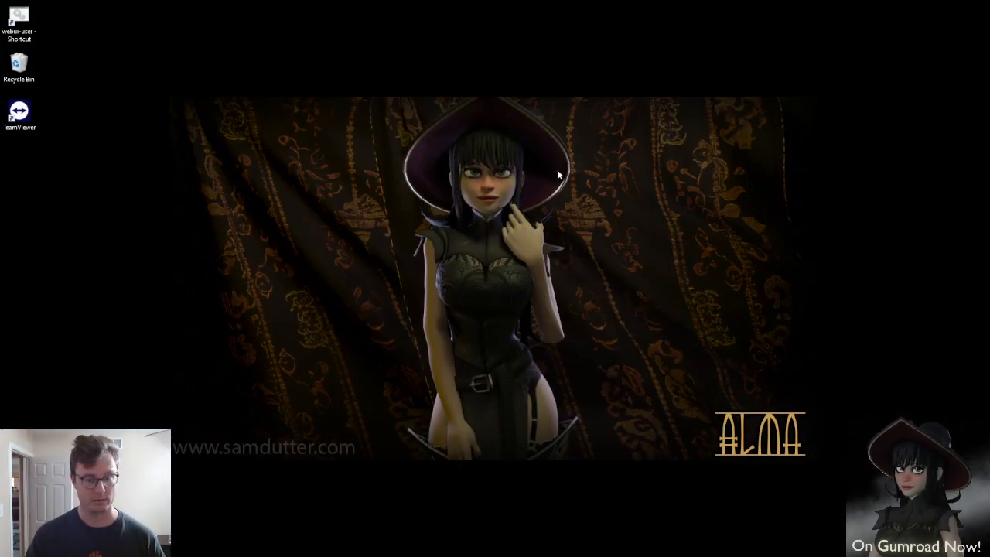
Open the AvatarCC2023 project from the Unity Hub project list
{"action": "left_click", "coordinate": [543, 553]}
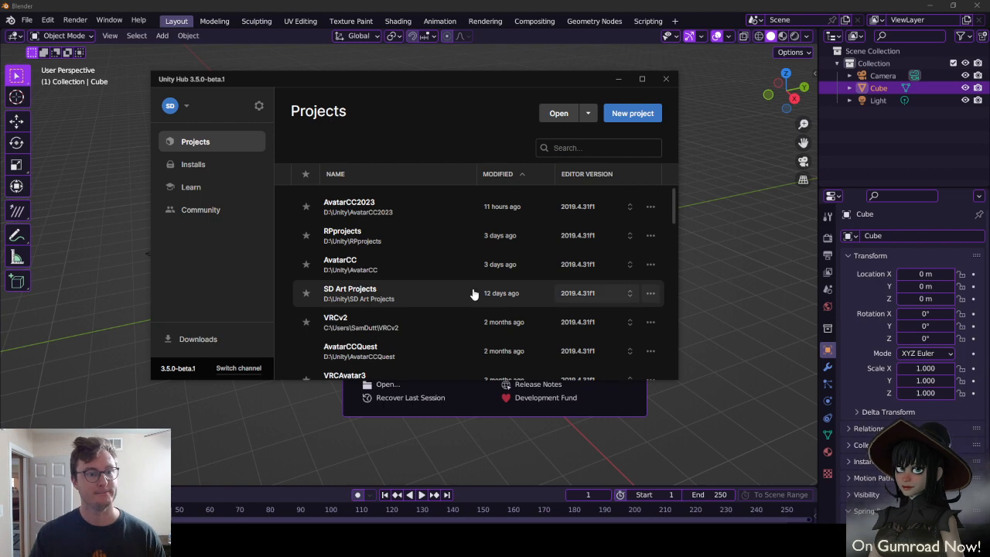
{"action": "left_click", "coordinate": [399, 197]}
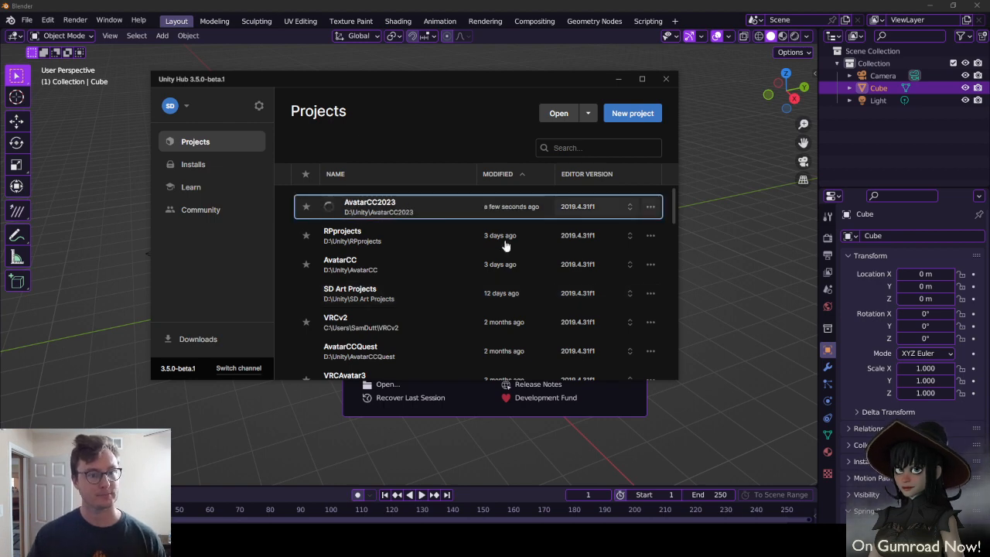
Switch to Blender and open the June.blend file
{"action": "left_click", "coordinate": [731, 283]}
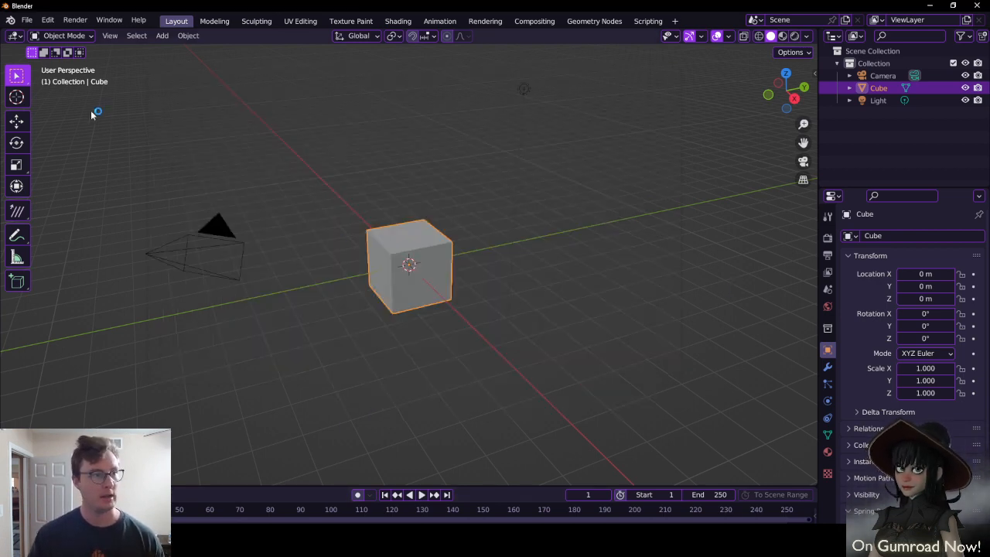
{"action": "left_click", "coordinate": [27, 20]}
{"action": "mouse_move", "coordinate": [44, 58]}
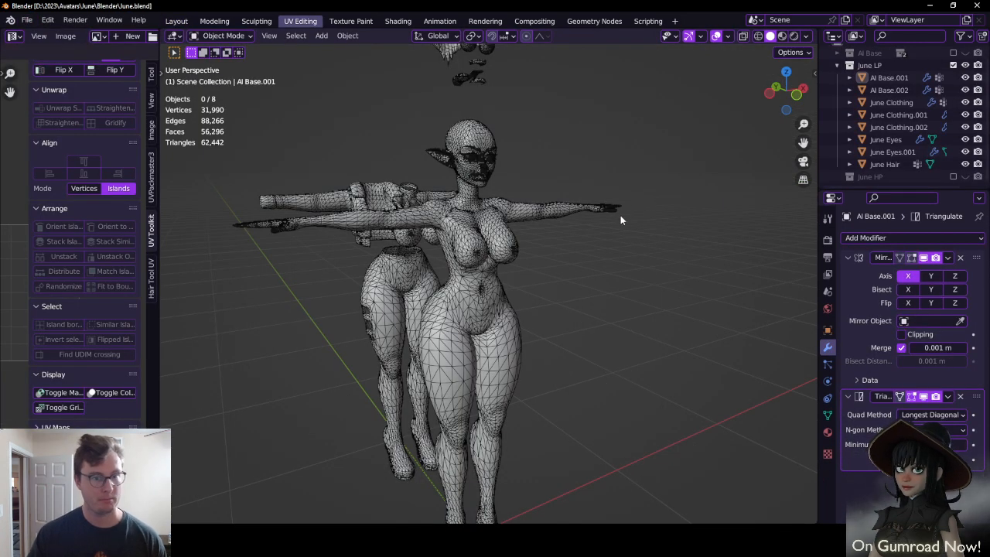
Turn off the wireframe display on the character meshes and save the Blender file
{"action": "key", "text": "q"}
{"action": "left_click", "coordinate": [483, 311]}
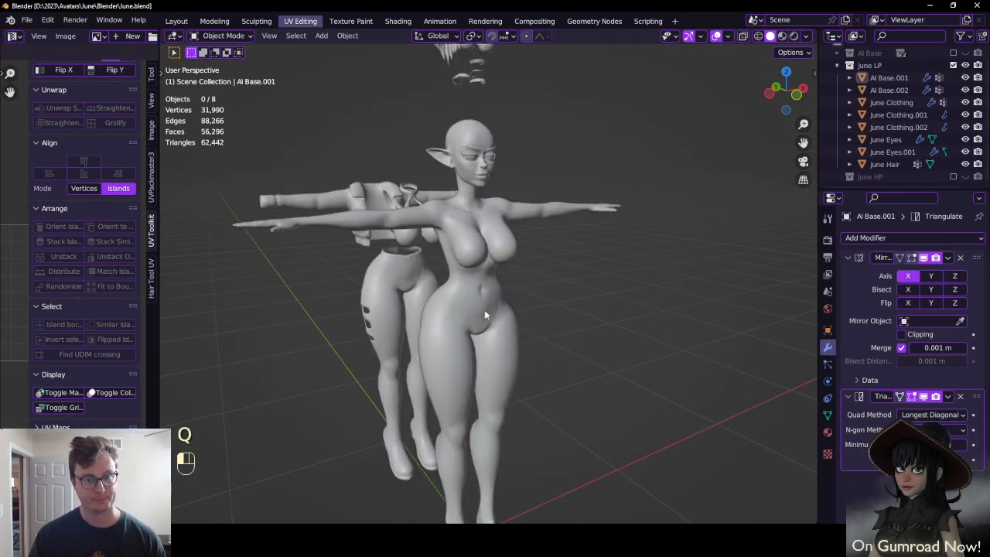
{"action": "middle_click_drag", "start_coordinate": [484, 313], "coordinate": [517, 300]}
{"action": "middle_click_drag", "start_coordinate": [516, 300], "coordinate": [513, 291], "text": "ctrl"}
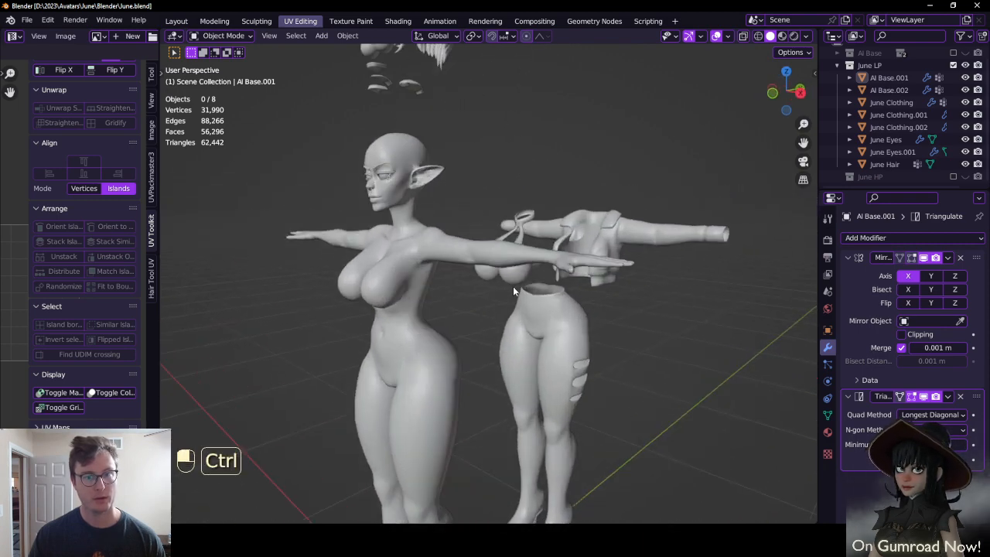
{"action": "key", "text": "ctrl+s"}
{"action": "middle_click_drag", "start_coordinate": [492, 227], "coordinate": [531, 272]}
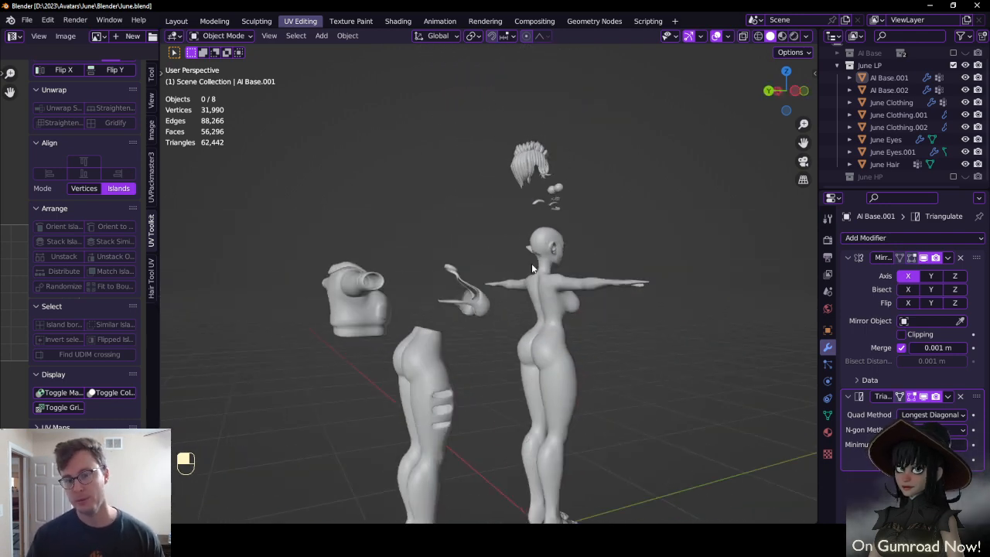
{"action": "middle_click_drag", "start_coordinate": [528, 263], "coordinate": [480, 259]}
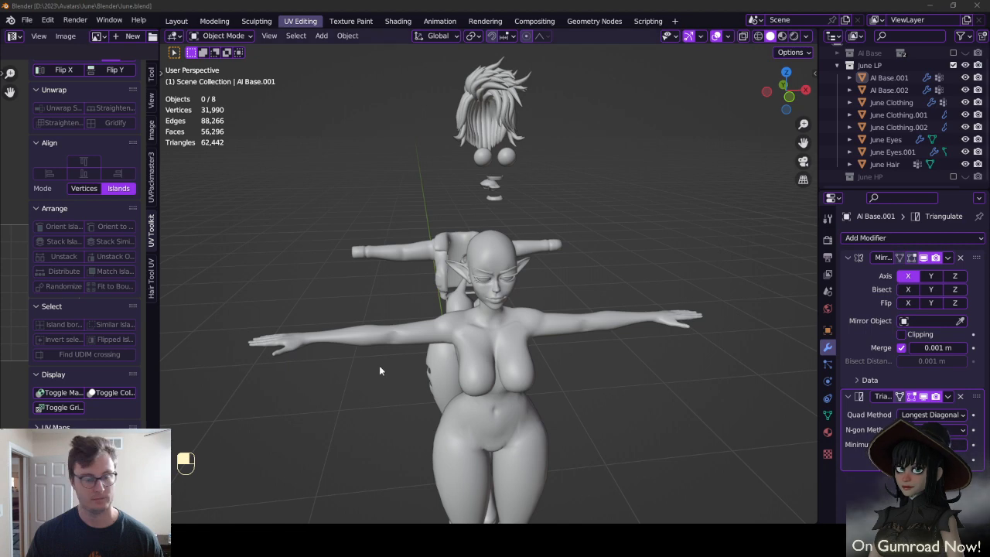
Open Google Chrome with the personal profile and maximize its window
{"action": "left_click", "coordinate": [433, 541]}
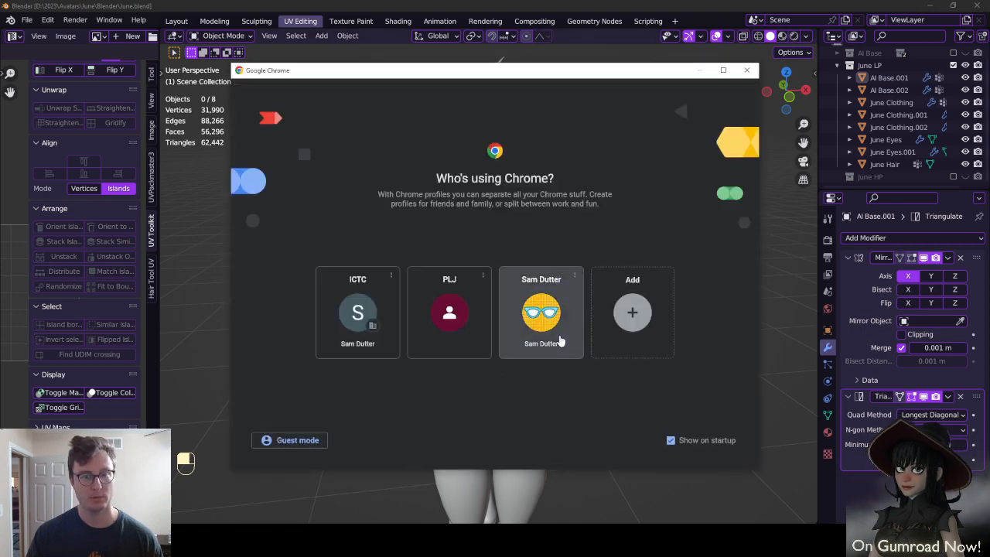
{"action": "left_click", "coordinate": [561, 340]}
{"action": "mouse_move", "coordinate": [549, 14]}
{"action": "left_mouse_down"}
{"action": "mouse_move", "coordinate": [634, 213]}
{"action": "mouse_move", "coordinate": [556, 0]}
{"action": "left_mouse_up"}
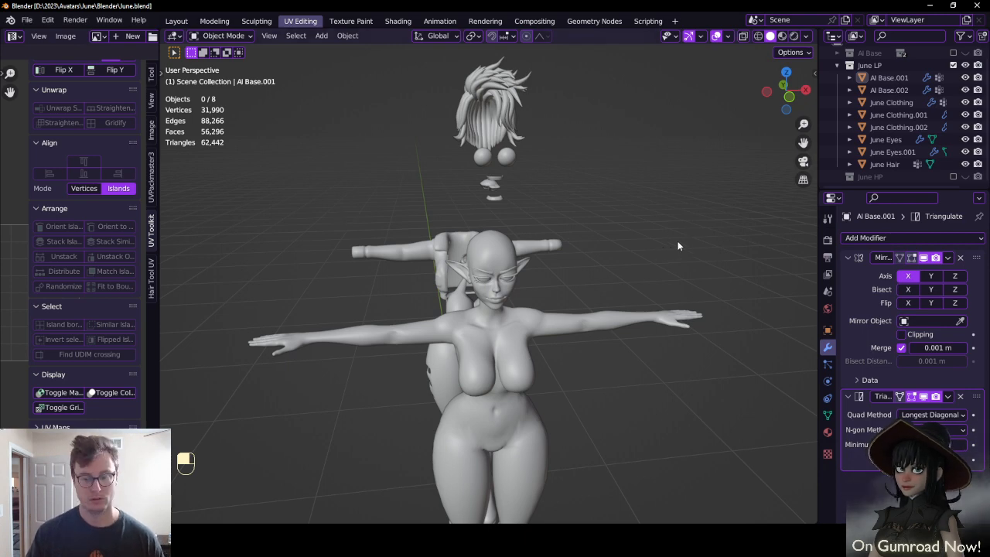
Switch to the Unity editor and close the Amplify Shader Editor start screen
{"action": "left_click", "coordinate": [696, 541]}
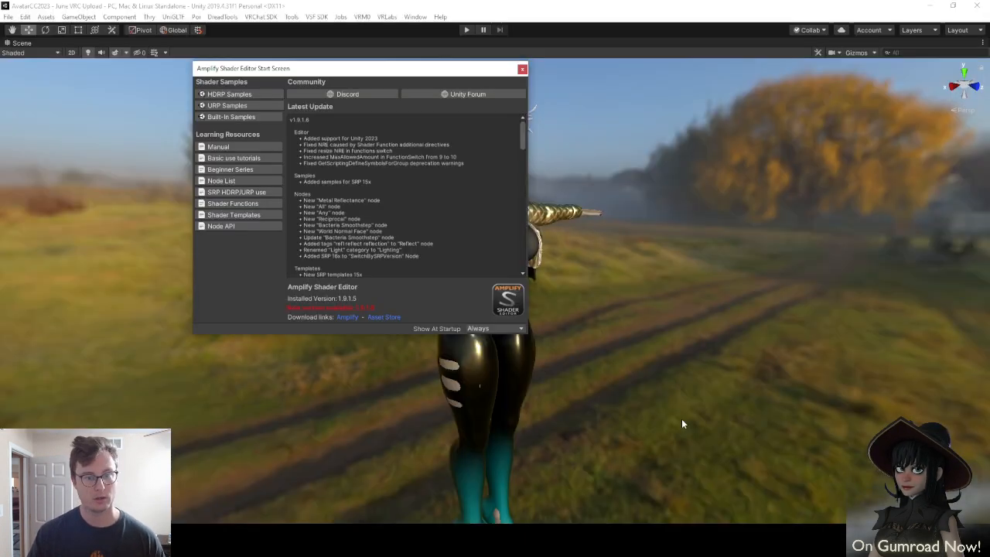
{"action": "left_click", "coordinate": [522, 70]}
Examine the clothed avatar in the Unity scene from several angles and distances
{"action": "key", "text": "w"}
{"action": "right_click_drag", "start_coordinate": [701, 300], "coordinate": [654, 357]}
{"action": "key", "text": "s"}
{"action": "key", "text": "a"}
{"action": "key", "text": "s"}
{"action": "key", "text": "a"}
{"action": "right_click_drag", "start_coordinate": [493, 301], "coordinate": [510, 252]}
{"action": "key", "text": "w"}
{"action": "key", "text": "s"}
{"action": "mouse_move", "coordinate": [462, 157]}
{"action": "right_mouse_down"}
{"action": "mouse_move", "coordinate": [492, 184]}
{"action": "mouse_move", "coordinate": [478, 163]}
{"action": "right_mouse_up"}
{"action": "key", "text": "d"}
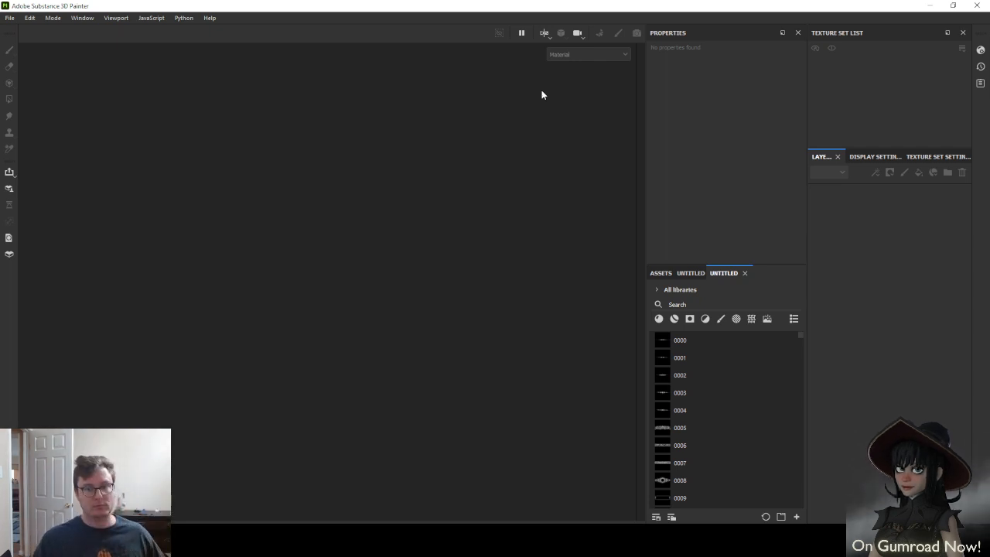
Open the recent June_v1 project in Substance 3D Painter
{"action": "left_click", "coordinate": [10, 18]}
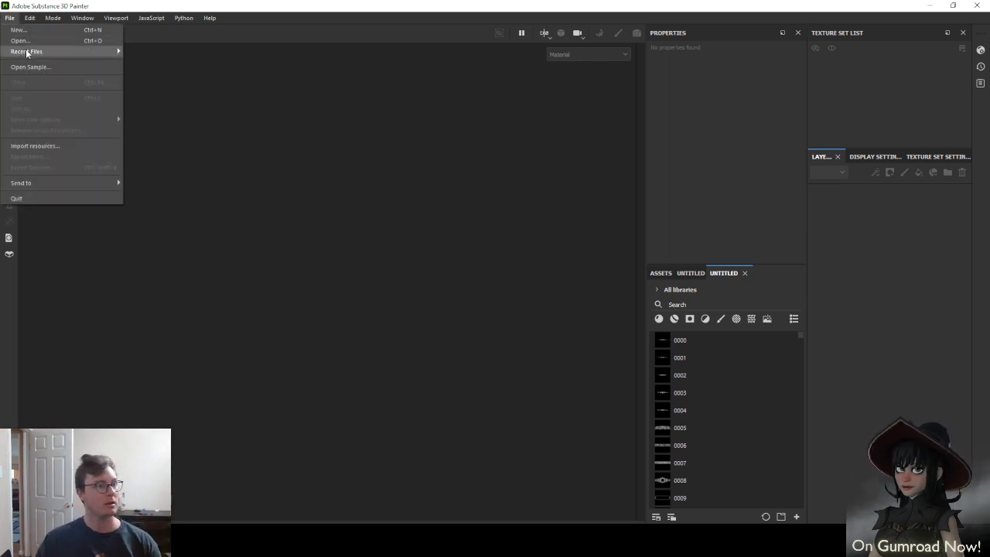
{"action": "mouse_move", "coordinate": [27, 52]}
{"action": "left_click", "coordinate": [155, 52]}
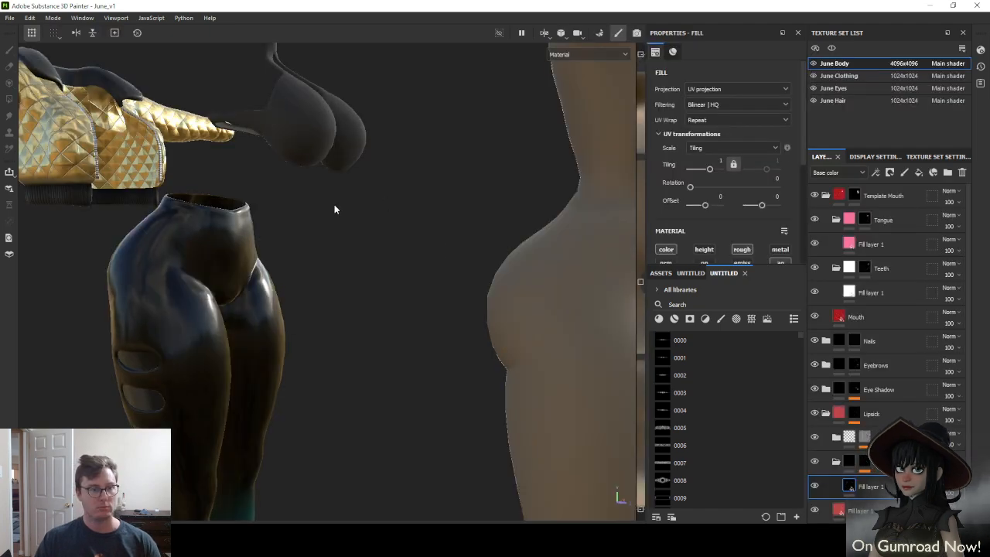
Select the June Clothing texture set and examine the gold quilted jacket and the pants
{"action": "scroll", "coordinate": [379, 215], "scroll_direction": "down", "scroll_amount": 4}
{"action": "scroll", "coordinate": [349, 240], "scroll_direction": "up", "scroll_amount": 1}
{"action": "left_click_drag", "start_coordinate": [346, 245], "coordinate": [281, 256], "text": "alt"}
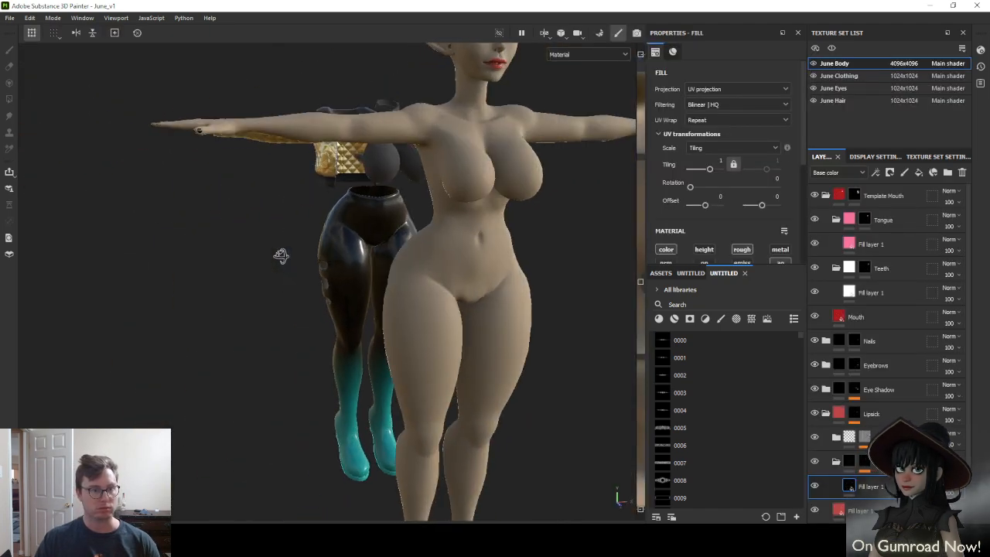
{"action": "left_click_drag", "start_coordinate": [380, 175], "coordinate": [425, 312], "text": "alt"}
{"action": "scroll", "coordinate": [327, 314], "scroll_direction": "up", "scroll_amount": 5}
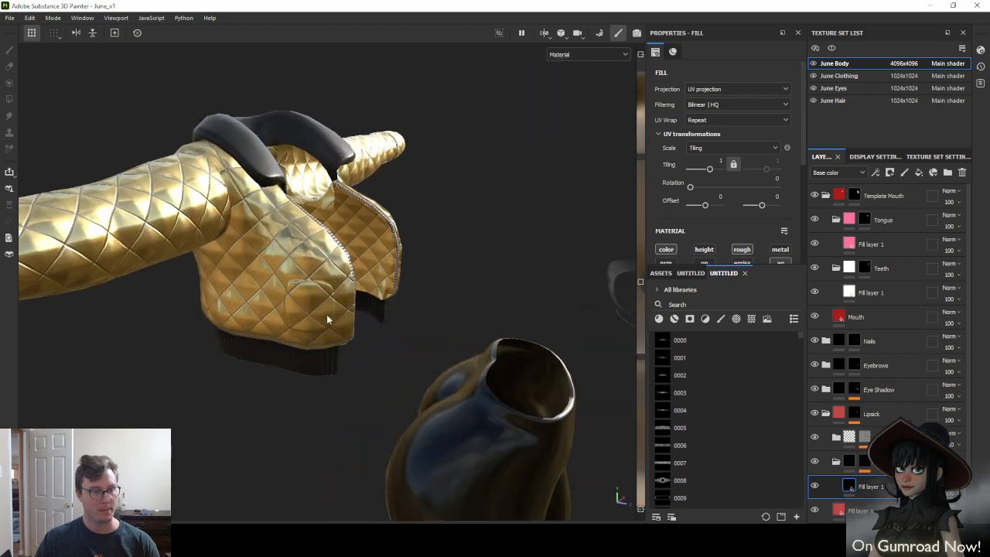
{"action": "left_click_drag", "start_coordinate": [327, 314], "coordinate": [372, 297], "text": "alt"}
{"action": "left_click", "coordinate": [827, 196]}
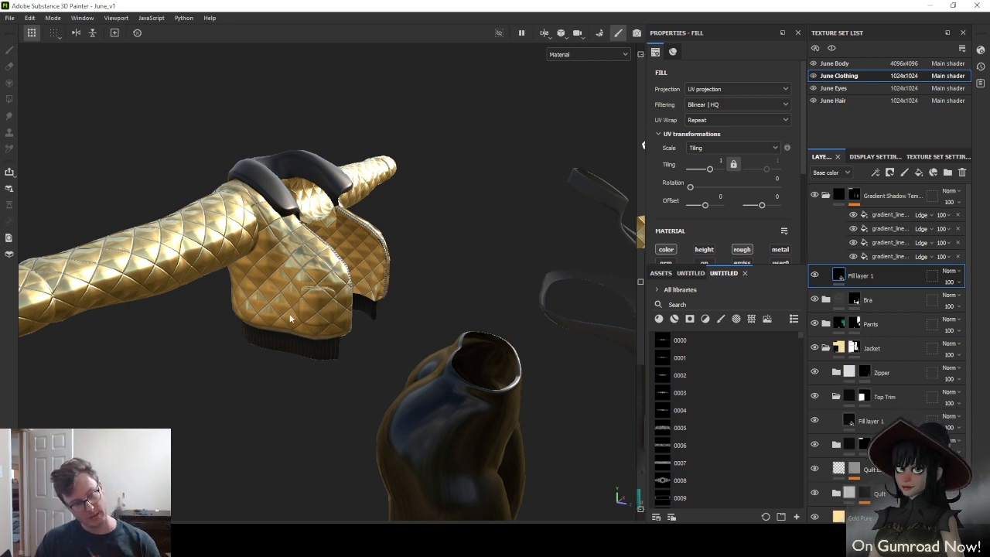
{"action": "scroll", "coordinate": [398, 287], "scroll_direction": "down", "scroll_amount": 3}
{"action": "left_click_drag", "start_coordinate": [398, 290], "coordinate": [440, 315], "text": "alt"}
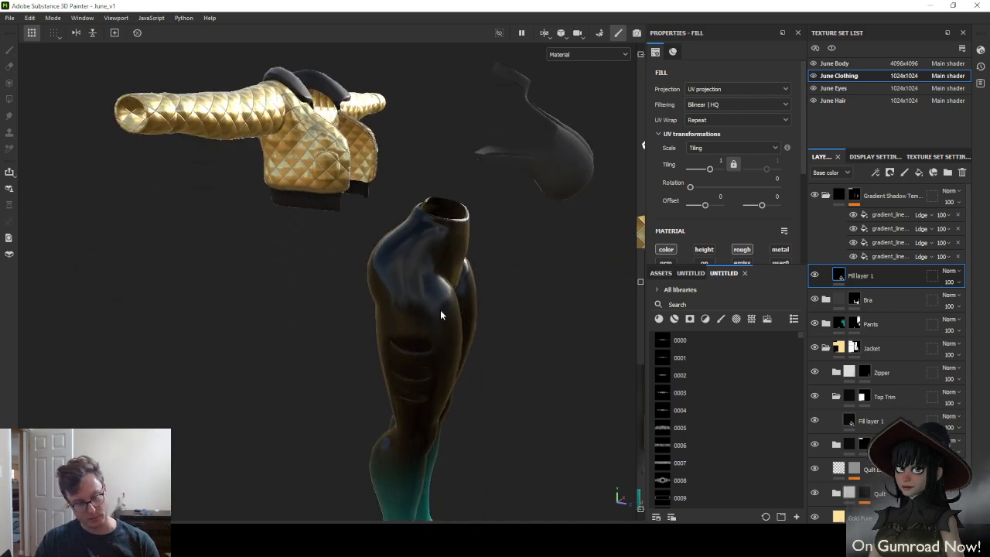
{"action": "left_click_drag", "start_coordinate": [366, 371], "coordinate": [360, 332], "text": "alt"}
{"action": "left_click_drag", "start_coordinate": [379, 133], "coordinate": [385, 217], "text": "alt"}
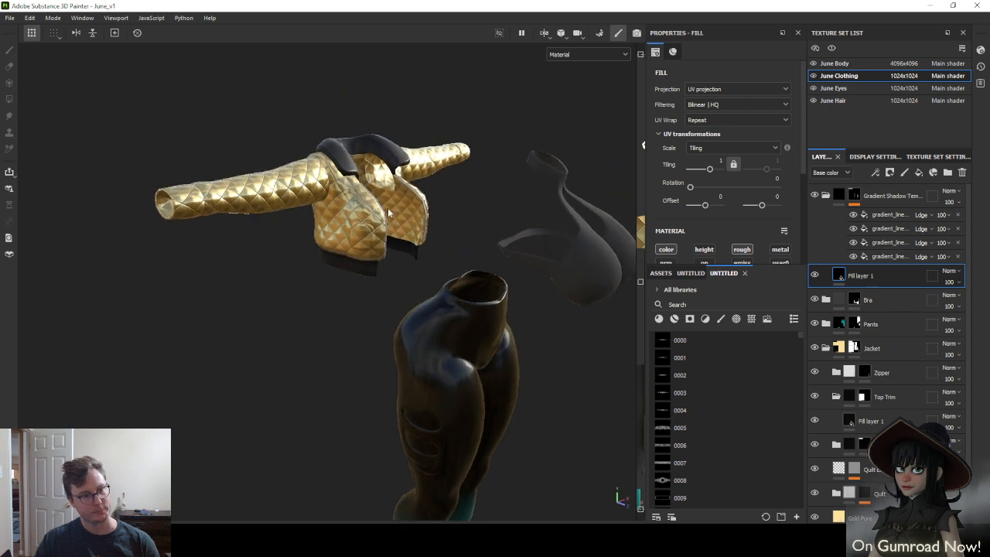
{"action": "left_click_drag", "start_coordinate": [385, 306], "coordinate": [371, 341], "text": "alt"}
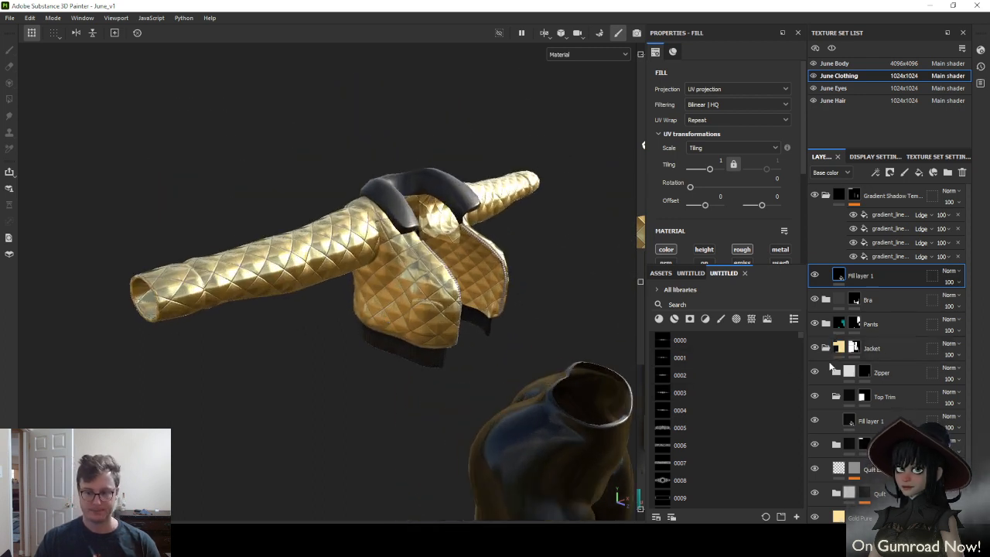
Search the assets for "template", add the Cloth Fold Template at the top of the Jacket folder and remove its mask
{"action": "left_click", "coordinate": [693, 305]}
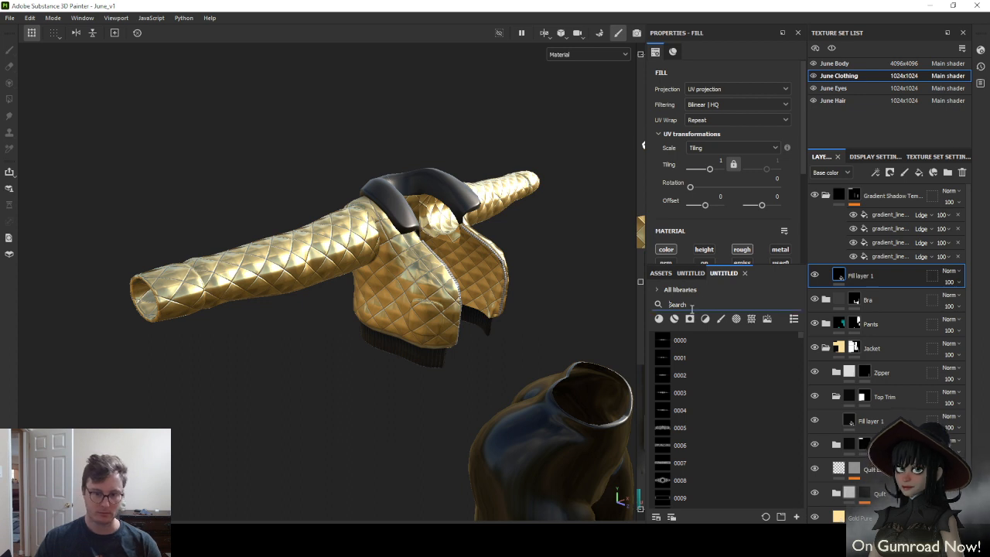
{"action": "type", "text": "cloth"}
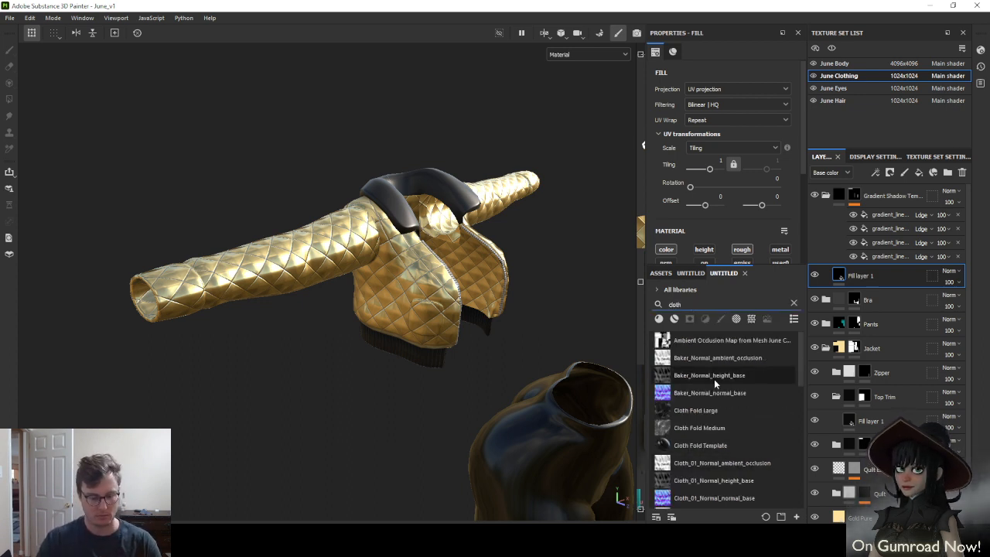
{"action": "key", "text": "ctrl+a"}
{"action": "type", "text": "template"}
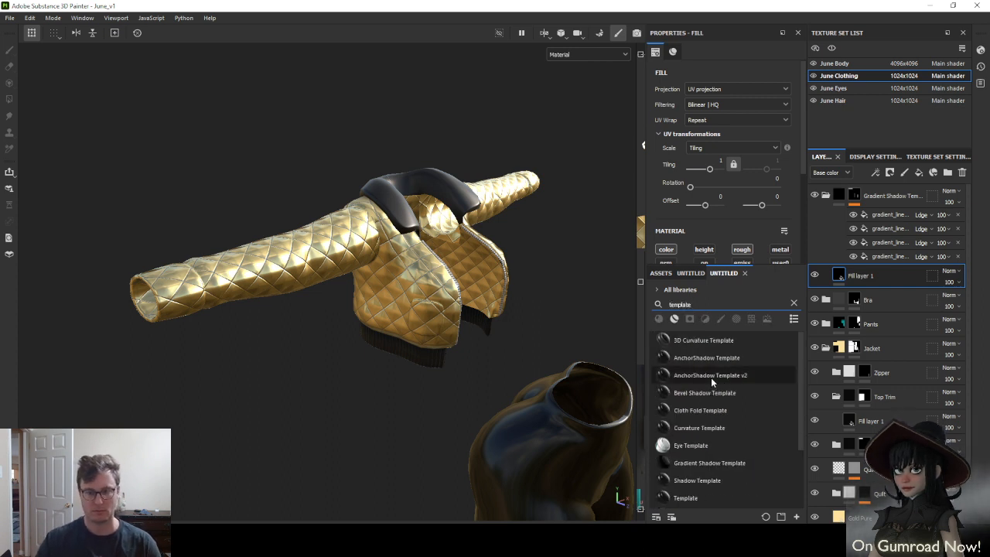
{"action": "mouse_move", "coordinate": [700, 410]}
{"action": "left_mouse_down"}
{"action": "mouse_move", "coordinate": [742, 410]}
{"action": "mouse_move", "coordinate": [843, 441]}
{"action": "mouse_move", "coordinate": [887, 368]}
{"action": "left_mouse_up"}
{"action": "right_click", "coordinate": [864, 372]}
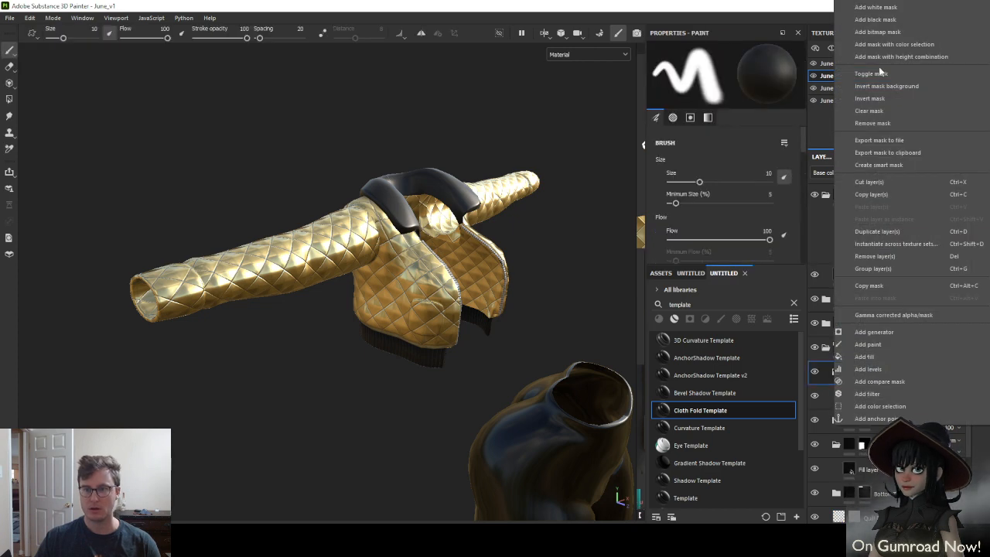
{"action": "left_click", "coordinate": [892, 122]}
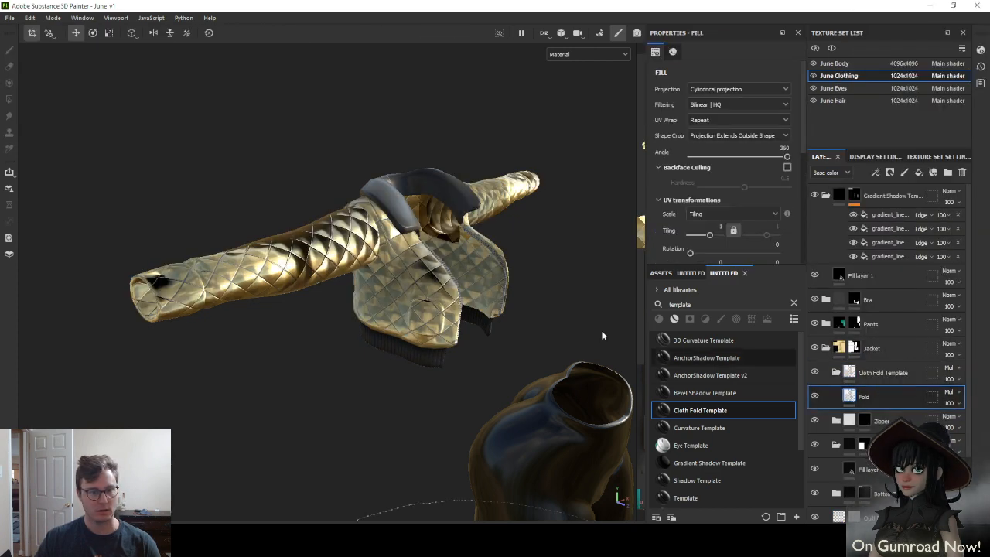
Scale the Fold layer's cylindrical projection down uniformly to about half its size
{"action": "scroll", "coordinate": [467, 330], "scroll_direction": "down", "scroll_amount": 5}
{"action": "left_click_drag", "start_coordinate": [465, 333], "coordinate": [400, 290], "text": "alt"}
{"action": "scroll", "coordinate": [404, 294], "scroll_direction": "down", "scroll_amount": 3}
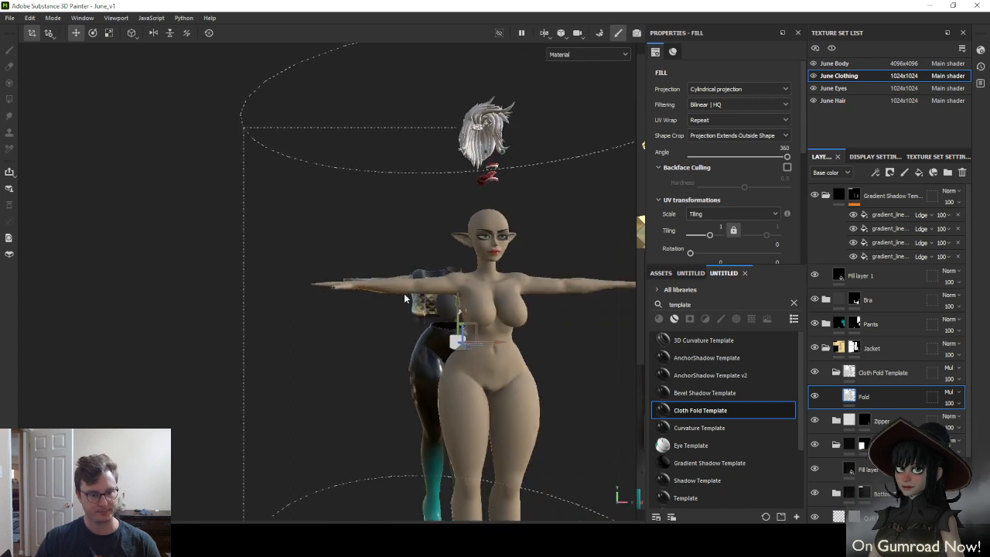
{"action": "key", "text": "r"}
{"action": "left_click_drag", "start_coordinate": [456, 340], "coordinate": [329, 512]}
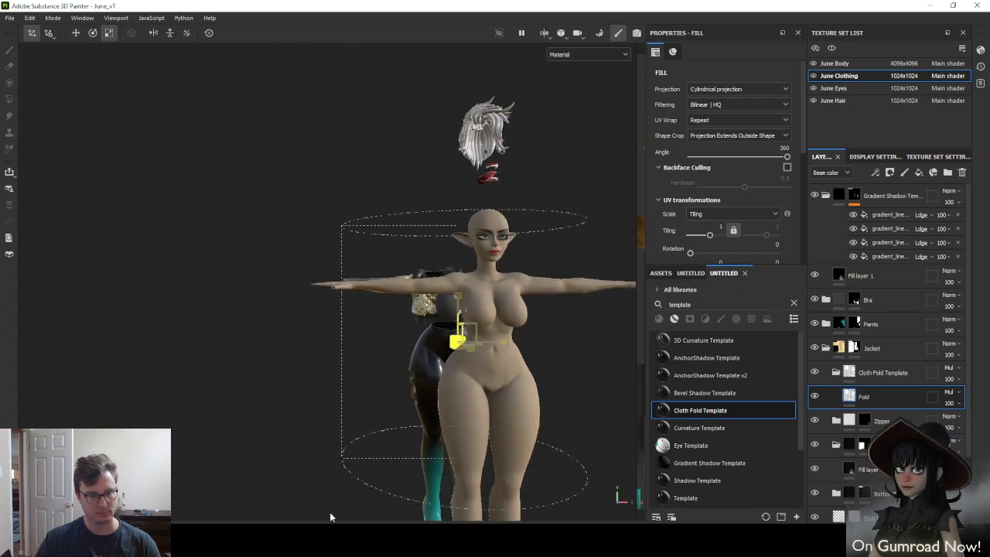
Rotate the Fold projection cylinder to lie along the jacket sleeve and move it over the sleeve
{"action": "key", "text": "w"}
{"action": "left_click_drag", "start_coordinate": [475, 323], "coordinate": [371, 497]}
{"action": "key", "text": "e"}
{"action": "scroll", "coordinate": [418, 282], "scroll_direction": "up", "scroll_amount": 5}
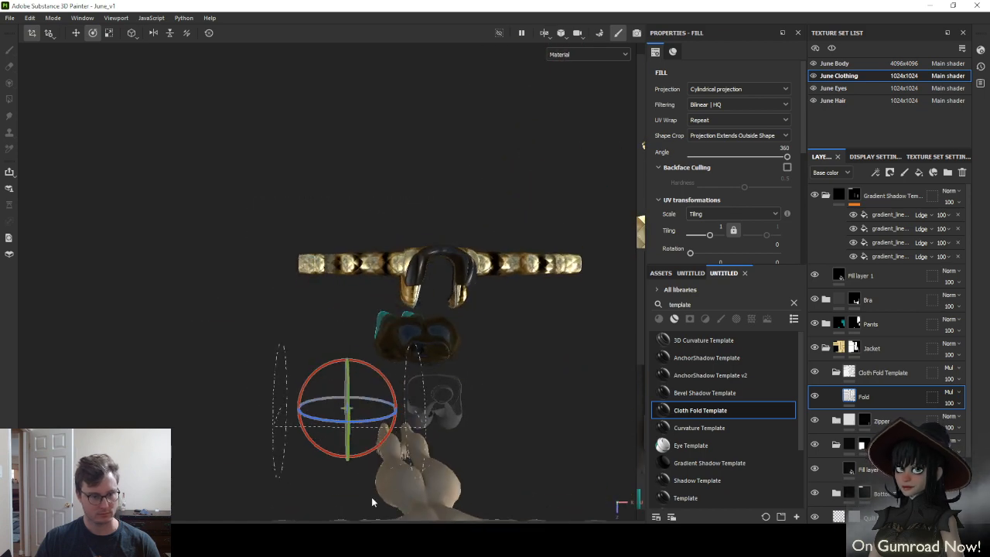
{"action": "key", "text": "w"}
{"action": "left_click_drag", "start_coordinate": [360, 414], "coordinate": [371, 178]}
Shrink the Fold projection cylinder and fit it around the jacket sleeve so the folds wrap the arm
{"action": "left_click_drag", "start_coordinate": [363, 268], "coordinate": [374, 292], "text": "alt"}
{"action": "scroll", "coordinate": [348, 278], "scroll_direction": "down", "scroll_amount": 5}
{"action": "left_click_drag", "start_coordinate": [325, 267], "coordinate": [273, 289], "text": "alt"}
{"action": "middle_click_drag", "start_coordinate": [273, 289], "coordinate": [322, 325], "text": "alt"}
{"action": "scroll", "coordinate": [322, 325], "scroll_direction": "up", "scroll_amount": 6}
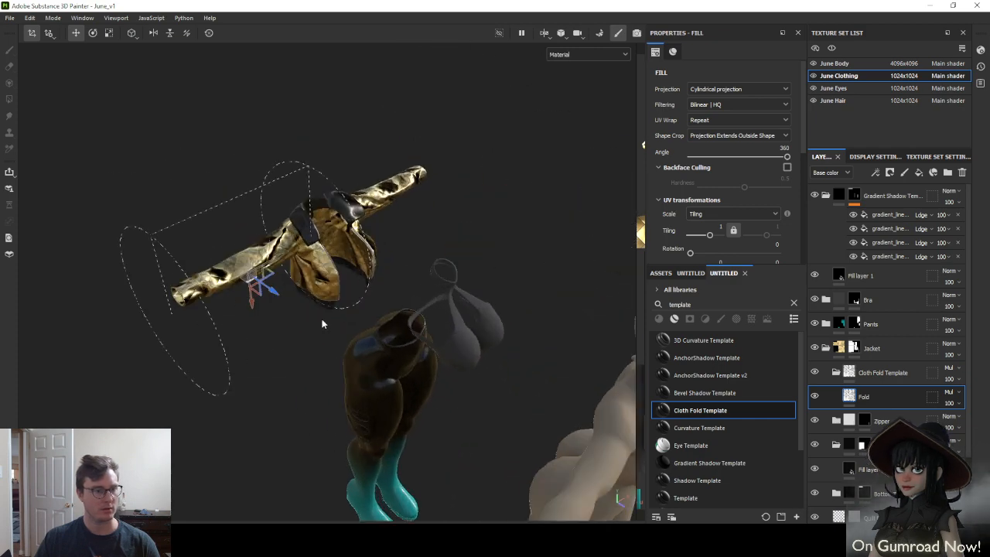
{"action": "middle_click_drag", "start_coordinate": [232, 288], "coordinate": [300, 352], "text": "alt"}
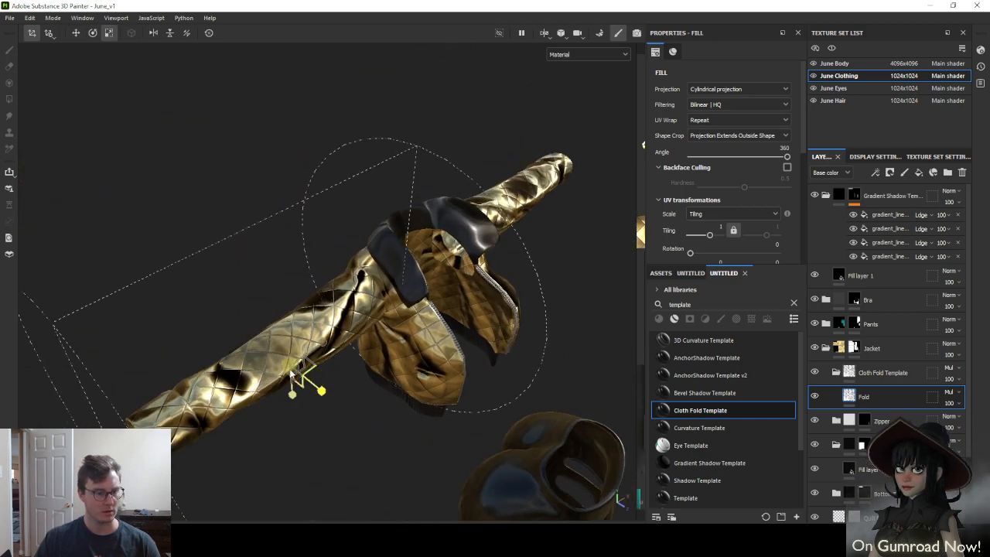
{"action": "mouse_move", "coordinate": [292, 376]}
{"action": "left_mouse_down"}
{"action": "mouse_move", "coordinate": [235, 425]}
{"action": "mouse_move", "coordinate": [326, 370]}
{"action": "mouse_move", "coordinate": [263, 360]}
{"action": "mouse_move", "coordinate": [151, 378]}
{"action": "mouse_move", "coordinate": [232, 370]}
{"action": "mouse_move", "coordinate": [430, 313]}
{"action": "mouse_move", "coordinate": [421, 331]}
{"action": "mouse_move", "coordinate": [541, 226]}
{"action": "mouse_move", "coordinate": [453, 267]}
{"action": "mouse_move", "coordinate": [470, 283]}
{"action": "mouse_move", "coordinate": [414, 385]}
{"action": "mouse_move", "coordinate": [399, 379]}
{"action": "mouse_move", "coordinate": [417, 365]}
{"action": "left_mouse_up"}
{"action": "scroll", "coordinate": [238, 365], "scroll_direction": "down", "scroll_amount": 3}
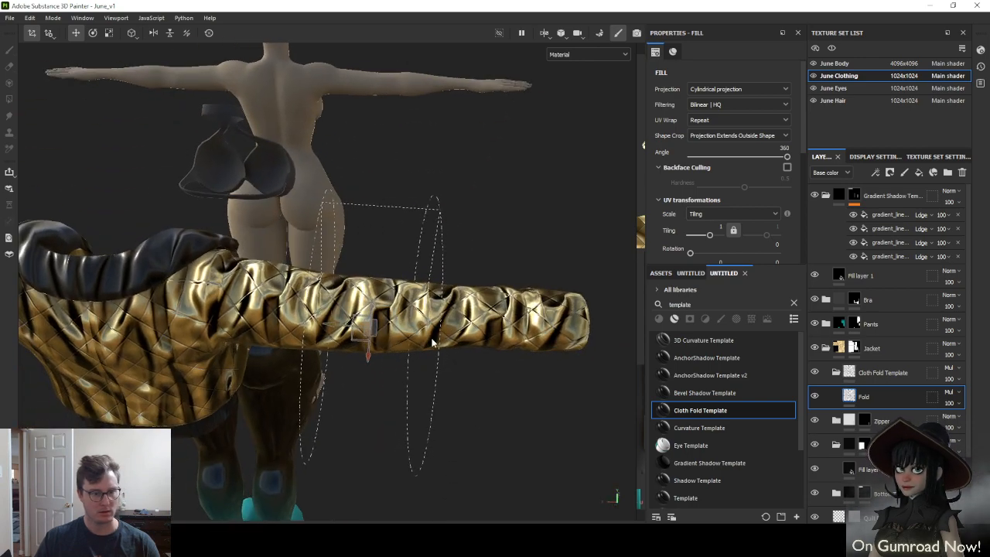
Add a black mask to the Cloth Fold Template folder
{"action": "left_click", "coordinate": [884, 373]}
{"action": "right_click", "coordinate": [884, 373]}
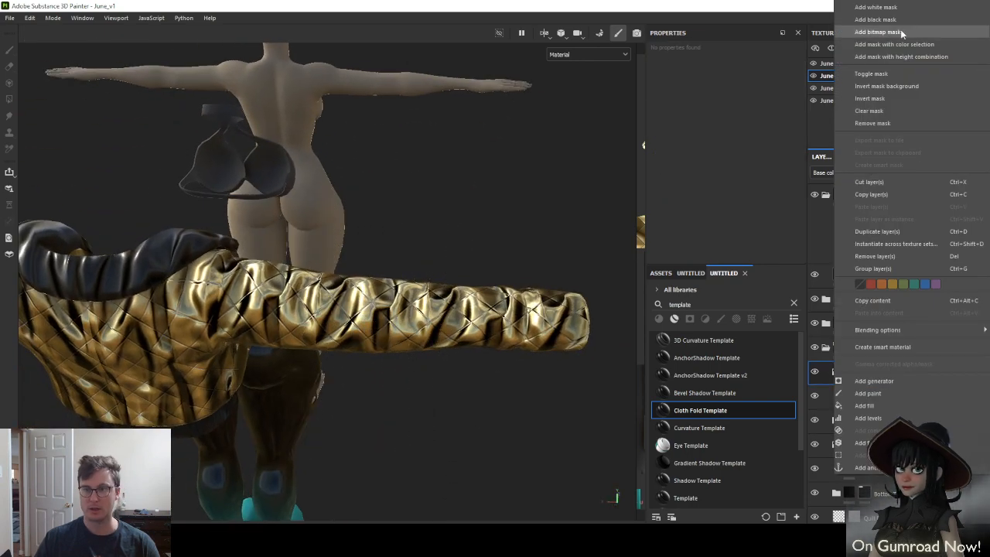
{"action": "left_click", "coordinate": [877, 32]}
Use Polygon Fill in UV chunk mode to reveal the cloth folds on the jacket sleeve in the mask
{"action": "left_click", "coordinate": [10, 98]}
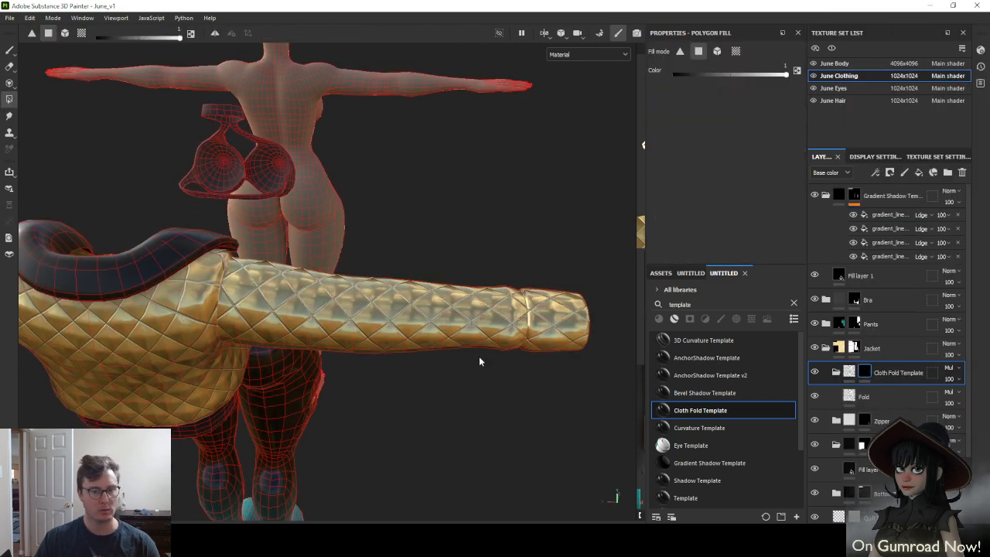
{"action": "left_click", "coordinate": [488, 333]}
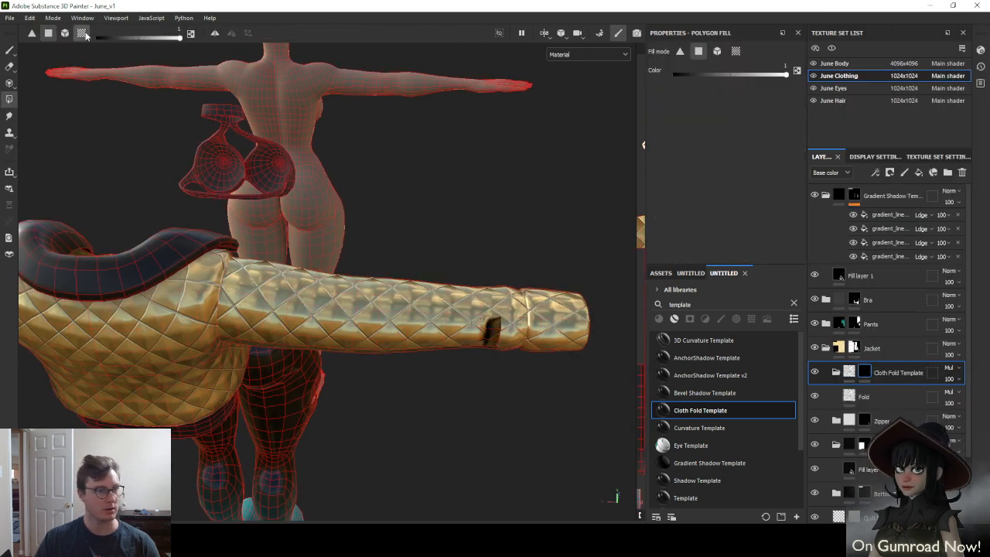
{"action": "left_click", "coordinate": [81, 33]}
{"action": "left_click", "coordinate": [504, 340]}
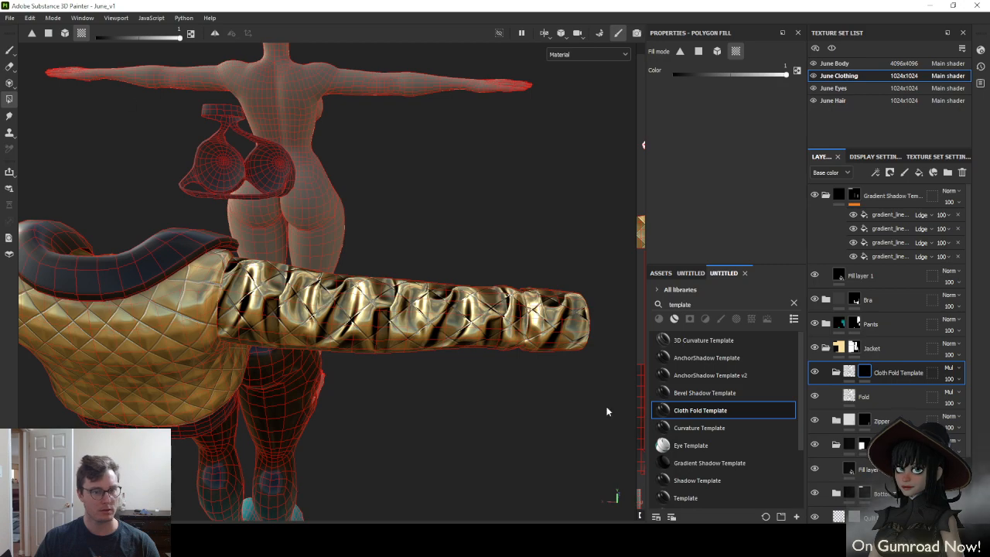
Try setting the UV wrap of the Fold layer's cylindrical projection to None
{"action": "left_click", "coordinate": [11, 51]}
{"action": "mouse_move", "coordinate": [494, 317]}
{"action": "left_mouse_down", "text": "alt"}
{"action": "mouse_move", "coordinate": [283, 348]}
{"action": "mouse_move", "coordinate": [311, 303]}
{"action": "mouse_move", "coordinate": [320, 249]}
{"action": "mouse_move", "coordinate": [384, 262]}
{"action": "mouse_move", "coordinate": [369, 290]}
{"action": "mouse_move", "coordinate": [392, 325]}
{"action": "mouse_move", "coordinate": [433, 336]}
{"action": "mouse_move", "coordinate": [404, 402]}
{"action": "mouse_move", "coordinate": [320, 453]}
{"action": "mouse_move", "coordinate": [374, 441]}
{"action": "mouse_move", "coordinate": [389, 417]}
{"action": "mouse_move", "coordinate": [501, 400]}
{"action": "mouse_move", "coordinate": [416, 331]}
{"action": "mouse_move", "coordinate": [393, 339]}
{"action": "left_mouse_up", "text": "alt"}
{"action": "scroll", "coordinate": [284, 348], "scroll_direction": "down", "scroll_amount": 5}
{"action": "scroll", "coordinate": [369, 292], "scroll_direction": "up", "scroll_amount": 3}
{"action": "scroll", "coordinate": [414, 354], "scroll_direction": "up", "scroll_amount": 5}
{"action": "scroll", "coordinate": [393, 405], "scroll_direction": "down", "scroll_amount": 3}
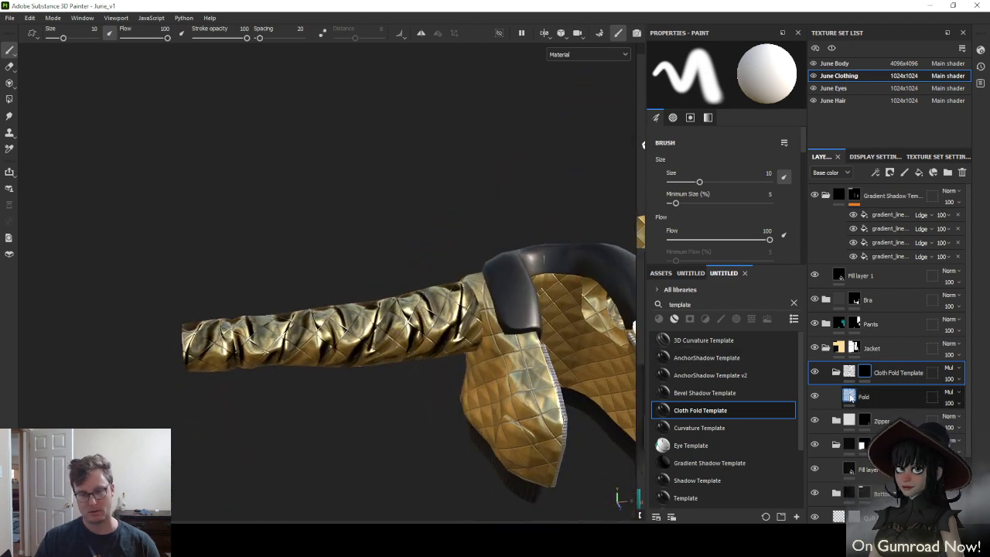
{"action": "left_click", "coordinate": [848, 396]}
{"action": "left_click", "coordinate": [719, 122]}
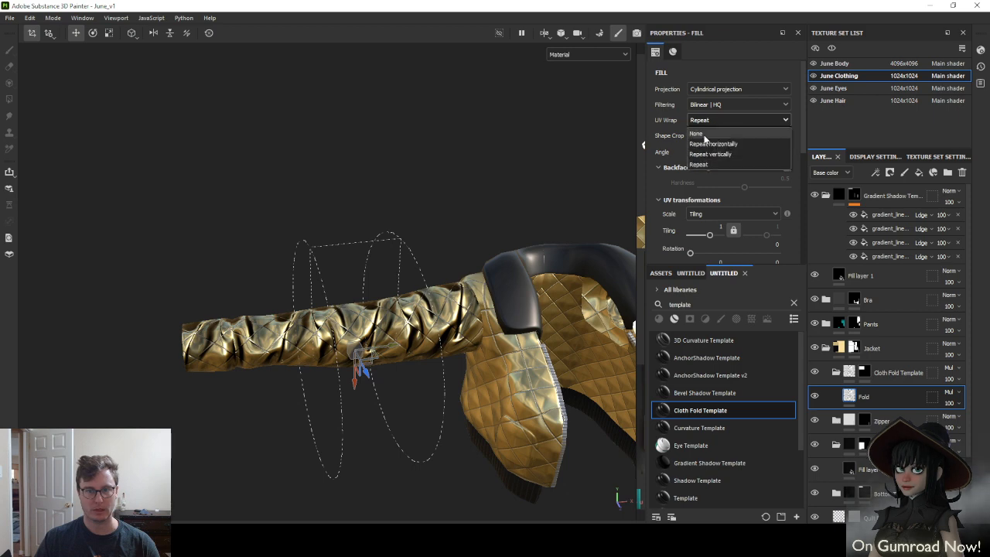
{"action": "left_click", "coordinate": [705, 138]}
{"action": "left_click_drag", "start_coordinate": [388, 297], "coordinate": [300, 333], "text": "alt"}
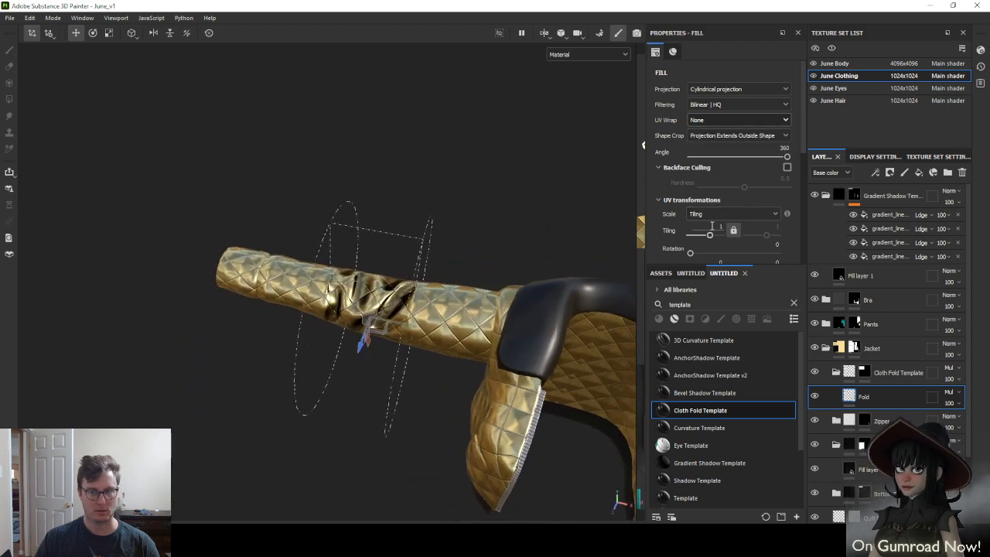
{"action": "scroll", "coordinate": [718, 226], "scroll_direction": "down", "scroll_amount": 2}
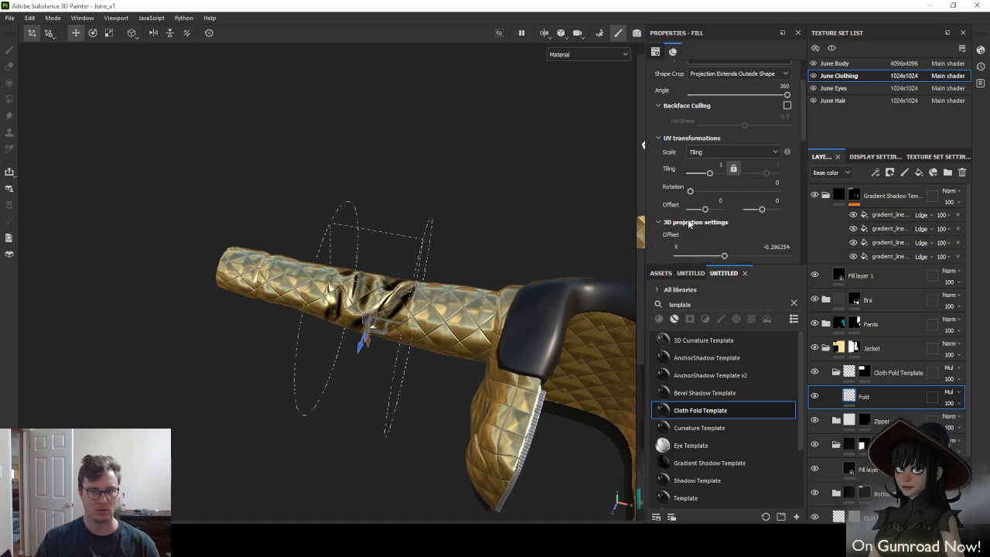
{"action": "left_click", "coordinate": [689, 223]}
Return the Fold layer's UV wrap to Repeat and shorten its projection cylinder along the sleeve
{"action": "left_click_drag", "start_coordinate": [421, 336], "coordinate": [351, 294], "text": "alt"}
{"action": "right_click_drag", "start_coordinate": [351, 293], "coordinate": [393, 336], "text": "alt"}
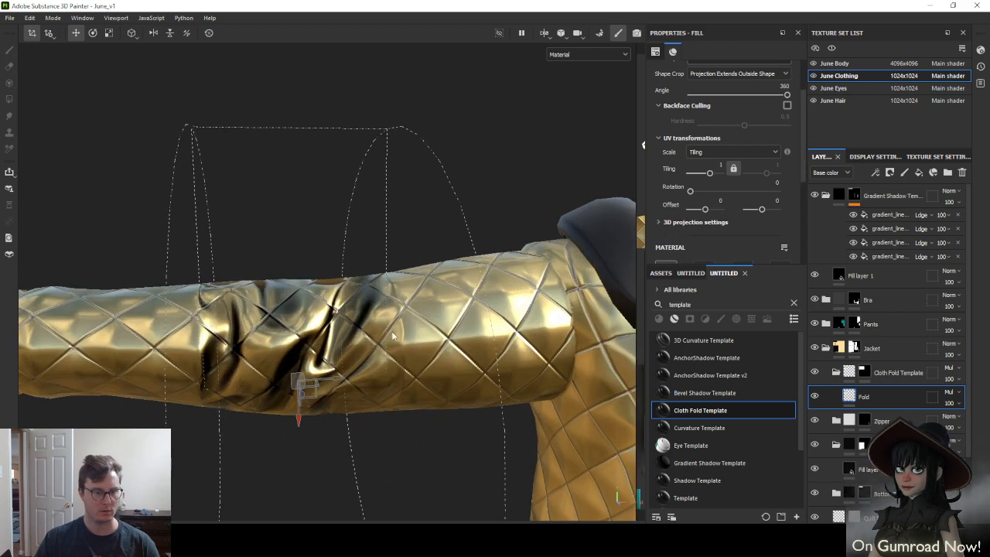
{"action": "mouse_move", "coordinate": [393, 335]}
{"action": "left_mouse_down", "text": "alt"}
{"action": "mouse_move", "coordinate": [384, 367]}
{"action": "mouse_move", "coordinate": [402, 397]}
{"action": "mouse_move", "coordinate": [391, 379]}
{"action": "left_mouse_up", "text": "alt"}
{"action": "left_click_drag", "start_coordinate": [376, 339], "coordinate": [79, 384]}
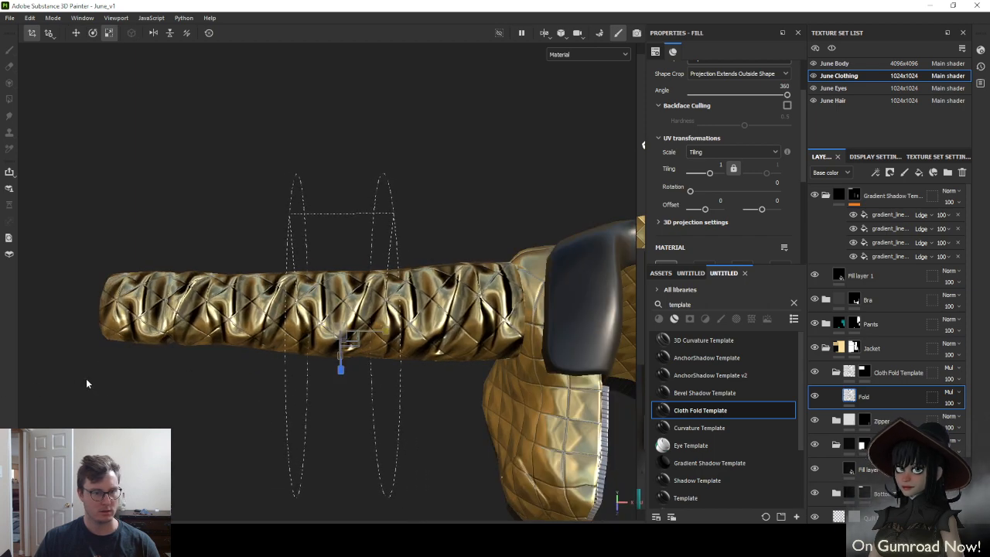
Add a fill effect to the mask of the Cloth Fold Template folder
{"action": "left_click", "coordinate": [865, 375]}
{"action": "right_click", "coordinate": [868, 377]}
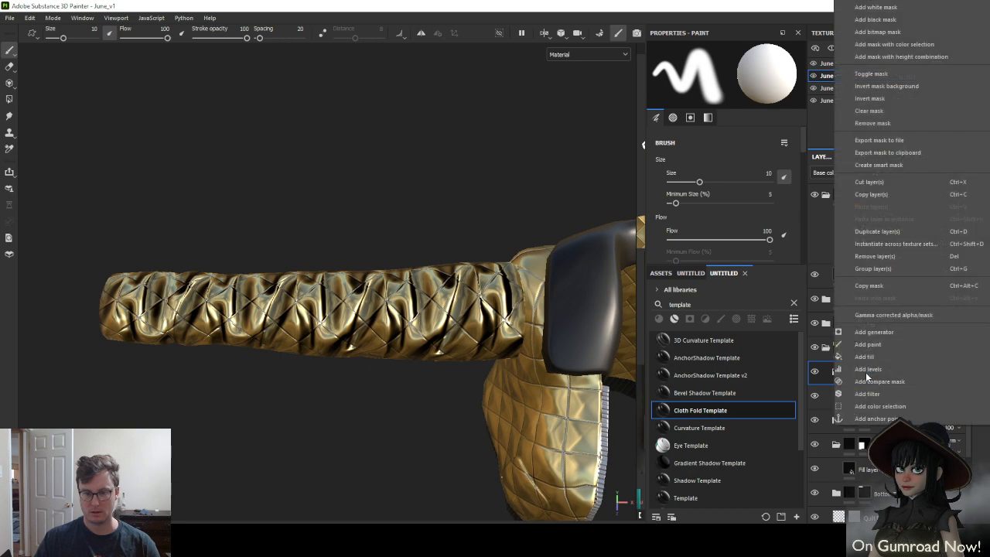
{"action": "key", "text": "Escape"}
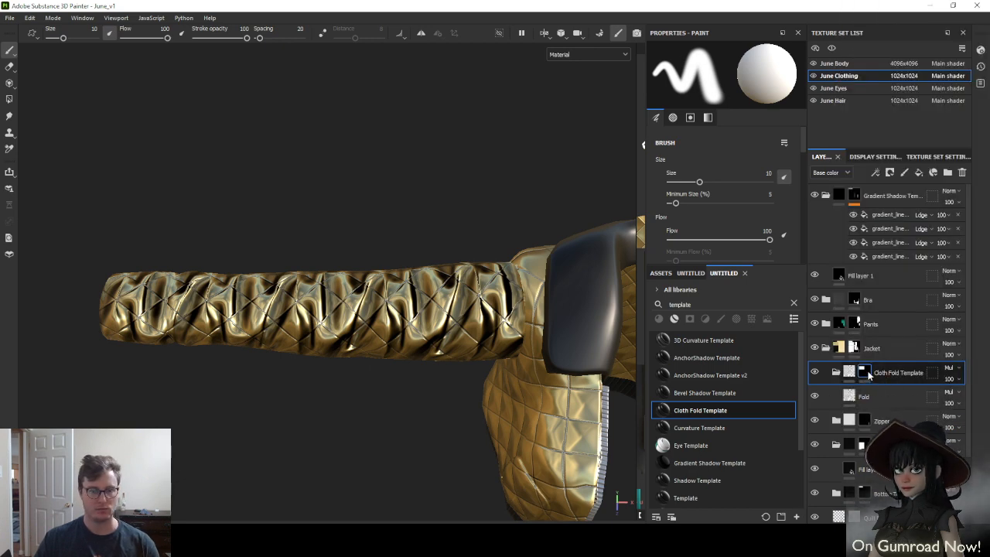
{"action": "right_click", "coordinate": [865, 374]}
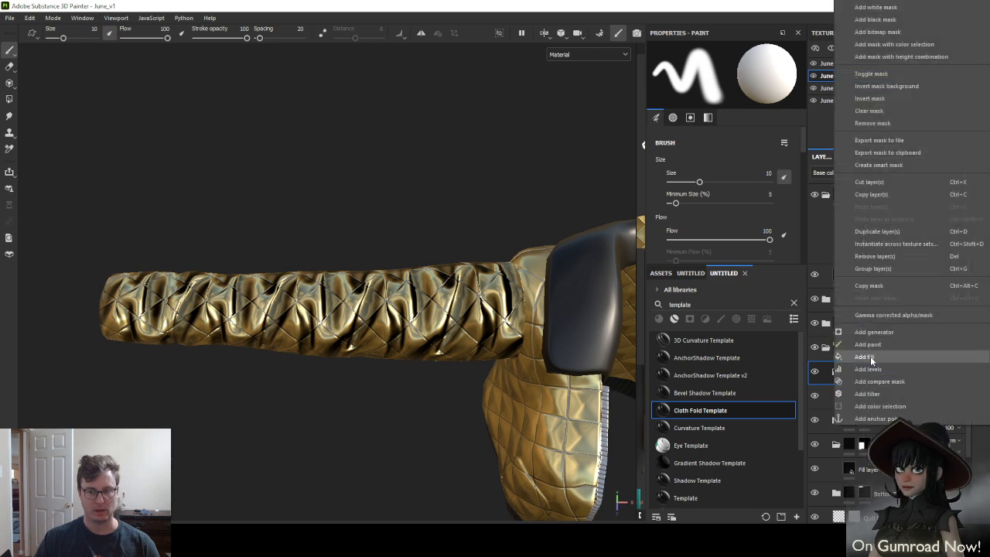
{"action": "key", "text": "Escape"}
{"action": "right_click", "coordinate": [871, 360]}
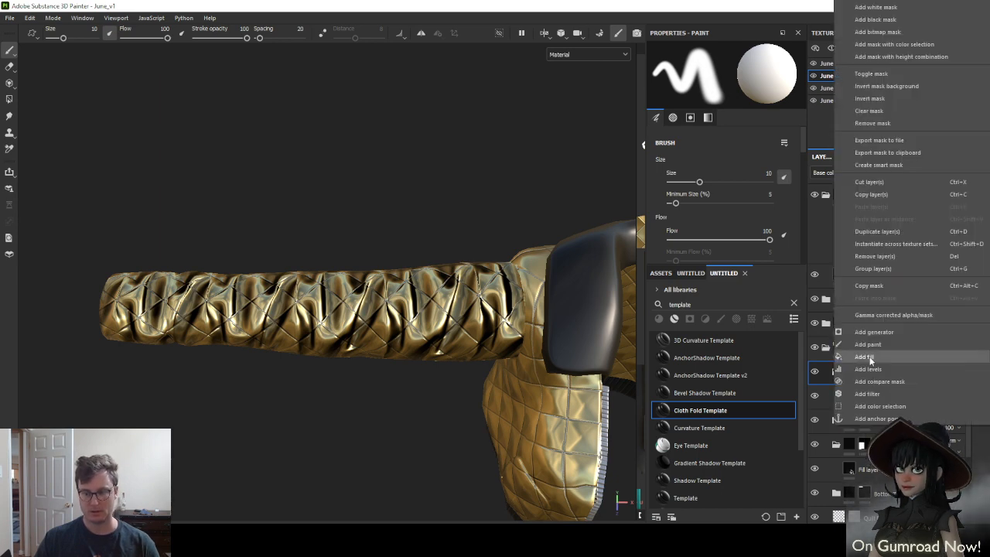
{"action": "left_click", "coordinate": [866, 353]}
Search the grayscale resources for "gradient" and assign Gradient Linear 1 to the mask fill
{"action": "left_click", "coordinate": [698, 187]}
{"action": "type", "text": "gradi"}
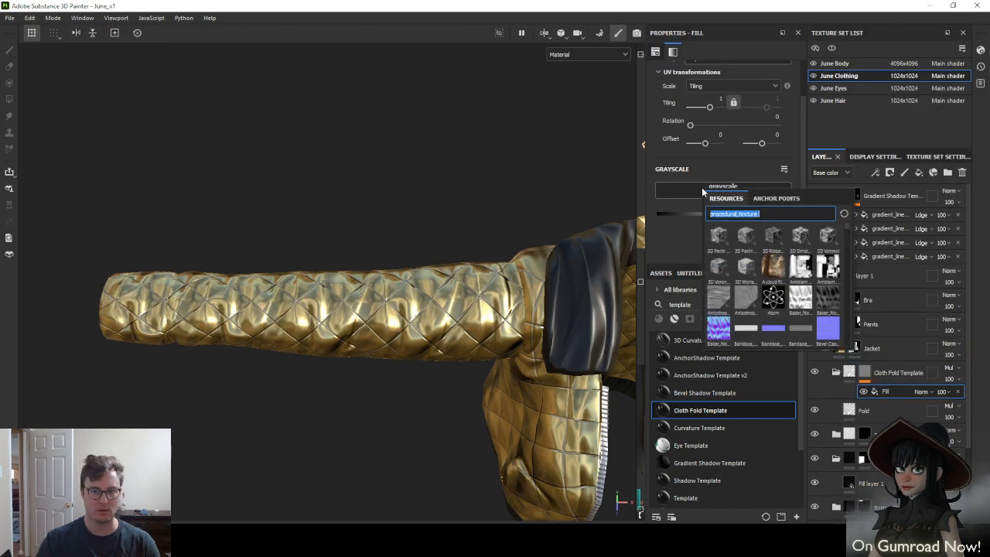
{"action": "type", "text": "ent"}
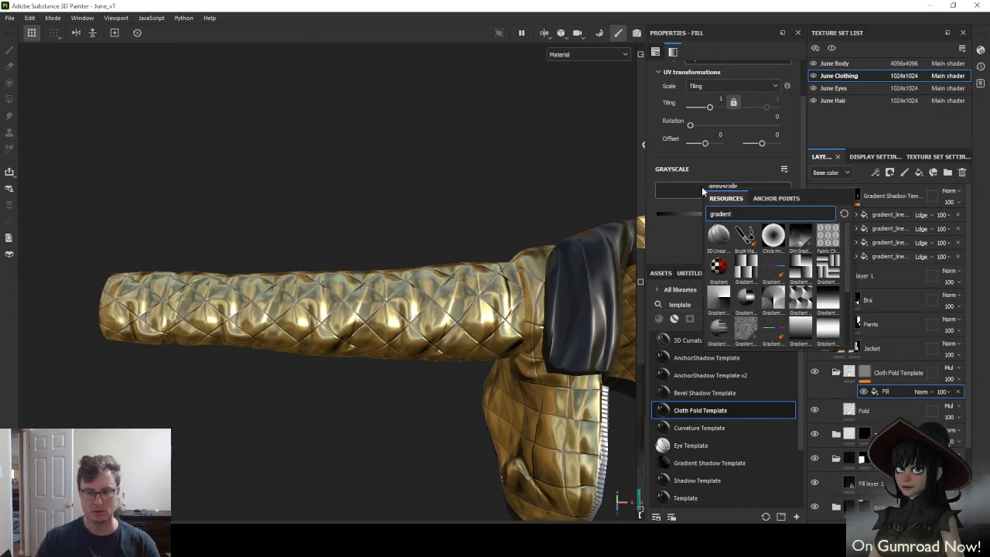
{"action": "left_click", "coordinate": [799, 309]}
Show the 3D and 2D views side by side and set the gradient fill's blending mode to Multiply
{"action": "left_click", "coordinate": [929, 390]}
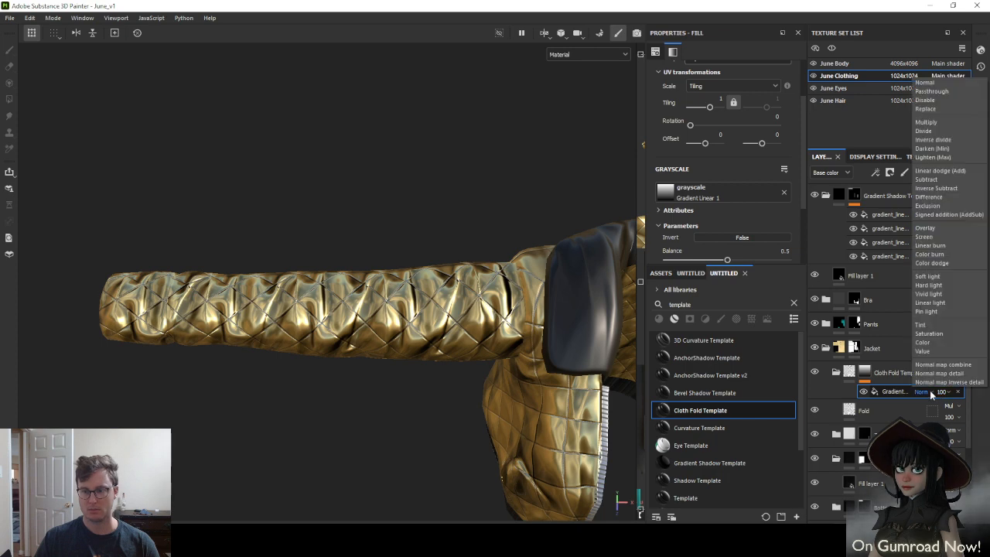
{"action": "left_click", "coordinate": [947, 171]}
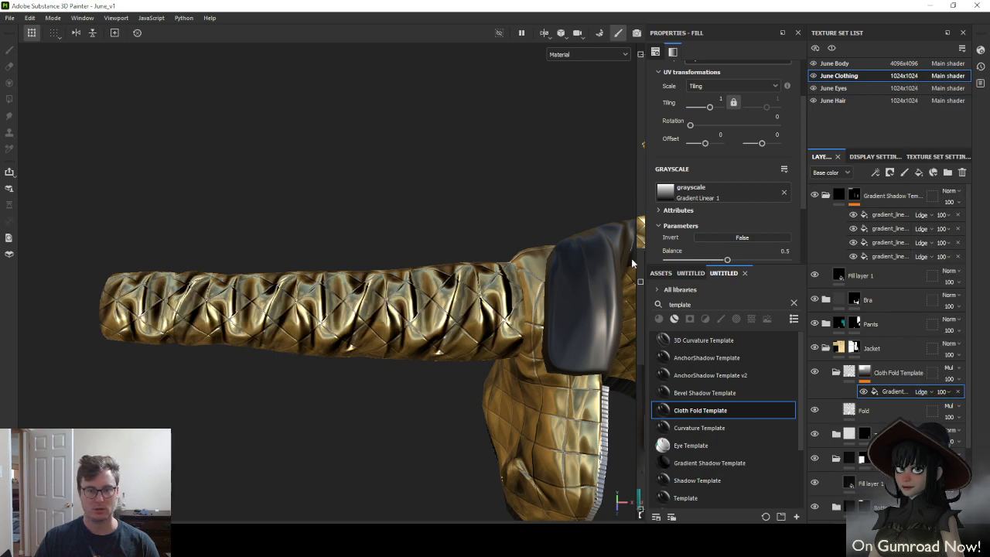
{"action": "key", "text": "F1"}
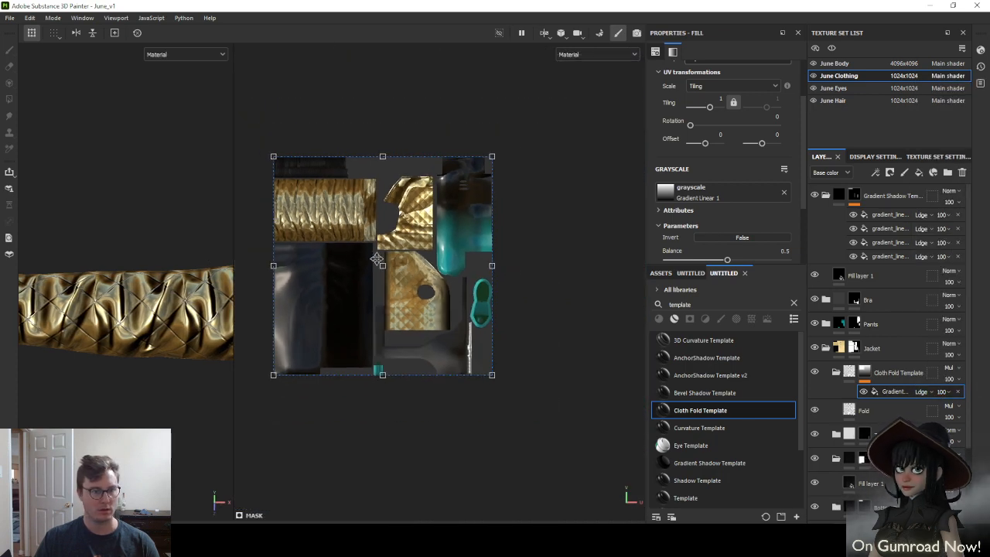
{"action": "middle_click_drag", "start_coordinate": [376, 258], "coordinate": [430, 301], "text": "alt"}
{"action": "left_click_drag", "start_coordinate": [511, 354], "coordinate": [457, 373]}
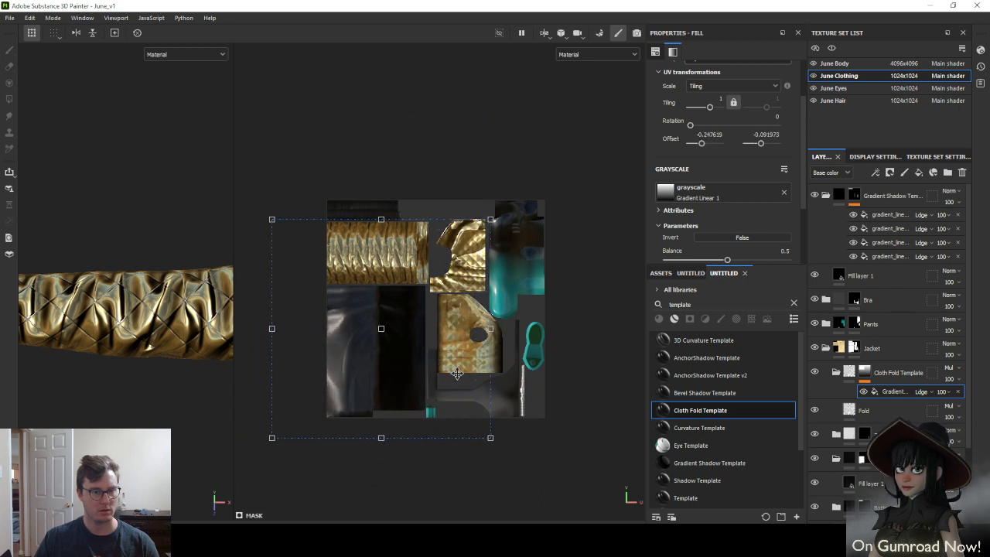
{"action": "left_click", "coordinate": [926, 392]}
{"action": "left_click", "coordinate": [925, 123]}
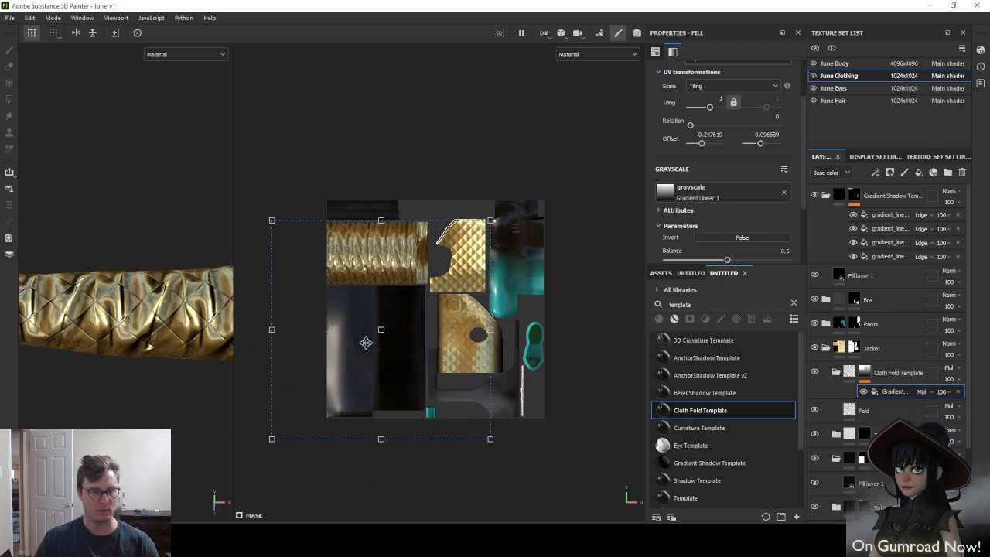
Rotate the gradient fill to 270 degrees and shrink it over the shoulder end of the sleeve's UV island
{"action": "left_click_drag", "start_coordinate": [366, 343], "coordinate": [367, 365]}
{"action": "left_click_drag", "start_coordinate": [499, 191], "coordinate": [538, 279], "text": "shift"}
{"action": "left_click_drag", "start_coordinate": [438, 309], "coordinate": [492, 212]}
{"action": "left_click_drag", "start_coordinate": [542, 140], "coordinate": [360, 206]}
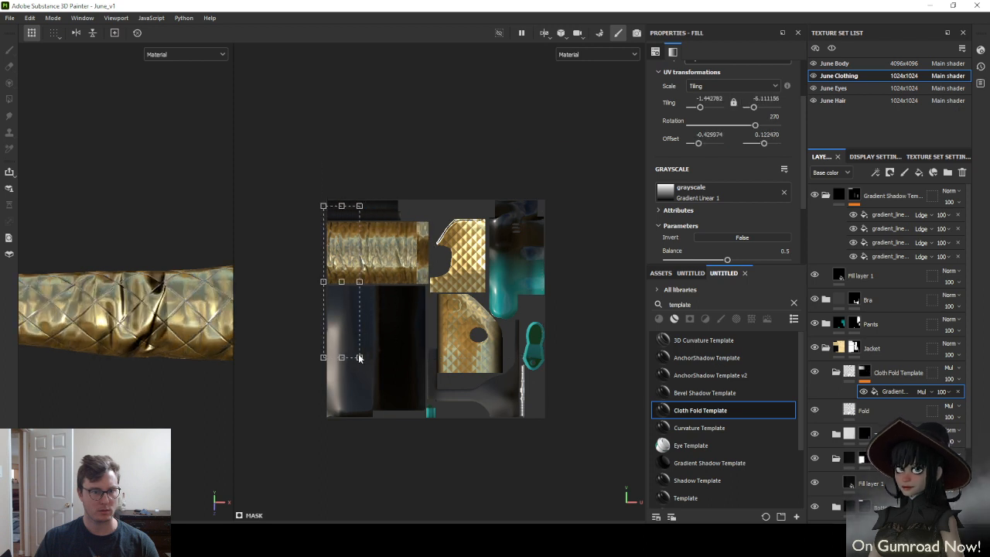
{"action": "left_click_drag", "start_coordinate": [359, 357], "coordinate": [353, 300]}
Set the gradient fill's UV wrap to None
{"action": "scroll", "coordinate": [734, 173], "scroll_direction": "up", "scroll_amount": 2}
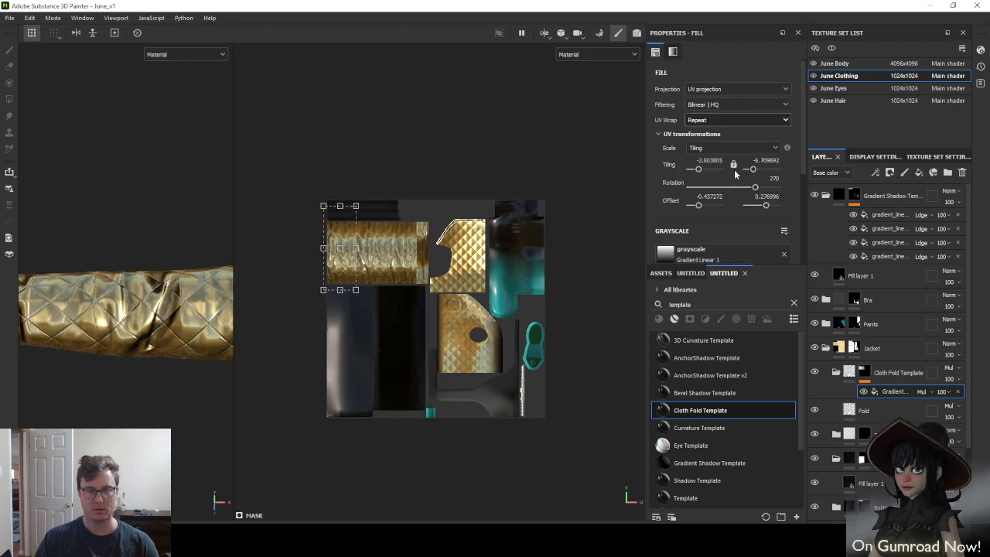
{"action": "left_click", "coordinate": [709, 122]}
{"action": "left_click", "coordinate": [703, 133]}
Flip the gradient's direction, fit it to the sleeve UV island's height and narrow it to a thin strip at the shoulder edge
{"action": "scroll", "coordinate": [382, 265], "scroll_direction": "up", "scroll_amount": 4}
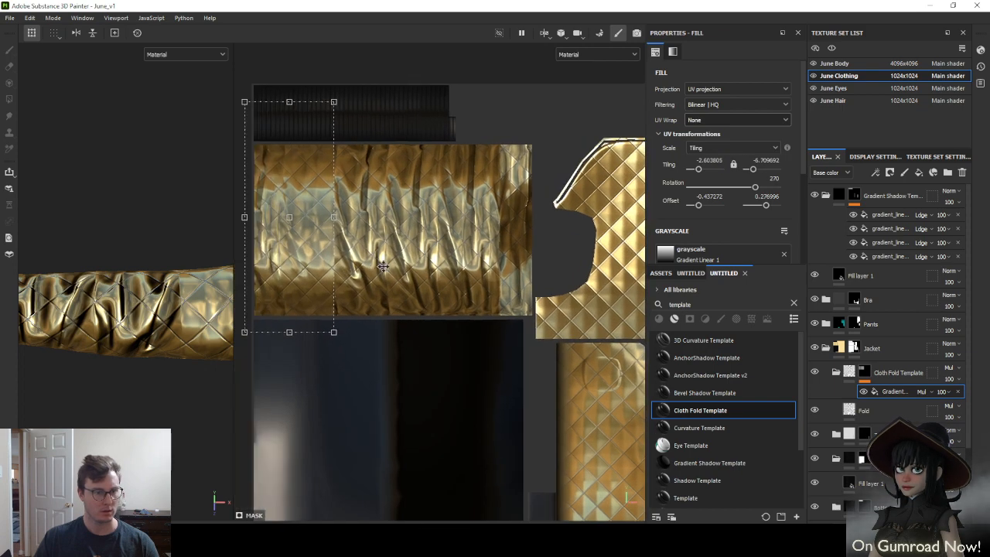
{"action": "middle_click_drag", "start_coordinate": [383, 266], "coordinate": [462, 326], "text": "alt"}
{"action": "left_click_drag", "start_coordinate": [521, 155], "coordinate": [313, 352], "text": "shift"}
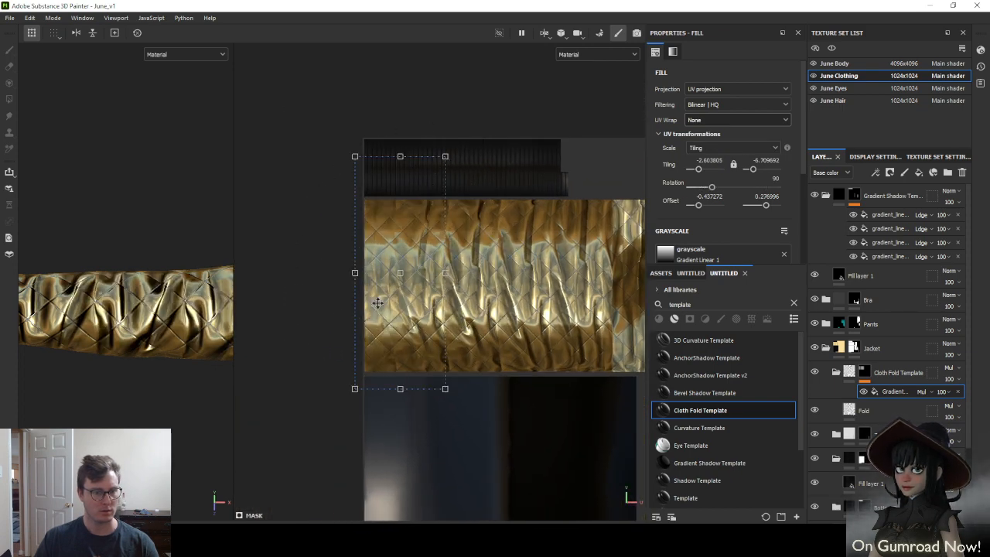
{"action": "scroll", "coordinate": [378, 303], "scroll_direction": "up", "scroll_amount": 2}
{"action": "left_click_drag", "start_coordinate": [377, 303], "coordinate": [403, 302]}
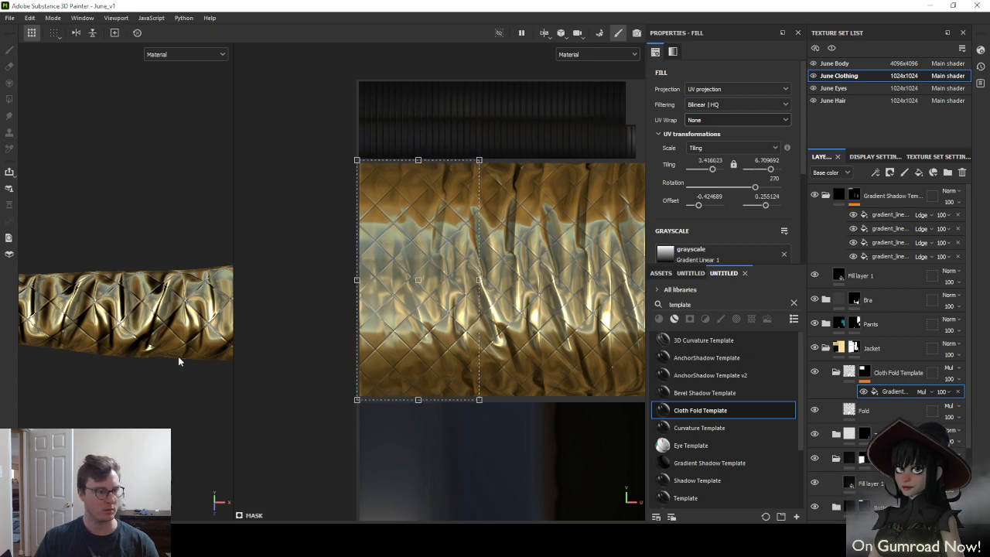
{"action": "left_click_drag", "start_coordinate": [178, 360], "coordinate": [181, 394], "text": "alt"}
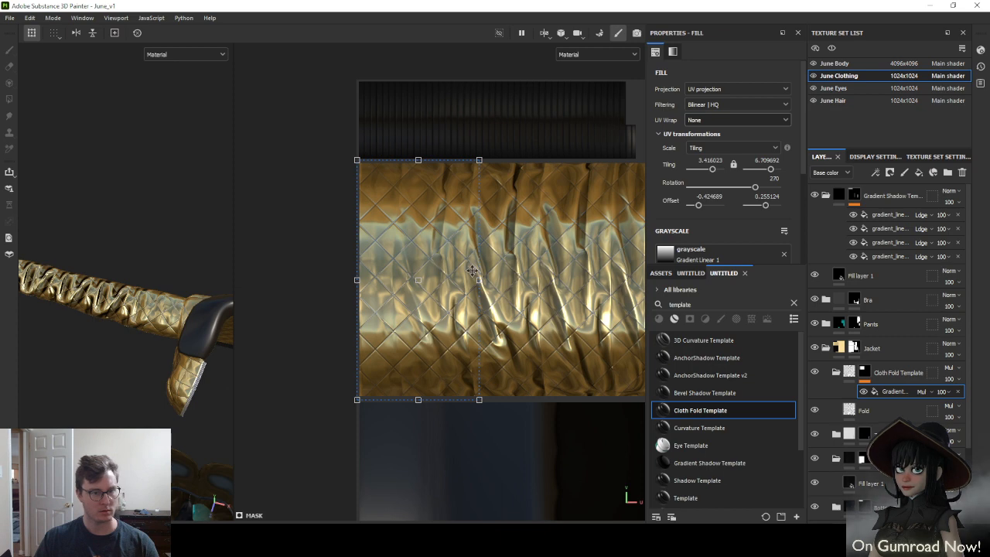
{"action": "left_click_drag", "start_coordinate": [466, 283], "coordinate": [369, 289]}
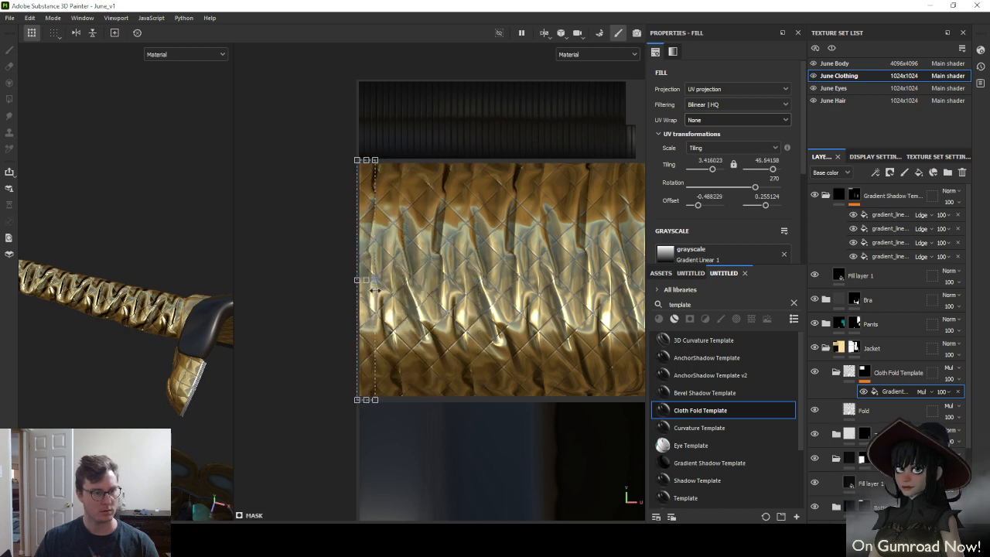
Duplicate the gradient fill, rotate the copy to 90 degrees and move it to the cuff end of the sleeve's UV island
{"action": "scroll", "coordinate": [422, 277], "scroll_direction": "down", "scroll_amount": 3}
{"action": "middle_click_drag", "start_coordinate": [477, 293], "coordinate": [404, 291], "text": "alt"}
{"action": "key", "text": "ctrl+d"}
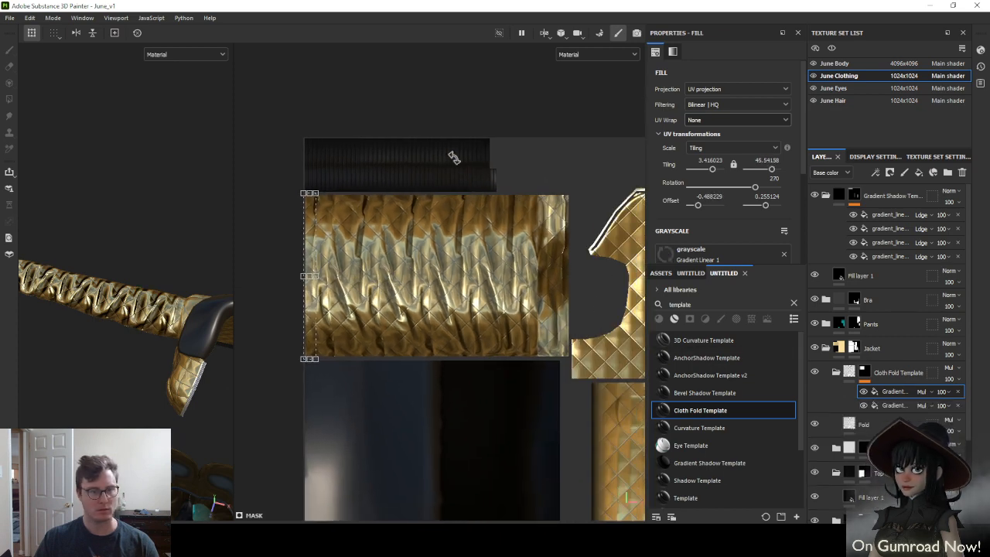
{"action": "left_click_drag", "start_coordinate": [453, 157], "coordinate": [366, 392]}
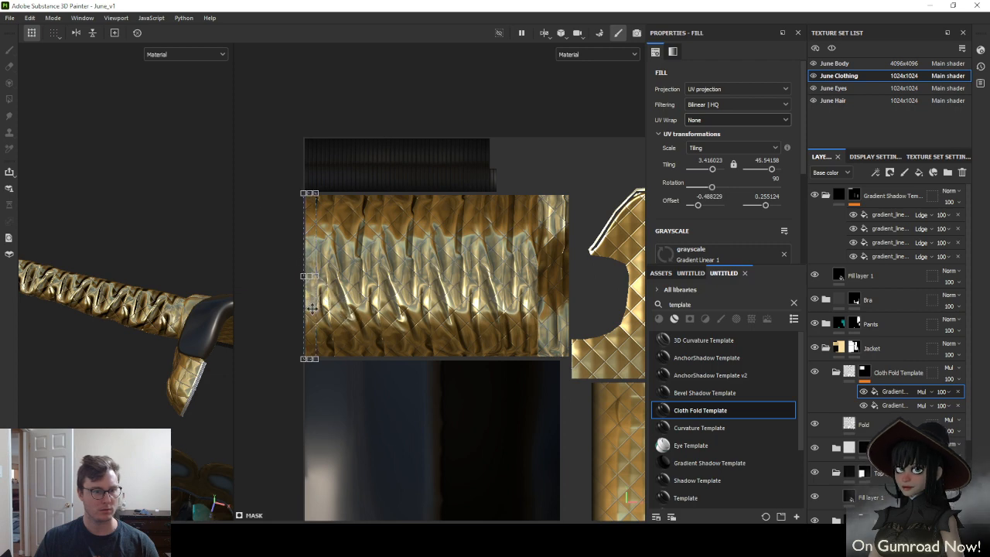
{"action": "left_click_drag", "start_coordinate": [312, 308], "coordinate": [563, 305]}
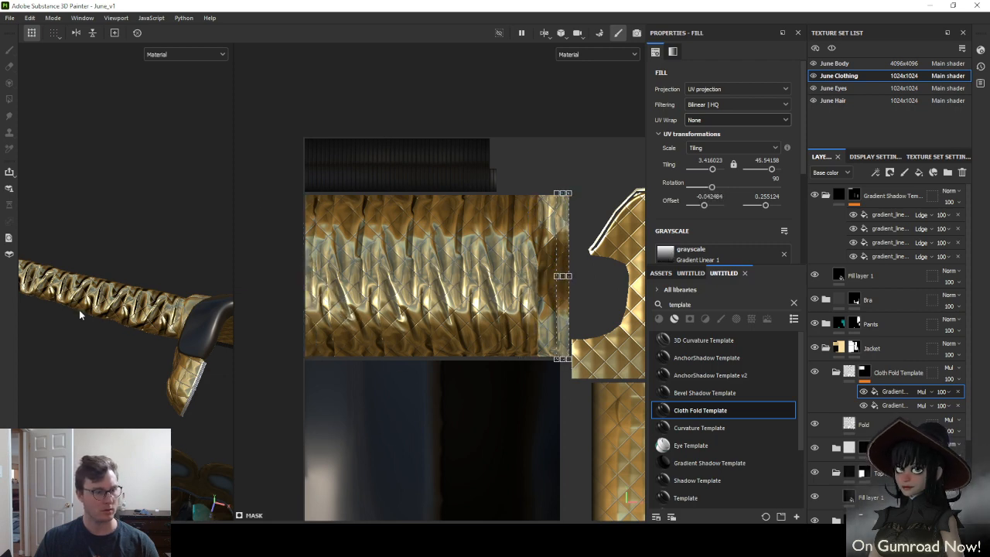
Widen the duplicated gradient from the cuff edge past the middle of the sleeve so the folds fade gradually
{"action": "middle_click_drag", "start_coordinate": [79, 310], "coordinate": [152, 318], "text": "alt"}
{"action": "left_click_drag", "start_coordinate": [558, 277], "coordinate": [396, 269]}
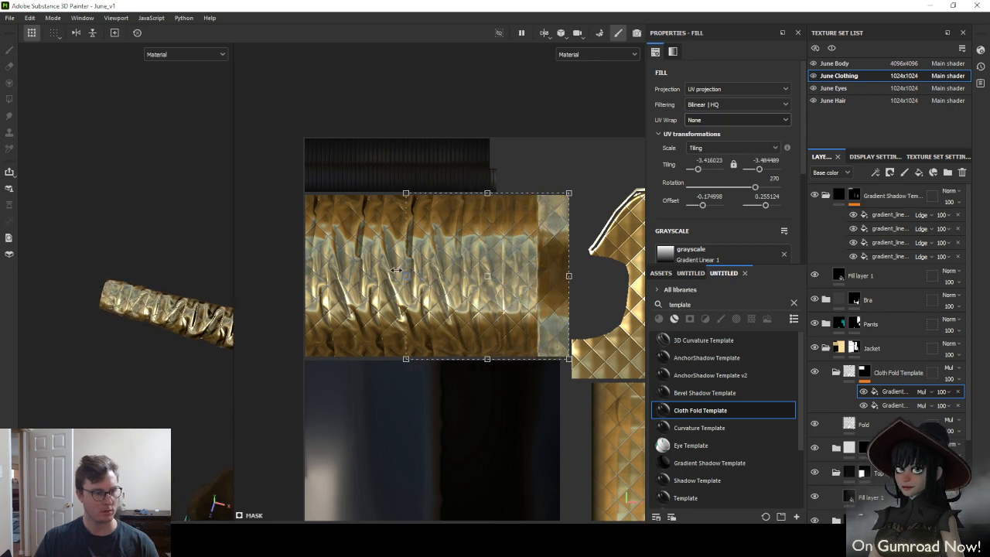
{"action": "left_click_drag", "start_coordinate": [220, 267], "coordinate": [73, 278], "text": "alt"}
{"action": "right_click_drag", "start_coordinate": [73, 279], "coordinate": [154, 309], "text": "alt"}
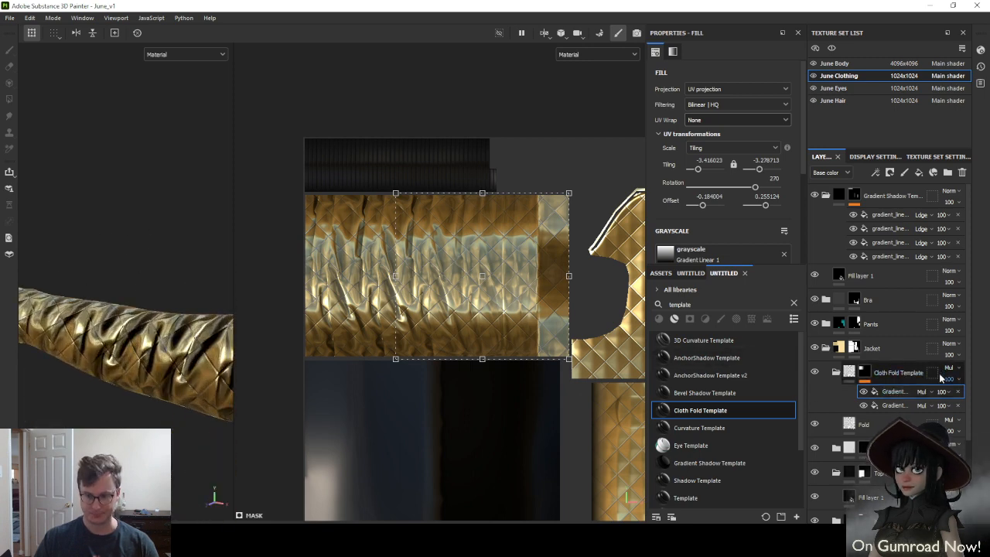
Set the Cloth Fold Template folder's opacity in the Normal channel to 69
{"action": "left_click", "coordinate": [835, 172]}
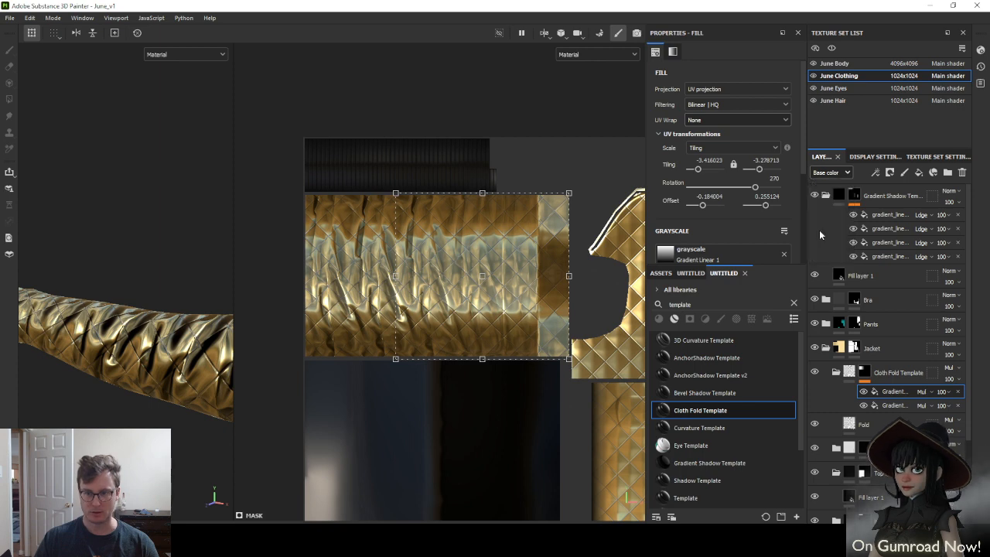
{"action": "left_click", "coordinate": [968, 396]}
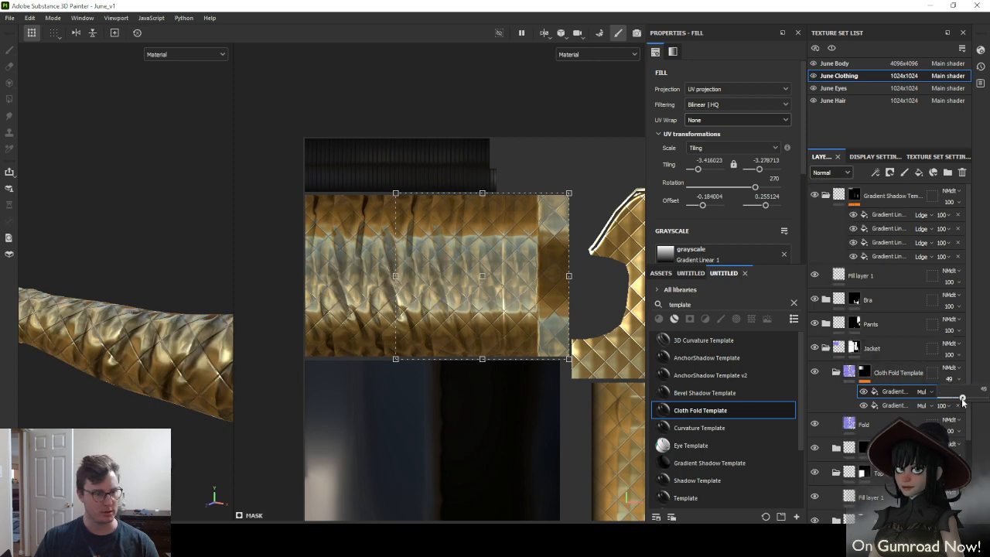
{"action": "left_click_drag", "start_coordinate": [968, 401], "coordinate": [971, 402]}
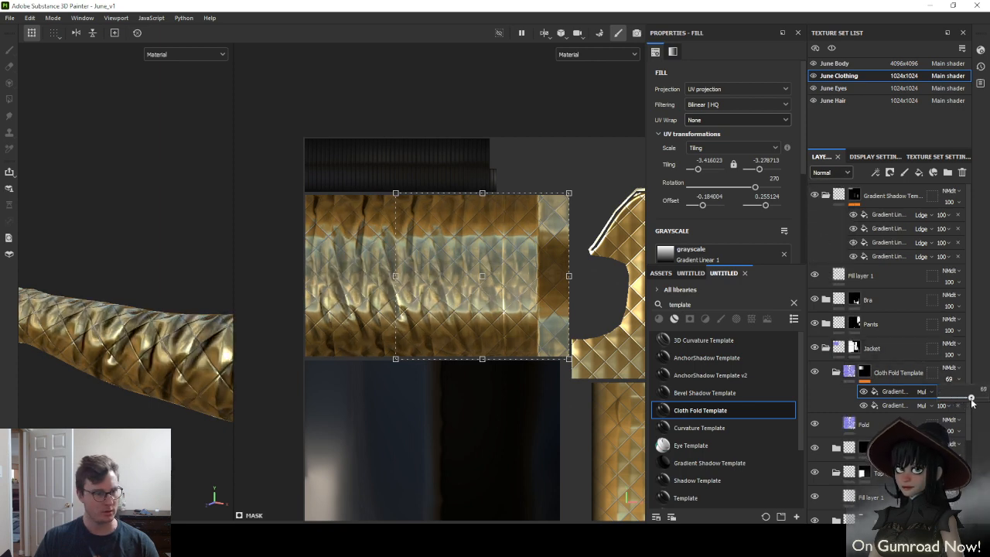
{"action": "scroll", "coordinate": [186, 334], "scroll_direction": "down", "scroll_amount": 5}
{"action": "left_click_drag", "start_coordinate": [183, 337], "coordinate": [146, 323], "text": "alt"}
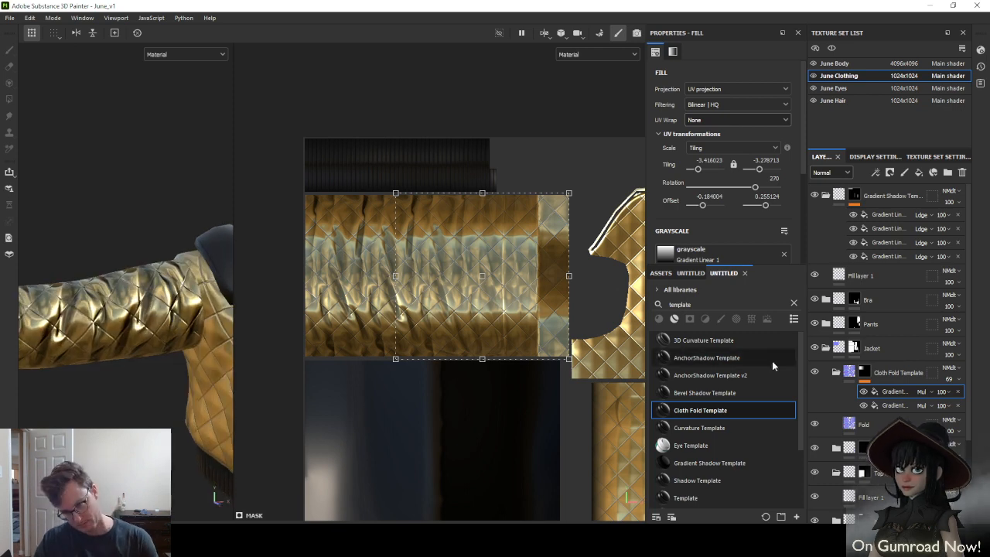
Lengthen the Fold layer's projection cylinder along the sleeve to make the folds larger and more widely spaced
{"action": "left_click", "coordinate": [855, 424]}
{"action": "scroll", "coordinate": [43, 356], "scroll_direction": "down", "scroll_amount": 4}
{"action": "left_click_drag", "start_coordinate": [147, 328], "coordinate": [340, 319]}
{"action": "mouse_move", "coordinate": [114, 341]}
{"action": "left_mouse_down", "text": "alt"}
{"action": "mouse_move", "coordinate": [94, 360]}
{"action": "mouse_move", "coordinate": [76, 338]}
{"action": "mouse_move", "coordinate": [36, 353]}
{"action": "mouse_move", "coordinate": [71, 255]}
{"action": "mouse_move", "coordinate": [44, 267]}
{"action": "mouse_move", "coordinate": [145, 331]}
{"action": "mouse_move", "coordinate": [106, 343]}
{"action": "left_mouse_up", "text": "alt"}
{"action": "scroll", "coordinate": [105, 344], "scroll_direction": "up", "scroll_amount": 2}
Set the Fold layer's opacity in the Base color channel to 57 to soften its ambient occlusion
{"action": "left_click", "coordinate": [831, 173]}
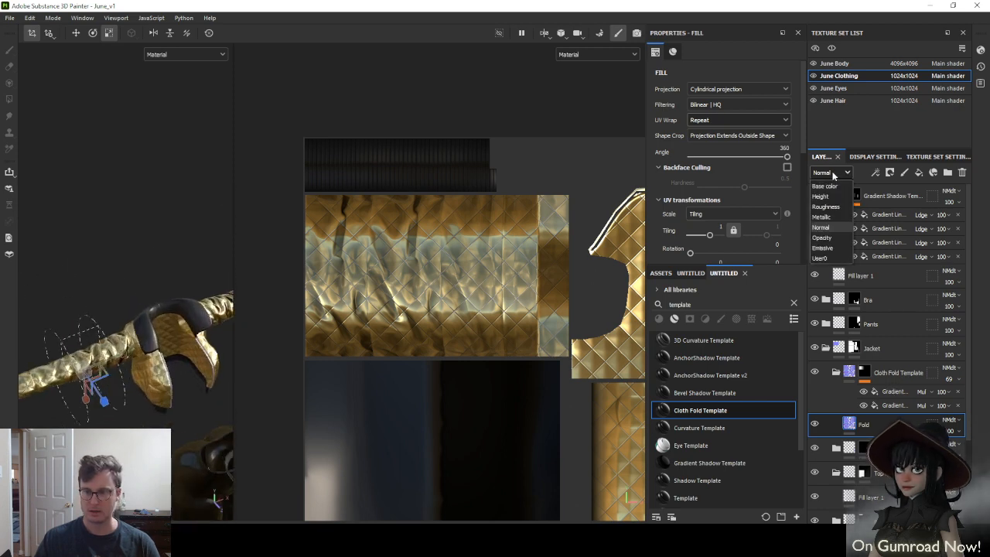
{"action": "left_click", "coordinate": [850, 421]}
{"action": "scroll", "coordinate": [721, 215], "scroll_direction": "down", "scroll_amount": 4}
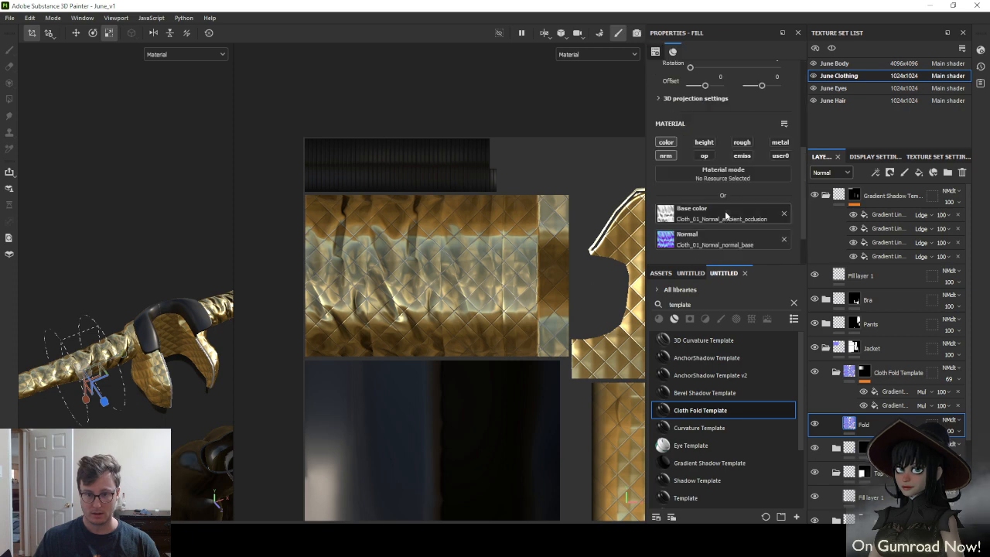
{"action": "left_click", "coordinate": [837, 173]}
{"action": "left_click", "coordinate": [831, 187]}
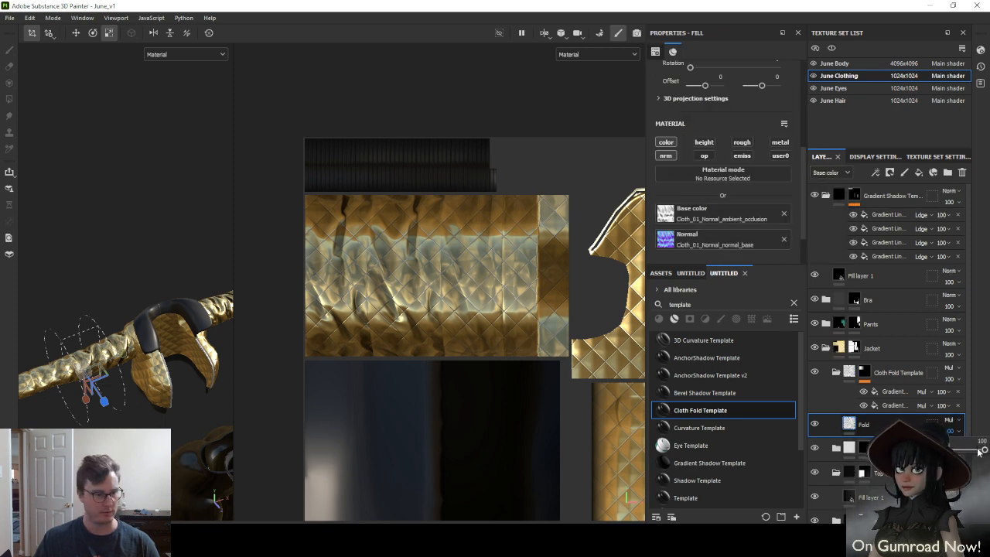
{"action": "mouse_move", "coordinate": [978, 450]}
{"action": "left_mouse_down"}
{"action": "mouse_move", "coordinate": [952, 448]}
{"action": "mouse_move", "coordinate": [964, 452]}
{"action": "left_mouse_up"}
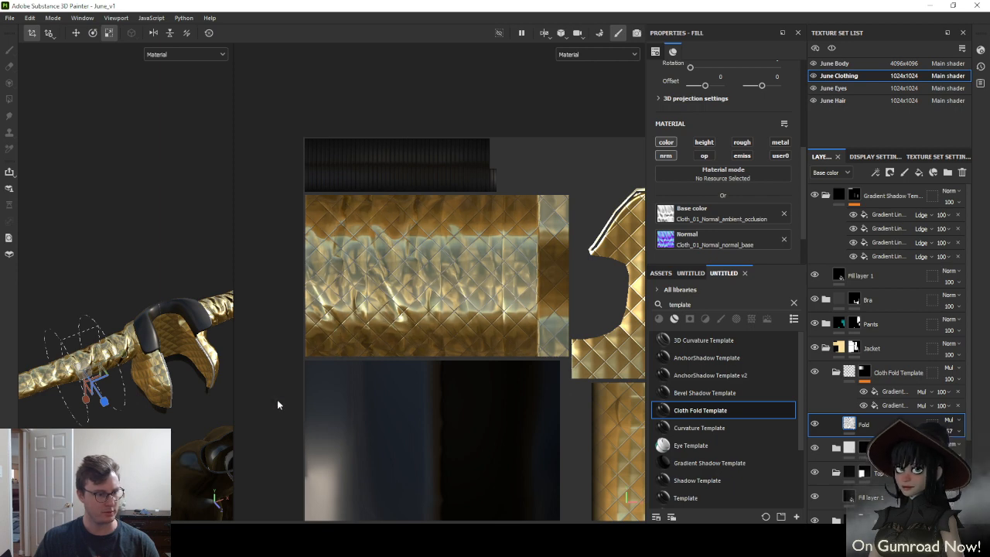
Widen the lower gradient fill in the Cloth Fold Template mask slightly from the shoulder edge of the sleeve's UV island
{"action": "left_click_drag", "start_coordinate": [189, 399], "coordinate": [143, 346], "text": "alt"}
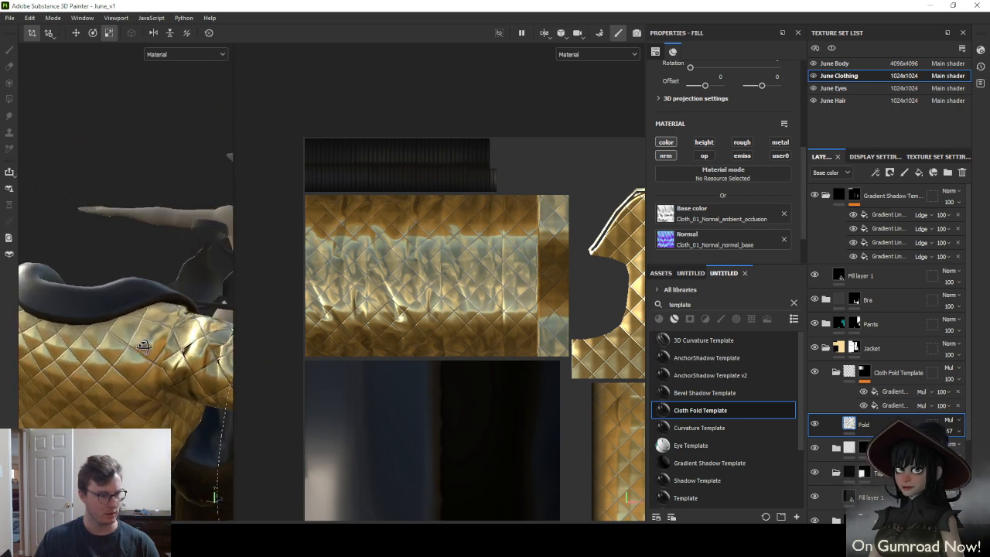
{"action": "left_click_drag", "start_coordinate": [99, 386], "coordinate": [213, 408], "text": "alt"}
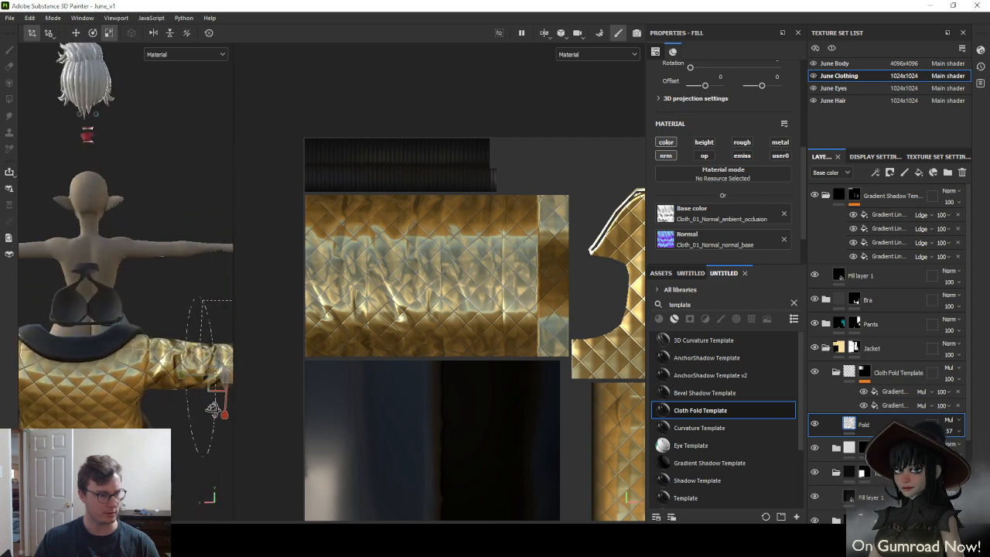
{"action": "left_click", "coordinate": [900, 406]}
{"action": "left_click", "coordinate": [895, 406]}
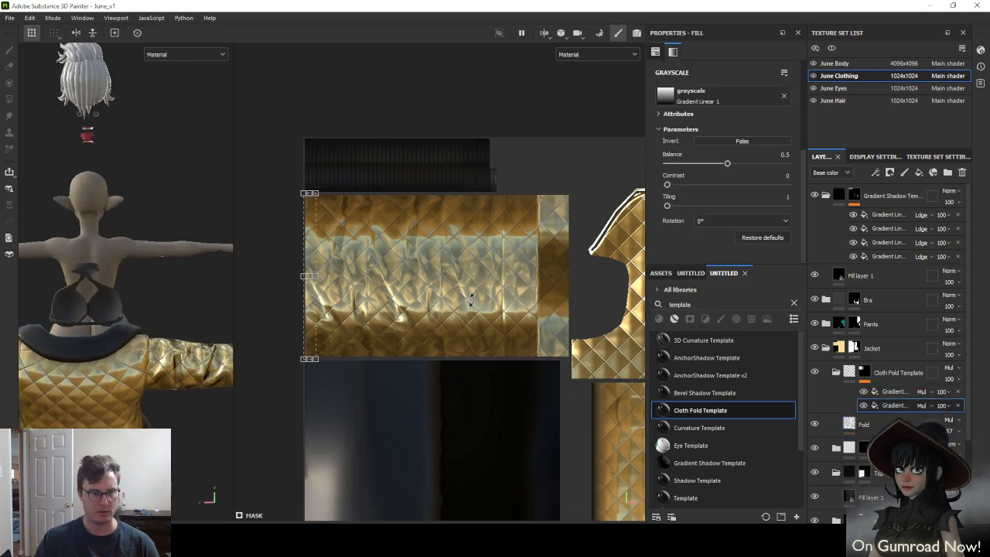
{"action": "middle_click_drag", "start_coordinate": [314, 279], "coordinate": [372, 299], "text": "alt"}
{"action": "scroll", "coordinate": [372, 298], "scroll_direction": "down", "scroll_amount": 1}
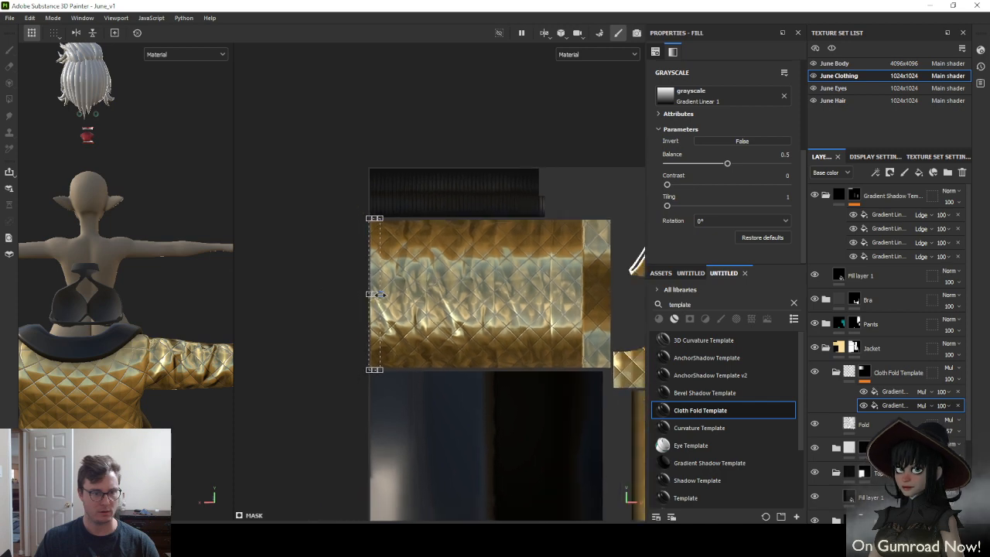
{"action": "left_click_drag", "start_coordinate": [378, 293], "coordinate": [432, 290]}
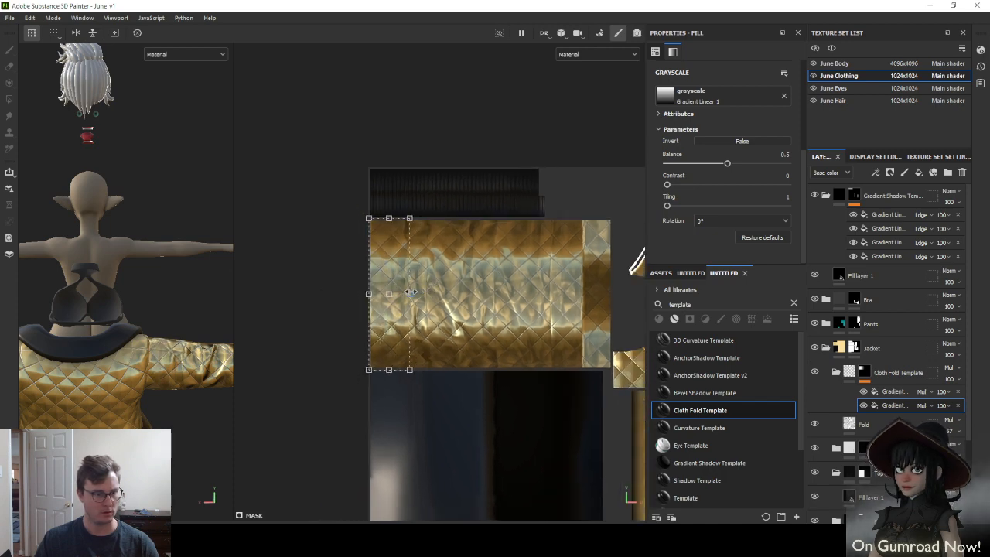
{"action": "left_click_drag", "start_coordinate": [191, 300], "coordinate": [69, 361], "text": "alt"}
{"action": "left_click_drag", "start_coordinate": [163, 368], "coordinate": [142, 296], "text": "alt"}
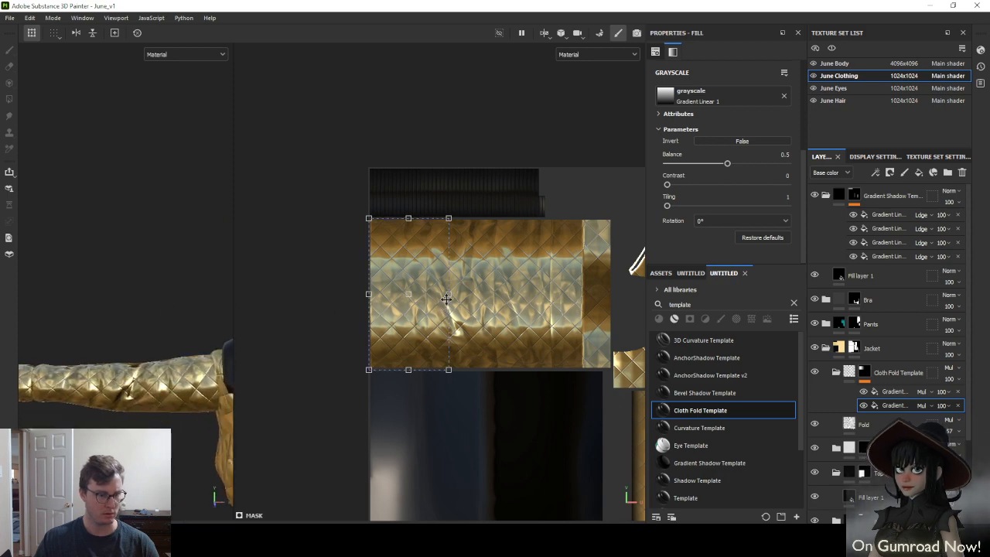
{"action": "left_click_drag", "start_coordinate": [450, 294], "coordinate": [410, 294]}
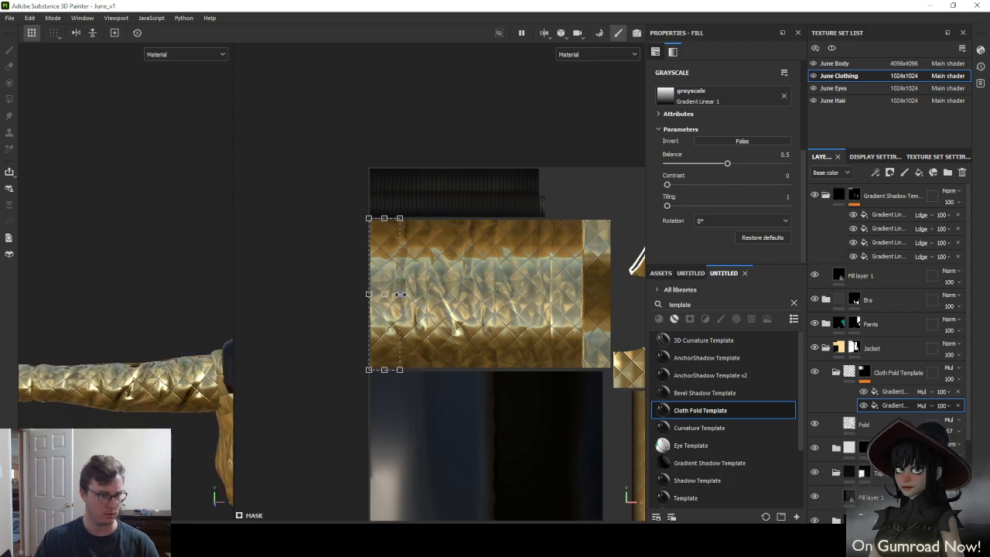
{"action": "left_click_drag", "start_coordinate": [215, 339], "coordinate": [391, 276], "text": "alt"}
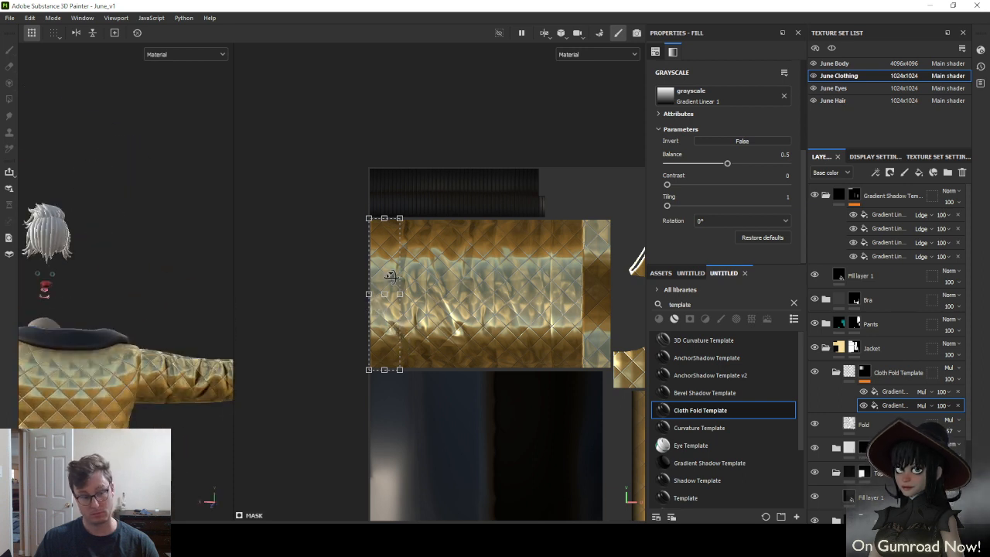
{"action": "left_click_drag", "start_coordinate": [177, 345], "coordinate": [481, 320], "text": "alt"}
{"action": "left_click_drag", "start_coordinate": [410, 348], "coordinate": [382, 281], "text": "alt"}
{"action": "left_click_drag", "start_coordinate": [342, 317], "coordinate": [326, 272], "text": "alt"}
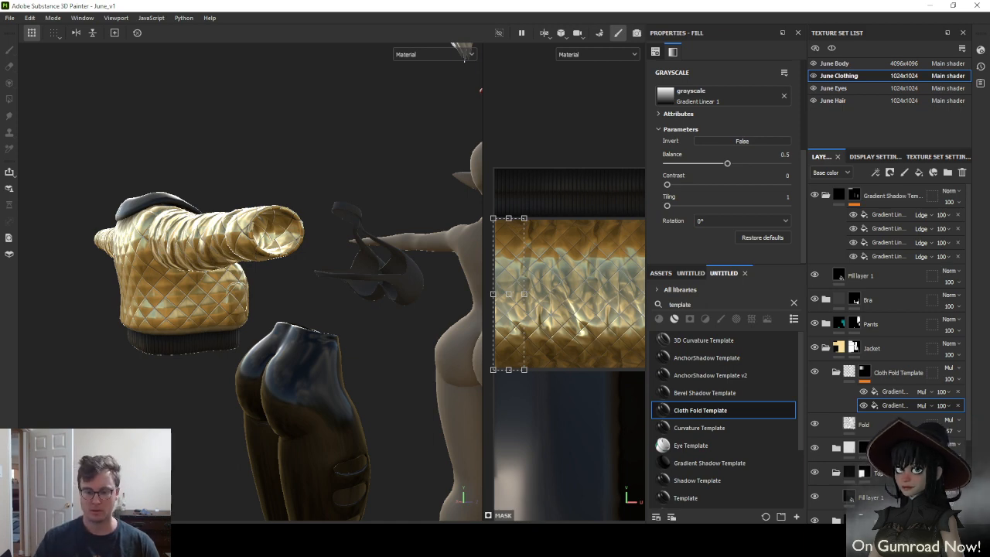
Switch to Blender and open the recent file Wrinkle_Cylinder.blend
{"action": "key", "text": "alt+Tab"}
{"action": "left_click", "coordinate": [26, 19]}
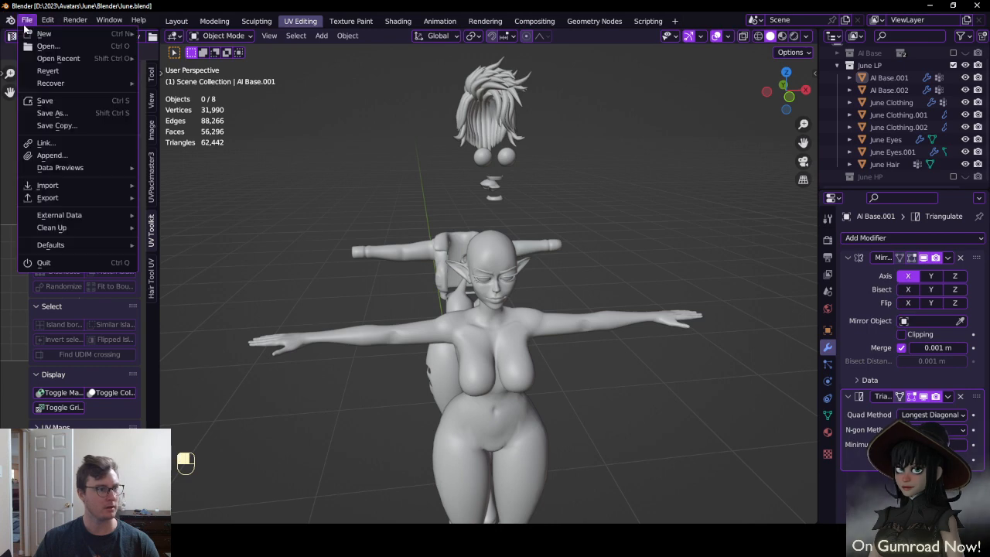
{"action": "mouse_move", "coordinate": [62, 58]}
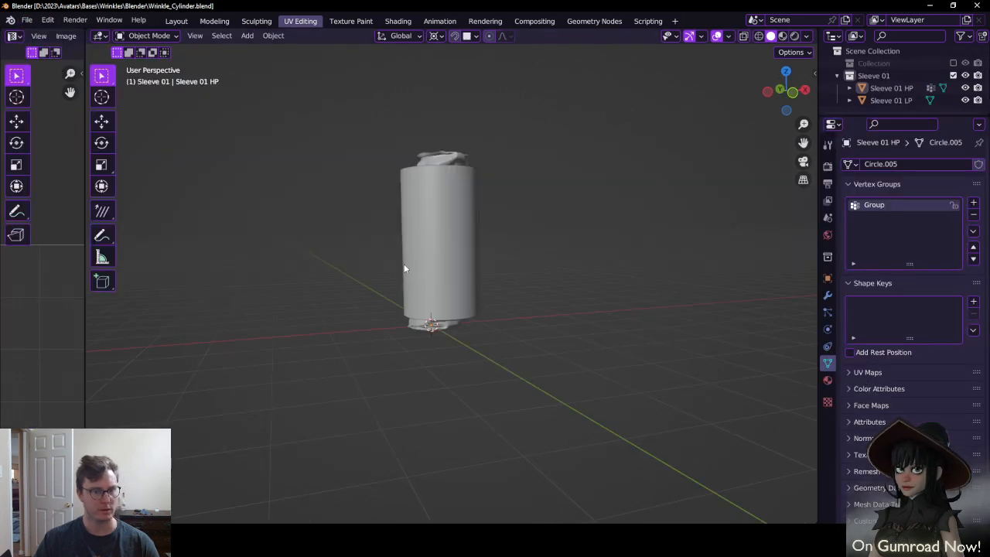
{"action": "scroll", "coordinate": [397, 233], "scroll_direction": "up", "scroll_amount": 4}
{"action": "middle_click_drag", "start_coordinate": [397, 233], "coordinate": [458, 274]}
{"action": "scroll", "coordinate": [568, 247], "scroll_direction": "down", "scroll_amount": 4}
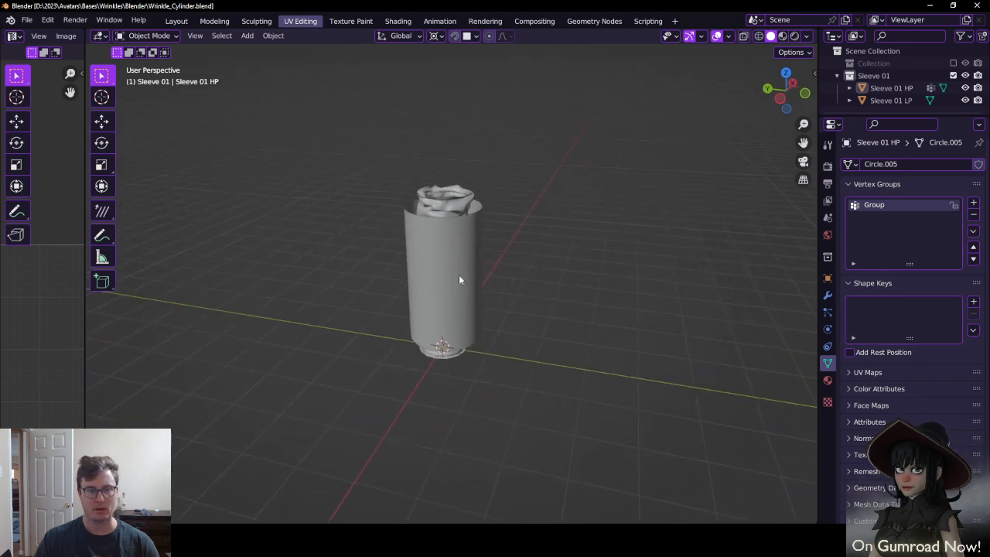
Save the wrinkle file and switch to the Layout workspace
{"action": "key", "text": "space"}
{"action": "key", "text": "space"}
{"action": "key", "text": "shift+Left"}
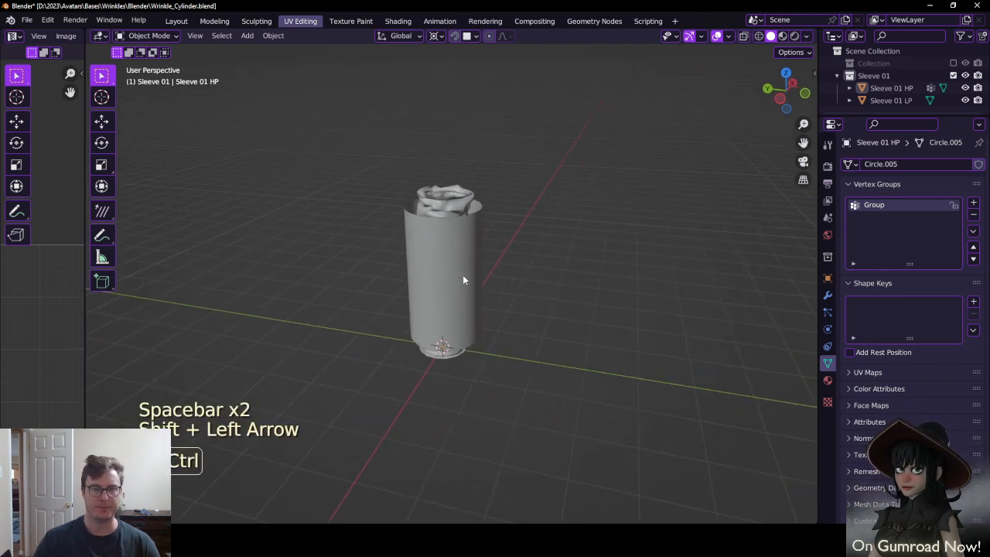
{"action": "key", "text": "ctrl+s"}
{"action": "left_click", "coordinate": [177, 21]}
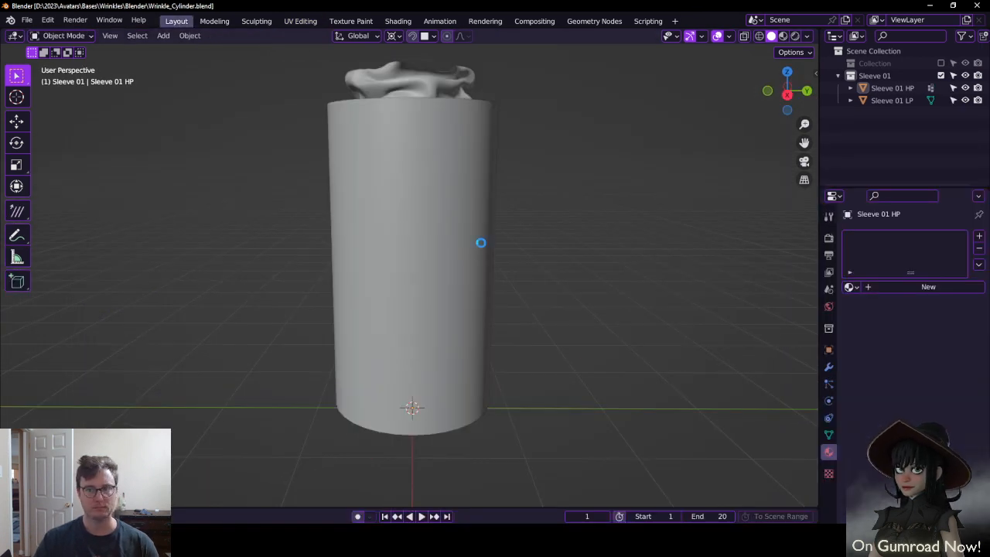
{"action": "middle_click_drag", "start_coordinate": [480, 242], "coordinate": [471, 263]}
Enable the scene's Collection to bring back its simulation objects, and exclude and hide the Sleeve 01 collection
{"action": "left_click", "coordinate": [837, 76]}
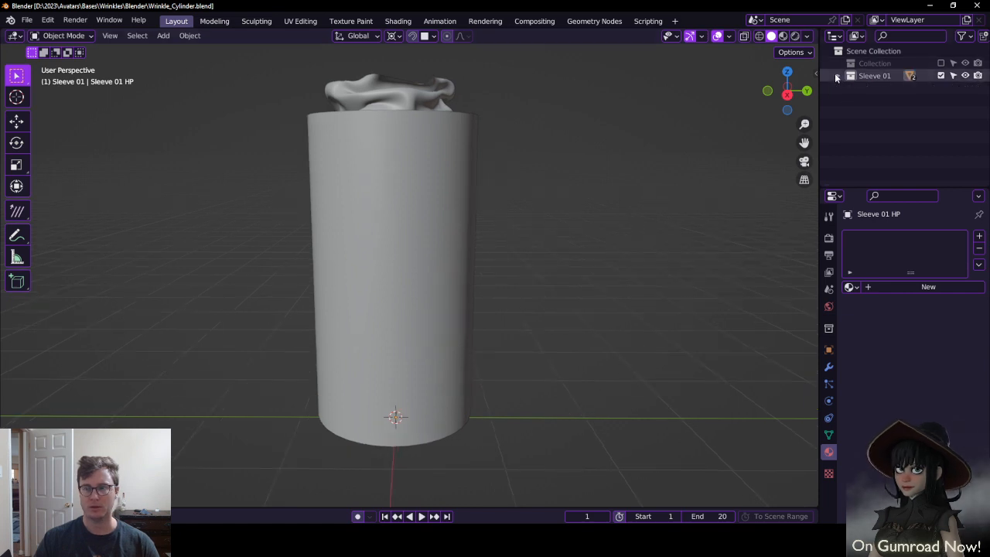
{"action": "left_click", "coordinate": [941, 65]}
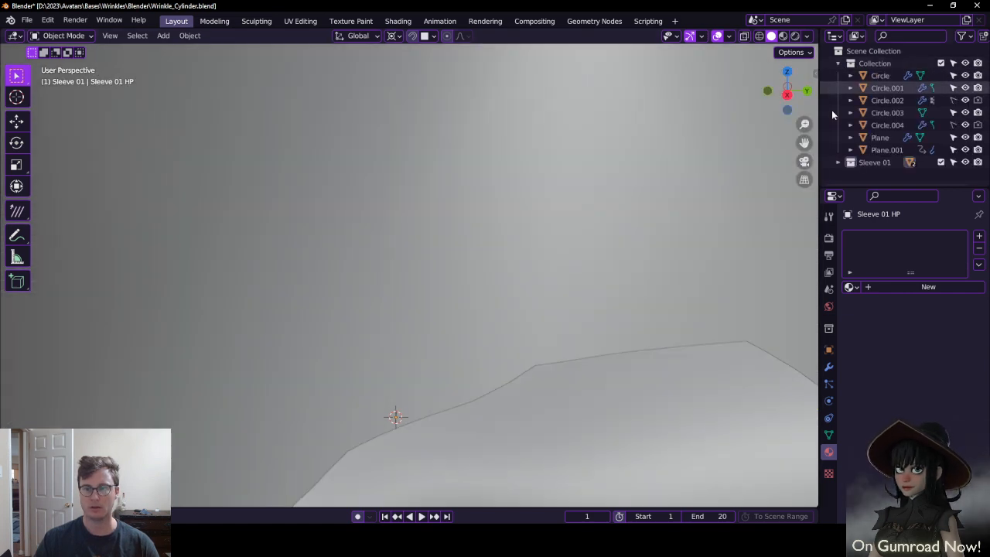
{"action": "scroll", "coordinate": [579, 197], "scroll_direction": "down", "scroll_amount": 10}
{"action": "middle_click_drag", "start_coordinate": [592, 194], "coordinate": [536, 244]}
{"action": "scroll", "coordinate": [535, 245], "scroll_direction": "up", "scroll_amount": 5}
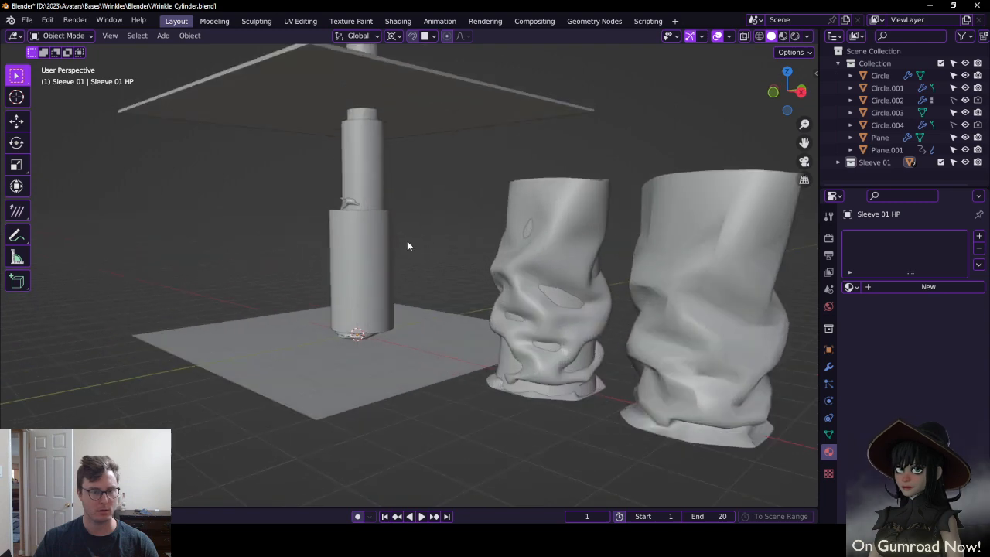
{"action": "left_click", "coordinate": [389, 227]}
{"action": "middle_click_drag", "start_coordinate": [389, 227], "coordinate": [443, 276]}
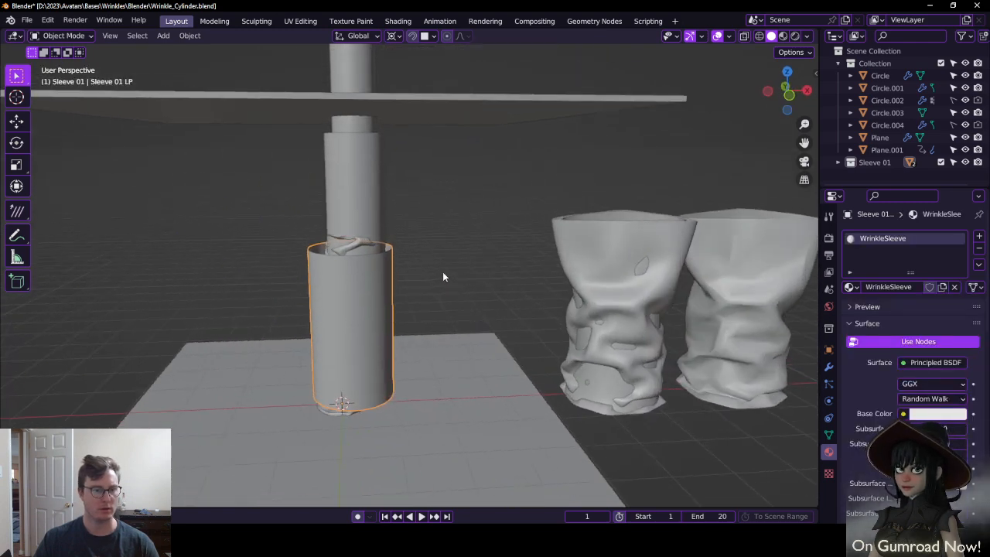
{"action": "left_click", "coordinate": [942, 161]}
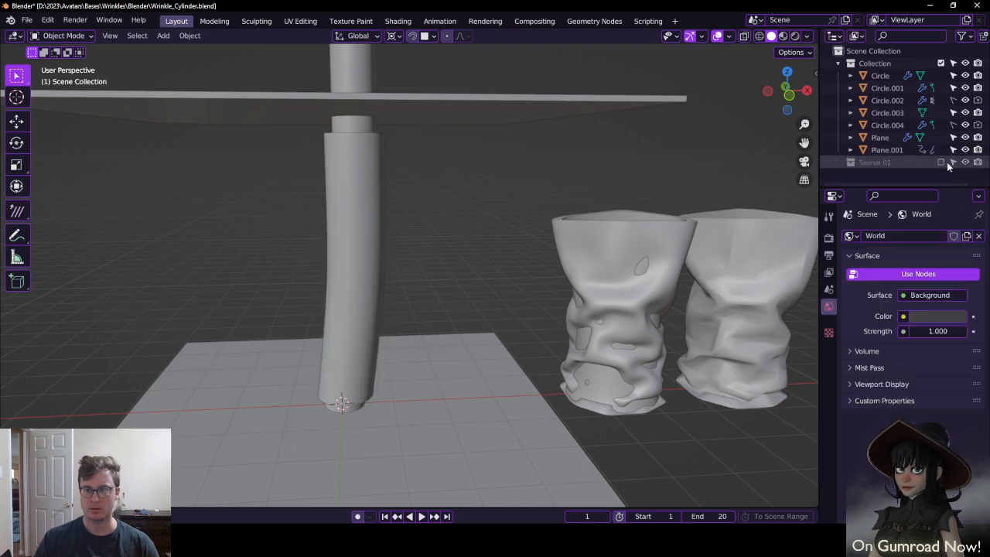
{"action": "left_click", "coordinate": [965, 163]}
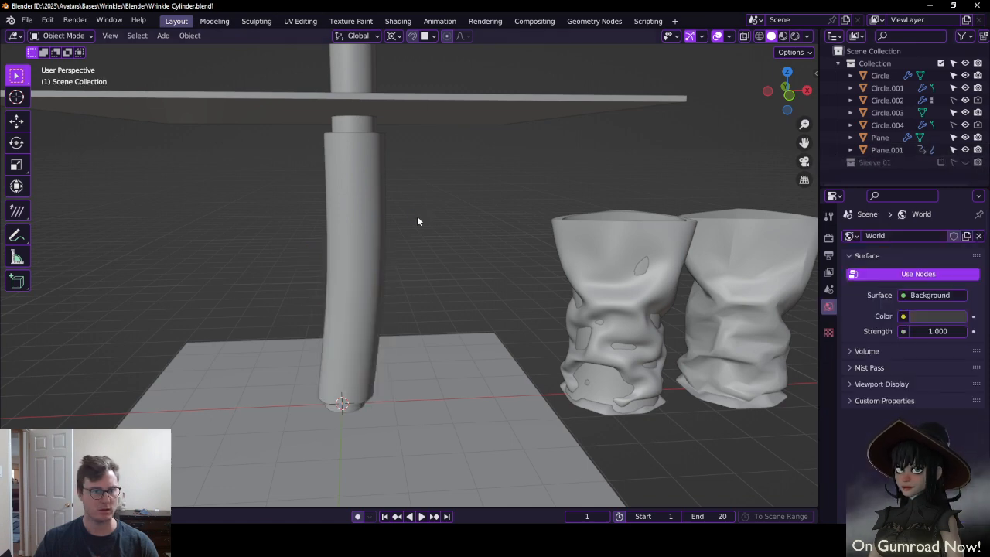
Delete the two nested cylinders, Circle.001 and Circle.002, standing at the origin between the planes
{"action": "left_click", "coordinate": [348, 282]}
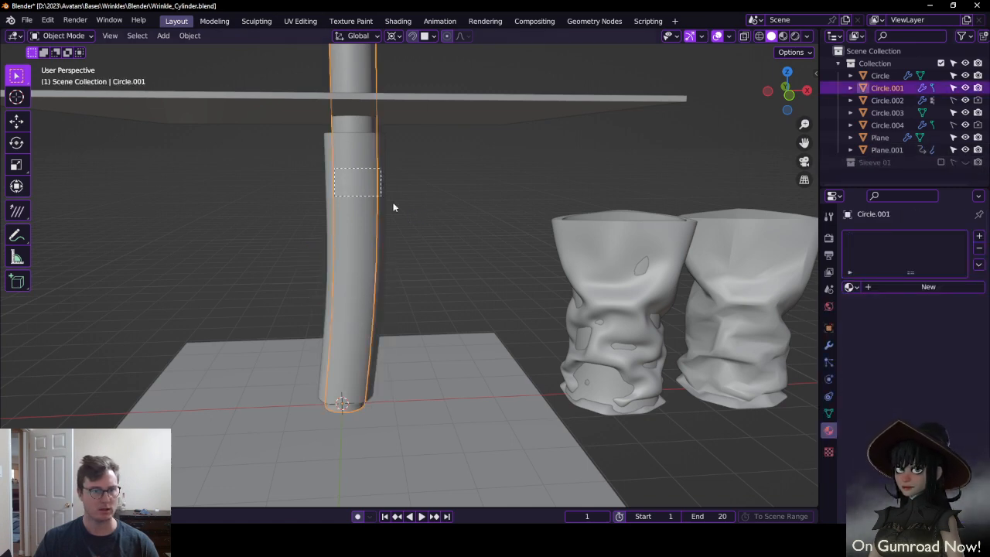
{"action": "left_click_drag", "start_coordinate": [393, 203], "coordinate": [394, 205]}
{"action": "left_click_drag", "start_coordinate": [303, 181], "coordinate": [448, 241]}
{"action": "left_click", "coordinate": [382, 227]}
{"action": "left_click", "coordinate": [382, 227]}
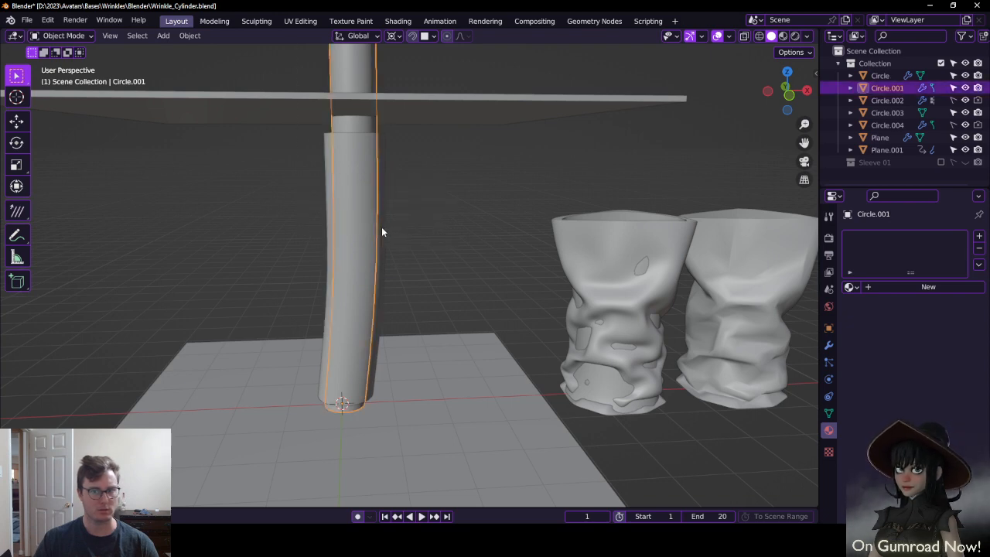
{"action": "left_click", "coordinate": [352, 193]}
{"action": "key", "text": "x"}
{"action": "left_click", "coordinate": [433, 214]}
{"action": "left_click", "coordinate": [340, 255]}
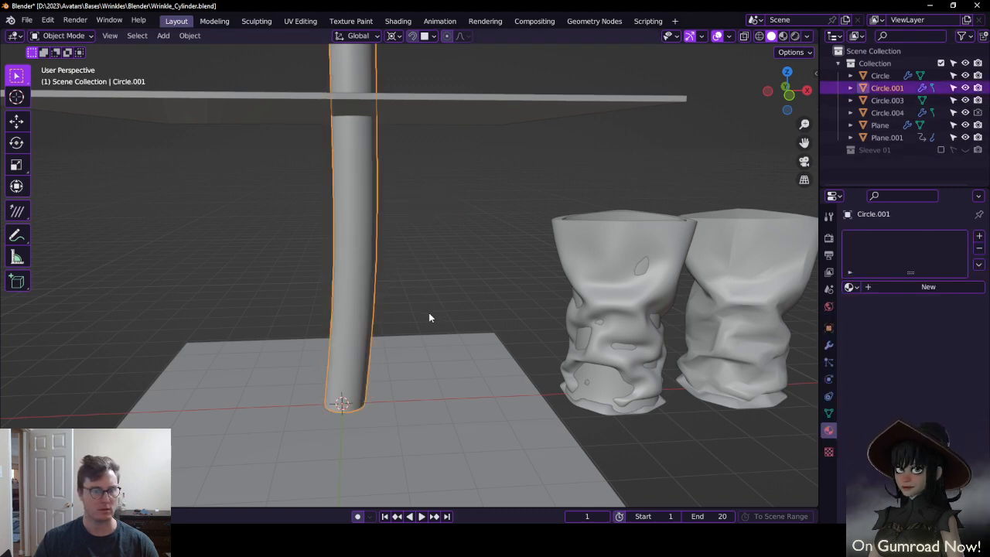
{"action": "key", "text": "Delete"}
Delete the wrinkled sleeve meshes beside the planes, leaving only the two planes in the collection
{"action": "scroll", "coordinate": [446, 251], "scroll_direction": "down", "scroll_amount": 3}
{"action": "key", "text": "shift+a"}
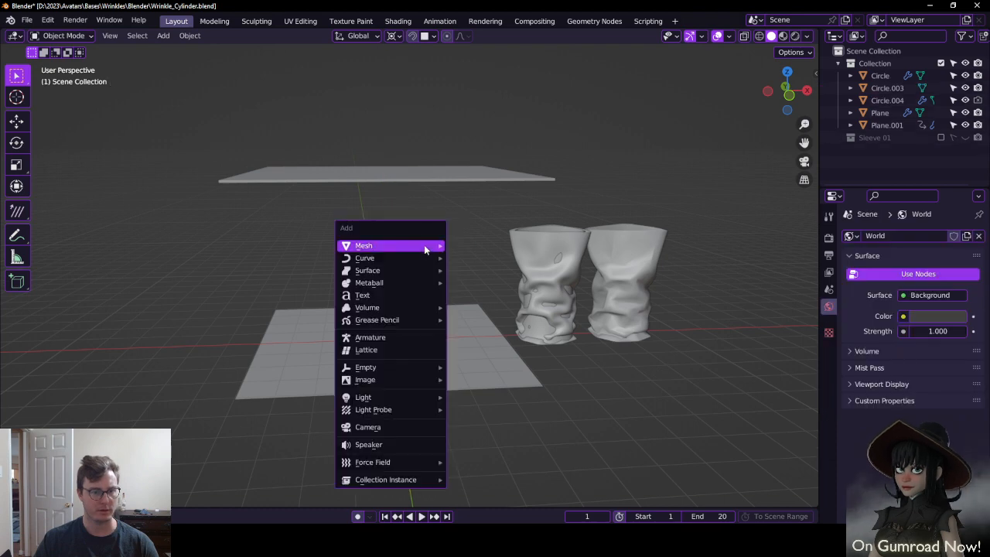
{"action": "key", "text": "Escape"}
{"action": "left_click_drag", "start_coordinate": [554, 235], "coordinate": [693, 294]}
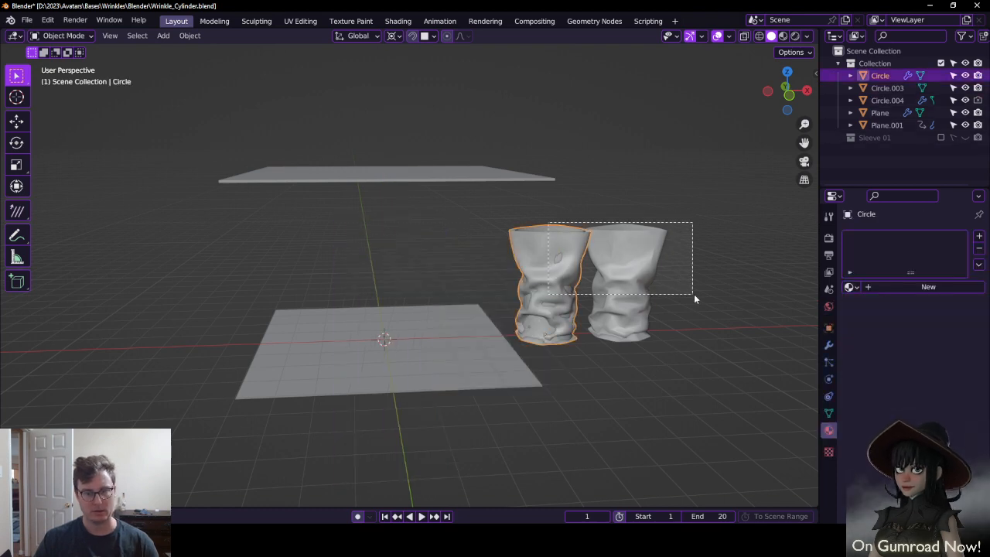
{"action": "key", "text": "Delete"}
Add a mesh cylinder at the origin between the two planes
{"action": "key", "text": "shift+a"}
{"action": "mouse_move", "coordinate": [405, 255]}
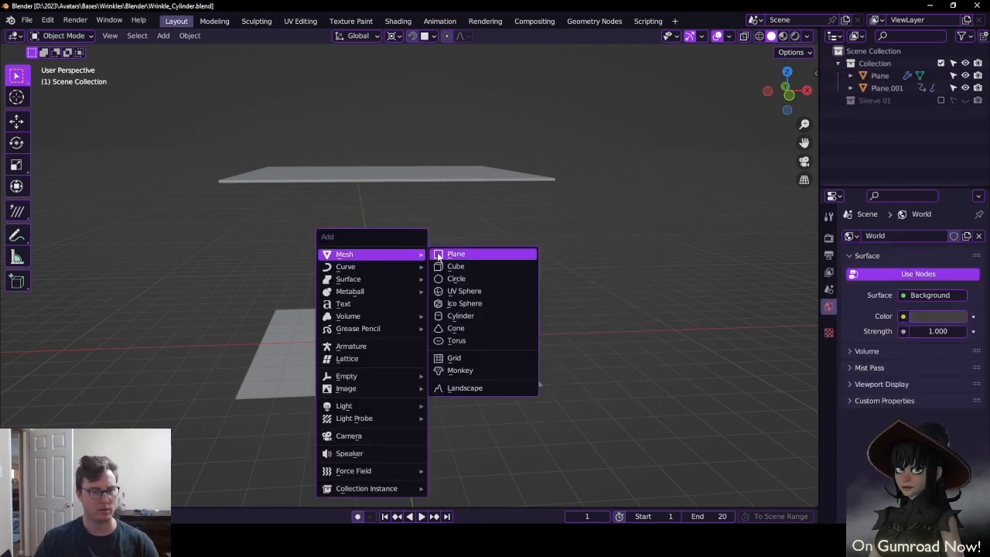
{"action": "left_click", "coordinate": [456, 315]}
Try scaling the cylinder down and stretching it along Z, and undo both scale changes
{"action": "key", "text": "s"}
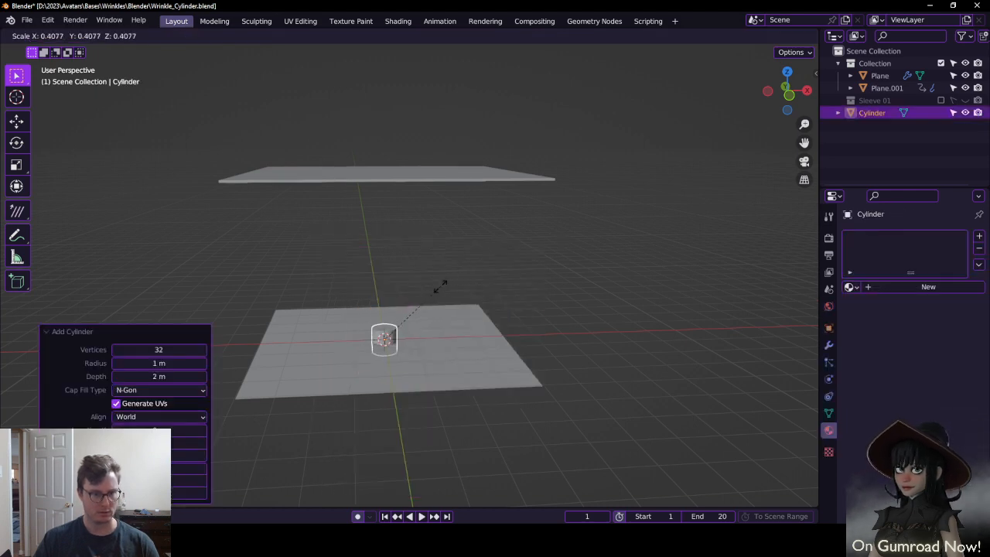
{"action": "left_click", "coordinate": [437, 283]}
{"action": "key", "text": "s"}
{"action": "key", "text": "z"}
{"action": "left_click", "coordinate": [398, 391]}
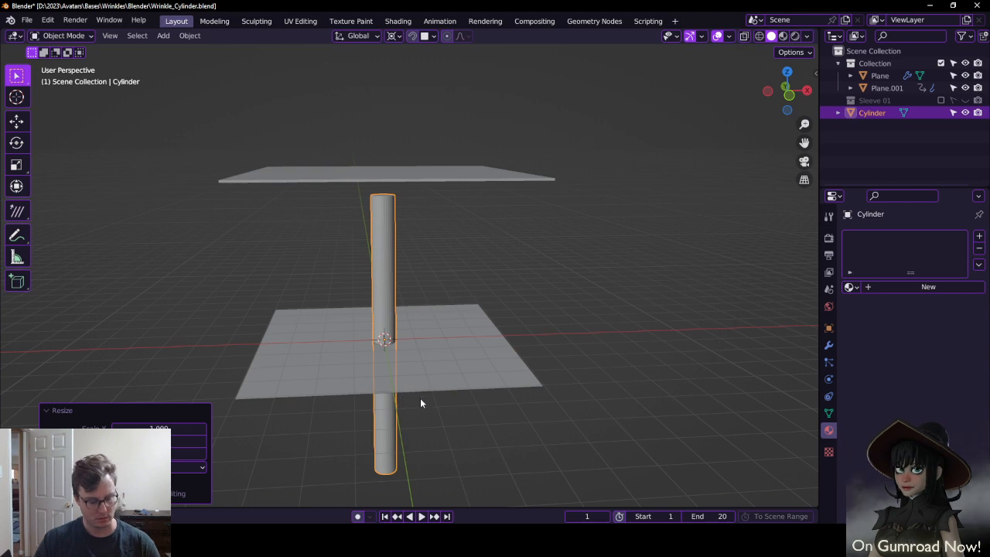
{"action": "key", "text": "ctrl+z"}
{"action": "key", "text": "Tab"}
{"action": "key", "text": "ctrl+z"}
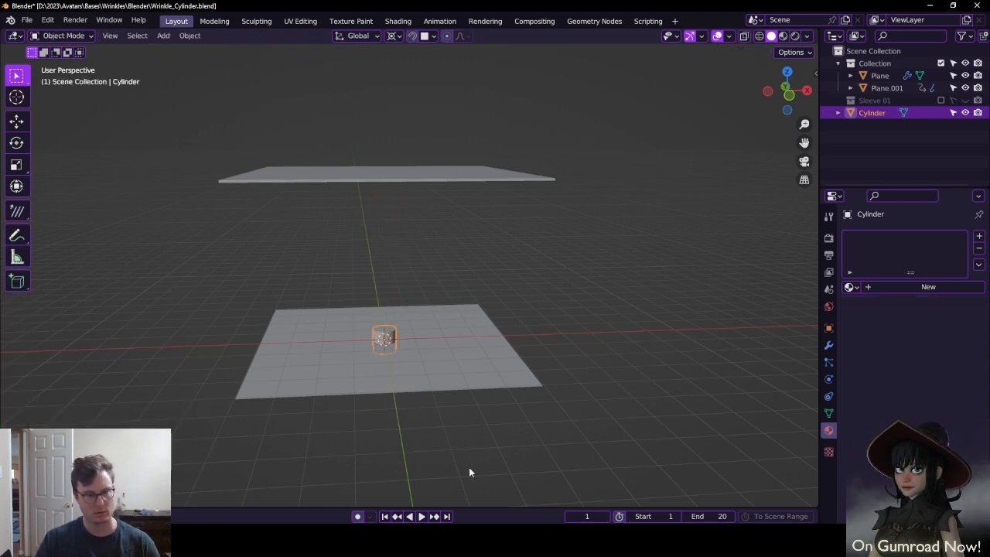
{"action": "key", "text": "ctrl+z"}
Move the cylinder up 1 m along Z and apply all its transforms
{"action": "type", "text": "gz1"}
{"action": "key", "text": "Return"}
{"action": "key", "text": "ctrl+a"}
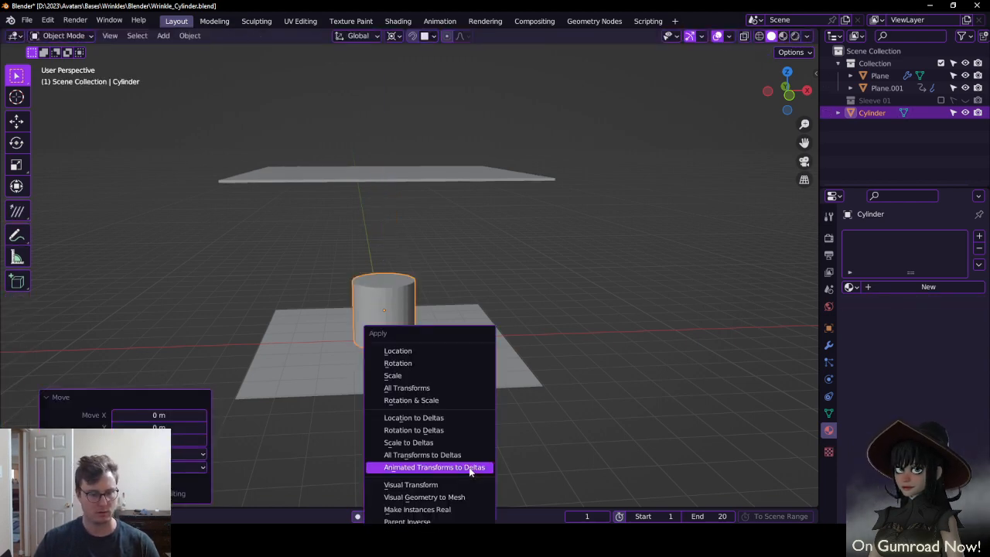
{"action": "left_click", "coordinate": [444, 390]}
Slim the cylinder down and stretch it along Z until it pokes through the upper plane
{"action": "key", "text": "s"}
{"action": "key", "text": "z"}
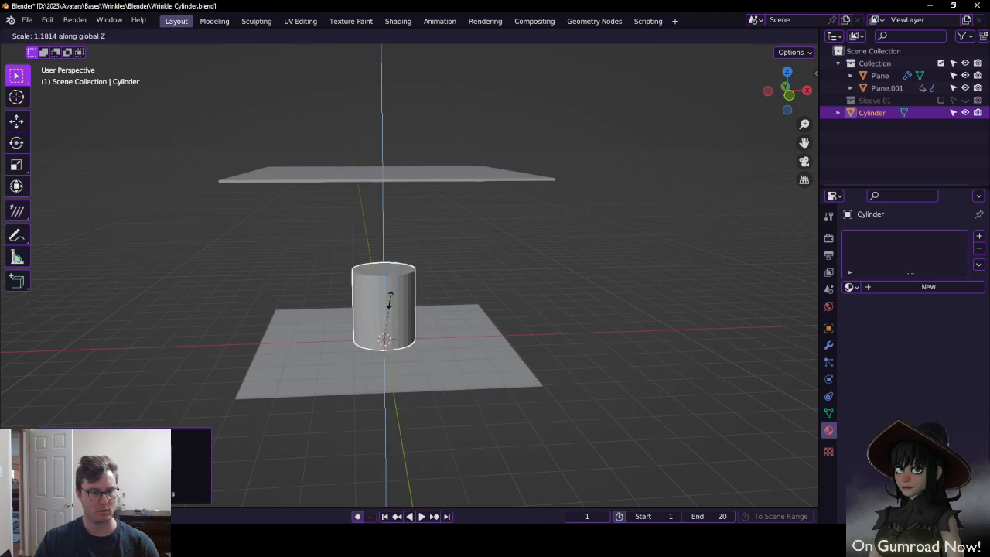
{"action": "left_click", "coordinate": [378, 193]}
{"action": "key", "text": "s"}
{"action": "left_click", "coordinate": [435, 246]}
{"action": "key", "text": "s"}
{"action": "key", "text": "z"}
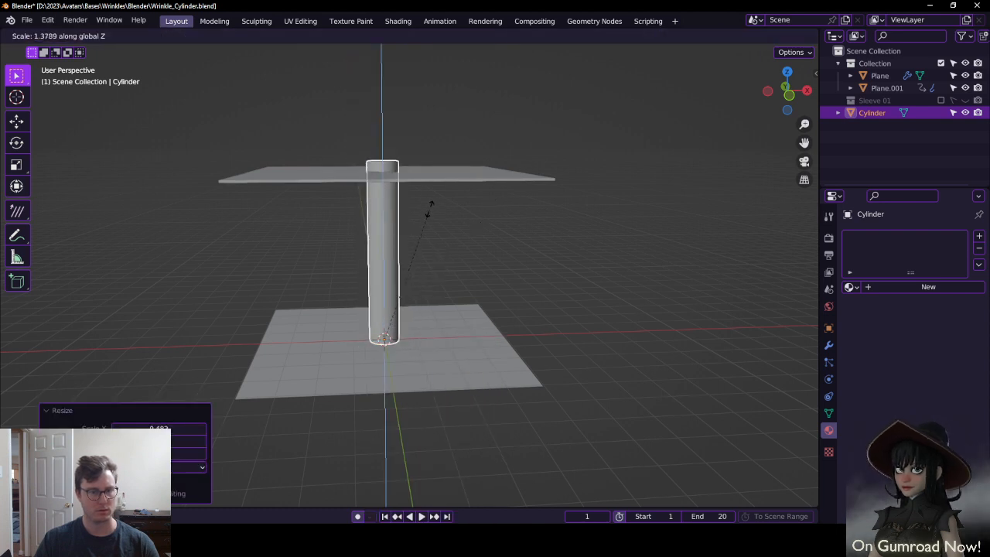
{"action": "left_click", "coordinate": [379, 225]}
Apply all transforms to the stretched cylinder
{"action": "scroll", "coordinate": [382, 233], "scroll_direction": "up", "scroll_amount": 4}
{"action": "key", "text": "ctrl+a"}
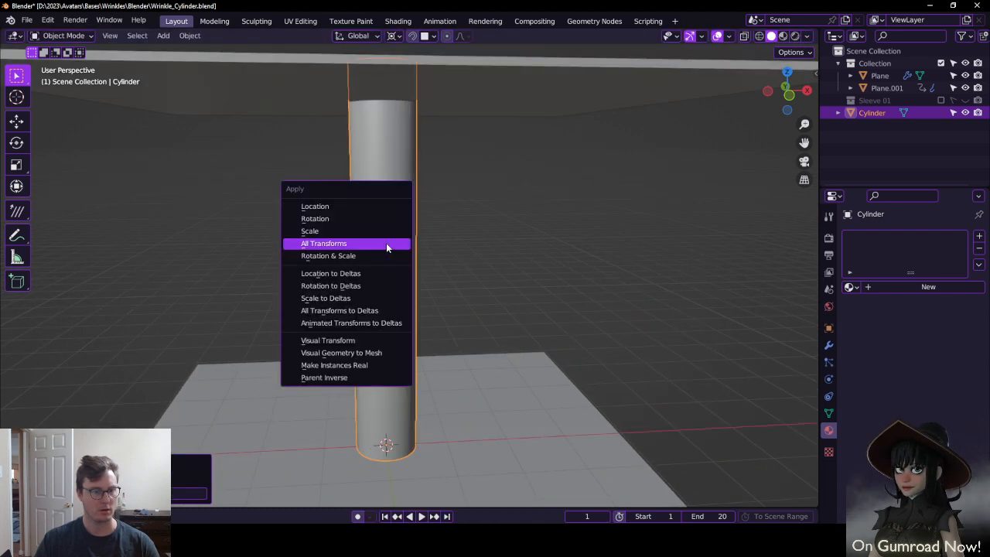
{"action": "left_click", "coordinate": [386, 243]}
{"action": "scroll", "coordinate": [394, 248], "scroll_direction": "down", "scroll_amount": 4}
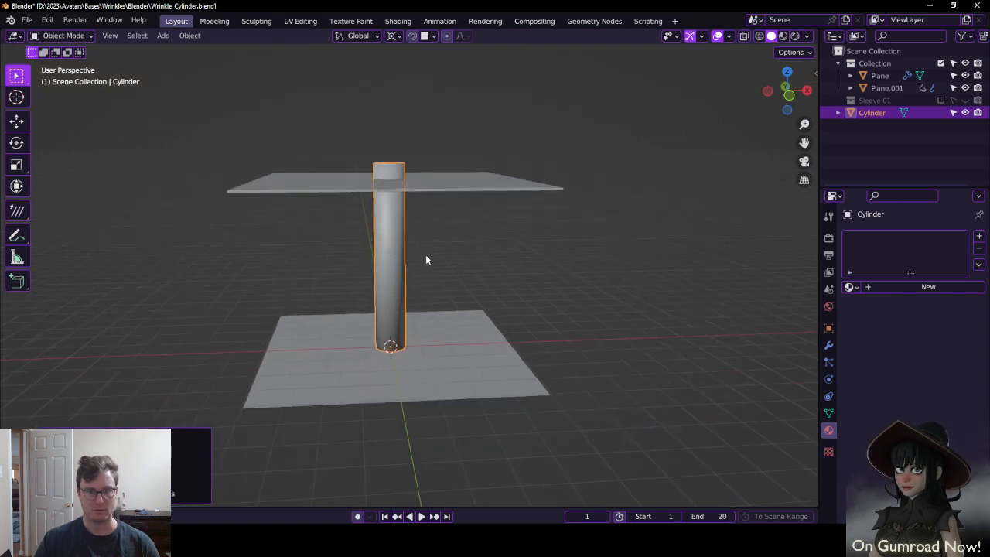
Duplicate the cylinder in place and scale the copy up to about 1.4 times its size
{"action": "key", "text": "shift+s"}
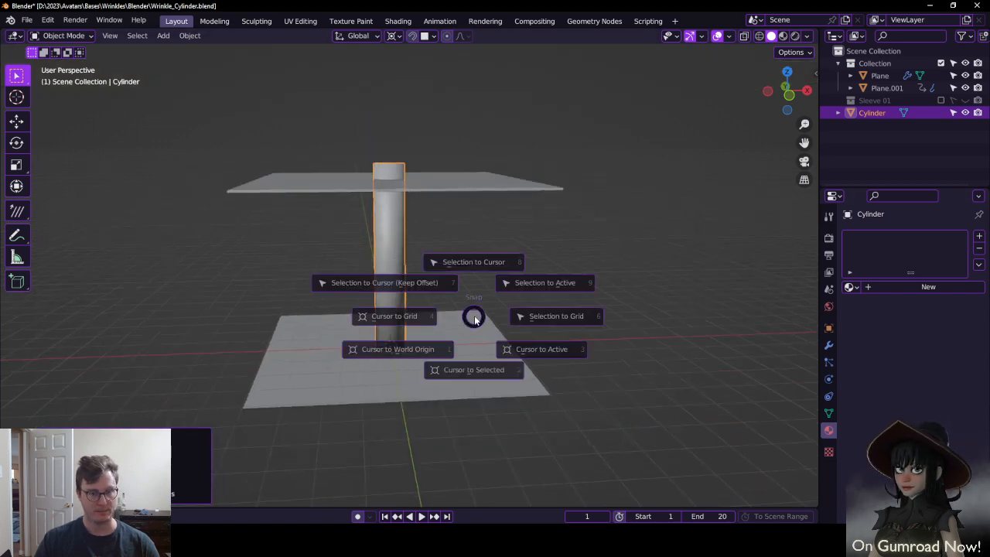
{"action": "key", "text": "Escape"}
{"action": "key", "text": "shift+d"}
{"action": "right_click", "coordinate": [476, 262]}
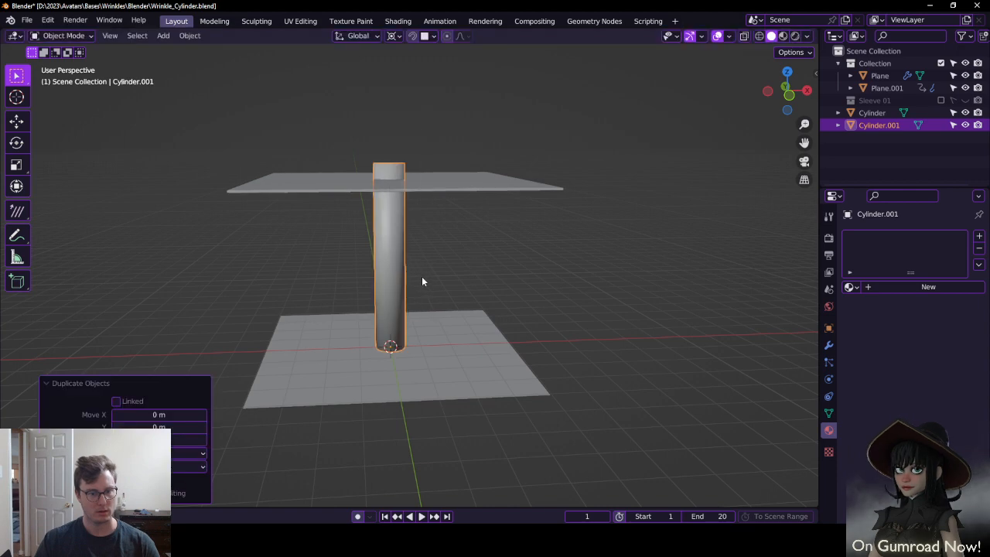
{"action": "key", "text": "s"}
{"action": "left_click", "coordinate": [458, 271]}
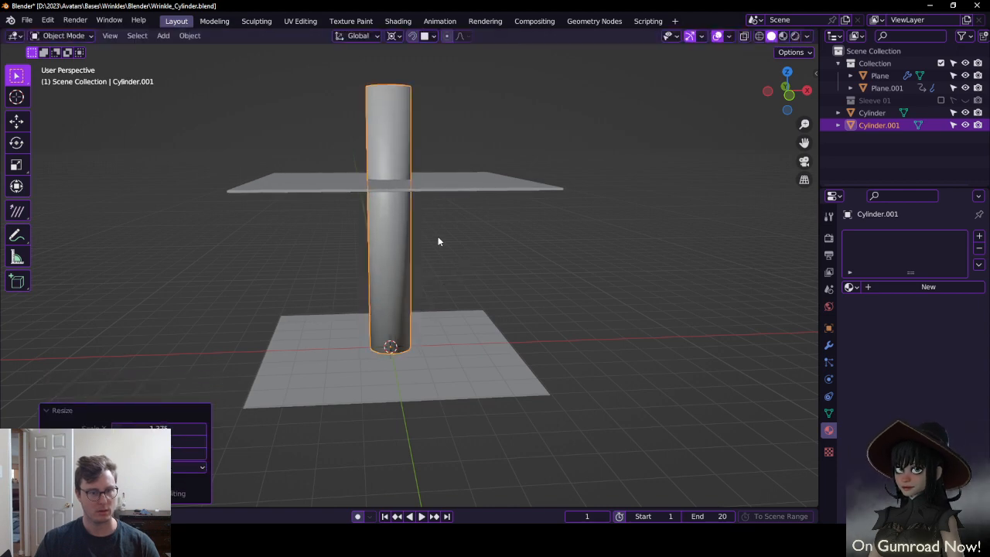
Shorten the larger duplicate along Z to about 0.65 so its top sits just below the upper plane
{"action": "middle_click_drag", "start_coordinate": [438, 241], "coordinate": [481, 116]}
{"action": "key", "text": "Tab"}
{"action": "key", "text": "Tab"}
{"action": "middle_click_drag", "start_coordinate": [499, 180], "coordinate": [497, 162]}
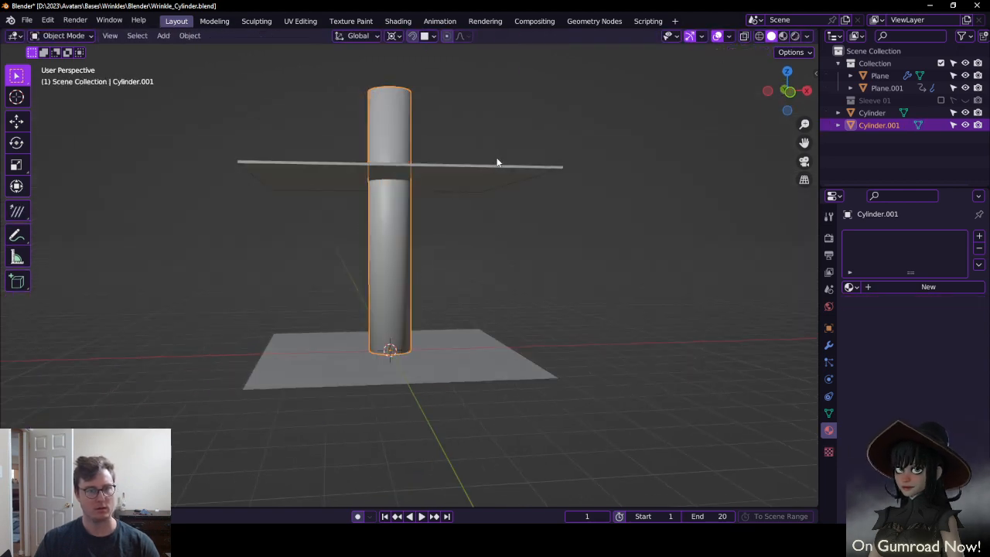
{"action": "key", "text": "s"}
{"action": "key", "text": "z"}
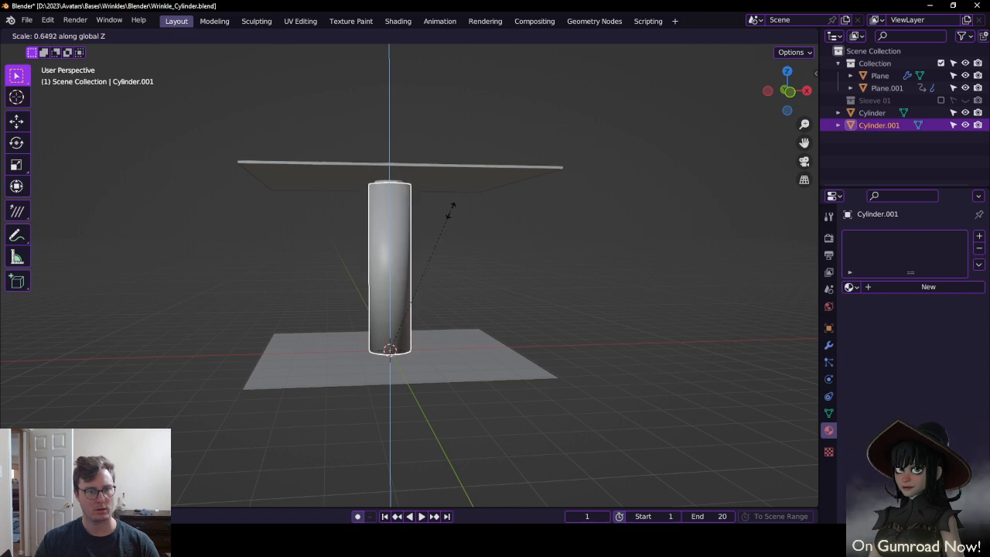
{"action": "left_click", "coordinate": [448, 216]}
Rename the inner cylinder Collider and the outer cylinder Cloth
{"action": "double_click", "coordinate": [871, 113]}
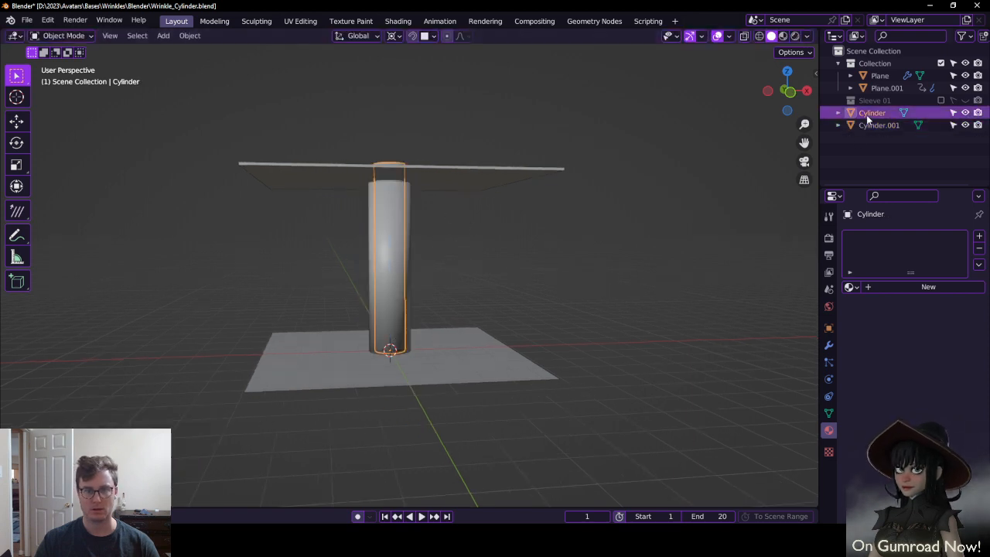
{"action": "type", "text": "C"}
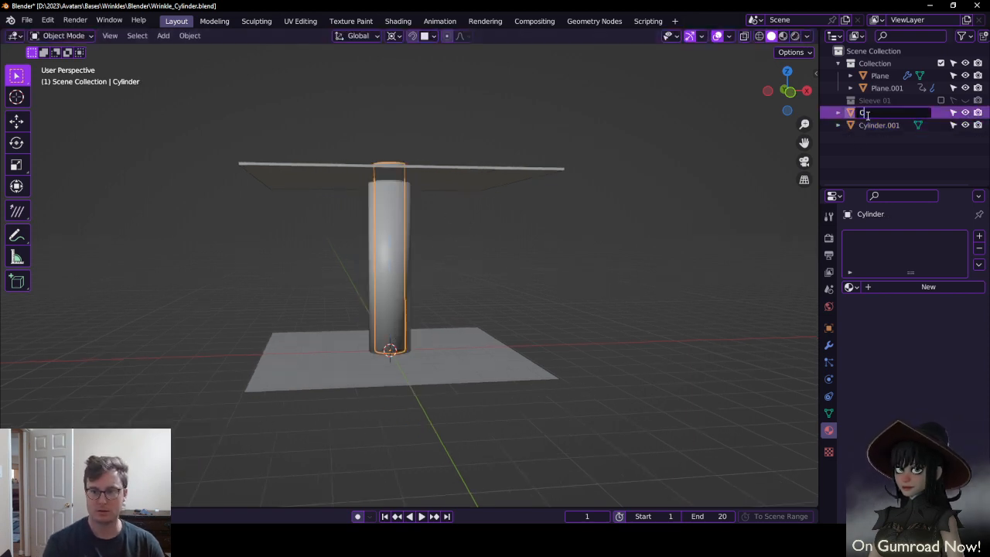
{"action": "type", "text": "ollider"}
{"action": "key", "text": "Return"}
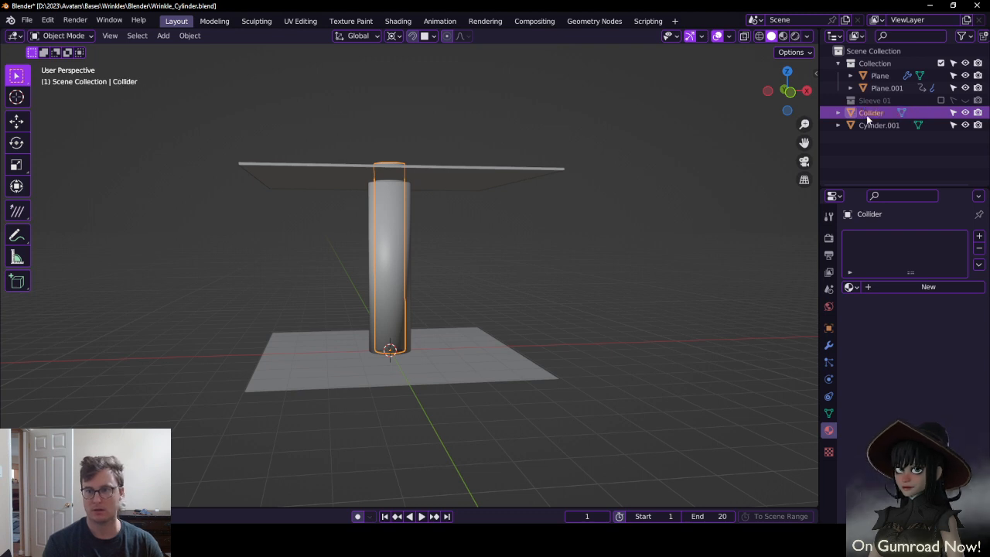
{"action": "double_click", "coordinate": [874, 124]}
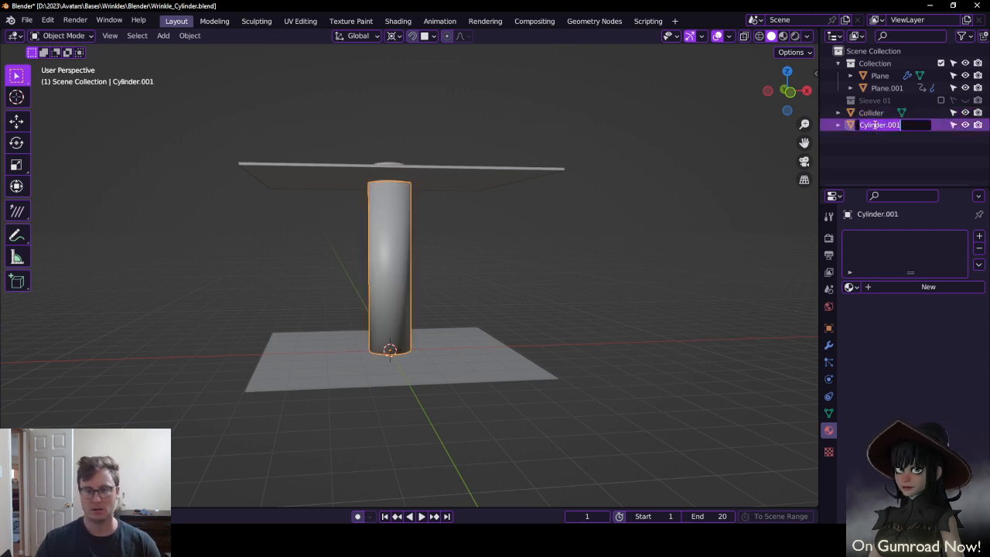
{"action": "type", "text": "Cloth"}
{"action": "key", "text": "Return"}
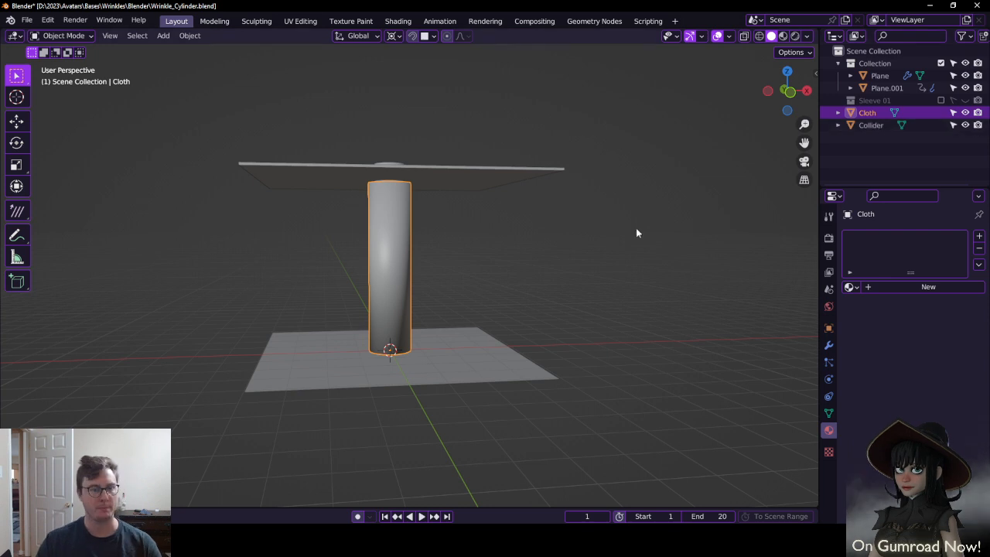
Move the Cloth and Collider cylinders into the collection that holds the planes
{"action": "middle_click_drag", "start_coordinate": [636, 230], "coordinate": [457, 278]}
{"action": "left_click", "coordinate": [871, 124], "text": "shift"}
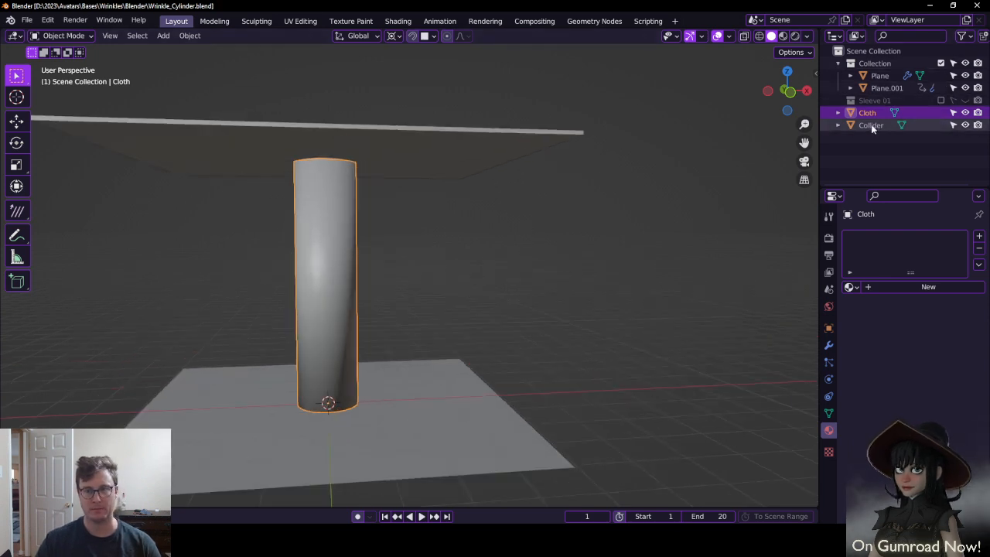
{"action": "left_click_drag", "start_coordinate": [870, 124], "coordinate": [881, 65]}
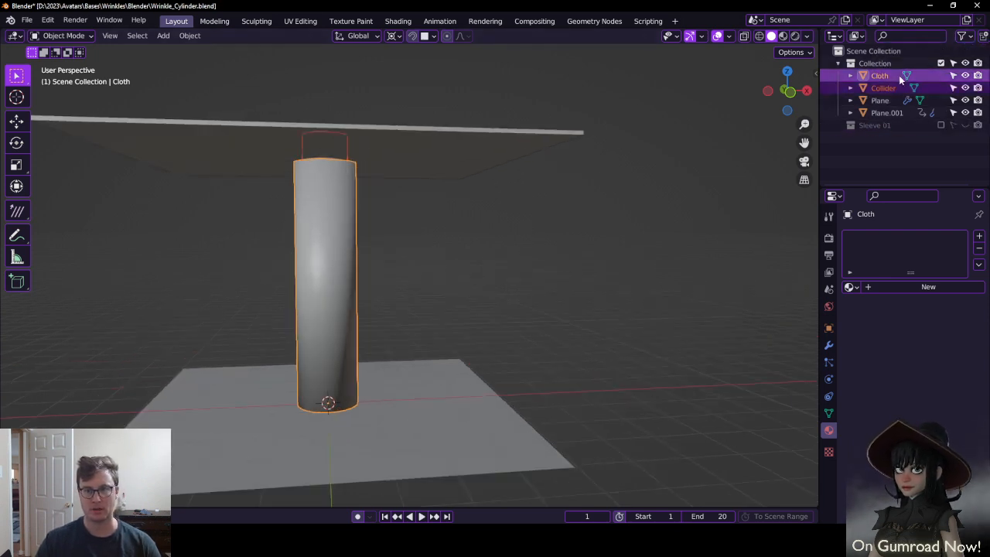
Rename the collection holding the planes and cylinders Template
{"action": "left_click", "coordinate": [876, 64]}
{"action": "right_click", "coordinate": [875, 64]}
{"action": "key", "text": "Escape"}
{"action": "double_click", "coordinate": [877, 63]}
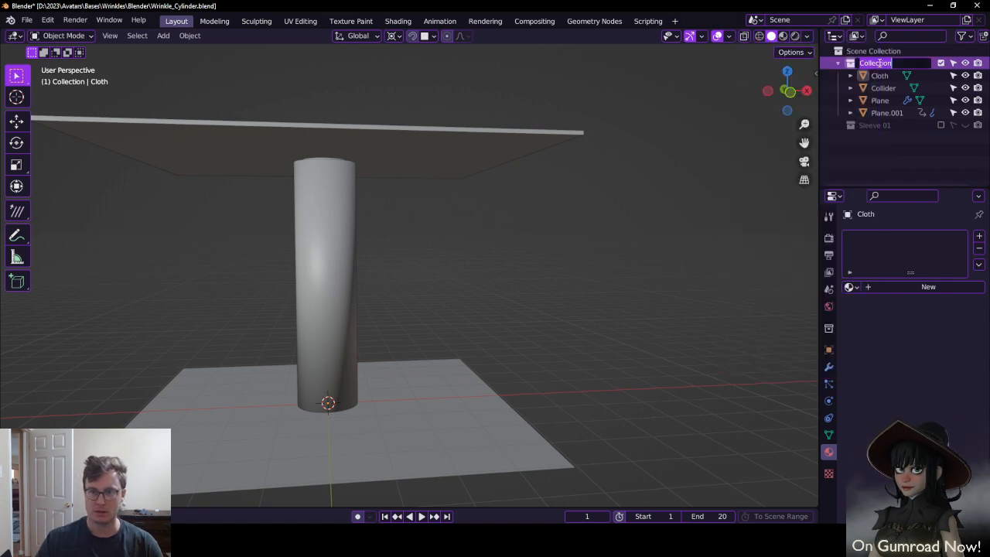
{"action": "type", "text": "Te"}
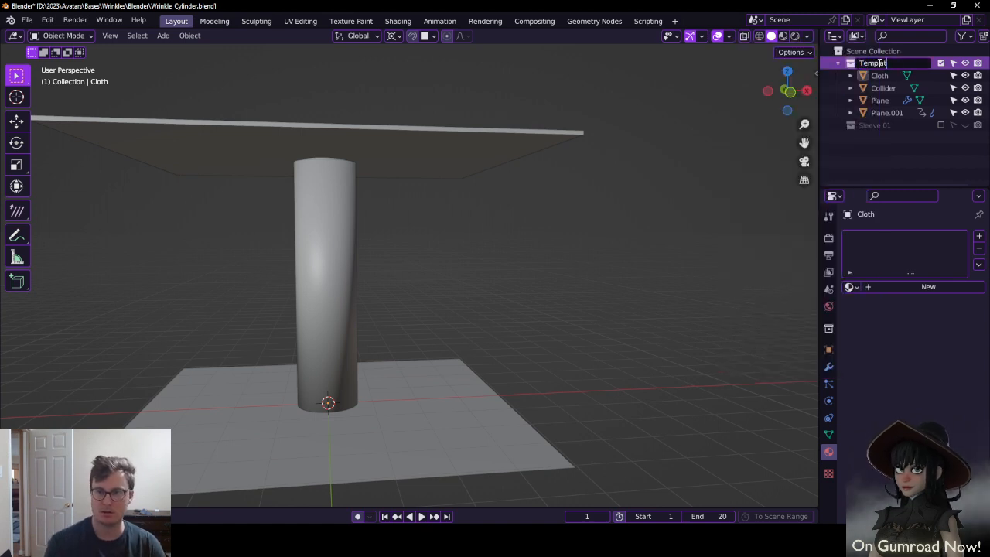
{"action": "type", "text": "mplate"}
{"action": "key", "text": "Return"}
Try adding nine evenly spaced horizontal loop cuts along the Cloth cylinder
{"action": "left_click", "coordinate": [337, 167]}
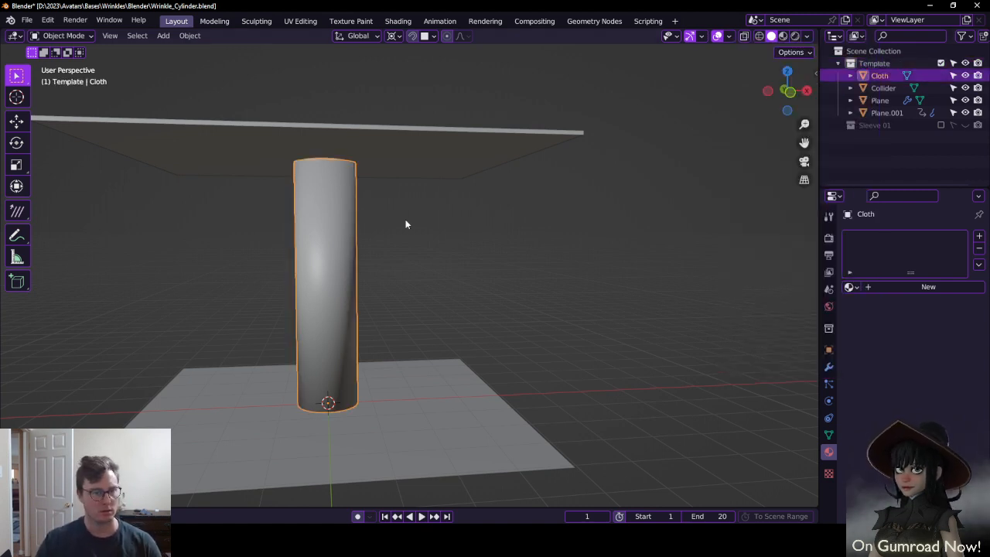
{"action": "key", "text": "Tab"}
{"action": "scroll", "coordinate": [332, 286], "scroll_direction": "up", "scroll_amount": 8}
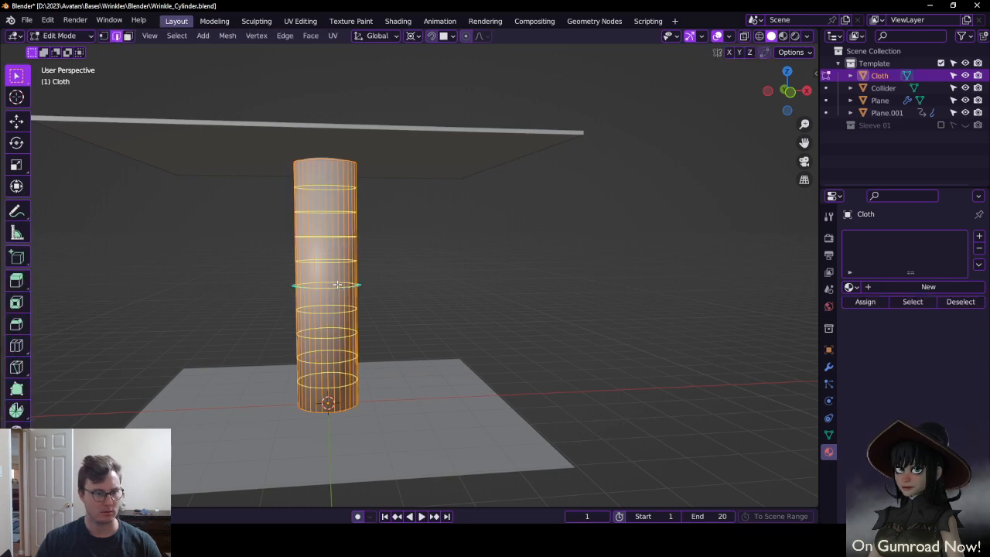
{"action": "left_click", "coordinate": [334, 284]}
{"action": "right_click", "coordinate": [336, 283]}
{"action": "key", "text": "Tab"}
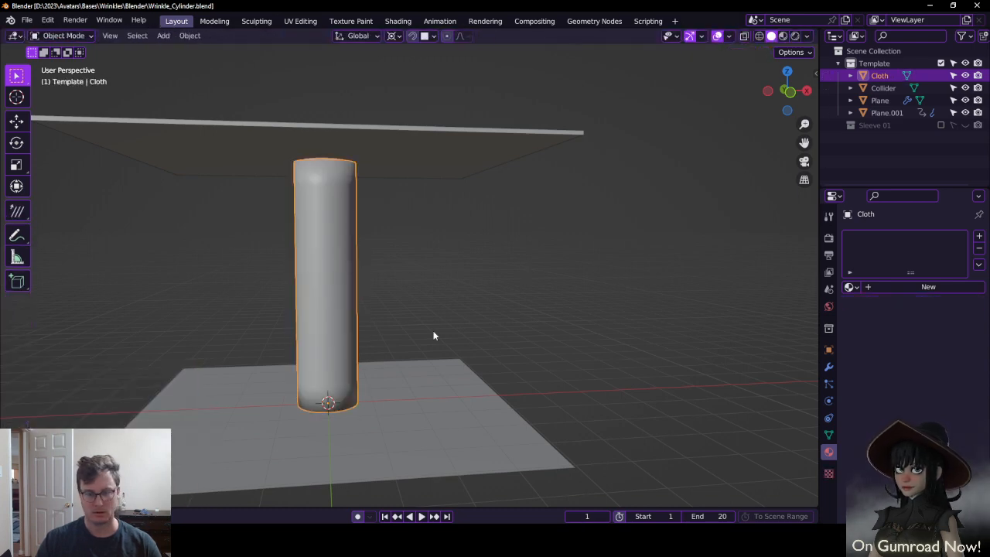
{"action": "key", "text": "Tab"}
{"action": "key", "text": "Tab"}
Divide the Cloth cylinder along its height with more than twenty evenly spaced horizontal loop cuts
{"action": "key", "text": "Tab"}
{"action": "key", "text": "a"}
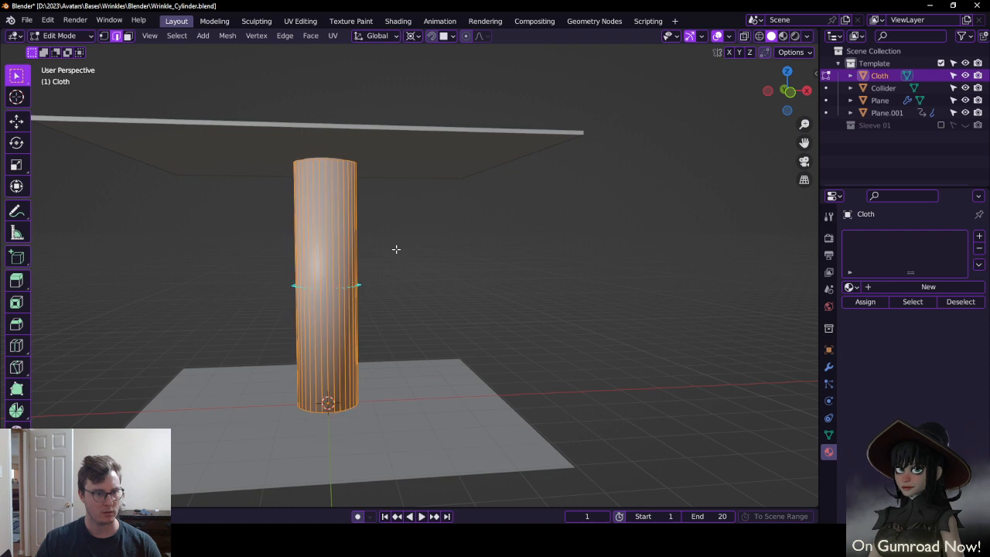
{"action": "key", "text": "ctrl+r"}
{"action": "scroll", "coordinate": [348, 263], "scroll_direction": "up", "scroll_amount": 20}
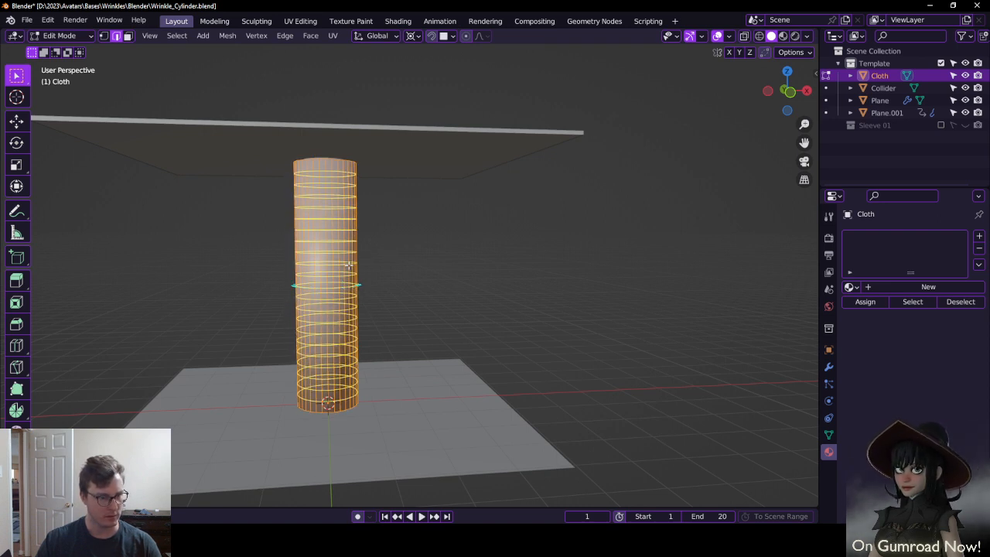
{"action": "scroll", "coordinate": [349, 265], "scroll_direction": "up", "scroll_amount": 1}
{"action": "scroll", "coordinate": [374, 264], "scroll_direction": "up", "scroll_amount": 1}
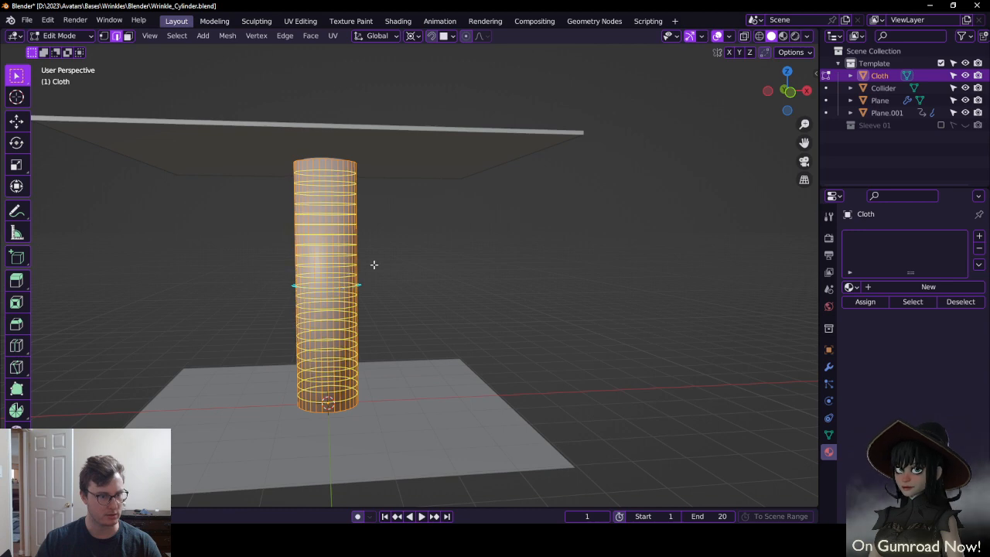
{"action": "left_click", "coordinate": [374, 265]}
{"action": "right_click", "coordinate": [390, 263]}
{"action": "key", "text": "Tab"}
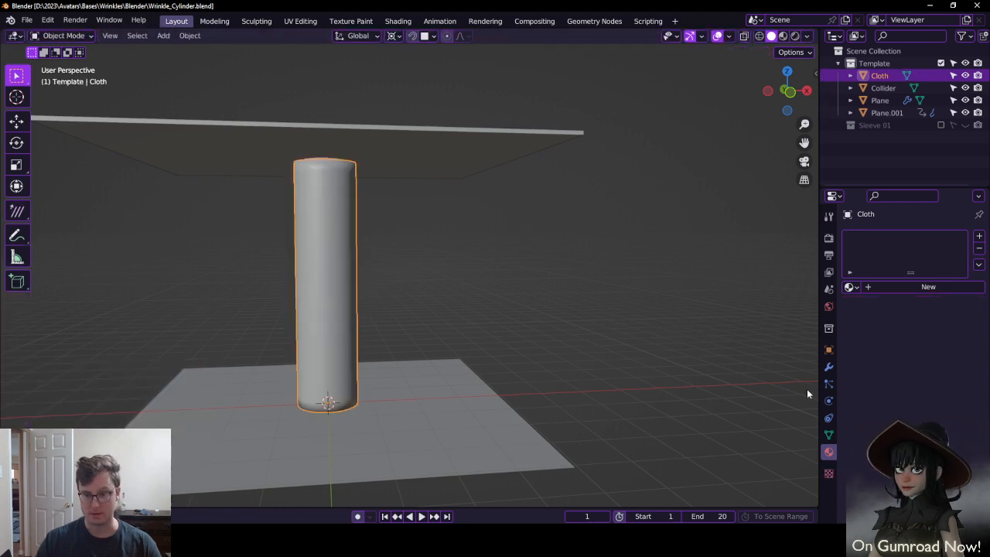
Add a Subdivision Surface modifier to the Cloth cylinder
{"action": "left_click", "coordinate": [829, 367]}
{"action": "left_click", "coordinate": [879, 236]}
{"action": "left_click", "coordinate": [726, 441]}
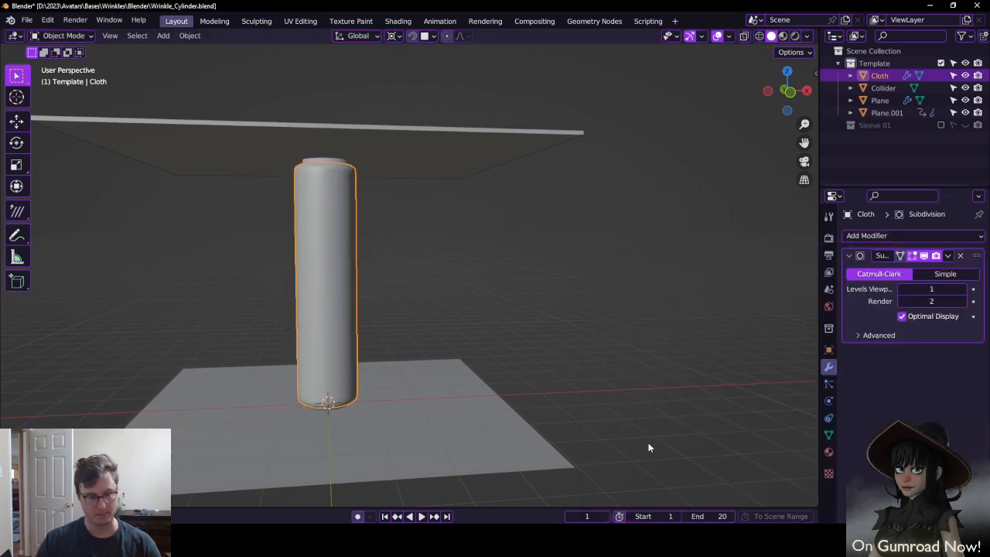
{"action": "middle_click_drag", "start_coordinate": [424, 299], "coordinate": [454, 292], "text": "shift"}
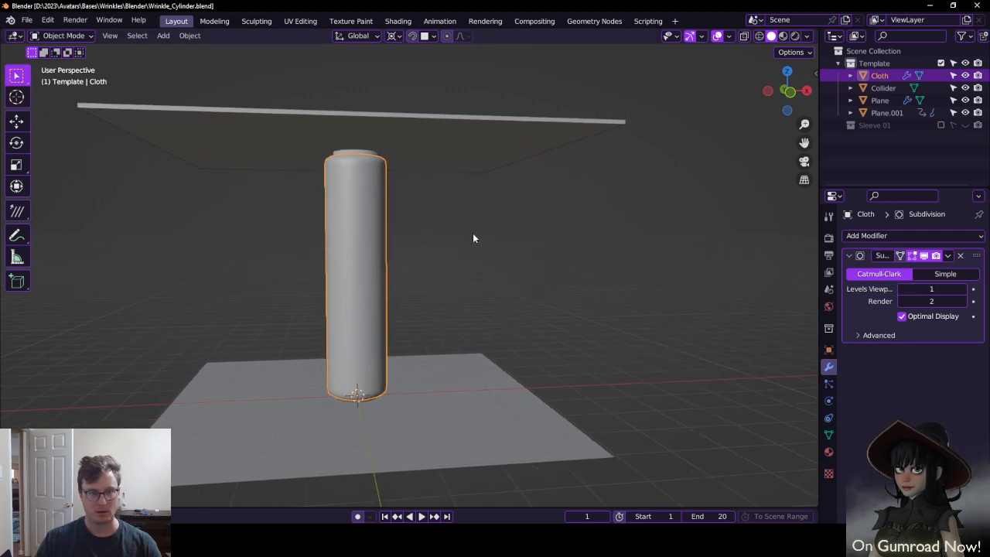
Edit Cloth in face mode with wireframe shading from the front, and delete the cylinder's top cap face
{"action": "key", "text": "Tab"}
{"action": "key", "text": "z"}
{"action": "left_click", "coordinate": [115, 104]}
{"action": "left_click", "coordinate": [128, 36]}
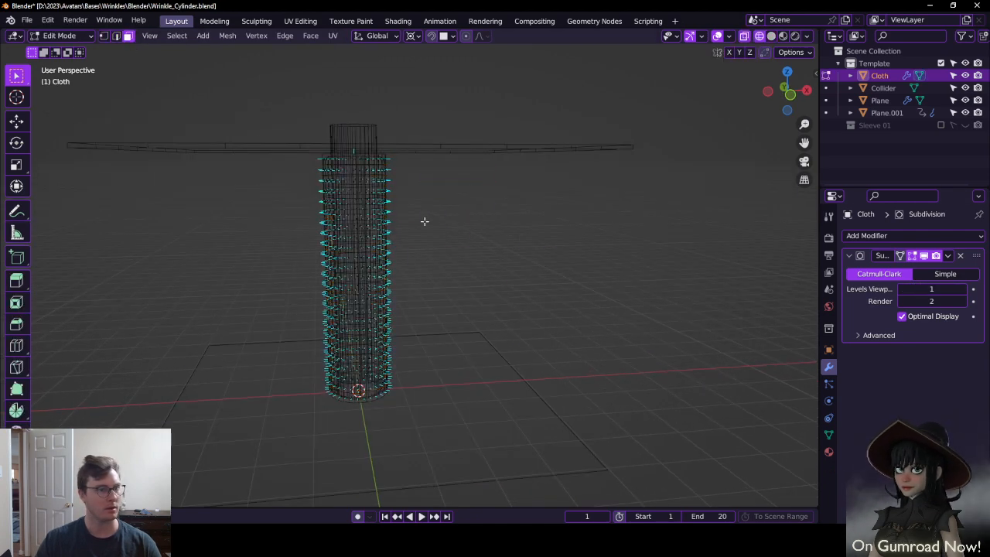
{"action": "key", "text": "KP_1"}
{"action": "scroll", "coordinate": [424, 215], "scroll_direction": "up", "scroll_amount": 5}
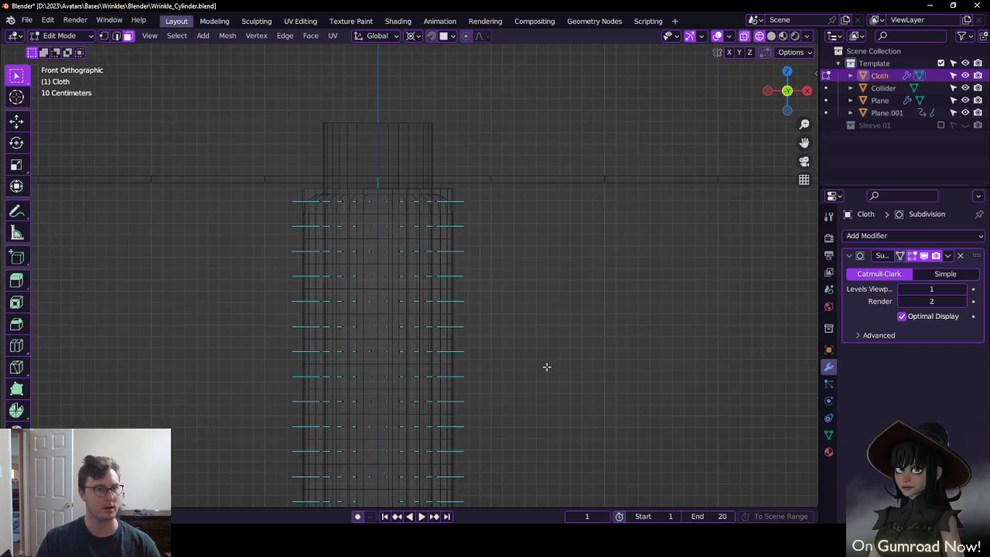
{"action": "left_click", "coordinate": [329, 183]}
{"action": "key", "text": "b"}
{"action": "left_click_drag", "start_coordinate": [269, 167], "coordinate": [449, 184]}
{"action": "left_click", "coordinate": [456, 181]}
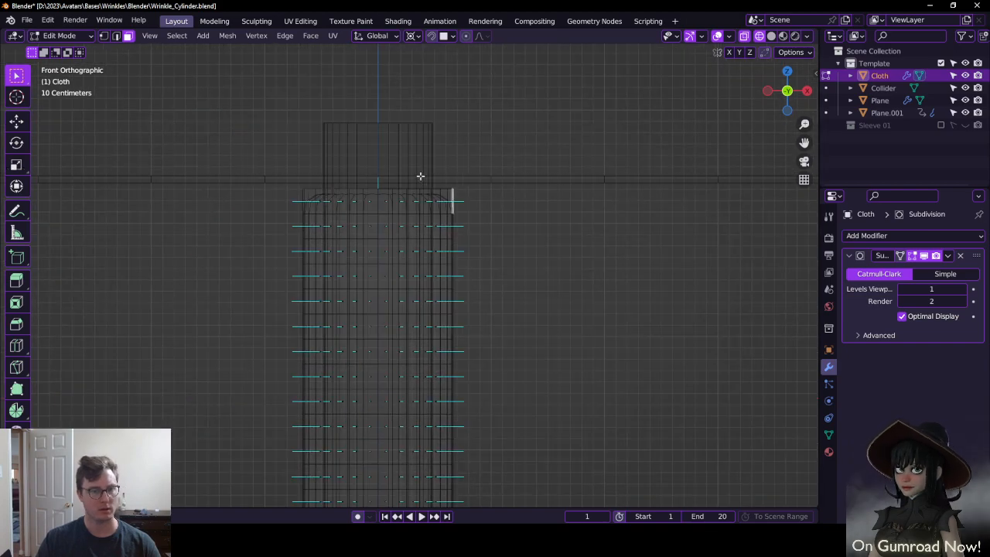
{"action": "left_click", "coordinate": [420, 176]}
{"action": "left_click", "coordinate": [378, 177]}
{"action": "key", "text": "x"}
{"action": "key", "text": "f"}
Delete the Cloth cylinder's bottom cap face and return to object mode with solid shading
{"action": "scroll", "coordinate": [459, 171], "scroll_direction": "down", "scroll_amount": 5}
{"action": "middle_click_drag", "start_coordinate": [411, 399], "coordinate": [416, 226], "text": "shift"}
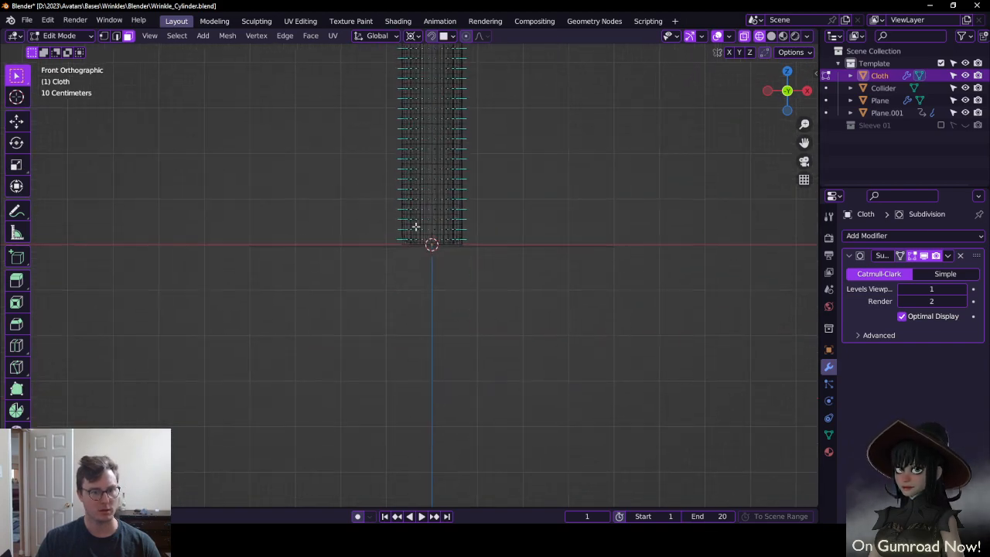
{"action": "scroll", "coordinate": [417, 257], "scroll_direction": "up", "scroll_amount": 7}
{"action": "left_click", "coordinate": [468, 225]}
{"action": "key", "text": "x"}
{"action": "key", "text": "f"}
{"action": "scroll", "coordinate": [514, 247], "scroll_direction": "down", "scroll_amount": 4}
{"action": "middle_click_drag", "start_coordinate": [517, 183], "coordinate": [478, 374], "text": "shift"}
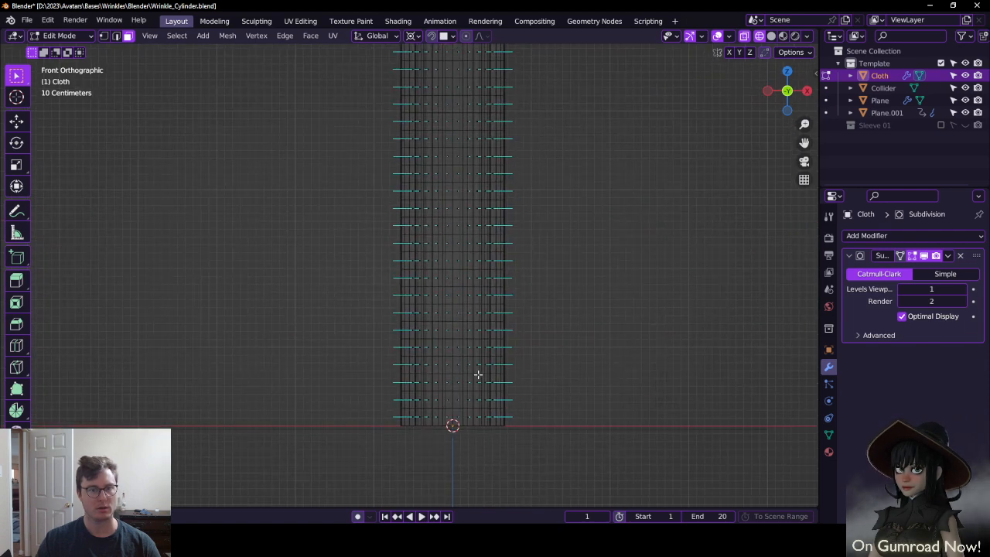
{"action": "key", "text": "Tab"}
{"action": "scroll", "coordinate": [568, 276], "scroll_direction": "down", "scroll_amount": 4}
{"action": "scroll", "coordinate": [434, 280], "scroll_direction": "up", "scroll_amount": 2}
{"action": "middle_click_drag", "start_coordinate": [434, 280], "coordinate": [361, 258]}
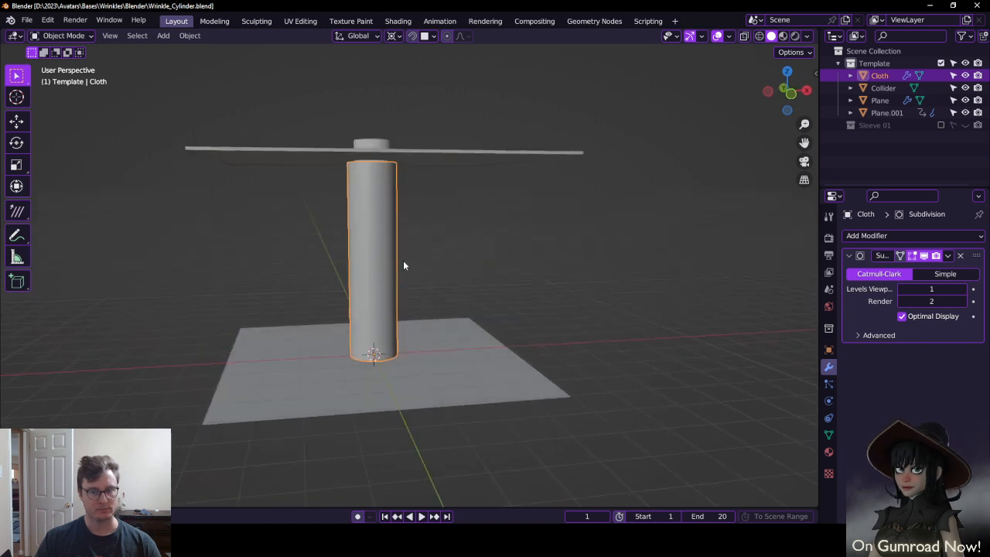
Add Cloth physics to the open-ended Cloth cylinder
{"action": "left_click", "coordinate": [828, 401]}
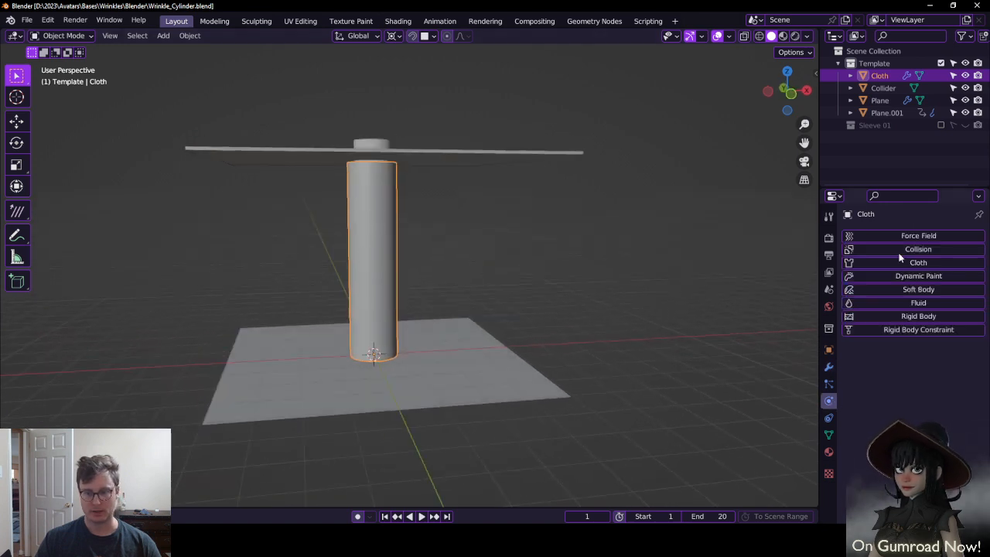
{"action": "left_click", "coordinate": [903, 263]}
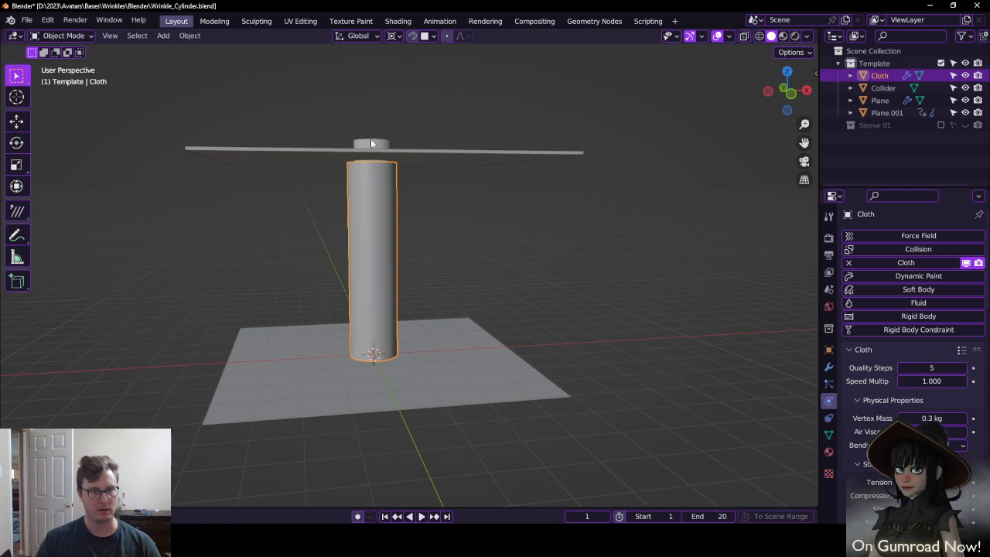
Add Collision physics to the Collider cylinder and save the file
{"action": "left_click", "coordinate": [371, 144]}
{"action": "left_click", "coordinate": [896, 252]}
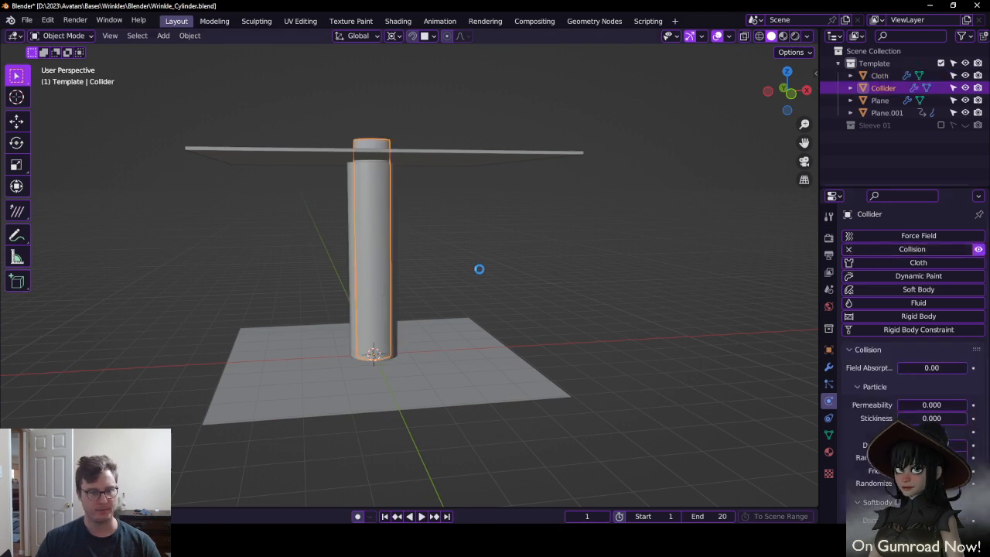
{"action": "key", "text": "ctrl+s"}
Duplicate the Template collection with its objects, and exclude the original Template collection from the view layer
{"action": "left_click", "coordinate": [876, 63]}
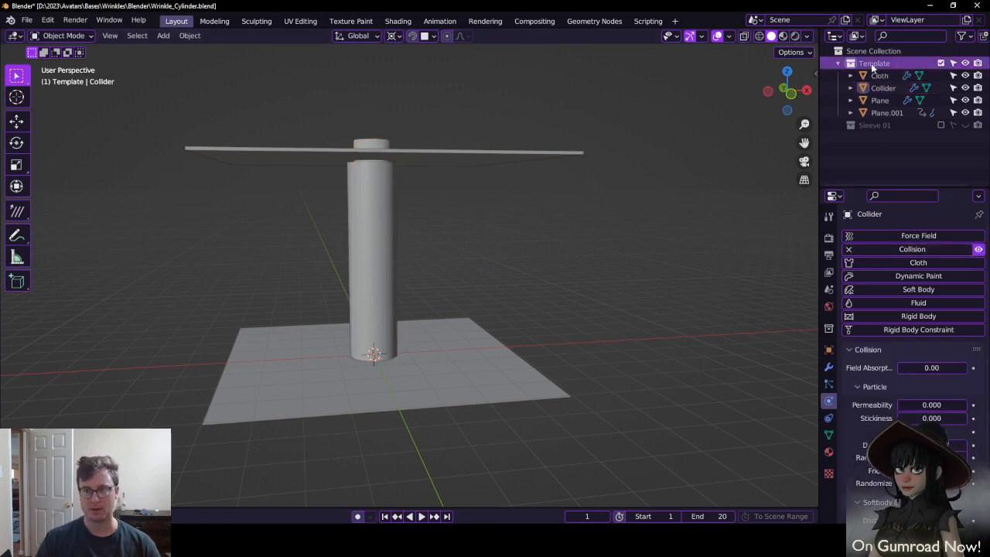
{"action": "right_click", "coordinate": [876, 63]}
{"action": "left_click", "coordinate": [787, 77]}
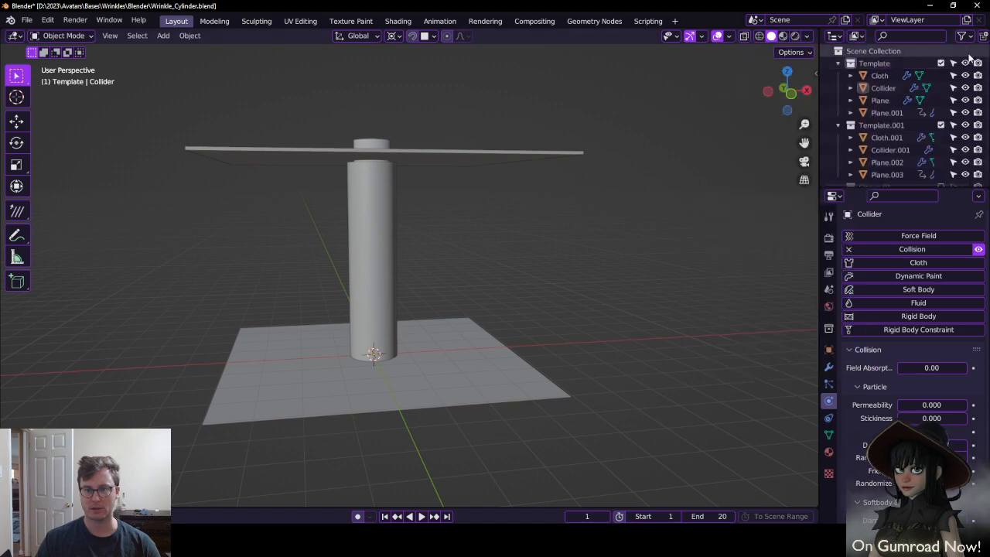
{"action": "left_click", "coordinate": [940, 64]}
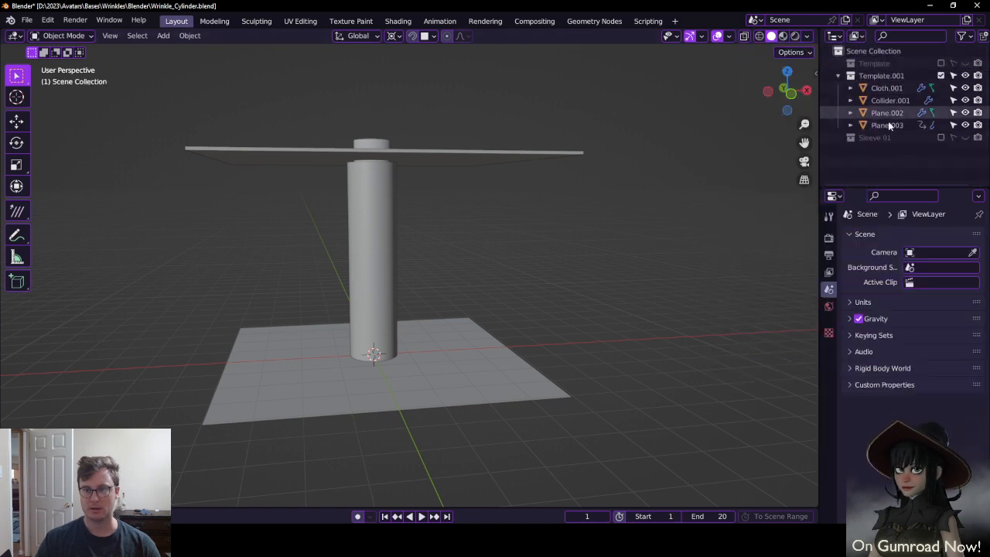
Rename the duplicated collection as Sleeve 02 and move it below Sleeve 01 in the collection order
{"action": "double_click", "coordinate": [881, 75]}
{"action": "type", "text": "Sleeve 02"}
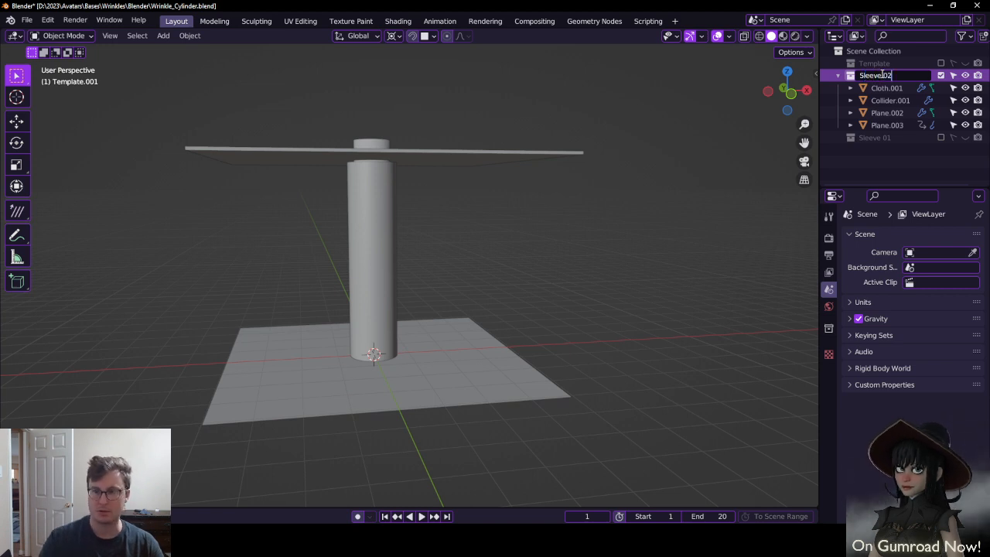
{"action": "key", "text": "Return"}
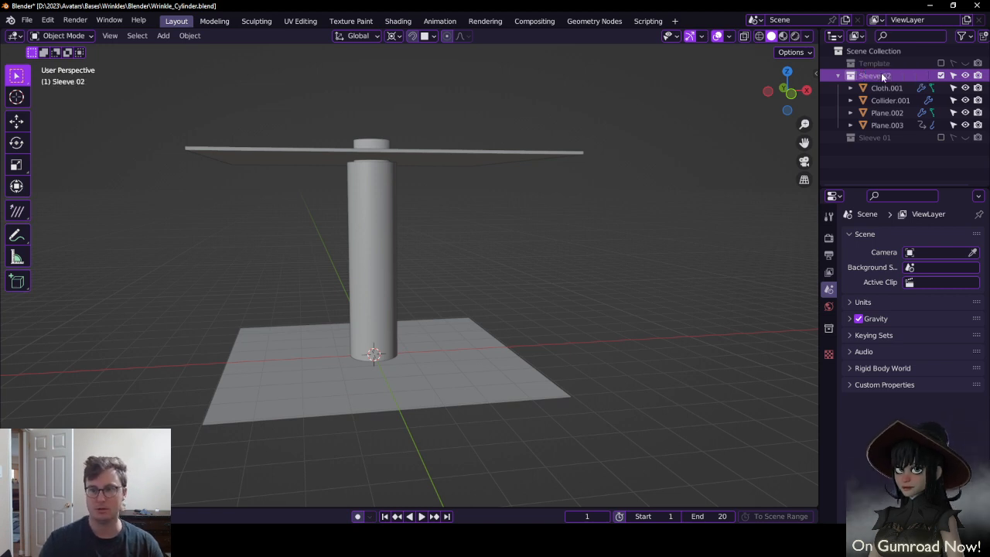
{"action": "left_click_drag", "start_coordinate": [881, 76], "coordinate": [873, 149]}
Select the Sleeve 02 cloth cylinder and play its simulation to check how the cloth crumples
{"action": "left_click", "coordinate": [388, 197]}
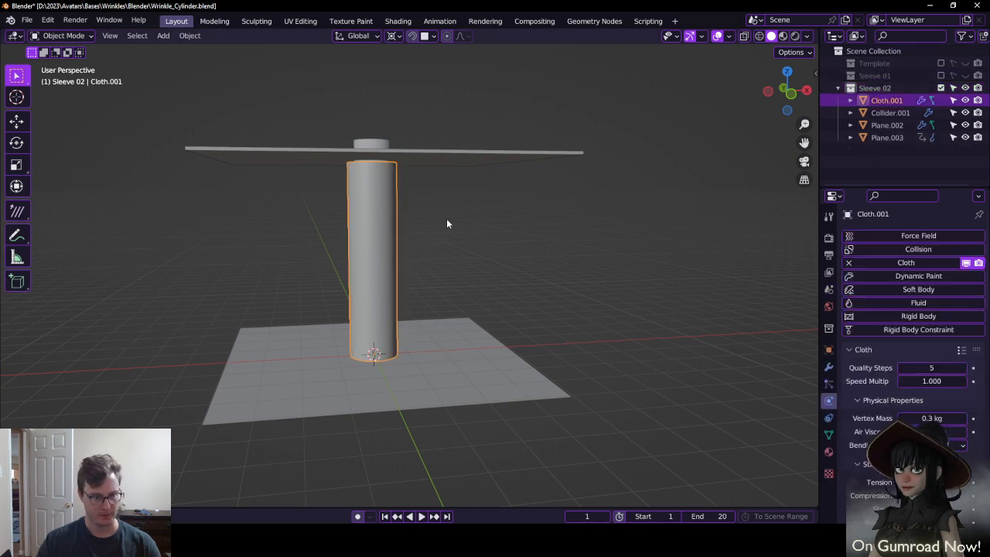
{"action": "key", "text": "space"}
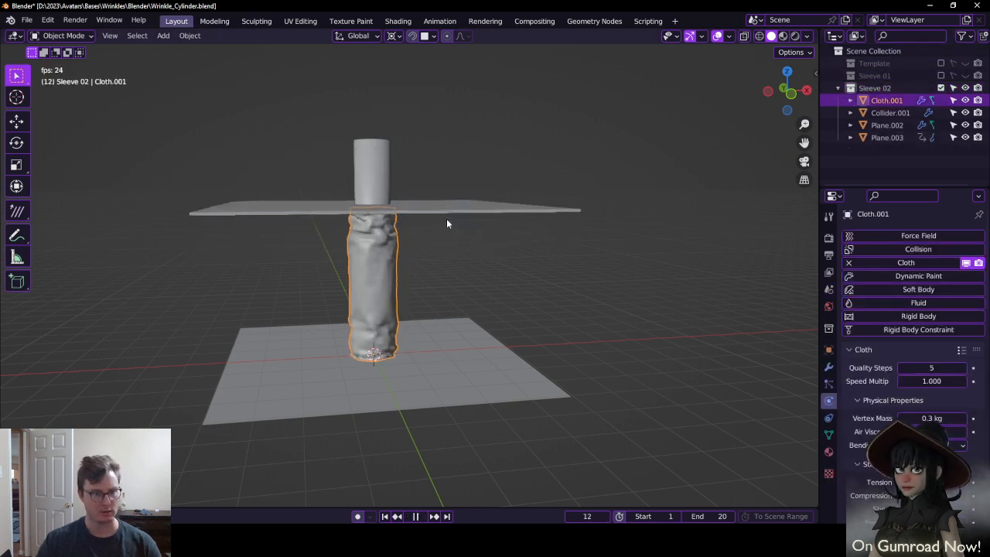
{"action": "key", "text": "space"}
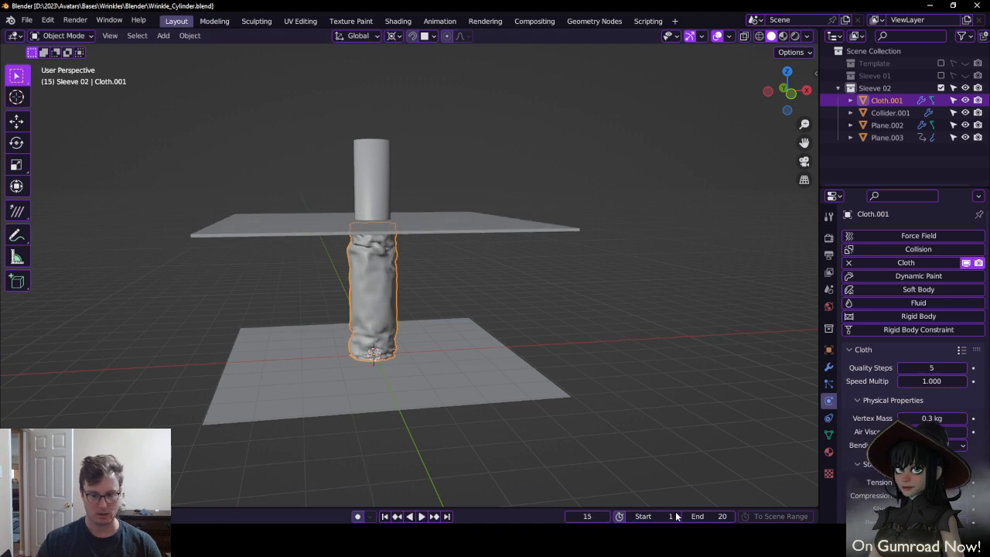
Set the scene's end frame to 40, play the simulation through and return to the first frame
{"action": "left_click", "coordinate": [705, 516]}
{"action": "type", "text": "40"}
{"action": "key", "text": "Return"}
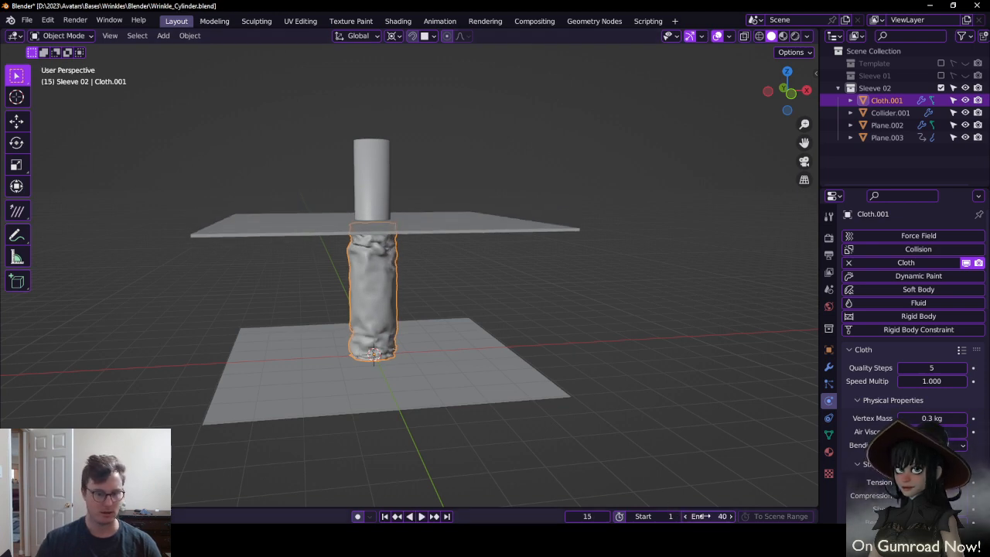
{"action": "key", "text": "space"}
{"action": "key", "text": "space"}
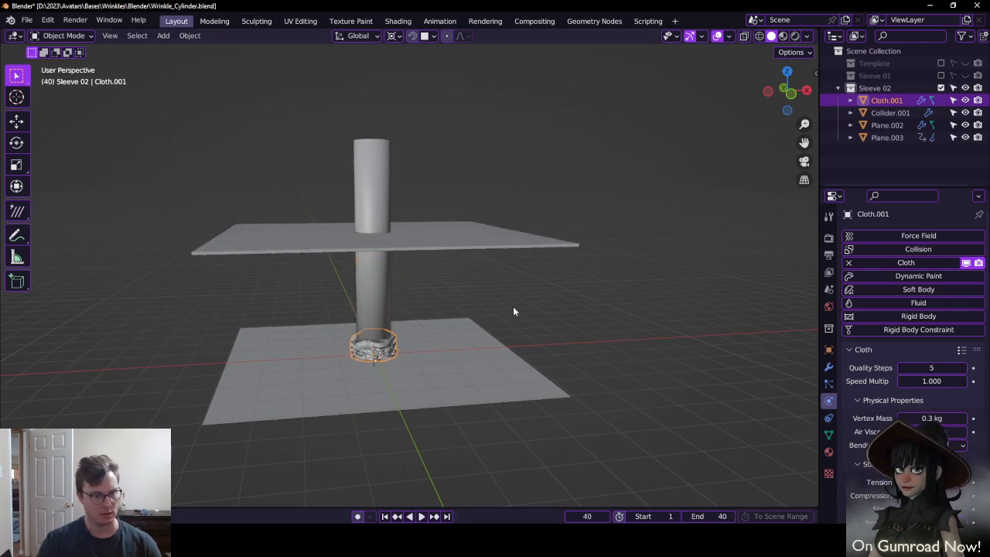
{"action": "key", "text": "shift+Left"}
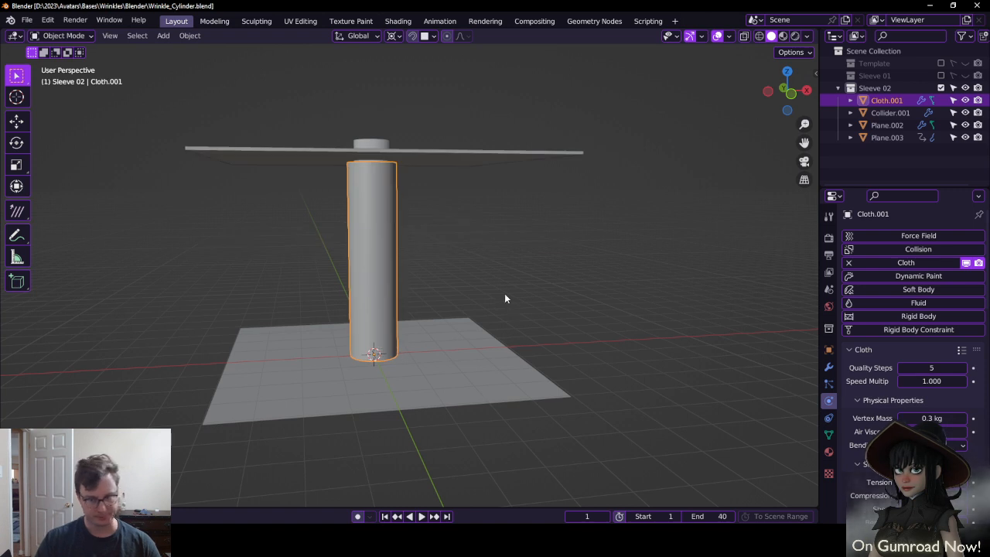
Set the cloth's Quality Steps to 20 and test the simulation, returning to the first frame
{"action": "left_click", "coordinate": [925, 368]}
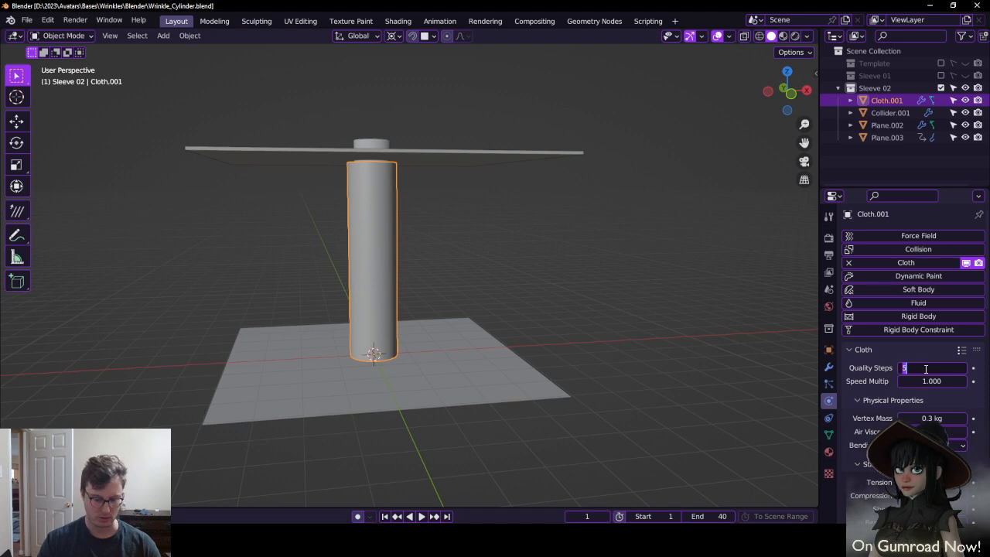
{"action": "type", "text": "20"}
{"action": "key", "text": "Return"}
{"action": "key", "text": "space"}
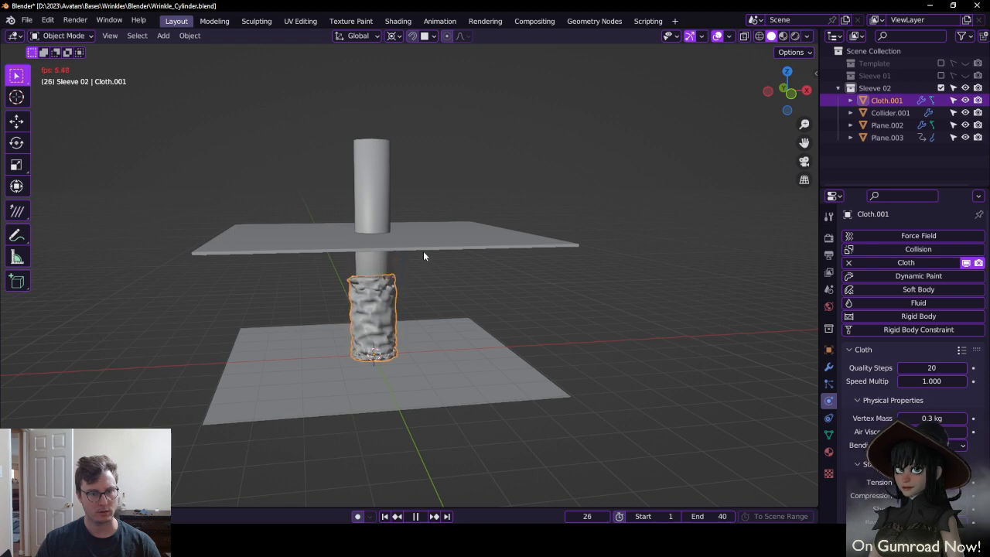
{"action": "key", "text": "Escape"}
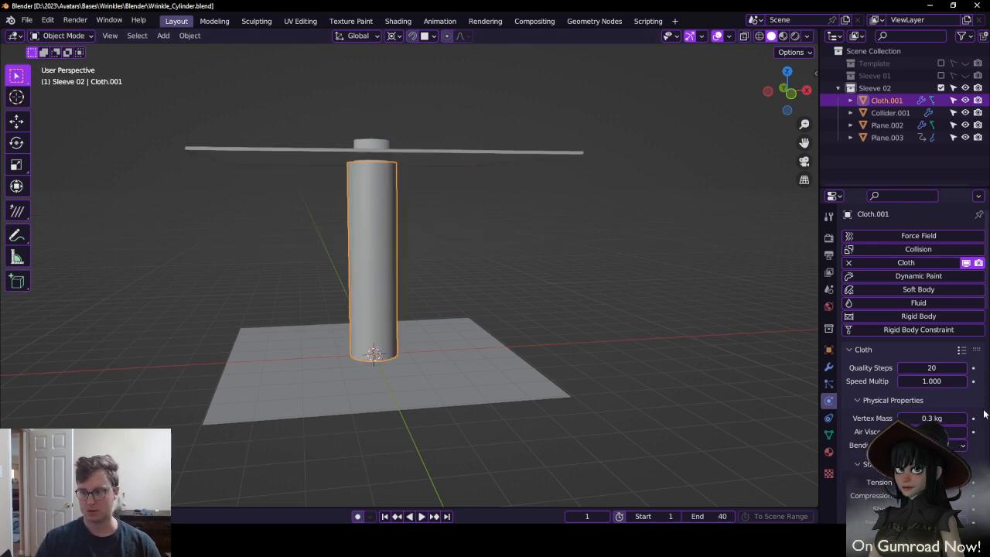
Enable Pressure on the cloth with a value of -20 and test the simulation, returning to the first frame
{"action": "scroll", "coordinate": [947, 390], "scroll_direction": "down", "scroll_amount": 5}
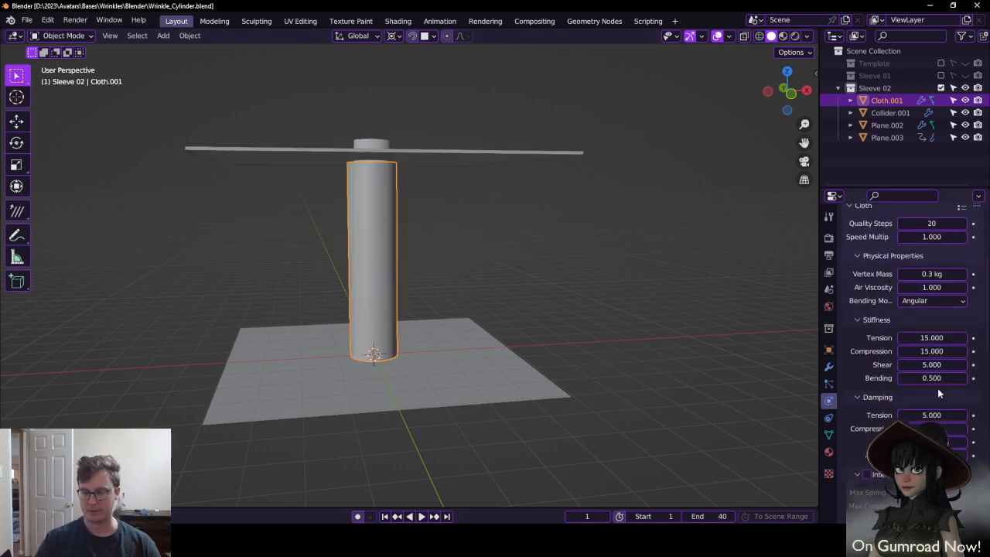
{"action": "scroll", "coordinate": [937, 388], "scroll_direction": "down", "scroll_amount": 5}
{"action": "scroll", "coordinate": [937, 389], "scroll_direction": "down", "scroll_amount": 3}
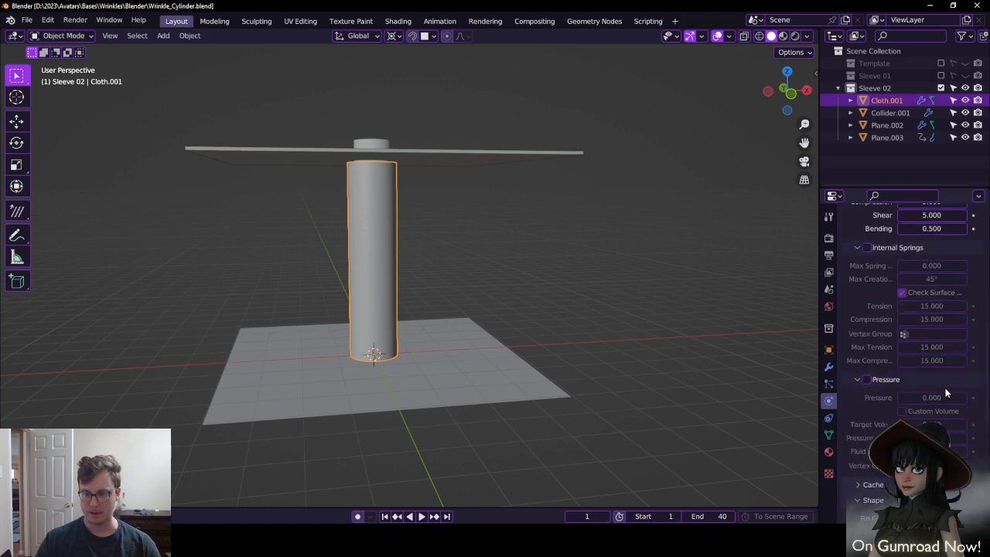
{"action": "left_click", "coordinate": [869, 380]}
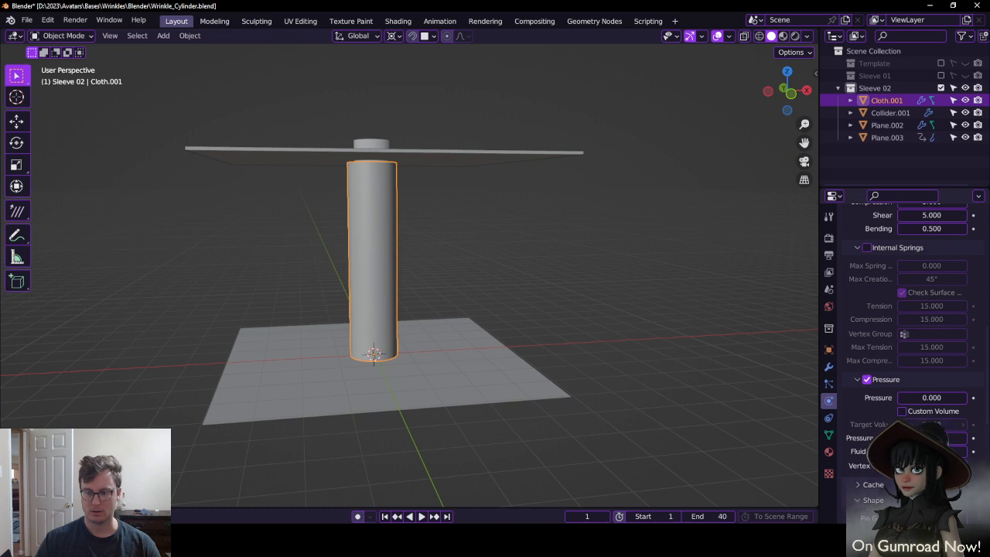
{"action": "left_click", "coordinate": [933, 396]}
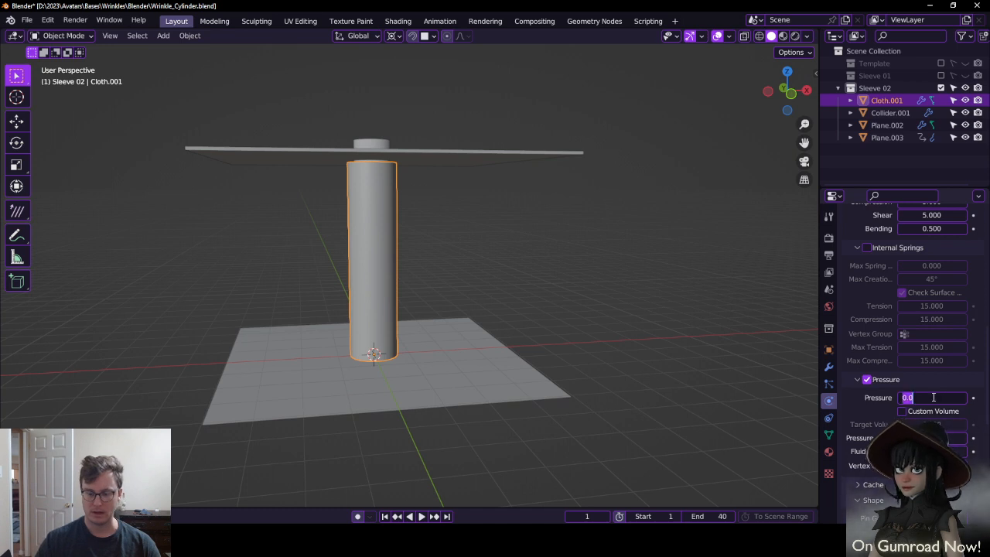
{"action": "key", "text": "BackSpace"}
{"action": "type", "text": "-20"}
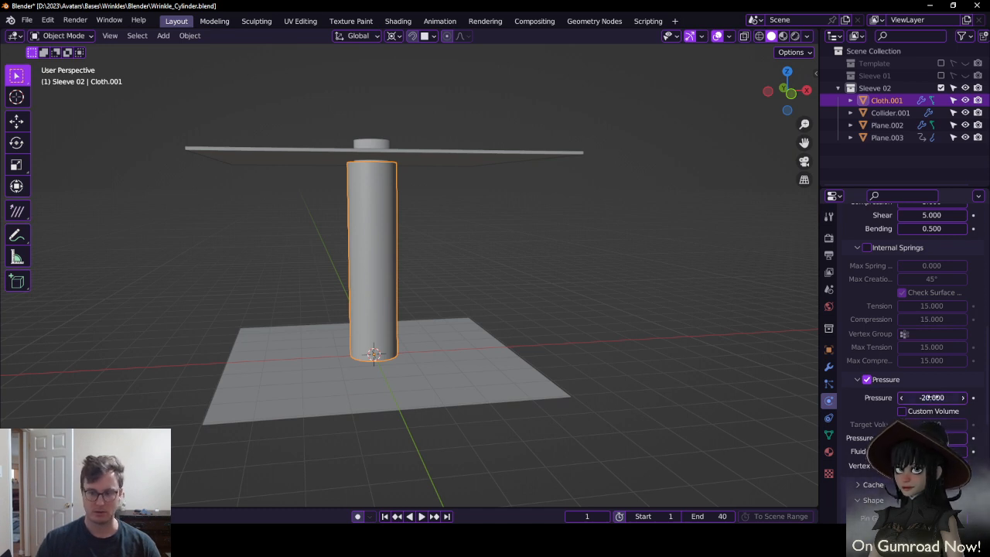
{"action": "key", "text": "Return"}
{"action": "key", "text": "space"}
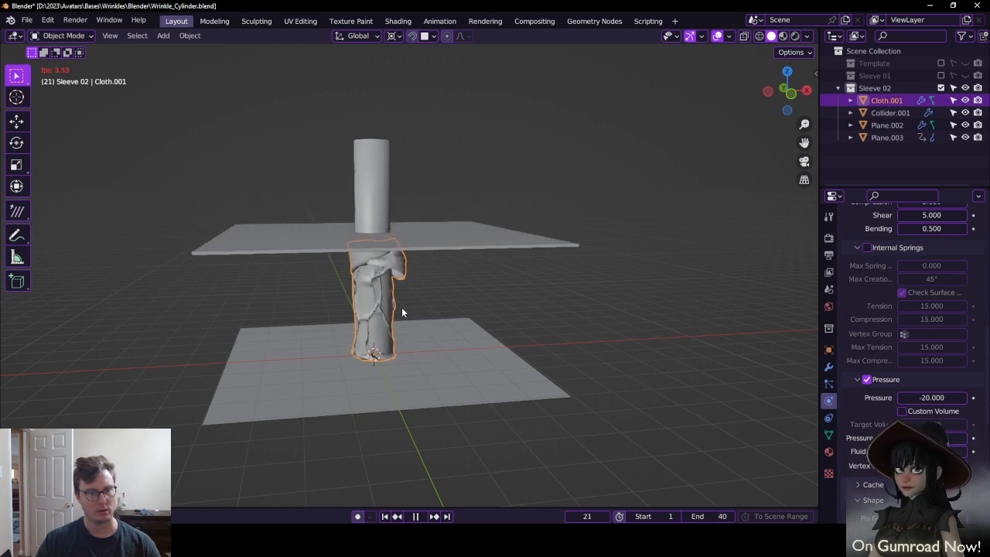
{"action": "key", "text": "Escape"}
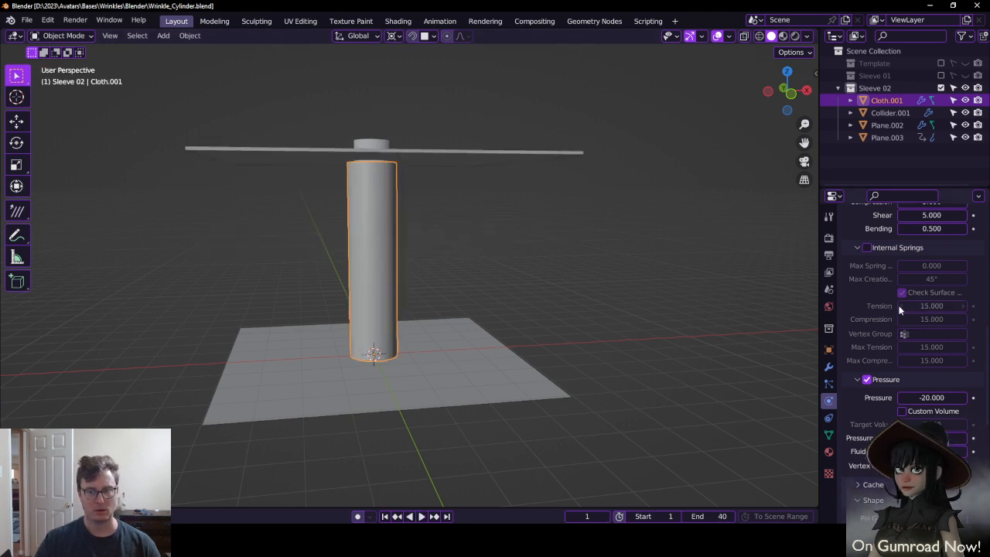
Set the cloth's Pressure to -5
{"action": "scroll", "coordinate": [935, 290], "scroll_direction": "up", "scroll_amount": 1}
{"action": "scroll", "coordinate": [937, 287], "scroll_direction": "up", "scroll_amount": 3}
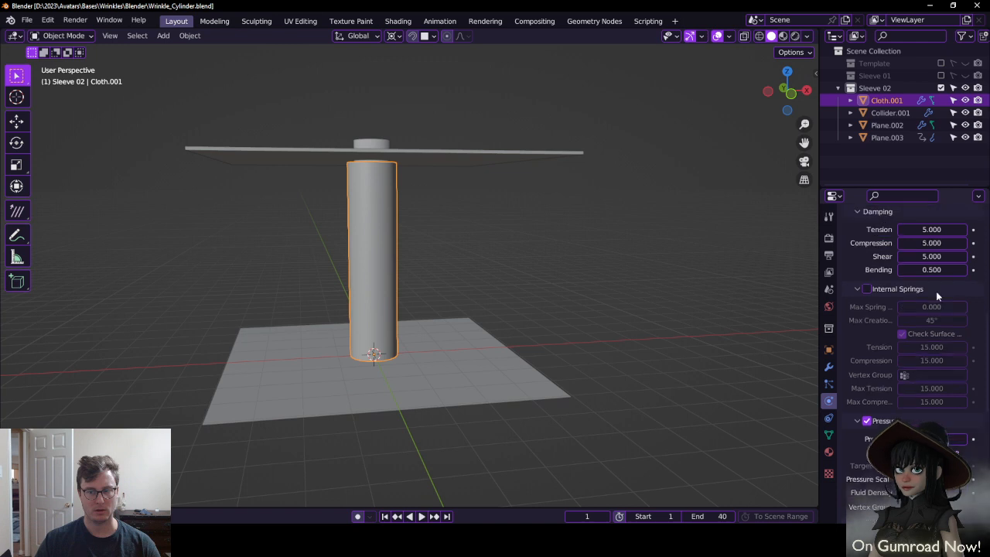
{"action": "scroll", "coordinate": [920, 332], "scroll_direction": "down", "scroll_amount": 4}
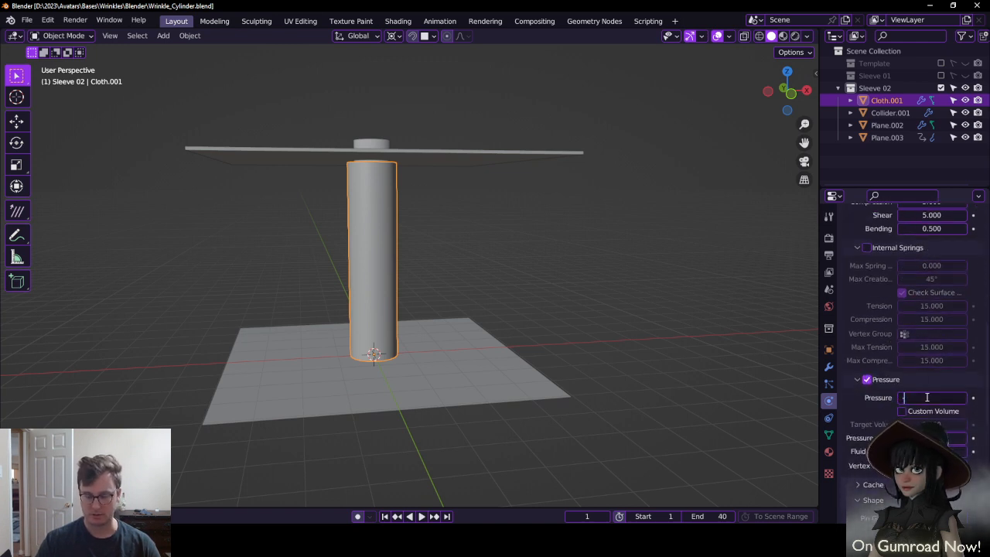
{"action": "key", "text": "Return"}
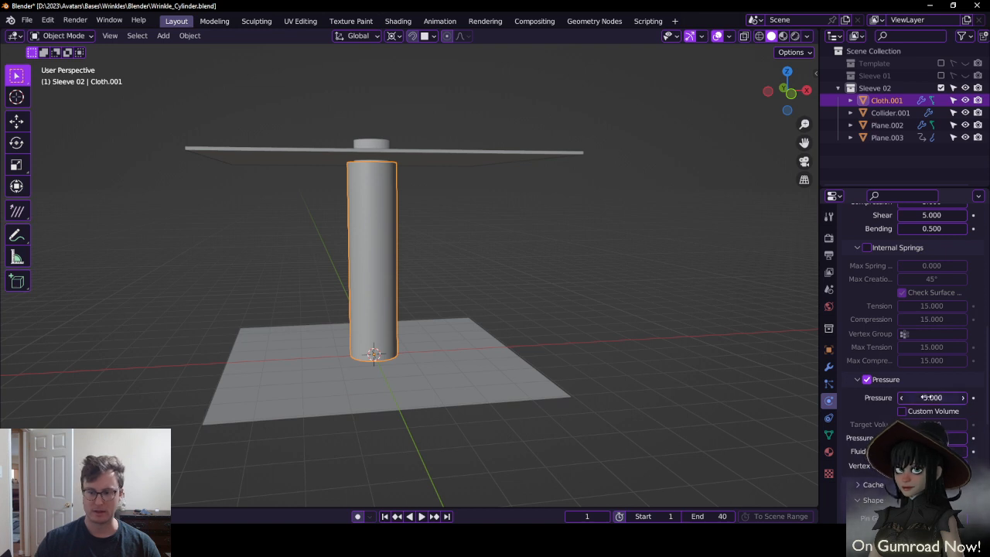
Set the cloth's Shrinking Factor to 0.15 and test the simulation, returning to the first frame
{"action": "scroll", "coordinate": [905, 348], "scroll_direction": "down", "scroll_amount": 3}
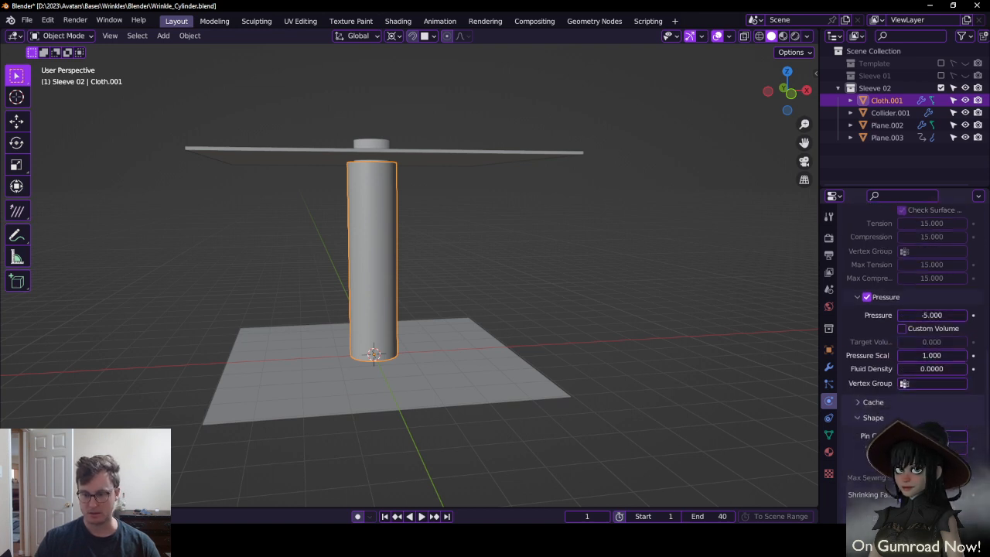
{"action": "scroll", "coordinate": [905, 348], "scroll_direction": "down", "scroll_amount": 2}
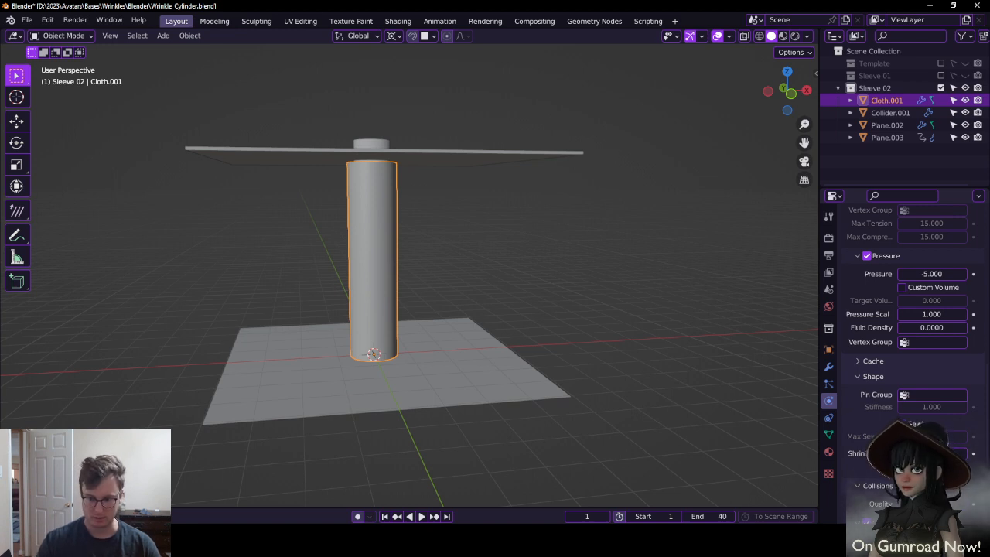
{"action": "key", "text": "space"}
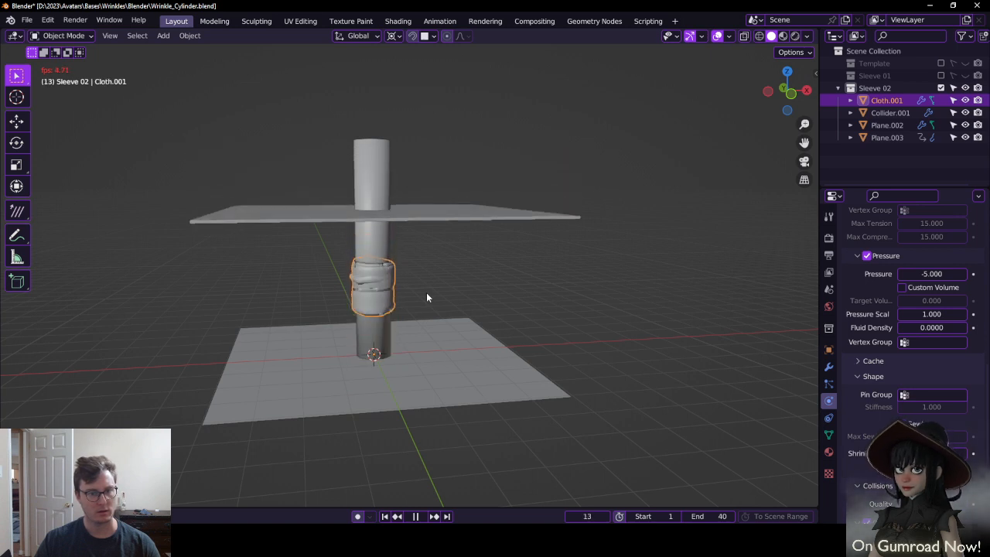
{"action": "key", "text": "Escape"}
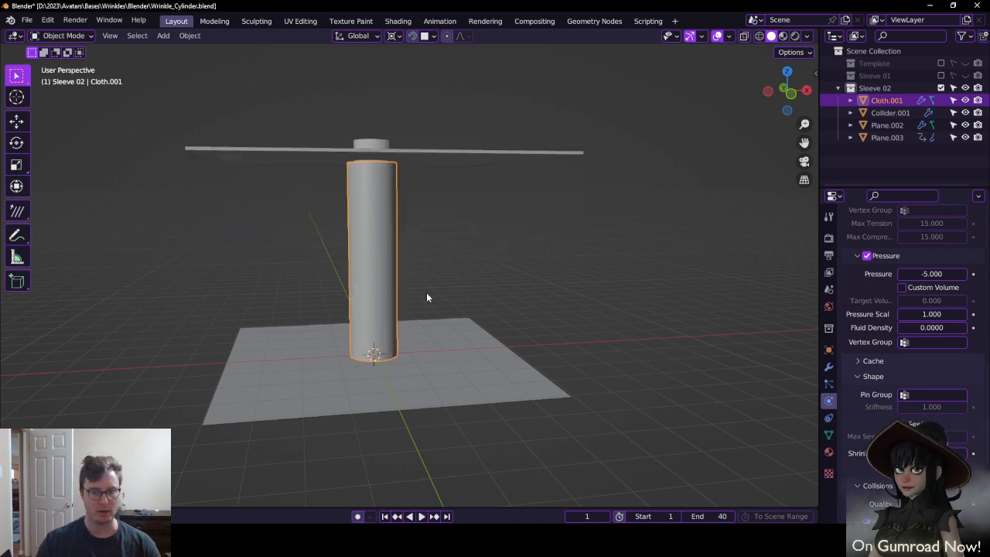
Set the cloth's Quality Steps to 15
{"action": "scroll", "coordinate": [928, 324], "scroll_direction": "up", "scroll_amount": 10}
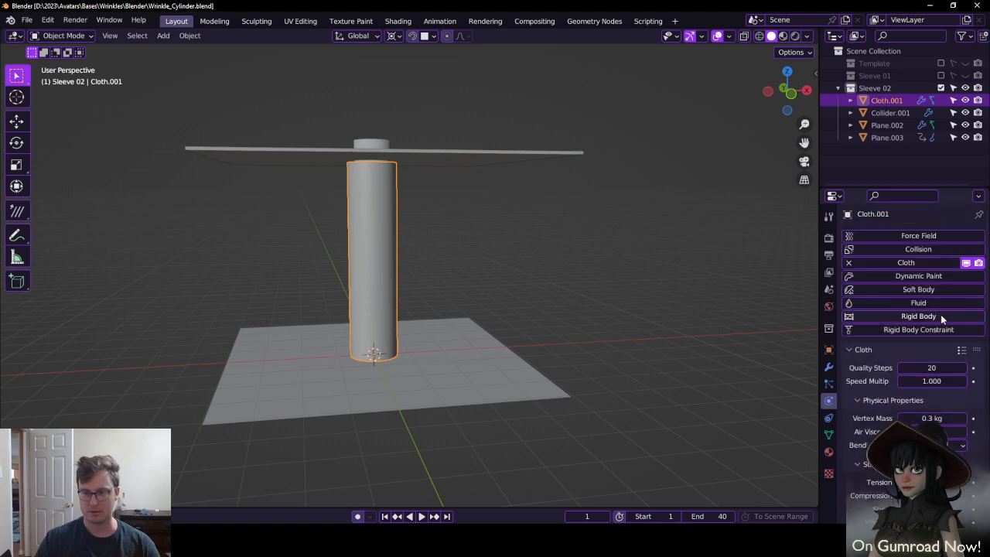
{"action": "left_click", "coordinate": [922, 368]}
{"action": "type", "text": "15"}
{"action": "key", "text": "Return"}
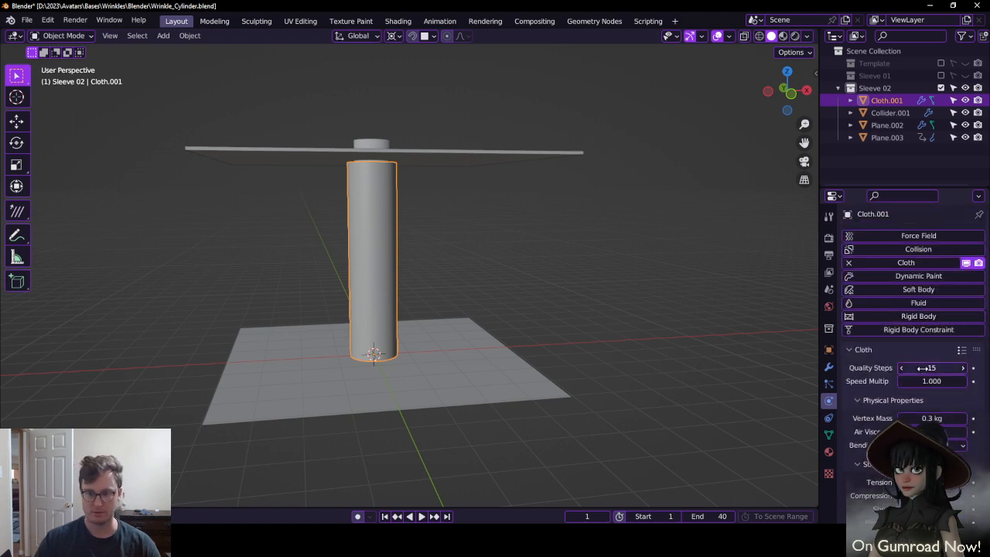
Enable Self Collisions for the cloth and play the simulation
{"action": "scroll", "coordinate": [901, 397], "scroll_direction": "down", "scroll_amount": 15}
{"action": "scroll", "coordinate": [899, 396], "scroll_direction": "down", "scroll_amount": 8}
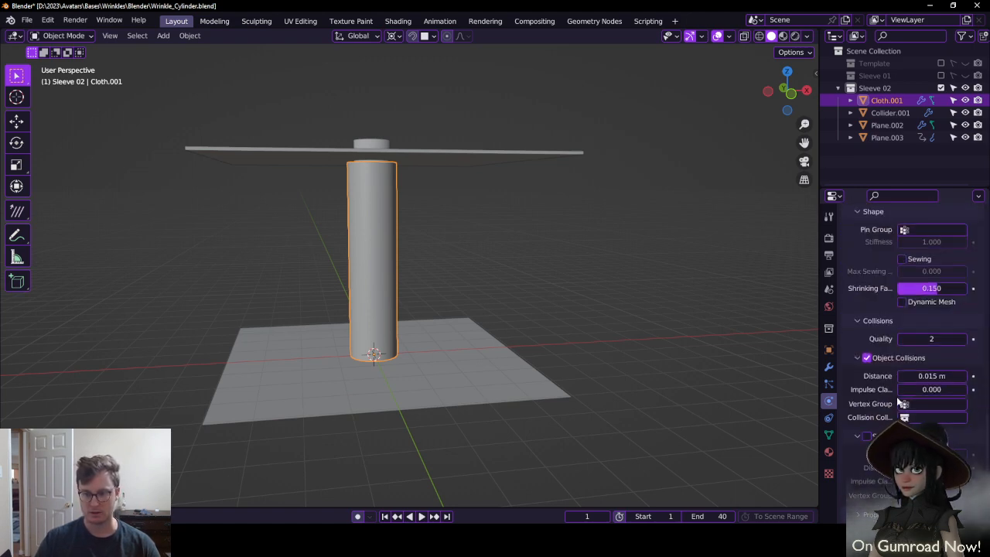
{"action": "scroll", "coordinate": [914, 325], "scroll_direction": "up", "scroll_amount": 2}
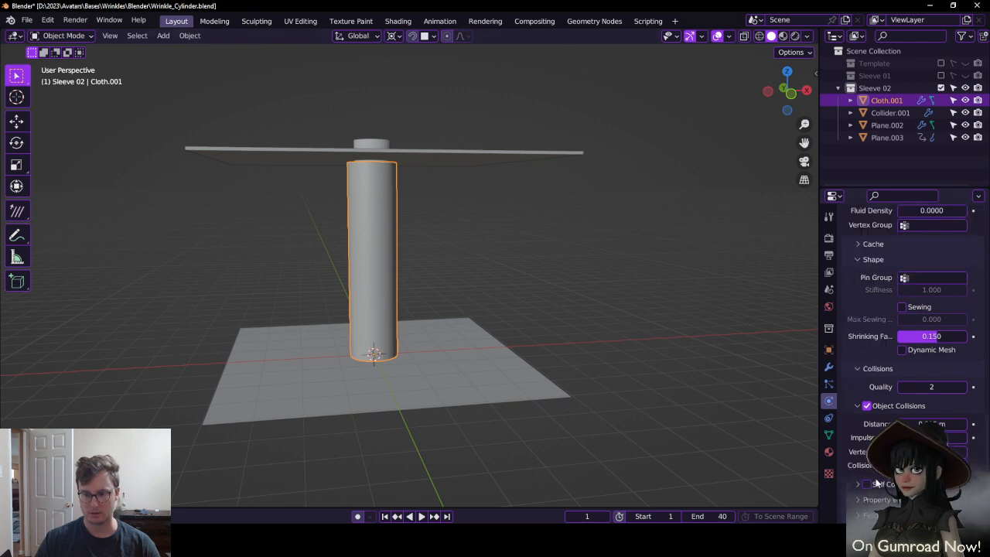
{"action": "scroll", "coordinate": [905, 324], "scroll_direction": "down", "scroll_amount": 1}
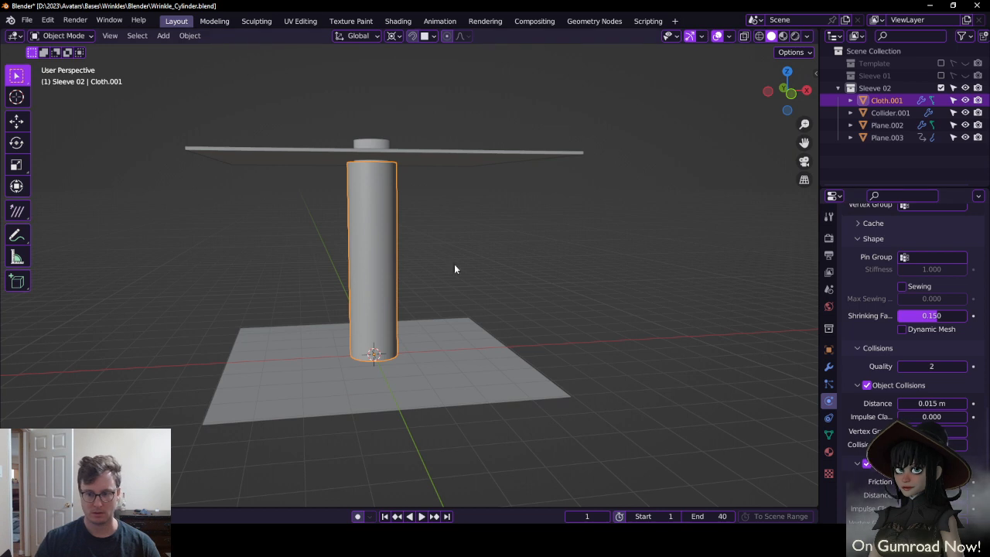
{"action": "key", "text": "space"}
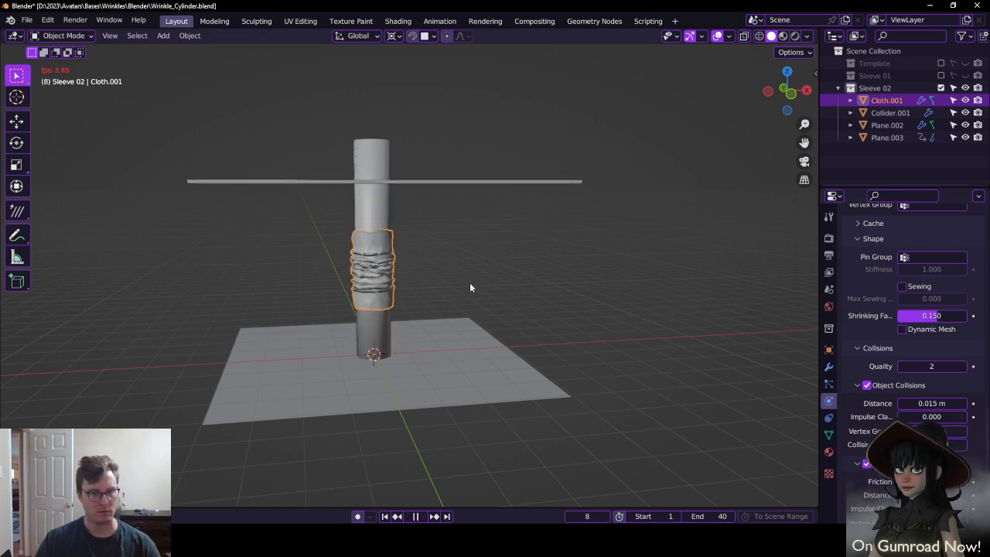
Replay the self-colliding cloth simulation from the first frame, examine the sleeve wrinkles up close, and return to the first frame
{"action": "key", "text": "space"}
{"action": "key", "text": "shift+Left"}
{"action": "scroll", "coordinate": [912, 325], "scroll_direction": "down", "scroll_amount": 2}
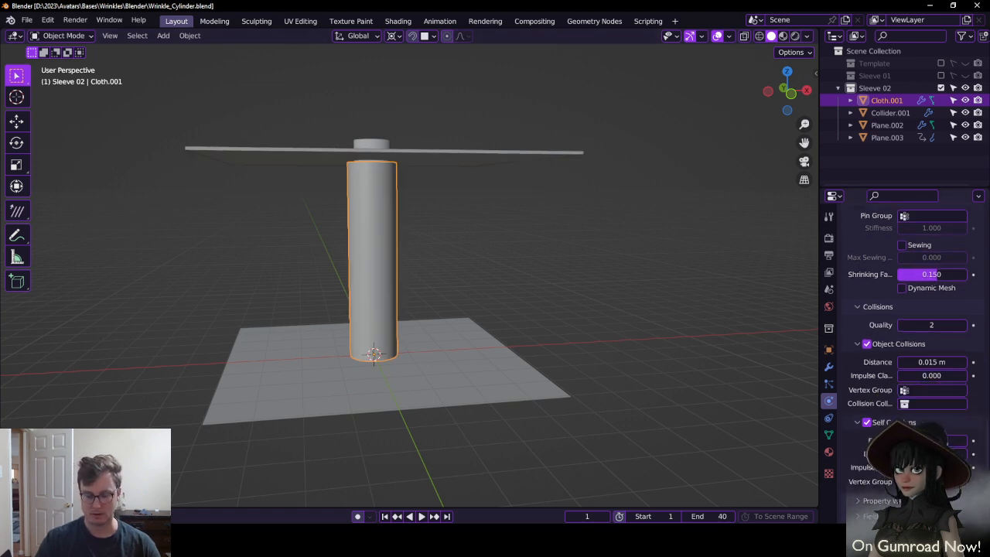
{"action": "key", "text": "space"}
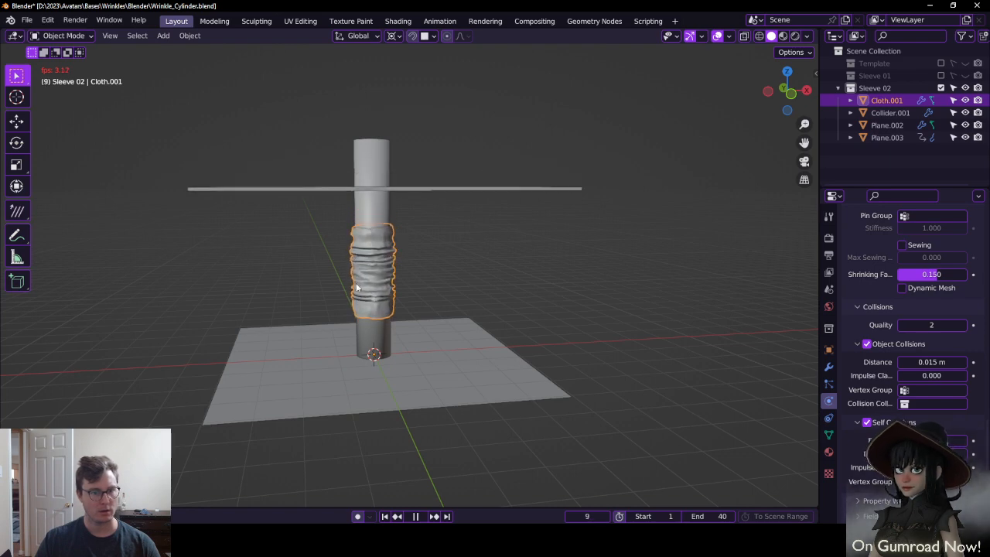
{"action": "scroll", "coordinate": [361, 287], "scroll_direction": "up", "scroll_amount": 5}
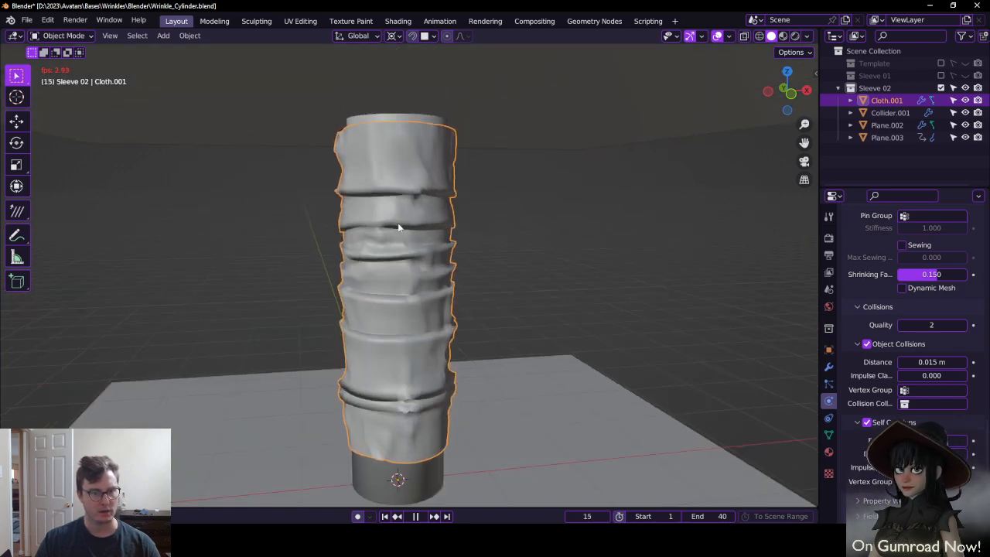
{"action": "scroll", "coordinate": [452, 301], "scroll_direction": "down", "scroll_amount": 3}
{"action": "key", "text": "space"}
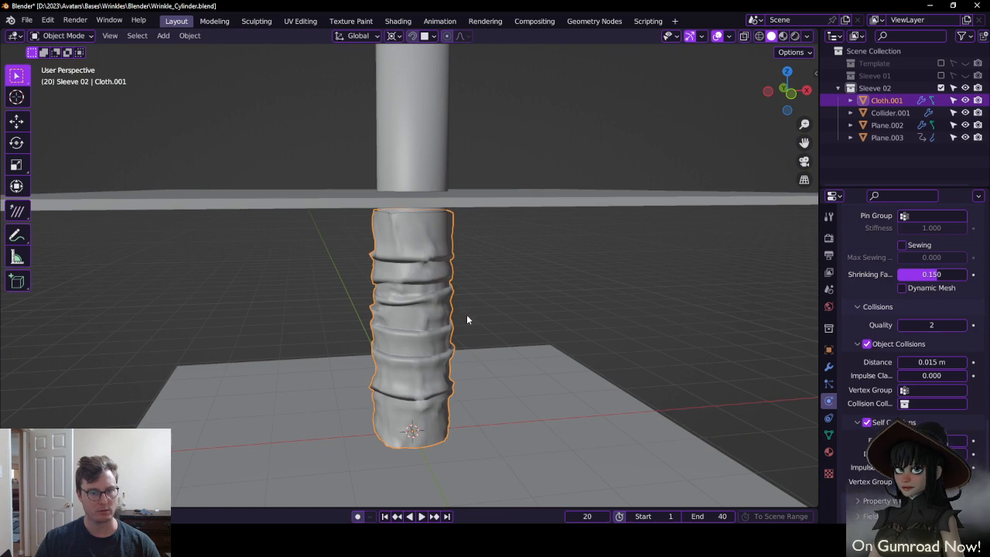
{"action": "scroll", "coordinate": [472, 317], "scroll_direction": "down", "scroll_amount": 2}
{"action": "middle_click_drag", "start_coordinate": [481, 320], "coordinate": [493, 292]}
{"action": "key", "text": "shift+Left"}
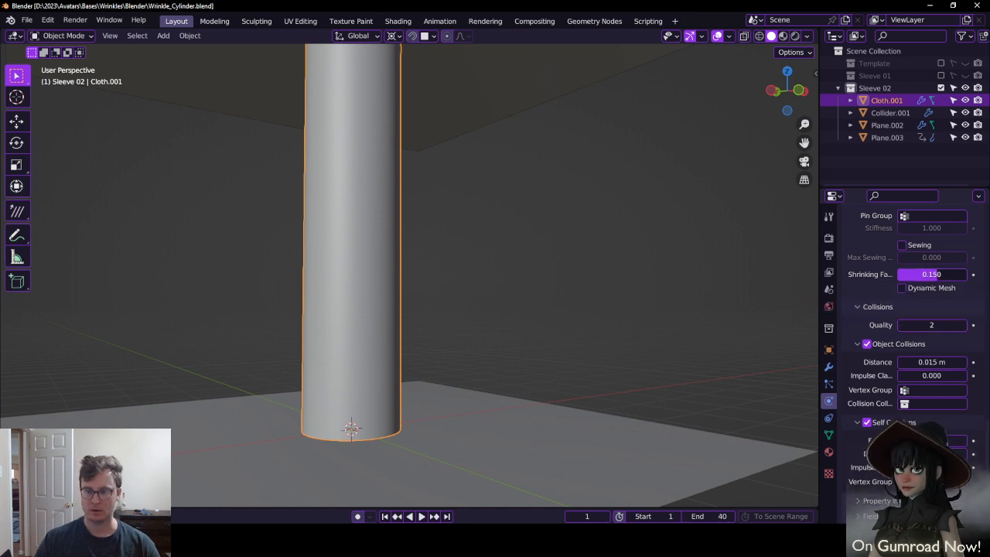
Try a Shrinking Factor of 0.5 on the cloth and test the simulation, returning to the first frame
{"action": "left_click", "coordinate": [933, 278]}
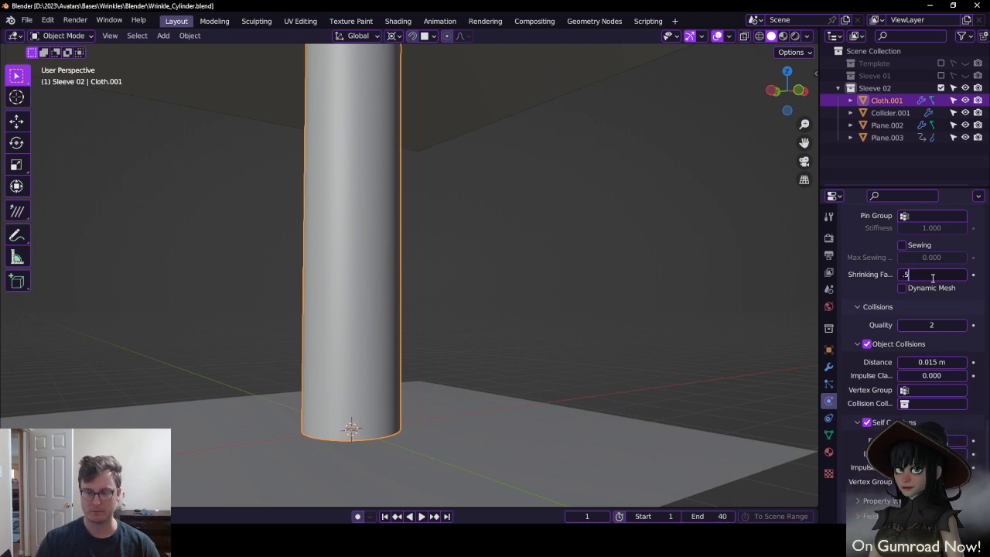
{"action": "type", "text": ".5"}
{"action": "key", "text": "Return"}
{"action": "key", "text": "space"}
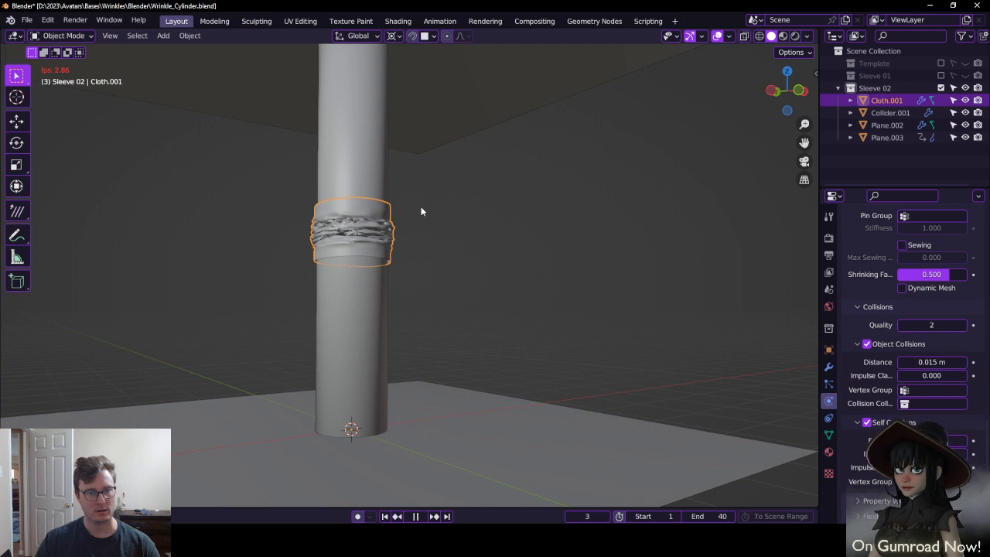
{"action": "key", "text": "Escape"}
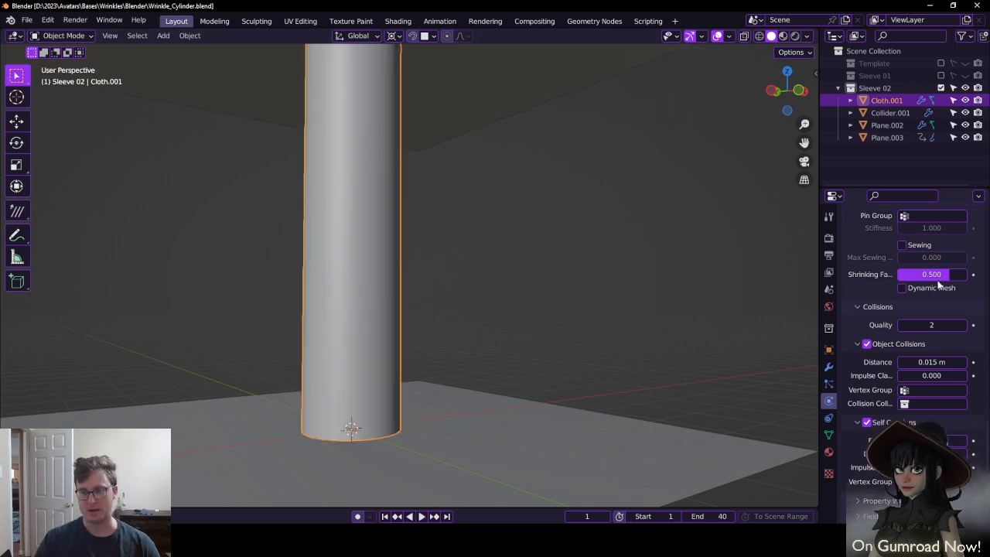
Set the cloth's Shrinking Factor to 0.1
{"action": "left_click", "coordinate": [932, 275]}
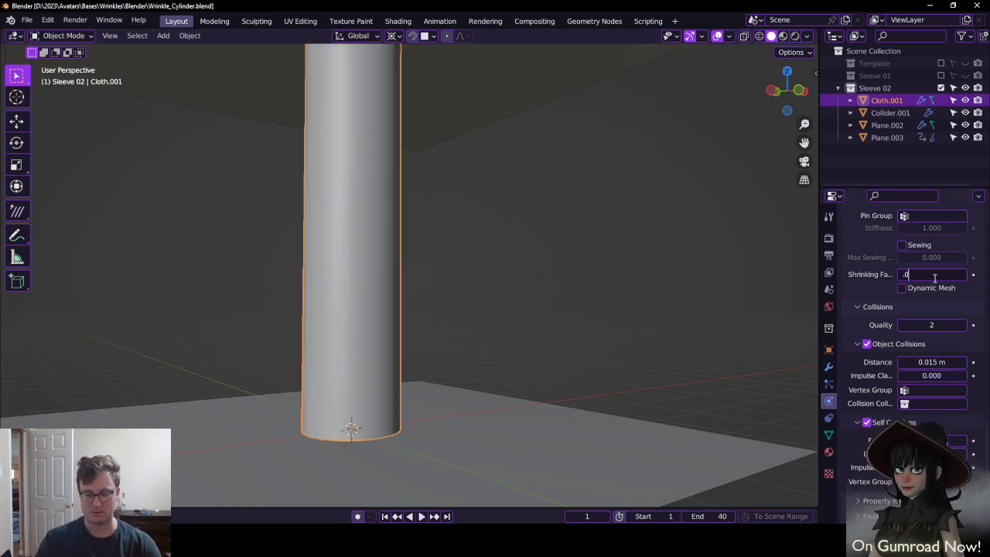
{"action": "type", "text": ".1"}
{"action": "key", "text": "Return"}
Set the cloth's Pressure to -10 and run the simulation to examine the wrinkles
{"action": "scroll", "coordinate": [925, 288], "scroll_direction": "up", "scroll_amount": 5}
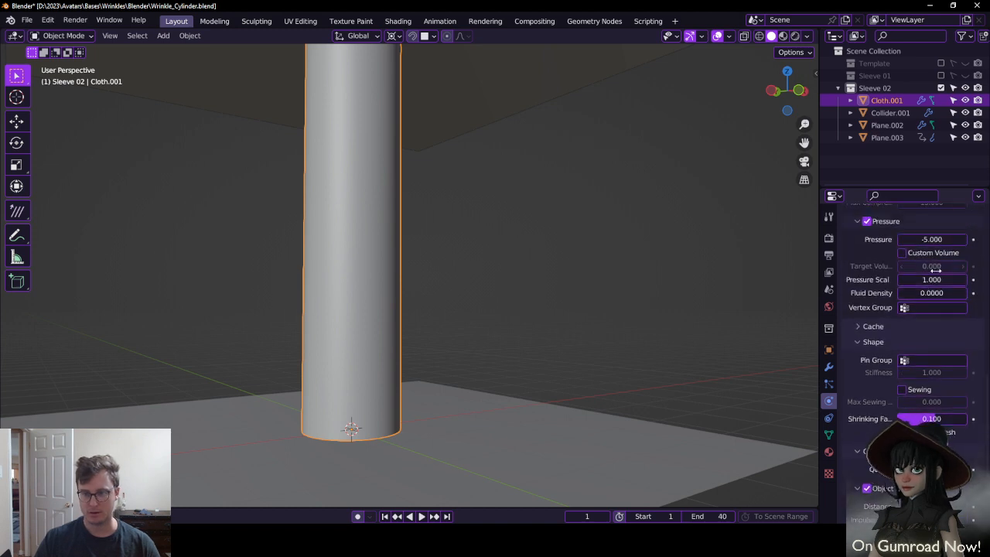
{"action": "left_click", "coordinate": [932, 260]}
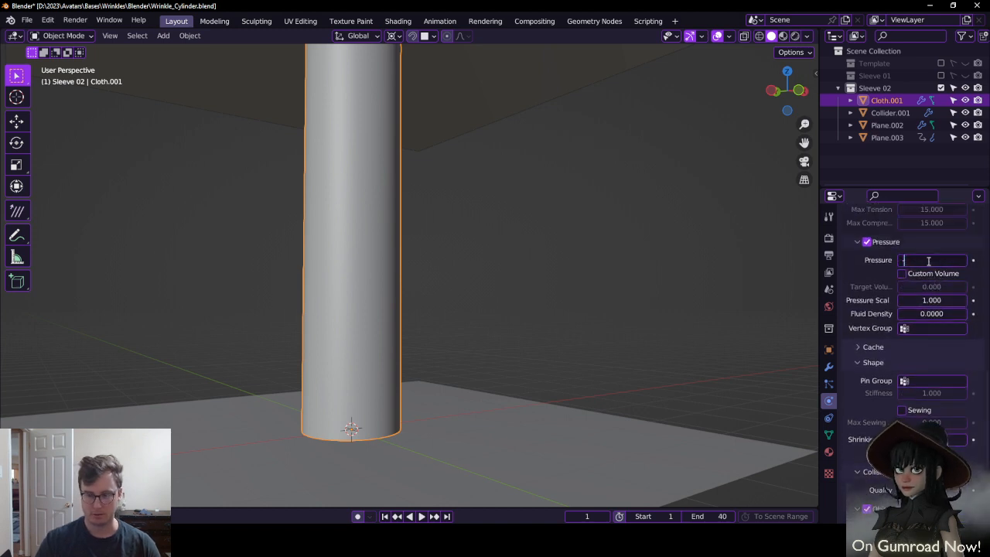
{"action": "type", "text": "-10"}
{"action": "key", "text": "Return"}
{"action": "key", "text": "space"}
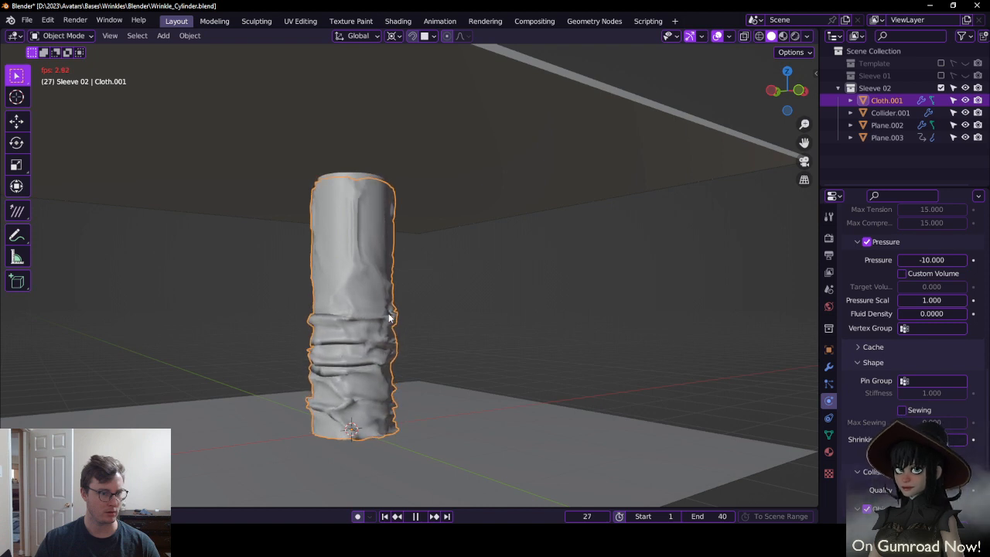
{"action": "key", "text": "space"}
{"action": "middle_click_drag", "start_coordinate": [374, 291], "coordinate": [409, 289]}
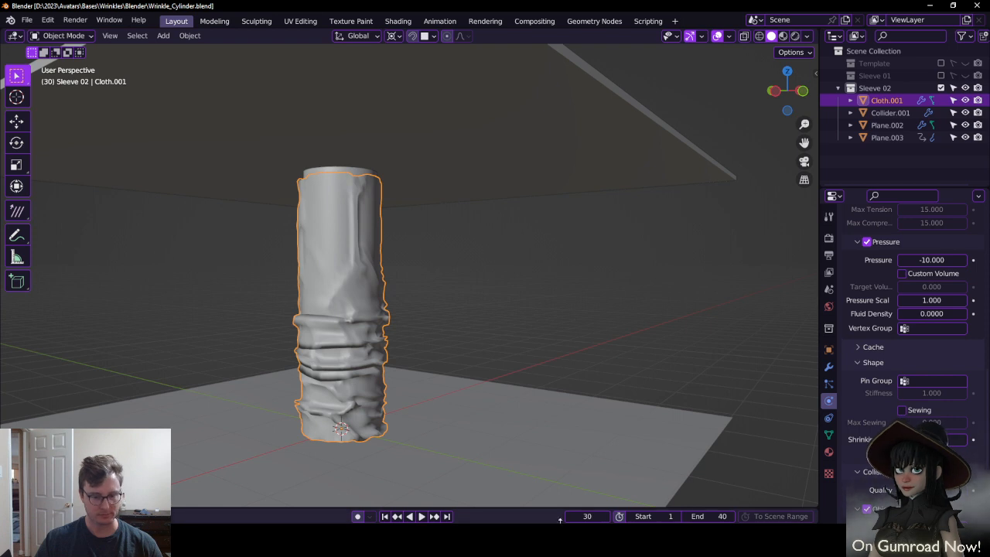
Open the recent JuneRef board in PureRef and zoom in on the teal latex boots reference
{"action": "right_click", "coordinate": [516, 541]}
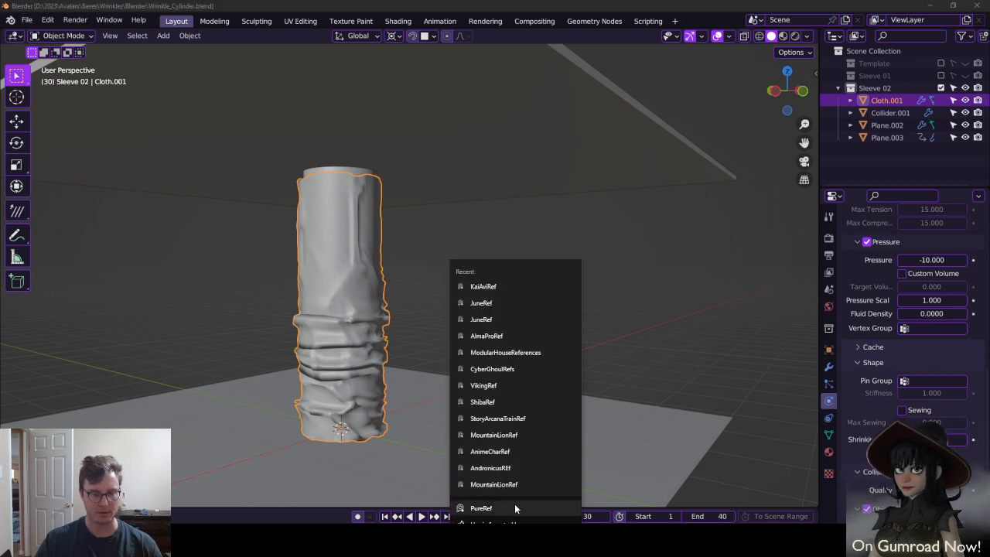
{"action": "left_click", "coordinate": [519, 299]}
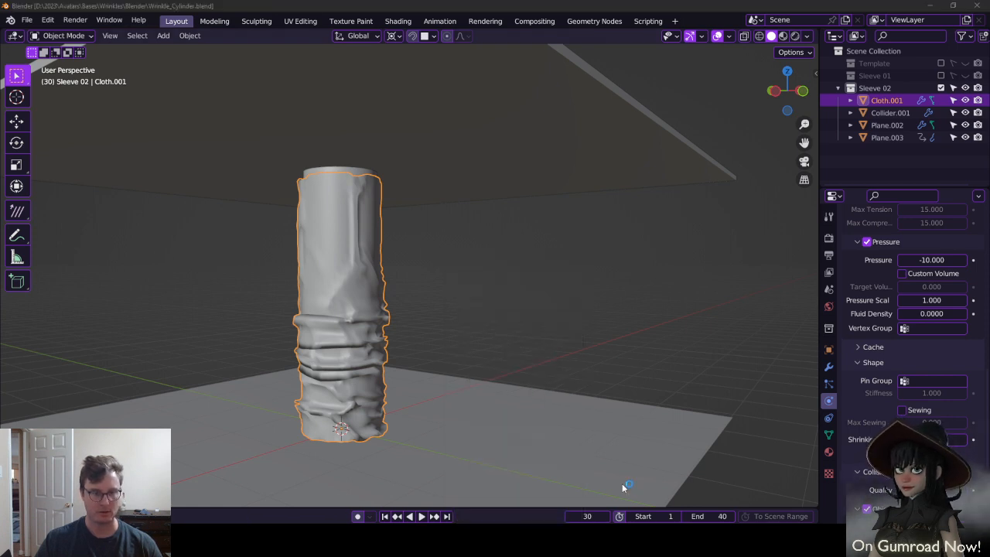
{"action": "right_click_drag", "start_coordinate": [92, 495], "coordinate": [364, 214]}
{"action": "scroll", "coordinate": [367, 223], "scroll_direction": "down", "scroll_amount": 6}
{"action": "middle_click_drag", "start_coordinate": [448, 380], "coordinate": [238, 241]}
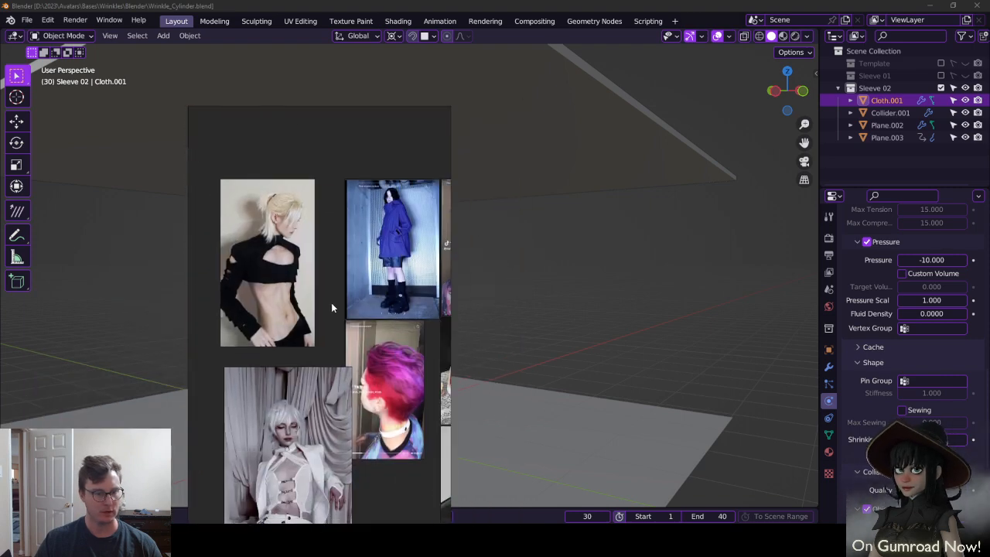
{"action": "middle_click_drag", "start_coordinate": [360, 317], "coordinate": [225, 243]}
{"action": "middle_click_drag", "start_coordinate": [353, 296], "coordinate": [244, 302]}
{"action": "scroll", "coordinate": [320, 300], "scroll_direction": "up", "scroll_amount": 5}
{"action": "scroll", "coordinate": [350, 300], "scroll_direction": "up", "scroll_amount": 3}
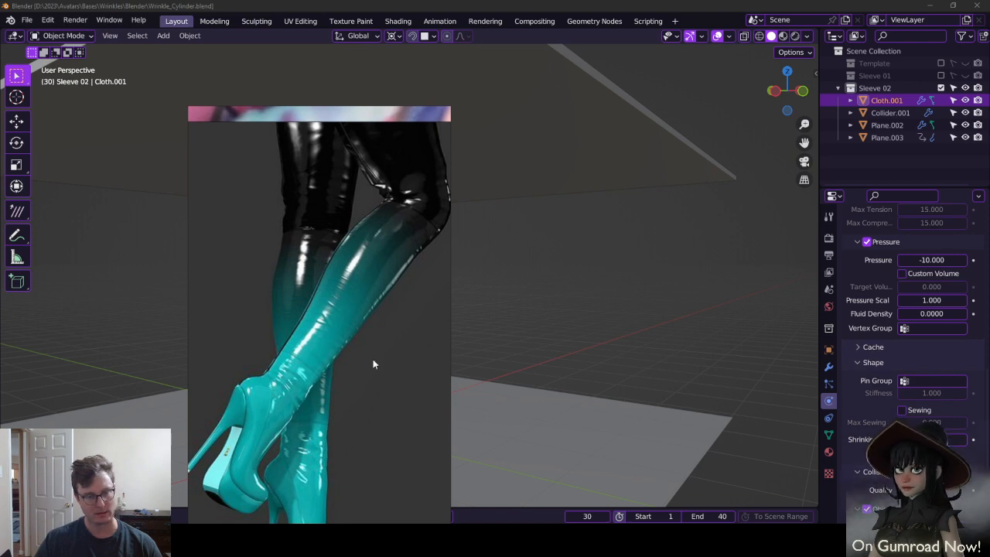
Place the reference window beside the simulated cylinder, framing the wrinkles around the boot's ankle
{"action": "left_click_drag", "start_coordinate": [400, 290], "coordinate": [336, 313]}
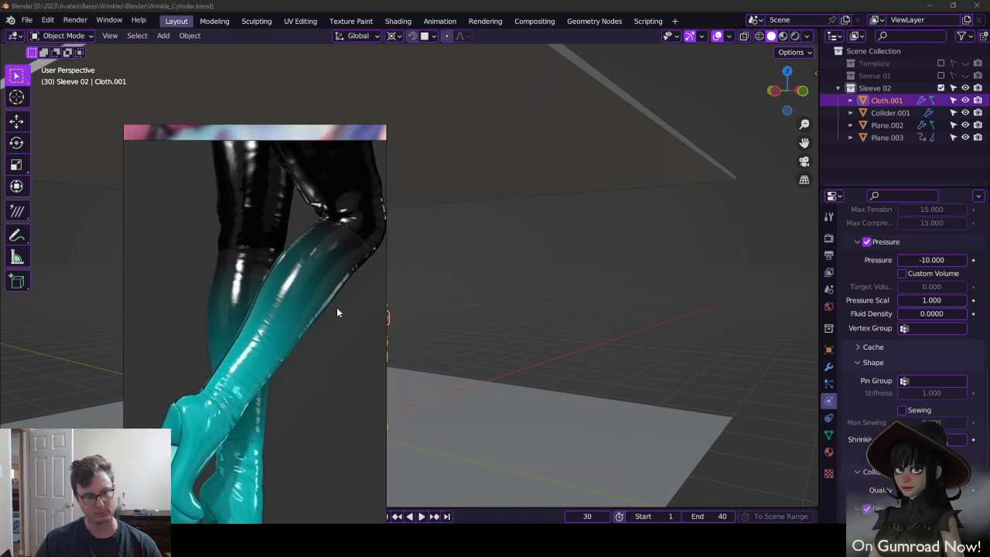
{"action": "left_click_drag", "start_coordinate": [336, 308], "coordinate": [335, 307]}
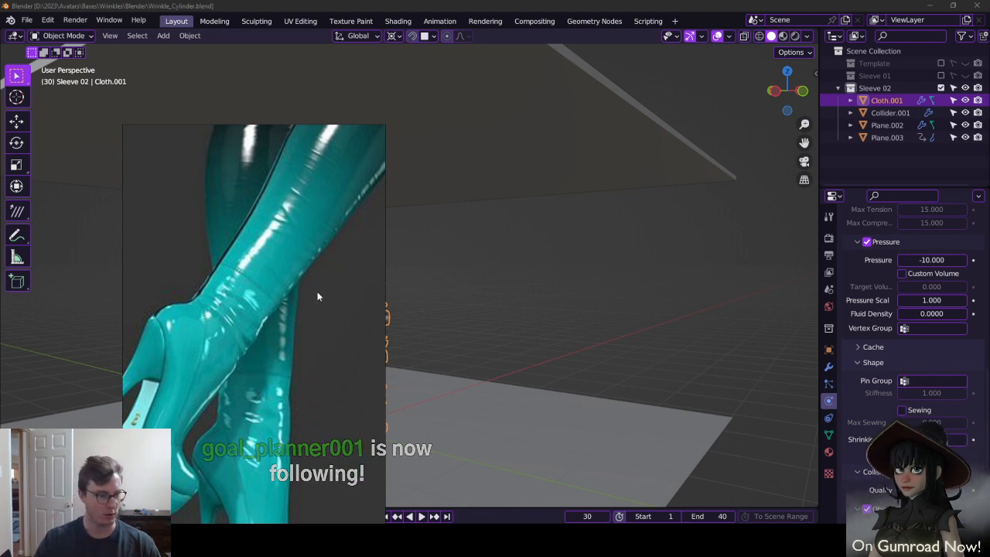
{"action": "left_click_drag", "start_coordinate": [316, 292], "coordinate": [205, 303]}
Switch back to Blender and replay the simulation from the first frame to compare the wrinkles with the boot reference
{"action": "scroll", "coordinate": [399, 259], "scroll_direction": "down", "scroll_amount": 4}
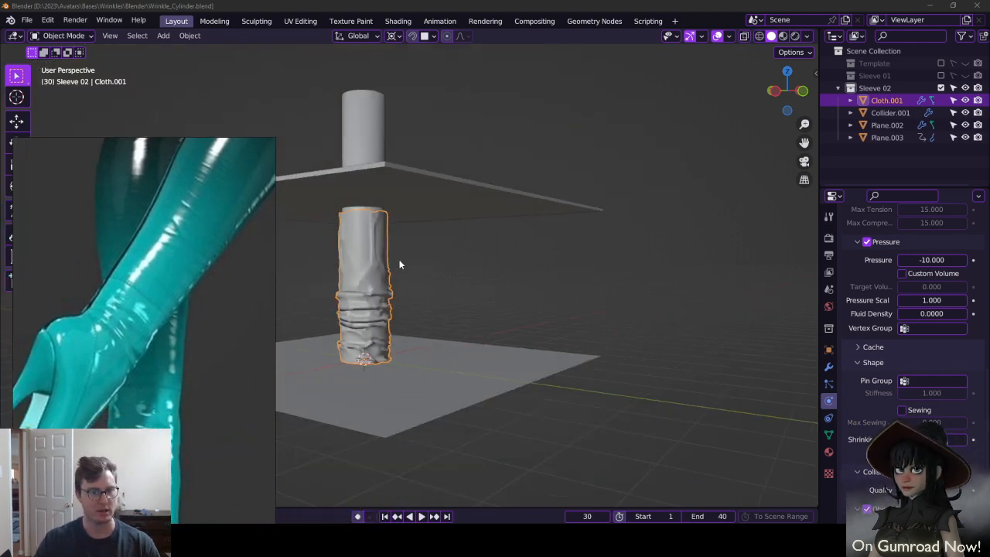
{"action": "middle_click_drag", "start_coordinate": [399, 259], "coordinate": [475, 279]}
{"action": "left_click", "coordinate": [476, 270]}
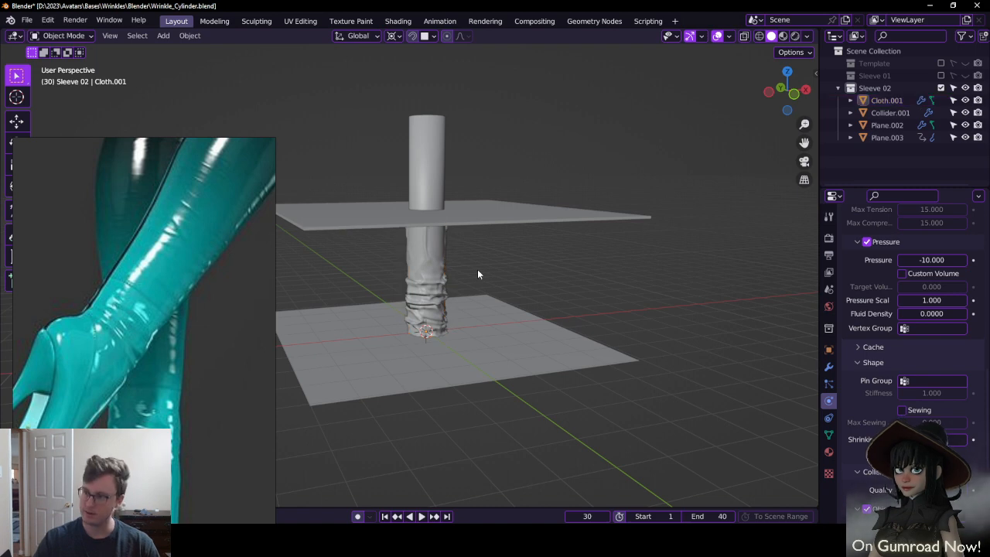
{"action": "key", "text": "shift+Left"}
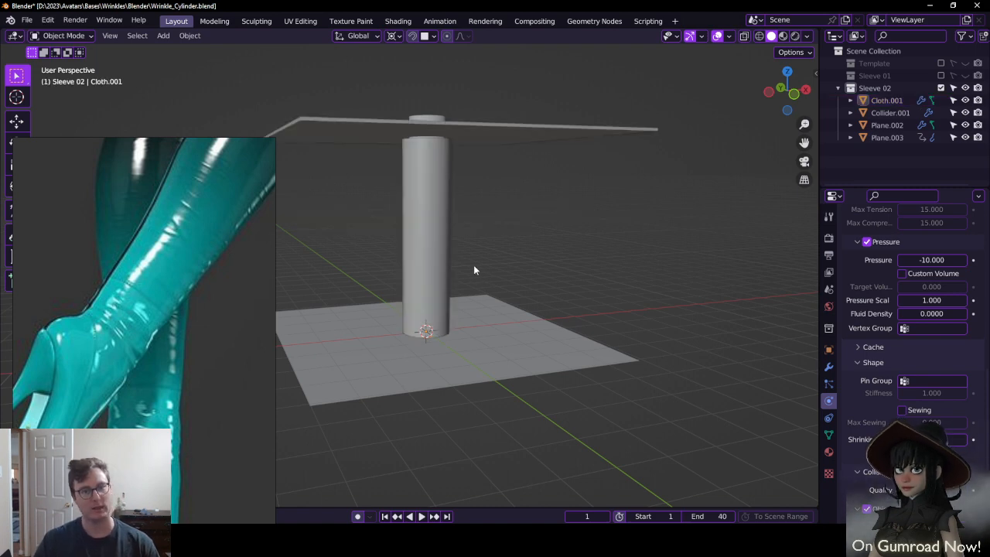
{"action": "key", "text": "space"}
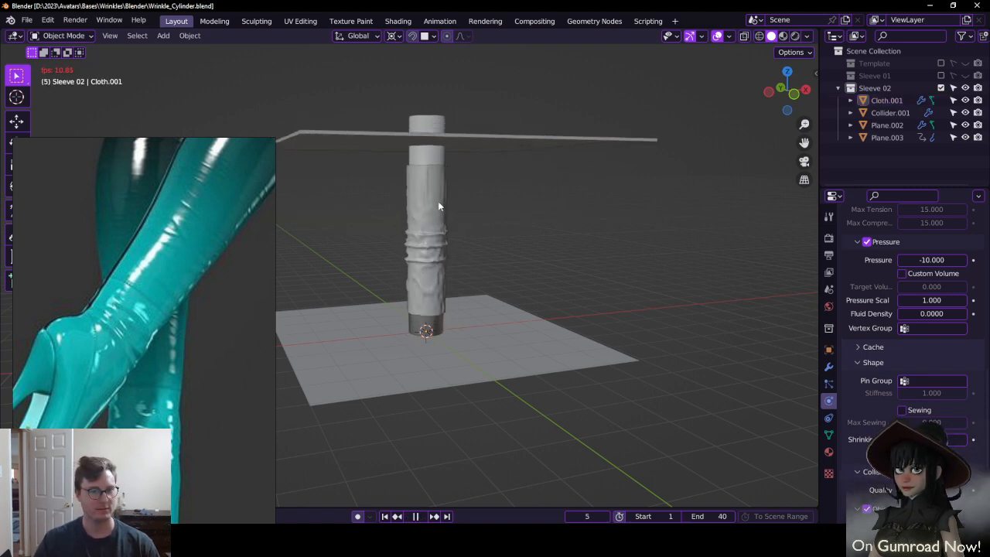
{"action": "key", "text": "Escape"}
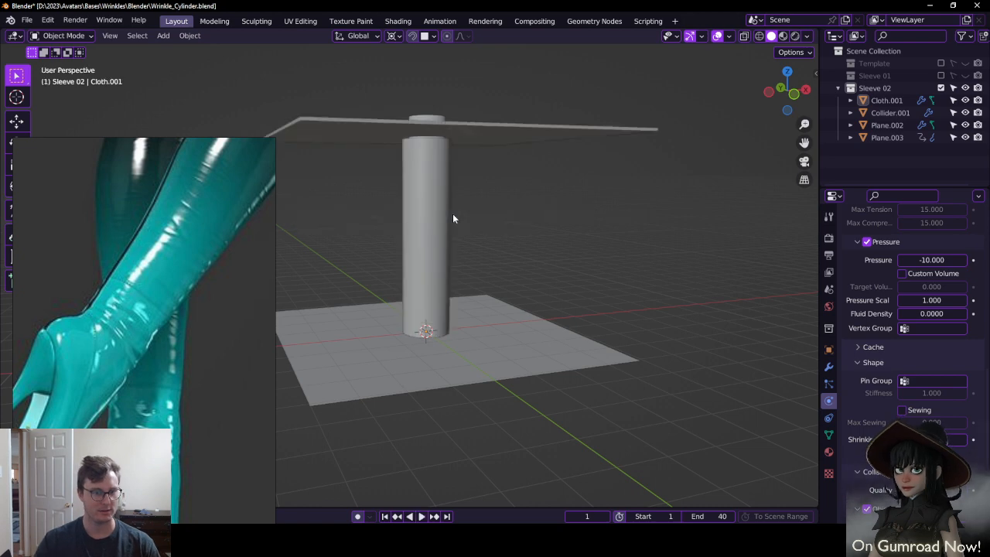
Set the cloth cylinder's Compression stiffness to 5 and test the simulation, returning to the first frame
{"action": "scroll", "coordinate": [452, 211], "scroll_direction": "up", "scroll_amount": 2}
{"action": "left_click", "coordinate": [433, 98]}
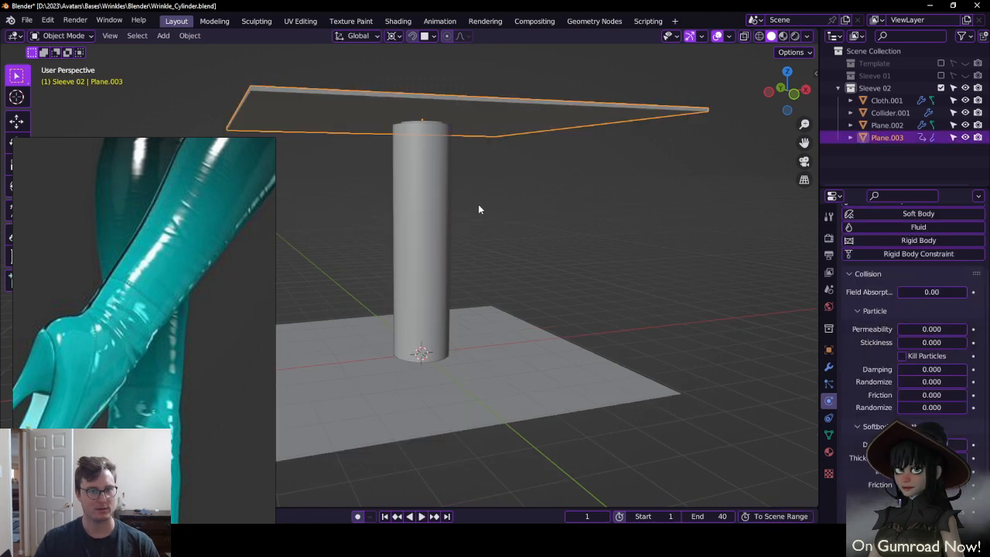
{"action": "middle_click_drag", "start_coordinate": [478, 206], "coordinate": [455, 222]}
{"action": "left_click", "coordinate": [446, 207]}
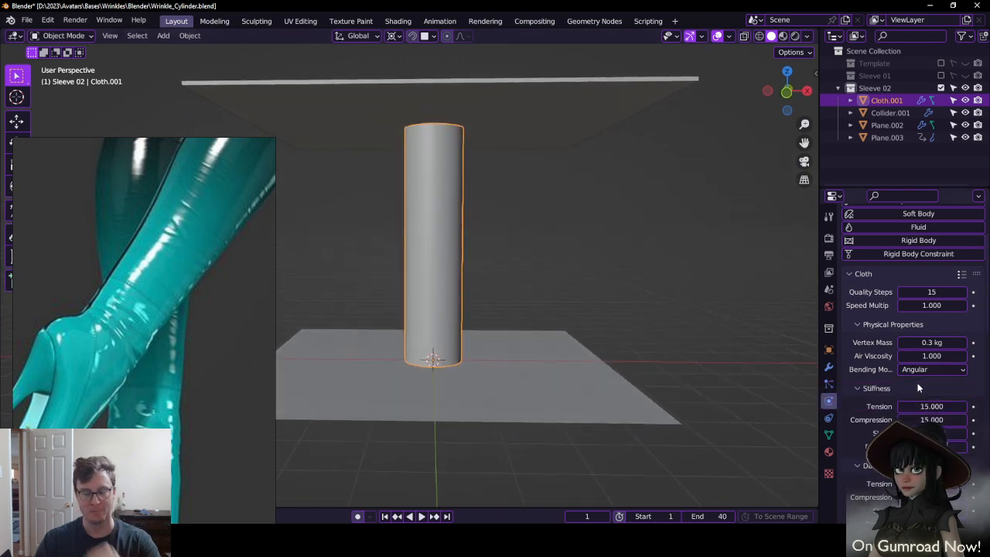
{"action": "scroll", "coordinate": [905, 389], "scroll_direction": "down", "scroll_amount": 2}
{"action": "scroll", "coordinate": [902, 392], "scroll_direction": "down", "scroll_amount": 2}
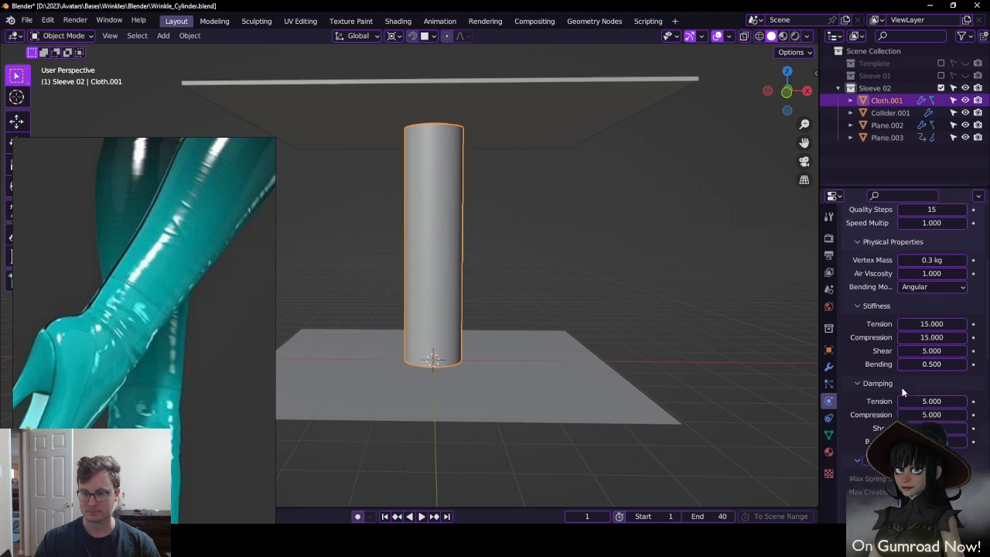
{"action": "left_click", "coordinate": [918, 336]}
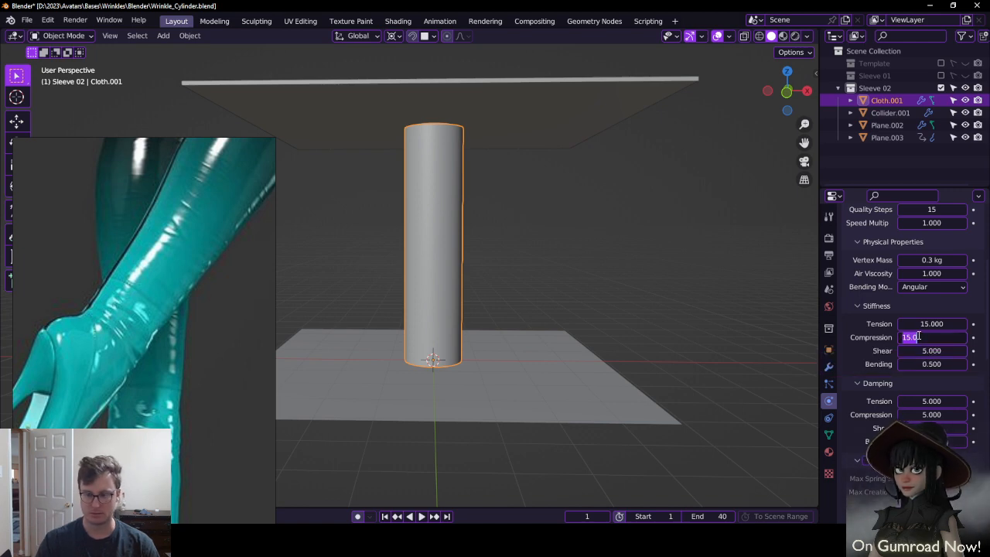
{"action": "type", "text": "5"}
{"action": "key", "text": "Return"}
{"action": "key", "text": "space"}
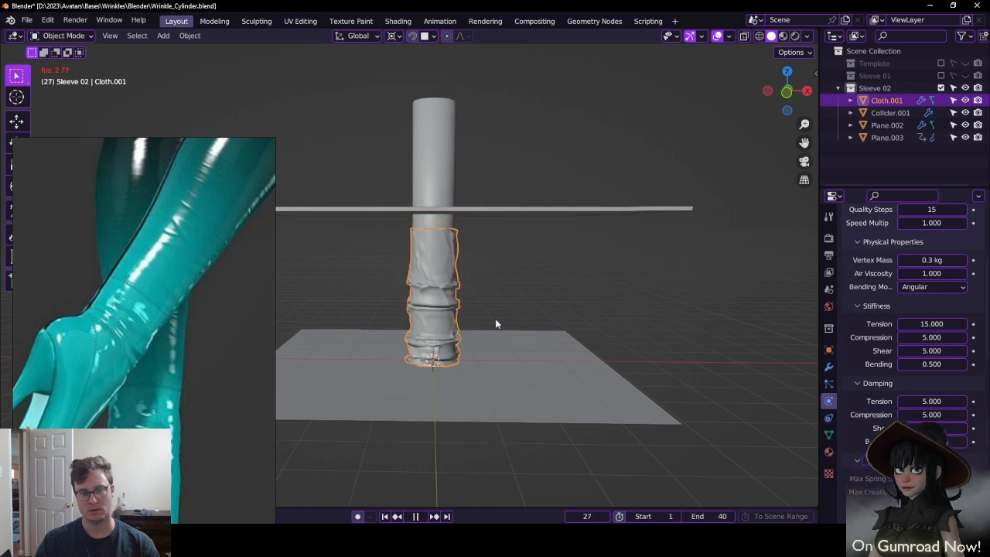
{"action": "key", "text": "space"}
{"action": "key", "text": "shift+Left"}
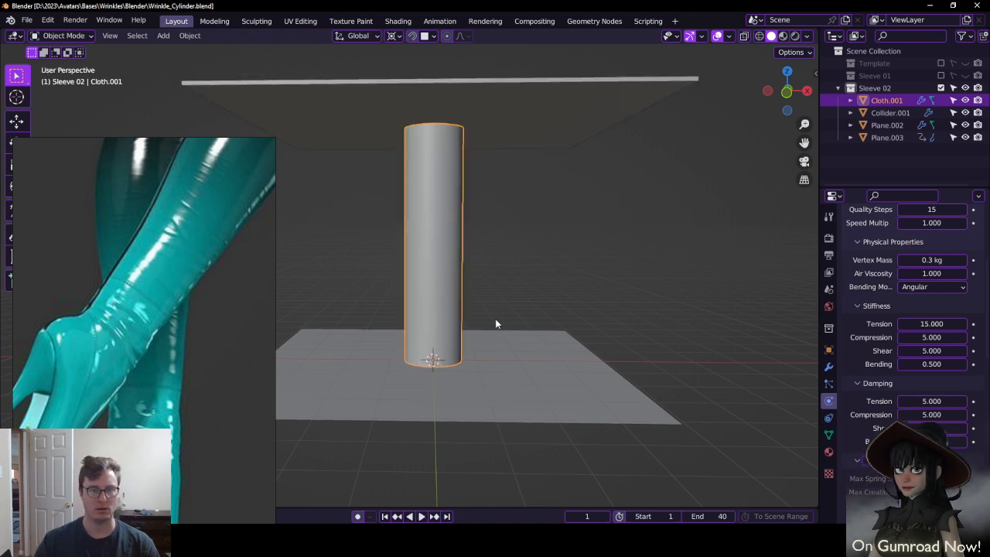
Set the cloth's Vertex Mass to 0.05 kg and run the simulation to check the wrinkles
{"action": "scroll", "coordinate": [930, 338], "scroll_direction": "down", "scroll_amount": 7}
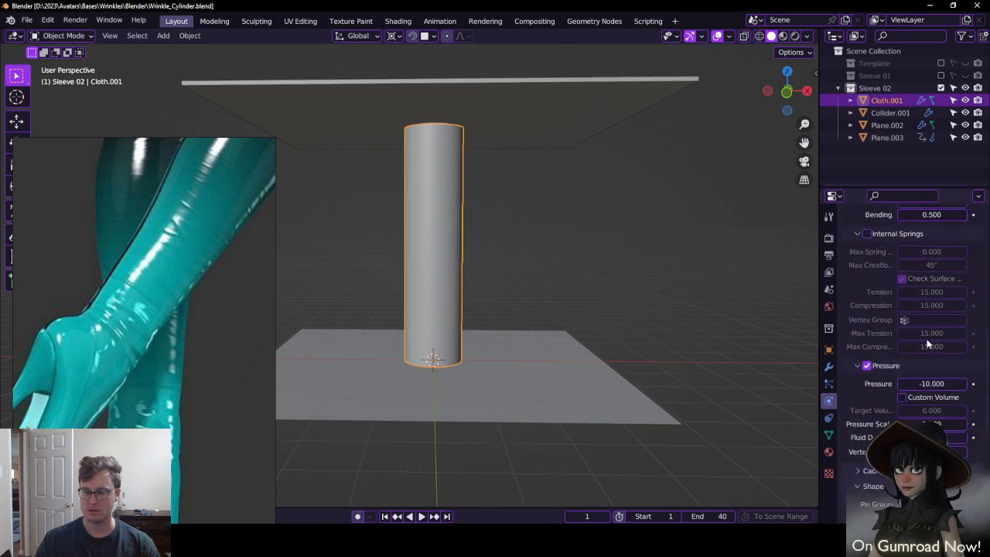
{"action": "scroll", "coordinate": [927, 339], "scroll_direction": "up", "scroll_amount": 10}
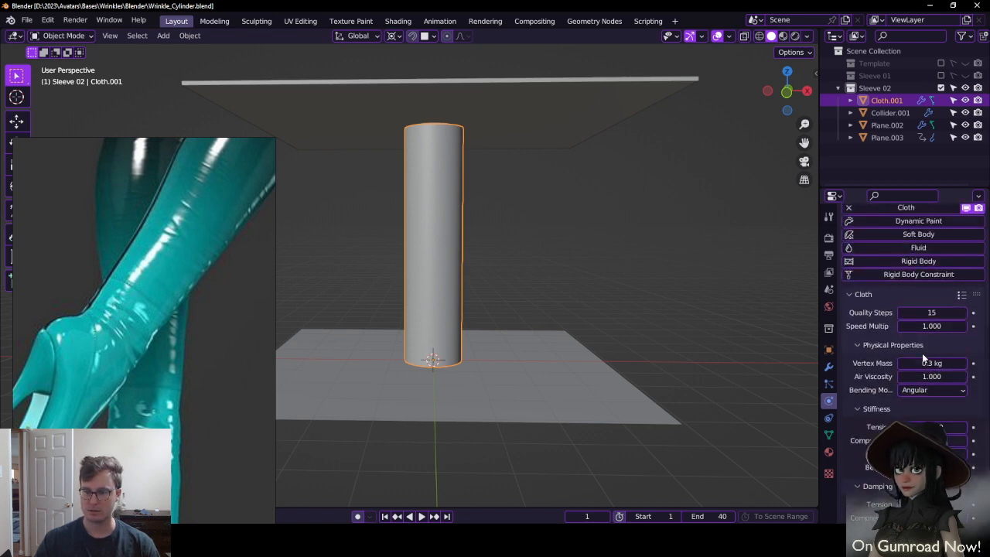
{"action": "left_click", "coordinate": [925, 361]}
{"action": "key", "text": "BackSpace"}
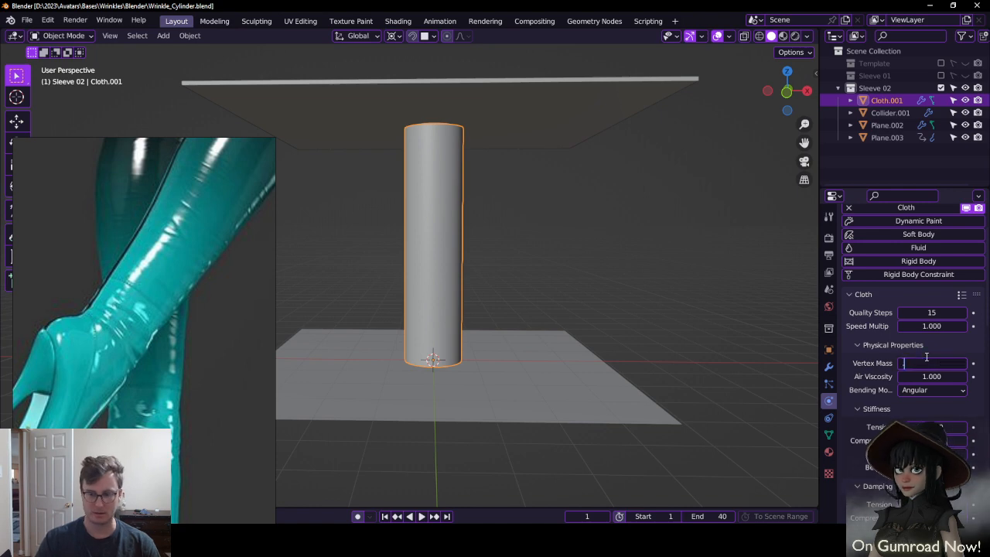
{"action": "type", "text": ".05"}
{"action": "key", "text": "Return"}
{"action": "key", "text": "space"}
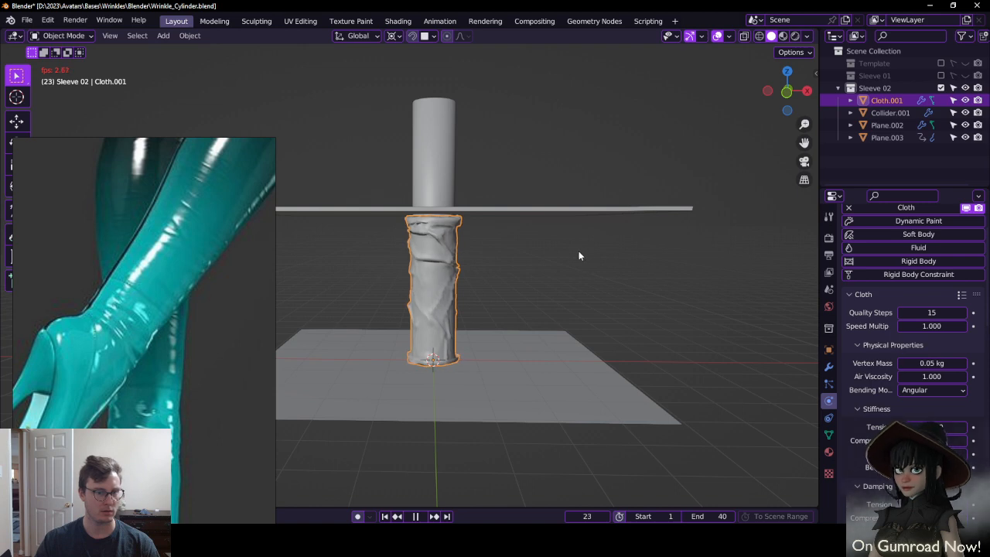
{"action": "key", "text": "space"}
{"action": "scroll", "coordinate": [935, 260], "scroll_direction": "up", "scroll_amount": 3}
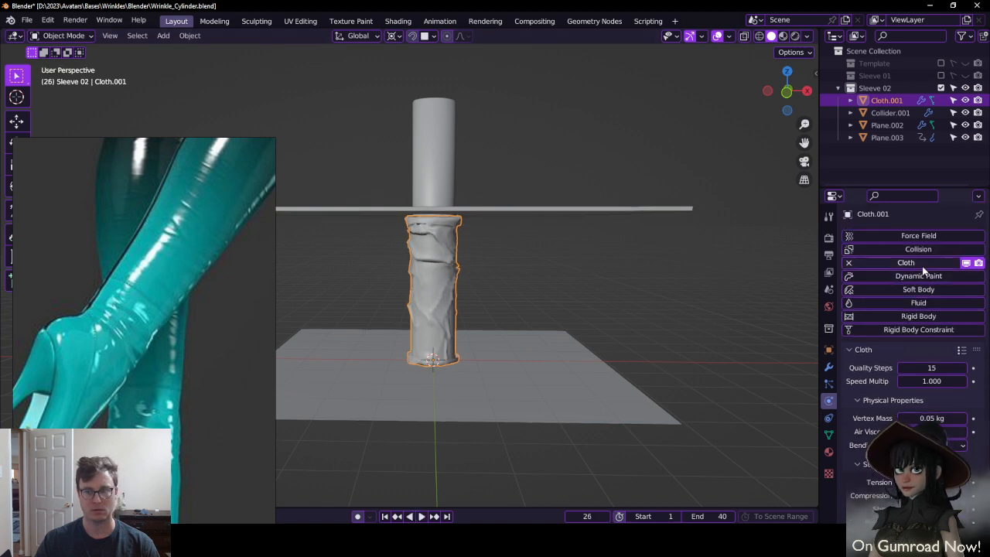
Set the cloth cylinder's Vertex Mass to 0.15 kg
{"action": "left_click", "coordinate": [930, 419]}
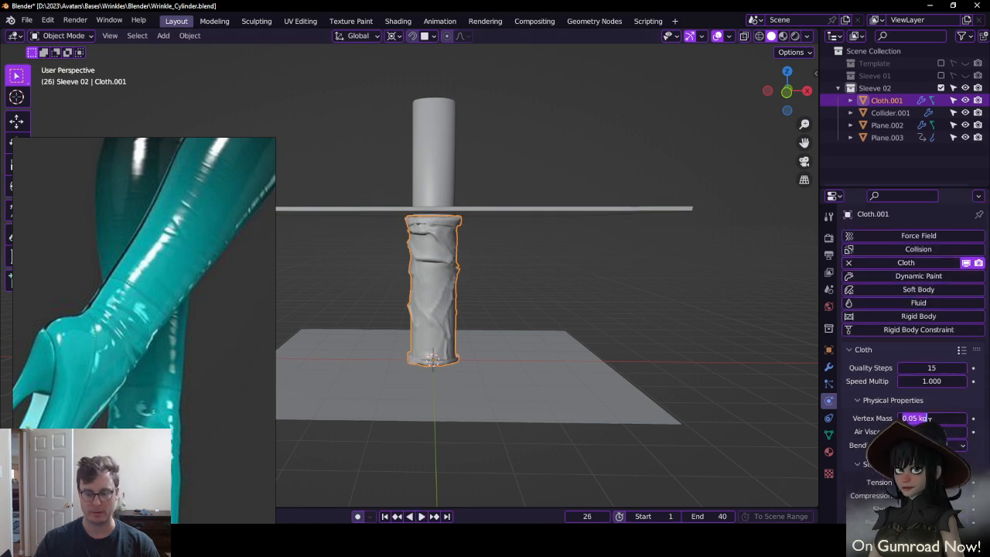
{"action": "type", "text": "0.15"}
{"action": "key", "text": "Return"}
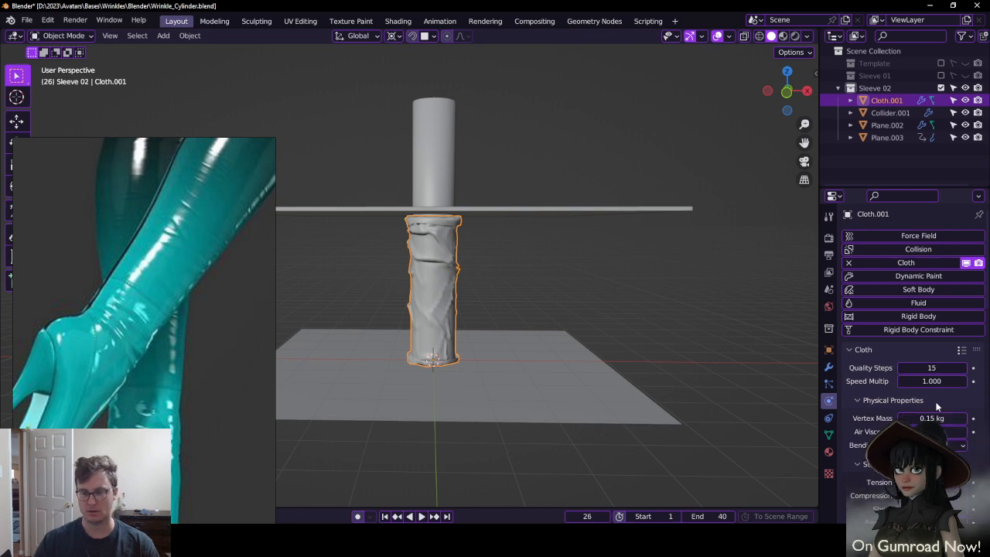
{"action": "scroll", "coordinate": [937, 406], "scroll_direction": "down", "scroll_amount": 2}
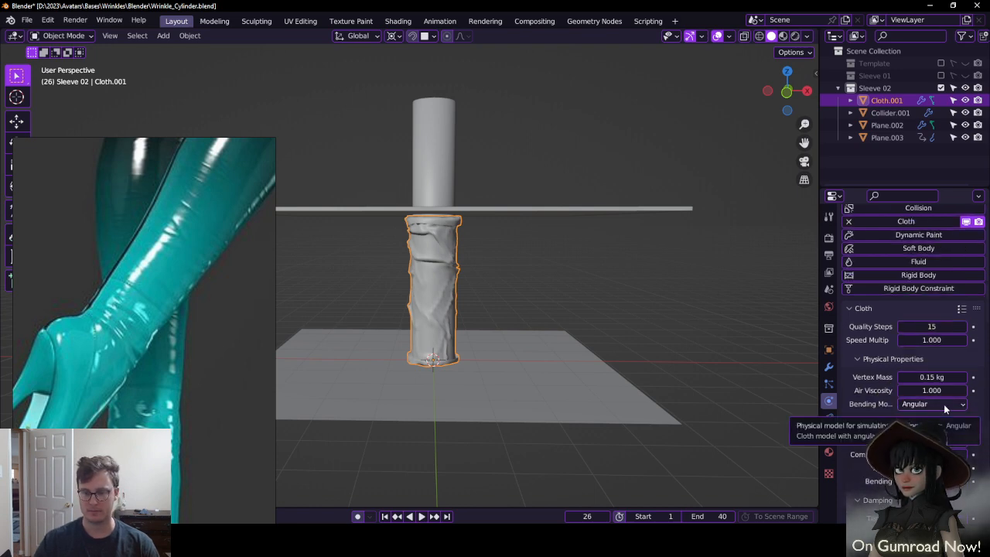
Review the cloth's bending model options and its stiffness, damping and pressure settings
{"action": "left_click", "coordinate": [943, 404]}
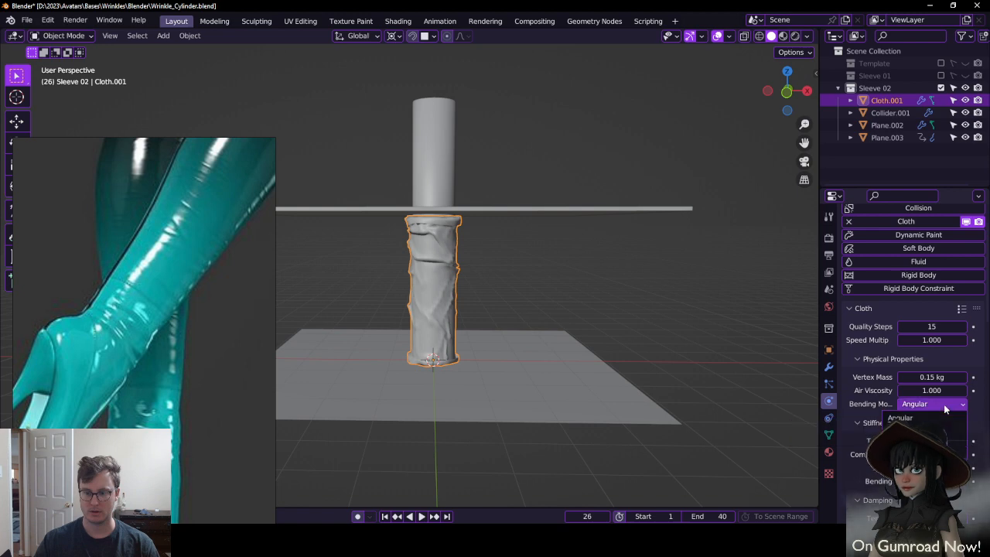
{"action": "left_click", "coordinate": [943, 405]}
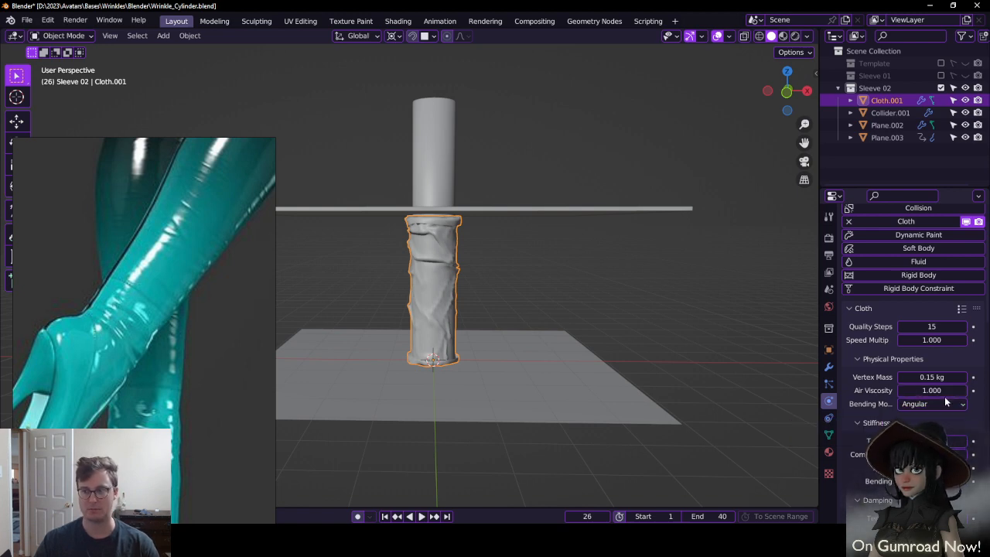
{"action": "scroll", "coordinate": [951, 420], "scroll_direction": "down", "scroll_amount": 2}
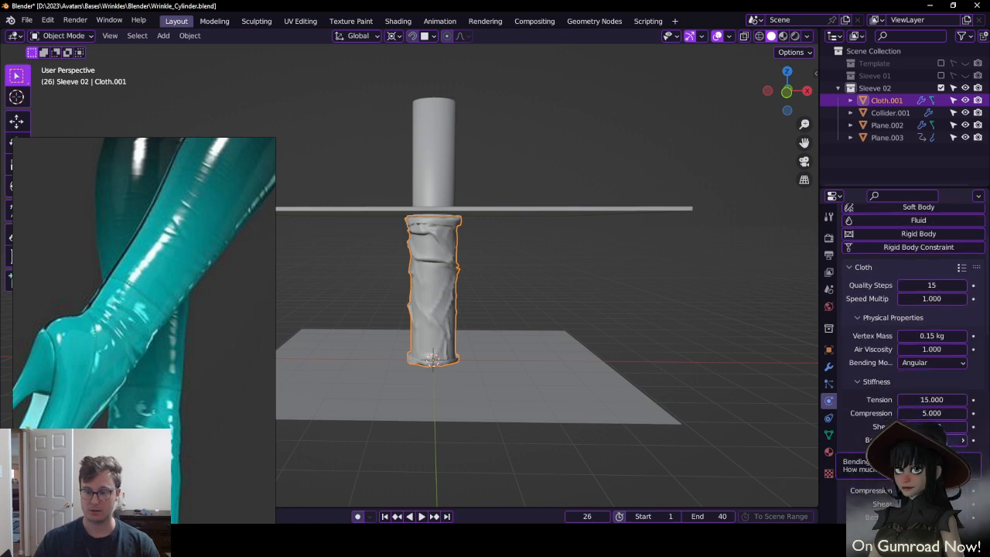
{"action": "scroll", "coordinate": [933, 398], "scroll_direction": "down", "scroll_amount": 3}
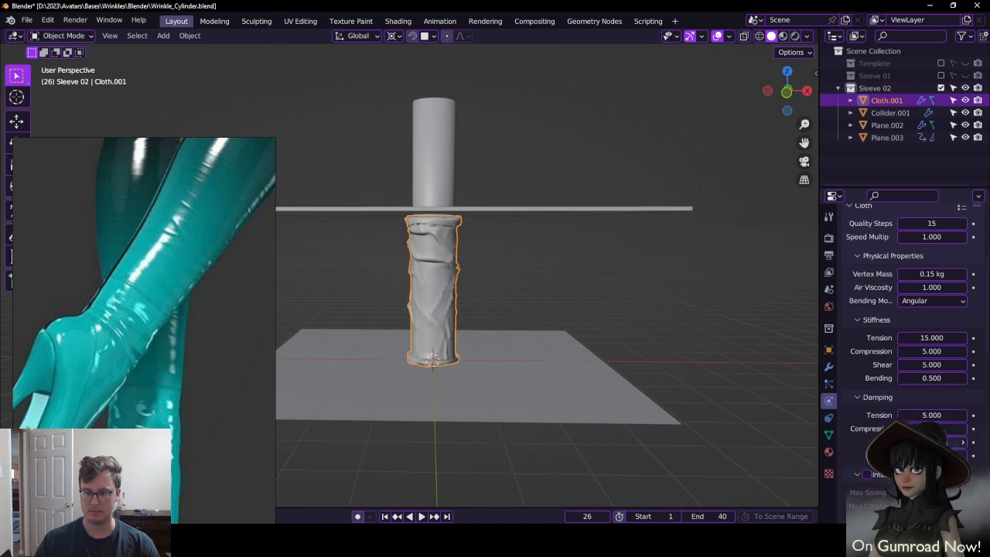
{"action": "scroll", "coordinate": [933, 397], "scroll_direction": "down", "scroll_amount": 3}
{"action": "scroll", "coordinate": [912, 379], "scroll_direction": "down", "scroll_amount": 10}
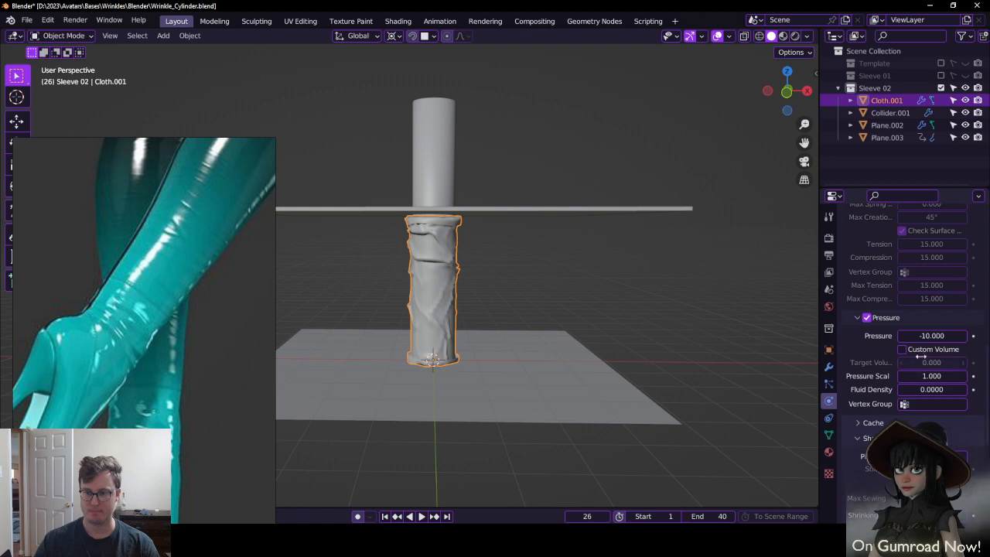
{"action": "scroll", "coordinate": [924, 371], "scroll_direction": "down", "scroll_amount": 1}
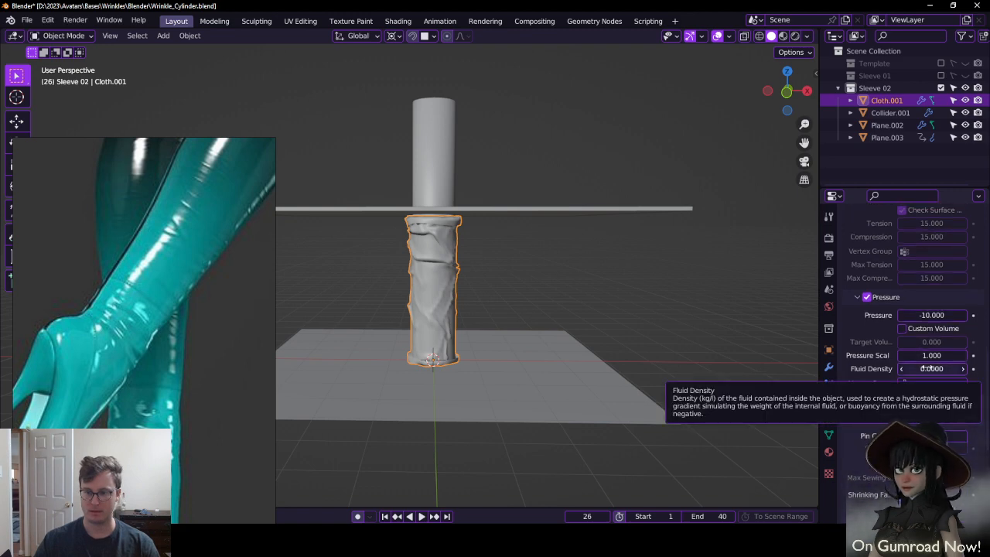
Run the cloth simulation from the first frame to check the wrinkles, ending back at frame 1
{"action": "key", "text": "shift+Left"}
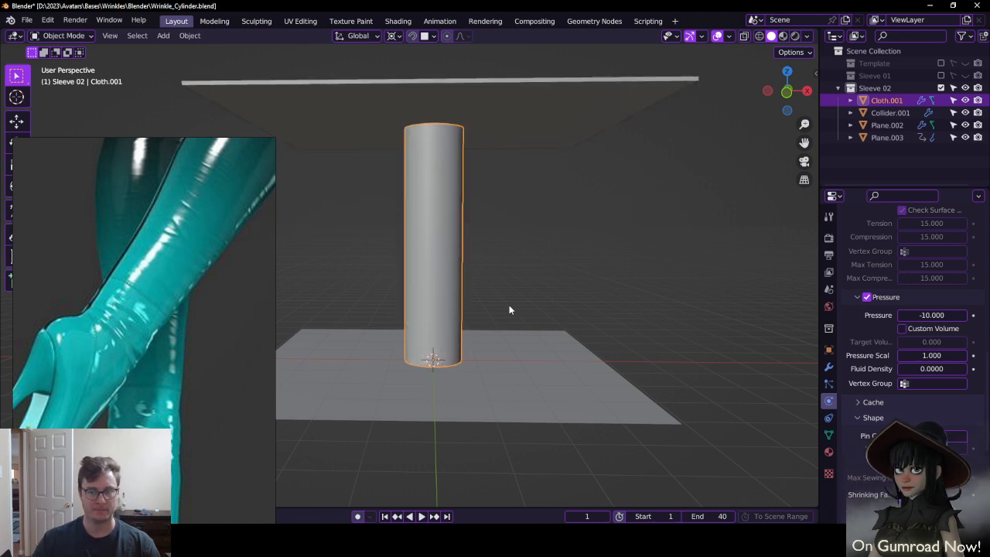
{"action": "scroll", "coordinate": [912, 402], "scroll_direction": "down", "scroll_amount": 2}
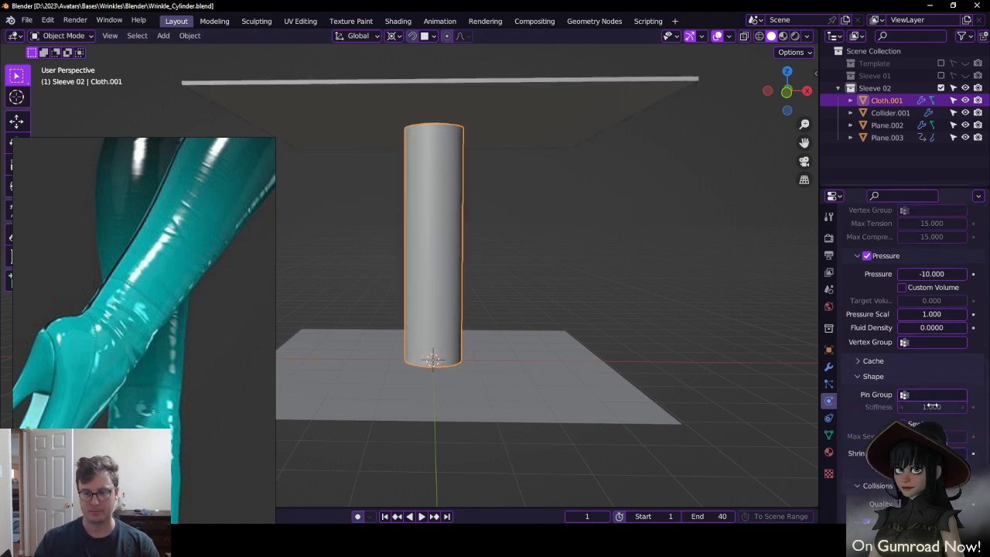
{"action": "scroll", "coordinate": [907, 397], "scroll_direction": "down", "scroll_amount": 1}
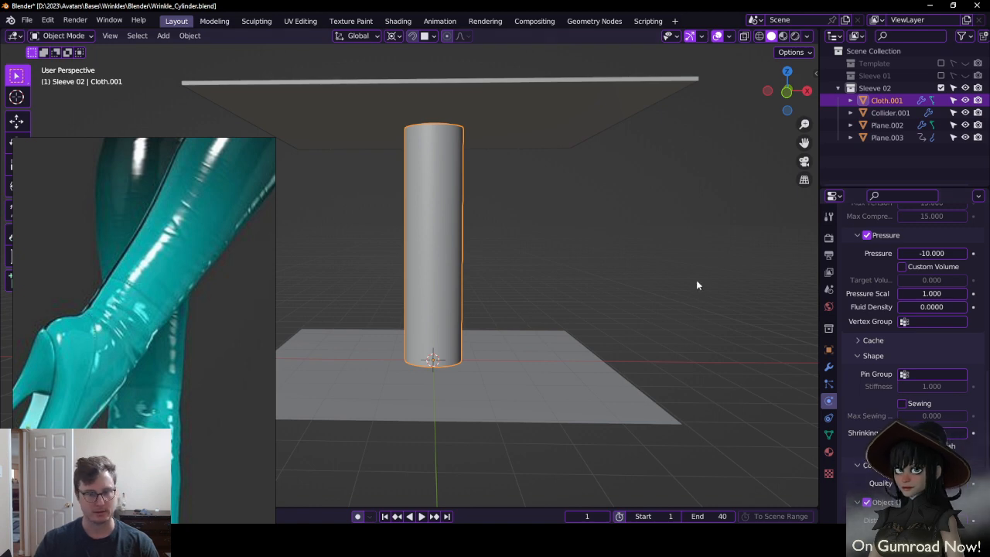
{"action": "key", "text": "space"}
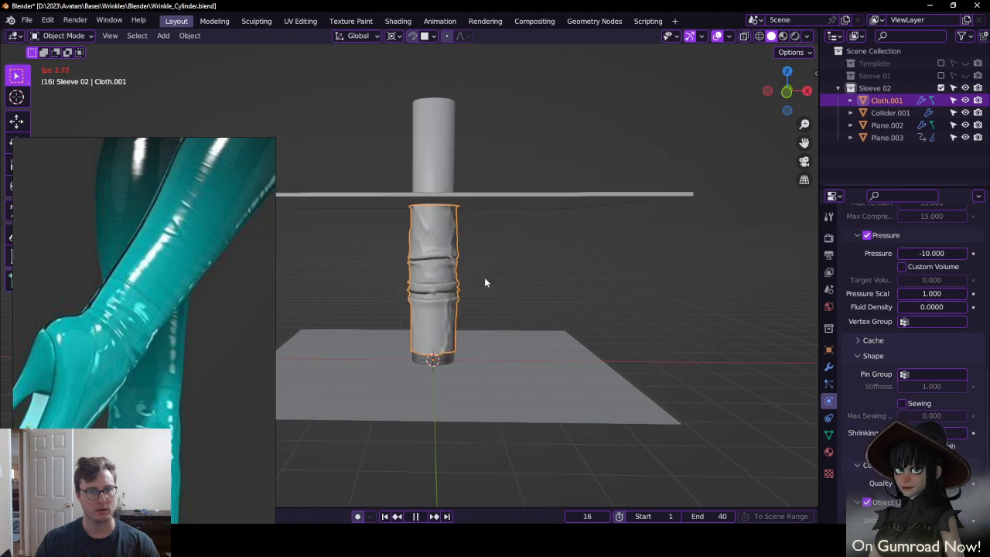
{"action": "key", "text": "Escape"}
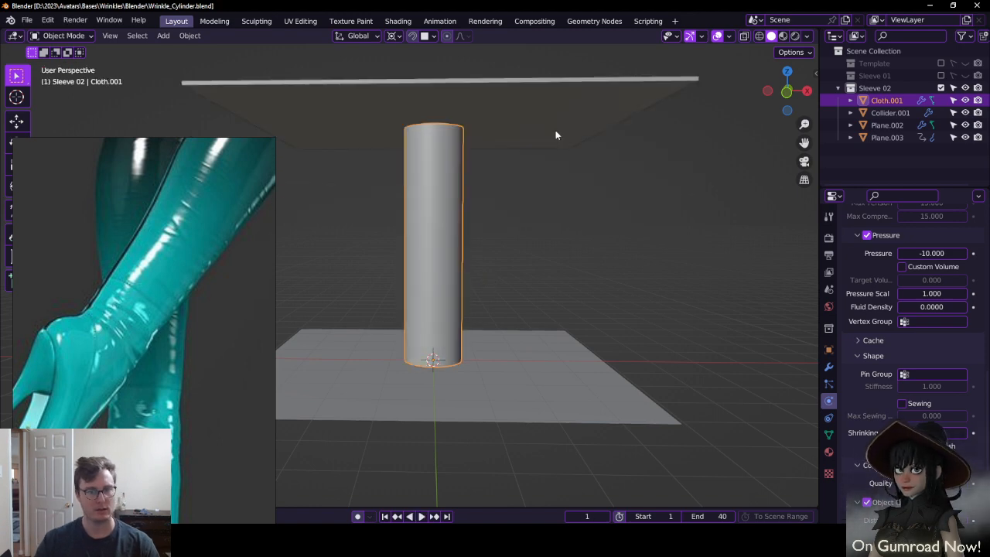
Enlarge the timeline and delete the animation keyframes of the plane above the cylinder
{"action": "left_click", "coordinate": [555, 130]}
{"action": "left_click_drag", "start_coordinate": [464, 507], "coordinate": [464, 384]}
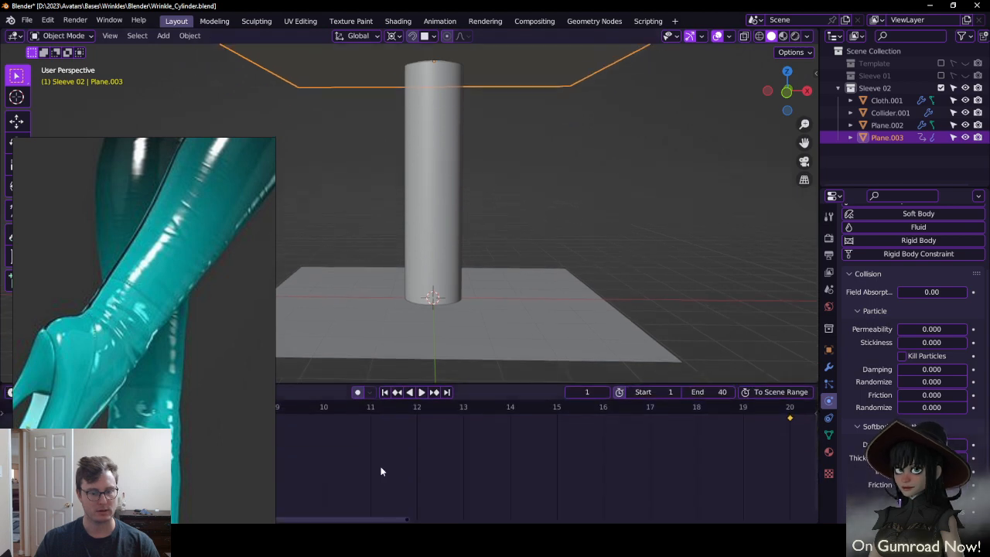
{"action": "key", "text": "x"}
{"action": "left_click", "coordinate": [380, 469]}
Run the simulation to frame 20 without the moving plane and examine the wrinkles up close
{"action": "key", "text": "space"}
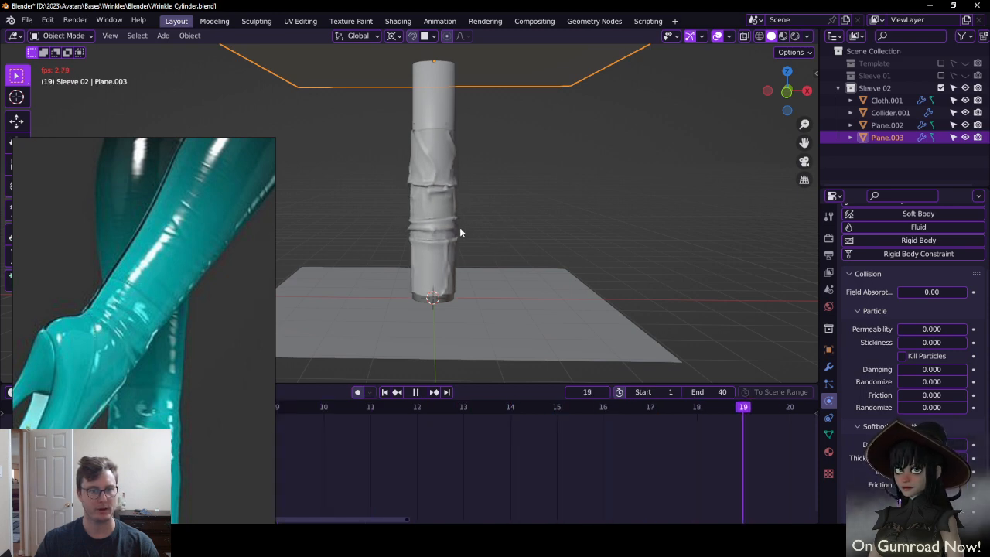
{"action": "key", "text": "space"}
{"action": "scroll", "coordinate": [455, 233], "scroll_direction": "up", "scroll_amount": 5}
{"action": "middle_click_drag", "start_coordinate": [422, 242], "coordinate": [471, 107]}
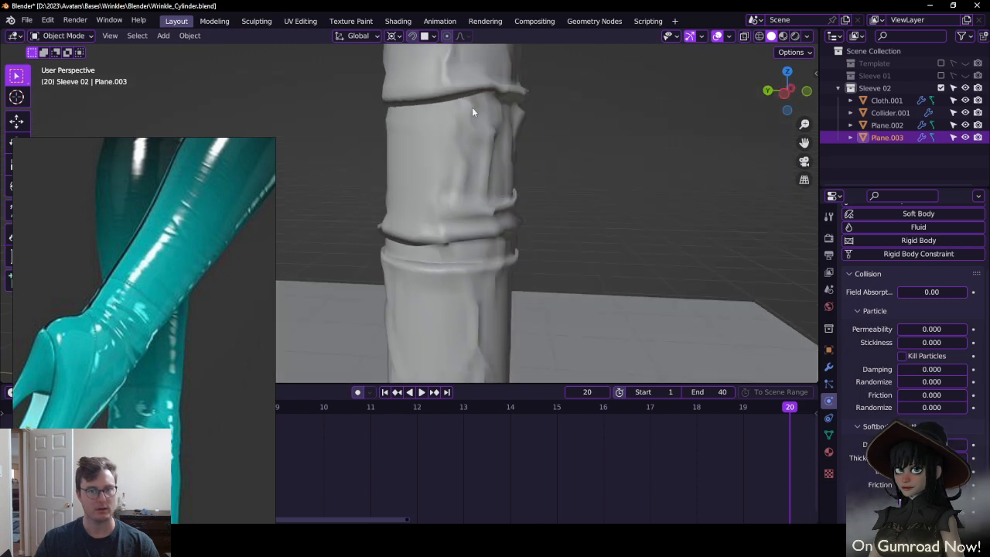
Add a second Subdivision Surface modifier to the cloth cylinder, below its Cloth modifier
{"action": "left_click", "coordinate": [472, 106]}
{"action": "left_click", "coordinate": [828, 368]}
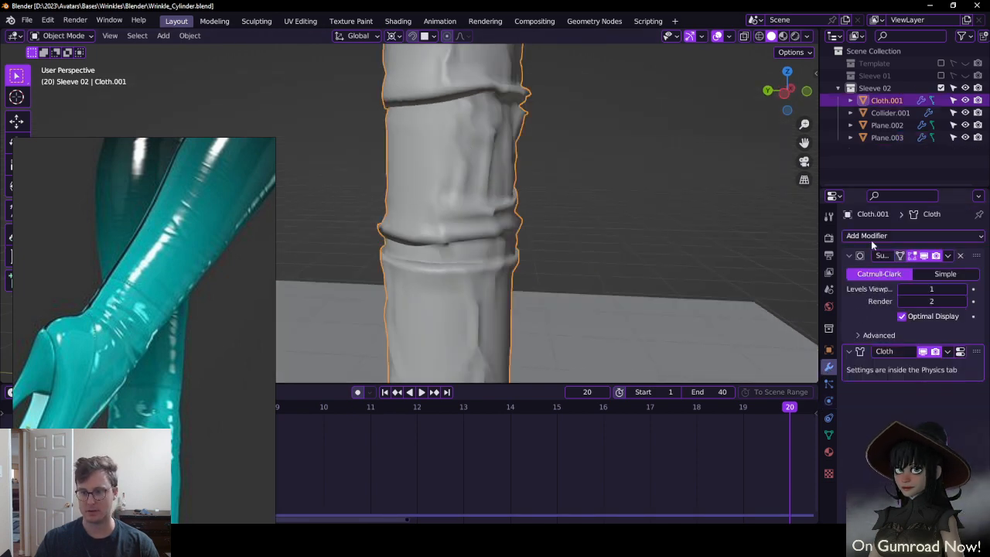
{"action": "left_click", "coordinate": [871, 236]}
{"action": "left_click", "coordinate": [758, 456]}
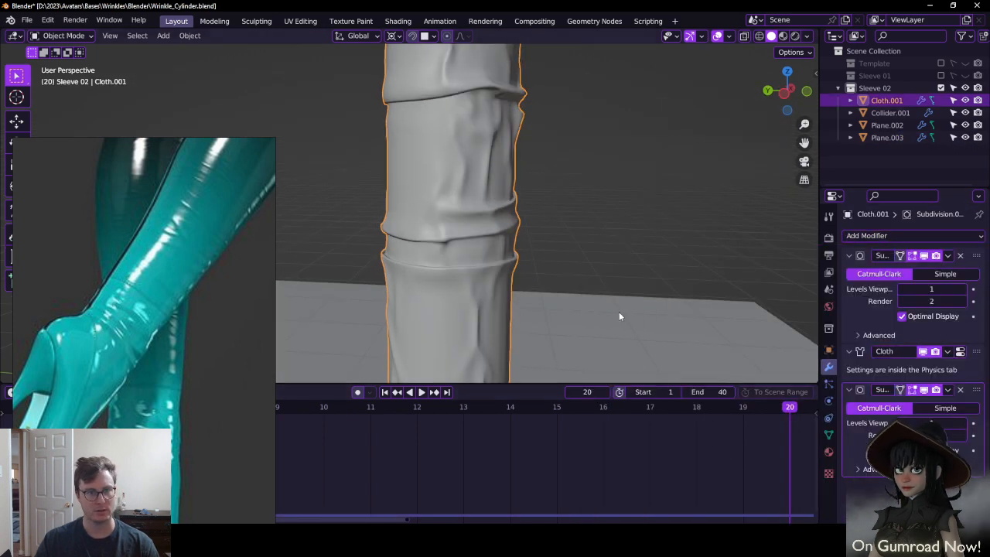
Examine the subdivided wrinkles all around the cloth cylinder and save the file
{"action": "middle_click_drag", "start_coordinate": [509, 220], "coordinate": [437, 251]}
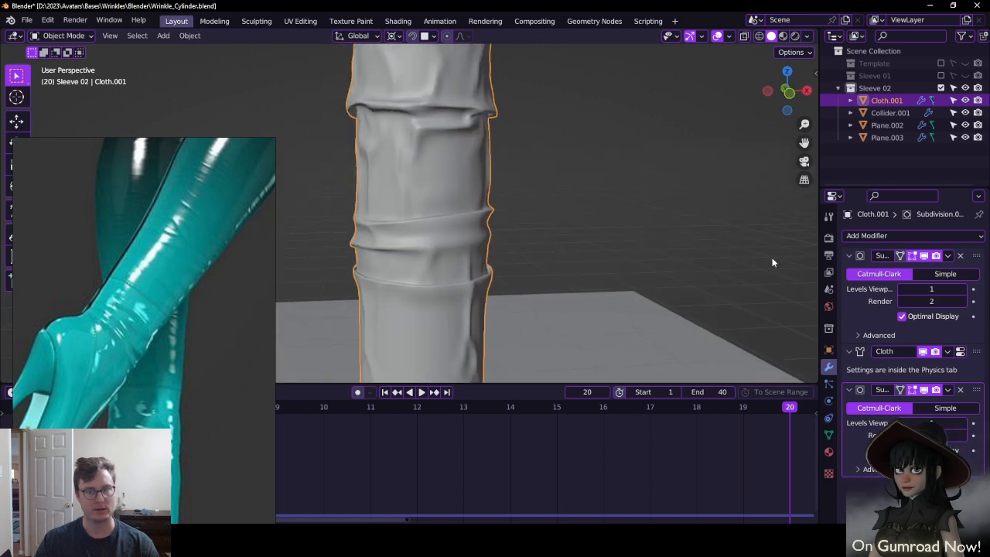
{"action": "scroll", "coordinate": [475, 112], "scroll_direction": "down", "scroll_amount": 3}
{"action": "scroll", "coordinate": [552, 216], "scroll_direction": "up", "scroll_amount": 5}
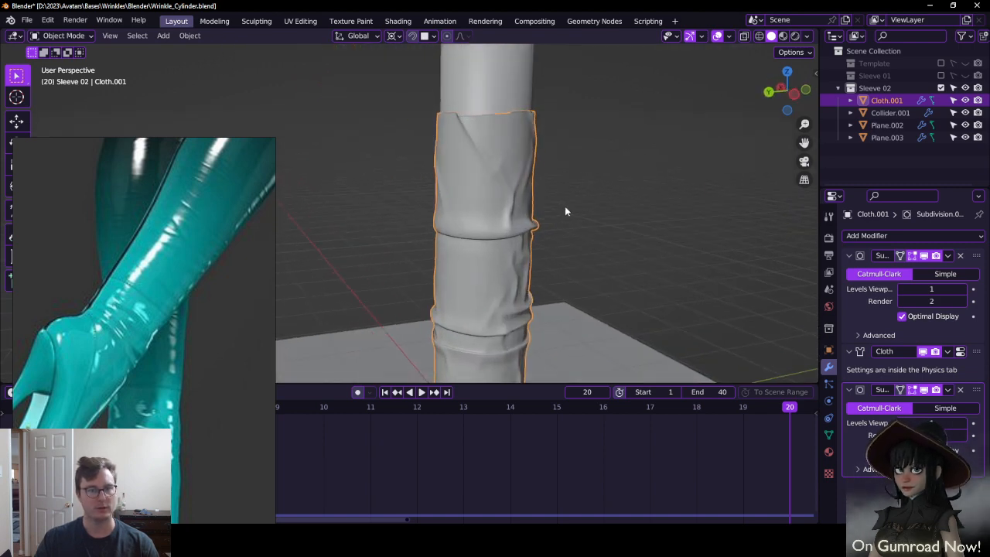
{"action": "middle_click_drag", "start_coordinate": [451, 207], "coordinate": [513, 155]}
{"action": "scroll", "coordinate": [526, 168], "scroll_direction": "up", "scroll_amount": 3}
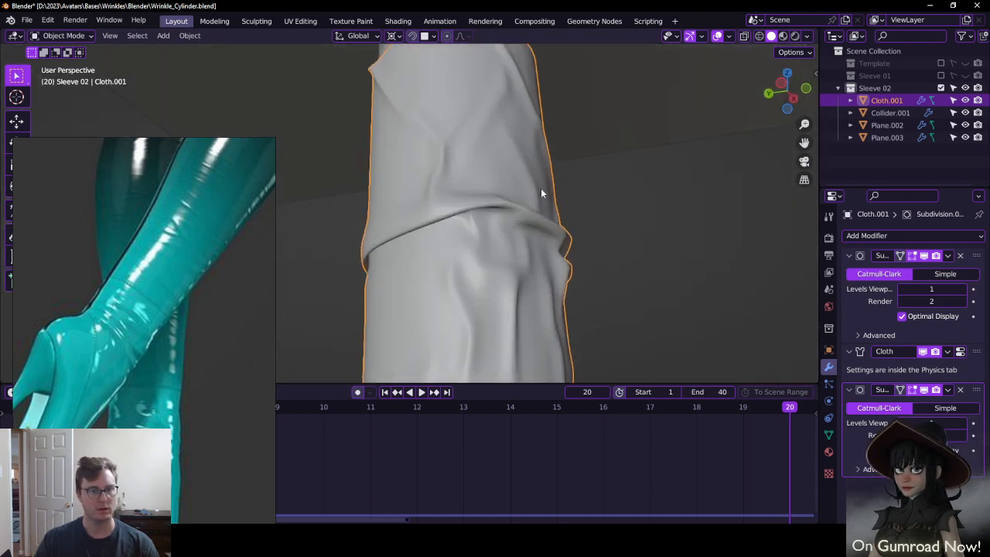
{"action": "middle_click_drag", "start_coordinate": [541, 188], "coordinate": [524, 232]}
{"action": "middle_click_drag", "start_coordinate": [496, 282], "coordinate": [659, 305], "text": "shift"}
{"action": "key", "text": "ctrl+s"}
{"action": "scroll", "coordinate": [540, 206], "scroll_direction": "down", "scroll_amount": 3}
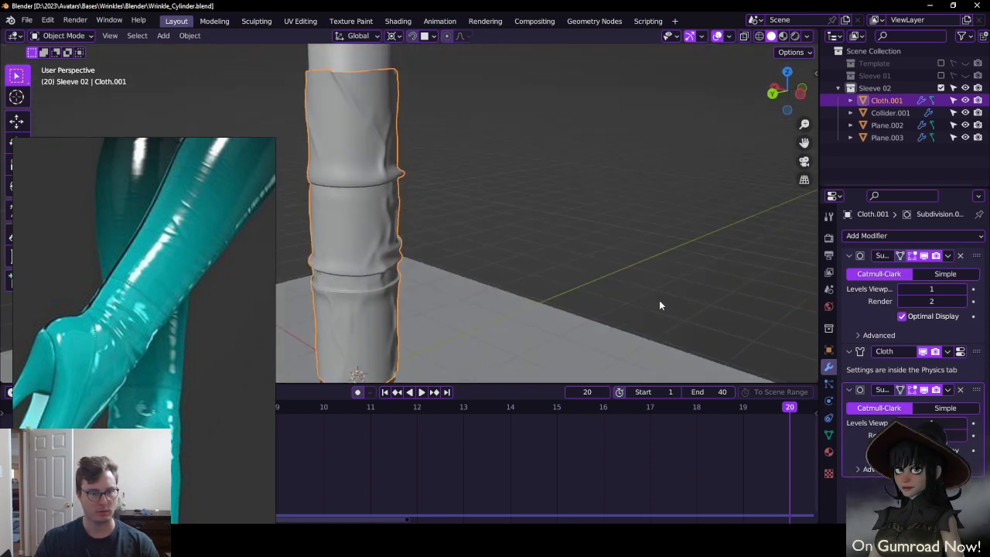
{"action": "middle_click_drag", "start_coordinate": [411, 262], "coordinate": [528, 227]}
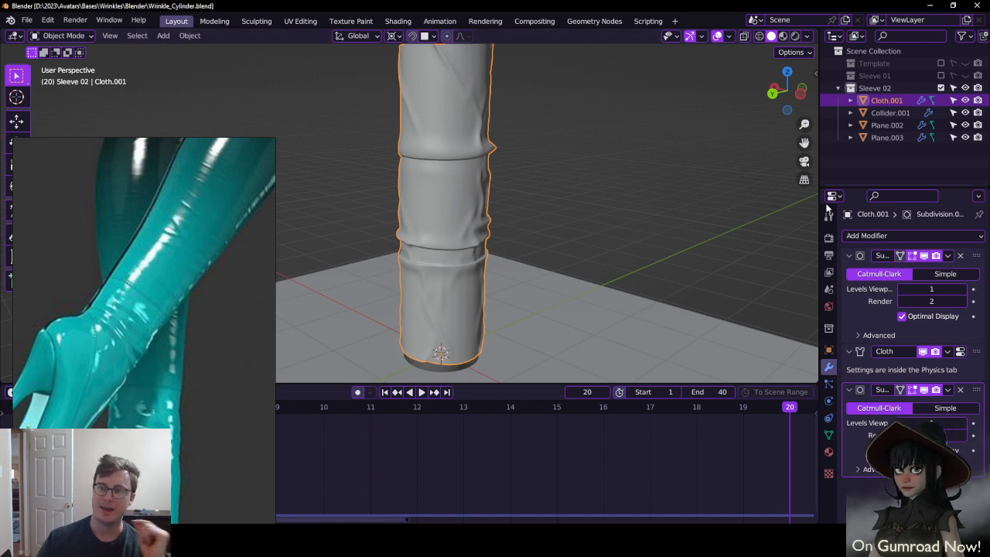
Add a Smooth modifier to the cloth cylinder, adjust its smoothing strength and inspect the softened wrinkles
{"action": "left_click", "coordinate": [908, 238]}
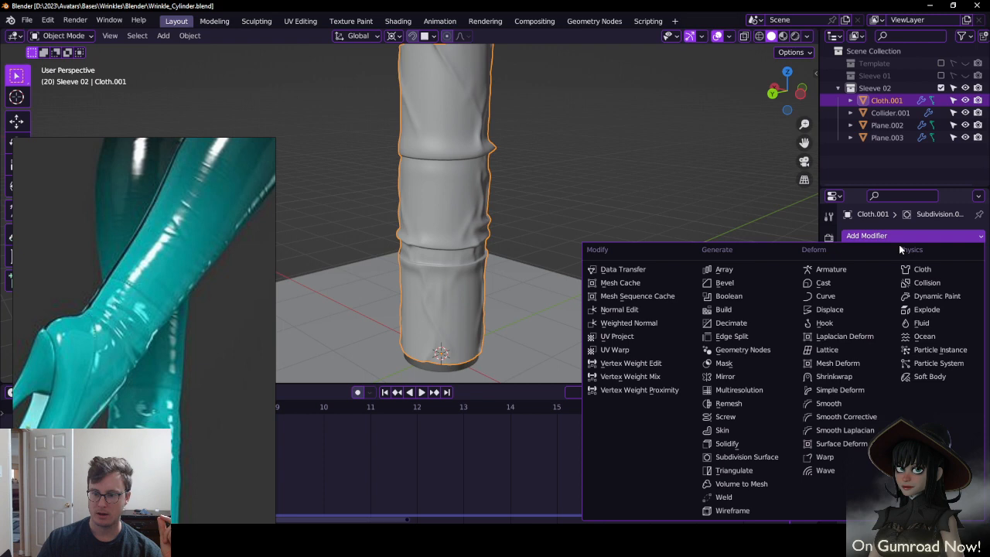
{"action": "left_click", "coordinate": [847, 415]}
{"action": "scroll", "coordinate": [877, 408], "scroll_direction": "down", "scroll_amount": 2}
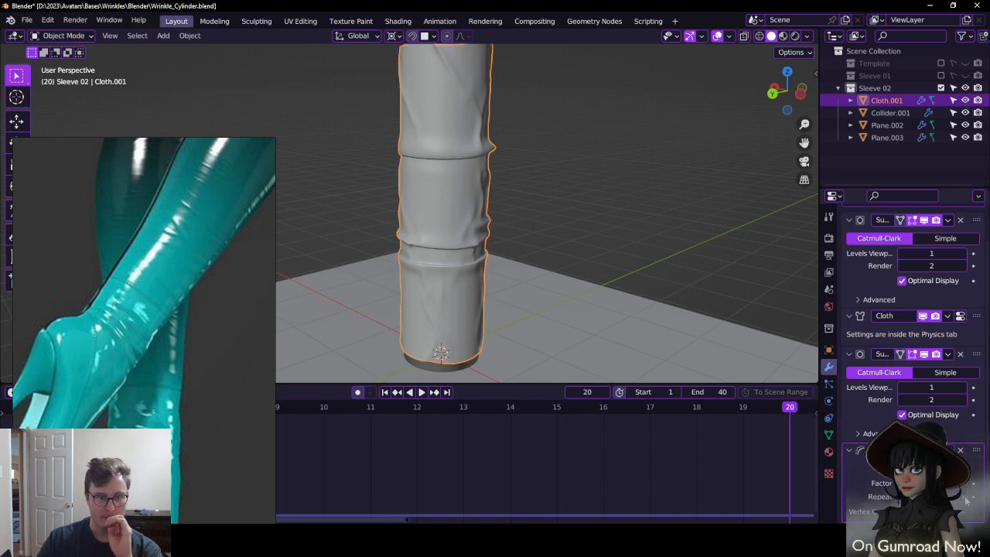
{"action": "mouse_move", "coordinate": [932, 483]}
{"action": "left_mouse_down"}
{"action": "mouse_move", "coordinate": [962, 483]}
{"action": "mouse_move", "coordinate": [924, 483]}
{"action": "left_mouse_up"}
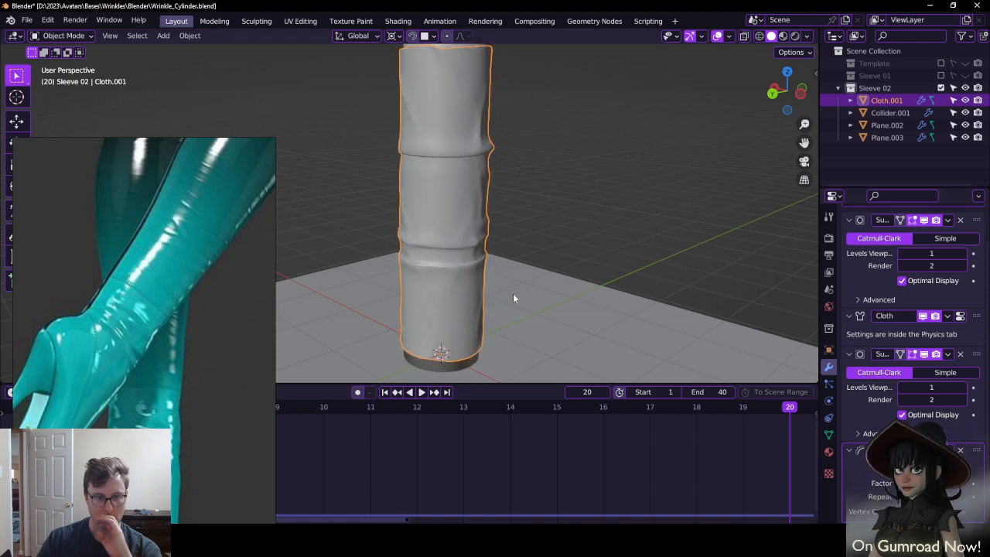
{"action": "middle_click_drag", "start_coordinate": [513, 294], "coordinate": [362, 263]}
{"action": "scroll", "coordinate": [521, 254], "scroll_direction": "down", "scroll_amount": 2}
{"action": "middle_click_drag", "start_coordinate": [521, 255], "coordinate": [405, 114]}
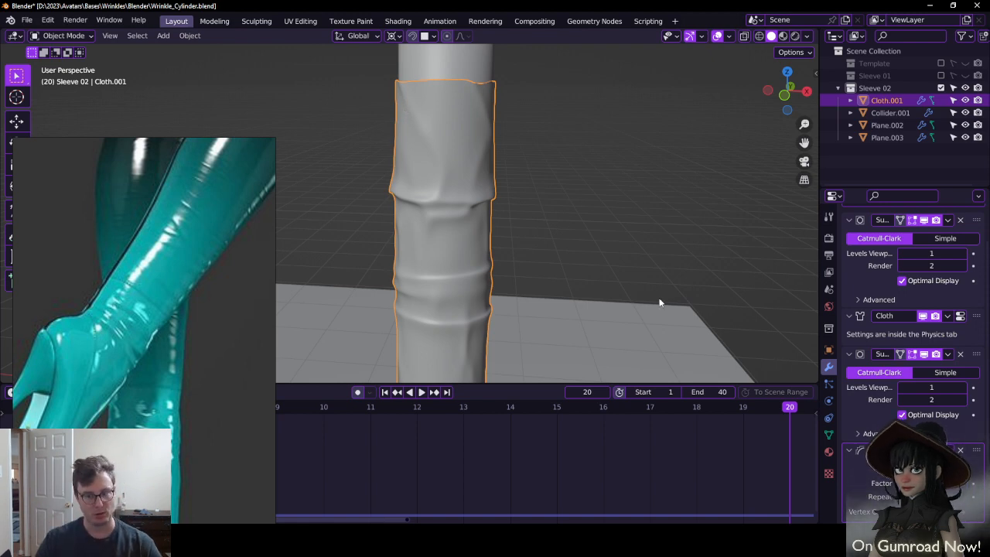
Bring up the cloth's pressure and shape settings and rerun the simulation from the first frame, pausing at frame 6
{"action": "key", "text": "shift+Left"}
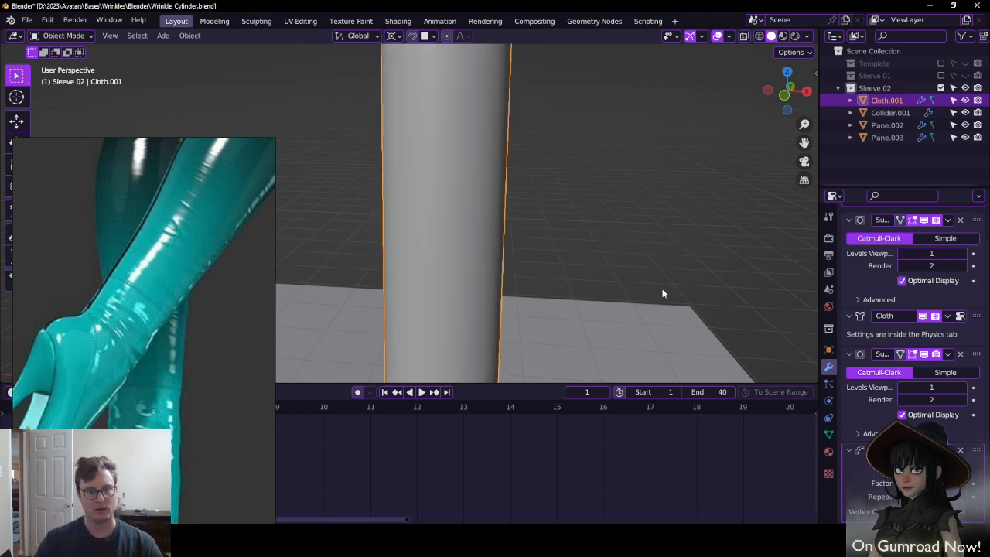
{"action": "left_click", "coordinate": [828, 401]}
{"action": "scroll", "coordinate": [916, 379], "scroll_direction": "down", "scroll_amount": 10}
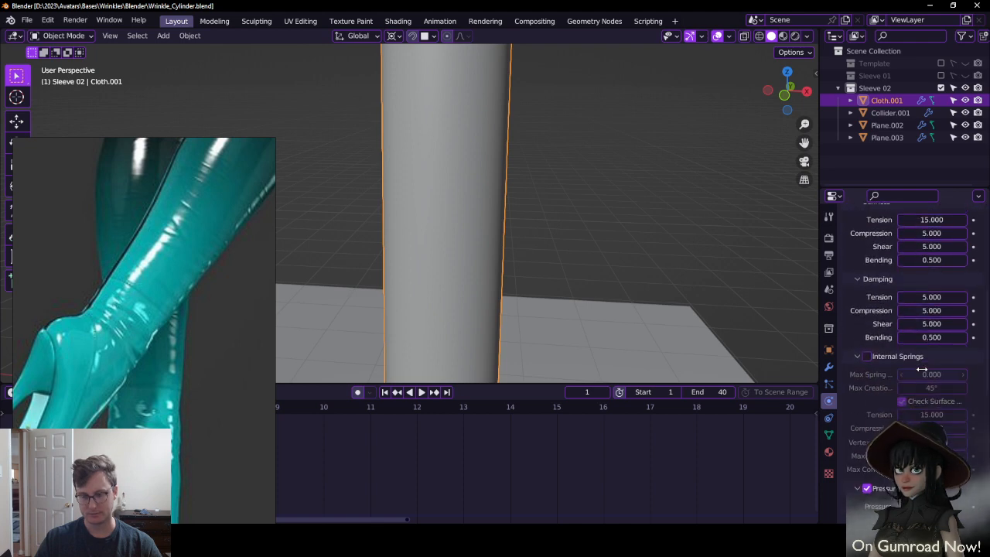
{"action": "scroll", "coordinate": [921, 368], "scroll_direction": "down", "scroll_amount": 12}
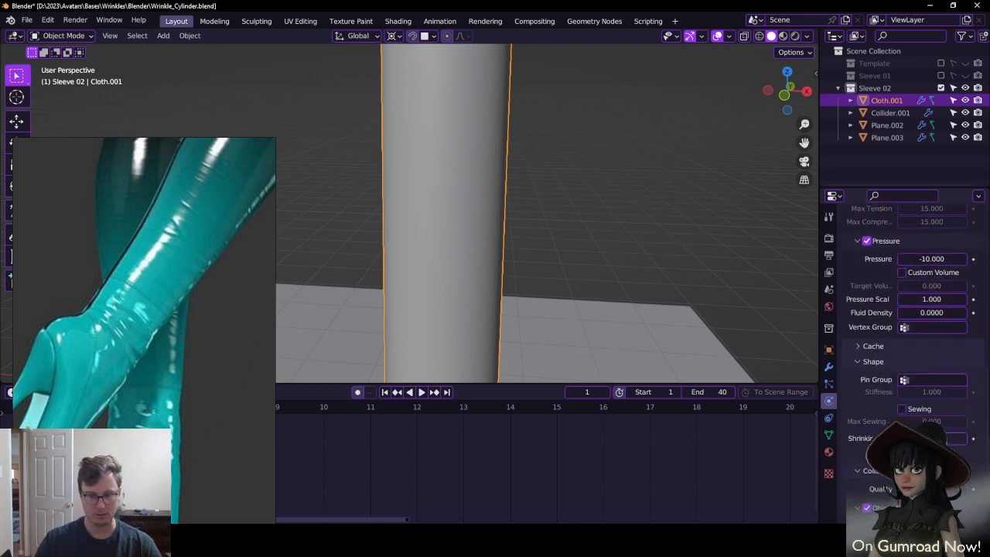
{"action": "key", "text": "space"}
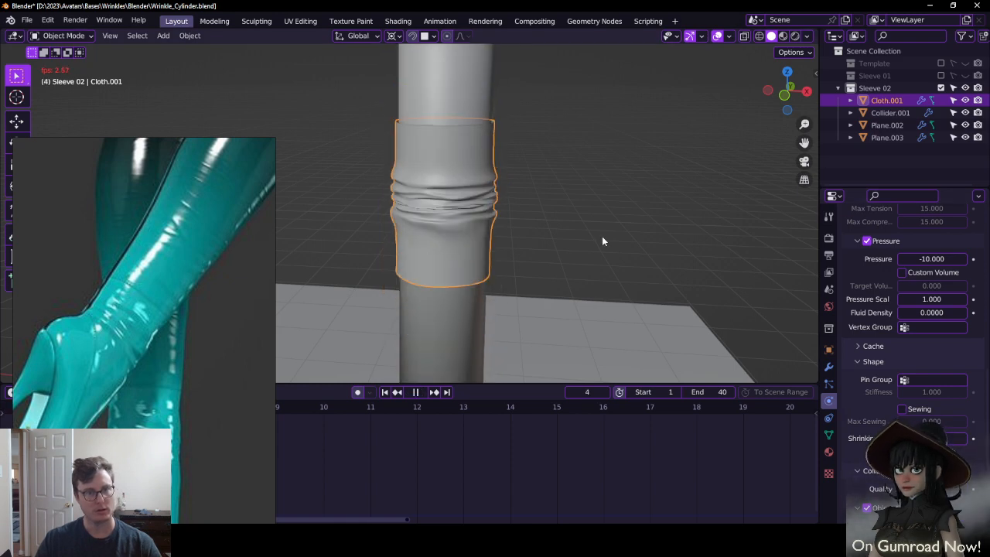
{"action": "key", "text": "space"}
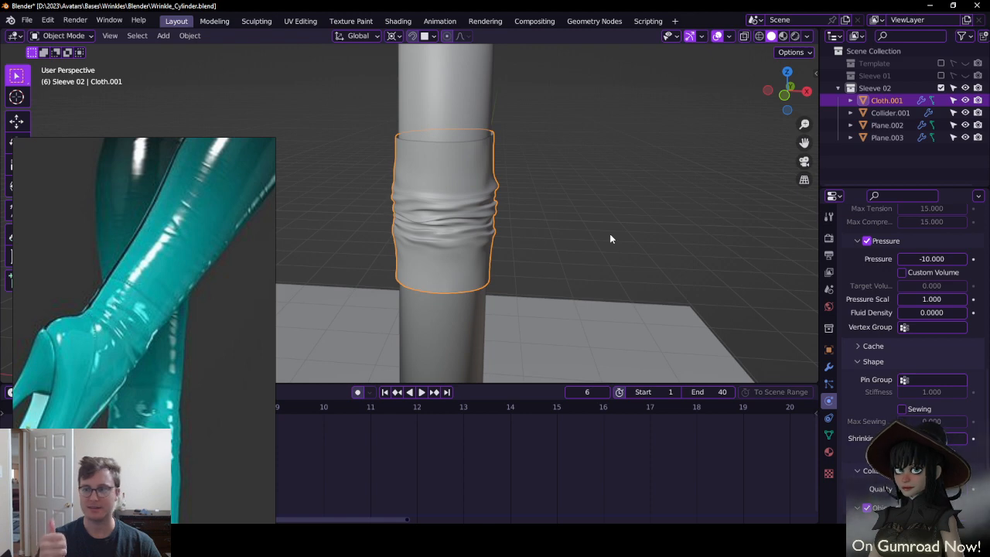
Play the cloth simulation on to frame 10, go back to frame 8 and examine the wrinkles around the cylinder
{"action": "middle_click_drag", "start_coordinate": [550, 210], "coordinate": [655, 200]}
{"action": "scroll", "coordinate": [655, 194], "scroll_direction": "up", "scroll_amount": 3}
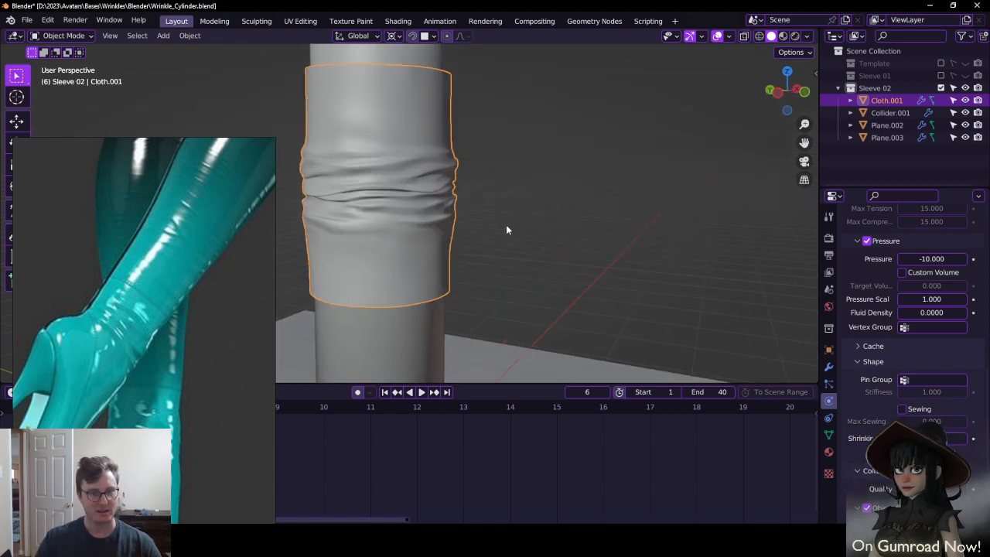
{"action": "middle_click_drag", "start_coordinate": [505, 224], "coordinate": [577, 218]}
{"action": "key", "text": "space"}
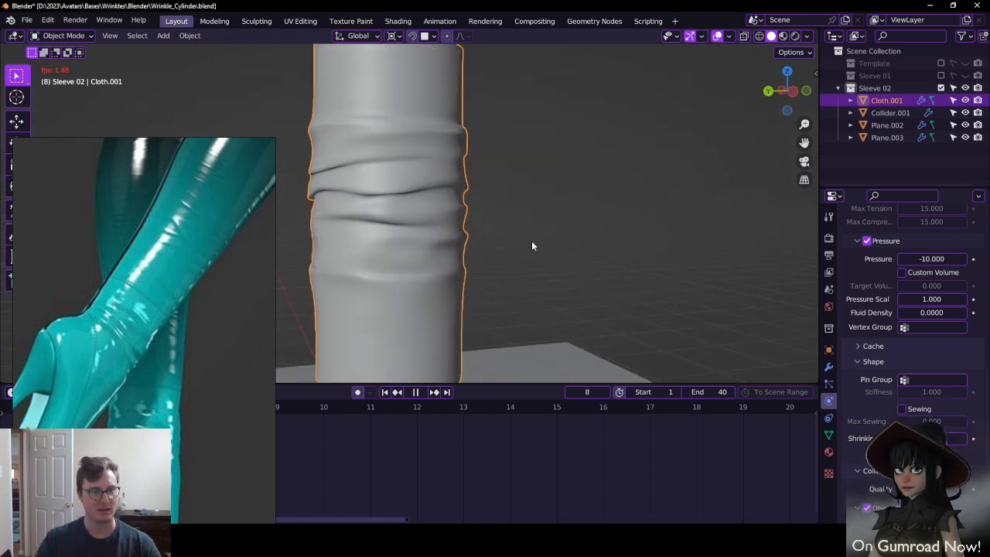
{"action": "key", "text": "space"}
{"action": "middle_click_drag", "start_coordinate": [549, 247], "coordinate": [388, 252]}
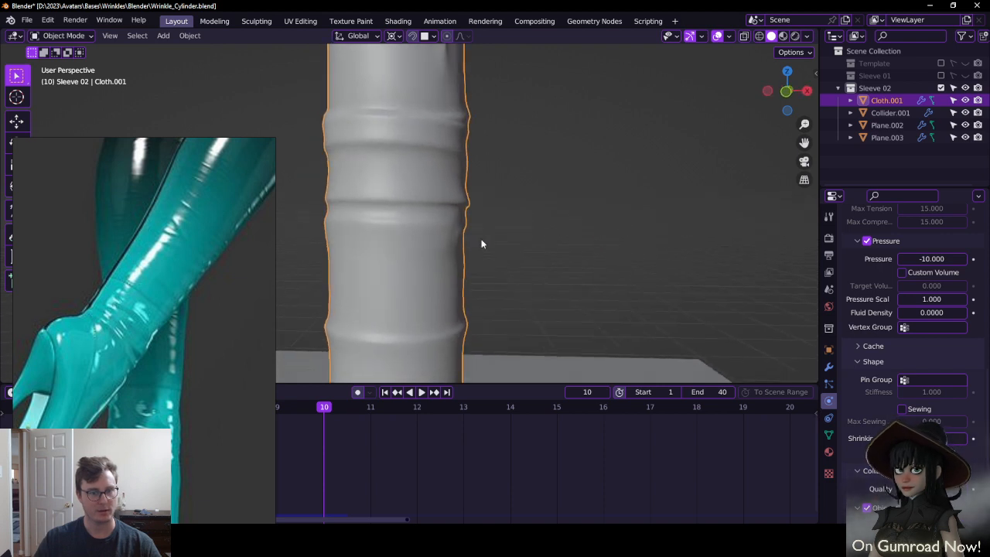
{"action": "key", "text": "Left"}
{"action": "key", "text": "Left"}
{"action": "scroll", "coordinate": [482, 237], "scroll_direction": "down", "scroll_amount": 3}
{"action": "middle_click_drag", "start_coordinate": [483, 237], "coordinate": [608, 234]}
{"action": "scroll", "coordinate": [713, 237], "scroll_direction": "up", "scroll_amount": 2}
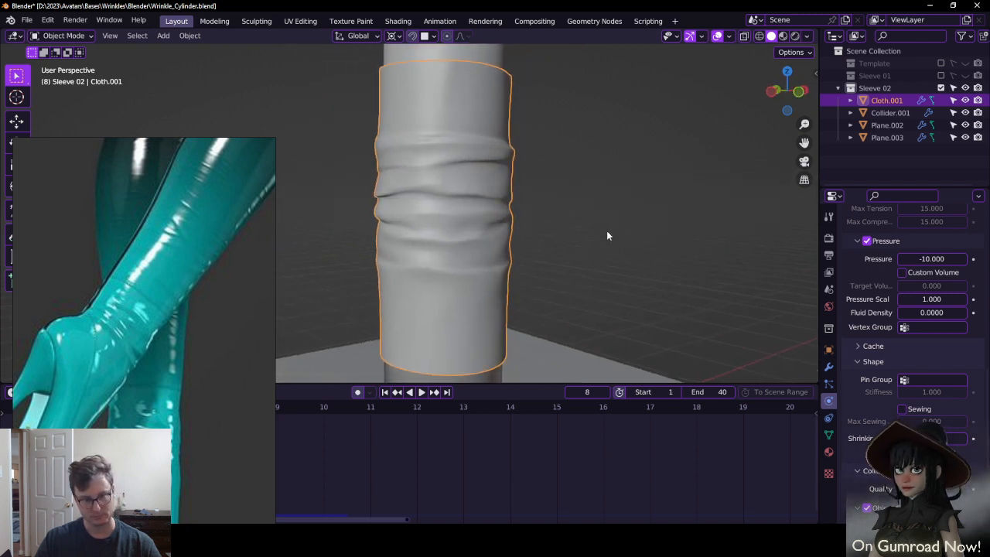
{"action": "scroll", "coordinate": [607, 233], "scroll_direction": "down", "scroll_amount": 3}
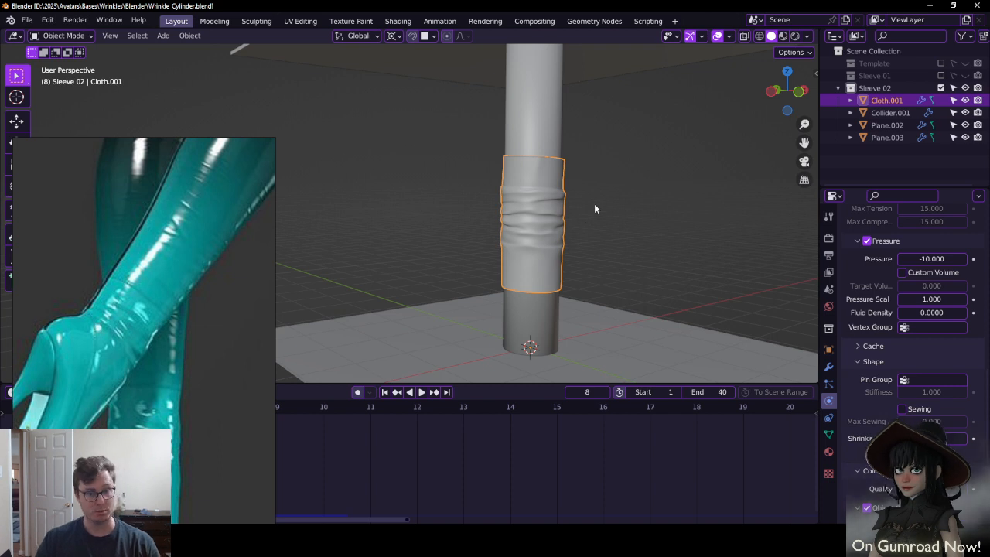
Duplicate the cloth cylinder in place and hide the original Cloth.001
{"action": "key", "text": "shift+d"}
{"action": "right_click", "coordinate": [801, 104]}
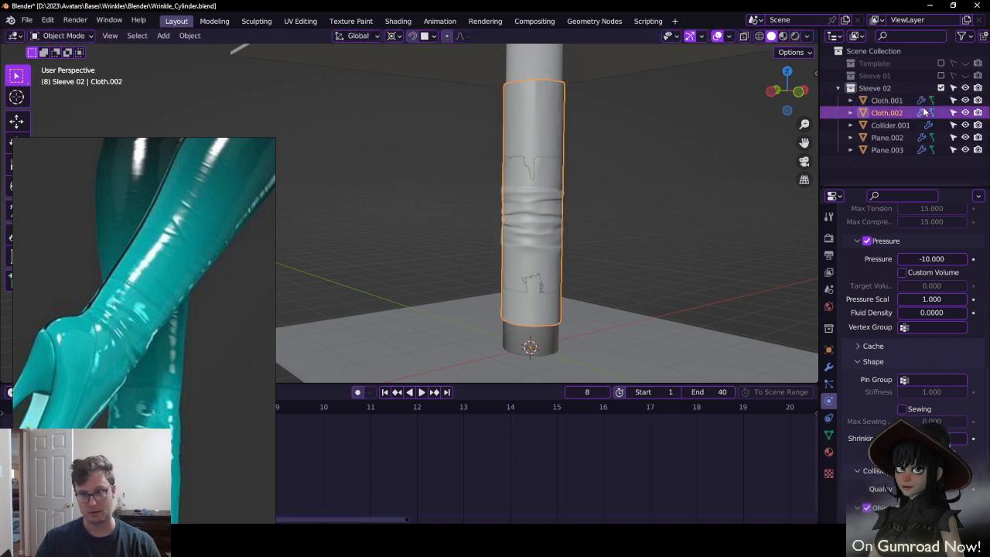
{"action": "left_click", "coordinate": [964, 100]}
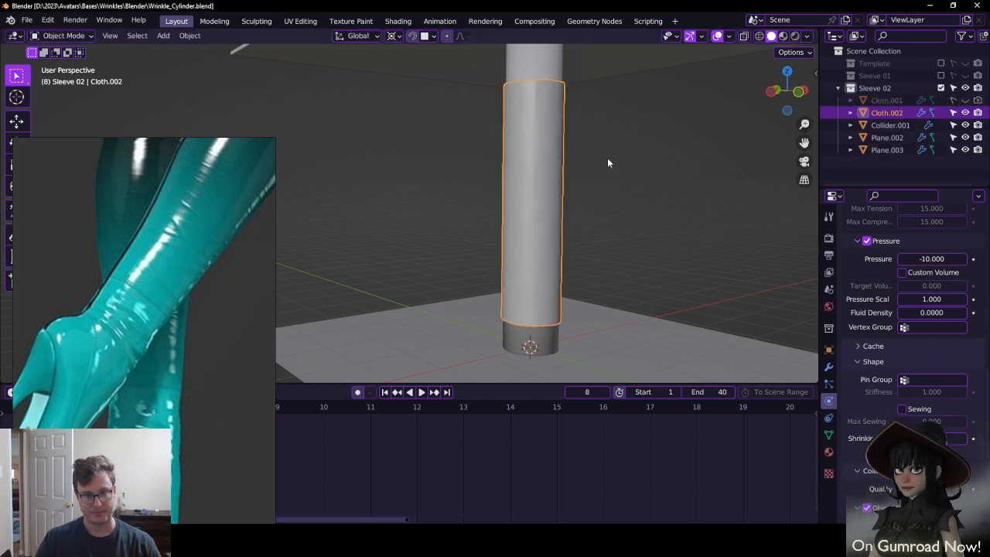
Simulate the duplicated cloth up to frame 8, step back to frame 7 and inspect its wrinkles up close
{"action": "key", "text": "space"}
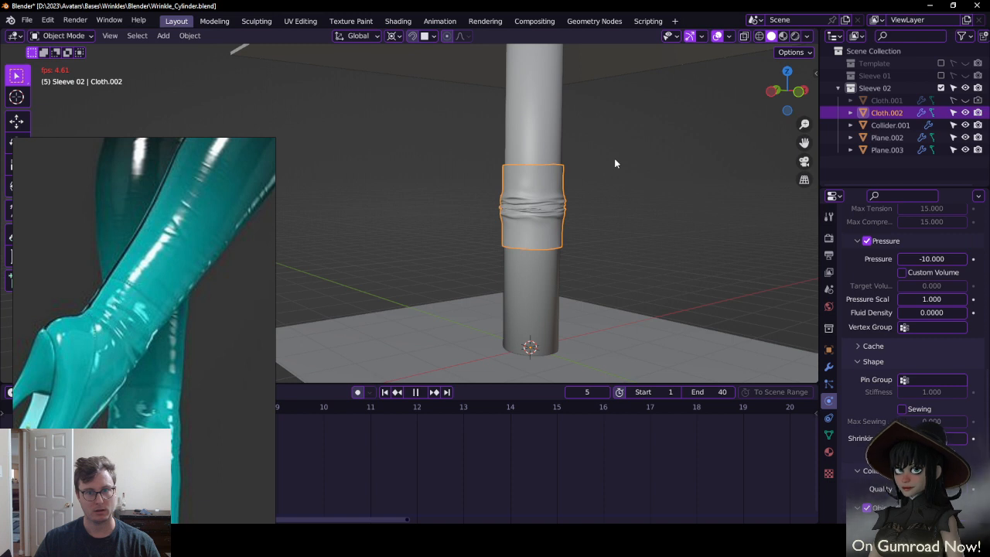
{"action": "key", "text": "space"}
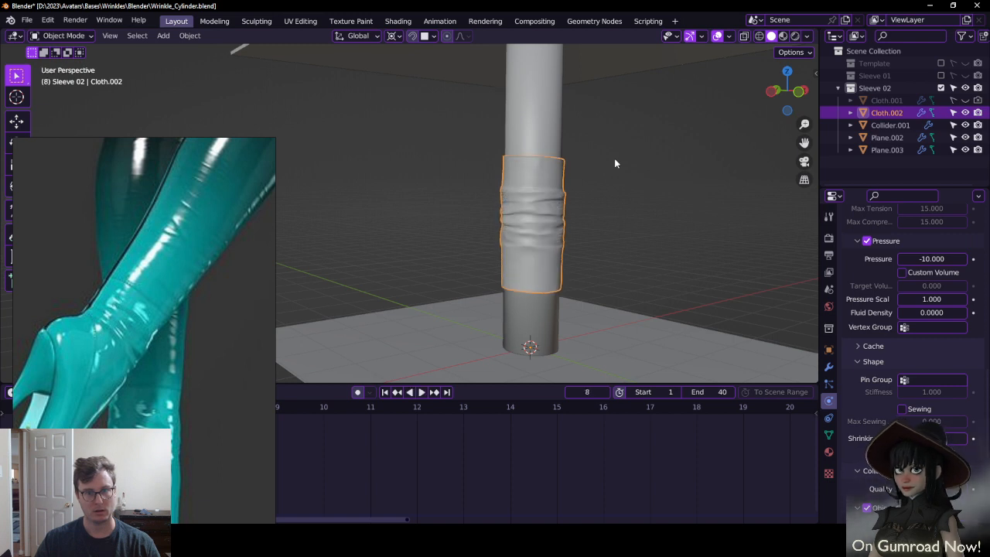
{"action": "key", "text": "Left"}
{"action": "scroll", "coordinate": [613, 179], "scroll_direction": "up", "scroll_amount": 3}
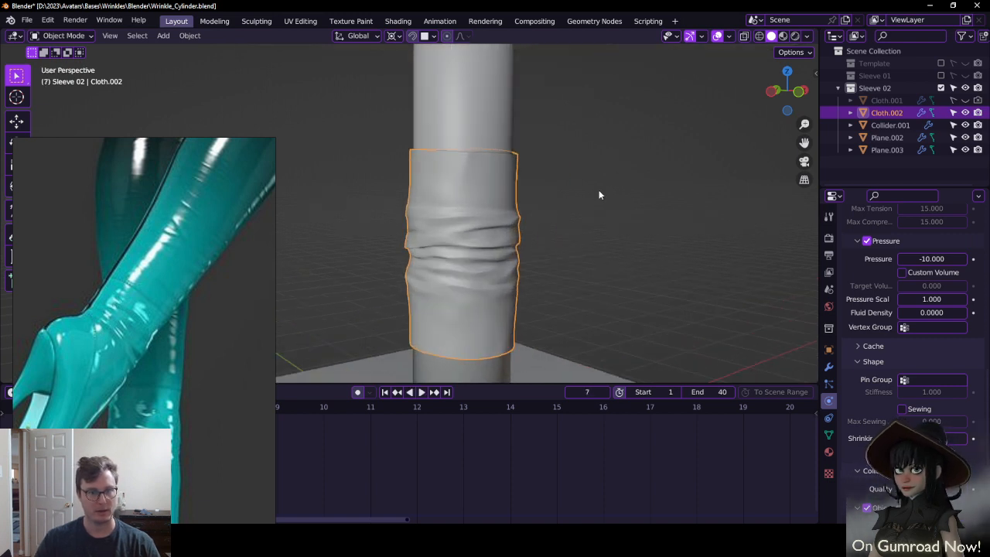
{"action": "middle_click_drag", "start_coordinate": [599, 190], "coordinate": [577, 220]}
{"action": "scroll", "coordinate": [559, 149], "scroll_direction": "up", "scroll_amount": 2}
{"action": "scroll", "coordinate": [508, 221], "scroll_direction": "up", "scroll_amount": 1}
Compare the duplicate's wrinkles up to frame 10 and return to frame 7
{"action": "key", "text": "Right"}
{"action": "key", "text": "Right"}
{"action": "scroll", "coordinate": [647, 224], "scroll_direction": "down", "scroll_amount": 2}
{"action": "key", "text": "space"}
{"action": "key", "text": "space"}
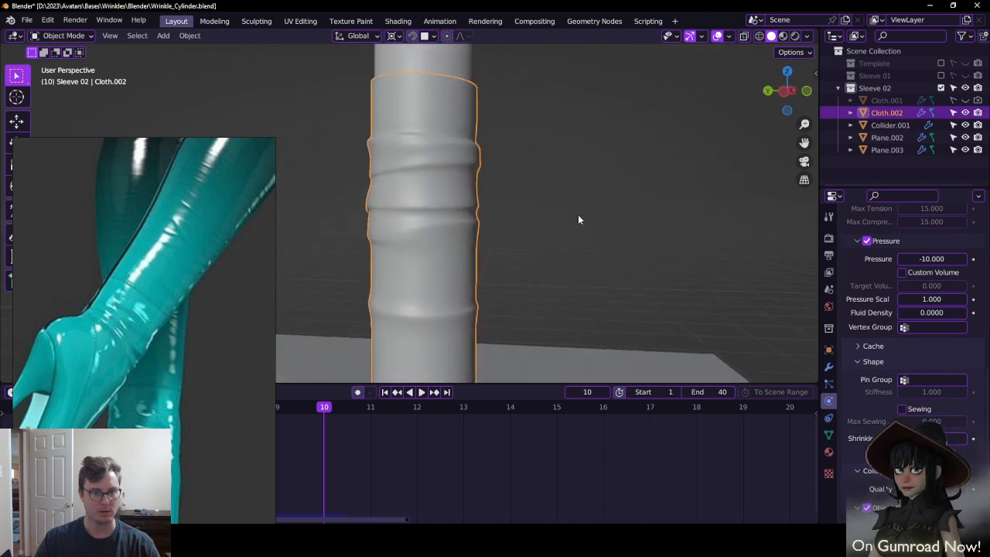
{"action": "key", "text": "Left"}
{"action": "key", "text": "Left"}
{"action": "key", "text": "Left"}
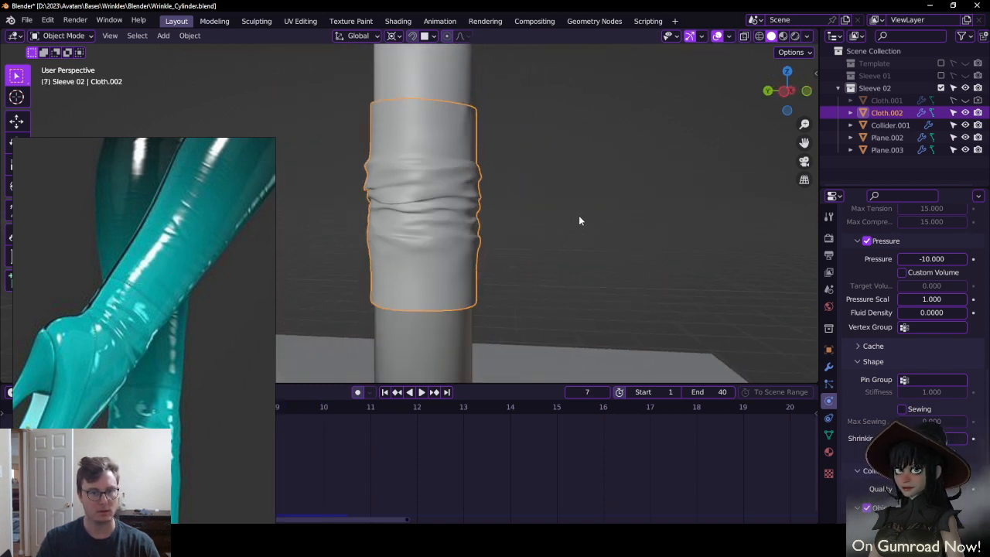
Convert the duplicate's simulated shape at frame 7 into a plain mesh and save the file
{"action": "scroll", "coordinate": [578, 220], "scroll_direction": "down", "scroll_amount": 5}
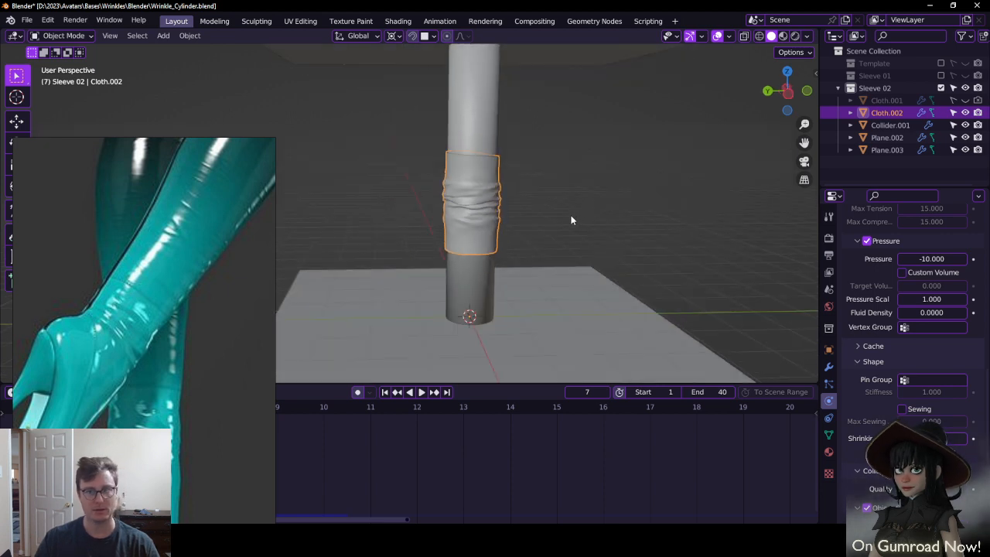
{"action": "key", "text": "ctrl+s"}
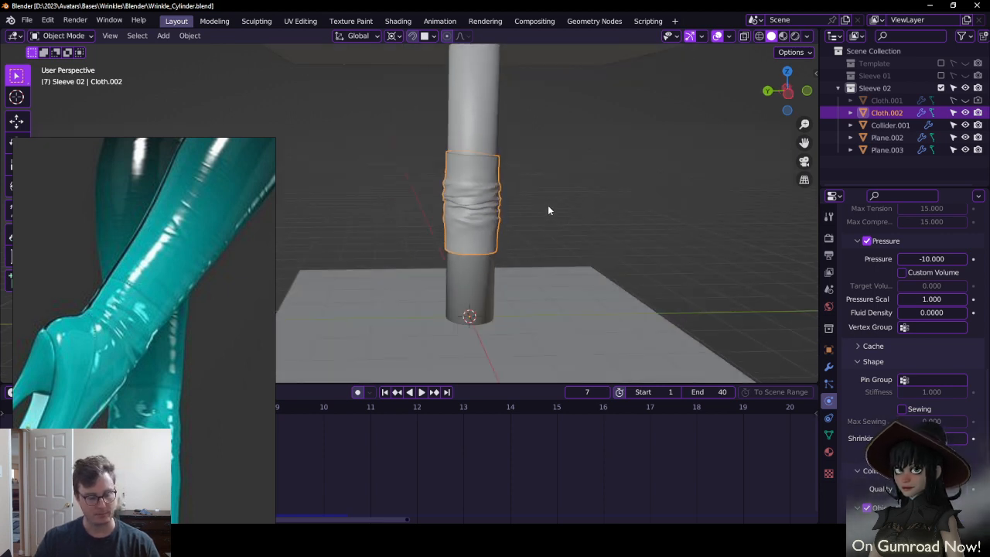
{"action": "key", "text": "q"}
{"action": "left_click", "coordinate": [547, 184]}
{"action": "middle_click_drag", "start_coordinate": [547, 184], "coordinate": [465, 209]}
{"action": "key", "text": "ctrl+s"}
Move the converted sleeve along the X axis, clear of the collider and planes, and save the file
{"action": "key", "text": "g"}
{"action": "key", "text": "x"}
{"action": "left_click", "coordinate": [740, 293]}
{"action": "scroll", "coordinate": [623, 262], "scroll_direction": "down", "scroll_amount": 4}
{"action": "middle_click_drag", "start_coordinate": [622, 259], "coordinate": [560, 234]}
{"action": "scroll", "coordinate": [560, 234], "scroll_direction": "up", "scroll_amount": 4}
{"action": "key", "text": "ctrl+s"}
{"action": "scroll", "coordinate": [585, 232], "scroll_direction": "down", "scroll_amount": 1}
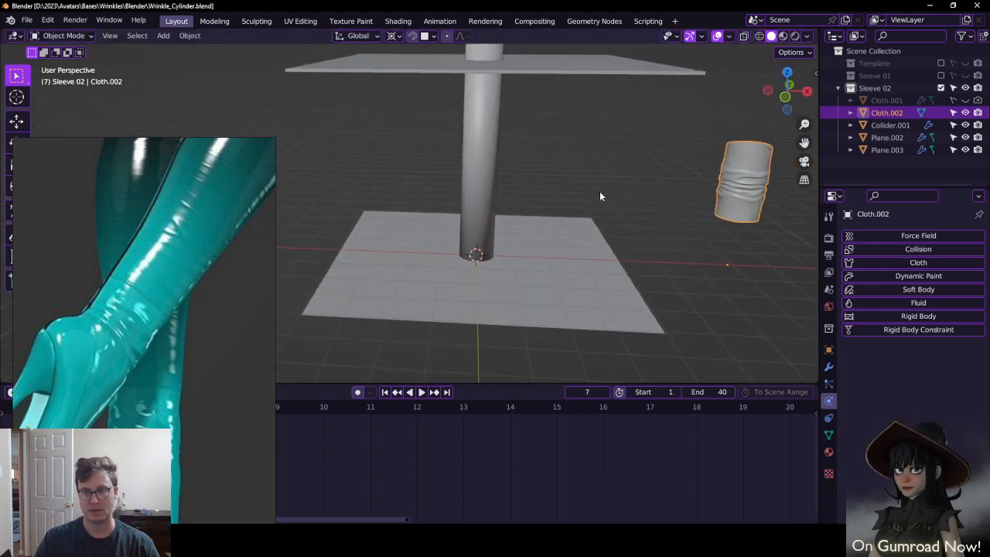
{"action": "middle_click_drag", "start_coordinate": [599, 197], "coordinate": [617, 186]}
Show the original Cloth.001 again, select it and return the timeline to the first frame
{"action": "left_click", "coordinate": [965, 101]}
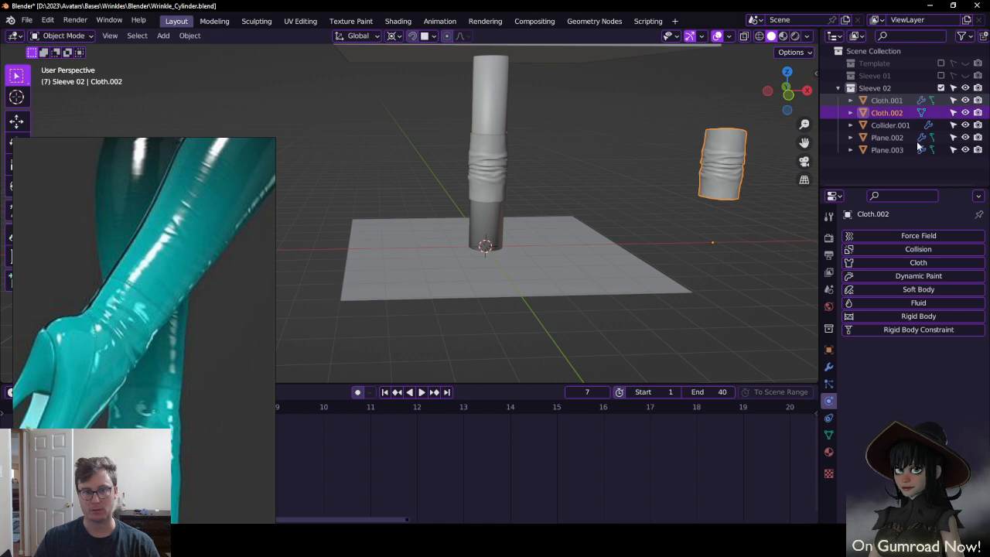
{"action": "left_click", "coordinate": [497, 187]}
{"action": "scroll", "coordinate": [476, 197], "scroll_direction": "up", "scroll_amount": 2}
{"action": "middle_click_drag", "start_coordinate": [476, 198], "coordinate": [518, 211]}
{"action": "key", "text": "shift+Left"}
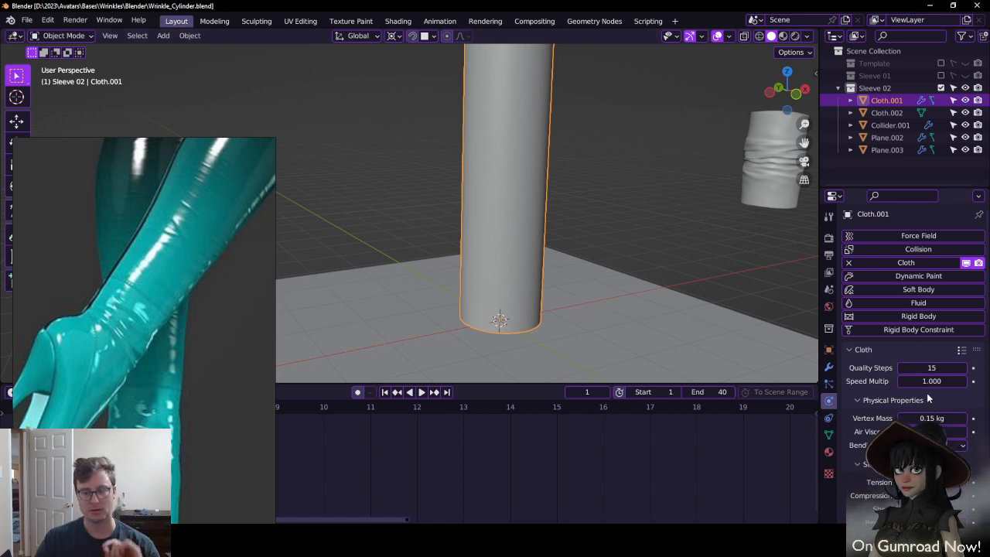
Set the cloth's pressure to 0 in its Cloth physics settings
{"action": "scroll", "coordinate": [926, 393], "scroll_direction": "down", "scroll_amount": 1}
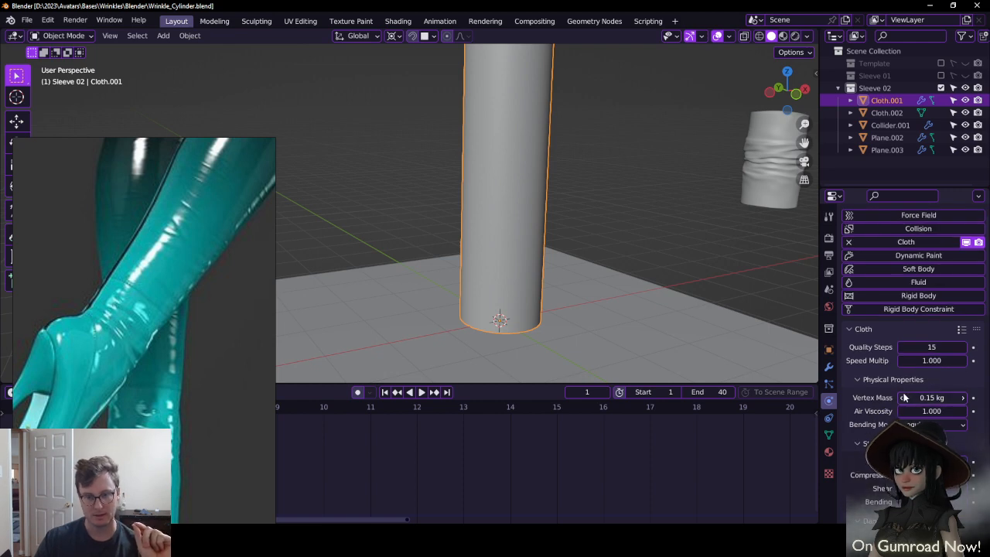
{"action": "scroll", "coordinate": [922, 408], "scroll_direction": "down", "scroll_amount": 10}
{"action": "scroll", "coordinate": [926, 408], "scroll_direction": "down", "scroll_amount": 11}
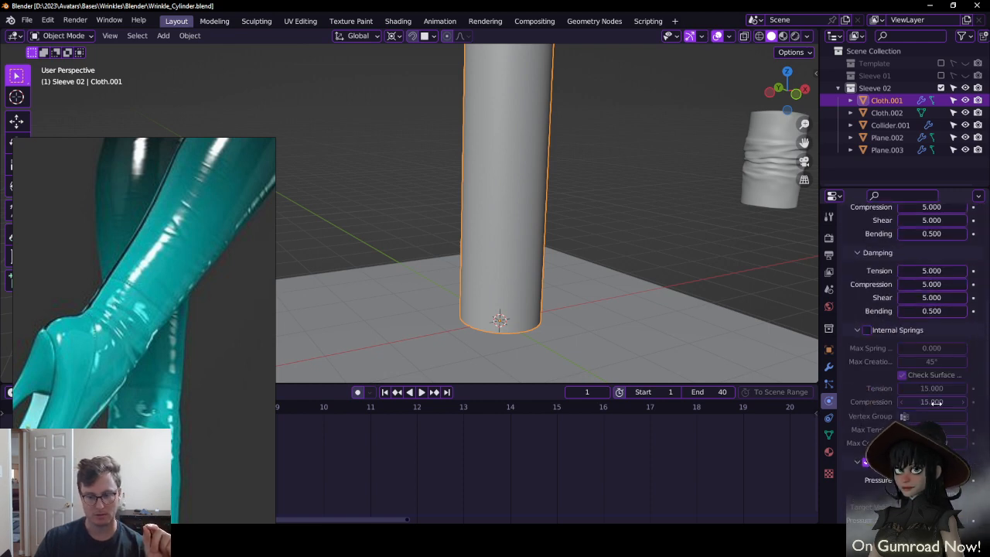
{"action": "scroll", "coordinate": [946, 418], "scroll_direction": "down", "scroll_amount": 5}
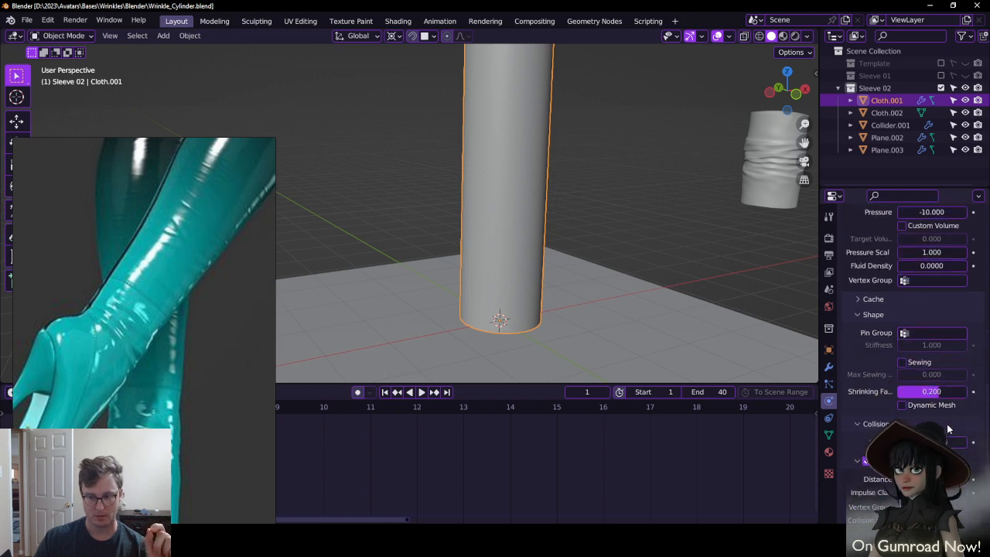
{"action": "scroll", "coordinate": [944, 419], "scroll_direction": "up", "scroll_amount": 6}
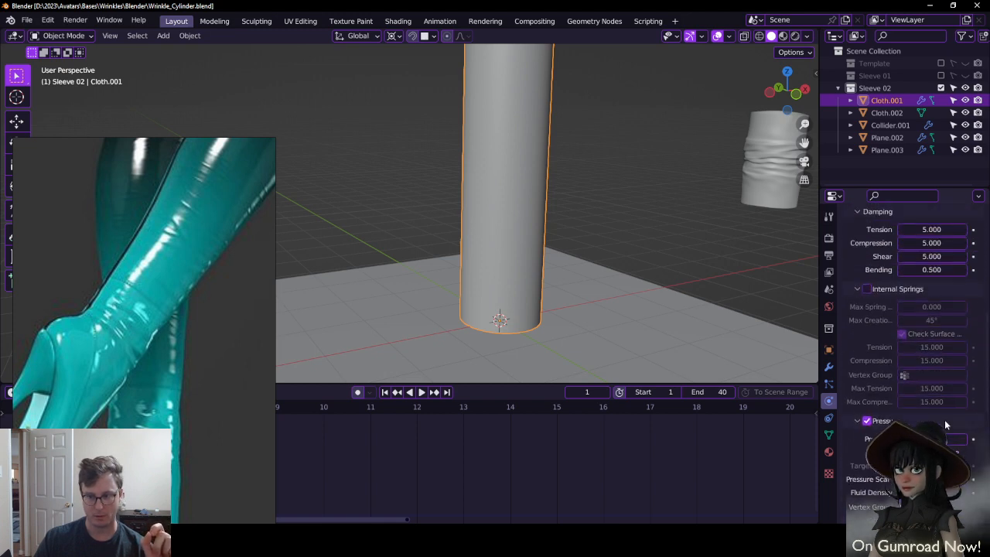
{"action": "scroll", "coordinate": [939, 402], "scroll_direction": "down", "scroll_amount": 3}
{"action": "left_click", "coordinate": [930, 376]}
{"action": "type", "text": "0"}
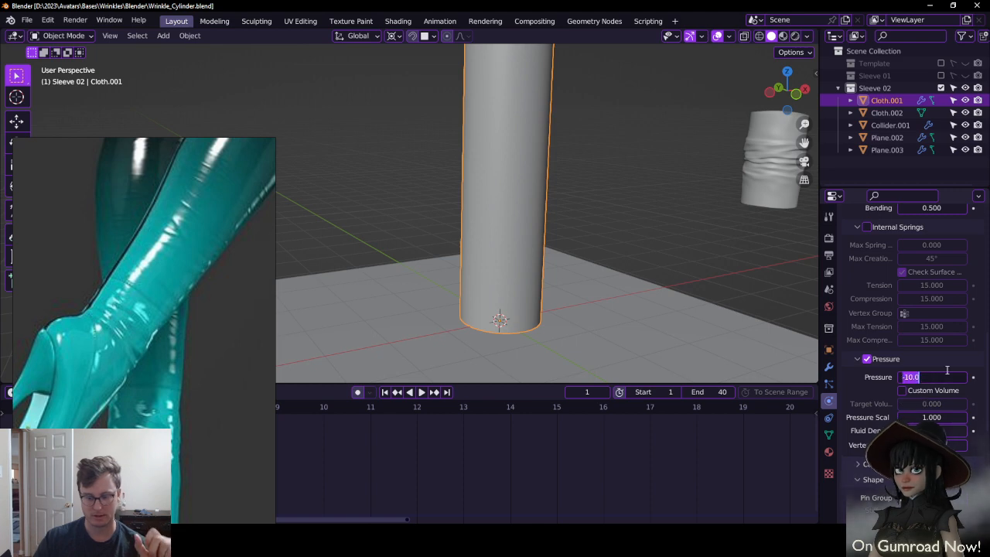
{"action": "key", "text": "Return"}
Simulate the cloth without pressure up to frame 6, inspect the wrinkles and save the file
{"action": "key", "text": "space"}
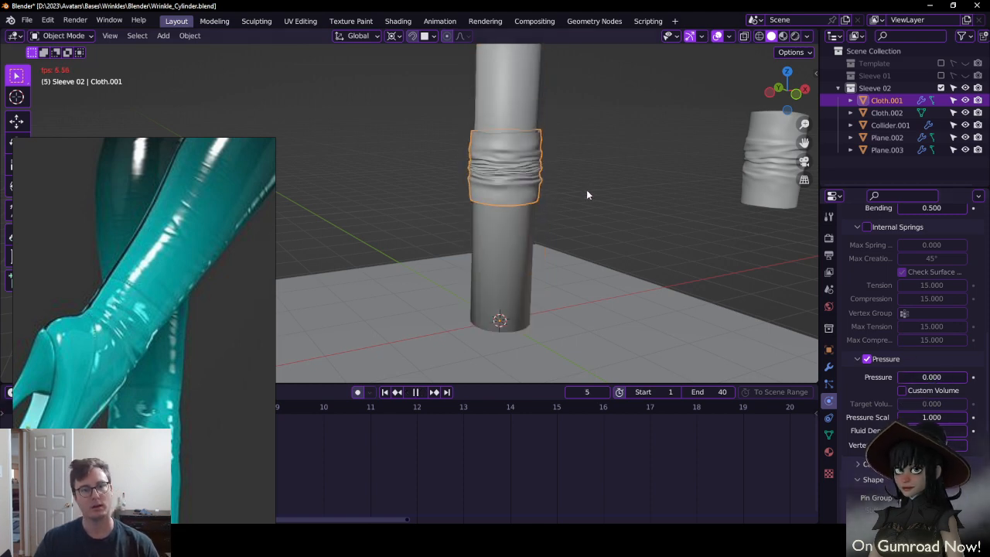
{"action": "key", "text": "space"}
{"action": "middle_click_drag", "start_coordinate": [586, 195], "coordinate": [567, 222]}
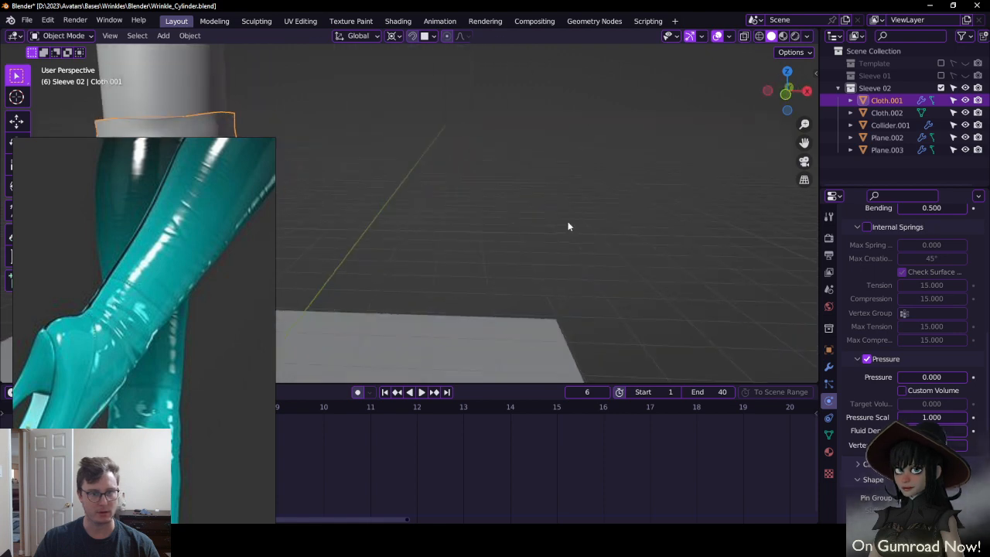
{"action": "key", "text": "ctrl+s"}
{"action": "scroll", "coordinate": [499, 219], "scroll_direction": "down", "scroll_amount": 8}
{"action": "middle_click_drag", "start_coordinate": [499, 219], "coordinate": [556, 203]}
{"action": "scroll", "coordinate": [524, 219], "scroll_direction": "up", "scroll_amount": 3}
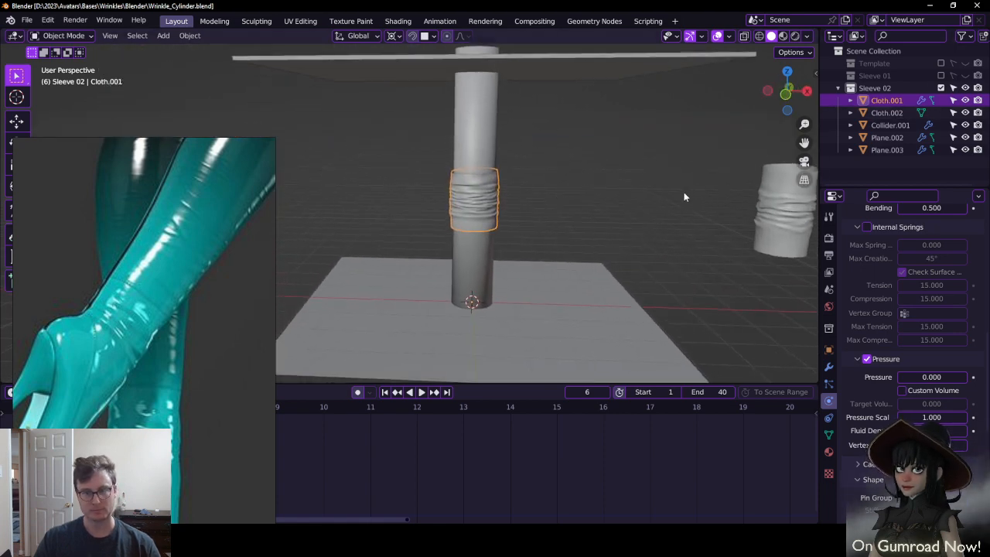
Duplicate the zero-pressure cloth in place and hide Cloth.001
{"action": "key", "text": "shift+d"}
{"action": "left_click", "coordinate": [593, 203]}
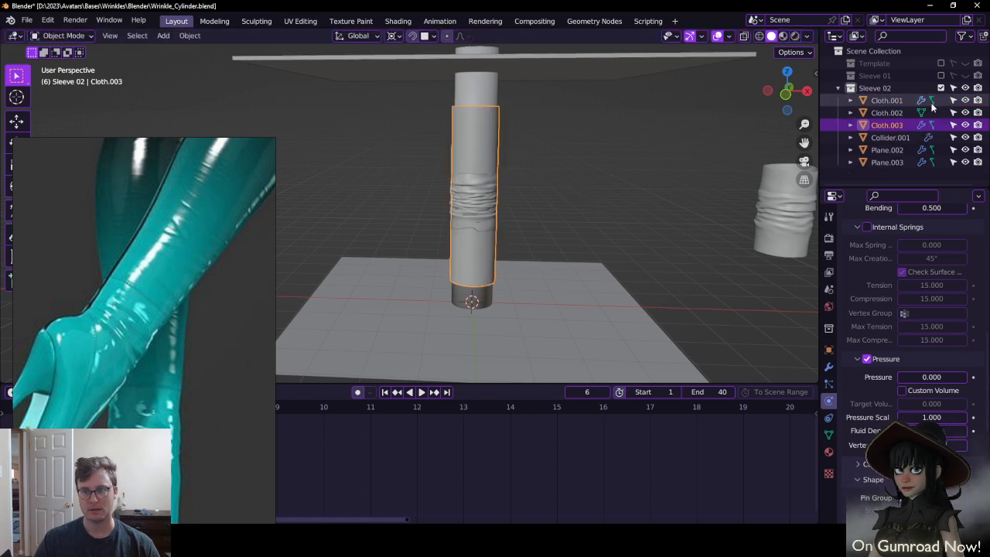
{"action": "left_click", "coordinate": [965, 100]}
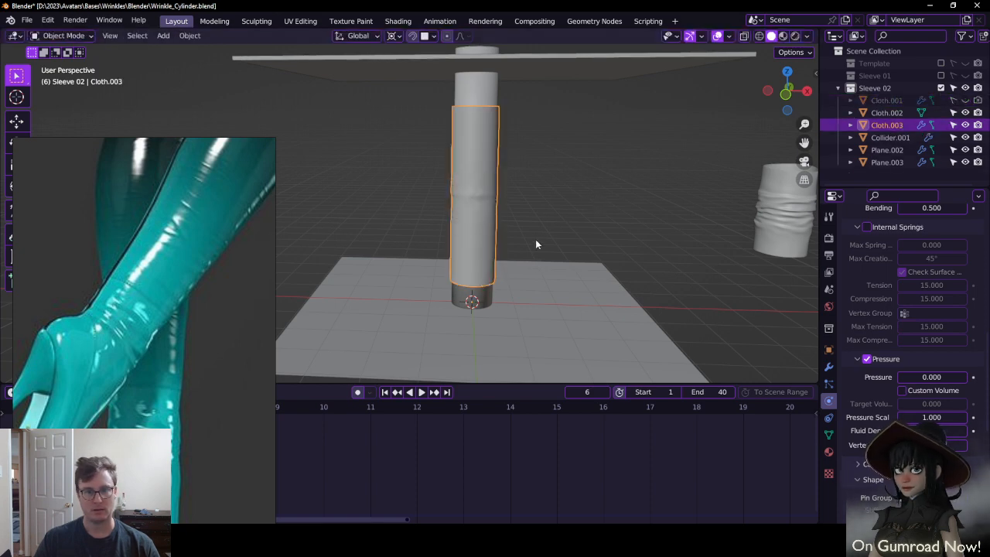
Run the new duplicate's simulation from the first frame to frame 8, then step back to frame 7 for a close look
{"action": "key", "text": "shift+Left"}
{"action": "key", "text": "space"}
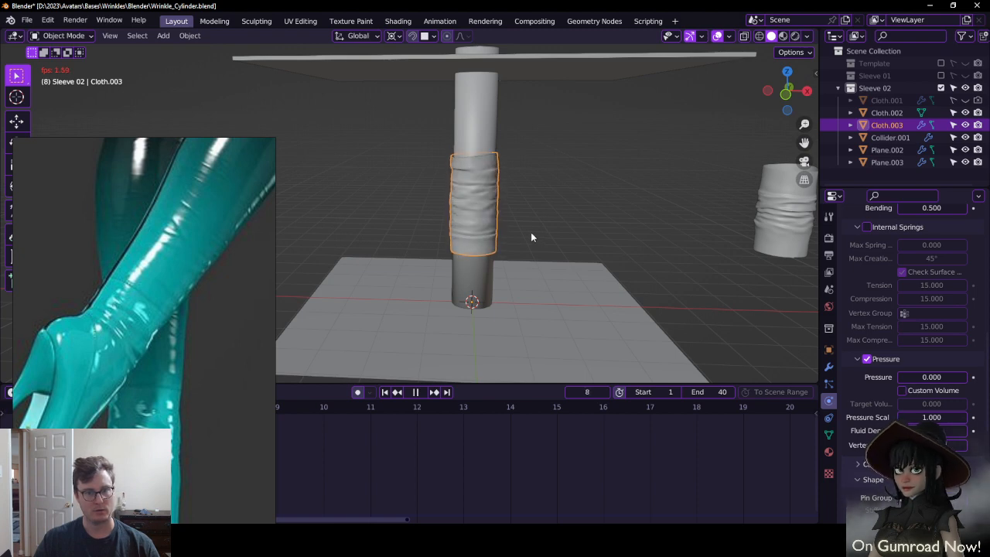
{"action": "key", "text": "space"}
{"action": "middle_click_drag", "start_coordinate": [419, 204], "coordinate": [495, 197]}
{"action": "scroll", "coordinate": [495, 196], "scroll_direction": "up", "scroll_amount": 3}
{"action": "middle_click_drag", "start_coordinate": [338, 231], "coordinate": [624, 226], "text": "shift"}
{"action": "scroll", "coordinate": [608, 190], "scroll_direction": "up", "scroll_amount": 3}
{"action": "key", "text": "Left"}
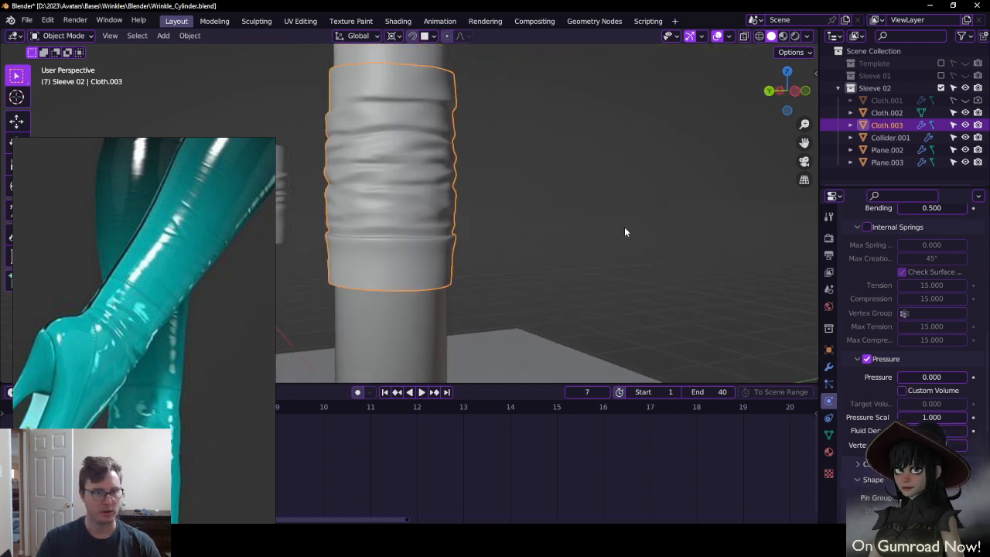
Compare the duplicate's wrinkles at frames 6 and 7 from several sides, ending on frame 7
{"action": "scroll", "coordinate": [611, 212], "scroll_direction": "down", "scroll_amount": 4}
{"action": "middle_click_drag", "start_coordinate": [481, 188], "coordinate": [544, 192]}
{"action": "middle_click_drag", "start_coordinate": [441, 194], "coordinate": [580, 231], "text": "shift"}
{"action": "key", "text": "Left"}
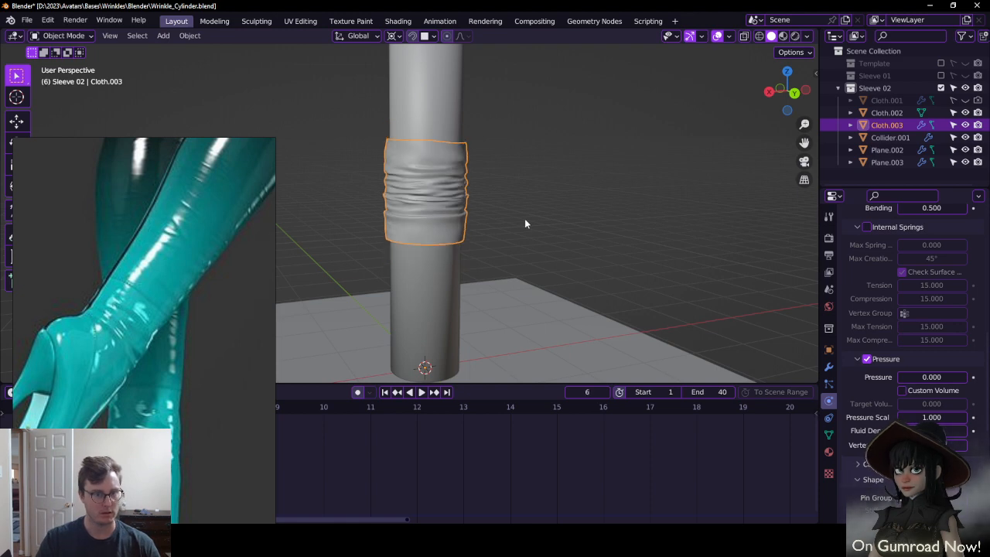
{"action": "key", "text": "Right"}
{"action": "key", "text": "Left"}
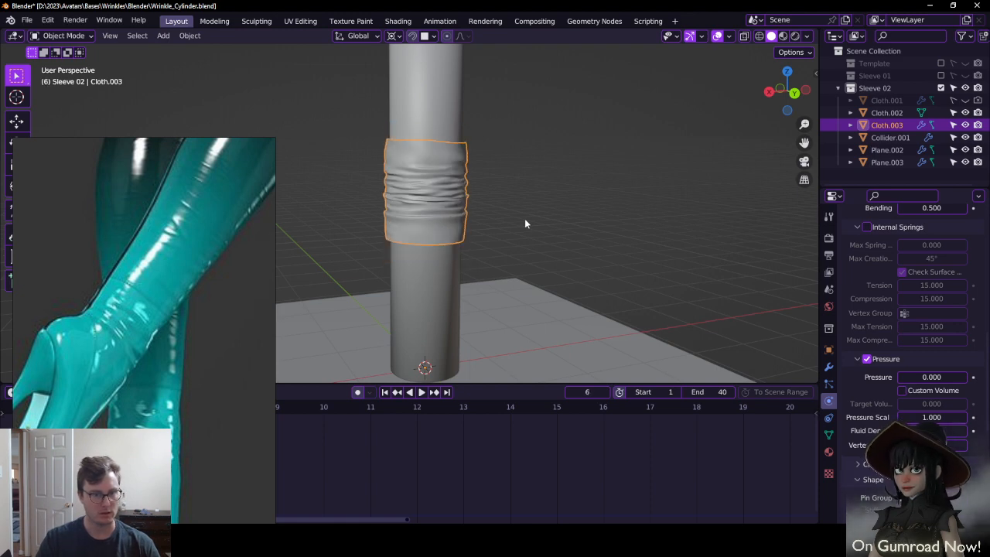
{"action": "key", "text": "Right"}
{"action": "scroll", "coordinate": [507, 214], "scroll_direction": "up", "scroll_amount": 3}
{"action": "mouse_move", "coordinate": [507, 214]}
{"action": "middle_mouse_down"}
{"action": "mouse_move", "coordinate": [517, 164]}
{"action": "mouse_move", "coordinate": [605, 147]}
{"action": "mouse_move", "coordinate": [534, 188]}
{"action": "mouse_move", "coordinate": [457, 198]}
{"action": "mouse_move", "coordinate": [618, 217]}
{"action": "mouse_move", "coordinate": [519, 206]}
{"action": "middle_mouse_up"}
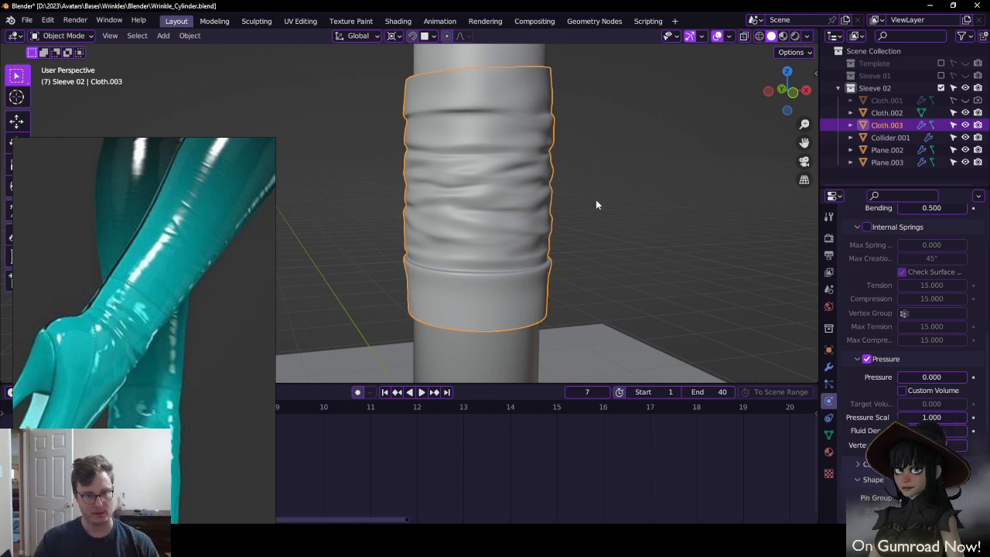
Convert the zero-pressure duplicate's simulated shape at frame 7 into a plain mesh
{"action": "key", "text": "q"}
{"action": "left_click", "coordinate": [527, 225]}
{"action": "scroll", "coordinate": [629, 209], "scroll_direction": "down", "scroll_amount": 5}
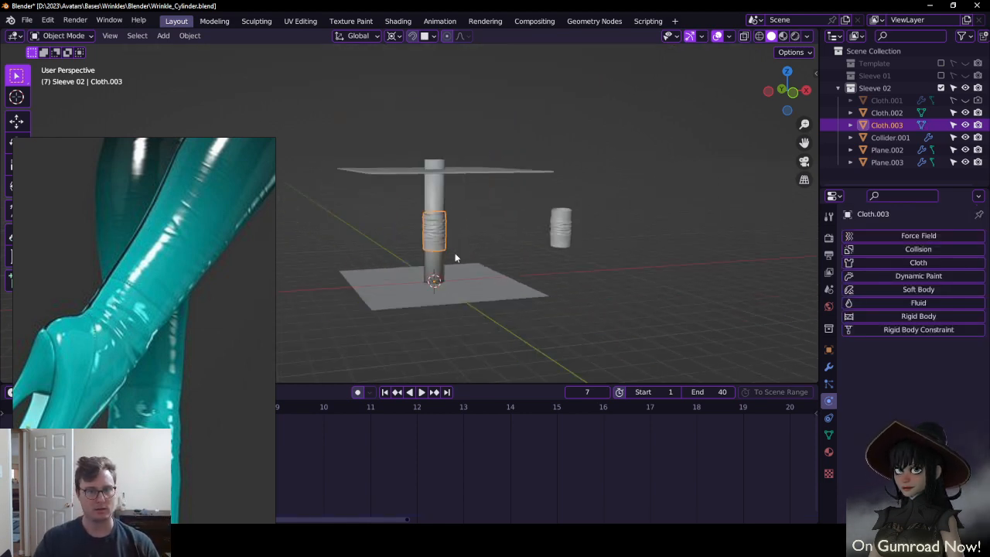
Move the second converted sleeve along the X axis beside the first one and save the file
{"action": "key", "text": "g"}
{"action": "key", "text": "x"}
{"action": "left_click", "coordinate": [596, 260]}
{"action": "scroll", "coordinate": [568, 257], "scroll_direction": "up", "scroll_amount": 4}
{"action": "middle_click_drag", "start_coordinate": [417, 224], "coordinate": [592, 214], "text": "shift"}
{"action": "key", "text": "ctrl+s"}
{"action": "middle_click_drag", "start_coordinate": [510, 235], "coordinate": [569, 242]}
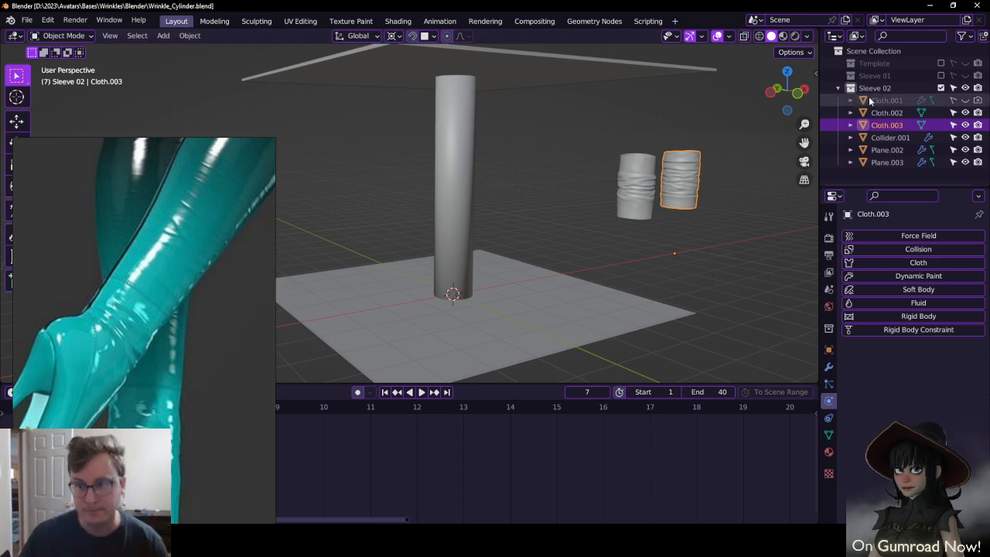
Unhide the original simulated sleeve Cloth.001, select it and return to the first frame
{"action": "left_click", "coordinate": [965, 100]}
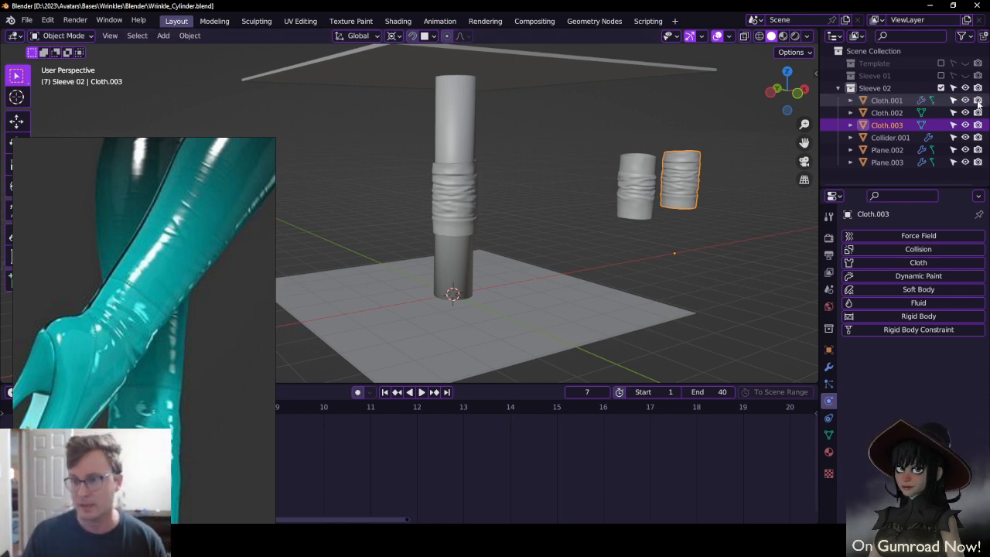
{"action": "left_click", "coordinate": [483, 186]}
{"action": "key", "text": "shift+Left"}
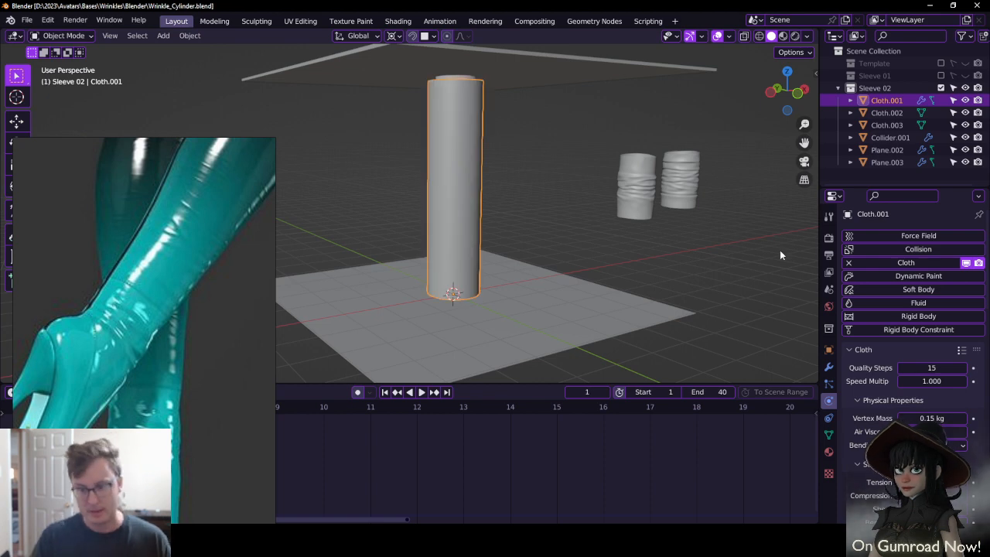
Try the first Subdivision modifier at viewport level 2, simulating the sleeve to frame 12 and inspecting frame 11 up close
{"action": "left_click", "coordinate": [828, 367]}
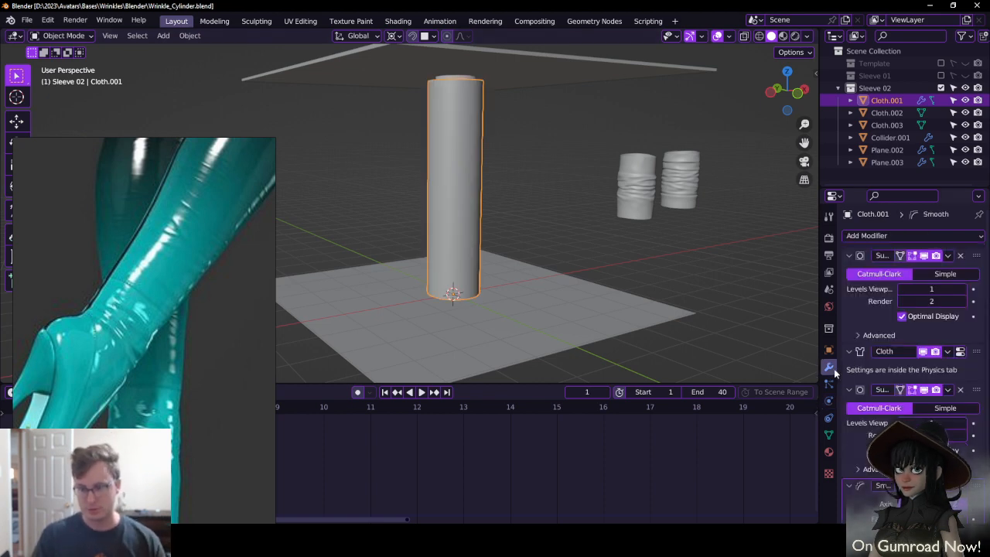
{"action": "left_click", "coordinate": [962, 290]}
{"action": "key", "text": "space"}
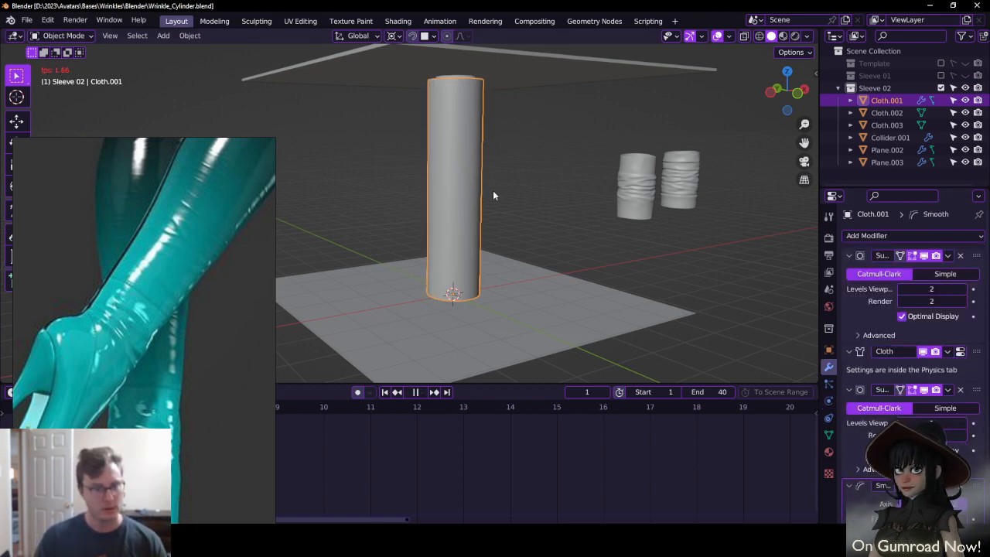
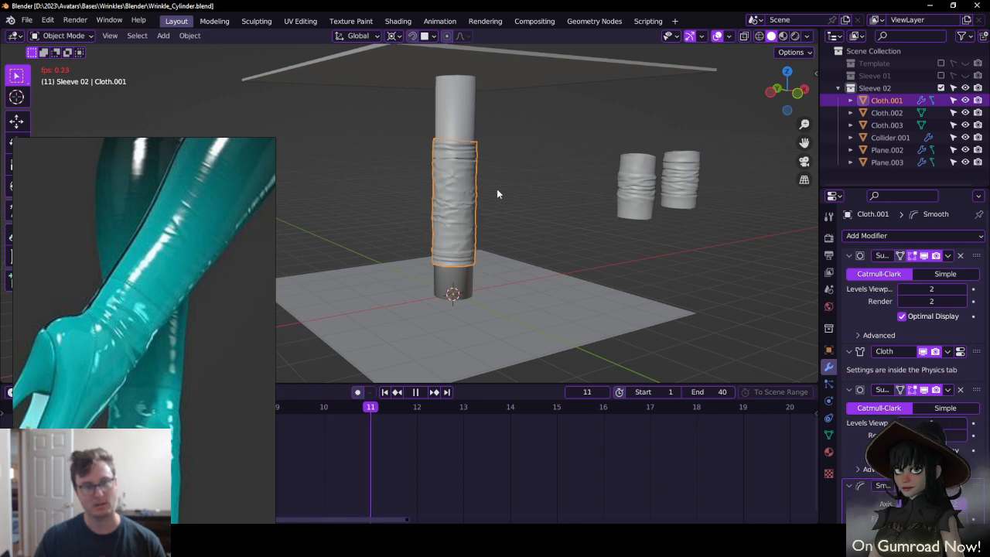
{"action": "key", "text": "space"}
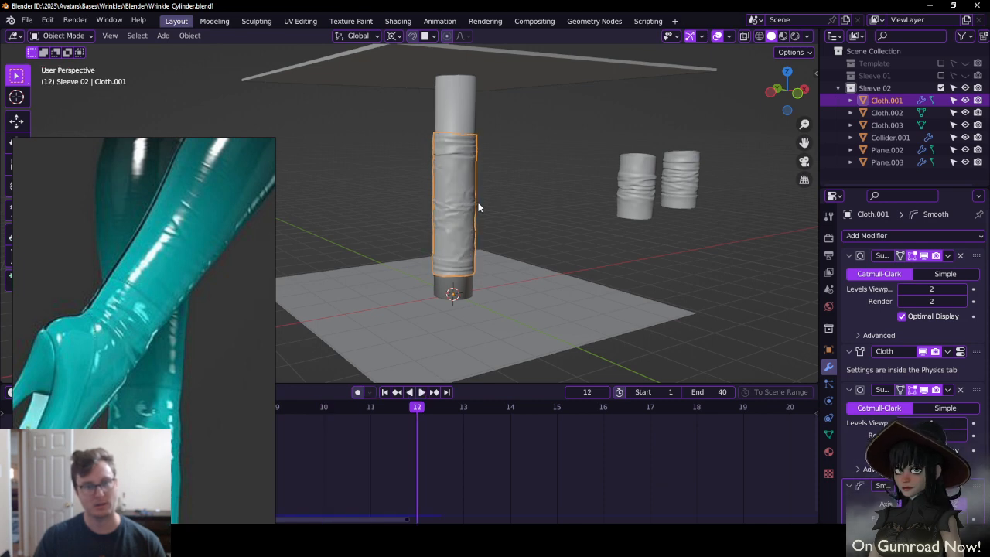
{"action": "middle_click_drag", "start_coordinate": [439, 204], "coordinate": [610, 240]}
{"action": "key", "text": "Left"}
{"action": "scroll", "coordinate": [520, 224], "scroll_direction": "up", "scroll_amount": 4}
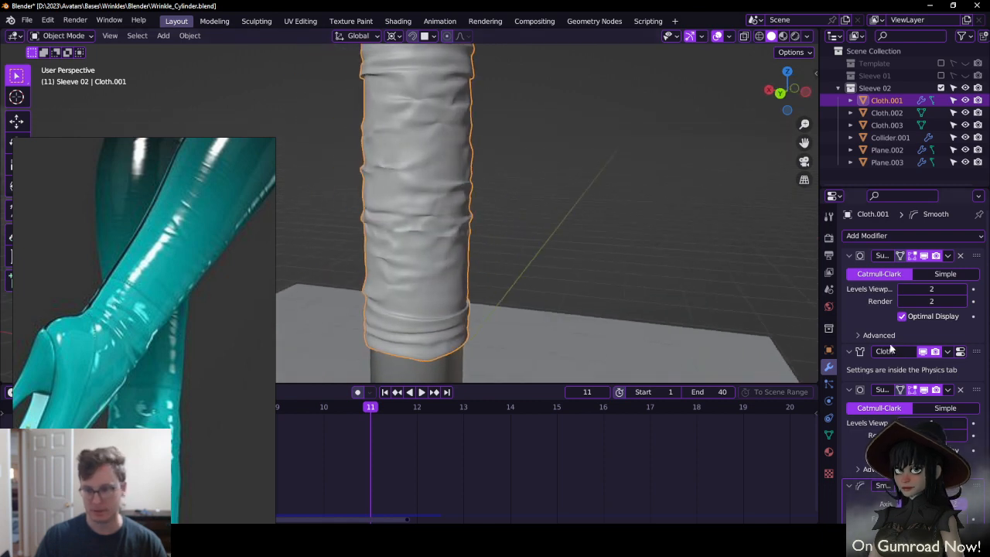
Restore the first Subdivision modifier's viewport level to 1 and return to the first frame
{"action": "left_click", "coordinate": [901, 290]}
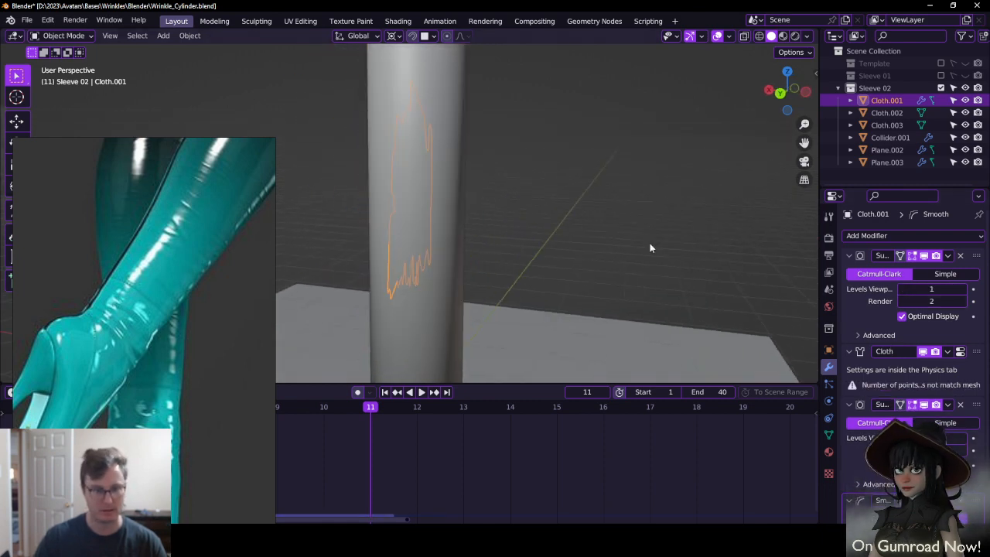
{"action": "key", "text": "shift+Left"}
{"action": "scroll", "coordinate": [413, 245], "scroll_direction": "down", "scroll_amount": 6}
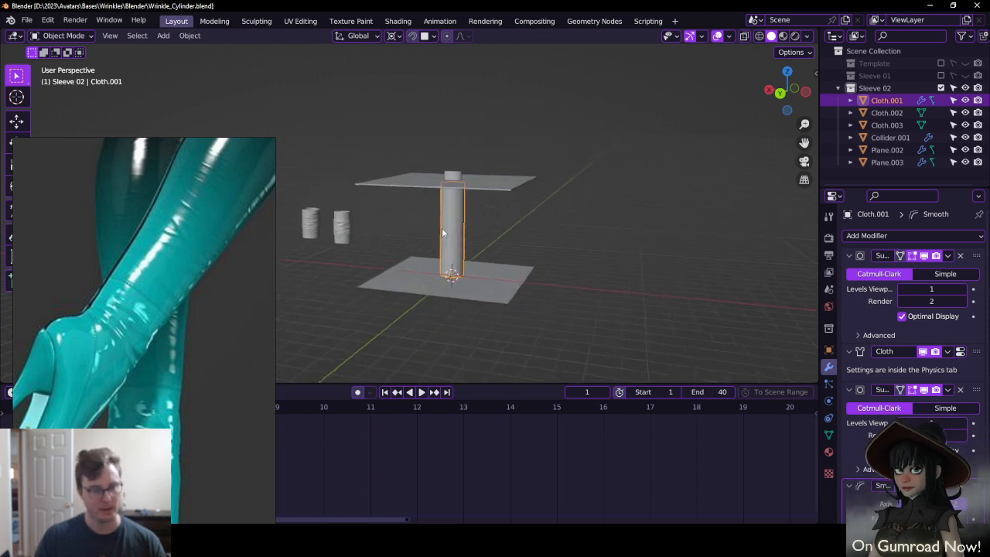
{"action": "middle_click_drag", "start_coordinate": [442, 232], "coordinate": [266, 254]}
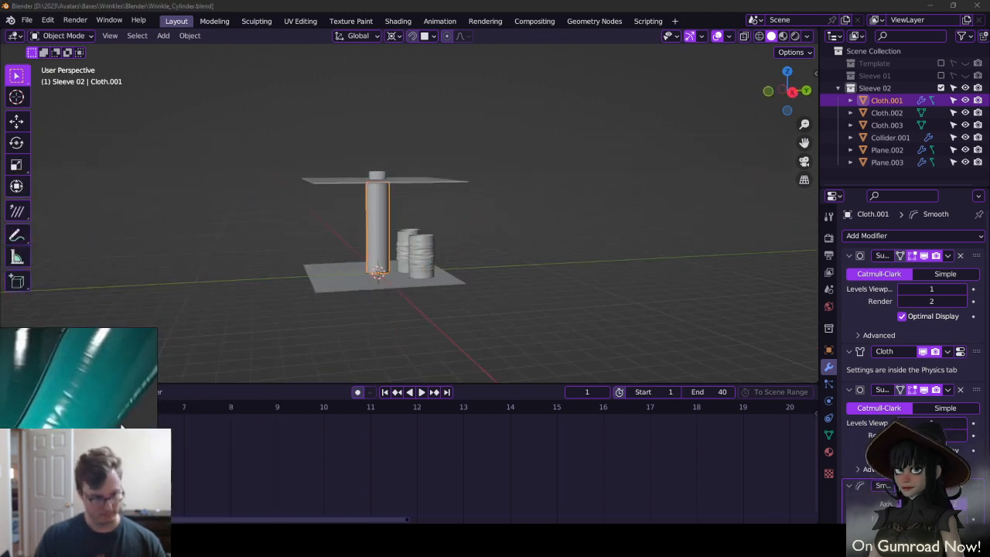
{"action": "middle_click_drag", "start_coordinate": [354, 253], "coordinate": [556, 236]}
{"action": "scroll", "coordinate": [395, 248], "scroll_direction": "up", "scroll_amount": 5}
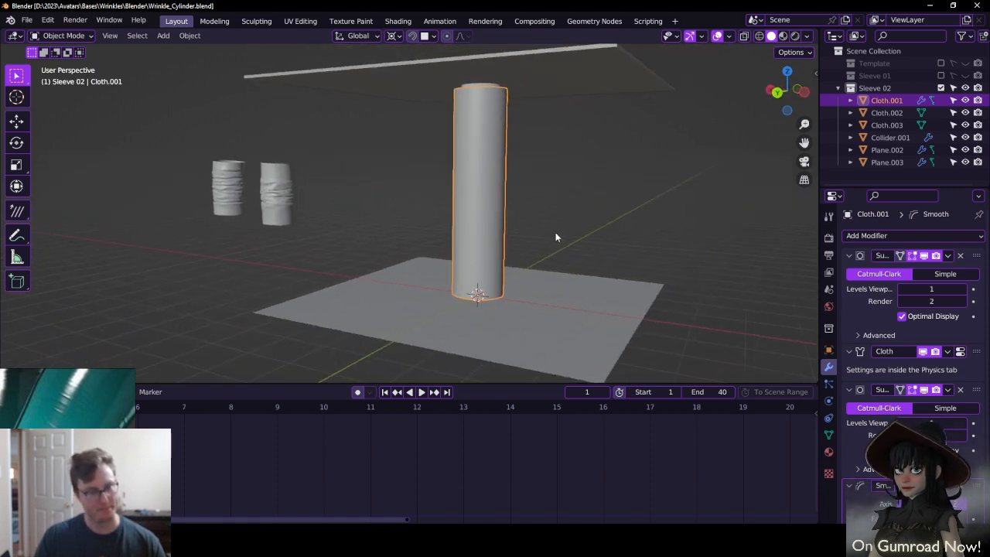
{"action": "mouse_move", "coordinate": [524, 193]}
{"action": "middle_mouse_down"}
{"action": "mouse_move", "coordinate": [572, 197]}
{"action": "mouse_move", "coordinate": [537, 204]}
{"action": "middle_mouse_up"}
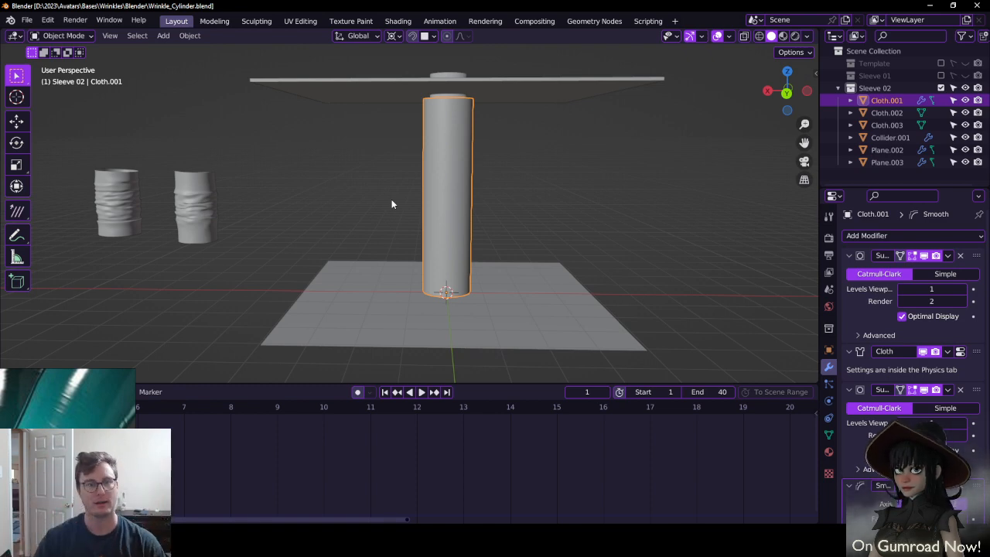
{"action": "scroll", "coordinate": [551, 187], "scroll_direction": "up", "scroll_amount": 3}
{"action": "middle_click_drag", "start_coordinate": [534, 194], "coordinate": [487, 194]}
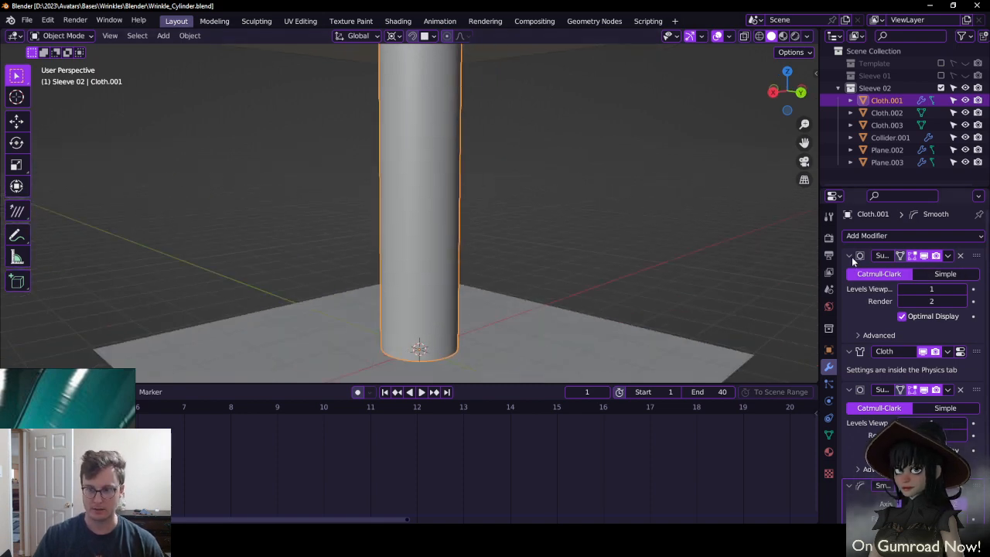
Duplicate the cloth cylinder in place, then hide the original Cloth.001 and keep only the duplicate shown
{"action": "key", "text": "shift+d"}
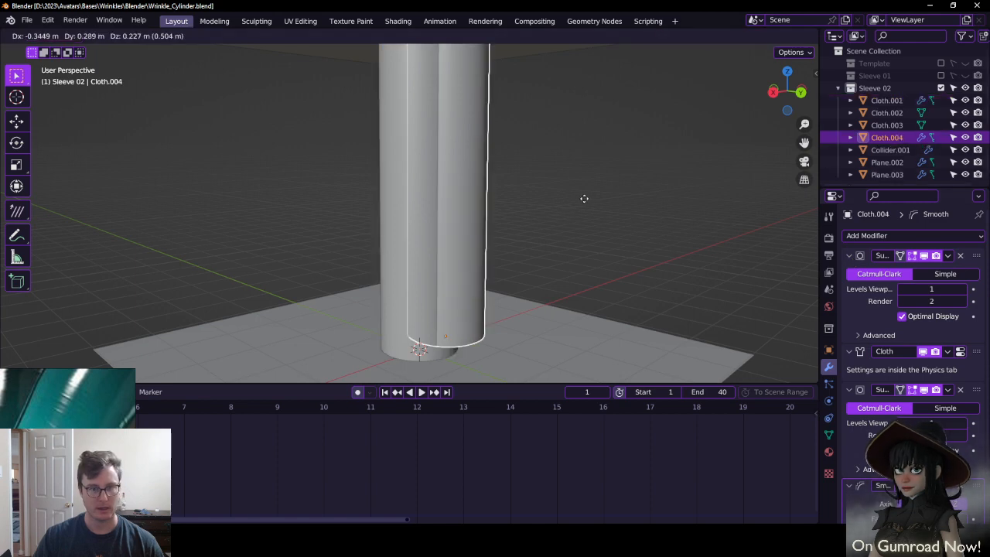
{"action": "key", "text": "Escape"}
{"action": "left_click", "coordinate": [965, 138]}
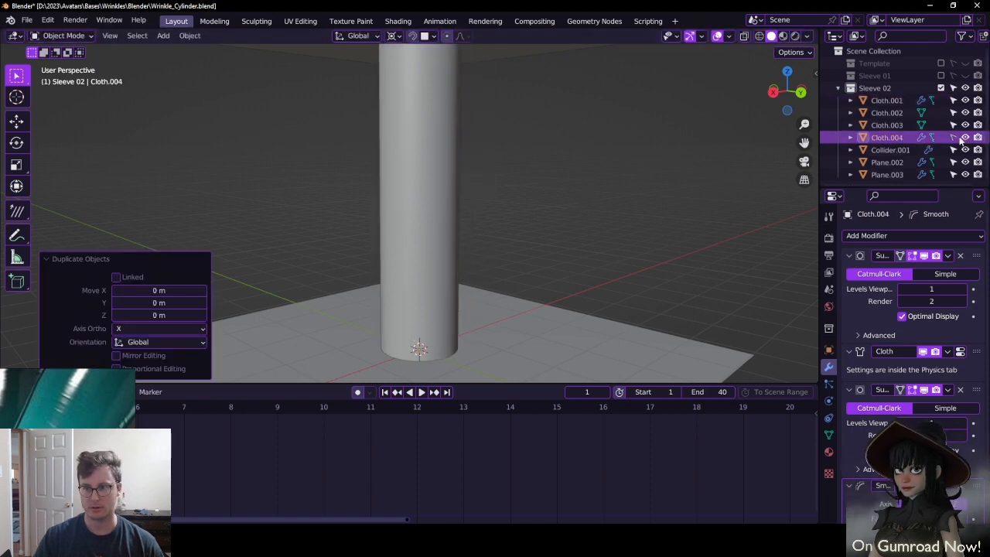
{"action": "left_click", "coordinate": [886, 100]}
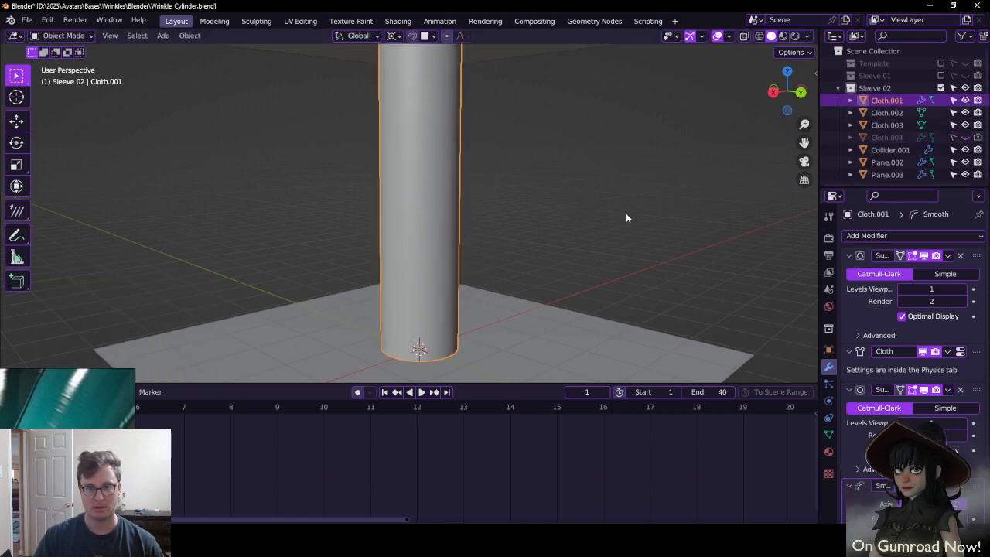
{"action": "left_click", "coordinate": [965, 101]}
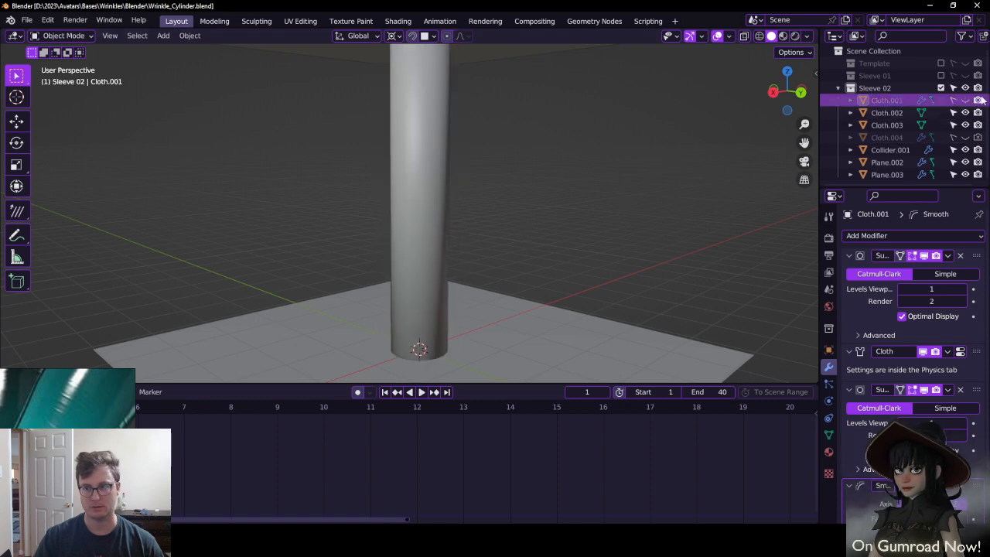
{"action": "left_click", "coordinate": [964, 138]}
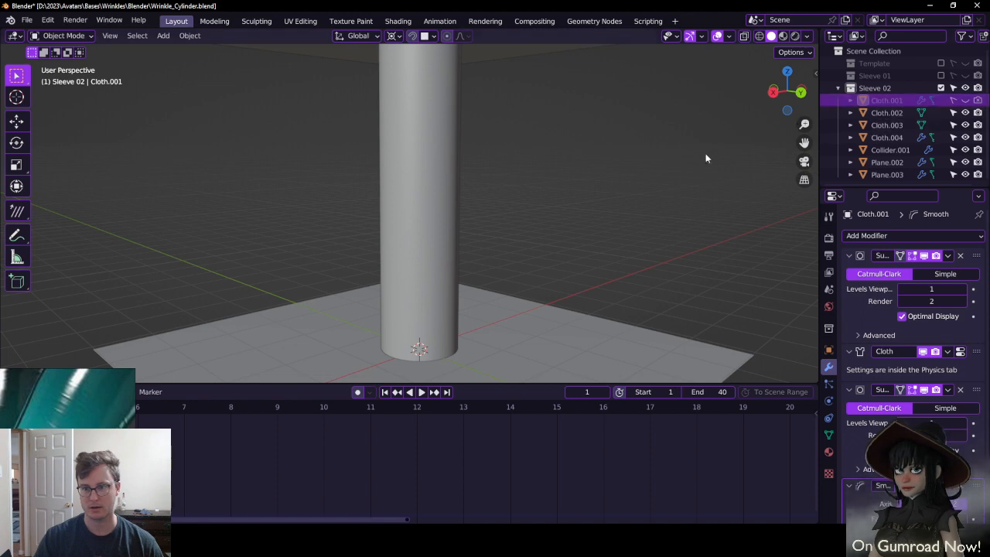
Select all faces of the duplicate cloth in Edit Mode and turn off the display of normals
{"action": "left_click", "coordinate": [449, 186]}
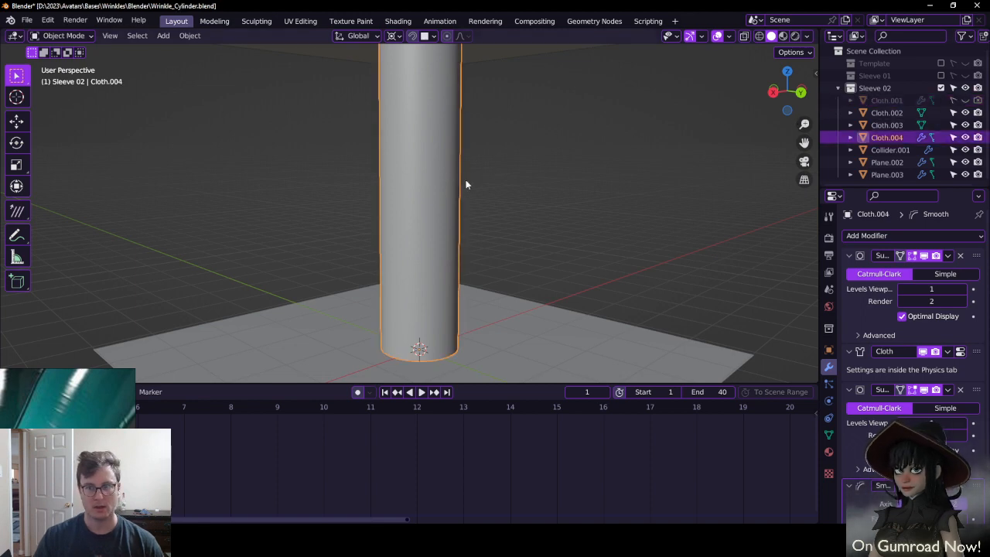
{"action": "key", "text": "Tab"}
{"action": "key", "text": "a"}
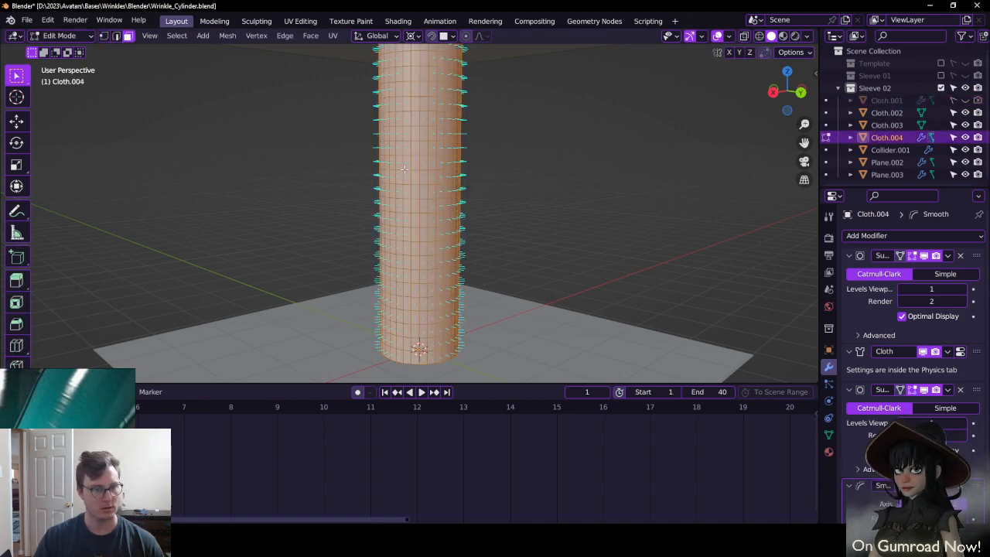
{"action": "key", "text": "q"}
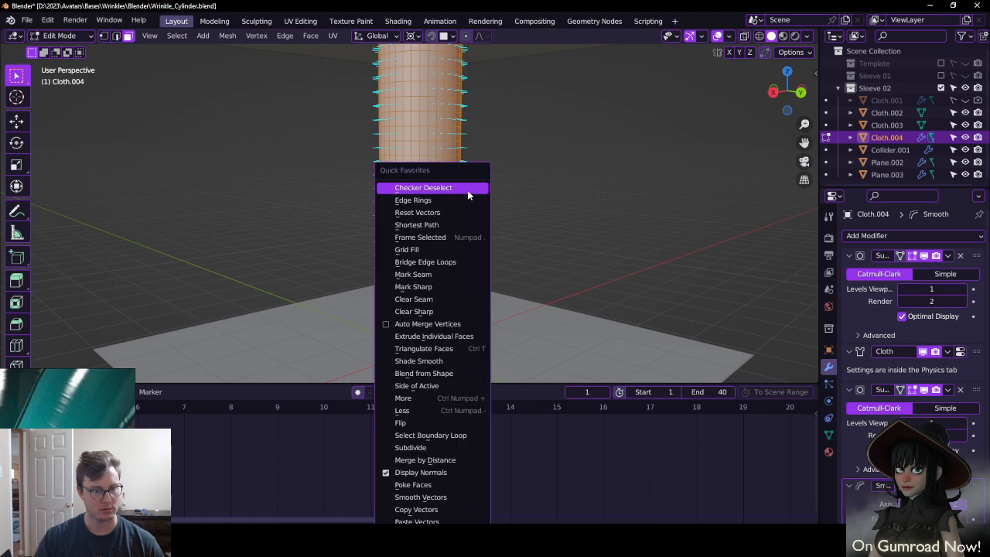
{"action": "left_click", "coordinate": [430, 473]}
Try Triangulate Faces followed by Tris to Quads on the whole cylinder, checking the triangulated and quad versions with undo and redo
{"action": "key", "text": "q"}
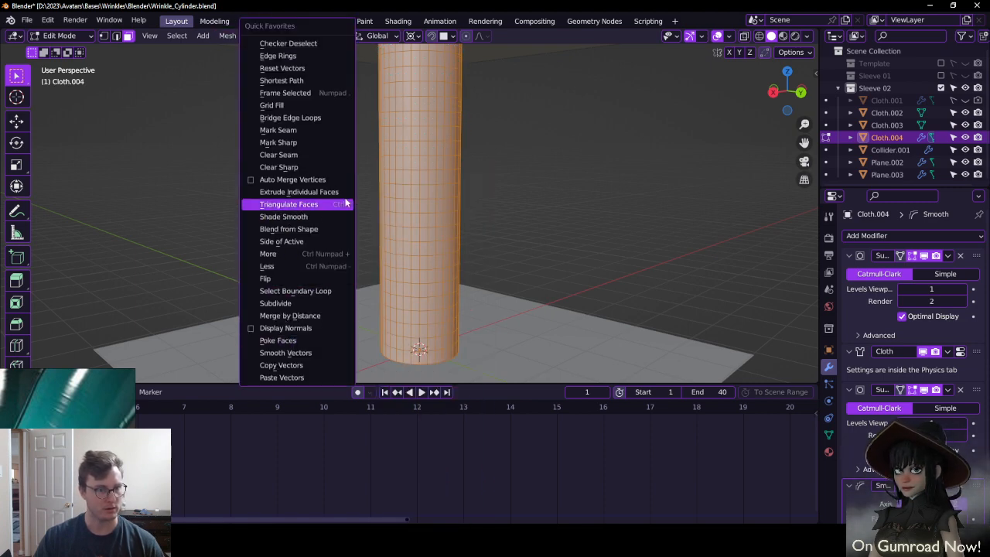
{"action": "key", "text": "Return"}
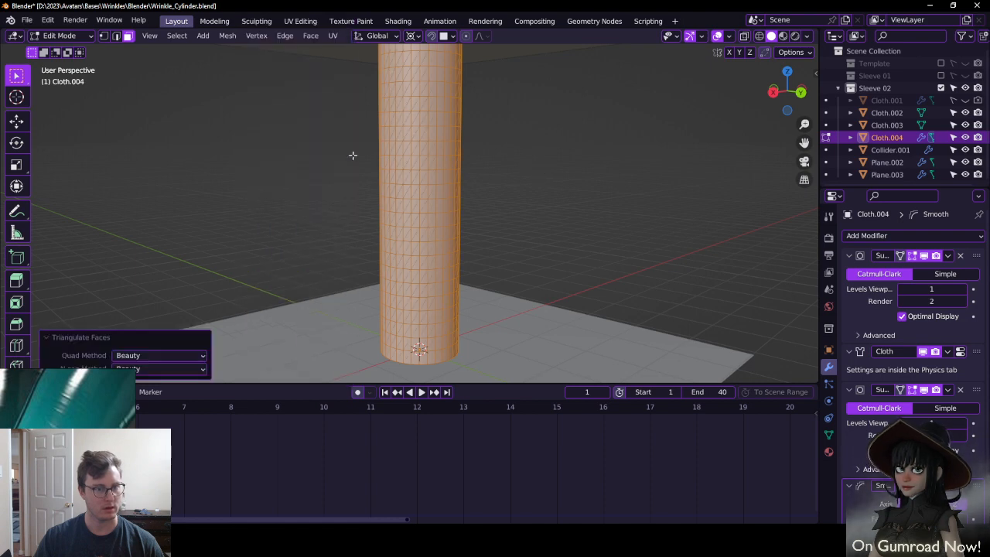
{"action": "left_click", "coordinate": [308, 39]}
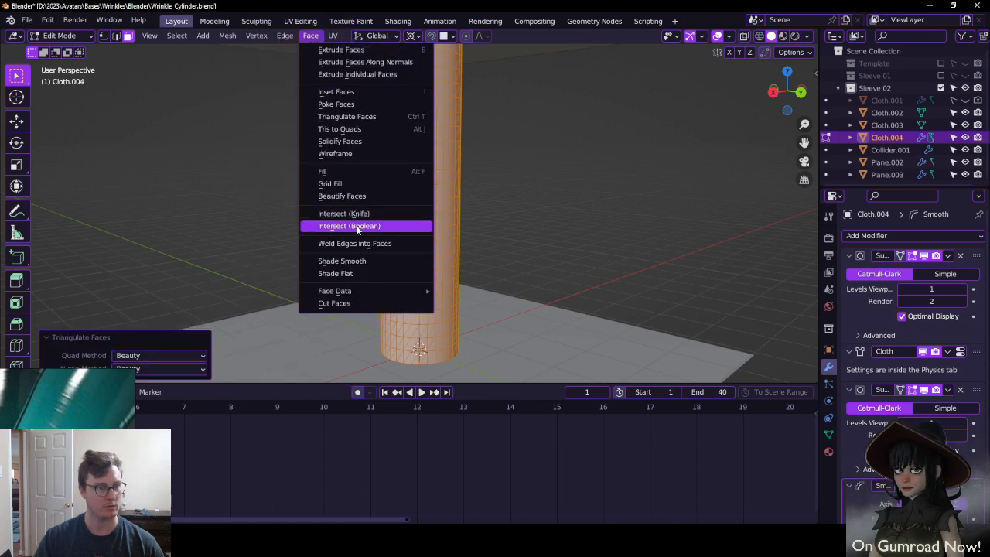
{"action": "left_click", "coordinate": [347, 129]}
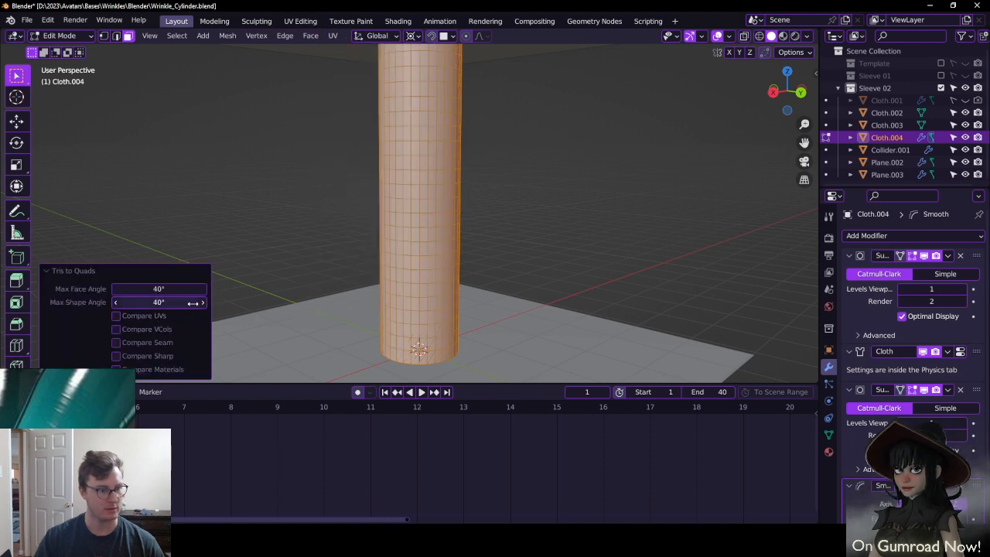
{"action": "left_click_drag", "start_coordinate": [177, 303], "coordinate": [127, 288]}
{"action": "middle_click_drag", "start_coordinate": [413, 275], "coordinate": [462, 262]}
{"action": "key", "text": "ctrl+z"}
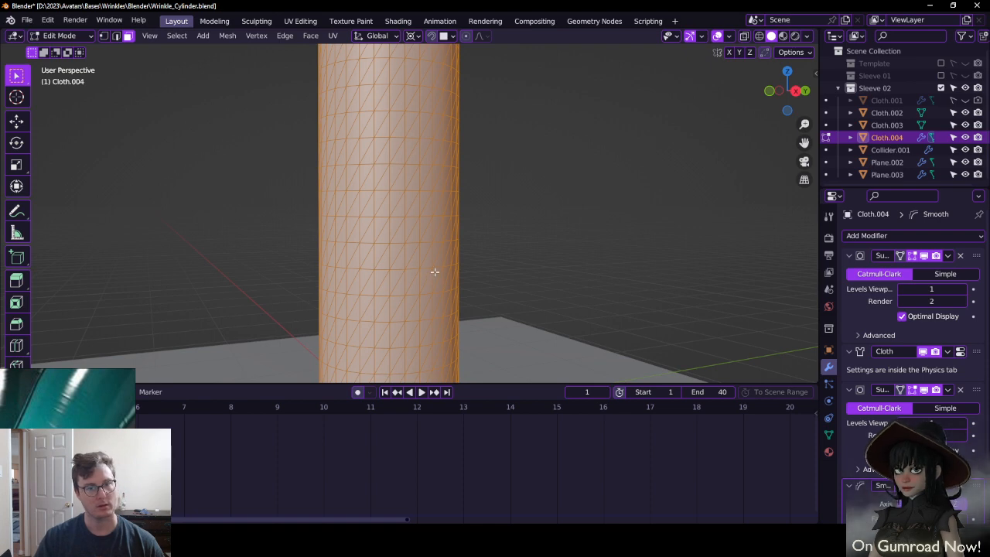
{"action": "key", "text": "ctrl+shift+z"}
Apply Poke Faces to all of the duplicate cylinder's quads
{"action": "key", "text": "q"}
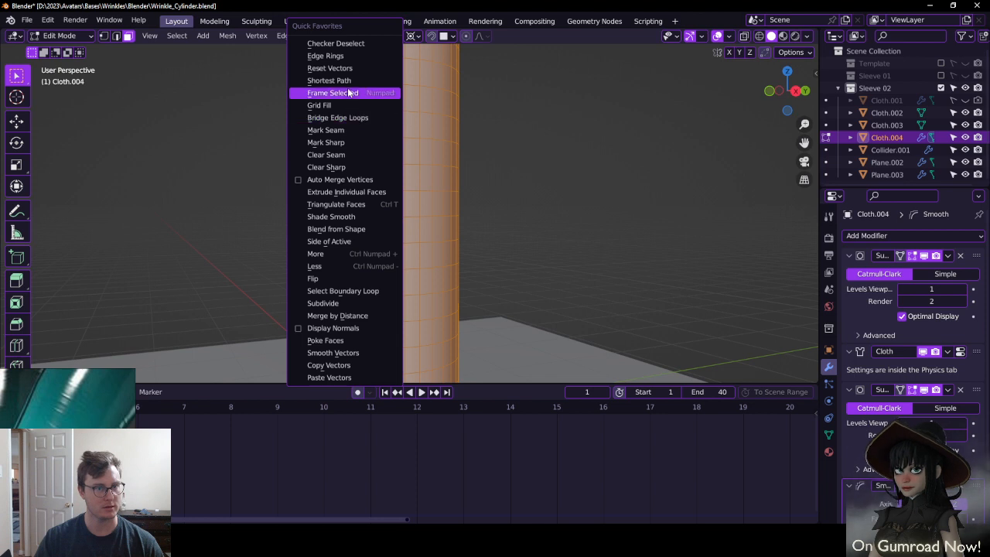
{"action": "key", "text": "F3"}
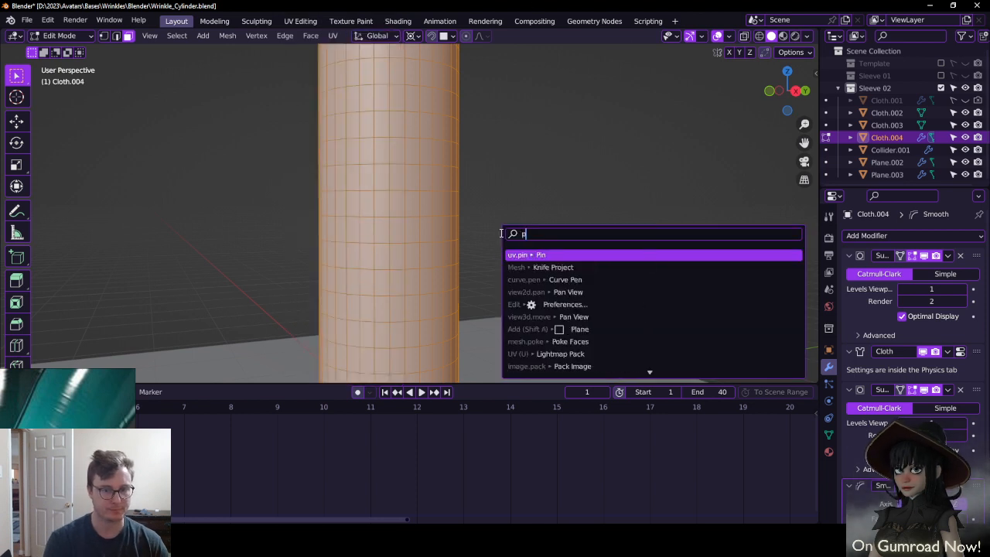
{"action": "type", "text": "poke"}
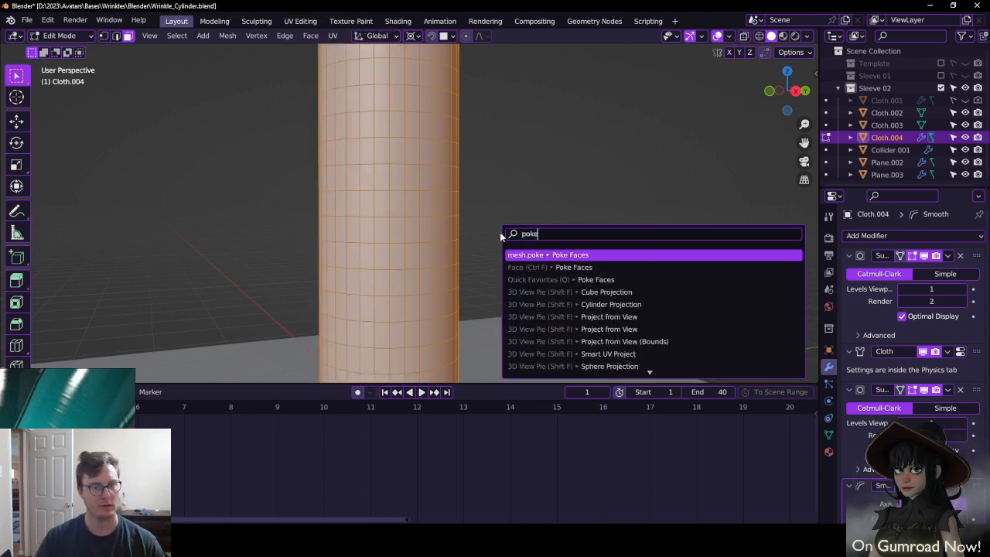
{"action": "key", "text": "Return"}
Merge the poked triangles into diagonal quads with Tris to Quads, using a 34° max face angle and 78.9° max shape angle
{"action": "key", "text": "q"}
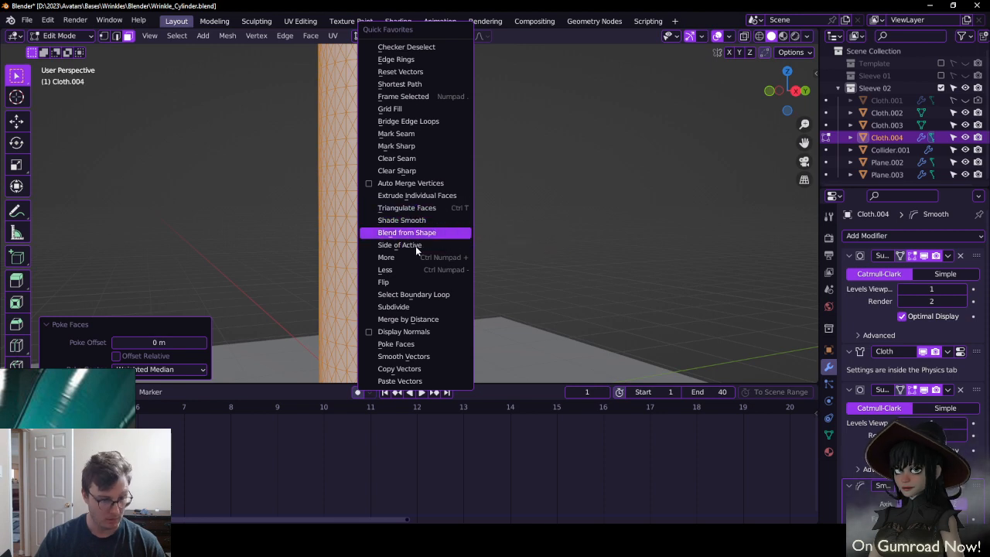
{"action": "left_click", "coordinate": [414, 283]}
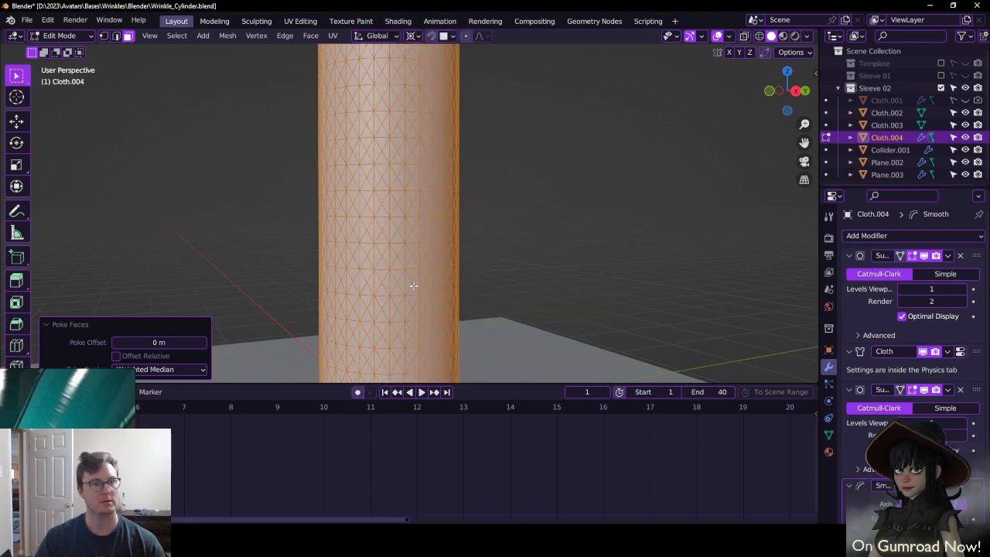
{"action": "key", "text": "F3"}
{"action": "type", "text": "yt"}
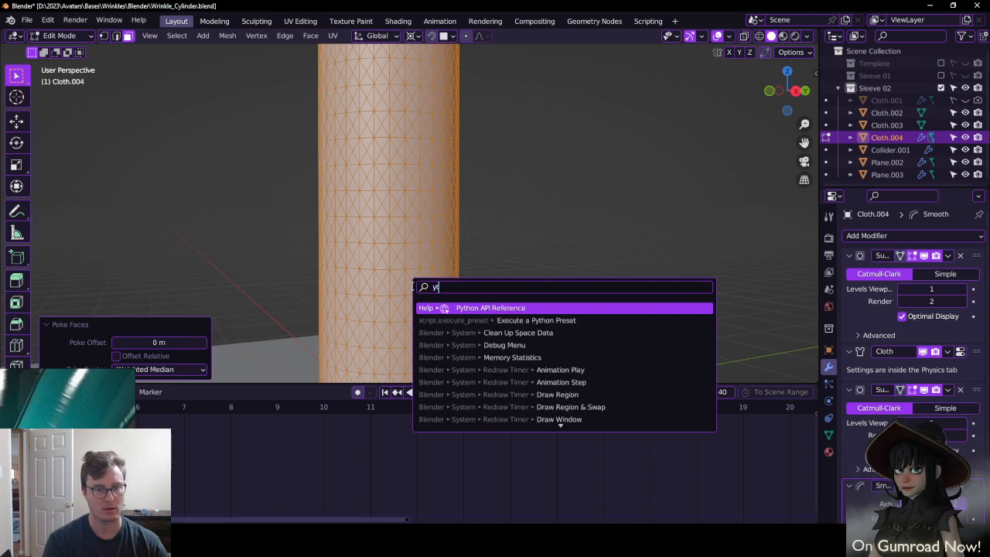
{"action": "key", "text": "BackSpace"}
{"action": "key", "text": "BackSpace"}
{"action": "type", "text": "rt"}
{"action": "key", "text": "BackSpace"}
{"action": "key", "text": "BackSpace"}
{"action": "type", "text": "tr"}
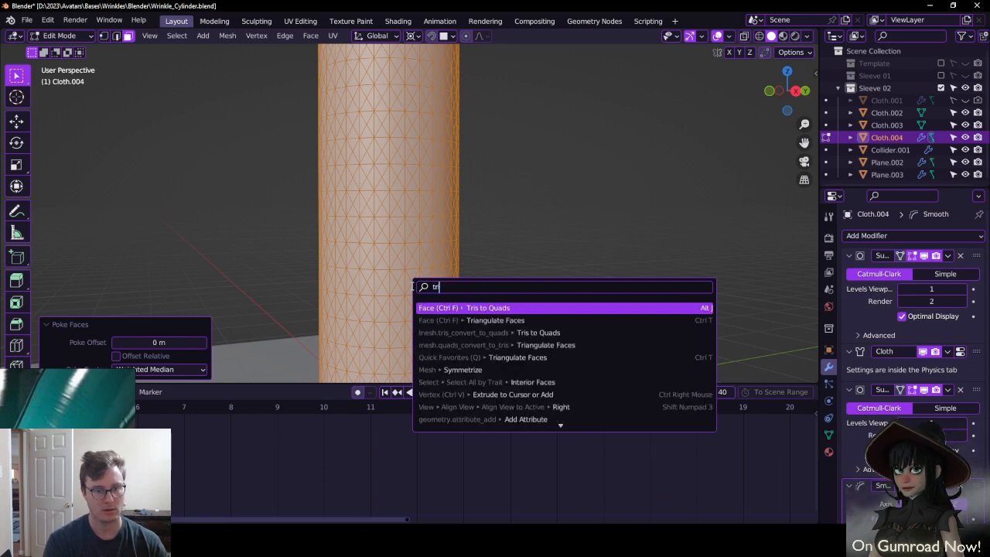
{"action": "key", "text": "Return"}
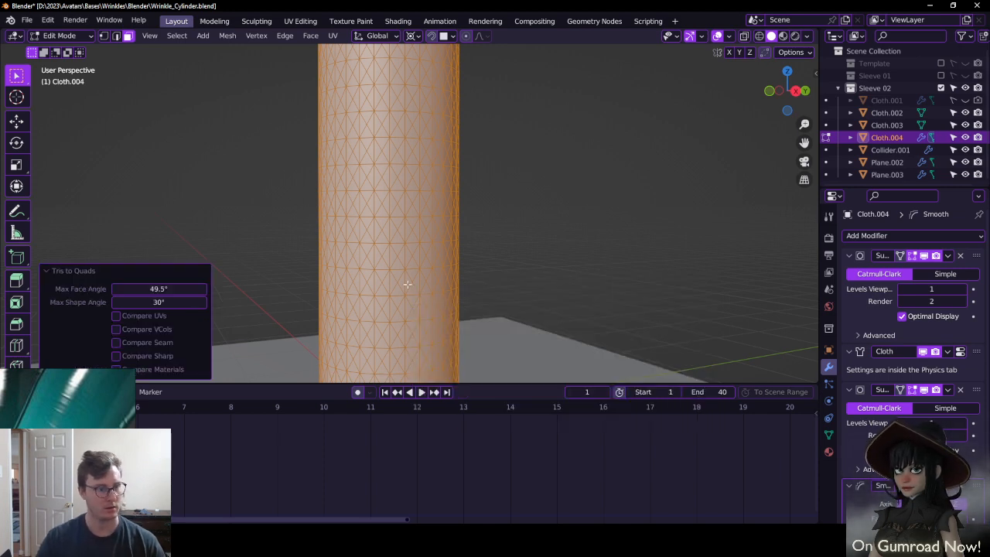
{"action": "left_click_drag", "start_coordinate": [166, 287], "coordinate": [182, 302]}
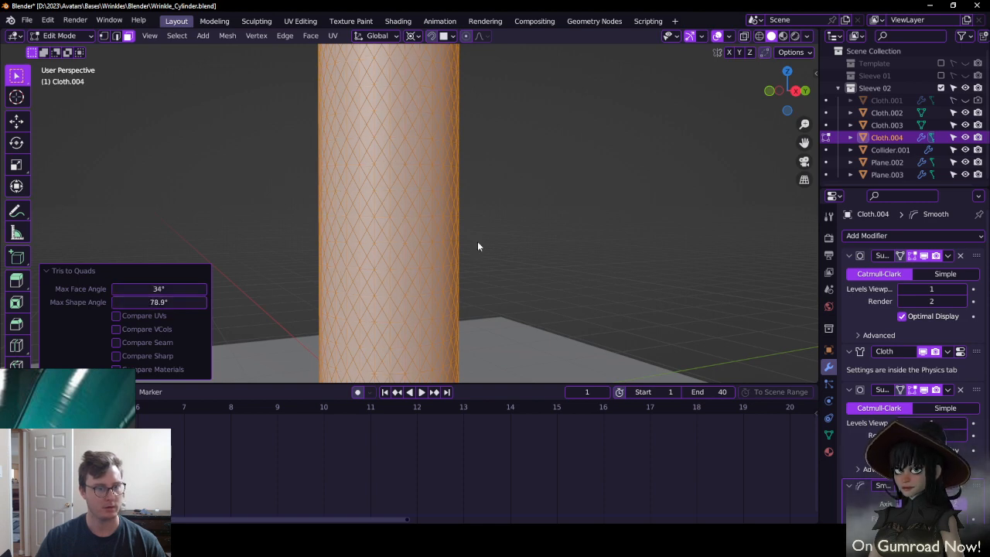
Return the diagonal-quad cloth to Object Mode and run its simulation from frame 1 to frame 10
{"action": "scroll", "coordinate": [477, 241], "scroll_direction": "down", "scroll_amount": 3}
{"action": "middle_click_drag", "start_coordinate": [392, 237], "coordinate": [458, 218]}
{"action": "key", "text": "Tab"}
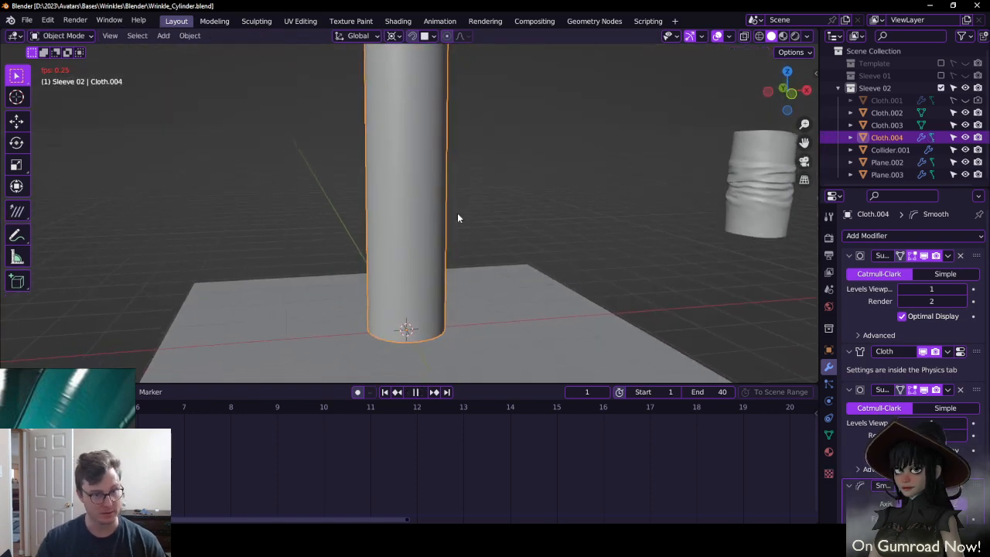
{"action": "key", "text": "space"}
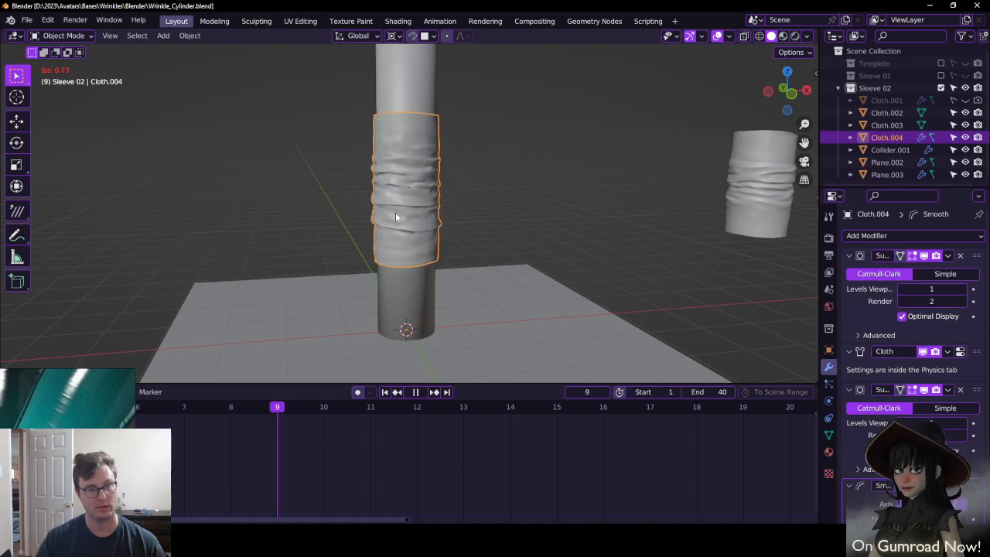
{"action": "key", "text": "space"}
Show the wireframe over the simulated cloth to inspect its diagonal topology, and hide it again
{"action": "middle_click_drag", "start_coordinate": [385, 201], "coordinate": [463, 198]}
{"action": "scroll", "coordinate": [364, 195], "scroll_direction": "up", "scroll_amount": 5}
{"action": "scroll", "coordinate": [430, 216], "scroll_direction": "up", "scroll_amount": 1}
{"action": "key", "text": "q"}
{"action": "left_click", "coordinate": [403, 269]}
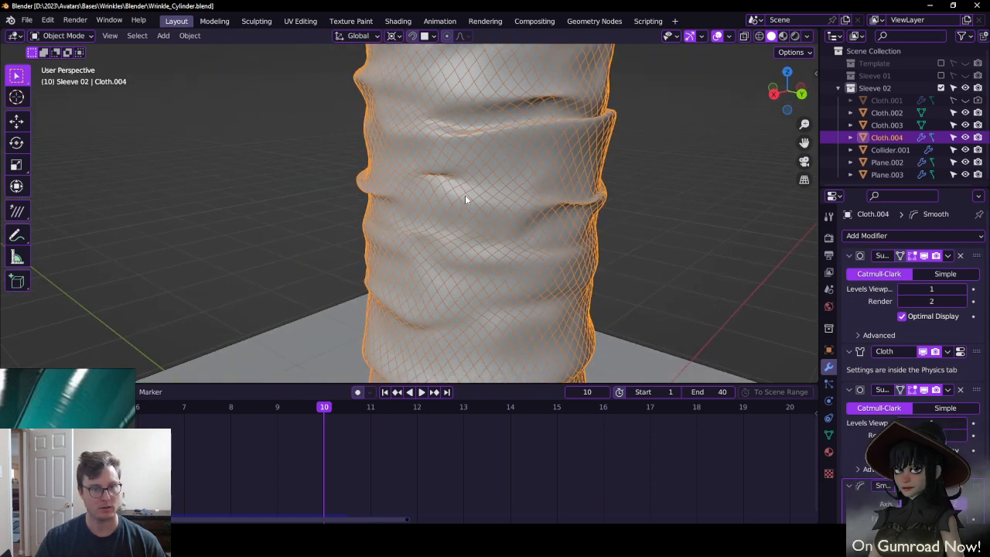
{"action": "key", "text": "q"}
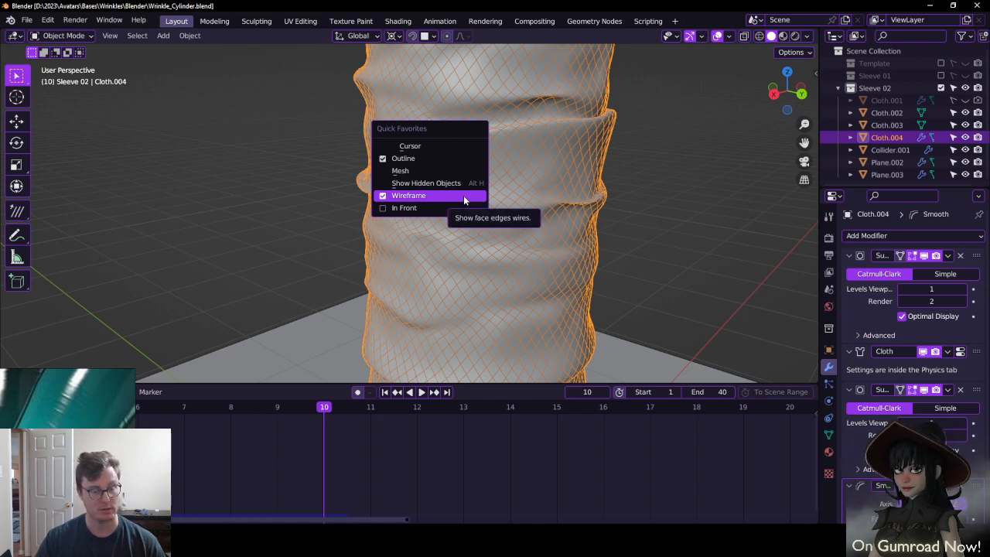
{"action": "left_click", "coordinate": [463, 198]}
Inspect the wrinkles around the sleeve and continue the cloth simulation to frame 14
{"action": "scroll", "coordinate": [470, 196], "scroll_direction": "down", "scroll_amount": 3}
{"action": "middle_click_drag", "start_coordinate": [470, 196], "coordinate": [624, 169]}
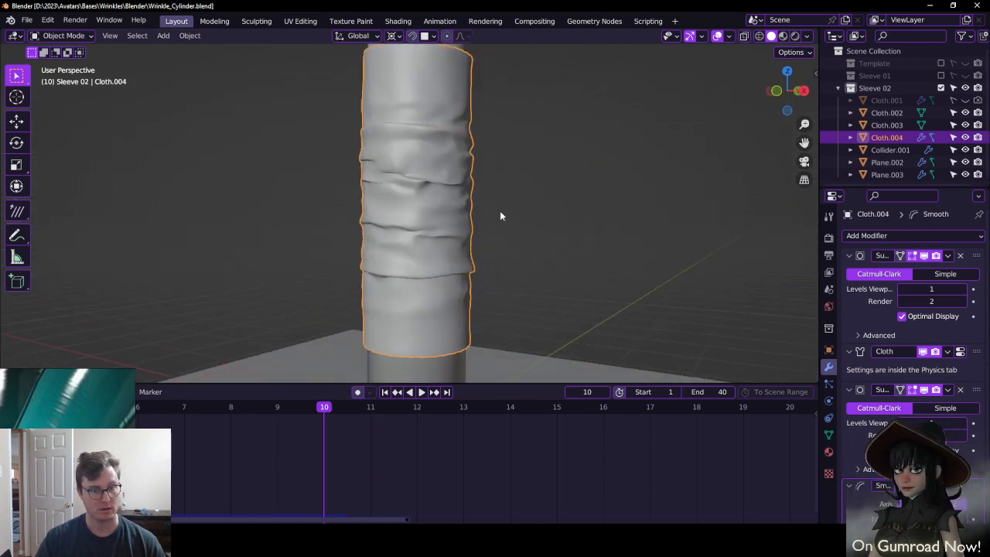
{"action": "middle_click_drag", "start_coordinate": [501, 214], "coordinate": [554, 221]}
{"action": "scroll", "coordinate": [554, 223], "scroll_direction": "down", "scroll_amount": 3}
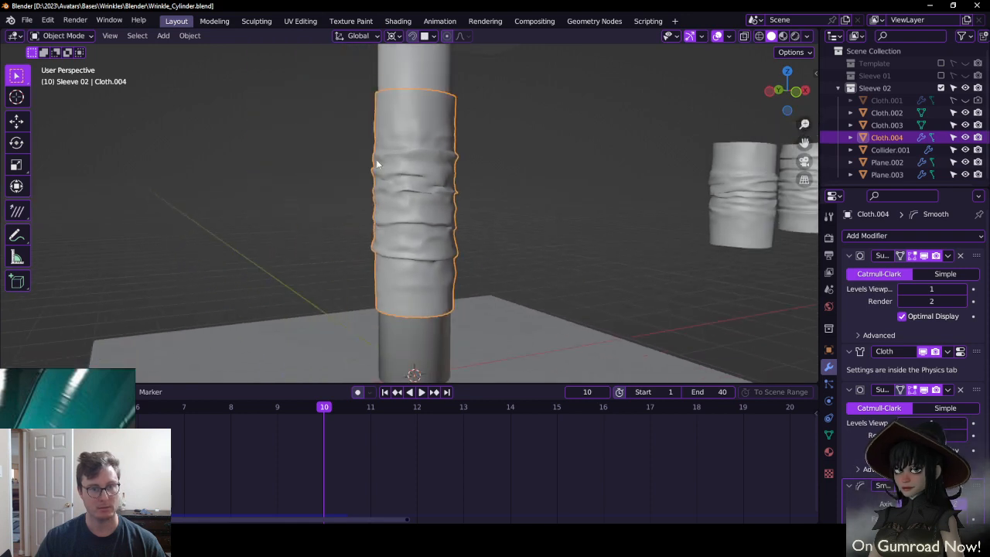
{"action": "middle_click_drag", "start_coordinate": [377, 164], "coordinate": [408, 172]}
{"action": "key", "text": "space"}
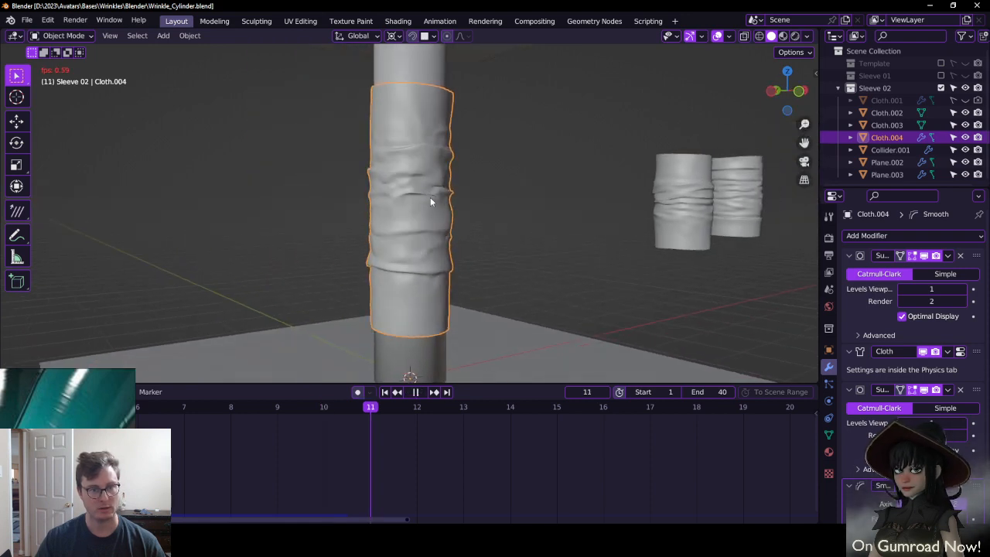
{"action": "key", "text": "space"}
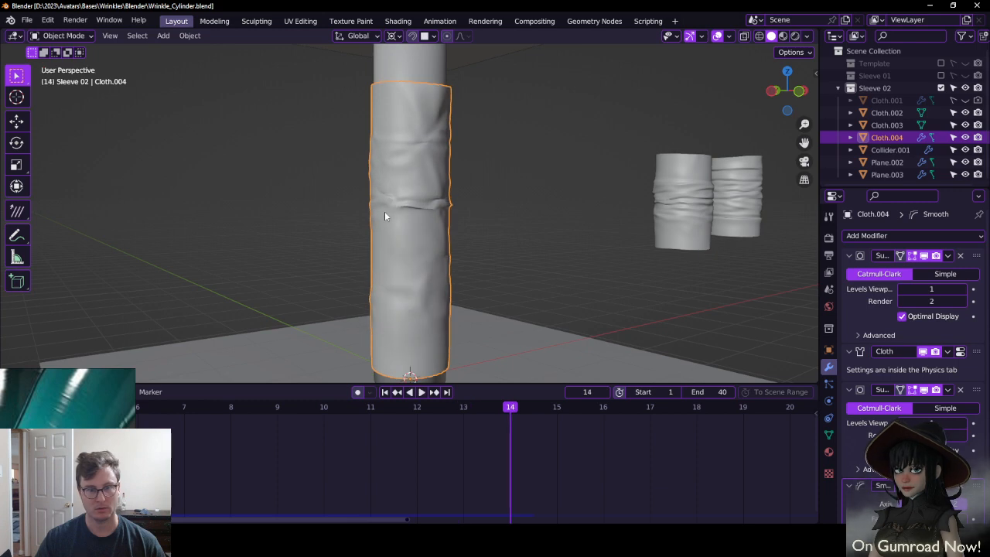
Step back and forth between frames 10 and 14 to compare the sleeve wrinkles
{"action": "middle_click_drag", "start_coordinate": [384, 215], "coordinate": [498, 229]}
{"action": "key", "text": "Left"}
{"action": "key", "text": "Left"}
{"action": "key", "text": "Left"}
{"action": "key", "text": "Left"}
{"action": "key", "text": "Left"}
{"action": "key", "text": "Left"}
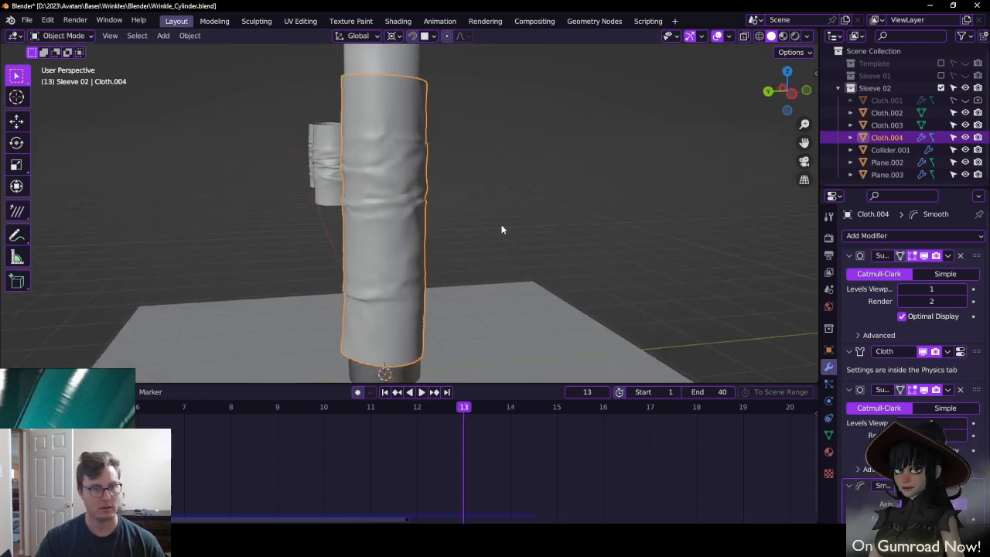
{"action": "key", "text": "Right"}
{"action": "key", "text": "Right"}
{"action": "key", "text": "Right"}
{"action": "key", "text": "Right"}
{"action": "key", "text": "Right"}
{"action": "key", "text": "Right"}
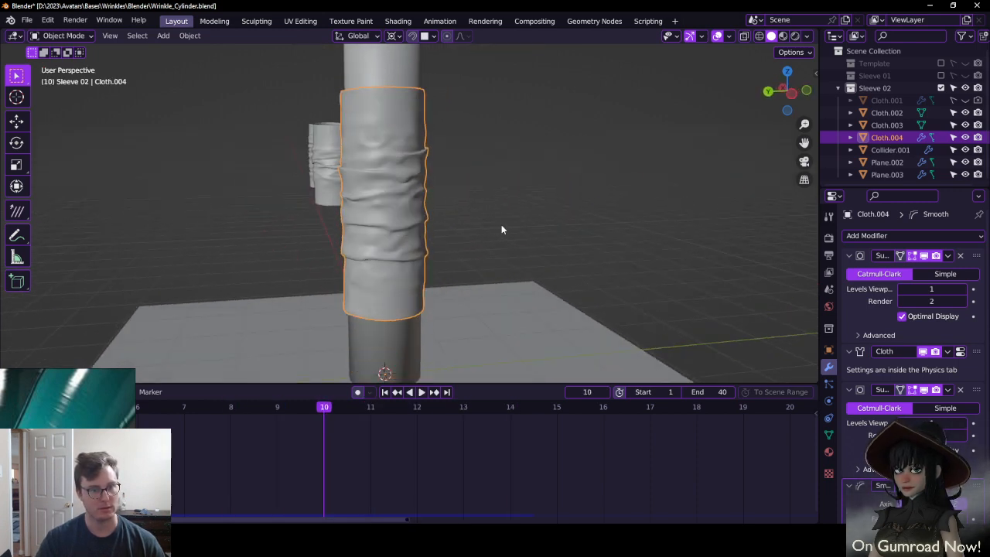
Go back to frame 7 of the cloth simulation and check its wrinkles up close against the next frame
{"action": "key", "text": "Left"}
{"action": "key", "text": "Left"}
{"action": "key", "text": "Left"}
{"action": "key", "text": "Left"}
{"action": "key", "text": "Left"}
{"action": "key", "text": "Left"}
{"action": "key", "text": "Left"}
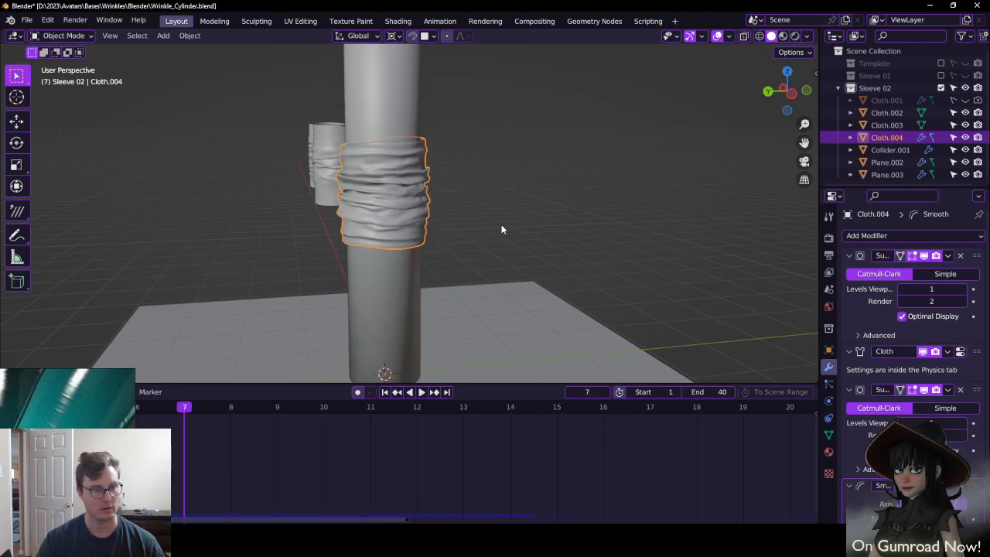
{"action": "middle_click_drag", "start_coordinate": [495, 224], "coordinate": [528, 220]}
{"action": "scroll", "coordinate": [420, 226], "scroll_direction": "up", "scroll_amount": 3}
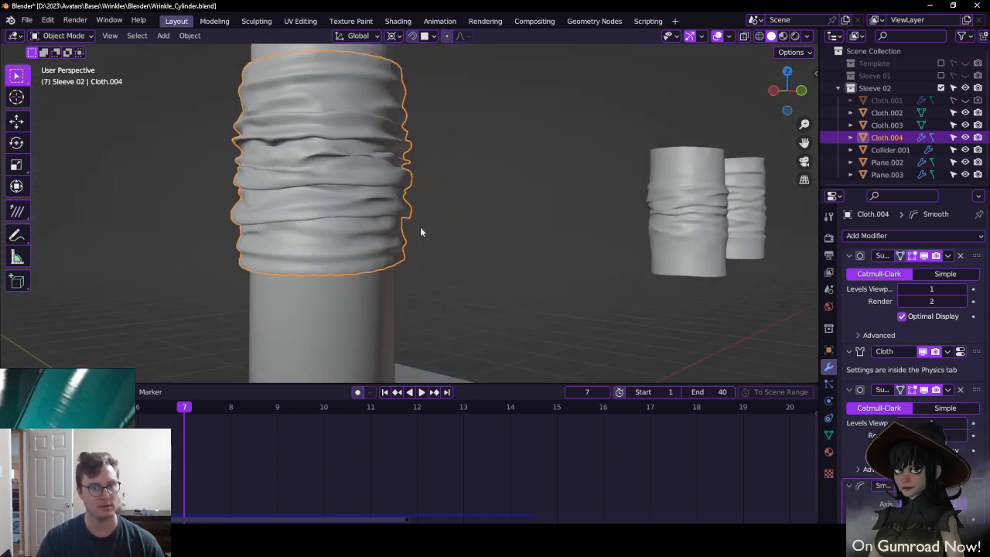
{"action": "key", "text": "Right"}
{"action": "key", "text": "Left"}
Convert the simulated cloth at frame 7 to a mesh and save the file
{"action": "key", "text": "q"}
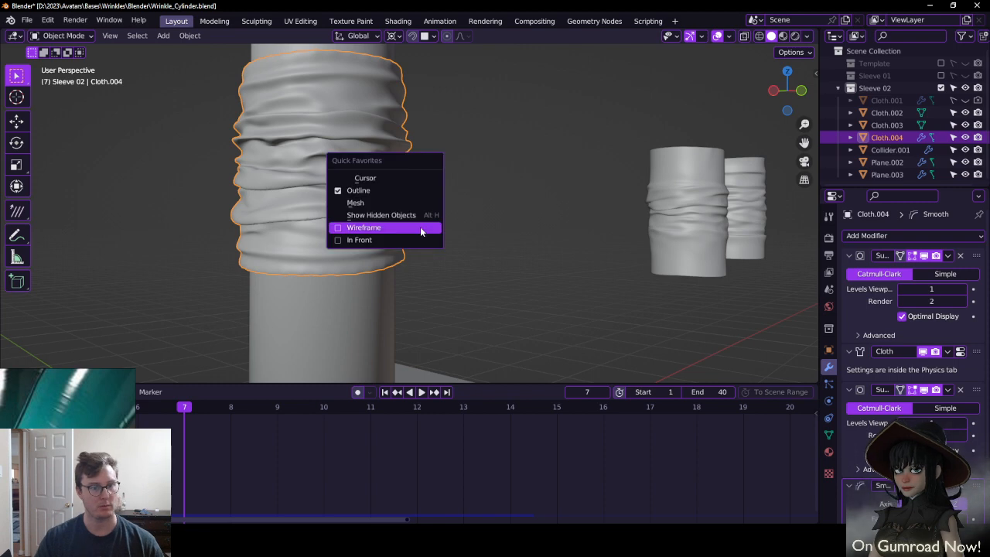
{"action": "left_click", "coordinate": [379, 204]}
{"action": "scroll", "coordinate": [380, 208], "scroll_direction": "down", "scroll_amount": 5}
{"action": "key", "text": "ctrl+s"}
Move the converted sleeve 11.57 m along X beside the other two saved sleeves and shift it back about 0.39 m
{"action": "middle_click_drag", "start_coordinate": [503, 226], "coordinate": [430, 258]}
{"action": "scroll", "coordinate": [430, 258], "scroll_direction": "down", "scroll_amount": 4}
{"action": "key", "text": "g"}
{"action": "left_click", "coordinate": [646, 241]}
{"action": "scroll", "coordinate": [644, 234], "scroll_direction": "up", "scroll_amount": 3}
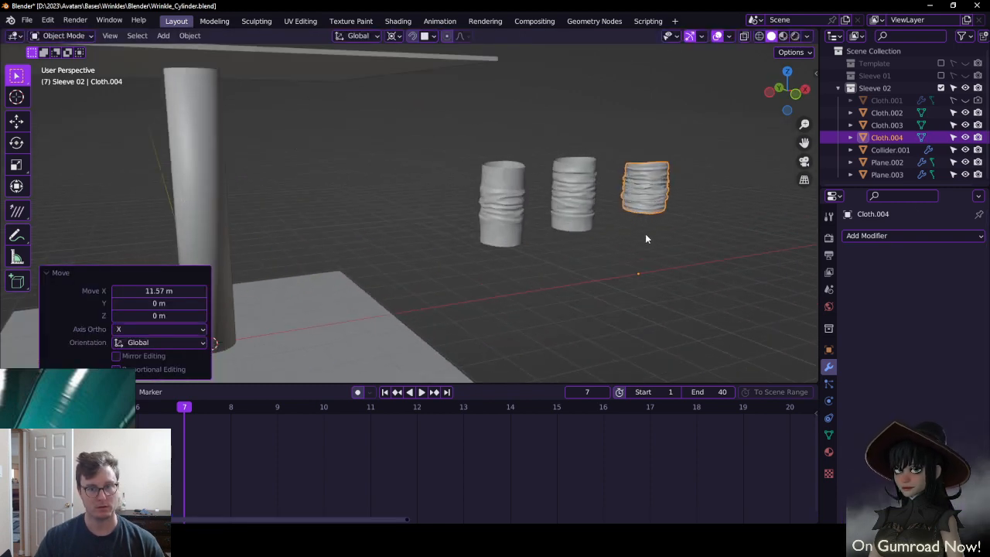
{"action": "left_click", "coordinate": [625, 269]}
{"action": "left_click", "coordinate": [649, 192]}
{"action": "key", "text": "g"}
{"action": "key", "text": "x"}
{"action": "left_click", "coordinate": [661, 211]}
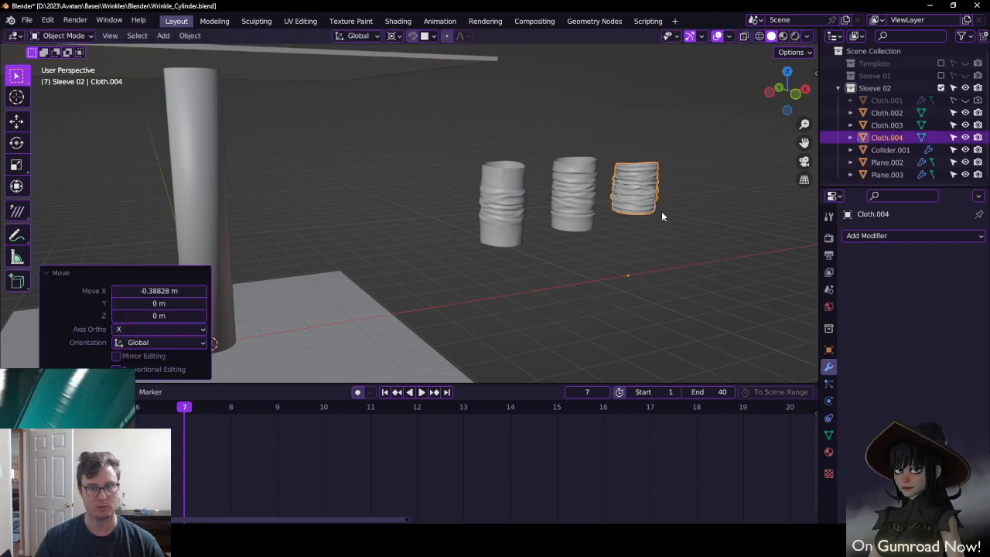
Examine the three saved sleeve meshes side by side next to the collider setup
{"action": "middle_click_drag", "start_coordinate": [661, 211], "coordinate": [524, 234]}
{"action": "scroll", "coordinate": [525, 232], "scroll_direction": "down", "scroll_amount": 3}
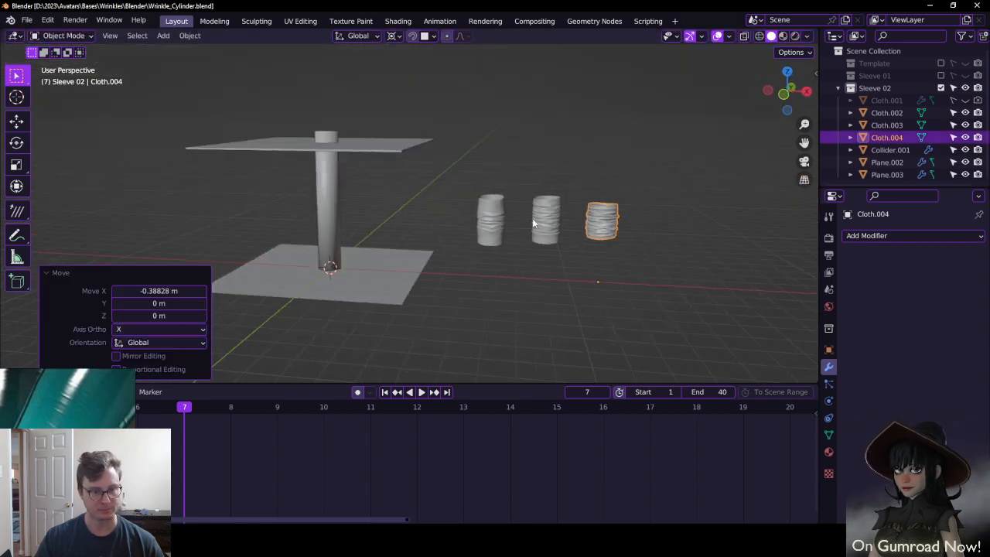
{"action": "middle_click_drag", "start_coordinate": [532, 224], "coordinate": [523, 229]}
{"action": "left_click", "coordinate": [69, 273]}
{"action": "scroll", "coordinate": [501, 226], "scroll_direction": "up", "scroll_amount": 6}
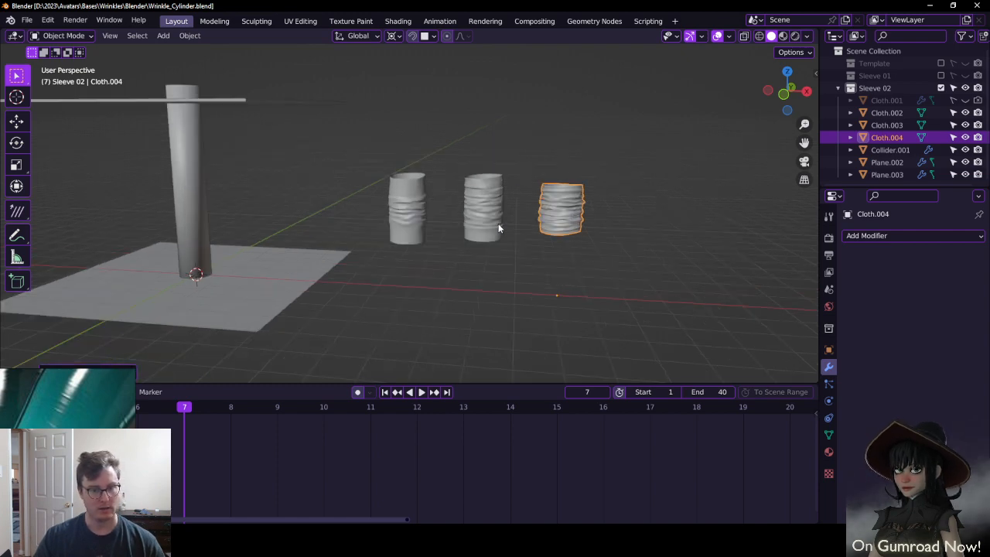
{"action": "middle_click_drag", "start_coordinate": [529, 193], "coordinate": [521, 195]}
{"action": "scroll", "coordinate": [375, 217], "scroll_direction": "down", "scroll_amount": 5}
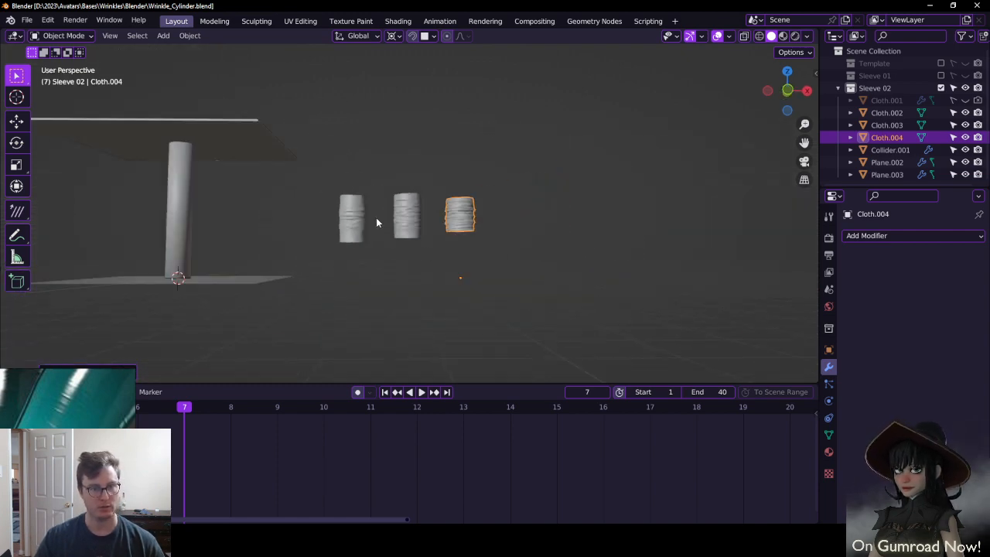
{"action": "middle_click_drag", "start_coordinate": [376, 217], "coordinate": [425, 265], "text": "shift"}
Create a new collection inside Sleeve 02 and name it Sim 02
{"action": "left_click_drag", "start_coordinate": [904, 189], "coordinate": [904, 248]}
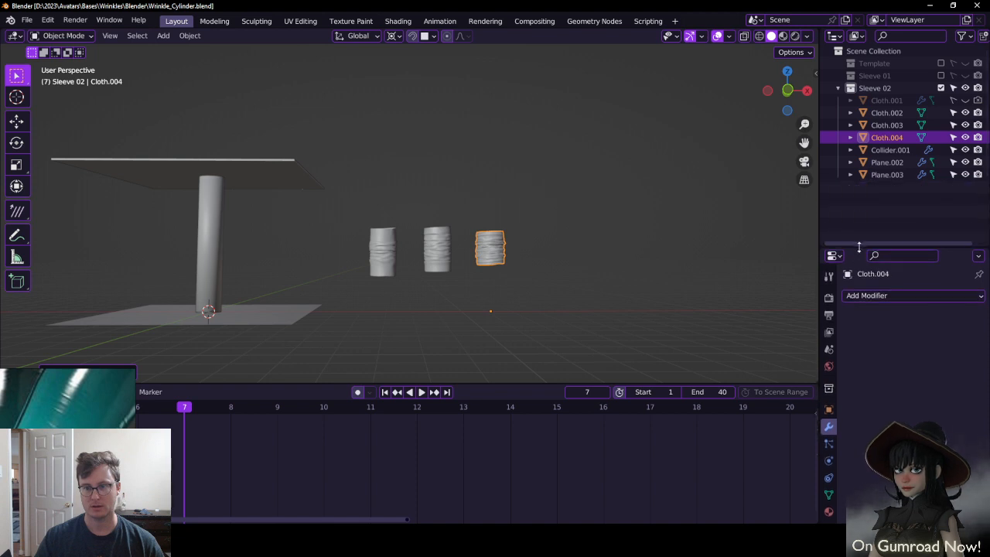
{"action": "left_click", "coordinate": [875, 88]}
{"action": "left_click", "coordinate": [874, 100]}
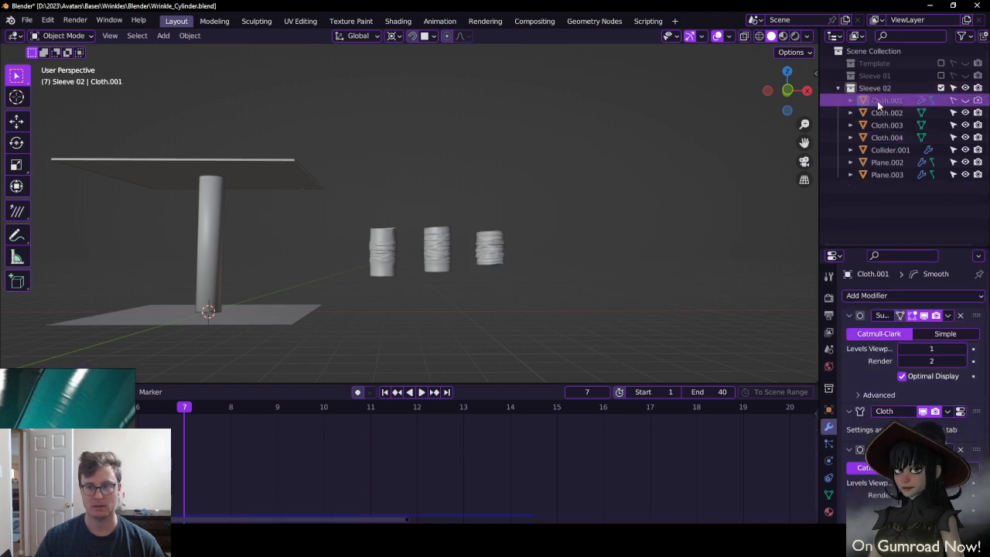
{"action": "left_click", "coordinate": [875, 88]}
{"action": "right_click", "coordinate": [875, 88]}
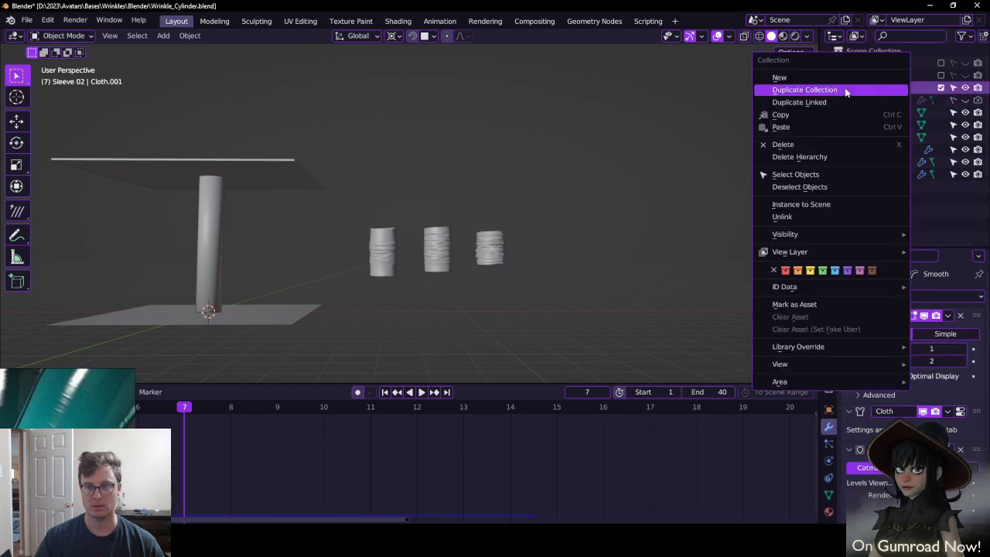
{"action": "left_click", "coordinate": [794, 88]}
{"action": "double_click", "coordinate": [899, 102]}
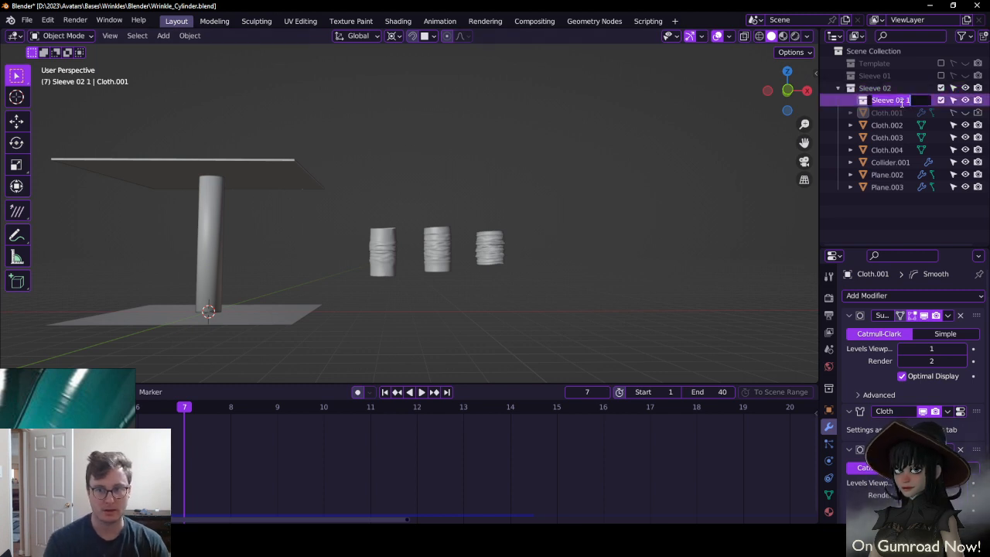
{"action": "type", "text": "Sl"}
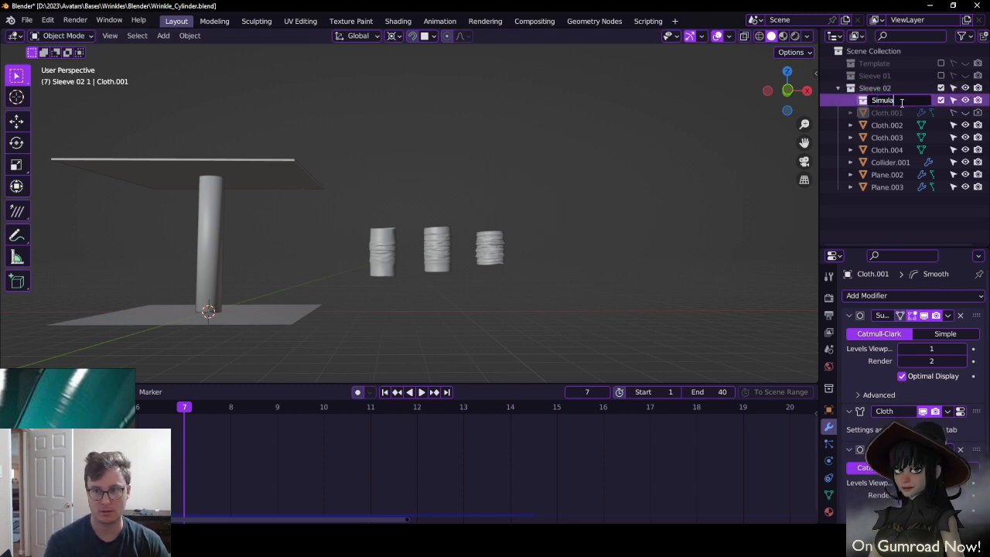
{"action": "key", "text": "BackSpace"}
{"action": "key", "text": "BackSpace"}
{"action": "key", "text": "BackSpace"}
{"action": "key", "text": "BackSpace"}
{"action": "key", "text": "BackSpace"}
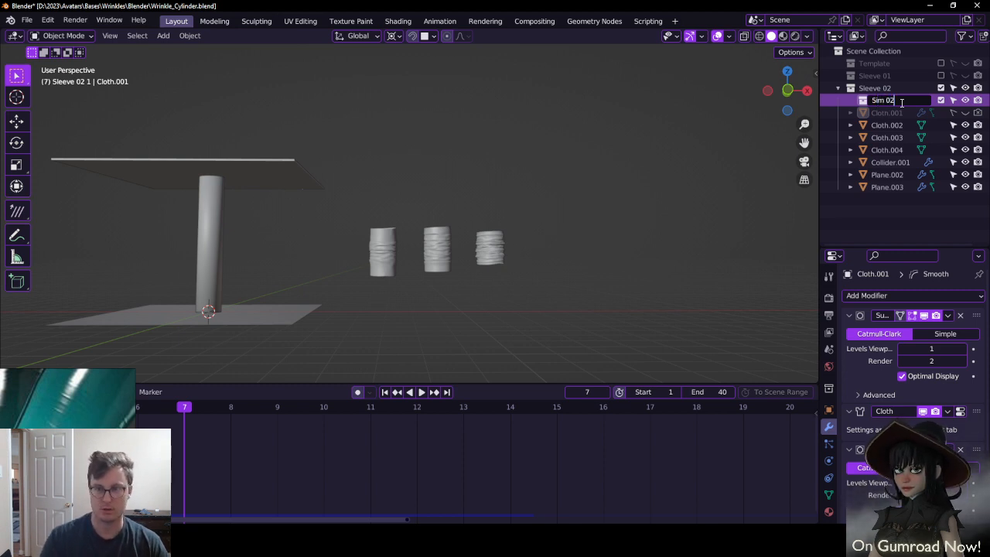
{"action": "key", "text": "Return"}
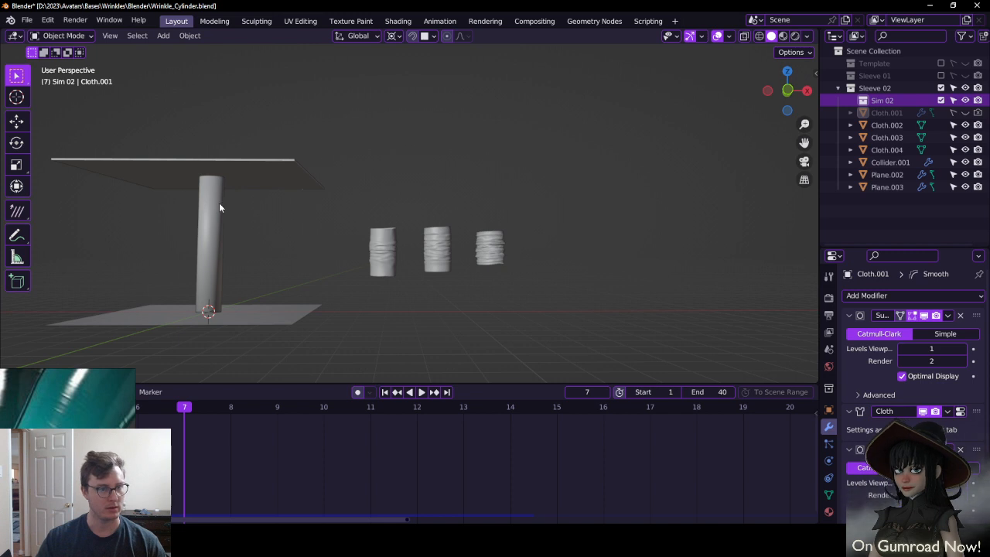
Unhide Cloth.001 and, at frame 1, move it with the collider and both planes into the Sim 02 collection
{"action": "left_click", "coordinate": [964, 113]}
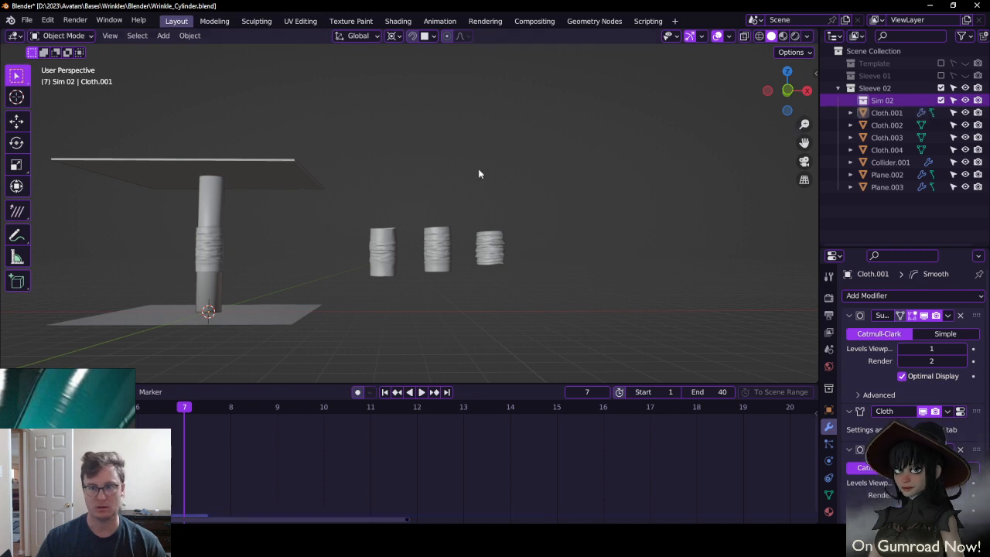
{"action": "left_click", "coordinate": [196, 160]}
{"action": "left_click_drag", "start_coordinate": [165, 139], "coordinate": [263, 348]}
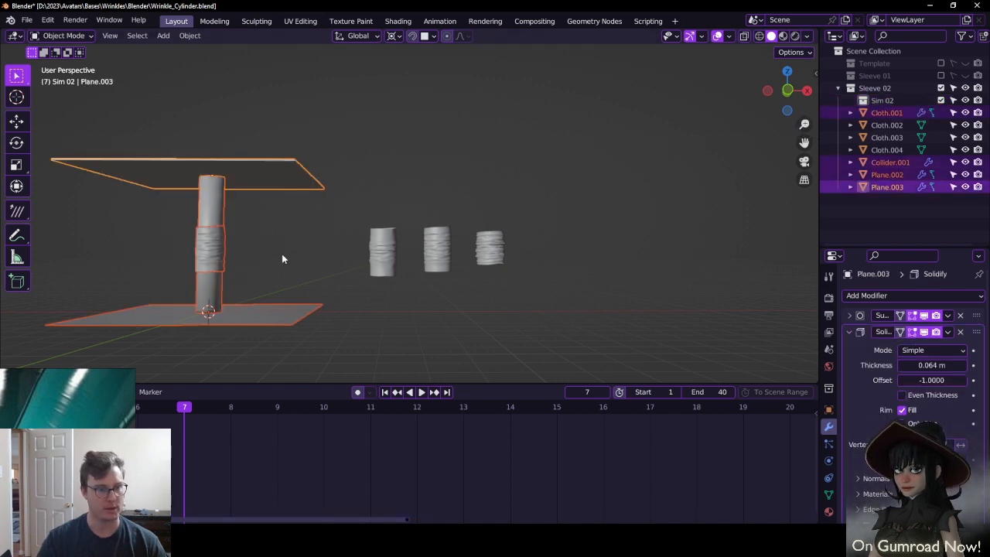
{"action": "key", "text": "shift+Left"}
{"action": "key", "text": "m"}
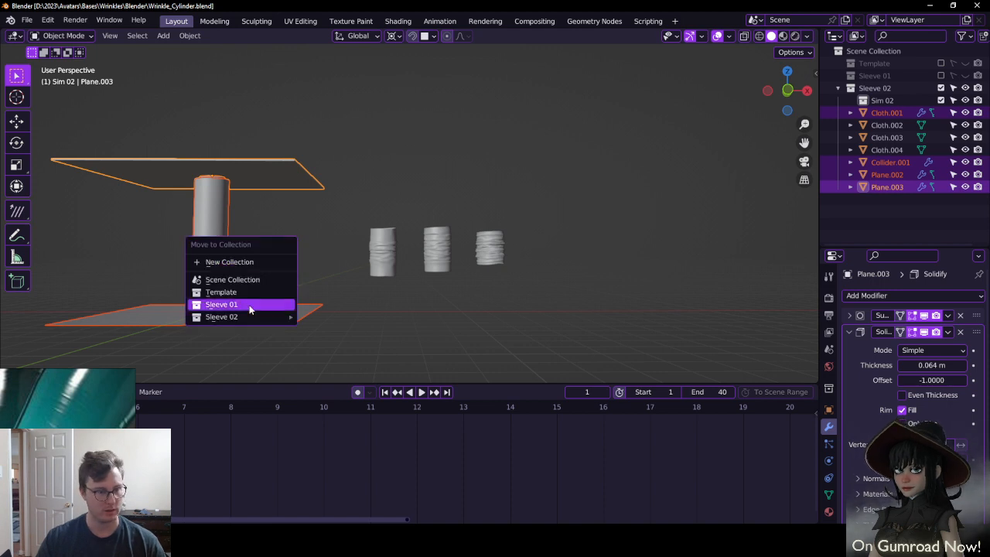
{"action": "mouse_move", "coordinate": [261, 317]}
{"action": "left_click", "coordinate": [331, 346]}
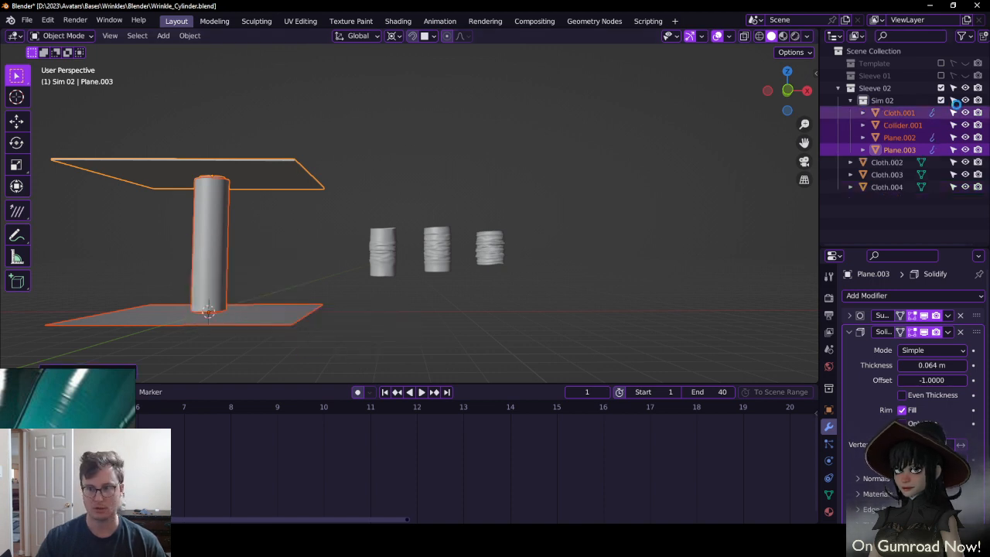
Exclude Sim 02 from the view layer and clear the location of all three saved sleeve meshes
{"action": "left_click", "coordinate": [941, 101]}
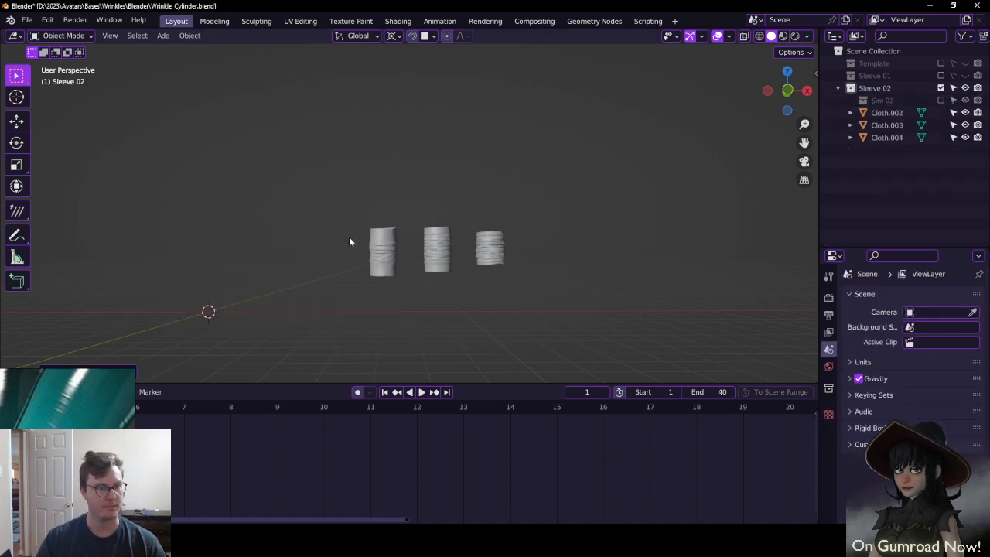
{"action": "left_click", "coordinate": [435, 249]}
{"action": "key", "text": "b"}
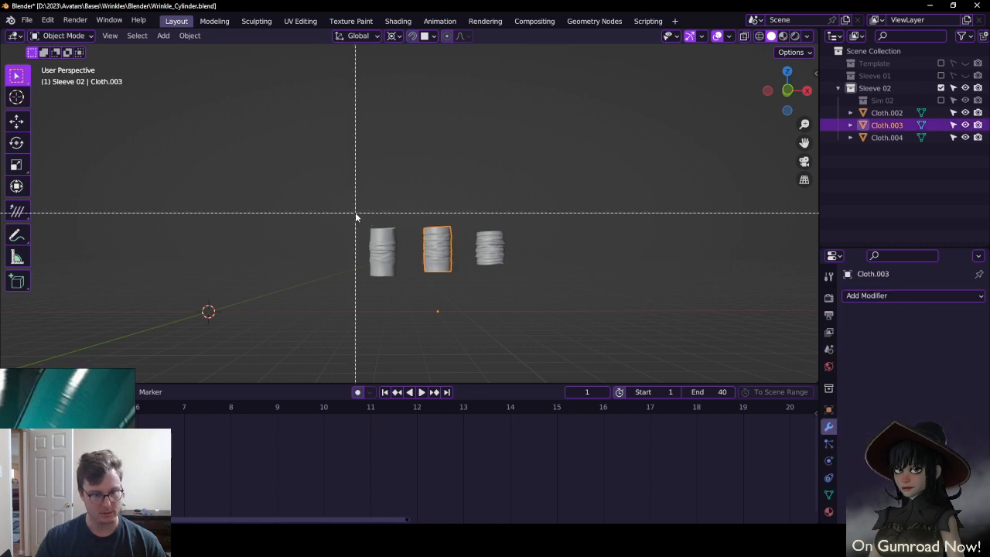
{"action": "left_click_drag", "start_coordinate": [355, 217], "coordinate": [530, 270]}
{"action": "key", "text": "alt+g"}
{"action": "left_click", "coordinate": [311, 230]}
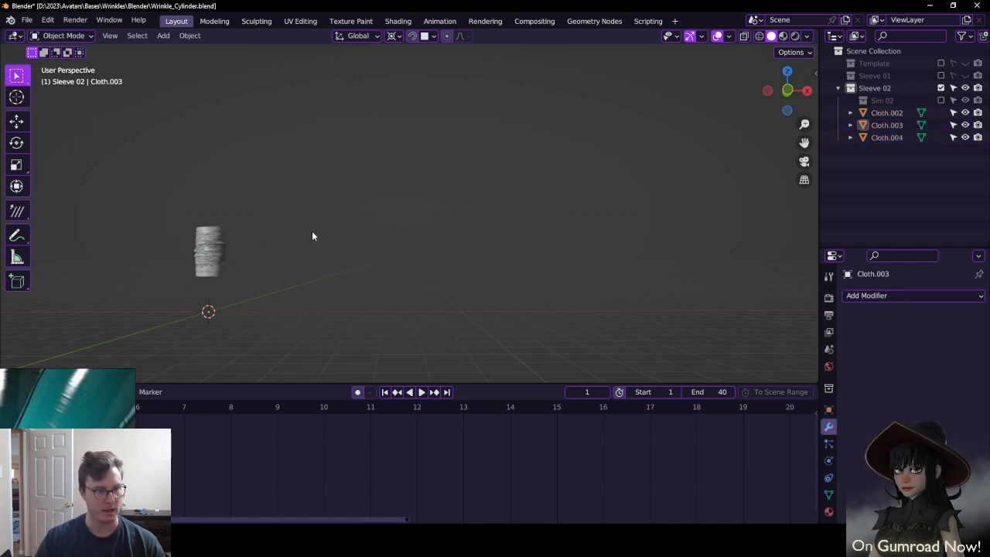
Save the file and add a cylinder mesh below the overlapping sleeves in the front view
{"action": "middle_click_drag", "start_coordinate": [244, 207], "coordinate": [357, 199], "text": "shift"}
{"action": "key", "text": "ctrl+s"}
{"action": "key", "text": "KP_1"}
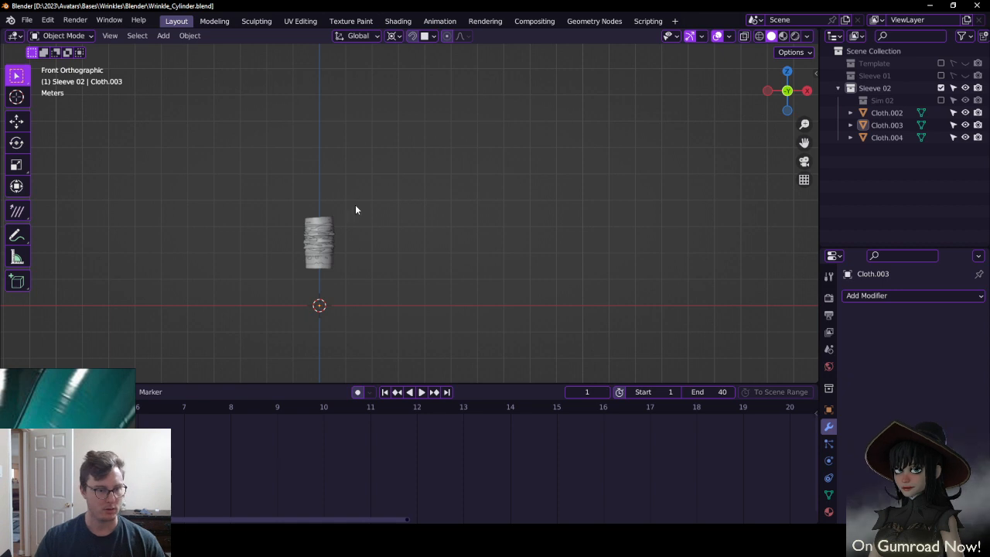
{"action": "scroll", "coordinate": [354, 204], "scroll_direction": "up", "scroll_amount": 7}
{"action": "middle_click_drag", "start_coordinate": [235, 330], "coordinate": [338, 208], "text": "shift"}
{"action": "key", "text": "shift+a"}
{"action": "mouse_move", "coordinate": [348, 209]}
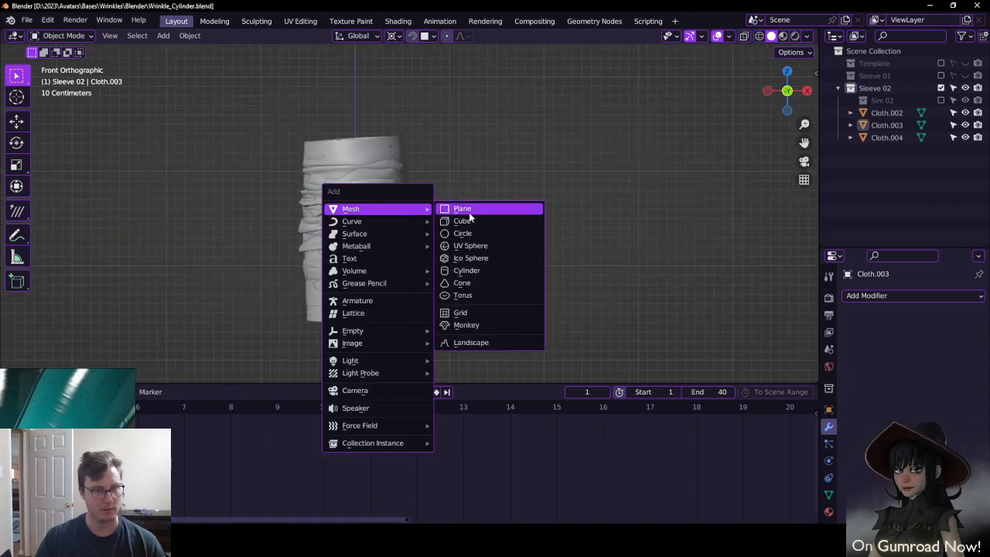
{"action": "left_click", "coordinate": [467, 270]}
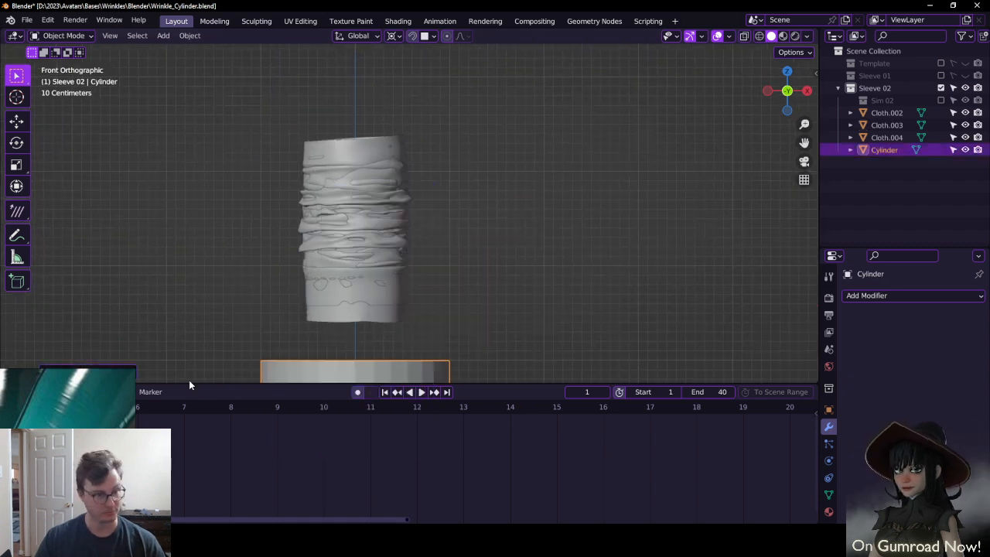
Set the new cylinder's cap fill type to Nothing so both ends are open
{"action": "left_click", "coordinate": [55, 375]}
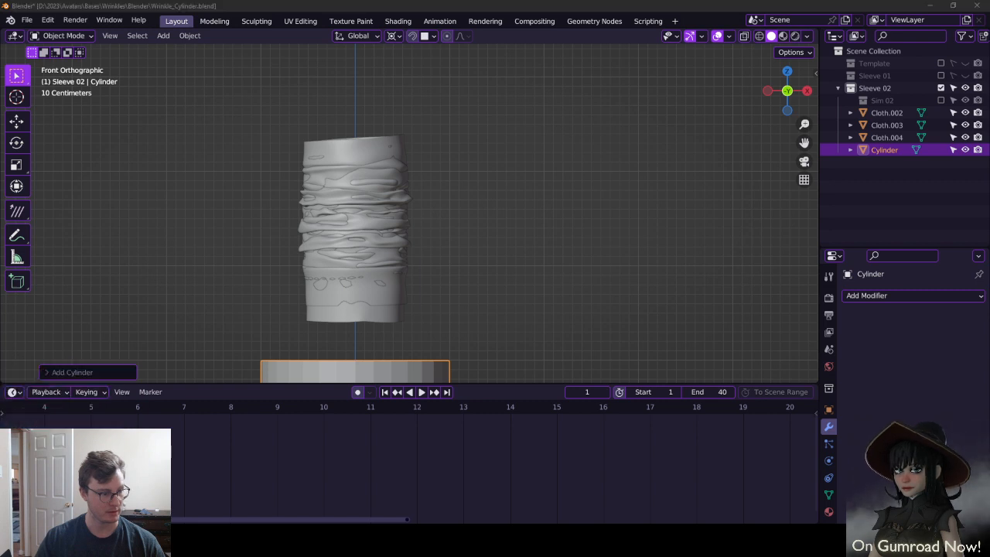
{"action": "left_click", "coordinate": [75, 374]}
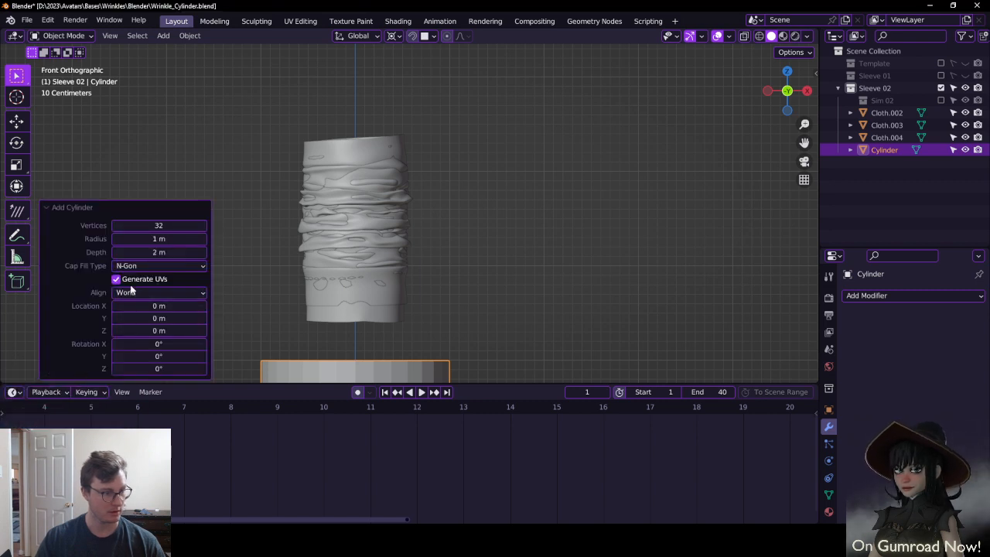
{"action": "left_click", "coordinate": [137, 265]}
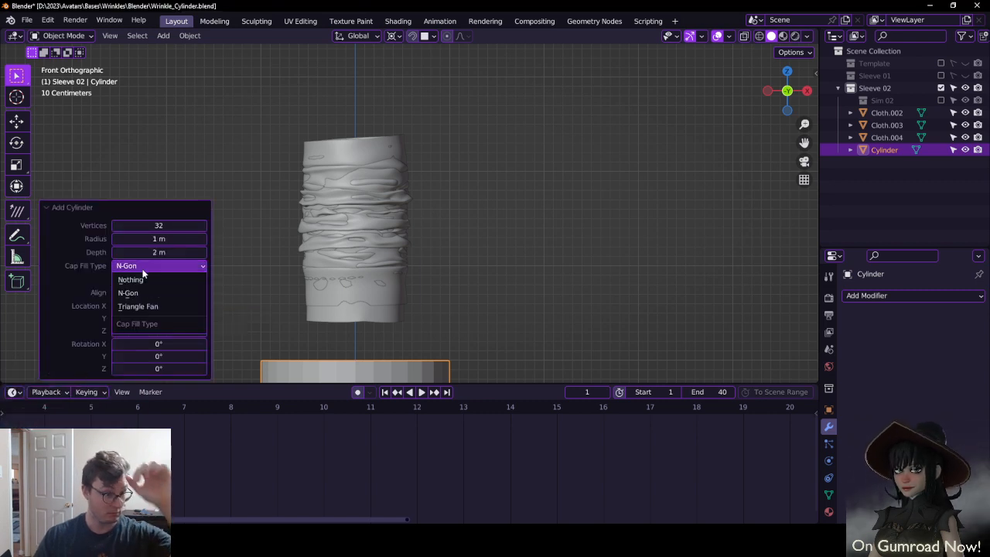
{"action": "left_click", "coordinate": [143, 281]}
Move the cylinder up about 2.3 m along Z over the overlapping sleeves and switch the viewport to wireframe shading
{"action": "scroll", "coordinate": [350, 267], "scroll_direction": "down", "scroll_amount": 5}
{"action": "scroll", "coordinate": [385, 287], "scroll_direction": "up", "scroll_amount": 2}
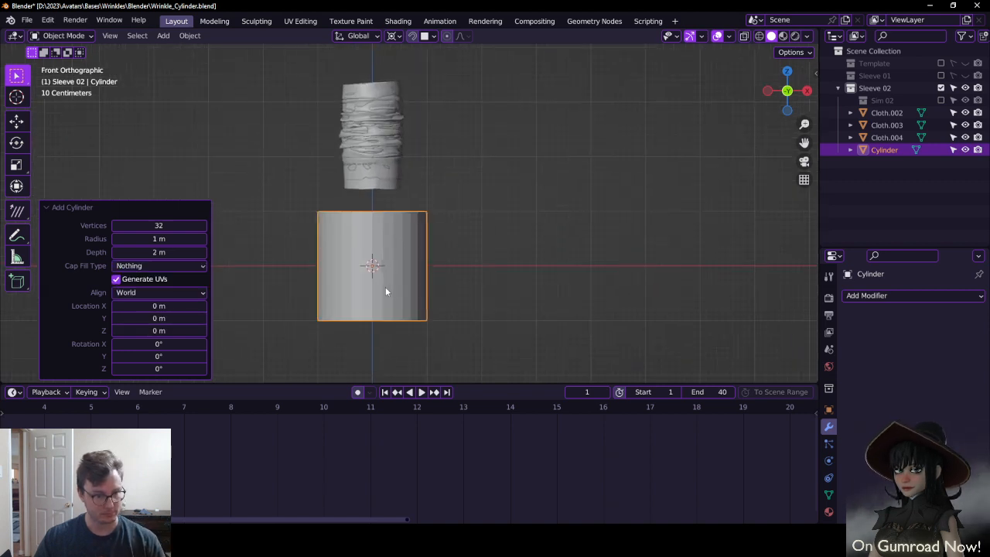
{"action": "key", "text": "g"}
{"action": "key", "text": "z"}
{"action": "left_click", "coordinate": [392, 167]}
{"action": "mouse_move", "coordinate": [401, 150]}
{"action": "middle_mouse_down", "text": "shift"}
{"action": "mouse_move", "coordinate": [423, 217]}
{"action": "mouse_move", "coordinate": [392, 219]}
{"action": "middle_mouse_up", "text": "shift"}
{"action": "scroll", "coordinate": [425, 216], "scroll_direction": "up", "scroll_amount": 2}
{"action": "key", "text": "z"}
{"action": "left_click", "coordinate": [340, 215]}
{"action": "scroll", "coordinate": [391, 220], "scroll_direction": "up", "scroll_amount": 1}
{"action": "scroll", "coordinate": [392, 218], "scroll_direction": "up", "scroll_amount": 1}
Enter Edit Mode on the cylinder and change the transform pivot point so scaling is centred on the mesh
{"action": "key", "text": "s"}
{"action": "right_click", "coordinate": [481, 168]}
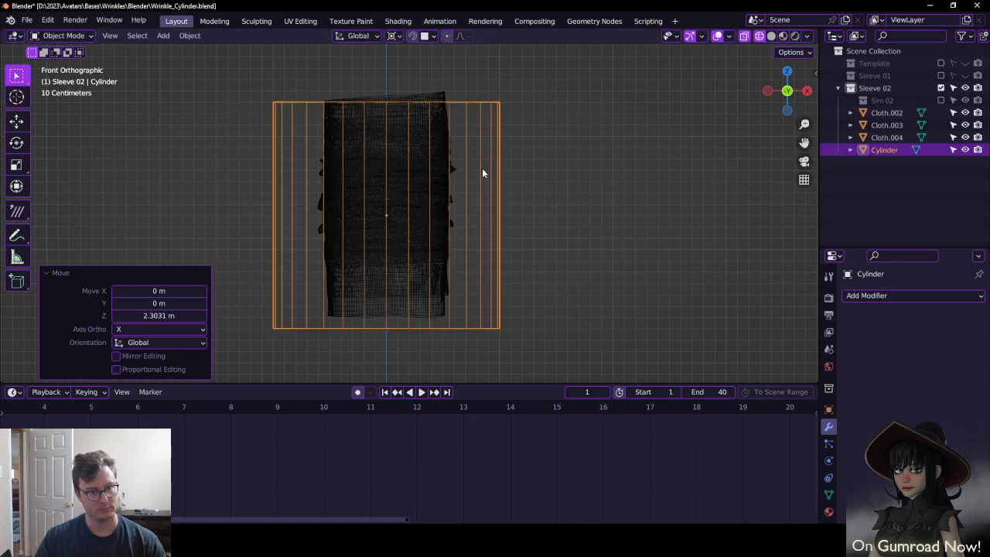
{"action": "key", "text": "Tab"}
{"action": "key", "text": "s"}
{"action": "right_click", "coordinate": [467, 168]}
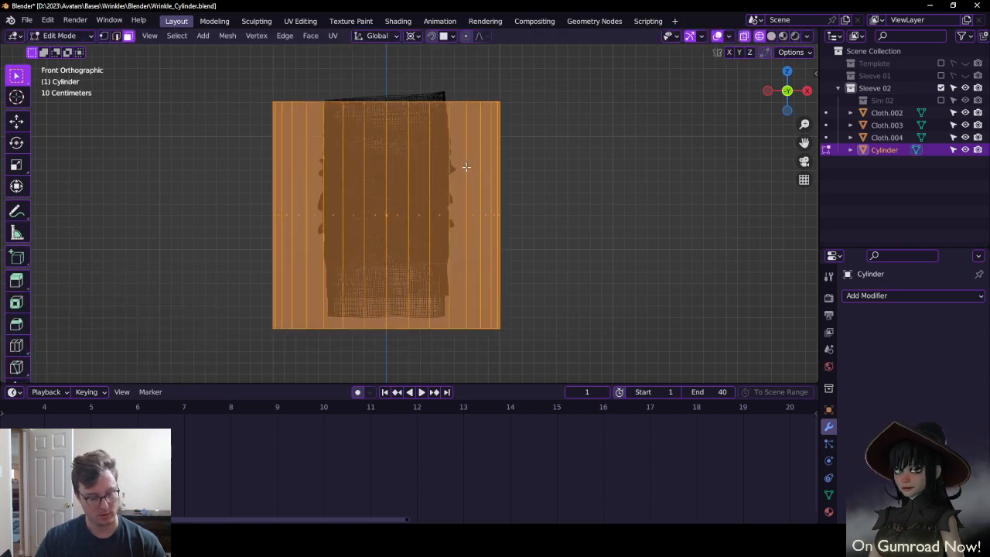
{"action": "key", "text": "period"}
{"action": "left_click", "coordinate": [466, 170]}
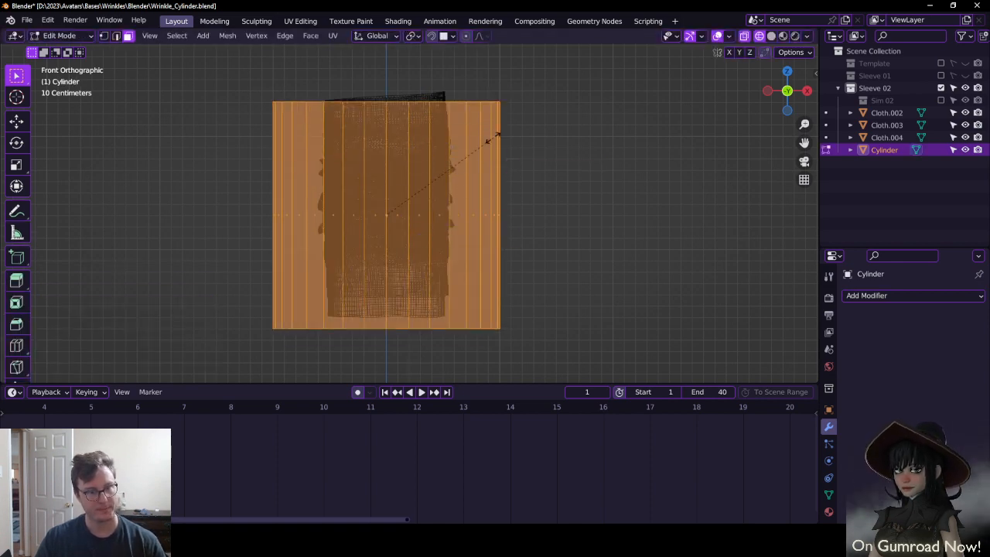
Narrow the cylinder mesh around the sleeves by scaling it down, stretching it about 1.219 along Z and rescaling it uniformly to 0.9
{"action": "left_click", "coordinate": [475, 155]}
{"action": "key", "text": "s"}
{"action": "key", "text": "z"}
{"action": "left_click", "coordinate": [411, 149]}
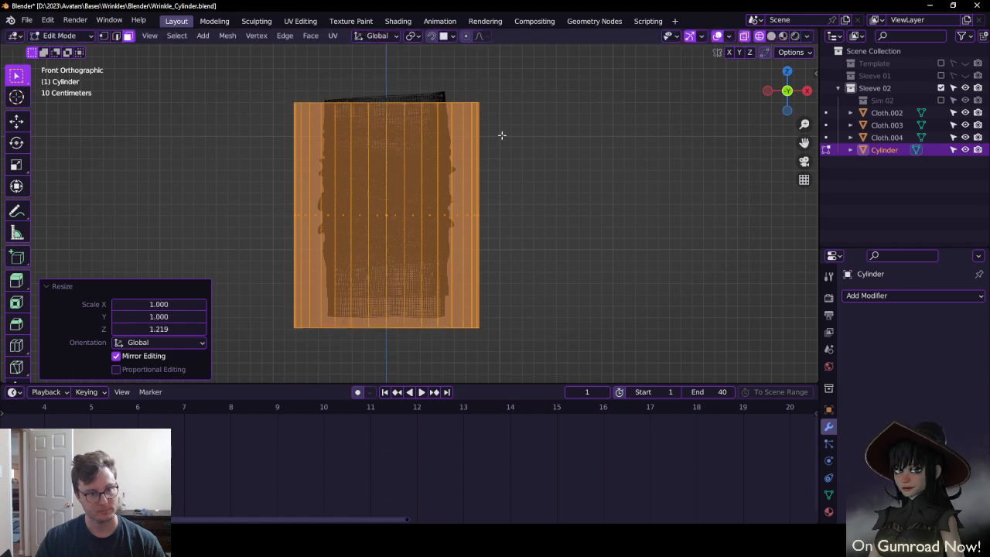
{"action": "key", "text": "s"}
{"action": "left_click", "coordinate": [488, 141]}
Raise the cylinder mesh about 0.06 m along Z to centre it on the sleeves and return to Object Mode
{"action": "key", "text": "g"}
{"action": "key", "text": "z"}
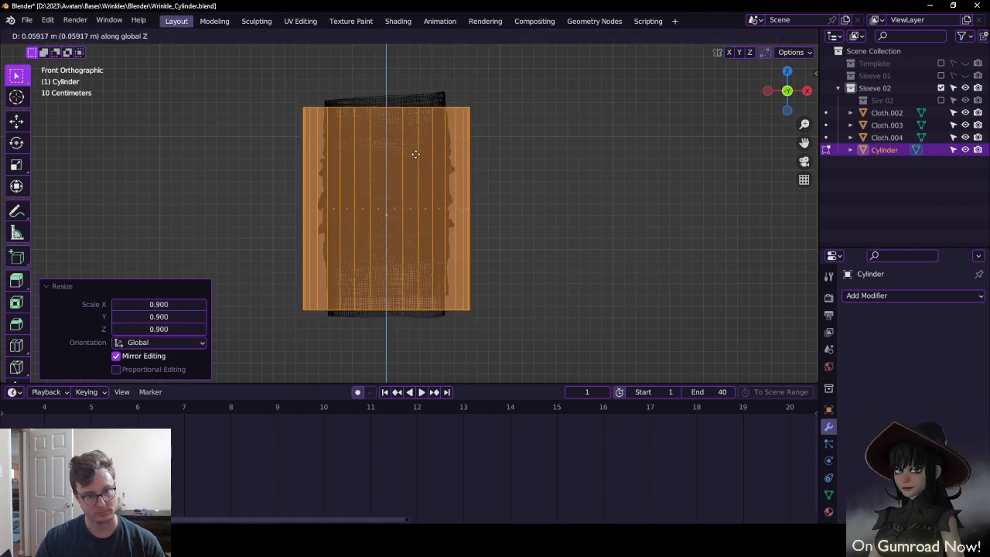
{"action": "left_click", "coordinate": [415, 154]}
{"action": "key", "text": "ctrl+Tab"}
{"action": "left_click", "coordinate": [498, 203]}
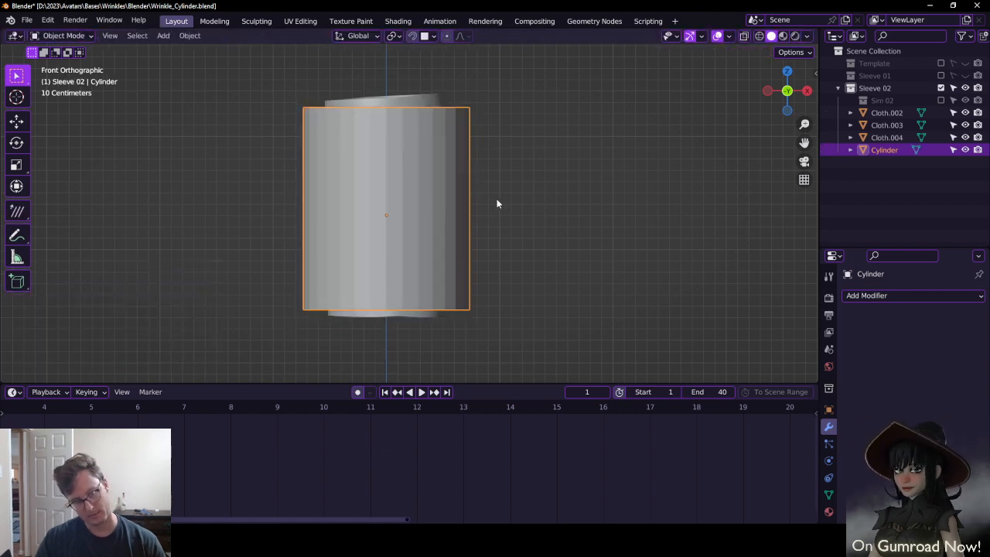
In wireframe shading, move the Cloth.003 sleeve down about 0.11 m along Z to line it up with the other sleeves
{"action": "key", "text": "z"}
{"action": "left_click", "coordinate": [268, 135]}
{"action": "left_click", "coordinate": [381, 94]}
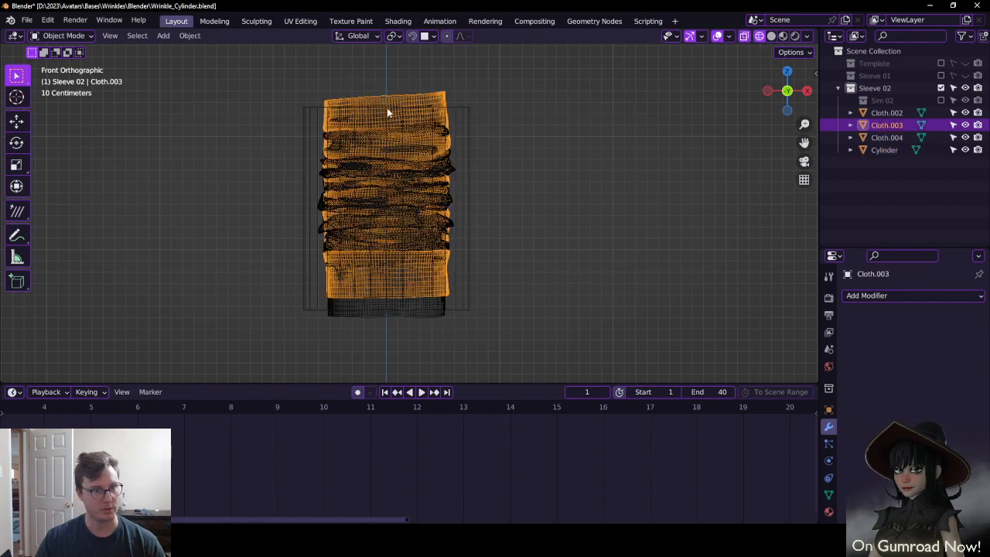
{"action": "key", "text": "g"}
{"action": "key", "text": "z"}
{"action": "left_click", "coordinate": [394, 179]}
Select the Cloth.004 sleeve mesh after checking how Cloth.002 and Cloth.003 line up inside the cylinder
{"action": "middle_click_drag", "start_coordinate": [388, 269], "coordinate": [373, 216], "text": "shift"}
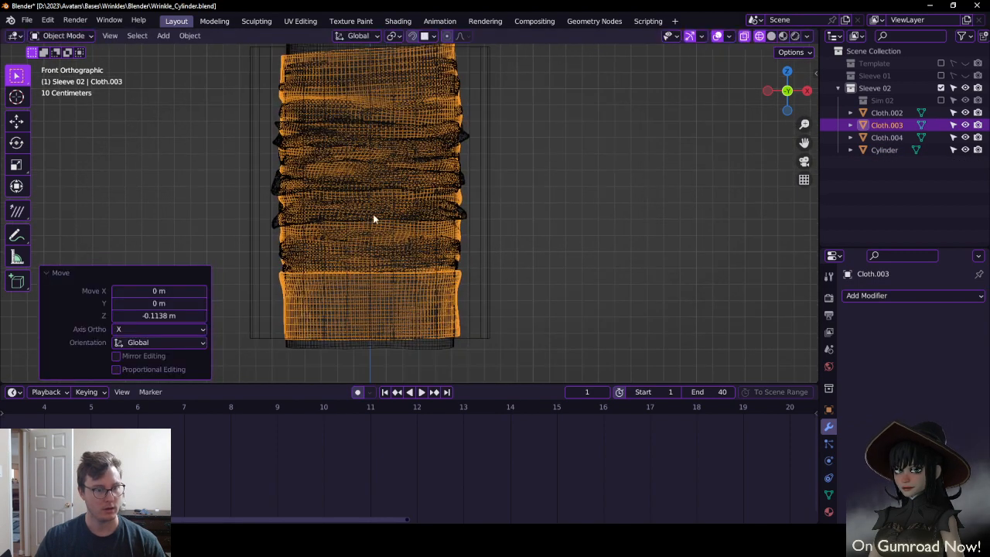
{"action": "left_click", "coordinate": [369, 296]}
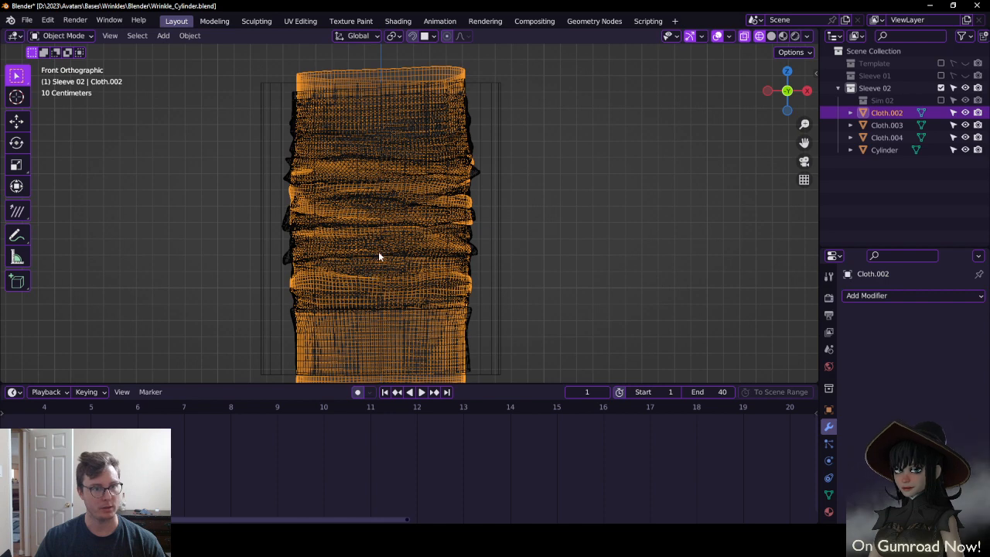
{"action": "left_click", "coordinate": [467, 368]}
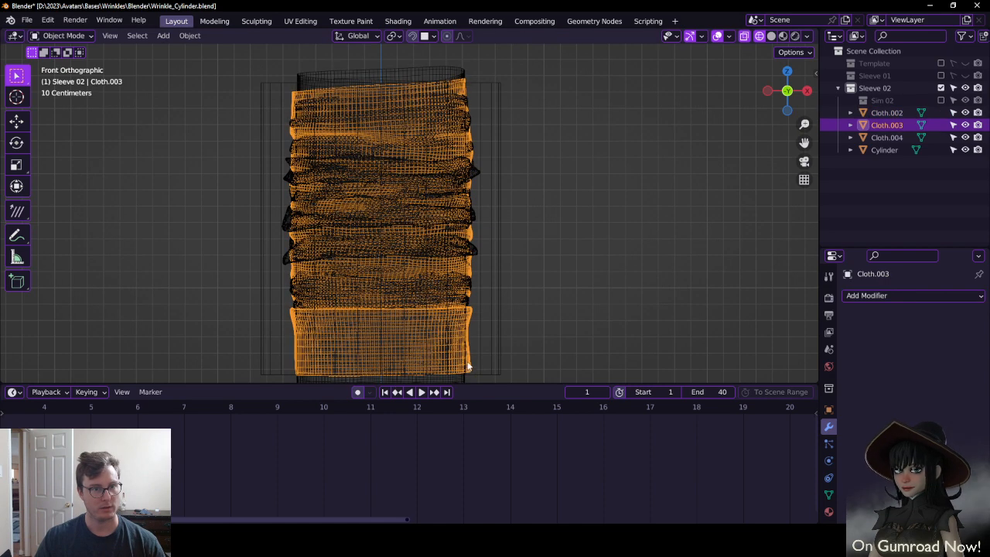
{"action": "left_click", "coordinate": [881, 137]}
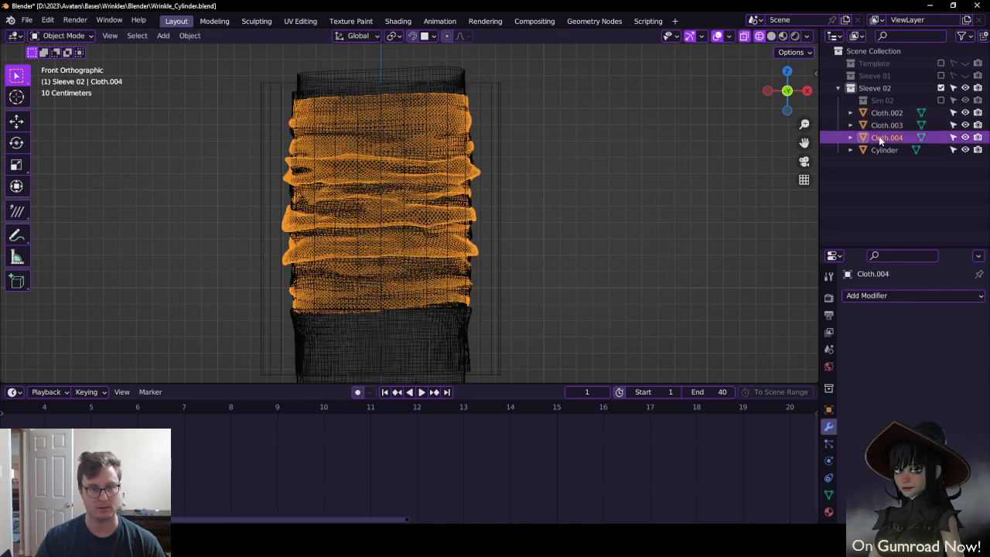
Move the Cloth.004 mesh down about 0.16 m along the Z axis
{"action": "key", "text": "g"}
{"action": "key", "text": "z"}
{"action": "left_click", "coordinate": [503, 223]}
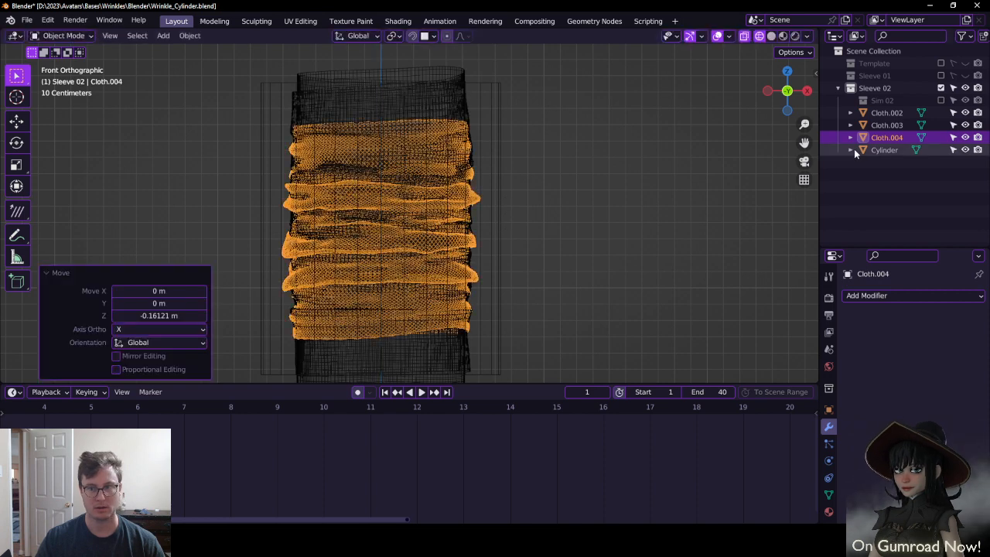
{"action": "left_click", "coordinate": [880, 126]}
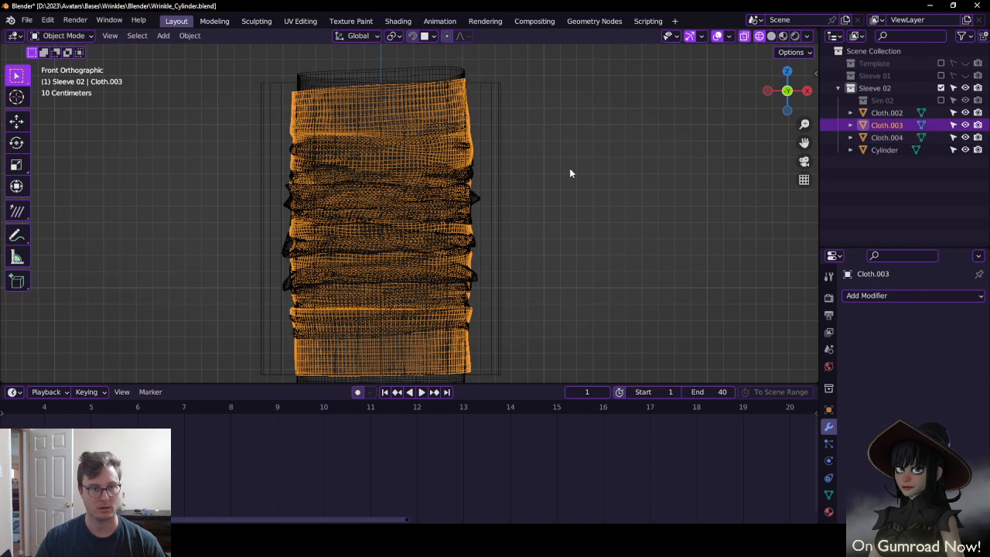
{"action": "left_click", "coordinate": [890, 112]}
Switch the viewport to solid shading and rename the outer cylinder as Sleeve 02 Baker
{"action": "left_click", "coordinate": [883, 150]}
{"action": "scroll", "coordinate": [454, 196], "scroll_direction": "down", "scroll_amount": 3}
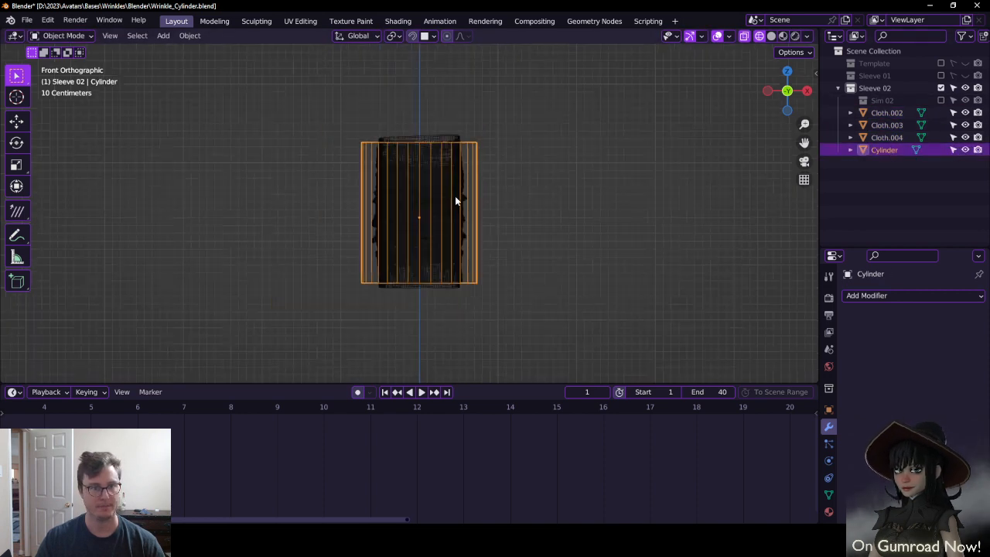
{"action": "scroll", "coordinate": [475, 200], "scroll_direction": "up", "scroll_amount": 2}
{"action": "key", "text": "shift+z"}
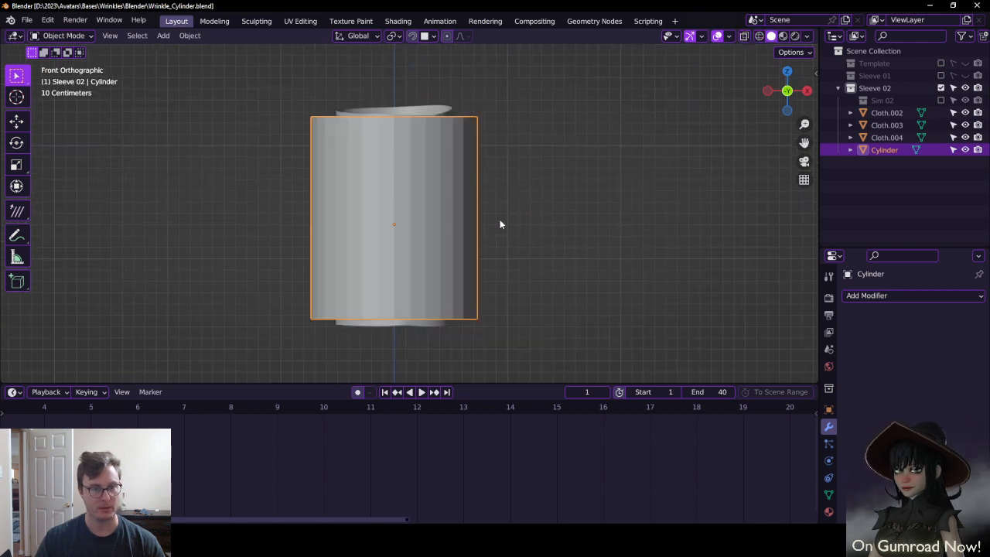
{"action": "middle_click_drag", "start_coordinate": [500, 222], "coordinate": [473, 233]}
{"action": "double_click", "coordinate": [883, 150]}
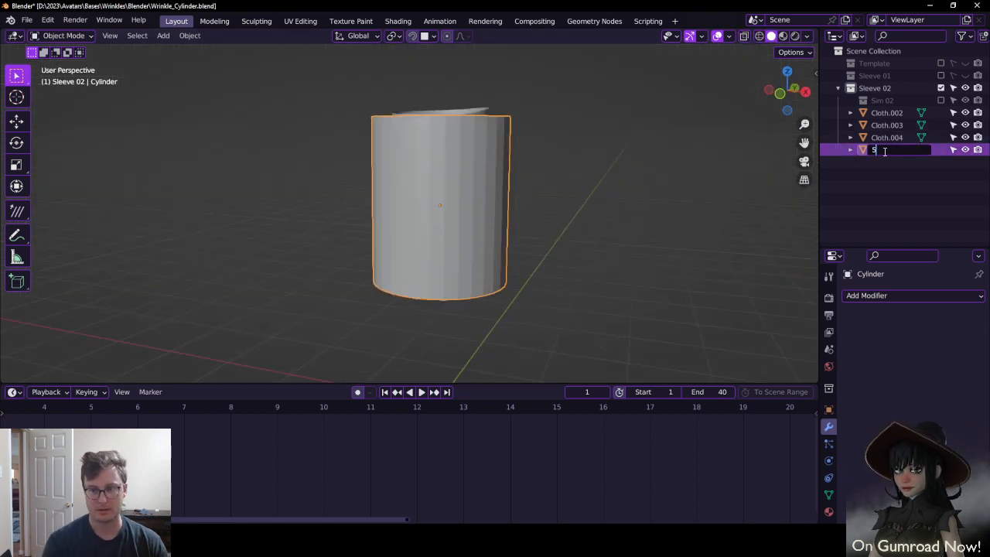
{"action": "type", "text": "Sleeve 02"}
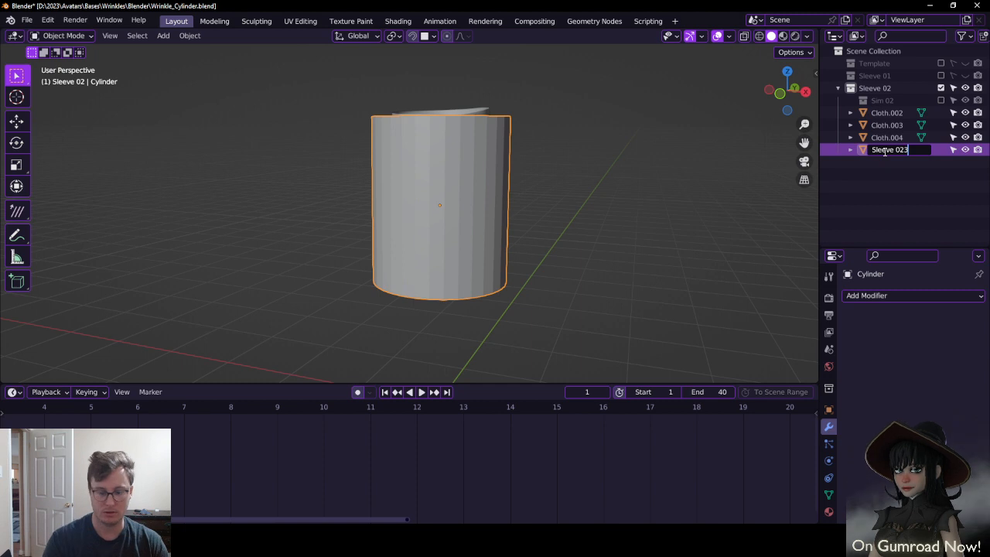
{"action": "type", "text": " Baker"}
{"action": "key", "text": "Return"}
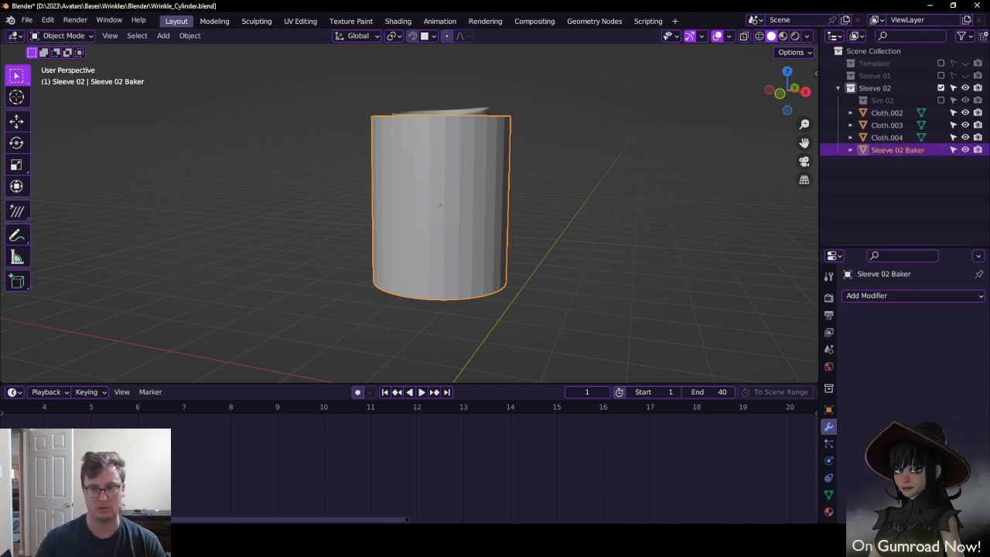
Apply smooth shading to the baker cylinder and all three cloth meshes
{"action": "right_click", "coordinate": [416, 191]}
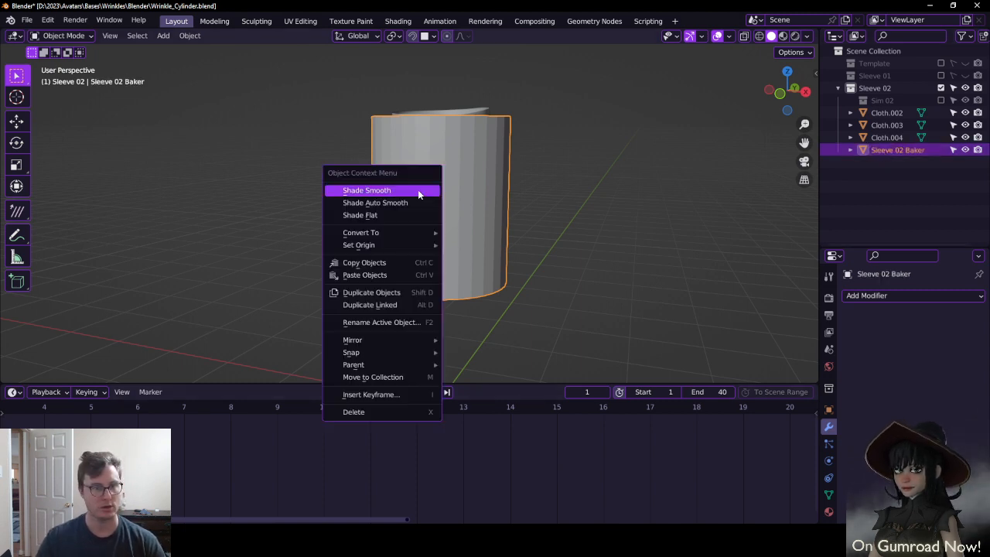
{"action": "left_click", "coordinate": [417, 191]}
{"action": "key", "text": "a"}
{"action": "right_click", "coordinate": [477, 191]}
{"action": "left_click", "coordinate": [478, 192]}
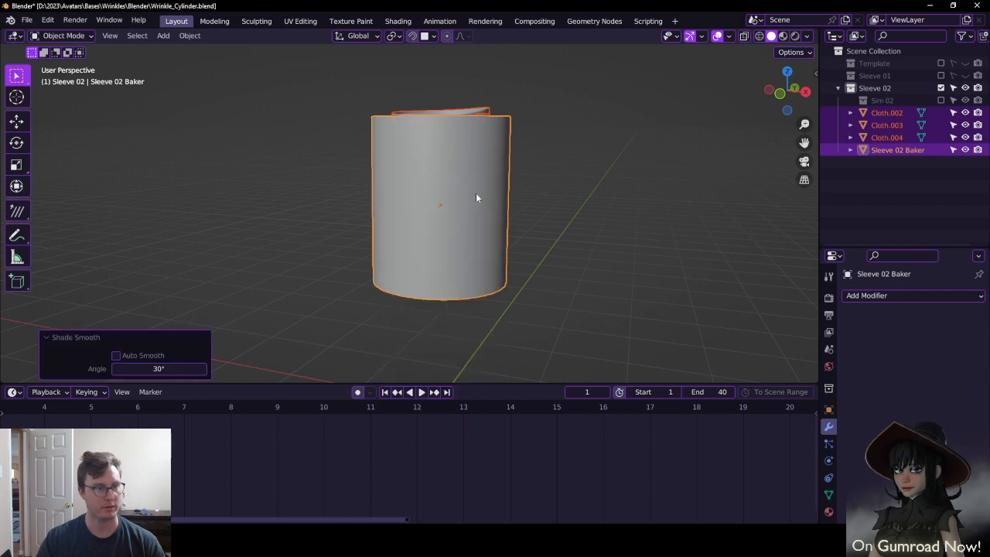
Save the file and check only the baker cylinder's UV layout in the UV Editing workspace
{"action": "left_click", "coordinate": [455, 196]}
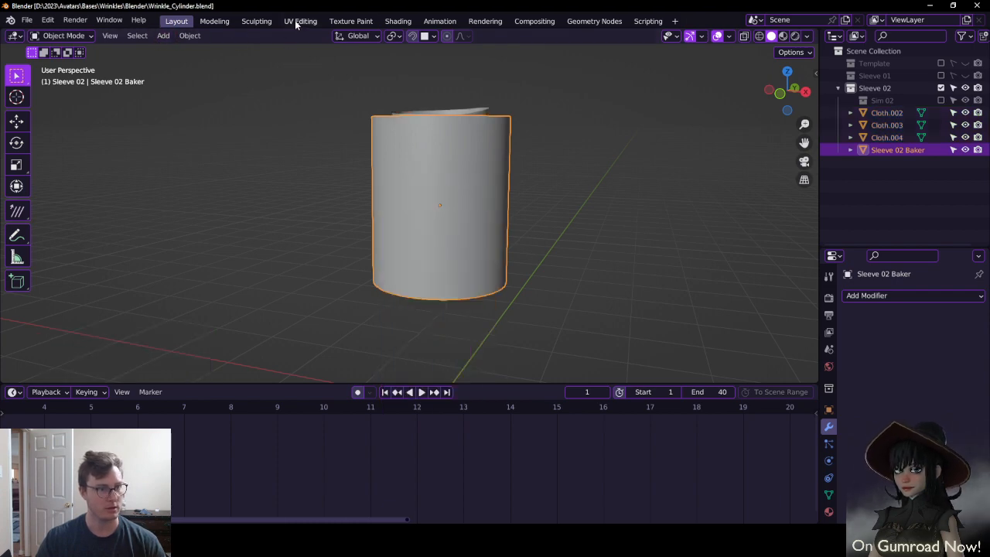
{"action": "left_click", "coordinate": [300, 21]}
{"action": "key", "text": "ctrl+s"}
{"action": "key", "text": "ctrl+s"}
{"action": "left_click_drag", "start_coordinate": [84, 329], "coordinate": [561, 328]}
{"action": "middle_click_drag", "start_coordinate": [326, 321], "coordinate": [319, 212], "text": "shift"}
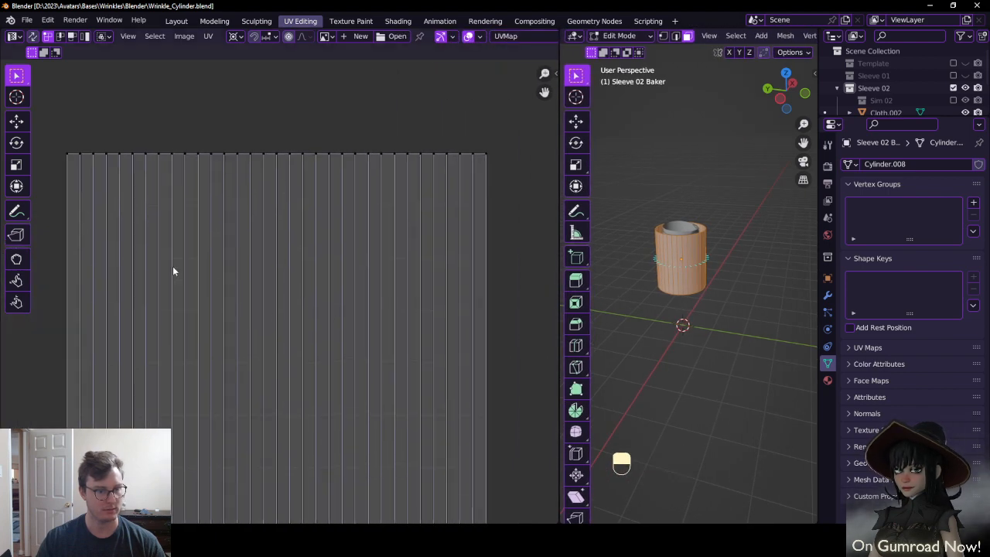
{"action": "middle_click_drag", "start_coordinate": [366, 292], "coordinate": [378, 313], "text": "shift"}
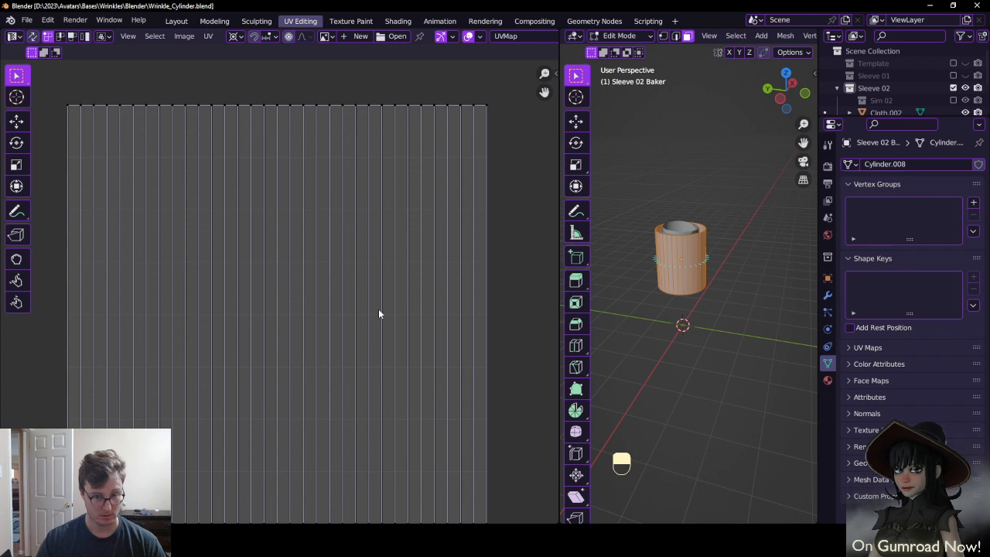
{"action": "key", "text": "Tab"}
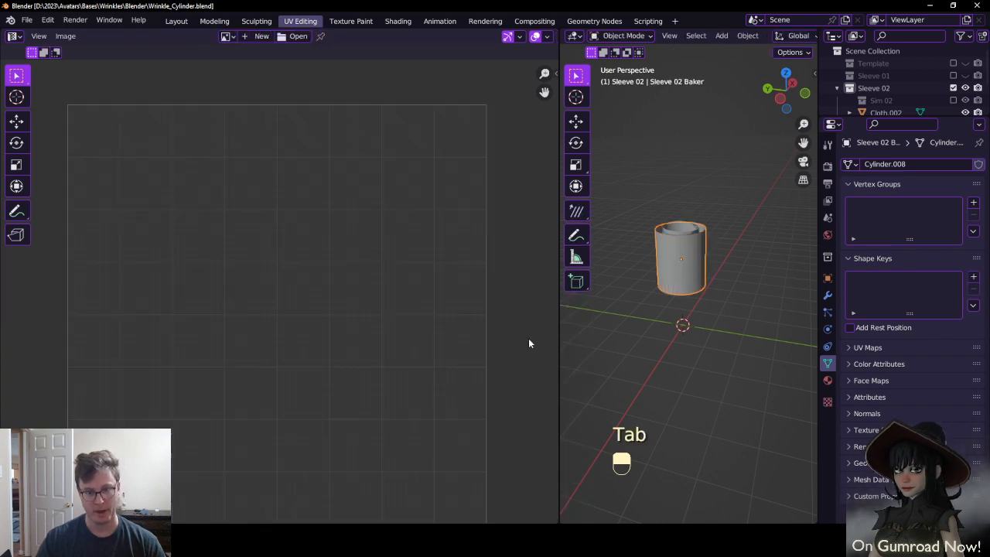
Enlarge the 3D viewport, pin all of the baker cylinder's UVs, and save the file
{"action": "left_click_drag", "start_coordinate": [557, 359], "coordinate": [167, 358]}
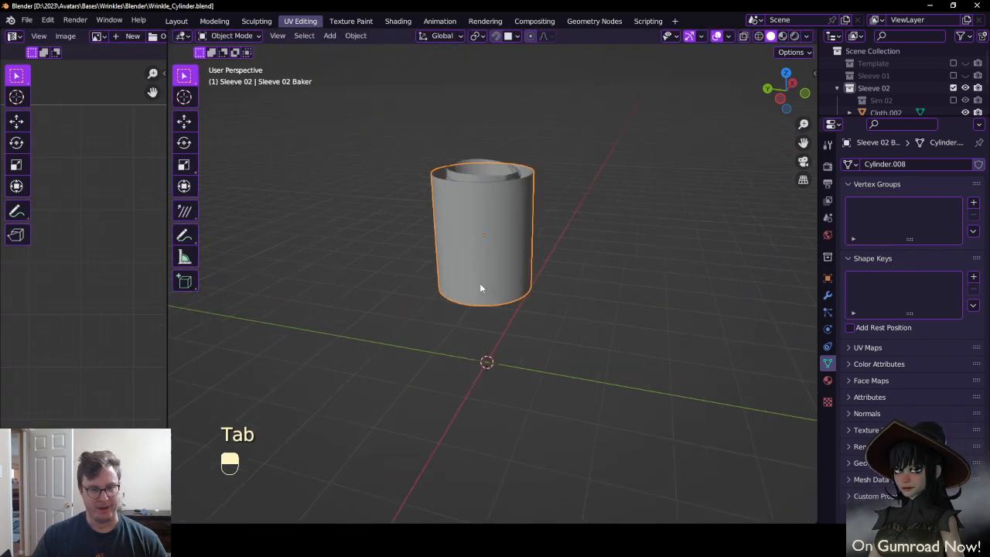
{"action": "key", "text": "ctrl+s"}
{"action": "key", "text": "Tab"}
{"action": "key", "text": "a"}
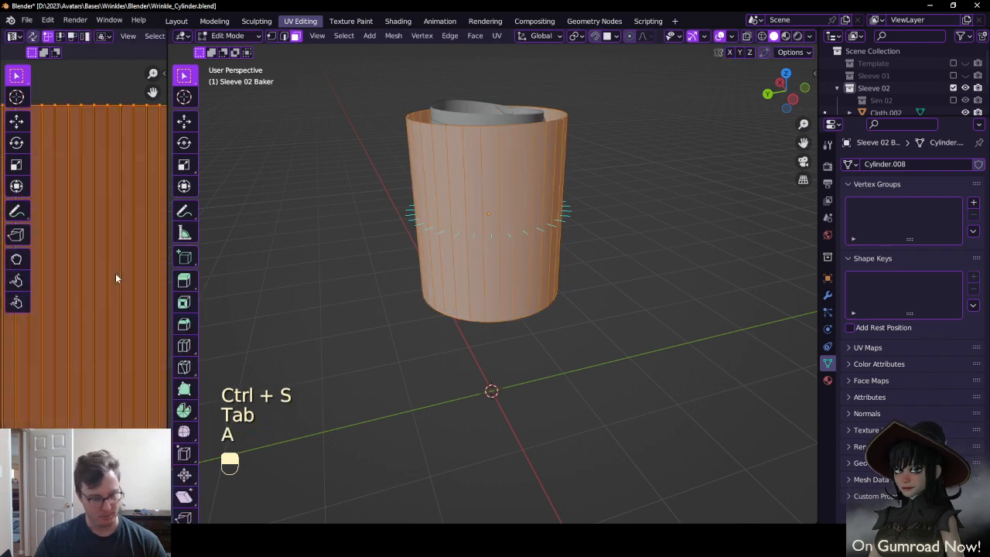
{"action": "key", "text": "p"}
{"action": "key", "text": "Tab"}
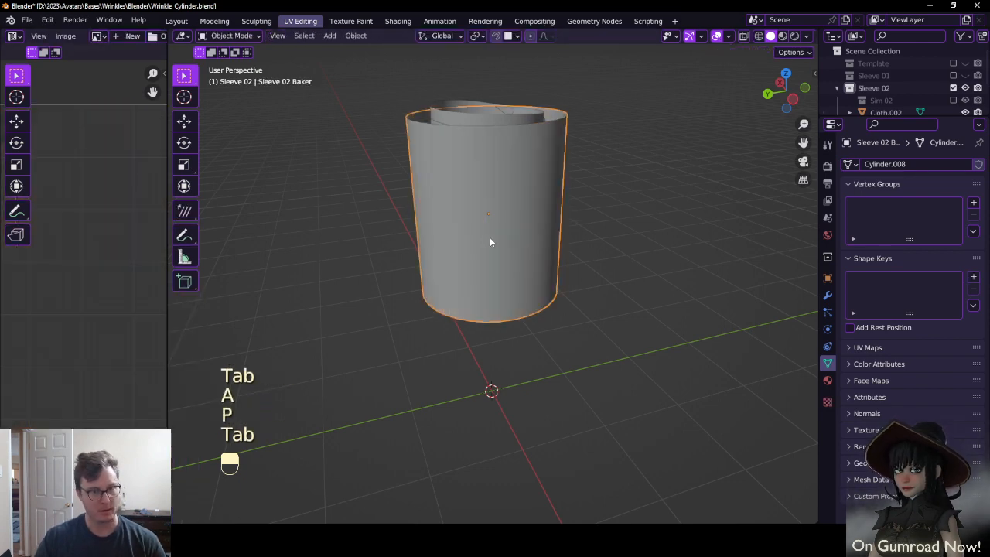
{"action": "key", "text": "ctrl+s"}
{"action": "middle_click_drag", "start_coordinate": [503, 244], "coordinate": [521, 265]}
{"action": "key", "text": "ctrl+s"}
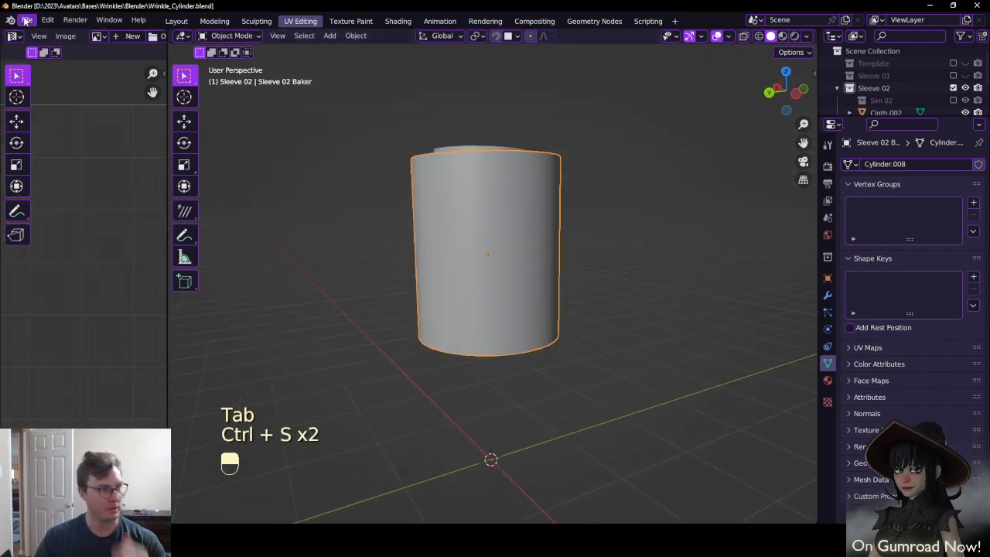
Start an FBX export of the baker cylinder and go to the Wrinkles\Substance Painter\Meshes folder
{"action": "left_click", "coordinate": [27, 20]}
{"action": "mouse_move", "coordinate": [48, 198]}
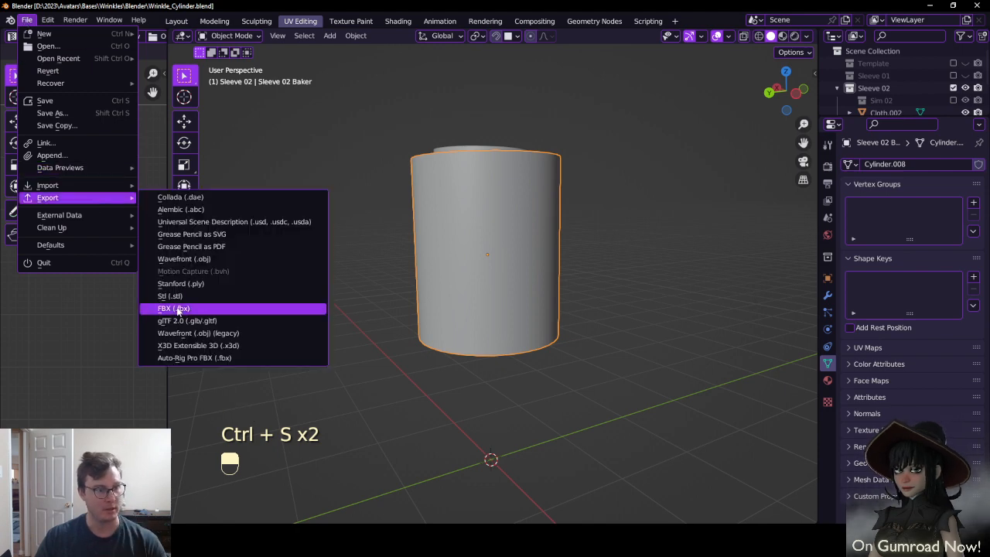
{"action": "left_click", "coordinate": [205, 307]}
{"action": "left_click", "coordinate": [331, 109]}
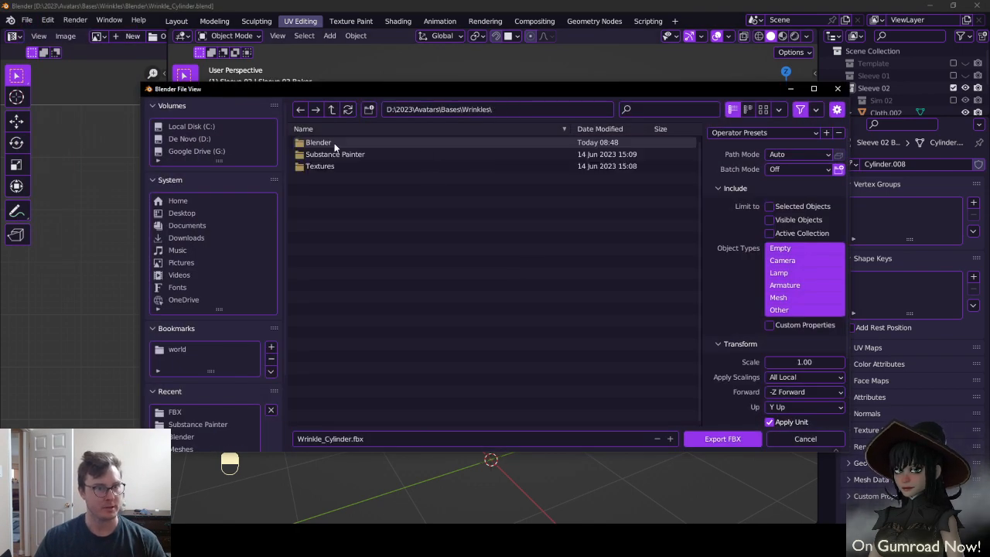
{"action": "double_click", "coordinate": [334, 157]}
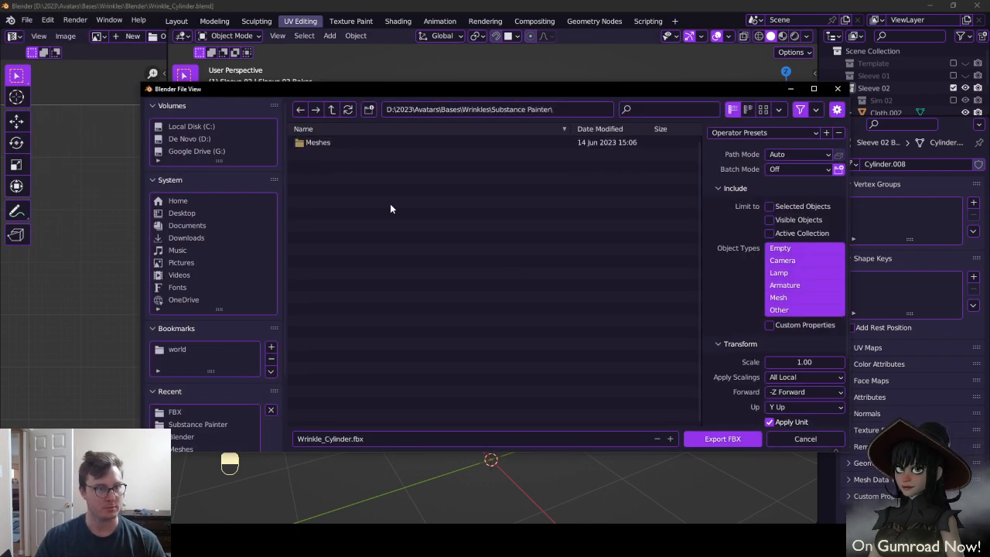
{"action": "double_click", "coordinate": [331, 143]}
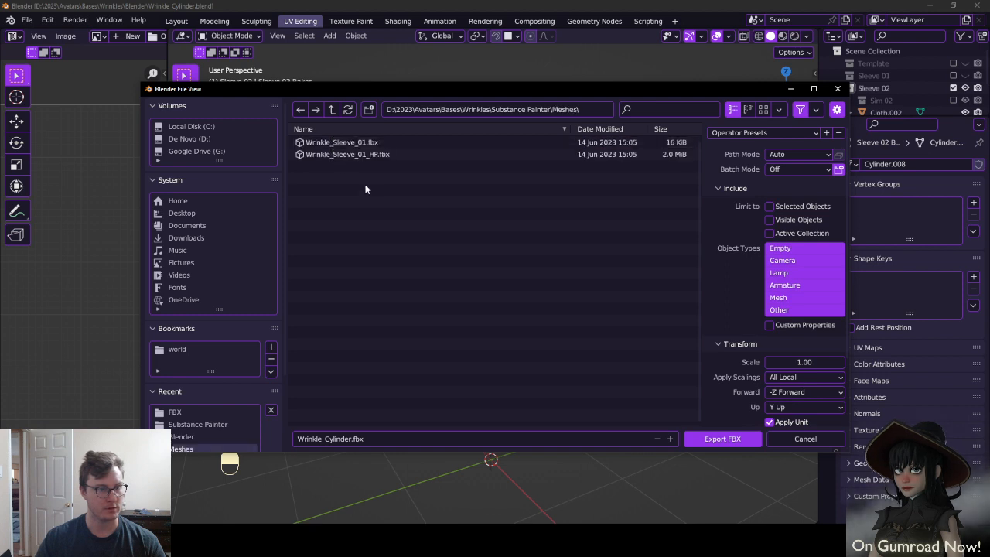
Name the export file Wrinkle_Sleeve_02.fbx, based on the existing Wrinkle_Sleeve_01.fbx name
{"action": "left_click", "coordinate": [352, 143]}
{"action": "left_click", "coordinate": [354, 438]}
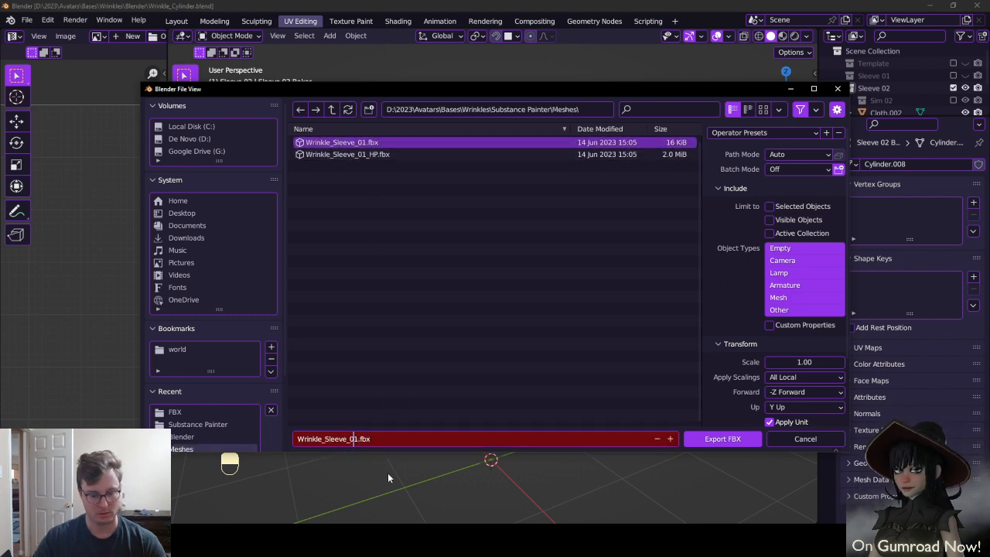
{"action": "key", "text": "Delete"}
{"action": "type", "text": "2"}
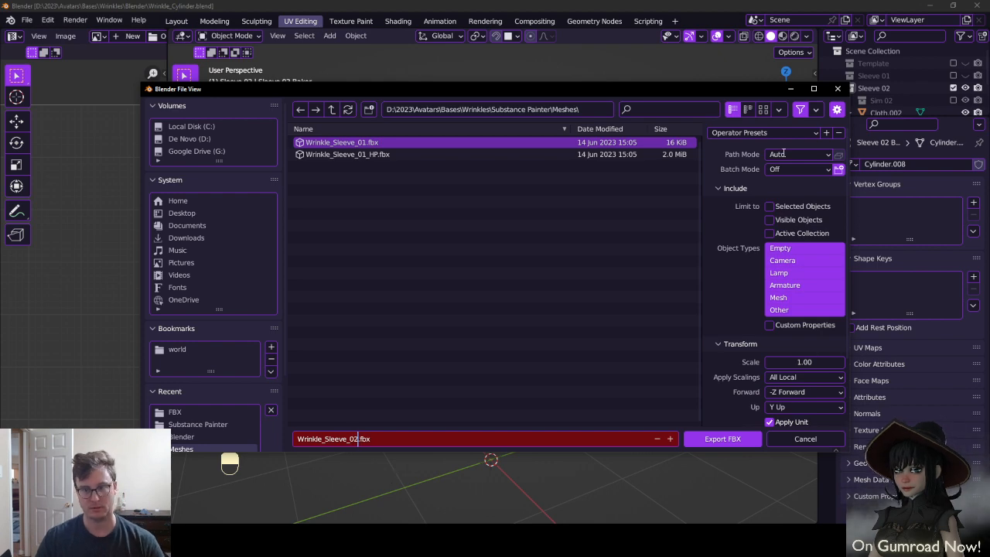
{"action": "key", "text": "Return"}
Load the export preset with Selected Objects and FBX Units Scale, export the FBX, and save the Blender file
{"action": "left_click", "coordinate": [742, 132]}
{"action": "left_click", "coordinate": [742, 188]}
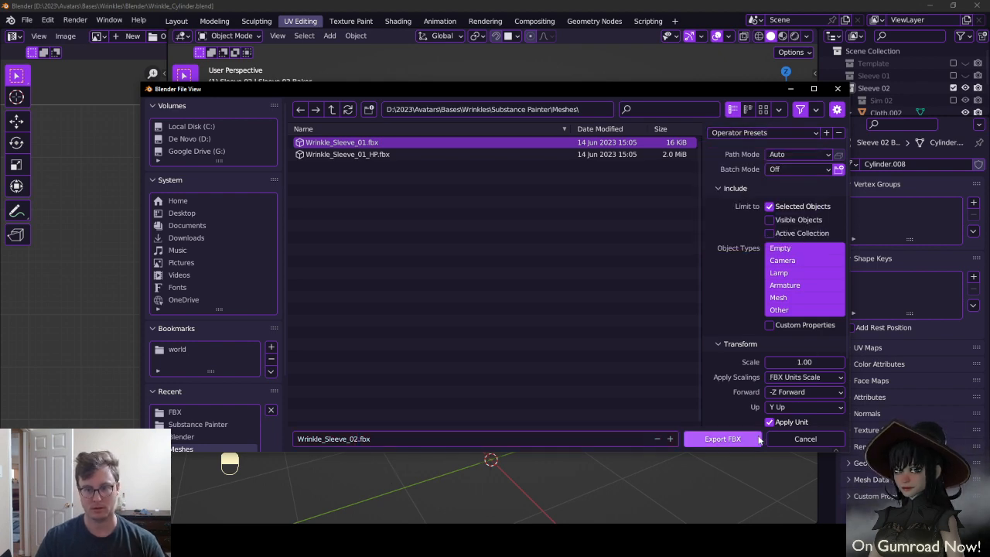
{"action": "left_click", "coordinate": [756, 439]}
{"action": "key", "text": "ctrl+s"}
Hide the baker cylinder and enlarge the outliner to list all the sleeve meshes
{"action": "middle_click_drag", "start_coordinate": [537, 195], "coordinate": [522, 216]}
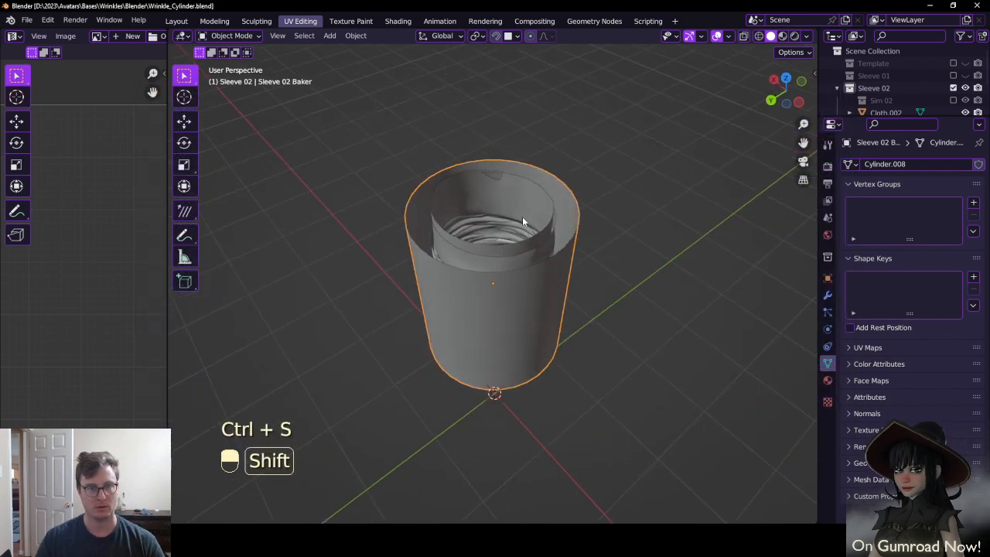
{"action": "key", "text": "h"}
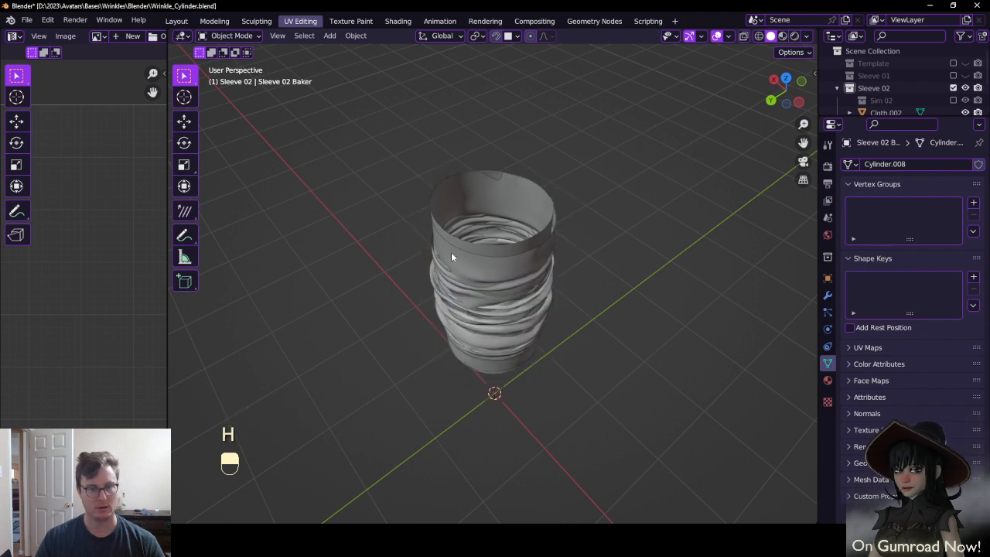
{"action": "left_click", "coordinate": [452, 257]}
{"action": "left_click_drag", "start_coordinate": [866, 119], "coordinate": [866, 200]}
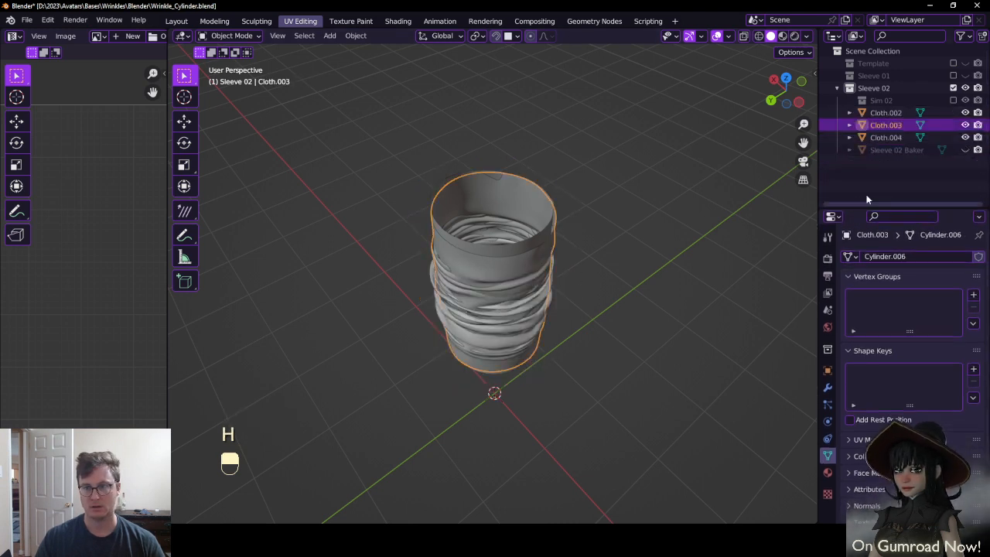
Rename the Cloth.002 mesh as Sleeve 02 HP A
{"action": "double_click", "coordinate": [886, 113]}
{"action": "type", "text": "Slee"}
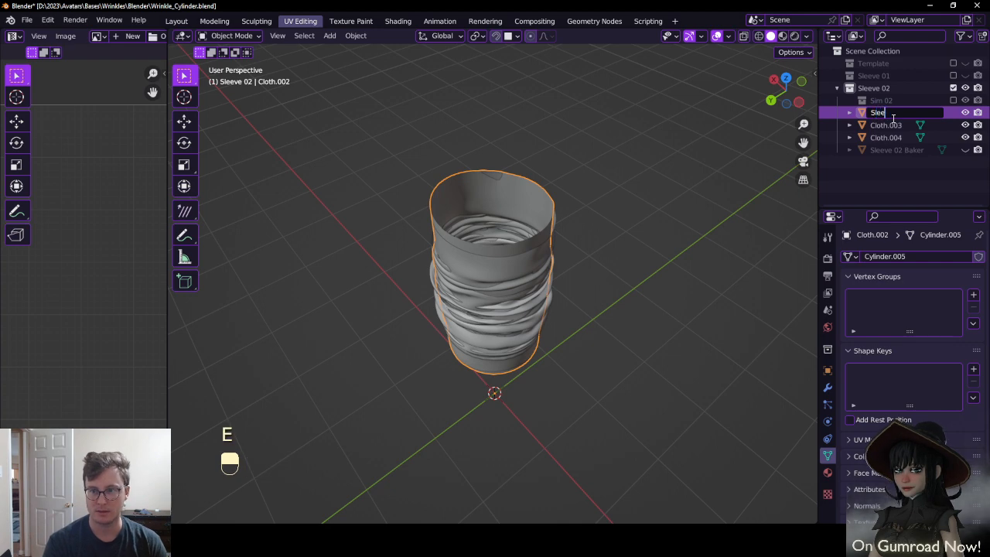
{"action": "type", "text": "ve 02"}
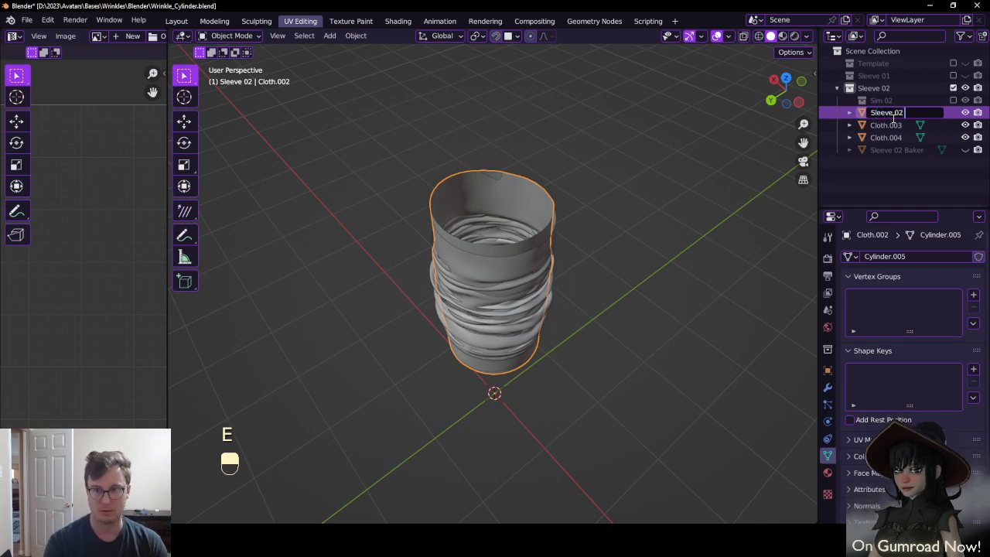
{"action": "type", "text": " HP A"}
{"action": "key", "text": "Return"}
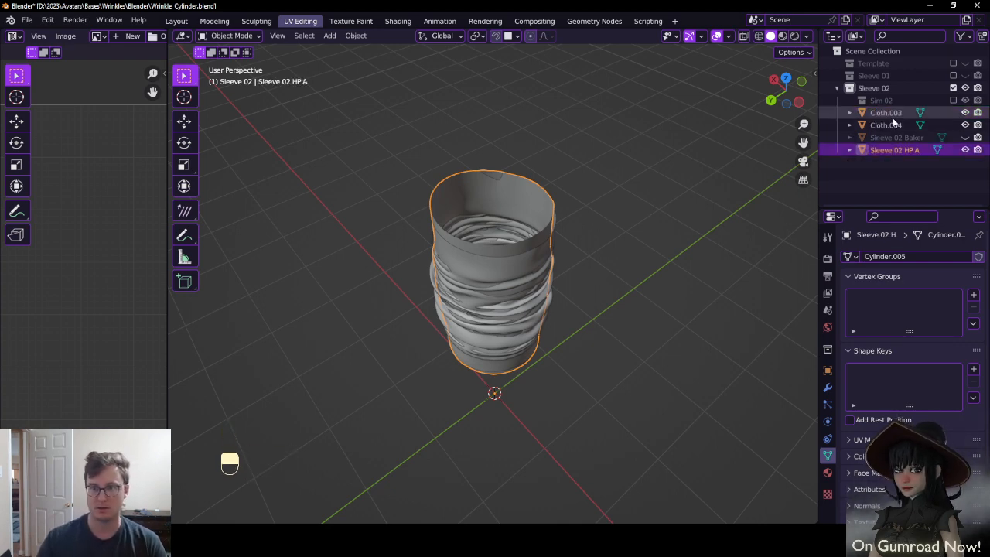
Rename Cloth.003 as Sleeve 02 HP B, reusing the name copied from Sleeve 02 HP A
{"action": "double_click", "coordinate": [897, 150]}
{"action": "key", "text": "ctrl+c"}
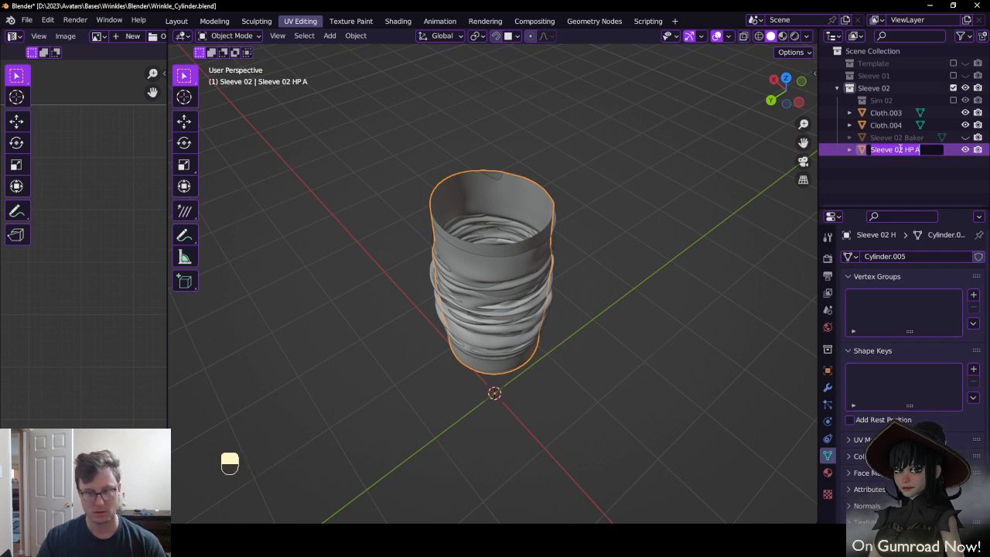
{"action": "double_click", "coordinate": [910, 114]}
{"action": "key", "text": "ctrl+v"}
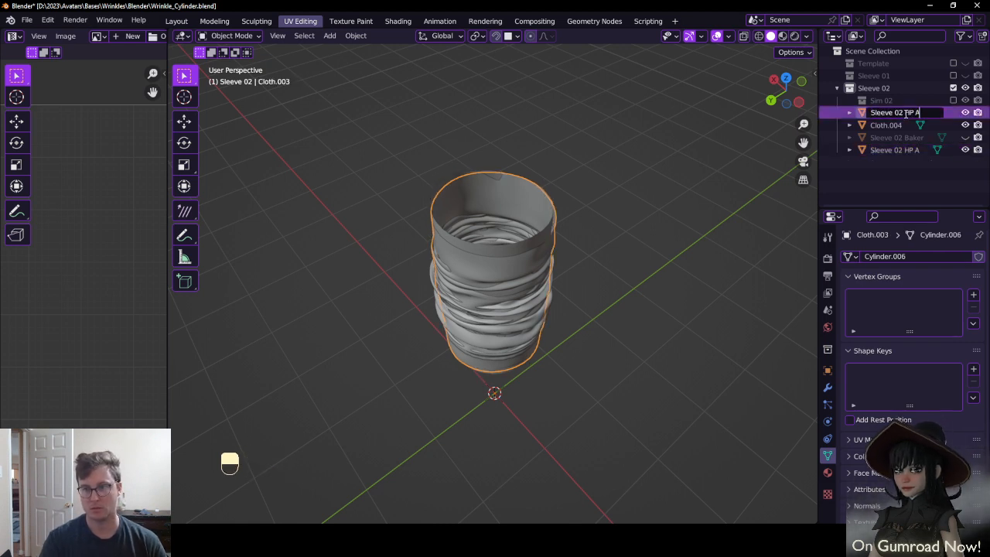
{"action": "type", "text": "B"}
{"action": "key", "text": "Return"}
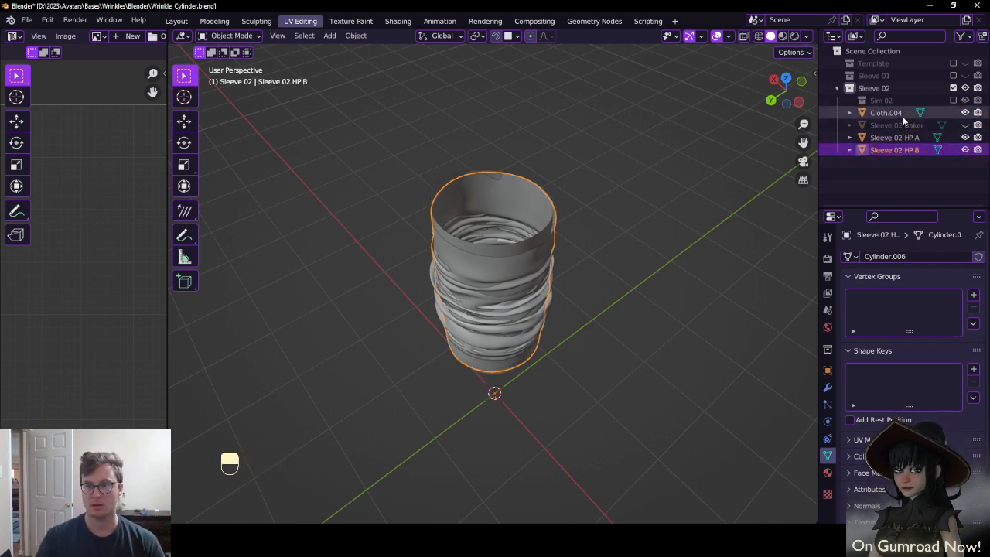
Rename Cloth.004 as Sleeve 02 HP C, select Sleeve 02 HP A, and save the file
{"action": "double_click", "coordinate": [903, 113]}
{"action": "key", "text": "ctrl+v"}
{"action": "key", "text": "BackSpace"}
{"action": "type", "text": "C"}
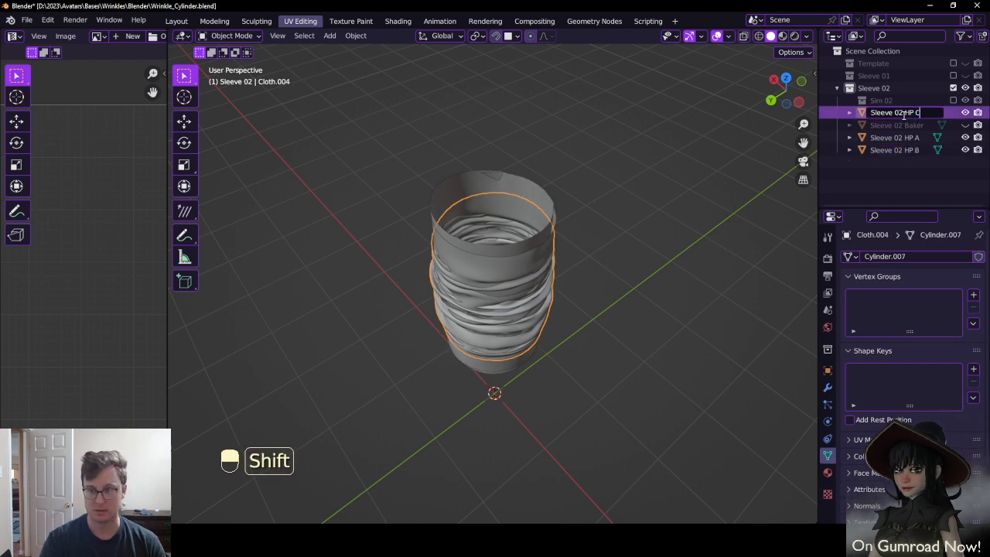
{"action": "key", "text": "Return"}
{"action": "left_click", "coordinate": [901, 124]}
{"action": "key", "text": "ctrl+s"}
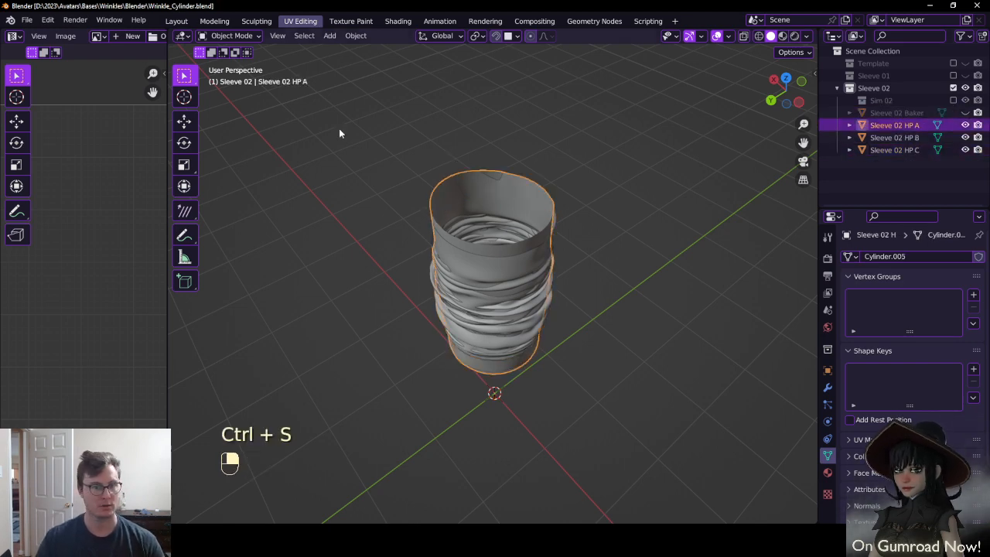
Start an FBX export of Sleeve 02 HP A, adapting the existing Wrinkle_Sleeve_01_HP.fbx file name to Wrinkle_Sleeve_02_HP.fbx
{"action": "left_click", "coordinate": [26, 19]}
{"action": "mouse_move", "coordinate": [48, 197]}
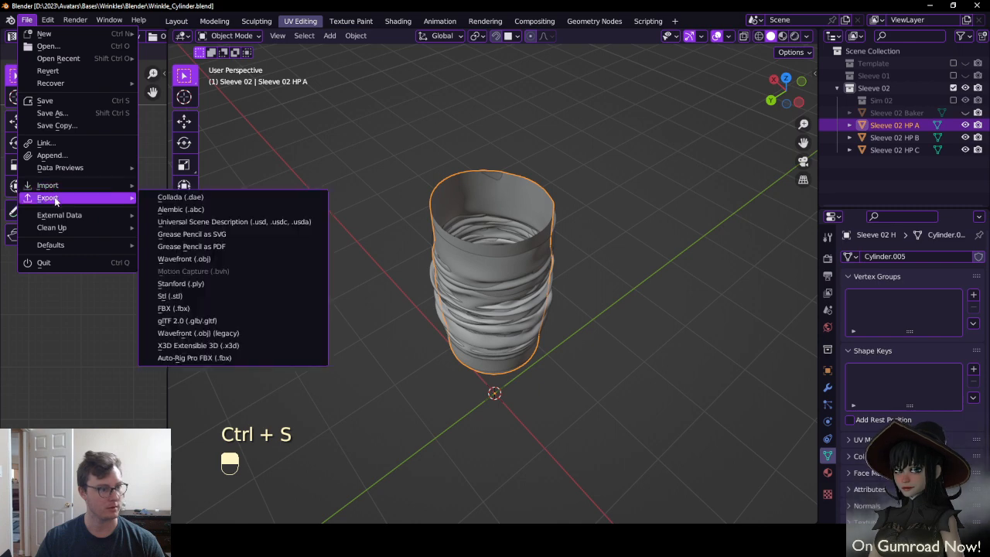
{"action": "left_click", "coordinate": [201, 309]}
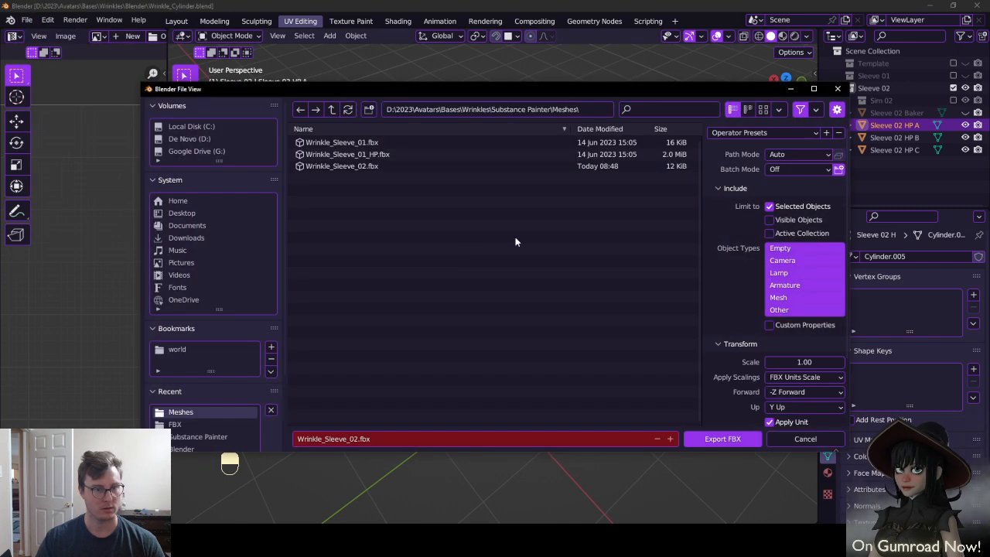
{"action": "left_click", "coordinate": [344, 439]}
{"action": "key", "text": "ctrl+v"}
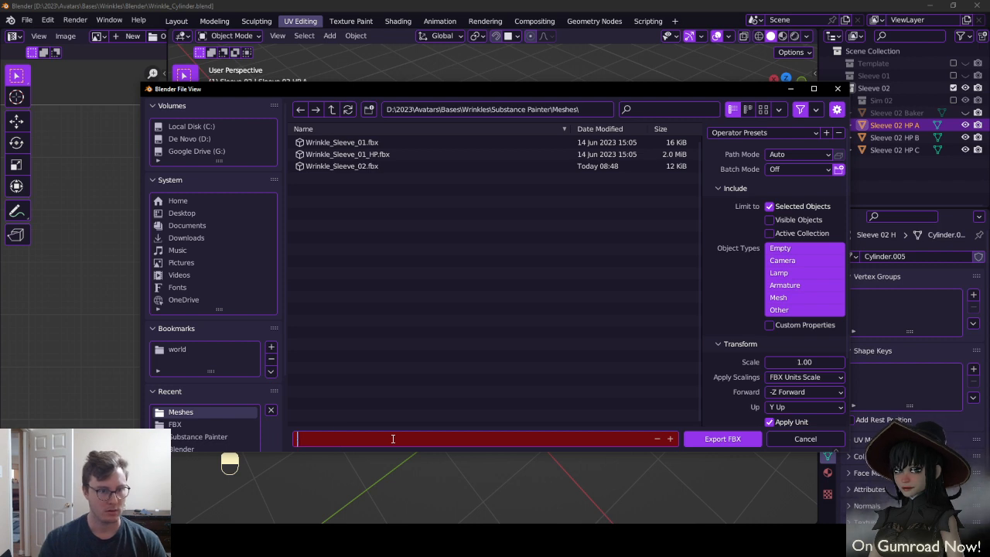
{"action": "left_click", "coordinate": [364, 155]}
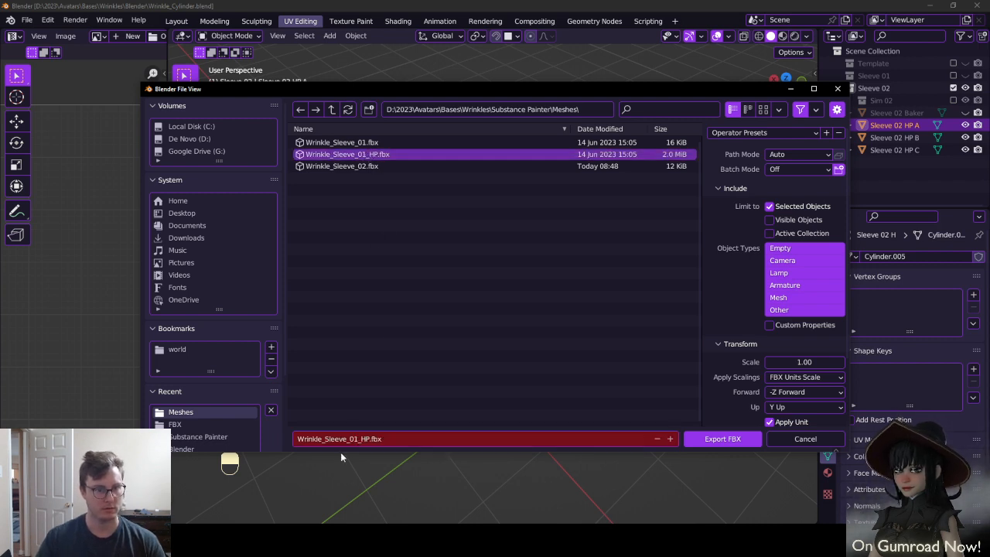
{"action": "left_click", "coordinate": [358, 442]}
{"action": "key", "text": "BackSpace"}
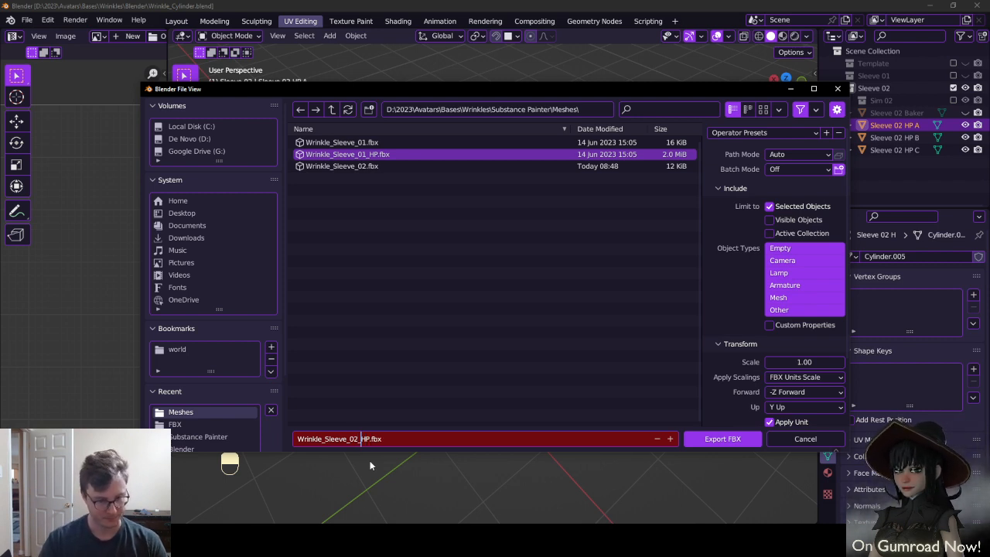
Complete the export name as Wrinkle_Sleeve_02_HP_A.fbx, export the mesh, and save the Blender file
{"action": "key", "text": "Right"}
{"action": "key", "text": "Right"}
{"action": "key", "text": "Right"}
{"action": "type", "text": "_"}
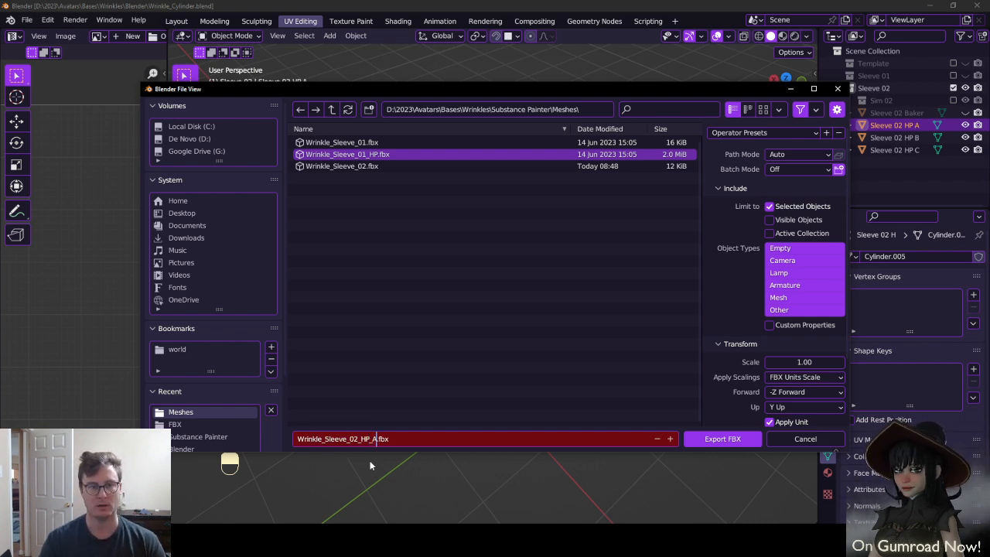
{"action": "key", "text": "Return"}
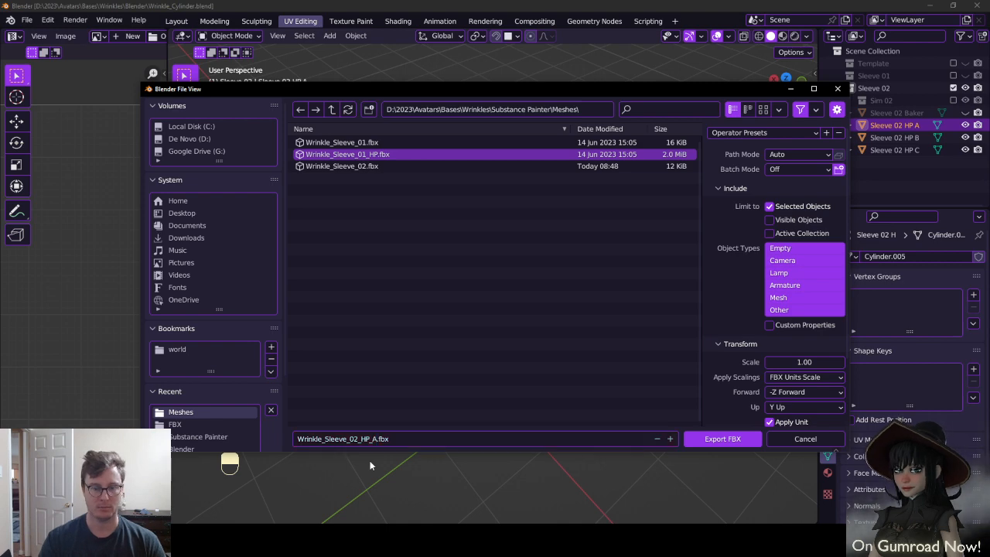
{"action": "left_click", "coordinate": [735, 439]}
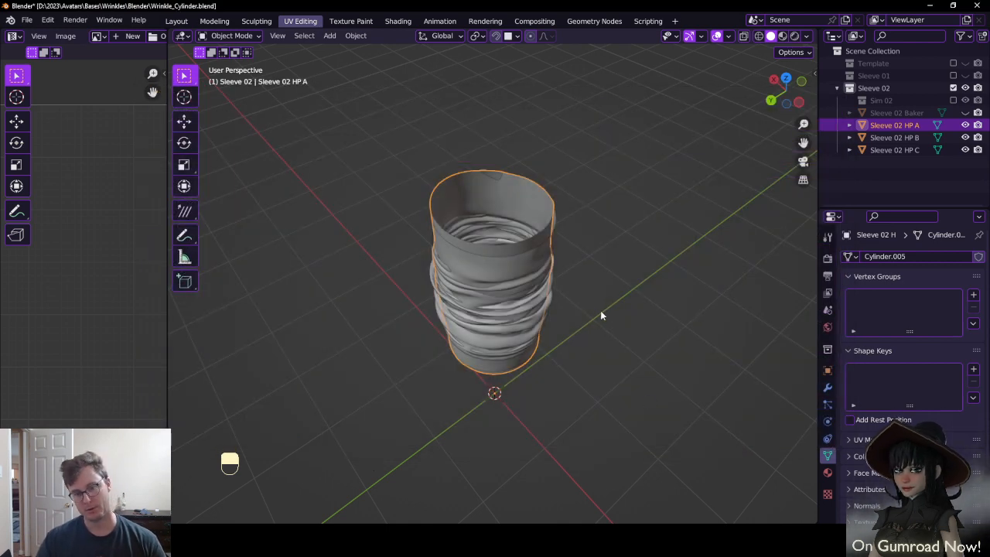
{"action": "key", "text": "ctrl+s"}
Add a Subdivision Surface modifier with viewport level 2 to Sleeve 02 HP A and isolate the mesh in local view
{"action": "scroll", "coordinate": [519, 214], "scroll_direction": "up", "scroll_amount": 4}
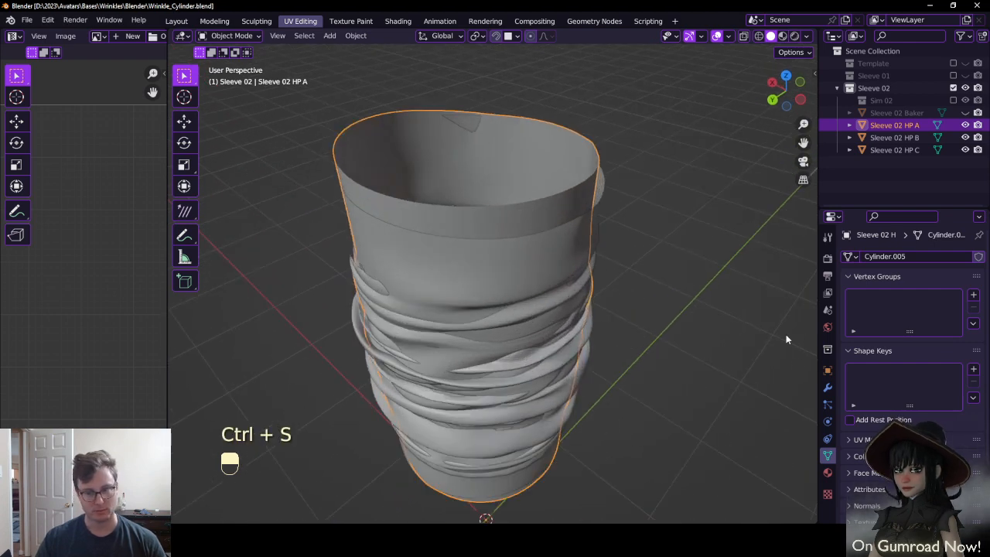
{"action": "left_click", "coordinate": [827, 389]}
{"action": "left_click", "coordinate": [861, 259]}
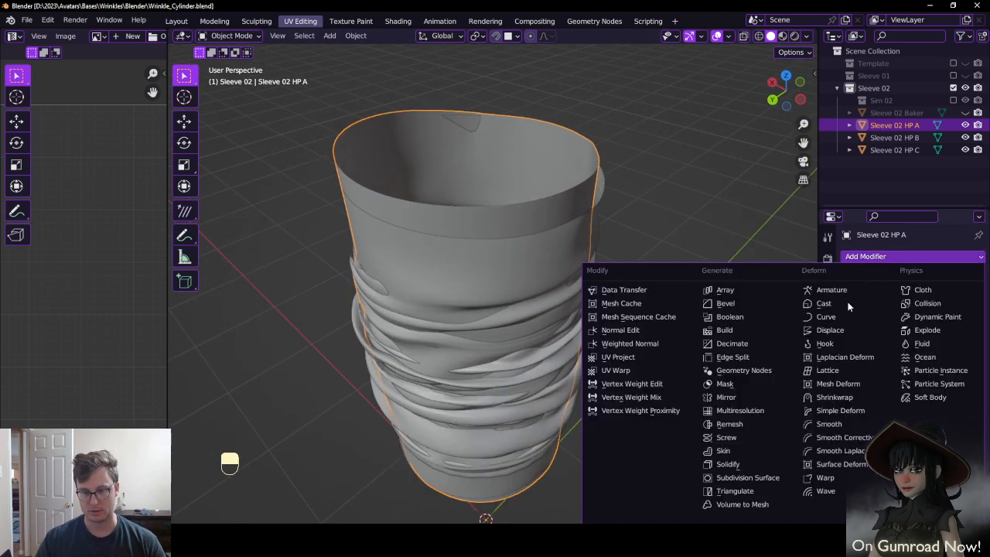
{"action": "left_click", "coordinate": [746, 478]}
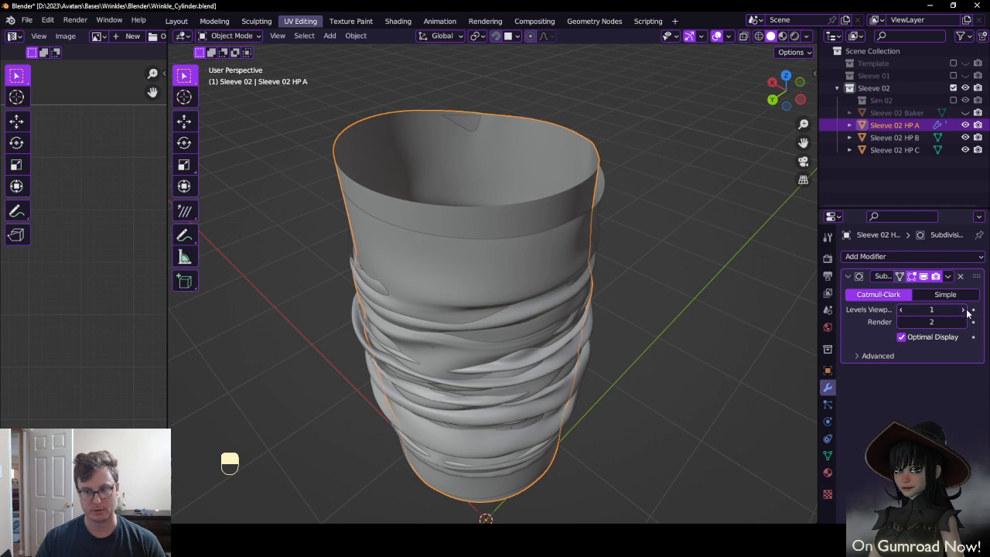
{"action": "key", "text": "/"}
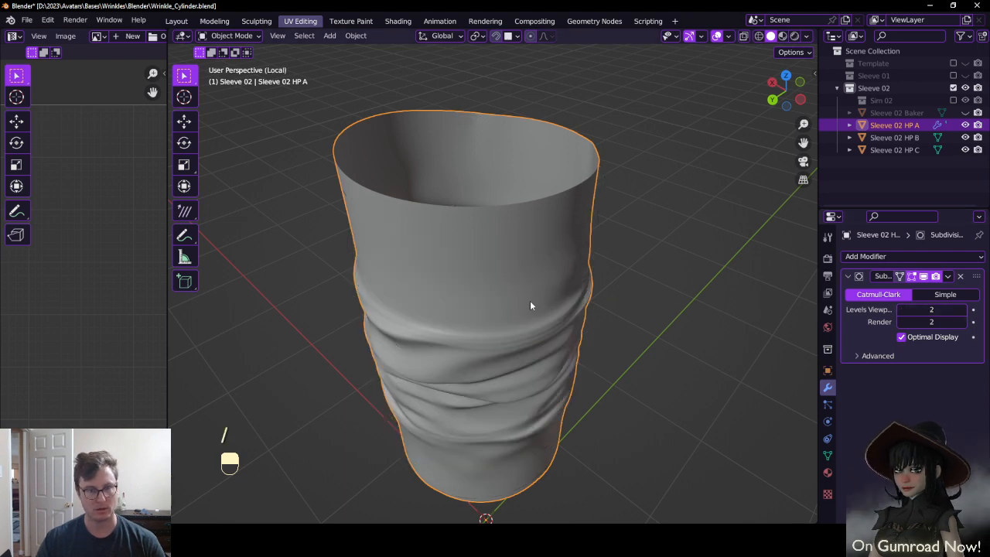
{"action": "middle_click_drag", "start_coordinate": [530, 303], "coordinate": [667, 107]}
Turn on scene statistics in the viewport overlays and widen the 3D viewport over the UV editor
{"action": "left_click", "coordinate": [726, 35]}
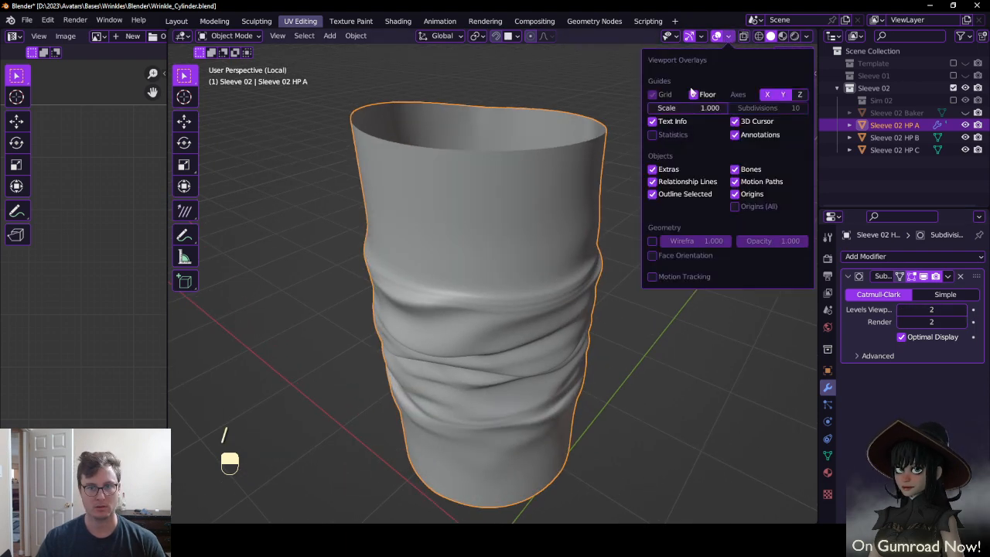
{"action": "left_click", "coordinate": [669, 139]}
{"action": "left_click_drag", "start_coordinate": [169, 312], "coordinate": [34, 311]}
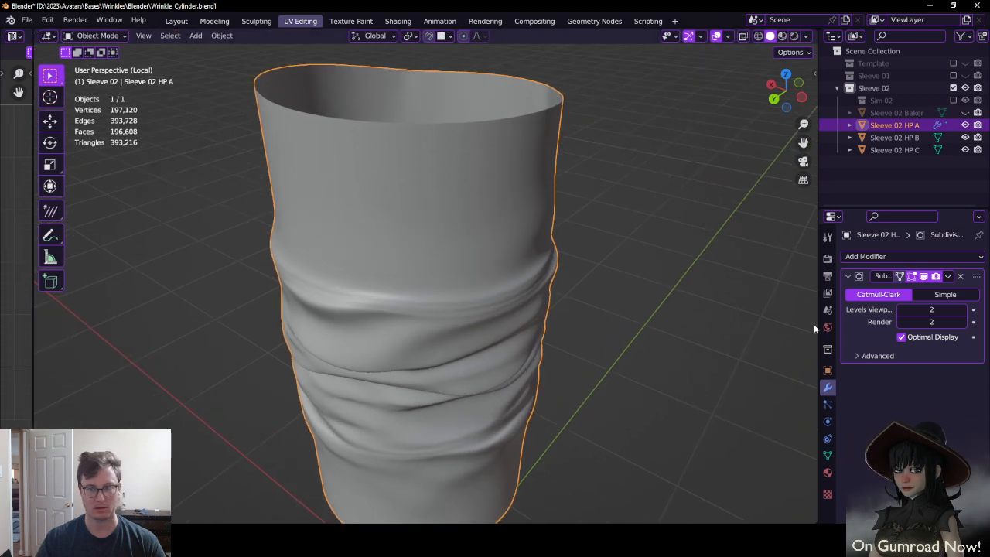
Raise the Subdivision Surface viewport level of Sleeve 02 HP A to 3 and save the file
{"action": "left_click", "coordinate": [962, 309]}
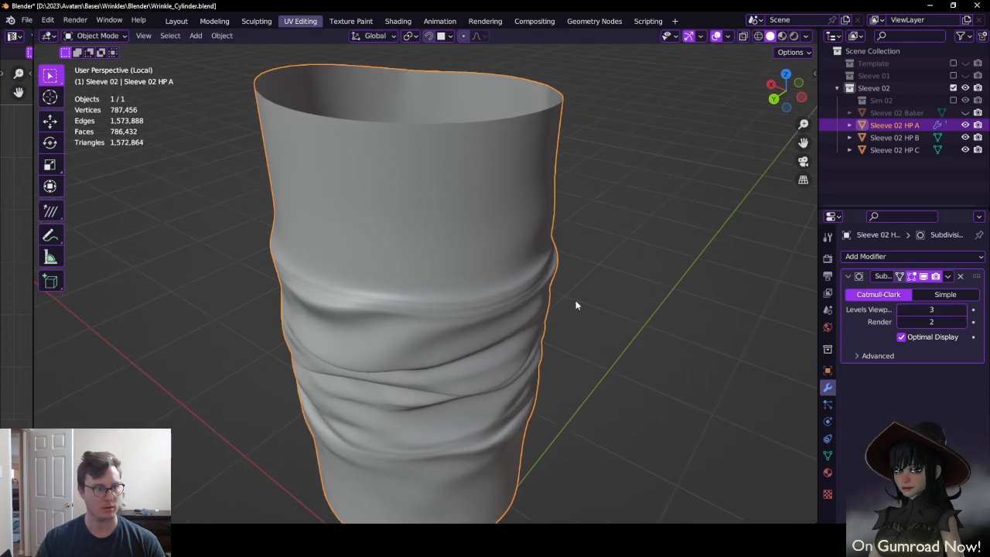
{"action": "scroll", "coordinate": [575, 300], "scroll_direction": "down", "scroll_amount": 3}
{"action": "key", "text": "ctrl+s"}
{"action": "key", "text": "ctrl+s"}
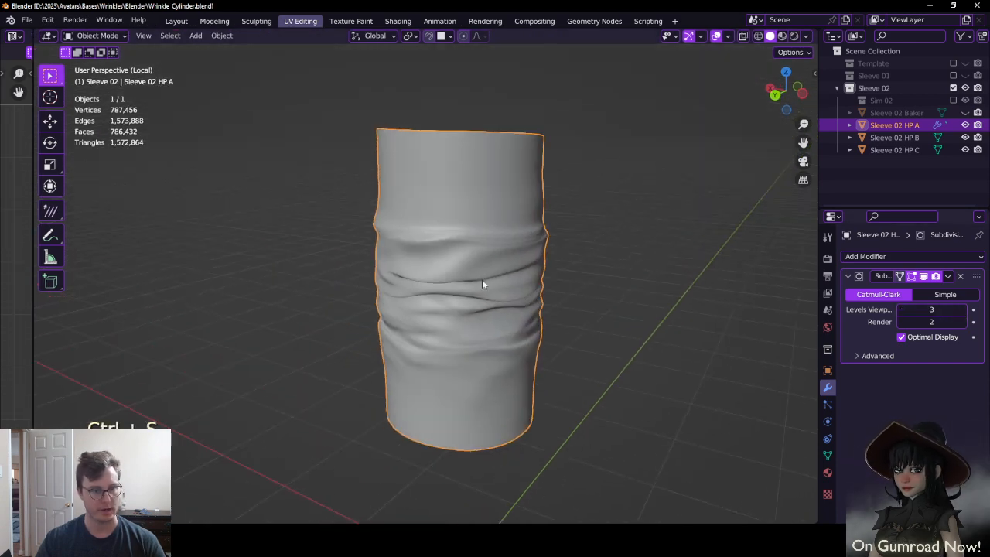
Export the subdivided Sleeve 02 HP A as FBX, overwriting Wrinkle_Sleeve_02_HP_A.fbx
{"action": "left_click", "coordinate": [27, 19]}
{"action": "mouse_move", "coordinate": [70, 197]}
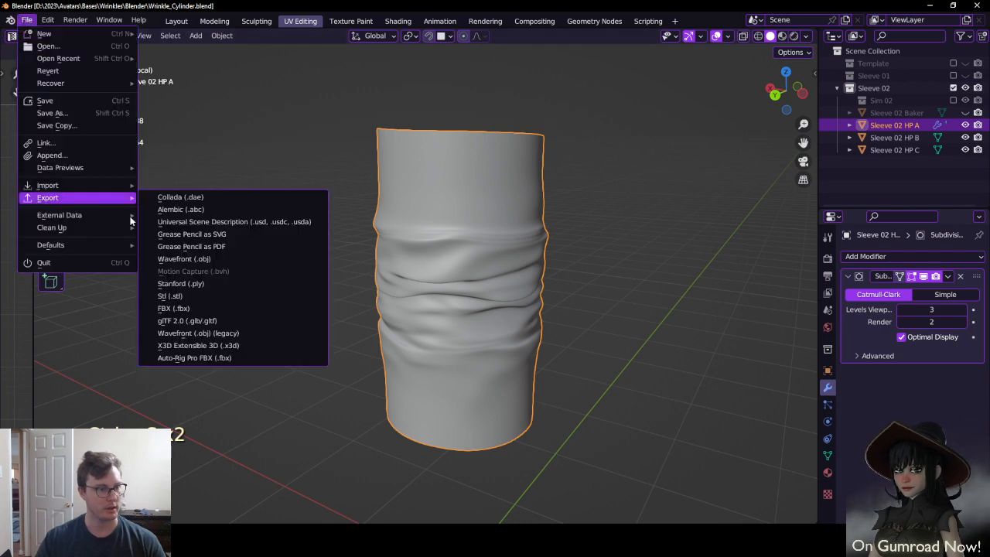
{"action": "left_click", "coordinate": [174, 308]}
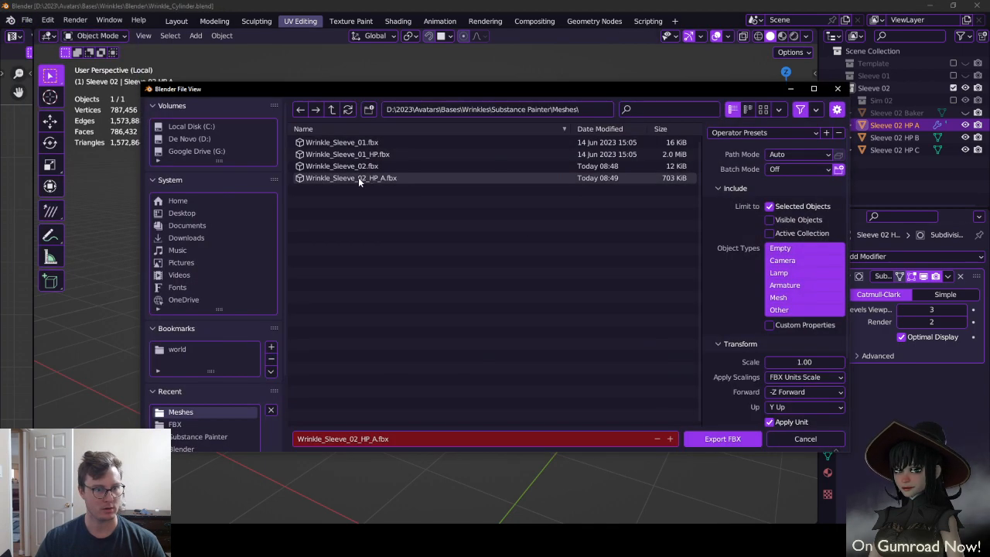
{"action": "left_click", "coordinate": [358, 177]}
{"action": "left_click", "coordinate": [719, 438]}
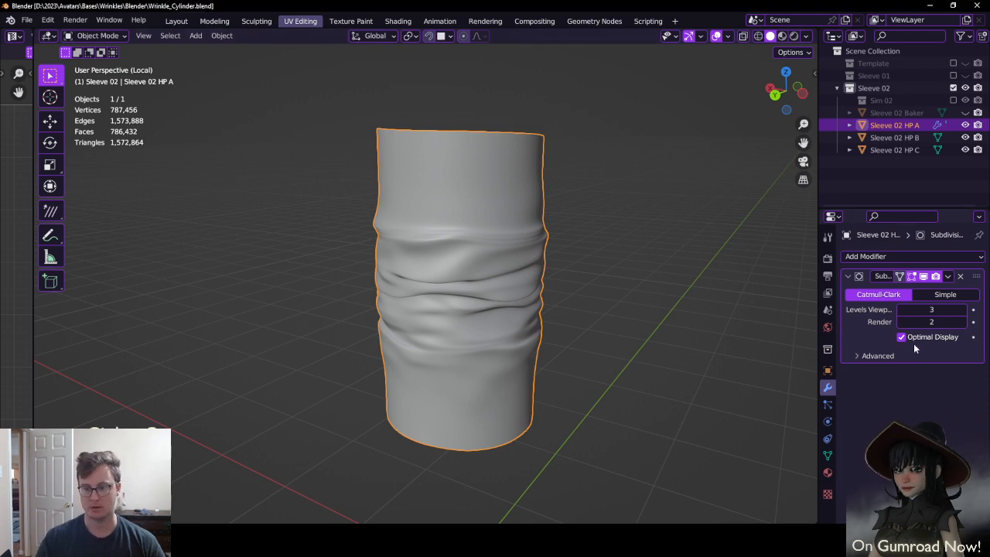
Set the subdivision to viewport level 1 and render level 3, and copy the modifier to Sleeve 02 HP B and C
{"action": "double_click", "coordinate": [901, 311]}
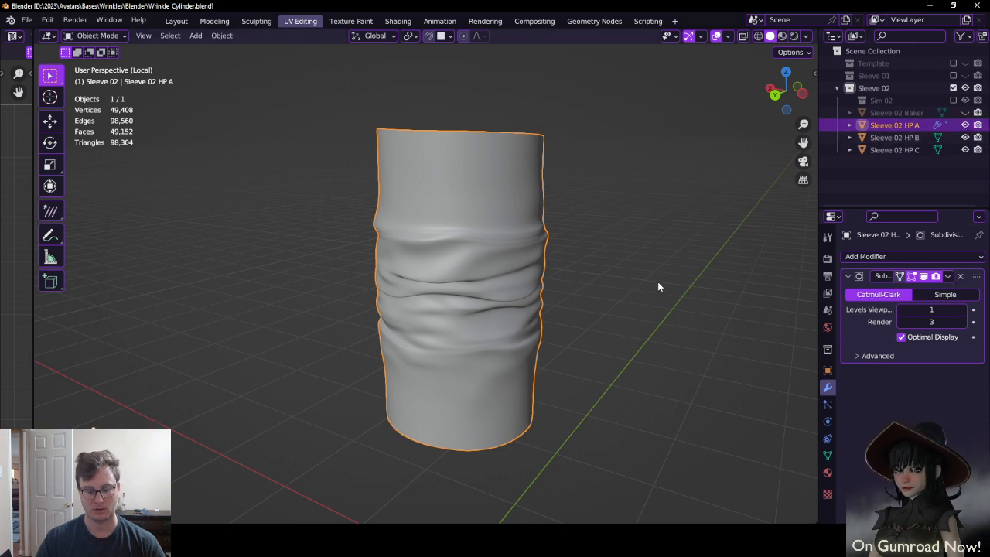
{"action": "key", "text": "KP_Divide"}
{"action": "key", "text": "a"}
{"action": "left_click", "coordinate": [947, 276]}
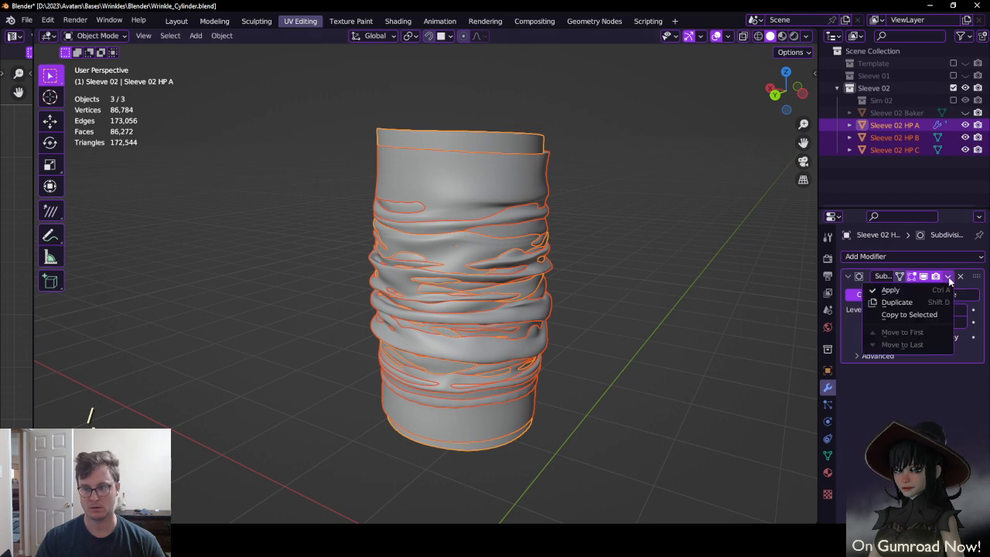
{"action": "left_click", "coordinate": [927, 313]}
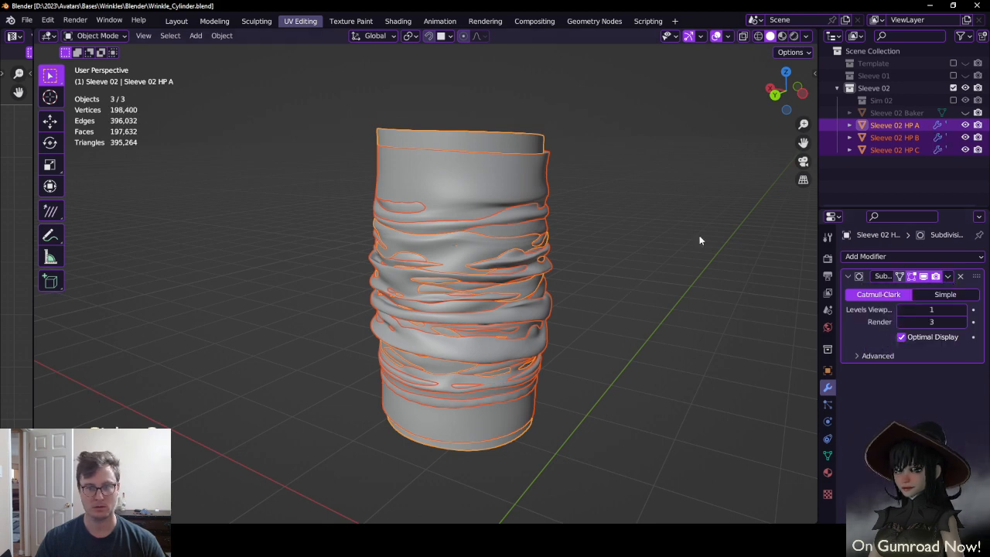
Hide Sleeve 02 HP A, select Sleeve 02 HP B, and save the file
{"action": "left_click", "coordinate": [964, 125]}
{"action": "left_click", "coordinate": [494, 176]}
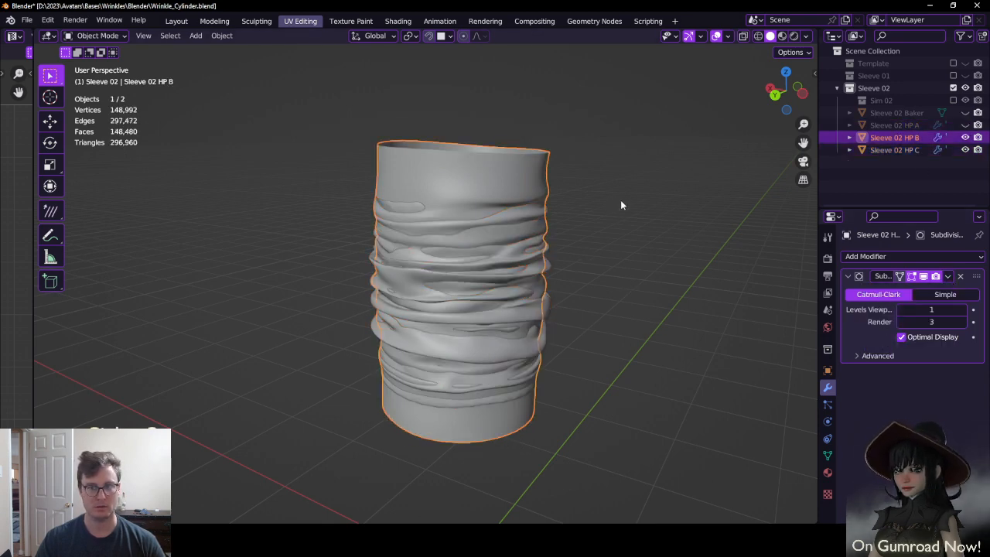
{"action": "key", "text": "ctrl+s"}
{"action": "key", "text": "ctrl+s"}
{"action": "key", "text": "g"}
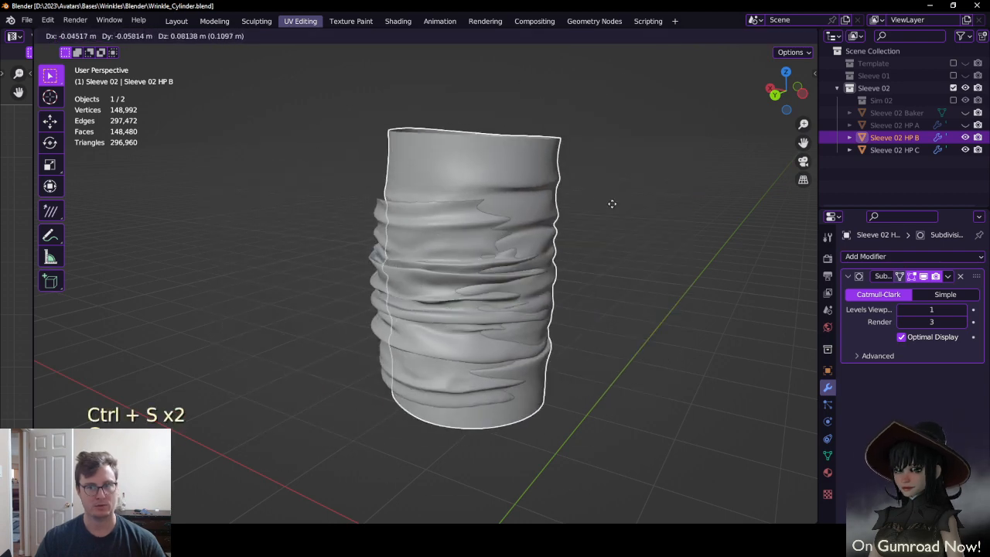
{"action": "right_click", "coordinate": [612, 203]}
Export Sleeve 02 HP B as an FBX file named Wrinkle_Sleeve_02_HP_B.fbx in the Meshes folder
{"action": "left_click", "coordinate": [27, 20]}
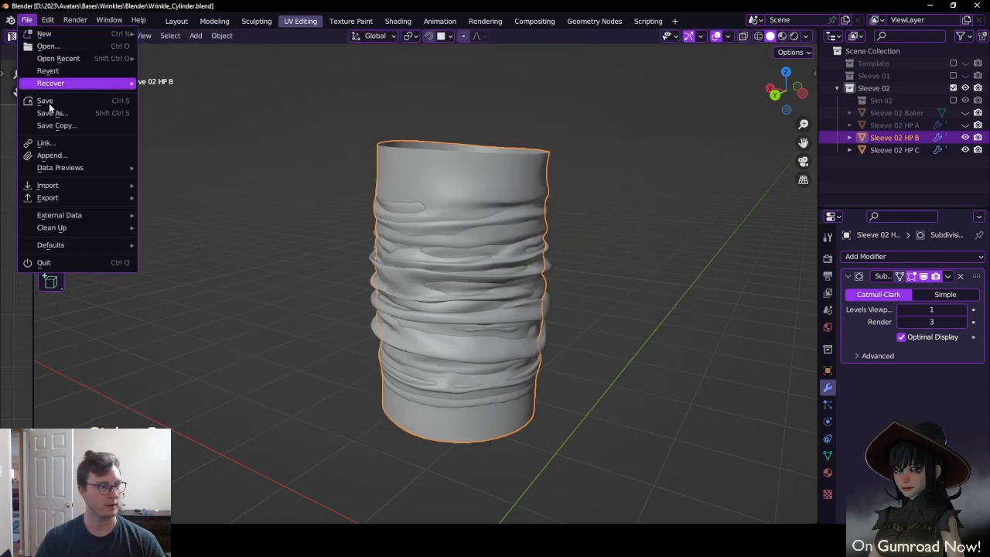
{"action": "mouse_move", "coordinate": [61, 198]}
{"action": "left_click", "coordinate": [201, 297]}
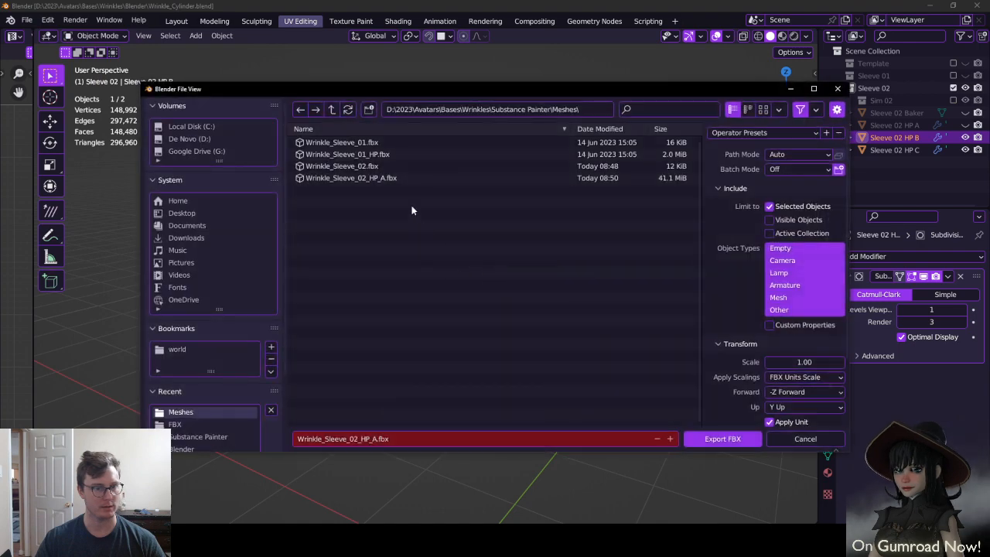
{"action": "left_click", "coordinate": [377, 182]}
{"action": "left_click", "coordinate": [379, 439]}
{"action": "left_click", "coordinate": [377, 439]}
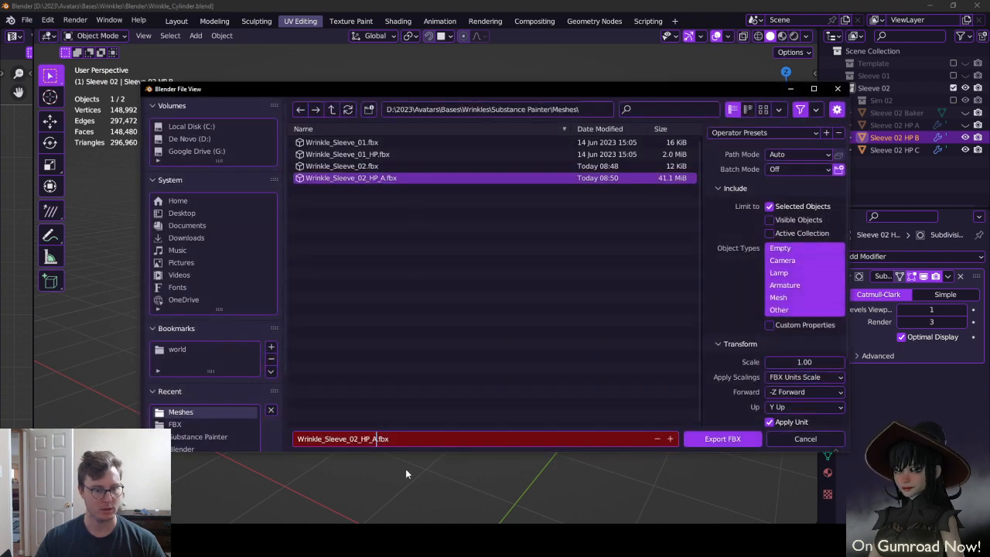
{"action": "key", "text": "BackSpace"}
{"action": "type", "text": "B"}
{"action": "key", "text": "Return"}
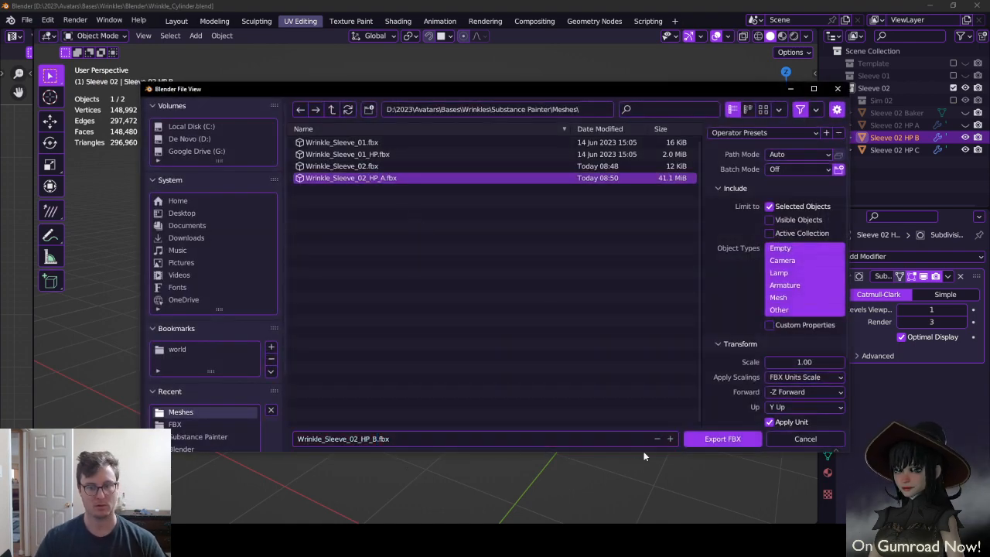
{"action": "left_click", "coordinate": [703, 440]}
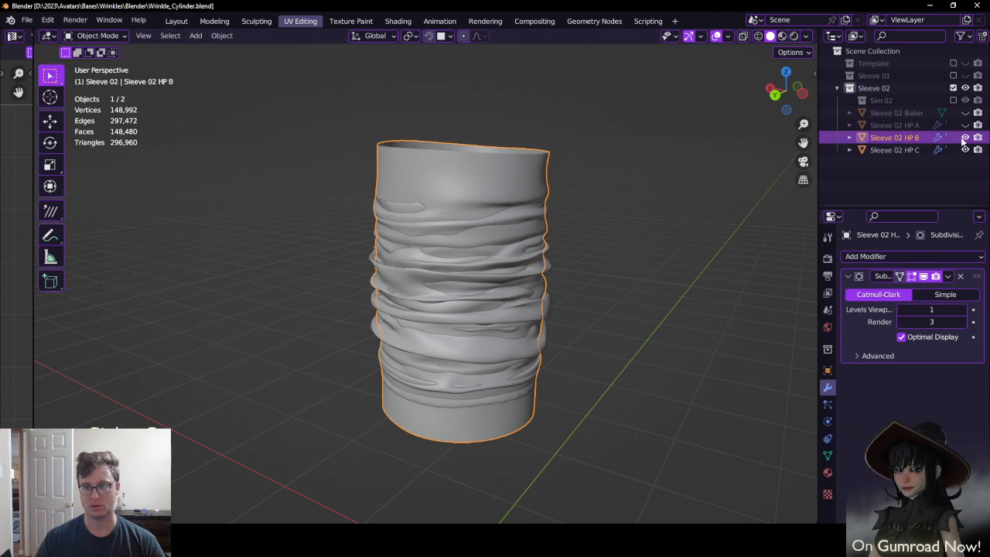
Hide Sleeve 02 HP B, select Sleeve 02 HP C, and save the file
{"action": "left_click", "coordinate": [965, 137]}
{"action": "left_click", "coordinate": [890, 149]}
{"action": "key", "text": "ctrl+s"}
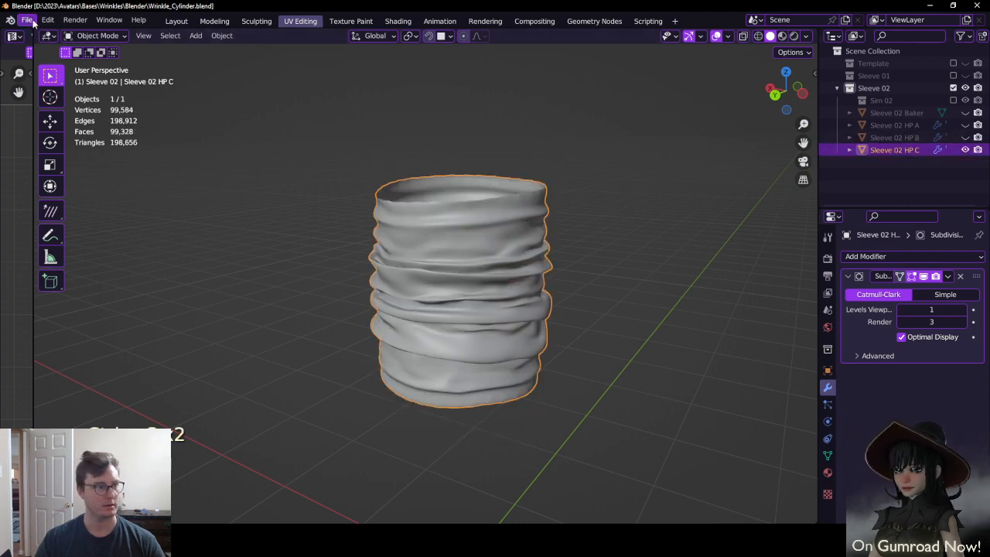
Export Sleeve 02 HP C as an FBX file named Wrinkle_Sleeve_02_HP_C.fbx in the Meshes folder
{"action": "left_click", "coordinate": [26, 19]}
{"action": "mouse_move", "coordinate": [46, 198]}
{"action": "left_click", "coordinate": [166, 296]}
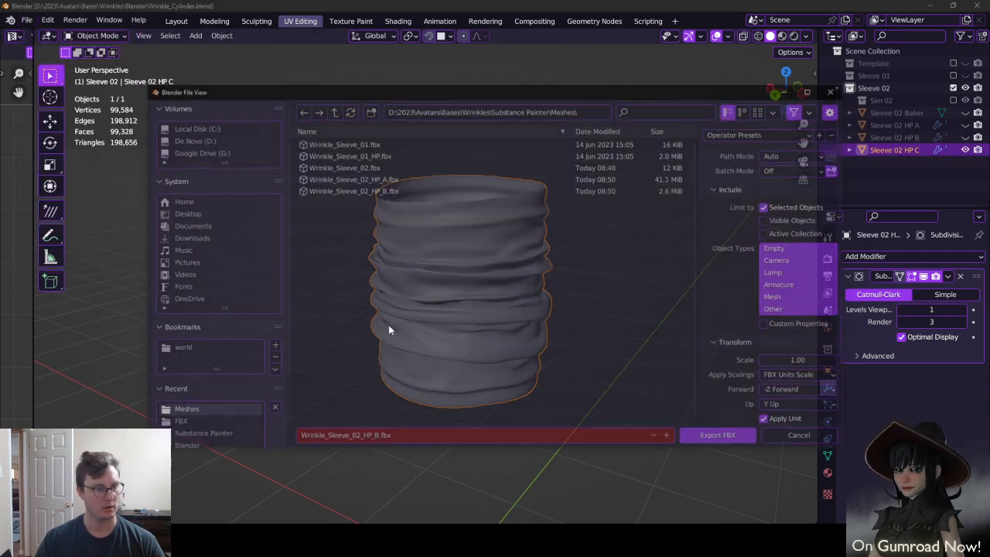
{"action": "left_click", "coordinate": [354, 191]}
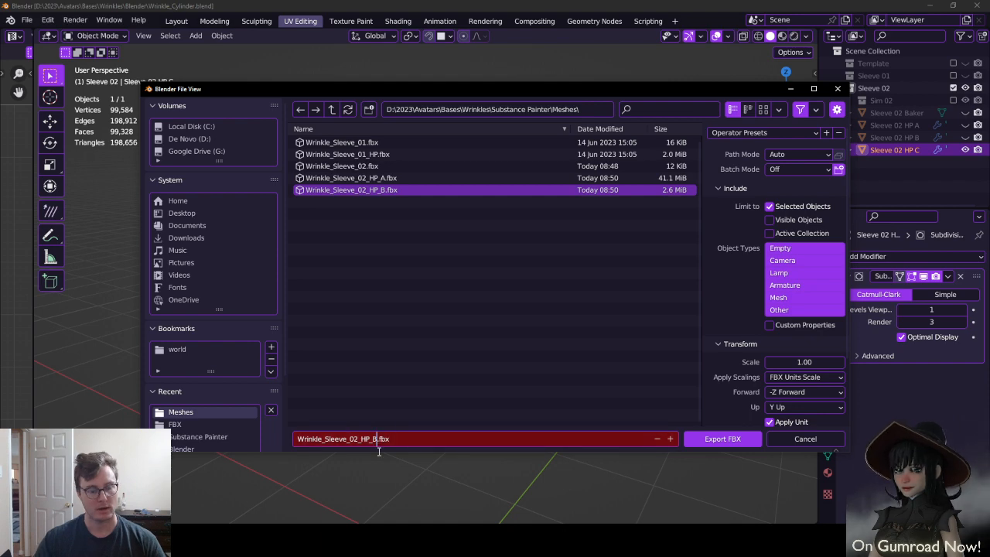
{"action": "type", "text": "C"}
{"action": "key", "text": "Return"}
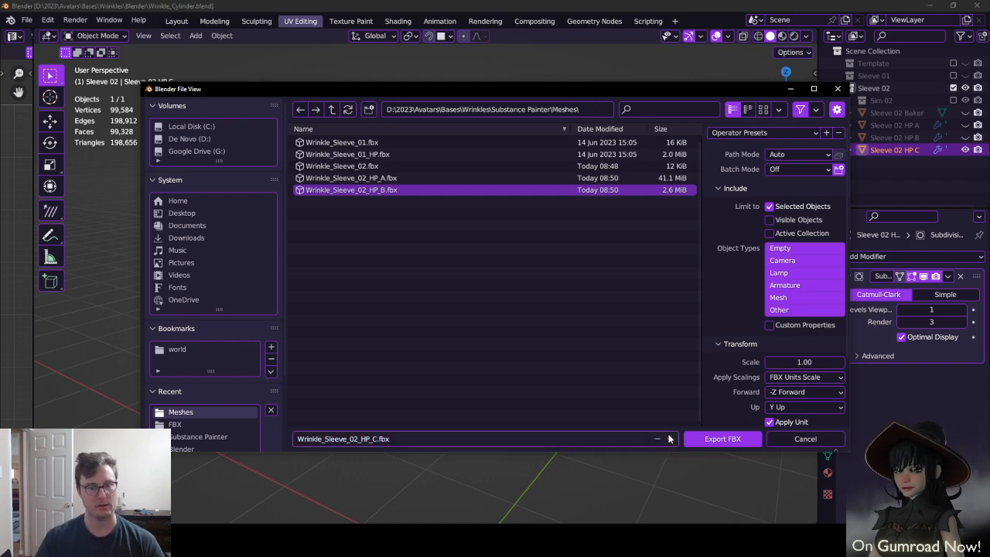
{"action": "left_click", "coordinate": [719, 438]}
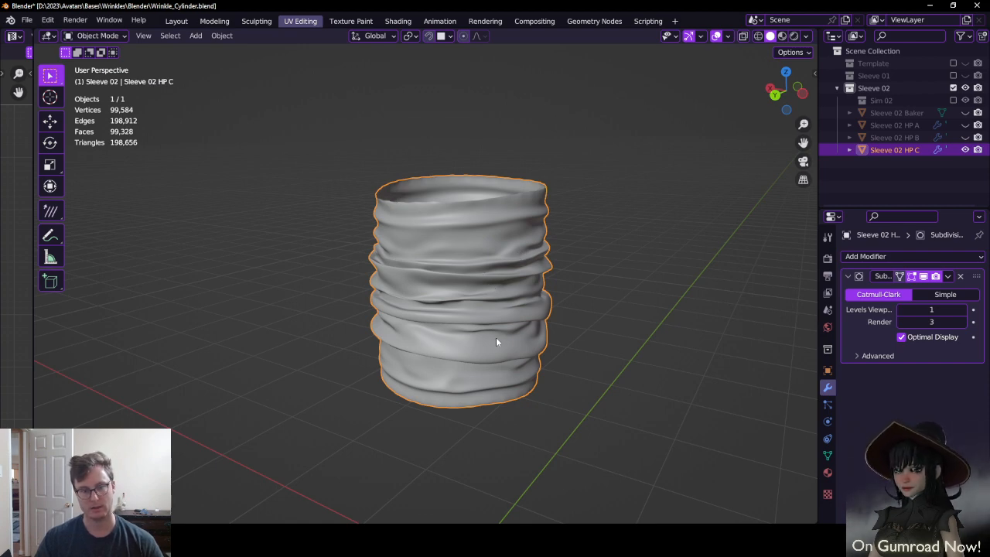
{"action": "middle_click_drag", "start_coordinate": [496, 342], "coordinate": [572, 296]}
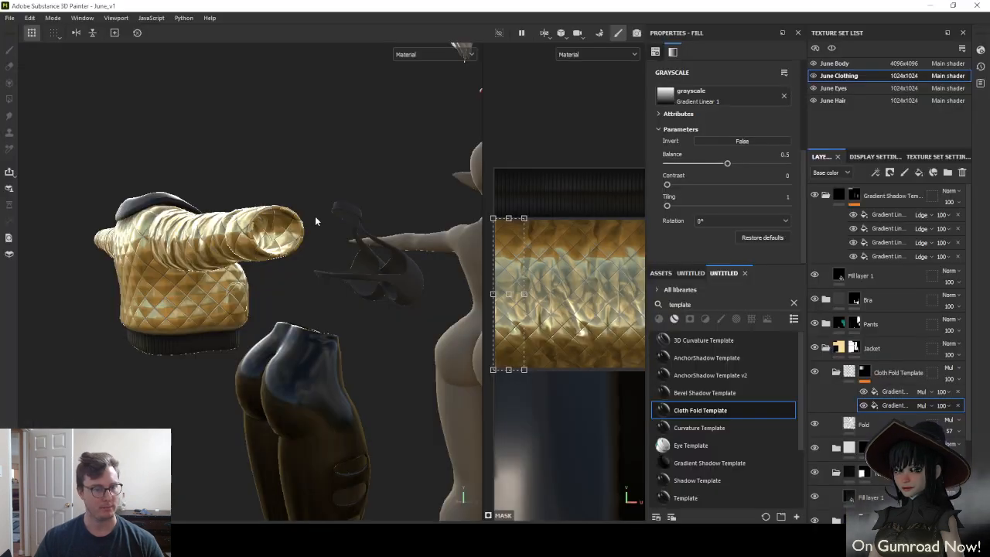
In Substance Painter, start a new project and browse for its mesh in 2023\Avatars\Bases\Wrinkles\Substance Painter\Meshes
{"action": "key", "text": "ctrl+n"}
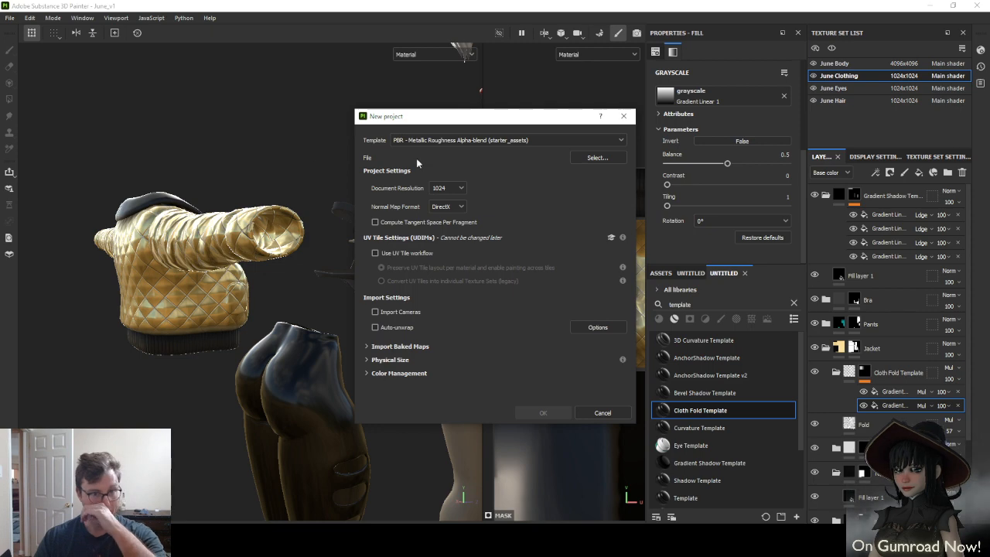
{"action": "left_click", "coordinate": [587, 158]}
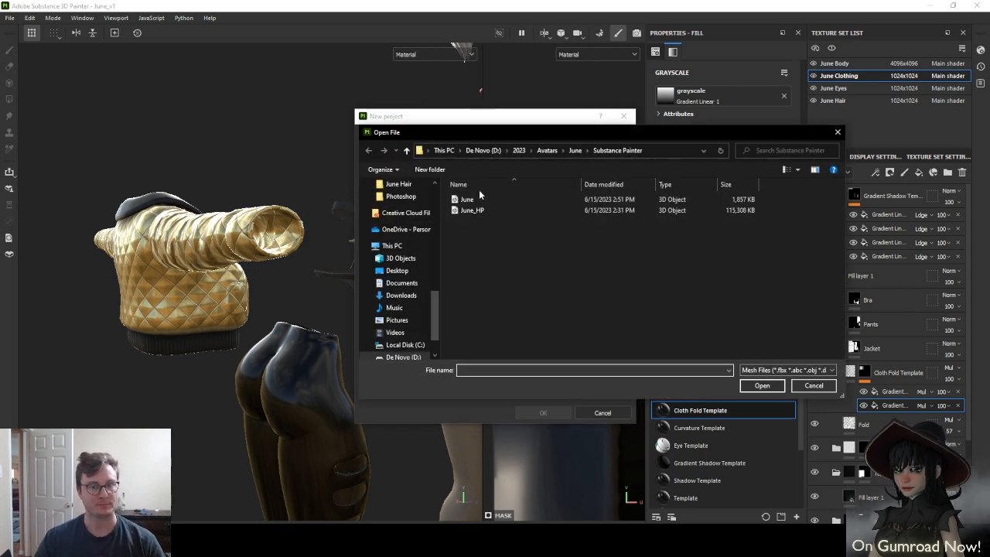
{"action": "left_click", "coordinate": [518, 150]}
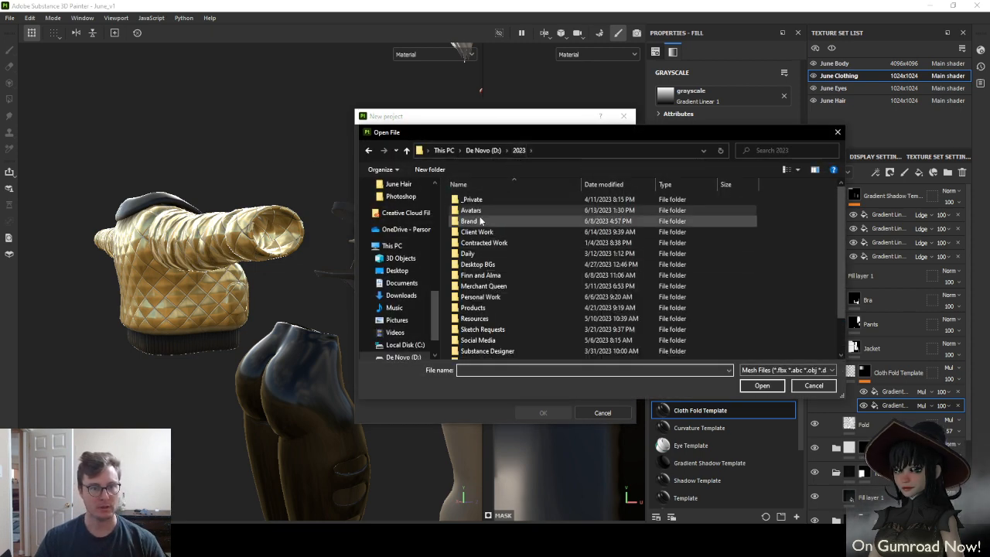
{"action": "double_click", "coordinate": [478, 211]}
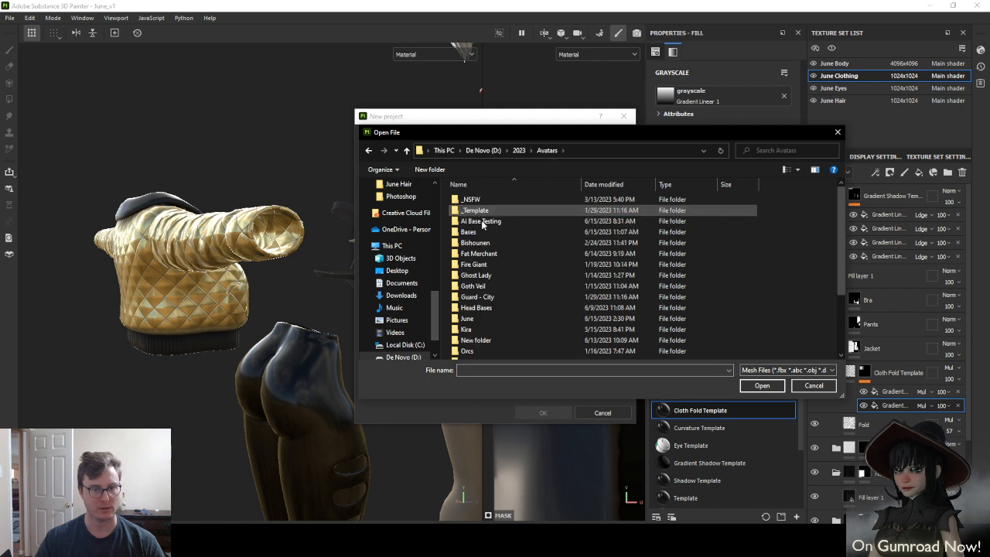
{"action": "scroll", "coordinate": [483, 332], "scroll_direction": "down", "scroll_amount": 3}
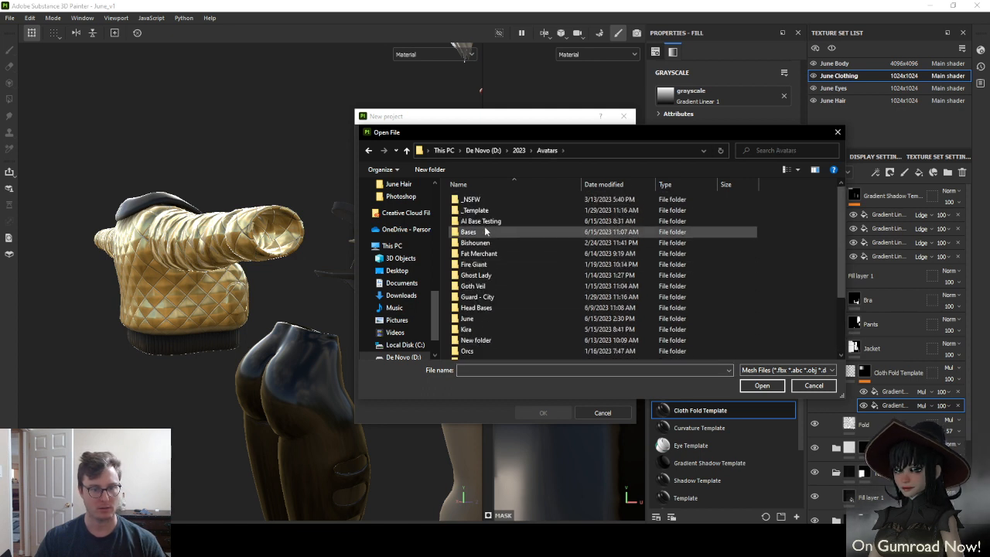
{"action": "double_click", "coordinate": [468, 231]}
{"action": "double_click", "coordinate": [473, 263]}
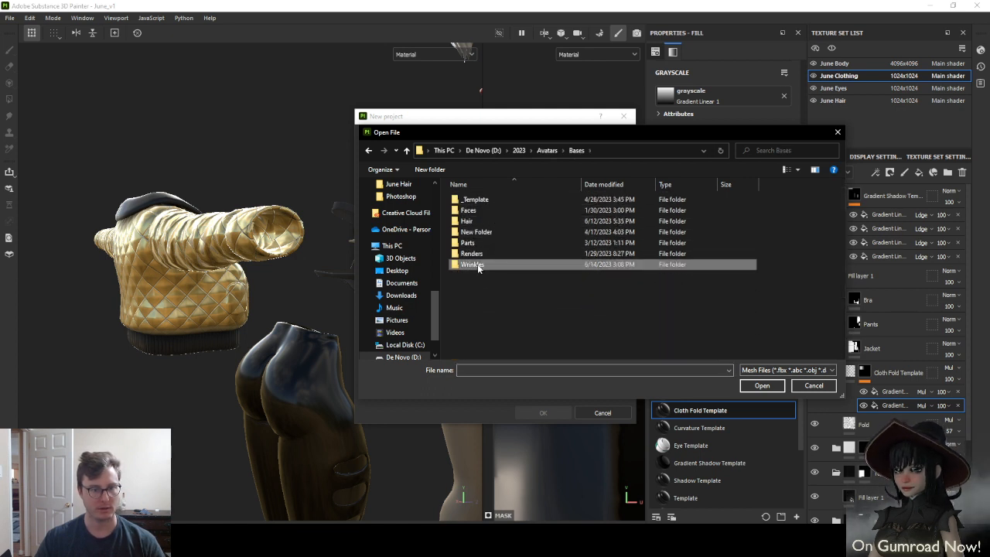
{"action": "double_click", "coordinate": [484, 209]}
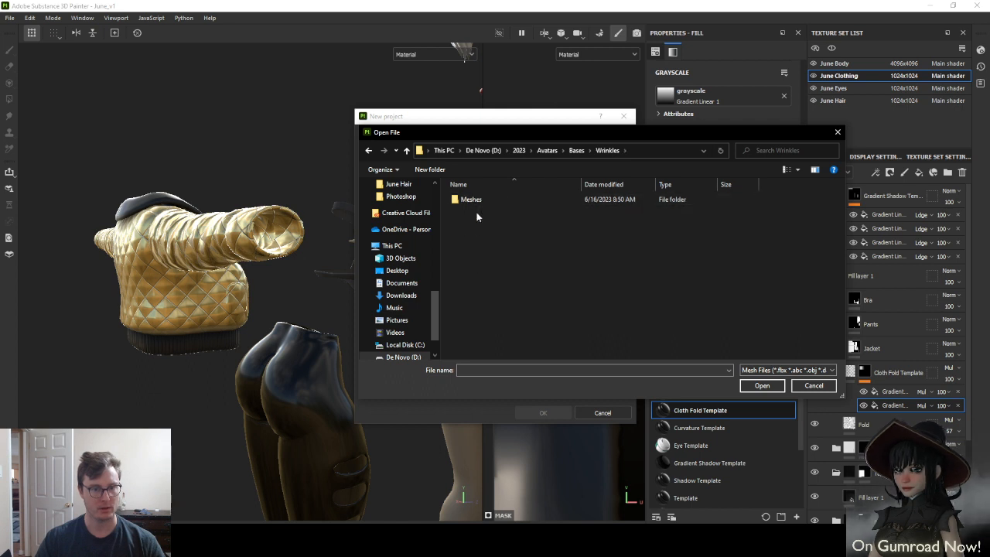
{"action": "double_click", "coordinate": [487, 200]}
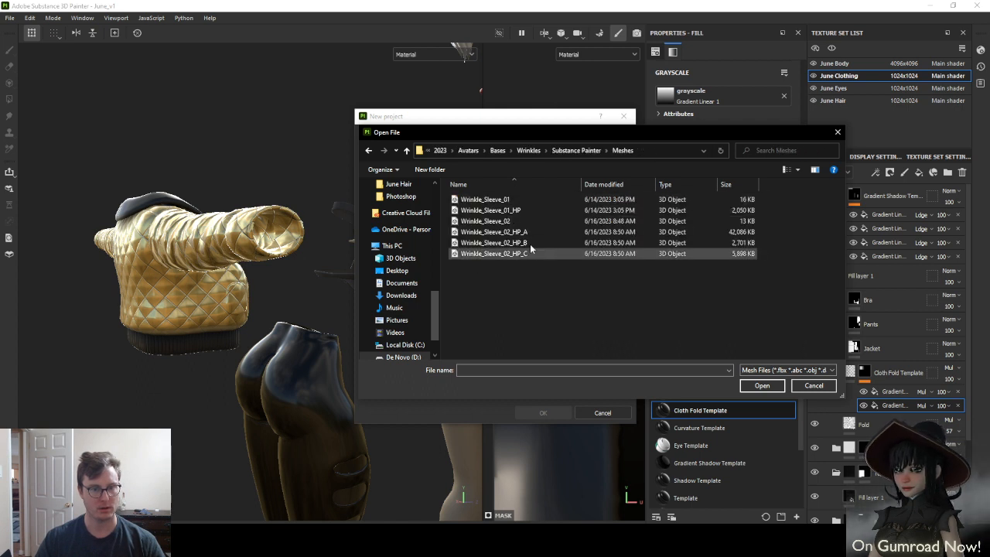
Copy the Wrinkles Substance Painter folder path, choose Wrinkle_Sleeve_02 from its Meshes subfolder, and create the project
{"action": "left_click", "coordinate": [579, 150]}
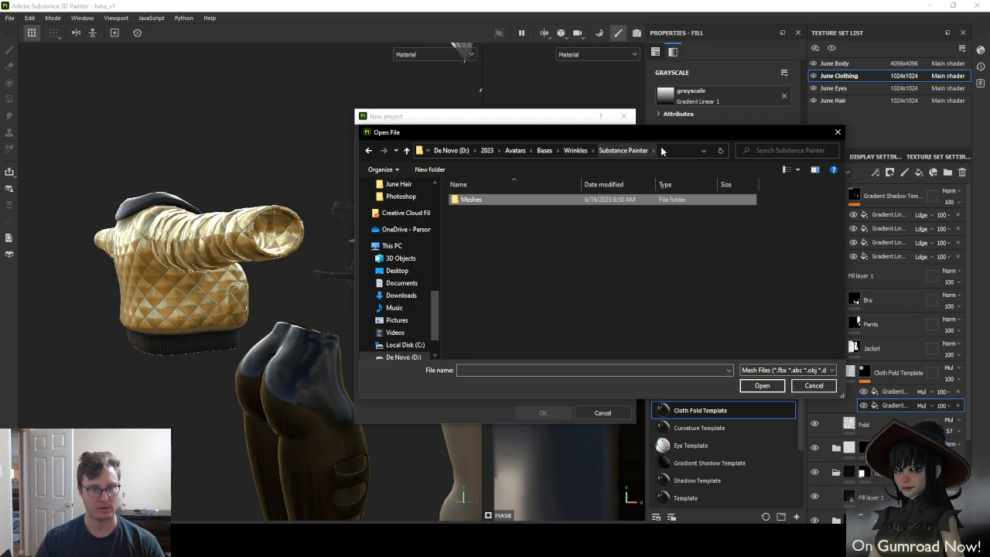
{"action": "left_click", "coordinate": [662, 148]}
{"action": "key", "text": "ctrl+c"}
{"action": "left_click", "coordinate": [480, 199]}
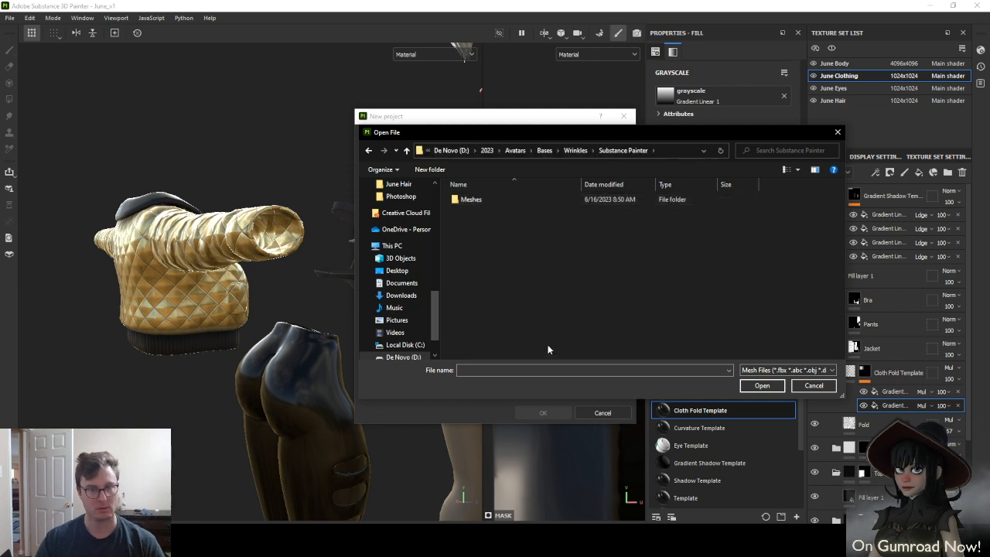
{"action": "double_click", "coordinate": [480, 198]}
{"action": "left_click", "coordinate": [510, 221]}
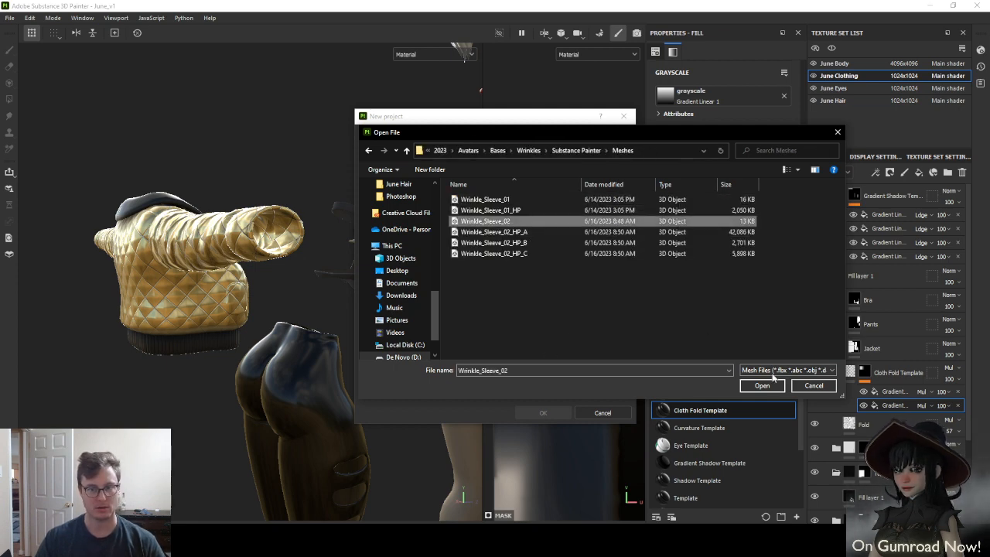
{"action": "left_click", "coordinate": [761, 385]}
{"action": "left_click", "coordinate": [543, 413]}
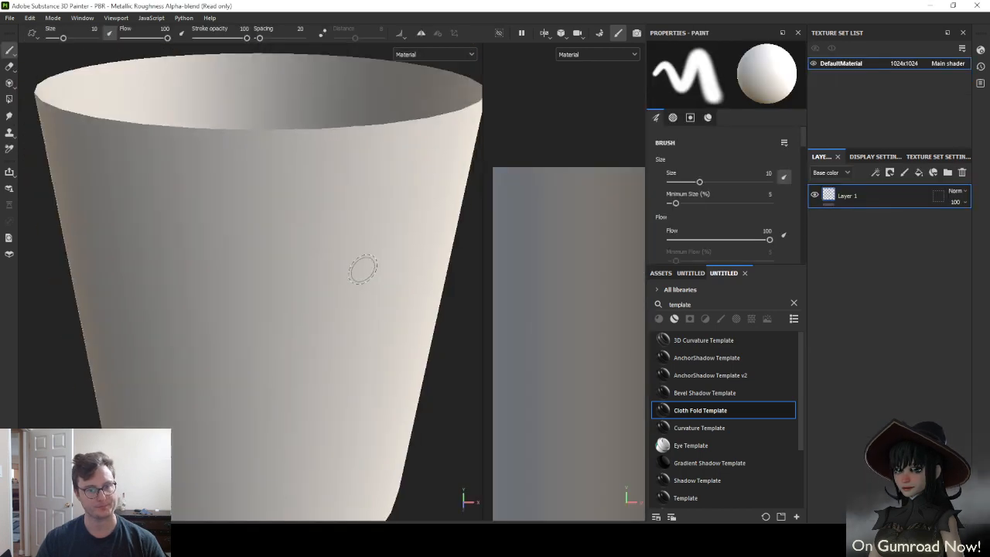
Save the project as Wrinkle_Sleeve_02 in the Wrinkles Substance Painter folder
{"action": "key", "text": "ctrl+s"}
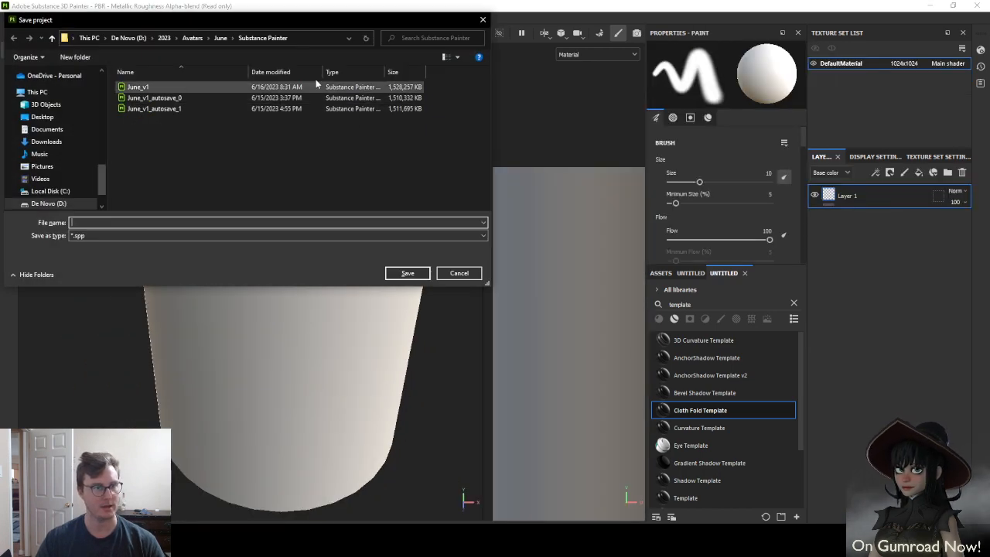
{"action": "left_click", "coordinate": [312, 38]}
{"action": "key", "text": "ctrl+v"}
{"action": "key", "text": "Return"}
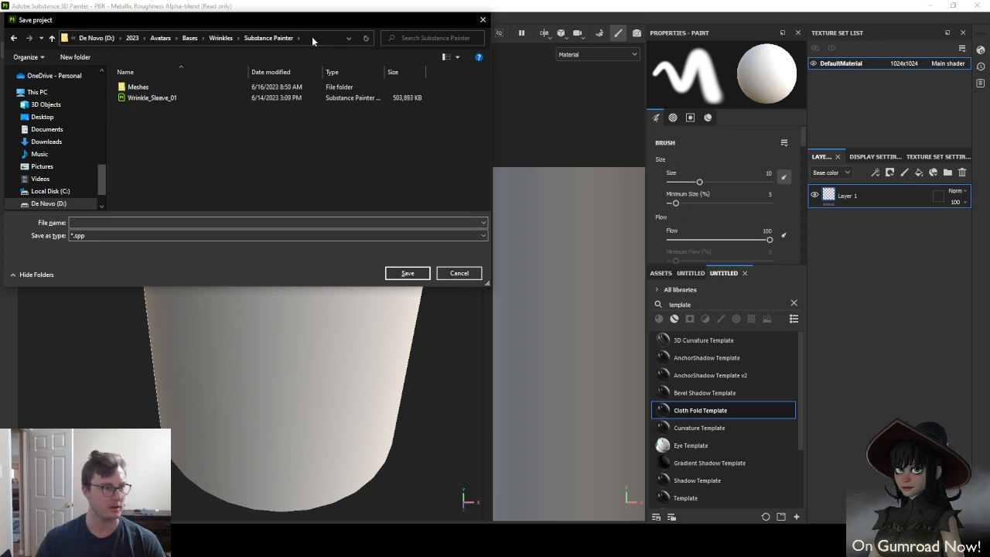
{"action": "left_click", "coordinate": [152, 97]}
{"action": "left_click", "coordinate": [137, 224]}
{"action": "left_click", "coordinate": [154, 223]}
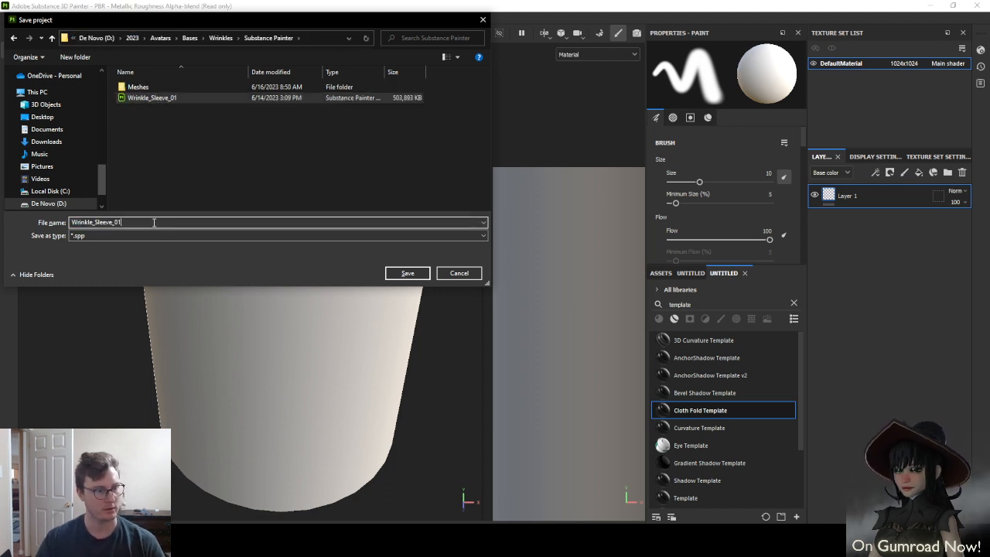
{"action": "key", "text": "BackSpace"}
{"action": "type", "text": "2"}
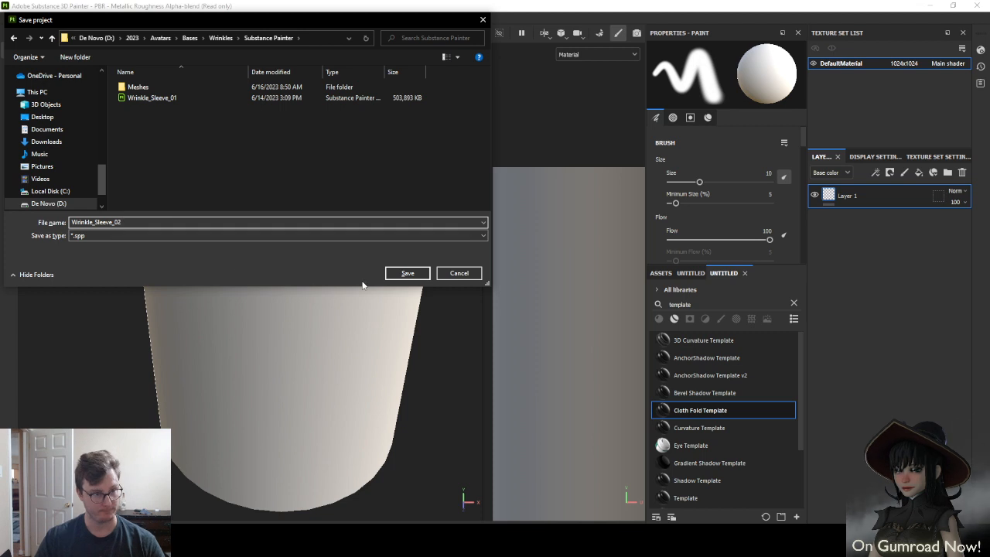
{"action": "left_click", "coordinate": [405, 271]}
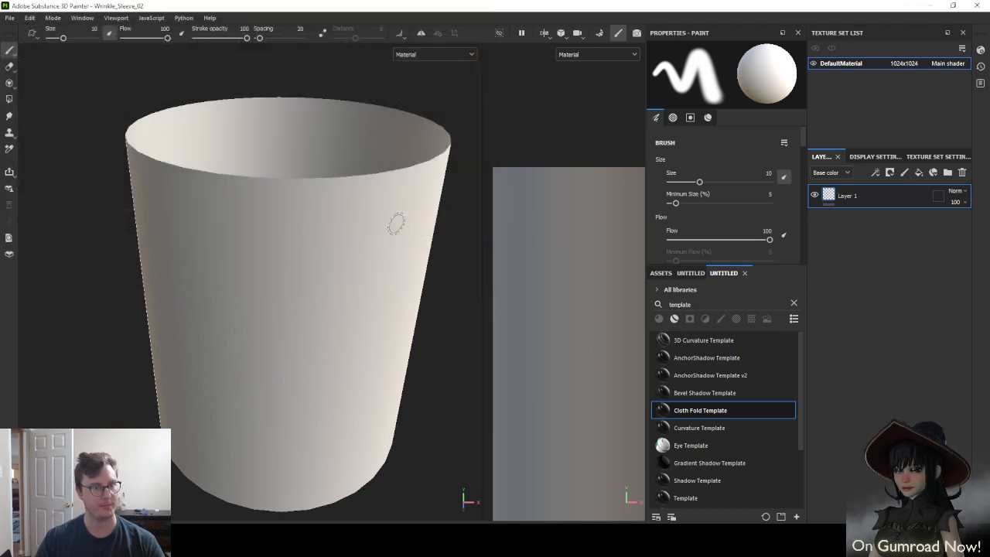
Enter mesh map baking mode and load Wrinkle_Sleeve_02_HP_A as the high definition mesh
{"action": "left_click", "coordinate": [31, 19]}
{"action": "mouse_move", "coordinate": [62, 19]}
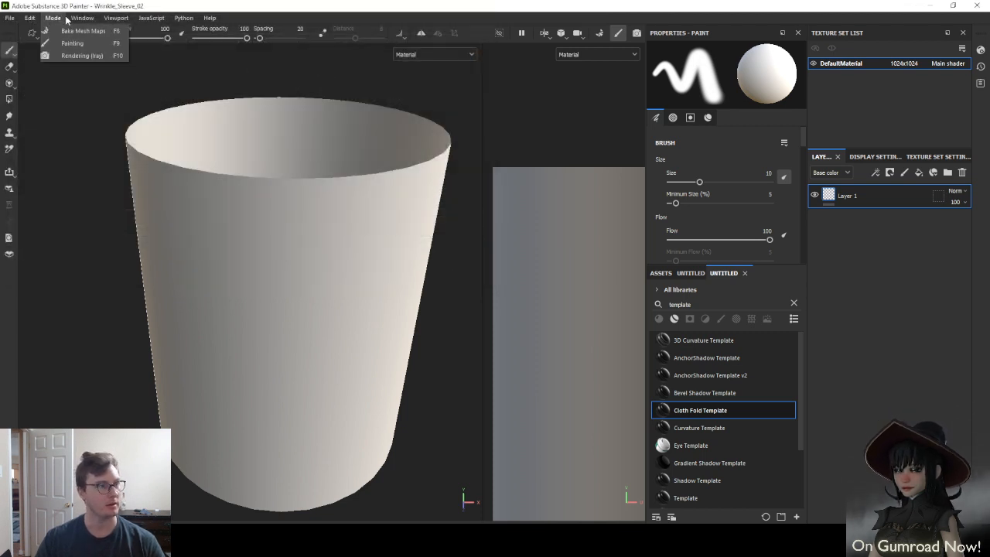
{"action": "left_click", "coordinate": [77, 31]}
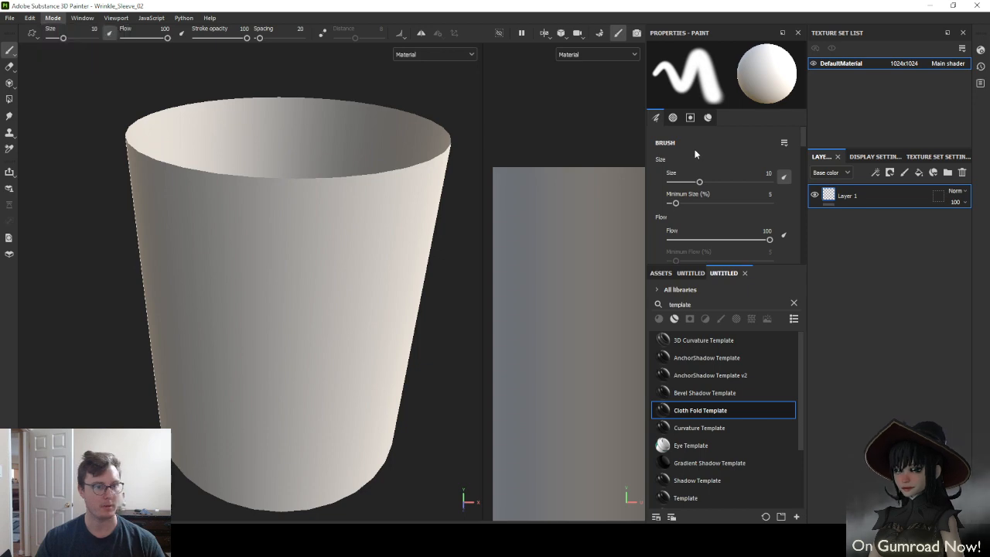
{"action": "left_click", "coordinate": [318, 143]}
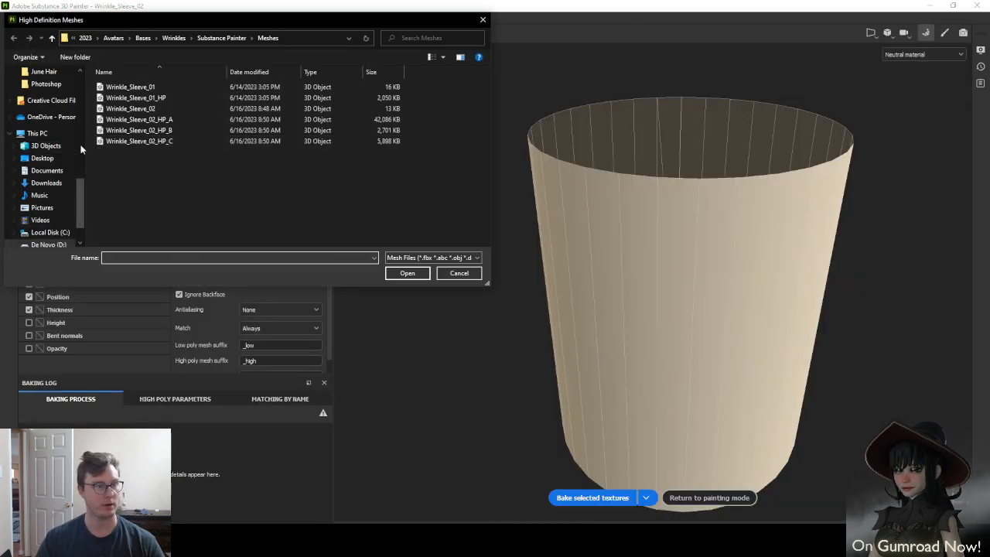
{"action": "left_click", "coordinate": [154, 119]}
{"action": "left_click", "coordinate": [407, 273]}
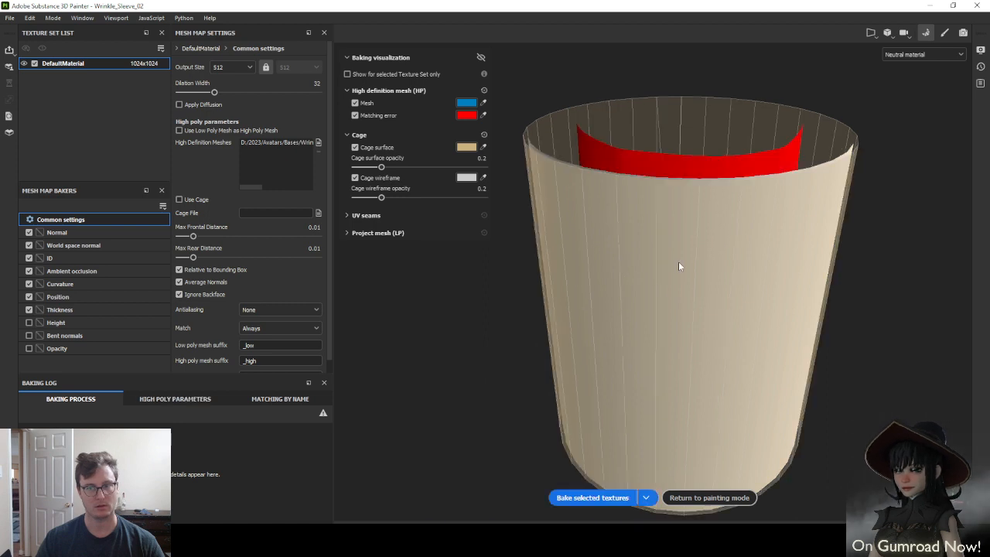
Set the Max Rear Distance to 1 and rename the DefaultMaterial texture set to Wrinkle_Sleeve_02_A
{"action": "left_click_drag", "start_coordinate": [642, 315], "coordinate": [686, 274], "text": "alt"}
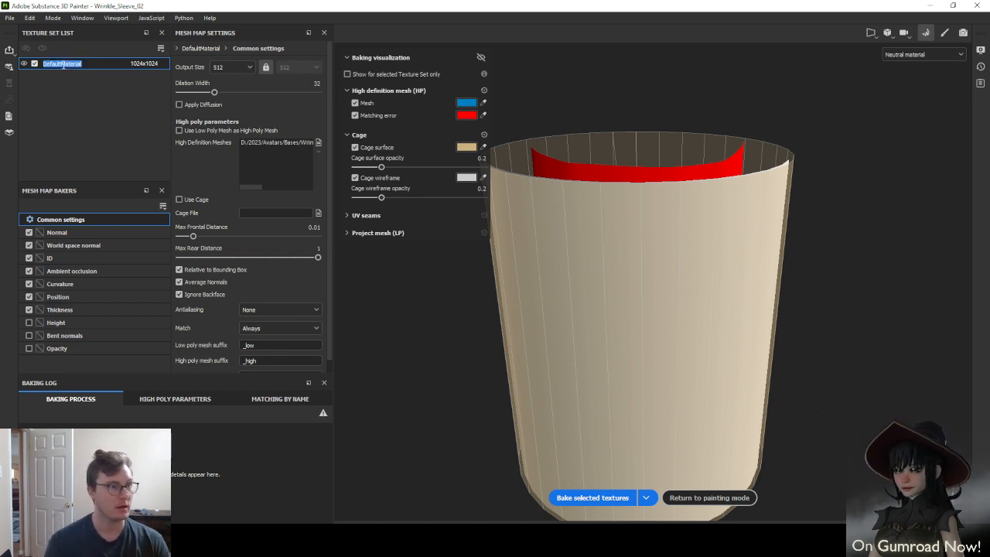
{"action": "type", "text": "Wrinkle_Sleeve_02_A"}
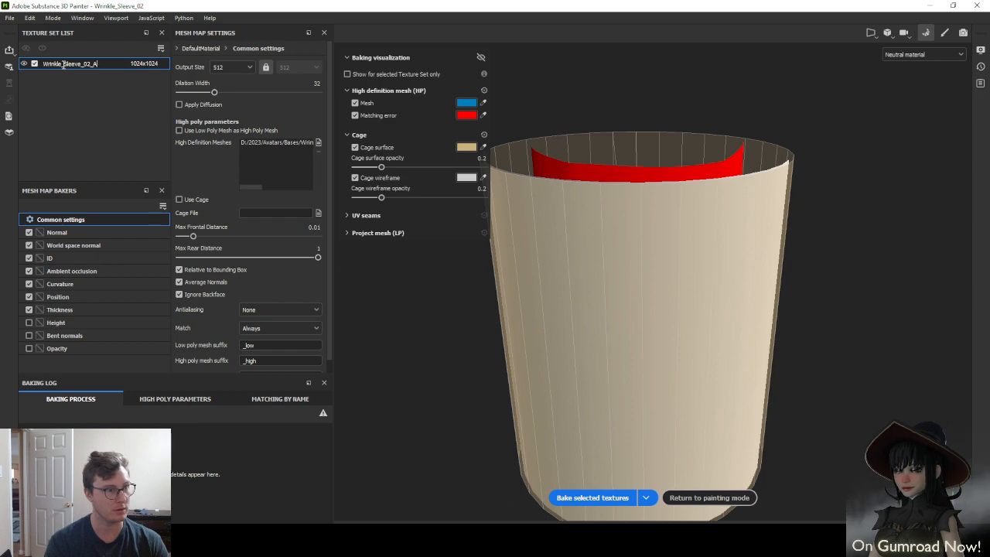
{"action": "key", "text": "Return"}
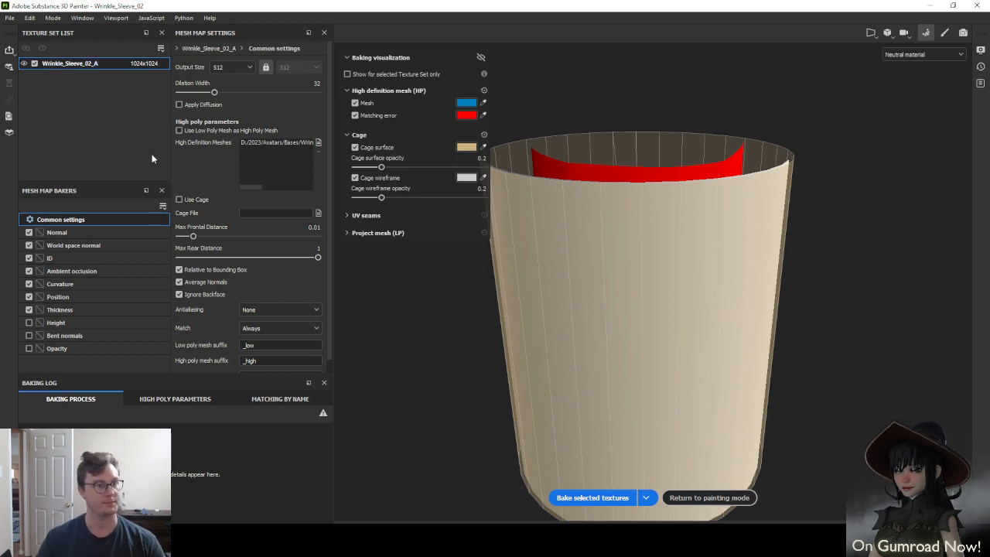
Bake the selected mesh maps, rebake them at an output size of 4096, and inspect the wrinkles in painting mode
{"action": "left_click", "coordinate": [593, 497]}
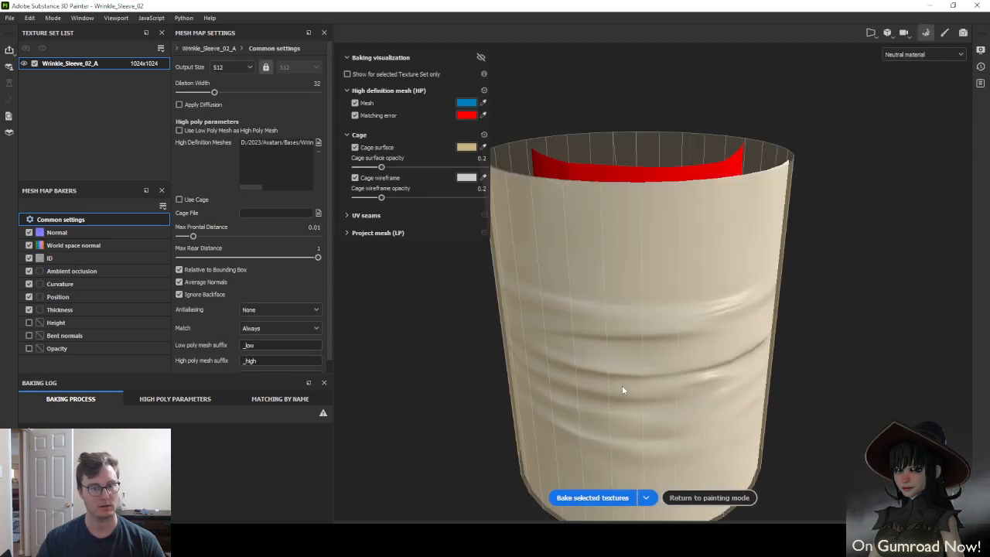
{"action": "left_click", "coordinate": [235, 66]}
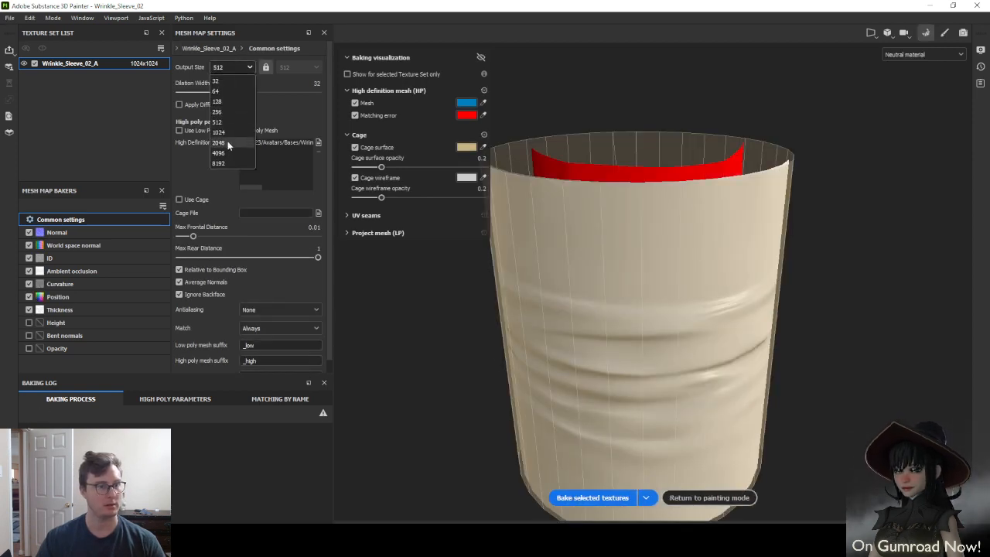
{"action": "left_click", "coordinate": [220, 152]}
{"action": "left_click", "coordinate": [594, 497]}
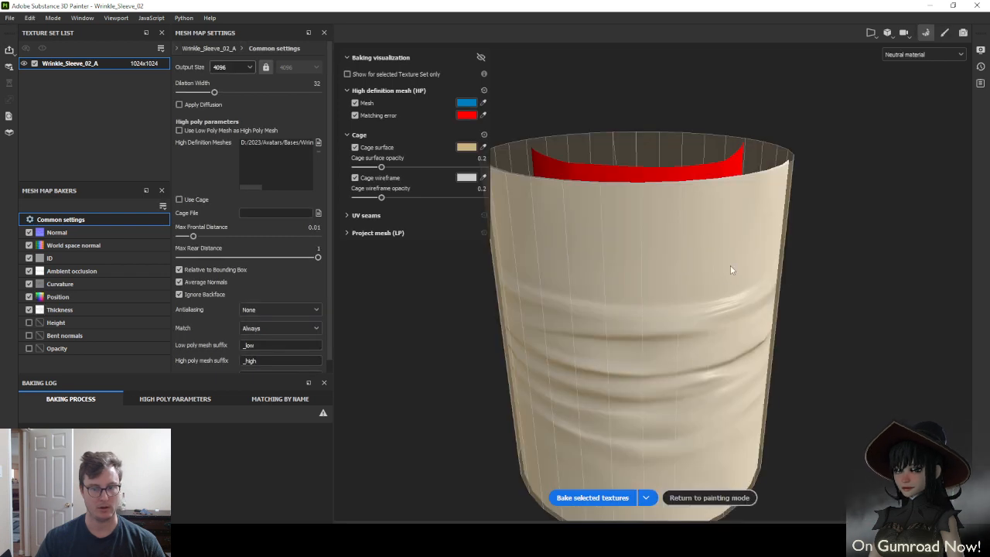
{"action": "left_click", "coordinate": [706, 496]}
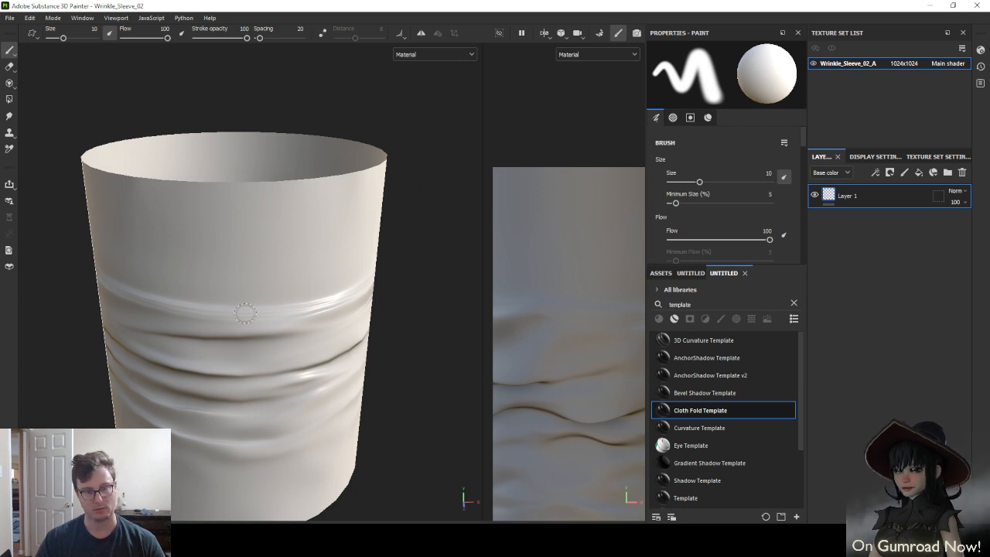
{"action": "left_click_drag", "start_coordinate": [246, 313], "coordinate": [344, 333], "text": "alt"}
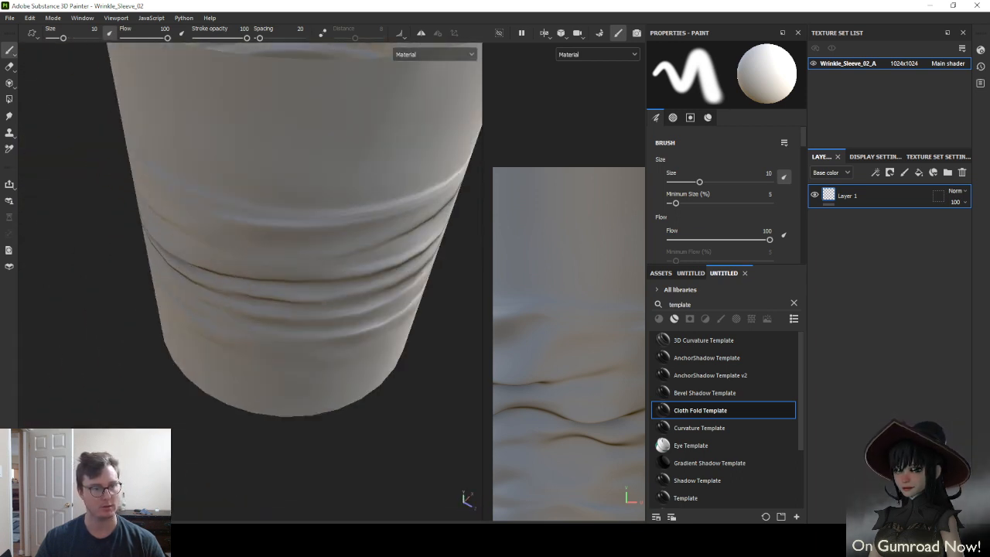
Switch to Blender and unhide the Sleeve 02 Baker, HP A and HP B meshes alongside HP C
{"action": "key", "text": "alt+Tab"}
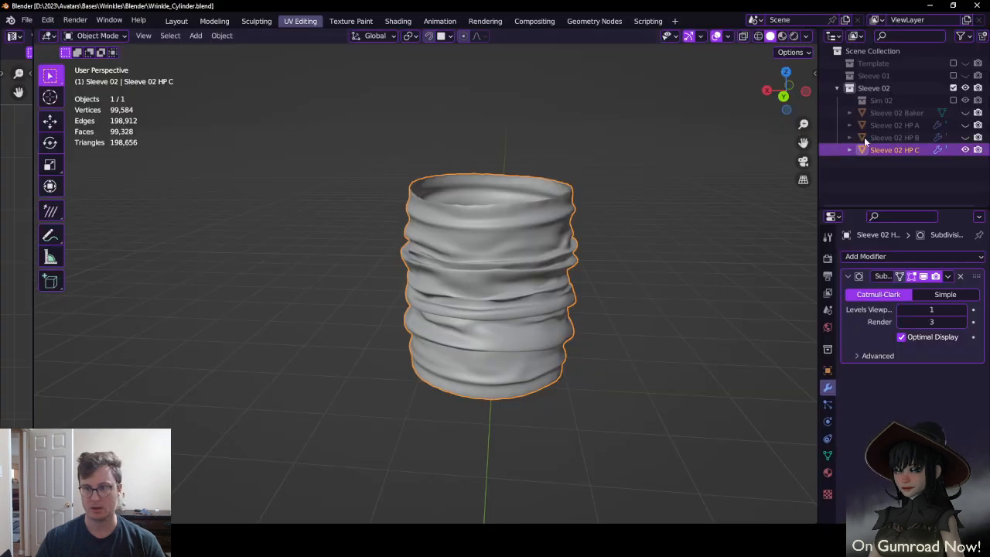
{"action": "left_click_drag", "start_coordinate": [965, 112], "coordinate": [966, 148]}
{"action": "left_click", "coordinate": [493, 150]}
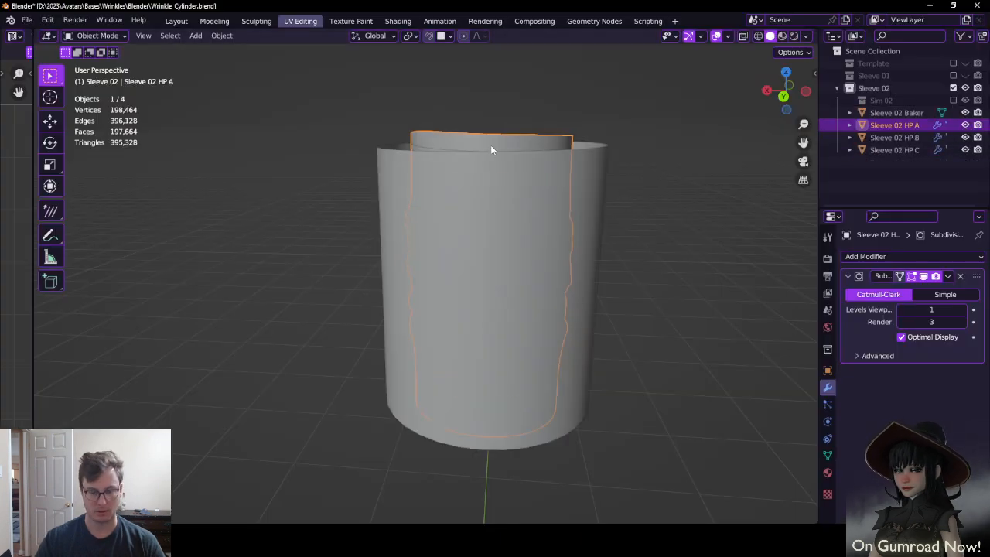
{"action": "key", "text": "KP_7"}
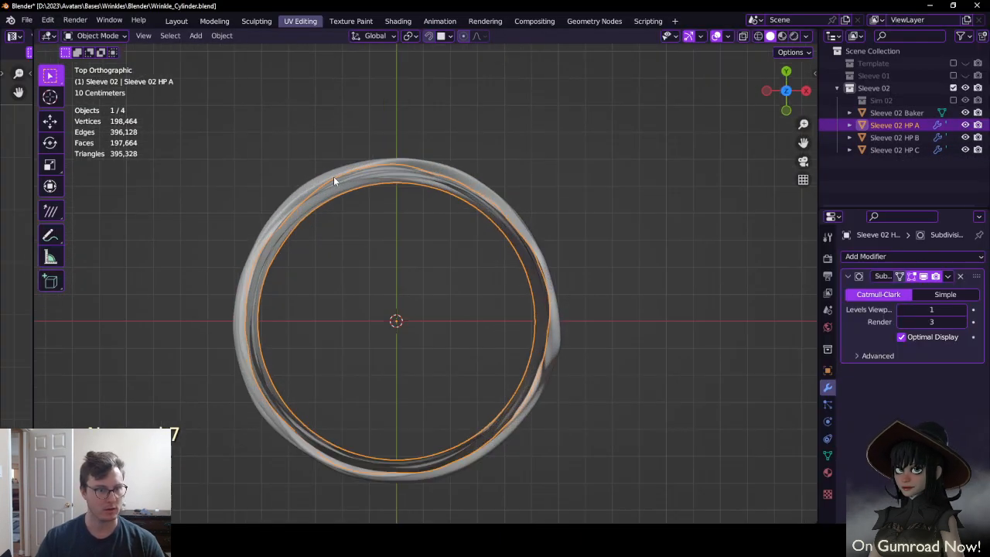
Select Sleeve 02 Baker and display the scene in wireframe from the top view to compare it with the high-poly sleeves
{"action": "left_click", "coordinate": [893, 100]}
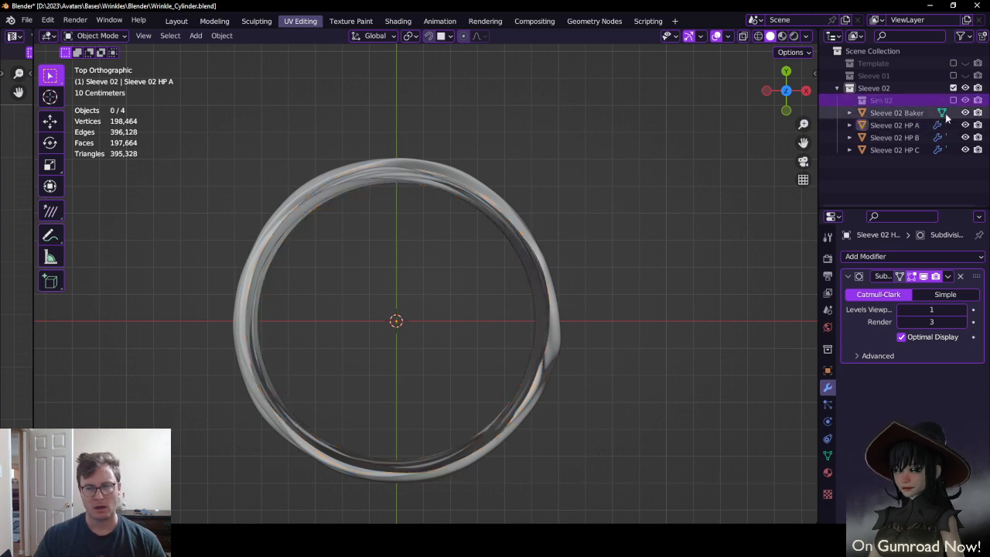
{"action": "left_click", "coordinate": [904, 115]}
{"action": "middle_click_drag", "start_coordinate": [497, 199], "coordinate": [494, 240]}
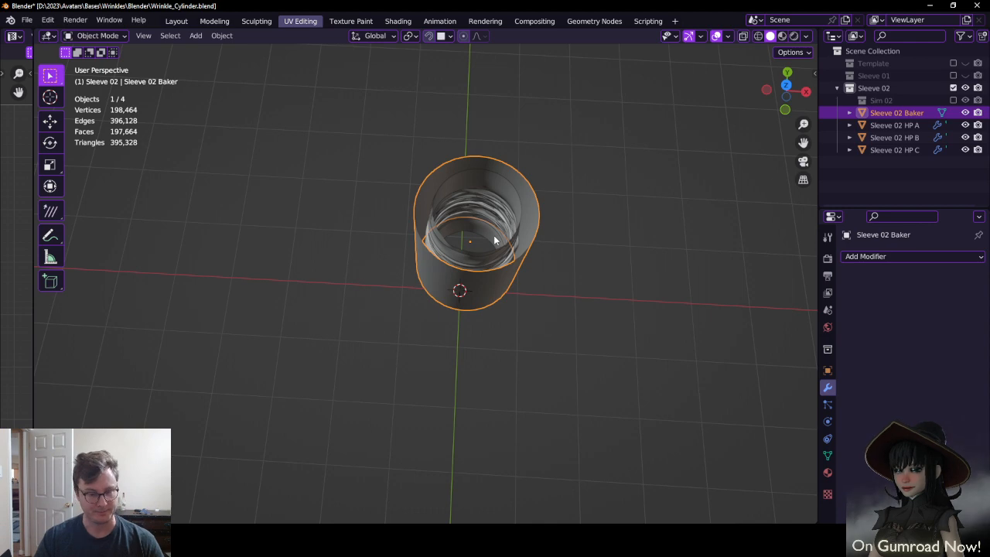
{"action": "key", "text": "z"}
{"action": "left_click", "coordinate": [400, 234]}
{"action": "key", "text": "KP_7"}
{"action": "scroll", "coordinate": [493, 244], "scroll_direction": "up", "scroll_amount": 3}
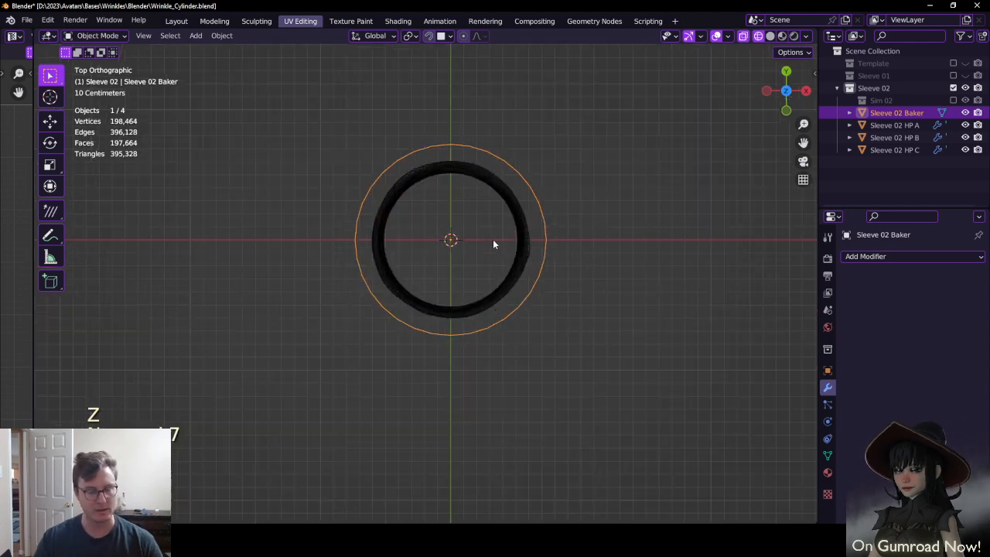
Select the three high-poly sleeves and scale them up uniformly by about 1.15 so they sit just inside the baker cylinder
{"action": "scroll", "coordinate": [493, 241], "scroll_direction": "up", "scroll_amount": 2}
{"action": "left_click", "coordinate": [508, 196]}
{"action": "scroll", "coordinate": [531, 186], "scroll_direction": "up", "scroll_amount": 1}
{"action": "left_click", "coordinate": [530, 185]}
{"action": "middle_click_drag", "start_coordinate": [498, 147], "coordinate": [525, 191], "text": "shift"}
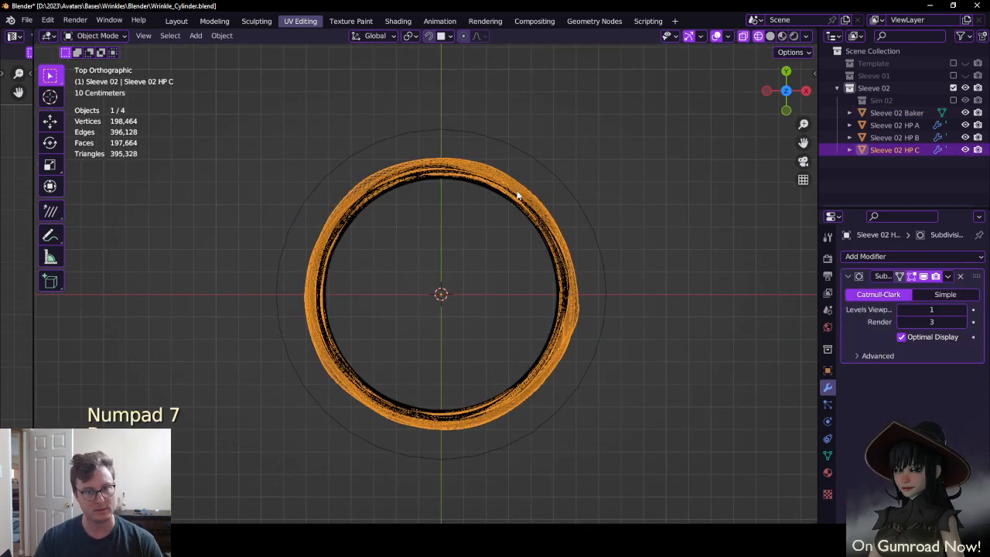
{"action": "left_click_drag", "start_coordinate": [518, 196], "coordinate": [537, 227]}
{"action": "scroll", "coordinate": [538, 227], "scroll_direction": "up", "scroll_amount": 2}
{"action": "key", "text": "s"}
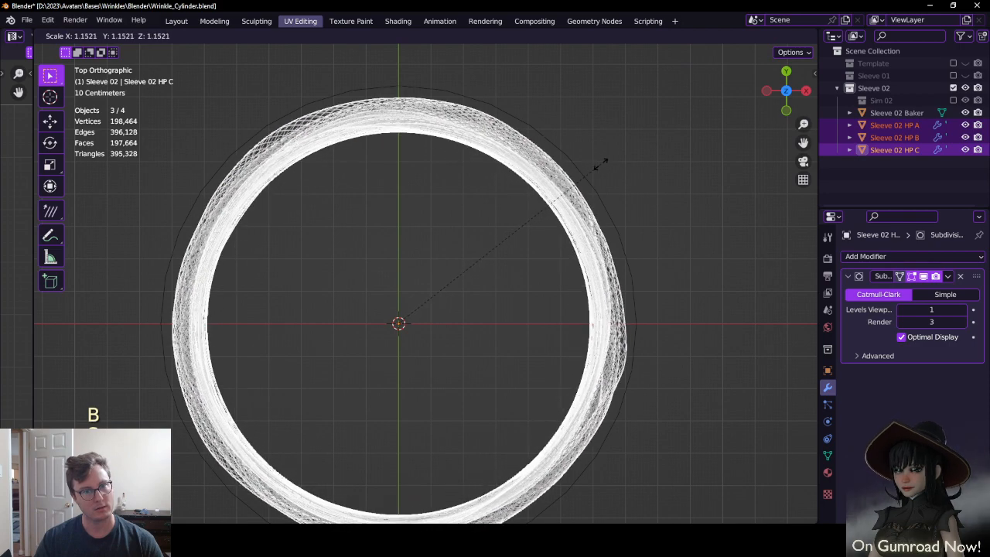
{"action": "left_click", "coordinate": [602, 164]}
Scale Sleeve 02 HP A up by about 1.03 and enlarge Sleeve 02 HP B slightly, keeping both inside the baker outline
{"action": "middle_click_drag", "start_coordinate": [509, 304], "coordinate": [526, 223], "text": "shift"}
{"action": "left_click", "coordinate": [425, 432]}
{"action": "key", "text": "s"}
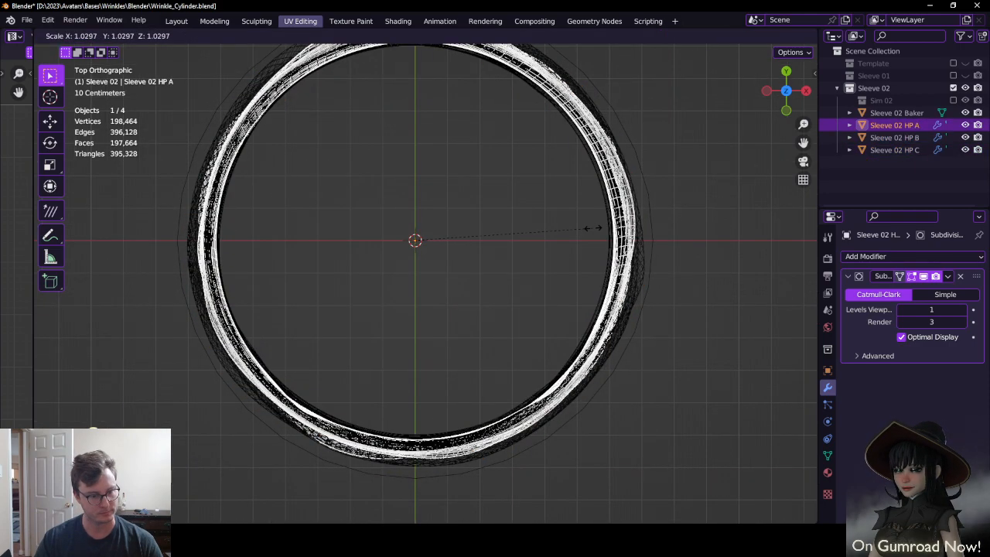
{"action": "left_click", "coordinate": [588, 226]}
{"action": "left_click", "coordinate": [355, 421]}
{"action": "key", "text": "s"}
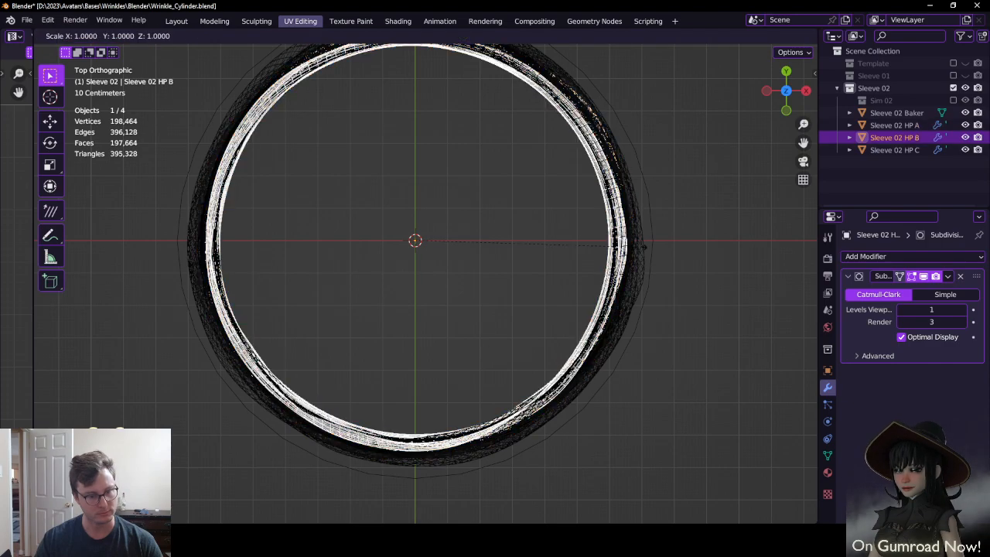
{"action": "left_click", "coordinate": [650, 247]}
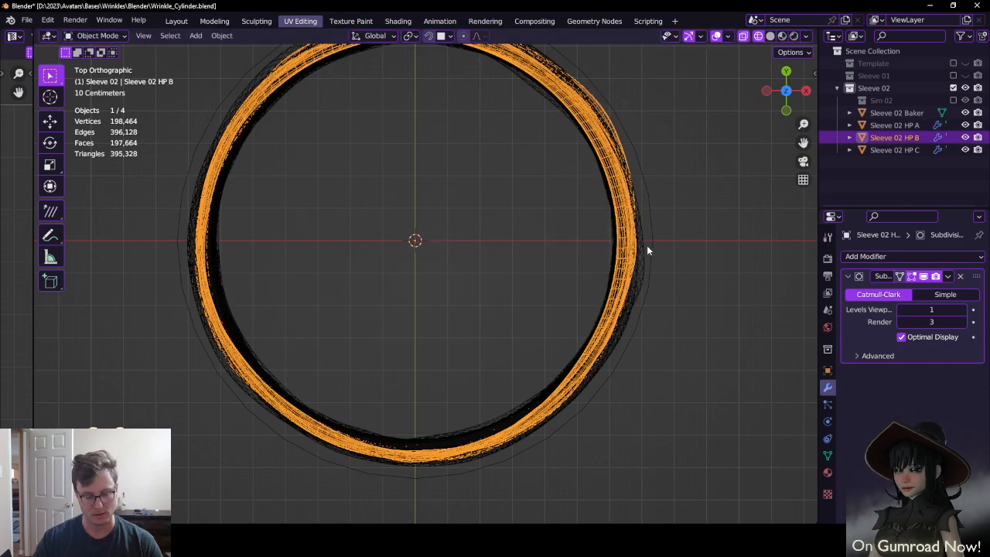
Select all three high-poly sleeves in front view and lower them along Z to centre them on the baker cylinder's height
{"action": "key", "text": "KP_1"}
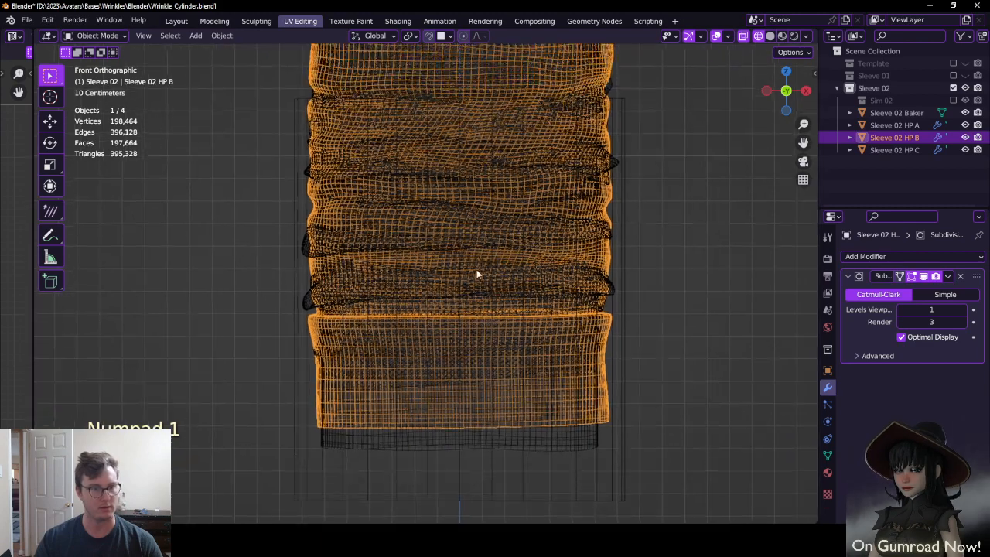
{"action": "scroll", "coordinate": [476, 270], "scroll_direction": "down", "scroll_amount": 1}
{"action": "middle_click_drag", "start_coordinate": [476, 269], "coordinate": [478, 310], "text": "shift"}
{"action": "left_click", "coordinate": [360, 75]}
{"action": "key", "text": "b"}
{"action": "left_click_drag", "start_coordinate": [360, 74], "coordinate": [501, 146]}
{"action": "middle_click_drag", "start_coordinate": [539, 191], "coordinate": [527, 182], "text": "shift"}
{"action": "key", "text": "b"}
{"action": "left_click_drag", "start_coordinate": [292, 138], "coordinate": [401, 160]}
{"action": "middle_click_drag", "start_coordinate": [465, 174], "coordinate": [447, 122], "text": "shift"}
{"action": "key", "text": "g"}
{"action": "key", "text": "z"}
{"action": "left_click", "coordinate": [455, 194]}
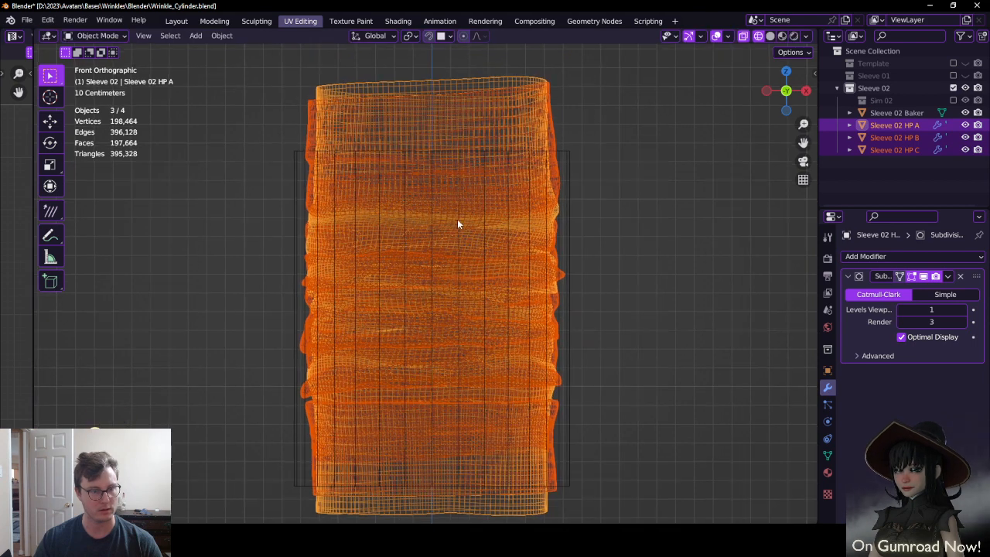
Set the origins of the three high-poly sleeves to their geometry
{"action": "scroll", "coordinate": [457, 220], "scroll_direction": "down", "scroll_amount": 3}
{"action": "left_click", "coordinate": [211, 36]}
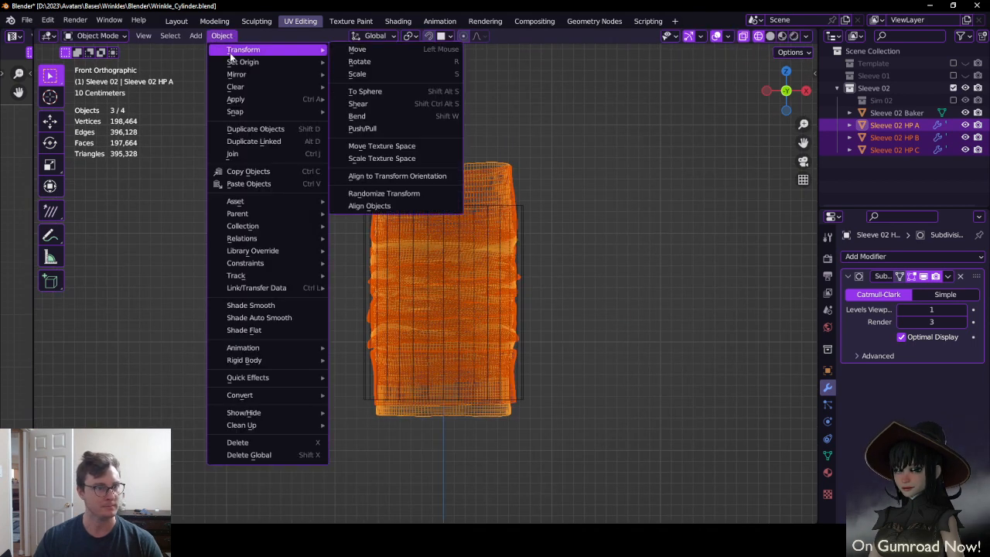
{"action": "mouse_move", "coordinate": [240, 62]}
{"action": "left_click", "coordinate": [359, 75]}
Lower Sleeve 02 HP A along Z, and lower HP B by about 0.04 m so their upper edges line up
{"action": "scroll", "coordinate": [448, 154], "scroll_direction": "up", "scroll_amount": 2}
{"action": "left_click", "coordinate": [434, 167]}
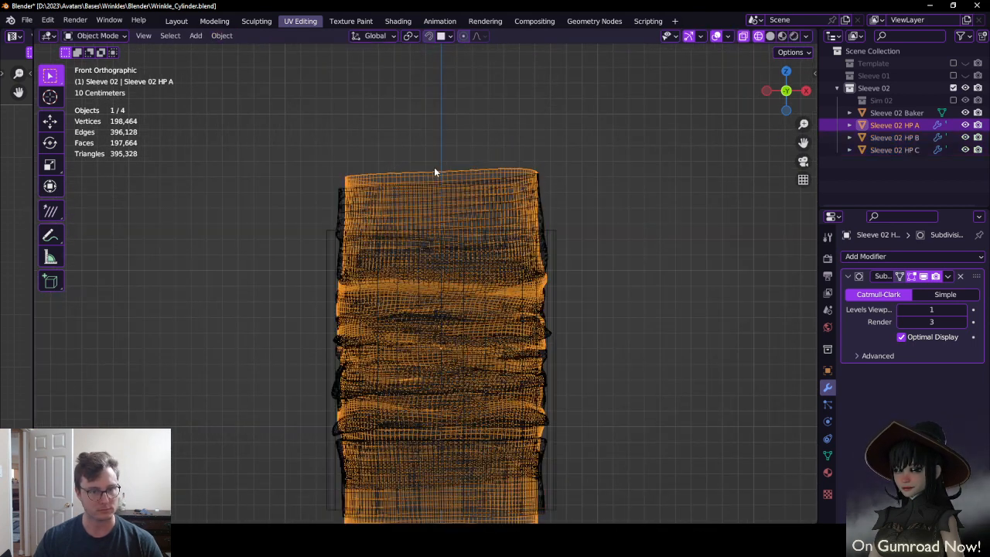
{"action": "key", "text": "KP_Decimal"}
{"action": "key", "text": "g"}
{"action": "key", "text": "z"}
{"action": "left_click", "coordinate": [462, 163]}
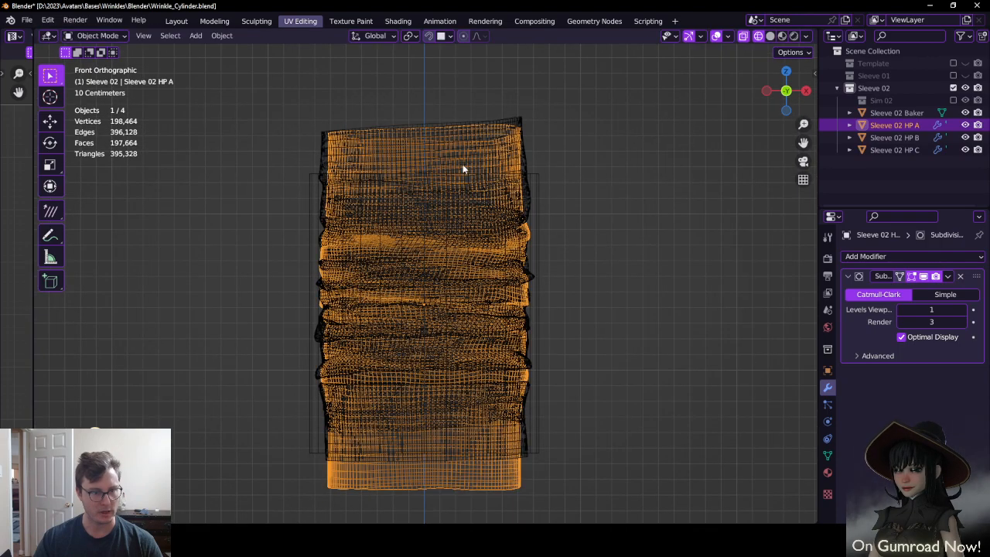
{"action": "left_click", "coordinate": [322, 158]}
{"action": "key", "text": "g"}
{"action": "key", "text": "z"}
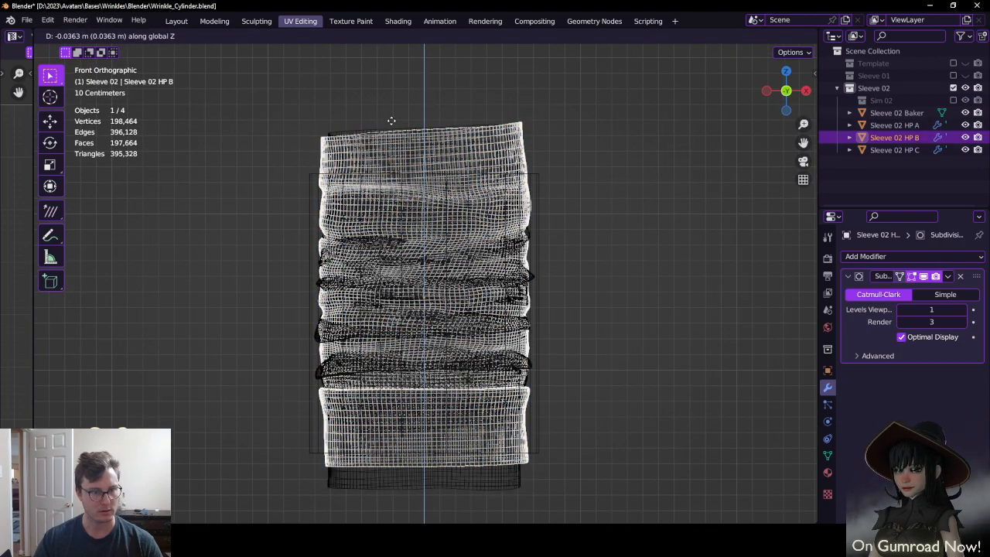
{"action": "left_click", "coordinate": [361, 168]}
Stretch Sleeve 02 HP C along Z by about 1.26, plus a small second stretch, to cover the baker cylinder's height
{"action": "left_click", "coordinate": [396, 372]}
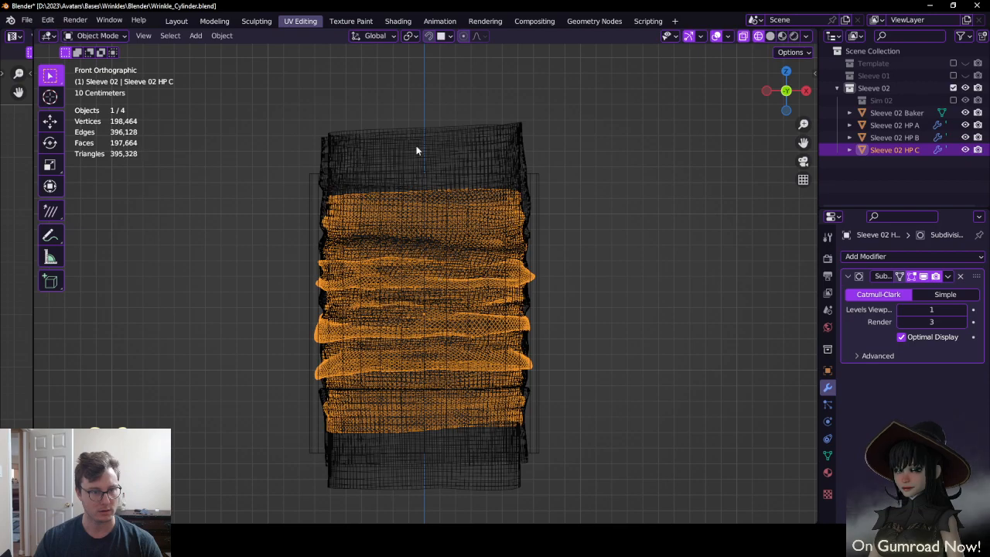
{"action": "key", "text": "s"}
{"action": "key", "text": "z"}
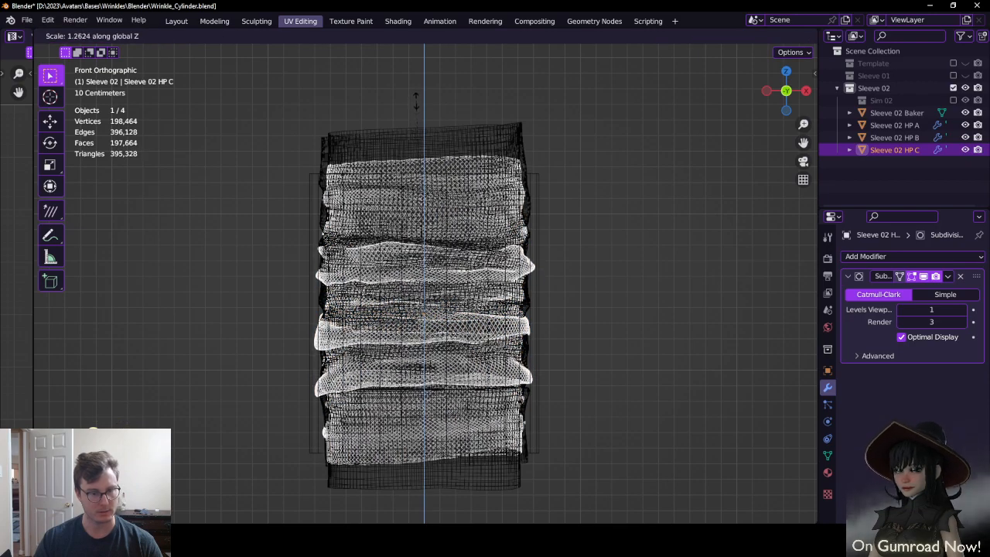
{"action": "left_click", "coordinate": [421, 103]}
{"action": "left_click", "coordinate": [422, 106]}
{"action": "key", "text": "s"}
{"action": "key", "text": "z"}
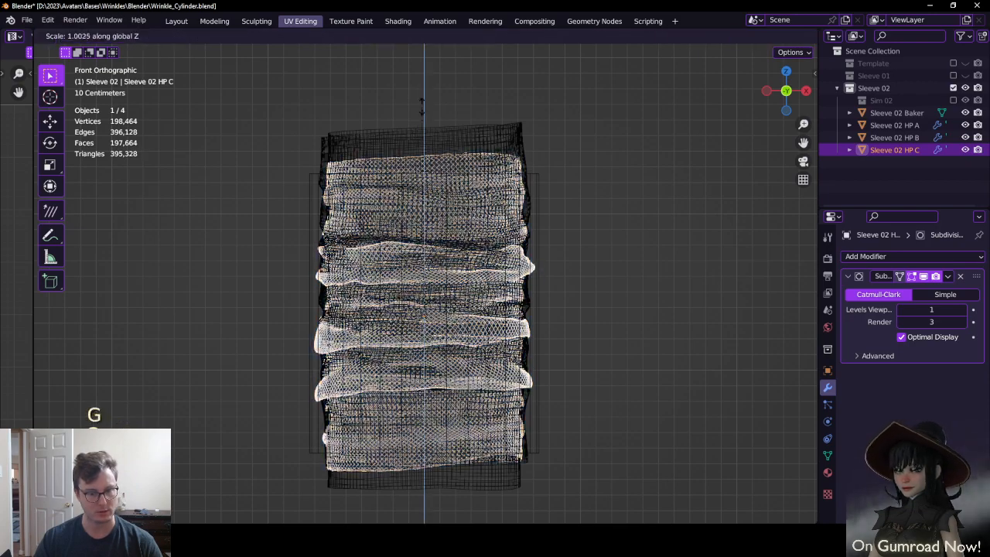
{"action": "left_click", "coordinate": [421, 102]}
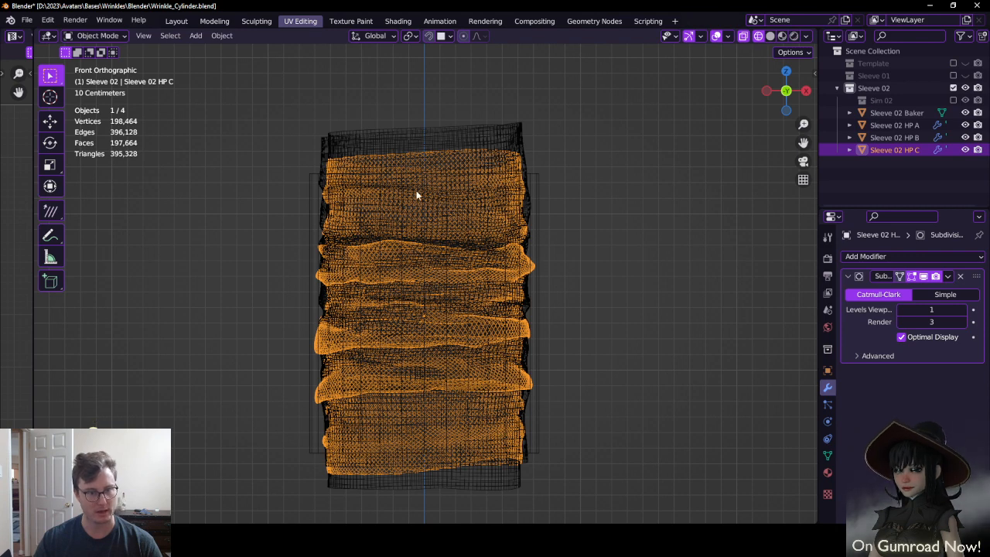
Return the scene to solid shading in a perspective view and save the Blender file
{"action": "scroll", "coordinate": [365, 200], "scroll_direction": "down", "scroll_amount": 3}
{"action": "key", "text": "z"}
{"action": "middle_click_drag", "start_coordinate": [464, 211], "coordinate": [541, 223]}
{"action": "key", "text": "ctrl+s"}
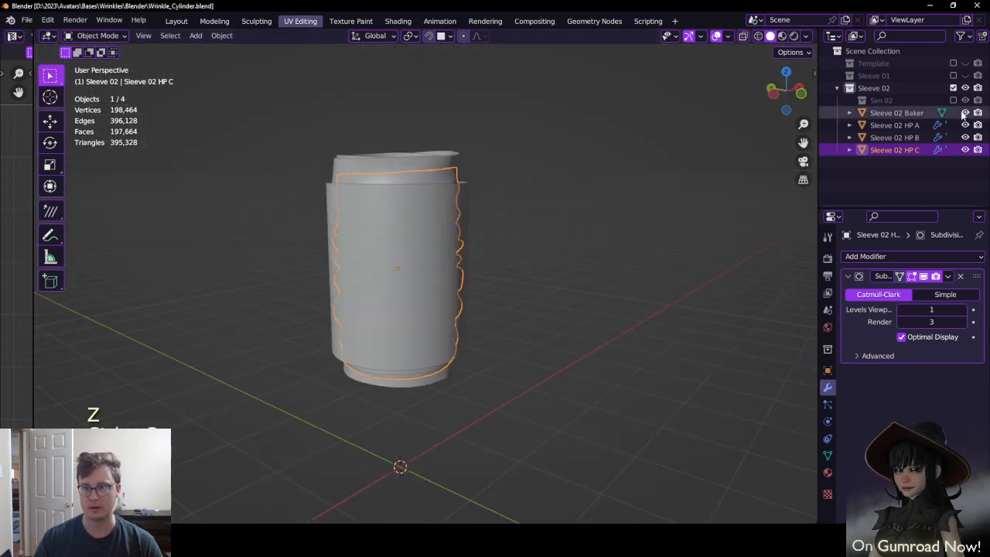
Hide Sleeve 02 Baker and apply all transforms to the HP A, HP B and HP C meshes
{"action": "left_click", "coordinate": [965, 112]}
{"action": "left_click", "coordinate": [889, 125]}
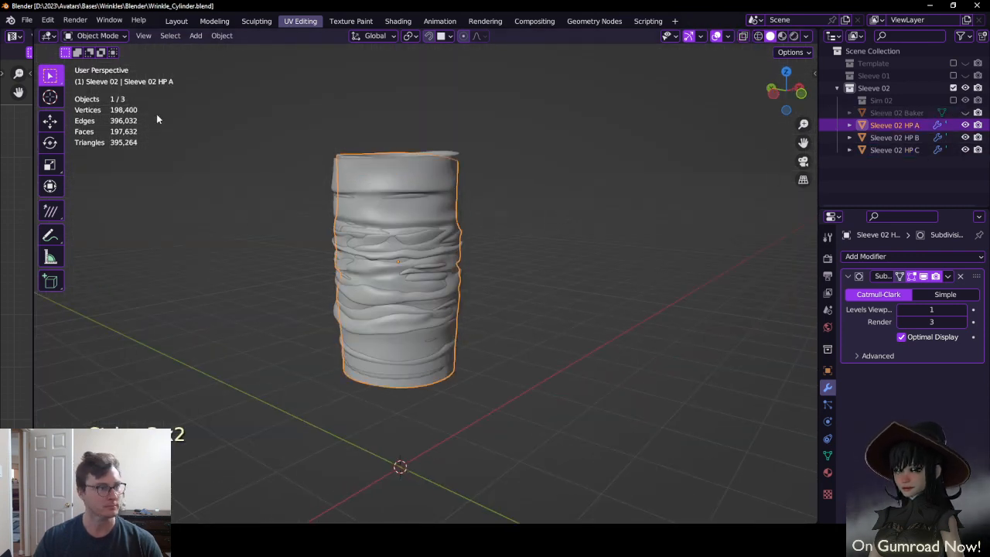
{"action": "key", "text": "a"}
{"action": "key", "text": "ctrl+a"}
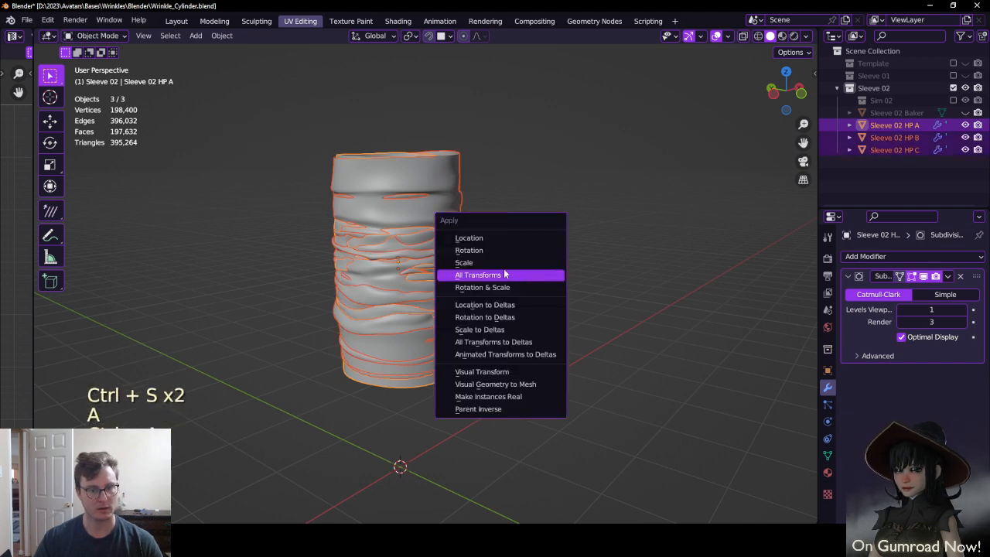
{"action": "left_click", "coordinate": [502, 274]}
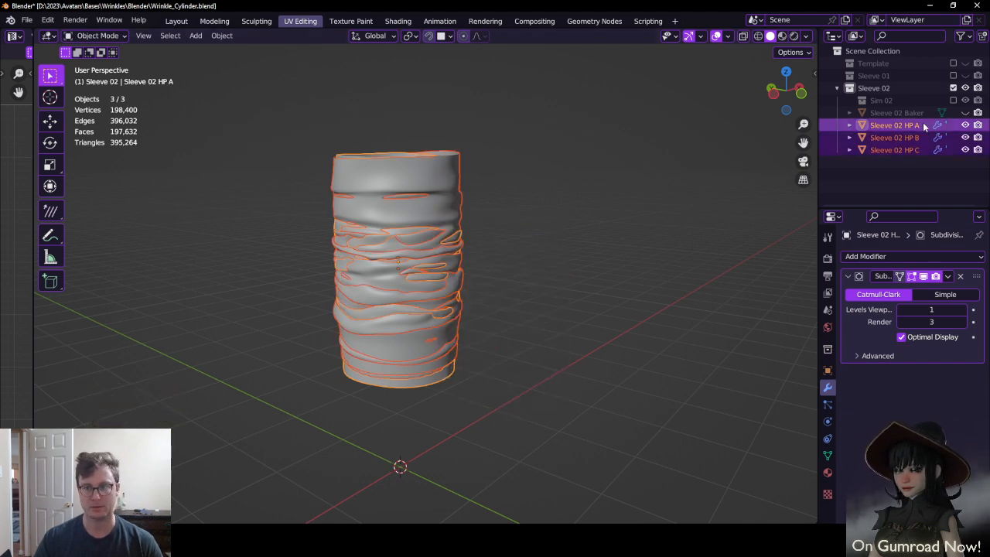
Export only Sleeve 02 HP A as FBX, overwriting Wrinkle_Sleeve_02_HP_A.fbx in the Substance Painter Meshes folder
{"action": "left_click", "coordinate": [890, 126]}
{"action": "left_click", "coordinate": [27, 20]}
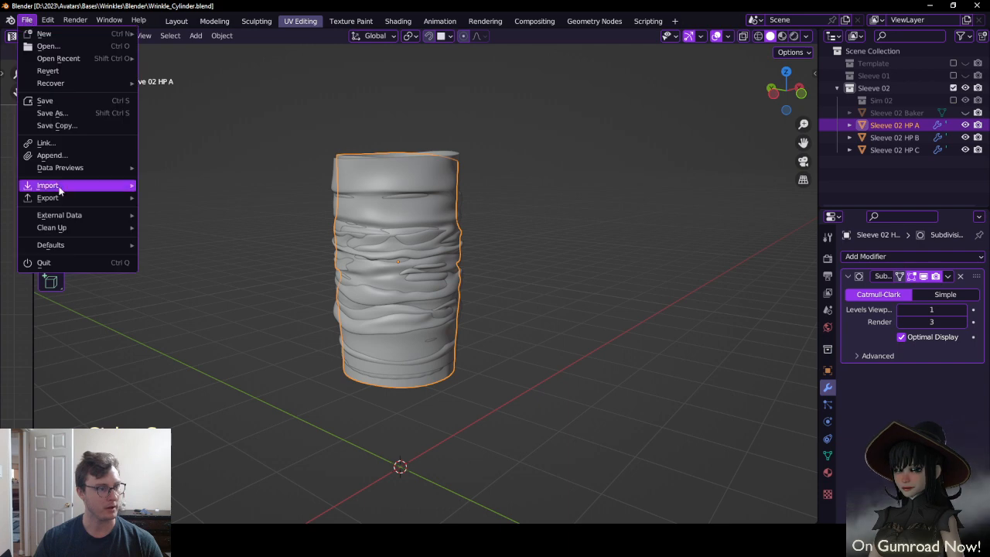
{"action": "mouse_move", "coordinate": [54, 198]}
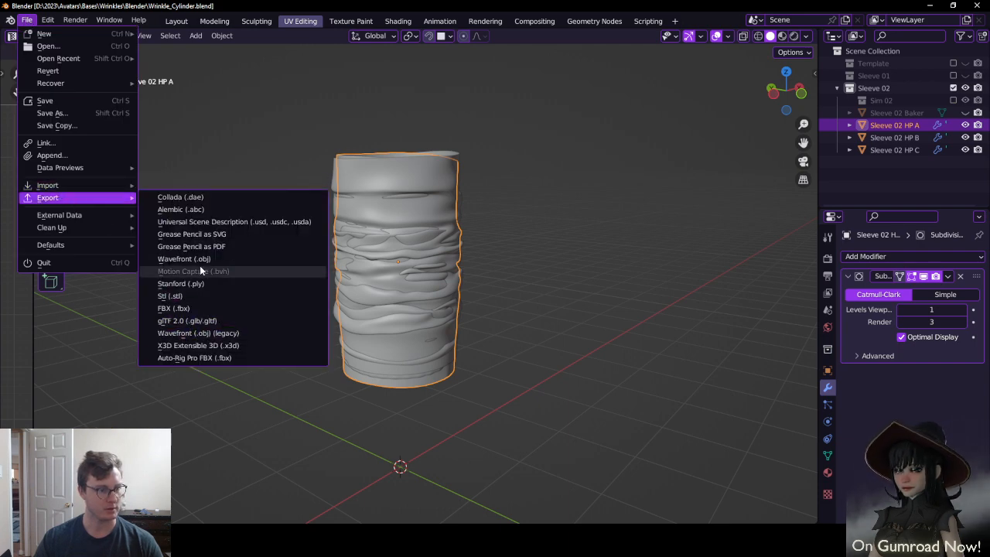
{"action": "left_click", "coordinate": [185, 308]}
{"action": "left_click", "coordinate": [773, 132]}
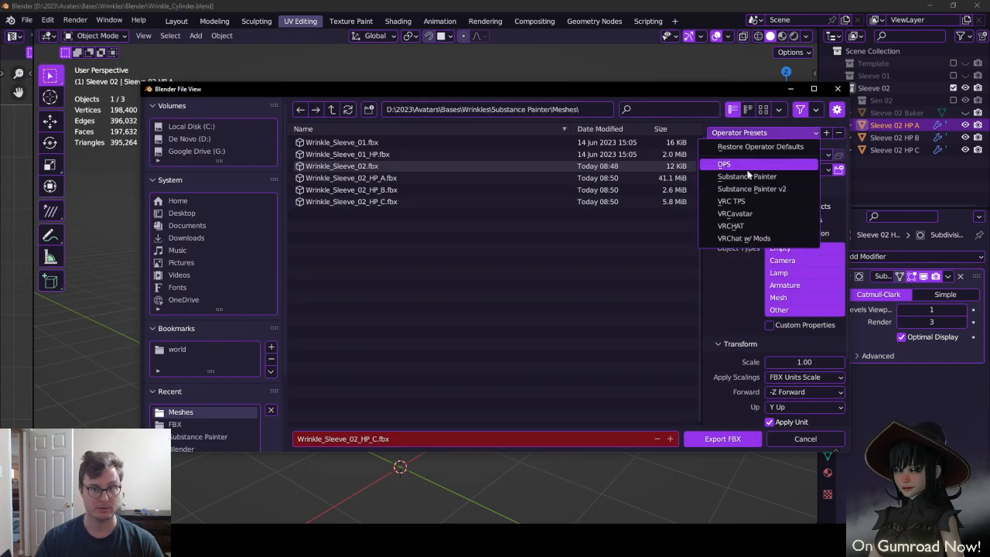
{"action": "left_click", "coordinate": [415, 163]}
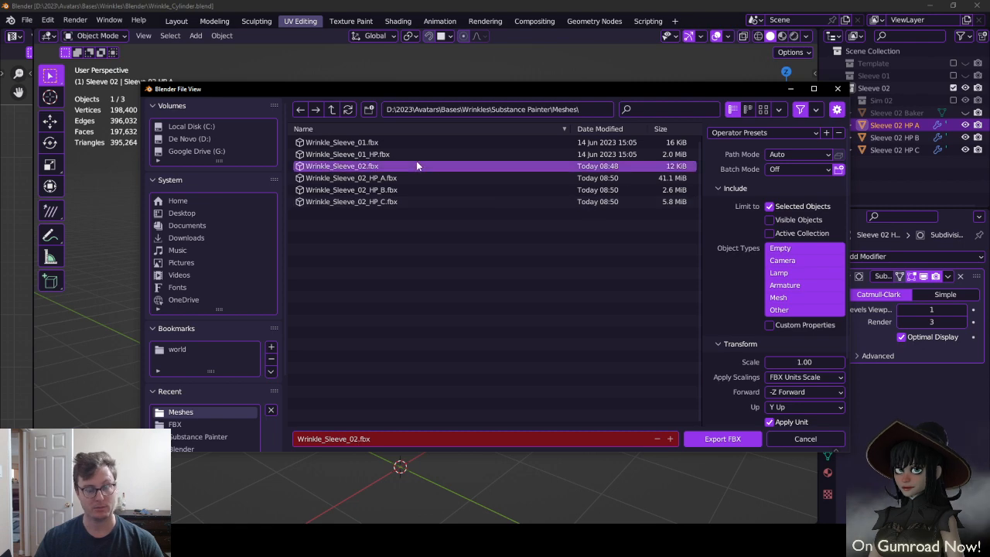
{"action": "left_click", "coordinate": [328, 180]}
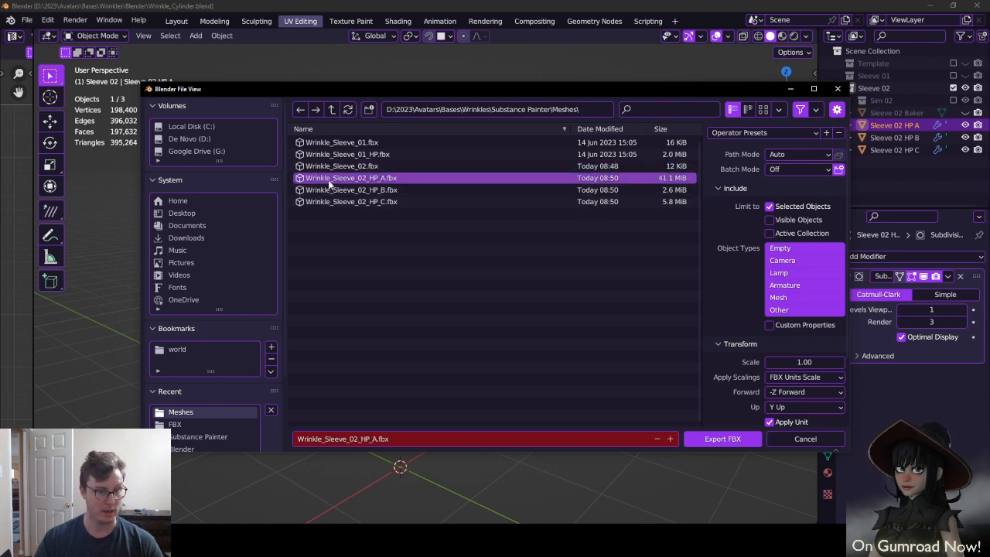
{"action": "left_click", "coordinate": [720, 438]}
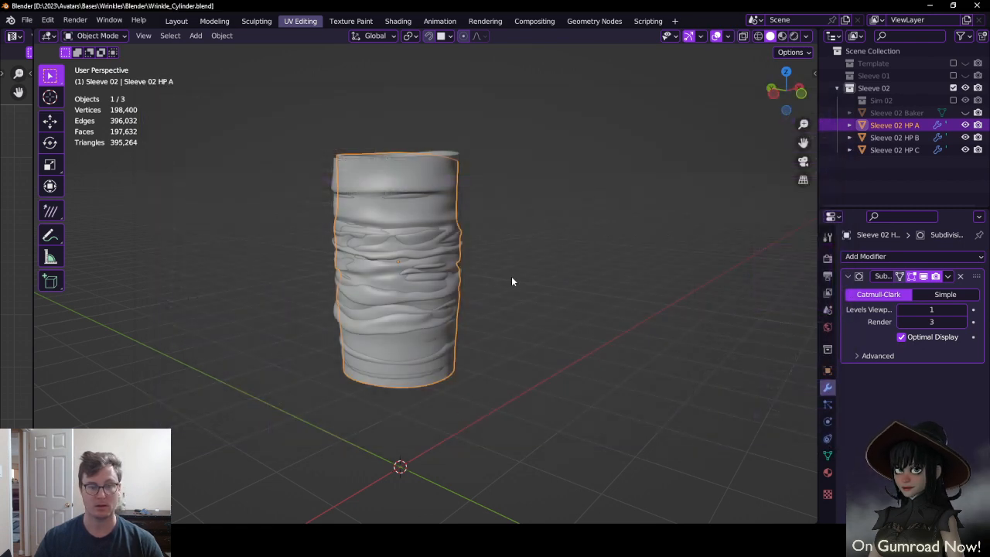
Hide Sleeve 02 HP A, save the file, and export Sleeve 02 HP B as FBX over Wrinkle_Sleeve_02_HP_B.fbx
{"action": "left_click", "coordinate": [964, 126]}
{"action": "left_click", "coordinate": [912, 137]}
{"action": "key", "text": "ctrl+s"}
{"action": "key", "text": "ctrl+s"}
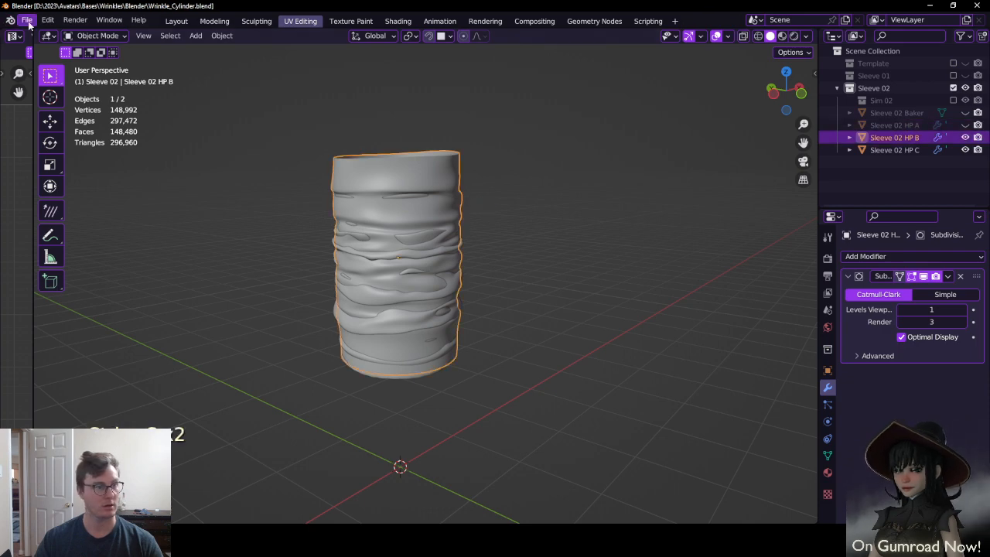
{"action": "left_click", "coordinate": [27, 21]}
{"action": "mouse_move", "coordinate": [48, 198]}
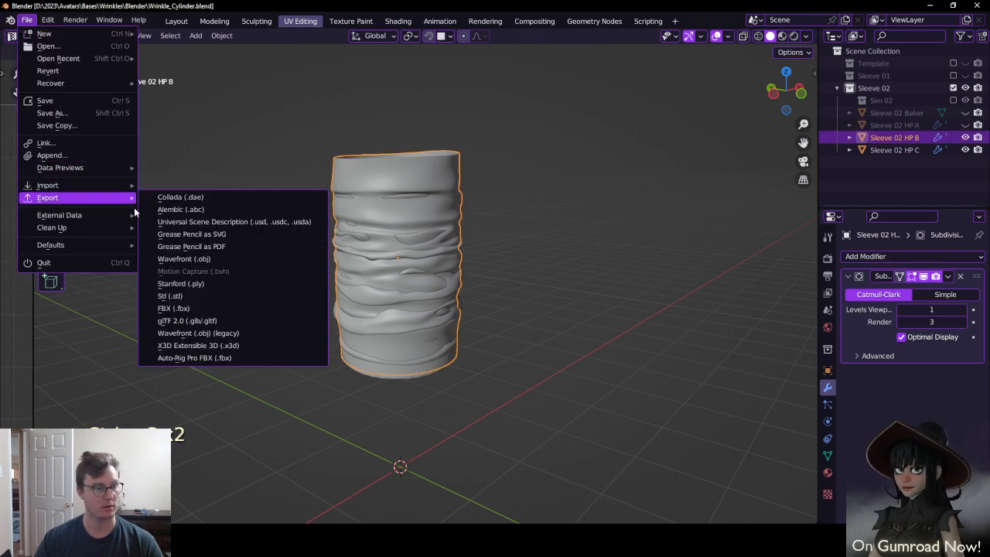
{"action": "left_click", "coordinate": [160, 309]}
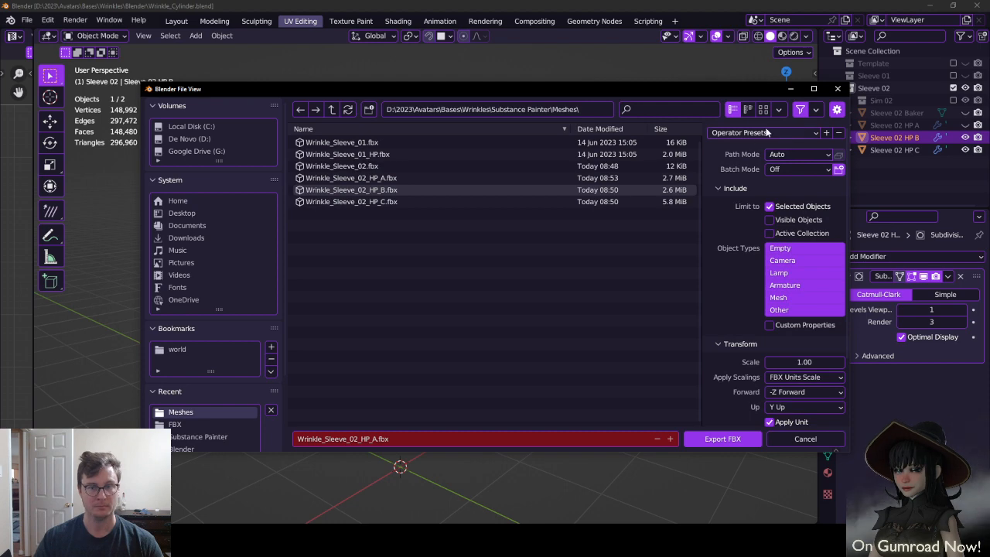
{"action": "left_click", "coordinate": [336, 190]}
{"action": "left_click", "coordinate": [703, 440]}
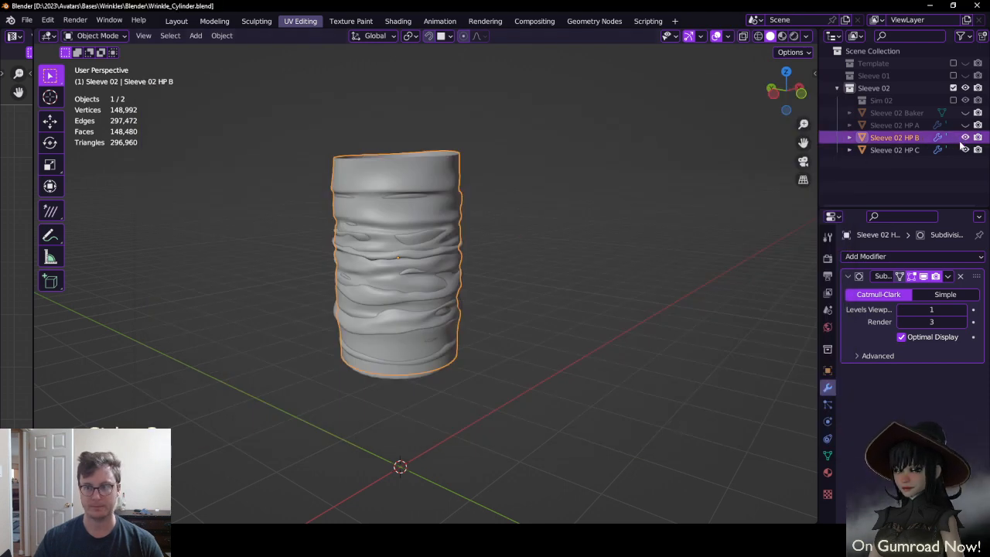
Hide Sleeve 02 HP B and export Sleeve 02 HP C as FBX over Wrinkle_Sleeve_02_HP_C.fbx
{"action": "left_click_drag", "start_coordinate": [964, 137], "coordinate": [964, 150]}
{"action": "left_click", "coordinate": [901, 149]}
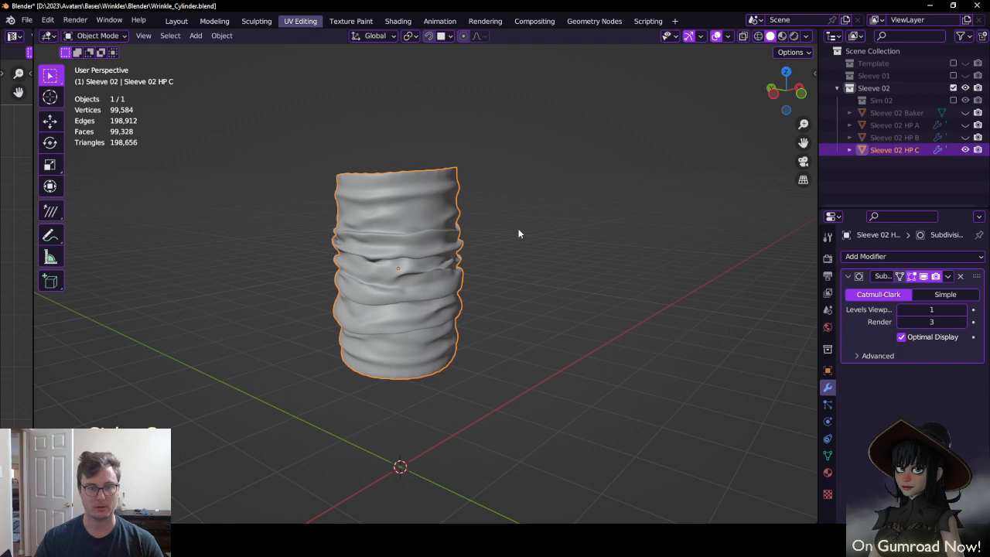
{"action": "left_click", "coordinate": [26, 20]}
{"action": "mouse_move", "coordinate": [47, 197]}
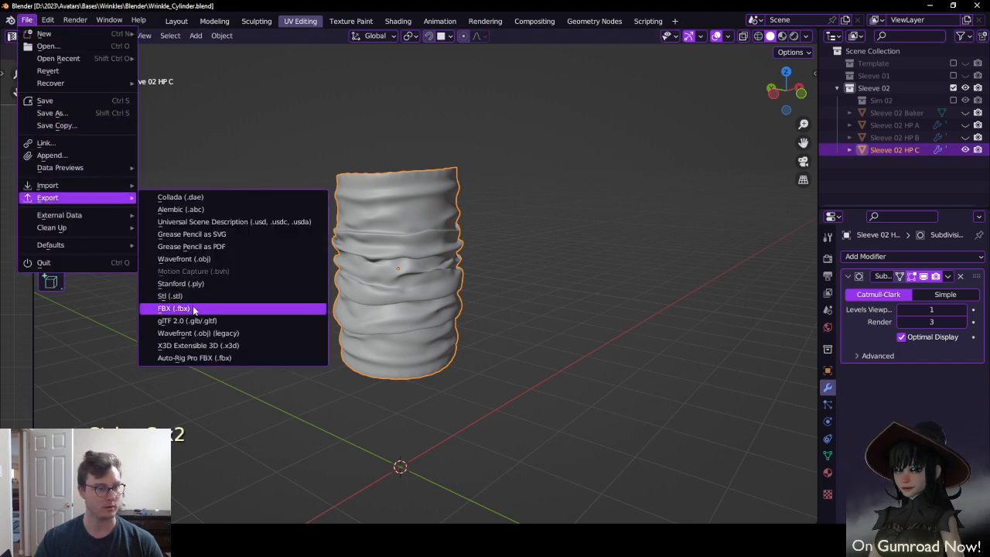
{"action": "left_click", "coordinate": [193, 308]}
{"action": "left_click", "coordinate": [370, 203]}
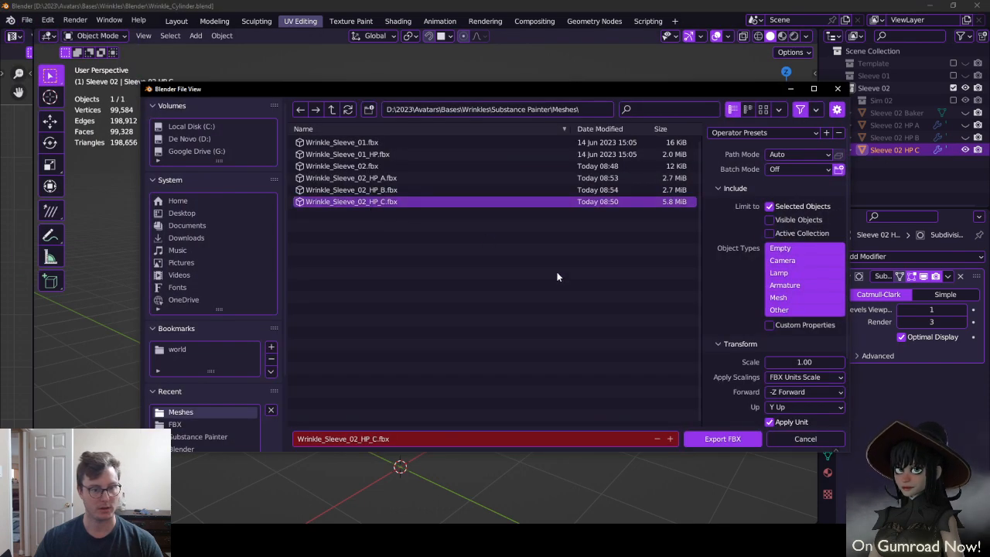
{"action": "left_click", "coordinate": [722, 439]}
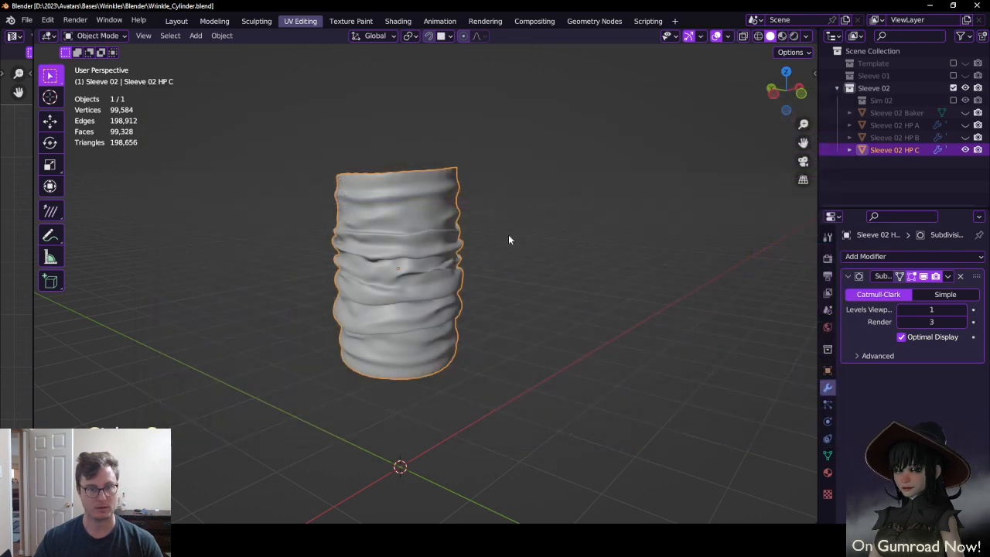
Switch to Substance Painter, bake the selected mesh maps for Wrinkle_Sleeve_02_A, and return to painting mode to inspect the cylinder
{"action": "key", "text": "alt+Tab"}
{"action": "left_click", "coordinate": [349, 265]}
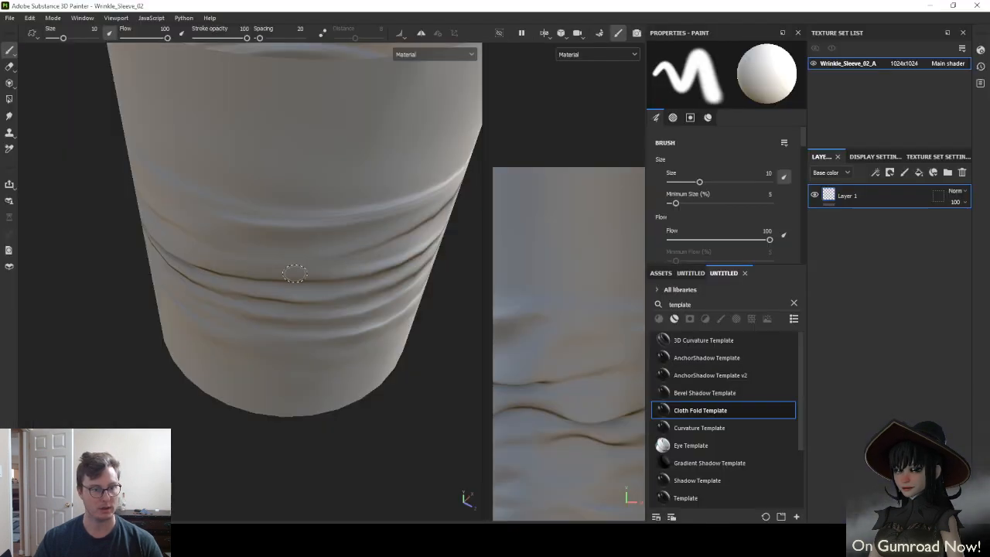
{"action": "left_click", "coordinate": [52, 19]}
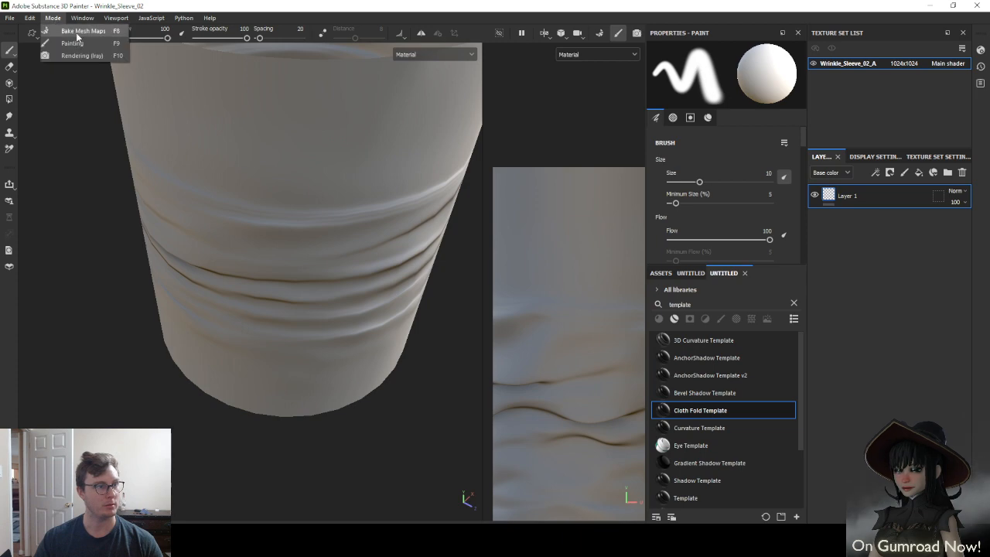
{"action": "left_click", "coordinate": [77, 32]}
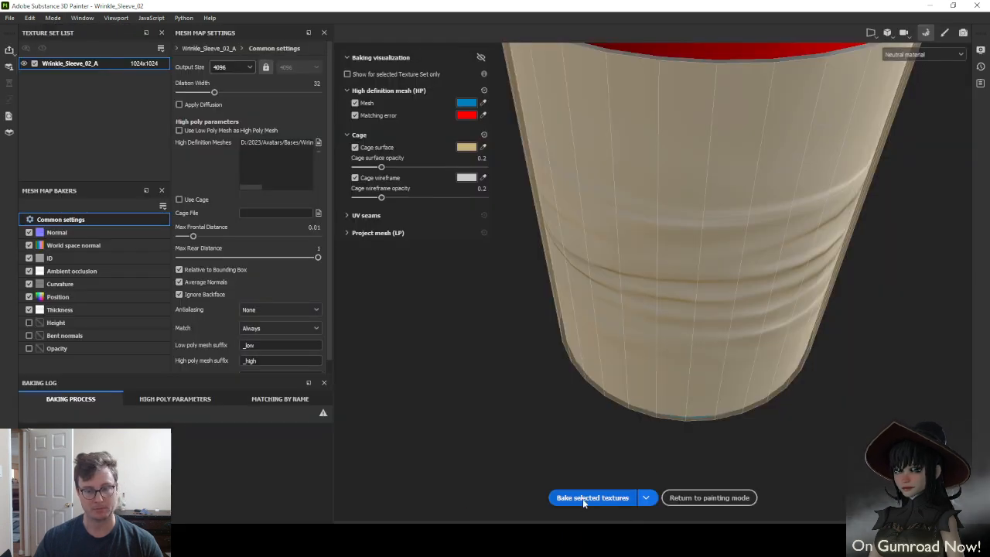
{"action": "left_click", "coordinate": [618, 498]}
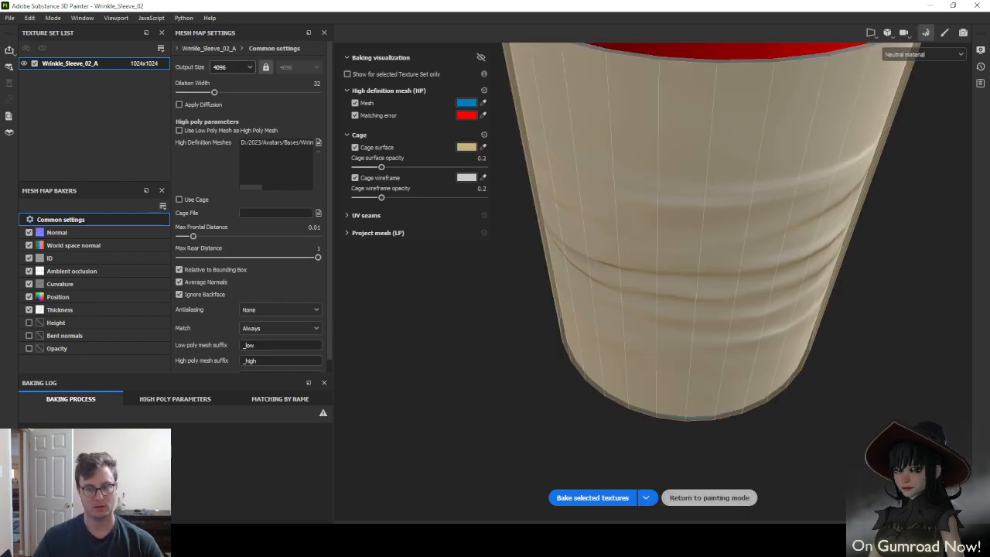
{"action": "left_click", "coordinate": [709, 497]}
{"action": "mouse_move", "coordinate": [312, 304]}
{"action": "left_mouse_down", "text": "alt"}
{"action": "mouse_move", "coordinate": [351, 240]}
{"action": "mouse_move", "coordinate": [382, 234]}
{"action": "mouse_move", "coordinate": [323, 237]}
{"action": "left_mouse_up", "text": "alt"}
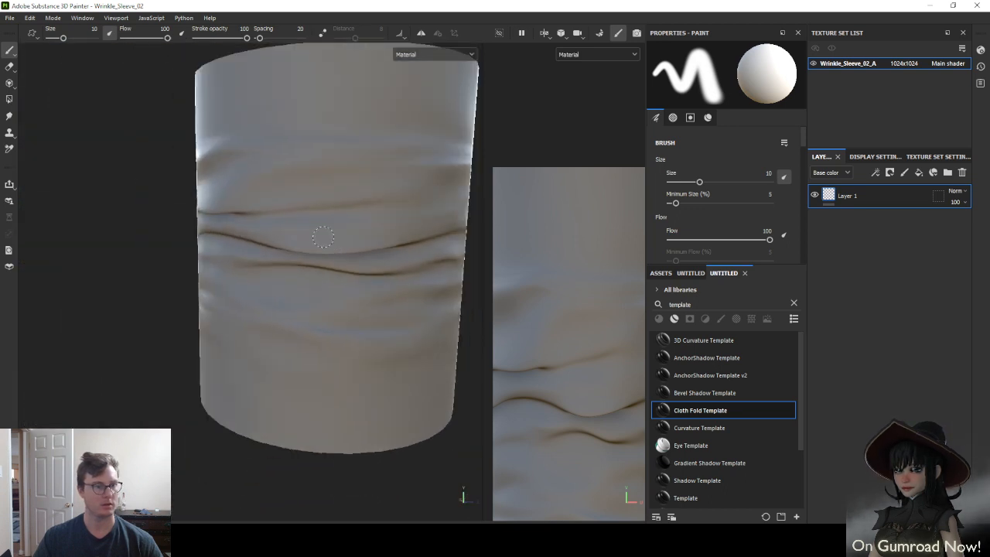
{"action": "scroll", "coordinate": [323, 236], "scroll_direction": "down", "scroll_amount": 5}
{"action": "left_click_drag", "start_coordinate": [225, 257], "coordinate": [402, 249], "text": "alt"}
{"action": "mouse_move", "coordinate": [295, 270]}
{"action": "left_mouse_down", "text": "alt"}
{"action": "mouse_move", "coordinate": [348, 248]}
{"action": "mouse_move", "coordinate": [272, 272]}
{"action": "mouse_move", "coordinate": [336, 269]}
{"action": "mouse_move", "coordinate": [291, 281]}
{"action": "mouse_move", "coordinate": [426, 269]}
{"action": "mouse_move", "coordinate": [371, 259]}
{"action": "mouse_move", "coordinate": [442, 294]}
{"action": "mouse_move", "coordinate": [322, 293]}
{"action": "mouse_move", "coordinate": [330, 292]}
{"action": "mouse_move", "coordinate": [183, 272]}
{"action": "mouse_move", "coordinate": [365, 282]}
{"action": "mouse_move", "coordinate": [199, 263]}
{"action": "mouse_move", "coordinate": [410, 262]}
{"action": "mouse_move", "coordinate": [331, 247]}
{"action": "left_mouse_up", "text": "alt"}
{"action": "left_click_drag", "start_coordinate": [299, 215], "coordinate": [302, 273], "text": "alt"}
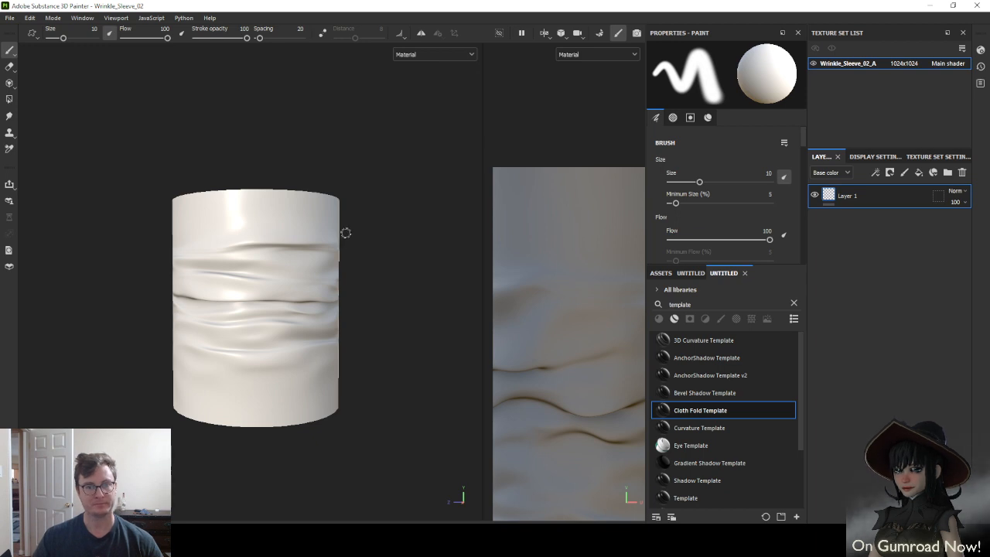
Open the texture export settings and browse for the output directory in D:\2023\Avatars\Bases\Wrinkles\Textures
{"action": "left_click", "coordinate": [11, 15]}
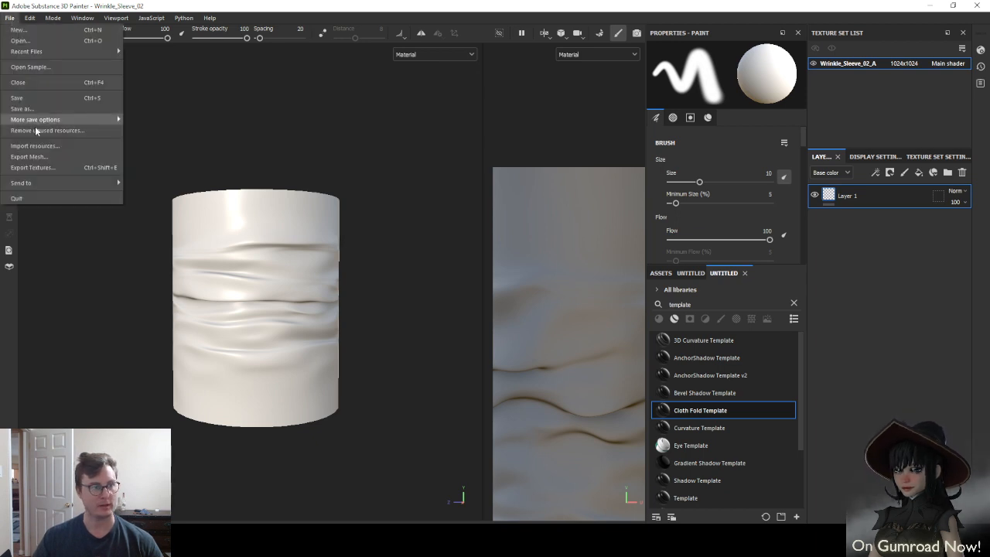
{"action": "key", "text": "Escape"}
{"action": "key", "text": "ctrl+shift+e"}
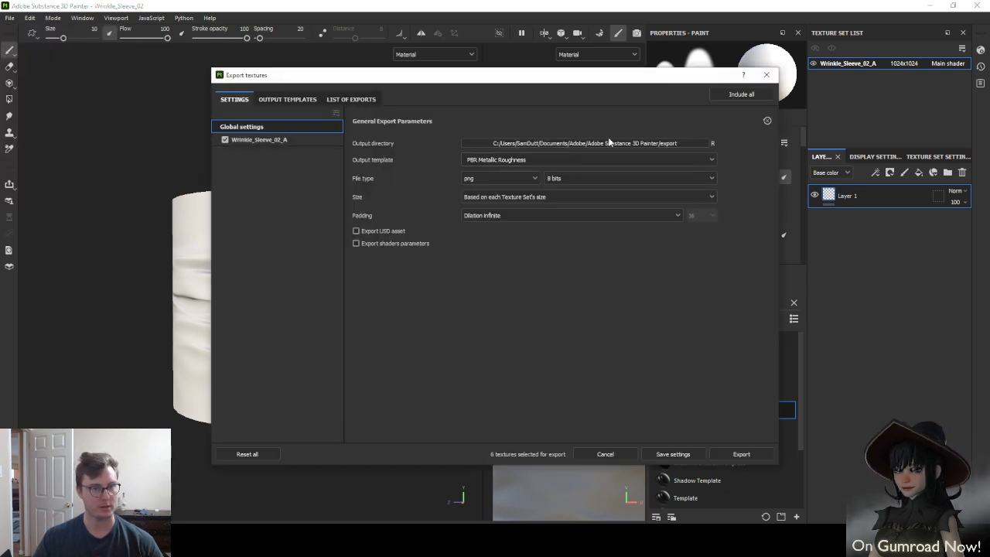
{"action": "left_click", "coordinate": [616, 142]}
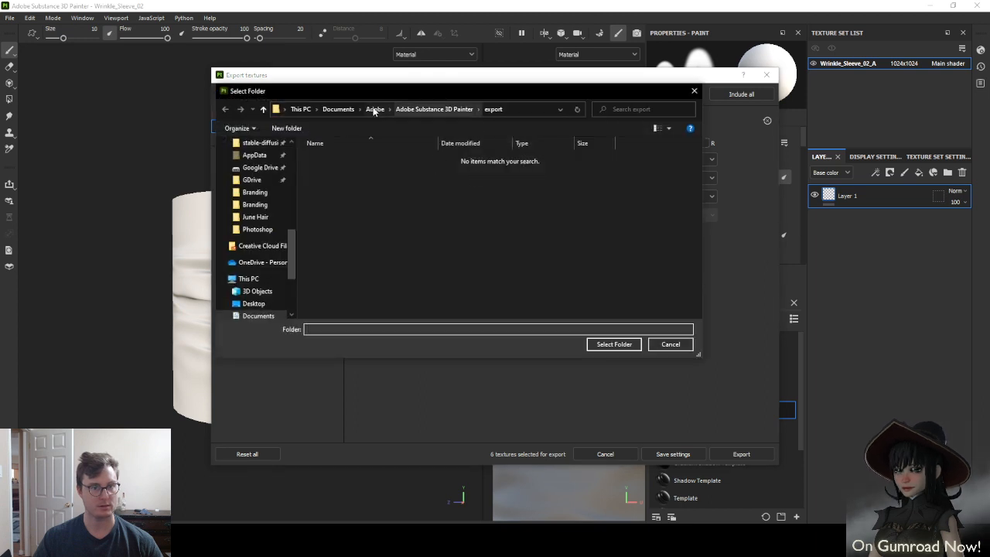
{"action": "left_click", "coordinate": [511, 109]}
{"action": "type", "text": "D:\\2023\\Avatars\\Bases\\Wrinkles\\Substance Painter"}
{"action": "key", "text": "Return"}
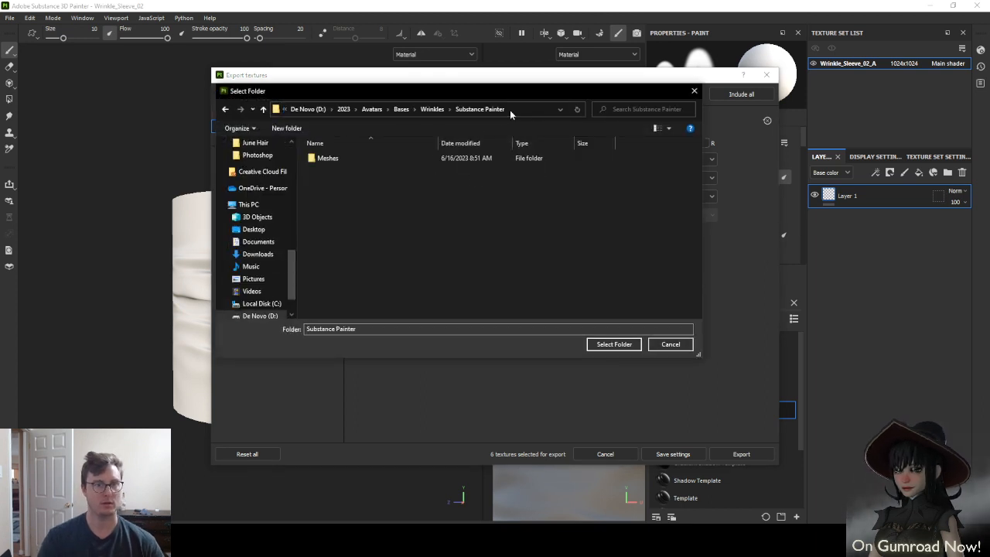
{"action": "left_click", "coordinate": [433, 111]}
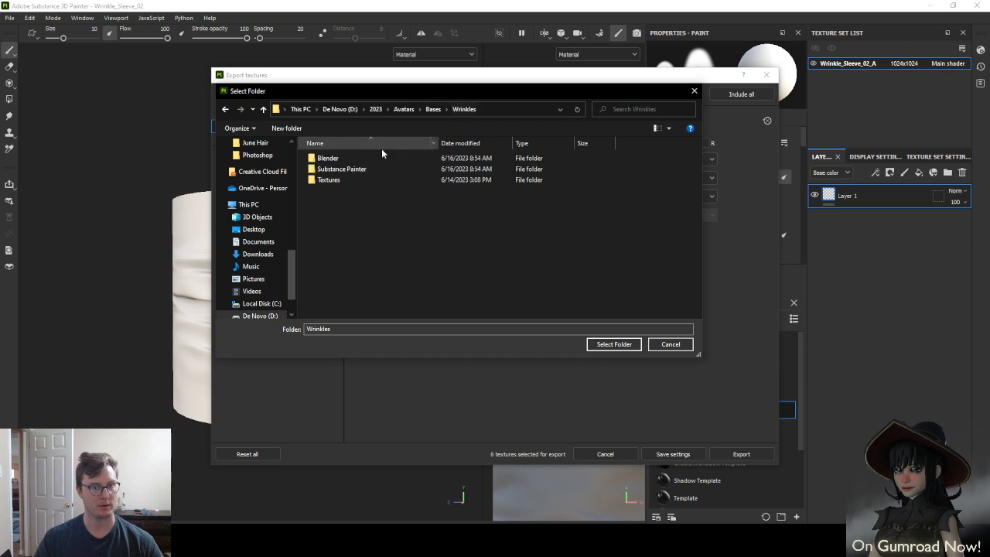
{"action": "double_click", "coordinate": [324, 179]}
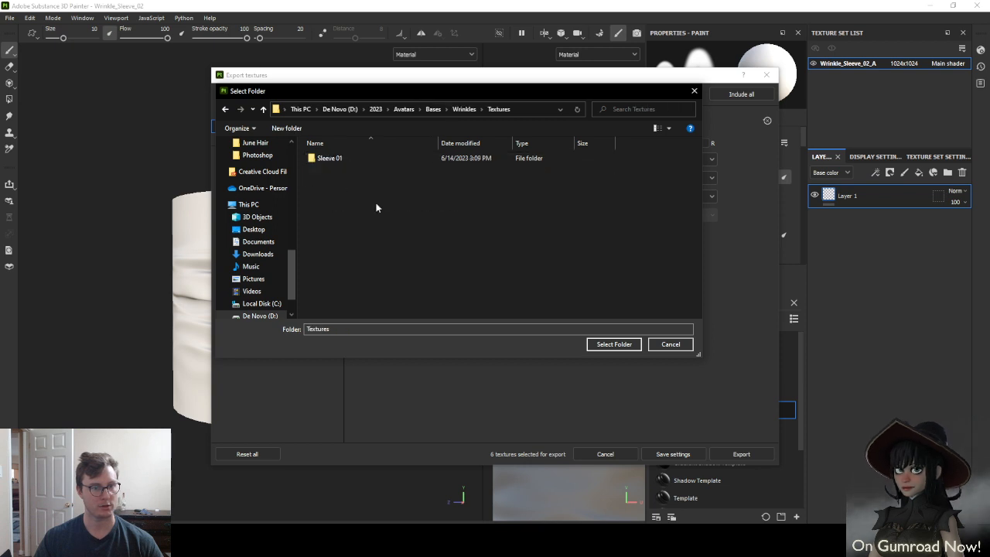
Create a folder named Sleeve 02 A inside Textures and choose it as the export output directory
{"action": "left_click", "coordinate": [286, 128]}
{"action": "type", "text": "Sleeve "}
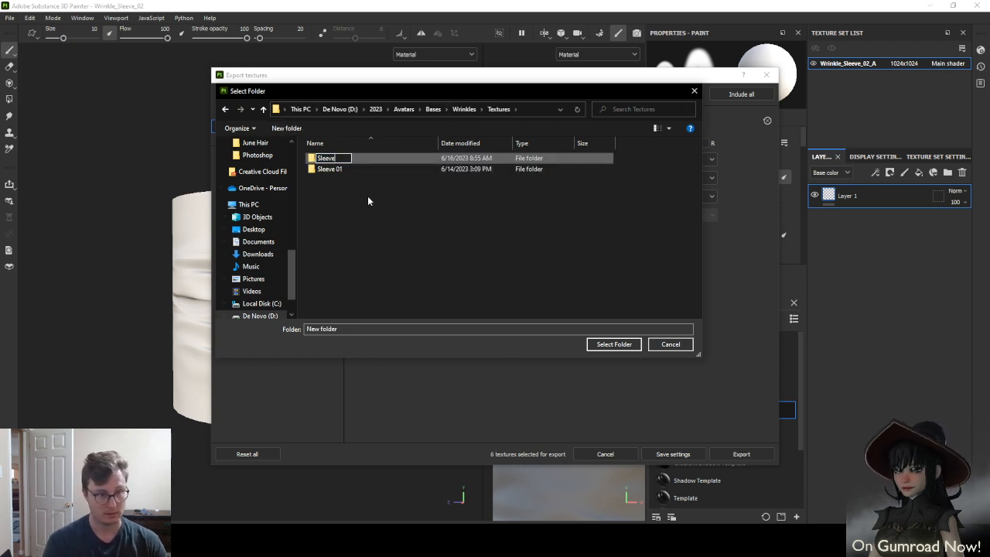
{"action": "type", "text": "02 A"}
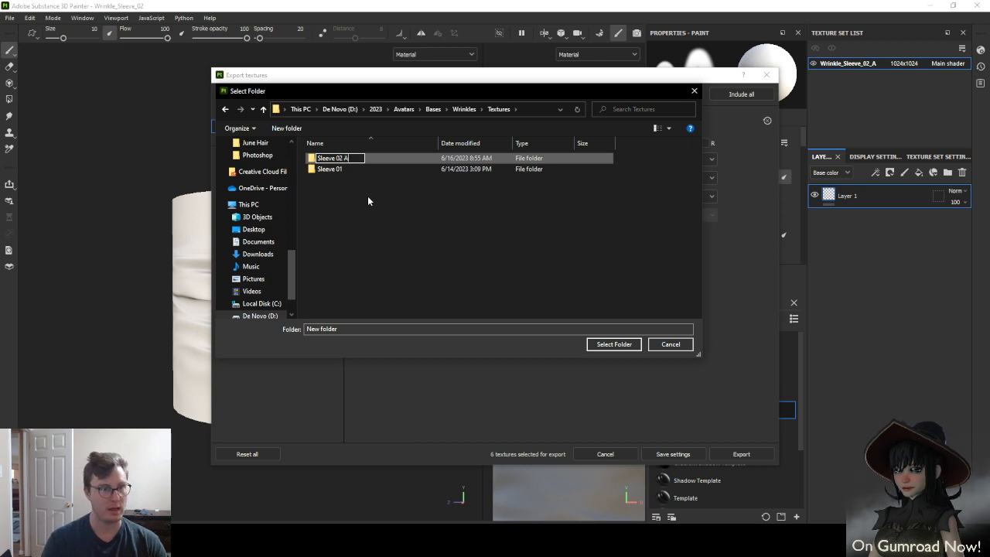
{"action": "key", "text": "Return"}
{"action": "double_click", "coordinate": [347, 168]}
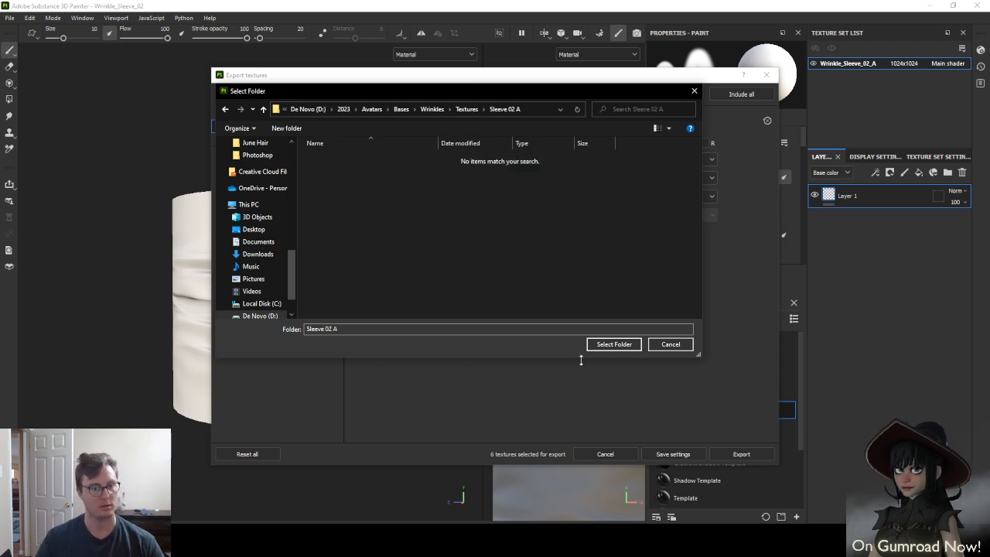
{"action": "left_click", "coordinate": [630, 347]}
Export the textures using the Mesh Maps output template at size 4096 and save the export settings
{"action": "left_click", "coordinate": [526, 160]}
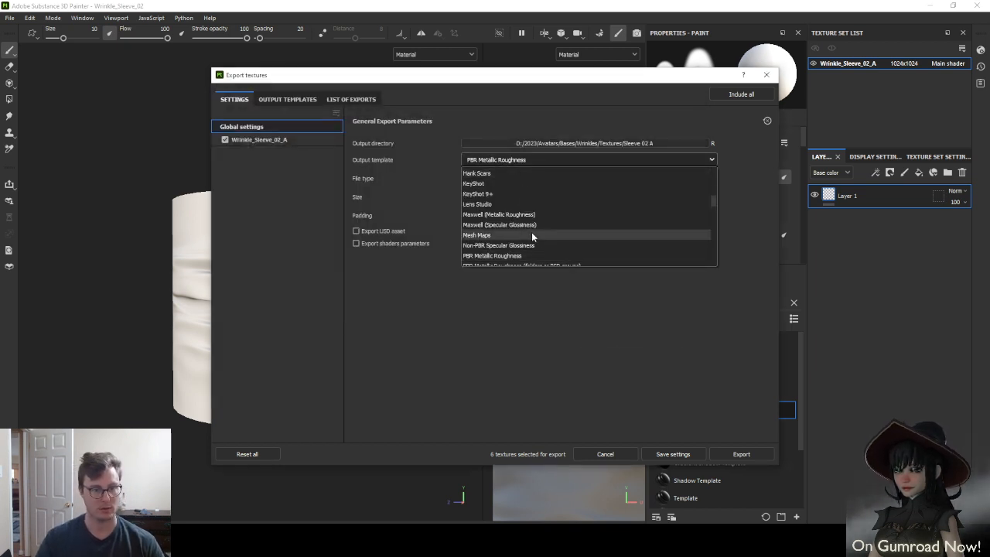
{"action": "left_click", "coordinate": [532, 235]}
{"action": "left_click", "coordinate": [494, 196]}
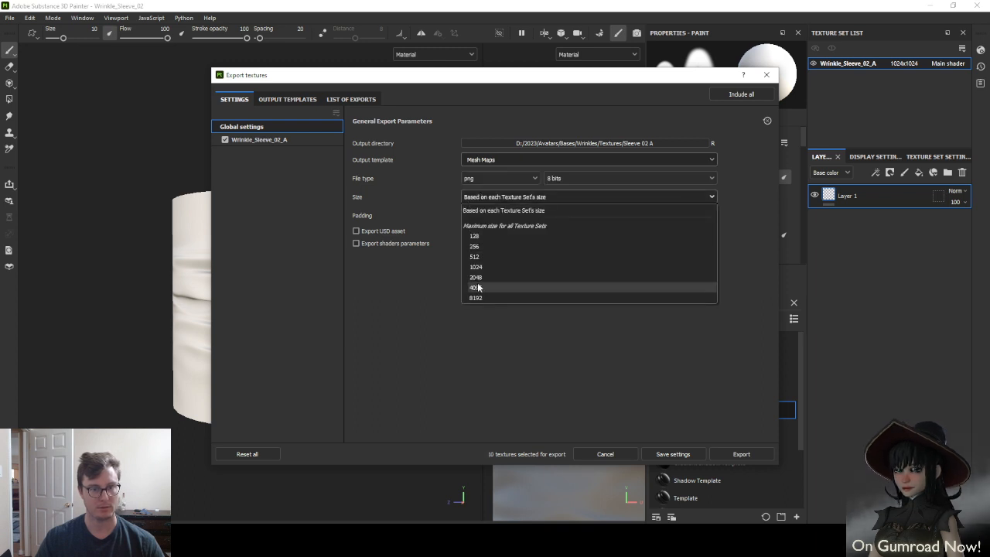
{"action": "left_click", "coordinate": [476, 294]}
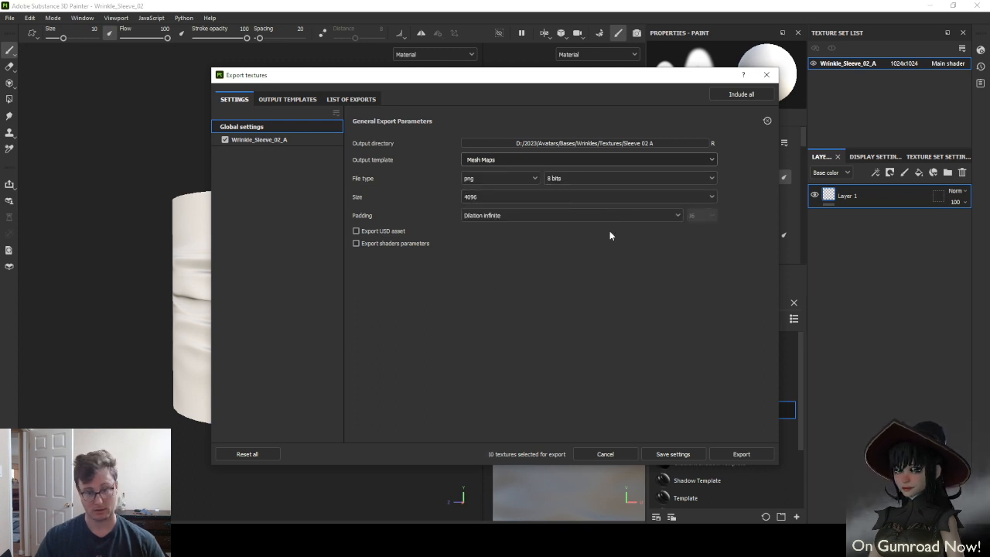
{"action": "left_click", "coordinate": [735, 456]}
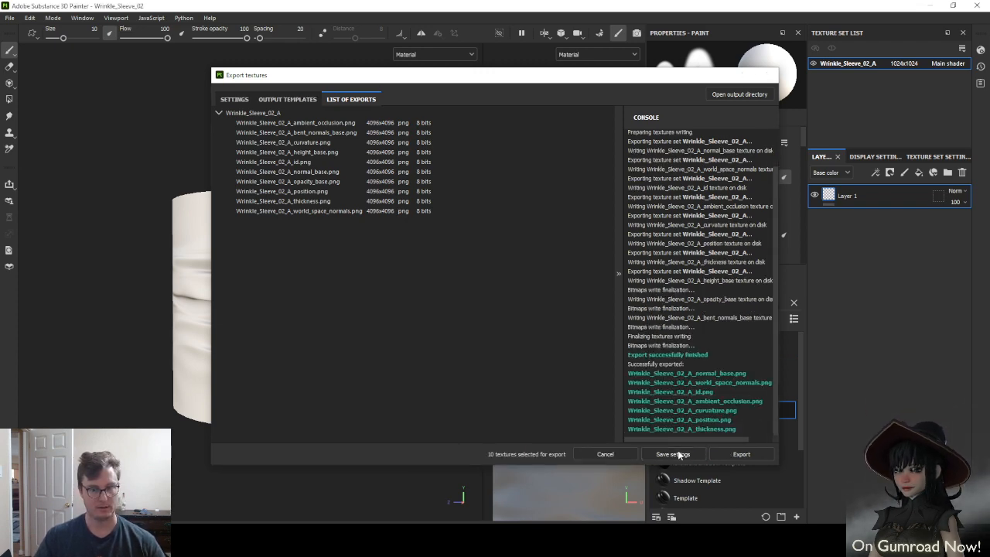
{"action": "left_click", "coordinate": [670, 455]}
{"action": "left_click_drag", "start_coordinate": [406, 166], "coordinate": [386, 171], "text": "alt"}
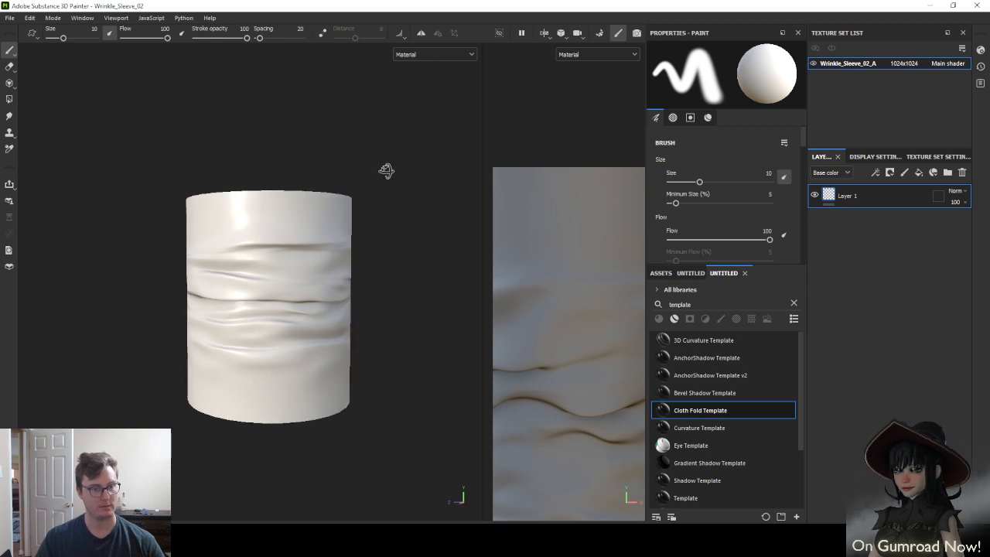
{"action": "left_click", "coordinate": [30, 18]}
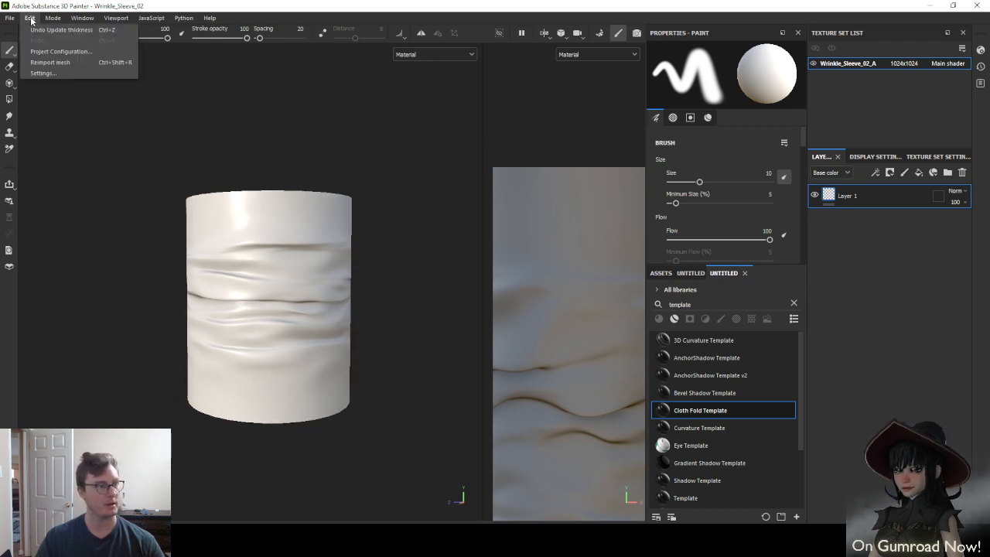
{"action": "left_click", "coordinate": [60, 51]}
{"action": "key", "text": "Escape"}
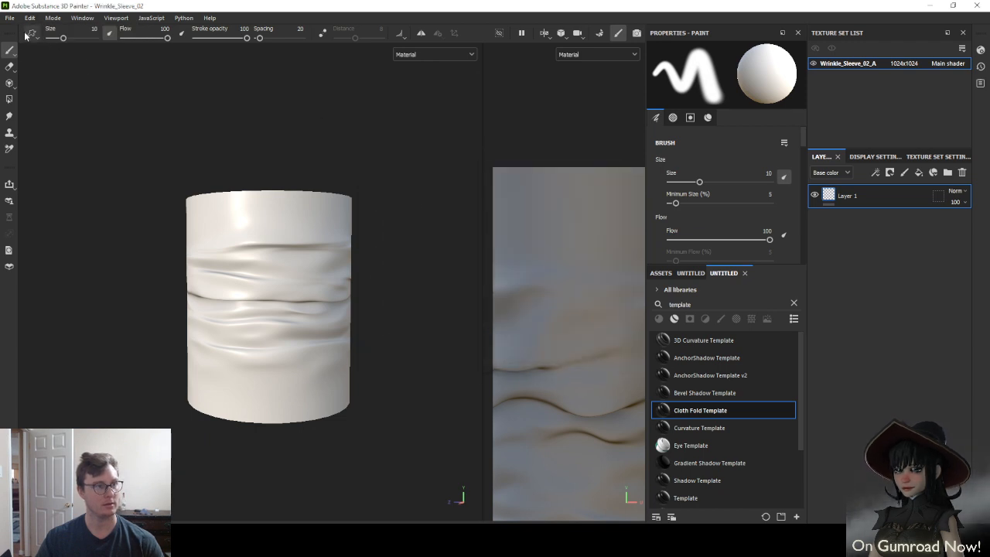
{"action": "left_click", "coordinate": [10, 18]}
{"action": "mouse_move", "coordinate": [85, 54]}
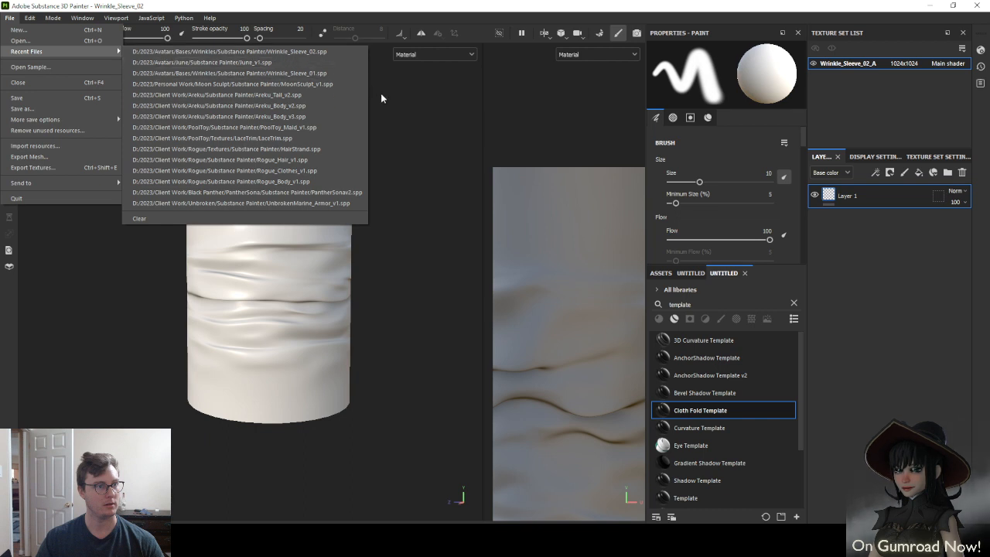
{"action": "left_click", "coordinate": [412, 118]}
{"action": "left_click_drag", "start_coordinate": [175, 324], "coordinate": [180, 226], "text": "alt"}
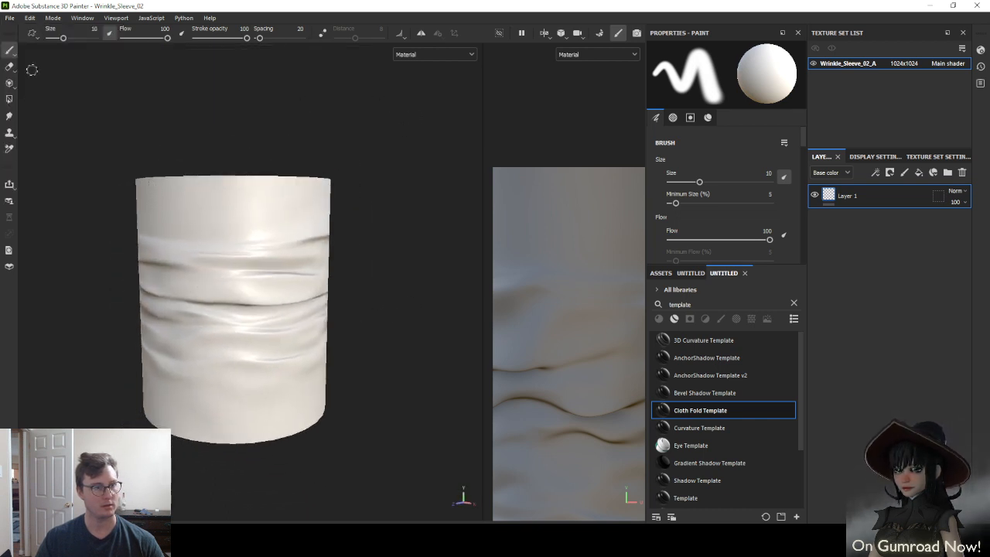
Enter mesh map baking mode and rename the texture set to Wrinkle_Sleeve_02_B
{"action": "left_click", "coordinate": [40, 22]}
{"action": "left_click", "coordinate": [71, 31]}
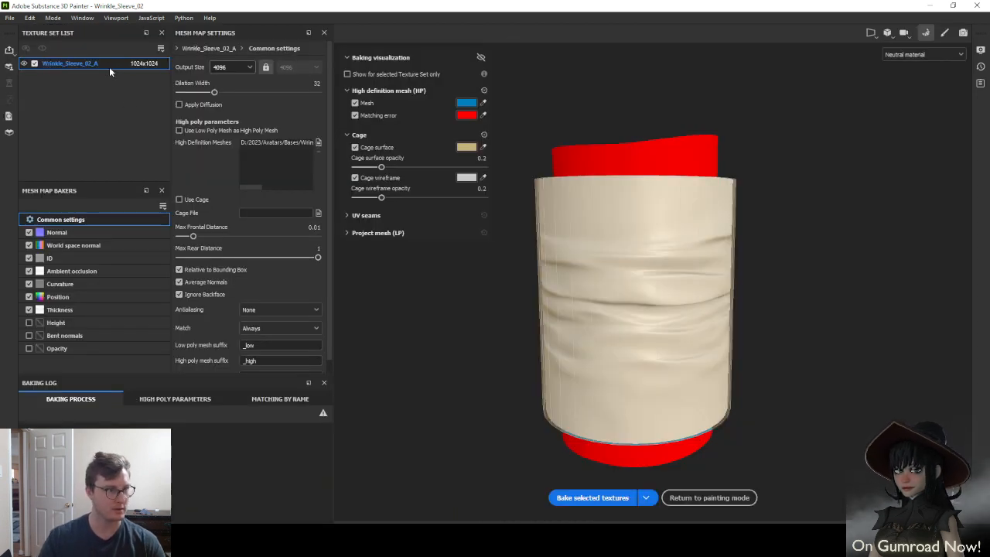
{"action": "double_click", "coordinate": [109, 66]}
{"action": "left_click", "coordinate": [110, 64]}
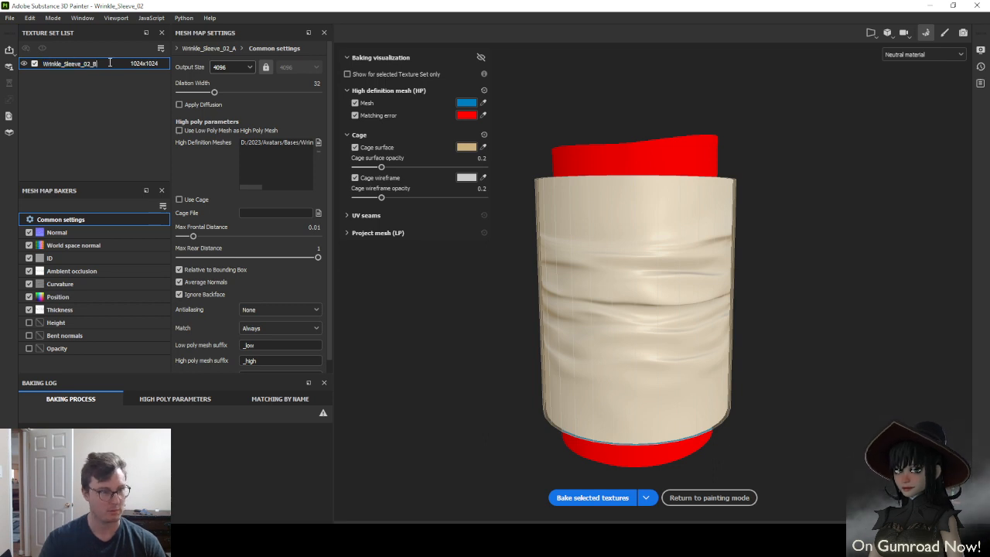
Load Wrinkle_Sleeve_02_HP_B as the high definition mesh, bake the selected textures, and return to painting mode
{"action": "left_click", "coordinate": [318, 143]}
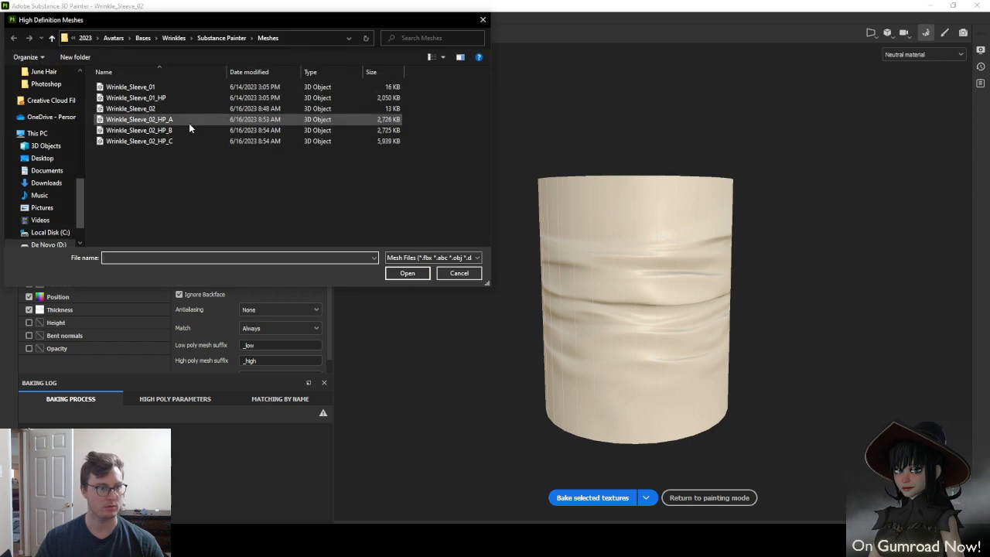
{"action": "left_click", "coordinate": [189, 130]}
{"action": "left_click", "coordinate": [406, 273]}
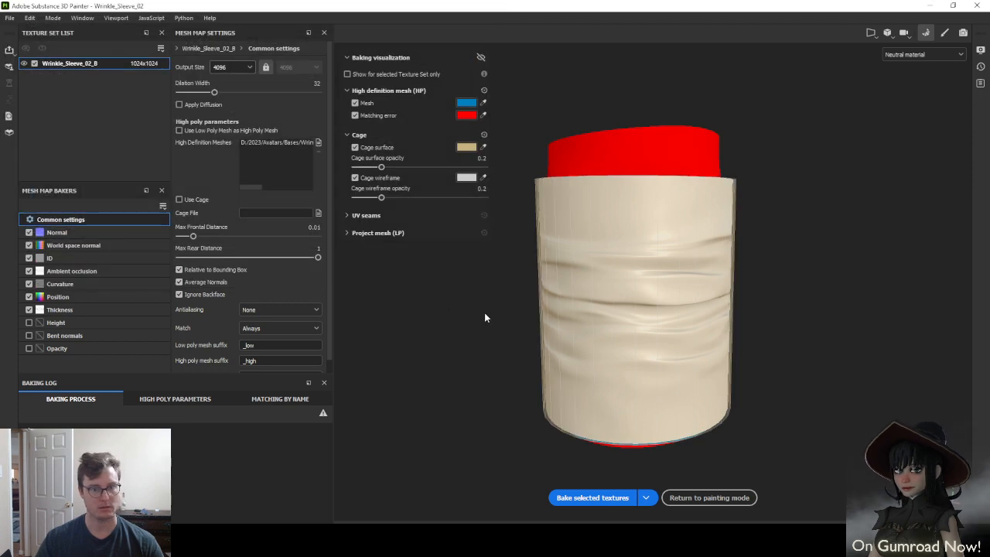
{"action": "left_click", "coordinate": [588, 495]}
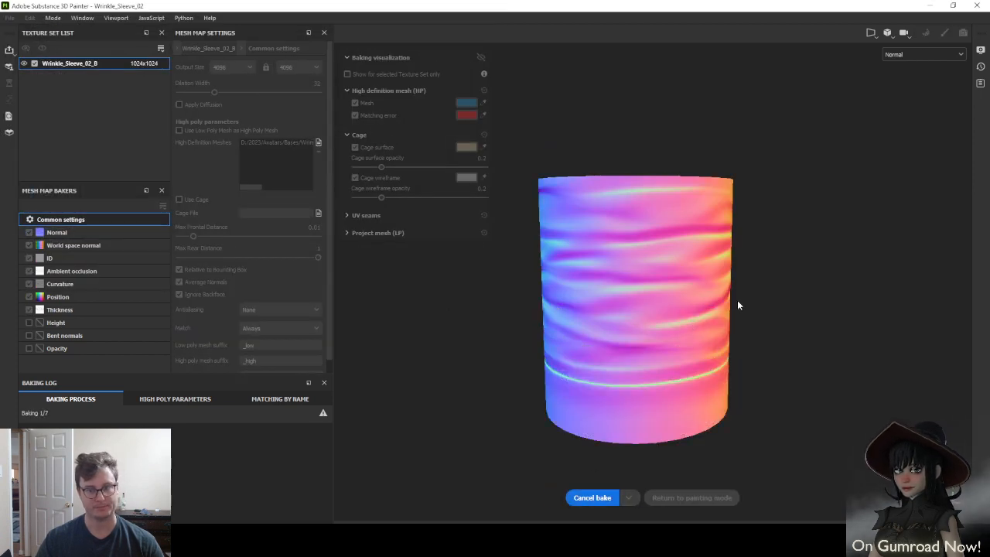
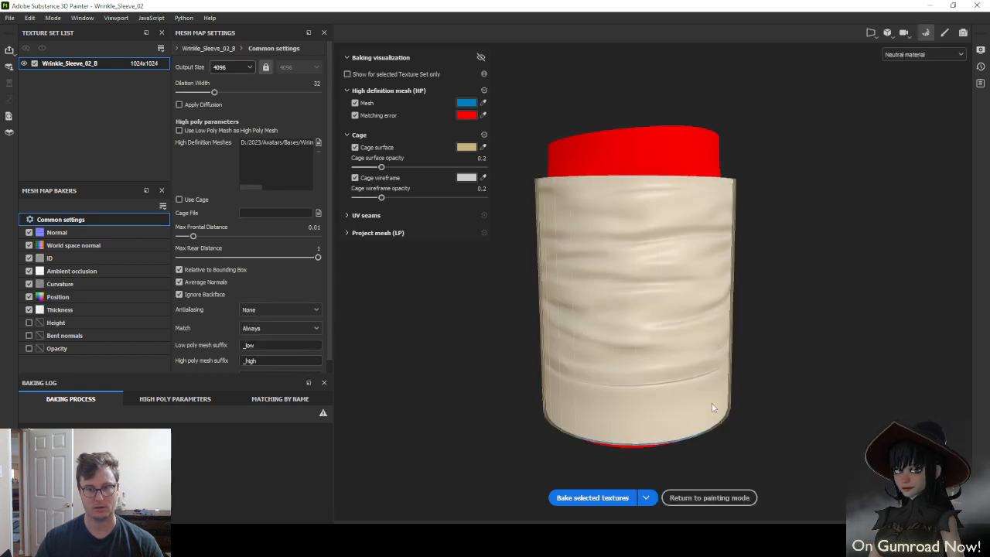
{"action": "left_click_drag", "start_coordinate": [755, 408], "coordinate": [713, 310], "text": "alt"}
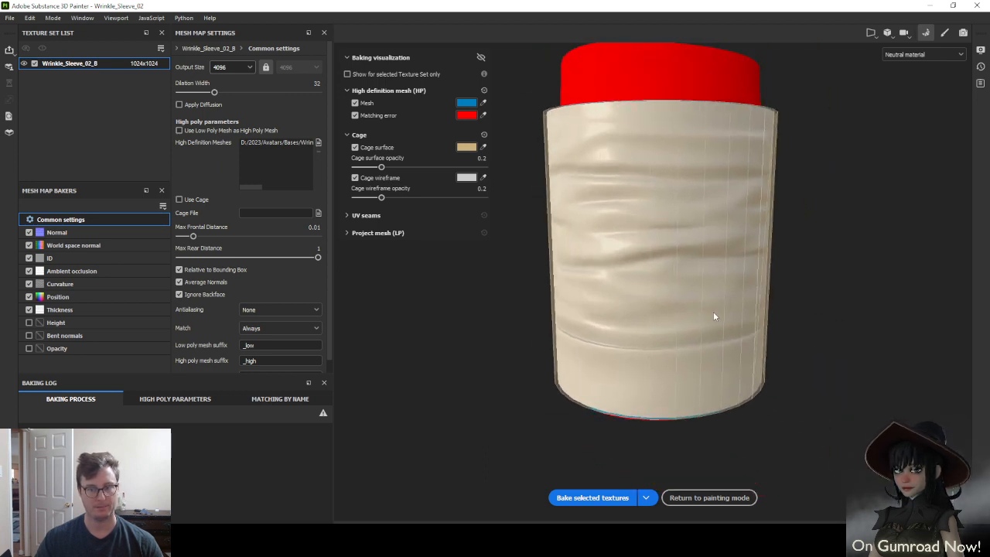
{"action": "left_click", "coordinate": [709, 497]}
Switch to Blender, hide Sleeve 02 HP C, show Sleeve 02 HP B and Sleeve 02 Baker, and select the Baker
{"action": "key", "text": "alt+Tab"}
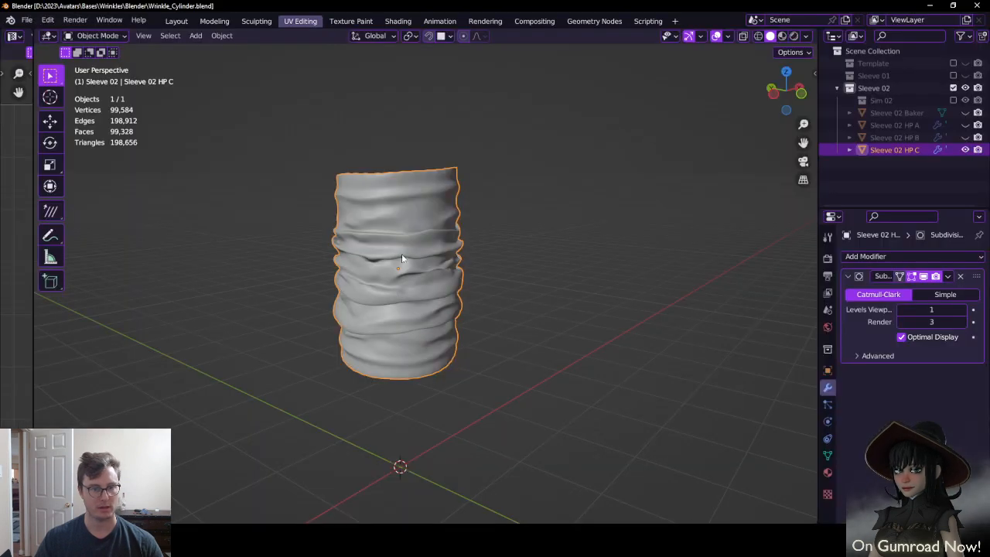
{"action": "left_click", "coordinate": [964, 150]}
{"action": "left_click", "coordinate": [965, 138]}
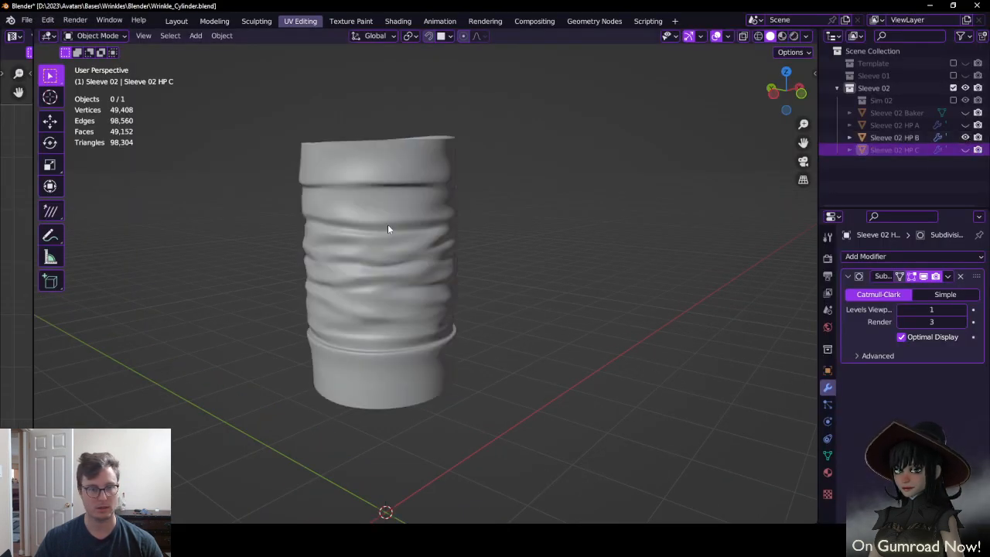
{"action": "left_click", "coordinate": [388, 225]}
{"action": "left_click", "coordinate": [965, 113]}
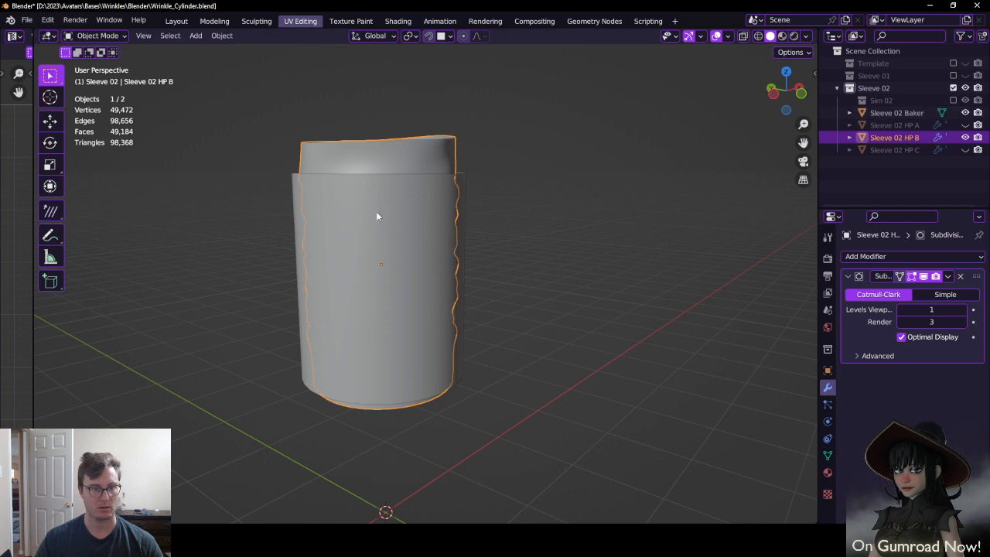
{"action": "key", "text": "alt+a"}
{"action": "left_click", "coordinate": [295, 205]}
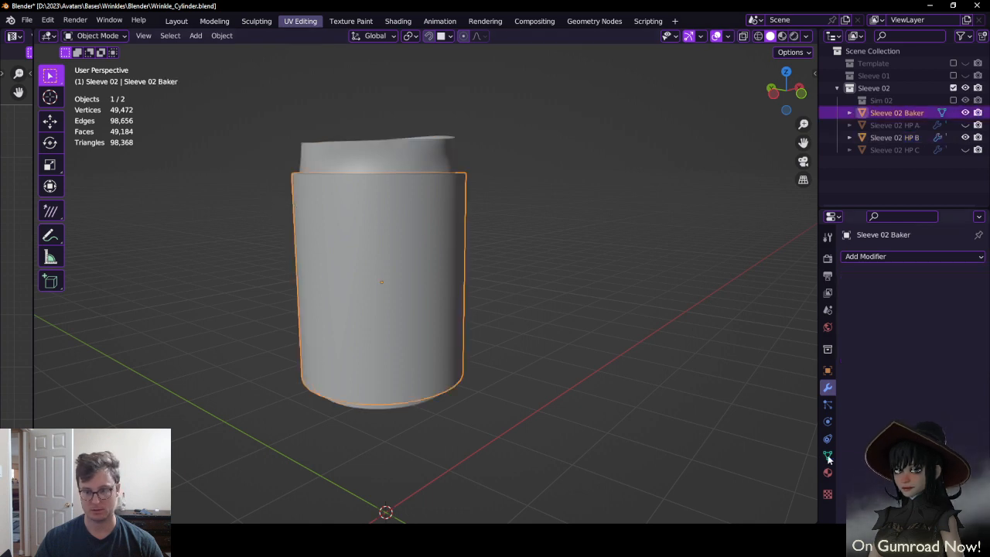
Set the viewport display of the Sleeve 02 Baker object to wireframe
{"action": "left_click", "coordinate": [827, 456]}
{"action": "left_click", "coordinate": [827, 370]}
{"action": "scroll", "coordinate": [904, 348], "scroll_direction": "down", "scroll_amount": 5}
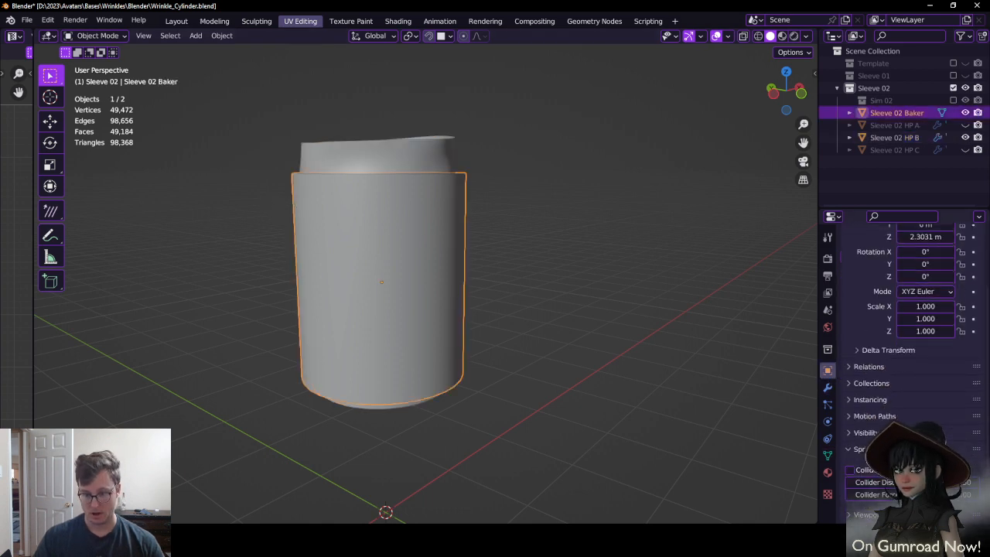
{"action": "scroll", "coordinate": [891, 498], "scroll_direction": "down", "scroll_amount": 5}
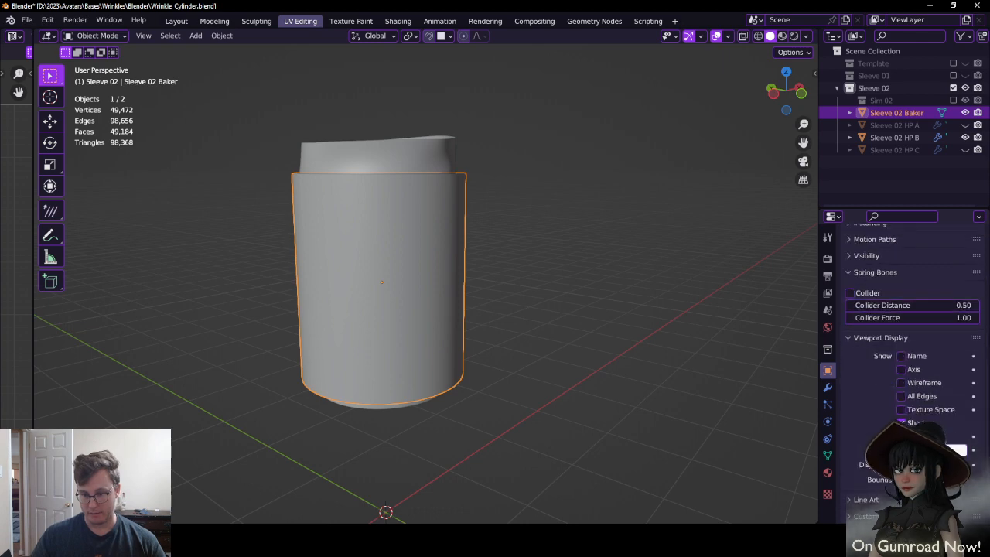
{"action": "left_click", "coordinate": [932, 463]}
{"action": "left_click", "coordinate": [924, 438]}
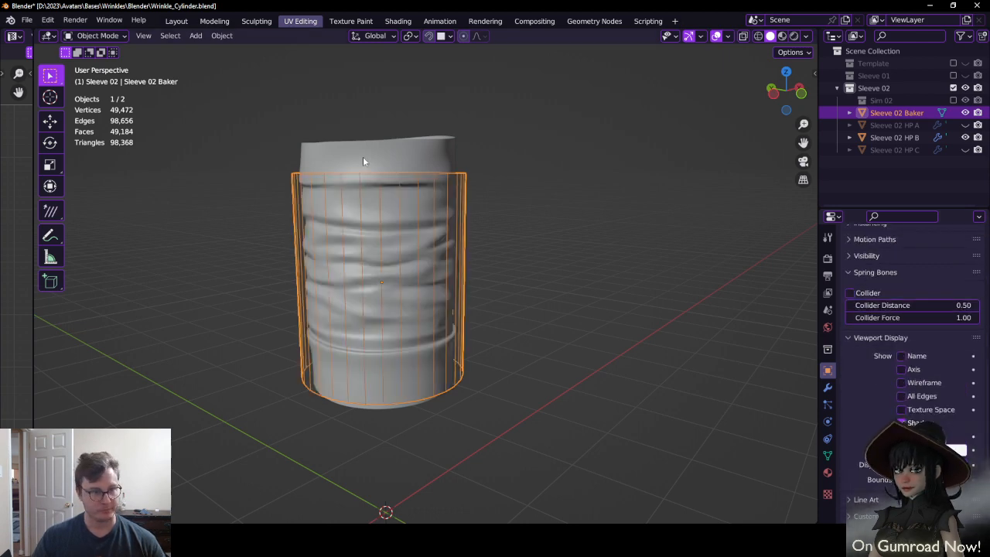
Move Sleeve 02 HP B down about 0.165 m along Z inside the baker cylinder, save the file, and apply the object's transform
{"action": "left_click", "coordinate": [400, 196]}
{"action": "key", "text": "KP_1"}
{"action": "key", "text": "g"}
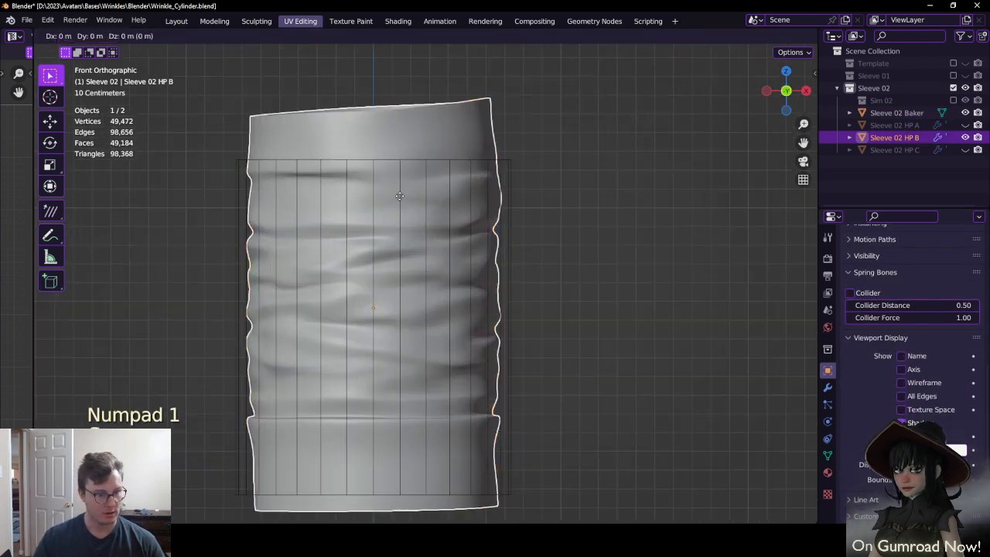
{"action": "key", "text": "z"}
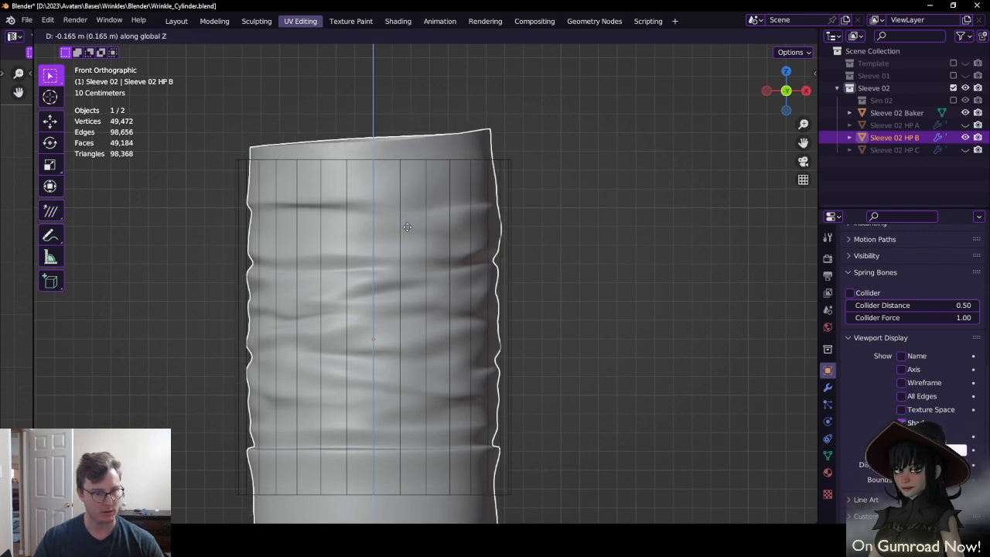
{"action": "left_click", "coordinate": [407, 227]}
{"action": "key", "text": "ctrl+s"}
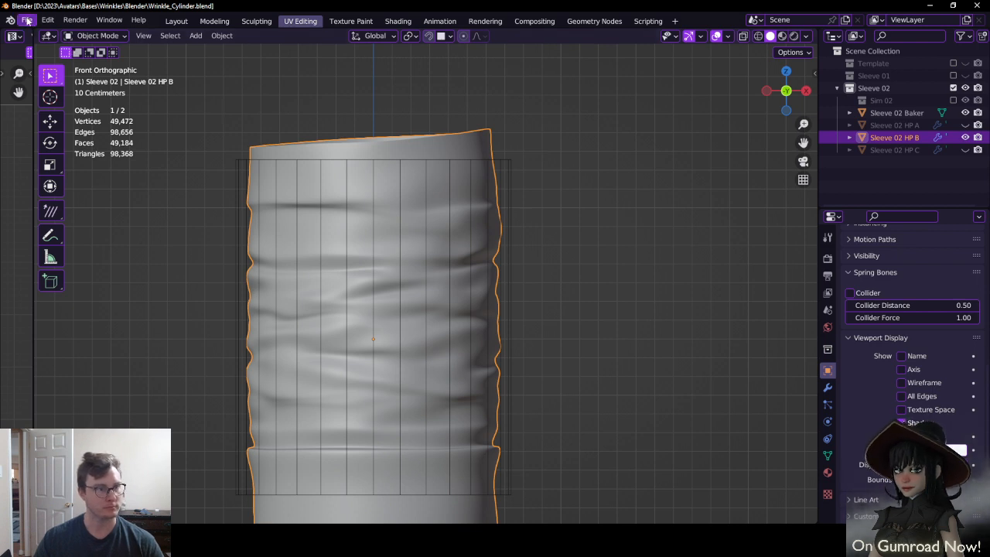
{"action": "key", "text": "ctrl+a"}
{"action": "left_click", "coordinate": [422, 235]}
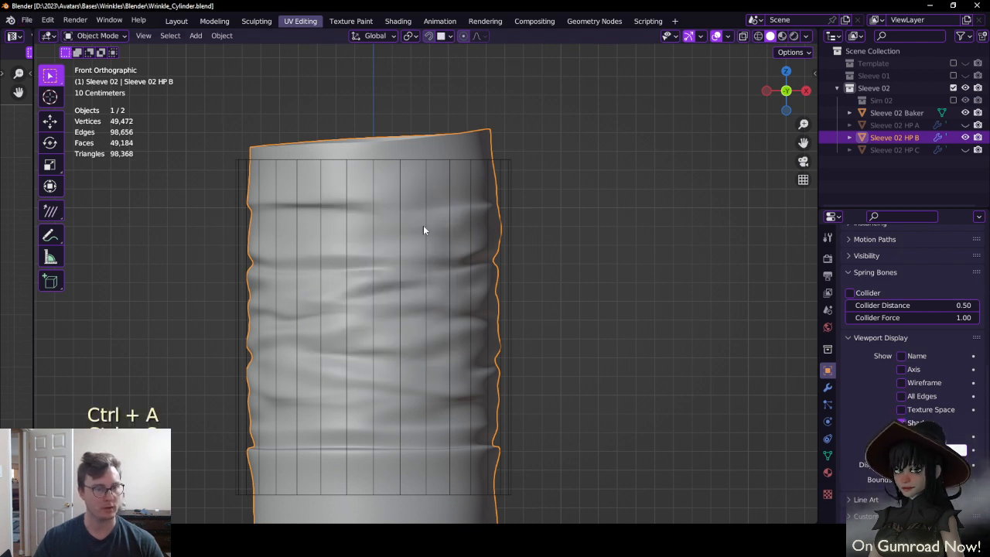
Export the selected Sleeve 02 HP B as FBX over Wrinkle_Sleeve_02_HP_B.fbx using the saved export preset, and save the Blender file
{"action": "left_click", "coordinate": [28, 20]}
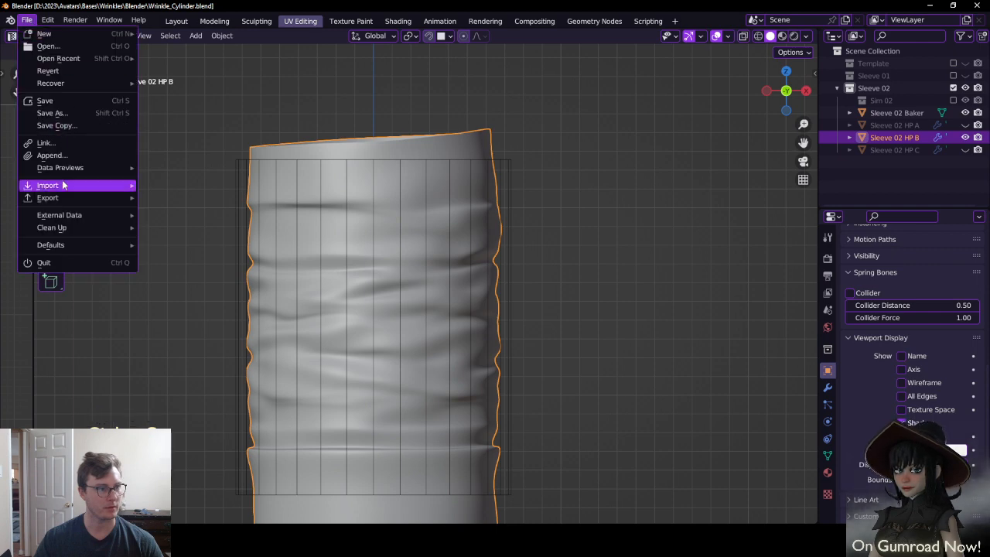
{"action": "mouse_move", "coordinate": [70, 198]}
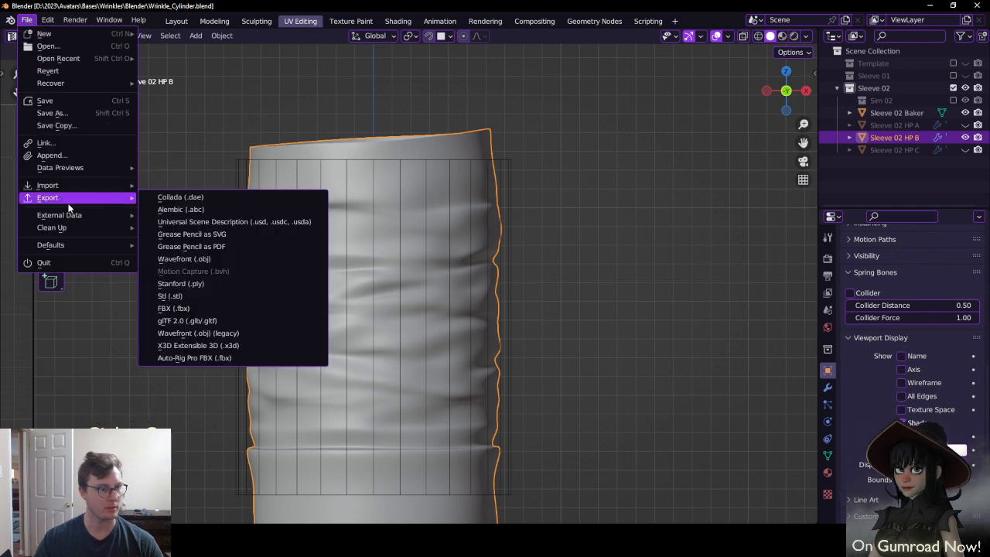
{"action": "left_click", "coordinate": [207, 308]}
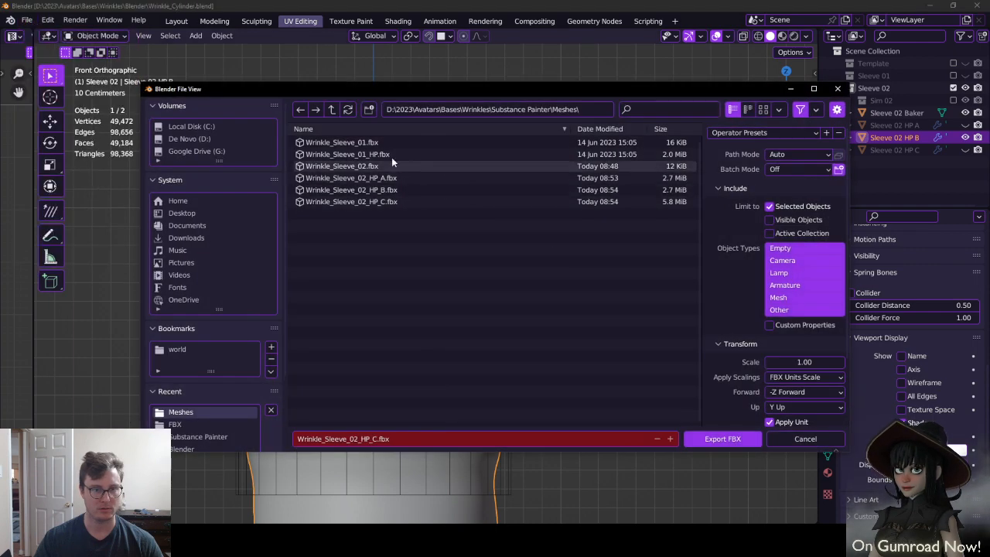
{"action": "left_click", "coordinate": [727, 133]}
{"action": "left_click", "coordinate": [765, 190]}
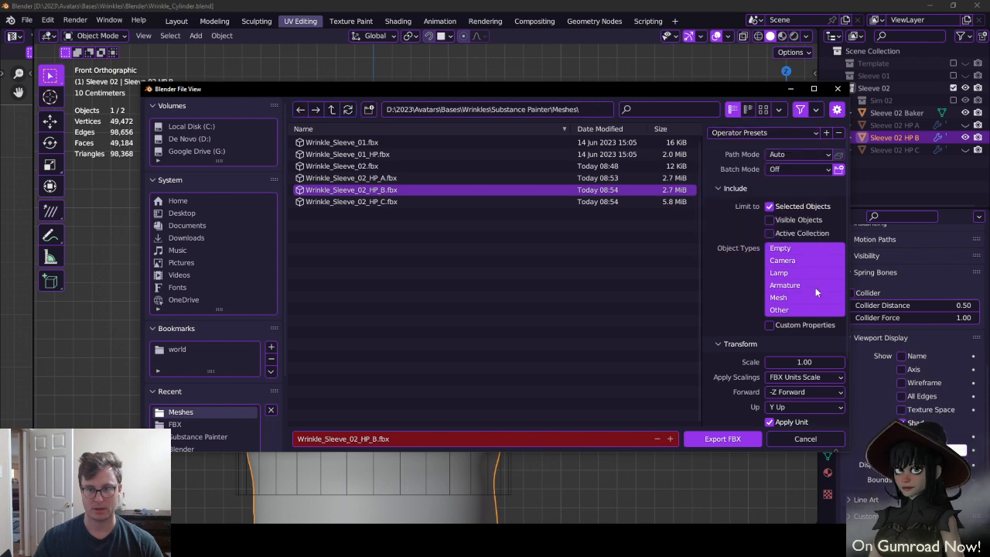
{"action": "left_click", "coordinate": [727, 438]}
{"action": "key", "text": "ctrl+s"}
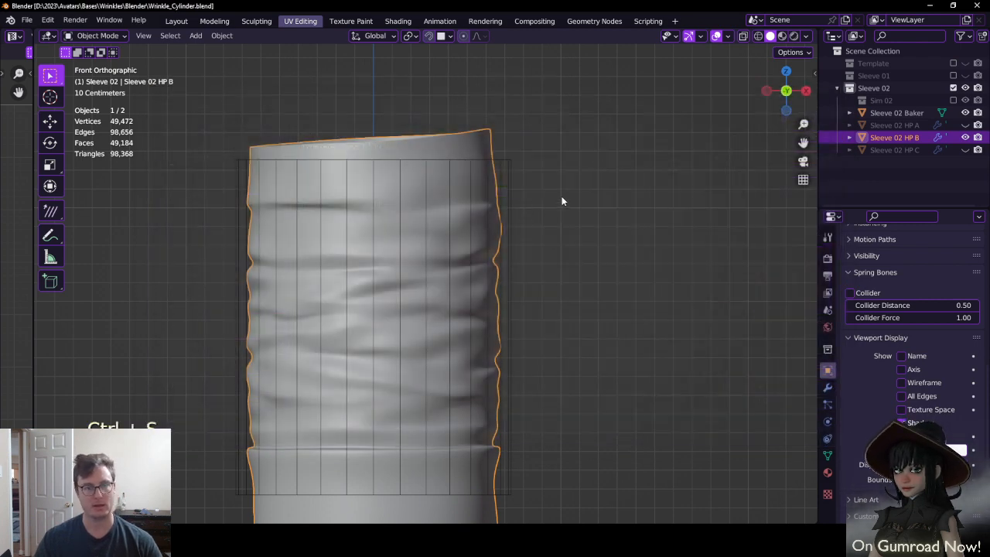
Switch to Substance Painter, rebake the selected textures of Wrinkle_Sleeve_02_B in mesh map baking mode, and return to painting mode
{"action": "key", "text": "alt+Tab"}
{"action": "left_click", "coordinate": [52, 17]}
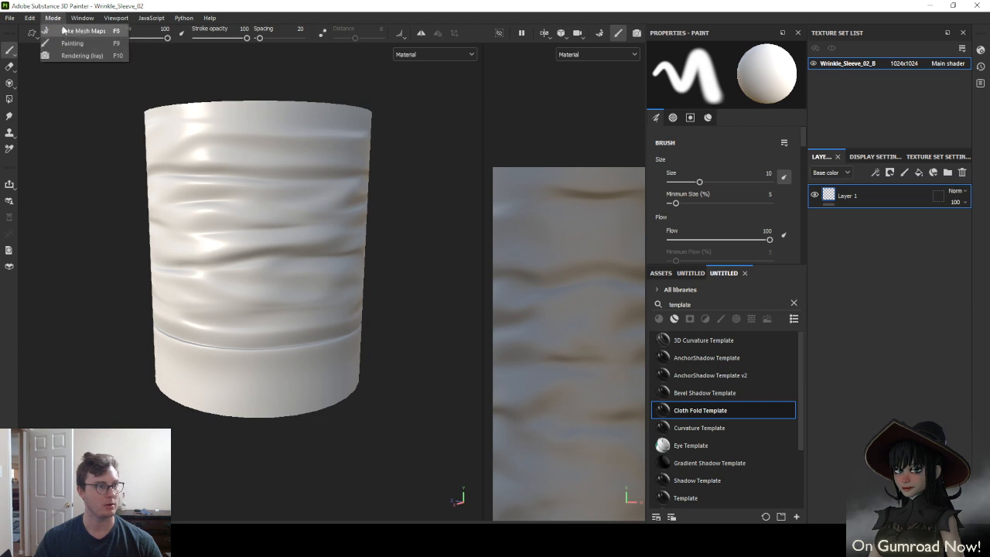
{"action": "left_click", "coordinate": [78, 40]}
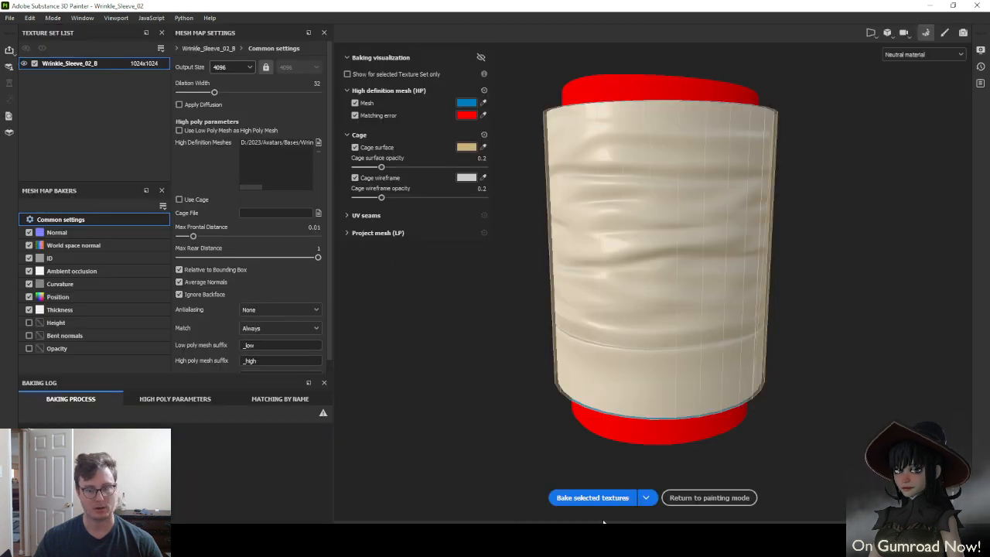
{"action": "left_click", "coordinate": [593, 497]}
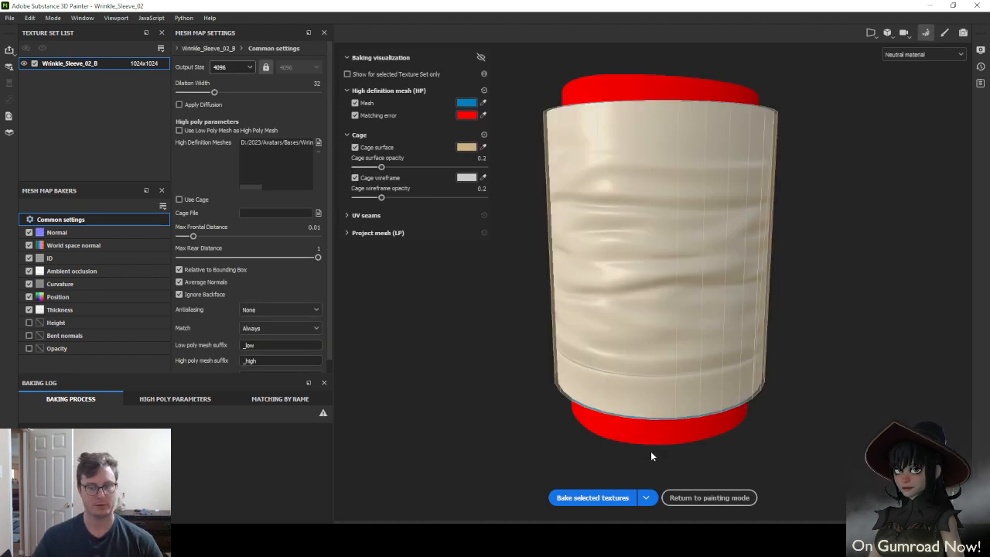
{"action": "left_click", "coordinate": [715, 497]}
Examine the baked wrinkles all around the sleeve cylinder for errors
{"action": "left_click_drag", "start_coordinate": [94, 169], "coordinate": [278, 203], "text": "alt"}
{"action": "scroll", "coordinate": [279, 204], "scroll_direction": "up", "scroll_amount": 3}
{"action": "scroll", "coordinate": [298, 152], "scroll_direction": "down", "scroll_amount": 3}
{"action": "left_click_drag", "start_coordinate": [298, 151], "coordinate": [327, 214], "text": "alt"}
{"action": "middle_click_drag", "start_coordinate": [327, 215], "coordinate": [387, 294], "text": "alt"}
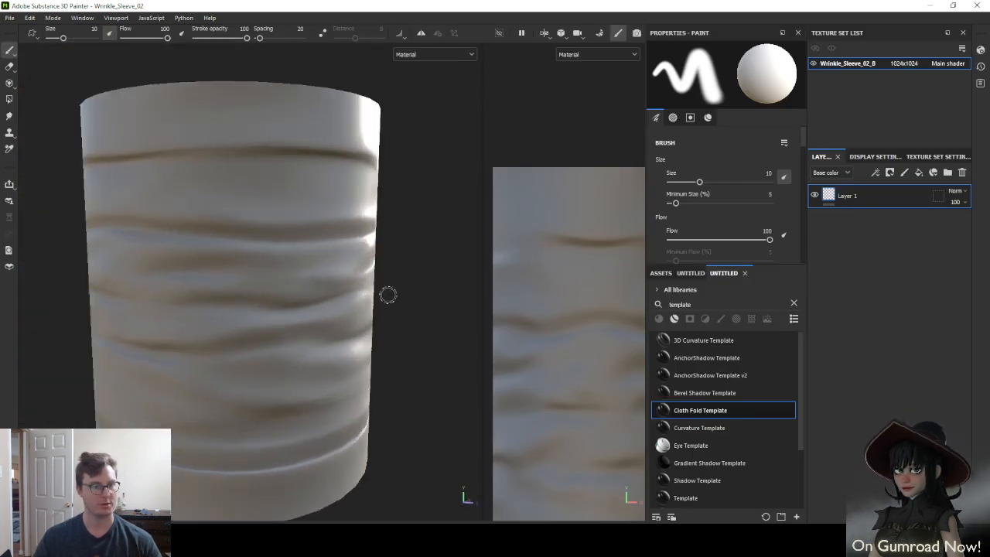
{"action": "left_click_drag", "start_coordinate": [386, 293], "coordinate": [380, 278], "text": "alt"}
{"action": "middle_click_drag", "start_coordinate": [190, 281], "coordinate": [241, 212], "text": "alt"}
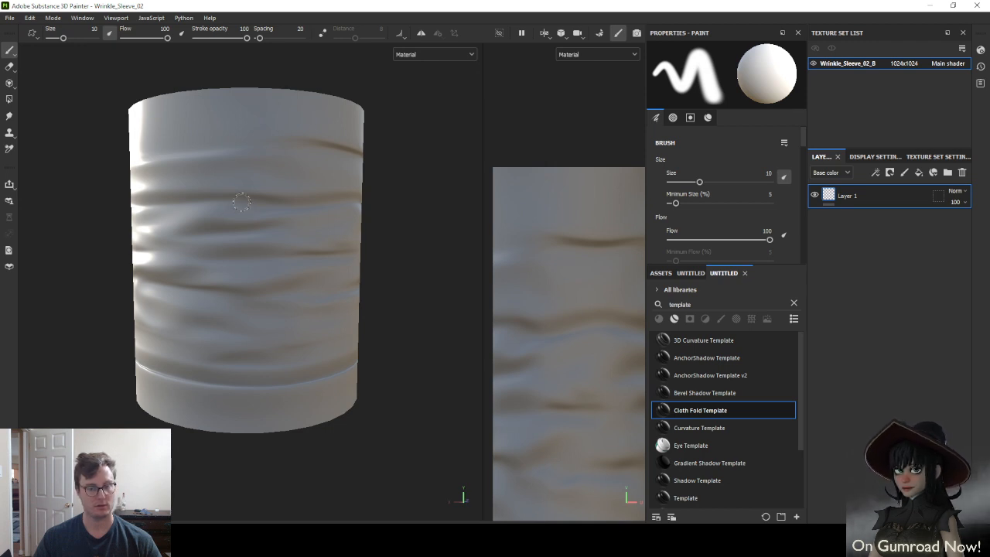
Export the mesh maps at size 4096 into a new Textures subfolder named Sleeve 02 B and save the export settings
{"action": "left_click", "coordinate": [10, 17]}
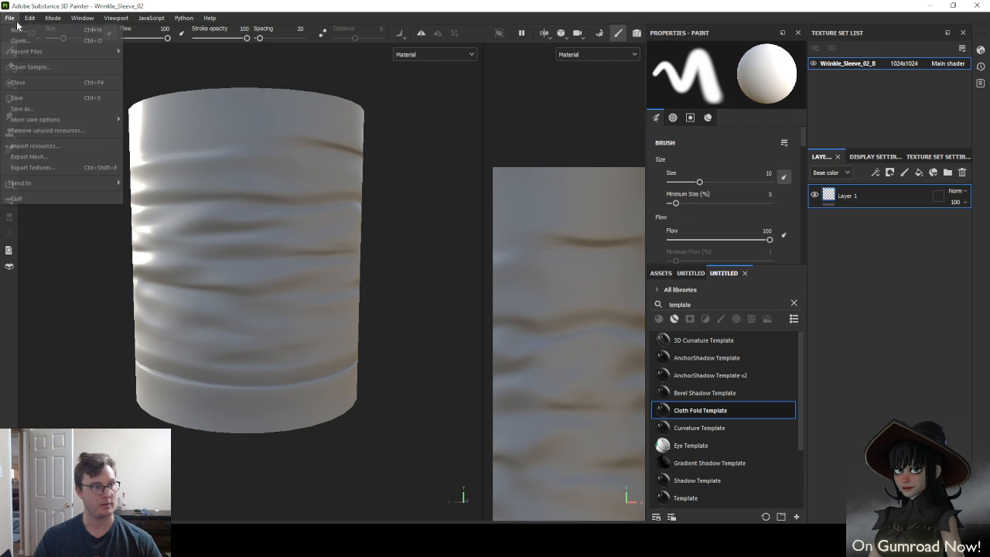
{"action": "left_click", "coordinate": [42, 168]}
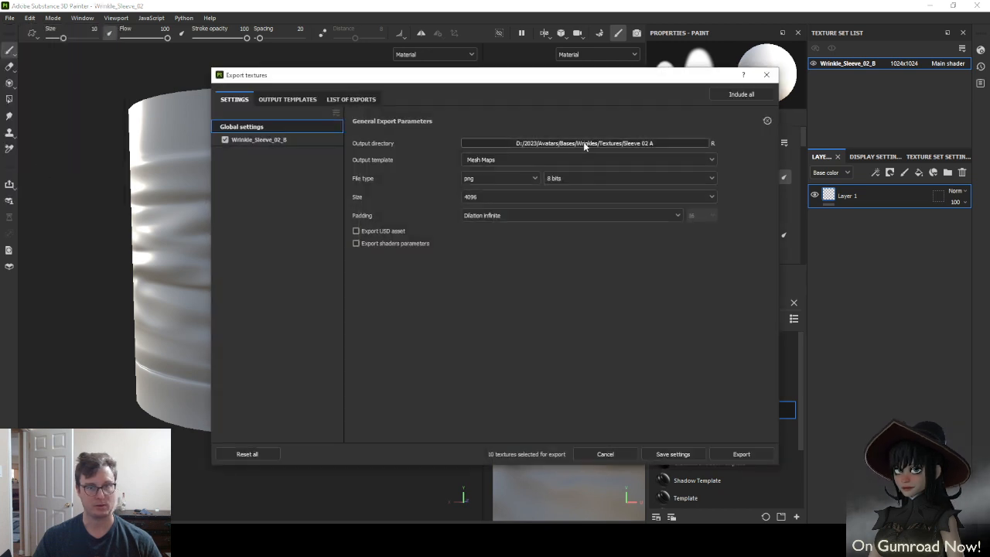
{"action": "left_click", "coordinate": [584, 144]}
{"action": "left_click", "coordinate": [467, 109]}
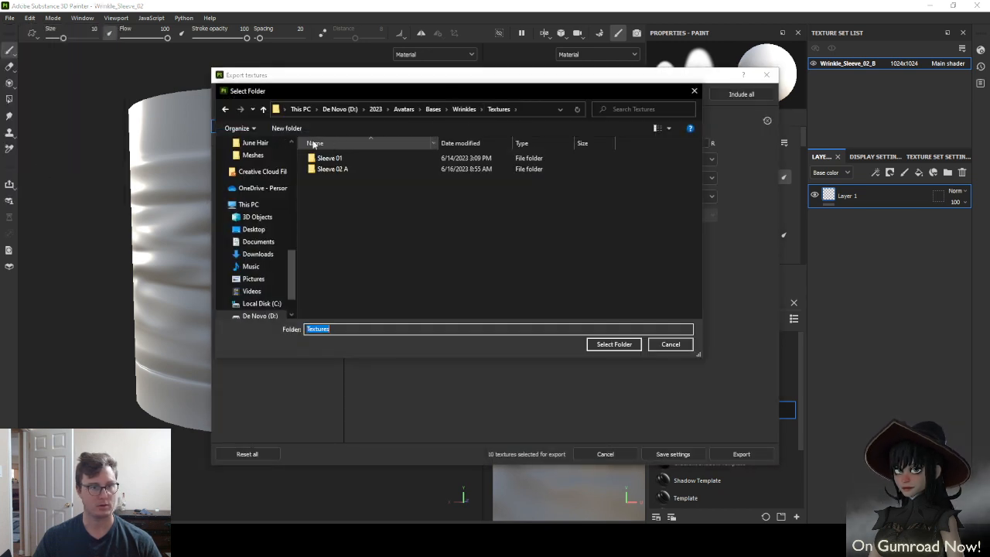
{"action": "left_click", "coordinate": [286, 127]}
{"action": "type", "text": "Sleeve"}
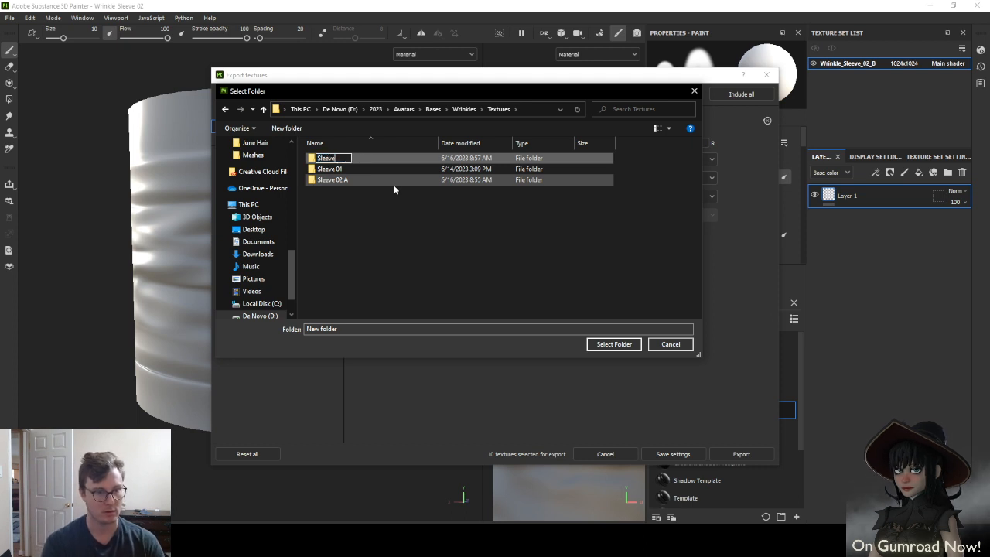
{"action": "type", "text": " 02 B"}
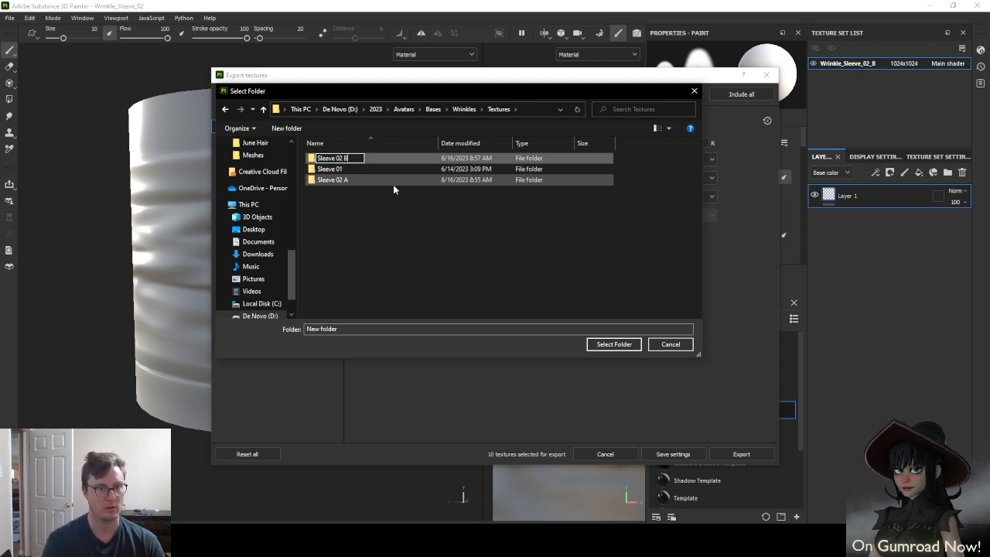
{"action": "key", "text": "Return"}
{"action": "double_click", "coordinate": [351, 180]}
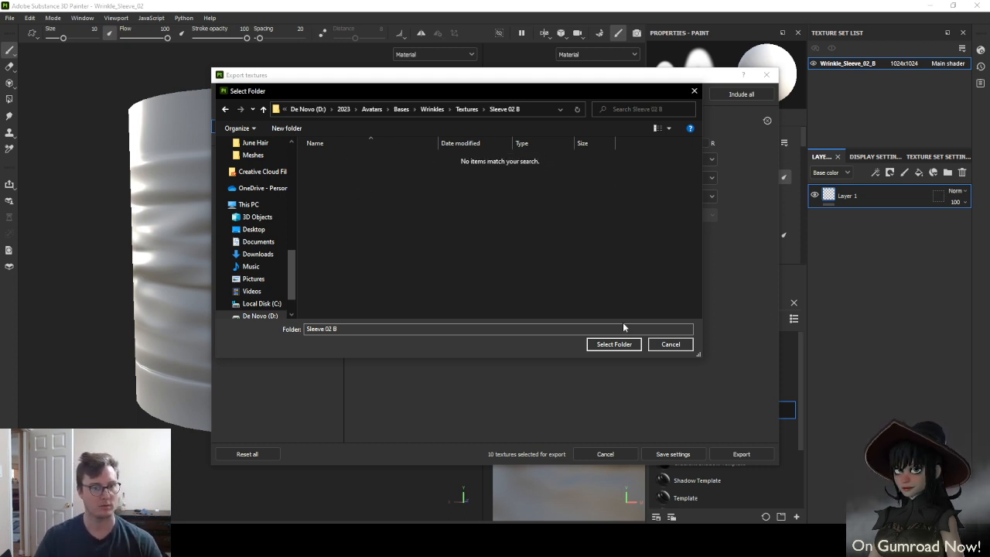
{"action": "left_click", "coordinate": [612, 344]}
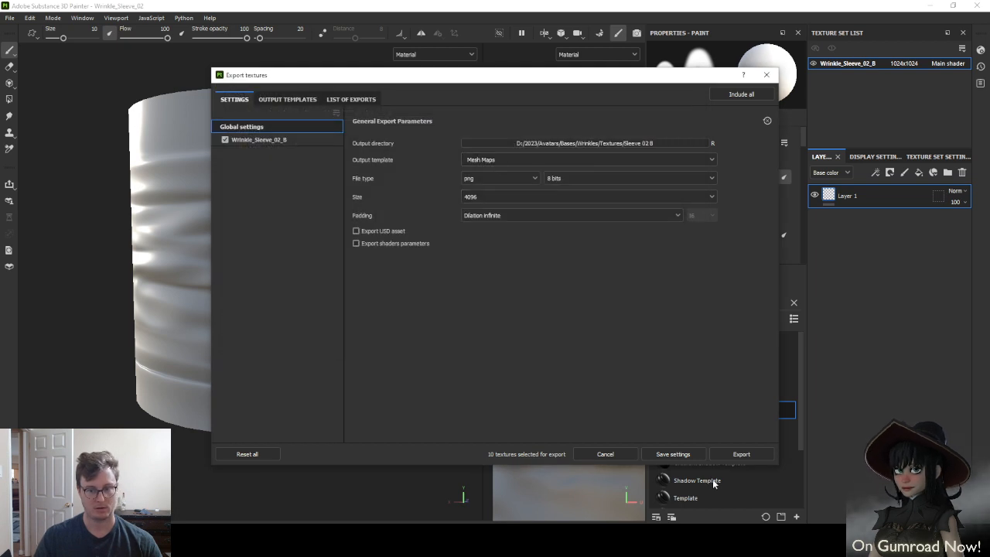
{"action": "left_click", "coordinate": [725, 454]}
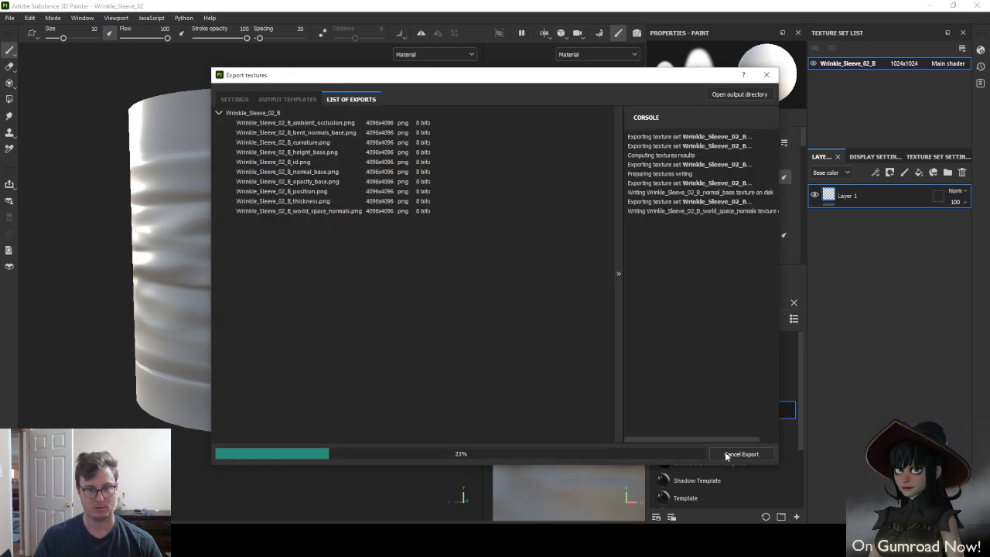
{"action": "left_click", "coordinate": [670, 454]}
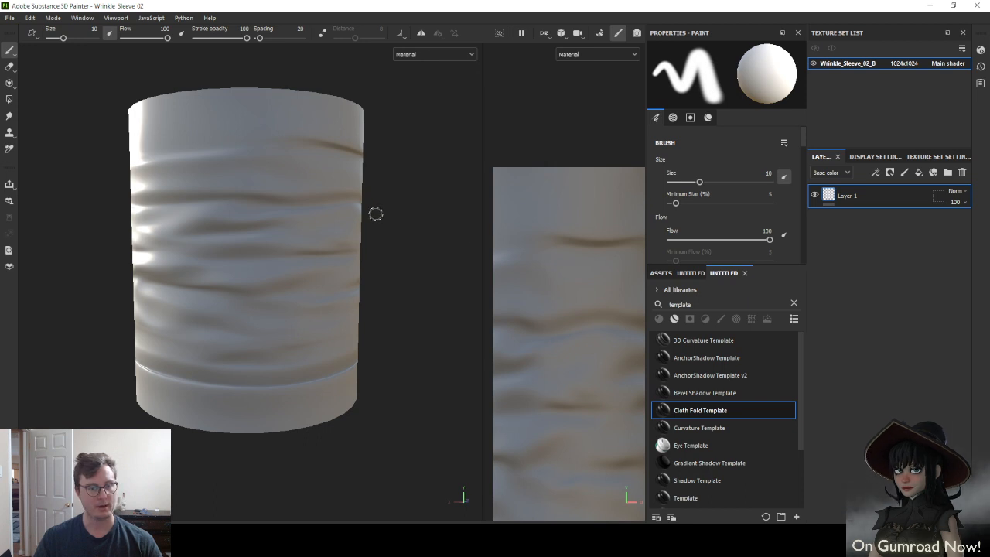
Enter mesh map baking mode, remove the current high definition mesh, and rename the texture set to Wrinkle_Sleeve_02_C
{"action": "left_click", "coordinate": [50, 20]}
{"action": "left_click", "coordinate": [55, 29]}
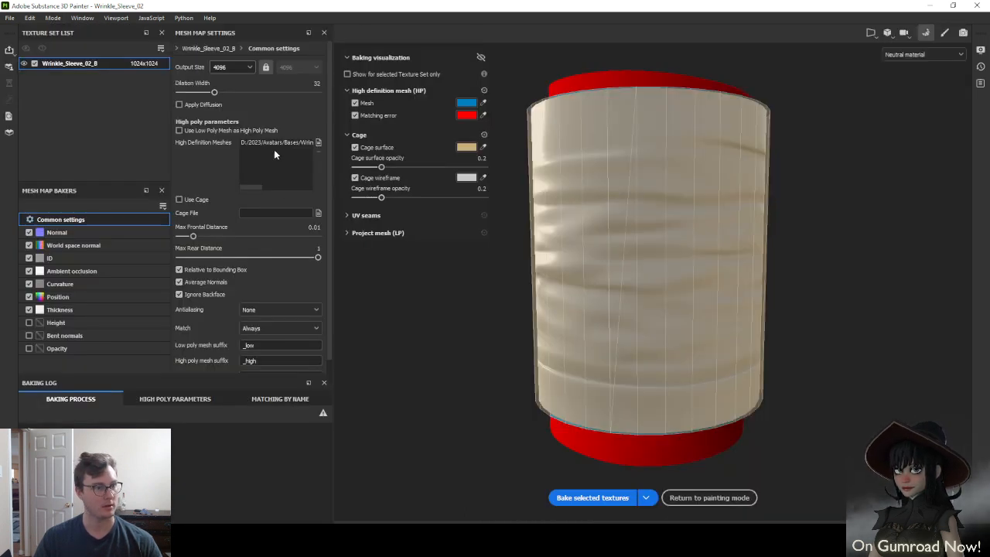
{"action": "left_click", "coordinate": [278, 144]}
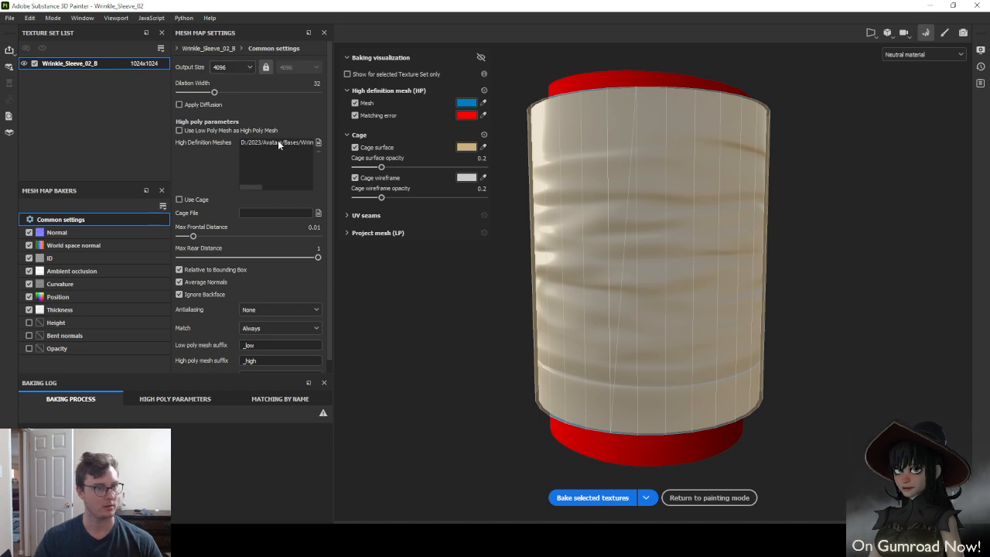
{"action": "left_click", "coordinate": [318, 149]}
{"action": "double_click", "coordinate": [103, 63]}
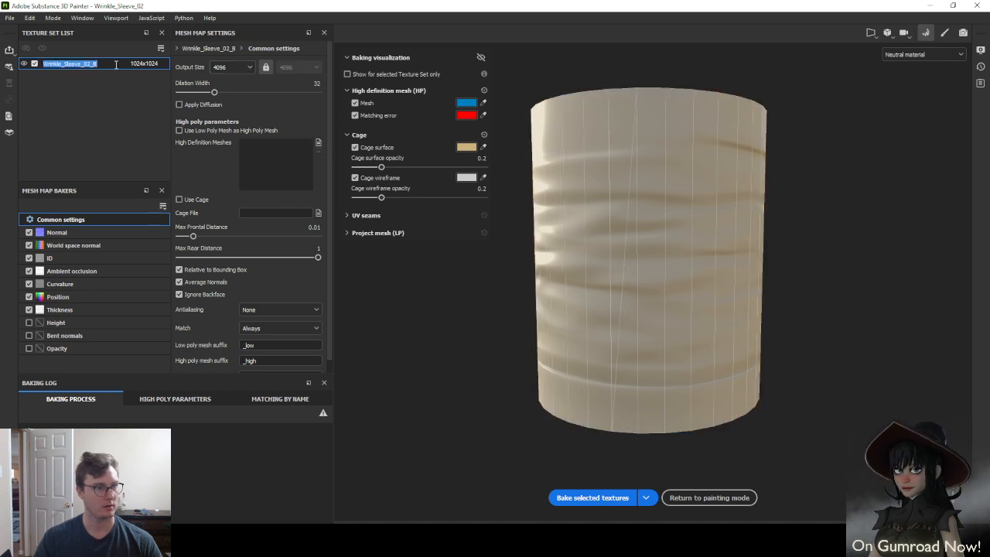
{"action": "left_click", "coordinate": [116, 66]}
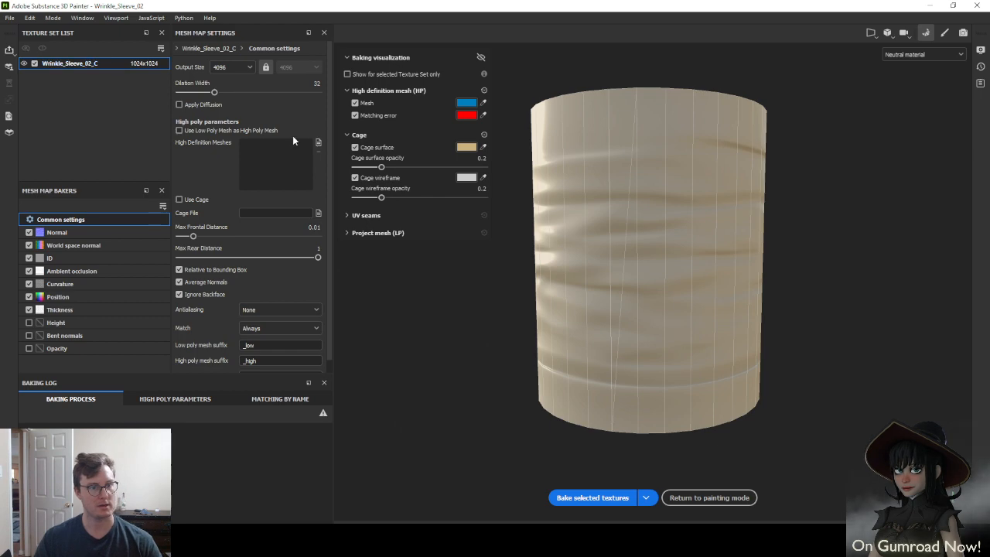
Load Wrinkle_Sleeve_02_HP_C as the high definition mesh, bake the selected textures, and return to painting mode to check the wrinkles
{"action": "left_click", "coordinate": [317, 142]}
{"action": "left_click", "coordinate": [191, 141]}
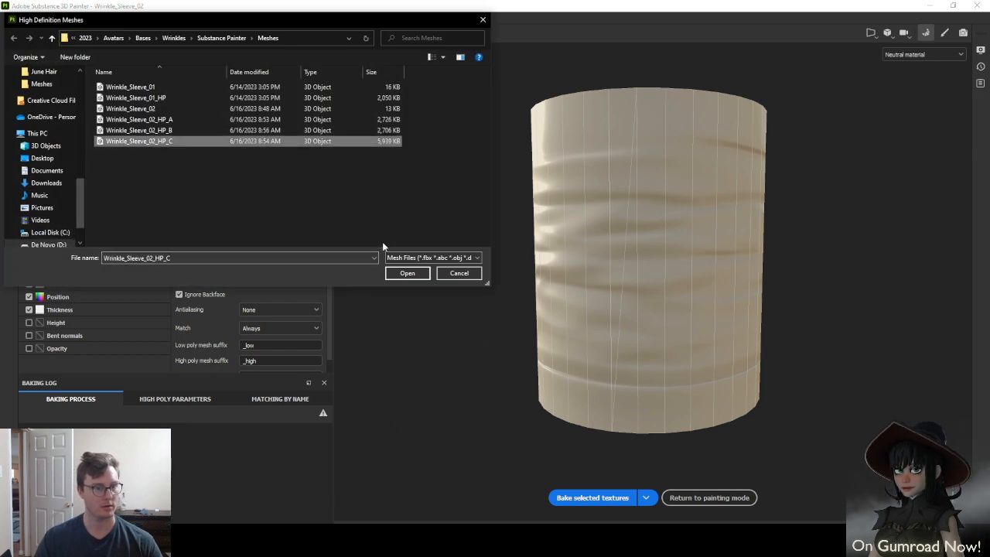
{"action": "left_click", "coordinate": [403, 273]}
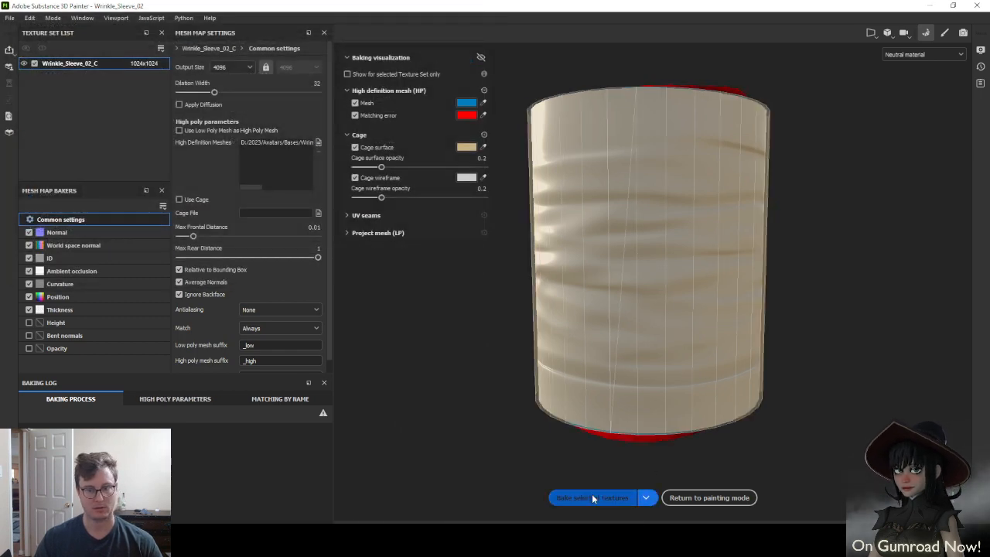
{"action": "left_click", "coordinate": [592, 496]}
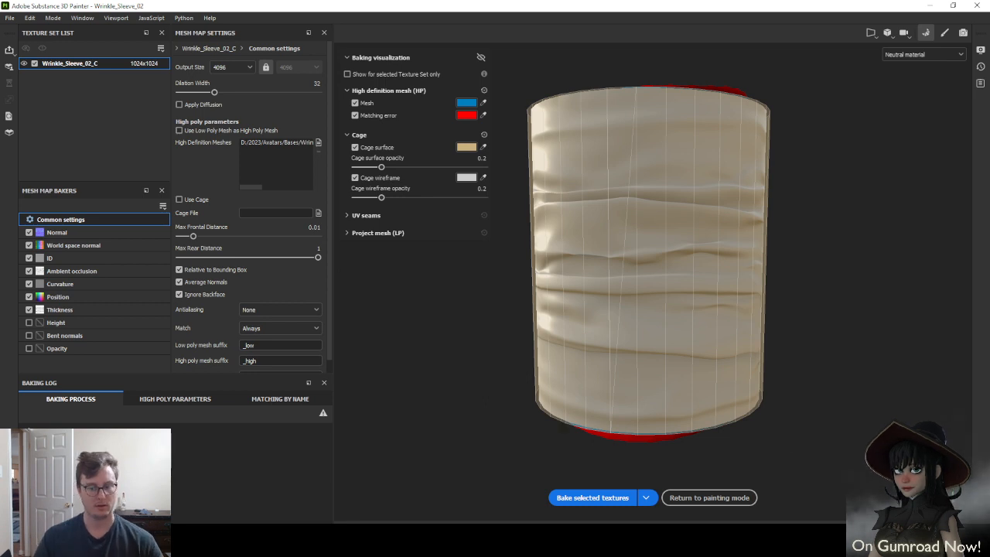
{"action": "left_click", "coordinate": [744, 498]}
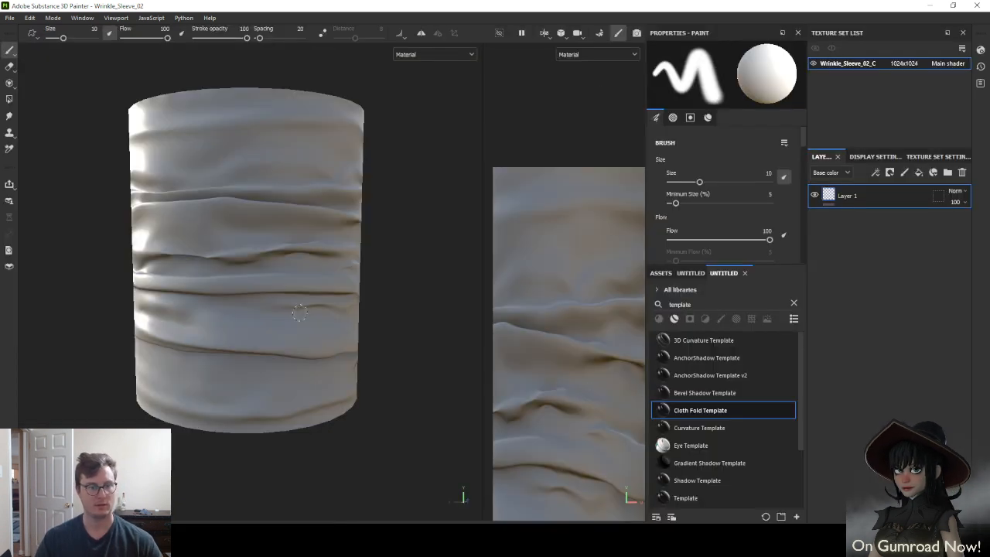
{"action": "left_click_drag", "start_coordinate": [300, 313], "coordinate": [418, 240], "text": "alt"}
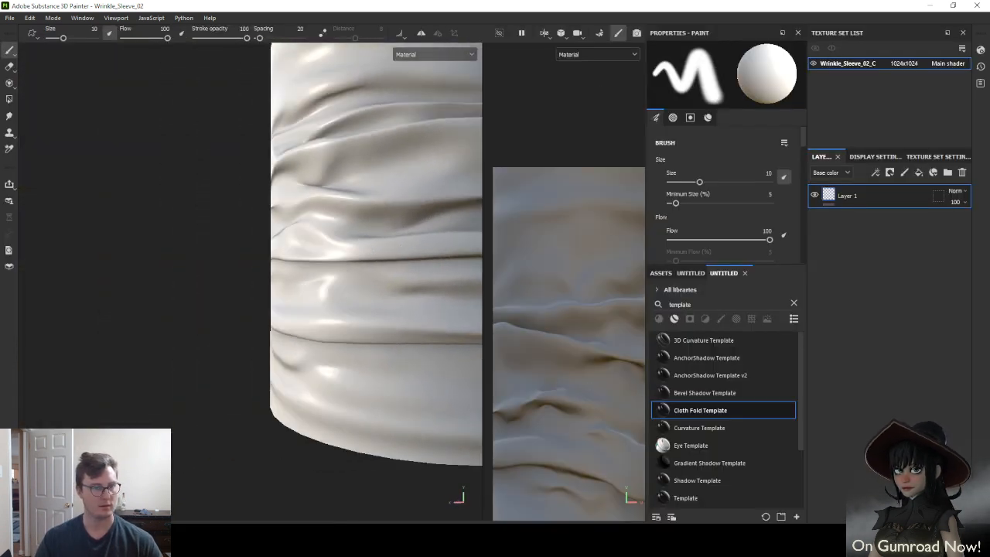
Examine the baked Sleeve 02 C wrinkles all around the cylinder for gaps and shading errors in the folds
{"action": "middle_click_drag", "start_coordinate": [366, 249], "coordinate": [276, 291], "text": "alt"}
{"action": "left_click_drag", "start_coordinate": [276, 292], "coordinate": [335, 286], "text": "alt"}
{"action": "scroll", "coordinate": [338, 289], "scroll_direction": "up", "scroll_amount": 5}
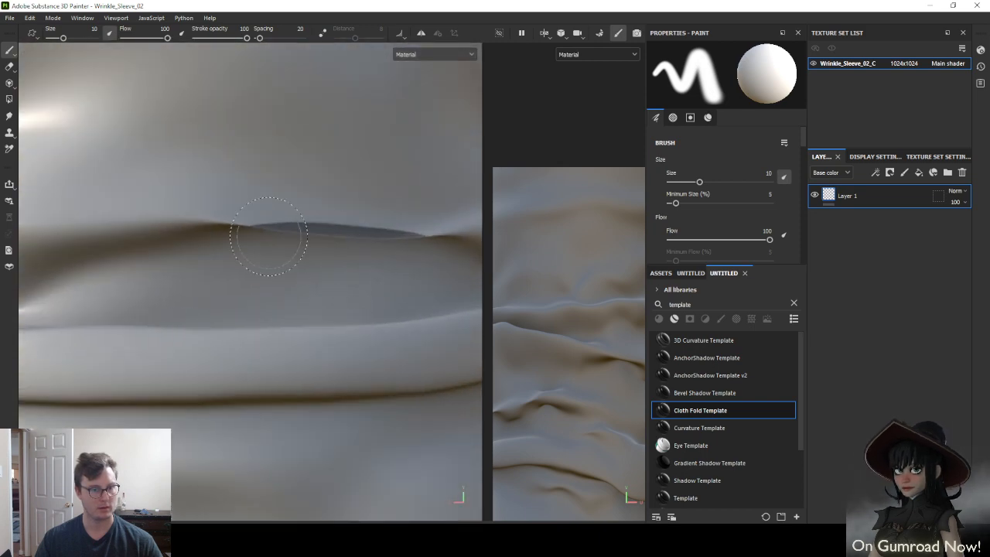
{"action": "scroll", "coordinate": [386, 246], "scroll_direction": "down", "scroll_amount": 6}
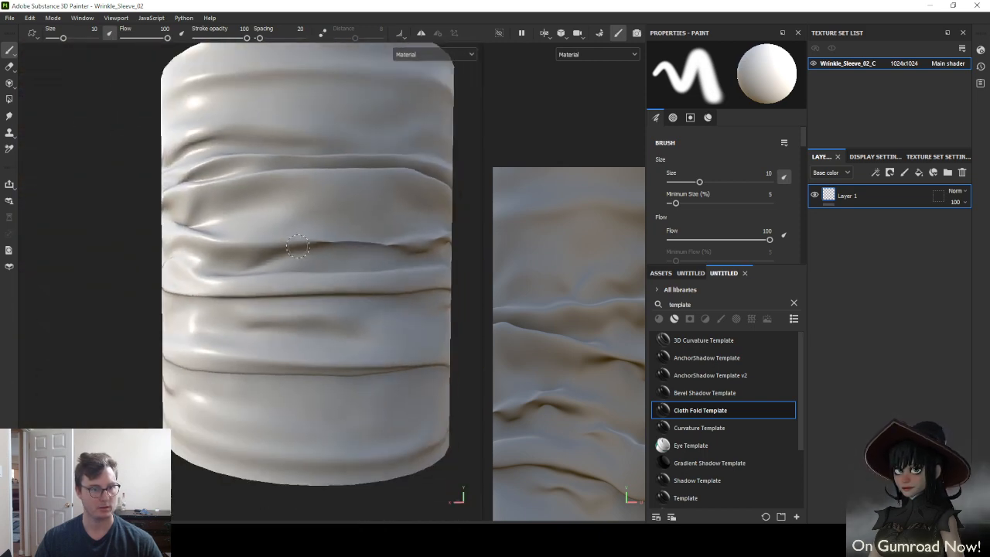
{"action": "left_click_drag", "start_coordinate": [294, 246], "coordinate": [417, 254], "text": "alt"}
{"action": "middle_click_drag", "start_coordinate": [212, 262], "coordinate": [433, 261], "text": "alt"}
{"action": "left_click_drag", "start_coordinate": [255, 261], "coordinate": [418, 263], "text": "alt"}
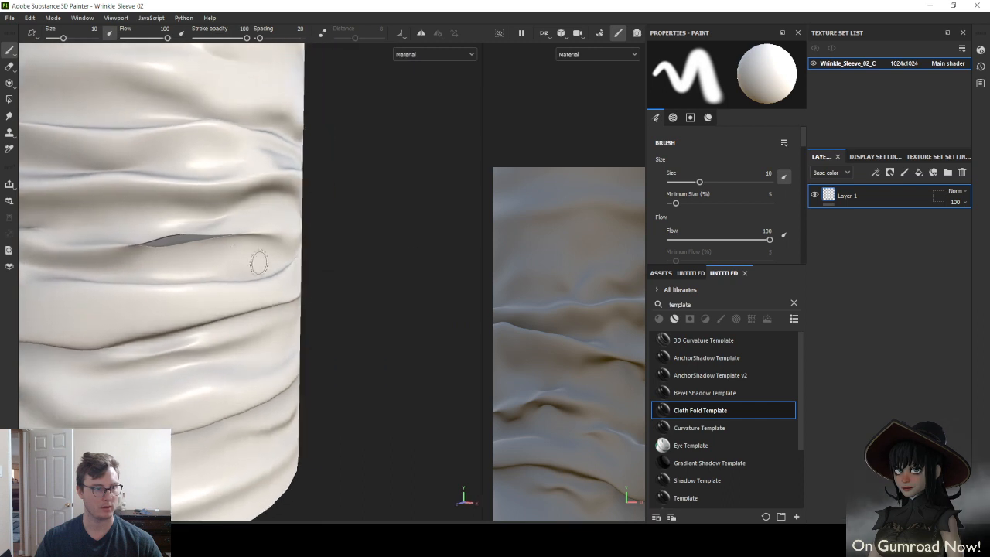
{"action": "left_click_drag", "start_coordinate": [195, 248], "coordinate": [263, 242], "text": "alt"}
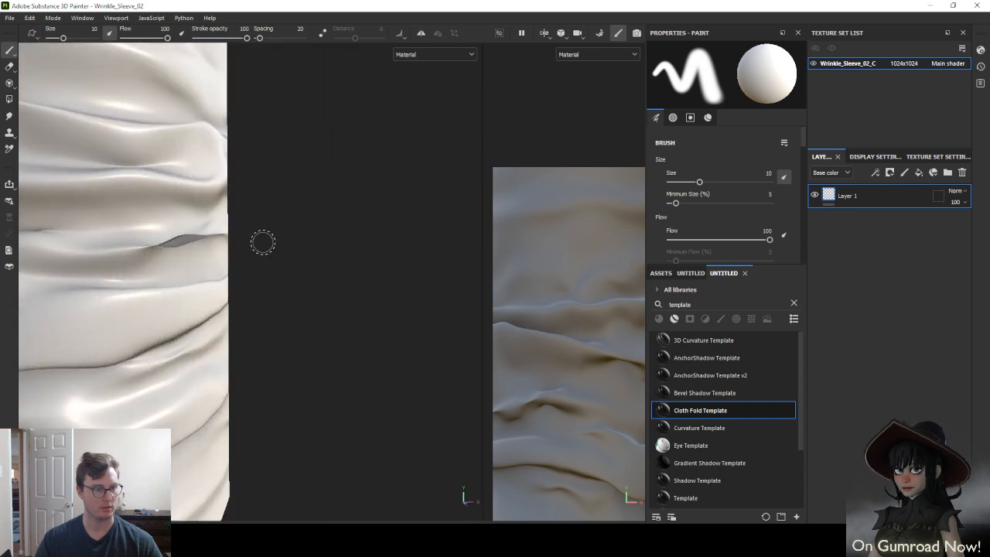
{"action": "scroll", "coordinate": [263, 243], "scroll_direction": "down", "scroll_amount": 5}
{"action": "middle_click_drag", "start_coordinate": [207, 281], "coordinate": [332, 272], "text": "alt"}
{"action": "left_click_drag", "start_coordinate": [247, 264], "coordinate": [312, 261], "text": "alt"}
{"action": "middle_click_drag", "start_coordinate": [279, 263], "coordinate": [327, 274], "text": "alt"}
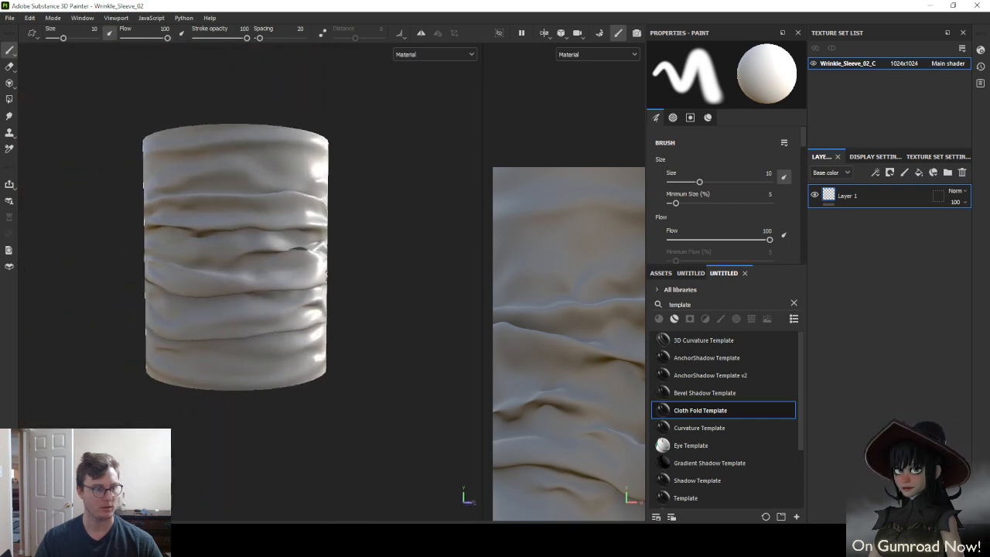
Return to mesh map baking mode, raise Max Frontal Distance to 0.0406, and try baking the selected textures
{"action": "left_click", "coordinate": [29, 17]}
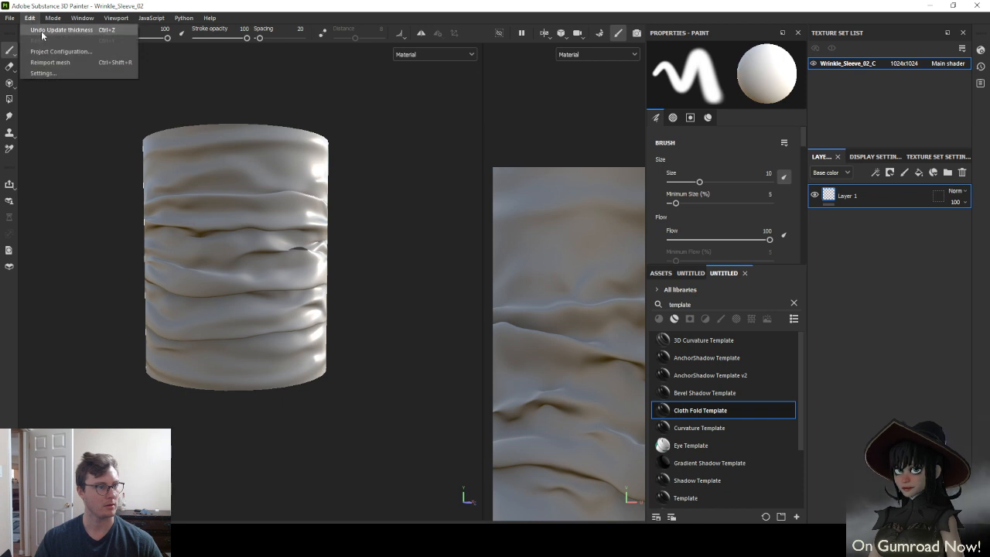
{"action": "left_click", "coordinate": [68, 31]}
{"action": "scroll", "coordinate": [650, 247], "scroll_direction": "up", "scroll_amount": 4}
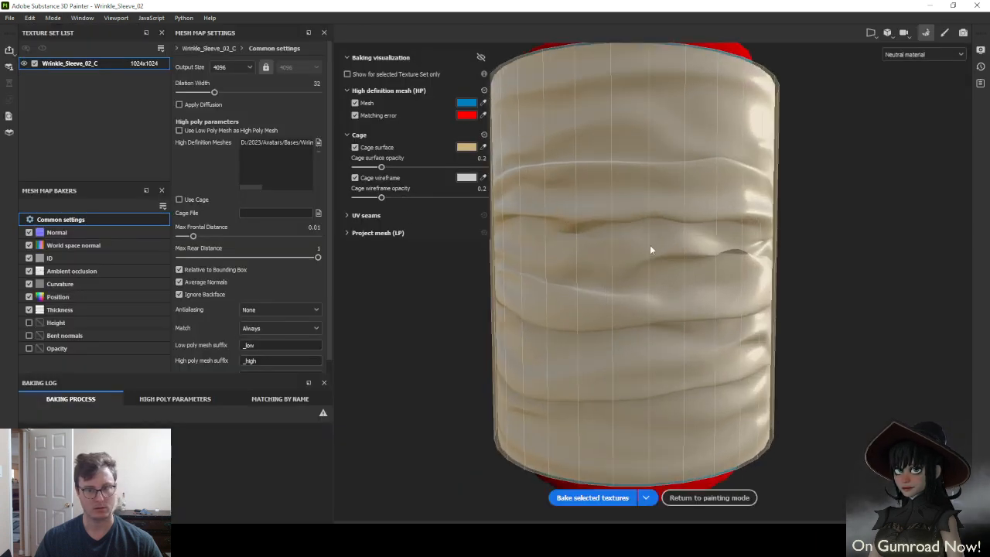
{"action": "left_click_drag", "start_coordinate": [651, 249], "coordinate": [603, 252], "text": "alt"}
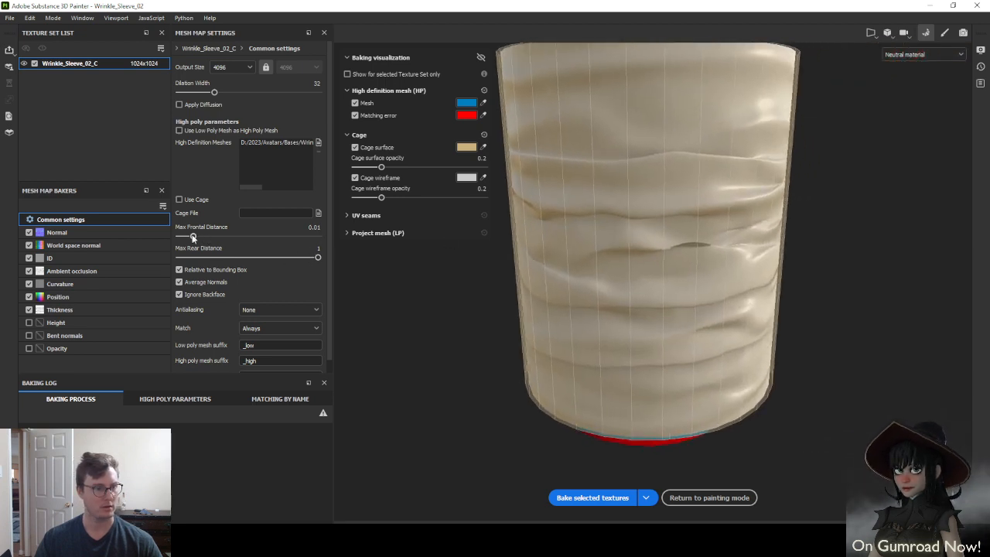
{"action": "mouse_move", "coordinate": [192, 237]}
{"action": "left_mouse_down"}
{"action": "mouse_move", "coordinate": [178, 238]}
{"action": "mouse_move", "coordinate": [207, 236]}
{"action": "left_mouse_up"}
{"action": "left_click_drag", "start_coordinate": [572, 267], "coordinate": [651, 383], "text": "alt"}
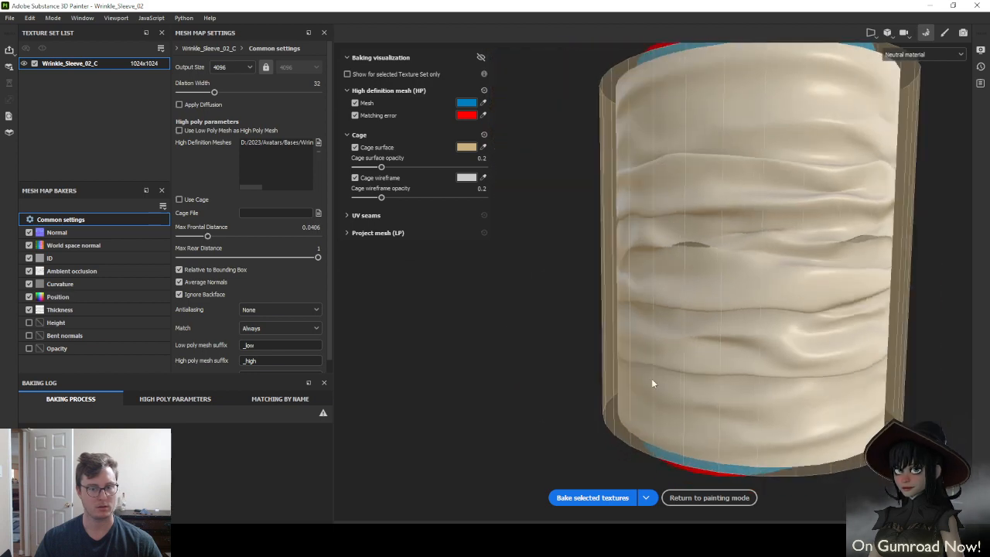
{"action": "left_click", "coordinate": [589, 497]}
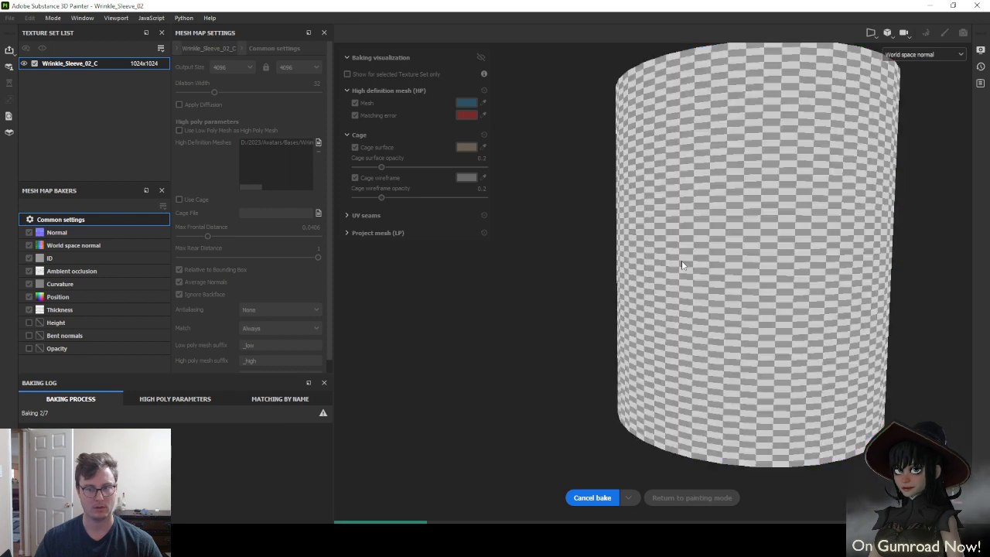
{"action": "left_click", "coordinate": [594, 498]}
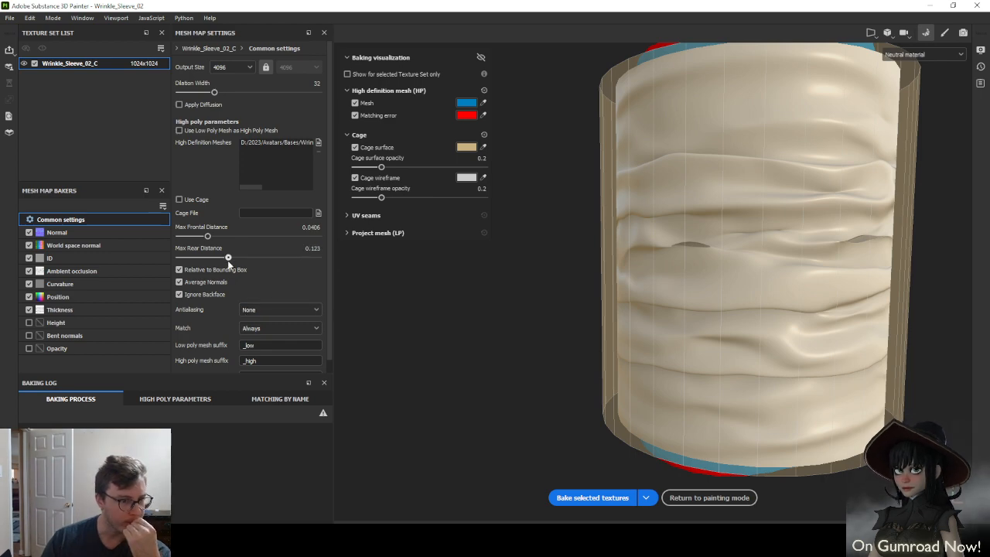
Try test bakes with Max Rear Distance at 0.123 and at 0.1006 with Ignore Backface off, and restore both settings
{"action": "left_click", "coordinate": [592, 497]}
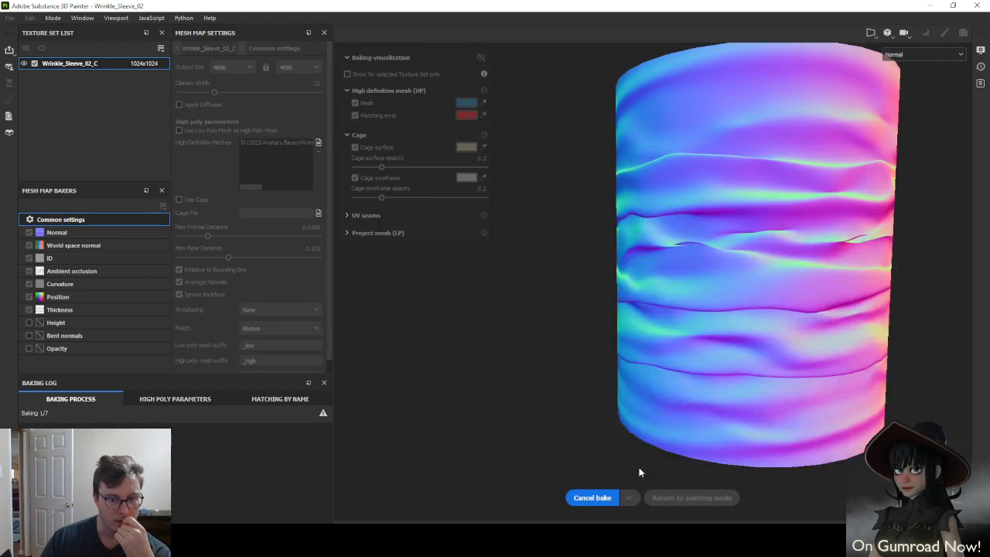
{"action": "left_click", "coordinate": [592, 497]}
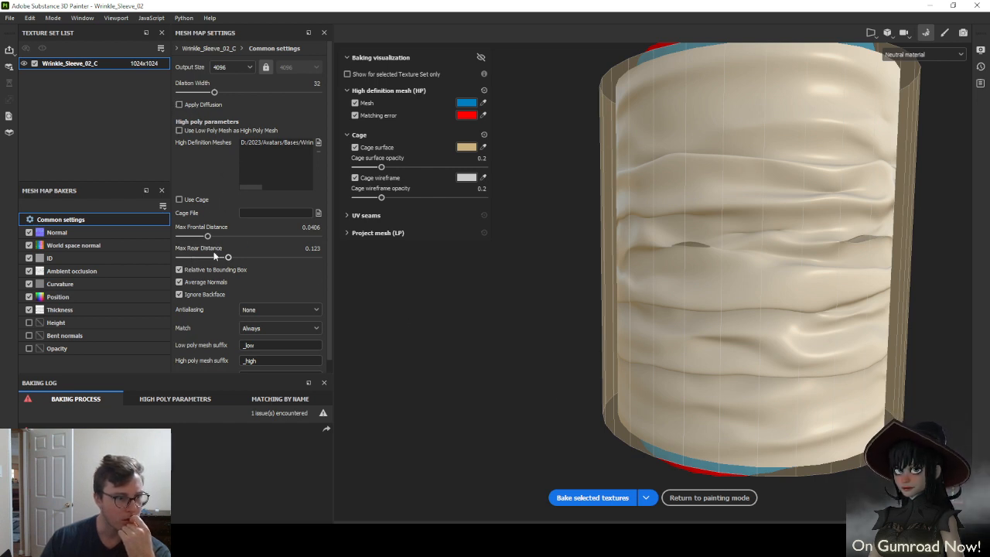
{"action": "left_click_drag", "start_coordinate": [178, 259], "coordinate": [192, 259]}
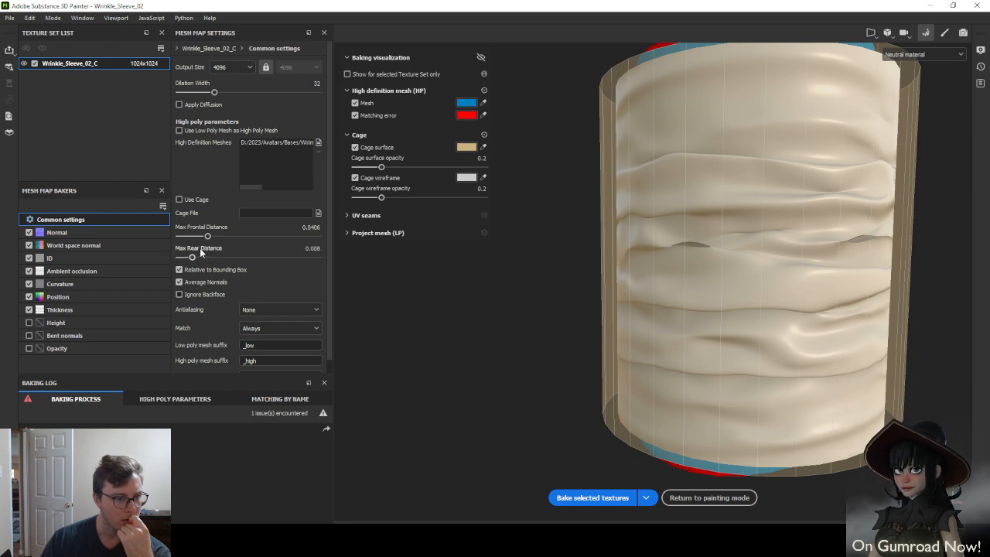
{"action": "left_click", "coordinate": [603, 497]}
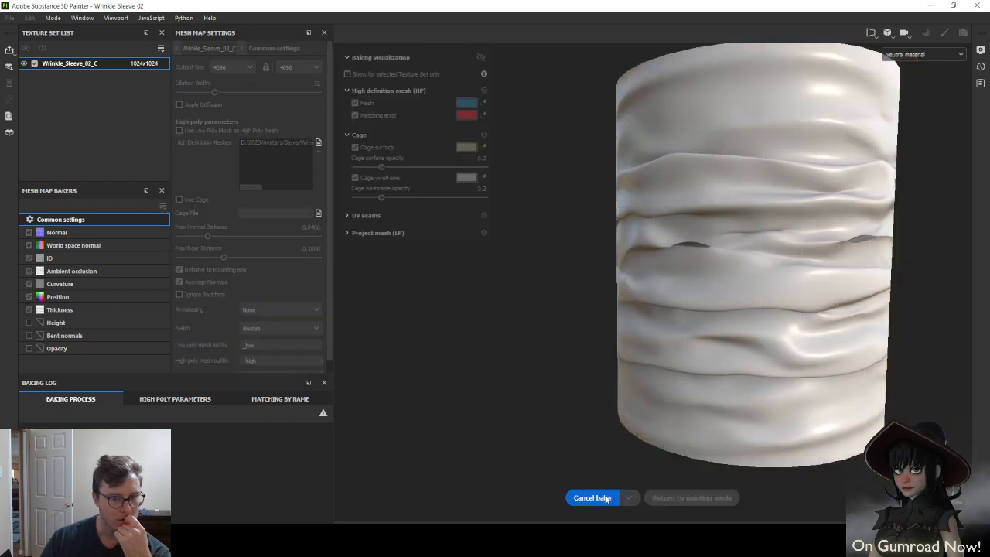
{"action": "left_click", "coordinate": [603, 496]}
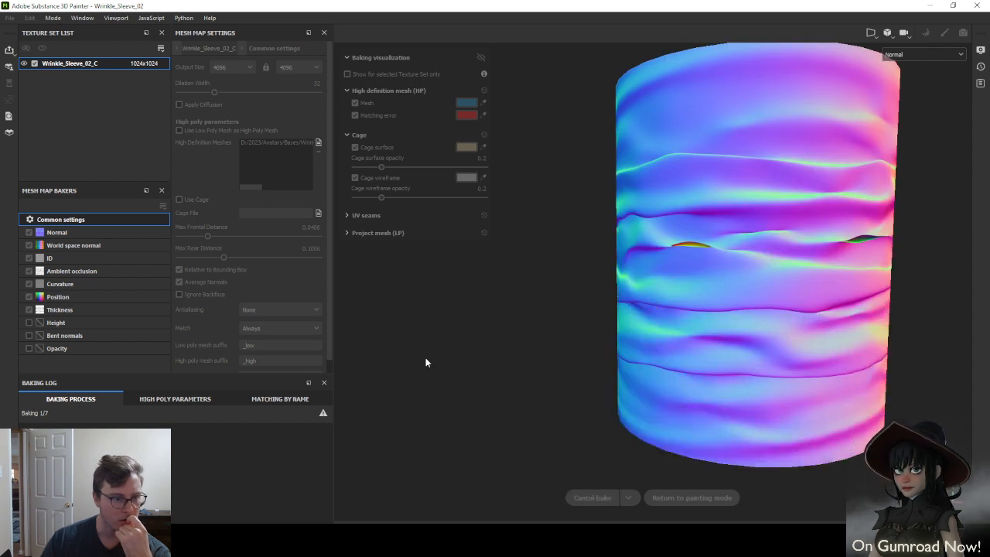
{"action": "left_click", "coordinate": [179, 294]}
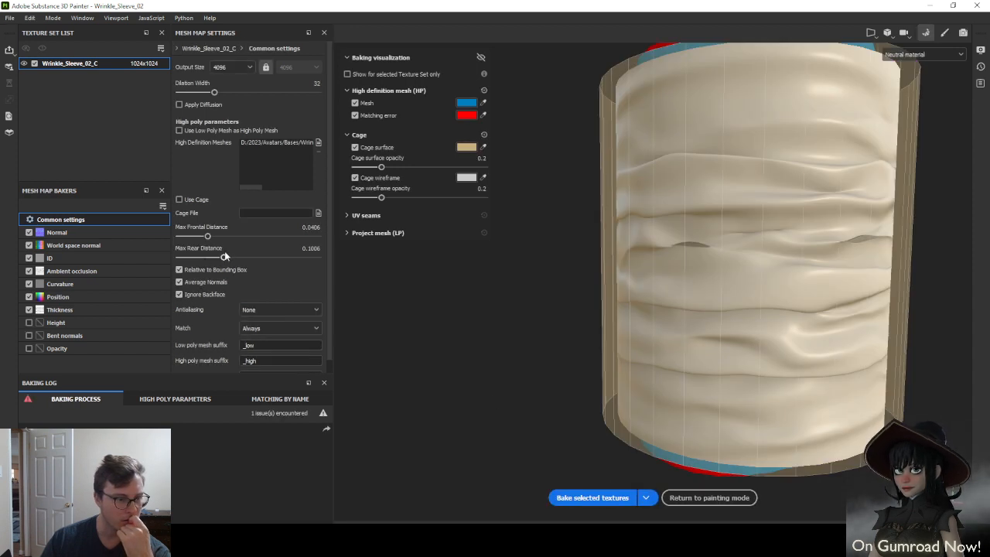
{"action": "left_click_drag", "start_coordinate": [315, 257], "coordinate": [328, 259]}
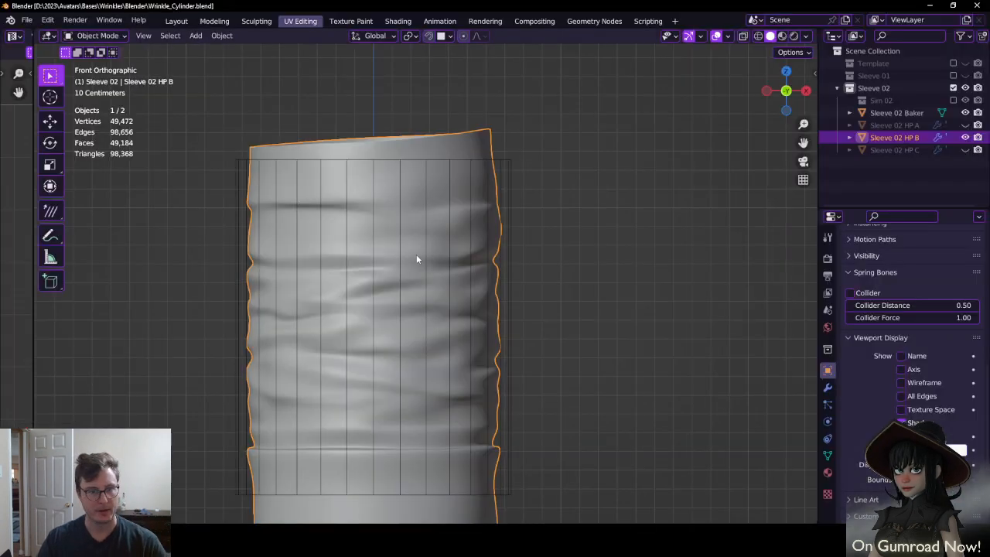
Switch to Blender, hide Sleeve 02 HP B, and show and select Sleeve 02 HP C
{"action": "middle_click_drag", "start_coordinate": [416, 254], "coordinate": [468, 316]}
{"action": "left_click", "coordinate": [965, 137]}
{"action": "left_click", "coordinate": [965, 150]}
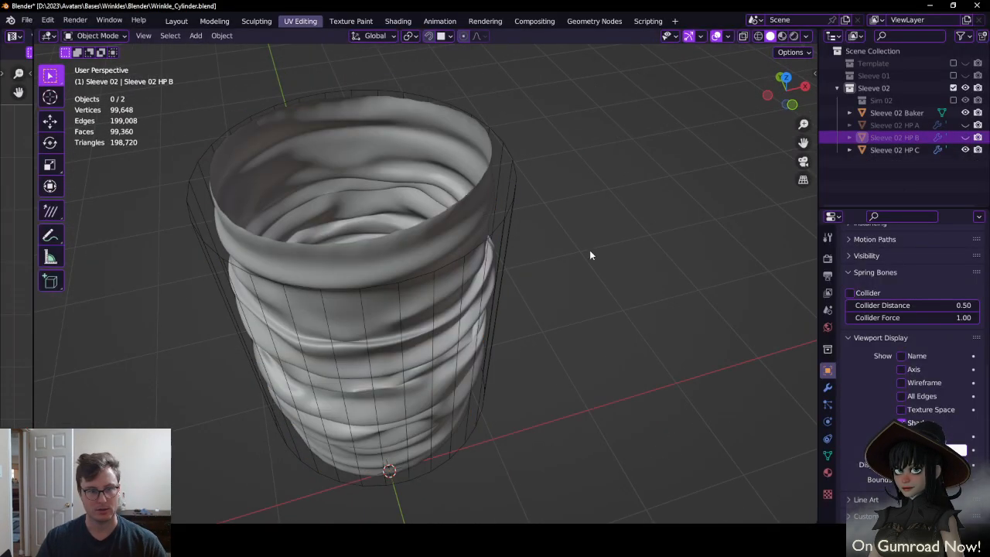
{"action": "middle_click_drag", "start_coordinate": [551, 261], "coordinate": [535, 196]}
{"action": "left_click", "coordinate": [466, 255]}
Scale Sleeve 02 HP C down slightly in two passes so its folds sit well inside the baker cylinder
{"action": "key", "text": "s"}
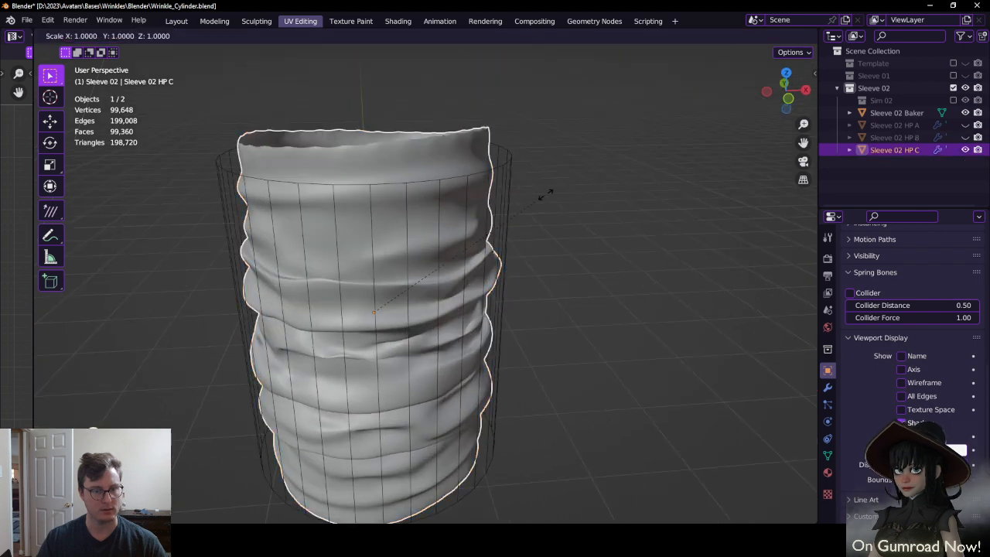
{"action": "left_click", "coordinate": [540, 200]}
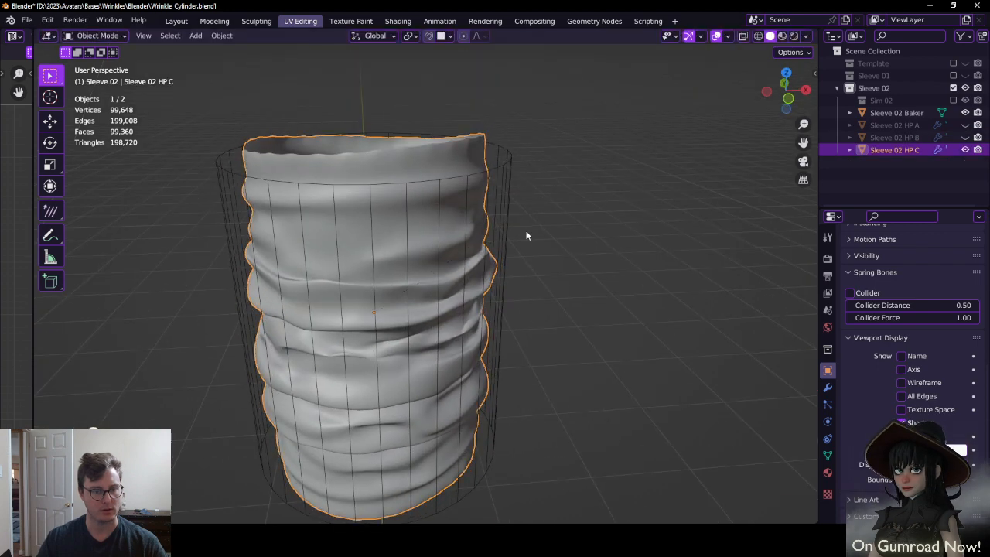
{"action": "middle_click_drag", "start_coordinate": [525, 232], "coordinate": [566, 171], "text": "shift"}
{"action": "middle_click_drag", "start_coordinate": [542, 257], "coordinate": [550, 214]}
{"action": "key", "text": "s"}
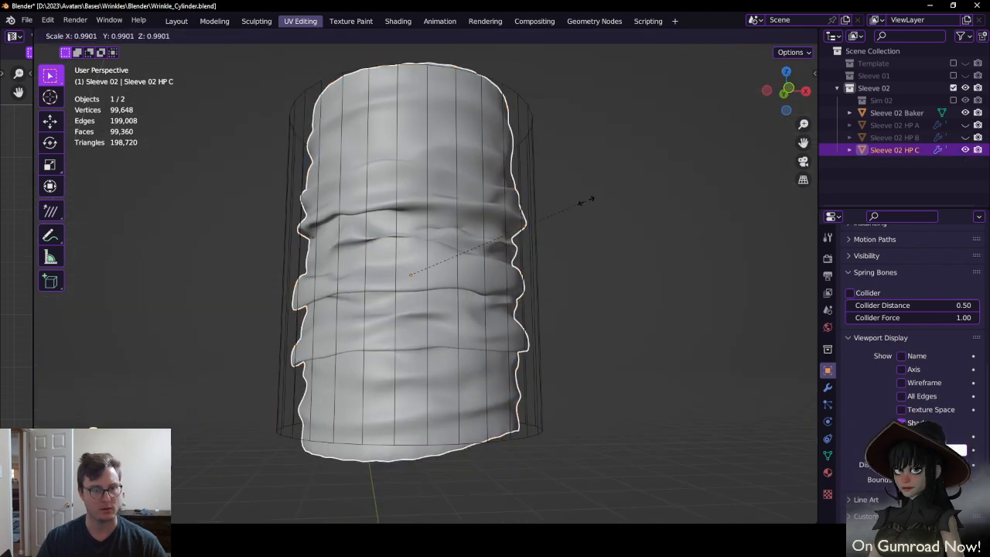
{"action": "left_click", "coordinate": [582, 201]}
{"action": "middle_click_drag", "start_coordinate": [439, 179], "coordinate": [499, 213]}
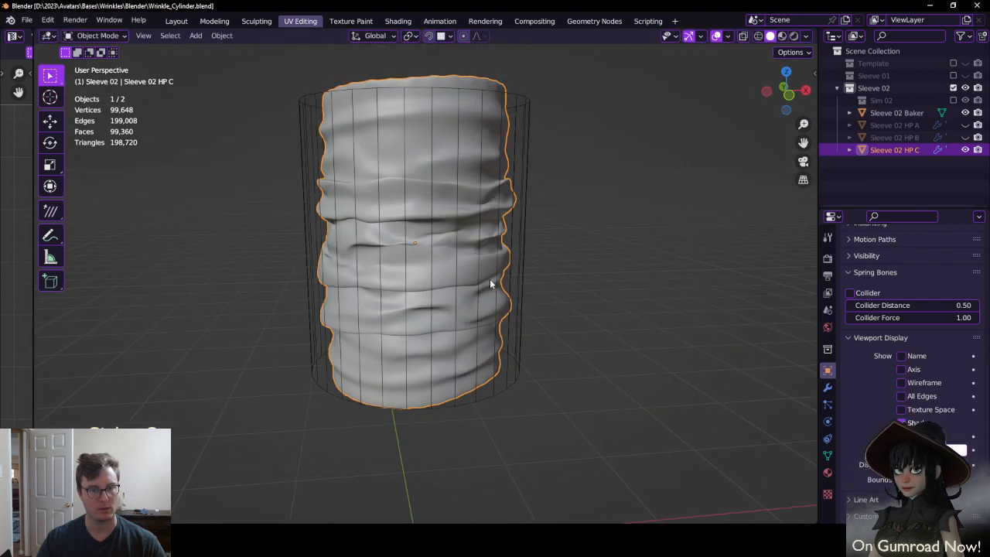
Apply the scale transform to Sleeve 02 HP C and save the Blender file
{"action": "key", "text": "ctrl+s"}
{"action": "middle_click_drag", "start_coordinate": [442, 159], "coordinate": [398, 261]}
{"action": "key", "text": "s"}
{"action": "key", "text": "ctrl+a"}
{"action": "left_click", "coordinate": [540, 255]}
{"action": "key", "text": "ctrl+s"}
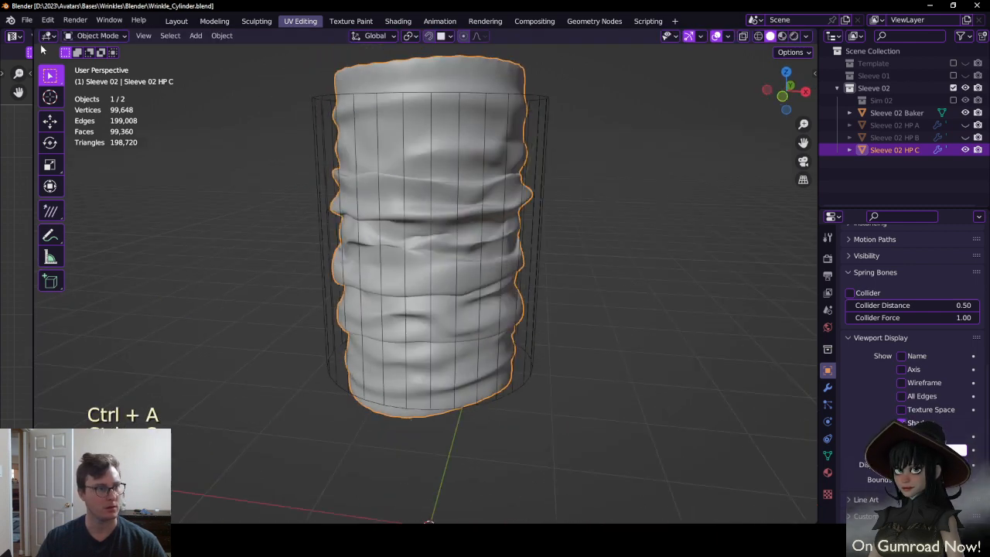
Export the selected mesh as FBX over Wrinkle_Sleeve_02_HP_C.fbx in the Substance Painter Meshes folder
{"action": "left_click", "coordinate": [26, 19]}
{"action": "mouse_move", "coordinate": [58, 199]}
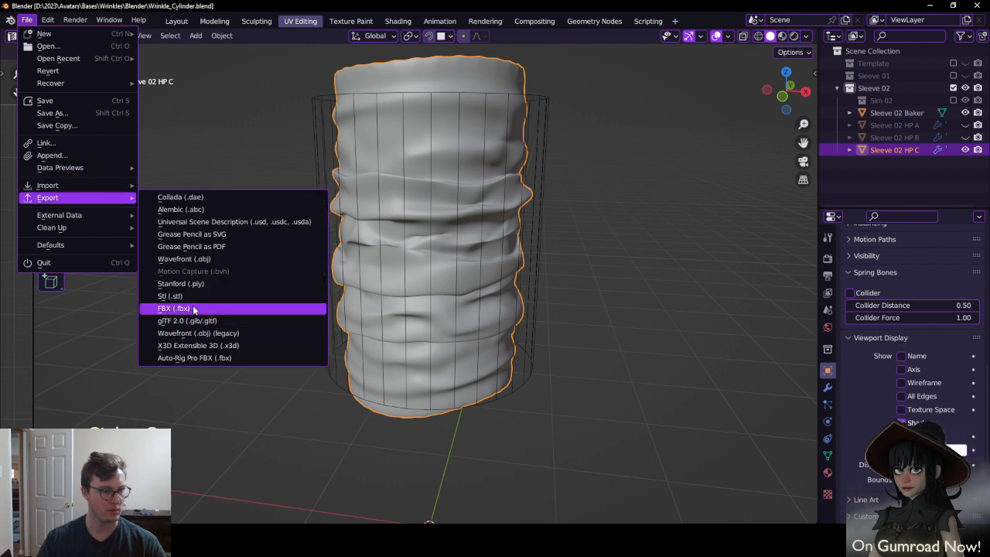
{"action": "left_click", "coordinate": [193, 308]}
{"action": "left_click", "coordinate": [351, 201]}
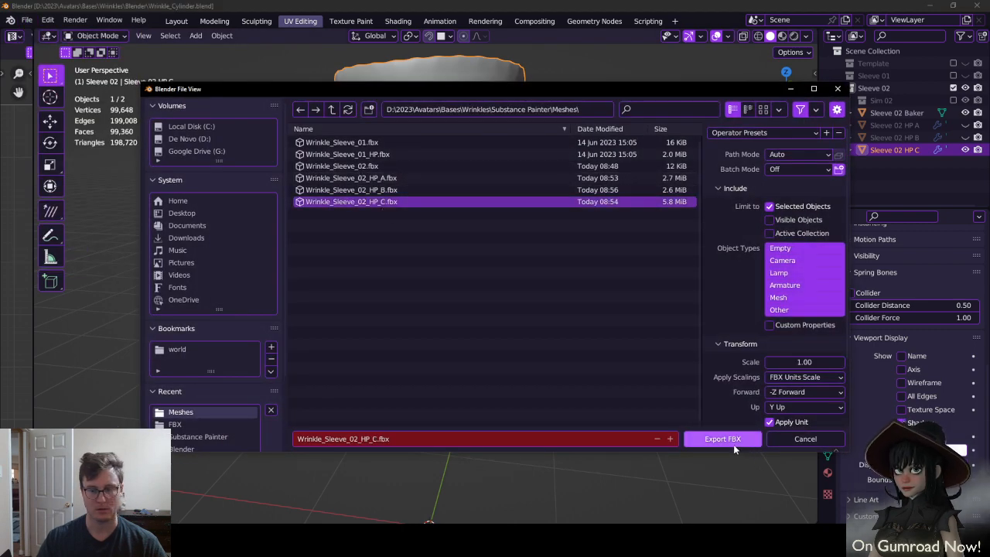
{"action": "left_click", "coordinate": [733, 444]}
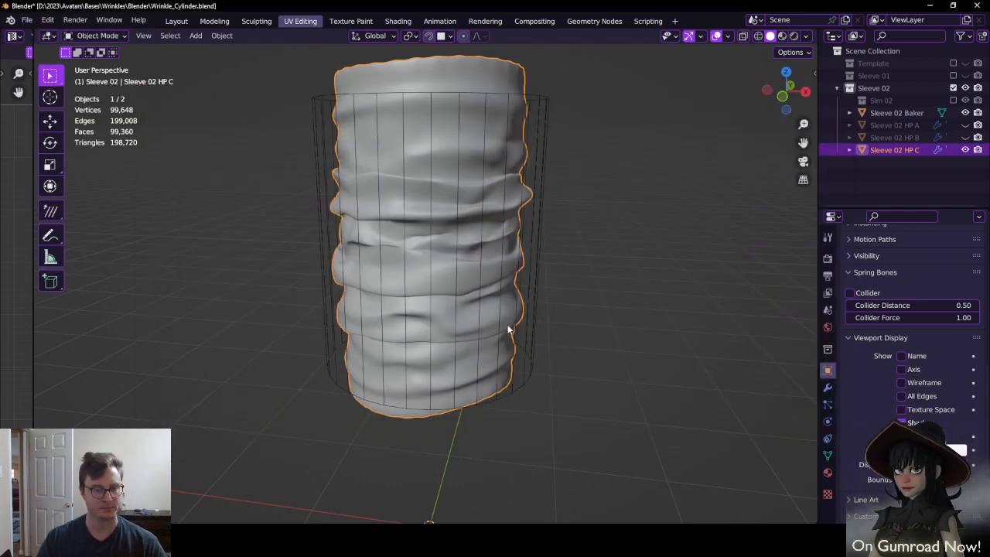
Switch to Substance Painter and bake the selected textures again from the updated high-poly mesh
{"action": "middle_click_drag", "start_coordinate": [508, 327], "coordinate": [575, 298]}
{"action": "key", "text": "ctrl+alt+Tab"}
{"action": "left_click", "coordinate": [372, 268]}
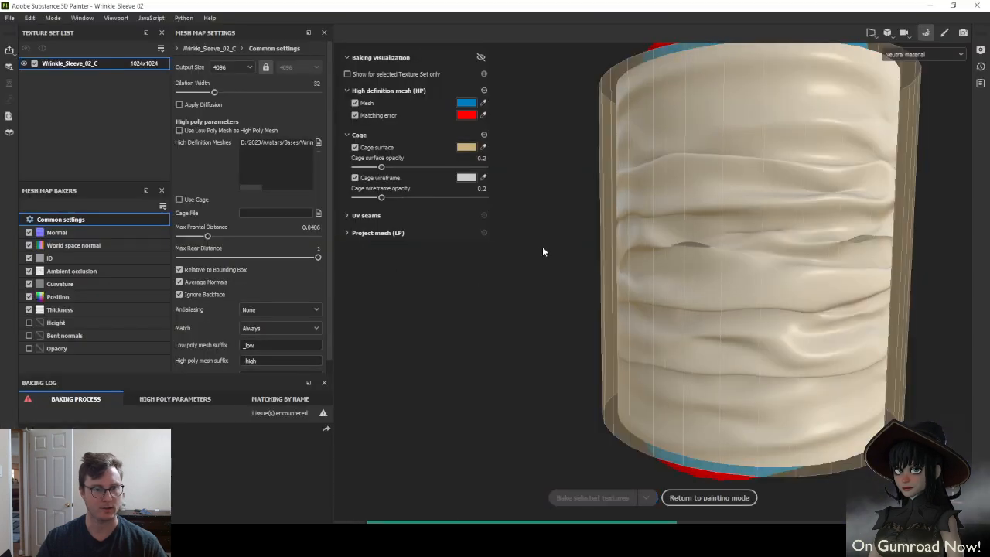
{"action": "left_click", "coordinate": [593, 497]}
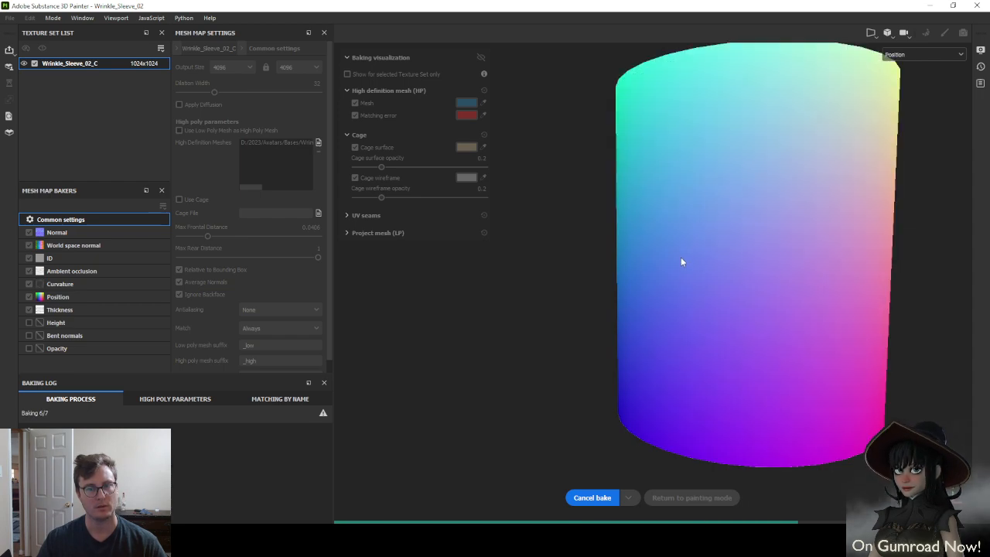
Switch back to Blender, zoom in on the middle folds of Sleeve 02 HP C, and enter Sculpt Mode
{"action": "key", "text": "alt+Tab"}
{"action": "scroll", "coordinate": [436, 264], "scroll_direction": "up", "scroll_amount": 4}
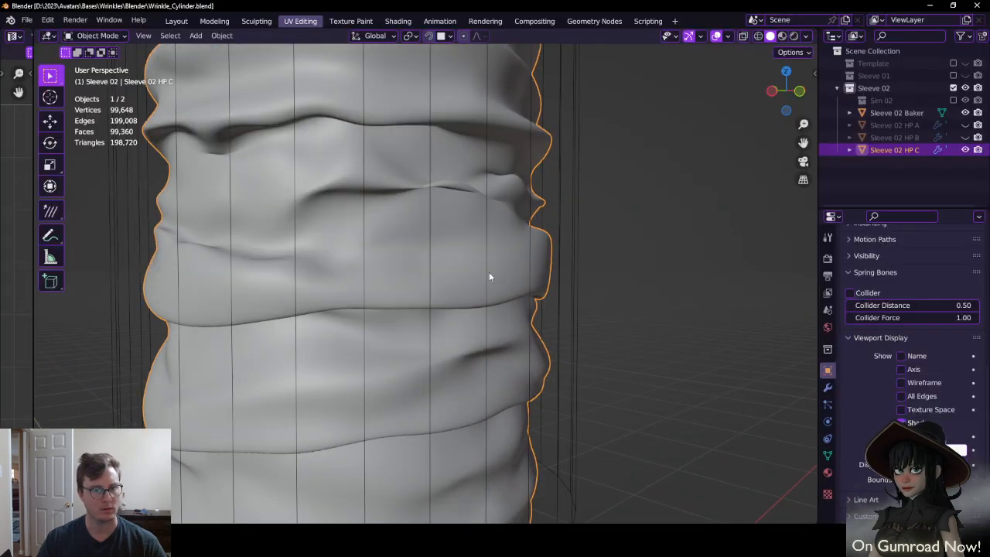
{"action": "mouse_move", "coordinate": [488, 276]}
{"action": "middle_mouse_down"}
{"action": "mouse_move", "coordinate": [503, 294]}
{"action": "mouse_move", "coordinate": [394, 268]}
{"action": "mouse_move", "coordinate": [374, 253]}
{"action": "mouse_move", "coordinate": [413, 251]}
{"action": "mouse_move", "coordinate": [382, 233]}
{"action": "mouse_move", "coordinate": [457, 289]}
{"action": "middle_mouse_up"}
{"action": "scroll", "coordinate": [374, 253], "scroll_direction": "down", "scroll_amount": 3}
{"action": "key", "text": "ctrl+Tab"}
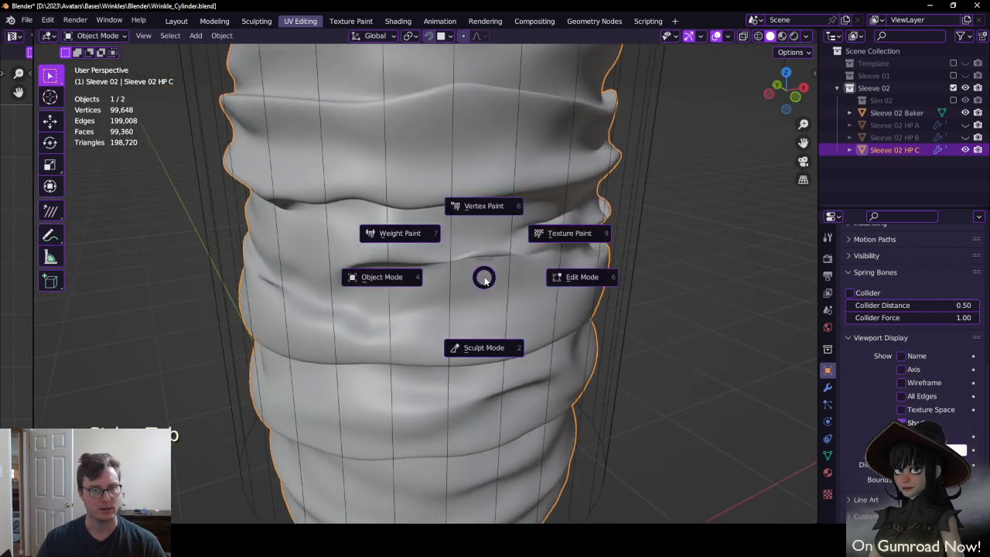
{"action": "left_click", "coordinate": [495, 347]}
{"action": "scroll", "coordinate": [470, 260], "scroll_direction": "up", "scroll_amount": 2}
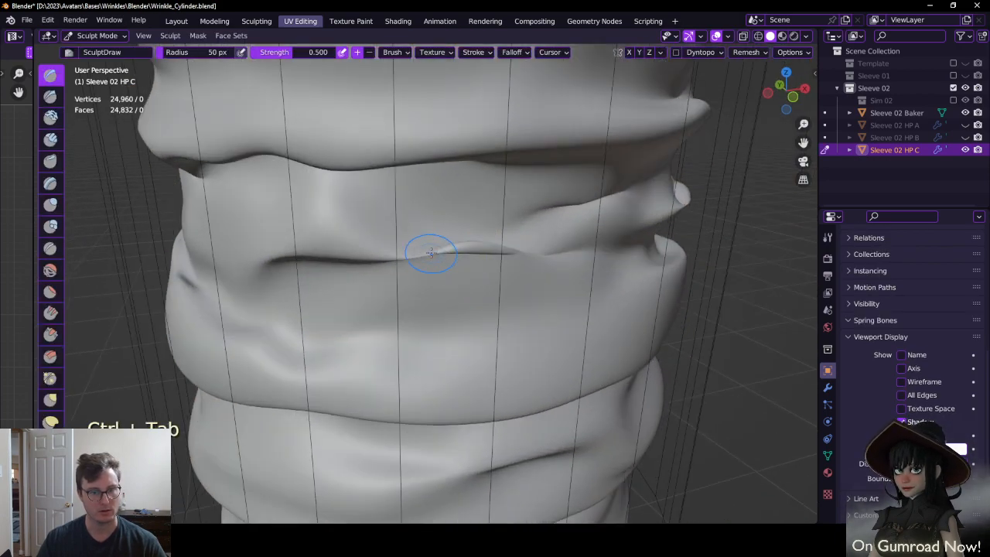
Sculpt away the overhanging lips along the middle folds around Sleeve 02 HP C using a 50 px brush
{"action": "left_click_drag", "start_coordinate": [431, 253], "coordinate": [491, 251]}
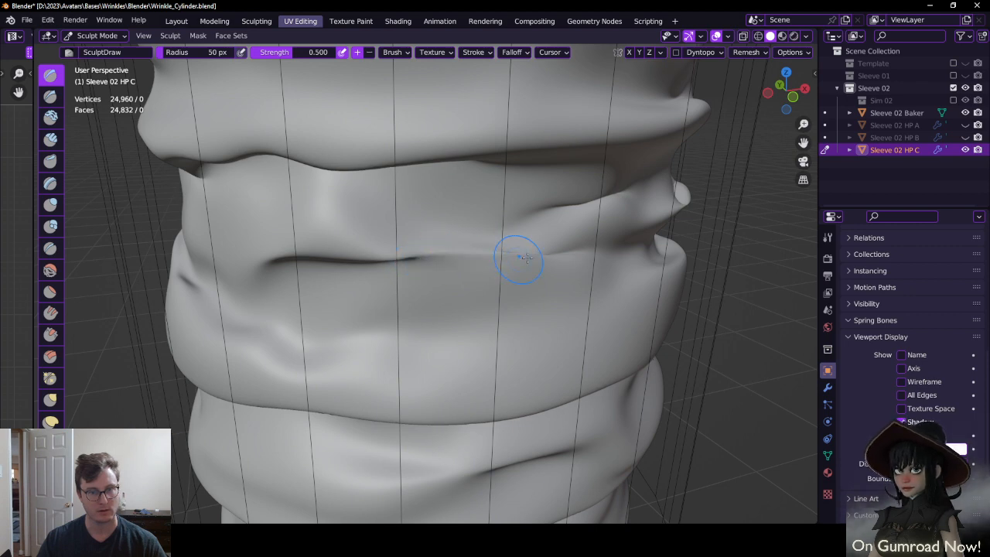
{"action": "middle_click_drag", "start_coordinate": [525, 258], "coordinate": [460, 240]}
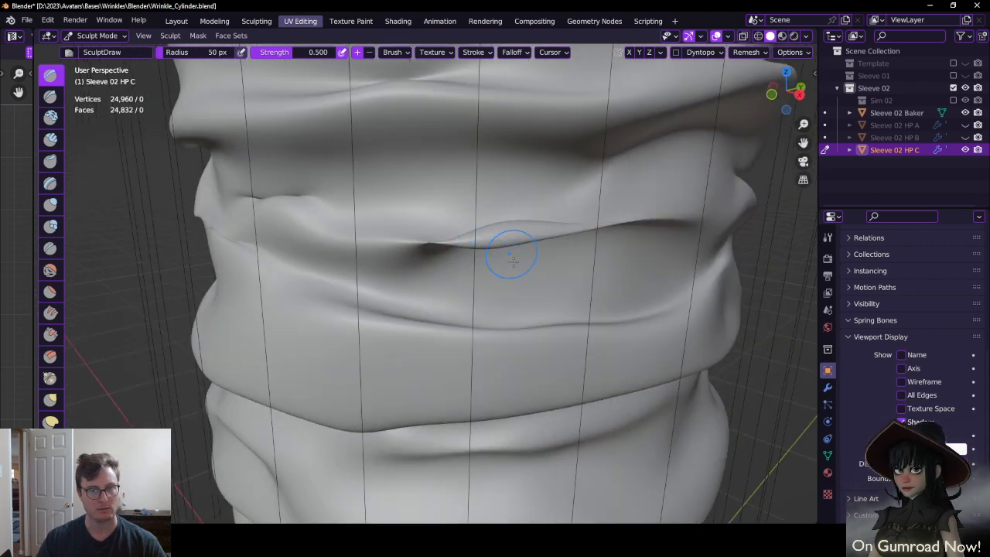
{"action": "mouse_move", "coordinate": [512, 259]}
{"action": "middle_mouse_down"}
{"action": "mouse_move", "coordinate": [458, 271]}
{"action": "mouse_move", "coordinate": [446, 291]}
{"action": "middle_mouse_up"}
{"action": "left_click_drag", "start_coordinate": [395, 288], "coordinate": [326, 277]}
{"action": "middle_click_drag", "start_coordinate": [315, 274], "coordinate": [423, 268]}
{"action": "mouse_move", "coordinate": [481, 277]}
{"action": "left_mouse_down"}
{"action": "mouse_move", "coordinate": [471, 276]}
{"action": "mouse_move", "coordinate": [611, 259]}
{"action": "mouse_move", "coordinate": [567, 262]}
{"action": "left_mouse_up"}
{"action": "scroll", "coordinate": [609, 255], "scroll_direction": "down", "scroll_amount": 2}
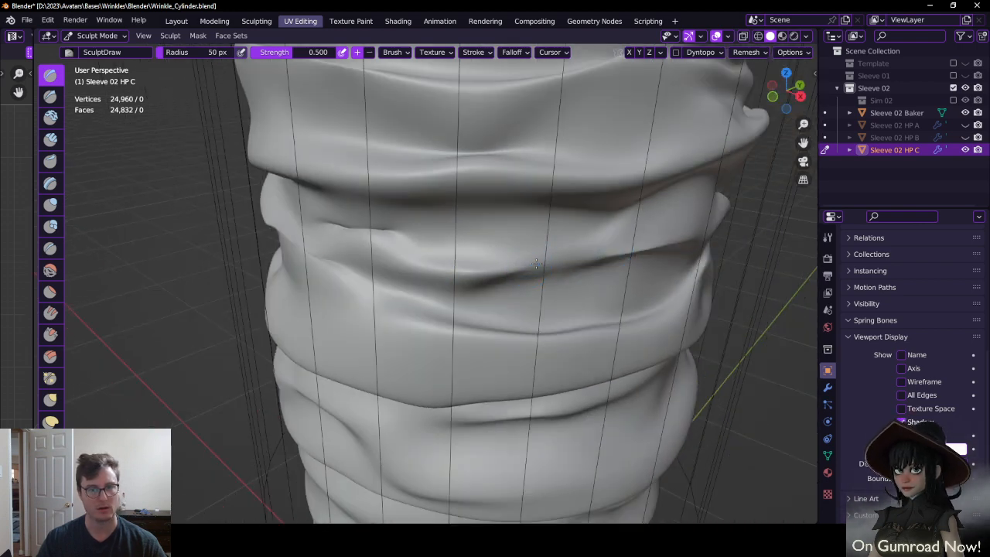
Return Sleeve 02 HP C to Object Mode and export it as FBX over Wrinkle_Sleeve_02_HP_C.fbx in the Meshes folder
{"action": "middle_click_drag", "start_coordinate": [504, 266], "coordinate": [558, 249]}
{"action": "scroll", "coordinate": [541, 246], "scroll_direction": "down", "scroll_amount": 2}
{"action": "mouse_move", "coordinate": [440, 227]}
{"action": "middle_mouse_down"}
{"action": "mouse_move", "coordinate": [451, 237]}
{"action": "mouse_move", "coordinate": [461, 296]}
{"action": "mouse_move", "coordinate": [466, 263]}
{"action": "mouse_move", "coordinate": [464, 272]}
{"action": "mouse_move", "coordinate": [452, 259]}
{"action": "mouse_move", "coordinate": [530, 242]}
{"action": "mouse_move", "coordinate": [495, 219]}
{"action": "middle_mouse_up"}
{"action": "mouse_move", "coordinate": [417, 250]}
{"action": "middle_mouse_down"}
{"action": "mouse_move", "coordinate": [560, 285]}
{"action": "mouse_move", "coordinate": [463, 234]}
{"action": "mouse_move", "coordinate": [404, 184]}
{"action": "mouse_move", "coordinate": [363, 201]}
{"action": "mouse_move", "coordinate": [626, 213]}
{"action": "mouse_move", "coordinate": [464, 230]}
{"action": "mouse_move", "coordinate": [540, 239]}
{"action": "mouse_move", "coordinate": [458, 243]}
{"action": "mouse_move", "coordinate": [540, 244]}
{"action": "middle_mouse_up"}
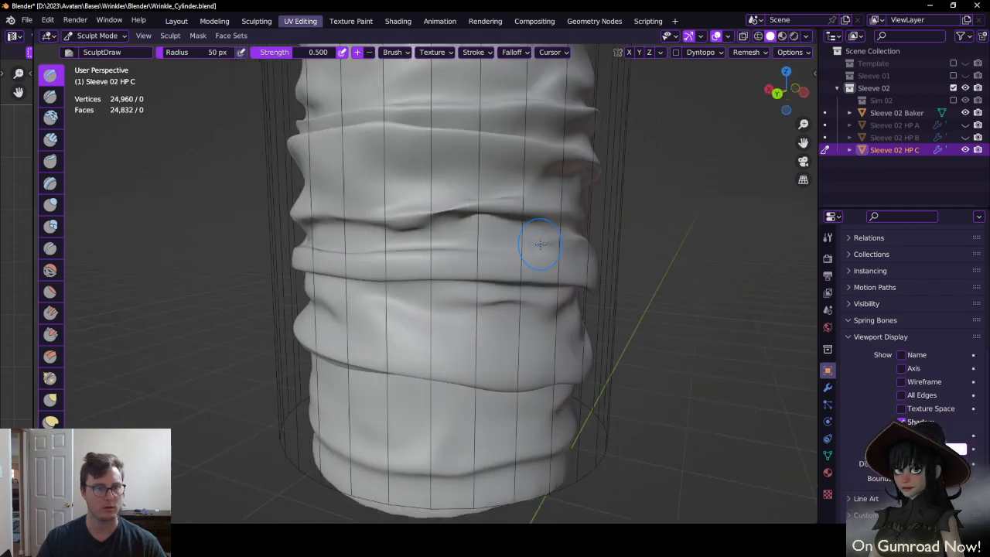
{"action": "middle_click_drag", "start_coordinate": [428, 210], "coordinate": [634, 268]}
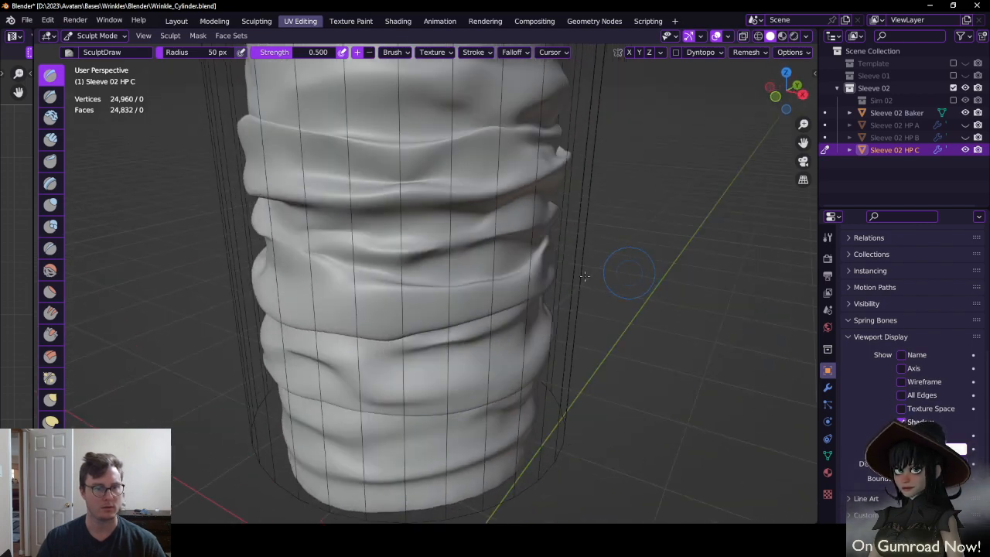
{"action": "key", "text": "ctrl+Tab"}
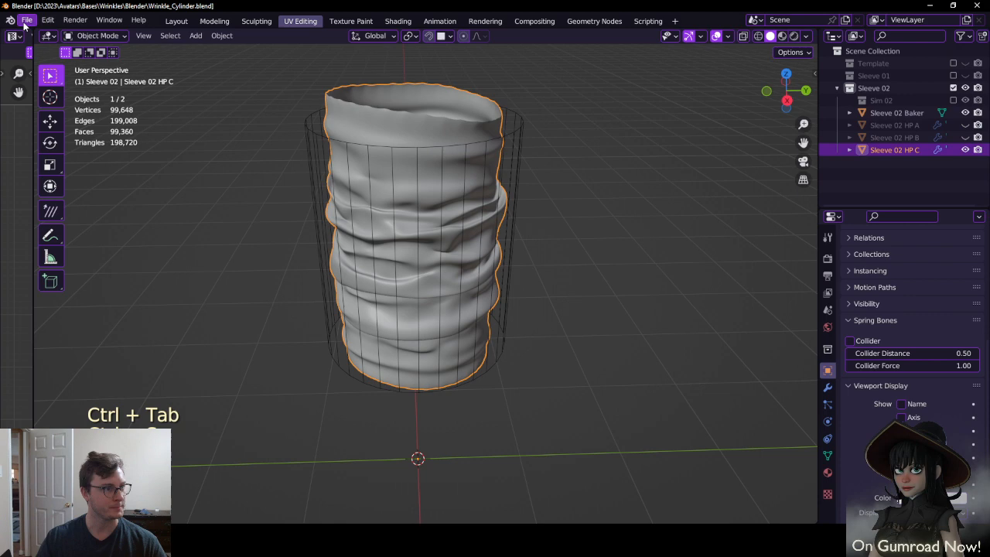
{"action": "left_click", "coordinate": [26, 21]}
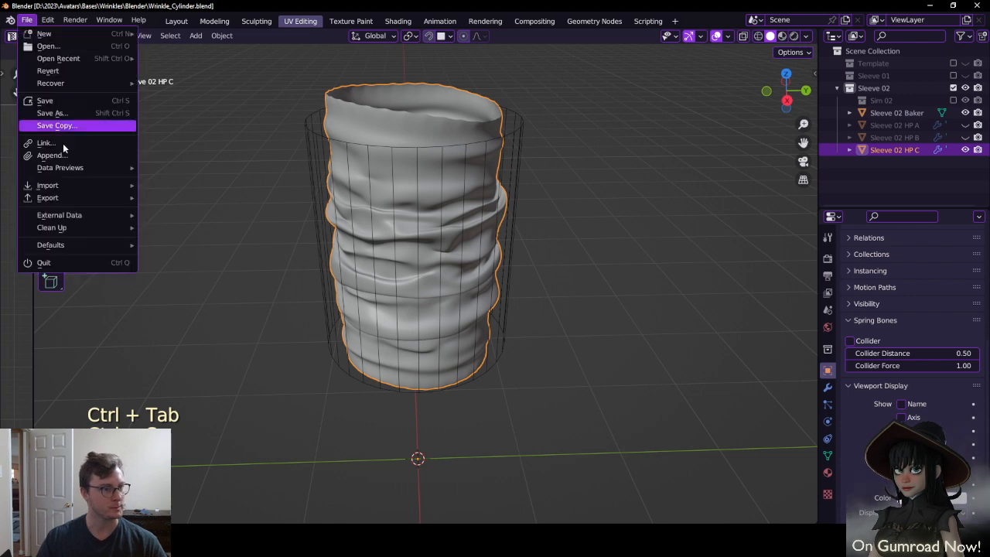
{"action": "mouse_move", "coordinate": [51, 196]}
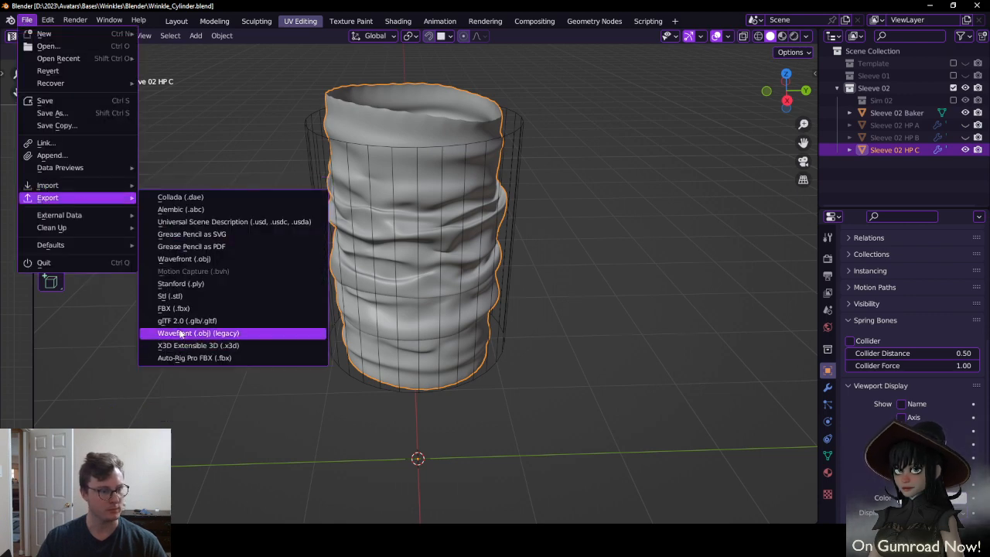
{"action": "left_click", "coordinate": [177, 307]}
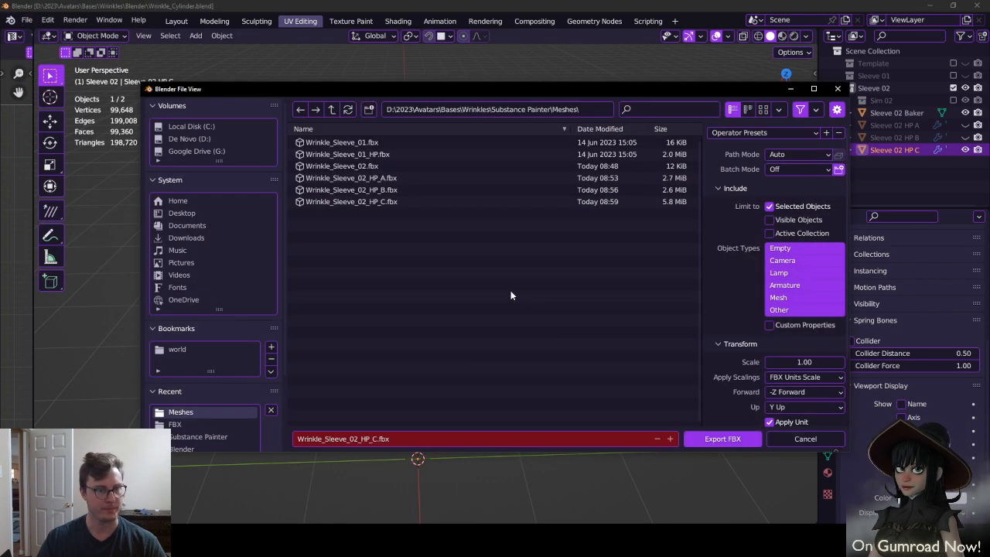
{"action": "left_click", "coordinate": [709, 445]}
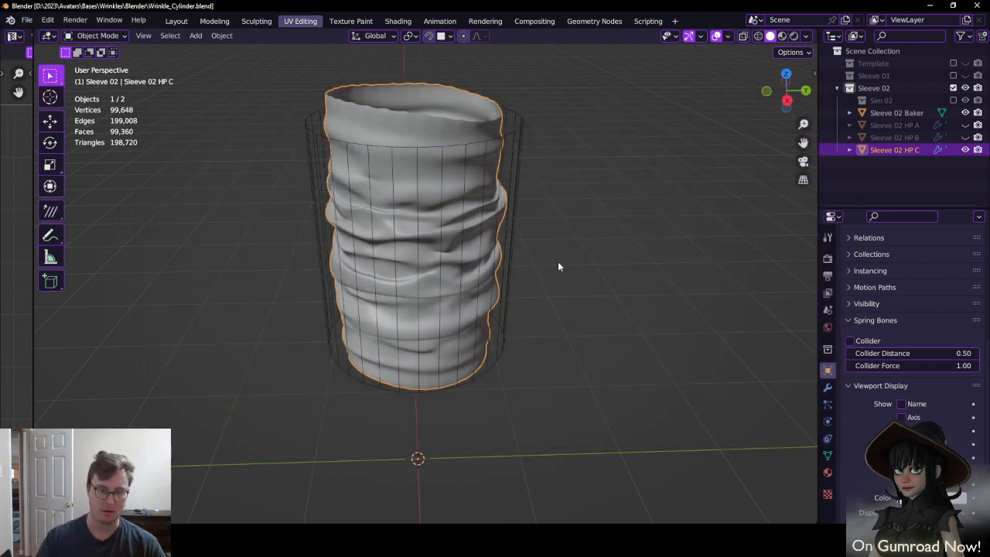
Check the mesh density of Sleeve 02 HP C by showing its wireframe and hiding it again
{"action": "middle_click_drag", "start_coordinate": [544, 274], "coordinate": [536, 273]}
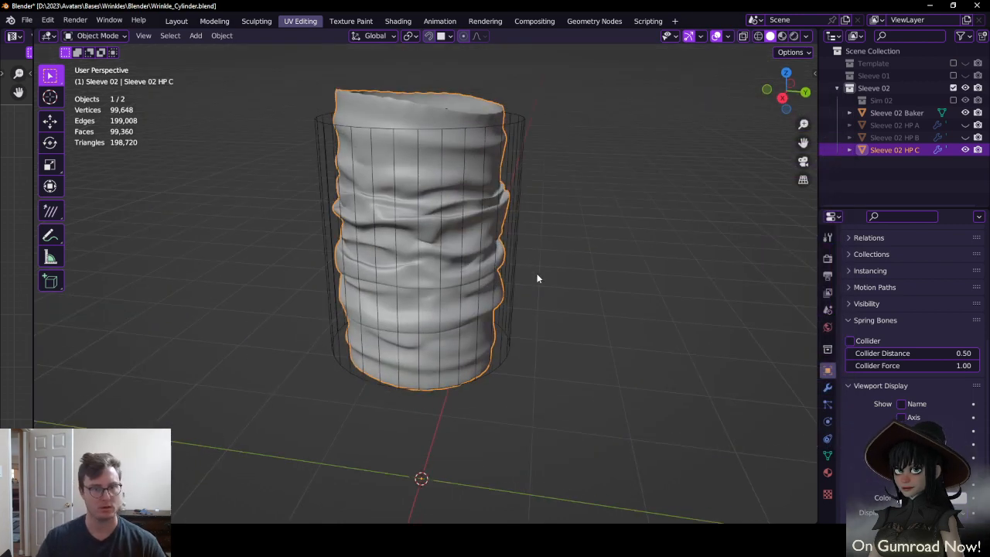
{"action": "key", "text": "alt+Tab"}
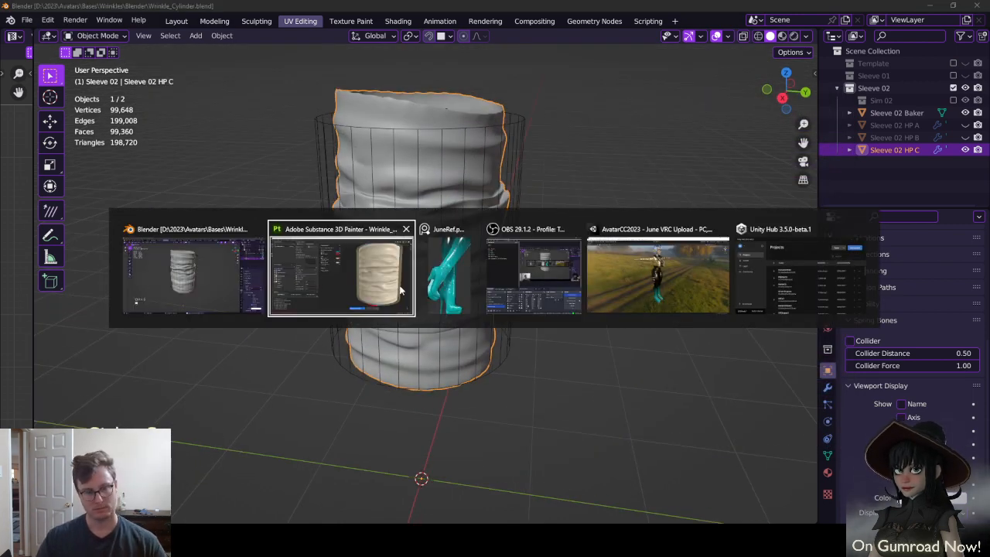
{"action": "key", "text": "Escape"}
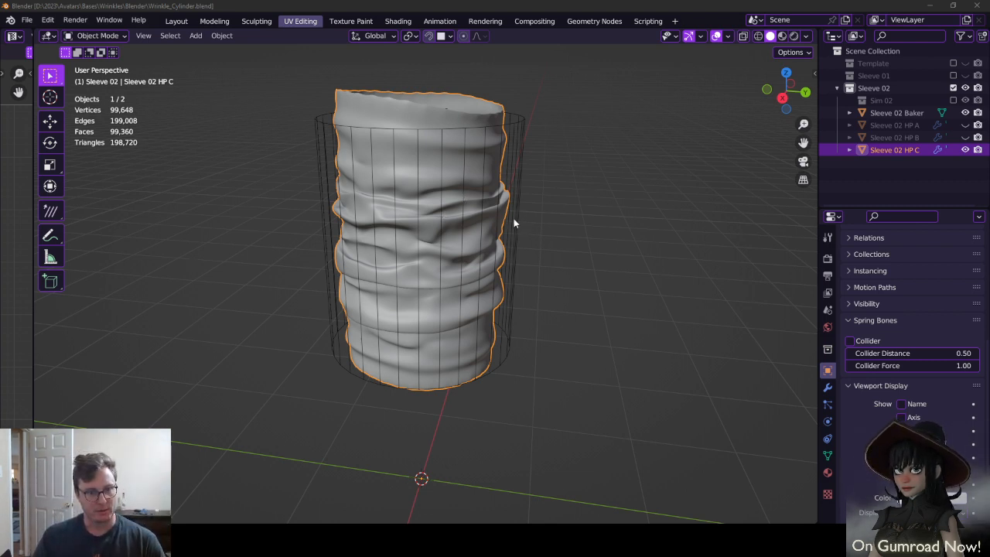
{"action": "key", "text": "q"}
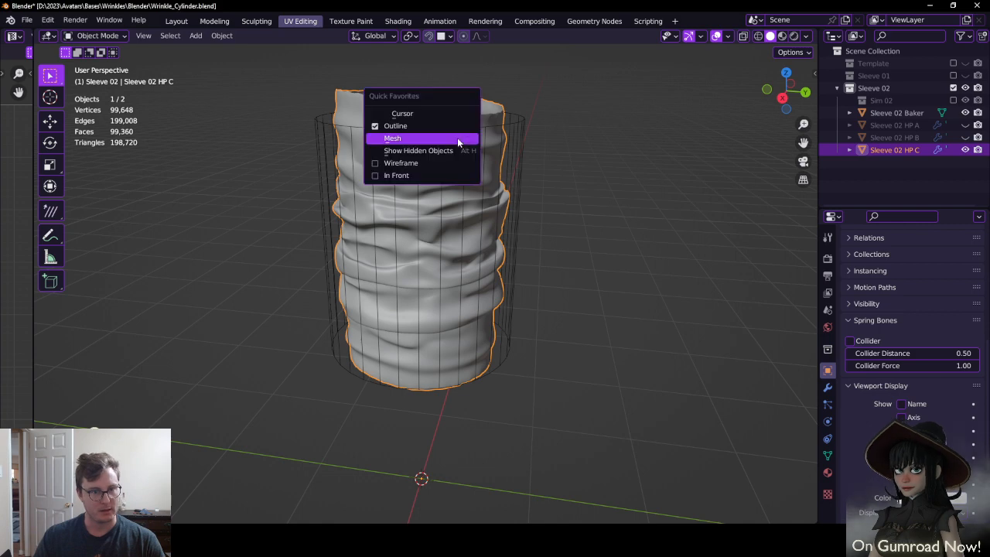
{"action": "left_click", "coordinate": [422, 165]}
{"action": "key", "text": "q"}
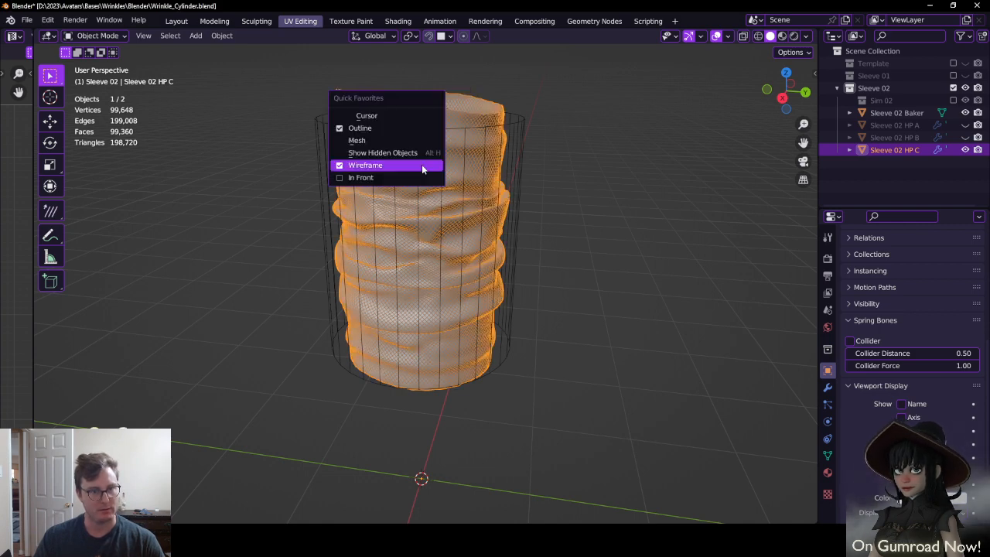
{"action": "left_click", "coordinate": [422, 166]}
Save the Blender file and switch to Substance Painter to rebake the selected textures and return to painting mode
{"action": "key", "text": "ctrl+s"}
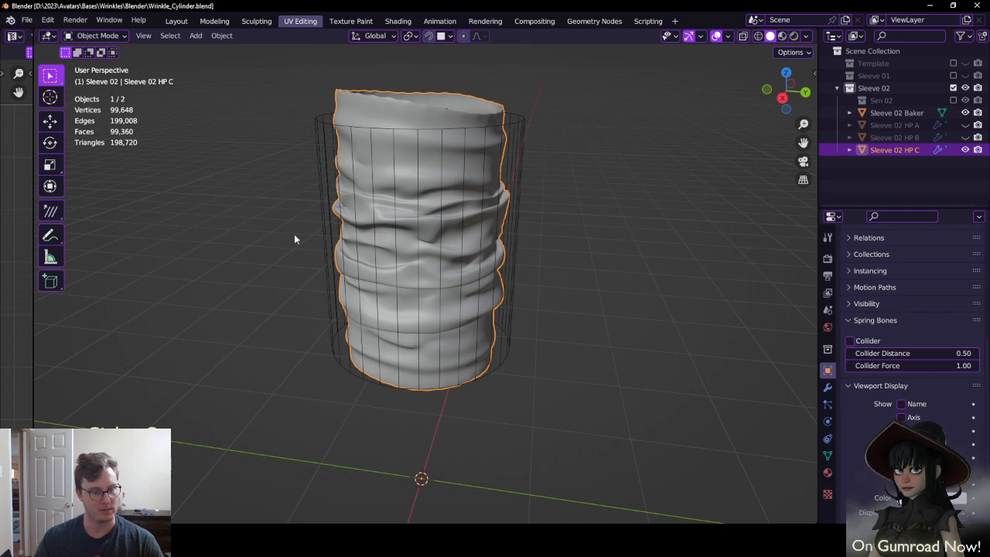
{"action": "key", "text": "alt+Tab"}
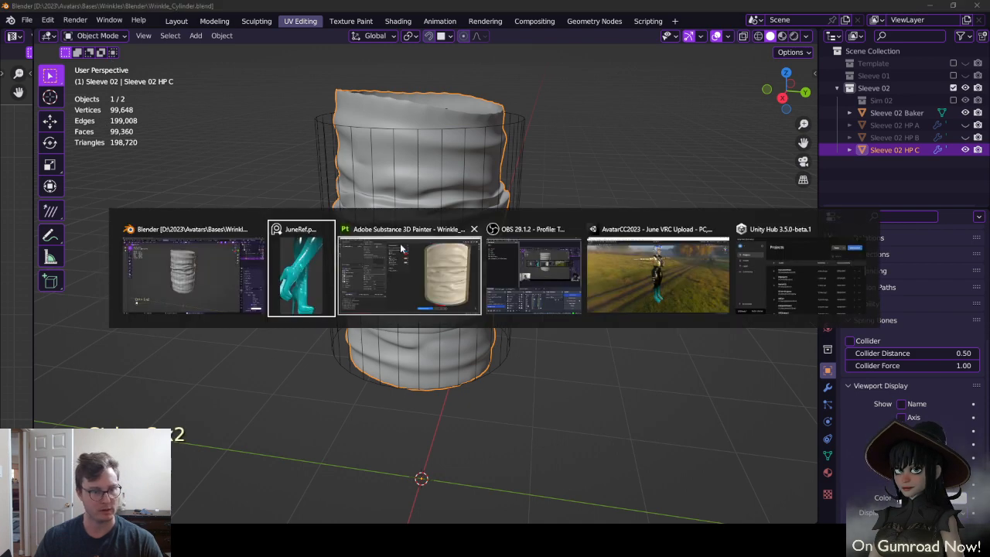
{"action": "left_click", "coordinate": [386, 263]}
{"action": "left_click", "coordinate": [605, 498]}
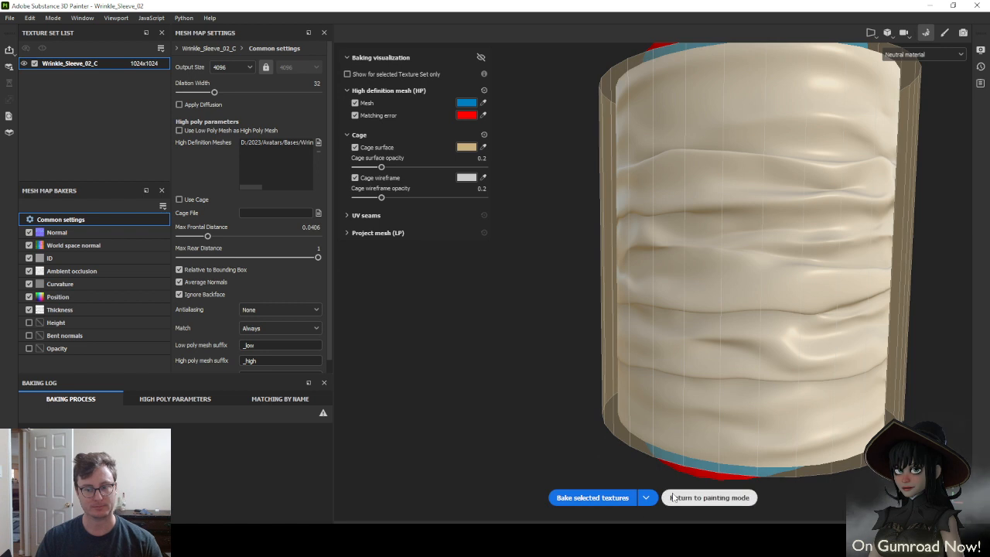
{"action": "left_click", "coordinate": [707, 497]}
{"action": "left_click_drag", "start_coordinate": [260, 189], "coordinate": [209, 263], "text": "alt"}
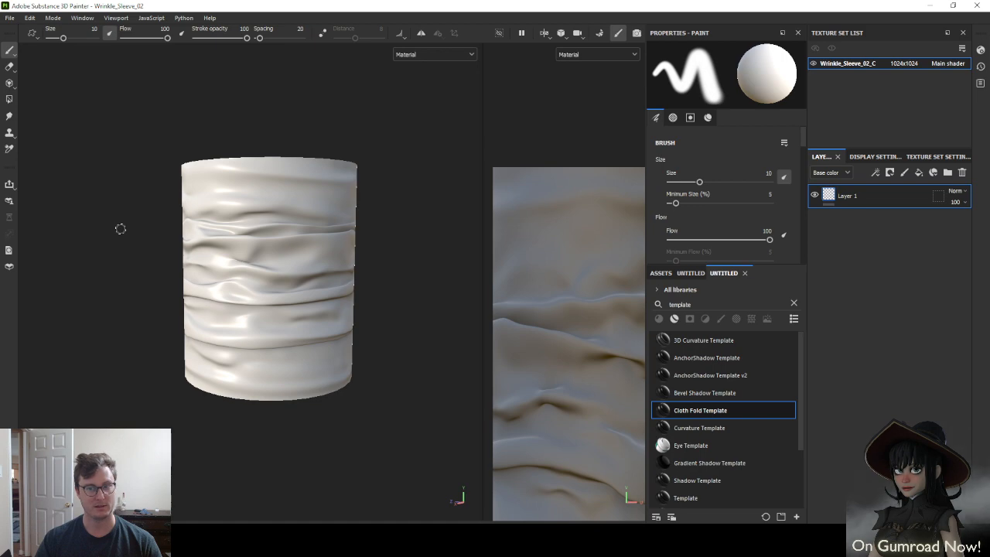
Start a texture export and create a new output folder named Sleeve 02 C inside the Wrinkles Textures folder
{"action": "left_click", "coordinate": [10, 17]}
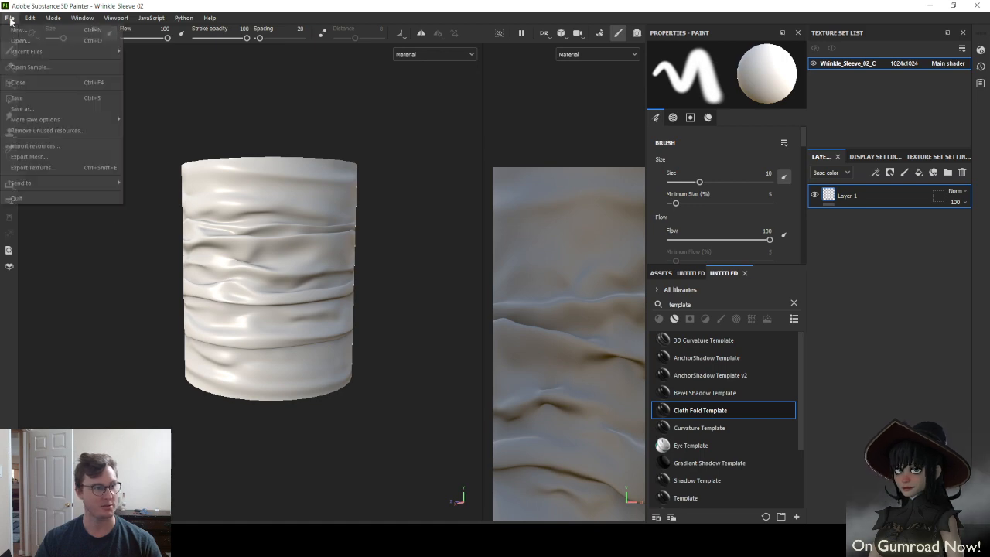
{"action": "left_click", "coordinate": [31, 168]}
{"action": "left_click", "coordinate": [630, 145]}
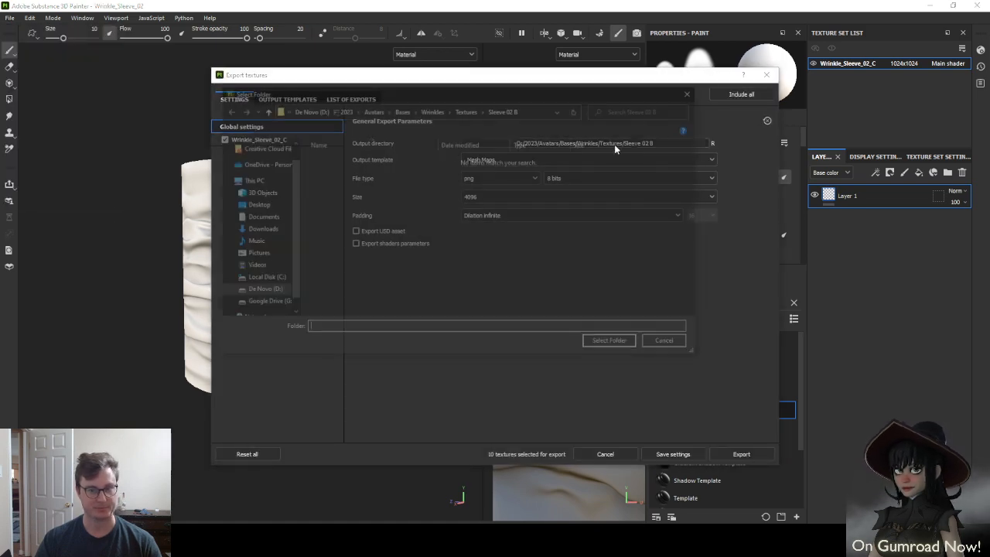
{"action": "left_click", "coordinate": [468, 109]}
{"action": "left_click", "coordinate": [298, 128]}
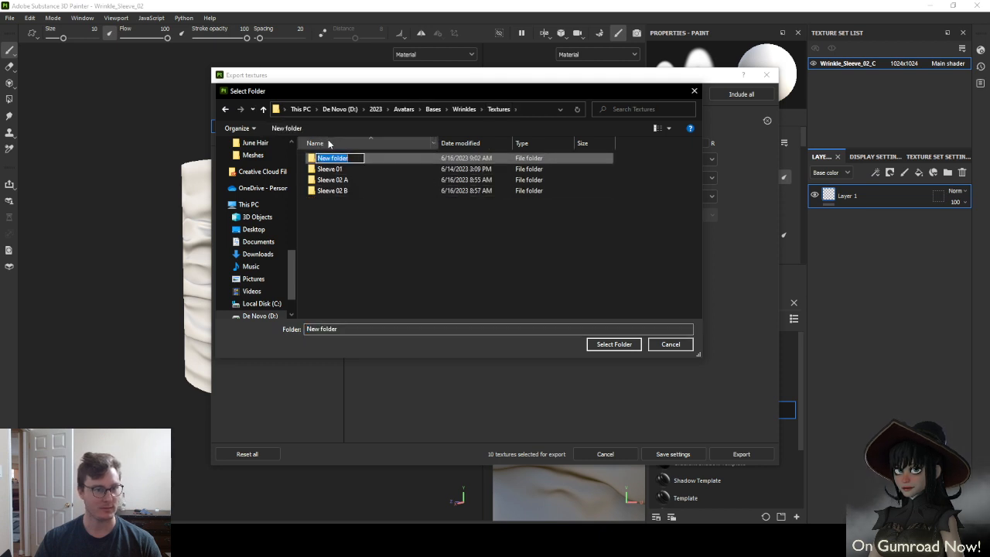
{"action": "type", "text": "Sleeve"}
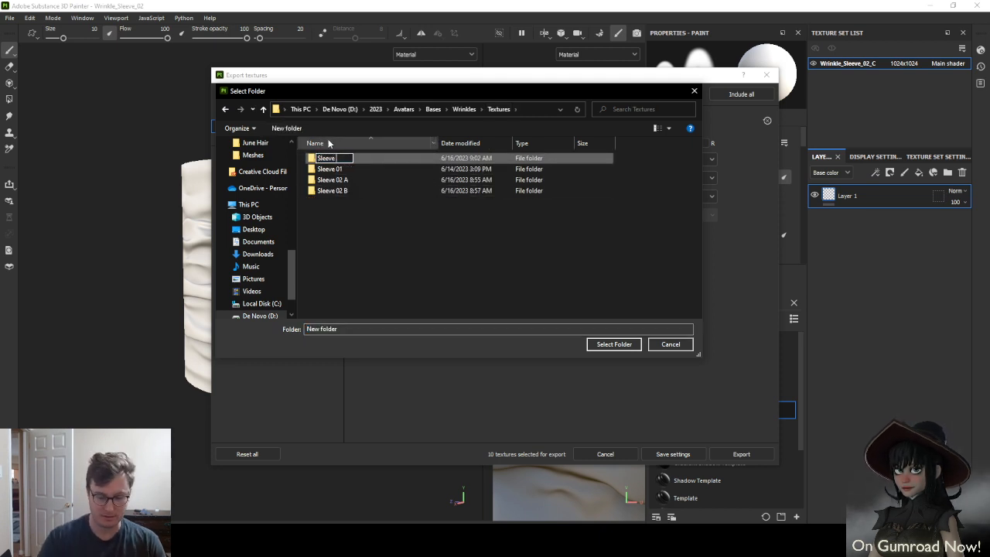
{"action": "type", "text": " 02 C"}
{"action": "key", "text": "Return"}
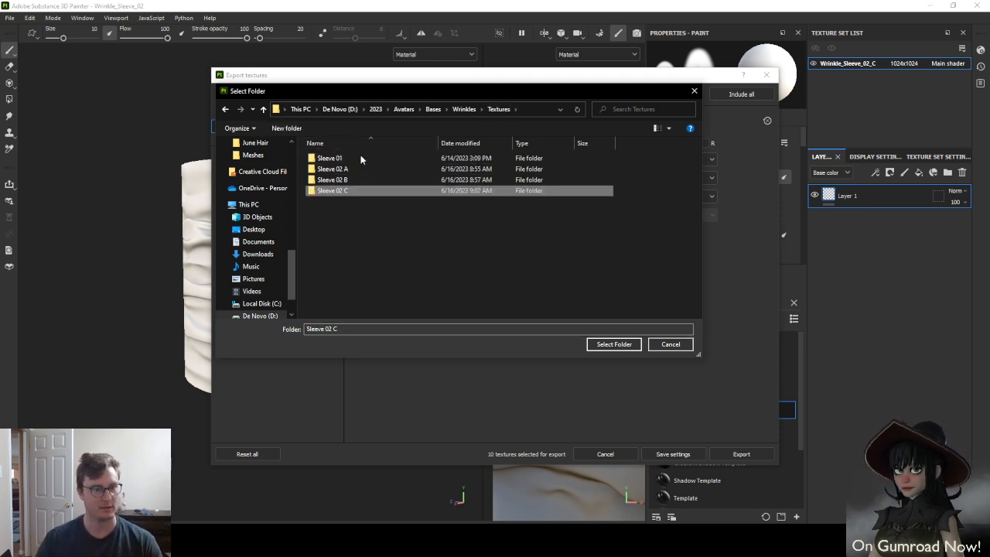
Set Sleeve 02 C as the output directory and export the Mesh Maps as 8-bit png at size 4096
{"action": "double_click", "coordinate": [353, 192]}
{"action": "left_click", "coordinate": [623, 343]}
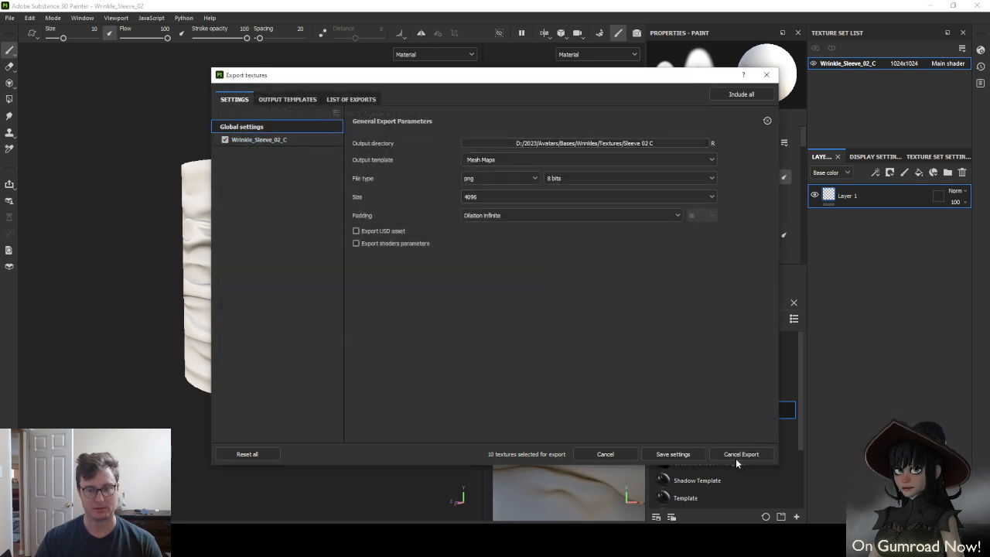
{"action": "left_click", "coordinate": [736, 457]}
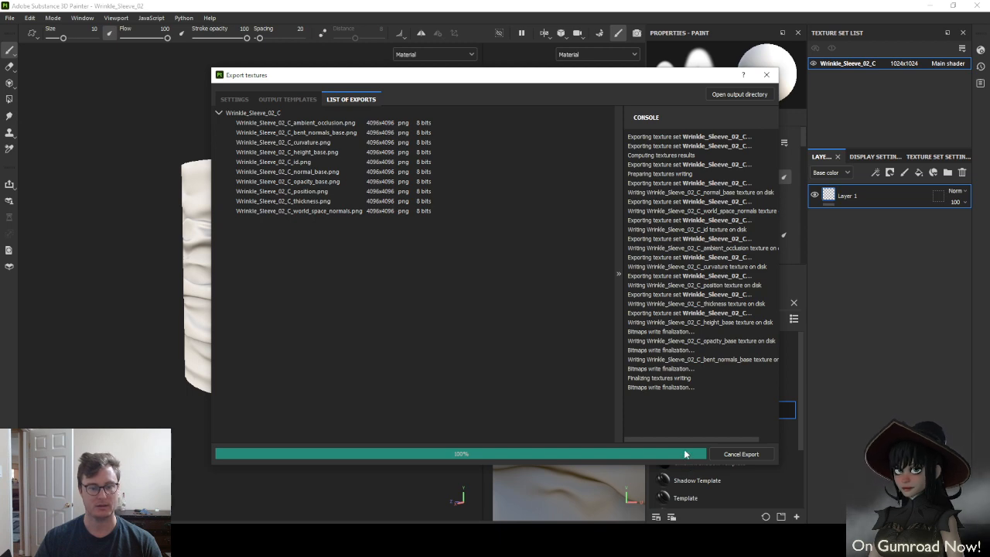
{"action": "left_click", "coordinate": [667, 454]}
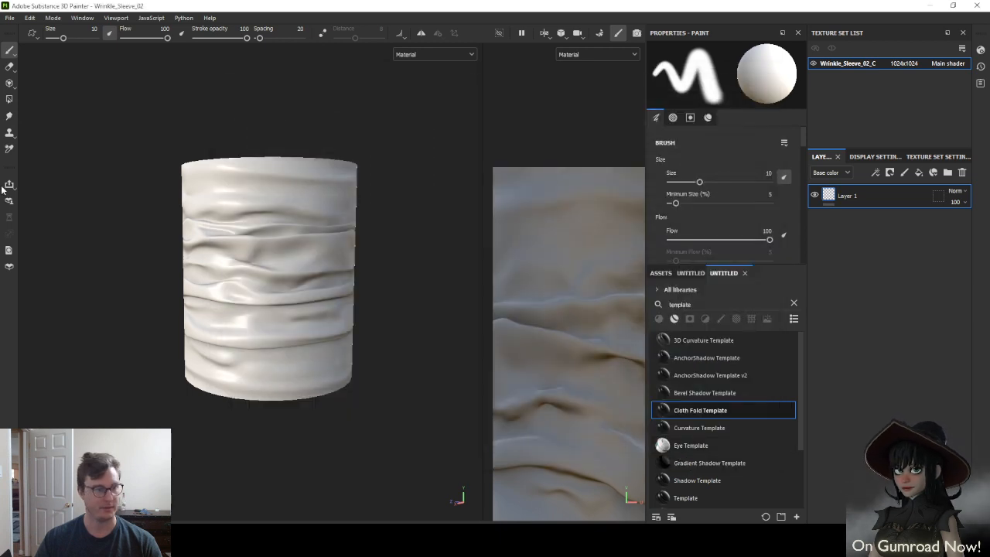
Open the recent Substance Painter project June_v1
{"action": "left_click", "coordinate": [9, 17]}
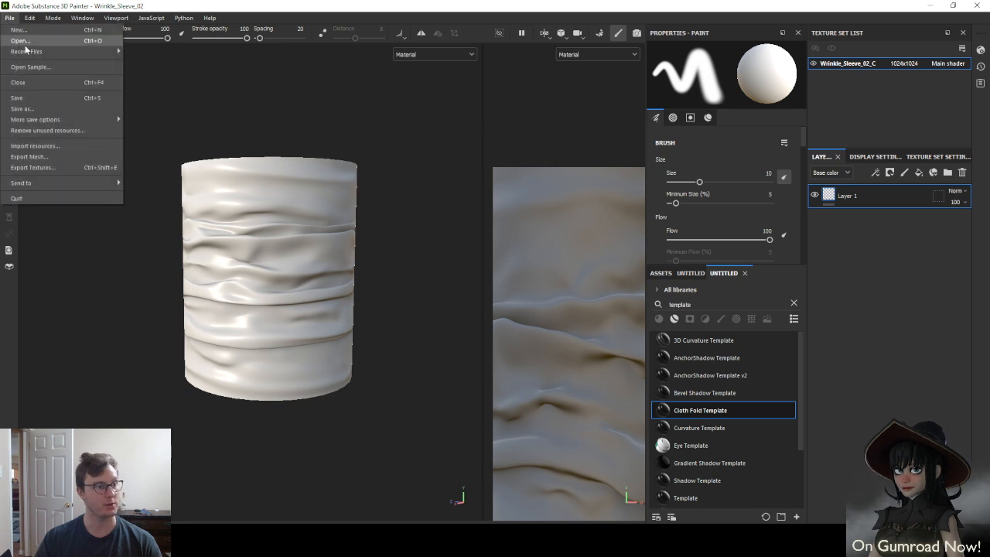
{"action": "mouse_move", "coordinate": [26, 52]}
{"action": "left_click", "coordinate": [146, 61]}
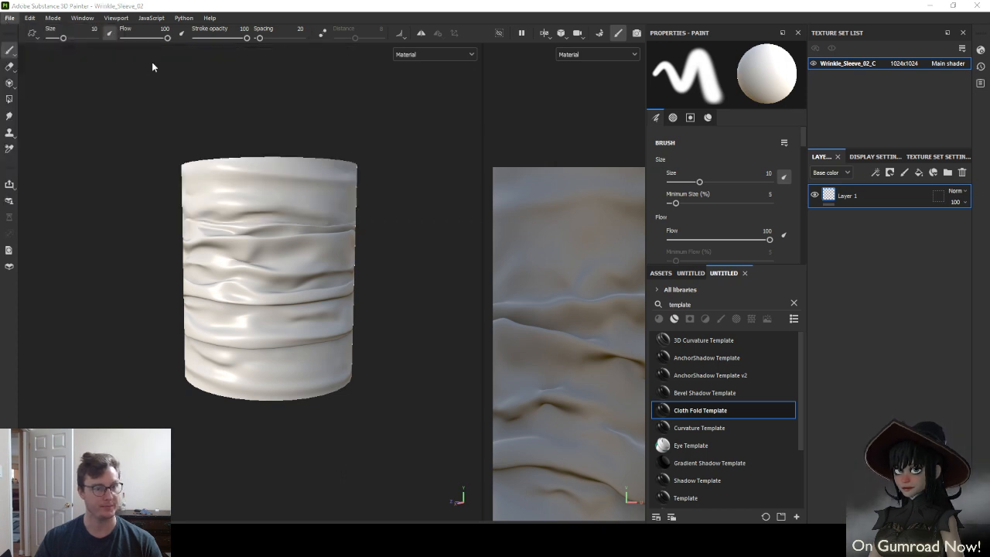
{"action": "left_click", "coordinate": [386, 287]}
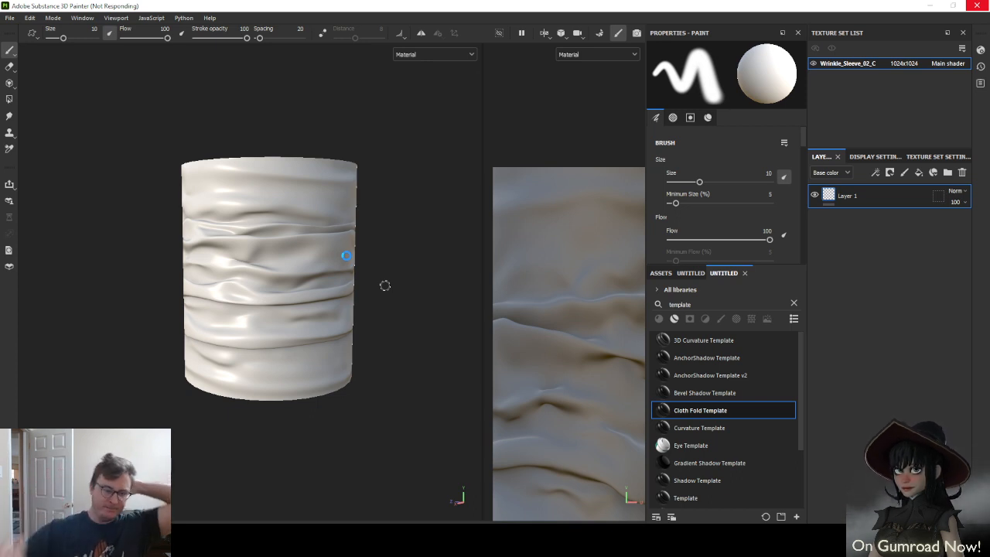
Switch to File Explorer, open the file location of Wrinkle_Sleeve_02_HP_A, and go to the Wrinkles Textures folder
{"action": "left_click", "coordinate": [286, 540]}
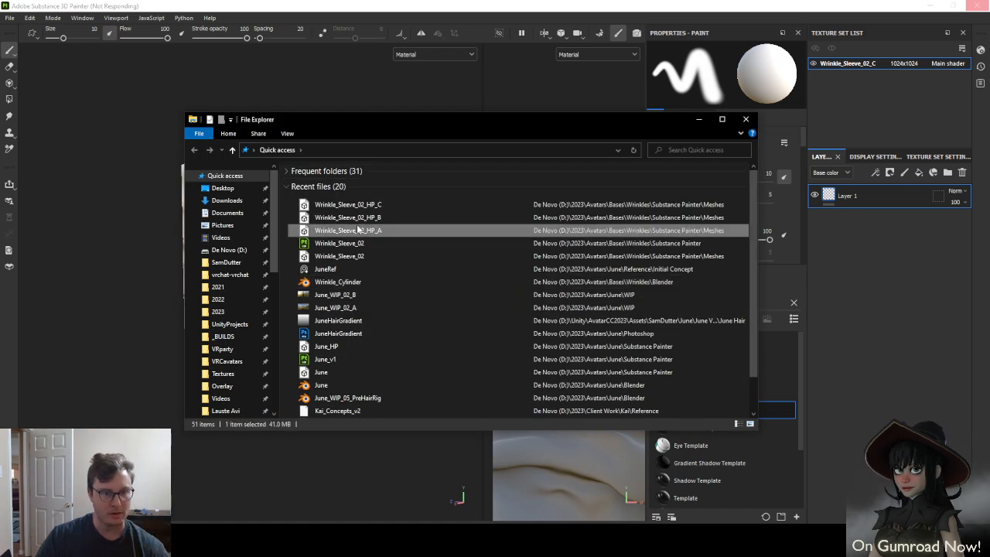
{"action": "right_click", "coordinate": [355, 229]}
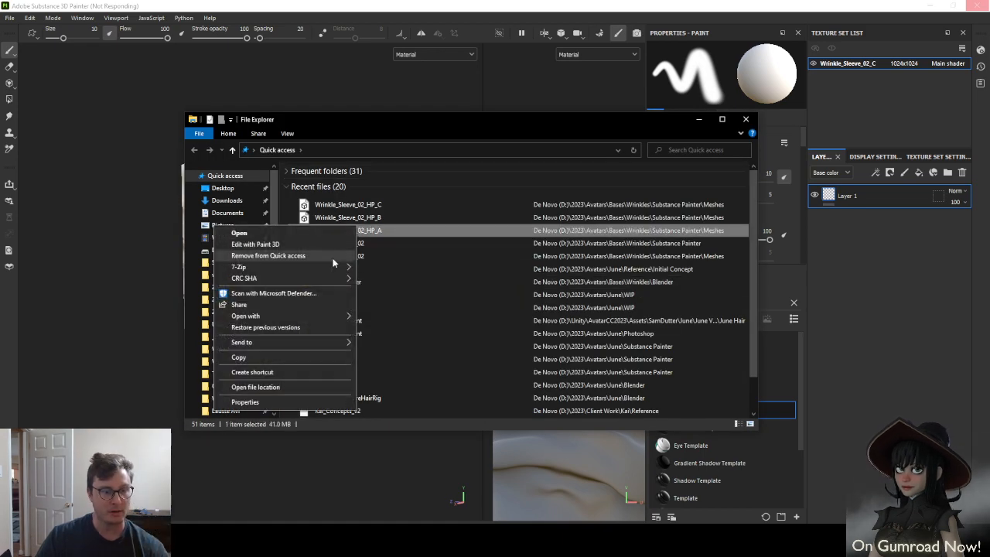
{"action": "left_click", "coordinate": [272, 386]}
{"action": "left_click", "coordinate": [481, 149]}
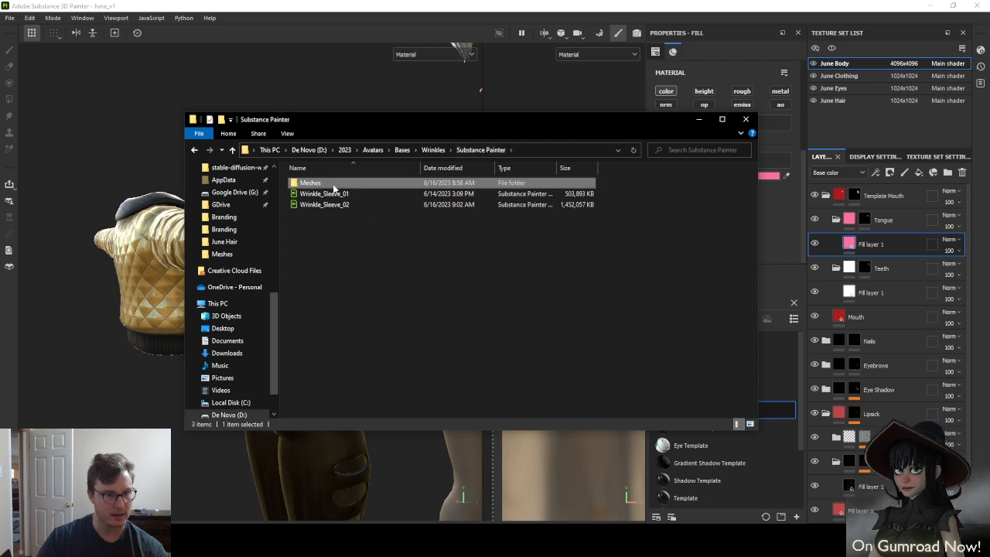
{"action": "left_click", "coordinate": [433, 149]}
{"action": "double_click", "coordinate": [320, 204]}
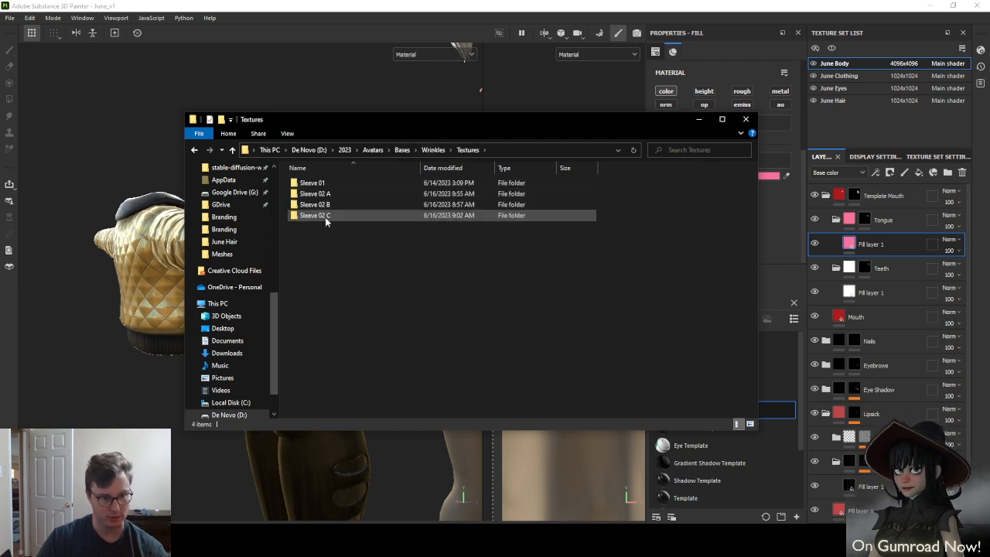
{"action": "left_click", "coordinate": [149, 163]}
{"action": "mouse_move", "coordinate": [242, 201]}
{"action": "left_mouse_down", "text": "alt"}
{"action": "mouse_move", "coordinate": [371, 263]}
{"action": "mouse_move", "coordinate": [389, 301]}
{"action": "mouse_move", "coordinate": [360, 197]}
{"action": "mouse_move", "coordinate": [298, 219]}
{"action": "mouse_move", "coordinate": [368, 221]}
{"action": "mouse_move", "coordinate": [392, 249]}
{"action": "mouse_move", "coordinate": [334, 250]}
{"action": "mouse_move", "coordinate": [241, 173]}
{"action": "mouse_move", "coordinate": [228, 137]}
{"action": "mouse_move", "coordinate": [214, 347]}
{"action": "mouse_move", "coordinate": [307, 325]}
{"action": "mouse_move", "coordinate": [205, 178]}
{"action": "left_mouse_up", "text": "alt"}
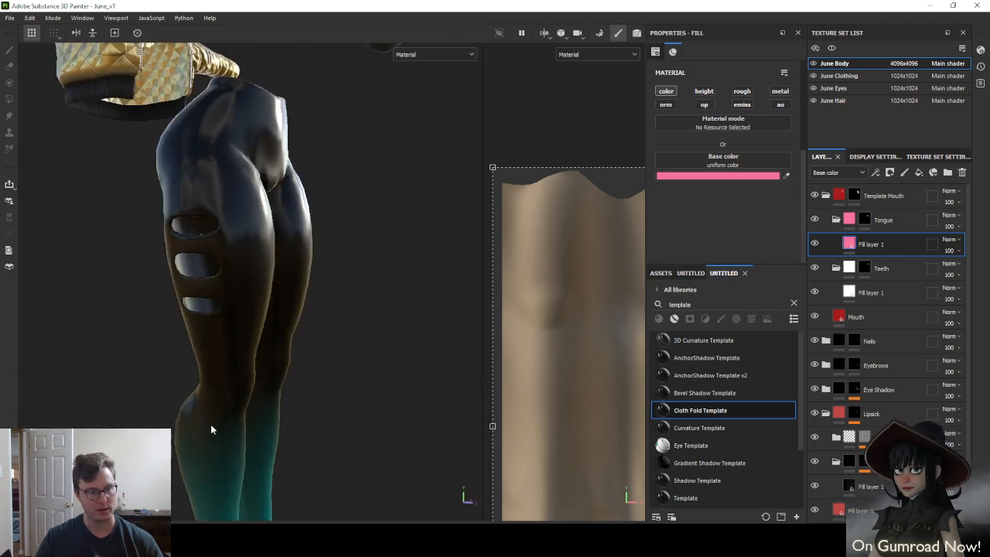
{"action": "left_click_drag", "start_coordinate": [211, 424], "coordinate": [154, 245], "text": "alt"}
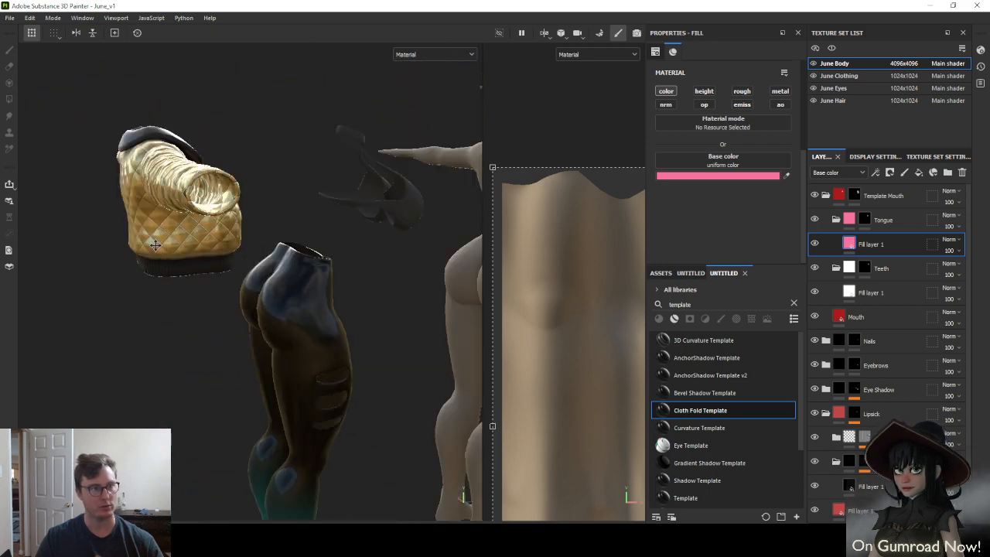
{"action": "left_click_drag", "start_coordinate": [217, 242], "coordinate": [234, 169], "text": "alt"}
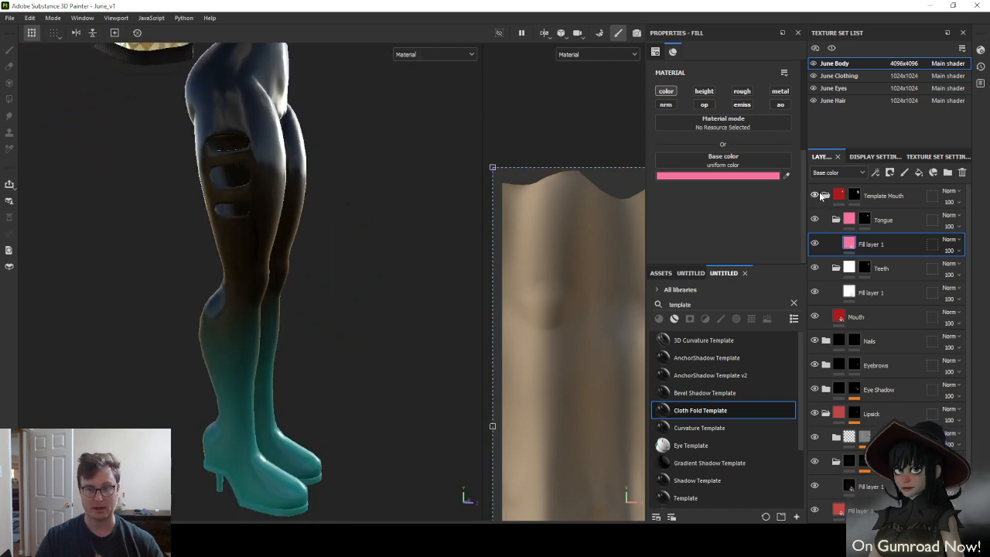
Show the main asset library and add WrinkleSleeve_ambient_occlusion and WrinkleSleeve_normal_base from File Explorer's Sleeve 01 folder for import
{"action": "left_click", "coordinate": [677, 275]}
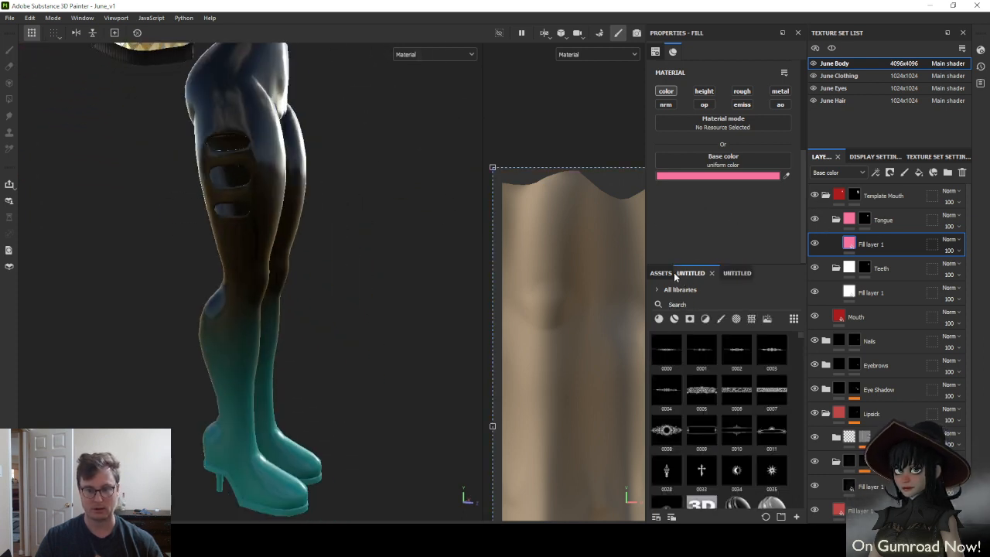
{"action": "left_click", "coordinate": [660, 273]}
{"action": "key", "text": "alt+Tab"}
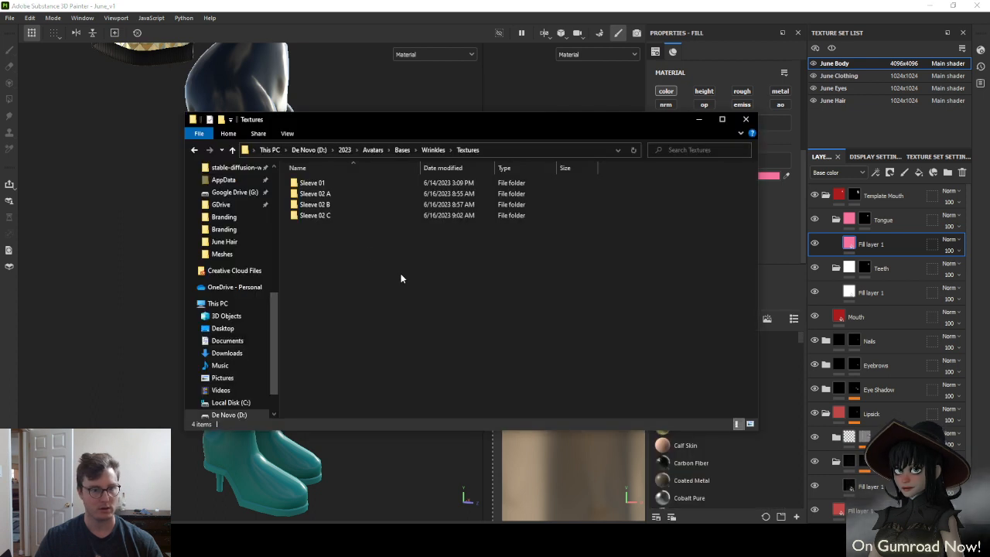
{"action": "double_click", "coordinate": [325, 183]}
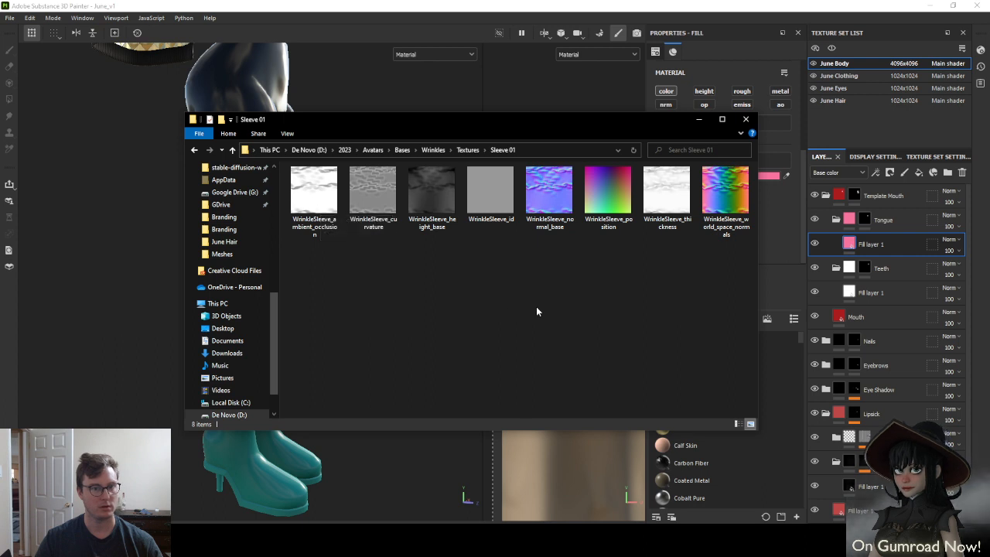
{"action": "left_click", "coordinate": [309, 193]}
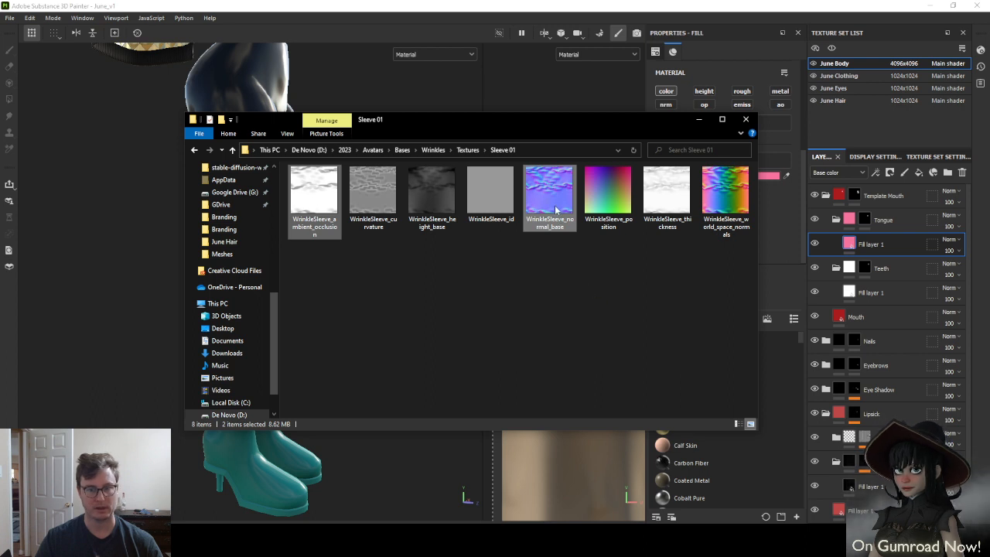
{"action": "left_click_drag", "start_coordinate": [557, 208], "coordinate": [756, 479]}
{"action": "left_click", "coordinate": [471, 105]}
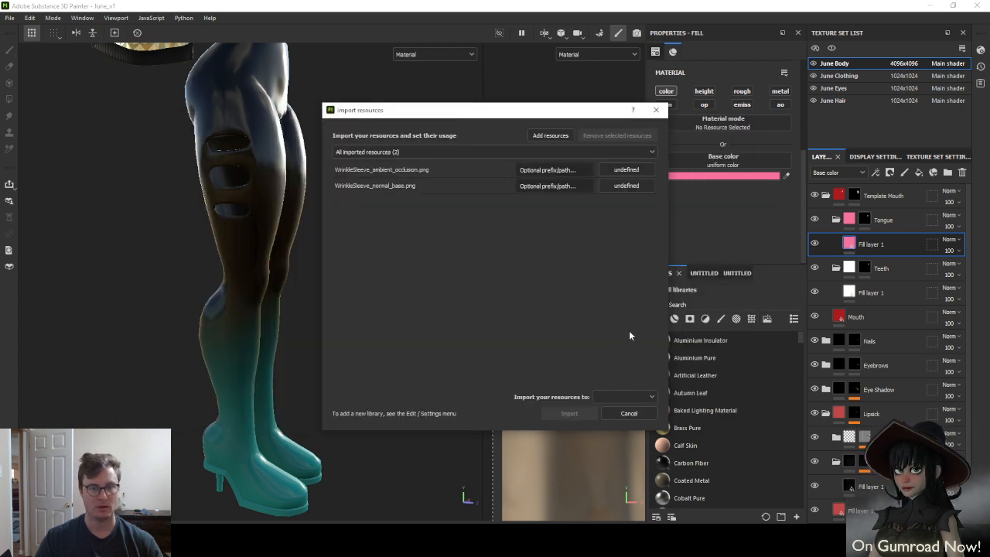
Set the prefix path of both WrinkleSleeve images to SD/Wrinkle
{"action": "left_click", "coordinate": [554, 169]}
{"action": "type", "text": "s"}
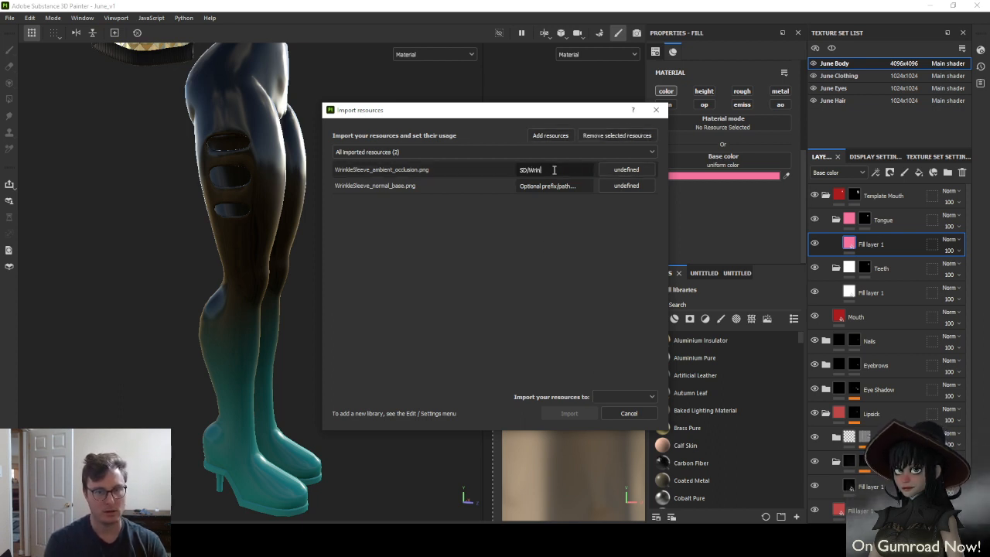
{"action": "key", "text": "ctrl+a"}
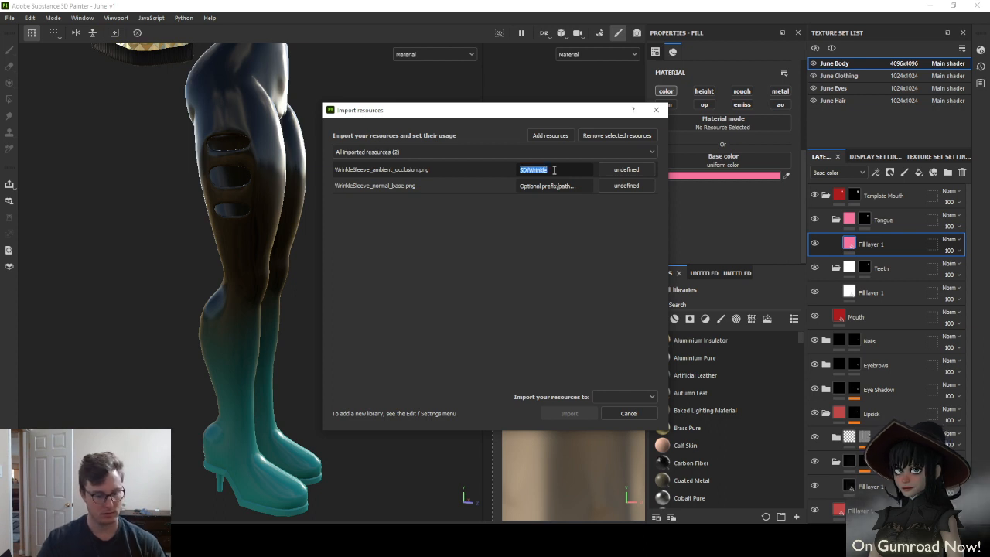
{"action": "key", "text": "ctrl+c"}
{"action": "left_click", "coordinate": [553, 185]}
{"action": "key", "text": "ctrl+v"}
Set the usage of both WrinkleSleeve images to texture and import them to the library 'your_assets'
{"action": "left_click", "coordinate": [621, 170]}
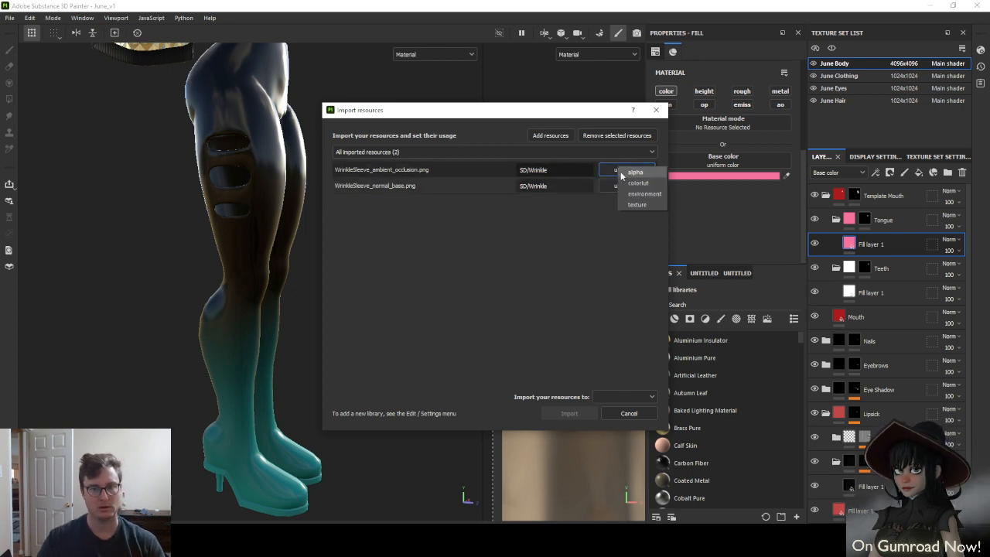
{"action": "left_click", "coordinate": [636, 204]}
{"action": "left_click", "coordinate": [627, 186]}
{"action": "left_click", "coordinate": [630, 221]}
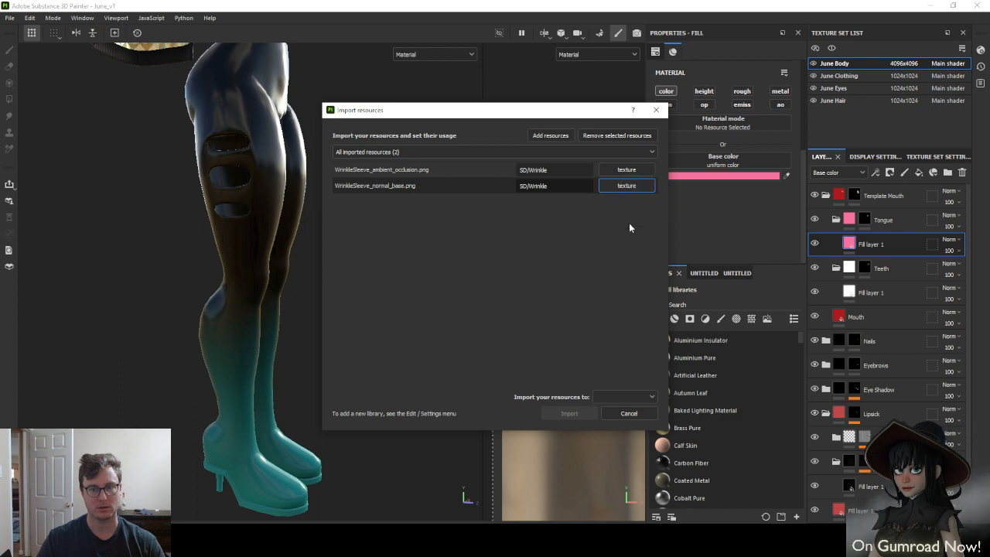
{"action": "left_click", "coordinate": [622, 396]}
{"action": "left_click", "coordinate": [597, 423]}
{"action": "left_click", "coordinate": [576, 414]}
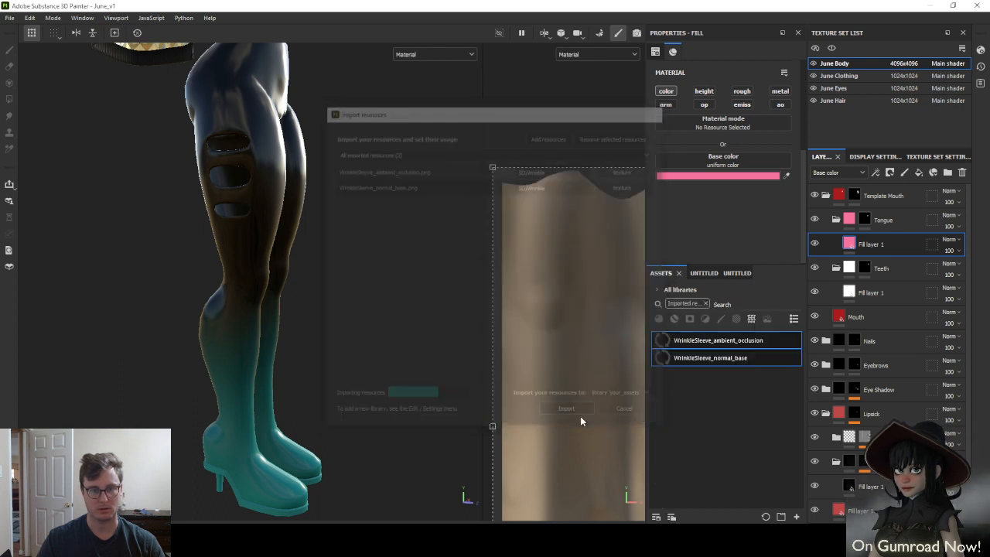
Switch to File Explorer and add the ambient occlusion and normal base maps from the Sleeve 02 A folder for import into Substance Painter
{"action": "key", "text": "alt+Tab"}
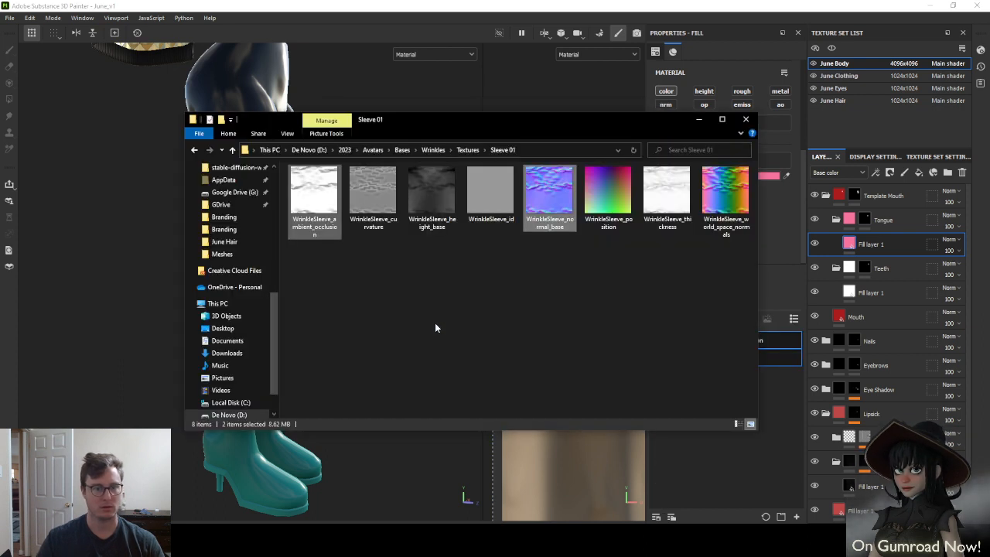
{"action": "left_click", "coordinate": [467, 149]}
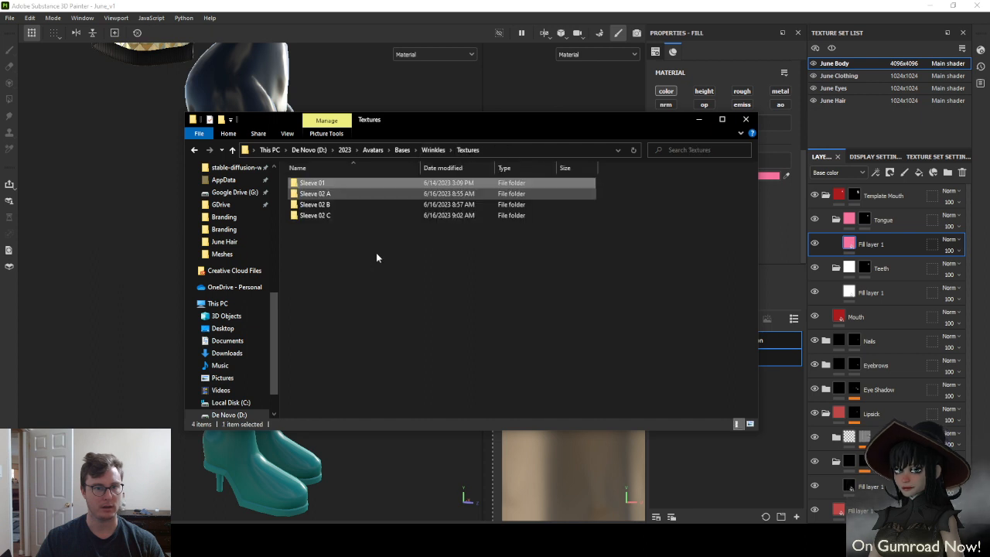
{"action": "double_click", "coordinate": [314, 193]}
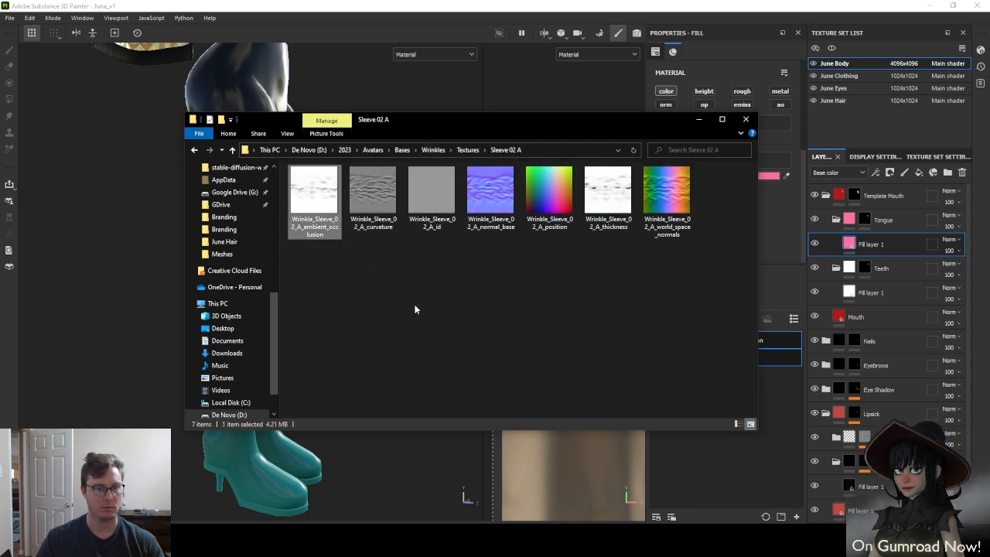
{"action": "left_click", "coordinate": [508, 205], "text": "ctrl"}
{"action": "left_click_drag", "start_coordinate": [493, 233], "coordinate": [738, 425]}
Set the prefix path of both Wrinkle_Sleeve_02_A maps to SD/Wrinkle
{"action": "left_click", "coordinate": [532, 169]}
{"action": "key", "text": "ctrl+v"}
{"action": "left_click", "coordinate": [542, 185]}
{"action": "key", "text": "ctrl+v"}
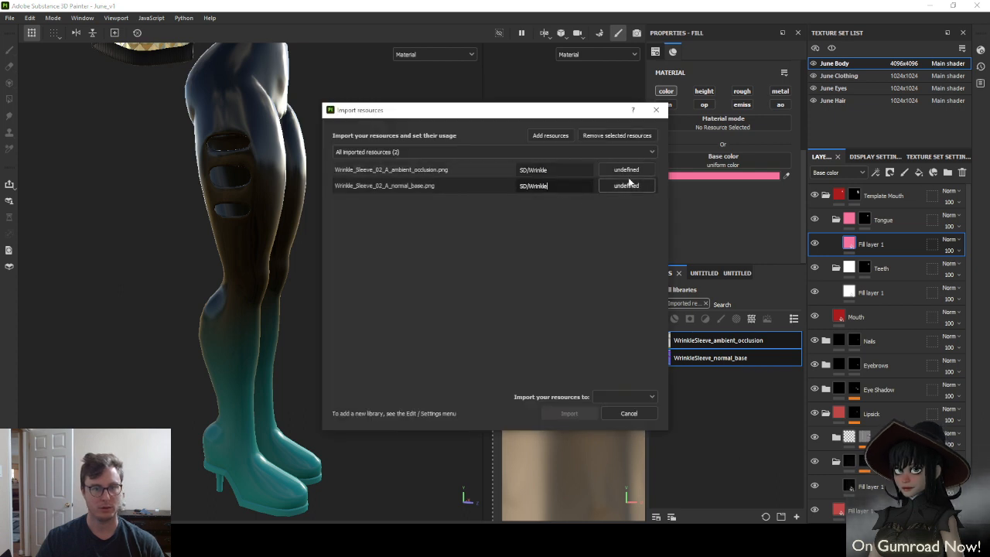
Set the usage of both Wrinkle_Sleeve_02_A maps to texture and import them to the library 'your_assets'
{"action": "left_click", "coordinate": [632, 171]}
{"action": "left_click", "coordinate": [651, 208]}
{"action": "left_click", "coordinate": [625, 186]}
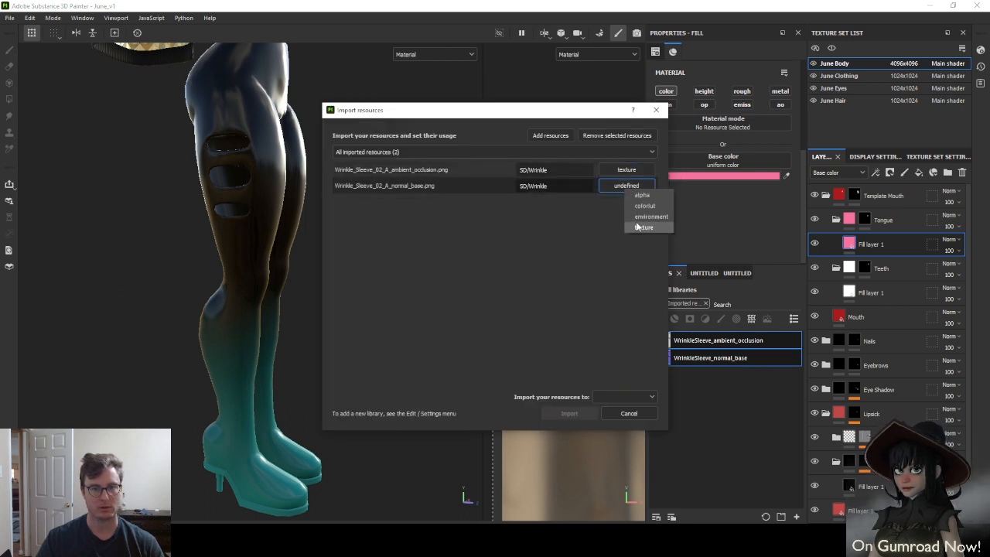
{"action": "left_click", "coordinate": [637, 224]}
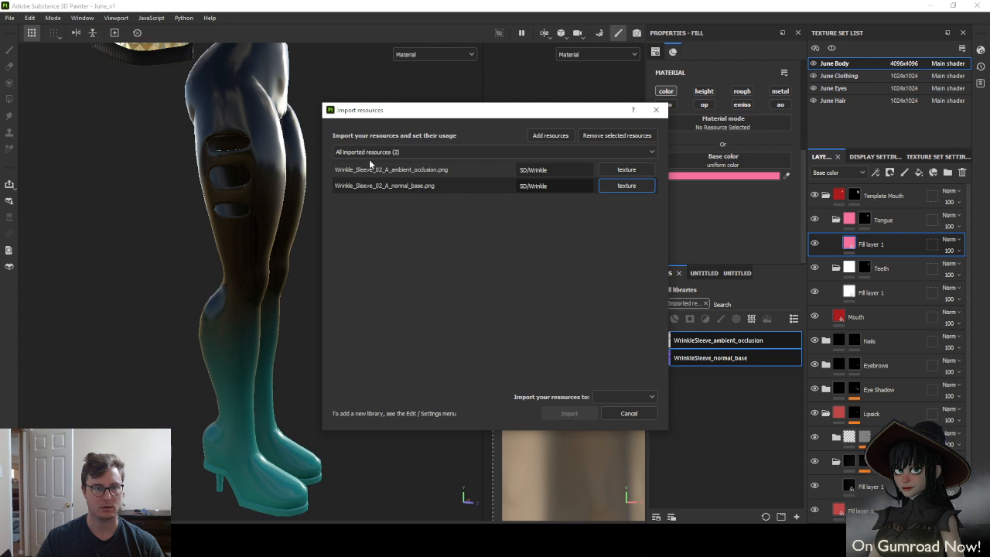
{"action": "left_click", "coordinate": [622, 398]}
{"action": "left_click", "coordinate": [627, 431]}
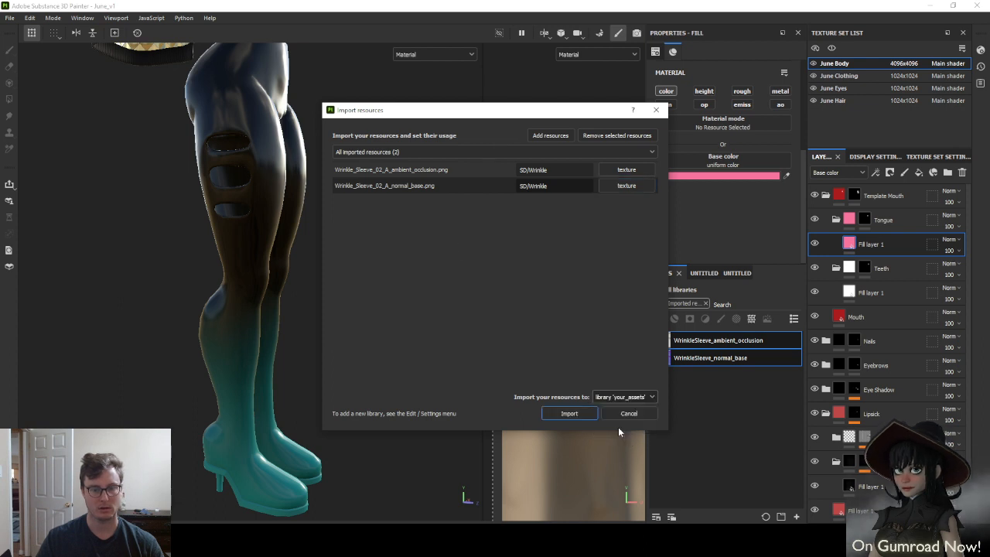
{"action": "left_click", "coordinate": [569, 413]}
Switch to File Explorer and add the ambient occlusion and normal base maps from the Sleeve 02 B folder for import into Substance Painter
{"action": "key", "text": "alt+Tab"}
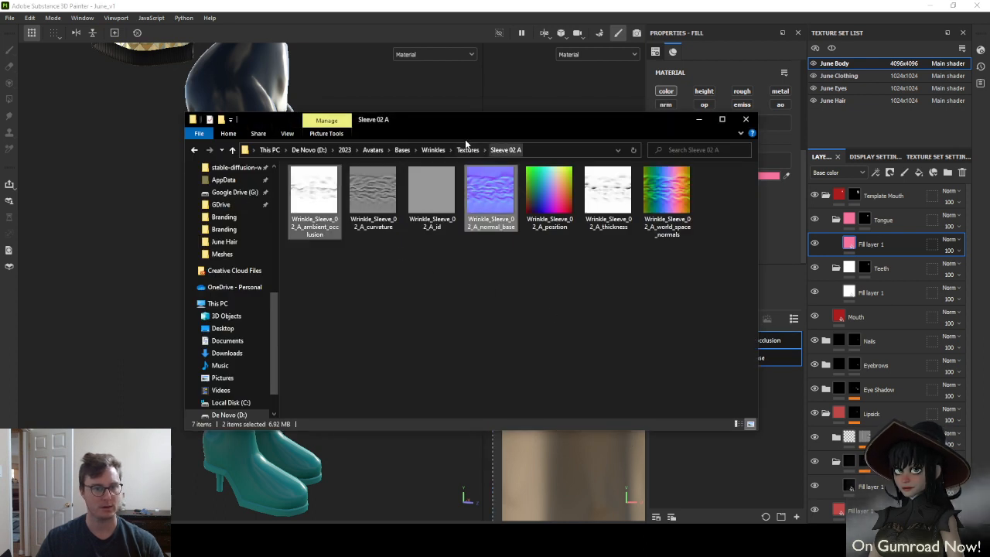
{"action": "left_click", "coordinate": [460, 151]}
{"action": "double_click", "coordinate": [324, 204]}
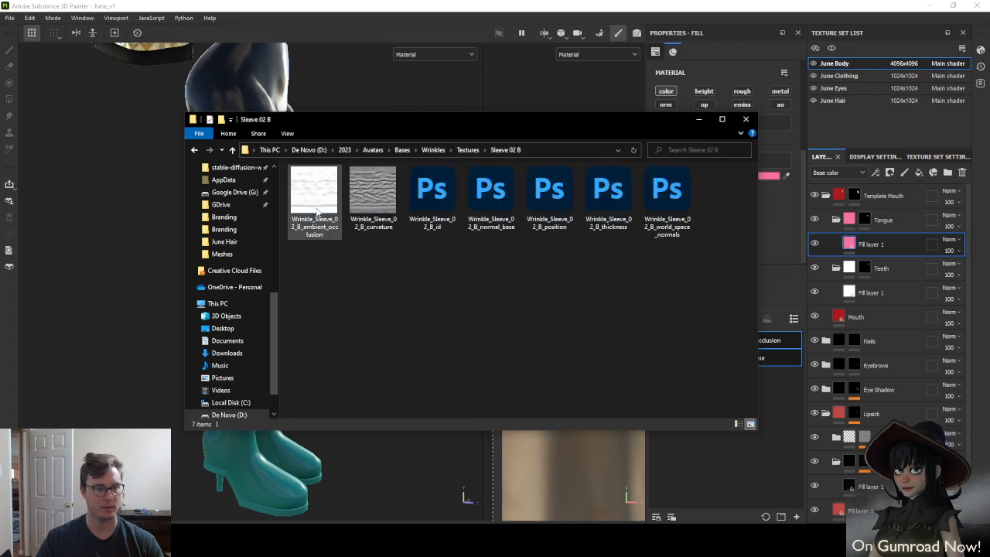
{"action": "left_click", "coordinate": [494, 204], "text": "ctrl"}
{"action": "mouse_move", "coordinate": [493, 204]}
{"action": "left_mouse_down"}
{"action": "mouse_move", "coordinate": [733, 344]}
{"action": "mouse_move", "coordinate": [752, 418]}
{"action": "left_mouse_up"}
Set the prefix path of both Wrinkle_Sleeve_02_B maps to SD/Wrinkle
{"action": "left_click", "coordinate": [555, 171]}
{"action": "key", "text": "ctrl+v"}
{"action": "left_click", "coordinate": [555, 188]}
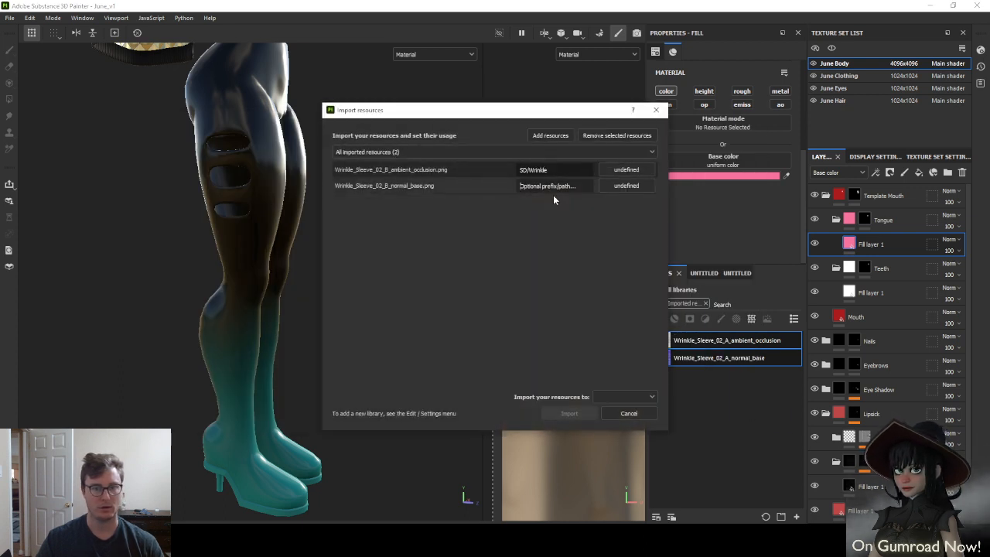
{"action": "key", "text": "ctrl+v"}
Set the usage of both Wrinkle_Sleeve_02_B maps to texture and import them to the library 'your_assets'
{"action": "left_click", "coordinate": [627, 172]}
{"action": "left_click", "coordinate": [645, 209]}
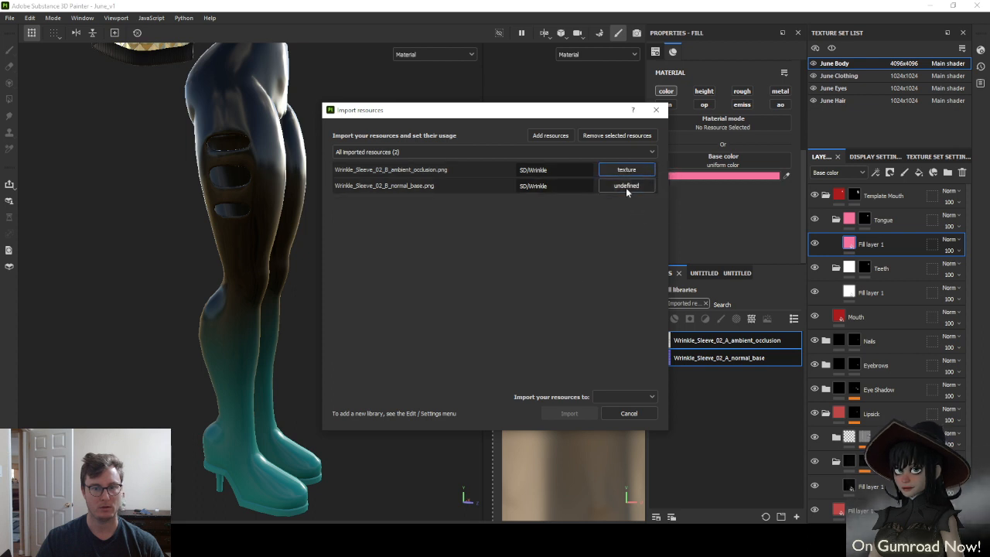
{"action": "left_click", "coordinate": [626, 187]}
{"action": "left_click", "coordinate": [624, 396]}
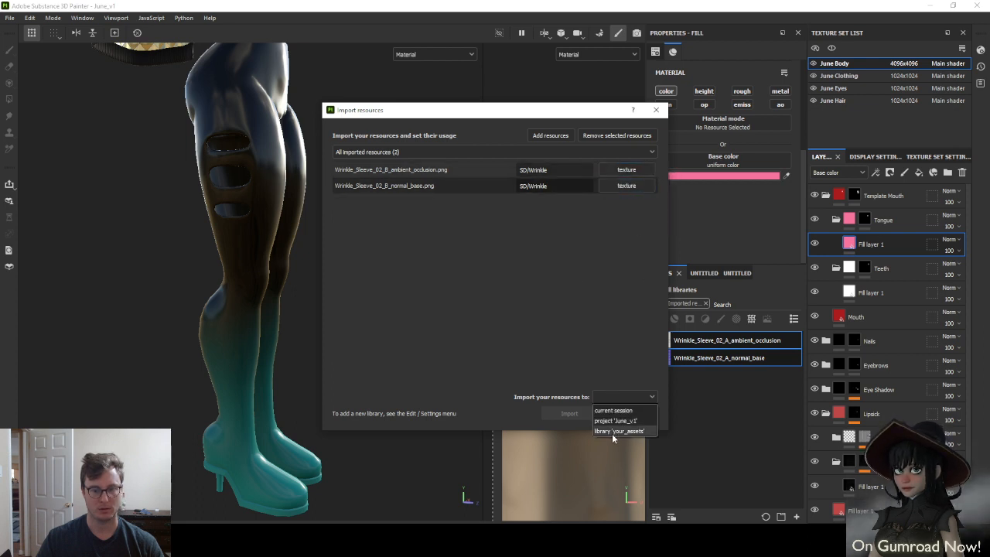
{"action": "left_click", "coordinate": [612, 433]}
{"action": "left_click", "coordinate": [569, 413]}
Switch to File Explorer and add the ambient occlusion and normal base maps from the Sleeve 02 C folder for import into Substance Painter
{"action": "key", "text": "alt+Tab"}
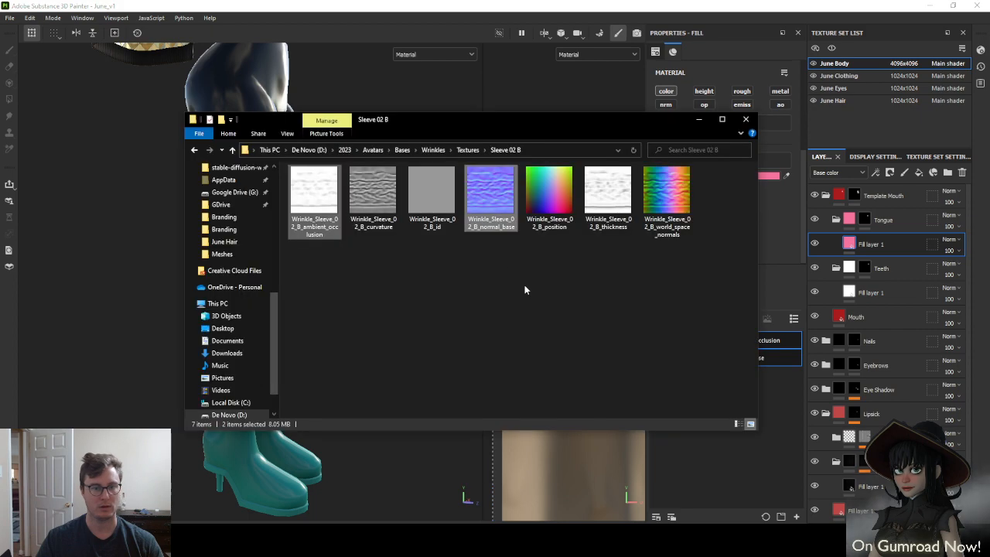
{"action": "left_click", "coordinate": [467, 149]}
{"action": "double_click", "coordinate": [321, 210]}
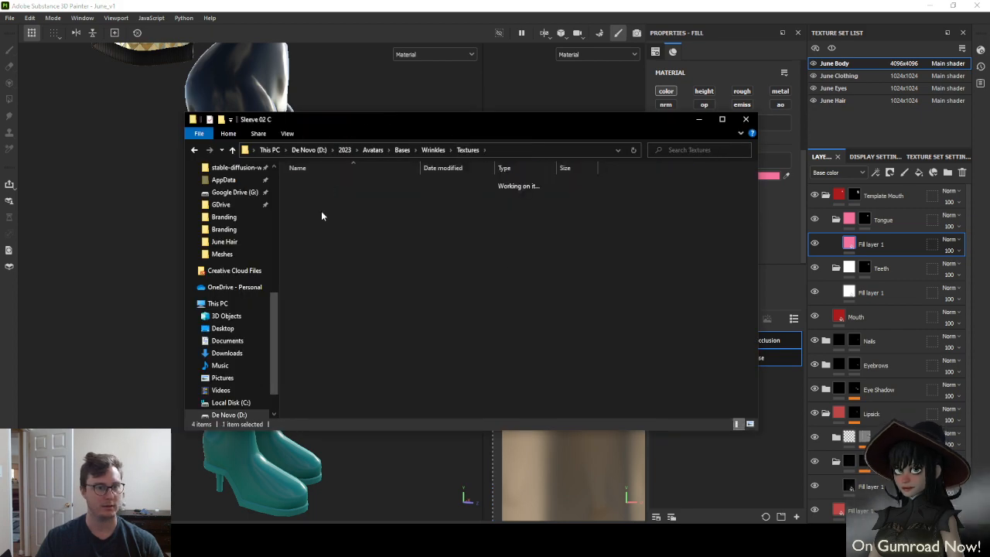
{"action": "left_click", "coordinate": [331, 236]}
{"action": "left_click", "coordinate": [487, 227], "text": "ctrl"}
{"action": "left_click_drag", "start_coordinate": [487, 227], "coordinate": [713, 434]}
Set the prefix path of both Wrinkle_Sleeve_02_C maps to SD/Wrinkle
{"action": "left_click", "coordinate": [575, 170]}
{"action": "key", "text": "ctrl+v"}
{"action": "left_click", "coordinate": [568, 185]}
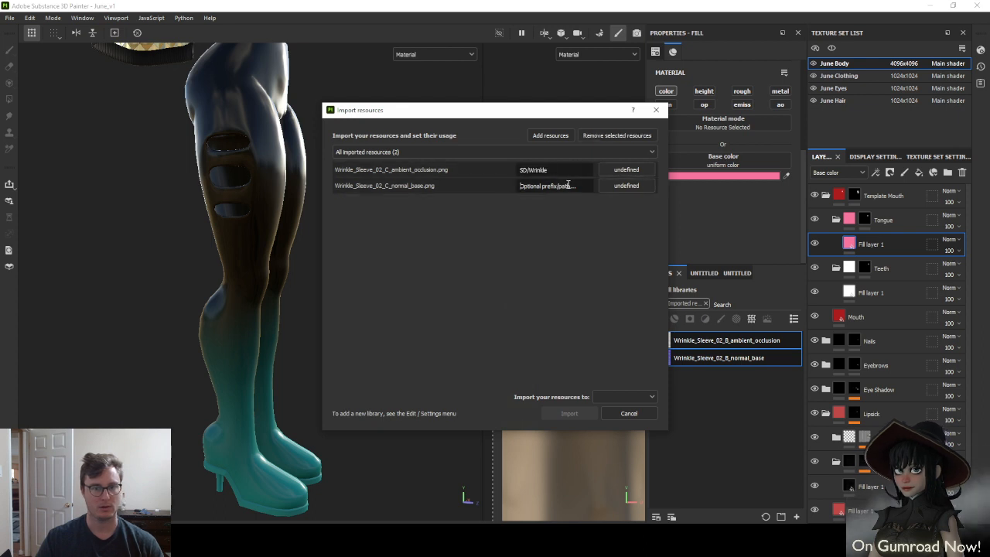
Set the usage of both Wrinkle_Sleeve_02_C maps to texture and import them to the library 'your_assets'
{"action": "left_click", "coordinate": [627, 170]}
{"action": "left_click", "coordinate": [637, 214]}
{"action": "left_click", "coordinate": [620, 187]}
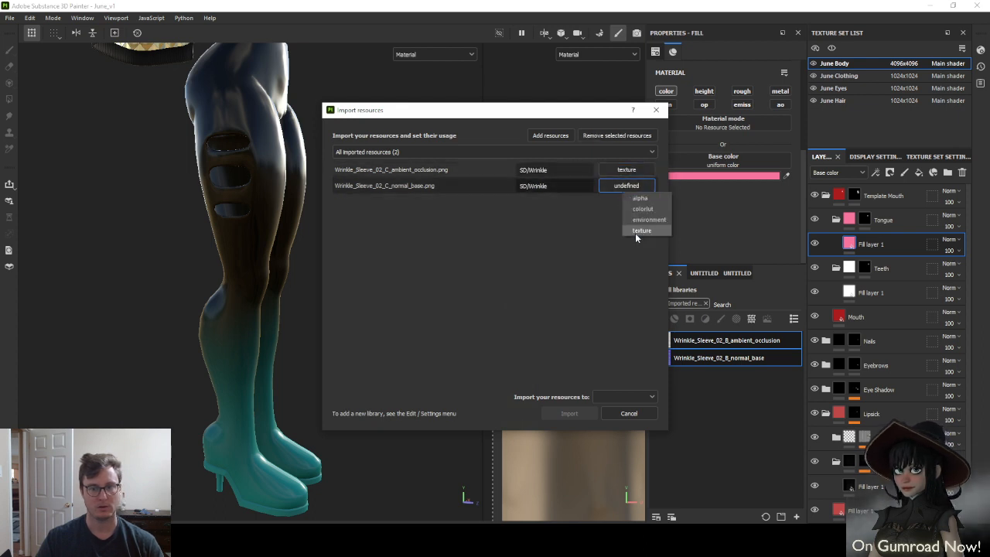
{"action": "left_click", "coordinate": [624, 396]}
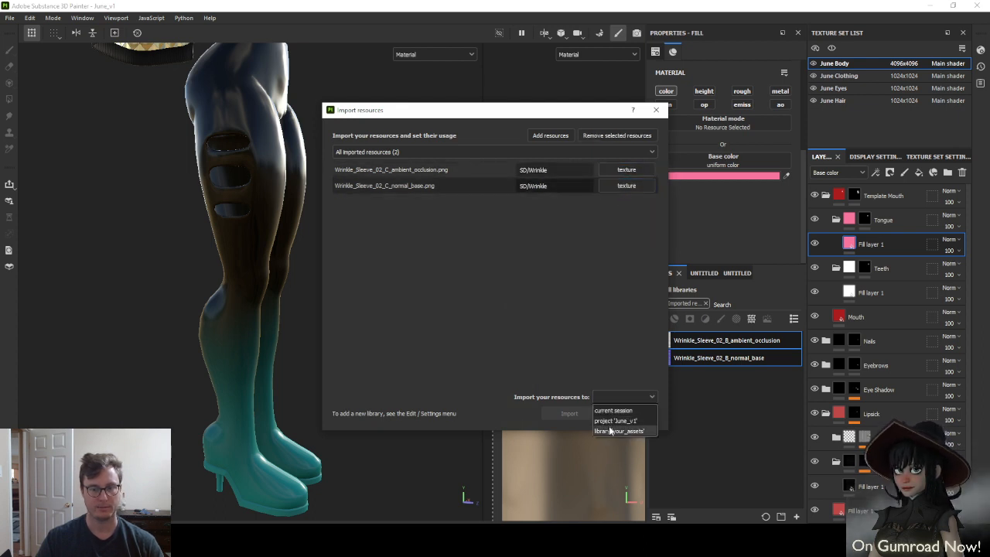
{"action": "left_click", "coordinate": [612, 428]}
{"action": "left_click", "coordinate": [571, 413]}
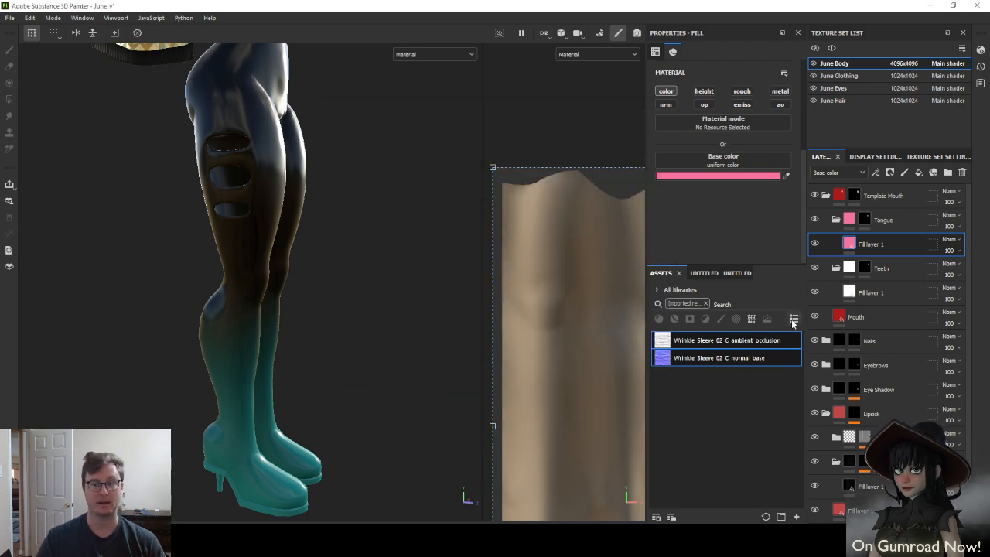
Clear the imported-resources filter and search the asset library for "wrinkle"
{"action": "left_click_drag", "start_coordinate": [371, 199], "coordinate": [294, 206], "text": "alt"}
{"action": "middle_click_drag", "start_coordinate": [297, 154], "coordinate": [350, 340], "text": "alt"}
{"action": "left_click_drag", "start_coordinate": [231, 182], "coordinate": [255, 247], "text": "alt"}
{"action": "scroll", "coordinate": [310, 287], "scroll_direction": "up", "scroll_amount": 3}
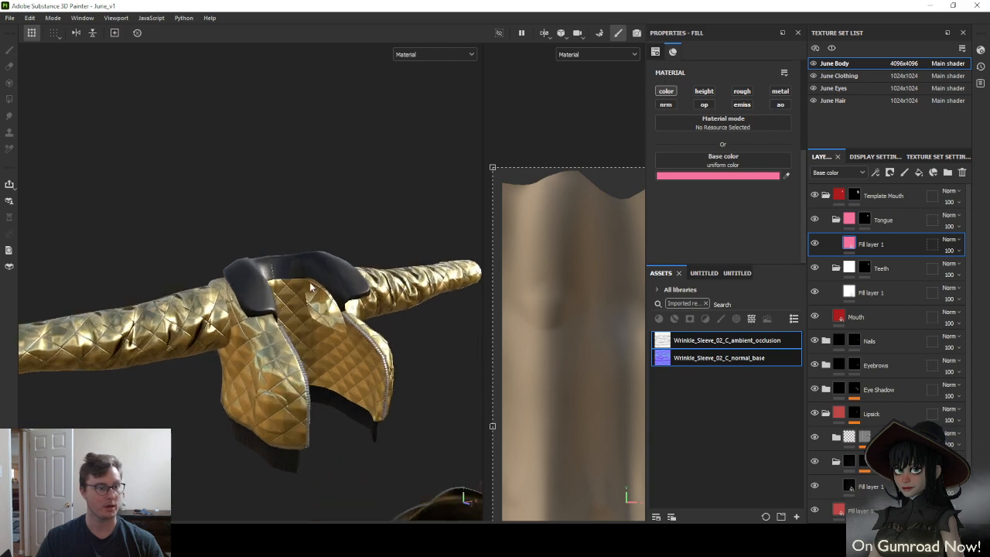
{"action": "mouse_move", "coordinate": [311, 286]}
{"action": "left_mouse_down", "text": "alt"}
{"action": "mouse_move", "coordinate": [311, 344]}
{"action": "mouse_move", "coordinate": [384, 304]}
{"action": "mouse_move", "coordinate": [319, 284]}
{"action": "left_mouse_up", "text": "alt"}
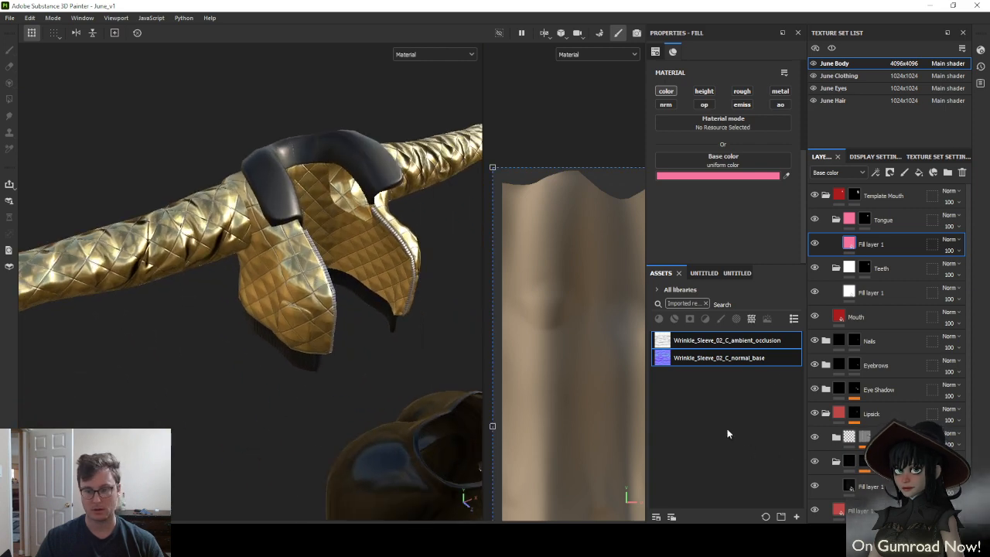
{"action": "left_click", "coordinate": [705, 303]}
{"action": "type", "text": "wrink"}
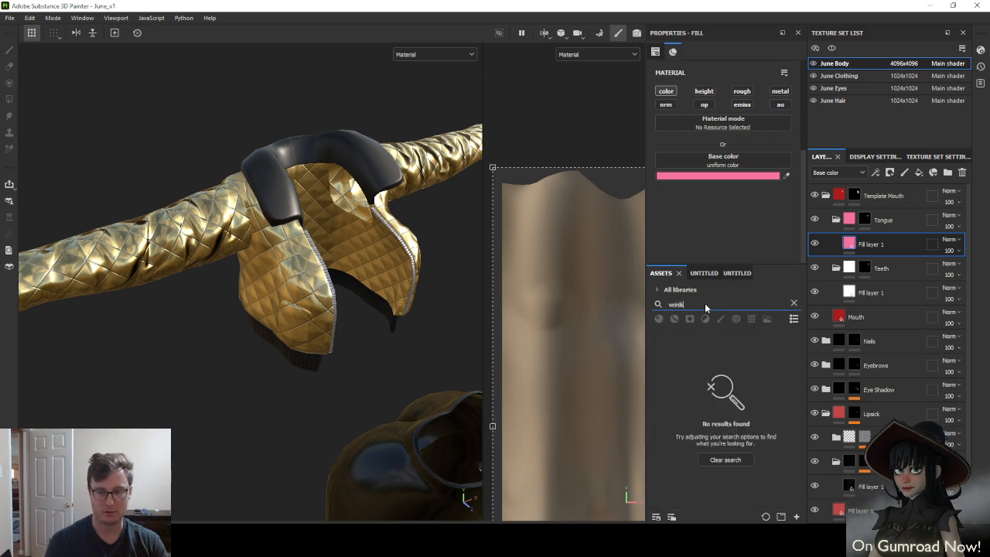
{"action": "type", "text": "le"}
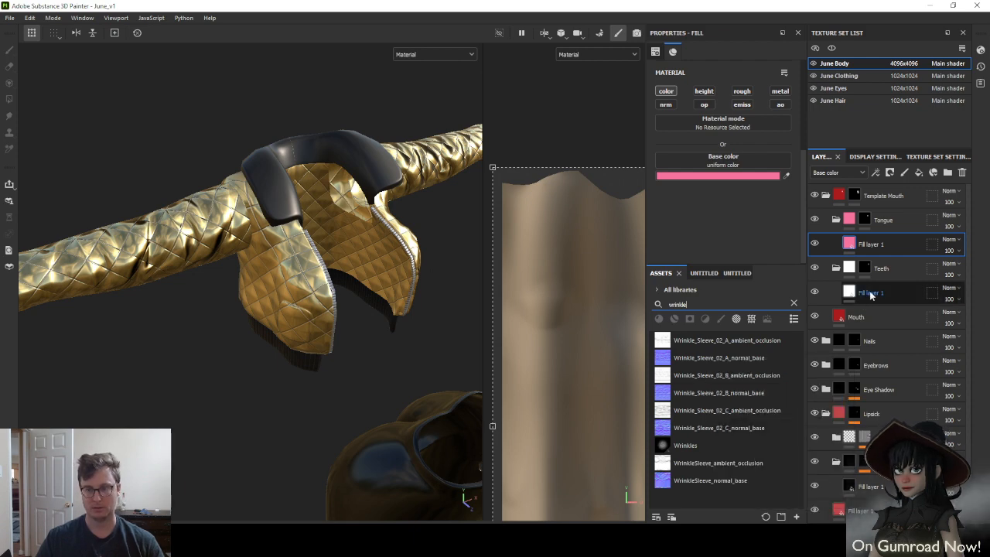
Hide the June Body, June Eyes and June Hair texture sets and make June Clothing the active set
{"action": "left_click", "coordinate": [815, 195]}
{"action": "left_click", "coordinate": [815, 196]}
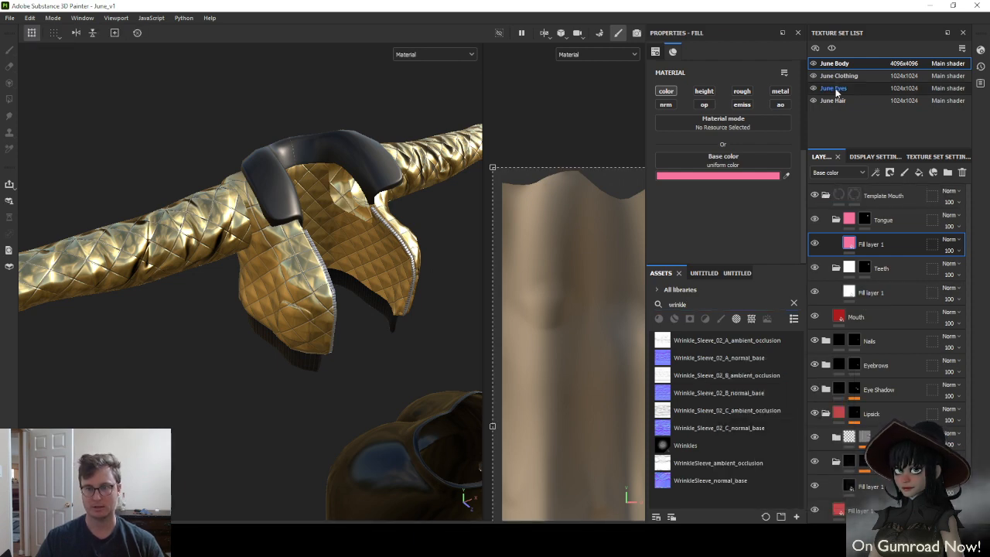
{"action": "left_click", "coordinate": [839, 76]}
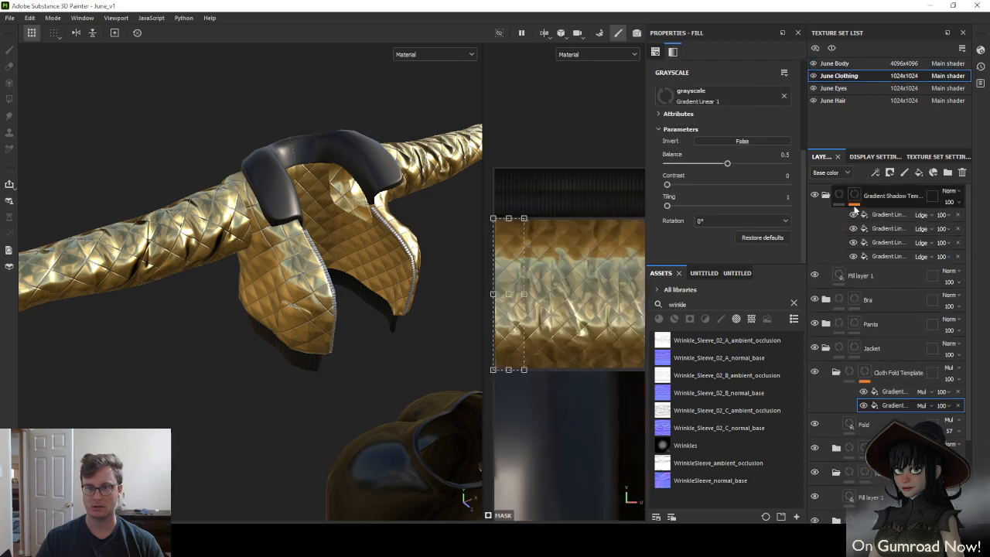
{"action": "left_click", "coordinate": [820, 100]}
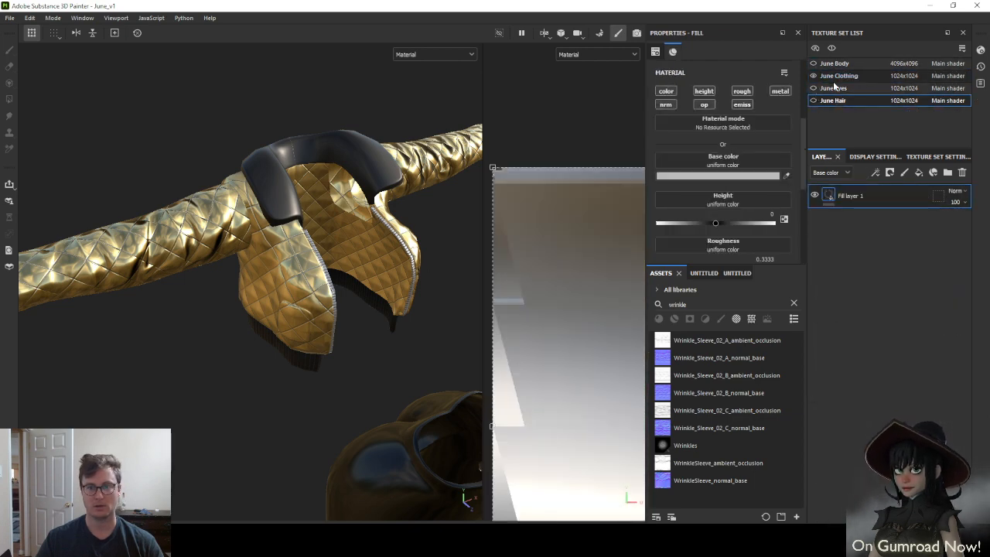
{"action": "left_click", "coordinate": [835, 88]}
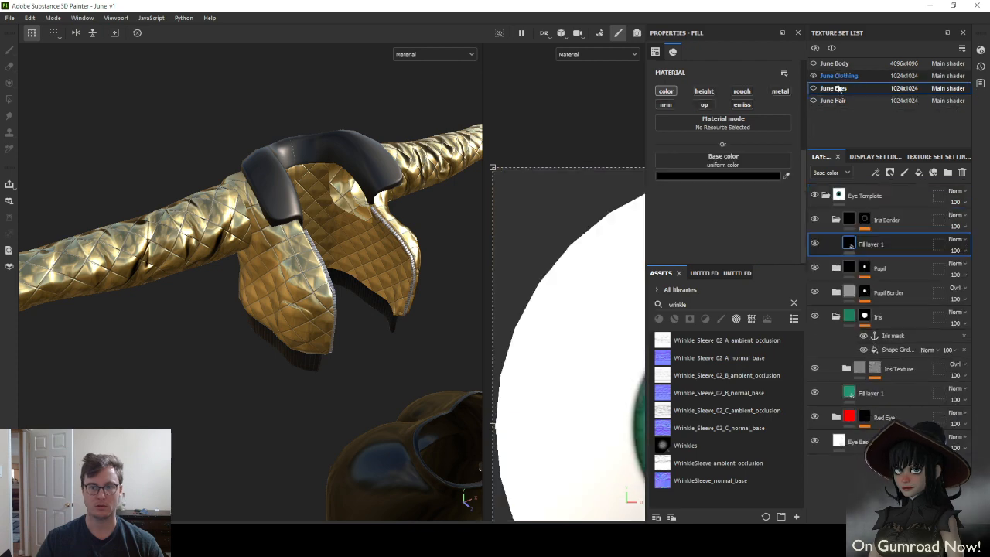
{"action": "left_click", "coordinate": [838, 75]}
{"action": "scroll", "coordinate": [886, 358], "scroll_direction": "down", "scroll_amount": 2}
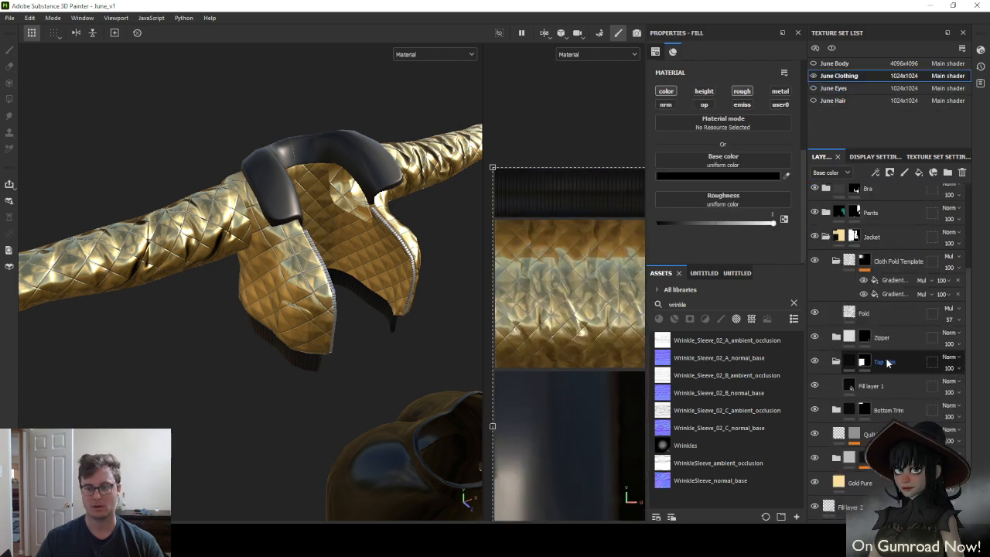
Replace the jacket Fold layer's base color with WrinkleSleeve_ambient_occlusion and its normal with WrinkleSleeve_normal_base
{"action": "left_click", "coordinate": [862, 312]}
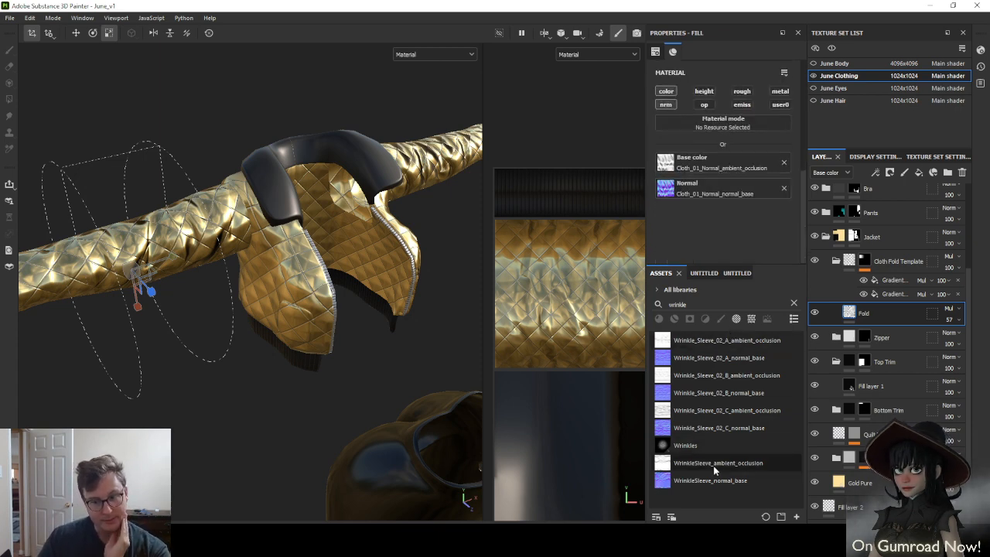
{"action": "mouse_move", "coordinate": [698, 472]}
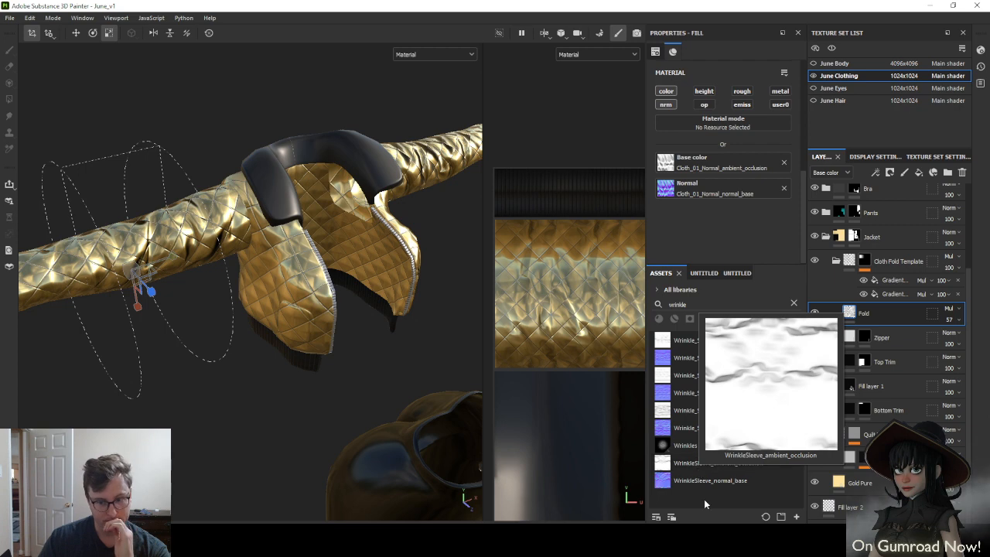
{"action": "left_click_drag", "start_coordinate": [696, 462], "coordinate": [683, 167]}
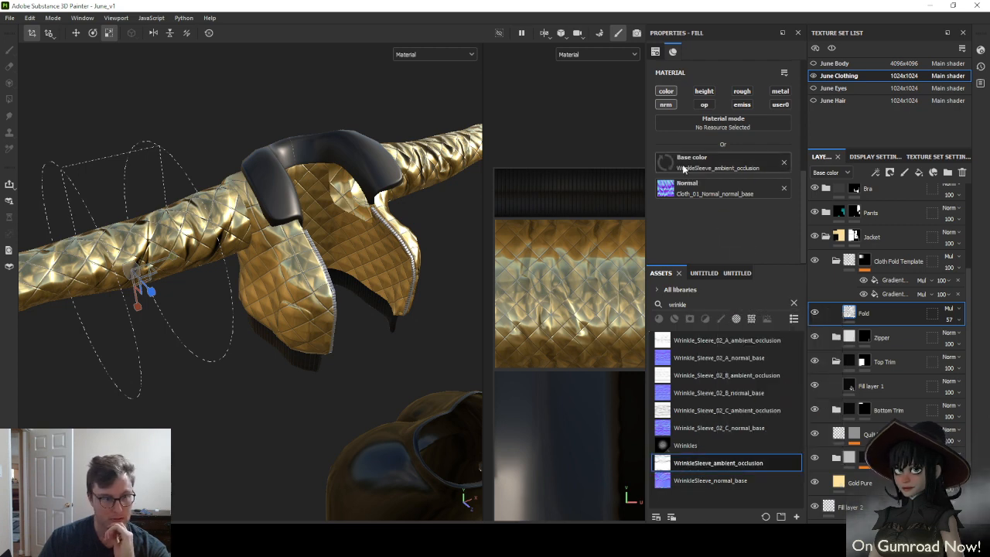
{"action": "left_click_drag", "start_coordinate": [703, 481], "coordinate": [709, 182]}
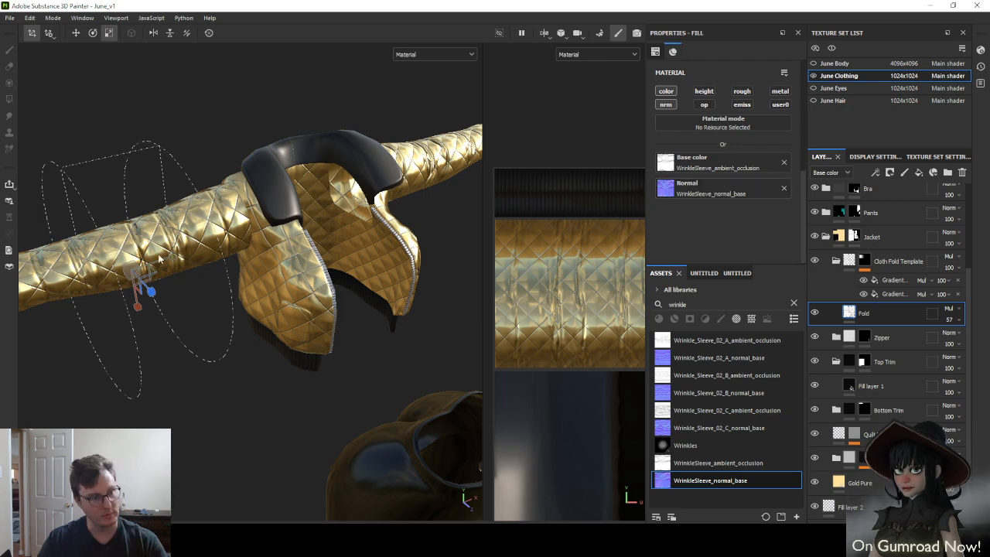
Rotate the Fold layer's cylindrical projection so the wrinkles wrap around the jacket sleeve
{"action": "left_click_drag", "start_coordinate": [173, 263], "coordinate": [626, 172]}
{"action": "left_click_drag", "start_coordinate": [374, 238], "coordinate": [251, 290], "text": "alt"}
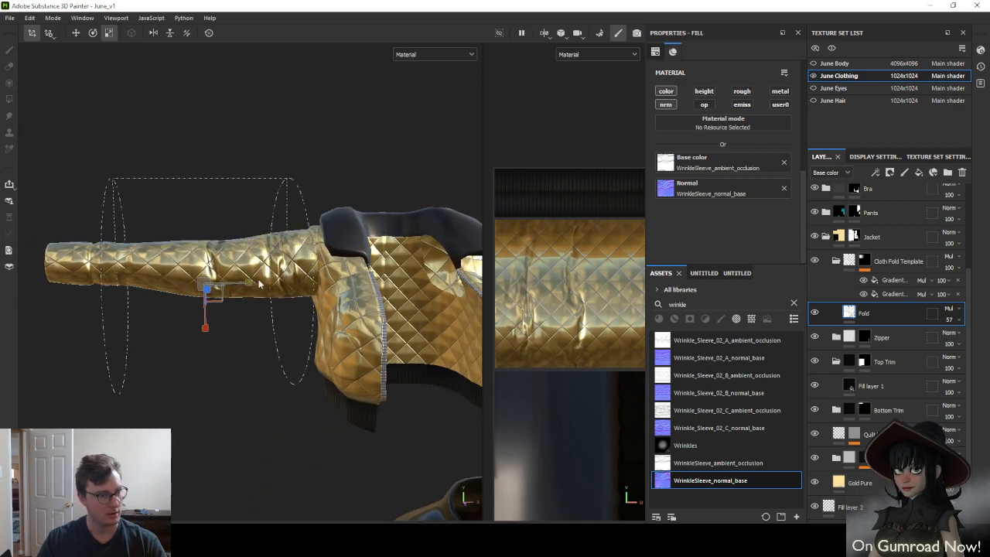
{"action": "left_click_drag", "start_coordinate": [259, 285], "coordinate": [555, 267], "text": "alt"}
{"action": "key", "text": "e"}
{"action": "left_click_drag", "start_coordinate": [269, 272], "coordinate": [276, 364]}
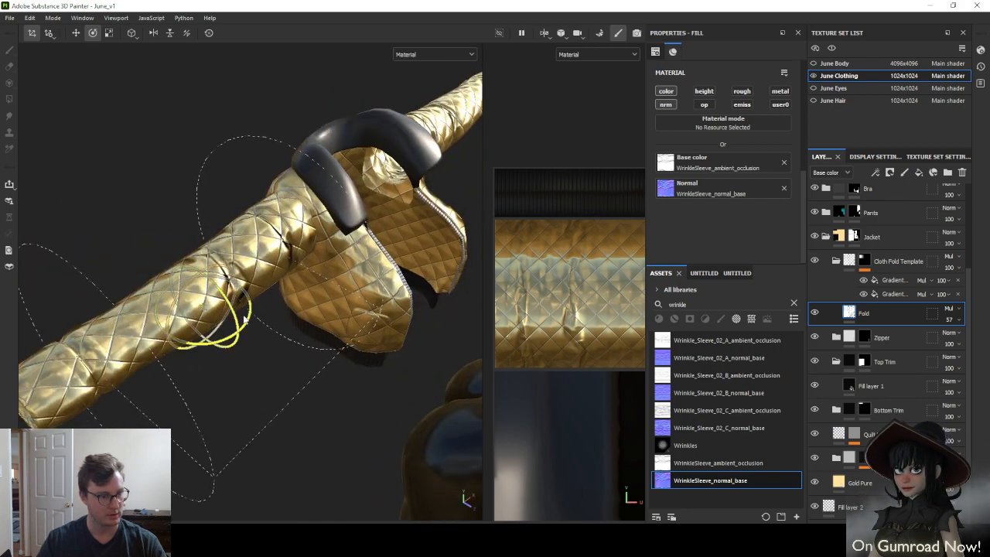
{"action": "left_click_drag", "start_coordinate": [237, 315], "coordinate": [232, 277]}
{"action": "left_click_drag", "start_coordinate": [268, 298], "coordinate": [249, 322], "text": "alt"}
{"action": "left_click_drag", "start_coordinate": [226, 284], "coordinate": [229, 285]}
Scale and reposition the Fold layer's projection to fit the wrinkles along the jacket sleeve
{"action": "key", "text": "r"}
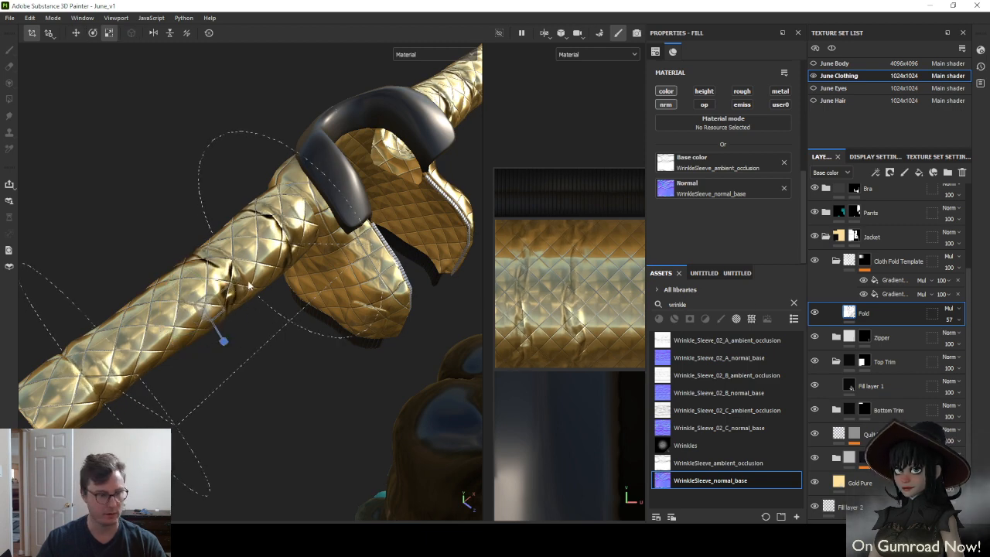
{"action": "left_click_drag", "start_coordinate": [222, 338], "coordinate": [188, 343]}
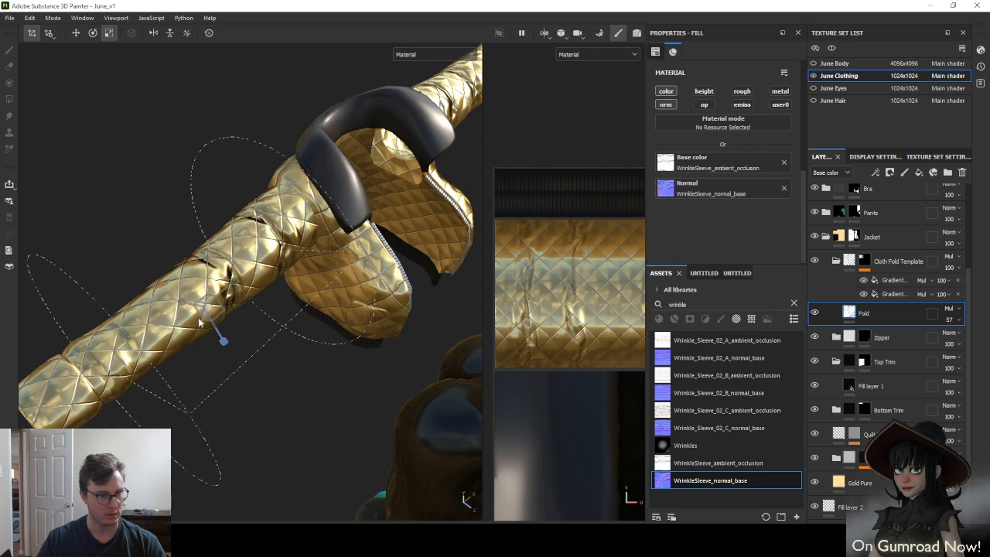
{"action": "key", "text": "w"}
{"action": "left_click_drag", "start_coordinate": [214, 309], "coordinate": [235, 288]}
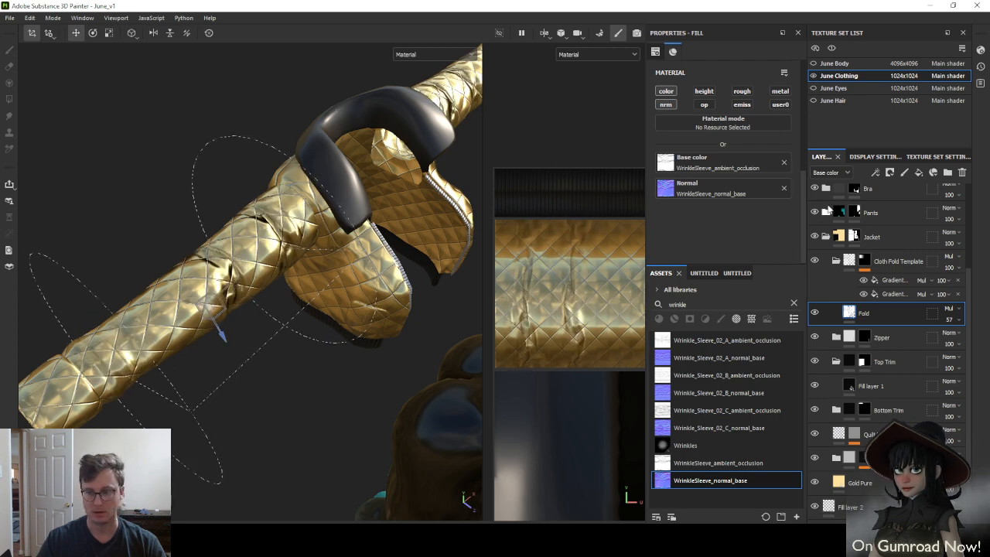
Narrow the upper linear gradient in the jacket's Cloth Fold Template mask by moving its inner edge outward in the UV view
{"action": "left_click", "coordinate": [896, 283]}
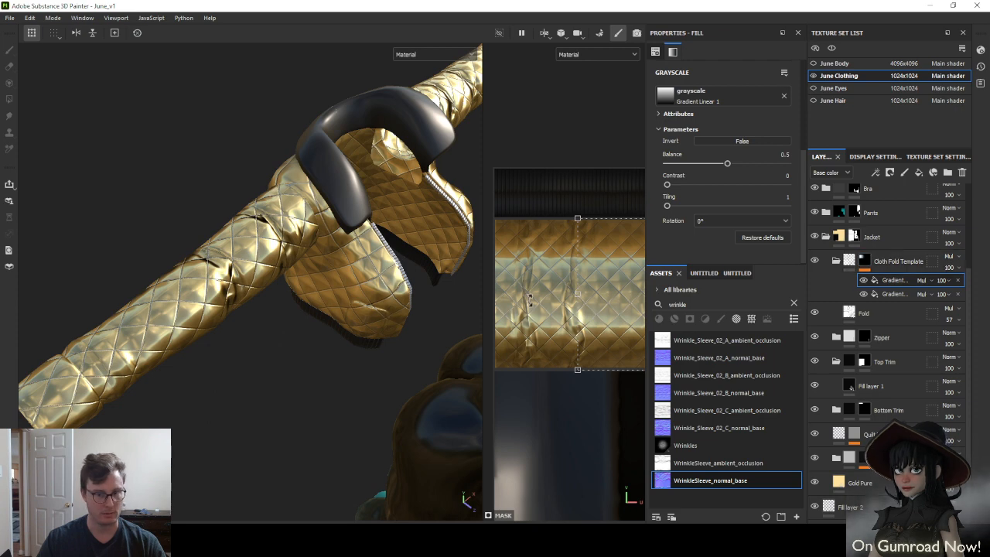
{"action": "scroll", "coordinate": [529, 300], "scroll_direction": "down", "scroll_amount": 3}
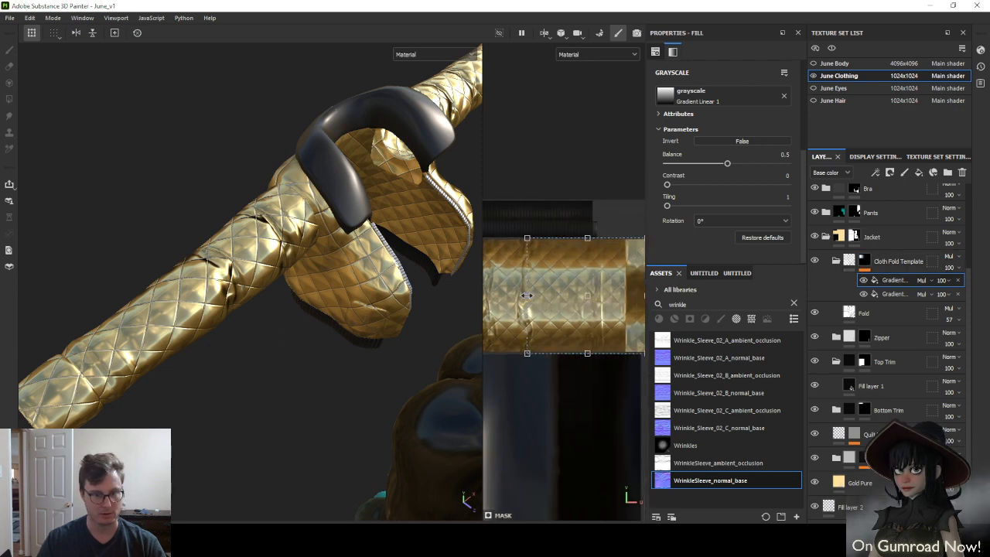
{"action": "mouse_move", "coordinate": [523, 295]}
{"action": "left_mouse_down"}
{"action": "mouse_move", "coordinate": [627, 292]}
{"action": "mouse_move", "coordinate": [618, 291]}
{"action": "left_mouse_up"}
{"action": "mouse_move", "coordinate": [280, 334]}
{"action": "left_mouse_down", "text": "alt"}
{"action": "mouse_move", "coordinate": [296, 331]}
{"action": "mouse_move", "coordinate": [289, 342]}
{"action": "mouse_move", "coordinate": [270, 338]}
{"action": "left_mouse_up", "text": "alt"}
Shorten the lower linear gradient in the Cloth Fold Template mask and check the wrinkles on the whole jacket
{"action": "left_click", "coordinate": [882, 295]}
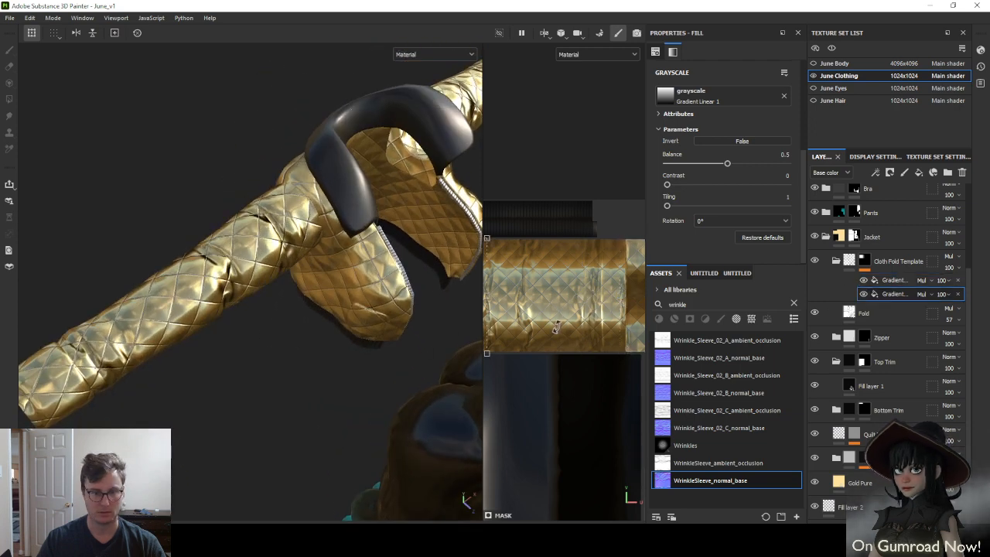
{"action": "scroll", "coordinate": [554, 317], "scroll_direction": "up", "scroll_amount": 2}
{"action": "left_click_drag", "start_coordinate": [558, 283], "coordinate": [542, 283]}
{"action": "mouse_move", "coordinate": [315, 267]}
{"action": "left_mouse_down", "text": "alt"}
{"action": "mouse_move", "coordinate": [331, 215]}
{"action": "mouse_move", "coordinate": [382, 301]}
{"action": "mouse_move", "coordinate": [290, 335]}
{"action": "mouse_move", "coordinate": [263, 300]}
{"action": "left_mouse_up", "text": "alt"}
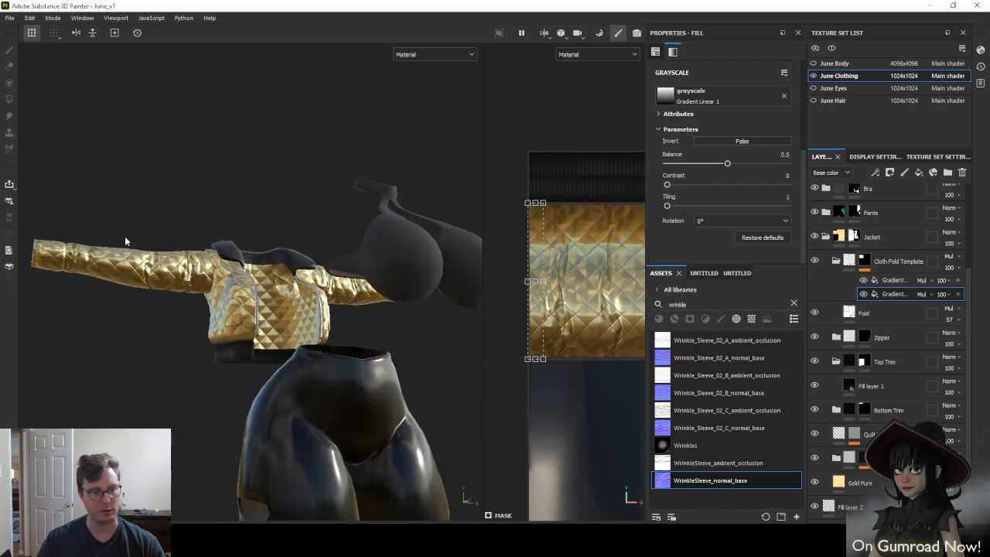
{"action": "left_click_drag", "start_coordinate": [176, 259], "coordinate": [290, 288], "text": "alt"}
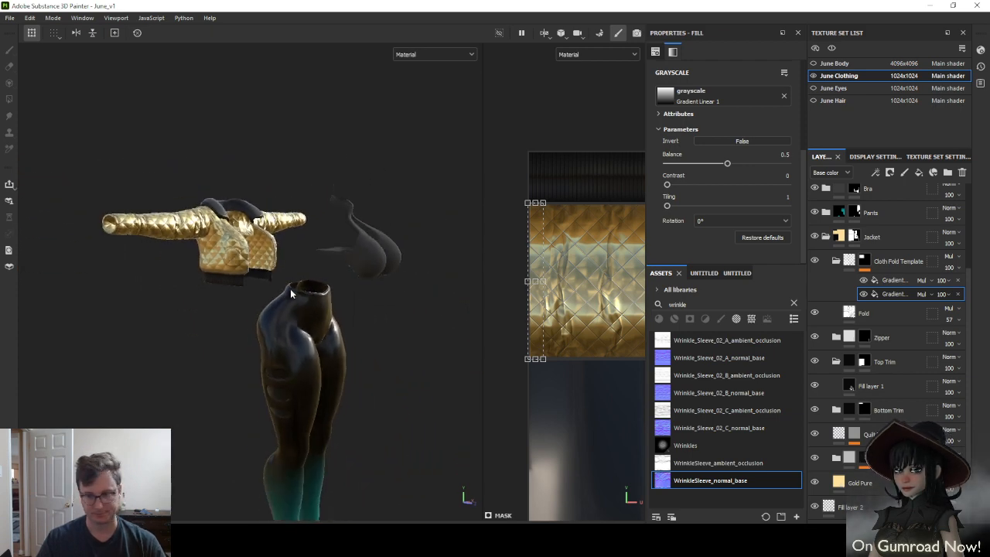
Collapse the Jacket folder, add the Cloth Fold Template smart material inside the Pants folder and remove its mask
{"action": "left_click", "coordinate": [824, 237]}
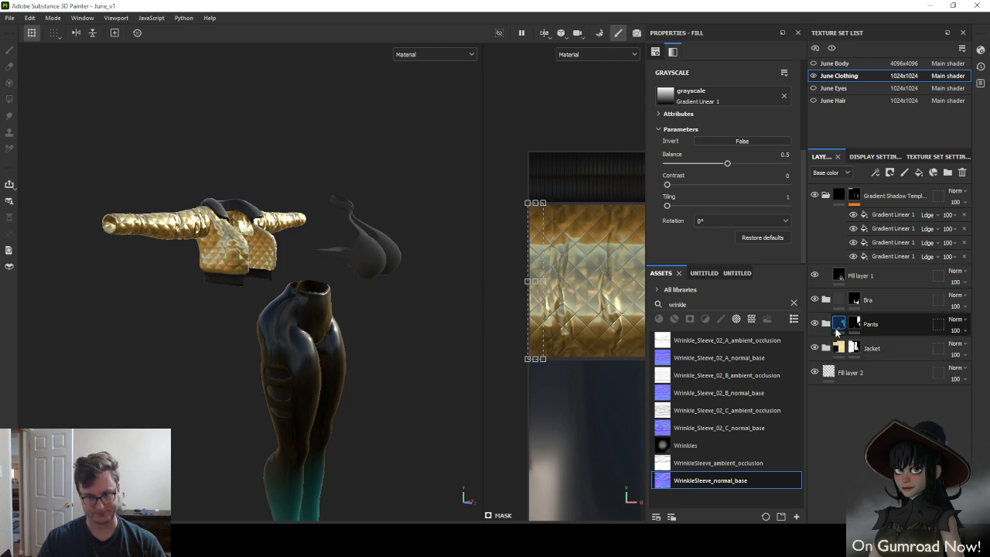
{"action": "left_click", "coordinate": [825, 323]}
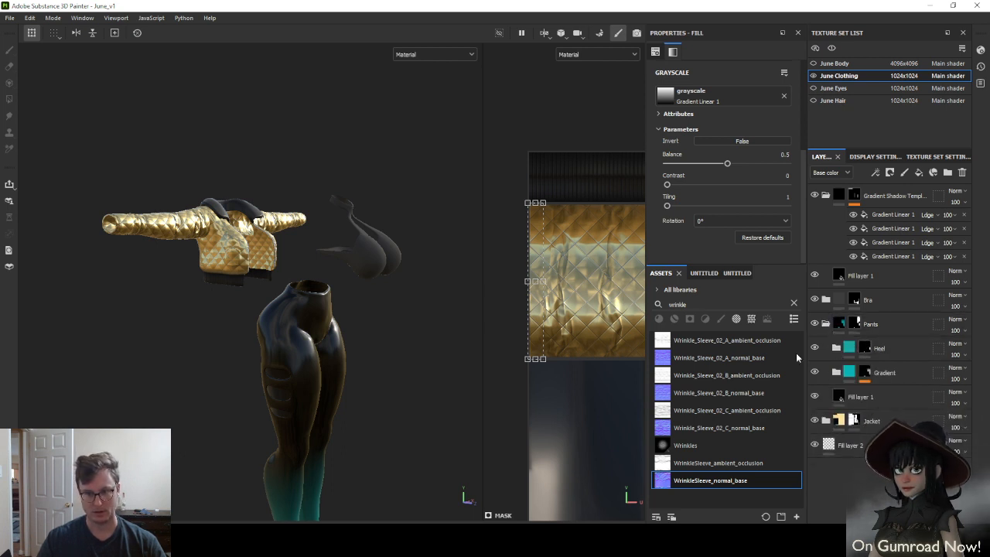
{"action": "left_click", "coordinate": [737, 273]}
{"action": "left_click_drag", "start_coordinate": [704, 411], "coordinate": [893, 348]}
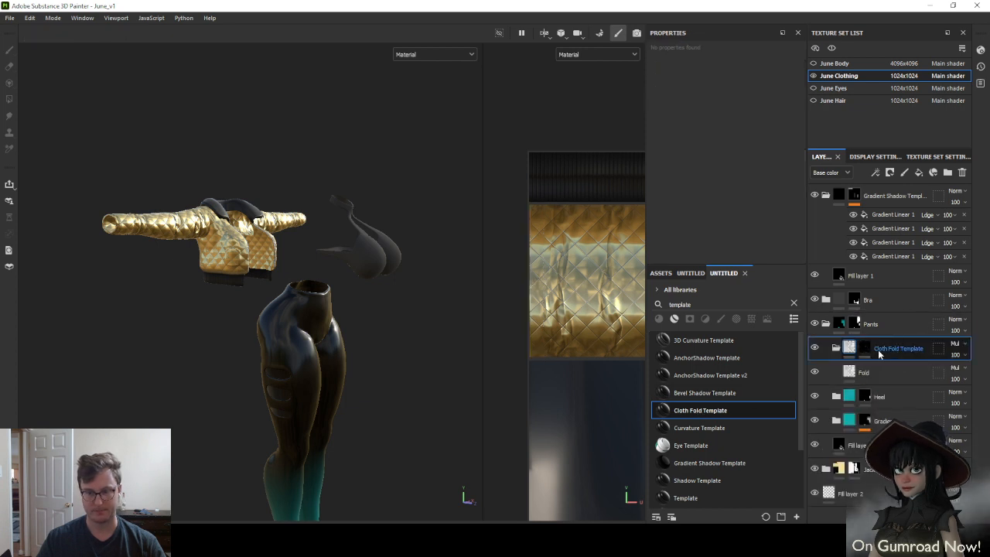
{"action": "right_click", "coordinate": [867, 348]}
{"action": "left_click", "coordinate": [884, 123]}
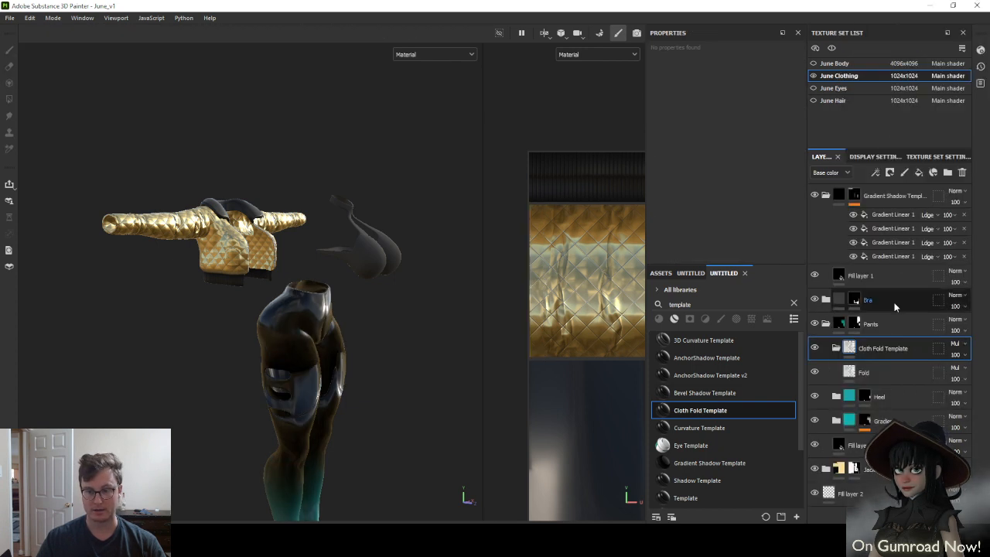
Rename the Fold layer in Pants as Wrinkle and its Cloth Fold Template folder as Wrinkle 02 A Template
{"action": "left_click", "coordinate": [861, 375]}
{"action": "double_click", "coordinate": [864, 373]}
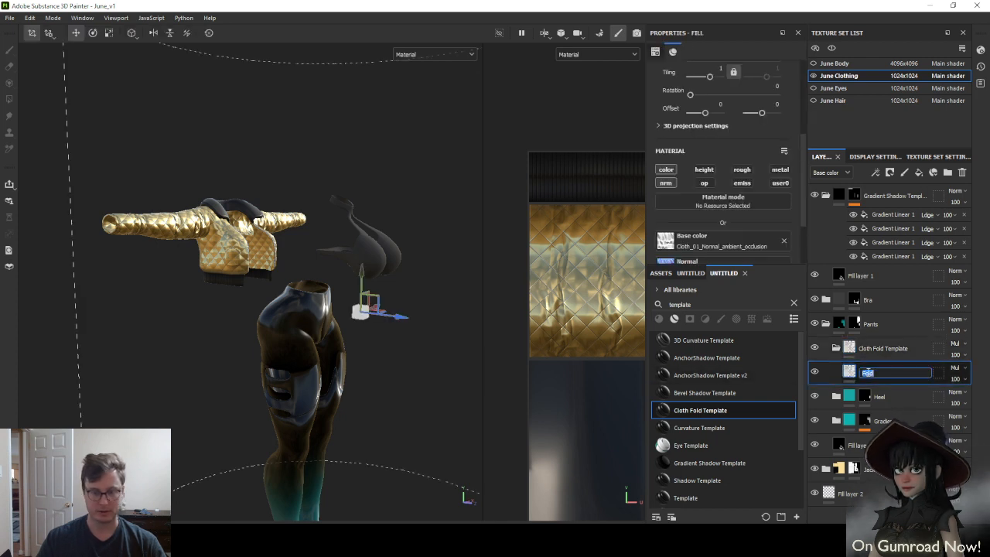
{"action": "type", "text": "Wrinkle"}
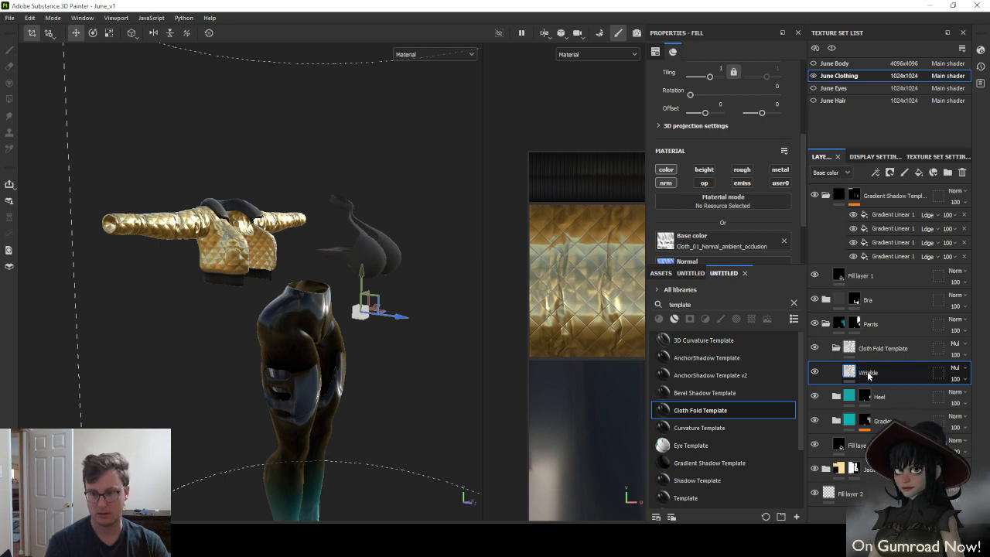
{"action": "key", "text": "Return"}
{"action": "left_click", "coordinate": [864, 351]}
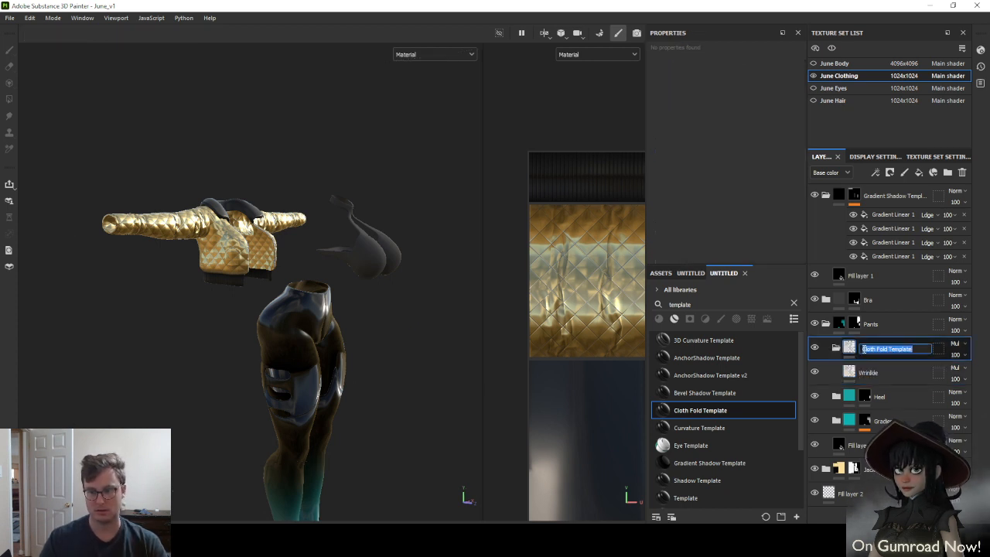
{"action": "double_click", "coordinate": [864, 349]}
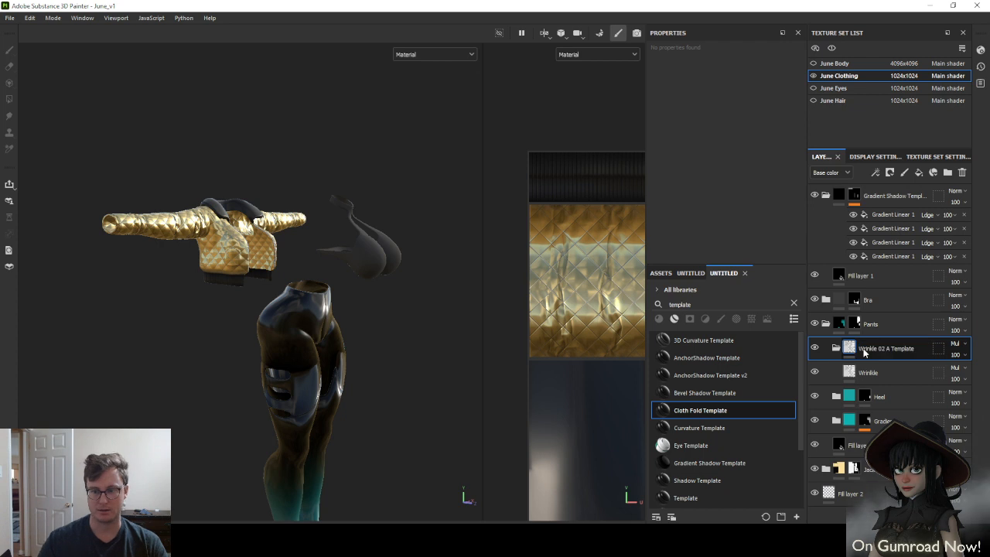
{"action": "key", "text": "Return"}
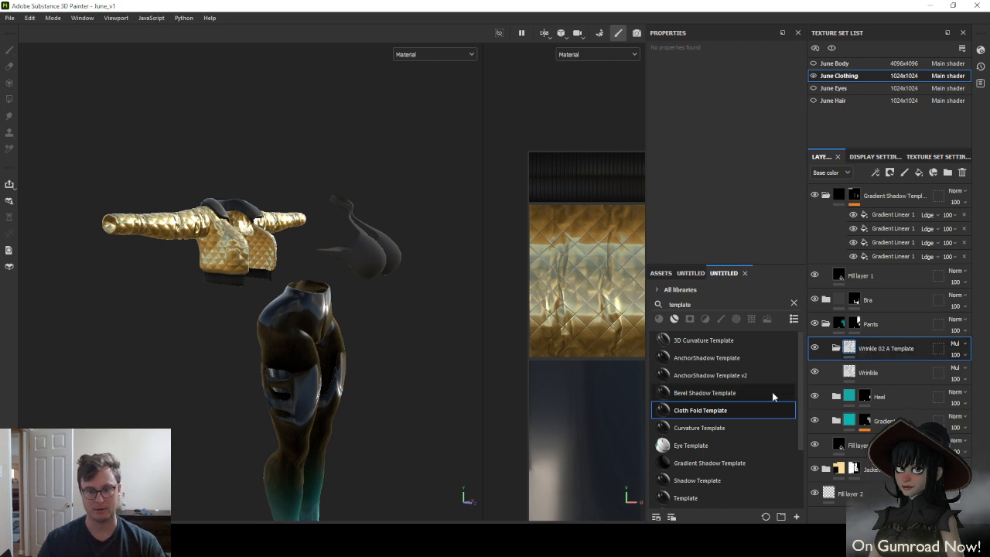
Set the Wrinkle layer's base color to Wrinkle_Sleeve_02_A_ambient_occlusion and its normal to Wrinkle_Sleeve_02_A_normal_base
{"action": "left_click", "coordinate": [873, 371]}
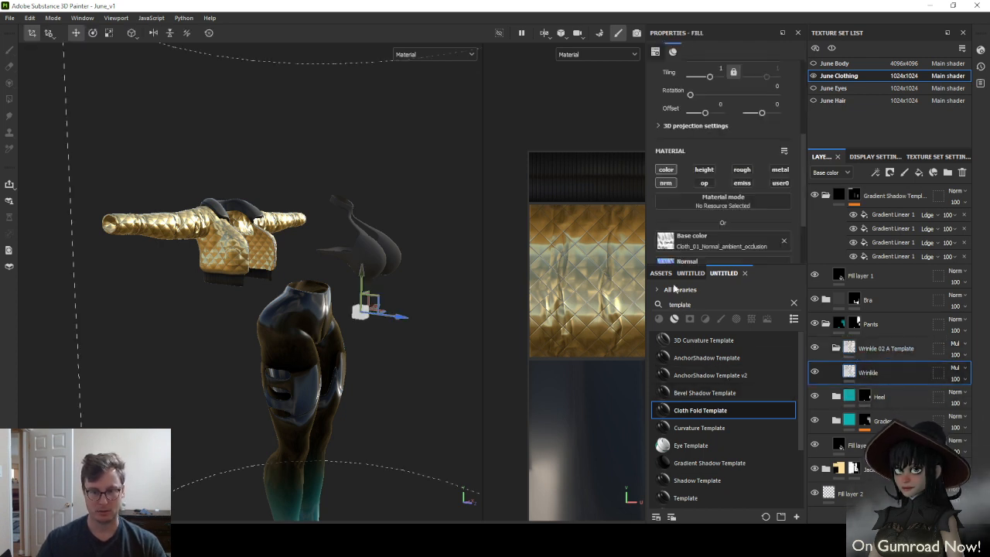
{"action": "left_click", "coordinate": [661, 273]}
{"action": "scroll", "coordinate": [696, 245], "scroll_direction": "down", "scroll_amount": 2}
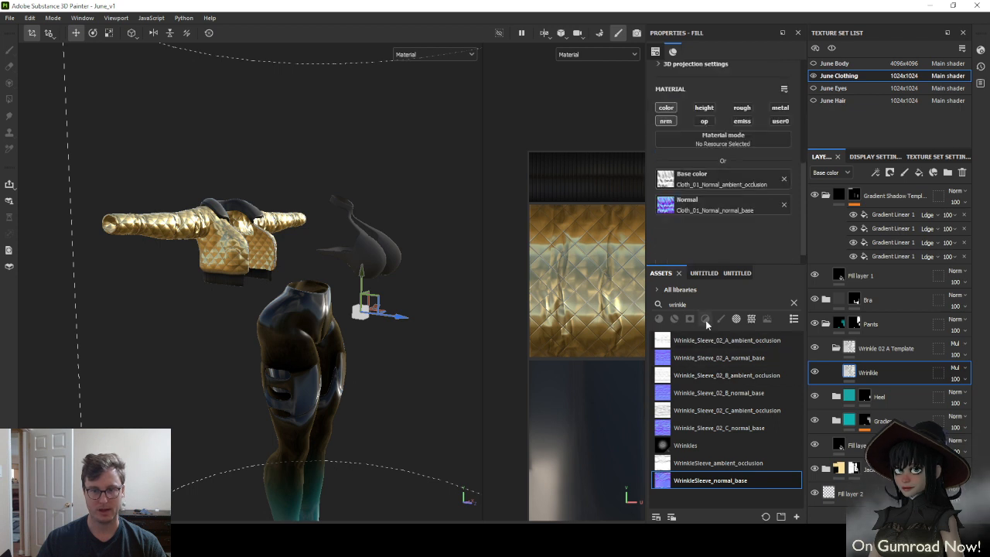
{"action": "left_click_drag", "start_coordinate": [727, 340], "coordinate": [674, 181]}
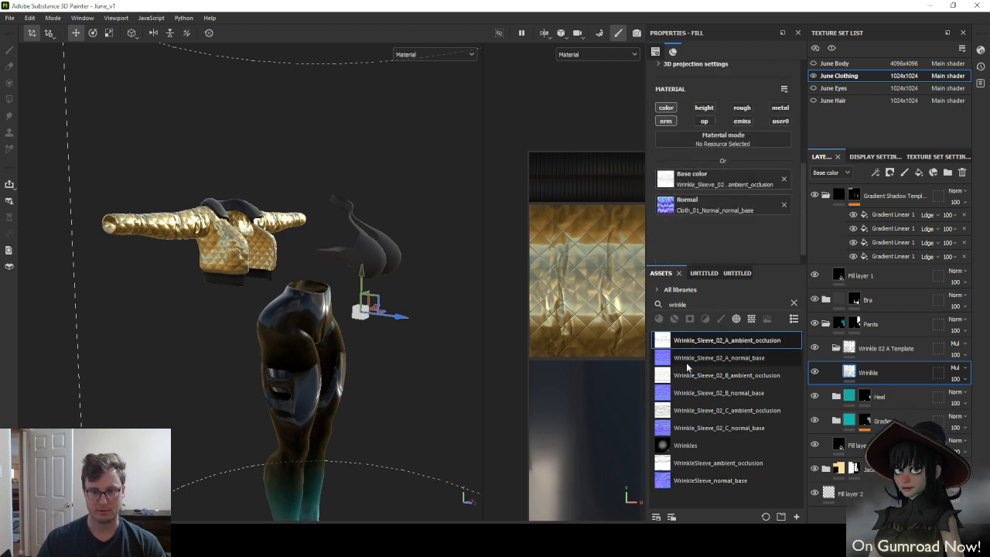
{"action": "mouse_move", "coordinate": [719, 357]}
{"action": "left_mouse_down"}
{"action": "mouse_move", "coordinate": [731, 218]}
{"action": "mouse_move", "coordinate": [719, 206]}
{"action": "left_mouse_up"}
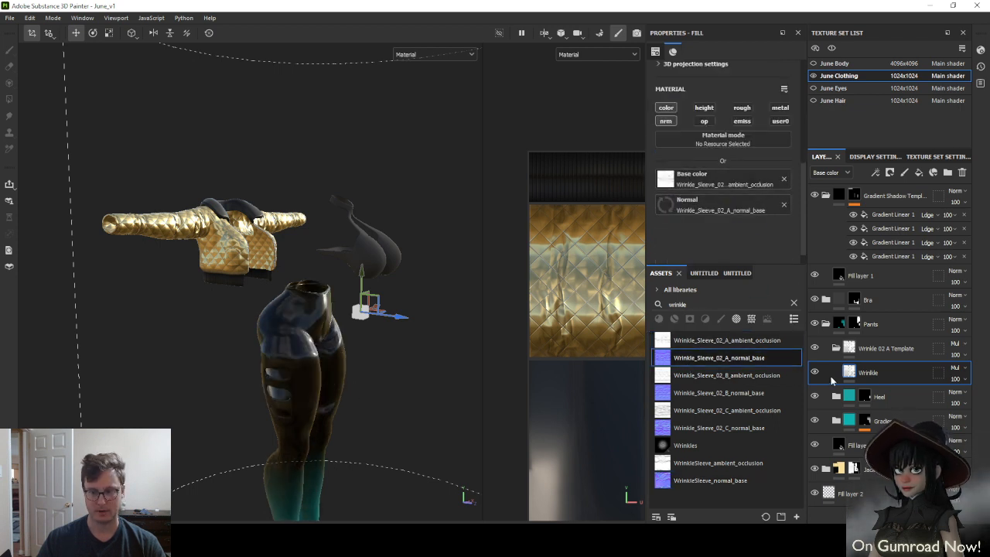
Create a smart material from the Wrinkle 02 A Template folder and check for it among the template assets
{"action": "right_click", "coordinate": [885, 351]}
{"action": "left_click", "coordinate": [884, 348]}
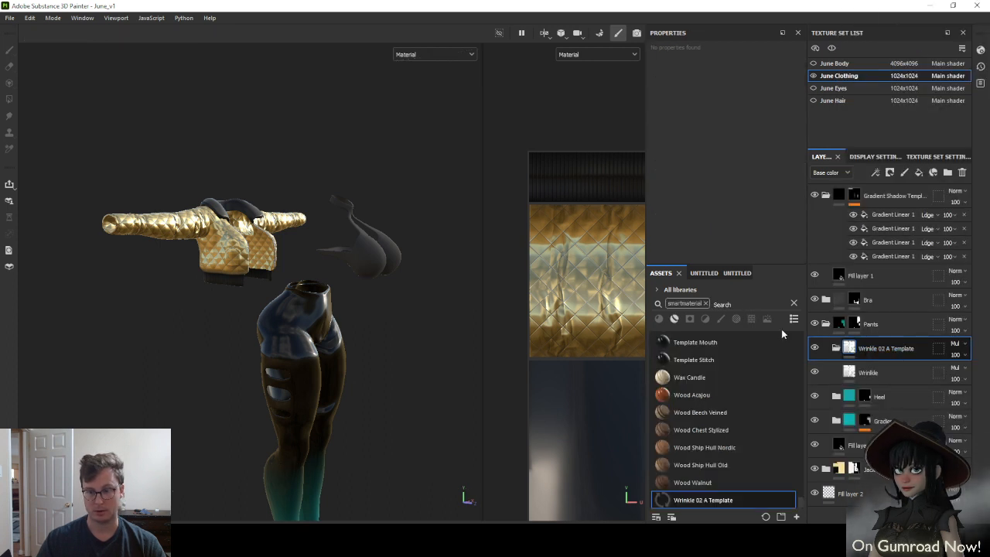
{"action": "left_click", "coordinate": [735, 273]}
{"action": "scroll", "coordinate": [748, 387], "scroll_direction": "down", "scroll_amount": 5}
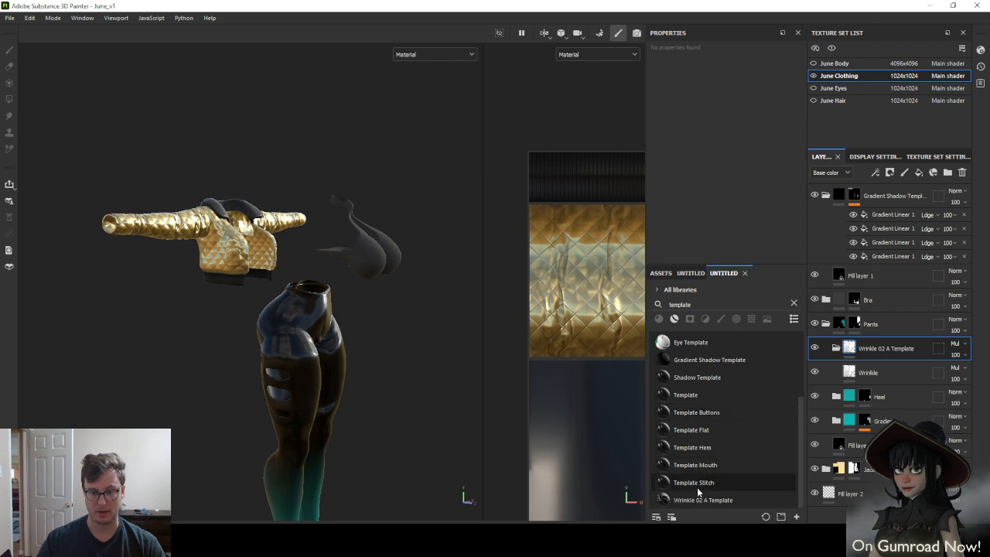
{"action": "left_click", "coordinate": [661, 273]}
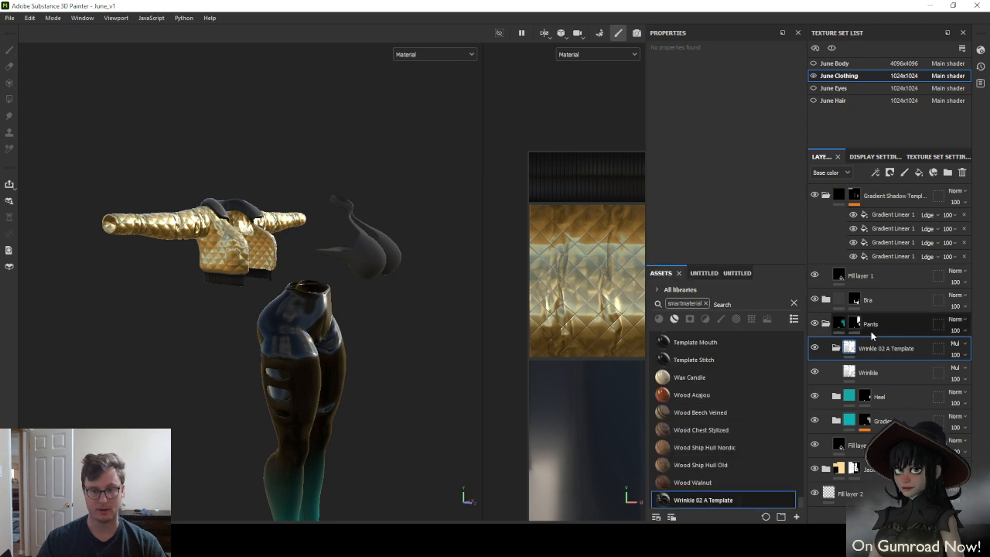
Scale down the Wrinkle layer's cylindrical projection so that it fits around one upper thigh of the pants
{"action": "left_click", "coordinate": [856, 370]}
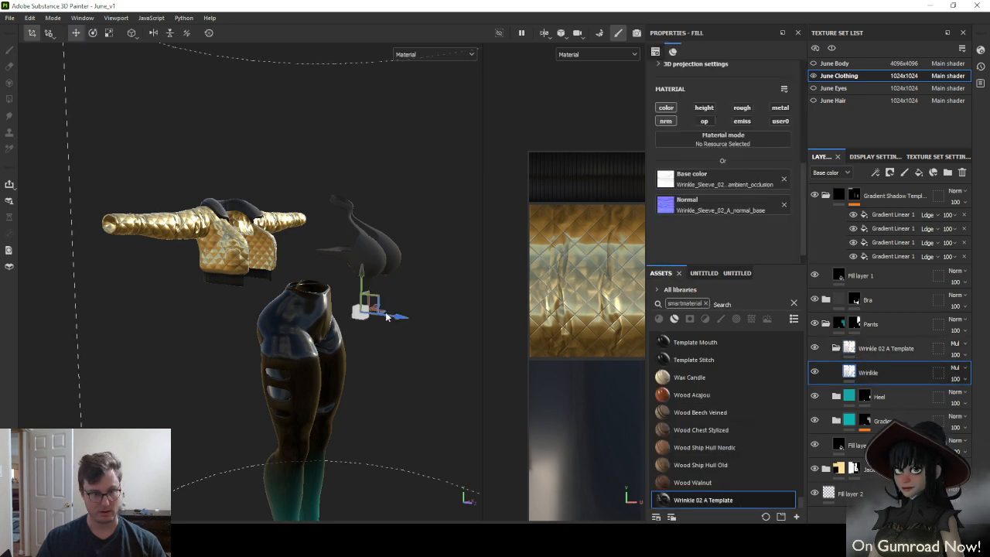
{"action": "left_click_drag", "start_coordinate": [386, 313], "coordinate": [308, 305], "text": "alt"}
{"action": "left_click_drag", "start_coordinate": [371, 313], "coordinate": [323, 408], "text": "alt"}
{"action": "middle_click_drag", "start_coordinate": [323, 407], "coordinate": [306, 293], "text": "alt"}
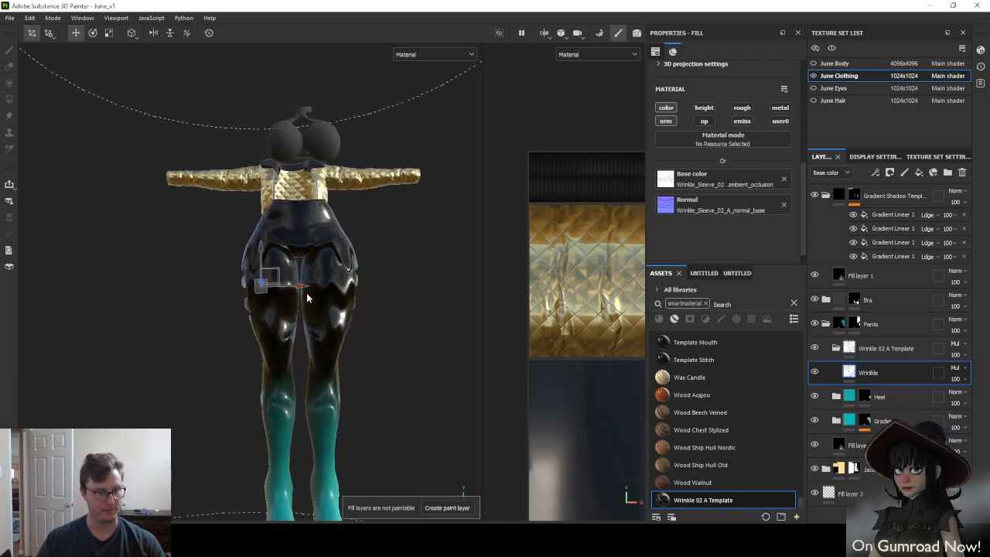
{"action": "key", "text": "r"}
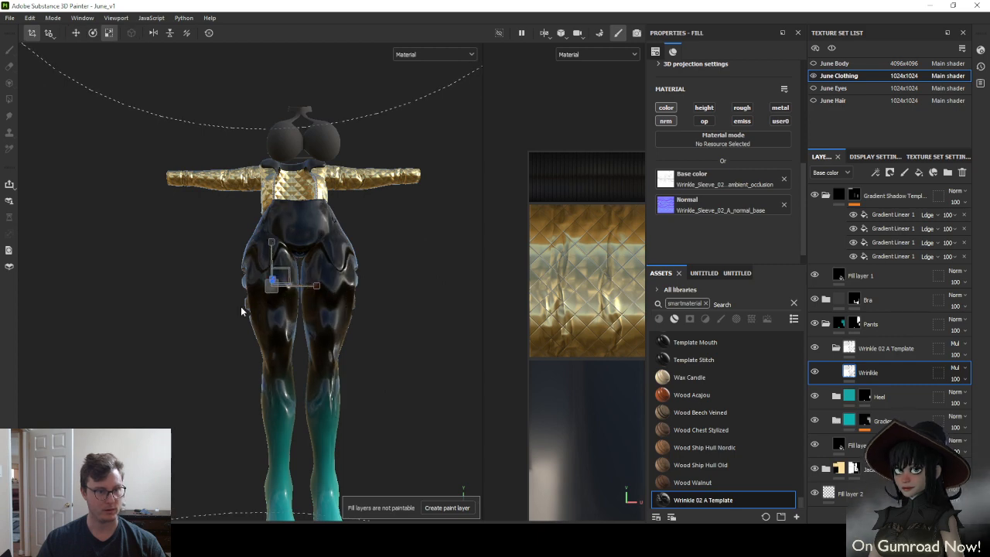
{"action": "left_click_drag", "start_coordinate": [271, 294], "coordinate": [113, 387]}
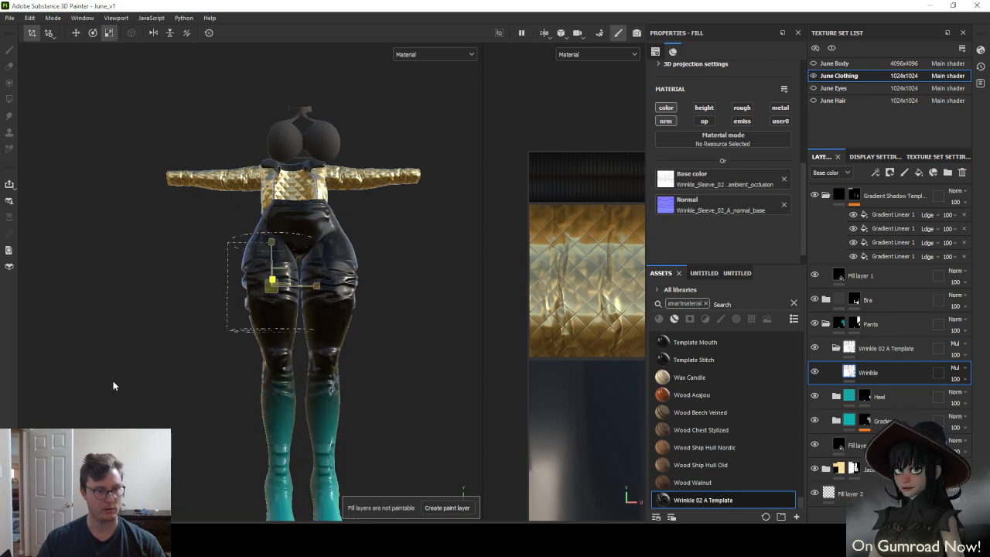
Move the Wrinkle projection down the leg to the lower thigh, just above the knee
{"action": "scroll", "coordinate": [246, 333], "scroll_direction": "up", "scroll_amount": 2}
{"action": "mouse_move", "coordinate": [259, 317]}
{"action": "left_mouse_down", "text": "alt"}
{"action": "mouse_move", "coordinate": [277, 323]}
{"action": "mouse_move", "coordinate": [294, 282]}
{"action": "mouse_move", "coordinate": [287, 267]}
{"action": "mouse_move", "coordinate": [271, 310]}
{"action": "left_mouse_up", "text": "alt"}
{"action": "key", "text": "w"}
{"action": "middle_click_drag", "start_coordinate": [271, 309], "coordinate": [267, 232], "text": "alt"}
{"action": "left_click_drag", "start_coordinate": [247, 171], "coordinate": [249, 245]}
Set the Wrinkle layer's UV Wrap to None and lower its projection to the knee
{"action": "scroll", "coordinate": [753, 138], "scroll_direction": "up", "scroll_amount": 5}
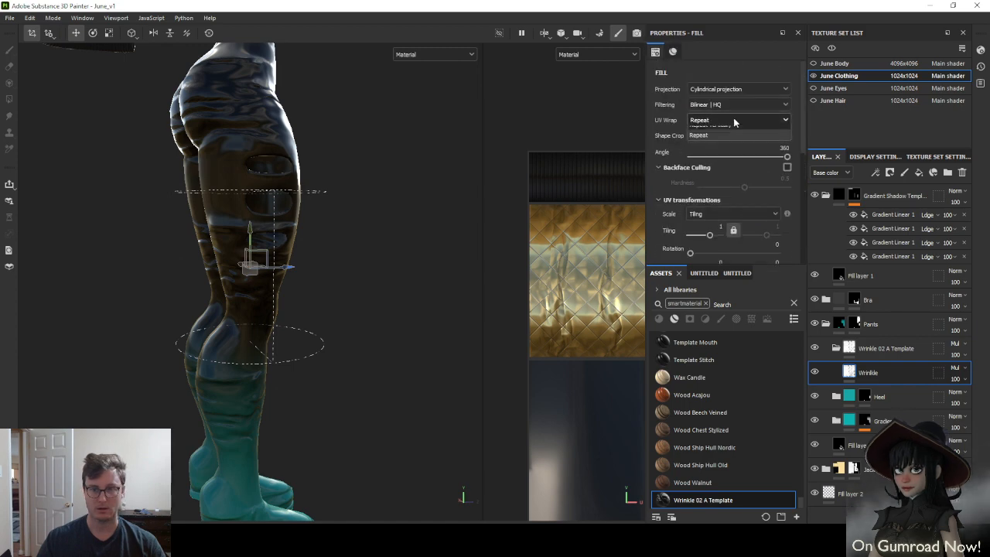
{"action": "left_click", "coordinate": [724, 132]}
{"action": "left_click_drag", "start_coordinate": [363, 232], "coordinate": [296, 268], "text": "alt"}
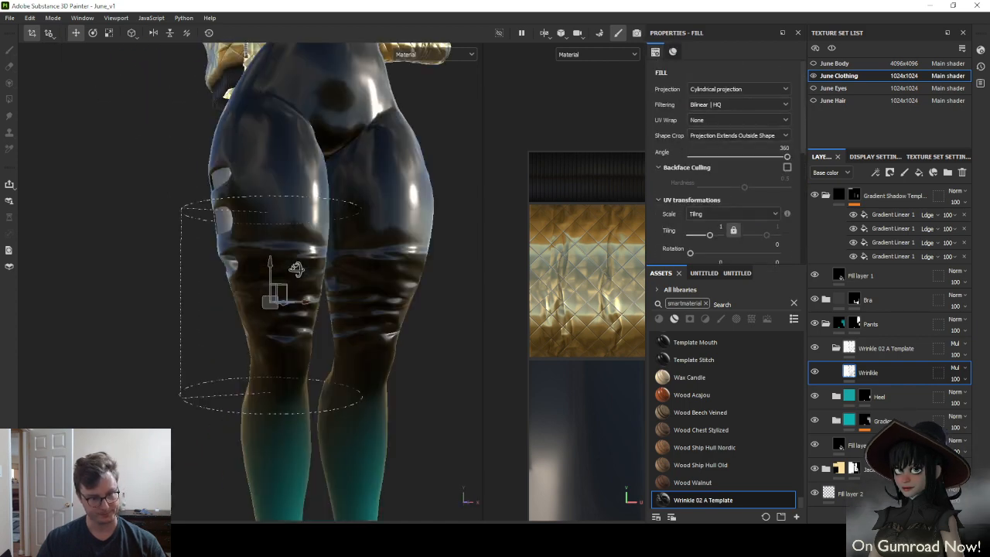
{"action": "middle_click_drag", "start_coordinate": [296, 268], "coordinate": [261, 211], "text": "alt"}
{"action": "left_click_drag", "start_coordinate": [255, 179], "coordinate": [254, 228]}
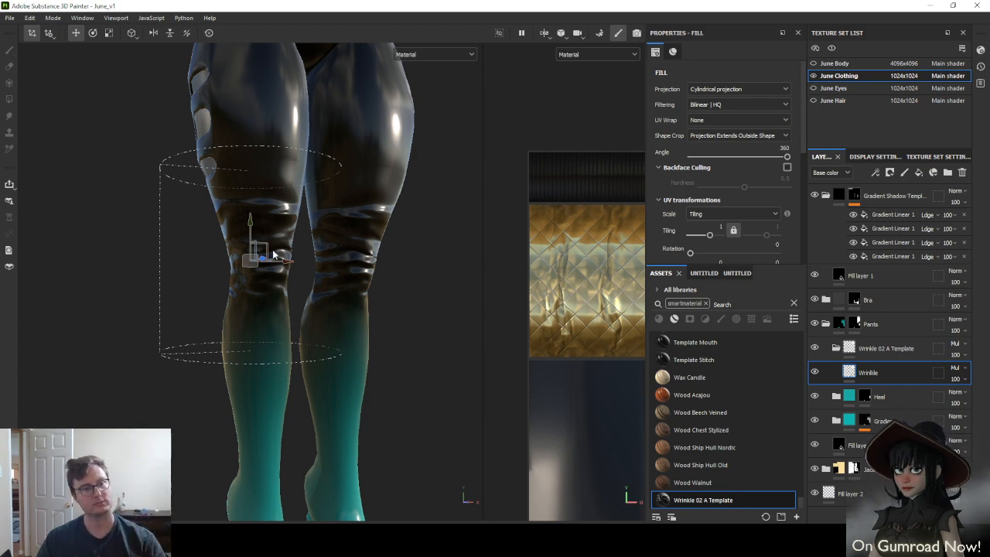
Move the Wrinkle projection from the knee down to the ankle of the boot
{"action": "left_click_drag", "start_coordinate": [242, 268], "coordinate": [72, 255], "text": "alt"}
{"action": "key", "text": "e"}
{"action": "middle_click_drag", "start_coordinate": [284, 312], "coordinate": [271, 184], "text": "alt"}
{"action": "scroll", "coordinate": [273, 296], "scroll_direction": "down", "scroll_amount": 3}
{"action": "key", "text": "w"}
{"action": "left_click_drag", "start_coordinate": [267, 132], "coordinate": [65, 295]}
{"action": "scroll", "coordinate": [309, 297], "scroll_direction": "up", "scroll_amount": 3}
{"action": "middle_click_drag", "start_coordinate": [392, 310], "coordinate": [313, 283], "text": "alt"}
{"action": "scroll", "coordinate": [311, 290], "scroll_direction": "up", "scroll_amount": 3}
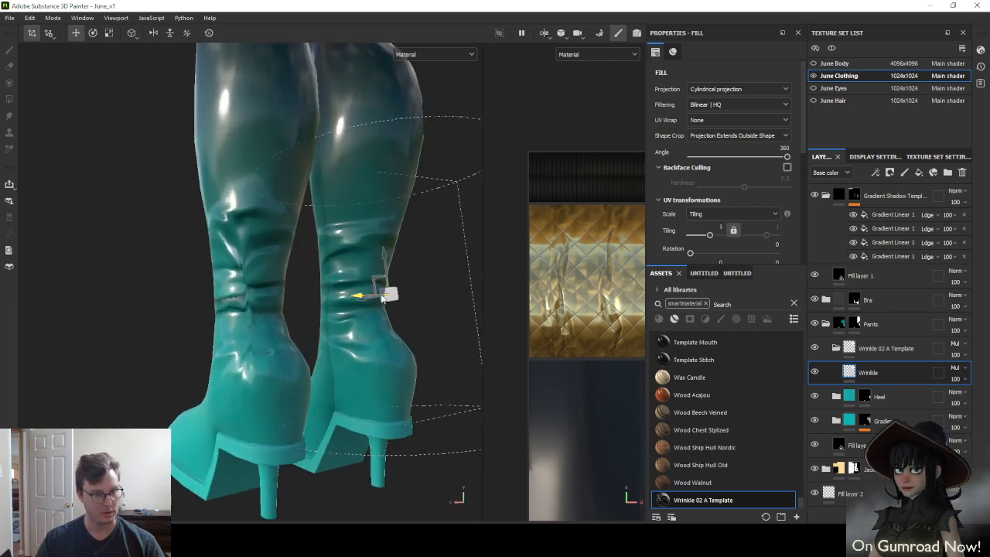
Center the Wrinkle projection on the boot's ankle and adjust its rotation around the leg
{"action": "left_click_drag", "start_coordinate": [336, 311], "coordinate": [339, 341], "text": "alt"}
{"action": "left_click_drag", "start_coordinate": [346, 296], "coordinate": [216, 313], "text": "alt"}
{"action": "middle_click_drag", "start_coordinate": [415, 302], "coordinate": [352, 288], "text": "alt"}
{"action": "left_click_drag", "start_coordinate": [352, 288], "coordinate": [471, 236], "text": "alt"}
{"action": "left_click_drag", "start_coordinate": [197, 269], "coordinate": [309, 288], "text": "alt"}
{"action": "left_click_drag", "start_coordinate": [204, 296], "coordinate": [162, 269], "text": "alt"}
{"action": "key", "text": "e"}
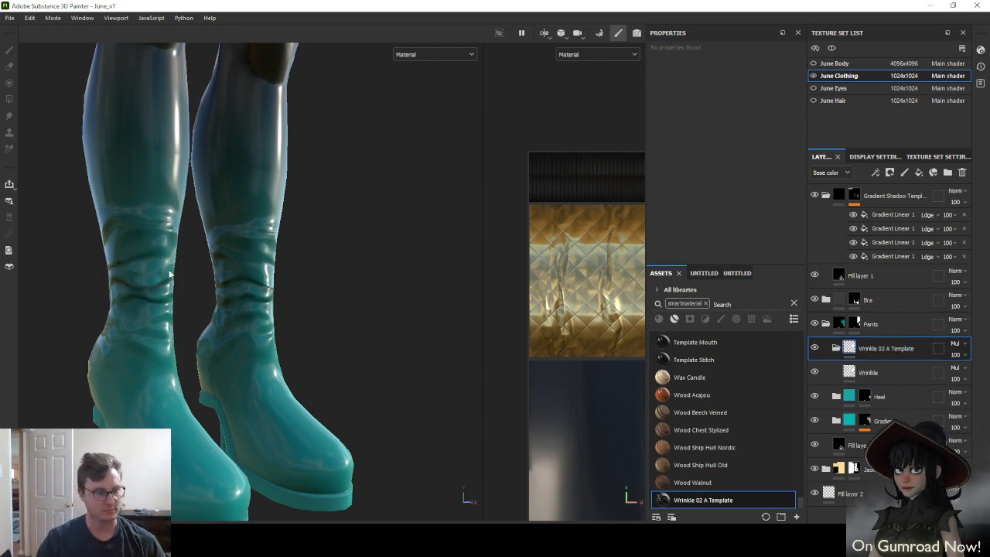
Duplicate the Wrinkle 02 A Template folder, hide the original and rename the copy Wrinkle 02 B Template
{"action": "scroll", "coordinate": [170, 283], "scroll_direction": "up", "scroll_amount": 2}
{"action": "scroll", "coordinate": [169, 284], "scroll_direction": "down", "scroll_amount": 4}
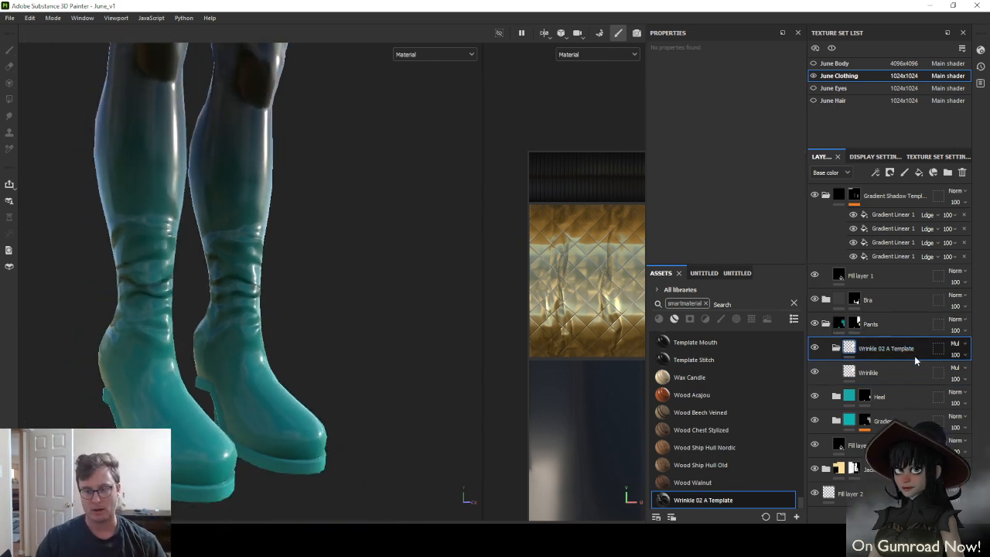
{"action": "key", "text": "ctrl+d"}
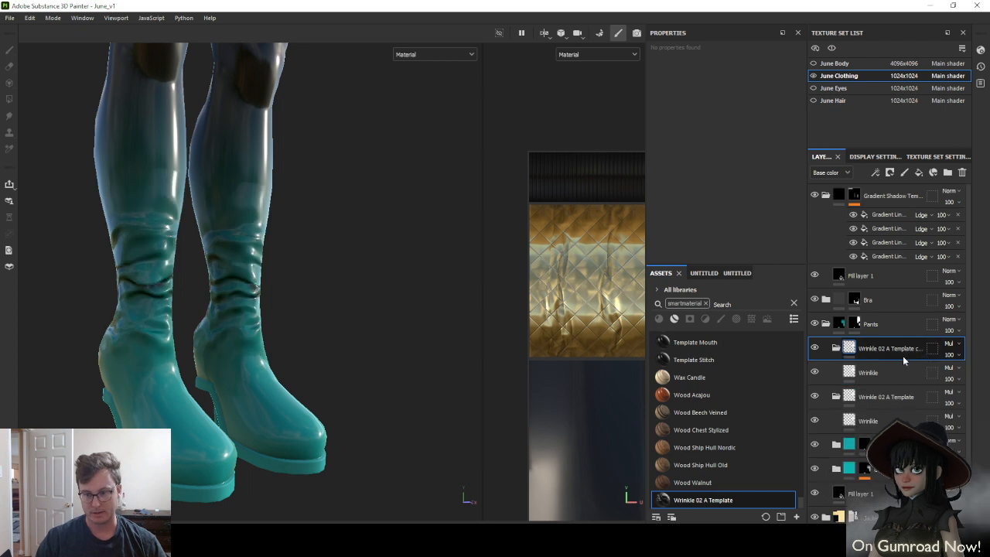
{"action": "left_click", "coordinate": [814, 396]}
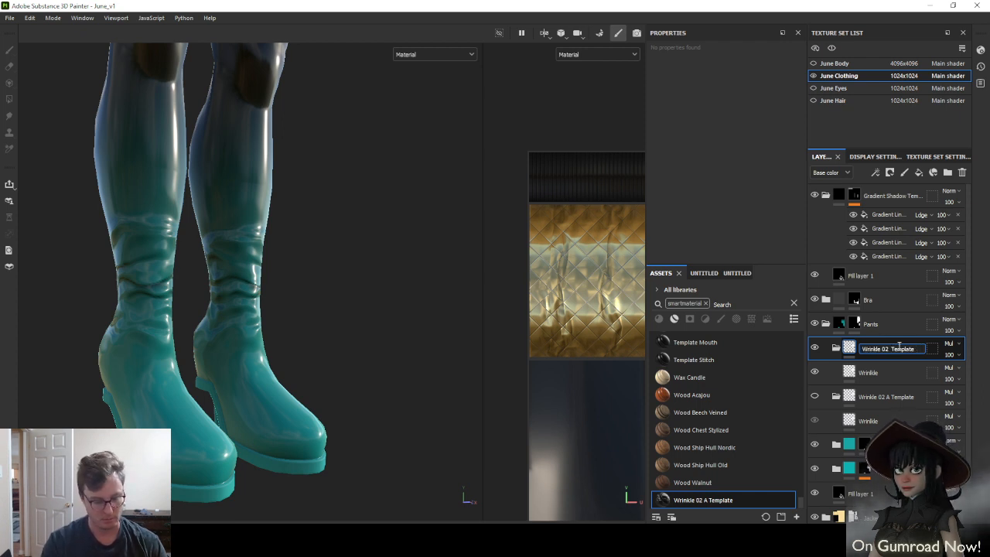
{"action": "type", "text": "B"}
{"action": "key", "text": "Return"}
Select the Wrinkle layer in Wrinkle 02 B Template, remove the smart material filter and search the assets for "wrin"
{"action": "left_click", "coordinate": [886, 375]}
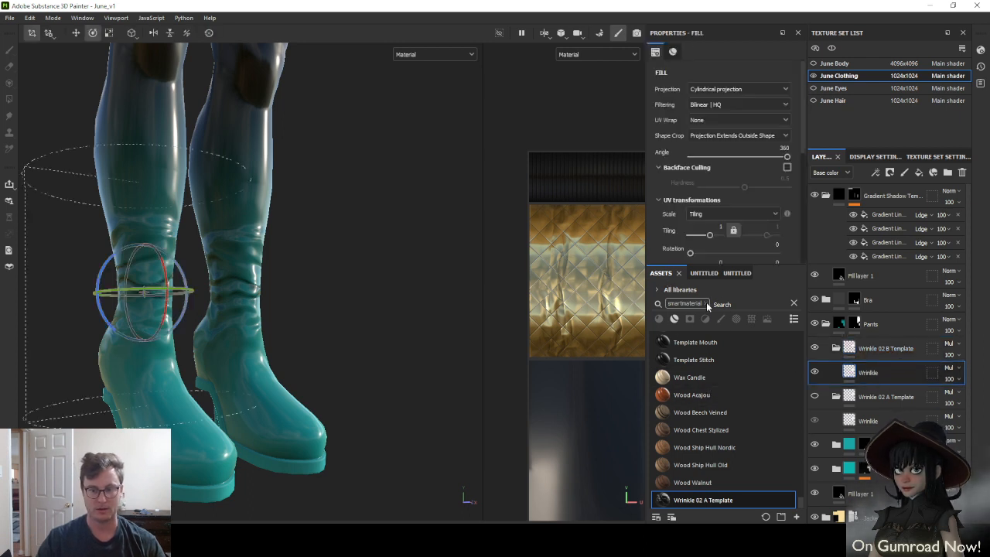
{"action": "left_click", "coordinate": [705, 303]}
{"action": "type", "text": "wr"}
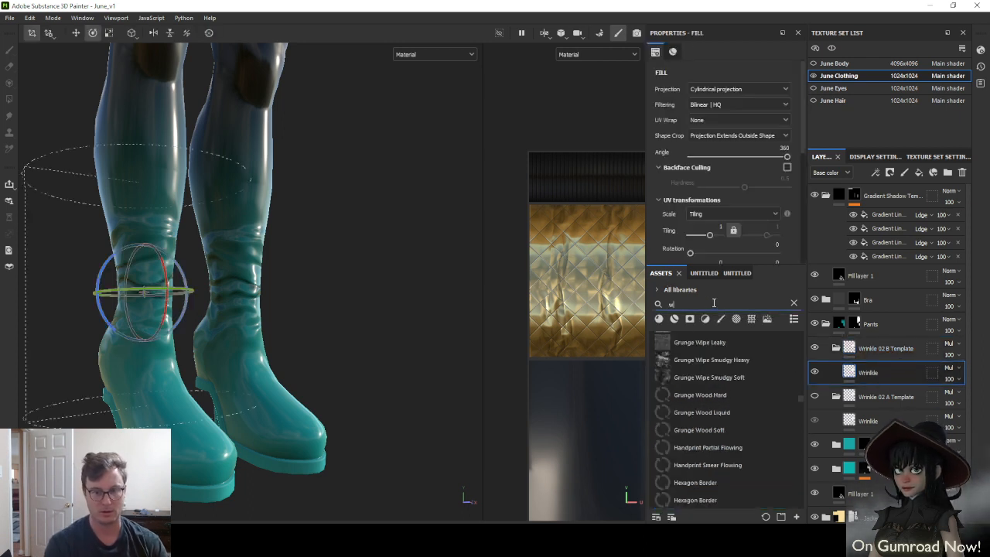
{"action": "type", "text": "in"}
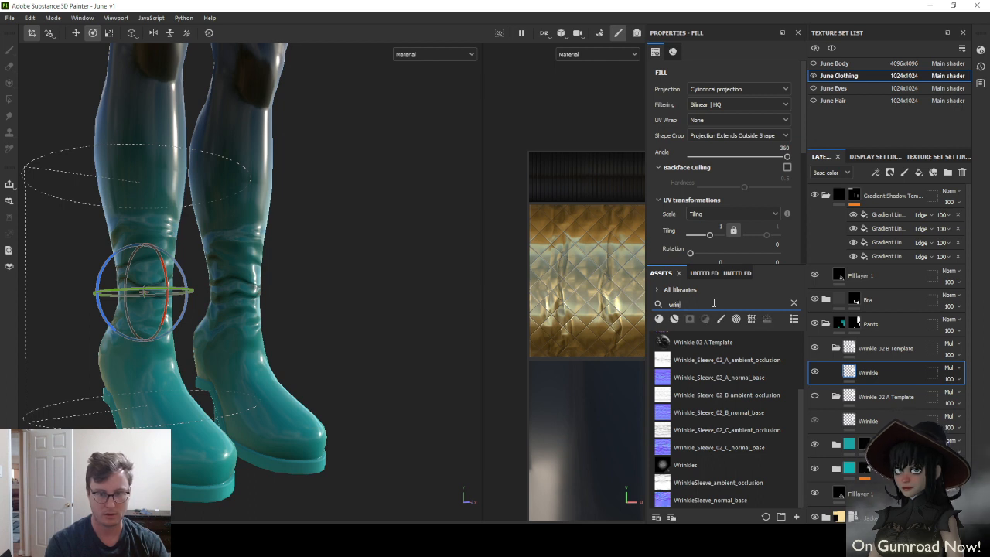
Search the assets for "wrinkle" and assign Wrinkle_Sleeve_02_B_ambient_occlusion as the Wrinkle fill's base color and Wrinkle_Sleeve_02_B_normal_base as its normal
{"action": "type", "text": "kle"}
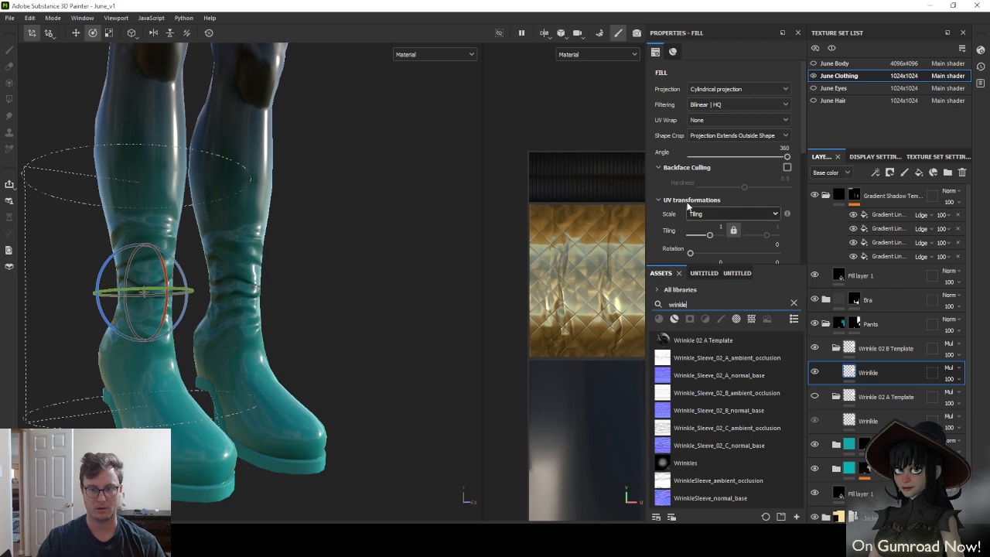
{"action": "scroll", "coordinate": [690, 207], "scroll_direction": "down", "scroll_amount": 5}
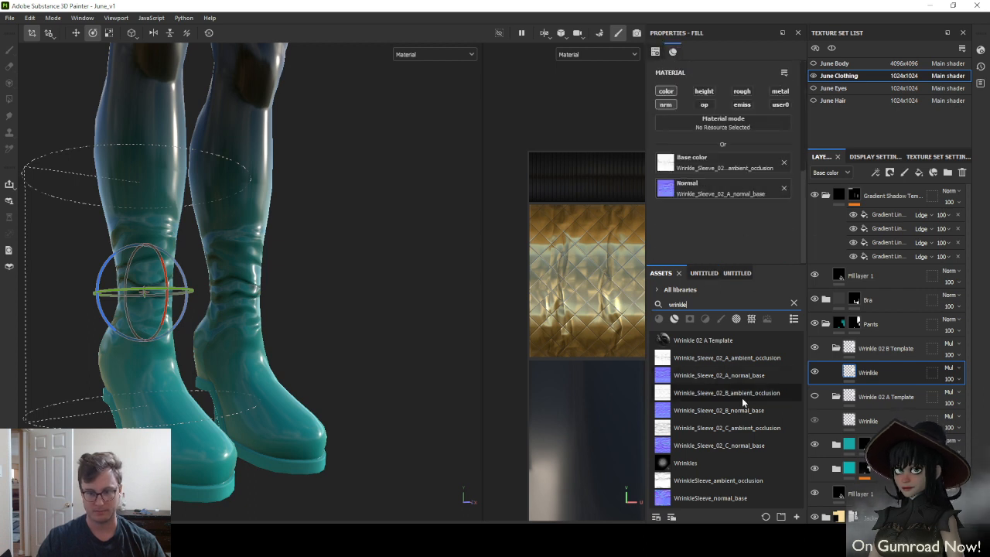
{"action": "left_click", "coordinate": [686, 396]}
{"action": "left_click_drag", "start_coordinate": [717, 171], "coordinate": [708, 189]}
{"action": "left_click", "coordinate": [683, 412]}
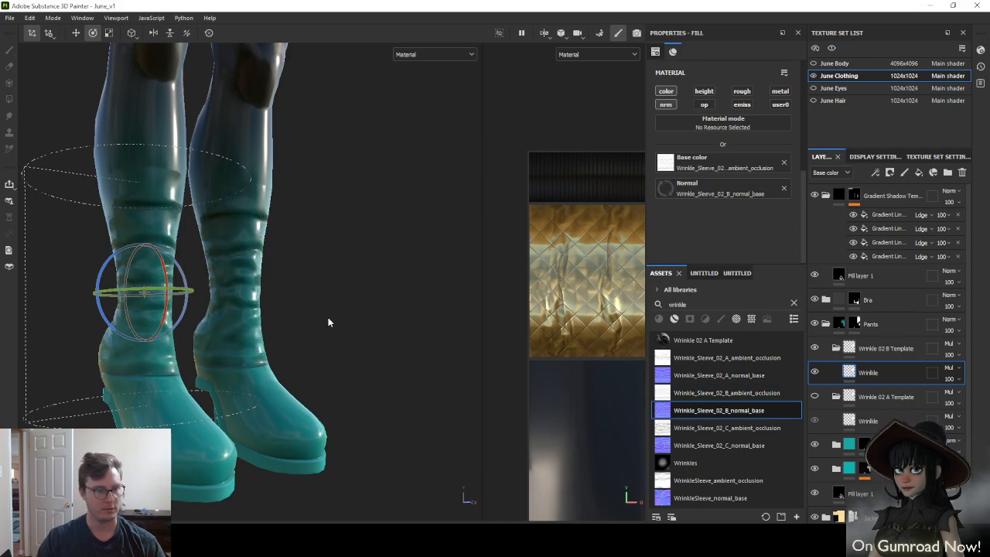
{"action": "left_click_drag", "start_coordinate": [308, 311], "coordinate": [334, 276], "text": "alt"}
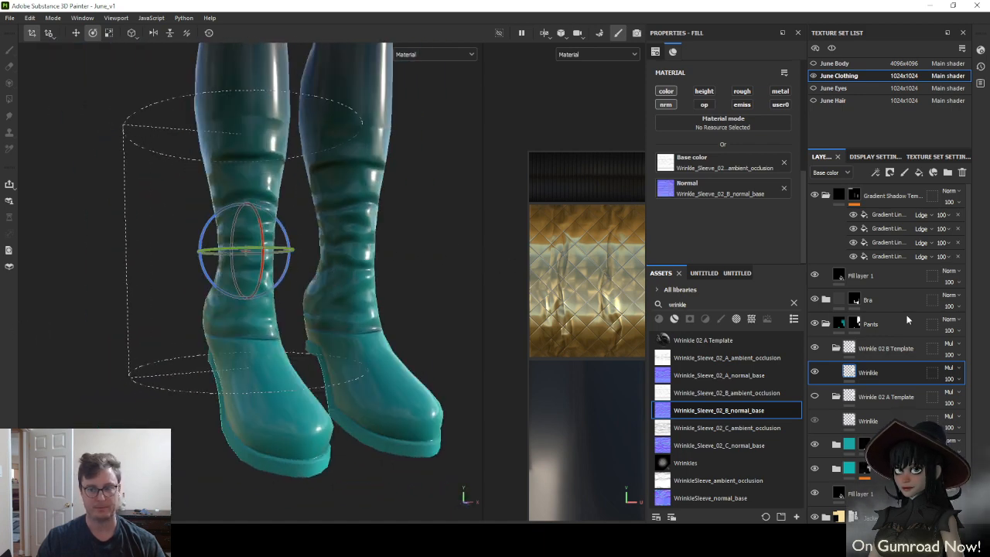
Create a smart material from the Wrinkle 02 B Template folder and filter the second asset library for "wrinkle"
{"action": "left_click", "coordinate": [890, 348]}
{"action": "right_click", "coordinate": [892, 354]}
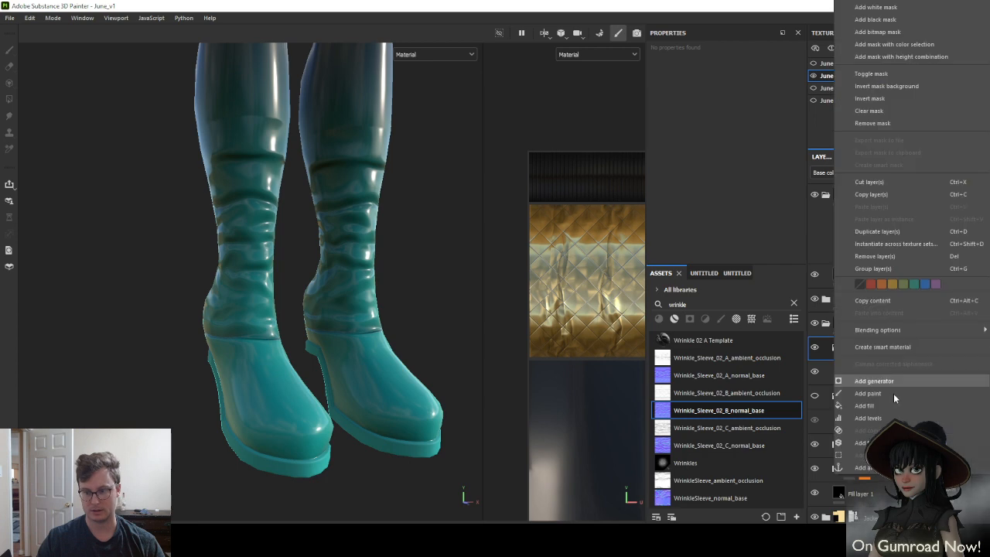
{"action": "left_click", "coordinate": [882, 346]}
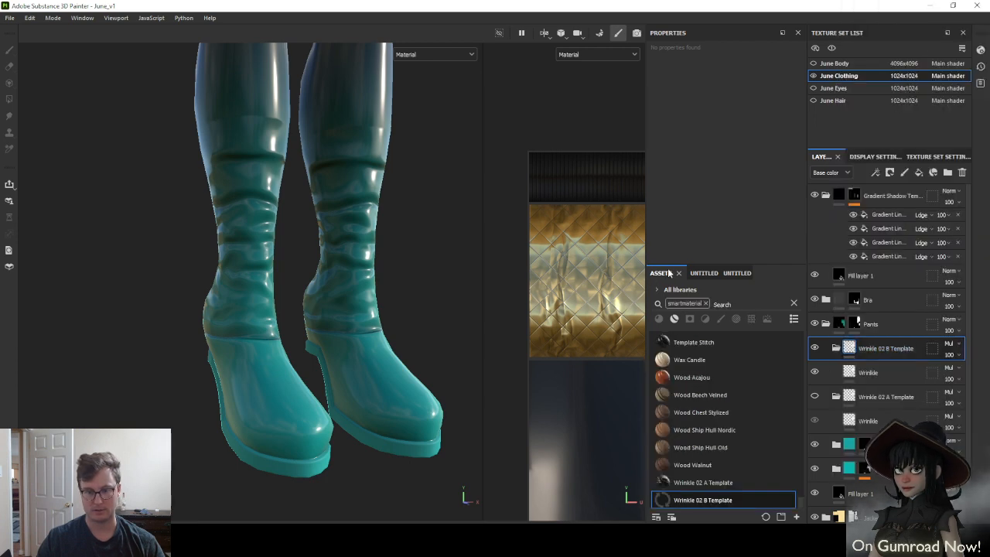
{"action": "left_click", "coordinate": [703, 273]}
{"action": "type", "text": "wrinkle"}
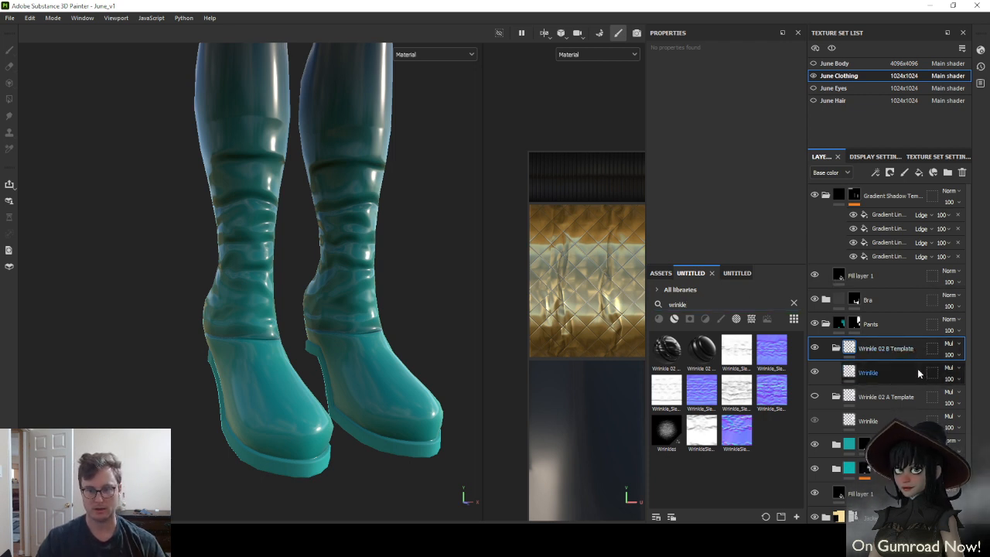
Duplicate the Wrinkle 02 B Template folder, collapse the hidden original, and rename the copy Wrinkle 02 C Template
{"action": "key", "text": "ctrl+d"}
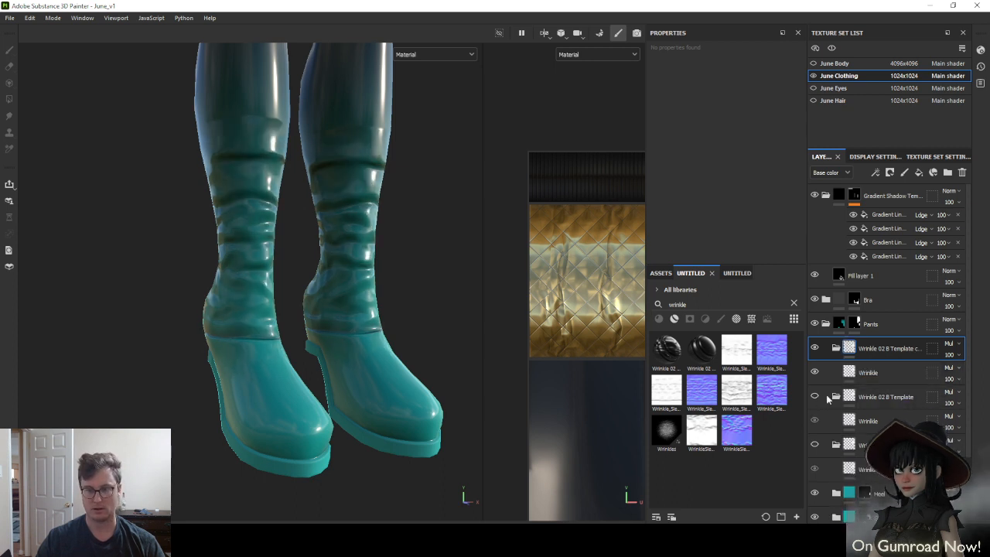
{"action": "left_click", "coordinate": [830, 396]}
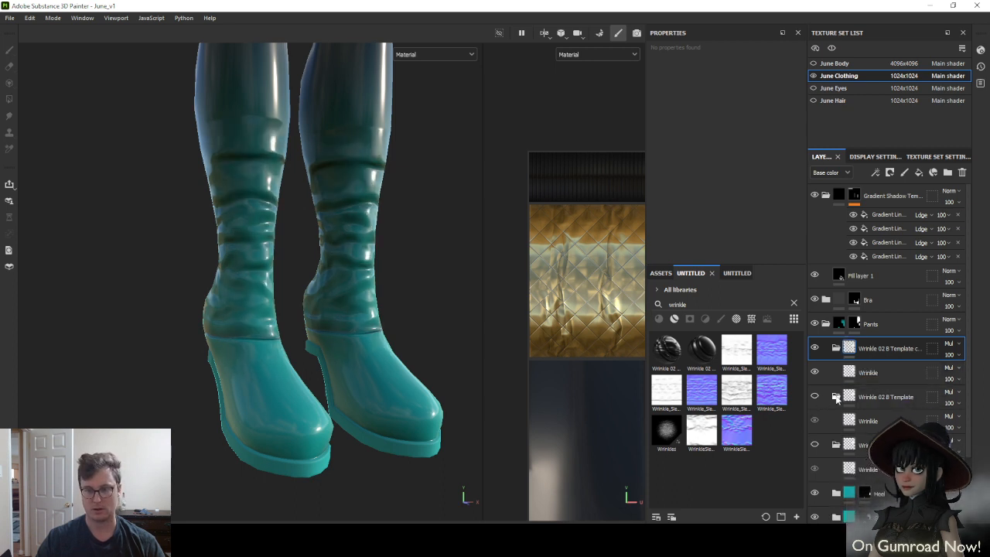
{"action": "double_click", "coordinate": [889, 349]}
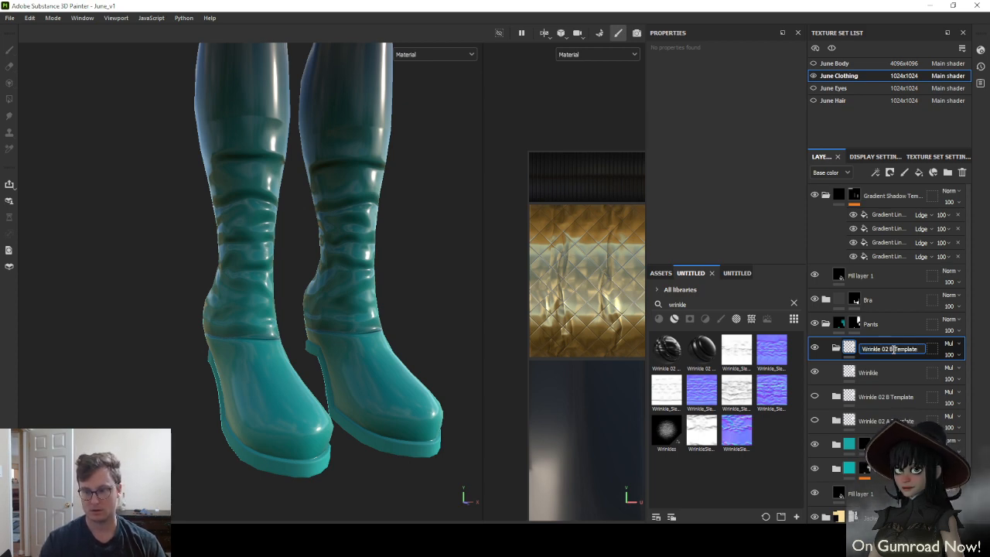
{"action": "type", "text": "C"}
{"action": "key", "text": "Return"}
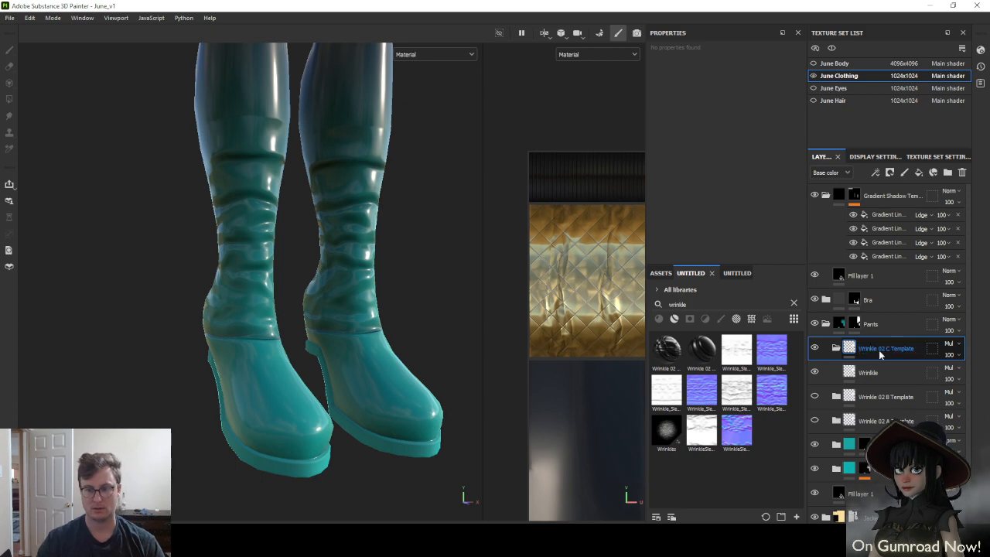
Assign Wrinkle_Sleeve_02_C_ambient_occlusion as base color and Wrinkle_Sleeve_02_C_normal_base as normal on the Wrinkle fill in the Wrinkle 02 C Template folder
{"action": "left_click", "coordinate": [874, 372]}
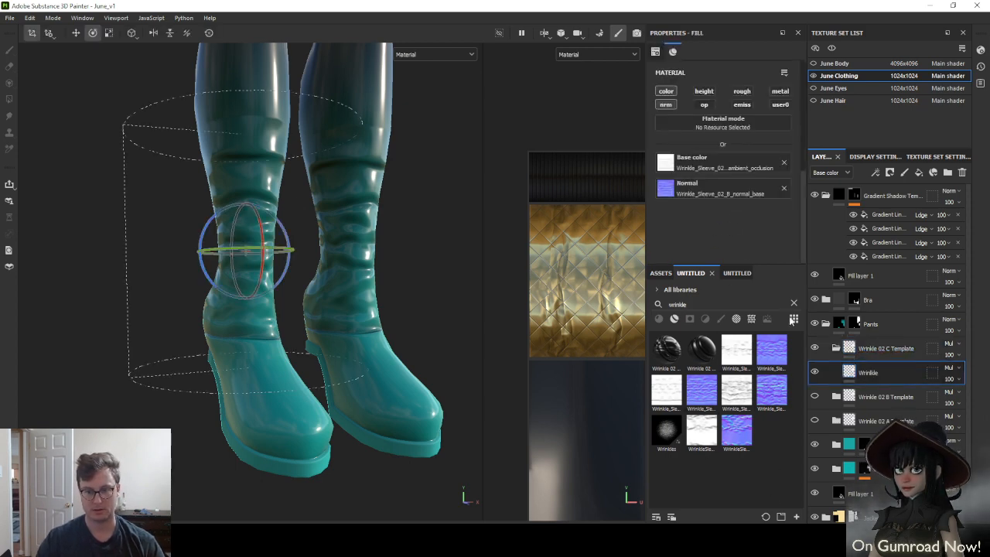
{"action": "left_click", "coordinate": [793, 319]}
{"action": "left_click", "coordinate": [812, 370]}
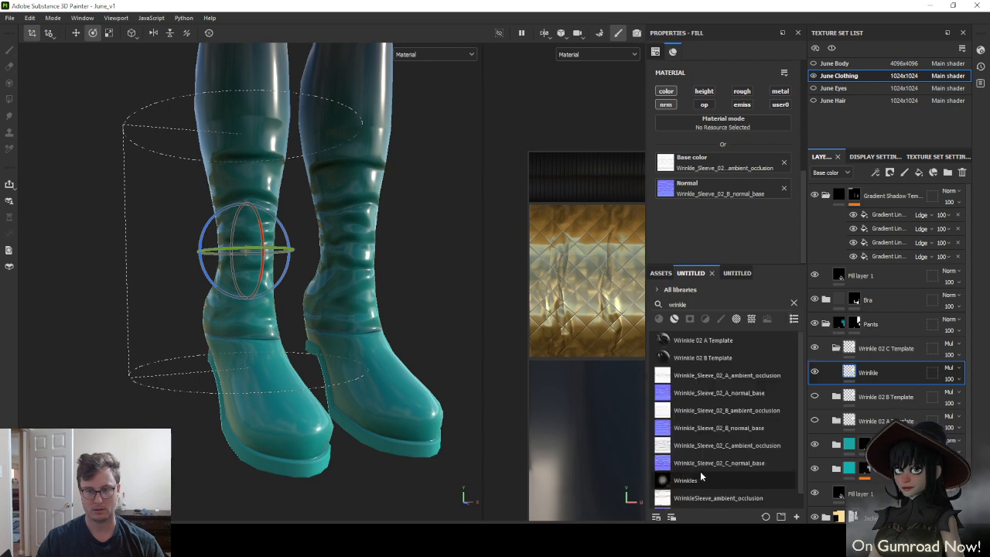
{"action": "left_click_drag", "start_coordinate": [710, 445], "coordinate": [836, 347]}
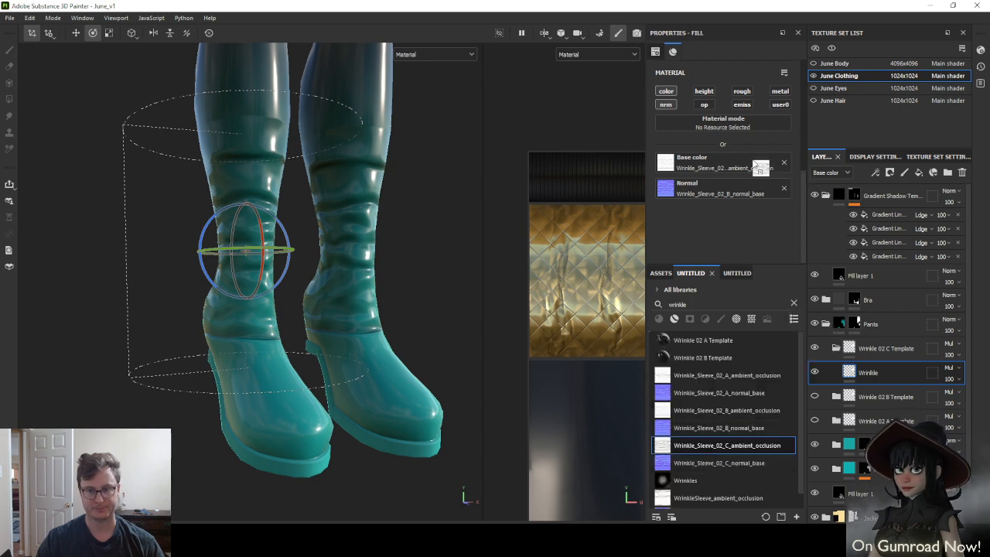
{"action": "left_click_drag", "start_coordinate": [760, 168], "coordinate": [760, 168]}
{"action": "left_click_drag", "start_coordinate": [712, 464], "coordinate": [699, 189]}
Create a smart material from the Wrinkle 02 C Template folder and check the saved wrinkle templates in the asset libraries
{"action": "left_click", "coordinate": [660, 272]}
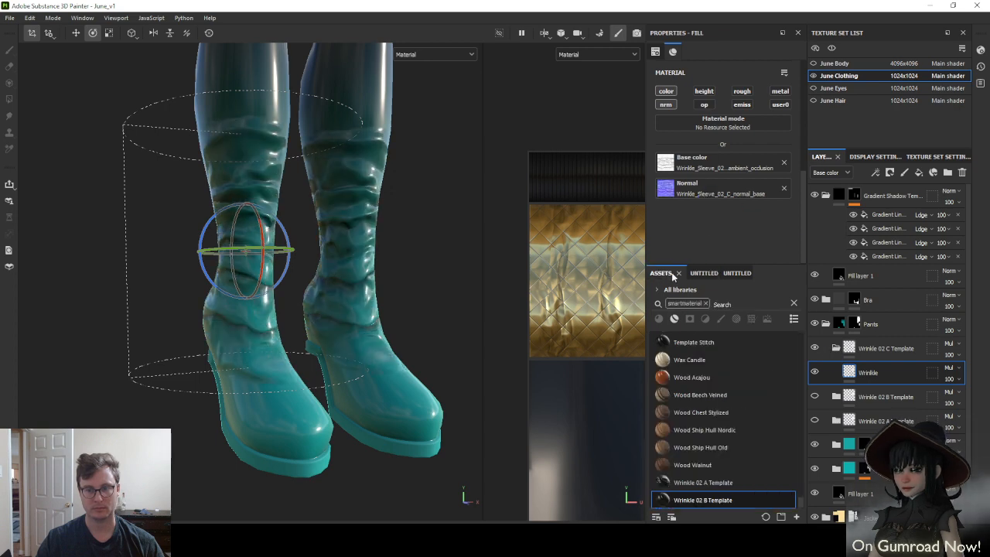
{"action": "right_click", "coordinate": [899, 346]}
{"action": "left_click", "coordinate": [897, 348]}
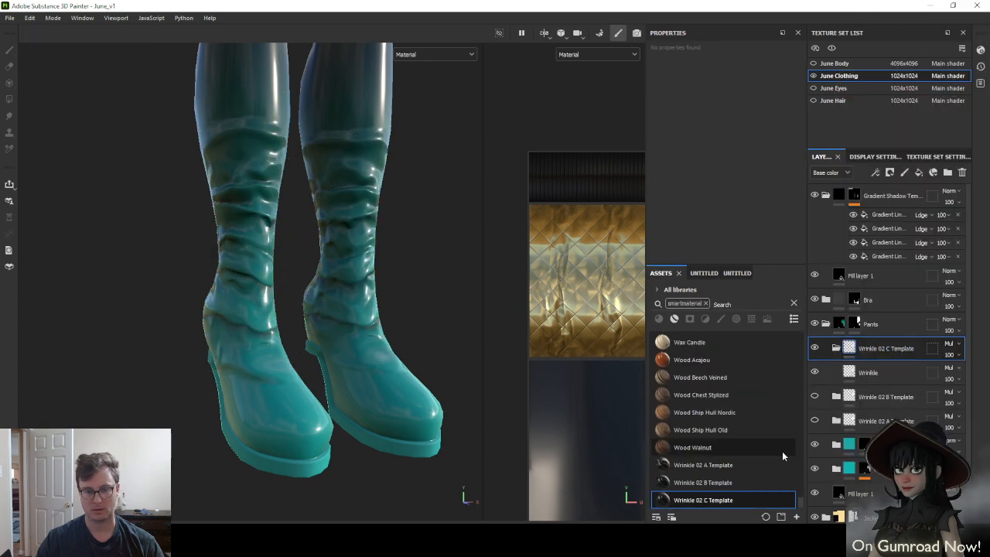
{"action": "left_click", "coordinate": [736, 273]}
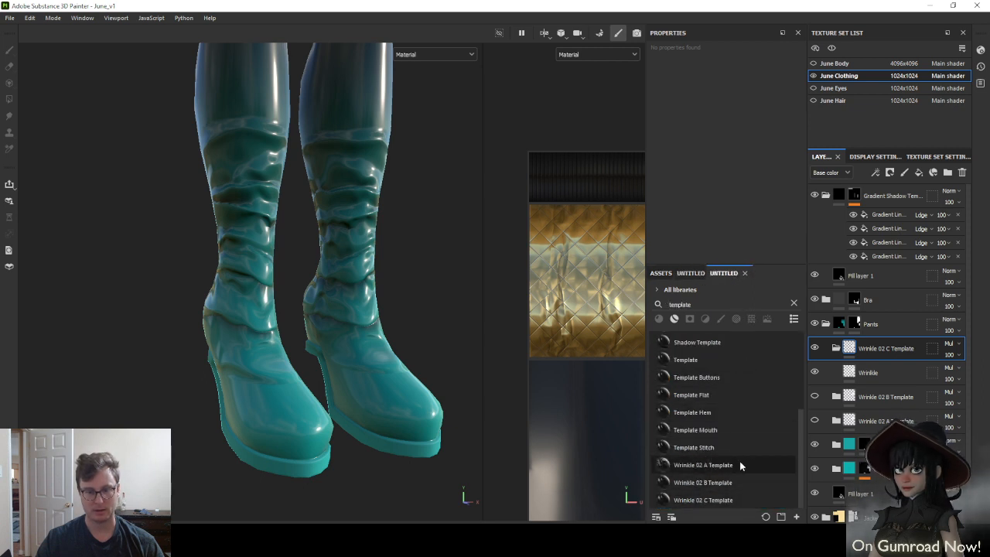
{"action": "left_click", "coordinate": [685, 275]}
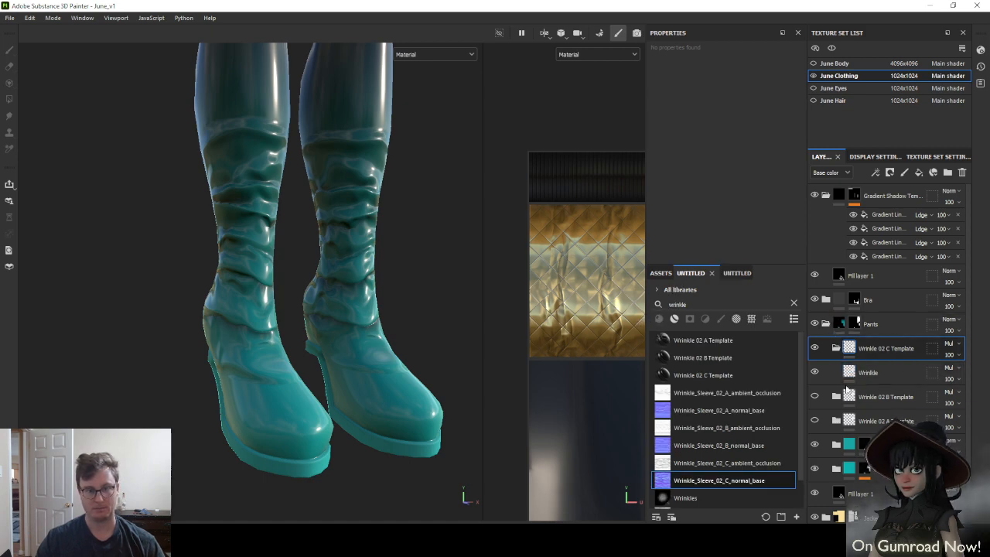
Delete the Wrinkle 02 C Template and Wrinkle 02 A Template folders from the Pants group, and show the Wrinkle 02 B Template folder
{"action": "mouse_move", "coordinate": [277, 246]}
{"action": "left_mouse_down", "text": "alt"}
{"action": "mouse_move", "coordinate": [448, 227]}
{"action": "mouse_move", "coordinate": [33, 249]}
{"action": "mouse_move", "coordinate": [268, 253]}
{"action": "left_mouse_up", "text": "alt"}
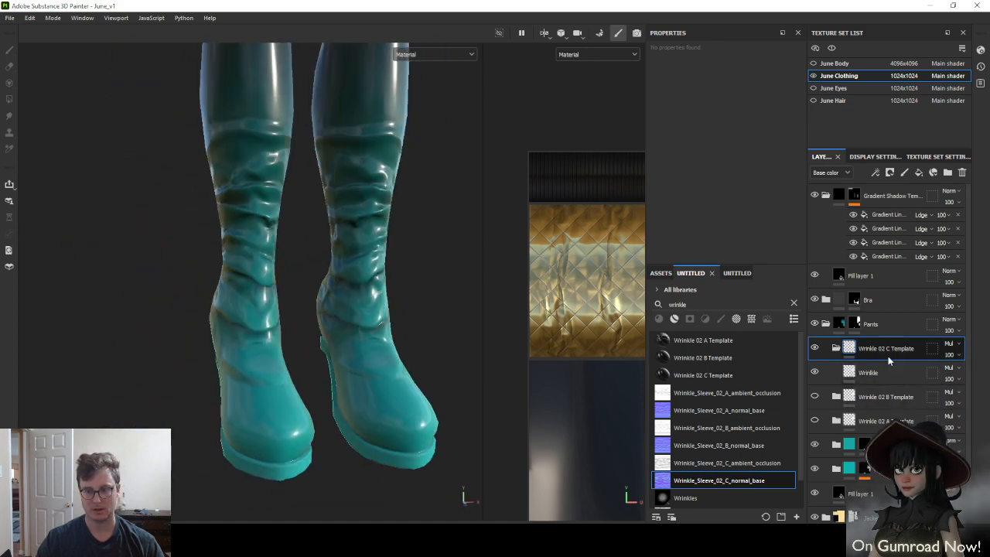
{"action": "left_click", "coordinate": [962, 173]}
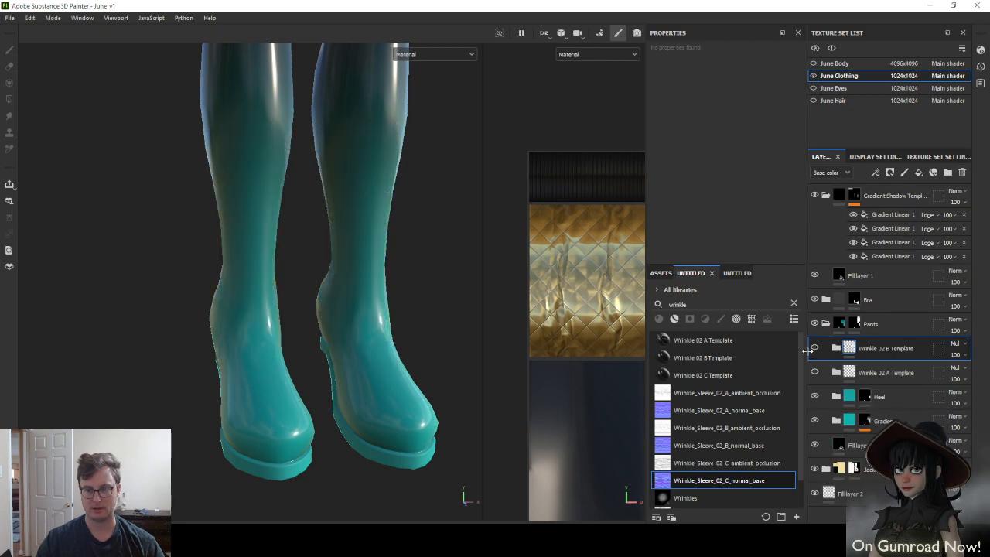
{"action": "left_click", "coordinate": [814, 348]}
{"action": "left_click_drag", "start_coordinate": [251, 296], "coordinate": [264, 211], "text": "alt"}
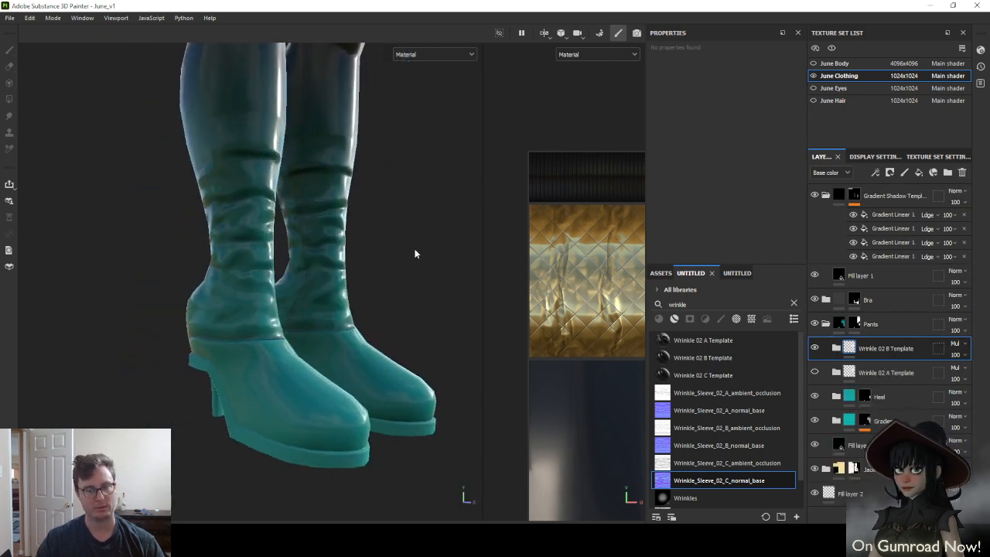
{"action": "left_click_drag", "start_coordinate": [414, 253], "coordinate": [240, 293], "text": "alt"}
{"action": "middle_click_drag", "start_coordinate": [294, 273], "coordinate": [313, 317], "text": "alt"}
{"action": "scroll", "coordinate": [377, 316], "scroll_direction": "down", "scroll_amount": 4}
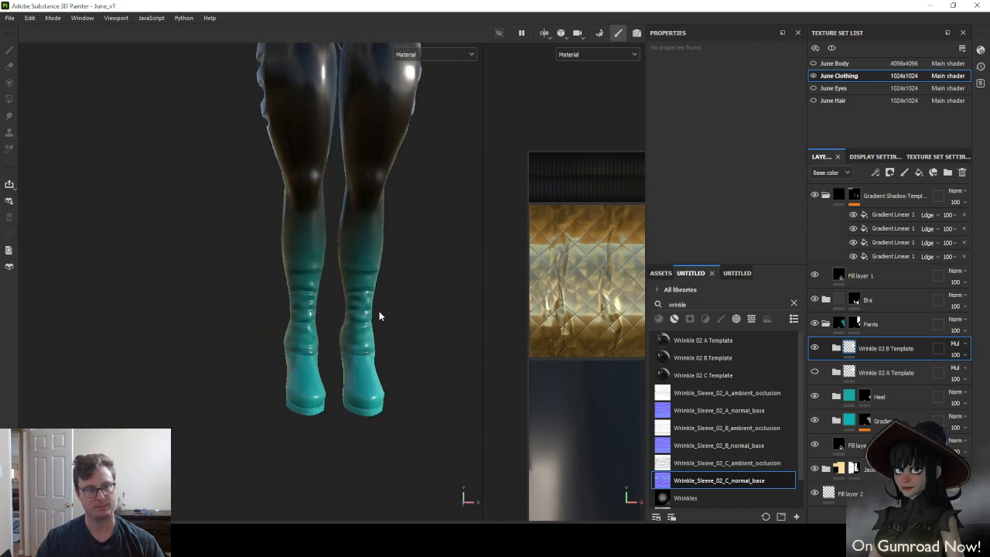
{"action": "left_click_drag", "start_coordinate": [379, 316], "coordinate": [456, 282], "text": "alt"}
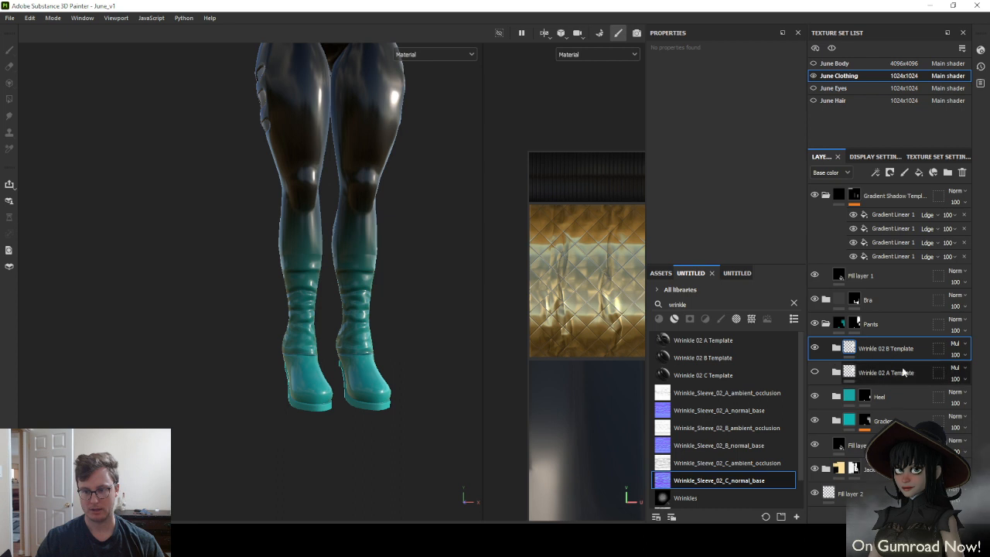
{"action": "left_click", "coordinate": [903, 372]}
{"action": "left_click", "coordinate": [962, 172]}
Scale down the height of the Wrinkle fill's cylindrical projection so it covers only the ankle area of the boots
{"action": "left_click", "coordinate": [836, 348]}
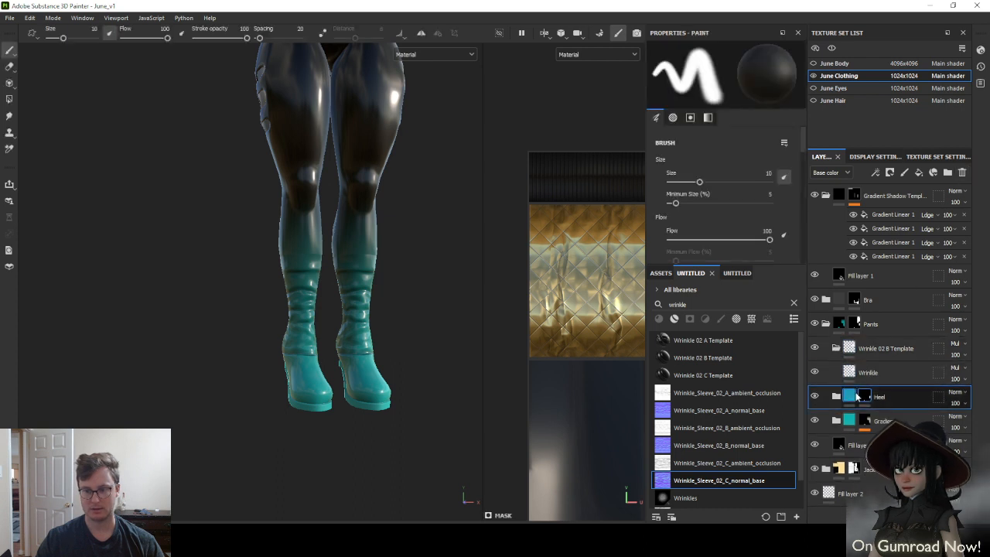
{"action": "left_click", "coordinate": [866, 372]}
{"action": "scroll", "coordinate": [285, 297], "scroll_direction": "up", "scroll_amount": 5}
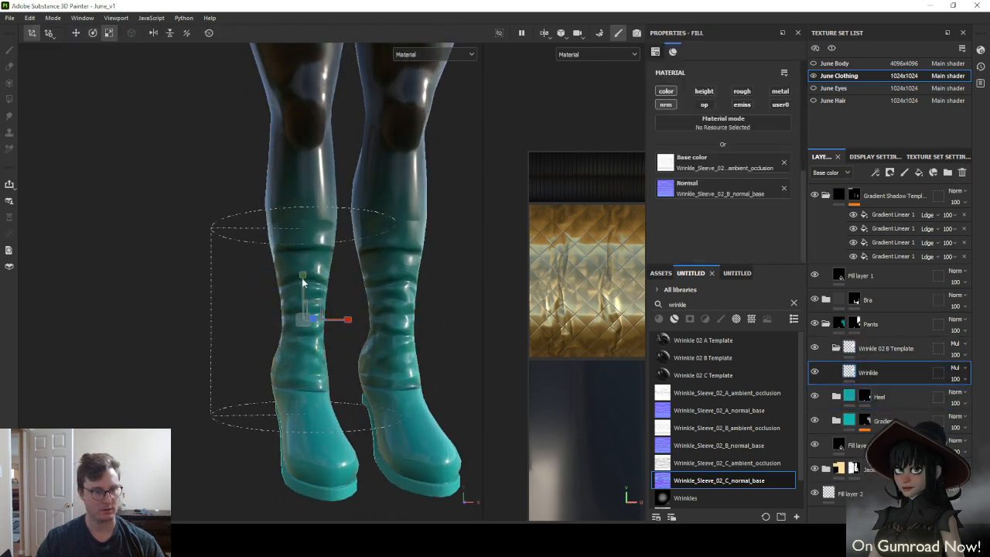
{"action": "left_click_drag", "start_coordinate": [302, 279], "coordinate": [303, 363]}
{"action": "left_click_drag", "start_coordinate": [333, 328], "coordinate": [173, 304], "text": "alt"}
{"action": "key", "text": "e"}
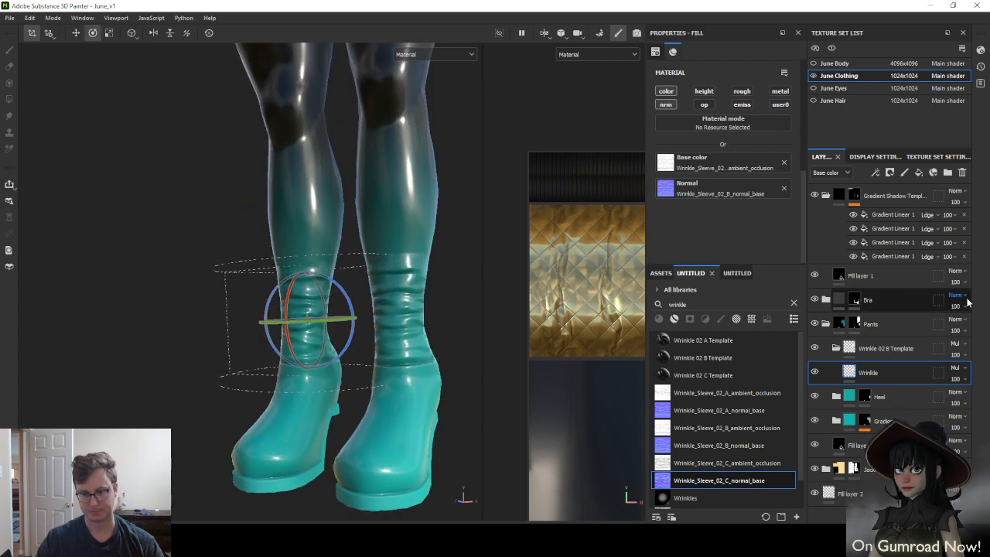
Add a black mask to the Wrinkle fill layer inside the Wrinkle 02 B Template folder
{"action": "right_click", "coordinate": [870, 351]}
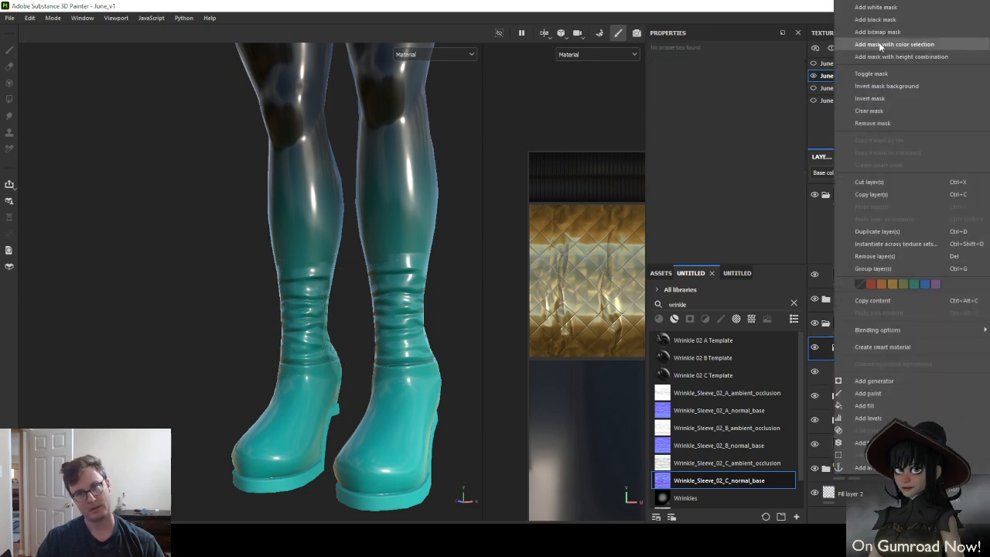
{"action": "left_click", "coordinate": [879, 22]}
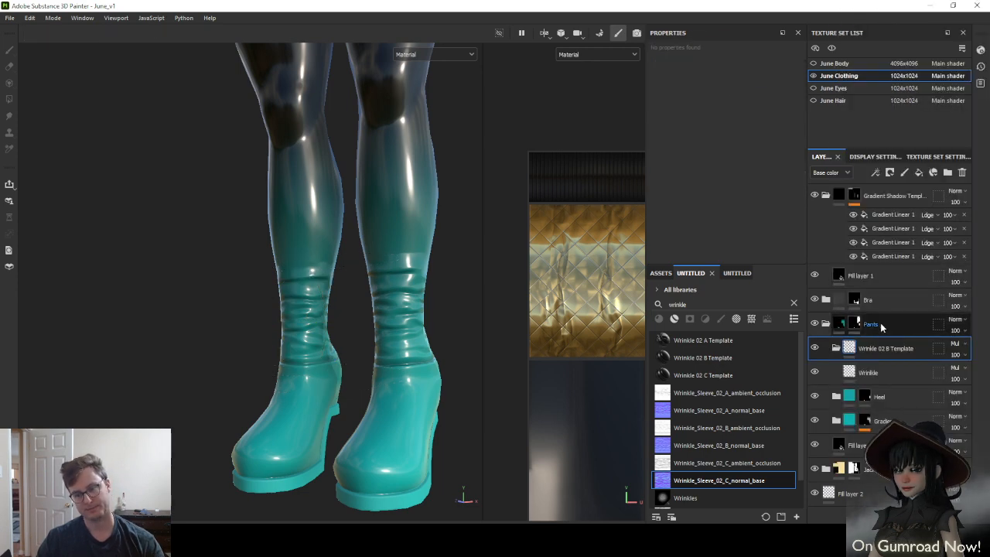
{"action": "left_click", "coordinate": [883, 376]}
{"action": "right_click", "coordinate": [887, 369]}
{"action": "left_click", "coordinate": [881, 20]}
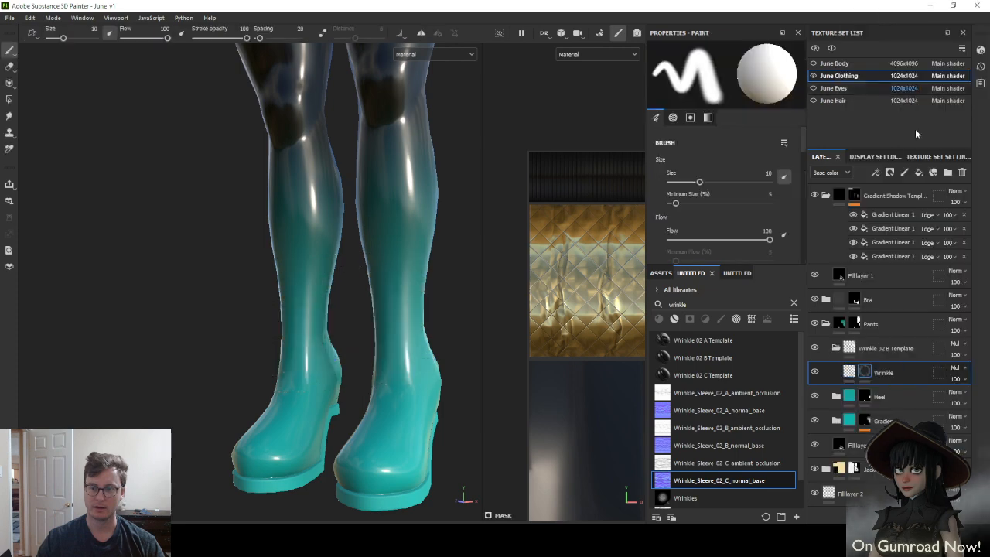
Add a fill to the Wrinkle layer's mask using the Gradient Linear 1 grayscale resource
{"action": "right_click", "coordinate": [868, 376]}
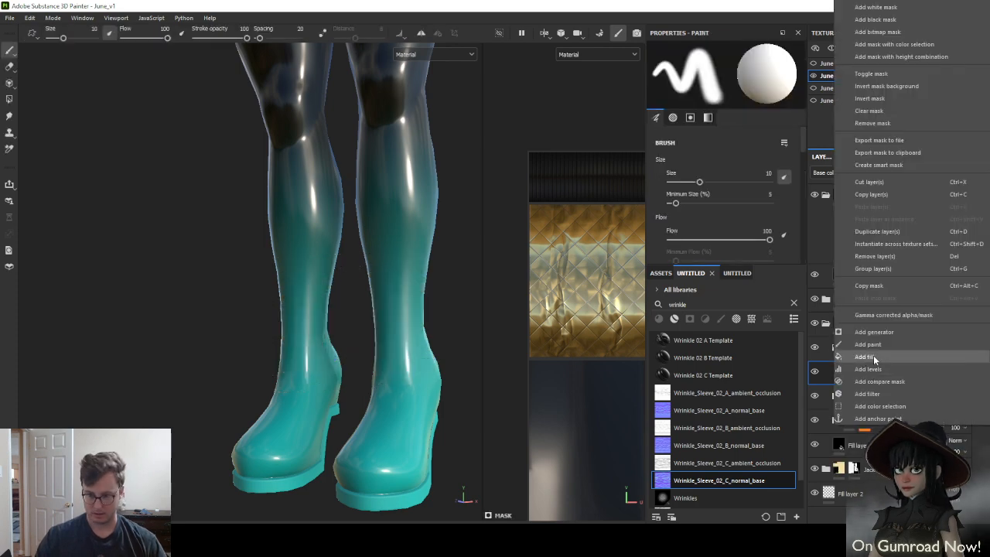
{"action": "left_click", "coordinate": [873, 354]}
{"action": "left_click", "coordinate": [706, 93]}
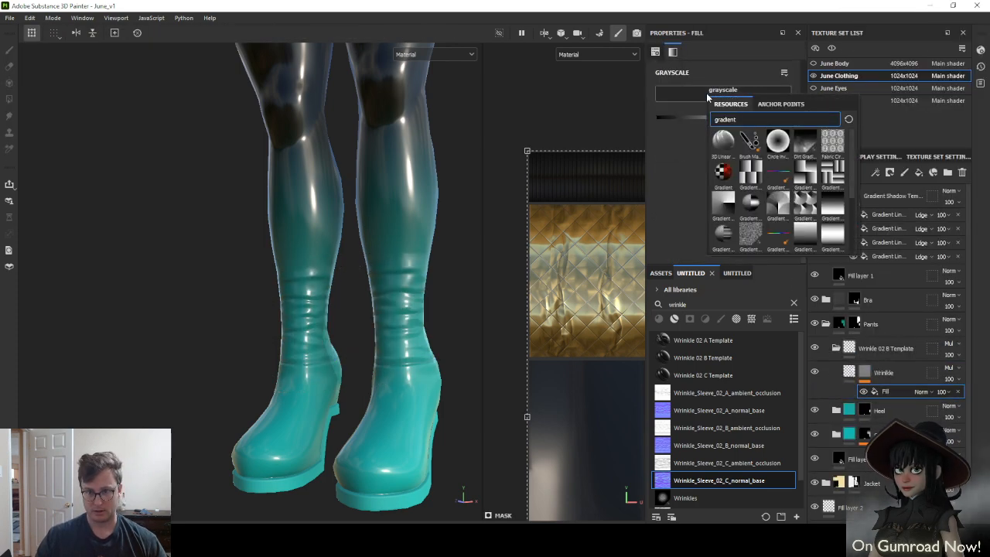
{"action": "left_click", "coordinate": [752, 143]}
Set the mask gradient to planar projection with UV wrap None
{"action": "scroll", "coordinate": [753, 142], "scroll_direction": "up", "scroll_amount": 3}
{"action": "left_click", "coordinate": [739, 89]}
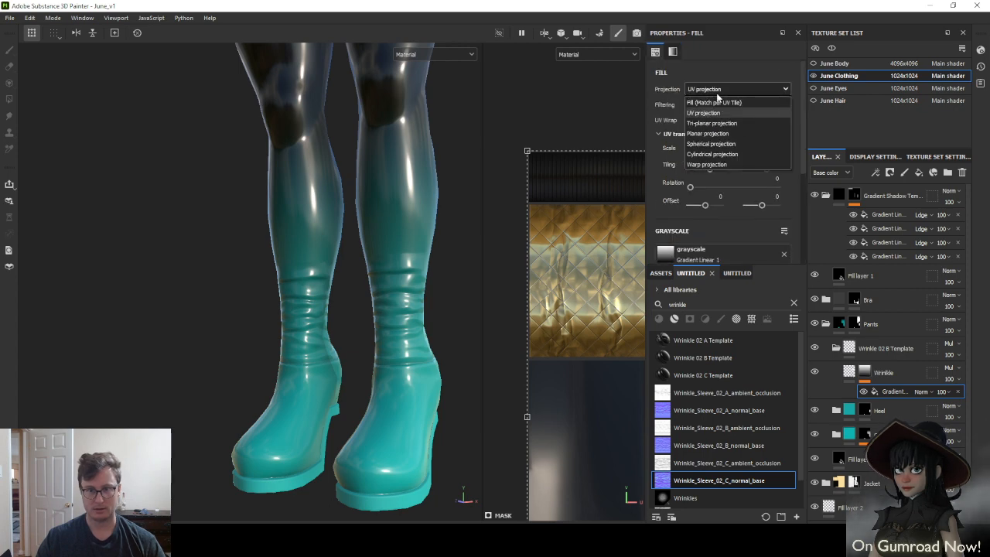
{"action": "left_click", "coordinate": [706, 146]}
{"action": "left_click", "coordinate": [705, 119]}
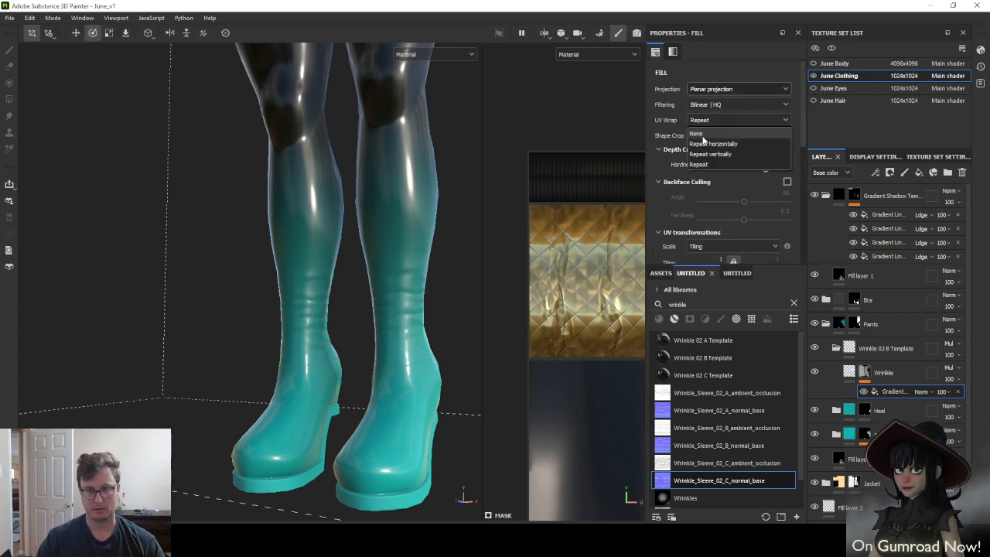
{"action": "left_click", "coordinate": [700, 130]}
Move the mask gradient's planar projection down from the torso to the boots
{"action": "scroll", "coordinate": [349, 287], "scroll_direction": "down", "scroll_amount": 3}
{"action": "scroll", "coordinate": [352, 242], "scroll_direction": "down", "scroll_amount": 4}
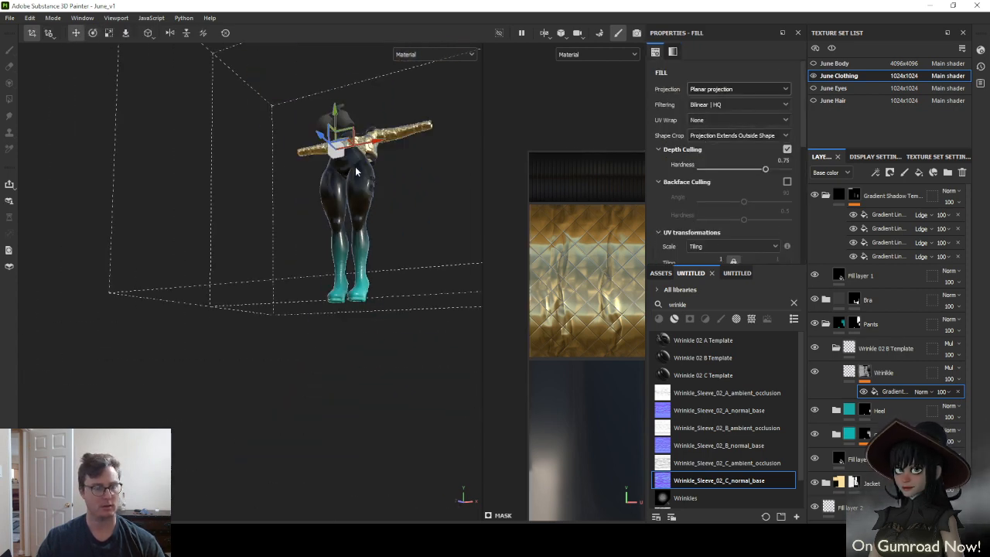
{"action": "key", "text": "r"}
{"action": "left_click_drag", "start_coordinate": [336, 120], "coordinate": [337, 283]}
{"action": "scroll", "coordinate": [337, 283], "scroll_direction": "up", "scroll_amount": 5}
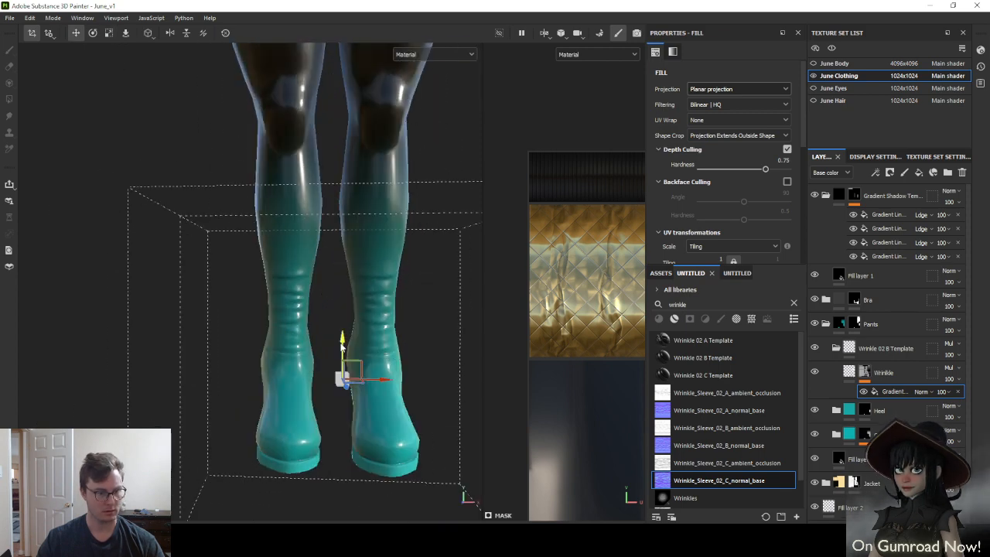
Scale down the mask gradient's planar projection and raise it to the ankle area of the boots
{"action": "key", "text": "r"}
{"action": "left_click_drag", "start_coordinate": [323, 387], "coordinate": [353, 386], "text": "alt"}
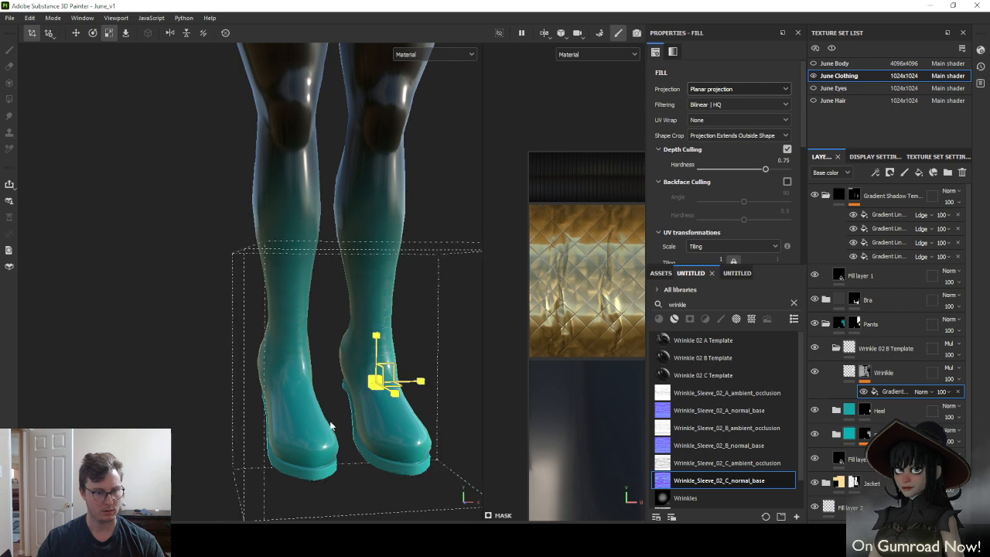
{"action": "key", "text": "w"}
{"action": "left_click_drag", "start_coordinate": [279, 456], "coordinate": [294, 504], "text": "alt"}
{"action": "mouse_move", "coordinate": [392, 444]}
{"action": "left_mouse_down"}
{"action": "mouse_move", "coordinate": [260, 340]}
{"action": "mouse_move", "coordinate": [293, 320]}
{"action": "mouse_move", "coordinate": [403, 327]}
{"action": "mouse_move", "coordinate": [425, 313]}
{"action": "left_mouse_up"}
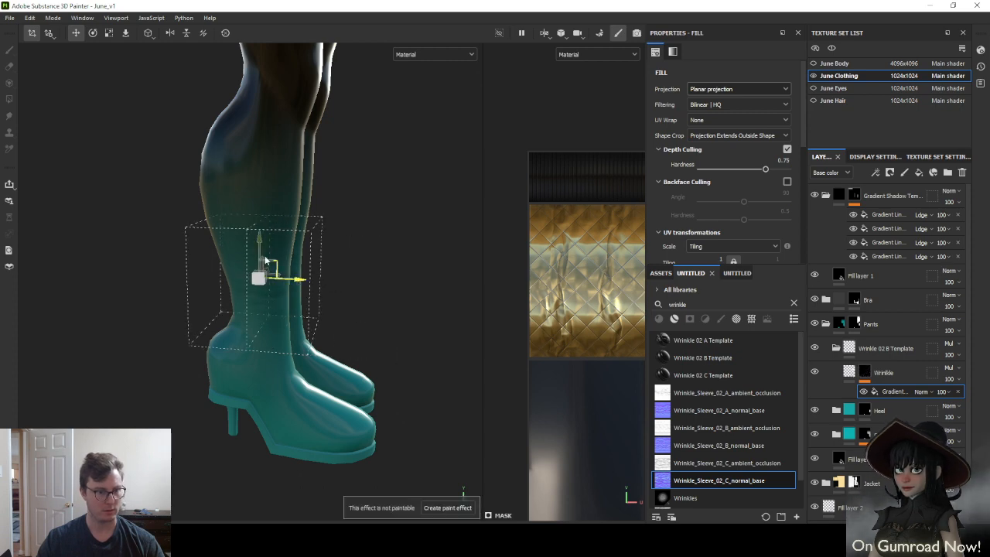
Center the gradient's projection on the ankle and stretch its height slightly past the wrinkled area
{"action": "left_click_drag", "start_coordinate": [265, 259], "coordinate": [261, 292]}
{"action": "left_click_drag", "start_coordinate": [328, 310], "coordinate": [245, 278], "text": "alt"}
{"action": "right_click_drag", "start_coordinate": [246, 278], "coordinate": [329, 342], "text": "alt"}
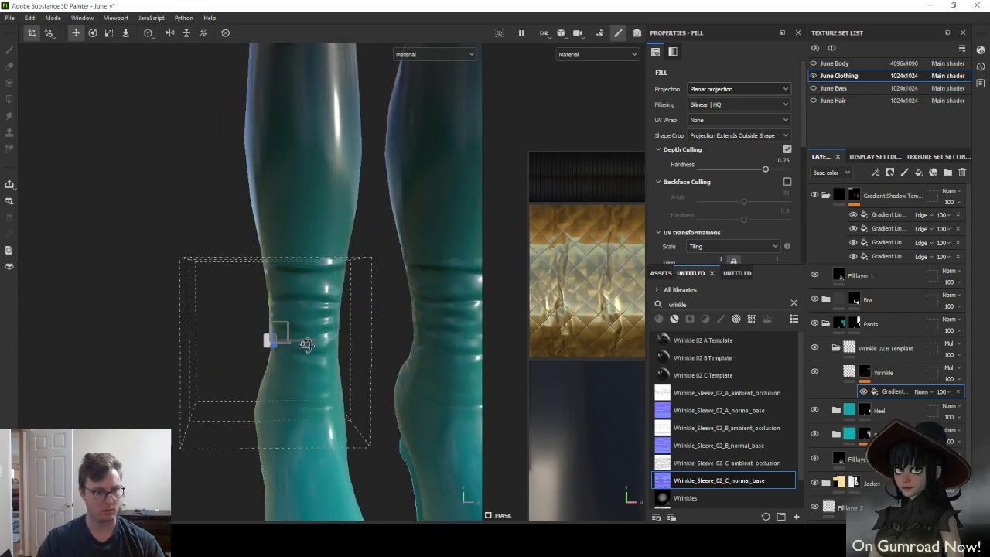
{"action": "middle_click_drag", "start_coordinate": [328, 342], "coordinate": [273, 291], "text": "alt"}
{"action": "left_click_drag", "start_coordinate": [245, 291], "coordinate": [292, 292]}
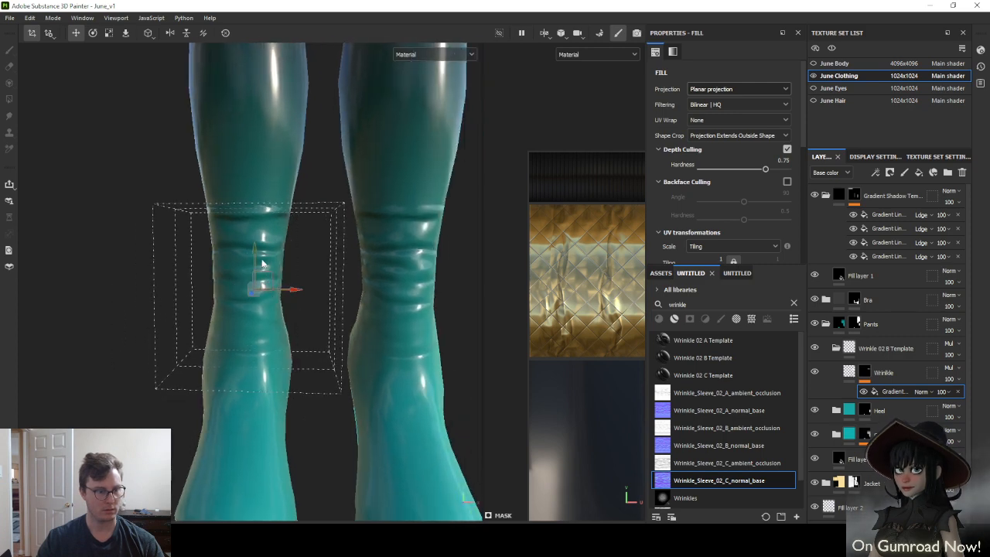
{"action": "left_click_drag", "start_coordinate": [251, 253], "coordinate": [273, 85]}
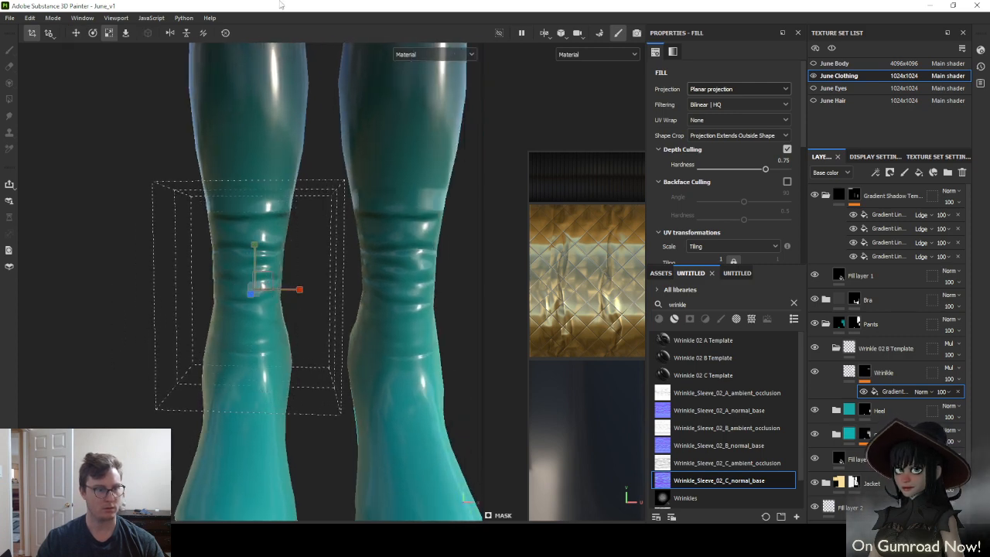
Try Multiply and Subtract blending on the mask gradient, and settle on Inverse Subtract
{"action": "left_click_drag", "start_coordinate": [300, 249], "coordinate": [315, 310], "text": "alt"}
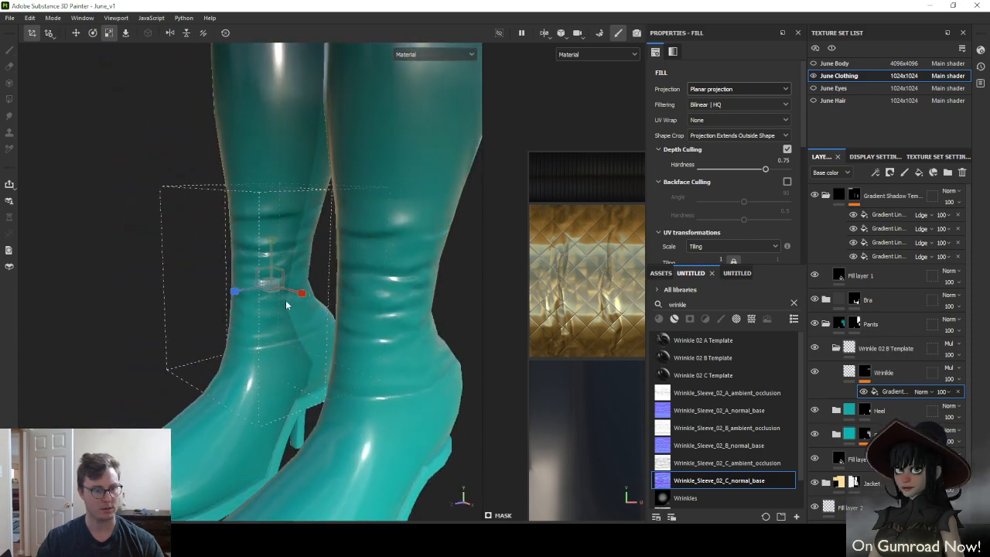
{"action": "left_click_drag", "start_coordinate": [305, 146], "coordinate": [453, 133], "text": "alt"}
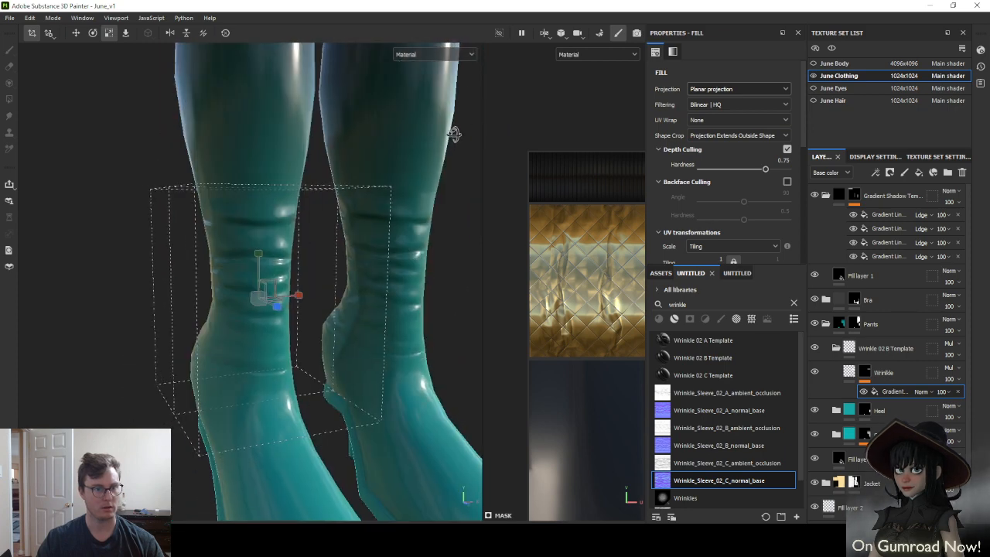
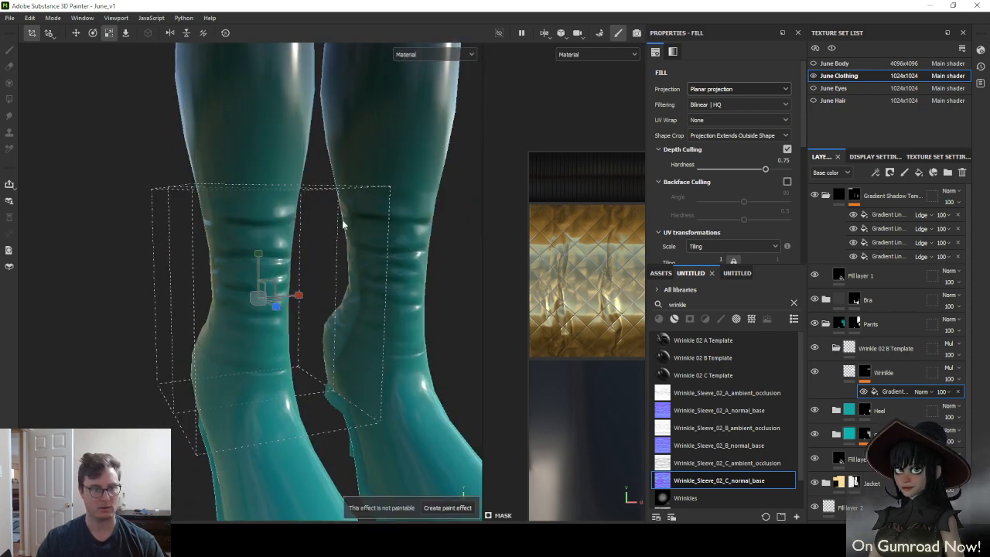
{"action": "left_click_drag", "start_coordinate": [351, 245], "coordinate": [248, 271], "text": "alt"}
{"action": "right_click_drag", "start_coordinate": [248, 271], "coordinate": [274, 308], "text": "alt"}
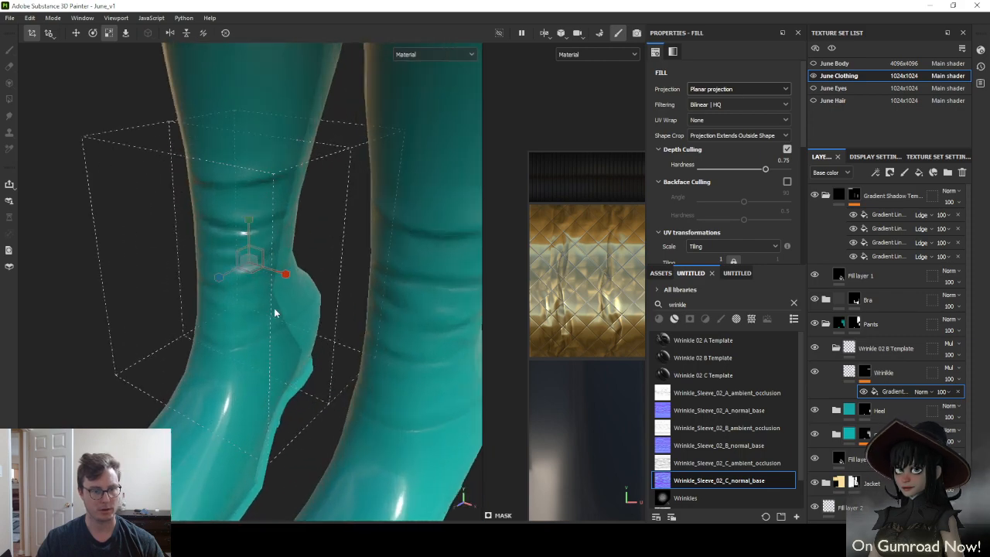
{"action": "left_click_drag", "start_coordinate": [274, 307], "coordinate": [436, 298], "text": "alt"}
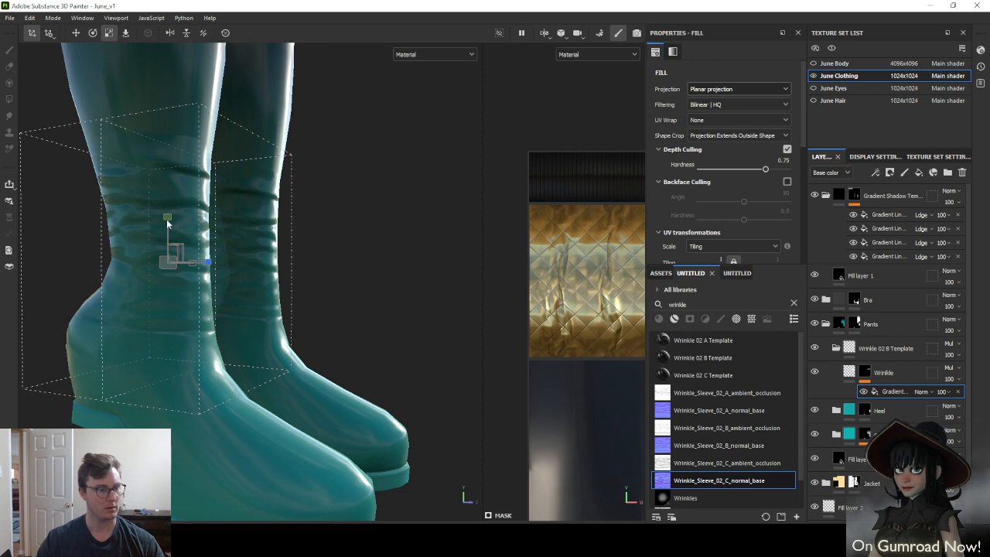
{"action": "left_click", "coordinate": [928, 392]}
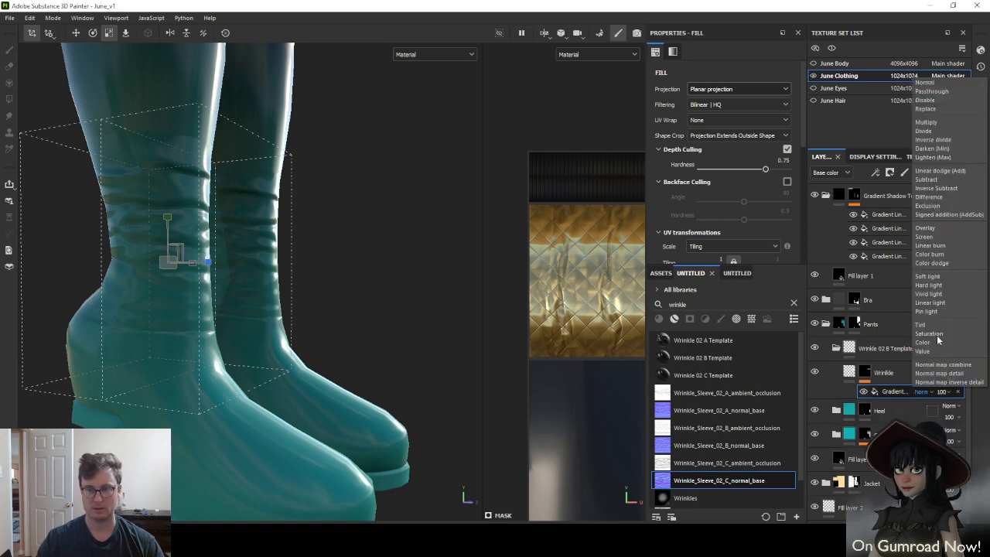
{"action": "left_click", "coordinate": [927, 122]}
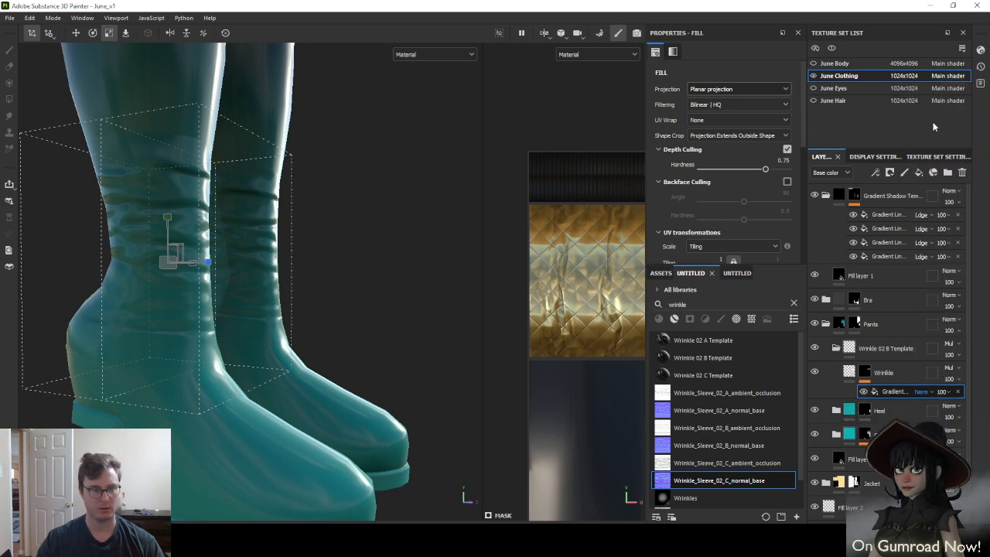
{"action": "left_click", "coordinate": [928, 391]}
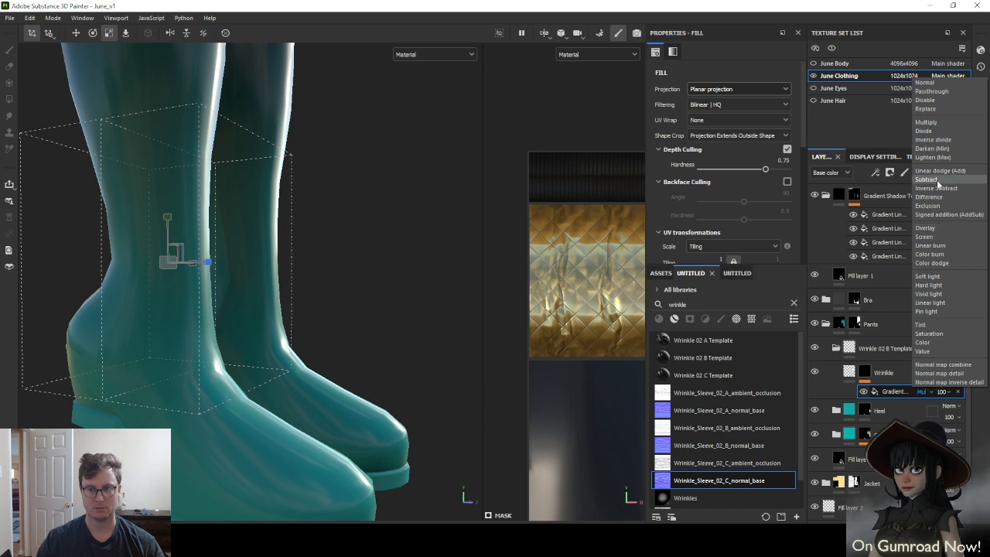
{"action": "left_click", "coordinate": [935, 179]}
{"action": "left_click", "coordinate": [924, 392]}
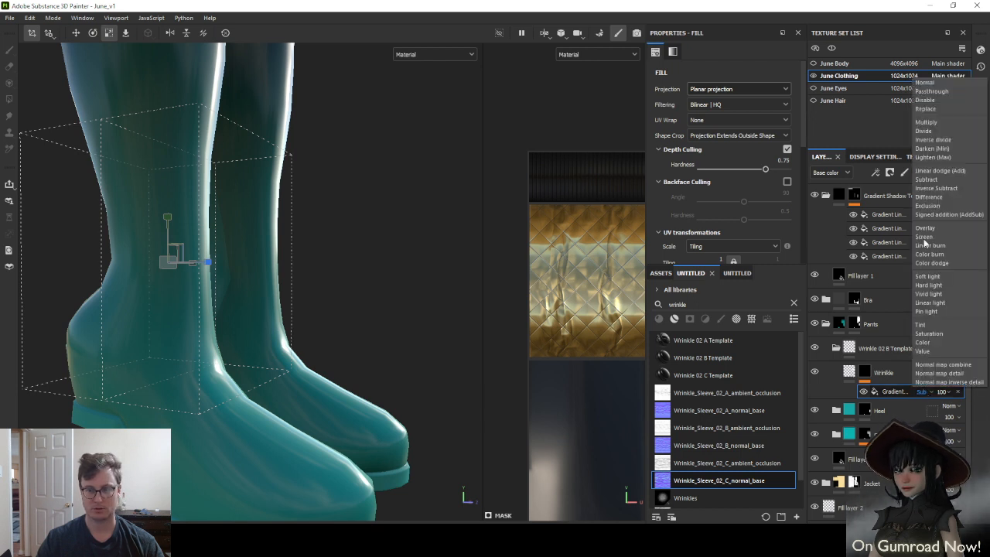
{"action": "left_click", "coordinate": [931, 188]}
Flip the gradient's projection upside down and move it back up over the ankle wrinkles
{"action": "left_click_drag", "start_coordinate": [149, 200], "coordinate": [323, 483], "text": "alt"}
{"action": "key", "text": "e"}
{"action": "key", "text": "w"}
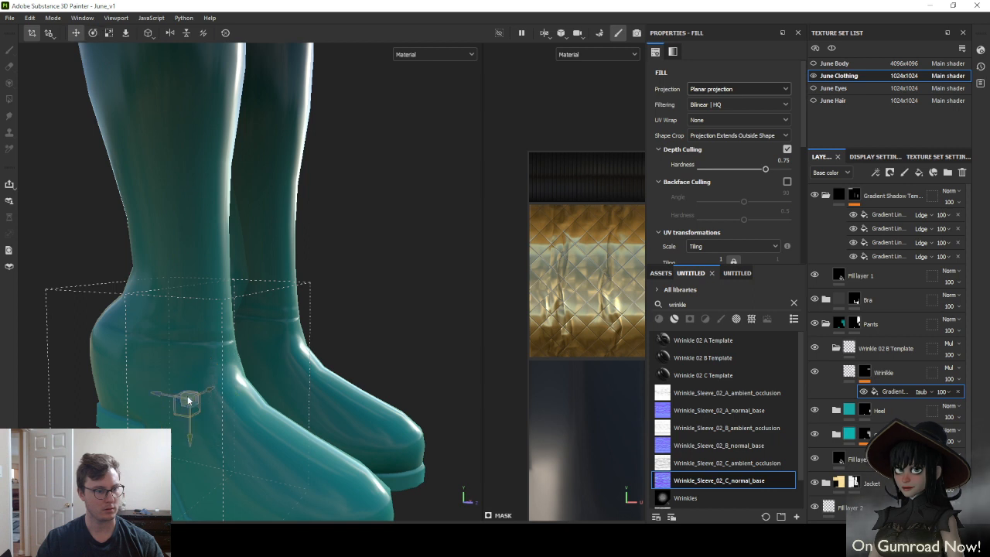
{"action": "left_click_drag", "start_coordinate": [194, 425], "coordinate": [192, 300]}
Reduce the height of the gradient's projection and nudge it upward so it fits the ankle wrinkles
{"action": "key", "text": "r"}
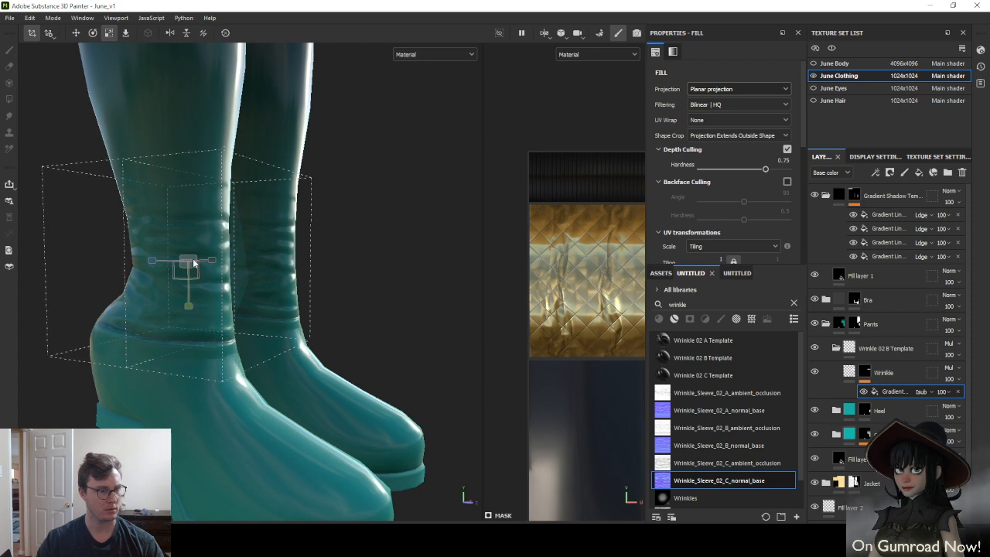
{"action": "left_click_drag", "start_coordinate": [194, 263], "coordinate": [197, 172]}
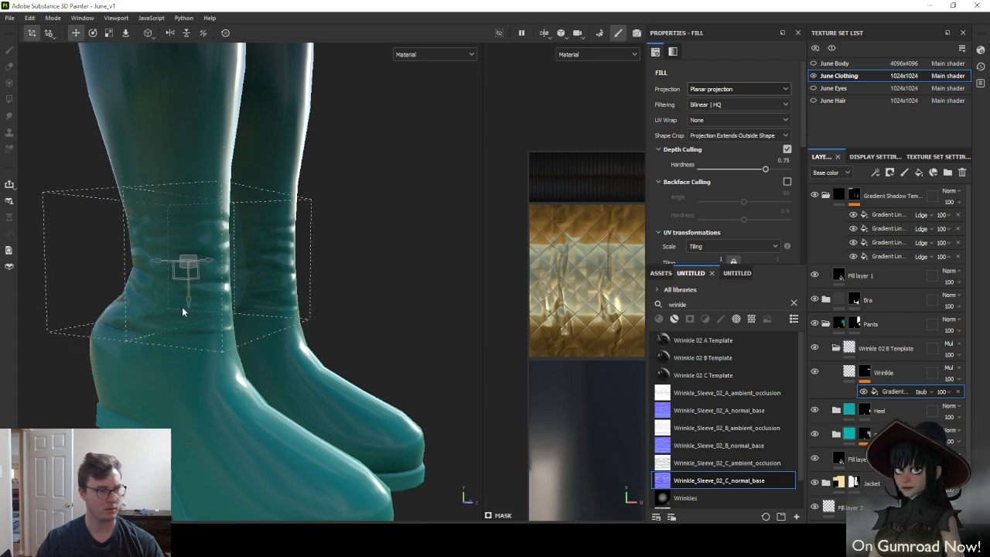
{"action": "mouse_move", "coordinate": [190, 310]}
{"action": "left_mouse_down"}
{"action": "mouse_move", "coordinate": [192, 348]}
{"action": "mouse_move", "coordinate": [189, 164]}
{"action": "mouse_move", "coordinate": [194, 293]}
{"action": "left_mouse_up"}
{"action": "left_click_drag", "start_coordinate": [258, 289], "coordinate": [158, 286], "text": "alt"}
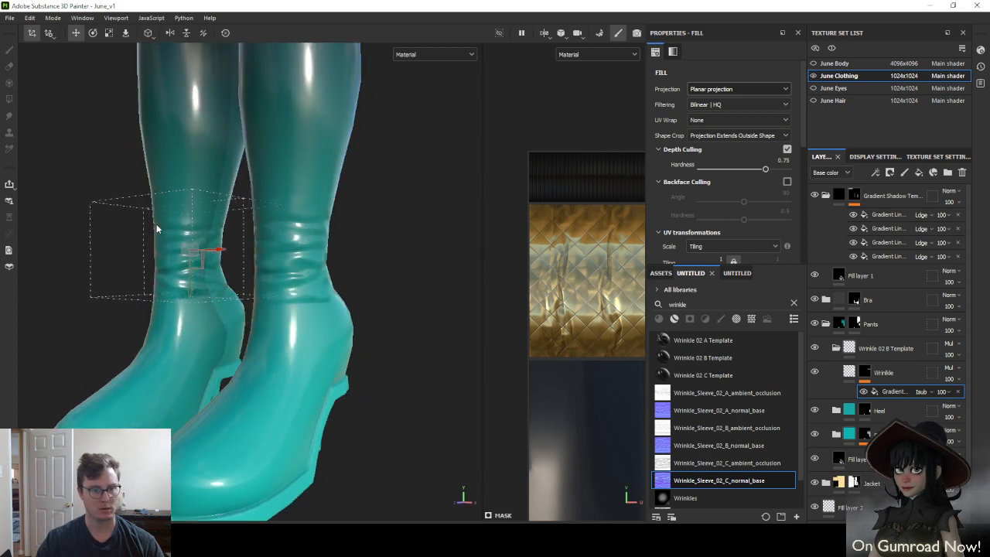
Rotate the gradient's projection around the ankles to change the direction of the fade
{"action": "key", "text": "e"}
{"action": "left_click_drag", "start_coordinate": [163, 228], "coordinate": [155, 379]}
{"action": "left_click_drag", "start_coordinate": [167, 331], "coordinate": [280, 334], "text": "alt"}
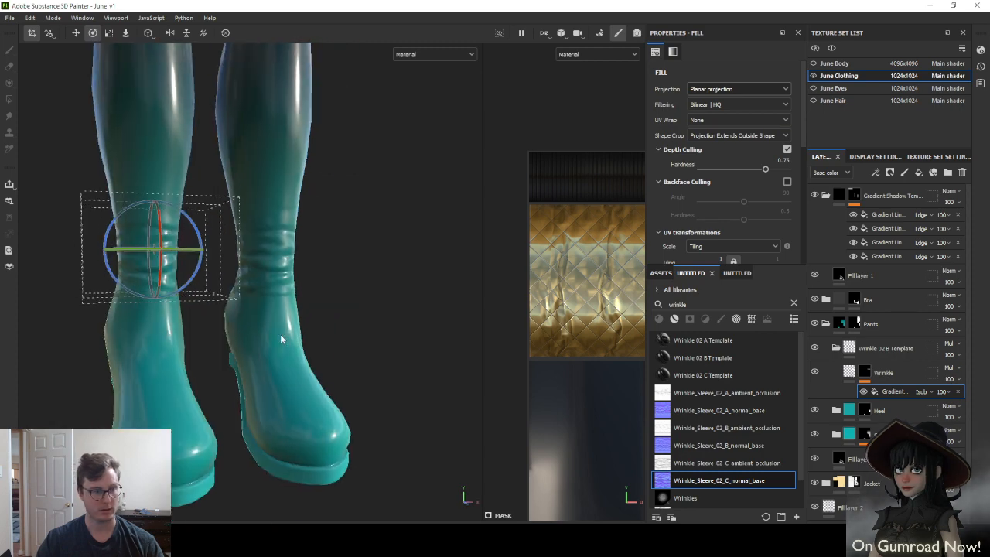
Replace the mask gradient's grayscale resource with Gradient Linear 2
{"action": "scroll", "coordinate": [735, 220], "scroll_direction": "down", "scroll_amount": 8}
{"action": "left_click", "coordinate": [693, 96]}
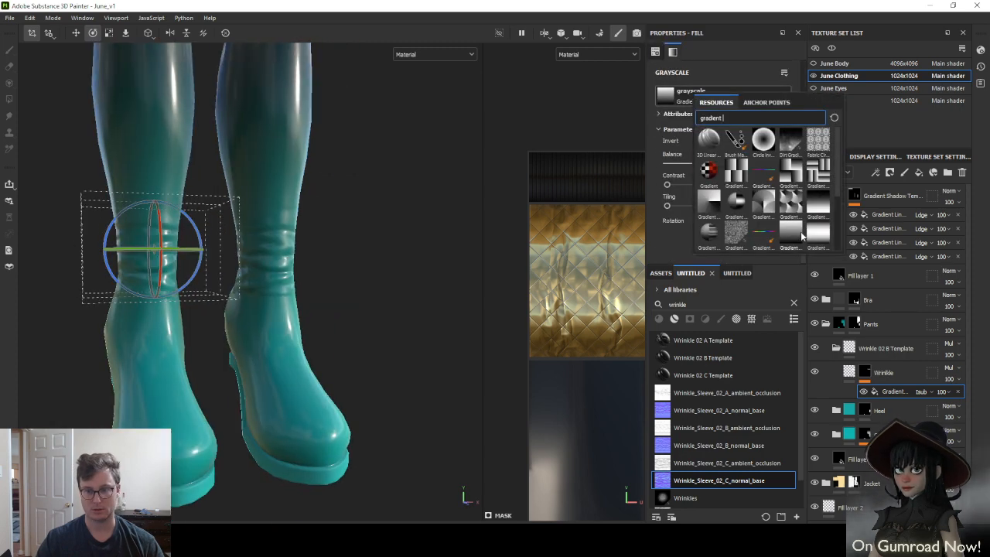
{"action": "left_click", "coordinate": [823, 242]}
{"action": "left_click_drag", "start_coordinate": [464, 232], "coordinate": [280, 303], "text": "alt"}
{"action": "scroll", "coordinate": [255, 292], "scroll_direction": "down", "scroll_amount": 5}
{"action": "scroll", "coordinate": [280, 303], "scroll_direction": "up", "scroll_amount": 5}
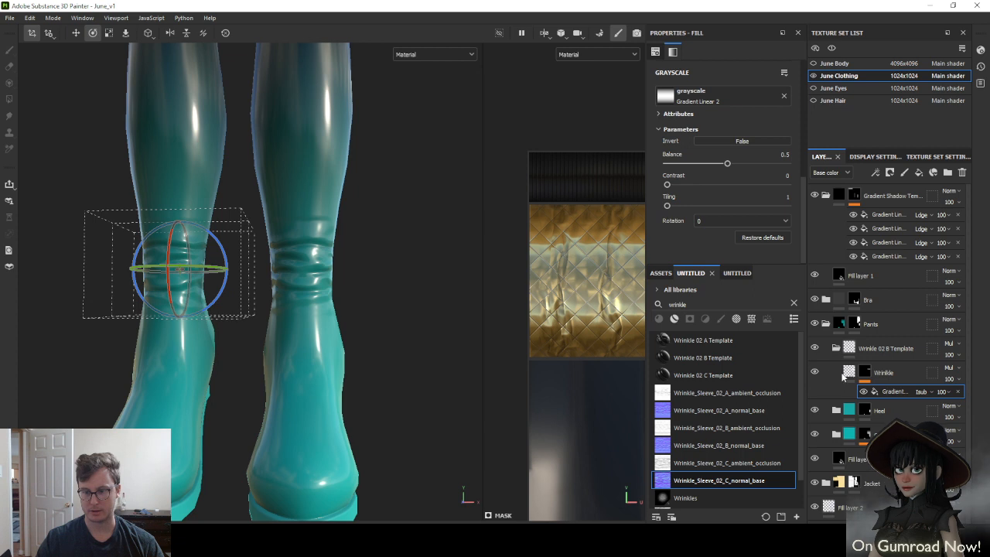
Select the Wrinkle layer's content and switch the layer stack to the Normal channel
{"action": "left_click", "coordinate": [848, 373]}
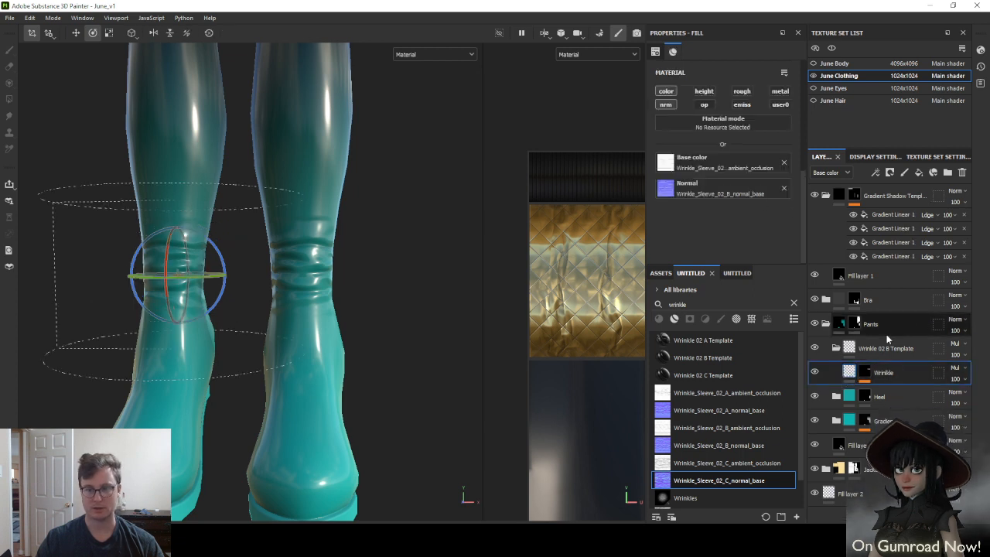
{"action": "left_click", "coordinate": [835, 173]}
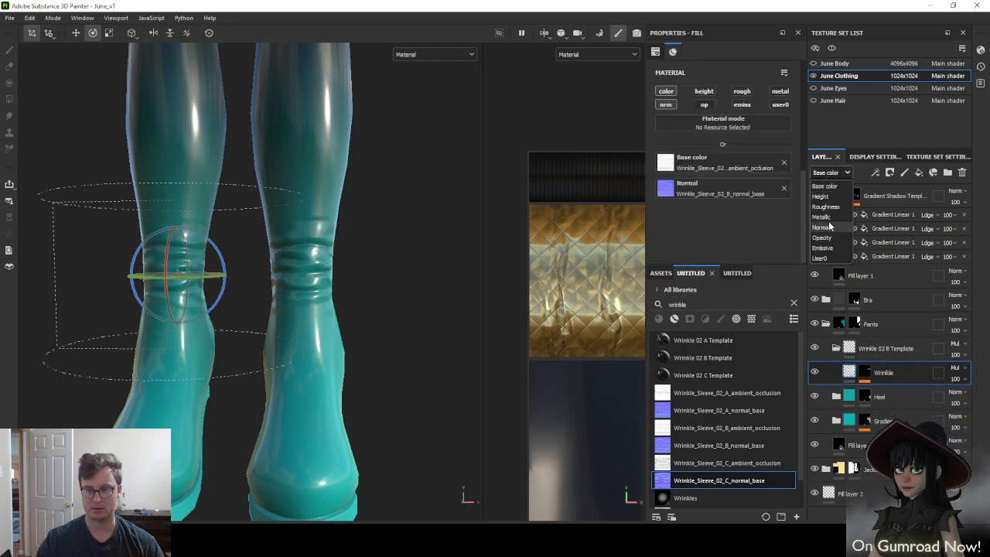
{"action": "left_click", "coordinate": [826, 227]}
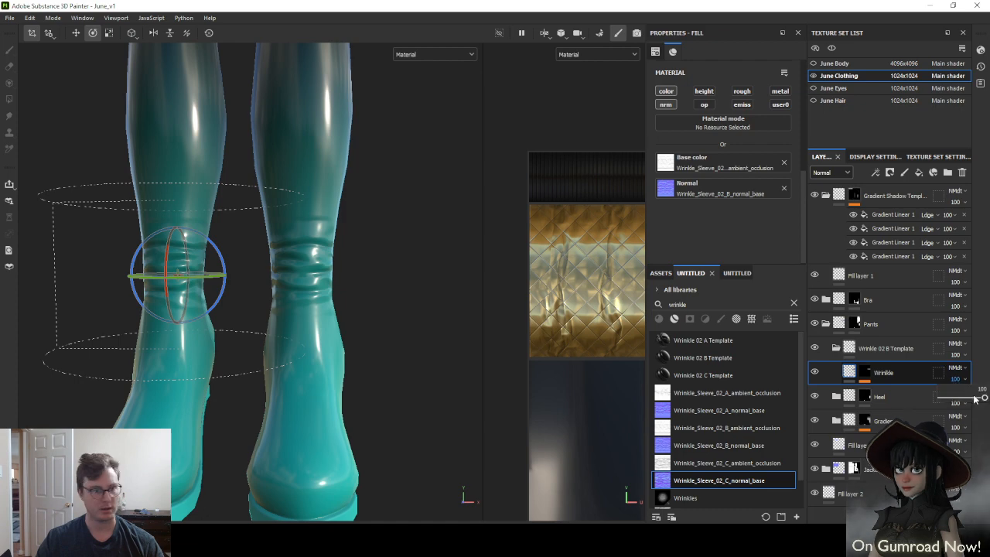
Add a second fill to the Wrinkle layer's mask and set its blend mode to Multiply
{"action": "left_click", "coordinate": [862, 374]}
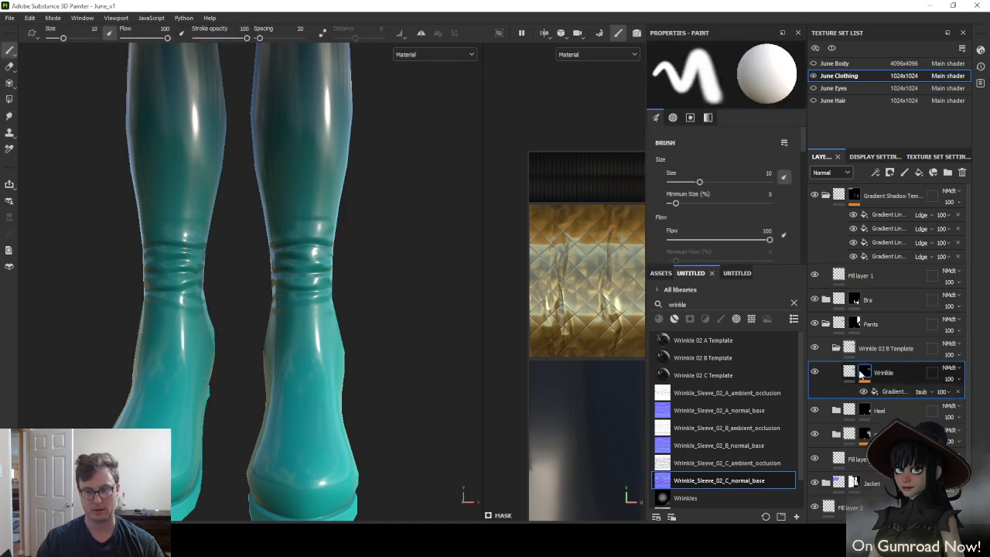
{"action": "right_click", "coordinate": [862, 374]}
{"action": "left_click", "coordinate": [872, 357]}
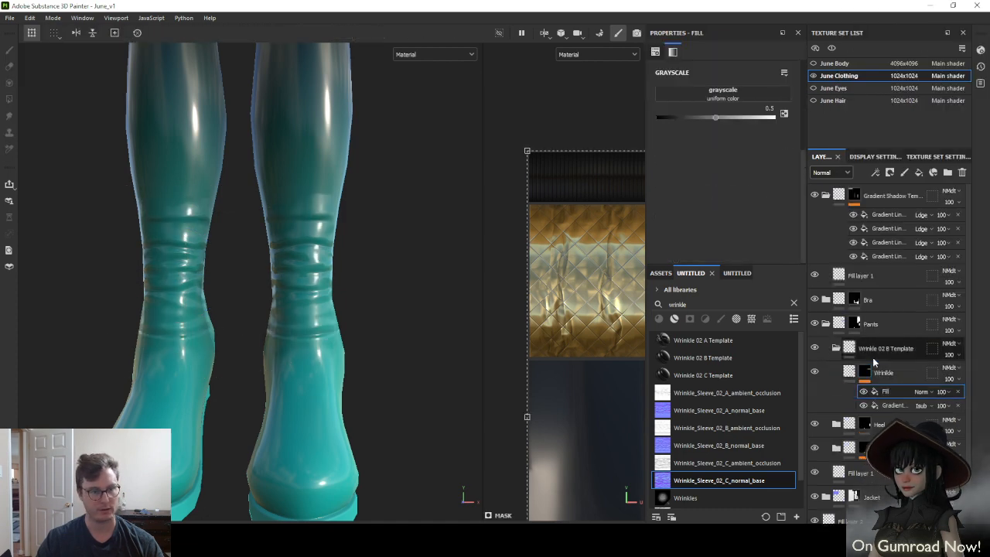
{"action": "left_click", "coordinate": [921, 391]}
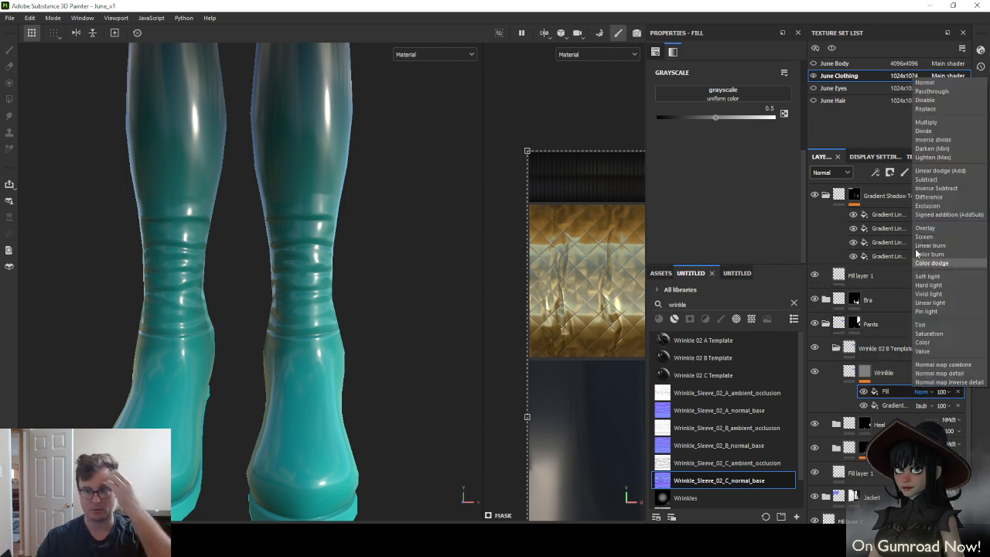
{"action": "left_click", "coordinate": [937, 122]}
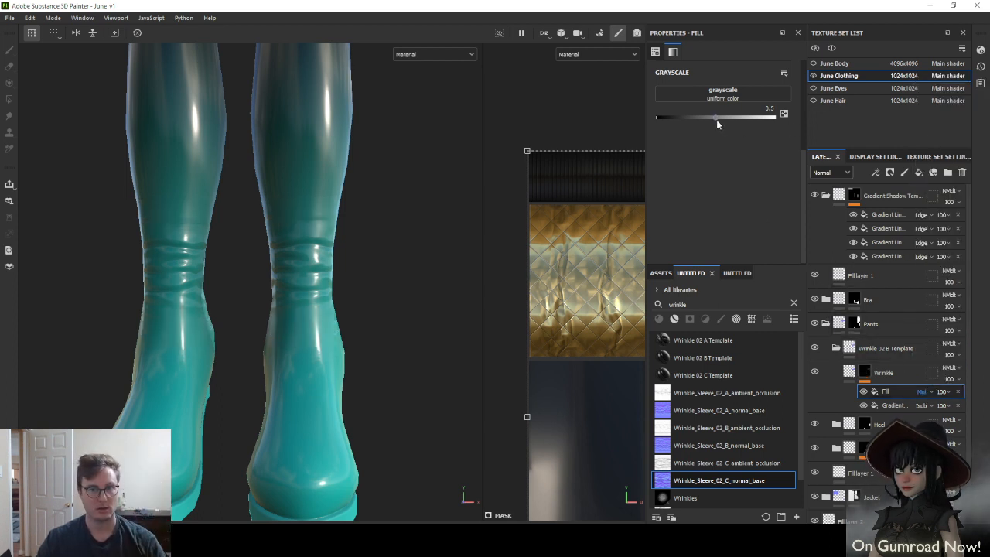
Set the mask fill's grayscale value to 0.3550 to soften the ankle wrinkles, checking the boots from several angles
{"action": "mouse_move", "coordinate": [681, 119]}
{"action": "left_mouse_down"}
{"action": "mouse_move", "coordinate": [644, 134]}
{"action": "mouse_move", "coordinate": [688, 132]}
{"action": "mouse_move", "coordinate": [639, 134]}
{"action": "mouse_move", "coordinate": [673, 139]}
{"action": "left_mouse_up"}
{"action": "left_click_drag", "start_coordinate": [306, 263], "coordinate": [363, 258], "text": "alt"}
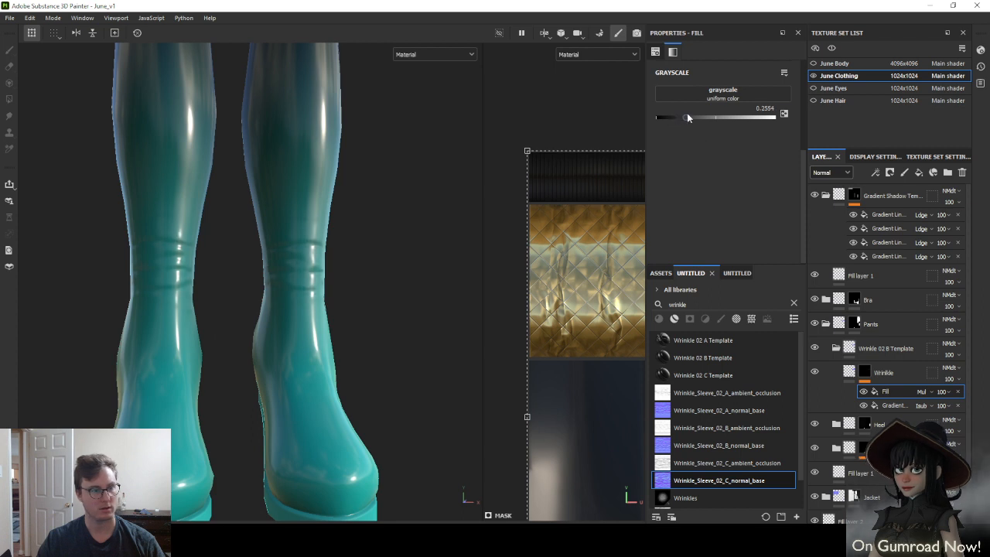
{"action": "mouse_move", "coordinate": [679, 116]}
{"action": "left_mouse_down"}
{"action": "mouse_move", "coordinate": [663, 117]}
{"action": "mouse_move", "coordinate": [684, 114]}
{"action": "left_mouse_up"}
{"action": "left_click_drag", "start_coordinate": [316, 259], "coordinate": [329, 290], "text": "alt"}
{"action": "scroll", "coordinate": [332, 291], "scroll_direction": "up", "scroll_amount": 3}
{"action": "scroll", "coordinate": [534, 229], "scroll_direction": "up", "scroll_amount": 1}
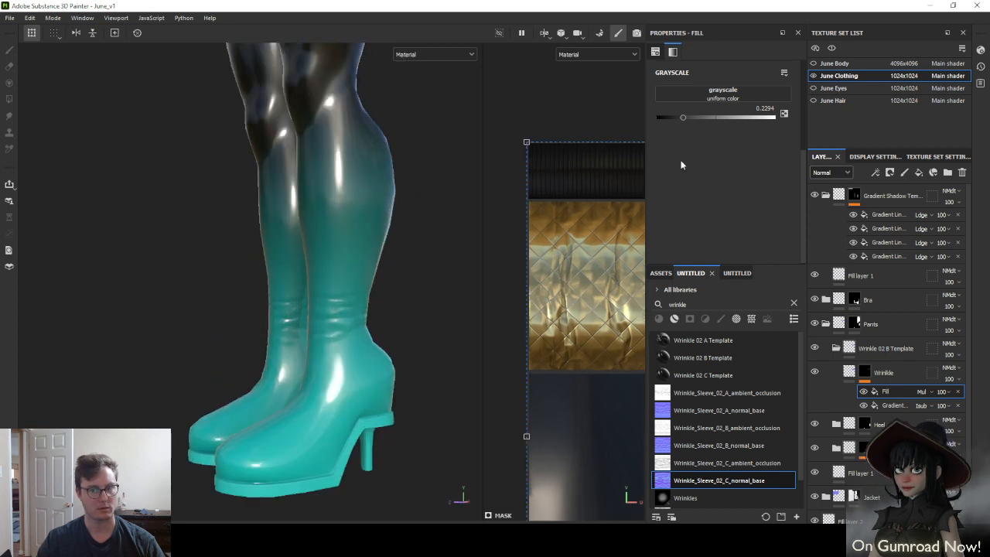
{"action": "left_click_drag", "start_coordinate": [771, 118], "coordinate": [698, 120]}
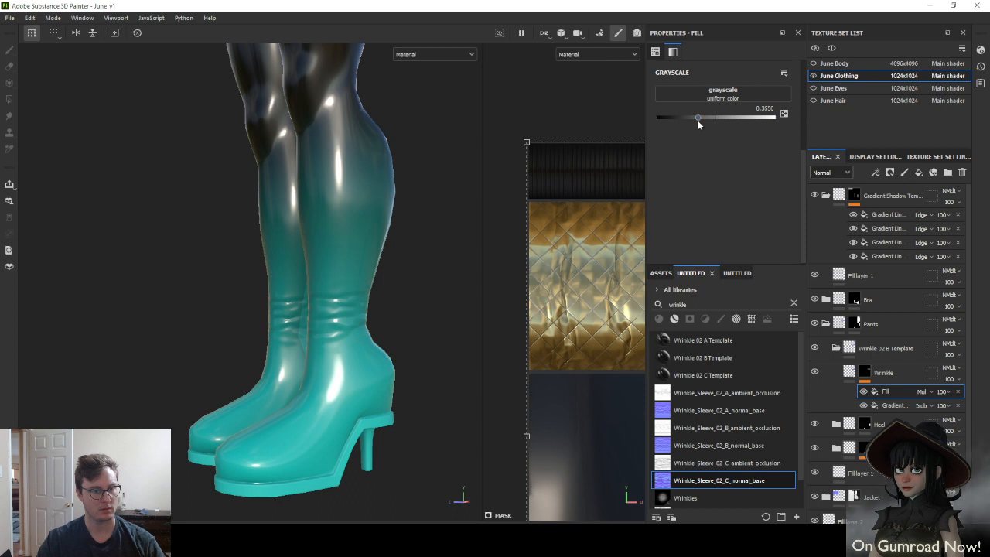
{"action": "left_click_drag", "start_coordinate": [379, 273], "coordinate": [512, 262], "text": "alt"}
{"action": "scroll", "coordinate": [368, 251], "scroll_direction": "down", "scroll_amount": 4}
{"action": "left_click_drag", "start_coordinate": [370, 252], "coordinate": [461, 265], "text": "alt"}
{"action": "scroll", "coordinate": [426, 271], "scroll_direction": "up", "scroll_amount": 3}
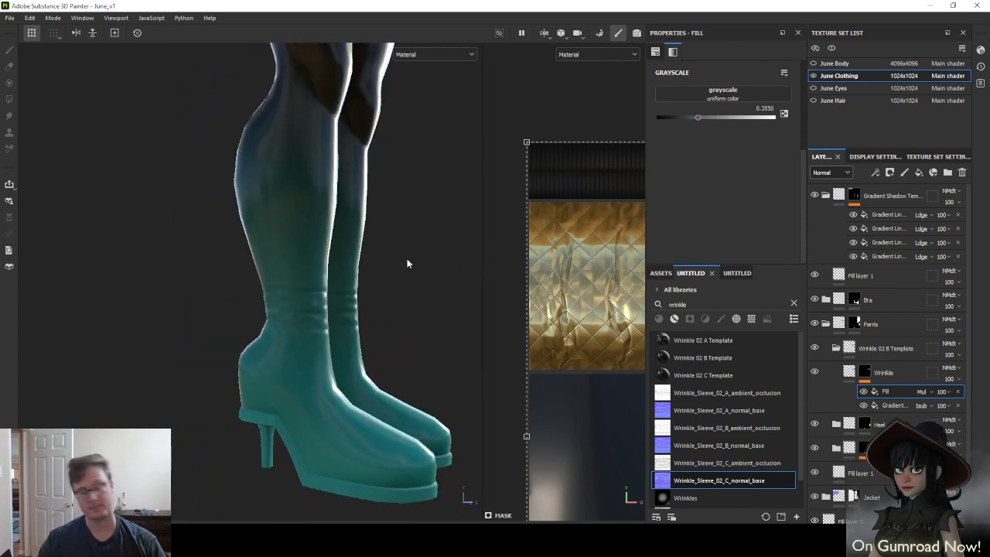
{"action": "scroll", "coordinate": [362, 242], "scroll_direction": "down", "scroll_amount": 6}
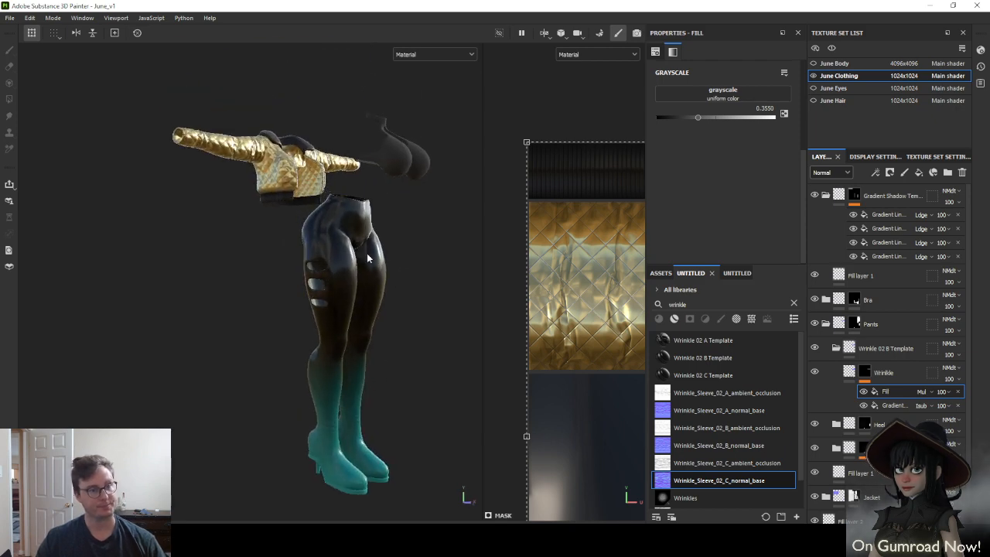
Export only the June Clothing texture set into the Textures/June Clothes folder with the UNITY_Poiyomi v5 template as 4096 PNGs
{"action": "left_click", "coordinate": [10, 18]}
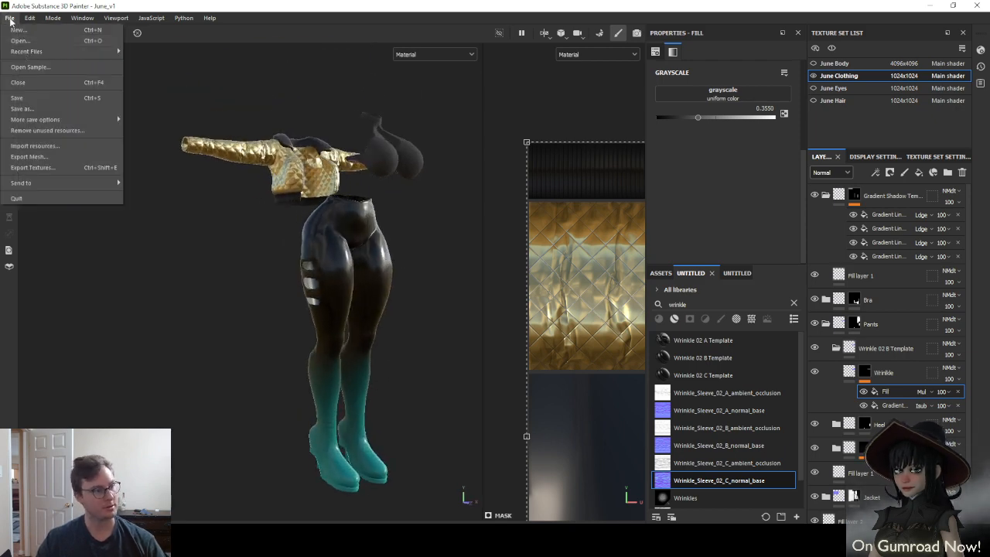
{"action": "left_click", "coordinate": [34, 170]}
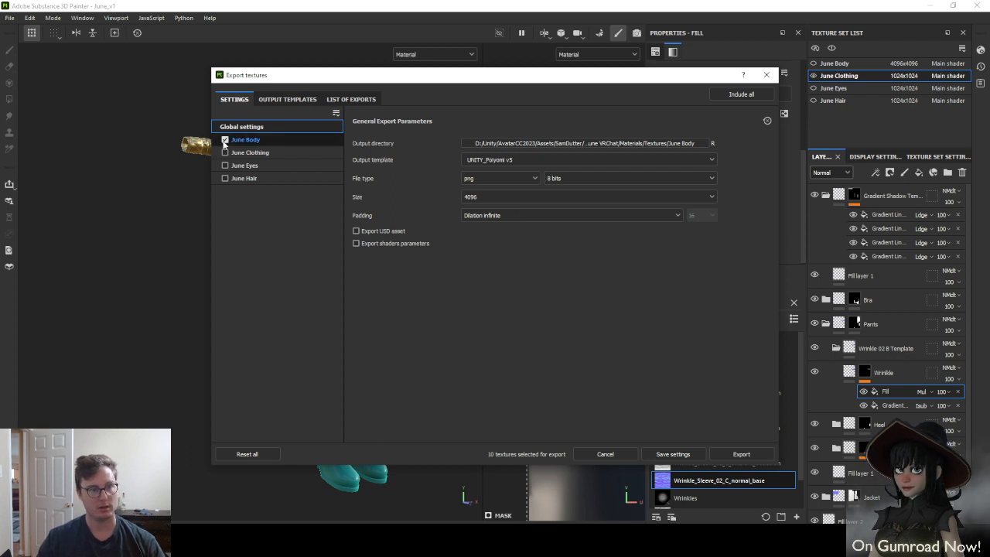
{"action": "left_click", "coordinate": [670, 143]}
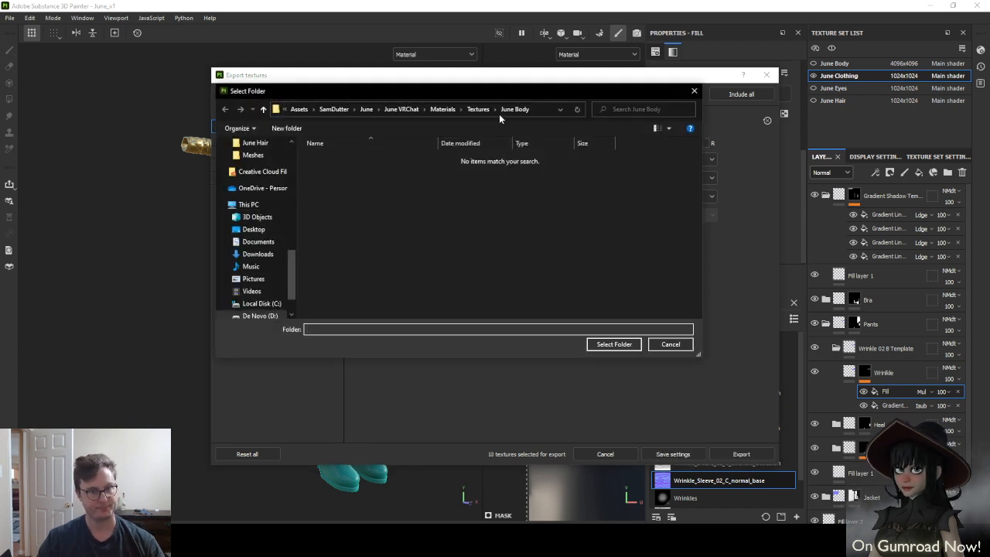
{"action": "left_click", "coordinate": [478, 109]}
{"action": "double_click", "coordinate": [347, 169]}
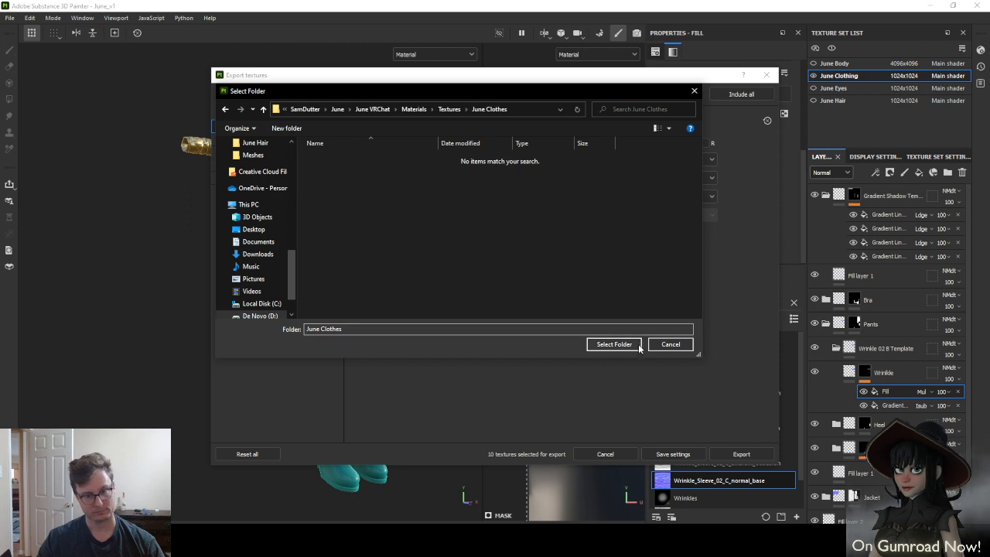
{"action": "left_click", "coordinate": [614, 344]}
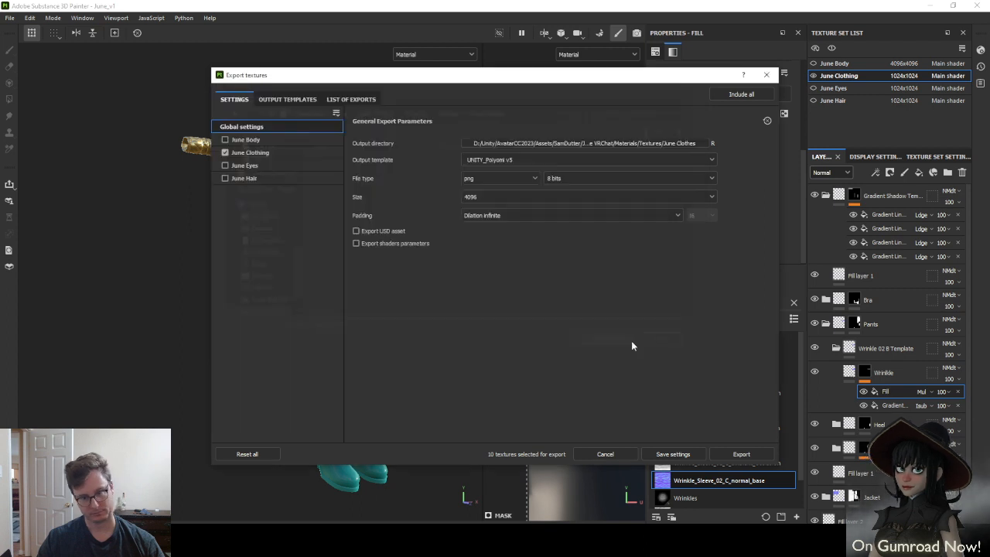
{"action": "left_click", "coordinate": [740, 453]}
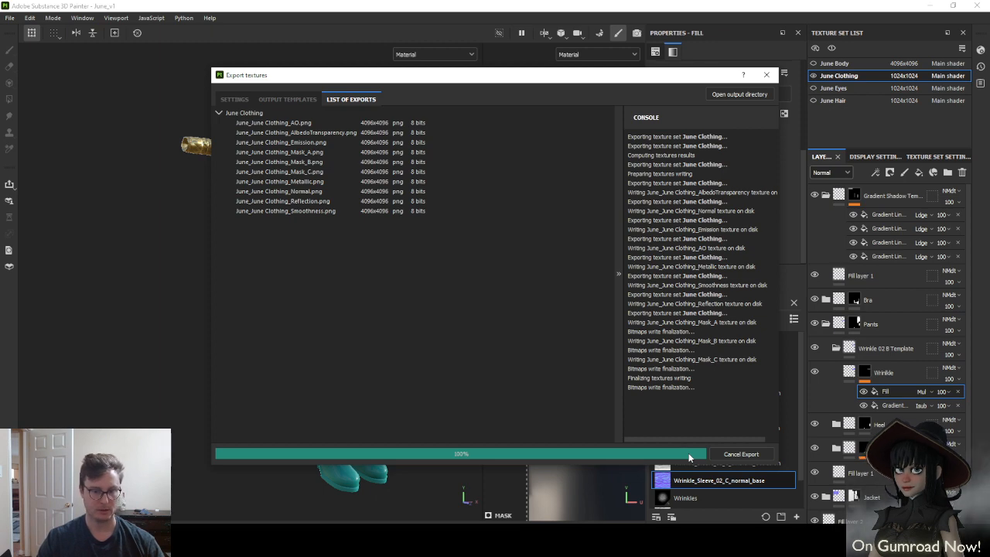
Switch to the AvatarCC2023 project in Unity and examine the ankle wrinkles and boots on the avatar from several angles
{"action": "left_click", "coordinate": [674, 515]}
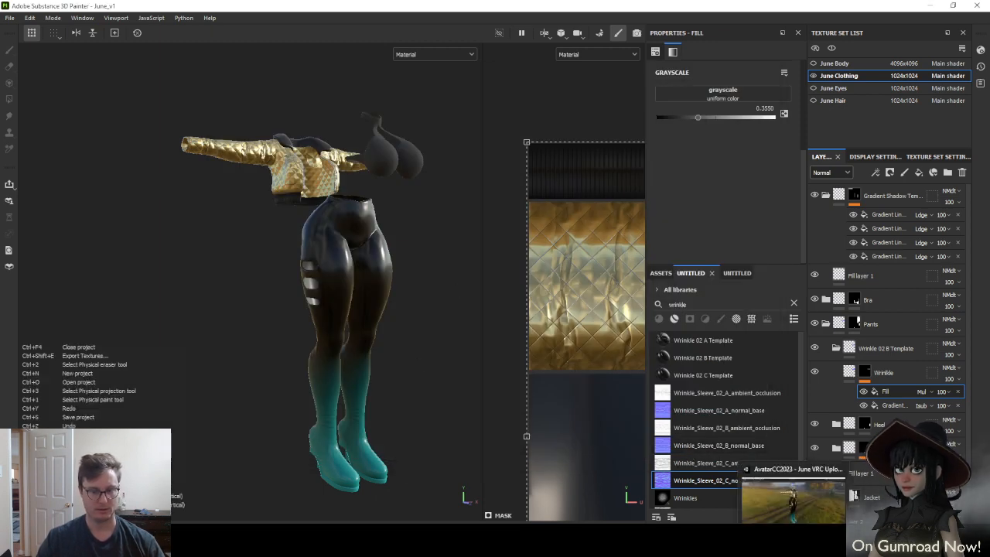
{"action": "left_click", "coordinate": [777, 539]}
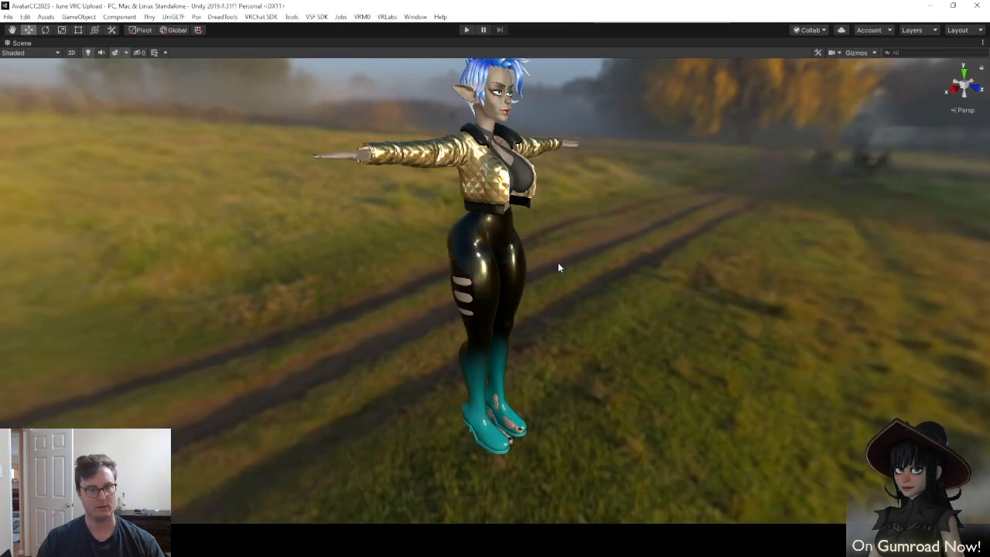
{"action": "left_click_drag", "start_coordinate": [549, 302], "coordinate": [761, 271], "text": "alt"}
{"action": "middle_click_drag", "start_coordinate": [472, 298], "coordinate": [494, 265]}
{"action": "left_click_drag", "start_coordinate": [494, 265], "coordinate": [848, 293], "text": "alt"}
{"action": "middle_click_drag", "start_coordinate": [601, 371], "coordinate": [585, 265]}
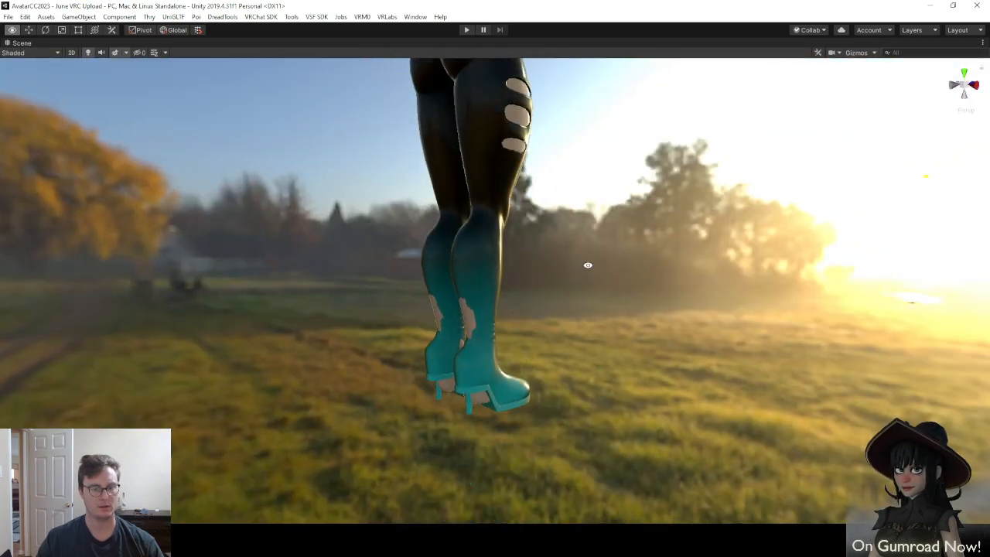
{"action": "scroll", "coordinate": [526, 361], "scroll_direction": "up", "scroll_amount": 5}
{"action": "scroll", "coordinate": [533, 349], "scroll_direction": "down", "scroll_amount": 4}
{"action": "left_click_drag", "start_coordinate": [537, 347], "coordinate": [272, 347], "text": "alt"}
{"action": "scroll", "coordinate": [458, 344], "scroll_direction": "up", "scroll_amount": 3}
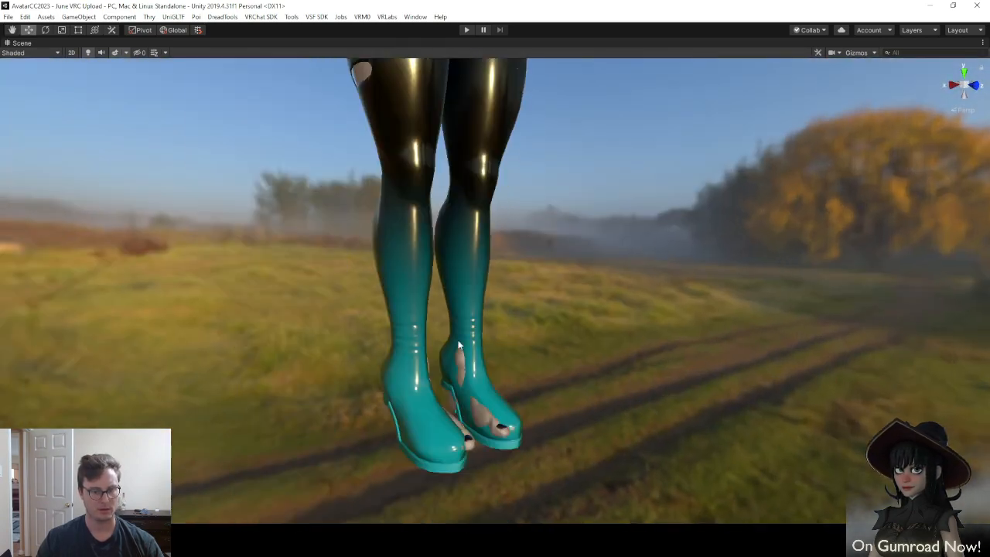
{"action": "left_click_drag", "start_coordinate": [503, 351], "coordinate": [533, 317], "text": "alt"}
{"action": "middle_click_drag", "start_coordinate": [514, 297], "coordinate": [526, 377]}
{"action": "left_click_drag", "start_coordinate": [527, 377], "coordinate": [507, 385], "text": "alt"}
{"action": "scroll", "coordinate": [490, 241], "scroll_direction": "down", "scroll_amount": 6}
{"action": "middle_click_drag", "start_coordinate": [565, 240], "coordinate": [561, 281]}
{"action": "left_click_drag", "start_coordinate": [562, 281], "coordinate": [517, 316], "text": "alt"}
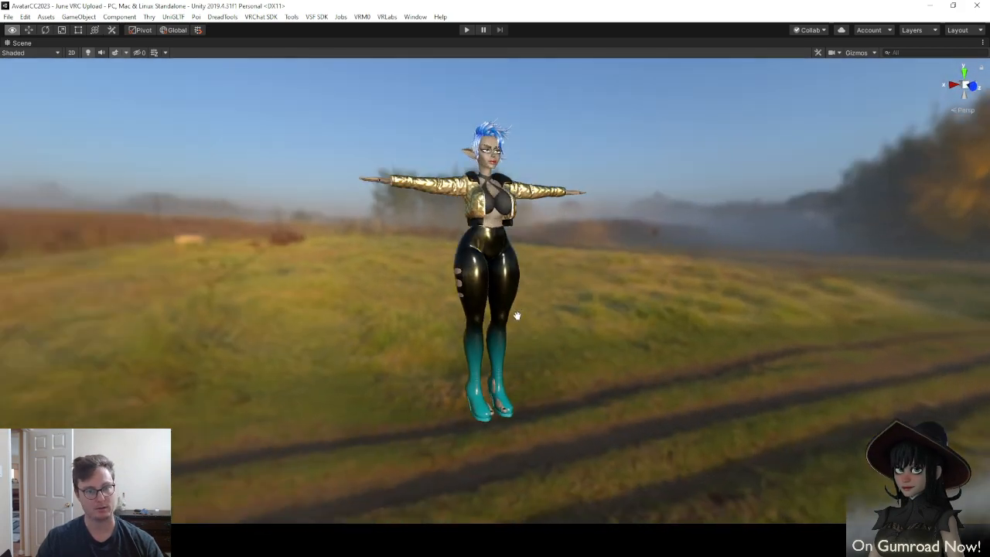
{"action": "middle_click_drag", "start_coordinate": [517, 316], "coordinate": [508, 336]}
{"action": "scroll", "coordinate": [510, 325], "scroll_direction": "up", "scroll_amount": 2}
Switch back to Adobe Substance 3D Painter and duplicate the Wrinkle layer in the Wrinkle 02 B Template folder
{"action": "key", "text": "alt+Tab"}
{"action": "left_click_drag", "start_coordinate": [372, 264], "coordinate": [387, 329], "text": "alt"}
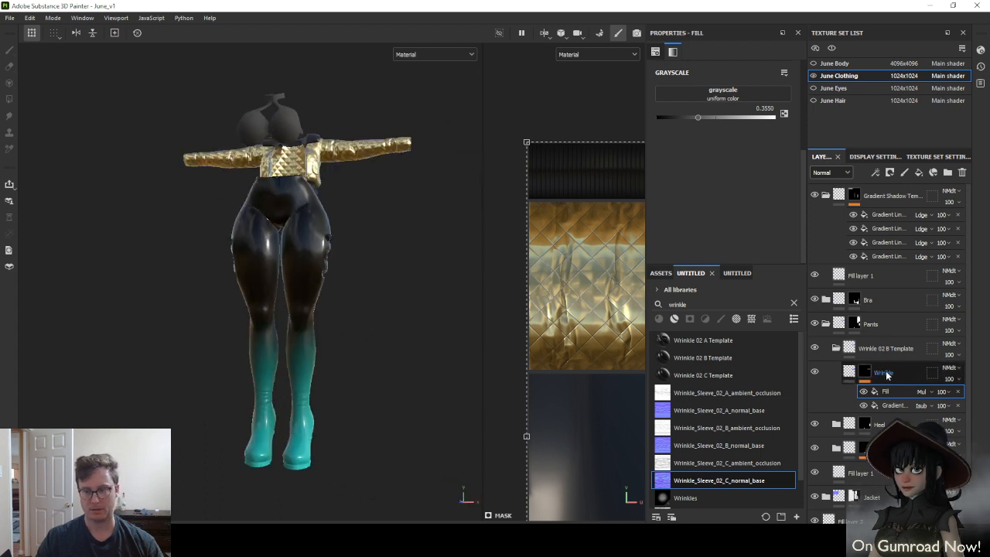
{"action": "left_click", "coordinate": [932, 374]}
{"action": "key", "text": "ctrl+d"}
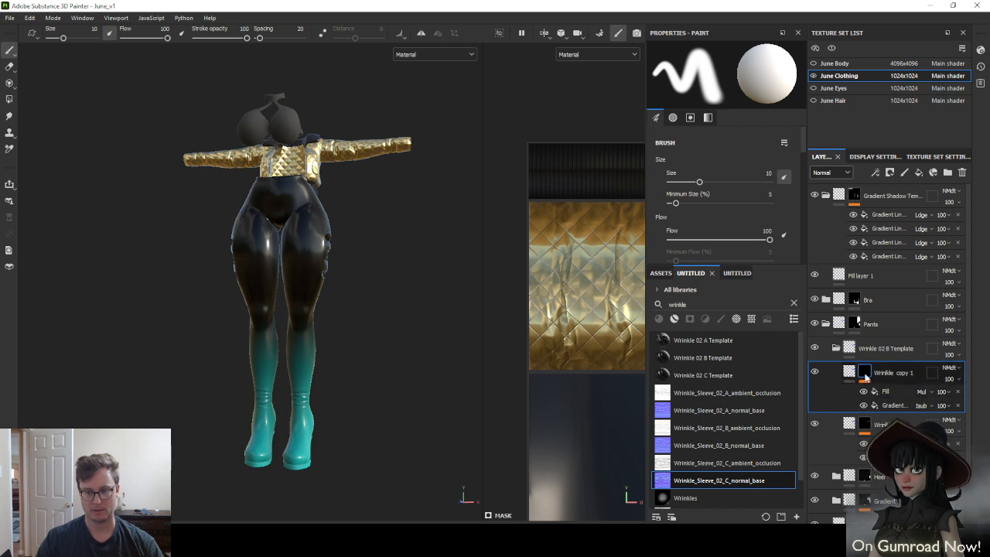
Disable the mask on the duplicated Wrinkle layer and move its wrinkle projection up from the ankle to the upper thigh
{"action": "right_click", "coordinate": [867, 410]}
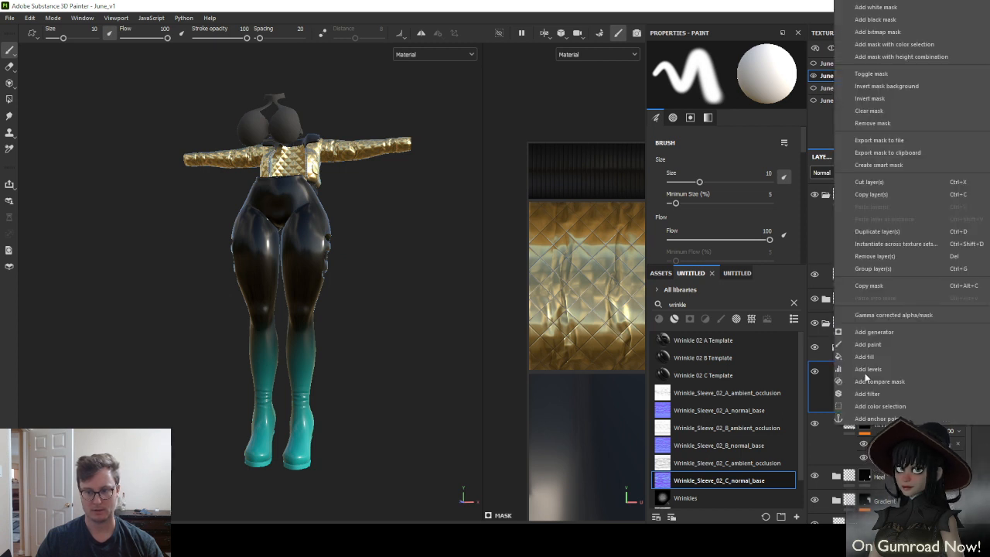
{"action": "left_click", "coordinate": [871, 73]}
{"action": "left_click", "coordinate": [848, 373]}
{"action": "key", "text": "w"}
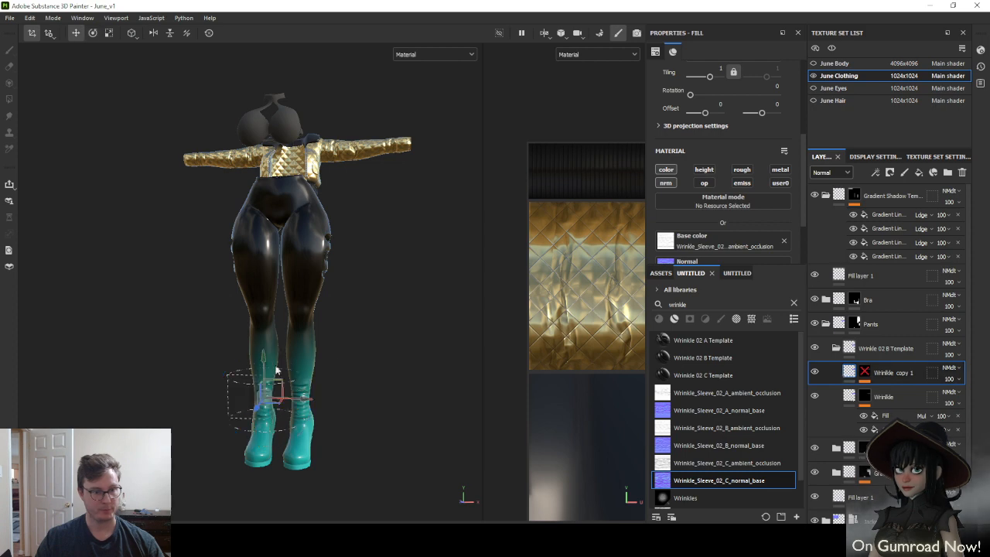
{"action": "left_click_drag", "start_coordinate": [266, 370], "coordinate": [265, 237]}
{"action": "scroll", "coordinate": [266, 242], "scroll_direction": "up", "scroll_amount": 3}
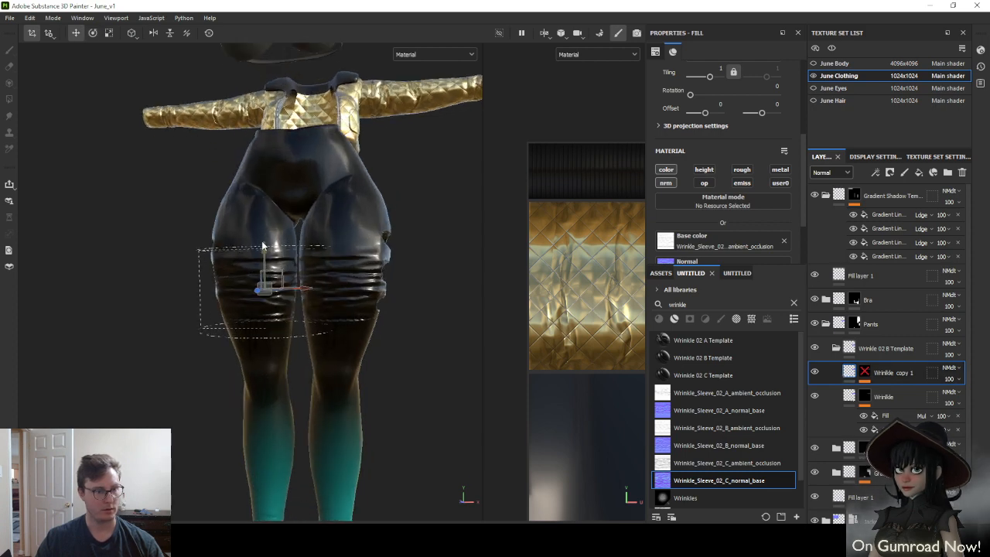
Rotate and shift the duplicate's wrinkle projection so the folds slant along the crease between thigh and hip
{"action": "left_click_drag", "start_coordinate": [298, 298], "coordinate": [174, 224], "text": "alt"}
{"action": "key", "text": "e"}
{"action": "key", "text": "w"}
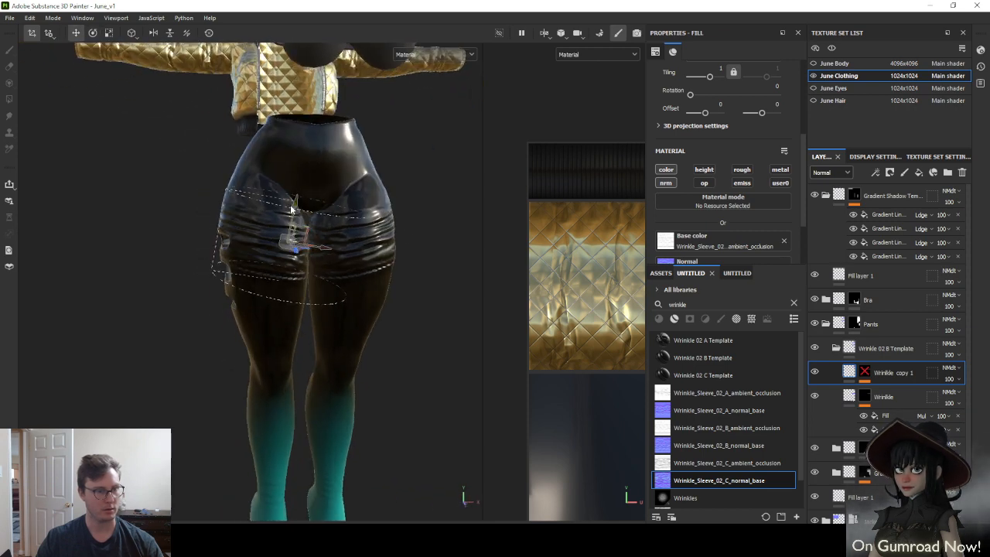
{"action": "left_click_drag", "start_coordinate": [296, 206], "coordinate": [263, 226]}
{"action": "key", "text": "e"}
{"action": "key", "text": "w"}
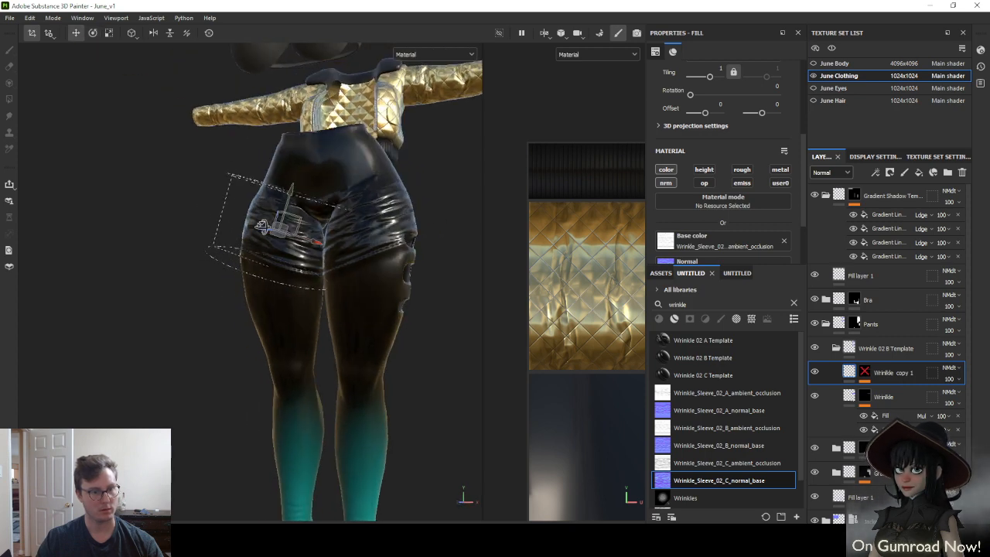
Fine-tune the position and scale of the wrinkle projection over the hips, and re-enable the duplicate's mask
{"action": "scroll", "coordinate": [337, 254], "scroll_direction": "up", "scroll_amount": 4}
{"action": "left_click_drag", "start_coordinate": [337, 253], "coordinate": [274, 207], "text": "alt"}
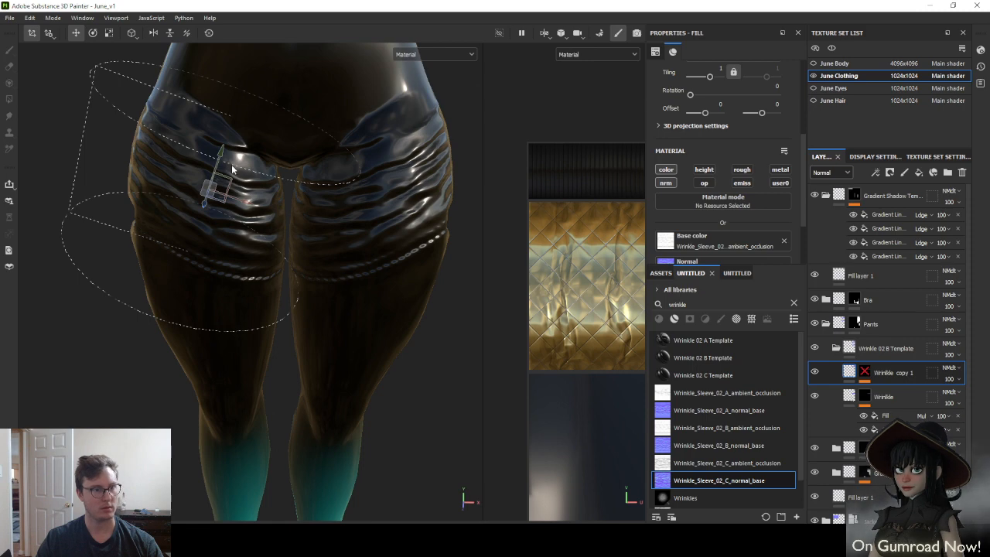
{"action": "mouse_move", "coordinate": [232, 169]}
{"action": "left_mouse_down", "text": "alt"}
{"action": "mouse_move", "coordinate": [247, 104]}
{"action": "mouse_move", "coordinate": [255, 155]}
{"action": "mouse_move", "coordinate": [268, 176]}
{"action": "mouse_move", "coordinate": [270, 168]}
{"action": "mouse_move", "coordinate": [261, 206]}
{"action": "mouse_move", "coordinate": [302, 236]}
{"action": "mouse_move", "coordinate": [284, 294]}
{"action": "mouse_move", "coordinate": [269, 259]}
{"action": "mouse_move", "coordinate": [259, 268]}
{"action": "mouse_move", "coordinate": [269, 225]}
{"action": "mouse_move", "coordinate": [309, 193]}
{"action": "mouse_move", "coordinate": [364, 227]}
{"action": "mouse_move", "coordinate": [338, 218]}
{"action": "left_mouse_up", "text": "alt"}
{"action": "left_click_drag", "start_coordinate": [274, 222], "coordinate": [355, 318], "text": "alt"}
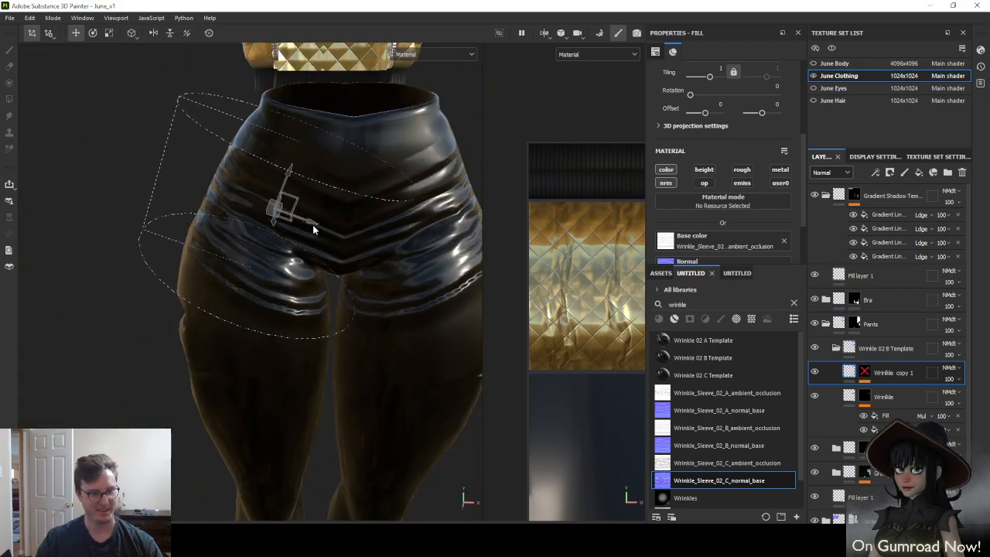
{"action": "left_click_drag", "start_coordinate": [313, 269], "coordinate": [288, 273], "text": "alt"}
{"action": "left_click_drag", "start_coordinate": [260, 174], "coordinate": [280, 190]}
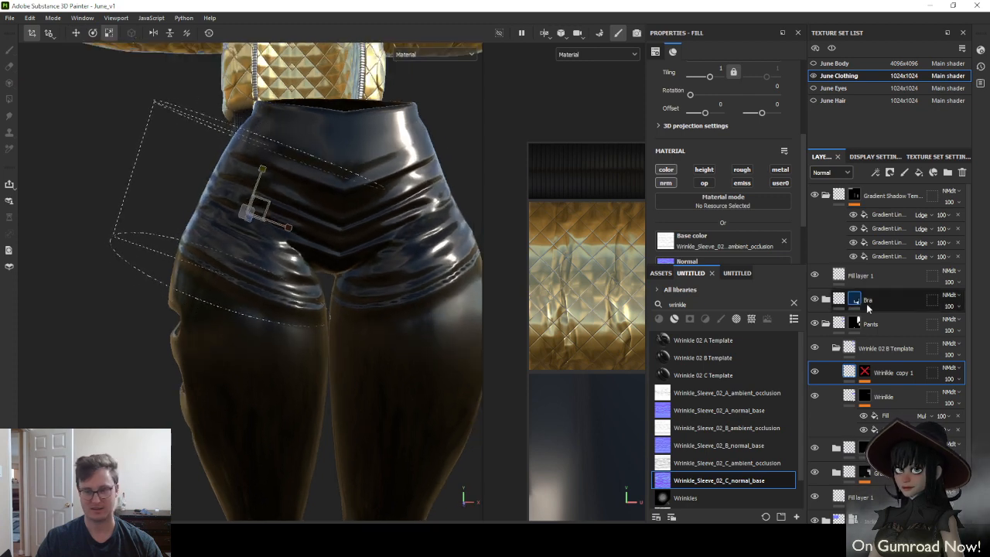
{"action": "right_click", "coordinate": [870, 377]}
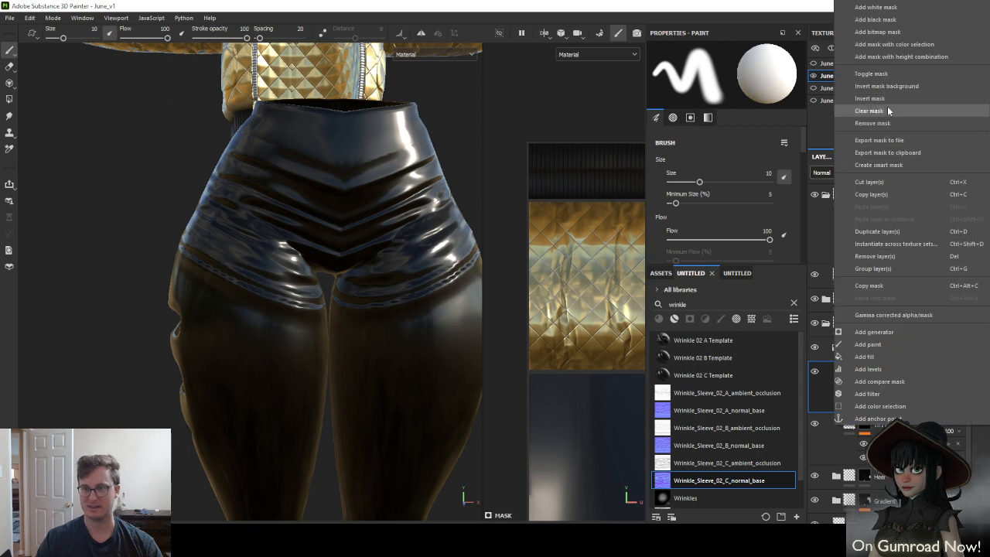
{"action": "left_click", "coordinate": [876, 75]}
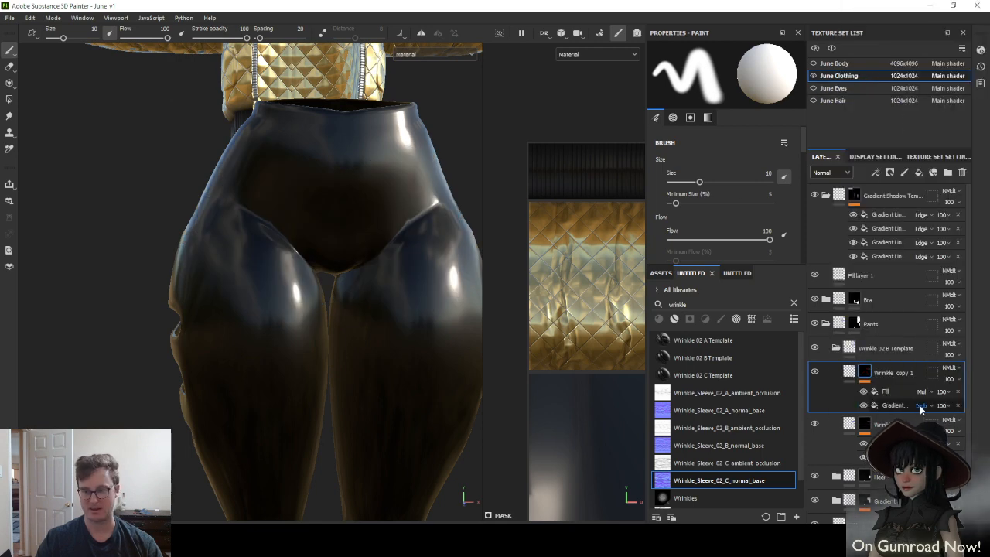
Try to fit the duplicate's mask gradient around the hip wrinkles by moving, scaling and rotating its projection
{"action": "left_click", "coordinate": [897, 403]}
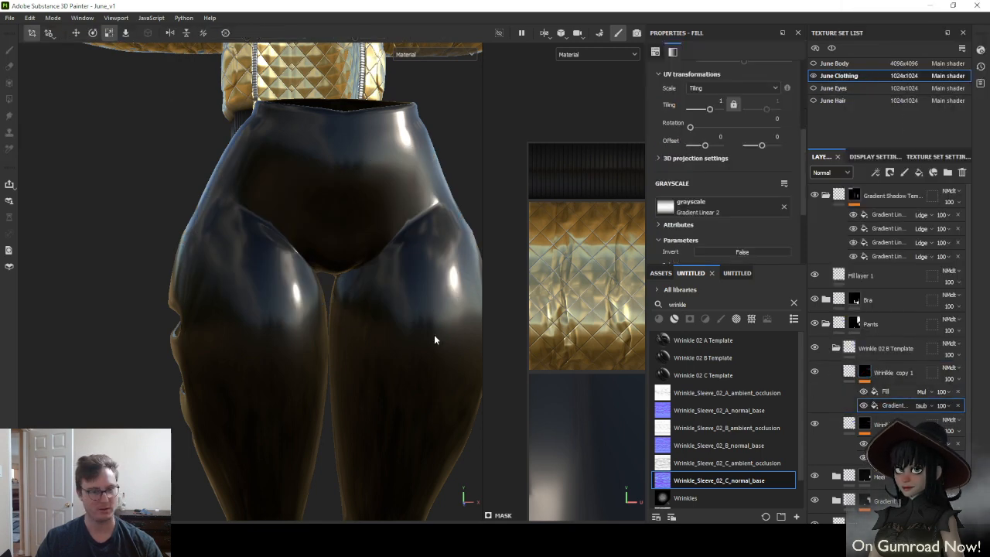
{"action": "scroll", "coordinate": [434, 334], "scroll_direction": "down", "scroll_amount": 5}
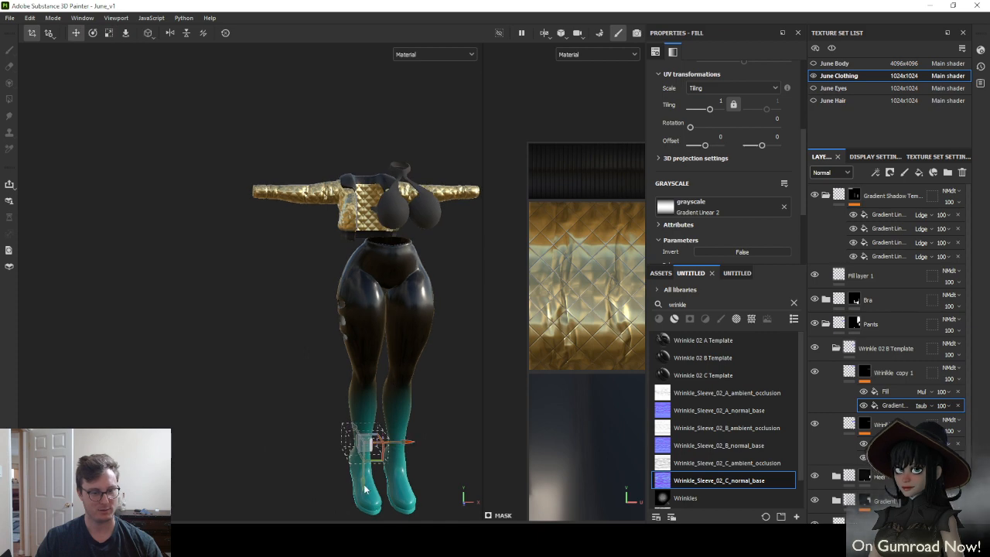
{"action": "mouse_move", "coordinate": [365, 489]}
{"action": "left_mouse_down"}
{"action": "mouse_move", "coordinate": [366, 326]}
{"action": "mouse_move", "coordinate": [482, 279]}
{"action": "mouse_move", "coordinate": [332, 347]}
{"action": "mouse_move", "coordinate": [323, 285]}
{"action": "mouse_move", "coordinate": [480, 242]}
{"action": "left_mouse_up"}
{"action": "scroll", "coordinate": [365, 301], "scroll_direction": "up", "scroll_amount": 5}
{"action": "key", "text": "r"}
{"action": "left_click_drag", "start_coordinate": [413, 296], "coordinate": [402, 262], "text": "alt"}
{"action": "key", "text": "e"}
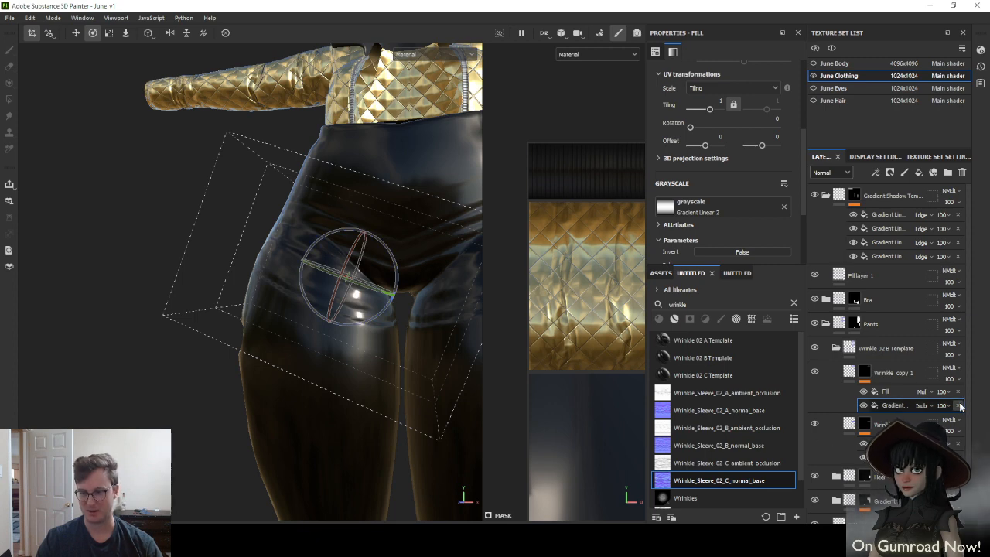
Replace the duplicate mask's gradient and fill with a paint effect and paint the wrinkles in along the hip crease
{"action": "left_click", "coordinate": [885, 374]}
{"action": "right_click", "coordinate": [867, 372]}
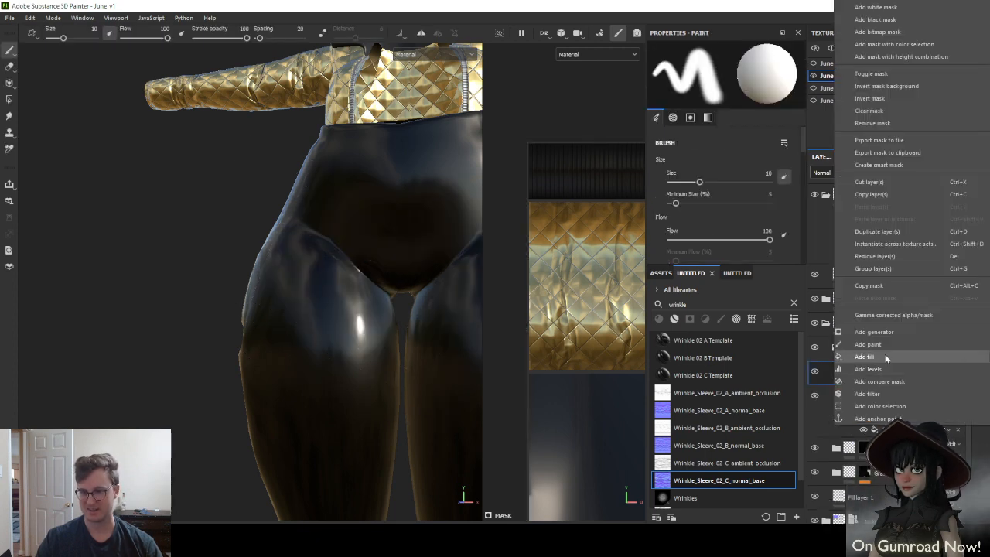
{"action": "left_click", "coordinate": [884, 354]}
{"action": "left_click_drag", "start_coordinate": [291, 255], "coordinate": [279, 289], "text": "alt"}
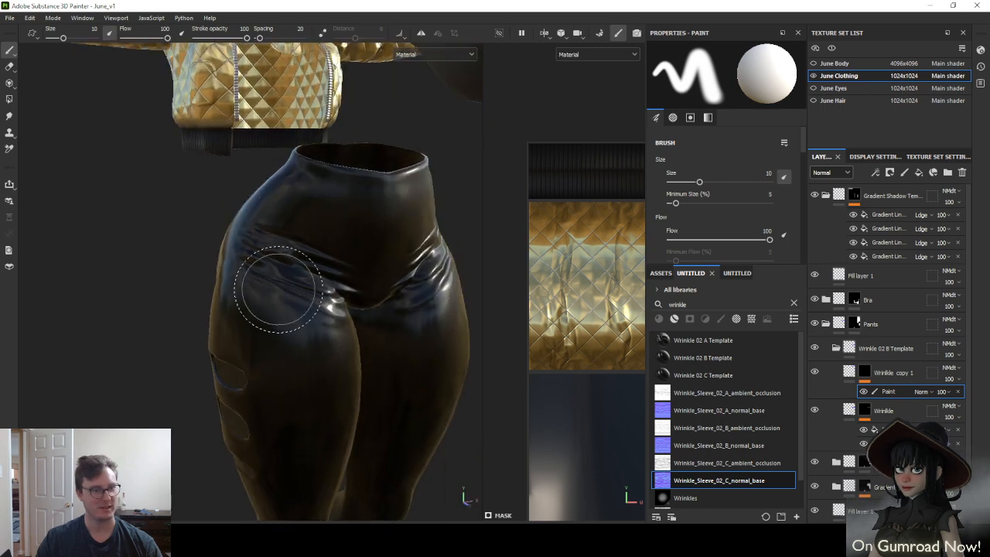
Set the brush's stroke opacity to 14 for subtle mask painting on the thigh and switch the paint value to black
{"action": "left_click", "coordinate": [203, 38]}
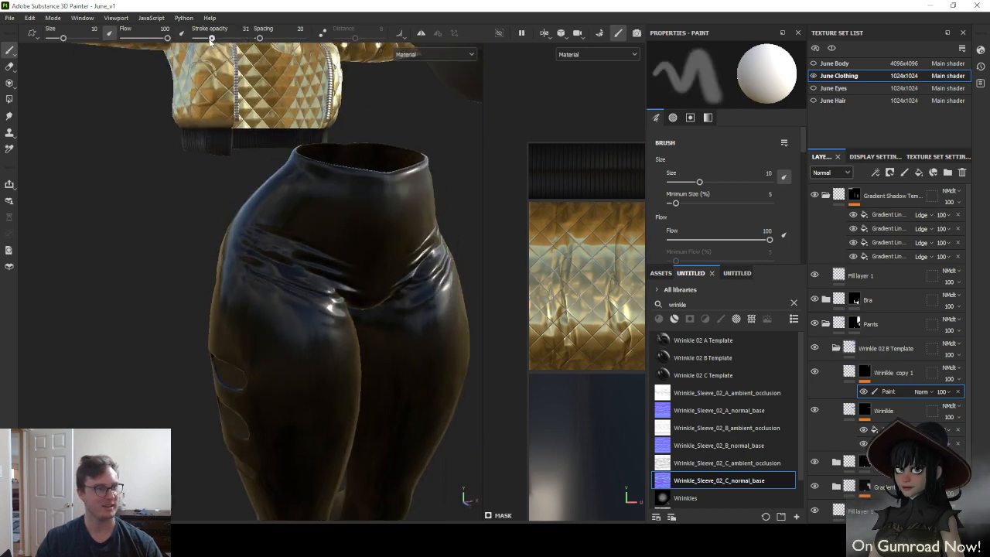
{"action": "left_click_drag", "start_coordinate": [327, 210], "coordinate": [347, 270], "text": "alt"}
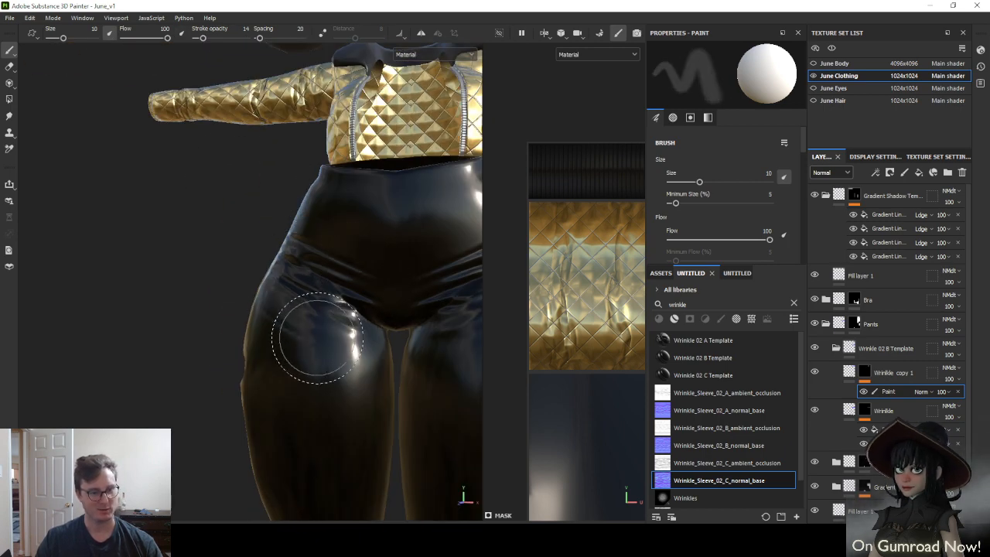
{"action": "key", "text": "x"}
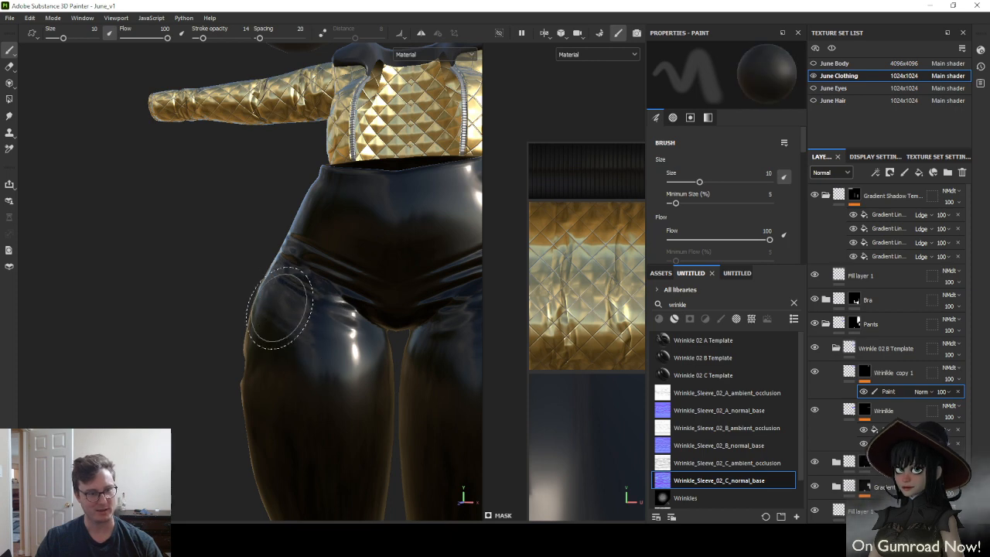
Set the brush's stroke opacity to 51 and blend the hip wrinkles into the front and sides of the pants by painting their mask
{"action": "left_click", "coordinate": [222, 38]}
{"action": "left_click_drag", "start_coordinate": [300, 298], "coordinate": [270, 317], "text": "alt"}
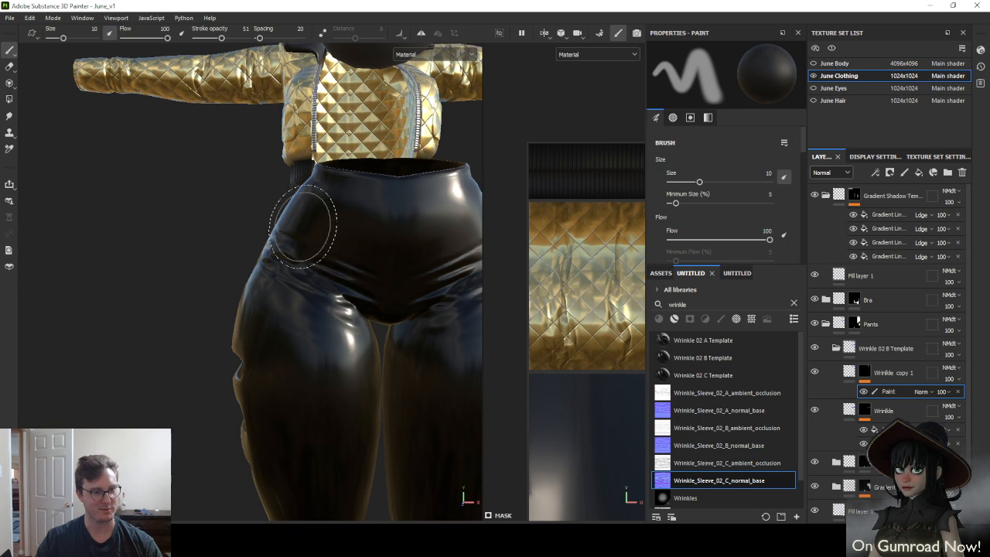
{"action": "scroll", "coordinate": [306, 269], "scroll_direction": "up", "scroll_amount": 3}
{"action": "scroll", "coordinate": [331, 350], "scroll_direction": "down", "scroll_amount": 3}
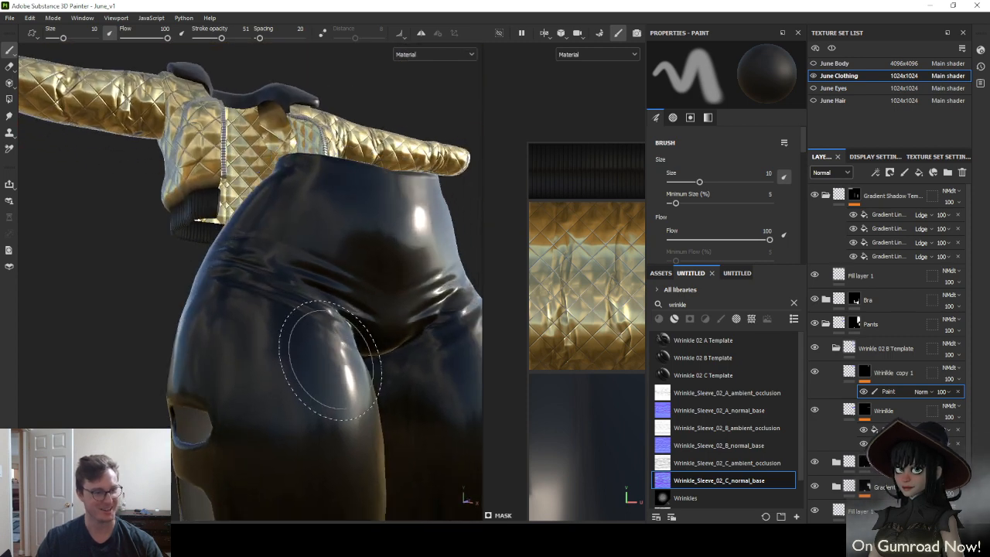
{"action": "mouse_move", "coordinate": [353, 276]}
{"action": "left_mouse_down", "text": "alt"}
{"action": "mouse_move", "coordinate": [286, 310]}
{"action": "mouse_move", "coordinate": [339, 418]}
{"action": "mouse_move", "coordinate": [254, 376]}
{"action": "mouse_move", "coordinate": [242, 327]}
{"action": "mouse_move", "coordinate": [250, 317]}
{"action": "mouse_move", "coordinate": [325, 311]}
{"action": "mouse_move", "coordinate": [329, 332]}
{"action": "mouse_move", "coordinate": [294, 347]}
{"action": "left_mouse_up", "text": "alt"}
{"action": "right_click_drag", "start_coordinate": [294, 347], "coordinate": [332, 351], "text": "alt"}
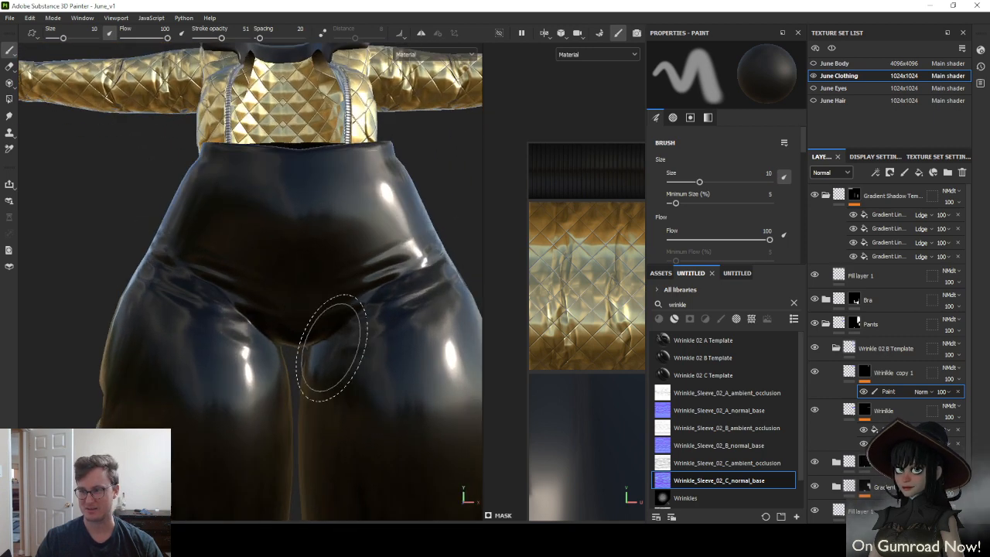
{"action": "left_click_drag", "start_coordinate": [332, 351], "coordinate": [294, 362], "text": "alt"}
{"action": "left_click_drag", "start_coordinate": [216, 349], "coordinate": [238, 303], "text": "alt"}
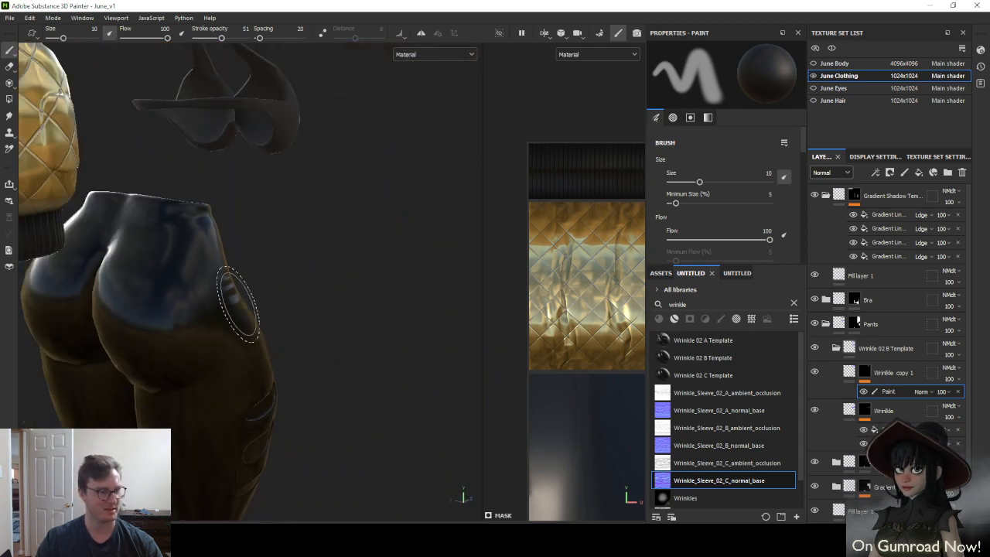
Return to the full material display and refine the wrinkle mask around the outer hip, switching the paint value to black
{"action": "key", "text": "c"}
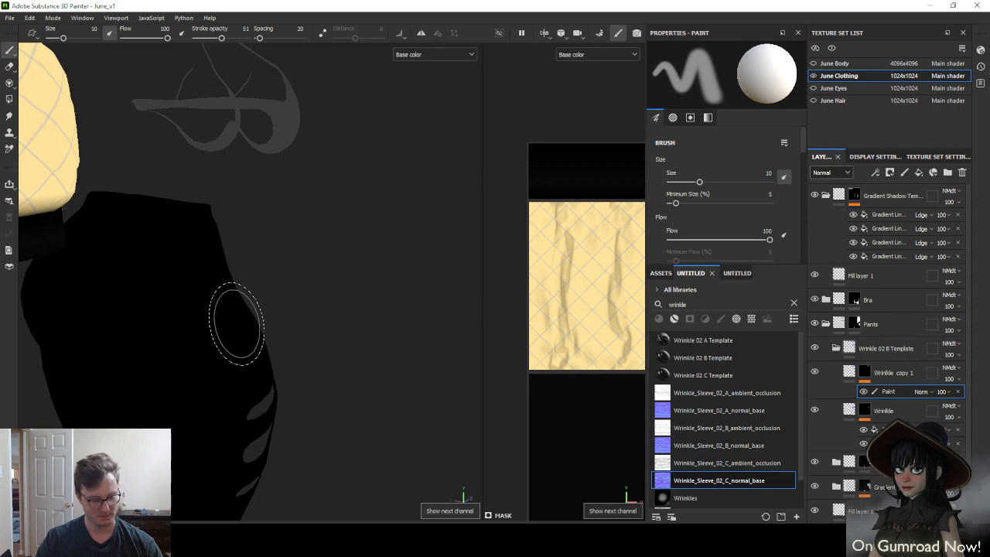
{"action": "key", "text": "m"}
{"action": "mouse_move", "coordinate": [260, 320]}
{"action": "left_mouse_down", "text": "alt"}
{"action": "mouse_move", "coordinate": [252, 316]}
{"action": "mouse_move", "coordinate": [216, 402]}
{"action": "mouse_move", "coordinate": [239, 438]}
{"action": "left_mouse_up", "text": "alt"}
{"action": "key", "text": "x"}
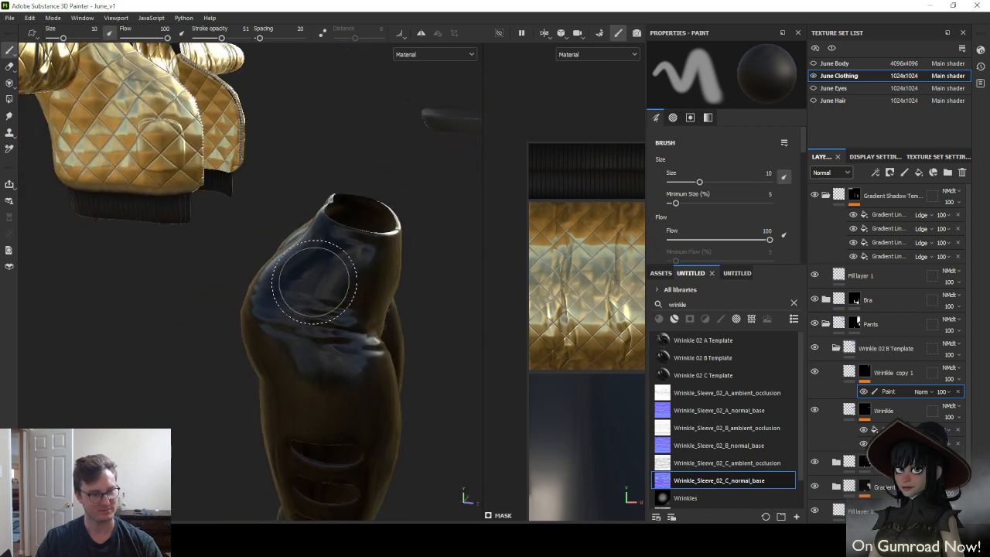
Examine the blended hip wrinkles on the pants from the back, side and front, and across the whole outfit
{"action": "mouse_move", "coordinate": [283, 265]}
{"action": "left_mouse_down", "text": "alt"}
{"action": "mouse_move", "coordinate": [363, 307]}
{"action": "mouse_move", "coordinate": [242, 334]}
{"action": "left_mouse_up", "text": "alt"}
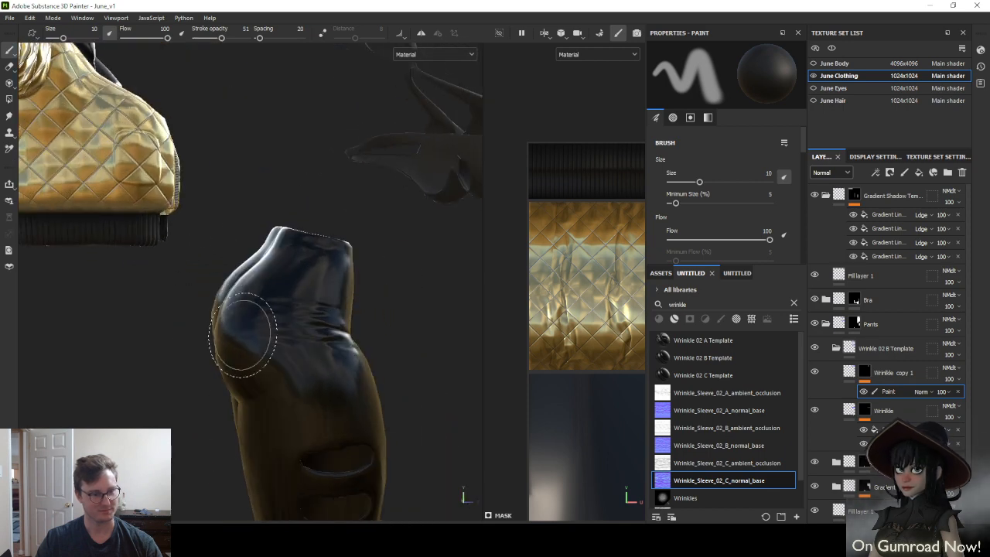
{"action": "mouse_move", "coordinate": [300, 406]}
{"action": "left_mouse_down", "text": "alt"}
{"action": "mouse_move", "coordinate": [188, 393]}
{"action": "mouse_move", "coordinate": [223, 328]}
{"action": "left_mouse_up", "text": "alt"}
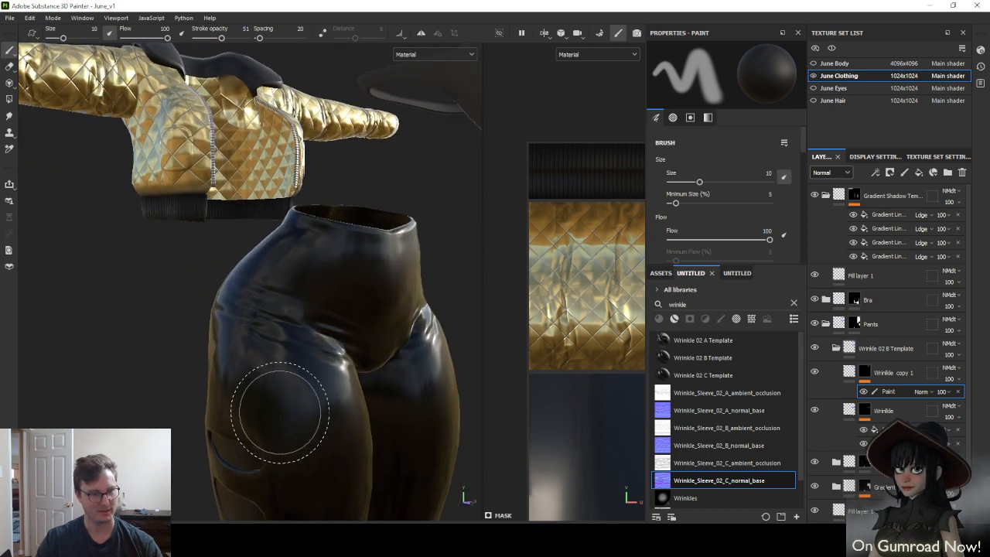
{"action": "left_click_drag", "start_coordinate": [279, 412], "coordinate": [280, 346], "text": "alt"}
{"action": "scroll", "coordinate": [256, 289], "scroll_direction": "up", "scroll_amount": 5}
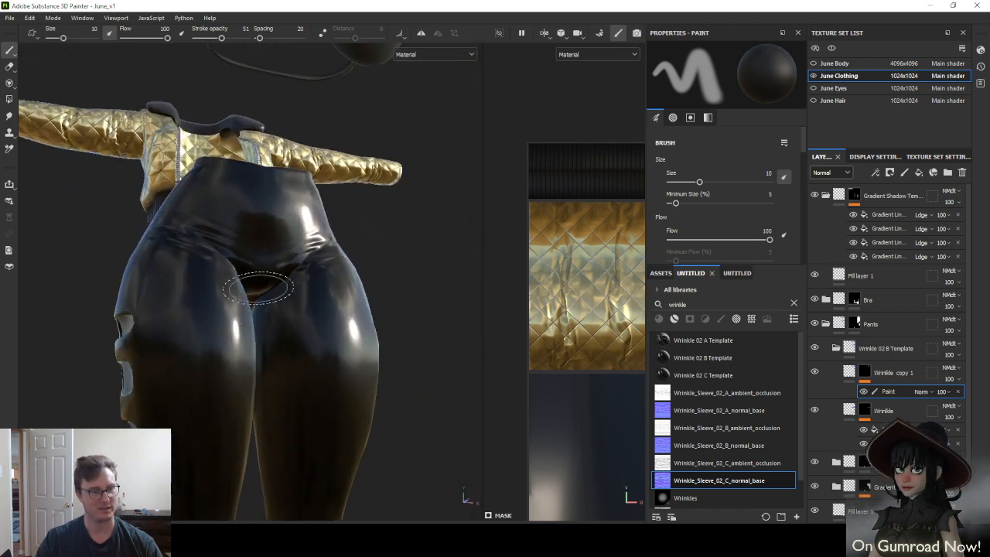
{"action": "mouse_move", "coordinate": [257, 288]}
{"action": "left_mouse_down", "text": "alt"}
{"action": "mouse_move", "coordinate": [261, 353]}
{"action": "mouse_move", "coordinate": [287, 347]}
{"action": "mouse_move", "coordinate": [249, 282]}
{"action": "mouse_move", "coordinate": [384, 347]}
{"action": "mouse_move", "coordinate": [287, 348]}
{"action": "mouse_move", "coordinate": [283, 301]}
{"action": "mouse_move", "coordinate": [348, 310]}
{"action": "mouse_move", "coordinate": [399, 294]}
{"action": "mouse_move", "coordinate": [294, 222]}
{"action": "mouse_move", "coordinate": [341, 275]}
{"action": "mouse_move", "coordinate": [285, 193]}
{"action": "left_mouse_up", "text": "alt"}
{"action": "mouse_move", "coordinate": [297, 228]}
{"action": "left_mouse_down", "text": "alt"}
{"action": "mouse_move", "coordinate": [190, 278]}
{"action": "mouse_move", "coordinate": [157, 262]}
{"action": "left_mouse_up", "text": "alt"}
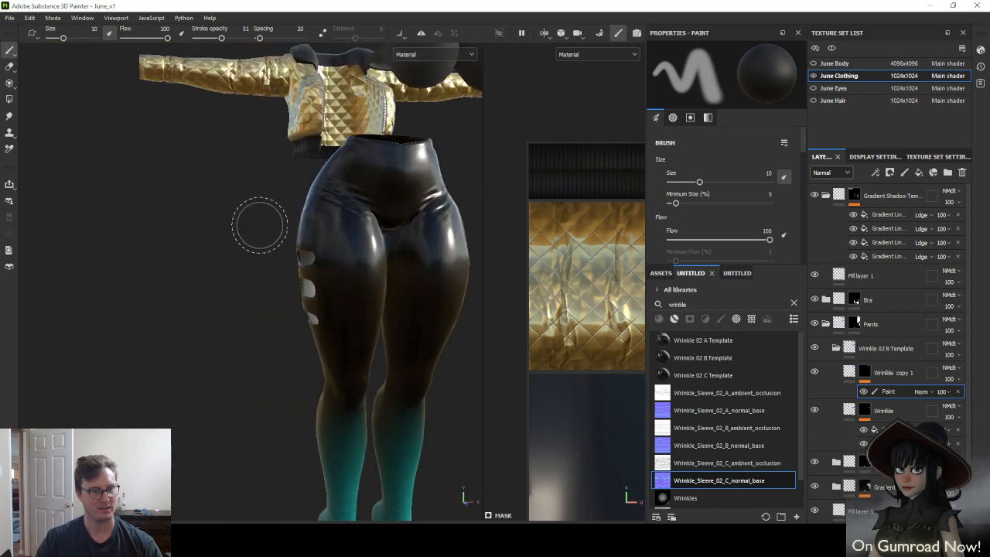
{"action": "left_click_drag", "start_coordinate": [352, 275], "coordinate": [263, 223], "text": "alt"}
{"action": "scroll", "coordinate": [253, 219], "scroll_direction": "down", "scroll_amount": 3}
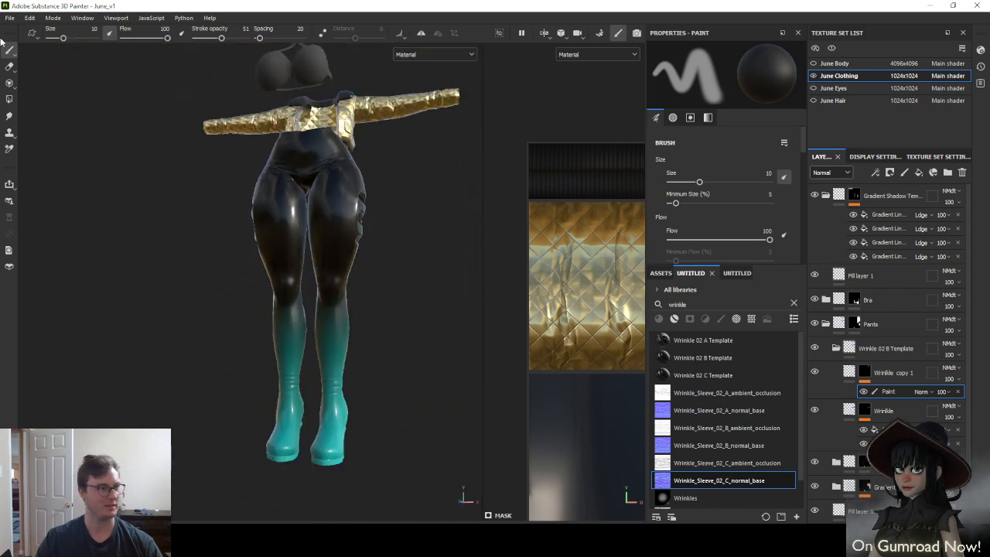
Export the June Clothing textures with the UNITY_Poiyomi v5 template as 8-bit PNG files at size 4096, and save the export settings
{"action": "left_click", "coordinate": [9, 18]}
{"action": "left_click", "coordinate": [42, 167]}
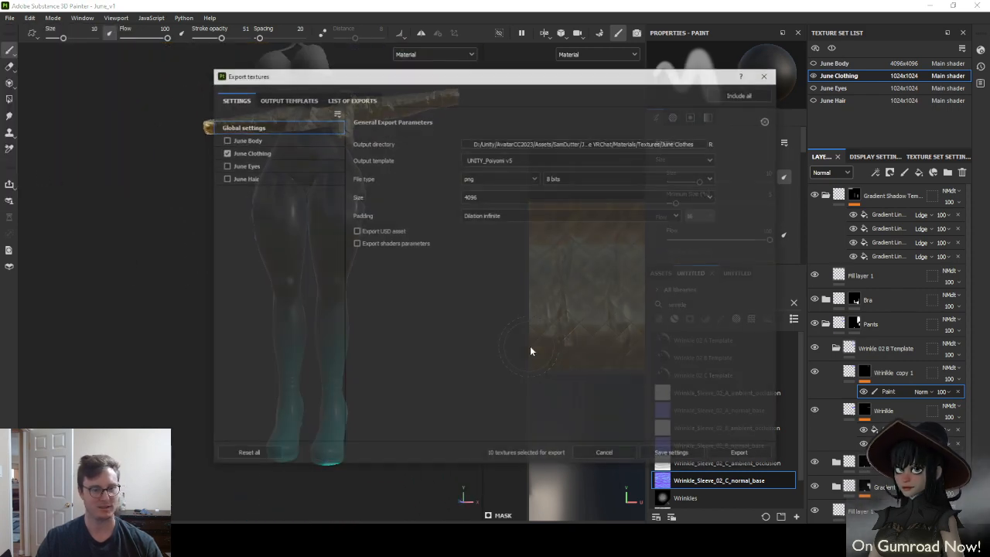
{"action": "left_click", "coordinate": [740, 454]}
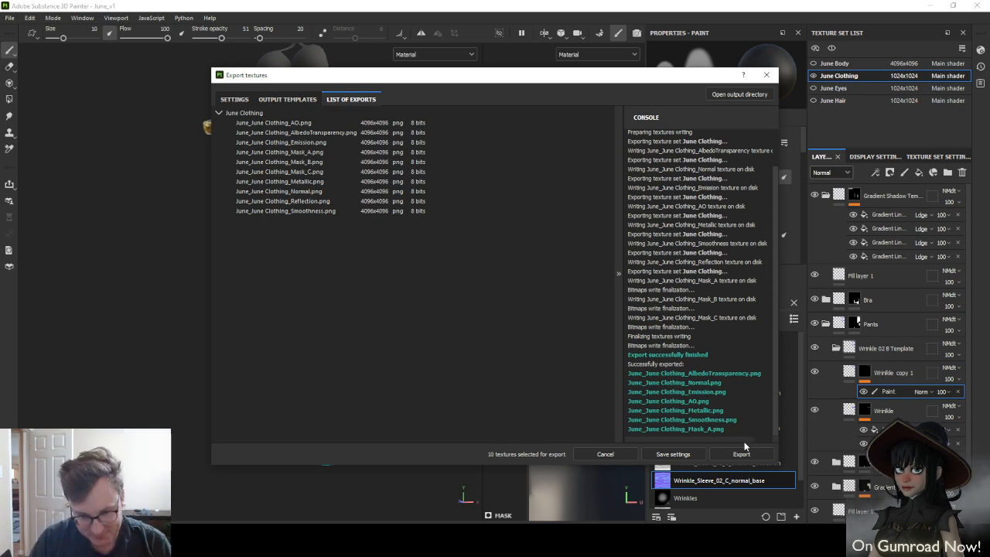
{"action": "left_click", "coordinate": [687, 454]}
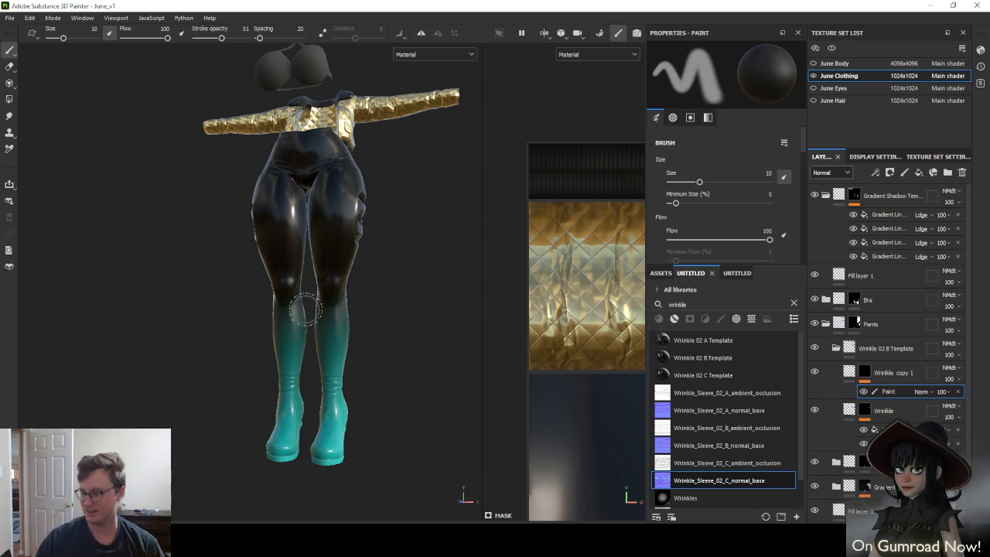
Switch to Unity and examine the hip wrinkles on the avatar's pants up close
{"action": "key", "text": "alt+Tab"}
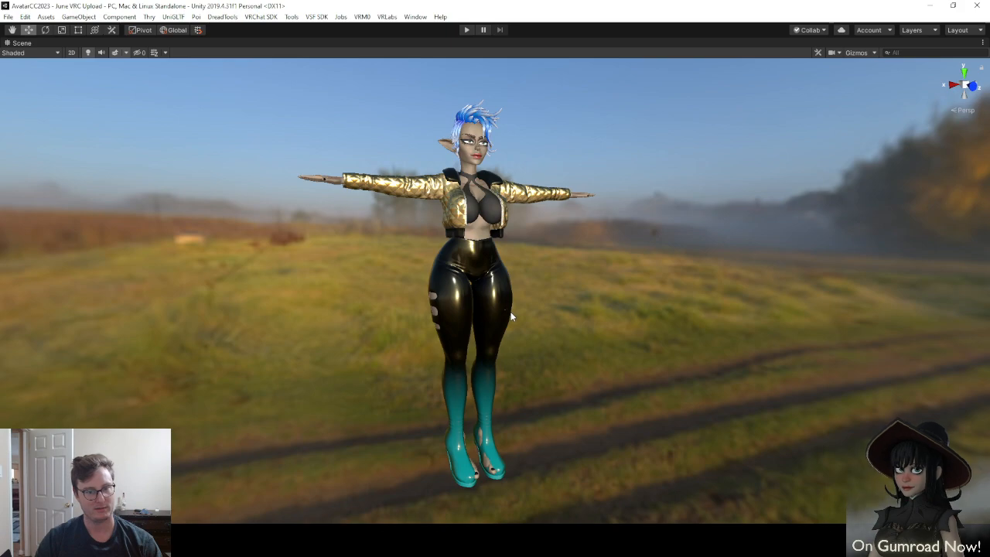
{"action": "scroll", "coordinate": [512, 307], "scroll_direction": "up", "scroll_amount": 8}
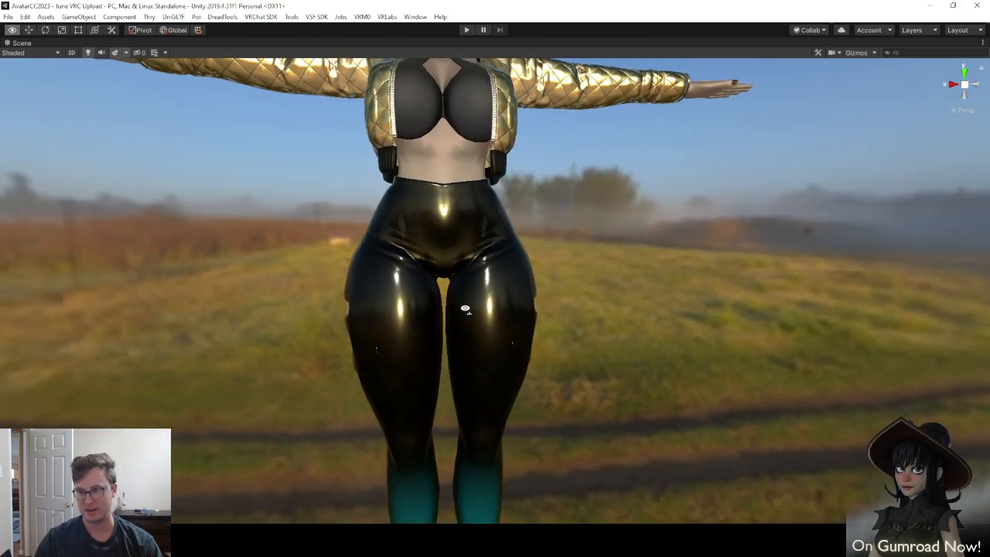
{"action": "mouse_move", "coordinate": [464, 309]}
{"action": "right_mouse_down"}
{"action": "mouse_move", "coordinate": [438, 304]}
{"action": "mouse_move", "coordinate": [484, 304]}
{"action": "mouse_move", "coordinate": [458, 335]}
{"action": "mouse_move", "coordinate": [476, 326]}
{"action": "mouse_move", "coordinate": [554, 400]}
{"action": "mouse_move", "coordinate": [510, 402]}
{"action": "mouse_move", "coordinate": [543, 347]}
{"action": "mouse_move", "coordinate": [753, 316]}
{"action": "mouse_move", "coordinate": [834, 323]}
{"action": "mouse_move", "coordinate": [820, 313]}
{"action": "mouse_move", "coordinate": [602, 353]}
{"action": "mouse_move", "coordinate": [495, 386]}
{"action": "mouse_move", "coordinate": [454, 338]}
{"action": "mouse_move", "coordinate": [460, 325]}
{"action": "right_mouse_up"}
{"action": "key", "text": "w"}
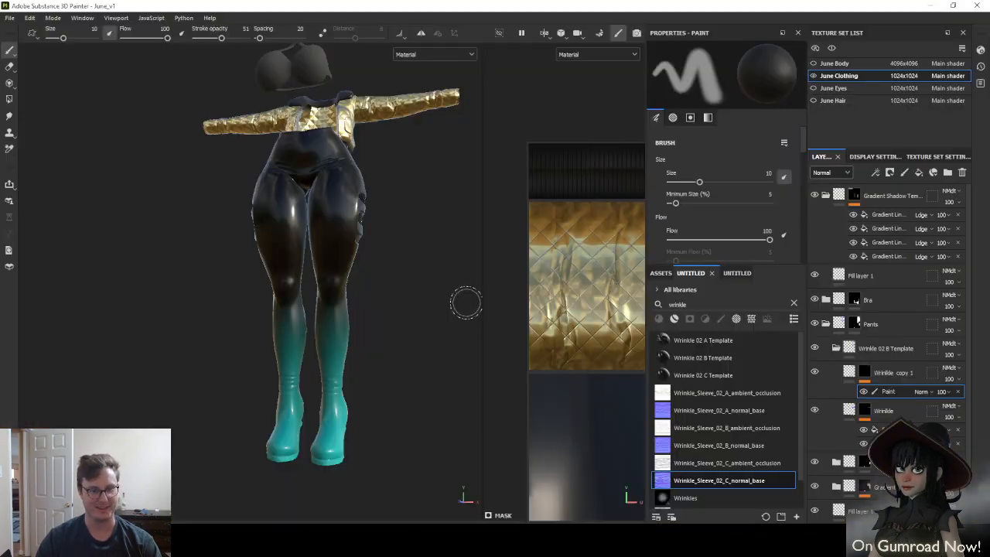
In Substance Painter, rename the wrinkle copy to Hip and the original wrinkle layer to Ankle, and duplicate the Ankle layer
{"action": "left_click", "coordinate": [897, 372]}
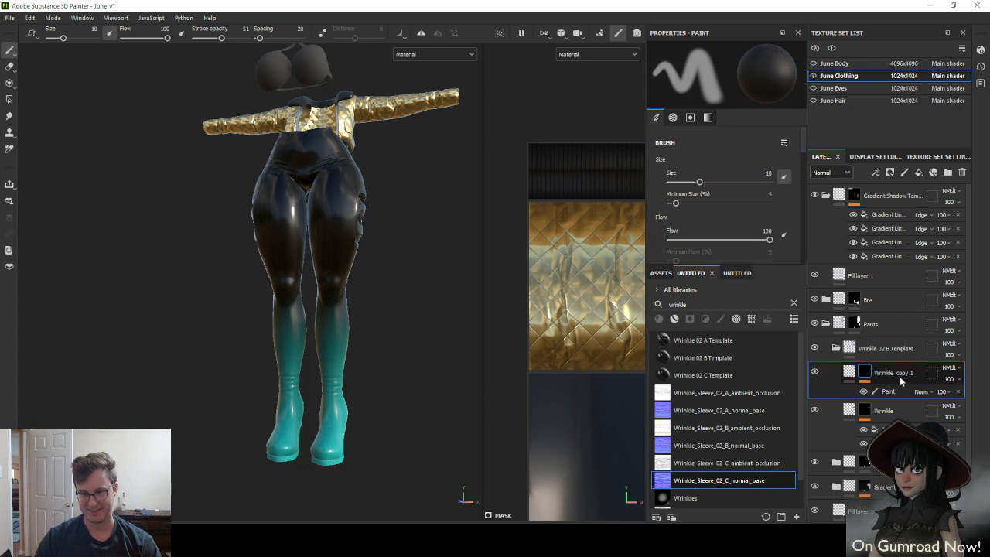
{"action": "double_click", "coordinate": [897, 372]}
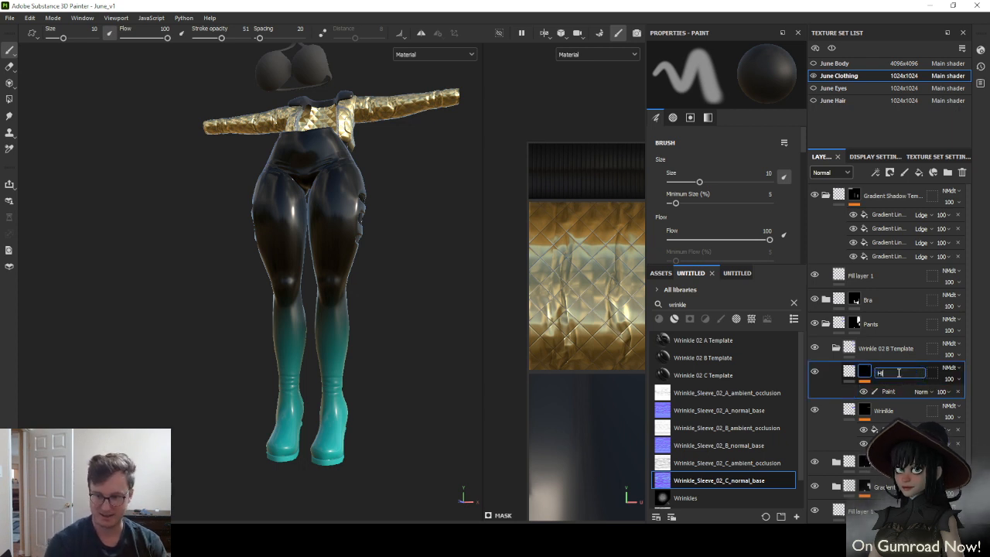
{"action": "double_click", "coordinate": [886, 409]}
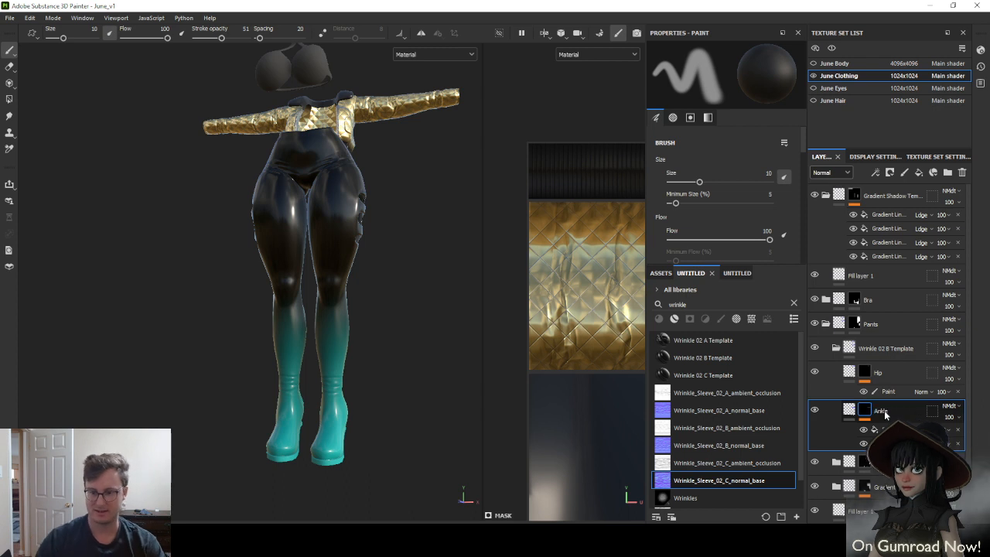
{"action": "key", "text": "Return"}
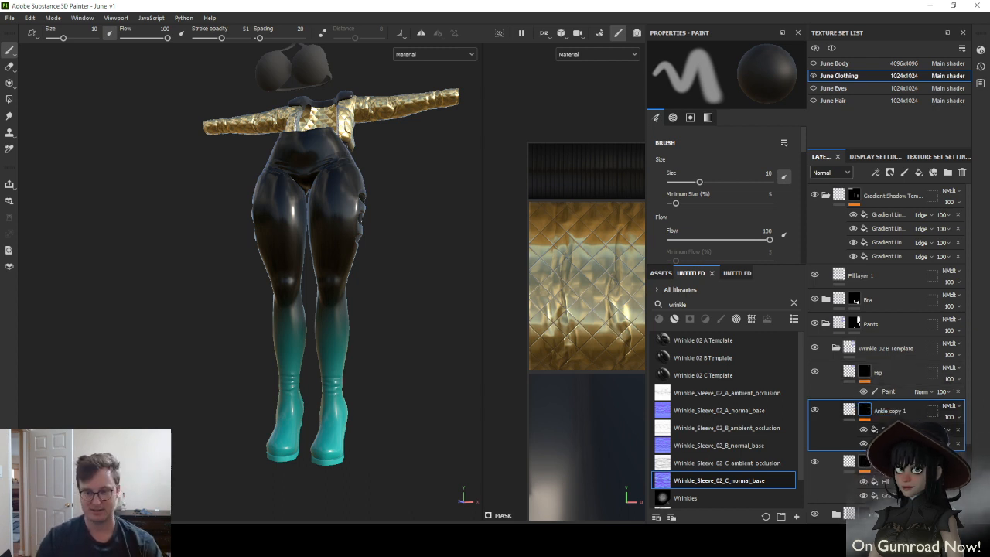
Remove the mask from the Ankle duplicate and move its wrinkle projection up from the boots to the thighs
{"action": "right_click", "coordinate": [881, 418]}
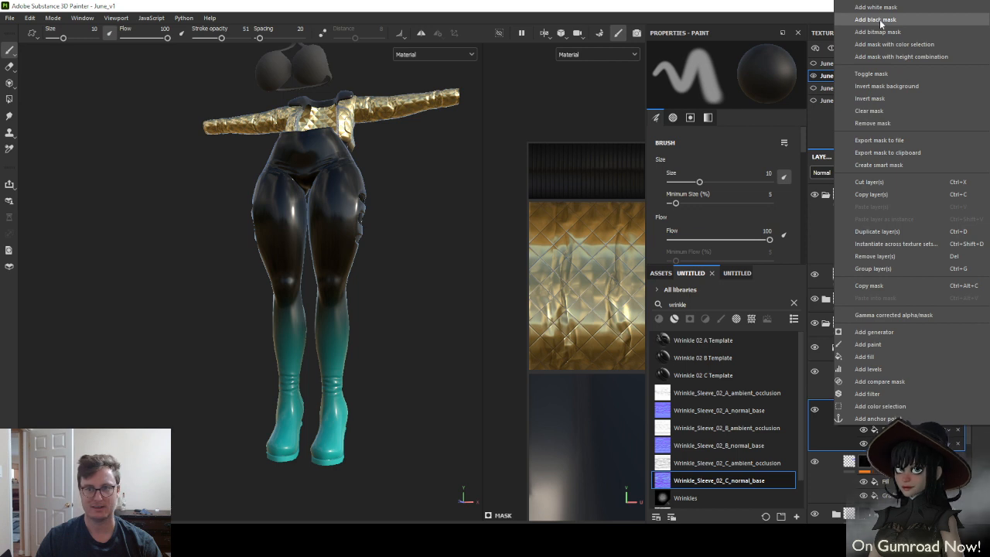
{"action": "left_click", "coordinate": [883, 122]}
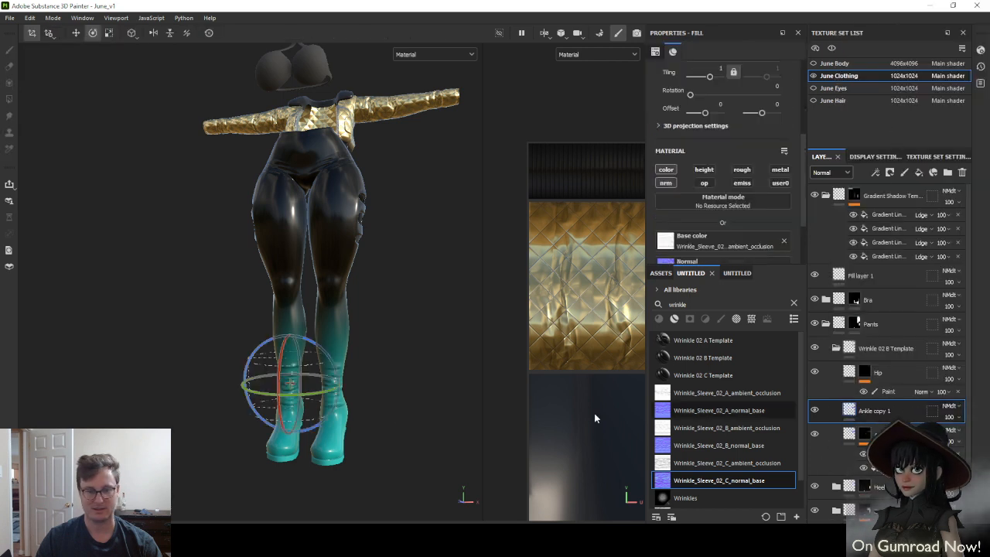
{"action": "key", "text": "w"}
{"action": "left_click_drag", "start_coordinate": [288, 350], "coordinate": [286, 202]}
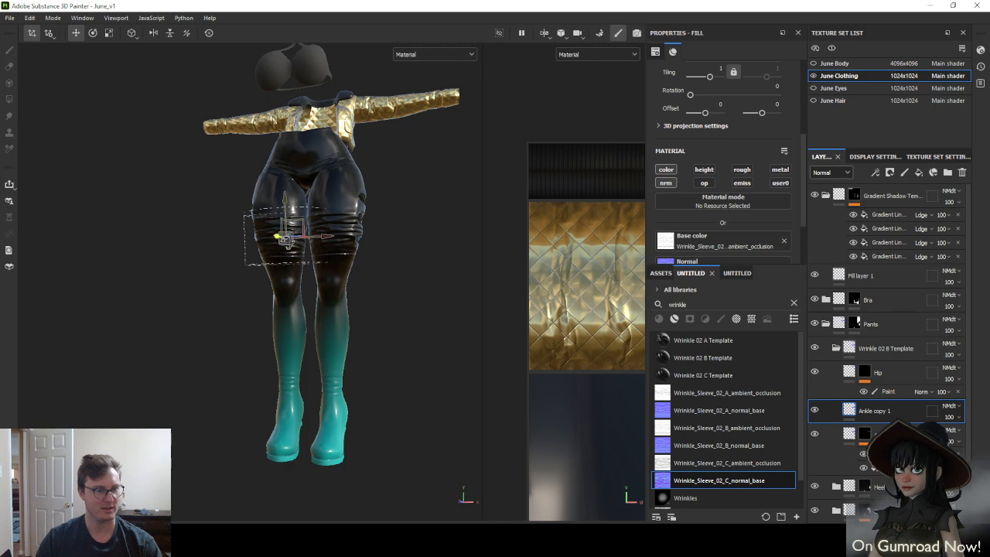
Scale the duplicate's wrinkle projection taller over the thighs and fine-tune its fit
{"action": "left_click_drag", "start_coordinate": [286, 241], "coordinate": [332, 271], "text": "alt"}
{"action": "middle_click_drag", "start_coordinate": [333, 271], "coordinate": [329, 346], "text": "alt"}
{"action": "right_click_drag", "start_coordinate": [329, 347], "coordinate": [293, 317], "text": "alt"}
{"action": "key", "text": "r"}
{"action": "left_click_drag", "start_coordinate": [260, 292], "coordinate": [306, 180]}
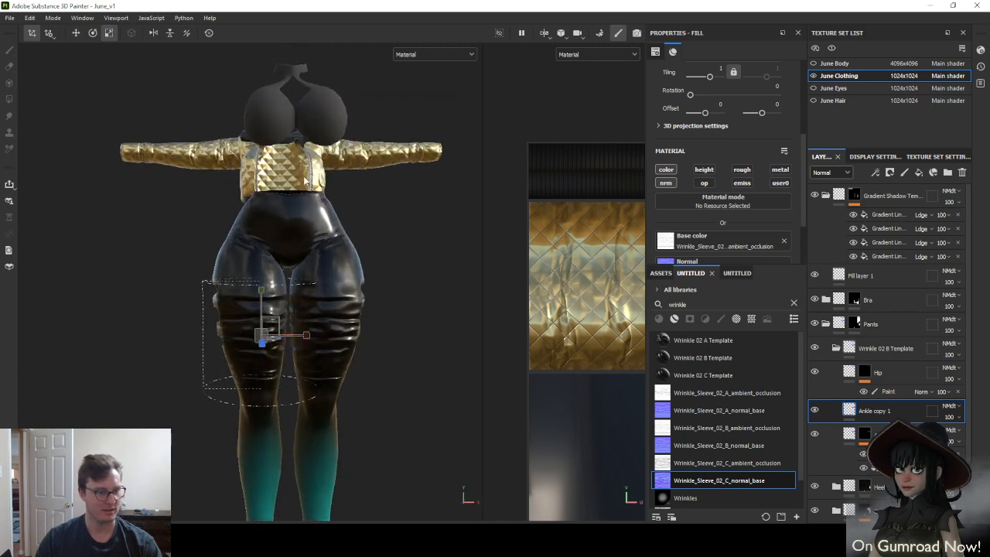
{"action": "left_click_drag", "start_coordinate": [285, 339], "coordinate": [240, 334], "text": "alt"}
{"action": "key", "text": "e"}
{"action": "key", "text": "r"}
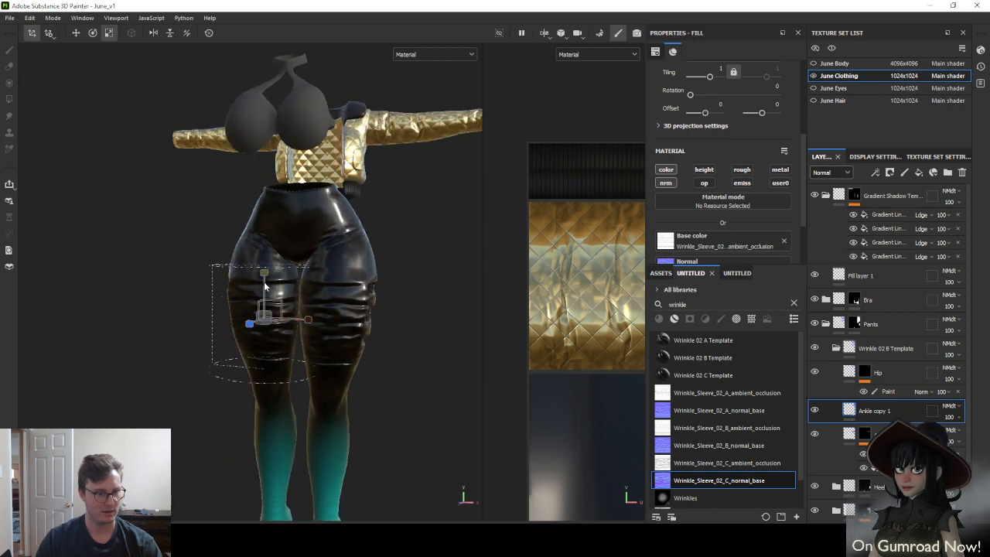
{"action": "key", "text": "e"}
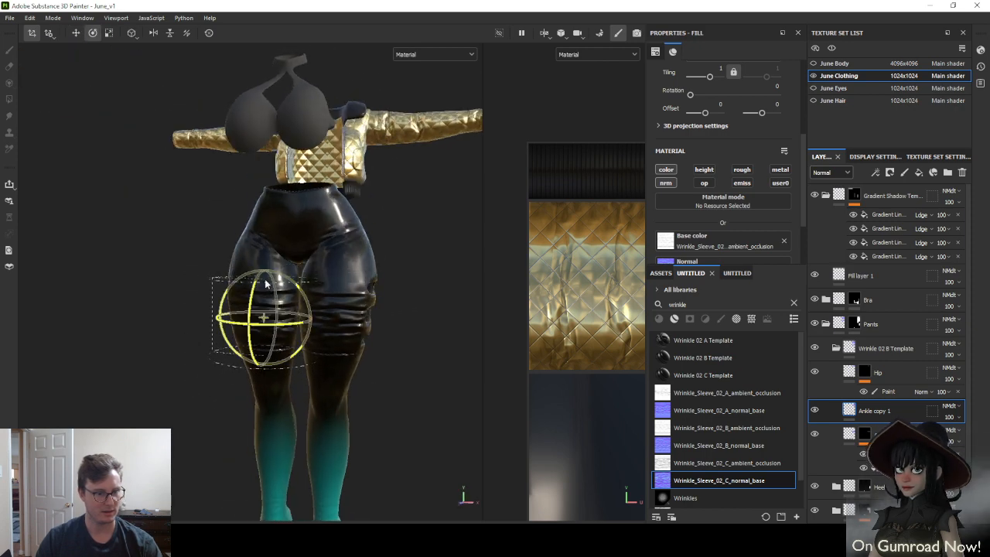
{"action": "key", "text": "w"}
{"action": "left_click_drag", "start_coordinate": [265, 284], "coordinate": [276, 232], "text": "alt"}
{"action": "scroll", "coordinate": [274, 337], "scroll_direction": "up", "scroll_amount": 3}
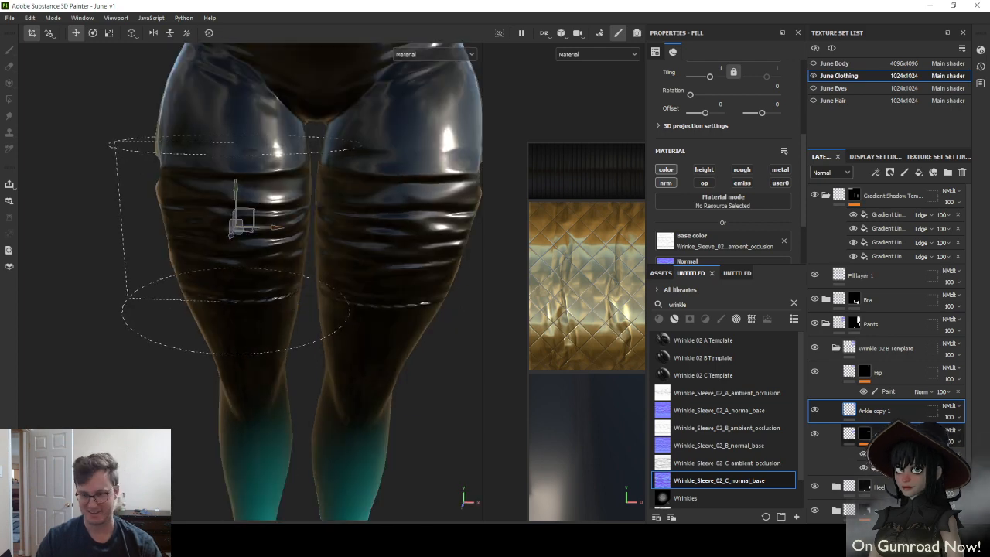
Add a black mask with a paint effect to the Ankle duplicate and paint a trial band of wrinkles across both thighs
{"action": "right_click", "coordinate": [899, 411]}
{"action": "left_click", "coordinate": [893, 20]}
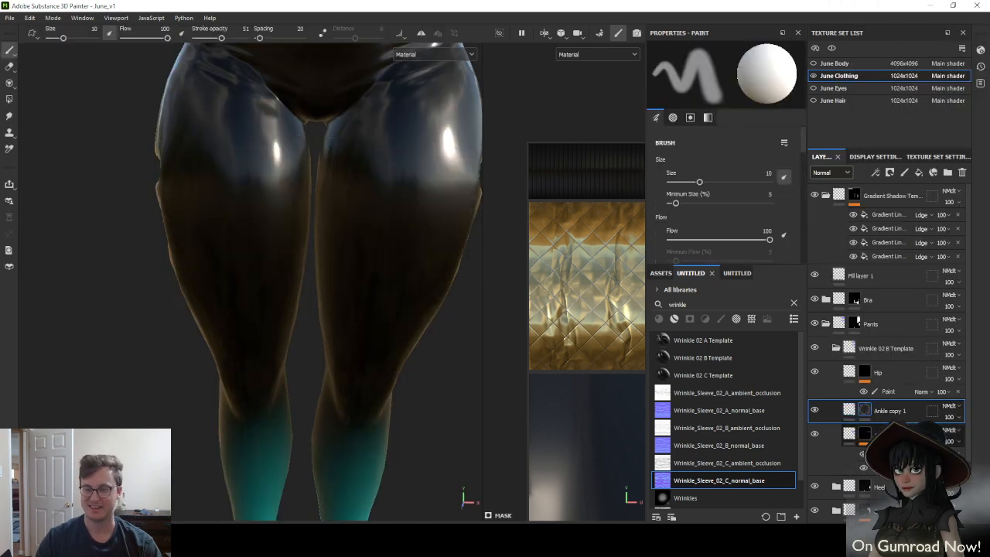
{"action": "right_click", "coordinate": [864, 411]}
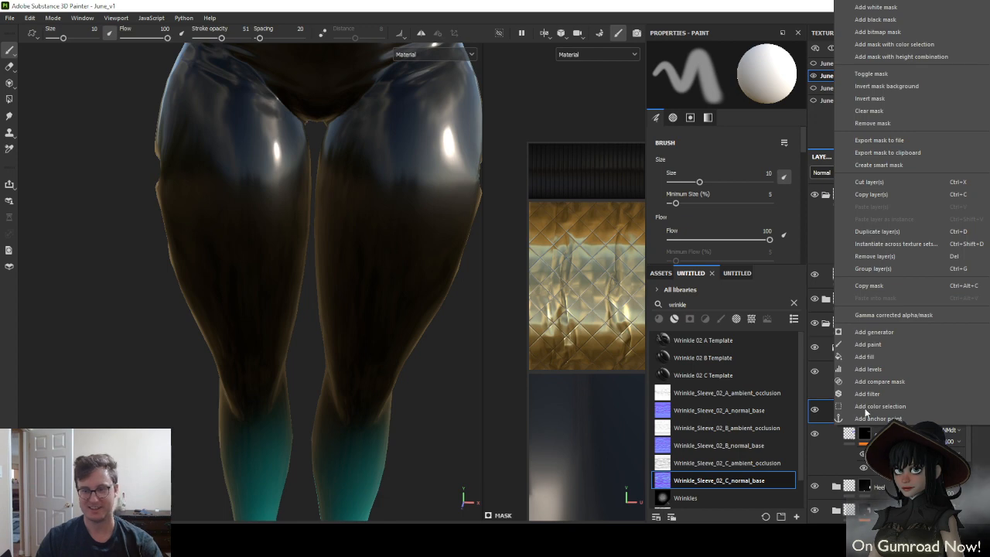
{"action": "left_click", "coordinate": [872, 345]}
{"action": "left_click_drag", "start_coordinate": [147, 214], "coordinate": [456, 223]}
{"action": "mouse_move", "coordinate": [352, 282]}
{"action": "left_mouse_down", "text": "alt"}
{"action": "mouse_move", "coordinate": [346, 235]}
{"action": "mouse_move", "coordinate": [320, 299]}
{"action": "left_mouse_up", "text": "alt"}
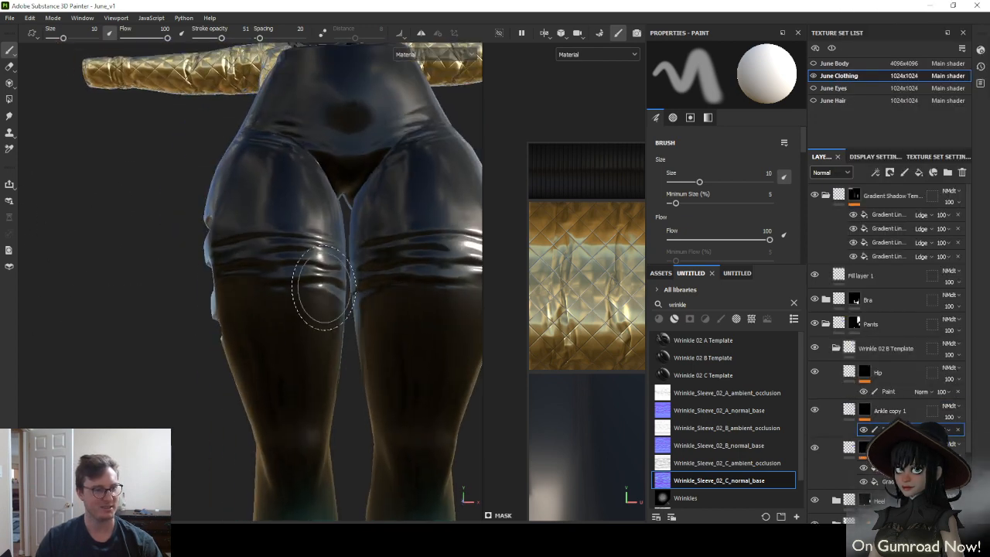
Lower the brush's stroke opacity to 34 and blend the painted wrinkles on the front and outer sides of both thighs
{"action": "left_click_drag", "start_coordinate": [223, 36], "coordinate": [214, 36]}
{"action": "left_click_drag", "start_coordinate": [242, 134], "coordinate": [290, 178], "text": "alt"}
{"action": "left_click_drag", "start_coordinate": [349, 311], "coordinate": [324, 244], "text": "alt"}
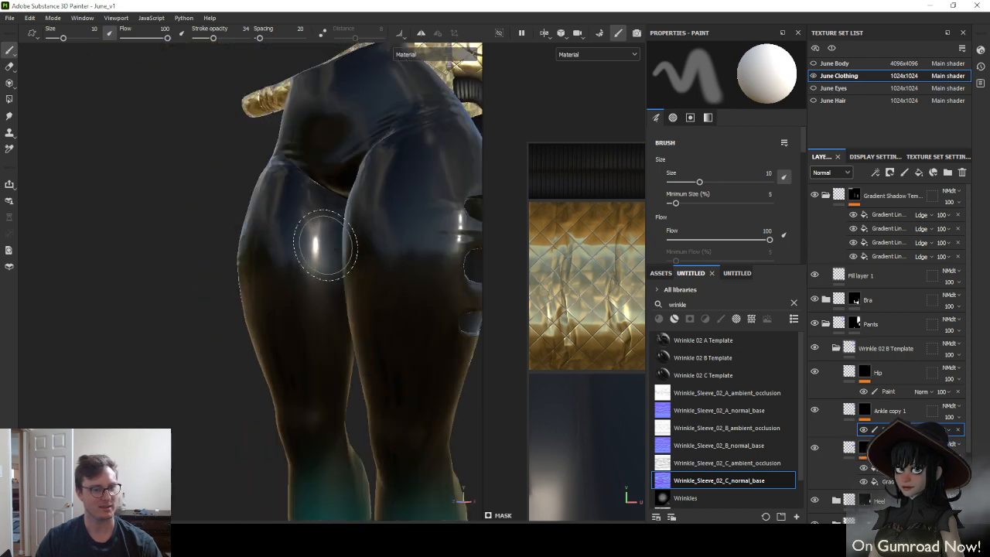
{"action": "left_click_drag", "start_coordinate": [306, 366], "coordinate": [309, 254], "text": "alt"}
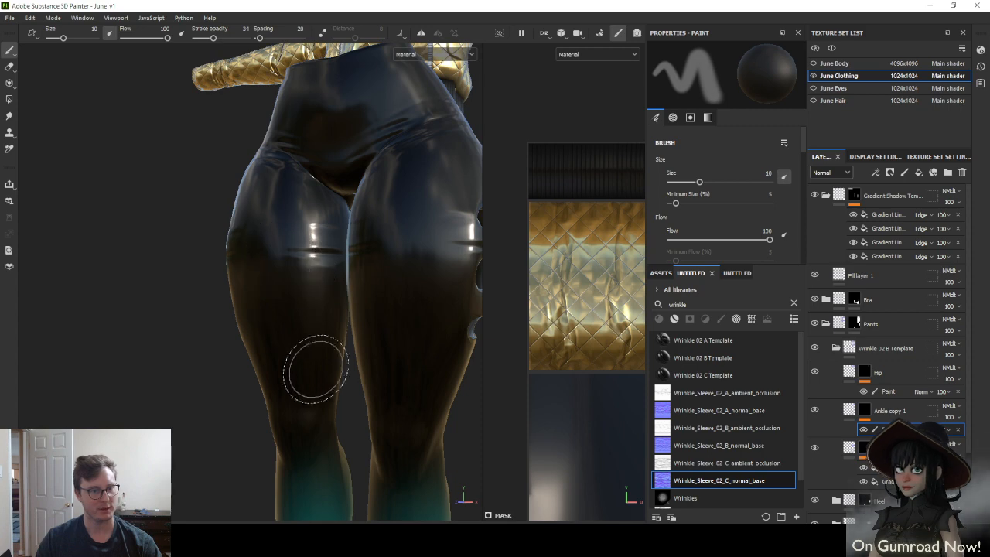
{"action": "left_click_drag", "start_coordinate": [315, 369], "coordinate": [331, 260], "text": "alt"}
{"action": "left_click_drag", "start_coordinate": [310, 331], "coordinate": [243, 287], "text": "alt"}
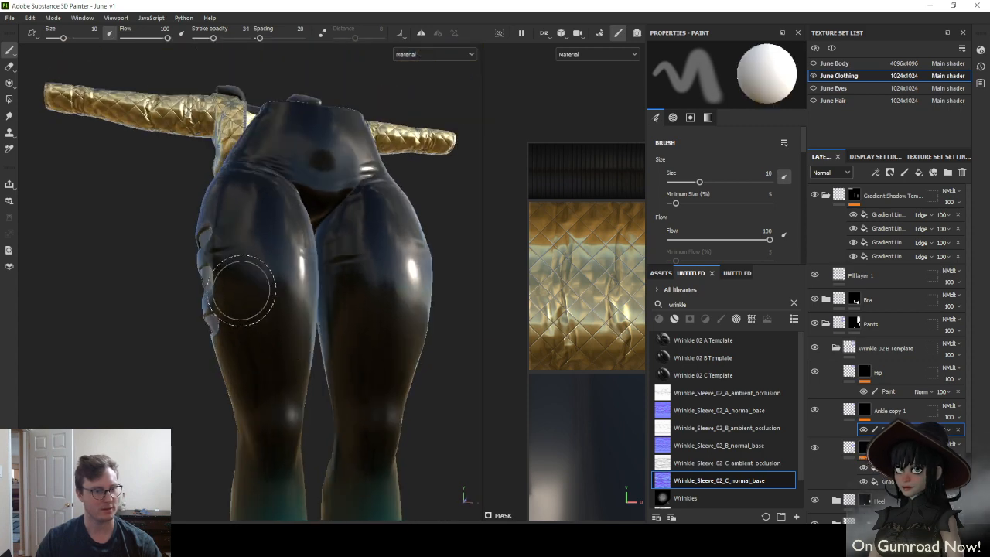
{"action": "mouse_move", "coordinate": [283, 348]}
{"action": "left_mouse_down", "text": "alt"}
{"action": "mouse_move", "coordinate": [320, 342]}
{"action": "mouse_move", "coordinate": [300, 359]}
{"action": "mouse_move", "coordinate": [301, 327]}
{"action": "mouse_move", "coordinate": [309, 353]}
{"action": "mouse_move", "coordinate": [267, 287]}
{"action": "left_mouse_up", "text": "alt"}
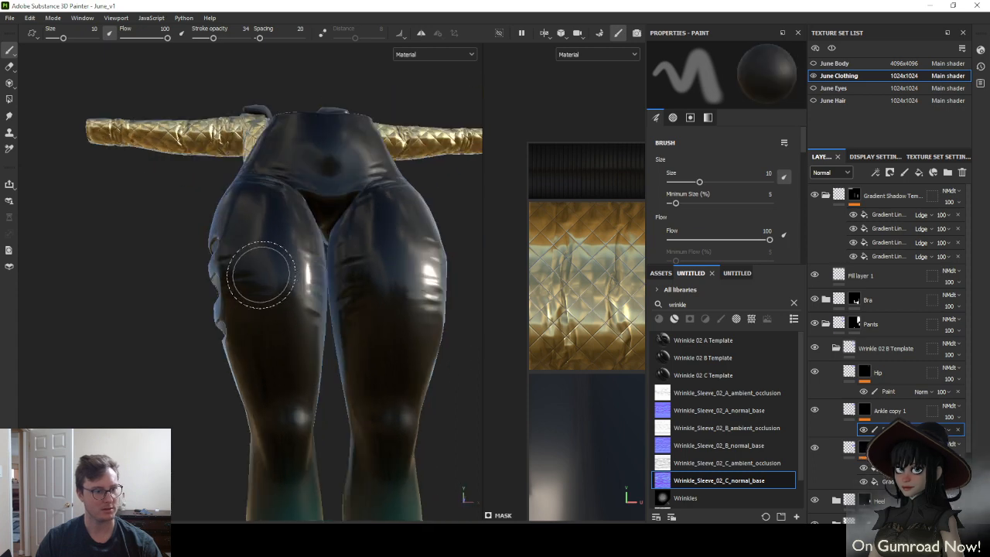
{"action": "mouse_move", "coordinate": [317, 362]}
{"action": "left_mouse_down", "text": "alt"}
{"action": "mouse_move", "coordinate": [285, 295]}
{"action": "mouse_move", "coordinate": [283, 353]}
{"action": "mouse_move", "coordinate": [261, 292]}
{"action": "mouse_move", "coordinate": [411, 272]}
{"action": "mouse_move", "coordinate": [191, 279]}
{"action": "left_mouse_up", "text": "alt"}
{"action": "left_click_drag", "start_coordinate": [176, 310], "coordinate": [232, 309], "text": "alt"}
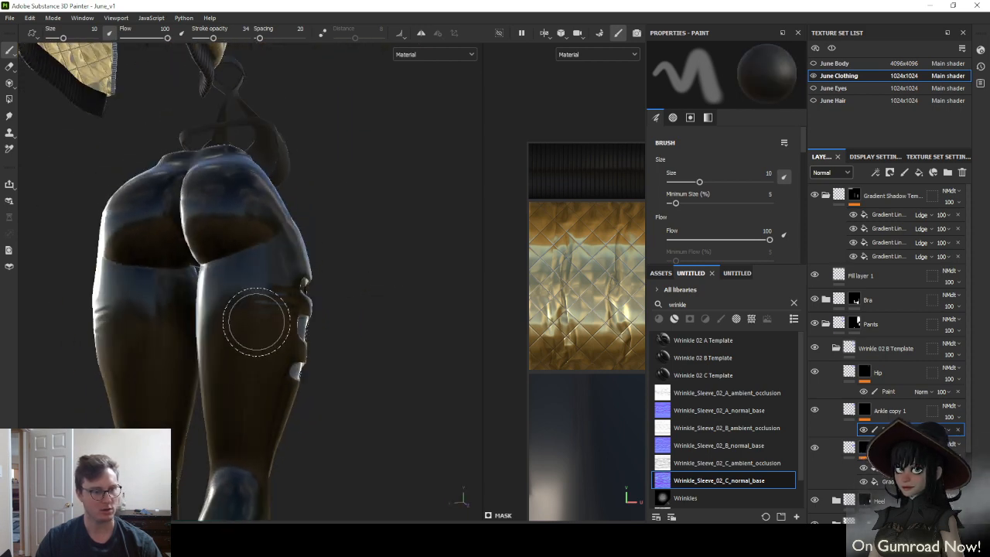
Paint and soften the wrinkle mask around the backs of the thighs and beside the leg cutouts
{"action": "left_click_drag", "start_coordinate": [216, 352], "coordinate": [259, 359], "text": "alt"}
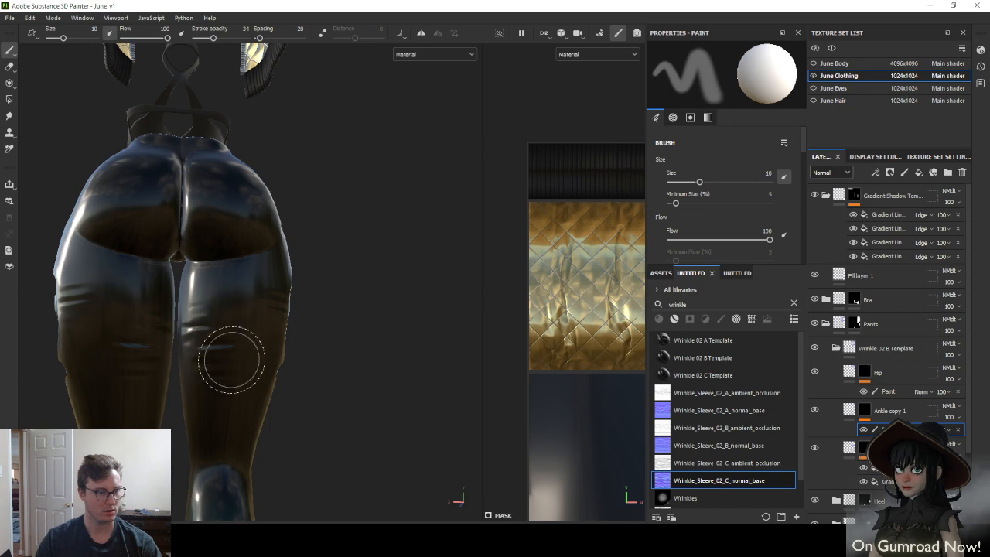
{"action": "mouse_move", "coordinate": [261, 358]}
{"action": "left_mouse_down", "text": "alt"}
{"action": "mouse_move", "coordinate": [230, 323]}
{"action": "mouse_move", "coordinate": [187, 403]}
{"action": "left_mouse_up", "text": "alt"}
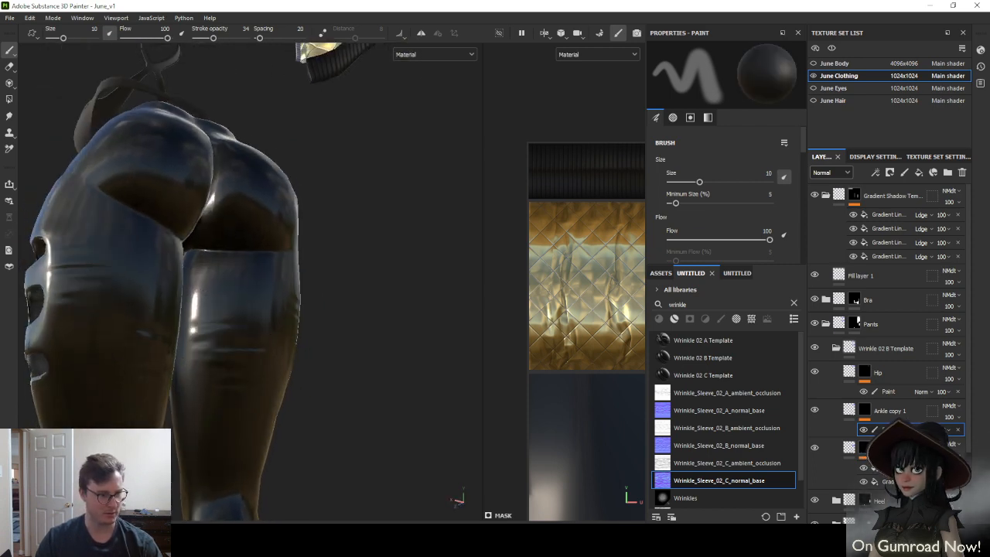
{"action": "mouse_move", "coordinate": [303, 404]}
{"action": "left_mouse_down", "text": "alt"}
{"action": "mouse_move", "coordinate": [210, 391]}
{"action": "mouse_move", "coordinate": [324, 404]}
{"action": "mouse_move", "coordinate": [254, 347]}
{"action": "mouse_move", "coordinate": [249, 393]}
{"action": "left_mouse_up", "text": "alt"}
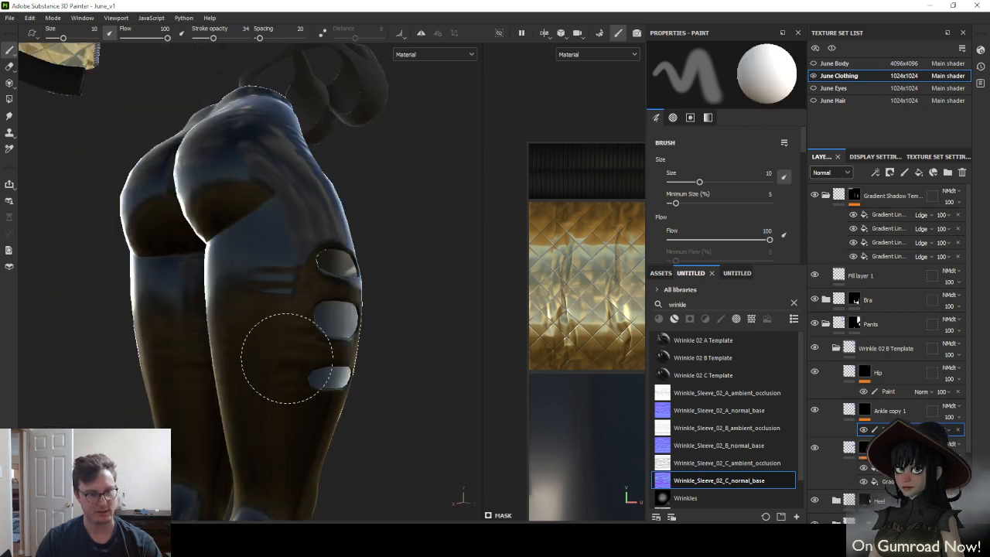
{"action": "left_click_drag", "start_coordinate": [328, 398], "coordinate": [197, 283], "text": "alt"}
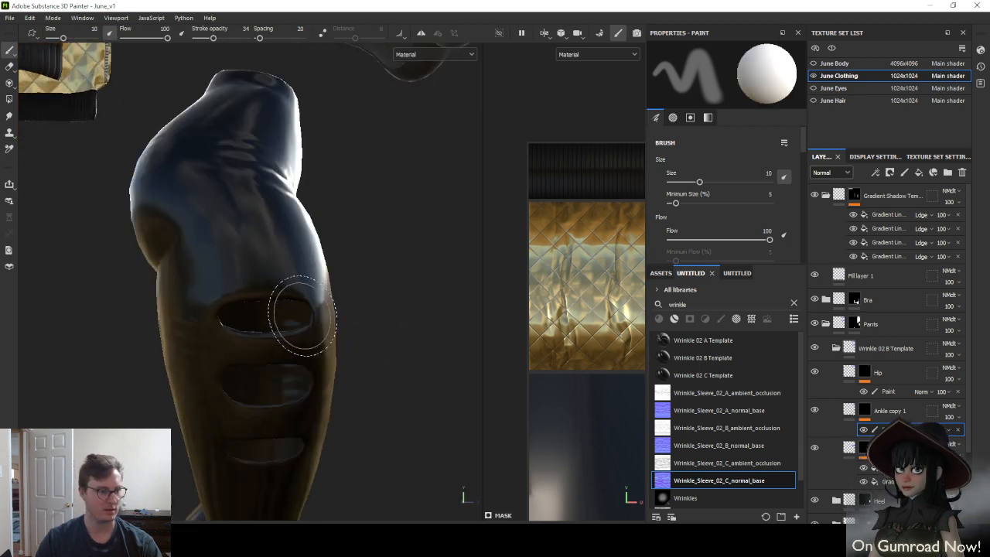
{"action": "mouse_move", "coordinate": [302, 315]}
{"action": "left_mouse_down", "text": "alt"}
{"action": "mouse_move", "coordinate": [188, 286]}
{"action": "mouse_move", "coordinate": [237, 314]}
{"action": "left_mouse_up", "text": "alt"}
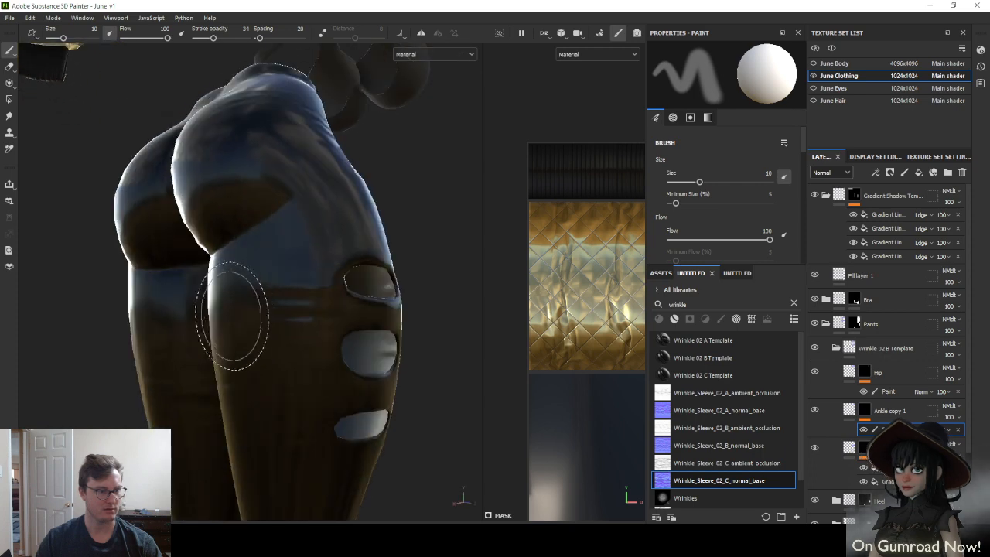
{"action": "left_click_drag", "start_coordinate": [321, 334], "coordinate": [287, 332], "text": "alt"}
{"action": "left_click_drag", "start_coordinate": [260, 389], "coordinate": [246, 322], "text": "alt"}
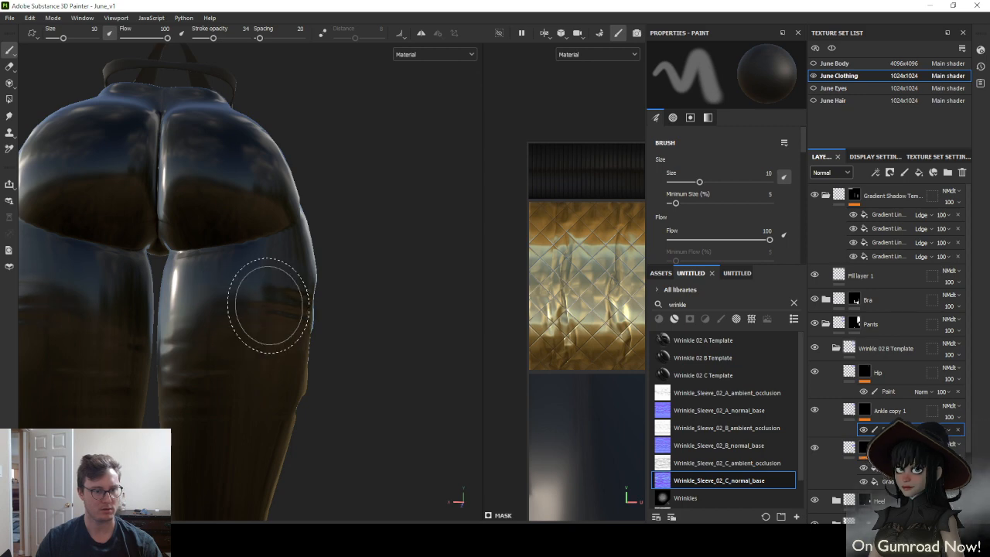
Touch up the thigh wrinkle mask from the back and front, swapping between revealing and hiding paint
{"action": "scroll", "coordinate": [270, 362], "scroll_direction": "down", "scroll_amount": 5}
{"action": "left_click_drag", "start_coordinate": [311, 363], "coordinate": [323, 327], "text": "alt"}
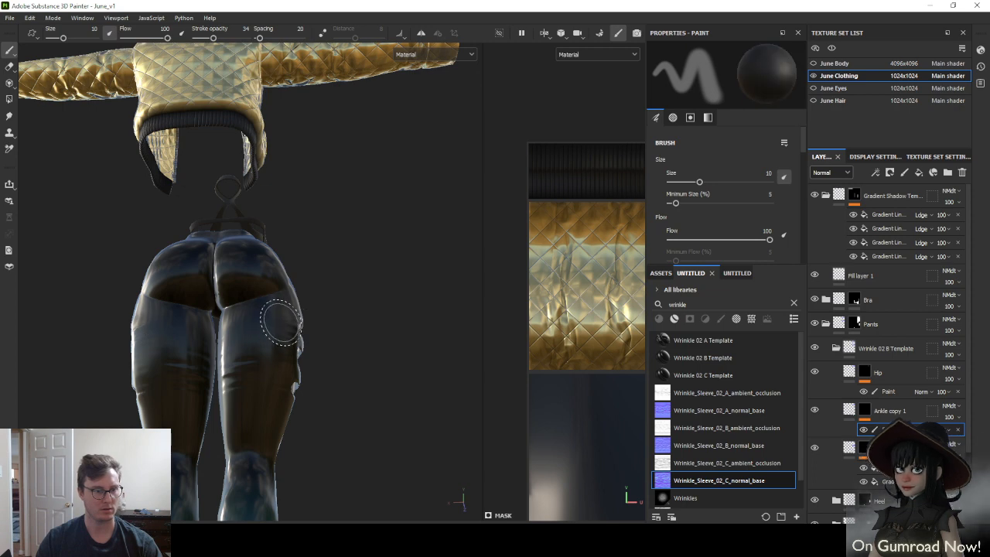
{"action": "mouse_move", "coordinate": [281, 322]}
{"action": "left_mouse_down", "text": "alt"}
{"action": "mouse_move", "coordinate": [289, 391]}
{"action": "mouse_move", "coordinate": [366, 400]}
{"action": "mouse_move", "coordinate": [247, 405]}
{"action": "left_mouse_up", "text": "alt"}
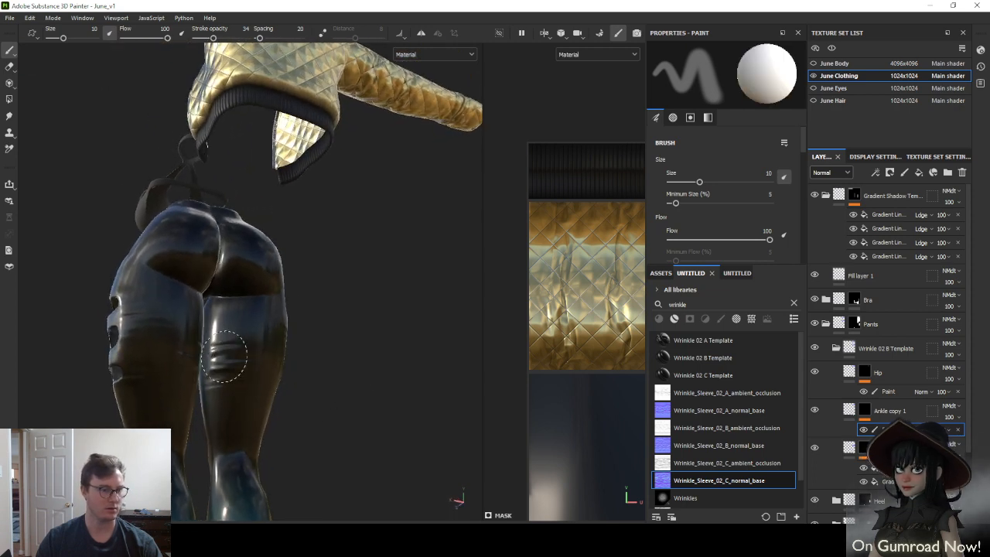
{"action": "mouse_move", "coordinate": [249, 358]}
{"action": "left_mouse_down", "text": "alt"}
{"action": "mouse_move", "coordinate": [230, 411]}
{"action": "mouse_move", "coordinate": [279, 429]}
{"action": "mouse_move", "coordinate": [284, 398]}
{"action": "mouse_move", "coordinate": [322, 353]}
{"action": "mouse_move", "coordinate": [278, 296]}
{"action": "mouse_move", "coordinate": [241, 316]}
{"action": "mouse_move", "coordinate": [258, 323]}
{"action": "left_mouse_up", "text": "alt"}
{"action": "scroll", "coordinate": [260, 325], "scroll_direction": "up", "scroll_amount": 3}
{"action": "key", "text": "x"}
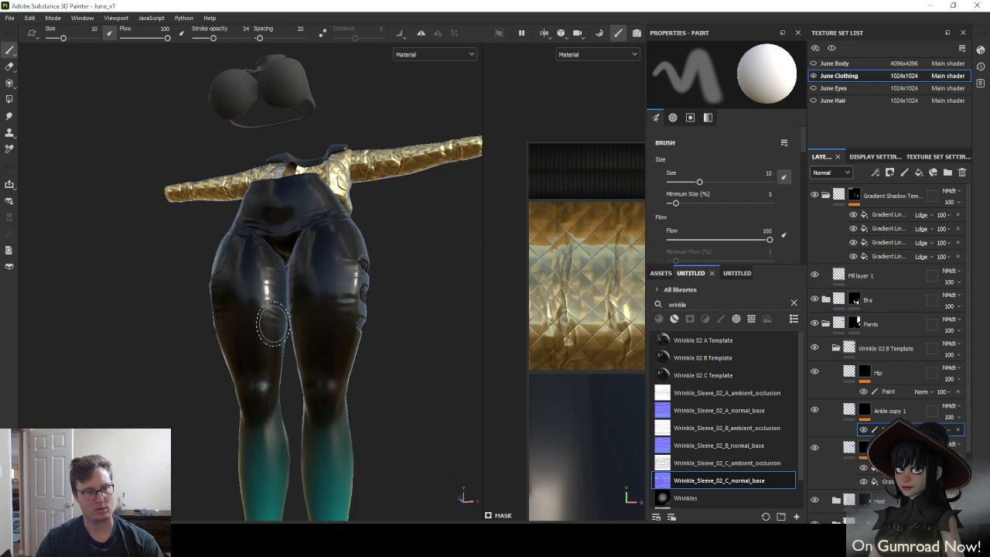
{"action": "key", "text": "x"}
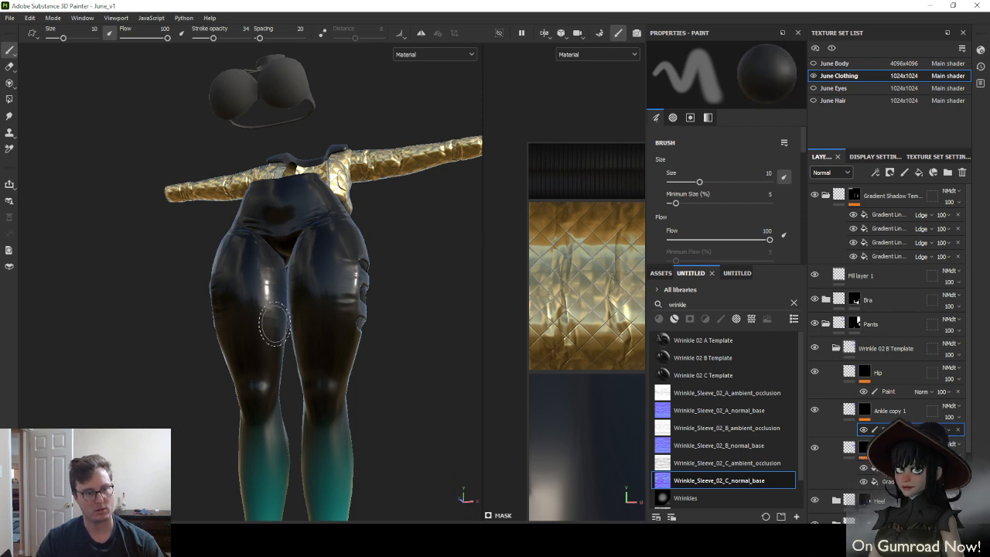
{"action": "left_click_drag", "start_coordinate": [275, 324], "coordinate": [495, 324], "text": "alt"}
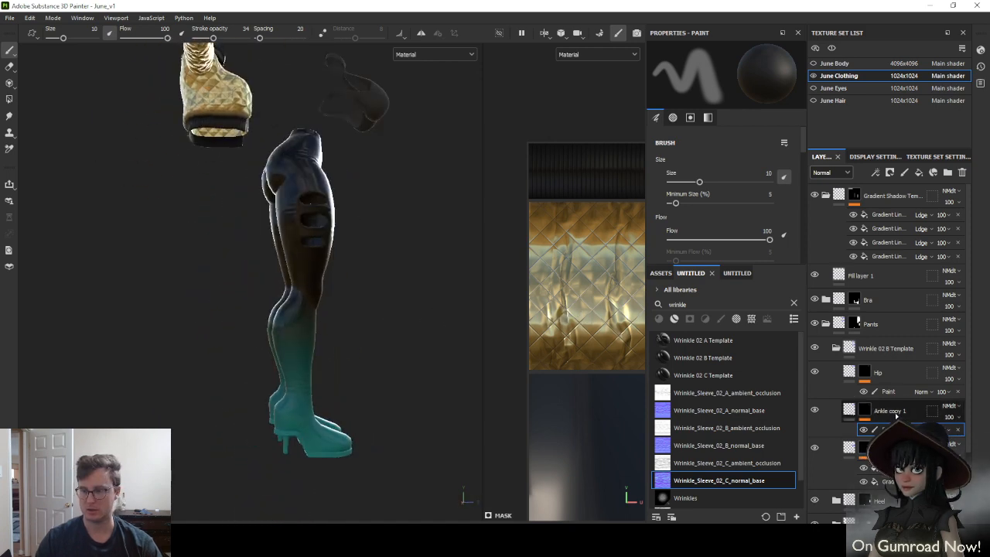
Rename the Ankle copy 1 layer to Thigh and make a duplicate of it without the mask
{"action": "left_click", "coordinate": [890, 412]}
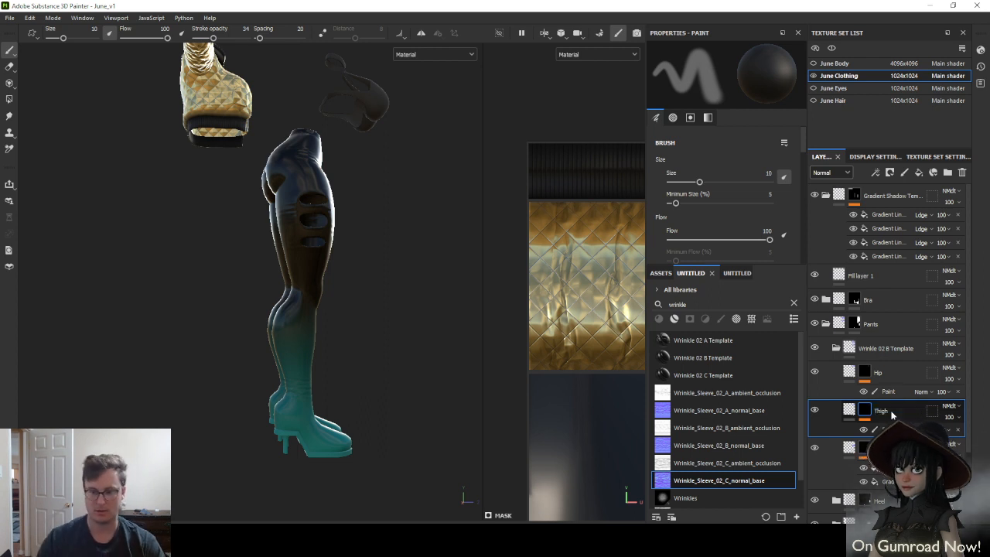
{"action": "key", "text": "ctrl+d"}
{"action": "right_click", "coordinate": [865, 416]}
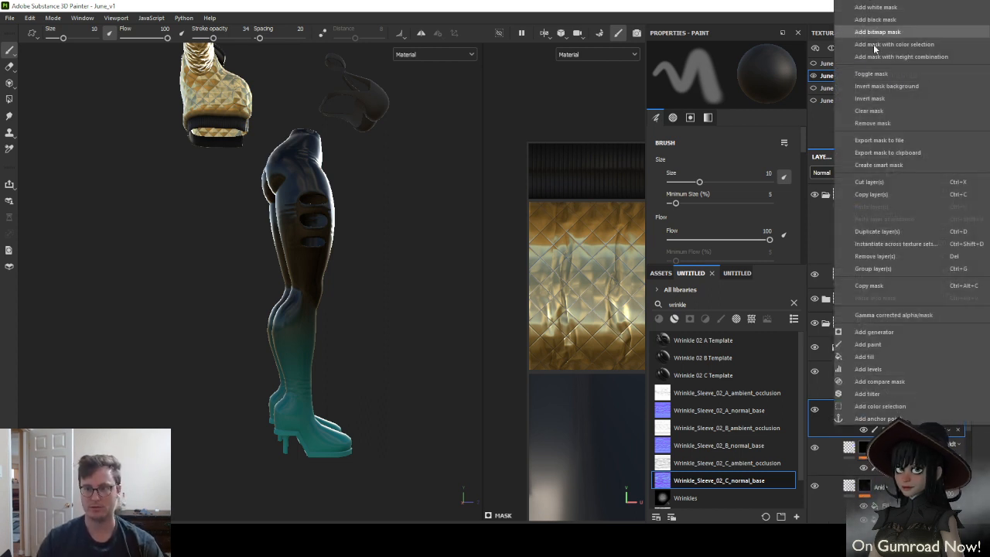
{"action": "left_click", "coordinate": [876, 125]}
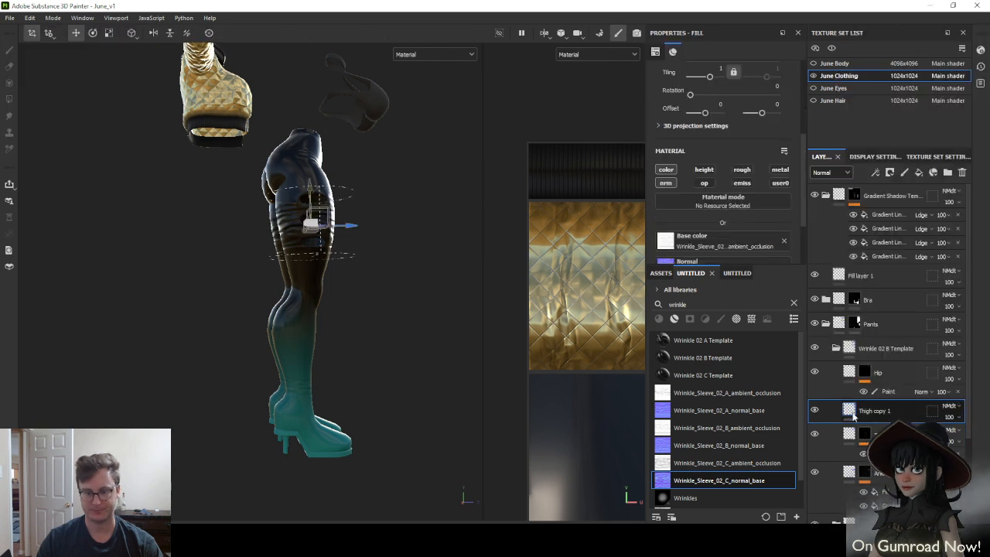
Move the Thigh duplicate's cylindrical wrinkle projection down from the thighs so it surrounds the knees
{"action": "left_click_drag", "start_coordinate": [310, 193], "coordinate": [464, 306]}
{"action": "scroll", "coordinate": [317, 310], "scroll_direction": "up", "scroll_amount": 4}
{"action": "key", "text": "e"}
{"action": "key", "text": "w"}
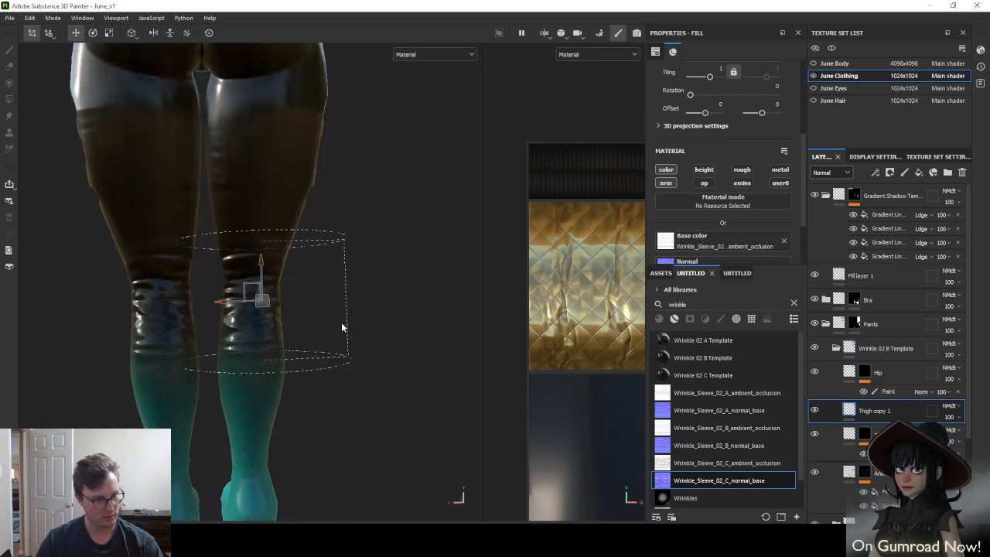
{"action": "left_click_drag", "start_coordinate": [214, 302], "coordinate": [402, 313], "text": "alt"}
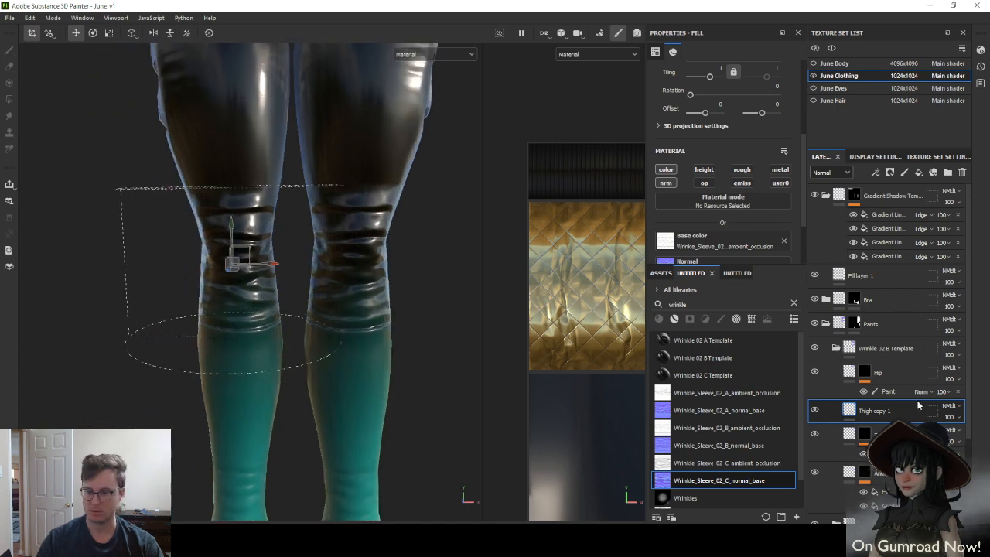
Add a black mask to the Thigh duplicate and paint wrinkles in around the sides and backs of the knees
{"action": "right_click", "coordinate": [889, 413]}
{"action": "left_click", "coordinate": [889, 25]}
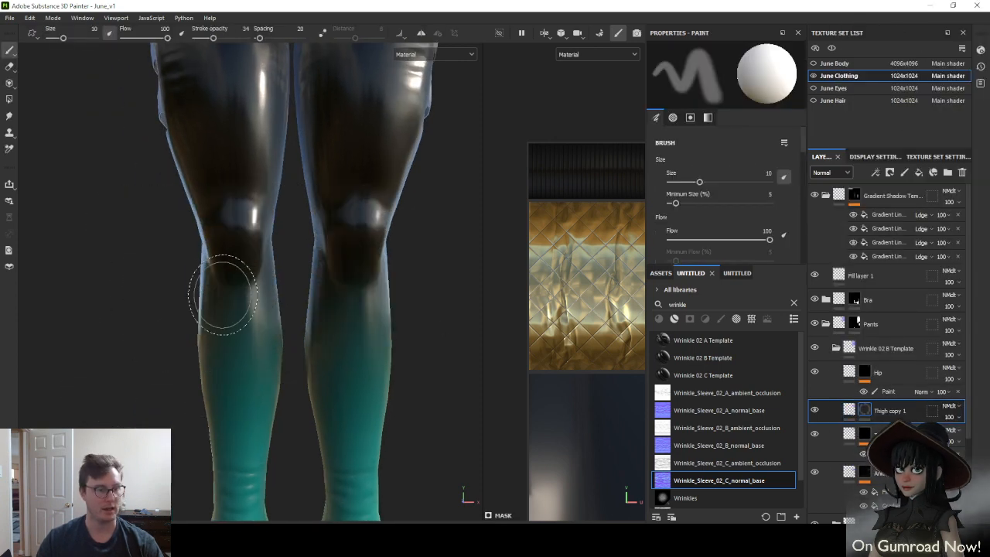
{"action": "left_click_drag", "start_coordinate": [230, 272], "coordinate": [276, 263], "text": "alt"}
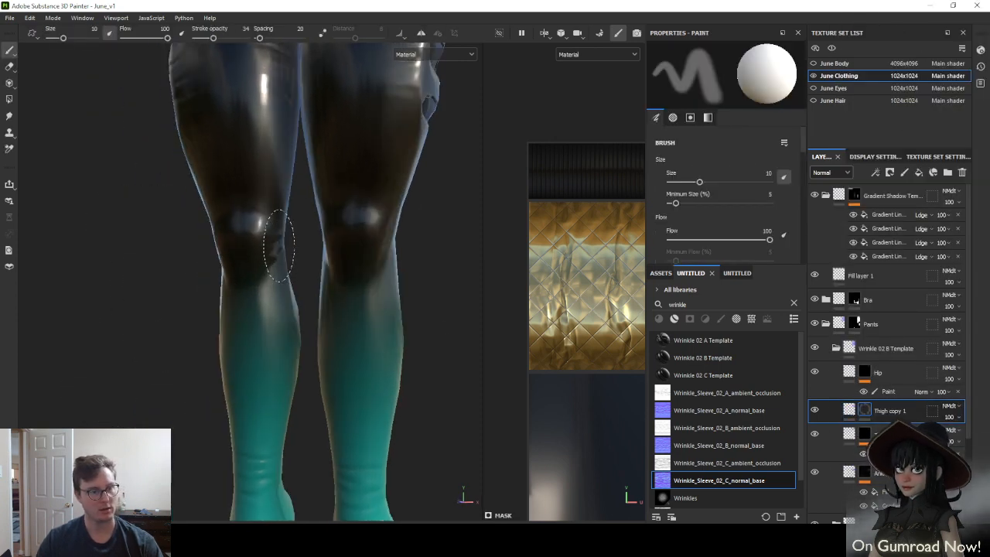
{"action": "mouse_move", "coordinate": [96, 381]}
{"action": "left_mouse_down", "text": "alt"}
{"action": "mouse_move", "coordinate": [214, 323]}
{"action": "mouse_move", "coordinate": [294, 210]}
{"action": "mouse_move", "coordinate": [343, 316]}
{"action": "mouse_move", "coordinate": [361, 282]}
{"action": "mouse_move", "coordinate": [223, 316]}
{"action": "mouse_move", "coordinate": [232, 311]}
{"action": "left_mouse_up", "text": "alt"}
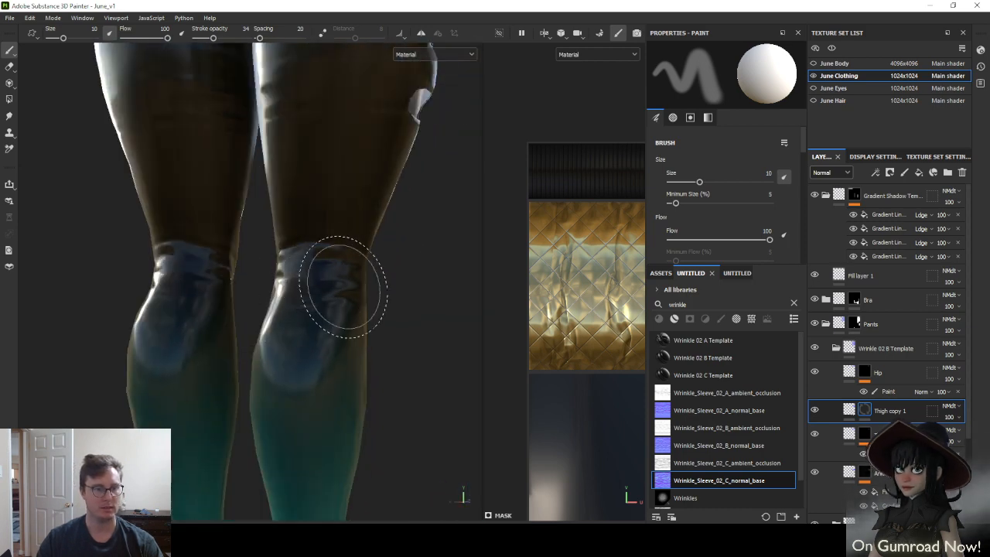
{"action": "left_click_drag", "start_coordinate": [345, 287], "coordinate": [356, 290], "text": "alt"}
Finish blending the wrinkles behind the knees, then rename the layer to Knee and place it below the Thigh layer
{"action": "left_click_drag", "start_coordinate": [260, 265], "coordinate": [309, 380], "text": "alt"}
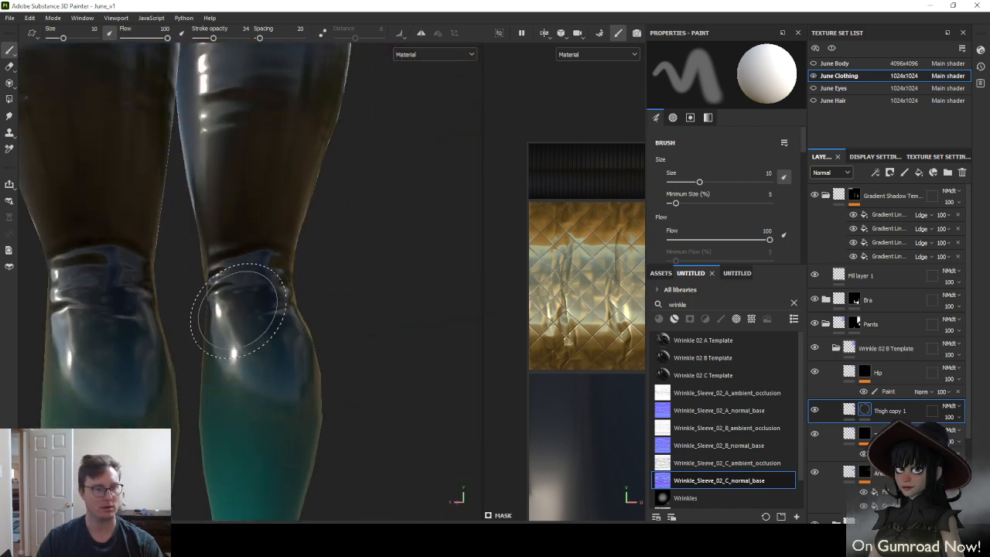
{"action": "left_click_drag", "start_coordinate": [229, 309], "coordinate": [302, 358], "text": "alt"}
{"action": "left_click_drag", "start_coordinate": [376, 378], "coordinate": [347, 398], "text": "alt"}
{"action": "left_click_drag", "start_coordinate": [328, 320], "coordinate": [262, 238], "text": "alt"}
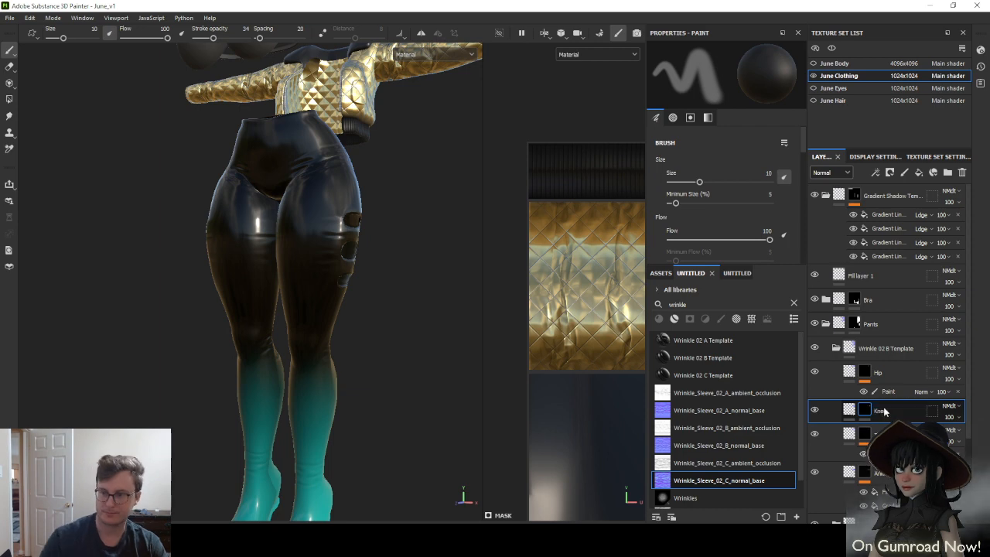
{"action": "left_click_drag", "start_coordinate": [884, 411], "coordinate": [849, 453]}
Add a fill effect to the Thigh layer's mask with Multiply blending and a grayscale value of about 0.39
{"action": "right_click", "coordinate": [835, 417]}
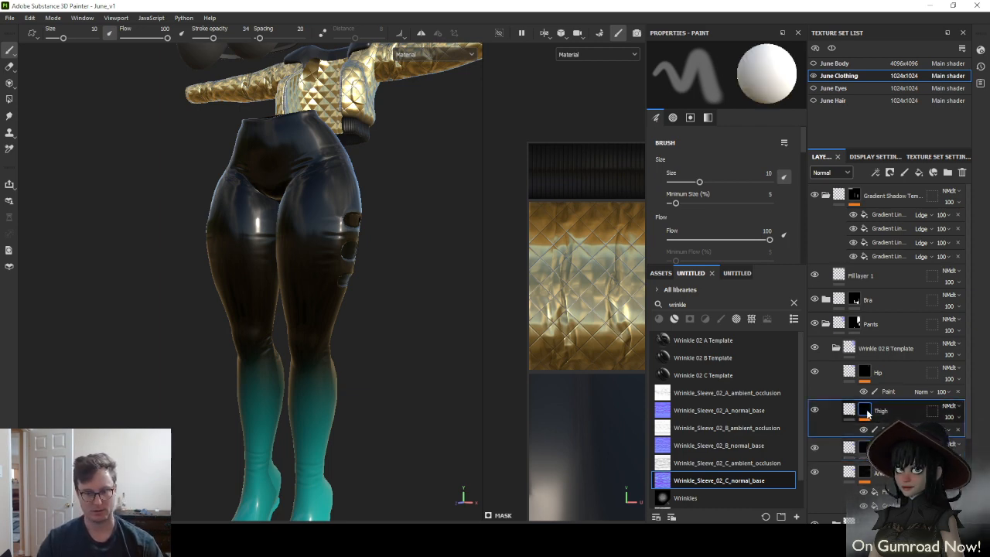
{"action": "left_click", "coordinate": [867, 357]}
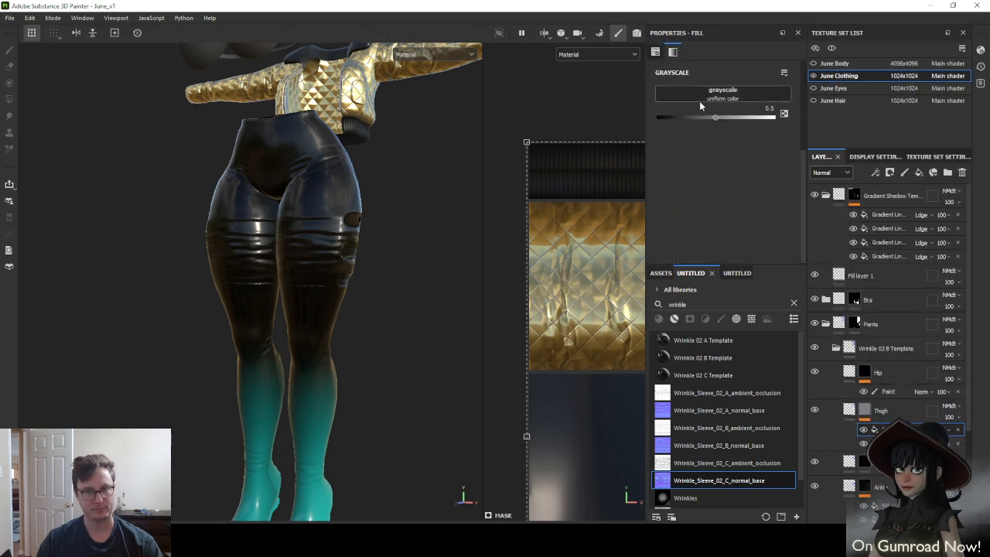
{"action": "left_click", "coordinate": [921, 429]}
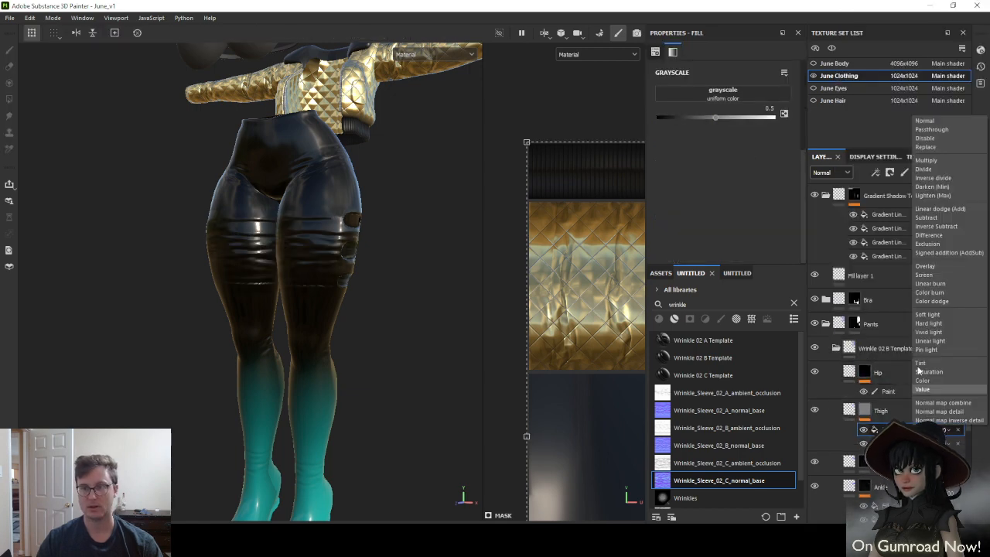
{"action": "left_click", "coordinate": [935, 161]}
{"action": "mouse_move", "coordinate": [713, 117]}
{"action": "left_mouse_down"}
{"action": "mouse_move", "coordinate": [642, 121]}
{"action": "mouse_move", "coordinate": [702, 129]}
{"action": "left_mouse_up"}
Scale the Thigh layer's wrinkle projection down to about half its height and set its UV Wrap to Repeat
{"action": "left_click", "coordinate": [821, 410]}
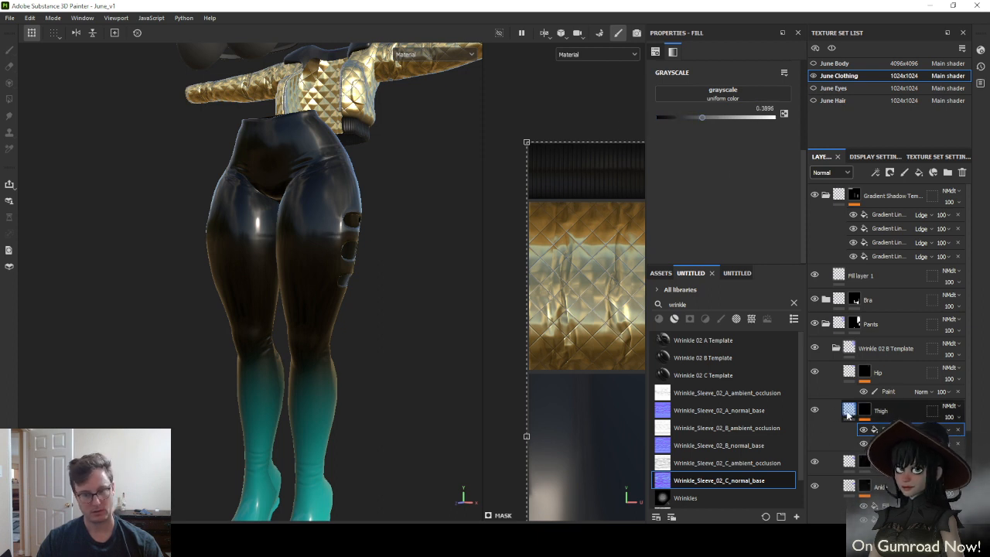
{"action": "key", "text": "r"}
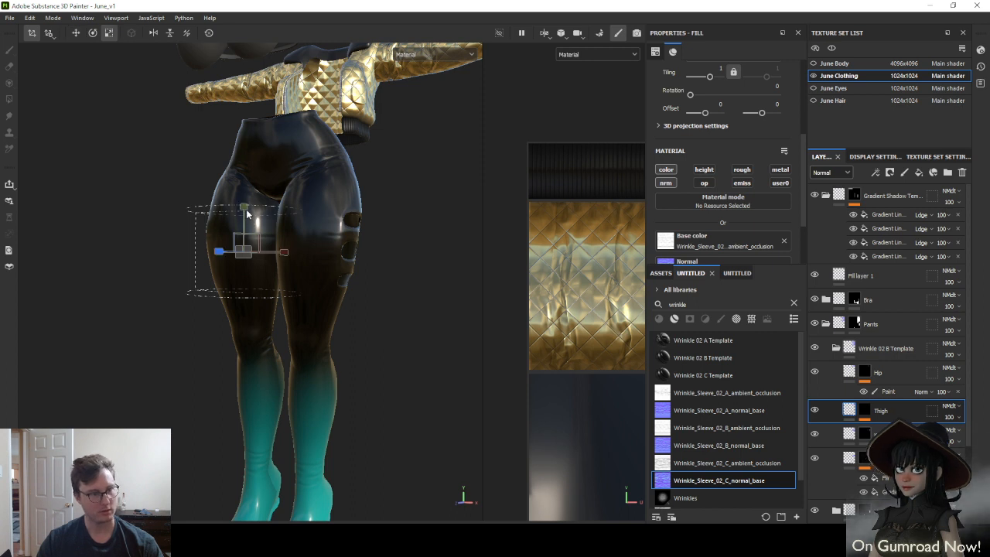
{"action": "left_click_drag", "start_coordinate": [244, 207], "coordinate": [244, 387]}
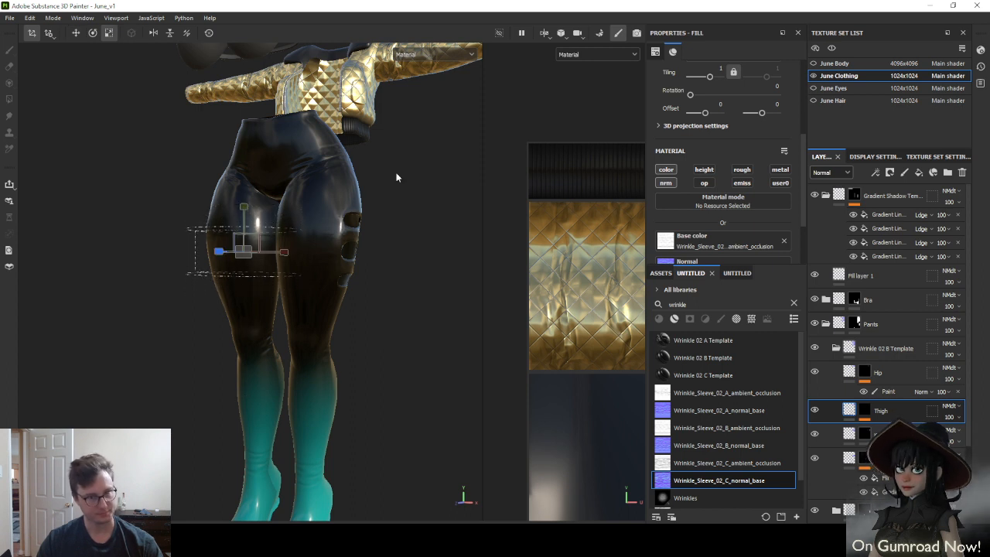
{"action": "scroll", "coordinate": [709, 152], "scroll_direction": "up", "scroll_amount": 4}
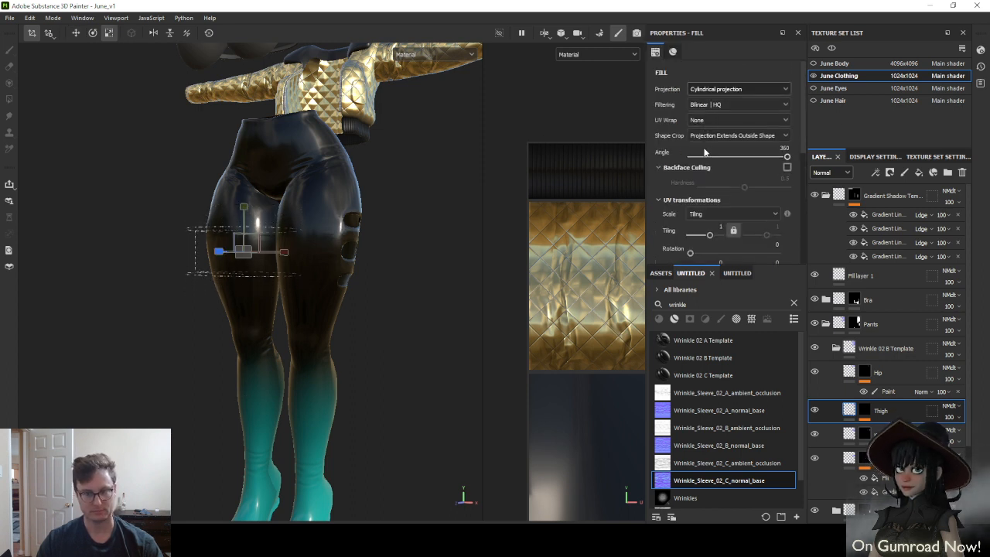
{"action": "left_click", "coordinate": [712, 124]}
{"action": "left_click", "coordinate": [706, 165]}
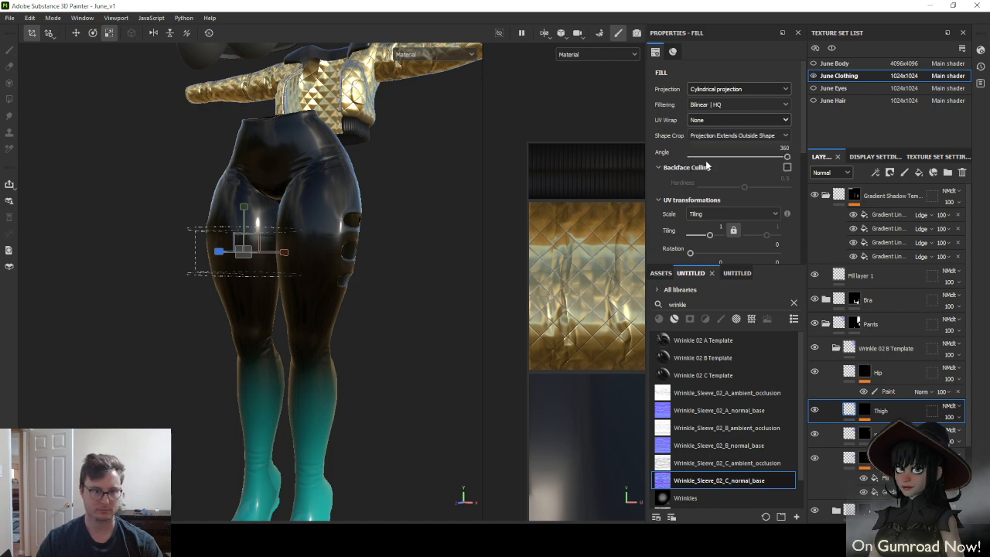
{"action": "scroll", "coordinate": [260, 230], "scroll_direction": "up", "scroll_amount": 3}
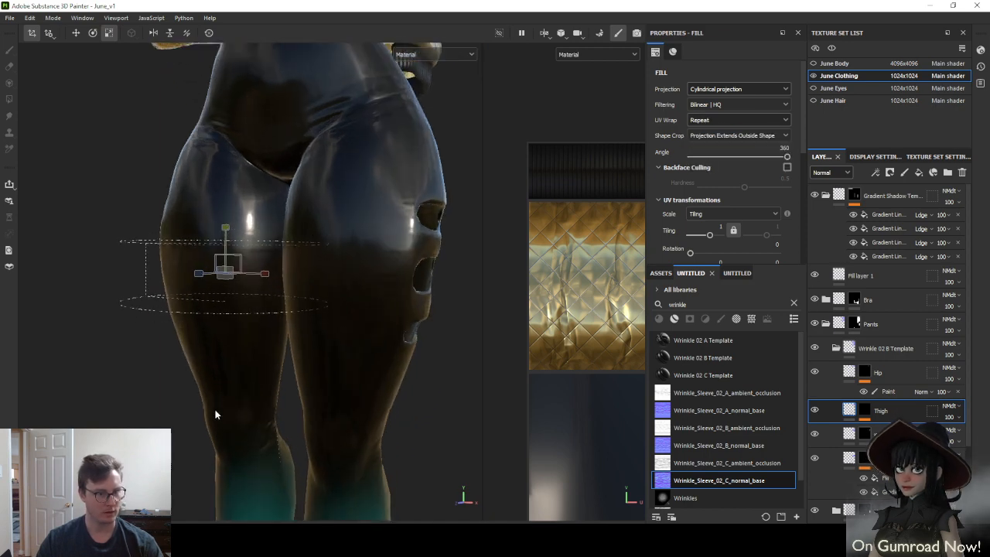
Raise the June Clothing texture set's size to 2048 for sharper wrinkle detail
{"action": "left_click", "coordinate": [940, 158]}
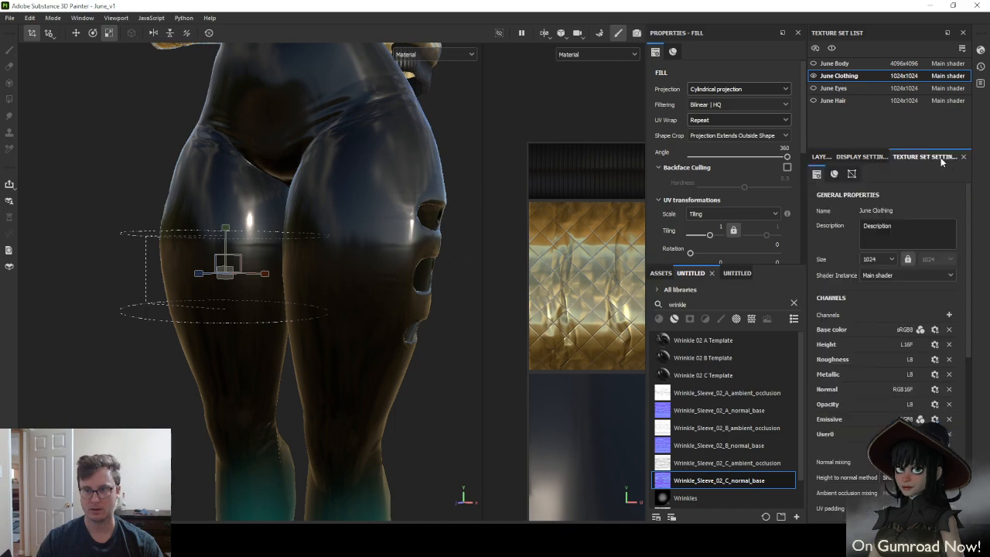
{"action": "left_click", "coordinate": [877, 259]}
{"action": "left_click", "coordinate": [877, 314]}
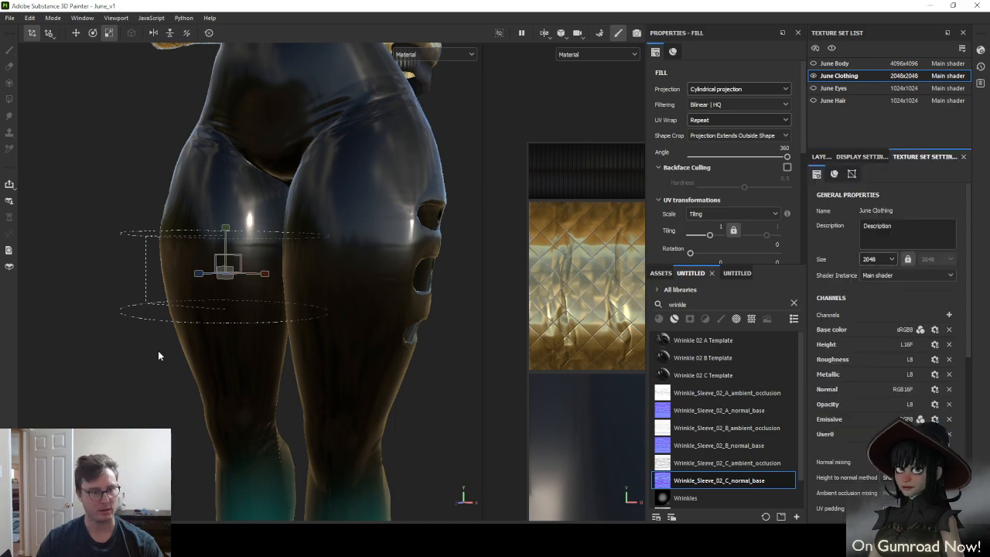
{"action": "left_click_drag", "start_coordinate": [316, 300], "coordinate": [435, 305], "text": "alt"}
Raise the grayscale value of the Multiply fill on the Thigh layer's mask to about 0.73
{"action": "left_click", "coordinate": [818, 157]}
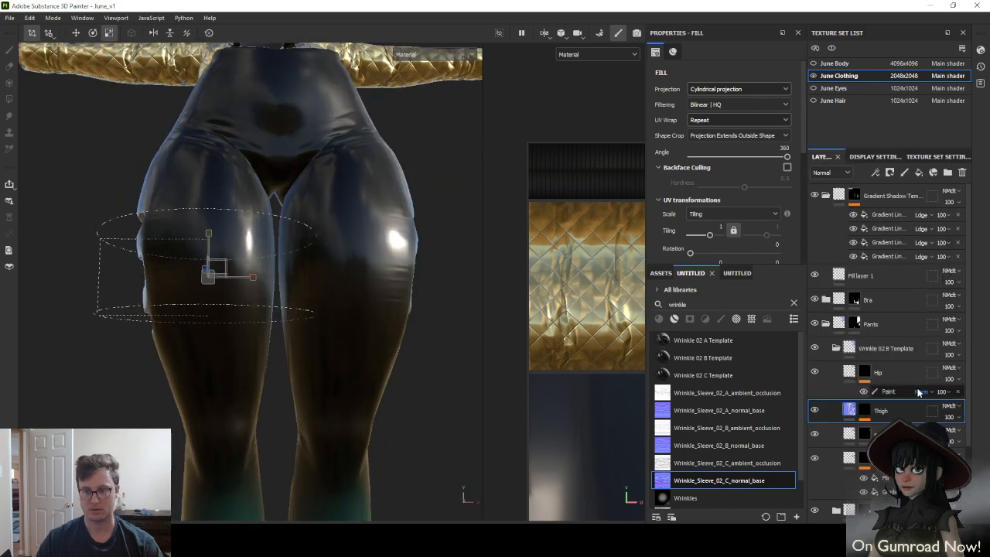
{"action": "left_click", "coordinate": [866, 412]}
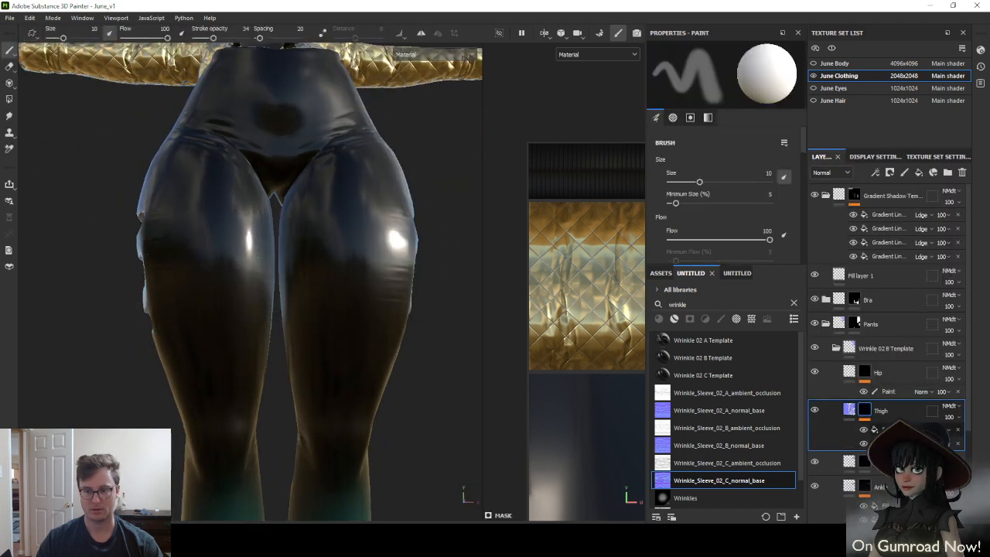
{"action": "left_click", "coordinate": [889, 430]}
{"action": "scroll", "coordinate": [671, 213], "scroll_direction": "down", "scroll_amount": 3}
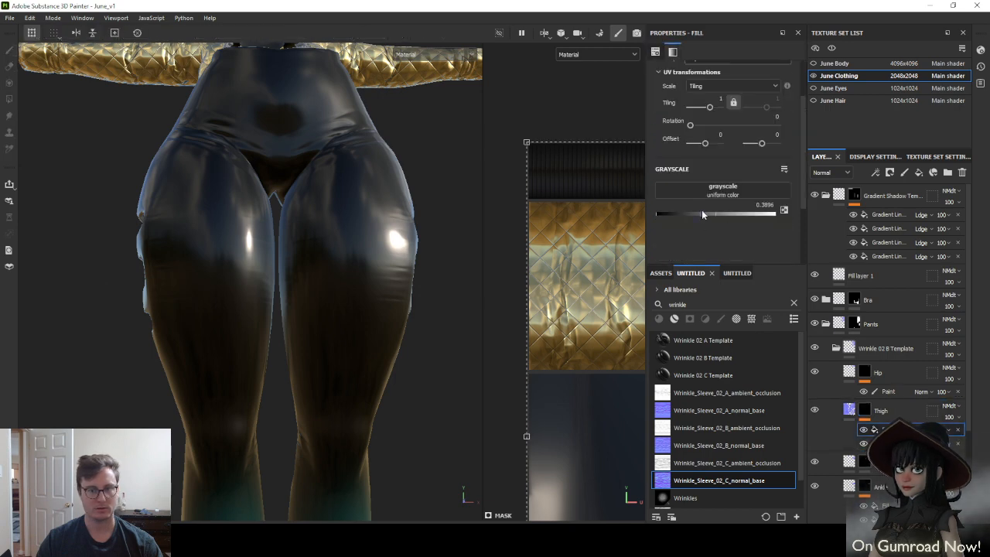
{"action": "mouse_move", "coordinate": [702, 211]}
{"action": "left_mouse_down"}
{"action": "mouse_move", "coordinate": [775, 213]}
{"action": "mouse_move", "coordinate": [742, 213]}
{"action": "left_mouse_up"}
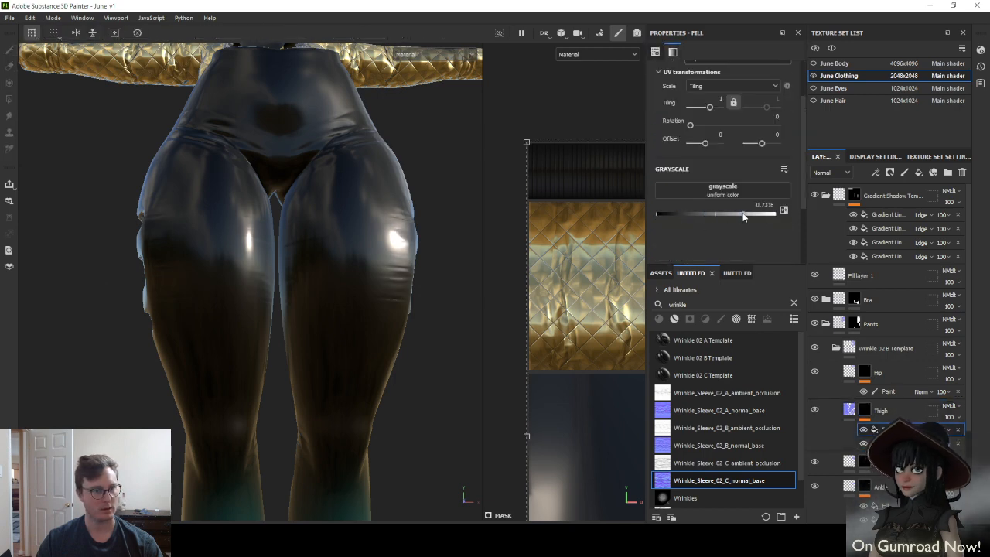
{"action": "left_click_drag", "start_coordinate": [442, 272], "coordinate": [269, 244], "text": "alt"}
{"action": "scroll", "coordinate": [312, 283], "scroll_direction": "down", "scroll_amount": 3}
{"action": "scroll", "coordinate": [272, 318], "scroll_direction": "up", "scroll_amount": 3}
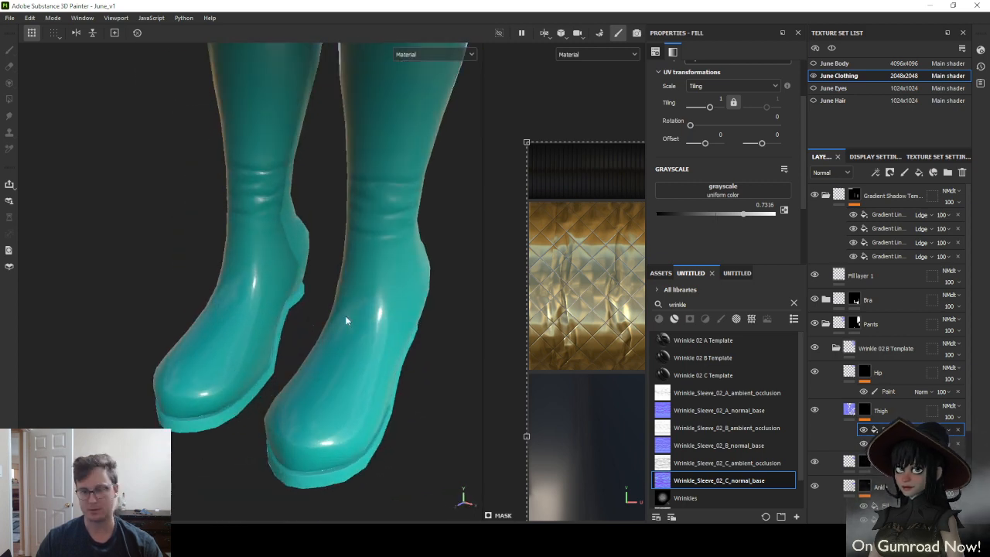
Collapse the Gradient Shadow Template and Wrinkle 02 B Template groups, and rename the wrinkle group as Pant Wrinkles
{"action": "left_click", "coordinate": [825, 194]}
{"action": "left_click", "coordinate": [839, 195]}
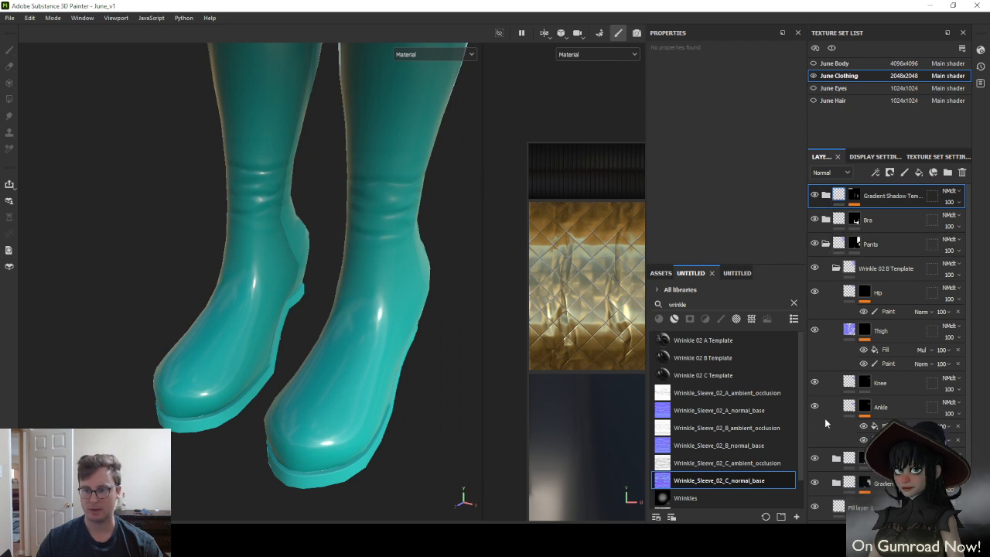
{"action": "left_click", "coordinate": [837, 268]}
{"action": "double_click", "coordinate": [872, 269]}
{"action": "type", "text": "Pl"}
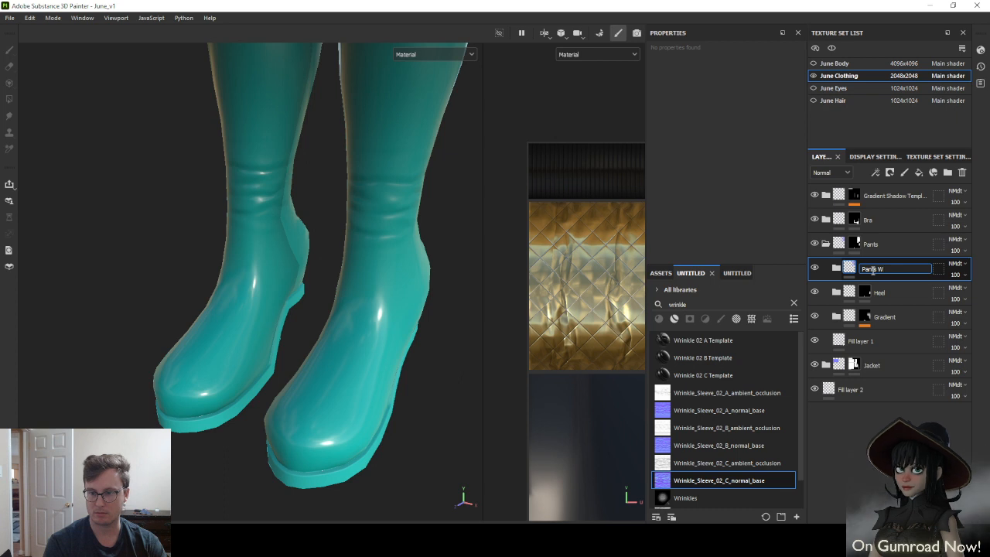
{"action": "type", "text": "nt Wrinkles"}
{"action": "key", "text": "Return"}
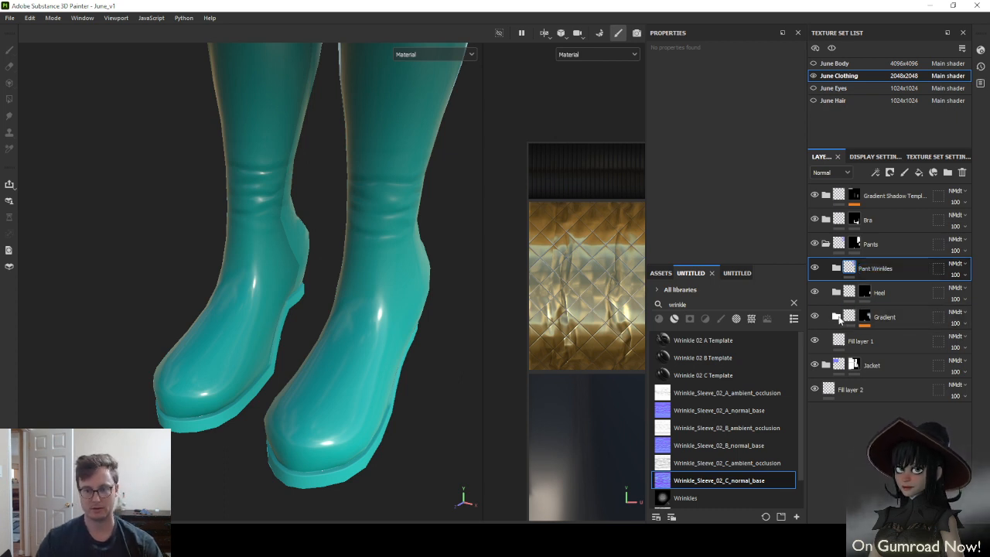
Replace the Blur filter on the Gradient group's mask with a 3D Blur 1.5 filter
{"action": "left_click", "coordinate": [863, 317]}
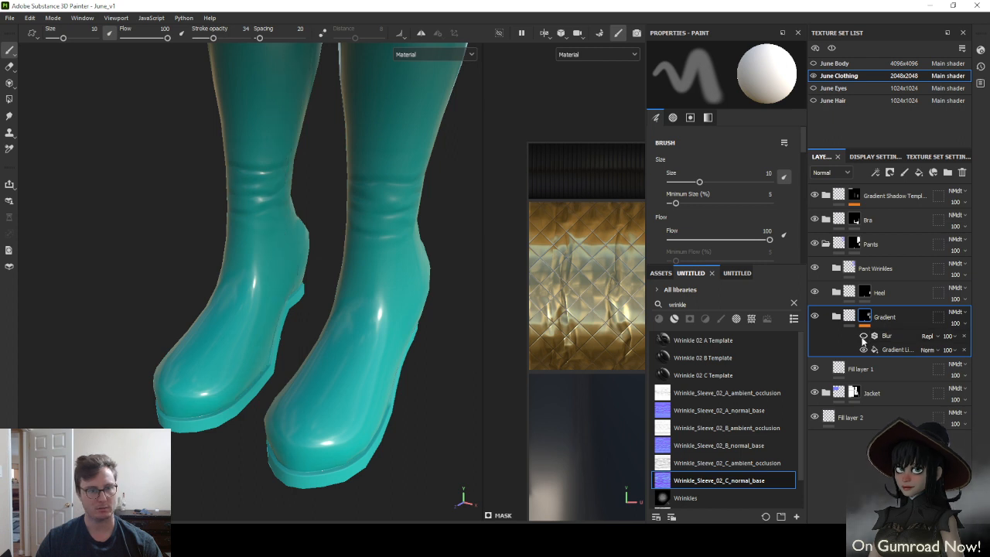
{"action": "left_click", "coordinate": [865, 337]}
{"action": "left_click", "coordinate": [904, 337]}
{"action": "left_click", "coordinate": [965, 336]}
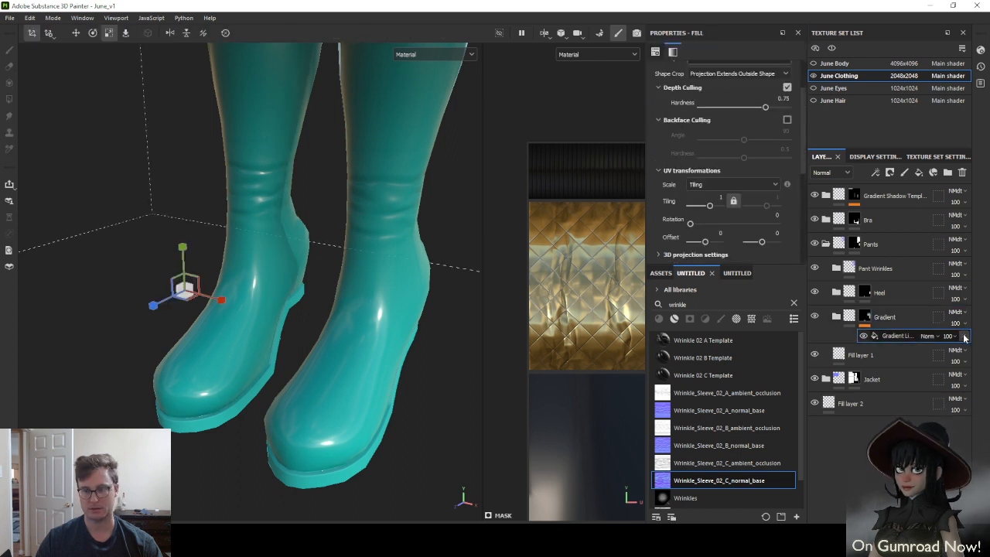
{"action": "right_click", "coordinate": [896, 337]}
{"action": "left_click", "coordinate": [912, 313]}
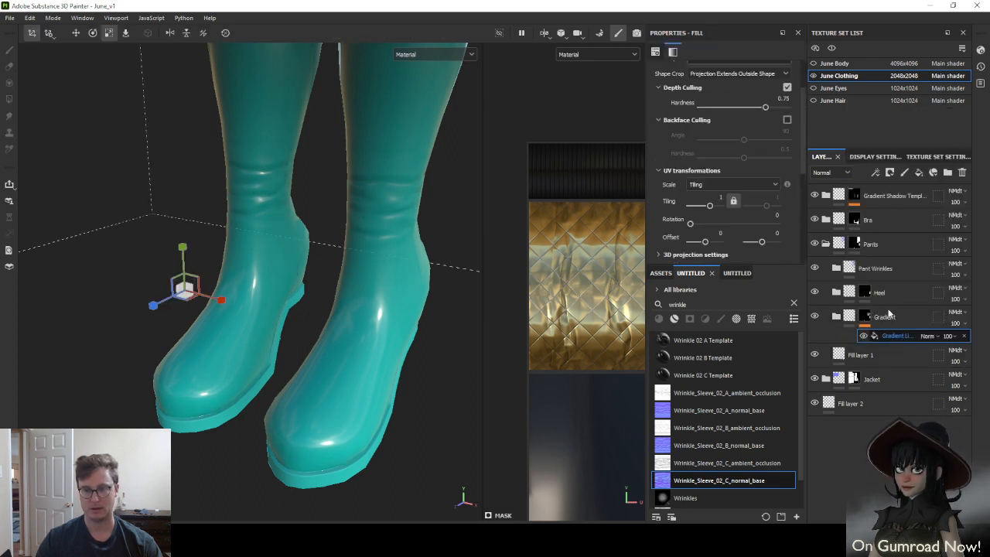
{"action": "left_click", "coordinate": [724, 81]}
{"action": "left_click", "coordinate": [747, 115]}
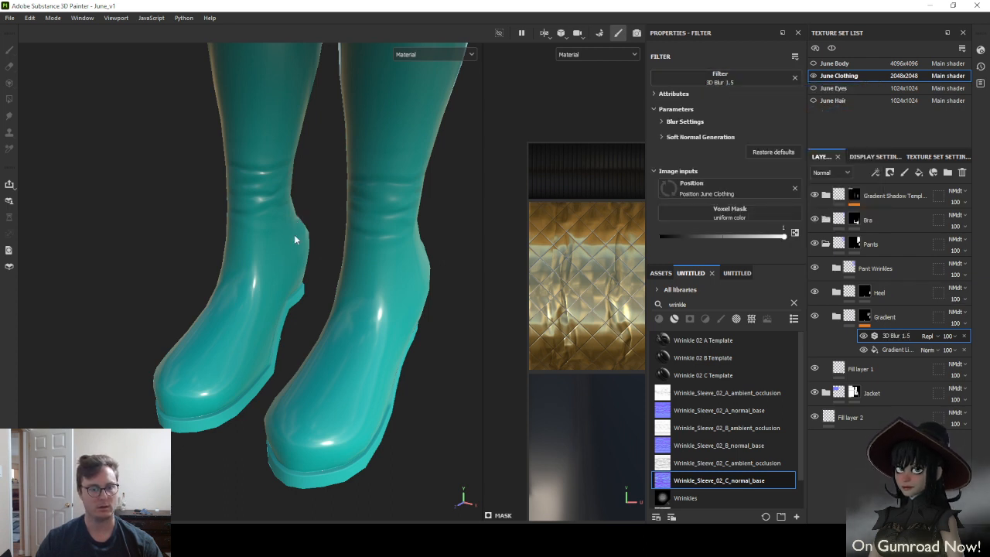
Set the 3D Blur filter's Blur Amount to 33, checking the boot gradient in both the base color and material views
{"action": "scroll", "coordinate": [296, 246], "scroll_direction": "down", "scroll_amount": 5}
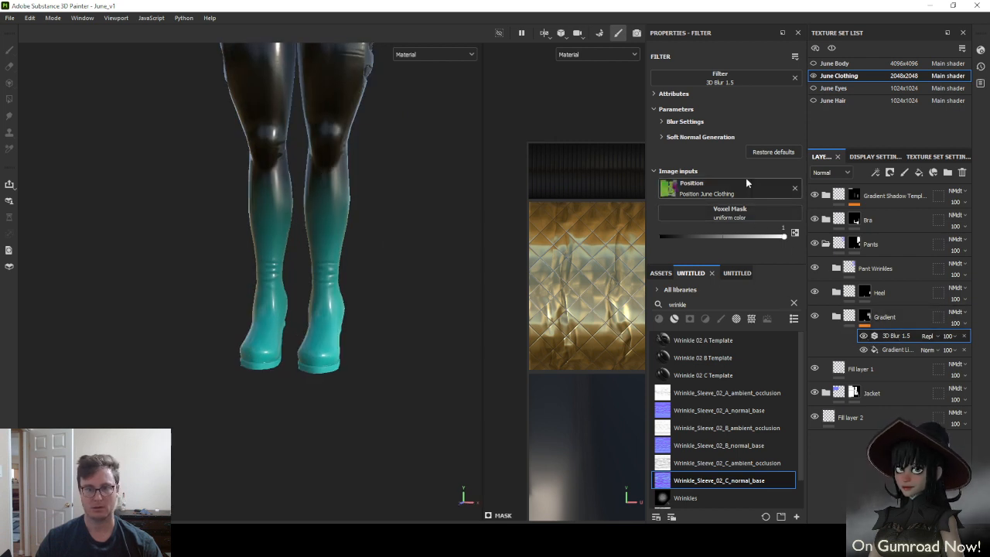
{"action": "left_click", "coordinate": [662, 122]}
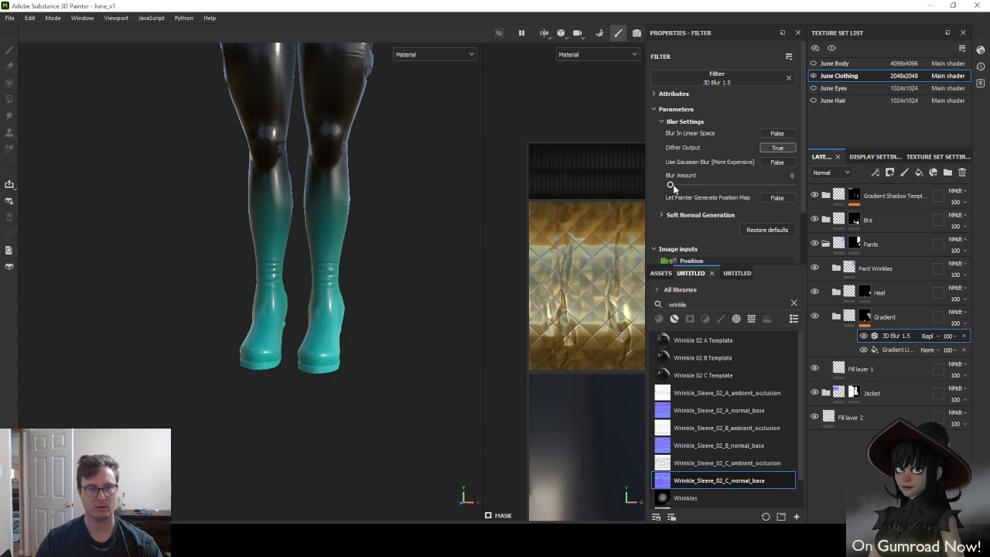
{"action": "left_click_drag", "start_coordinate": [679, 184], "coordinate": [685, 186]}
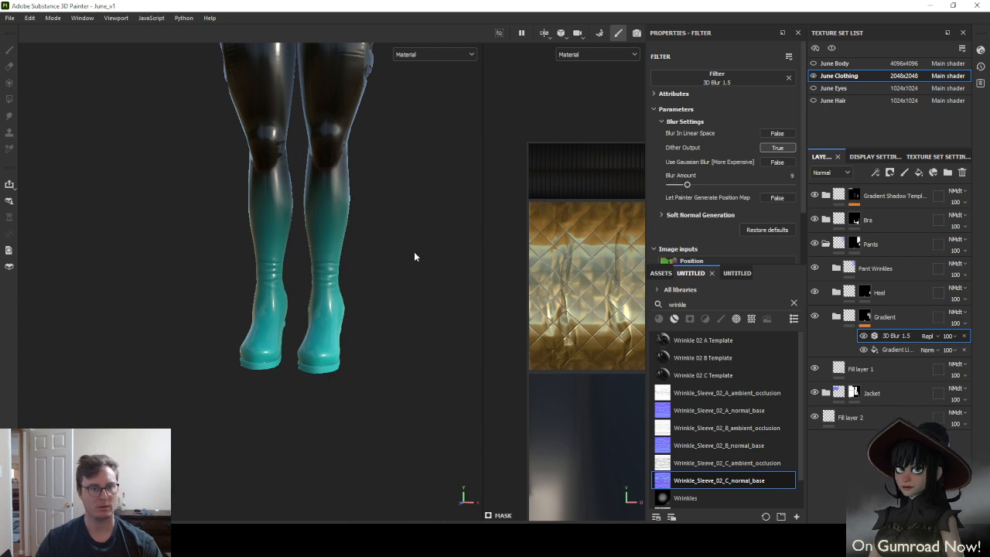
{"action": "left_click_drag", "start_coordinate": [389, 264], "coordinate": [337, 278], "text": "alt"}
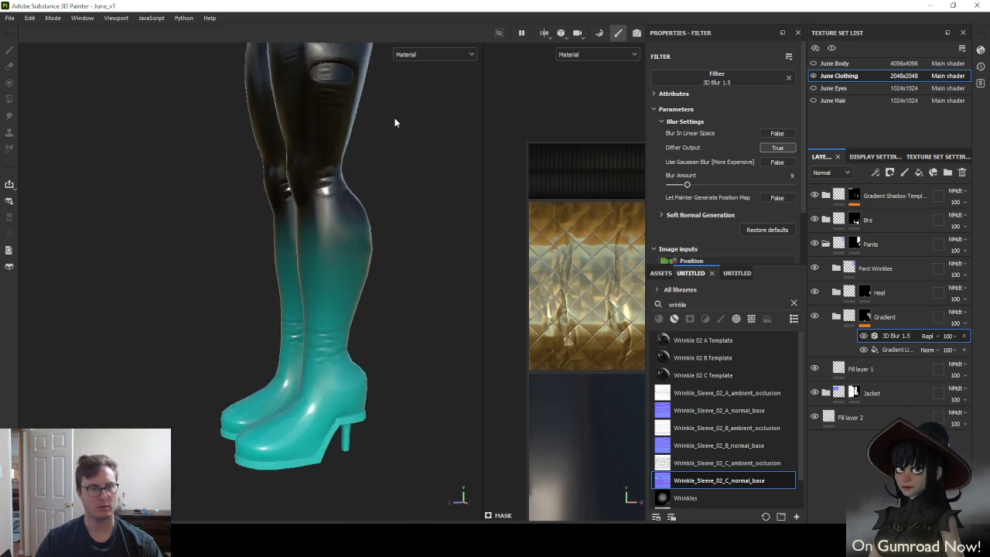
{"action": "key", "text": "c"}
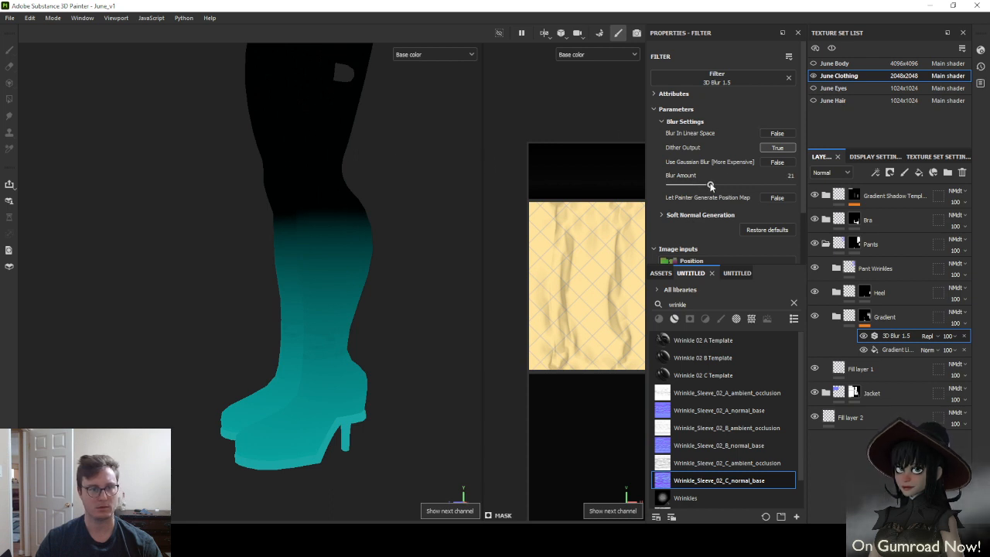
{"action": "left_click_drag", "start_coordinate": [335, 251], "coordinate": [256, 254], "text": "alt"}
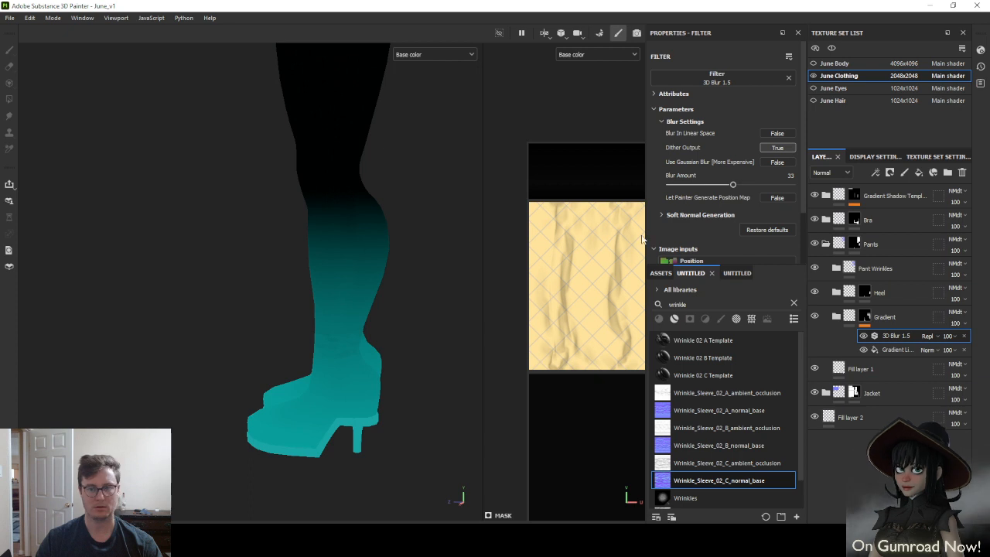
{"action": "key", "text": "m"}
{"action": "left_click_drag", "start_coordinate": [406, 248], "coordinate": [299, 301], "text": "alt"}
{"action": "right_click_drag", "start_coordinate": [299, 302], "coordinate": [276, 376], "text": "alt"}
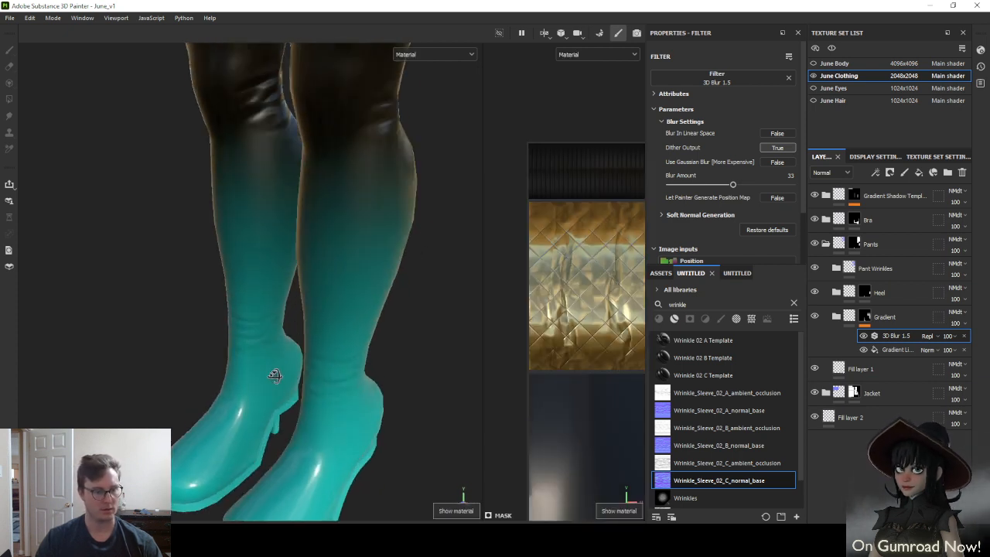
{"action": "left_click_drag", "start_coordinate": [276, 375], "coordinate": [318, 312], "text": "alt"}
{"action": "right_click_drag", "start_coordinate": [318, 312], "coordinate": [341, 196], "text": "alt"}
{"action": "left_click_drag", "start_coordinate": [342, 196], "coordinate": [22, 255], "text": "alt"}
{"action": "key", "text": "f"}
Export the June Clothing textures as 8-bit PNGs at 4096 with the UNITY_Poiyomi v5 template and save the export settings
{"action": "left_click", "coordinate": [10, 18]}
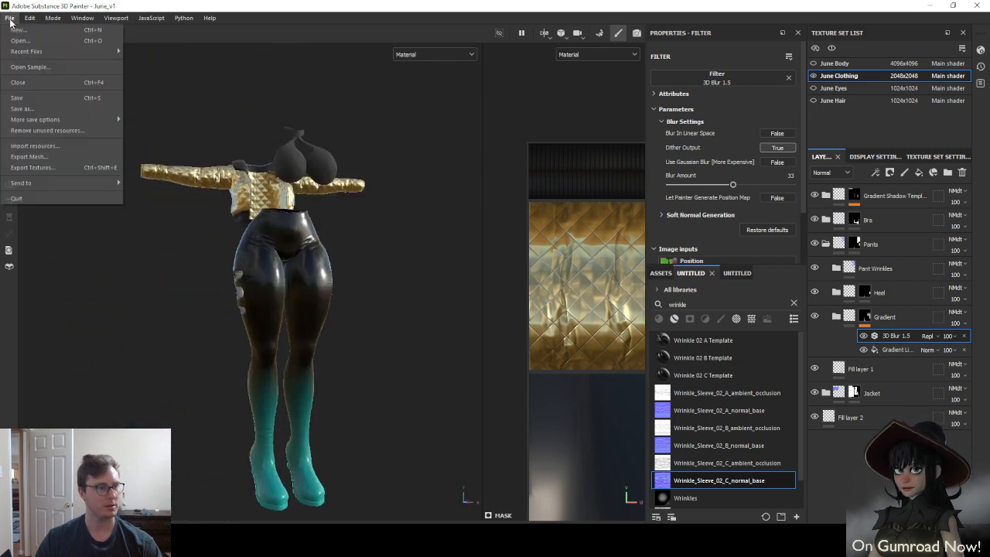
{"action": "left_click", "coordinate": [48, 164]}
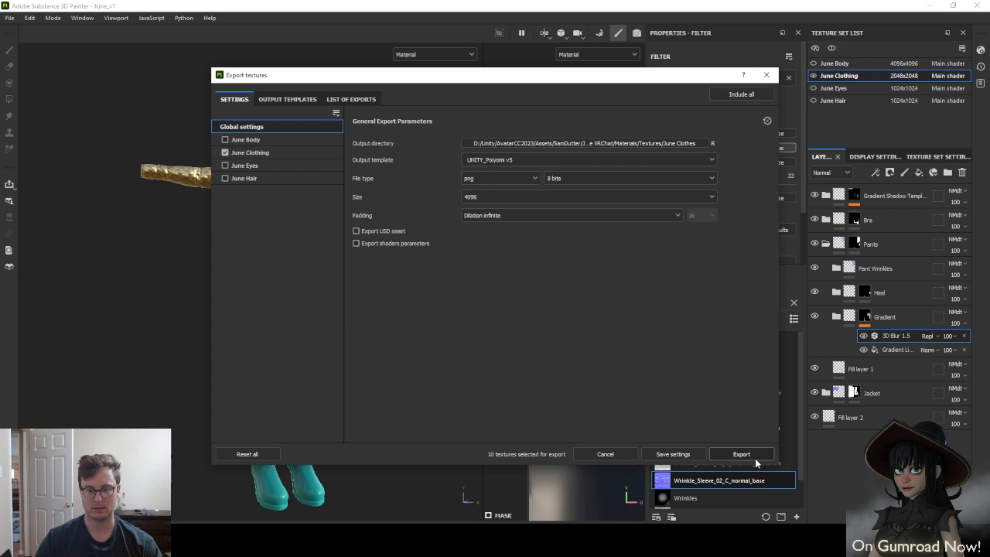
{"action": "left_click", "coordinate": [740, 454]}
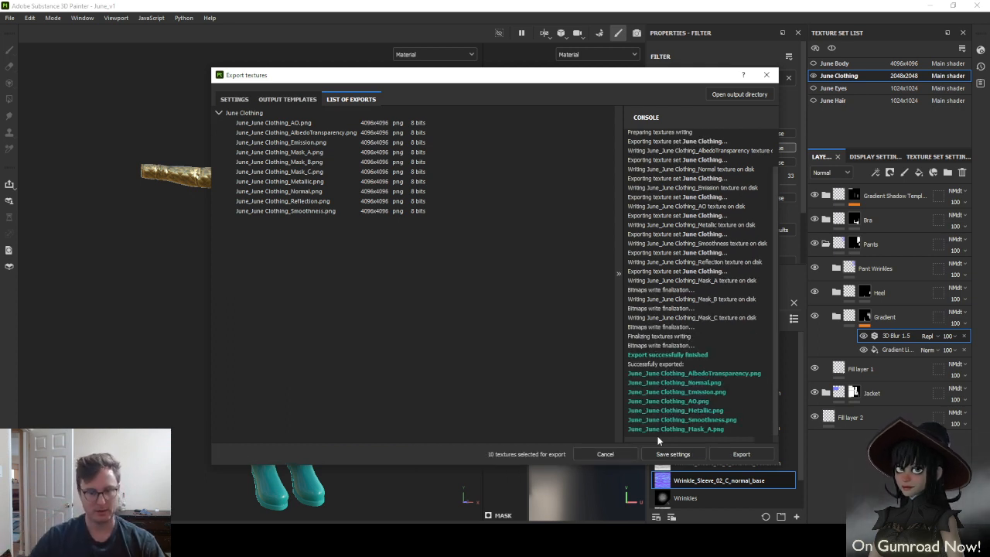
{"action": "left_click", "coordinate": [671, 454]}
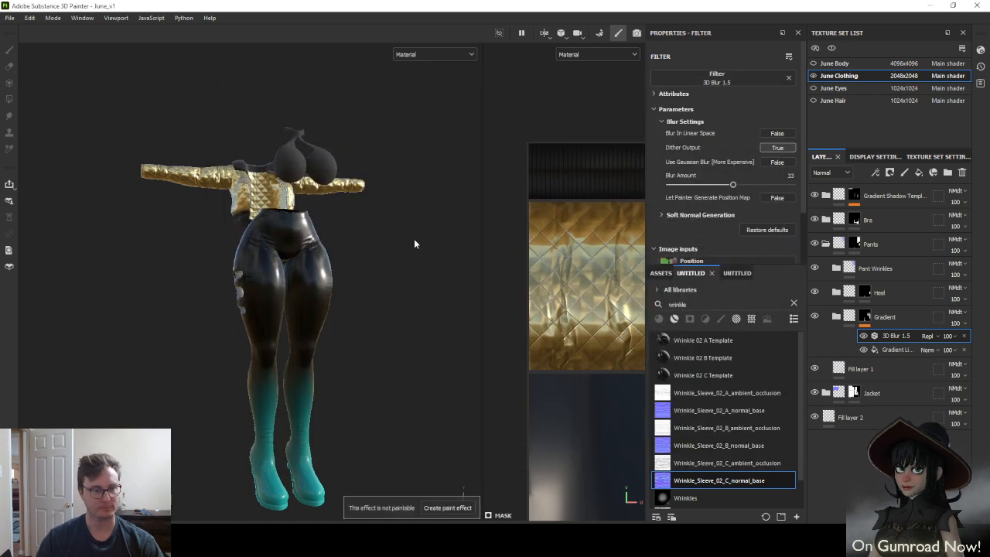
Switch to Unity and examine the updated clothing textures on the avatar's pants, knees, boots and hips from all sides
{"action": "key", "text": "alt+Tab"}
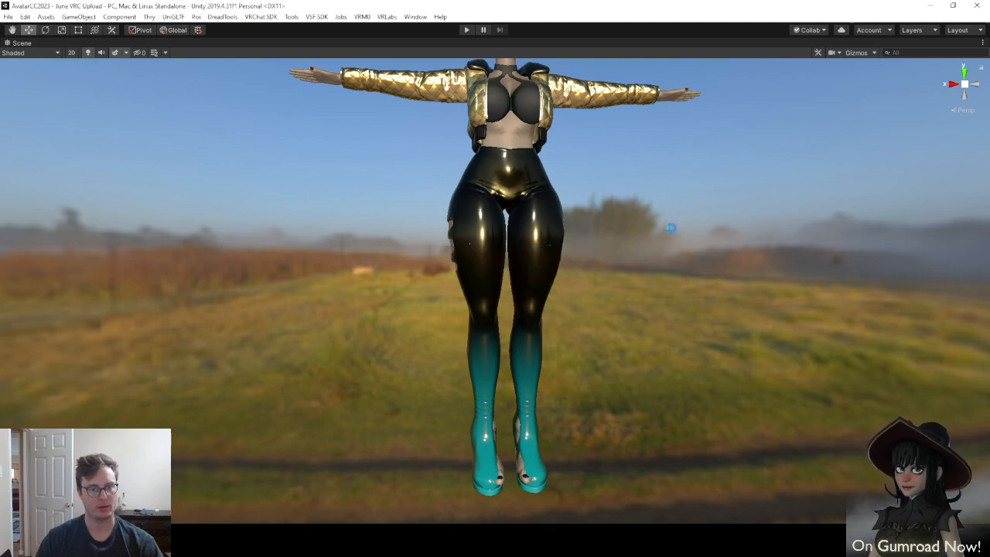
{"action": "left_click_drag", "start_coordinate": [462, 263], "coordinate": [565, 279], "text": "alt"}
{"action": "middle_click_drag", "start_coordinate": [565, 278], "coordinate": [504, 247]}
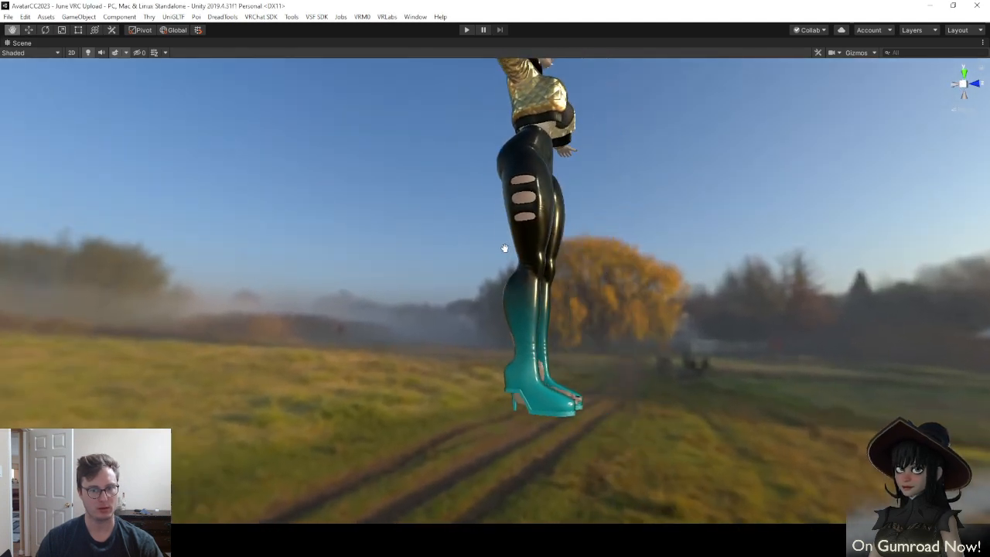
{"action": "scroll", "coordinate": [503, 247], "scroll_direction": "up", "scroll_amount": 5}
{"action": "left_click_drag", "start_coordinate": [582, 249], "coordinate": [506, 251], "text": "alt"}
{"action": "middle_click_drag", "start_coordinate": [507, 251], "coordinate": [524, 297]}
{"action": "scroll", "coordinate": [524, 297], "scroll_direction": "down", "scroll_amount": 5}
{"action": "left_click_drag", "start_coordinate": [524, 297], "coordinate": [535, 258], "text": "alt"}
{"action": "scroll", "coordinate": [546, 263], "scroll_direction": "up", "scroll_amount": 5}
{"action": "scroll", "coordinate": [543, 274], "scroll_direction": "down", "scroll_amount": 5}
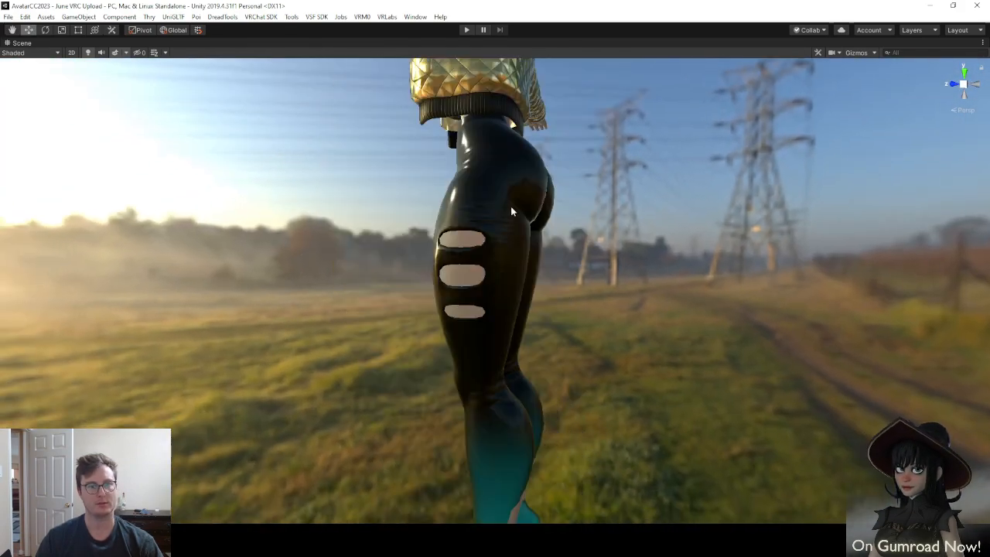
{"action": "scroll", "coordinate": [501, 242], "scroll_direction": "down", "scroll_amount": 1}
{"action": "left_click_drag", "start_coordinate": [500, 242], "coordinate": [547, 256], "text": "alt"}
{"action": "middle_click_drag", "start_coordinate": [582, 231], "coordinate": [555, 273], "text": "alt"}
{"action": "left_click_drag", "start_coordinate": [555, 274], "coordinate": [624, 255], "text": "alt"}
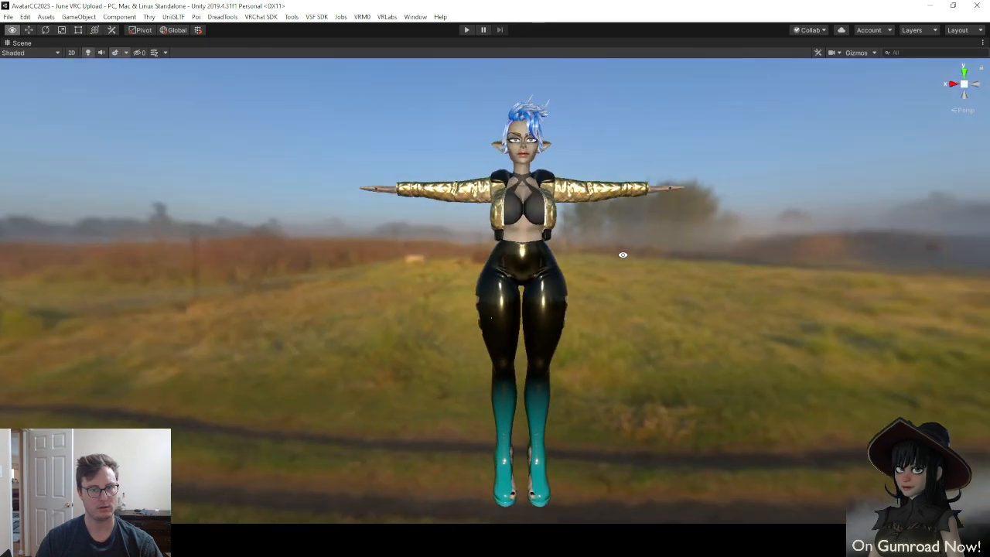
{"action": "middle_click_drag", "start_coordinate": [623, 254], "coordinate": [614, 268], "text": "alt"}
{"action": "left_click_drag", "start_coordinate": [550, 263], "coordinate": [611, 255], "text": "alt"}
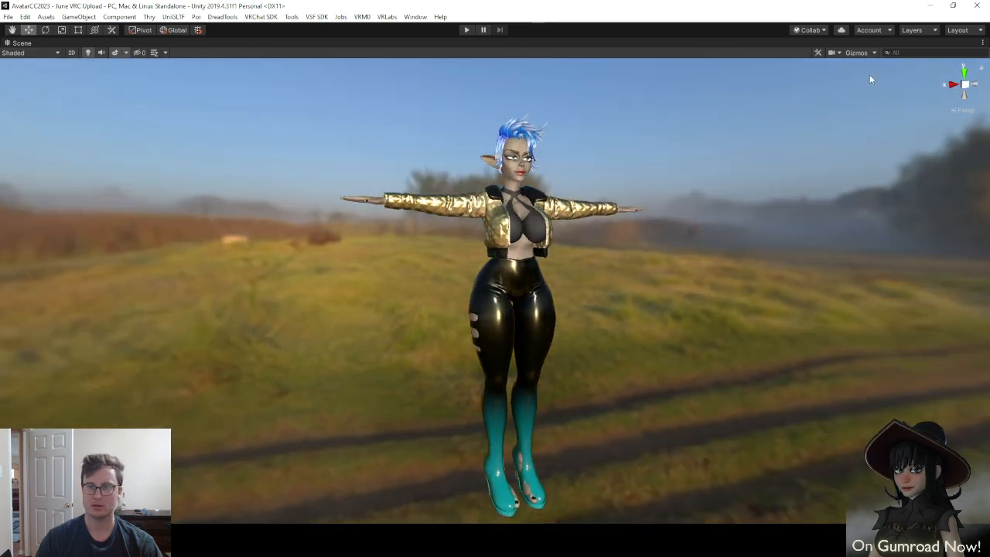
Restore the full editor layout and assign BlendSky Night as the scene's Skybox Material
{"action": "right_click", "coordinate": [117, 40]}
{"action": "left_click", "coordinate": [811, 91]}
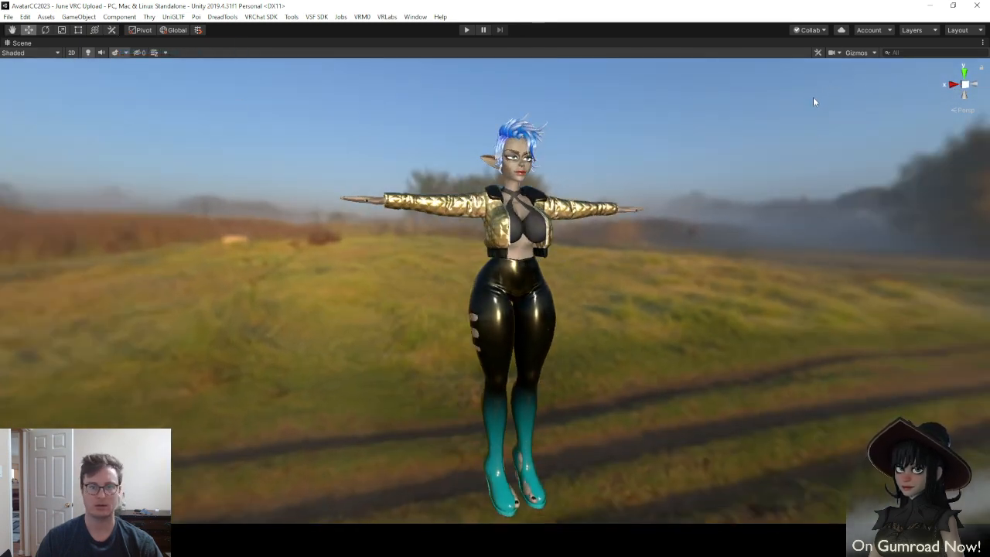
{"action": "key", "text": "shift+space"}
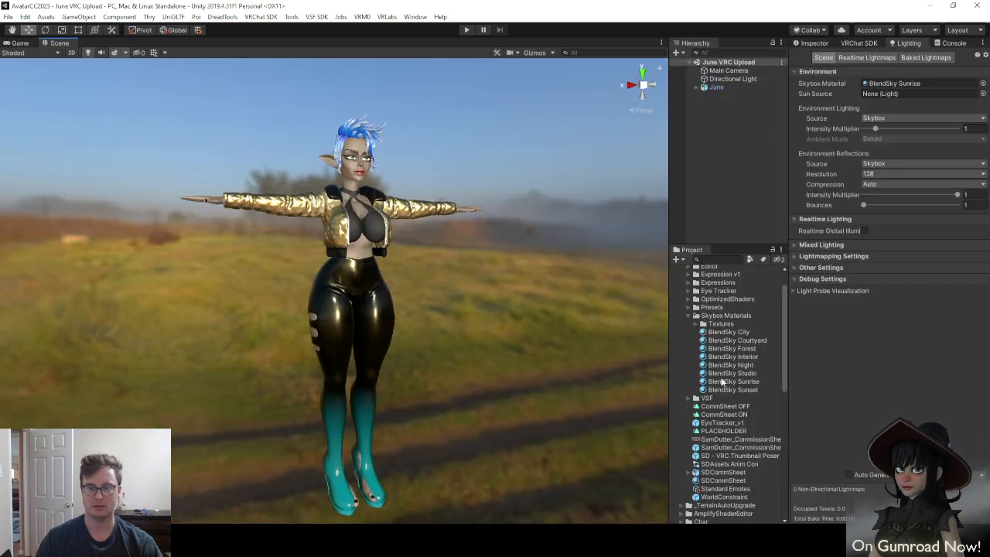
{"action": "left_click_drag", "start_coordinate": [735, 369], "coordinate": [889, 84]}
Examine the avatar's pants, boots, jacket and face under the night skybox lighting, from full body to close-up
{"action": "scroll", "coordinate": [370, 281], "scroll_direction": "up", "scroll_amount": 5}
{"action": "scroll", "coordinate": [422, 275], "scroll_direction": "down", "scroll_amount": 3}
{"action": "mouse_move", "coordinate": [437, 272]}
{"action": "left_mouse_down", "text": "alt"}
{"action": "mouse_move", "coordinate": [190, 274]}
{"action": "mouse_move", "coordinate": [472, 267]}
{"action": "mouse_move", "coordinate": [232, 271]}
{"action": "mouse_move", "coordinate": [433, 263]}
{"action": "mouse_move", "coordinate": [283, 252]}
{"action": "mouse_move", "coordinate": [437, 261]}
{"action": "left_mouse_up", "text": "alt"}
{"action": "scroll", "coordinate": [437, 259], "scroll_direction": "down", "scroll_amount": 4}
{"action": "middle_click_drag", "start_coordinate": [437, 256], "coordinate": [437, 184]}
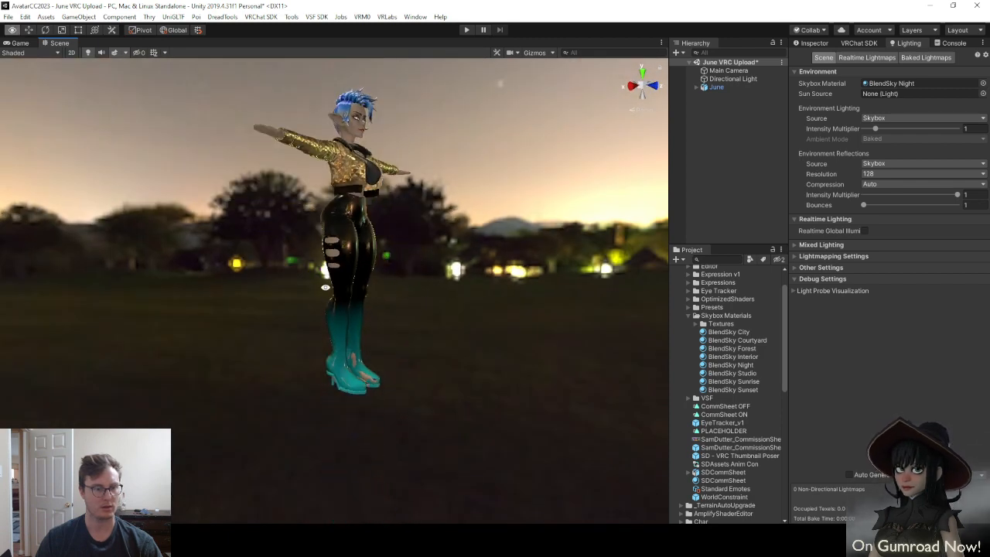
{"action": "left_click_drag", "start_coordinate": [423, 292], "coordinate": [366, 353], "text": "alt"}
{"action": "scroll", "coordinate": [338, 309], "scroll_direction": "up", "scroll_amount": 4}
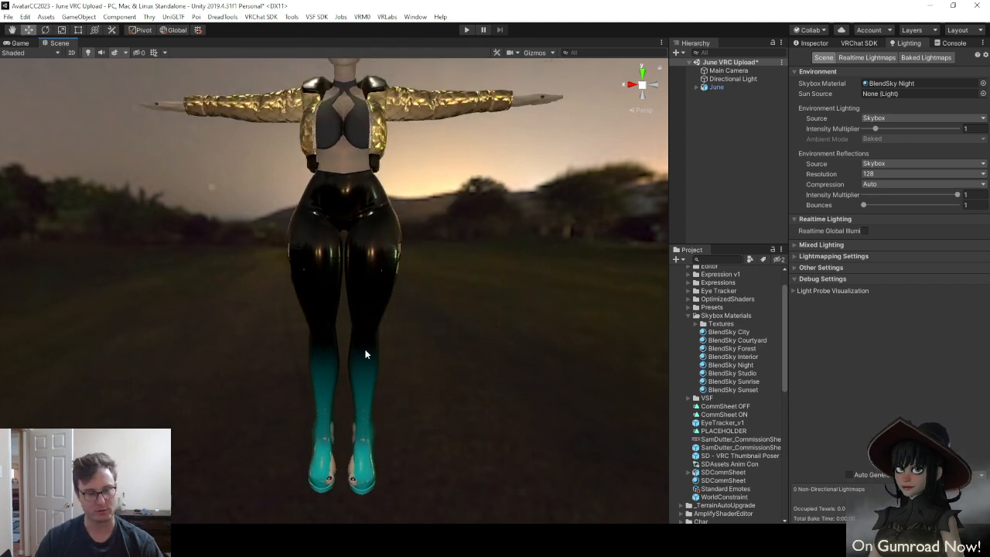
{"action": "scroll", "coordinate": [354, 313], "scroll_direction": "up", "scroll_amount": 4}
{"action": "middle_click_drag", "start_coordinate": [344, 253], "coordinate": [362, 289]}
{"action": "scroll", "coordinate": [363, 290], "scroll_direction": "down", "scroll_amount": 4}
{"action": "left_click_drag", "start_coordinate": [363, 294], "coordinate": [470, 290], "text": "alt"}
{"action": "scroll", "coordinate": [361, 287], "scroll_direction": "up", "scroll_amount": 4}
{"action": "scroll", "coordinate": [360, 287], "scroll_direction": "down", "scroll_amount": 3}
{"action": "scroll", "coordinate": [395, 261], "scroll_direction": "up", "scroll_amount": 4}
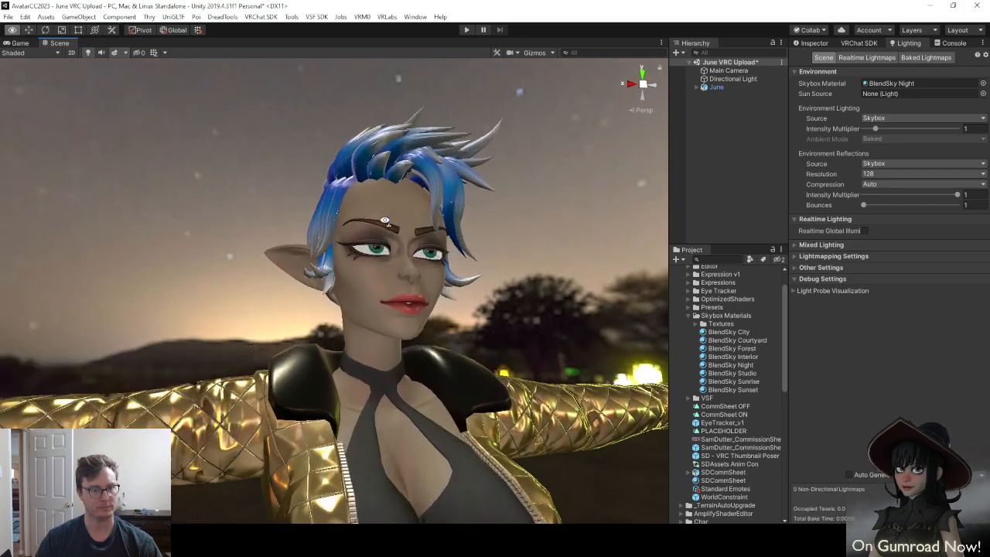
Orbit around the avatar's head, jacket and full figure to review how the face and eyes look under the night sky
{"action": "left_click_drag", "start_coordinate": [392, 292], "coordinate": [474, 244], "text": "alt"}
{"action": "key", "text": "d"}
{"action": "right_click_drag", "start_coordinate": [474, 245], "coordinate": [436, 251]}
{"action": "key", "text": "s"}
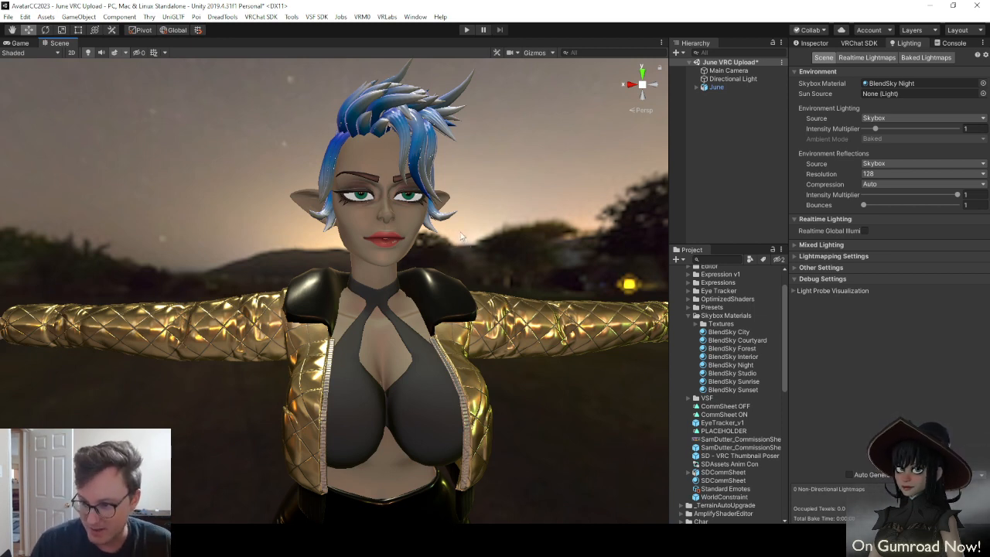
{"action": "left_click_drag", "start_coordinate": [458, 245], "coordinate": [362, 295], "text": "alt"}
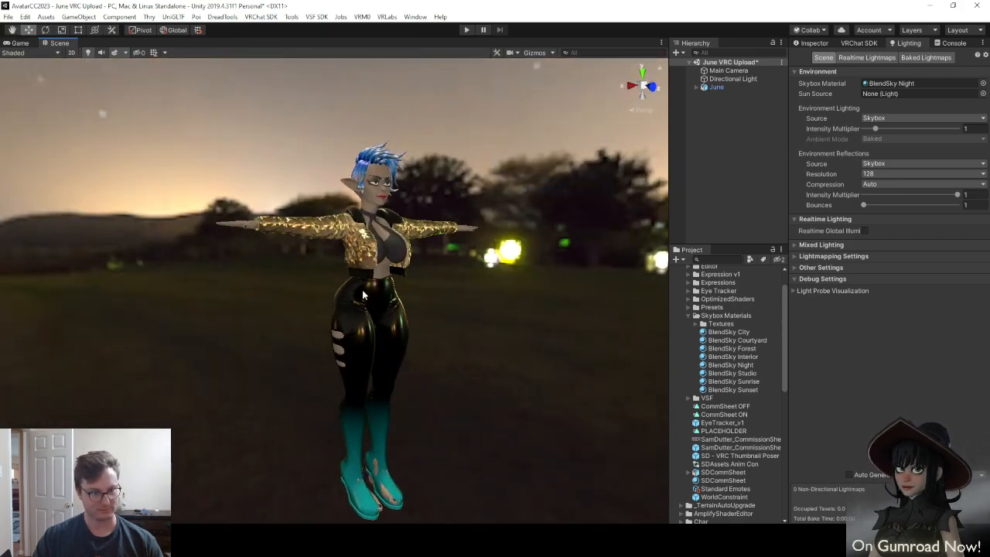
{"action": "right_click_drag", "start_coordinate": [362, 295], "coordinate": [358, 241]}
{"action": "key", "text": "w"}
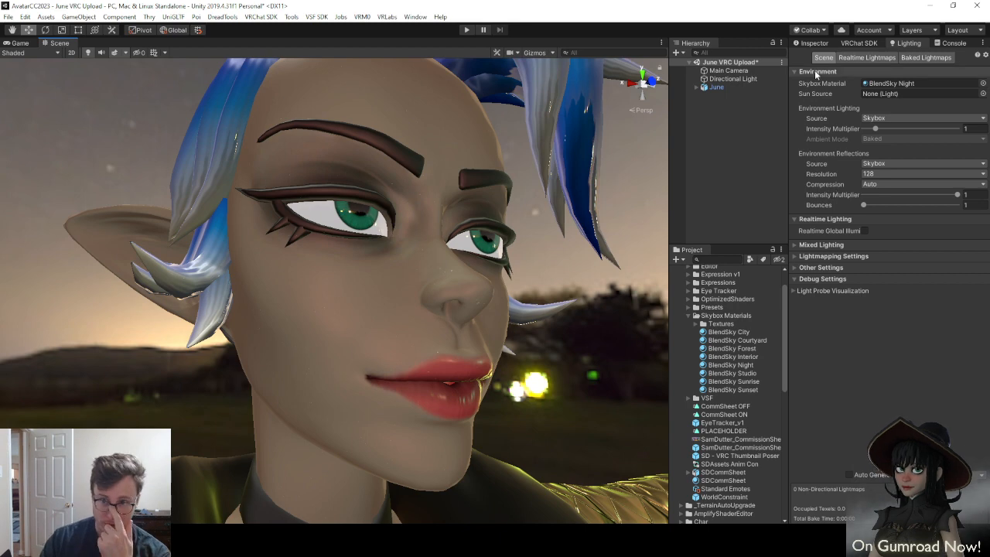
Collapse the June Hair textures folder and show the June Eye material's settings
{"action": "left_click", "coordinate": [812, 43]}
{"action": "scroll", "coordinate": [715, 435], "scroll_direction": "down", "scroll_amount": 15}
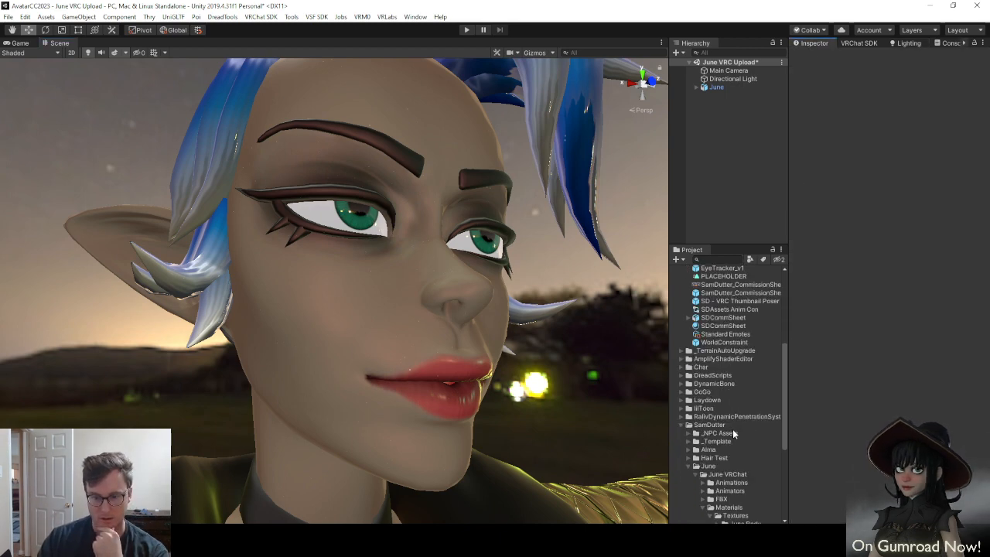
{"action": "left_click", "coordinate": [720, 418]}
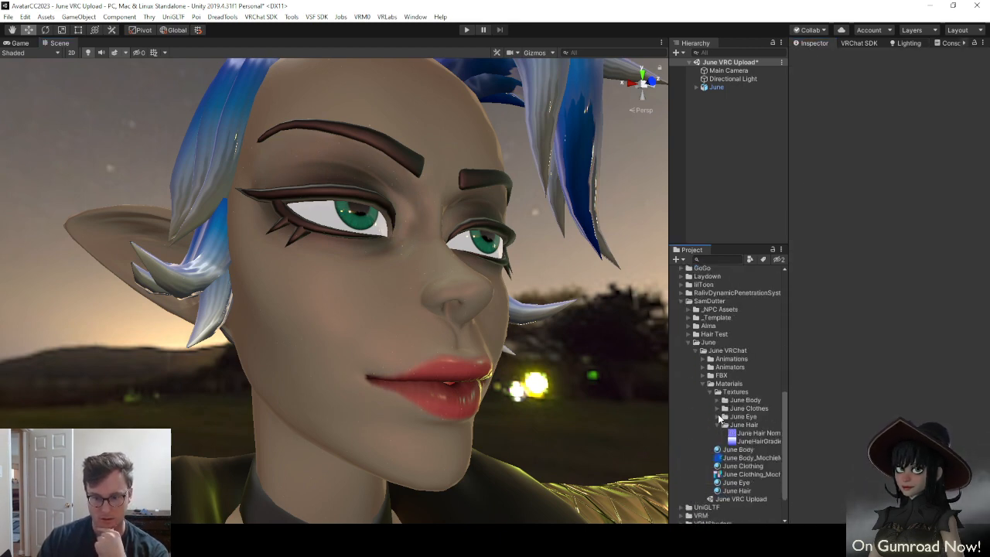
{"action": "left_click", "coordinate": [717, 425]}
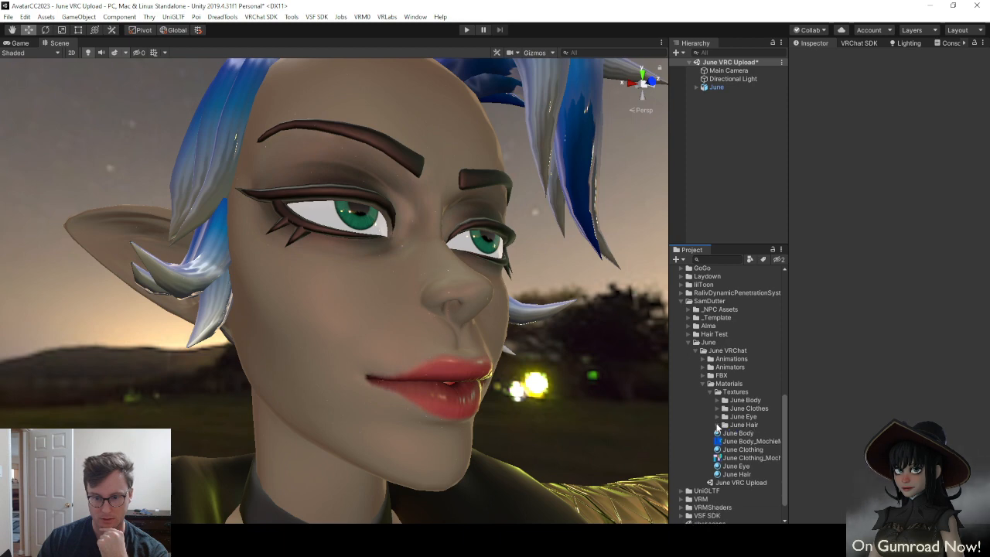
{"action": "left_click", "coordinate": [736, 467]}
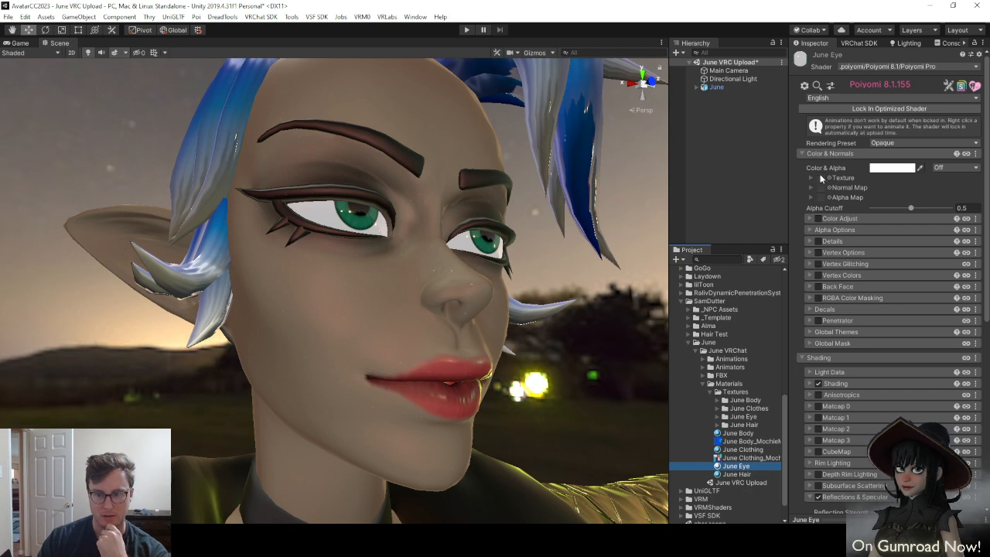
Try a Hue Shift of up to 1 on Decal 0 of the June Eye material, switching Hue Shift back off
{"action": "left_click", "coordinate": [824, 309]}
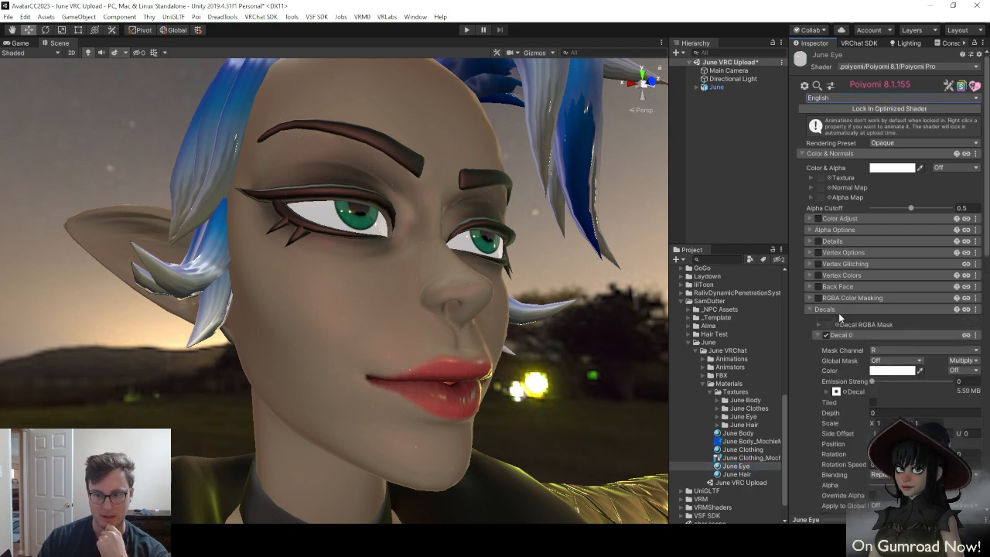
{"action": "scroll", "coordinate": [863, 341], "scroll_direction": "down", "scroll_amount": 3}
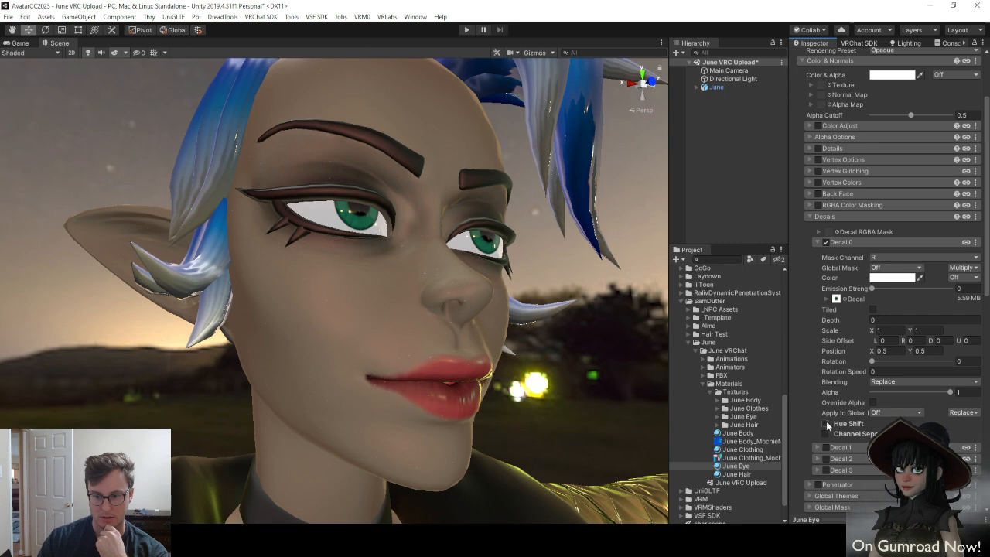
{"action": "left_click_drag", "start_coordinate": [872, 444], "coordinate": [938, 447]}
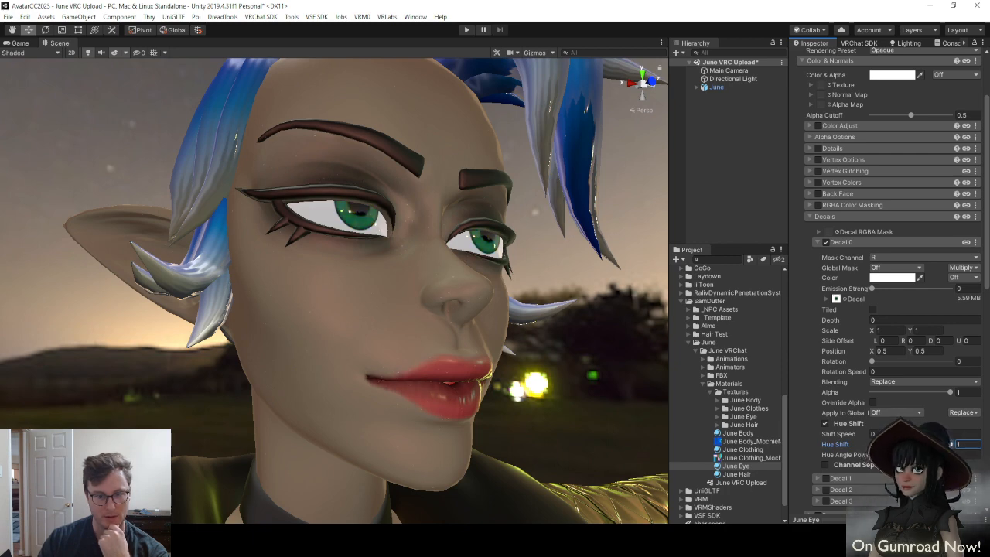
{"action": "mouse_move", "coordinate": [836, 448]}
{"action": "left_mouse_down"}
{"action": "mouse_move", "coordinate": [914, 449]}
{"action": "mouse_move", "coordinate": [821, 448]}
{"action": "left_mouse_up"}
{"action": "left_click", "coordinate": [825, 425]}
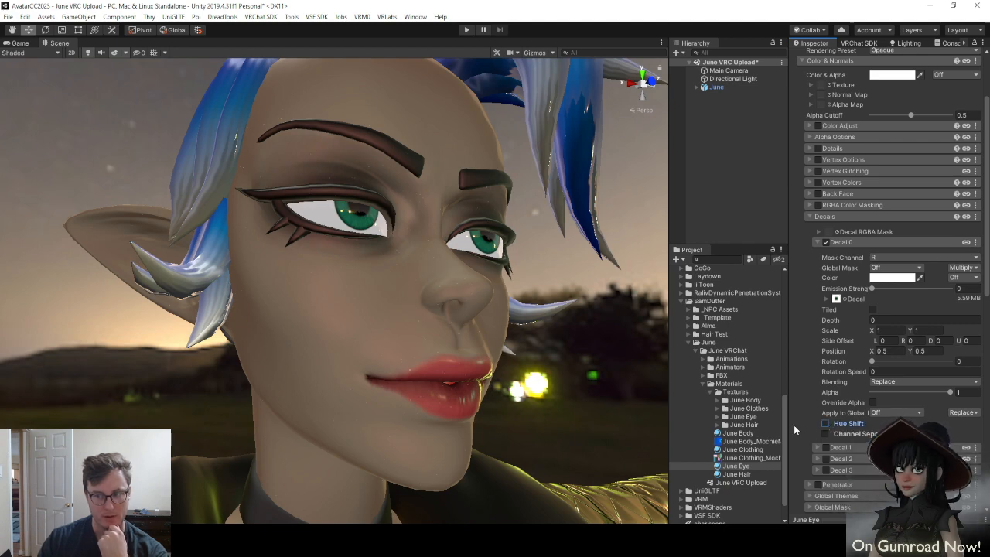
Select the June Body material with its textures folder expanded, and collapse its Color & Normals and Shading sections
{"action": "scroll", "coordinate": [424, 267], "scroll_direction": "down", "scroll_amount": 5}
{"action": "scroll", "coordinate": [421, 282], "scroll_direction": "down", "scroll_amount": 4}
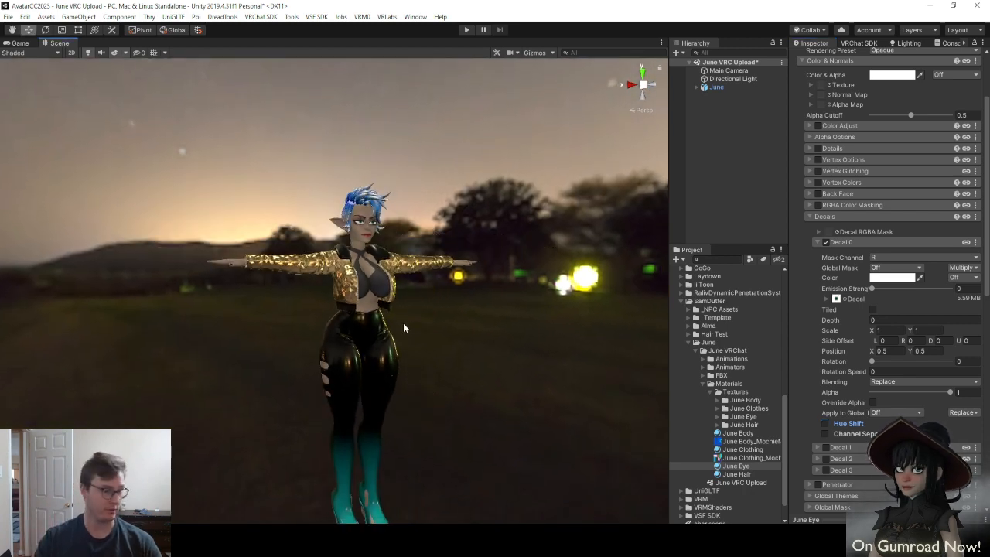
{"action": "scroll", "coordinate": [400, 315], "scroll_direction": "up", "scroll_amount": 5}
{"action": "right_click_drag", "start_coordinate": [389, 327], "coordinate": [433, 297]}
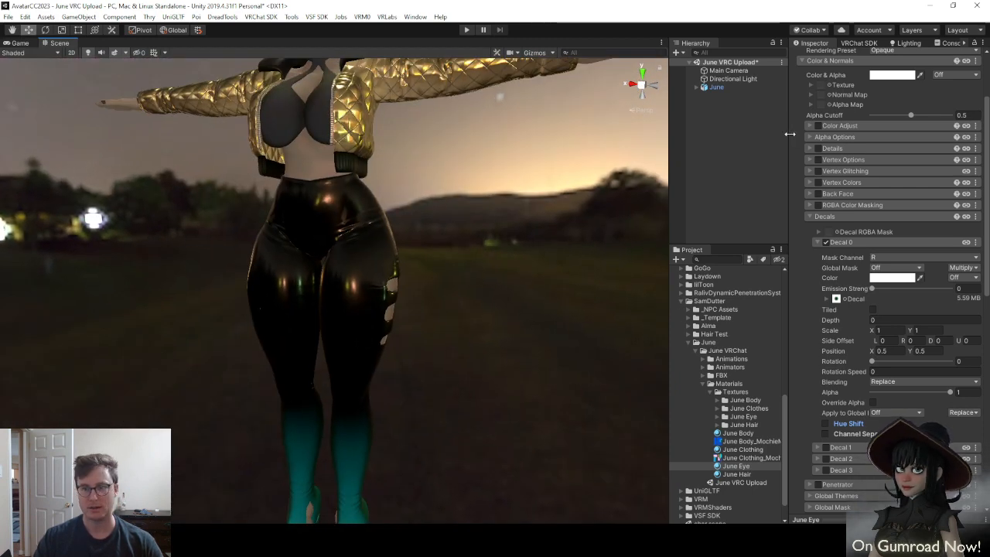
{"action": "left_click", "coordinate": [734, 433]}
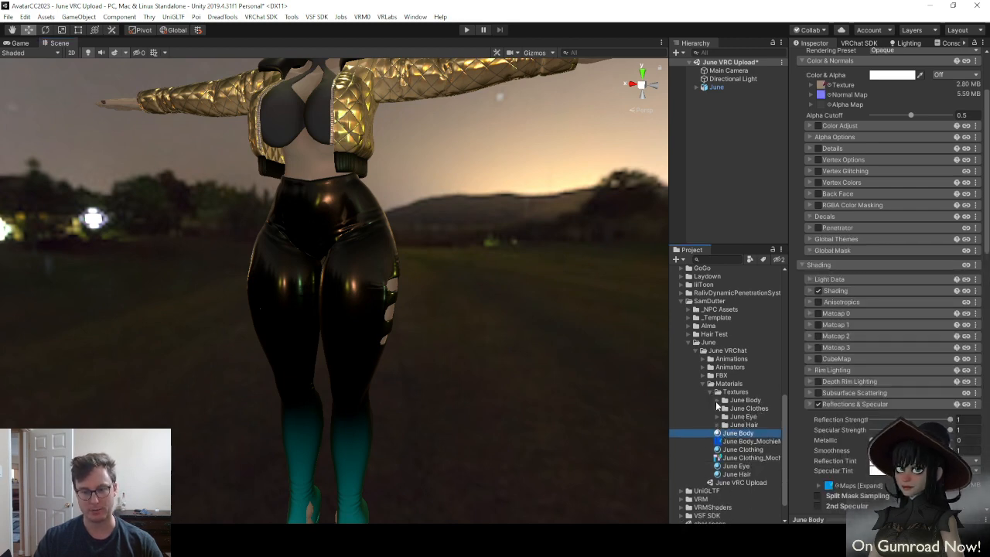
{"action": "left_click", "coordinate": [718, 401]}
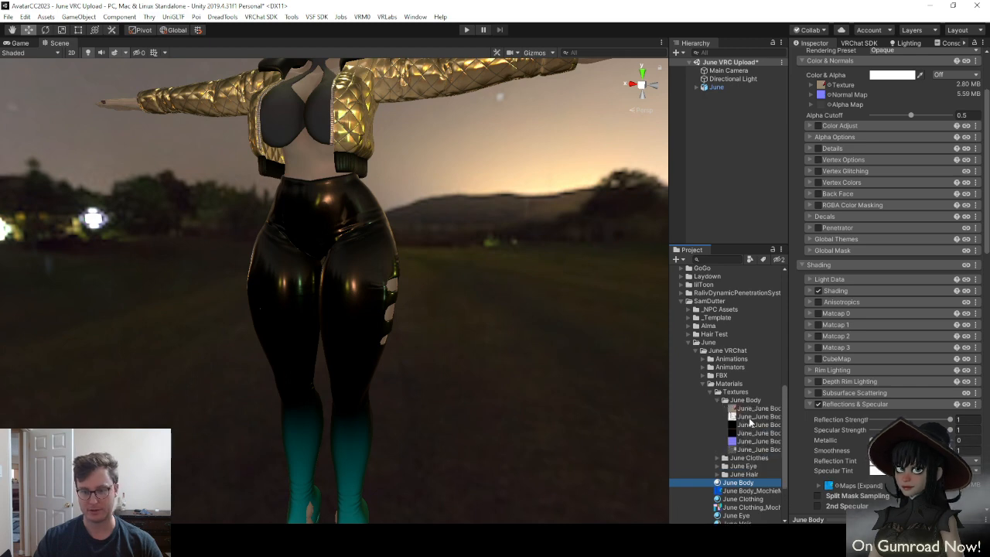
{"action": "scroll", "coordinate": [901, 205], "scroll_direction": "up", "scroll_amount": 3}
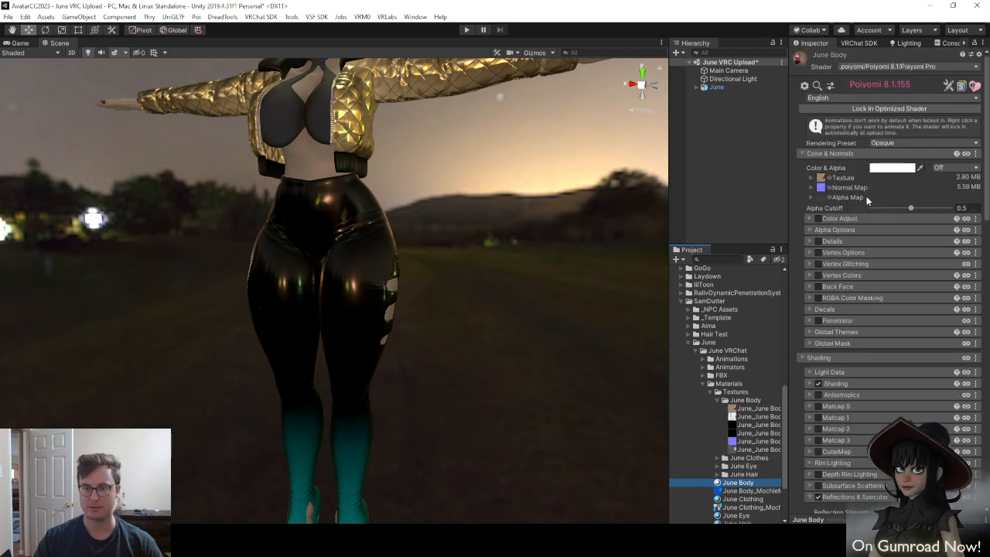
{"action": "left_click", "coordinate": [804, 154]}
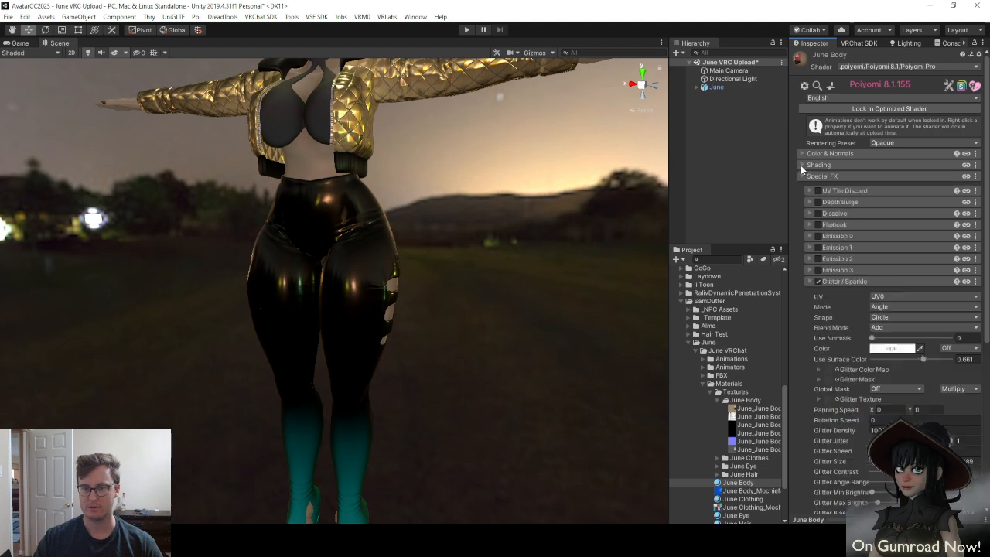
{"action": "left_click", "coordinate": [802, 166]}
Review the import settings of the June Body Smoothness, Emission and Metallic textures with the file names fully readable
{"action": "left_click", "coordinate": [754, 449]}
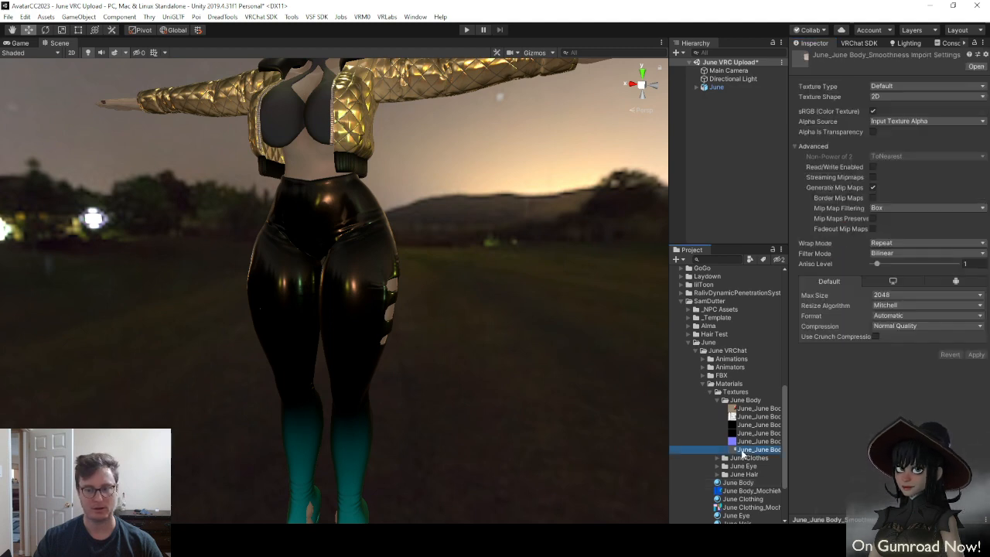
{"action": "left_click_drag", "start_coordinate": [668, 400], "coordinate": [623, 403]}
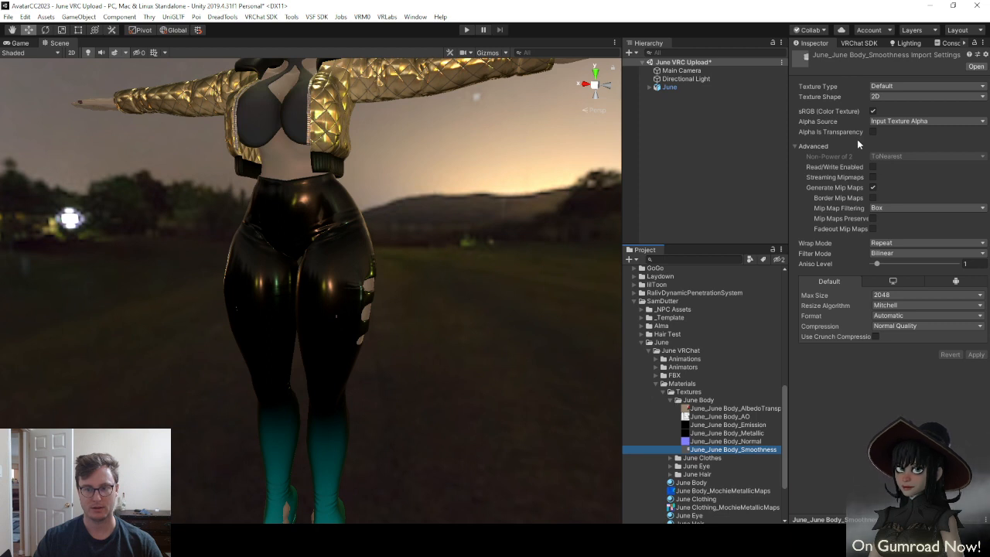
{"action": "left_click", "coordinate": [795, 146]}
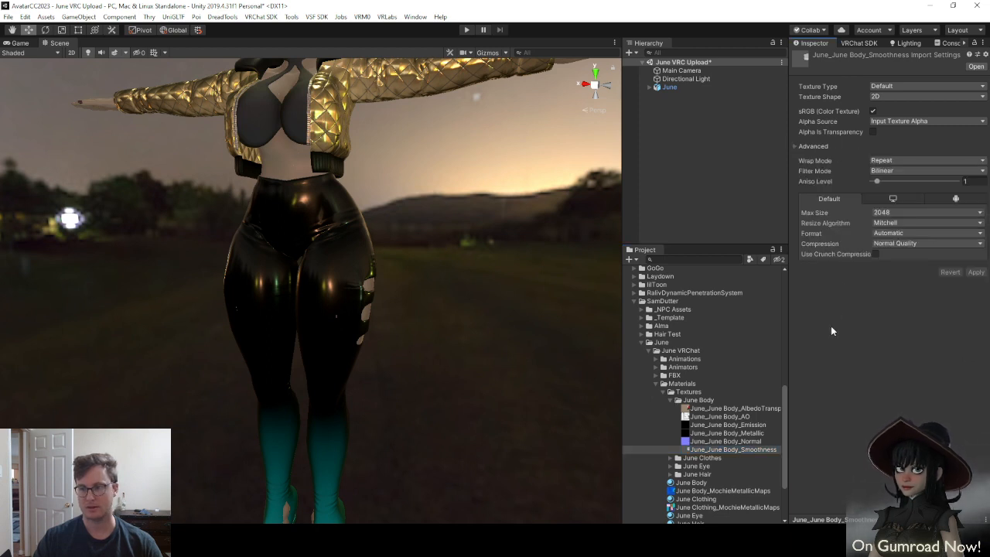
{"action": "left_click", "coordinate": [710, 425]}
{"action": "left_click", "coordinate": [698, 434]}
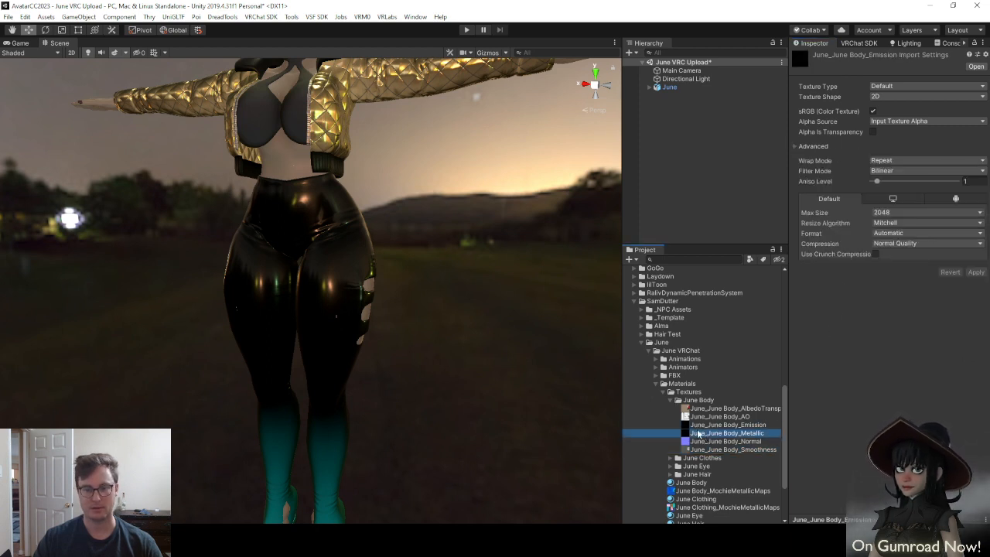
{"action": "left_click", "coordinate": [670, 400]}
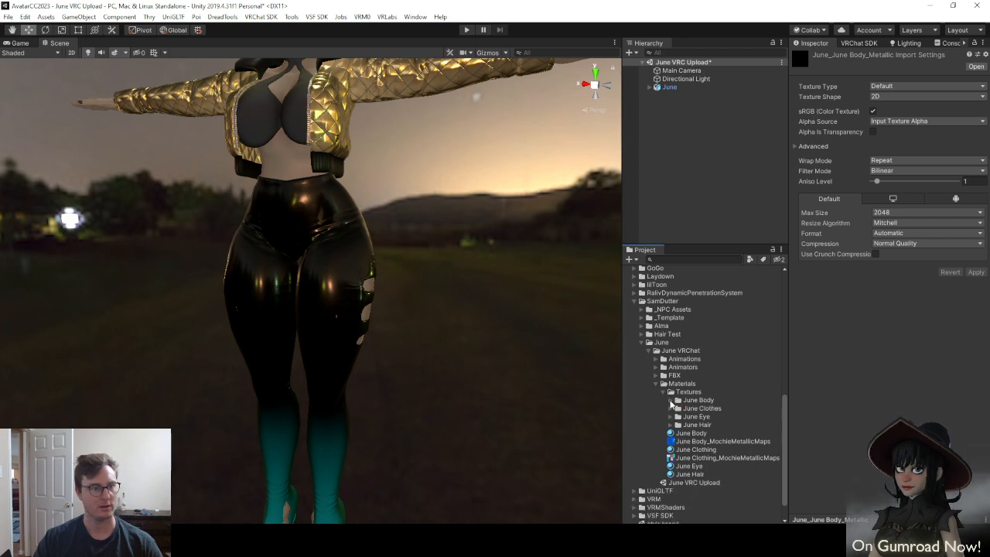
Examine the avatar's jacket, hair and torn pants from the side, back and front in the night scene
{"action": "left_click_drag", "start_coordinate": [341, 278], "coordinate": [405, 269], "text": "alt"}
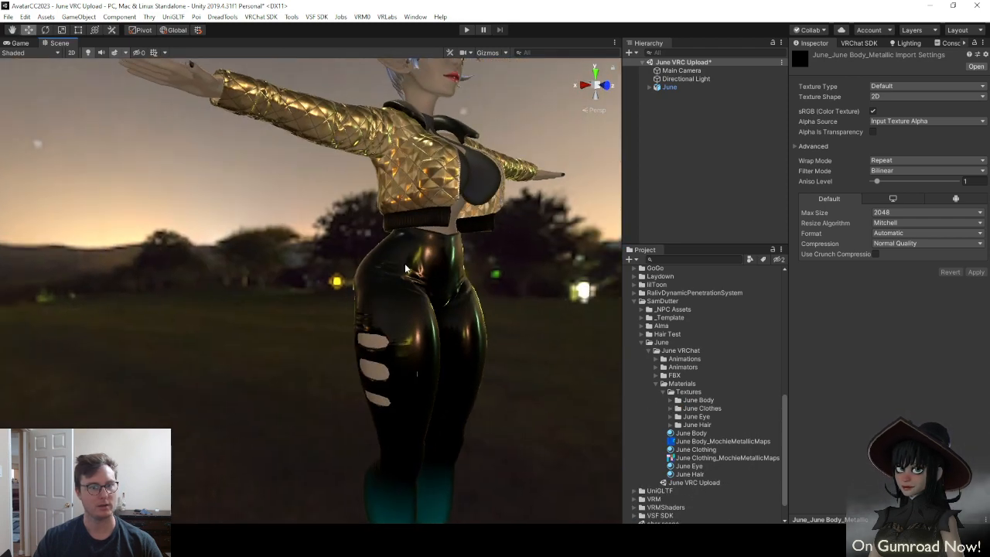
{"action": "key", "text": "e"}
{"action": "right_click_drag", "start_coordinate": [405, 268], "coordinate": [424, 288]}
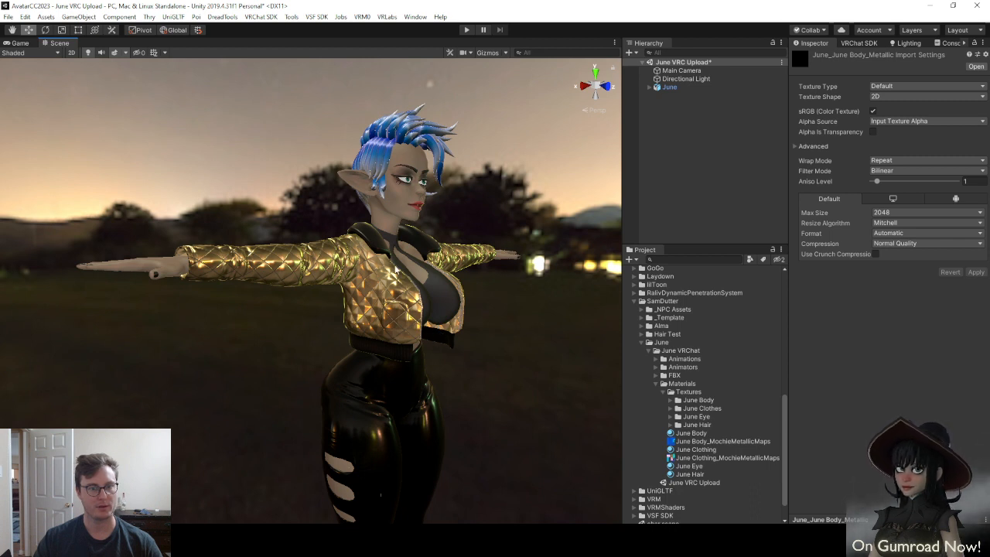
{"action": "right_click_drag", "start_coordinate": [380, 268], "coordinate": [406, 247]}
{"action": "right_click_drag", "start_coordinate": [407, 323], "coordinate": [413, 240]}
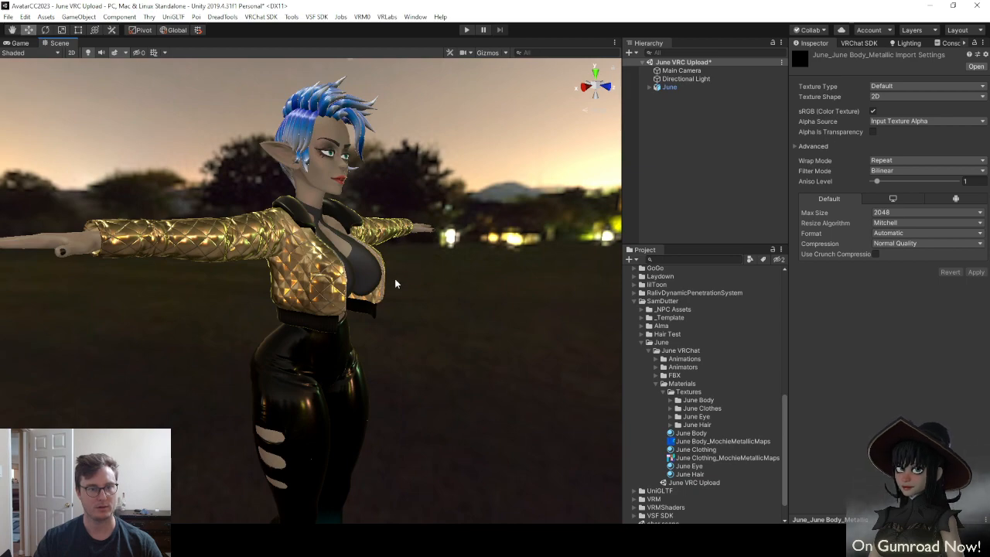
{"action": "left_click_drag", "start_coordinate": [394, 283], "coordinate": [542, 288], "text": "alt"}
{"action": "mouse_move", "coordinate": [410, 298]}
{"action": "left_mouse_down", "text": "alt"}
{"action": "mouse_move", "coordinate": [385, 301]}
{"action": "mouse_move", "coordinate": [441, 310]}
{"action": "mouse_move", "coordinate": [392, 293]}
{"action": "left_mouse_up", "text": "alt"}
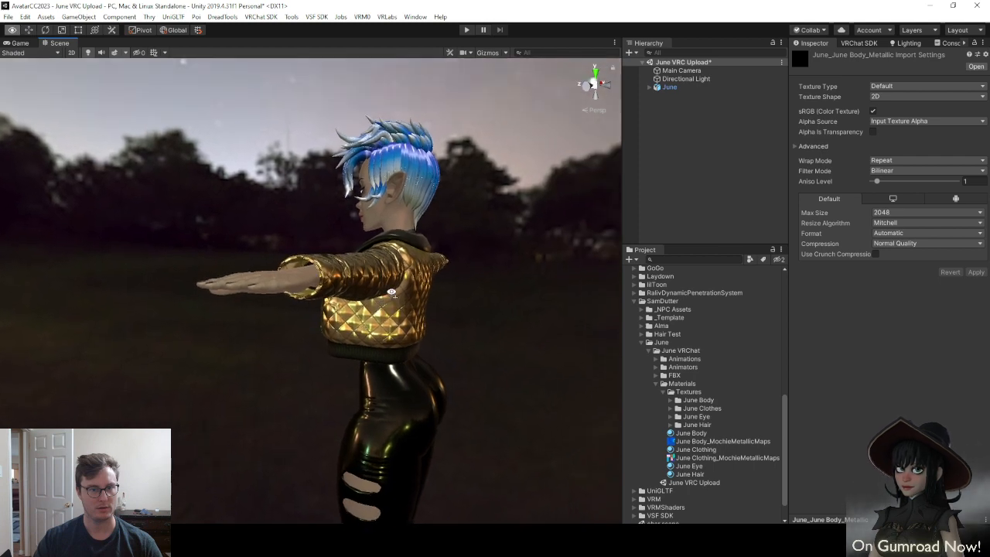
{"action": "right_click_drag", "start_coordinate": [392, 293], "coordinate": [560, 298]}
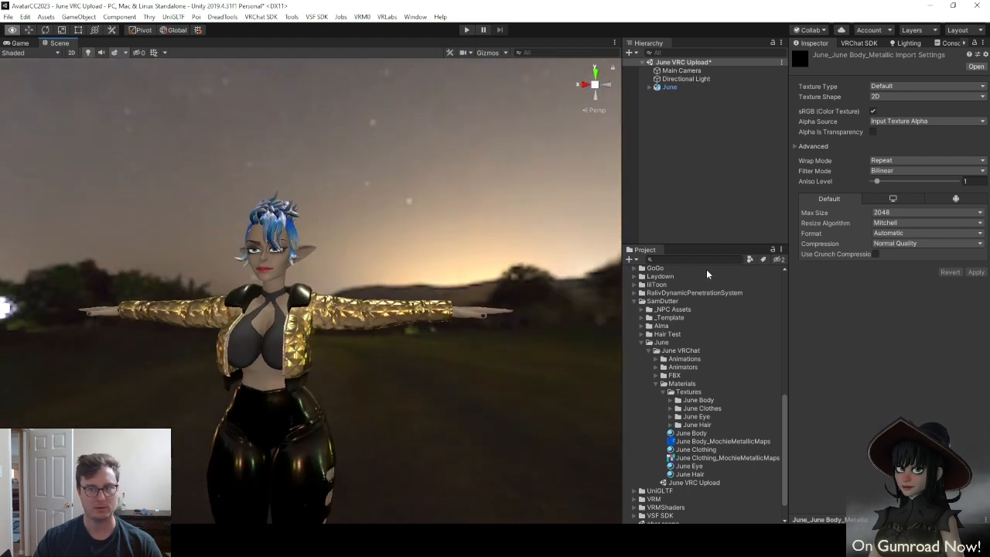
Assign BlendSky Forest as the scene's Skybox Material
{"action": "left_click", "coordinate": [856, 43]}
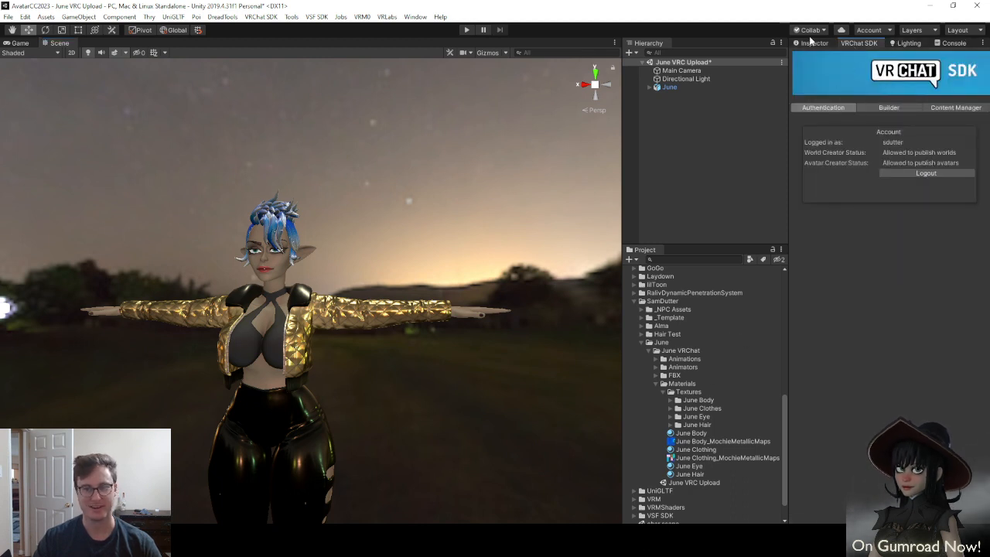
{"action": "left_click", "coordinate": [903, 43]}
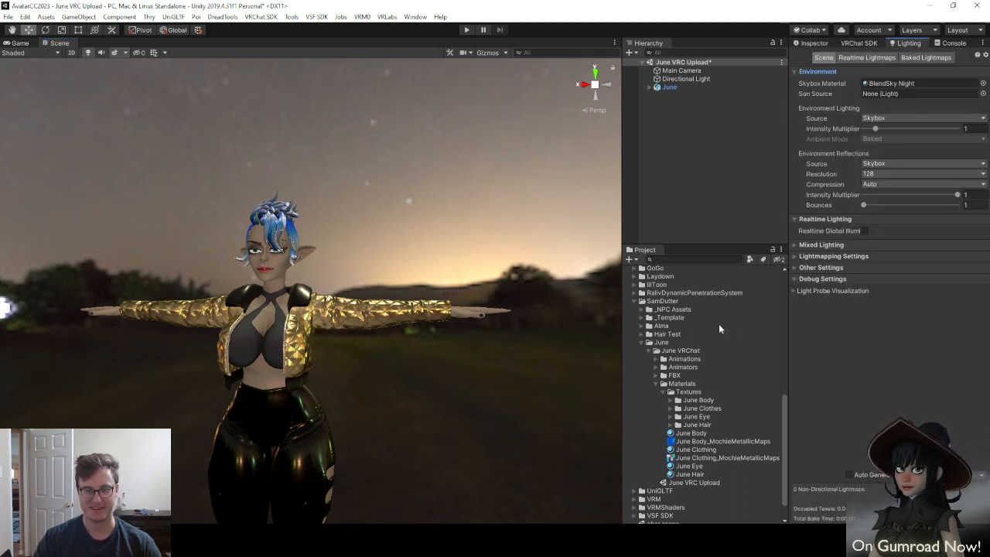
{"action": "scroll", "coordinate": [718, 324], "scroll_direction": "up", "scroll_amount": 10}
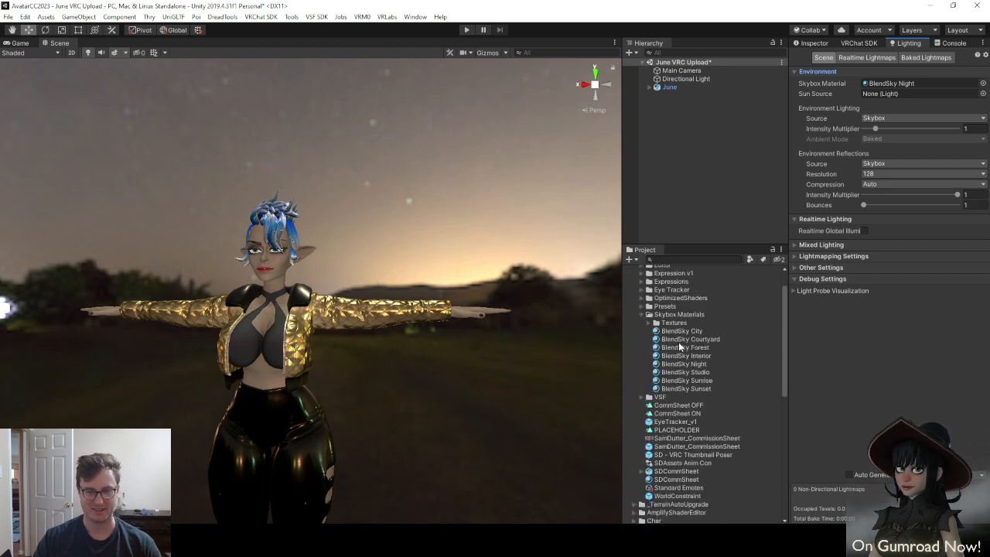
{"action": "left_click_drag", "start_coordinate": [679, 348], "coordinate": [411, 333]}
Examine the pants' wrinkles and thigh cutouts up close under the forest skybox lighting
{"action": "right_click_drag", "start_coordinate": [410, 334], "coordinate": [595, 323]}
{"action": "key", "text": "a"}
{"action": "key", "text": "w"}
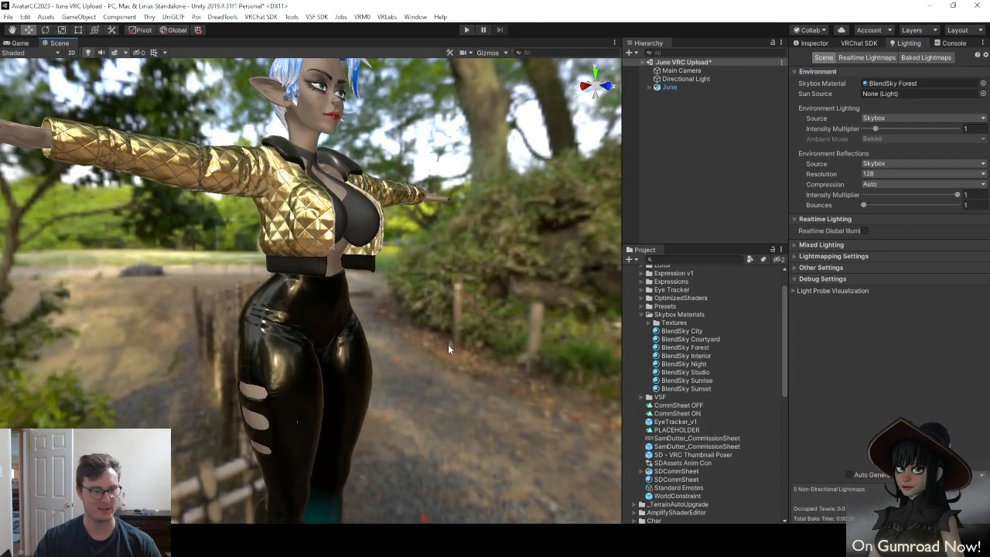
{"action": "right_click_drag", "start_coordinate": [448, 344], "coordinate": [222, 297]}
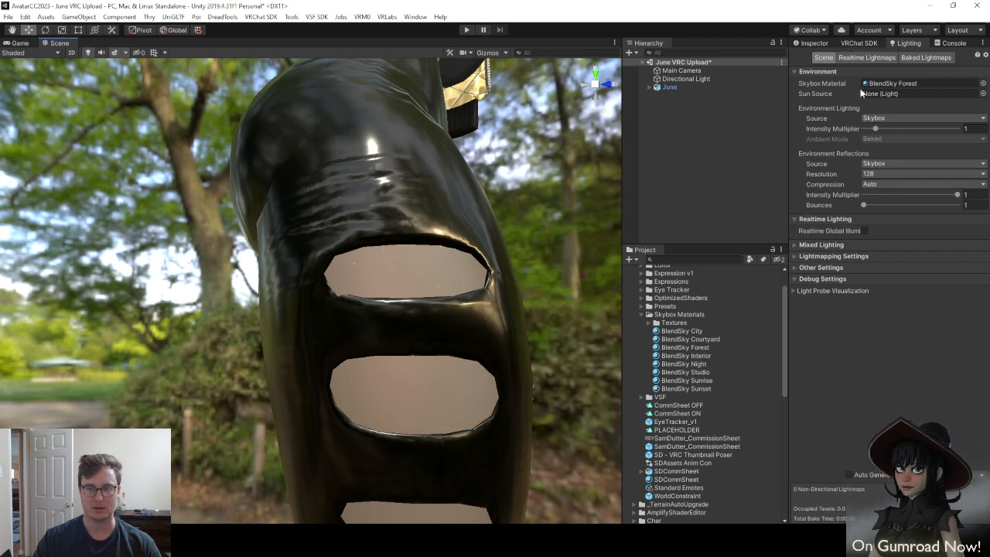
Clear the scene's Skybox Material and inspect the reflections across the wrinkles on the upper leg
{"action": "left_click", "coordinate": [889, 82]}
{"action": "key", "text": "Delete"}
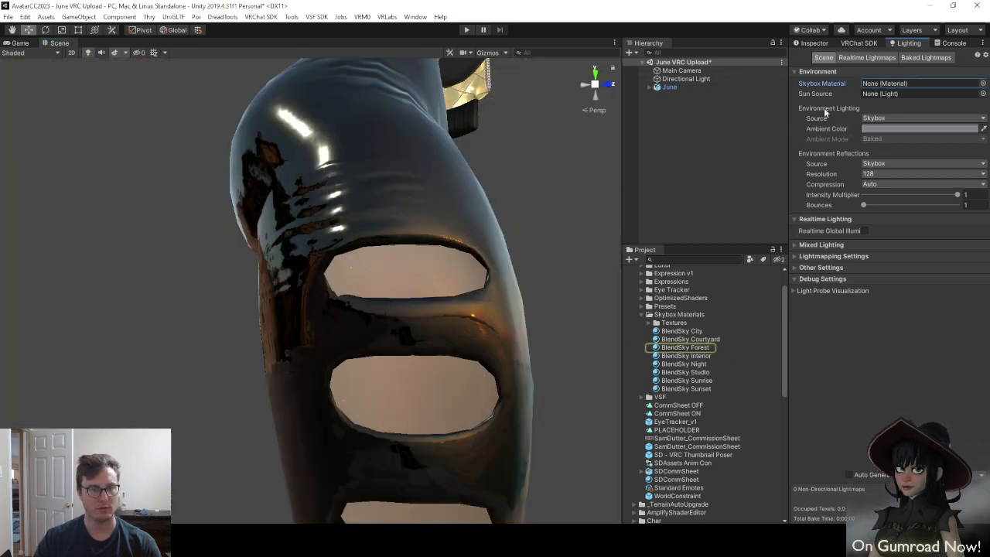
{"action": "right_click_drag", "start_coordinate": [286, 253], "coordinate": [391, 309]}
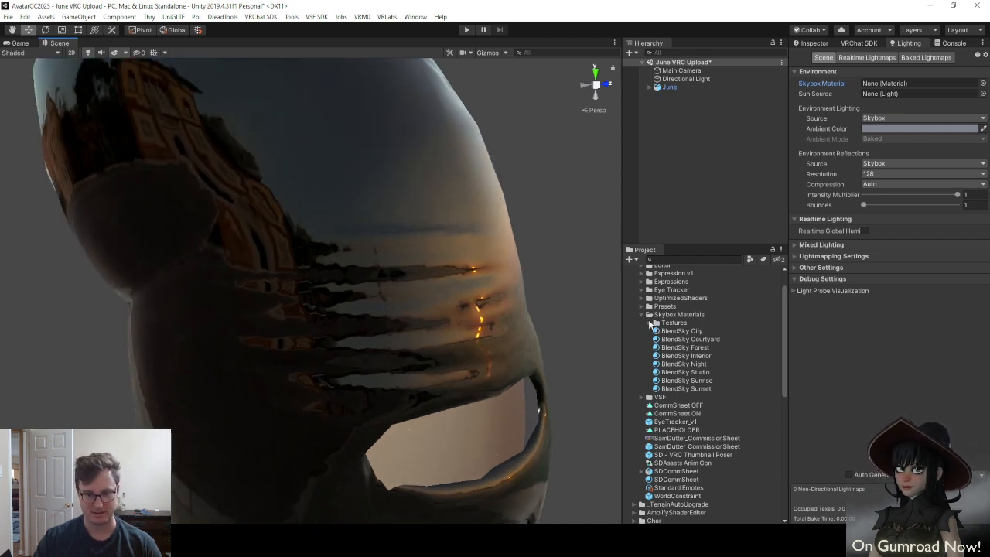
Set the Filter Mode of the June_June Clothing_Normal texture to Trilinear and apply the import change
{"action": "scroll", "coordinate": [646, 399], "scroll_direction": "down", "scroll_amount": 10}
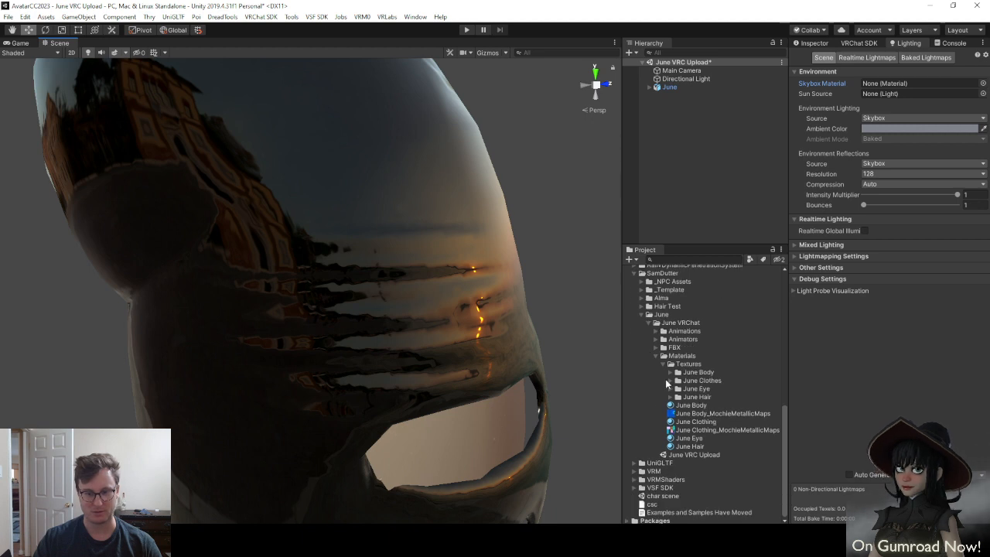
{"action": "left_click", "coordinate": [665, 384]}
{"action": "left_click", "coordinate": [670, 381]}
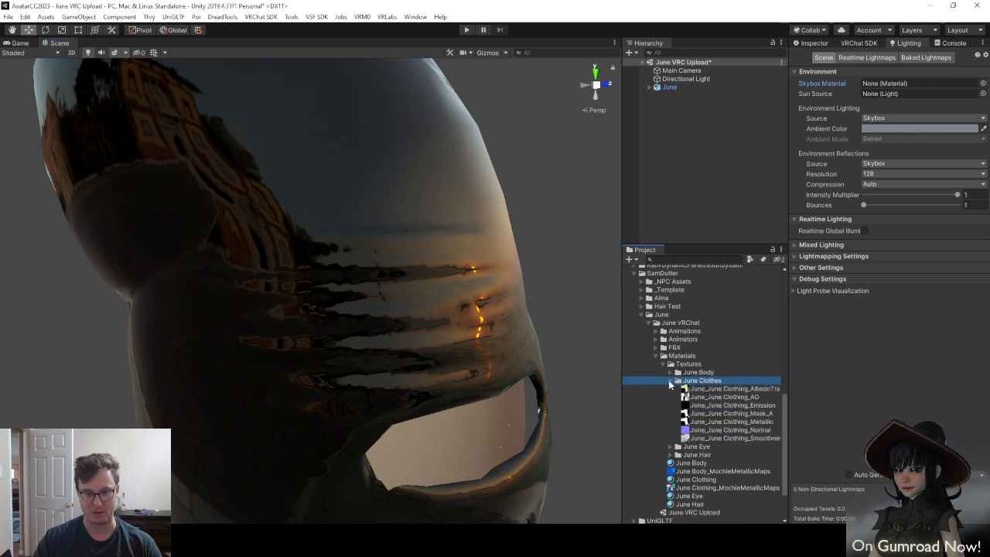
{"action": "left_click", "coordinate": [704, 429]}
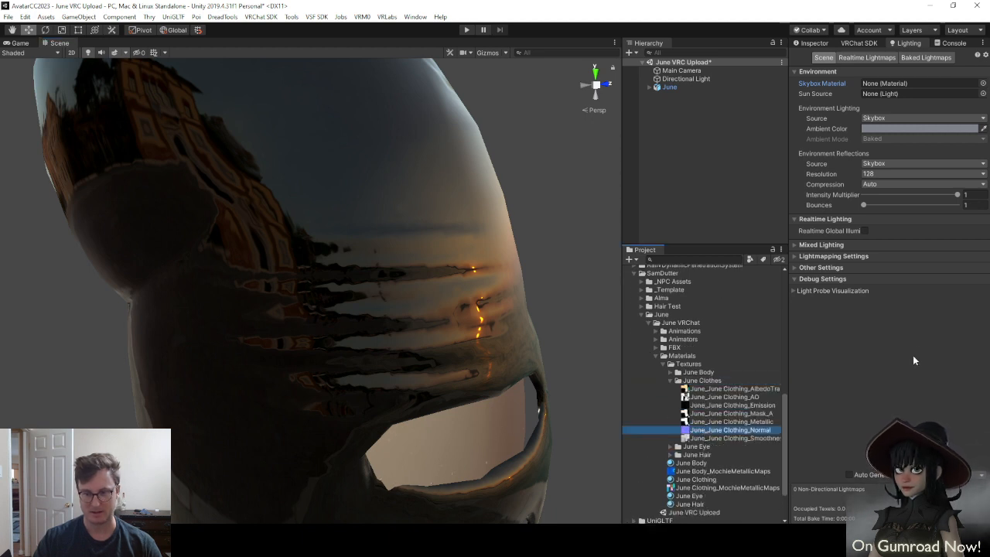
{"action": "left_click", "coordinate": [813, 43]}
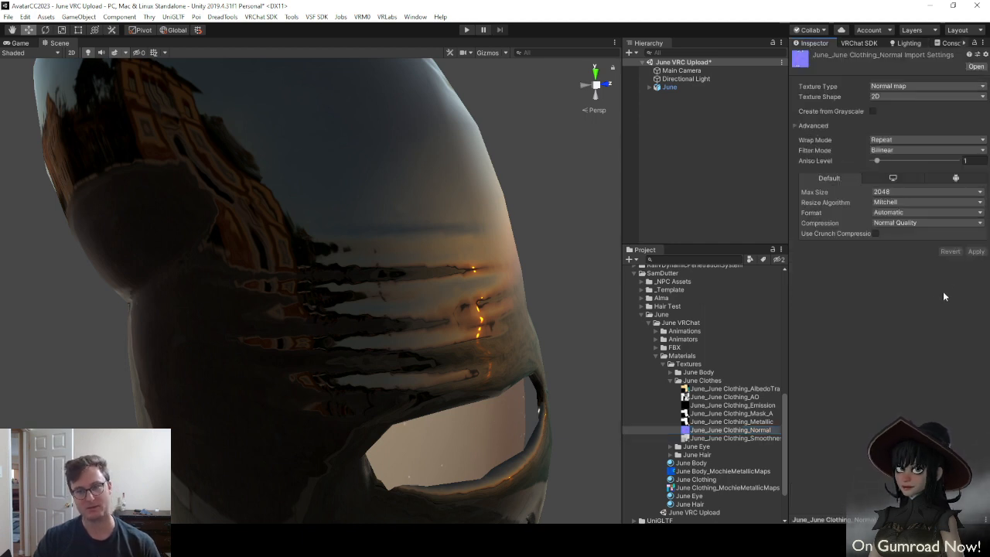
{"action": "left_click", "coordinate": [888, 150]}
{"action": "left_click", "coordinate": [897, 187]}
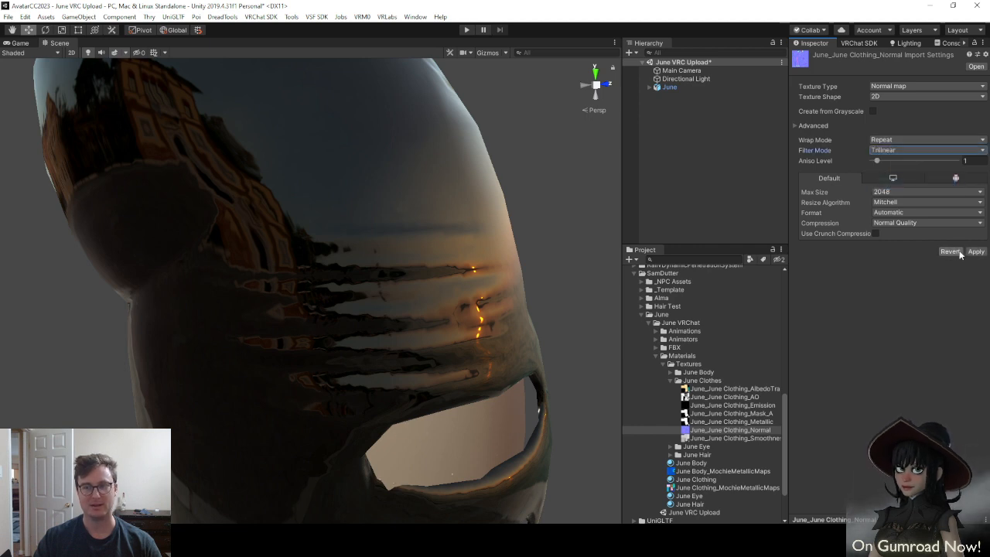
{"action": "left_click", "coordinate": [973, 250]}
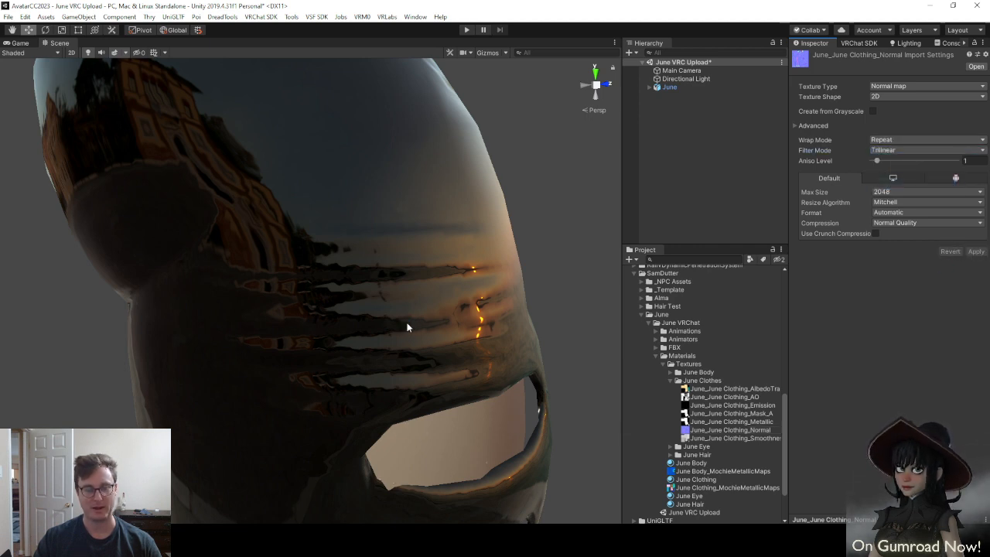
Return the clothing normal map's Filter Mode to Bilinear and look at its Compression options
{"action": "left_click", "coordinate": [901, 150]}
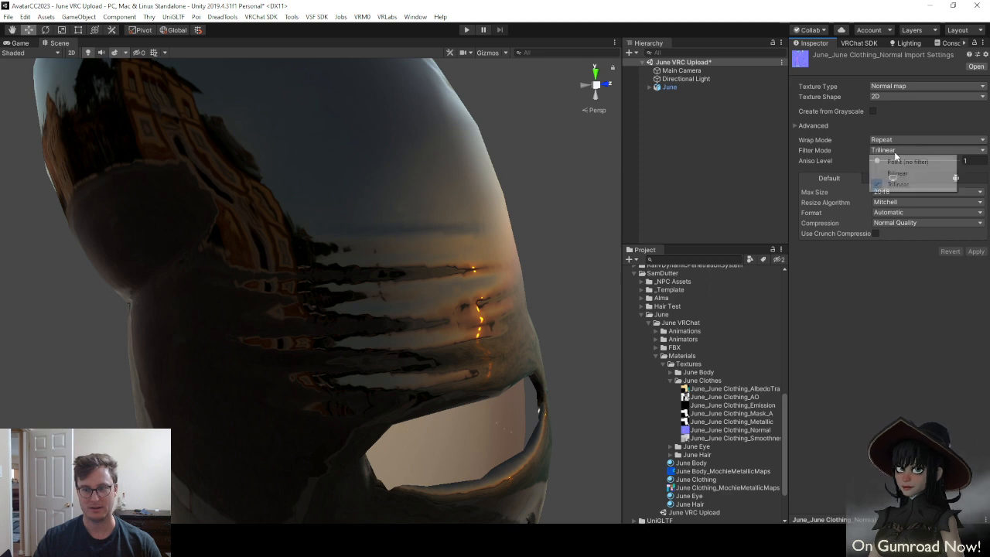
{"action": "left_click", "coordinate": [897, 175]}
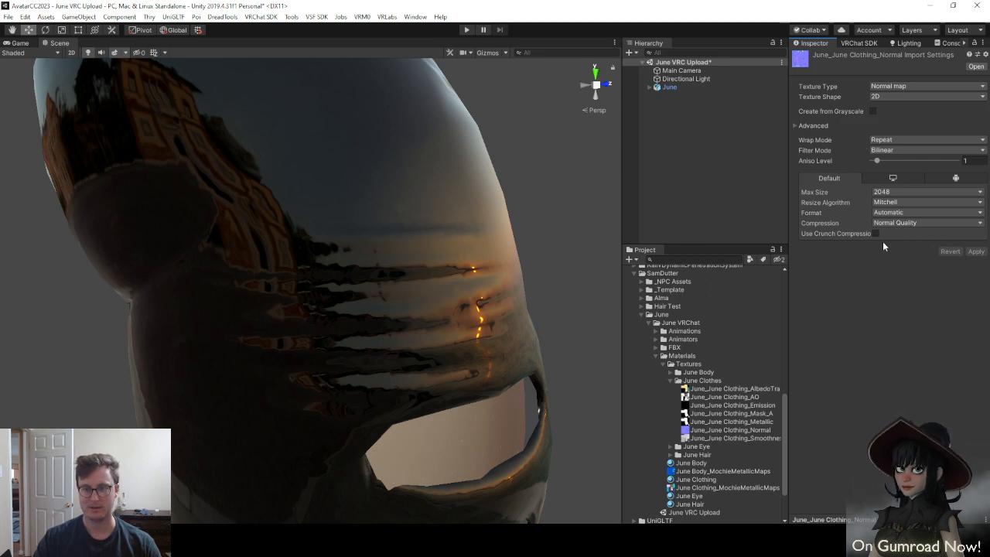
{"action": "left_click", "coordinate": [899, 224]}
{"action": "left_click", "coordinate": [852, 338]}
Examine the avatar's jacket, pants and boots from close up and at full-body distance without a skybox
{"action": "right_click_drag", "start_coordinate": [417, 222], "coordinate": [357, 298]}
{"action": "key", "text": "s"}
{"action": "key", "text": "d"}
{"action": "key", "text": "w"}
{"action": "key", "text": "s"}
{"action": "key", "text": "w"}
{"action": "key", "text": "s"}
{"action": "key", "text": "w"}
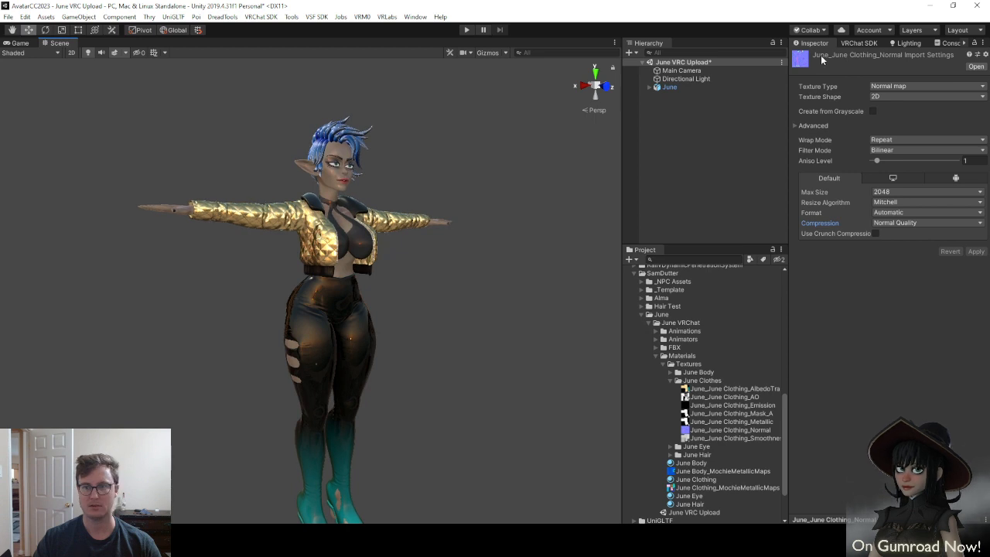
Try BlendSky Interior as the scene's Skybox Material, and replace it with BlendSky Studio
{"action": "left_click", "coordinate": [858, 43]}
{"action": "left_click", "coordinate": [906, 43]}
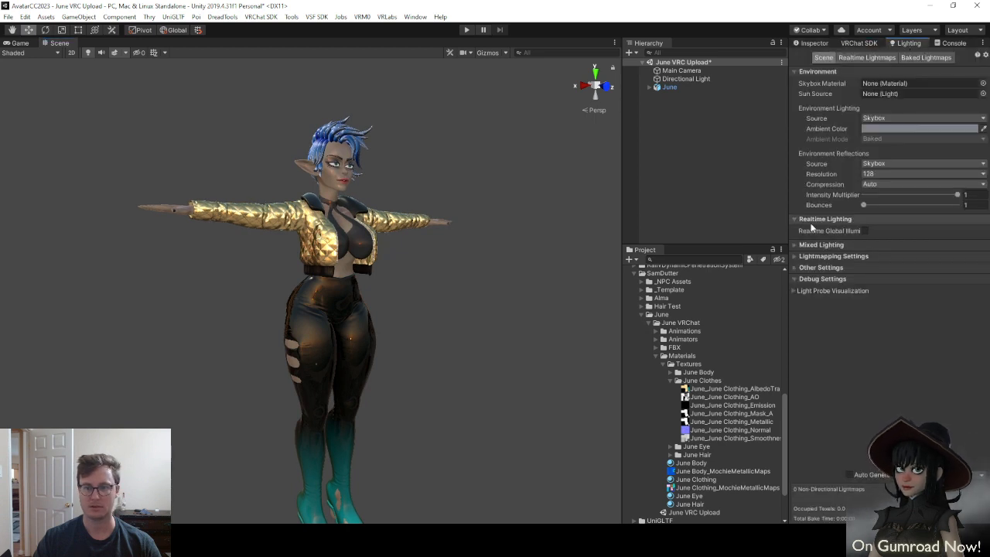
{"action": "scroll", "coordinate": [734, 340], "scroll_direction": "up", "scroll_amount": 10}
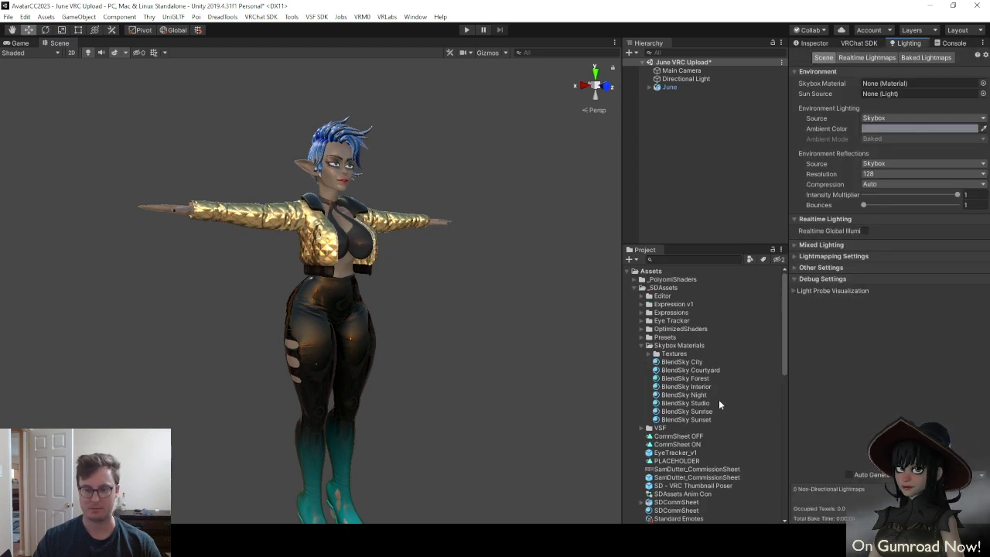
{"action": "left_click_drag", "start_coordinate": [689, 388], "coordinate": [904, 90]}
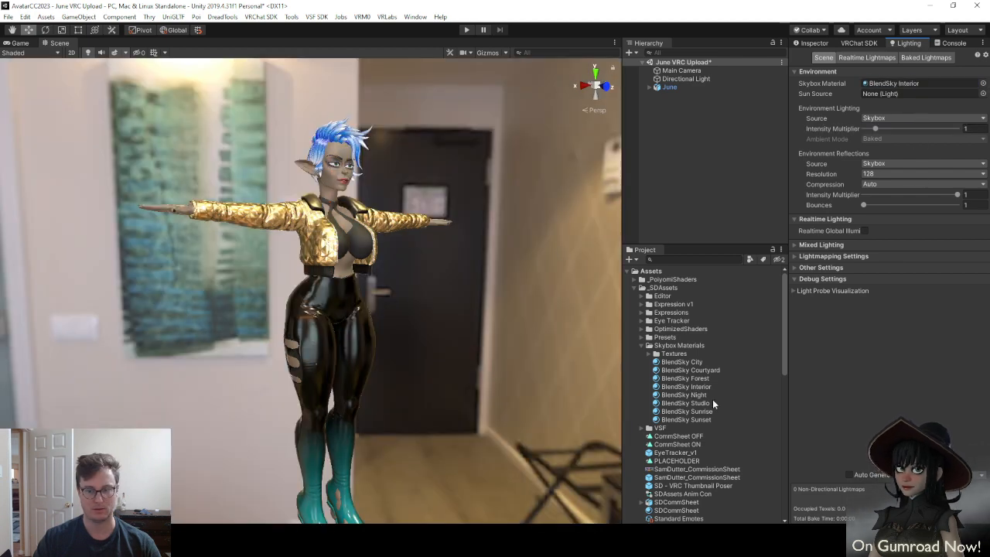
{"action": "left_click_drag", "start_coordinate": [712, 402], "coordinate": [892, 91]}
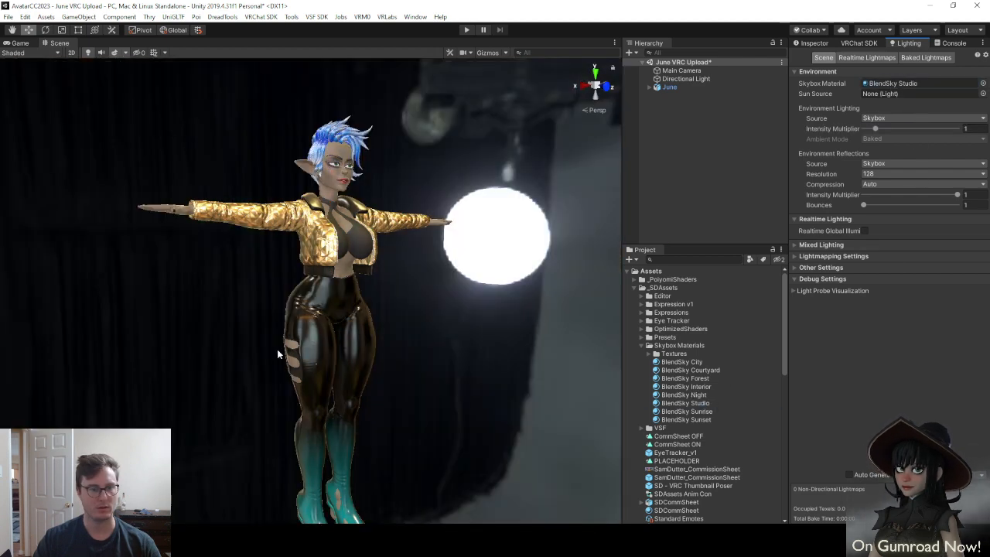
Examine the avatar's face, quilted jacket, hair and pants from several angles under the studio skybox lighting
{"action": "left_click_drag", "start_coordinate": [418, 303], "coordinate": [412, 275], "text": "alt"}
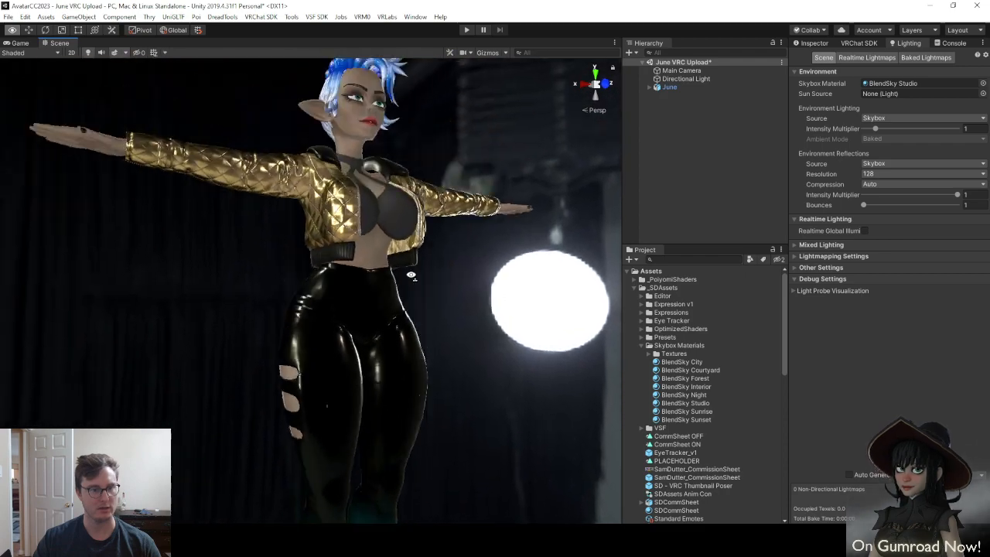
{"action": "key", "text": "e"}
{"action": "right_click_drag", "start_coordinate": [411, 275], "coordinate": [417, 309]}
{"action": "key", "text": "s"}
{"action": "key", "text": "w"}
{"action": "key", "text": "s"}
{"action": "key", "text": "w"}
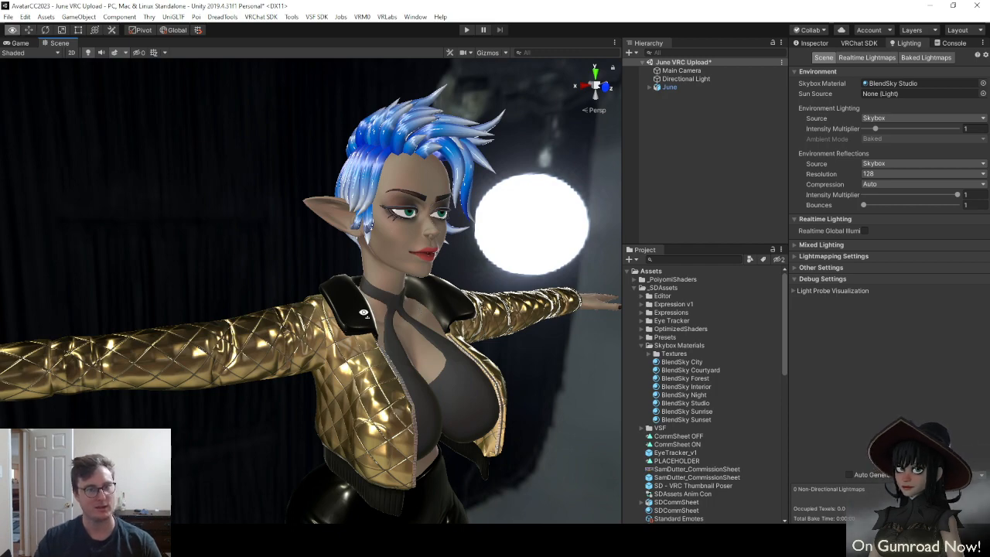
{"action": "left_click_drag", "start_coordinate": [364, 313], "coordinate": [372, 347], "text": "alt"}
{"action": "key", "text": "w"}
{"action": "right_click_drag", "start_coordinate": [373, 347], "coordinate": [396, 314]}
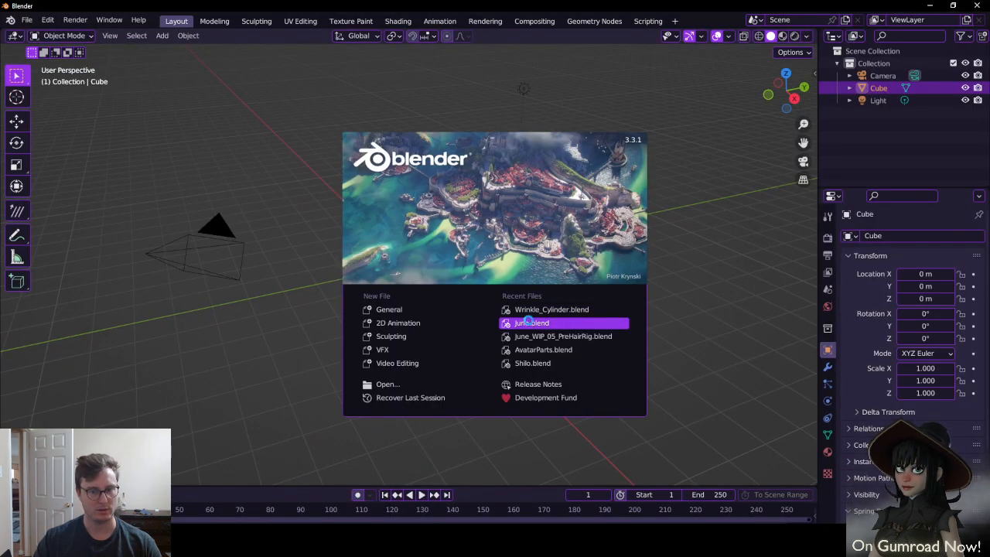
Switch to Blender, open June.blend and start editing the AI Base.001 body mesh around the eye
{"action": "left_click", "coordinate": [528, 322]}
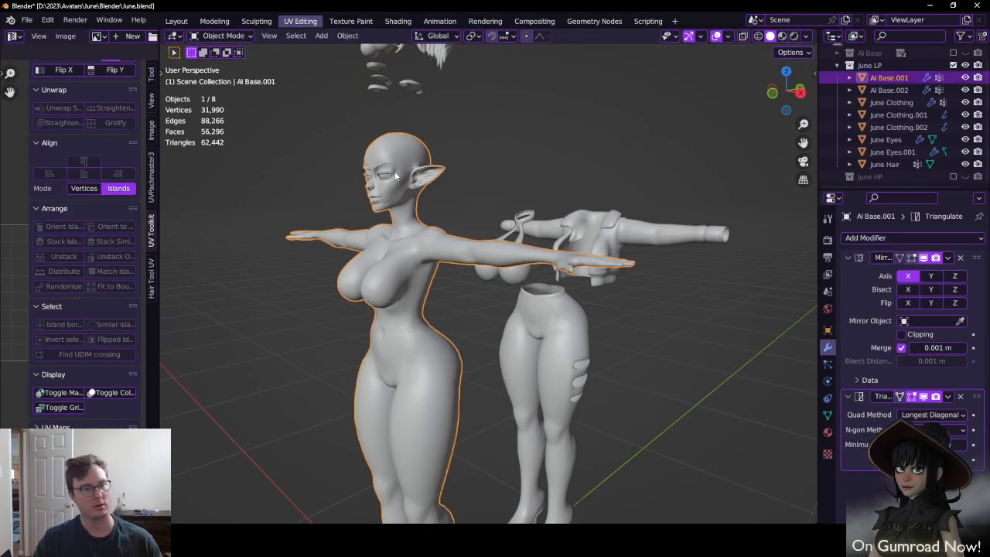
{"action": "scroll", "coordinate": [393, 179], "scroll_direction": "up", "scroll_amount": 6}
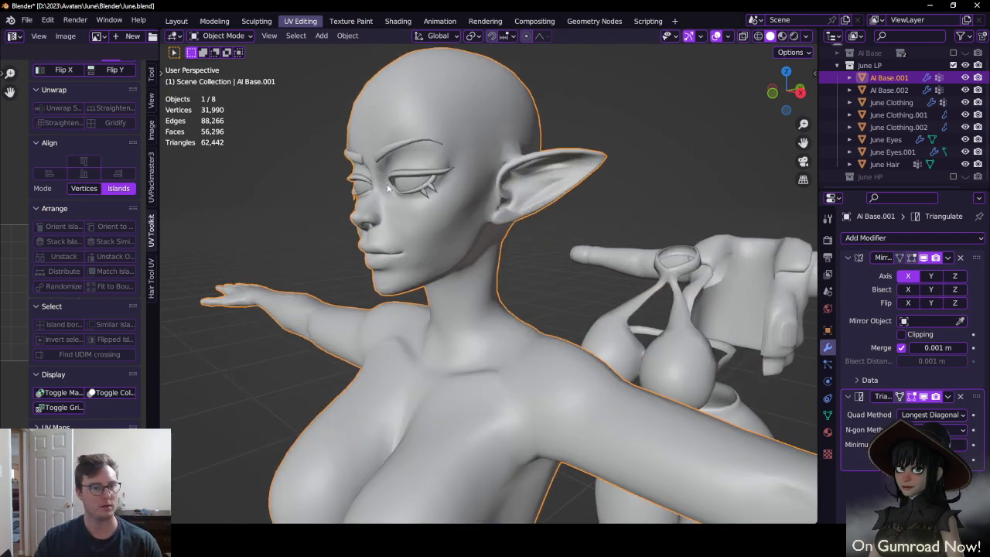
{"action": "scroll", "coordinate": [388, 188], "scroll_direction": "up", "scroll_amount": 3}
{"action": "key", "text": "Tab"}
{"action": "middle_click_drag", "start_coordinate": [562, 247], "coordinate": [546, 261]}
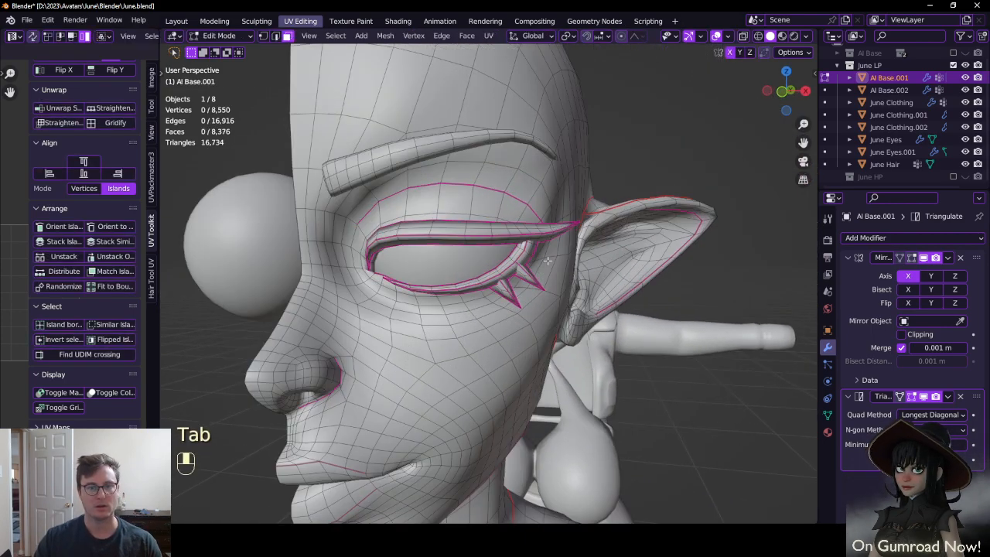
Mark the upper eyelash's border edge loops on the body mesh as sharp
{"action": "left_click", "coordinate": [486, 232]}
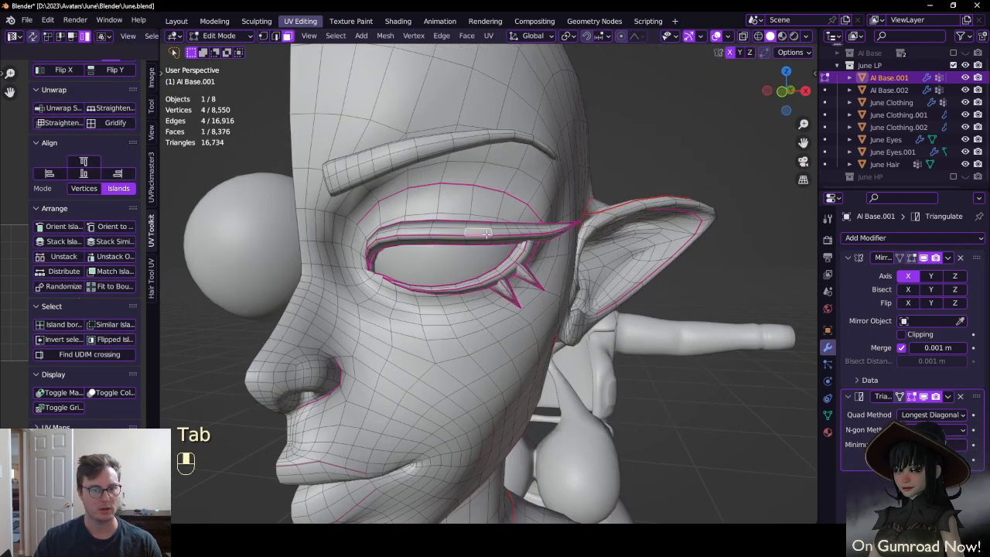
{"action": "left_click", "coordinate": [275, 36]}
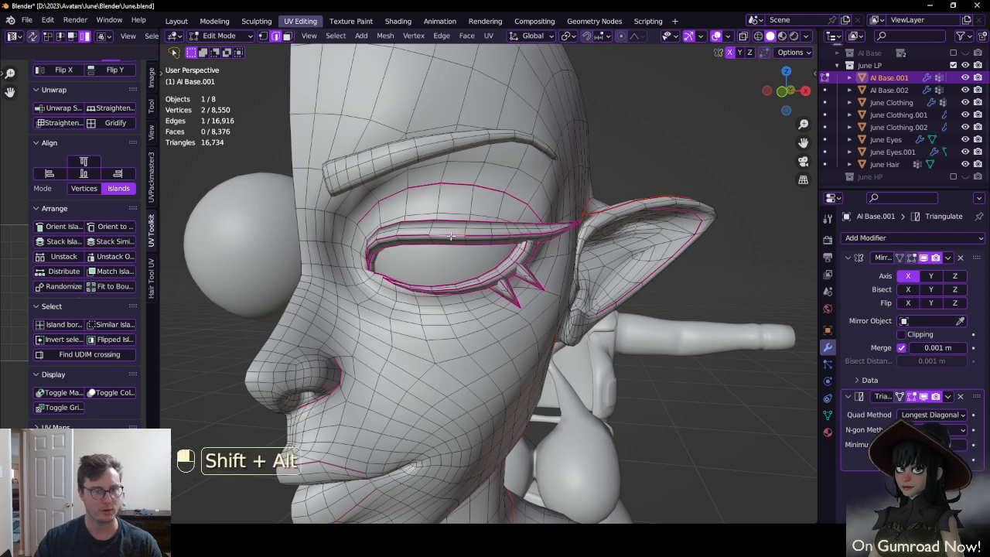
{"action": "left_click", "coordinate": [451, 236], "text": "alt+shift"}
{"action": "left_click", "coordinate": [455, 253], "text": "alt+shift"}
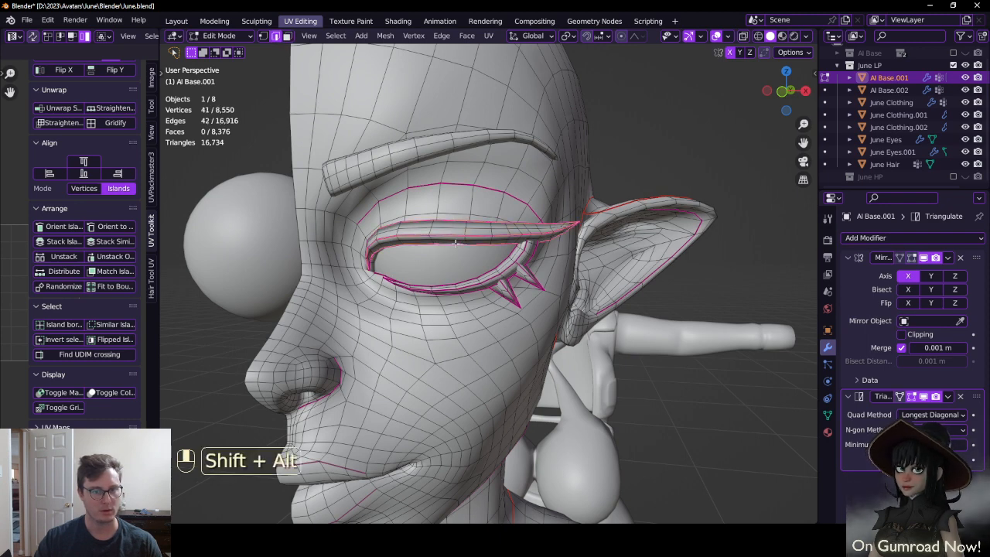
{"action": "key", "text": "q"}
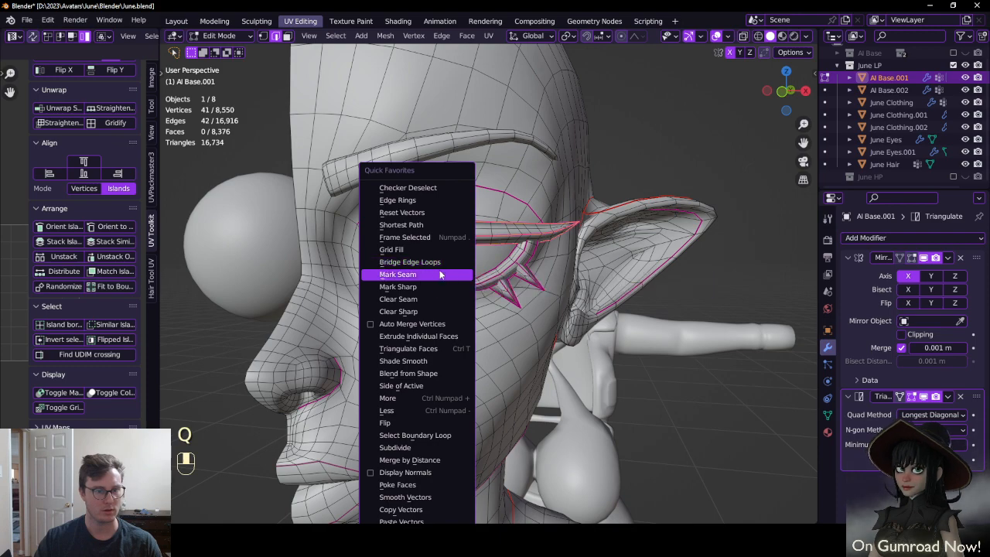
{"action": "left_click", "coordinate": [413, 288]}
Mark the lower eyelash's border edge loops and the edges around its two lash spikes as sharp
{"action": "scroll", "coordinate": [436, 260], "scroll_direction": "up", "scroll_amount": 6}
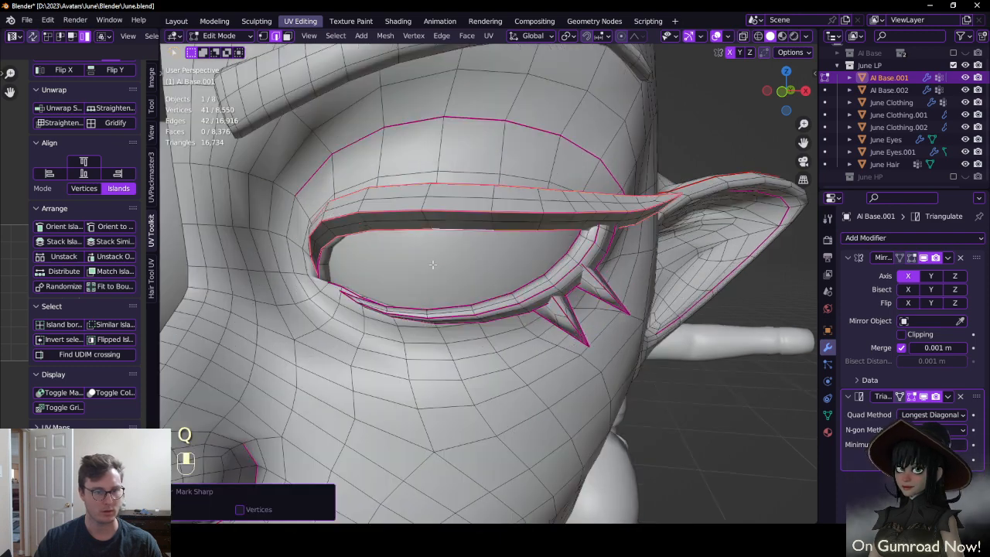
{"action": "scroll", "coordinate": [459, 274], "scroll_direction": "up", "scroll_amount": 4}
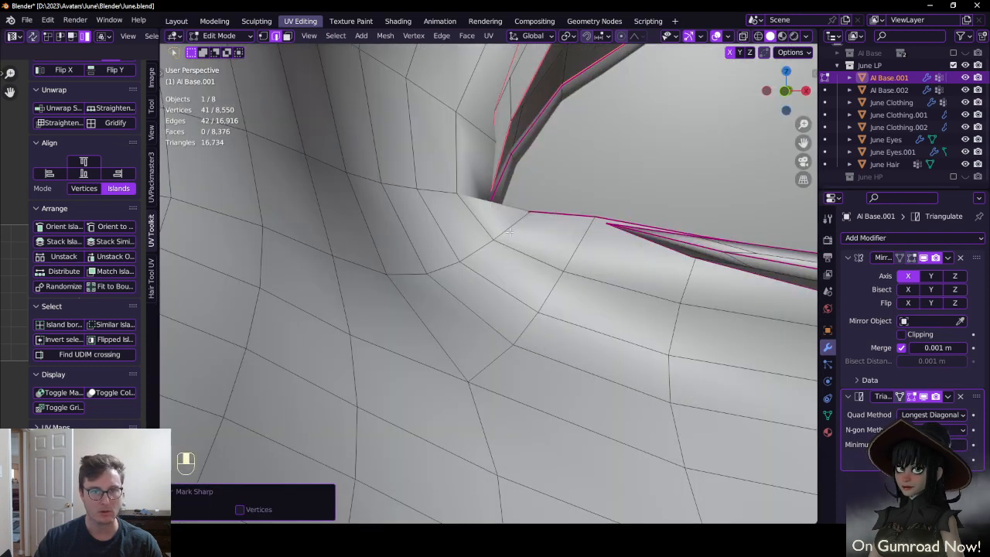
{"action": "scroll", "coordinate": [508, 230], "scroll_direction": "down", "scroll_amount": 8}
{"action": "scroll", "coordinate": [528, 240], "scroll_direction": "up", "scroll_amount": 2}
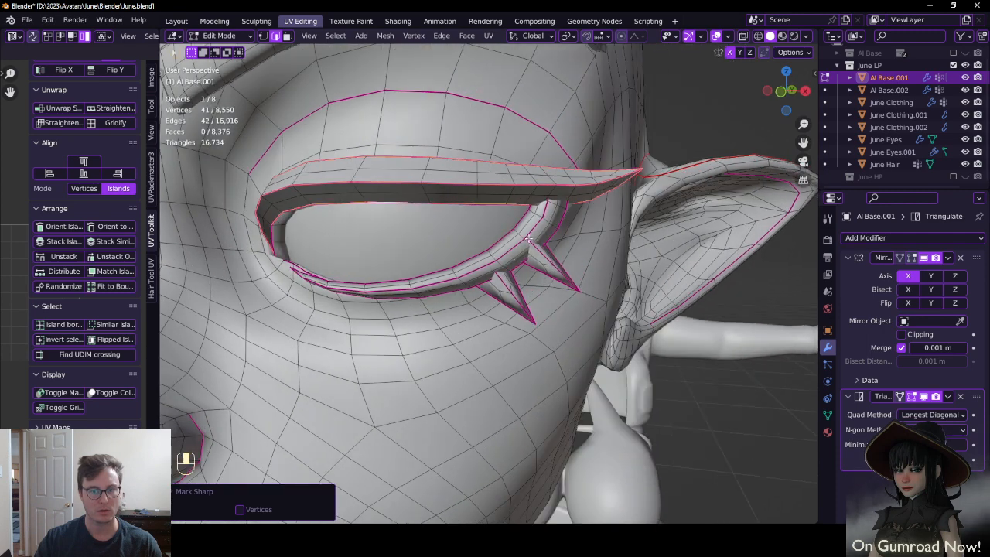
{"action": "left_click", "coordinate": [471, 269], "text": "alt+shift"}
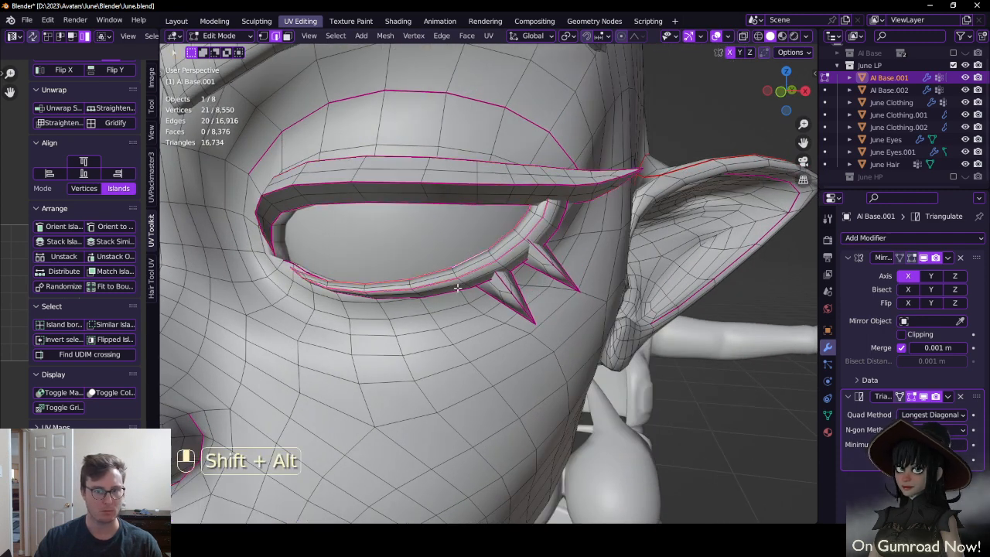
{"action": "left_click", "coordinate": [457, 287], "text": "alt+shift"}
{"action": "left_click", "coordinate": [507, 300], "text": "alt+shift"}
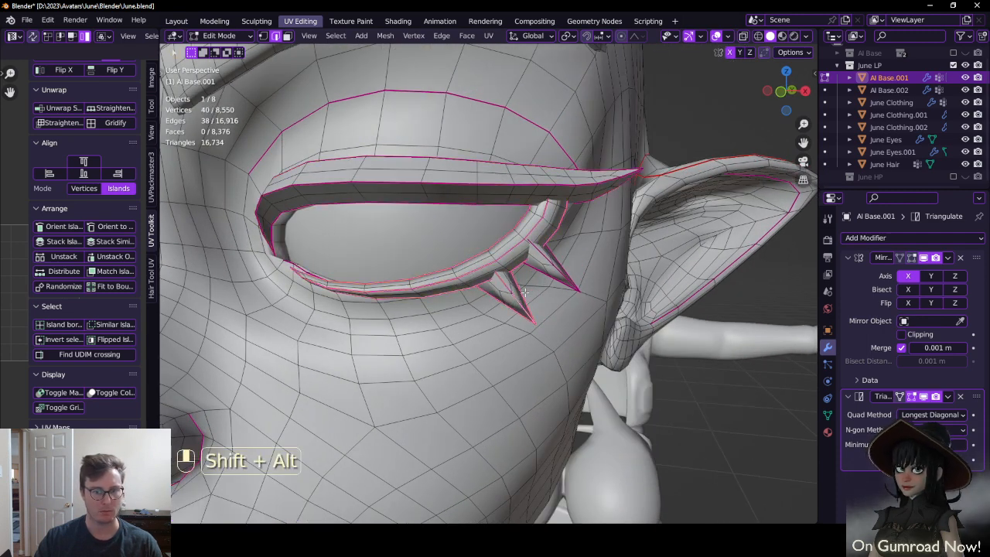
{"action": "left_click", "coordinate": [548, 276], "text": "alt+shift"}
{"action": "key", "text": "q"}
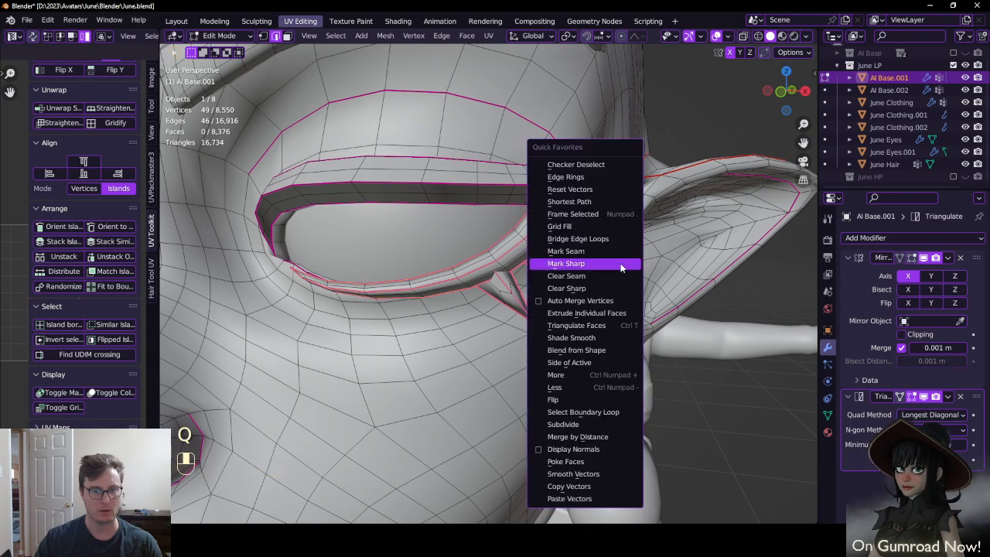
{"action": "left_click", "coordinate": [620, 263]}
Return to Object Mode, select all the objects and save June.blend
{"action": "key", "text": "Tab"}
{"action": "middle_click_drag", "start_coordinate": [576, 268], "coordinate": [586, 302]}
{"action": "key", "text": "ctrl+s"}
{"action": "key", "text": "ctrl+s"}
{"action": "scroll", "coordinate": [559, 264], "scroll_direction": "down", "scroll_amount": 5}
{"action": "key", "text": "ctrl+s"}
{"action": "key", "text": "a"}
{"action": "key", "text": "ctrl+s"}
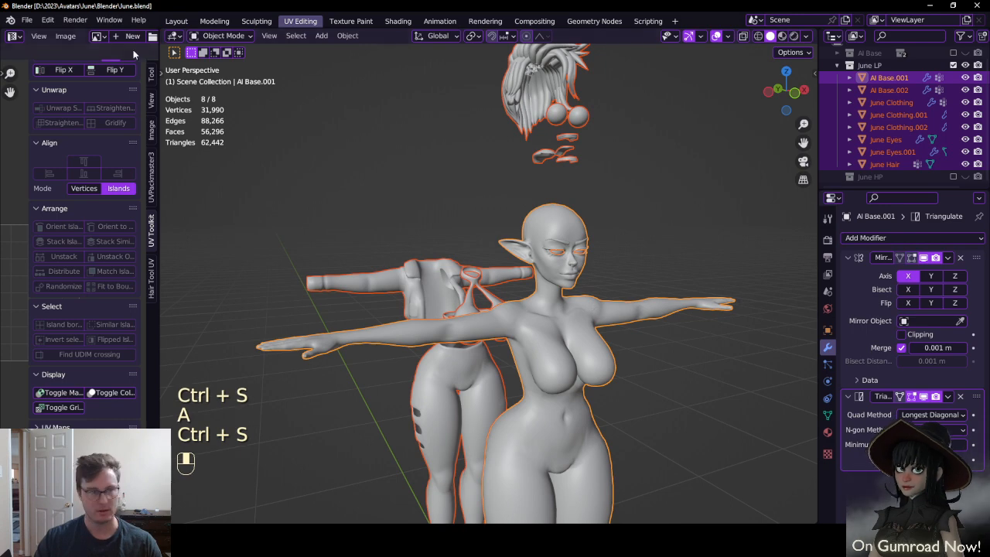
Export the avatar as FBX with the VRChat w/ Mods preset, overwriting June.fbx in the Unity project's June VRChat FBX folder
{"action": "left_click", "coordinate": [26, 19]}
{"action": "mouse_move", "coordinate": [47, 198]}
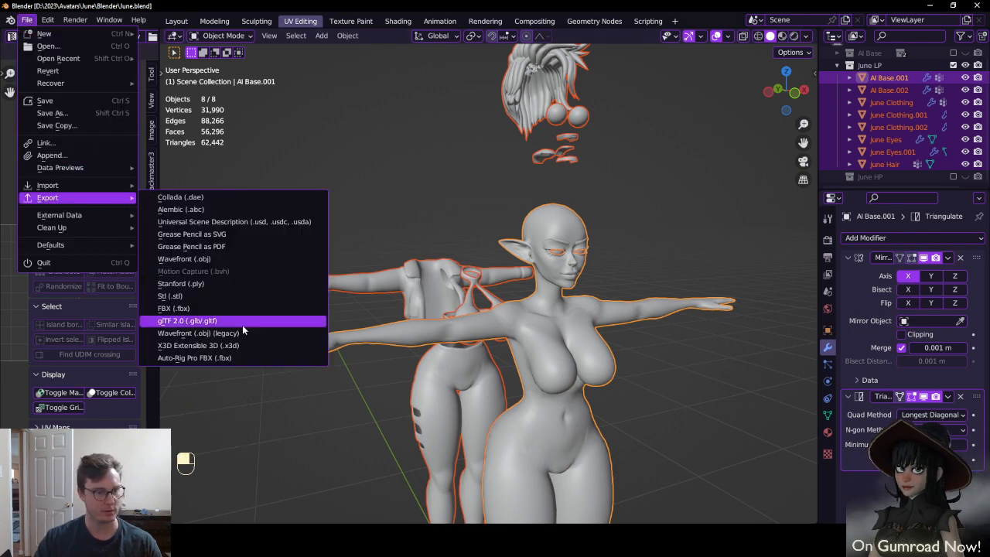
{"action": "left_click", "coordinate": [228, 309]}
{"action": "left_click", "coordinate": [739, 132]}
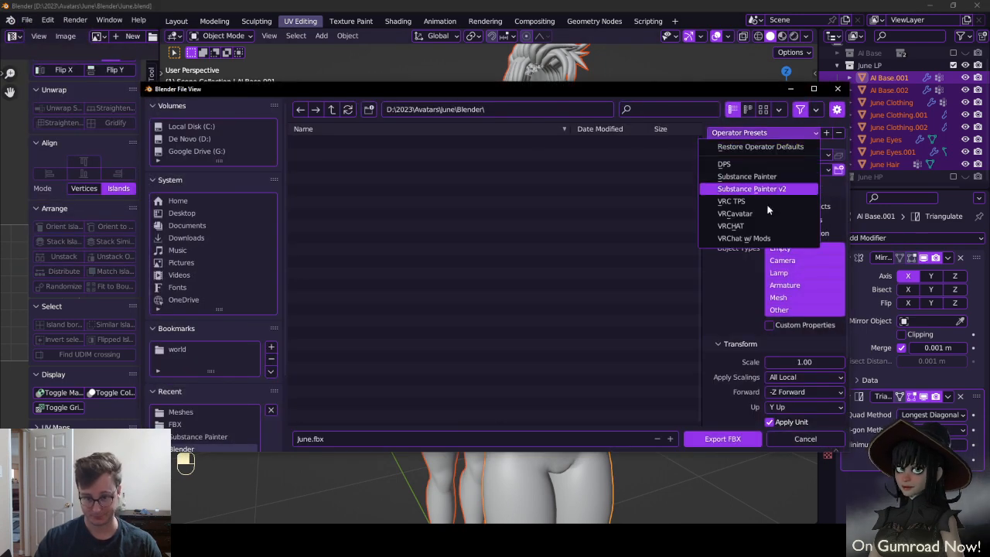
{"action": "left_click", "coordinate": [750, 239]}
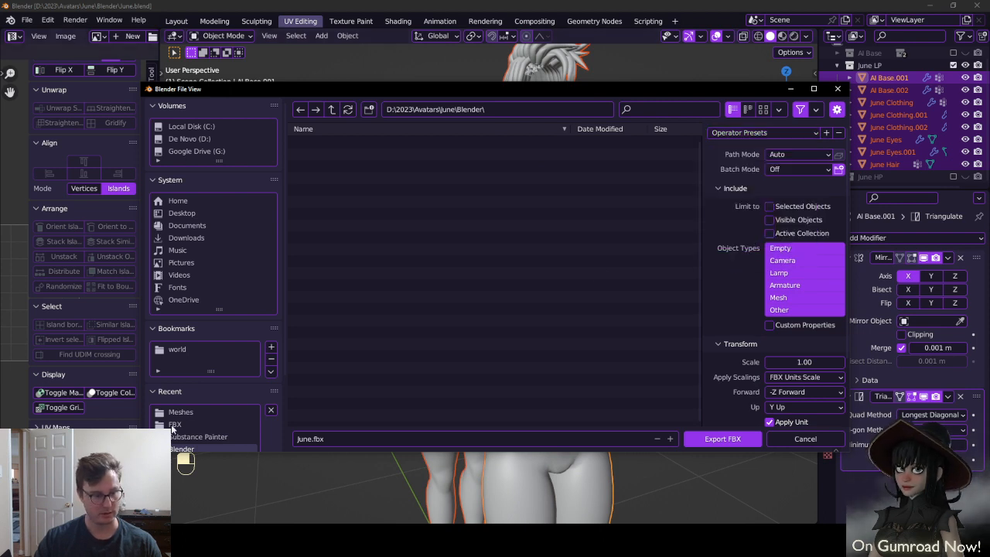
{"action": "left_click", "coordinate": [175, 424]}
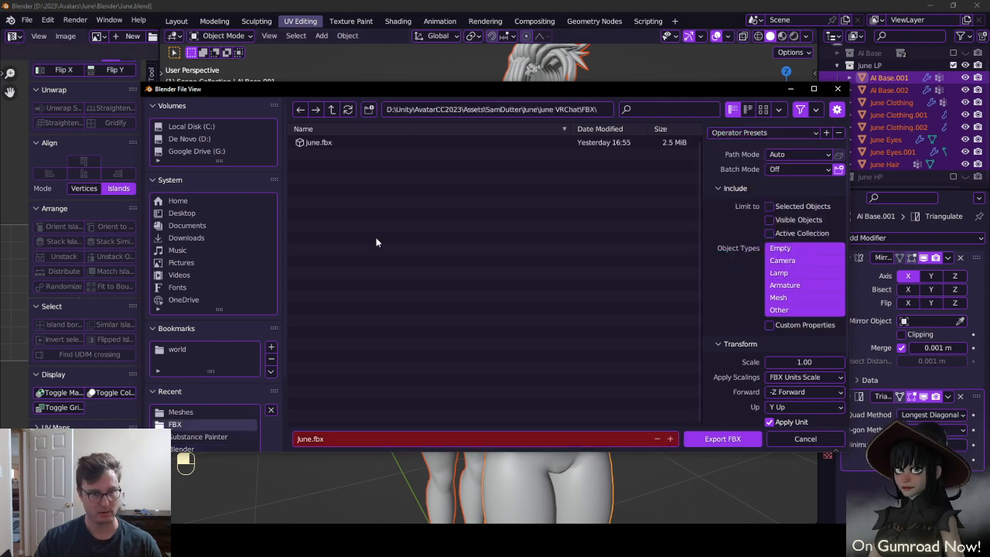
{"action": "left_click", "coordinate": [718, 439]}
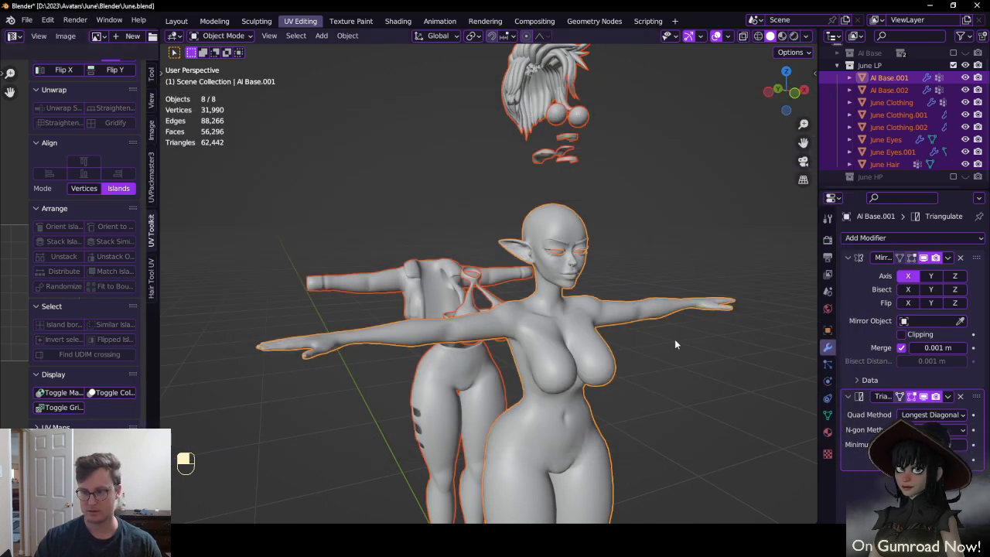
Save June.blend and switch to the Unity project with the re-exported avatar
{"action": "middle_click_drag", "start_coordinate": [580, 322], "coordinate": [619, 307]}
{"action": "key", "text": "ctrl+s"}
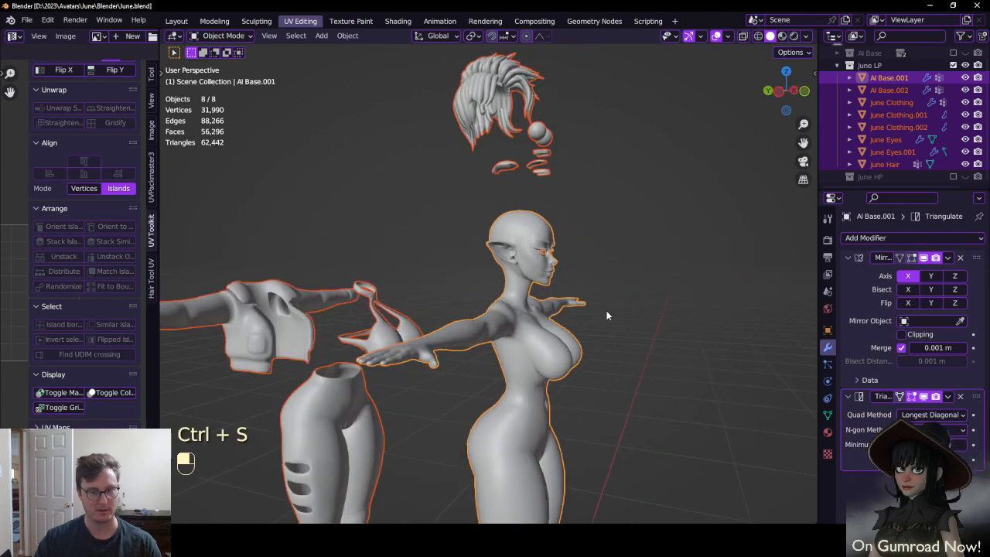
{"action": "key", "text": "alt+Tab"}
{"action": "left_click", "coordinate": [446, 202]}
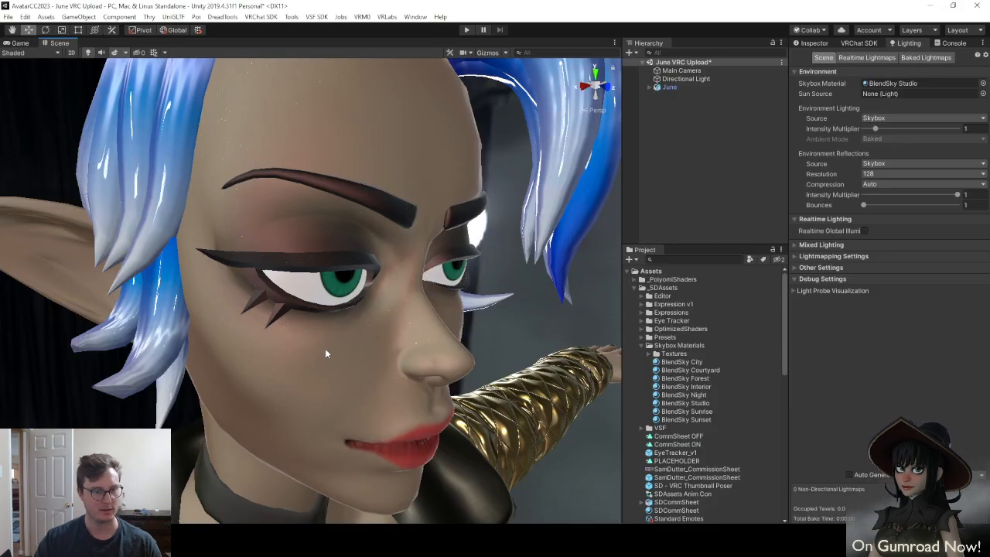
Examine the re-imported avatar's sharpened eyelashes up close and from a distance in the Scene view
{"action": "key", "text": "s"}
{"action": "key", "text": "d"}
{"action": "right_click_drag", "start_coordinate": [473, 305], "coordinate": [463, 241]}
{"action": "key", "text": "a"}
{"action": "key", "text": "w"}
{"action": "left_click_drag", "start_coordinate": [463, 241], "coordinate": [450, 262], "text": "alt"}
{"action": "scroll", "coordinate": [219, 286], "scroll_direction": "down", "scroll_amount": 8}
{"action": "scroll", "coordinate": [455, 280], "scroll_direction": "up", "scroll_amount": 3}
{"action": "scroll", "coordinate": [454, 256], "scroll_direction": "up", "scroll_amount": 5}
{"action": "scroll", "coordinate": [454, 261], "scroll_direction": "up", "scroll_amount": 2}
{"action": "scroll", "coordinate": [454, 261], "scroll_direction": "down", "scroll_amount": 10}
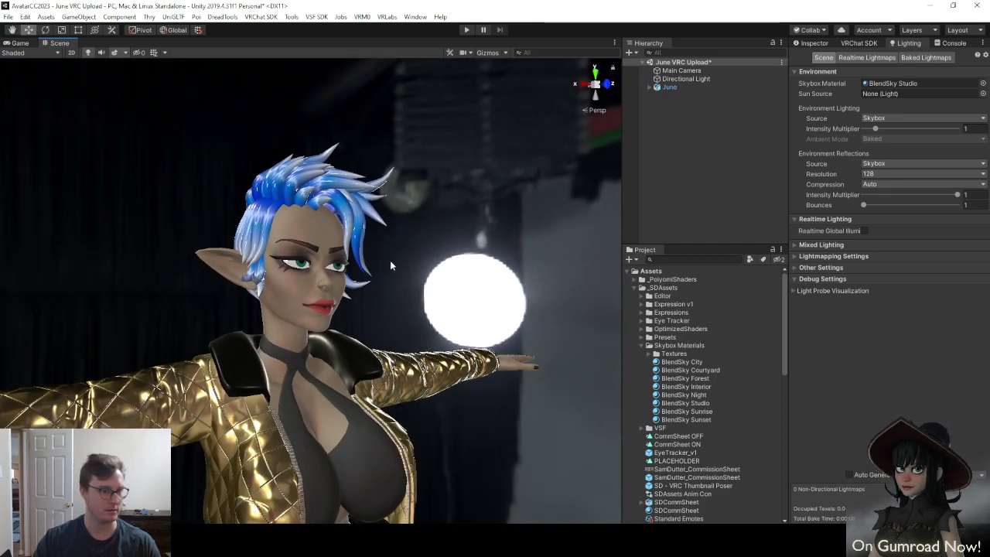
Examine the avatar's face, lips, jacket and trousers from several angles under the studio skybox
{"action": "left_click_drag", "start_coordinate": [391, 265], "coordinate": [307, 263], "text": "alt"}
{"action": "scroll", "coordinate": [376, 255], "scroll_direction": "up", "scroll_amount": 12}
{"action": "scroll", "coordinate": [376, 254], "scroll_direction": "down", "scroll_amount": 10}
{"action": "scroll", "coordinate": [306, 263], "scroll_direction": "up", "scroll_amount": 5}
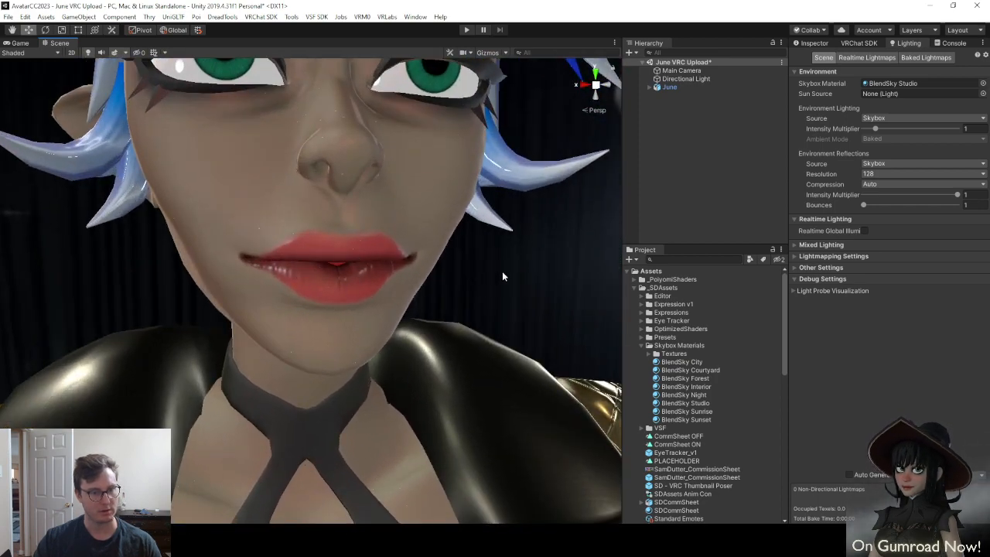
{"action": "middle_click_drag", "start_coordinate": [296, 155], "coordinate": [301, 215]}
{"action": "left_click_drag", "start_coordinate": [316, 232], "coordinate": [392, 292], "text": "alt"}
{"action": "scroll", "coordinate": [456, 261], "scroll_direction": "down", "scroll_amount": 5}
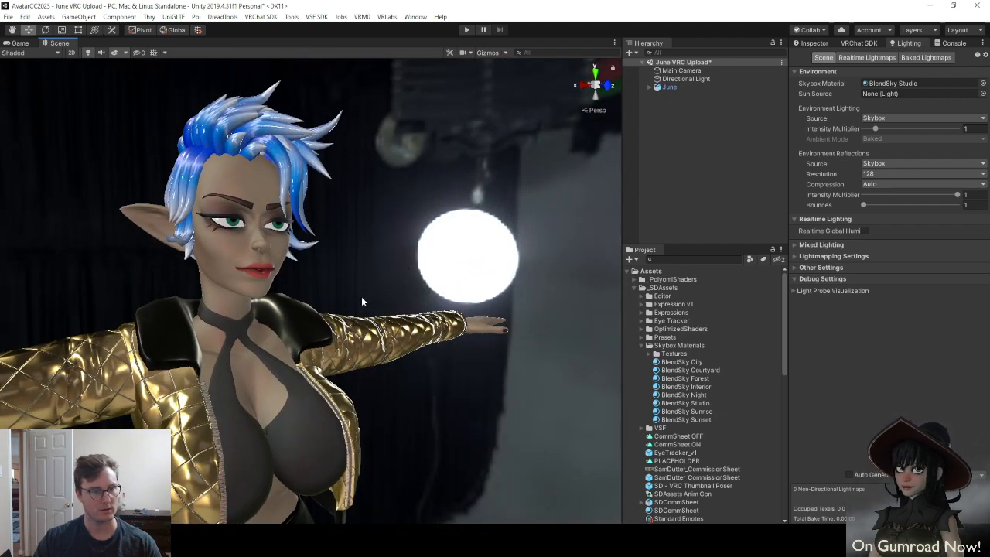
{"action": "right_click_drag", "start_coordinate": [361, 296], "coordinate": [398, 304]}
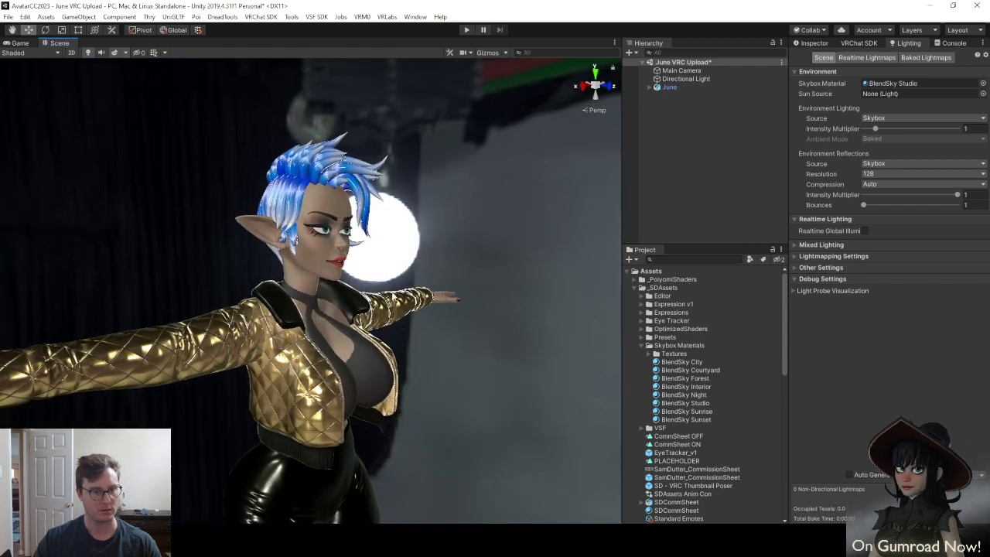
{"action": "left_click_drag", "start_coordinate": [394, 296], "coordinate": [951, 242], "text": "alt"}
{"action": "scroll", "coordinate": [320, 307], "scroll_direction": "down", "scroll_amount": 3}
{"action": "left_click_drag", "start_coordinate": [320, 307], "coordinate": [317, 298], "text": "alt"}
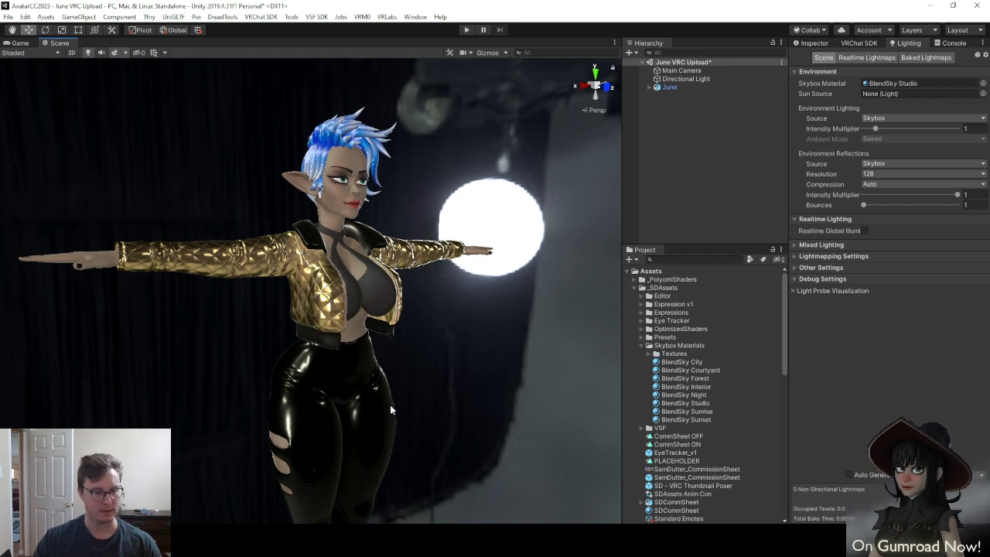
{"action": "right_click_drag", "start_coordinate": [417, 321], "coordinate": [388, 327]}
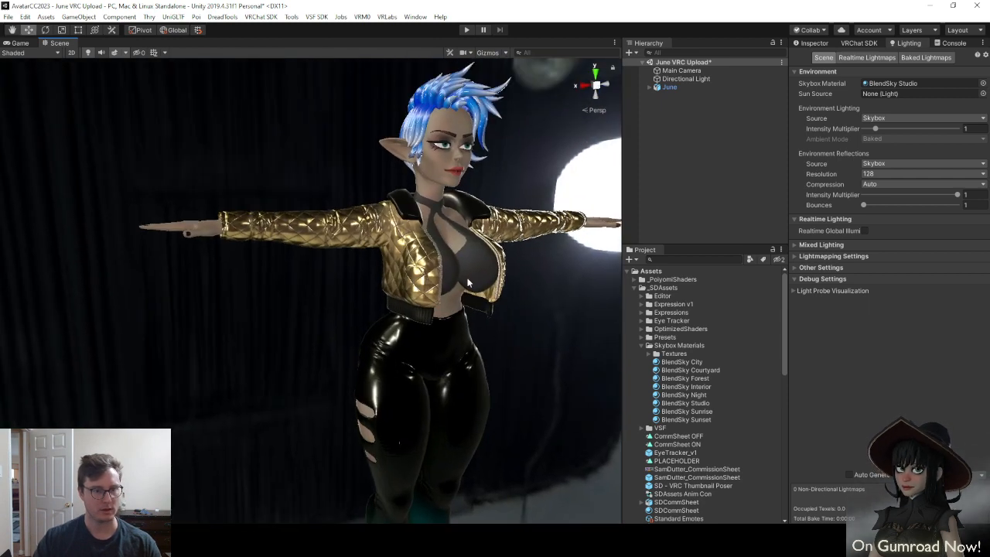
{"action": "right_click_drag", "start_coordinate": [394, 286], "coordinate": [415, 291]}
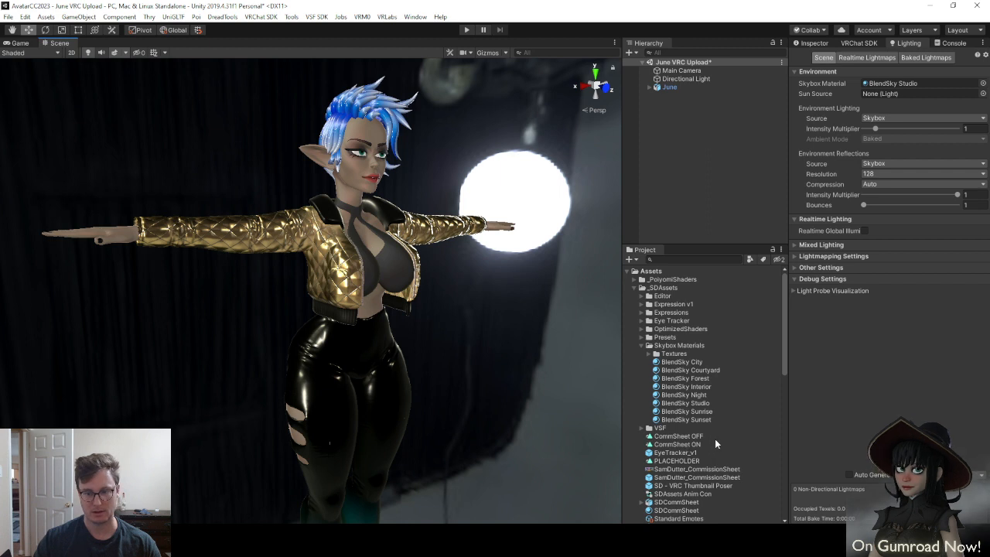
Collapse the June Clothes and Textures folders inside June VRChat's Materials folder to reach the June materials
{"action": "scroll", "coordinate": [707, 437], "scroll_direction": "down", "scroll_amount": 10}
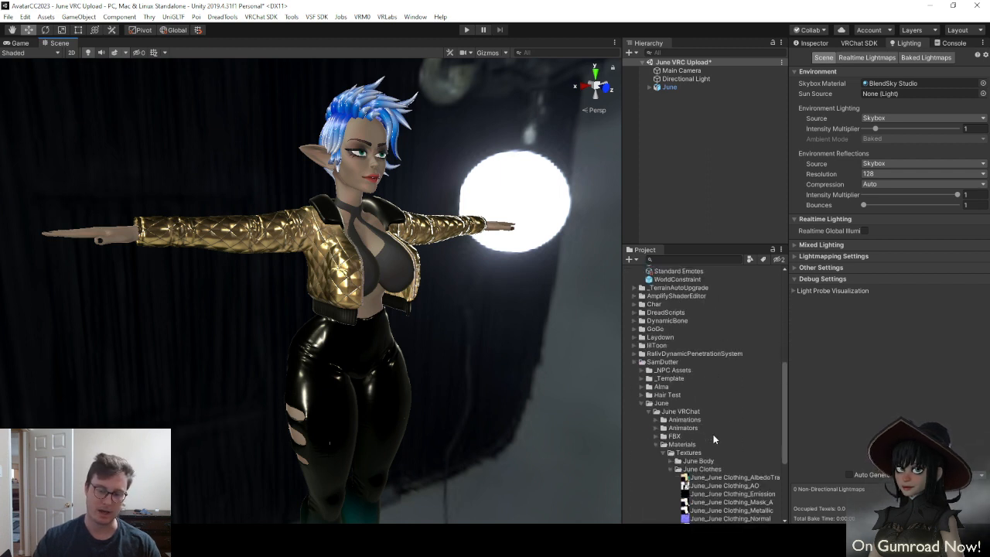
{"action": "left_click", "coordinate": [656, 321]}
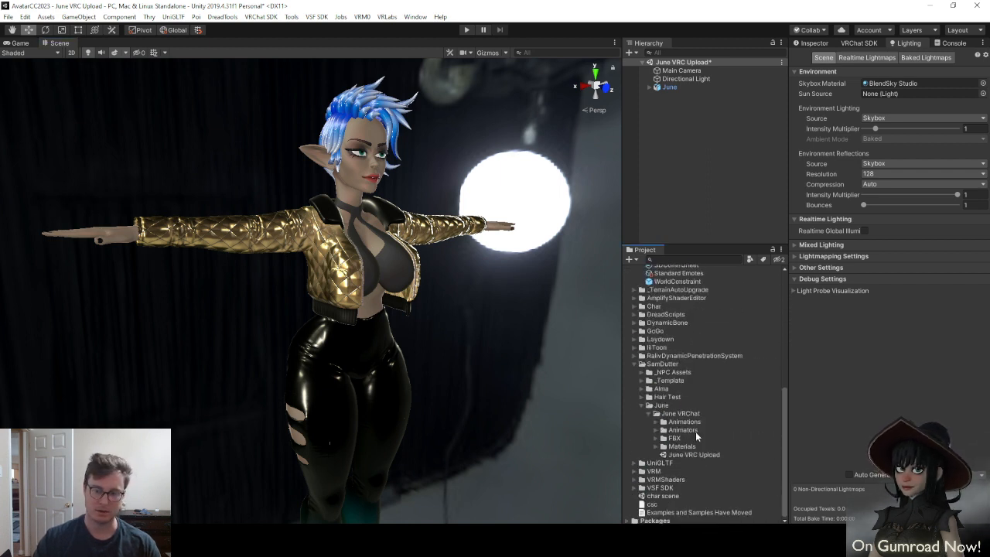
{"action": "left_click", "coordinate": [656, 448]}
{"action": "left_click", "coordinate": [669, 471]}
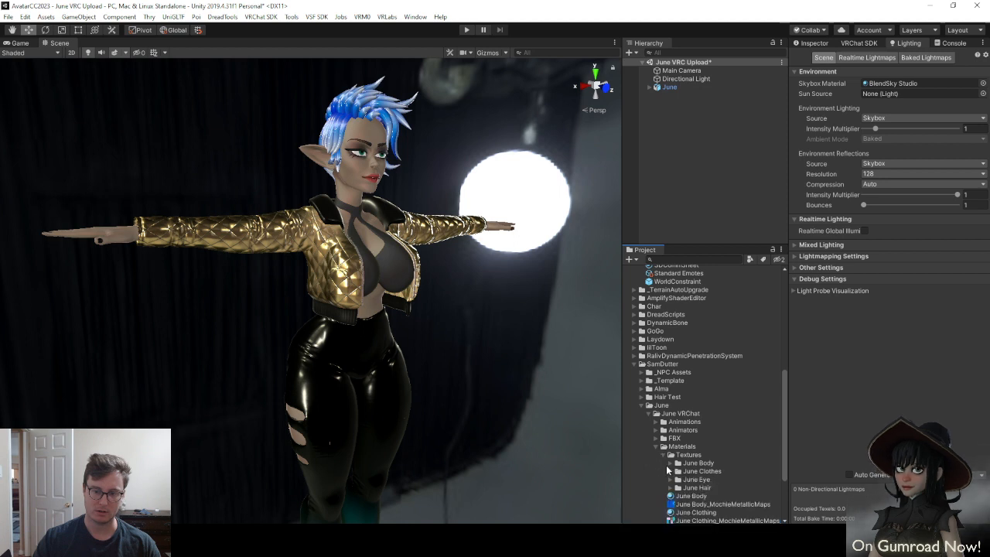
{"action": "left_click", "coordinate": [663, 456]}
{"action": "scroll", "coordinate": [727, 456], "scroll_direction": "down", "scroll_amount": 3}
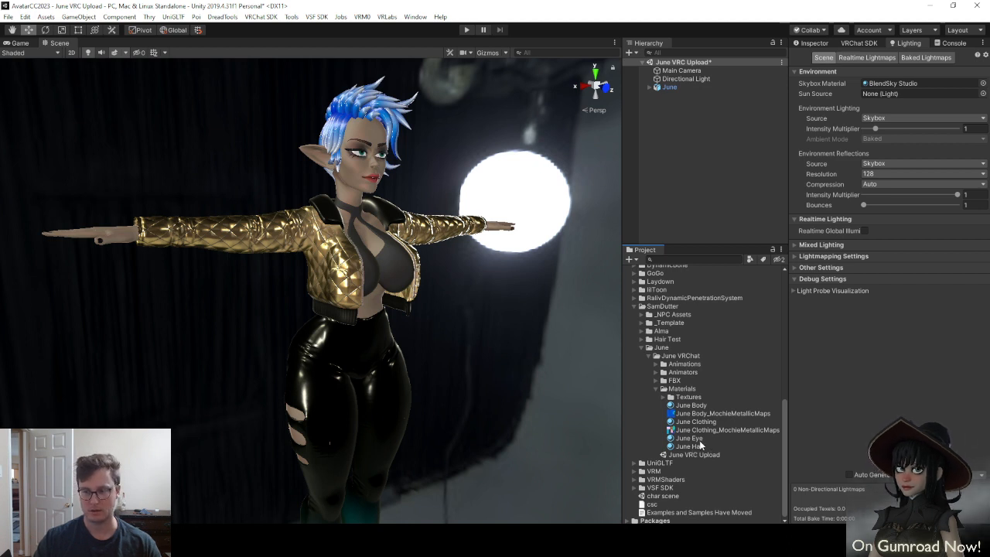
Go through the June Eye, Clothing and Body materials and open the June Hair material's shader settings
{"action": "left_click", "coordinate": [693, 439]}
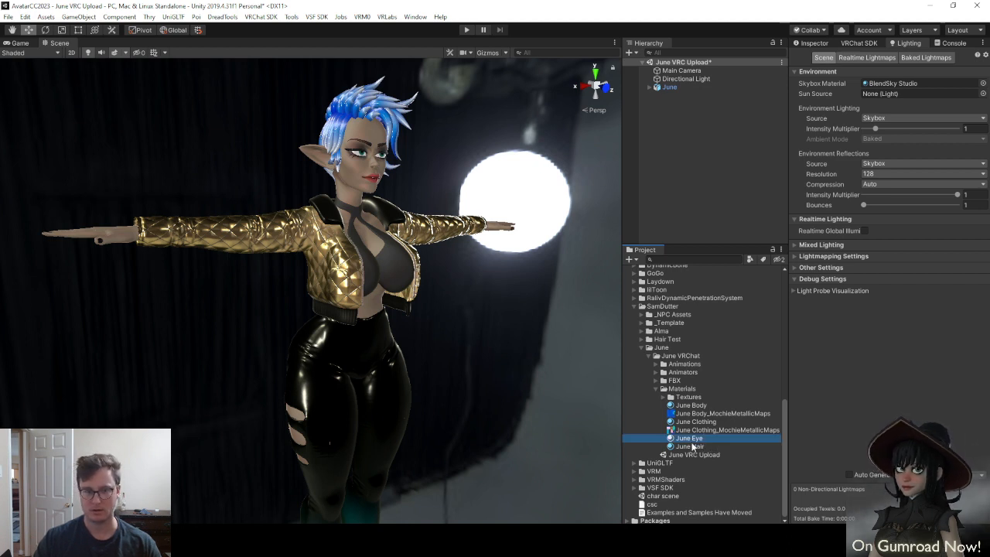
{"action": "left_click", "coordinate": [702, 448]}
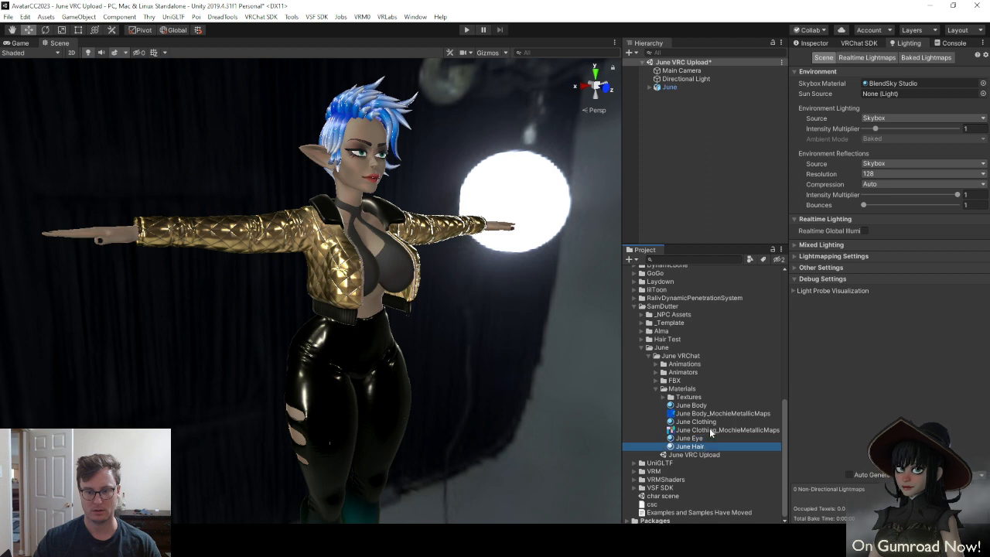
{"action": "left_click", "coordinate": [706, 422]}
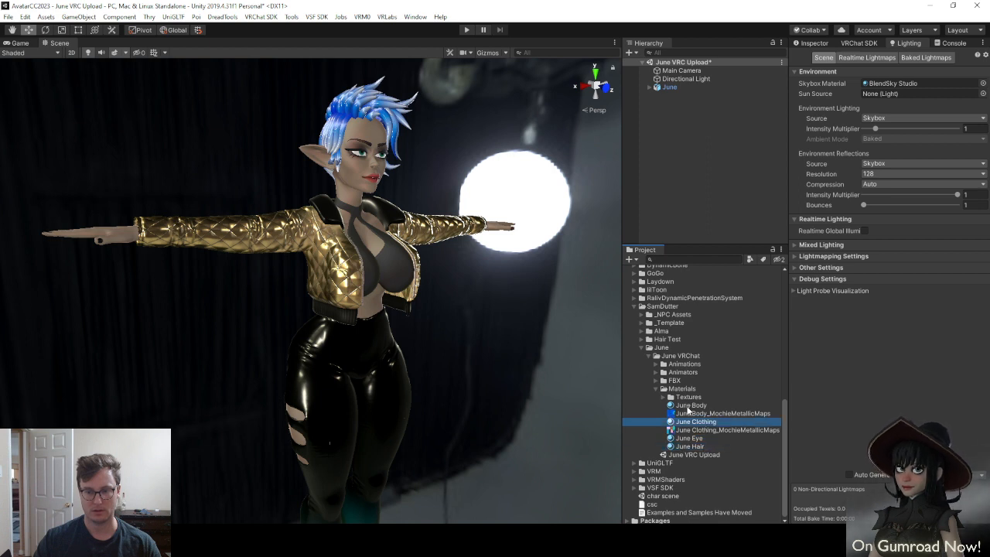
{"action": "left_click", "coordinate": [688, 406]}
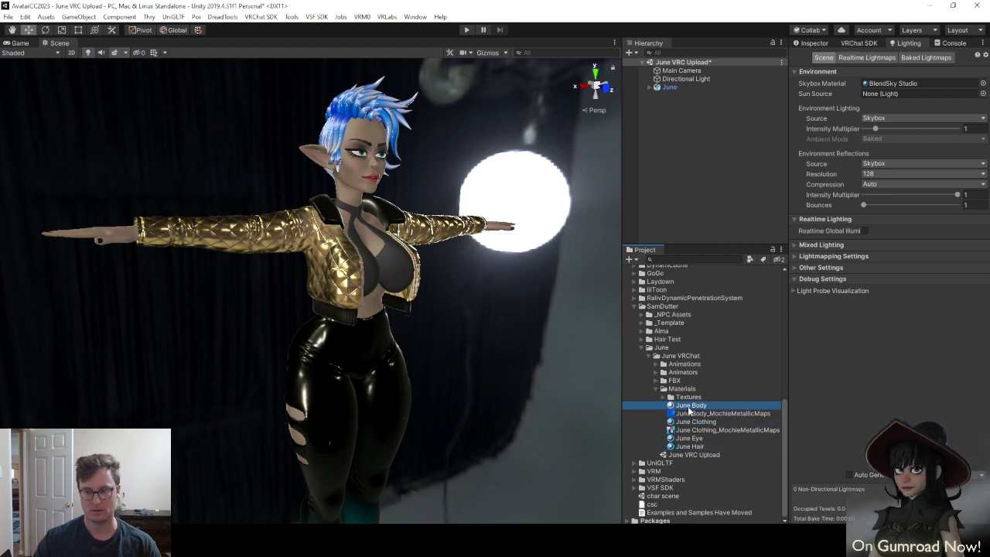
{"action": "left_click", "coordinate": [701, 447]}
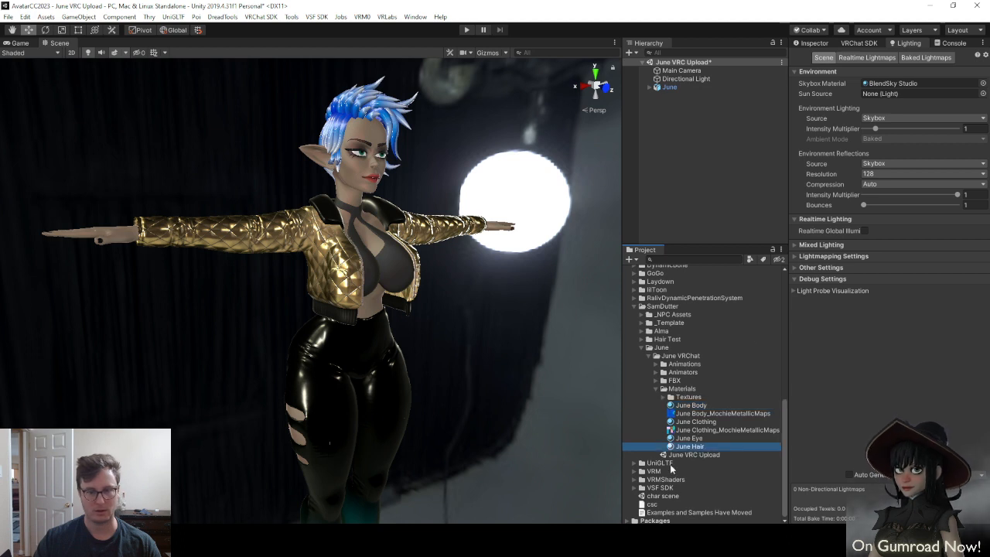
{"action": "left_click", "coordinate": [810, 42]}
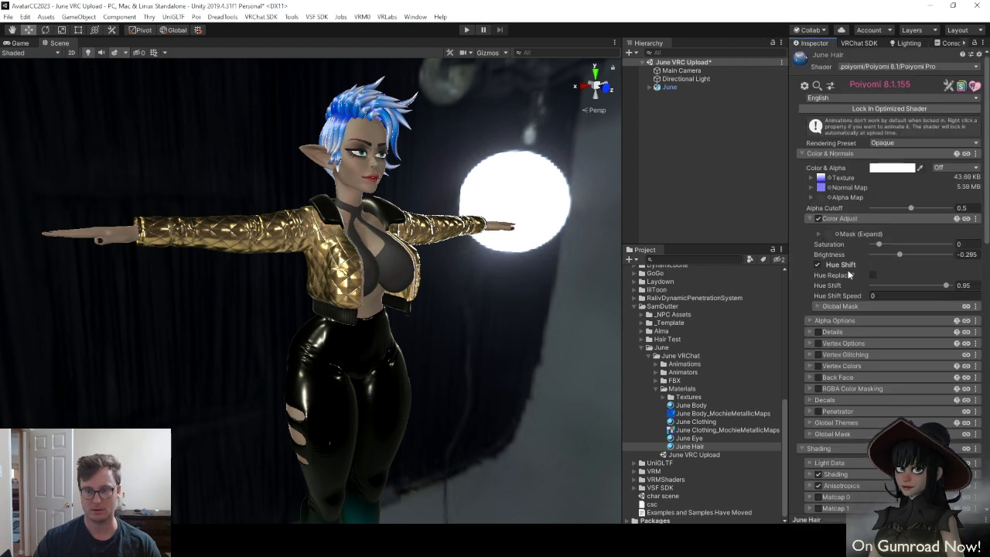
Assign the JuneHairGradient texture as the AO map in the June Hair material's Light Data settings
{"action": "scroll", "coordinate": [855, 281], "scroll_direction": "down", "scroll_amount": 6}
{"action": "scroll", "coordinate": [843, 216], "scroll_direction": "up", "scroll_amount": 2}
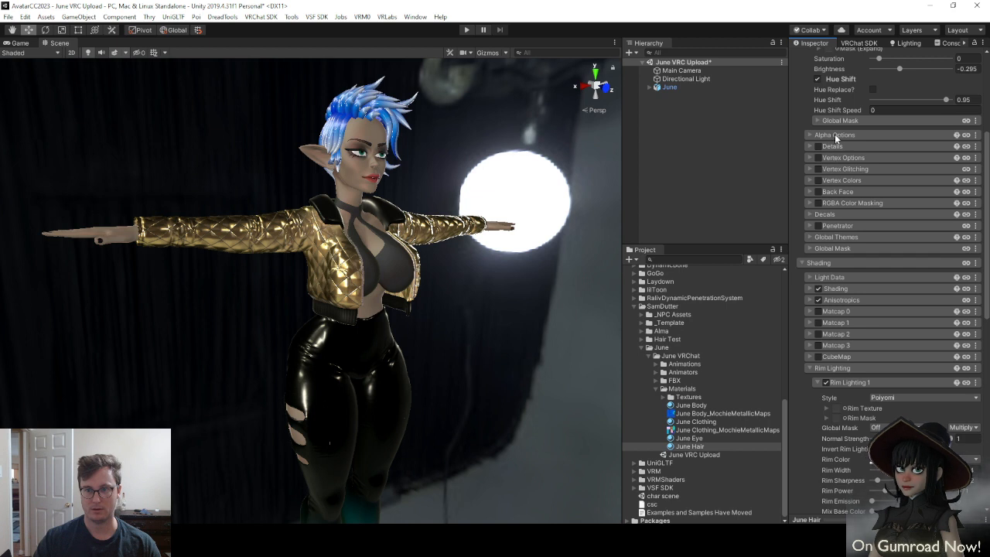
{"action": "left_click", "coordinate": [827, 276]}
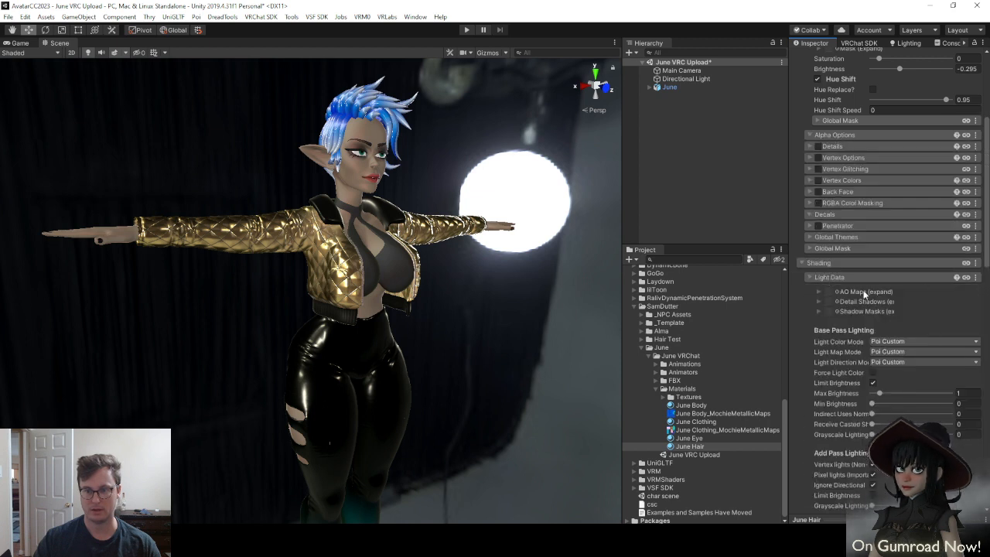
{"action": "left_click", "coordinate": [819, 292]}
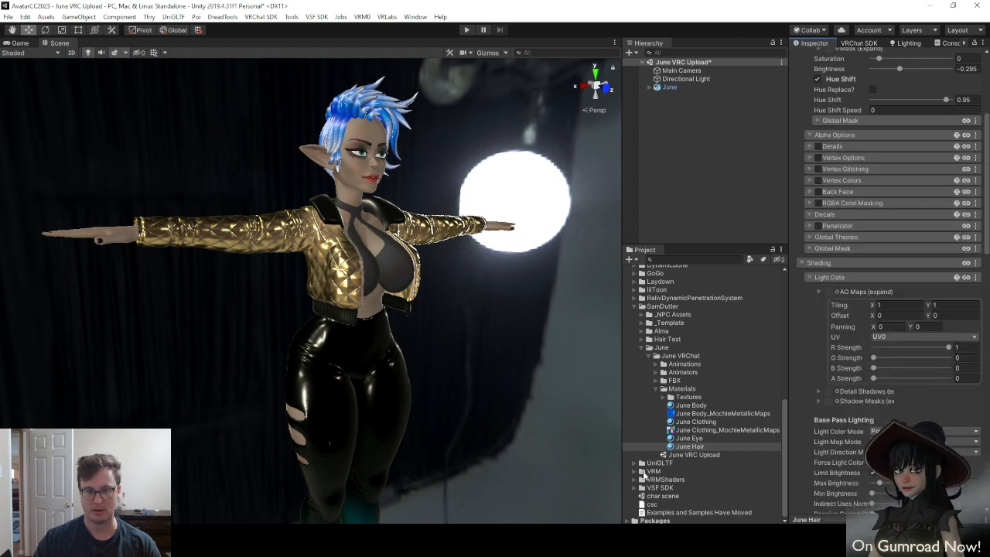
{"action": "left_click", "coordinate": [666, 397]}
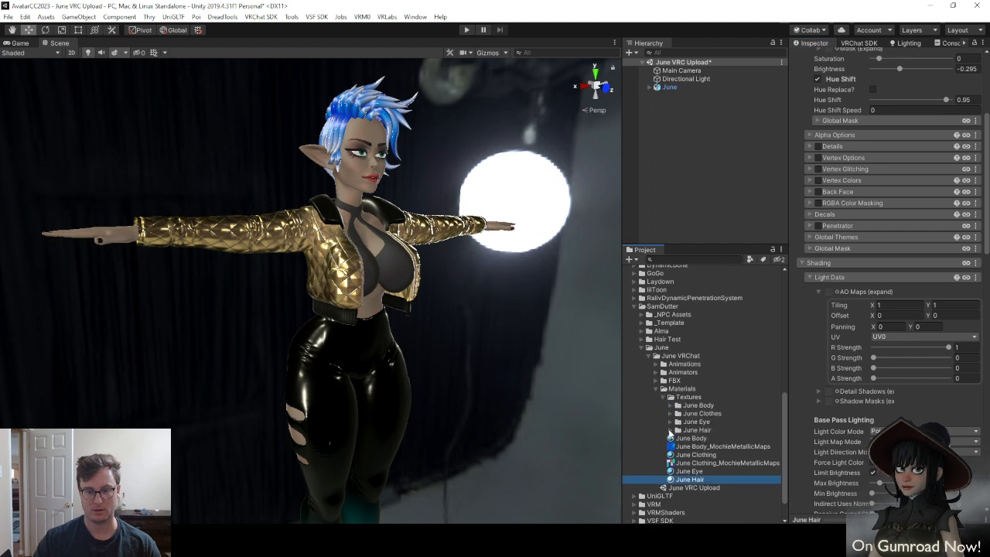
{"action": "left_click", "coordinate": [677, 430]}
{"action": "mouse_move", "coordinate": [708, 448]}
{"action": "left_mouse_down"}
{"action": "mouse_move", "coordinate": [744, 435]}
{"action": "mouse_move", "coordinate": [831, 296]}
{"action": "left_mouse_up"}
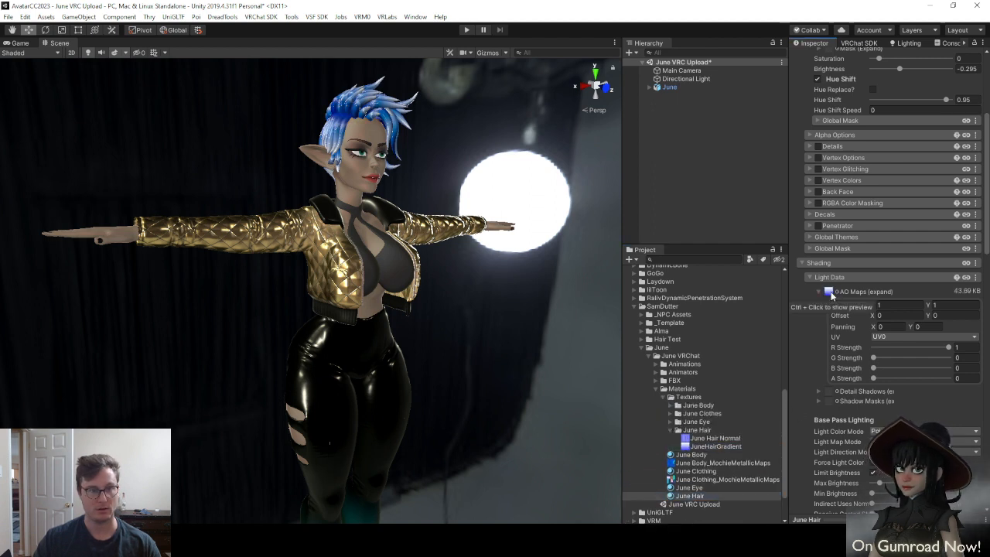
Try different R Strength values for the hair's AO map while viewing the hair, and undo the last change
{"action": "key", "text": "w"}
{"action": "right_click_drag", "start_coordinate": [469, 300], "coordinate": [510, 255]}
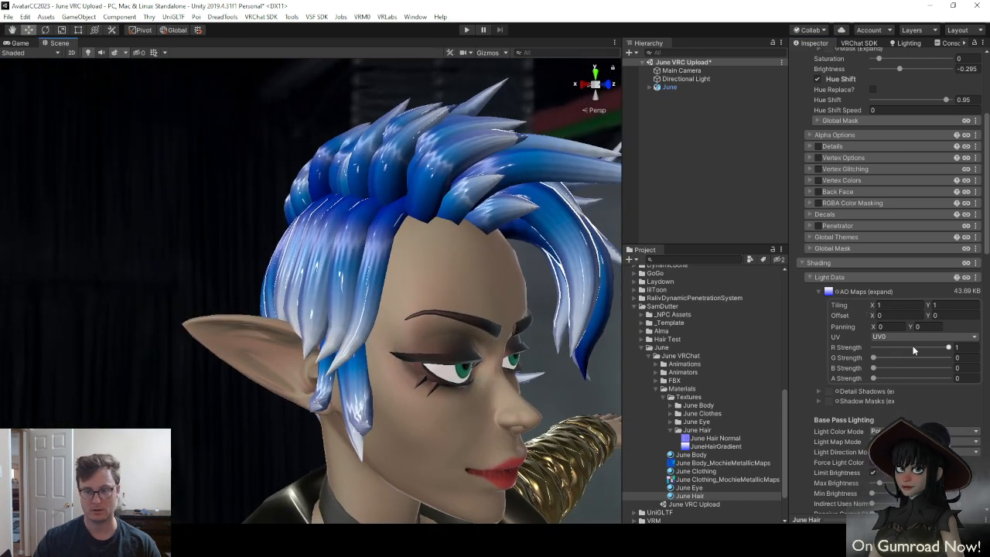
{"action": "mouse_move", "coordinate": [948, 347]}
{"action": "left_mouse_down"}
{"action": "mouse_move", "coordinate": [878, 350]}
{"action": "mouse_move", "coordinate": [957, 356]}
{"action": "left_mouse_up"}
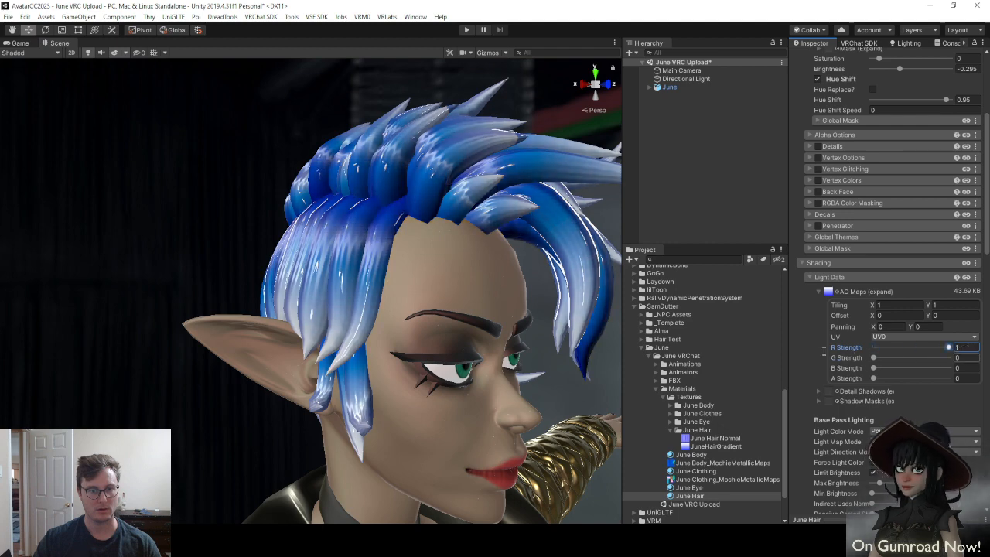
{"action": "key", "text": "s"}
{"action": "mouse_move", "coordinate": [568, 313]}
{"action": "right_mouse_down"}
{"action": "mouse_move", "coordinate": [429, 330]}
{"action": "mouse_move", "coordinate": [558, 328]}
{"action": "right_mouse_up"}
{"action": "key", "text": "d"}
{"action": "key", "text": "a"}
{"action": "key", "text": "w"}
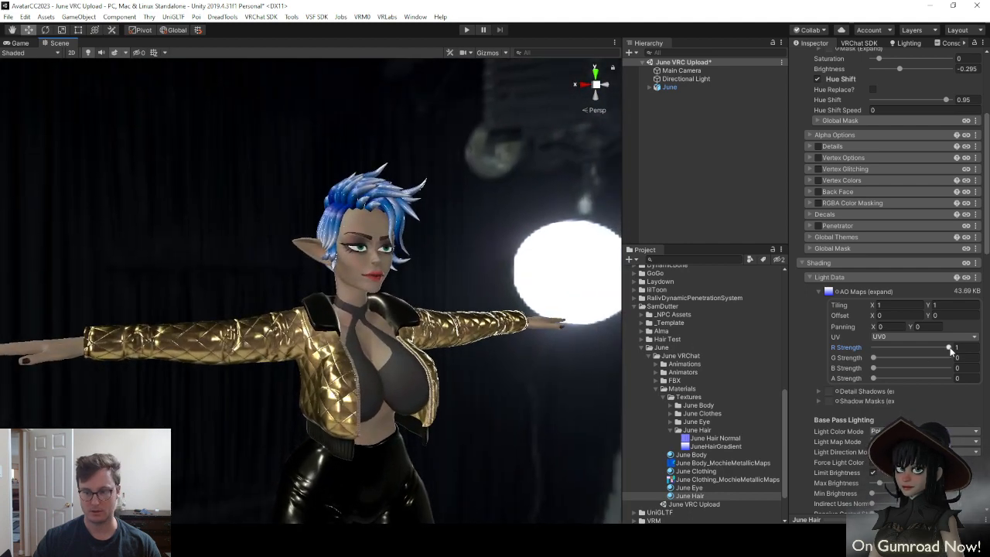
{"action": "left_click_drag", "start_coordinate": [950, 348], "coordinate": [824, 359]}
{"action": "key", "text": "ctrl+z"}
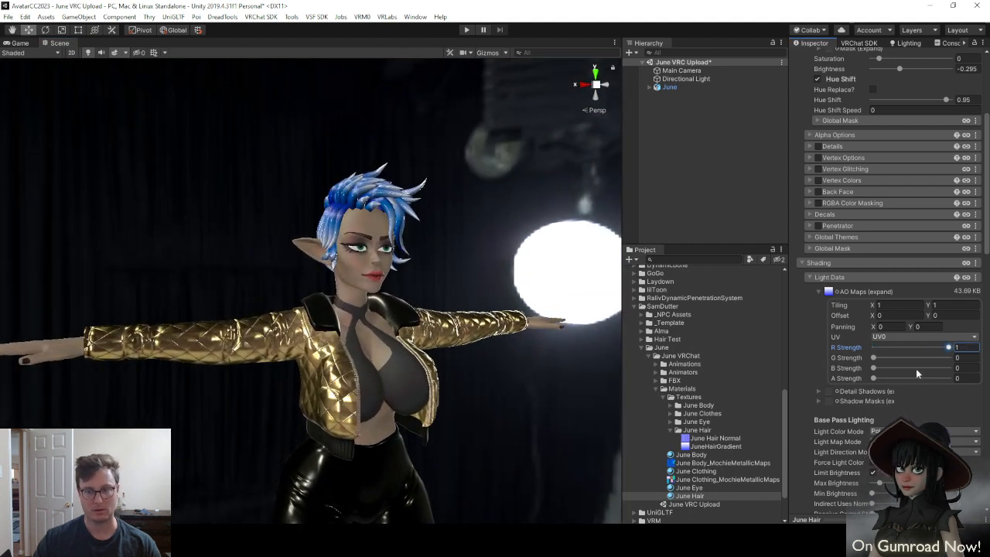
Try the AO map's A, B and R Strength, returning A and B to 0 and R to 1
{"action": "left_click", "coordinate": [873, 378]}
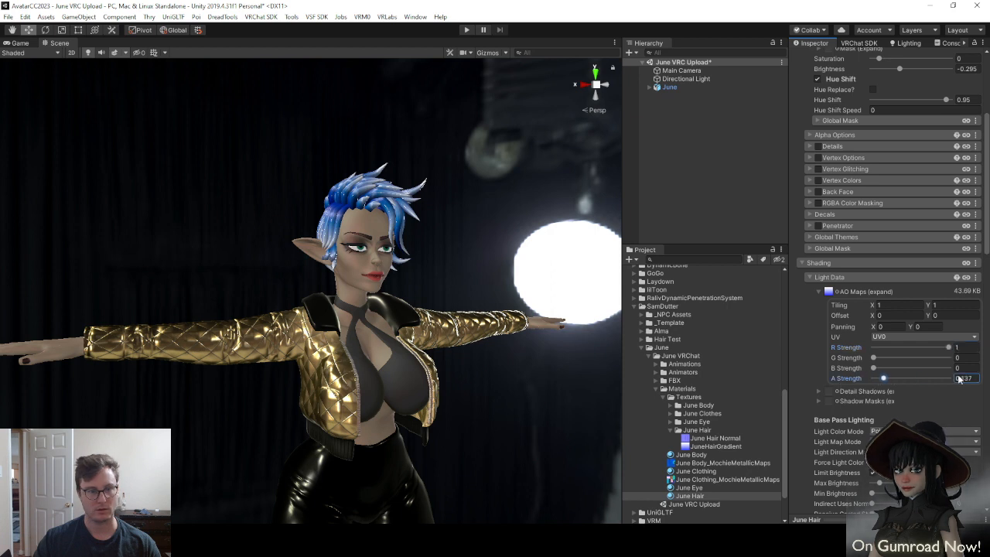
{"action": "left_click", "coordinate": [873, 368]}
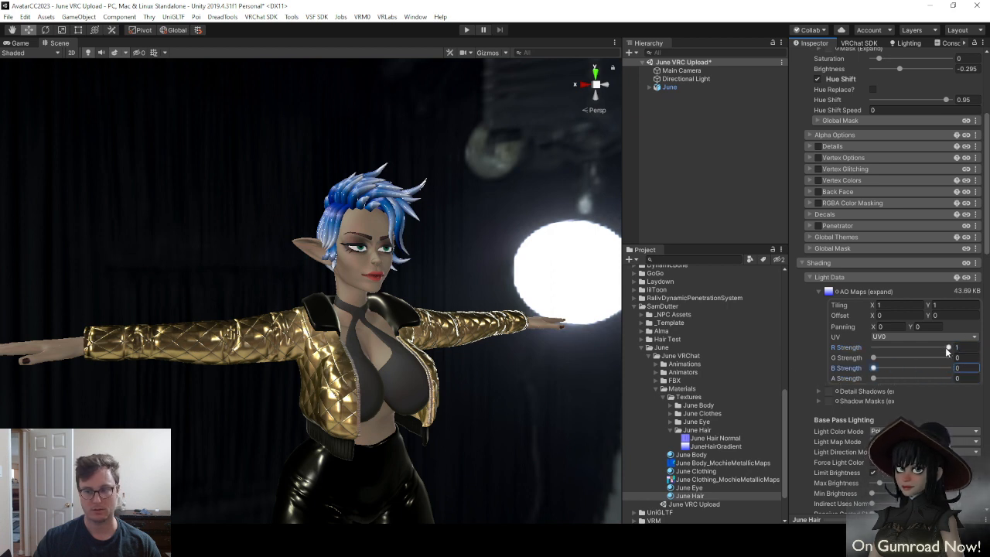
{"action": "mouse_move", "coordinate": [948, 352]}
{"action": "left_mouse_down"}
{"action": "mouse_move", "coordinate": [777, 354]}
{"action": "mouse_move", "coordinate": [946, 350]}
{"action": "mouse_move", "coordinate": [832, 368]}
{"action": "mouse_move", "coordinate": [948, 350]}
{"action": "left_mouse_up"}
Check the hair shading up close and from the front, and set the AO map's R Strength to 0.651
{"action": "scroll", "coordinate": [475, 287], "scroll_direction": "up", "scroll_amount": 8}
{"action": "right_click_drag", "start_coordinate": [465, 280], "coordinate": [469, 266]}
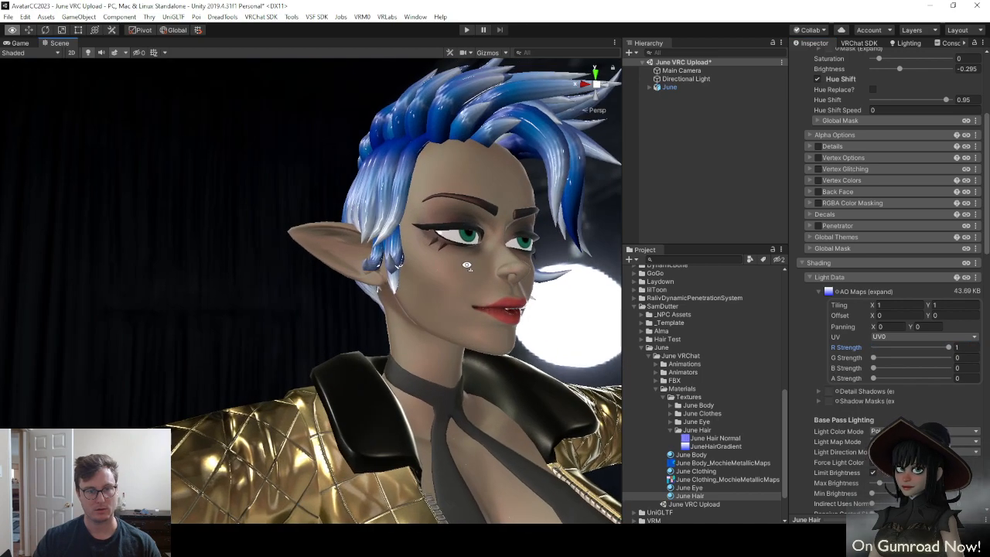
{"action": "scroll", "coordinate": [433, 248], "scroll_direction": "down", "scroll_amount": 8}
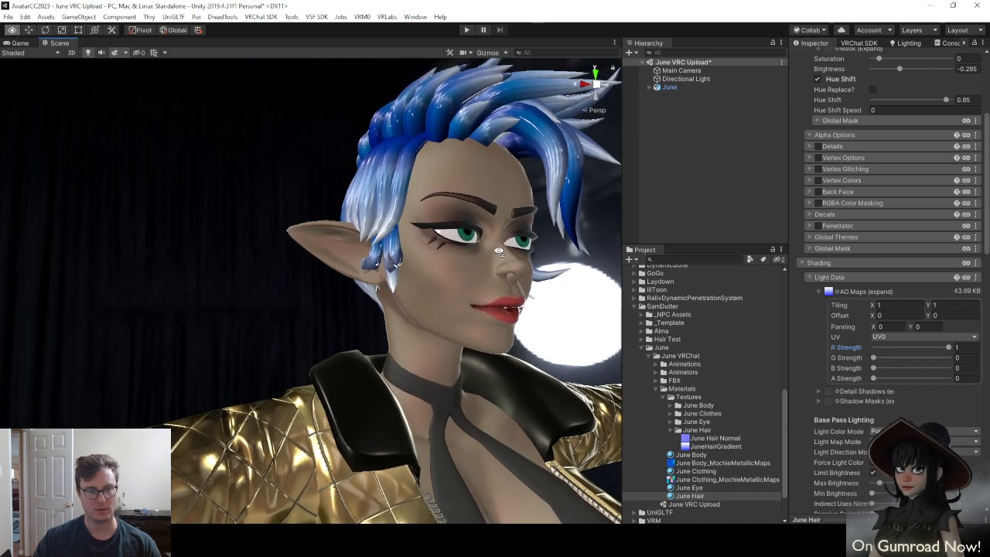
{"action": "left_click_drag", "start_coordinate": [487, 254], "coordinate": [435, 263], "text": "alt"}
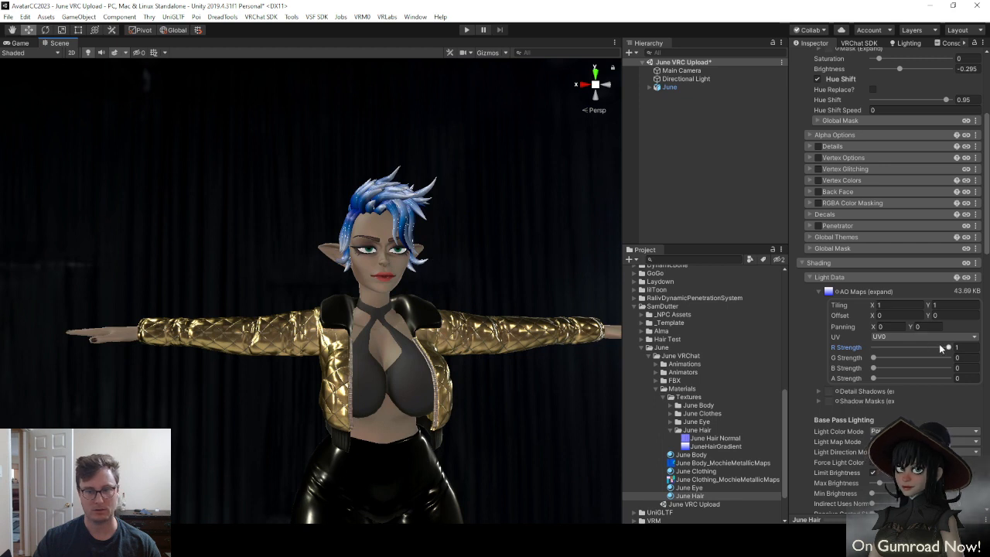
{"action": "mouse_move", "coordinate": [939, 343]}
{"action": "left_mouse_down"}
{"action": "mouse_move", "coordinate": [895, 355]}
{"action": "mouse_move", "coordinate": [876, 348]}
{"action": "mouse_move", "coordinate": [952, 351]}
{"action": "left_mouse_up"}
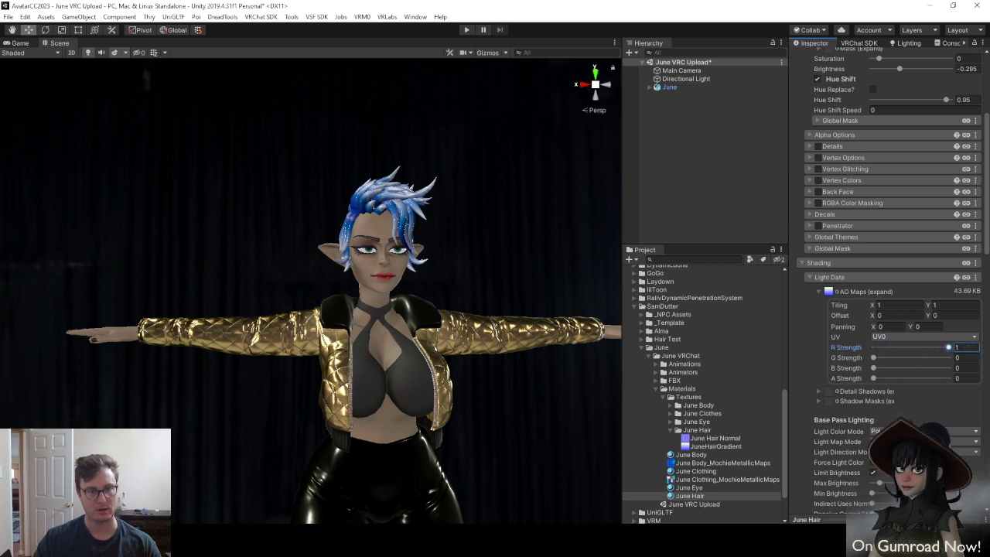
{"action": "mouse_move", "coordinate": [951, 356]}
{"action": "left_mouse_down"}
{"action": "mouse_move", "coordinate": [922, 364]}
{"action": "mouse_move", "coordinate": [952, 368]}
{"action": "mouse_move", "coordinate": [940, 373]}
{"action": "mouse_move", "coordinate": [898, 368]}
{"action": "mouse_move", "coordinate": [940, 372]}
{"action": "mouse_move", "coordinate": [921, 365]}
{"action": "left_mouse_up"}
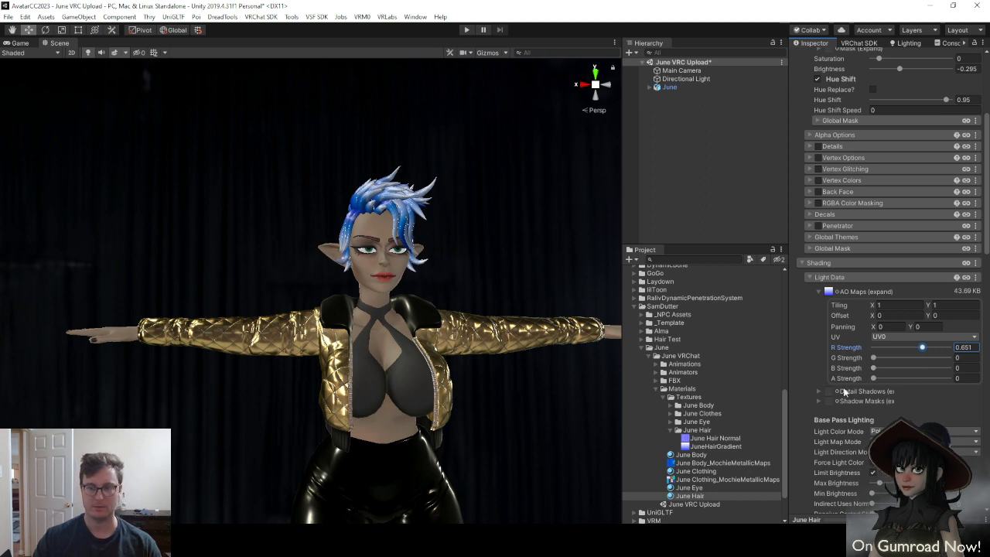
Collapse the June Hair material's AO Maps and Light Data settings, and view the avatar's outfit from an angle
{"action": "left_click", "coordinate": [858, 291]}
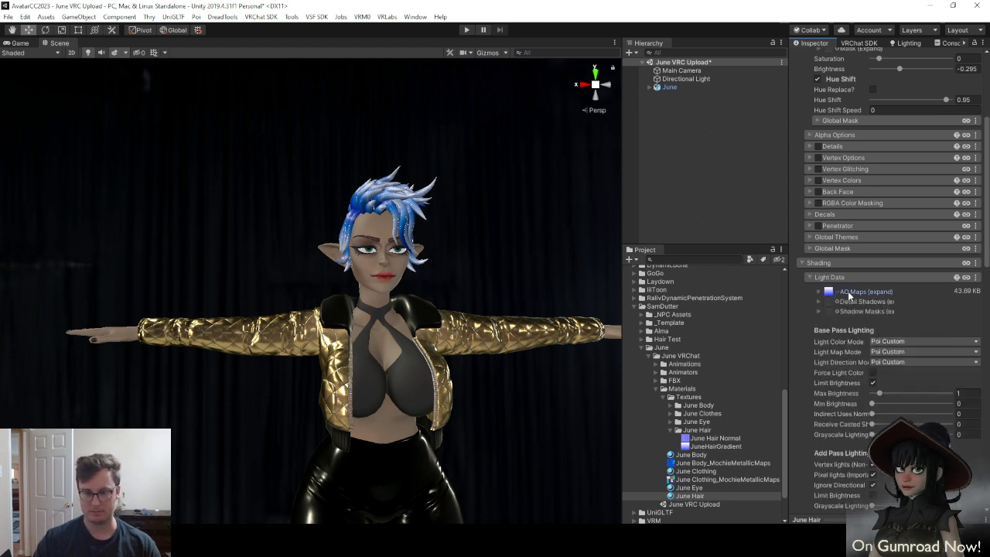
{"action": "scroll", "coordinate": [889, 410], "scroll_direction": "down", "scroll_amount": 4}
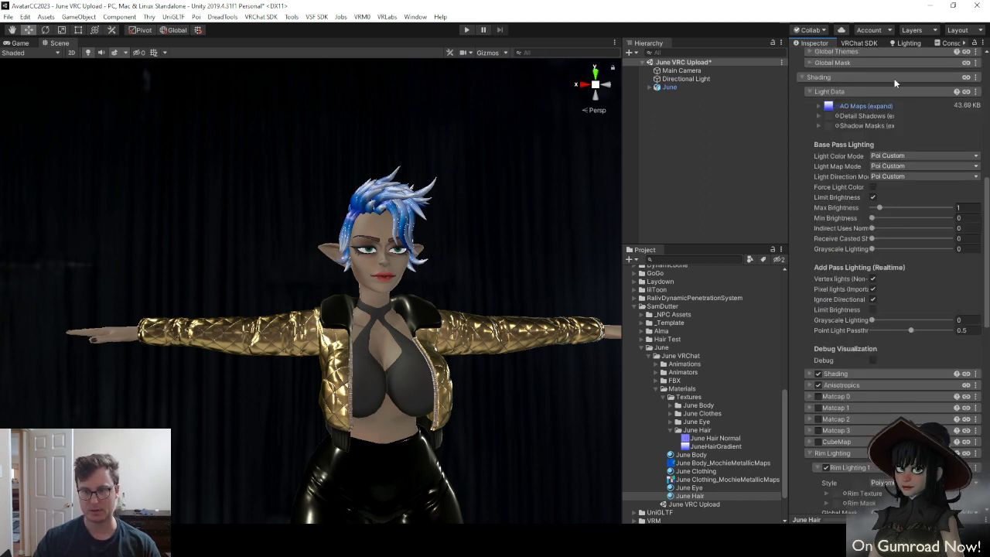
{"action": "left_click", "coordinate": [831, 92]}
{"action": "mouse_move", "coordinate": [433, 284]}
{"action": "right_mouse_down"}
{"action": "mouse_move", "coordinate": [482, 327]}
{"action": "mouse_move", "coordinate": [462, 363]}
{"action": "mouse_move", "coordinate": [472, 317]}
{"action": "mouse_move", "coordinate": [449, 274]}
{"action": "right_mouse_up"}
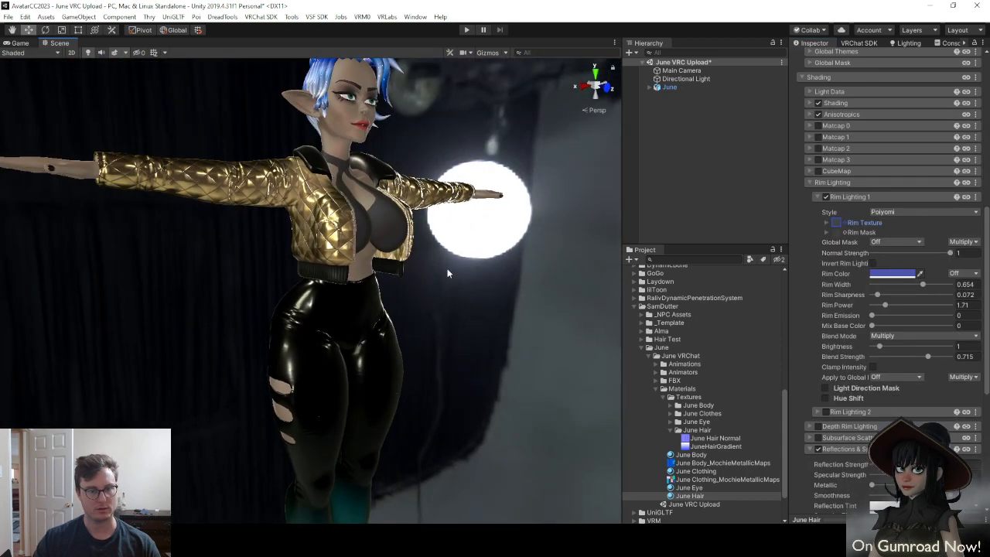
Switch to Substance 3D Painter, bring up the reference image board, and frame its hair and outfit pictures over the clothing model
{"action": "key", "text": "alt+Tab"}
{"action": "left_click_drag", "start_coordinate": [373, 209], "coordinate": [321, 236], "text": "alt"}
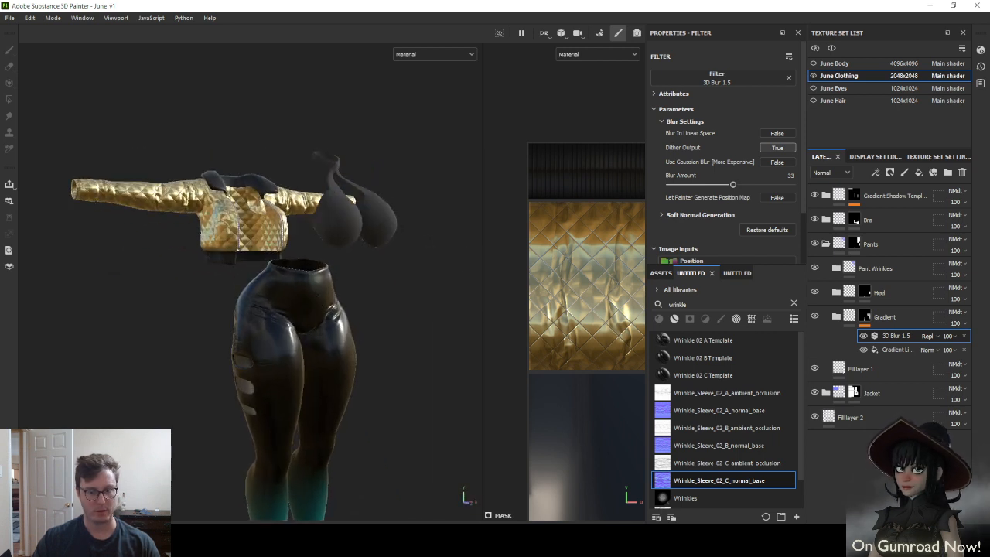
{"action": "right_click", "coordinate": [515, 541]}
{"action": "left_click", "coordinate": [486, 286]}
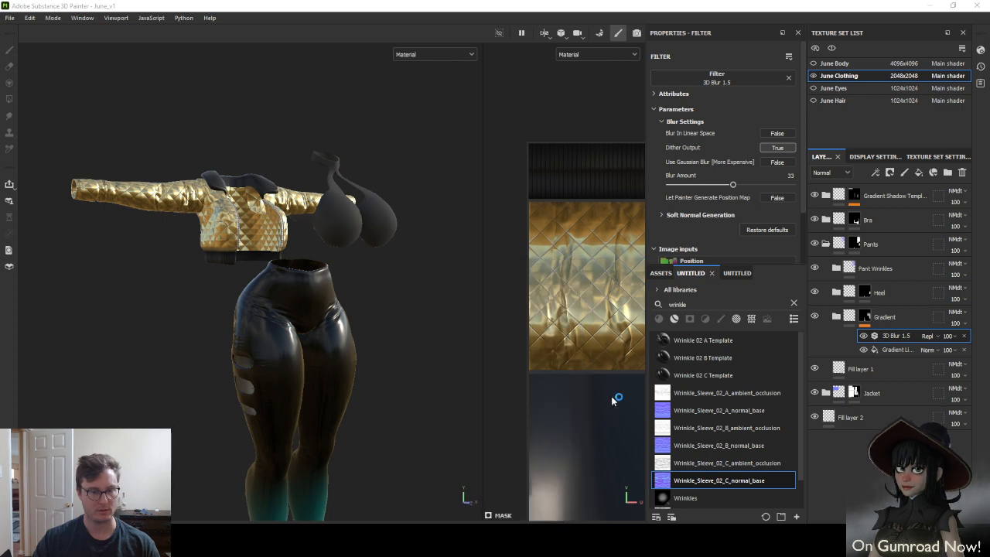
{"action": "scroll", "coordinate": [323, 493], "scroll_direction": "down", "scroll_amount": 15}
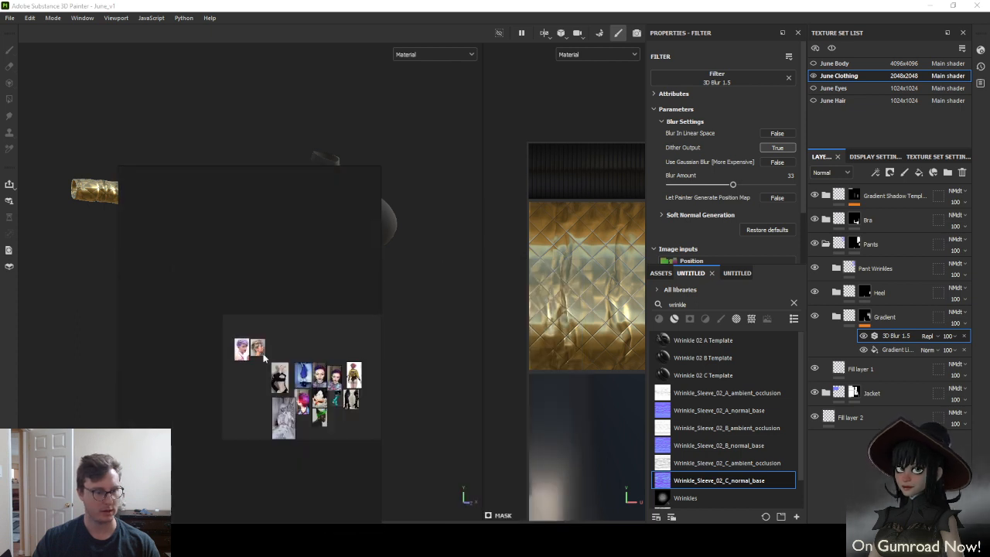
{"action": "middle_click_drag", "start_coordinate": [323, 493], "coordinate": [292, 463]}
{"action": "scroll", "coordinate": [293, 462], "scroll_direction": "up", "scroll_amount": 5}
{"action": "right_click_drag", "start_coordinate": [333, 405], "coordinate": [287, 286]}
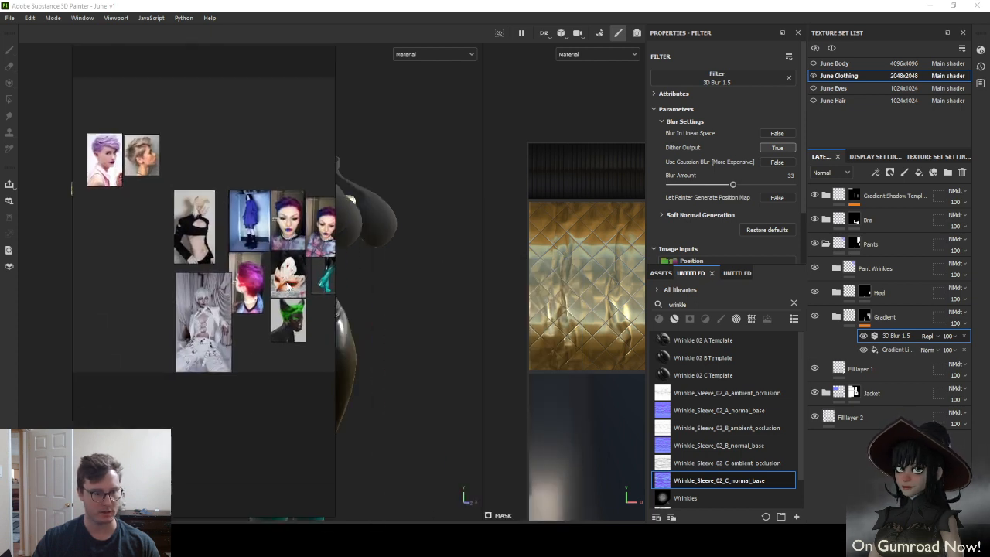
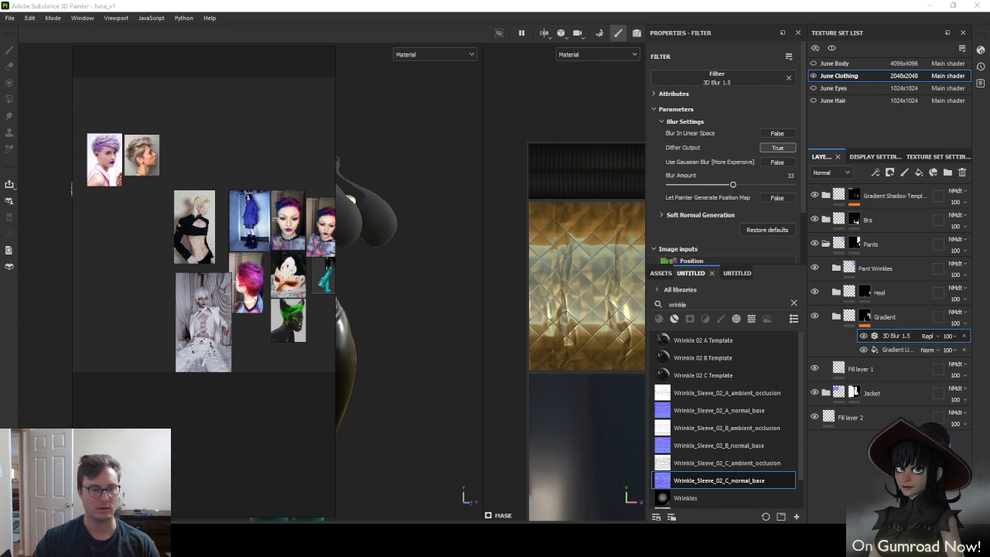
Place the A/B character concept sketch on the reference board, and frame character A beside the clothing model
{"action": "left_click_drag", "start_coordinate": [332, 495], "coordinate": [164, 323]}
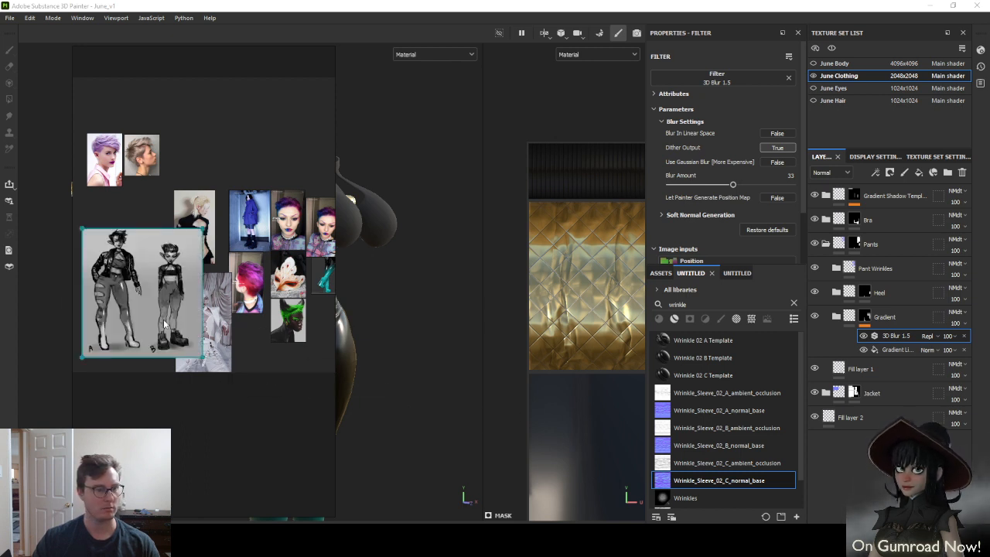
{"action": "scroll", "coordinate": [196, 399], "scroll_direction": "up", "scroll_amount": 5}
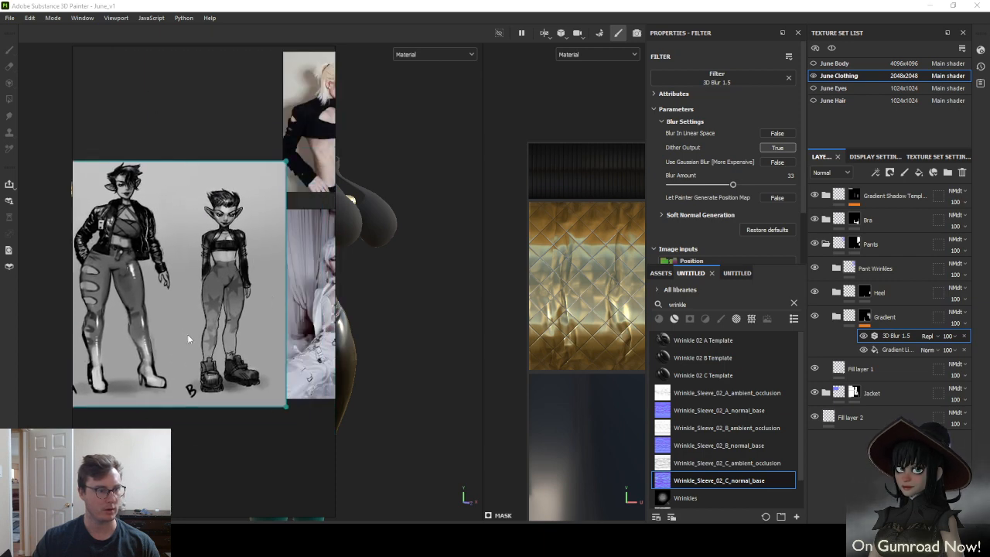
{"action": "scroll", "coordinate": [175, 289], "scroll_direction": "up", "scroll_amount": 5}
{"action": "middle_click_drag", "start_coordinate": [114, 252], "coordinate": [256, 277]}
{"action": "scroll", "coordinate": [174, 289], "scroll_direction": "down", "scroll_amount": 3}
{"action": "left_click", "coordinate": [443, 134]}
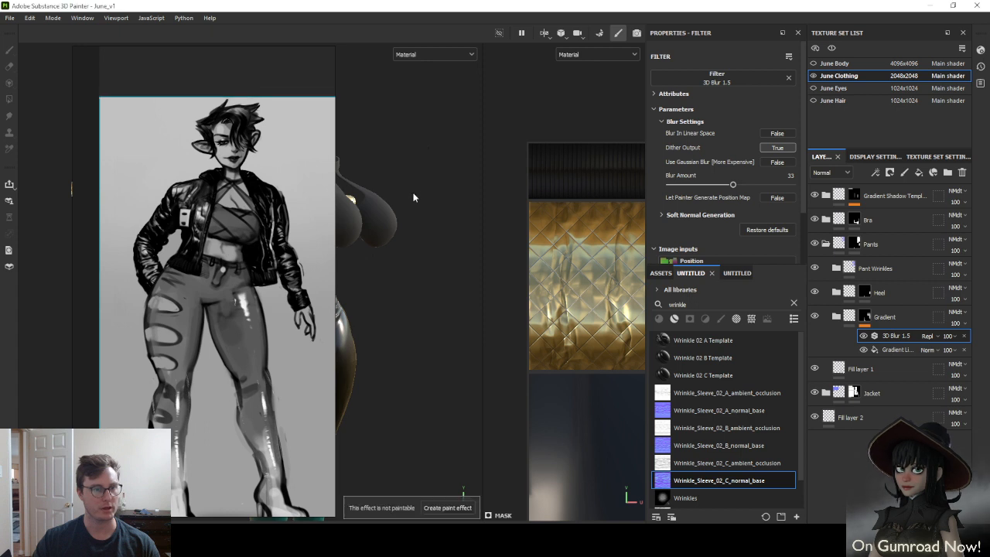
{"action": "mouse_move", "coordinate": [236, 190]}
{"action": "right_mouse_down"}
{"action": "mouse_move", "coordinate": [204, 245]}
{"action": "mouse_move", "coordinate": [75, 214]}
{"action": "right_mouse_up"}
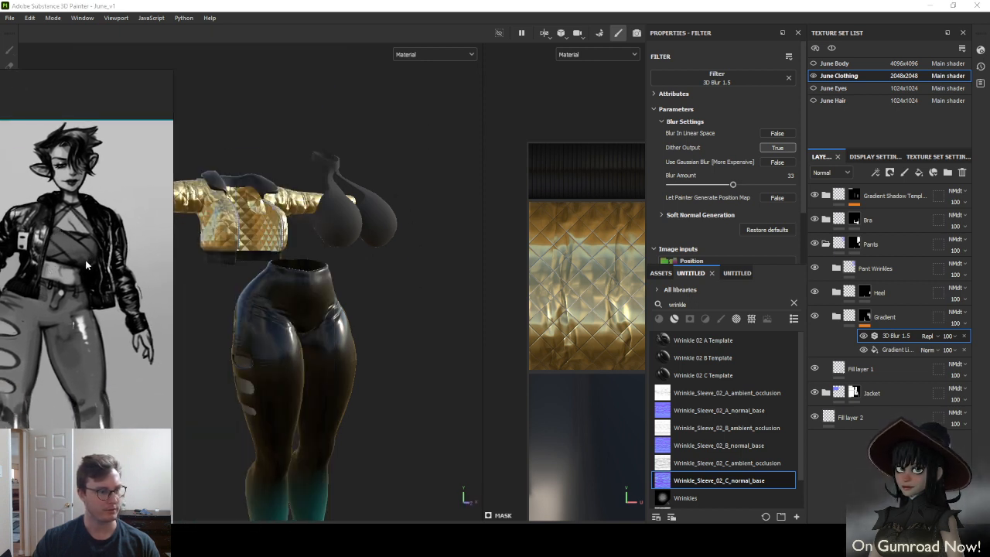
{"action": "left_click", "coordinate": [335, 213]}
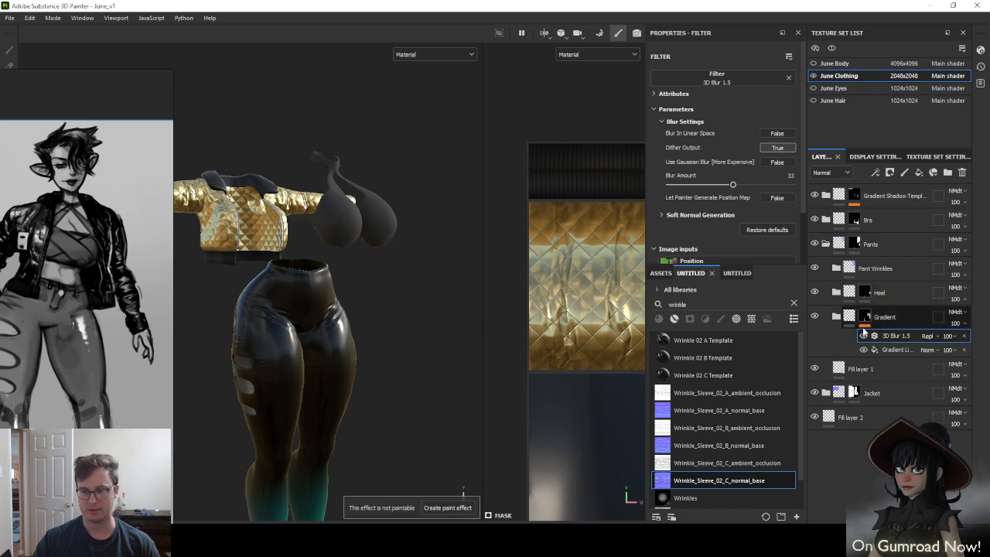
Collapse the Pants group, expand the Bra group in the June Clothing layers, and select its Fill layer 1
{"action": "left_click", "coordinate": [835, 269]}
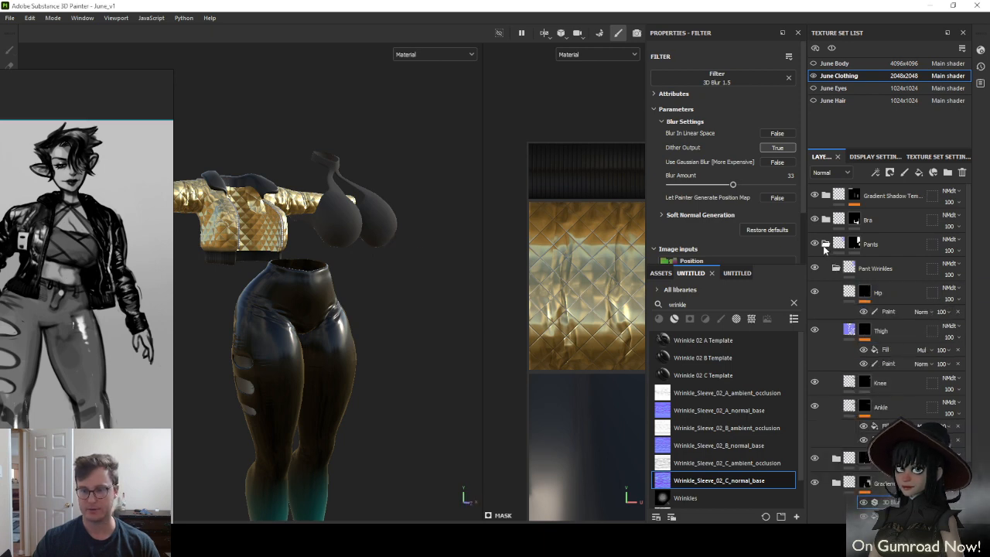
{"action": "left_click", "coordinate": [826, 245]}
{"action": "left_click", "coordinate": [828, 220]}
{"action": "left_click", "coordinate": [827, 219]}
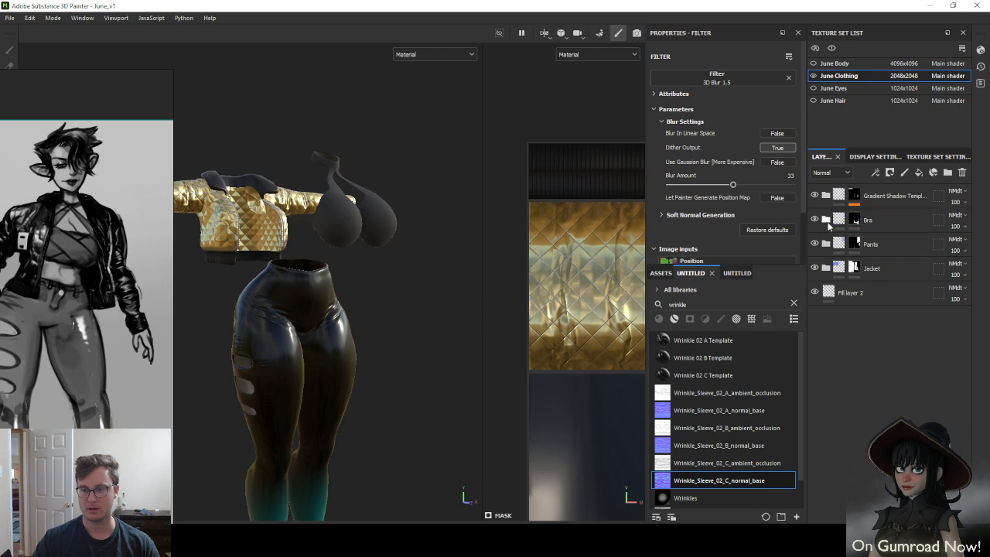
{"action": "left_click", "coordinate": [825, 219]}
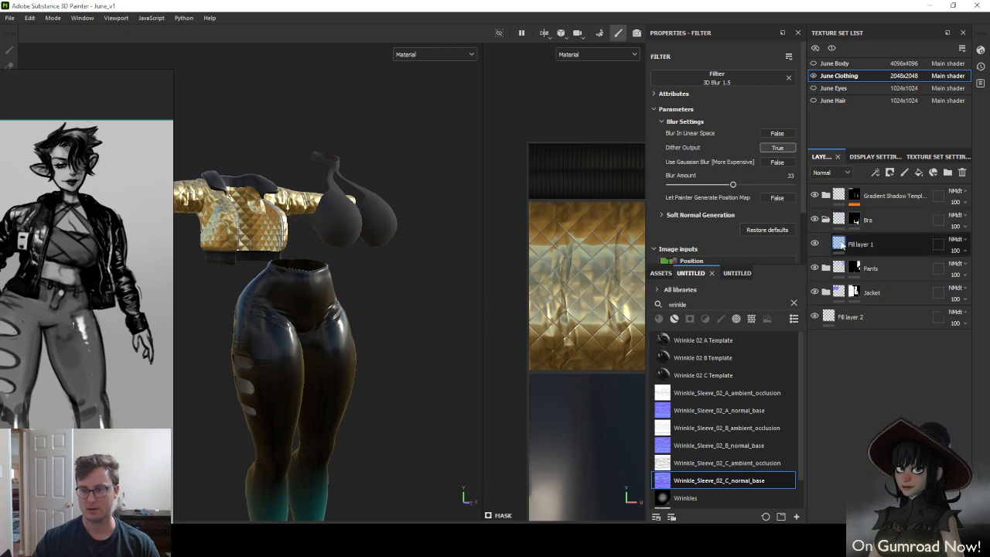
{"action": "left_click", "coordinate": [841, 245]}
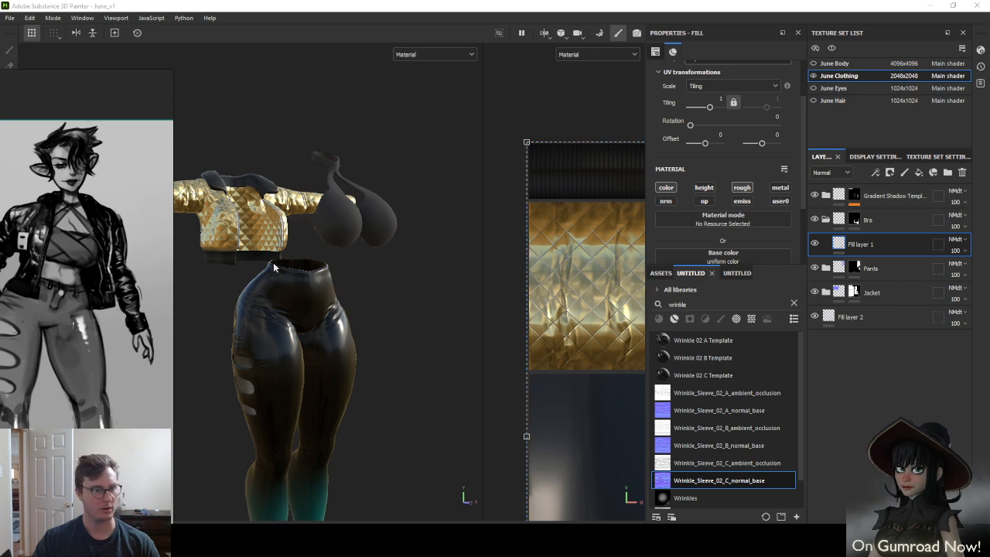
View the bra from the front, search all assets for "layer", and clear the search
{"action": "left_click_drag", "start_coordinate": [328, 249], "coordinate": [336, 317], "text": "alt"}
{"action": "scroll", "coordinate": [370, 276], "scroll_direction": "up", "scroll_amount": 4}
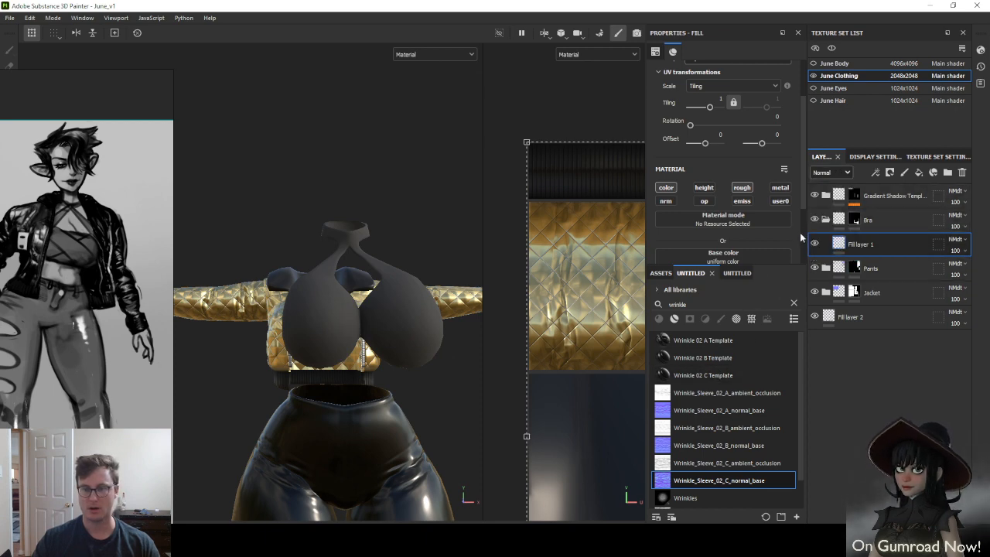
{"action": "left_click", "coordinate": [661, 274]}
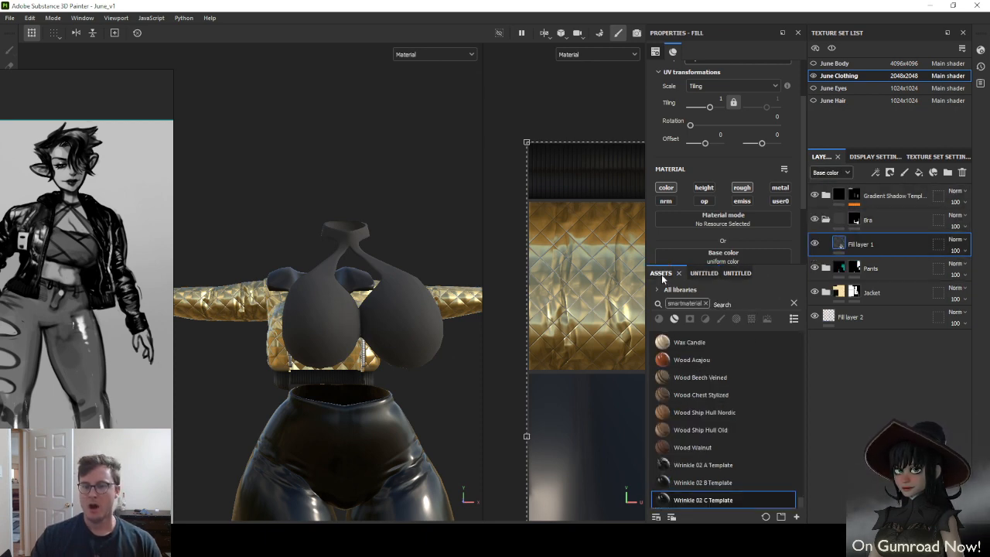
{"action": "left_click", "coordinate": [705, 301]}
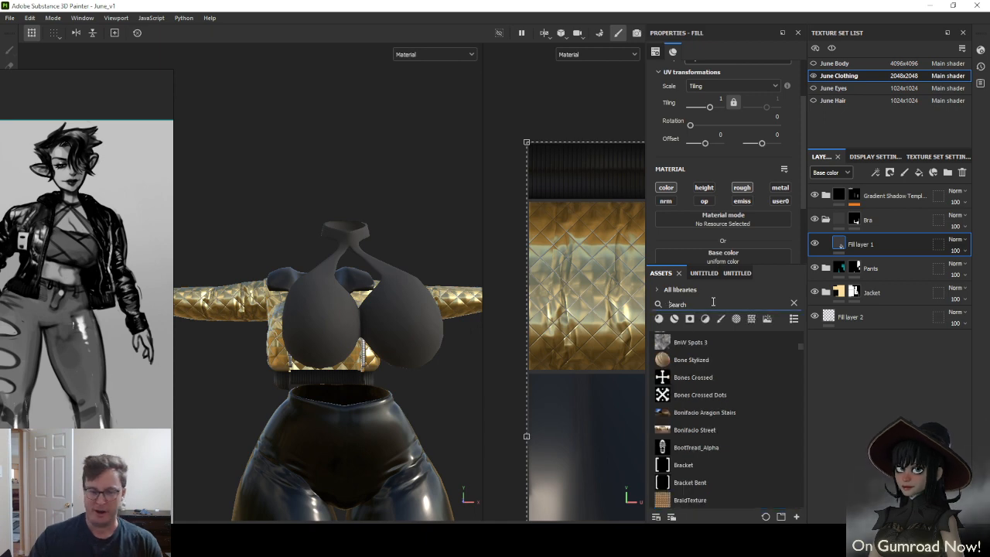
{"action": "type", "text": "layer"}
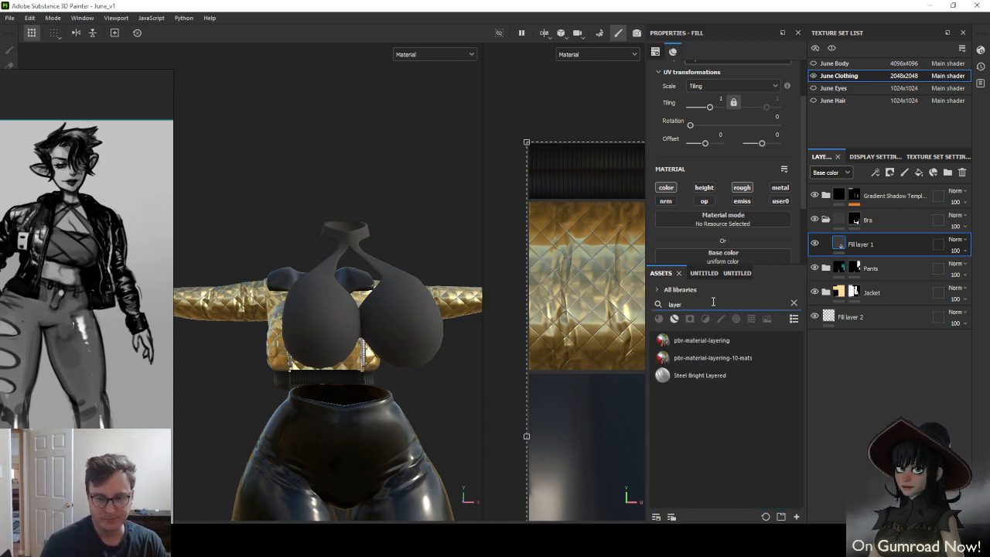
{"action": "key", "text": "BackSpace"}
{"action": "key", "text": "BackSpace"}
{"action": "key", "text": "BackSpace"}
{"action": "key", "text": "BackSpace"}
{"action": "key", "text": "BackSpace"}
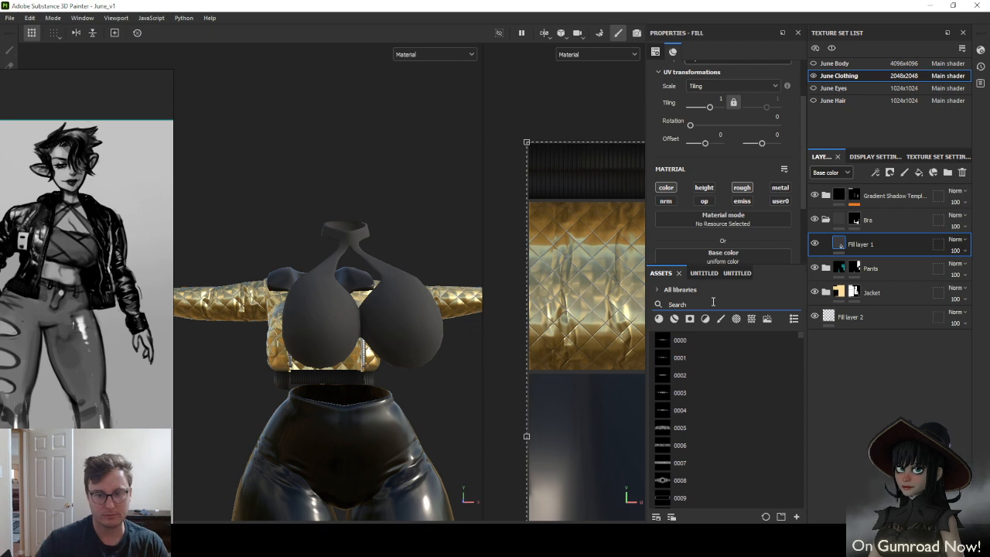
Browse the unfiltered asset list for a material or template suited to the bra
{"action": "scroll", "coordinate": [694, 414], "scroll_direction": "down", "scroll_amount": 8}
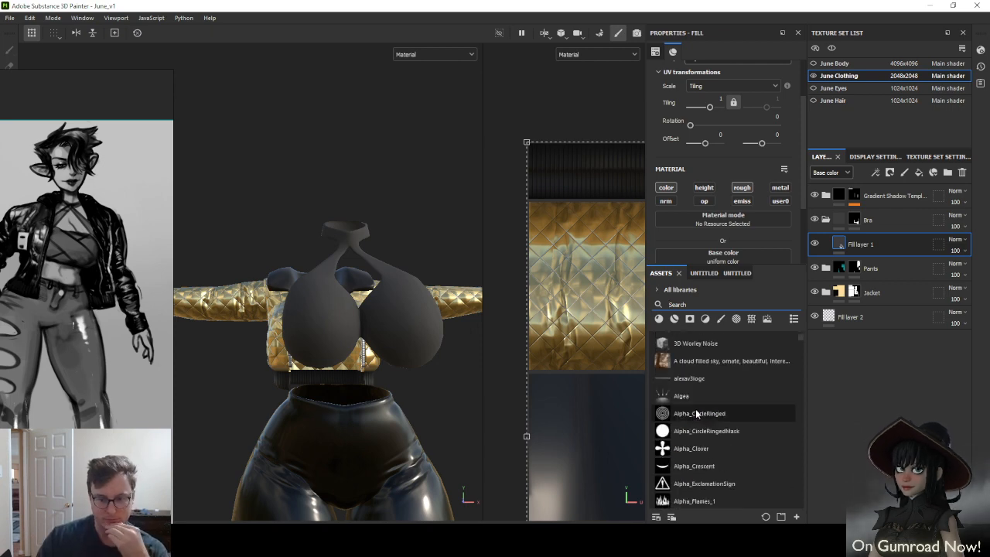
{"action": "mouse_move", "coordinate": [695, 413]}
{"action": "scroll", "coordinate": [695, 413], "scroll_direction": "down", "scroll_amount": 3}
{"action": "scroll", "coordinate": [696, 413], "scroll_direction": "down", "scroll_amount": 5}
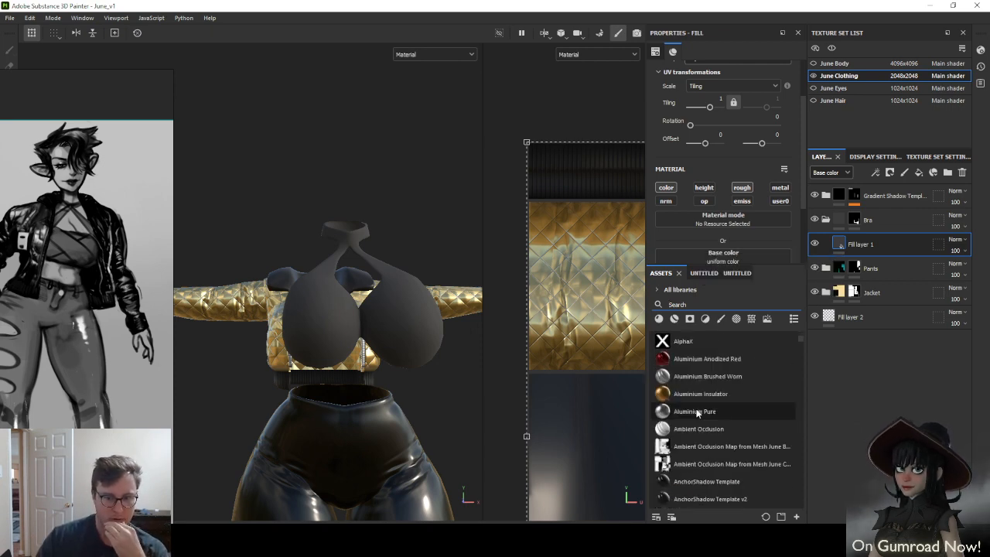
{"action": "scroll", "coordinate": [697, 414], "scroll_direction": "down", "scroll_amount": 4}
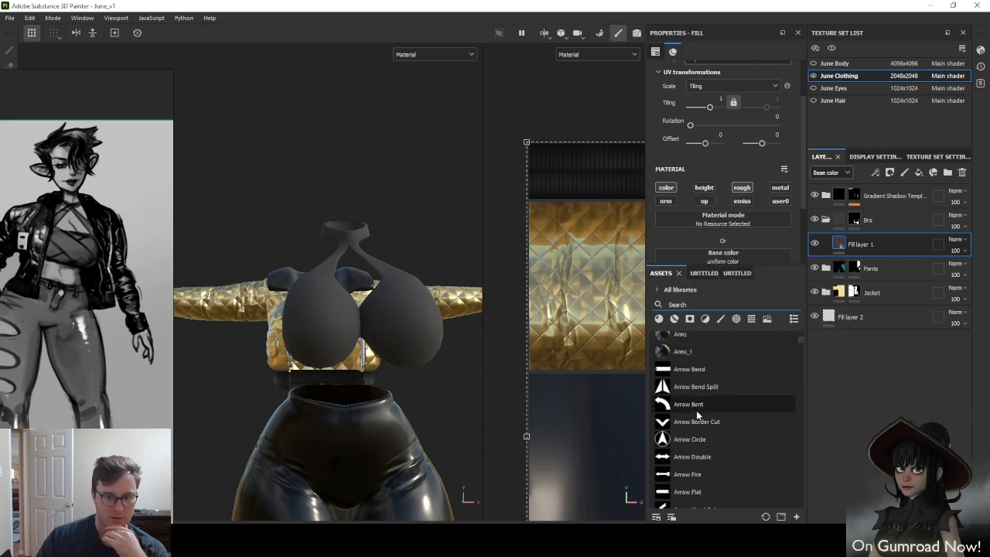
{"action": "left_click", "coordinate": [301, 313]}
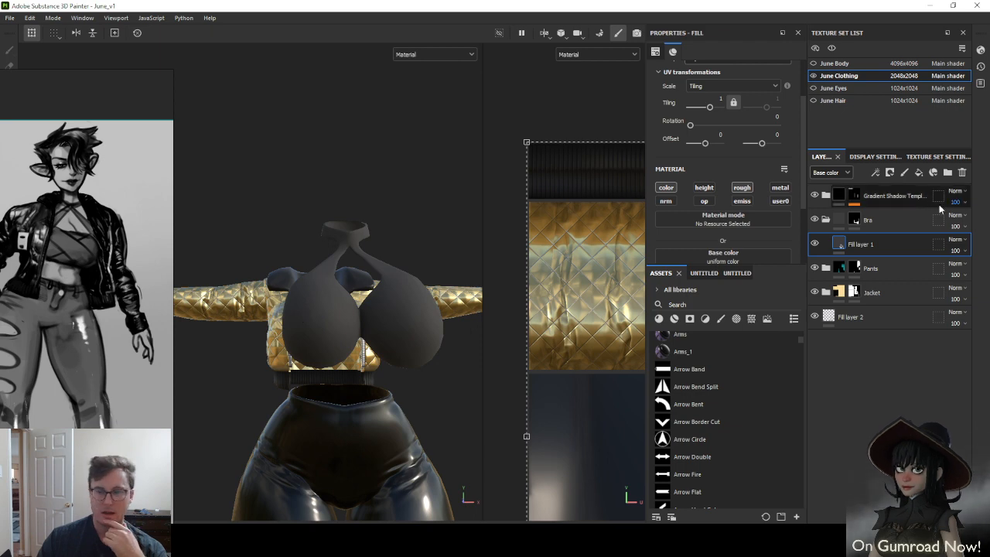
Add the Wrinkle 02 B Template above Fill layer 1 in the Bra group, and select its Wrinkle layer
{"action": "left_click", "coordinate": [737, 273]}
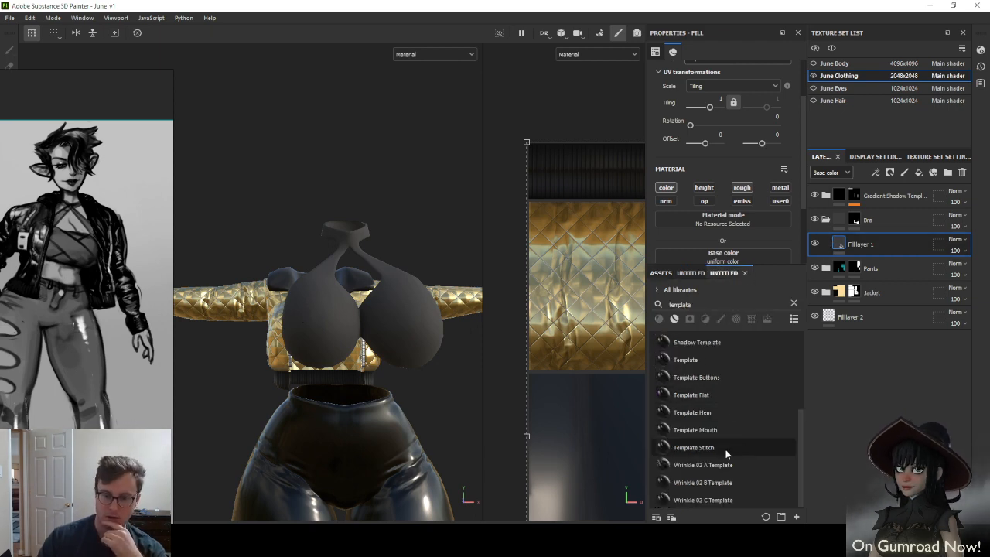
{"action": "left_click_drag", "start_coordinate": [690, 483], "coordinate": [897, 237]}
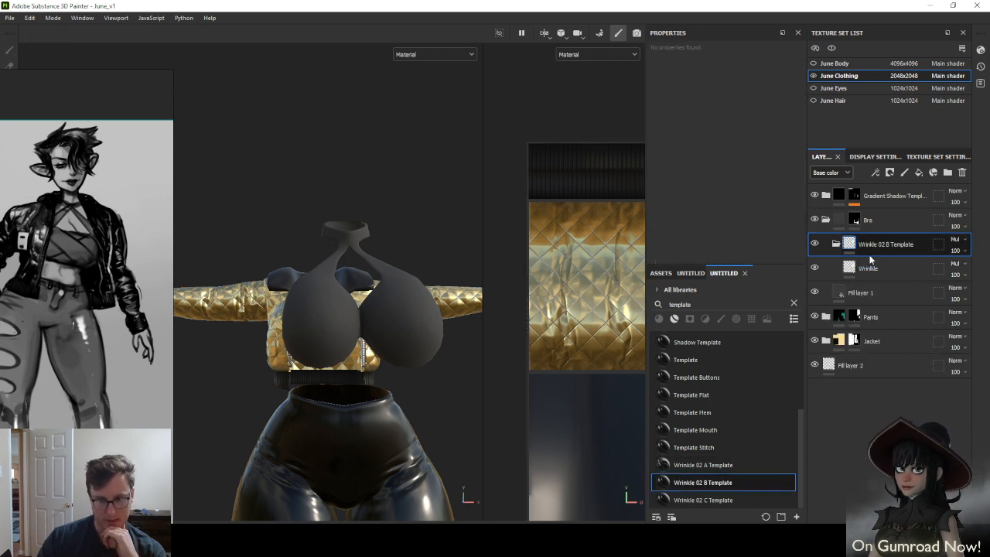
{"action": "left_click", "coordinate": [856, 270]}
Move, scale and tilt the Wrinkle layer's cylindrical projection so its folds run diagonally across one bra cup
{"action": "scroll", "coordinate": [356, 380], "scroll_direction": "down", "scroll_amount": 6}
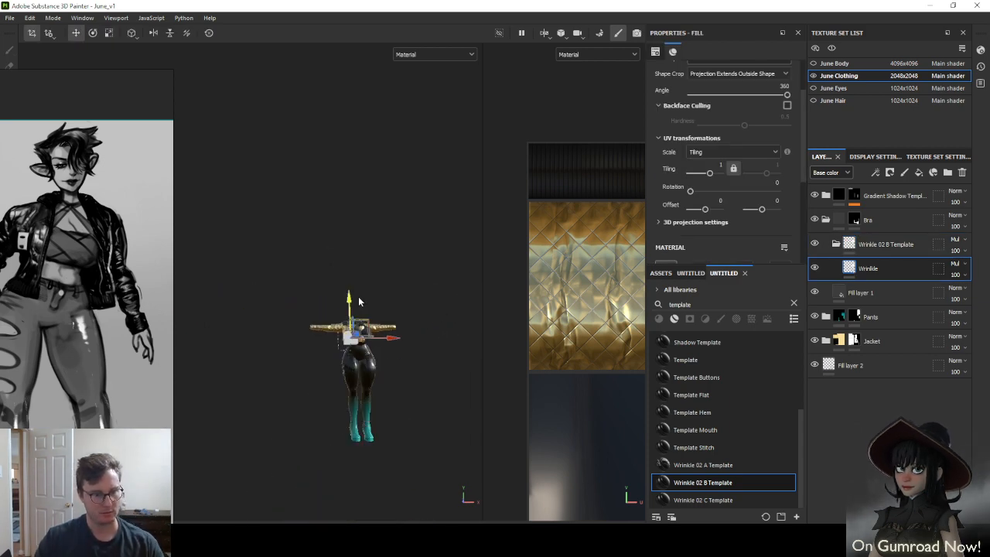
{"action": "scroll", "coordinate": [352, 375], "scroll_direction": "up", "scroll_amount": 8}
{"action": "scroll", "coordinate": [278, 306], "scroll_direction": "up", "scroll_amount": 2}
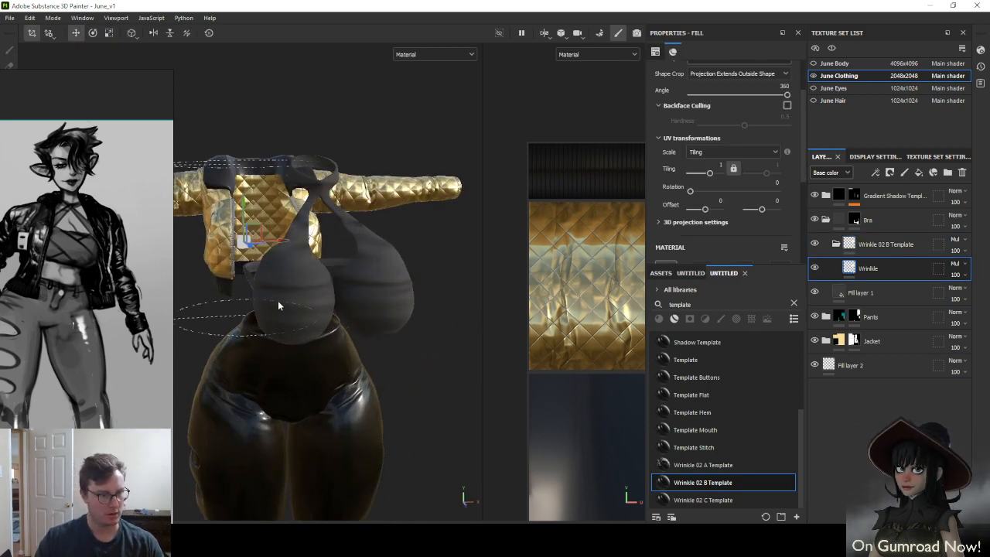
{"action": "left_click_drag", "start_coordinate": [280, 281], "coordinate": [301, 258], "text": "alt"}
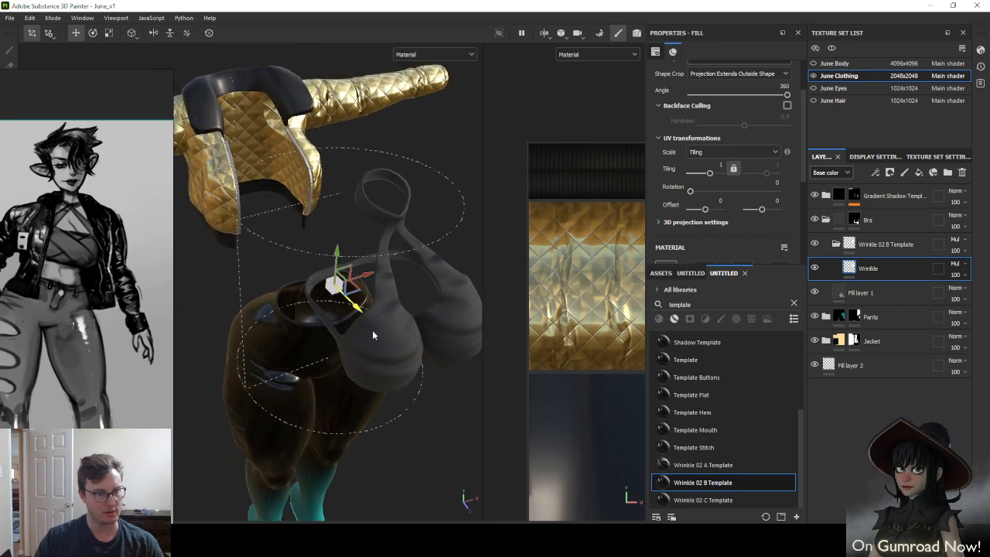
{"action": "mouse_move", "coordinate": [416, 382]}
{"action": "left_mouse_down", "text": "alt"}
{"action": "mouse_move", "coordinate": [416, 328]}
{"action": "mouse_move", "coordinate": [389, 341]}
{"action": "mouse_move", "coordinate": [426, 402]}
{"action": "mouse_move", "coordinate": [413, 397]}
{"action": "left_mouse_up", "text": "alt"}
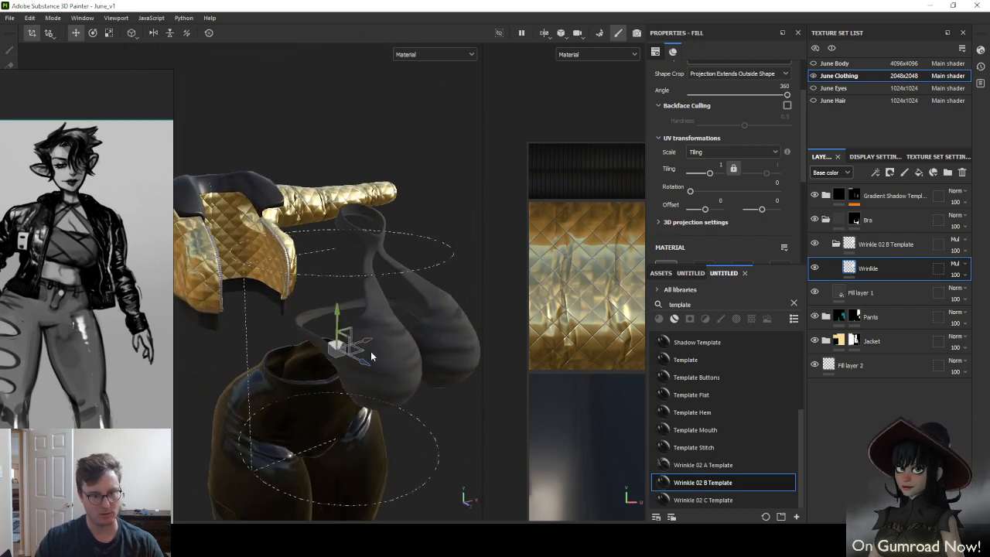
{"action": "mouse_move", "coordinate": [370, 351]}
{"action": "left_mouse_down", "text": "alt"}
{"action": "mouse_move", "coordinate": [362, 328]}
{"action": "mouse_move", "coordinate": [376, 352]}
{"action": "mouse_move", "coordinate": [379, 339]}
{"action": "mouse_move", "coordinate": [380, 371]}
{"action": "left_mouse_up", "text": "alt"}
{"action": "key", "text": "r"}
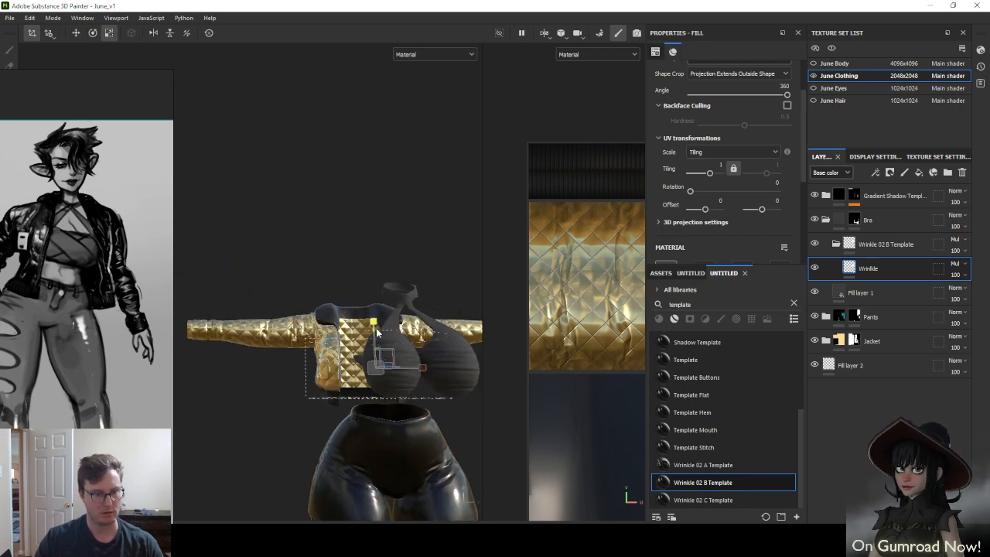
{"action": "left_click_drag", "start_coordinate": [391, 447], "coordinate": [356, 352], "text": "alt"}
{"action": "key", "text": "e"}
{"action": "key", "text": "w"}
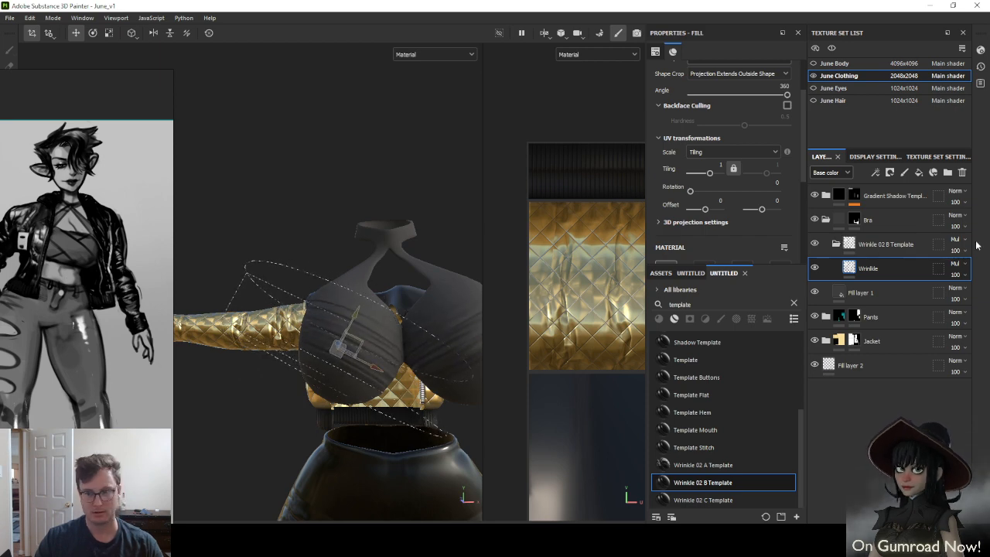
Add an anchor point to the Wrinkle layer inside the Wrinkle 02 B Template folder
{"action": "double_click", "coordinate": [876, 270]}
{"action": "right_click", "coordinate": [875, 270]}
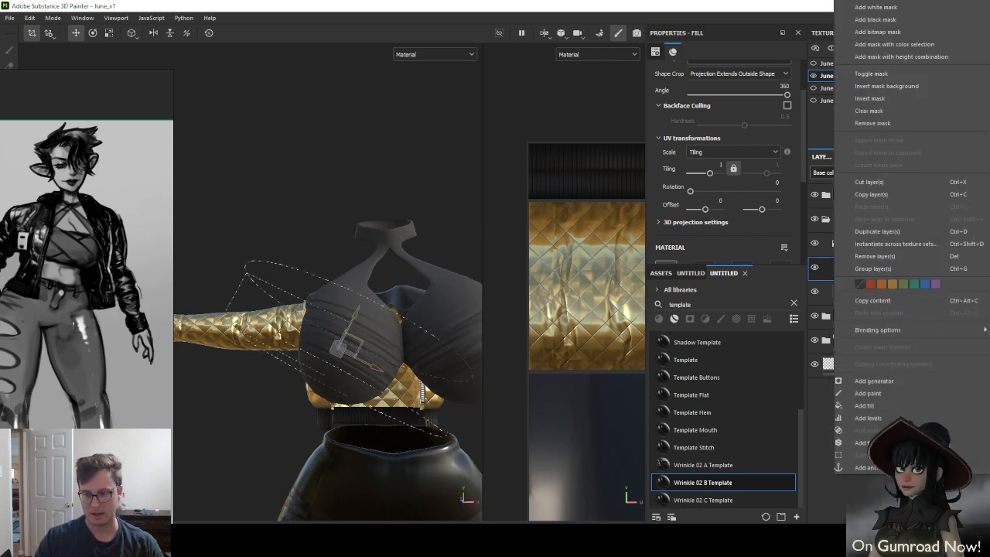
{"action": "left_click", "coordinate": [866, 469]}
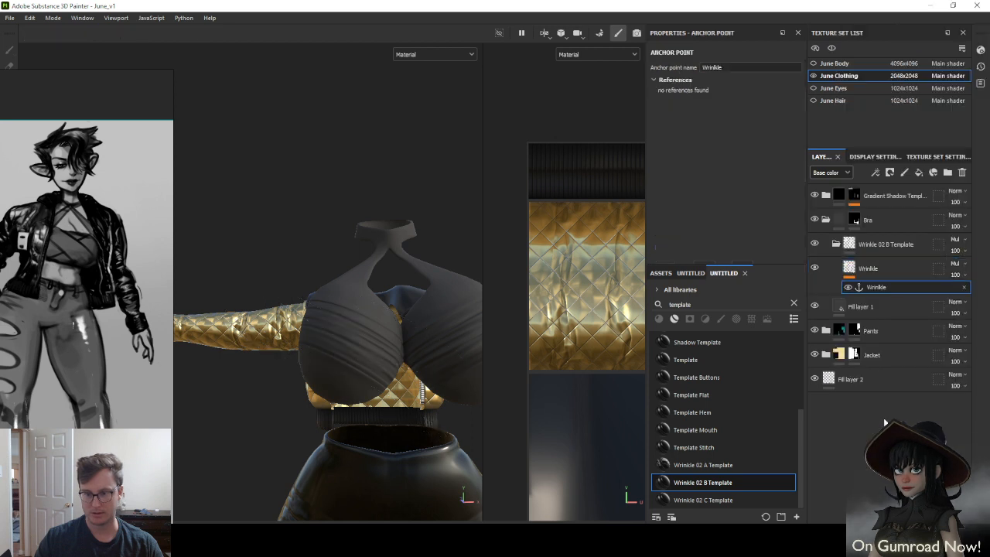
Add a fill layer above the Wrinkle layer and rename it "Winkle Outline"
{"action": "left_click", "coordinate": [899, 267]}
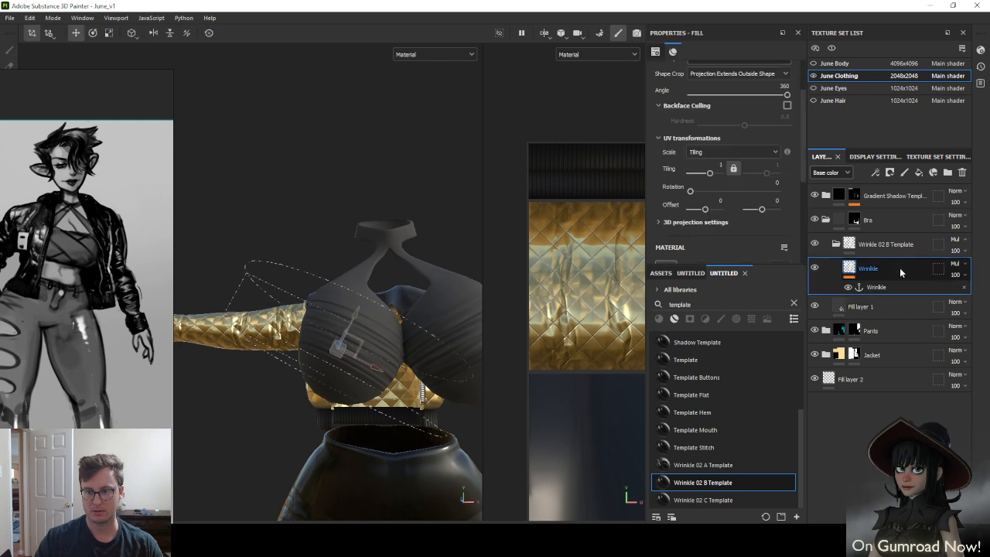
{"action": "left_click", "coordinate": [919, 172]}
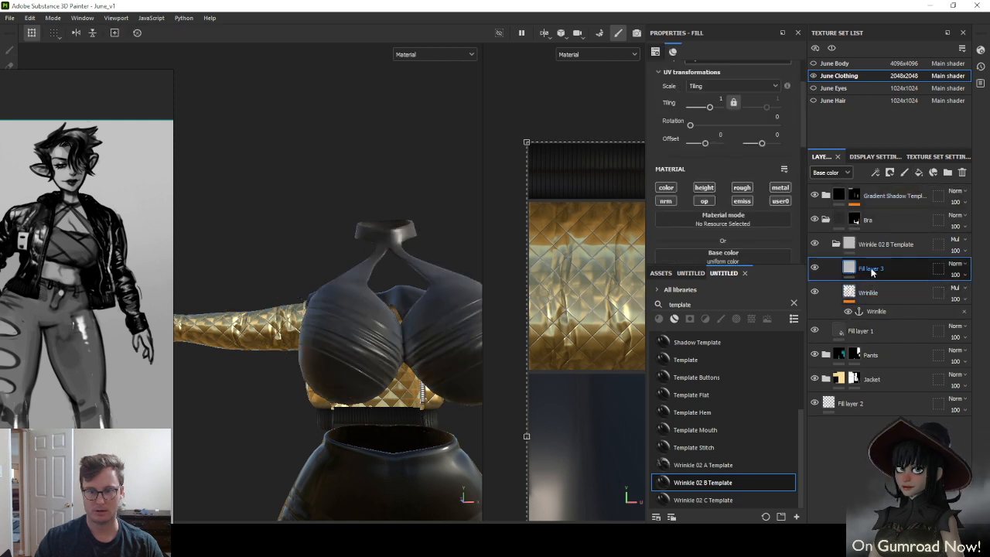
{"action": "double_click", "coordinate": [870, 268]}
{"action": "type", "text": "Wrinkle "}
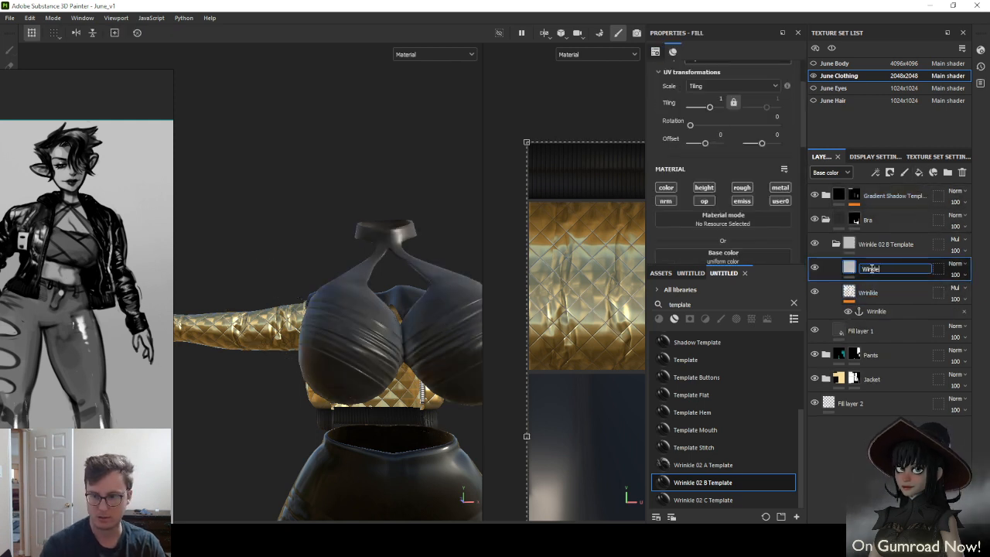
{"action": "type", "text": "Outline"}
{"action": "key", "text": "Return"}
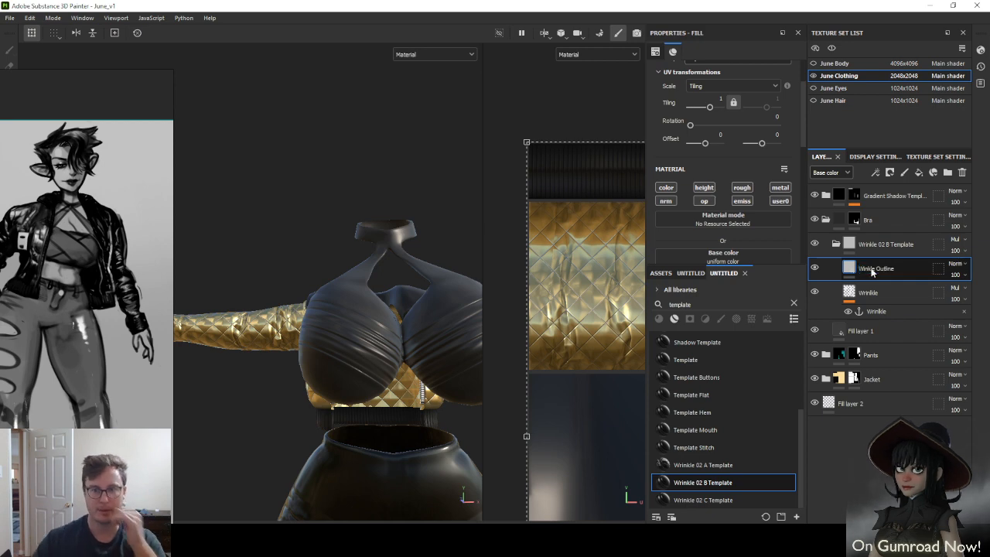
Set the outline fill layer's base color to black (000000) and leave only its color channel enabled
{"action": "scroll", "coordinate": [730, 209], "scroll_direction": "down", "scroll_amount": 2}
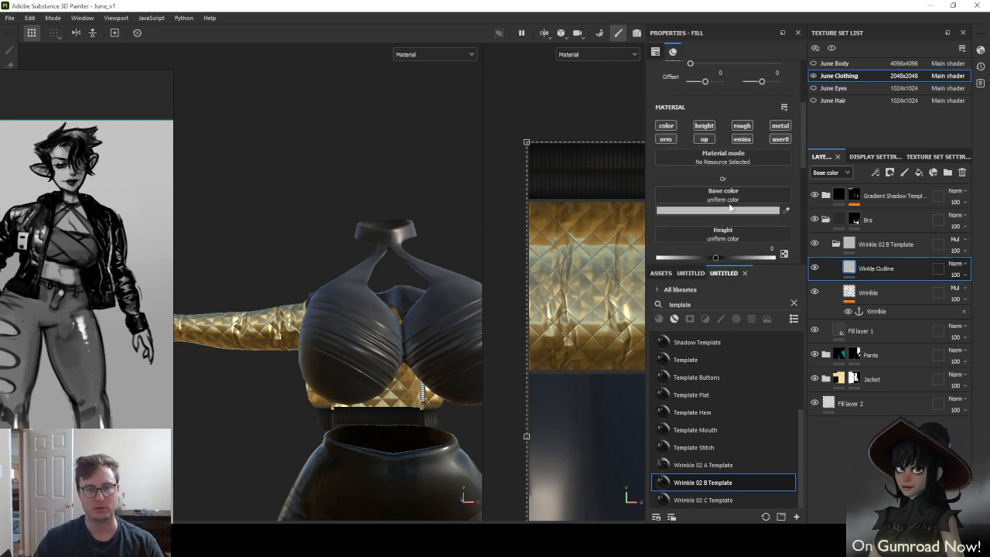
{"action": "left_click", "coordinate": [729, 213]}
{"action": "left_click_drag", "start_coordinate": [780, 273], "coordinate": [656, 424]}
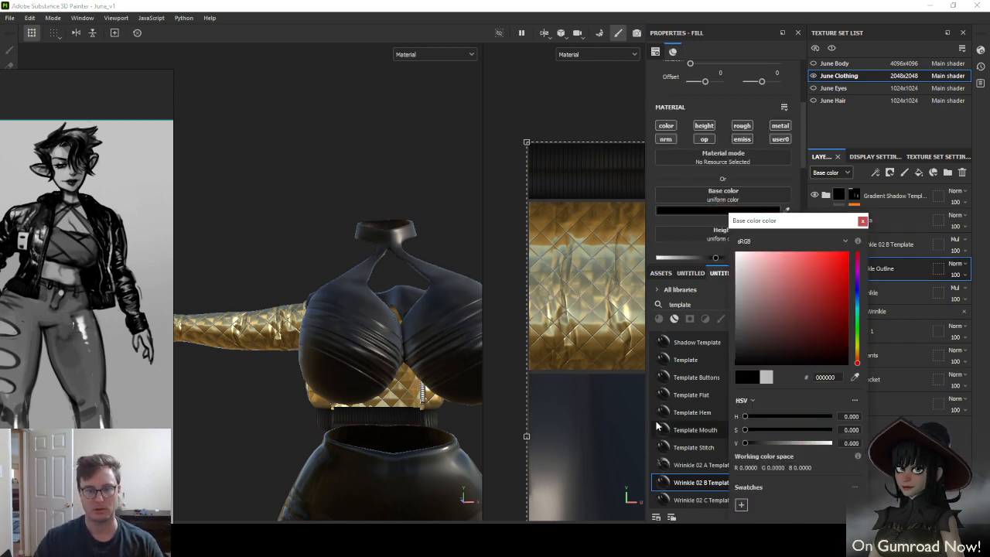
{"action": "left_click", "coordinate": [863, 222]}
{"action": "left_click", "coordinate": [665, 126]}
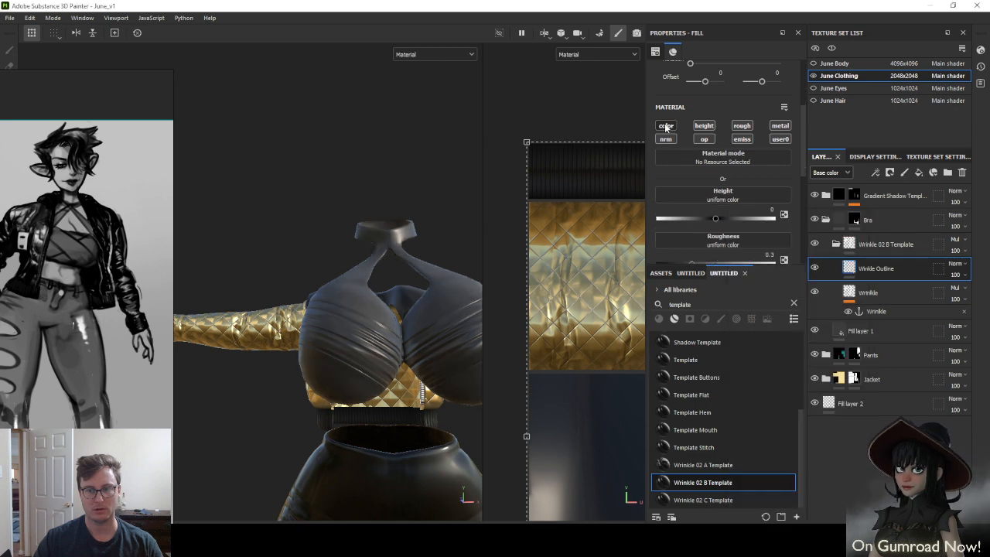
{"action": "left_click", "coordinate": [665, 126]}
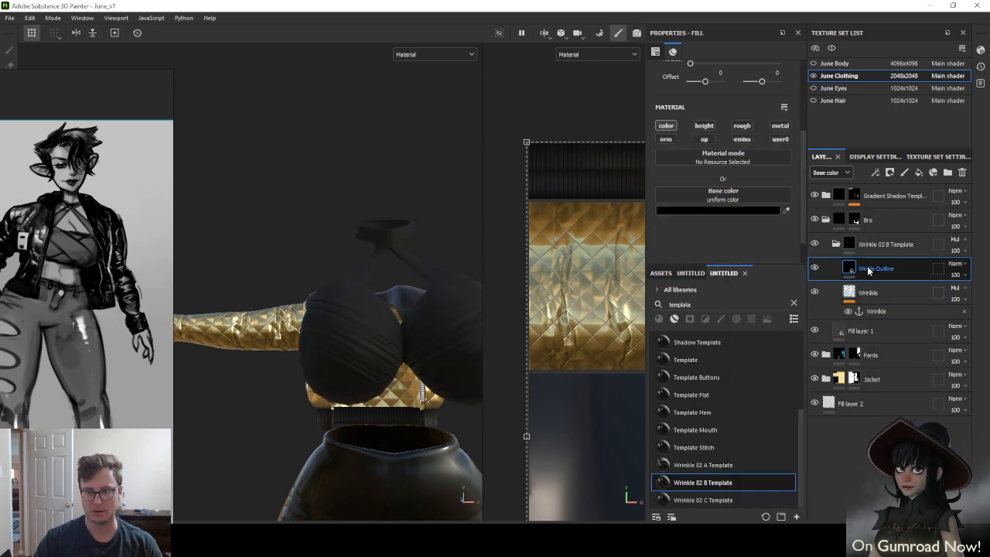
Add a black mask to the Winkle Outline layer
{"action": "right_click", "coordinate": [885, 269]}
{"action": "left_click", "coordinate": [875, 19]}
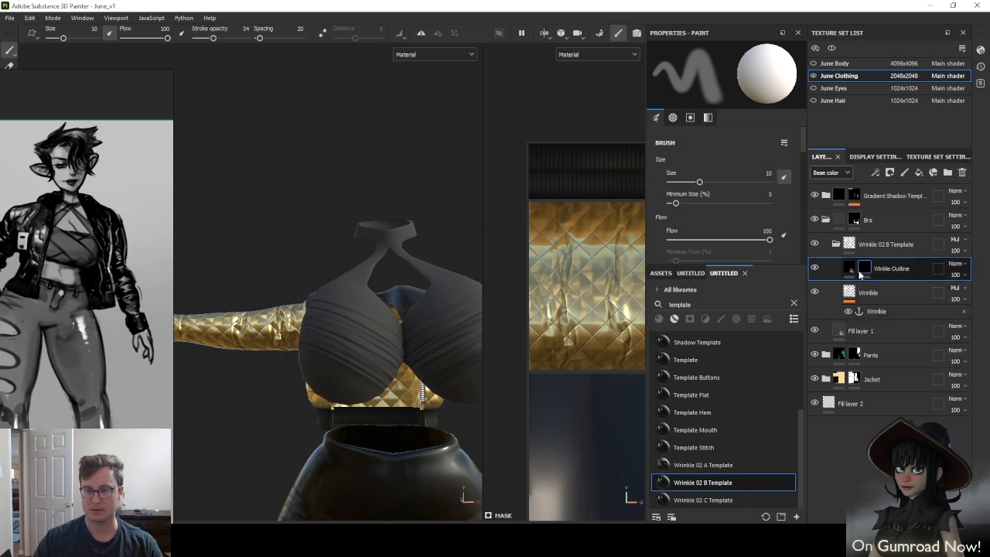
{"action": "right_click", "coordinate": [864, 269]}
{"action": "left_click", "coordinate": [876, 418]}
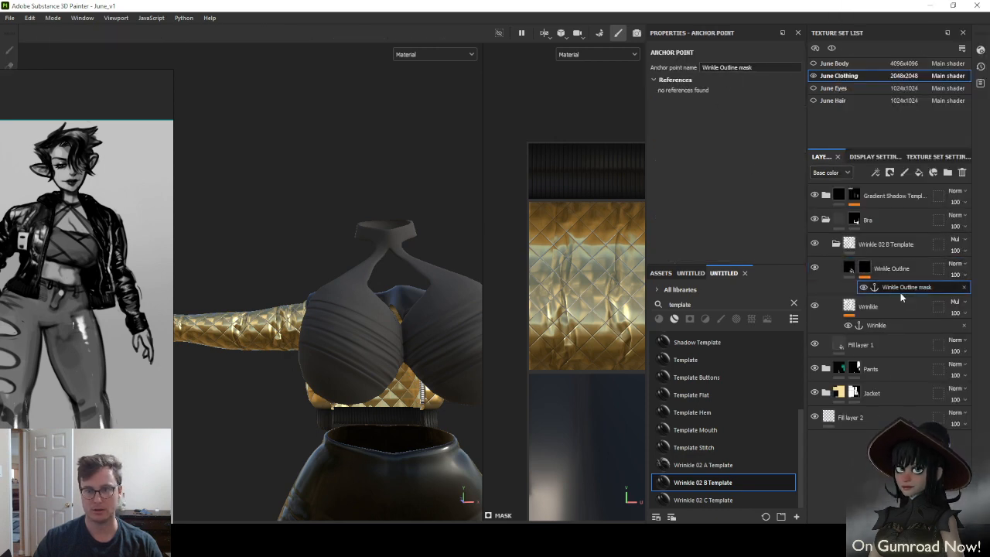
Add a fill to the Winkle Outline mask and use the Wrinkle anchor point as its grayscale source
{"action": "left_click", "coordinate": [865, 269]}
{"action": "right_click", "coordinate": [835, 267]}
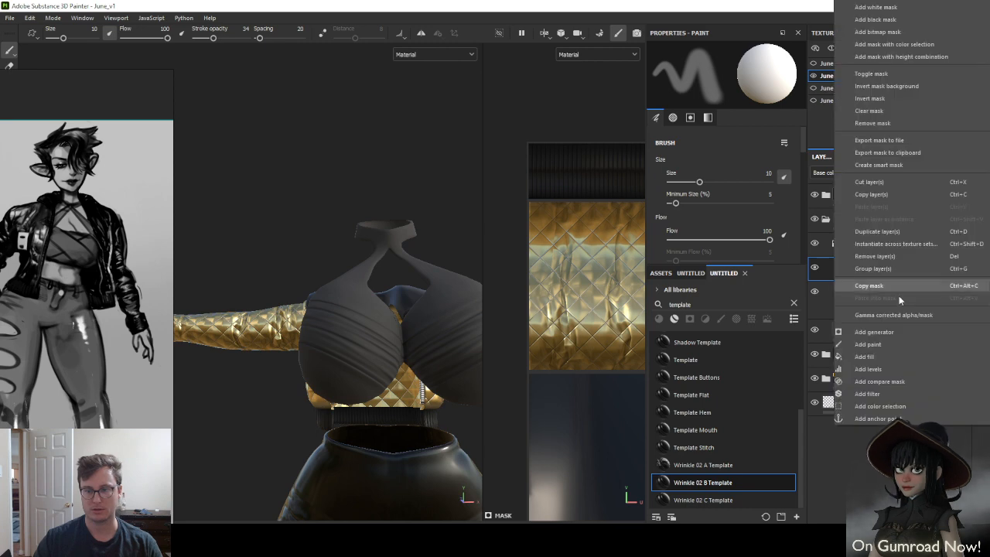
{"action": "left_click", "coordinate": [881, 362]}
{"action": "left_click", "coordinate": [761, 130]}
{"action": "left_click", "coordinate": [830, 139]}
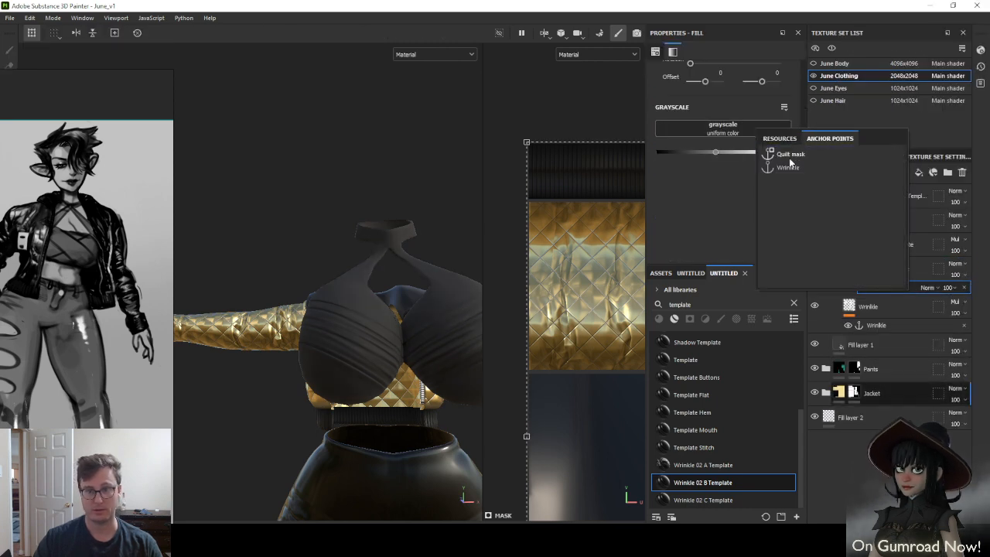
{"action": "left_click", "coordinate": [788, 168]}
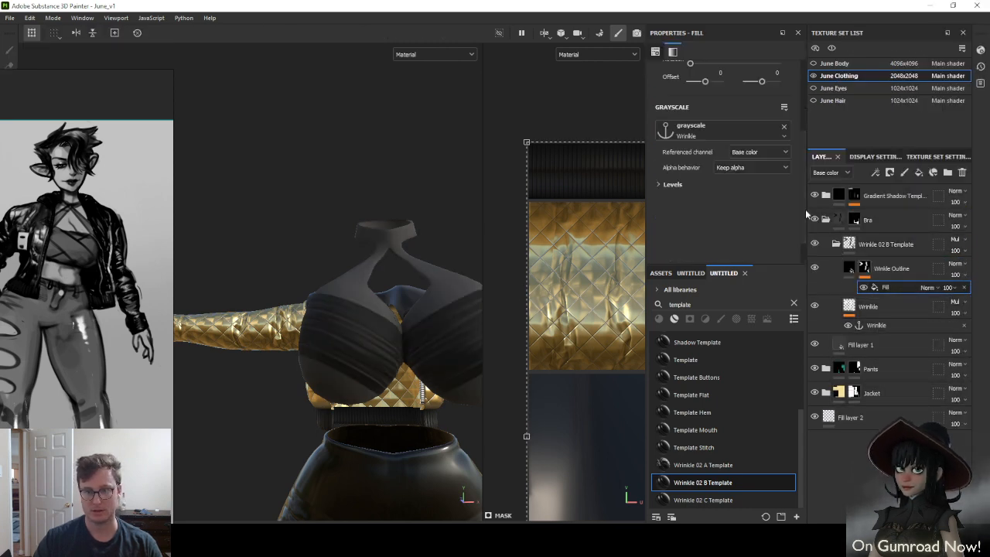
Add a Mask Outline filter above the fill in the Winkle Outline mask and inspect the bra from the side
{"action": "right_click", "coordinate": [907, 287]}
{"action": "left_click", "coordinate": [881, 495]}
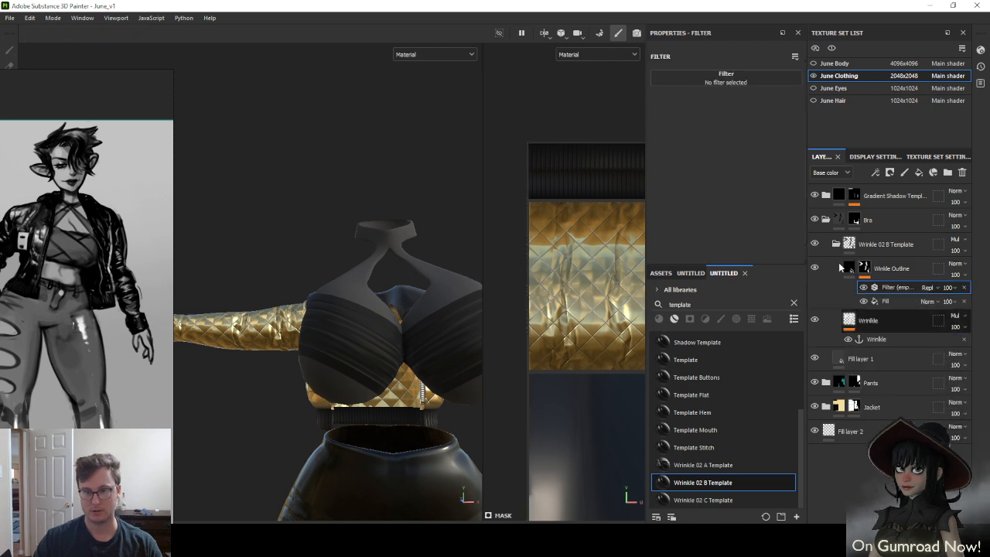
{"action": "left_click", "coordinate": [723, 77]}
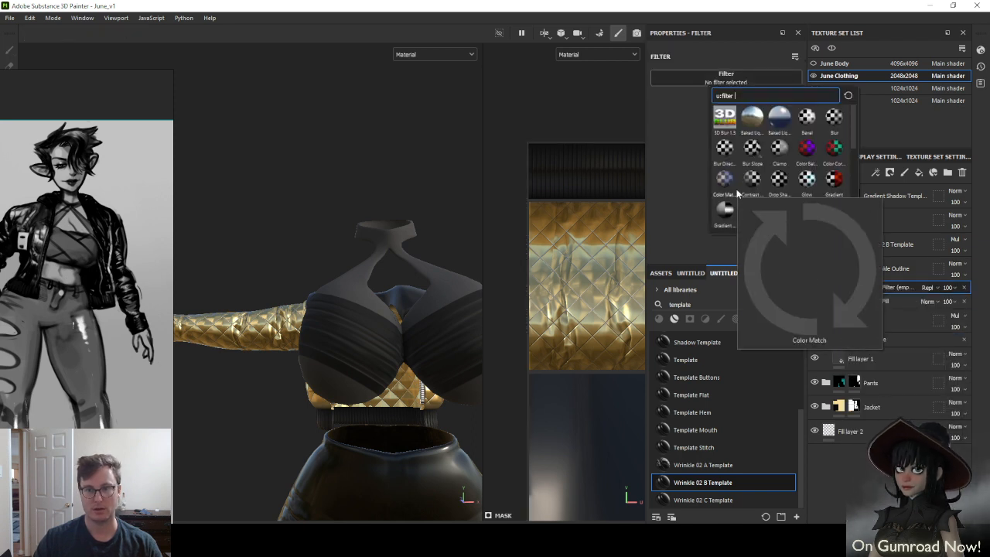
{"action": "mouse_move", "coordinate": [831, 172]}
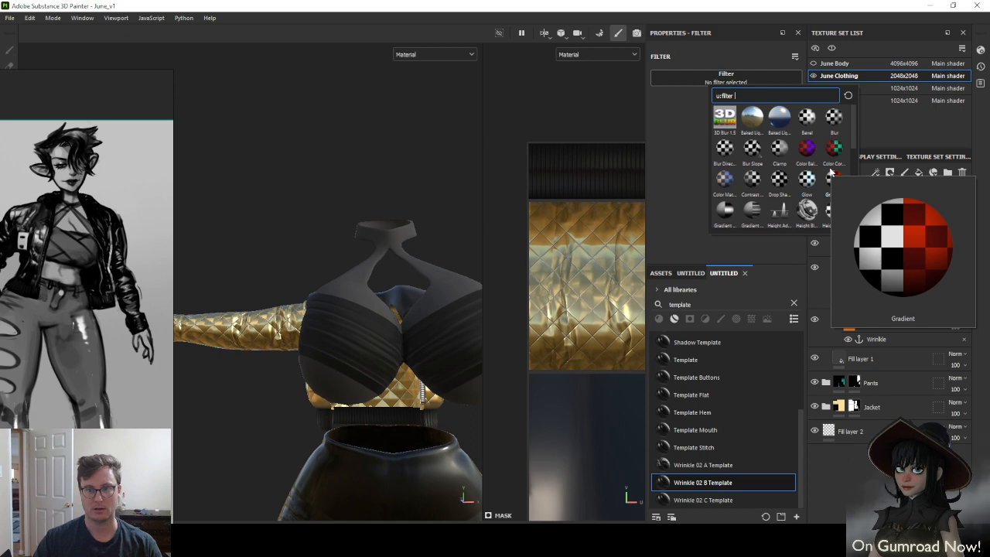
{"action": "scroll", "coordinate": [817, 224], "scroll_direction": "down", "scroll_amount": 3}
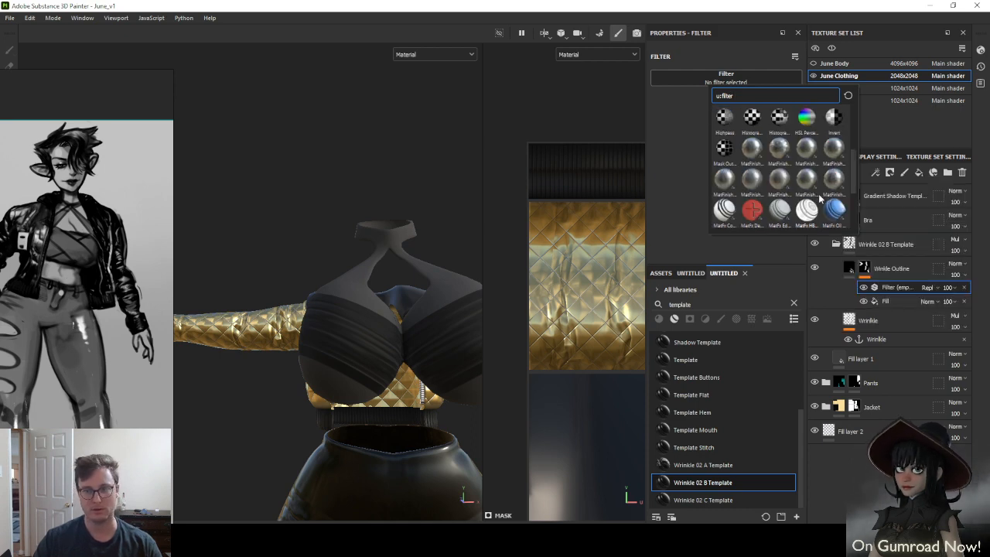
{"action": "left_click", "coordinate": [727, 155]}
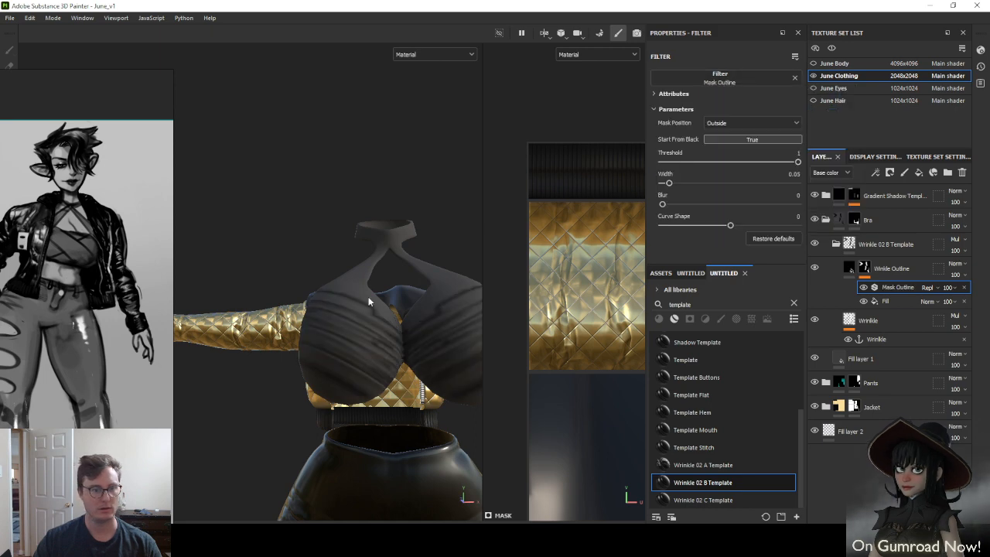
{"action": "left_click_drag", "start_coordinate": [368, 320], "coordinate": [448, 329], "text": "alt"}
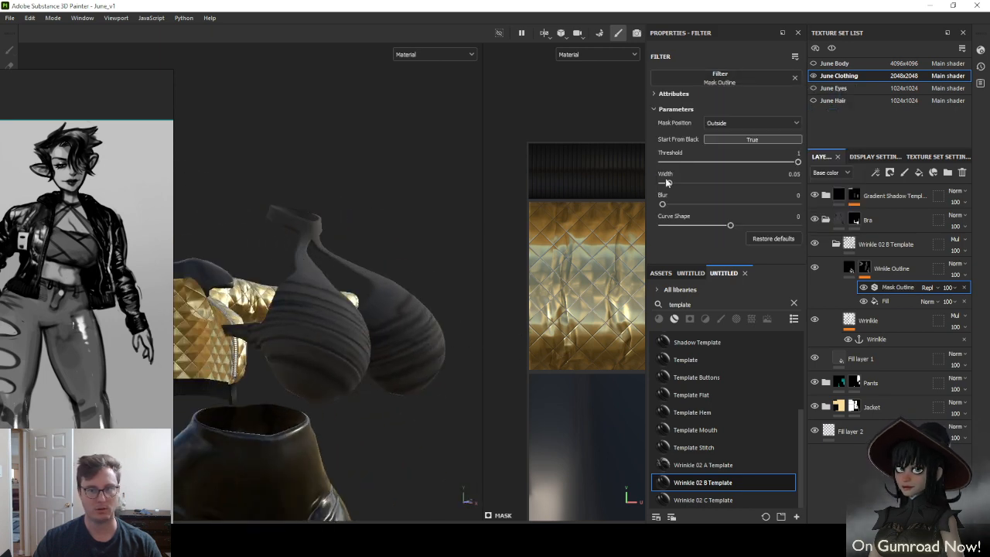
Set the alpha behavior of the fill in the Winkle Outline layer's mask to Extract alpha
{"action": "left_click", "coordinate": [885, 301]}
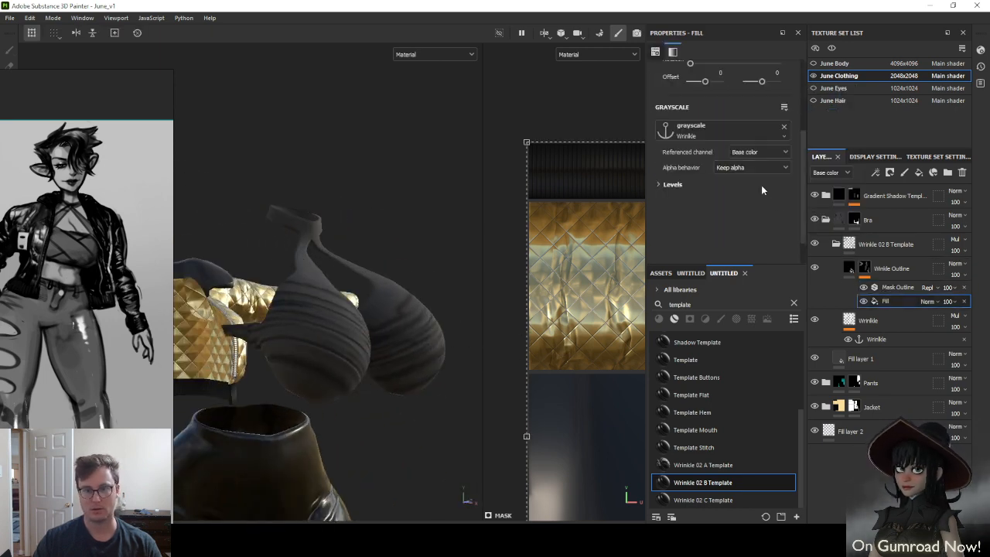
{"action": "left_click", "coordinate": [754, 151]}
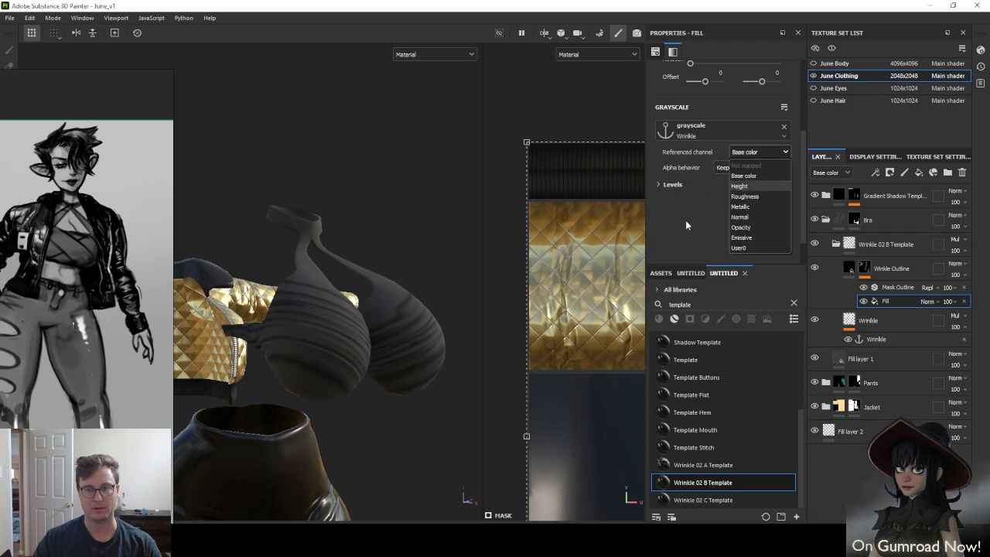
{"action": "left_click", "coordinate": [737, 166]}
{"action": "left_click", "coordinate": [732, 181]}
{"action": "mouse_move", "coordinate": [419, 322]}
{"action": "left_mouse_down", "text": "alt"}
{"action": "mouse_move", "coordinate": [323, 311]}
{"action": "mouse_move", "coordinate": [417, 301]}
{"action": "mouse_move", "coordinate": [355, 309]}
{"action": "mouse_move", "coordinate": [484, 271]}
{"action": "mouse_move", "coordinate": [429, 306]}
{"action": "mouse_move", "coordinate": [408, 336]}
{"action": "mouse_move", "coordinate": [385, 322]}
{"action": "mouse_move", "coordinate": [401, 315]}
{"action": "left_mouse_up", "text": "alt"}
{"action": "scroll", "coordinate": [429, 306], "scroll_direction": "up", "scroll_amount": 2}
{"action": "scroll", "coordinate": [386, 323], "scroll_direction": "up", "scroll_amount": 3}
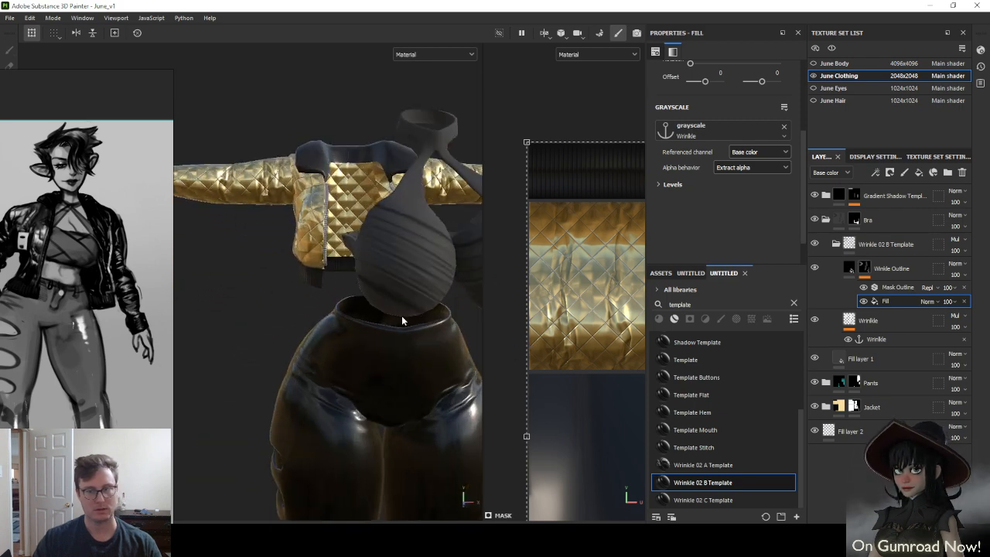
Scale down the height and depth of the Wrinkle layer's projection volume on the bra
{"action": "left_click", "coordinate": [850, 323]}
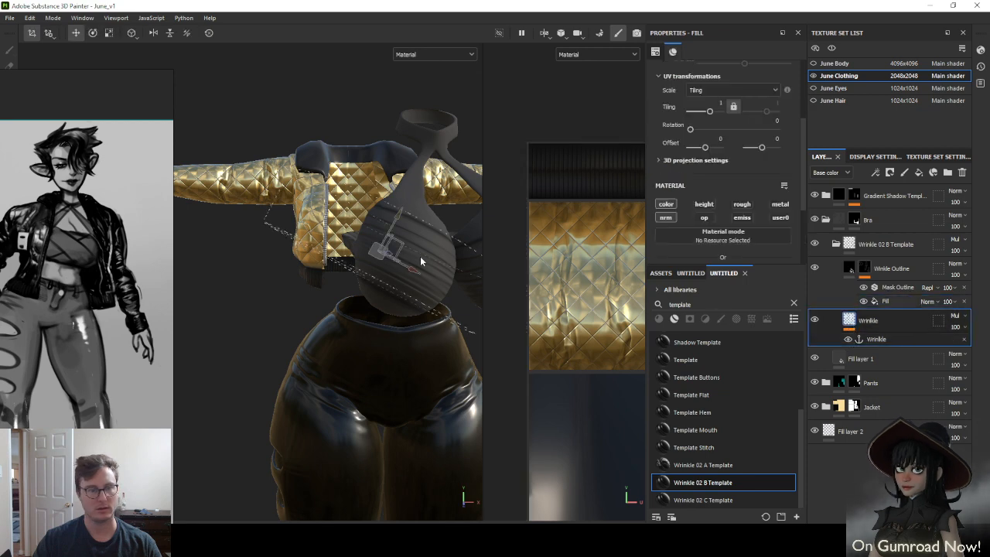
{"action": "left_click_drag", "start_coordinate": [398, 209], "coordinate": [292, 394]}
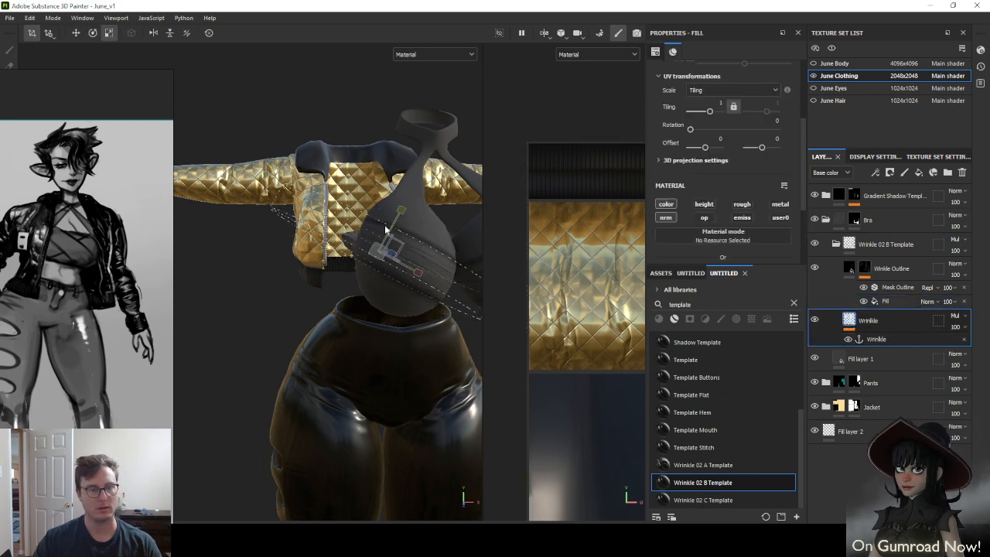
{"action": "left_click_drag", "start_coordinate": [414, 240], "coordinate": [325, 288], "text": "alt"}
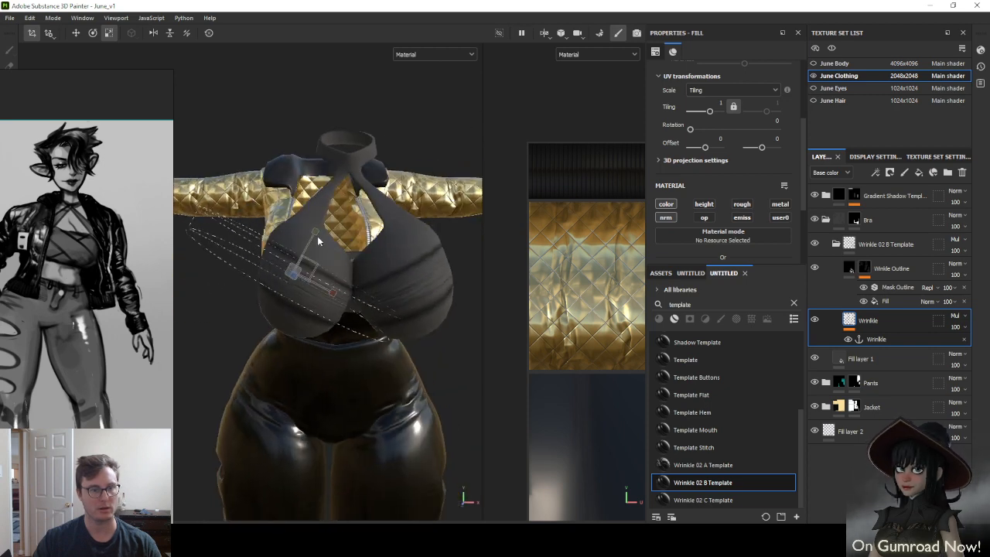
{"action": "left_click", "coordinate": [358, 184]}
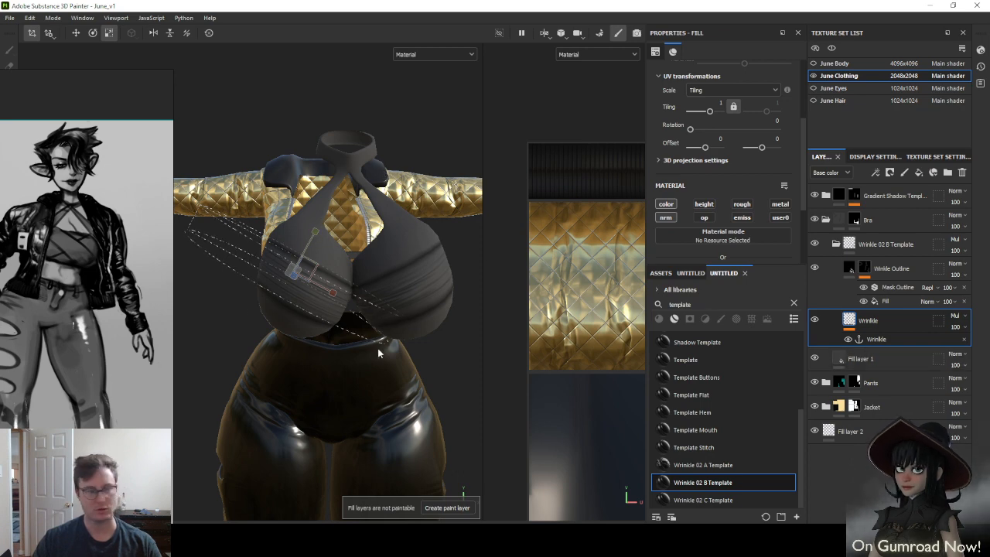
{"action": "left_click_drag", "start_coordinate": [378, 348], "coordinate": [458, 262], "text": "alt"}
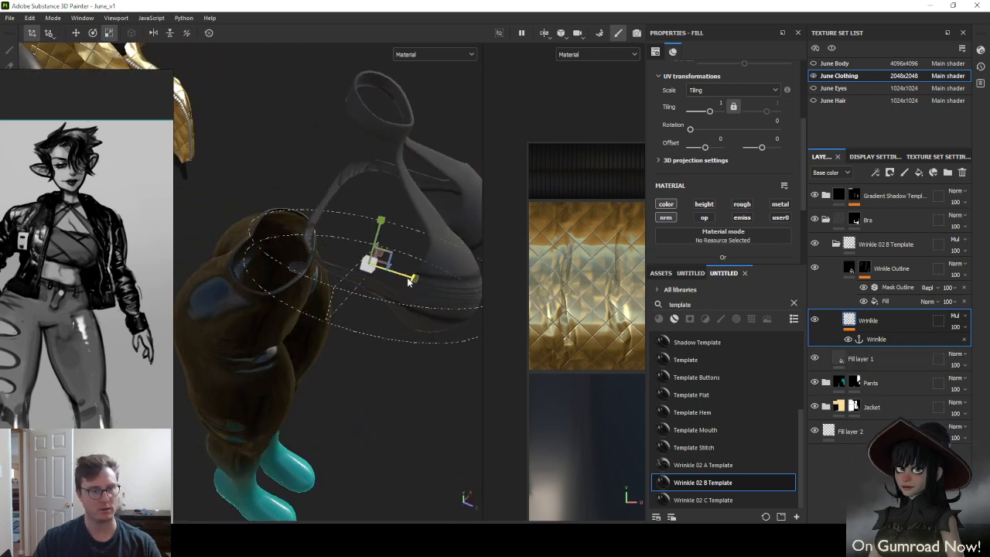
{"action": "left_click_drag", "start_coordinate": [413, 284], "coordinate": [177, 256]}
{"action": "key", "text": "w"}
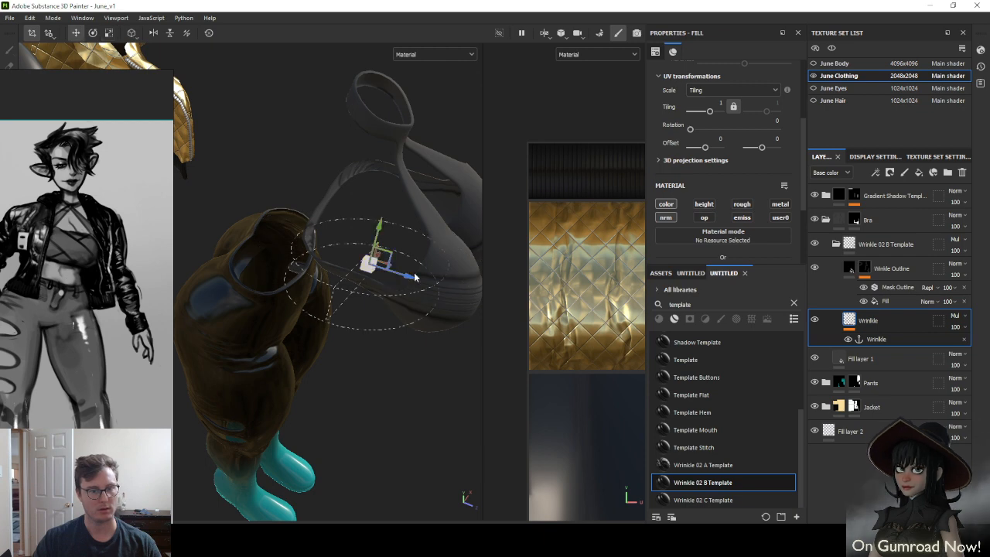
{"action": "left_click_drag", "start_coordinate": [433, 298], "coordinate": [352, 157], "text": "alt"}
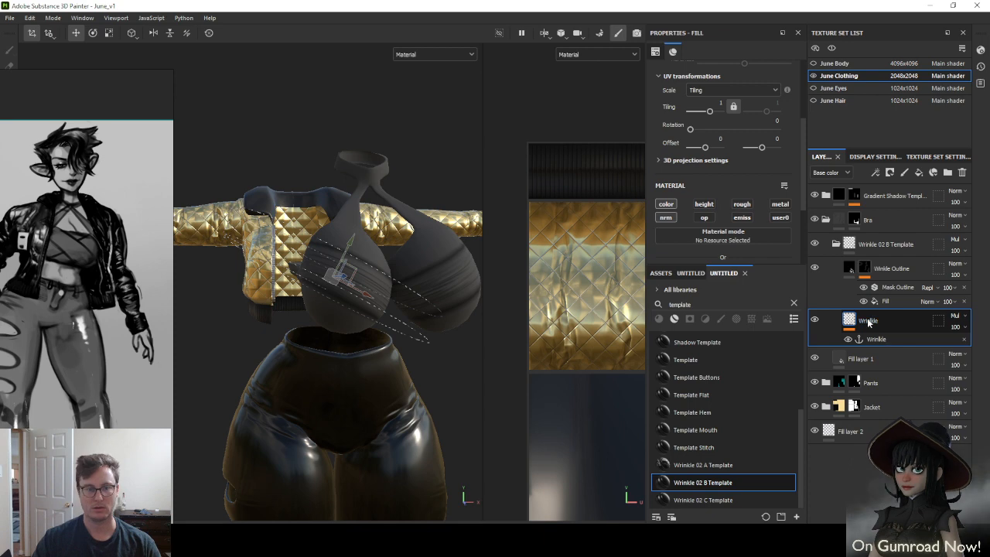
{"action": "left_click_drag", "start_coordinate": [376, 291], "coordinate": [478, 280], "text": "alt"}
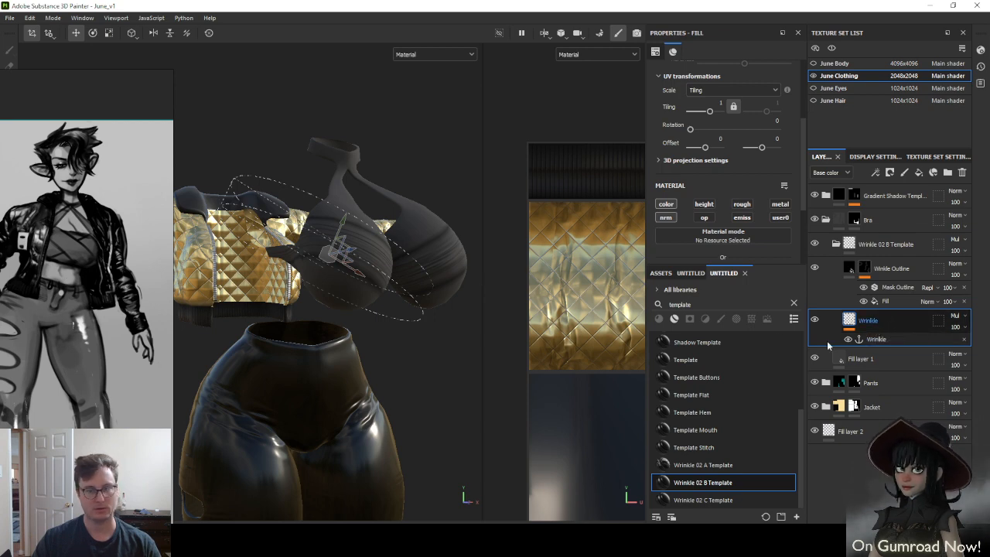
Group the Winkle Outline and Wrinkle layers into a folder and place a duplicate of that folder below it
{"action": "double_click", "coordinate": [896, 335]}
{"action": "left_click", "coordinate": [891, 269], "text": "ctrl"}
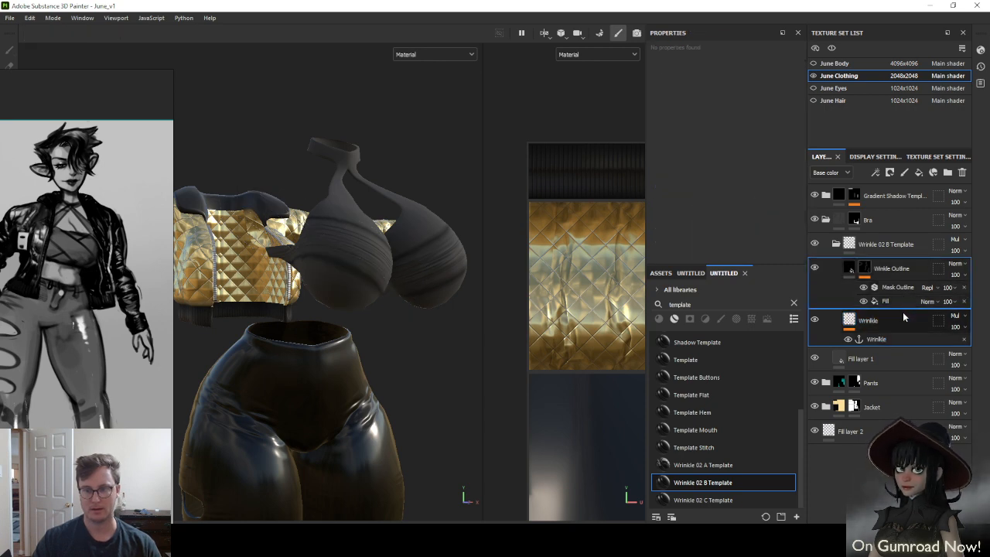
{"action": "key", "text": "ctrl+g"}
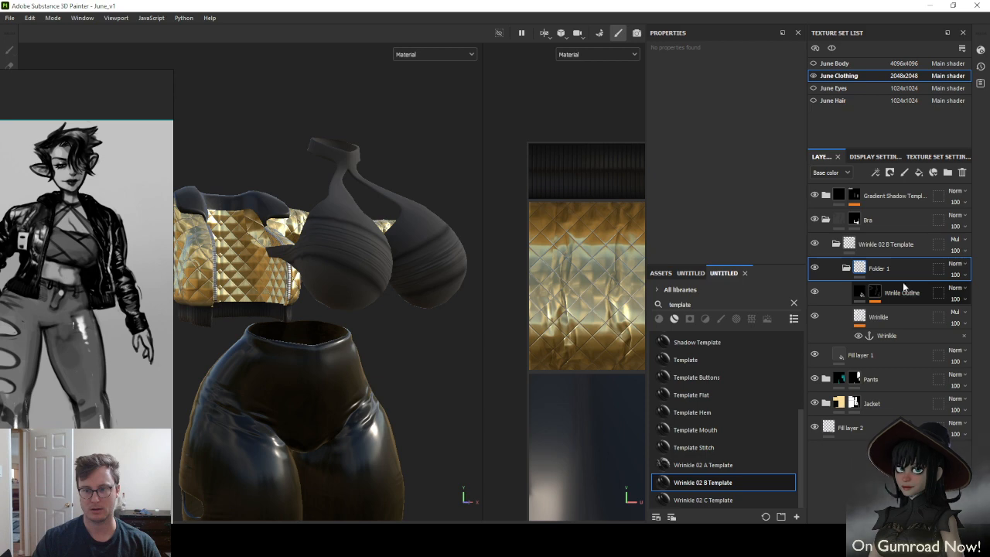
{"action": "left_click", "coordinate": [846, 268]}
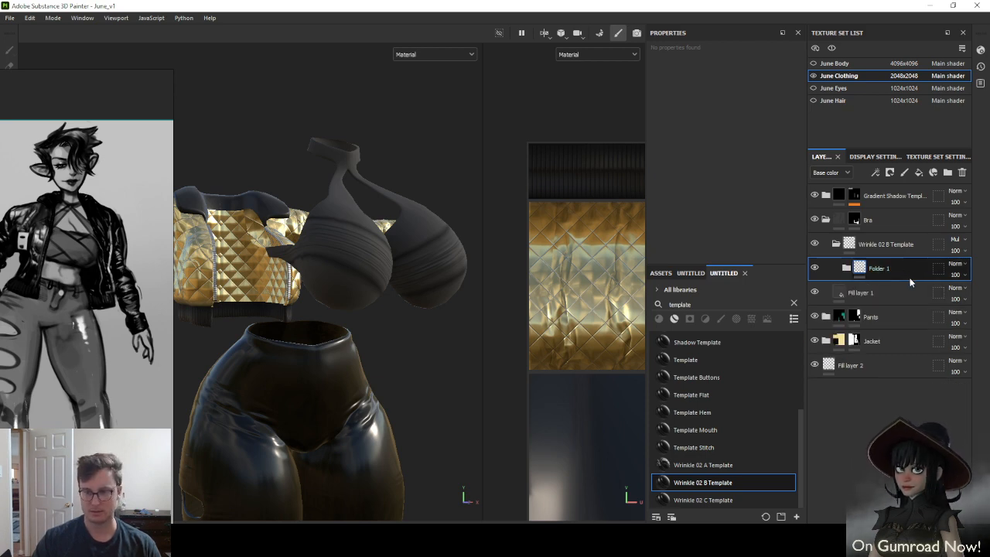
{"action": "key", "text": "ctrl+d"}
{"action": "left_click_drag", "start_coordinate": [887, 272], "coordinate": [886, 299]}
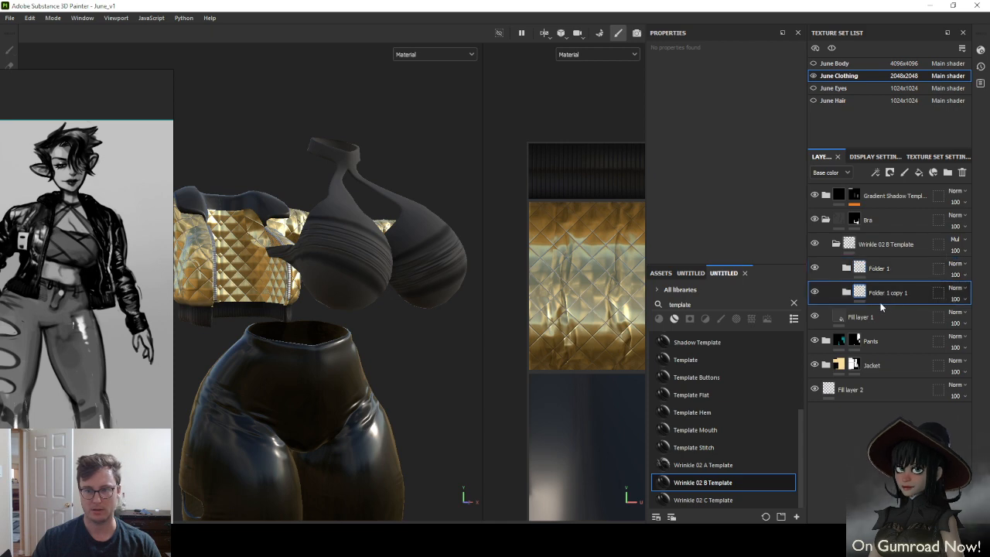
Rotate the Wrinkle projection in the duplicated folder so its folds run diagonally across the original ones on the bra
{"action": "left_click", "coordinate": [846, 293]}
{"action": "left_click", "coordinate": [857, 344]}
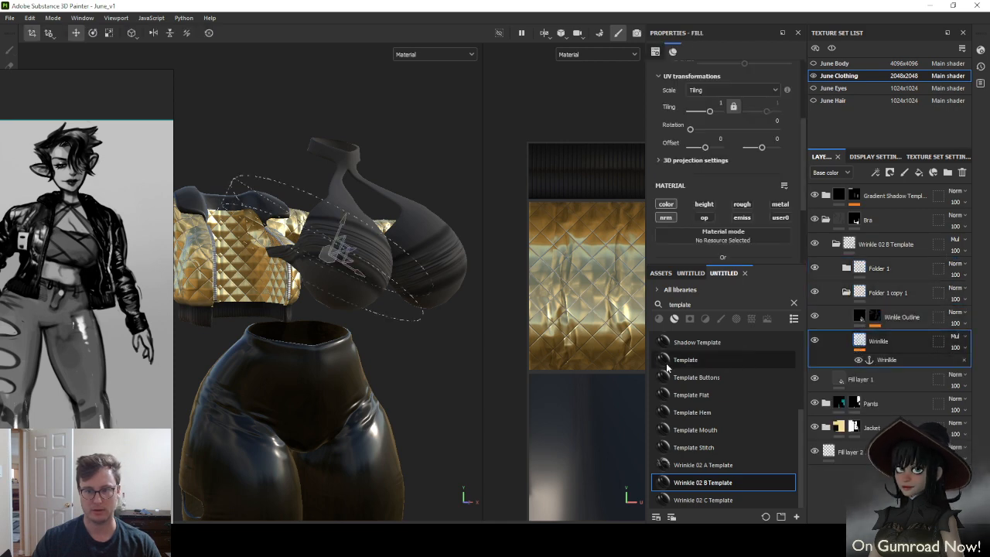
{"action": "left_click_drag", "start_coordinate": [304, 224], "coordinate": [281, 299]}
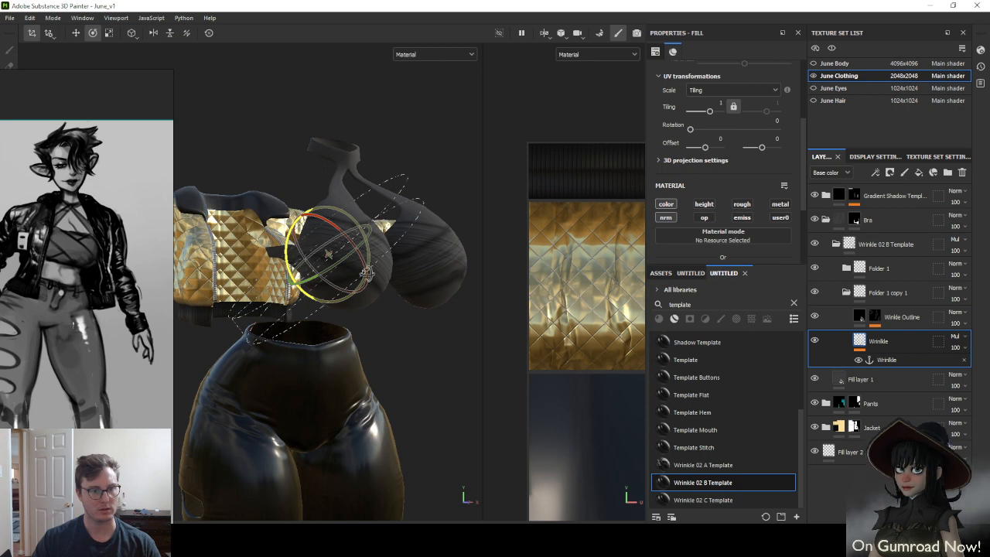
{"action": "left_click_drag", "start_coordinate": [356, 266], "coordinate": [393, 260], "text": "alt"}
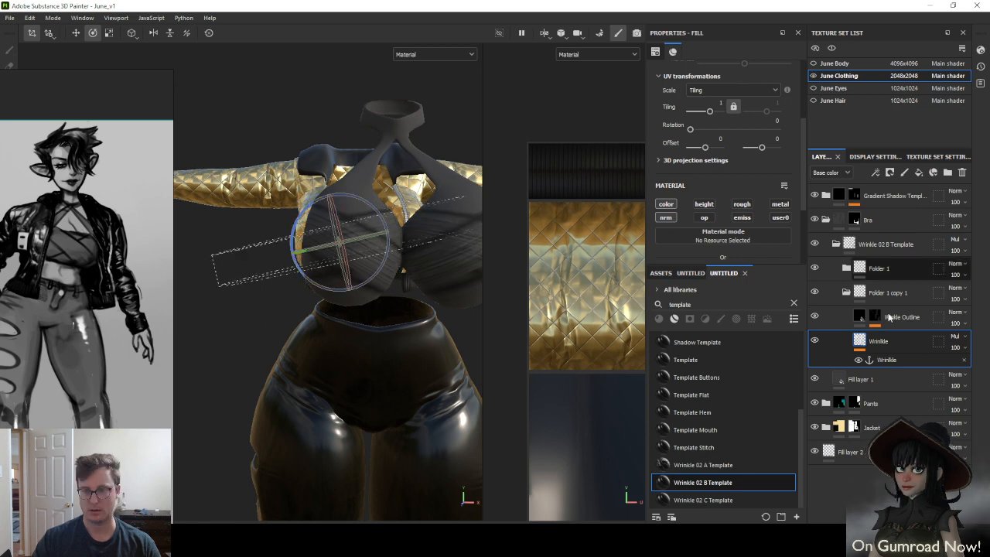
Set the blending mode of Folder 1 to Replace in the Normal channel
{"action": "left_click", "coordinate": [912, 266]}
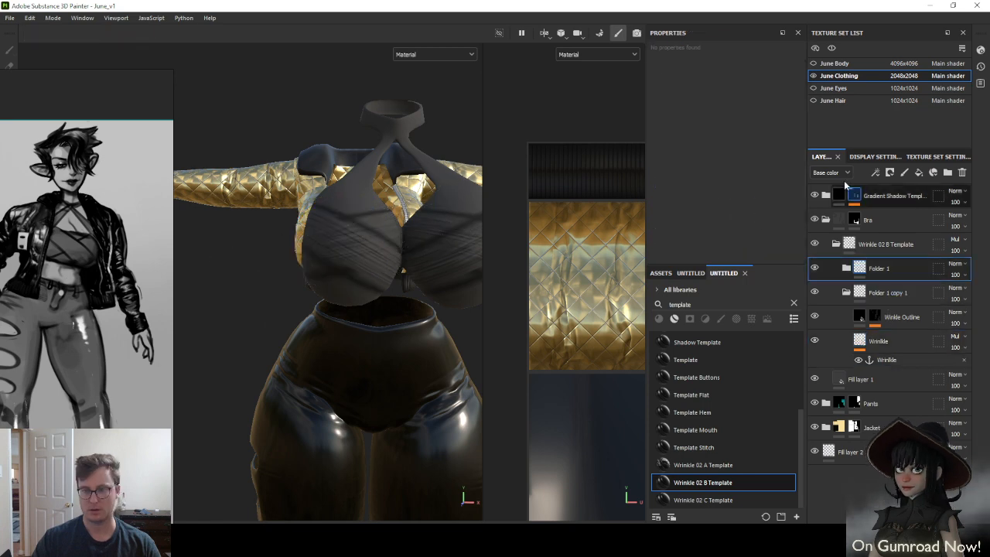
{"action": "left_click", "coordinate": [827, 172]}
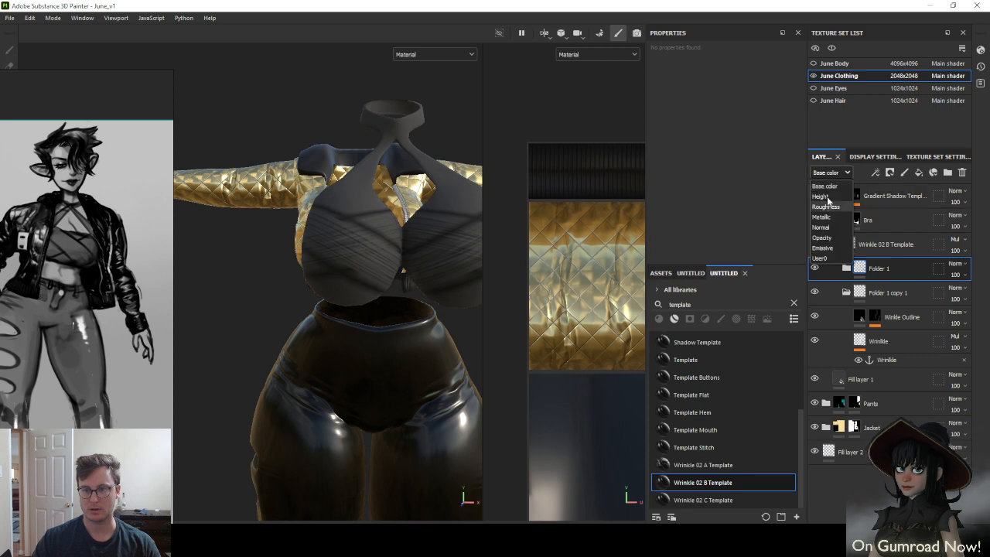
{"action": "left_click", "coordinate": [821, 228]}
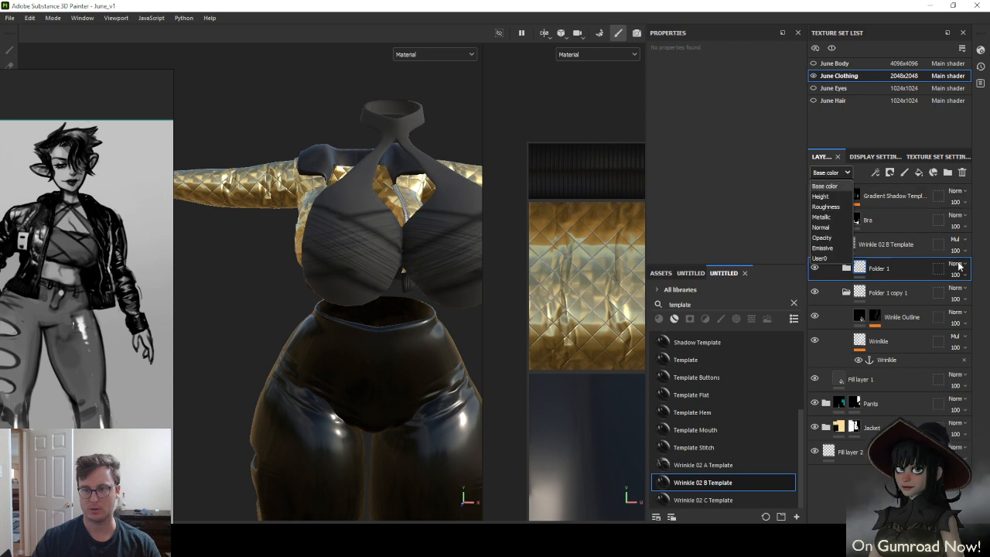
{"action": "left_click", "coordinate": [958, 267]}
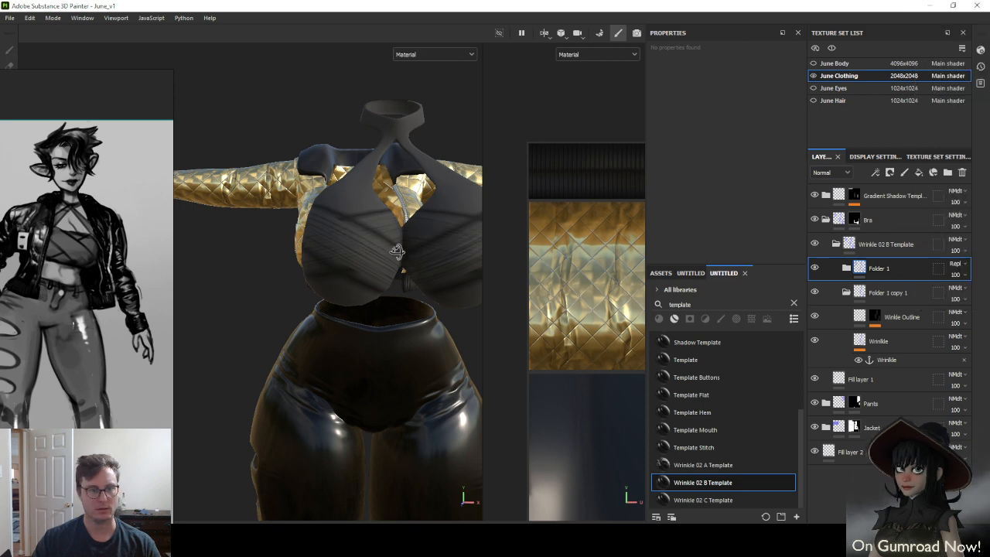
{"action": "left_click_drag", "start_coordinate": [397, 254], "coordinate": [371, 275], "text": "alt"}
{"action": "scroll", "coordinate": [371, 275], "scroll_direction": "up", "scroll_amount": 3}
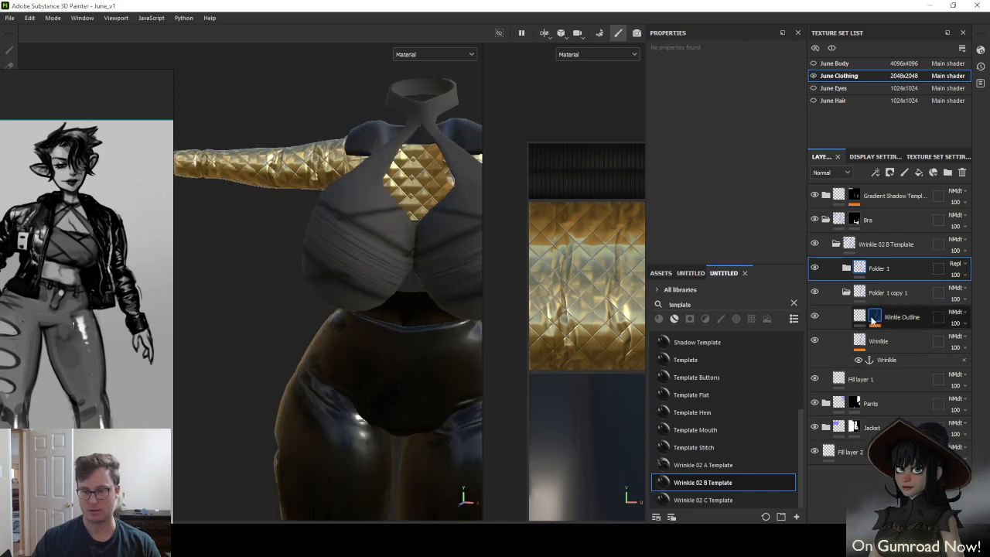
Set the Mask Outline filter on the copied folder's Winkle Outline mask to Outside position, threshold 1, width 0.02 and curve shape 1
{"action": "left_click", "coordinate": [876, 317]}
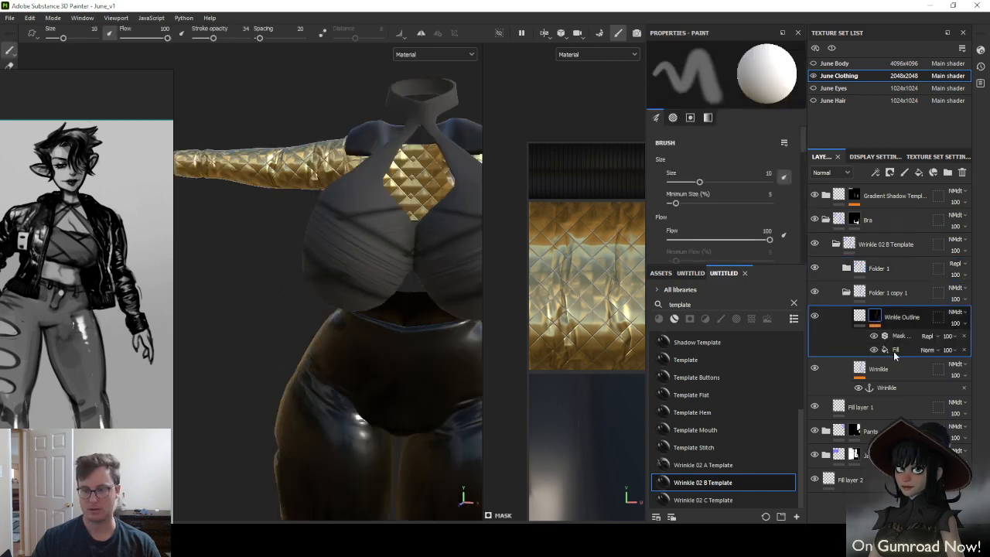
{"action": "left_click", "coordinate": [898, 335]}
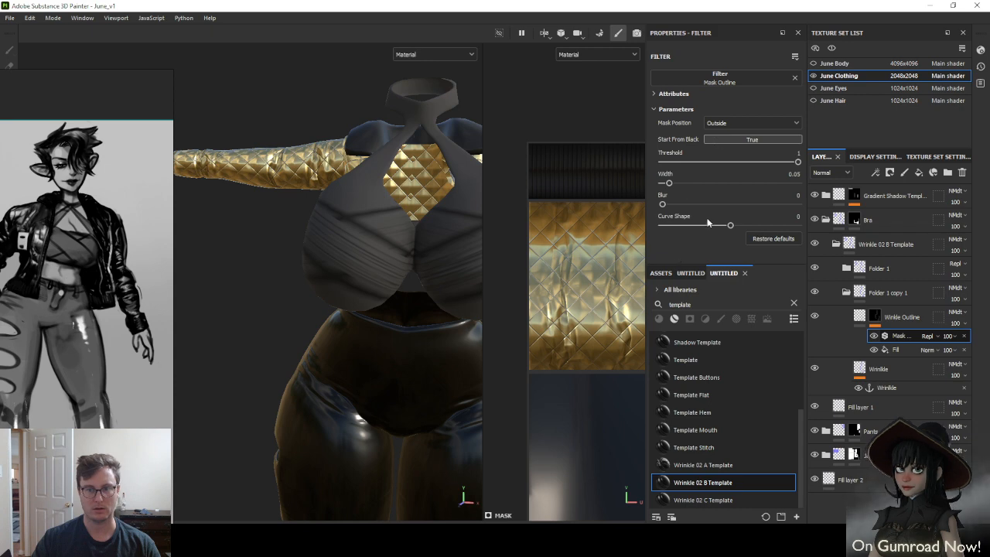
{"action": "left_click", "coordinate": [727, 123]}
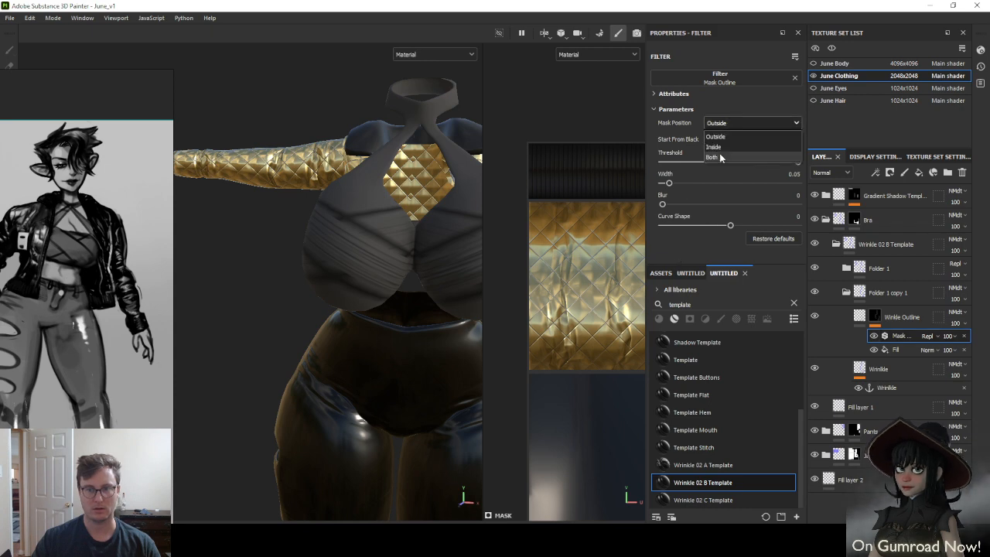
{"action": "left_click", "coordinate": [723, 138]}
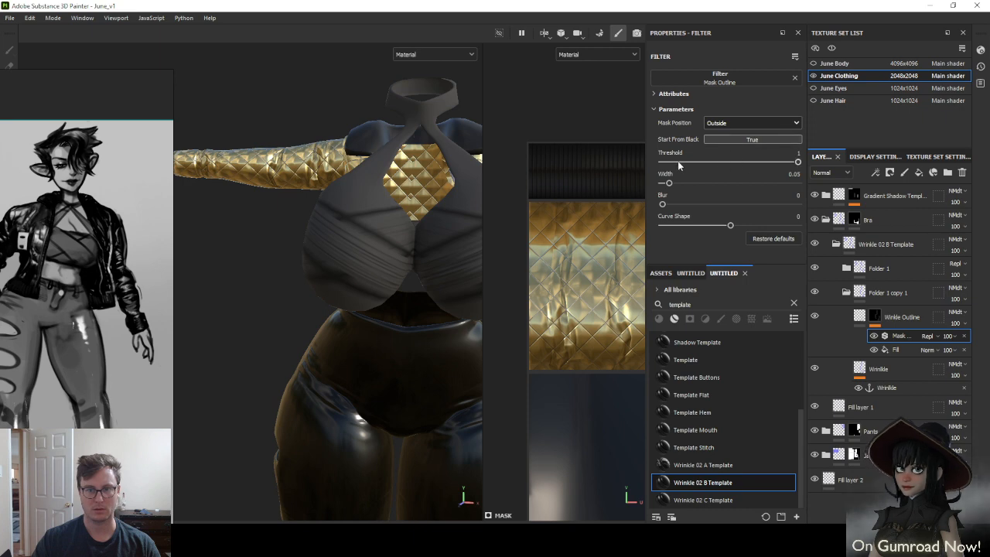
{"action": "left_click", "coordinate": [647, 163]}
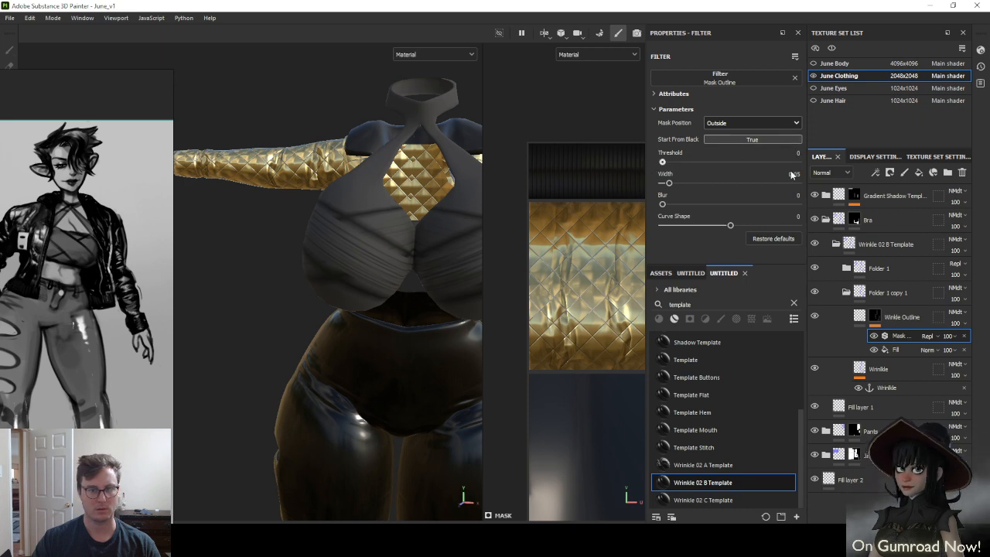
{"action": "left_click_drag", "start_coordinate": [791, 174], "coordinate": [836, 179]}
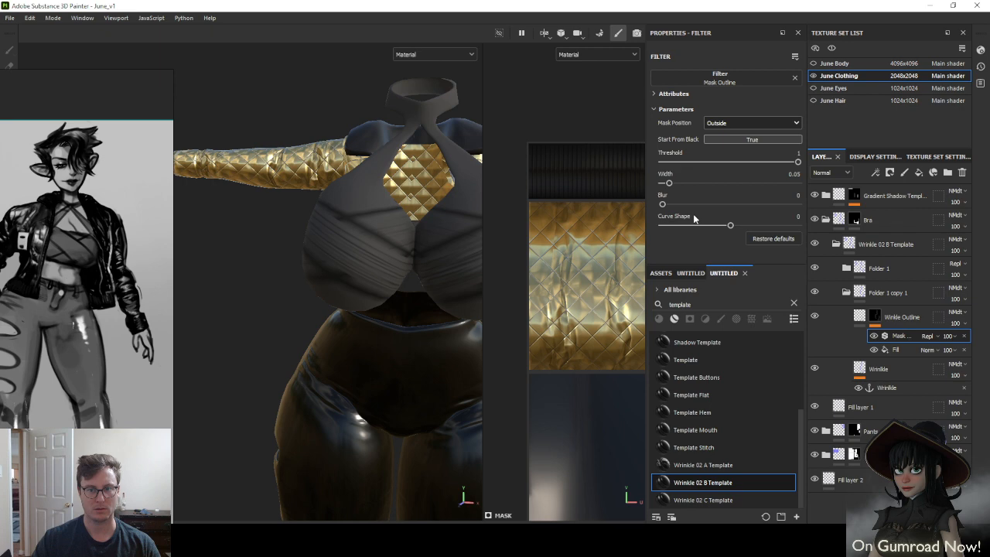
{"action": "left_click", "coordinate": [659, 225]}
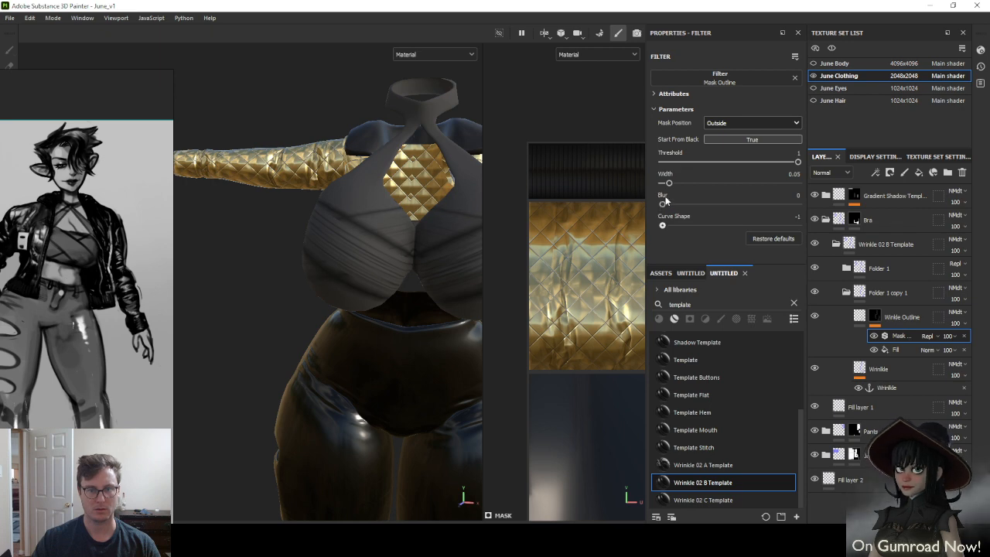
{"action": "left_click", "coordinate": [663, 183]}
{"action": "left_click", "coordinate": [663, 183]}
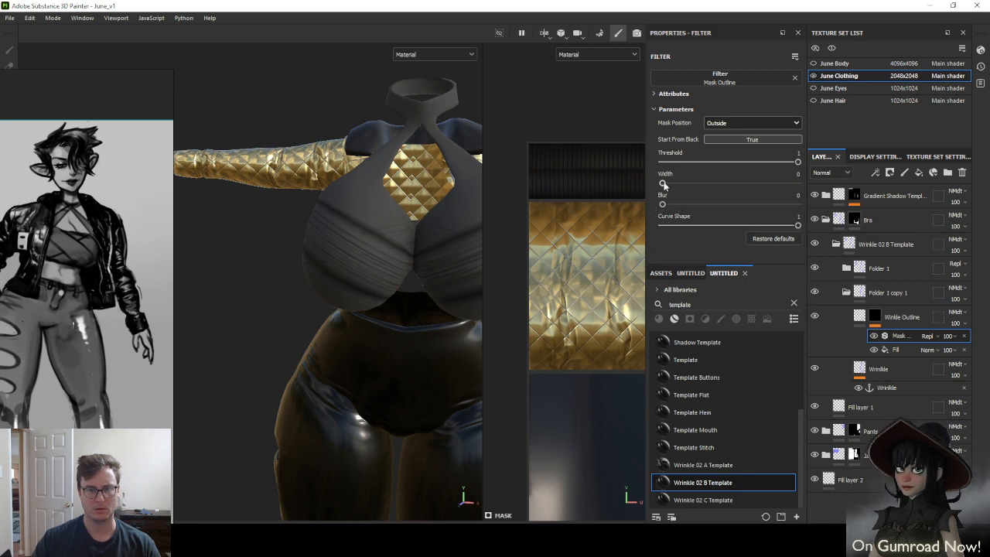
{"action": "left_click_drag", "start_coordinate": [666, 182], "coordinate": [665, 184]}
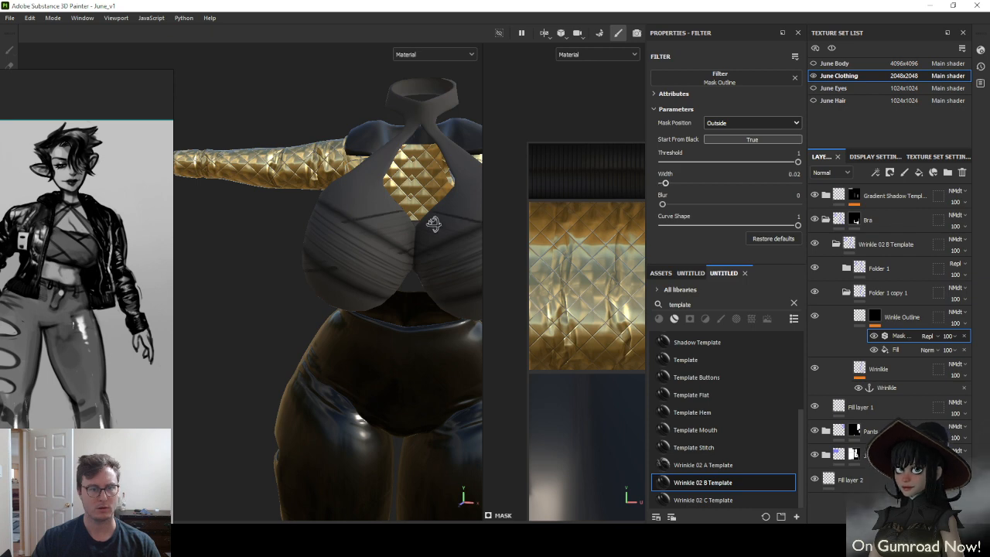
{"action": "left_click_drag", "start_coordinate": [333, 238], "coordinate": [388, 259], "text": "alt"}
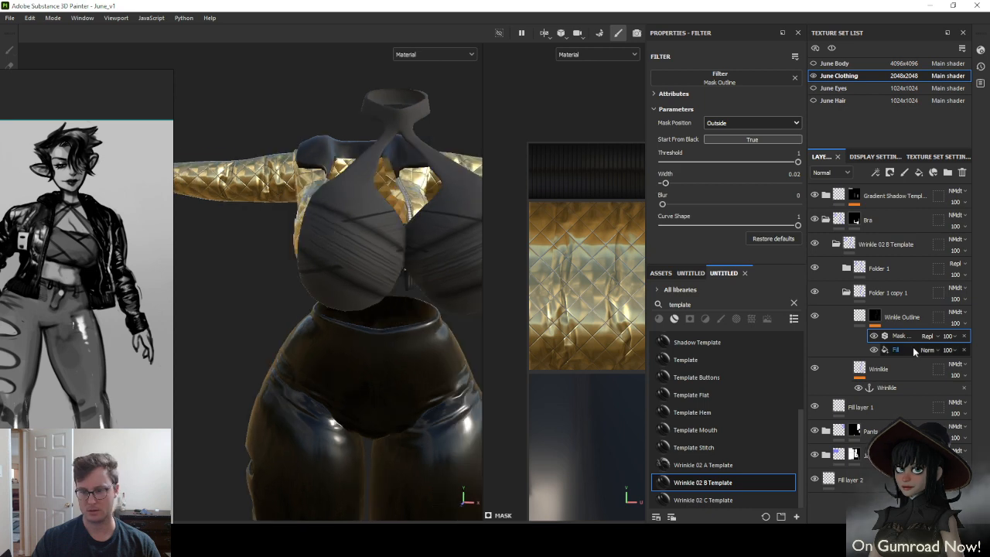
{"action": "right_click", "coordinate": [892, 344]}
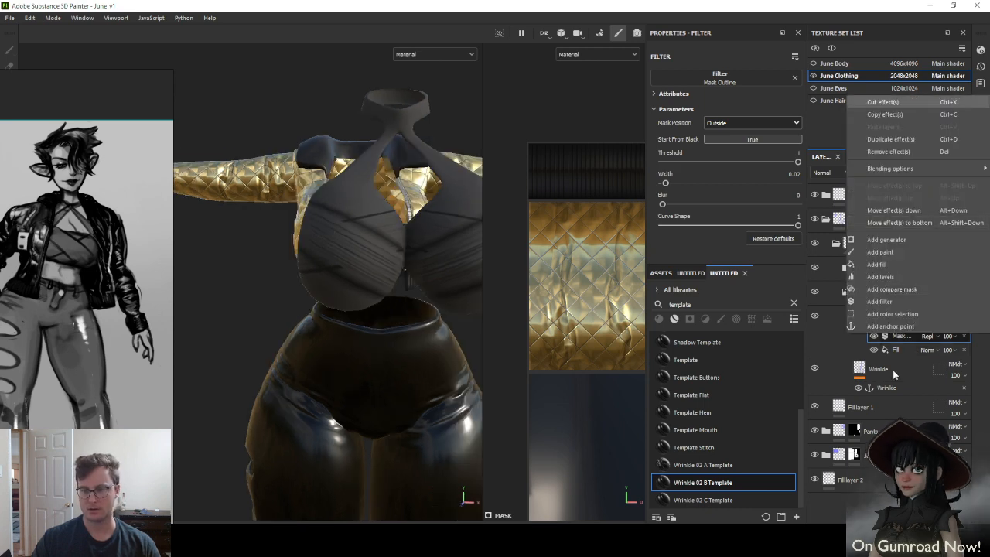
{"action": "left_click", "coordinate": [876, 390]}
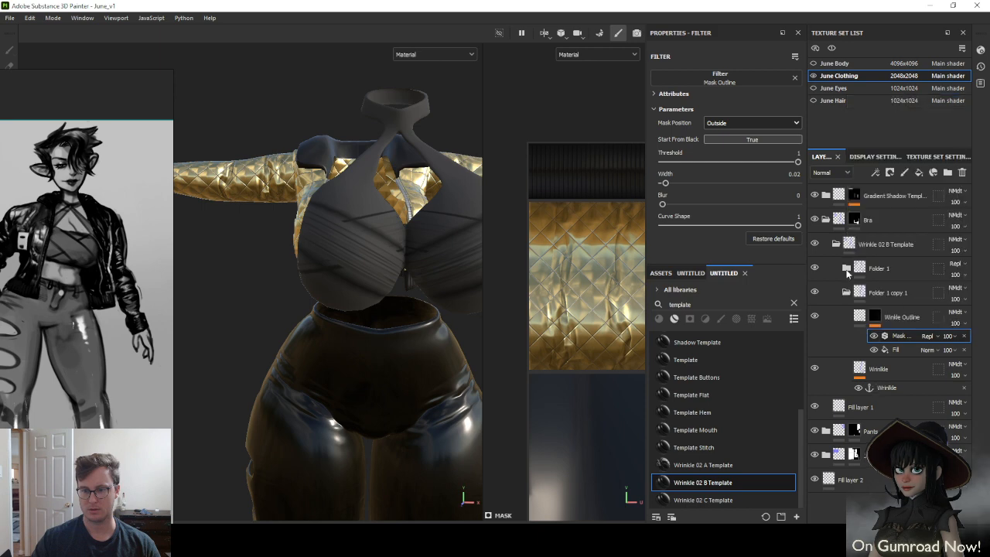
Paste the copied Mask Outline filter onto the Winkle Outline mask in Folder 1 to match the duplicated folder's outline
{"action": "left_click", "coordinate": [846, 268]}
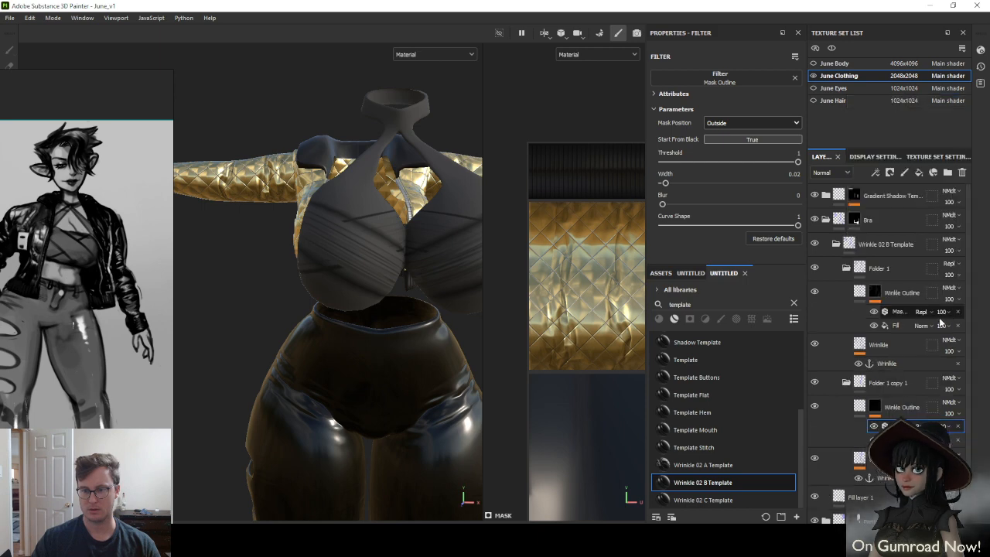
{"action": "right_click", "coordinate": [851, 312]}
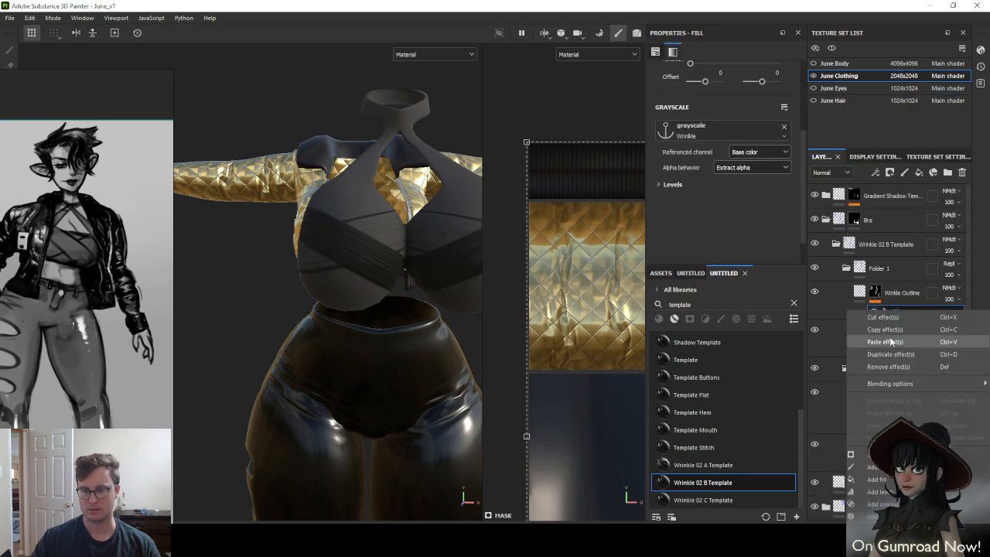
{"action": "scroll", "coordinate": [379, 254], "scroll_direction": "down", "scroll_amount": 4}
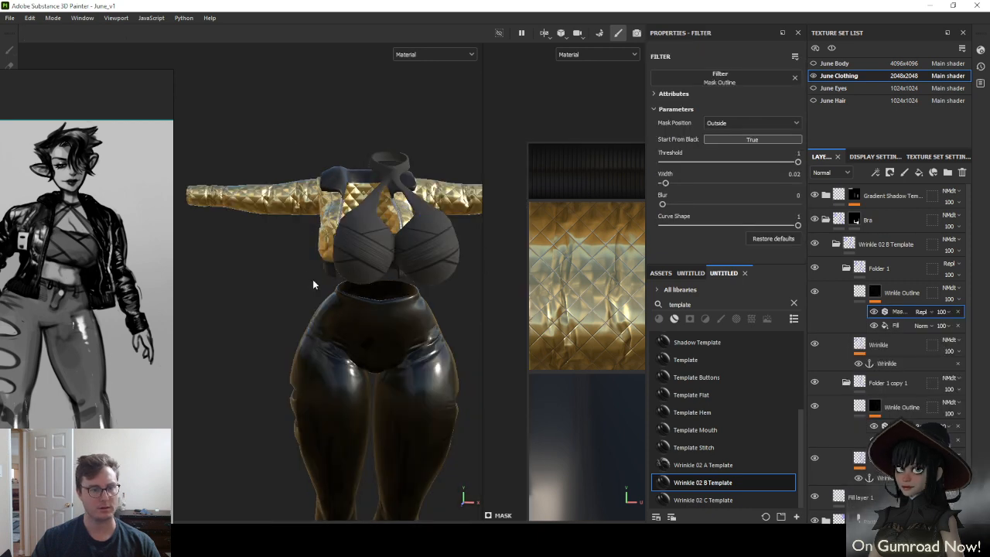
{"action": "left_click_drag", "start_coordinate": [313, 285], "coordinate": [362, 255], "text": "alt"}
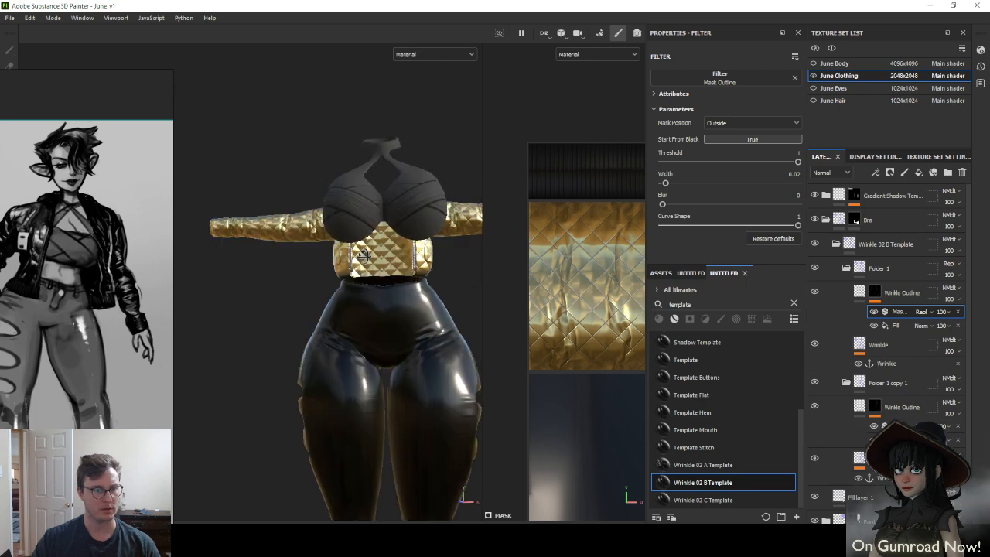
{"action": "left_click_drag", "start_coordinate": [364, 356], "coordinate": [354, 387], "text": "alt"}
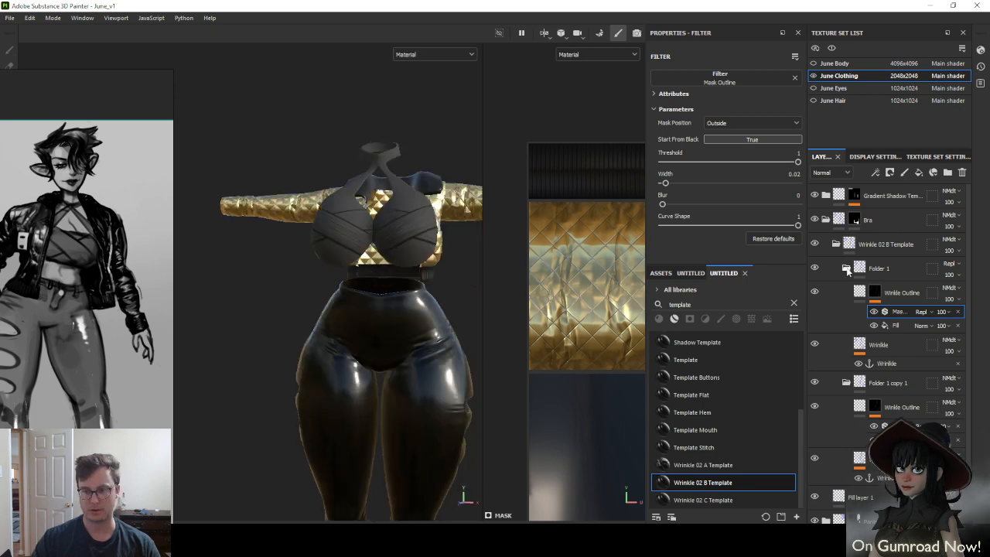
Delete Folder 1 from the Wrinkle 02 B Template folder, leaving only its copy
{"action": "left_click", "coordinate": [846, 268]}
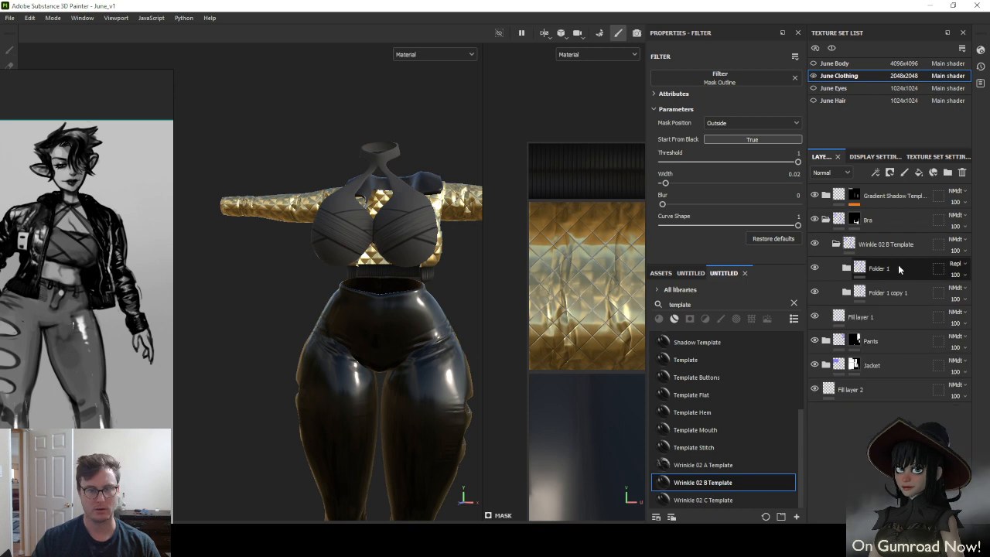
{"action": "left_click", "coordinate": [899, 268]}
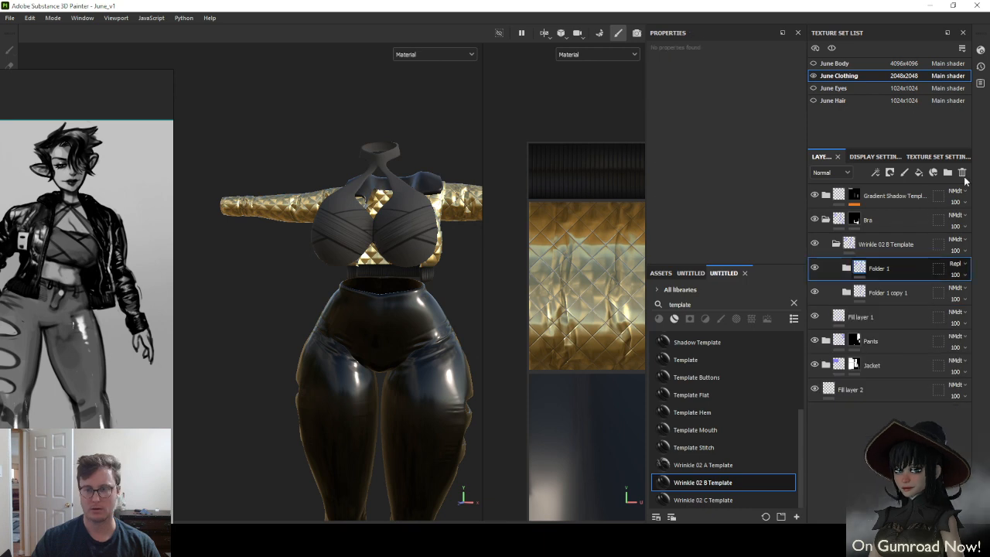
{"action": "left_click", "coordinate": [962, 173]}
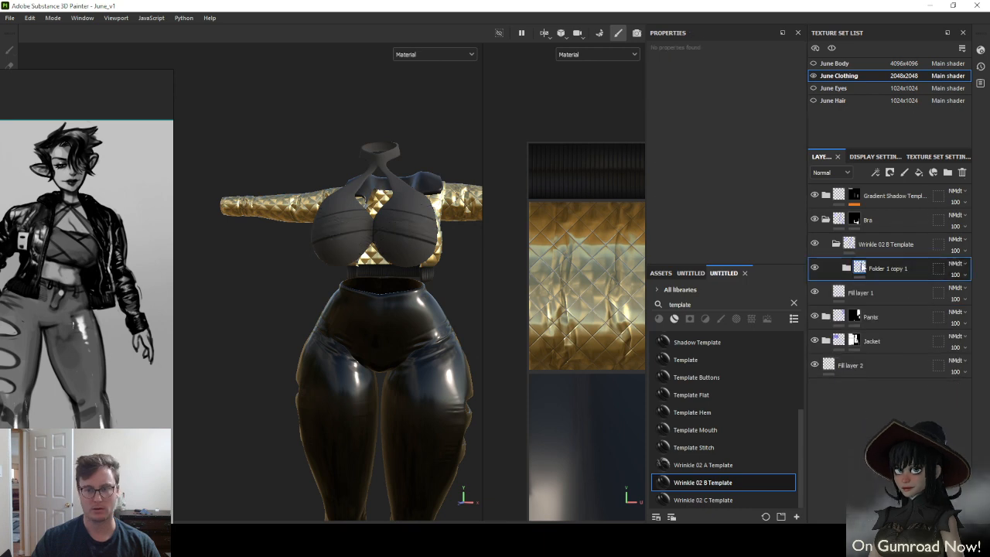
Reposition the Wrinkle projection in Folder 1 copy 1 and rotate it so its folds slope diagonally across the bra
{"action": "left_click", "coordinate": [846, 268]}
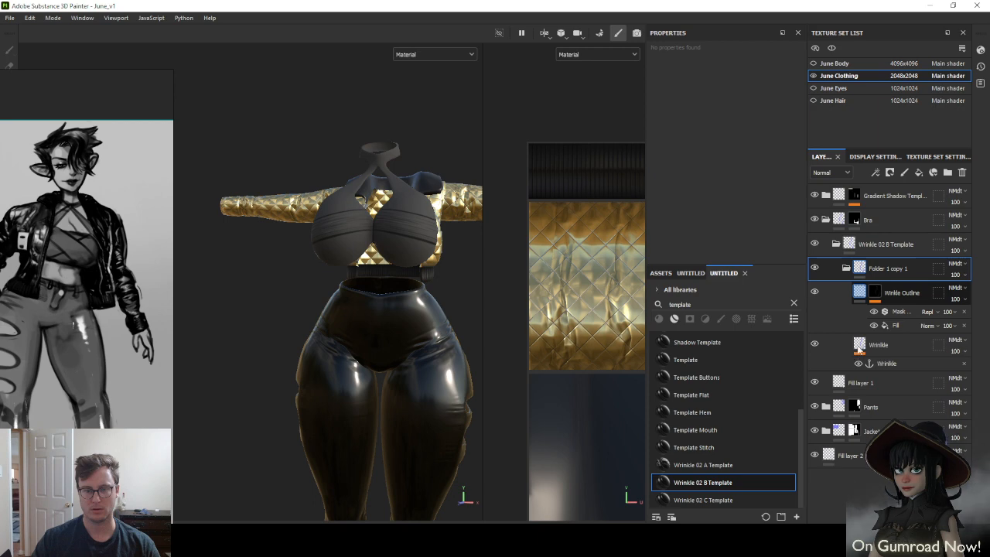
{"action": "left_click", "coordinate": [857, 348]}
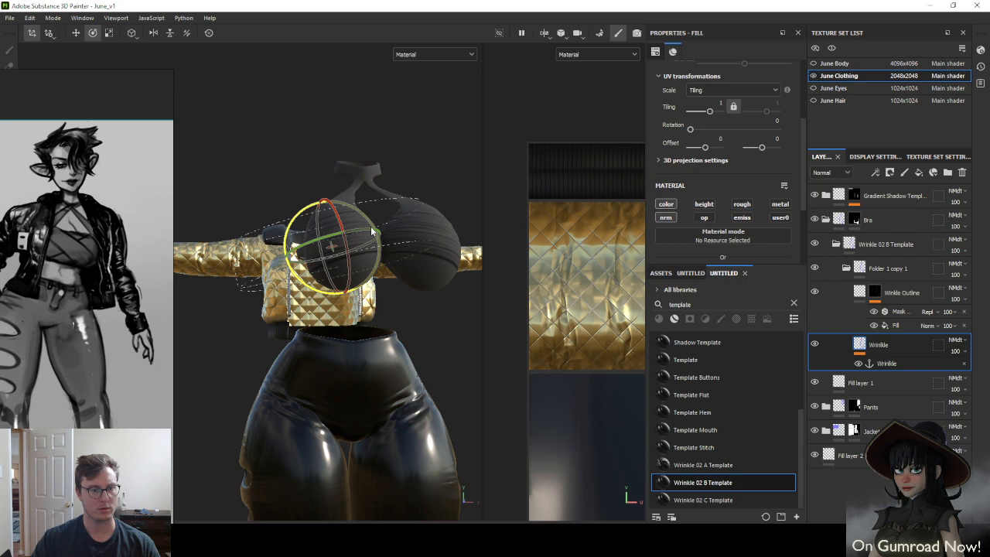
{"action": "left_click_drag", "start_coordinate": [371, 230], "coordinate": [350, 204], "text": "alt+shift"}
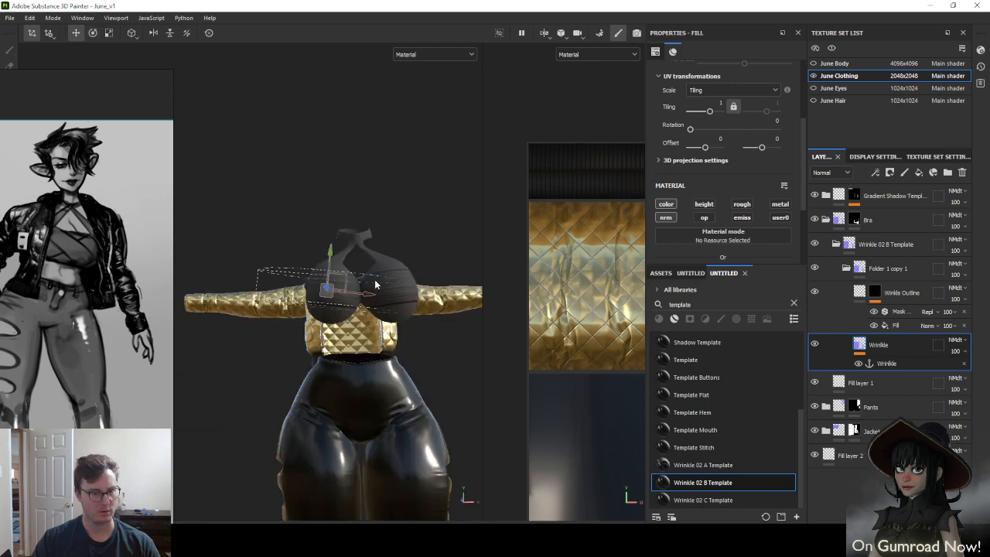
{"action": "key", "text": "e"}
{"action": "left_click_drag", "start_coordinate": [375, 279], "coordinate": [431, 306]}
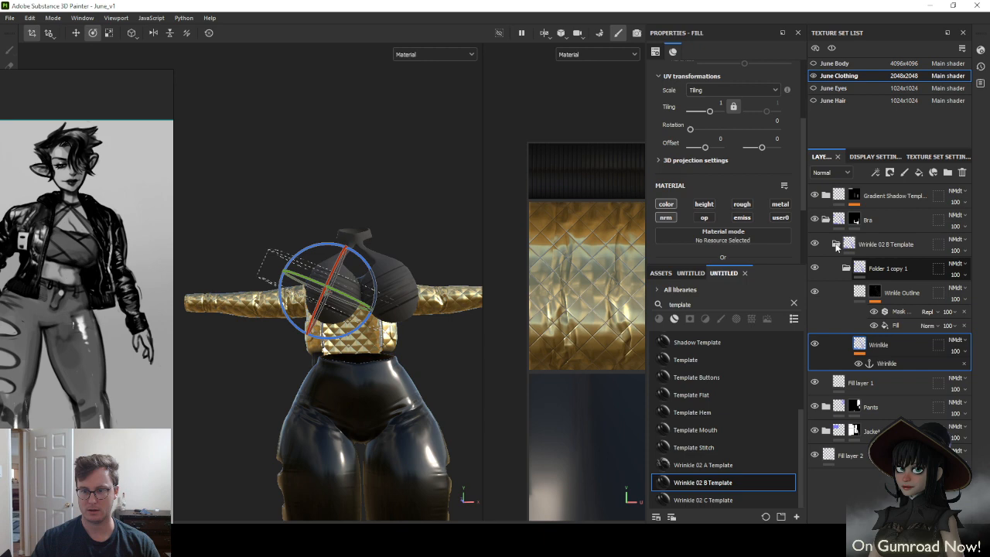
Examine the wrinkled bra from several angles and compare it with the cropped black top in the reference images
{"action": "left_click", "coordinate": [835, 245]}
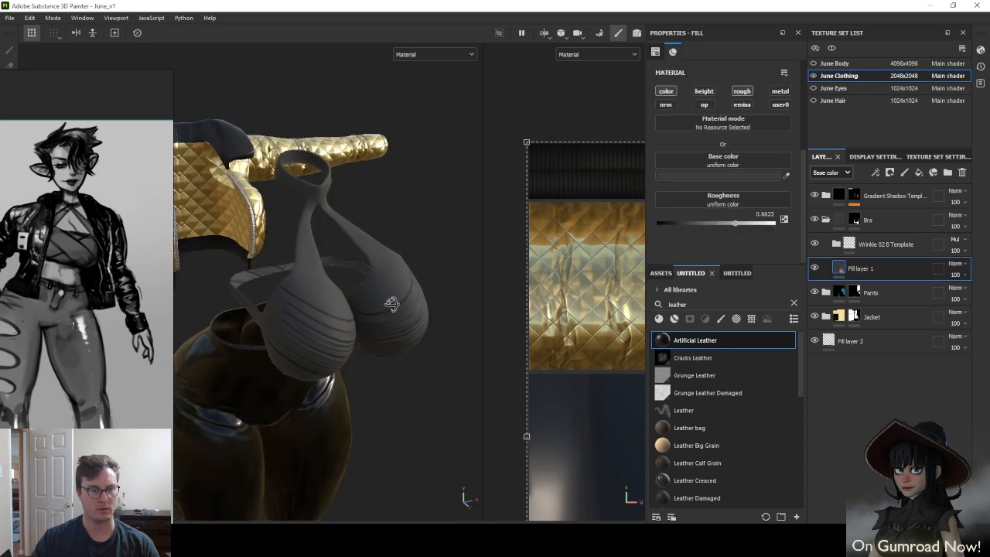
{"action": "mouse_move", "coordinate": [392, 304]}
{"action": "left_mouse_down", "text": "alt"}
{"action": "mouse_move", "coordinate": [369, 268]}
{"action": "mouse_move", "coordinate": [367, 294]}
{"action": "mouse_move", "coordinate": [249, 283]}
{"action": "mouse_move", "coordinate": [390, 293]}
{"action": "left_mouse_up", "text": "alt"}
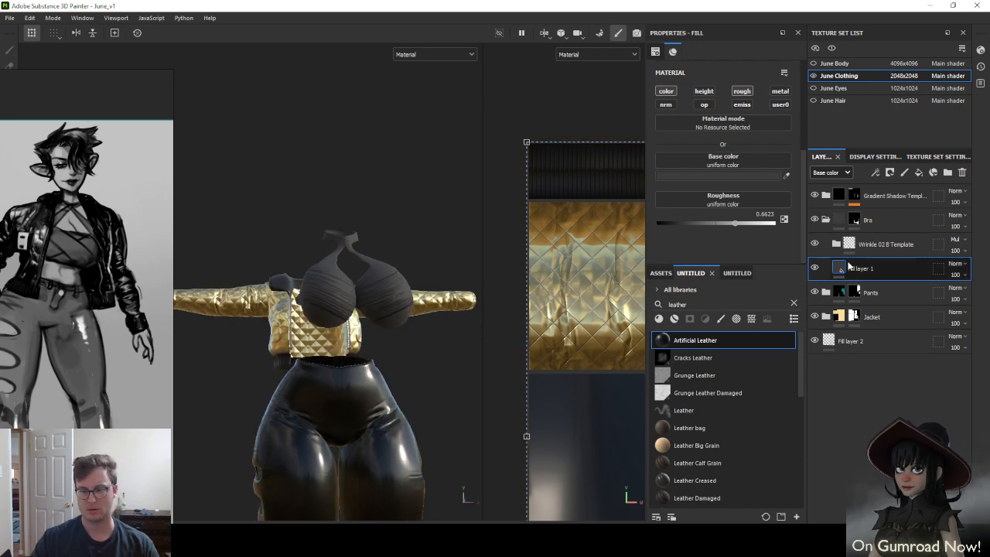
{"action": "left_click_drag", "start_coordinate": [289, 286], "coordinate": [455, 332], "text": "alt"}
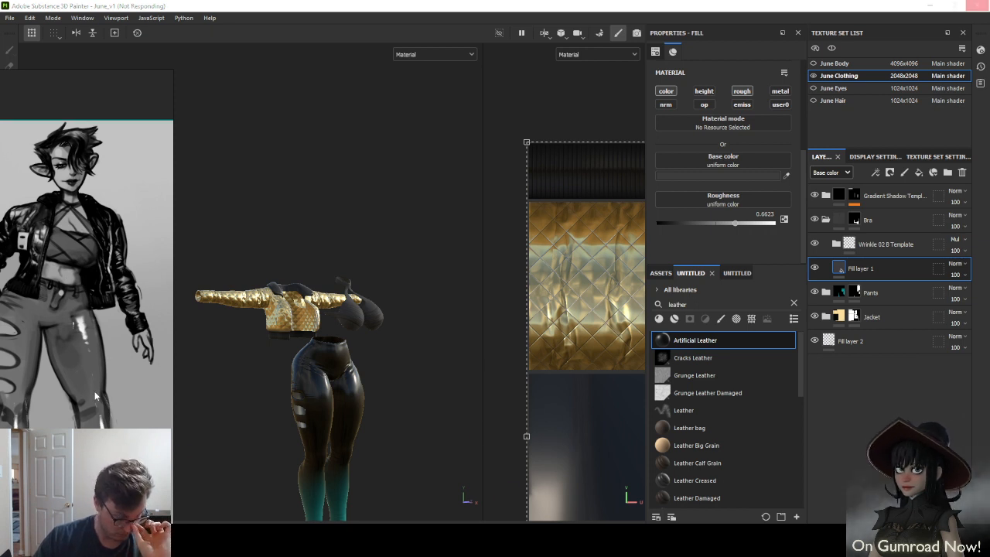
{"action": "scroll", "coordinate": [90, 376], "scroll_direction": "down", "scroll_amount": 3}
{"action": "scroll", "coordinate": [85, 334], "scroll_direction": "up", "scroll_amount": 4}
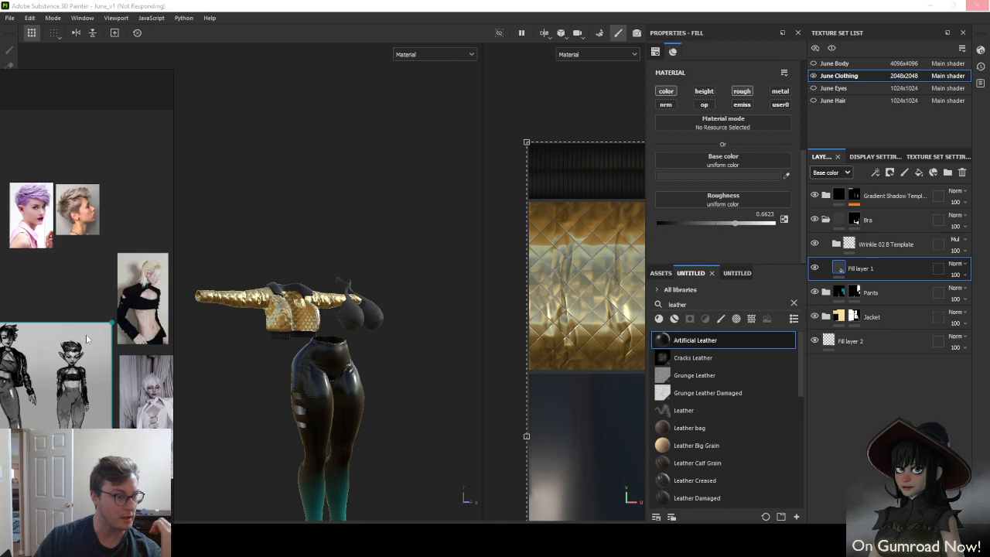
{"action": "scroll", "coordinate": [77, 321], "scroll_direction": "up", "scroll_amount": 2}
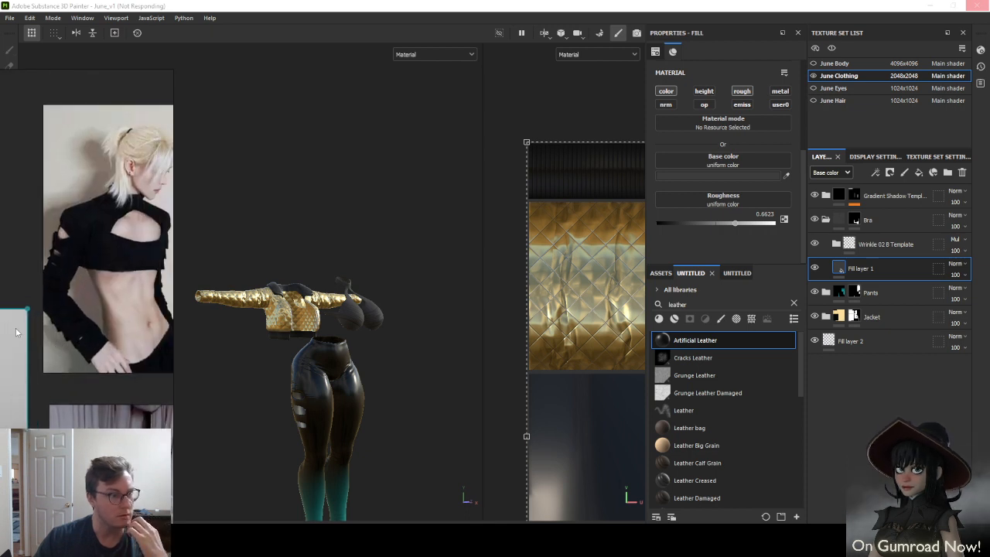
{"action": "scroll", "coordinate": [94, 286], "scroll_direction": "up", "scroll_amount": 3}
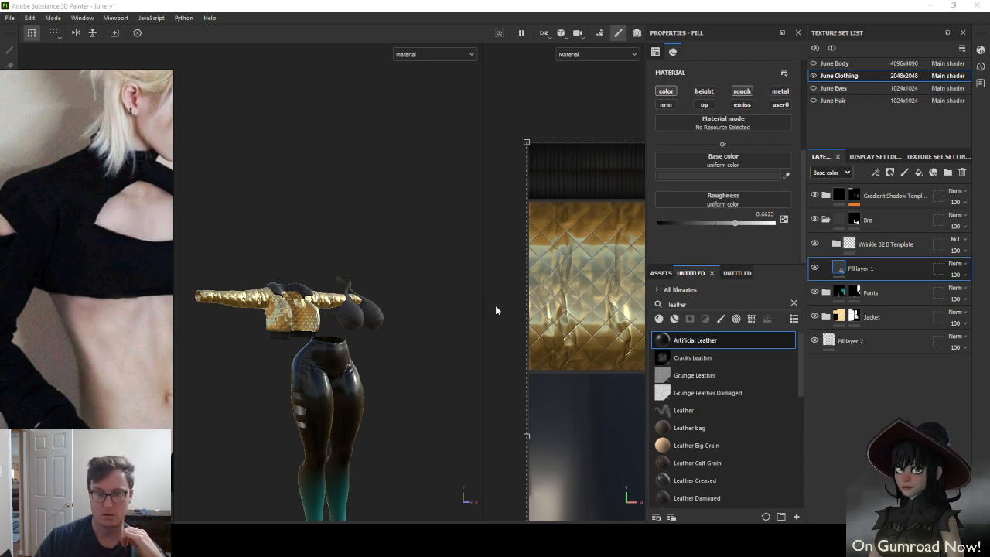
{"action": "right_click_drag", "start_coordinate": [365, 321], "coordinate": [416, 342], "text": "alt"}
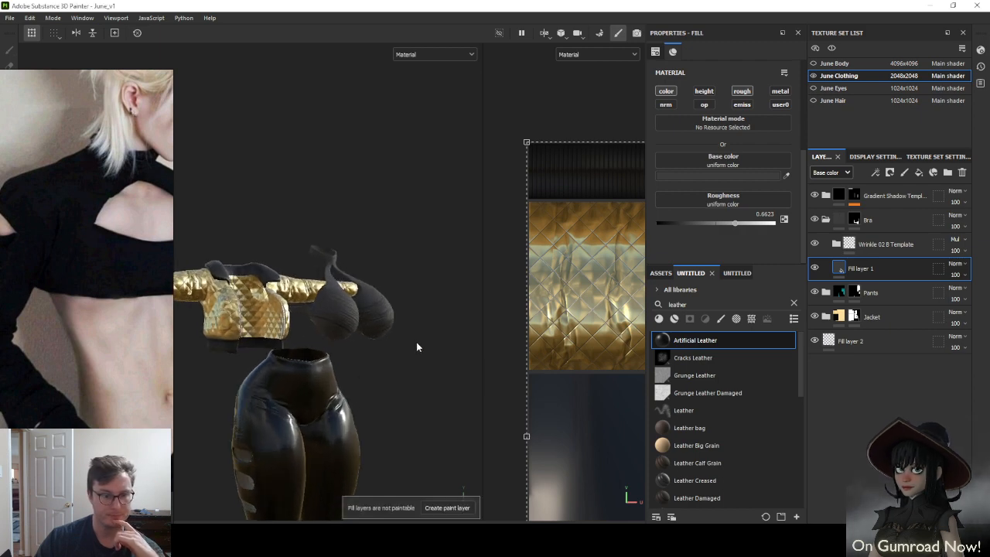
Delete the Wrinkle 02 B Template folder and Fill layer 1 from the Bra folder
{"action": "left_click", "coordinate": [900, 222]}
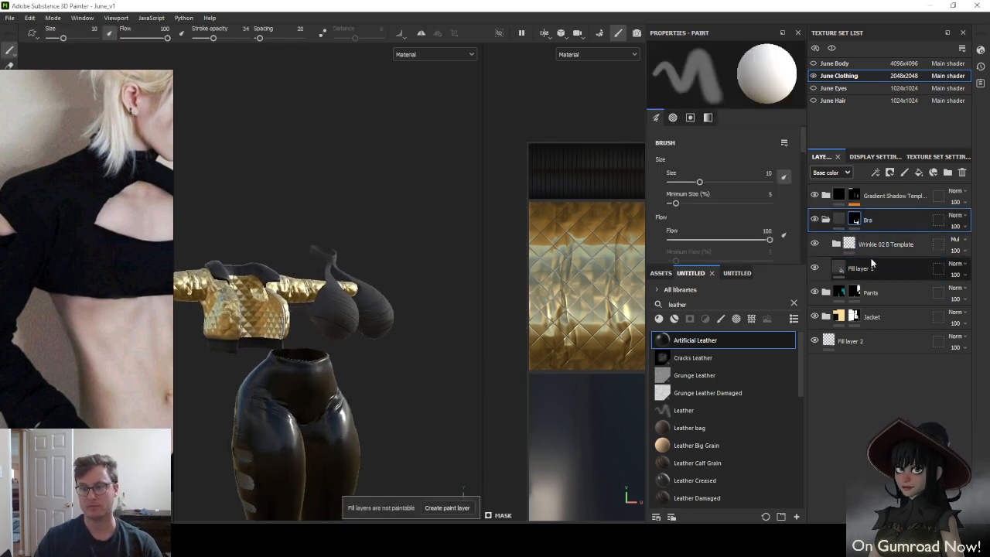
{"action": "left_click", "coordinate": [883, 246]}
{"action": "left_click", "coordinate": [962, 172]}
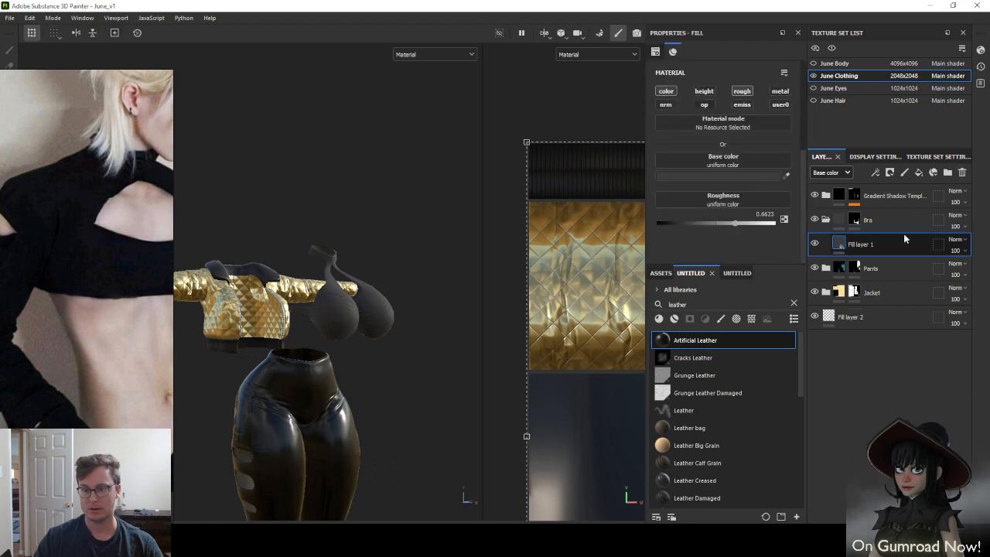
{"action": "left_click", "coordinate": [962, 172]}
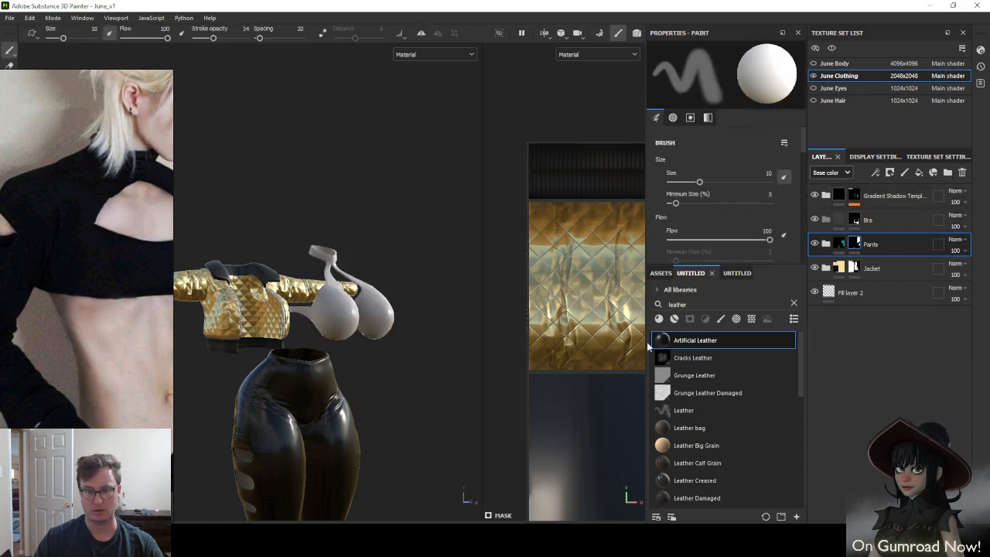
Search the asset library for "fabric" and filter the results to materials only
{"action": "double_click", "coordinate": [672, 304]}
{"action": "type", "text": "fab"}
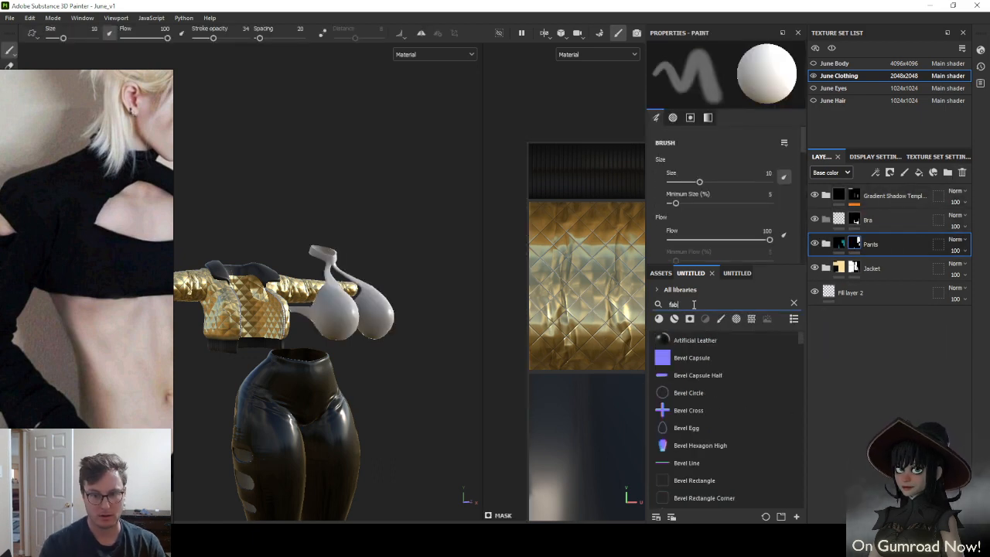
{"action": "type", "text": "ric"}
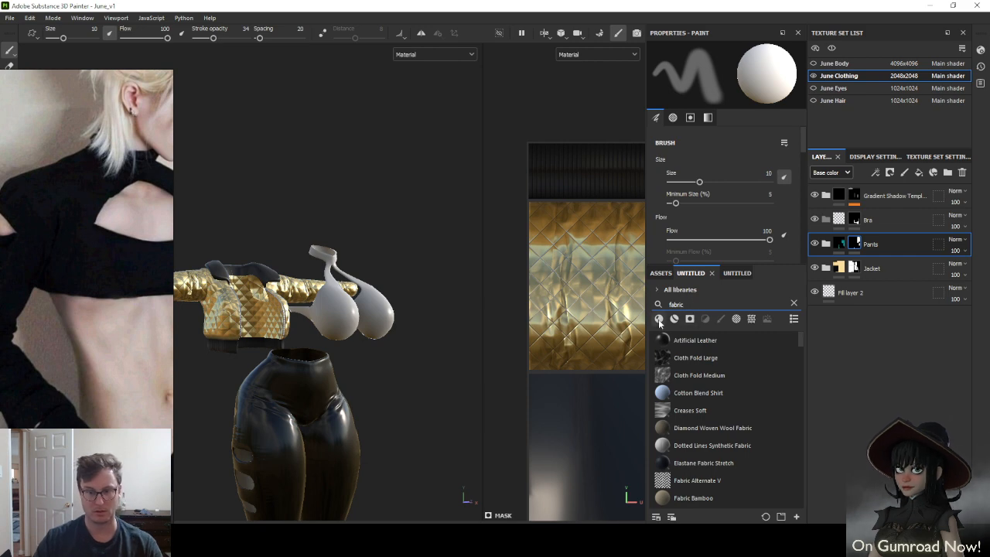
{"action": "left_click", "coordinate": [659, 321]}
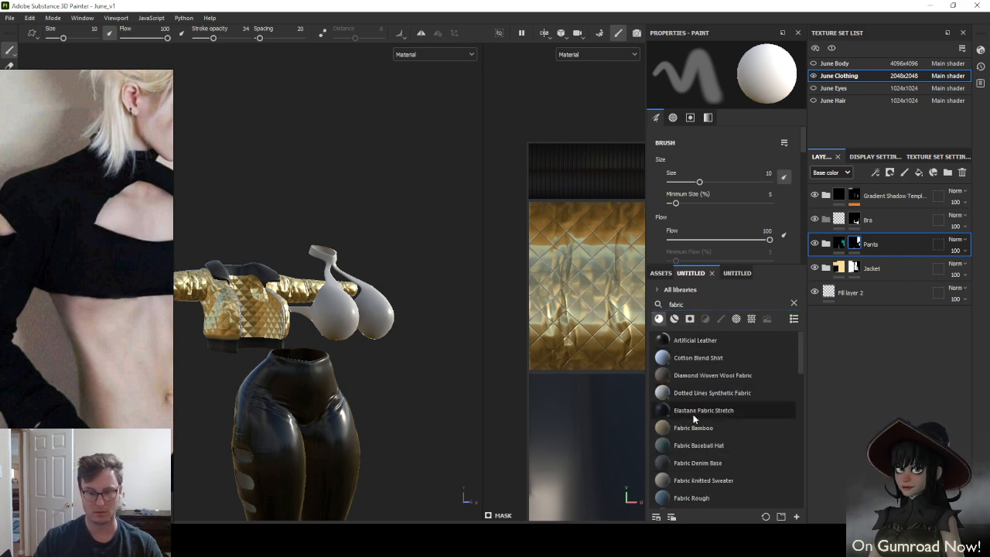
Try the Elastane Fabric Stretch material inside the Bra folder, inspect it up close, and delete its layer
{"action": "mouse_move", "coordinate": [693, 418]}
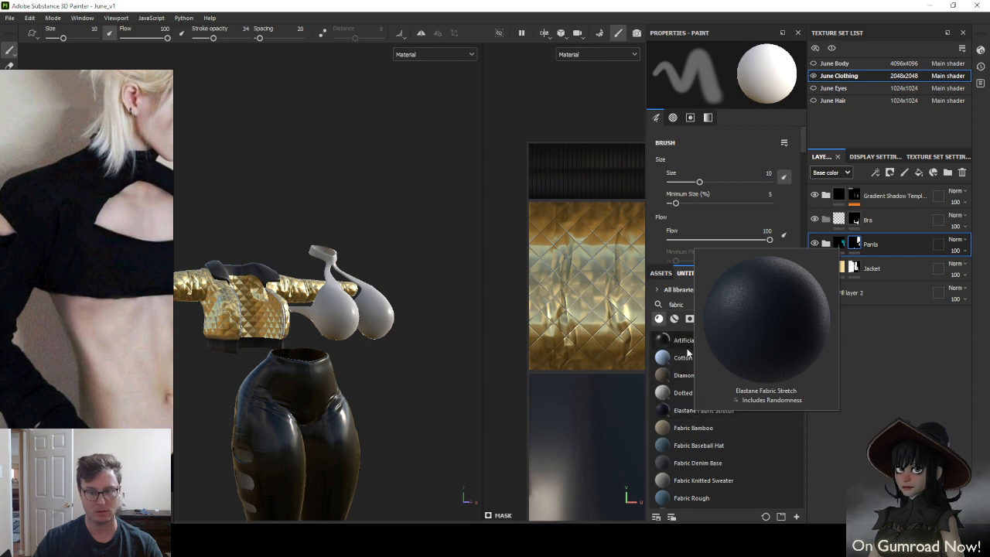
{"action": "left_click_drag", "start_coordinate": [677, 411], "coordinate": [881, 232]}
{"action": "left_click_drag", "start_coordinate": [372, 335], "coordinate": [393, 327], "text": "alt"}
{"action": "scroll", "coordinate": [378, 328], "scroll_direction": "up", "scroll_amount": 5}
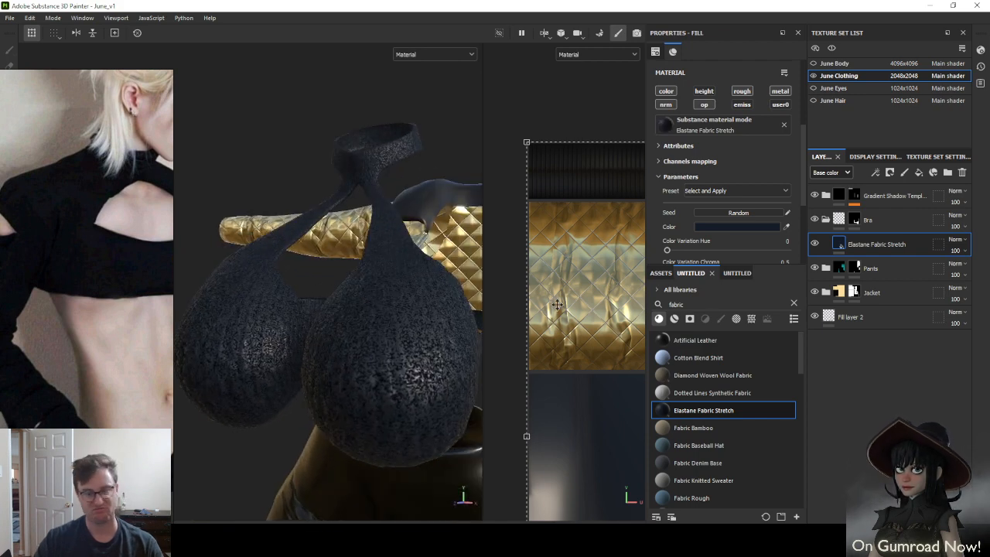
{"action": "left_click", "coordinate": [961, 172]}
Try the Felt Fabric material inside the Bra folder, view it on the whole outfit, and delete its layer
{"action": "scroll", "coordinate": [717, 437], "scroll_direction": "down", "scroll_amount": 3}
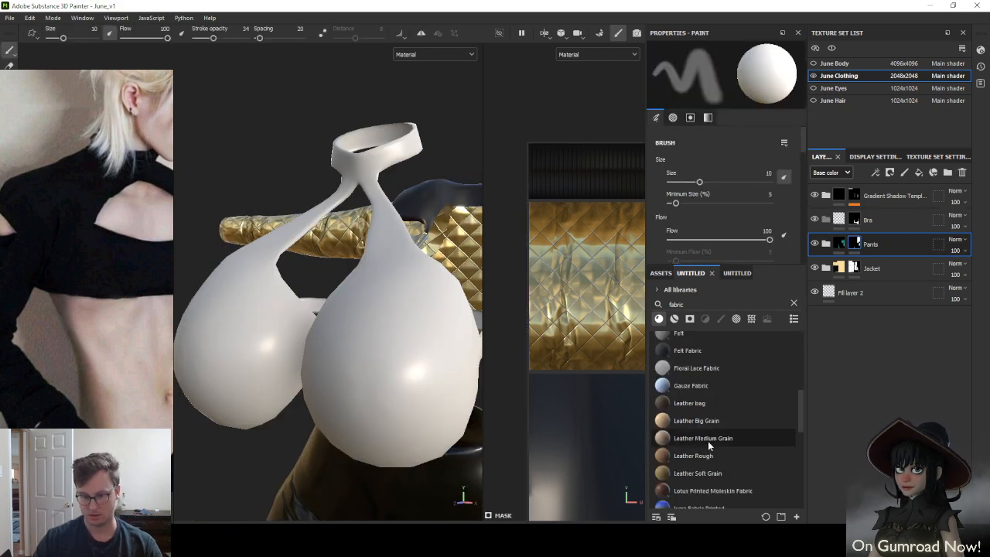
{"action": "left_click_drag", "start_coordinate": [688, 468], "coordinate": [897, 229]}
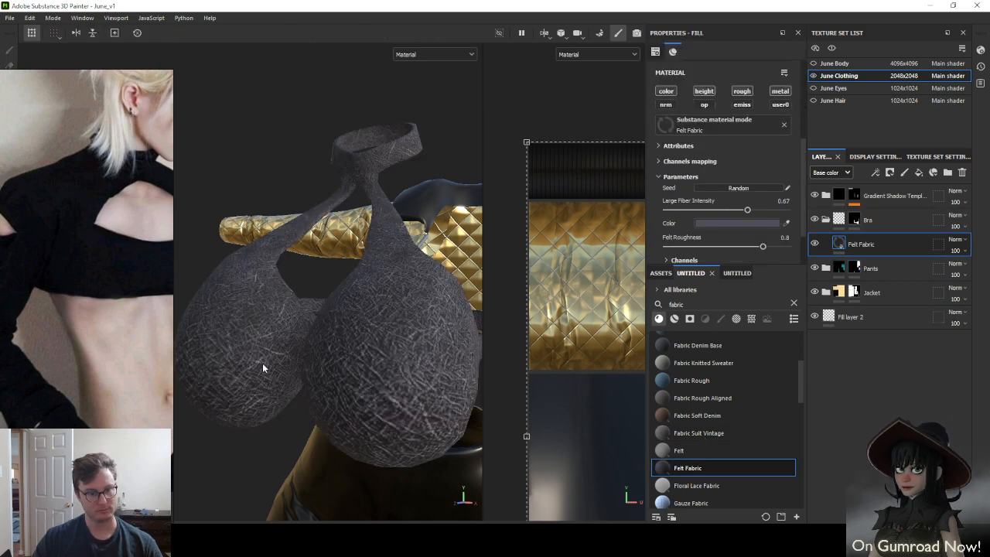
{"action": "key", "text": "f"}
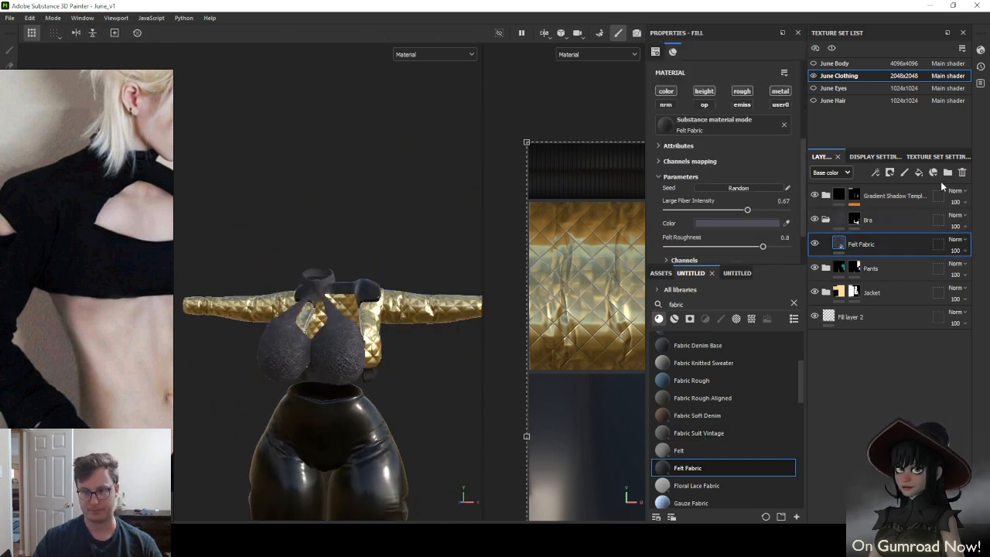
{"action": "left_click", "coordinate": [962, 175]}
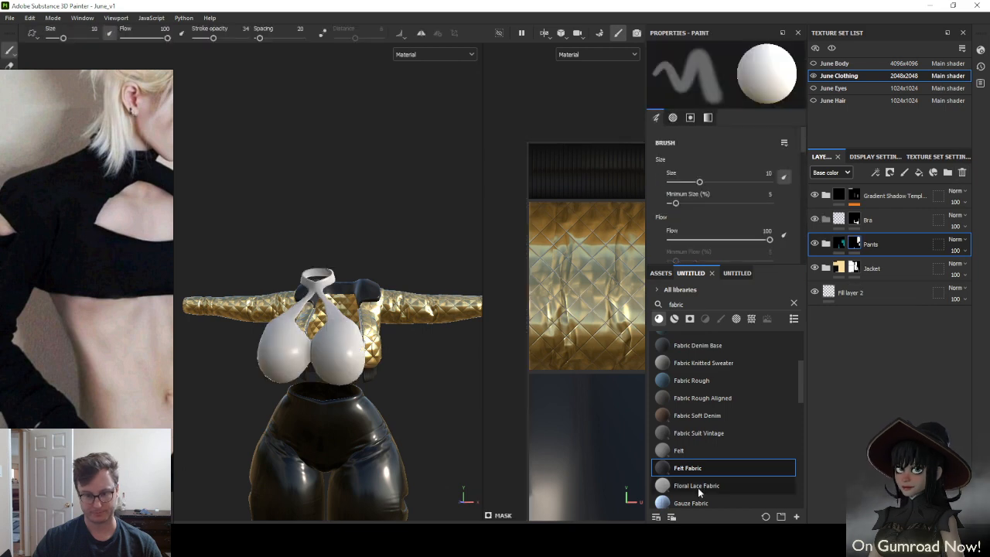
Try the Floral Lace Fabric material inside the Bra folder, view it from another angle, and delete its layer
{"action": "mouse_move", "coordinate": [698, 487]}
{"action": "scroll", "coordinate": [703, 440], "scroll_direction": "down", "scroll_amount": 3}
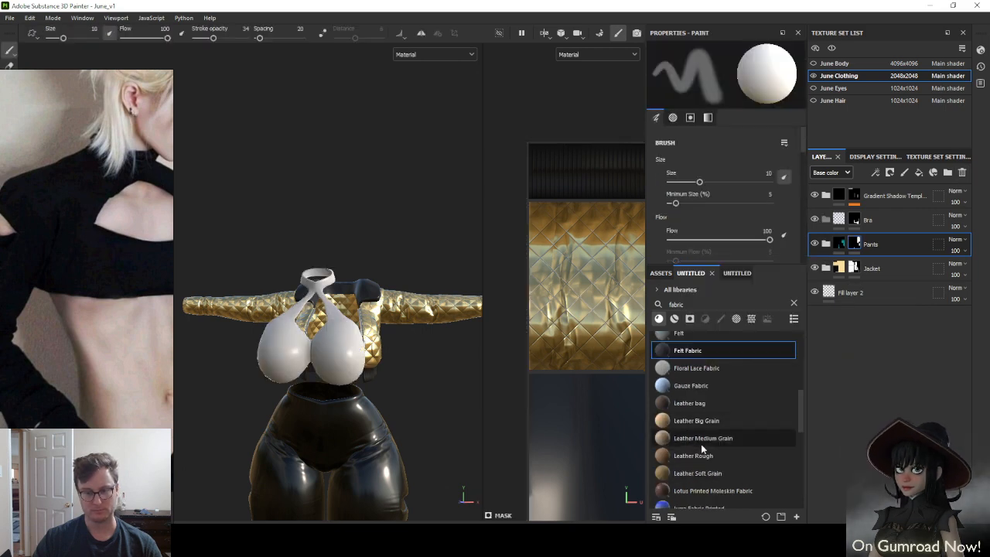
{"action": "left_click_drag", "start_coordinate": [685, 371], "coordinate": [879, 225]}
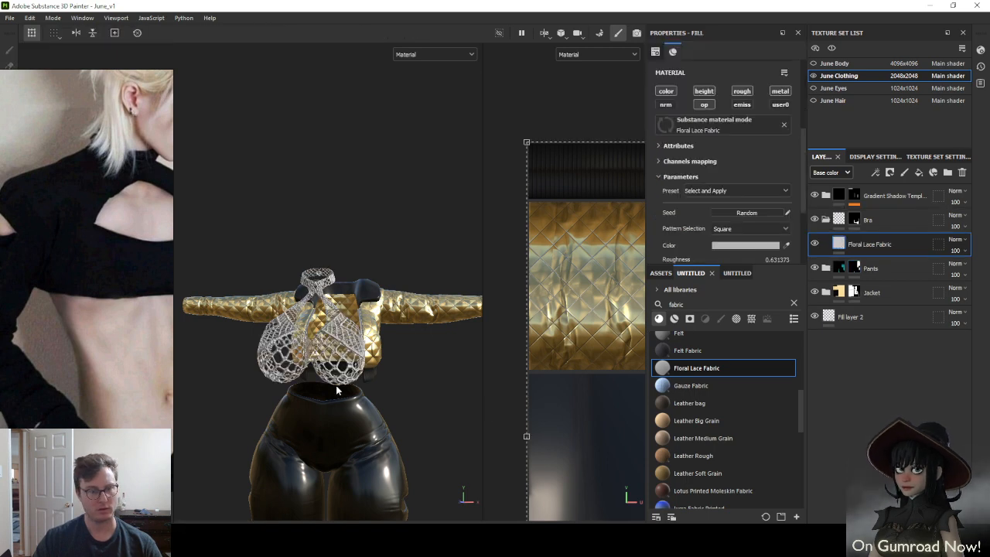
{"action": "left_click_drag", "start_coordinate": [337, 390], "coordinate": [375, 342], "text": "alt"}
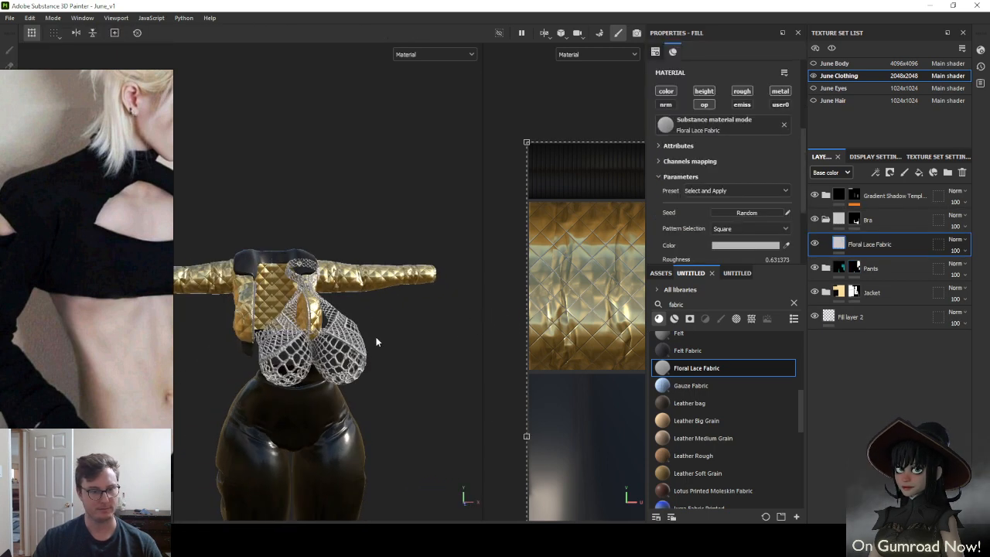
{"action": "left_click", "coordinate": [962, 173]}
{"action": "scroll", "coordinate": [730, 422], "scroll_direction": "down", "scroll_amount": 3}
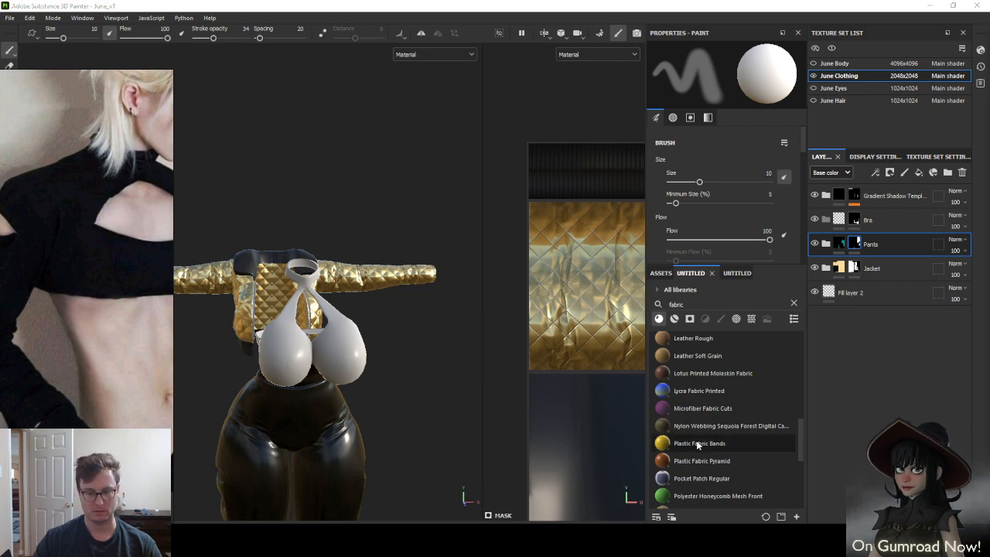
Try the Synthetic Pu Mesh material inside the Bra folder, view it from the front, and delete its layer
{"action": "scroll", "coordinate": [711, 433], "scroll_direction": "down", "scroll_amount": 5}
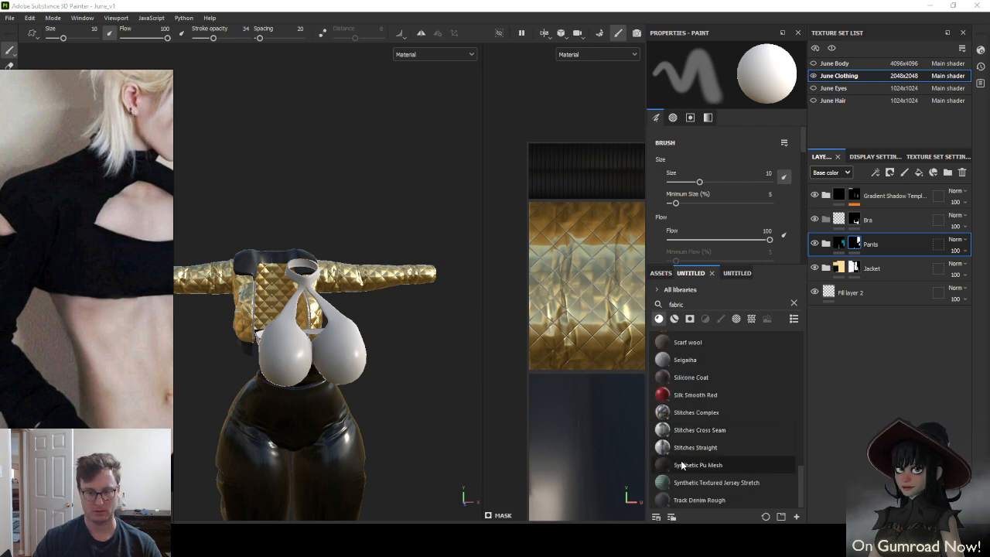
{"action": "left_click_drag", "start_coordinate": [680, 463], "coordinate": [899, 232]}
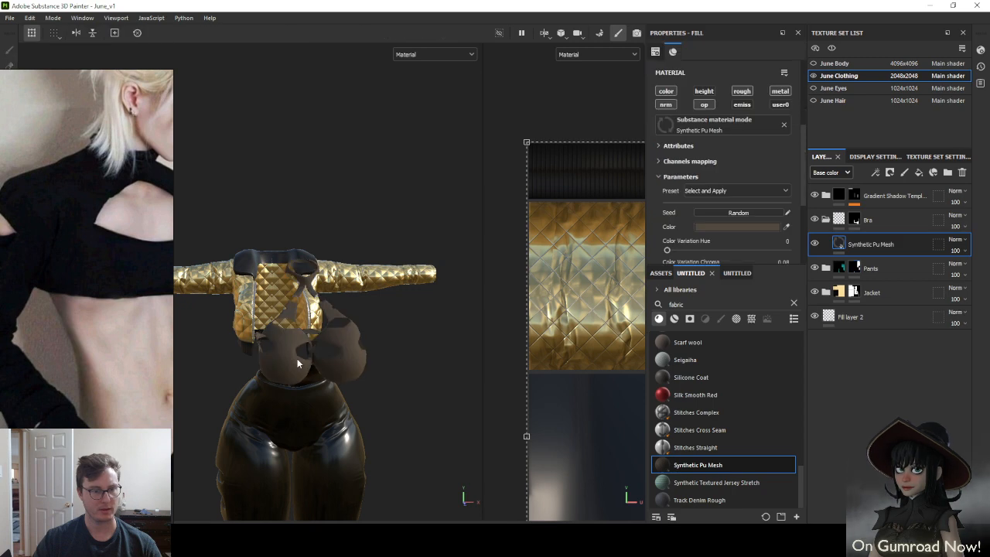
{"action": "left_click_drag", "start_coordinate": [382, 328], "coordinate": [325, 334], "text": "alt"}
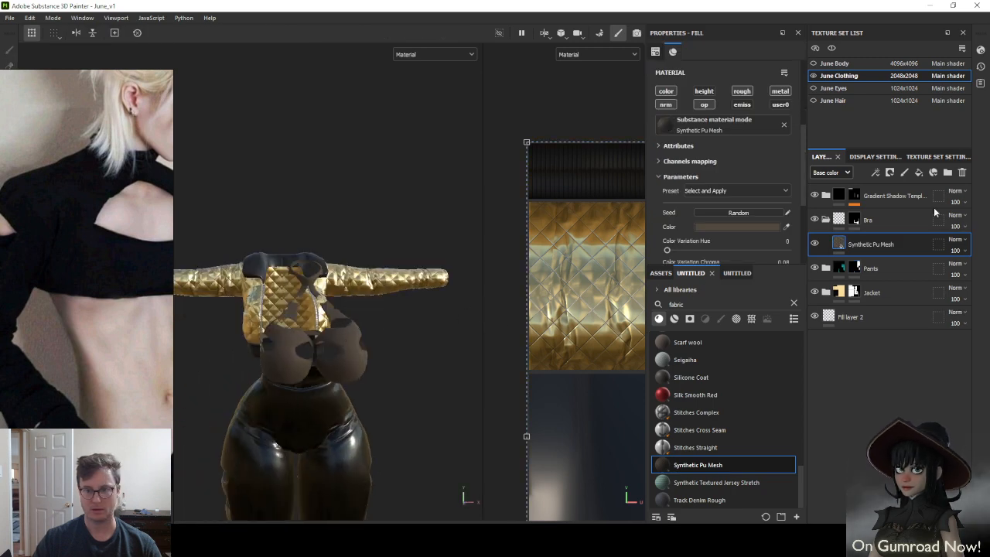
{"action": "left_click", "coordinate": [962, 172]}
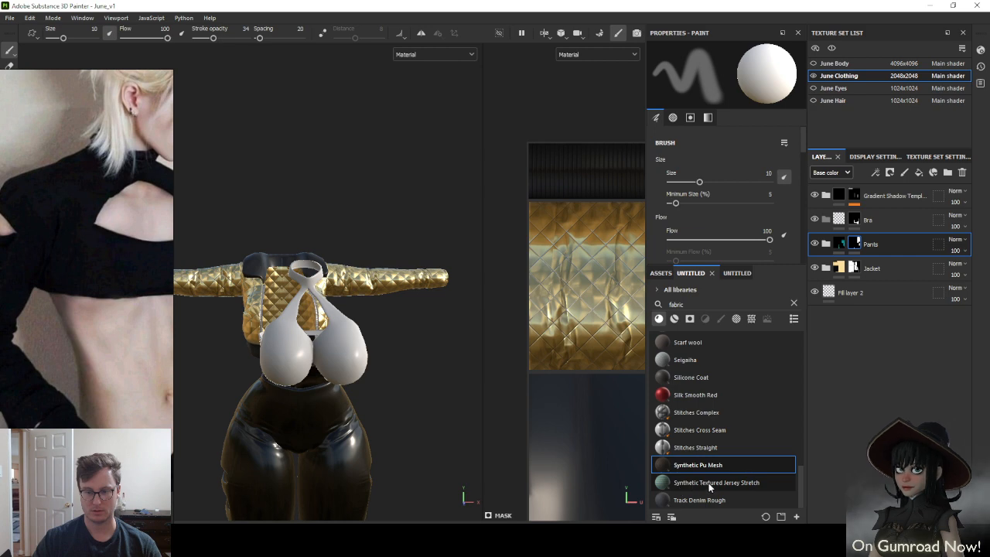
Try the Track Denim Rough material inside the Bra folder, view it from the side, and delete its layer
{"action": "left_click_drag", "start_coordinate": [696, 499], "coordinate": [881, 228]}
{"action": "left_click_drag", "start_coordinate": [313, 357], "coordinate": [489, 330], "text": "alt"}
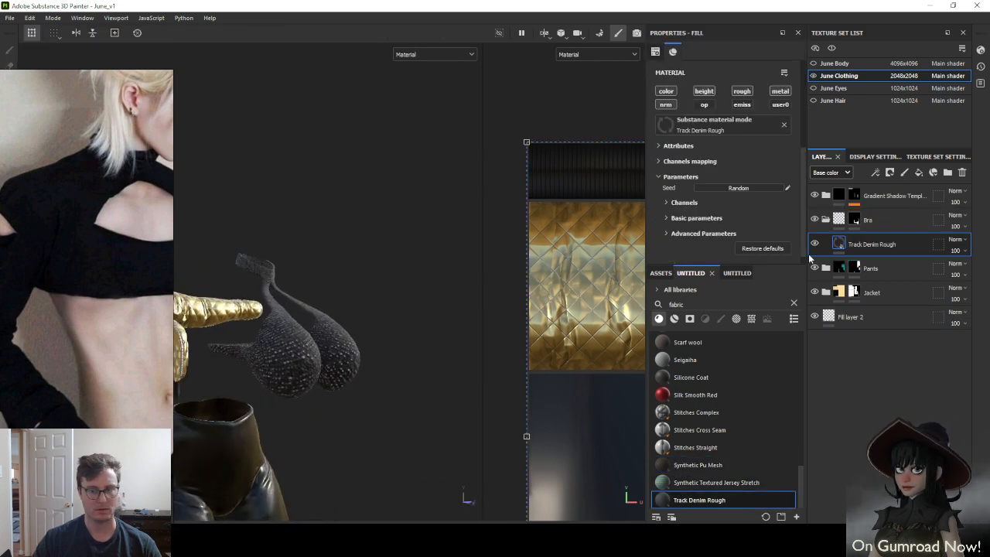
{"action": "key", "text": "Delete"}
Filter the fabric search to smart materials, add Fabric Baseball Hat inside the Bra folder, and inspect it on the bra
{"action": "scroll", "coordinate": [711, 428], "scroll_direction": "up", "scroll_amount": 10}
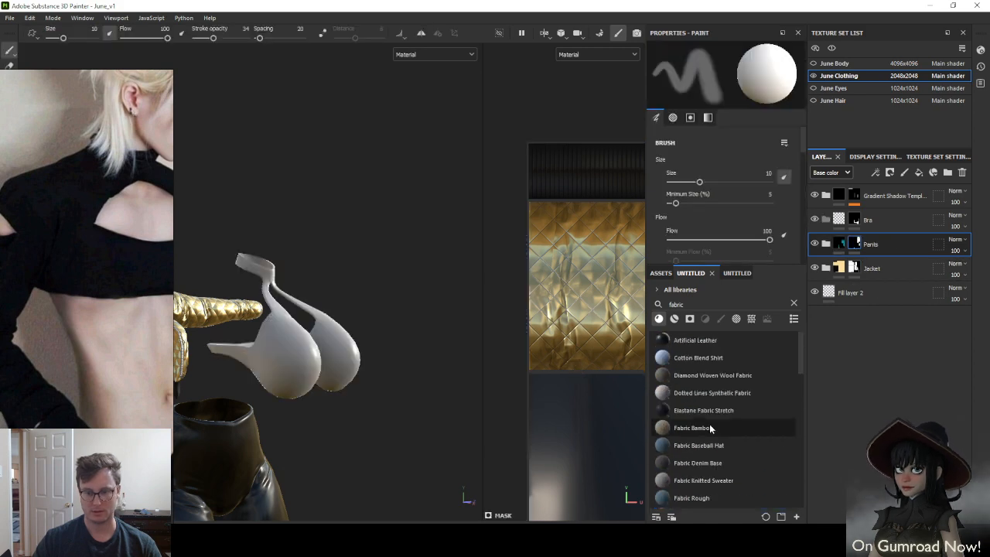
{"action": "left_click", "coordinate": [675, 318]}
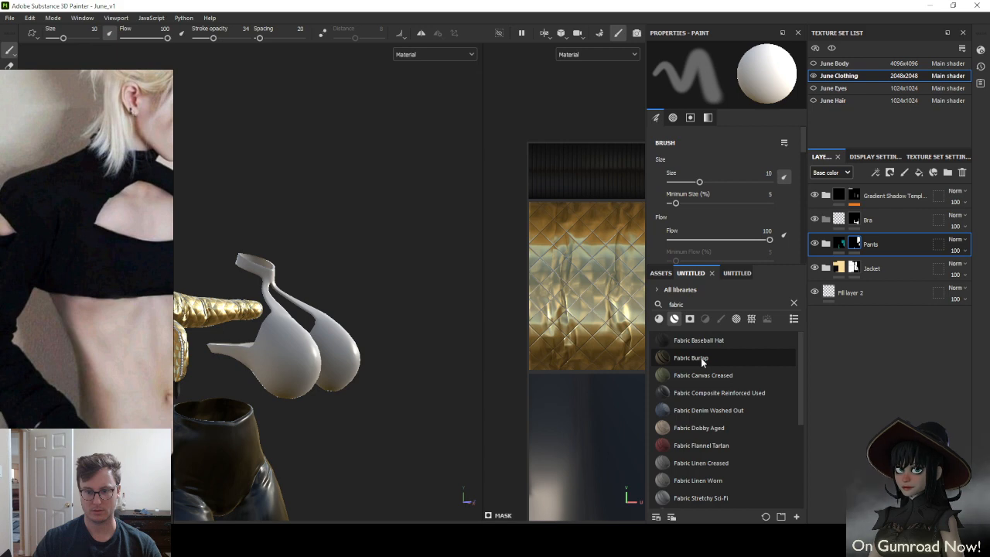
{"action": "left_click", "coordinate": [694, 339]}
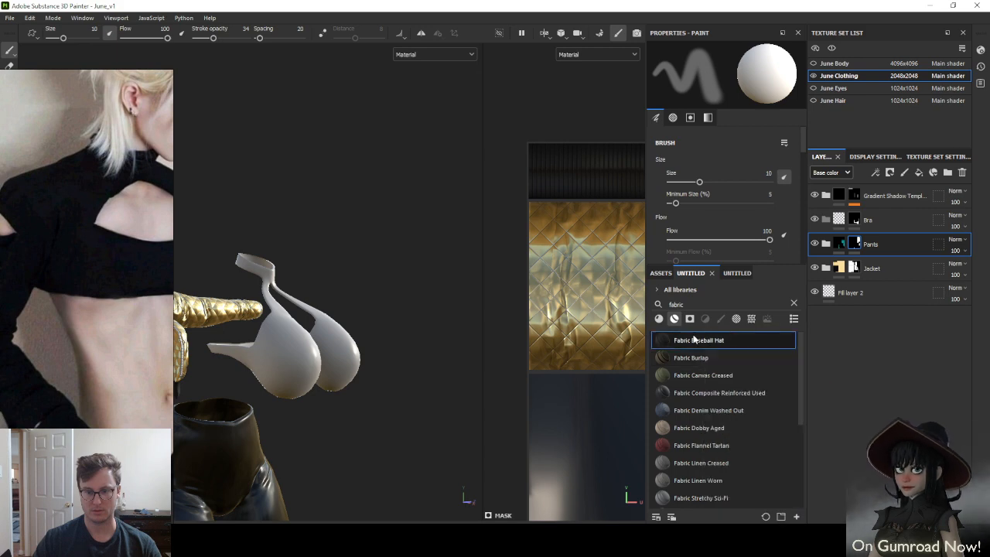
{"action": "left_click_drag", "start_coordinate": [694, 339], "coordinate": [877, 232]}
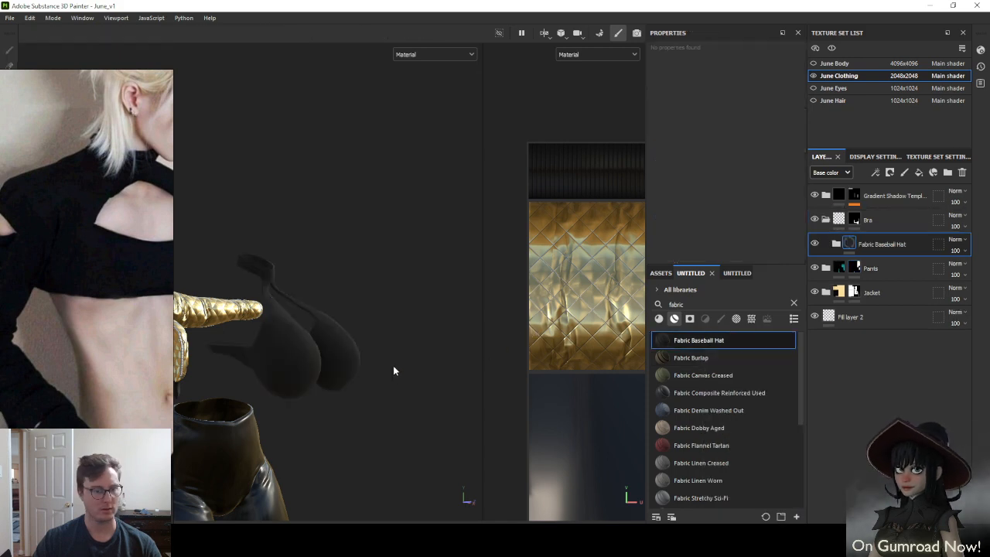
{"action": "left_click_drag", "start_coordinate": [392, 366], "coordinate": [353, 351], "text": "alt"}
{"action": "right_click_drag", "start_coordinate": [353, 351], "coordinate": [363, 353], "text": "alt"}
{"action": "left_click_drag", "start_coordinate": [363, 353], "coordinate": [451, 294], "text": "alt"}
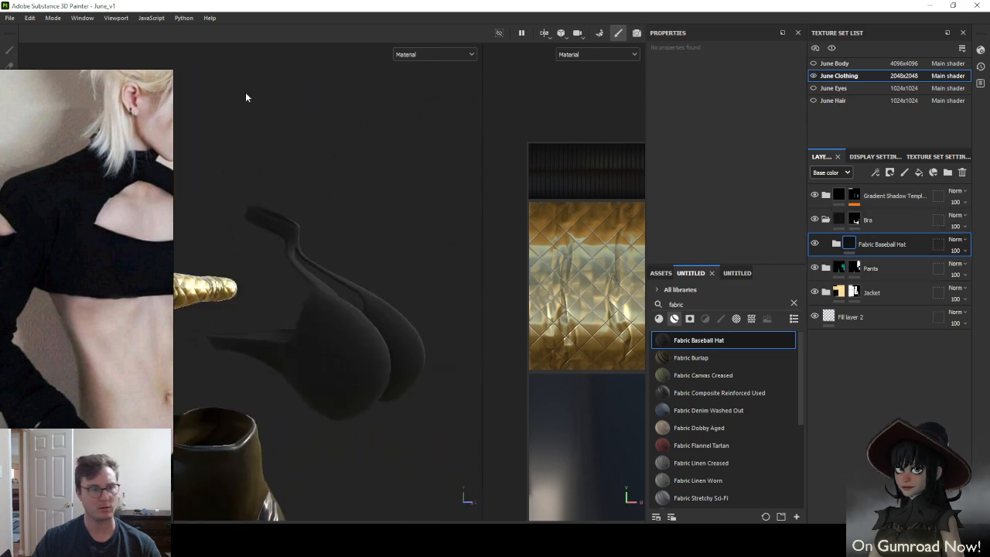
Export the June Clothing texture set as 8-bit 4096x4096 PNG files
{"action": "left_click", "coordinate": [9, 17]}
{"action": "key", "text": "Escape"}
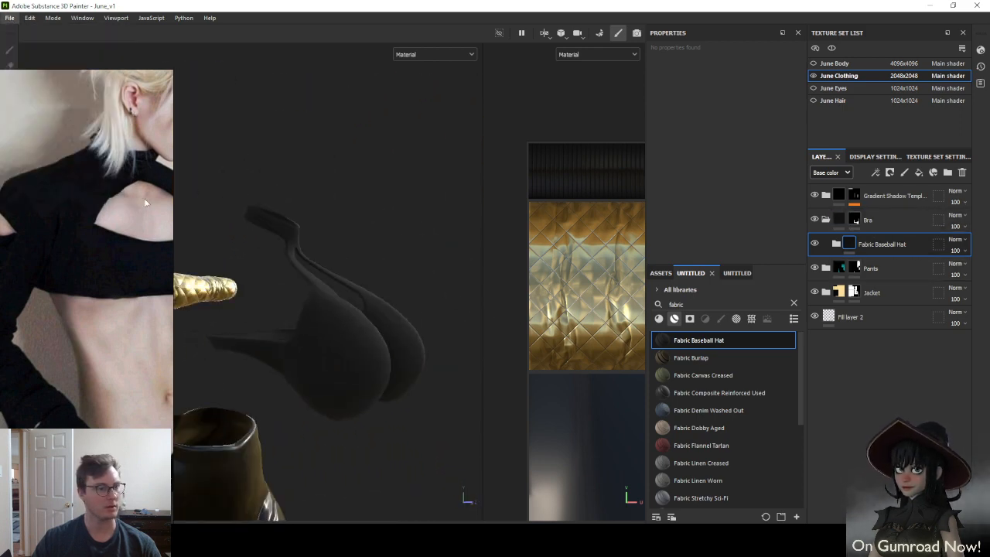
{"action": "left_click", "coordinate": [745, 452]}
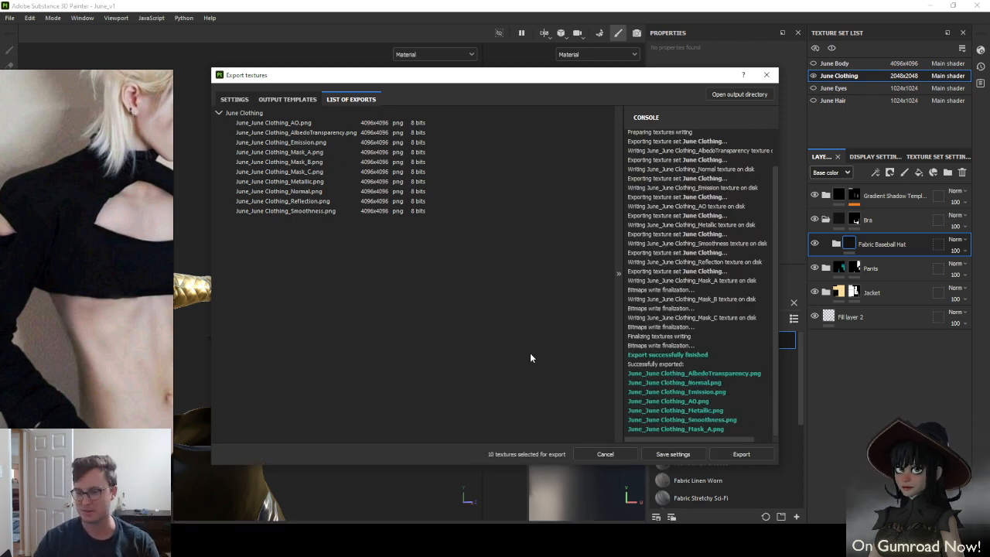
{"action": "scroll", "coordinate": [65, 267], "scroll_direction": "down", "scroll_amount": 4}
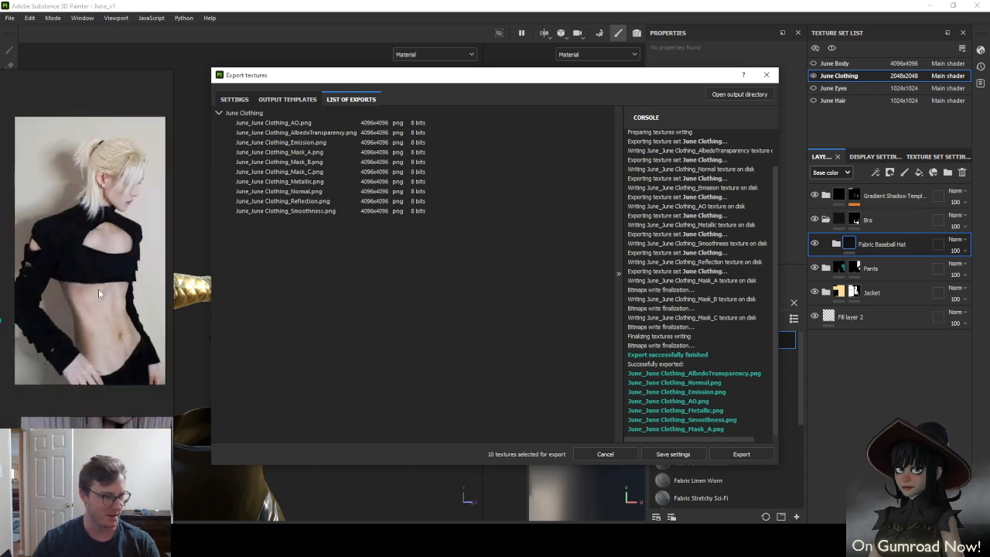
{"action": "left_click", "coordinate": [100, 290]}
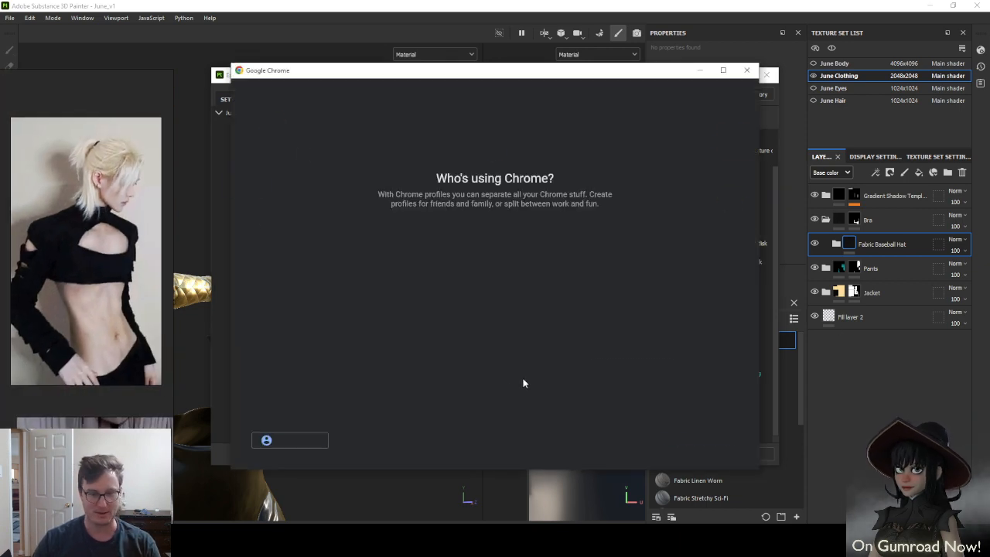
{"action": "left_click", "coordinate": [529, 348]}
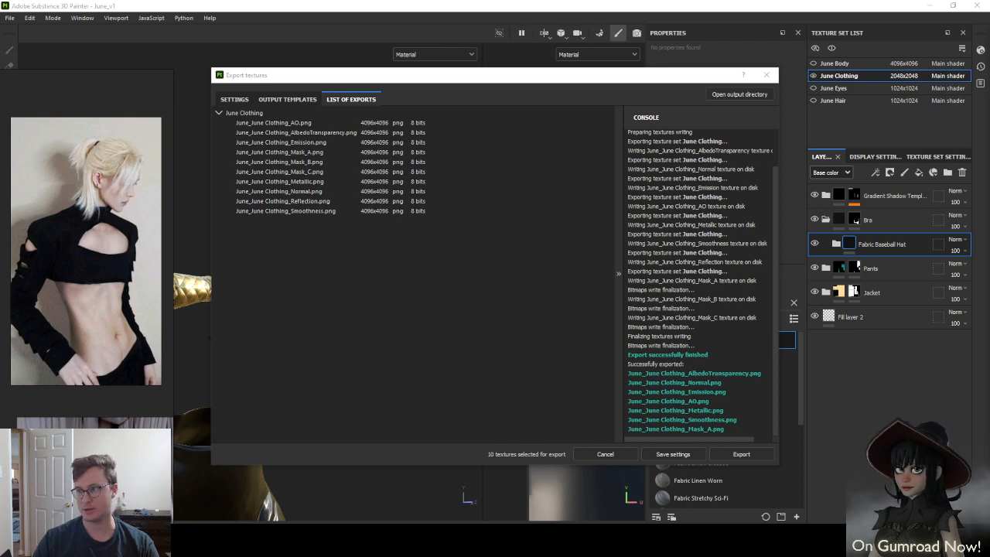
Switch to Unity and examine the re-exported clothing textures on the avatar, especially the bra, from several angles
{"action": "key", "text": "alt+Tab"}
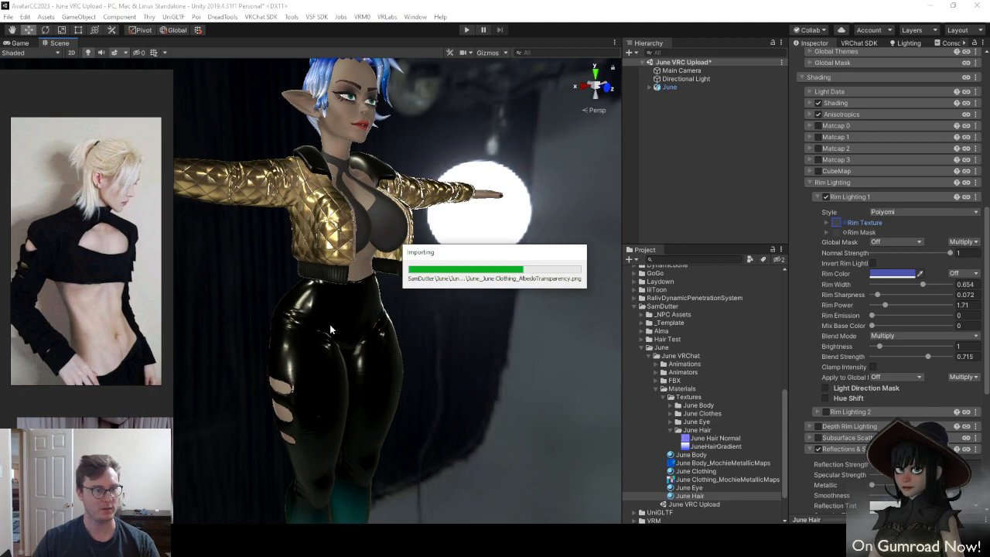
{"action": "left_click_drag", "start_coordinate": [422, 232], "coordinate": [311, 261], "text": "alt"}
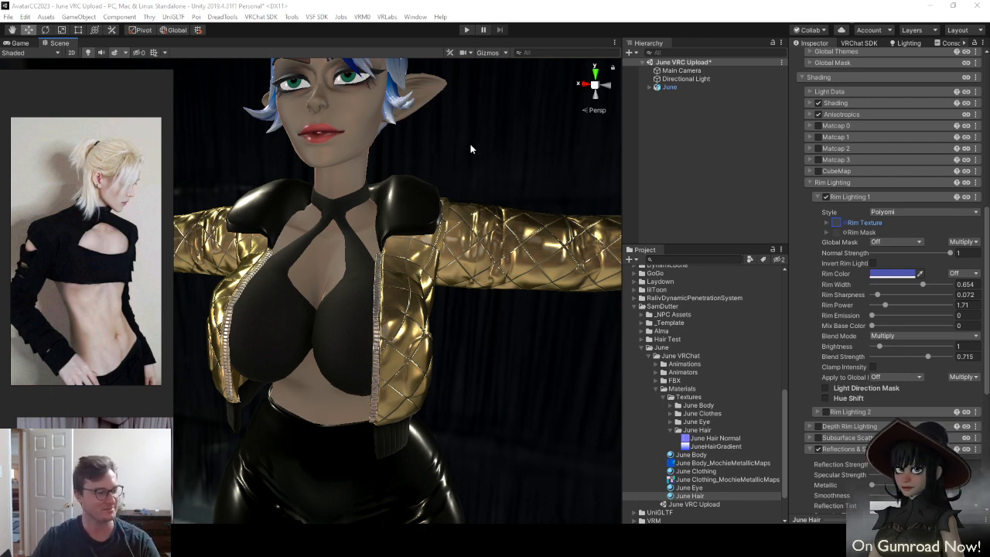
{"action": "left_click", "coordinate": [445, 186]}
{"action": "right_click_drag", "start_coordinate": [446, 186], "coordinate": [530, 182]}
{"action": "key", "text": "w"}
{"action": "key", "text": "s"}
{"action": "key", "text": "w"}
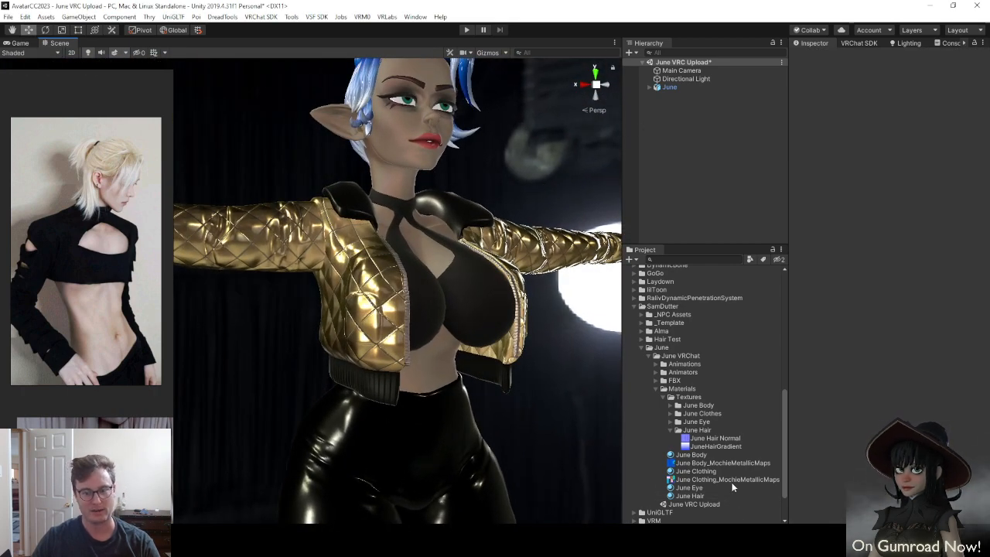
Switch to Blender, collapse the June LP collection, deselect all objects, and save June.blend
{"action": "key", "text": "alt+Tab"}
{"action": "scroll", "coordinate": [499, 334], "scroll_direction": "down", "scroll_amount": 4}
{"action": "scroll", "coordinate": [555, 324], "scroll_direction": "up", "scroll_amount": 1}
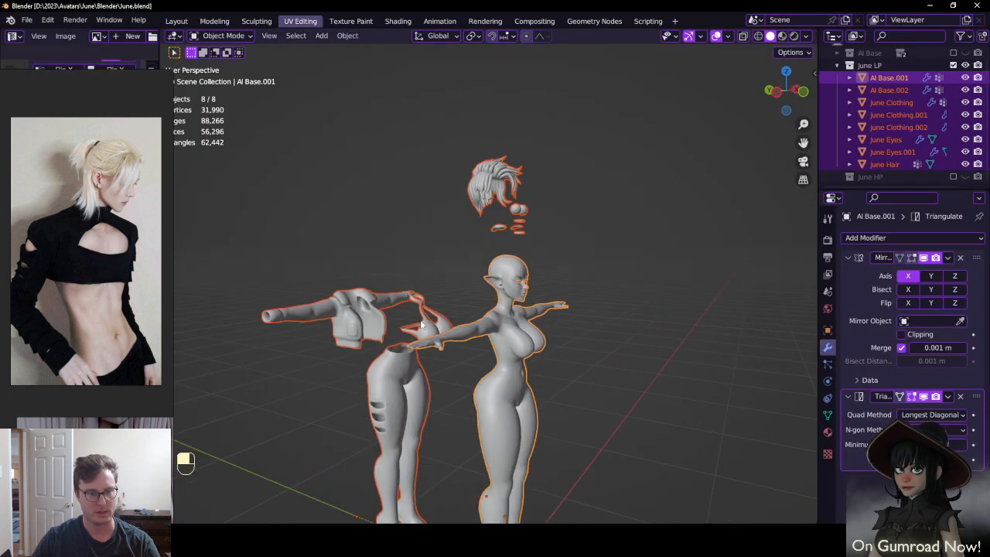
{"action": "left_click", "coordinate": [421, 323]}
{"action": "scroll", "coordinate": [495, 316], "scroll_direction": "down", "scroll_amount": 2}
{"action": "key", "text": "ctrl+s"}
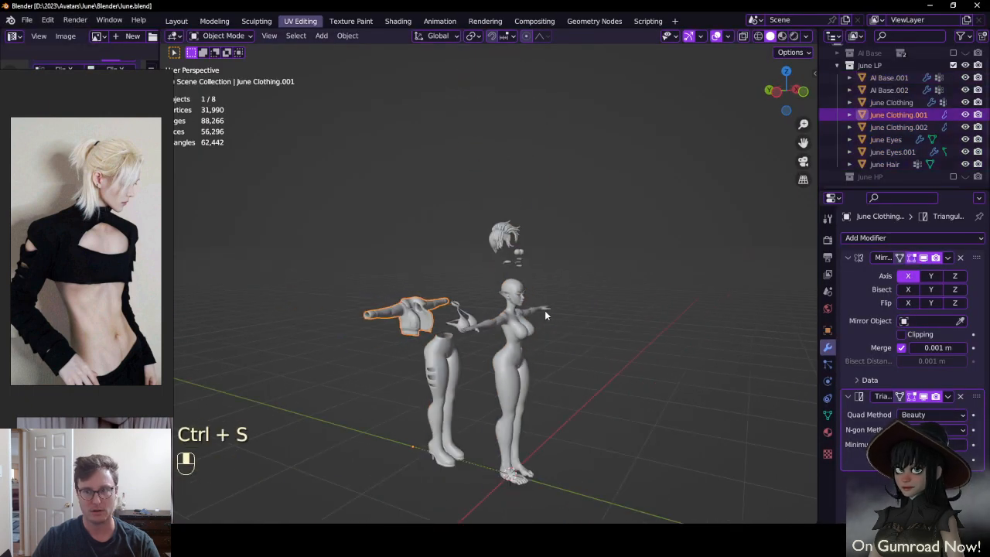
{"action": "left_click", "coordinate": [836, 65]}
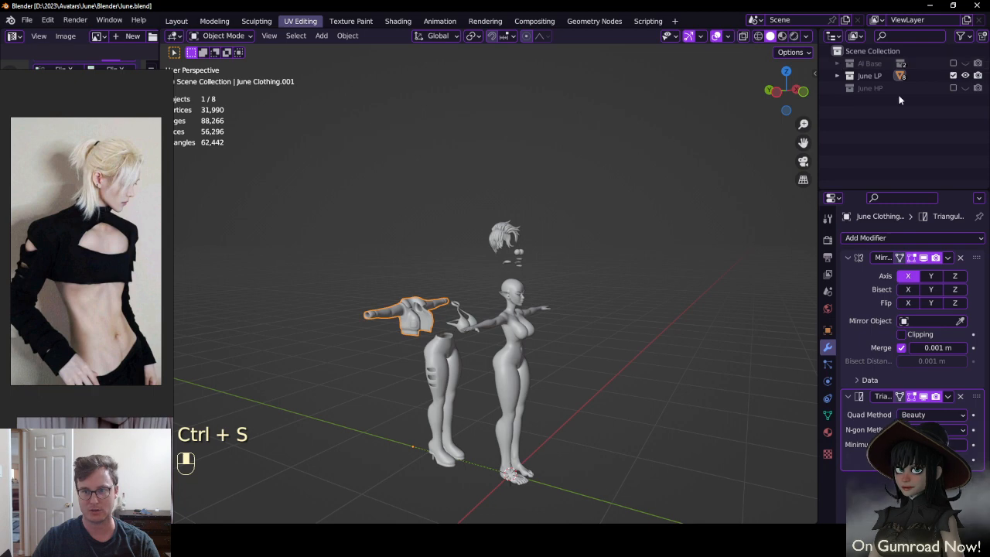
{"action": "left_click", "coordinate": [245, 141]}
{"action": "key", "text": "ctrl+s"}
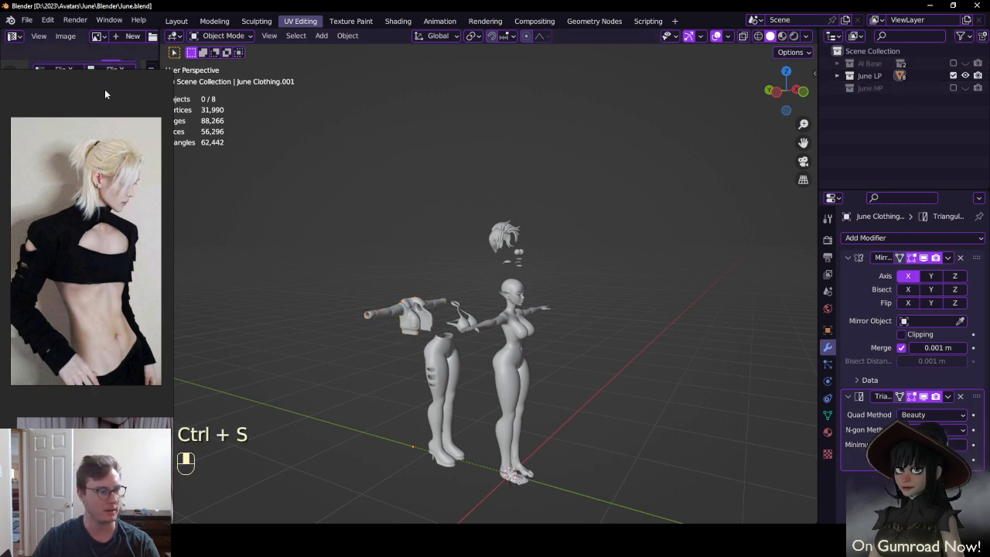
Save a copy of the file as June_WIP_06_PaintingVersion.blend in the project's Blender folder
{"action": "right_click_drag", "start_coordinate": [104, 89], "coordinate": [0, 92]}
{"action": "left_click", "coordinate": [26, 20]}
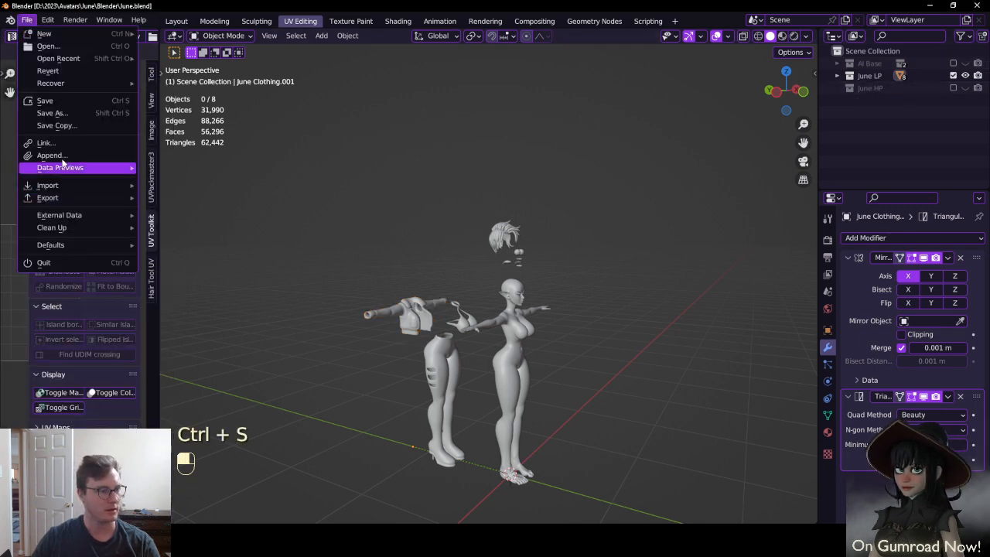
{"action": "left_click", "coordinate": [46, 126]}
{"action": "left_click", "coordinate": [352, 203]}
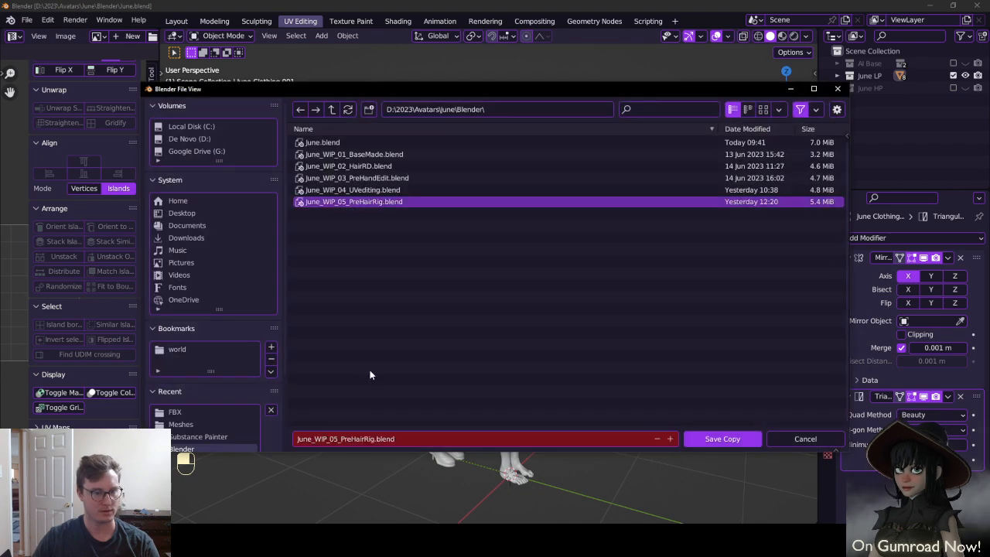
{"action": "left_click", "coordinate": [340, 439]}
{"action": "left_click", "coordinate": [340, 439]}
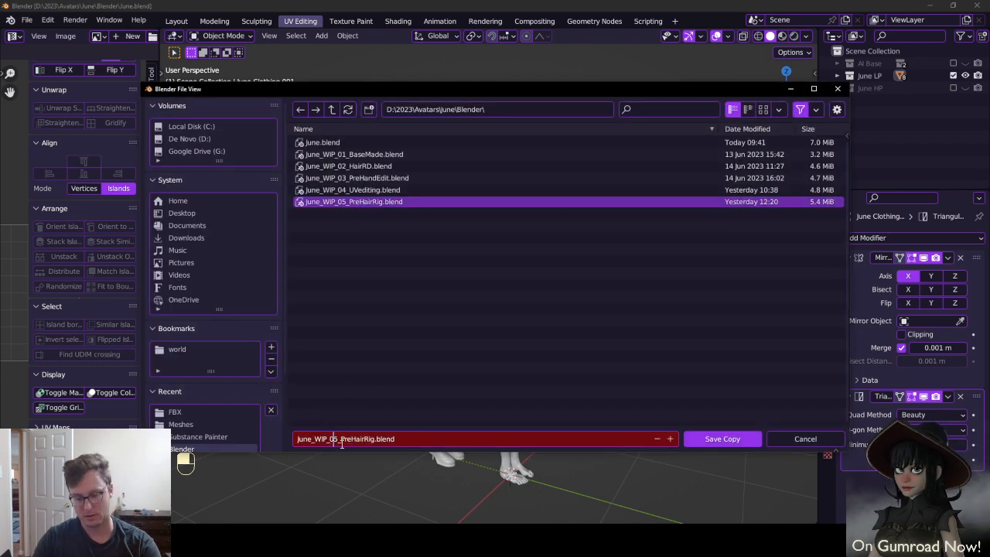
{"action": "key", "text": "BackSpace"}
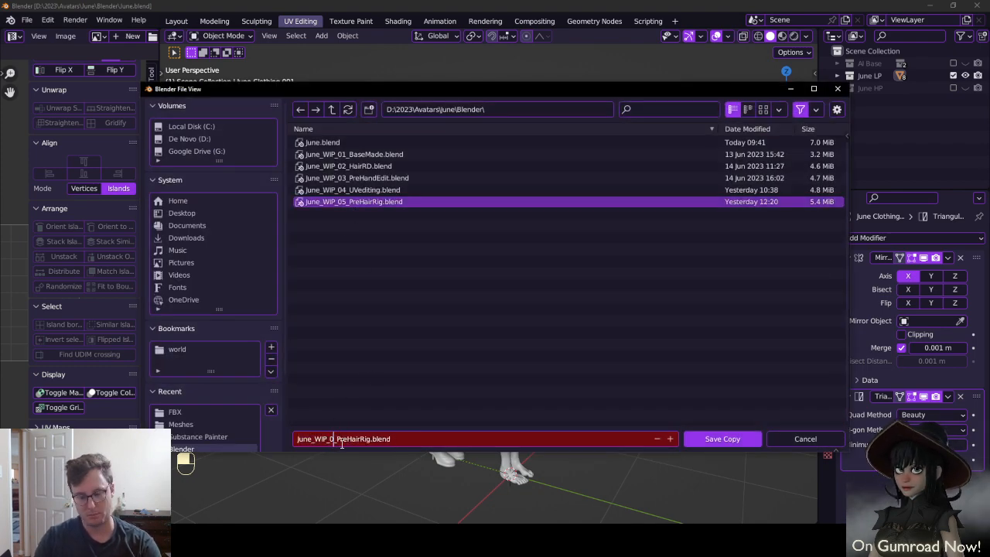
{"action": "type", "text": "6"}
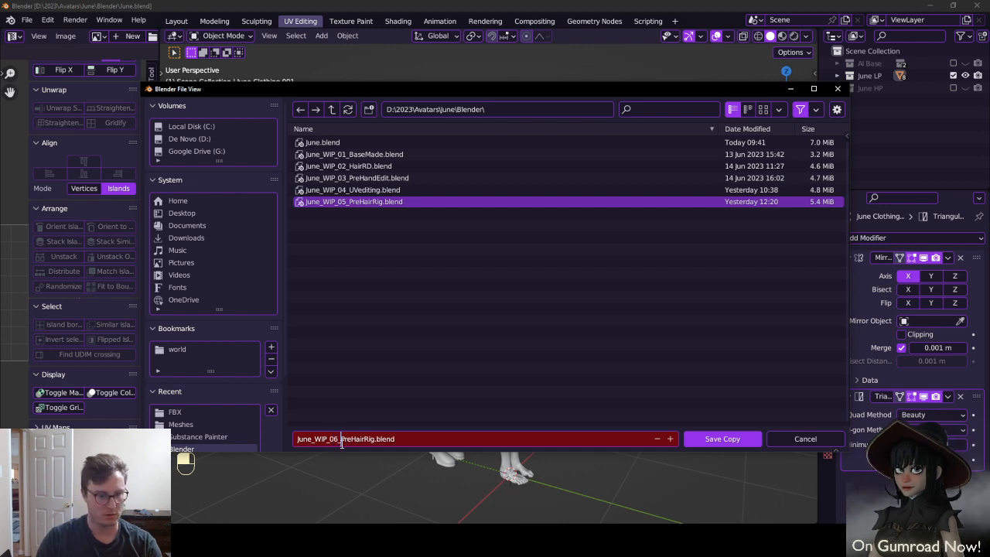
{"action": "key", "text": "ctrl+shift+Right"}
{"action": "type", "text": "Painting"}
{"action": "type", "text": "Version"}
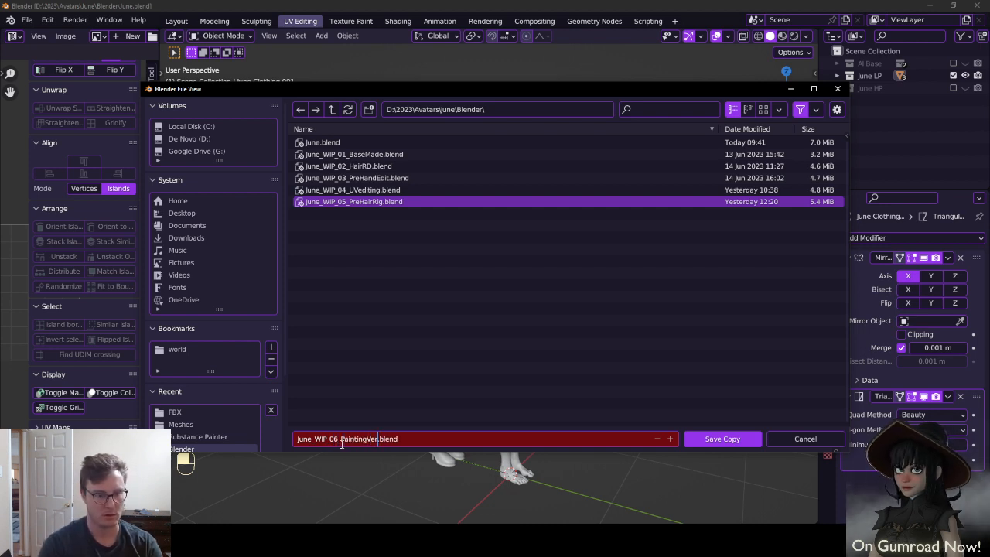
{"action": "key", "text": "Return"}
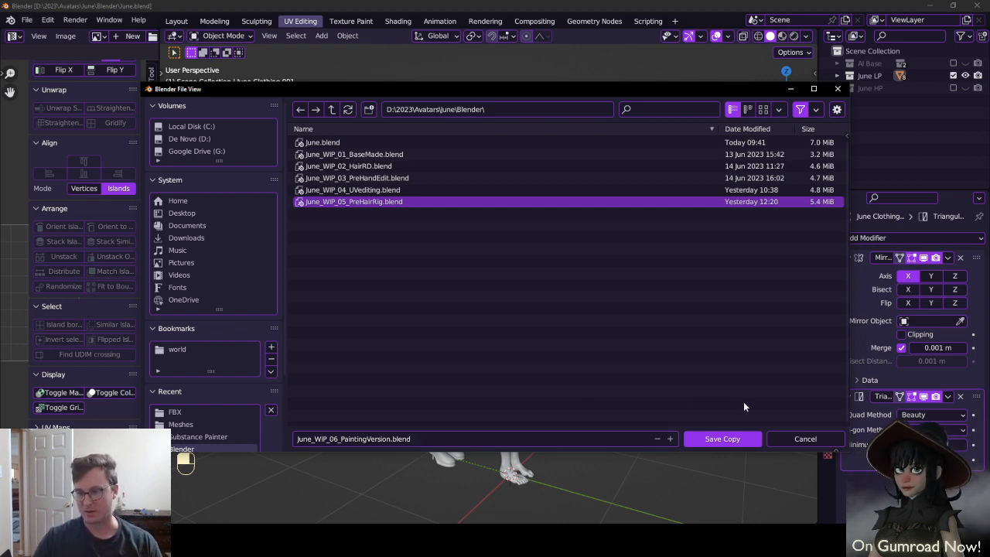
{"action": "left_click", "coordinate": [722, 438]}
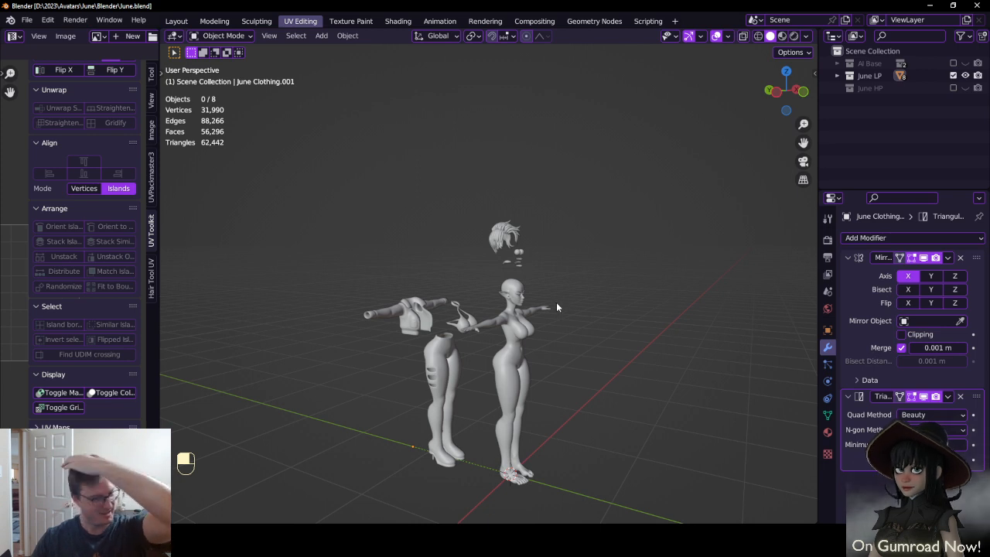
Look over the body and separated clothing meshes and save the main June.blend file again
{"action": "middle_click_drag", "start_coordinate": [609, 330], "coordinate": [522, 272]}
{"action": "scroll", "coordinate": [570, 333], "scroll_direction": "up", "scroll_amount": 5}
{"action": "key", "text": "ctrl+s"}
{"action": "key", "text": "ctrl+s"}
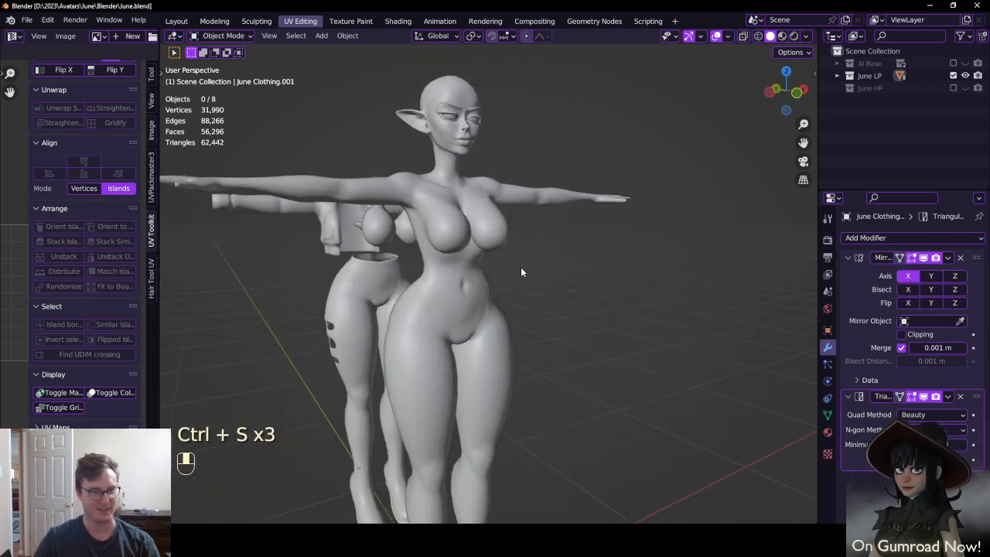
{"action": "middle_click_drag", "start_coordinate": [461, 271], "coordinate": [565, 292]}
{"action": "key", "text": "ctrl+s"}
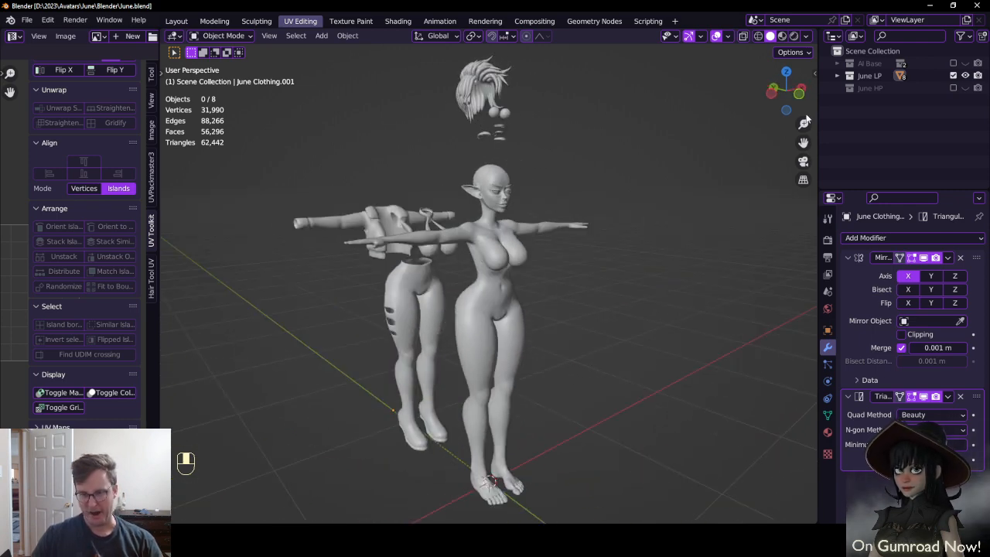
Delete the June HP collection with its hierarchy and select all the visible June LP objects
{"action": "right_click", "coordinate": [875, 90]}
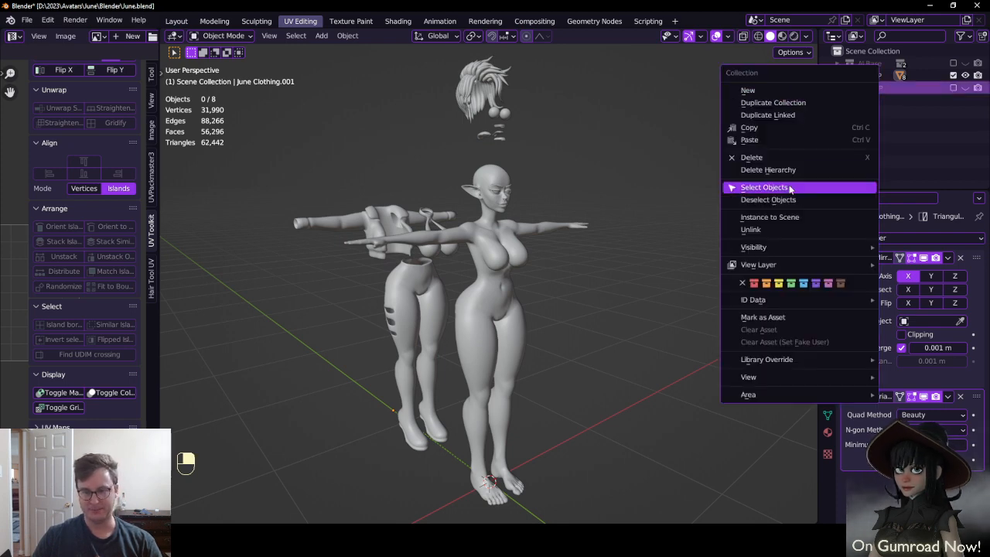
{"action": "left_click", "coordinate": [847, 170]}
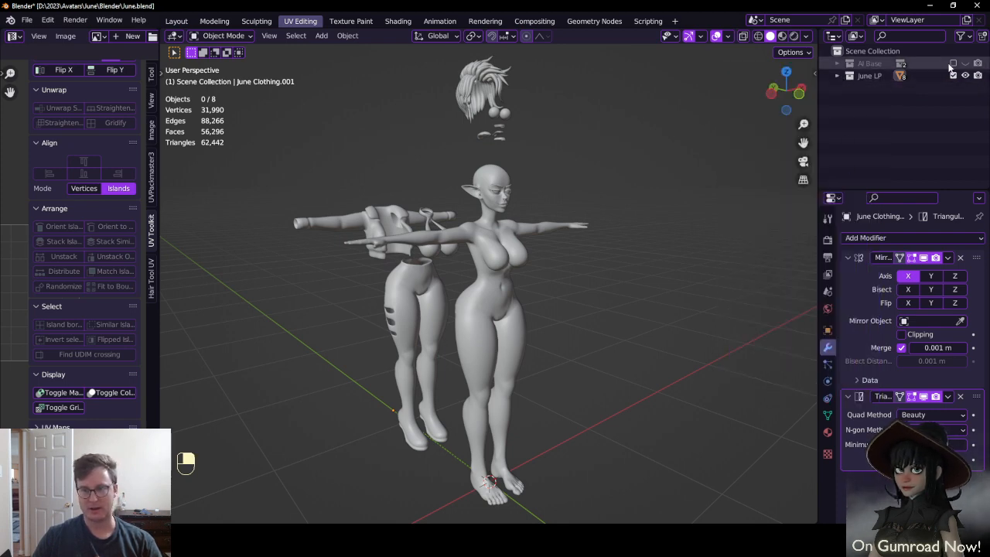
{"action": "left_click", "coordinate": [576, 225]}
{"action": "key", "text": "a"}
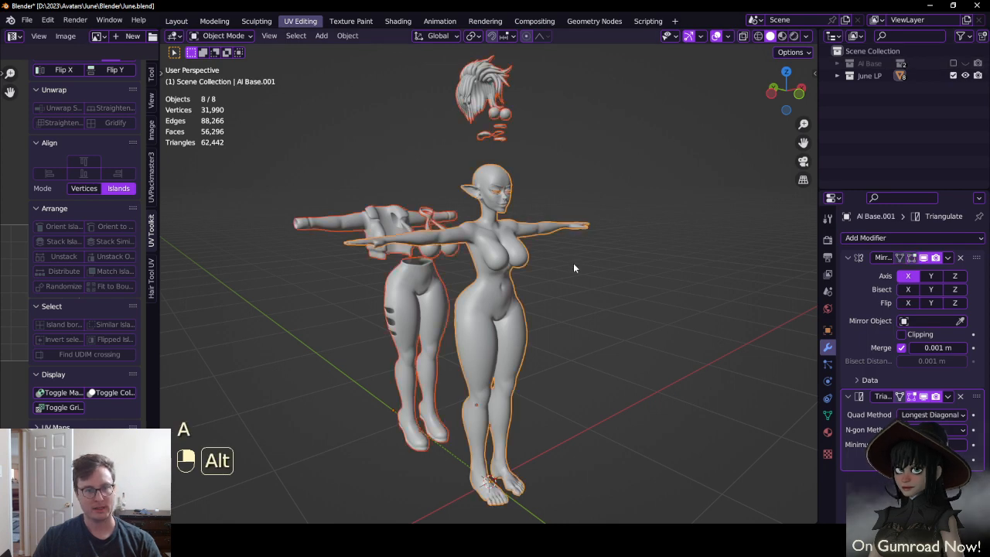
Reset the location of all selected objects, delete the small AI Base.002 mesh floating above the head, and save the file
{"action": "key", "text": "alt+g"}
{"action": "left_click", "coordinate": [489, 130]}
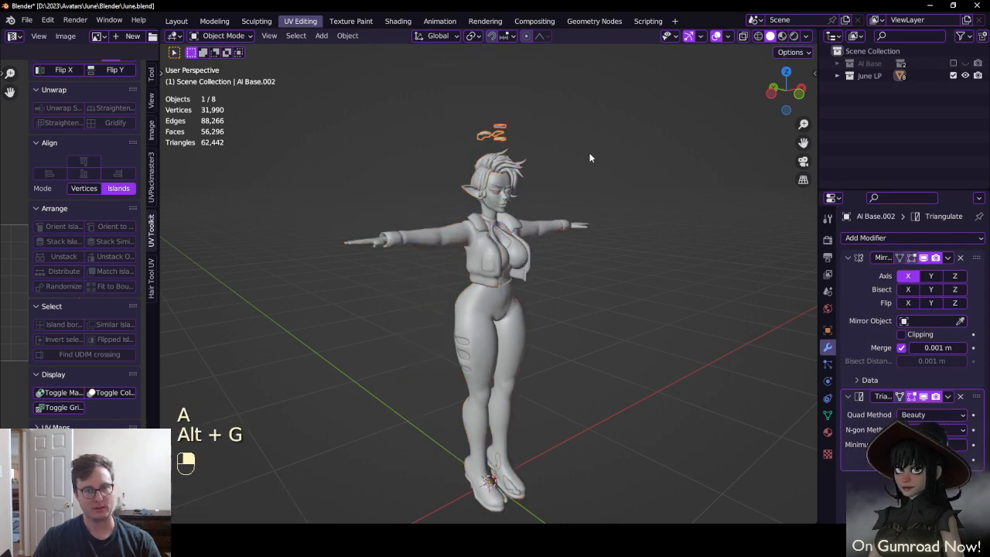
{"action": "key", "text": "x"}
{"action": "left_click", "coordinate": [589, 154]}
{"action": "key", "text": "ctrl+s"}
{"action": "middle_click_drag", "start_coordinate": [552, 215], "coordinate": [452, 231]}
{"action": "scroll", "coordinate": [449, 220], "scroll_direction": "up", "scroll_amount": 4}
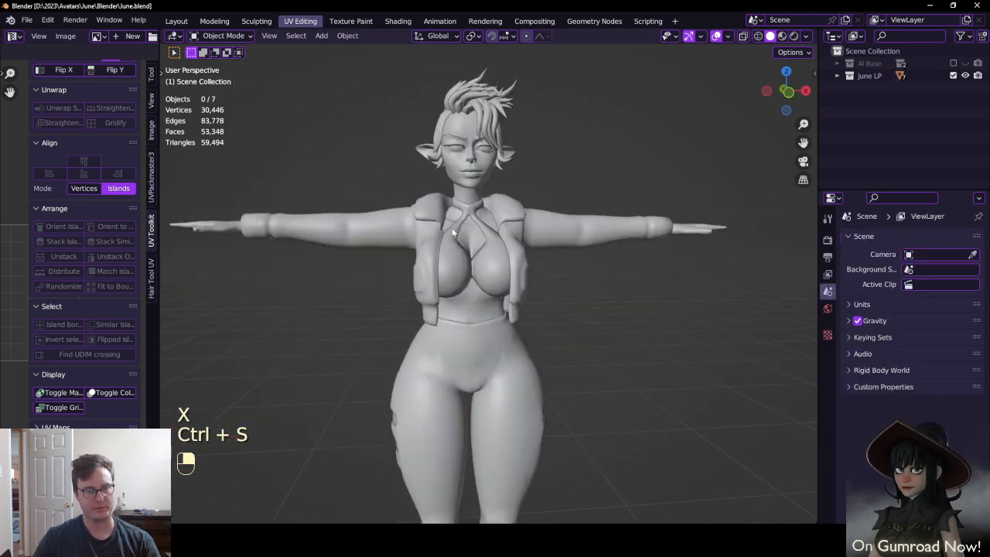
Select the jacket, halter top and pants together and save June.blend
{"action": "left_click", "coordinate": [421, 226]}
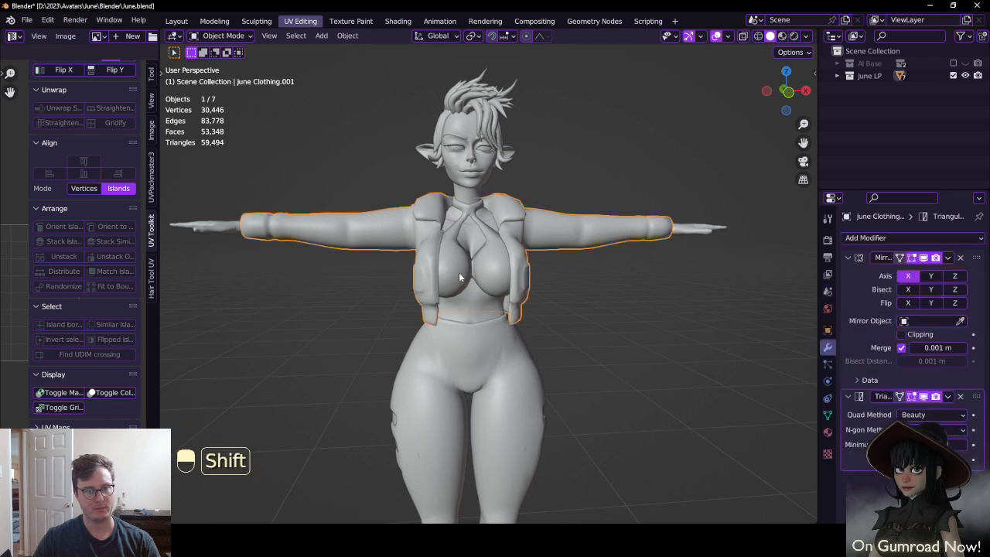
{"action": "left_click", "coordinate": [459, 273], "text": "shift"}
{"action": "left_click", "coordinate": [500, 380], "text": "shift"}
{"action": "key", "text": "ctrl+s"}
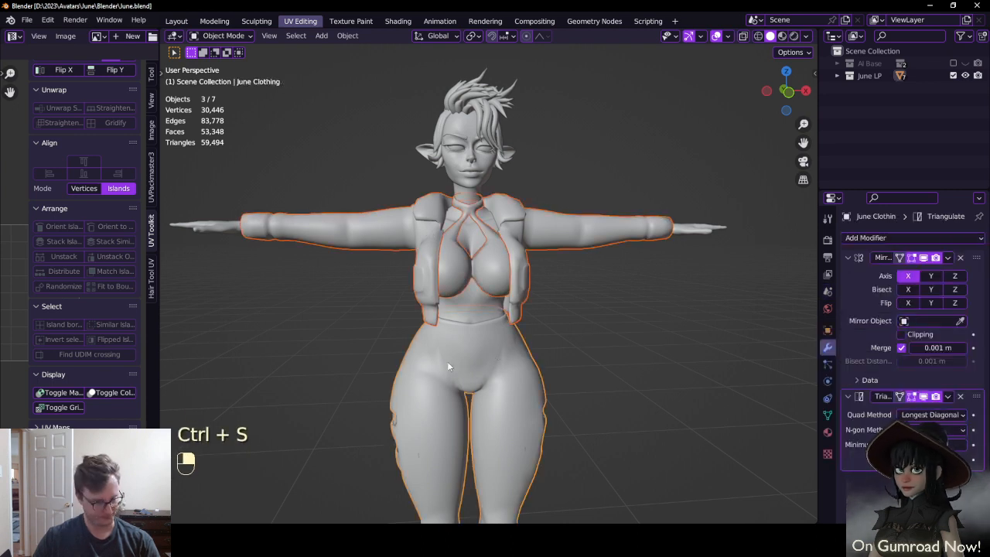
Select only the jacket, widen the UV editor, hide its sidebar, and put the jacket in Edit Mode
{"action": "left_click", "coordinate": [400, 241]}
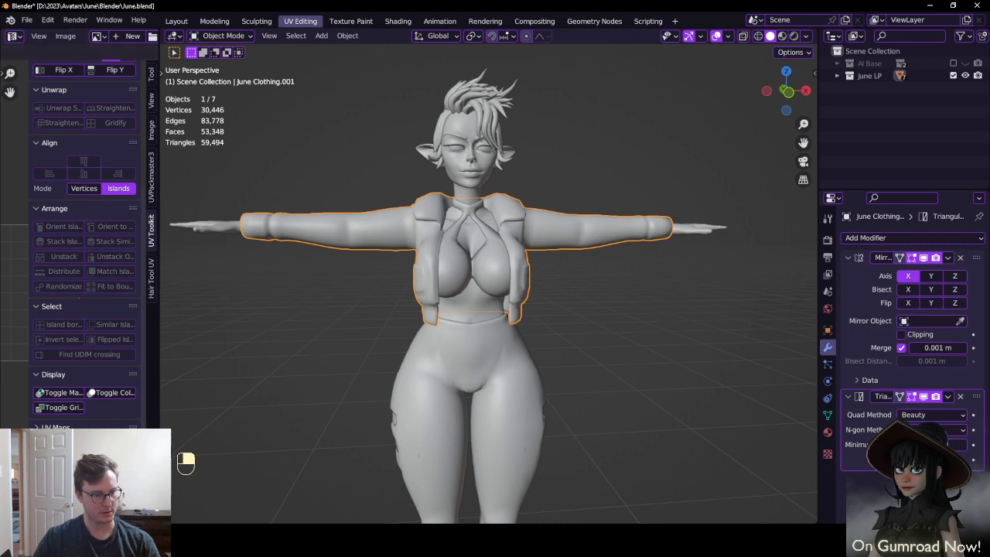
{"action": "left_click_drag", "start_coordinate": [160, 377], "coordinate": [567, 377]}
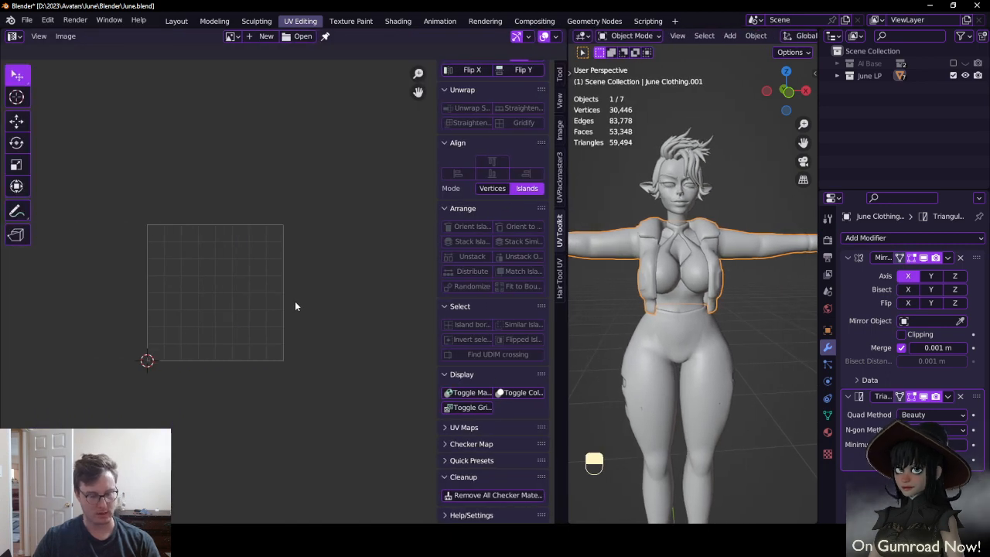
{"action": "key", "text": "n"}
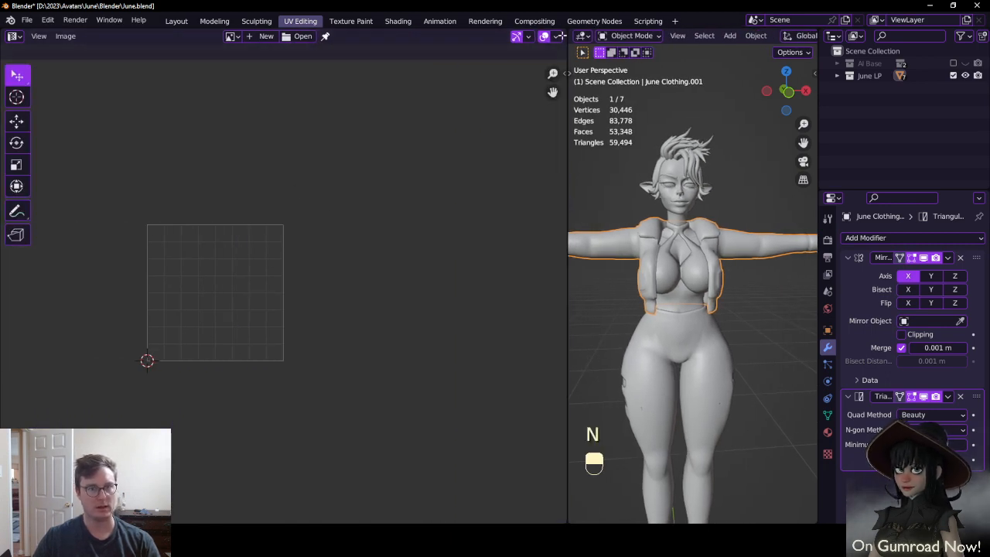
{"action": "key", "text": "Tab"}
Enable fixed subdivisions for the UV grid and set it to 4 by 4 tiles
{"action": "left_click", "coordinate": [480, 37]}
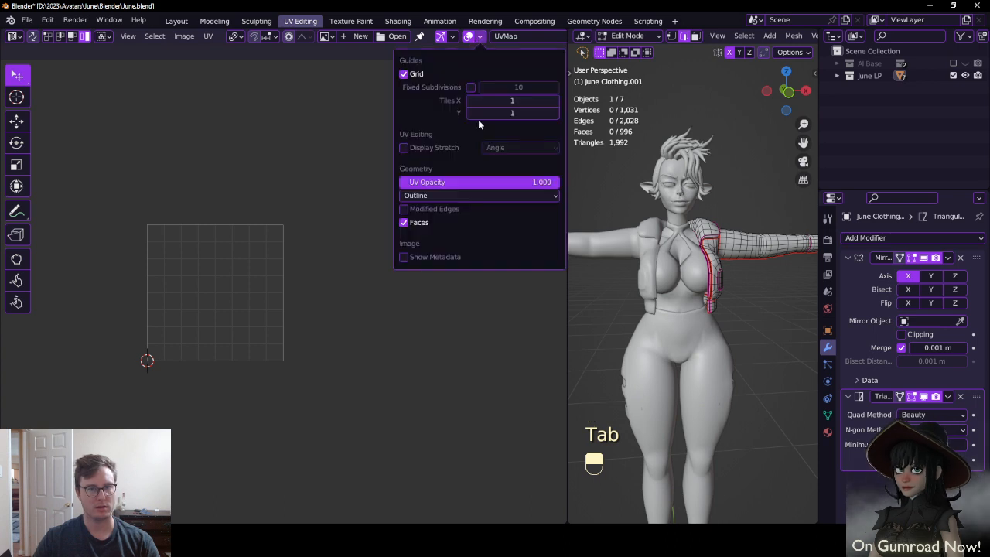
{"action": "left_click", "coordinate": [472, 87]}
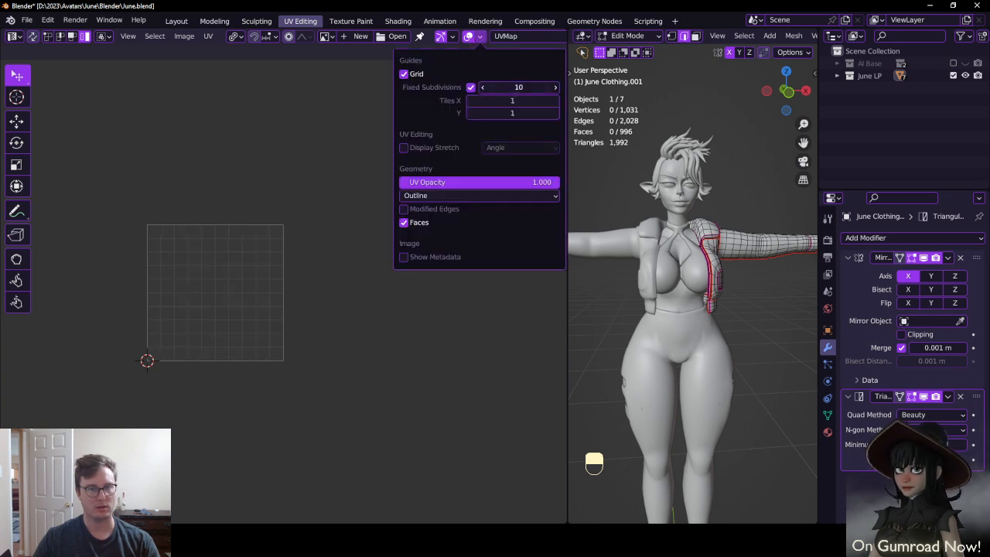
{"action": "left_click", "coordinate": [517, 88]}
{"action": "type", "text": "4"}
{"action": "key", "text": "Tab"}
{"action": "type", "text": "4"}
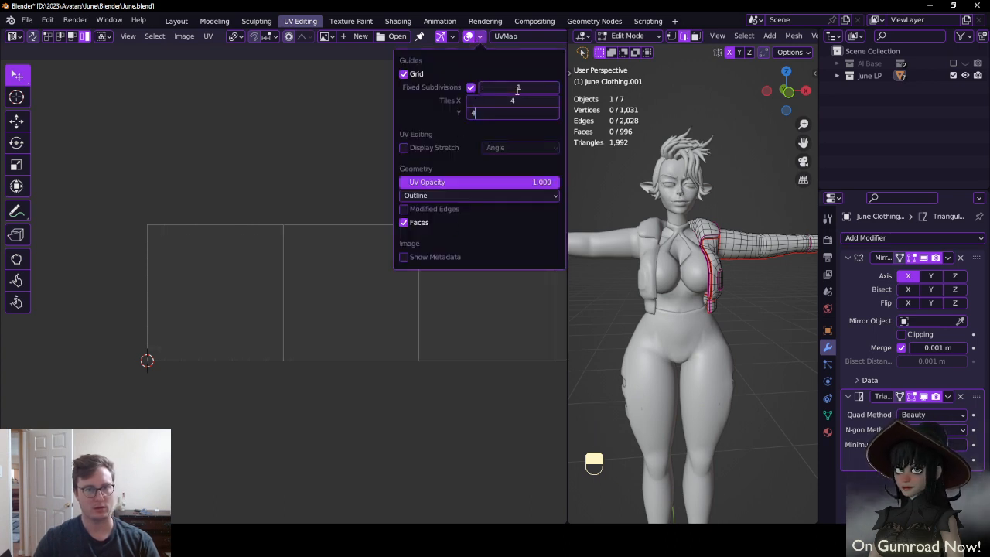
{"action": "key", "text": "Return"}
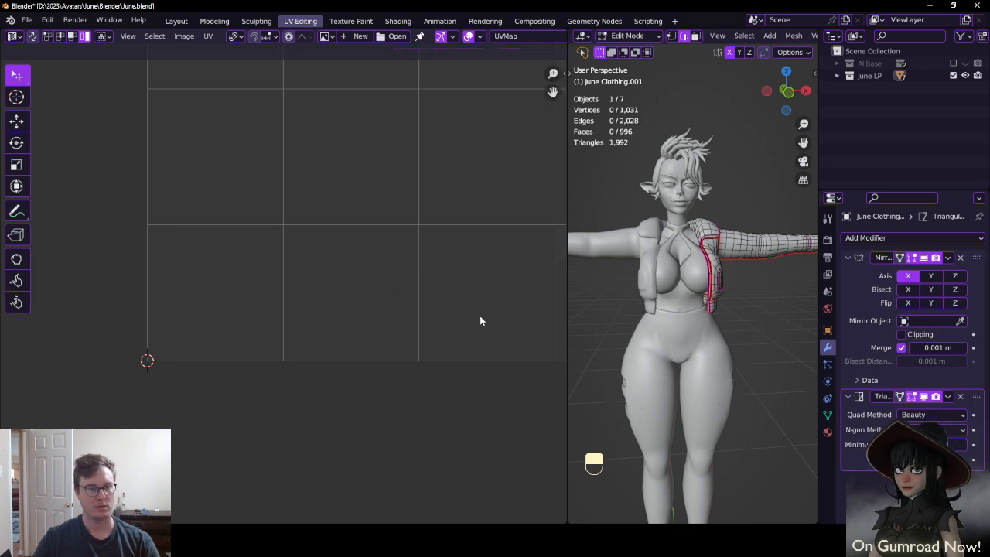
Select all of the jacket's UVs, move them out of the first UV tile, and return to Object Mode
{"action": "key", "text": "a"}
{"action": "key", "text": "a"}
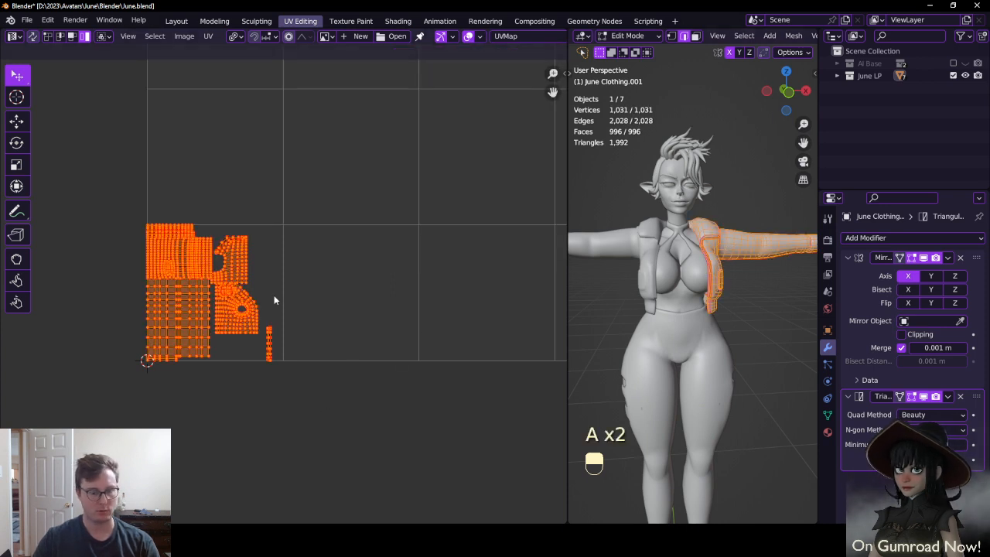
{"action": "key", "text": "g"}
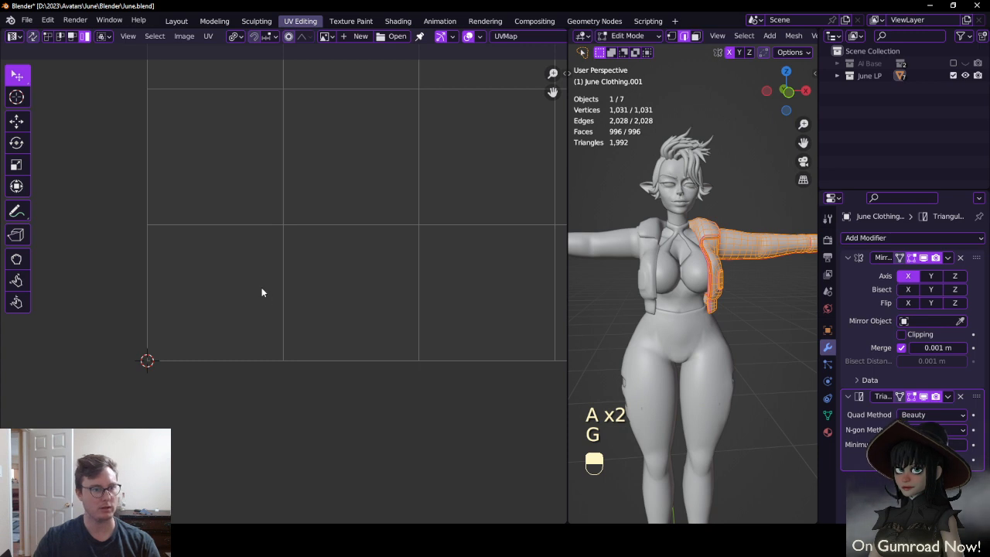
{"action": "scroll", "coordinate": [262, 289], "scroll_direction": "down", "scroll_amount": 5}
{"action": "mouse_move", "coordinate": [297, 284]}
{"action": "middle_mouse_down", "text": "shift"}
{"action": "mouse_move", "coordinate": [294, 323]}
{"action": "mouse_move", "coordinate": [290, 276]}
{"action": "middle_mouse_up", "text": "shift"}
{"action": "scroll", "coordinate": [291, 296], "scroll_direction": "up", "scroll_amount": 4}
{"action": "scroll", "coordinate": [291, 296], "scroll_direction": "down", "scroll_amount": 1}
{"action": "key", "text": "Tab"}
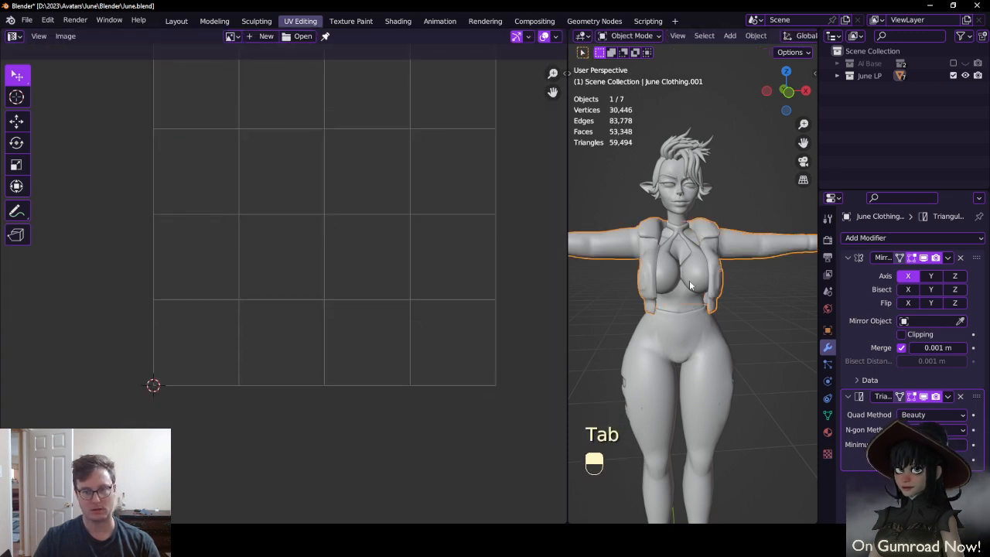
Move all of the halter top's UVs out of the first tile along the Y axis
{"action": "left_click", "coordinate": [690, 286]}
{"action": "key", "text": "Tab"}
{"action": "key", "text": "a"}
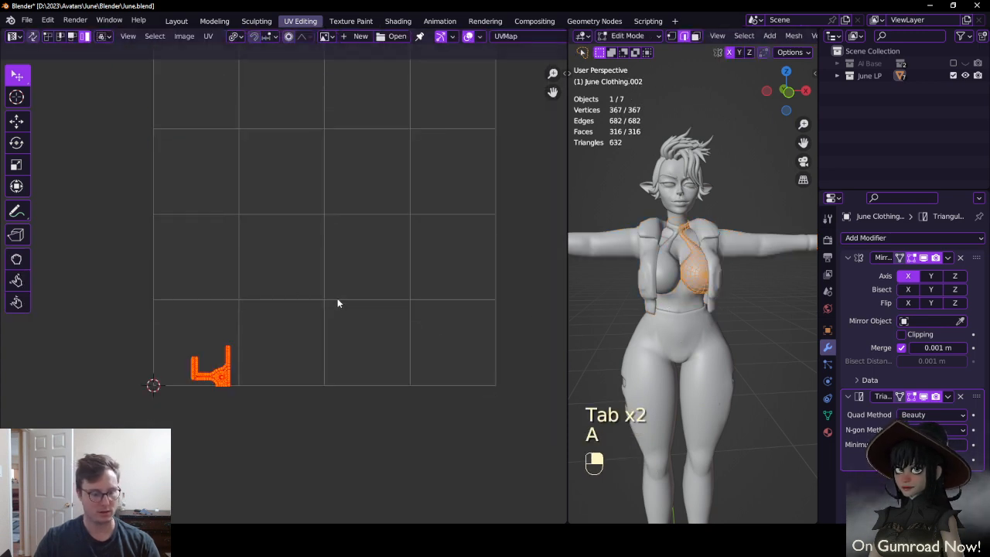
{"action": "type", "text": "g"}
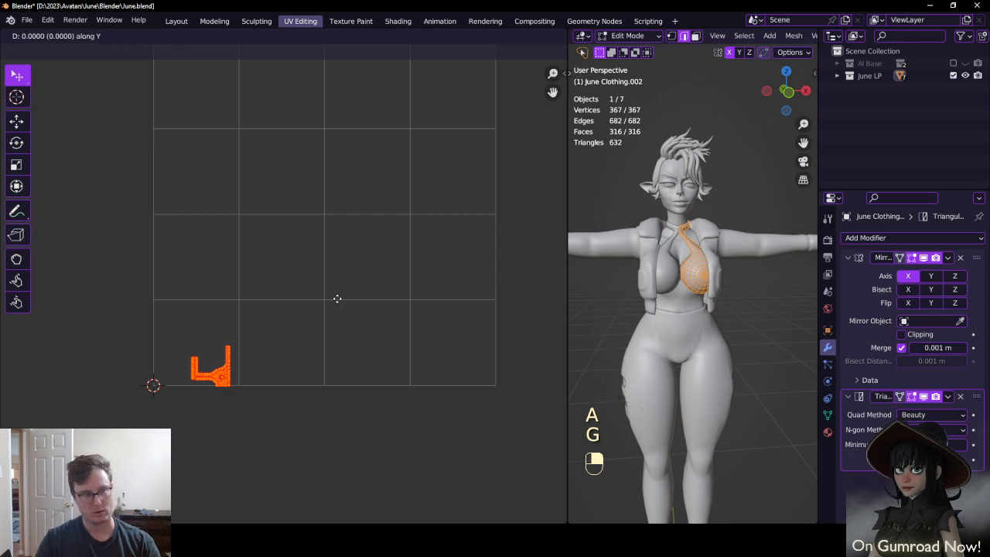
{"action": "type", "text": ".5"}
{"action": "key", "text": "Return"}
{"action": "key", "text": "Tab"}
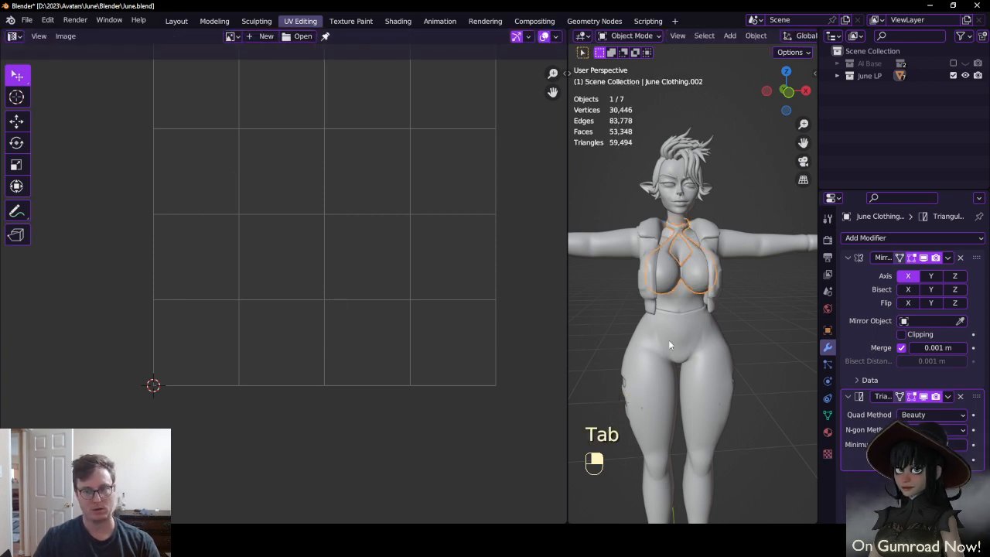
Move all of the pants' UVs up by one tile along the Y axis
{"action": "left_click", "coordinate": [669, 342]}
{"action": "key", "text": "Tab"}
{"action": "type", "text": "gy1"}
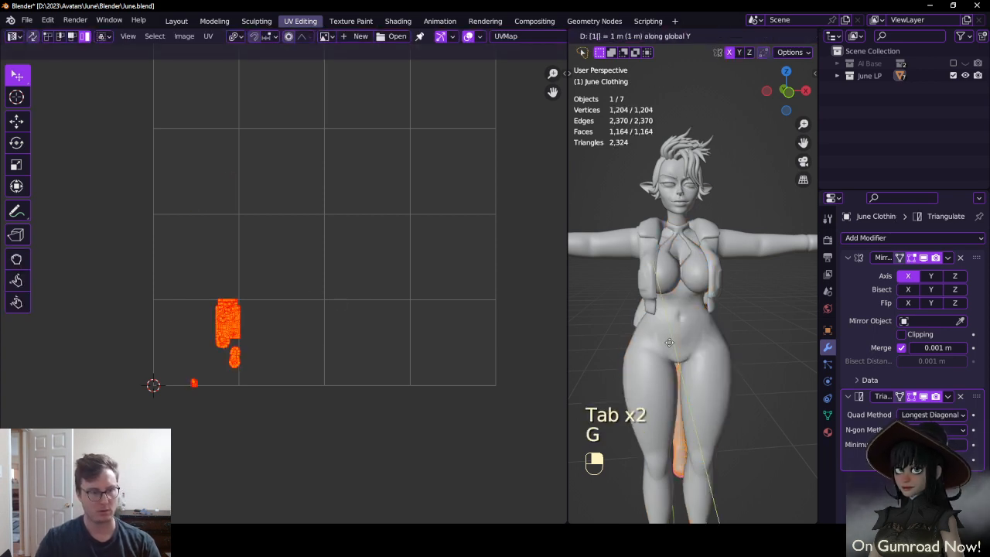
{"action": "key", "text": "Escape"}
{"action": "type", "text": "gy"}
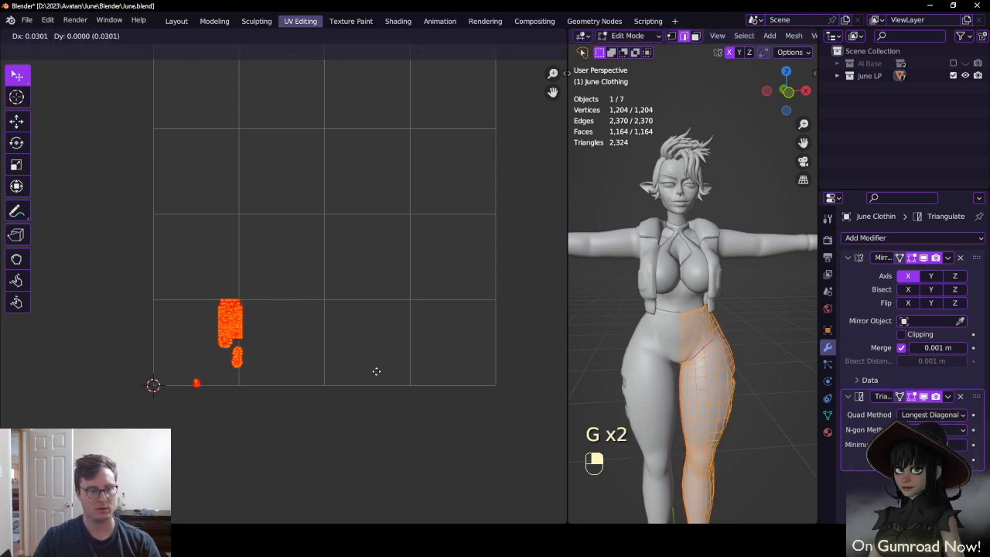
{"action": "type", "text": "0.25"}
{"action": "key", "text": "Return"}
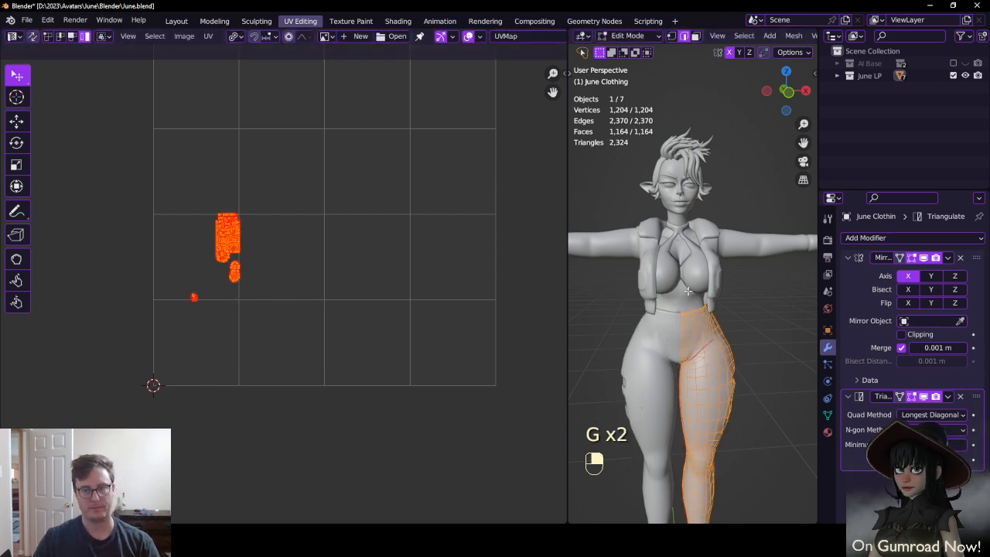
Return to Object Mode, enlarge the 3D viewport, and save June.blend
{"action": "key", "text": "Tab"}
{"action": "scroll", "coordinate": [696, 278], "scroll_direction": "down", "scroll_amount": 3}
{"action": "key", "text": "ctrl+s"}
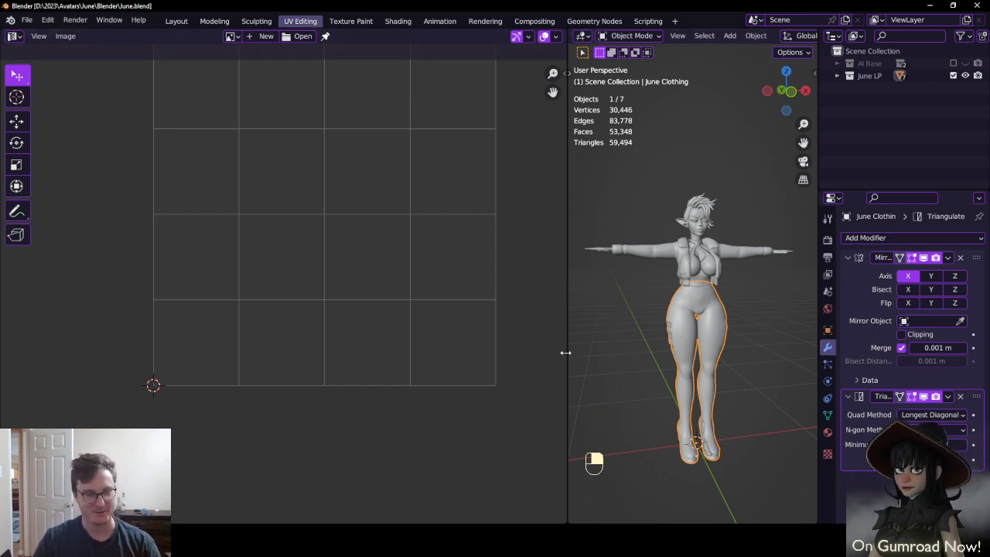
{"action": "left_click_drag", "start_coordinate": [565, 352], "coordinate": [332, 352]}
{"action": "scroll", "coordinate": [629, 301], "scroll_direction": "up", "scroll_amount": 5}
{"action": "key", "text": "ctrl+s"}
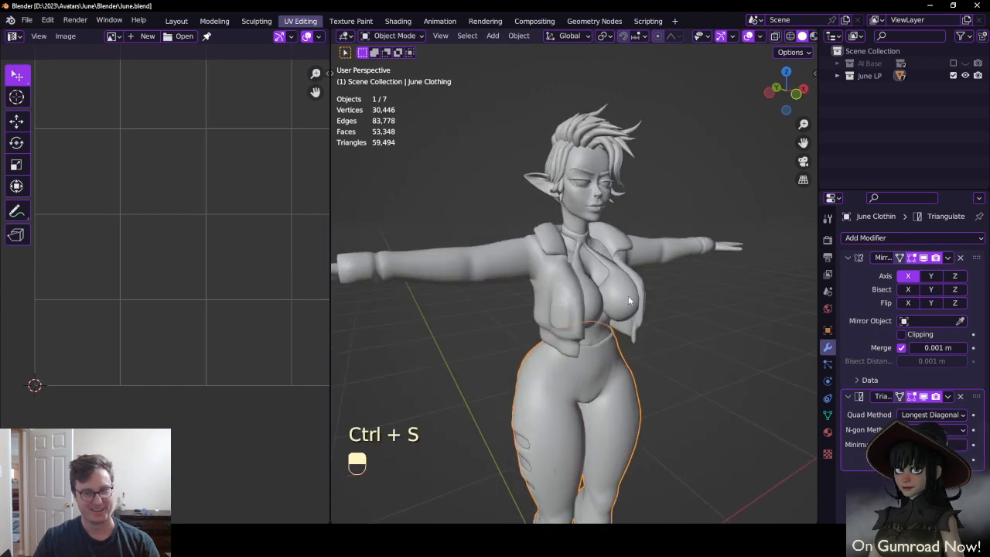
Look over the character's face, hair and clothing from several angles and save the file again
{"action": "scroll", "coordinate": [629, 300], "scroll_direction": "up", "scroll_amount": 4}
{"action": "scroll", "coordinate": [603, 291], "scroll_direction": "down", "scroll_amount": 4}
{"action": "scroll", "coordinate": [640, 288], "scroll_direction": "up", "scroll_amount": 6}
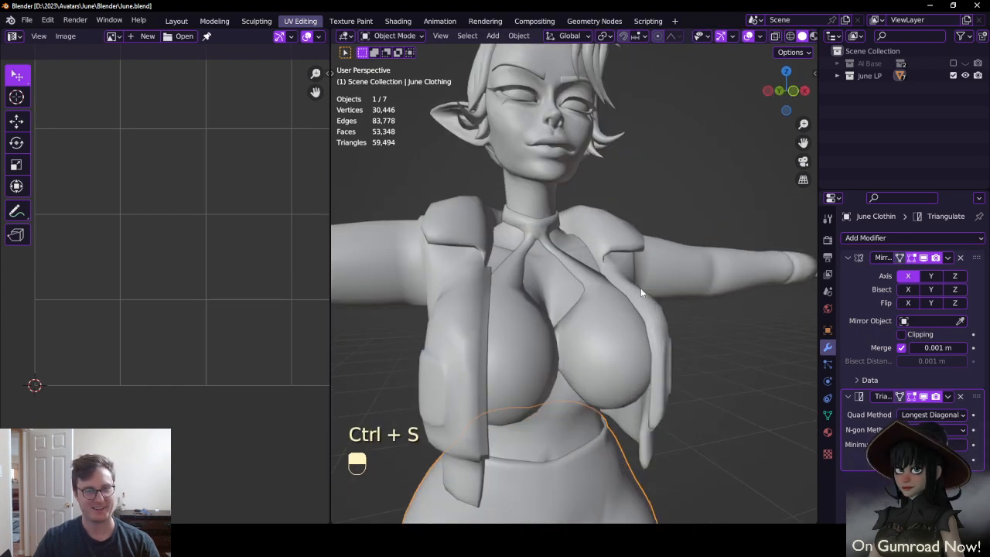
{"action": "key", "text": "ctrl+s"}
{"action": "scroll", "coordinate": [643, 289], "scroll_direction": "up", "scroll_amount": 3}
{"action": "middle_click_drag", "start_coordinate": [645, 289], "coordinate": [634, 310]}
{"action": "scroll", "coordinate": [622, 290], "scroll_direction": "down", "scroll_amount": 6}
{"action": "right_click", "coordinate": [592, 150]}
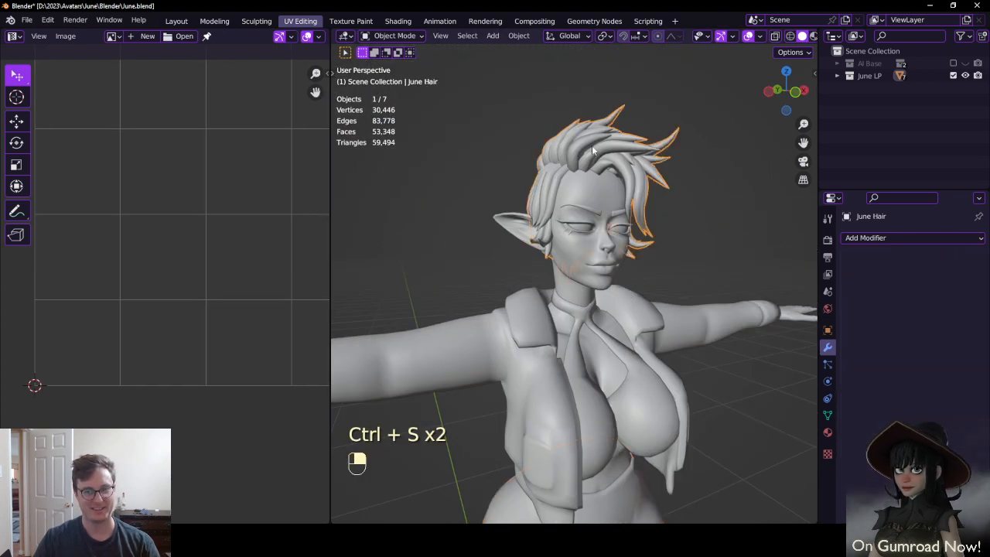
{"action": "scroll", "coordinate": [651, 229], "scroll_direction": "down", "scroll_amount": 4}
Remove the Triangulate modifier from the jacket, the halter top and the pants
{"action": "left_click", "coordinate": [604, 311]}
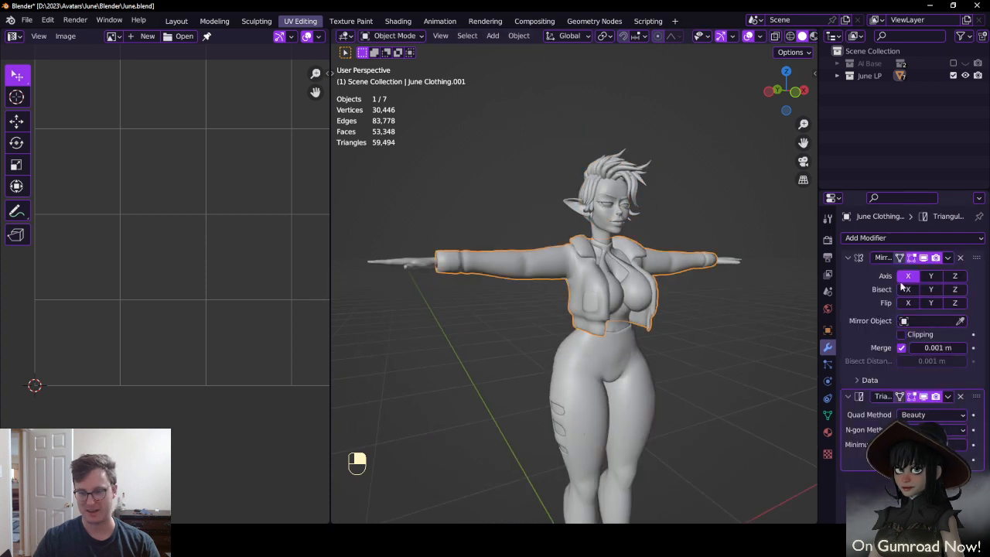
{"action": "middle_click_drag", "start_coordinate": [777, 398], "coordinate": [648, 349]}
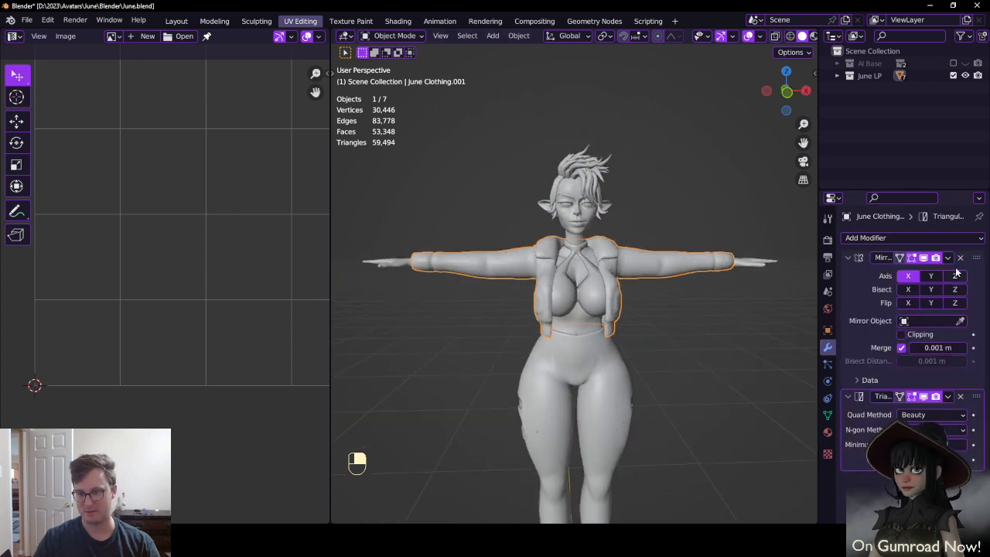
{"action": "left_click", "coordinate": [960, 396]}
{"action": "scroll", "coordinate": [638, 309], "scroll_direction": "up", "scroll_amount": 1}
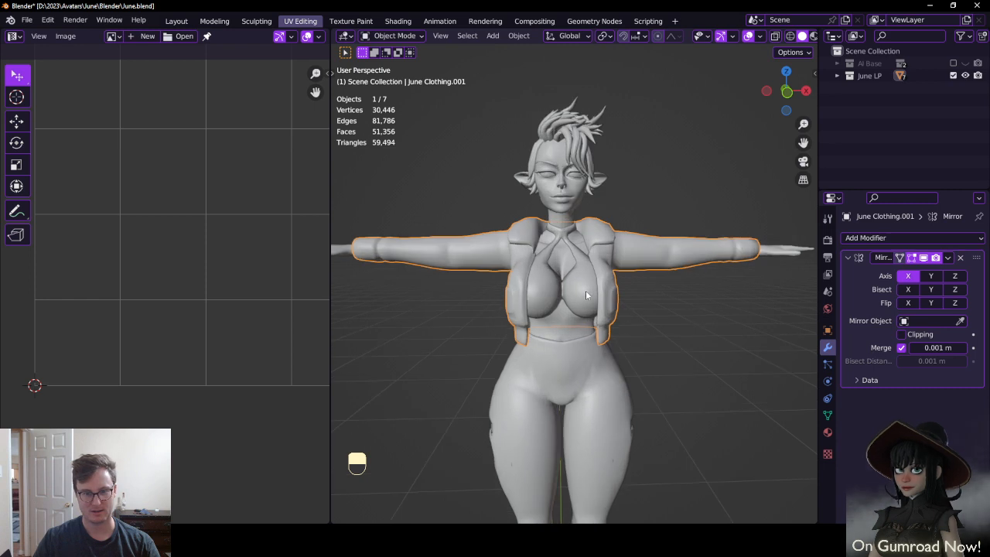
{"action": "left_click", "coordinate": [589, 295]}
{"action": "left_click", "coordinate": [960, 395]}
{"action": "left_click", "coordinate": [592, 408]}
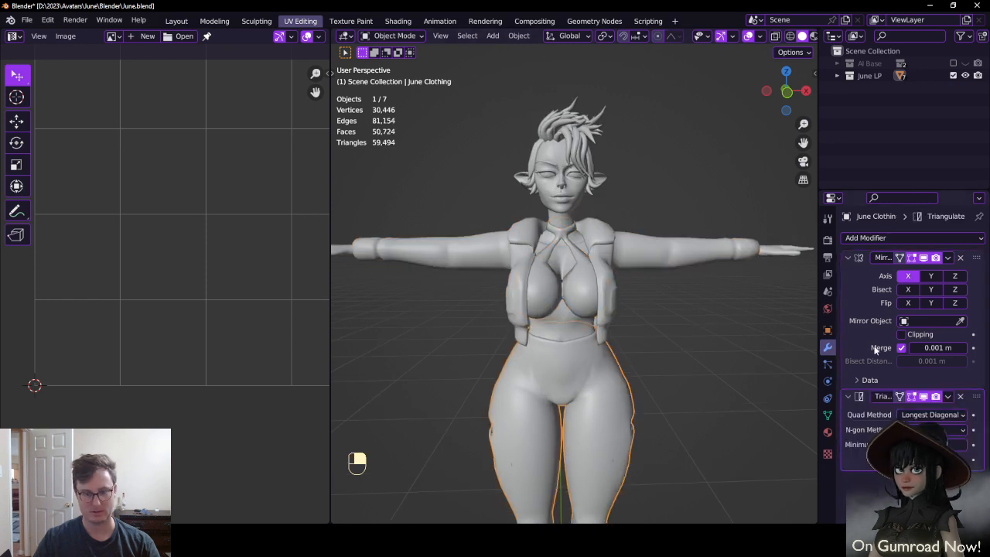
{"action": "left_click", "coordinate": [960, 396]}
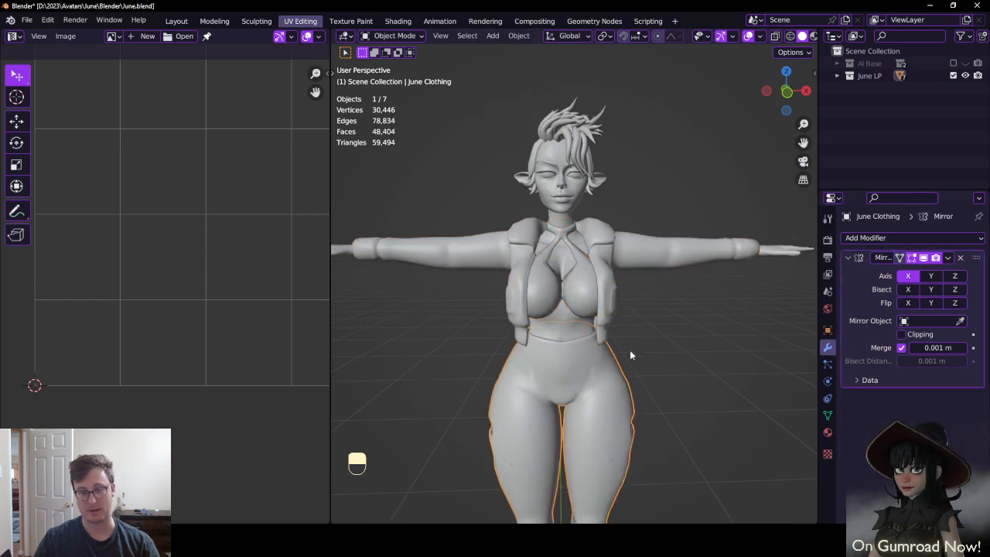
Join the pants, jacket and halter top into one object, apply all its transforms, and save the file
{"action": "left_click", "coordinate": [607, 300], "text": "shift"}
{"action": "left_click", "coordinate": [590, 293], "text": "shift"}
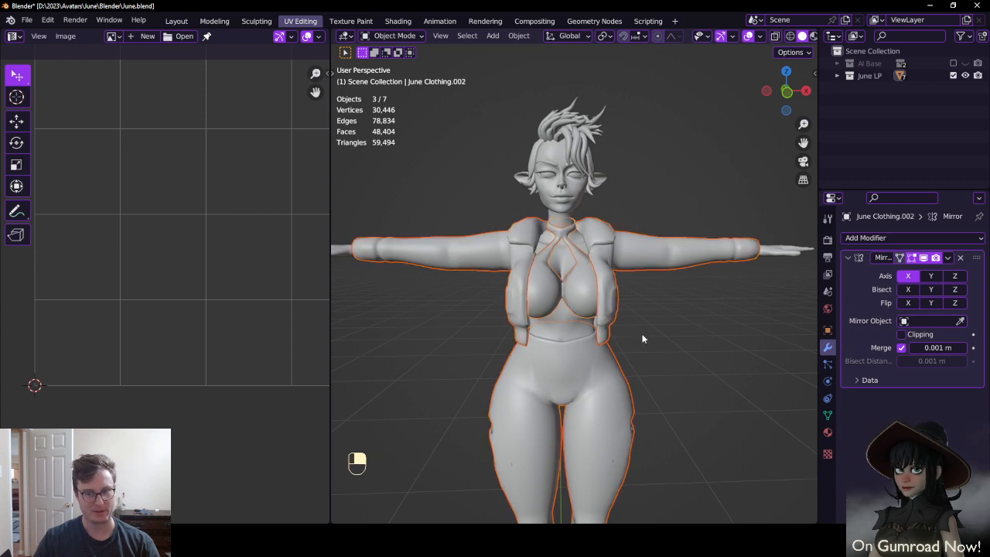
{"action": "key", "text": "ctrl+j"}
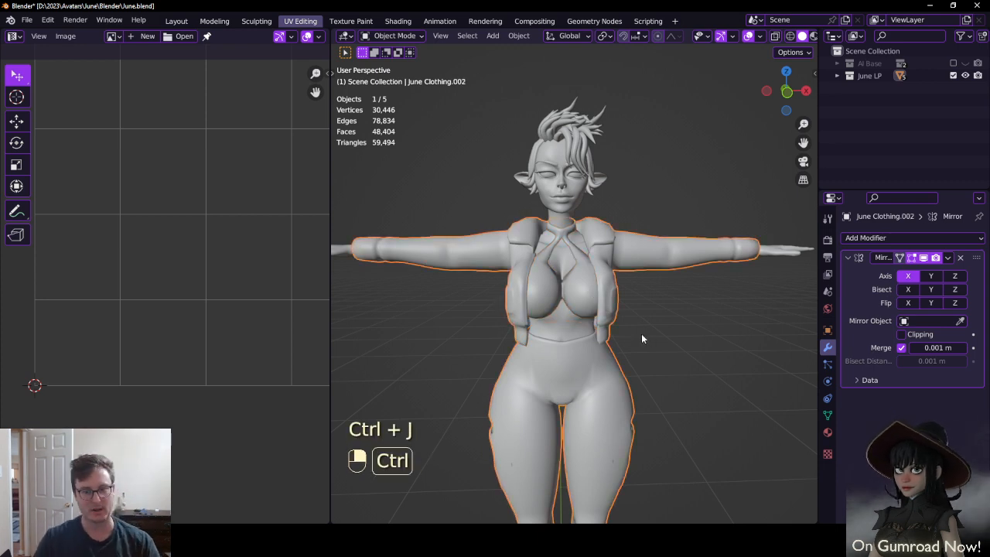
{"action": "key", "text": "ctrl+a"}
{"action": "left_click", "coordinate": [631, 368]}
{"action": "key", "text": "ctrl+s"}
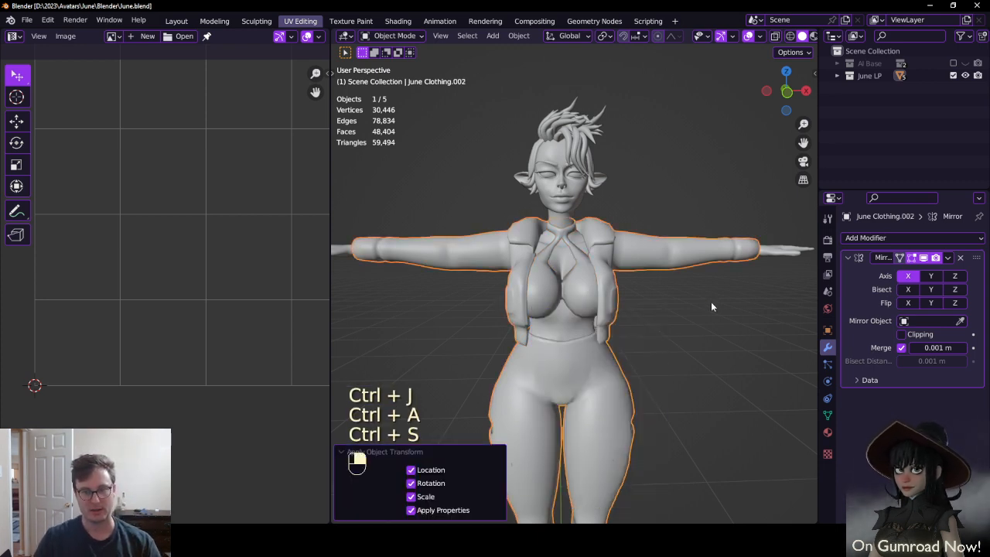
Convert the joined clothing object to a mesh so its Mirror modifier is applied, and save the file
{"action": "left_click", "coordinate": [960, 257]}
{"action": "key", "text": "ctrl+z"}
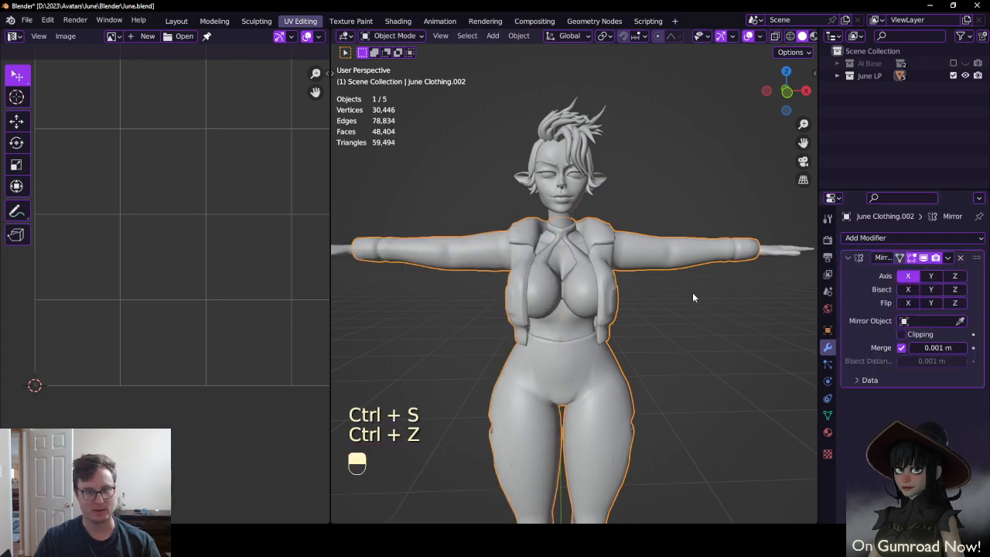
{"action": "key", "text": "q"}
{"action": "left_click", "coordinate": [678, 319]}
{"action": "key", "text": "ctrl+s"}
{"action": "middle_click_drag", "start_coordinate": [603, 245], "coordinate": [671, 253]}
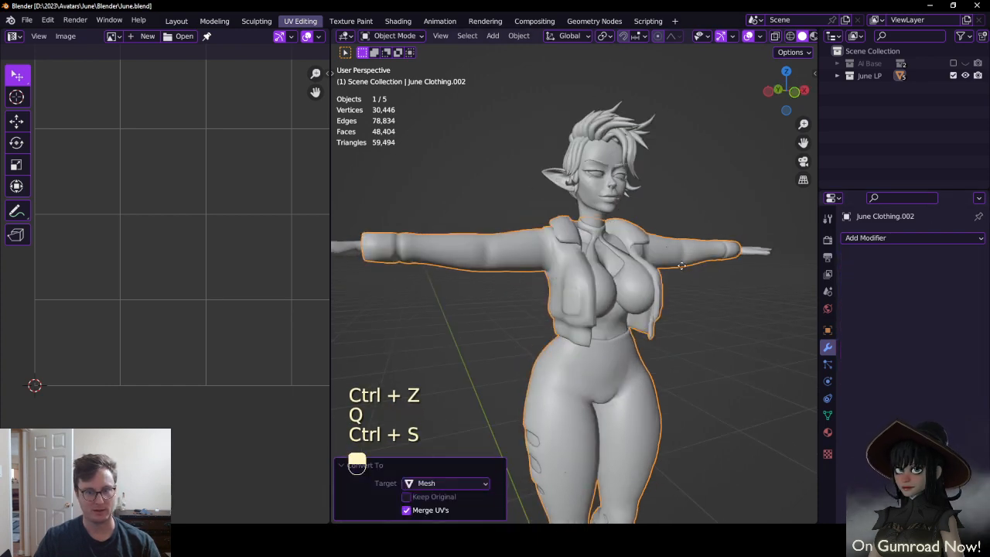
{"action": "key", "text": "g"}
{"action": "right_click", "coordinate": [543, 324]}
{"action": "key", "text": "ctrl+s"}
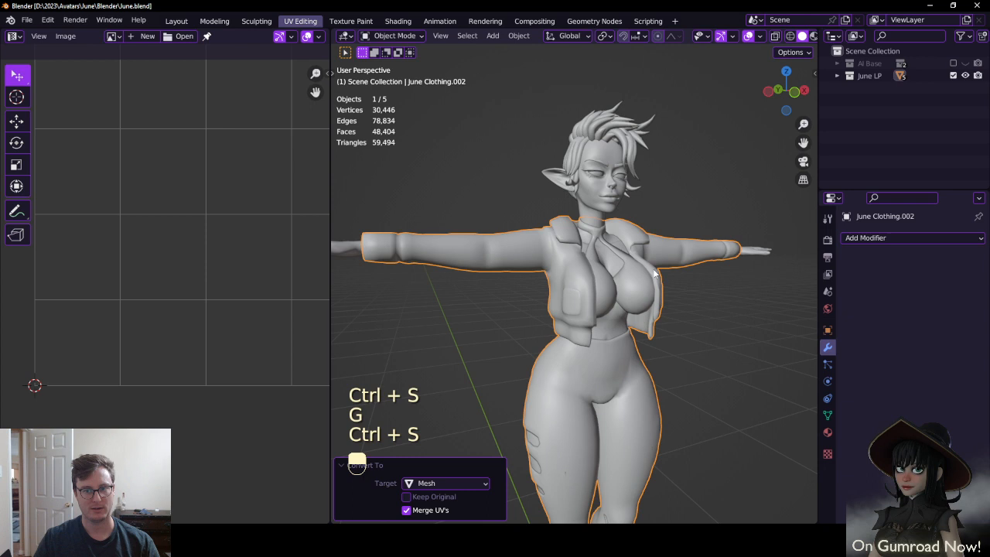
Remove the Triangulate modifier from the body object, leaving its Mirror modifier in place, and save the file
{"action": "left_click", "coordinate": [611, 260]}
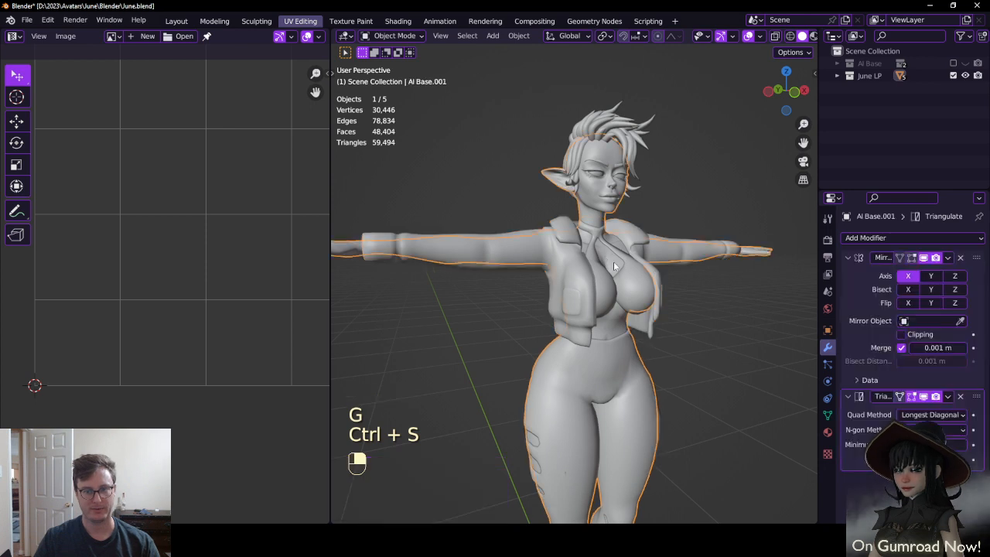
{"action": "left_click", "coordinate": [960, 397]}
{"action": "left_click", "coordinate": [949, 259]}
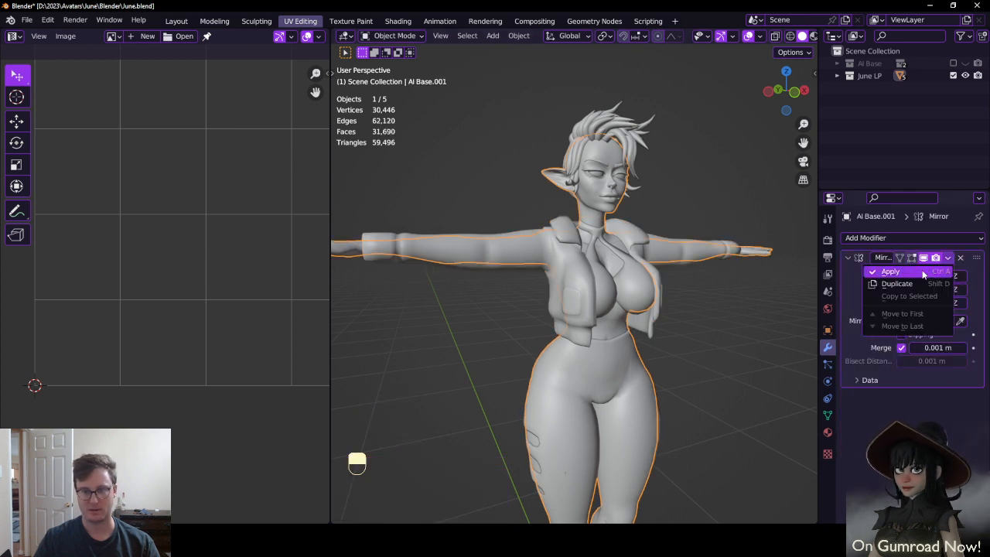
{"action": "left_click", "coordinate": [702, 321]}
{"action": "middle_click_drag", "start_coordinate": [702, 321], "coordinate": [651, 301]}
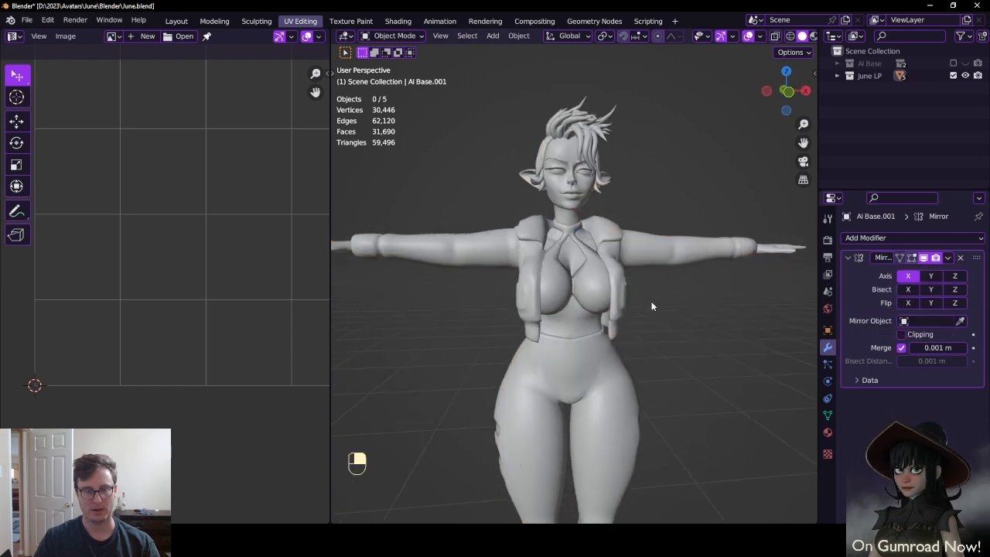
{"action": "left_click", "coordinate": [558, 201]}
{"action": "key", "text": "g"}
{"action": "right_click", "coordinate": [573, 184]}
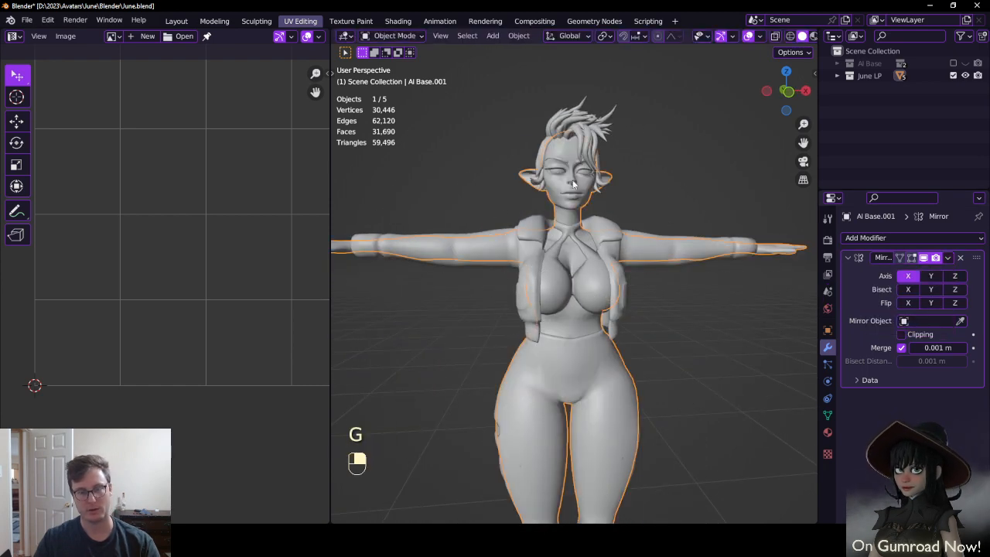
{"action": "key", "text": "ctrl+s"}
{"action": "middle_click_drag", "start_coordinate": [568, 180], "coordinate": [568, 325], "text": "ctrl"}
{"action": "key", "text": "ctrl+s"}
Save the file, enlarge the 3D view, and export all five character objects as FBX, overwriting June.fbx in the June VRChat FBX folder
{"action": "middle_click_drag", "start_coordinate": [557, 287], "coordinate": [627, 297]}
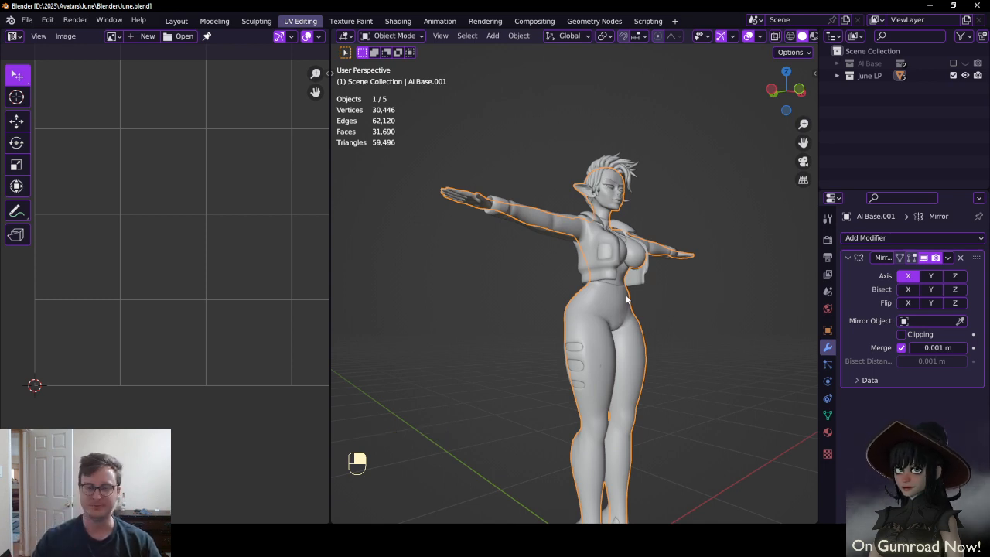
{"action": "middle_click_drag", "start_coordinate": [633, 245], "coordinate": [527, 280]}
{"action": "key", "text": "a"}
{"action": "key", "text": "ctrl+s"}
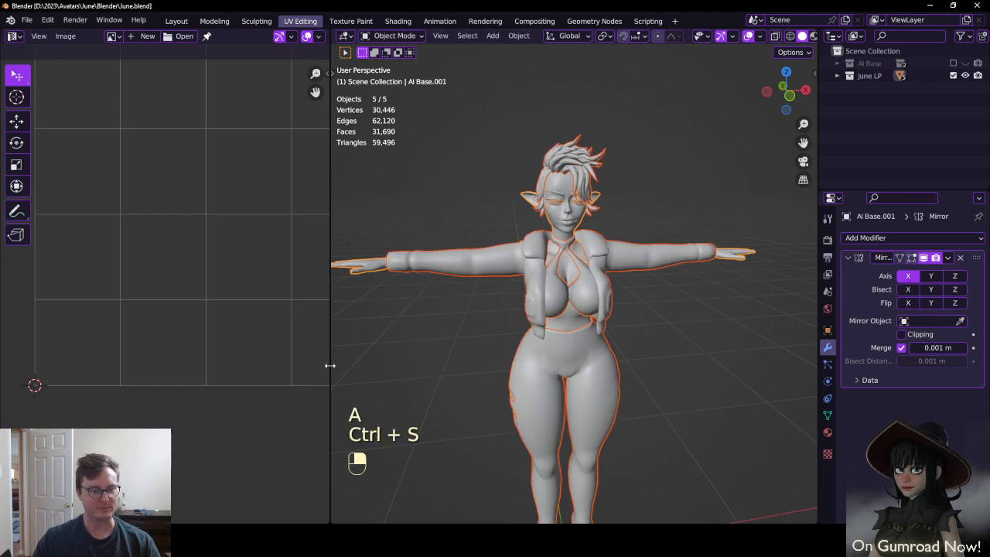
{"action": "left_click_drag", "start_coordinate": [329, 365], "coordinate": [14, 364]}
{"action": "left_click", "coordinate": [27, 20]}
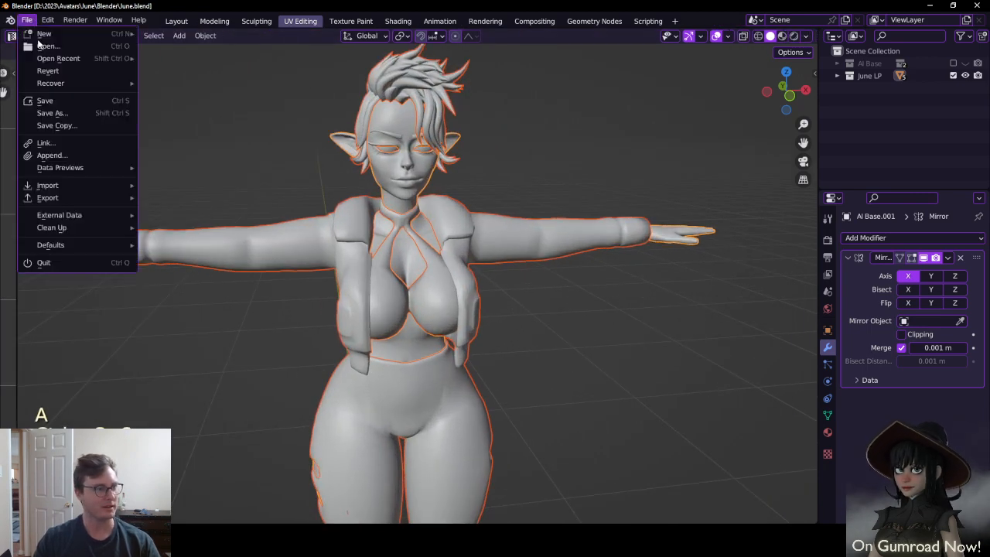
{"action": "mouse_move", "coordinate": [78, 198]}
{"action": "left_click", "coordinate": [203, 312]}
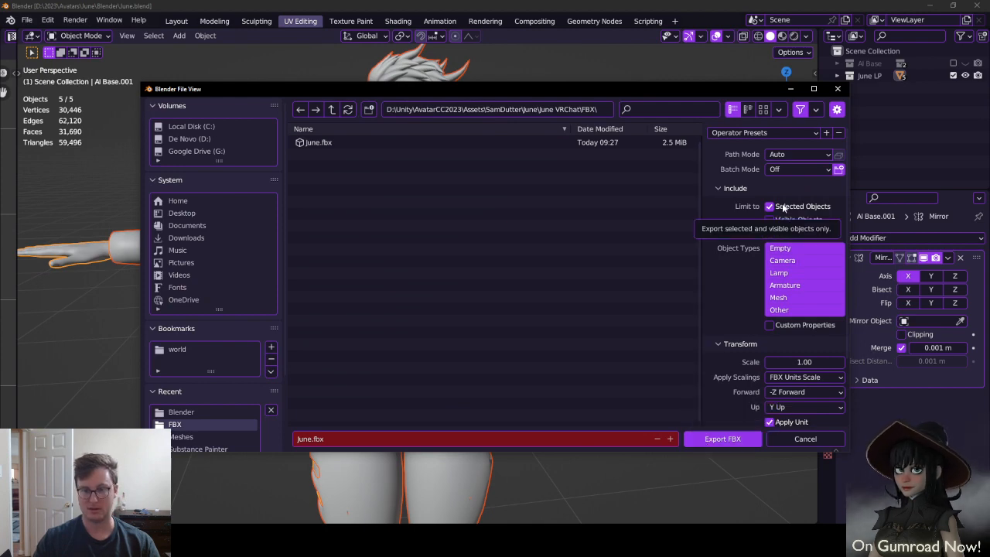
{"action": "left_click", "coordinate": [704, 438]}
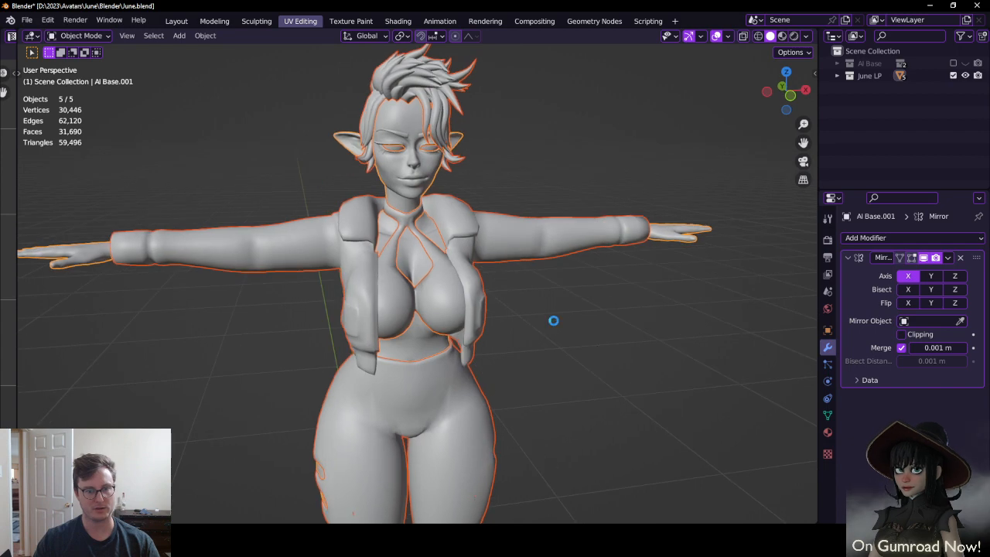
Switch to Unity and enable UV Tile Discard under Special FX on the June Clothing material
{"action": "key", "text": "alt+Tab"}
{"action": "left_click", "coordinate": [508, 224]}
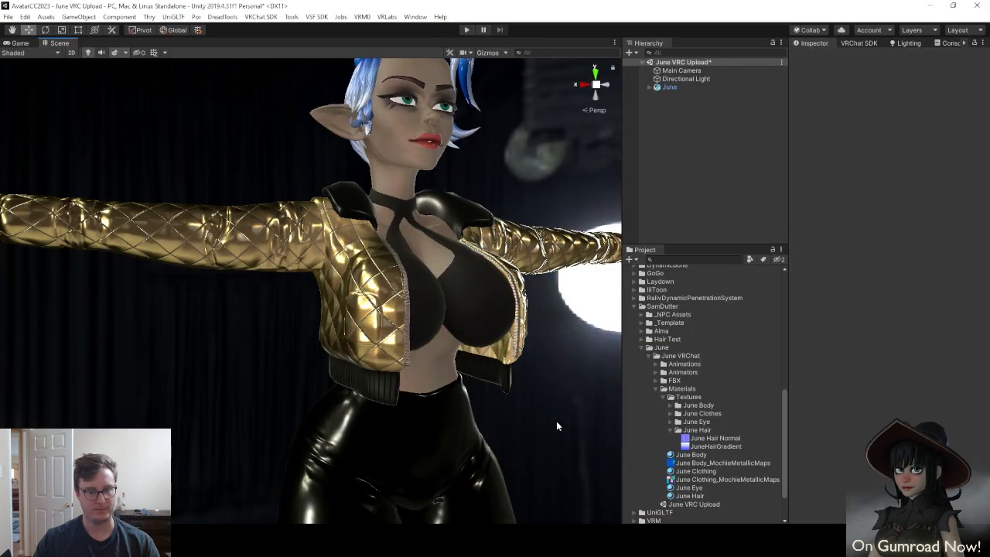
{"action": "left_click", "coordinate": [690, 454]}
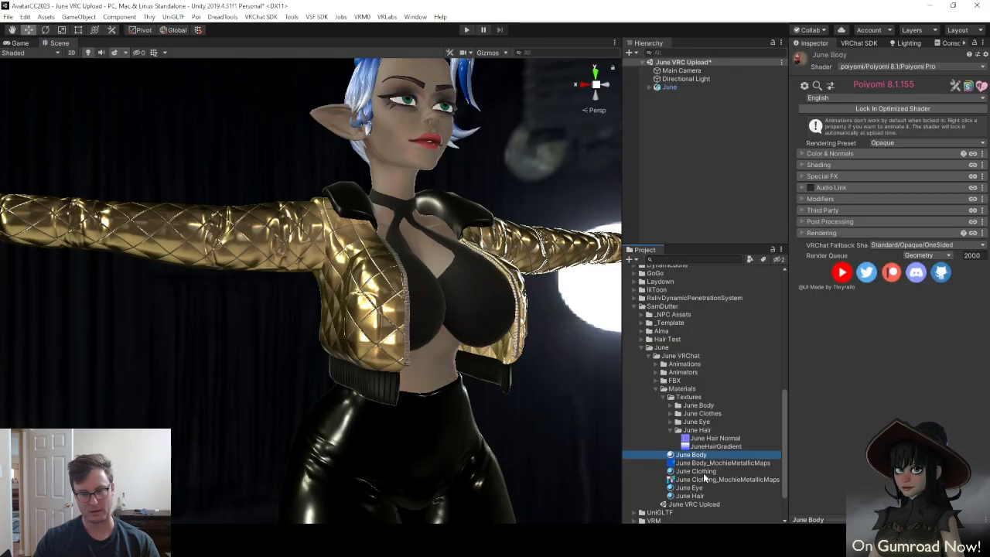
{"action": "left_click", "coordinate": [696, 471]}
{"action": "left_click", "coordinate": [850, 359]}
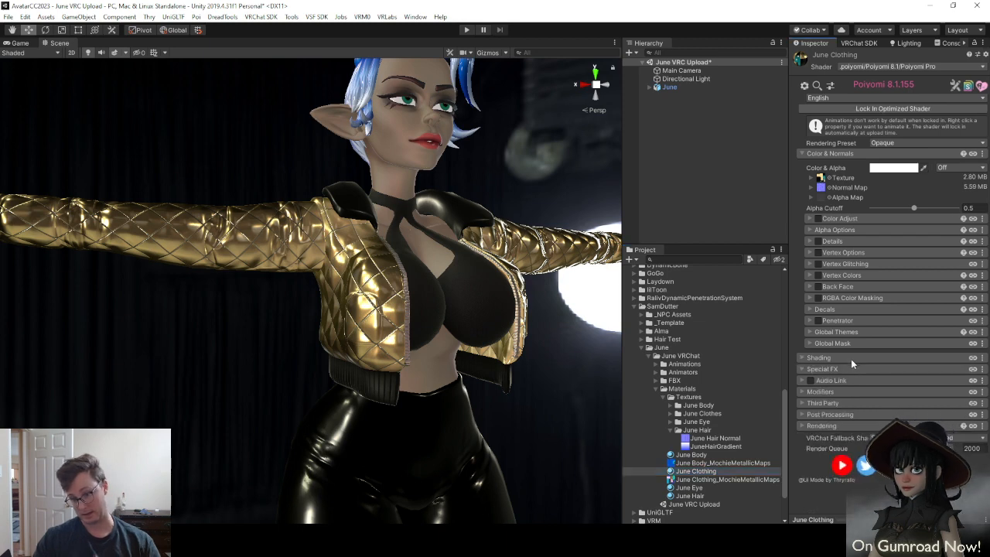
{"action": "left_click", "coordinate": [835, 370]}
{"action": "left_click", "coordinate": [818, 383]}
{"action": "left_click", "coordinate": [843, 385]}
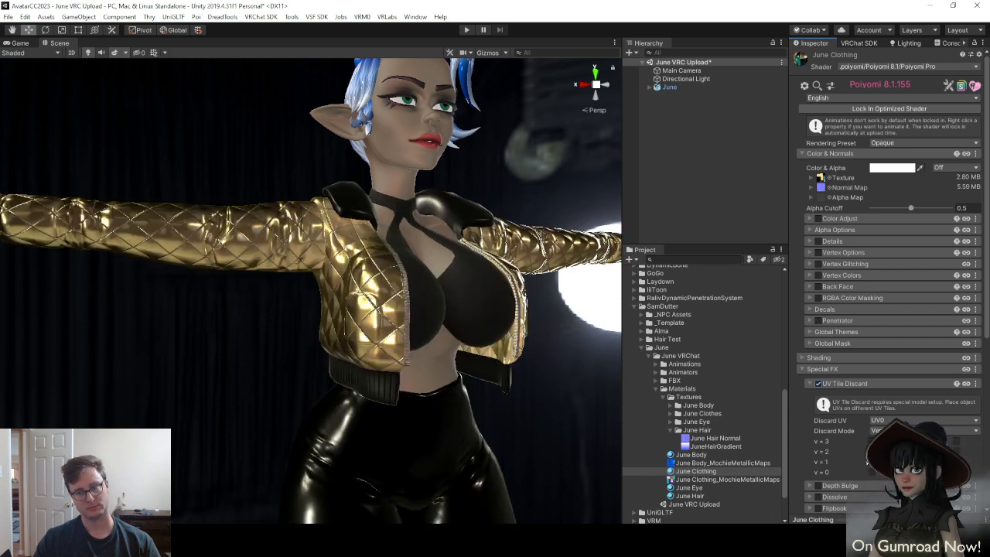
Test the UV discard tiles by hiding and restoring the jacket, pants and halter top in turn
{"action": "left_click", "coordinate": [873, 472]}
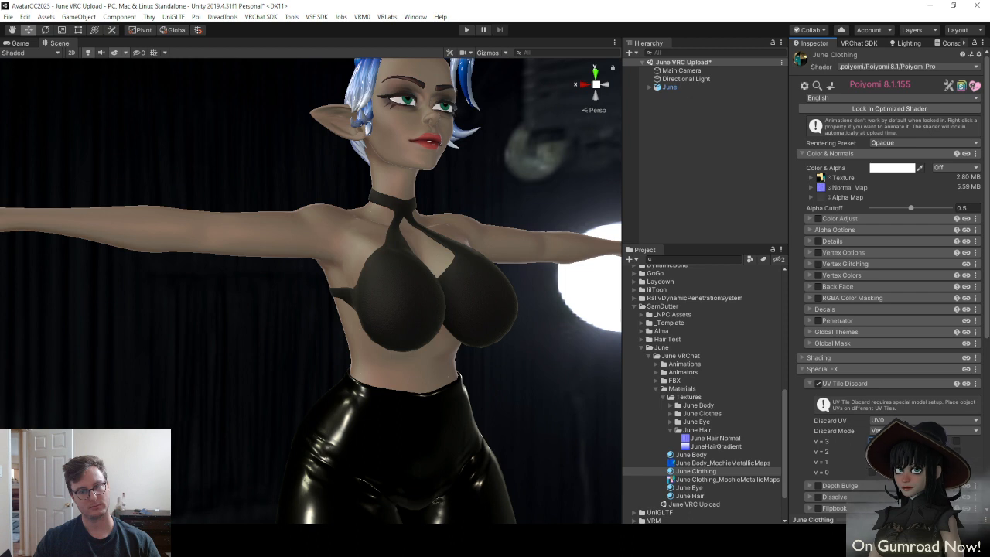
{"action": "left_click", "coordinate": [874, 466]}
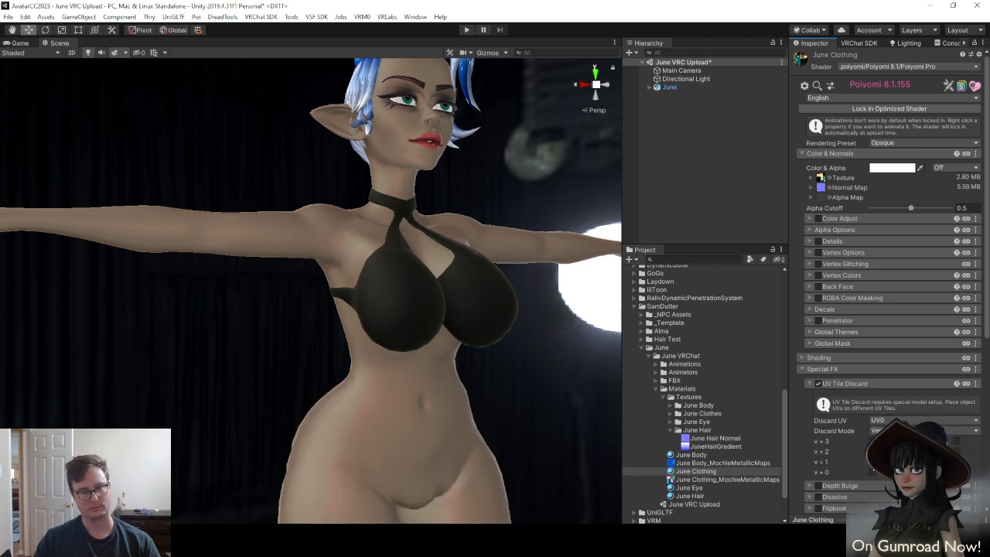
{"action": "left_click", "coordinate": [874, 469]}
{"action": "left_click", "coordinate": [899, 462]}
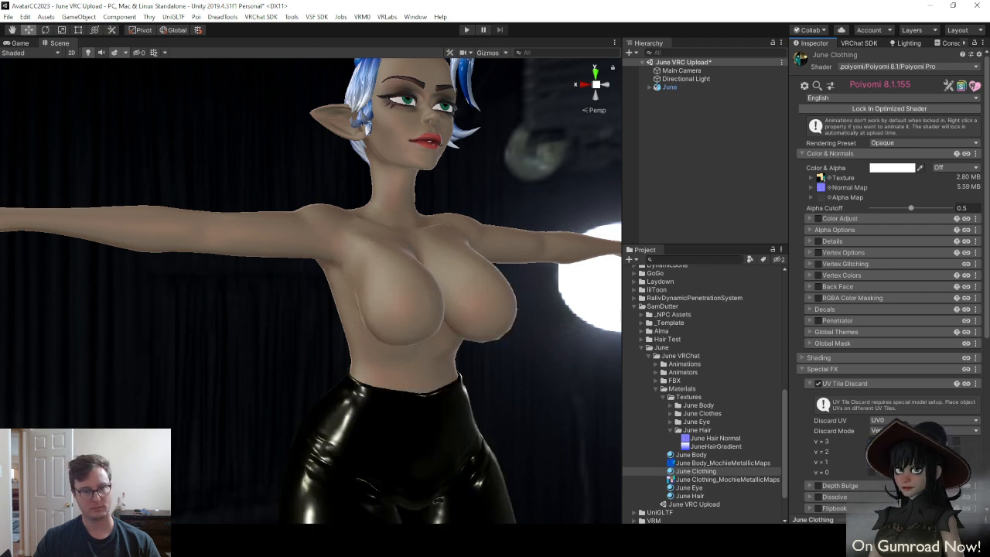
{"action": "left_click", "coordinate": [899, 465]}
{"action": "left_click", "coordinate": [927, 470]}
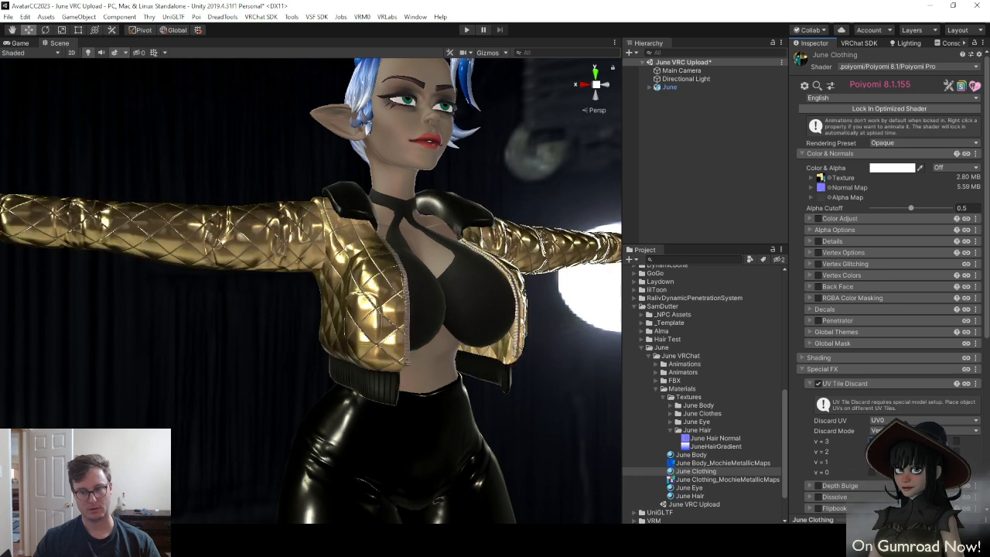
Look over the character without the jacket from several angles, up to a close side view of the hair
{"action": "right_click_drag", "start_coordinate": [383, 315], "coordinate": [456, 332]}
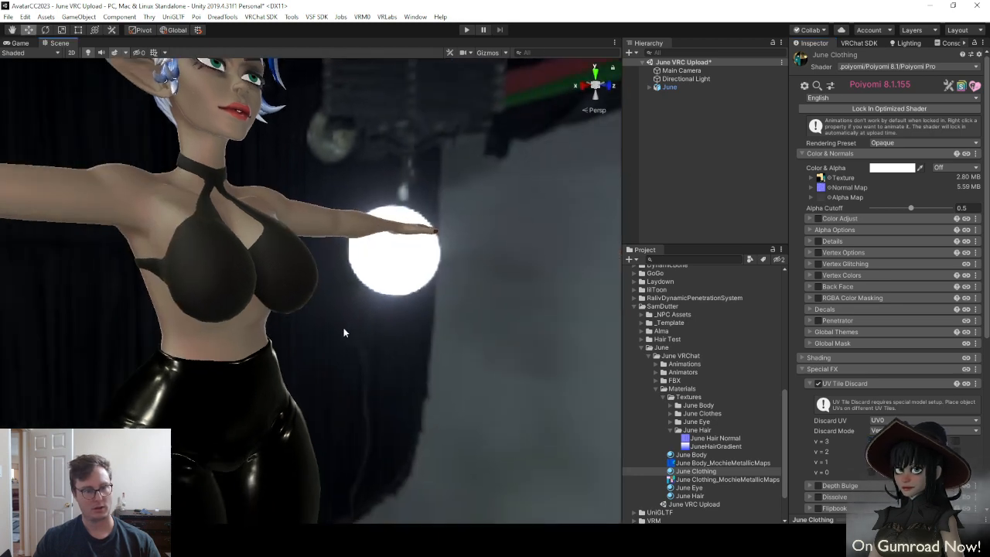
{"action": "right_click_drag", "start_coordinate": [287, 311], "coordinate": [309, 319]}
{"action": "key", "text": "s"}
{"action": "key", "text": "a"}
{"action": "right_click_drag", "start_coordinate": [250, 328], "coordinate": [551, 323]}
{"action": "key", "text": "a"}
{"action": "right_click_drag", "start_coordinate": [350, 320], "coordinate": [515, 316]}
{"action": "right_click_drag", "start_coordinate": [386, 322], "coordinate": [588, 329]}
{"action": "key", "text": "w"}
{"action": "key", "text": "s"}
{"action": "key", "text": "d"}
{"action": "key", "text": "w"}
{"action": "key", "text": "s"}
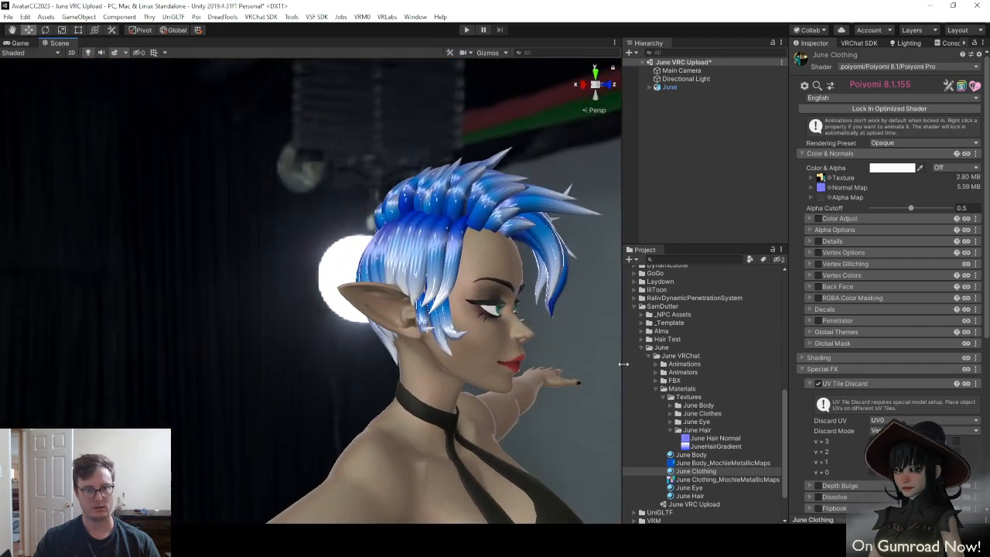
Set the June Hair material's Smoothness to 0.5 under Reflections & Specular and check the hair from the front
{"action": "left_click", "coordinate": [691, 495]}
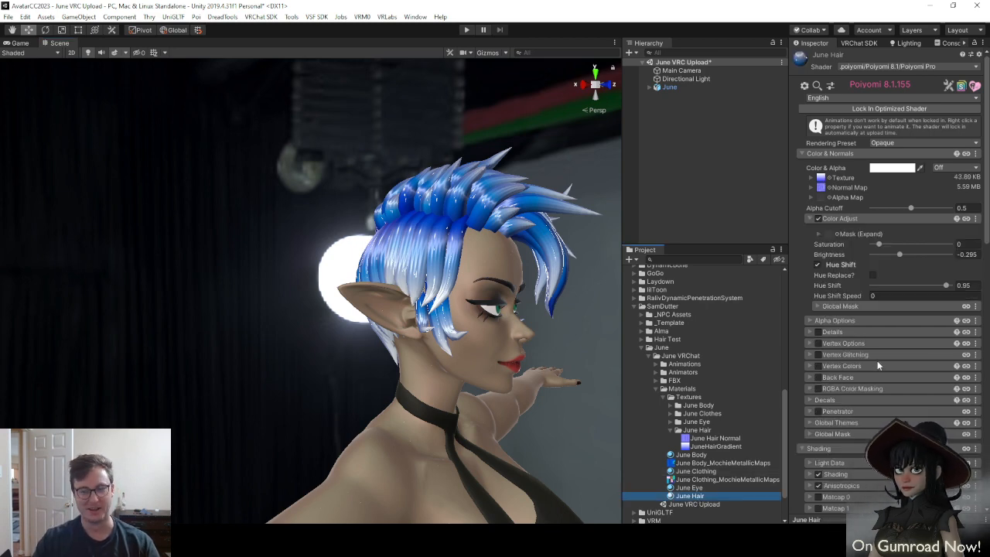
{"action": "scroll", "coordinate": [896, 376], "scroll_direction": "down", "scroll_amount": 3}
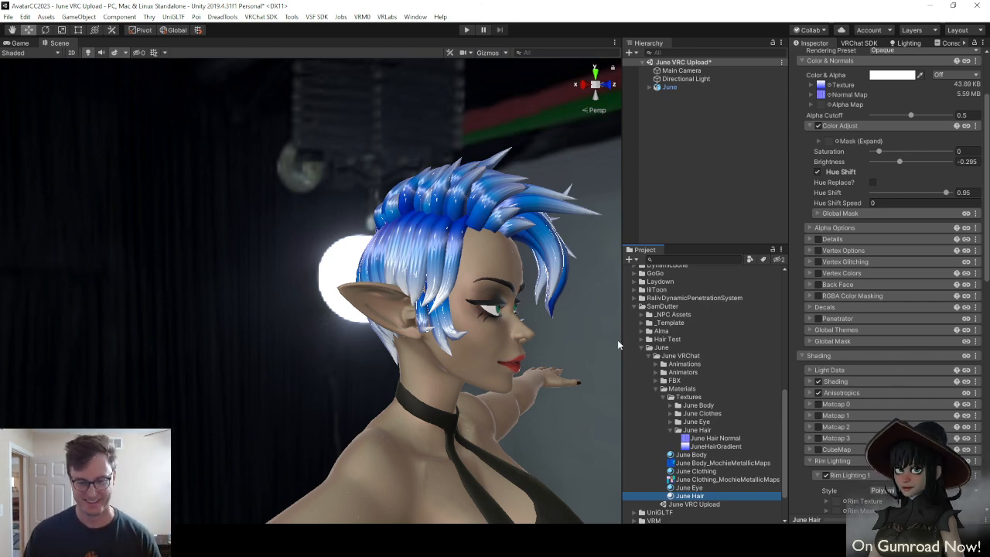
{"action": "scroll", "coordinate": [903, 304], "scroll_direction": "down", "scroll_amount": 10}
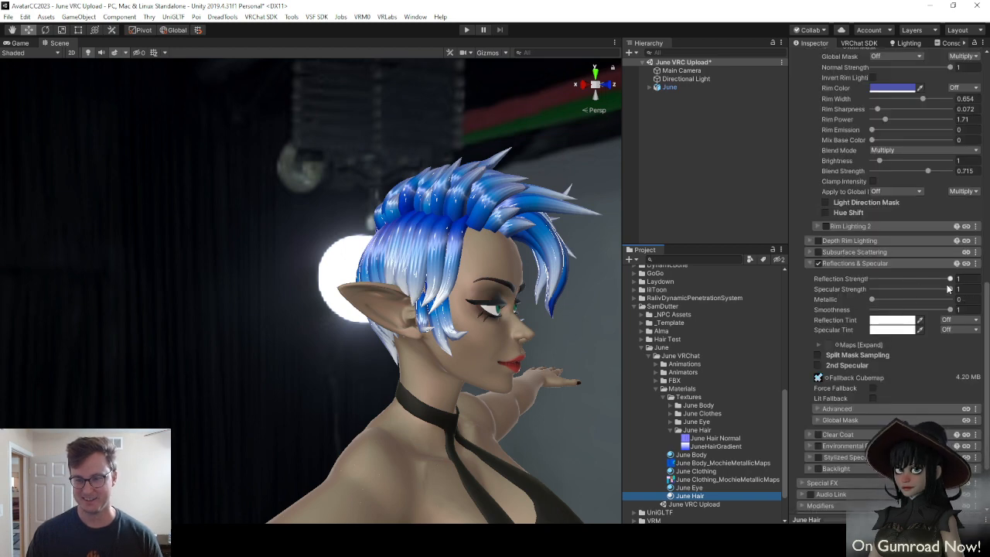
{"action": "mouse_move", "coordinate": [949, 309]}
{"action": "left_mouse_down"}
{"action": "mouse_move", "coordinate": [847, 315]}
{"action": "mouse_move", "coordinate": [911, 312]}
{"action": "left_mouse_up"}
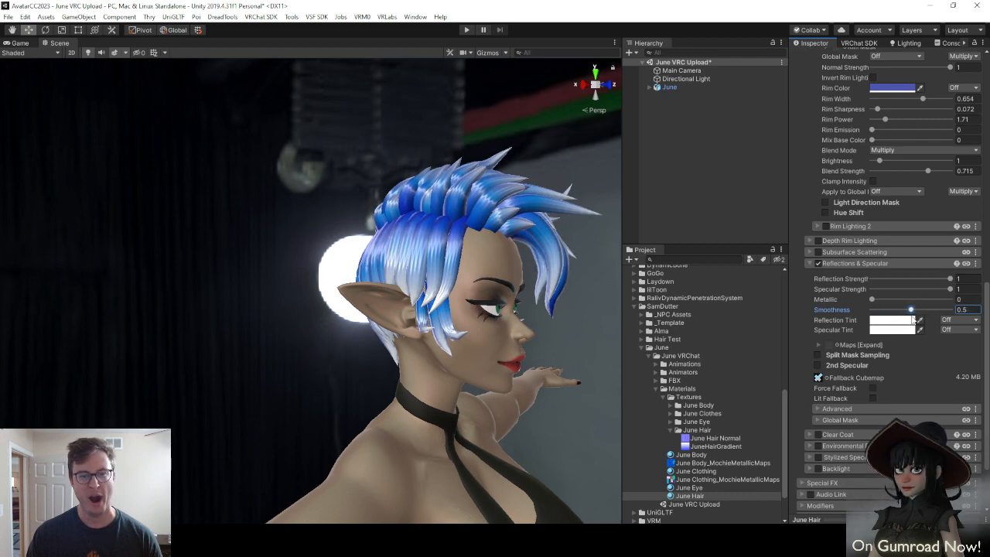
{"action": "right_click_drag", "start_coordinate": [485, 311], "coordinate": [371, 276]}
{"action": "scroll", "coordinate": [467, 310], "scroll_direction": "down", "scroll_amount": 5}
{"action": "scroll", "coordinate": [371, 276], "scroll_direction": "up", "scroll_amount": 5}
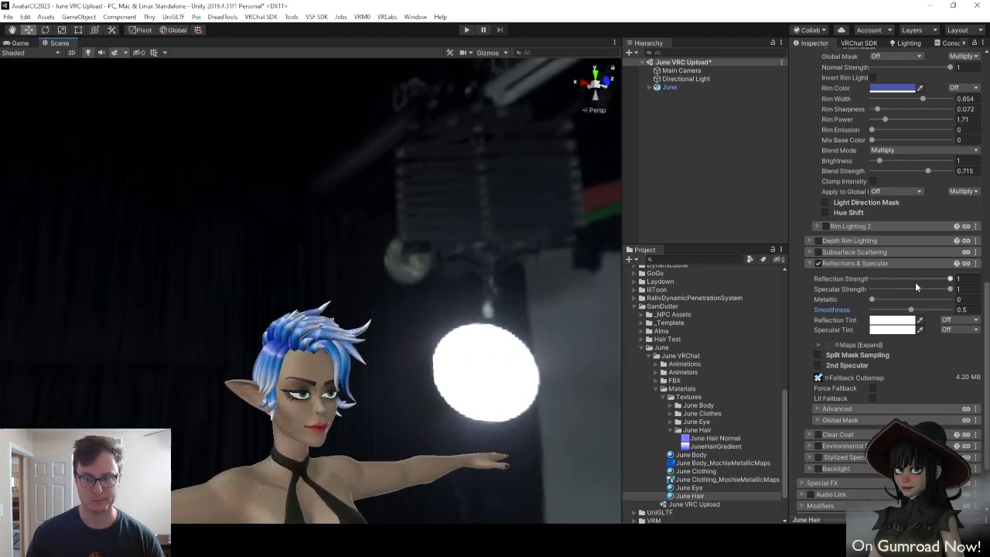
Try the hair's Specular Strength at 0 and restore it to 1, set Reflection Strength to 0.329, and save the scene
{"action": "left_click", "coordinate": [963, 288]}
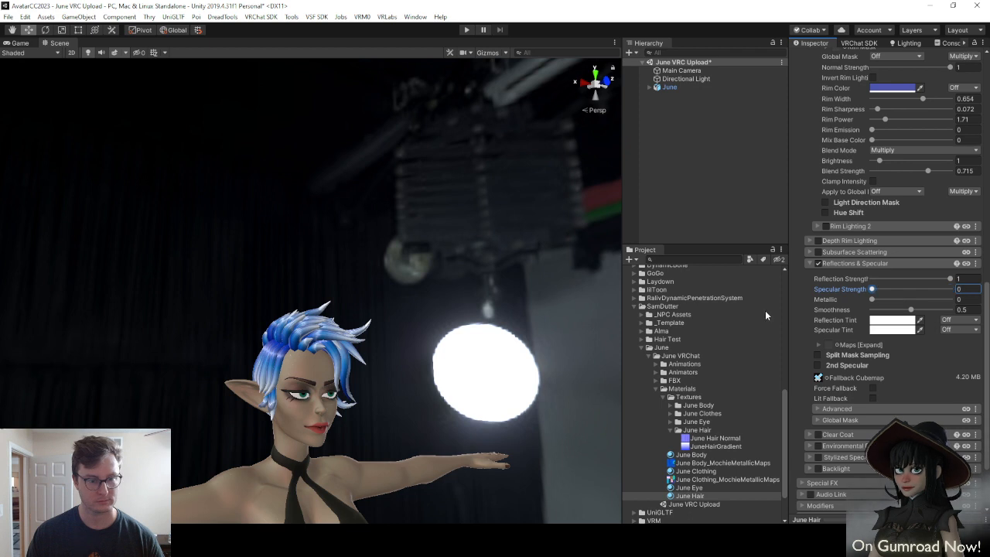
{"action": "left_click_drag", "start_coordinate": [948, 278], "coordinate": [829, 288]}
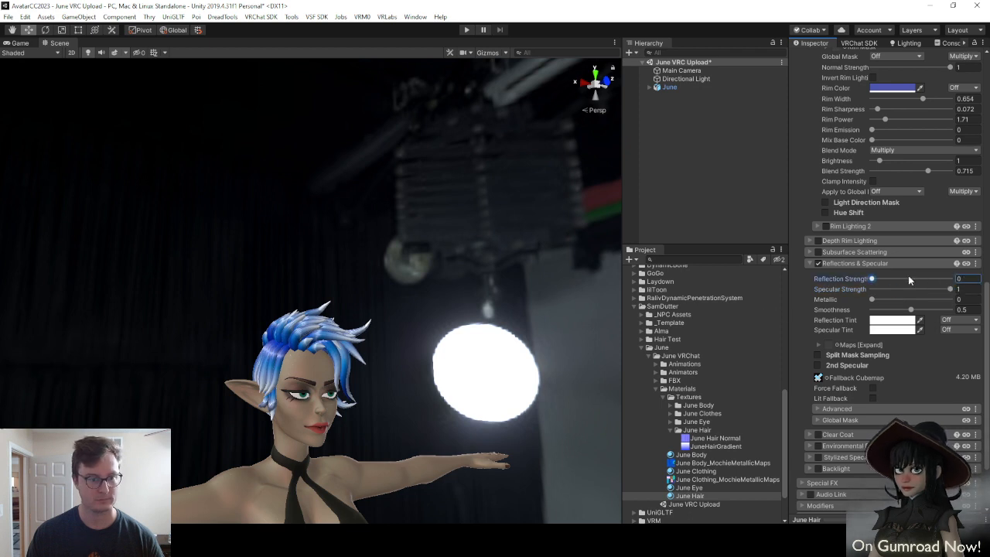
{"action": "right_click_drag", "start_coordinate": [448, 321], "coordinate": [349, 357]}
{"action": "key", "text": "w"}
{"action": "key", "text": "s"}
{"action": "key", "text": "ctrl+s"}
{"action": "key", "text": "s"}
{"action": "key", "text": "d"}
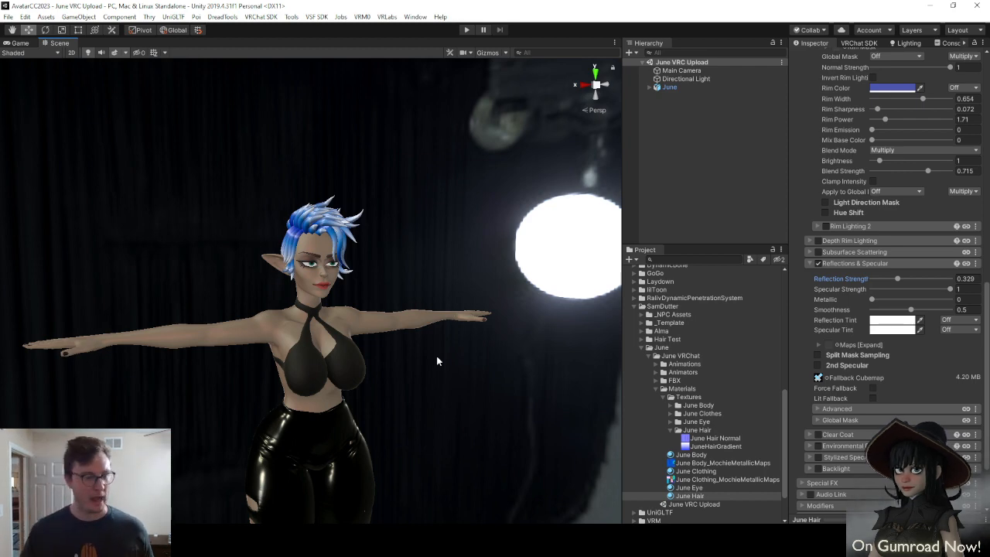
Examine the character's hair, halter top and pants from the front and side, both close up and at a distance
{"action": "left_click_drag", "start_coordinate": [307, 348], "coordinate": [512, 351], "text": "alt"}
{"action": "left_click_drag", "start_coordinate": [388, 334], "coordinate": [465, 334], "text": "alt"}
{"action": "scroll", "coordinate": [440, 313], "scroll_direction": "up", "scroll_amount": 12, "text": "alt"}
{"action": "scroll", "coordinate": [464, 321], "scroll_direction": "down", "scroll_amount": 10, "text": "alt"}
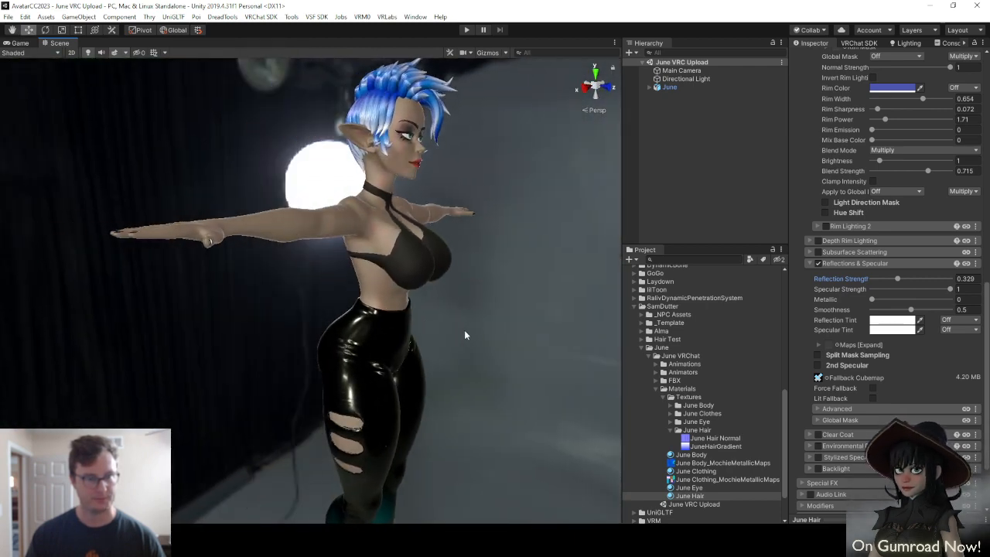
{"action": "left_click_drag", "start_coordinate": [465, 334], "coordinate": [407, 335], "text": "alt"}
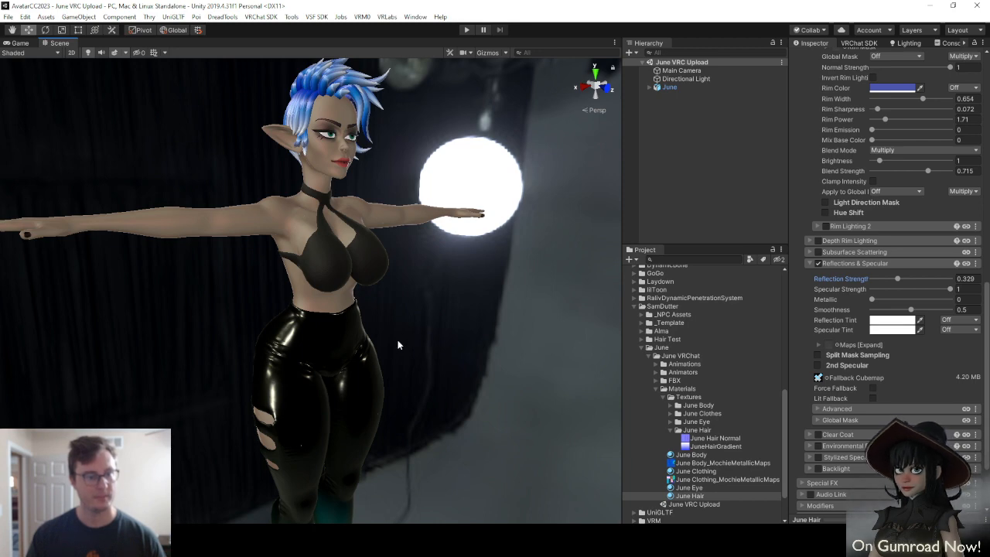
{"action": "left_click_drag", "start_coordinate": [408, 342], "coordinate": [184, 275], "text": "alt"}
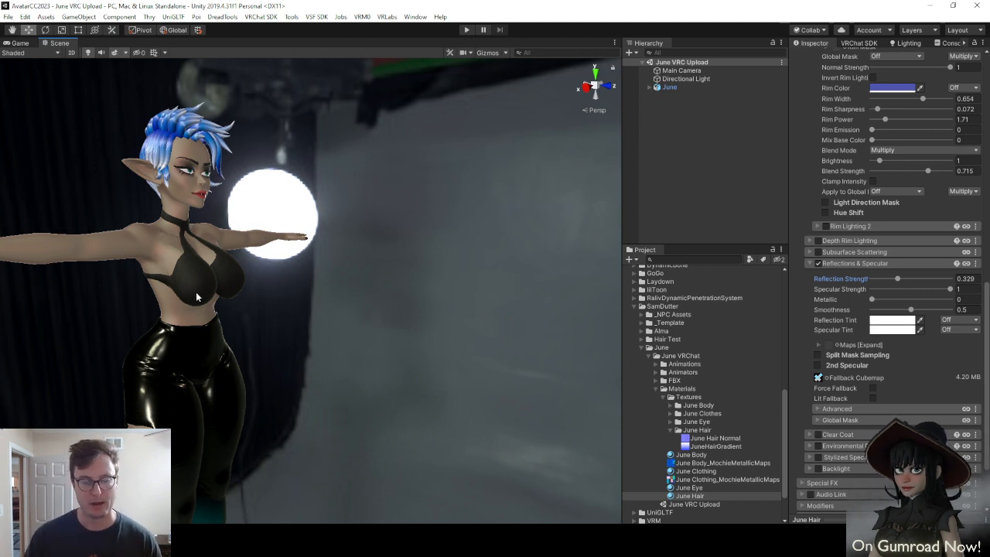
{"action": "mouse_move", "coordinate": [382, 234]}
{"action": "right_mouse_down"}
{"action": "mouse_move", "coordinate": [334, 241]}
{"action": "mouse_move", "coordinate": [415, 233]}
{"action": "mouse_move", "coordinate": [327, 256]}
{"action": "mouse_move", "coordinate": [384, 252]}
{"action": "right_mouse_up"}
{"action": "key", "text": "w"}
{"action": "key", "text": "a"}
{"action": "key", "text": "s"}
{"action": "key", "text": "d"}
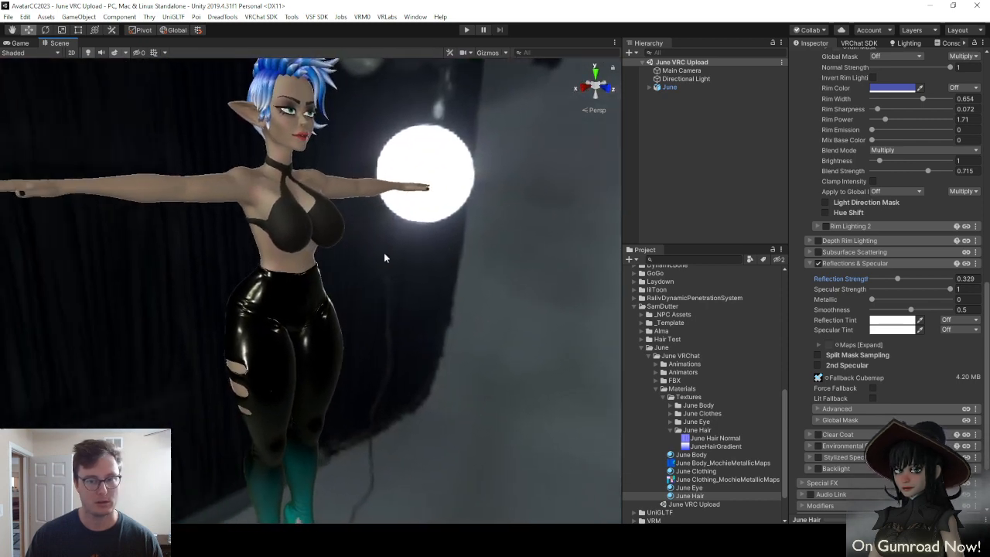
Collapse the Rim Lighting and Reflections & Specular sections of the June Hair material
{"action": "scroll", "coordinate": [845, 190], "scroll_direction": "up", "scroll_amount": 6}
{"action": "left_click", "coordinate": [848, 276]}
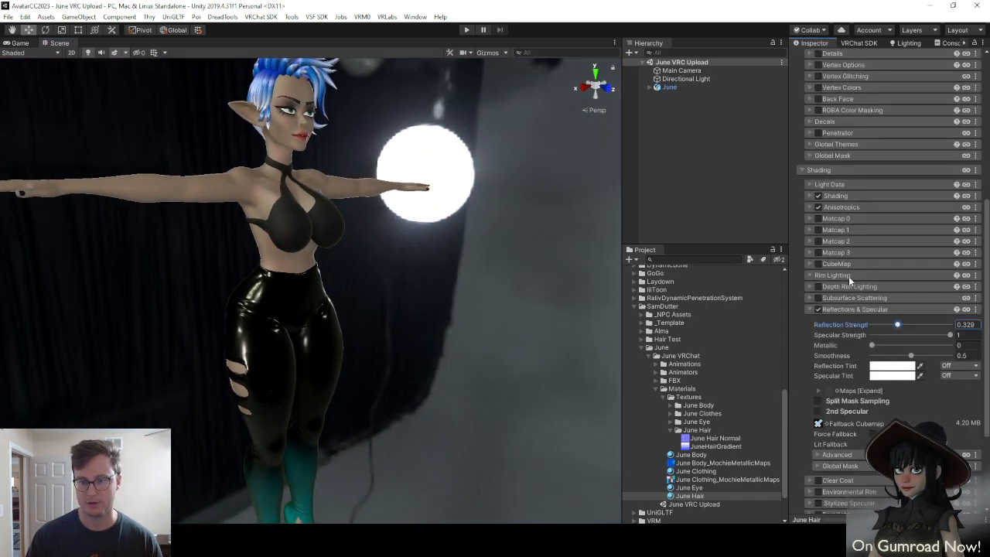
{"action": "left_click", "coordinate": [849, 308]}
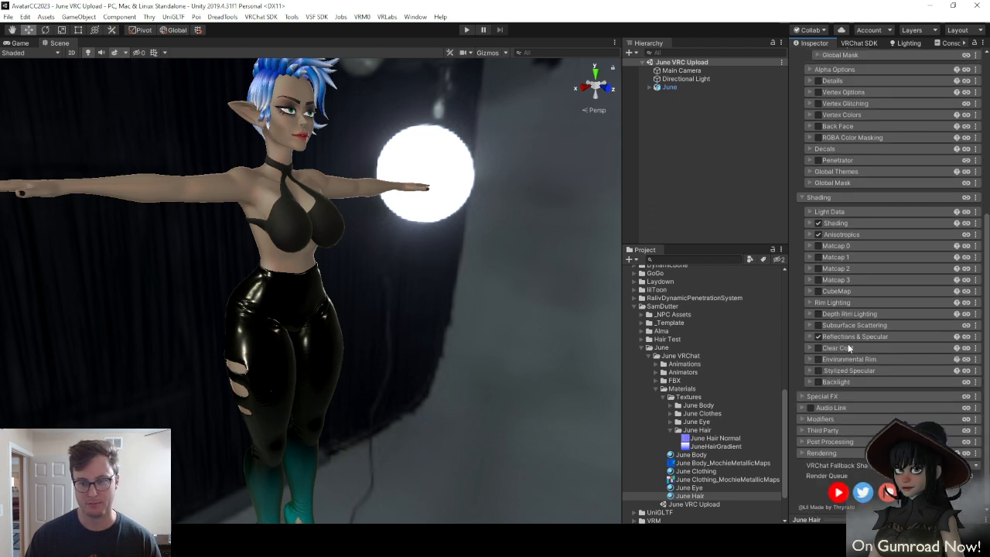
{"action": "left_click", "coordinate": [848, 337]}
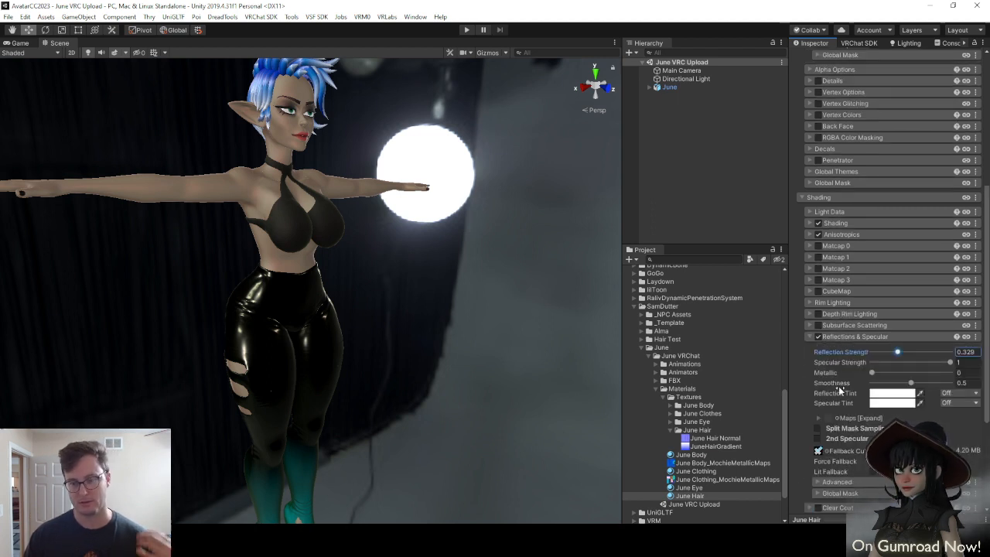
{"action": "left_click", "coordinate": [833, 336]}
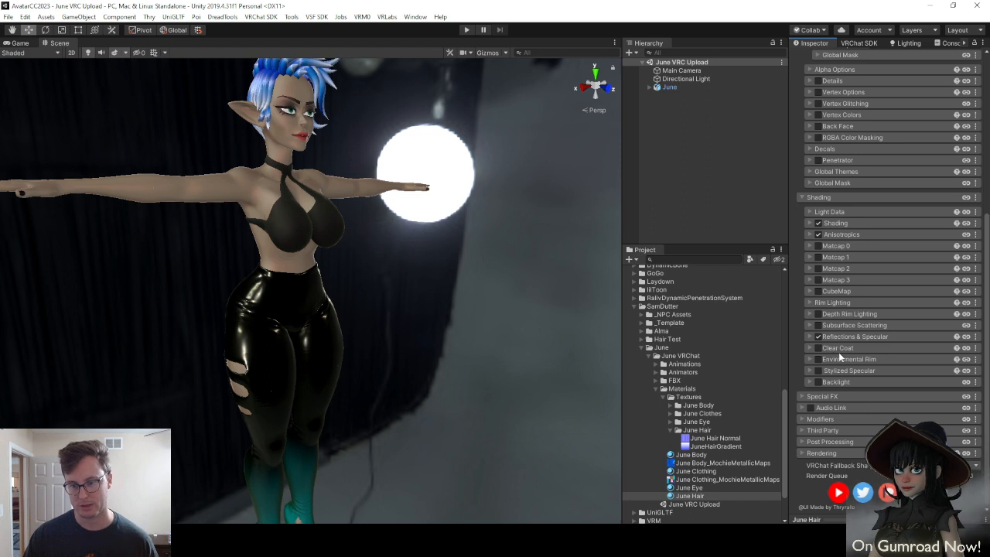
Clear the first v = 3 tile in the June Clothing material's UV Tile Discard to show the jacket, and view the character wearing it
{"action": "left_click", "coordinate": [831, 395]}
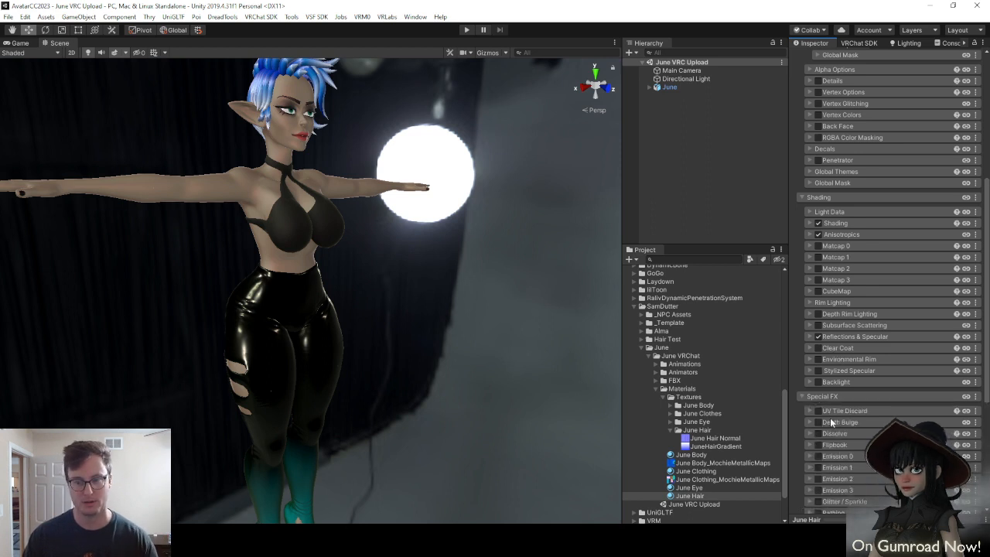
{"action": "left_click", "coordinate": [695, 470]}
{"action": "scroll", "coordinate": [818, 404], "scroll_direction": "down", "scroll_amount": 1}
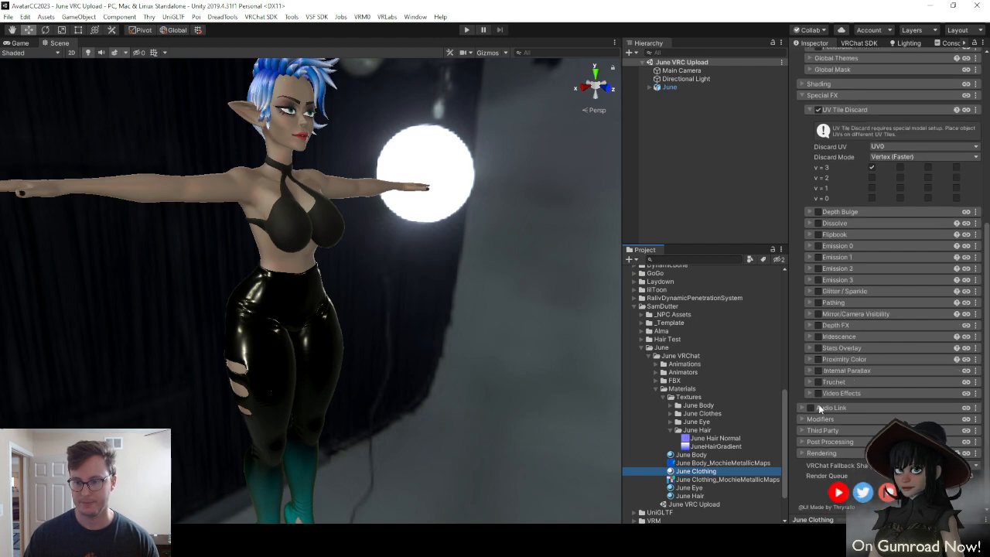
{"action": "left_click", "coordinate": [872, 167]}
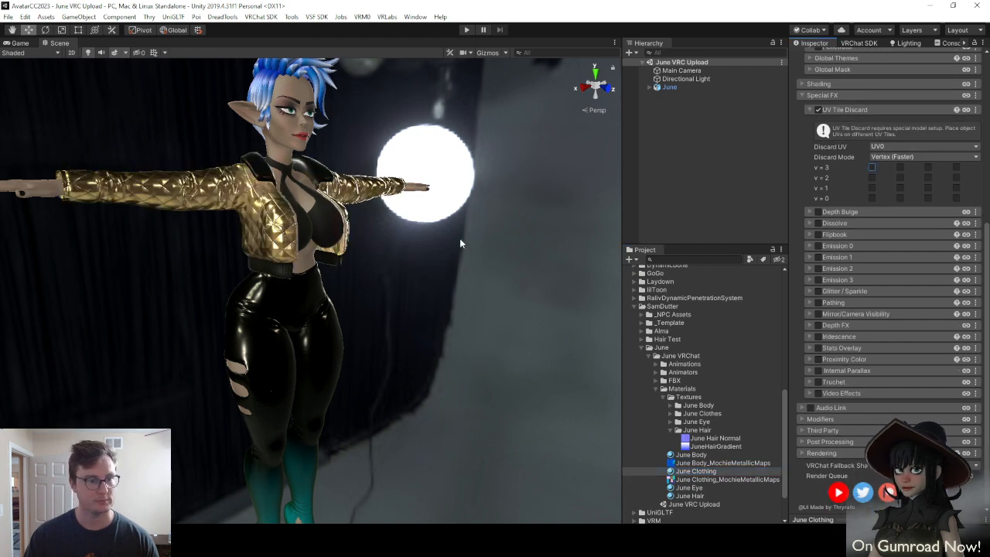
{"action": "right_click_drag", "start_coordinate": [428, 254], "coordinate": [417, 317]}
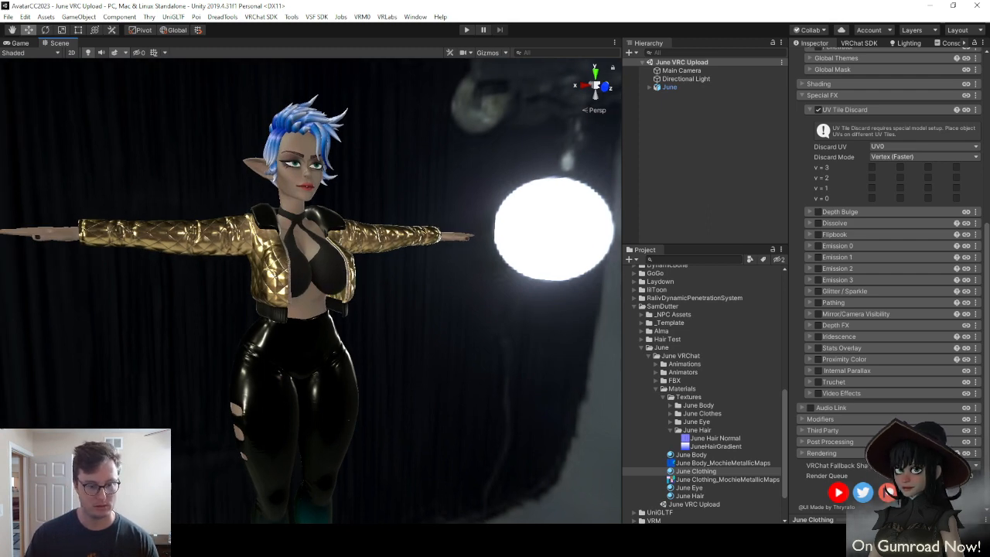
Switch to Substance 3D Painter, set the Bra group's Fabric Base color to 000000, and check the clothing in base color and material view
{"action": "left_click", "coordinate": [522, 539]}
{"action": "left_click", "coordinate": [765, 74]}
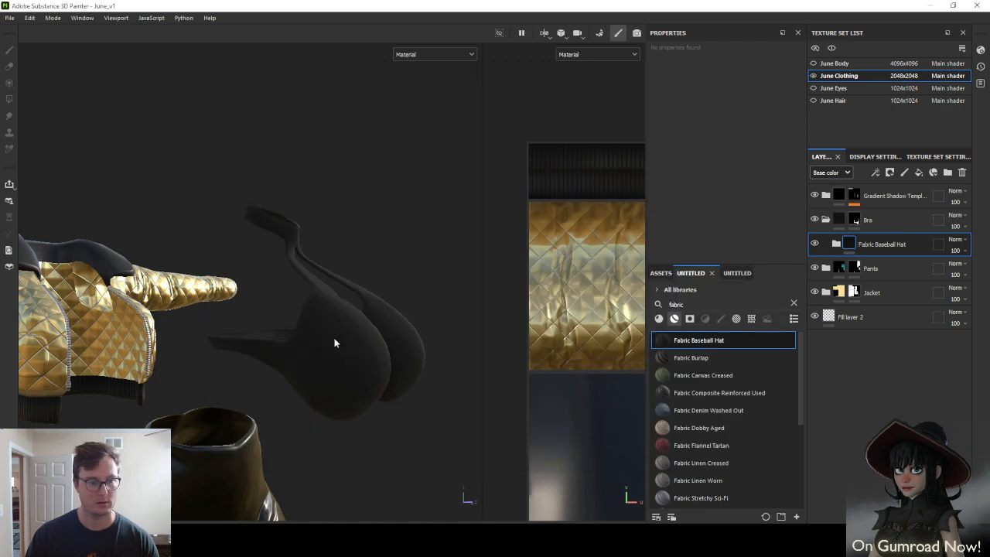
{"action": "left_click", "coordinate": [836, 245]}
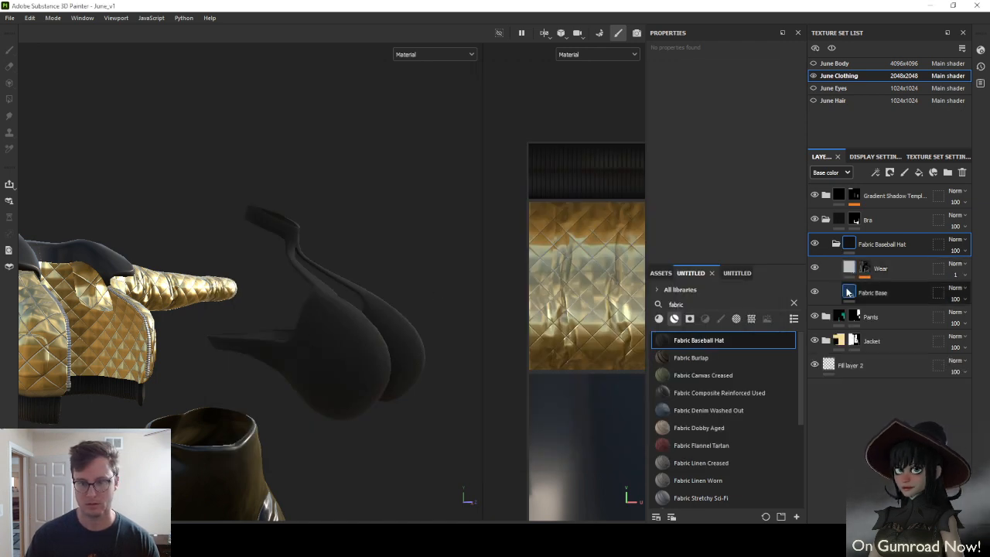
{"action": "left_click", "coordinate": [872, 293]}
{"action": "left_click", "coordinate": [703, 206]}
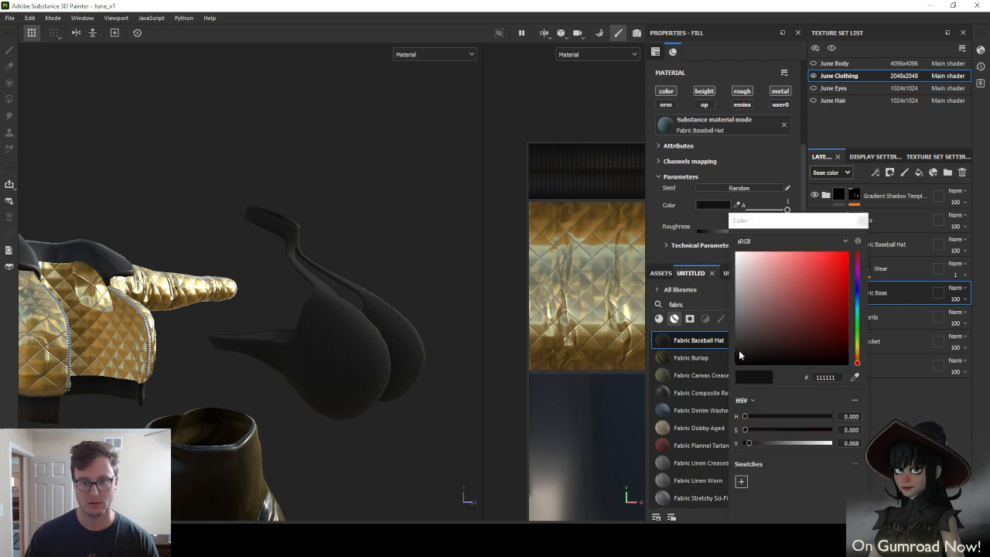
{"action": "left_click_drag", "start_coordinate": [736, 359], "coordinate": [725, 370]}
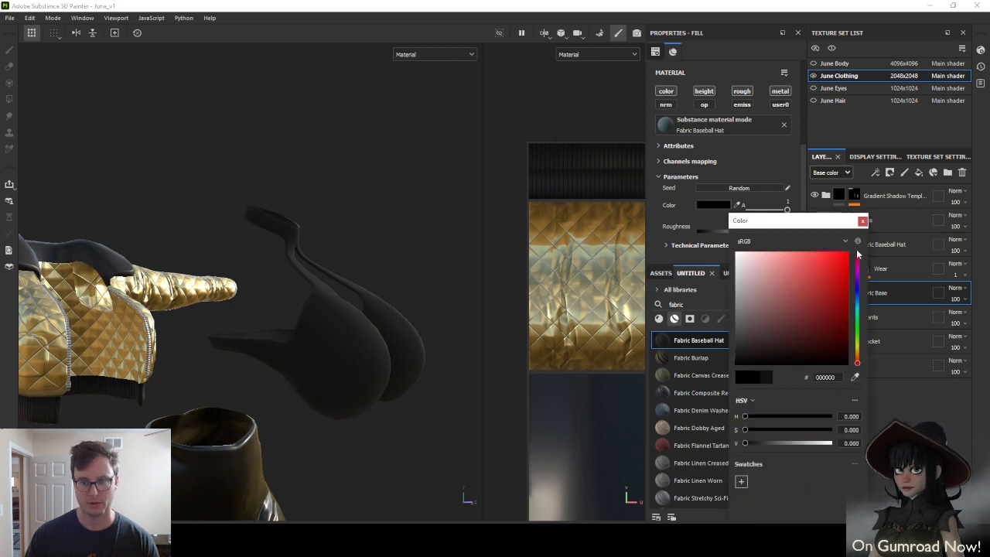
{"action": "left_click", "coordinate": [863, 222]}
{"action": "scroll", "coordinate": [732, 209], "scroll_direction": "down", "scroll_amount": 2}
{"action": "scroll", "coordinate": [437, 259], "scroll_direction": "down", "scroll_amount": 3}
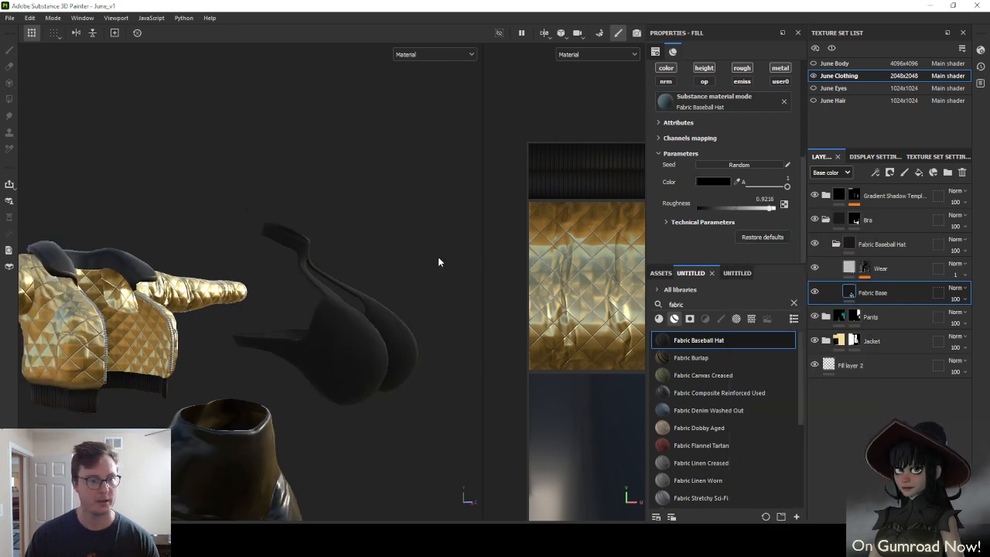
{"action": "key", "text": "c"}
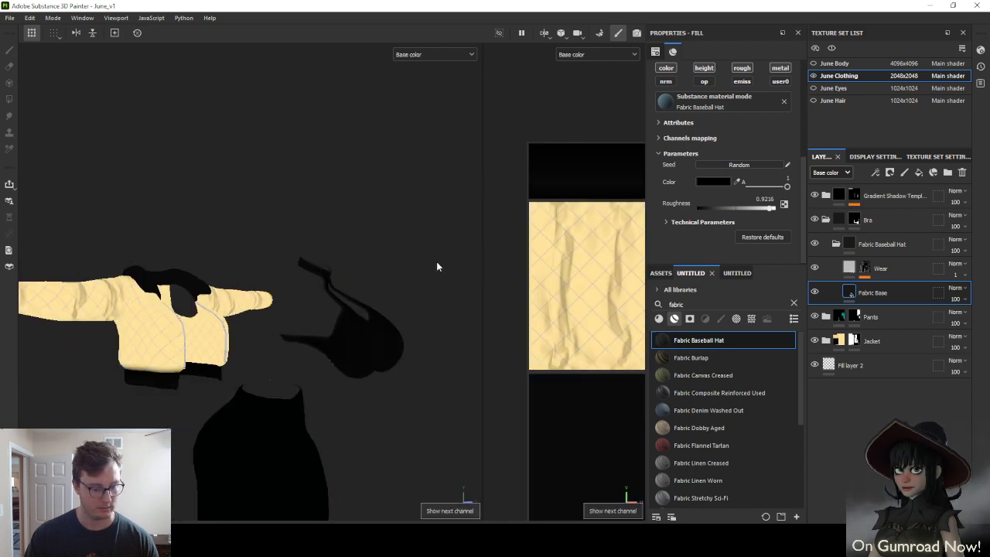
{"action": "key", "text": "m"}
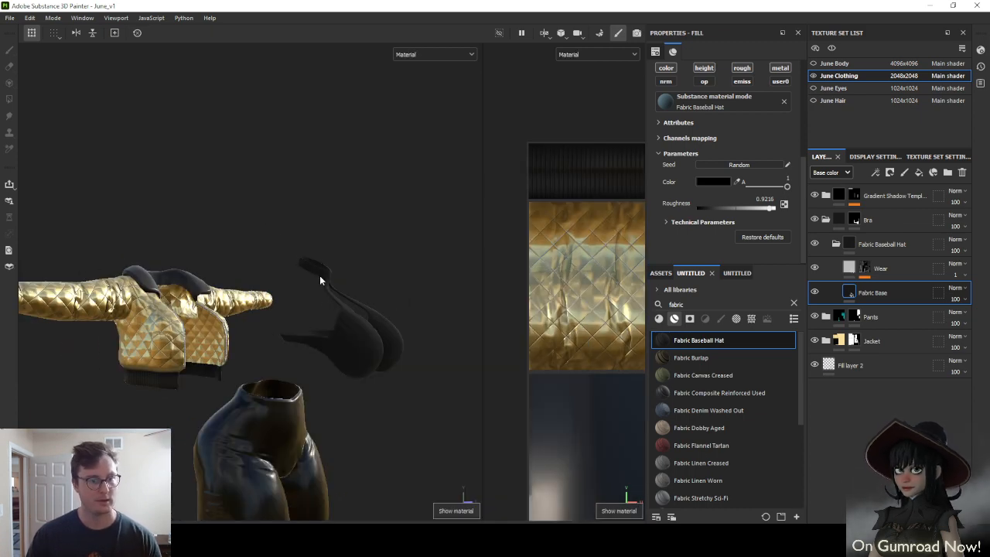
Widen the UV view and compare the quilted jacket with the gold jacket in the reference image
{"action": "left_click_drag", "start_coordinate": [319, 275], "coordinate": [174, 243], "text": "alt"}
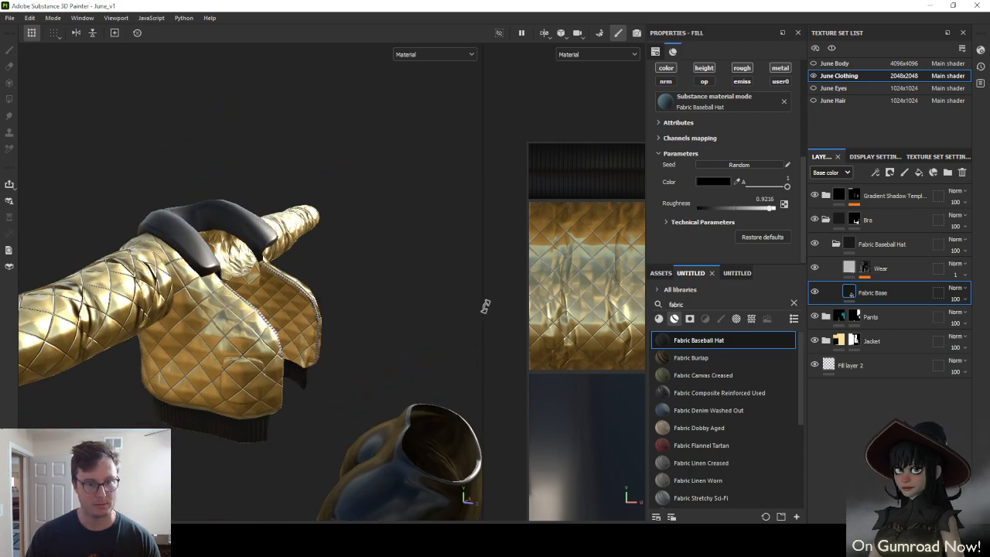
{"action": "left_click_drag", "start_coordinate": [483, 306], "coordinate": [317, 307]}
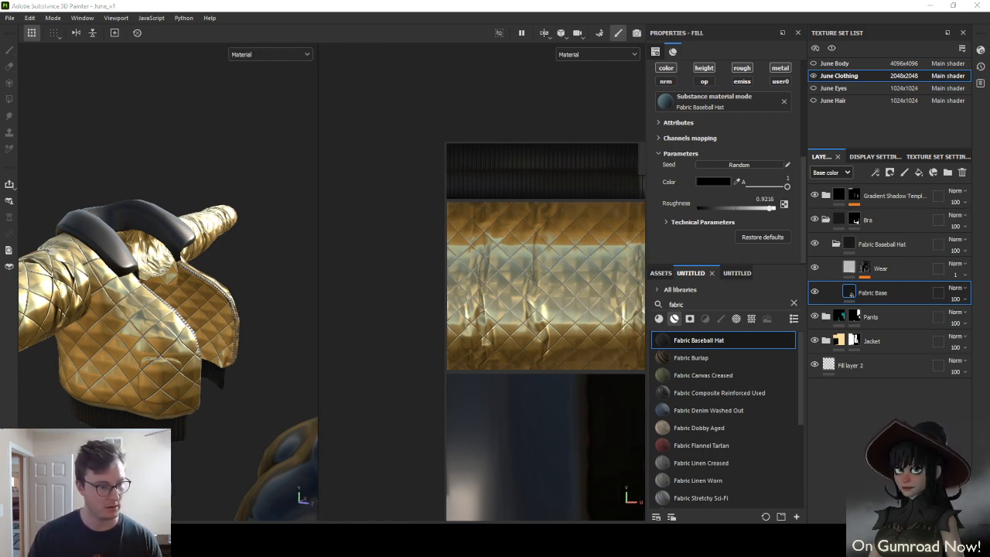
{"action": "right_click_drag", "start_coordinate": [381, 251], "coordinate": [456, 221]}
{"action": "scroll", "coordinate": [458, 248], "scroll_direction": "down", "scroll_amount": 6}
{"action": "middle_click_drag", "start_coordinate": [520, 318], "coordinate": [463, 327]}
{"action": "middle_click_drag", "start_coordinate": [506, 304], "coordinate": [415, 317]}
{"action": "scroll", "coordinate": [425, 303], "scroll_direction": "up", "scroll_amount": 8}
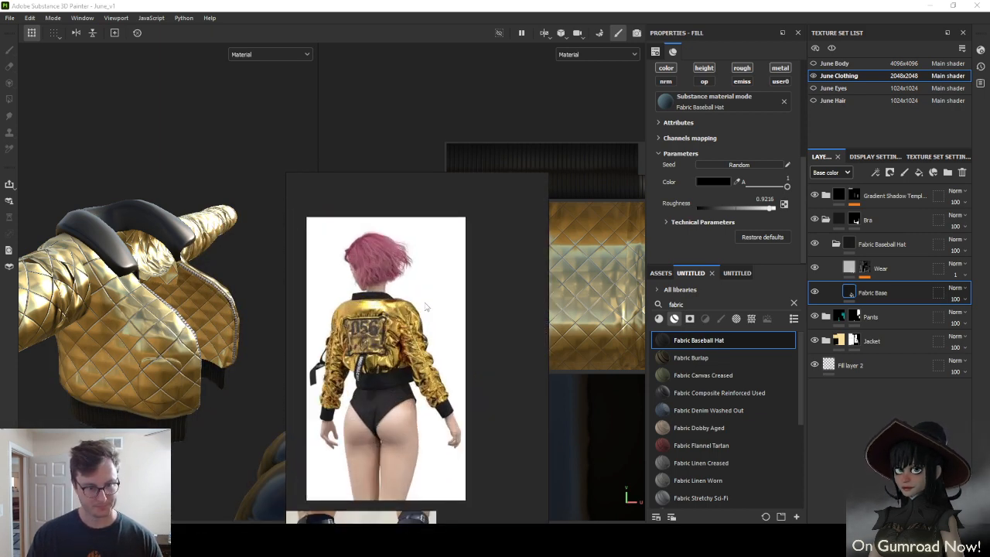
{"action": "middle_click_drag", "start_coordinate": [363, 353], "coordinate": [402, 344]}
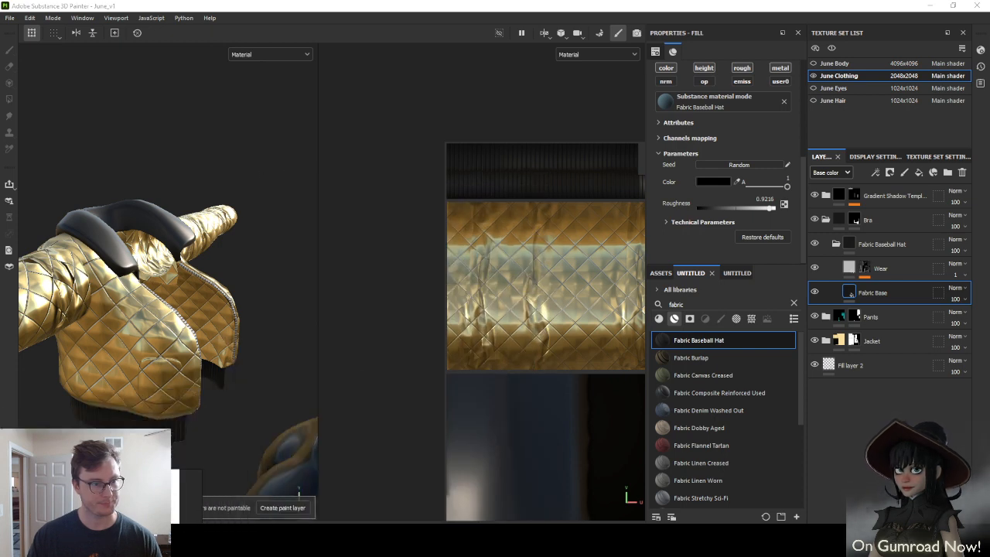
Frame the jacket's sleeve end, collapse the Bra group, and tidy the Jacket group by collapsing its Cloth Fold Template and Top Trim folders
{"action": "scroll", "coordinate": [251, 258], "scroll_direction": "down", "scroll_amount": 3}
{"action": "left_click_drag", "start_coordinate": [256, 261], "coordinate": [170, 255], "text": "alt"}
{"action": "middle_click_drag", "start_coordinate": [170, 255], "coordinate": [324, 243], "text": "alt"}
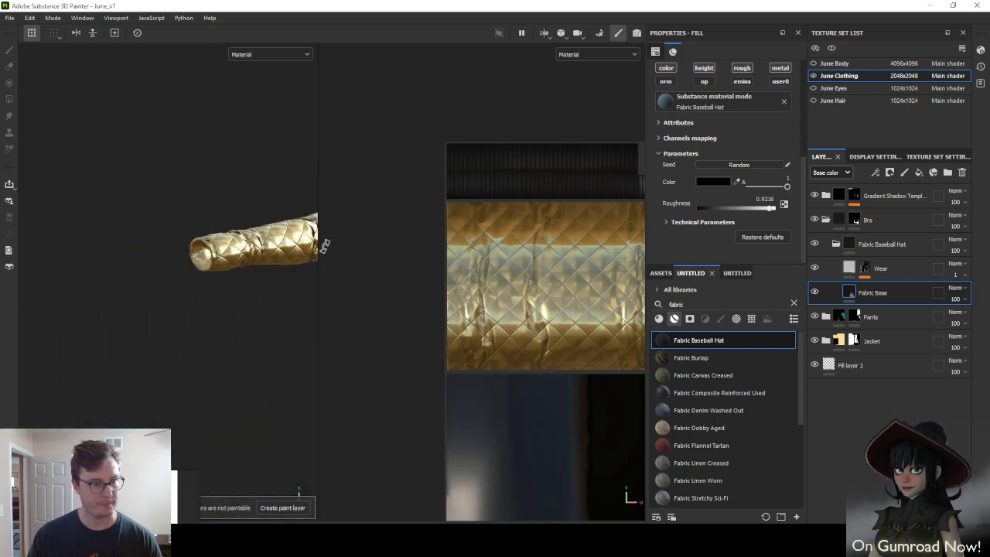
{"action": "middle_click_drag", "start_coordinate": [271, 269], "coordinate": [205, 288], "text": "alt"}
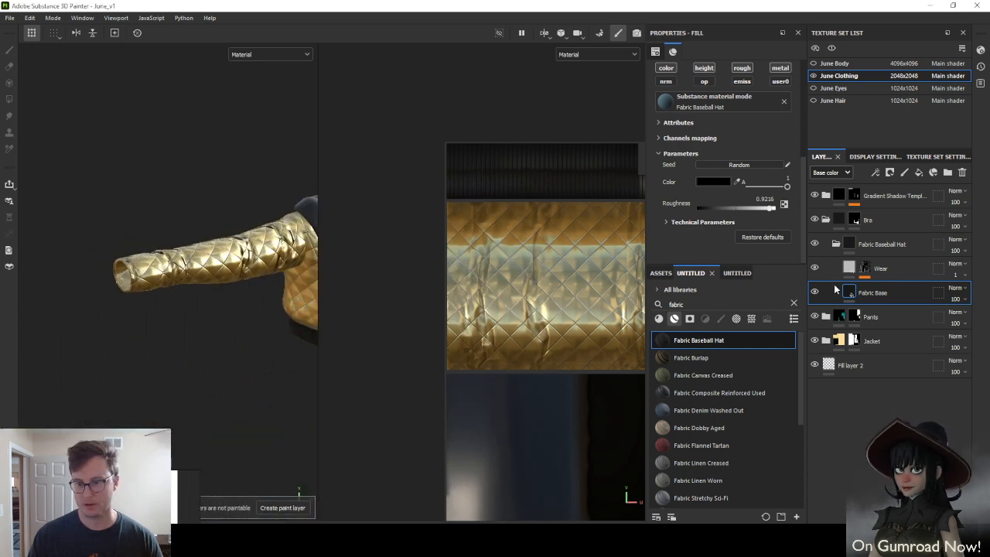
{"action": "left_click", "coordinate": [835, 245]}
{"action": "left_click", "coordinate": [827, 219]}
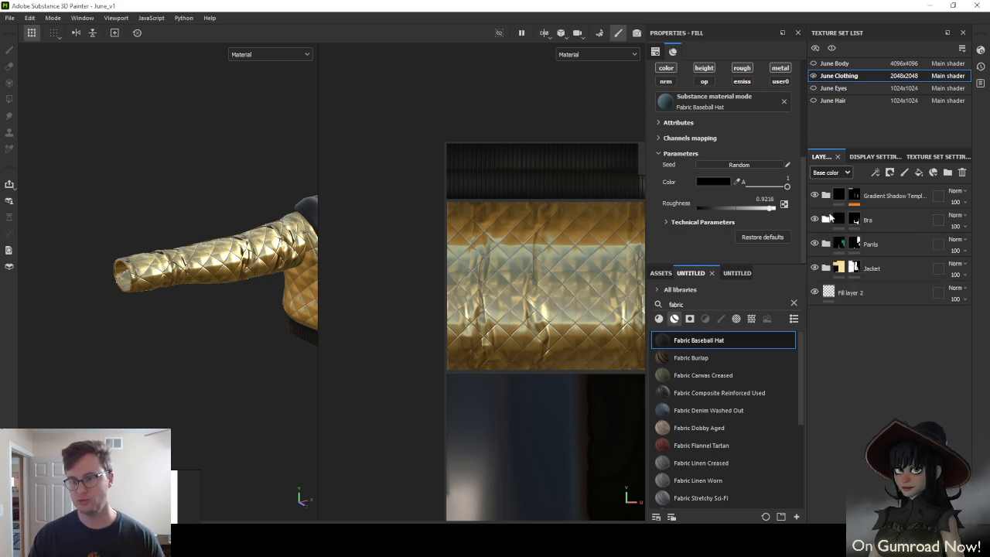
{"action": "left_click", "coordinate": [825, 267]}
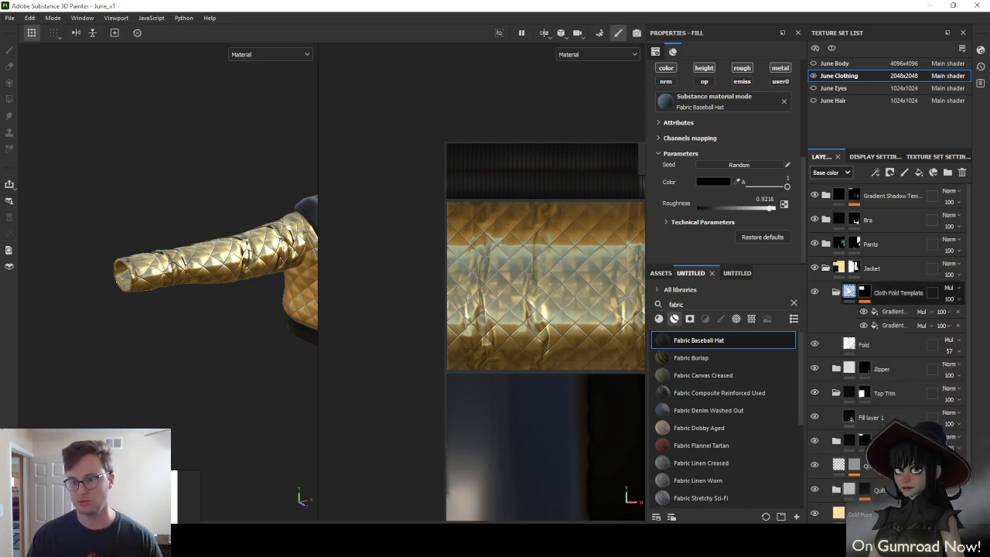
{"action": "left_click", "coordinate": [835, 294]}
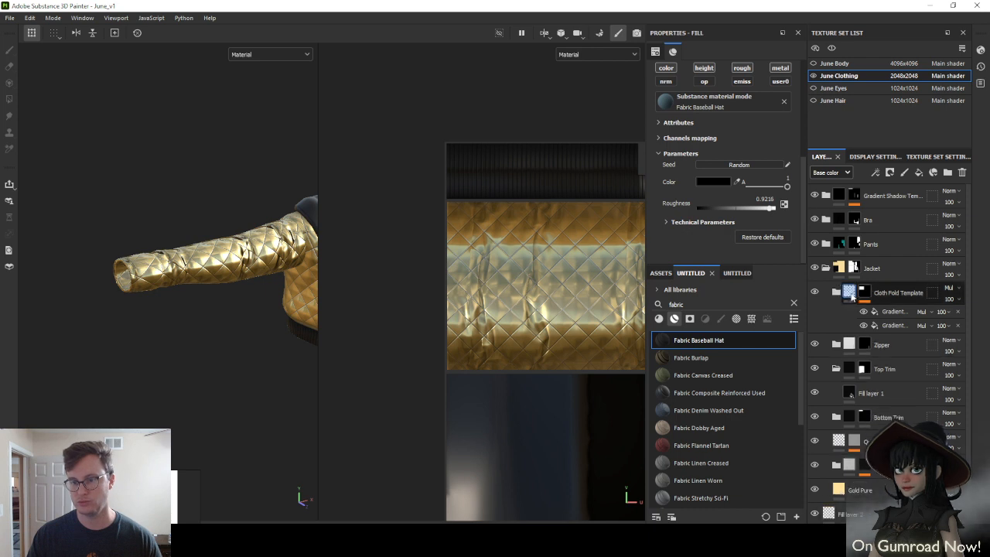
{"action": "left_click", "coordinate": [853, 300]}
{"action": "left_click", "coordinate": [836, 341]}
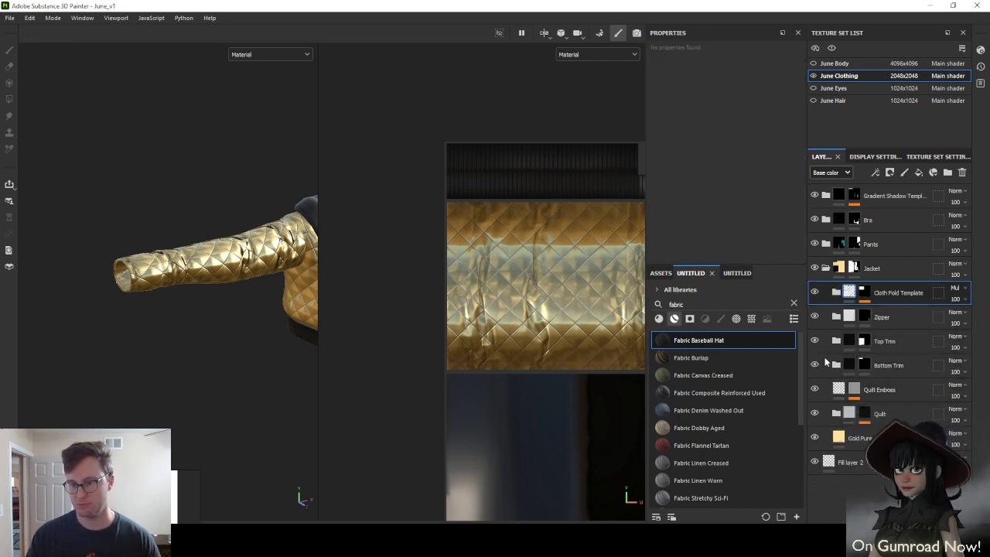
Add the two outer columns of sleeve-end faces to the Bottom Trim mask with Polygon Fill to form black cuffs
{"action": "left_click", "coordinate": [864, 364]}
{"action": "left_click", "coordinate": [9, 99]}
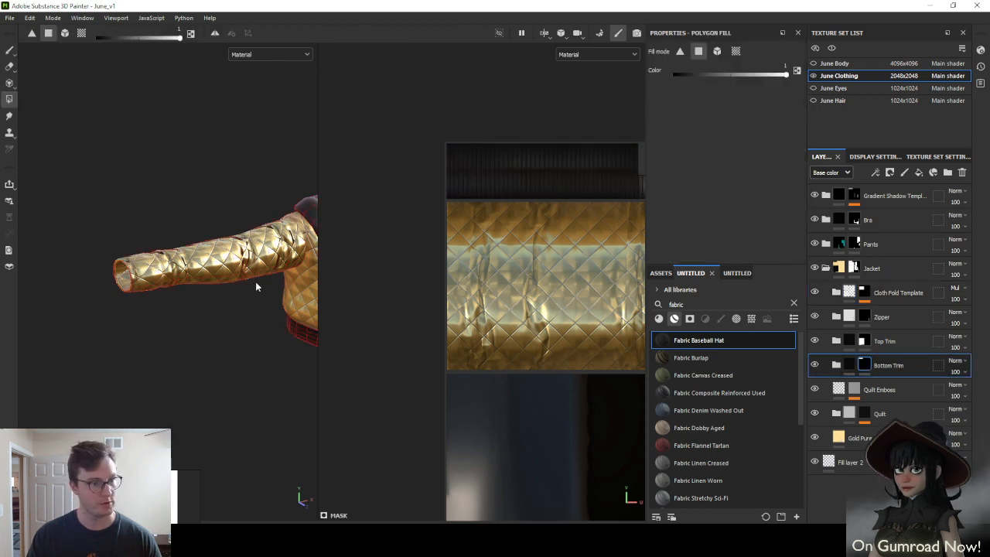
{"action": "scroll", "coordinate": [510, 252], "scroll_direction": "up", "scroll_amount": 5}
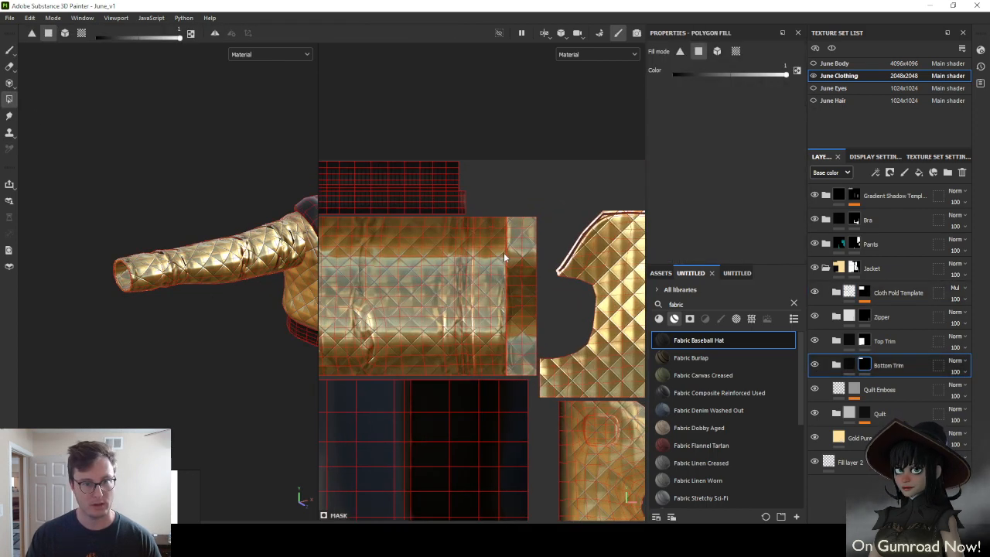
{"action": "mouse_move", "coordinate": [512, 203]}
{"action": "left_mouse_down"}
{"action": "mouse_move", "coordinate": [529, 417]}
{"action": "mouse_move", "coordinate": [521, 271]}
{"action": "left_mouse_up"}
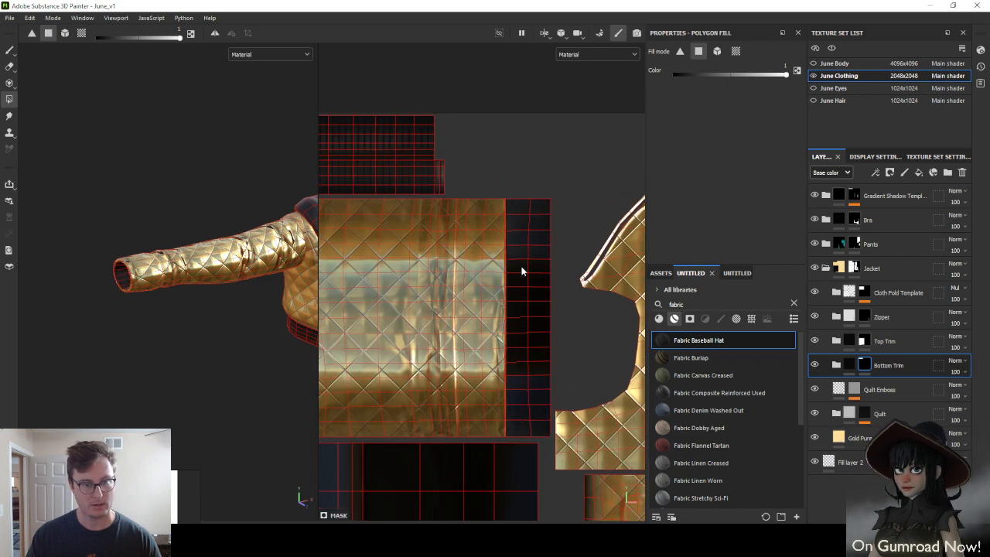
{"action": "left_click_drag", "start_coordinate": [473, 208], "coordinate": [517, 428]}
{"action": "left_click_drag", "start_coordinate": [147, 288], "coordinate": [187, 249], "text": "alt"}
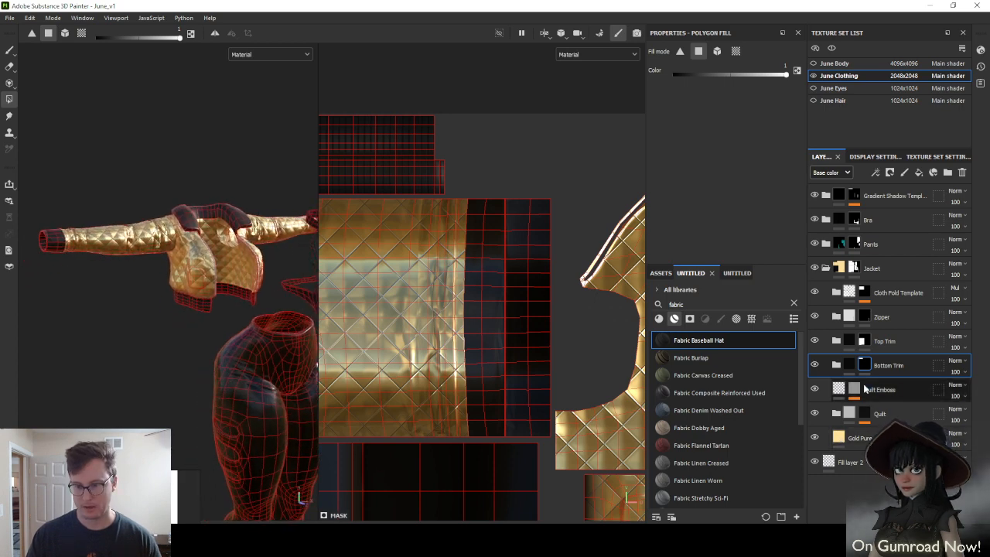
Duplicate the Stripes fill in the Template Hem mask, rotate and scale it over the cuff UVs, and inspect the ribbing on the sleeve
{"action": "left_click", "coordinate": [836, 365]}
{"action": "left_click", "coordinate": [901, 409]}
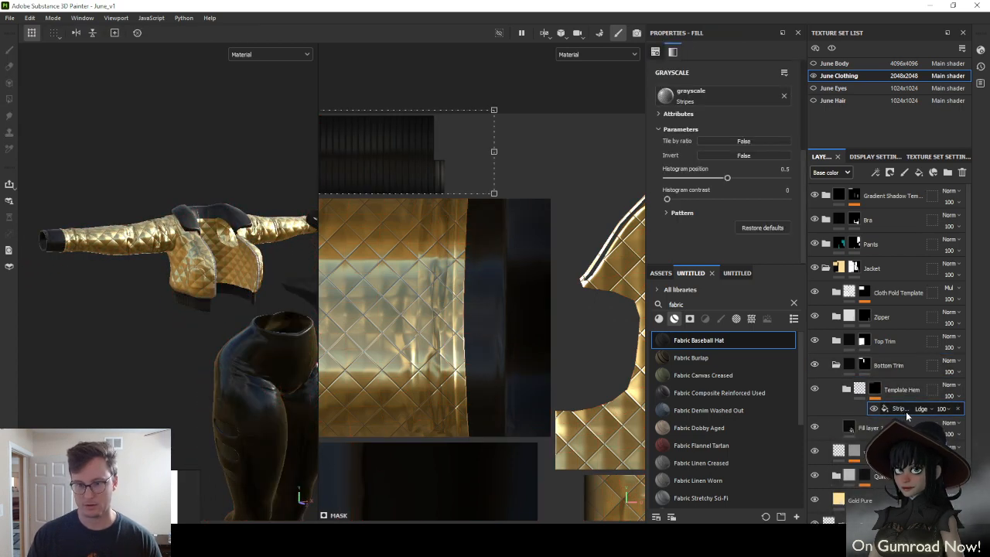
{"action": "scroll", "coordinate": [518, 317], "scroll_direction": "down", "scroll_amount": 3}
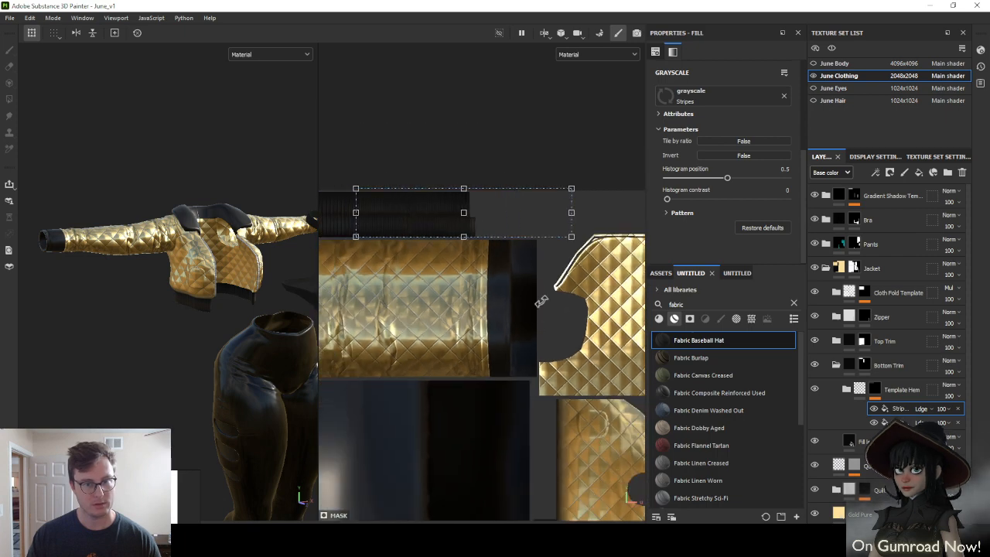
{"action": "left_click_drag", "start_coordinate": [544, 152], "coordinate": [576, 329]}
{"action": "left_click_drag", "start_coordinate": [484, 276], "coordinate": [531, 334]}
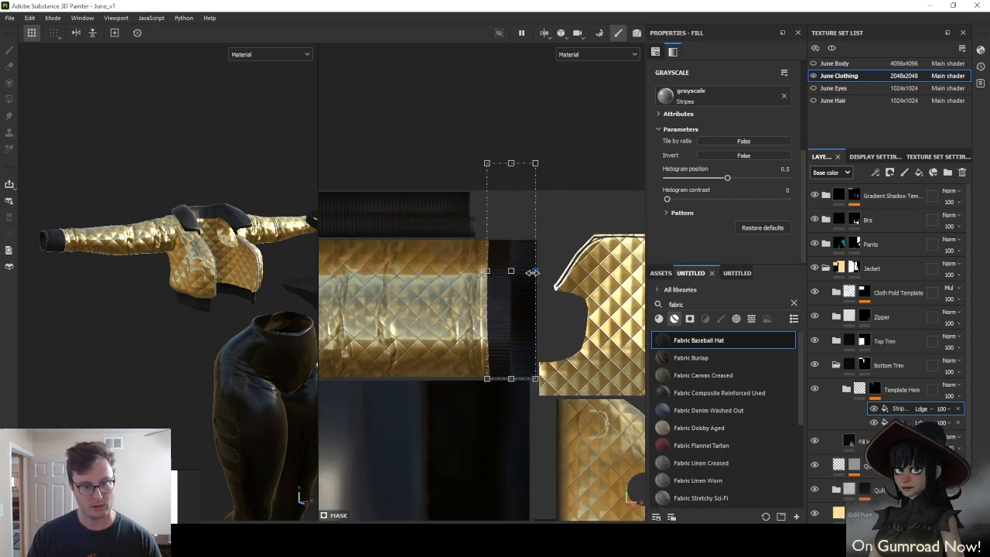
{"action": "left_click_drag", "start_coordinate": [537, 271], "coordinate": [540, 271]}
{"action": "scroll", "coordinate": [522, 325], "scroll_direction": "up", "scroll_amount": 1}
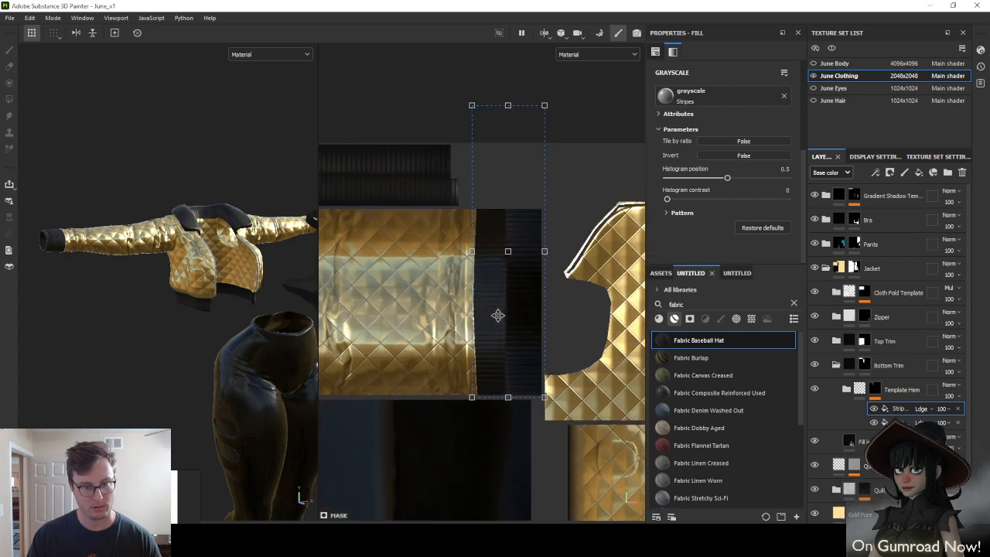
{"action": "left_click_drag", "start_coordinate": [155, 260], "coordinate": [140, 259], "text": "alt"}
{"action": "middle_click_drag", "start_coordinate": [141, 259], "coordinate": [159, 292], "text": "alt"}
{"action": "scroll", "coordinate": [160, 294], "scroll_direction": "up", "scroll_amount": 5}
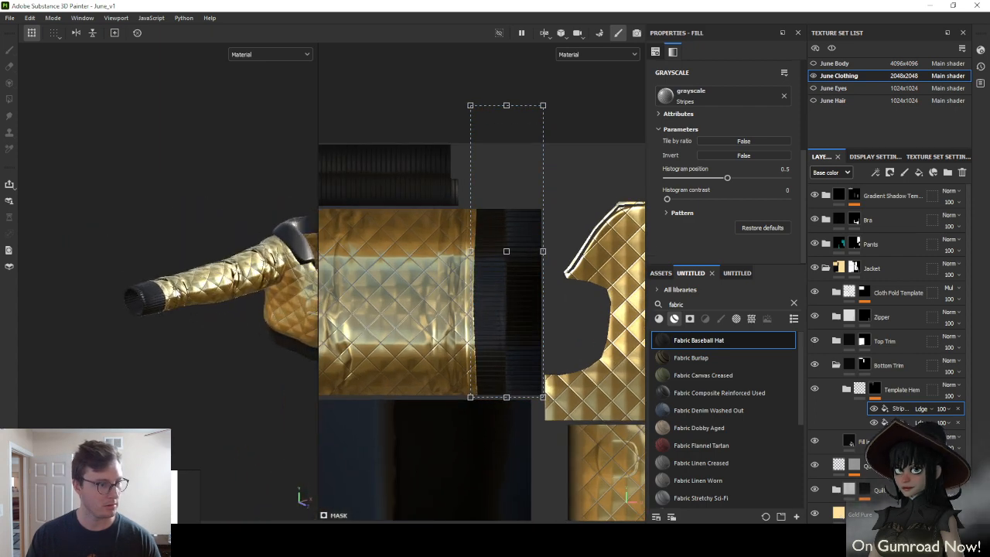
{"action": "left_click_drag", "start_coordinate": [160, 294], "coordinate": [128, 275], "text": "alt"}
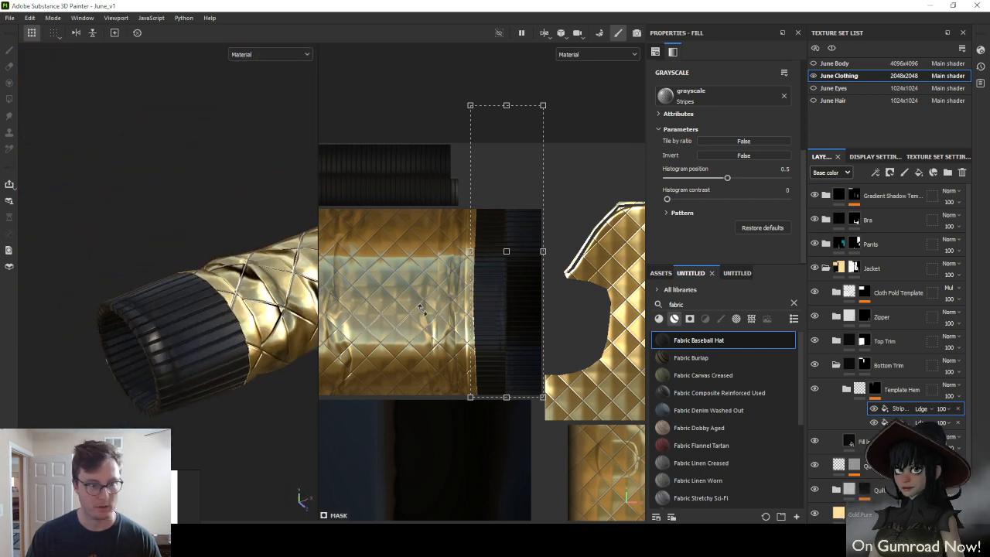
{"action": "scroll", "coordinate": [70, 358], "scroll_direction": "down", "scroll_amount": 2}
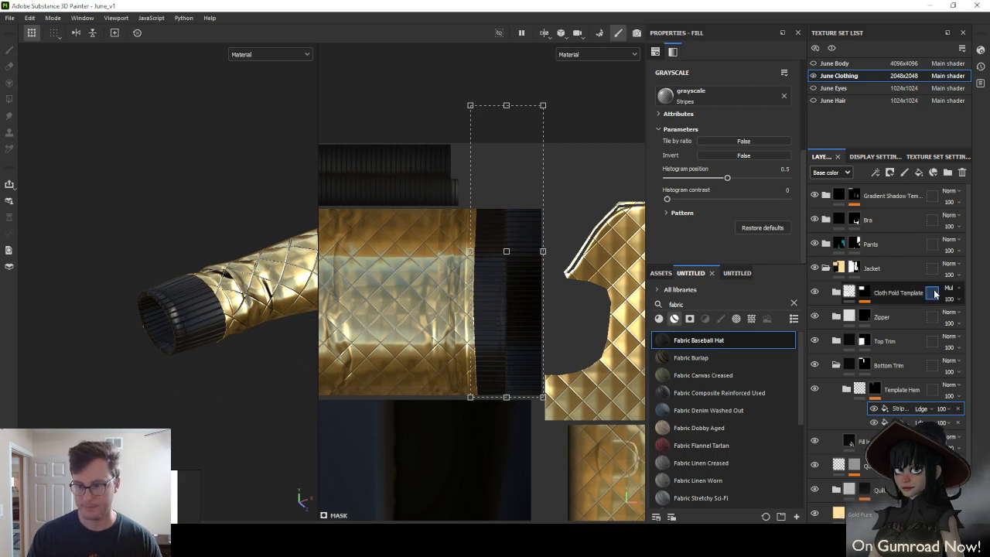
Widen the first Gradient fill in the Cloth Fold Template mask across the whole cuff UVs and set its balance to 0.08
{"action": "left_click", "coordinate": [839, 293]}
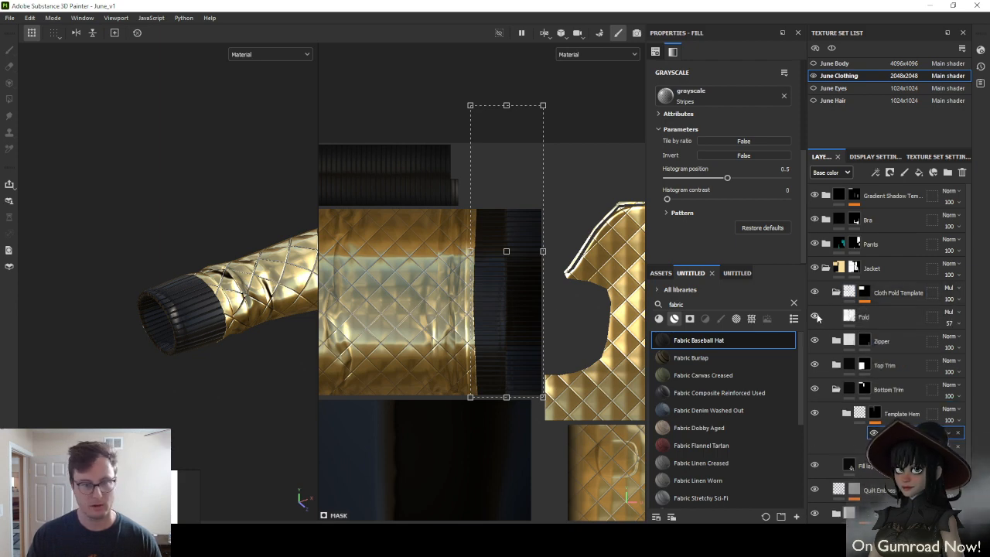
{"action": "left_click", "coordinate": [863, 293]}
{"action": "left_click", "coordinate": [897, 311]}
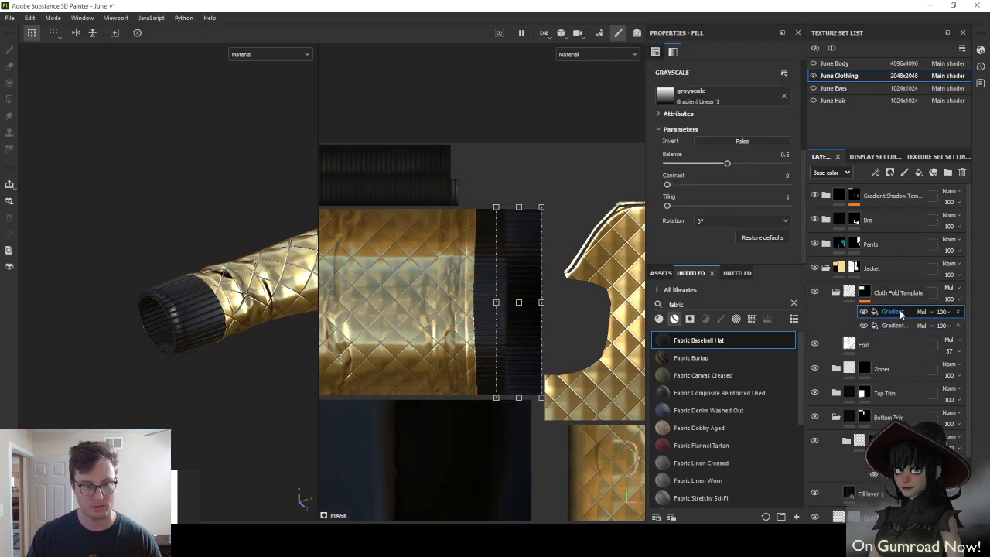
{"action": "left_click_drag", "start_coordinate": [525, 319], "coordinate": [473, 305]}
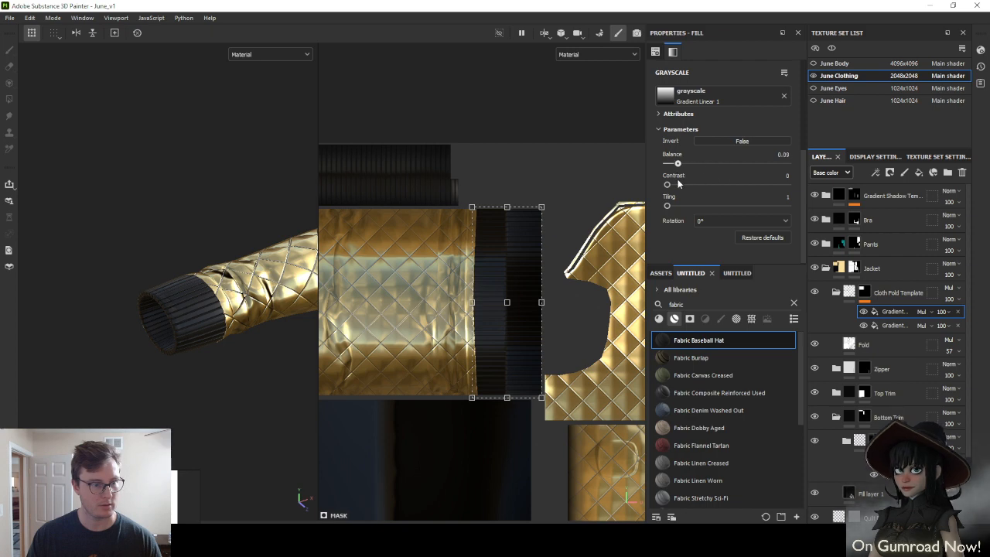
Examine the sleeve, jacket and pants on the model and compare them with the full clothing UV layout
{"action": "mouse_move", "coordinate": [237, 287]}
{"action": "left_mouse_down", "text": "alt"}
{"action": "mouse_move", "coordinate": [207, 256]}
{"action": "mouse_move", "coordinate": [149, 311]}
{"action": "mouse_move", "coordinate": [113, 306]}
{"action": "mouse_move", "coordinate": [228, 286]}
{"action": "left_mouse_up", "text": "alt"}
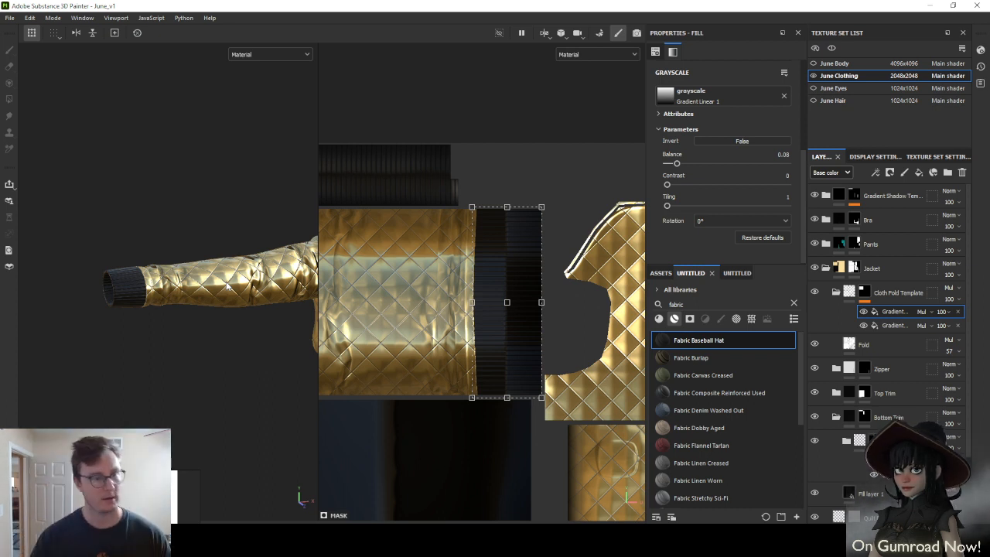
{"action": "left_click_drag", "start_coordinate": [228, 285], "coordinate": [215, 322], "text": "alt"}
{"action": "scroll", "coordinate": [232, 295], "scroll_direction": "up", "scroll_amount": 3}
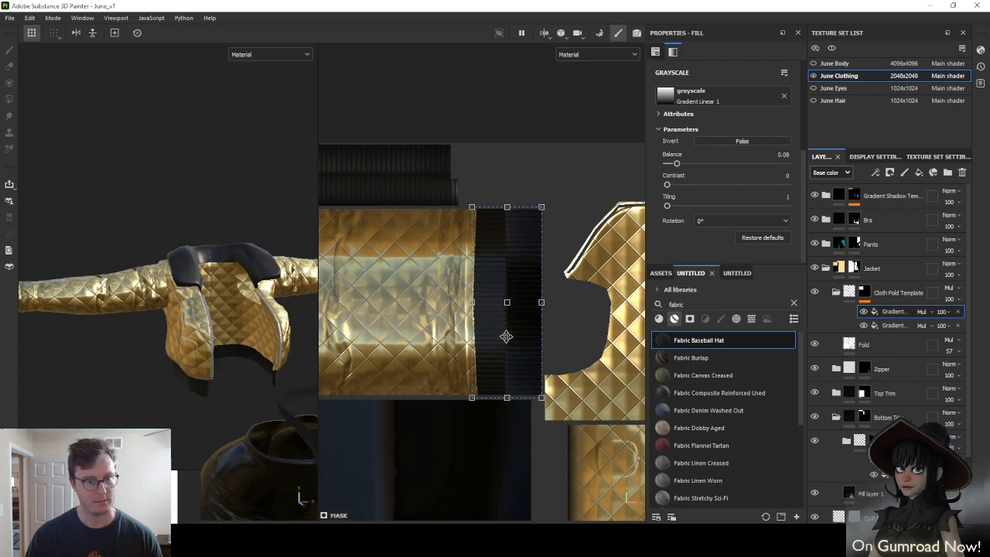
{"action": "scroll", "coordinate": [506, 336], "scroll_direction": "down", "scroll_amount": 3}
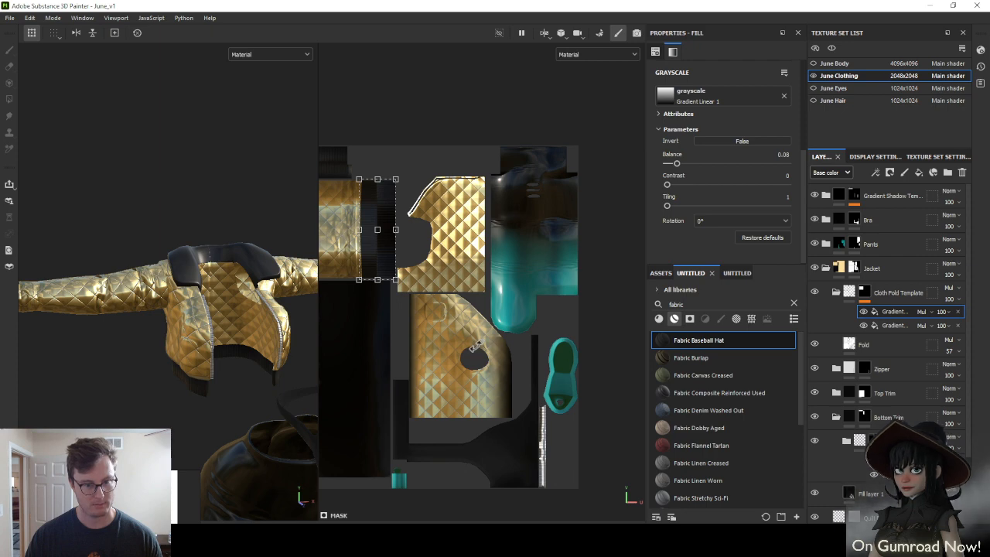
{"action": "middle_click_drag", "start_coordinate": [476, 346], "coordinate": [579, 330]}
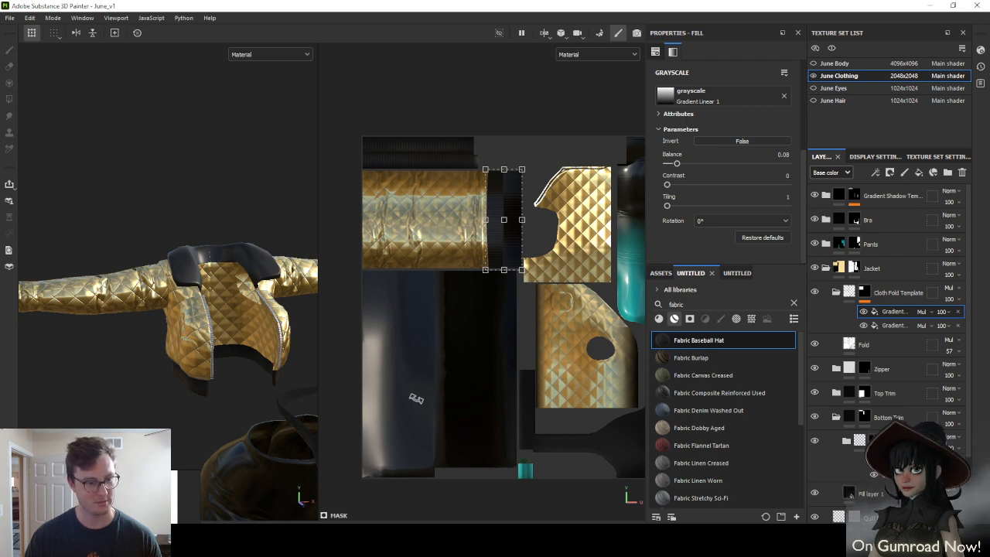
{"action": "scroll", "coordinate": [473, 349], "scroll_direction": "down", "scroll_amount": 2}
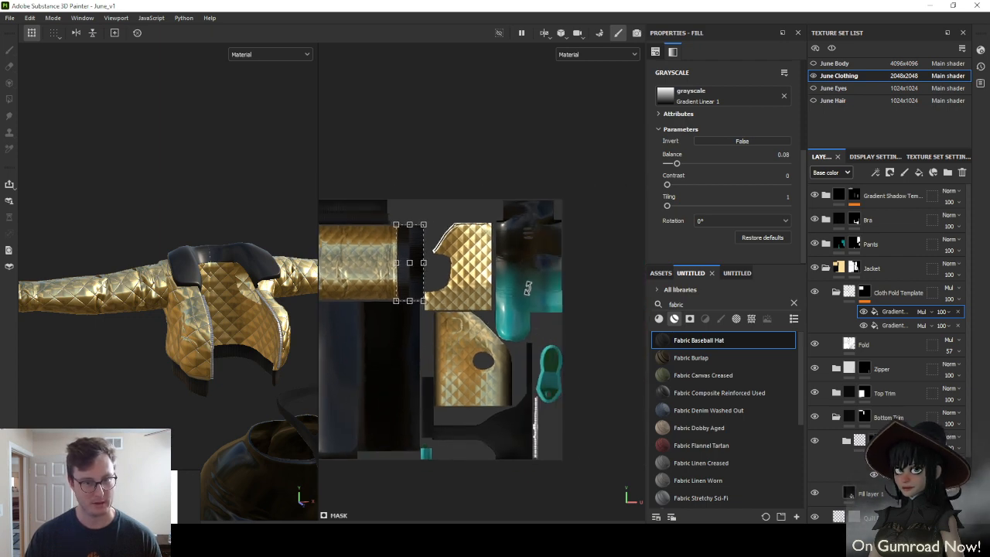
{"action": "middle_click_drag", "start_coordinate": [447, 344], "coordinate": [497, 285]}
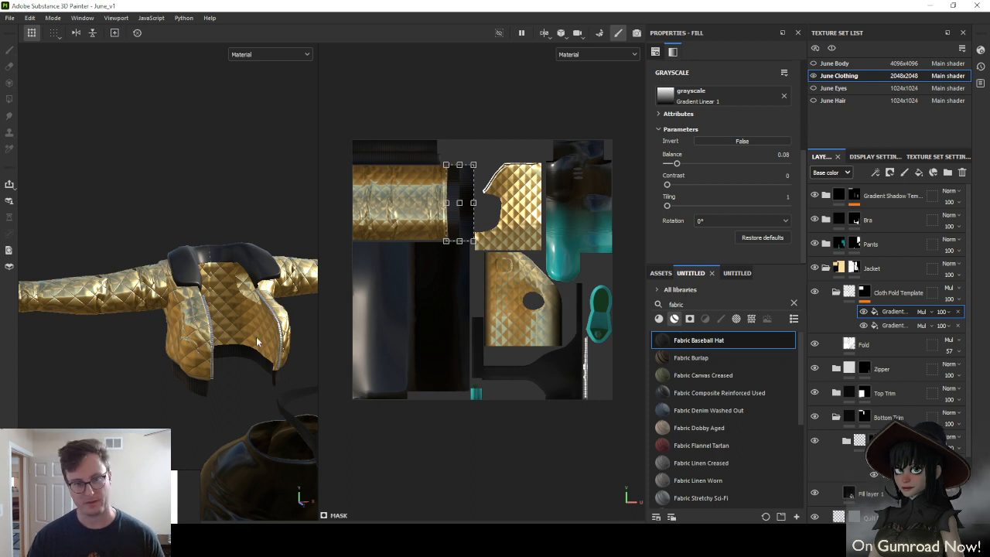
{"action": "left_click_drag", "start_coordinate": [256, 337], "coordinate": [272, 329], "text": "alt"}
{"action": "middle_click_drag", "start_coordinate": [235, 355], "coordinate": [199, 154], "text": "alt"}
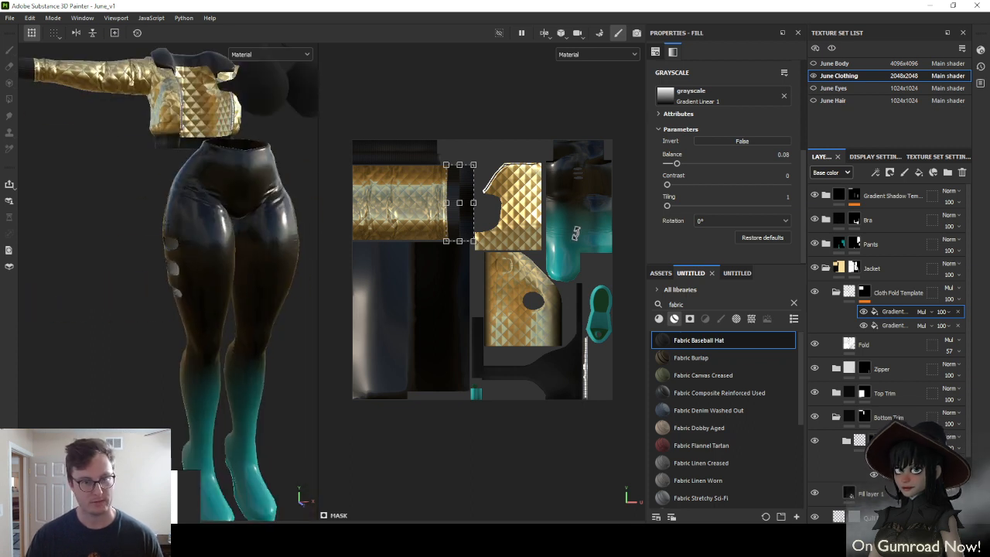
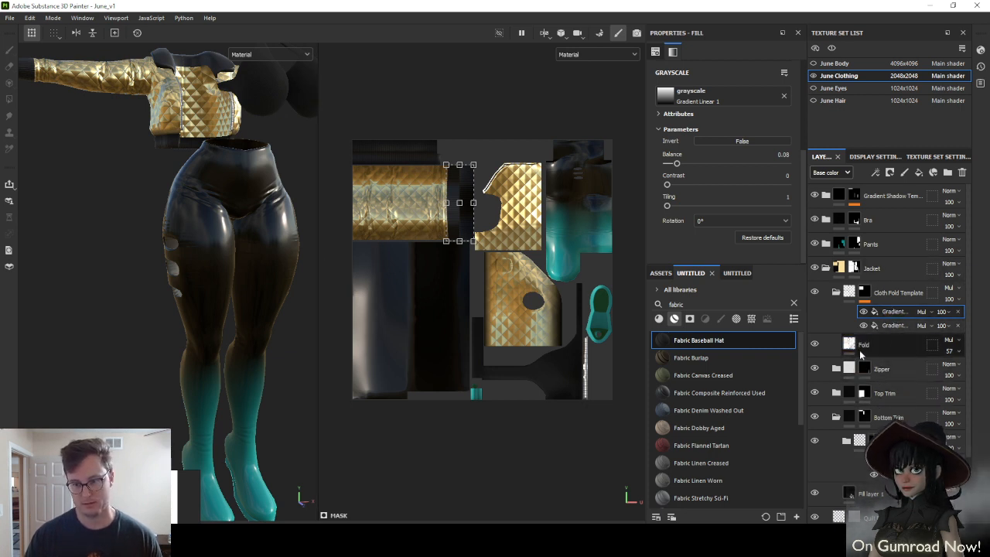
Copy the Template Hem folder from Bottom Trim into the Top Trim folder, above its fill layer
{"action": "left_click", "coordinate": [873, 440]}
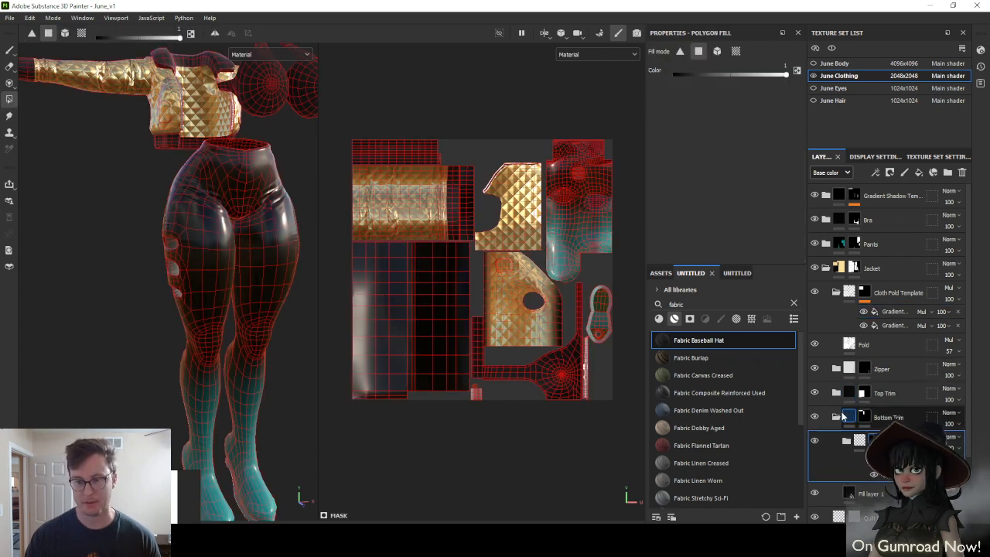
{"action": "left_click", "coordinate": [836, 416]}
{"action": "left_click", "coordinate": [836, 393]}
{"action": "left_click", "coordinate": [900, 420]}
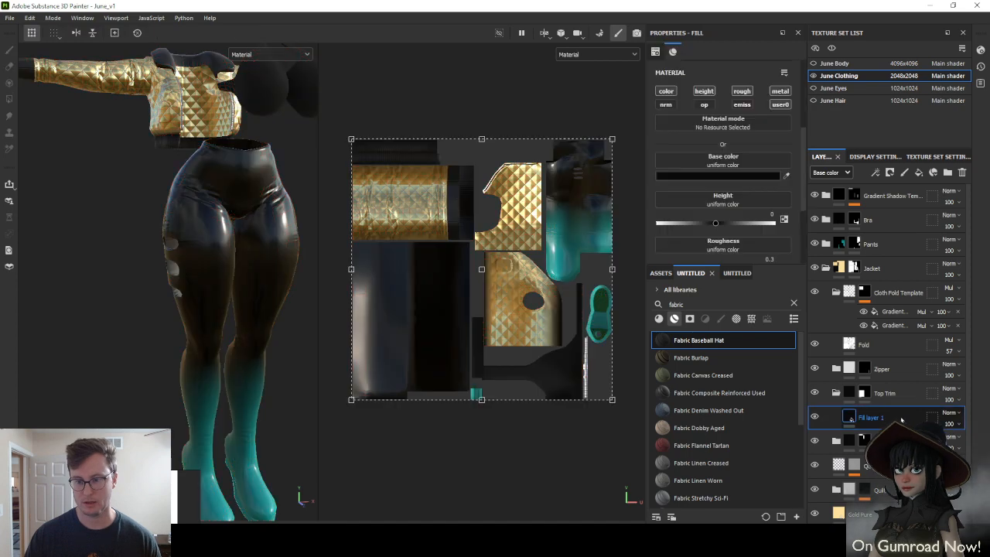
{"action": "key", "text": "ctrl+v"}
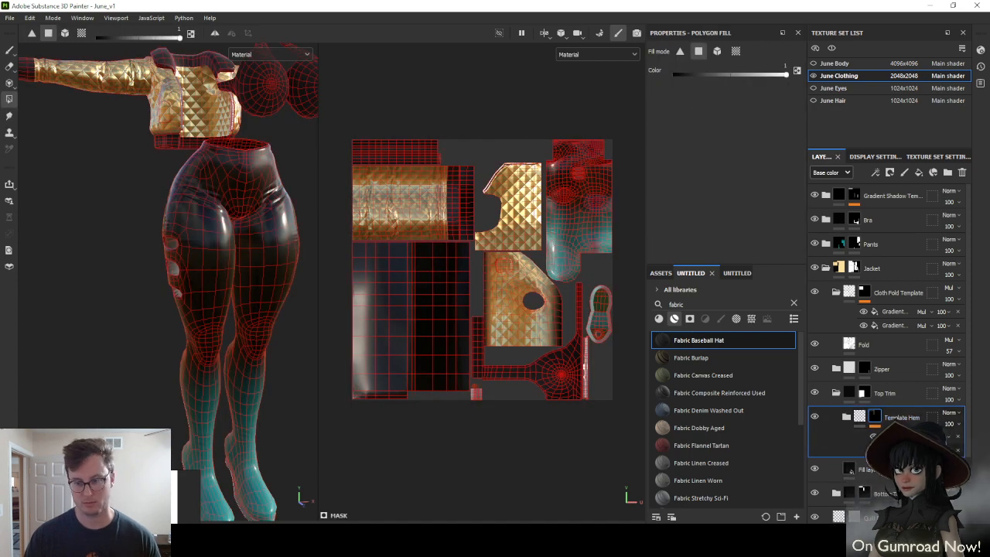
Reduce the copied Template Hem mask to one Stripes fill, and move and scale it to cover the large black collar UV island
{"action": "left_click", "coordinate": [874, 435]}
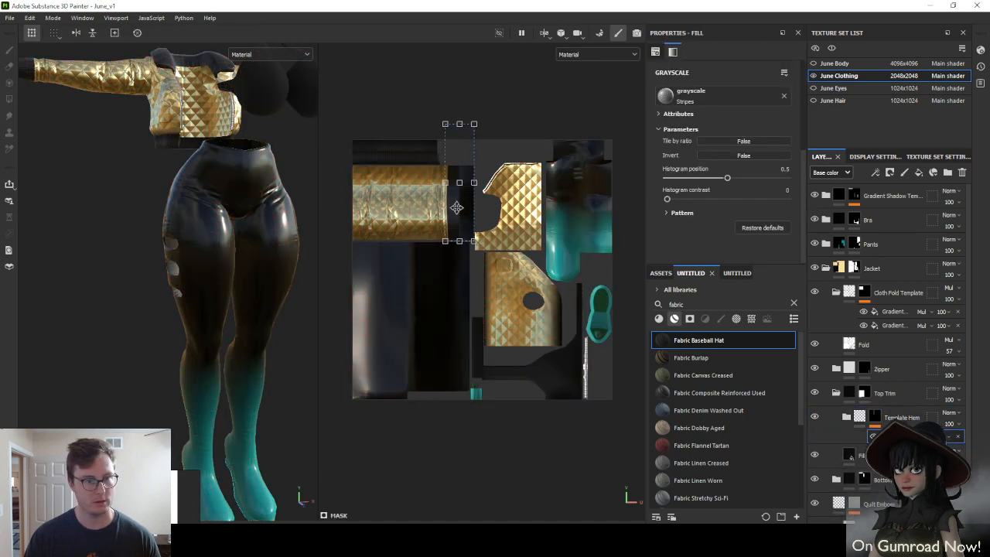
{"action": "left_click_drag", "start_coordinate": [365, 314], "coordinate": [373, 378]}
{"action": "left_click_drag", "start_coordinate": [383, 326], "coordinate": [471, 336]}
{"action": "scroll", "coordinate": [480, 373], "scroll_direction": "up", "scroll_amount": 8}
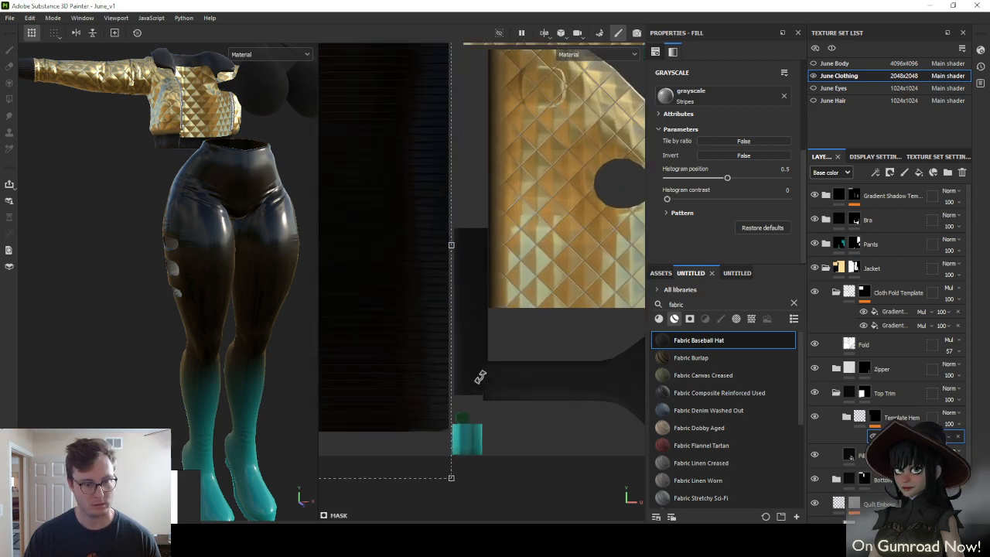
{"action": "scroll", "coordinate": [479, 376], "scroll_direction": "down", "scroll_amount": 2}
{"action": "middle_click_drag", "start_coordinate": [414, 302], "coordinate": [464, 367]}
Inspect the ribbing on the jacket collar from several angles and against its UV island
{"action": "left_click_drag", "start_coordinate": [236, 219], "coordinate": [204, 240], "text": "alt"}
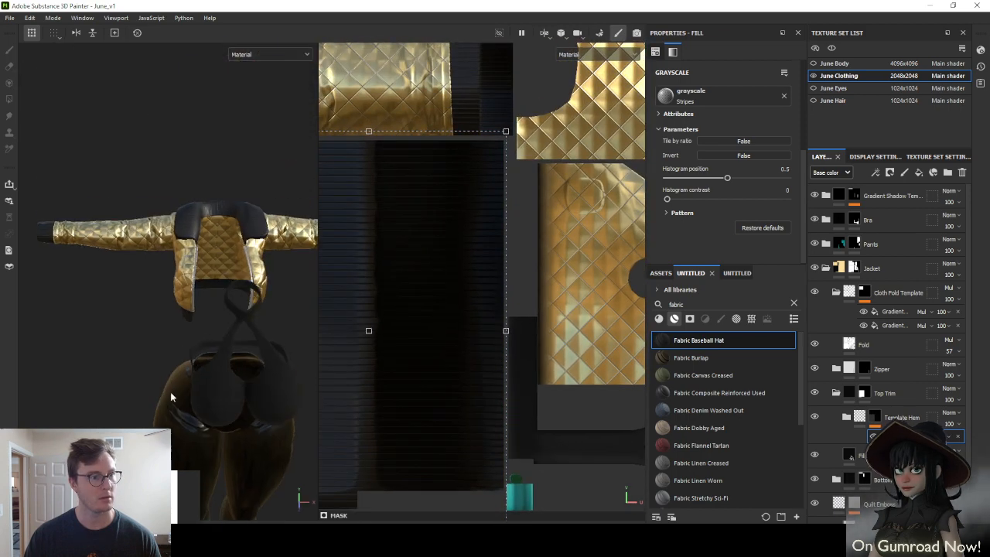
{"action": "middle_click_drag", "start_coordinate": [204, 239], "coordinate": [219, 345], "text": "alt"}
{"action": "scroll", "coordinate": [219, 345], "scroll_direction": "up", "scroll_amount": 5}
{"action": "middle_click_drag", "start_coordinate": [190, 315], "coordinate": [201, 337], "text": "alt"}
{"action": "left_click_drag", "start_coordinate": [201, 339], "coordinate": [146, 352], "text": "alt"}
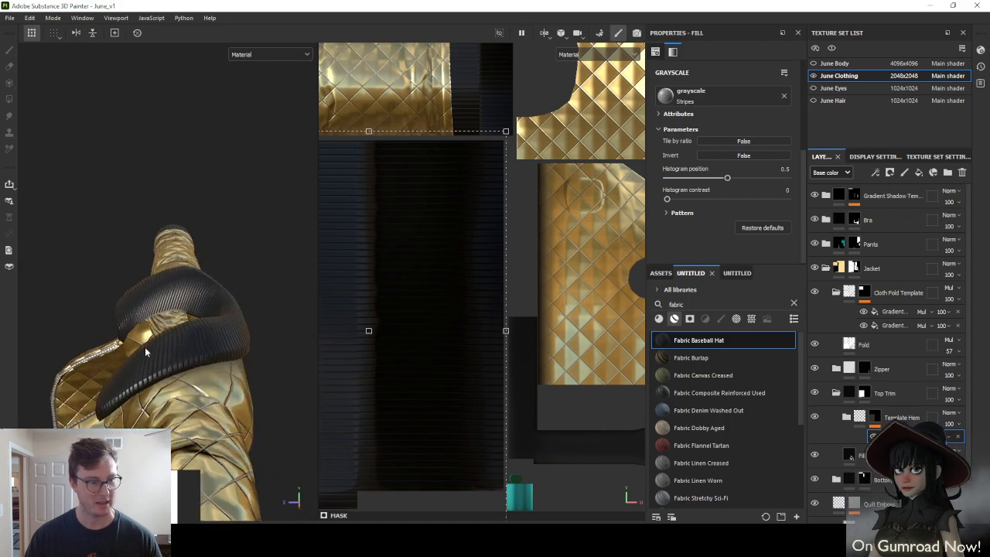
{"action": "left_click_drag", "start_coordinate": [126, 318], "coordinate": [205, 356], "text": "alt"}
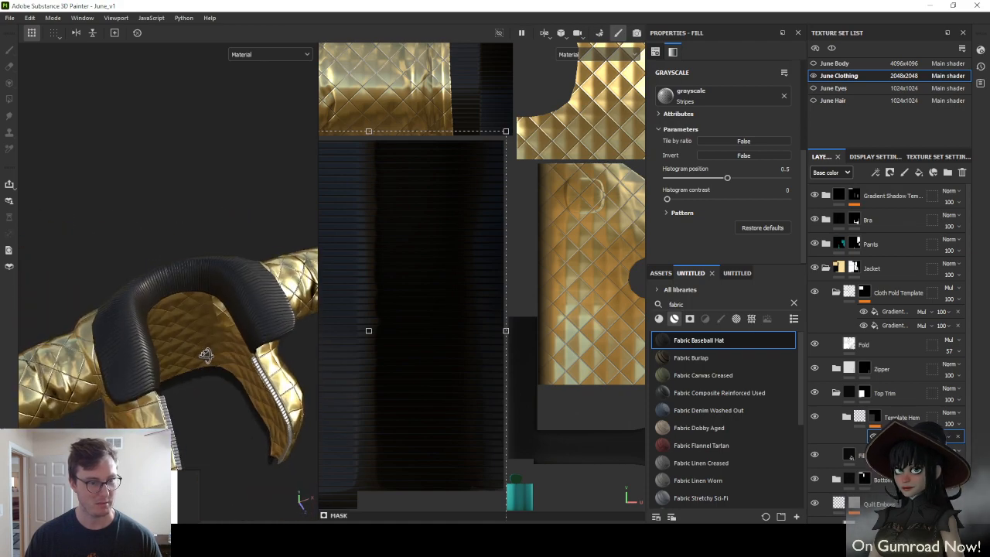
{"action": "middle_click_drag", "start_coordinate": [440, 318], "coordinate": [506, 300], "text": "alt"}
{"action": "scroll", "coordinate": [505, 300], "scroll_direction": "down", "scroll_amount": 1}
{"action": "left_click_drag", "start_coordinate": [150, 311], "coordinate": [155, 287], "text": "alt"}
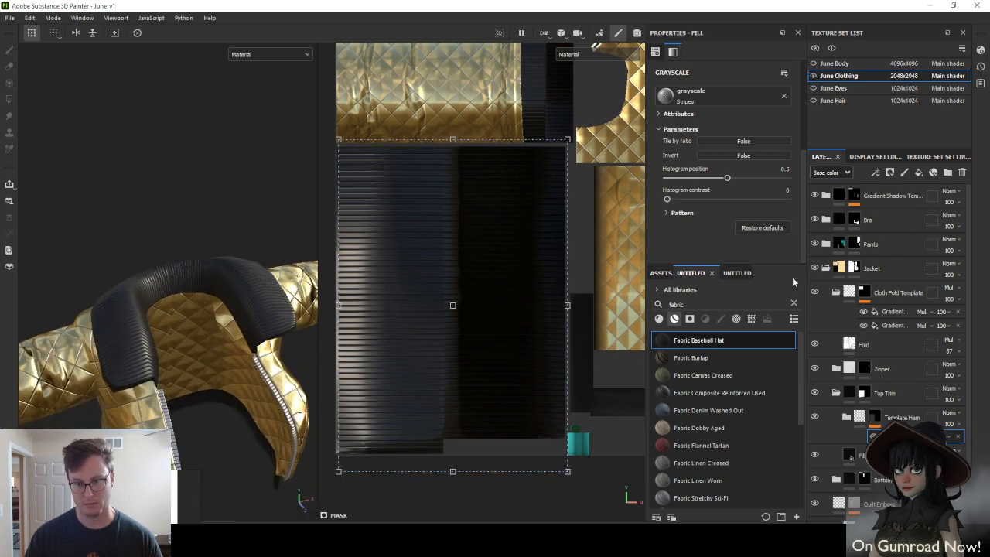
Set the collar's Stripes pattern to 40 stripes with a softness of 0.37
{"action": "left_click", "coordinate": [681, 211]}
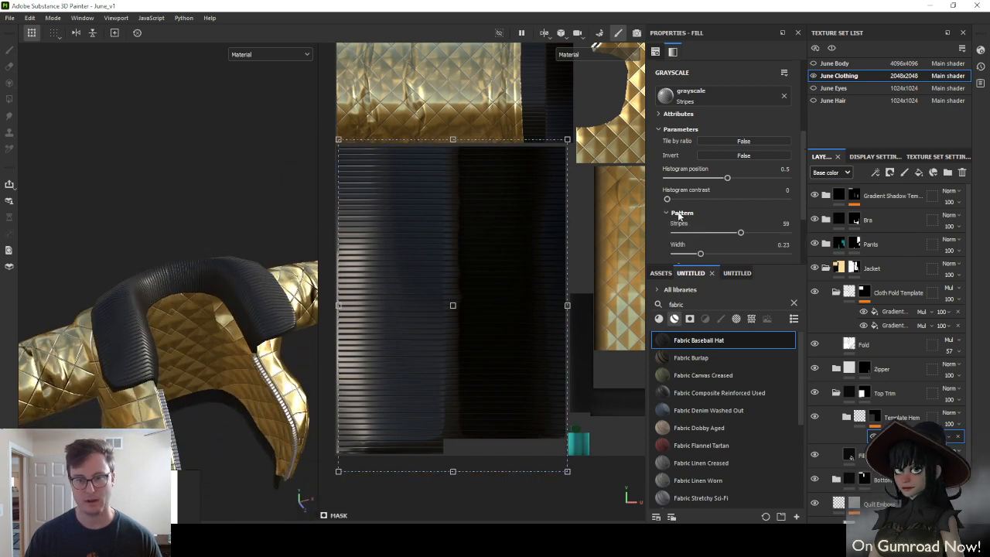
{"action": "scroll", "coordinate": [702, 222], "scroll_direction": "down", "scroll_amount": 2}
{"action": "left_click_drag", "start_coordinate": [738, 175], "coordinate": [718, 171]}
{"action": "left_click_drag", "start_coordinate": [210, 336], "coordinate": [251, 305], "text": "alt"}
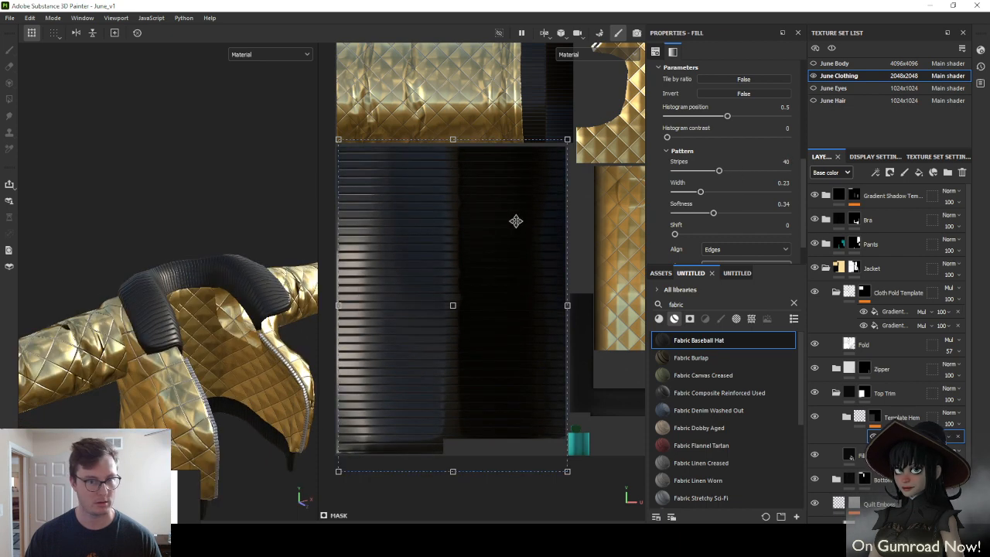
{"action": "mouse_move", "coordinate": [732, 212]}
{"action": "left_mouse_down"}
{"action": "mouse_move", "coordinate": [764, 213]}
{"action": "mouse_move", "coordinate": [716, 214]}
{"action": "left_mouse_up"}
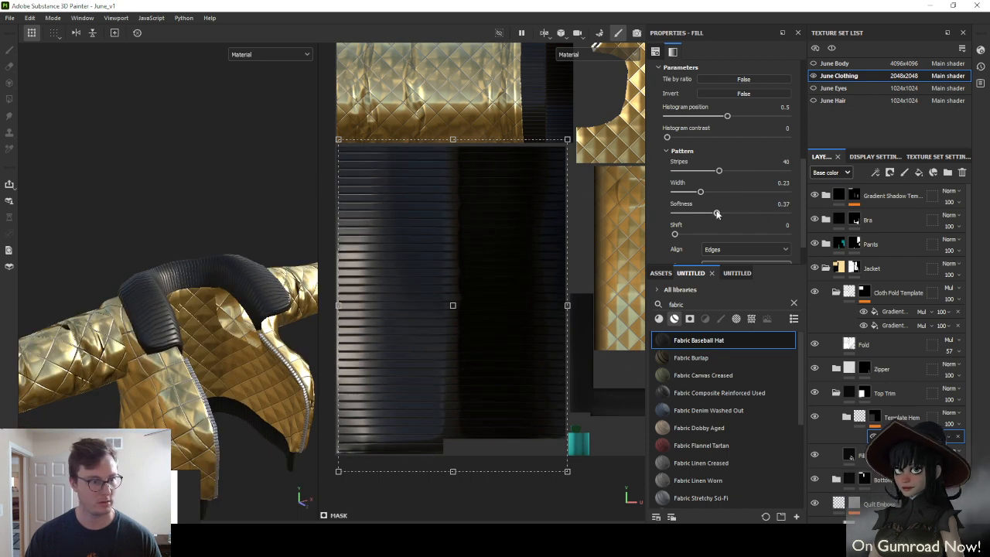
Check the coarser collar ribbing on the model from a distance and close up
{"action": "left_click_drag", "start_coordinate": [220, 293], "coordinate": [200, 292], "text": "alt"}
{"action": "right_click_drag", "start_coordinate": [199, 293], "coordinate": [166, 301], "text": "alt"}
{"action": "left_click_drag", "start_coordinate": [224, 296], "coordinate": [185, 299], "text": "alt"}
{"action": "right_click_drag", "start_coordinate": [185, 298], "coordinate": [168, 301], "text": "alt"}
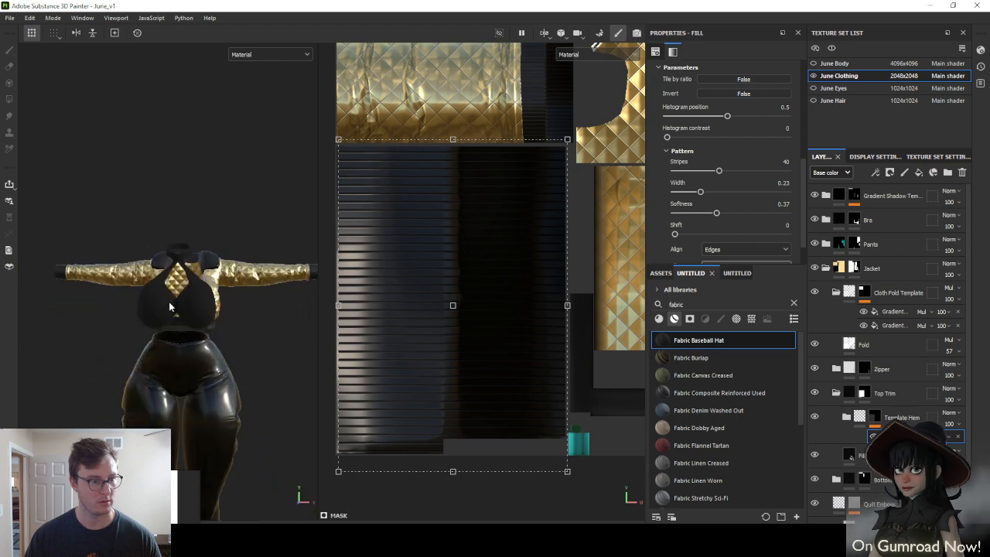
{"action": "left_click_drag", "start_coordinate": [168, 302], "coordinate": [249, 279], "text": "alt"}
{"action": "middle_click_drag", "start_coordinate": [250, 278], "coordinate": [275, 248], "text": "alt"}
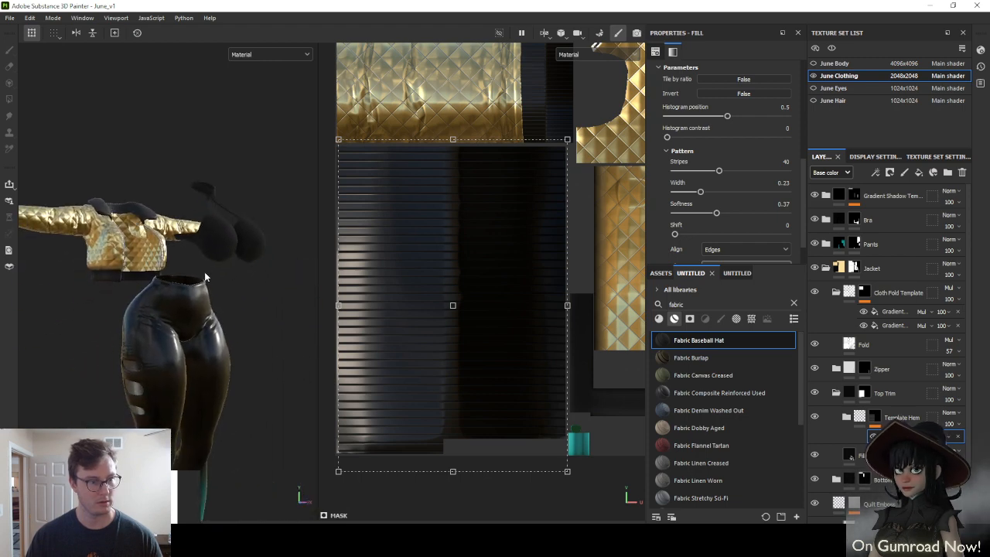
{"action": "left_click_drag", "start_coordinate": [205, 273], "coordinate": [138, 312], "text": "alt"}
{"action": "right_click_drag", "start_coordinate": [138, 312], "coordinate": [162, 307], "text": "alt"}
{"action": "left_click_drag", "start_coordinate": [161, 306], "coordinate": [167, 350], "text": "alt"}
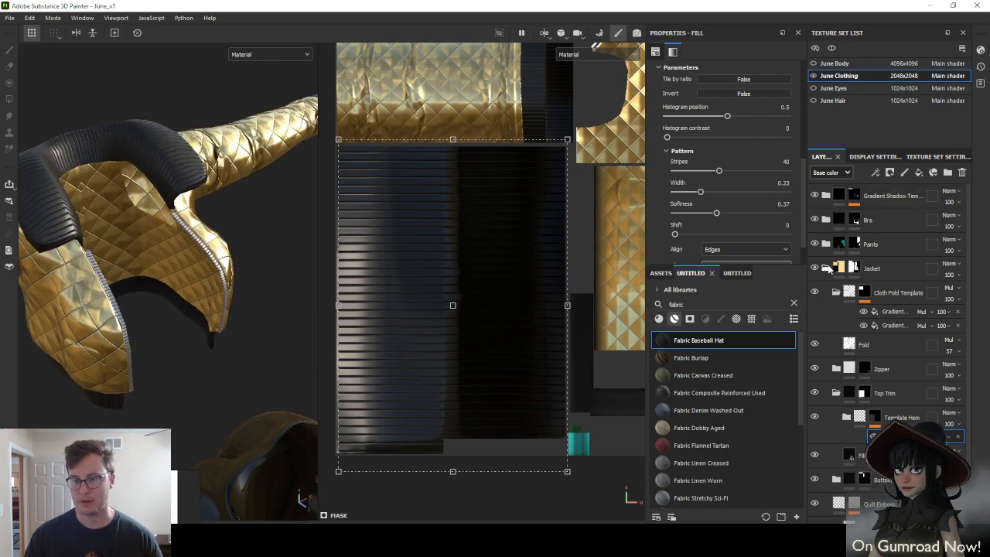
Collapse the Jacket group and duplicate the top Gradient Linear 1 fill in the Gradient Shadow Template mask
{"action": "left_click", "coordinate": [827, 267]}
{"action": "left_click", "coordinate": [826, 196]}
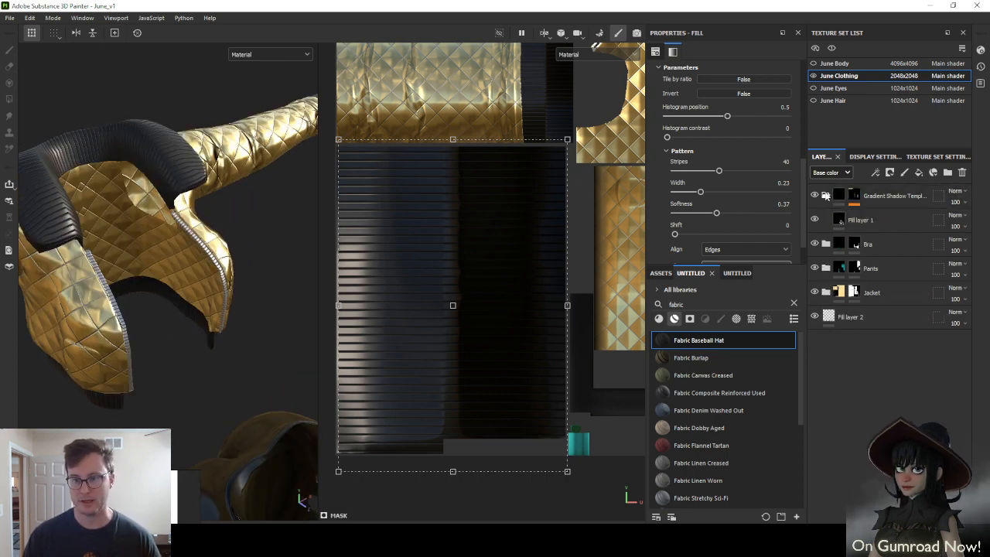
{"action": "left_click", "coordinate": [854, 196]}
{"action": "left_click", "coordinate": [892, 215]}
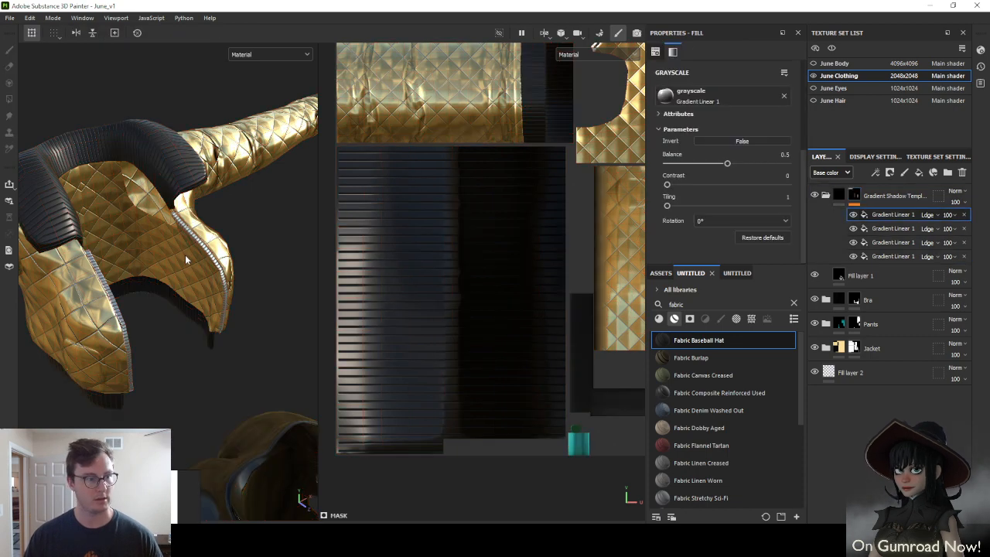
{"action": "left_click_drag", "start_coordinate": [184, 261], "coordinate": [343, 268], "text": "alt"}
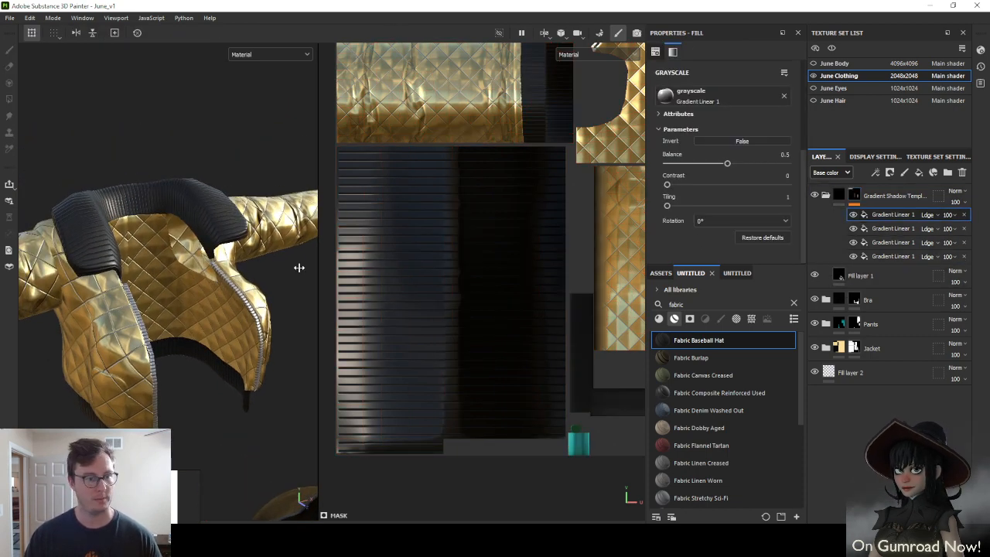
{"action": "left_click_drag", "start_coordinate": [142, 290], "coordinate": [178, 270], "text": "alt"}
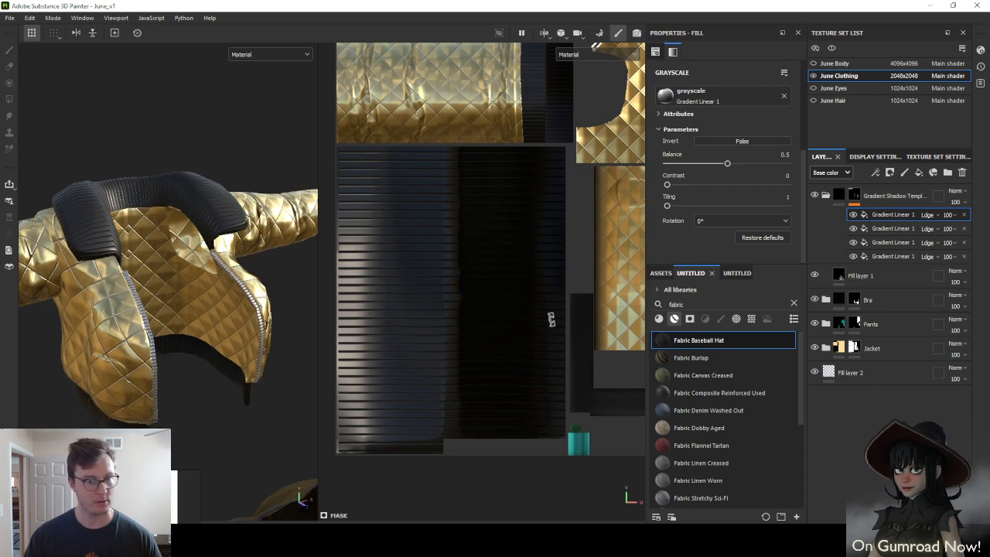
{"action": "key", "text": "ctrl+d"}
Move the duplicated gradient from the quilted jacket panel onto the zipper's UV strip
{"action": "scroll", "coordinate": [513, 294], "scroll_direction": "down", "scroll_amount": 5}
{"action": "middle_click_drag", "start_coordinate": [532, 293], "coordinate": [382, 297], "text": "alt"}
{"action": "scroll", "coordinate": [477, 325], "scroll_direction": "up", "scroll_amount": 3}
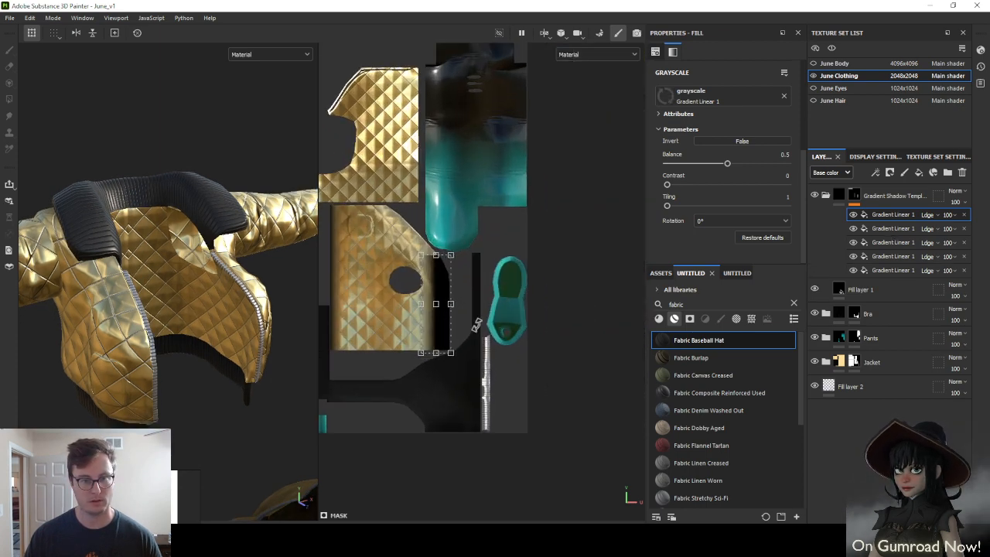
{"action": "left_click_drag", "start_coordinate": [441, 327], "coordinate": [488, 384]}
{"action": "scroll", "coordinate": [488, 384], "scroll_direction": "up", "scroll_amount": 5}
{"action": "middle_click_drag", "start_coordinate": [479, 371], "coordinate": [474, 346], "text": "alt"}
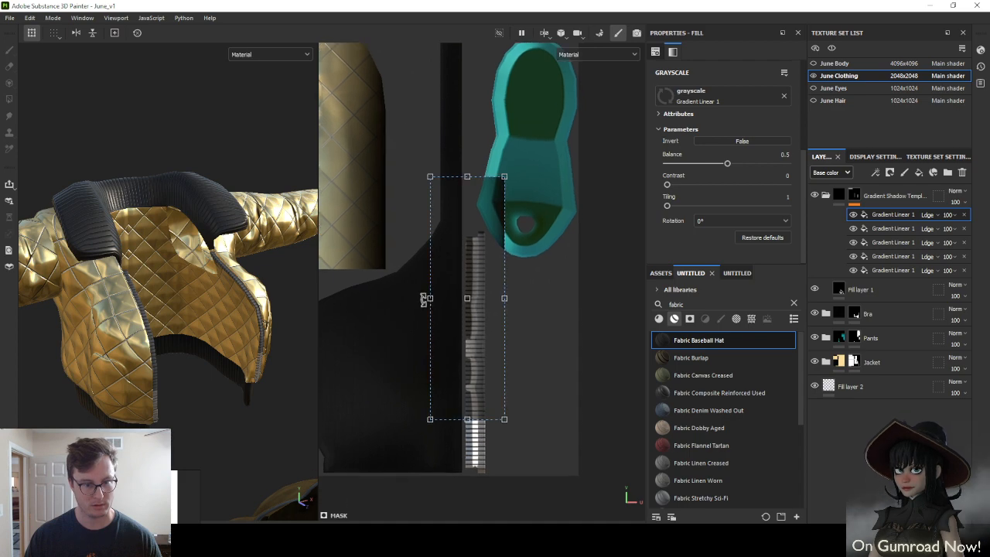
Narrow the duplicated gradient to the right edge of the ribbed UV strip and extend it past the strip's lower end
{"action": "left_click_drag", "start_coordinate": [431, 300], "coordinate": [473, 394]}
{"action": "scroll", "coordinate": [486, 327], "scroll_direction": "up", "scroll_amount": 1}
{"action": "scroll", "coordinate": [473, 395], "scroll_direction": "up", "scroll_amount": 3}
{"action": "middle_click_drag", "start_coordinate": [473, 393], "coordinate": [483, 365], "text": "alt"}
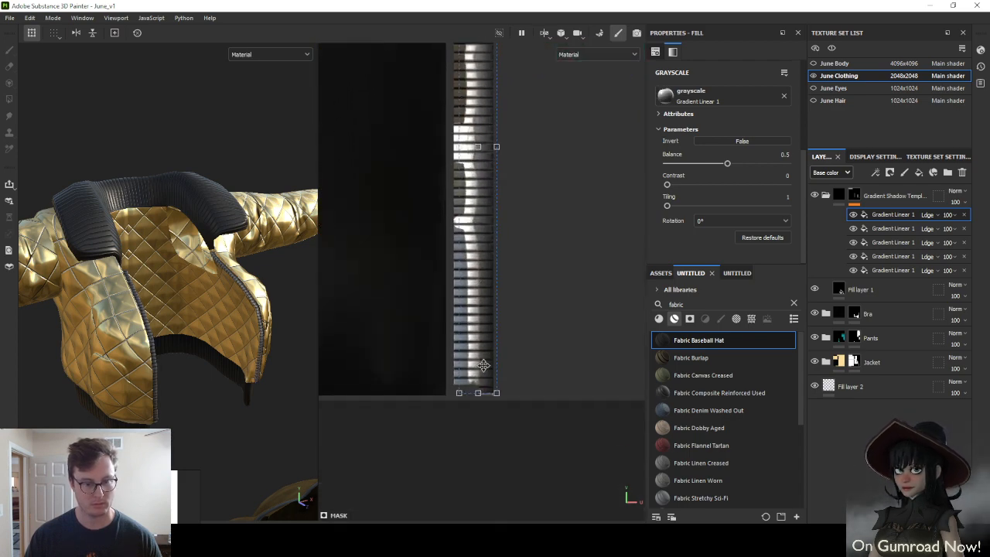
{"action": "scroll", "coordinate": [481, 383], "scroll_direction": "up", "scroll_amount": 2}
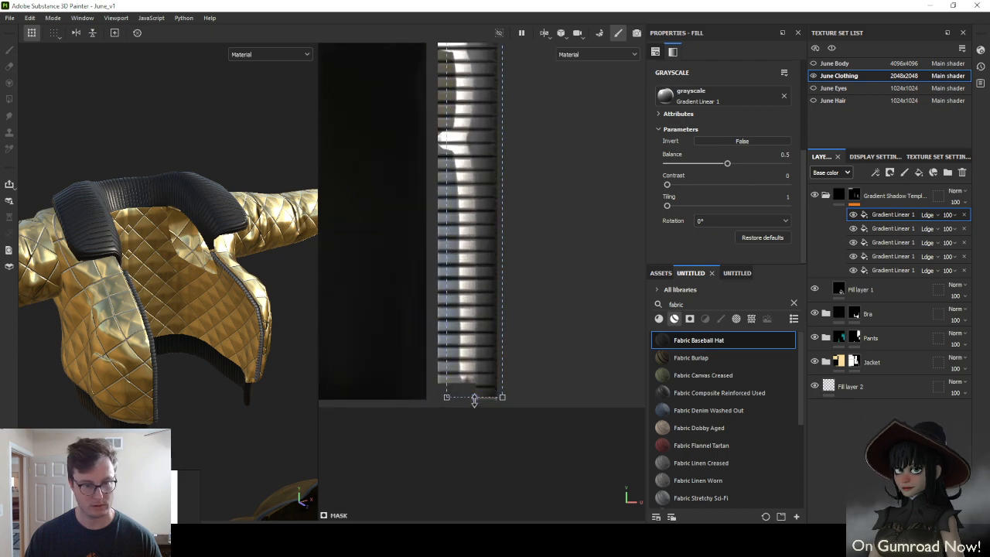
{"action": "left_click_drag", "start_coordinate": [474, 399], "coordinate": [473, 405]}
{"action": "middle_click_drag", "start_coordinate": [472, 262], "coordinate": [469, 311], "text": "alt"}
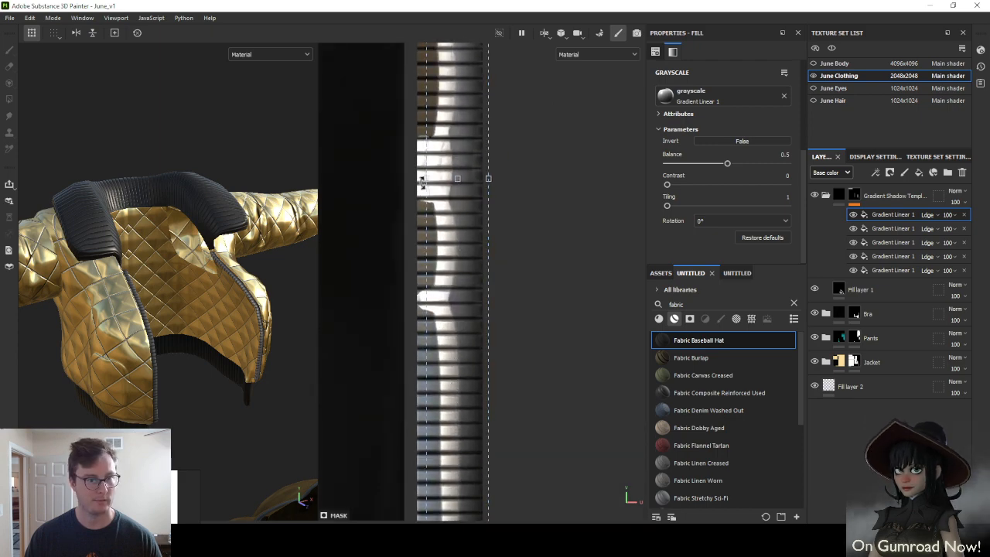
{"action": "left_click_drag", "start_coordinate": [428, 179], "coordinate": [450, 180]}
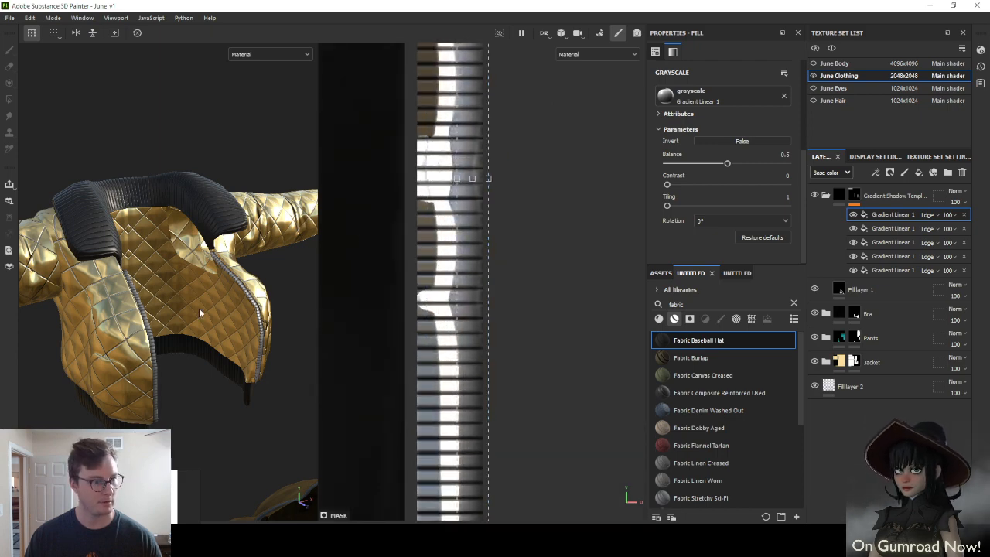
Examine the shading of the jacket, pants and boots on the model from several angles
{"action": "left_click_drag", "start_coordinate": [200, 313], "coordinate": [170, 321], "text": "alt"}
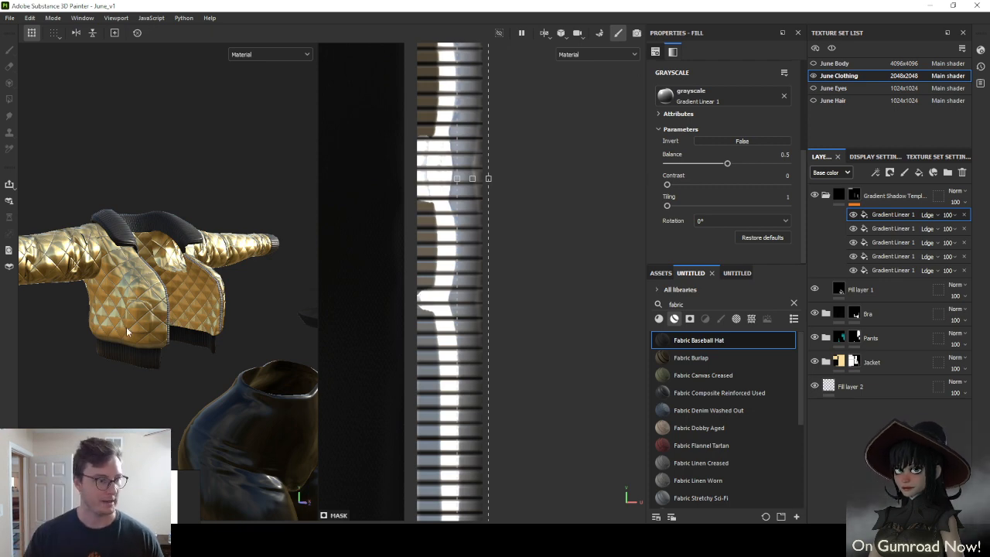
{"action": "scroll", "coordinate": [128, 329], "scroll_direction": "up", "scroll_amount": 8}
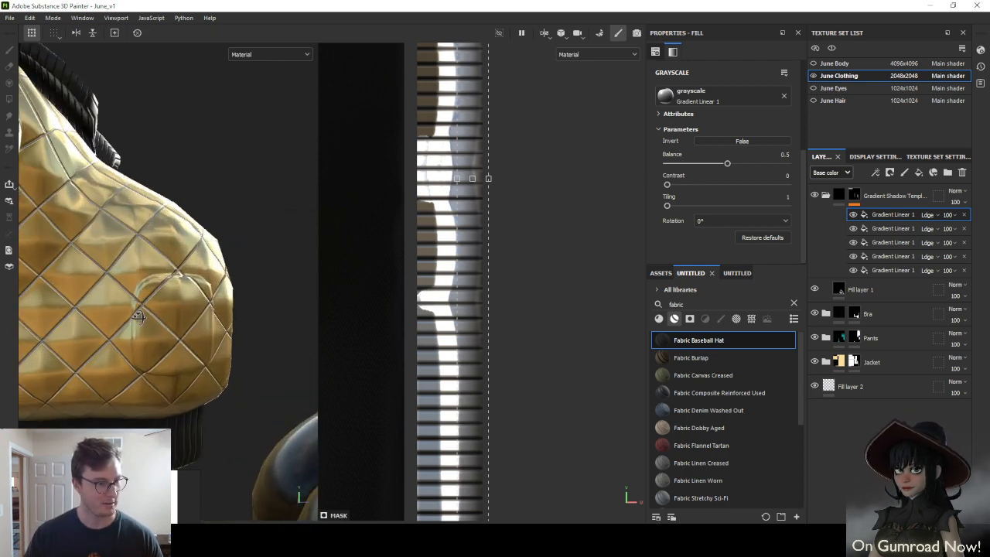
{"action": "left_click_drag", "start_coordinate": [229, 325], "coordinate": [198, 339], "text": "alt"}
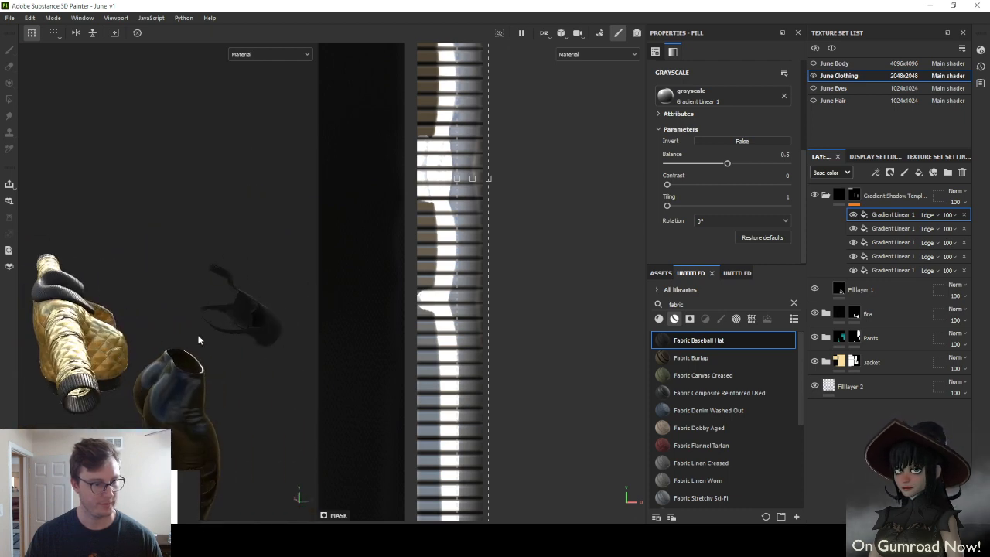
{"action": "left_click_drag", "start_coordinate": [139, 352], "coordinate": [114, 305], "text": "alt"}
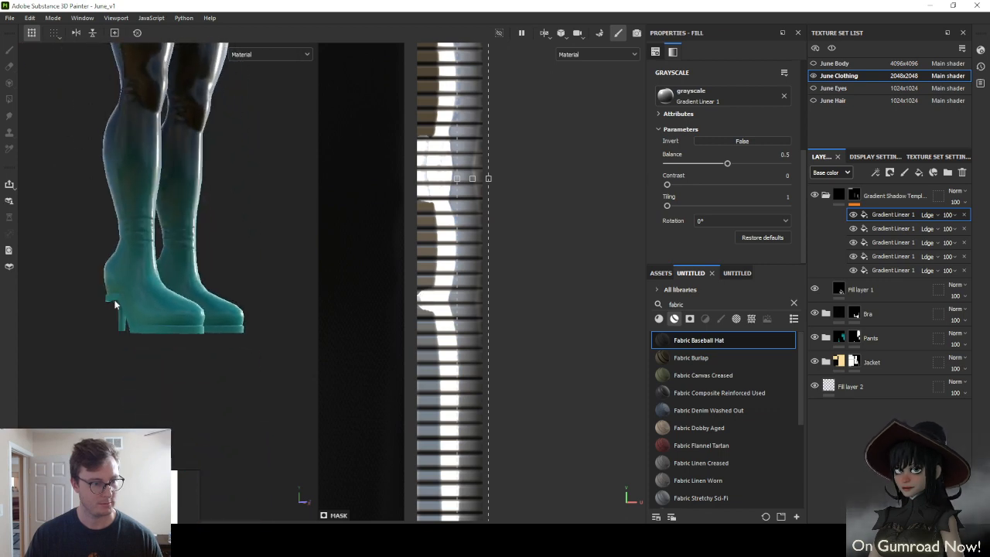
{"action": "left_click_drag", "start_coordinate": [216, 317], "coordinate": [210, 258], "text": "alt"}
{"action": "left_click_drag", "start_coordinate": [210, 217], "coordinate": [173, 224], "text": "alt"}
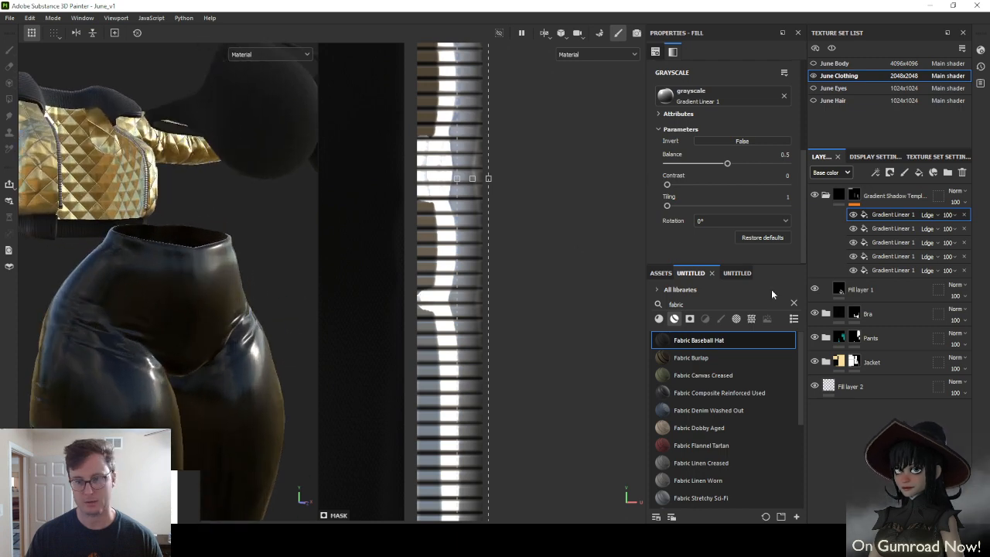
Duplicate the narrowed gradient, flip it by rotating it half a turn, and place it along the ribbed UV strip's left edge
{"action": "key", "text": "ctrl+d"}
{"action": "scroll", "coordinate": [548, 284], "scroll_direction": "down", "scroll_amount": 3}
{"action": "mouse_move", "coordinate": [512, 244]}
{"action": "middle_mouse_down", "text": "alt"}
{"action": "mouse_move", "coordinate": [522, 425]}
{"action": "mouse_move", "coordinate": [499, 229]}
{"action": "middle_mouse_up", "text": "alt"}
{"action": "scroll", "coordinate": [522, 426], "scroll_direction": "down", "scroll_amount": 3}
{"action": "left_click_drag", "start_coordinate": [529, 150], "coordinate": [408, 474], "text": "shift"}
{"action": "scroll", "coordinate": [547, 314], "scroll_direction": "up", "scroll_amount": 3}
{"action": "left_click_drag", "start_coordinate": [464, 265], "coordinate": [438, 266]}
Examine the edge shadows on the ribbed trim on the model and in the UV layout, including the neighbouring boot islands
{"action": "left_click_drag", "start_coordinate": [145, 172], "coordinate": [236, 239], "text": "alt"}
{"action": "right_click_drag", "start_coordinate": [236, 238], "coordinate": [179, 348], "text": "alt"}
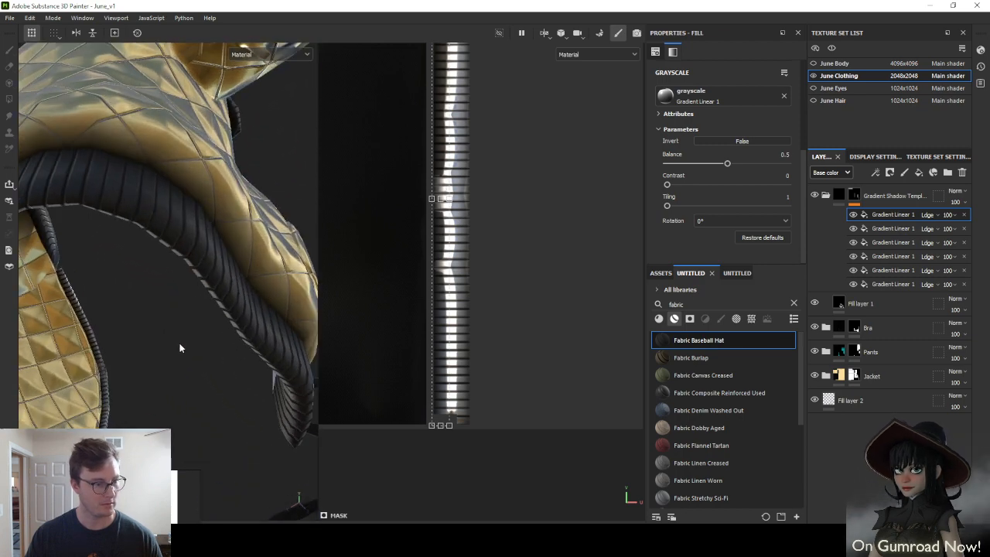
{"action": "scroll", "coordinate": [491, 178], "scroll_direction": "down", "scroll_amount": 2}
{"action": "middle_click_drag", "start_coordinate": [491, 188], "coordinate": [488, 223], "text": "alt"}
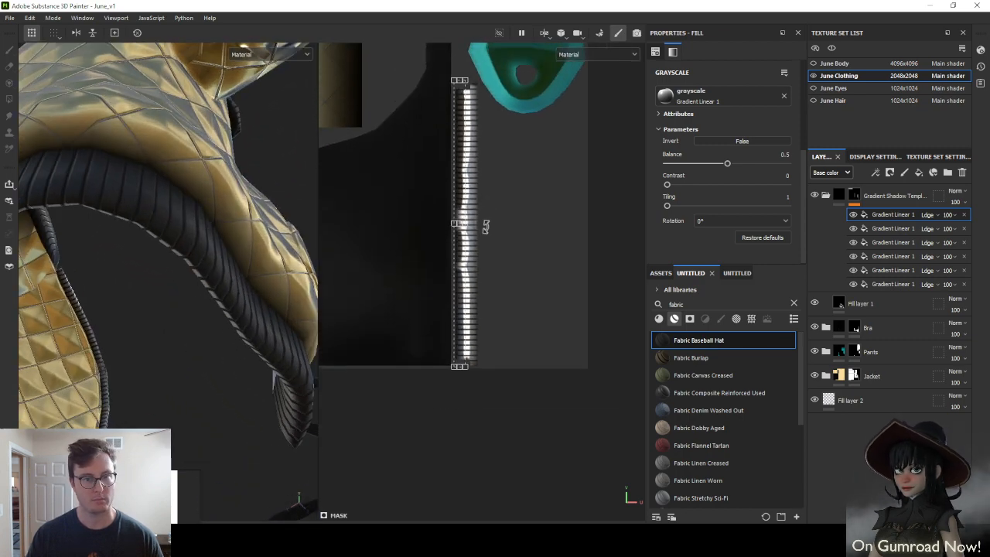
{"action": "scroll", "coordinate": [465, 239], "scroll_direction": "up", "scroll_amount": 2}
{"action": "scroll", "coordinate": [463, 237], "scroll_direction": "up", "scroll_amount": 2}
{"action": "scroll", "coordinate": [503, 236], "scroll_direction": "down", "scroll_amount": 4}
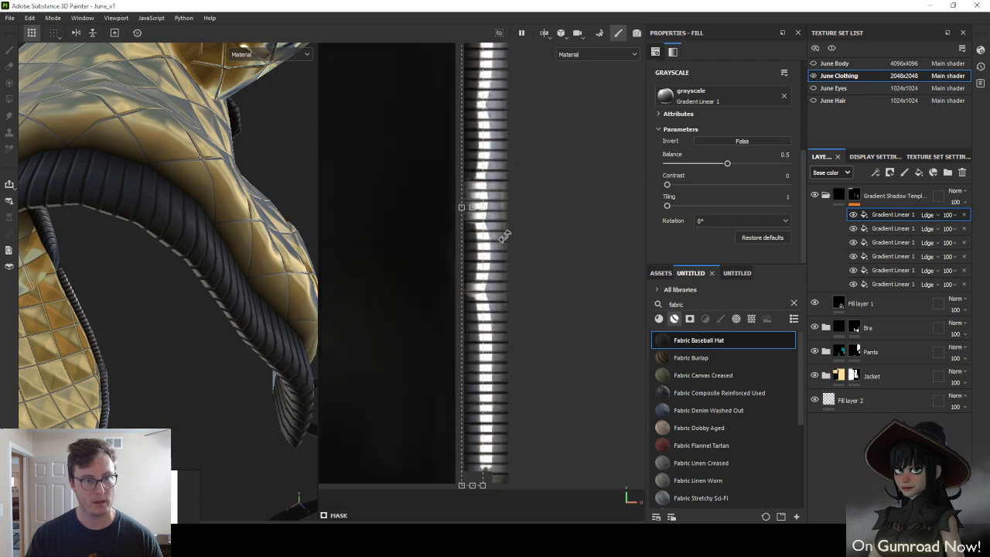
{"action": "left_click_drag", "start_coordinate": [259, 296], "coordinate": [208, 318], "text": "alt"}
{"action": "key", "text": "f"}
{"action": "scroll", "coordinate": [204, 207], "scroll_direction": "up", "scroll_amount": 4}
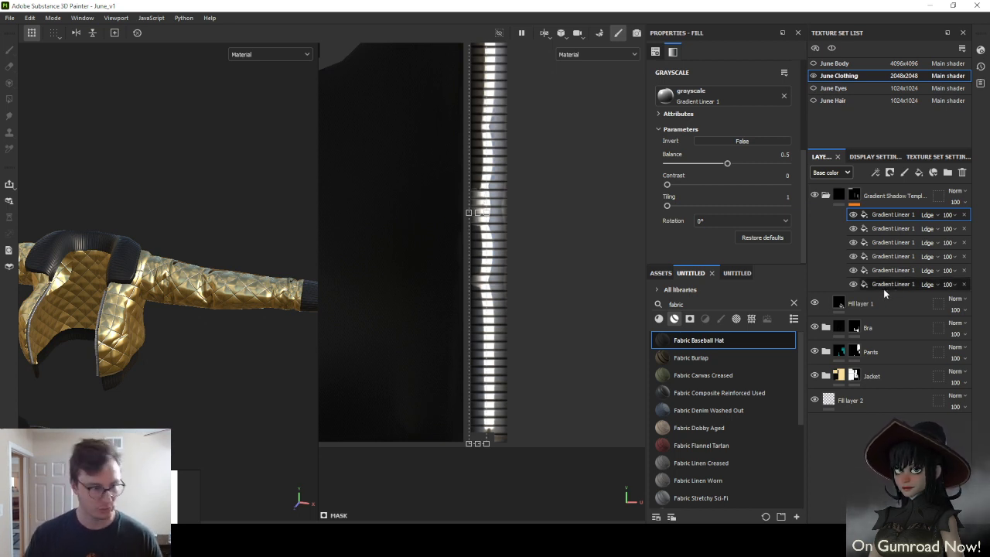
{"action": "scroll", "coordinate": [141, 339], "scroll_direction": "down", "scroll_amount": 1}
{"action": "scroll", "coordinate": [145, 331], "scroll_direction": "down", "scroll_amount": 2}
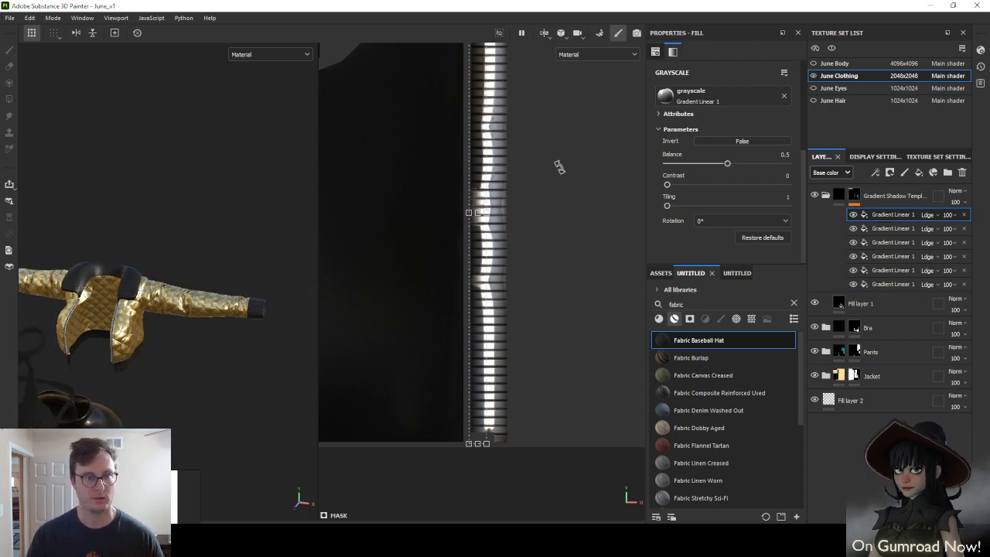
{"action": "scroll", "coordinate": [533, 280], "scroll_direction": "down", "scroll_amount": 4}
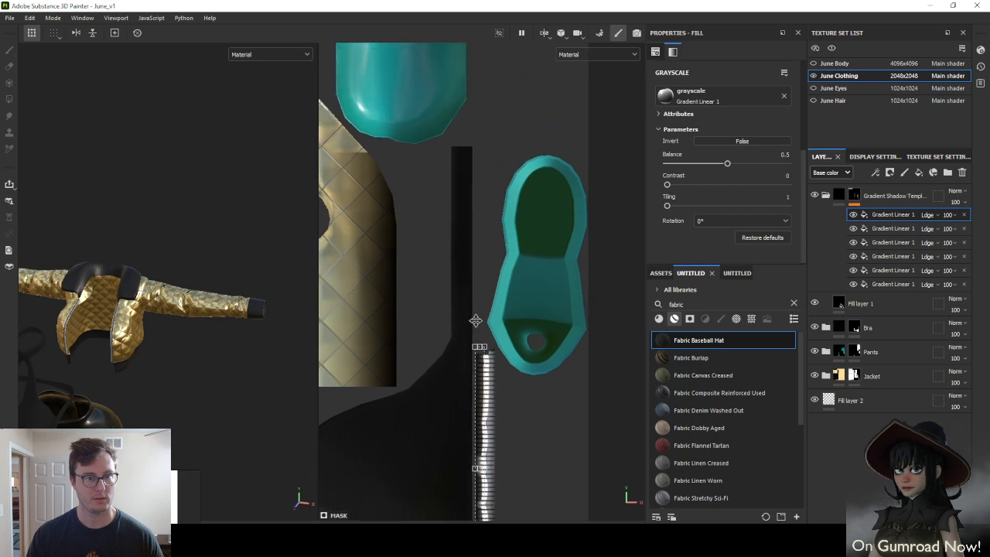
{"action": "scroll", "coordinate": [475, 320], "scroll_direction": "up", "scroll_amount": 5}
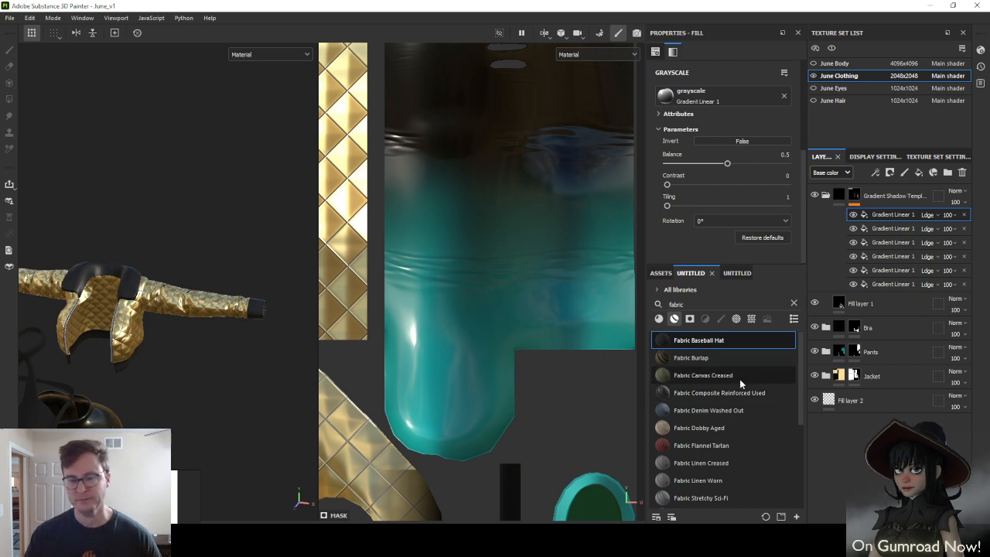
Add the Bevel Shadow Template from the template assets above the Gradient Shadow Template in the layer stack
{"action": "left_click", "coordinate": [735, 273]}
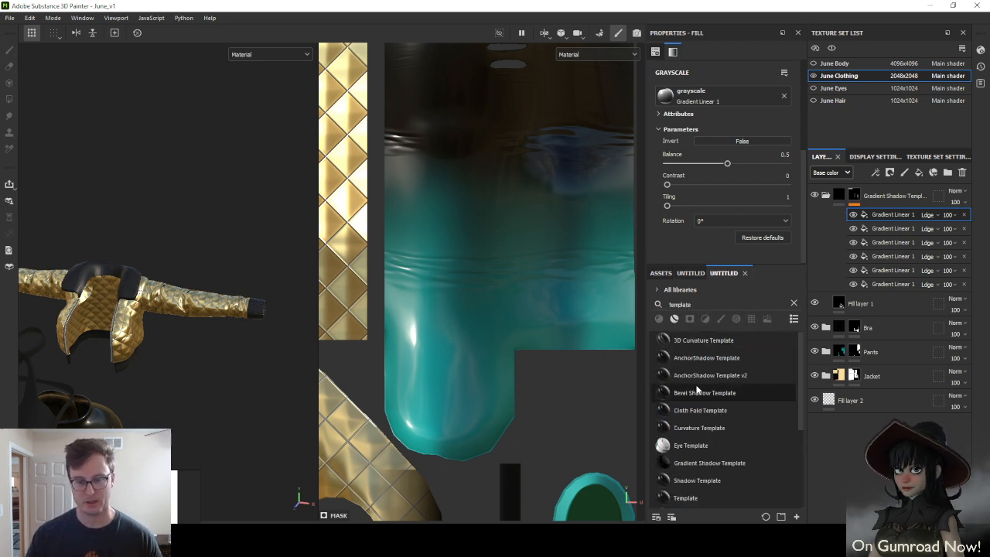
{"action": "left_click_drag", "start_coordinate": [700, 393], "coordinate": [875, 198]}
{"action": "right_click", "coordinate": [852, 198]}
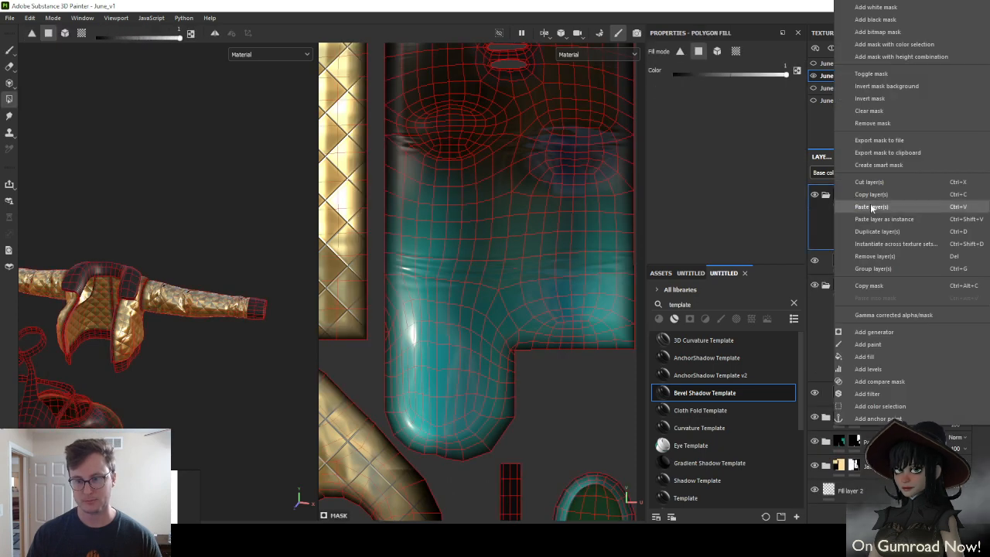
{"action": "left_click", "coordinate": [871, 355]}
{"action": "left_click", "coordinate": [922, 215]}
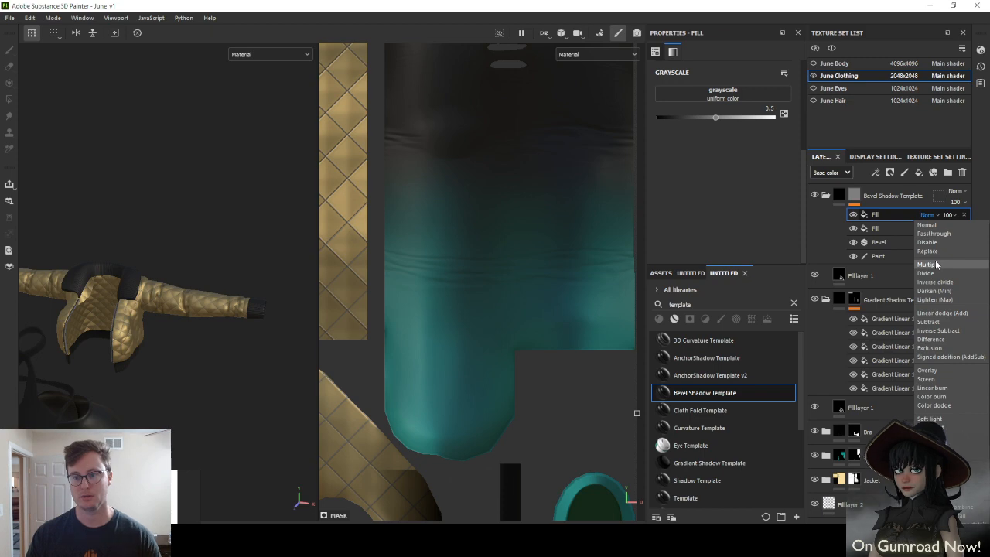
{"action": "left_click", "coordinate": [935, 264]}
{"action": "key", "text": "4"}
Add a Paint effect to the Bevel Shadow Template's mask and set its blending mode to Multiply
{"action": "right_click", "coordinate": [855, 198]}
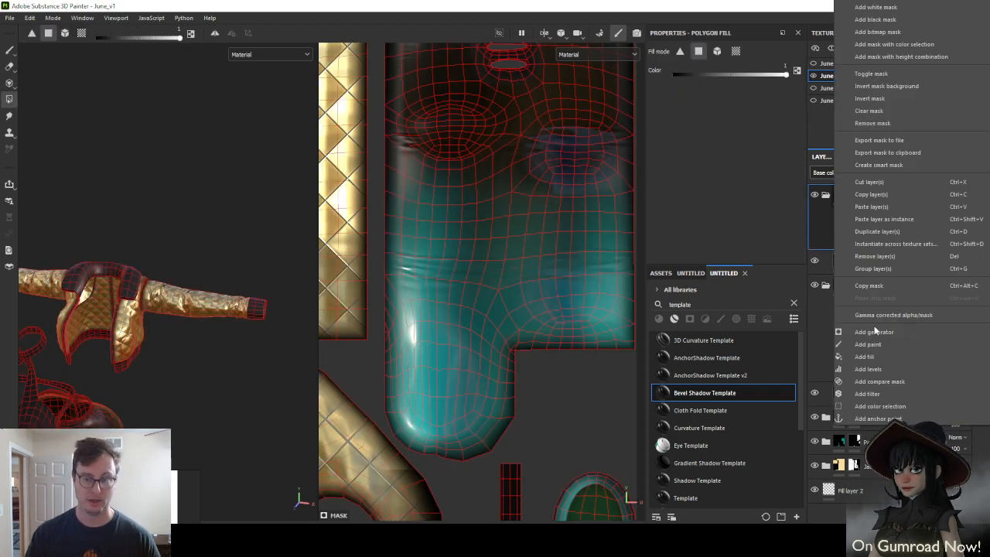
{"action": "left_click", "coordinate": [868, 344]}
{"action": "left_click", "coordinate": [928, 214]}
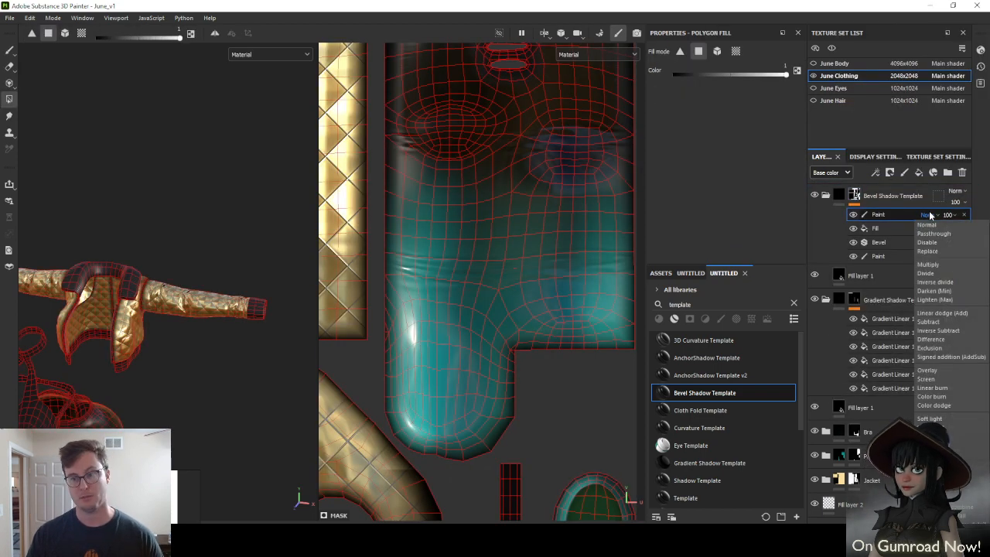
{"action": "left_click", "coordinate": [930, 264]}
Fill all UV islands with black in the Multiply Paint effect using Polygon Fill in UV chunk mode
{"action": "scroll", "coordinate": [549, 246], "scroll_direction": "down", "scroll_amount": 5}
{"action": "scroll", "coordinate": [549, 246], "scroll_direction": "down", "scroll_amount": 2}
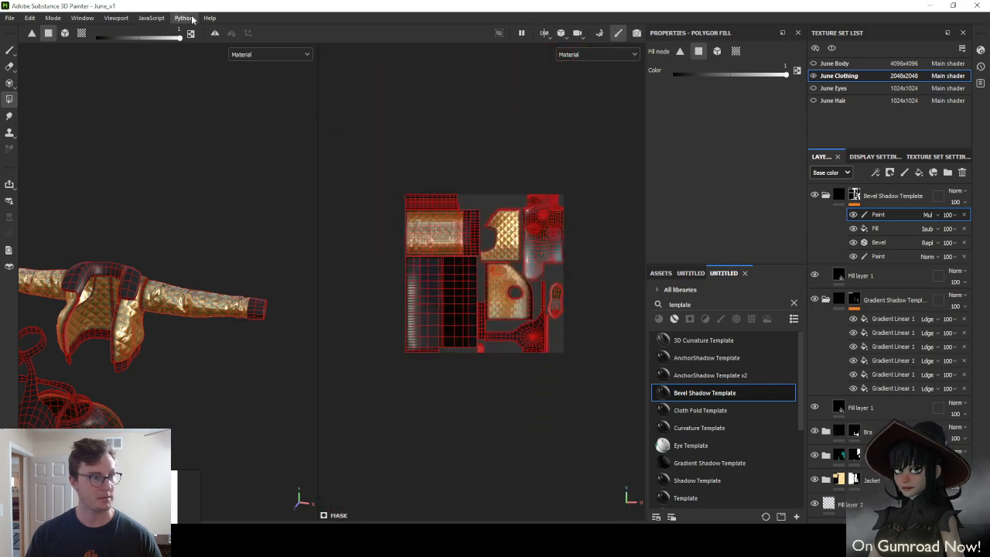
{"action": "left_click", "coordinate": [81, 34]}
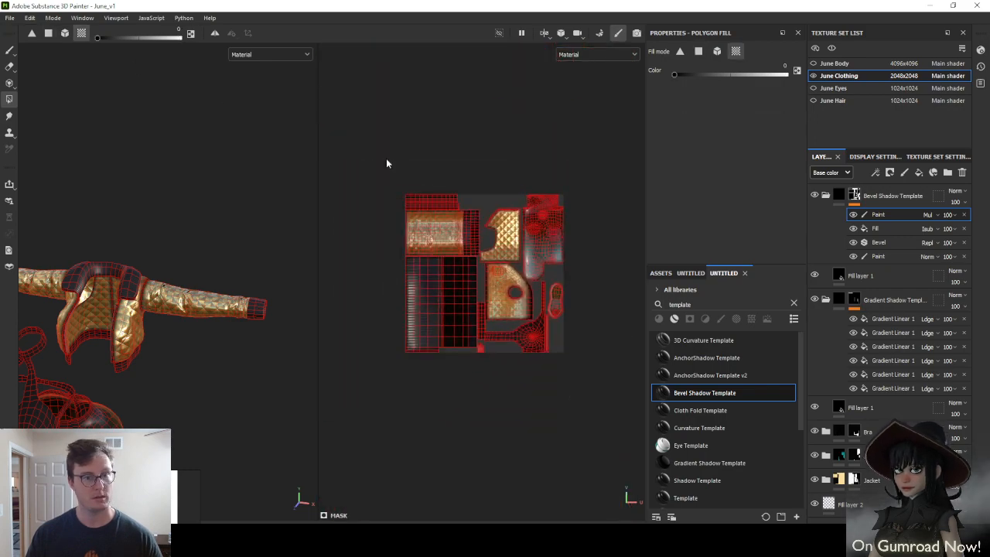
{"action": "left_click_drag", "start_coordinate": [386, 163], "coordinate": [612, 393]}
{"action": "scroll", "coordinate": [514, 283], "scroll_direction": "up", "scroll_amount": 6}
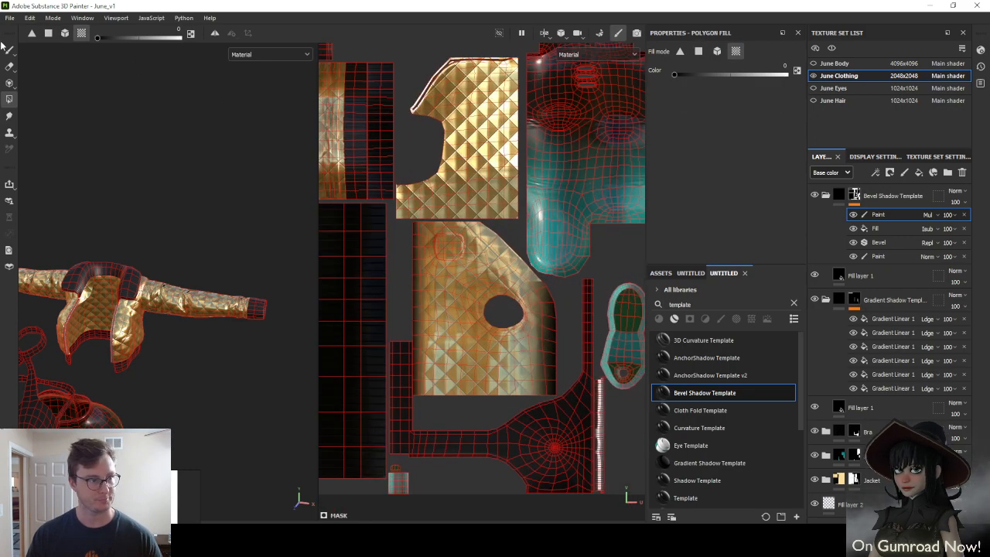
Brush white with a size 10 brush along the side of the boot above the sole to reveal the bevel shadow
{"action": "left_click", "coordinate": [8, 49]}
{"action": "middle_click_drag", "start_coordinate": [592, 243], "coordinate": [520, 264]}
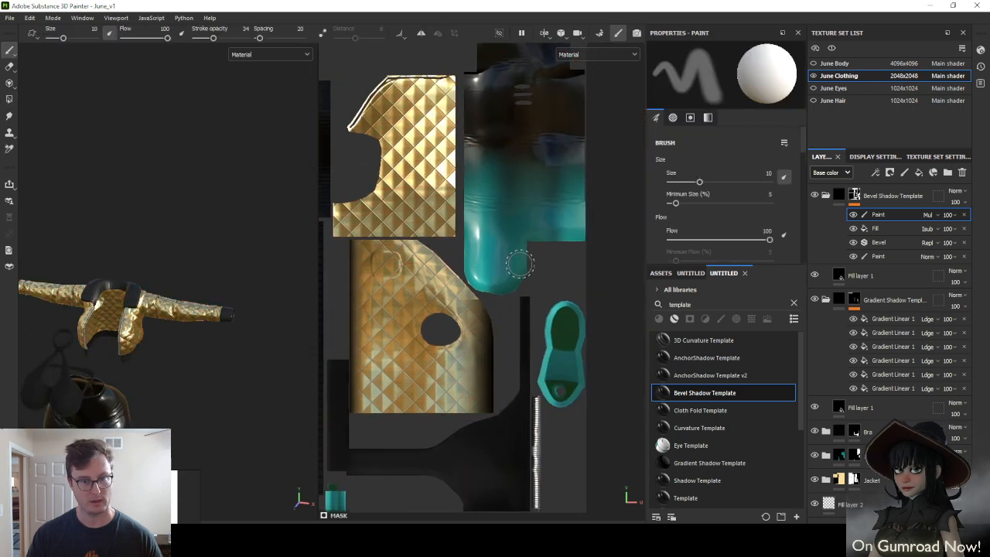
{"action": "right_click_drag", "start_coordinate": [519, 264], "coordinate": [580, 250], "text": "alt"}
{"action": "left_click_drag", "start_coordinate": [214, 385], "coordinate": [160, 313], "text": "alt"}
{"action": "right_click_drag", "start_coordinate": [161, 313], "coordinate": [181, 329], "text": "alt"}
{"action": "left_click_drag", "start_coordinate": [181, 329], "coordinate": [162, 276], "text": "alt"}
{"action": "middle_click_drag", "start_coordinate": [162, 276], "coordinate": [170, 206], "text": "alt"}
{"action": "left_click_drag", "start_coordinate": [170, 205], "coordinate": [199, 212], "text": "alt"}
{"action": "middle_click_drag", "start_coordinate": [199, 212], "coordinate": [188, 234], "text": "alt"}
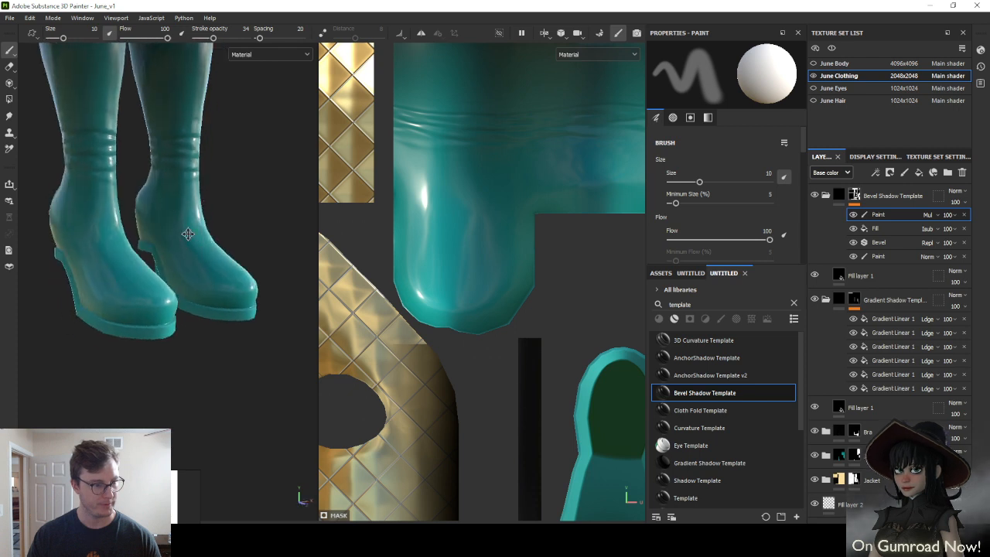
{"action": "left_click_drag", "start_coordinate": [188, 234], "coordinate": [213, 230], "text": "alt"}
{"action": "left_click_drag", "start_coordinate": [137, 289], "coordinate": [151, 286], "text": "alt"}
{"action": "right_click_drag", "start_coordinate": [152, 287], "coordinate": [150, 297], "text": "alt"}
{"action": "key", "text": "x"}
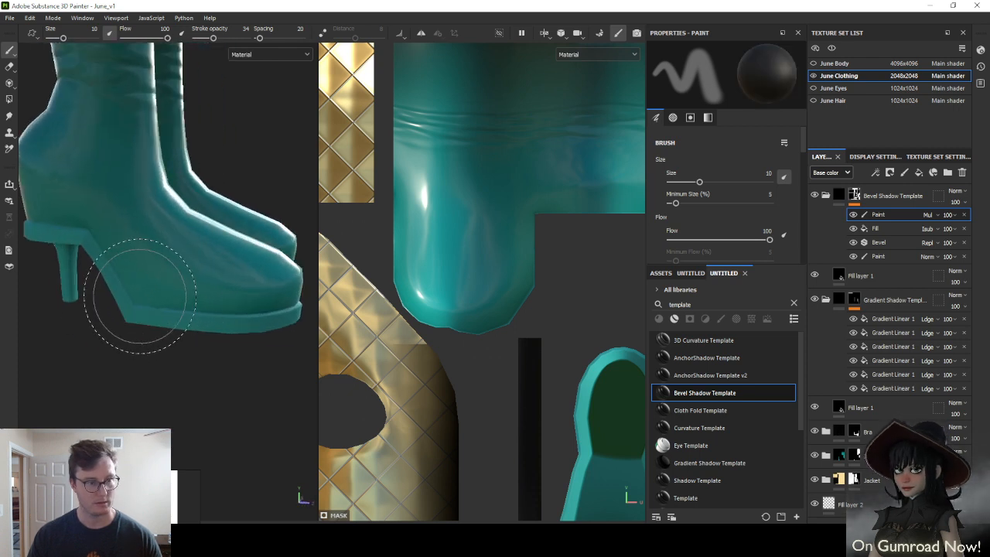
{"action": "key", "text": "x"}
{"action": "mouse_move", "coordinate": [140, 296]}
{"action": "left_mouse_down"}
{"action": "mouse_move", "coordinate": [219, 289]}
{"action": "mouse_move", "coordinate": [189, 300]}
{"action": "left_mouse_up"}
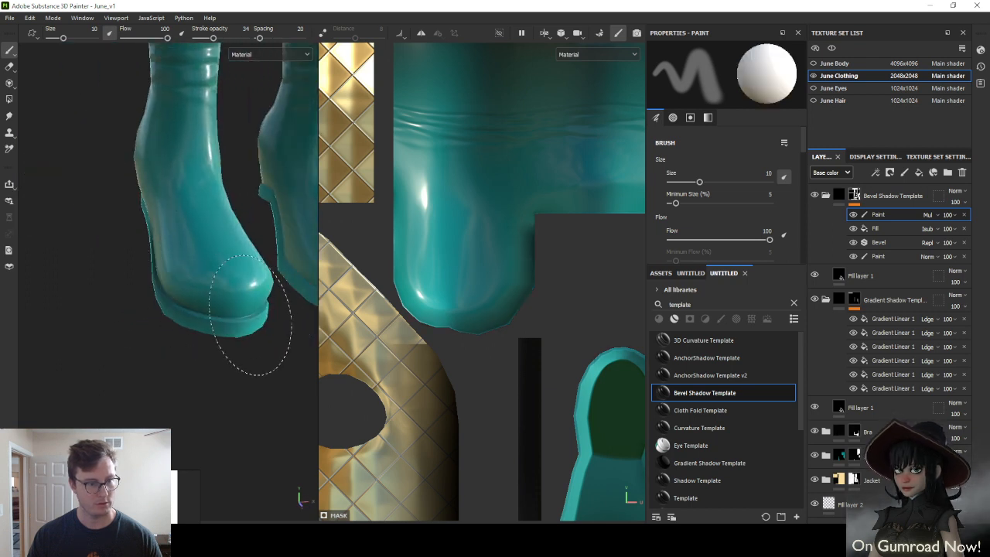
Raise the brush's stroke opacity to 100 and paint white around the boot's toe, sides and heel along the sole
{"action": "left_click_drag", "start_coordinate": [249, 323], "coordinate": [182, 266], "text": "alt"}
{"action": "middle_click_drag", "start_coordinate": [209, 288], "coordinate": [171, 293], "text": "alt"}
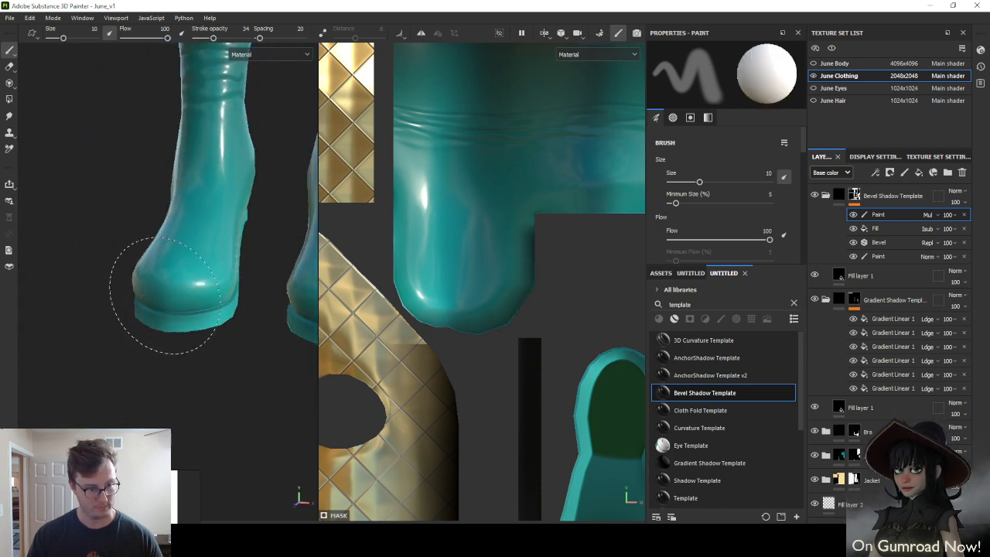
{"action": "left_click_drag", "start_coordinate": [227, 43], "coordinate": [249, 38]}
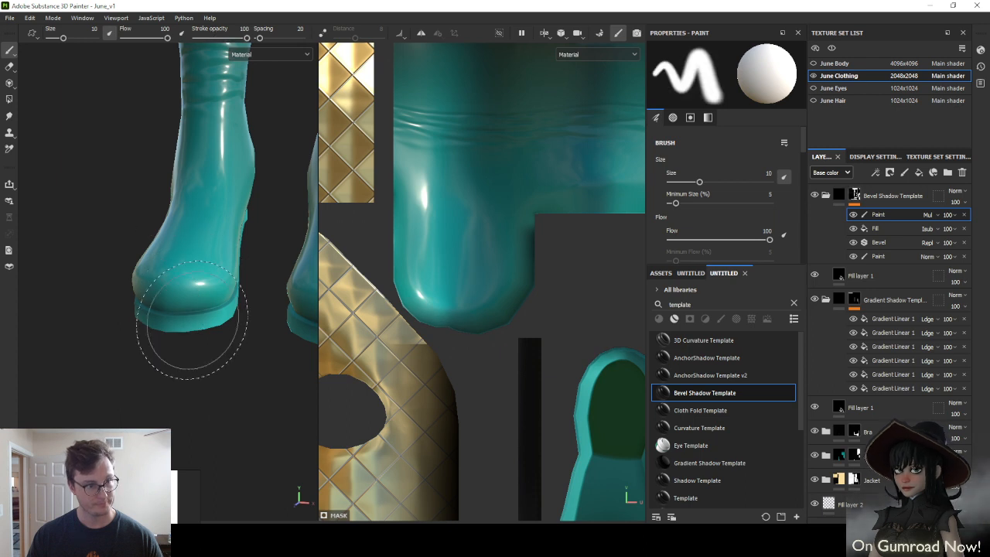
{"action": "left_click_drag", "start_coordinate": [165, 321], "coordinate": [210, 303], "text": "alt"}
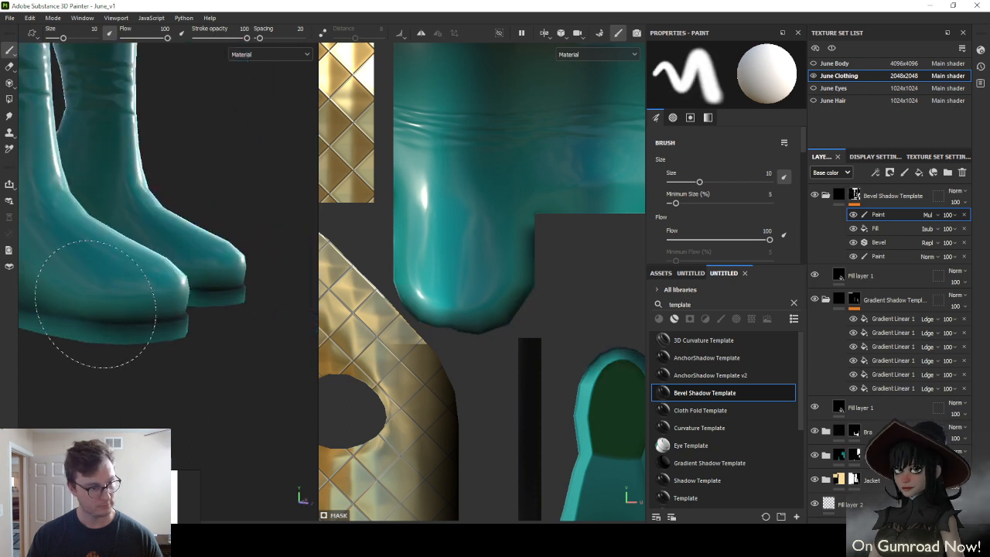
{"action": "left_click_drag", "start_coordinate": [95, 303], "coordinate": [212, 309], "text": "alt"}
{"action": "left_click_drag", "start_coordinate": [99, 288], "coordinate": [194, 353], "text": "alt"}
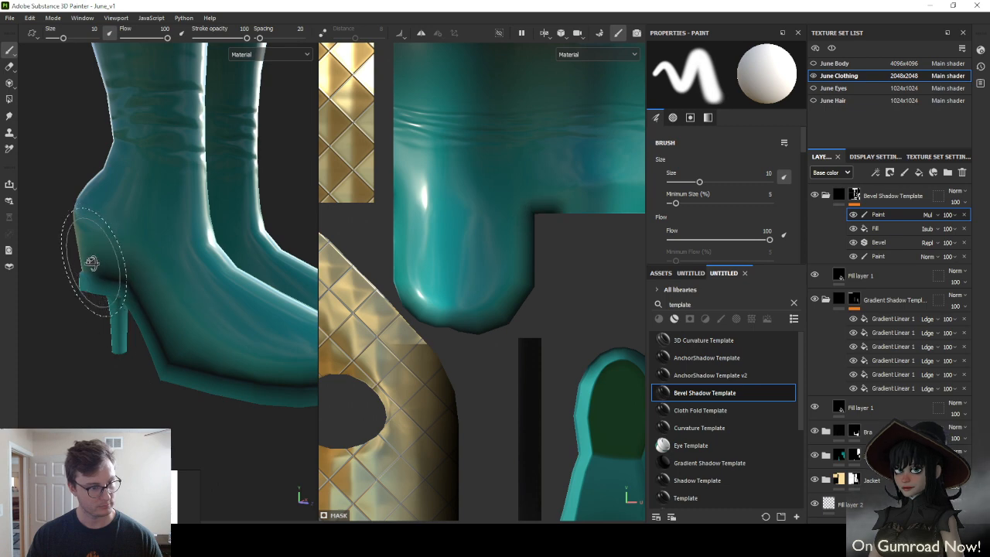
{"action": "mouse_move", "coordinate": [89, 265]}
{"action": "left_mouse_down", "text": "alt"}
{"action": "mouse_move", "coordinate": [170, 289]}
{"action": "mouse_move", "coordinate": [246, 265]}
{"action": "mouse_move", "coordinate": [139, 286]}
{"action": "left_mouse_up", "text": "alt"}
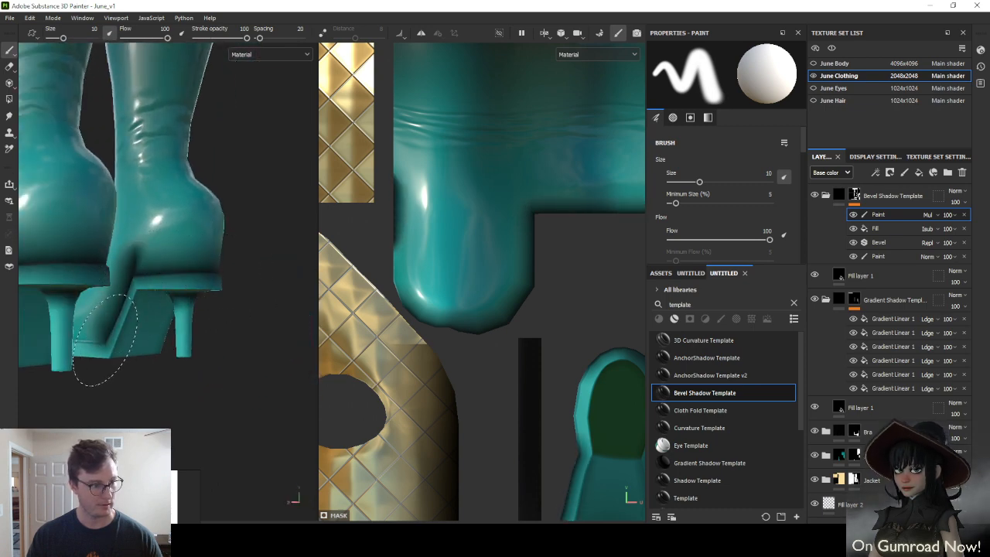
{"action": "mouse_move", "coordinate": [91, 321]}
{"action": "left_mouse_down", "text": "alt"}
{"action": "mouse_move", "coordinate": [77, 336]}
{"action": "mouse_move", "coordinate": [104, 340]}
{"action": "mouse_move", "coordinate": [217, 314]}
{"action": "mouse_move", "coordinate": [162, 289]}
{"action": "left_mouse_up", "text": "alt"}
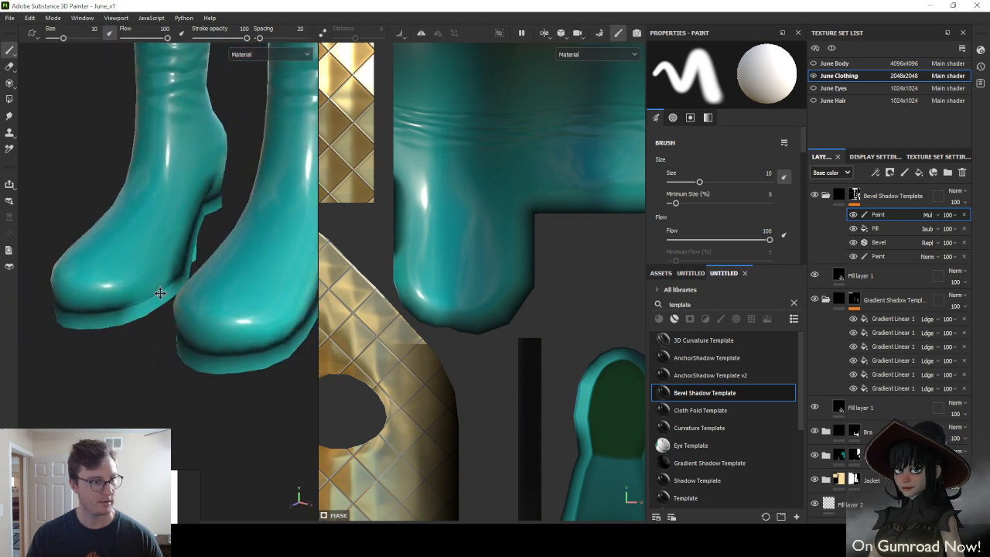
{"action": "mouse_move", "coordinate": [162, 289]}
{"action": "right_mouse_down", "text": "alt"}
{"action": "mouse_move", "coordinate": [215, 334]}
{"action": "mouse_move", "coordinate": [212, 283]}
{"action": "right_mouse_up", "text": "alt"}
{"action": "mouse_move", "coordinate": [212, 283]}
{"action": "left_mouse_down", "text": "alt"}
{"action": "mouse_move", "coordinate": [201, 328]}
{"action": "mouse_move", "coordinate": [199, 309]}
{"action": "mouse_move", "coordinate": [221, 283]}
{"action": "mouse_move", "coordinate": [198, 283]}
{"action": "left_mouse_up", "text": "alt"}
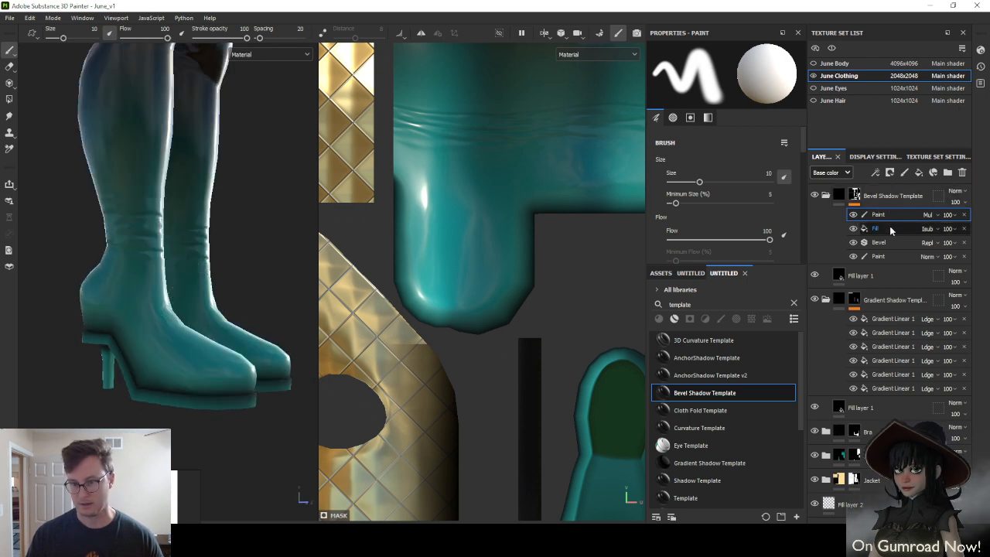
Set the Bevel filter's distance to -0.0418 and smoothing to 1.5 in the Bevel Shadow Template's mask, checking the boots around the sole
{"action": "left_click", "coordinate": [875, 242]}
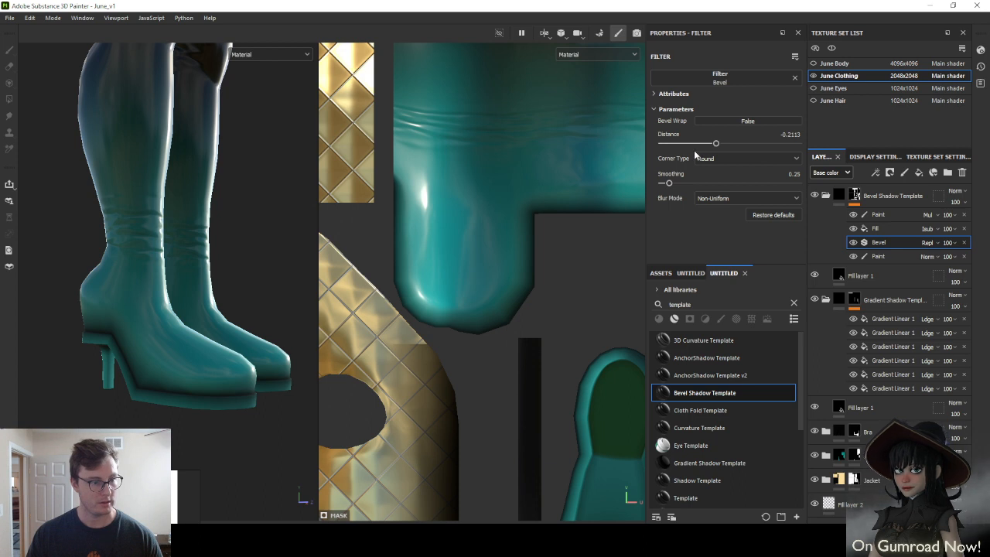
{"action": "mouse_move", "coordinate": [715, 146]}
{"action": "left_mouse_down"}
{"action": "mouse_move", "coordinate": [684, 148]}
{"action": "mouse_move", "coordinate": [739, 148]}
{"action": "mouse_move", "coordinate": [727, 152]}
{"action": "left_mouse_up"}
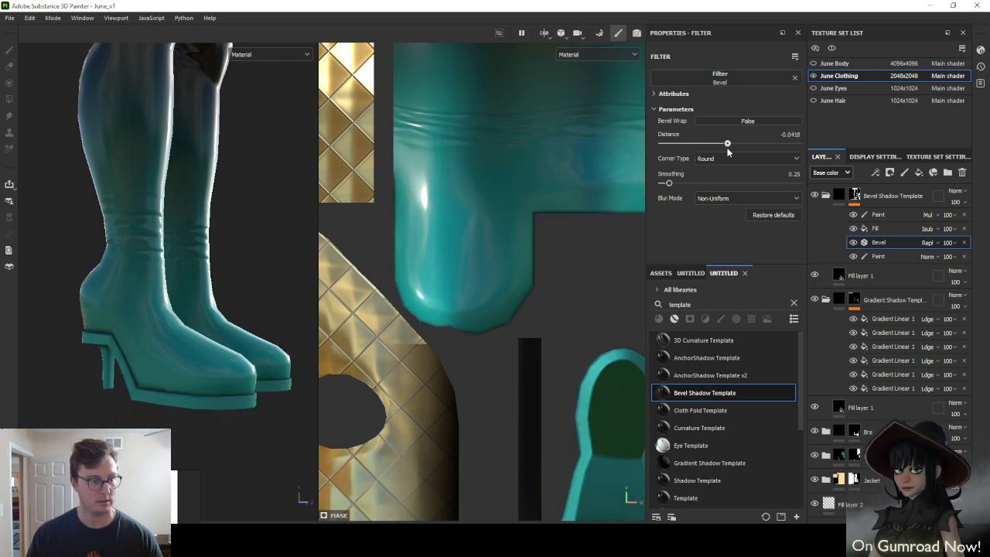
{"action": "left_click_drag", "start_coordinate": [691, 182], "coordinate": [708, 180]}
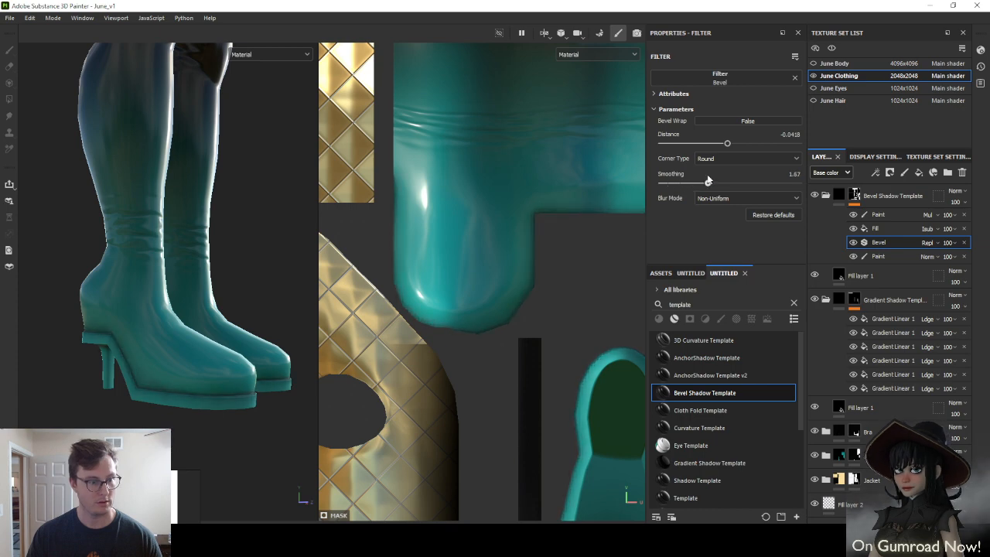
{"action": "scroll", "coordinate": [188, 268], "scroll_direction": "down", "scroll_amount": 3}
{"action": "left_click_drag", "start_coordinate": [218, 297], "coordinate": [492, 285], "text": "alt"}
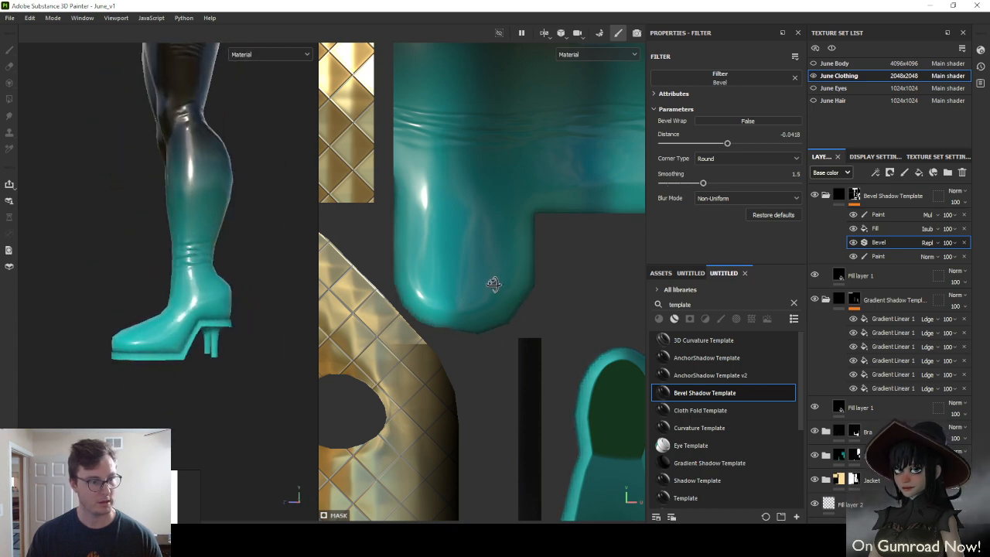
{"action": "left_click_drag", "start_coordinate": [35, 373], "coordinate": [206, 365], "text": "alt"}
{"action": "scroll", "coordinate": [206, 365], "scroll_direction": "up", "scroll_amount": 10}
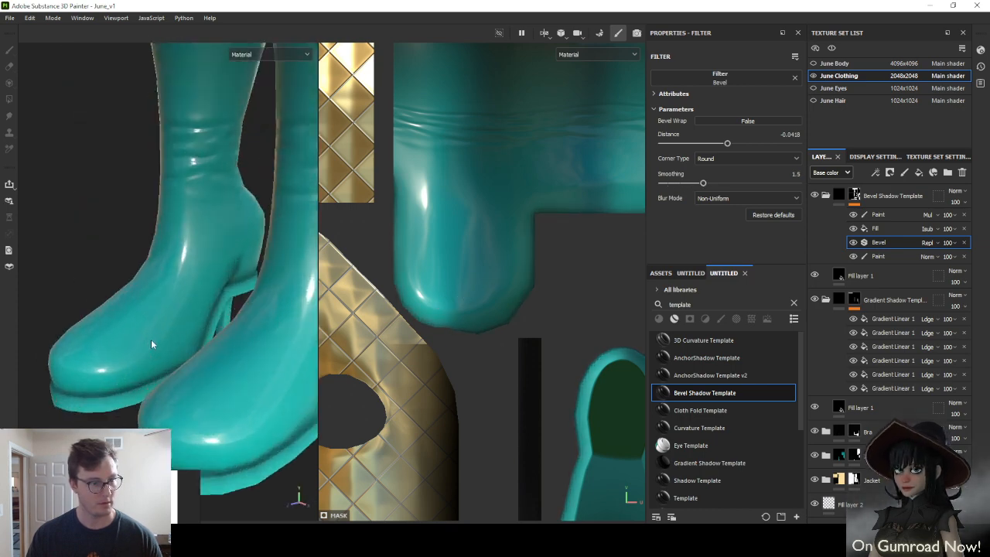
{"action": "left_click_drag", "start_coordinate": [133, 374], "coordinate": [195, 359], "text": "alt"}
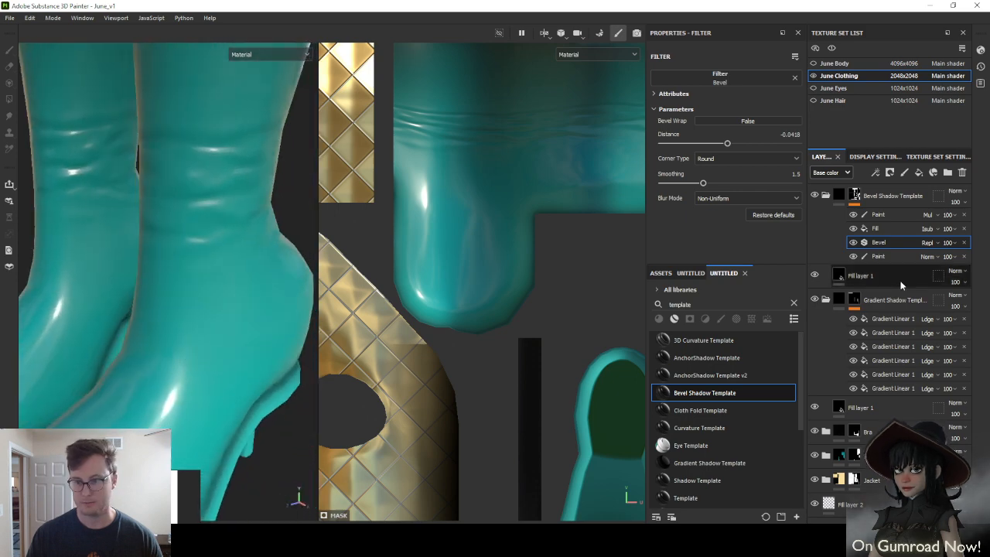
Select the Multiply Paint effect in the Bevel Shadow Template's mask and set up a black brush of size 4.68
{"action": "left_click", "coordinate": [874, 217]}
{"action": "mouse_move", "coordinate": [194, 285]}
{"action": "left_mouse_down", "text": "alt"}
{"action": "mouse_move", "coordinate": [239, 284]}
{"action": "mouse_move", "coordinate": [108, 332]}
{"action": "left_mouse_up", "text": "alt"}
{"action": "middle_click_drag", "start_coordinate": [109, 332], "coordinate": [216, 300], "text": "alt"}
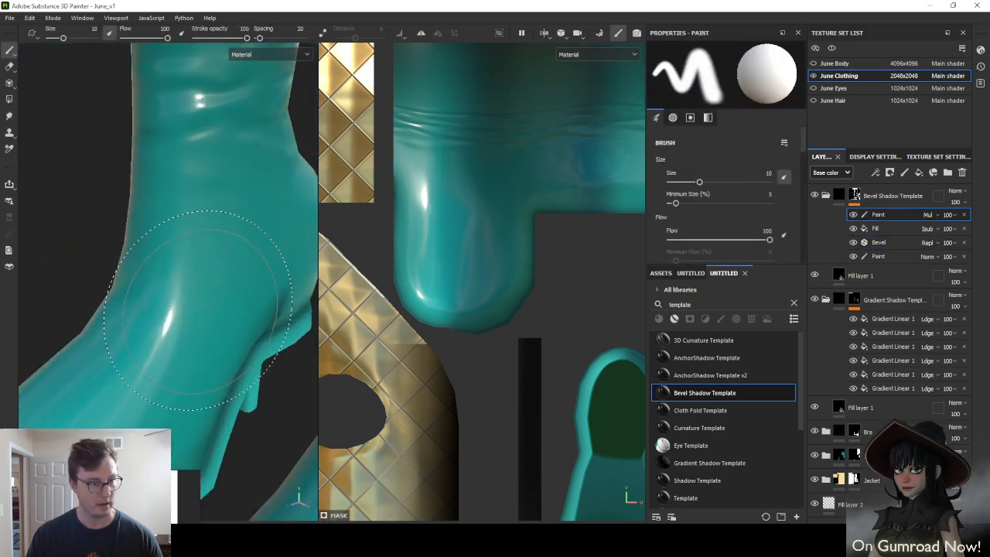
{"action": "mouse_move", "coordinate": [216, 300]}
{"action": "right_mouse_down", "text": "shift"}
{"action": "mouse_move", "coordinate": [254, 287]}
{"action": "mouse_move", "coordinate": [276, 309]}
{"action": "right_mouse_up", "text": "shift"}
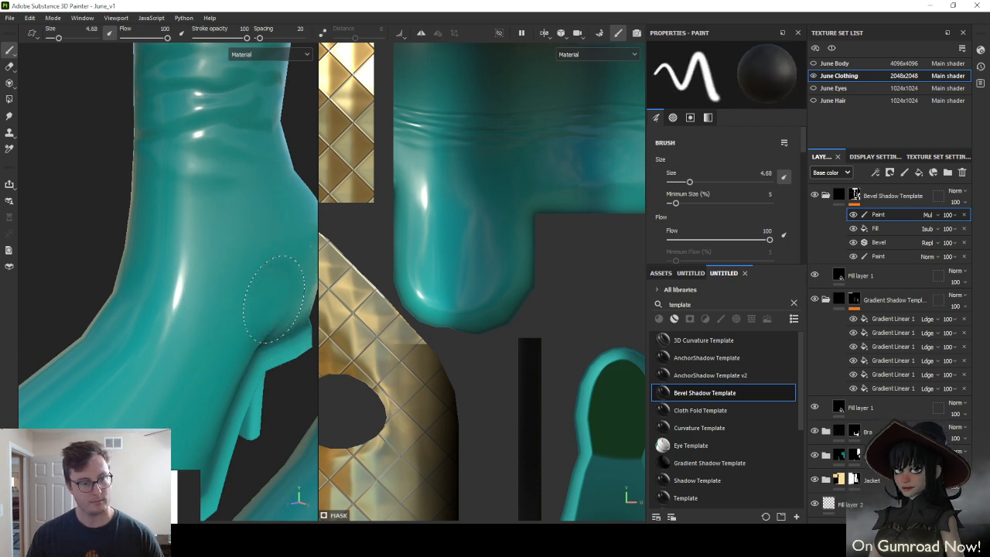
Examine the boots' bevel shadow and the whole outfit from several angles and distances
{"action": "right_click_drag", "start_coordinate": [275, 275], "coordinate": [186, 271], "text": "alt"}
{"action": "left_click_drag", "start_coordinate": [186, 270], "coordinate": [242, 258], "text": "alt"}
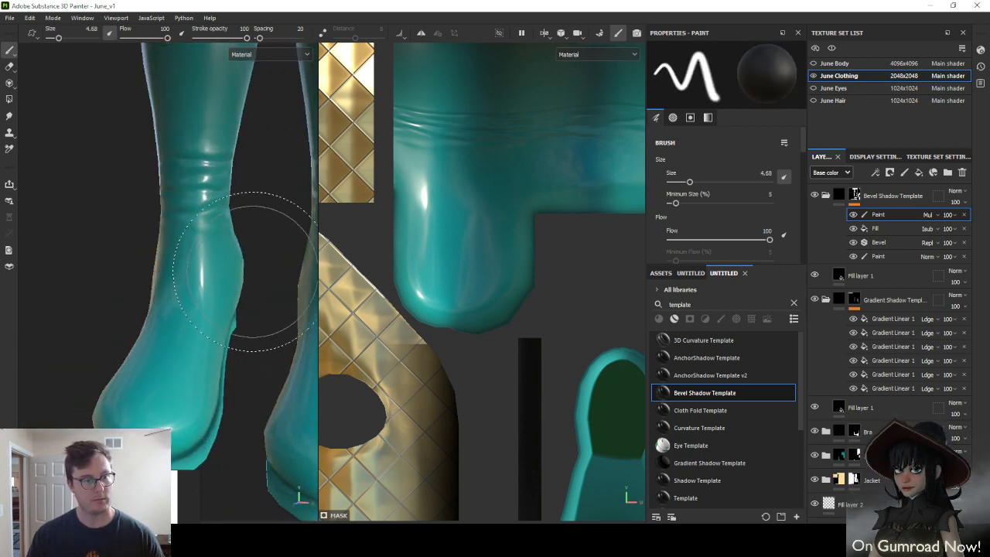
{"action": "right_click_drag", "start_coordinate": [242, 258], "coordinate": [232, 274], "text": "alt"}
{"action": "middle_click_drag", "start_coordinate": [232, 273], "coordinate": [224, 384], "text": "alt"}
{"action": "right_click_drag", "start_coordinate": [224, 383], "coordinate": [204, 270], "text": "alt"}
{"action": "middle_click_drag", "start_coordinate": [204, 270], "coordinate": [224, 323], "text": "alt"}
{"action": "left_click_drag", "start_coordinate": [202, 241], "coordinate": [243, 250], "text": "alt"}
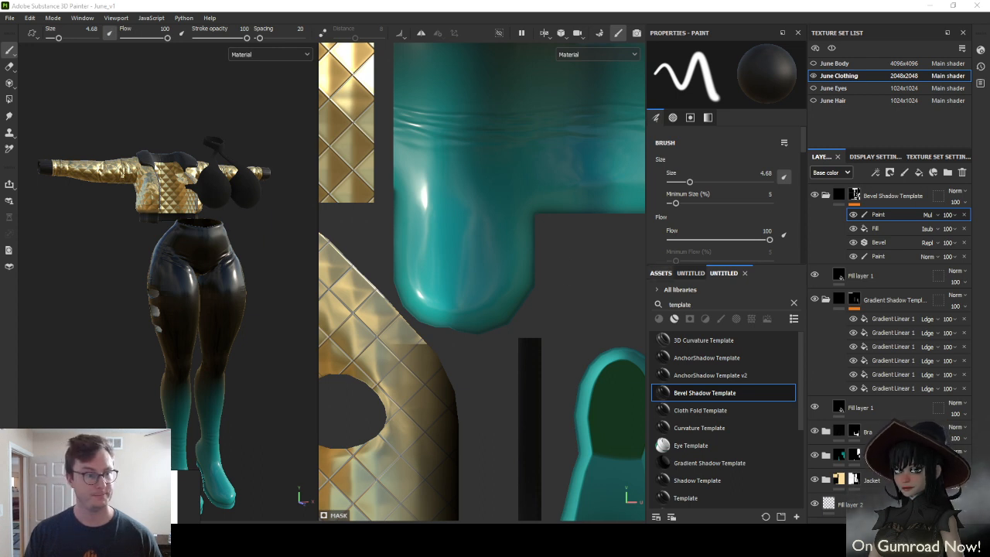
{"action": "left_click_drag", "start_coordinate": [122, 260], "coordinate": [193, 261], "text": "alt"}
{"action": "scroll", "coordinate": [238, 267], "scroll_direction": "up", "scroll_amount": 5}
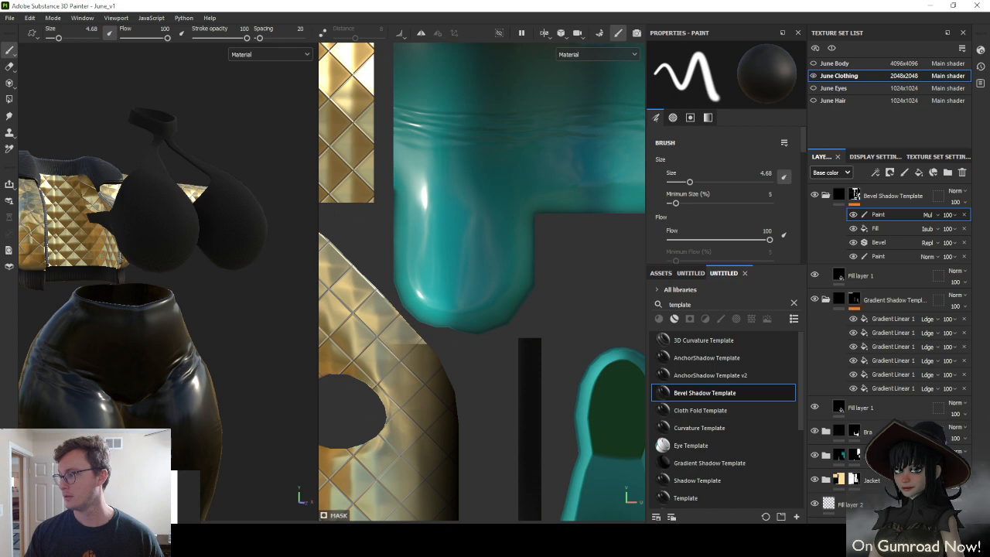
{"action": "left_click_drag", "start_coordinate": [224, 298], "coordinate": [219, 291], "text": "alt"}
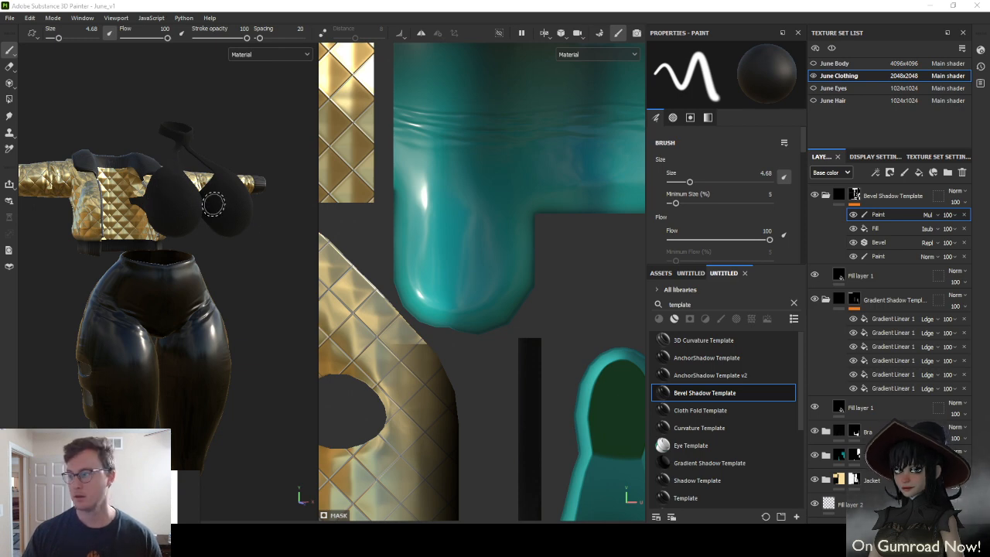
{"action": "scroll", "coordinate": [186, 202], "scroll_direction": "up", "scroll_amount": 2}
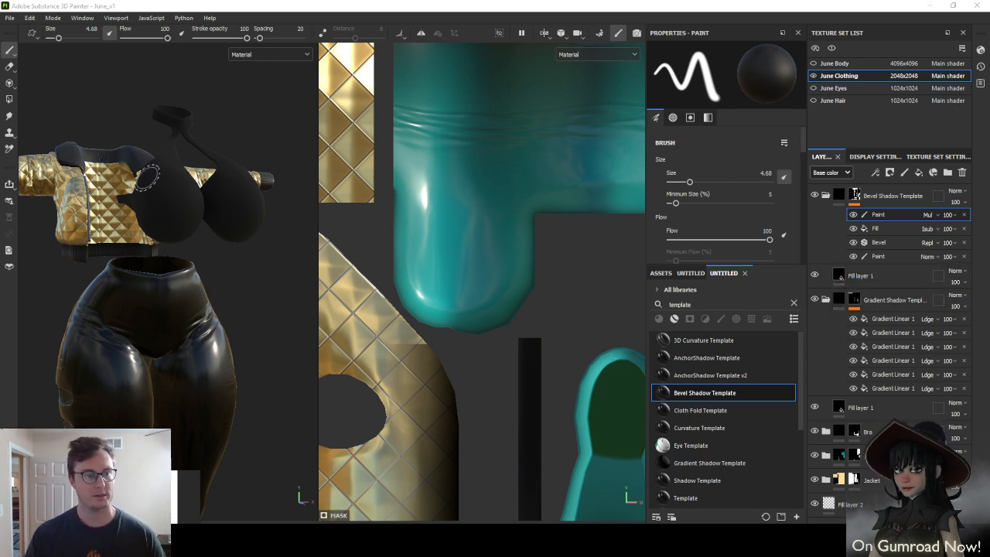
Collapse the Bevel and Gradient Shadow Template groups, and add the Template Flat smart material inside the Bra group above Fabric Baseball Hat
{"action": "left_click", "coordinate": [826, 196]}
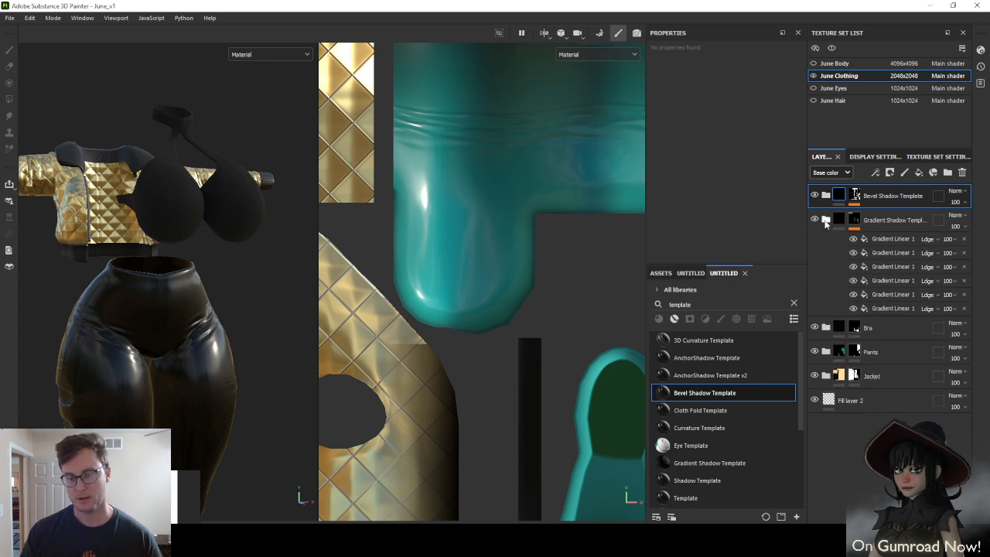
{"action": "left_click", "coordinate": [825, 223]}
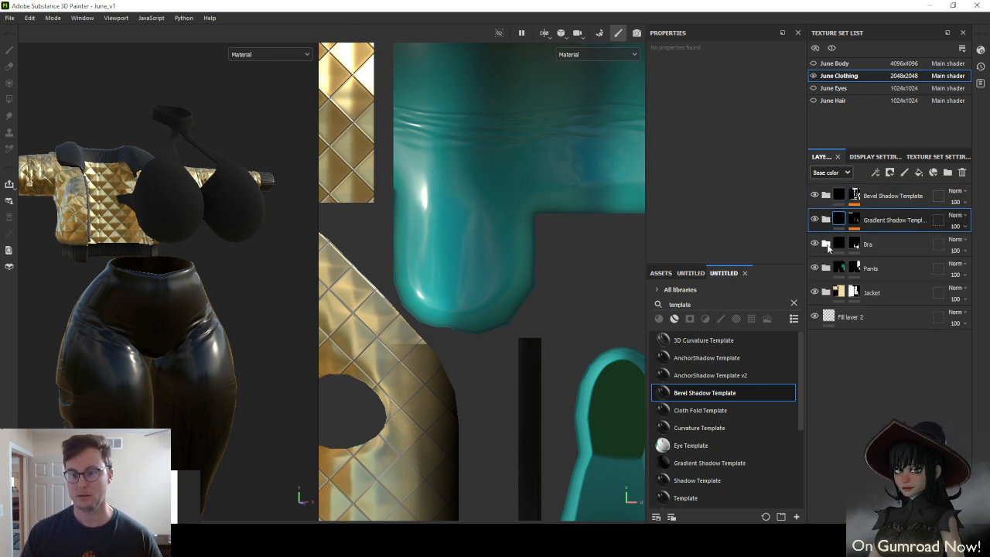
{"action": "left_click", "coordinate": [825, 244]}
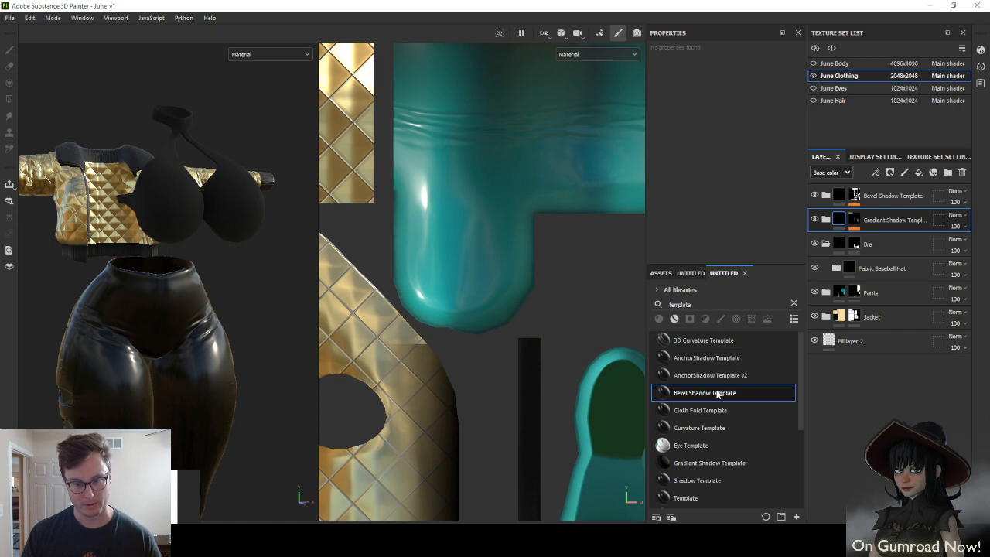
{"action": "scroll", "coordinate": [715, 387], "scroll_direction": "down", "scroll_amount": 4}
{"action": "left_click_drag", "start_coordinate": [693, 397], "coordinate": [881, 260]}
Try a 3D Voronoi fill effect in the Template Flat group's mask and remove it
{"action": "right_click", "coordinate": [863, 268]}
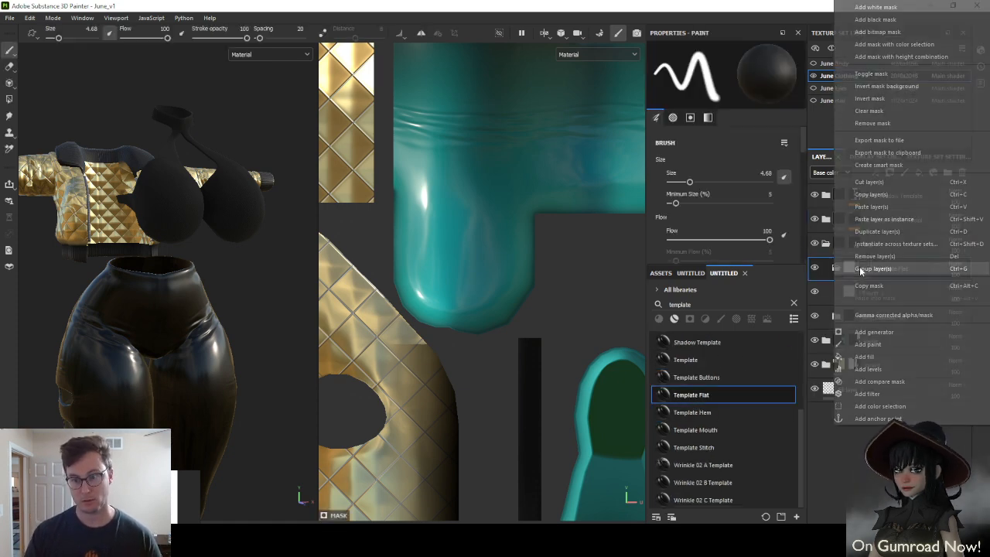
{"action": "left_click", "coordinate": [884, 356]}
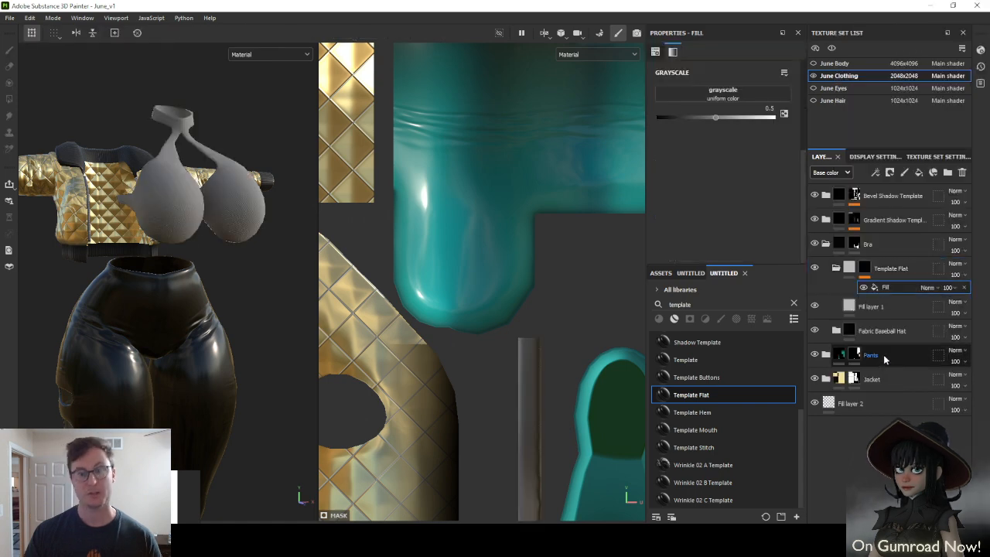
{"action": "left_click", "coordinate": [725, 99]}
{"action": "type", "text": "voron"}
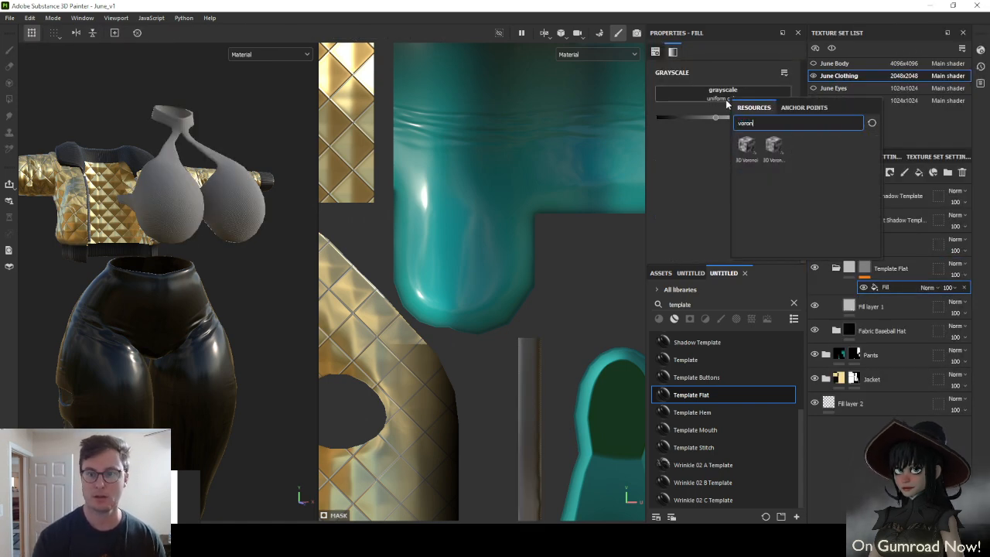
{"action": "left_click", "coordinate": [745, 145]}
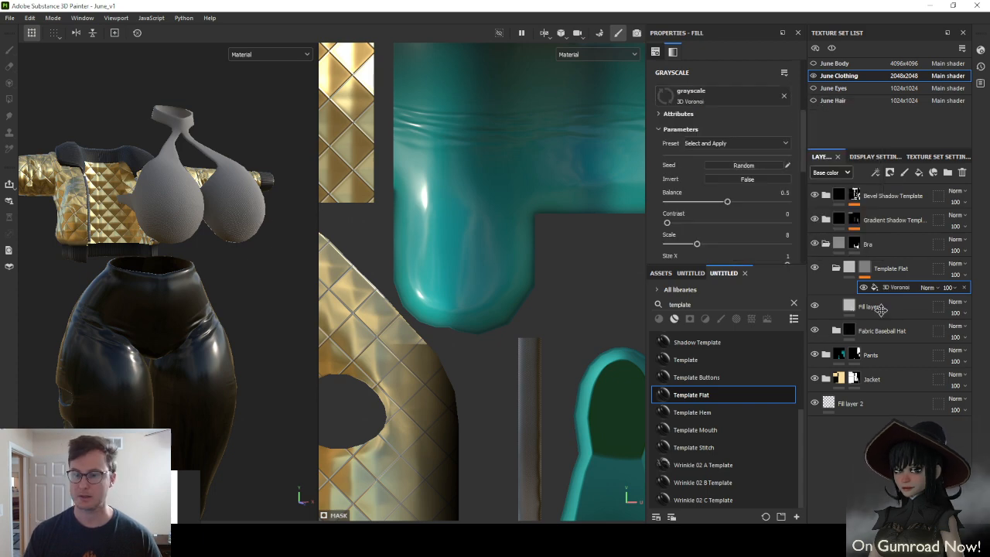
{"action": "left_click", "coordinate": [962, 287]}
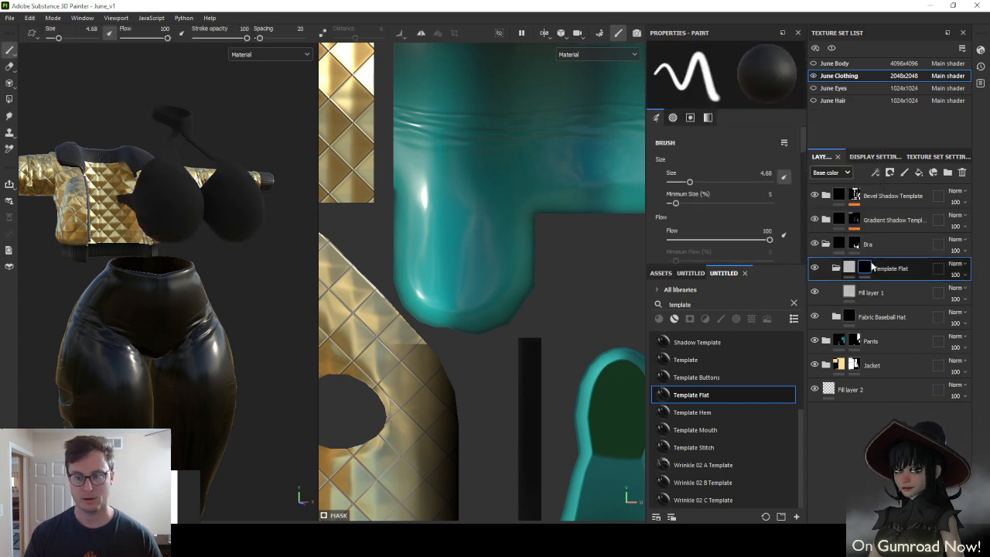
Add a Fill effect to the Template Flat group's mask, search its grayscale resources for noise and assign Cells 4
{"action": "right_click", "coordinate": [866, 267]}
{"action": "left_click", "coordinate": [863, 356]}
{"action": "left_click", "coordinate": [740, 101]}
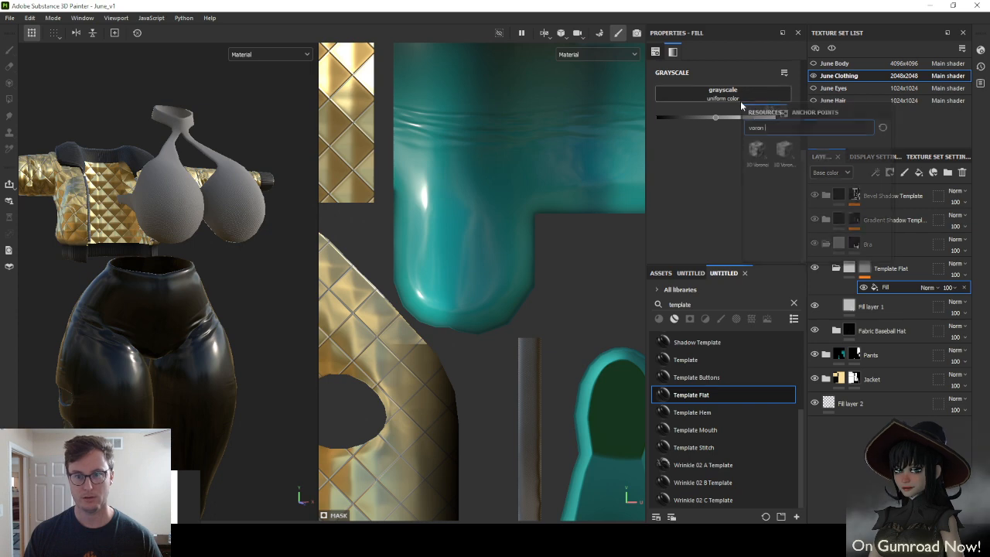
{"action": "key", "text": "BackSpace"}
{"action": "key", "text": "BackSpace"}
{"action": "key", "text": "BackSpace"}
{"action": "key", "text": "BackSpace"}
{"action": "key", "text": "BackSpace"}
{"action": "type", "text": "c"}
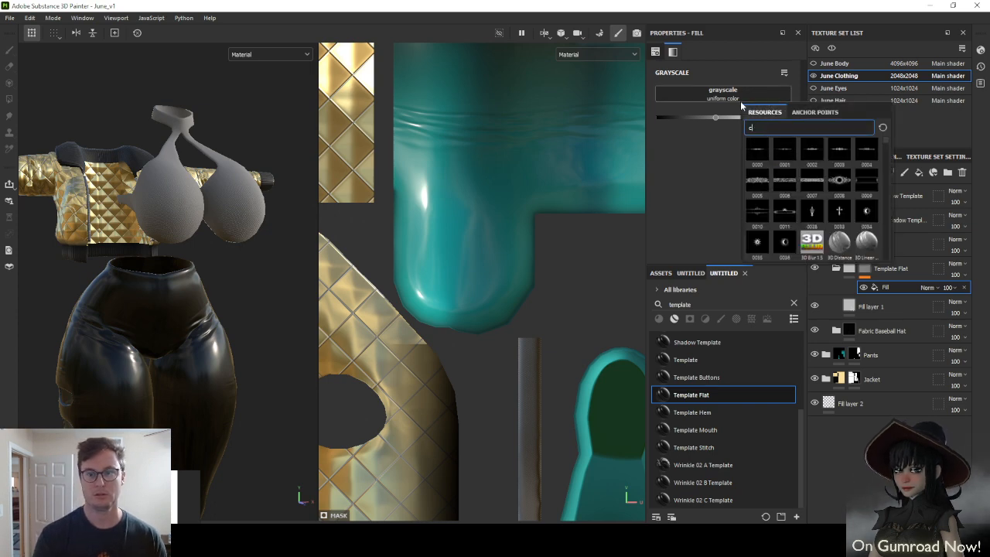
{"action": "type", "text": "patt"}
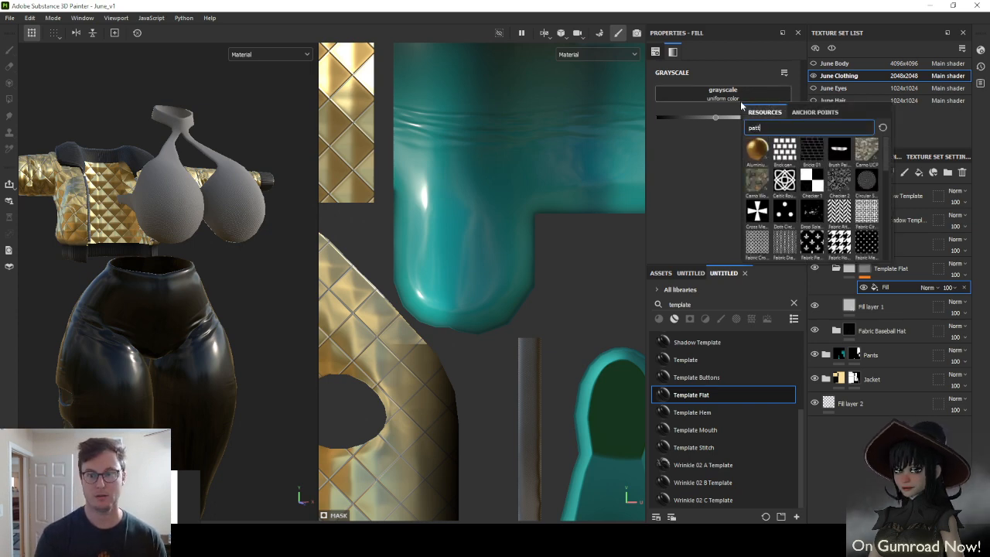
{"action": "type", "text": "ernnoise"}
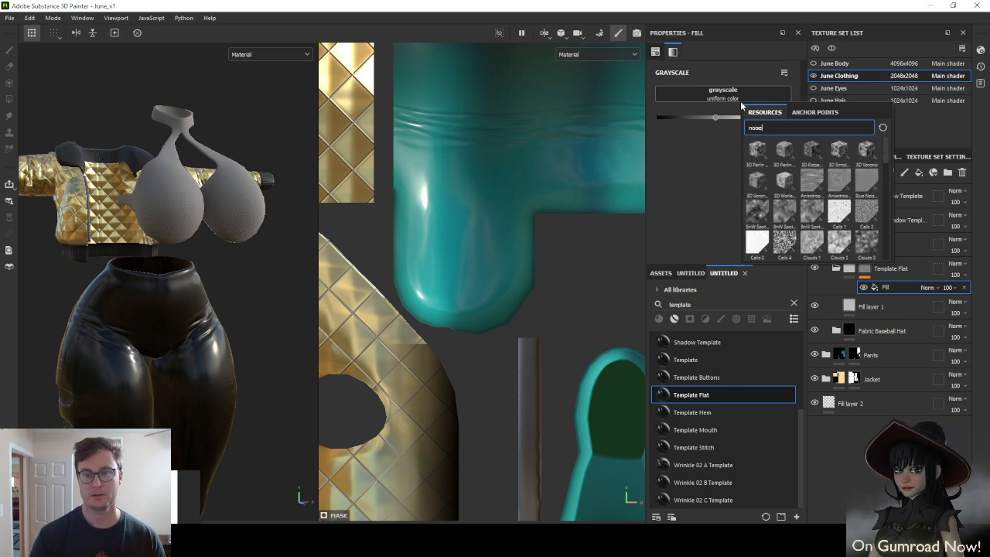
{"action": "left_click", "coordinate": [783, 242]}
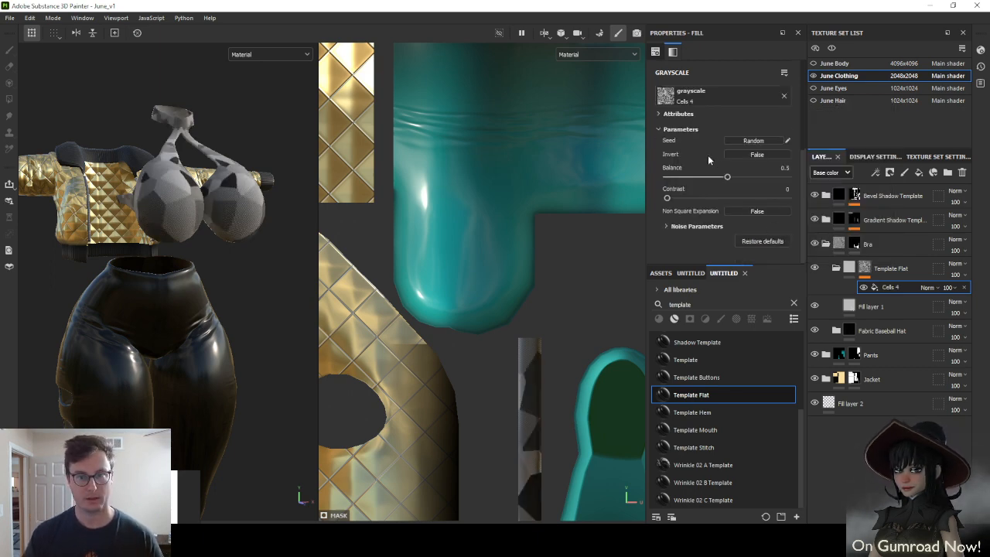
Set the Cells 4 fill's tiling to 3.6 to shrink the camo-like pattern on the bra
{"action": "scroll", "coordinate": [719, 170], "scroll_direction": "up", "scroll_amount": 3}
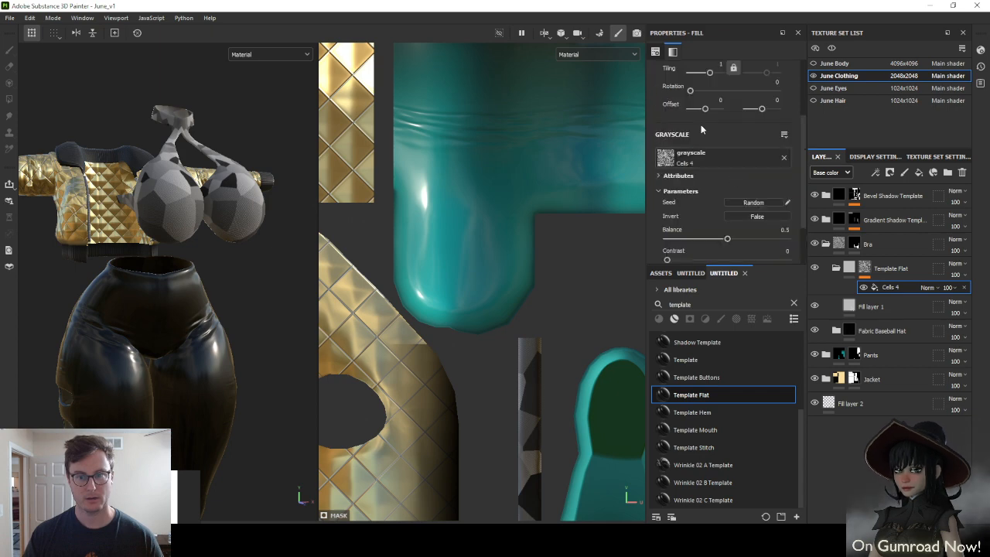
{"action": "left_click_drag", "start_coordinate": [709, 72], "coordinate": [714, 74]}
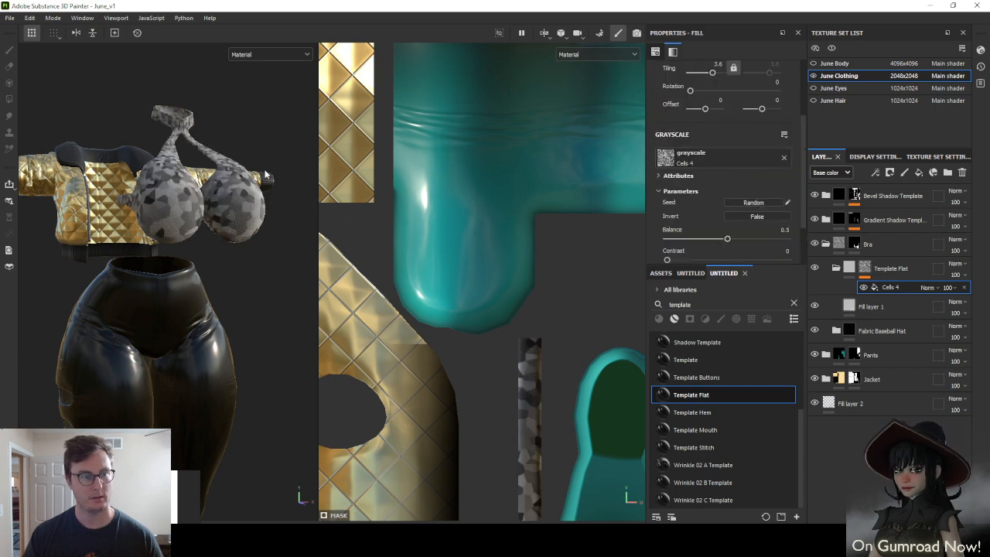
{"action": "left_click_drag", "start_coordinate": [265, 175], "coordinate": [224, 256], "text": "alt"}
Set the Cells 4 fill's blending mode to Linear dodge (Add) with an opacity of 7, and check the bra up close
{"action": "left_click", "coordinate": [926, 287]}
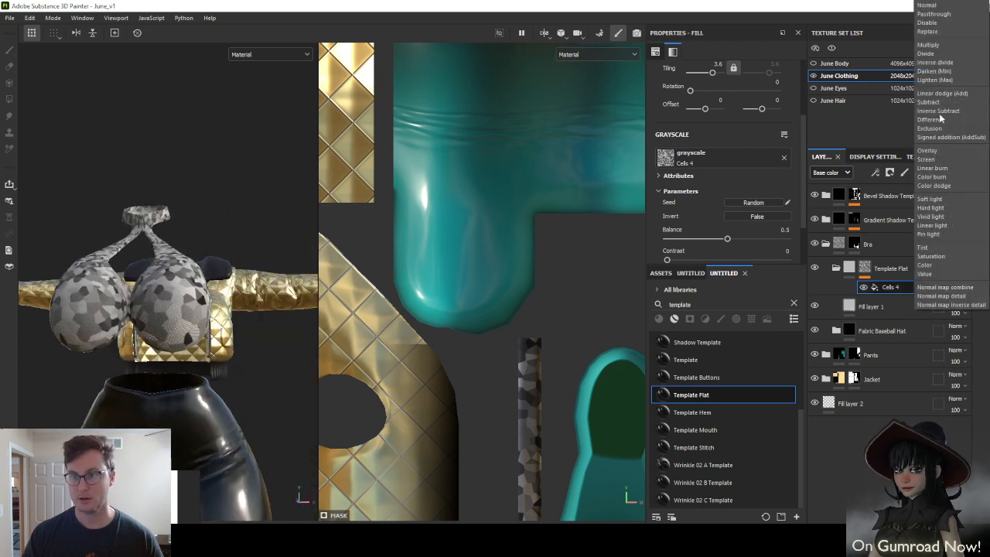
{"action": "left_click", "coordinate": [944, 46]}
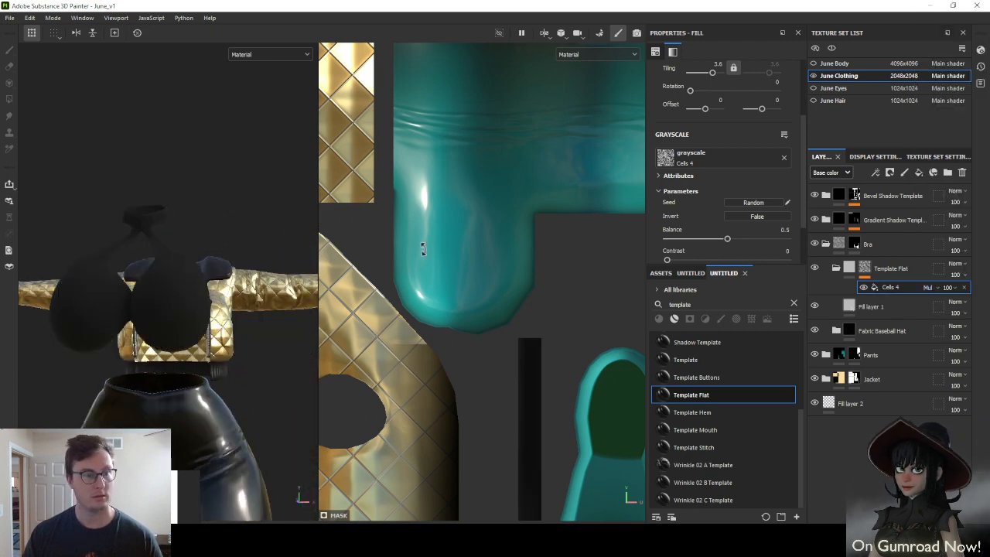
{"action": "left_click", "coordinate": [926, 287]}
{"action": "left_click", "coordinate": [949, 98]}
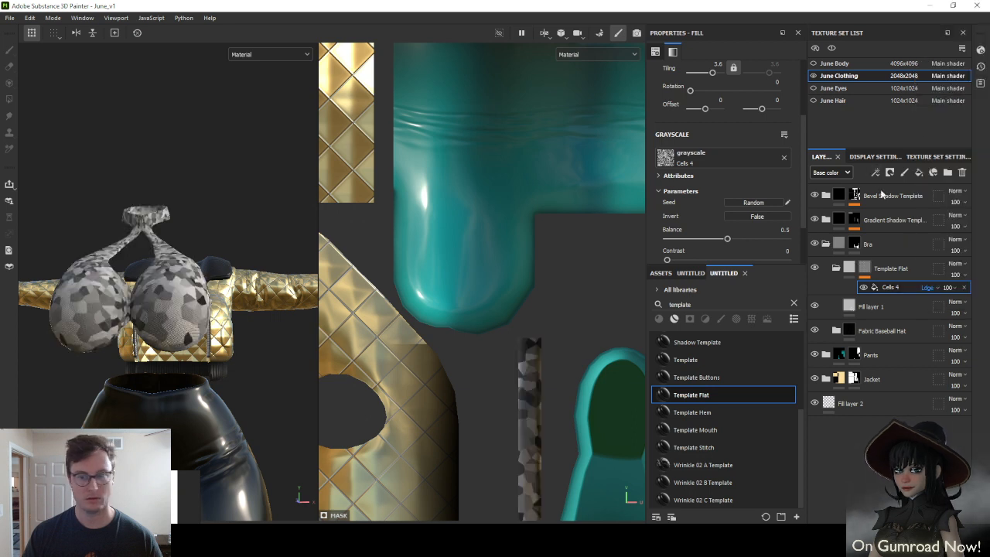
{"action": "left_click", "coordinate": [947, 287]}
{"action": "left_click_drag", "start_coordinate": [964, 306], "coordinate": [943, 307]}
{"action": "left_click_drag", "start_coordinate": [150, 312], "coordinate": [196, 349], "text": "alt"}
{"action": "right_click_drag", "start_coordinate": [197, 349], "coordinate": [231, 384], "text": "alt"}
{"action": "left_click_drag", "start_coordinate": [231, 384], "coordinate": [232, 379], "text": "alt"}
Add a Filter effect above Cells 4 in the Template Flat mask and assign the Mask Outline filter
{"action": "right_click", "coordinate": [897, 287]}
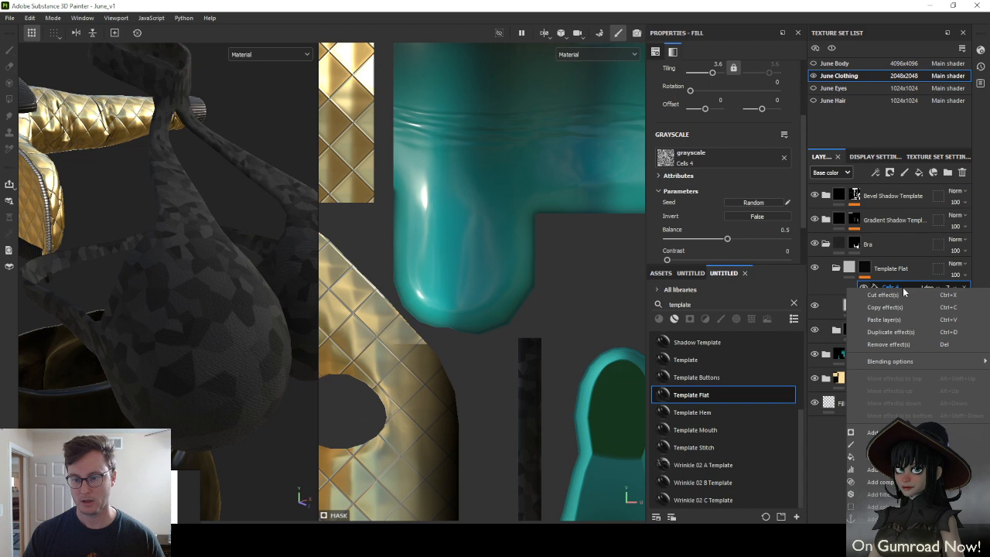
{"action": "left_click", "coordinate": [885, 495]}
{"action": "left_click", "coordinate": [725, 75]}
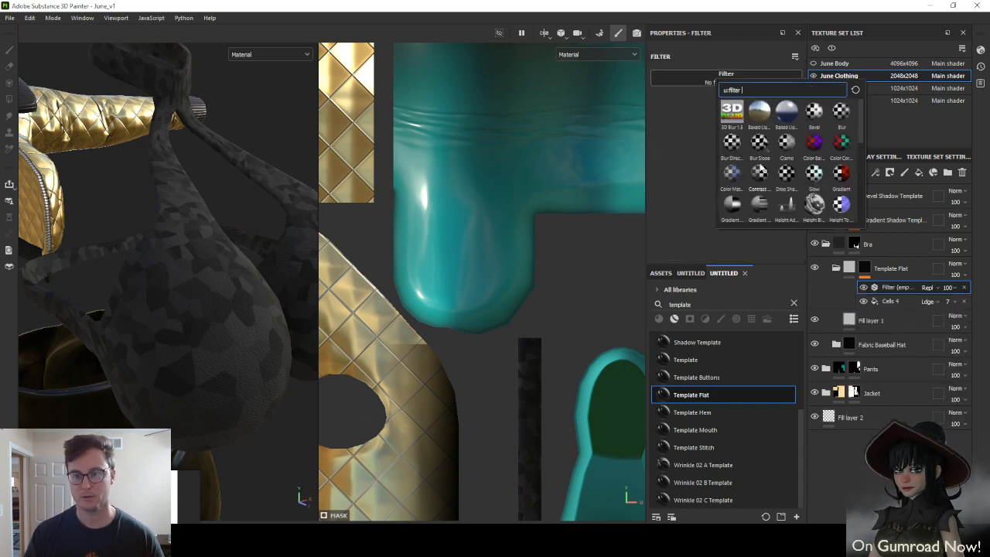
{"action": "scroll", "coordinate": [762, 168], "scroll_direction": "down", "scroll_amount": 3}
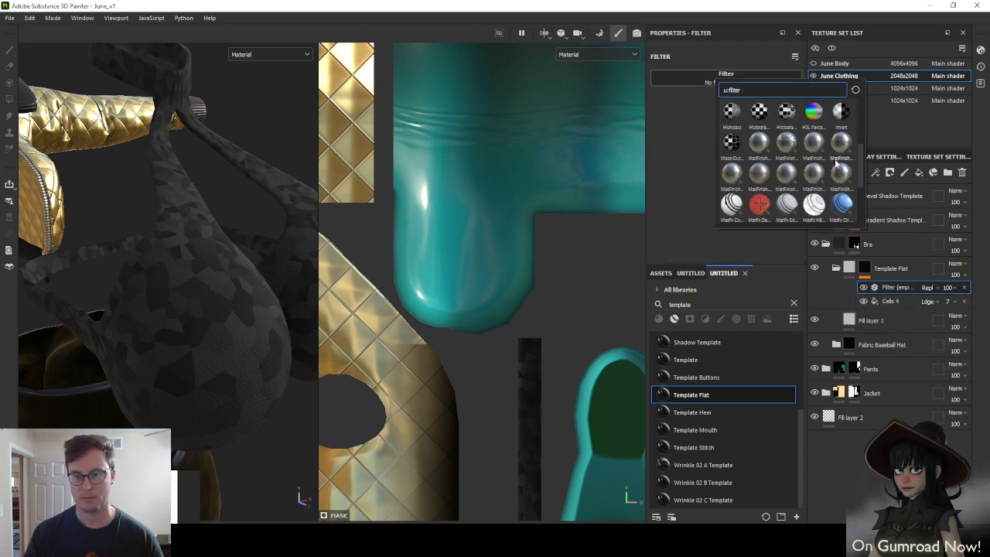
{"action": "left_click", "coordinate": [739, 144]}
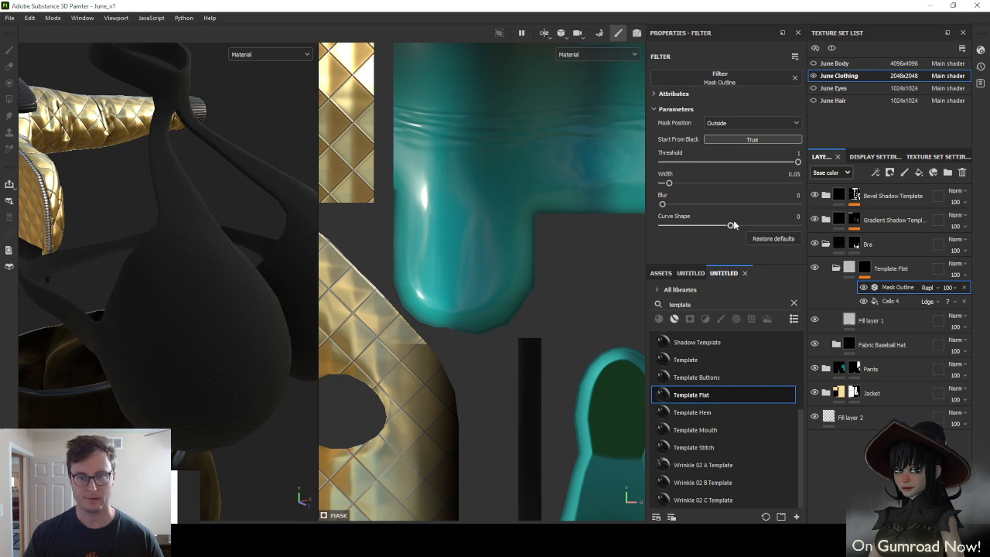
Raise the opacity of the Cells 4 fill in the Template Flat mask to 100
{"action": "left_click", "coordinate": [951, 301]}
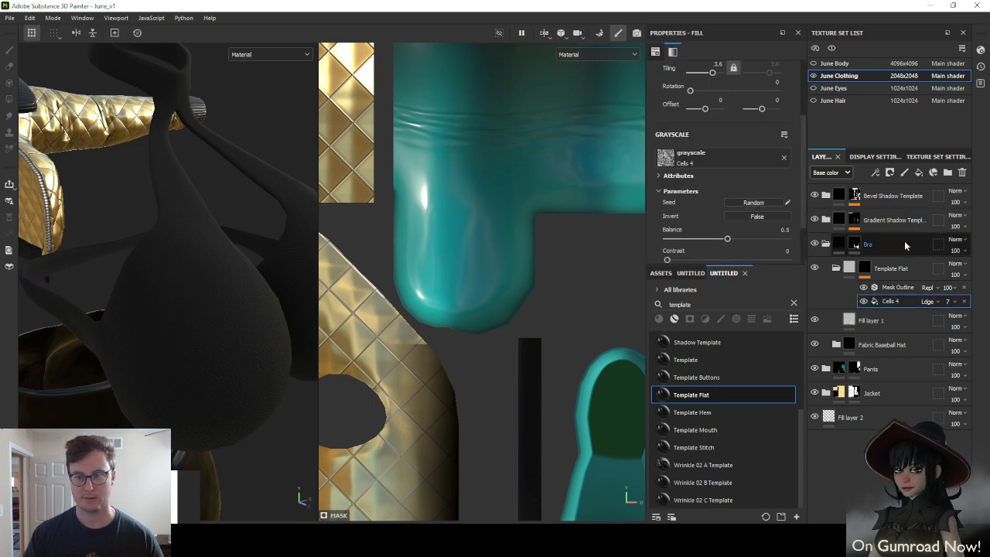
{"action": "left_click", "coordinate": [955, 302]}
{"action": "left_click_drag", "start_coordinate": [944, 320], "coordinate": [986, 321]}
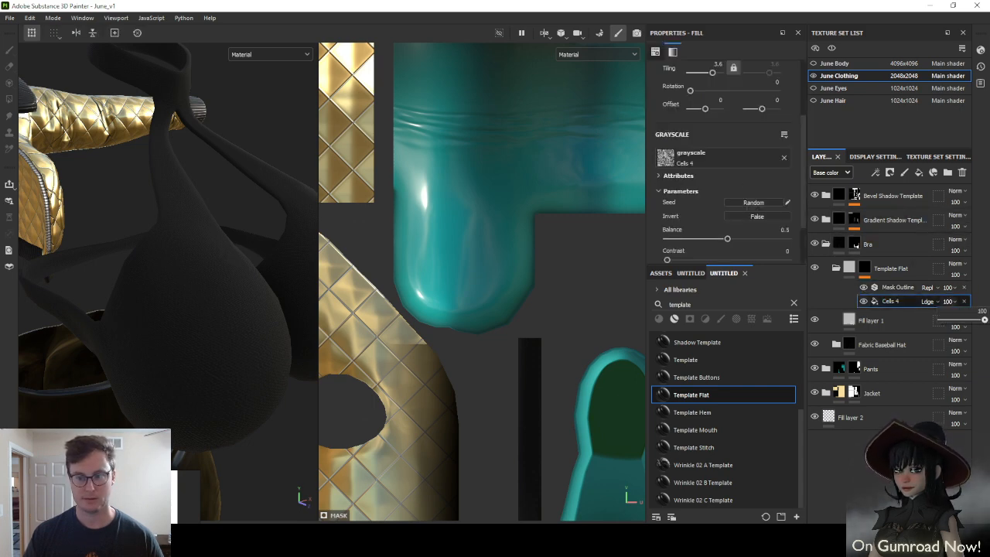
Set the Mask Outline filter's curve shape to 0.01, mask position to Both, threshold to 0.51 and width to 0.1
{"action": "left_click", "coordinate": [897, 289]}
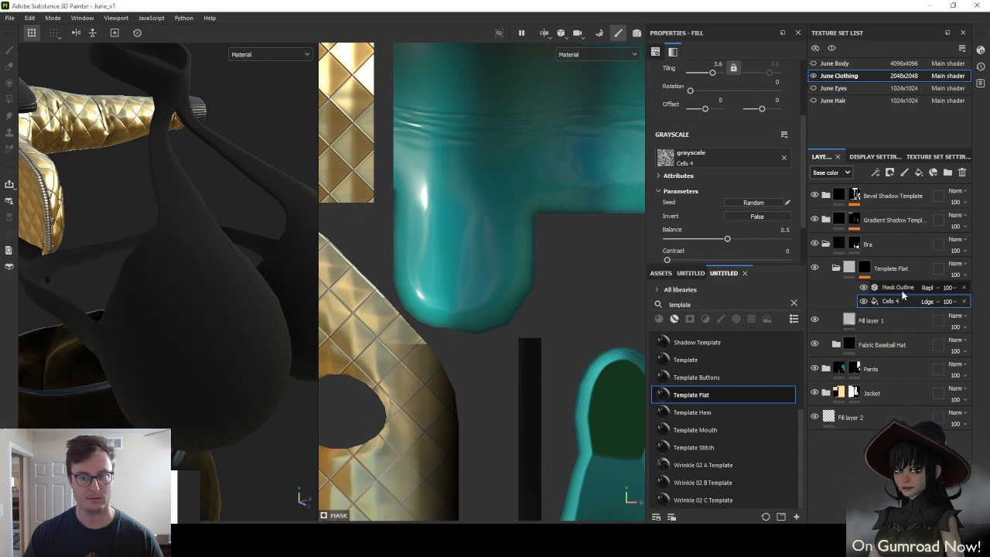
{"action": "mouse_move", "coordinate": [730, 225]}
{"action": "left_mouse_down"}
{"action": "mouse_move", "coordinate": [716, 226]}
{"action": "mouse_move", "coordinate": [731, 227]}
{"action": "left_mouse_up"}
{"action": "left_click_drag", "start_coordinate": [668, 184], "coordinate": [674, 185]}
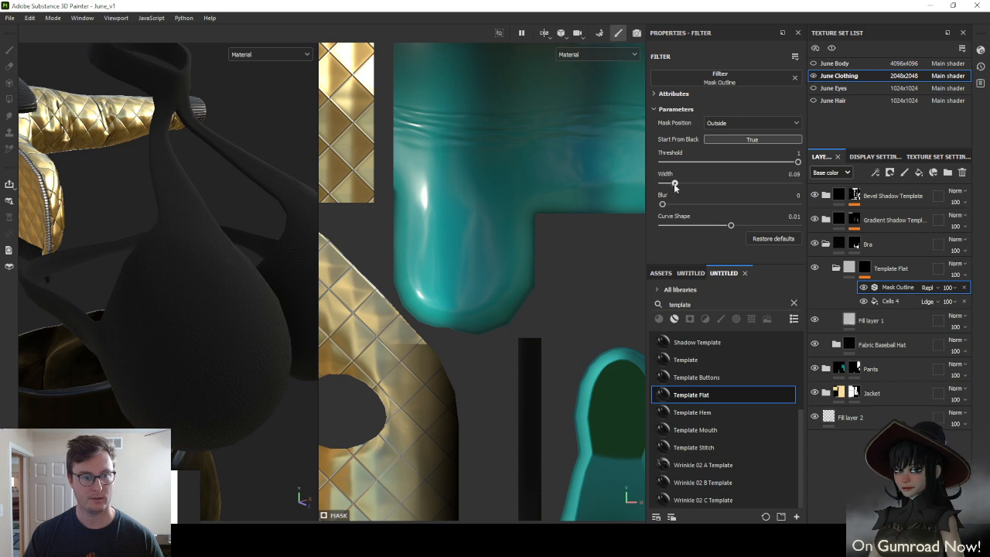
{"action": "left_click", "coordinate": [743, 125]}
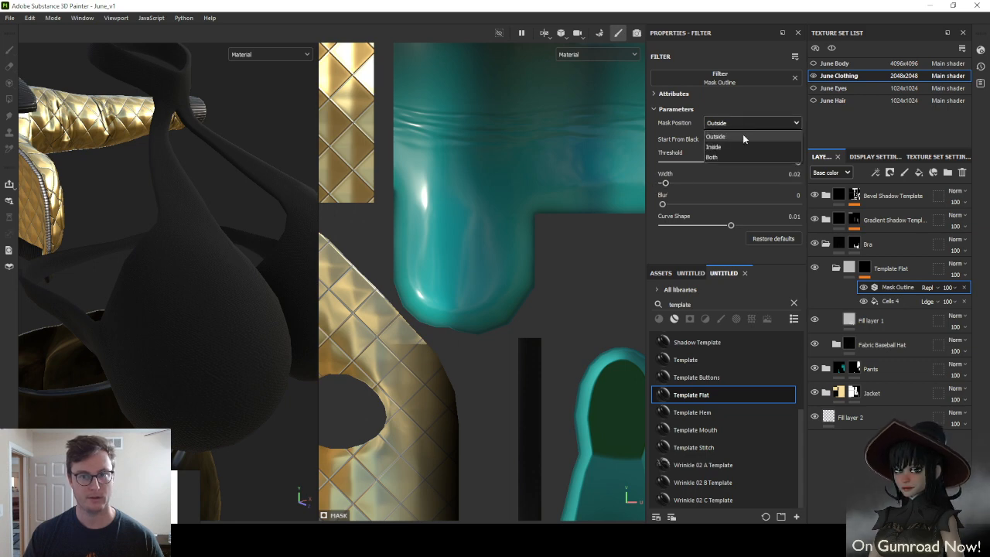
{"action": "left_click", "coordinate": [734, 146]}
{"action": "left_click", "coordinate": [727, 126]}
{"action": "left_click", "coordinate": [722, 158]}
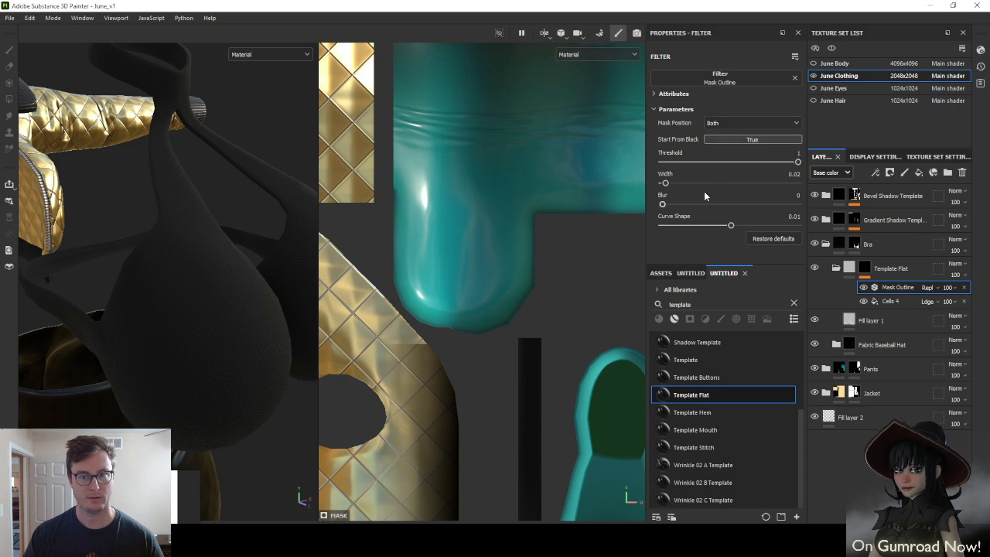
{"action": "mouse_move", "coordinate": [745, 160]}
{"action": "left_mouse_down"}
{"action": "mouse_move", "coordinate": [690, 165]}
{"action": "mouse_move", "coordinate": [753, 162]}
{"action": "mouse_move", "coordinate": [718, 166]}
{"action": "mouse_move", "coordinate": [731, 170]}
{"action": "left_mouse_up"}
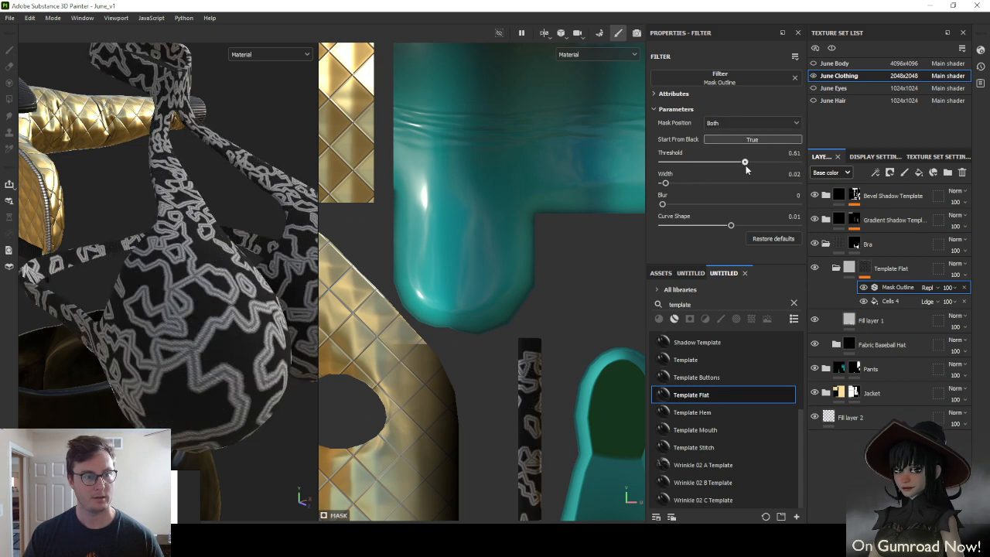
{"action": "left_click_drag", "start_coordinate": [664, 182], "coordinate": [675, 183]}
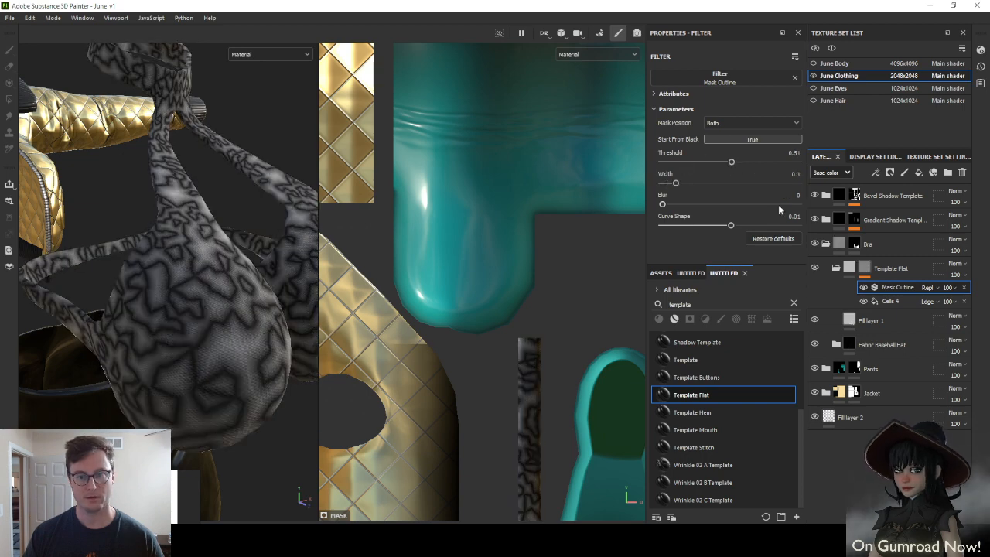
Change the Mask Outline filter's mask position to Inside and reduce its width to 0.05
{"action": "left_click", "coordinate": [739, 124]}
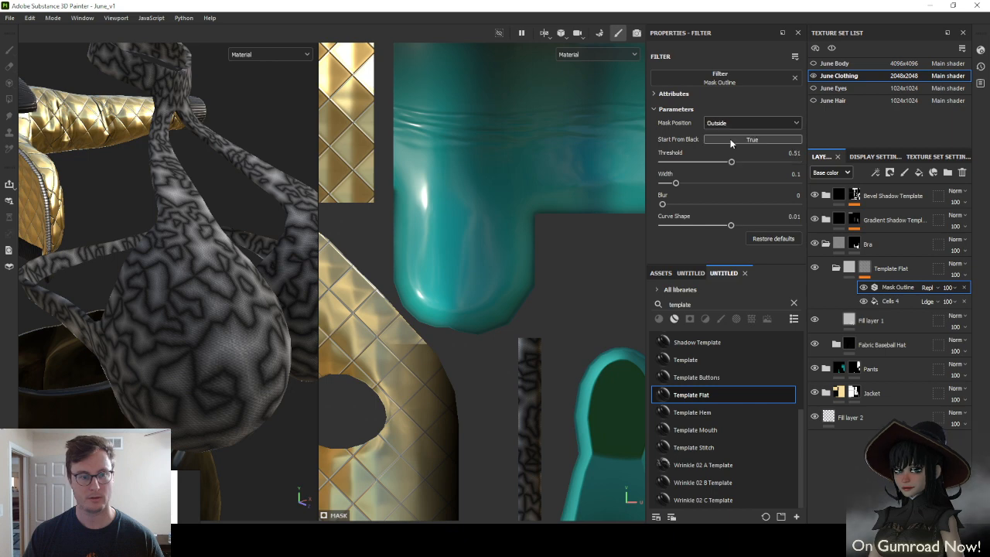
{"action": "left_click", "coordinate": [730, 137]}
{"action": "left_click", "coordinate": [718, 150]}
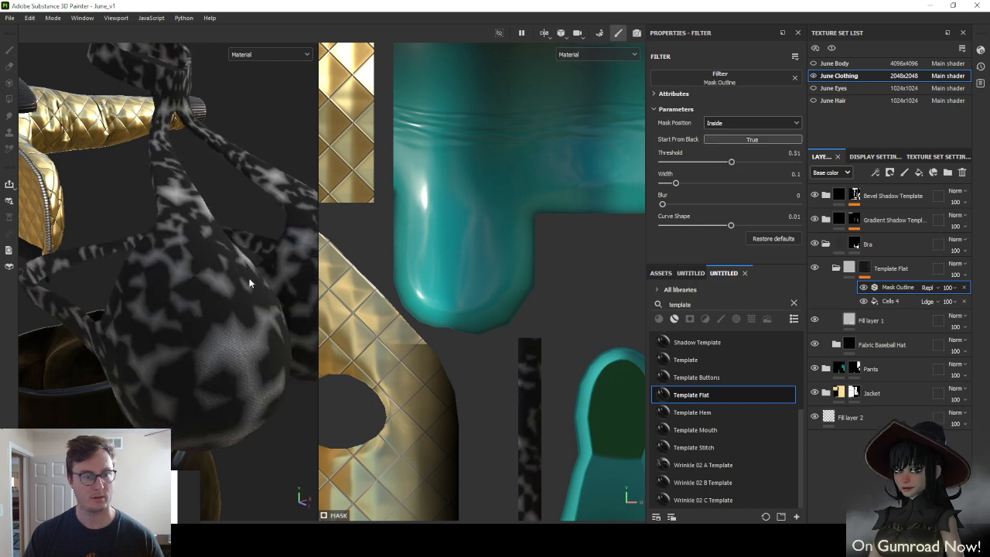
{"action": "scroll", "coordinate": [250, 292], "scroll_direction": "down", "scroll_amount": 3}
{"action": "left_click_drag", "start_coordinate": [250, 303], "coordinate": [243, 335], "text": "alt"}
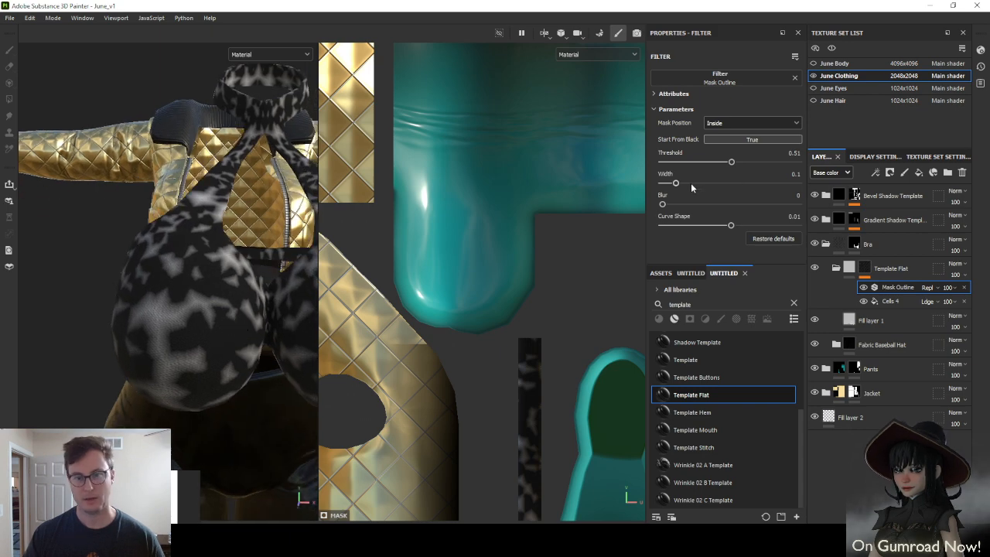
{"action": "left_click_drag", "start_coordinate": [679, 186], "coordinate": [669, 188]}
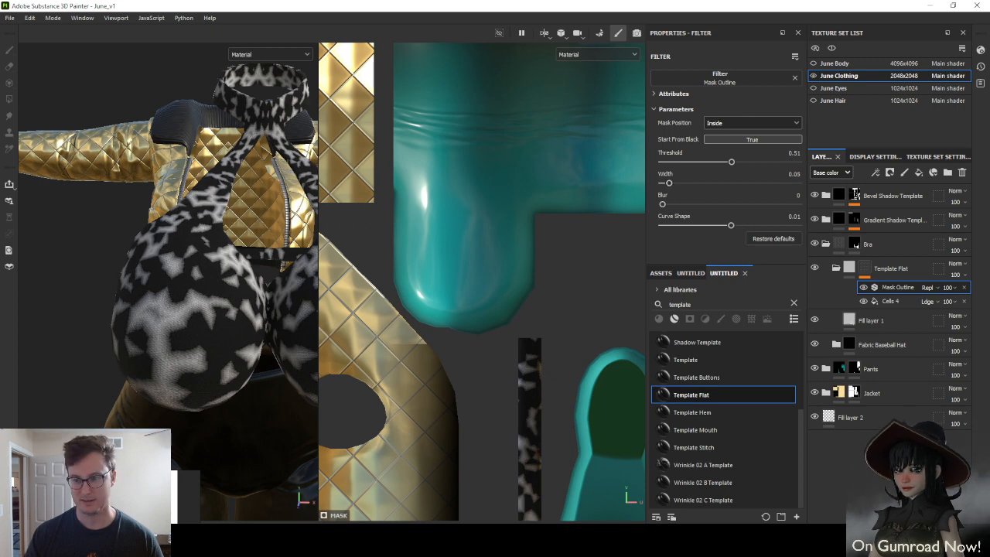
Try the Subtract, Inverse Subtract and Multiply blending modes on the Mask Outline filter and compare the bra pattern
{"action": "left_click", "coordinate": [928, 287]}
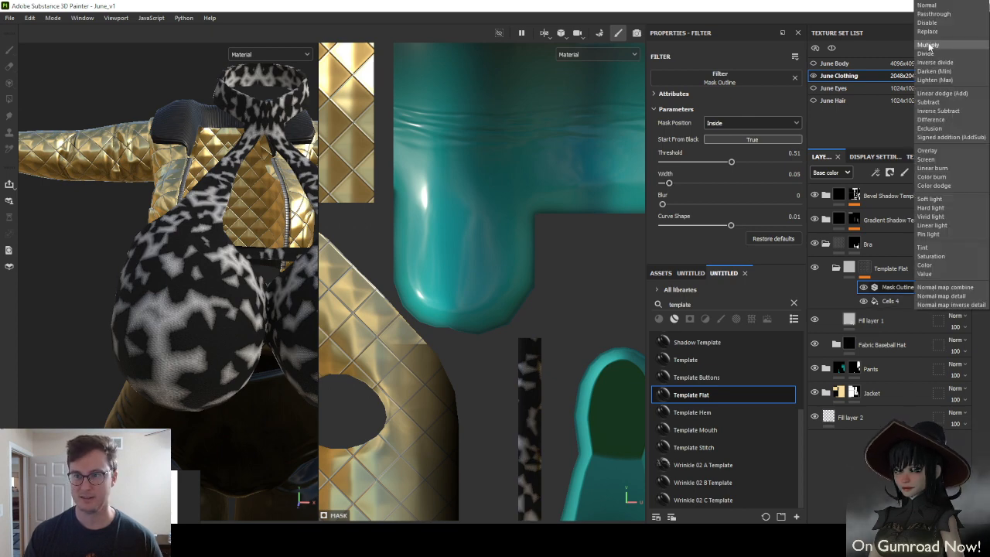
{"action": "left_click", "coordinate": [928, 101]}
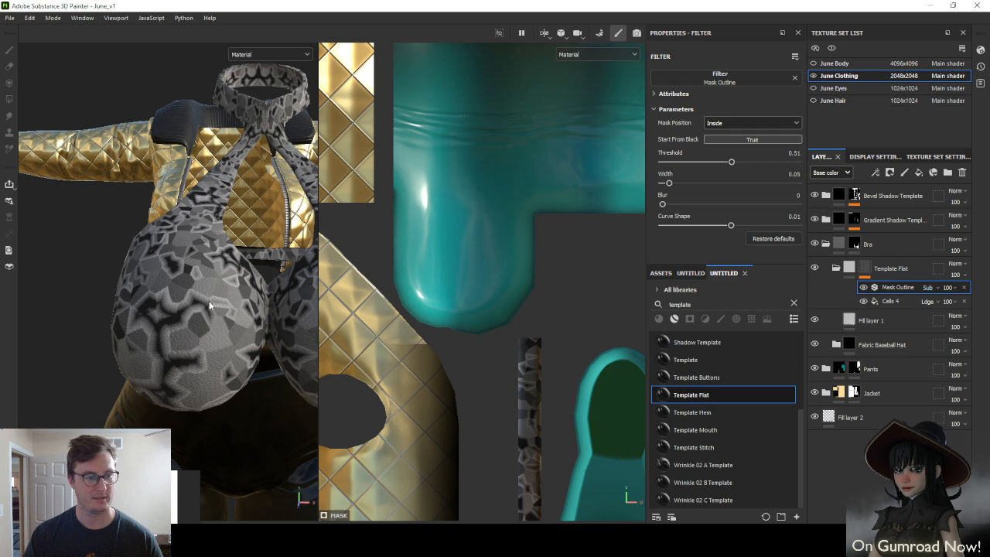
{"action": "left_click_drag", "start_coordinate": [208, 306], "coordinate": [248, 313], "text": "alt"}
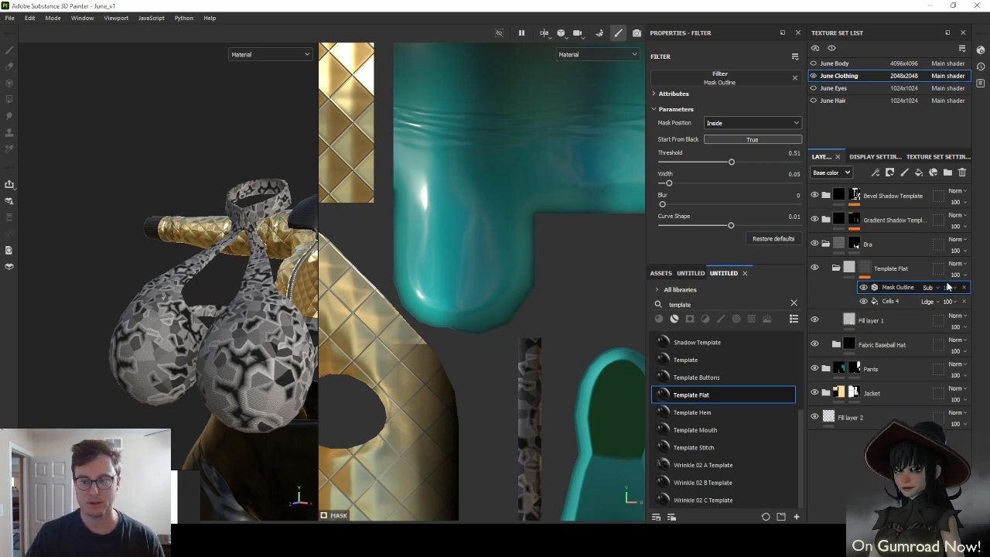
{"action": "left_click", "coordinate": [935, 289]}
{"action": "left_click", "coordinate": [937, 115]}
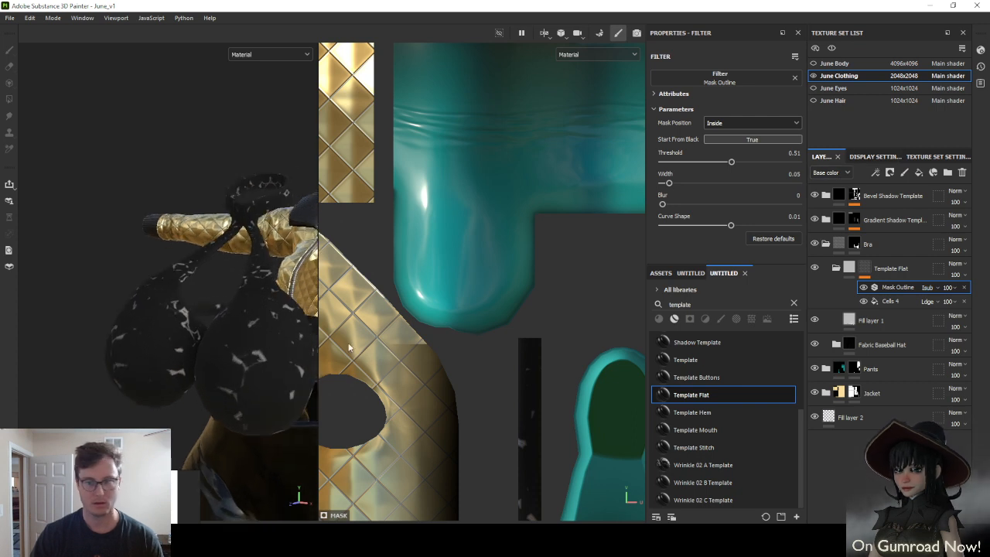
{"action": "left_click", "coordinate": [927, 287]}
{"action": "left_click", "coordinate": [935, 103]}
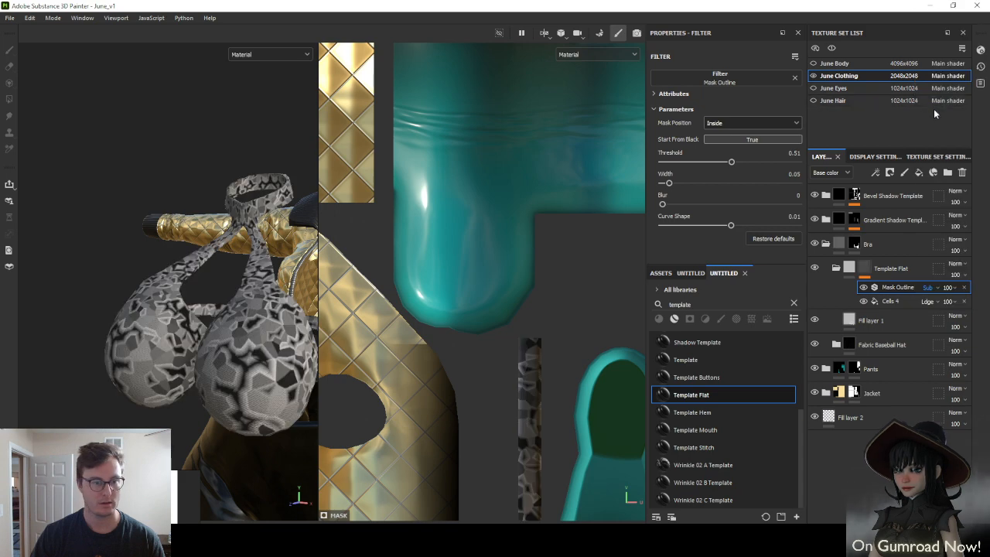
{"action": "left_click", "coordinate": [928, 285]}
{"action": "left_click", "coordinate": [933, 52]}
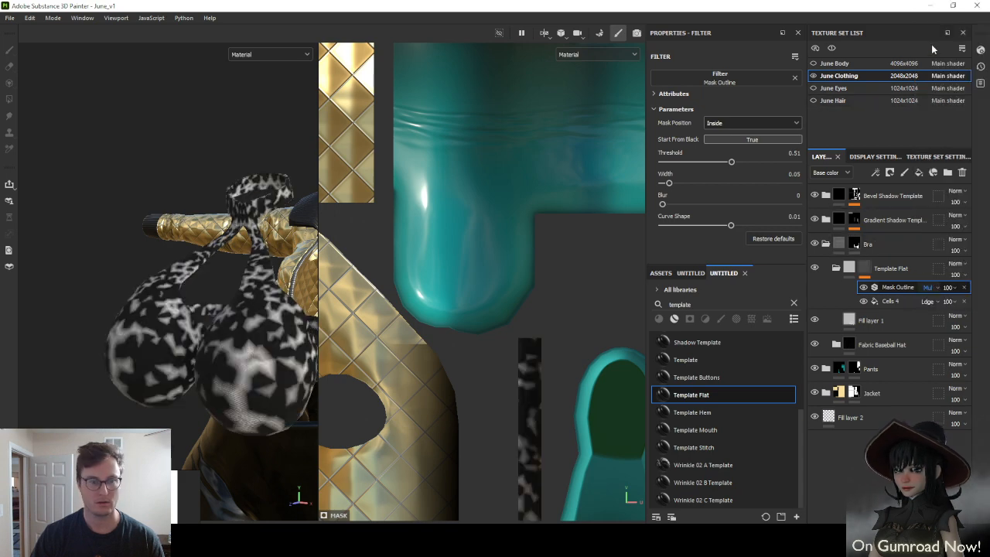
Set the Mask Outline filter's blending mode to Difference and check the bra from the front
{"action": "left_click", "coordinate": [924, 285]}
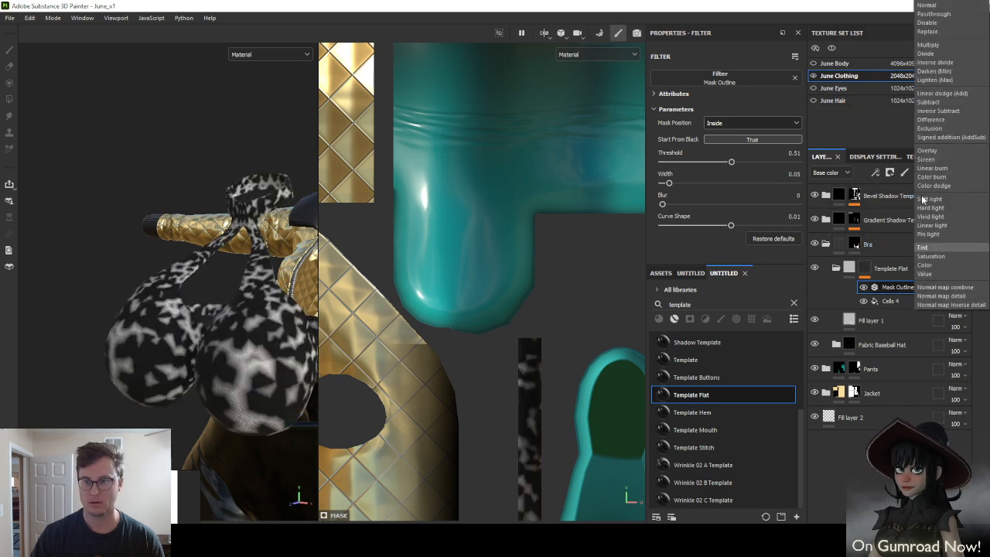
{"action": "left_click", "coordinate": [931, 119]}
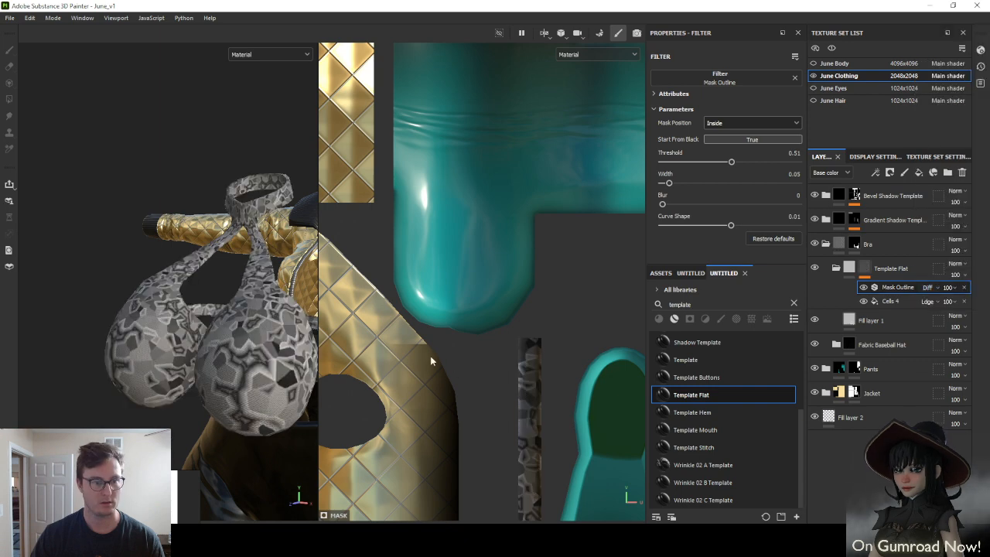
{"action": "left_click_drag", "start_coordinate": [255, 337], "coordinate": [345, 328], "text": "alt"}
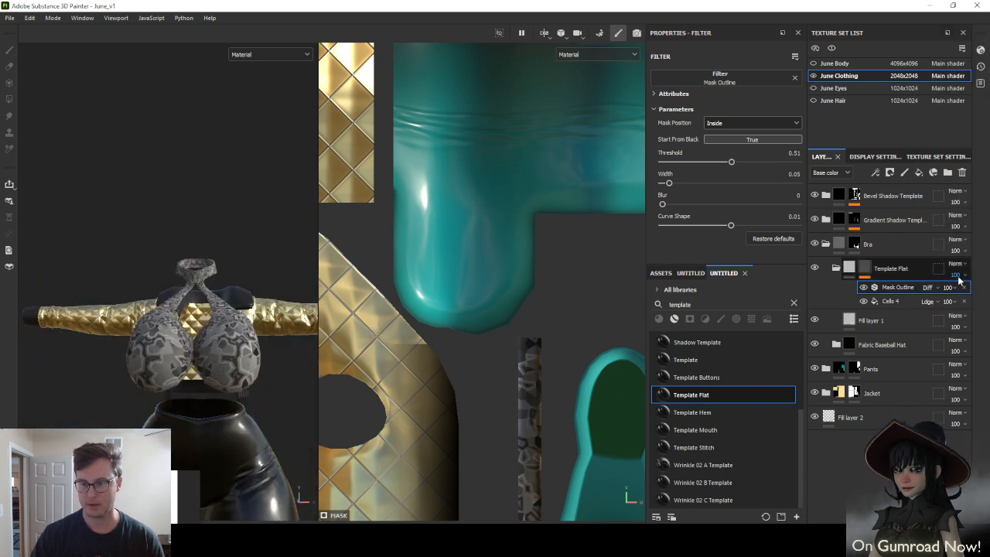
Darken Fill layer 1's base color to the dark gray 494949 and inspect the bra from several angles
{"action": "left_click", "coordinate": [850, 320]}
{"action": "left_click", "coordinate": [717, 237]}
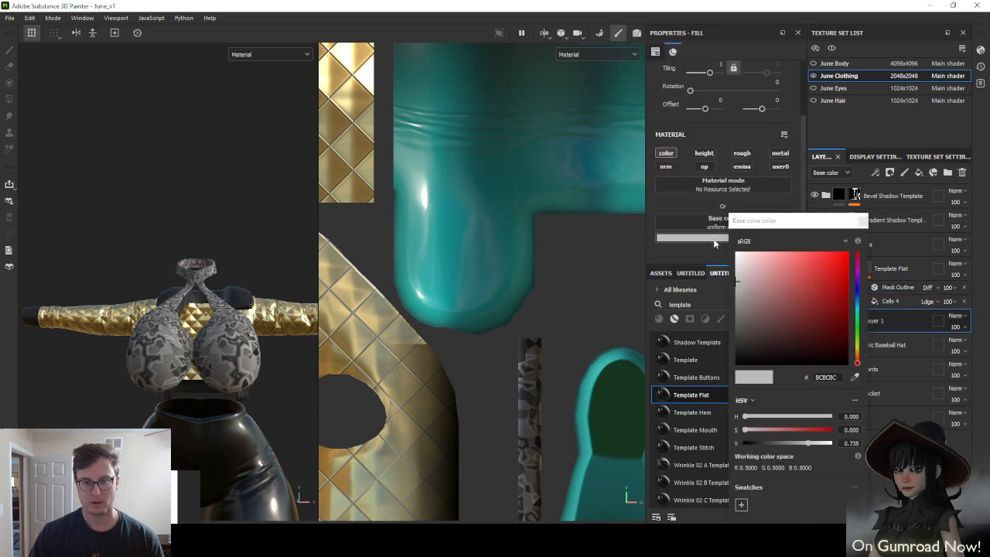
{"action": "left_click_drag", "start_coordinate": [765, 289], "coordinate": [715, 336]}
{"action": "left_click_drag", "start_coordinate": [213, 313], "coordinate": [186, 347], "text": "alt"}
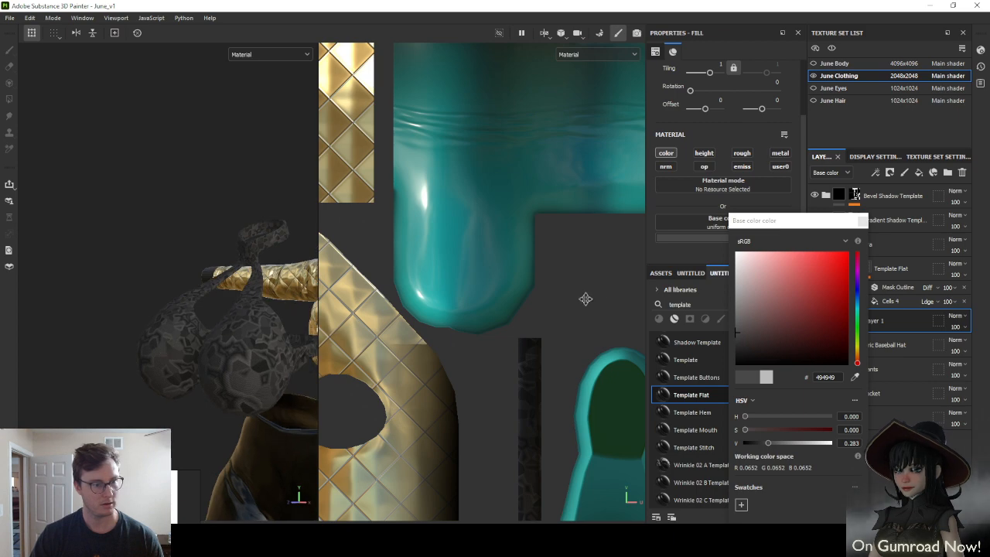
{"action": "left_click", "coordinate": [862, 222]}
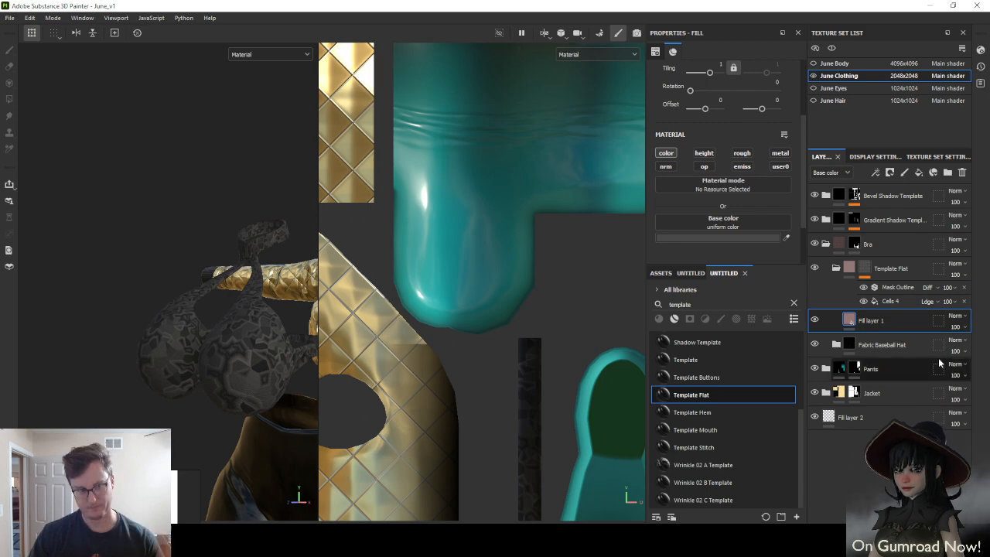
{"action": "left_click_drag", "start_coordinate": [226, 371], "coordinate": [216, 346], "text": "alt"}
{"action": "scroll", "coordinate": [216, 348], "scroll_direction": "up", "scroll_amount": 2}
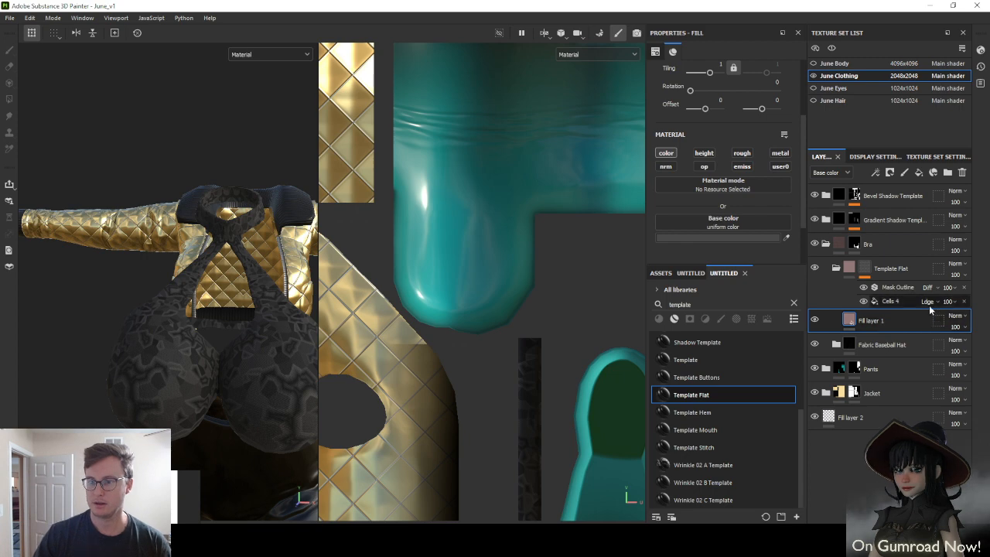
Add a Warp filter above Mask Outline in the Template Flat mask and set its intensity to 0.114
{"action": "right_click", "coordinate": [881, 286]}
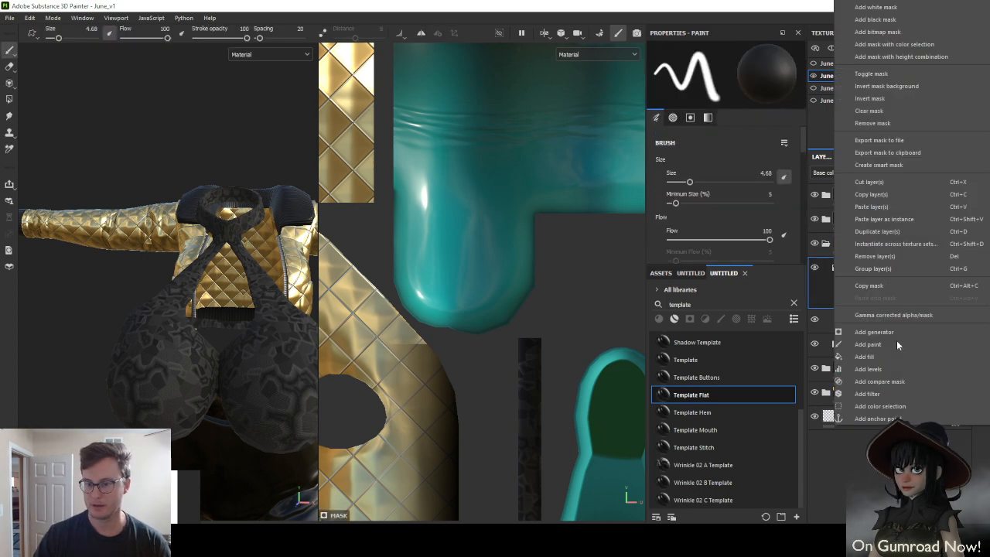
{"action": "left_click", "coordinate": [874, 394]}
{"action": "left_click", "coordinate": [734, 79]}
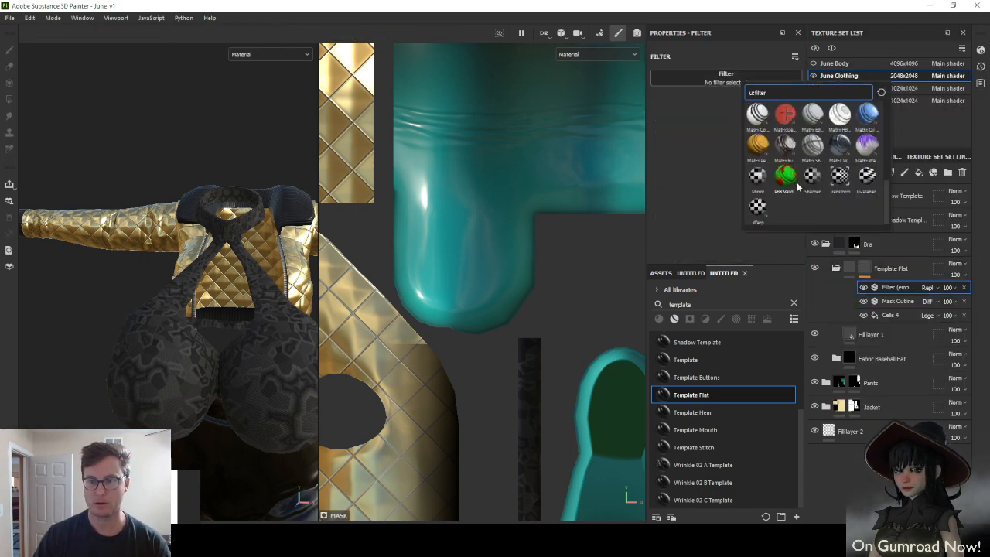
{"action": "left_click", "coordinate": [759, 208]}
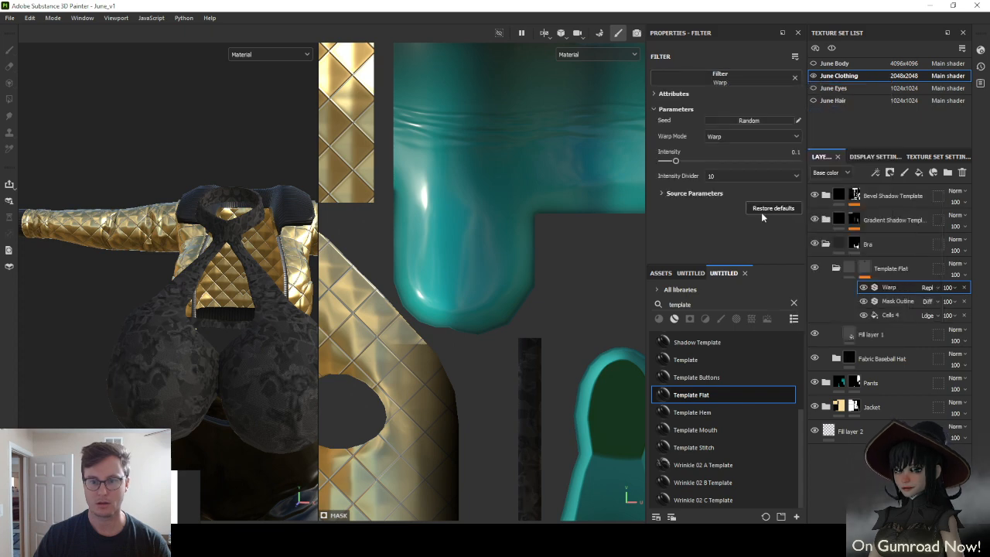
{"action": "mouse_move", "coordinate": [679, 160]}
{"action": "left_mouse_down"}
{"action": "mouse_move", "coordinate": [700, 161]}
{"action": "mouse_move", "coordinate": [665, 163]}
{"action": "mouse_move", "coordinate": [684, 163]}
{"action": "mouse_move", "coordinate": [676, 163]}
{"action": "left_mouse_up"}
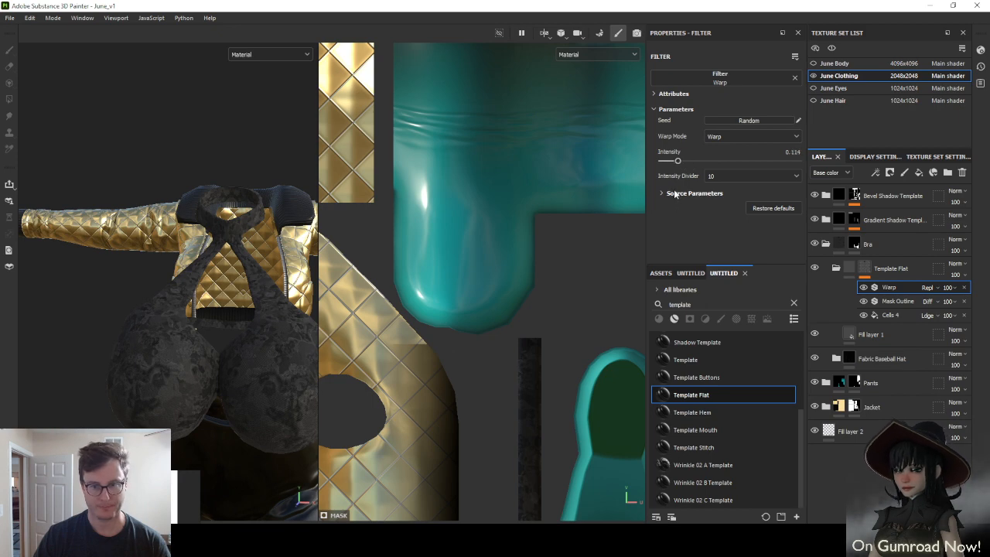
Set the Warp filter's source tiling to 0.69, source blur to 0.08 and source balance to 0.31
{"action": "left_click", "coordinate": [678, 197]}
{"action": "scroll", "coordinate": [696, 201], "scroll_direction": "down", "scroll_amount": 2}
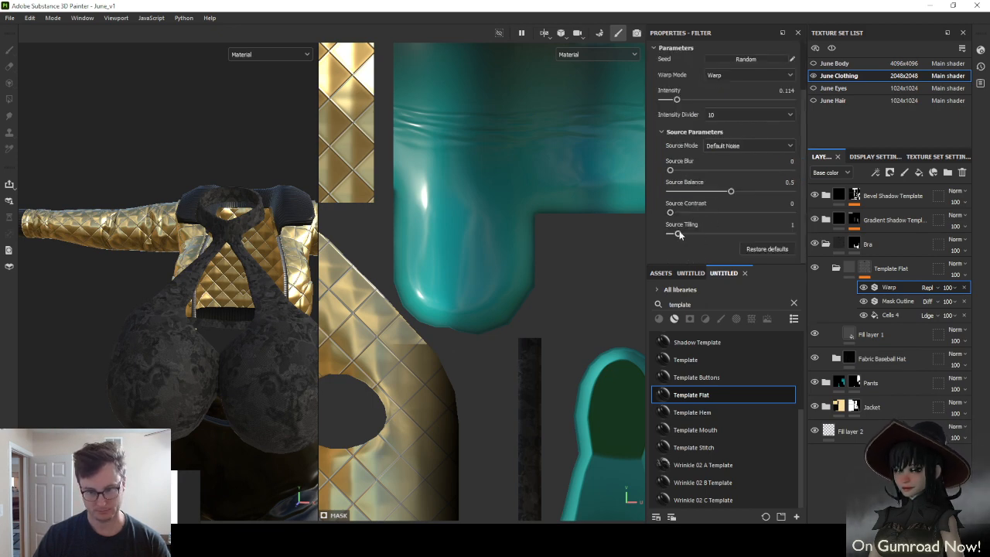
{"action": "left_click_drag", "start_coordinate": [675, 234], "coordinate": [676, 234]}
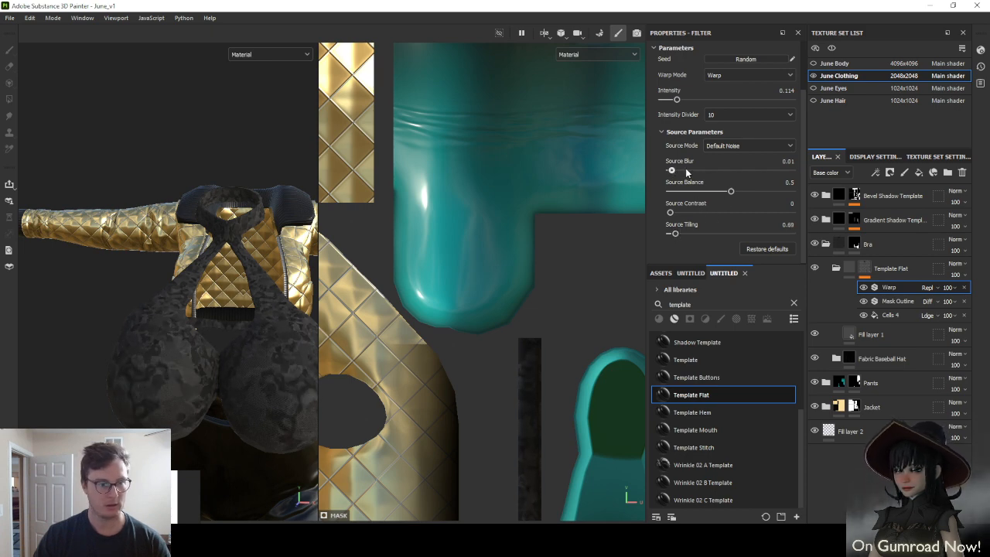
{"action": "left_click_drag", "start_coordinate": [671, 170], "coordinate": [678, 172]}
{"action": "left_click_drag", "start_coordinate": [734, 191], "coordinate": [706, 193]}
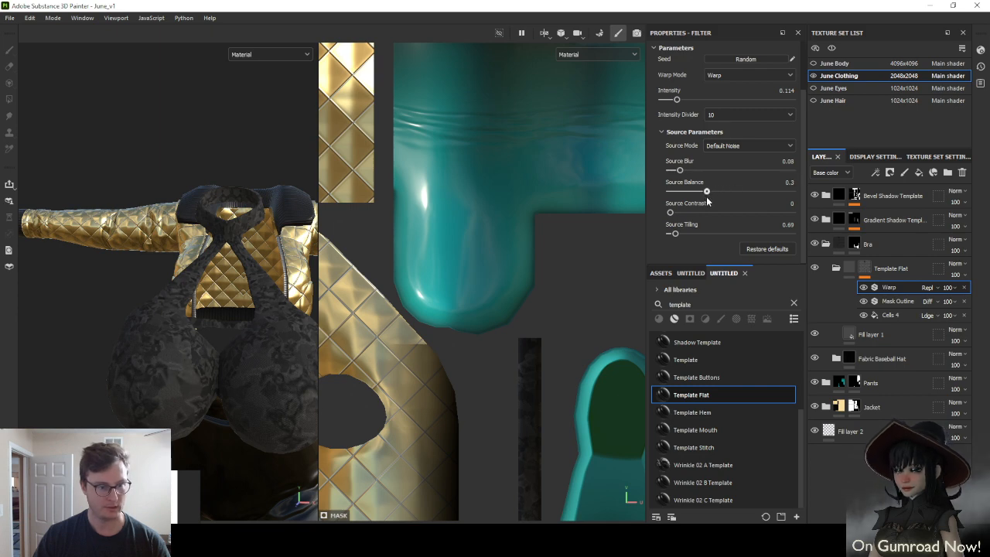
Set the Warp filter's blending mode to Overlay and its intensity to 0.375, checking the pattern on the bra
{"action": "left_click", "coordinate": [936, 287]}
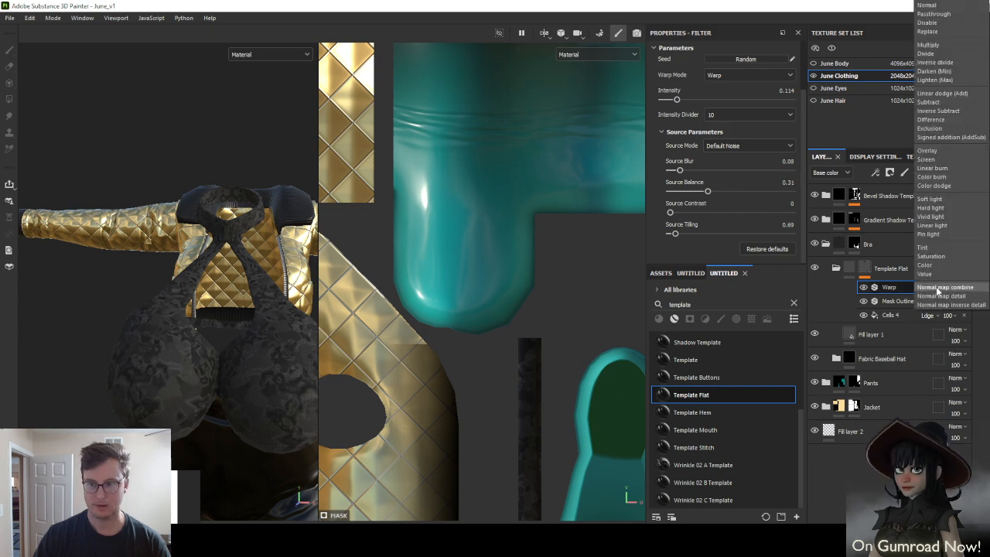
{"action": "left_click", "coordinate": [927, 150]}
{"action": "left_click_drag", "start_coordinate": [186, 342], "coordinate": [224, 349], "text": "alt"}
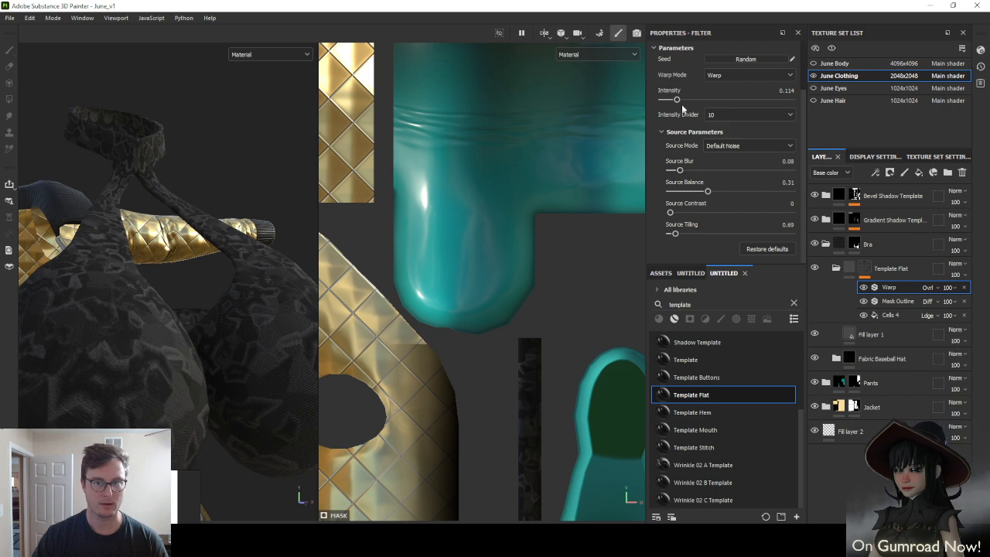
{"action": "mouse_move", "coordinate": [698, 101]}
{"action": "left_mouse_down"}
{"action": "mouse_move", "coordinate": [711, 101]}
{"action": "mouse_move", "coordinate": [661, 101]}
{"action": "mouse_move", "coordinate": [711, 110]}
{"action": "left_mouse_up"}
{"action": "scroll", "coordinate": [273, 236], "scroll_direction": "down", "scroll_amount": 4}
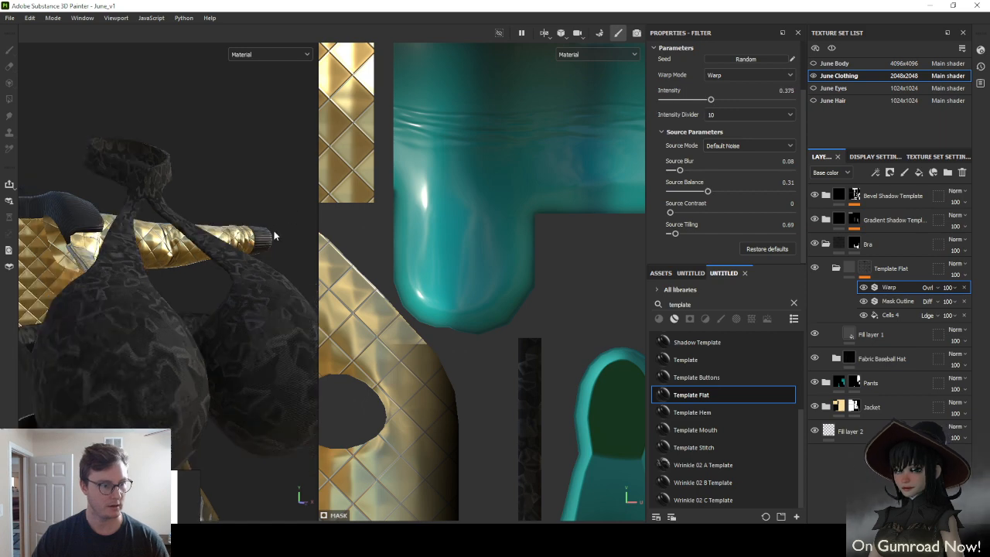
Remove the Warp and Mask Outline filters from the Template Flat mask, keeping only the Cells 4 fill
{"action": "left_click_drag", "start_coordinate": [274, 236], "coordinate": [196, 307], "text": "alt"}
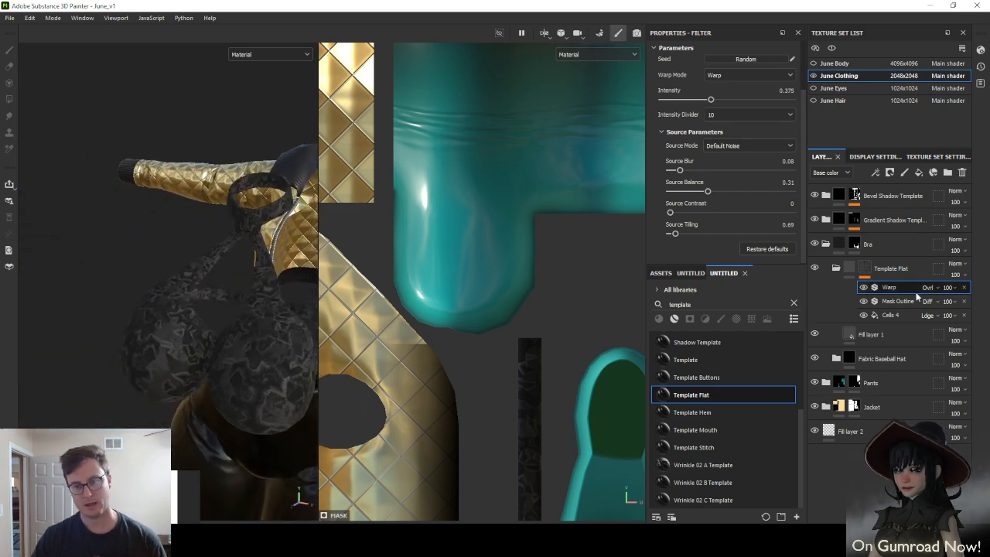
{"action": "left_click", "coordinate": [963, 287]}
{"action": "left_click", "coordinate": [964, 287]}
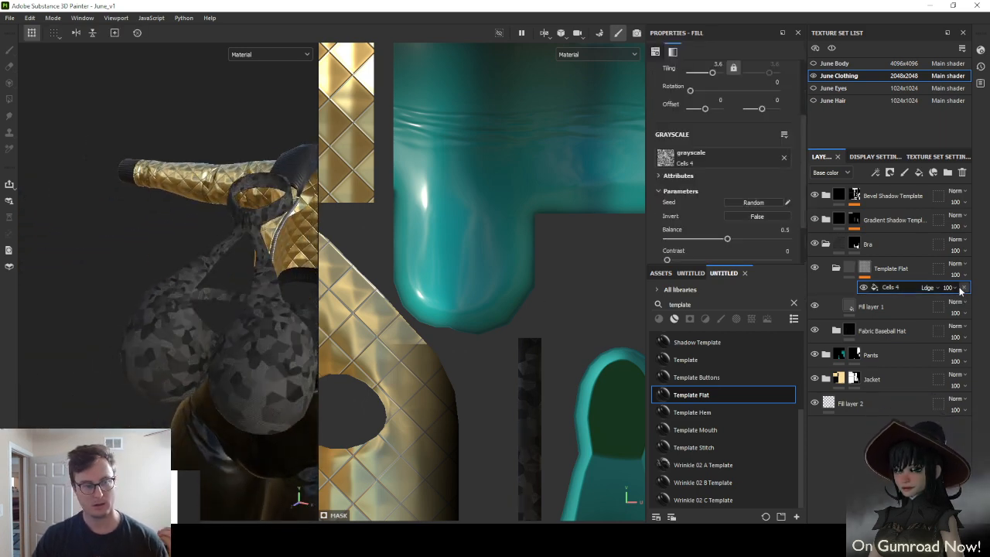
Add a Bevel filter above Cells 4 in the Template Flat mask
{"action": "right_click", "coordinate": [891, 289]}
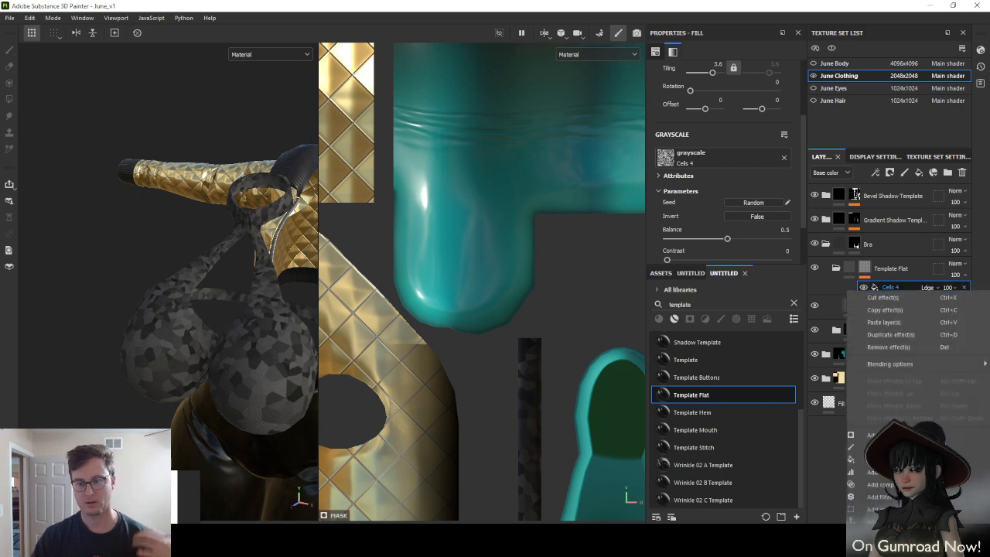
{"action": "left_click", "coordinate": [887, 502]}
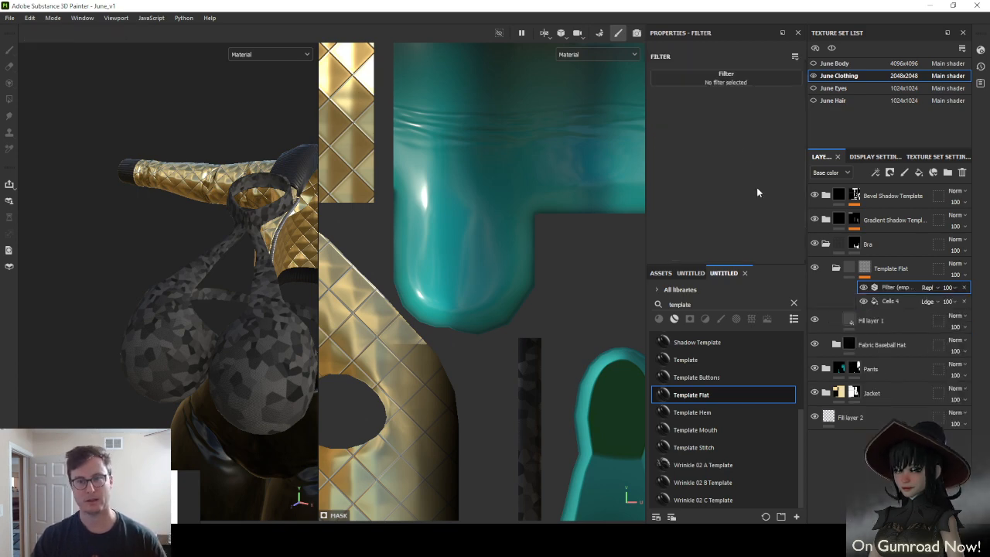
{"action": "left_click", "coordinate": [721, 78]}
{"action": "left_click", "coordinate": [832, 120]}
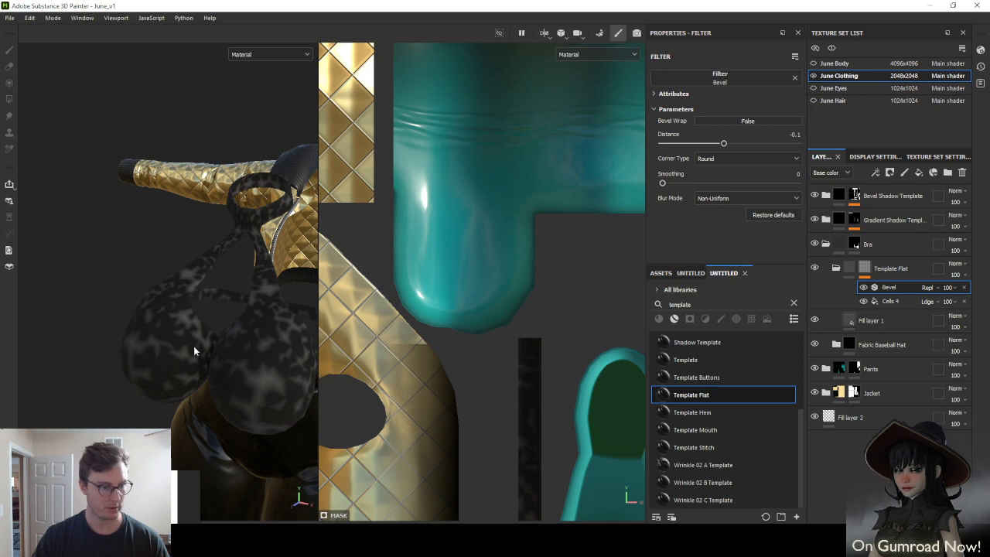
Try the Bevel filter with distance -0.0951, smoothing 1.86 and Overlay blending, checking the pattern on the bra
{"action": "mouse_move", "coordinate": [723, 143]}
{"action": "left_mouse_down"}
{"action": "mouse_move", "coordinate": [738, 153]}
{"action": "mouse_move", "coordinate": [723, 147]}
{"action": "left_mouse_up"}
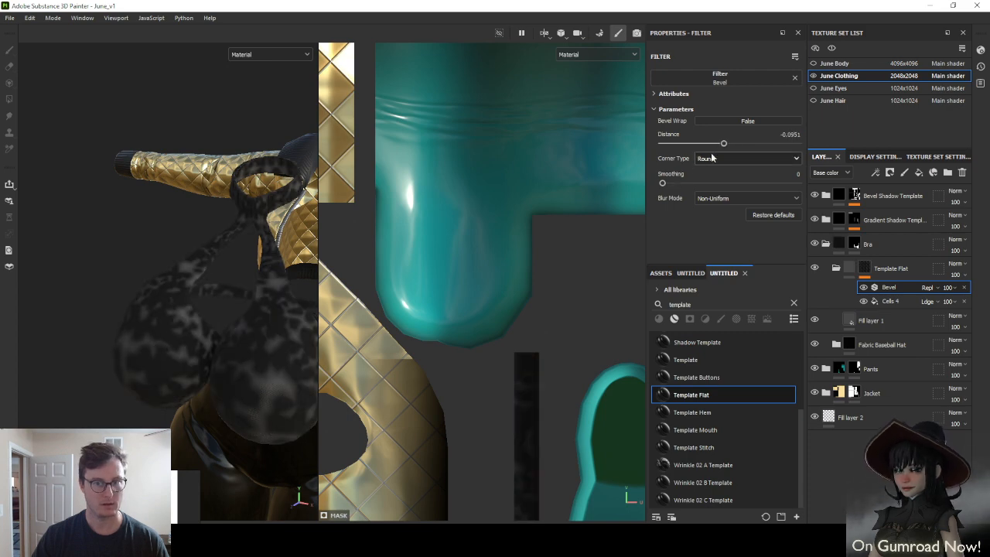
{"action": "left_click_drag", "start_coordinate": [664, 183], "coordinate": [712, 185]}
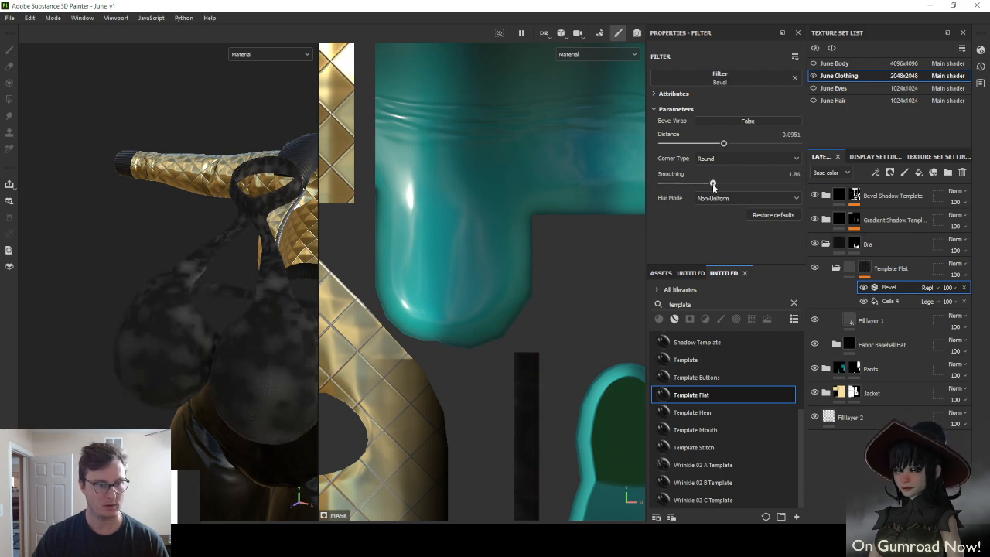
{"action": "left_click", "coordinate": [937, 287]}
{"action": "left_click", "coordinate": [939, 161]}
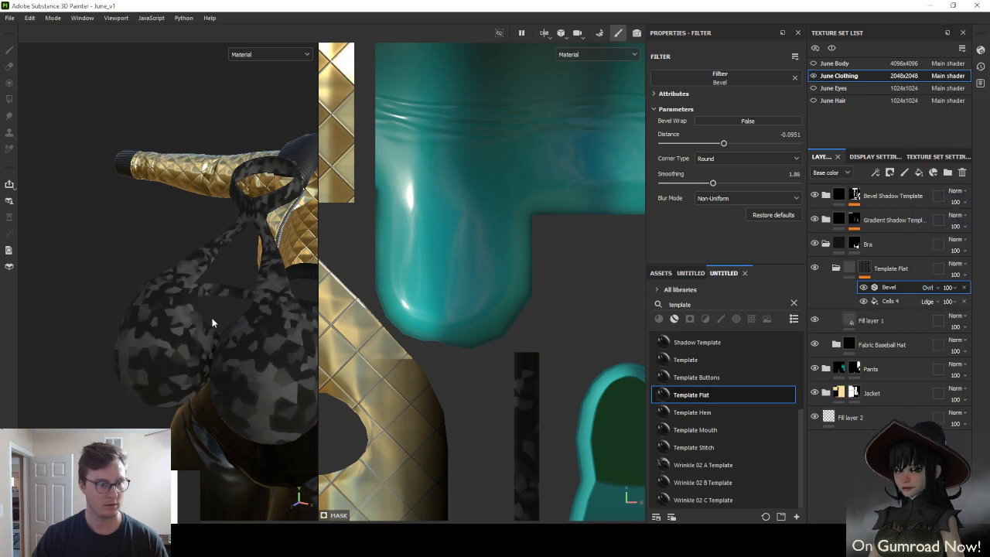
{"action": "left_click_drag", "start_coordinate": [212, 323], "coordinate": [201, 351], "text": "alt"}
Set the Bevel filter's blending mode to Subtract, its smoothing to 0 and its distance to 0.0038
{"action": "left_click", "coordinate": [927, 287]}
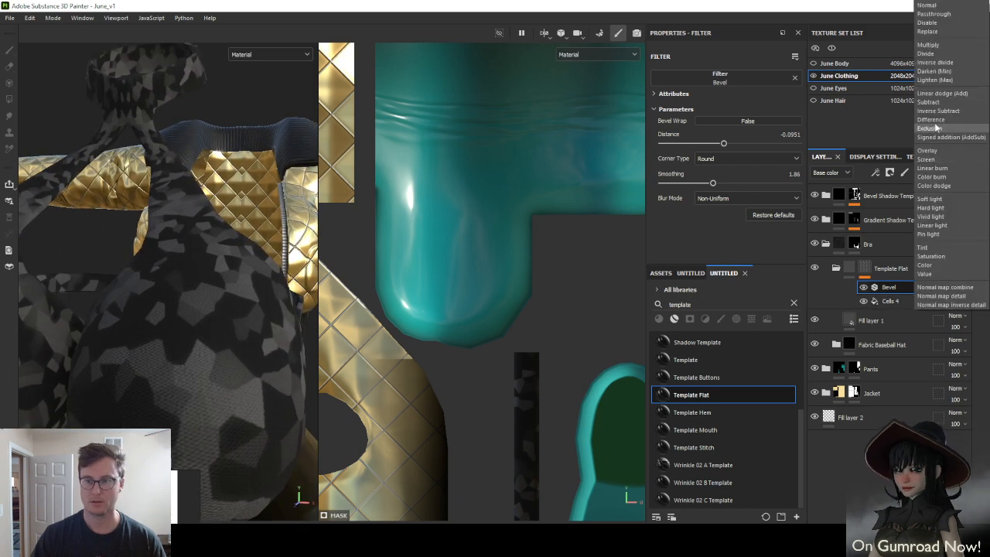
{"action": "left_click", "coordinate": [927, 101]}
{"action": "left_click_drag", "start_coordinate": [213, 337], "coordinate": [270, 353], "text": "alt"}
{"action": "left_click_drag", "start_coordinate": [698, 144], "coordinate": [651, 189]}
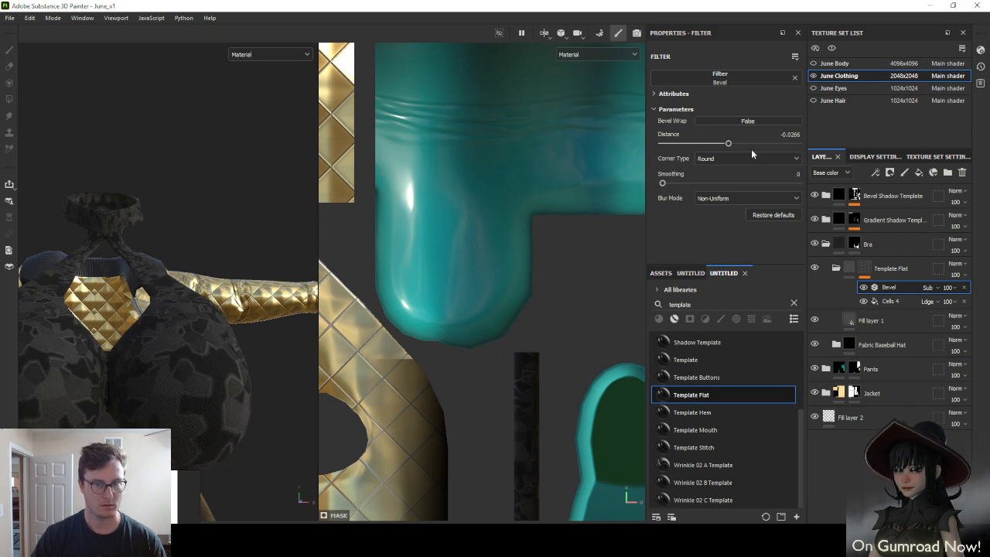
{"action": "left_click_drag", "start_coordinate": [727, 145], "coordinate": [731, 147]}
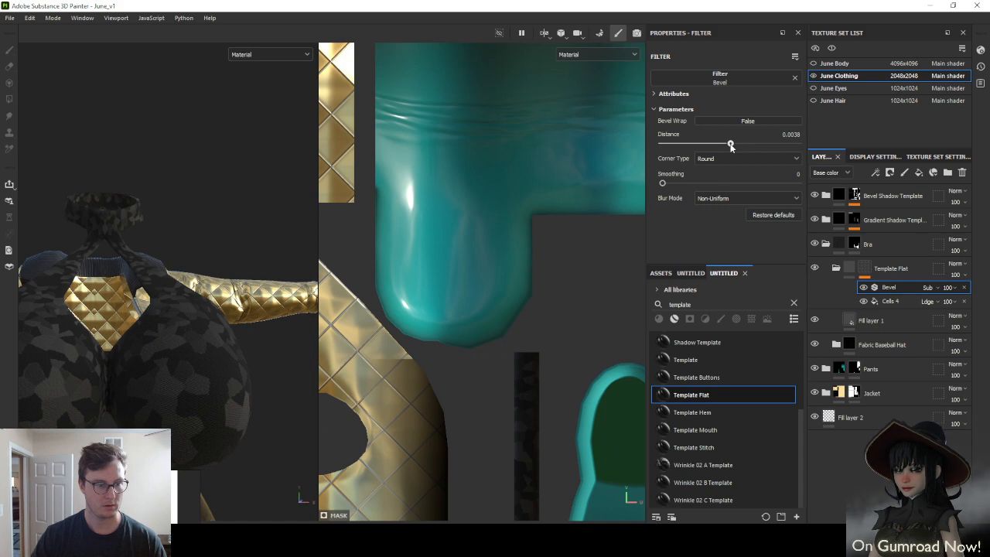
Set the Bevel filter's smoothing to 0.59 and inspect the softened pattern on the bra
{"action": "left_click_drag", "start_coordinate": [208, 313], "coordinate": [249, 374], "text": "alt"}
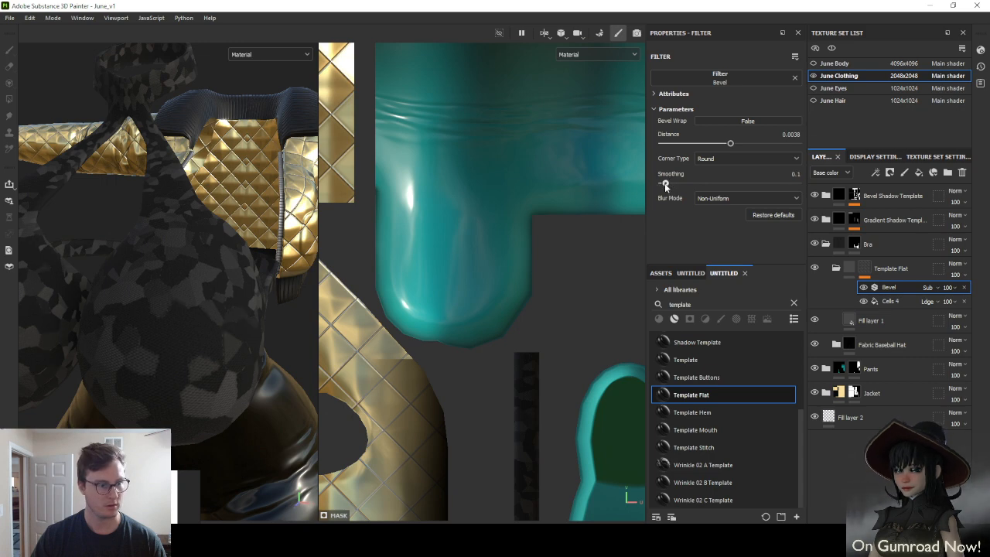
{"action": "left_click_drag", "start_coordinate": [665, 182], "coordinate": [678, 190]}
{"action": "left_click_drag", "start_coordinate": [232, 255], "coordinate": [253, 294], "text": "alt"}
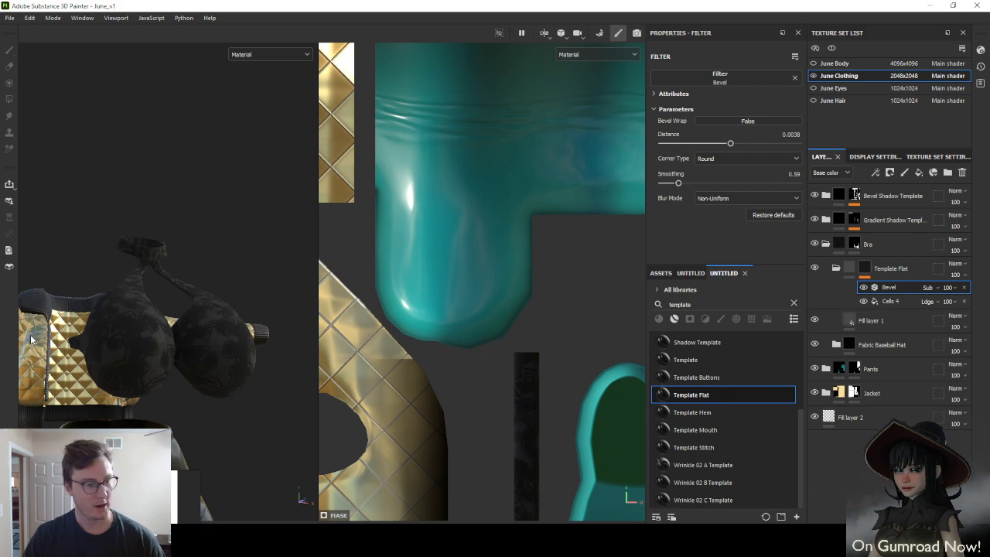
Hide the Template Flat folder inside Bra and bring up the fabric smart materials in the asset library
{"action": "left_click", "coordinate": [902, 271]}
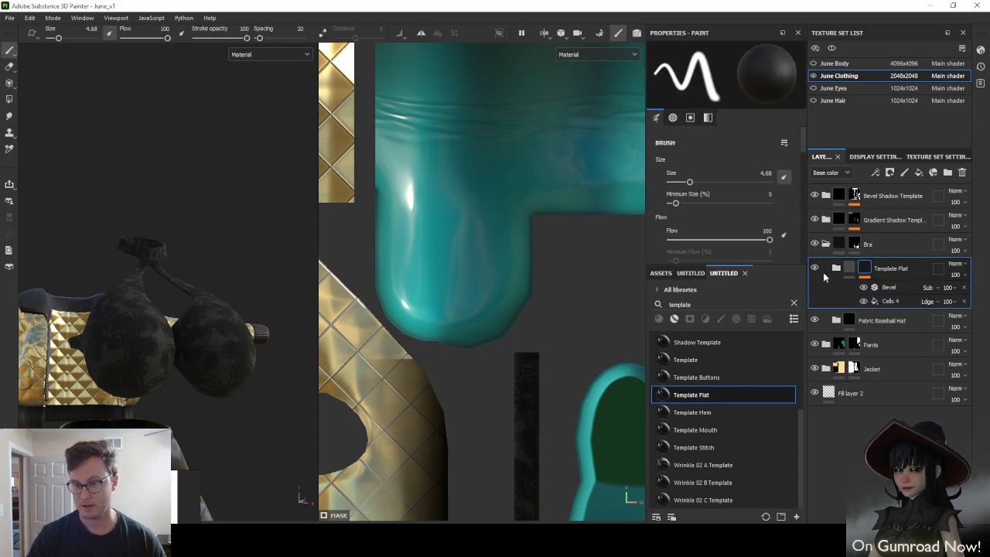
{"action": "left_click", "coordinate": [814, 269]}
{"action": "left_click", "coordinate": [690, 273]}
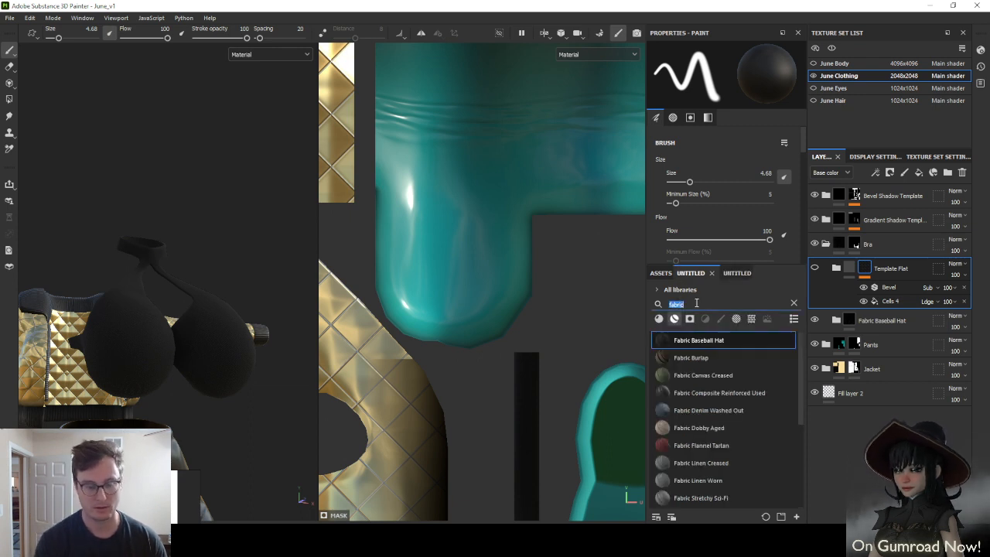
Search the material assets for carbon fiber and add the Carbon Fiber material to the Bra folder above Template Flat
{"action": "type", "text": "carbon fibe"}
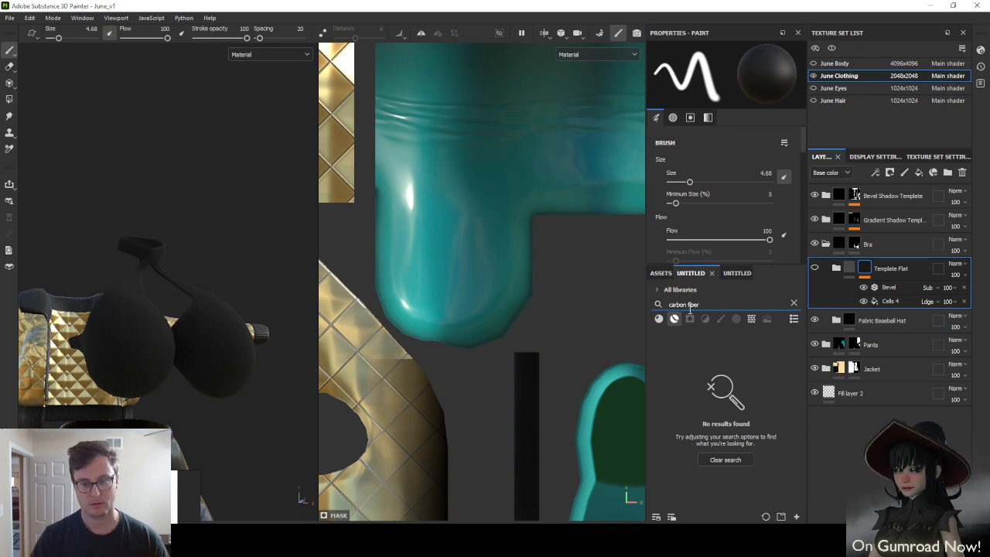
{"action": "left_click", "coordinate": [658, 320]}
{"action": "left_click", "coordinate": [663, 334]}
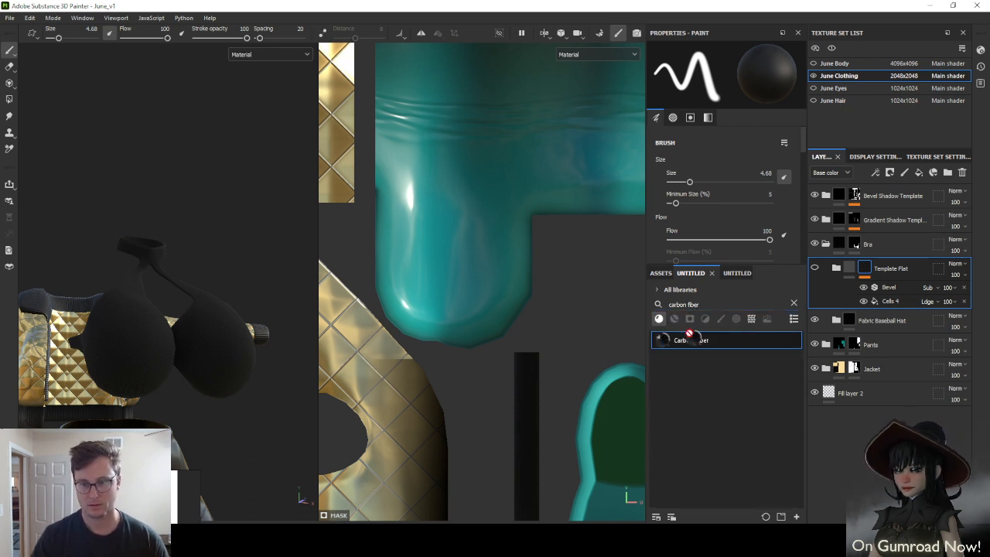
{"action": "left_click_drag", "start_coordinate": [884, 267], "coordinate": [884, 269]}
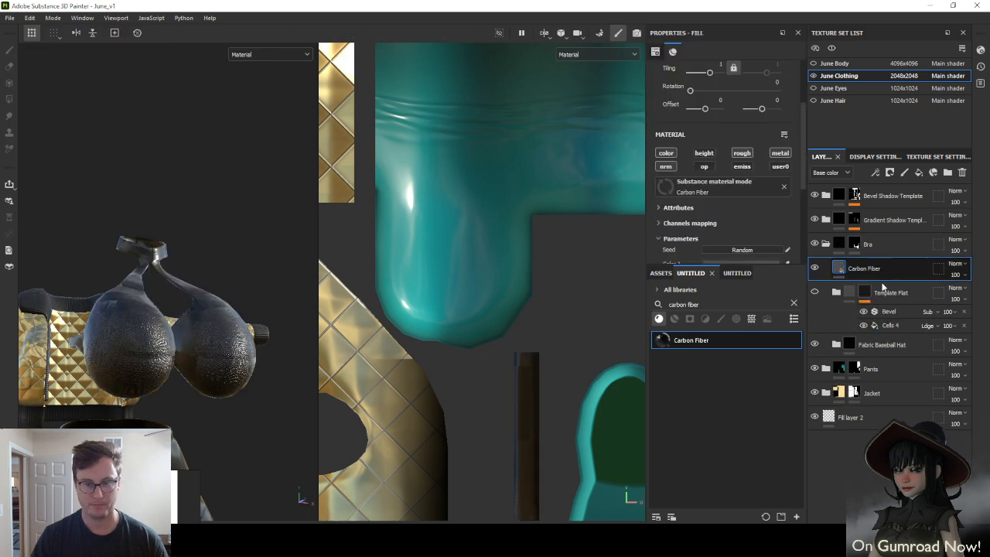
Hide the Fabric Baseball Hat folder and inspect the Carbon Fiber material on the bra
{"action": "left_click_drag", "start_coordinate": [221, 354], "coordinate": [240, 325], "text": "alt"}
{"action": "left_click", "coordinate": [814, 344]}
{"action": "scroll", "coordinate": [240, 325], "scroll_direction": "up", "scroll_amount": 5}
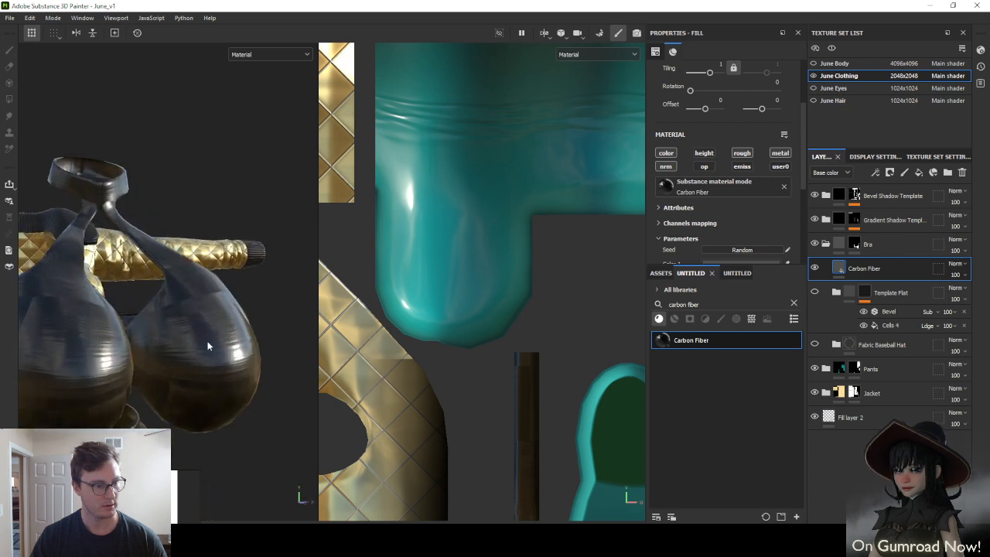
Set the Carbon Fiber material's pattern Tile parameter to 5
{"action": "scroll", "coordinate": [730, 232], "scroll_direction": "down", "scroll_amount": 5}
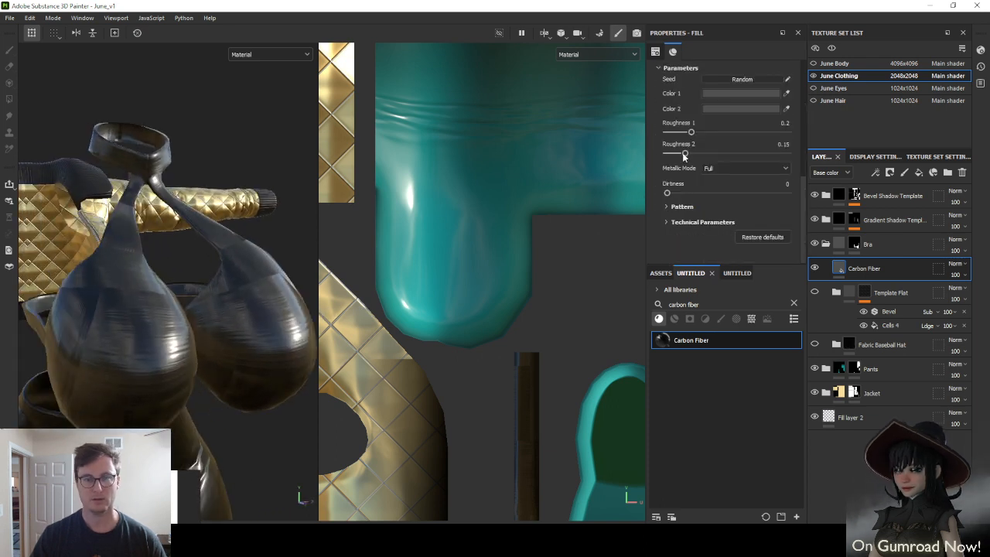
{"action": "left_click", "coordinate": [672, 206]}
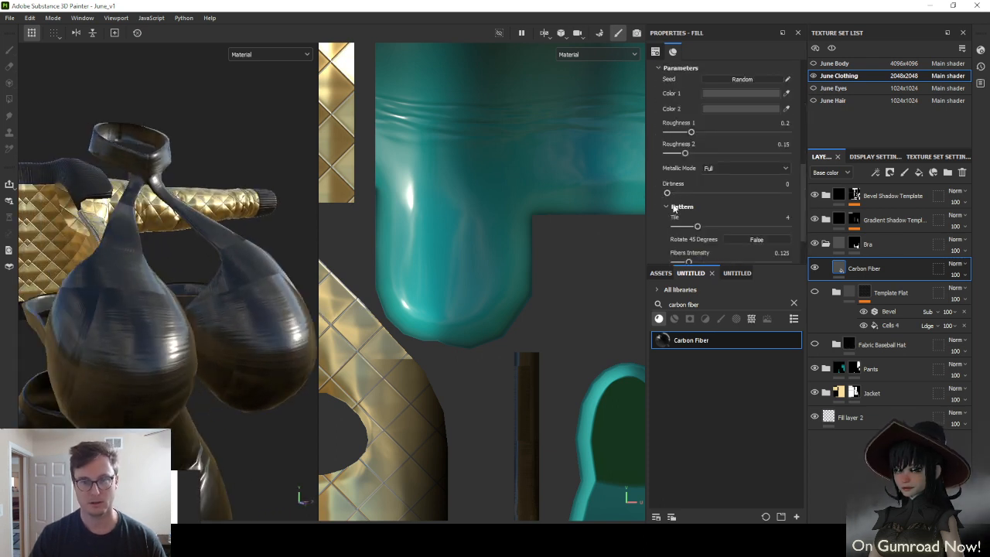
{"action": "scroll", "coordinate": [689, 207], "scroll_direction": "down", "scroll_amount": 1}
{"action": "left_click_drag", "start_coordinate": [702, 174], "coordinate": [702, 174]}
Set the Carbon Fiber fill's UV tiling to 5.37 and check the bra on the full model
{"action": "scroll", "coordinate": [727, 125], "scroll_direction": "up", "scroll_amount": 6}
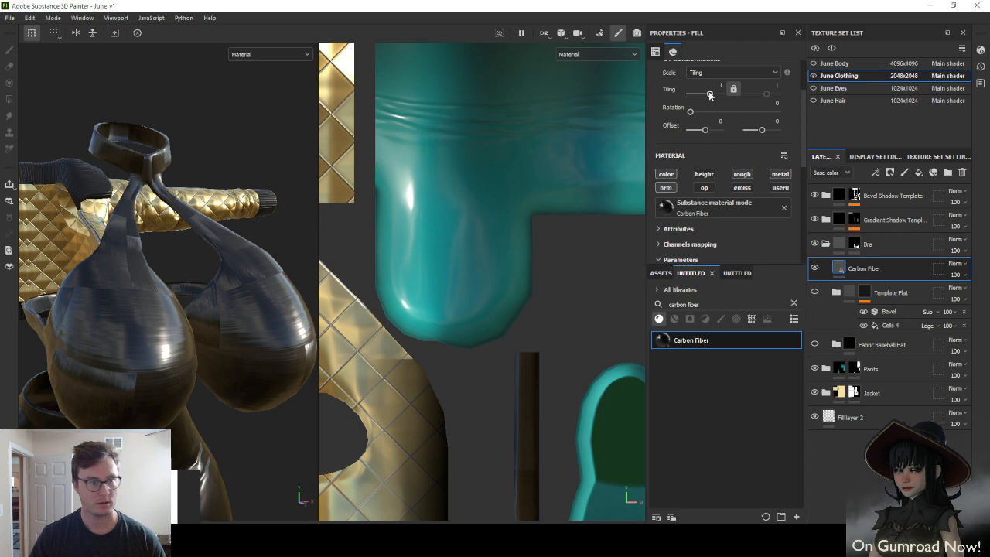
{"action": "left_click_drag", "start_coordinate": [709, 95], "coordinate": [714, 95]}
{"action": "right_click_drag", "start_coordinate": [246, 232], "coordinate": [214, 301], "text": "alt"}
{"action": "left_click_drag", "start_coordinate": [214, 301], "coordinate": [179, 281], "text": "alt"}
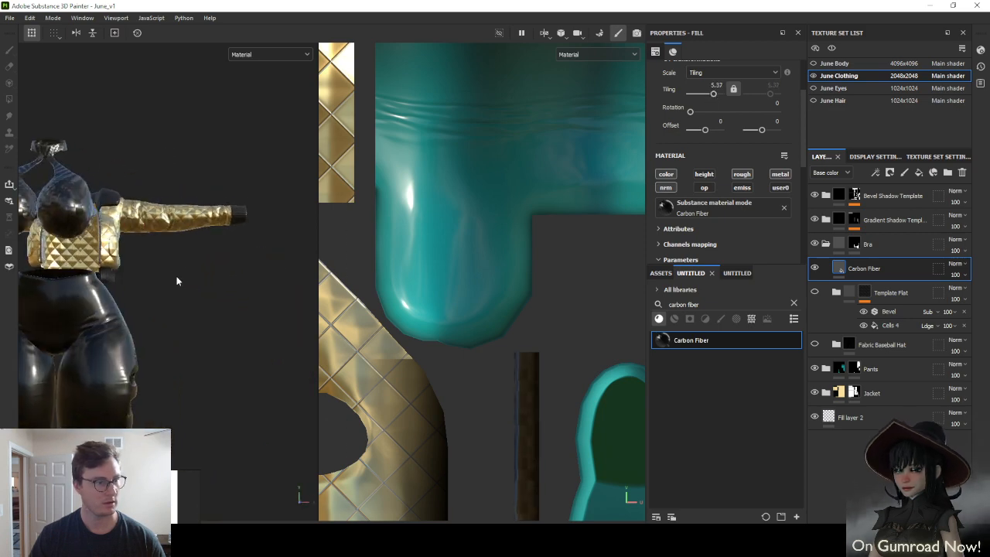
{"action": "middle_click_drag", "start_coordinate": [178, 281], "coordinate": [192, 302], "text": "alt"}
{"action": "right_click", "coordinate": [186, 279]}
{"action": "left_click_drag", "start_coordinate": [162, 253], "coordinate": [313, 263], "text": "alt"}
Try a Roughness 1 value of 0.05 on the Carbon Fiber material, and undo the change
{"action": "scroll", "coordinate": [728, 157], "scroll_direction": "down", "scroll_amount": 5}
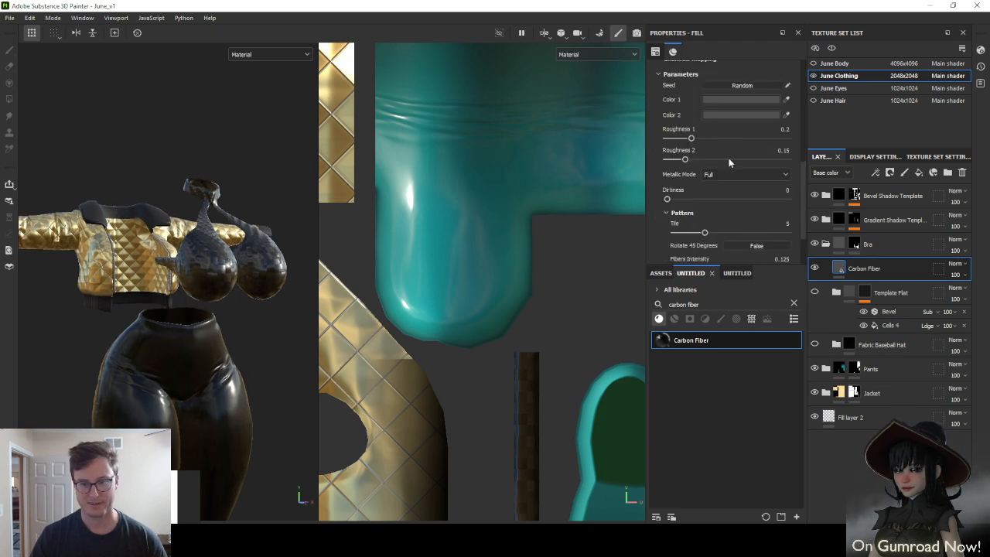
{"action": "scroll", "coordinate": [728, 157], "scroll_direction": "up", "scroll_amount": 2}
{"action": "mouse_move", "coordinate": [692, 200]}
{"action": "left_mouse_down"}
{"action": "mouse_move", "coordinate": [724, 199]}
{"action": "mouse_move", "coordinate": [674, 202]}
{"action": "left_mouse_up"}
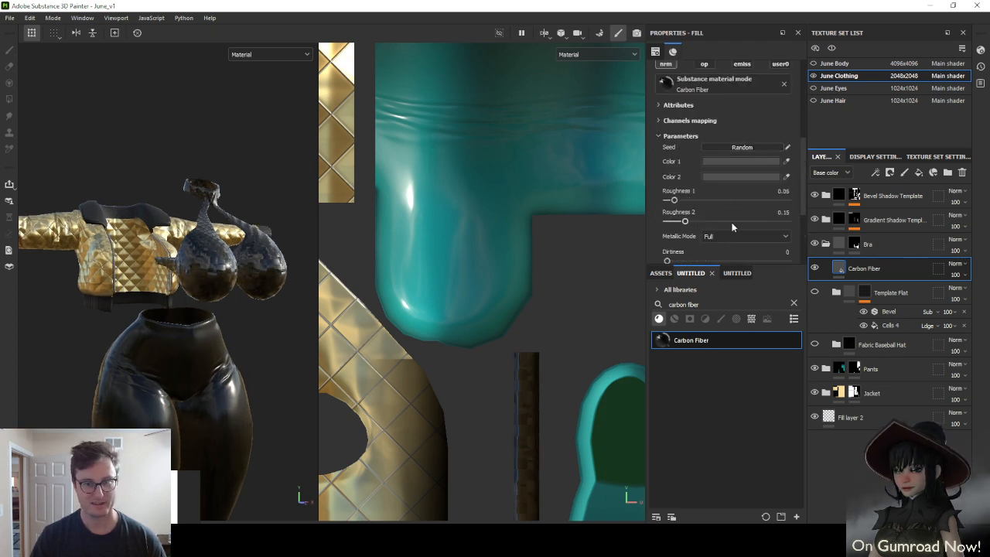
{"action": "key", "text": "ctrl+z"}
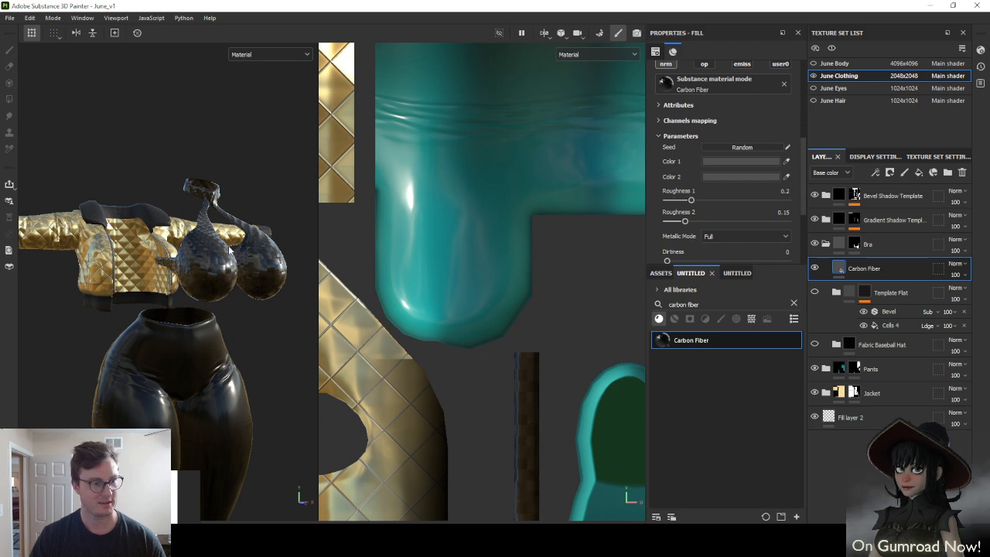
{"action": "mouse_move", "coordinate": [228, 249]}
{"action": "left_mouse_down", "text": "alt"}
{"action": "mouse_move", "coordinate": [184, 242]}
{"action": "mouse_move", "coordinate": [229, 265]}
{"action": "left_mouse_up", "text": "alt"}
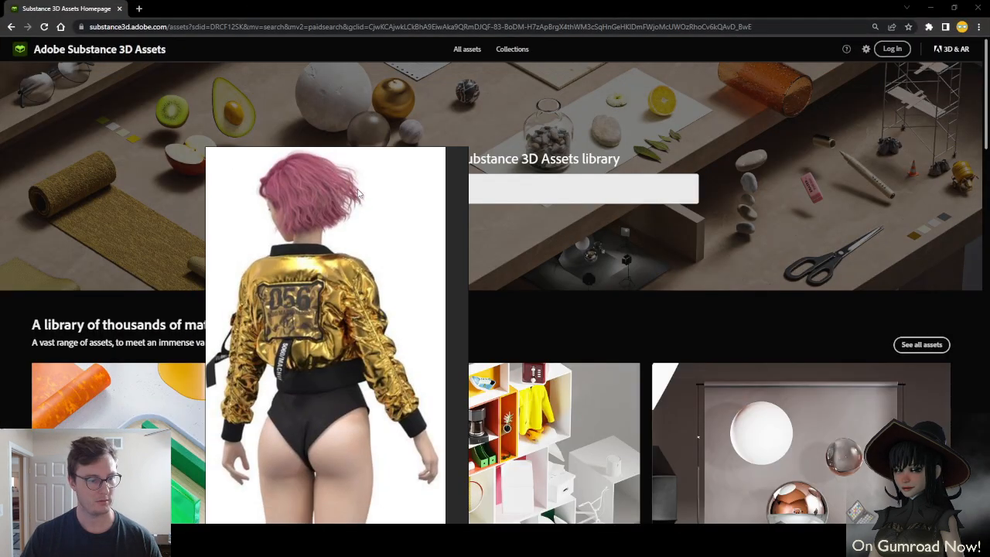
Clear the reference image off the Substance 3D Assets site and list all library assets filtered to Materials
{"action": "right_click", "coordinate": [375, 379]}
{"action": "left_click", "coordinate": [409, 367]}
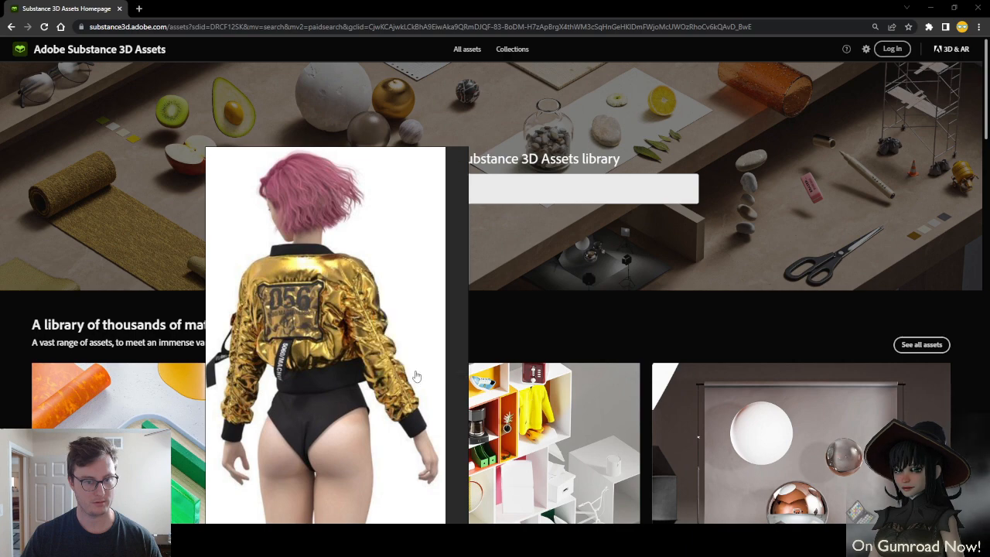
{"action": "scroll", "coordinate": [513, 264], "scroll_direction": "down", "scroll_amount": 4}
{"action": "scroll", "coordinate": [484, 188], "scroll_direction": "up", "scroll_amount": 4}
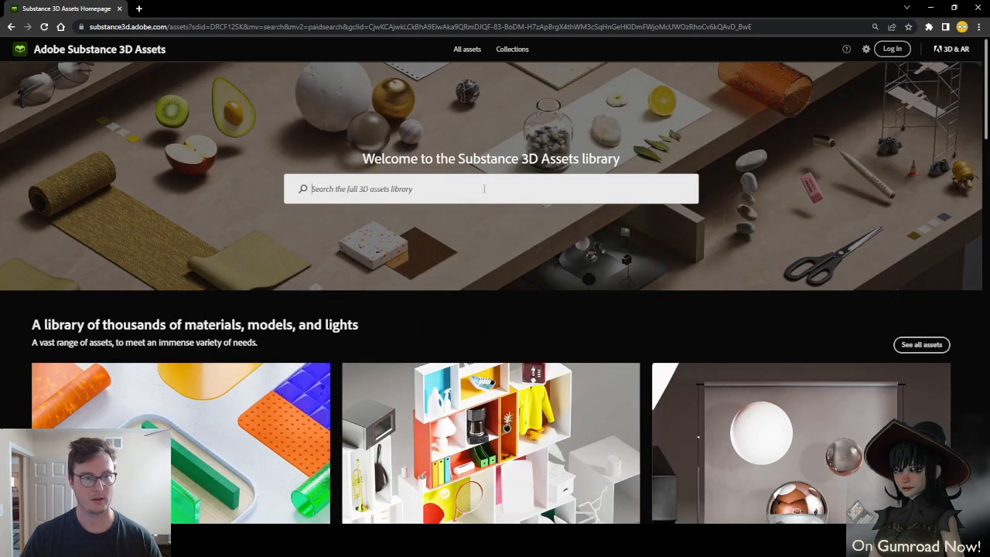
{"action": "left_click", "coordinate": [466, 49]}
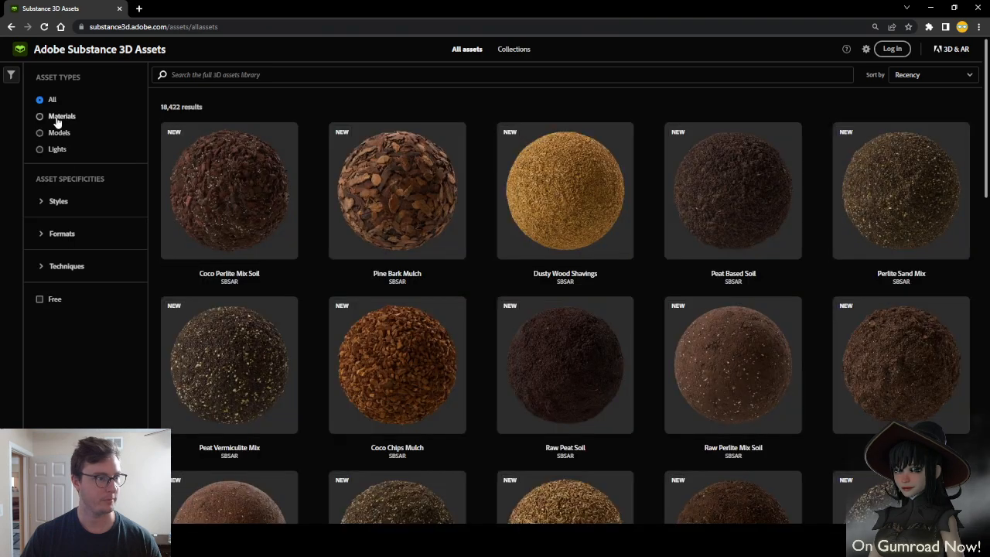
{"action": "left_click", "coordinate": [56, 118]}
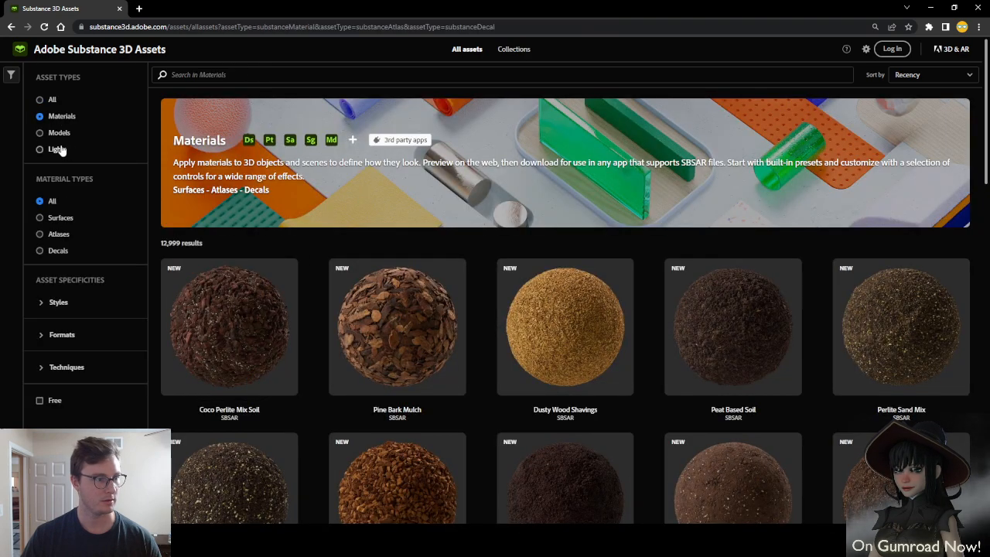
Check the Styles and Formats filter groups for the materials list and collapse them again
{"action": "left_click", "coordinate": [59, 303]}
{"action": "left_click", "coordinate": [60, 303]}
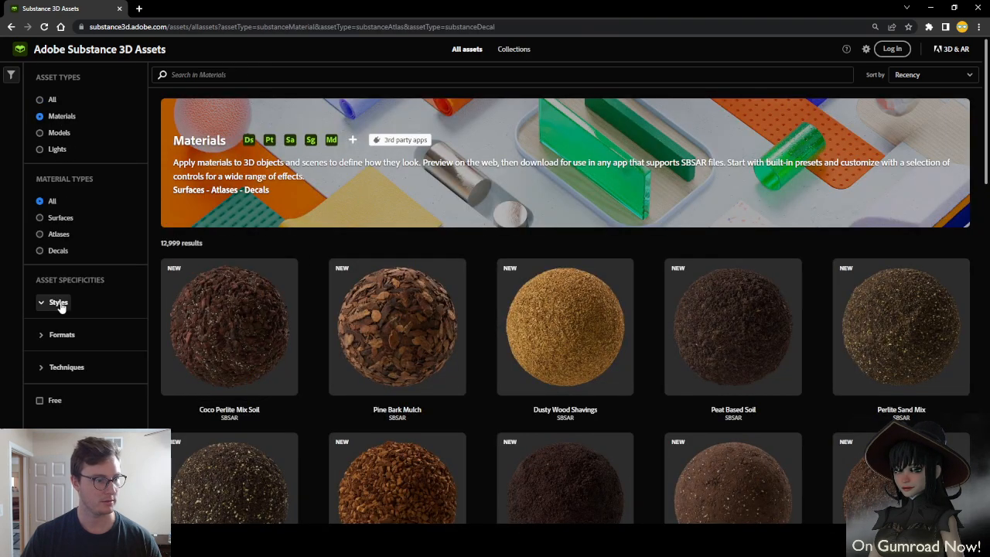
{"action": "left_click", "coordinate": [48, 334]}
{"action": "left_click", "coordinate": [46, 334]}
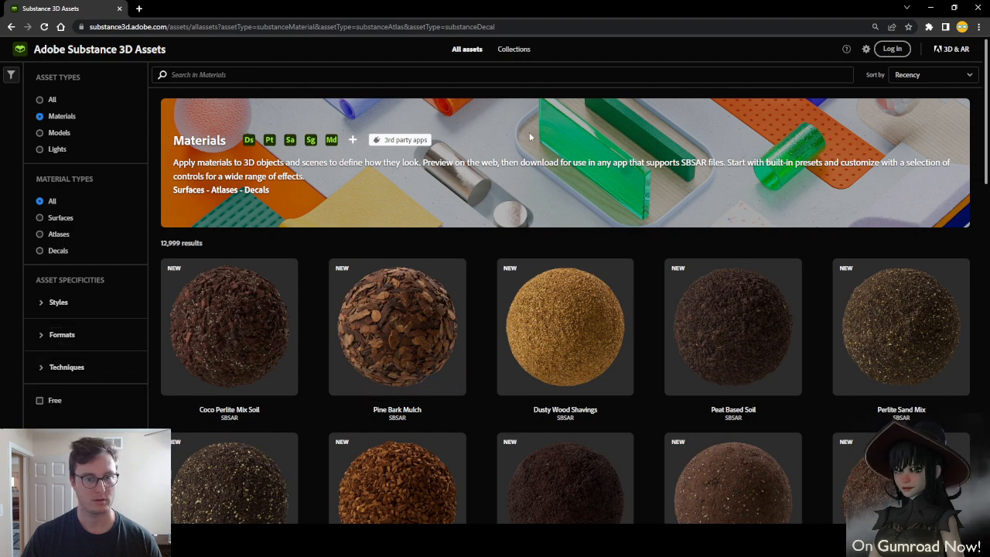
Browse the Substance 3D materials library, examining the available surface and fabric materials
{"action": "scroll", "coordinate": [522, 184], "scroll_direction": "down", "scroll_amount": 10}
{"action": "scroll", "coordinate": [526, 194], "scroll_direction": "down", "scroll_amount": 15}
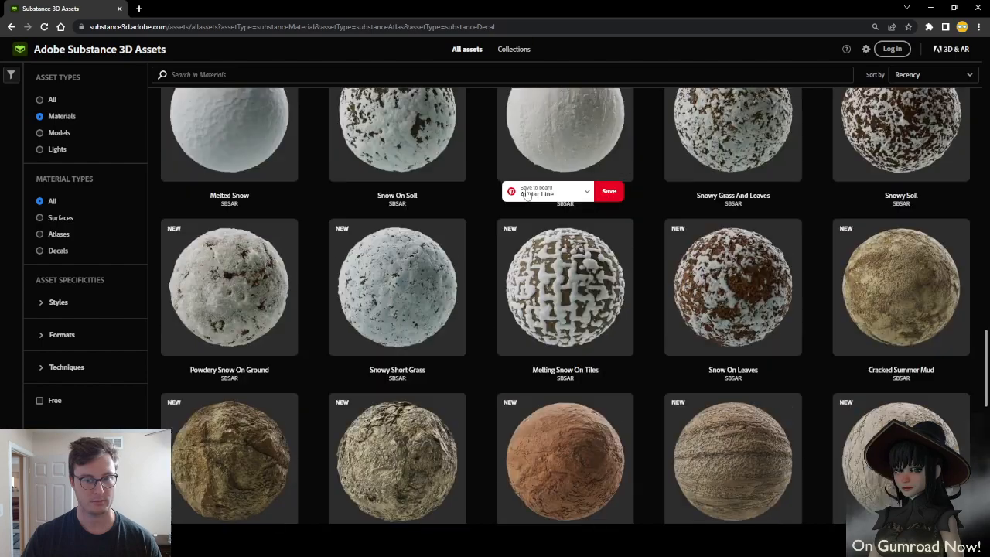
{"action": "scroll", "coordinate": [750, 202], "scroll_direction": "up", "scroll_amount": 14}
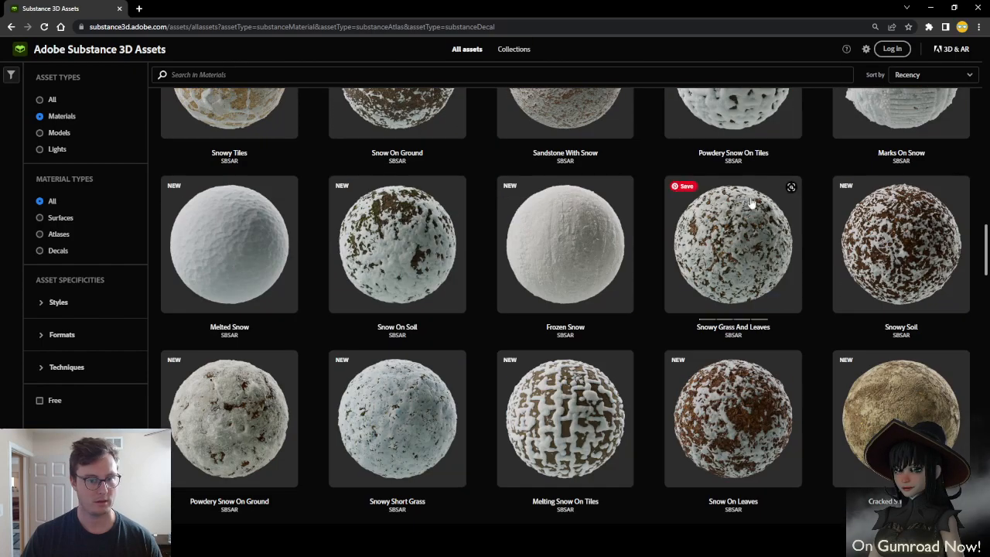
{"action": "scroll", "coordinate": [724, 205], "scroll_direction": "down", "scroll_amount": 15}
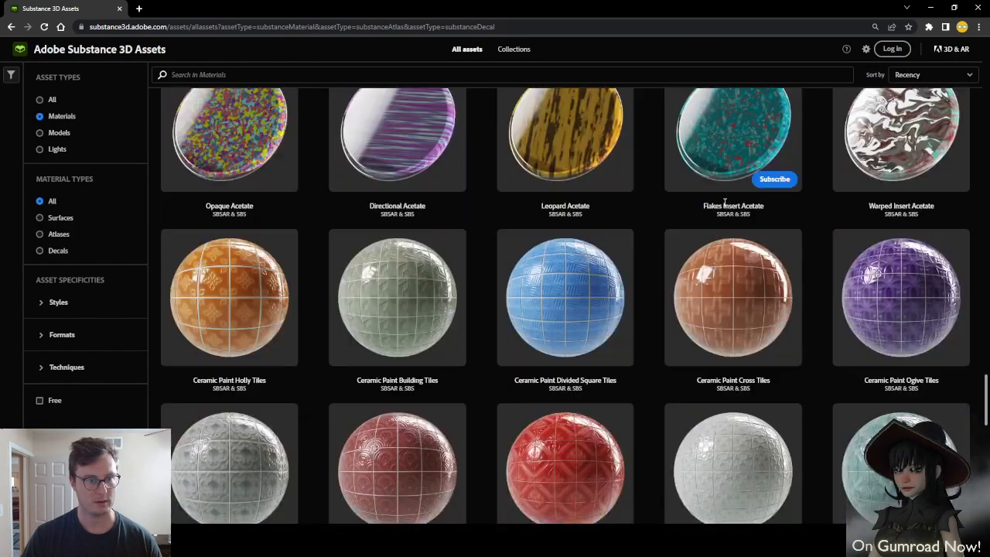
{"action": "scroll", "coordinate": [724, 202], "scroll_direction": "down", "scroll_amount": 5}
{"action": "scroll", "coordinate": [724, 203], "scroll_direction": "up", "scroll_amount": 6}
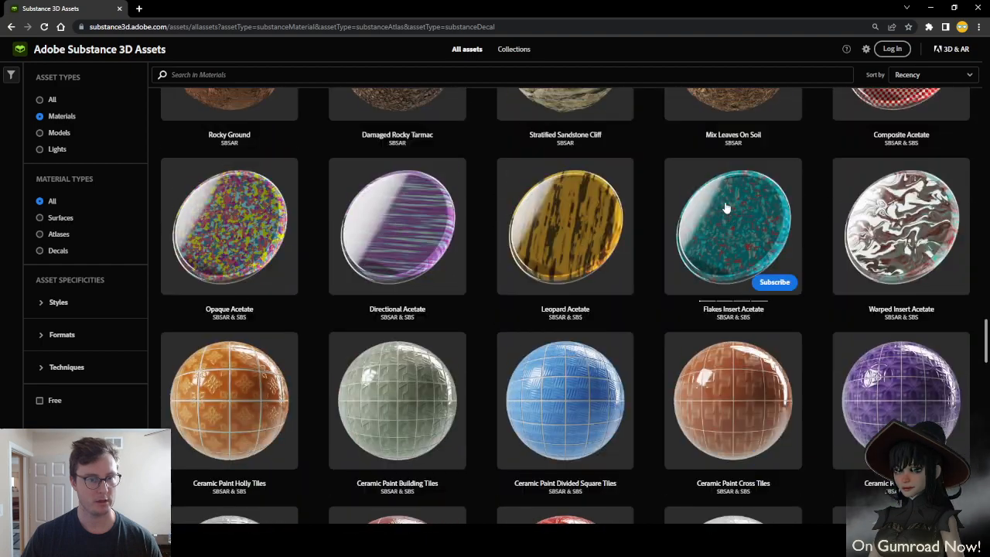
{"action": "scroll", "coordinate": [725, 206], "scroll_direction": "down", "scroll_amount": 12}
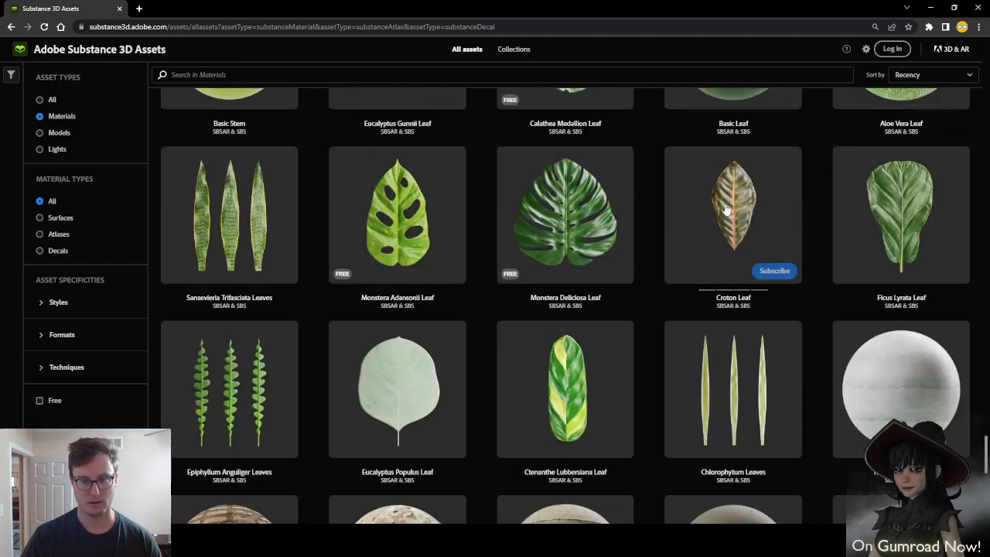
{"action": "scroll", "coordinate": [725, 209], "scroll_direction": "down", "scroll_amount": 15}
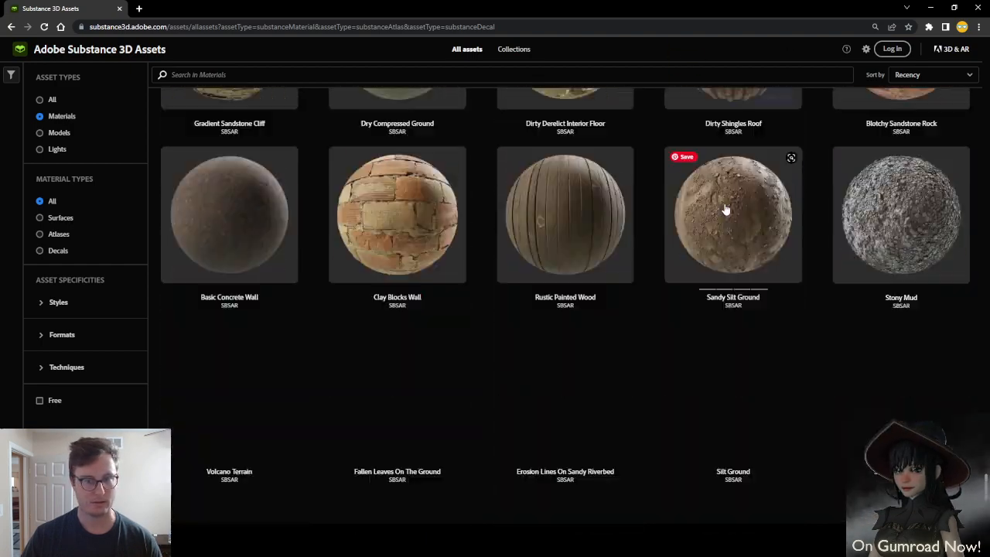
{"action": "scroll", "coordinate": [725, 209], "scroll_direction": "down", "scroll_amount": 15}
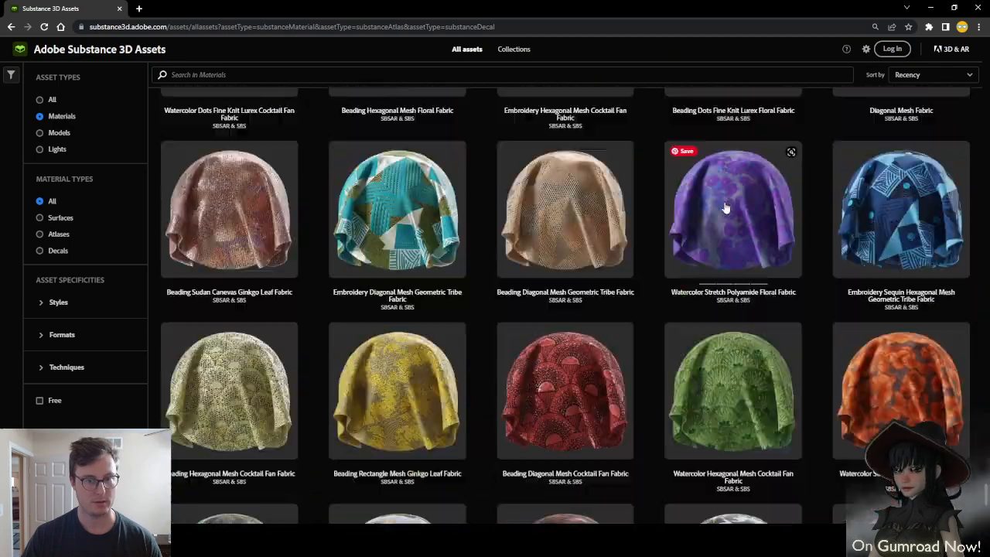
{"action": "scroll", "coordinate": [725, 207], "scroll_direction": "down", "scroll_amount": 5}
{"action": "scroll", "coordinate": [725, 208], "scroll_direction": "down", "scroll_amount": 10}
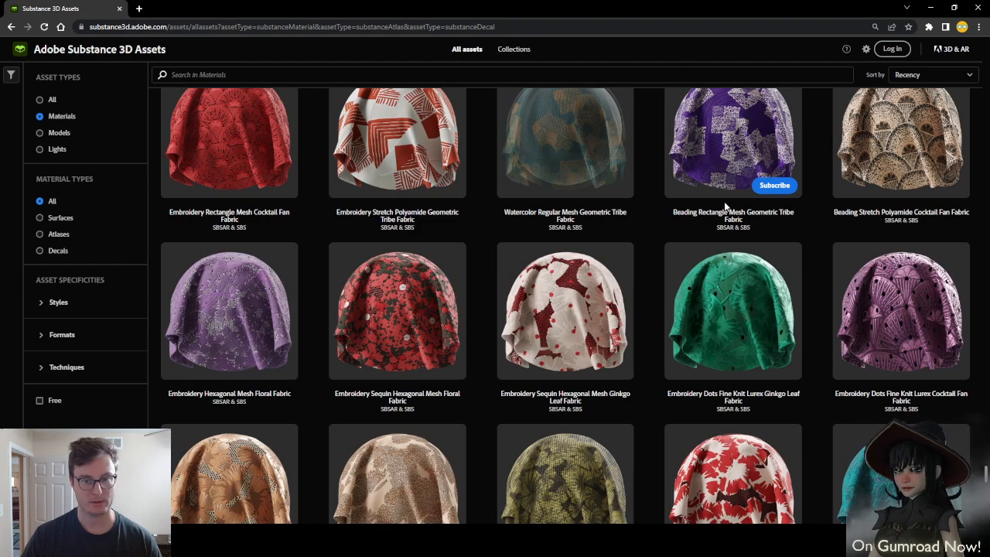
{"action": "scroll", "coordinate": [726, 205], "scroll_direction": "down", "scroll_amount": 3}
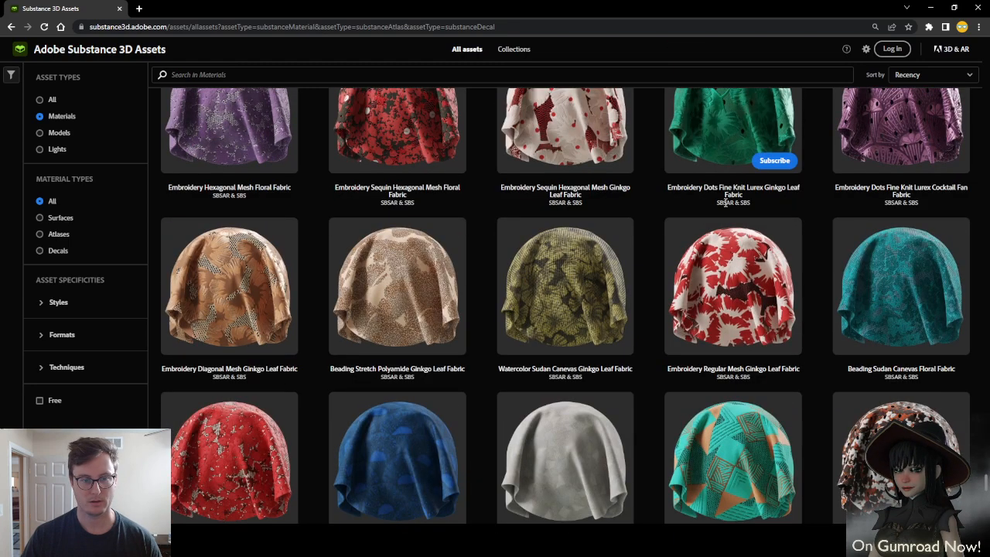
{"action": "scroll", "coordinate": [726, 202], "scroll_direction": "down", "scroll_amount": 6}
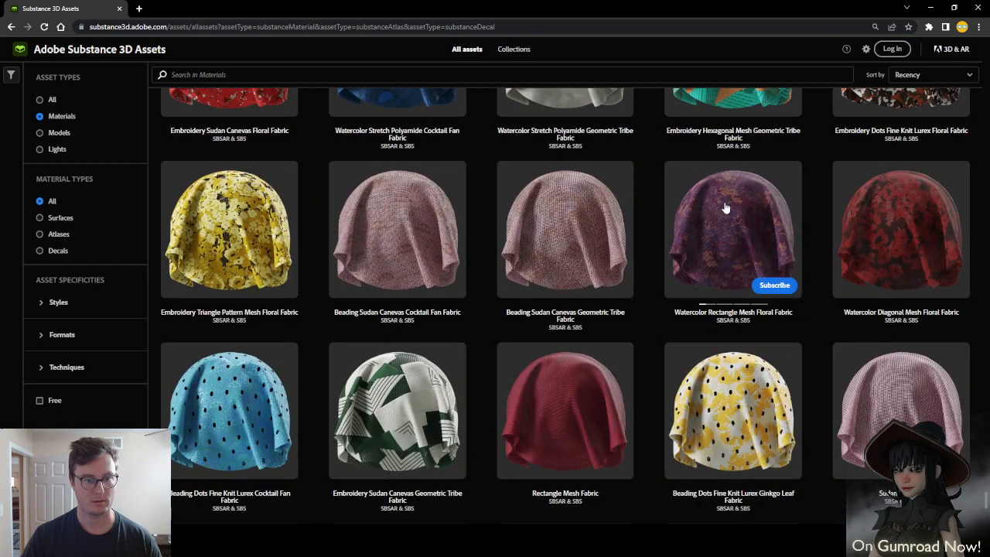
{"action": "scroll", "coordinate": [725, 207], "scroll_direction": "down", "scroll_amount": 3}
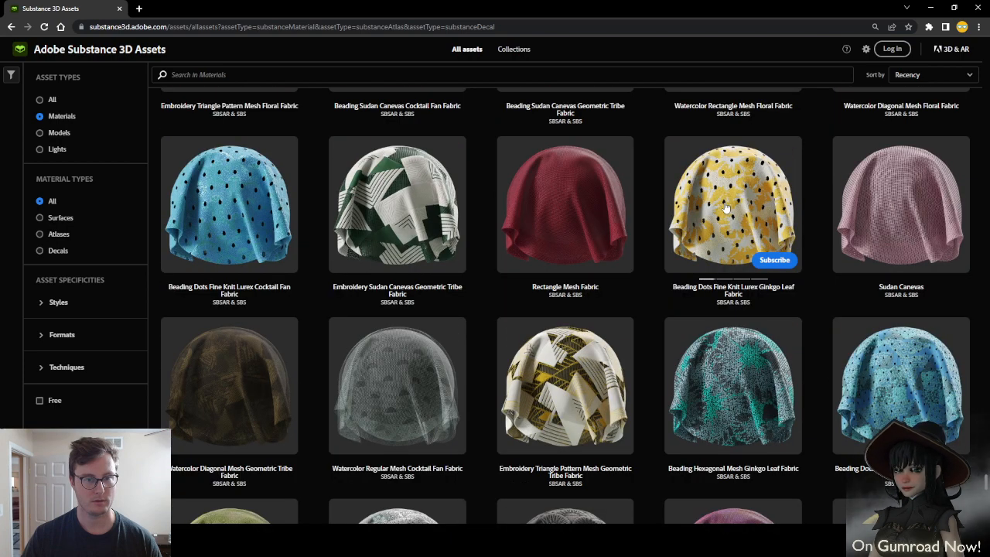
{"action": "scroll", "coordinate": [725, 207], "scroll_direction": "down", "scroll_amount": 3}
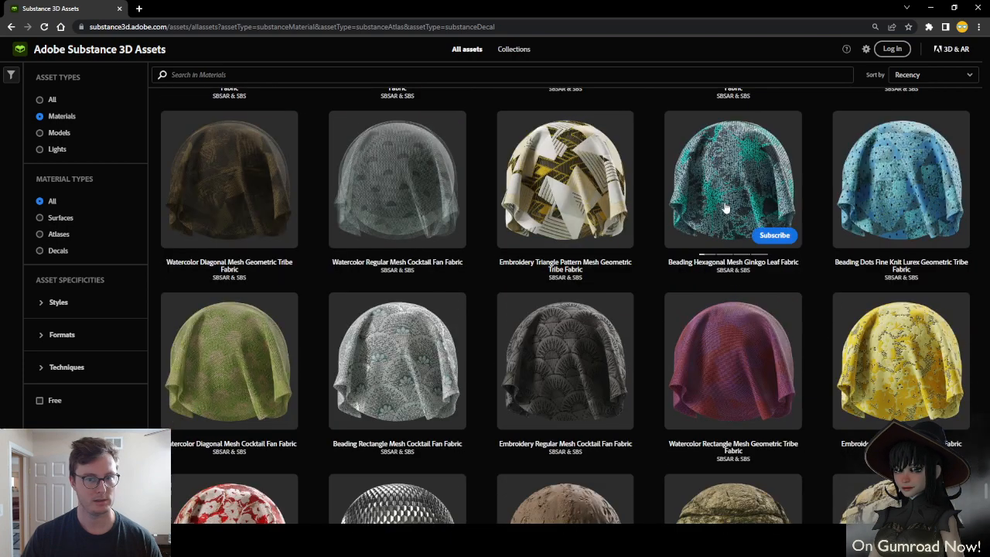
{"action": "scroll", "coordinate": [726, 207], "scroll_direction": "down", "scroll_amount": 3}
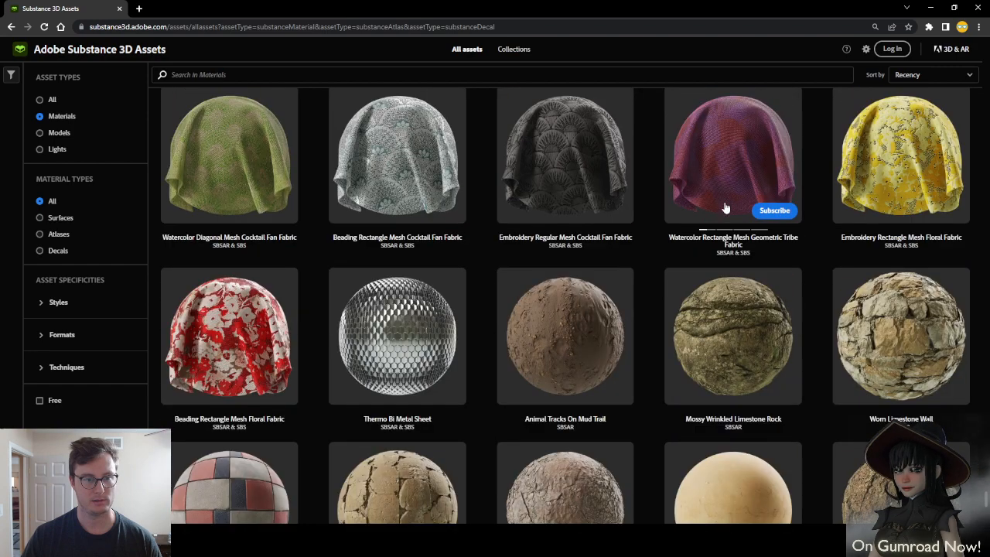
{"action": "scroll", "coordinate": [725, 207], "scroll_direction": "down", "scroll_amount": 3}
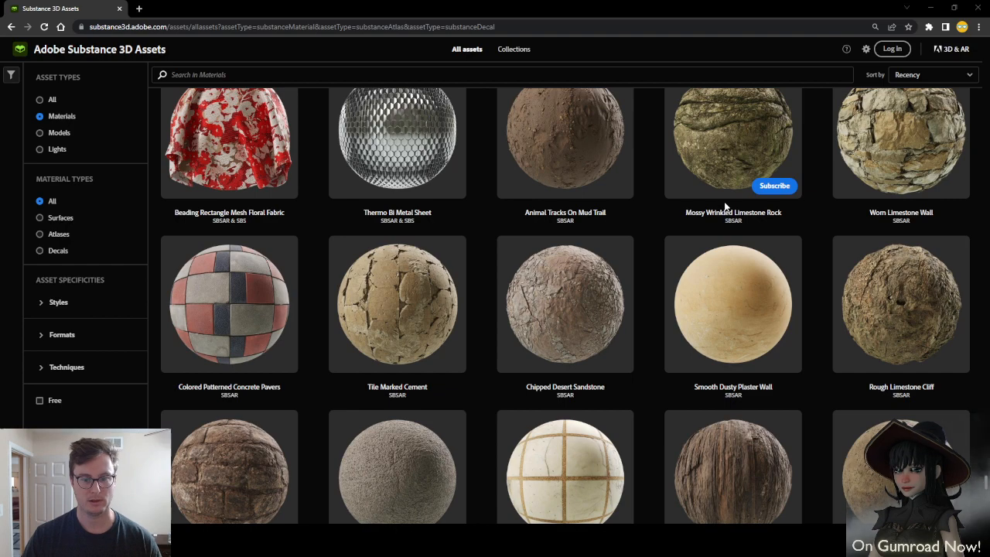
Return to Substance 3D Painter, hide the Carbon Fiber layer, and show the Template Flat and Fabric Baseball Hat folders in the Bra folder
{"action": "key", "text": "alt+Tab"}
{"action": "key", "text": "Tab"}
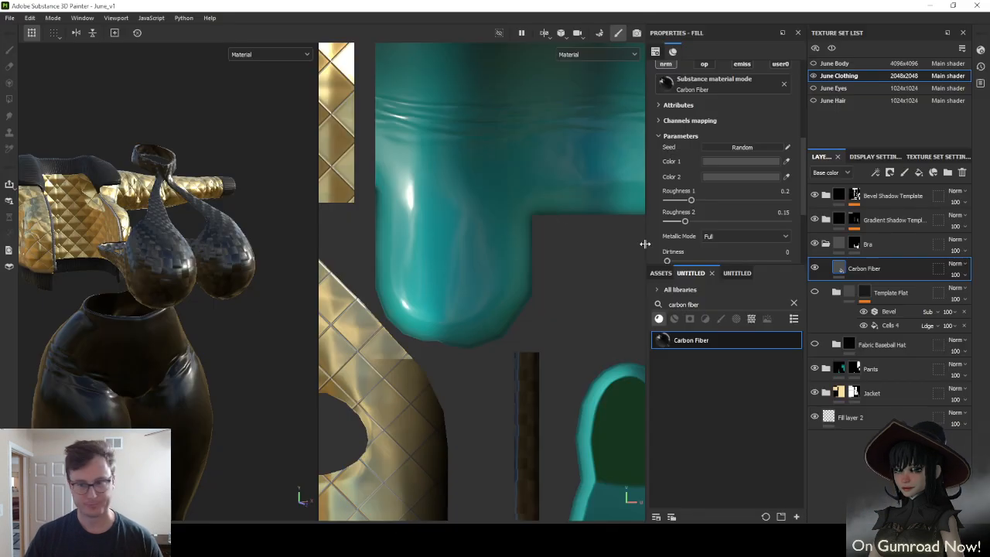
{"action": "left_click", "coordinate": [814, 268]}
{"action": "left_click", "coordinate": [814, 291]}
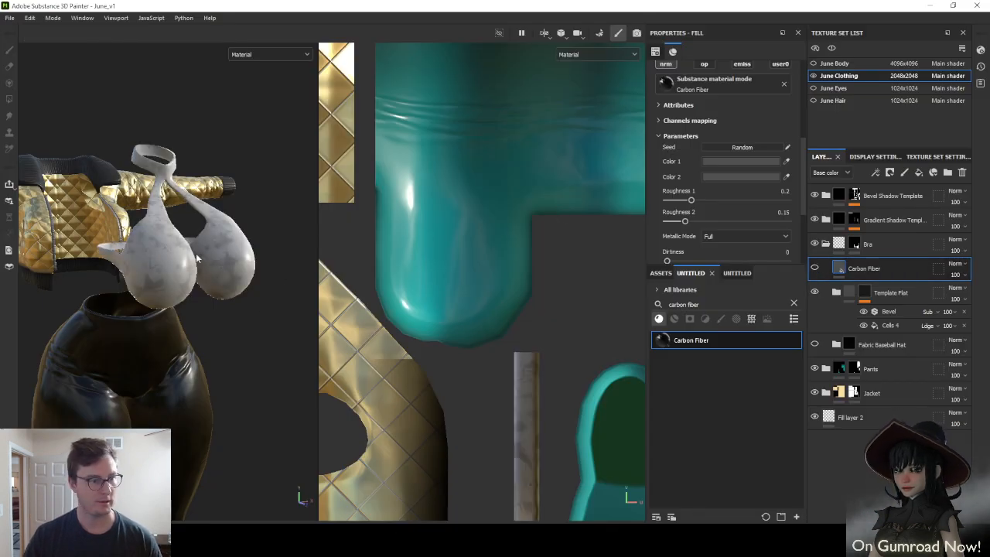
{"action": "left_click_drag", "start_coordinate": [232, 240], "coordinate": [364, 257], "text": "alt"}
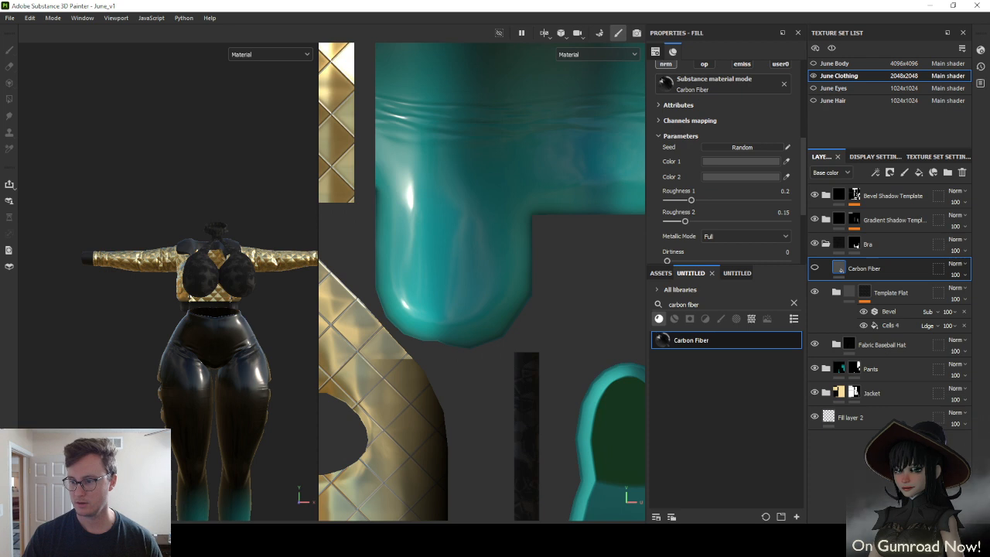
Show the Carbon Fiber layer on the bra and hide the Template Flat and Fabric Baseball Hat folders beneath it
{"action": "scroll", "coordinate": [290, 302], "scroll_direction": "up", "scroll_amount": 5}
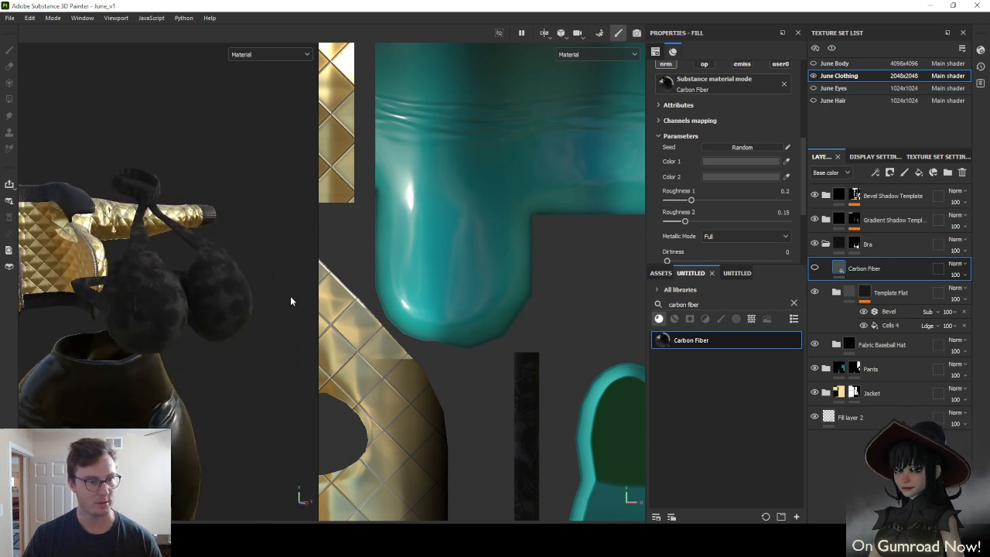
{"action": "left_click", "coordinate": [814, 267]}
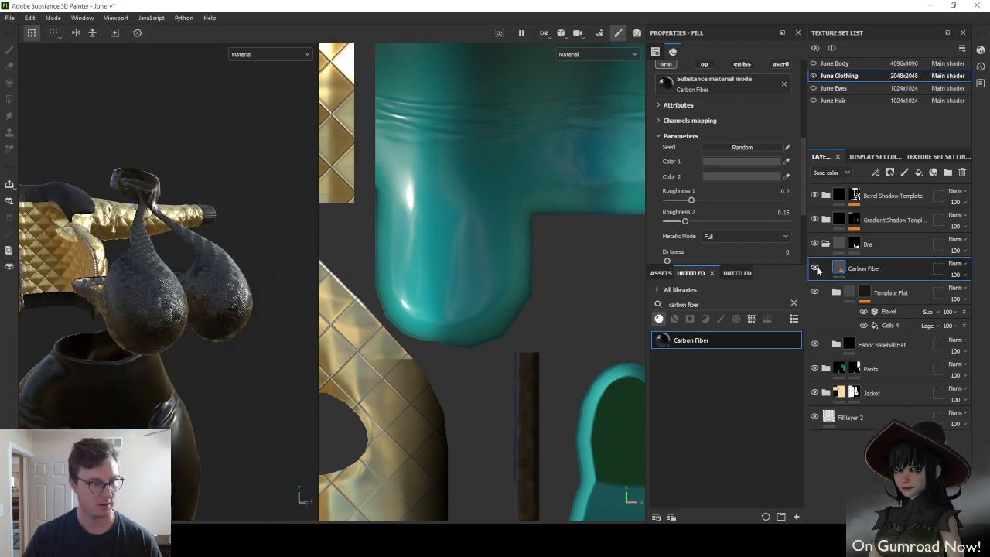
{"action": "scroll", "coordinate": [186, 298], "scroll_direction": "up", "scroll_amount": 3}
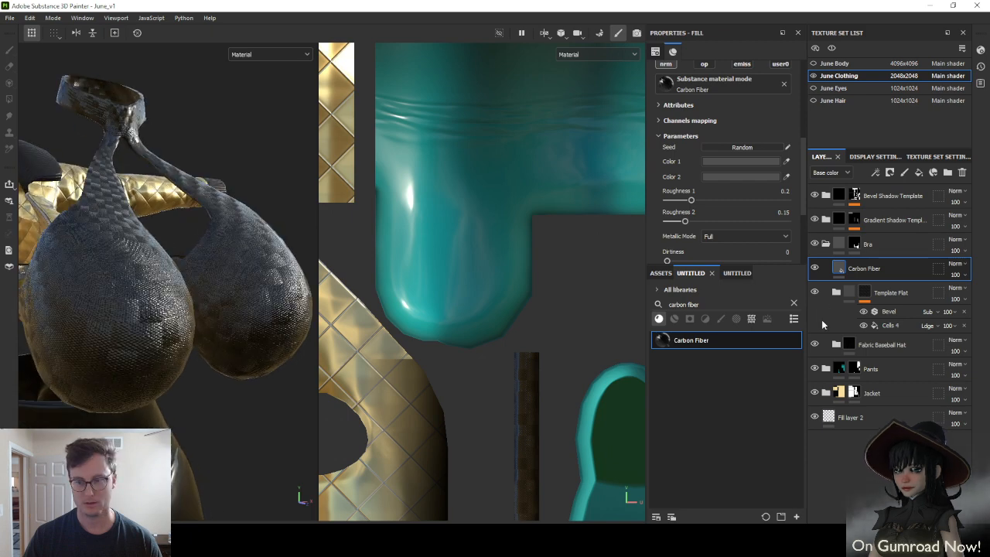
{"action": "left_click", "coordinate": [814, 291]}
{"action": "left_click", "coordinate": [814, 343]}
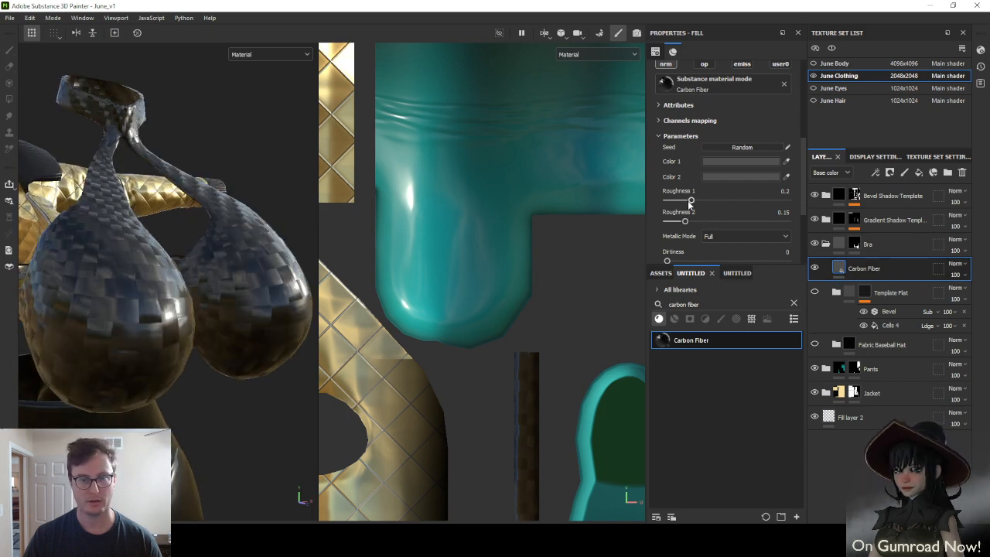
Set the Carbon Fiber material's Roughness 1 to 0.71 and Roughness 2 to 0.72
{"action": "left_click_drag", "start_coordinate": [691, 199], "coordinate": [770, 221]}
{"action": "left_click", "coordinate": [728, 200]}
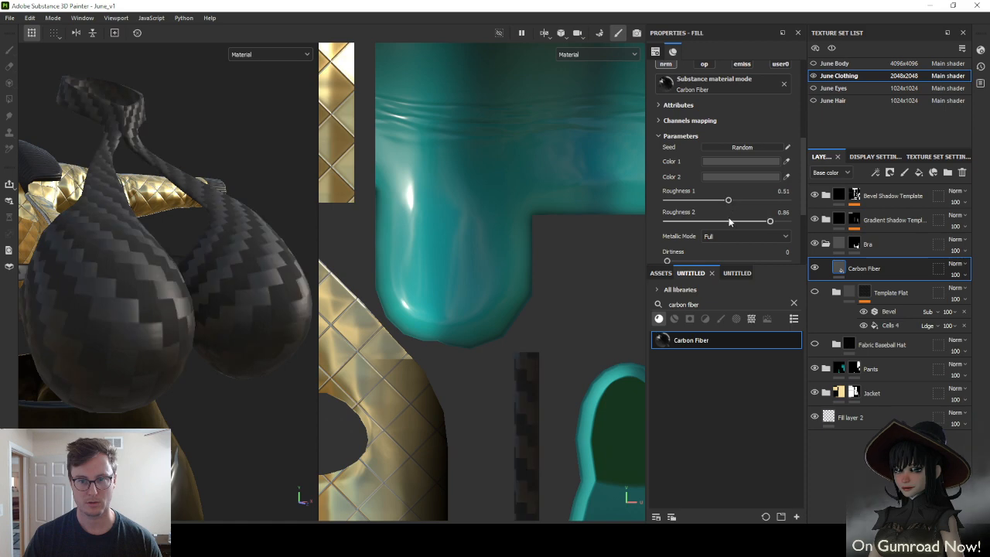
{"action": "left_click", "coordinate": [728, 222]}
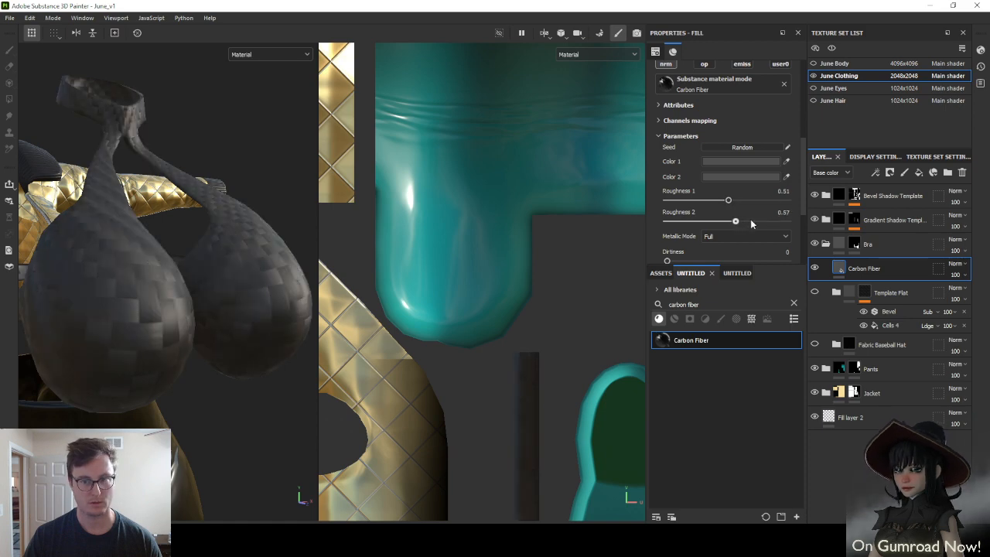
{"action": "left_click", "coordinate": [753, 221]}
{"action": "left_click", "coordinate": [751, 200]}
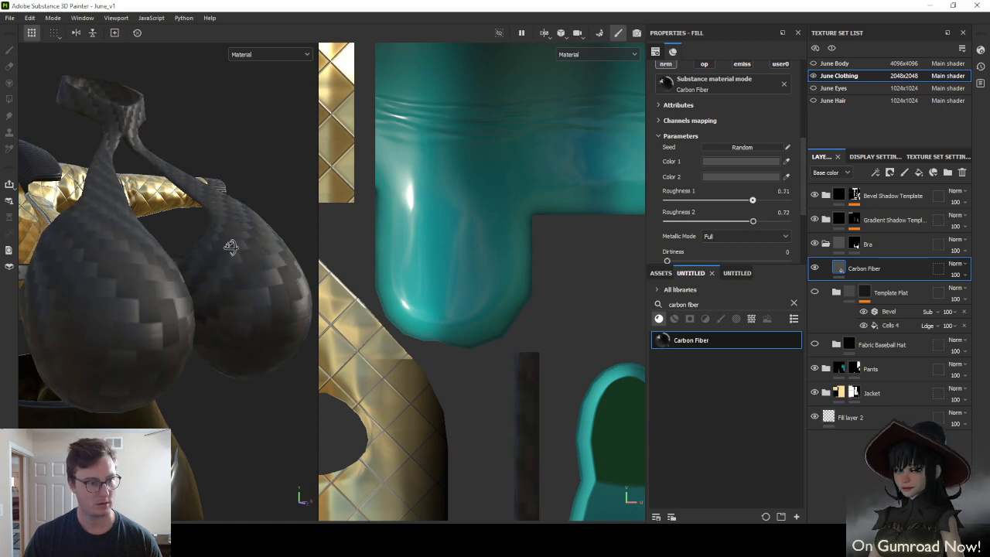
{"action": "key", "text": "f"}
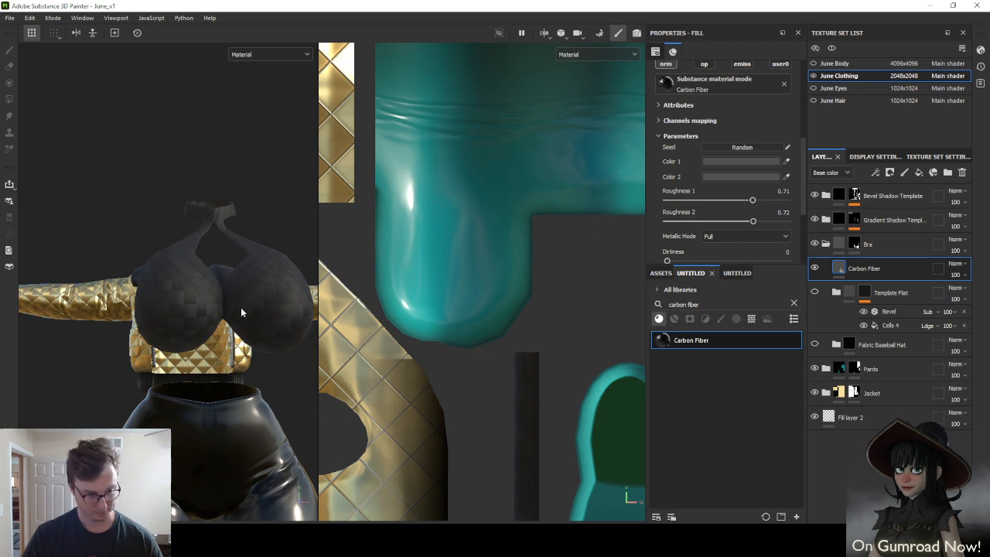
Raise the Carbon Fiber pattern's Fibers Intensity to 0.79 and check the weave on the bra
{"action": "scroll", "coordinate": [240, 307], "scroll_direction": "up", "scroll_amount": 3}
{"action": "scroll", "coordinate": [717, 174], "scroll_direction": "down", "scroll_amount": 3}
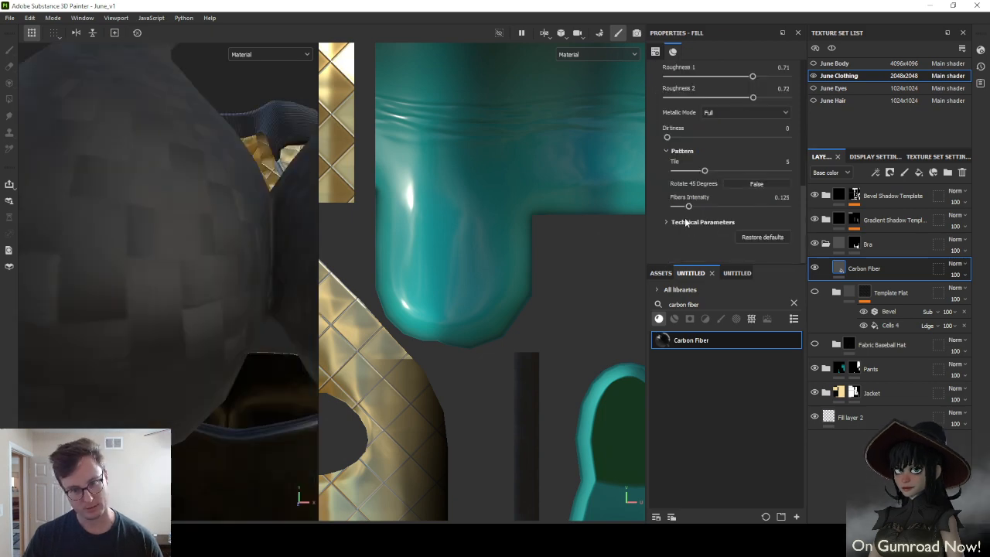
{"action": "left_click_drag", "start_coordinate": [688, 207], "coordinate": [763, 207]}
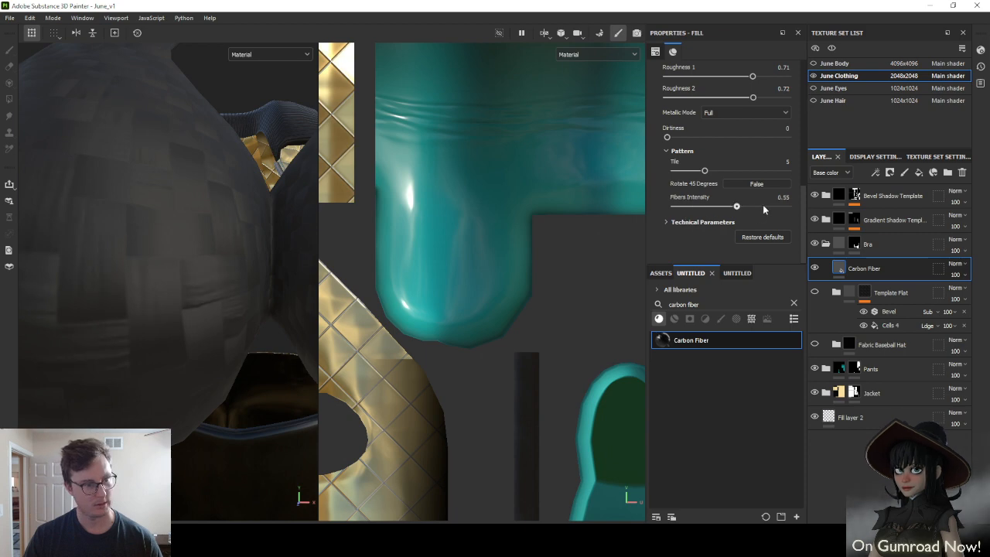
{"action": "scroll", "coordinate": [126, 245], "scroll_direction": "down", "scroll_amount": 3}
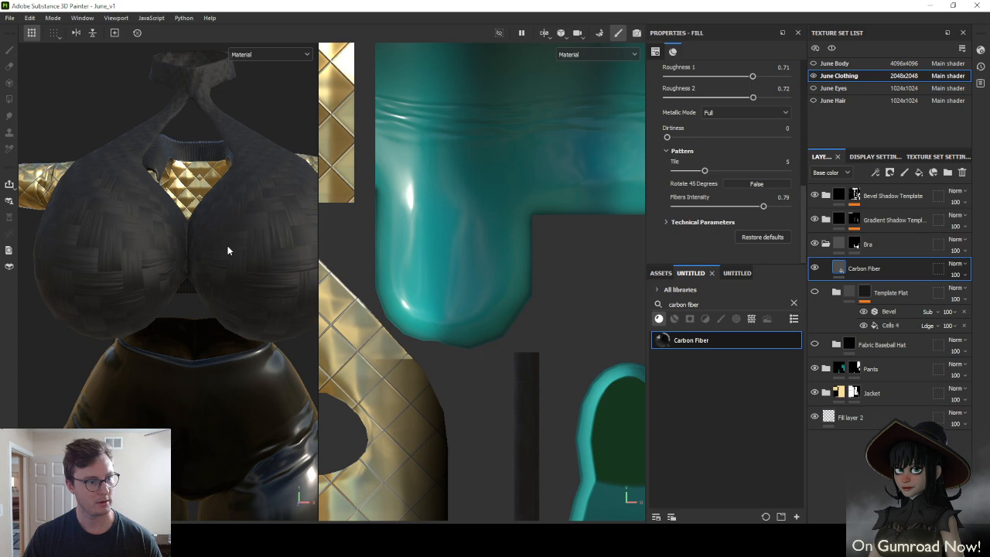
{"action": "left_click_drag", "start_coordinate": [228, 250], "coordinate": [154, 255], "text": "alt"}
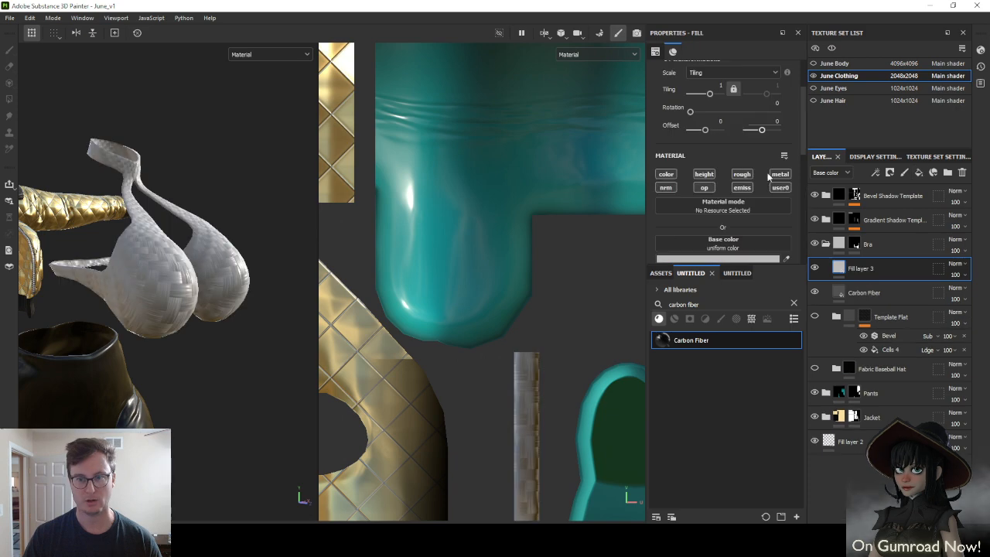
Add a fill layer above Carbon Fiber in the Bra folder, limited to the metal channel with Metallic set to 1
{"action": "left_click", "coordinate": [771, 175]}
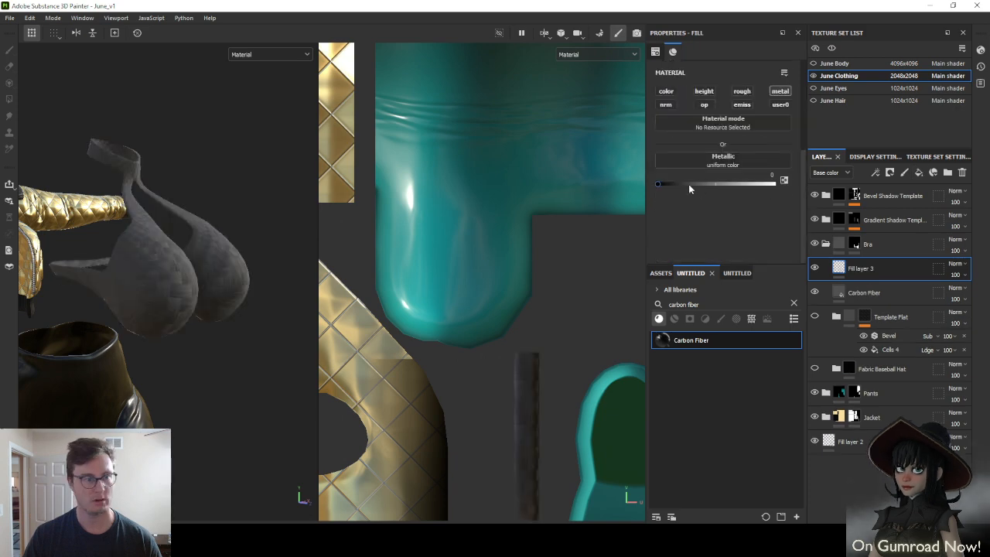
{"action": "left_click_drag", "start_coordinate": [689, 184], "coordinate": [773, 184]}
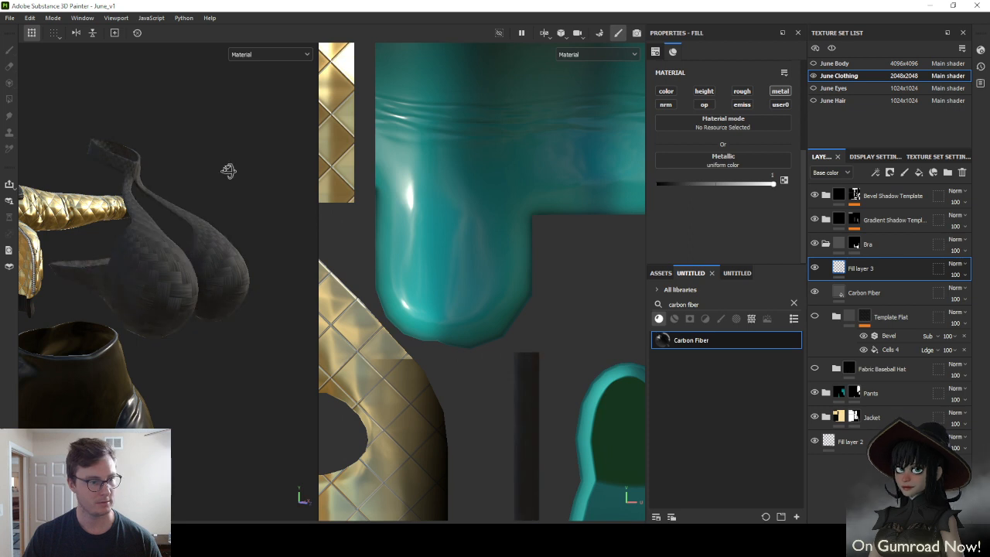
{"action": "left_click_drag", "start_coordinate": [228, 171], "coordinate": [205, 170], "text": "alt"}
{"action": "right_click_drag", "start_coordinate": [205, 169], "coordinate": [239, 229], "text": "alt"}
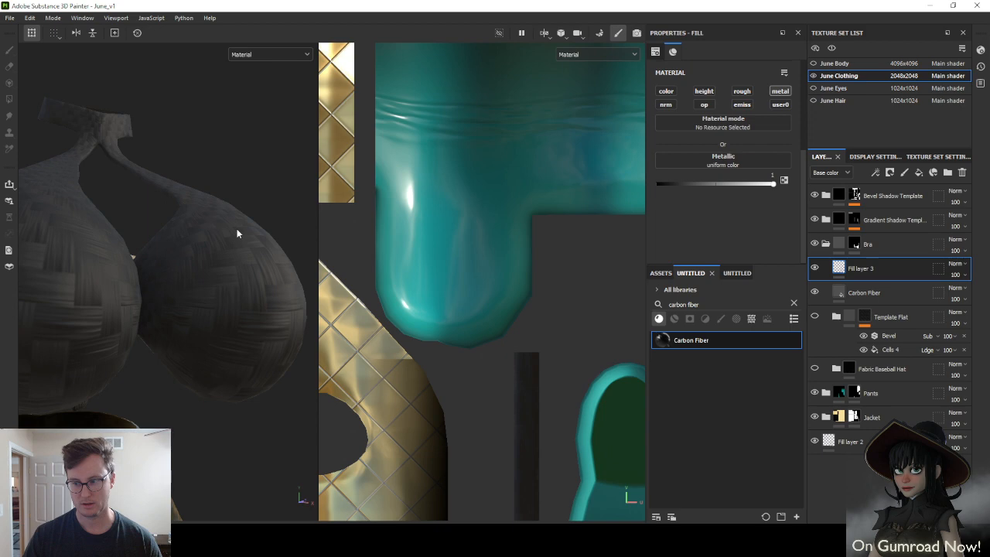
{"action": "scroll", "coordinate": [237, 229], "scroll_direction": "down", "scroll_amount": 5}
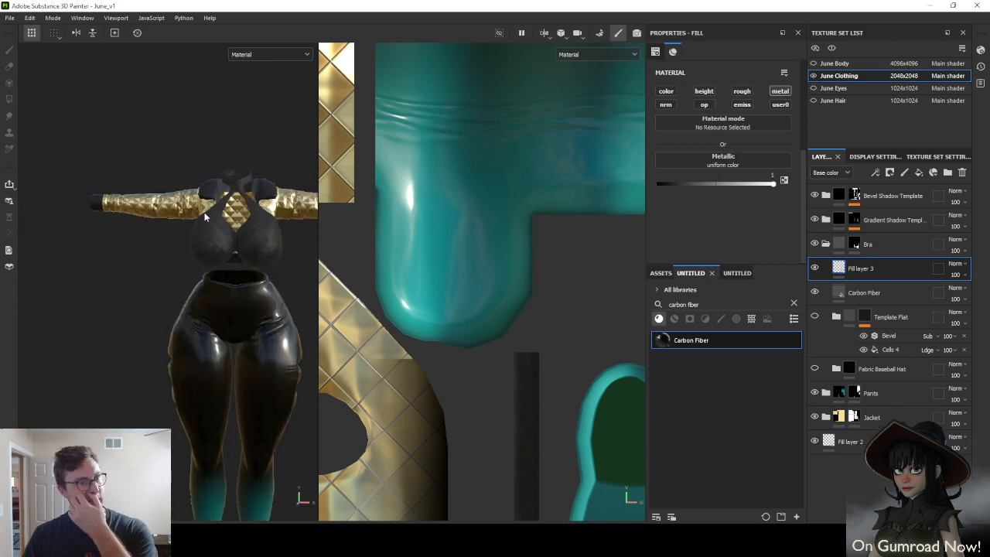
Export the textures and switch to Unity to view the avatar's updated clothing from the front
{"action": "left_click", "coordinate": [10, 18]}
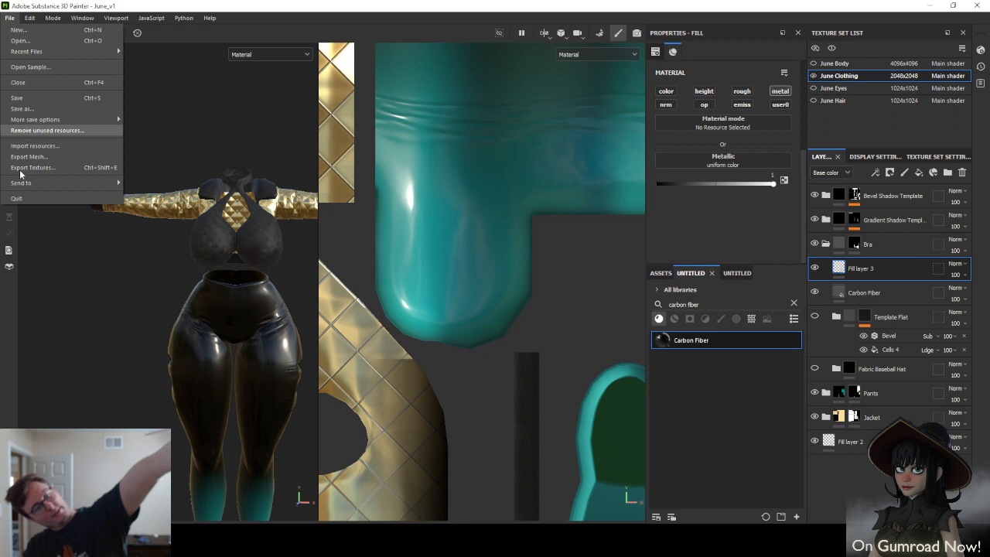
{"action": "left_click", "coordinate": [30, 167]}
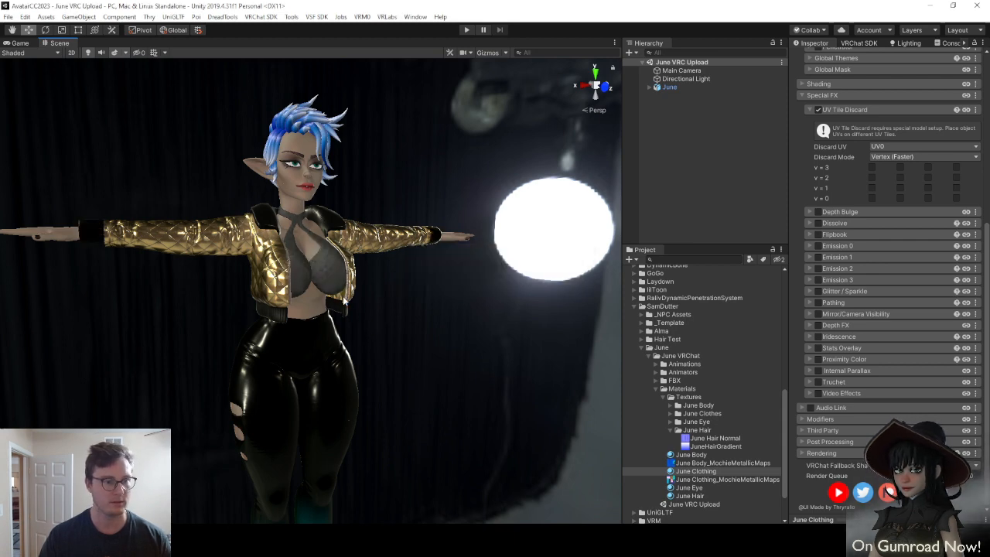
{"action": "key", "text": "w"}
{"action": "right_click_drag", "start_coordinate": [344, 302], "coordinate": [288, 309]}
{"action": "key", "text": "d"}
{"action": "key", "text": "s"}
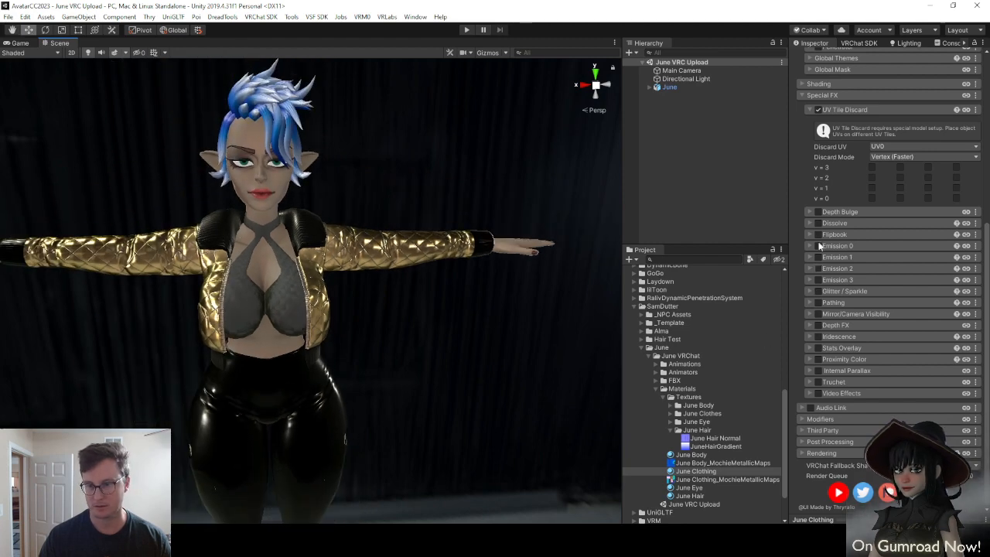
Merge the metallic, smoothness, reflection and specular maps under Reflections & Specular in the June Clothing material's shading
{"action": "scroll", "coordinate": [818, 246], "scroll_direction": "up", "scroll_amount": 5}
{"action": "scroll", "coordinate": [843, 322], "scroll_direction": "down", "scroll_amount": 5}
{"action": "scroll", "coordinate": [842, 317], "scroll_direction": "up", "scroll_amount": 5}
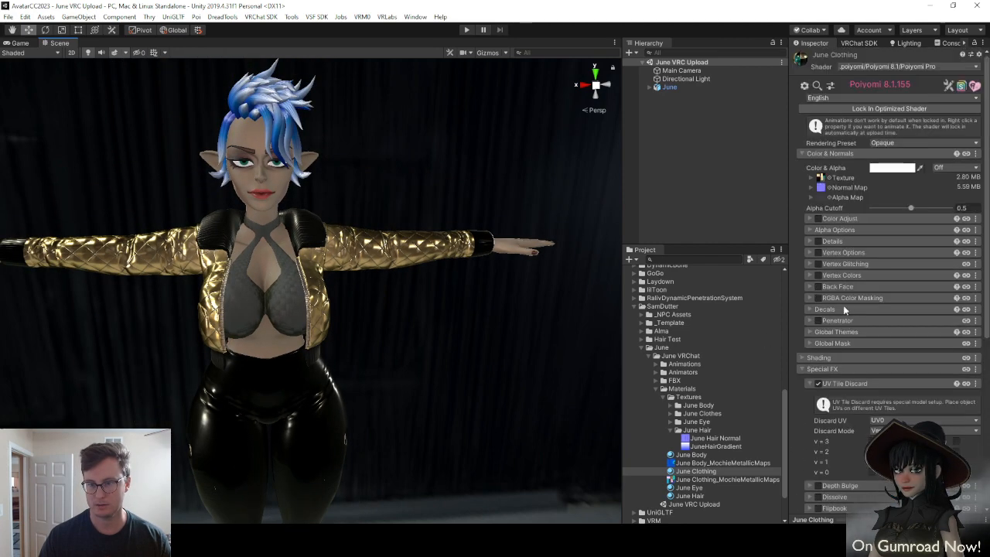
{"action": "left_click", "coordinate": [860, 356]}
{"action": "scroll", "coordinate": [870, 346], "scroll_direction": "down", "scroll_amount": 5}
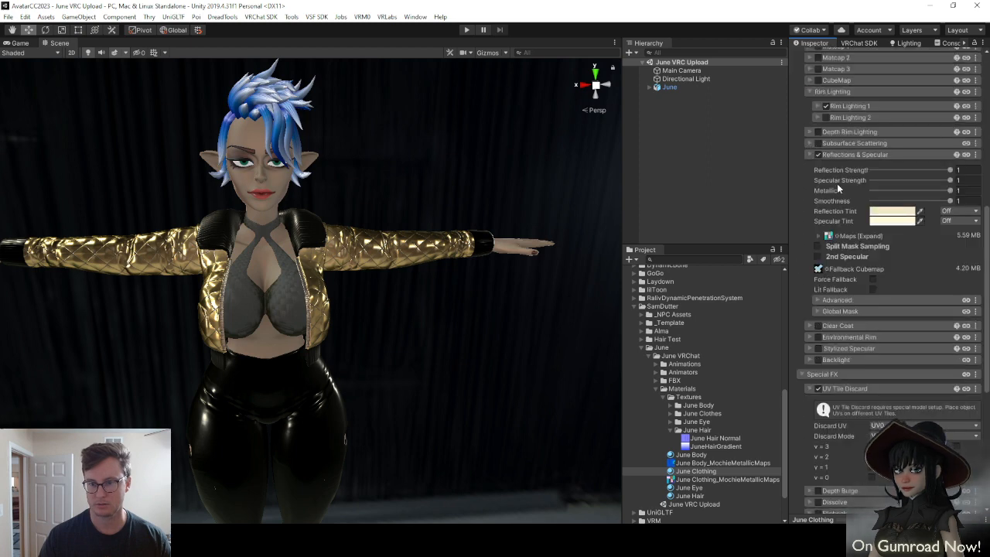
{"action": "left_click", "coordinate": [818, 237]}
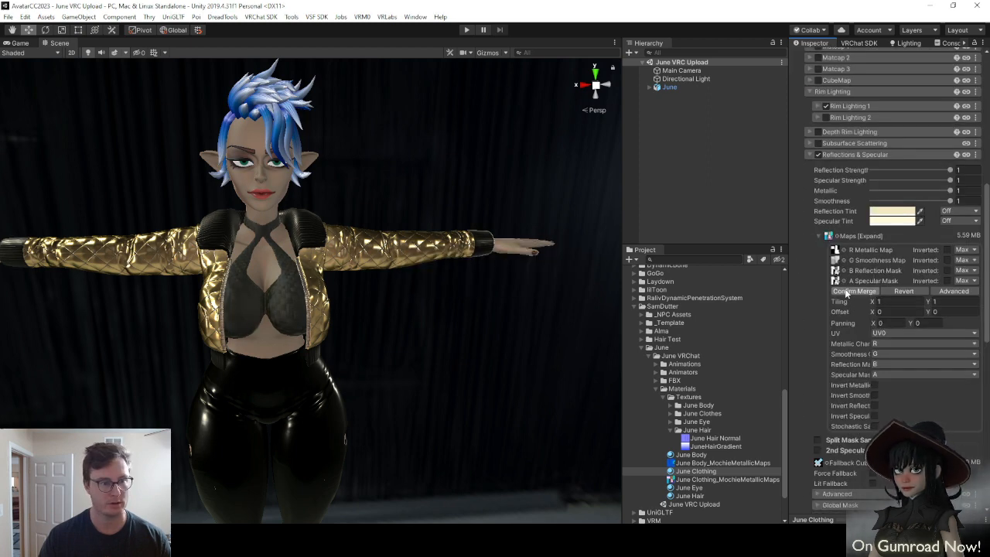
{"action": "left_click", "coordinate": [845, 293]}
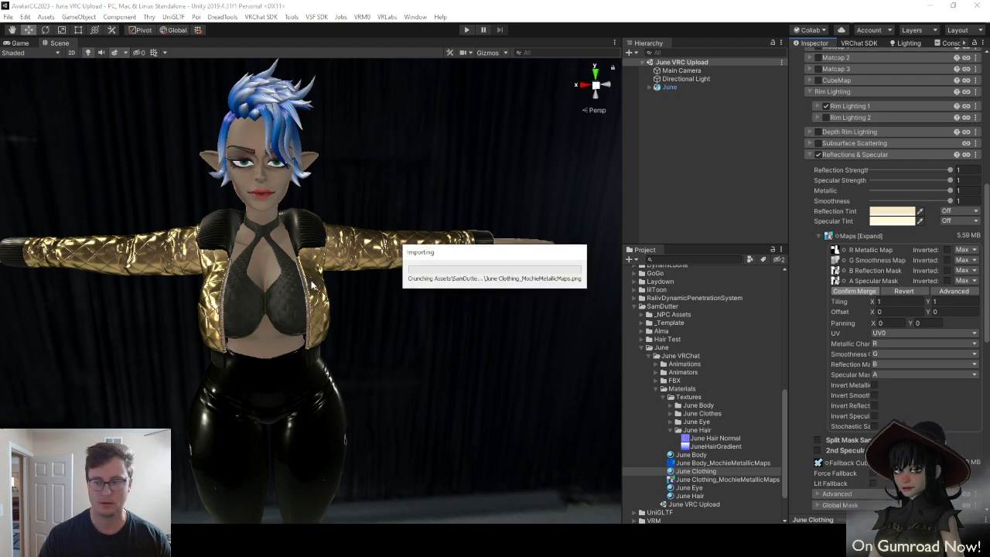
Examine the bra, jacket and pants materials on the avatar from several angles in the scene
{"action": "left_click_drag", "start_coordinate": [276, 326], "coordinate": [350, 319], "text": "alt"}
{"action": "key", "text": "w"}
{"action": "right_click_drag", "start_coordinate": [349, 320], "coordinate": [323, 292]}
{"action": "key", "text": "s"}
{"action": "key", "text": "a"}
{"action": "key", "text": "w"}
{"action": "key", "text": "d"}
{"action": "key", "text": "s"}
Return to Substance 3D Painter and add the User1 channel to the June Clothing texture set
{"action": "key", "text": "alt+Tab"}
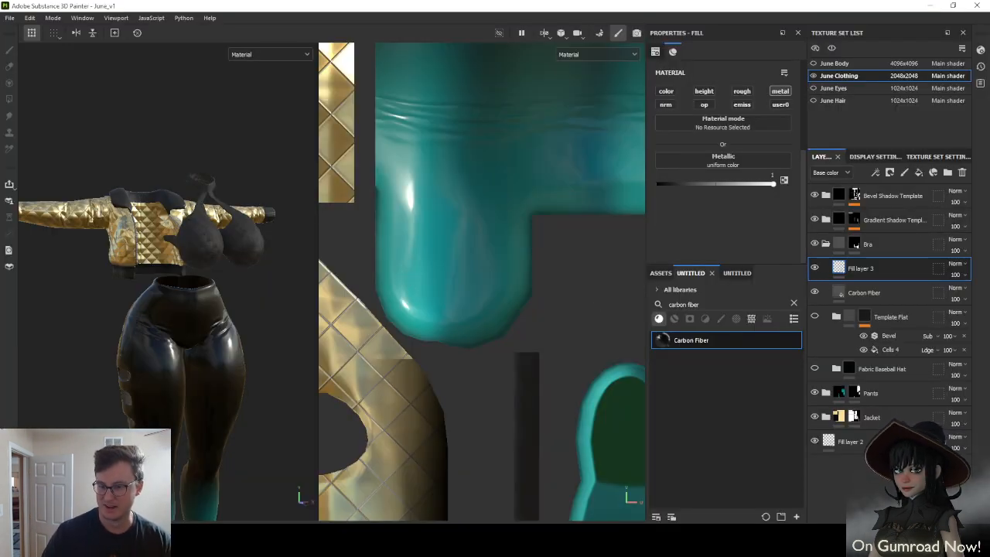
{"action": "left_click", "coordinate": [932, 156]}
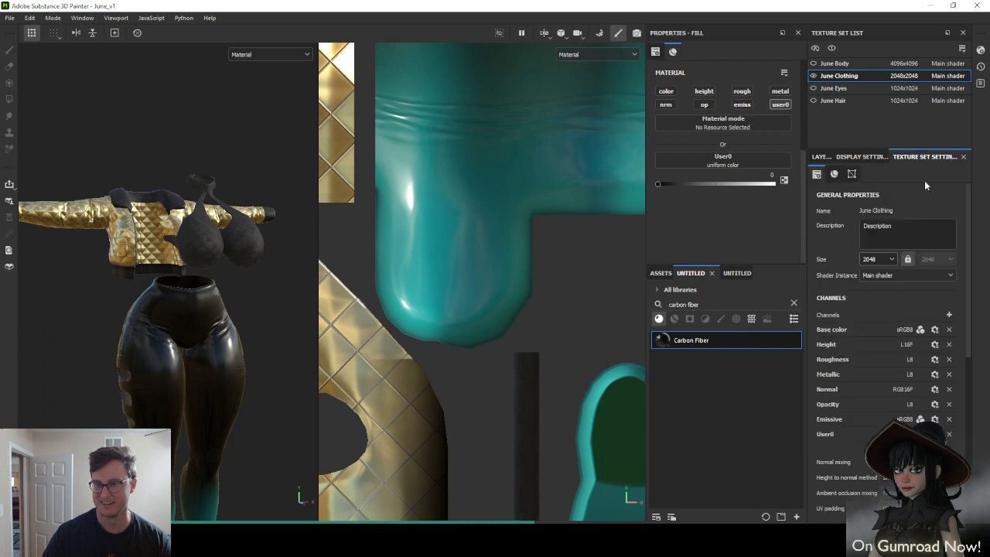
{"action": "left_click", "coordinate": [948, 314]}
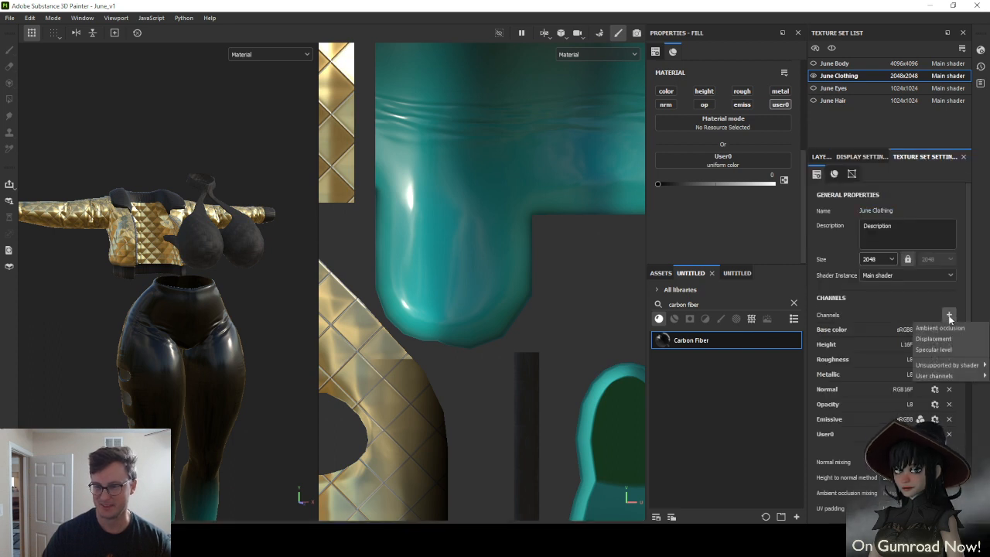
{"action": "left_click", "coordinate": [904, 386]}
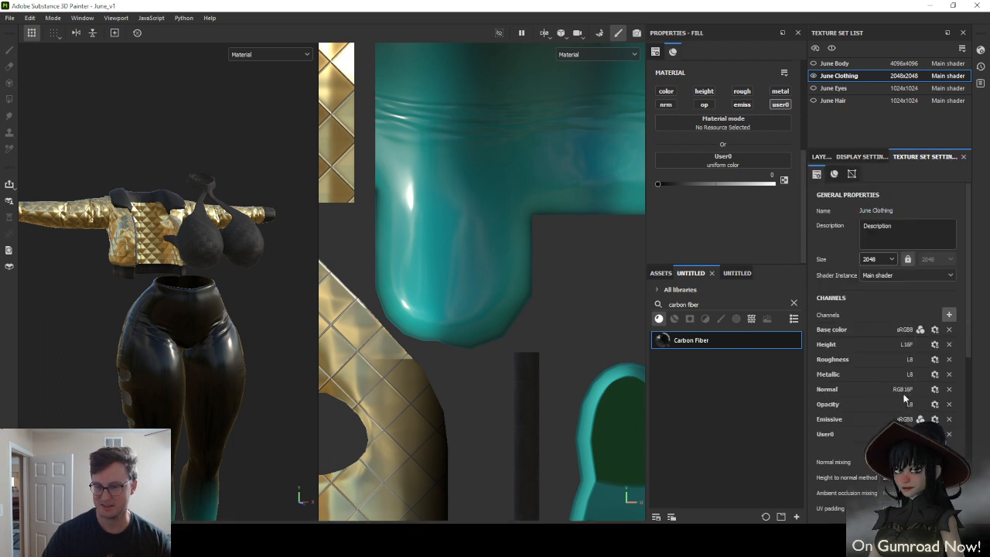
{"action": "left_click", "coordinate": [948, 448]}
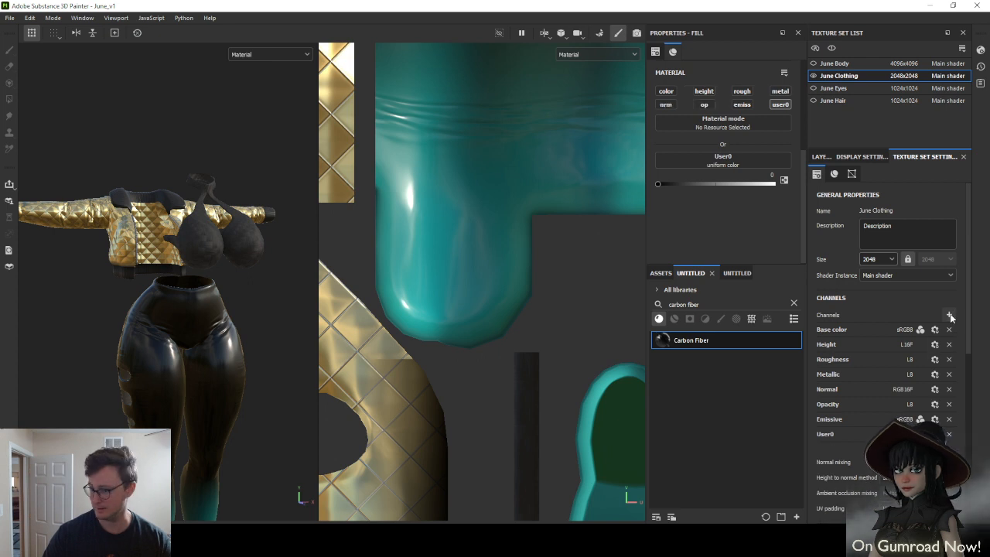
{"action": "left_click", "coordinate": [949, 315]}
{"action": "mouse_move", "coordinate": [950, 376]}
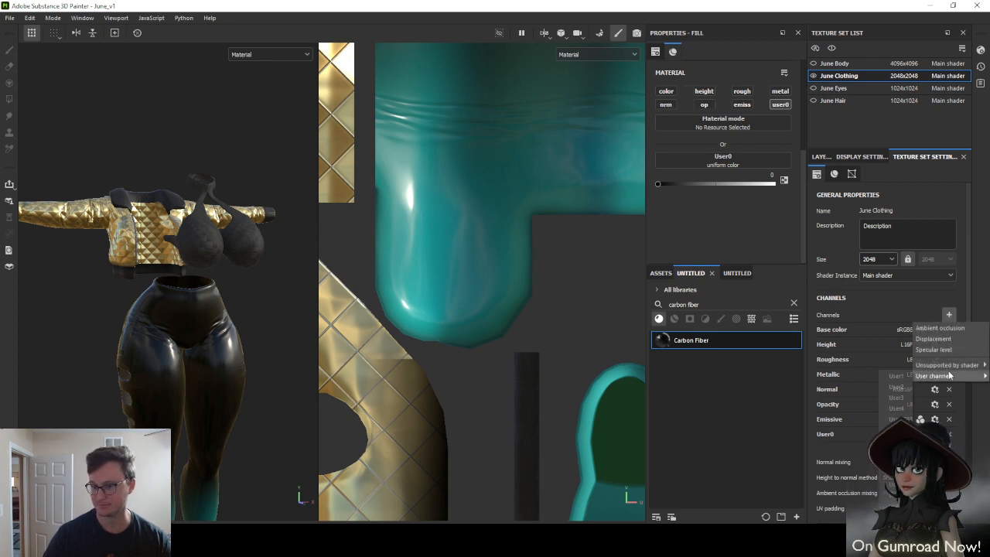
{"action": "left_click", "coordinate": [897, 376]}
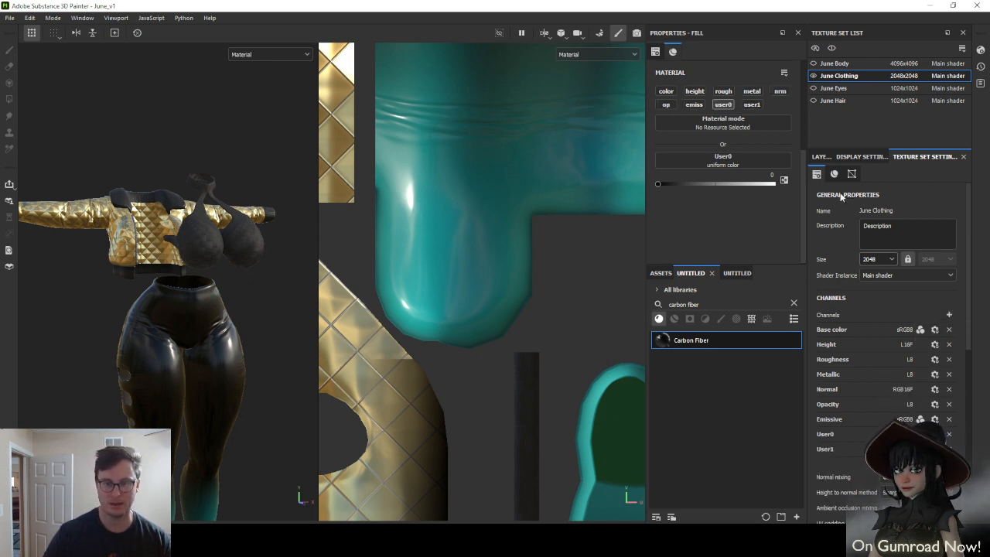
Display the User1 channel in the viewport and enable user1 on Fill layer 2 with a value of 0
{"action": "left_click", "coordinate": [823, 157]}
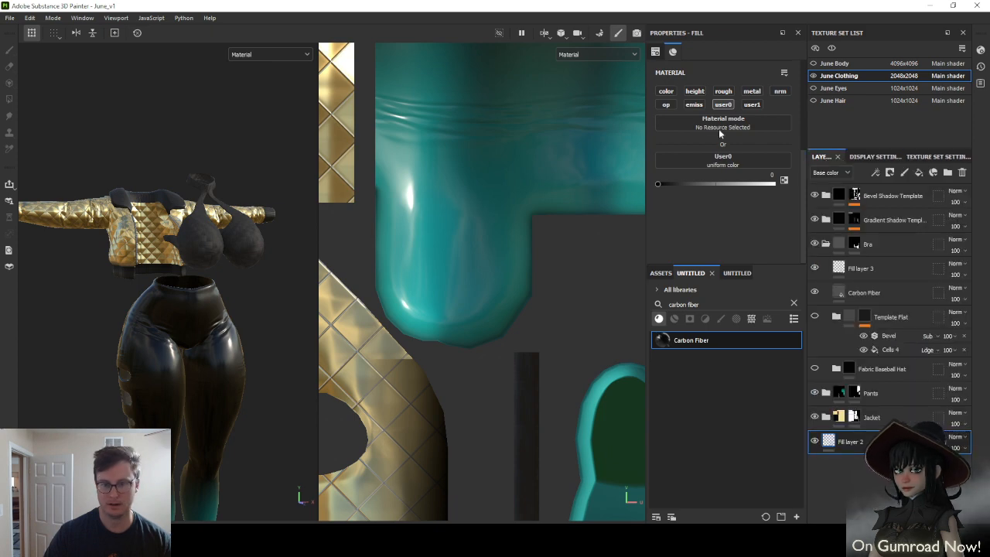
{"action": "left_click", "coordinate": [255, 55]}
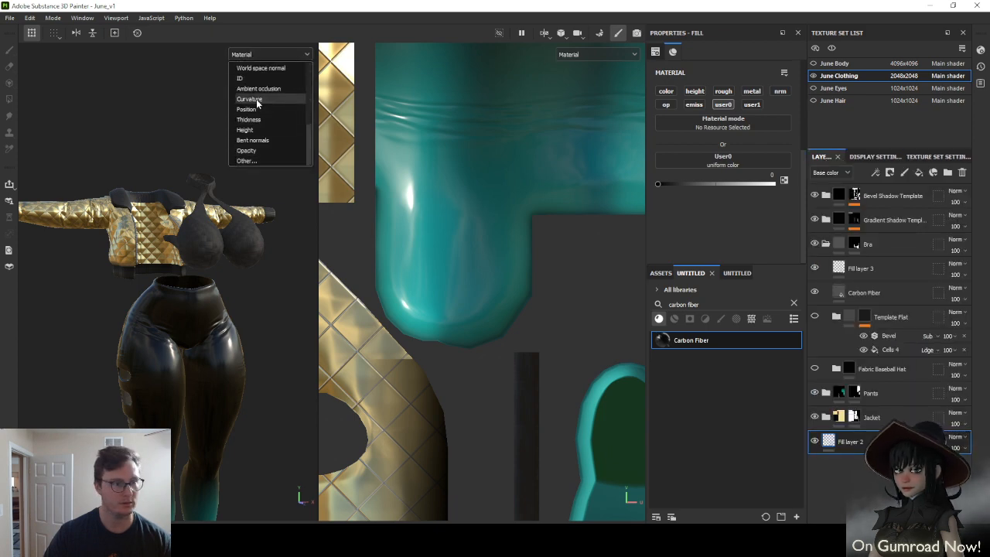
{"action": "left_click", "coordinate": [252, 88]}
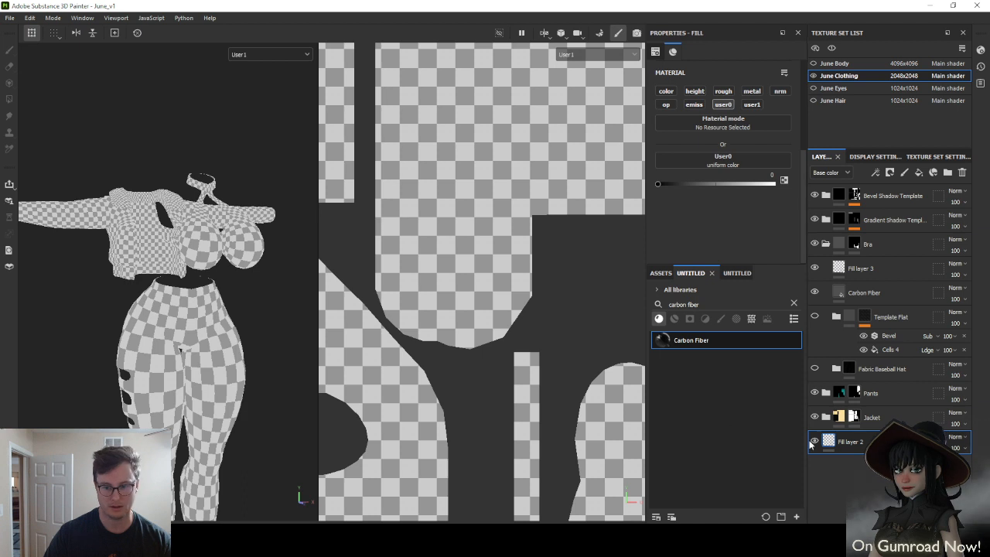
{"action": "left_click", "coordinate": [752, 104]}
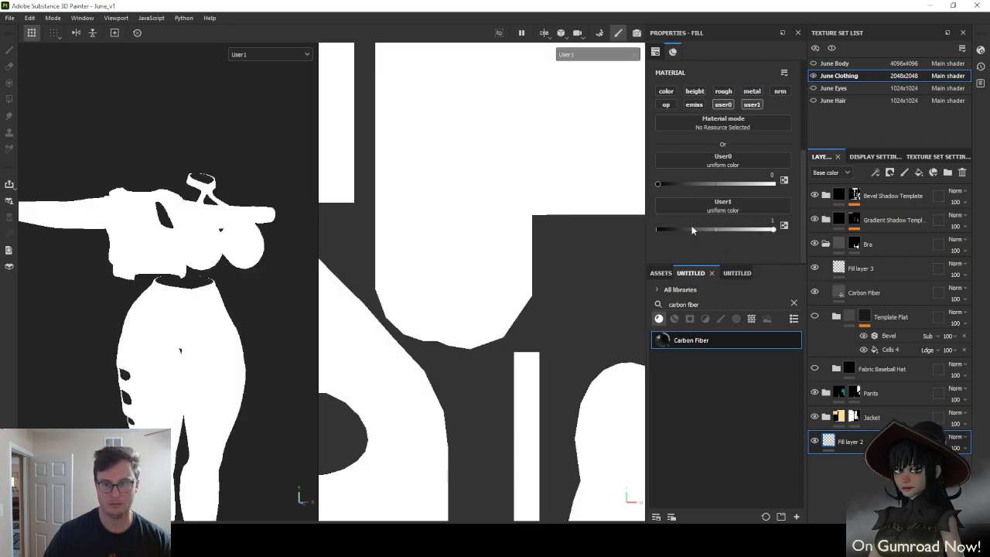
Enable the user1 channel at 1 on Fill layer 1 inside the Pants folder
{"action": "left_click", "coordinate": [825, 245]}
{"action": "left_click", "coordinate": [825, 268]}
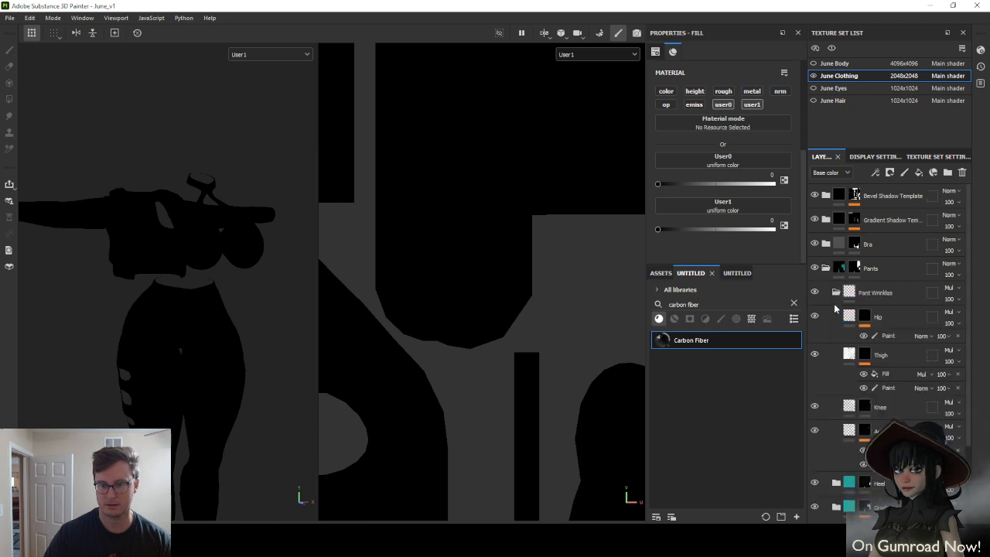
{"action": "left_click", "coordinate": [835, 292]}
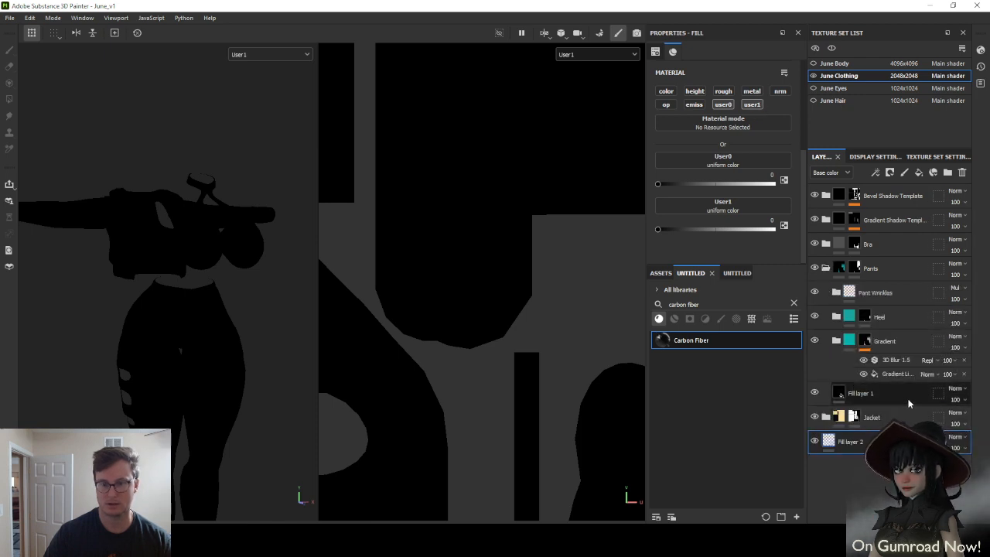
{"action": "left_click", "coordinate": [857, 392]}
{"action": "left_click", "coordinate": [752, 105]}
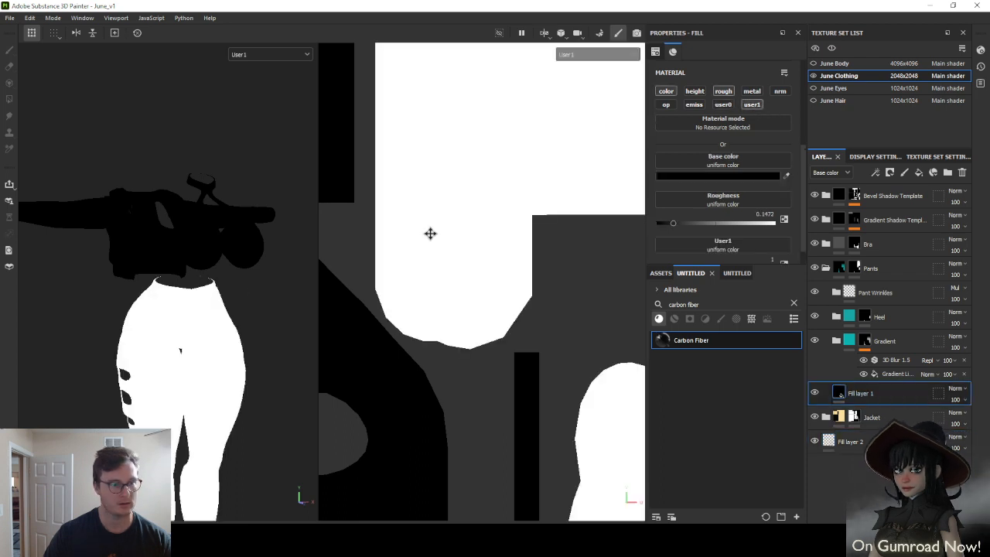
{"action": "left_click_drag", "start_coordinate": [239, 262], "coordinate": [232, 279], "text": "alt"}
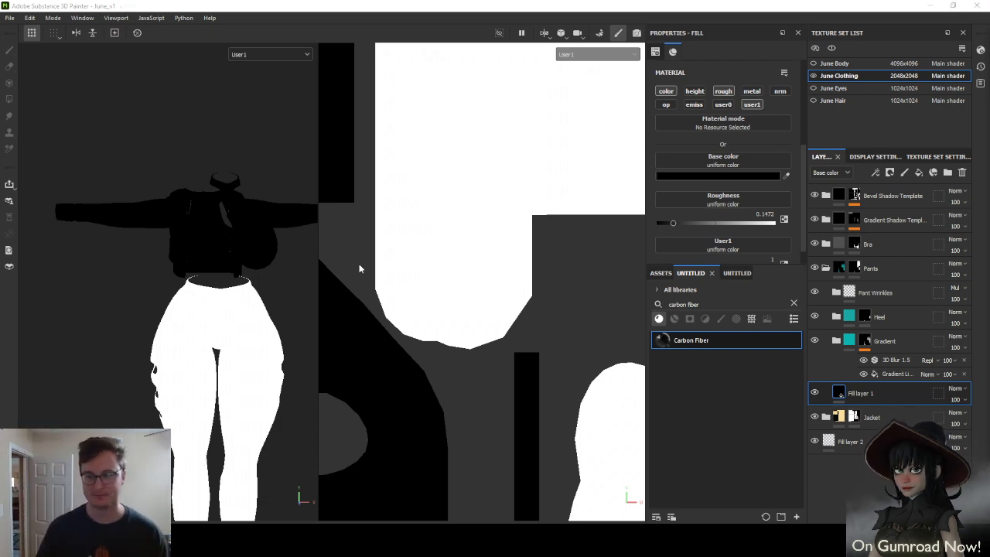
Export the June Clothing texture set with the UNITY_Poiyomi v5 template and save the export settings
{"action": "left_click", "coordinate": [9, 18]}
{"action": "left_click", "coordinate": [48, 165]}
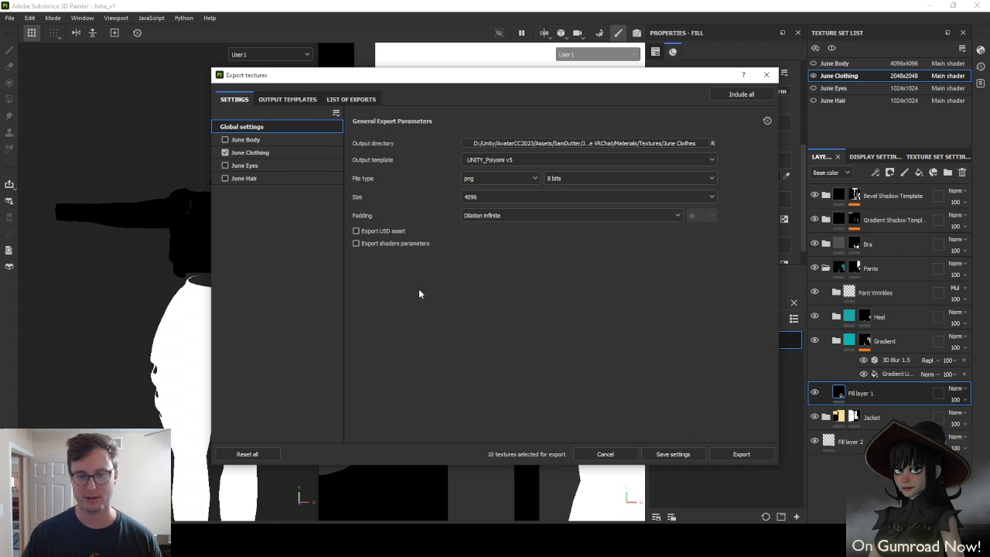
{"action": "left_click", "coordinate": [739, 454]}
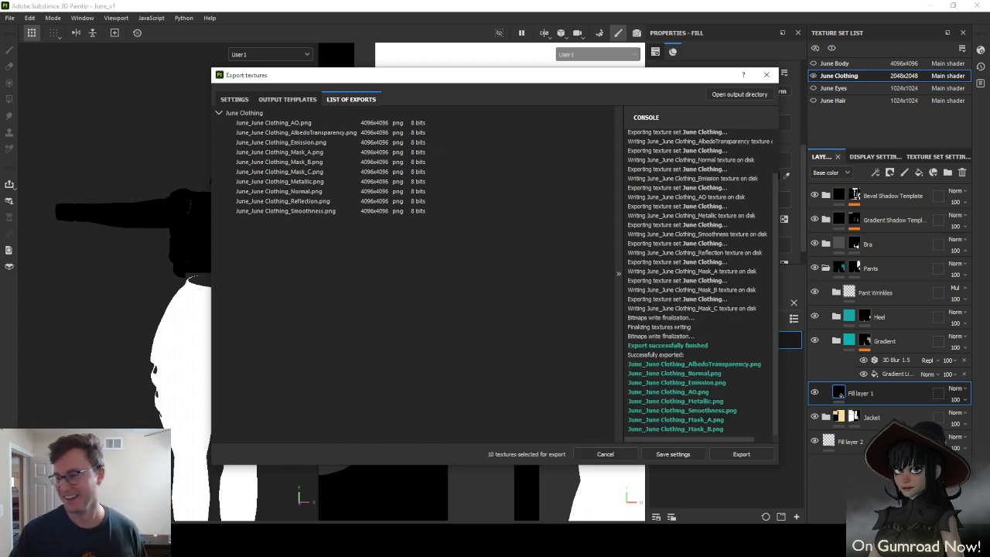
{"action": "left_click", "coordinate": [677, 455]}
Switch to Unity and enable Matcap 1 in the June Clothing material's shading, with its settings expanded
{"action": "key", "text": "alt+Tab"}
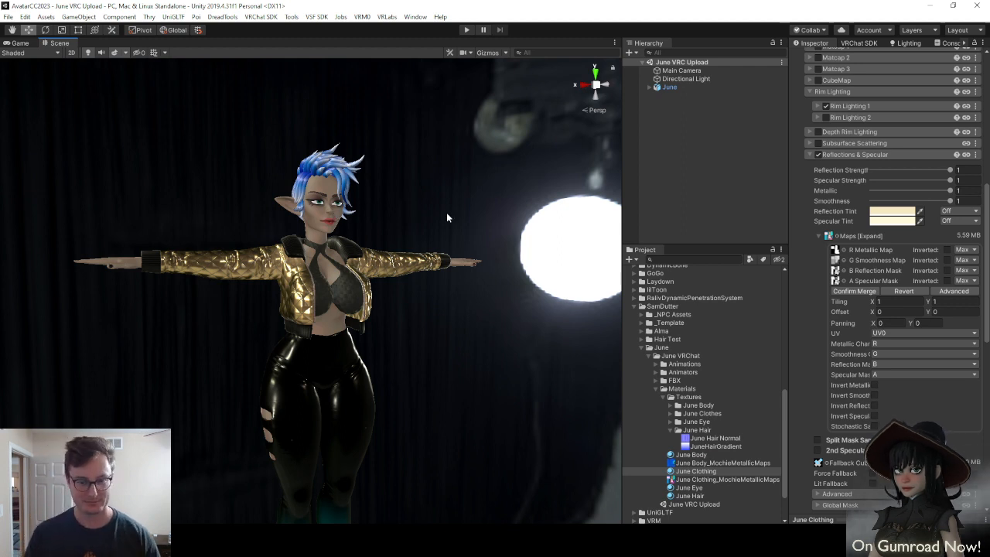
{"action": "scroll", "coordinate": [684, 462], "scroll_direction": "down", "scroll_amount": 2}
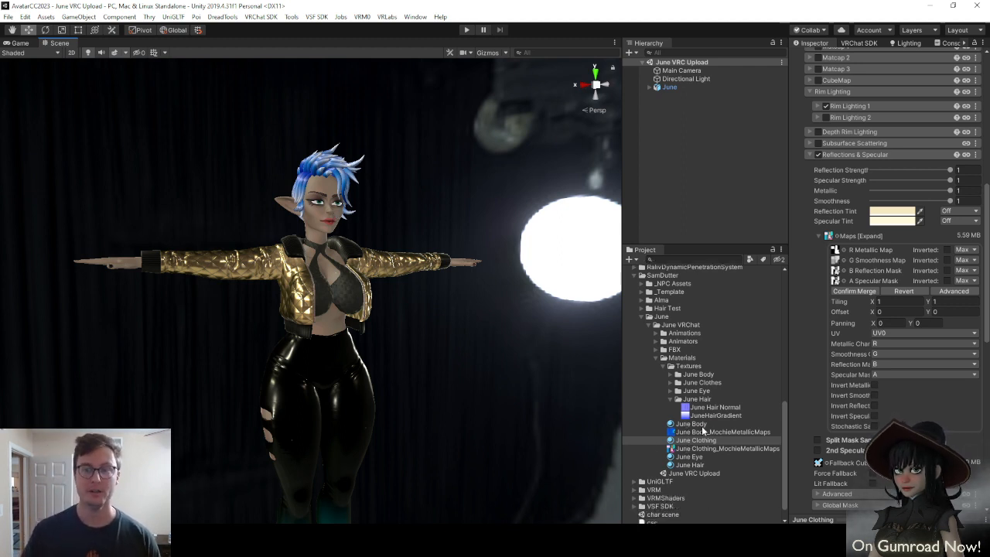
{"action": "left_click", "coordinate": [818, 235]}
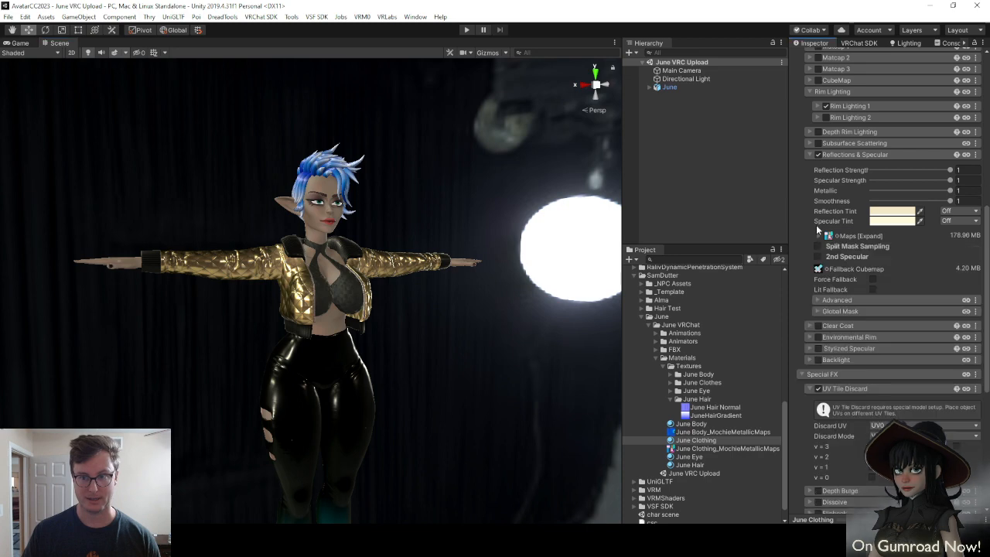
{"action": "left_click", "coordinate": [849, 156]}
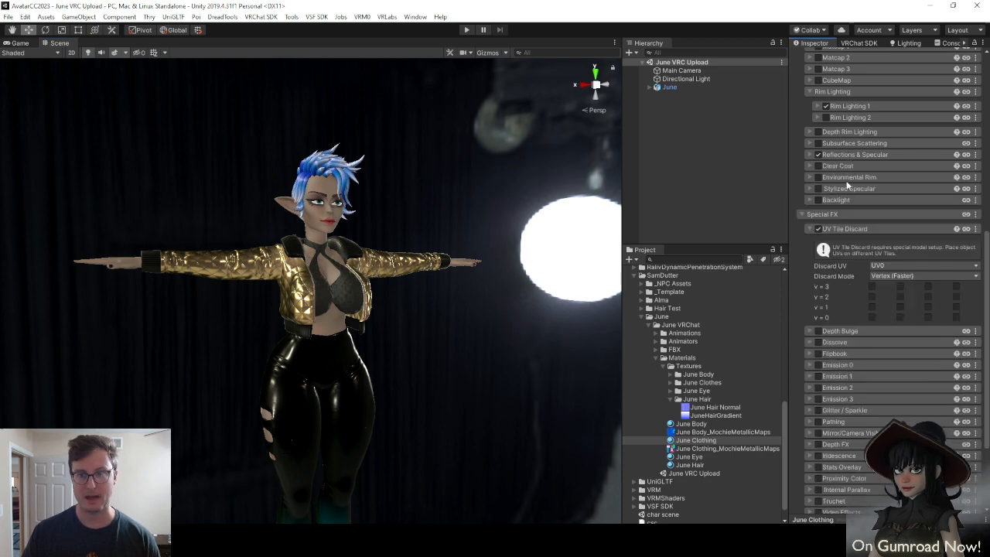
{"action": "scroll", "coordinate": [841, 193], "scroll_direction": "up", "scroll_amount": 10}
{"action": "scroll", "coordinate": [841, 232], "scroll_direction": "down", "scroll_amount": 3}
{"action": "left_click", "coordinate": [818, 324]}
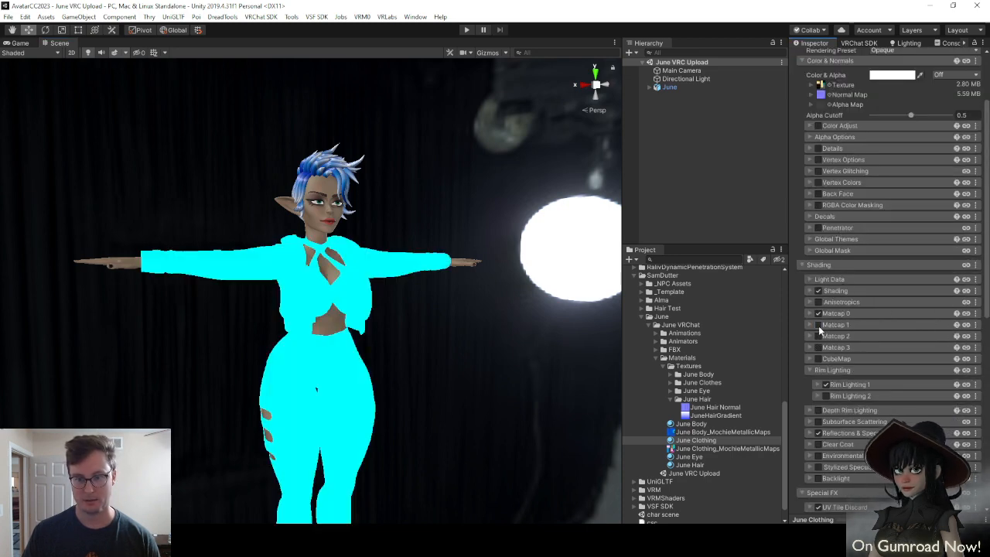
{"action": "left_click", "coordinate": [841, 325]}
{"action": "scroll", "coordinate": [726, 331], "scroll_direction": "down", "scroll_amount": 1}
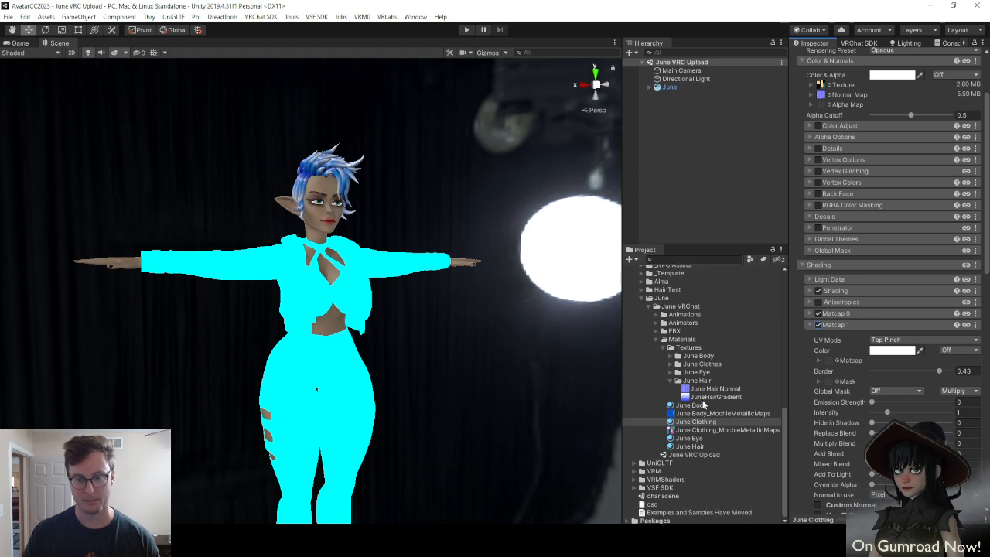
Assign the June_June Clothing_Mask_B texture from the June Clothes folder as the Matcap 1 mask
{"action": "left_click", "coordinate": [677, 364]}
{"action": "scroll", "coordinate": [719, 390], "scroll_direction": "down", "scroll_amount": 1}
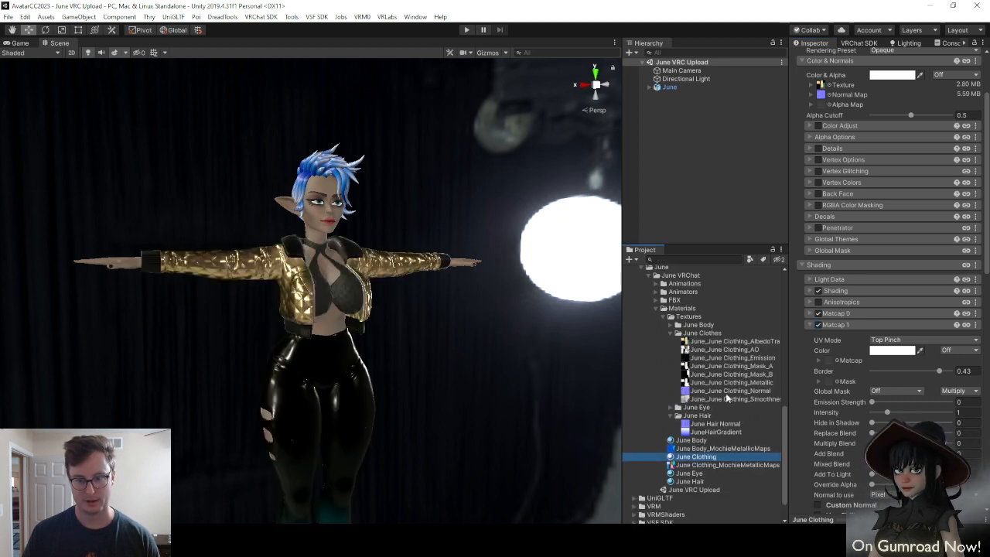
{"action": "left_click_drag", "start_coordinate": [750, 375], "coordinate": [832, 381]}
Find the MatcapLatex texture with the search "matcap" and assign it as the Matcap 1 matcap
{"action": "left_click", "coordinate": [838, 361]}
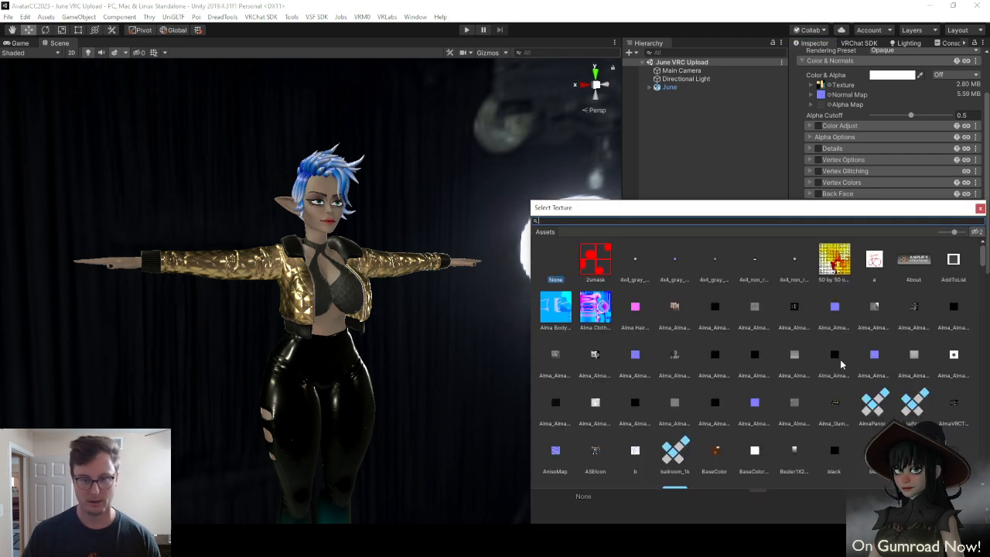
{"action": "type", "text": "matcap"}
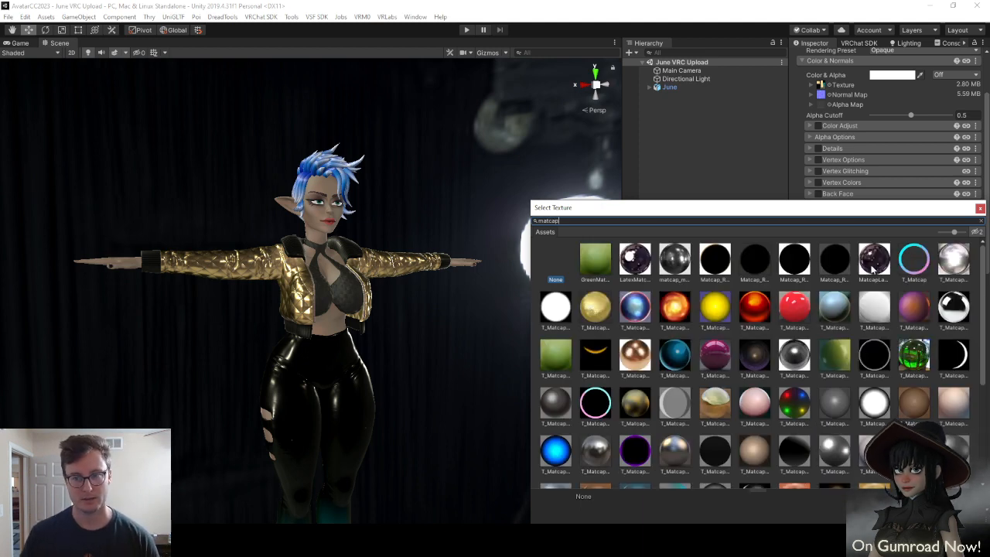
{"action": "left_click", "coordinate": [871, 264]}
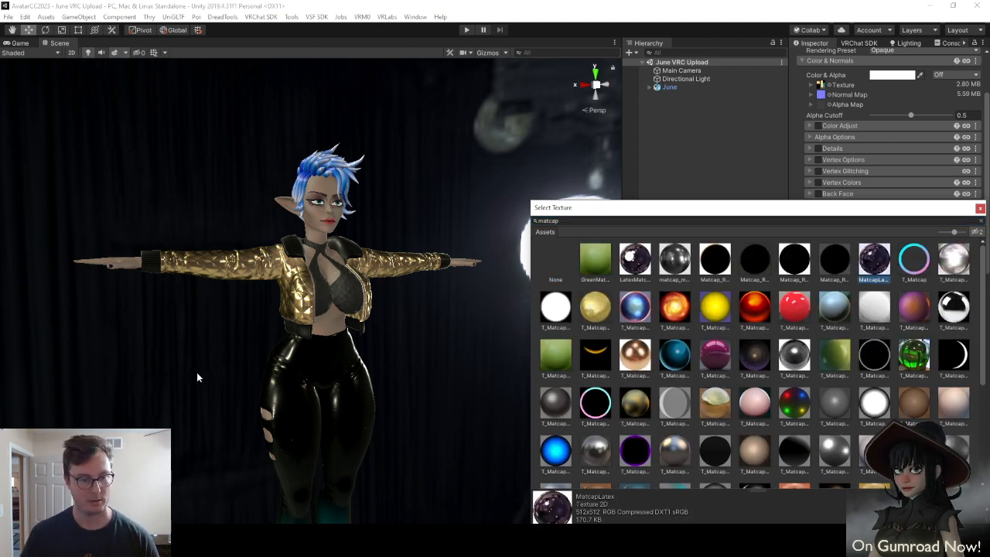
{"action": "double_click", "coordinate": [862, 272]}
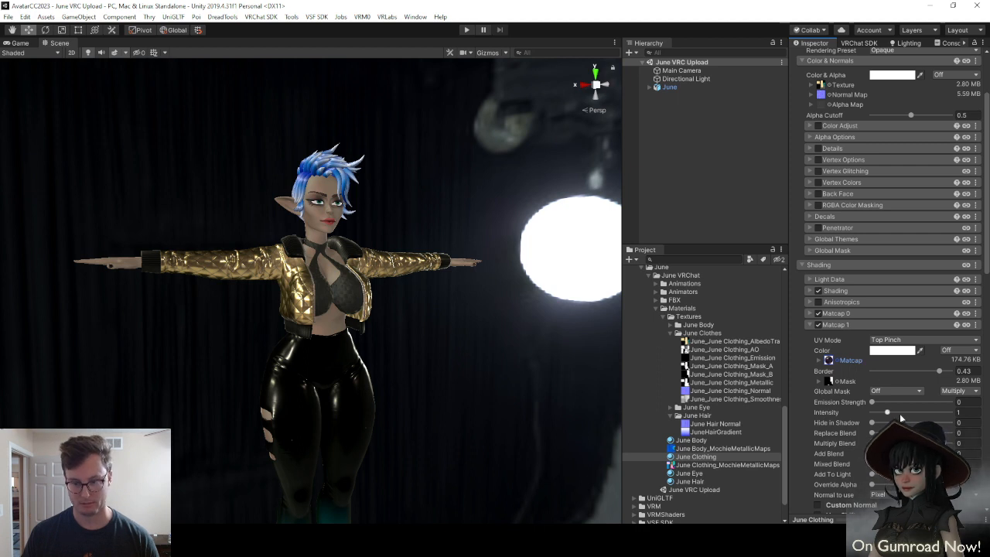
Set the Matcap 1 intensity to 0.64 and go through the mask's channel options
{"action": "mouse_move", "coordinate": [888, 413]}
{"action": "left_mouse_down"}
{"action": "mouse_move", "coordinate": [924, 413]}
{"action": "mouse_move", "coordinate": [886, 419]}
{"action": "left_mouse_up"}
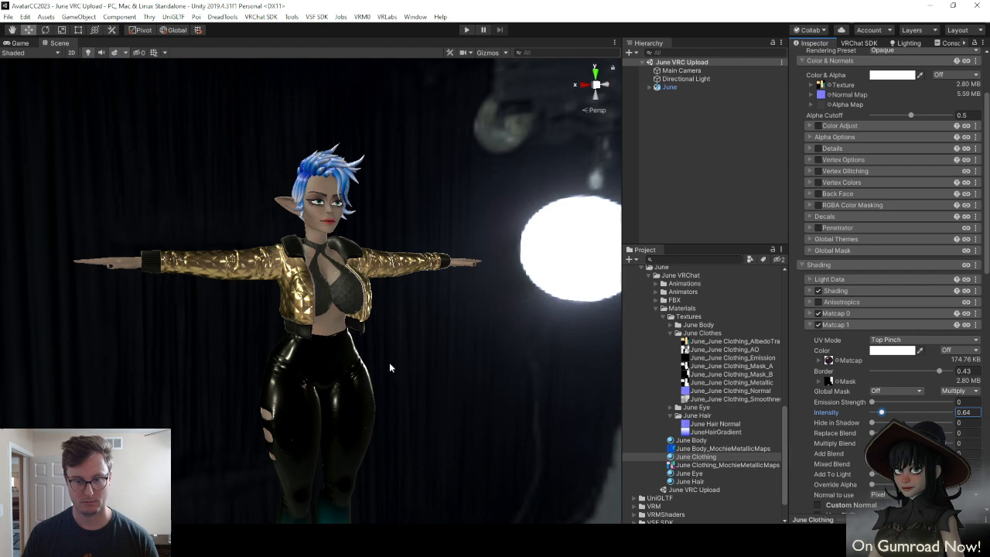
{"action": "left_click_drag", "start_coordinate": [353, 375], "coordinate": [371, 364], "text": "alt"}
{"action": "middle_click_drag", "start_coordinate": [368, 367], "coordinate": [360, 342]}
{"action": "left_click_drag", "start_coordinate": [360, 343], "coordinate": [448, 341], "text": "alt"}
{"action": "scroll", "coordinate": [437, 342], "scroll_direction": "up", "scroll_amount": 3}
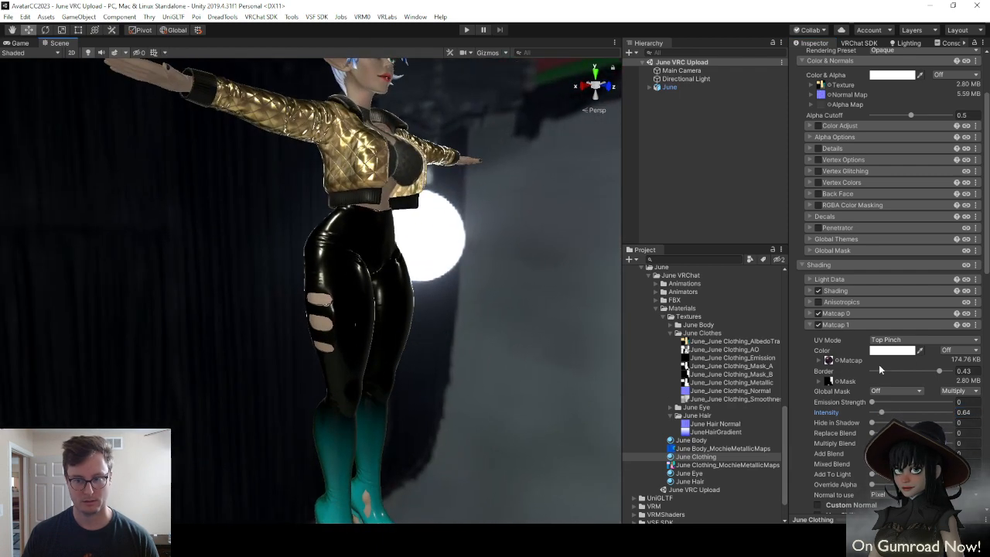
{"action": "left_click", "coordinate": [820, 382]}
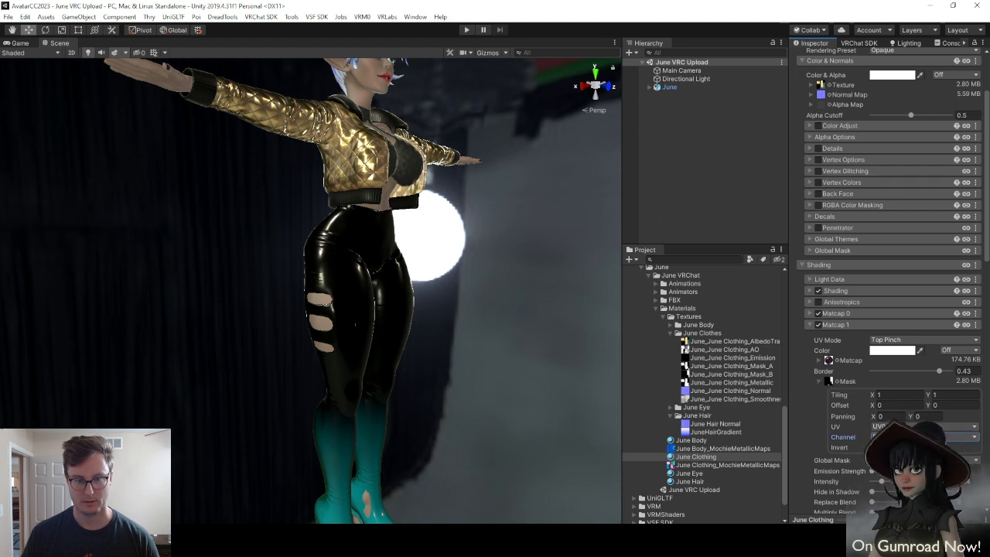
{"action": "left_click", "coordinate": [875, 448]}
{"action": "left_click", "coordinate": [818, 379]}
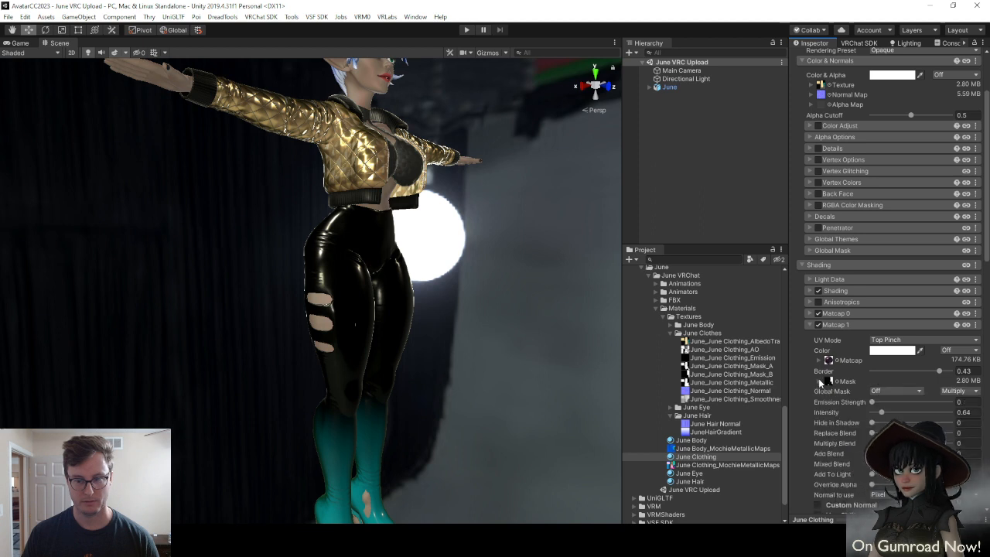
Try out the Matcap 1 blend modes on the pants and set Add Blend to 0.171
{"action": "left_click_drag", "start_coordinate": [872, 474], "coordinate": [903, 474]}
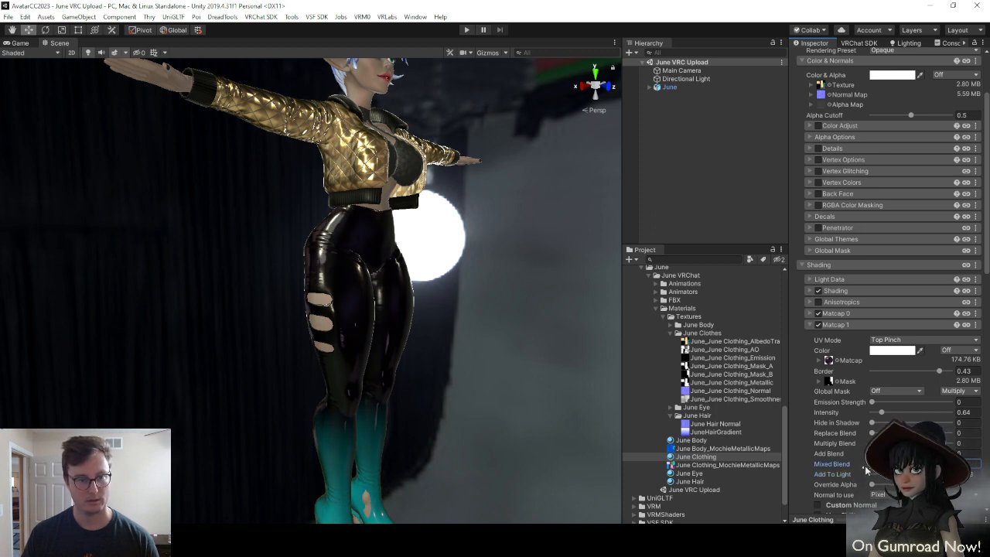
{"action": "left_click_drag", "start_coordinate": [872, 453], "coordinate": [886, 453]}
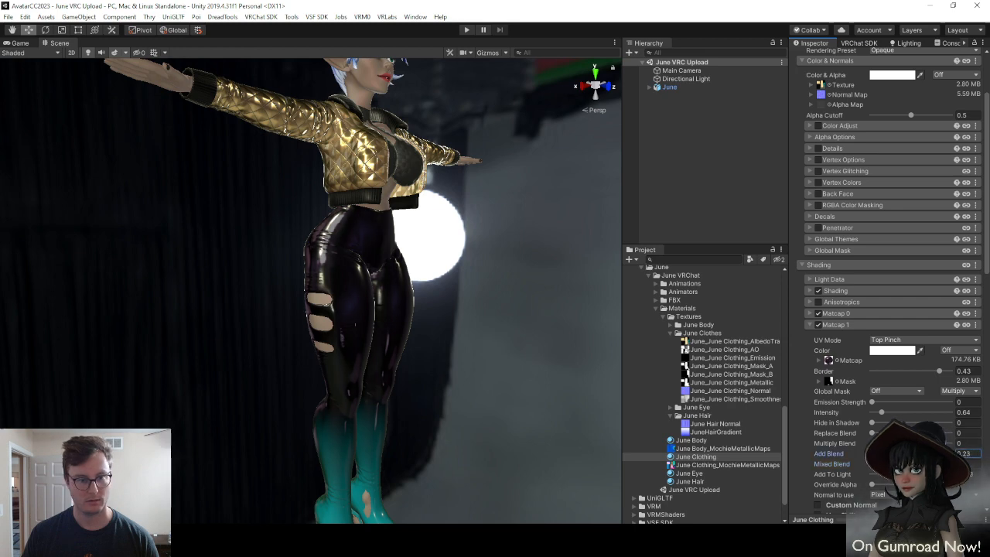
{"action": "left_click_drag", "start_coordinate": [401, 348], "coordinate": [767, 330], "text": "alt"}
{"action": "scroll", "coordinate": [367, 331], "scroll_direction": "down", "scroll_amount": 10}
{"action": "scroll", "coordinate": [363, 347], "scroll_direction": "up", "scroll_amount": 3}
{"action": "left_click_drag", "start_coordinate": [363, 347], "coordinate": [478, 342], "text": "alt"}
{"action": "scroll", "coordinate": [469, 338], "scroll_direction": "up", "scroll_amount": 5}
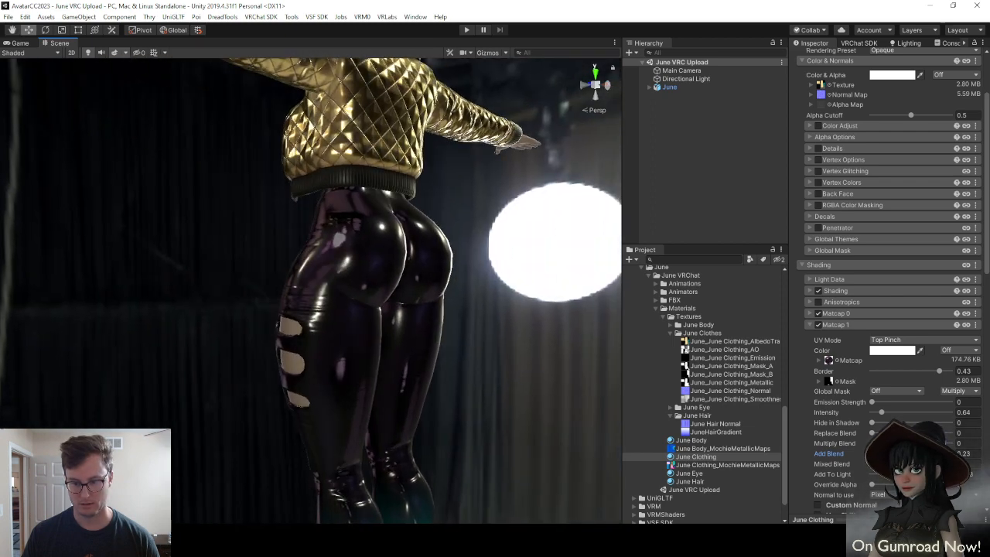
{"action": "mouse_move", "coordinate": [890, 454]}
{"action": "left_mouse_down"}
{"action": "mouse_move", "coordinate": [855, 460]}
{"action": "mouse_move", "coordinate": [900, 458]}
{"action": "mouse_move", "coordinate": [870, 457]}
{"action": "left_mouse_up"}
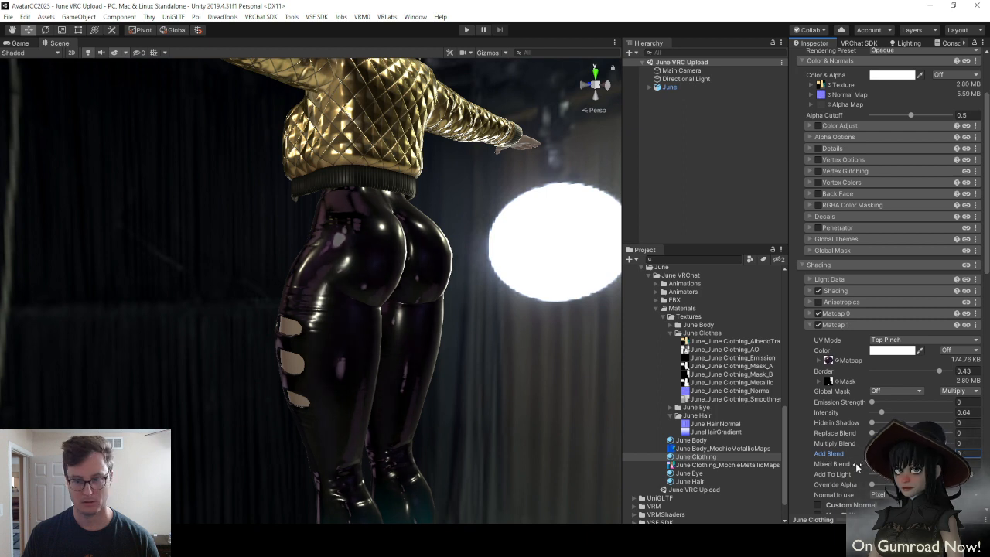
{"action": "left_click_drag", "start_coordinate": [886, 475], "coordinate": [884, 453]}
Examine the latex look of the pants from several angles around to the front
{"action": "key", "text": "d"}
{"action": "right_click_drag", "start_coordinate": [531, 359], "coordinate": [797, 352]}
{"action": "key", "text": "s"}
{"action": "key", "text": "d"}
{"action": "key", "text": "s"}
{"action": "key", "text": "a"}
{"action": "key", "text": "w"}
{"action": "key", "text": "s"}
{"action": "key", "text": "w"}
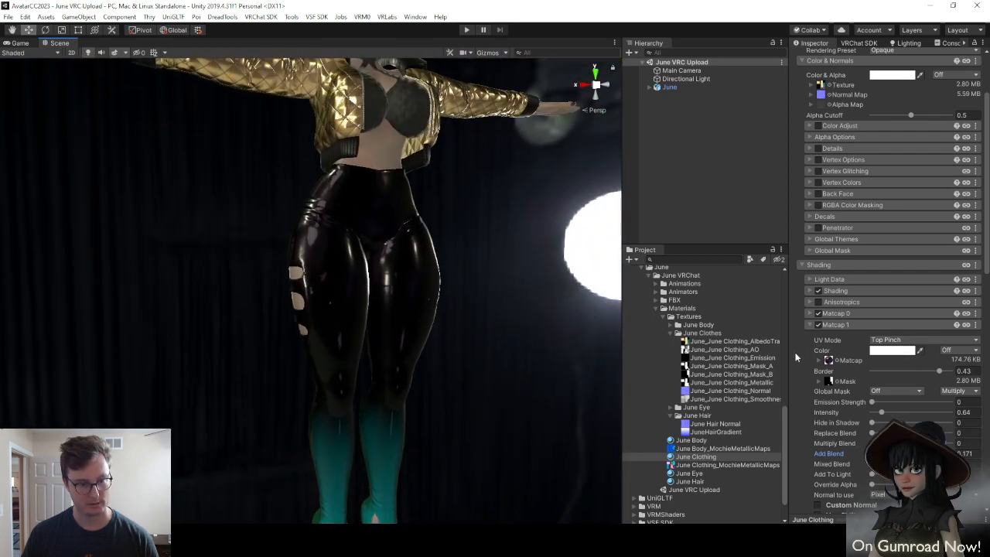
{"action": "key", "text": "d"}
{"action": "right_click_drag", "start_coordinate": [487, 300], "coordinate": [384, 320]}
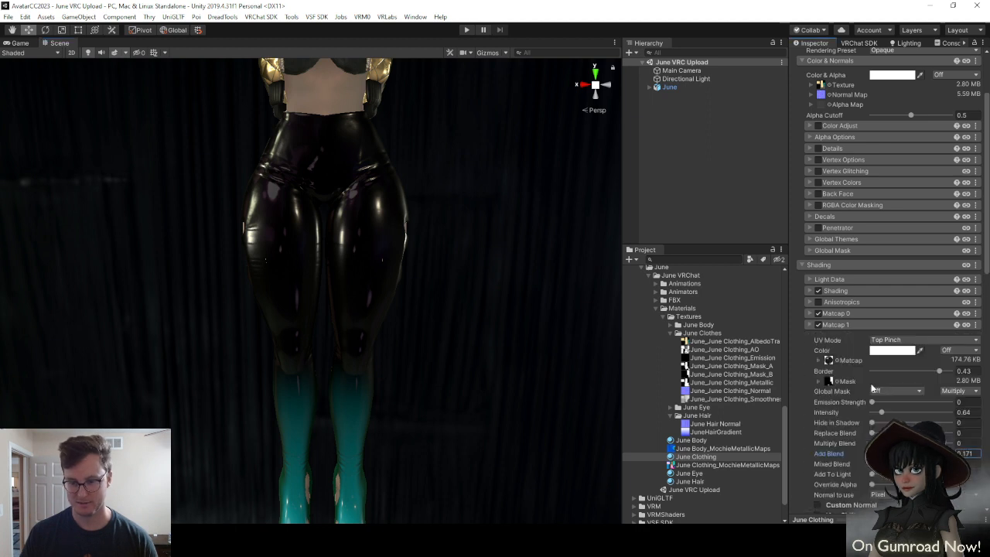
Set Matcap 1's Hide in Shadow to 0.086, intensity to 1, Multiply Blend to 0.375 and Add Blend to 0.204
{"action": "mouse_move", "coordinate": [871, 433]}
{"action": "left_mouse_down"}
{"action": "mouse_move", "coordinate": [950, 433]}
{"action": "mouse_move", "coordinate": [760, 460]}
{"action": "left_mouse_up"}
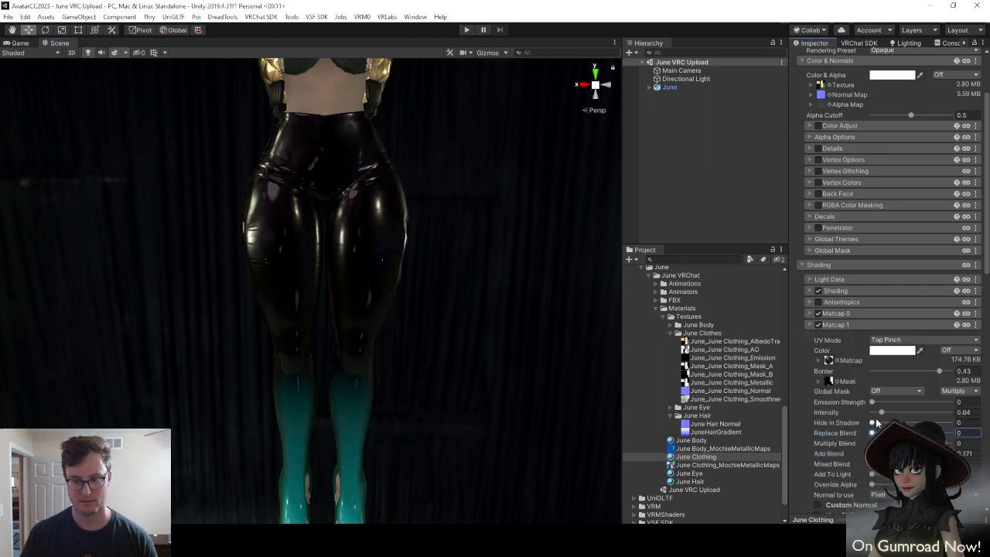
{"action": "left_click_drag", "start_coordinate": [875, 422], "coordinate": [867, 413]}
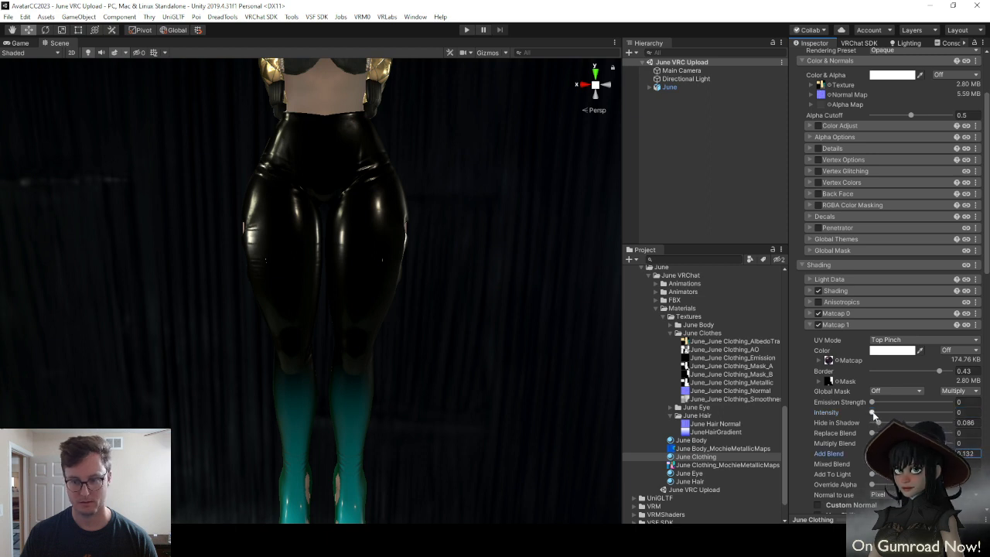
{"action": "left_click_drag", "start_coordinate": [871, 412], "coordinate": [880, 412]}
{"action": "type", "text": "1"}
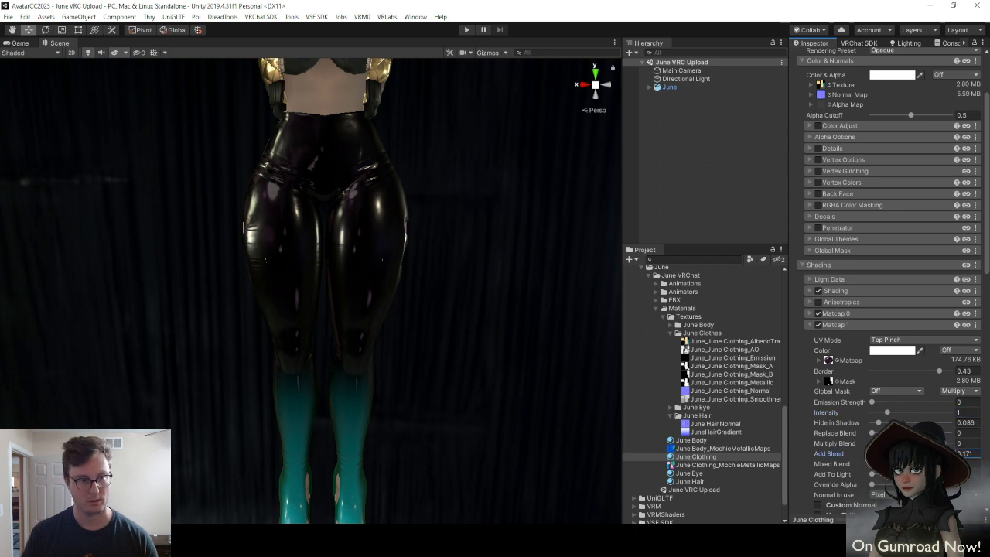
{"action": "mouse_move", "coordinate": [885, 453]}
{"action": "left_mouse_down"}
{"action": "mouse_move", "coordinate": [916, 457]}
{"action": "mouse_move", "coordinate": [862, 464]}
{"action": "mouse_move", "coordinate": [909, 444]}
{"action": "mouse_move", "coordinate": [888, 453]}
{"action": "left_mouse_up"}
{"action": "key", "text": "a"}
{"action": "right_click_drag", "start_coordinate": [411, 310], "coordinate": [523, 281]}
{"action": "key", "text": "s"}
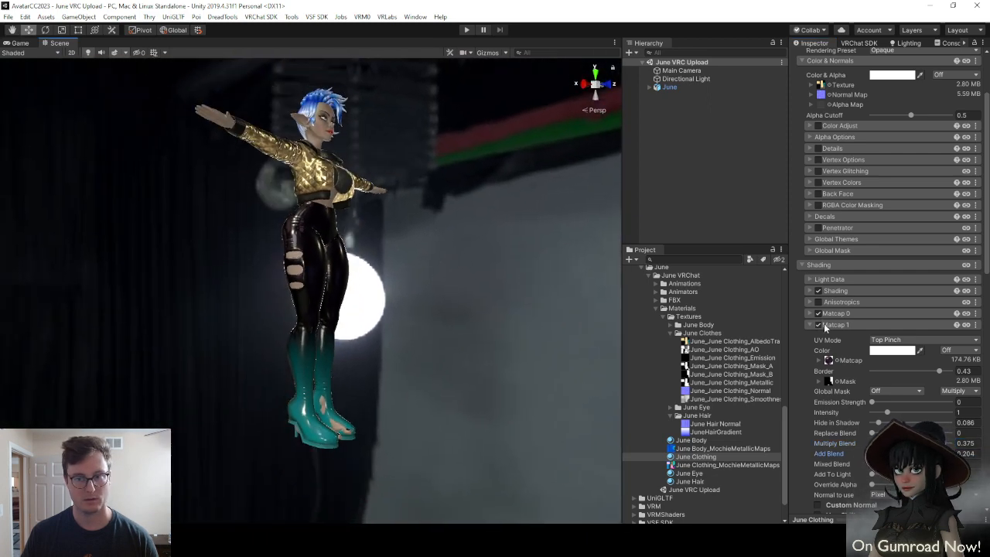
Toggle Matcap 1 off and on repeatedly to compare the pants with and without the latex matcap
{"action": "left_click", "coordinate": [819, 324]}
{"action": "left_click", "coordinate": [819, 326]}
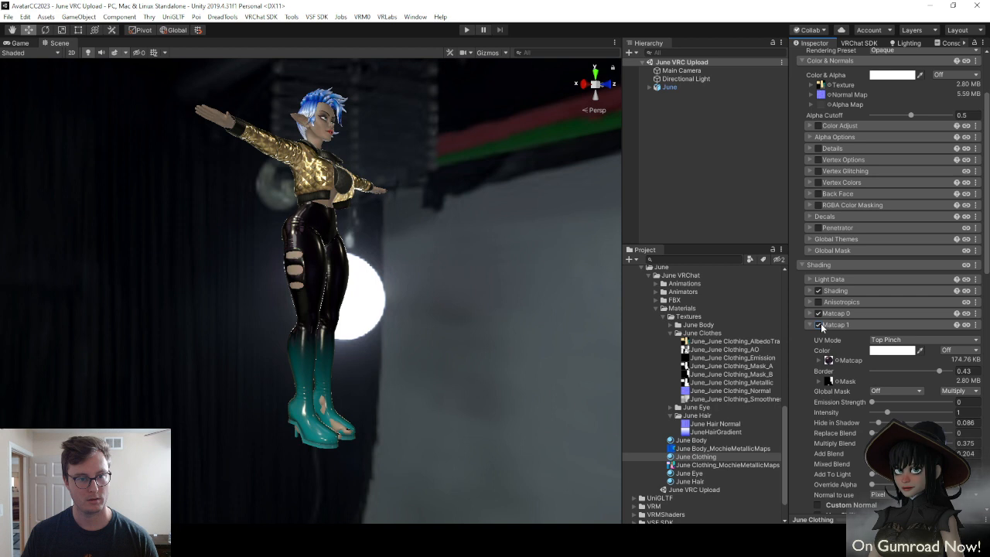
{"action": "left_click", "coordinate": [819, 326]}
{"action": "left_click", "coordinate": [820, 326]}
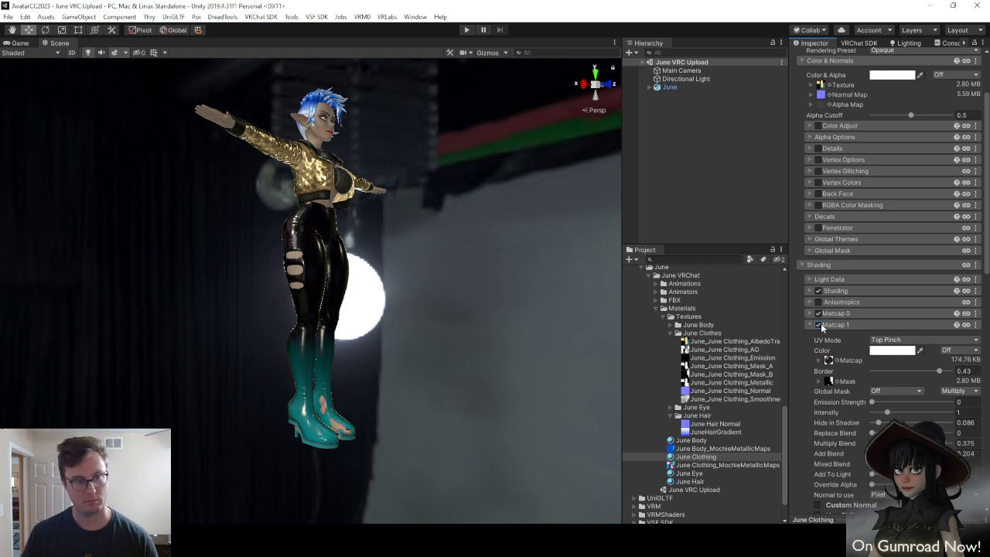
{"action": "left_click", "coordinate": [820, 325]}
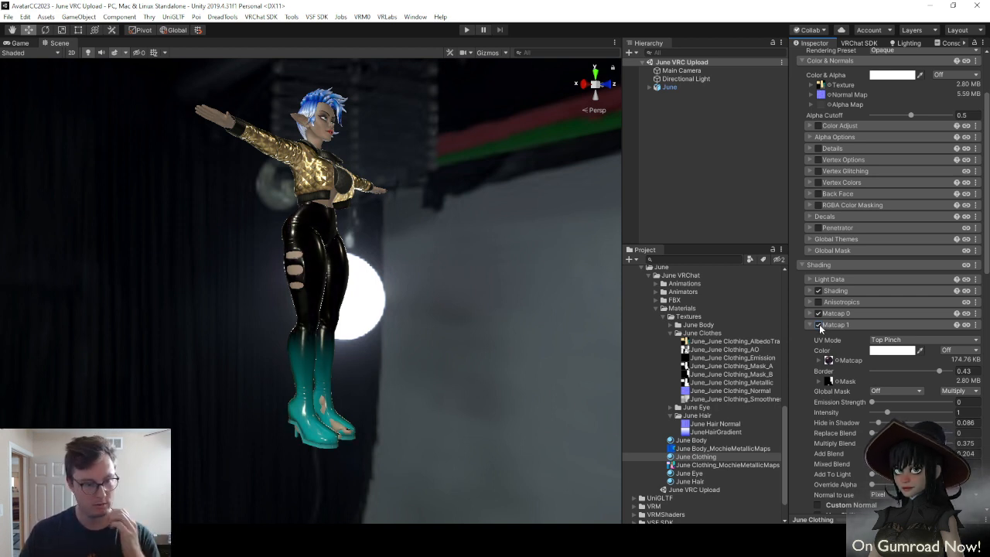
{"action": "left_click", "coordinate": [820, 325]}
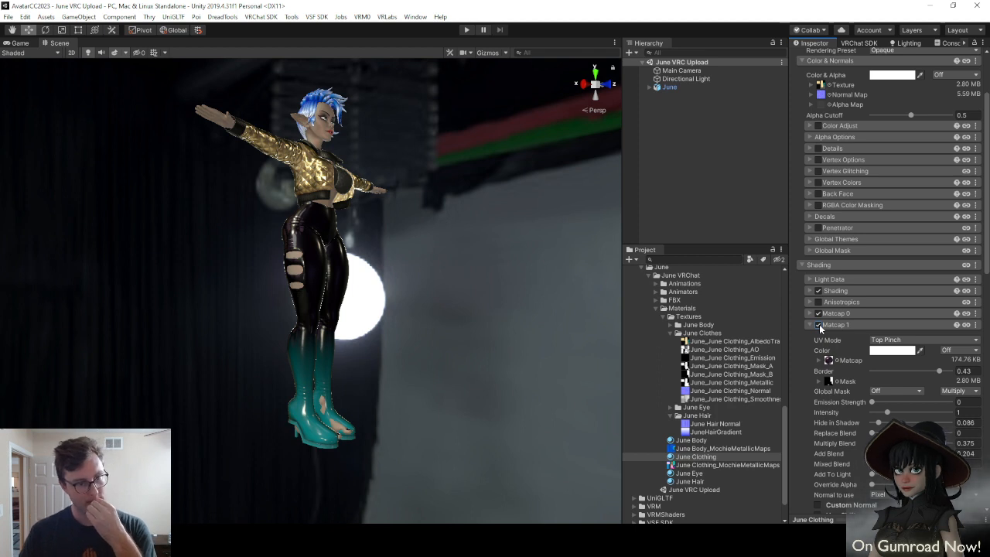
Keep switching Matcap 1 off and on to judge its effect on the pants' shine, leaving it enabled
{"action": "left_click", "coordinate": [819, 326]}
{"action": "left_click", "coordinate": [819, 326]}
{"action": "left_click", "coordinate": [819, 325]}
{"action": "left_click", "coordinate": [819, 326]}
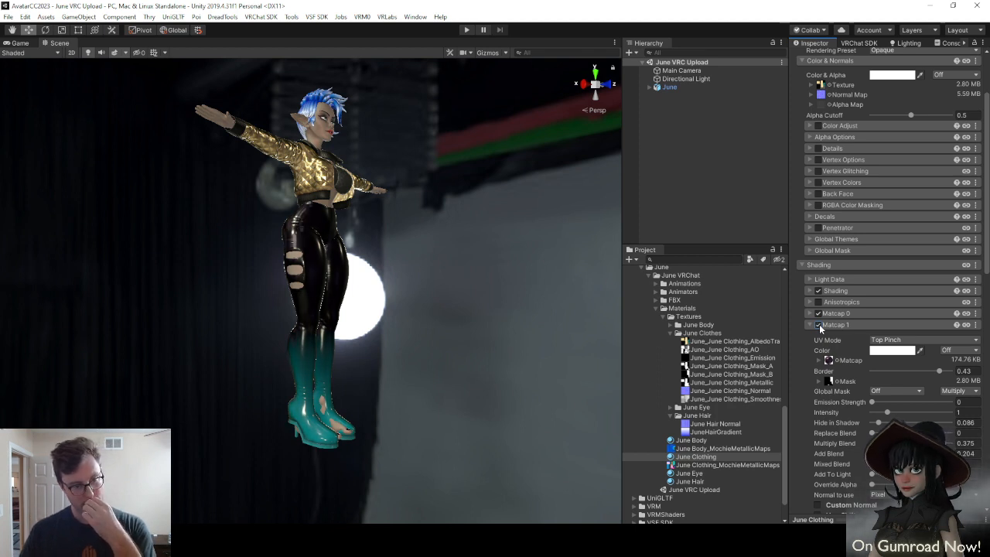
{"action": "left_click", "coordinate": [820, 327]}
{"action": "left_click", "coordinate": [819, 326]}
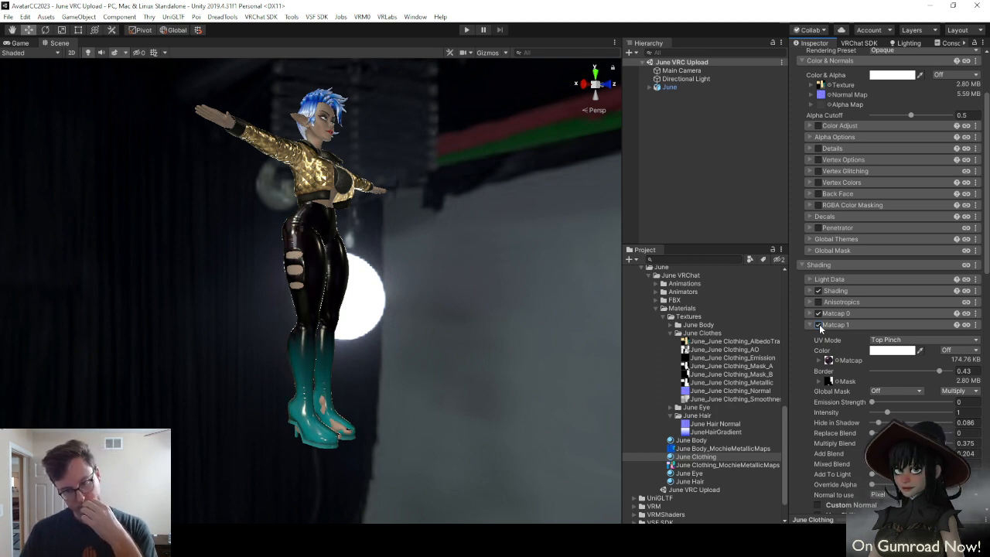
Replace the Matcap 1 texture with matcap_metal_realistic while viewing the pants from the front
{"action": "right_click_drag", "start_coordinate": [487, 293], "coordinate": [372, 337]}
{"action": "left_click", "coordinate": [828, 360]}
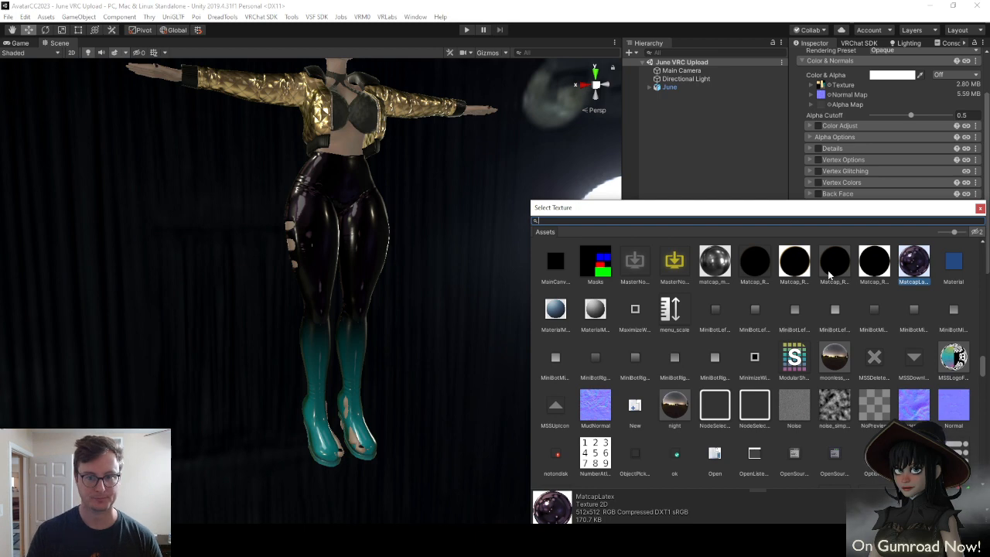
{"action": "left_click", "coordinate": [713, 265]}
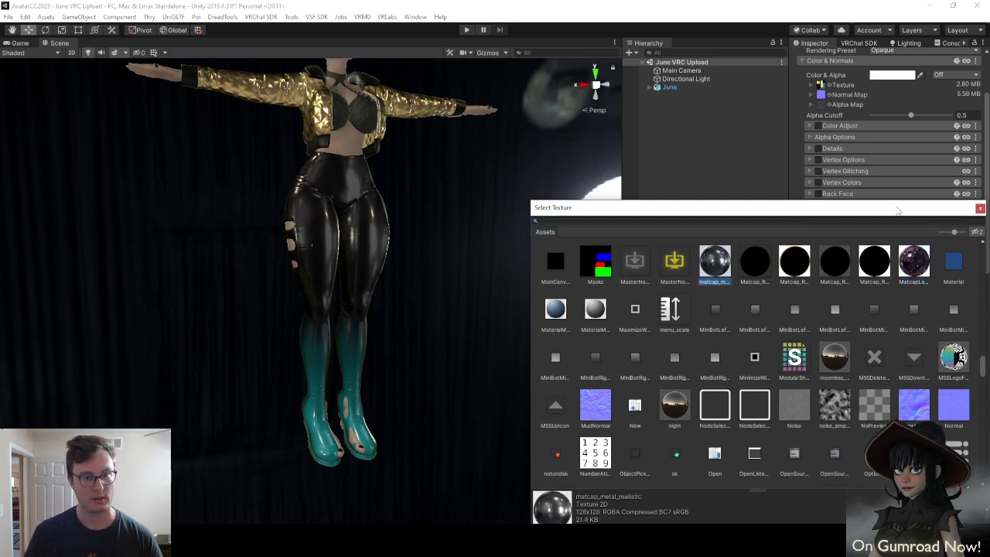
{"action": "left_click", "coordinate": [979, 207]}
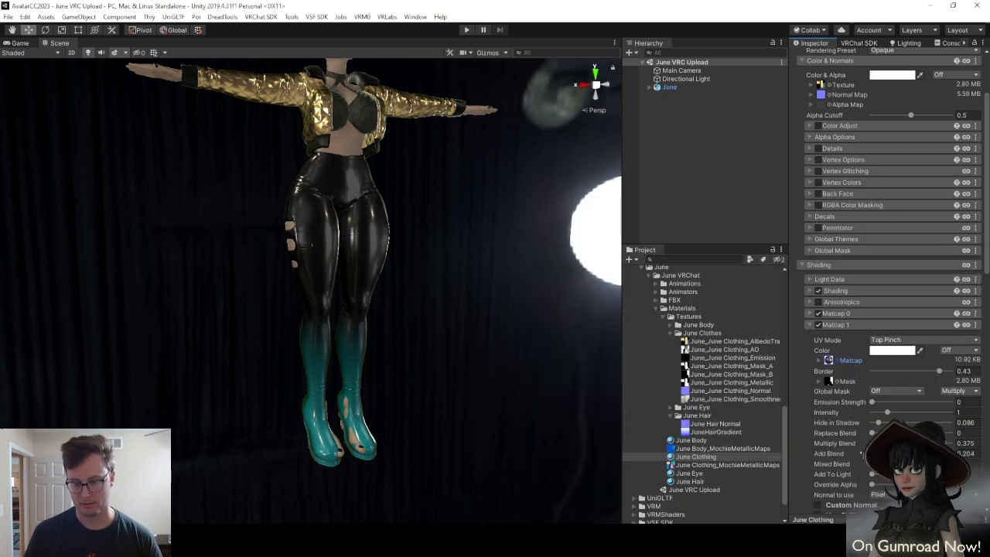
Try stronger Matcap 1 blending, and settle on a Multiply Blend of 0.323 and an Add Blend of 0.04
{"action": "left_click_drag", "start_coordinate": [887, 454], "coordinate": [953, 443]}
{"action": "right_click_drag", "start_coordinate": [331, 359], "coordinate": [452, 351]}
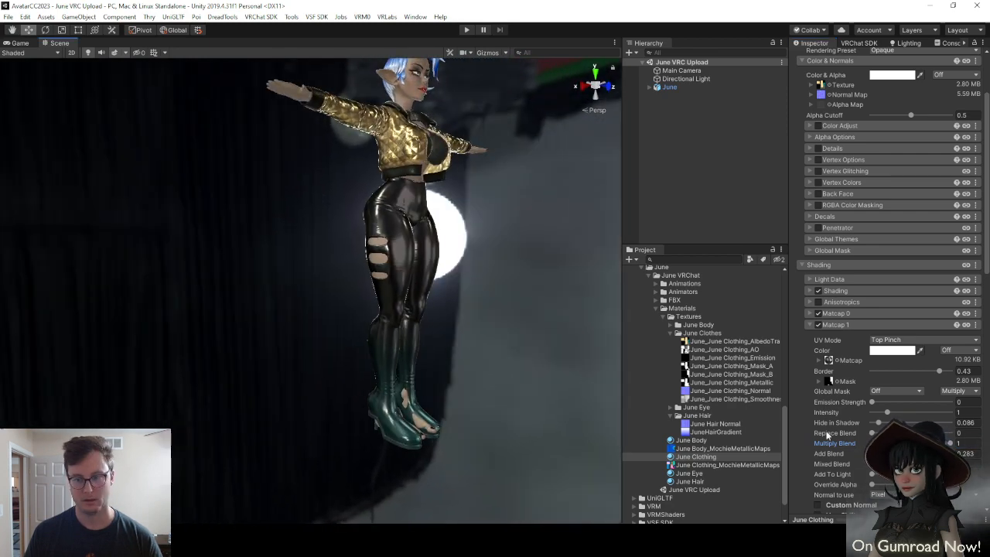
{"action": "left_click_drag", "start_coordinate": [949, 443], "coordinate": [875, 453]}
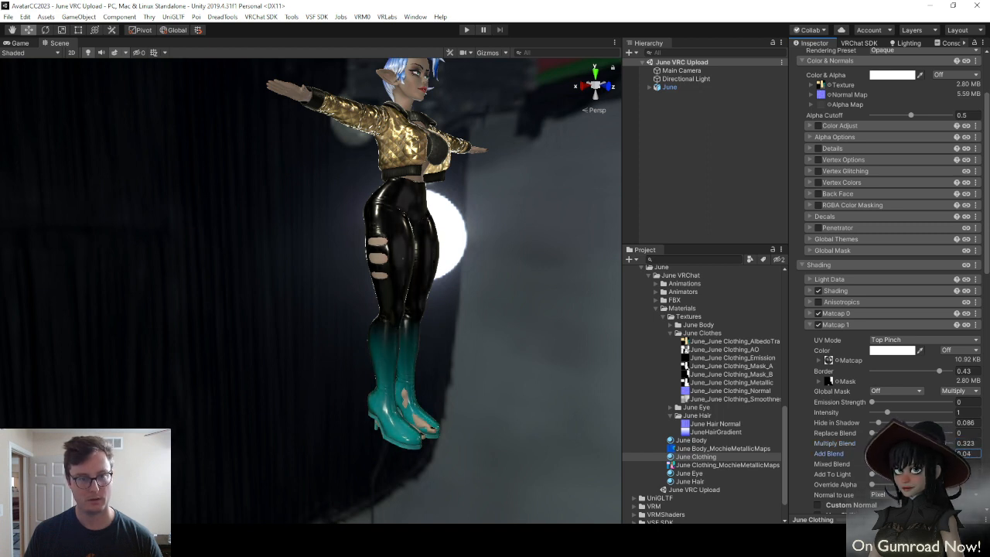
Inspect the pants up close and compare them with and without the metal matcap of Matcap 1
{"action": "key", "text": "d"}
{"action": "right_click_drag", "start_coordinate": [533, 315], "coordinate": [433, 282]}
{"action": "key", "text": "s"}
{"action": "key", "text": "w"}
{"action": "key", "text": "s"}
{"action": "key", "text": "w"}
{"action": "key", "text": "s"}
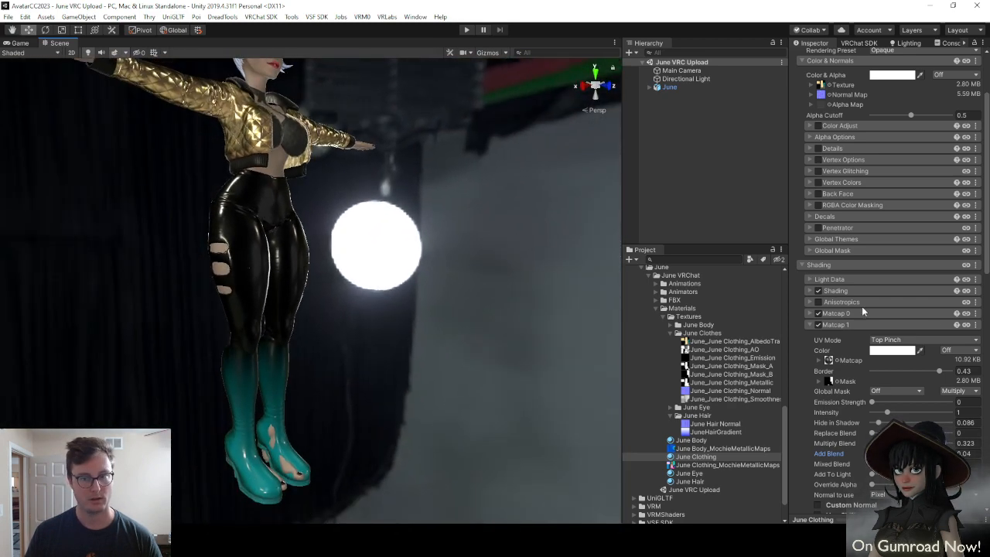
{"action": "left_click", "coordinate": [818, 324]}
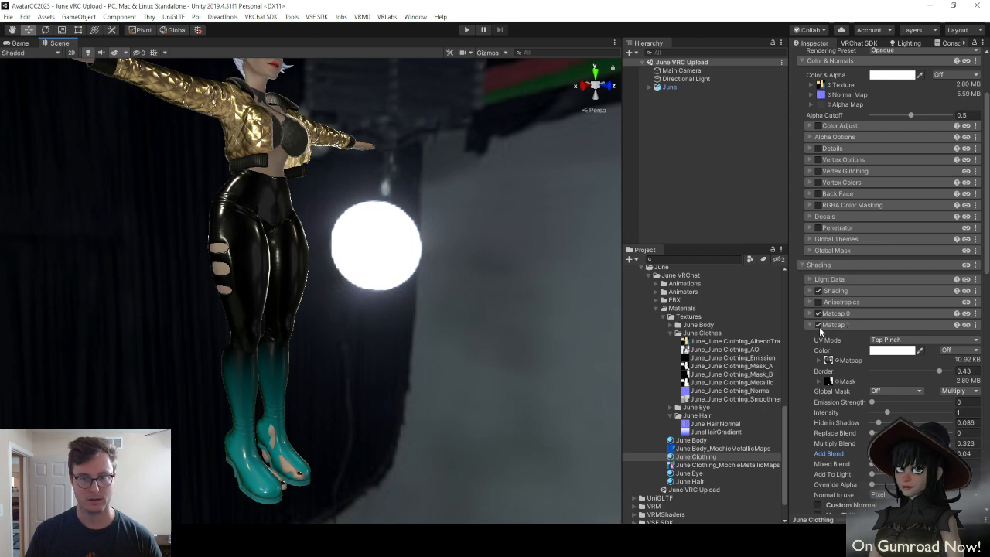
{"action": "left_click", "coordinate": [819, 326]}
Check the pants from behind and from the front, and save the scene
{"action": "key", "text": "w"}
{"action": "right_click_drag", "start_coordinate": [168, 306], "coordinate": [618, 271]}
{"action": "key", "text": "a"}
{"action": "key", "text": "s"}
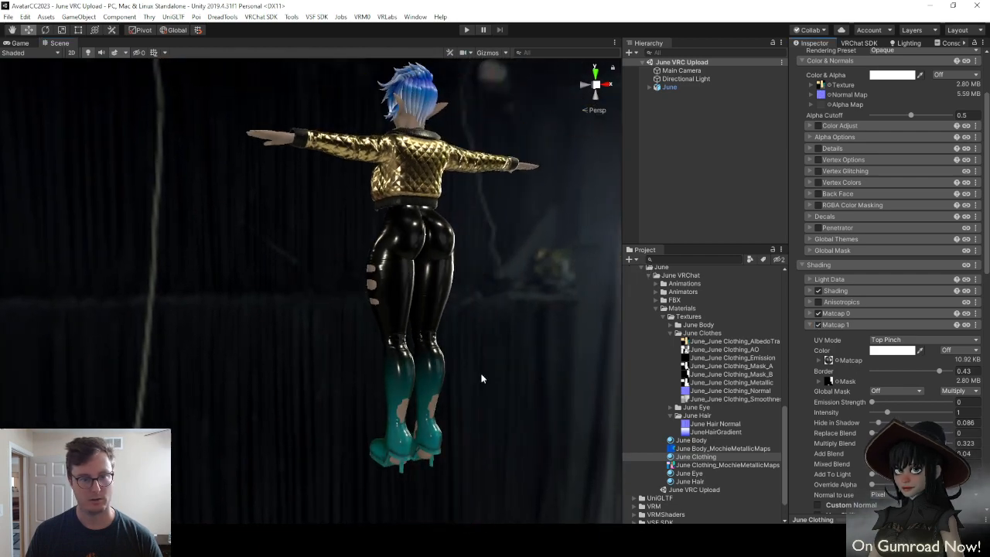
{"action": "right_click_drag", "start_coordinate": [339, 352], "coordinate": [736, 355]}
{"action": "key", "text": "w"}
{"action": "left_click_drag", "start_coordinate": [736, 355], "coordinate": [793, 358], "text": "alt"}
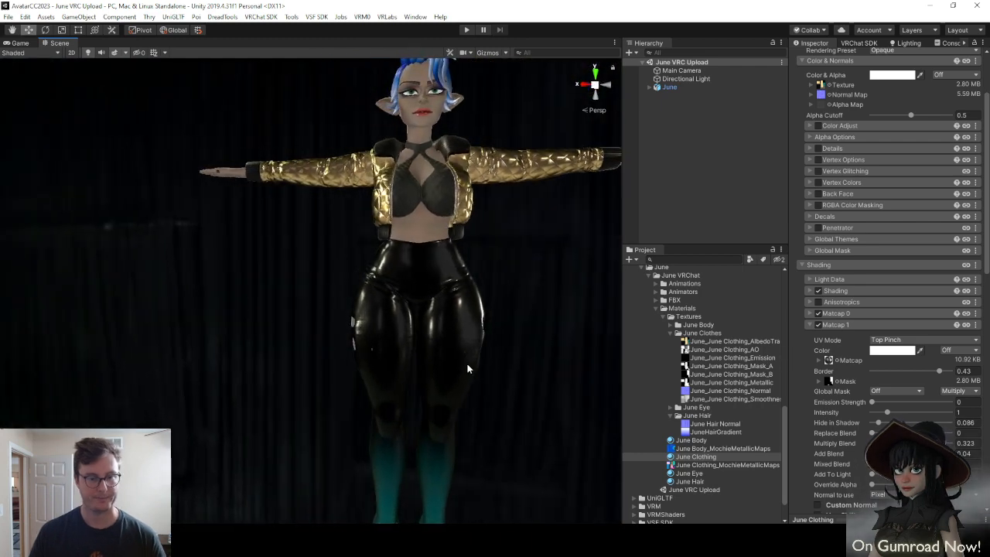
{"action": "key", "text": "ctrl+s"}
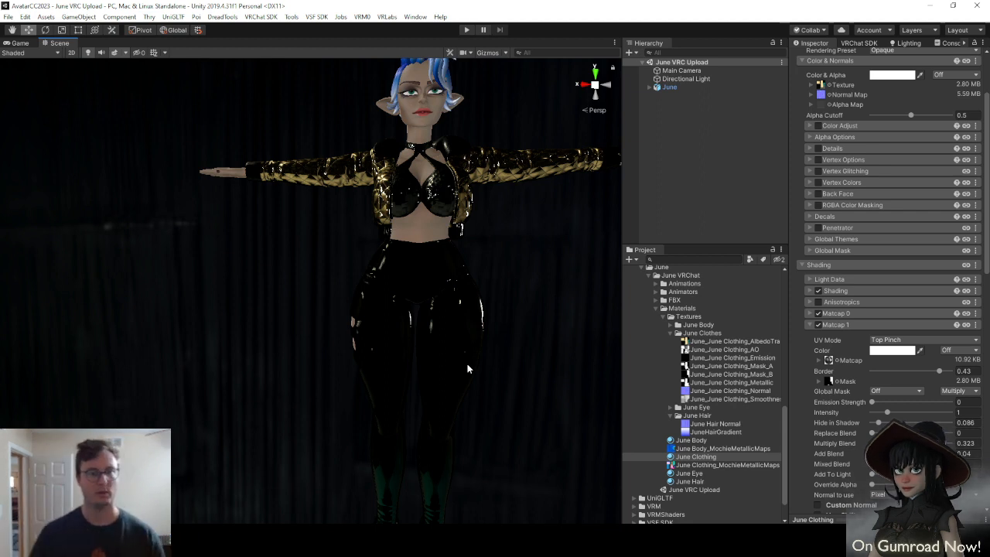
Collapse Matcap 1 and expand the maps under Reflections & Specular in the June Clothing material
{"action": "right_click_drag", "start_coordinate": [393, 276], "coordinate": [420, 284]}
{"action": "scroll", "coordinate": [420, 284], "scroll_direction": "down", "scroll_amount": 4}
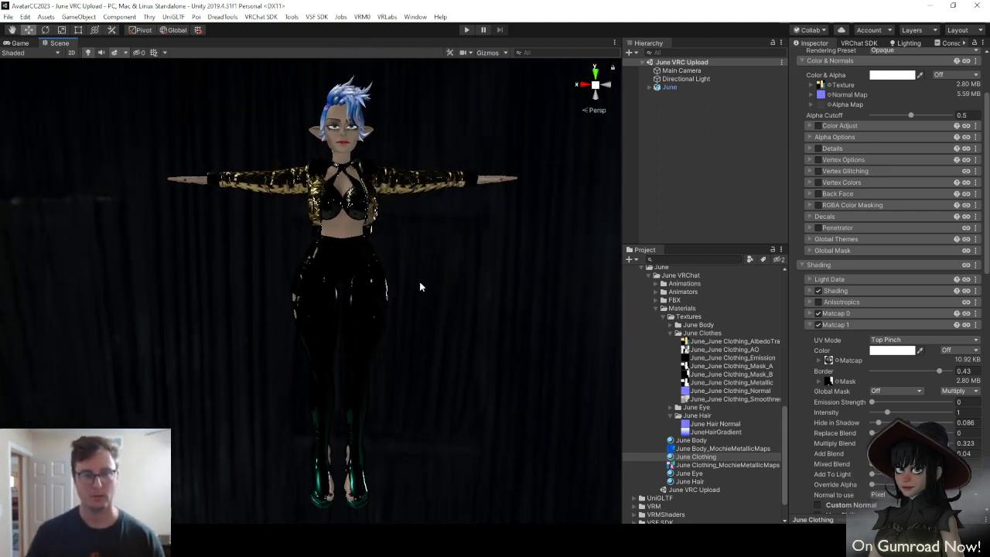
{"action": "left_click", "coordinate": [854, 325]}
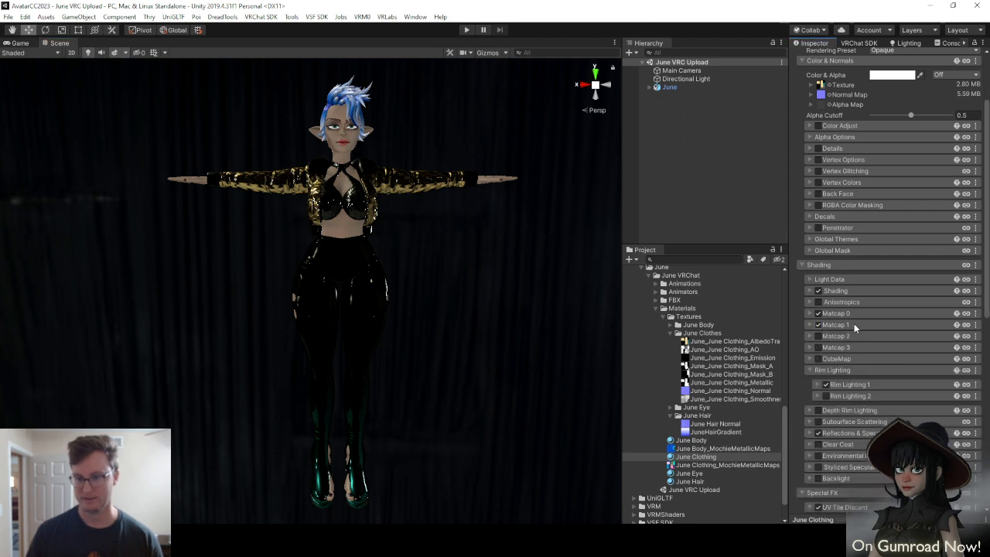
{"action": "left_click", "coordinate": [839, 435]}
{"action": "scroll", "coordinate": [883, 424], "scroll_direction": "down", "scroll_amount": 8}
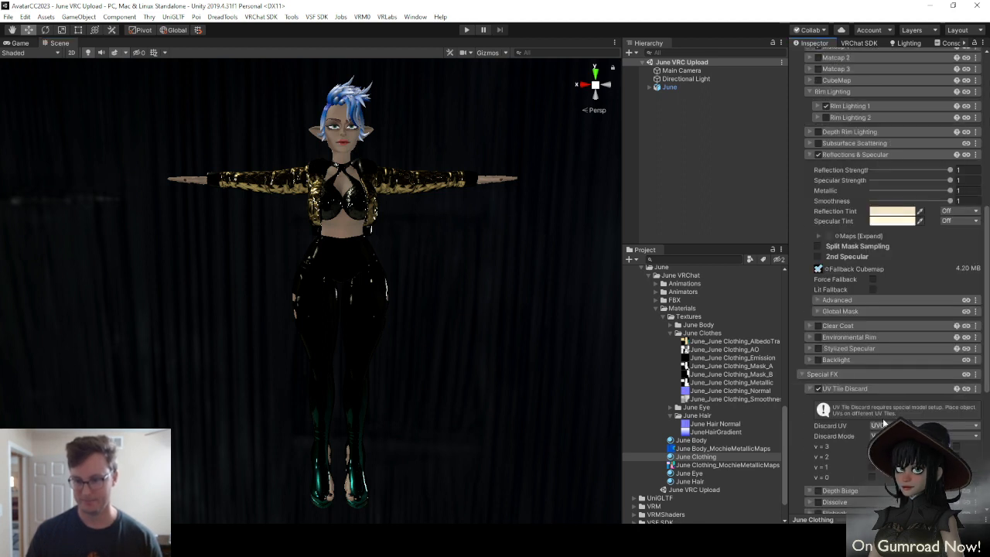
{"action": "left_click", "coordinate": [817, 236]}
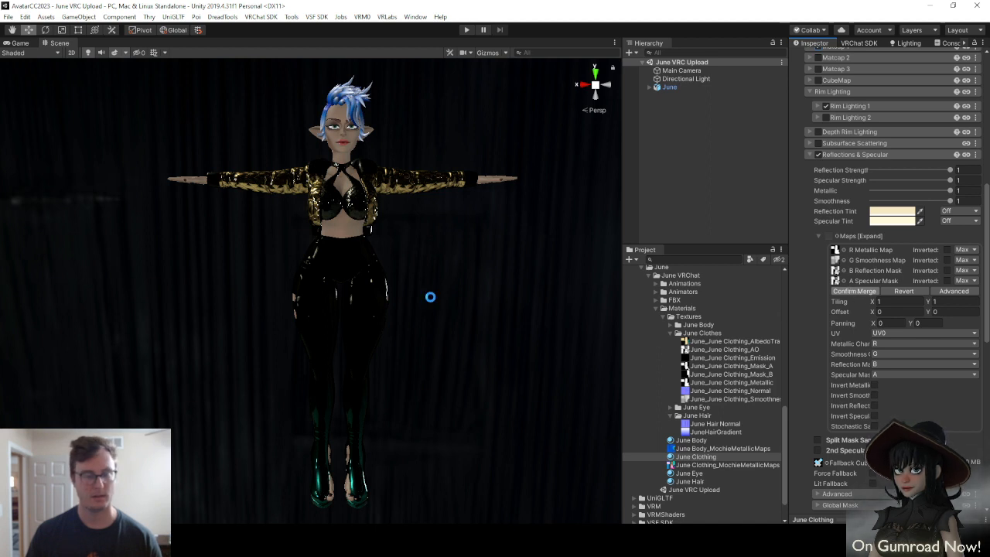
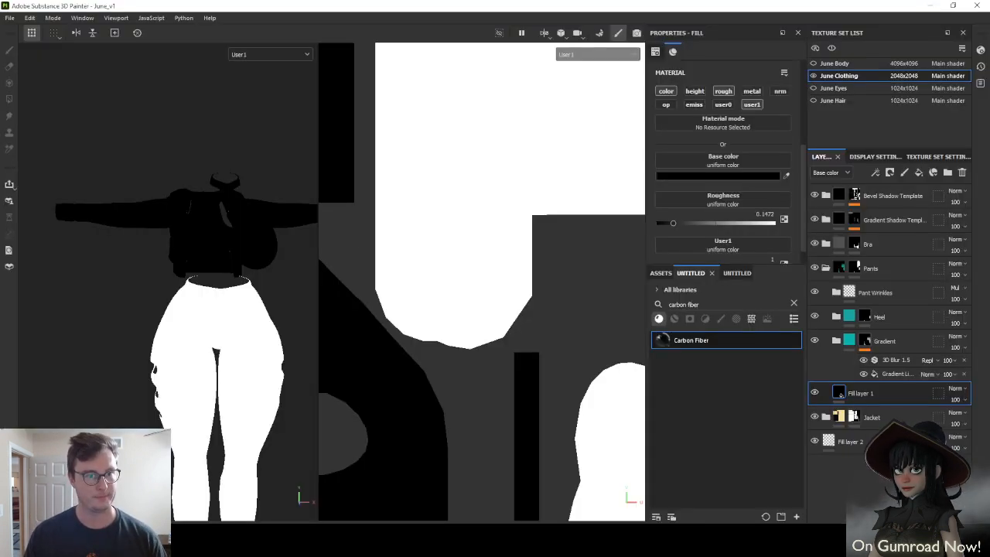
Switch to Substance 3D Painter, show June Body instead of June Clothing in Material view, and frame the body
{"action": "left_click", "coordinate": [813, 77]}
{"action": "left_click", "coordinate": [813, 64]}
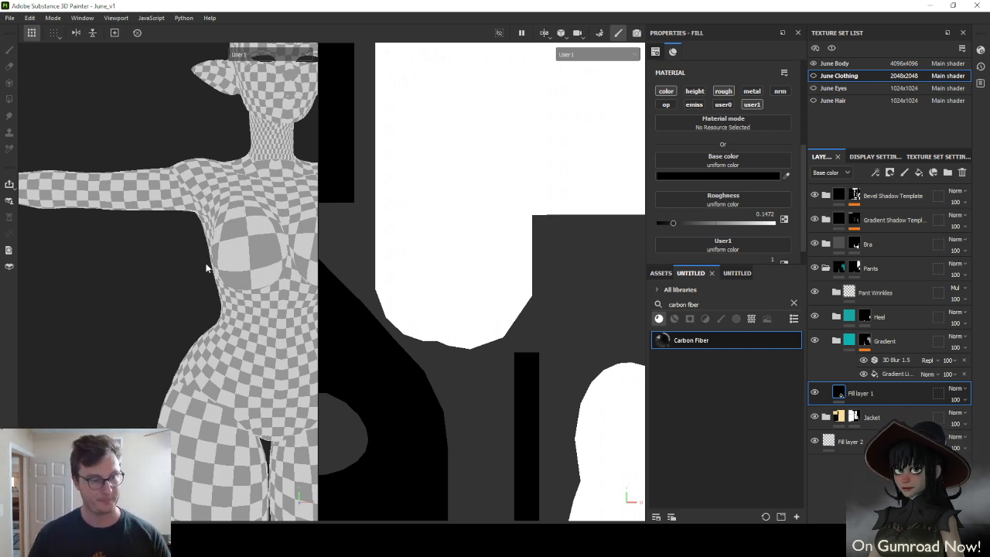
{"action": "key", "text": "m"}
{"action": "left_click_drag", "start_coordinate": [197, 235], "coordinate": [194, 230], "text": "alt"}
{"action": "right_click", "coordinate": [279, 253]}
{"action": "key", "text": "Escape"}
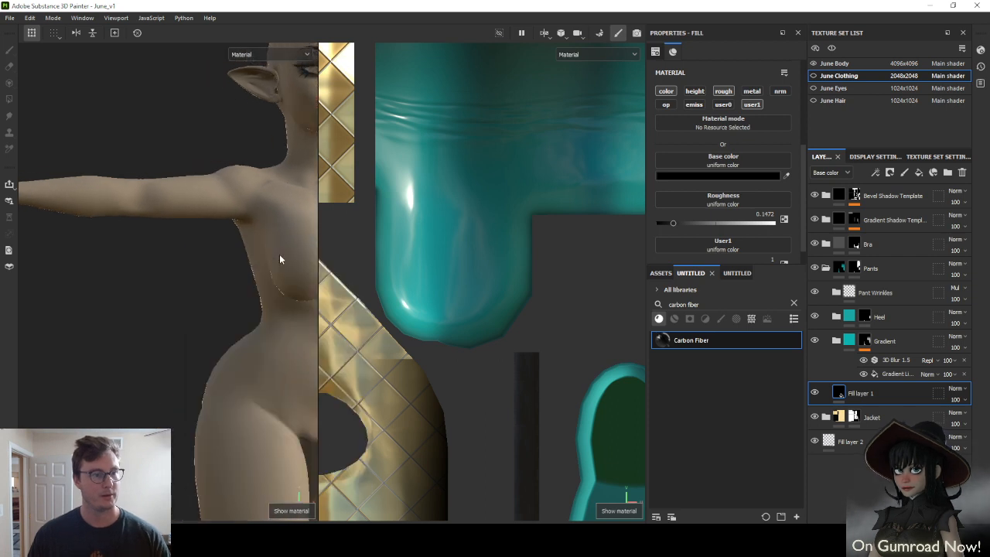
{"action": "right_click_drag", "start_coordinate": [279, 254], "coordinate": [186, 139], "text": "alt"}
{"action": "left_click_drag", "start_coordinate": [186, 139], "coordinate": [232, 173], "text": "alt"}
{"action": "right_click_drag", "start_coordinate": [233, 173], "coordinate": [221, 195], "text": "alt"}
{"action": "middle_click_drag", "start_coordinate": [221, 195], "coordinate": [235, 228], "text": "alt"}
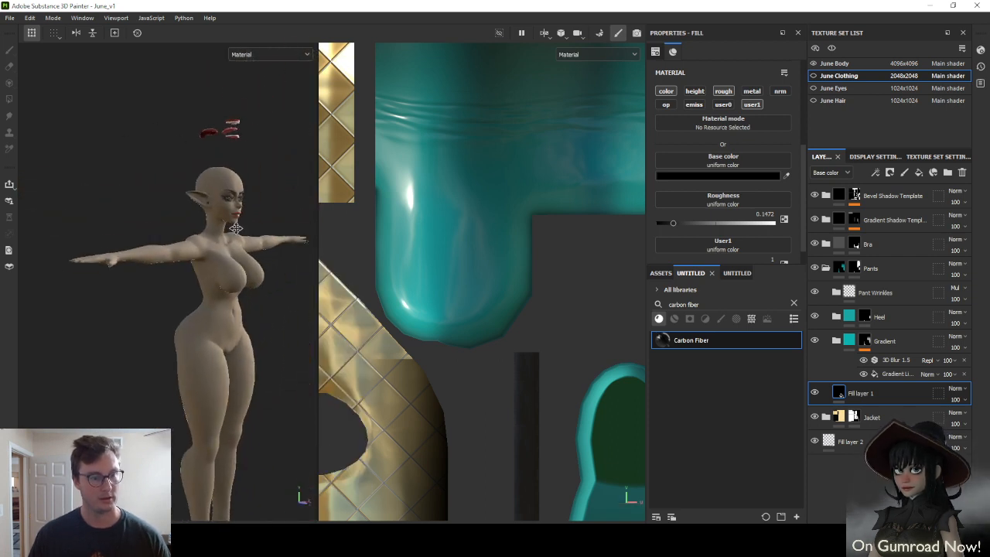
Display only the Base color channel in the viewports
{"action": "key", "text": "c"}
{"action": "left_click", "coordinate": [278, 55]}
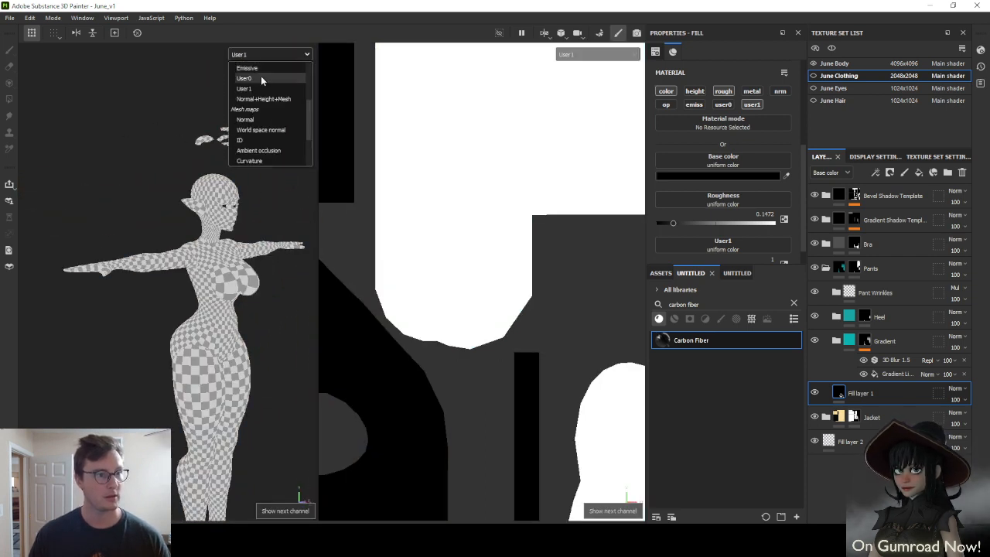
{"action": "left_click", "coordinate": [253, 99]}
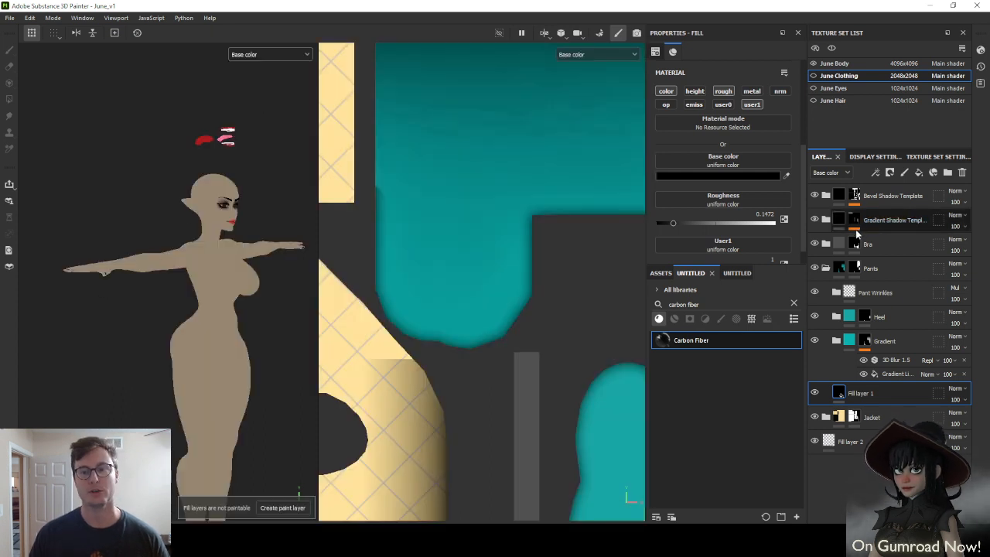
Activate the June Body texture set and collapse the expanded layer groups, including Pants, Template Mouth and Lipstick
{"action": "left_click", "coordinate": [828, 268]}
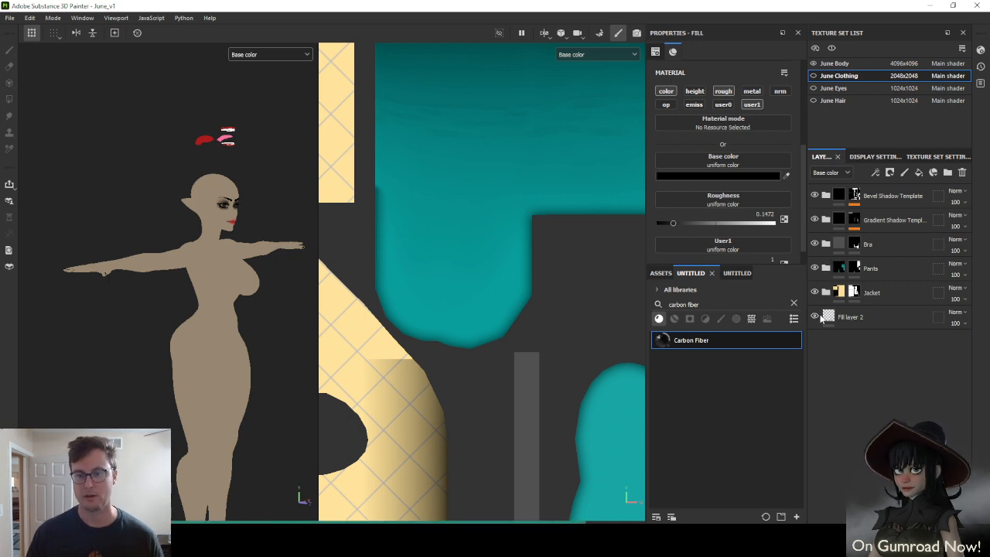
{"action": "left_click", "coordinate": [875, 317]}
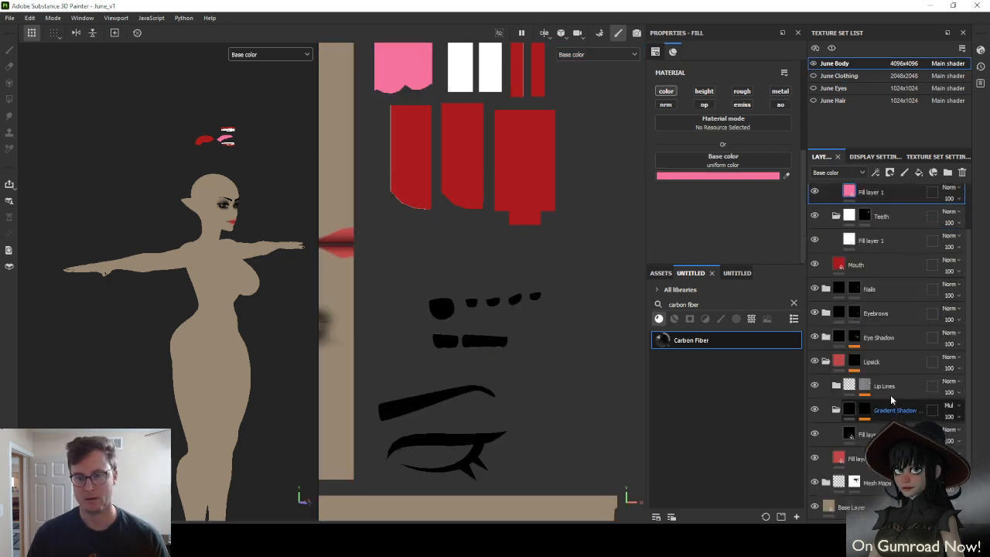
{"action": "left_click", "coordinate": [825, 196]}
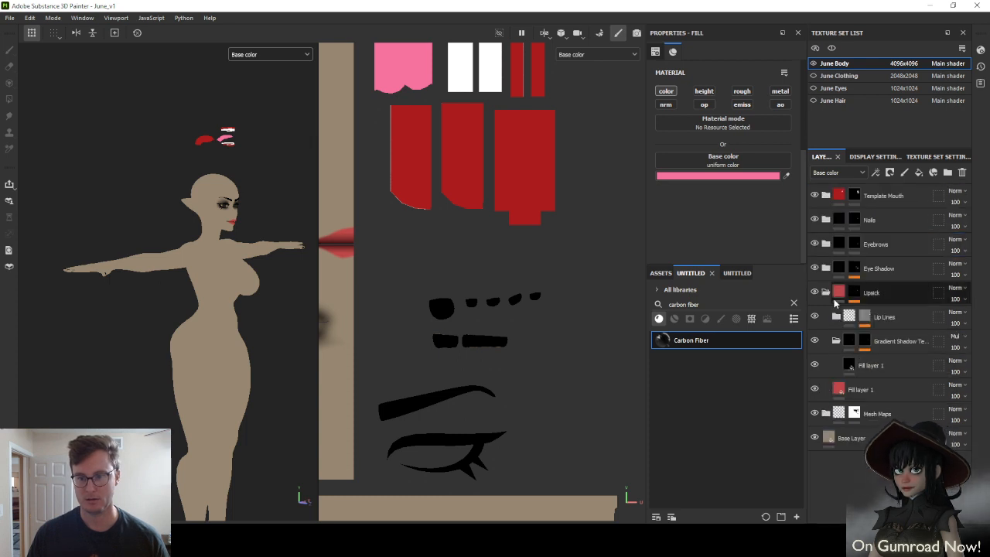
{"action": "left_click", "coordinate": [825, 292]}
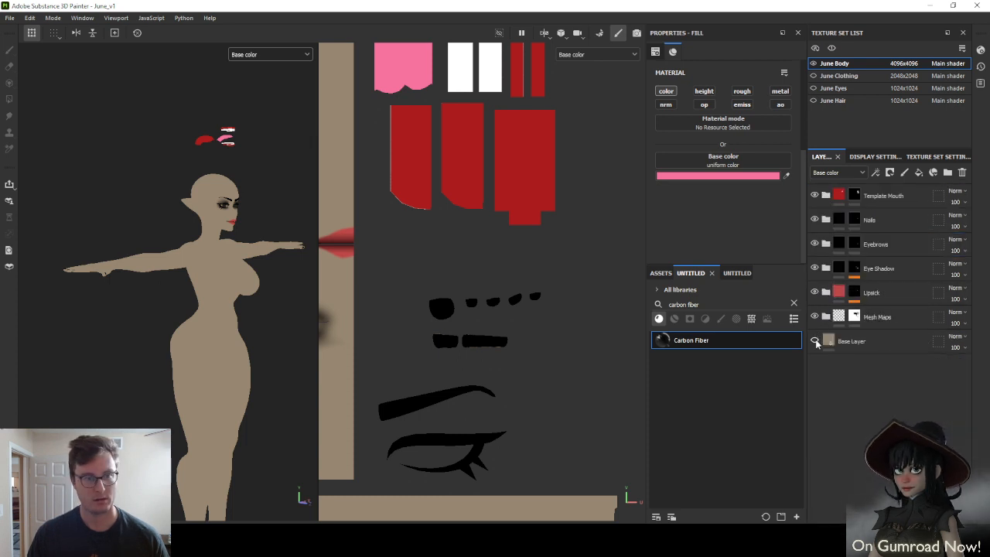
Add a fill layer directly above Base Layer and name it Skin Variation
{"action": "left_click", "coordinate": [895, 344]}
{"action": "left_click", "coordinate": [919, 172]}
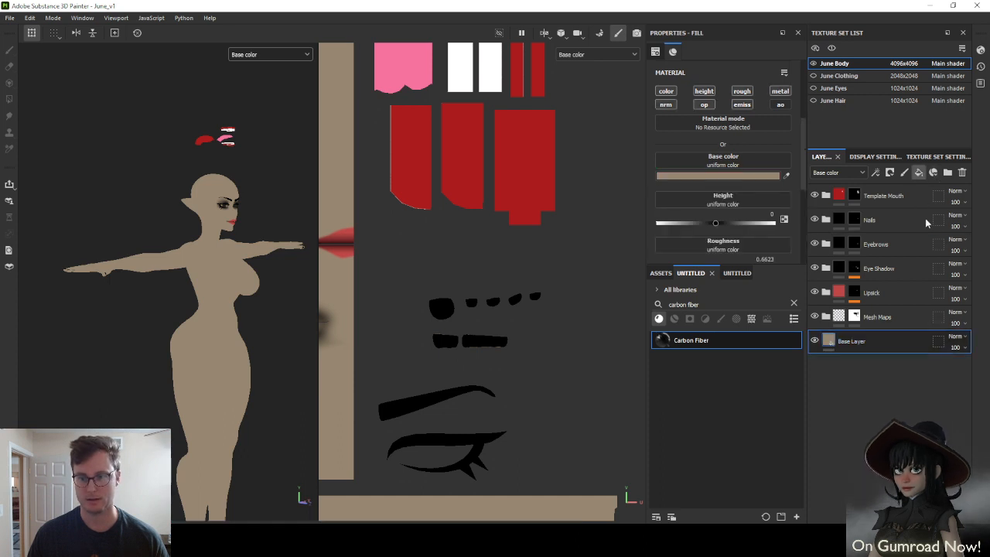
{"action": "double_click", "coordinate": [852, 341]}
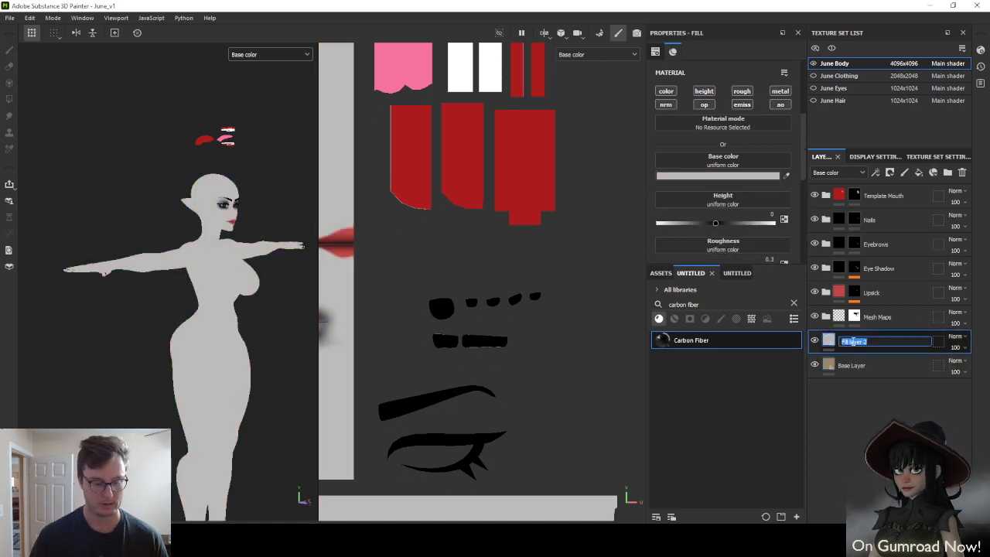
{"action": "type", "text": "Ski"}
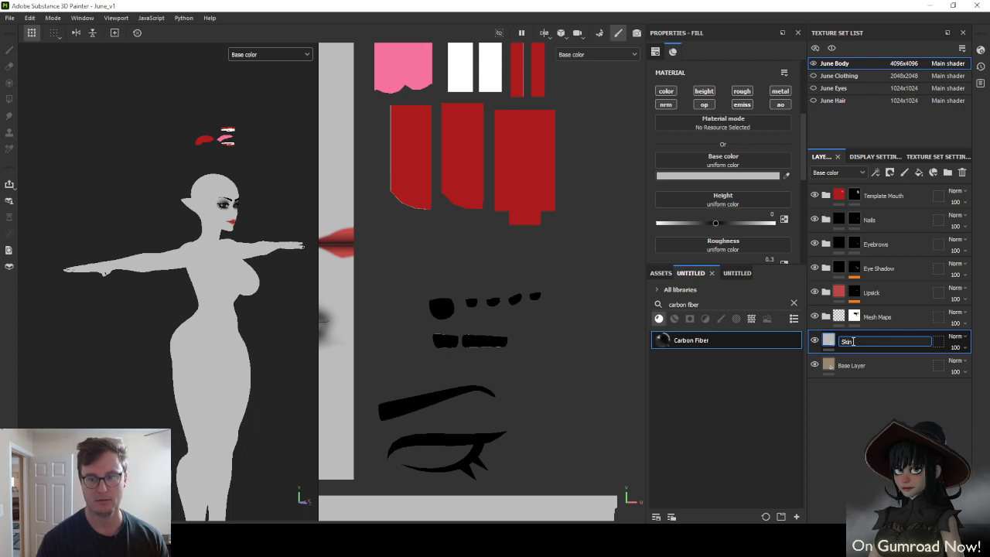
{"action": "type", "text": "n Variation"}
{"action": "key", "text": "Return"}
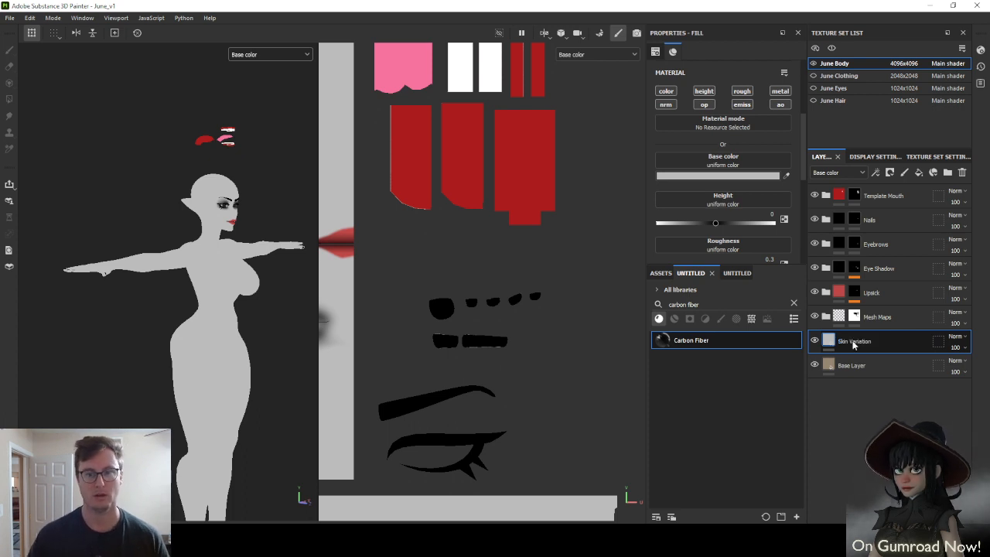
Limit the Skin Variation layer to the color channel and set its base color to pure red FF0000
{"action": "left_click", "coordinate": [670, 93], "text": "alt"}
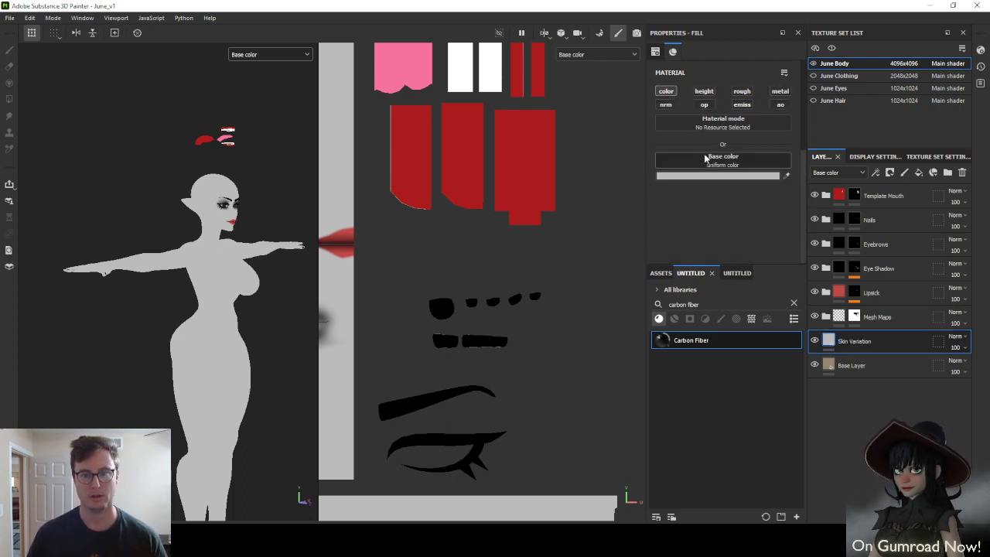
{"action": "left_click", "coordinate": [705, 159]}
{"action": "left_click_drag", "start_coordinate": [818, 272], "coordinate": [896, 215]}
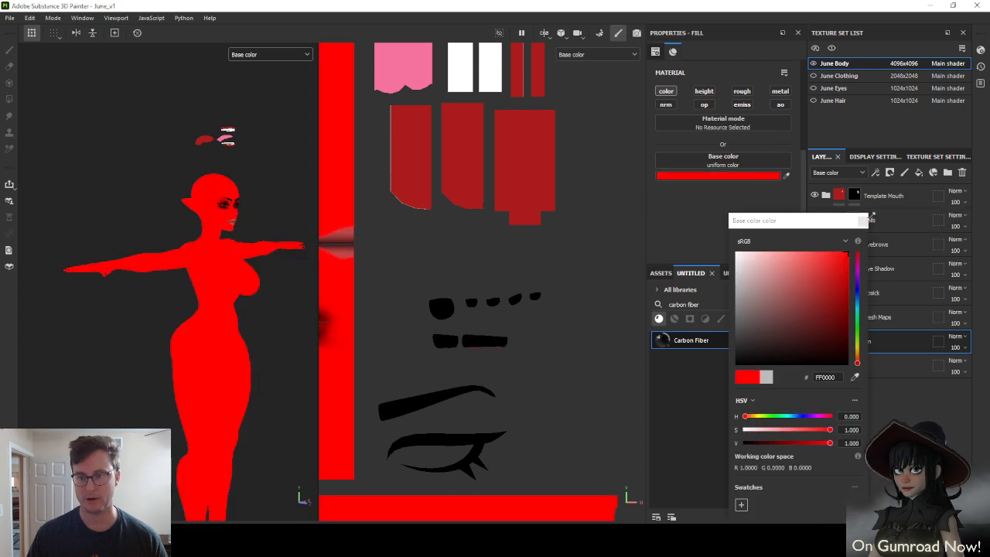
{"action": "left_click", "coordinate": [896, 215]}
Add a black mask to the Skin Variation layer and a fill effect to that mask
{"action": "right_click", "coordinate": [849, 342]}
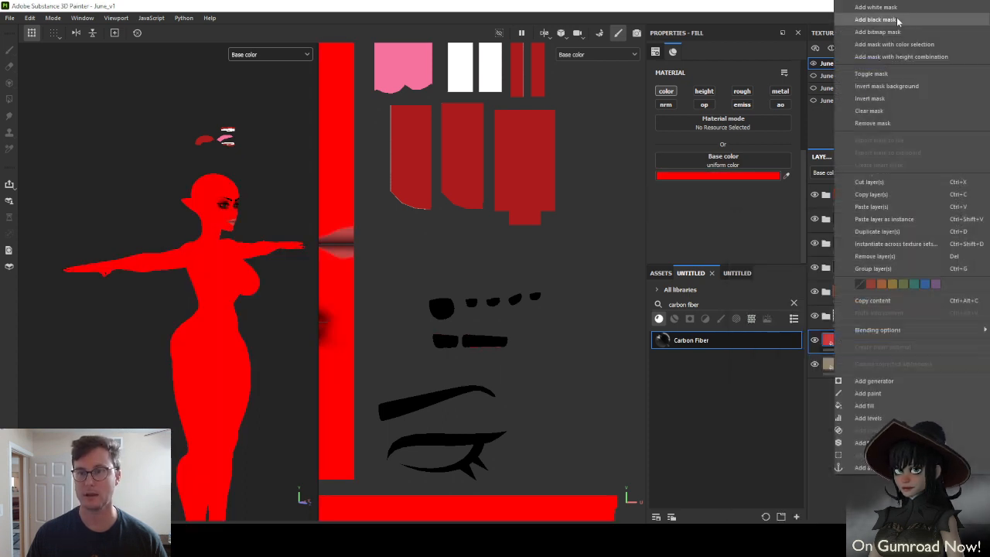
{"action": "left_click", "coordinate": [896, 20]}
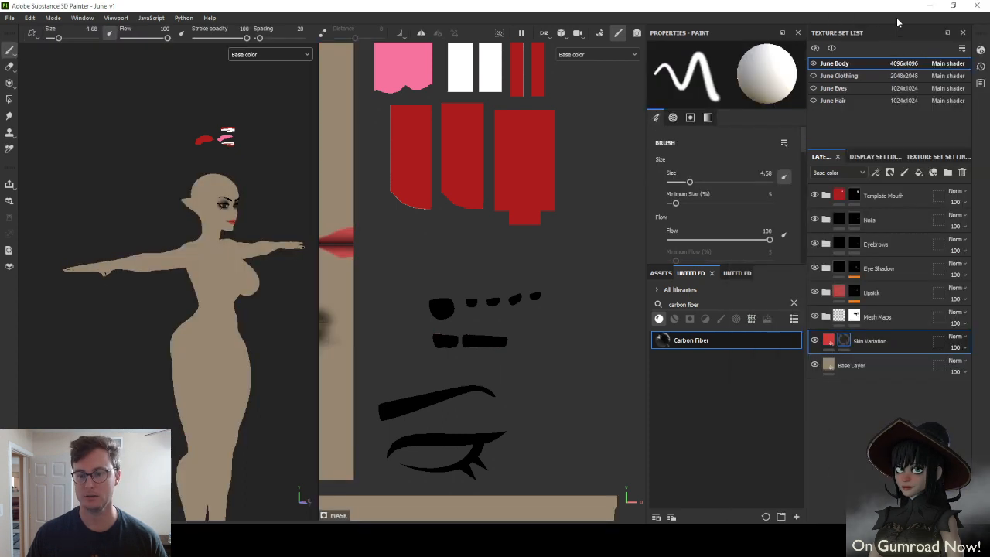
{"action": "right_click", "coordinate": [851, 346]}
{"action": "left_click", "coordinate": [868, 361]}
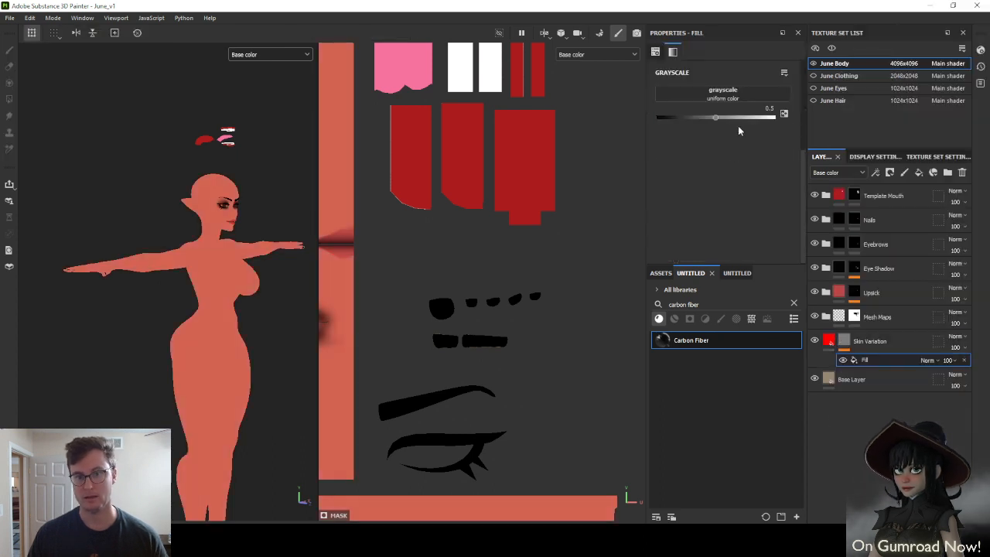
Assign the June Body thickness map as the grayscale source of the Skin Variation mask's fill
{"action": "left_click", "coordinate": [734, 91]}
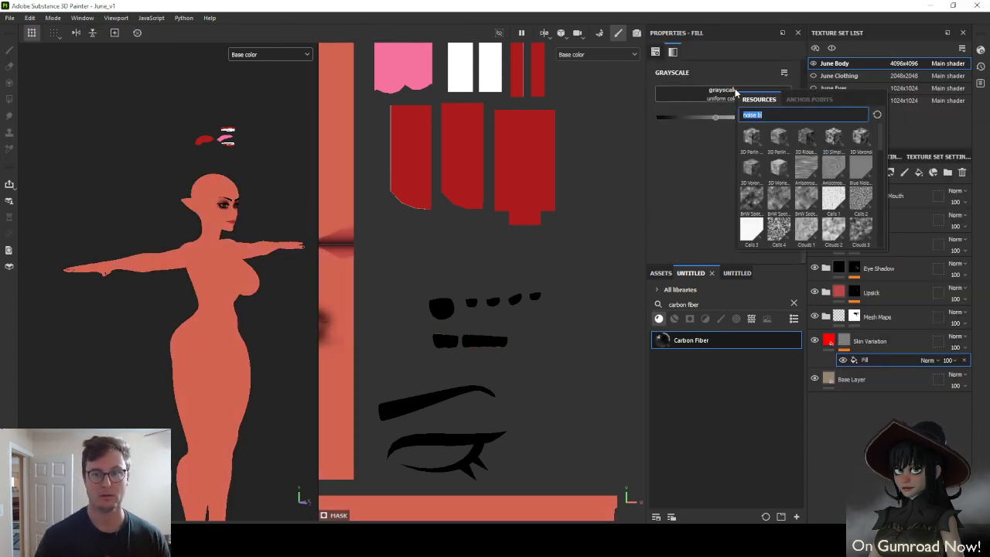
{"action": "type", "text": "body"}
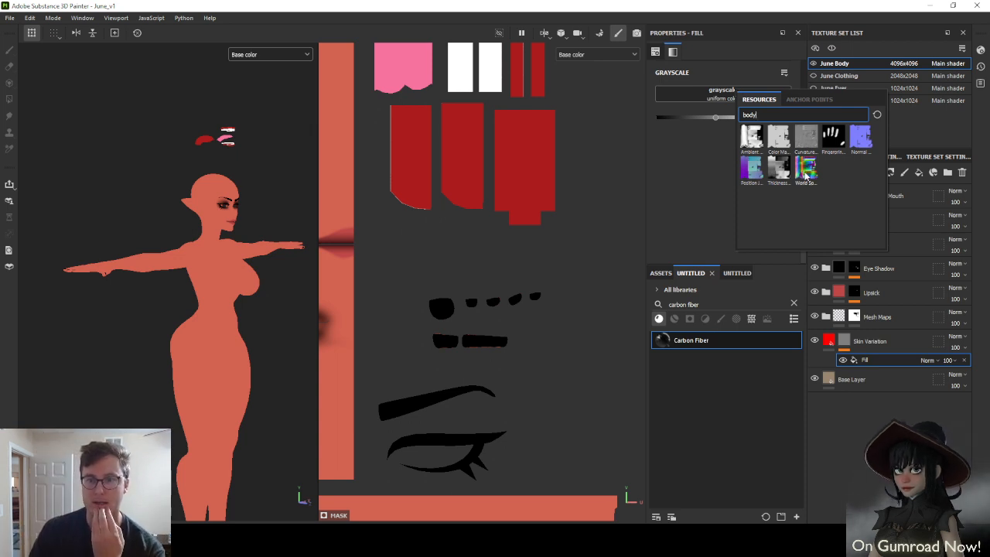
{"action": "left_click", "coordinate": [778, 168]}
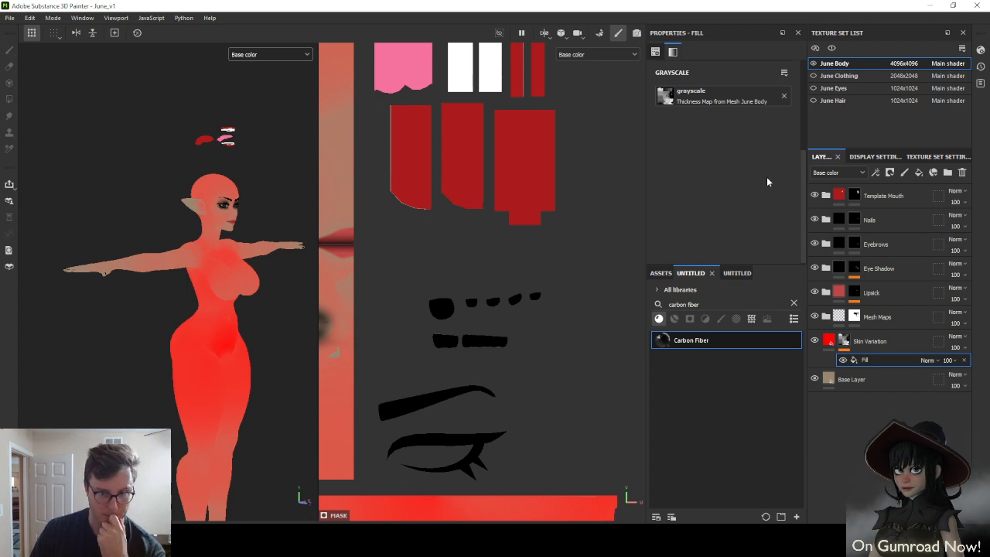
Add a Levels effect to the Skin Variation mask and invert it
{"action": "right_click", "coordinate": [837, 340]}
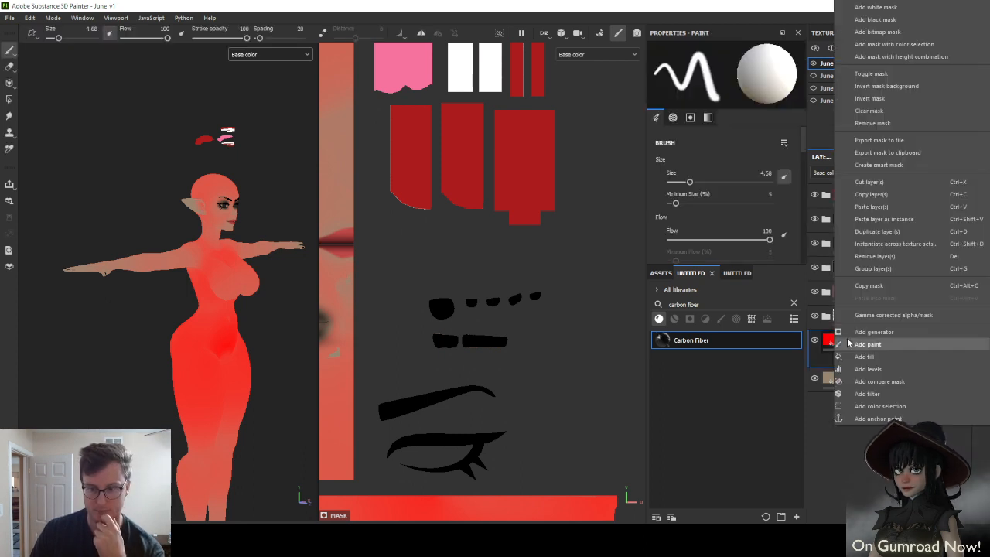
{"action": "left_click", "coordinate": [866, 369]}
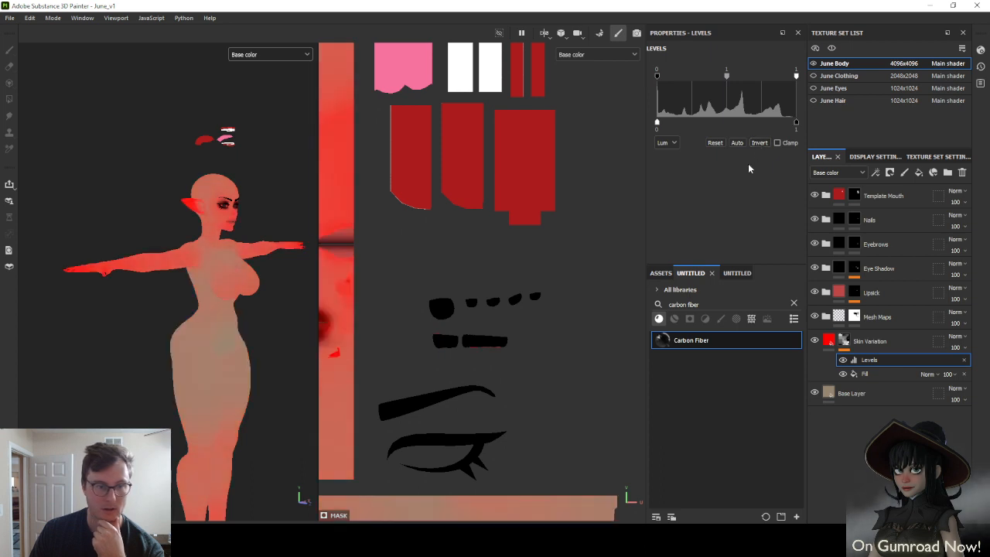
Examine how the inverted red tint is distributed across the body, hands, feet, ears and face
{"action": "scroll", "coordinate": [242, 275], "scroll_direction": "down", "scroll_amount": 2}
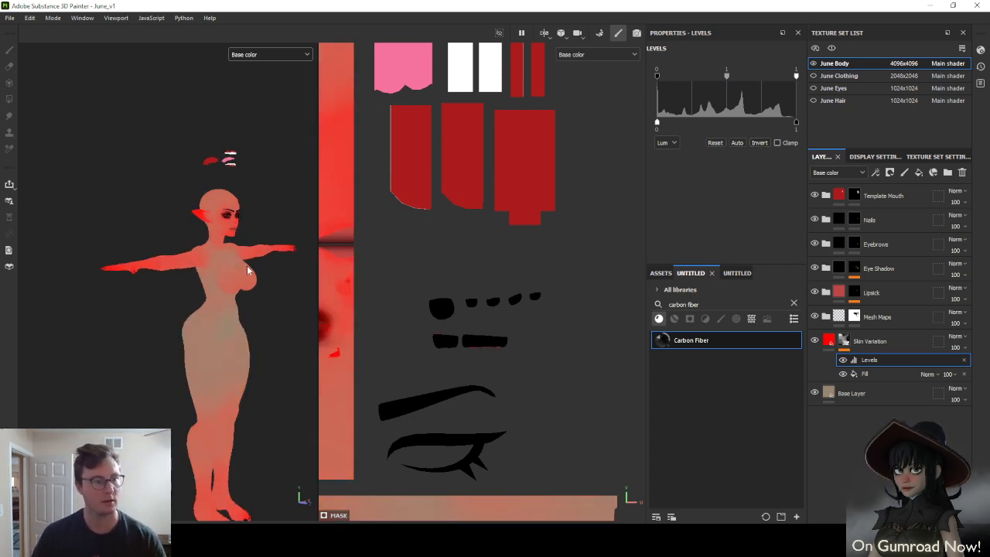
{"action": "left_click_drag", "start_coordinate": [244, 271], "coordinate": [239, 304], "text": "alt"}
{"action": "middle_click_drag", "start_coordinate": [239, 305], "coordinate": [206, 283], "text": "alt"}
{"action": "left_click_drag", "start_coordinate": [205, 283], "coordinate": [195, 265], "text": "alt"}
{"action": "middle_click_drag", "start_coordinate": [195, 265], "coordinate": [210, 317], "text": "alt"}
{"action": "scroll", "coordinate": [210, 304], "scroll_direction": "up", "scroll_amount": 3}
{"action": "left_click_drag", "start_coordinate": [211, 303], "coordinate": [217, 324], "text": "alt"}
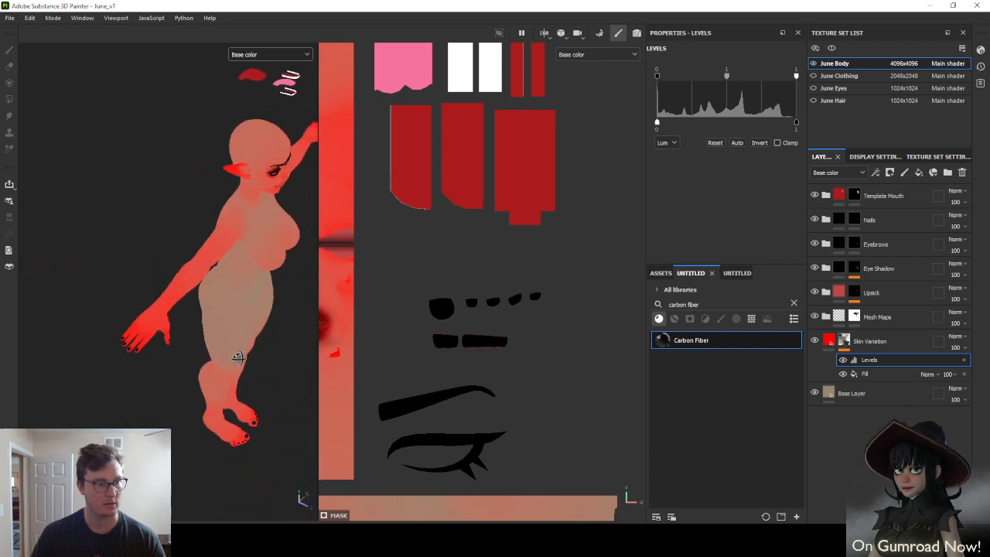
{"action": "left_click_drag", "start_coordinate": [237, 357], "coordinate": [194, 266], "text": "alt"}
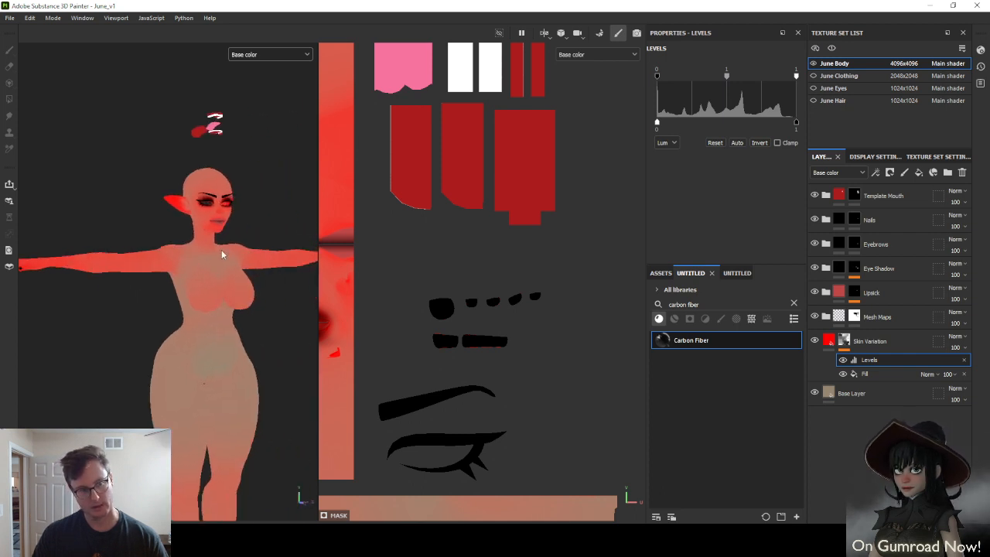
{"action": "scroll", "coordinate": [220, 255], "scroll_direction": "up", "scroll_amount": 3}
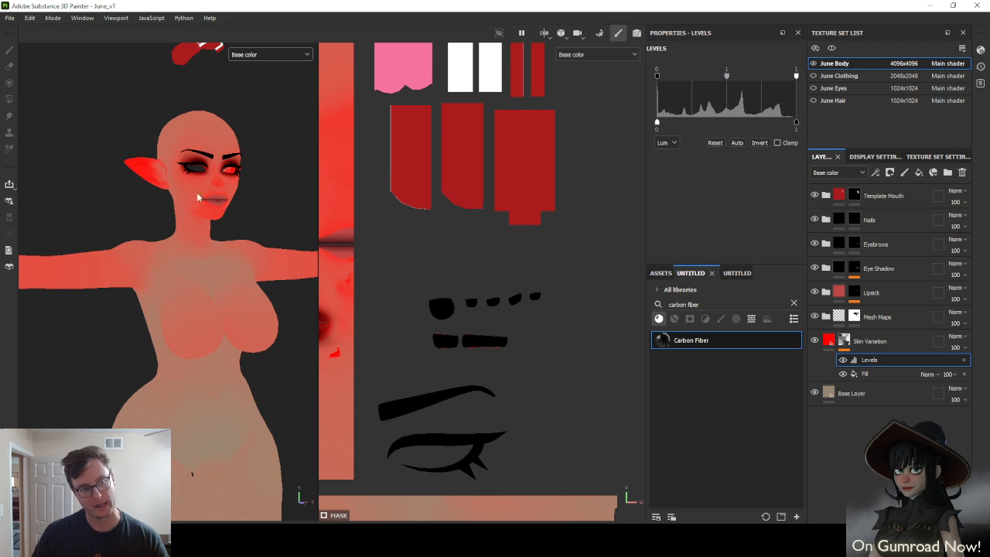
{"action": "left_click_drag", "start_coordinate": [161, 229], "coordinate": [193, 309], "text": "alt"}
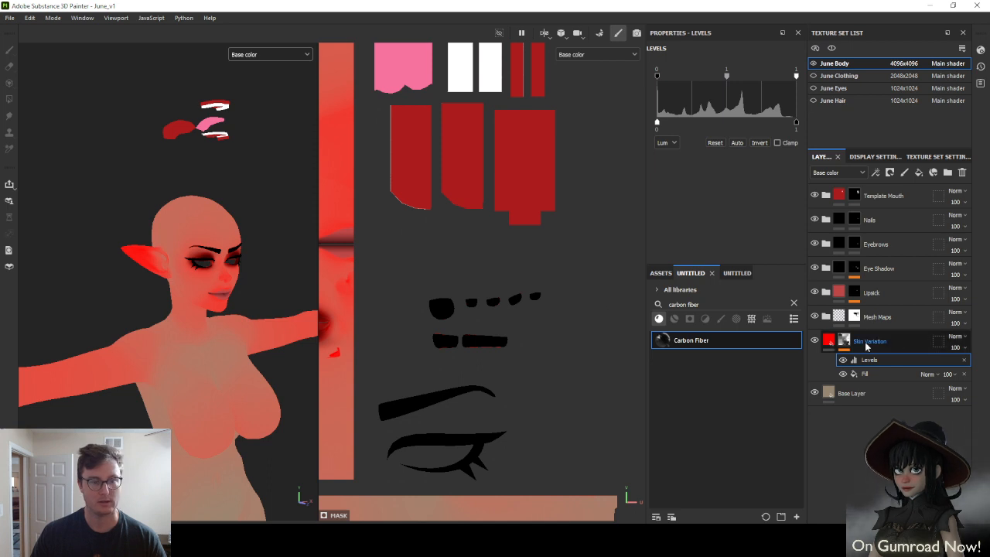
Lower the Skin Variation layer's opacity to 55 and check the tint in the material and base color views
{"action": "left_click", "coordinate": [958, 347]}
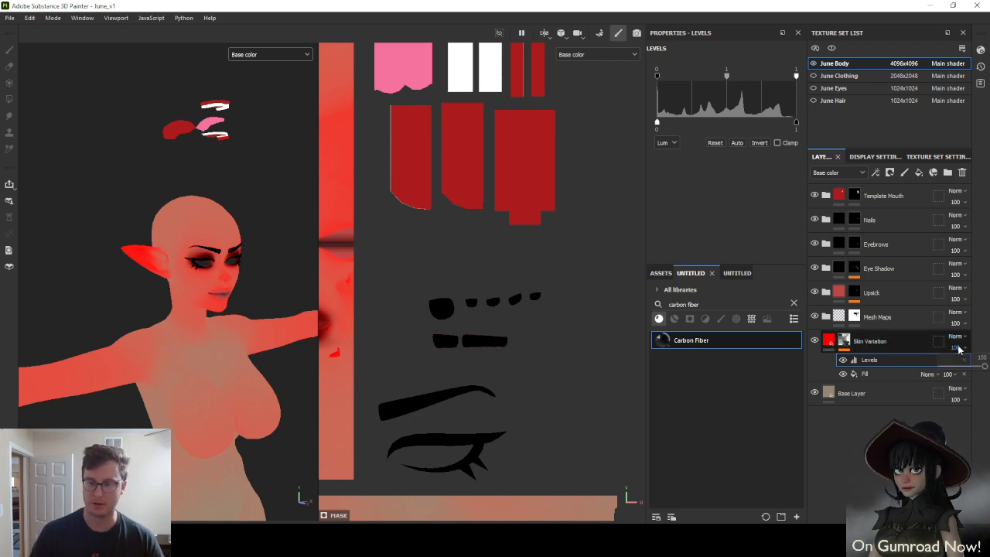
{"action": "left_click_drag", "start_coordinate": [963, 367], "coordinate": [934, 374]}
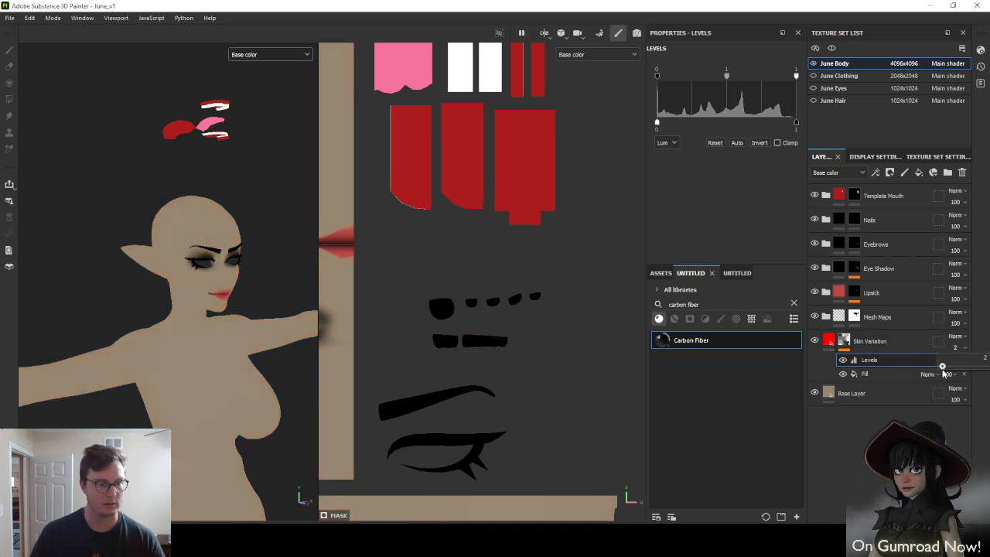
{"action": "left_click_drag", "start_coordinate": [953, 366], "coordinate": [964, 366]}
{"action": "left_click_drag", "start_coordinate": [265, 260], "coordinate": [229, 263], "text": "alt"}
{"action": "key", "text": "m"}
{"action": "scroll", "coordinate": [202, 266], "scroll_direction": "up", "scroll_amount": 3}
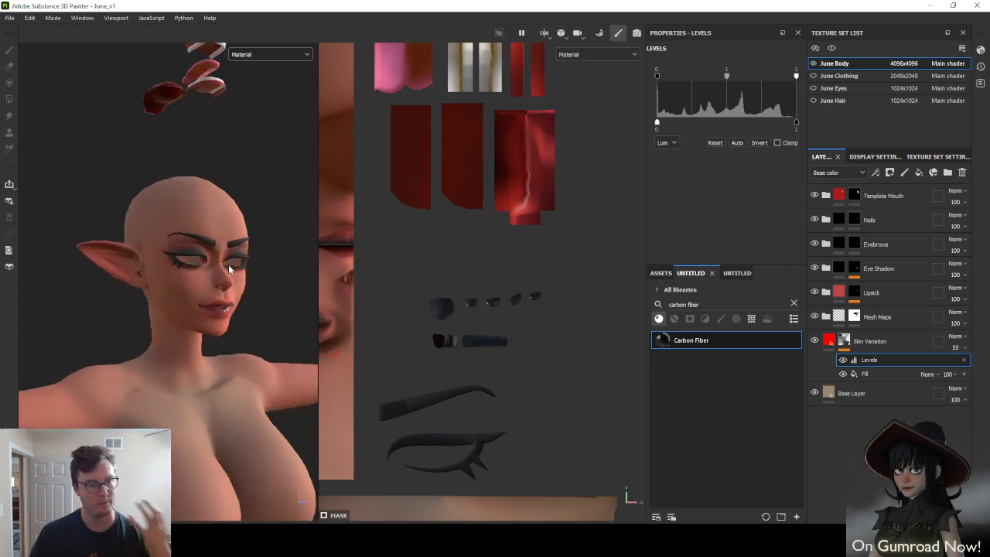
{"action": "scroll", "coordinate": [216, 286], "scroll_direction": "down", "scroll_amount": 5}
{"action": "left_click_drag", "start_coordinate": [205, 301], "coordinate": [168, 281], "text": "alt"}
{"action": "key", "text": "c"}
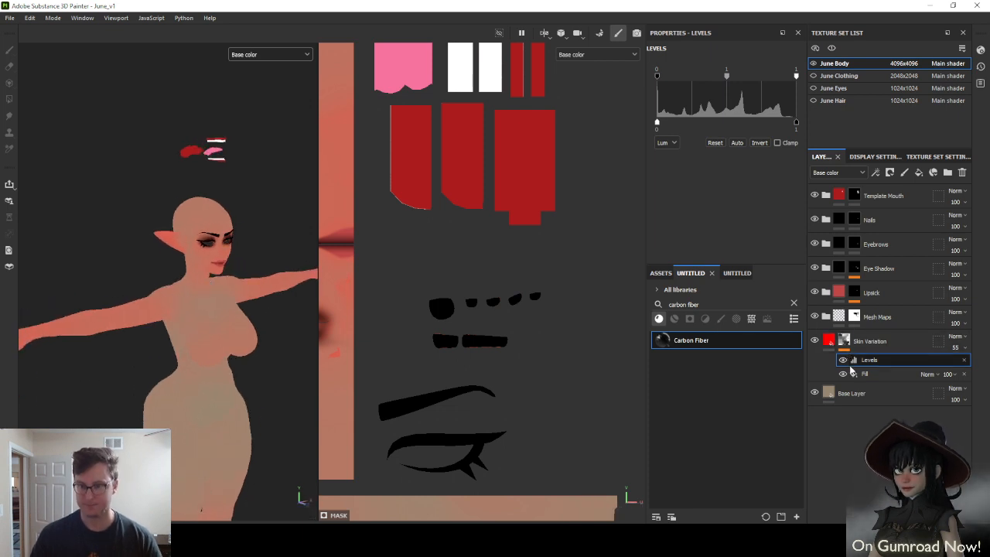
Add the User0 channel to the June Body texture set
{"action": "left_click", "coordinate": [829, 340]}
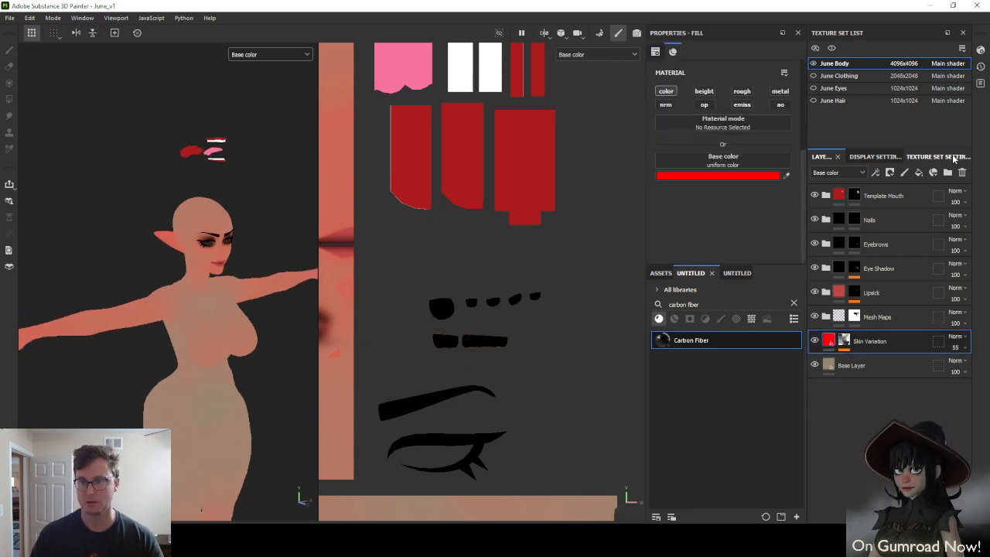
{"action": "left_click", "coordinate": [937, 156]}
{"action": "left_click", "coordinate": [949, 314]}
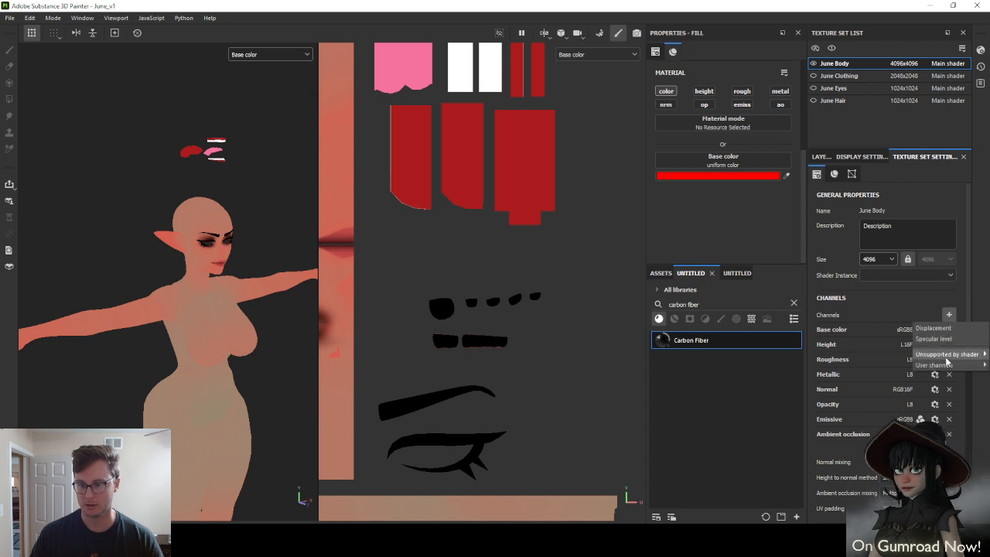
{"action": "mouse_move", "coordinate": [948, 365]}
{"action": "left_click", "coordinate": [896, 365]}
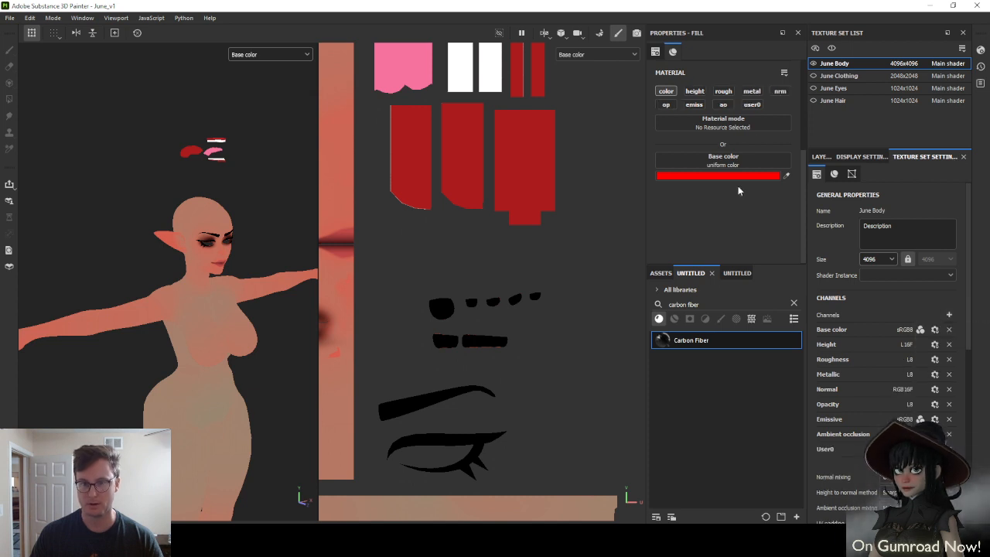
Enable the User0 channel on Base Layer and lower its value to black
{"action": "left_click", "coordinate": [819, 157]}
{"action": "left_click", "coordinate": [850, 365]}
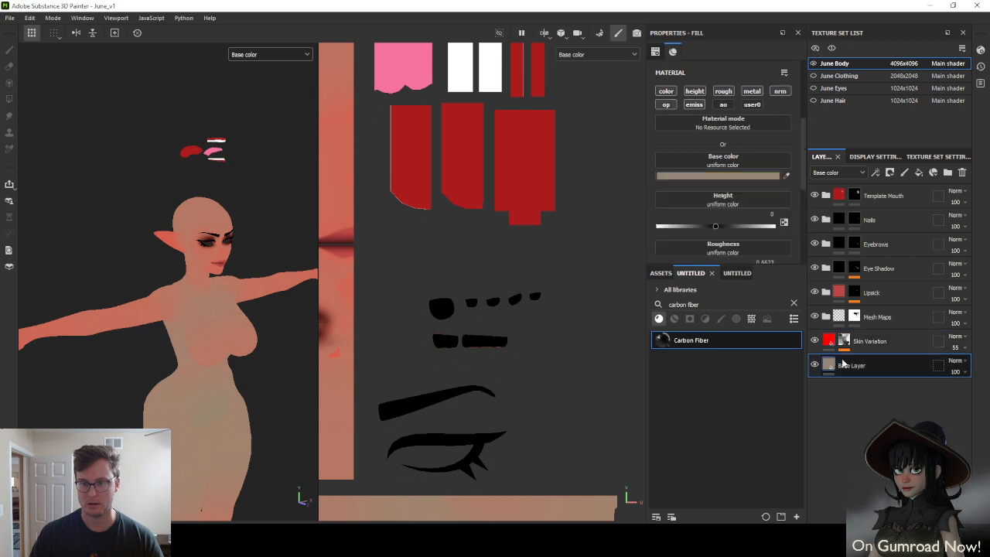
{"action": "scroll", "coordinate": [777, 161], "scroll_direction": "down", "scroll_amount": 5}
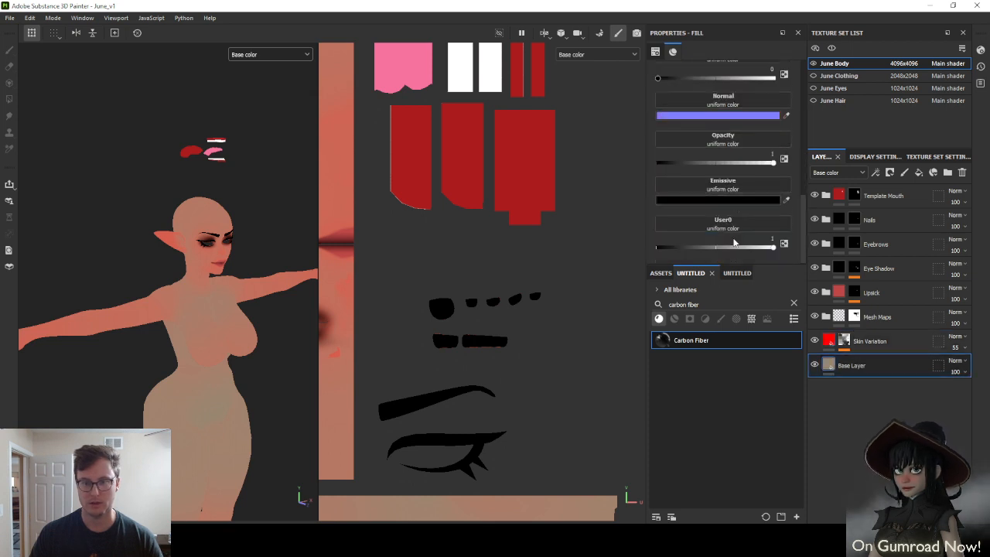
{"action": "left_click", "coordinate": [661, 248]}
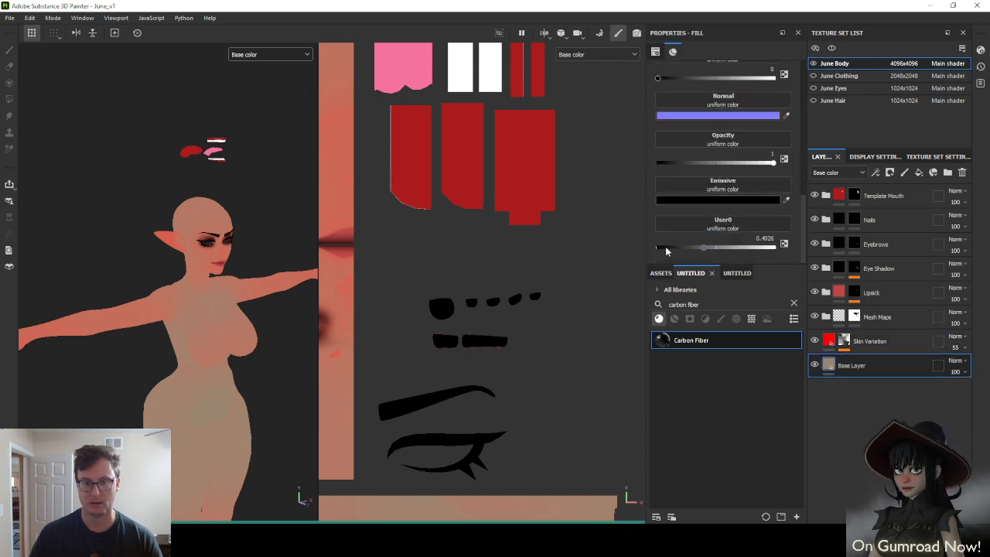
Enable User0 on the Skin Variation layer at value 1 and display the User0 channel in the viewports
{"action": "left_click", "coordinate": [896, 345]}
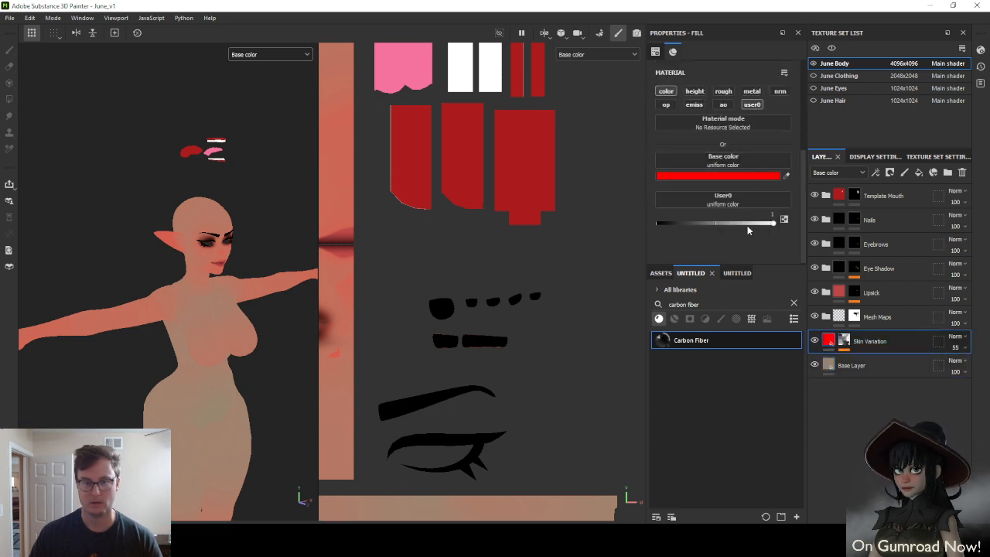
{"action": "left_click", "coordinate": [249, 59]}
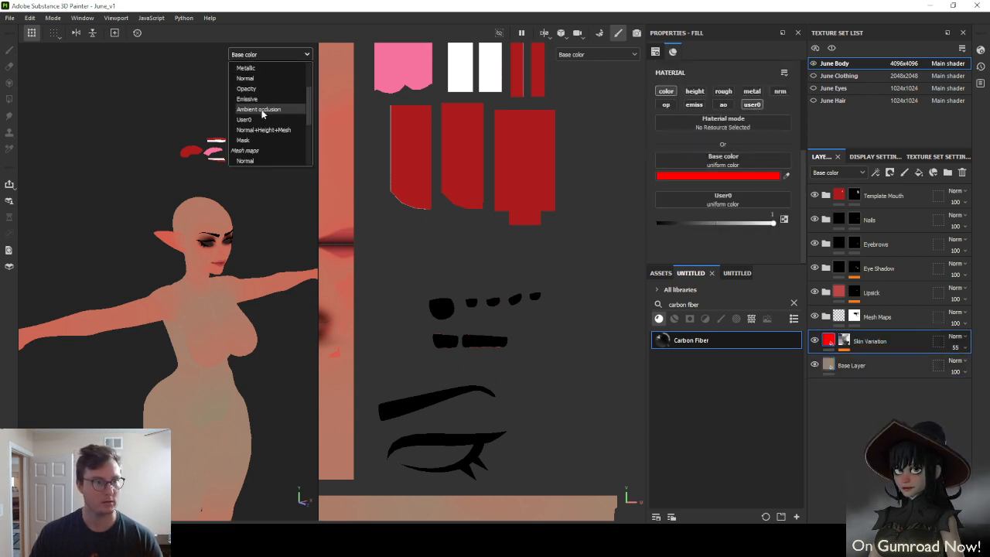
{"action": "left_click", "coordinate": [244, 124]}
{"action": "scroll", "coordinate": [218, 323], "scroll_direction": "down", "scroll_amount": 6}
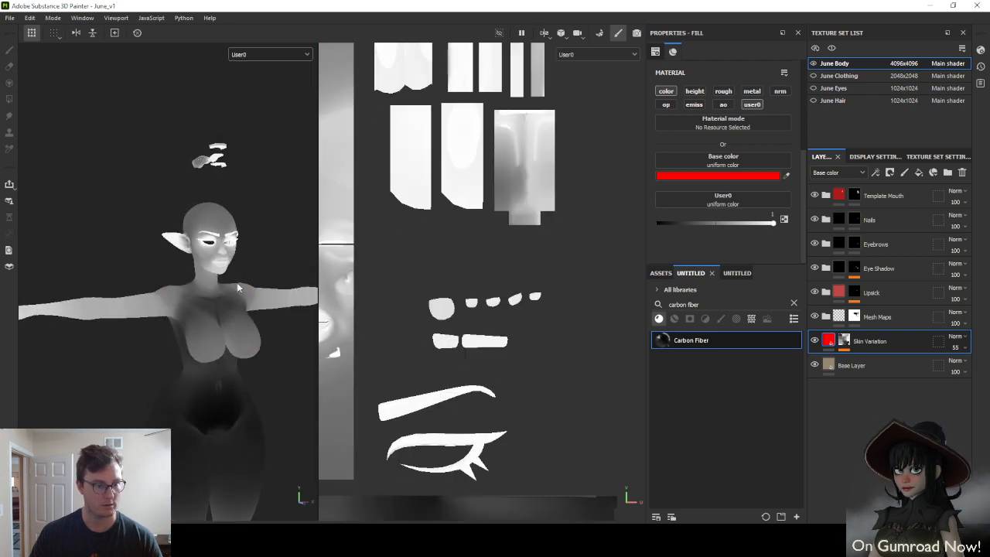
{"action": "scroll", "coordinate": [214, 272], "scroll_direction": "up", "scroll_amount": 5}
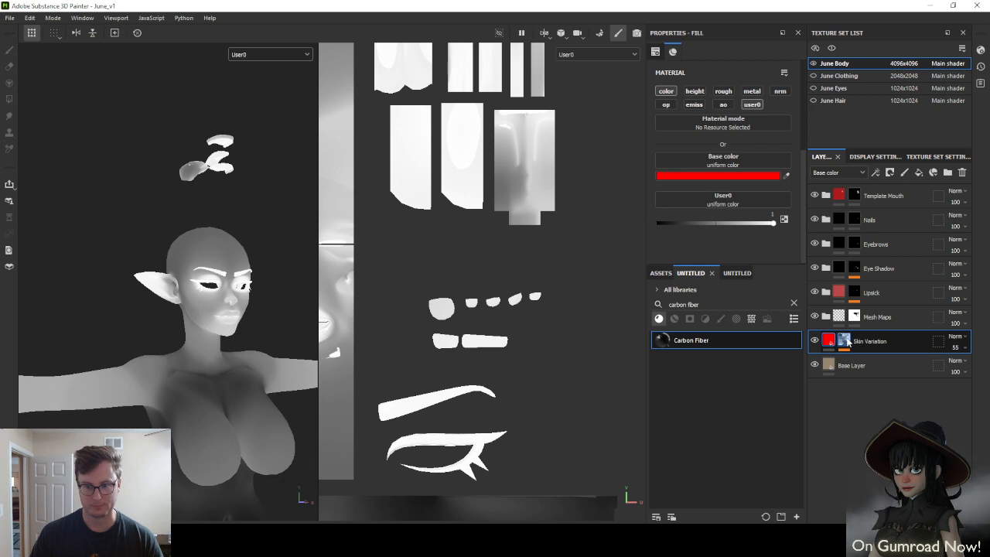
Add a paint effect on top of the Skin Variation mask's effects
{"action": "left_click", "coordinate": [843, 341]}
{"action": "right_click", "coordinate": [844, 341]}
{"action": "left_click", "coordinate": [867, 344]}
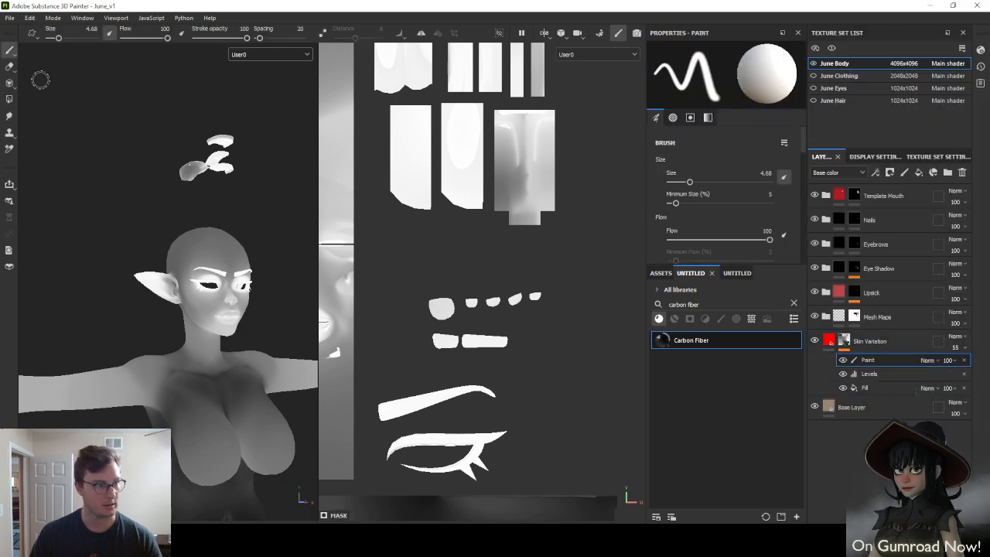
Mask out the eyebrows and all the eyelash pieces with a black polygon fill in UV chunk mode
{"action": "left_click", "coordinate": [10, 99]}
{"action": "scroll", "coordinate": [274, 232], "scroll_direction": "up", "scroll_amount": 5}
{"action": "scroll", "coordinate": [274, 256], "scroll_direction": "up", "scroll_amount": 4}
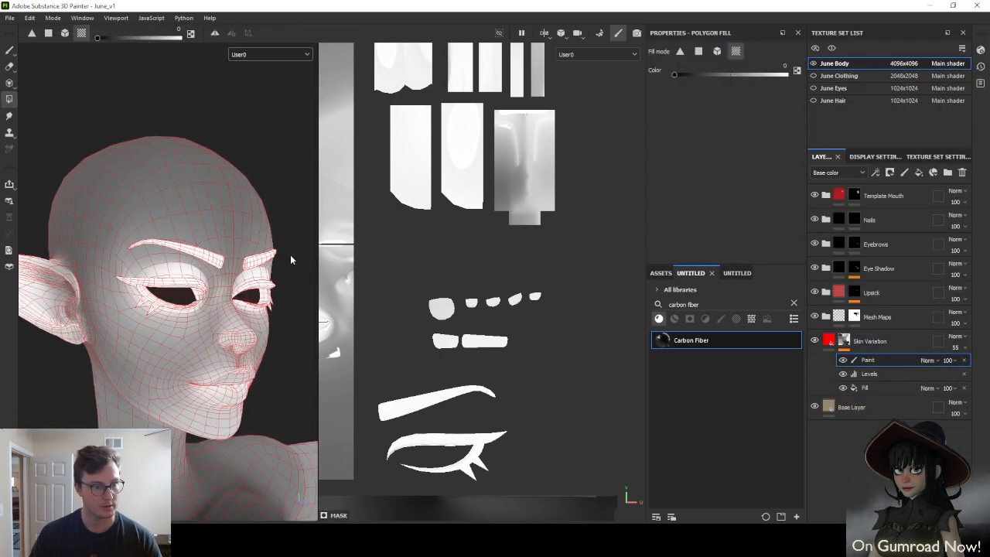
{"action": "left_click_drag", "start_coordinate": [277, 310], "coordinate": [283, 315], "text": "alt"}
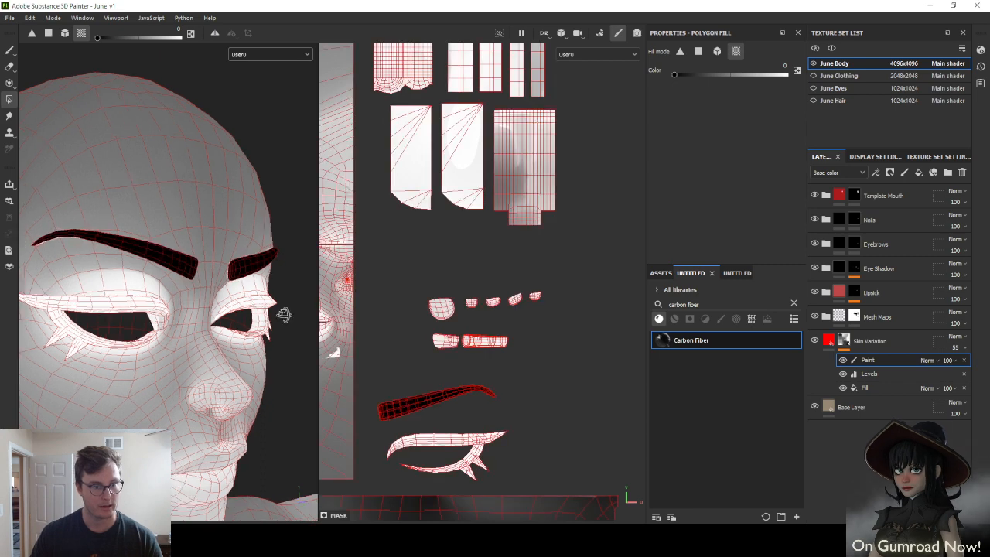
{"action": "left_click", "coordinate": [273, 300]}
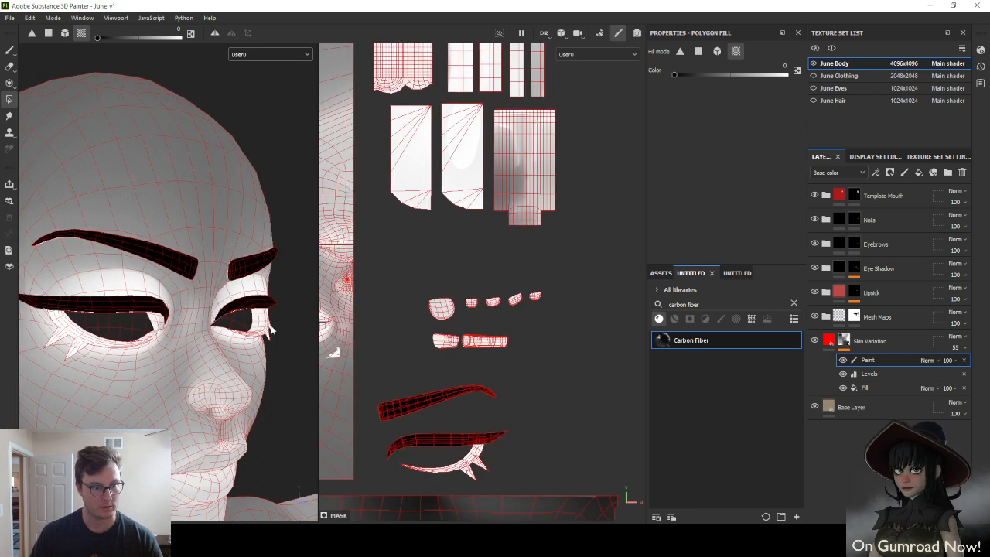
{"action": "left_click", "coordinate": [271, 332]}
{"action": "left_click", "coordinate": [267, 332]}
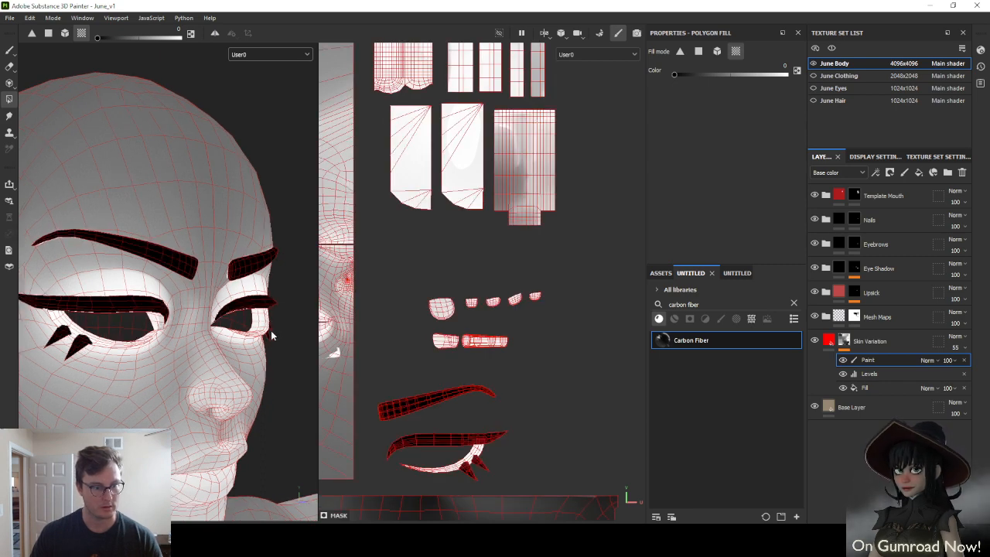
Fill the lower teeth, upper teeth and mouth interior with black in the Skin Variation mask
{"action": "scroll", "coordinate": [271, 334], "scroll_direction": "down", "scroll_amount": 3}
{"action": "left_click_drag", "start_coordinate": [271, 335], "coordinate": [245, 230], "text": "alt"}
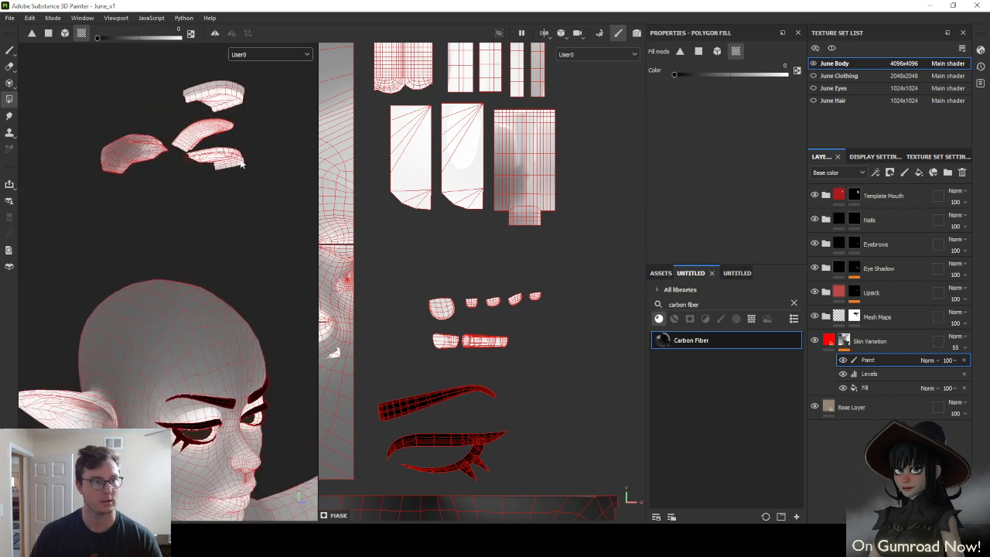
{"action": "scroll", "coordinate": [255, 276], "scroll_direction": "up", "scroll_amount": 5}
{"action": "left_click_drag", "start_coordinate": [255, 276], "coordinate": [235, 286], "text": "alt"}
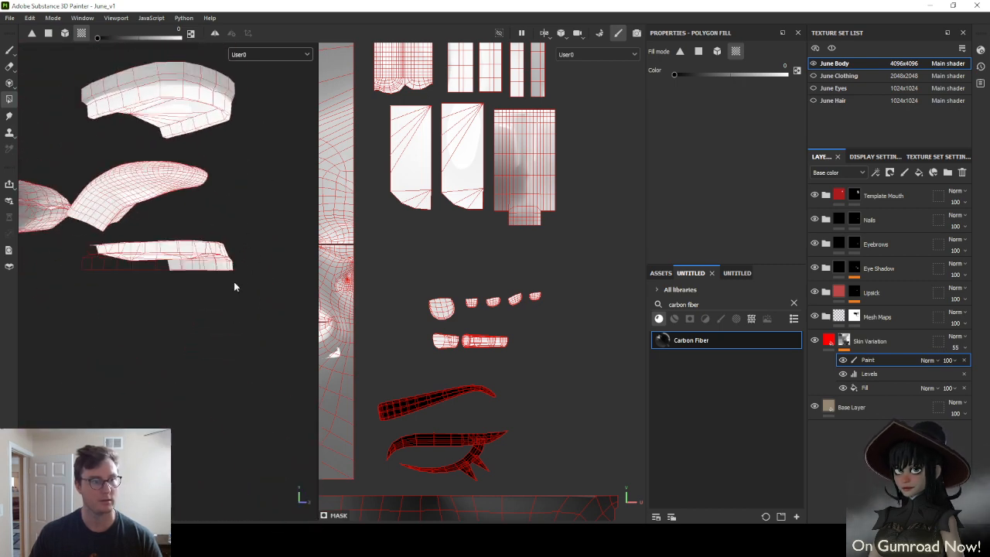
{"action": "left_click", "coordinate": [213, 243]}
{"action": "left_click_drag", "start_coordinate": [214, 244], "coordinate": [231, 267], "text": "alt"}
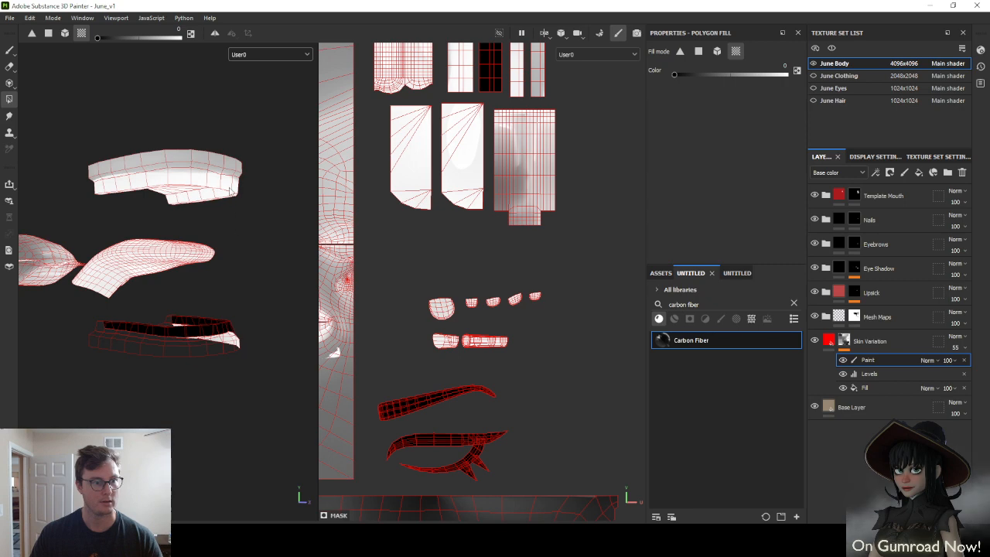
{"action": "left_click", "coordinate": [230, 191]}
{"action": "left_click_drag", "start_coordinate": [238, 203], "coordinate": [210, 240], "text": "alt"}
{"action": "left_click", "coordinate": [85, 416]}
{"action": "left_click_drag", "start_coordinate": [85, 416], "coordinate": [146, 181], "text": "alt"}
Fill the fingernail and toenail UV islands with black in the Skin Variation mask
{"action": "scroll", "coordinate": [170, 289], "scroll_direction": "down", "scroll_amount": 4}
{"action": "middle_click_drag", "start_coordinate": [204, 314], "coordinate": [156, 175], "text": "alt"}
{"action": "scroll", "coordinate": [166, 177], "scroll_direction": "down", "scroll_amount": 3}
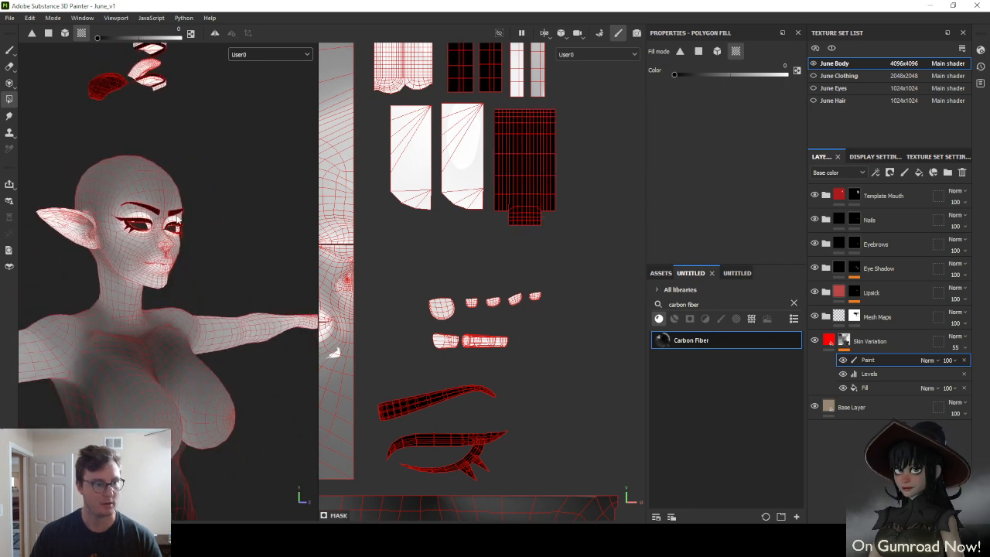
{"action": "left_click_drag", "start_coordinate": [177, 217], "coordinate": [199, 243], "text": "alt"}
{"action": "middle_click_drag", "start_coordinate": [200, 243], "coordinate": [197, 181], "text": "alt"}
{"action": "scroll", "coordinate": [204, 203], "scroll_direction": "down", "scroll_amount": 3}
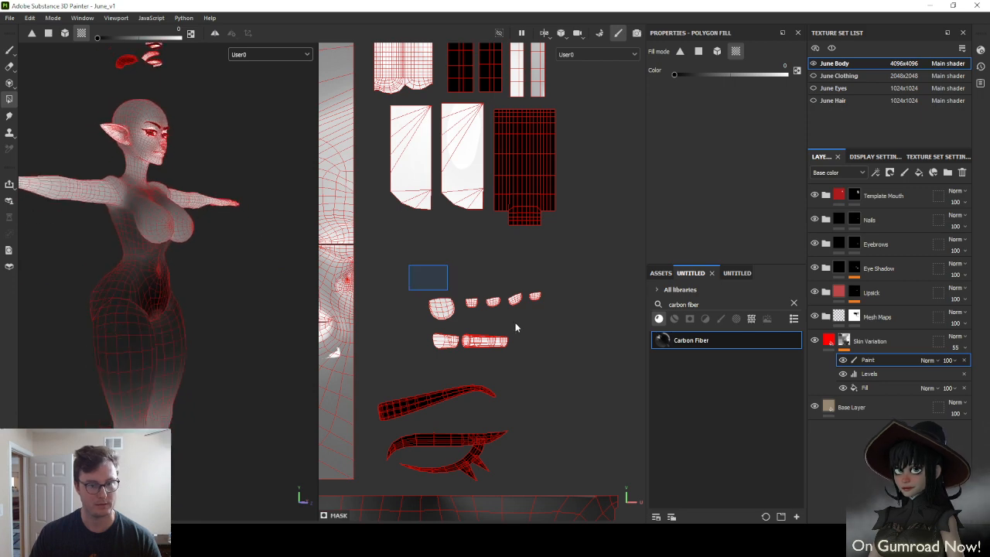
{"action": "left_click_drag", "start_coordinate": [515, 327], "coordinate": [558, 351]}
{"action": "left_click_drag", "start_coordinate": [199, 239], "coordinate": [228, 241], "text": "alt"}
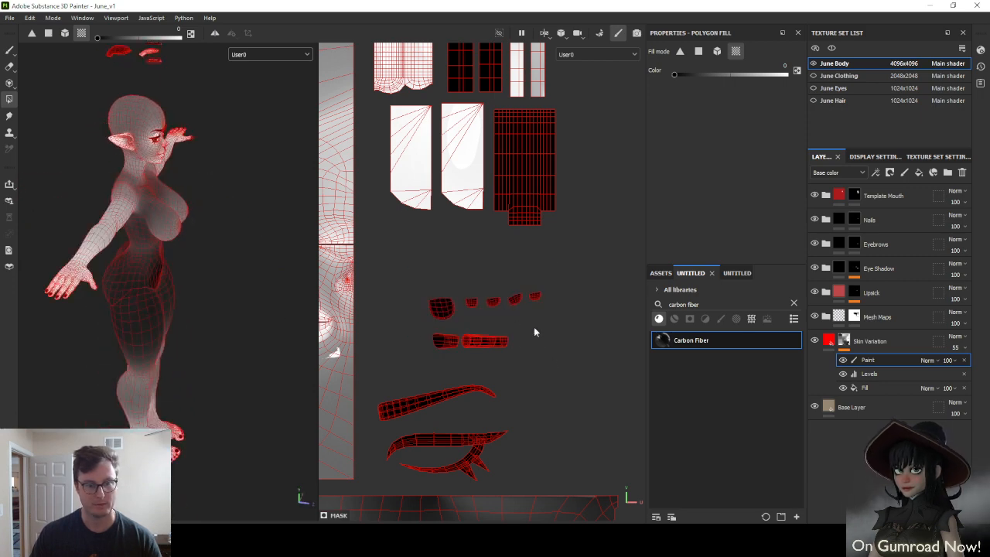
Export only the June Body texture set with the UNITY_Poiyomi v5 template into the June VRChat Materials/Textures/June Body folder
{"action": "left_click_drag", "start_coordinate": [116, 298], "coordinate": [147, 271], "text": "alt"}
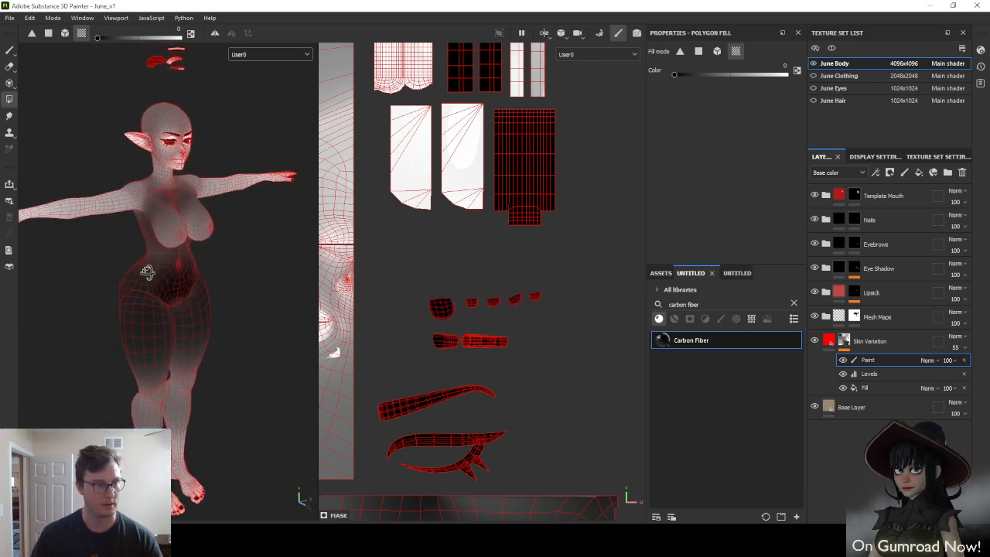
{"action": "left_click", "coordinate": [13, 18]}
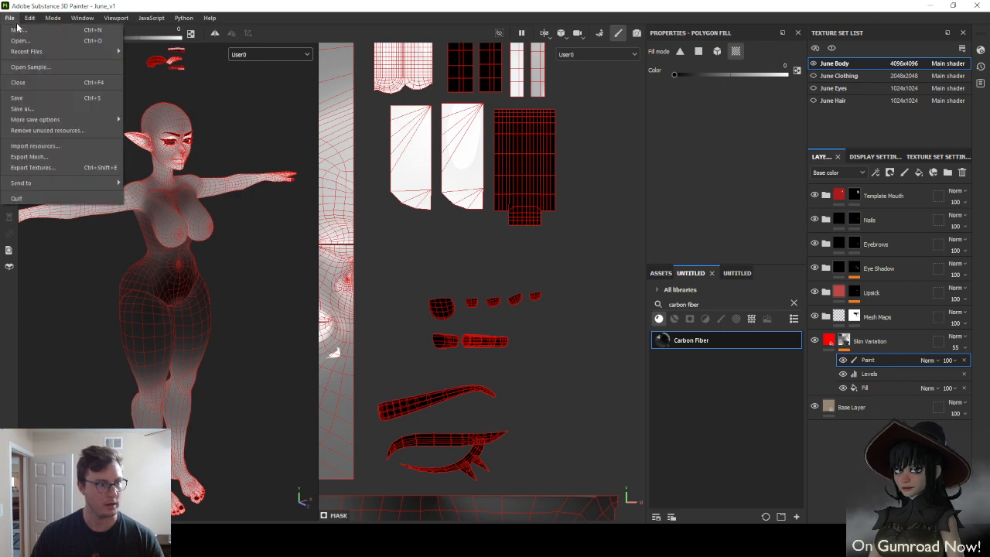
{"action": "left_click", "coordinate": [48, 170]}
{"action": "left_click", "coordinate": [698, 148]}
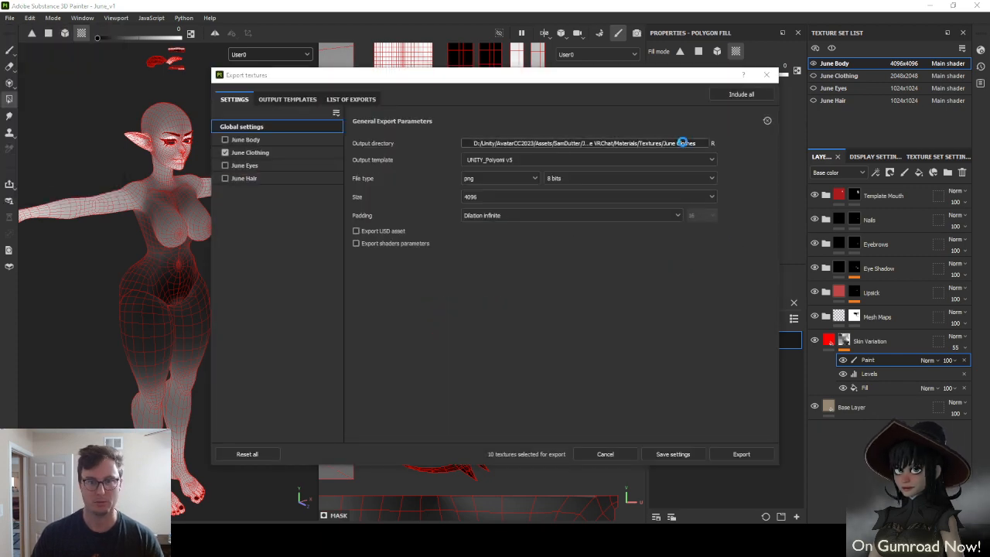
{"action": "left_click", "coordinate": [449, 109]}
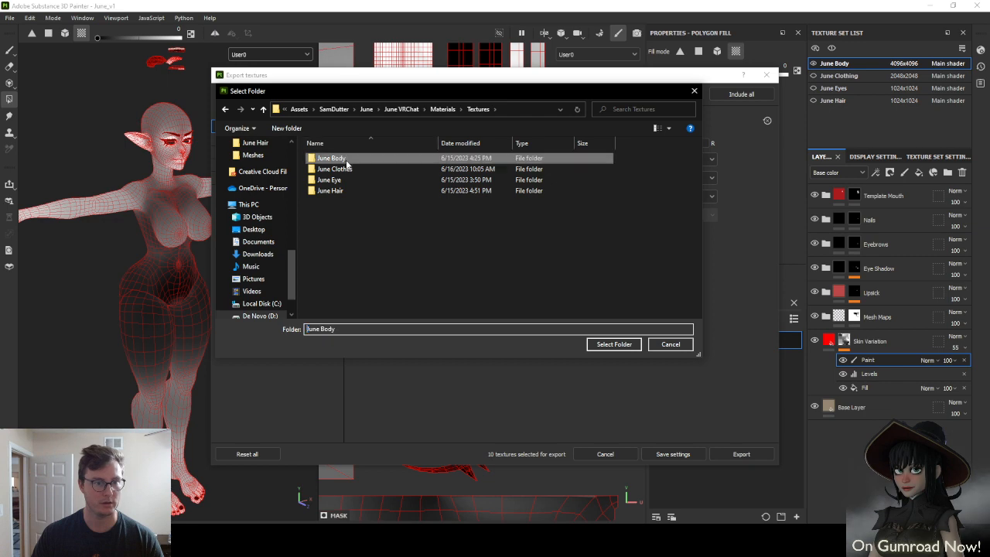
{"action": "double_click", "coordinate": [343, 160]}
{"action": "left_click", "coordinate": [614, 344]}
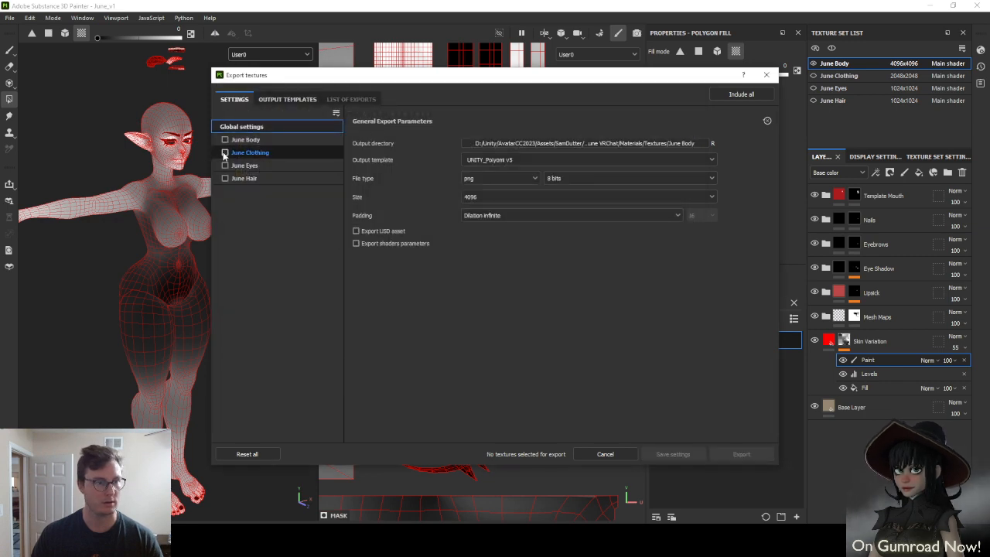
{"action": "left_click", "coordinate": [740, 454]}
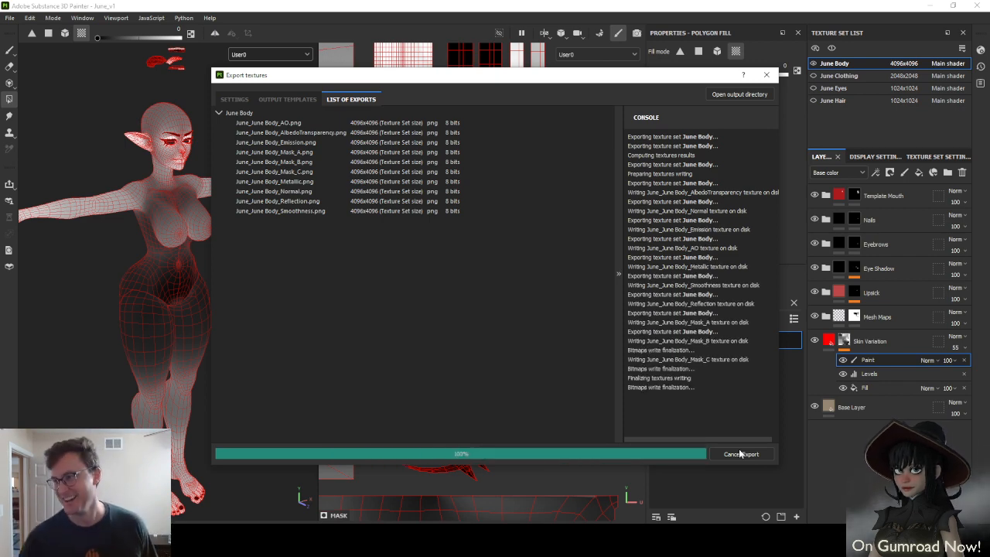
{"action": "left_click", "coordinate": [699, 454]}
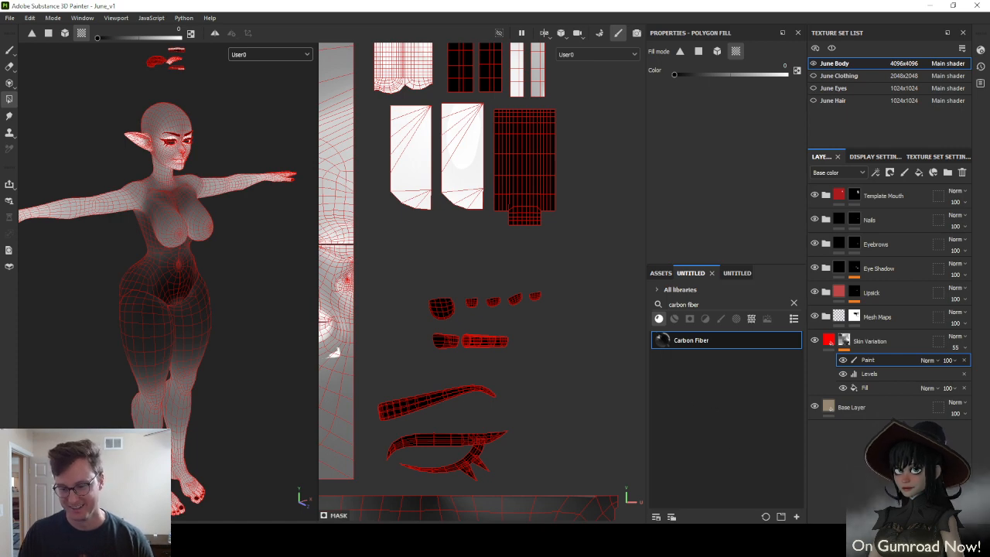
Switch to the Unity project and examine the June avatar's skin, hand and jacket up close and from the front
{"action": "key", "text": "alt+Tab"}
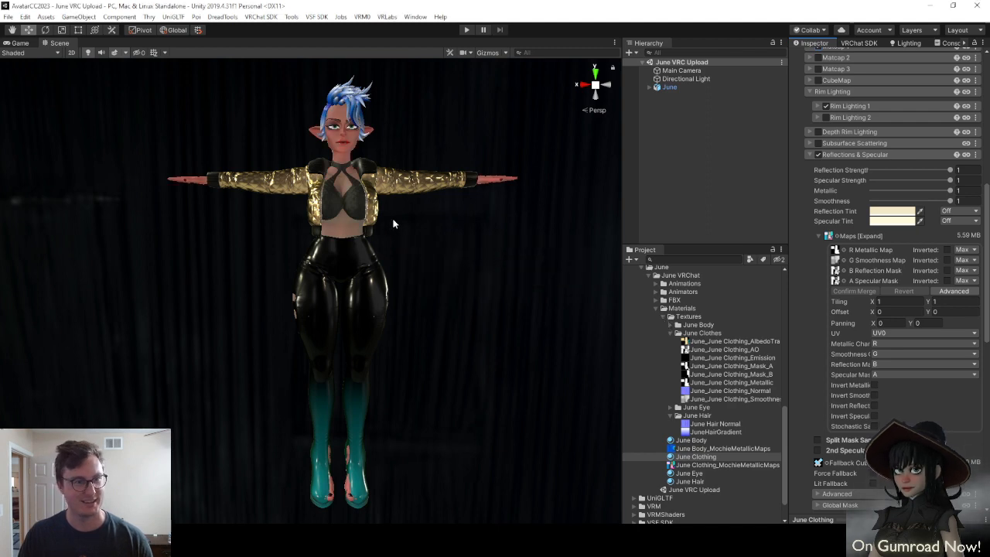
{"action": "right_click_drag", "start_coordinate": [338, 223], "coordinate": [280, 471]}
{"action": "key", "text": "a"}
{"action": "key", "text": "w"}
{"action": "key", "text": "w"}
{"action": "key", "text": "s"}
{"action": "key", "text": "w"}
{"action": "key", "text": "s"}
{"action": "key", "text": "w"}
{"action": "key", "text": "a"}
{"action": "key", "text": "e"}
{"action": "key", "text": "w"}
{"action": "key", "text": "w"}
{"action": "key", "text": "s"}
{"action": "key", "text": "a"}
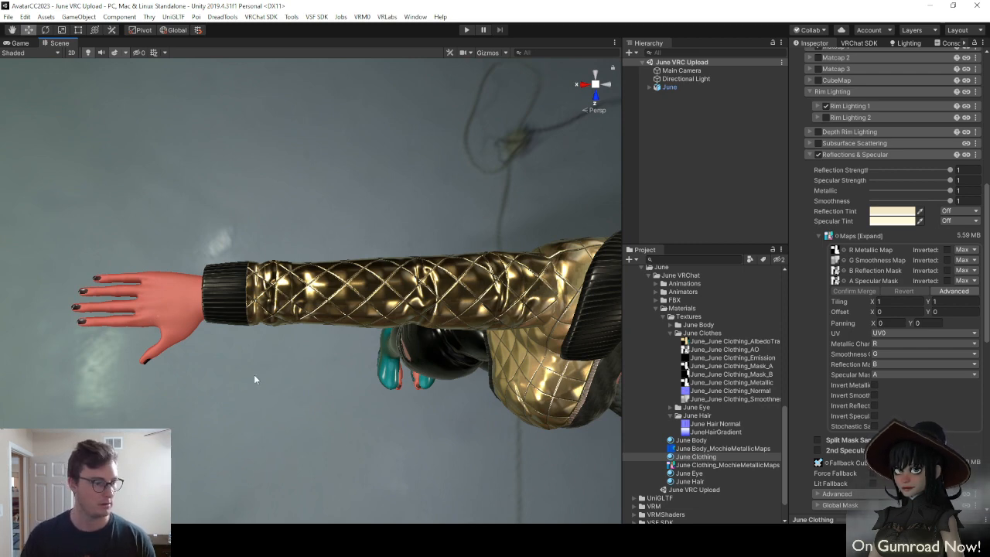
{"action": "right_click_drag", "start_coordinate": [252, 368], "coordinate": [289, 191]}
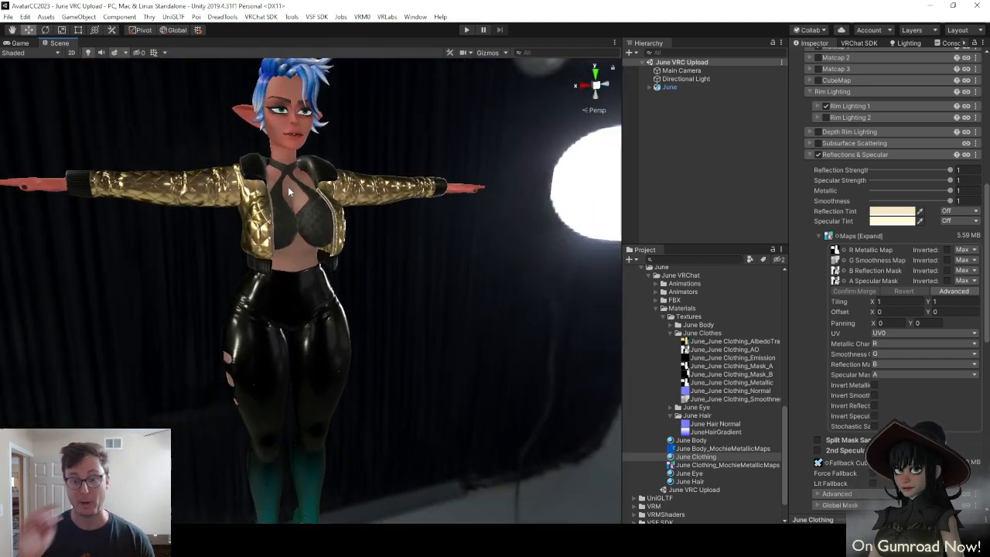
Enable Subsurface Scattering in the June Body material's shading settings and assign June_June Body_Mask_A as its Thickness Map
{"action": "left_click", "coordinate": [690, 440]}
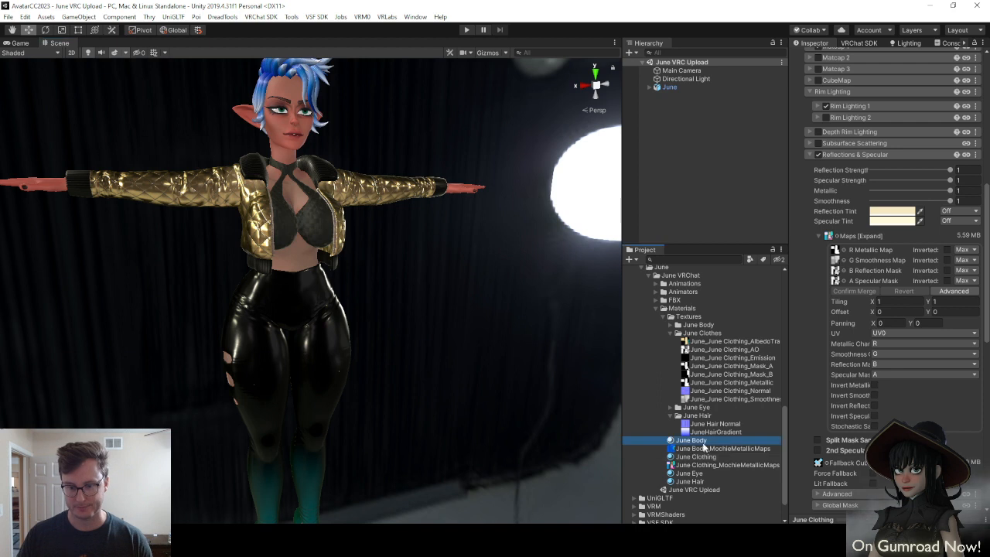
{"action": "left_click", "coordinate": [835, 176]}
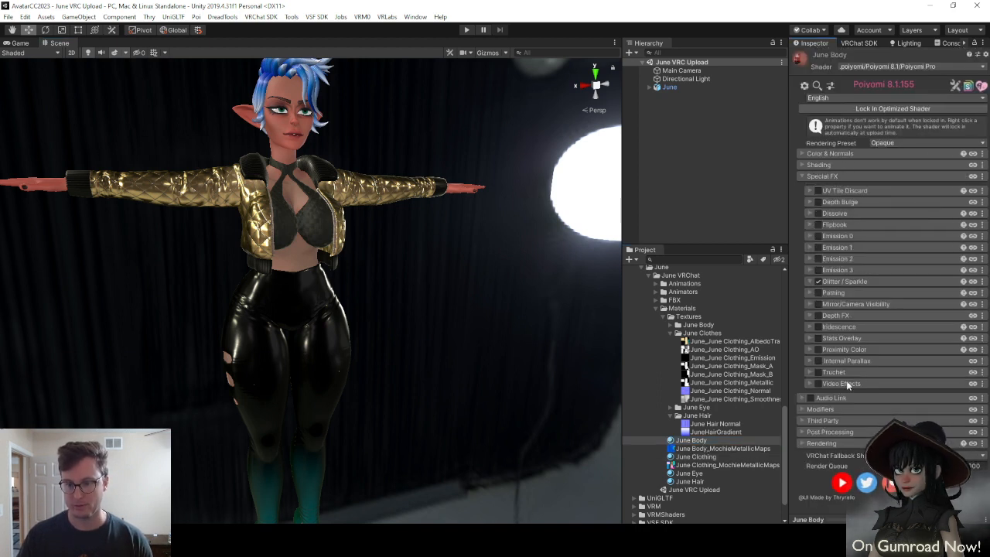
{"action": "left_click", "coordinate": [827, 409]}
{"action": "left_click", "coordinate": [832, 409]}
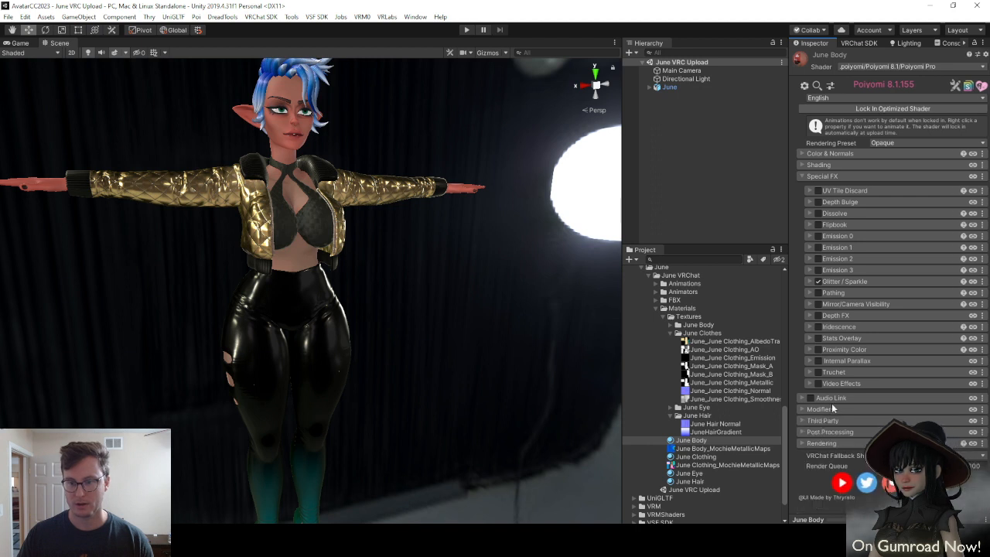
{"action": "left_click", "coordinate": [822, 177]}
{"action": "left_click", "coordinate": [818, 165]}
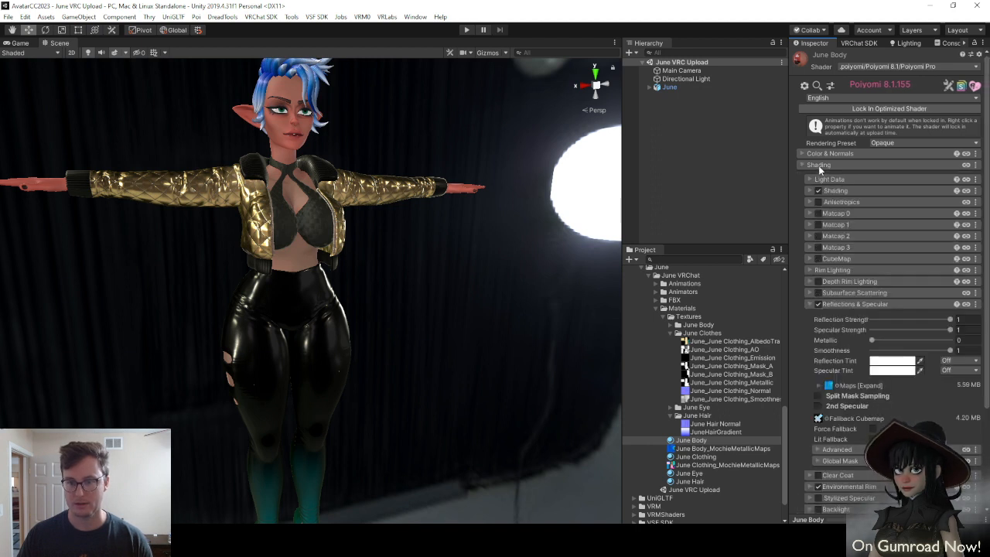
{"action": "left_click", "coordinate": [853, 293]}
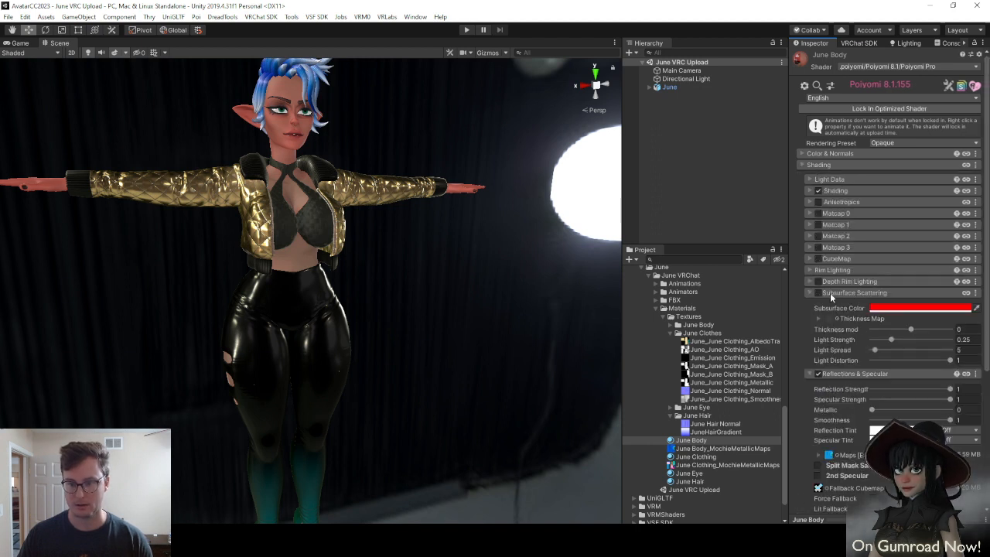
{"action": "left_click", "coordinate": [819, 293]}
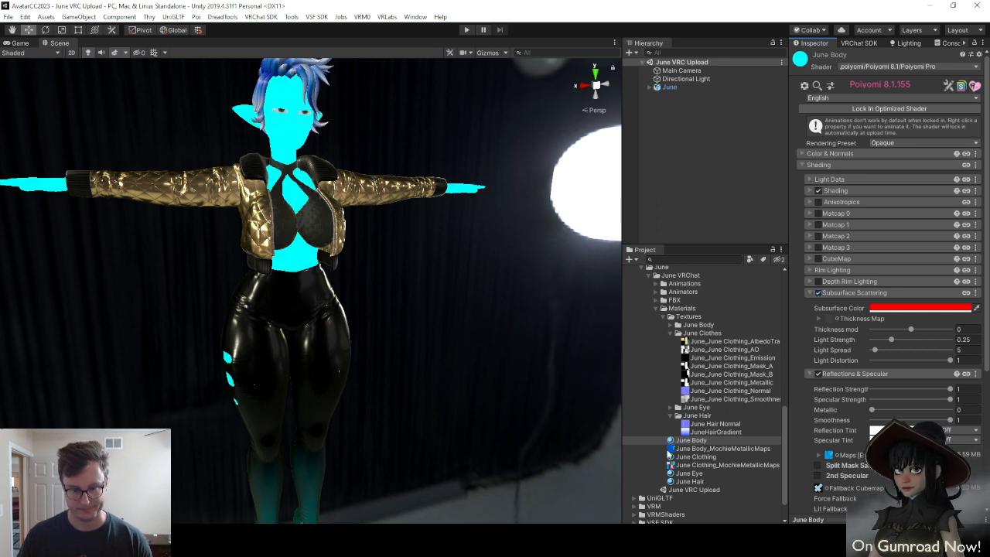
{"action": "left_click", "coordinate": [671, 326]}
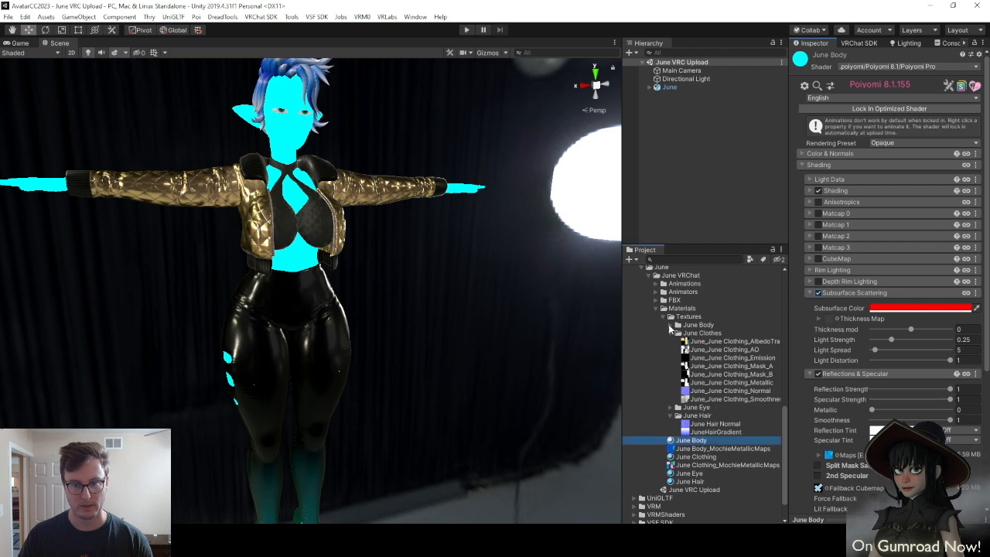
{"action": "left_click_drag", "start_coordinate": [748, 361], "coordinate": [828, 319]}
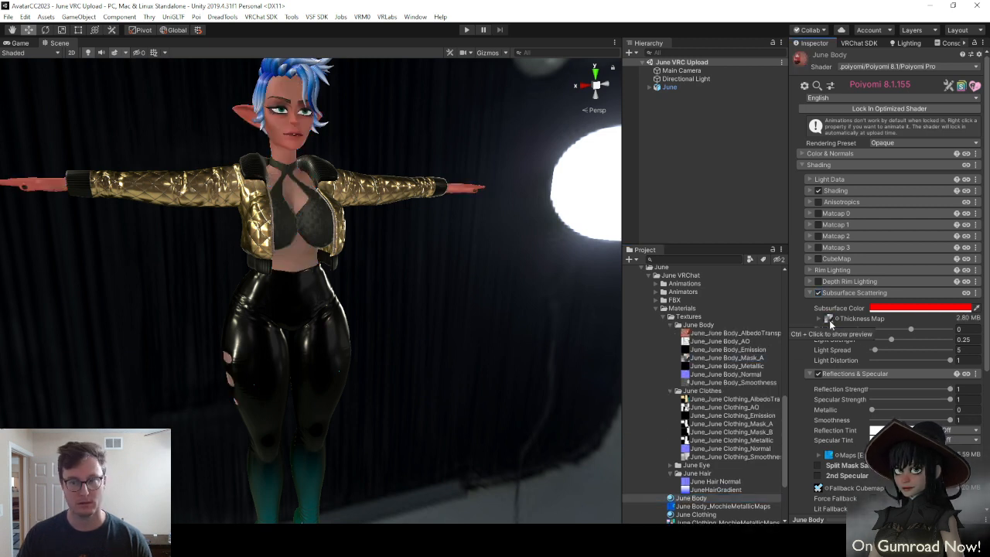
Try another Thickness mod value and a Light Spread of 10.2 for the subsurface scattering, undoing each change
{"action": "left_click_drag", "start_coordinate": [371, 276], "coordinate": [432, 273], "text": "alt"}
{"action": "right_click_drag", "start_coordinate": [432, 273], "coordinate": [519, 222]}
{"action": "key", "text": "w"}
{"action": "key", "text": "s"}
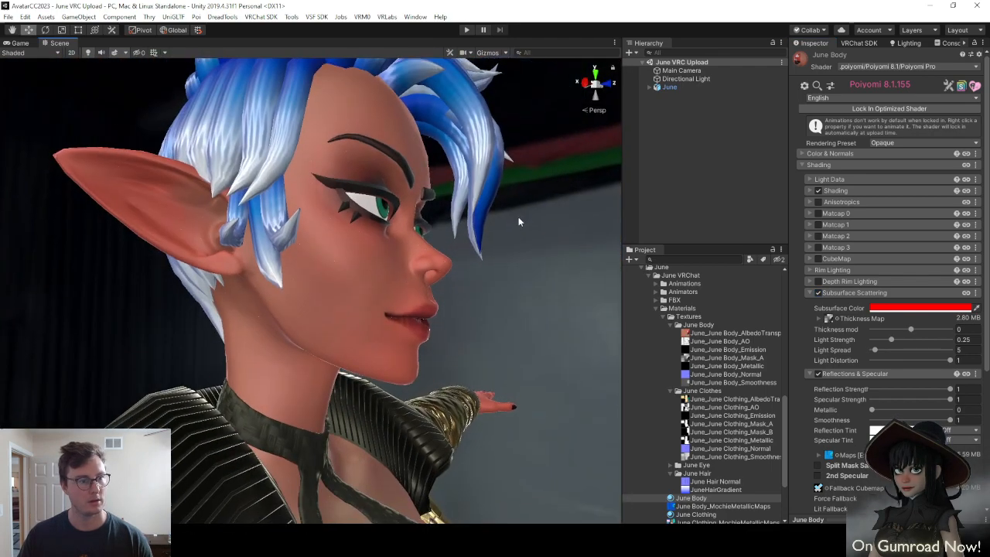
{"action": "left_click_drag", "start_coordinate": [911, 332], "coordinate": [964, 367]}
{"action": "key", "text": "ctrl+z"}
{"action": "left_click_drag", "start_coordinate": [875, 350], "coordinate": [878, 351]}
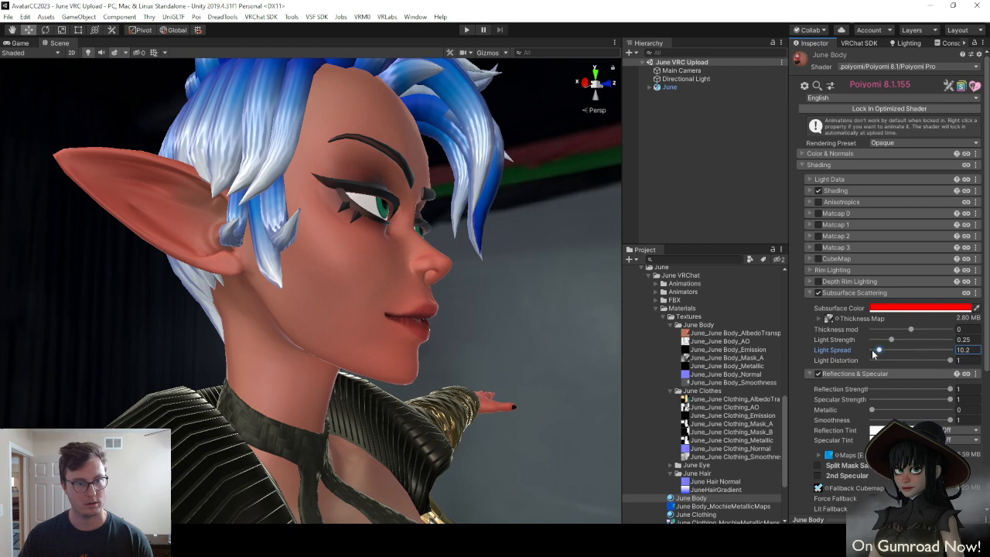
{"action": "key", "text": "ctrl+z"}
Rotate the scene's Directional Light to about -111° around Y, and reopen the June Body material's settings
{"action": "left_click", "coordinate": [705, 80]}
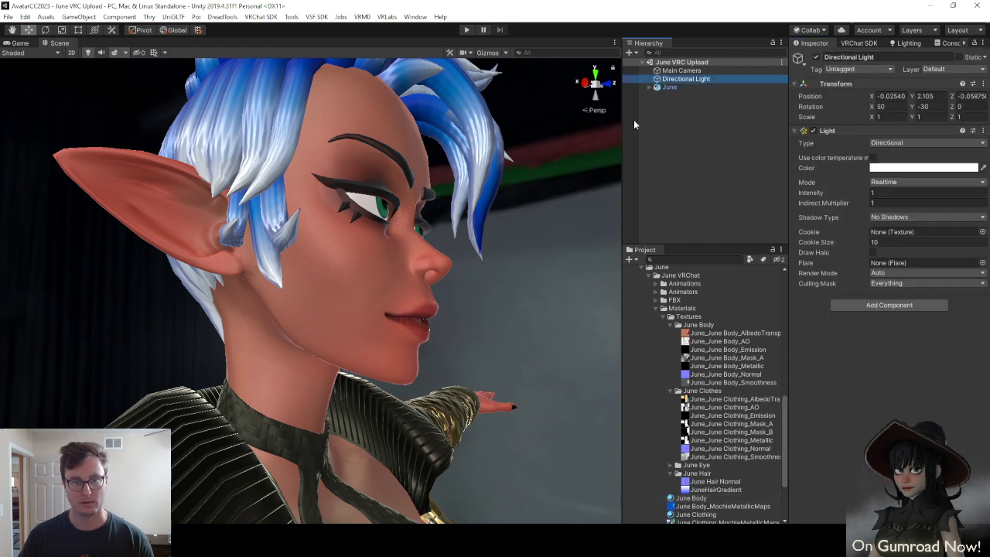
{"action": "right_click_drag", "start_coordinate": [470, 224], "coordinate": [468, 275]}
{"action": "key", "text": "s"}
{"action": "key", "text": "e"}
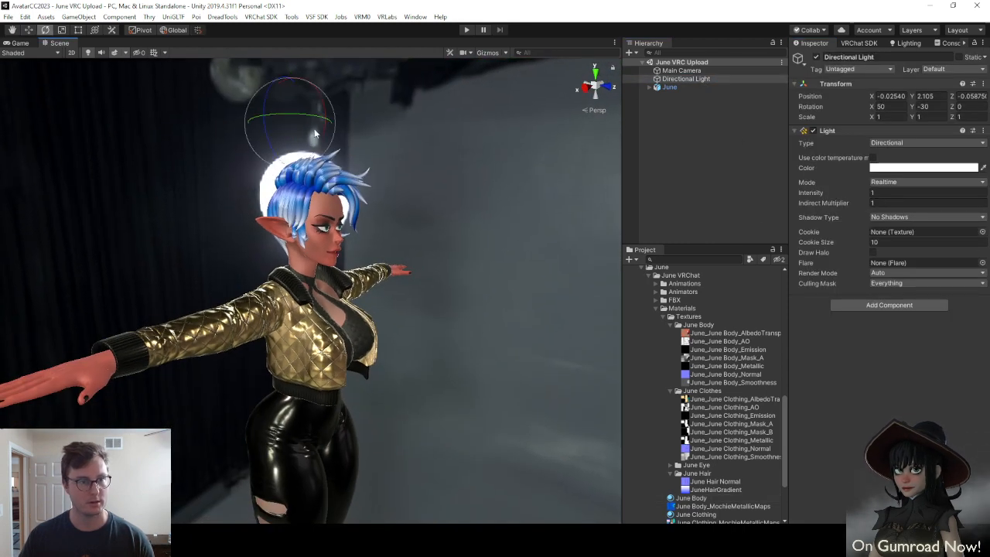
{"action": "left_click_drag", "start_coordinate": [293, 116], "coordinate": [403, 124]}
{"action": "key", "text": "w"}
{"action": "right_click_drag", "start_coordinate": [404, 125], "coordinate": [310, 141]}
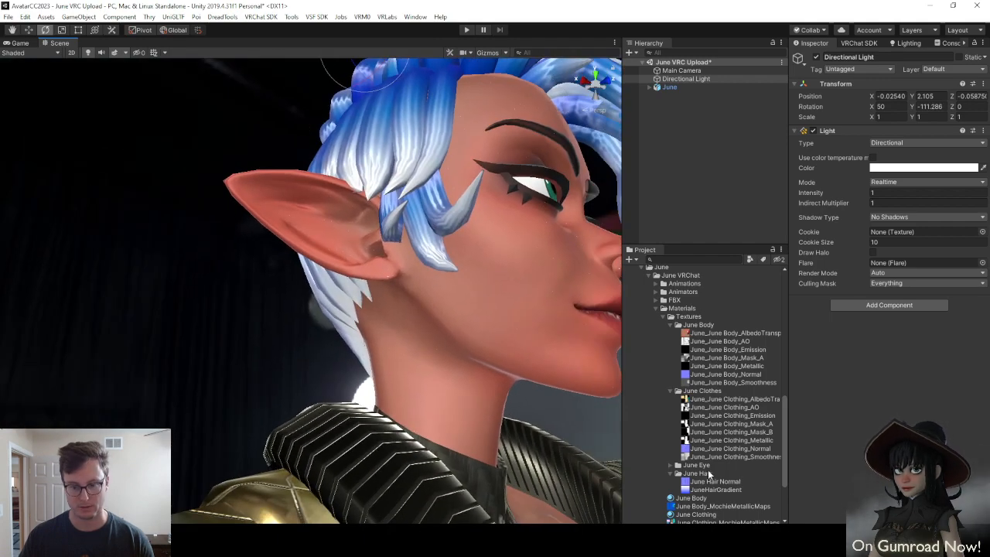
{"action": "left_click", "coordinate": [691, 498]}
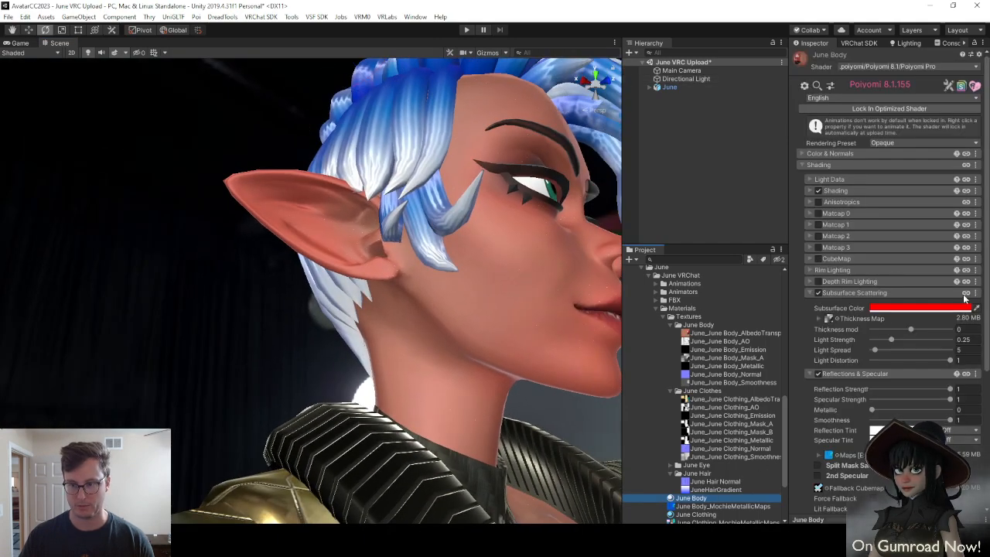
Try other subsurface Thickness mod and Light Strength values, undo them, and test the Subsurface Color while keeping it pure red
{"action": "mouse_move", "coordinate": [910, 330]}
{"action": "left_mouse_down"}
{"action": "mouse_move", "coordinate": [943, 330]}
{"action": "mouse_move", "coordinate": [879, 341]}
{"action": "mouse_move", "coordinate": [906, 341]}
{"action": "mouse_move", "coordinate": [886, 358]}
{"action": "left_mouse_up"}
{"action": "key", "text": "ctrl+z"}
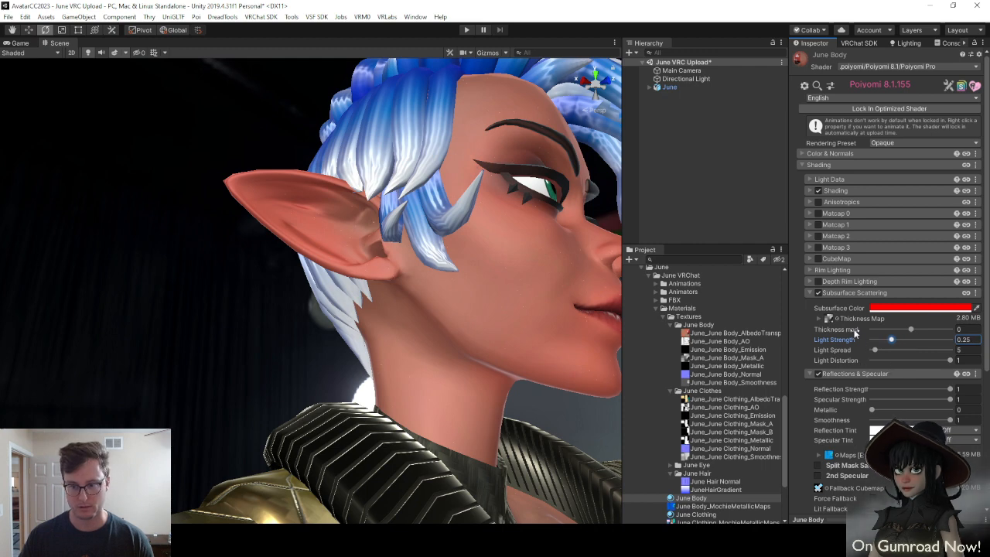
{"action": "left_click", "coordinate": [907, 307]}
{"action": "mouse_move", "coordinate": [734, 193]}
{"action": "left_mouse_down"}
{"action": "mouse_move", "coordinate": [781, 172]}
{"action": "mouse_move", "coordinate": [720, 253]}
{"action": "mouse_move", "coordinate": [758, 174]}
{"action": "left_mouse_up"}
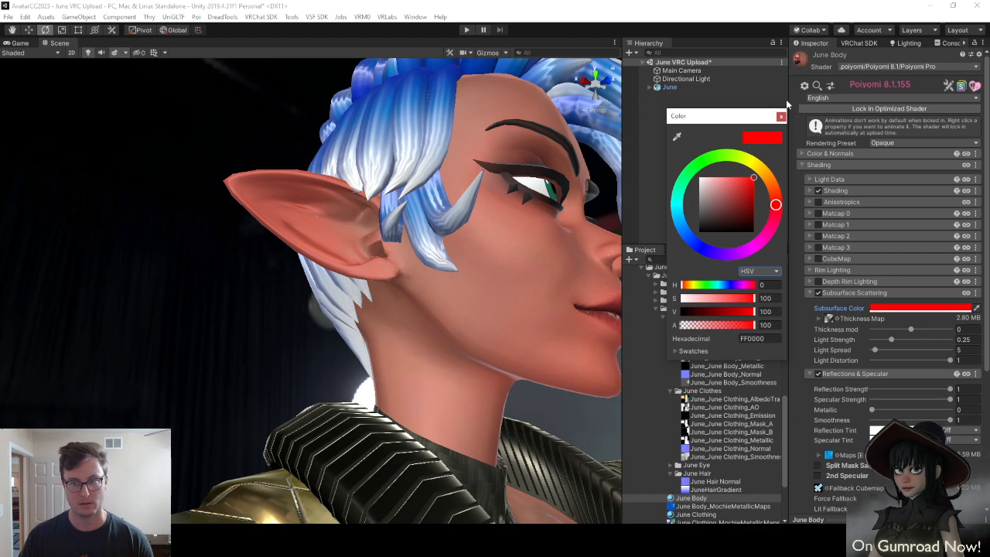
{"action": "left_click", "coordinate": [780, 116]}
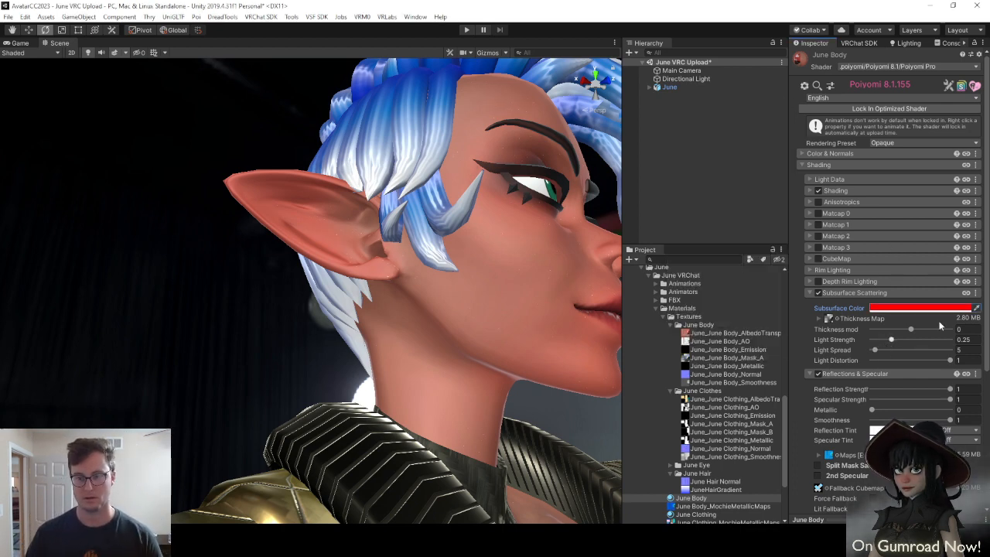
Set the June Body material's subsurface Thickness mod to -0.41
{"action": "left_click", "coordinate": [819, 317]}
{"action": "left_click", "coordinate": [819, 318]}
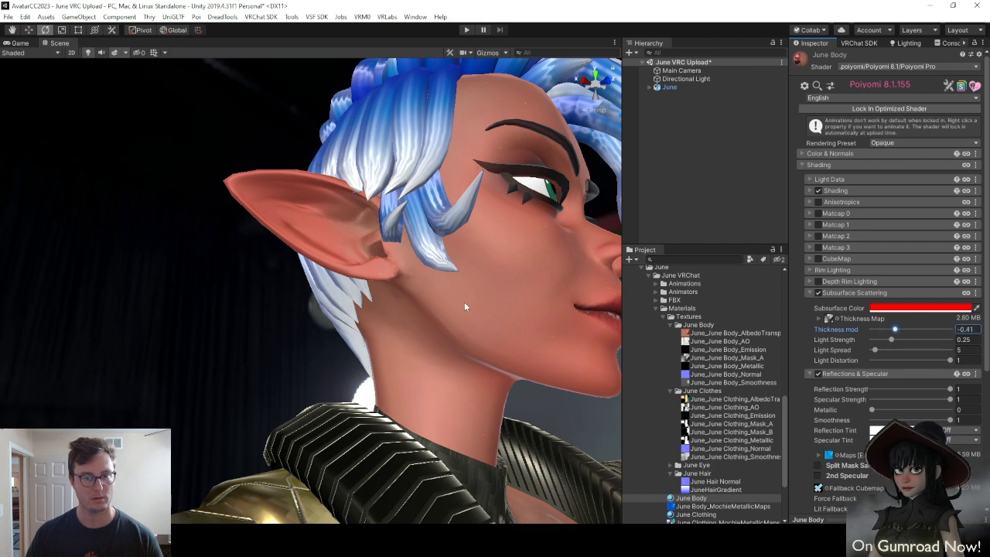
Examine the subsurface scattering on the avatar's face, ear and neck from the side and front, near and far
{"action": "key", "text": "s"}
{"action": "right_click_drag", "start_coordinate": [464, 307], "coordinate": [507, 341]}
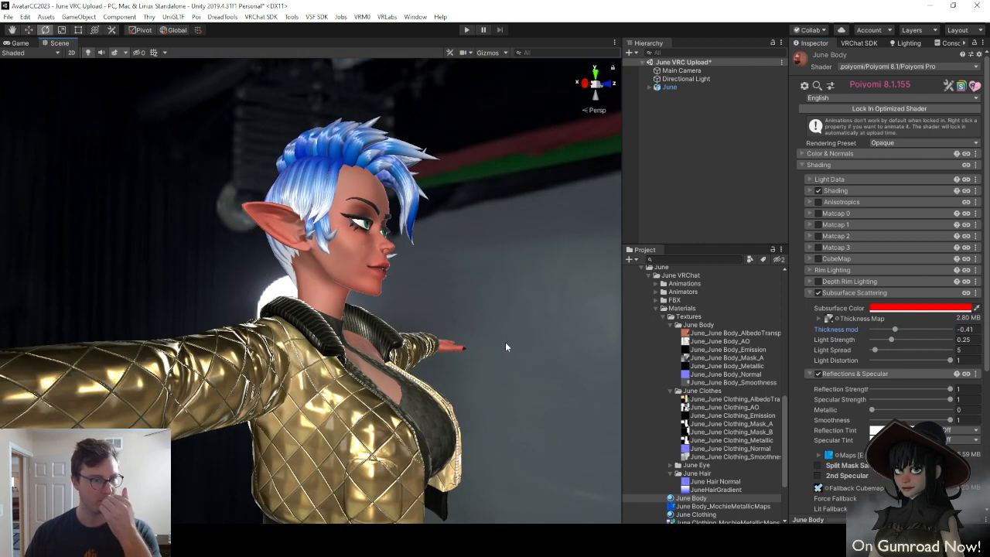
{"action": "right_click_drag", "start_coordinate": [492, 306], "coordinate": [491, 258]}
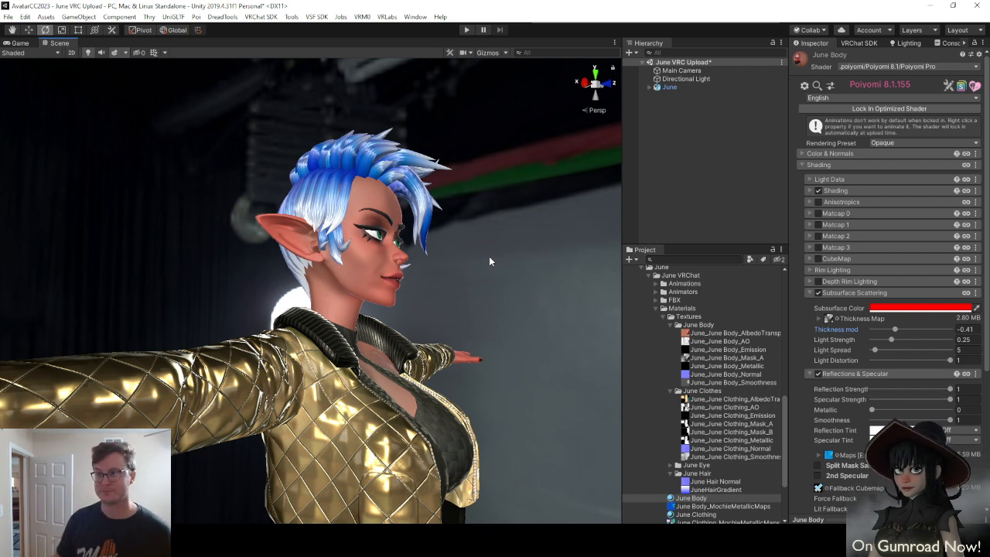
{"action": "right_click_drag", "start_coordinate": [433, 251], "coordinate": [356, 269]}
{"action": "key", "text": "w"}
{"action": "key", "text": "s"}
{"action": "key", "text": "w"}
{"action": "key", "text": "s"}
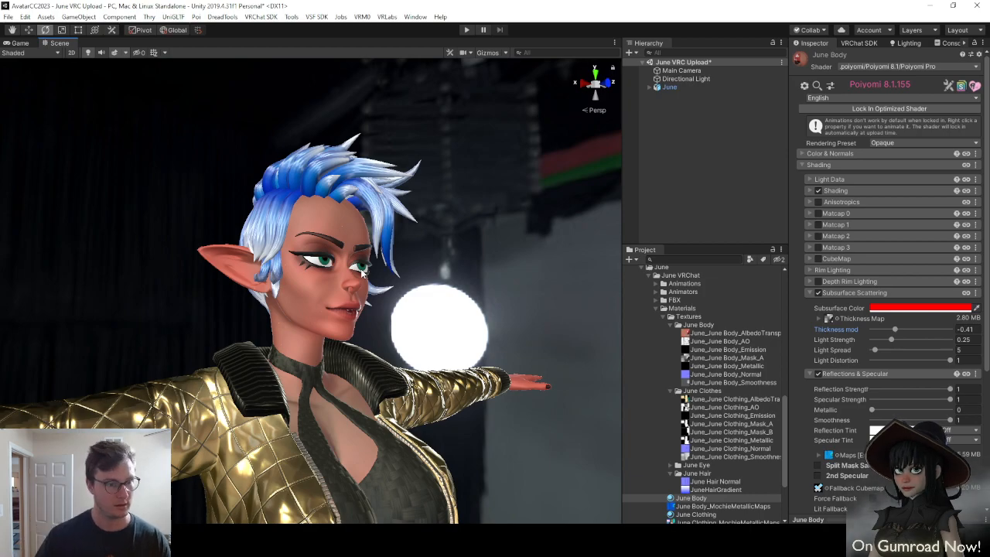
{"action": "key", "text": "a"}
{"action": "right_click_drag", "start_coordinate": [361, 273], "coordinate": [292, 225]}
{"action": "key", "text": "d"}
{"action": "key", "text": "w"}
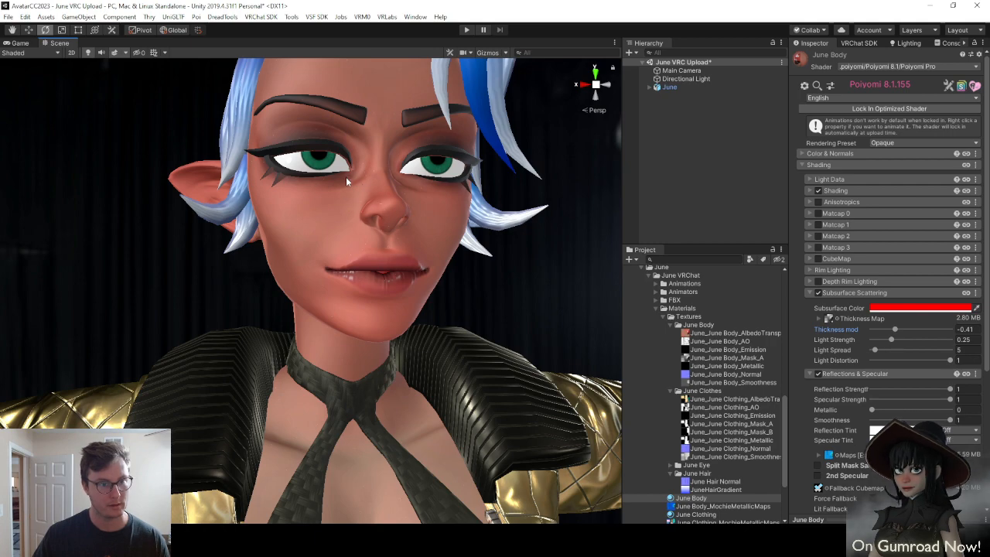
{"action": "key", "text": "s"}
{"action": "right_click_drag", "start_coordinate": [362, 194], "coordinate": [508, 252]}
{"action": "key", "text": "w"}
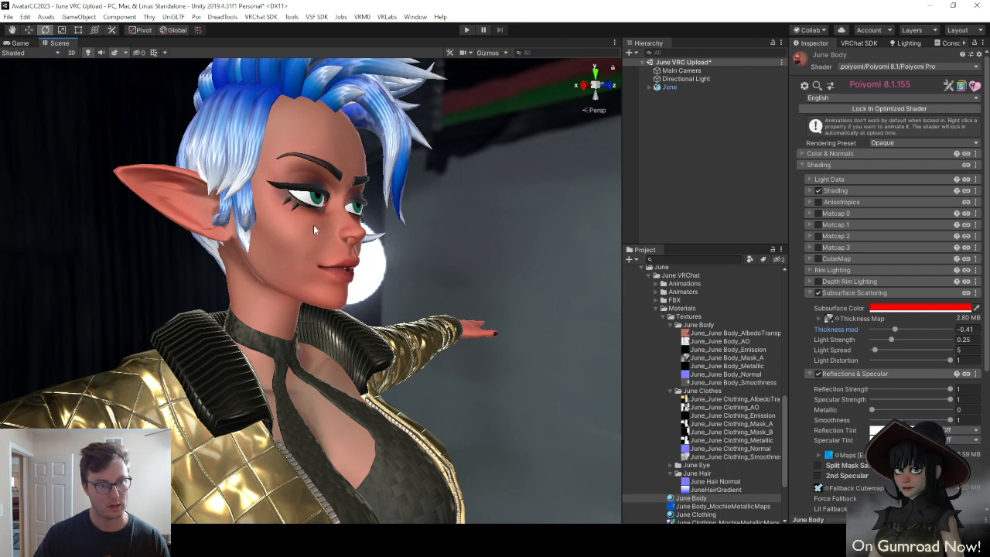
{"action": "key", "text": "s"}
{"action": "right_click_drag", "start_coordinate": [327, 249], "coordinate": [375, 297]}
{"action": "key", "text": "w"}
{"action": "key", "text": "s"}
{"action": "key", "text": "w"}
{"action": "key", "text": "w"}
{"action": "key", "text": "a"}
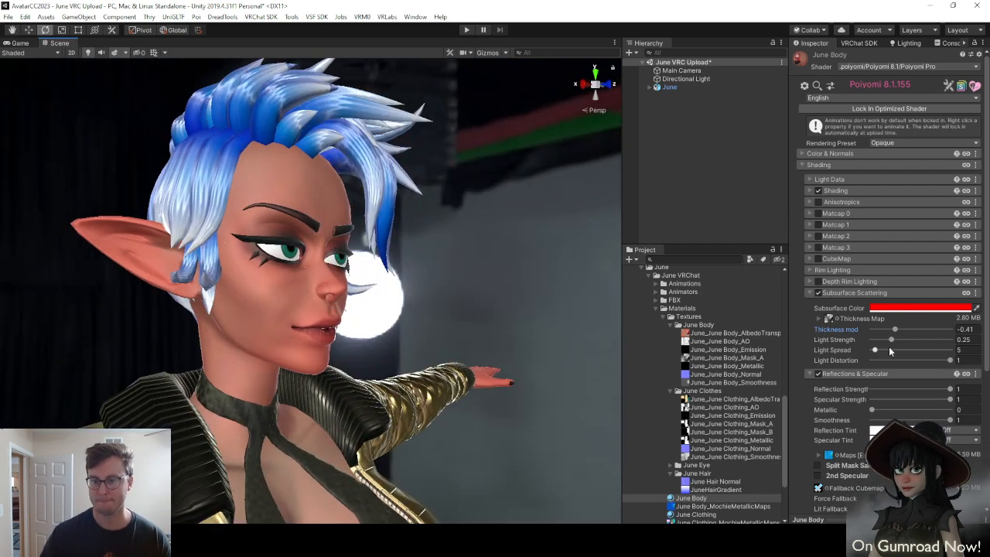
Set the June Body material's subsurface Light Spread to 1
{"action": "left_click_drag", "start_coordinate": [886, 352], "coordinate": [951, 350]}
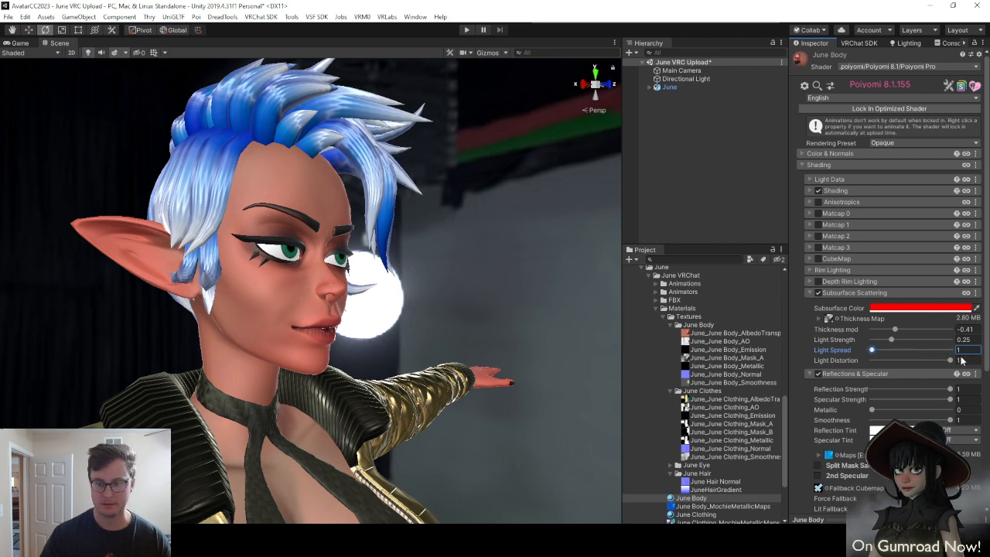
Set the June Body material's subsurface Light Spread to 5 and compare a Light Strength of 0 with 0.25, keeping 0.25
{"action": "type", "text": "5"}
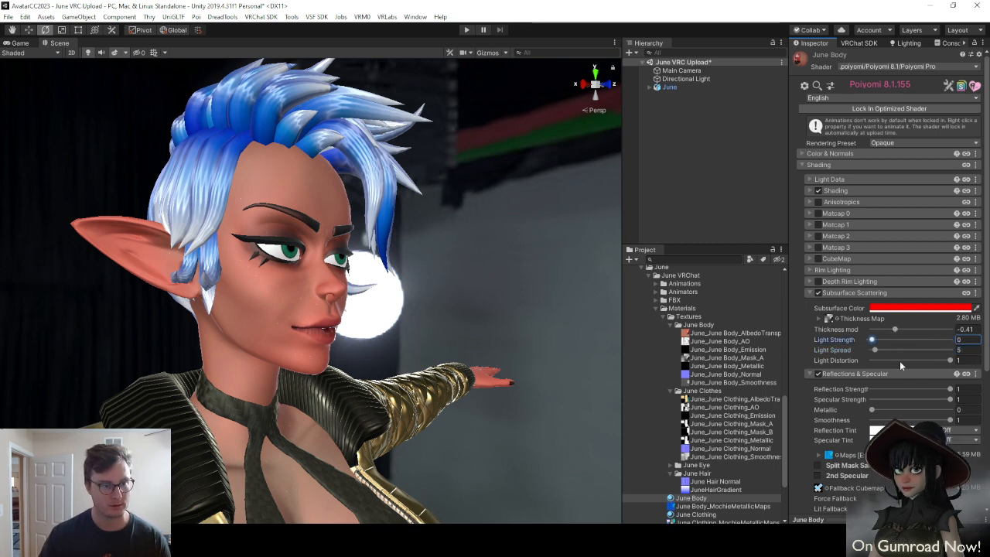
{"action": "left_click_drag", "start_coordinate": [899, 362], "coordinate": [892, 364]}
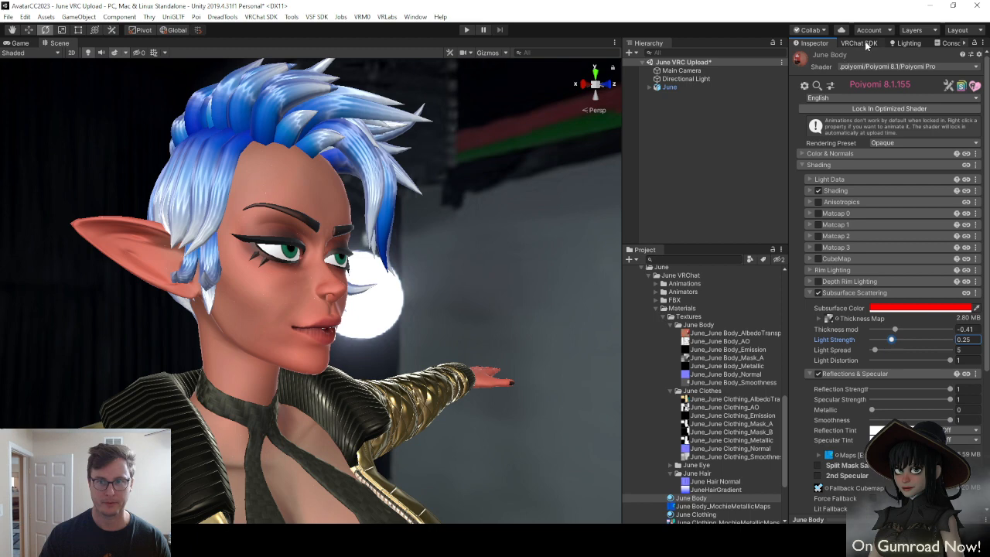
Select the scene's directional light and turn off the skybox and effects display in the scene view
{"action": "left_click", "coordinate": [726, 79]}
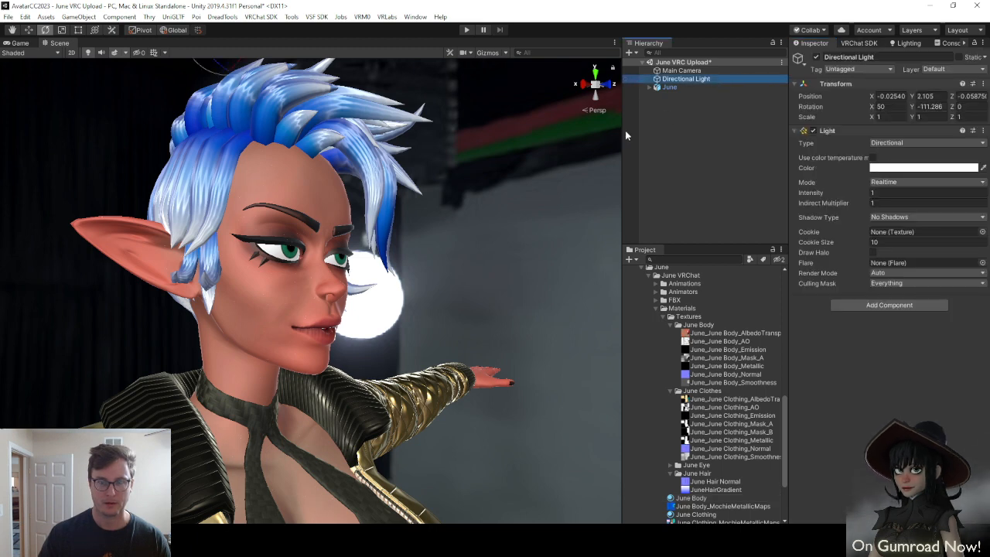
{"action": "left_click", "coordinate": [113, 53]}
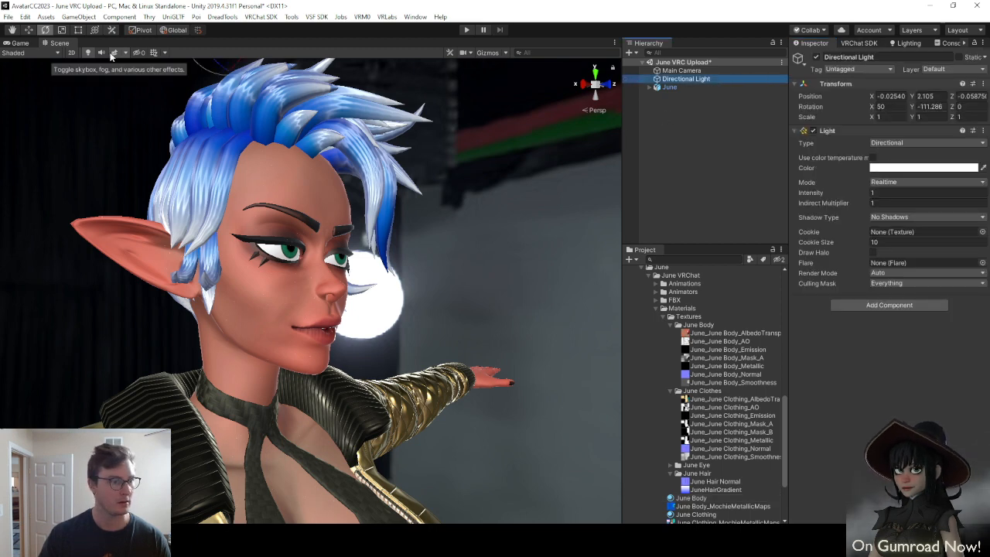
{"action": "scroll", "coordinate": [263, 189], "scroll_direction": "down", "scroll_amount": 8}
{"action": "scroll", "coordinate": [271, 192], "scroll_direction": "up", "scroll_amount": 4}
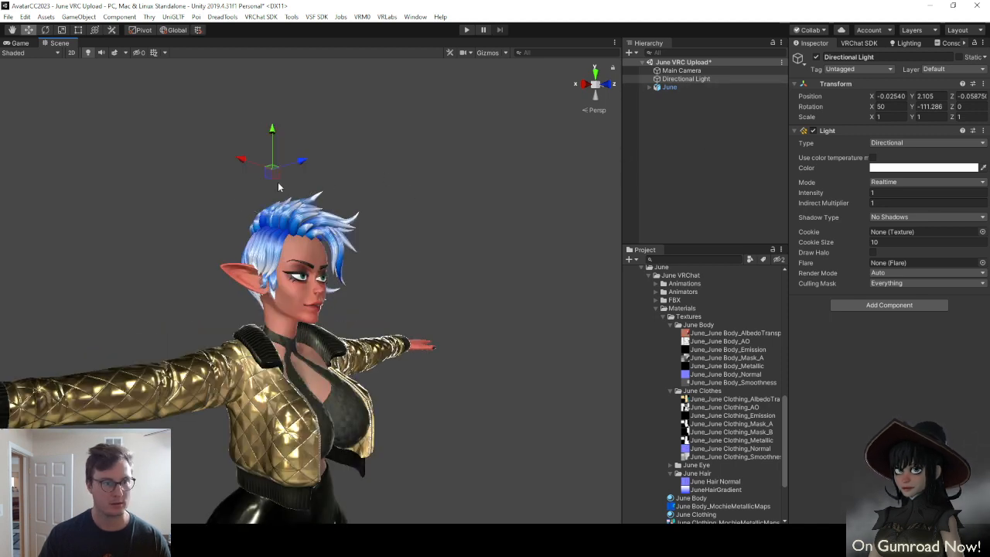
Try moving the directional light's angle around the avatar's vertical axis to test the skin shading, and undo the rotation
{"action": "left_click_drag", "start_coordinate": [242, 176], "coordinate": [171, 253]}
{"action": "key", "text": "ctrl+z"}
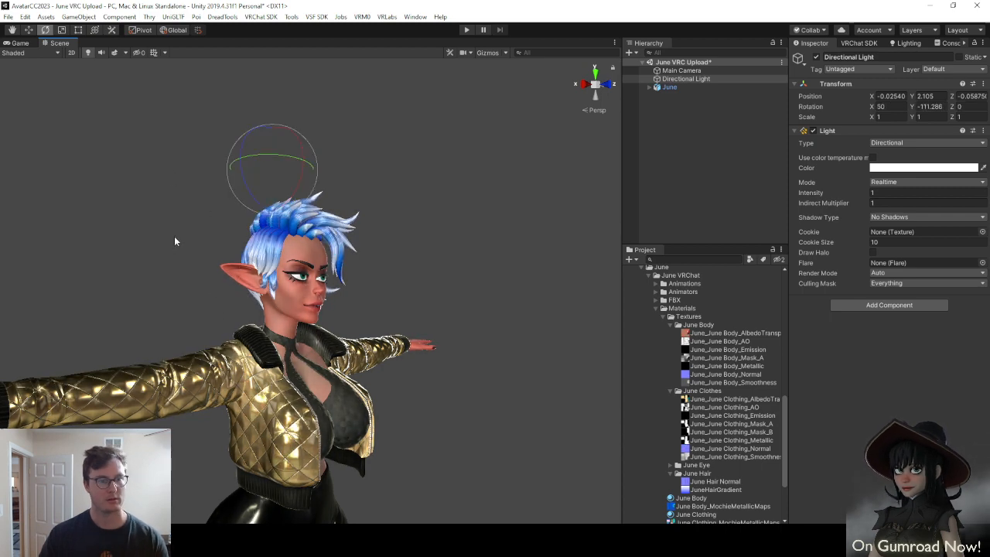
{"action": "left_click_drag", "start_coordinate": [260, 169], "coordinate": [363, 225]}
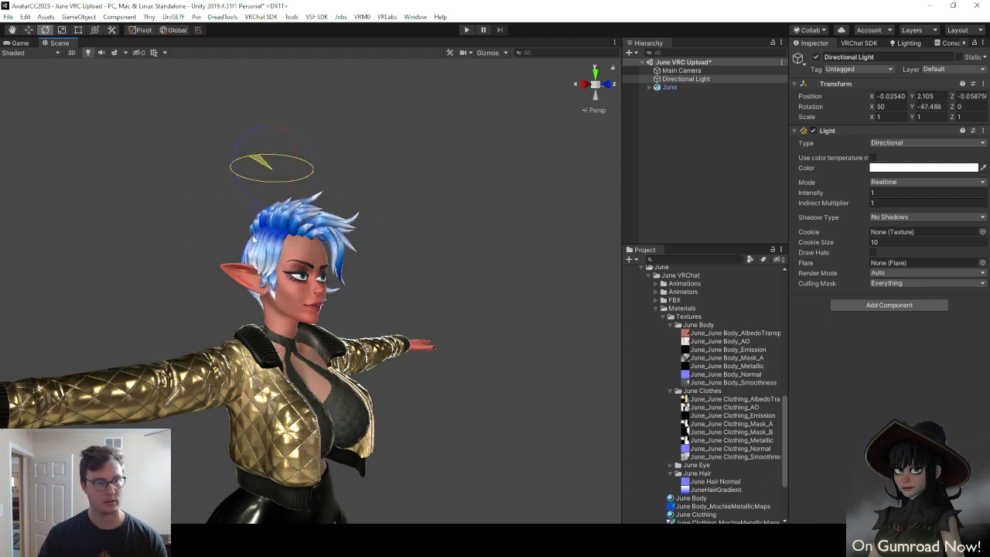
{"action": "key", "text": "ctrl+z"}
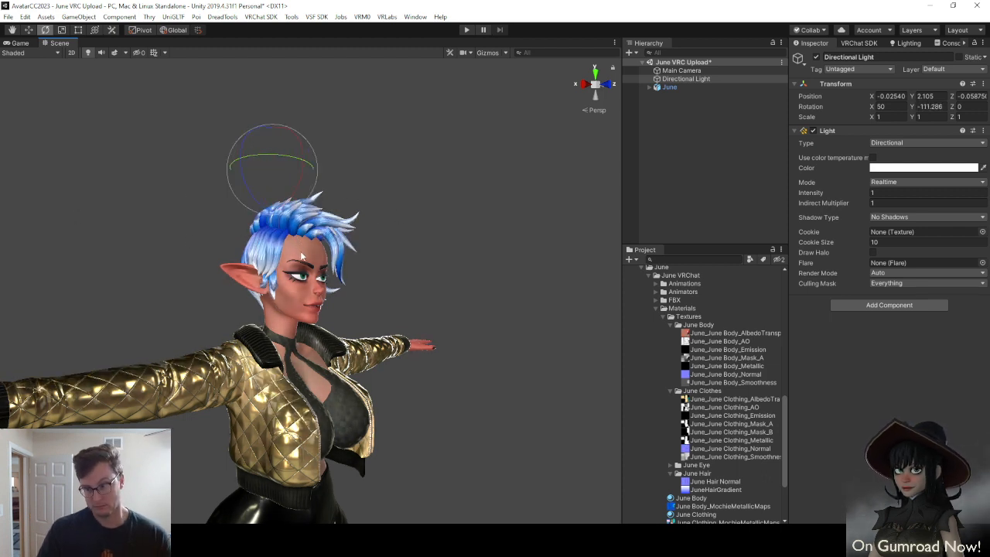
Examine the skin shading on the avatar's face, hand and full body from the front and back, near and far
{"action": "left_click_drag", "start_coordinate": [301, 256], "coordinate": [280, 261], "text": "alt"}
{"action": "scroll", "coordinate": [312, 258], "scroll_direction": "up", "scroll_amount": 5}
{"action": "scroll", "coordinate": [379, 261], "scroll_direction": "down", "scroll_amount": 5}
{"action": "scroll", "coordinate": [306, 268], "scroll_direction": "down", "scroll_amount": 5}
{"action": "scroll", "coordinate": [197, 260], "scroll_direction": "up", "scroll_amount": 4}
{"action": "scroll", "coordinate": [192, 259], "scroll_direction": "up", "scroll_amount": 4}
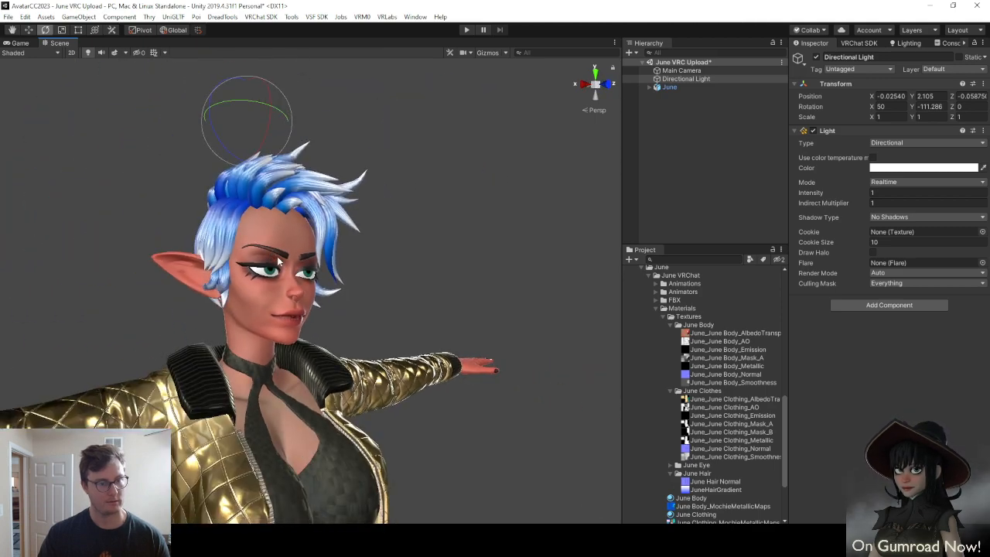
{"action": "middle_click_drag", "start_coordinate": [96, 418], "coordinate": [168, 348]}
{"action": "left_click_drag", "start_coordinate": [123, 309], "coordinate": [584, 392], "text": "alt"}
{"action": "scroll", "coordinate": [168, 307], "scroll_direction": "up", "scroll_amount": 3}
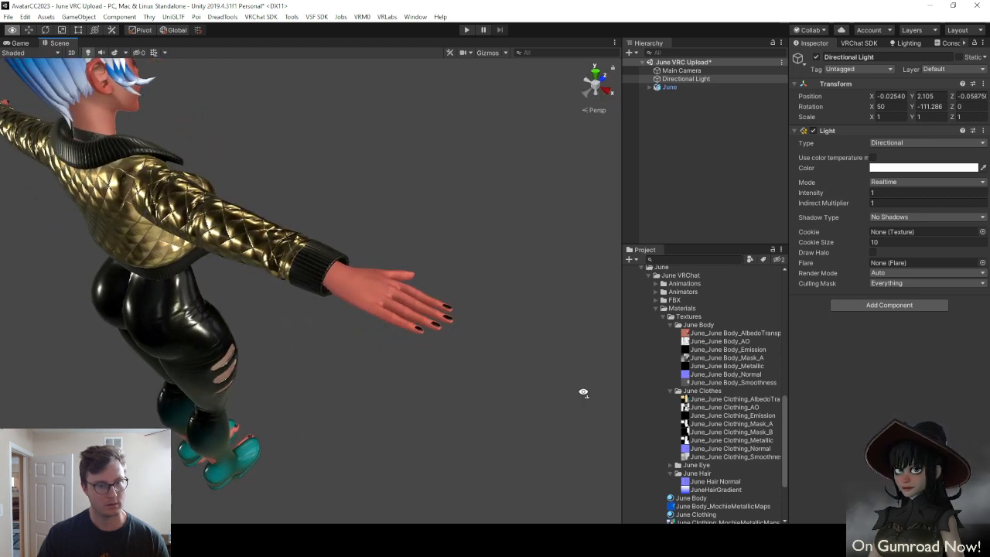
{"action": "left_click_drag", "start_coordinate": [584, 392], "coordinate": [336, 286], "text": "alt"}
{"action": "key", "text": "w"}
{"action": "right_click_drag", "start_coordinate": [337, 286], "coordinate": [497, 308]}
{"action": "key", "text": "s"}
{"action": "key", "text": "w"}
{"action": "key", "text": "s"}
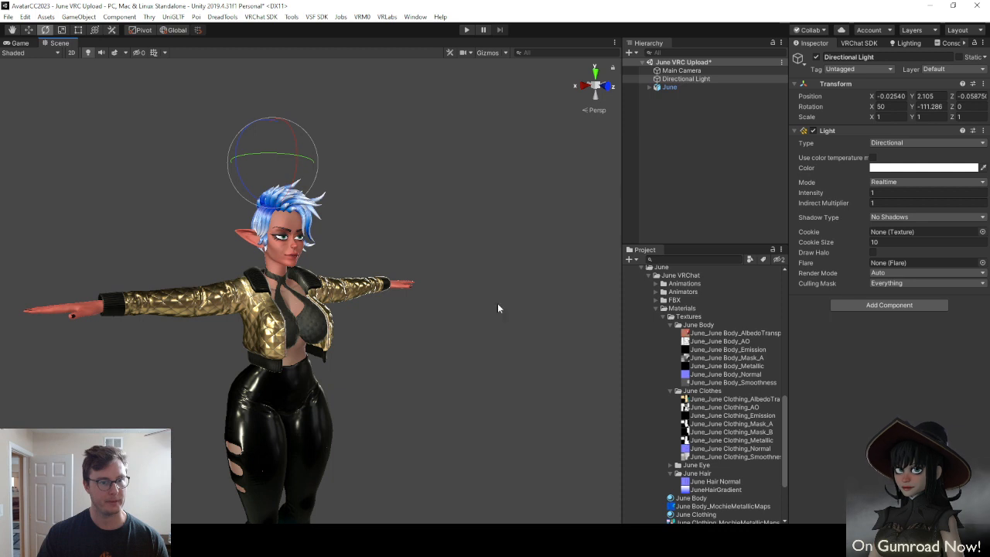
Collapse the June Body, June Clothes and June Hair texture folders in the project files
{"action": "left_click", "coordinate": [667, 326]}
{"action": "left_click", "coordinate": [669, 325]}
{"action": "left_click", "coordinate": [670, 333]}
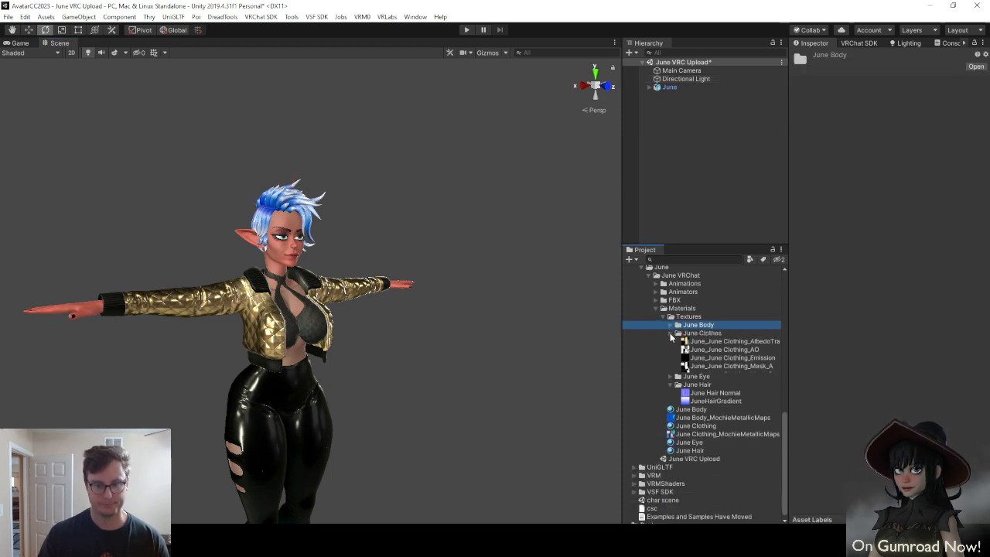
{"action": "left_click", "coordinate": [670, 380]}
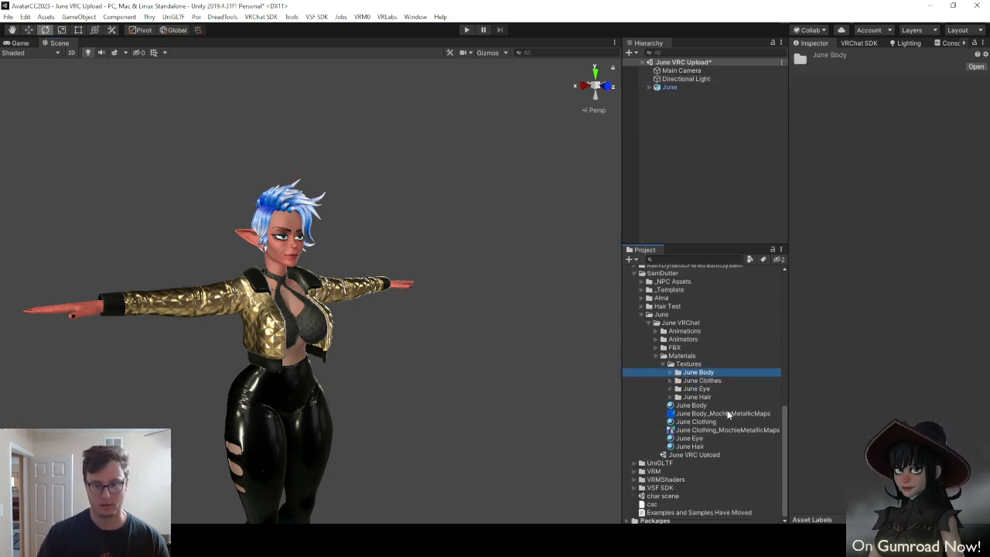
Hide the jacket by enabling the first v = 3 tile in the June Clothing material's UV Tile Discard settings
{"action": "left_click", "coordinate": [710, 381]}
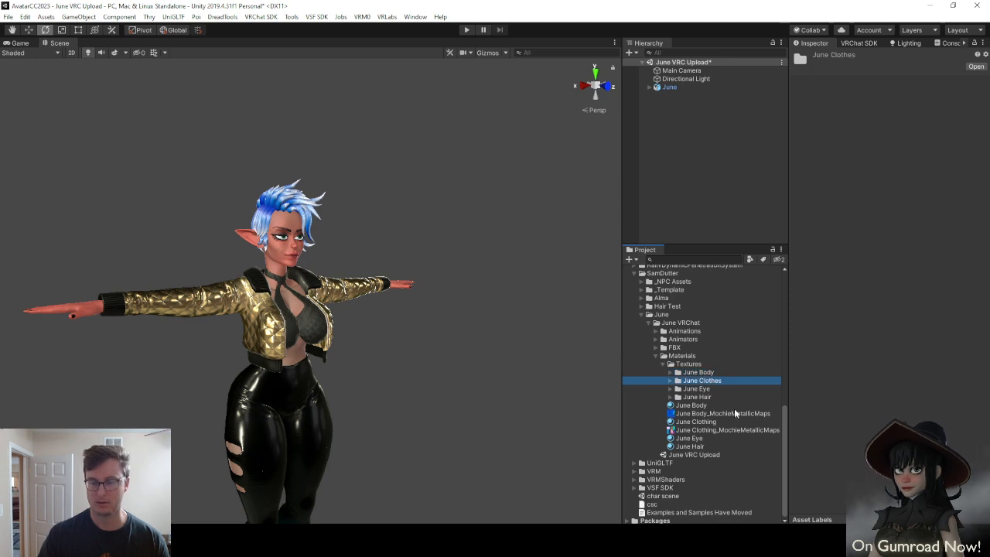
{"action": "left_click", "coordinate": [695, 421]}
{"action": "scroll", "coordinate": [889, 348], "scroll_direction": "down", "scroll_amount": 10}
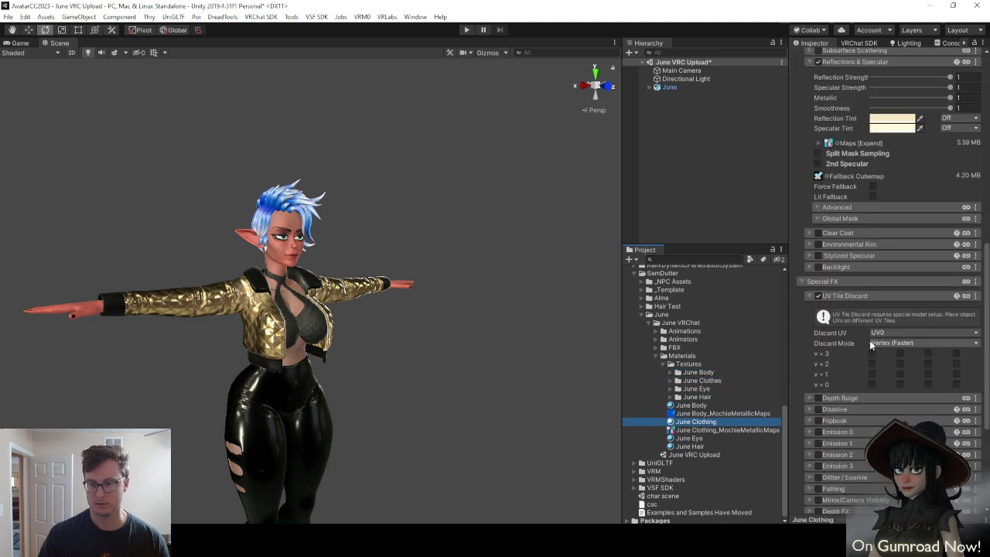
{"action": "left_click", "coordinate": [873, 354]}
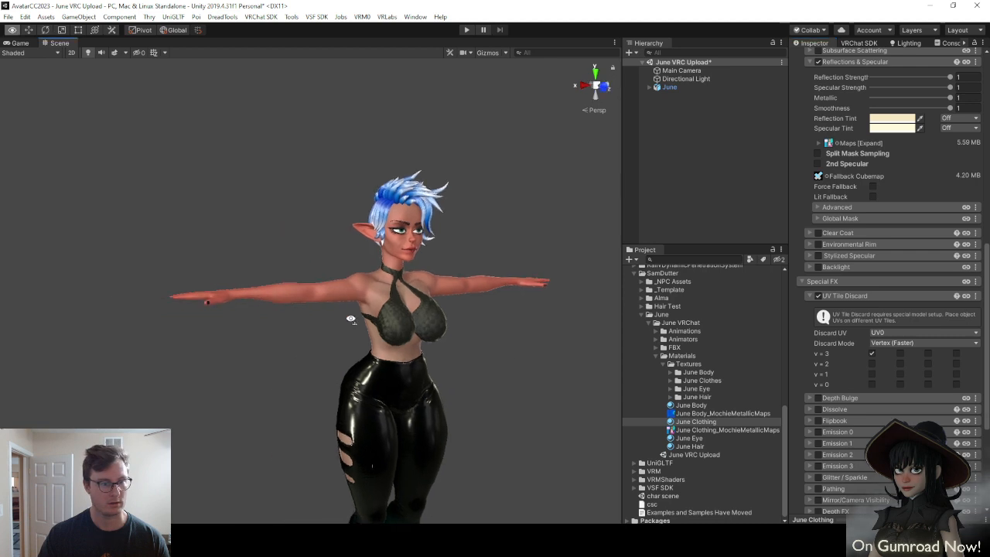
Examine the skin shading on the avatar's bare arms, chest and face from several angles with the jacket hidden
{"action": "scroll", "coordinate": [358, 322], "scroll_direction": "up", "scroll_amount": 5}
{"action": "left_click_drag", "start_coordinate": [358, 322], "coordinate": [484, 333], "text": "alt"}
{"action": "scroll", "coordinate": [426, 326], "scroll_direction": "down", "scroll_amount": 5}
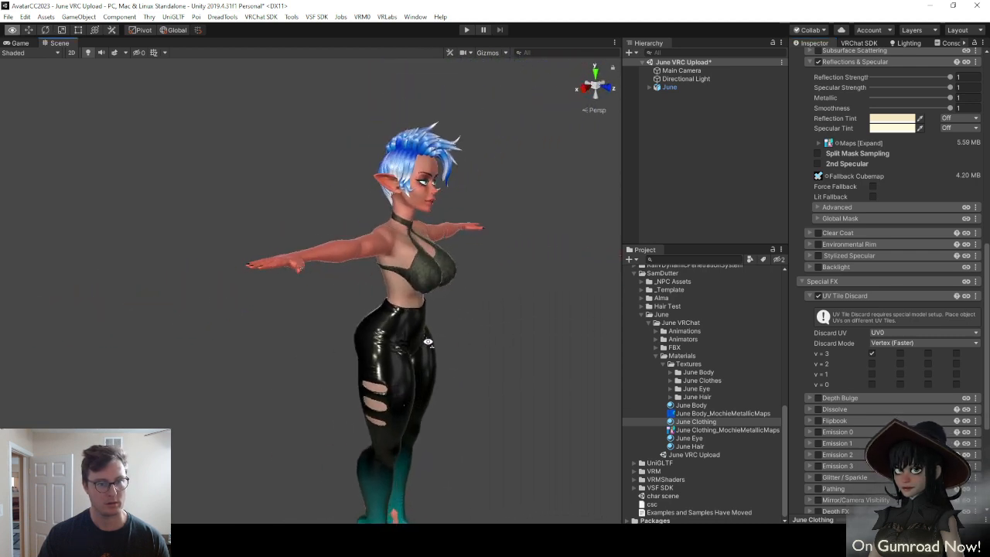
{"action": "scroll", "coordinate": [484, 334], "scroll_direction": "up", "scroll_amount": 5}
{"action": "scroll", "coordinate": [348, 299], "scroll_direction": "up", "scroll_amount": 4}
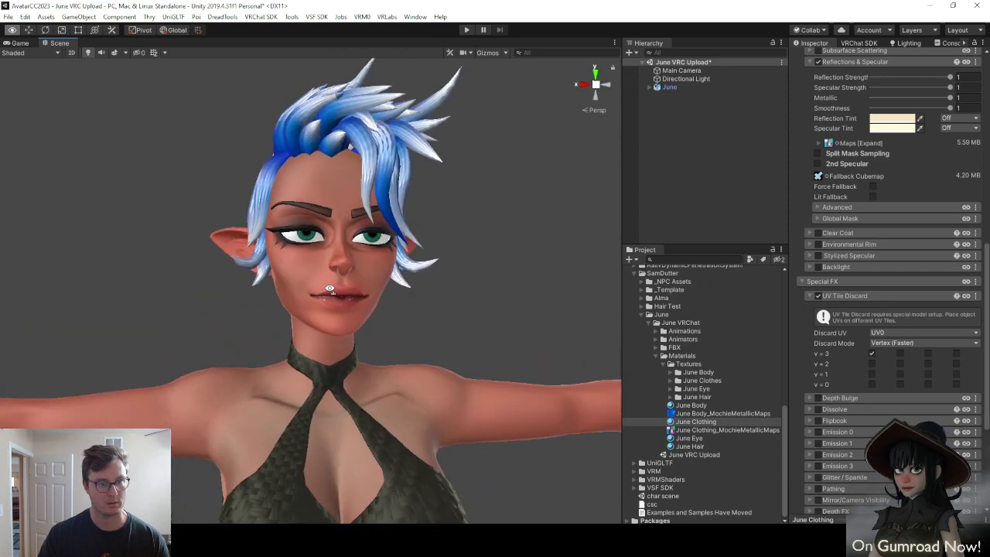
{"action": "left_click_drag", "start_coordinate": [348, 300], "coordinate": [26, 225], "text": "alt"}
{"action": "scroll", "coordinate": [393, 277], "scroll_direction": "up", "scroll_amount": 3}
{"action": "scroll", "coordinate": [394, 276], "scroll_direction": "down", "scroll_amount": 5}
{"action": "scroll", "coordinate": [304, 283], "scroll_direction": "down", "scroll_amount": 3}
{"action": "scroll", "coordinate": [69, 256], "scroll_direction": "up", "scroll_amount": 3}
{"action": "scroll", "coordinate": [935, 243], "scroll_direction": "up", "scroll_amount": 8}
{"action": "scroll", "coordinate": [26, 225], "scroll_direction": "down", "scroll_amount": 6}
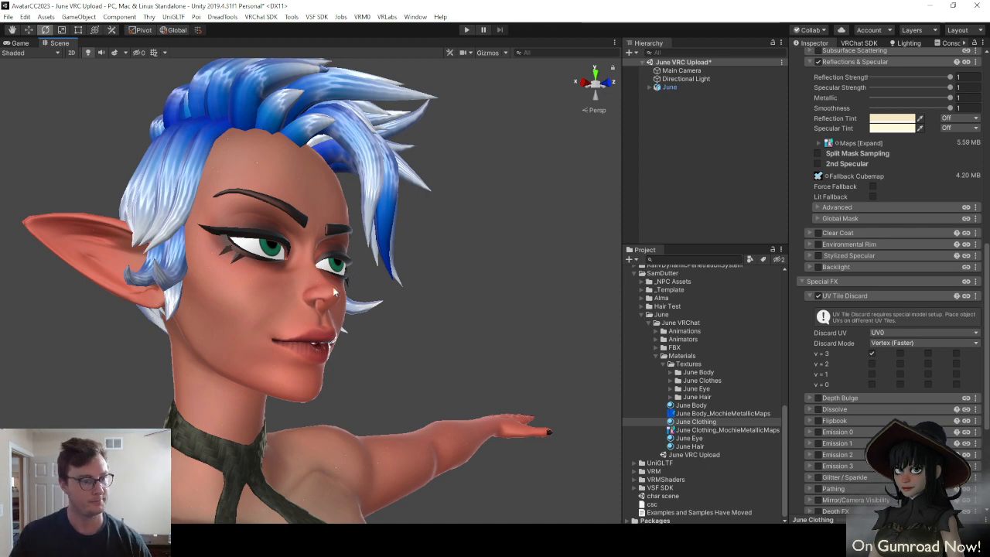
{"action": "key", "text": "s"}
{"action": "right_click_drag", "start_coordinate": [334, 292], "coordinate": [303, 368]}
{"action": "key", "text": "w"}
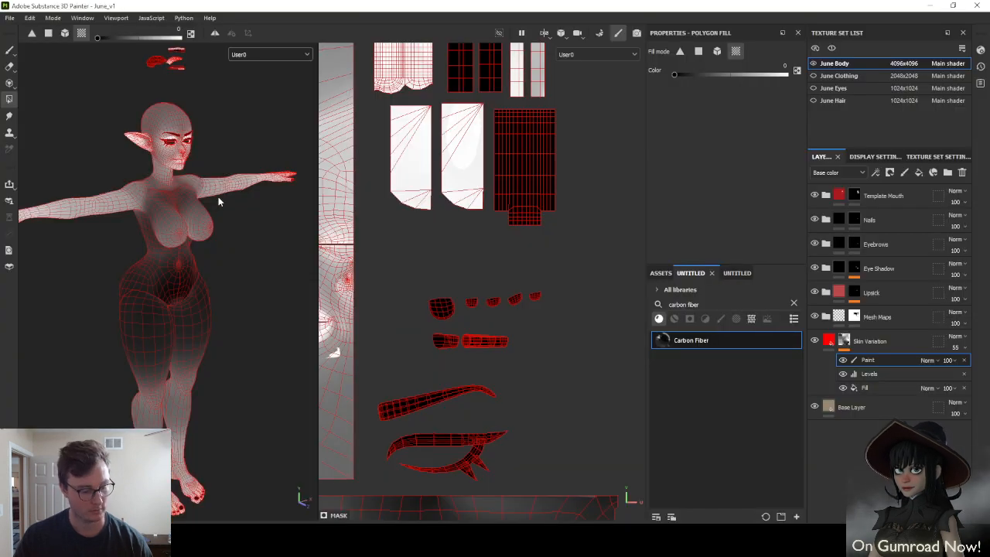
Switch to Substance 3D Painter, show the June Body in full material view and activate the Paint brush for the face
{"action": "key", "text": "m"}
{"action": "scroll", "coordinate": [216, 198], "scroll_direction": "up", "scroll_amount": 5}
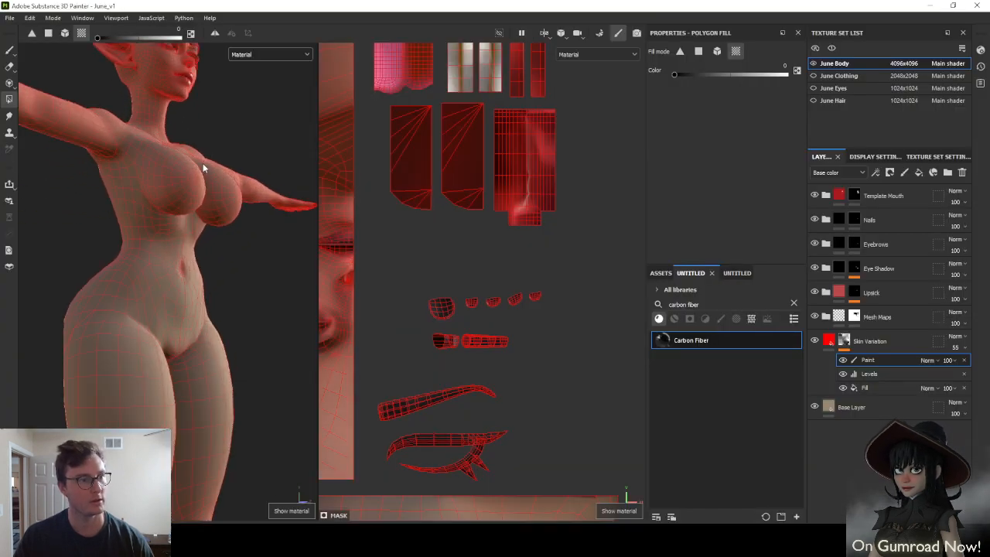
{"action": "middle_click_drag", "start_coordinate": [203, 167], "coordinate": [213, 324], "text": "alt"}
{"action": "left_click", "coordinate": [9, 50]}
{"action": "scroll", "coordinate": [144, 161], "scroll_direction": "up", "scroll_amount": 5}
{"action": "mouse_move", "coordinate": [148, 161]}
{"action": "left_mouse_down", "text": "alt"}
{"action": "mouse_move", "coordinate": [224, 232]}
{"action": "mouse_move", "coordinate": [111, 221]}
{"action": "mouse_move", "coordinate": [243, 221]}
{"action": "mouse_move", "coordinate": [164, 238]}
{"action": "mouse_move", "coordinate": [203, 228]}
{"action": "mouse_move", "coordinate": [260, 166]}
{"action": "mouse_move", "coordinate": [266, 201]}
{"action": "mouse_move", "coordinate": [297, 207]}
{"action": "left_mouse_up", "text": "alt"}
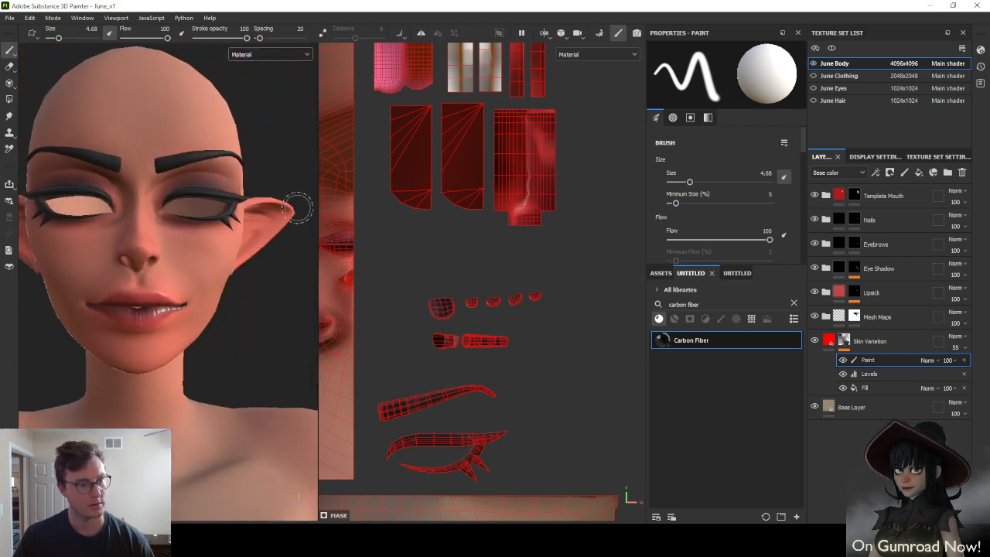
{"action": "scroll", "coordinate": [185, 290], "scroll_direction": "up", "scroll_amount": 2}
{"action": "left_click_drag", "start_coordinate": [247, 289], "coordinate": [171, 310], "text": "alt"}
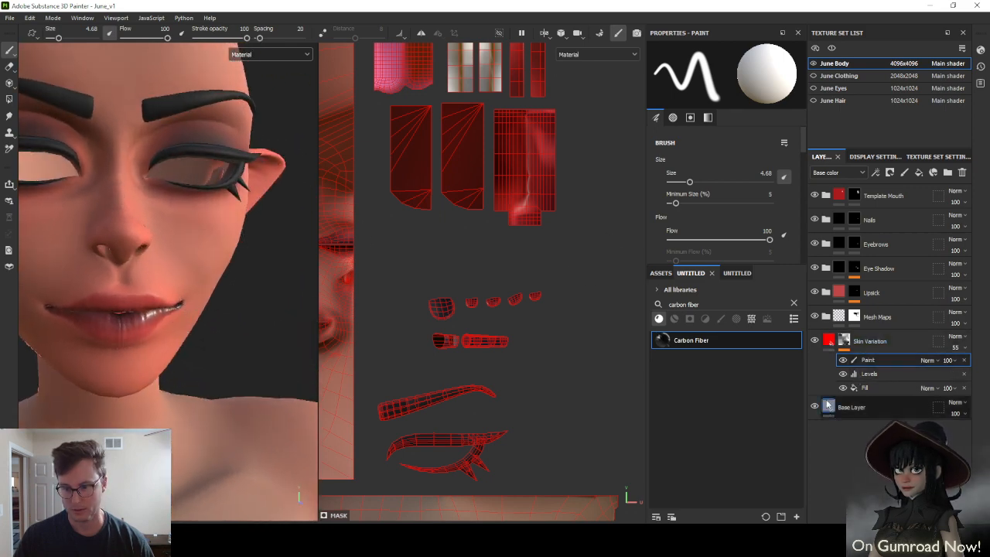
Open the Mesh Maps group and paint the cheeks under the eyes black in the Normal layer's mask
{"action": "left_click", "coordinate": [826, 316]}
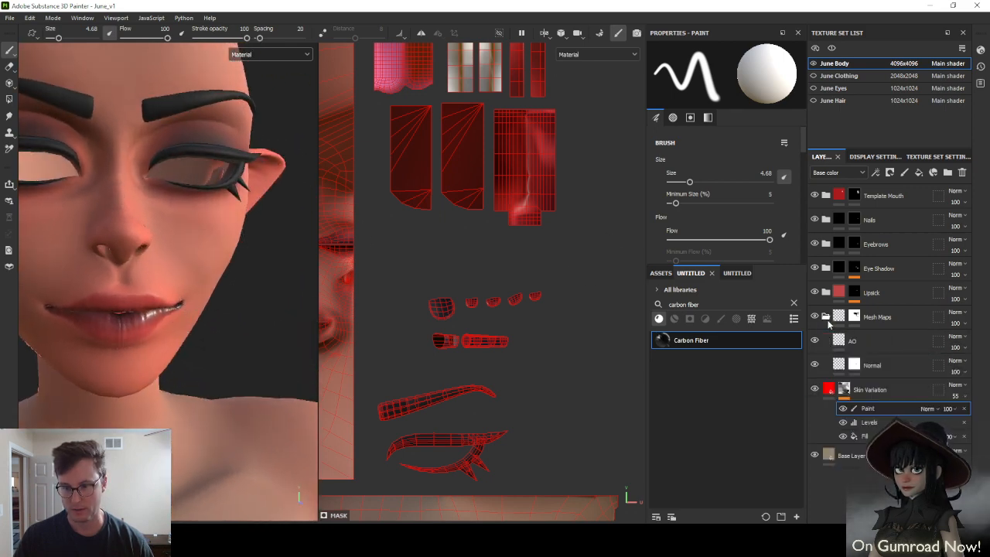
{"action": "left_click", "coordinate": [858, 364]}
{"action": "left_click_drag", "start_coordinate": [249, 253], "coordinate": [187, 254], "text": "alt"}
{"action": "scroll", "coordinate": [187, 254], "scroll_direction": "up", "scroll_amount": 2}
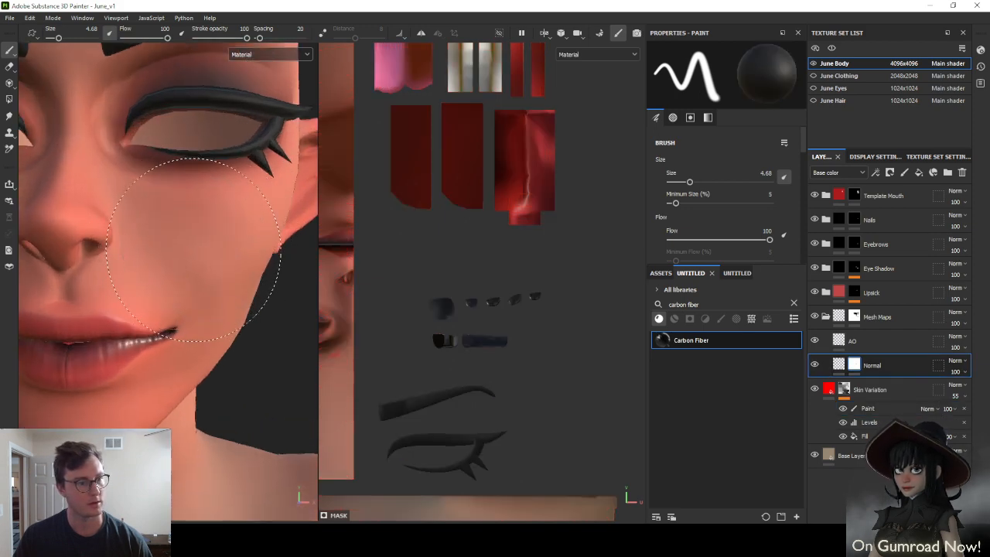
{"action": "mouse_move", "coordinate": [190, 243]}
{"action": "left_mouse_down", "text": "alt"}
{"action": "mouse_move", "coordinate": [237, 237]}
{"action": "mouse_move", "coordinate": [232, 220]}
{"action": "mouse_move", "coordinate": [178, 227]}
{"action": "mouse_move", "coordinate": [172, 238]}
{"action": "mouse_move", "coordinate": [232, 287]}
{"action": "mouse_move", "coordinate": [244, 256]}
{"action": "mouse_move", "coordinate": [155, 193]}
{"action": "mouse_move", "coordinate": [185, 294]}
{"action": "mouse_move", "coordinate": [177, 285]}
{"action": "left_mouse_up", "text": "alt"}
{"action": "key", "text": "x"}
{"action": "key", "text": "x"}
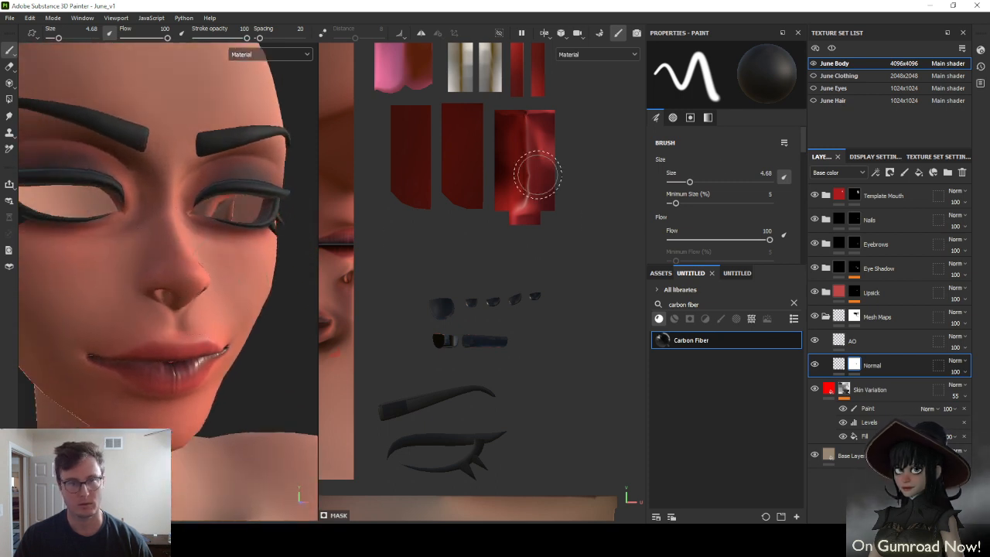
Inspect the Normal layer's mask on its own, return to the material view and examine the cheeks from the front and side
{"action": "left_click", "coordinate": [288, 55]}
{"action": "scroll", "coordinate": [270, 139], "scroll_direction": "down", "scroll_amount": 4}
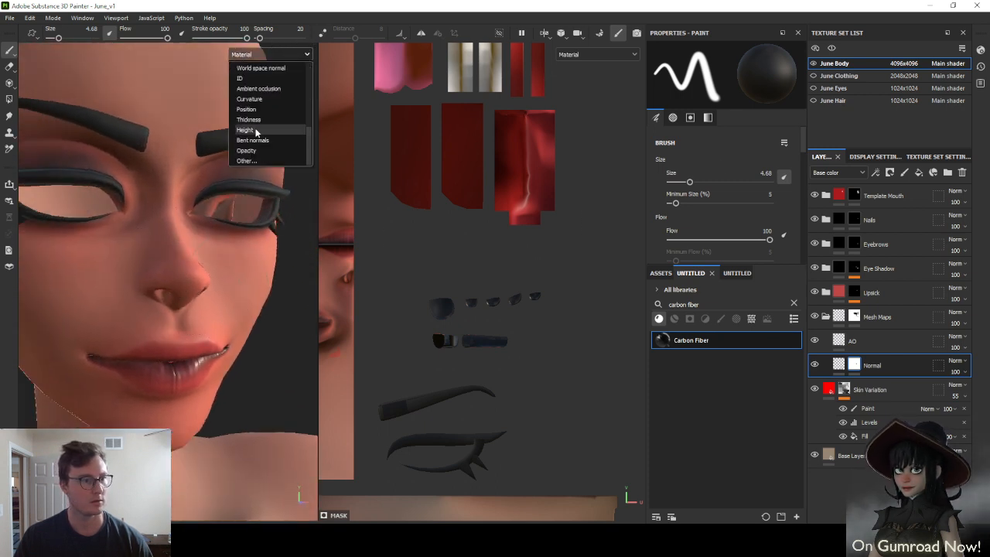
{"action": "left_click", "coordinate": [244, 100]}
{"action": "left_click_drag", "start_coordinate": [240, 209], "coordinate": [139, 246], "text": "alt"}
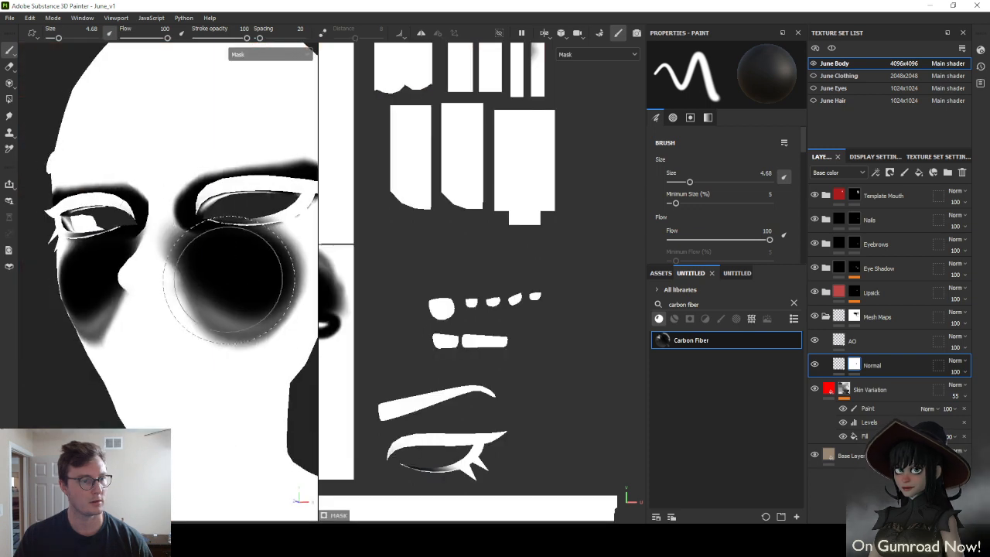
{"action": "key", "text": "m"}
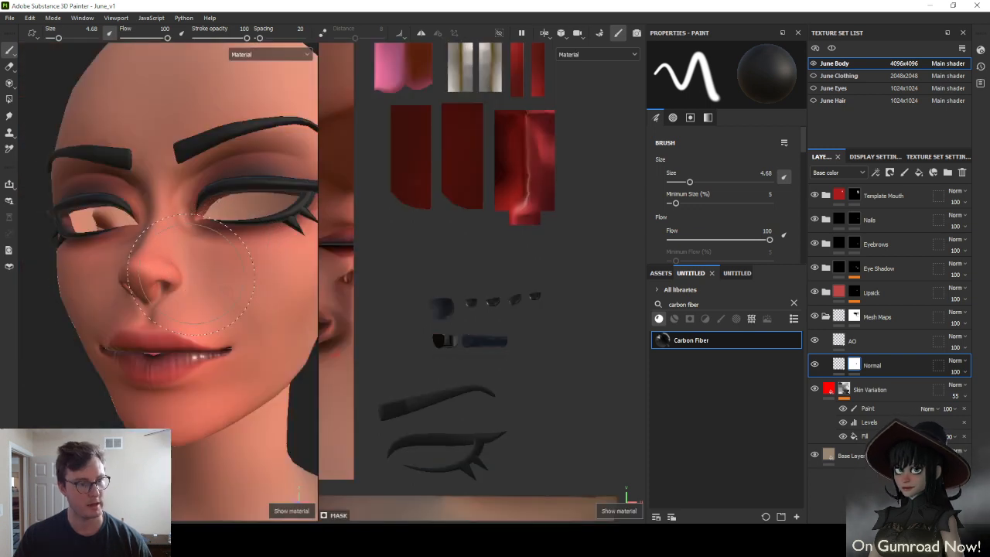
{"action": "left_click_drag", "start_coordinate": [179, 291], "coordinate": [249, 289], "text": "alt"}
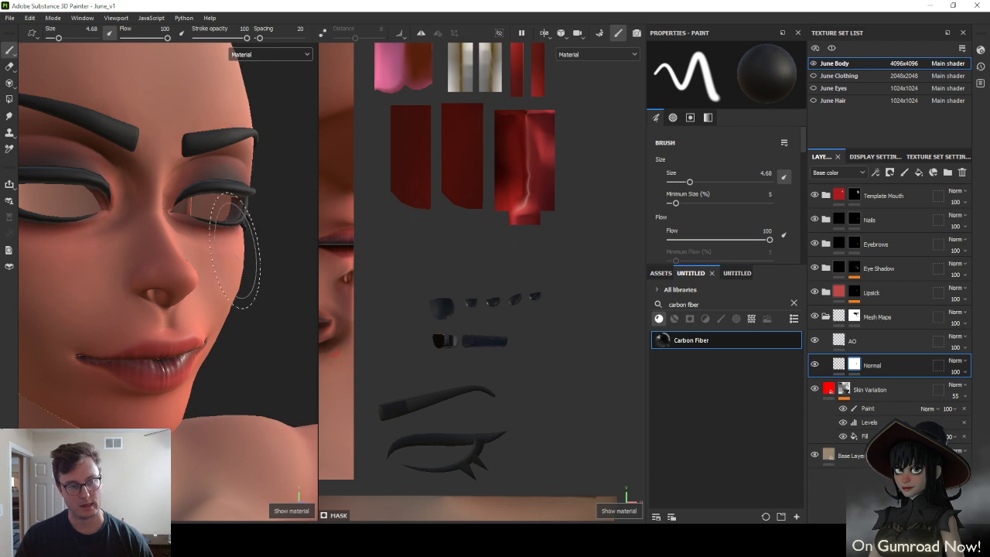
{"action": "mouse_move", "coordinate": [207, 324]}
{"action": "left_mouse_down", "text": "alt"}
{"action": "mouse_move", "coordinate": [57, 313]}
{"action": "mouse_move", "coordinate": [83, 312]}
{"action": "left_mouse_up", "text": "alt"}
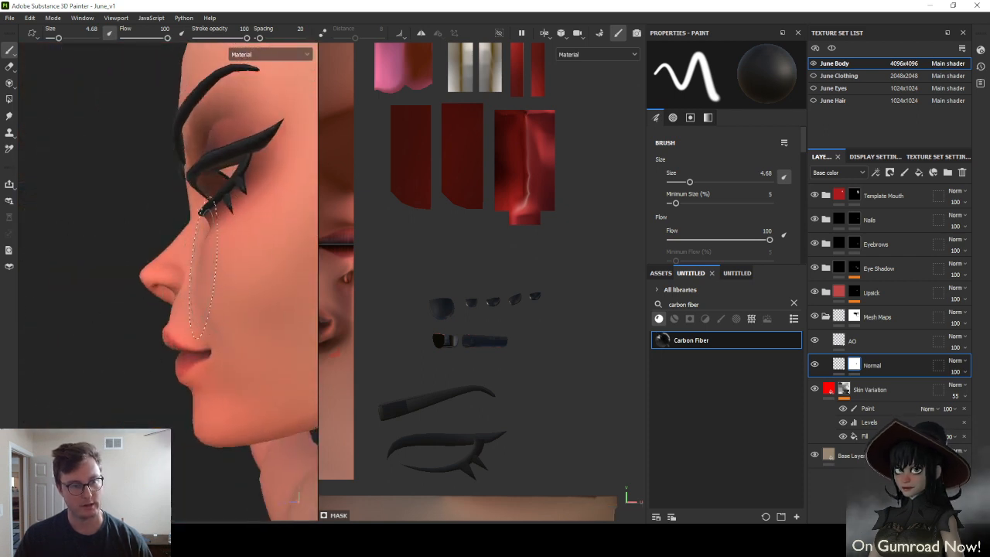
{"action": "left_click_drag", "start_coordinate": [207, 207], "coordinate": [230, 304], "text": "alt"}
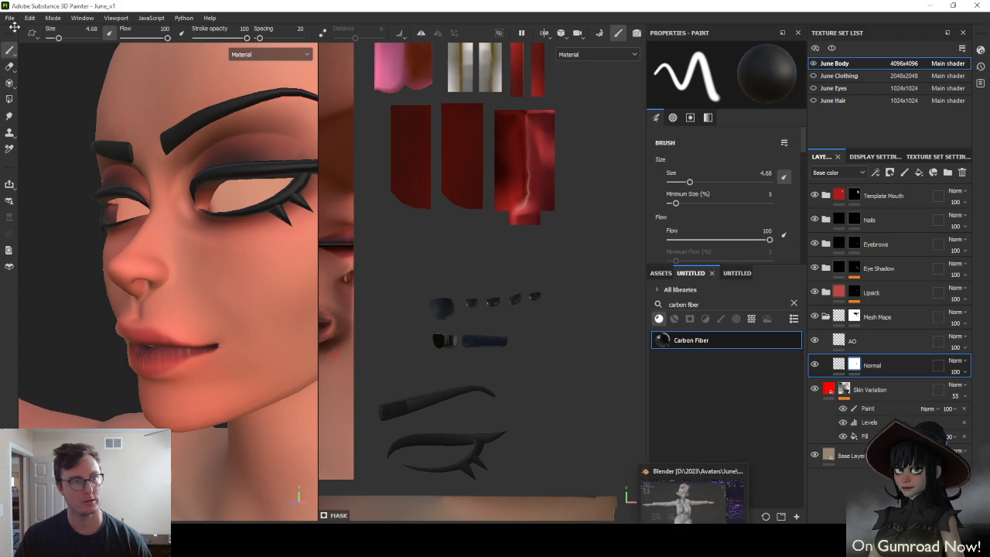
Export the June Body textures as 4096 8-bit PNG files with the UNITY_Poiyomi v5 template and save the export settings
{"action": "left_click", "coordinate": [9, 17]}
{"action": "left_click", "coordinate": [43, 168]}
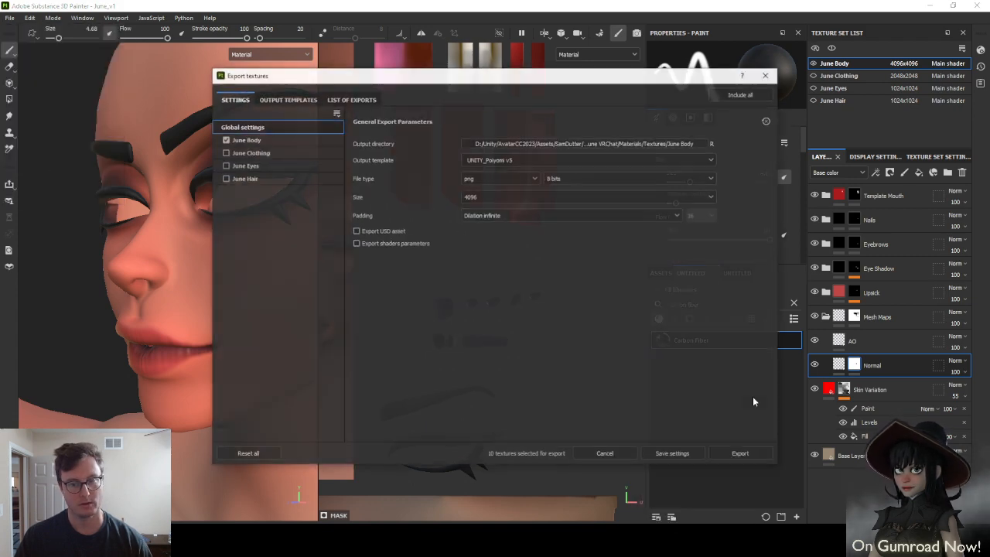
{"action": "left_click", "coordinate": [745, 452]}
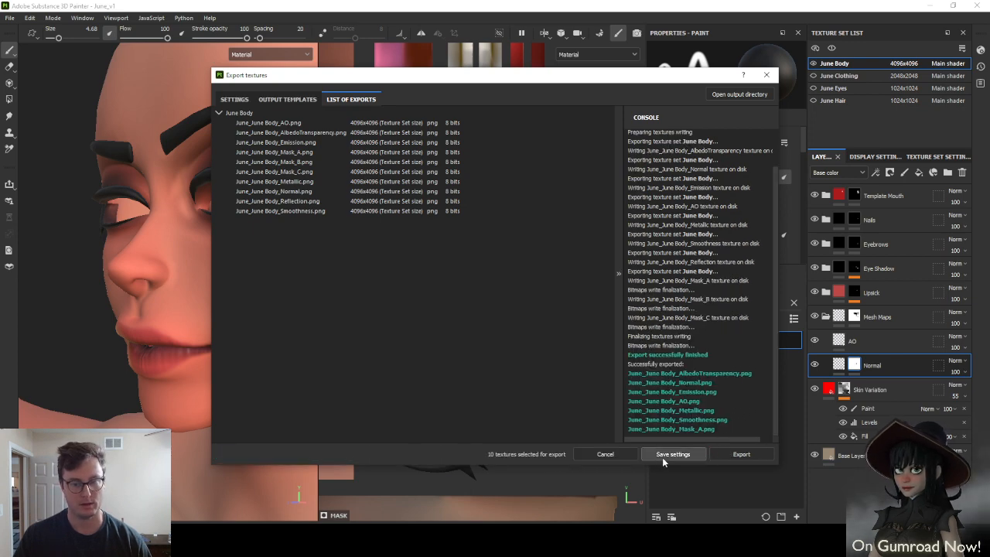
{"action": "left_click", "coordinate": [665, 453]}
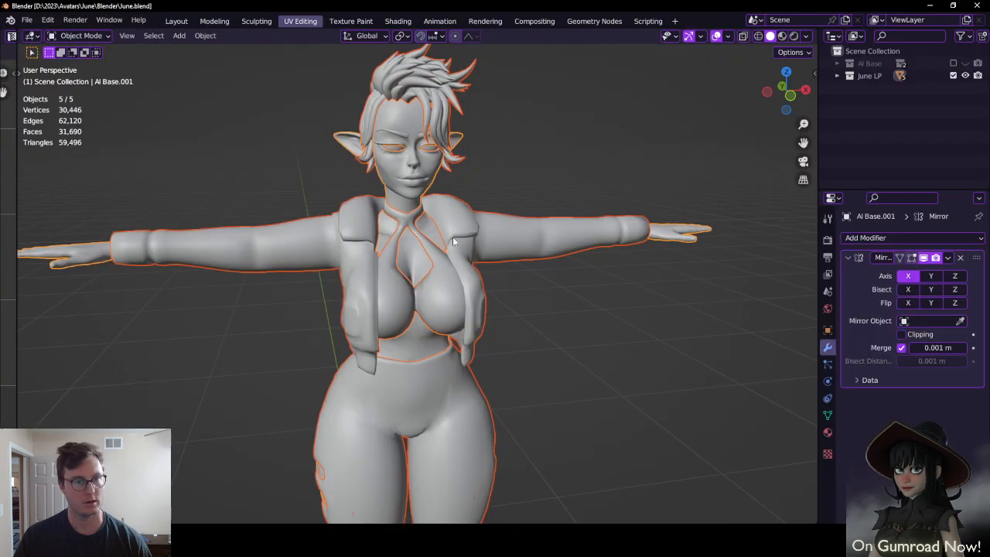
In Blender, edit the body mesh in vertex selection mode, select a vertex in the middle of the cheek and grow the selection three times
{"action": "scroll", "coordinate": [373, 174], "scroll_direction": "up", "scroll_amount": 3}
{"action": "middle_click_drag", "start_coordinate": [452, 236], "coordinate": [387, 324]}
{"action": "scroll", "coordinate": [392, 274], "scroll_direction": "up", "scroll_amount": 2}
{"action": "left_click", "coordinate": [396, 278]}
{"action": "scroll", "coordinate": [406, 299], "scroll_direction": "up", "scroll_amount": 5}
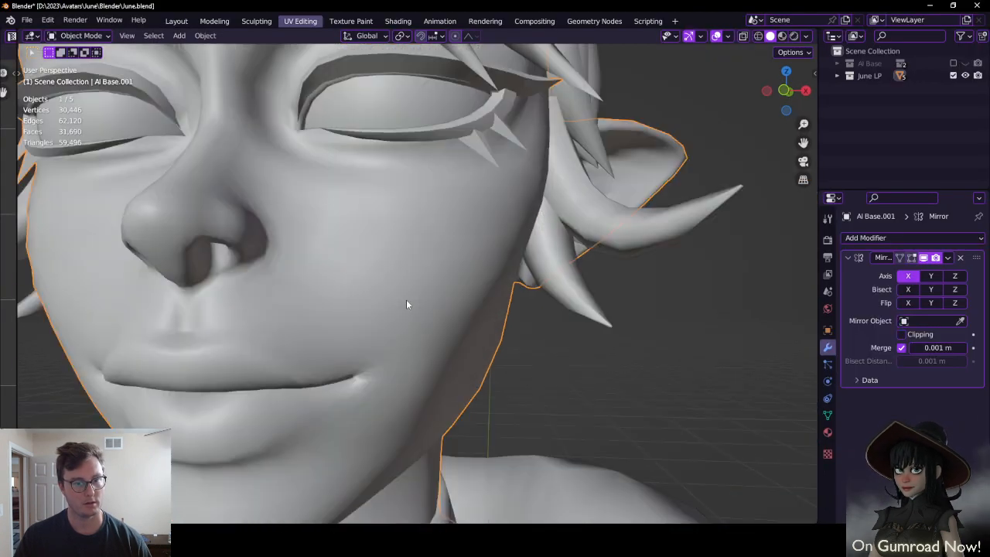
{"action": "key", "text": "Tab"}
{"action": "scroll", "coordinate": [402, 300], "scroll_direction": "down", "scroll_amount": 3}
{"action": "left_click", "coordinate": [358, 256]}
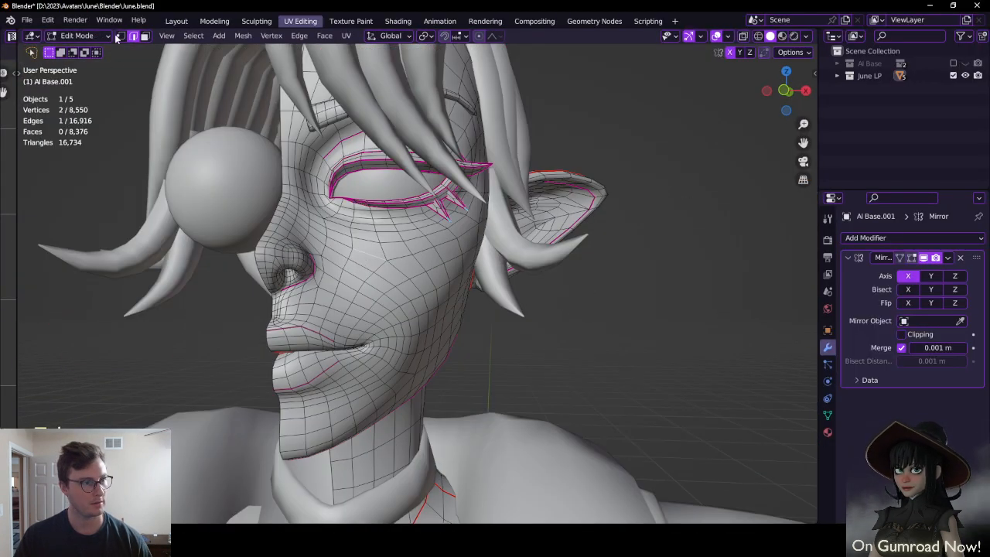
{"action": "left_click", "coordinate": [120, 36]}
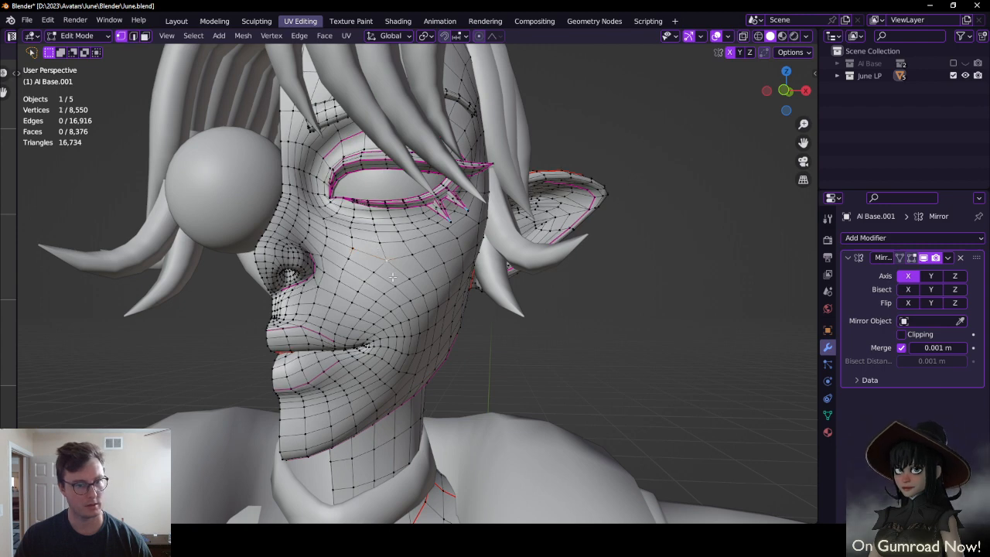
{"action": "key", "text": "ctrl+KP_Add"}
{"action": "key", "text": "ctrl+KP_Add"}
{"action": "key", "text": "ctrl+KP_Add"}
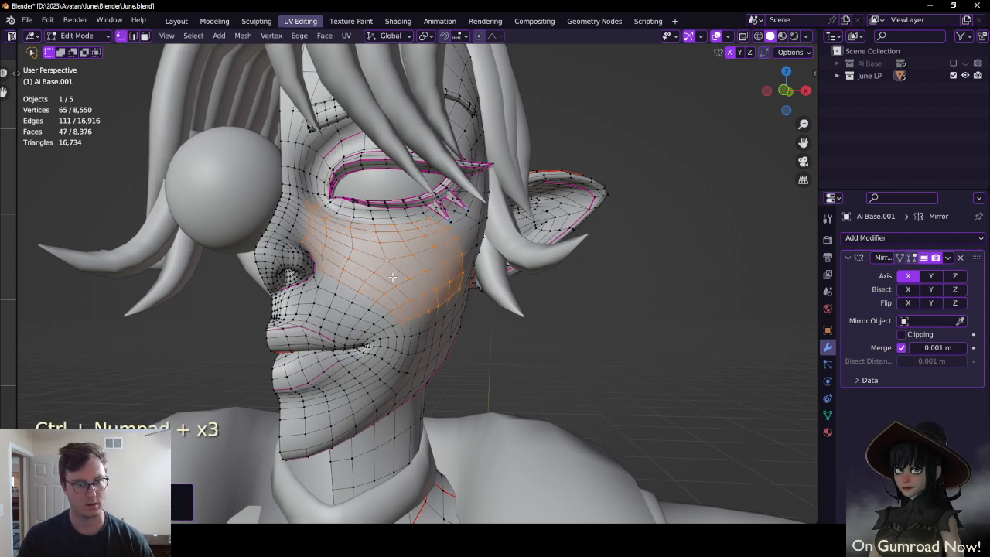
Extend the cheek selection with shortest vertex paths from beside the nostril past the mouth corner and along the lower cheek edge
{"action": "left_click", "coordinate": [315, 279], "text": "shift"}
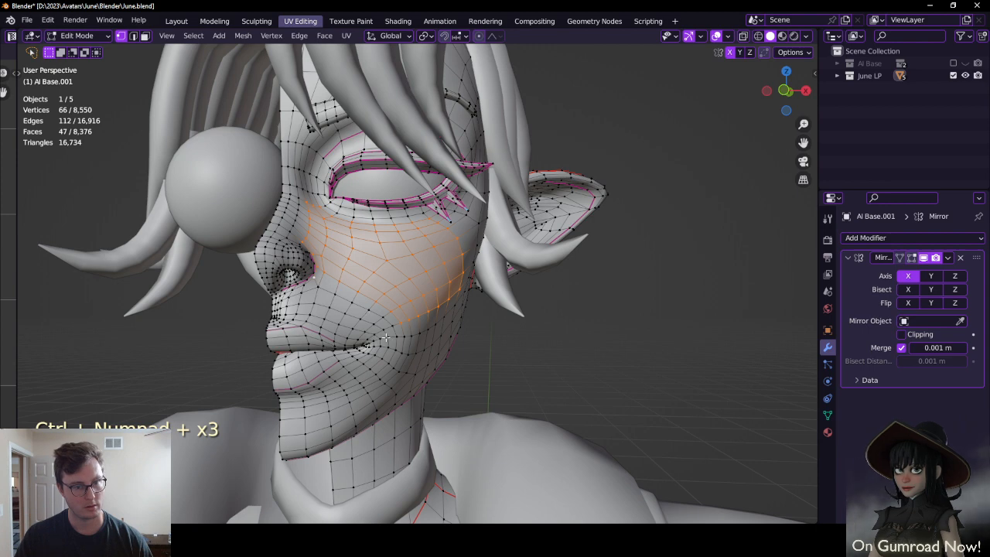
{"action": "left_click", "coordinate": [387, 339], "text": "ctrl"}
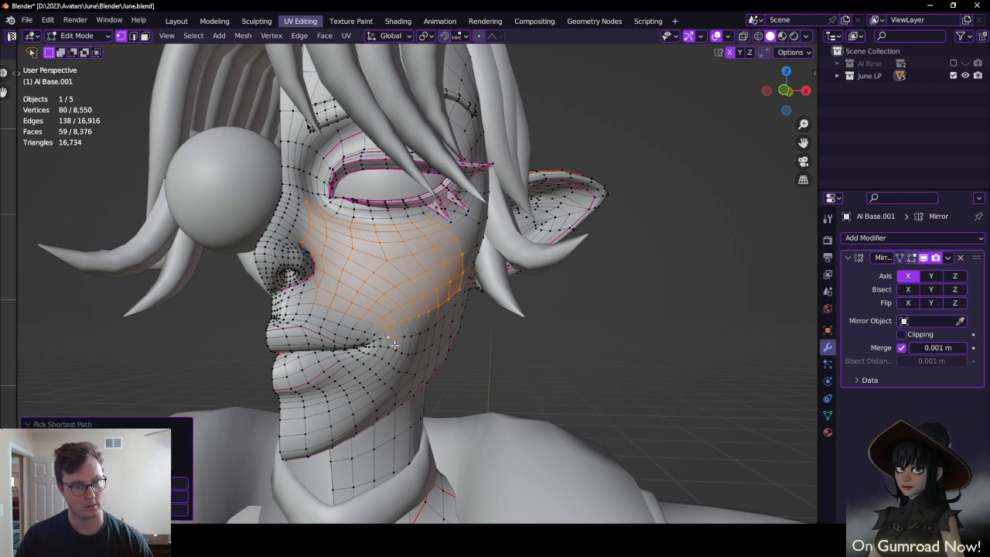
{"action": "left_click", "coordinate": [312, 315], "text": "shift"}
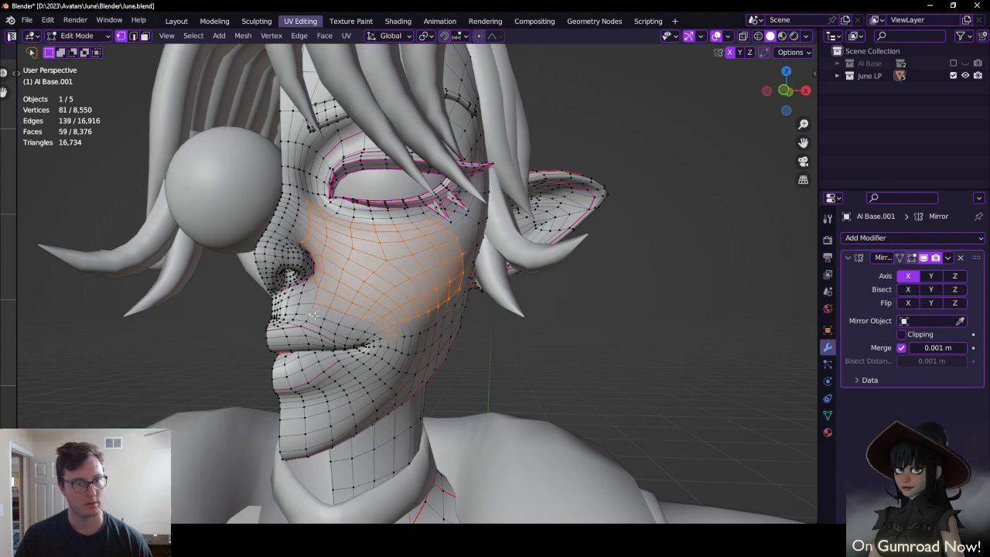
{"action": "left_click", "coordinate": [410, 339], "text": "ctrl"}
{"action": "left_click", "coordinate": [455, 307], "text": "shift"}
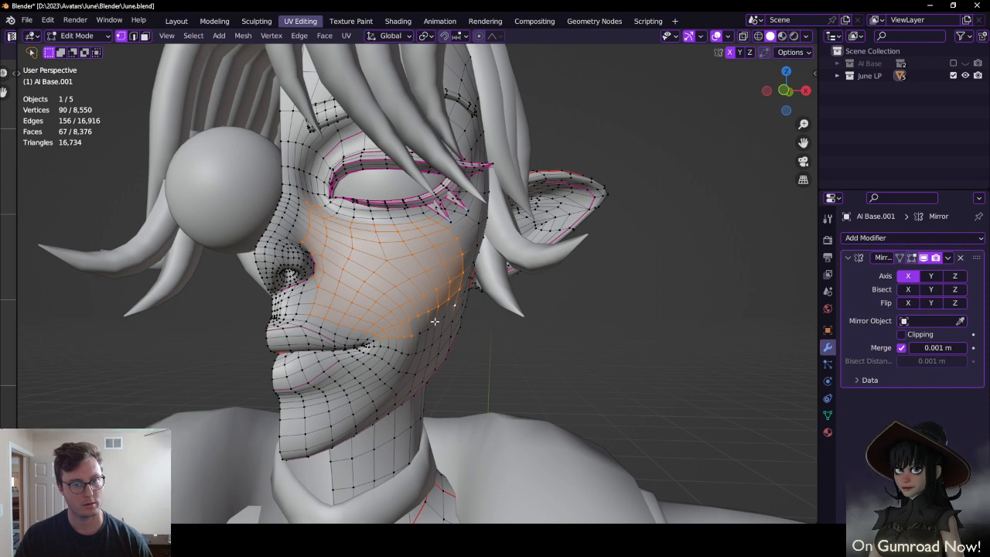
{"action": "left_click", "coordinate": [421, 334], "text": "ctrl"}
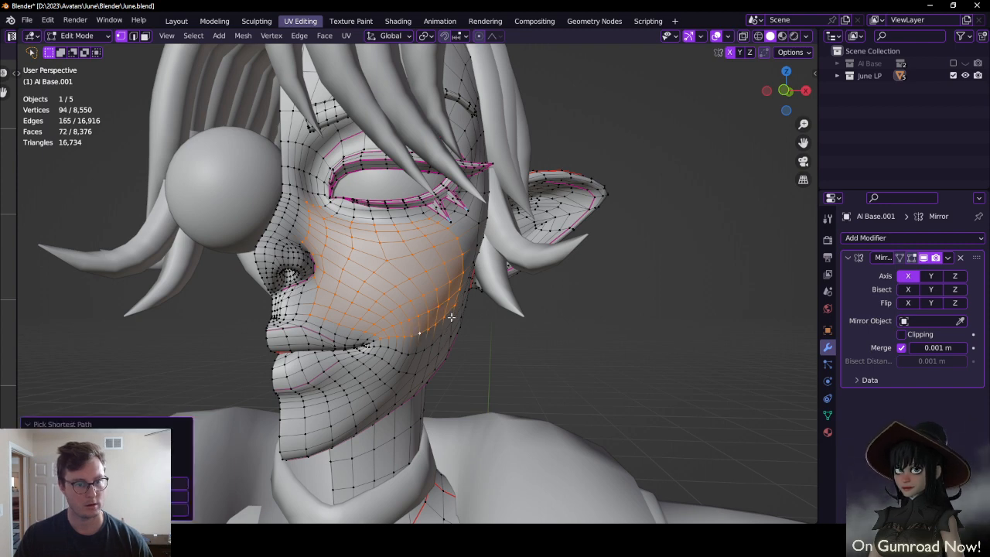
{"action": "right_click", "coordinate": [451, 316]}
{"action": "left_click", "coordinate": [420, 462]}
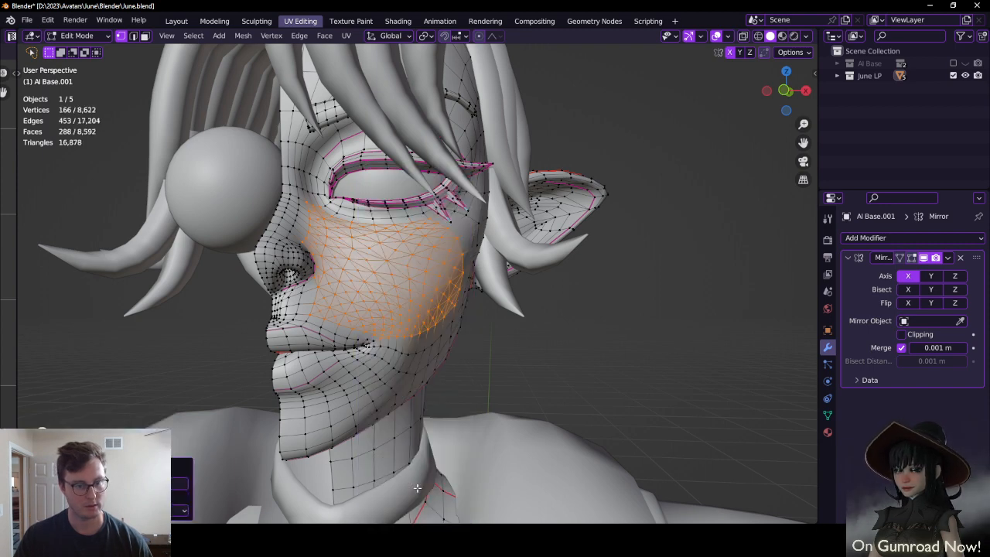
{"action": "key", "text": "ctrl+z"}
Smooth the selected cheek vertices repeatedly and hide the viewport overlays to inspect the cheek's shape
{"action": "key", "text": "q"}
{"action": "left_click", "coordinate": [449, 384]}
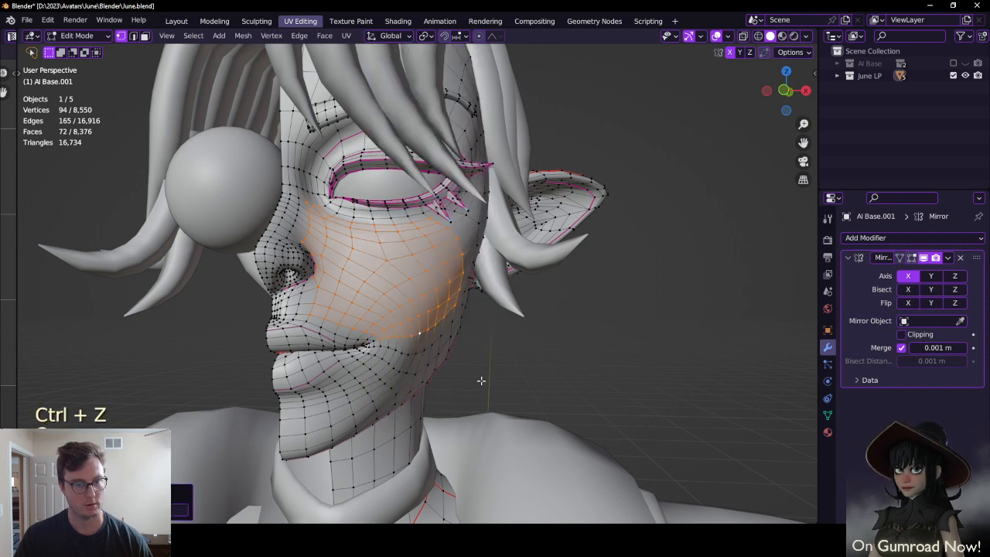
{"action": "left_click", "coordinate": [715, 36]}
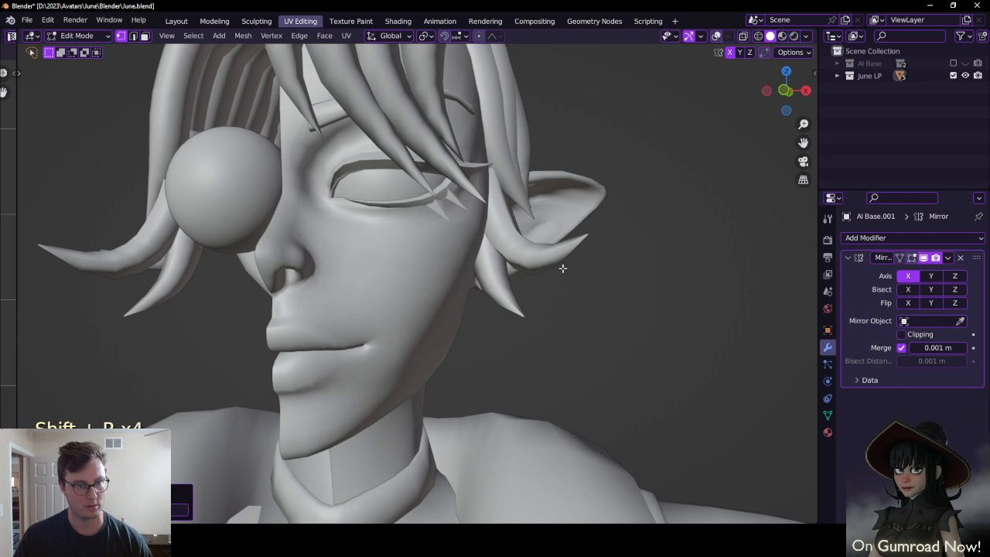
{"action": "middle_click_drag", "start_coordinate": [525, 286], "coordinate": [464, 244]}
{"action": "scroll", "coordinate": [463, 248], "scroll_direction": "up", "scroll_amount": 2}
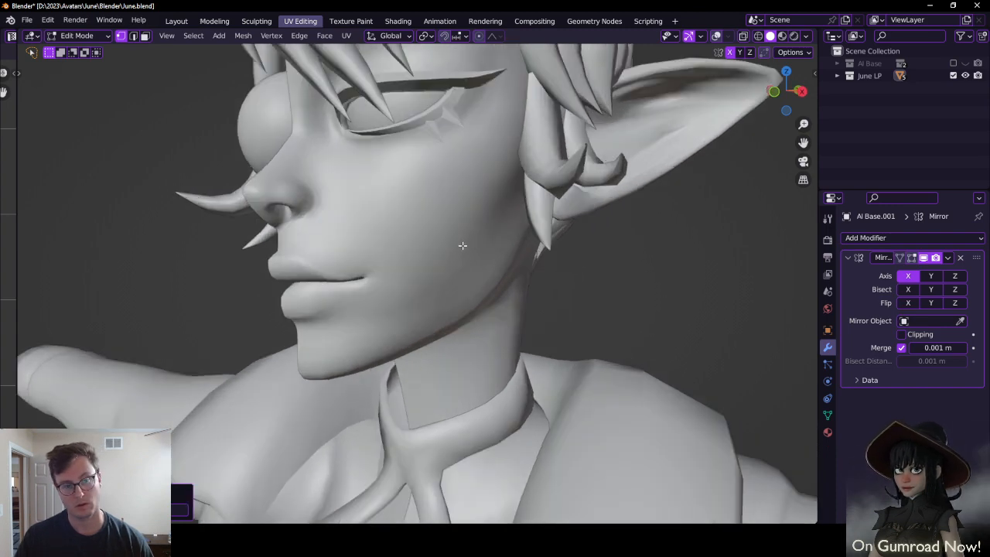
Return to Object Mode, export the whole June model as FBX and save the Blender file
{"action": "key", "text": "Tab"}
{"action": "scroll", "coordinate": [462, 245], "scroll_direction": "down", "scroll_amount": 5}
{"action": "middle_click_drag", "start_coordinate": [462, 245], "coordinate": [524, 266]}
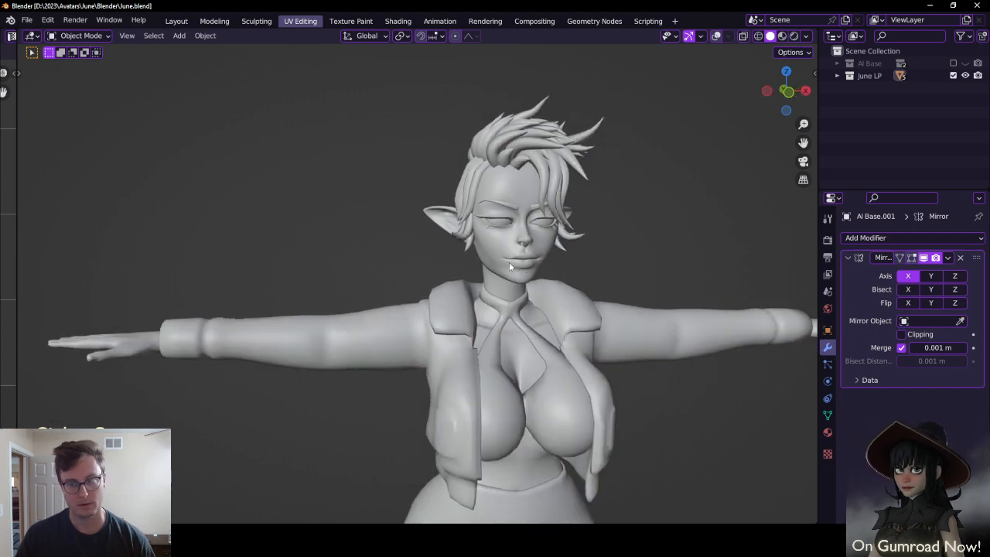
{"action": "scroll", "coordinate": [510, 264], "scroll_direction": "up", "scroll_amount": 2}
{"action": "scroll", "coordinate": [535, 297], "scroll_direction": "down", "scroll_amount": 7}
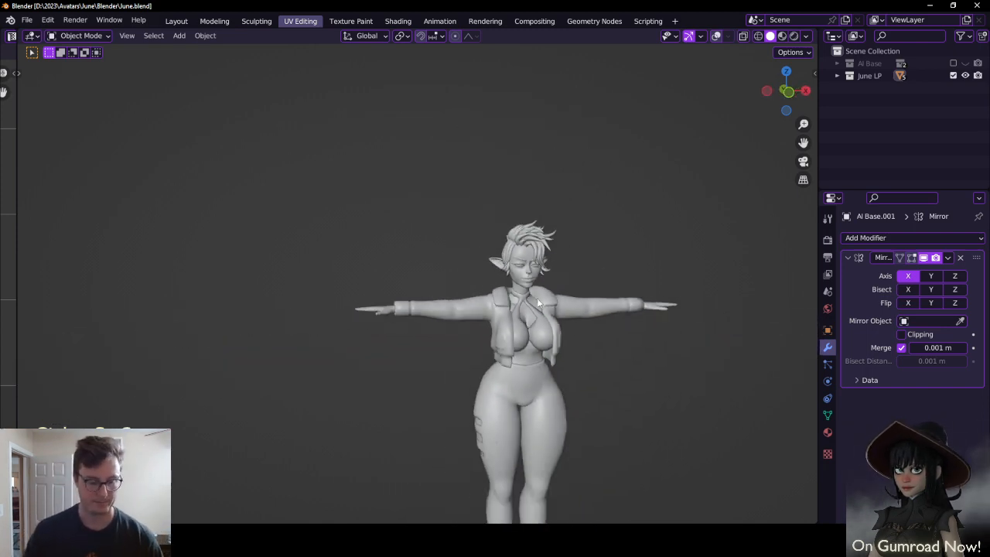
{"action": "key", "text": "a"}
{"action": "left_click", "coordinate": [27, 19]}
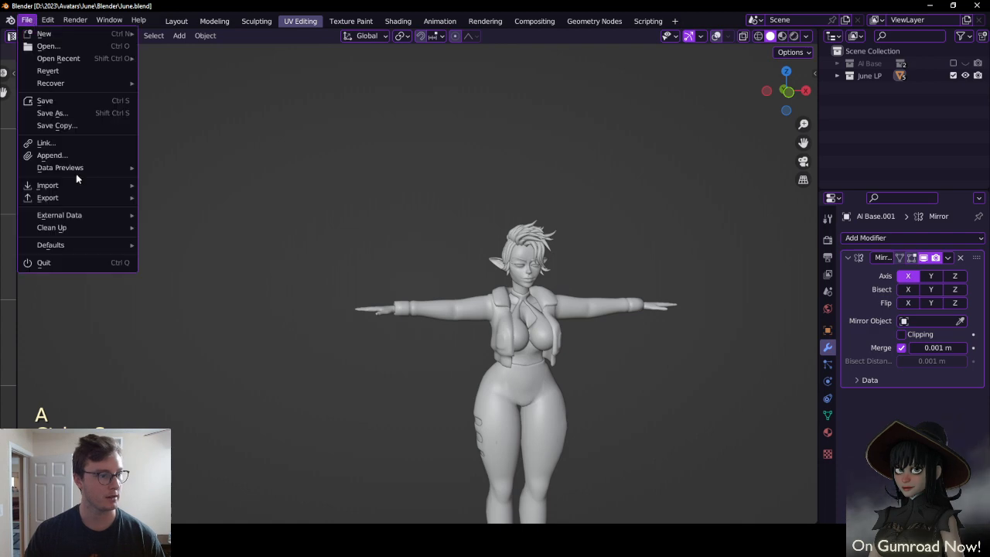
{"action": "mouse_move", "coordinate": [85, 198]}
{"action": "left_click", "coordinate": [159, 308]}
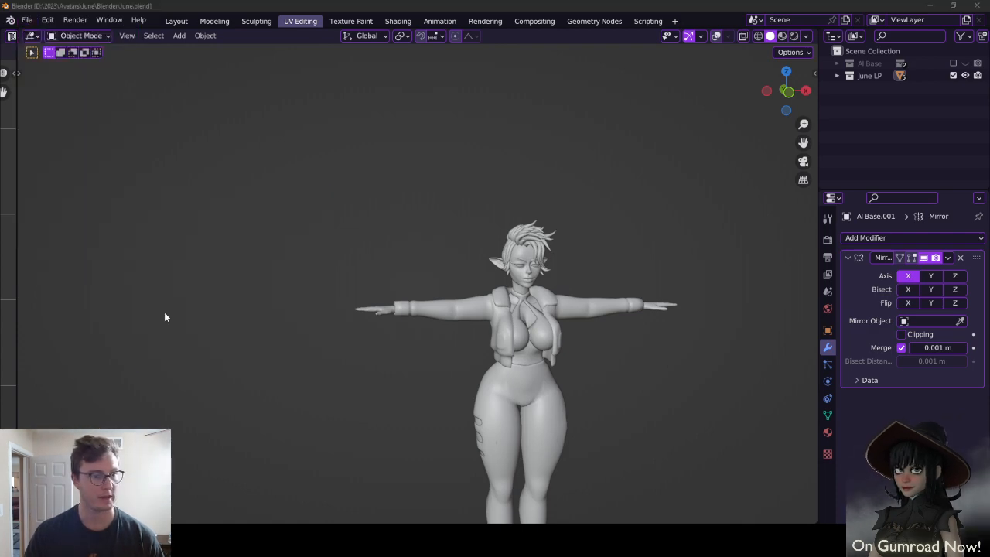
{"action": "left_click", "coordinate": [734, 438]}
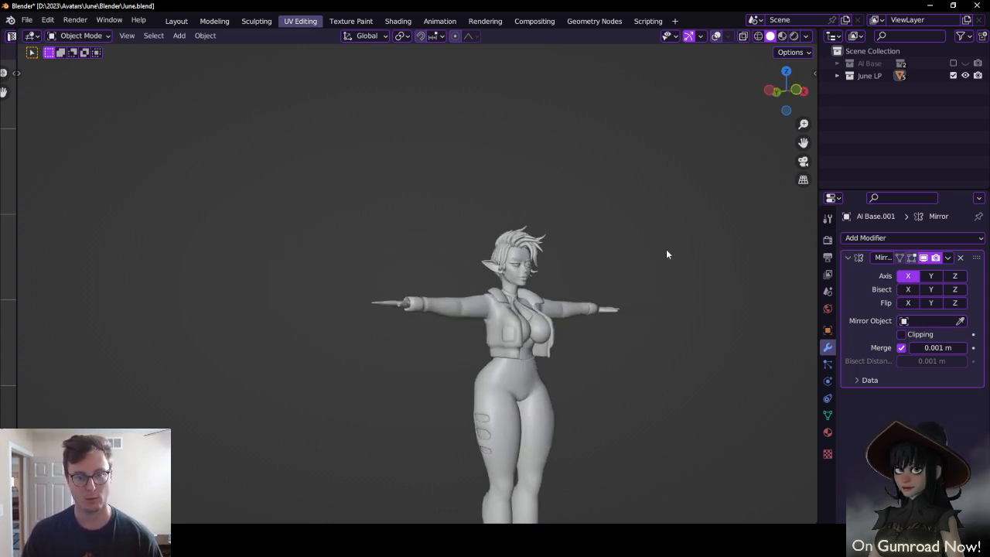
{"action": "middle_click_drag", "start_coordinate": [624, 299], "coordinate": [585, 232]}
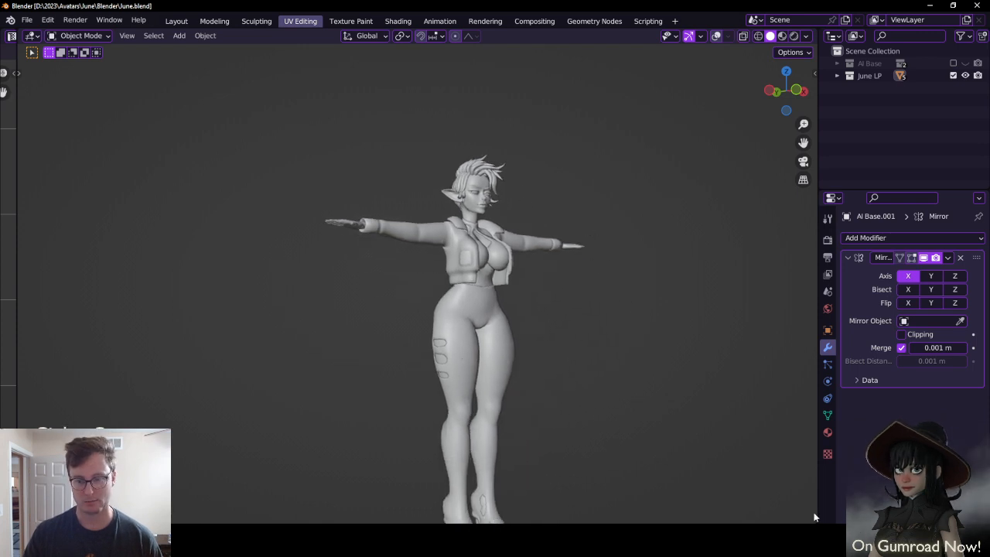
Switch to Unity and examine the updated avatar's face and body from the front, back and sides
{"action": "key", "text": "alt+Tab"}
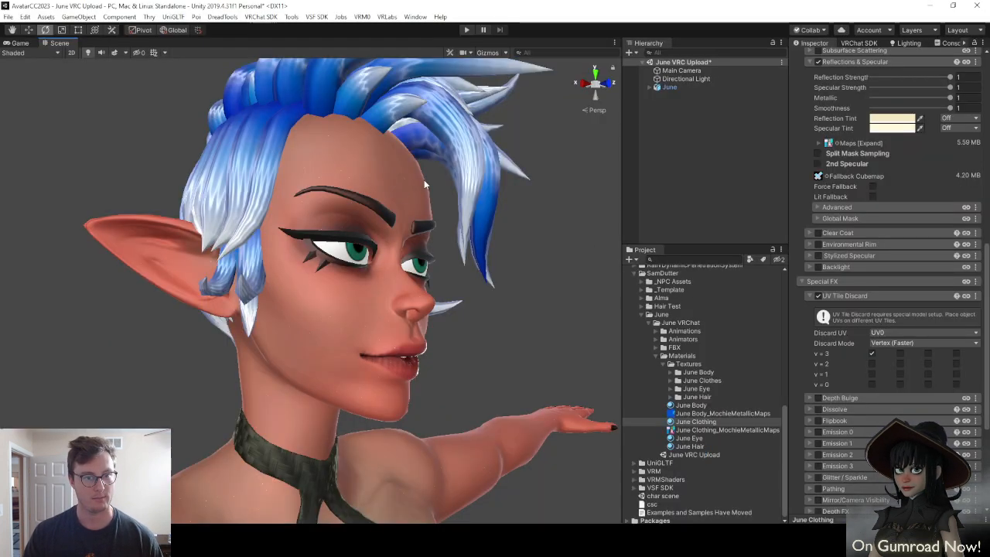
{"action": "left_click_drag", "start_coordinate": [438, 286], "coordinate": [557, 340], "text": "alt"}
{"action": "scroll", "coordinate": [438, 330], "scroll_direction": "down", "scroll_amount": 3, "text": "alt"}
{"action": "scroll", "coordinate": [438, 329], "scroll_direction": "down", "scroll_amount": 5, "text": "alt"}
{"action": "scroll", "coordinate": [439, 329], "scroll_direction": "up", "scroll_amount": 6, "text": "alt"}
{"action": "scroll", "coordinate": [363, 336], "scroll_direction": "down", "scroll_amount": 5, "text": "alt"}
{"action": "scroll", "coordinate": [420, 331], "scroll_direction": "up", "scroll_amount": 8, "text": "alt"}
{"action": "scroll", "coordinate": [378, 332], "scroll_direction": "down", "scroll_amount": 4, "text": "alt"}
{"action": "scroll", "coordinate": [378, 332], "scroll_direction": "down", "scroll_amount": 4, "text": "alt"}
{"action": "scroll", "coordinate": [497, 368], "scroll_direction": "down", "scroll_amount": 6, "text": "alt"}
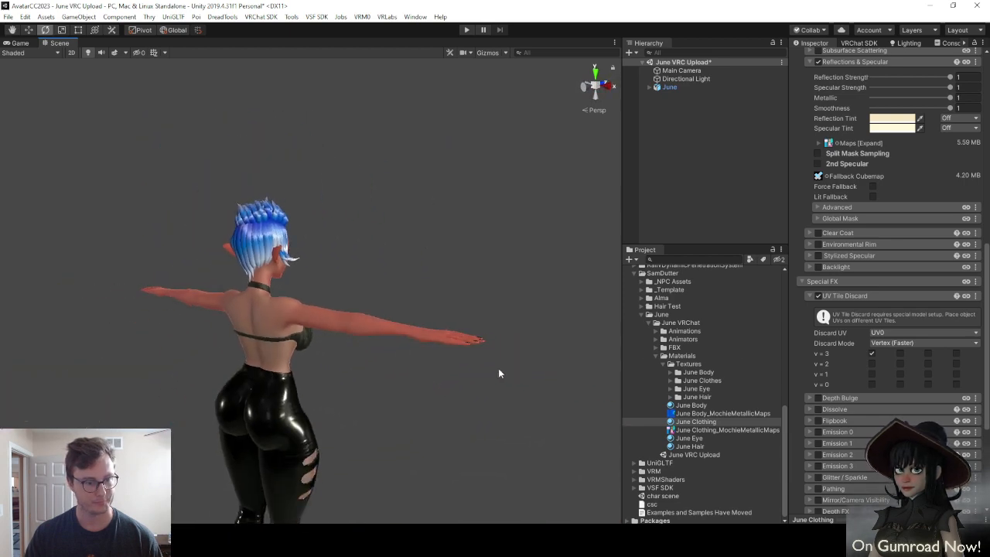
{"action": "left_click_drag", "start_coordinate": [498, 368], "coordinate": [534, 372], "text": "alt"}
{"action": "scroll", "coordinate": [533, 373], "scroll_direction": "up", "scroll_amount": 6, "text": "alt"}
{"action": "left_click_drag", "start_coordinate": [587, 351], "coordinate": [491, 353], "text": "alt"}
{"action": "scroll", "coordinate": [372, 358], "scroll_direction": "up", "scroll_amount": 2, "text": "alt"}
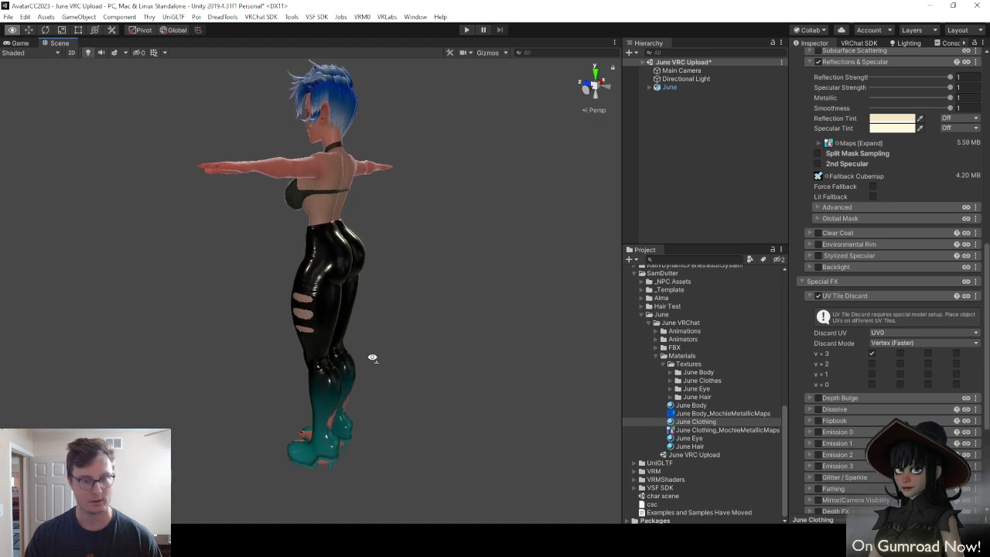
{"action": "left_click_drag", "start_coordinate": [371, 356], "coordinate": [490, 256], "text": "alt"}
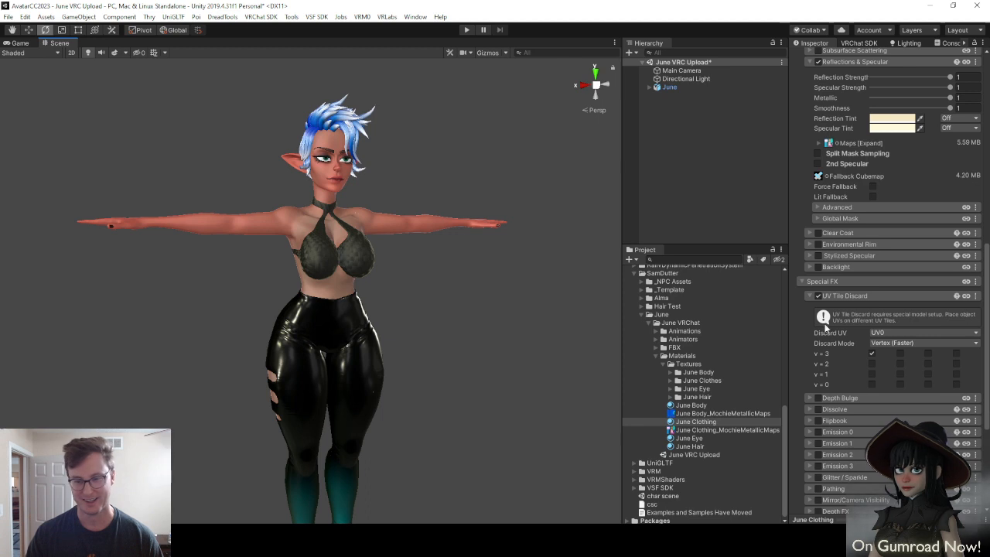
Clear the first v = 3 tile in the June Clothing material's UV Tile Discard and view the jacket and feet
{"action": "left_click", "coordinate": [872, 355]}
{"action": "left_click_drag", "start_coordinate": [333, 278], "coordinate": [358, 281], "text": "alt"}
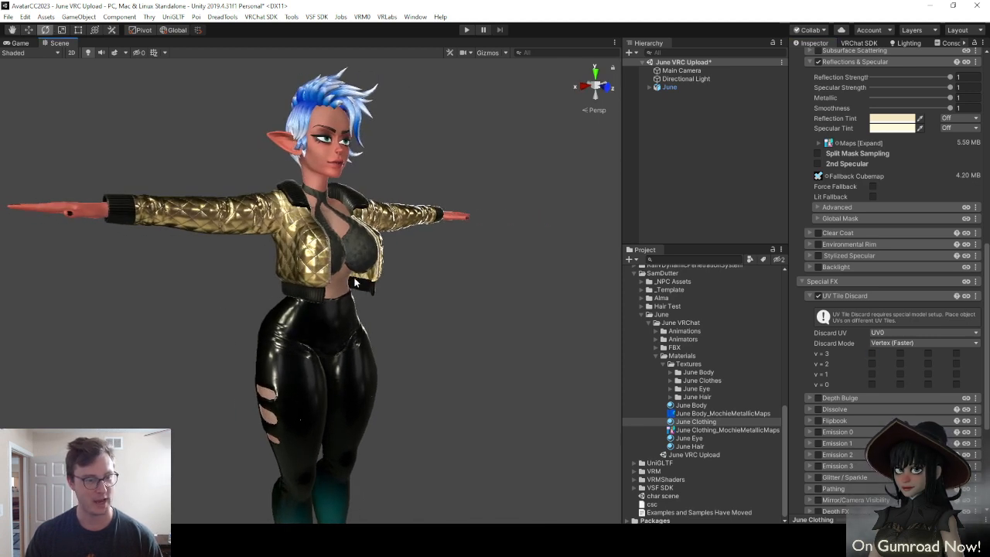
{"action": "scroll", "coordinate": [354, 284], "scroll_direction": "down", "scroll_amount": 3}
{"action": "right_click_drag", "start_coordinate": [329, 258], "coordinate": [323, 342]}
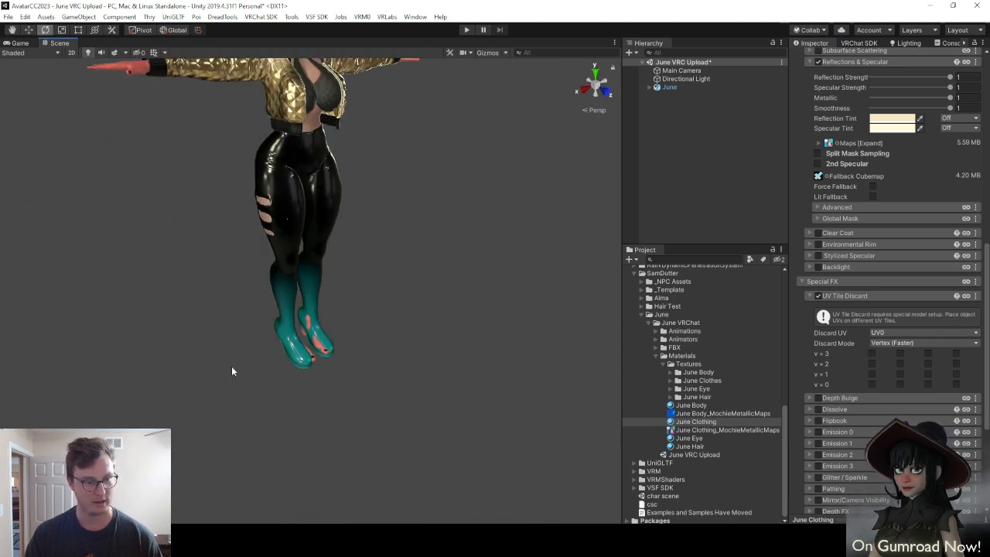
{"action": "right_click_drag", "start_coordinate": [232, 371], "coordinate": [404, 290]}
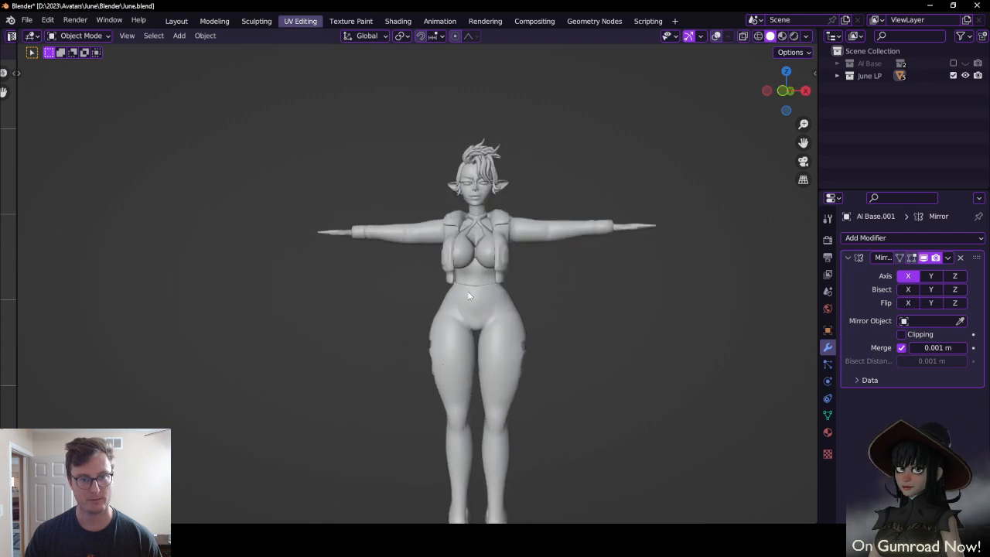
Save the file in Blender, edit the body mesh with the UV Editor enlarged, and isolate it in local view with overlays shown
{"action": "key", "text": "ctrl+s"}
{"action": "key", "text": "Tab"}
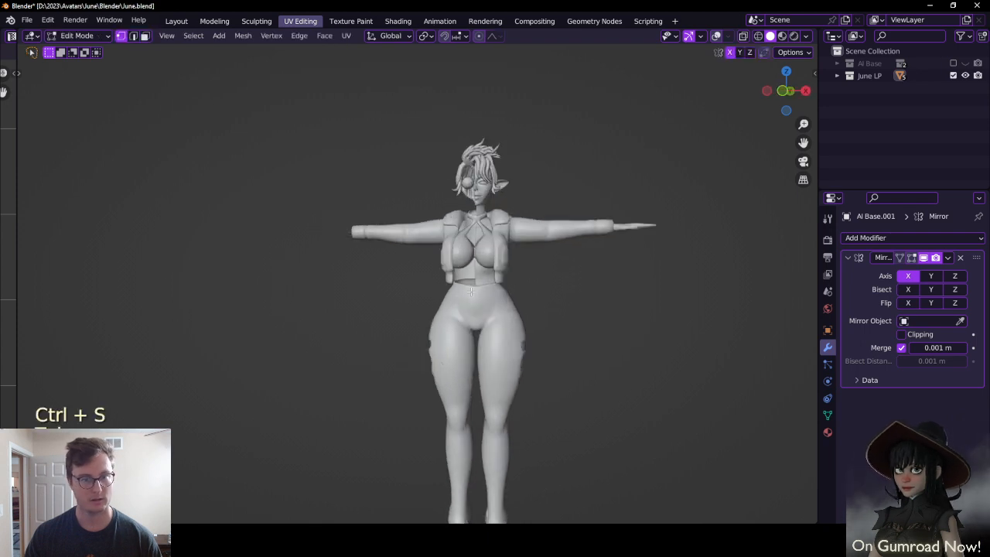
{"action": "left_click_drag", "start_coordinate": [15, 171], "coordinate": [491, 164]}
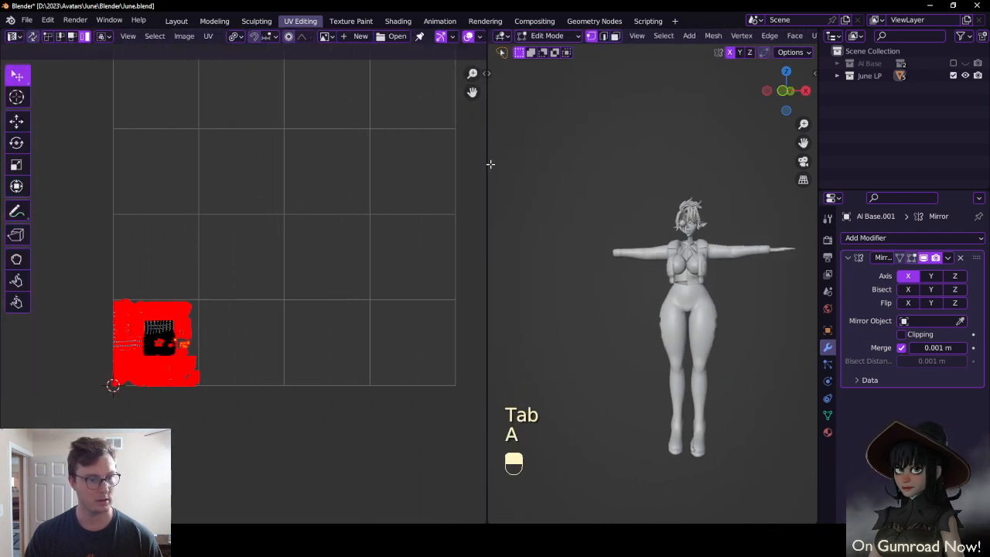
{"action": "key", "text": "KP_Divide"}
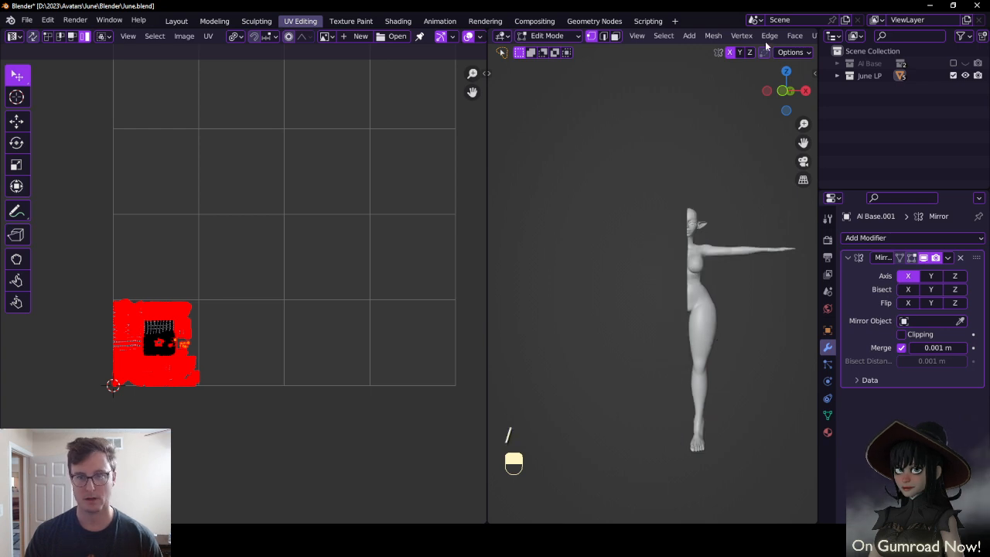
{"action": "scroll", "coordinate": [782, 40], "scroll_direction": "down", "scroll_amount": 3}
{"action": "scroll", "coordinate": [757, 40], "scroll_direction": "down", "scroll_amount": 4}
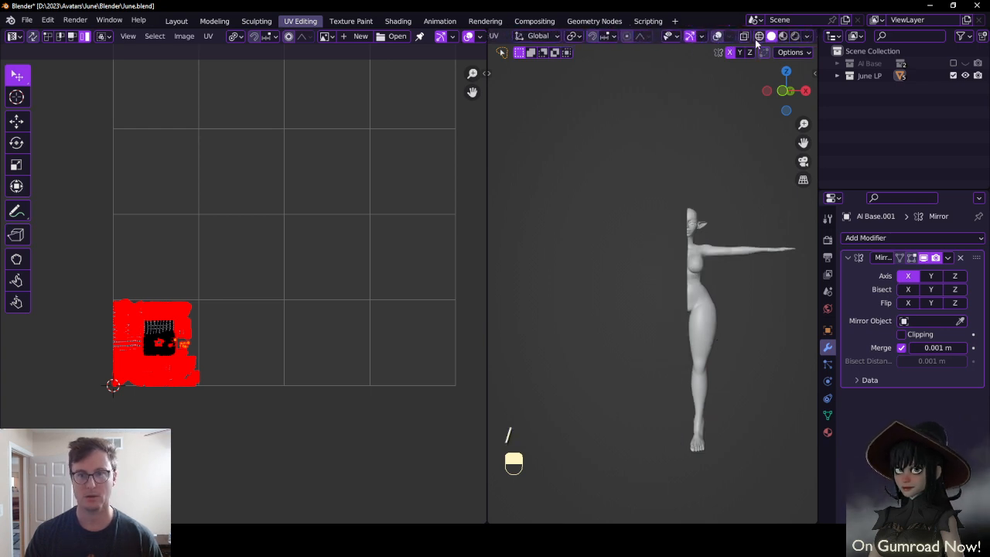
{"action": "left_click", "coordinate": [718, 38]}
{"action": "scroll", "coordinate": [705, 280], "scroll_direction": "up", "scroll_amount": 5}
{"action": "middle_click_drag", "start_coordinate": [692, 443], "coordinate": [642, 302], "text": "shift"}
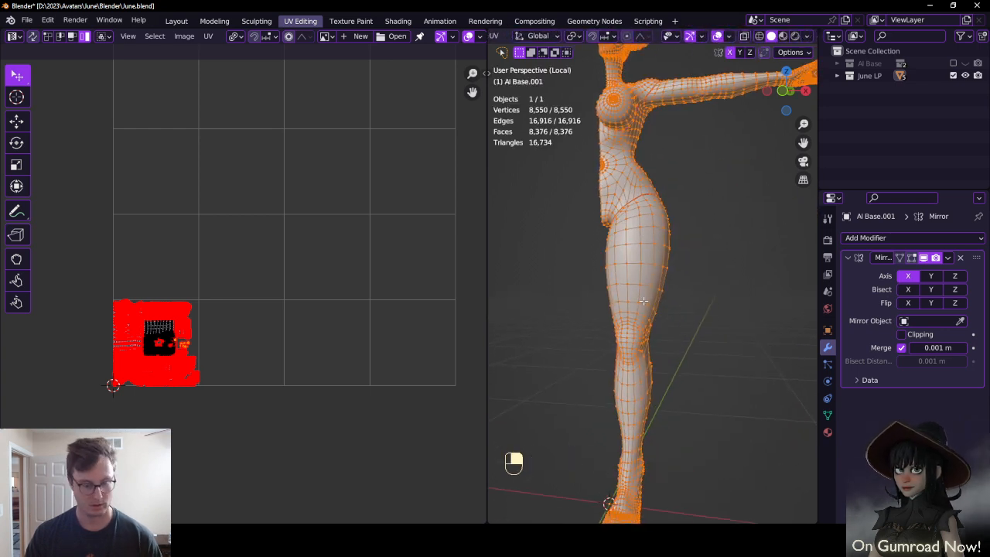
Select the leg up to its seams and move its UV island two tiles up along Y
{"action": "left_click", "coordinate": [643, 302]}
{"action": "key", "text": "l"}
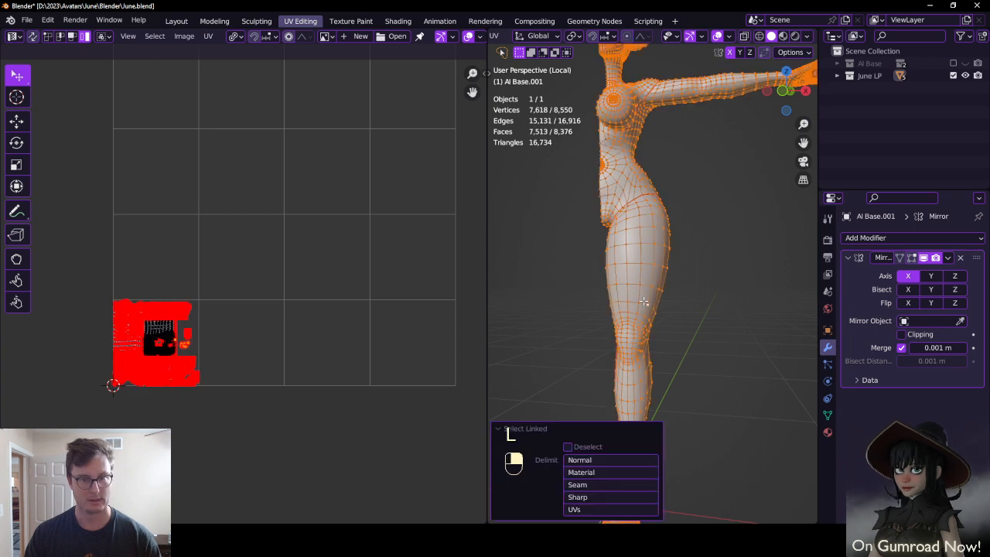
{"action": "left_click", "coordinate": [592, 486]}
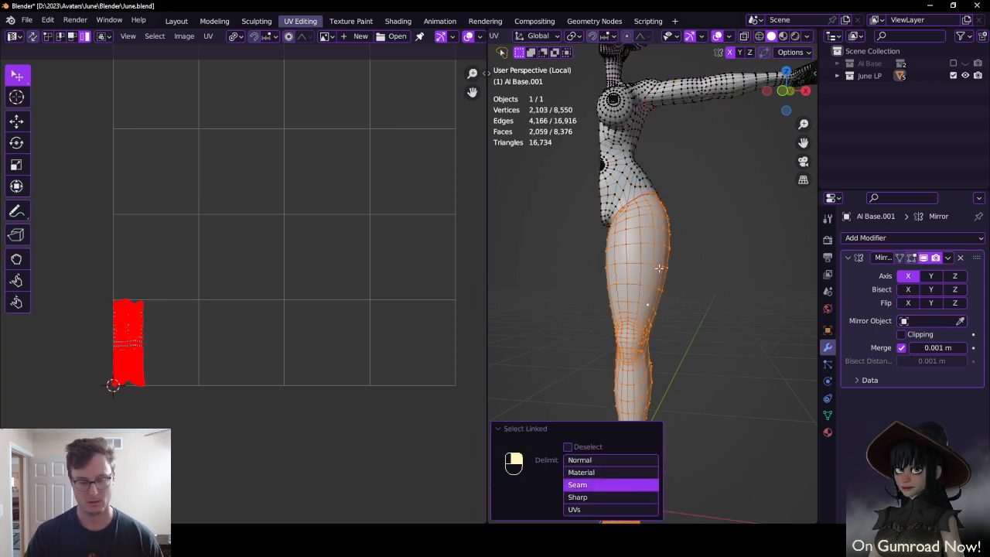
{"action": "key", "text": "a"}
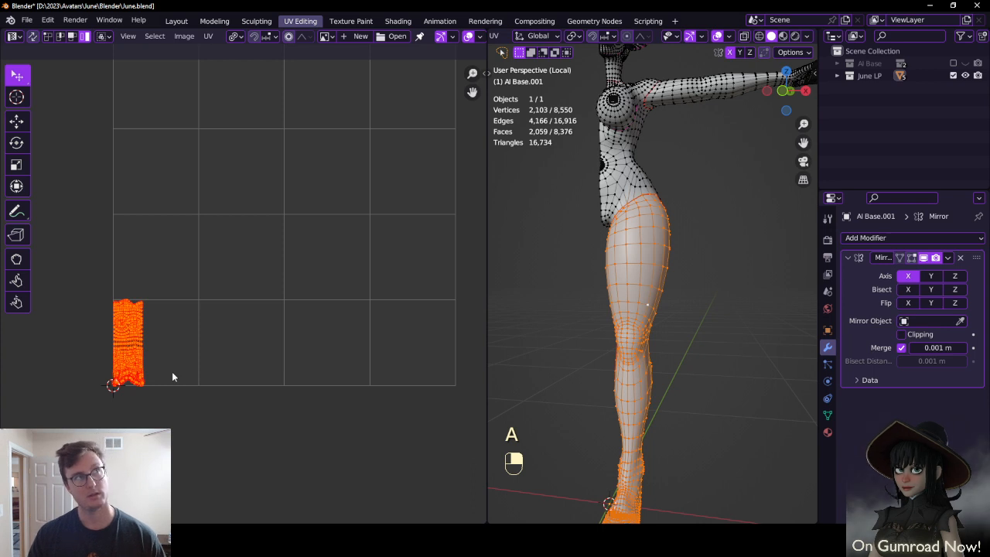
{"action": "key", "text": "g"}
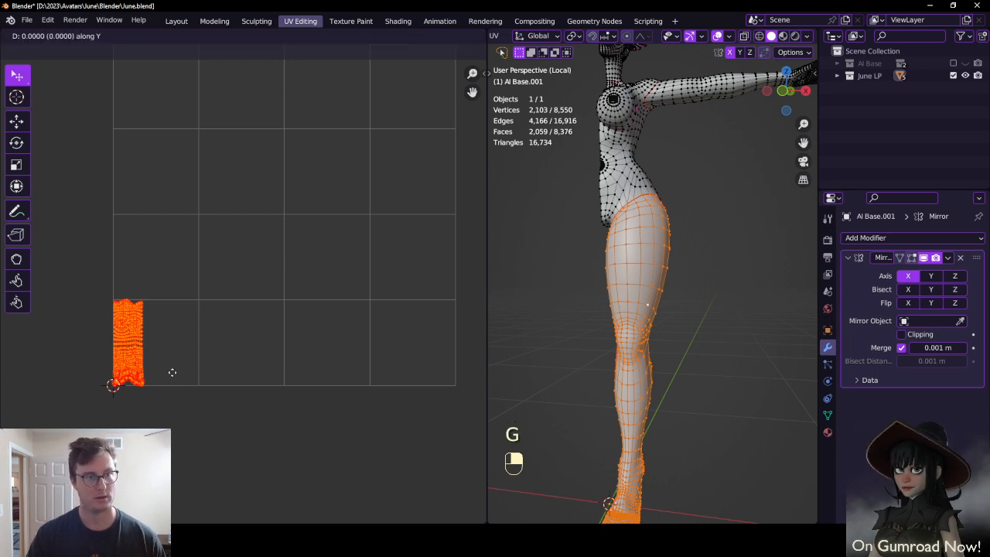
{"action": "type", "text": ".5"}
{"action": "key", "text": "Return"}
{"action": "key", "text": "q"}
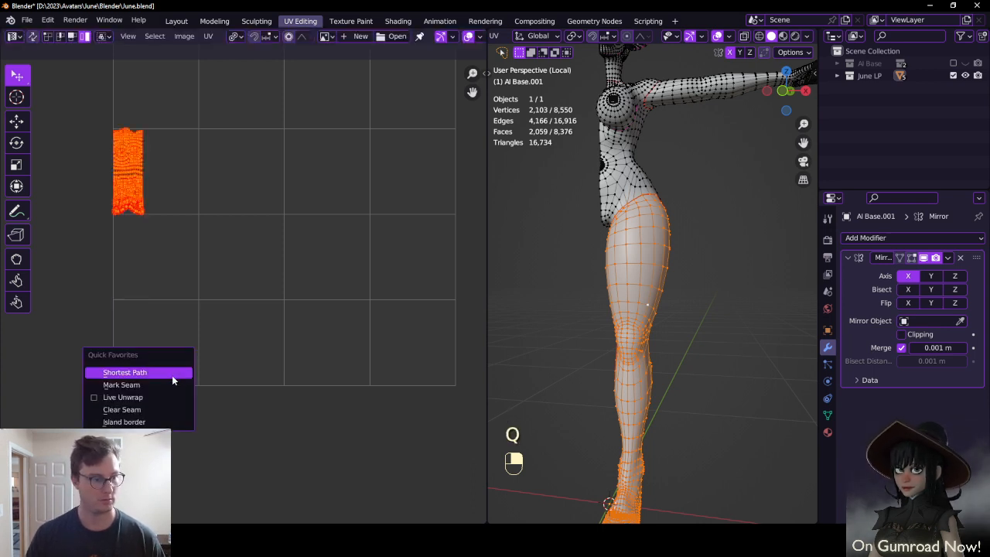
Select the arm and hand up to the shoulder seam and view the body from the front
{"action": "middle_click_drag", "start_coordinate": [618, 276], "coordinate": [644, 261]}
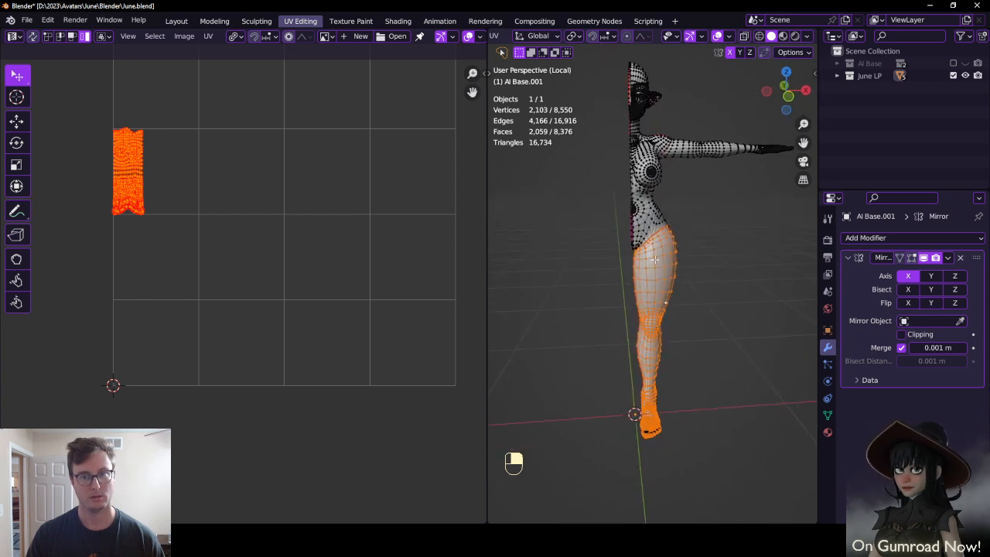
{"action": "middle_click_drag", "start_coordinate": [652, 252], "coordinate": [625, 336], "text": "shift"}
{"action": "scroll", "coordinate": [624, 335], "scroll_direction": "up", "scroll_amount": 2}
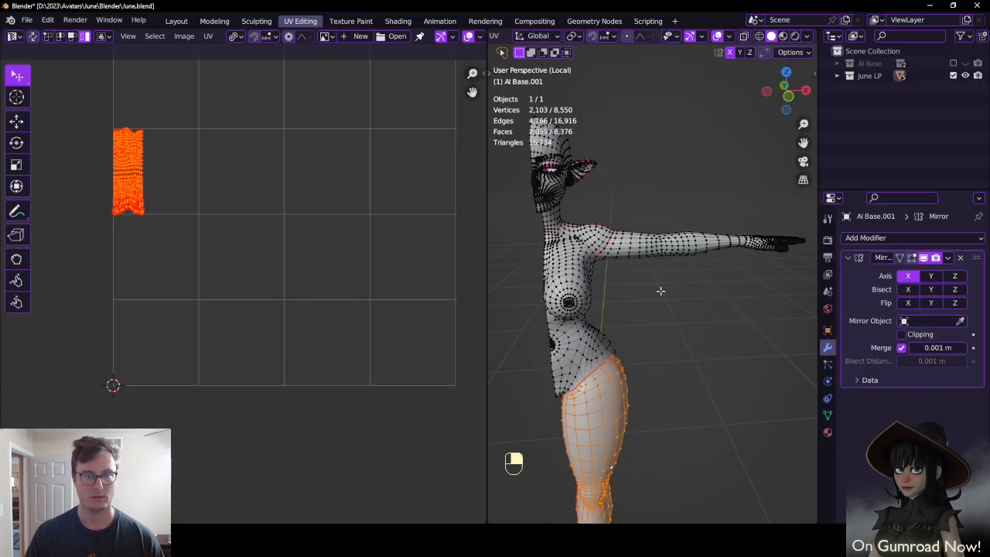
{"action": "left_click", "coordinate": [669, 258]}
{"action": "key", "text": "l"}
{"action": "key", "text": "KP_3"}
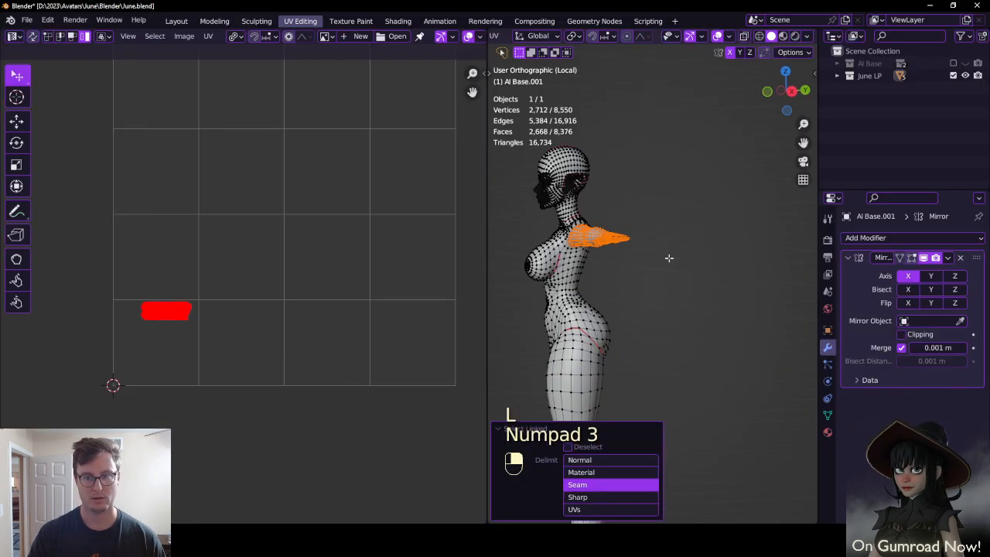
{"action": "key", "text": "KP_1"}
{"action": "scroll", "coordinate": [685, 258], "scroll_direction": "up", "scroll_amount": 2}
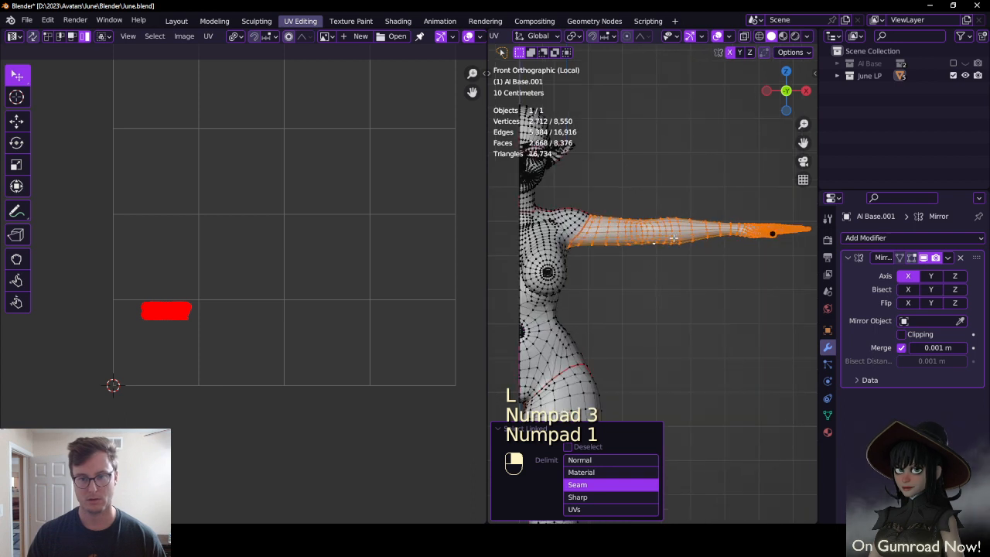
Show the mesh in wireframe and remove the hand from the arm selection
{"action": "key", "text": "z"}
{"action": "left_click", "coordinate": [660, 276]}
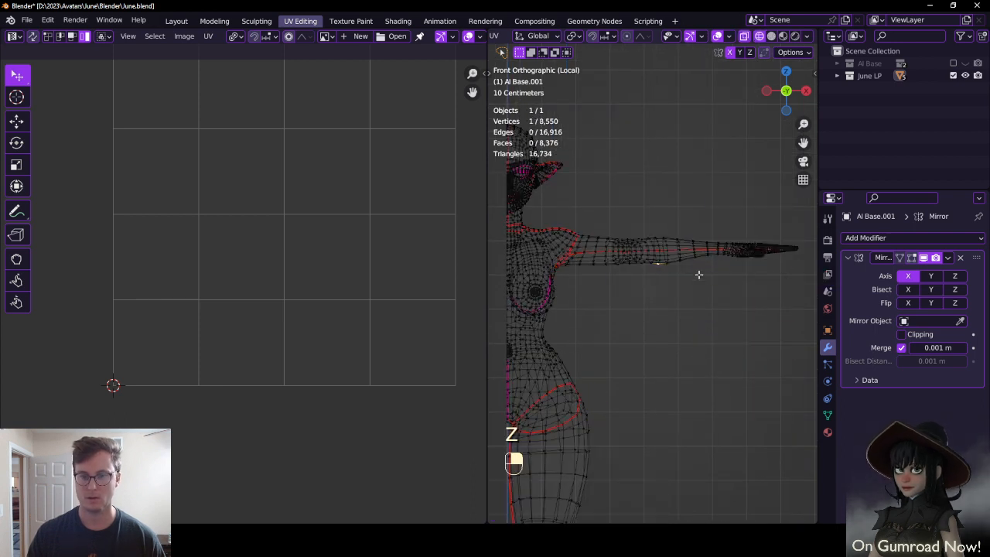
{"action": "key", "text": "ctrl+z"}
{"action": "key", "text": "b"}
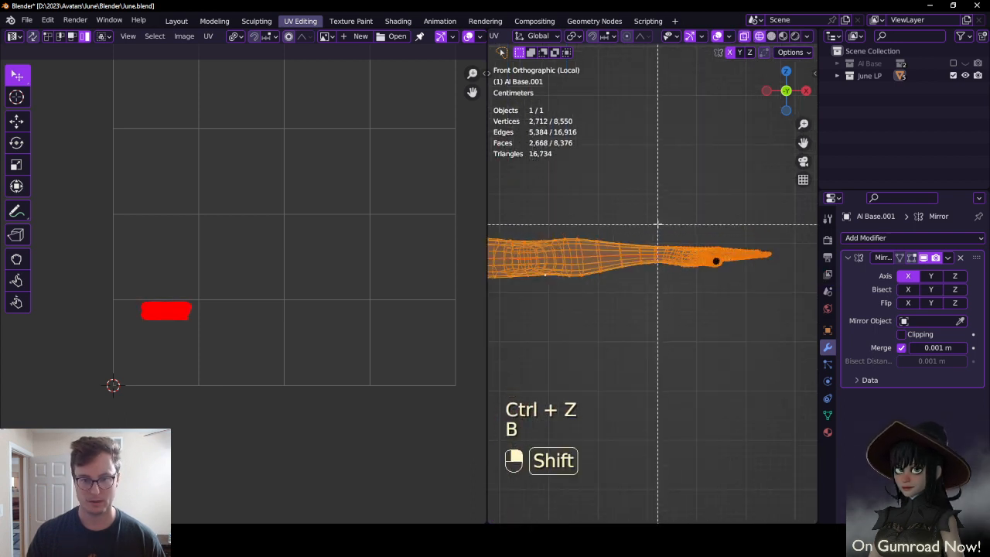
{"action": "left_click_drag", "start_coordinate": [653, 219], "coordinate": [776, 303], "text": "shift"}
{"action": "scroll", "coordinate": [675, 326], "scroll_direction": "down", "scroll_amount": 2}
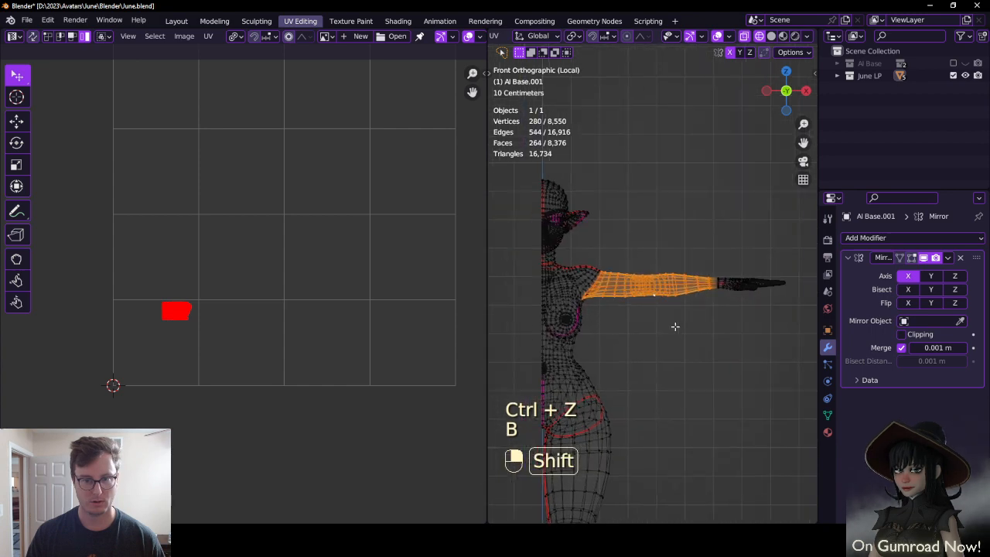
Move the UVs of the selected arm 3 tiles up along Y
{"action": "key", "text": "a"}
{"action": "key", "text": "g"}
{"action": "key", "text": "y"}
{"action": "key", "text": "3"}
{"action": "left_click", "coordinate": [295, 319]}
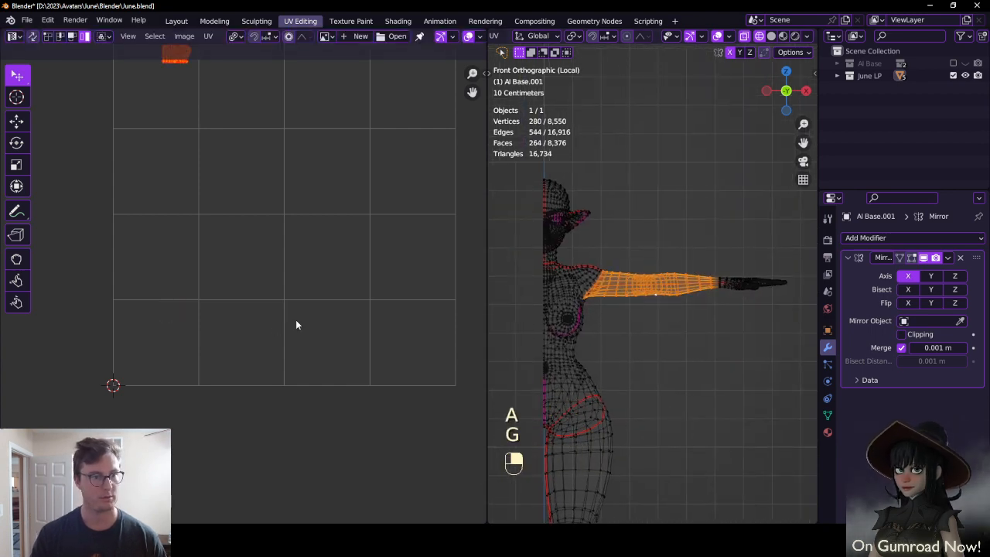
Return to Object Mode, leave local view and save the Blender file
{"action": "key", "text": "Tab"}
{"action": "middle_click_drag", "start_coordinate": [639, 286], "coordinate": [649, 332]}
{"action": "key", "text": "ctrl+s"}
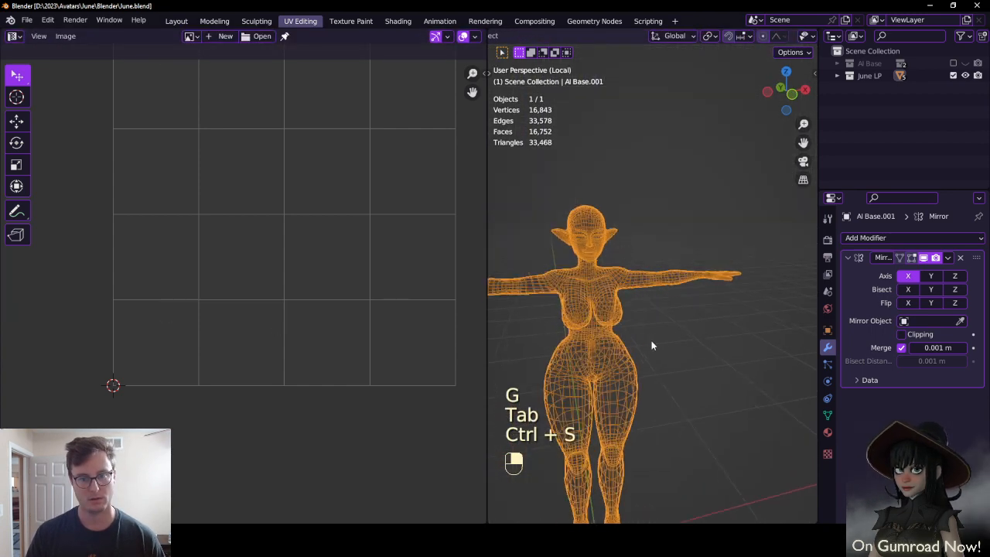
{"action": "scroll", "coordinate": [652, 329], "scroll_direction": "down", "scroll_amount": 3}
{"action": "key", "text": "slash"}
{"action": "key", "text": "ctrl+s"}
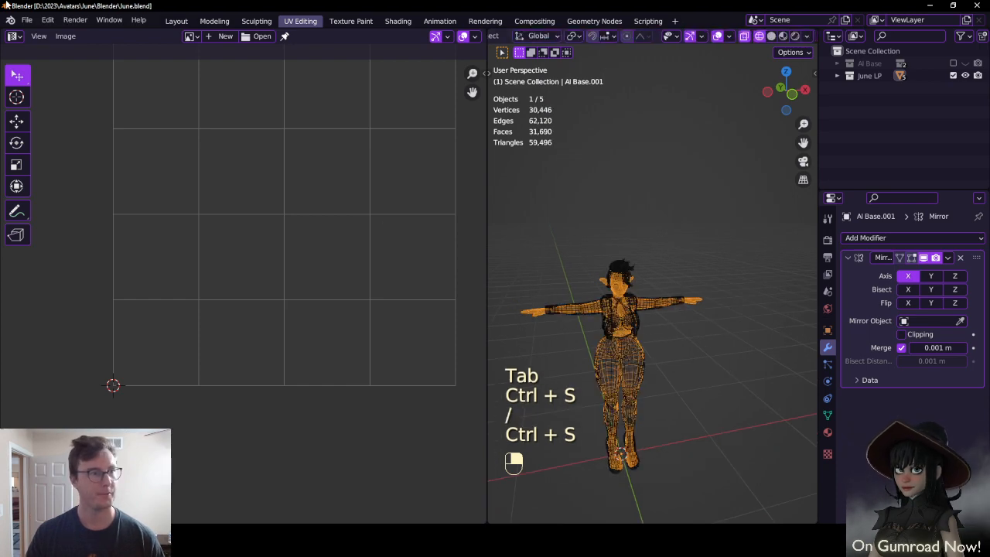
Export only the selected body mesh over June.fbx and save the Blender file
{"action": "left_click", "coordinate": [26, 19]}
{"action": "mouse_move", "coordinate": [48, 189]}
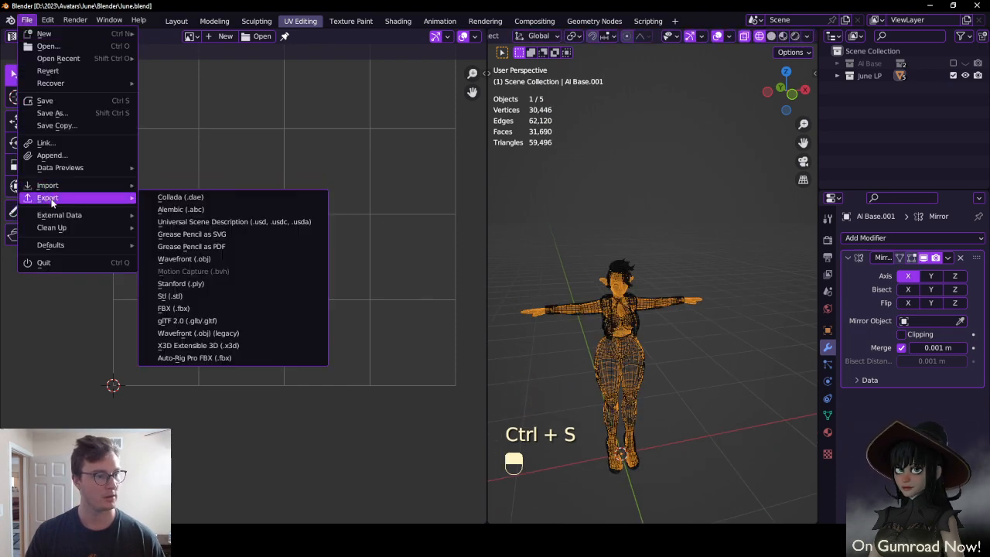
{"action": "left_click", "coordinate": [174, 302]}
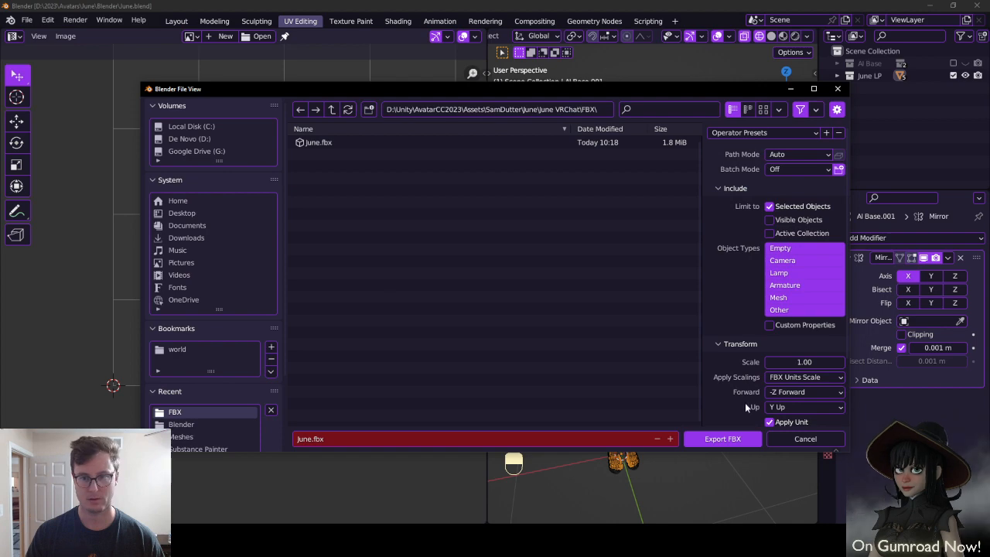
{"action": "left_click", "coordinate": [722, 439]}
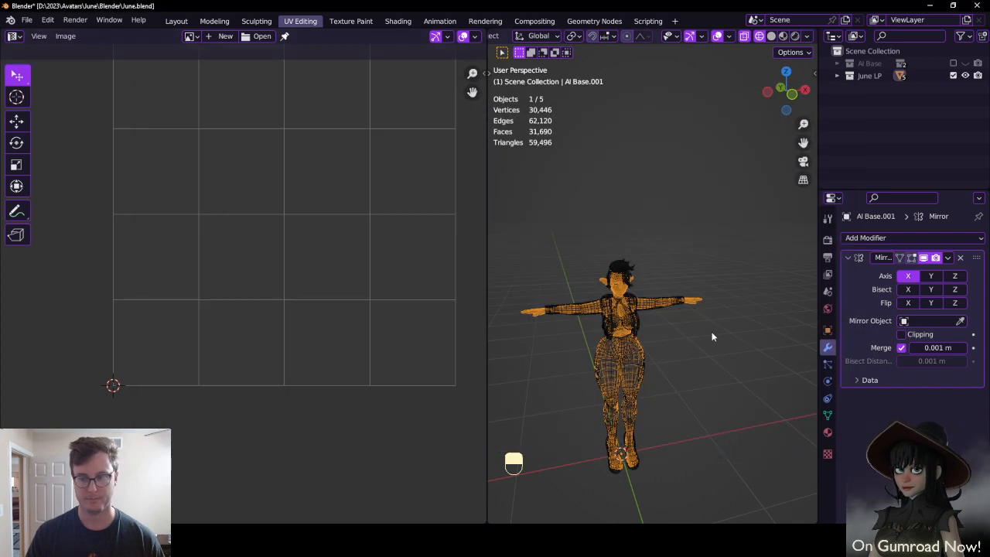
{"action": "key", "text": "ctrl+s"}
{"action": "key", "text": "alt+Tab"}
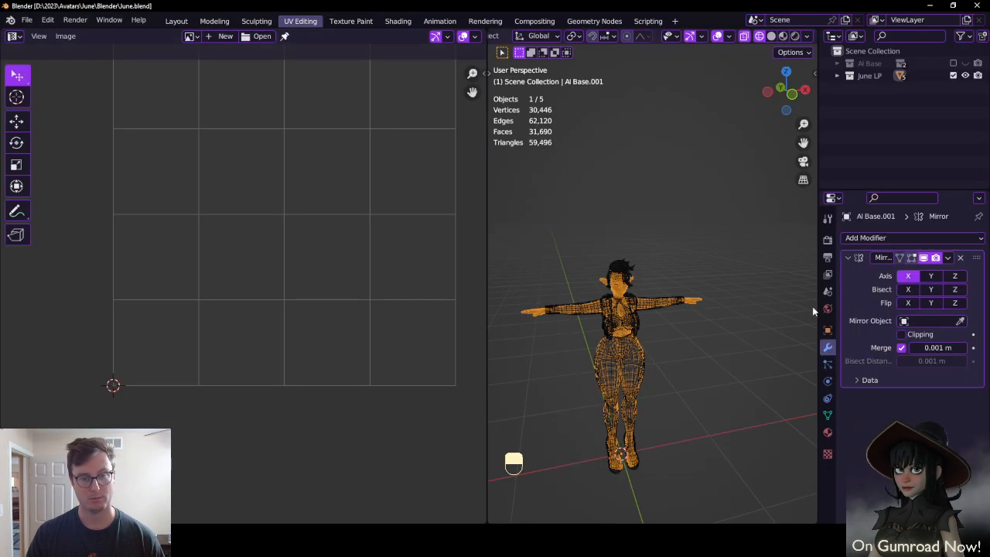
Select all objects of the model, export them over June.fbx and save the Blender file
{"action": "key", "text": "a"}
{"action": "key", "text": "ctrl+s"}
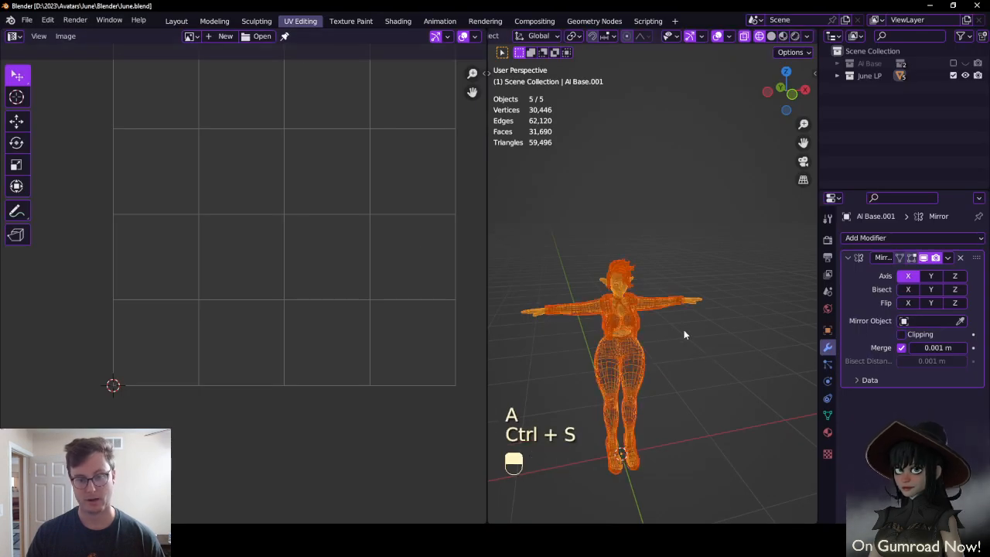
{"action": "left_click", "coordinate": [27, 19]}
{"action": "mouse_move", "coordinate": [47, 197]}
{"action": "left_click", "coordinate": [206, 313]}
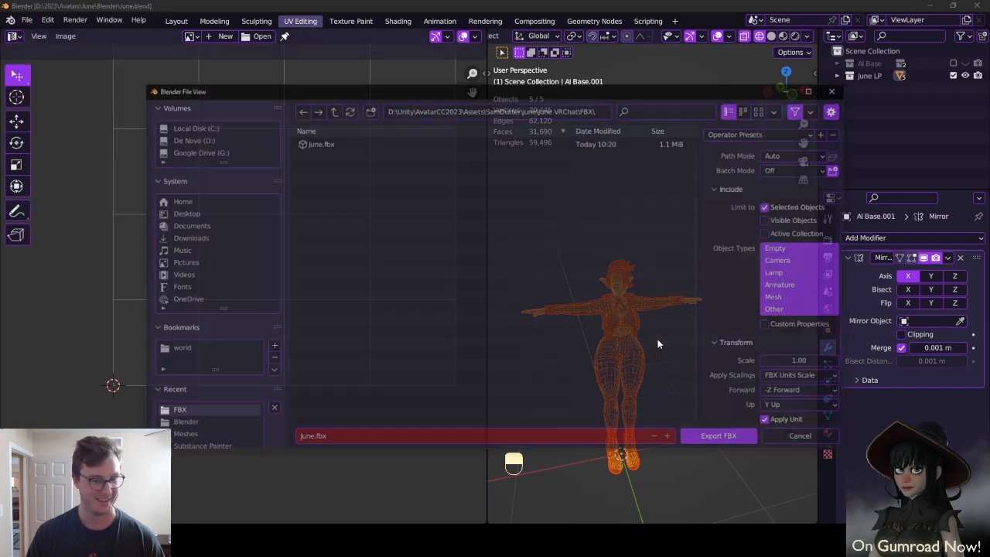
{"action": "left_click", "coordinate": [720, 435]}
{"action": "key", "text": "ctrl+s"}
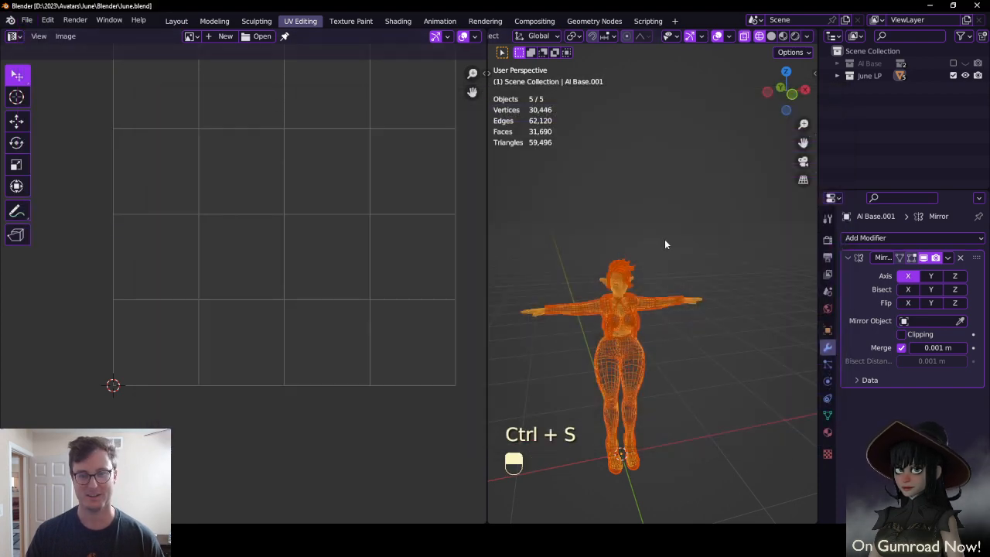
Switch to Unity, enable UV Tile Discard on the June Body material and discard its first v = 2 tile
{"action": "key", "text": "alt+Tab"}
{"action": "left_click", "coordinate": [426, 210]}
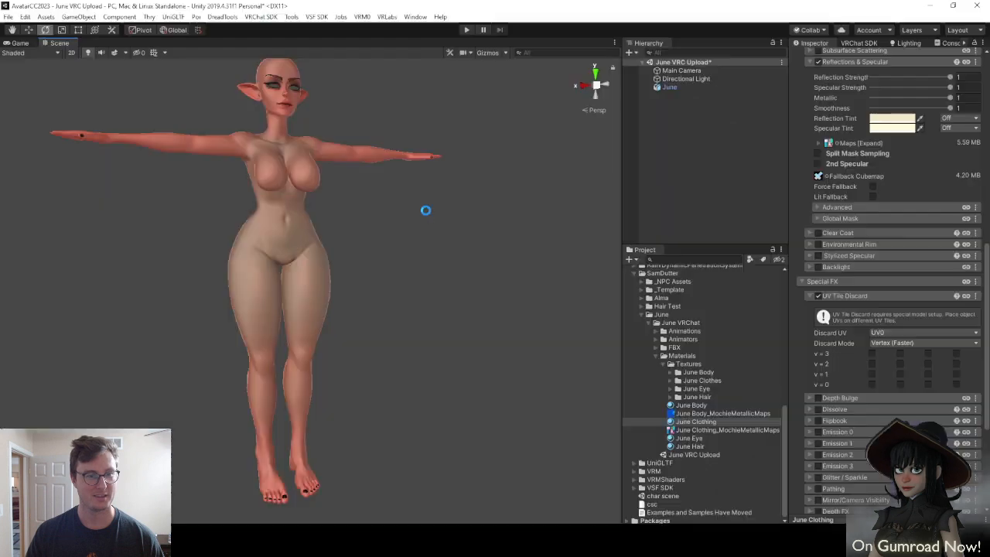
{"action": "left_click", "coordinate": [690, 405]}
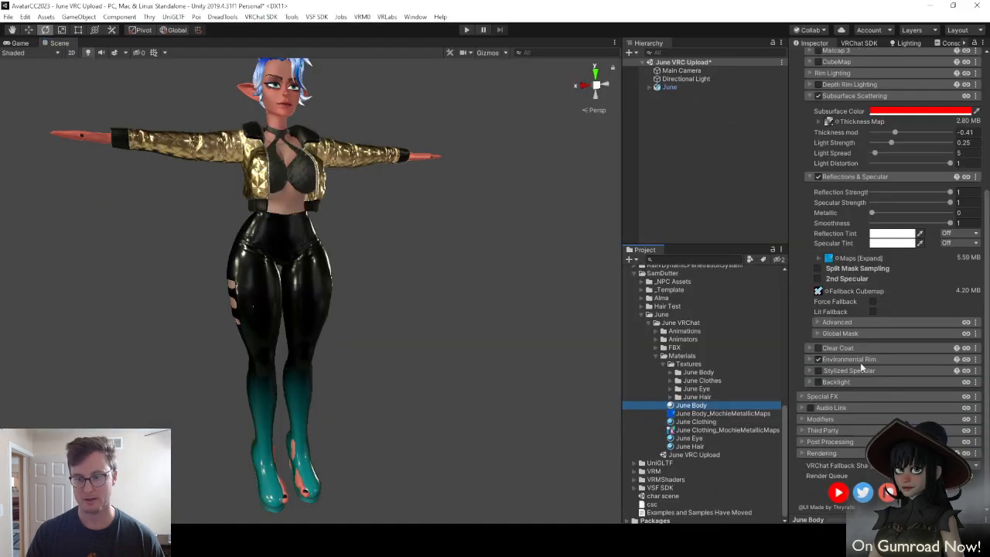
{"action": "left_click", "coordinate": [823, 396]}
{"action": "left_click", "coordinate": [818, 410]}
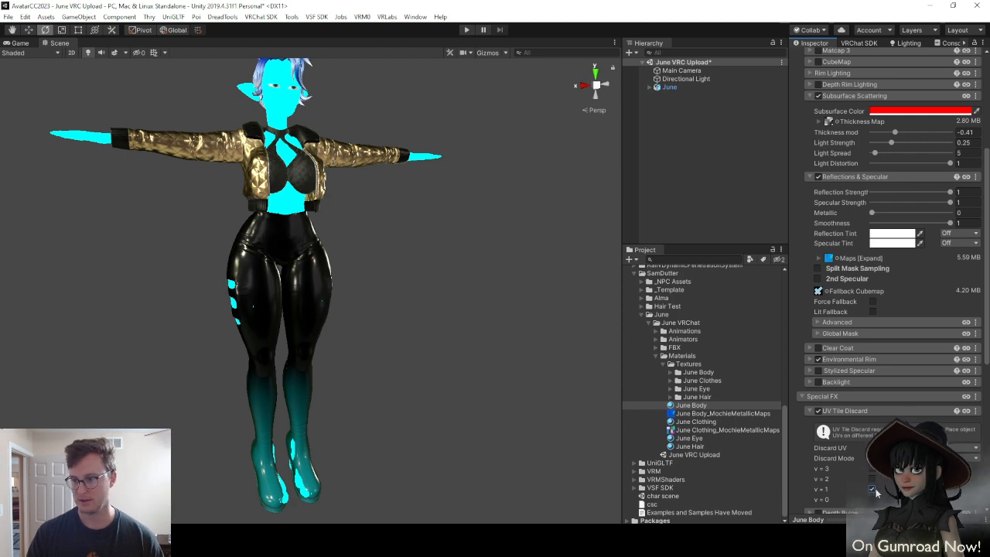
{"action": "left_click", "coordinate": [872, 490]}
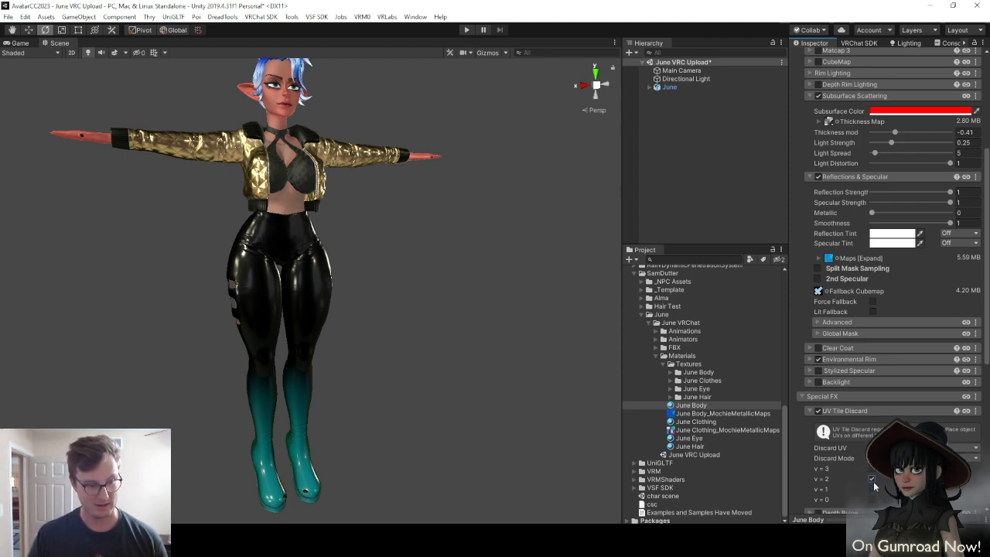
{"action": "left_click", "coordinate": [871, 479]}
Examine the toes of the boots up close for body parts poking through
{"action": "right_click_drag", "start_coordinate": [422, 433], "coordinate": [399, 508]}
{"action": "key", "text": "w"}
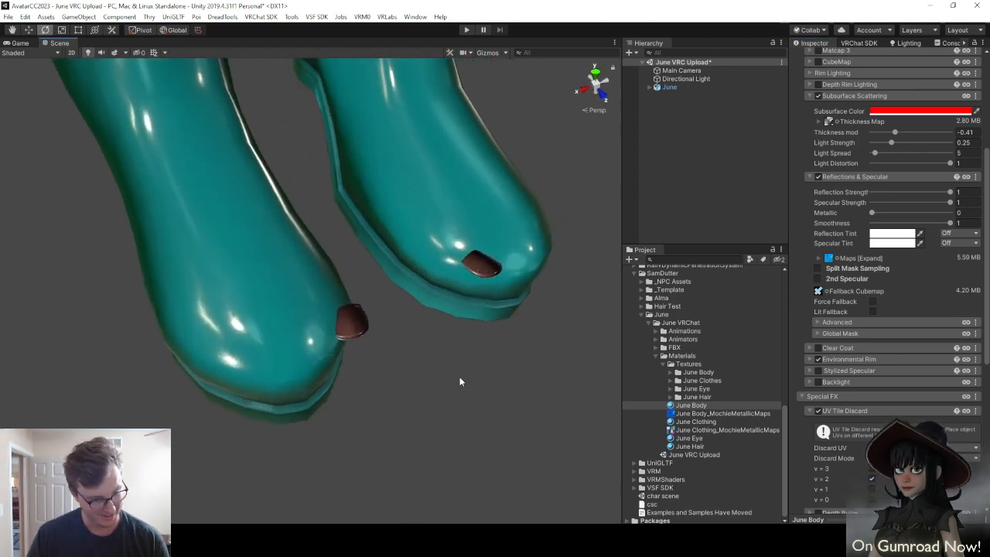
{"action": "key", "text": "s"}
{"action": "right_click_drag", "start_coordinate": [459, 380], "coordinate": [465, 365]}
Switch to Blender, select only the body mesh and enter Edit Mode
{"action": "key", "text": "alt+Tab"}
{"action": "scroll", "coordinate": [626, 382], "scroll_direction": "up", "scroll_amount": 3}
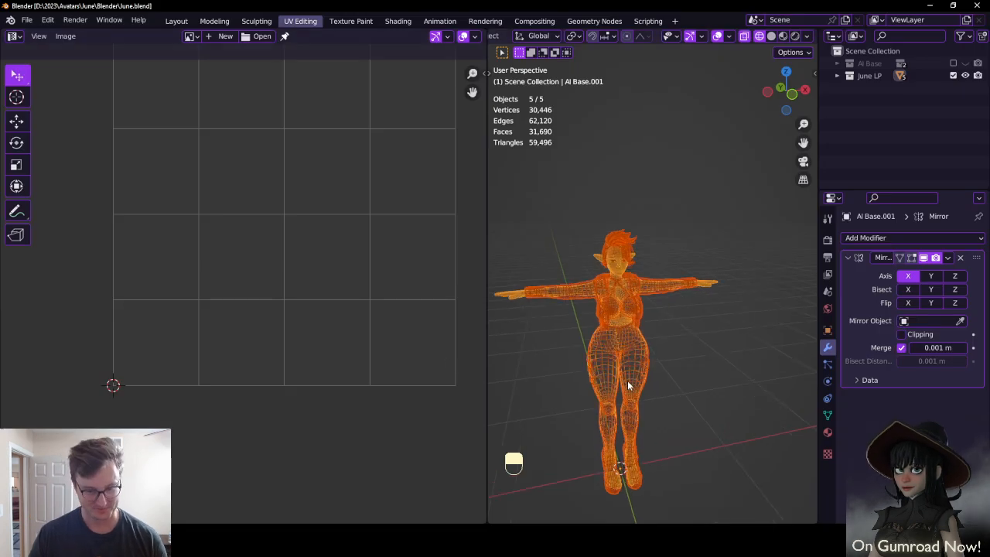
{"action": "middle_click_drag", "start_coordinate": [627, 383], "coordinate": [624, 299], "text": "shift"}
{"action": "left_click", "coordinate": [619, 344]}
{"action": "left_click", "coordinate": [619, 344]}
{"action": "key", "text": "Tab"}
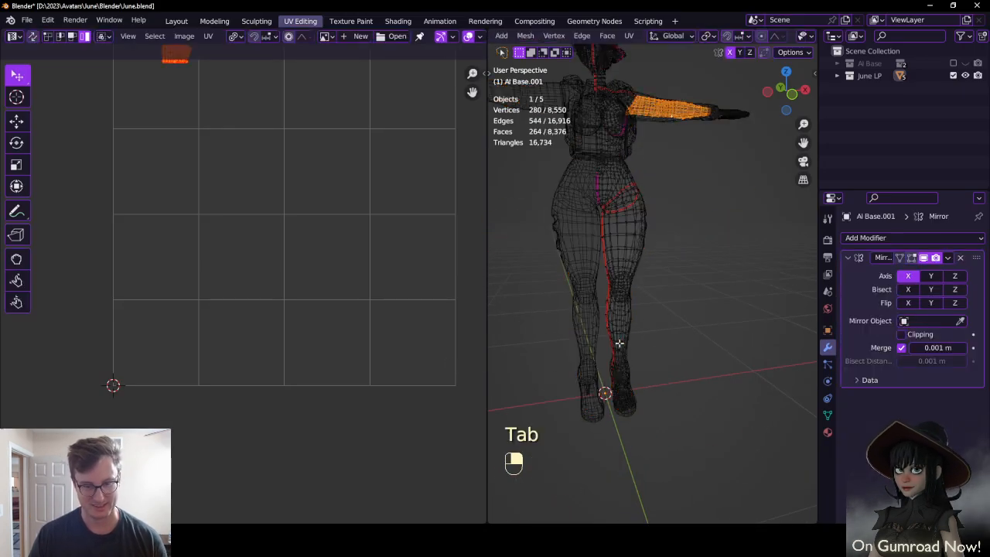
Select the front of the foot and move its small toenail UV islands 1 tile up along Y
{"action": "scroll", "coordinate": [670, 409], "scroll_direction": "up", "scroll_amount": 4}
{"action": "middle_click_drag", "start_coordinate": [670, 409], "coordinate": [696, 384], "text": "shift"}
{"action": "key", "text": "z"}
{"action": "key", "text": "b"}
{"action": "left_click_drag", "start_coordinate": [574, 328], "coordinate": [656, 387]}
{"action": "key", "text": "b"}
{"action": "left_click_drag", "start_coordinate": [167, 329], "coordinate": [205, 361]}
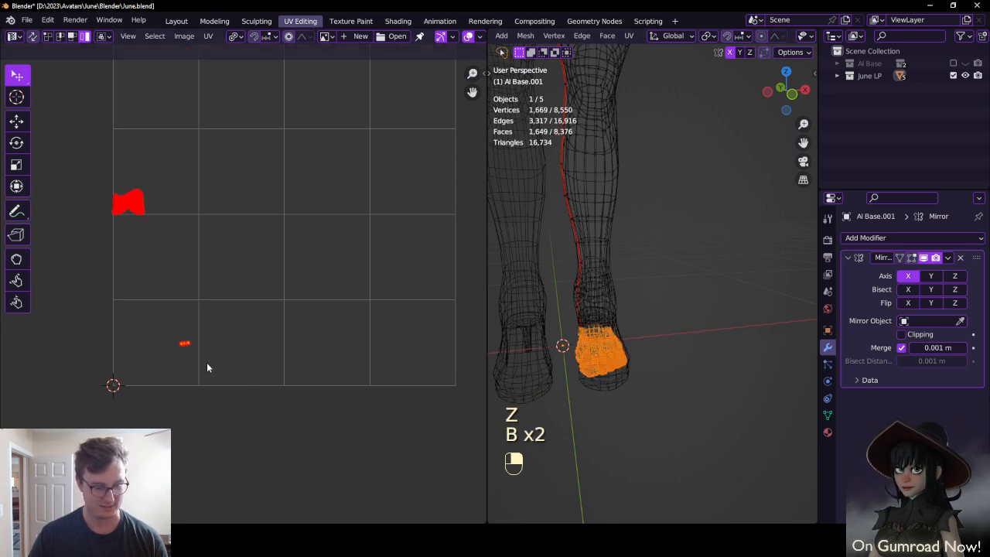
{"action": "key", "text": "g"}
{"action": "key", "text": "y"}
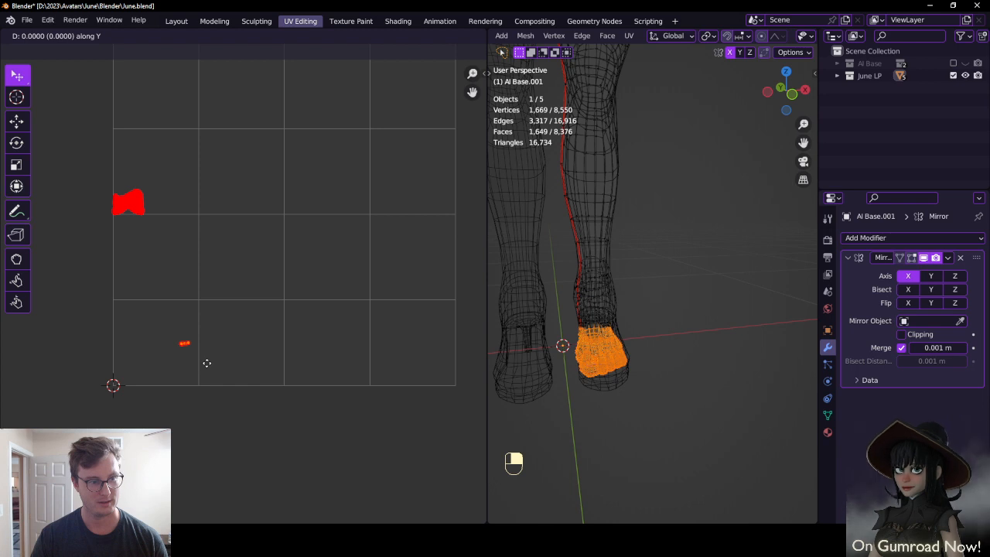
{"action": "key", "text": "1"}
{"action": "key", "text": "Return"}
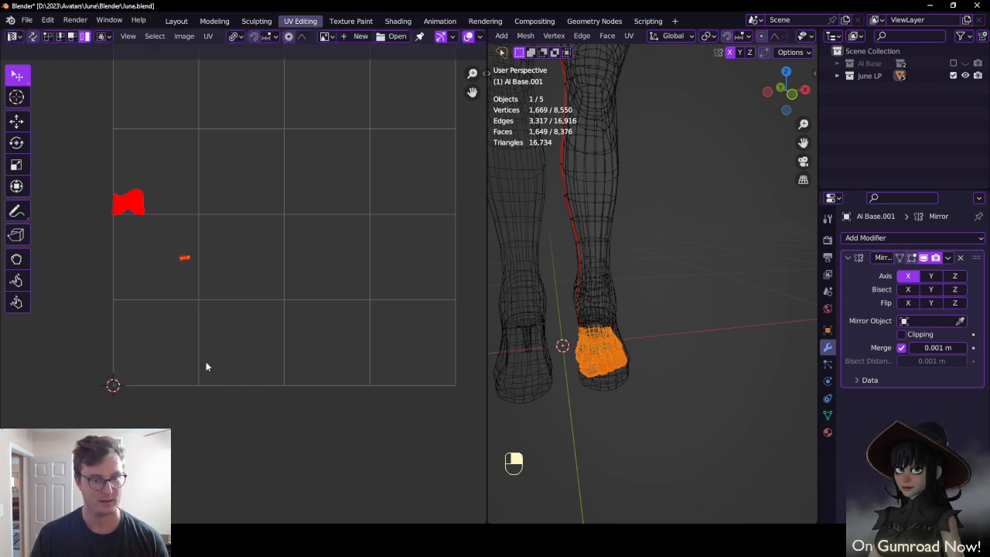
Move the UV island of the whole leg by -1 along Y, then save the file in Object Mode
{"action": "key", "text": "l"}
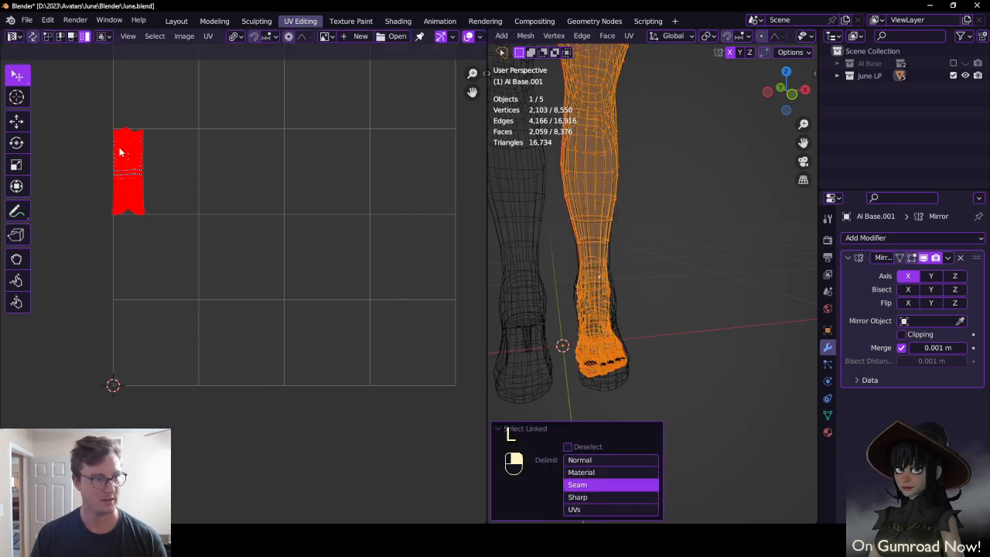
{"action": "key", "text": "b"}
{"action": "left_click_drag", "start_coordinate": [95, 112], "coordinate": [181, 226]}
{"action": "type", "text": "g"}
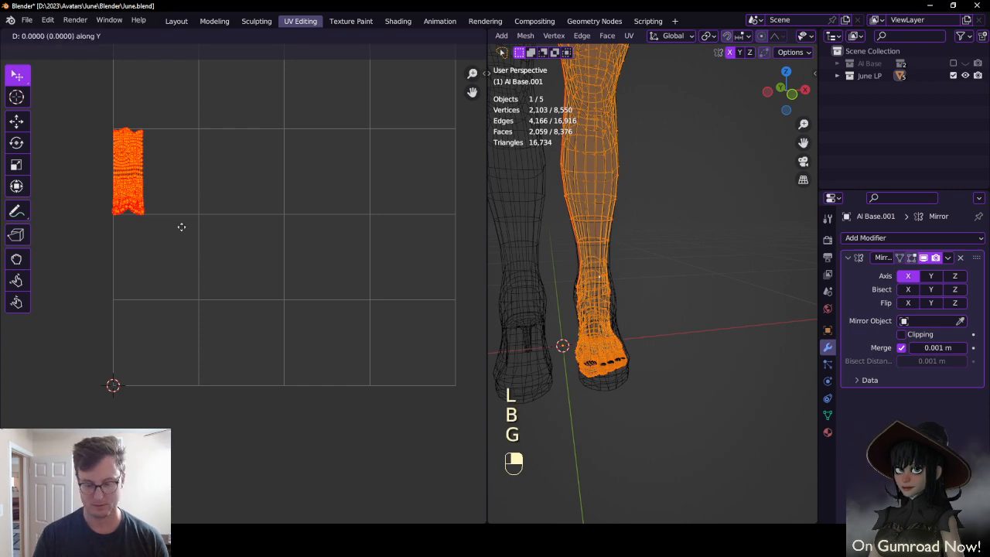
{"action": "type", "text": "-1"}
{"action": "key", "text": "Return"}
{"action": "key", "text": "Tab"}
{"action": "key", "text": "ctrl+s"}
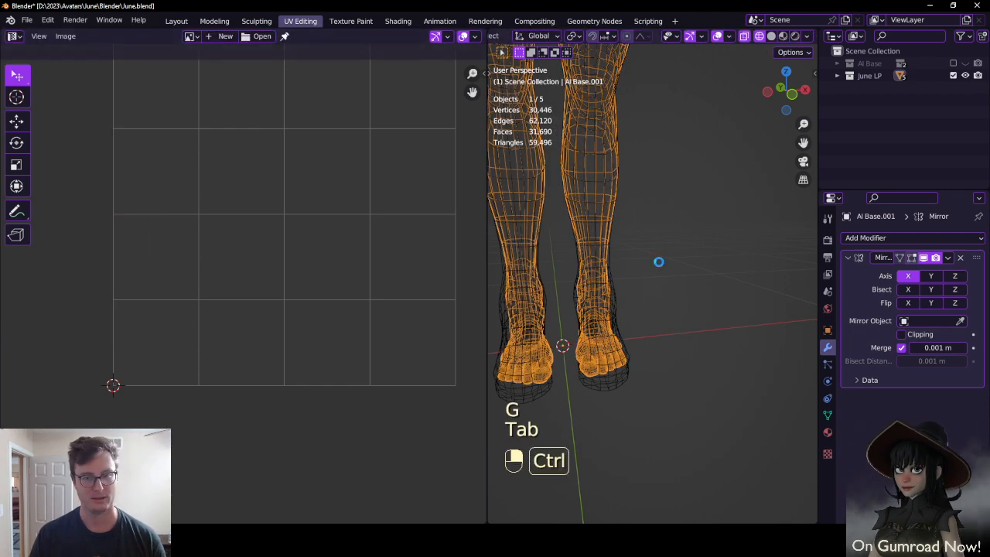
Select all five objects, save the blend file, and export the selection over June.fbx in the June VRChat FBX folder
{"action": "scroll", "coordinate": [658, 279], "scroll_direction": "down", "scroll_amount": 5}
{"action": "middle_click_drag", "start_coordinate": [660, 311], "coordinate": [657, 360], "text": "shift"}
{"action": "key", "text": "a"}
{"action": "key", "text": "ctrl+s"}
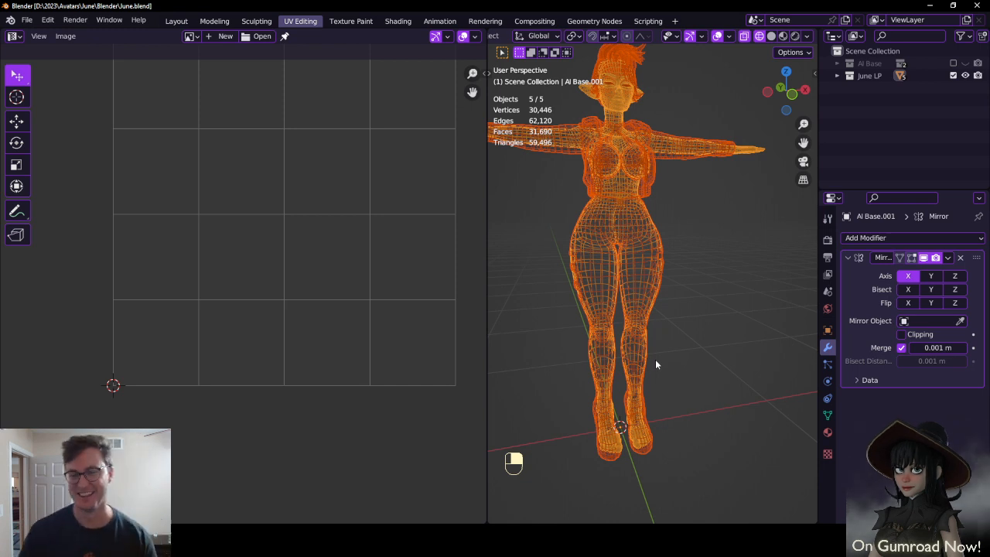
{"action": "key", "text": "ctrl+s"}
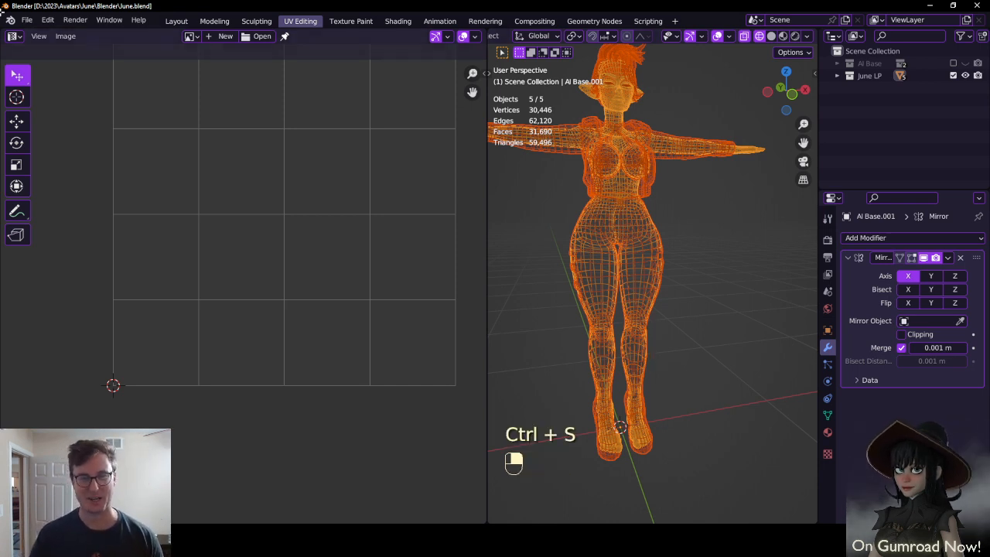
{"action": "left_click", "coordinate": [26, 20]}
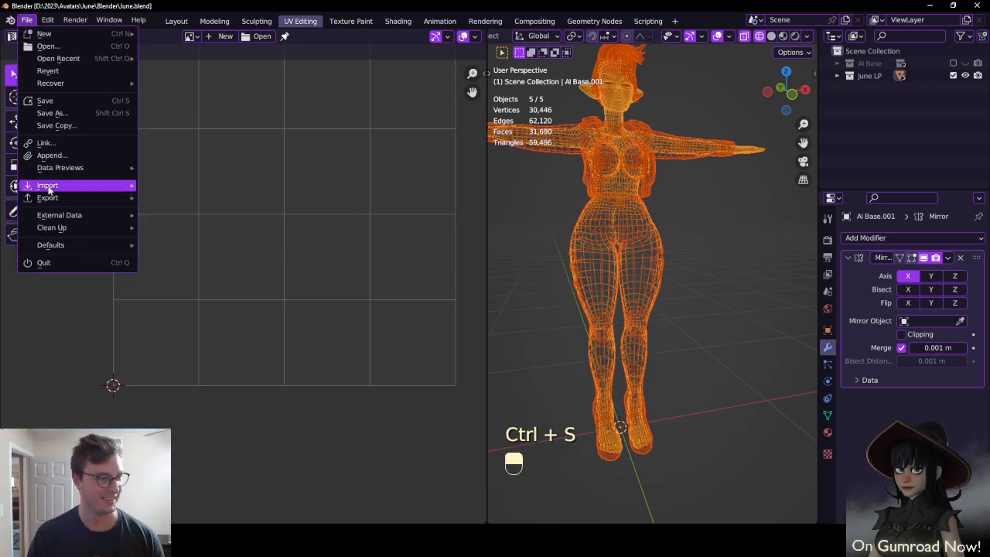
{"action": "mouse_move", "coordinate": [78, 197]}
{"action": "left_click", "coordinate": [197, 309]}
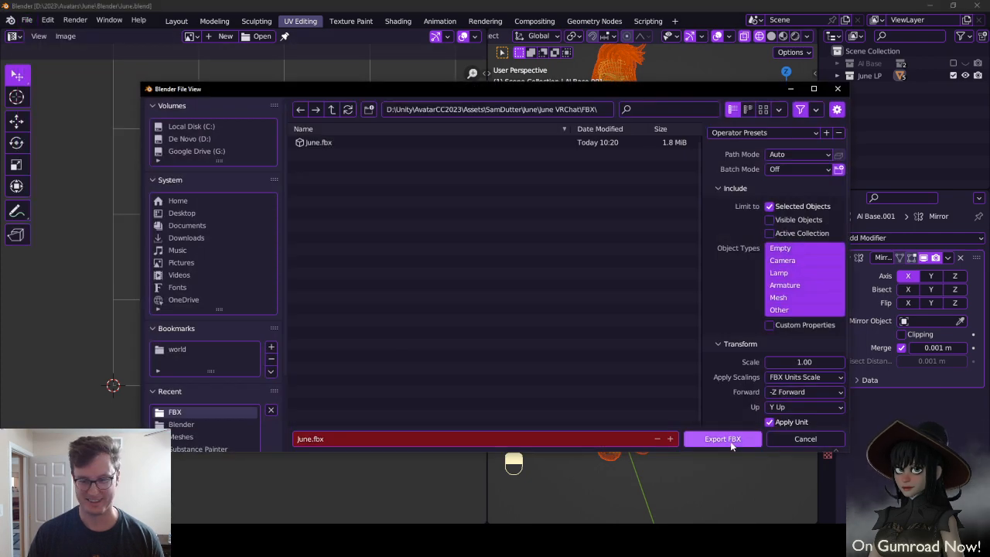
{"action": "left_click", "coordinate": [718, 435]}
{"action": "key", "text": "ctrl"}
{"action": "key", "text": "ctrl+s"}
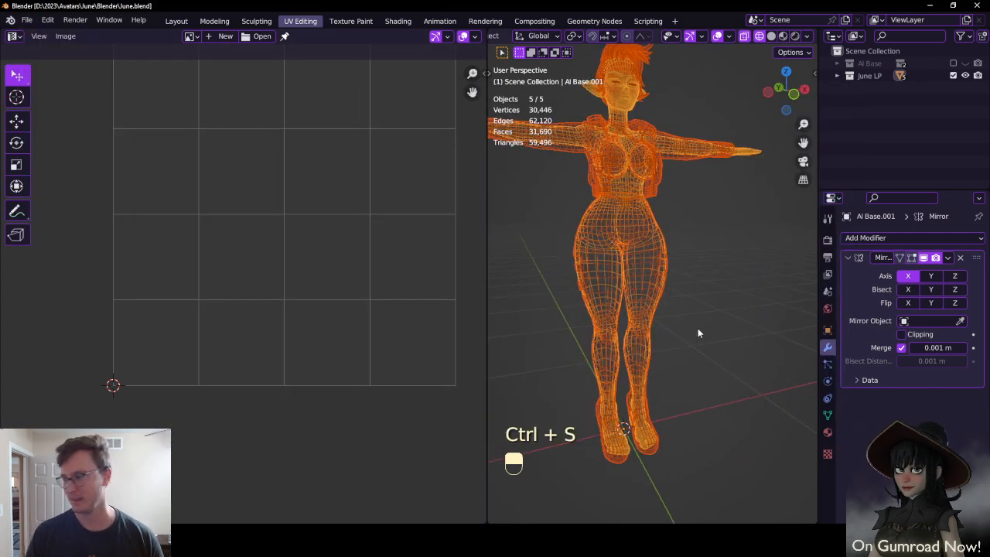
Switch to Unity and set June Body's UV Tile Discard to the first tile of row v = 1 instead of v = 2
{"action": "key", "text": "alt+Tab"}
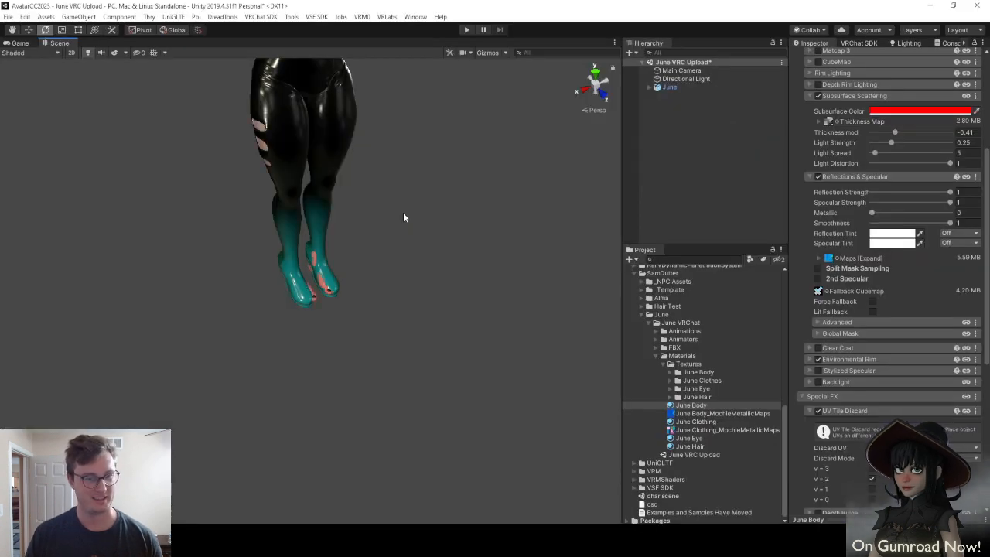
{"action": "left_click", "coordinate": [872, 488]}
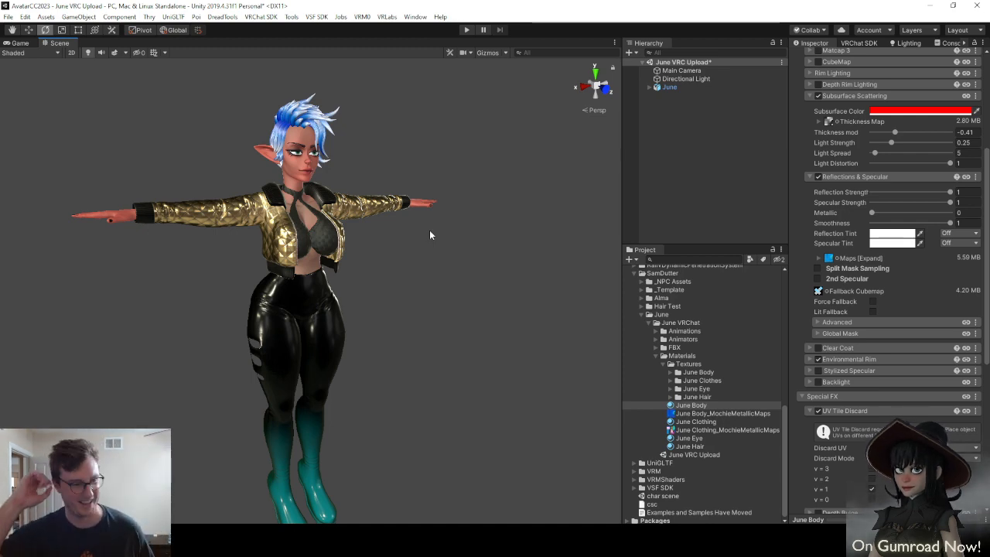
Switch to Blender, use solid shading, and open the body mesh in Edit Mode with the thigh cutouts in view
{"action": "key", "text": "alt+Tab"}
{"action": "middle_click_drag", "start_coordinate": [637, 224], "coordinate": [537, 229]}
{"action": "scroll", "coordinate": [614, 238], "scroll_direction": "up", "scroll_amount": 3}
{"action": "key", "text": "z"}
{"action": "middle_click_drag", "start_coordinate": [773, 288], "coordinate": [666, 287]}
{"action": "left_click", "coordinate": [665, 290]}
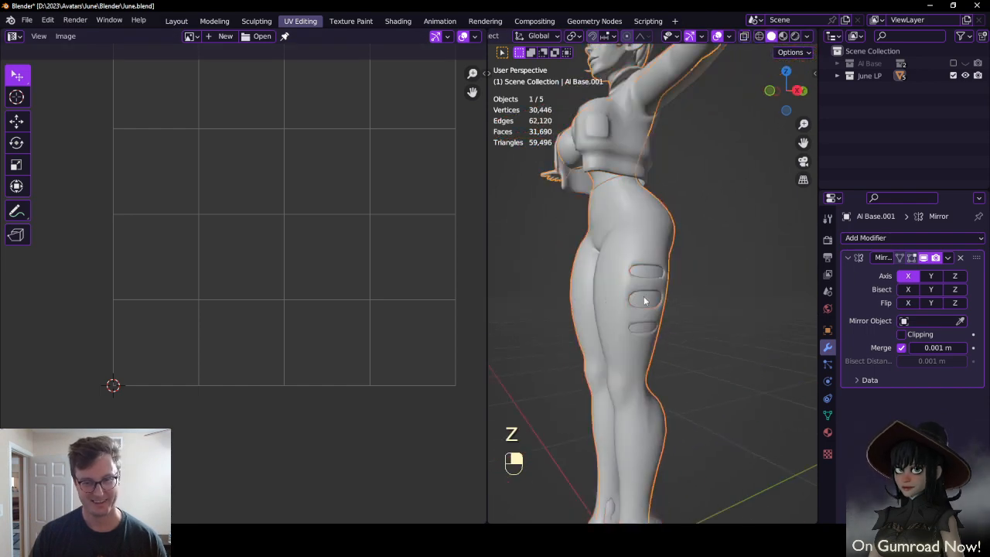
{"action": "key", "text": "Tab"}
Select the body faces visible through the three thigh cutouts in face select mode
{"action": "scroll", "coordinate": [665, 290], "scroll_direction": "up", "scroll_amount": 5}
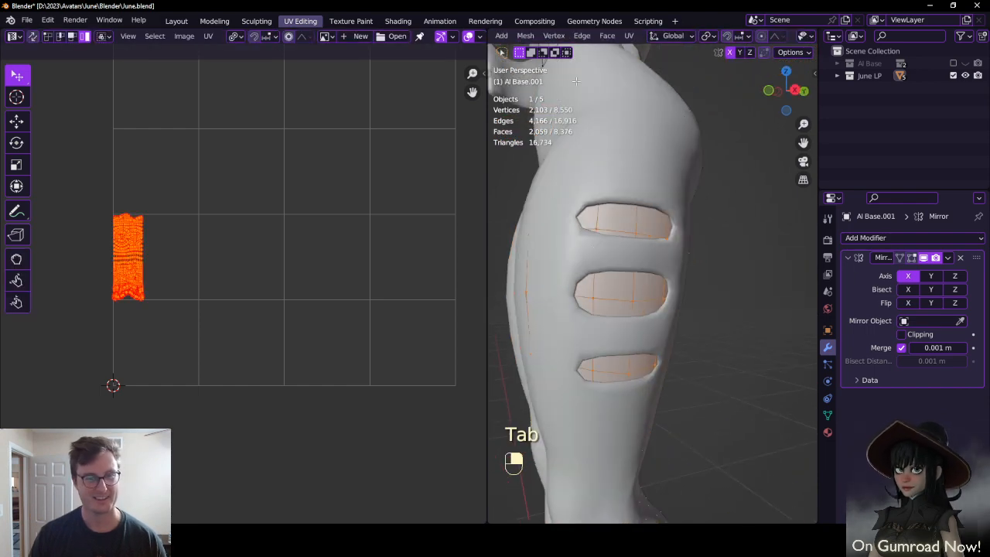
{"action": "scroll", "coordinate": [529, 41], "scroll_direction": "up", "scroll_amount": 3}
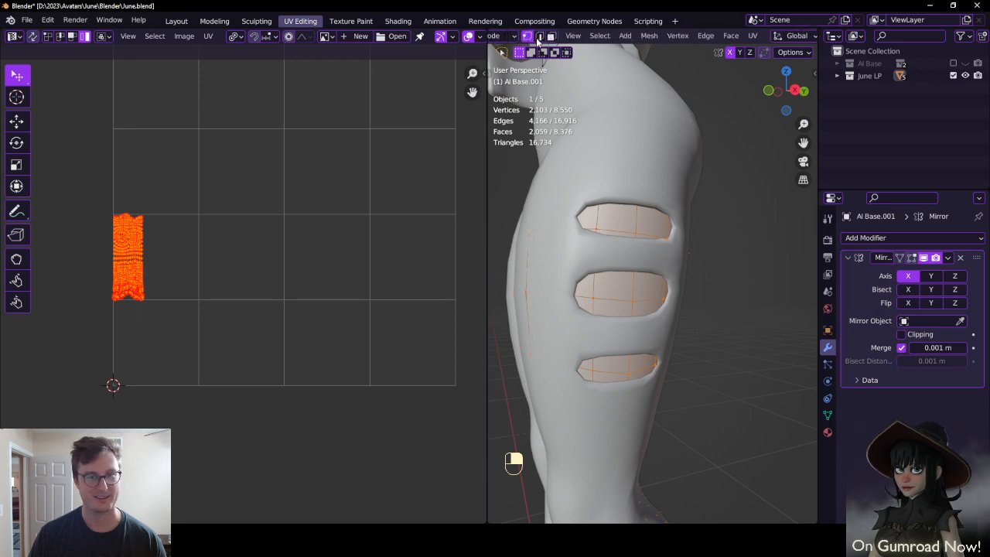
{"action": "left_click", "coordinate": [663, 378]}
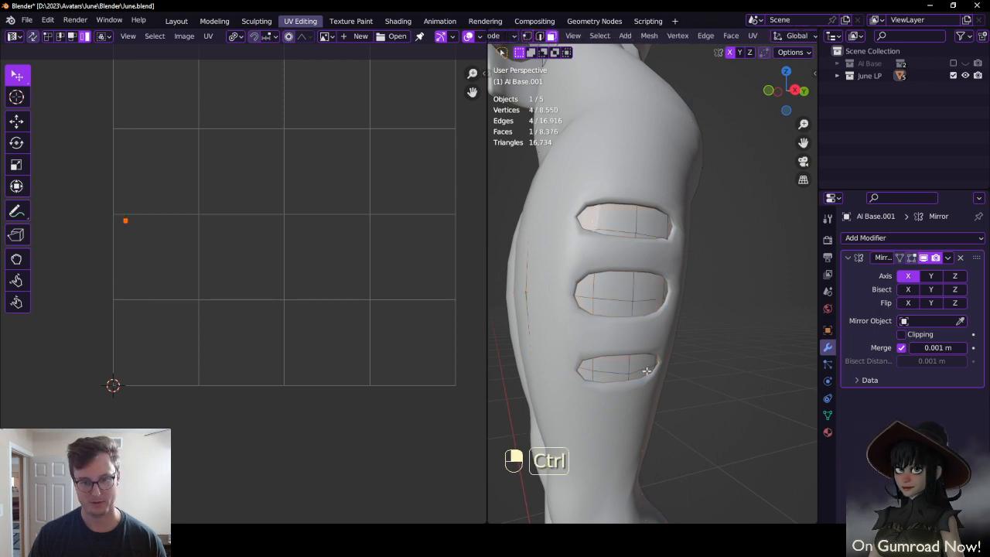
{"action": "scroll", "coordinate": [646, 371], "scroll_direction": "up", "scroll_amount": 4}
{"action": "left_click", "coordinate": [655, 359], "text": "ctrl+shift"}
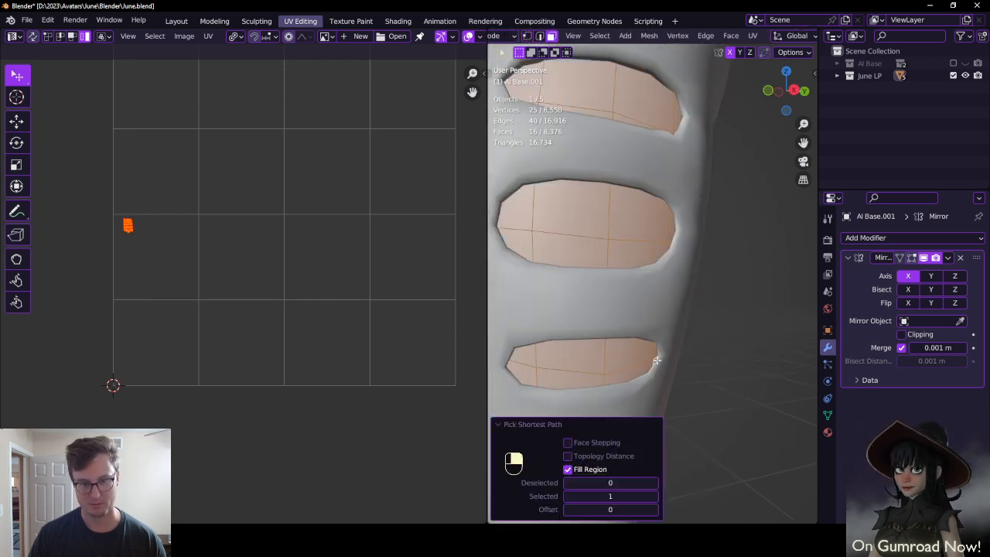
Move the UVs of the selected thigh faces along Y and return to Object Mode
{"action": "scroll", "coordinate": [655, 360], "scroll_direction": "down", "scroll_amount": 3}
{"action": "key", "text": "g"}
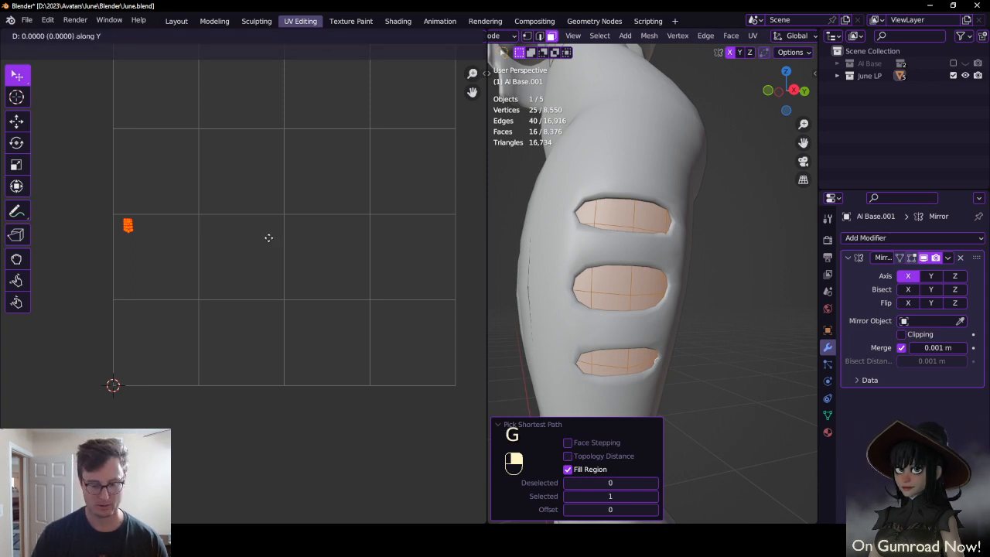
{"action": "left_click", "coordinate": [268, 237]}
{"action": "key", "text": "Tab"}
Select all objects, save the blend file, and export the selection over June.fbx again
{"action": "scroll", "coordinate": [566, 253], "scroll_direction": "down", "scroll_amount": 4}
{"action": "key", "text": "a"}
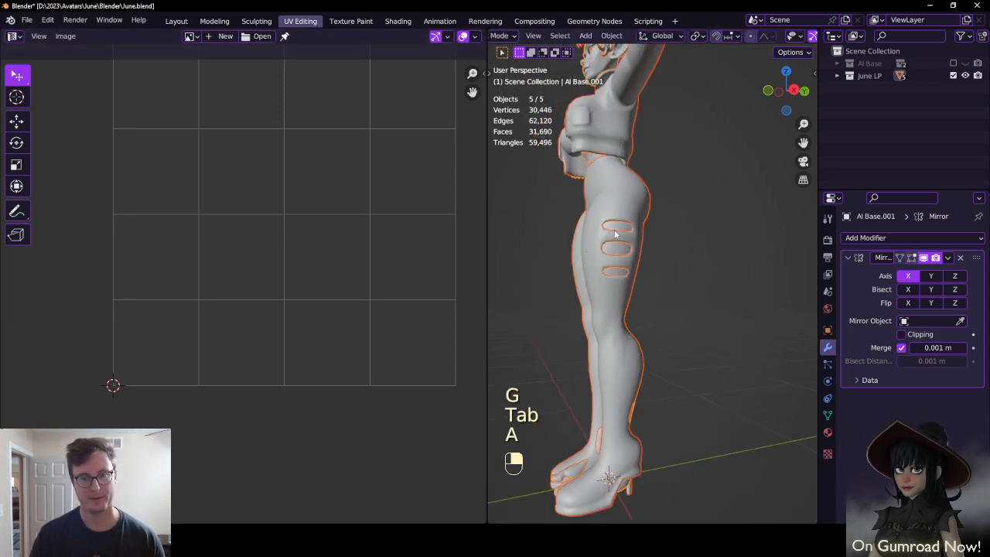
{"action": "key", "text": "ctrl+s"}
{"action": "left_click", "coordinate": [35, 18]}
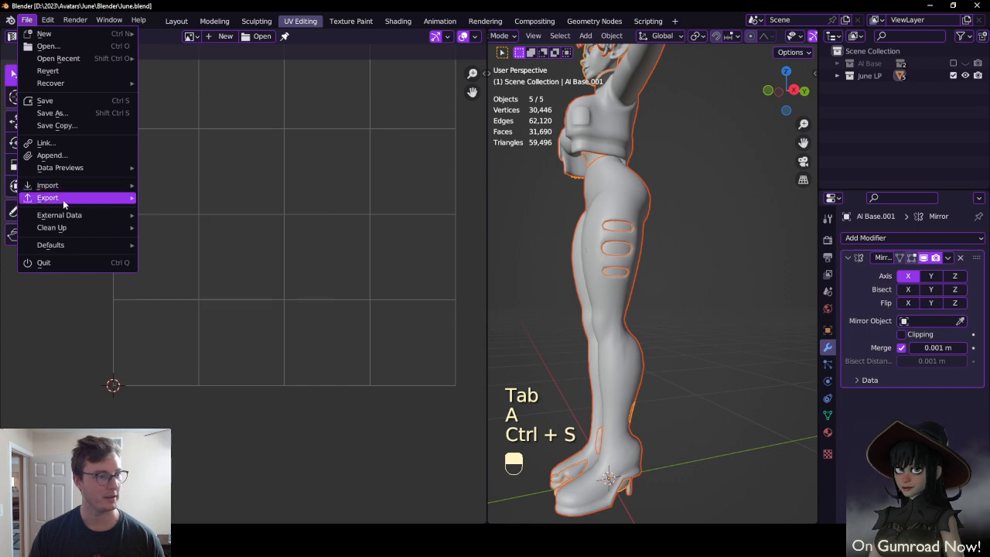
{"action": "mouse_move", "coordinate": [62, 198]}
{"action": "left_click", "coordinate": [175, 309]}
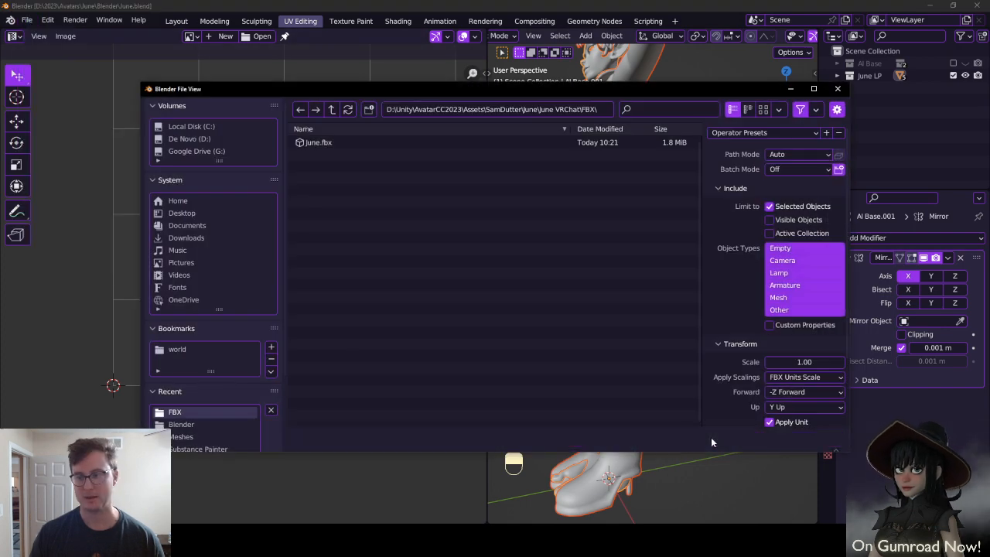
{"action": "left_click", "coordinate": [710, 437]}
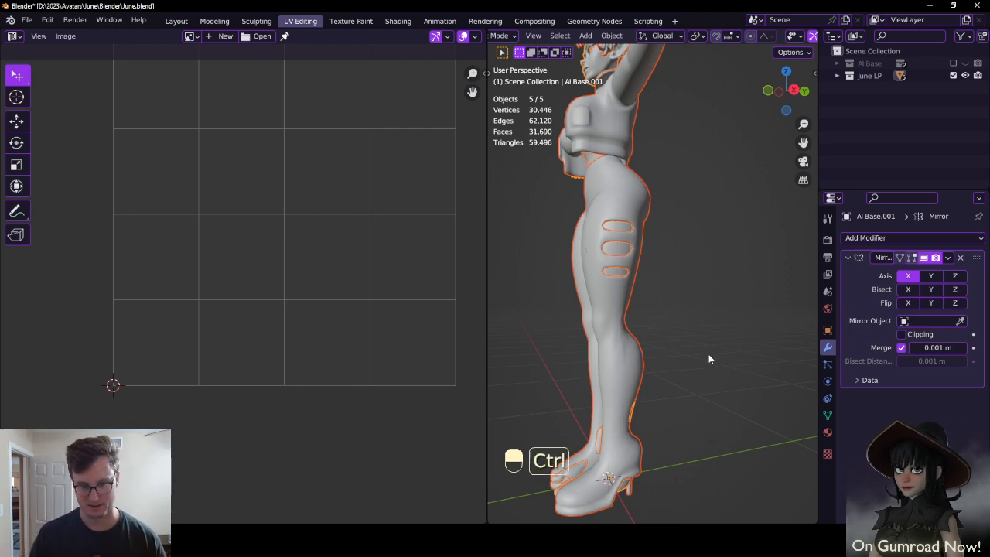
{"action": "key", "text": "ctrl+s"}
Switch to Unity, inspect the skin in the thigh cutouts of the reimported avatar, and save the scene
{"action": "key", "text": "alt+Tab"}
{"action": "left_click", "coordinate": [462, 245]}
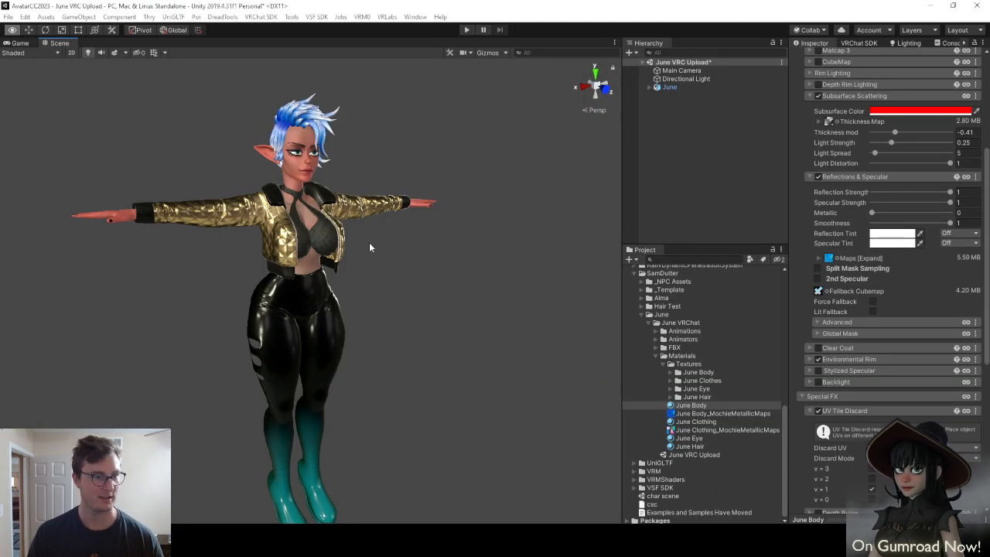
{"action": "key", "text": "w"}
{"action": "right_click_drag", "start_coordinate": [281, 343], "coordinate": [378, 330]}
{"action": "key", "text": "s"}
{"action": "left_click", "coordinate": [360, 321]}
{"action": "key", "text": "ctrl+s"}
{"action": "key", "text": "w"}
{"action": "key", "text": "s"}
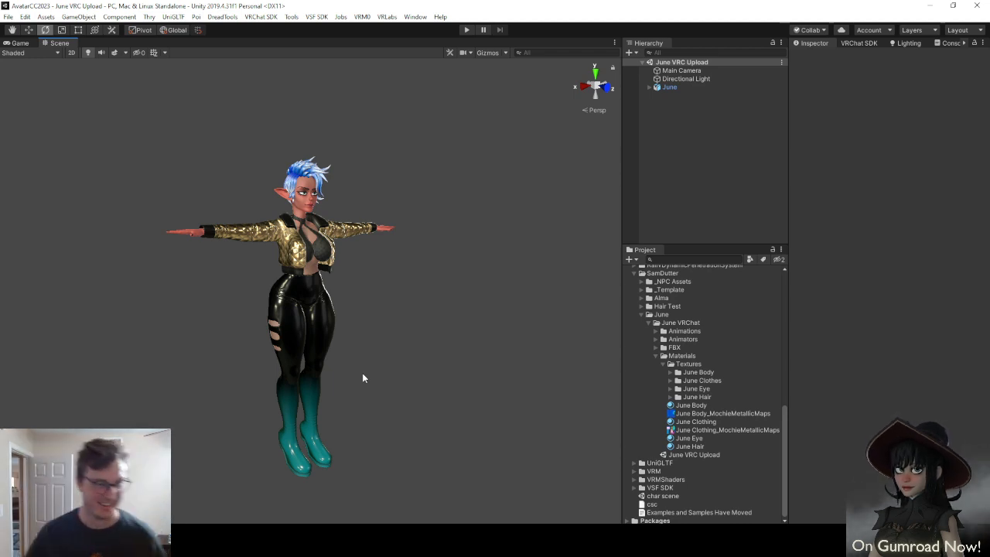
Examine the pants, jacket and head up close from the front and from behind for body parts poking through
{"action": "scroll", "coordinate": [352, 348], "scroll_direction": "up", "scroll_amount": 5}
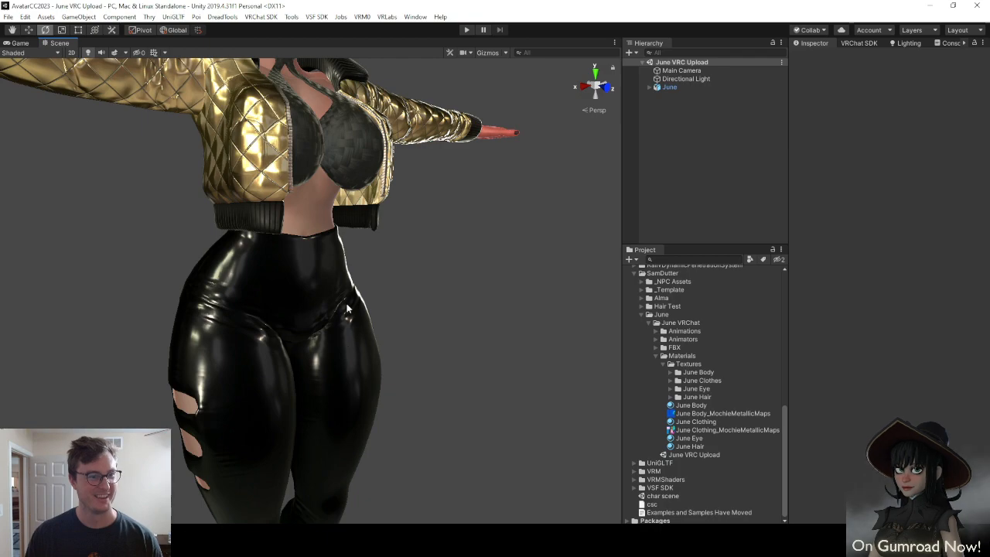
{"action": "left_click_drag", "start_coordinate": [347, 309], "coordinate": [579, 256], "text": "alt"}
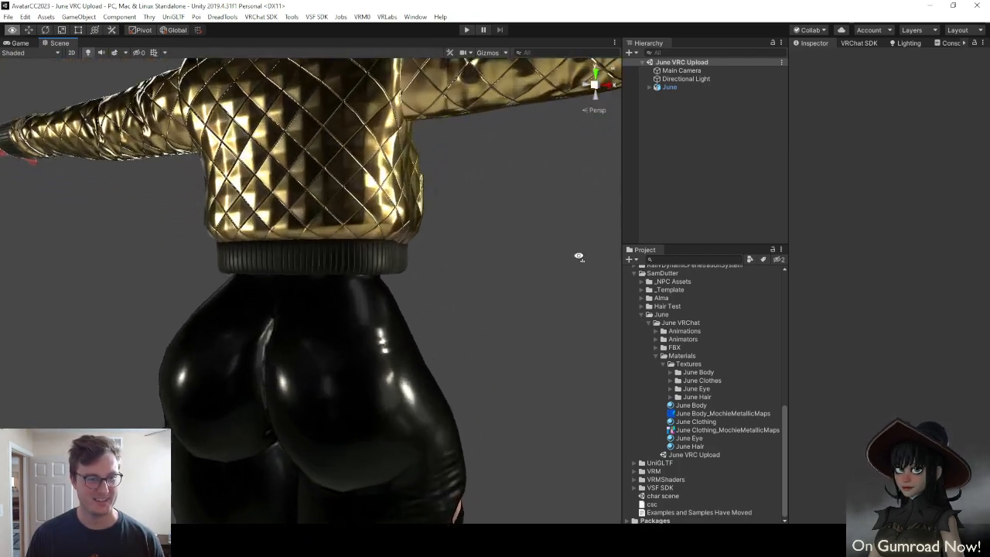
{"action": "right_click_drag", "start_coordinate": [578, 256], "coordinate": [544, 261]}
{"action": "key", "text": "e"}
{"action": "key", "text": "s"}
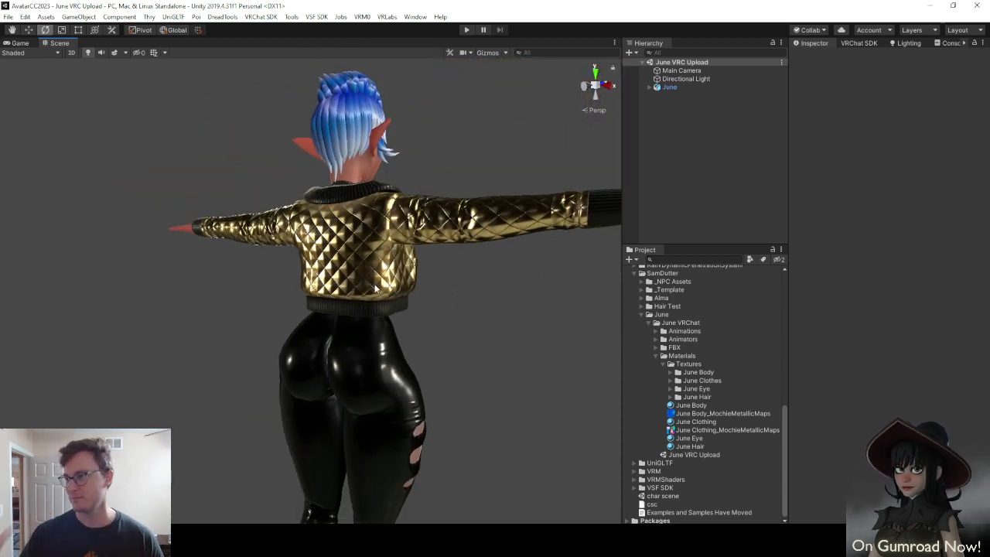
{"action": "key", "text": "a"}
{"action": "right_click_drag", "start_coordinate": [375, 287], "coordinate": [696, 255]}
{"action": "key", "text": "e"}
{"action": "key", "text": "w"}
{"action": "key", "text": "s"}
{"action": "key", "text": "a"}
{"action": "right_click_drag", "start_coordinate": [415, 309], "coordinate": [564, 296]}
{"action": "key", "text": "a"}
{"action": "key", "text": "s"}
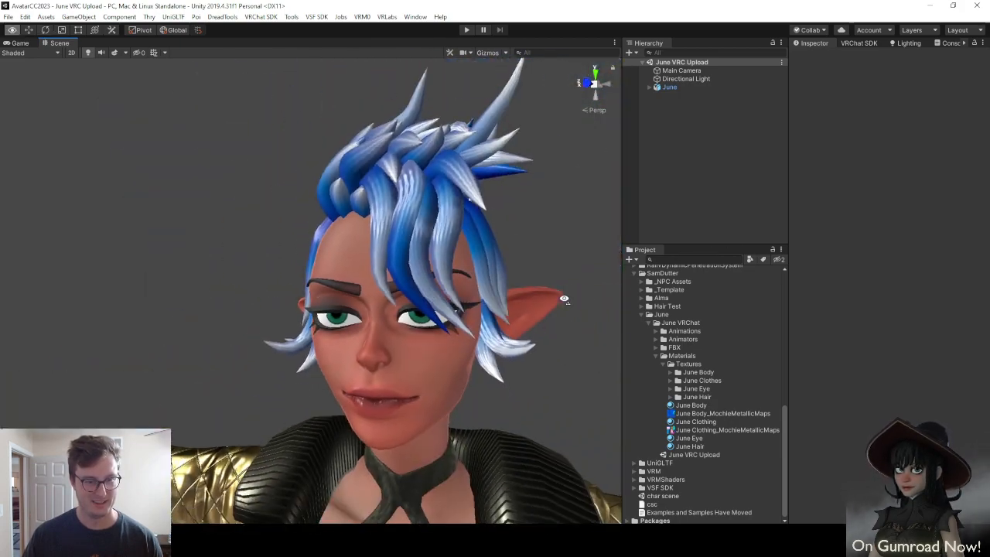
Examine the whole avatar and the jacket sleeves from several sides and distances
{"action": "key", "text": "a"}
{"action": "right_click_drag", "start_coordinate": [341, 295], "coordinate": [145, 285]}
{"action": "key", "text": "s"}
{"action": "key", "text": "d"}
{"action": "key", "text": "s"}
{"action": "key", "text": "w"}
{"action": "key", "text": "s"}
{"action": "key", "text": "w"}
{"action": "key", "text": "a"}
{"action": "key", "text": "w"}
{"action": "key", "text": "s"}
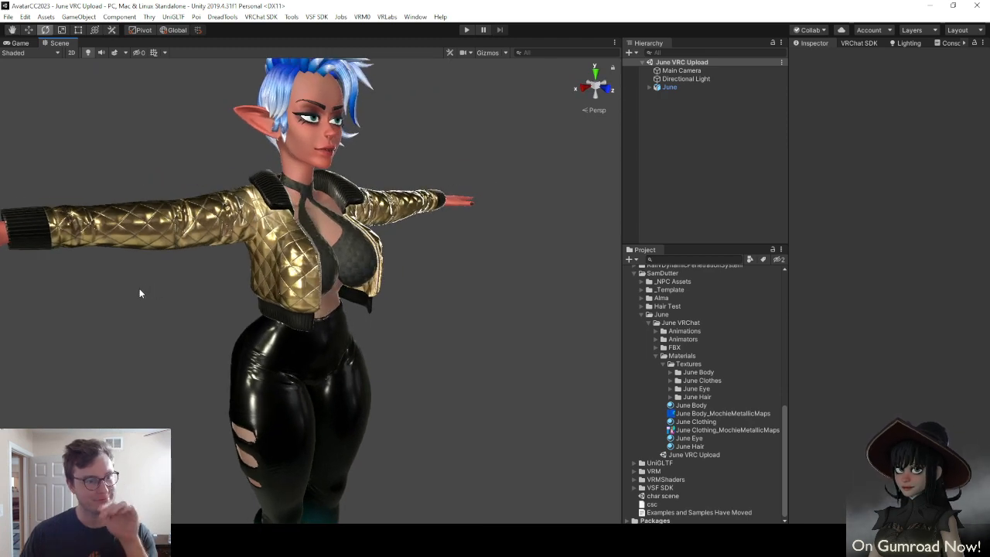
{"action": "right_click_drag", "start_coordinate": [388, 221], "coordinate": [309, 234]}
{"action": "key", "text": "s"}
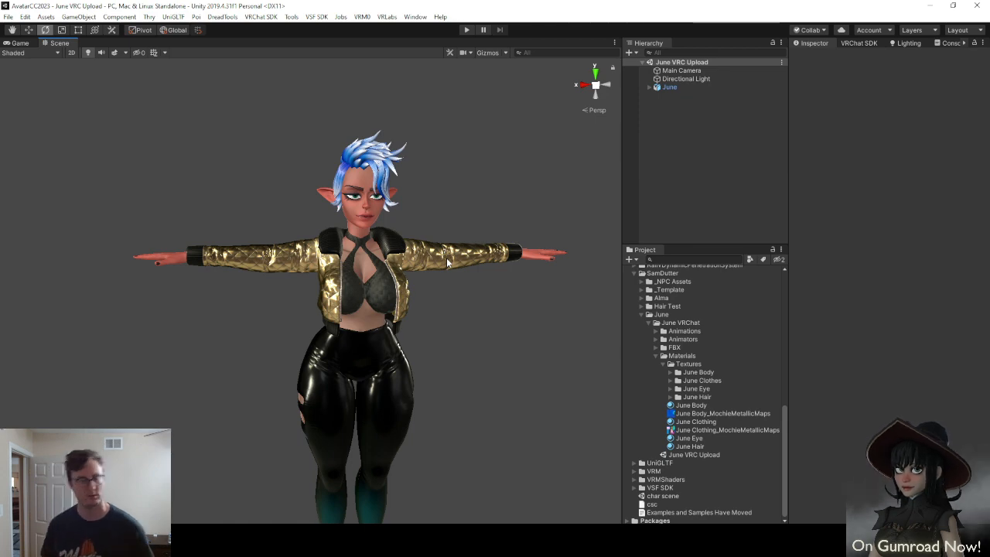
{"action": "right_click_drag", "start_coordinate": [443, 260], "coordinate": [302, 221]}
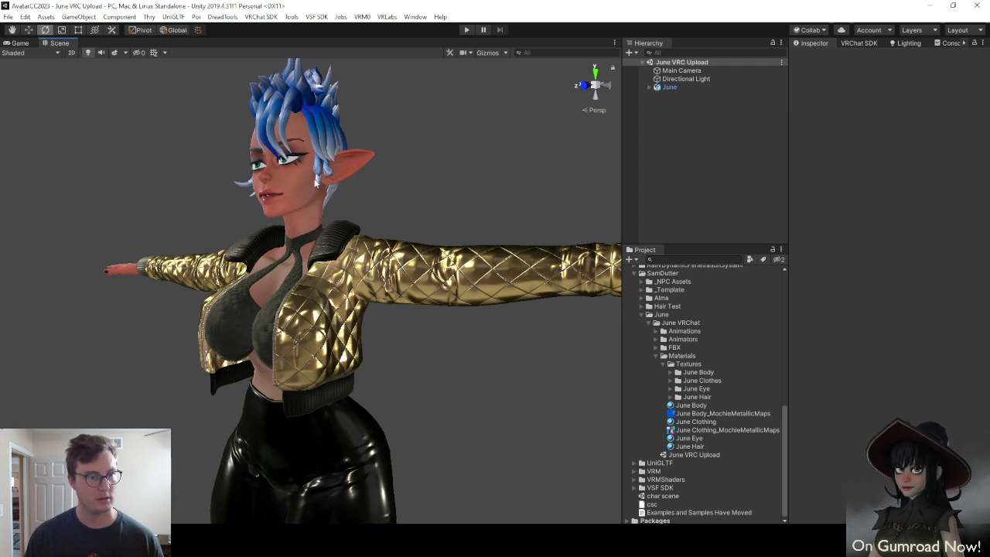
{"action": "right_click_drag", "start_coordinate": [315, 183], "coordinate": [390, 243]}
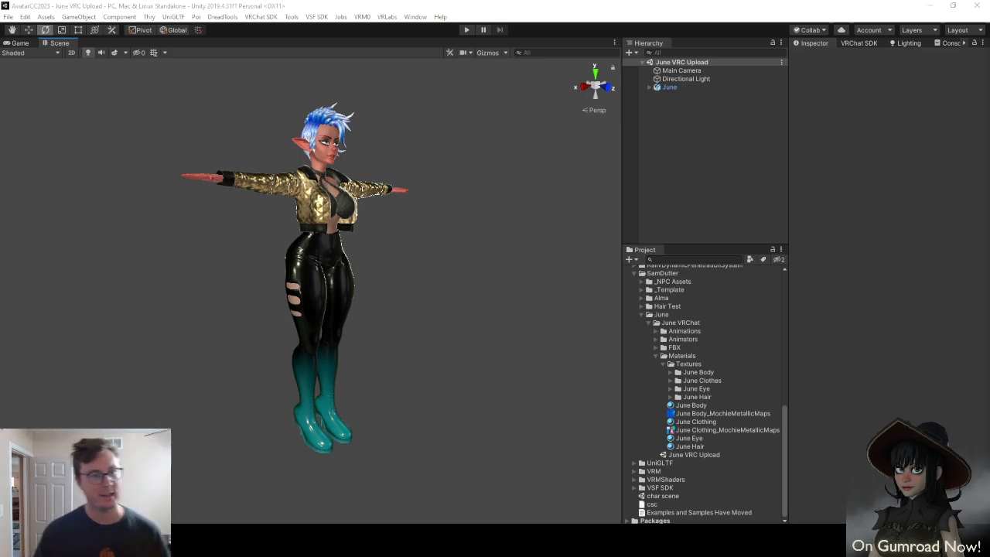
{"action": "right_click_drag", "start_coordinate": [383, 224], "coordinate": [437, 272]}
{"action": "key", "text": "w"}
{"action": "key", "text": "s"}
{"action": "key", "text": "a"}
{"action": "left_click_drag", "start_coordinate": [427, 291], "coordinate": [510, 309], "text": "alt"}
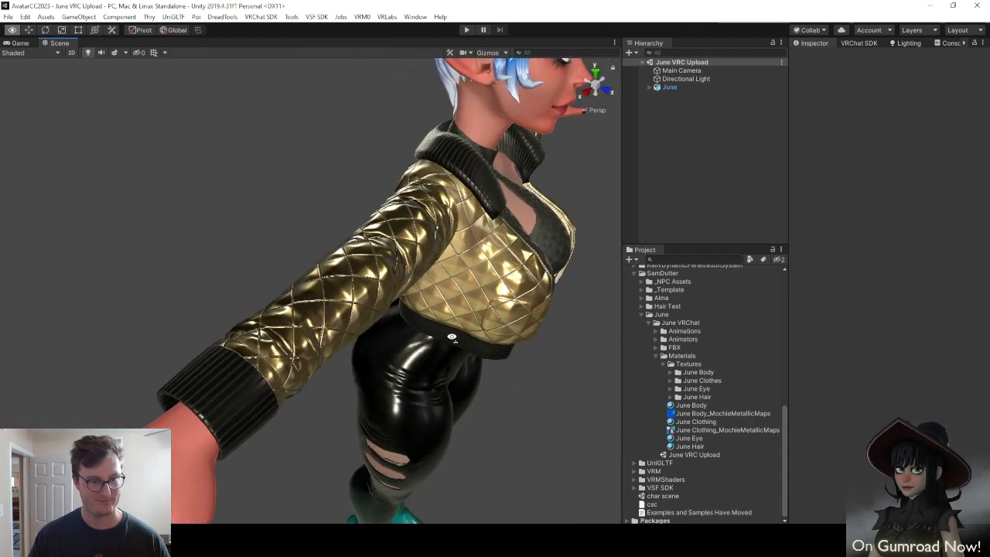
Open the June Body material and collapse its Subsurface Scattering and Reflections & Specular sections to reach UV Tile Discard
{"action": "left_click", "coordinate": [700, 407]}
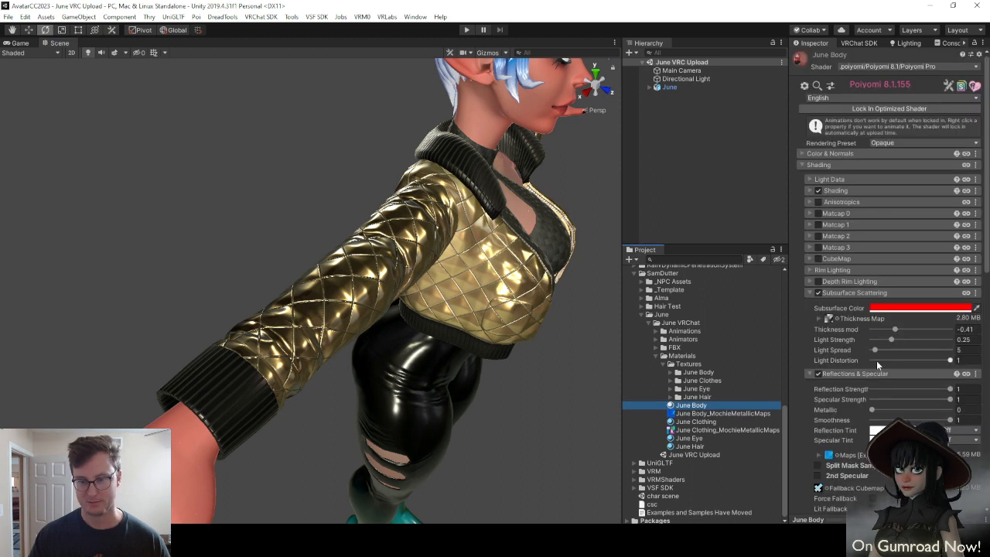
{"action": "left_click", "coordinate": [852, 303]}
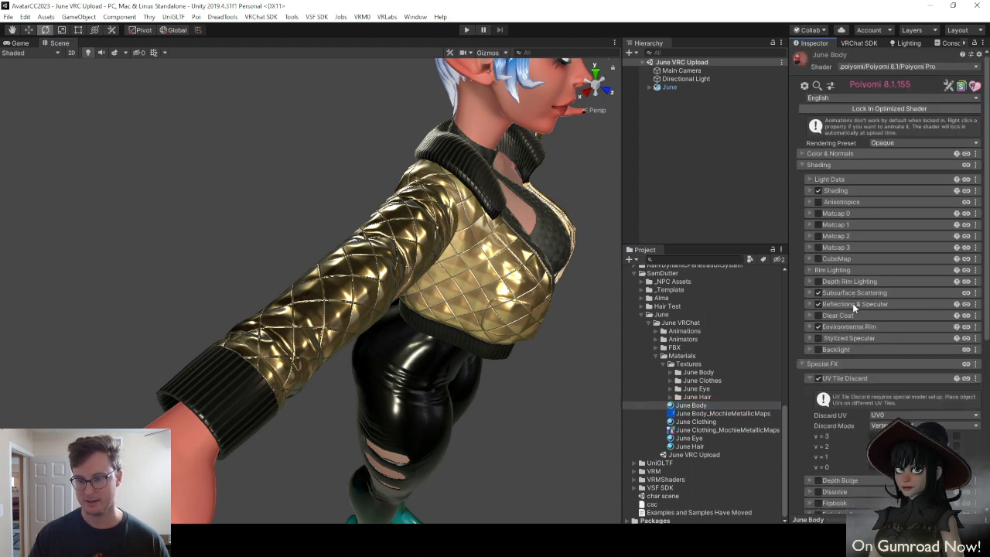
{"action": "left_click_drag", "start_coordinate": [488, 336], "coordinate": [761, 230], "text": "alt"}
{"action": "right_click_drag", "start_coordinate": [762, 230], "coordinate": [647, 292]}
{"action": "left_click_drag", "start_coordinate": [648, 293], "coordinate": [460, 301], "text": "alt"}
{"action": "right_click_drag", "start_coordinate": [460, 301], "coordinate": [391, 272]}
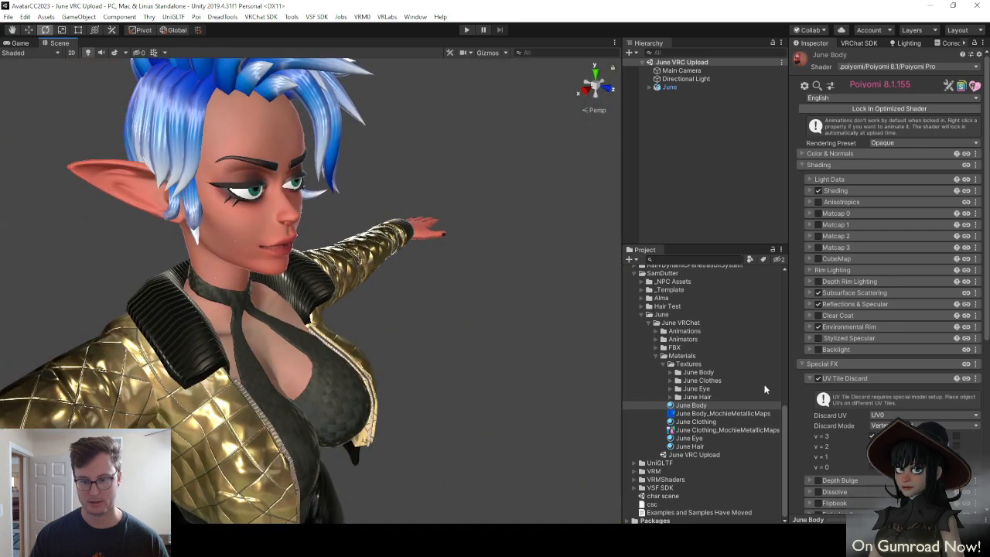
Hide the jacket with the second v = 0 tile in June Clothing's UV Tile Discard, show it again, and deselect the material
{"action": "left_click", "coordinate": [715, 424]}
{"action": "scroll", "coordinate": [844, 357], "scroll_direction": "down", "scroll_amount": 12}
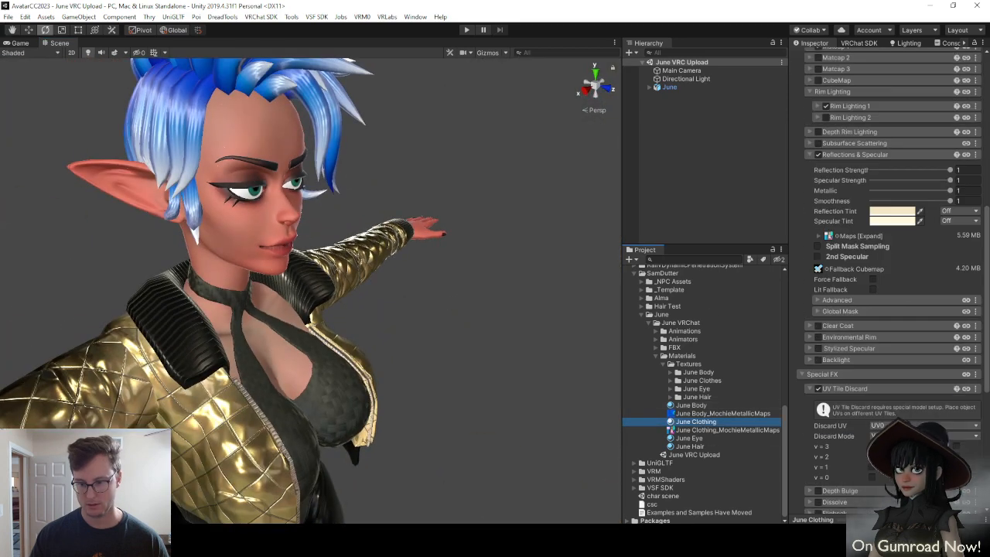
{"action": "left_click", "coordinate": [899, 477]}
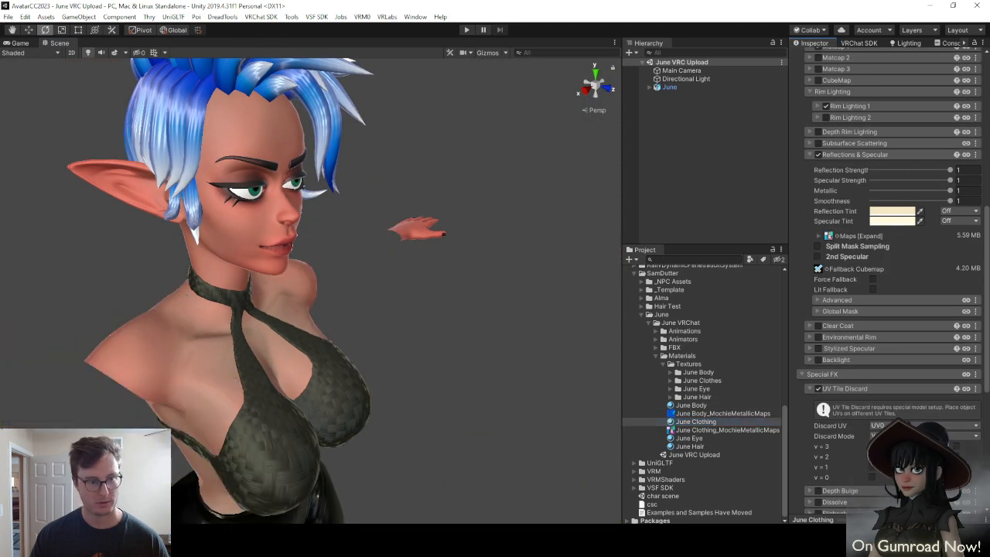
{"action": "left_click", "coordinate": [899, 477]}
{"action": "scroll", "coordinate": [371, 301], "scroll_direction": "down", "scroll_amount": 7}
{"action": "right_click_drag", "start_coordinate": [385, 299], "coordinate": [392, 356]}
{"action": "key", "text": "w"}
{"action": "scroll", "coordinate": [447, 324], "scroll_direction": "down", "scroll_amount": 5}
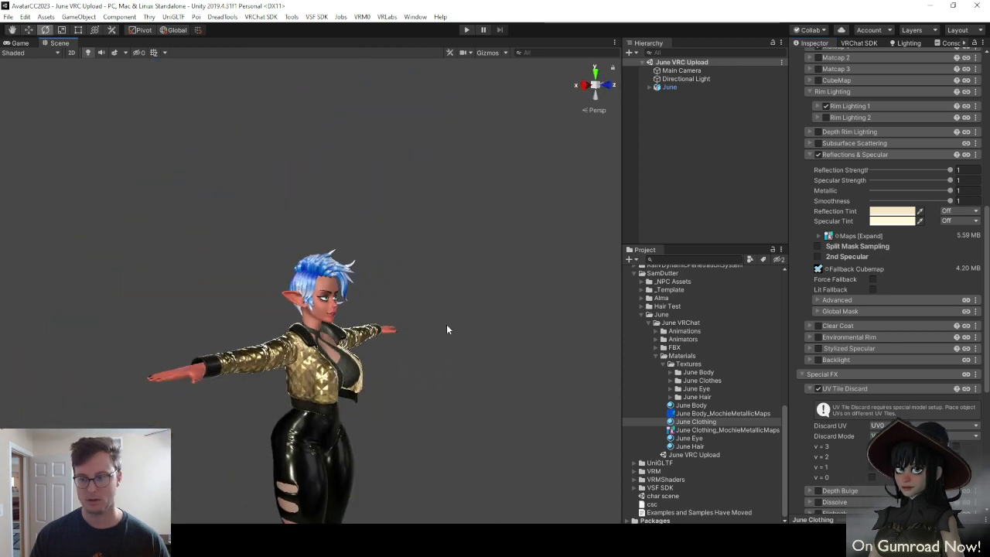
{"action": "left_click", "coordinate": [479, 332]}
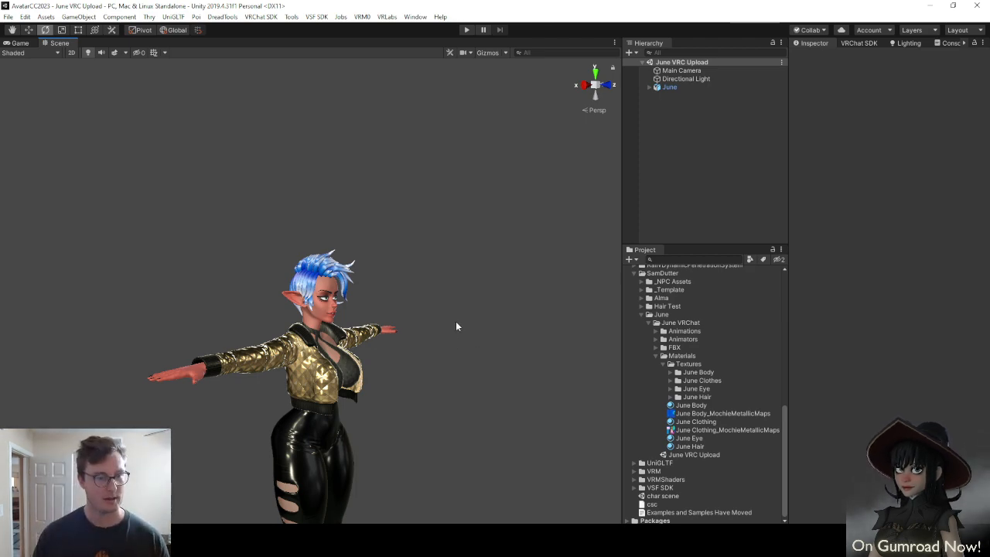
Examine the avatar's legs, thigh cutouts and boots up close, then the full figure from several angles
{"action": "middle_click_drag", "start_coordinate": [455, 321], "coordinate": [564, 271]}
{"action": "left_click_drag", "start_coordinate": [464, 309], "coordinate": [618, 319], "text": "alt"}
{"action": "middle_click_drag", "start_coordinate": [387, 479], "coordinate": [413, 382]}
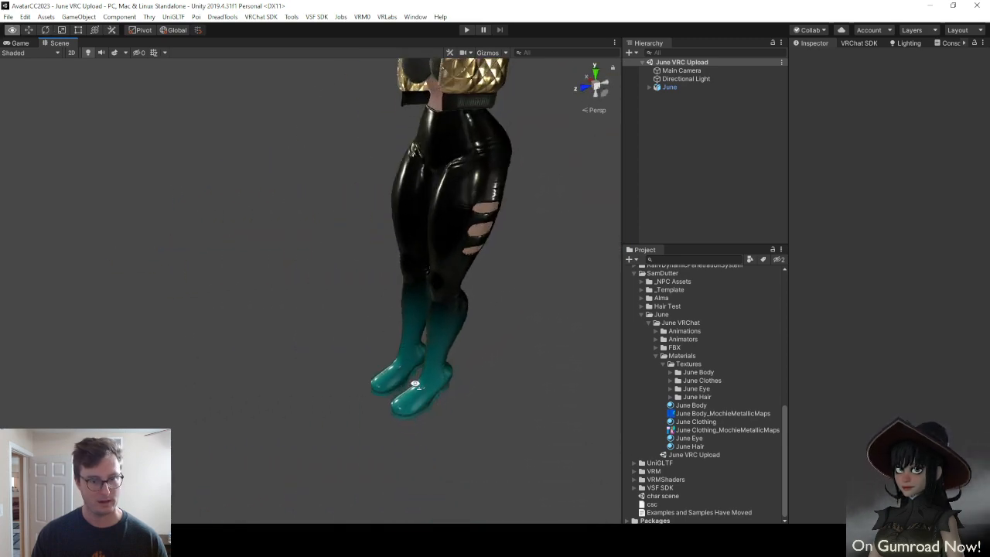
{"action": "left_click_drag", "start_coordinate": [464, 325], "coordinate": [552, 312], "text": "alt"}
{"action": "scroll", "coordinate": [552, 312], "scroll_direction": "up", "scroll_amount": 4}
{"action": "scroll", "coordinate": [541, 333], "scroll_direction": "down", "scroll_amount": 4}
{"action": "left_click_drag", "start_coordinate": [531, 347], "coordinate": [600, 311], "text": "alt"}
{"action": "scroll", "coordinate": [601, 312], "scroll_direction": "up", "scroll_amount": 4}
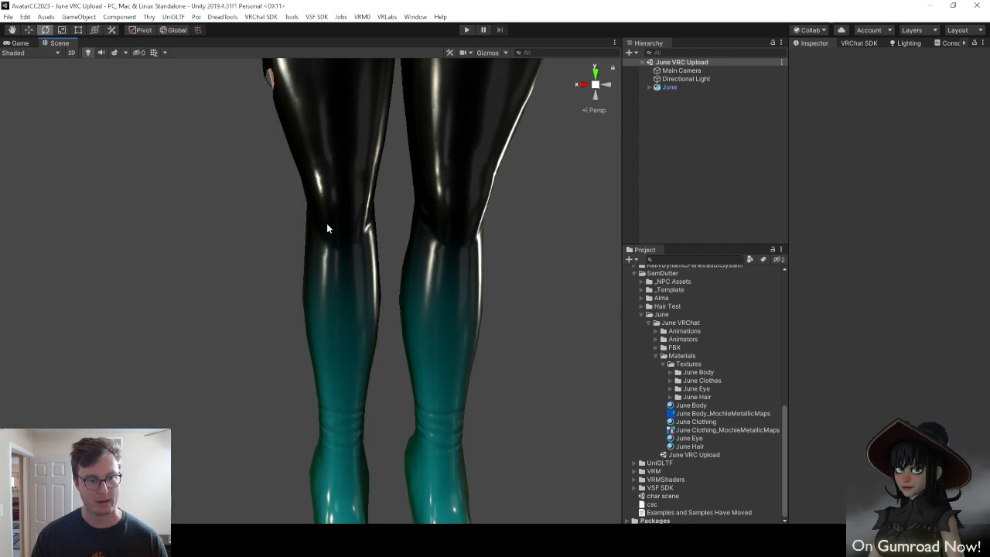
{"action": "scroll", "coordinate": [326, 222], "scroll_direction": "down", "scroll_amount": 5}
{"action": "left_click_drag", "start_coordinate": [294, 221], "coordinate": [372, 270], "text": "alt"}
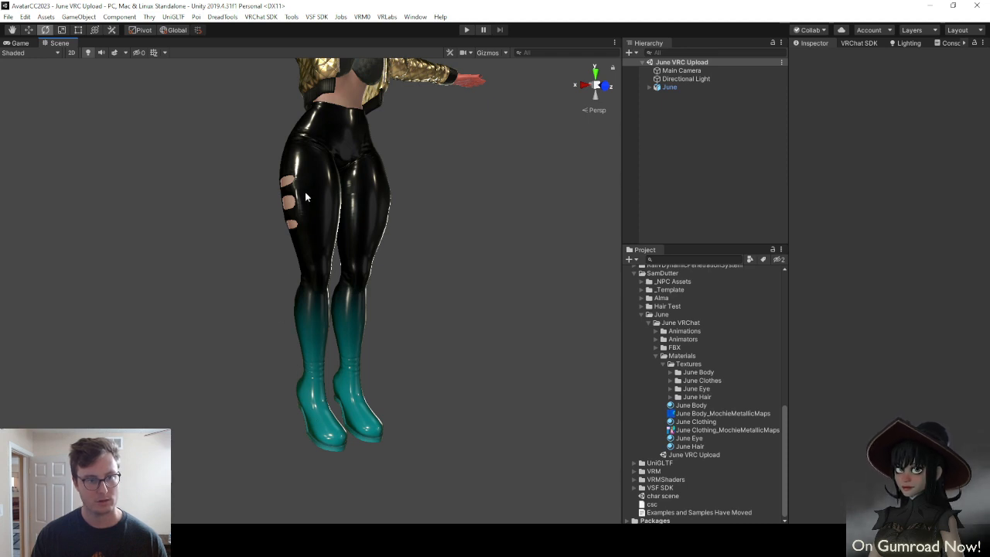
{"action": "right_click_drag", "start_coordinate": [324, 409], "coordinate": [237, 417]}
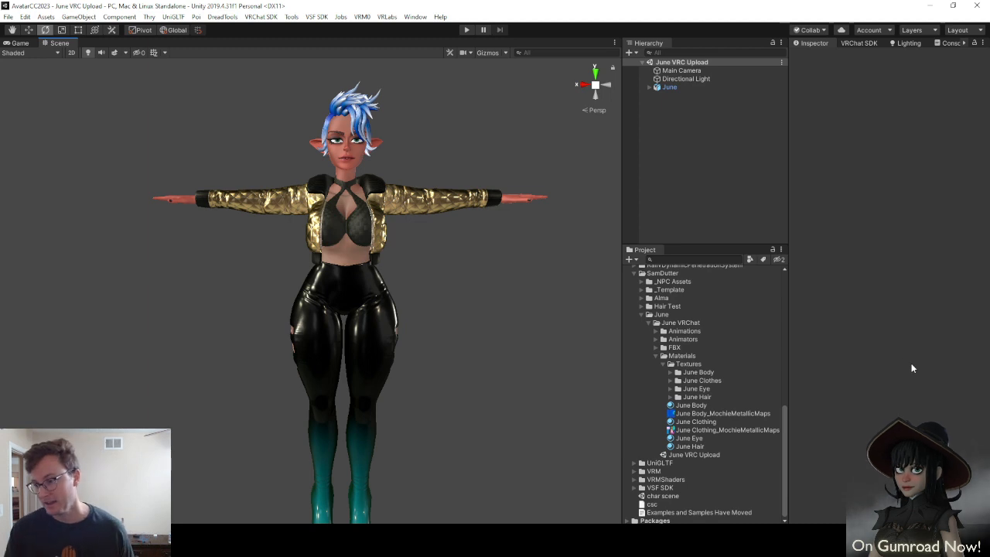
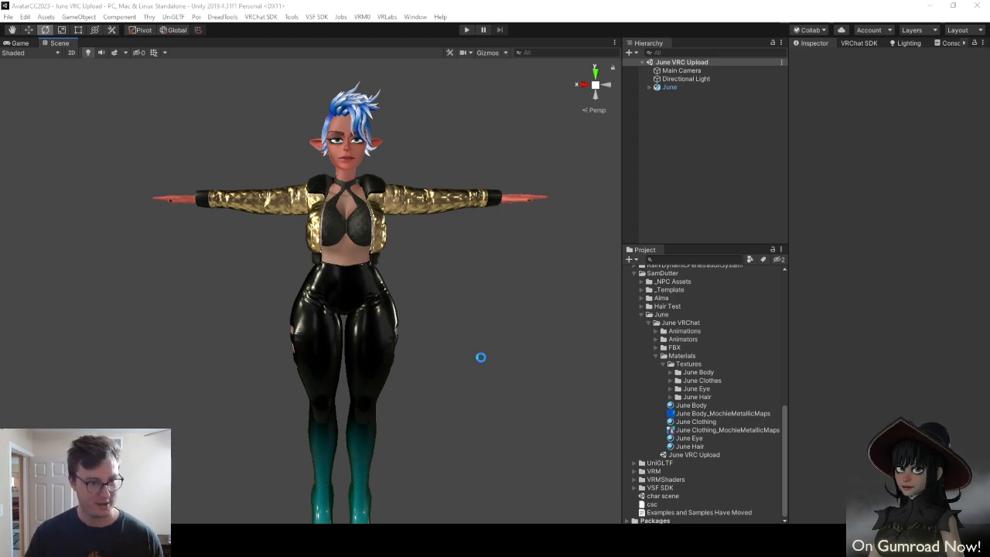
{"action": "left_click_drag", "start_coordinate": [451, 371], "coordinate": [500, 345], "text": "alt"}
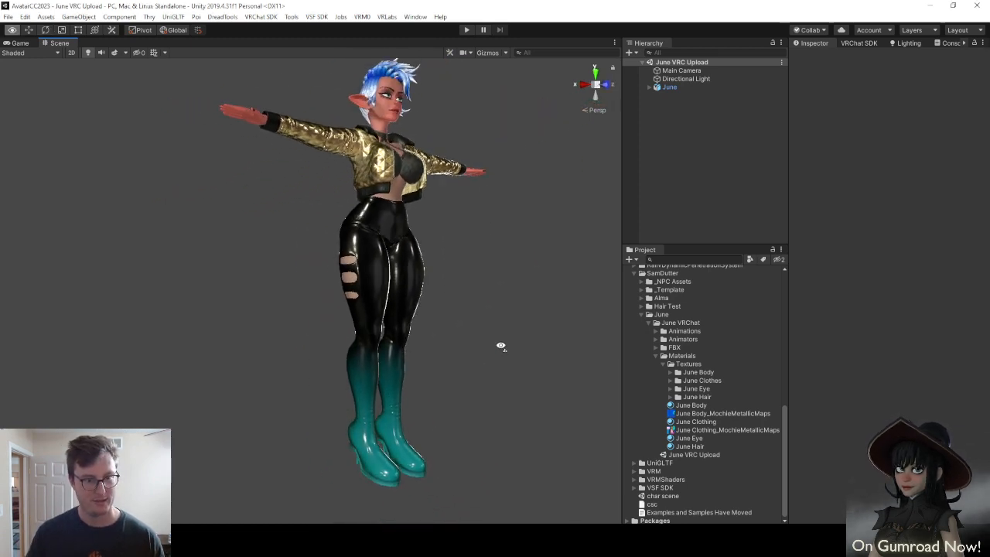
{"action": "scroll", "coordinate": [500, 346], "scroll_direction": "up", "scroll_amount": 5}
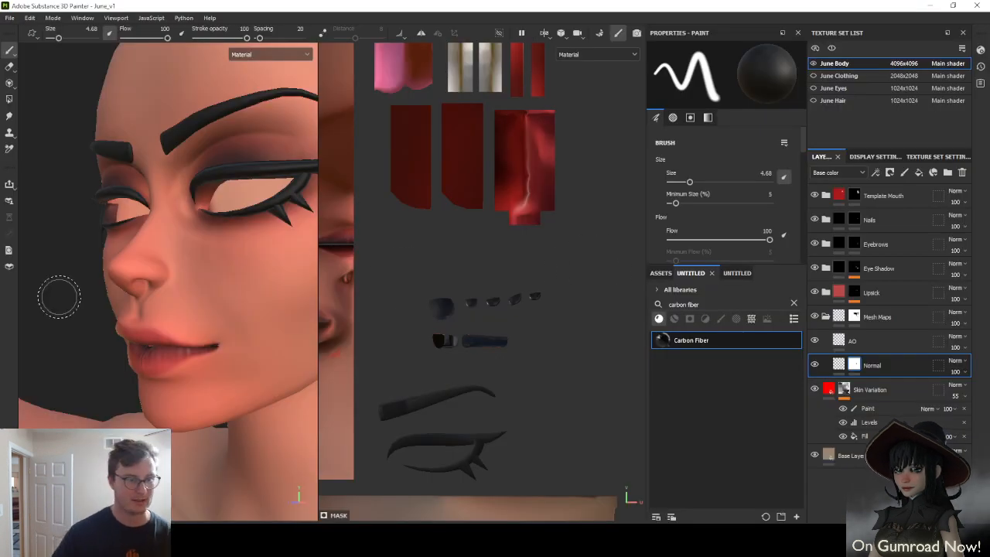
Switch to Substance 3D Painter and inspect the whole June Body in the Base color channel only
{"action": "scroll", "coordinate": [60, 294], "scroll_direction": "down", "scroll_amount": 5}
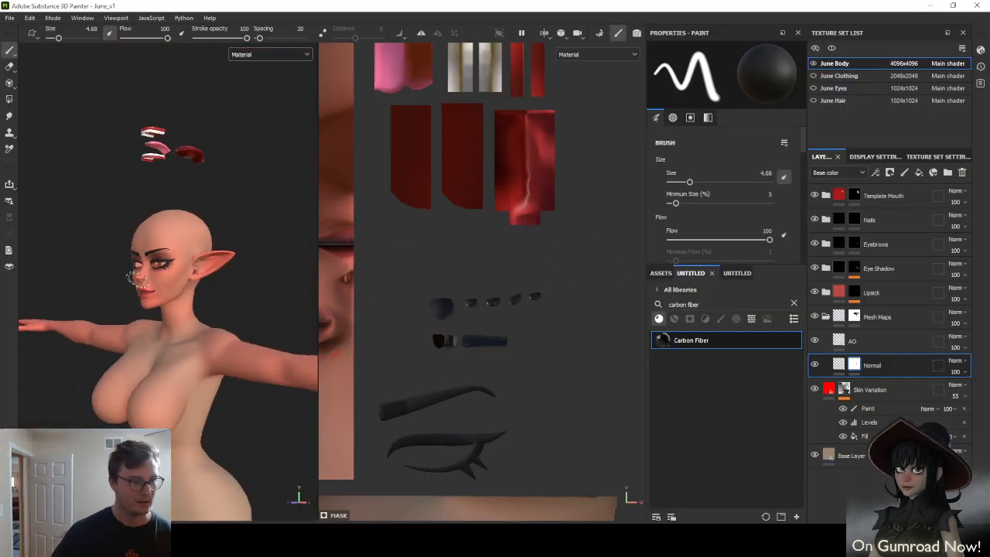
{"action": "scroll", "coordinate": [137, 279], "scroll_direction": "down", "scroll_amount": 5}
{"action": "left_click_drag", "start_coordinate": [139, 282], "coordinate": [229, 289], "text": "alt"}
{"action": "scroll", "coordinate": [196, 335], "scroll_direction": "up", "scroll_amount": 5}
{"action": "key", "text": "c"}
{"action": "key", "text": "c"}
{"action": "middle_click_drag", "start_coordinate": [229, 289], "coordinate": [207, 264], "text": "alt"}
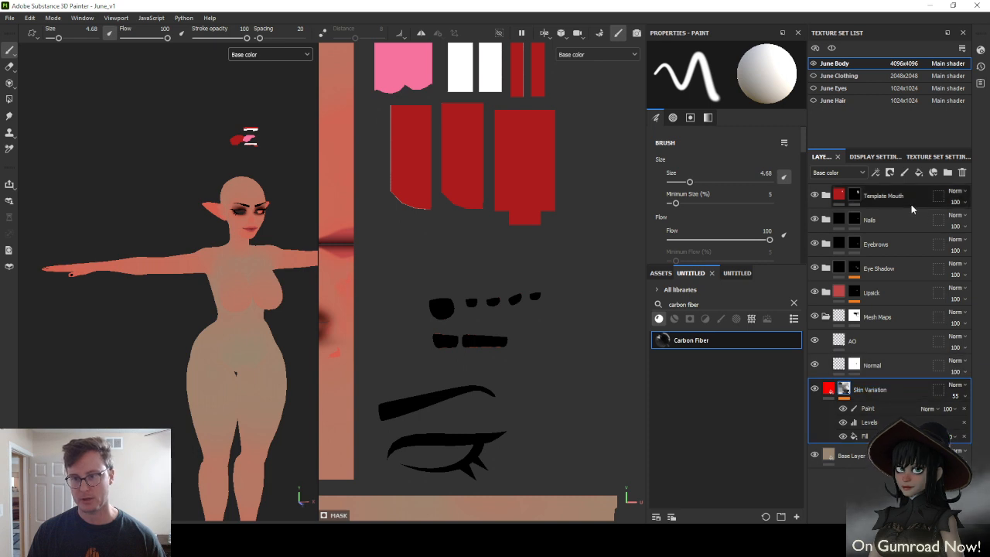
Add a colour-only fill layer above Skin Variation, using the red sampled from that layer's swatch, at 17 opacity
{"action": "left_click", "coordinate": [918, 171]}
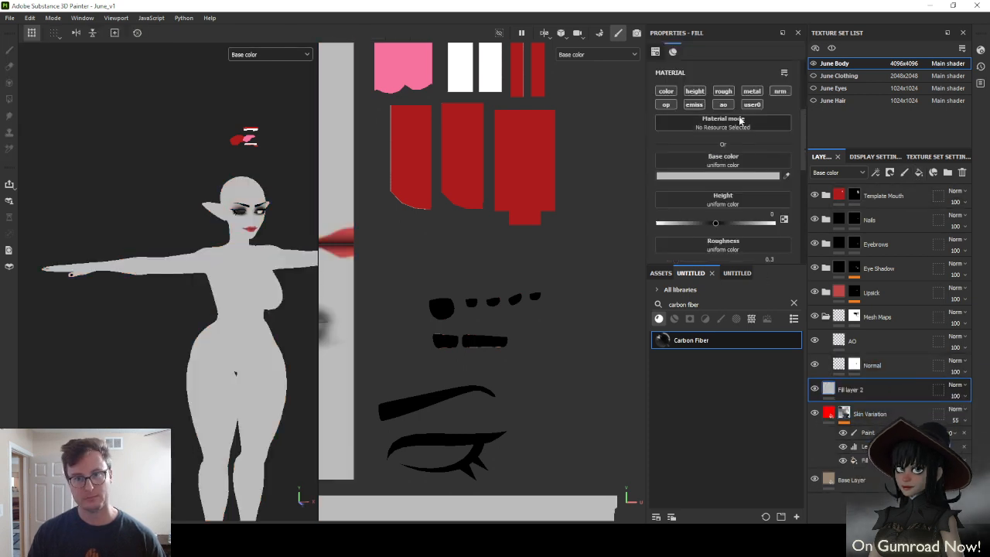
{"action": "left_click", "coordinate": [666, 92], "text": "alt"}
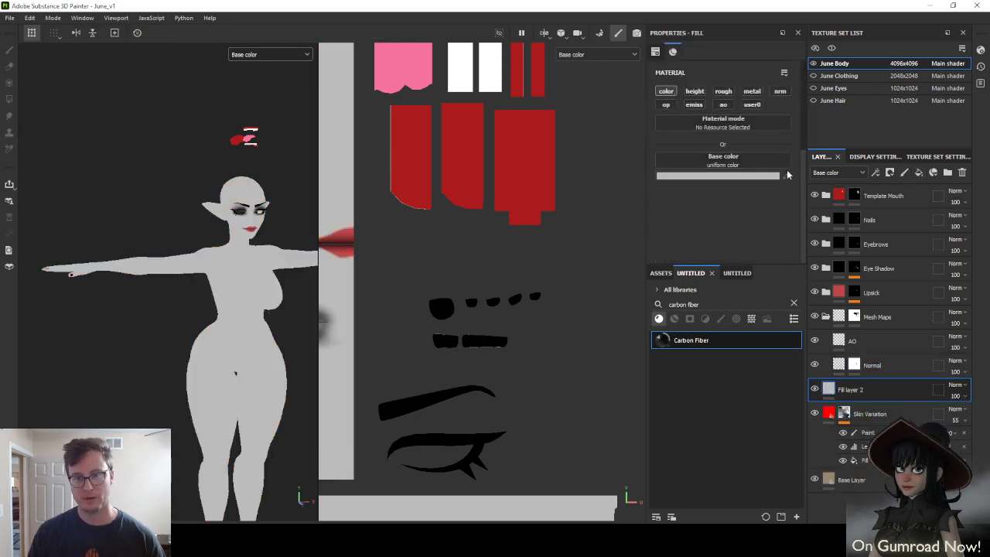
{"action": "left_click", "coordinate": [785, 174]}
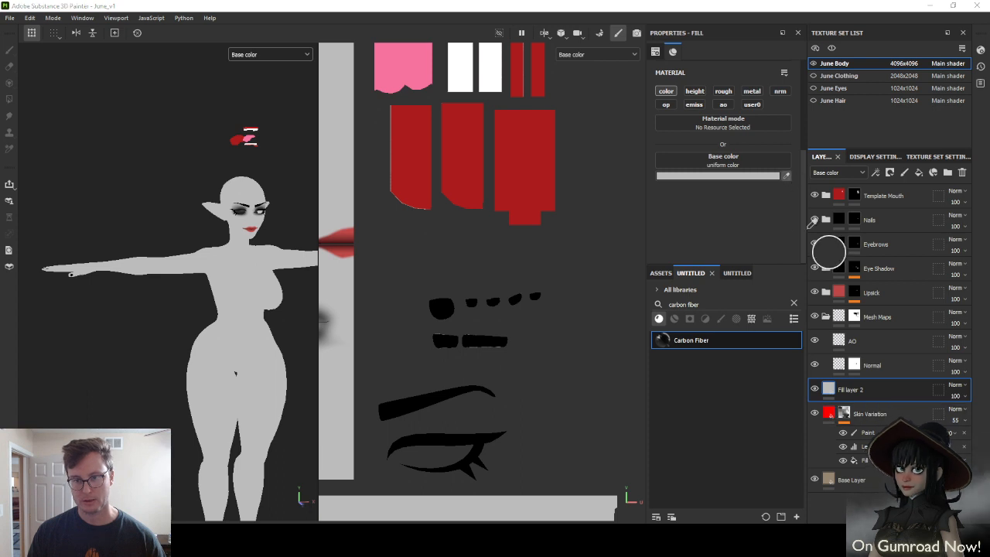
{"action": "left_click", "coordinate": [832, 412]}
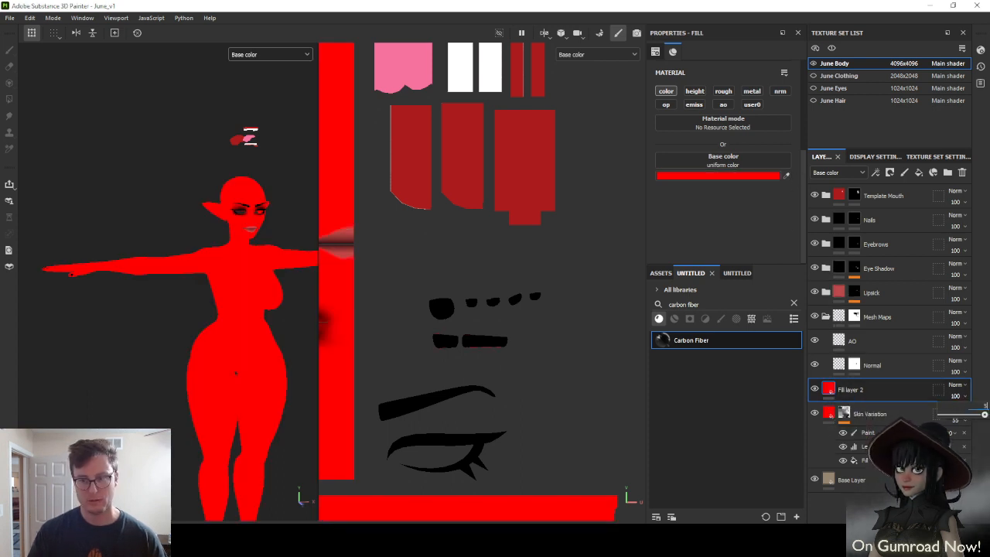
{"action": "left_click_drag", "start_coordinate": [984, 415], "coordinate": [956, 418]}
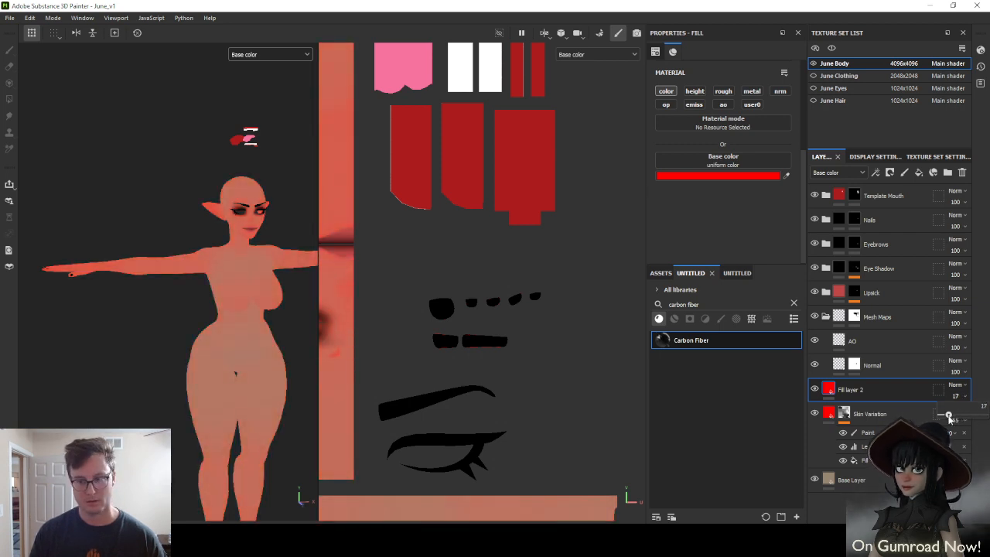
Open the mask and effect options of the new red fill layer
{"action": "right_click", "coordinate": [858, 398]}
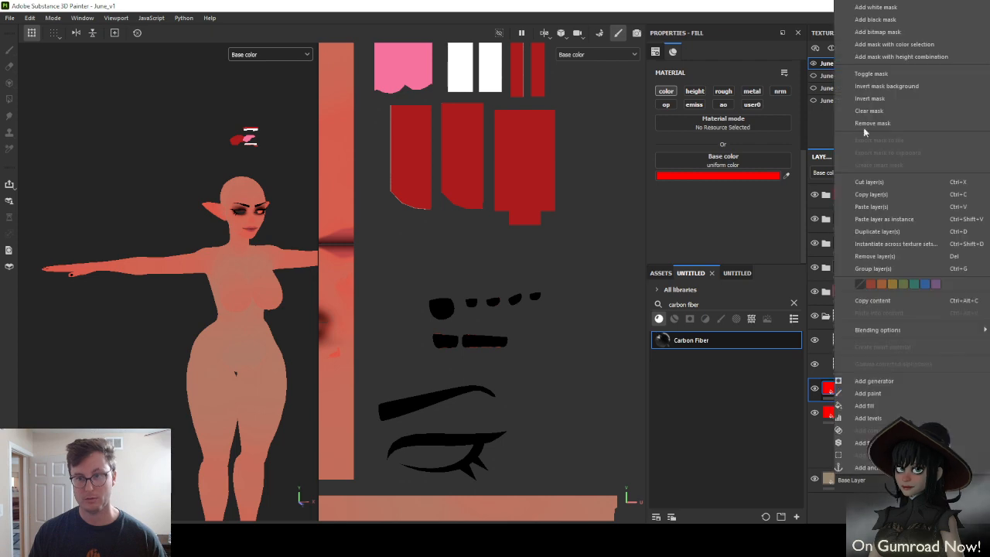
Add a black mask to Fill layer 2 and give it an Ambient Occlusion generator
{"action": "left_click", "coordinate": [859, 22]}
{"action": "right_click", "coordinate": [841, 390]}
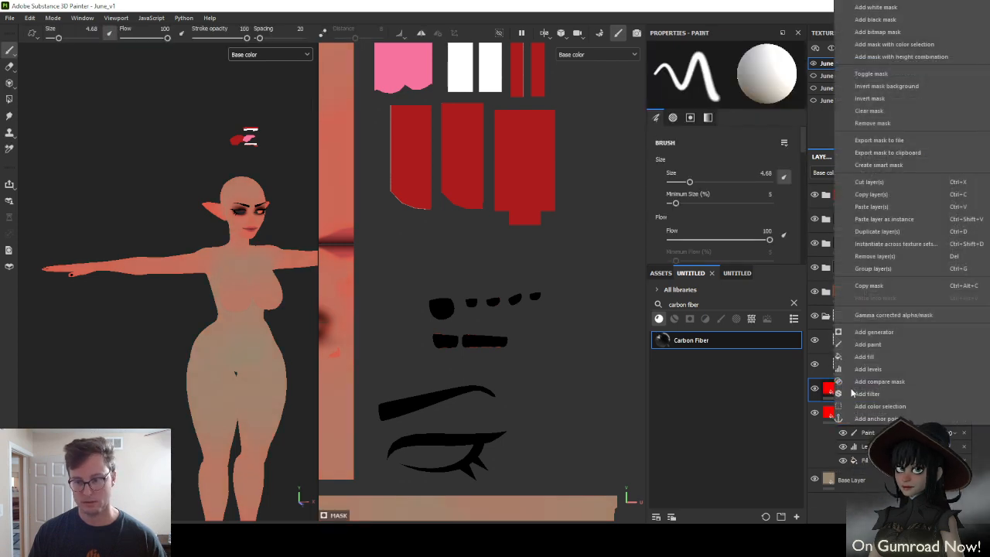
{"action": "left_click", "coordinate": [874, 332]}
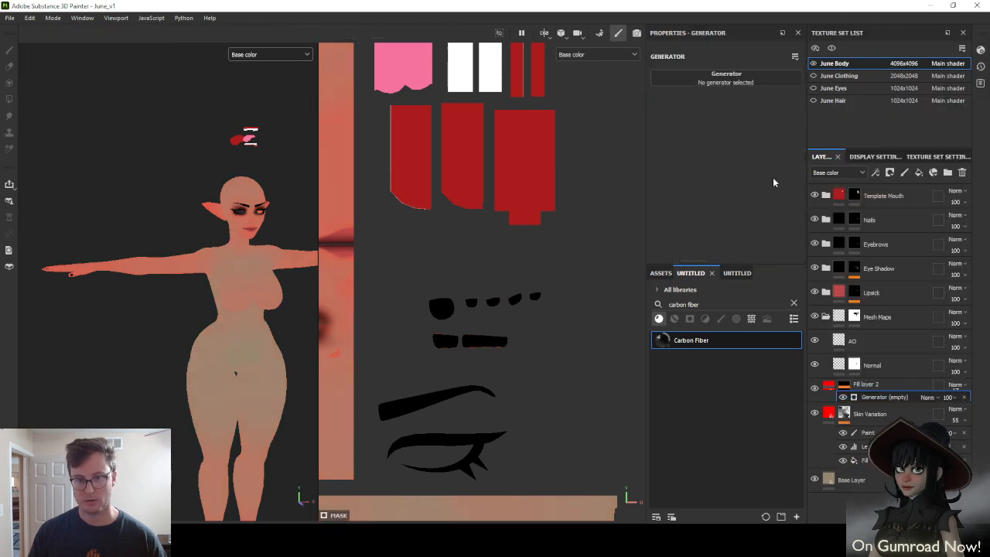
{"action": "left_click", "coordinate": [765, 80]}
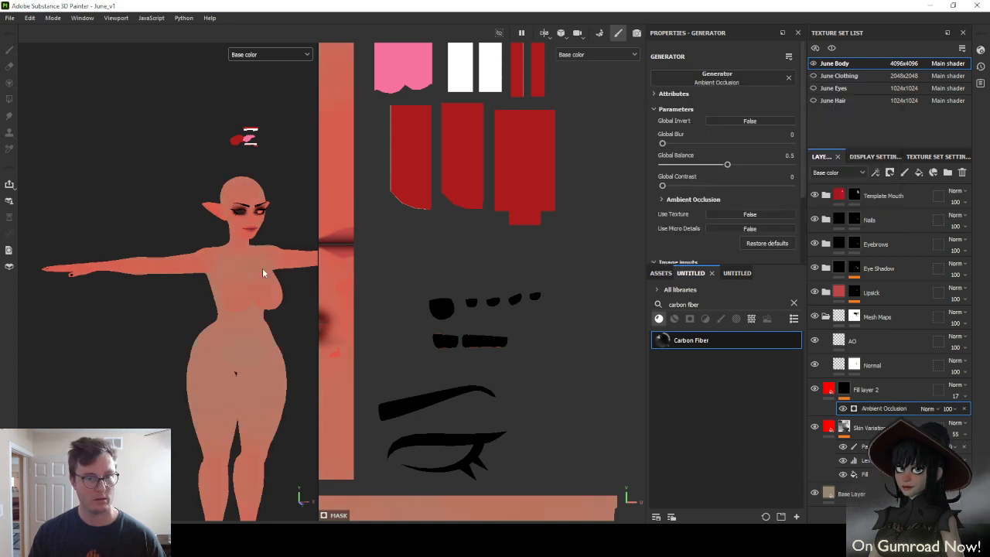
Enable Global Invert on the Ambient Occlusion generator in Fill layer 2's mask
{"action": "left_click_drag", "start_coordinate": [193, 282], "coordinate": [207, 305], "text": "alt"}
{"action": "left_click", "coordinate": [730, 122]}
{"action": "scroll", "coordinate": [178, 262], "scroll_direction": "up", "scroll_amount": 3}
{"action": "scroll", "coordinate": [203, 303], "scroll_direction": "up", "scroll_amount": 5}
{"action": "middle_click_drag", "start_coordinate": [185, 208], "coordinate": [194, 242], "text": "alt"}
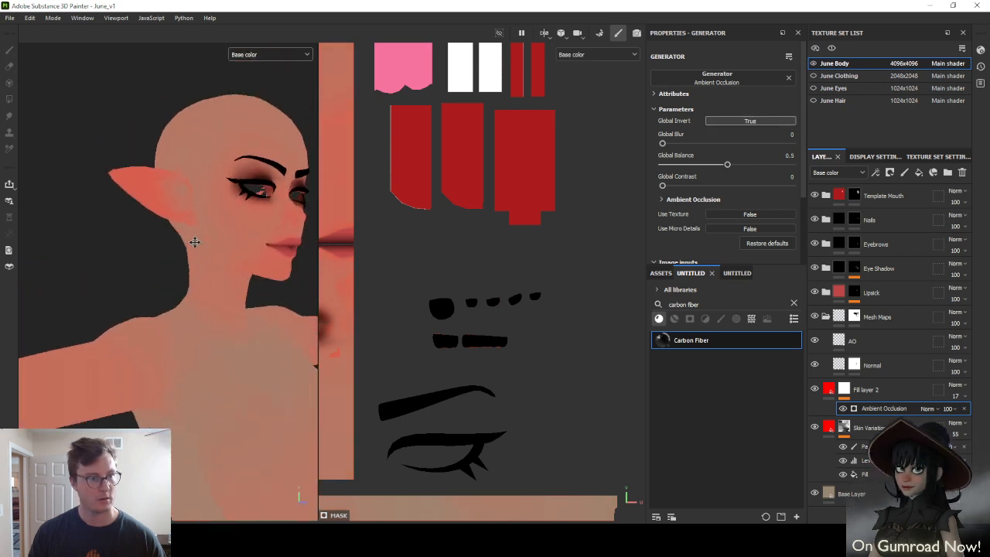
{"action": "scroll", "coordinate": [194, 242], "scroll_direction": "up", "scroll_amount": 3}
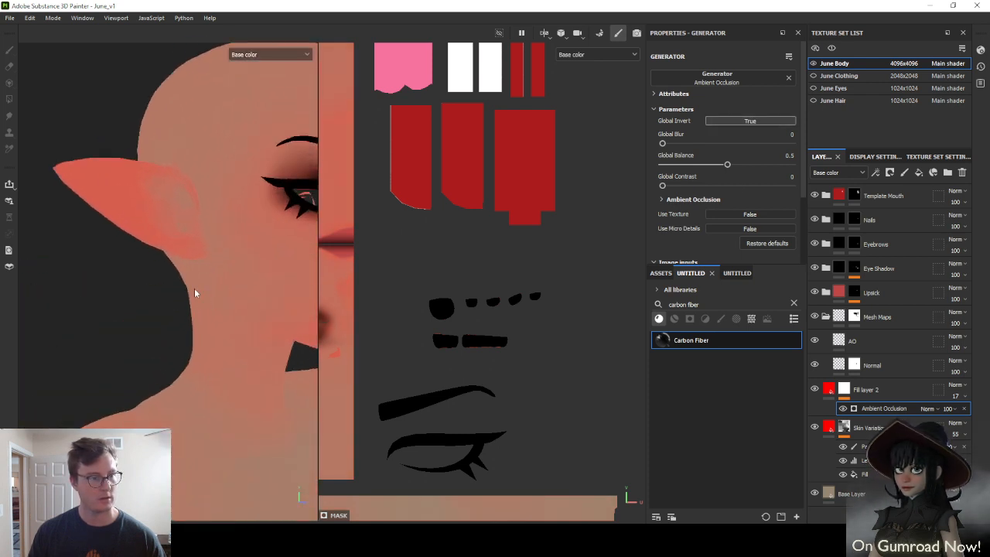
Set Fill layer 2's base color to a near-black dark red and raise its opacity to 100
{"action": "left_click", "coordinate": [842, 389]}
{"action": "left_click", "coordinate": [765, 176]}
{"action": "left_click_drag", "start_coordinate": [808, 305], "coordinate": [820, 353]}
{"action": "left_click", "coordinate": [863, 221]}
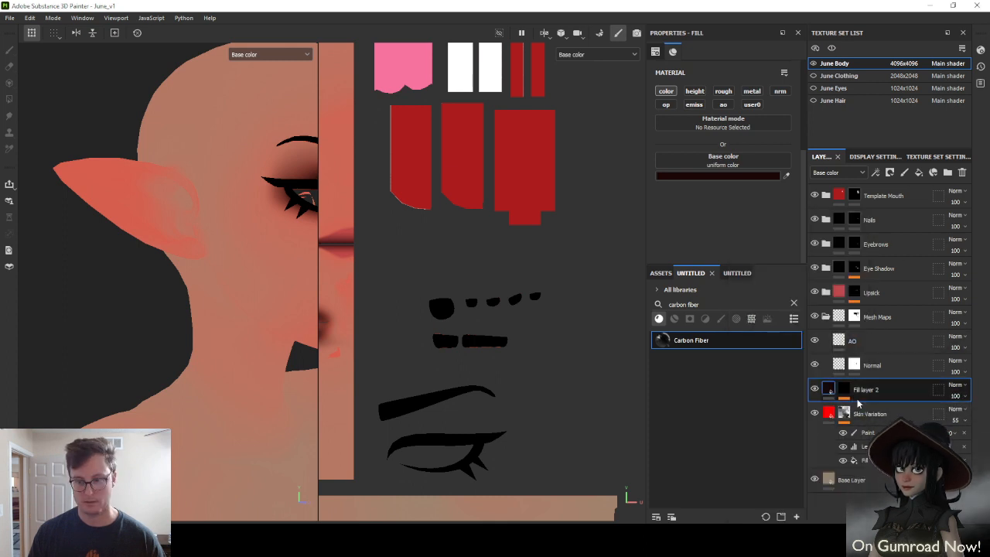
Change Fill layer 2's base color to a pale pink
{"action": "left_click", "coordinate": [849, 395]}
{"action": "left_click", "coordinate": [831, 387]}
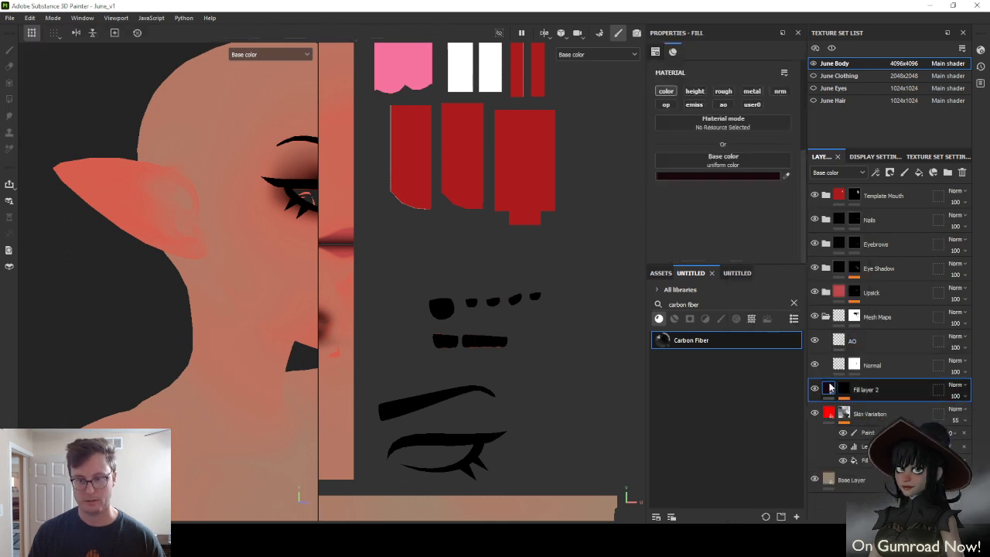
{"action": "left_click", "coordinate": [719, 175]}
{"action": "left_click_drag", "start_coordinate": [764, 302], "coordinate": [770, 252]}
{"action": "left_click_drag", "start_coordinate": [703, 250], "coordinate": [744, 263]}
{"action": "left_click", "coordinate": [862, 221]}
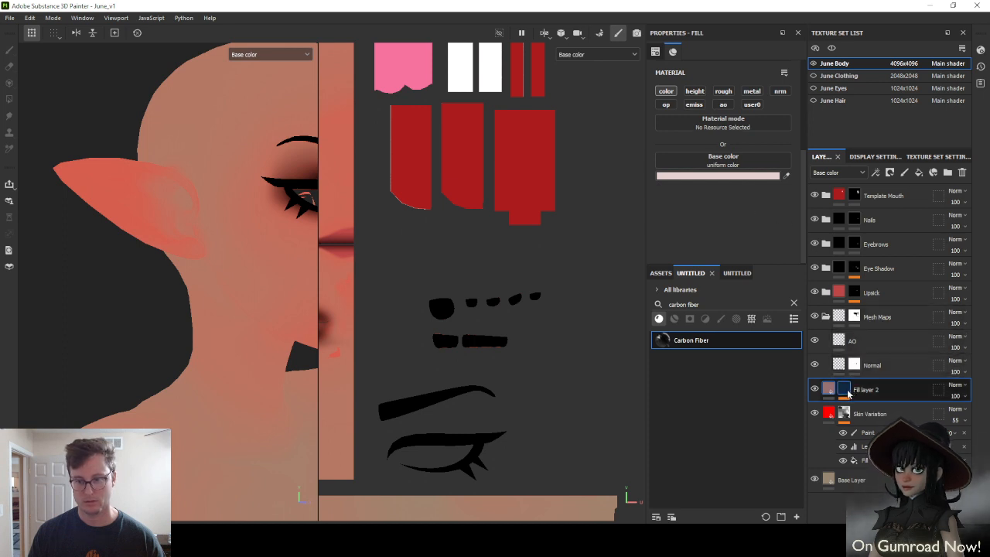
Raise the Global Balance of Fill layer 2's Ambient Occlusion generator to 0.66
{"action": "left_click", "coordinate": [849, 390]}
{"action": "left_click", "coordinate": [889, 409]}
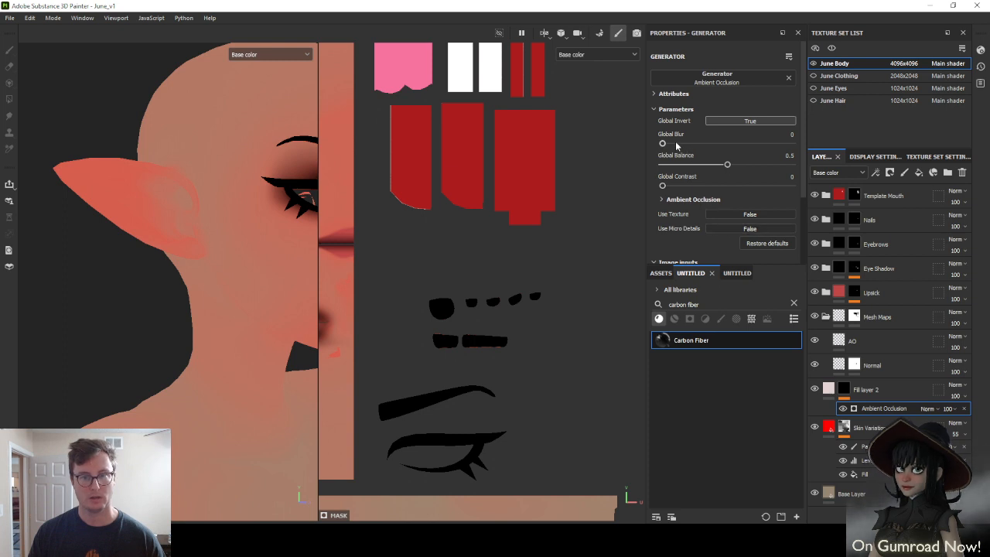
{"action": "mouse_move", "coordinate": [731, 164]}
{"action": "left_mouse_down"}
{"action": "mouse_move", "coordinate": [691, 163]}
{"action": "mouse_move", "coordinate": [747, 164]}
{"action": "left_mouse_up"}
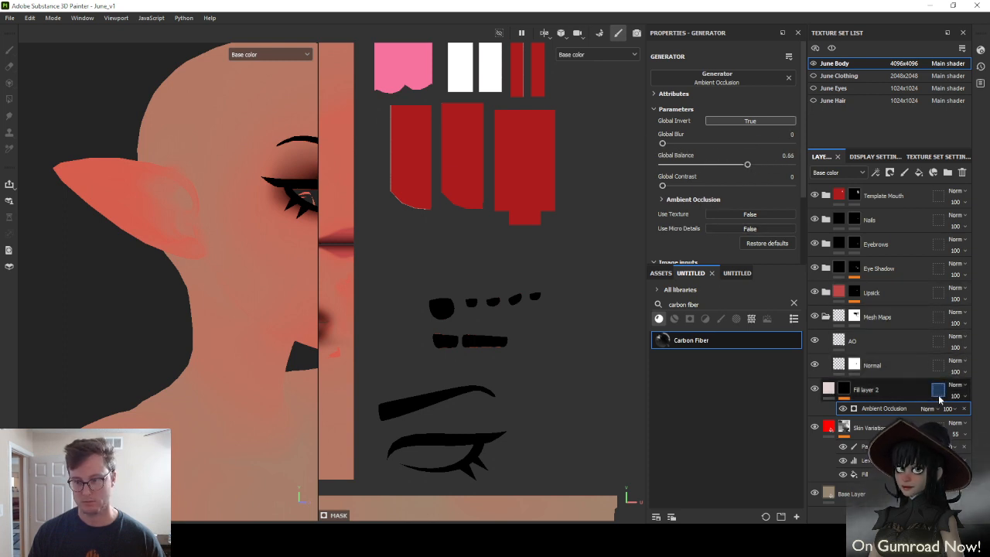
{"action": "left_click", "coordinate": [902, 391]}
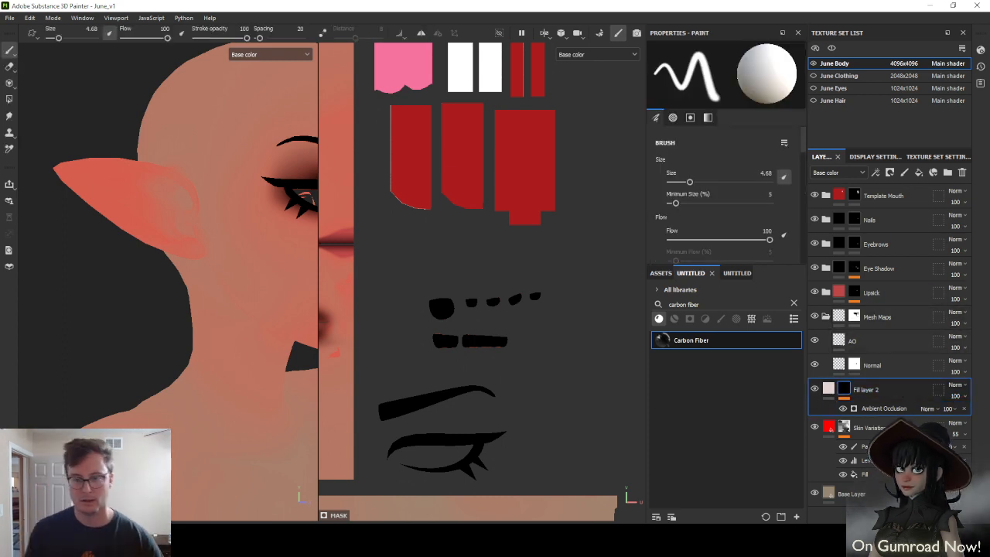
{"action": "scroll", "coordinate": [225, 258], "scroll_direction": "down", "scroll_amount": 5}
{"action": "left_click_drag", "start_coordinate": [226, 258], "coordinate": [231, 279], "text": "alt"}
{"action": "left_click", "coordinate": [816, 389]}
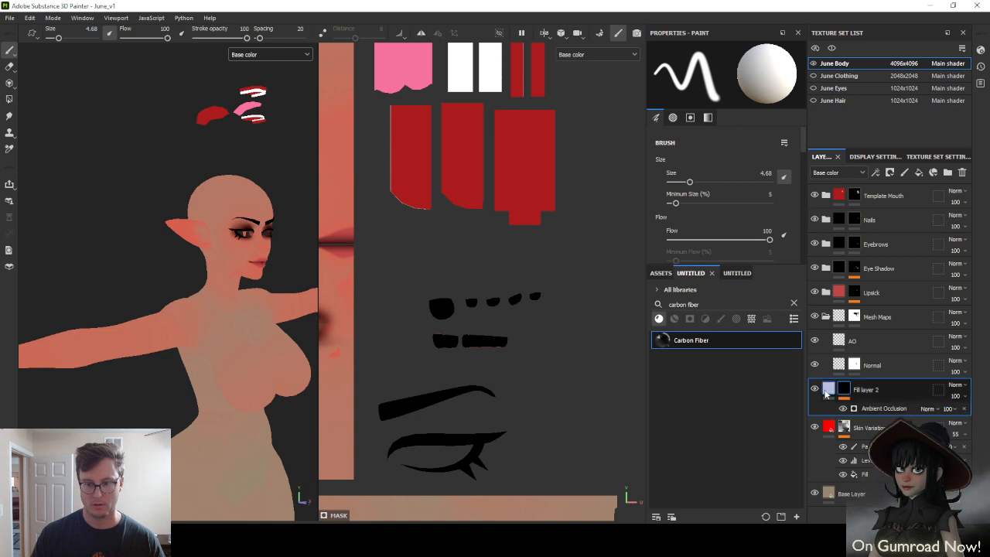
Set Fill layer 2's base color to saturated blue 001CFF
{"action": "left_click", "coordinate": [882, 390]}
{"action": "left_click", "coordinate": [717, 175]}
{"action": "left_click_drag", "start_coordinate": [773, 266], "coordinate": [661, 428]}
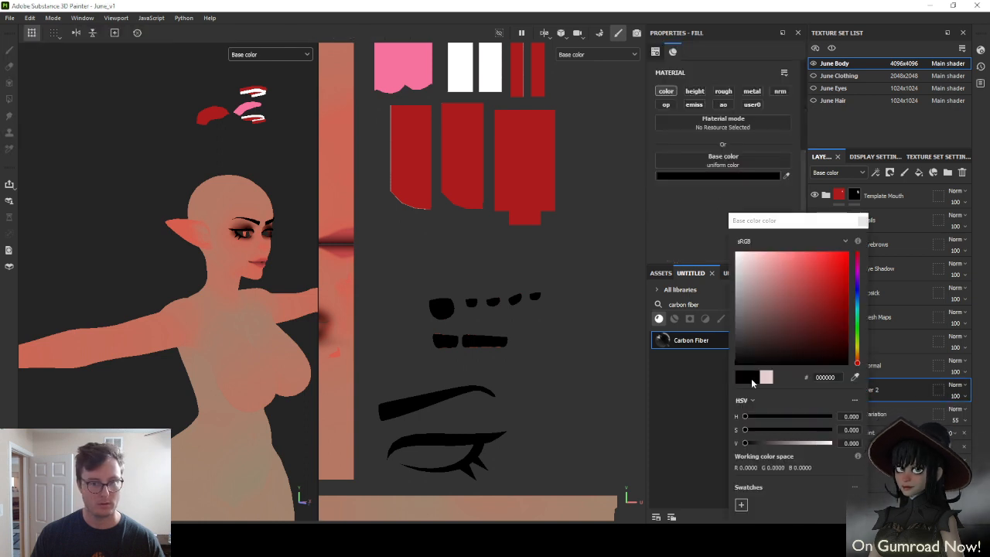
{"action": "left_click", "coordinate": [858, 291]}
{"action": "left_click_drag", "start_coordinate": [819, 285], "coordinate": [886, 219]}
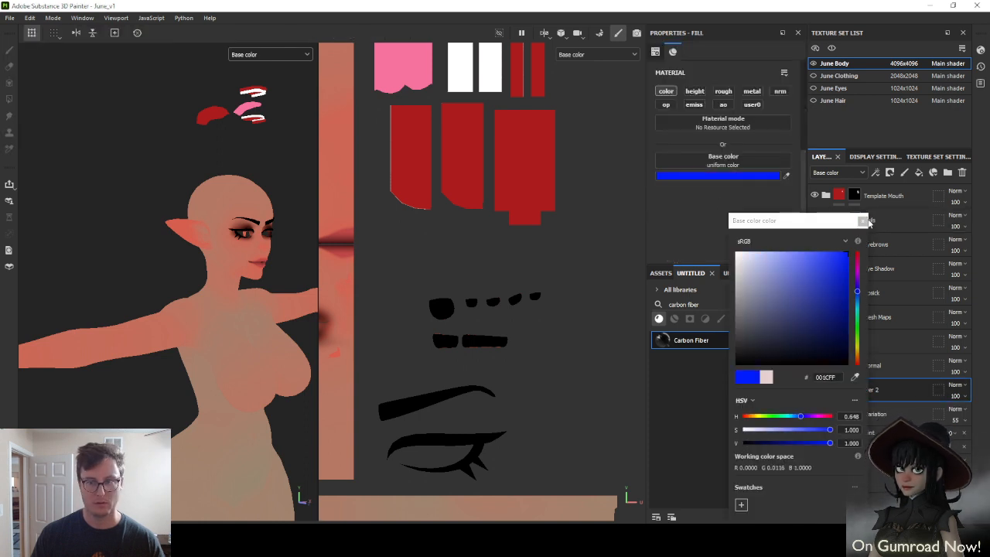
Replace Fill layer 2's mask with a new black mask that uses an Ambient Occlusion generator
{"action": "right_click", "coordinate": [848, 390]}
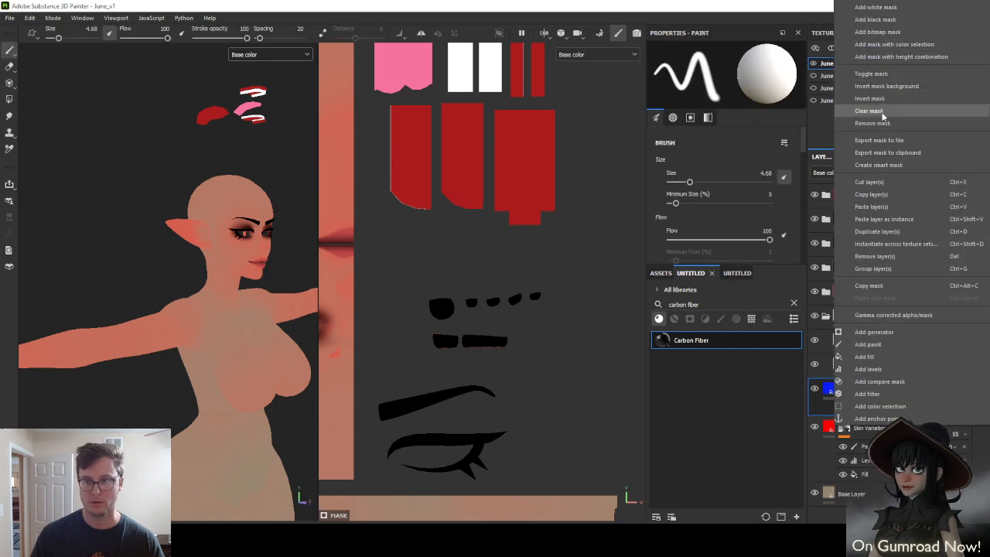
{"action": "left_click", "coordinate": [872, 123]}
{"action": "right_click", "coordinate": [850, 395]}
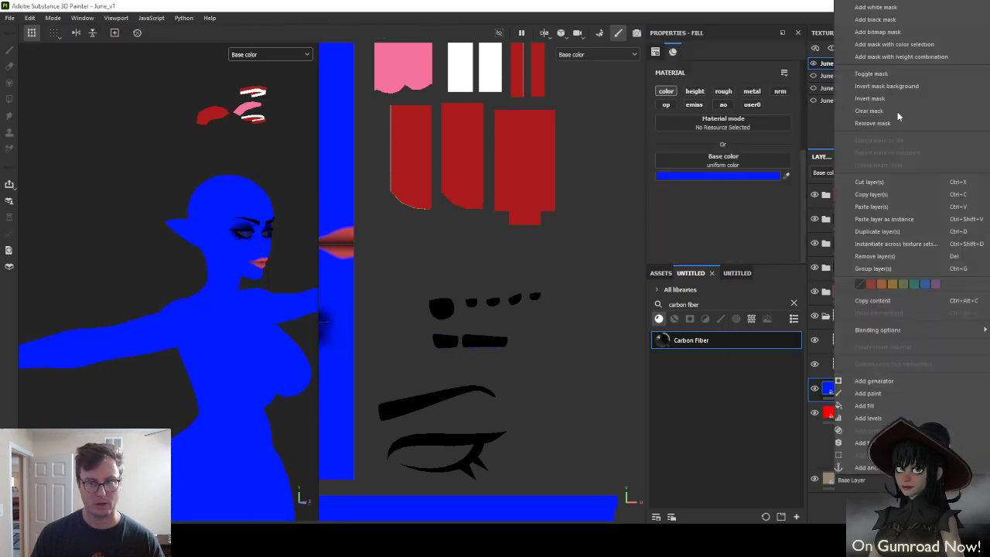
{"action": "left_click", "coordinate": [889, 32]}
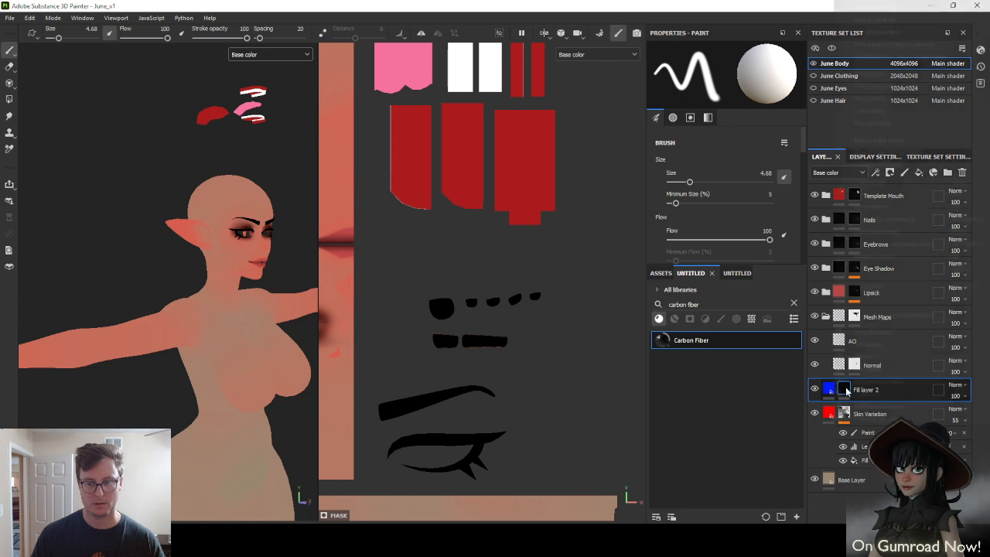
{"action": "right_click", "coordinate": [843, 383]}
{"action": "left_click", "coordinate": [881, 16]}
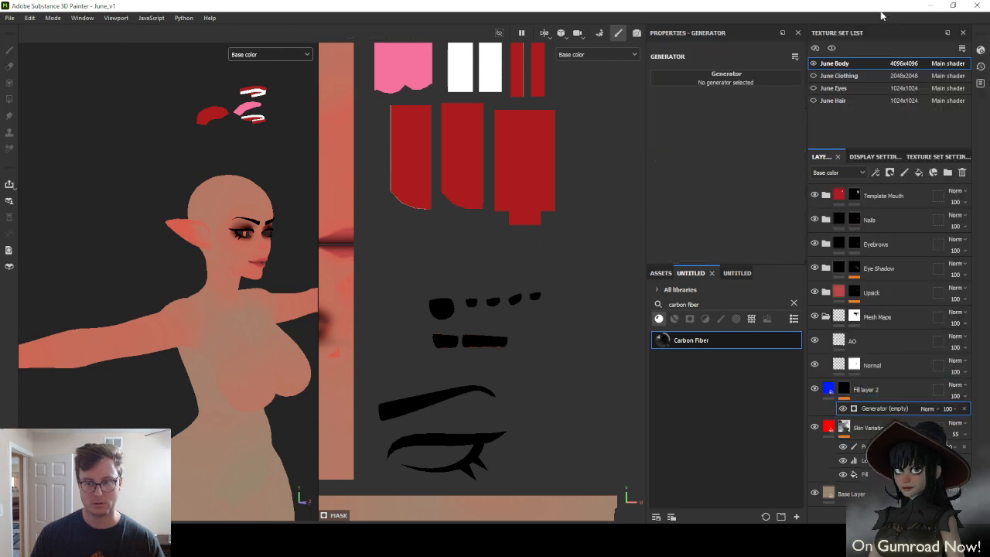
{"action": "left_click", "coordinate": [785, 78]}
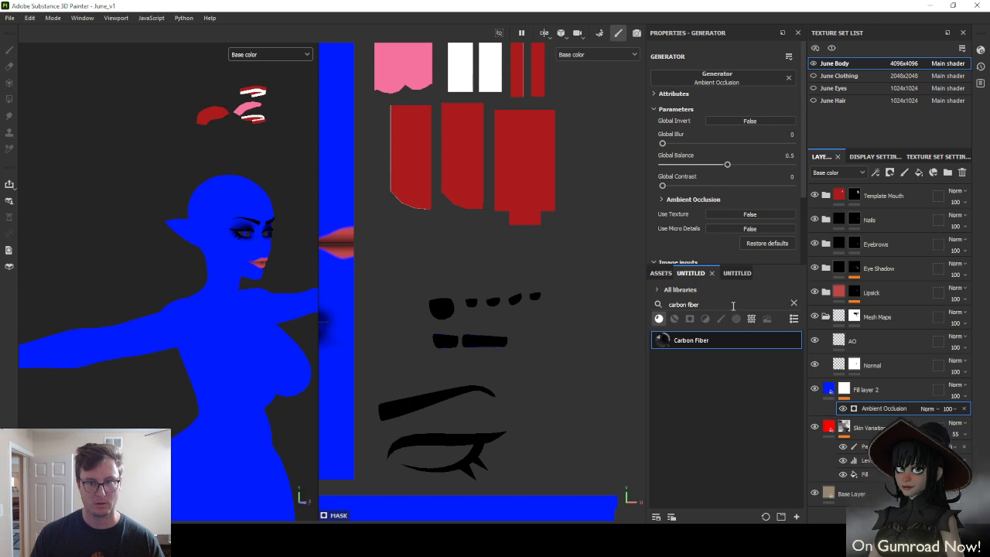
Assign the June Body ambient occlusion map to the generator's Ambient Occlusion image input and enable Global Invert
{"action": "scroll", "coordinate": [740, 186], "scroll_direction": "down", "scroll_amount": 3}
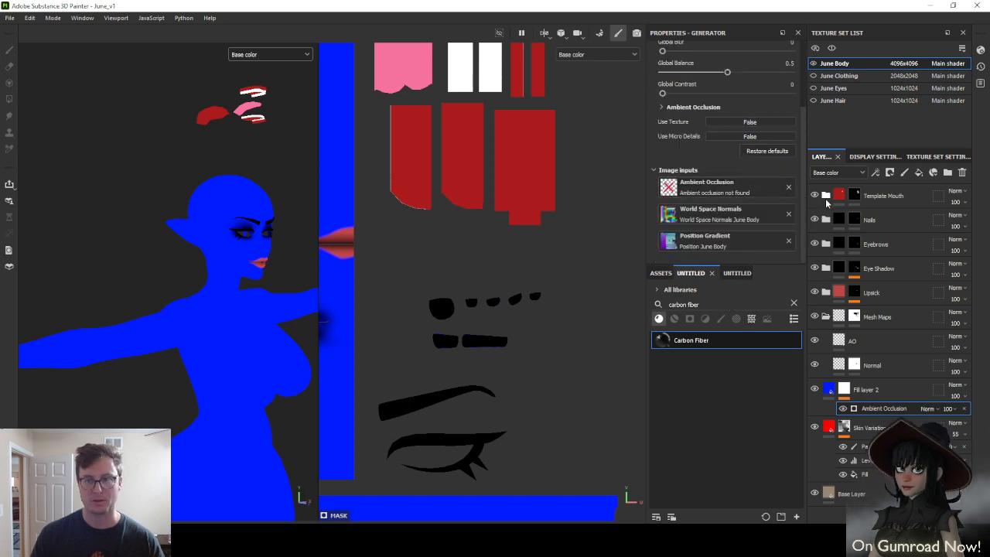
{"action": "left_click", "coordinate": [728, 191]}
{"action": "key", "text": "ctrl+a"}
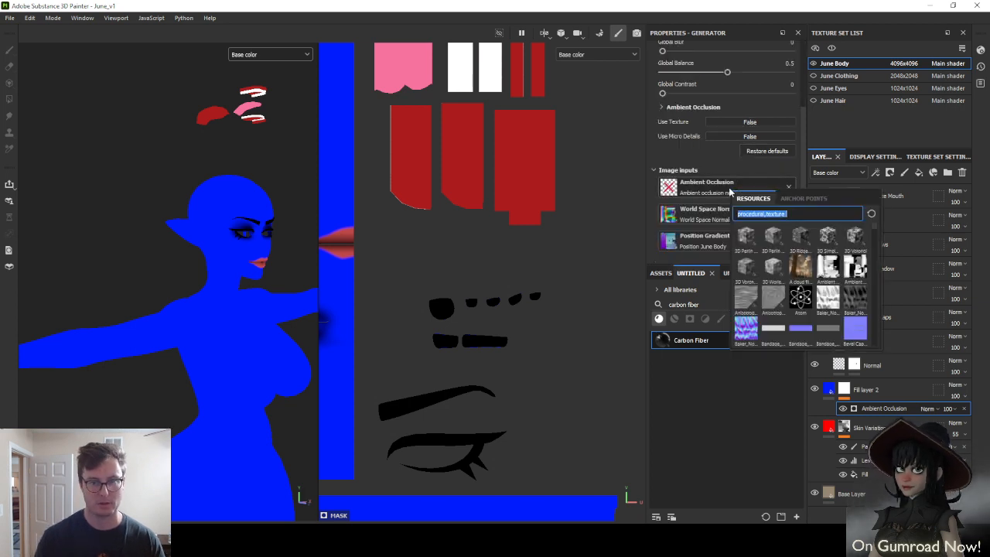
{"action": "type", "text": "body"}
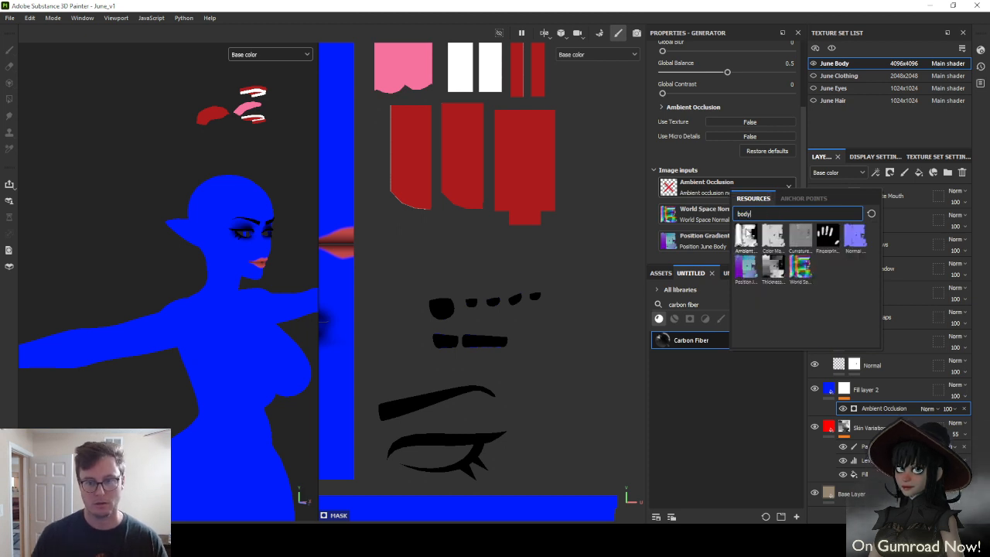
{"action": "left_click", "coordinate": [745, 237]}
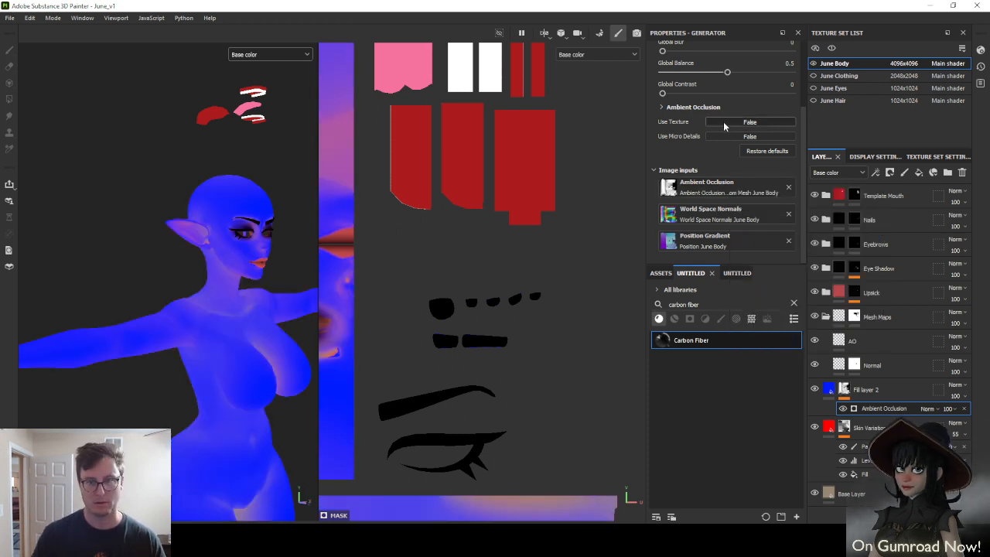
{"action": "scroll", "coordinate": [727, 127], "scroll_direction": "up", "scroll_amount": 3}
{"action": "left_click", "coordinate": [724, 92]}
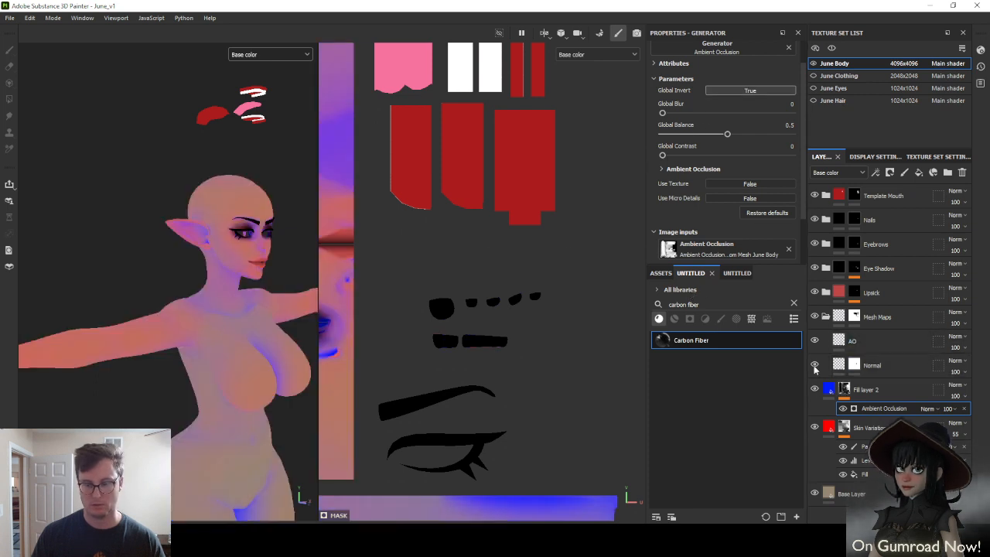
Sample the Skin Variation layer's red as Fill layer 2's base color and set its blending mode to Overlay
{"action": "left_click", "coordinate": [828, 390]}
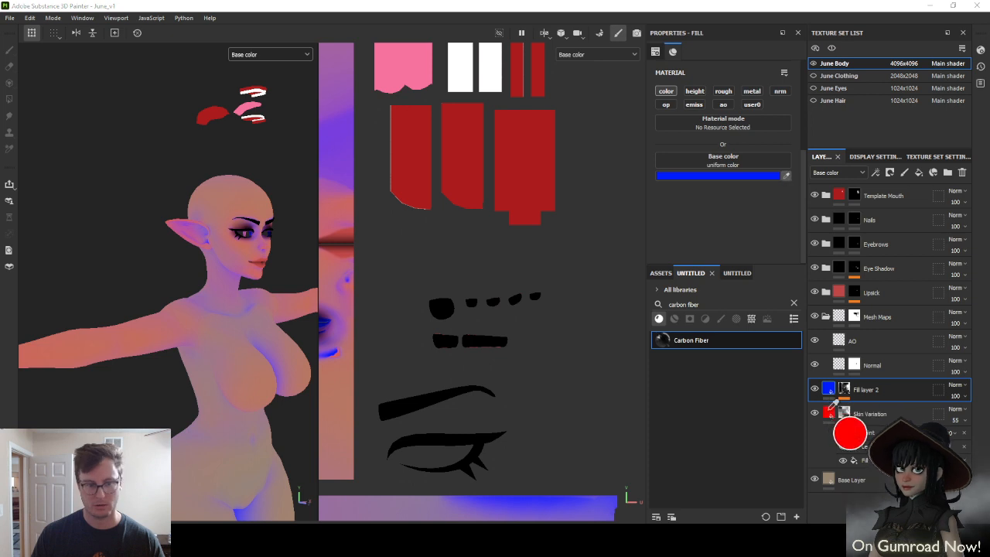
{"action": "left_click", "coordinate": [828, 410]}
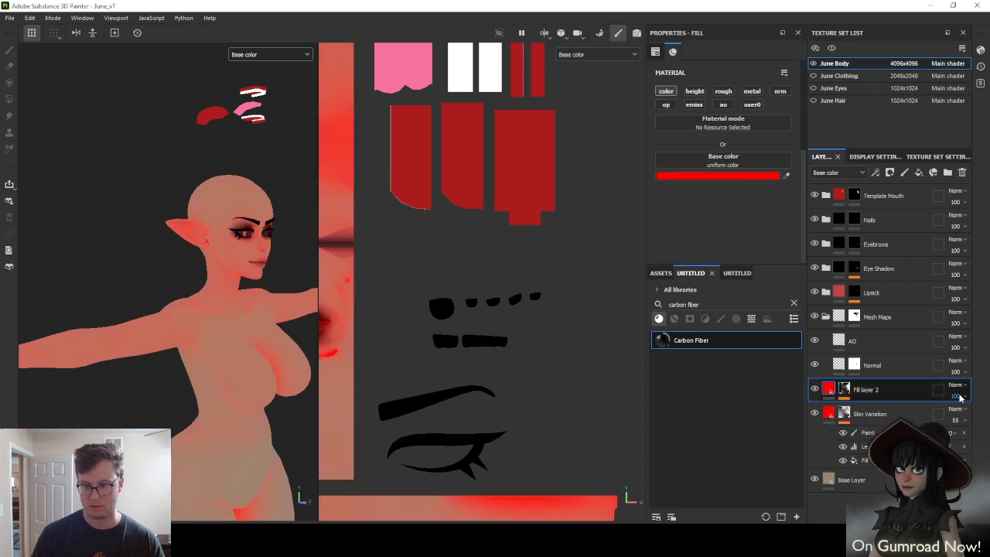
{"action": "left_click", "coordinate": [957, 385]}
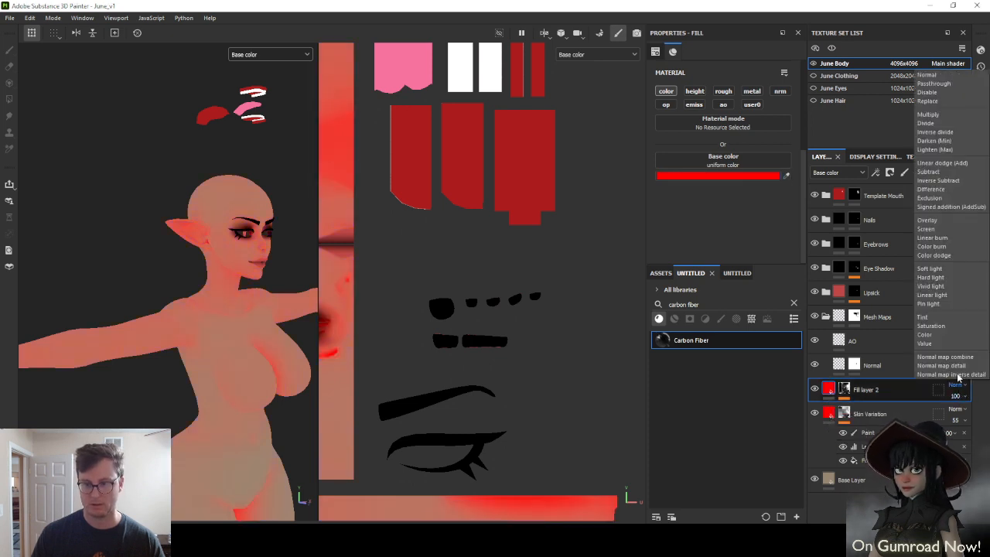
{"action": "left_click", "coordinate": [927, 222]}
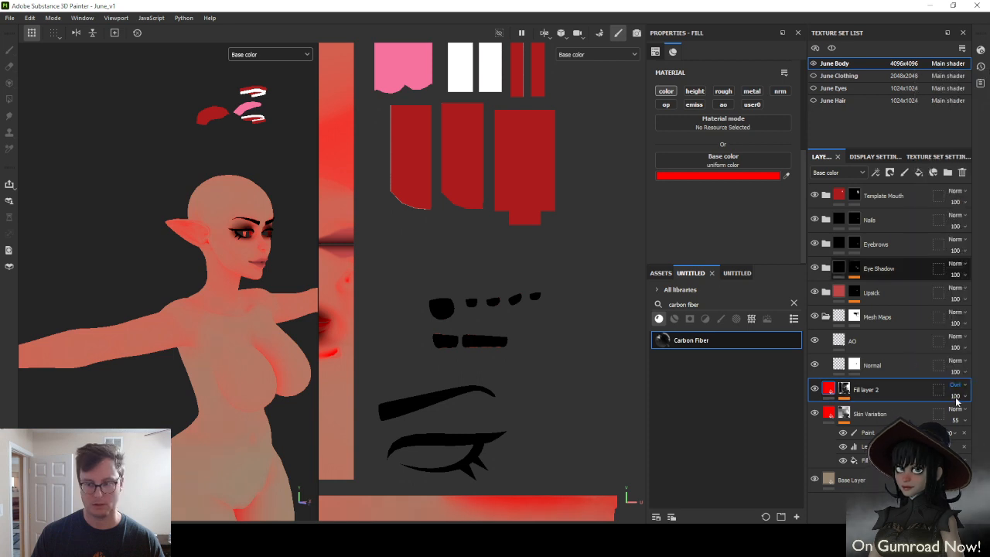
Lower Fill layer 2's opacity to 24 to soften the red occlusion shading on the skin
{"action": "left_click", "coordinate": [956, 396]}
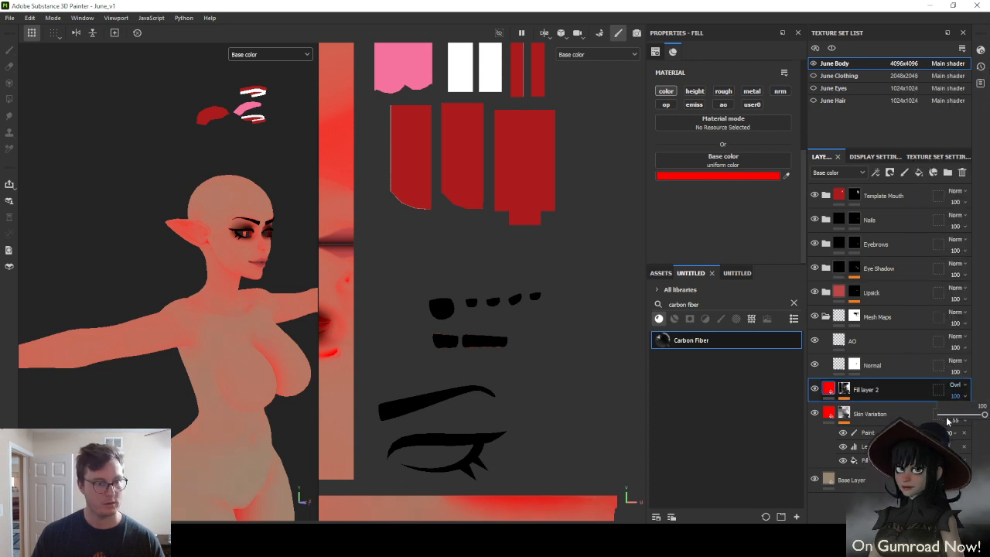
{"action": "left_click_drag", "start_coordinate": [983, 414], "coordinate": [941, 415]}
{"action": "left_click_drag", "start_coordinate": [941, 415], "coordinate": [962, 421]}
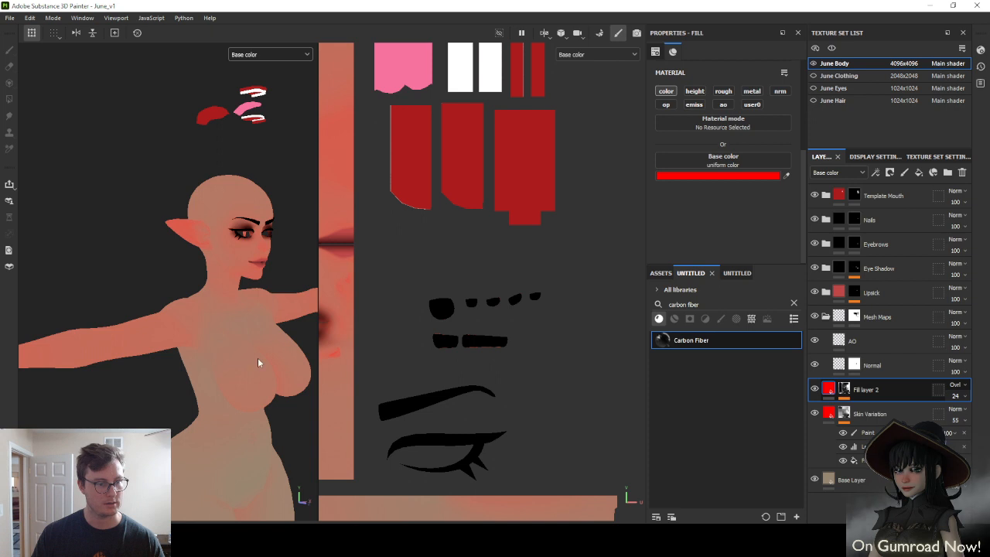
{"action": "scroll", "coordinate": [246, 353], "scroll_direction": "down", "scroll_amount": 2}
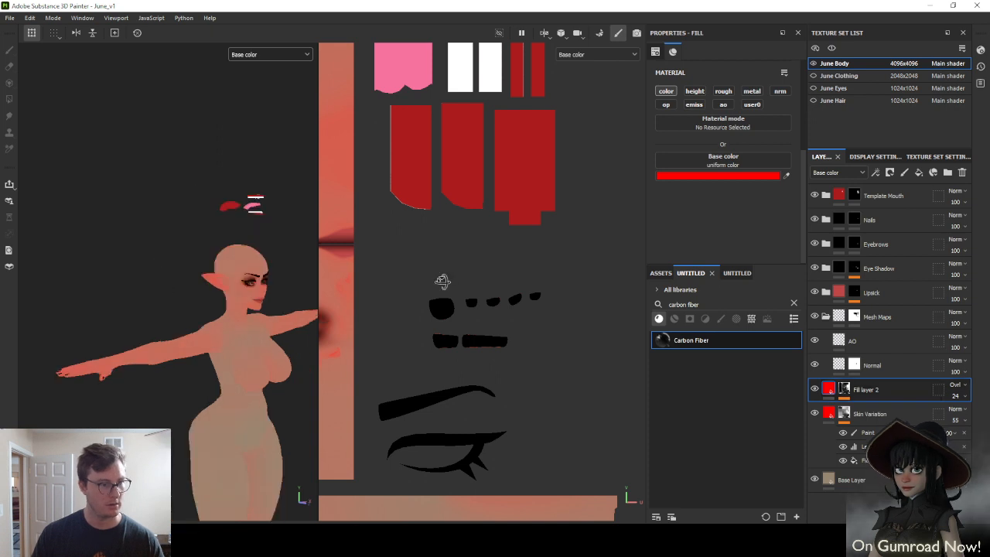
{"action": "left_click_drag", "start_coordinate": [216, 276], "coordinate": [13, 3], "text": "alt"}
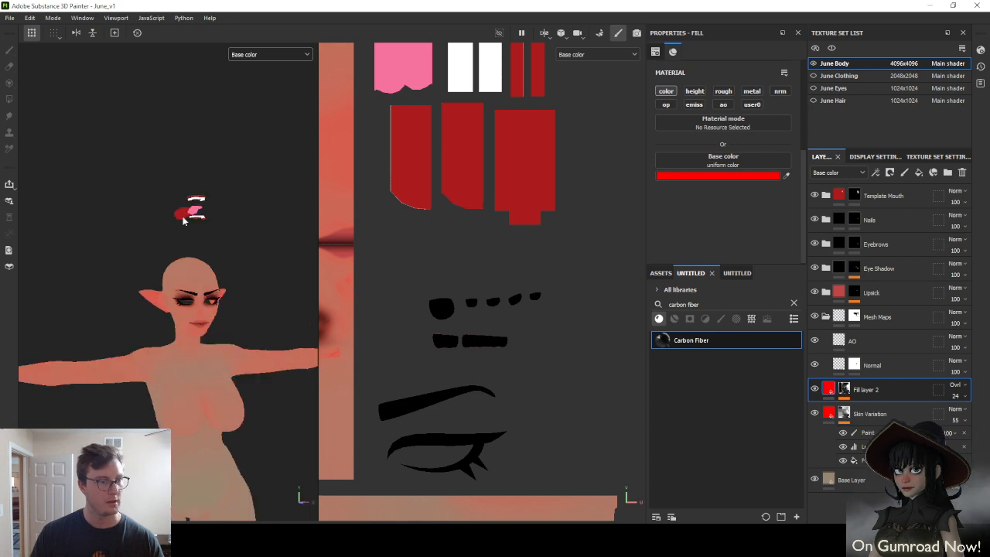
{"action": "scroll", "coordinate": [183, 221], "scroll_direction": "up", "scroll_amount": 5}
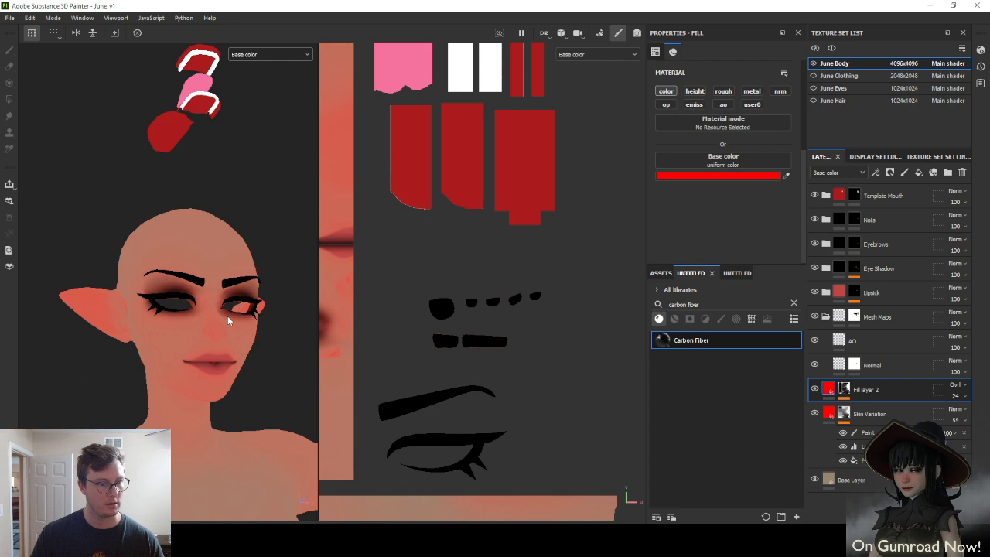
{"action": "scroll", "coordinate": [228, 319], "scroll_direction": "up", "scroll_amount": 4}
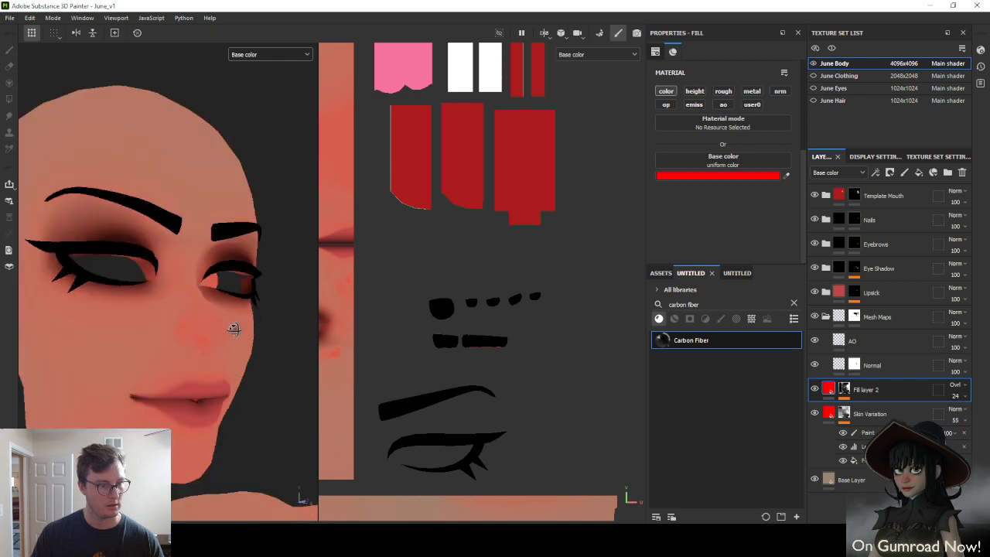
{"action": "left_click_drag", "start_coordinate": [234, 327], "coordinate": [217, 274], "text": "alt"}
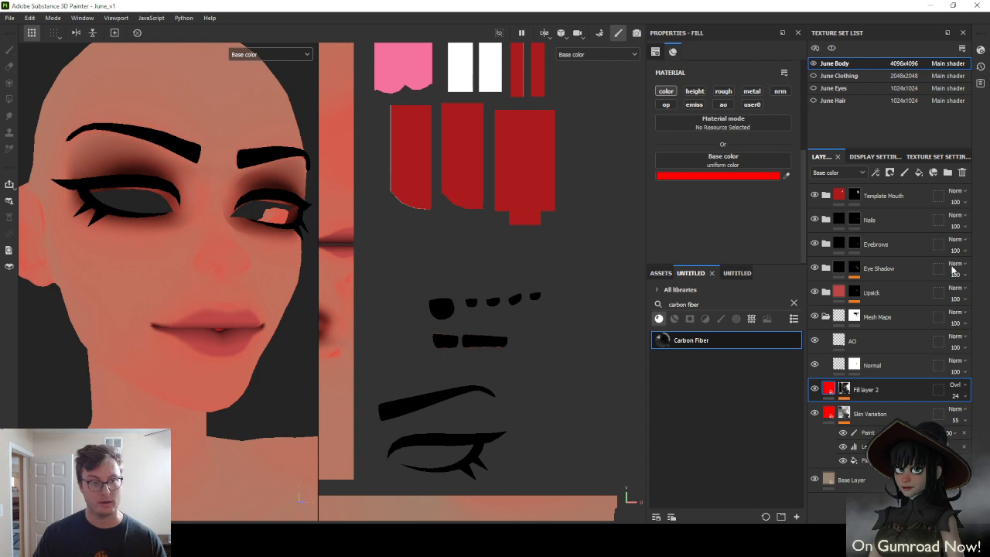
Fill the nostril's inner polygons into the Eyebrows folder mask with Polygon Fill so they turn black
{"action": "left_click", "coordinate": [854, 245]}
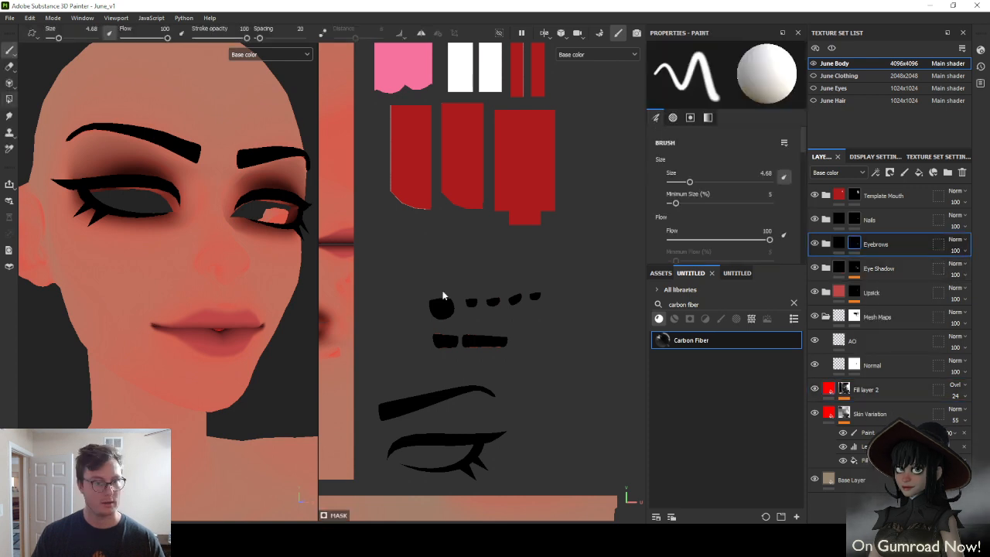
{"action": "key", "text": "4"}
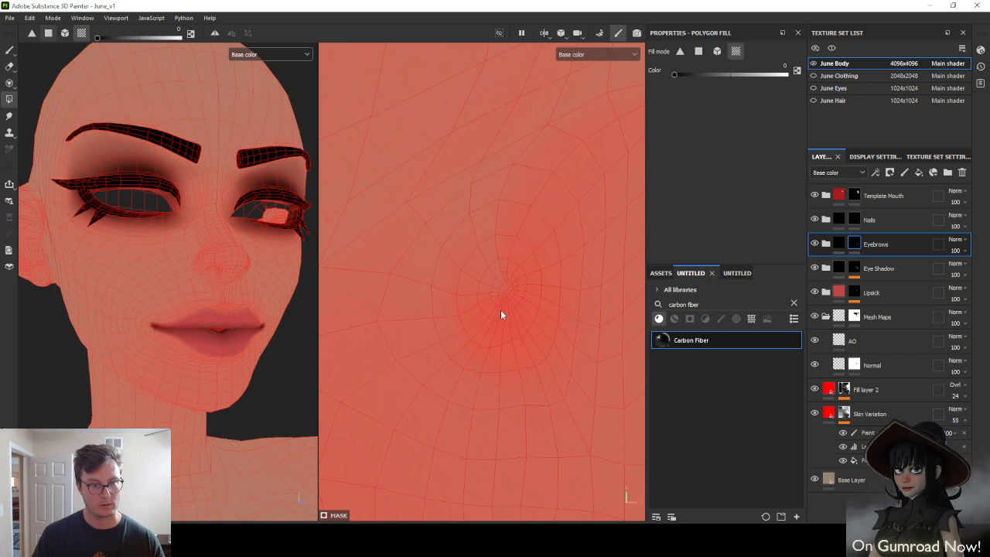
{"action": "left_click_drag", "start_coordinate": [485, 283], "coordinate": [505, 314]}
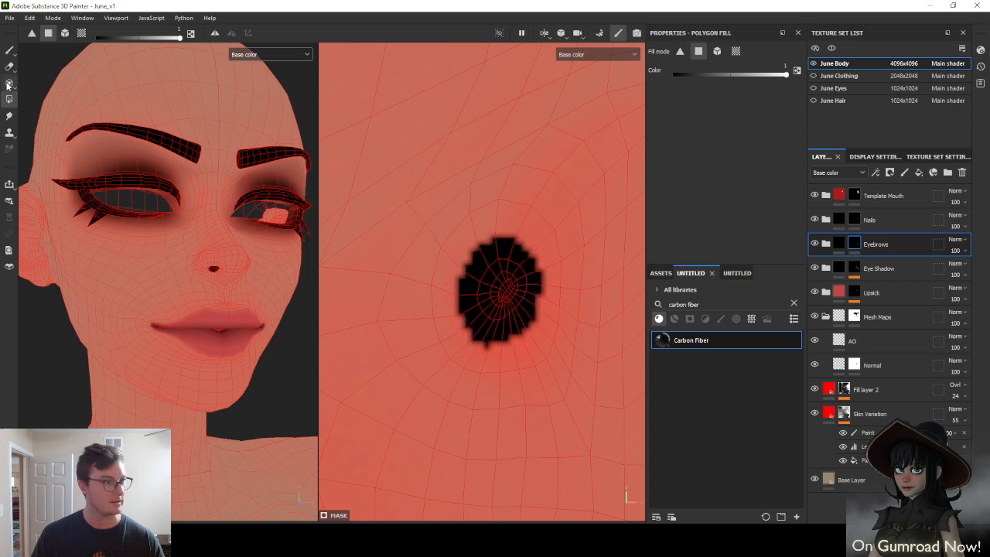
Activate the Smudge tool and set its Size Space to Texture
{"action": "left_click", "coordinate": [10, 115]}
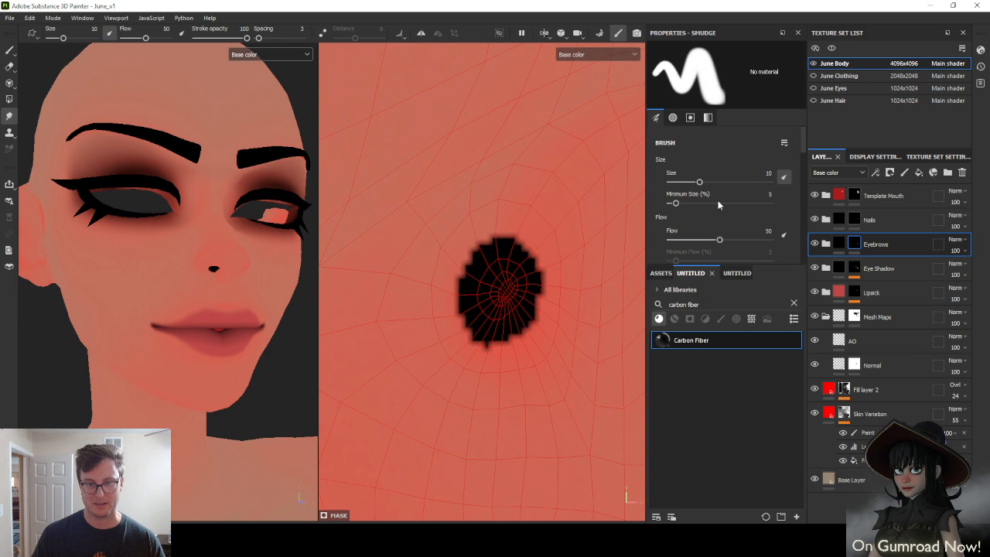
{"action": "scroll", "coordinate": [727, 203], "scroll_direction": "down", "scroll_amount": 6}
{"action": "left_click", "coordinate": [715, 248]}
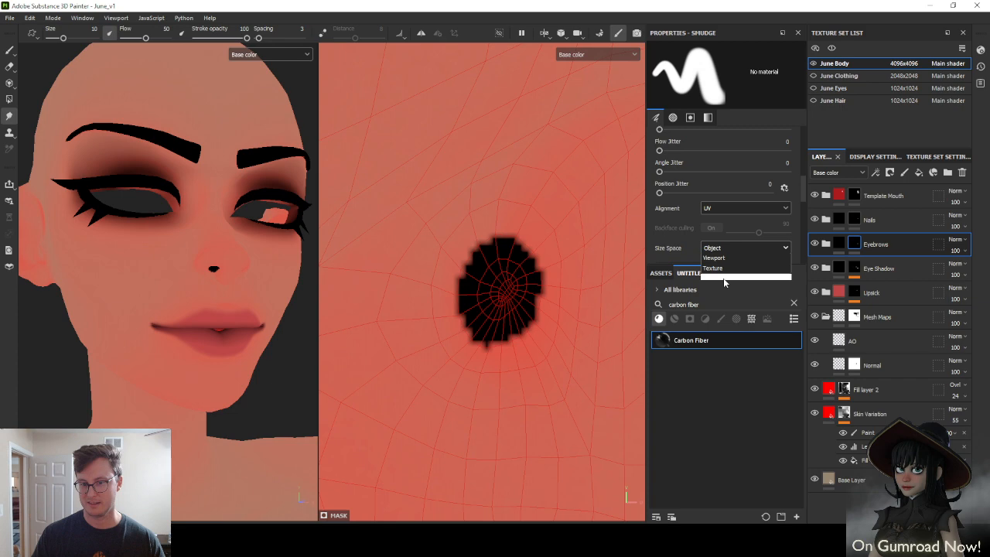
{"action": "left_click", "coordinate": [719, 268]}
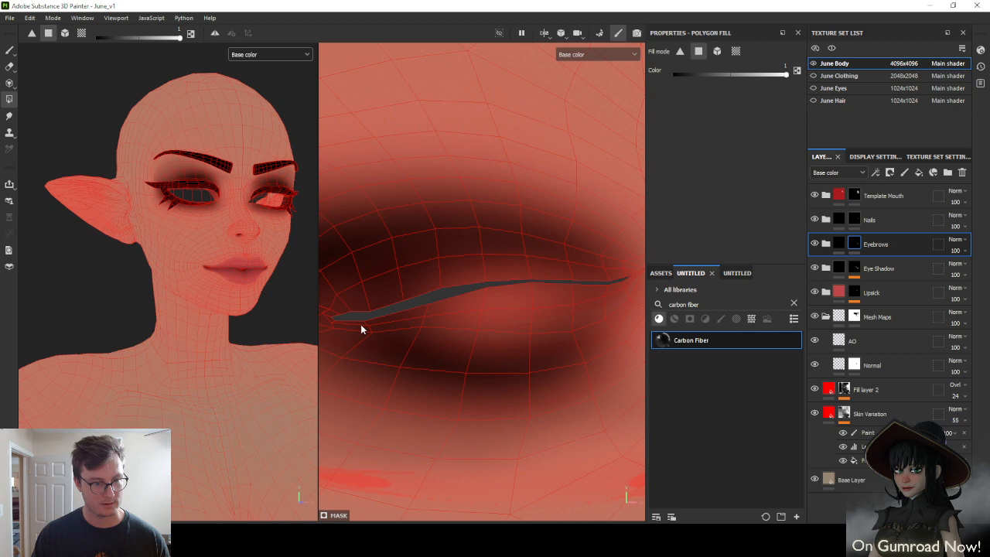
Polygon-fill the ring of faces around the eye opening, including both corners, into the Eyebrows mask to blacken the eyelid rims
{"action": "left_click_drag", "start_coordinate": [360, 330], "coordinate": [480, 258]}
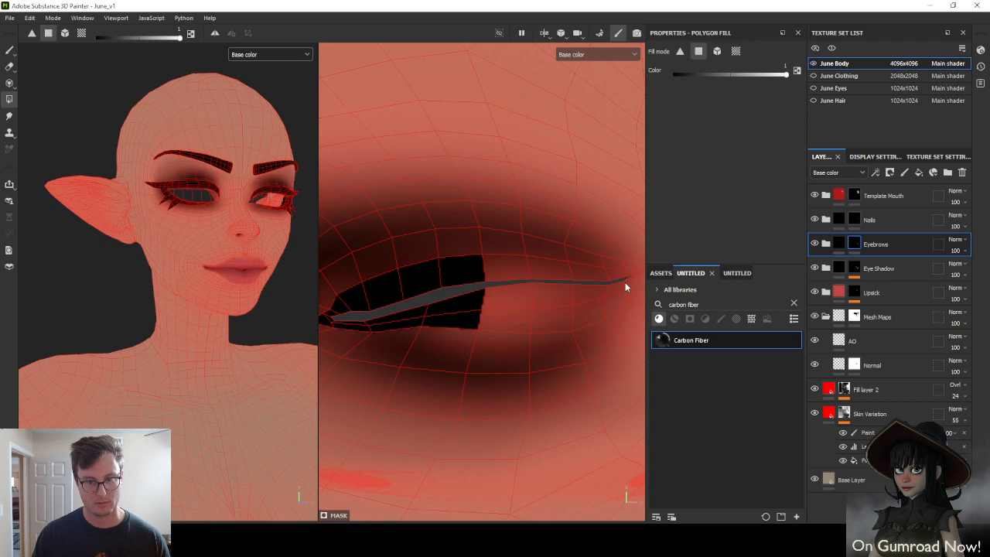
{"action": "left_click_drag", "start_coordinate": [498, 319], "coordinate": [633, 267]}
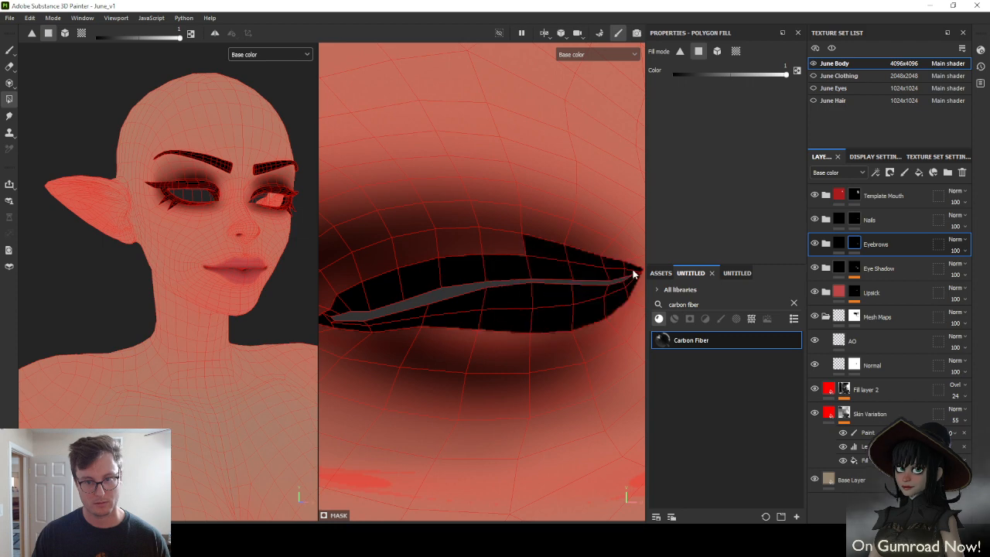
{"action": "left_click_drag", "start_coordinate": [353, 269], "coordinate": [385, 276]}
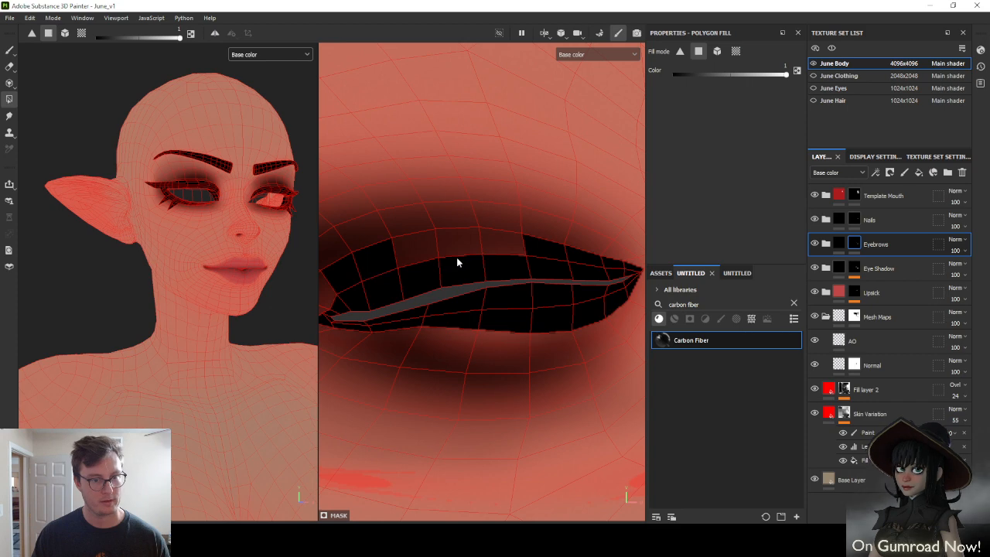
{"action": "left_click_drag", "start_coordinate": [436, 249], "coordinate": [516, 257]}
{"action": "middle_click_drag", "start_coordinate": [383, 301], "coordinate": [504, 266], "text": "alt"}
{"action": "scroll", "coordinate": [471, 286], "scroll_direction": "up", "scroll_amount": 3}
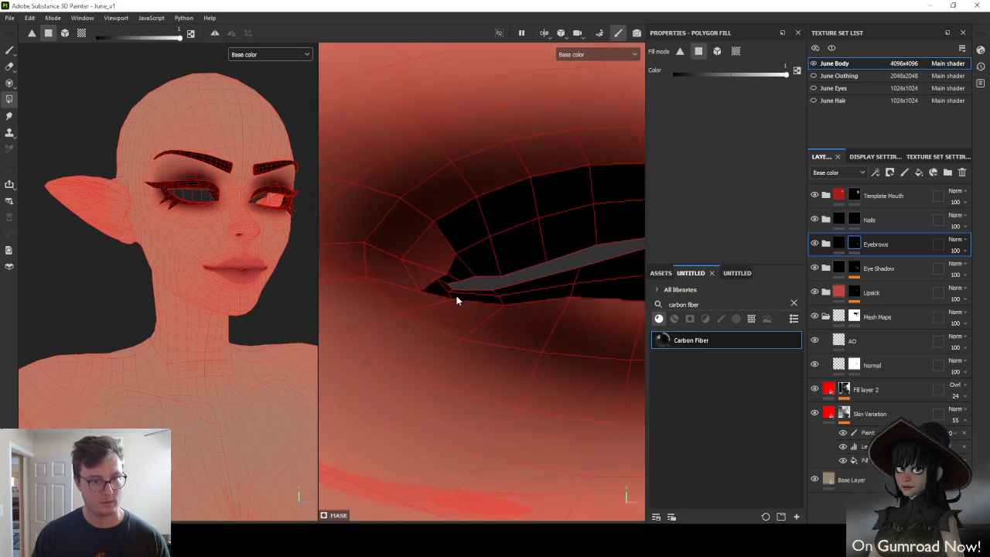
{"action": "left_click_drag", "start_coordinate": [428, 245], "coordinate": [459, 275]}
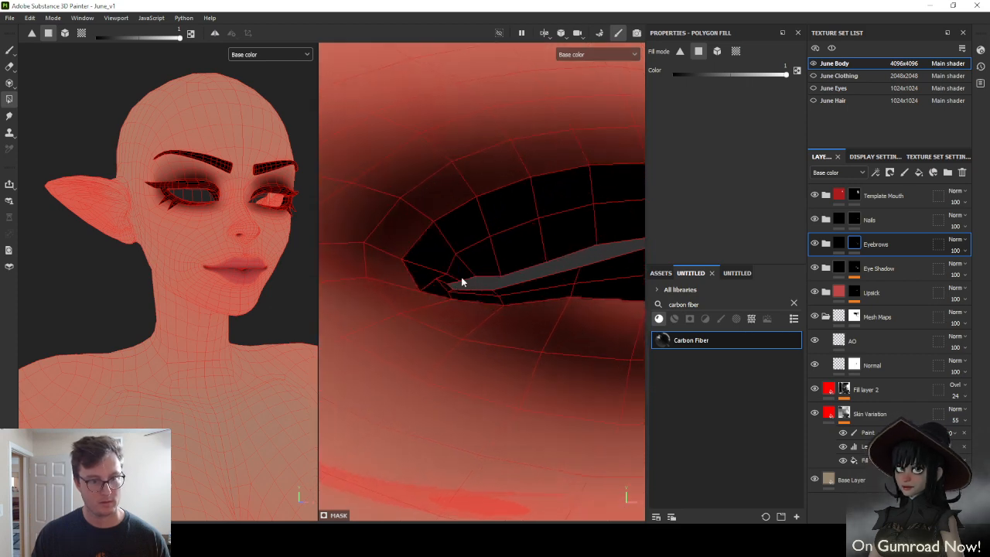
Check the filled eyelids on the 3D head and export the June Body textures
{"action": "left_click_drag", "start_coordinate": [209, 218], "coordinate": [194, 177], "text": "alt"}
{"action": "scroll", "coordinate": [214, 214], "scroll_direction": "up", "scroll_amount": 6}
{"action": "left_click_drag", "start_coordinate": [215, 218], "coordinate": [235, 264], "text": "alt"}
{"action": "scroll", "coordinate": [236, 254], "scroll_direction": "down", "scroll_amount": 4}
{"action": "scroll", "coordinate": [234, 250], "scroll_direction": "down", "scroll_amount": 5}
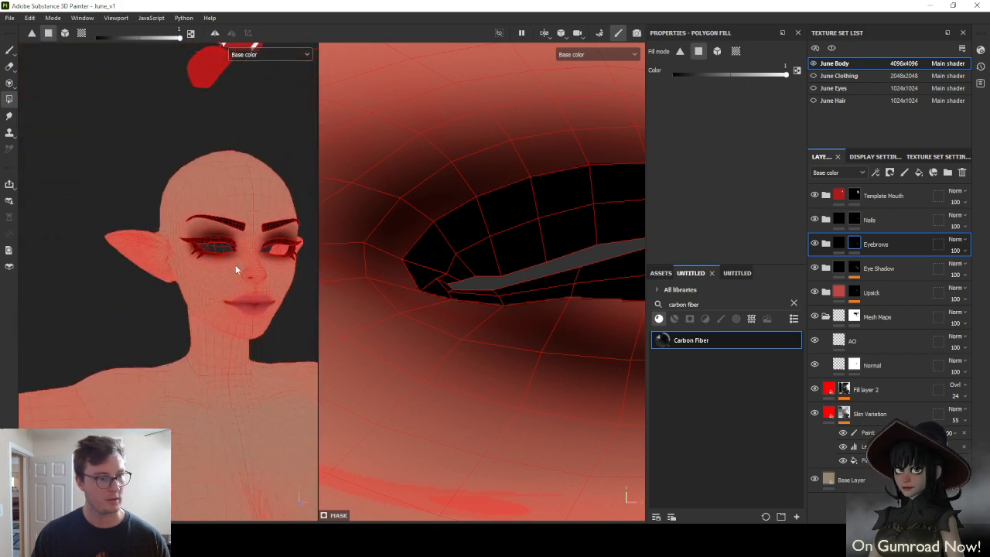
{"action": "left_click", "coordinate": [9, 17]}
{"action": "left_click", "coordinate": [35, 168]}
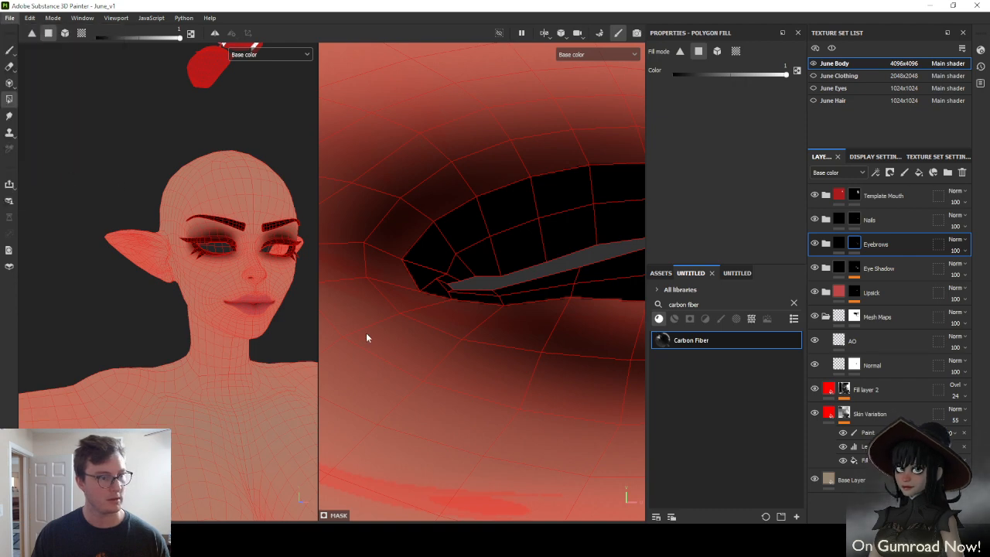
{"action": "left_click", "coordinate": [748, 454]}
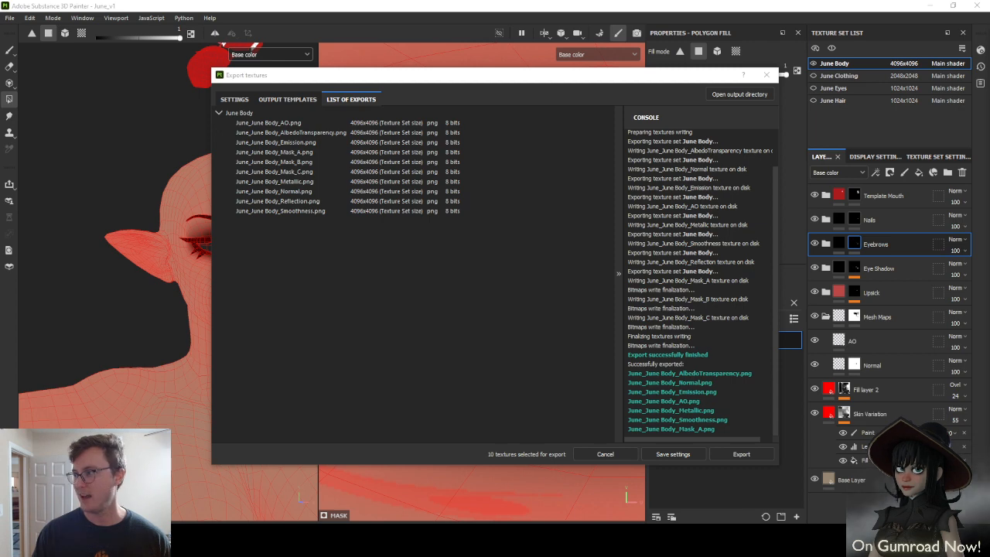
Bring up the cyborg reaper artwork in the browser, and load the recent Initial Concept JuneRef.pur board in PureRef
{"action": "mouse_move", "coordinate": [685, 523]}
{"action": "left_mouse_down"}
{"action": "mouse_move", "coordinate": [685, 438]}
{"action": "mouse_move", "coordinate": [495, 2]}
{"action": "left_mouse_up"}
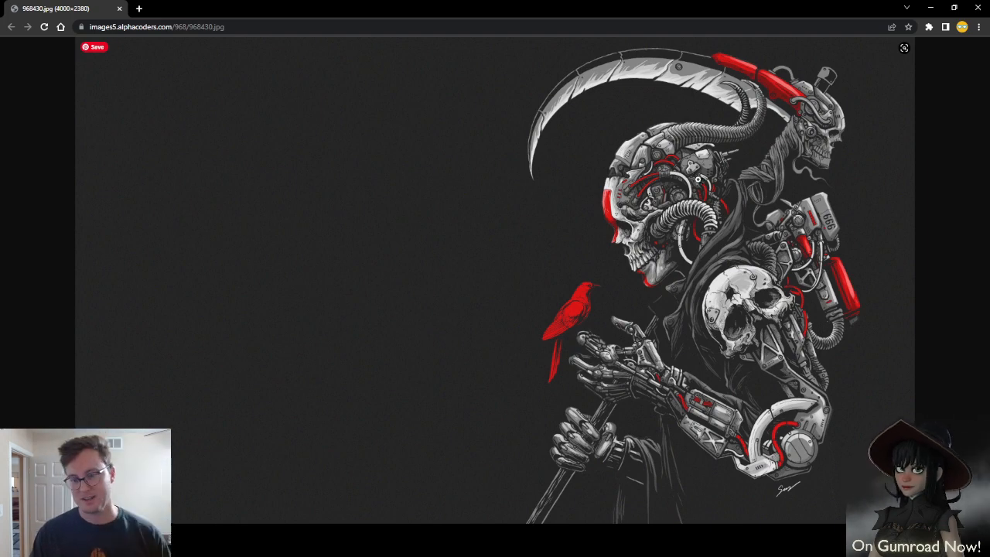
{"action": "mouse_move", "coordinate": [171, 8]}
{"action": "left_mouse_down"}
{"action": "mouse_move", "coordinate": [865, 312]}
{"action": "mouse_move", "coordinate": [877, 524]}
{"action": "left_mouse_up"}
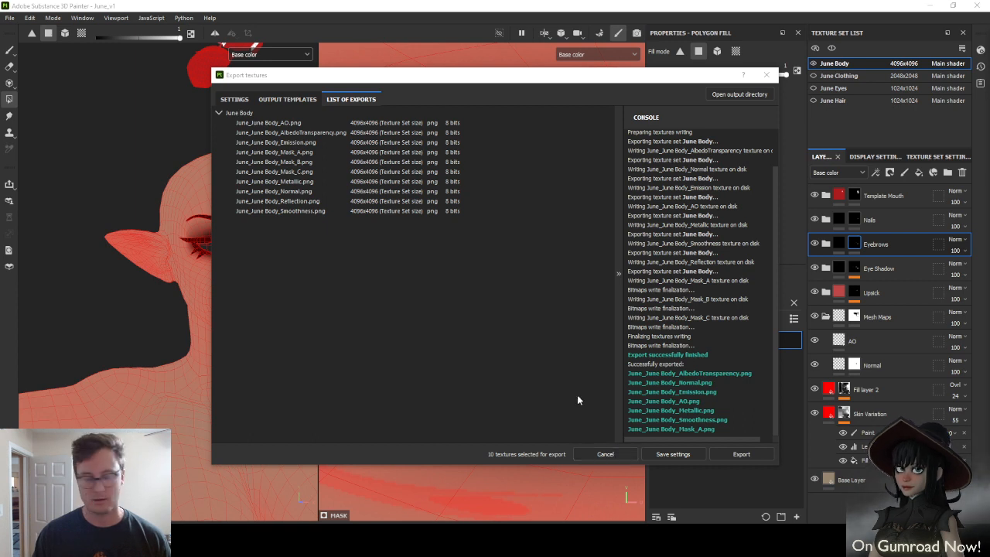
{"action": "right_click", "coordinate": [338, 288]}
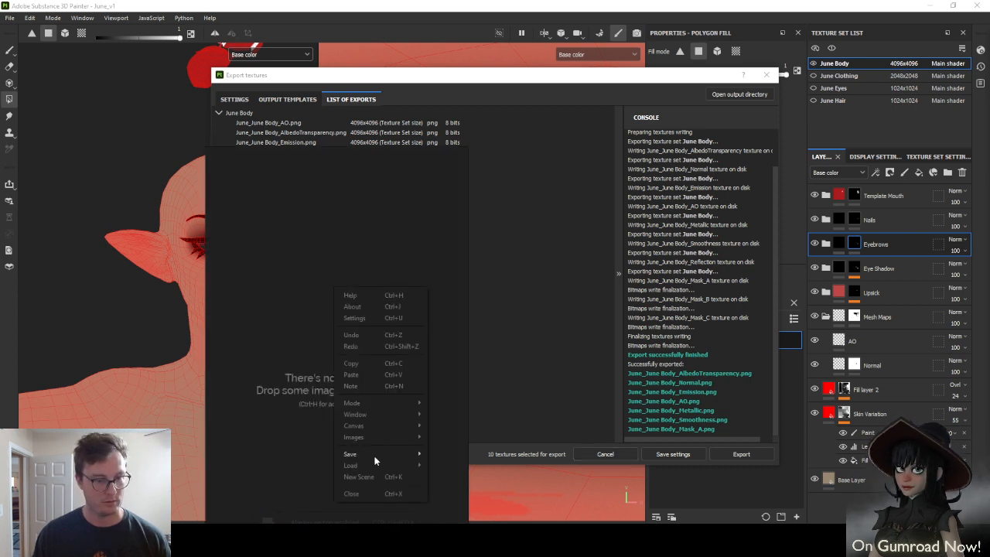
{"action": "mouse_move", "coordinate": [379, 467]}
{"action": "mouse_move", "coordinate": [458, 476]}
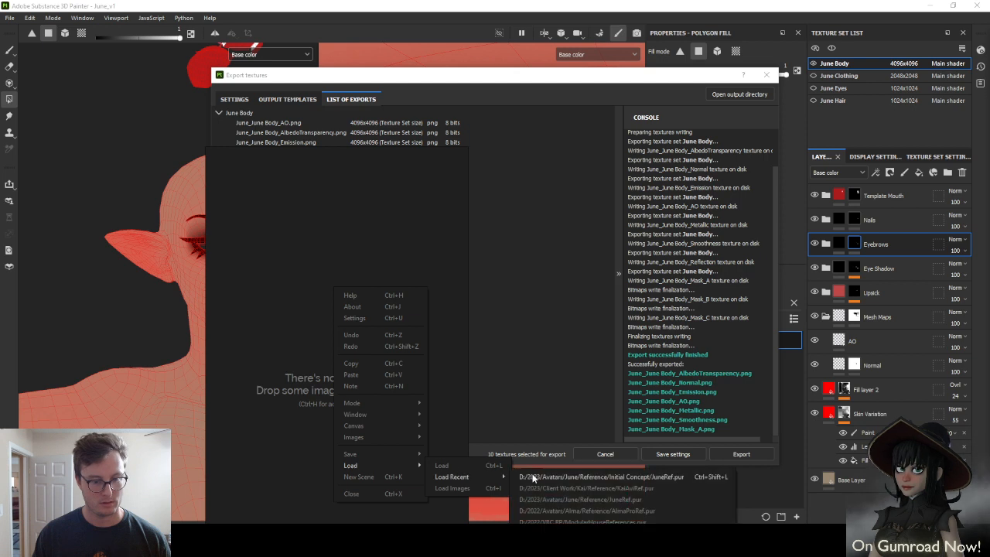
{"action": "left_click", "coordinate": [532, 477]}
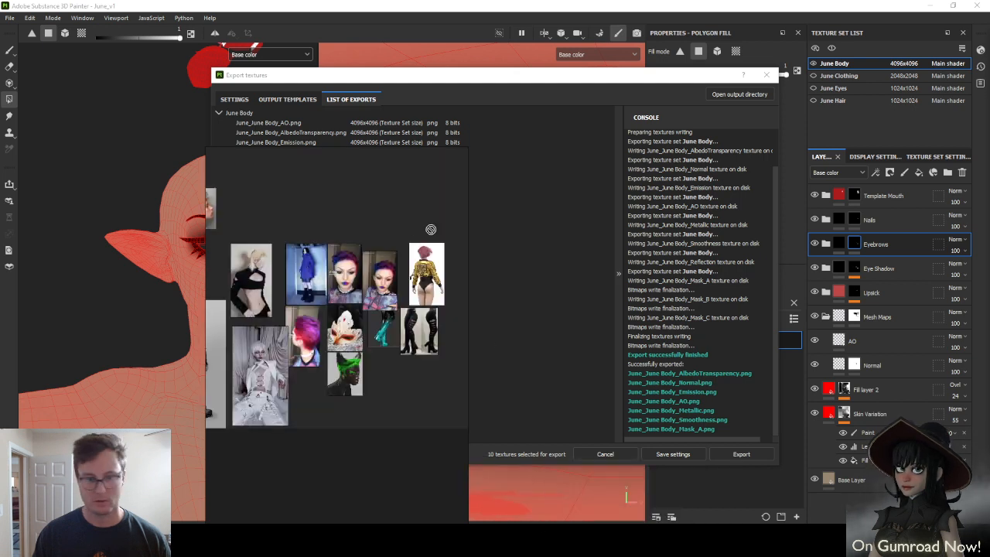
Add the cyborg reaper artwork above the other images on the reference board and save the scene
{"action": "left_click_drag", "start_coordinate": [397, 258], "coordinate": [357, 223]}
{"action": "left_click", "coordinate": [386, 431]}
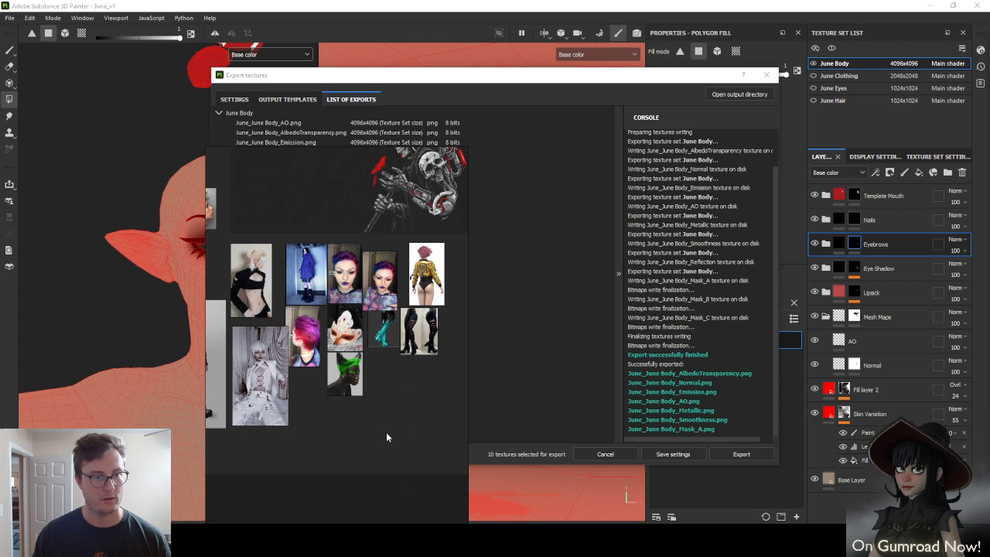
{"action": "key", "text": "ctrl+s"}
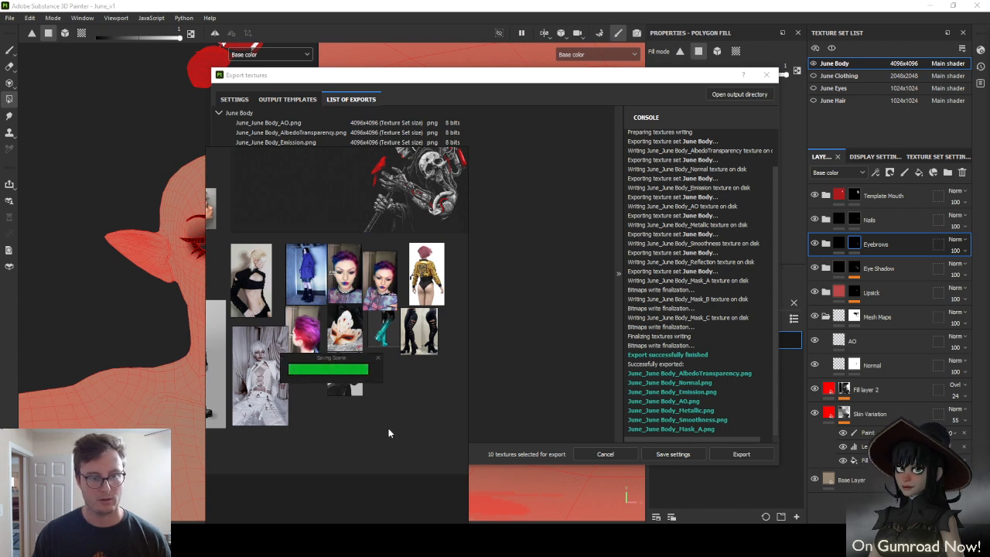
Move the reference board out of the way and close the Export textures dialog
{"action": "right_click", "coordinate": [382, 195]}
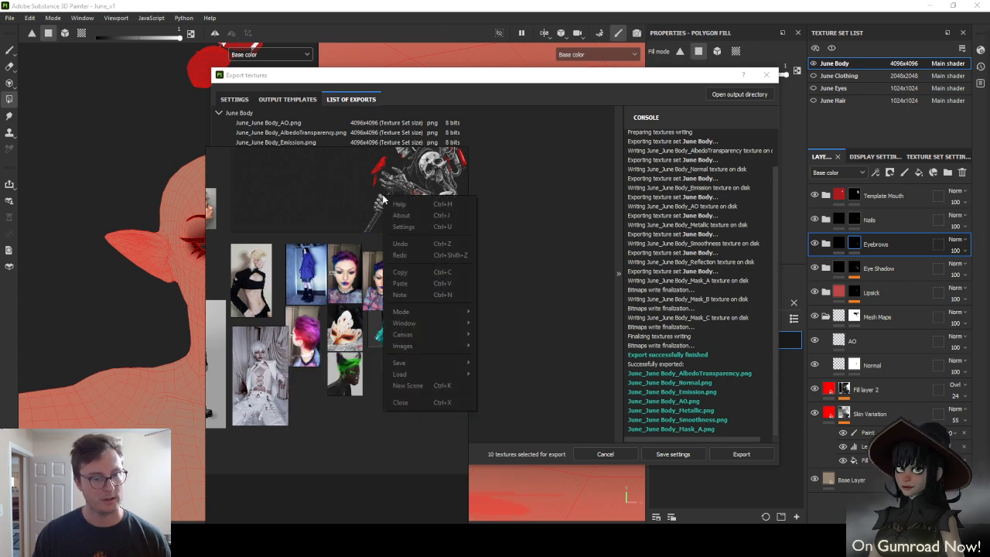
{"action": "mouse_move", "coordinate": [418, 348]}
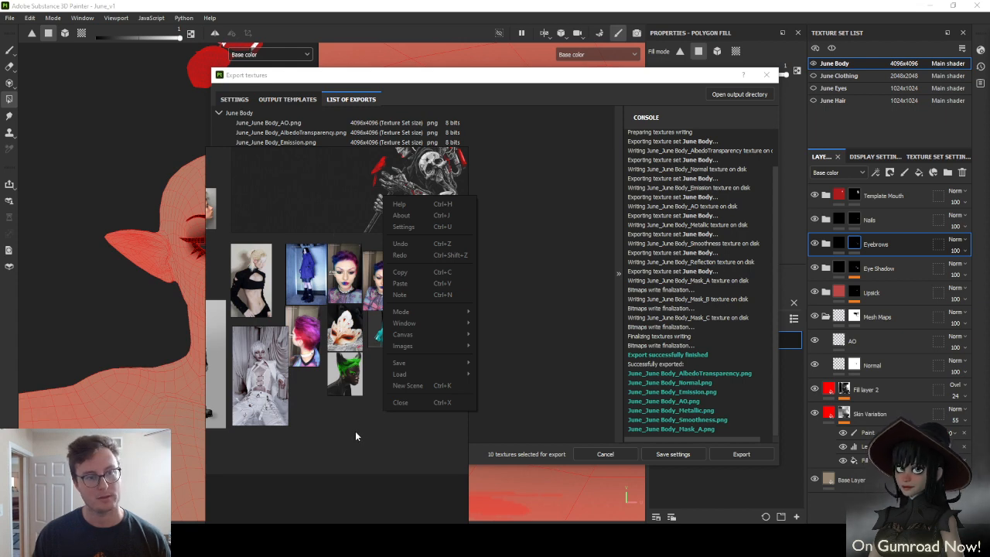
{"action": "left_click", "coordinate": [380, 393]}
{"action": "right_click_drag", "start_coordinate": [396, 204], "coordinate": [71, 476]}
{"action": "left_click", "coordinate": [765, 75]}
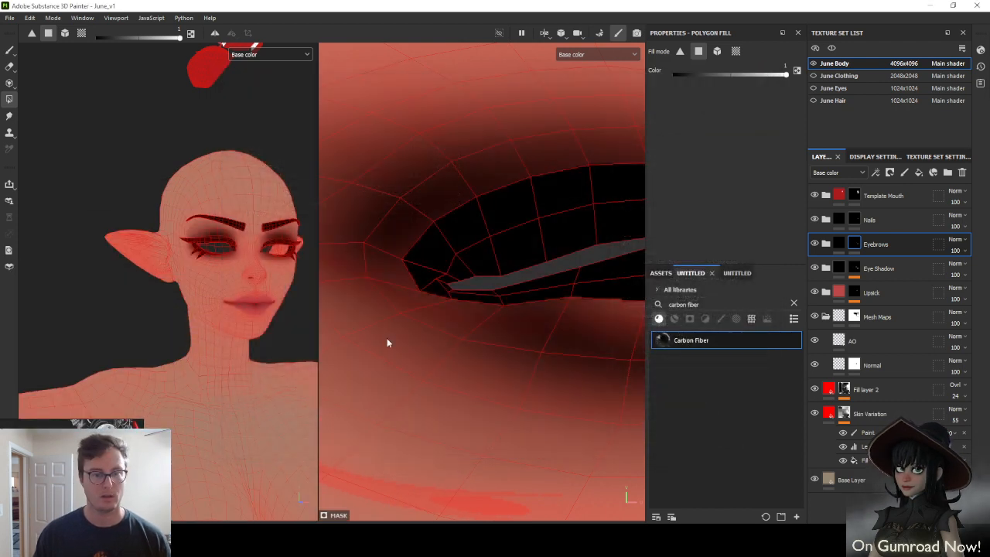
{"action": "scroll", "coordinate": [445, 287], "scroll_direction": "down", "scroll_amount": 2}
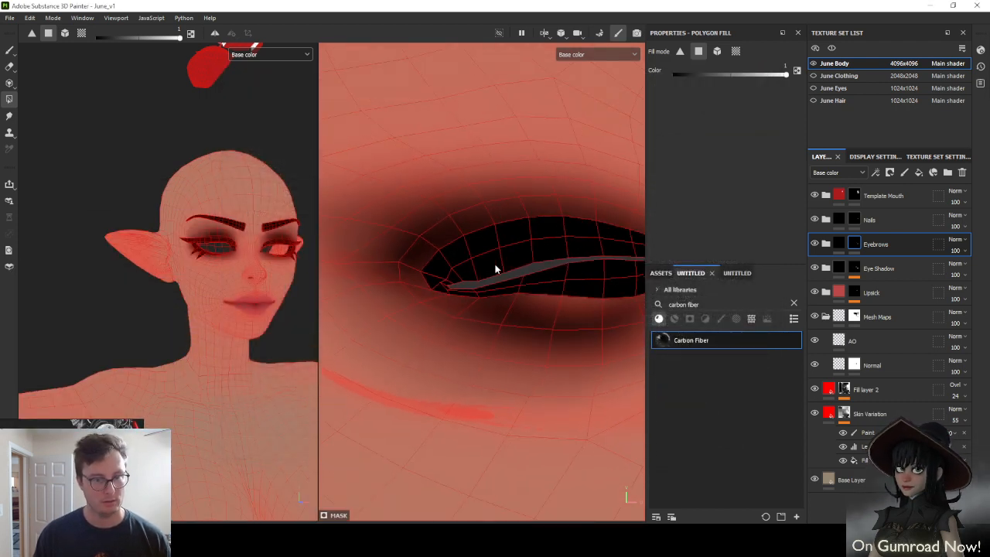
{"action": "scroll", "coordinate": [506, 272], "scroll_direction": "up", "scroll_amount": 2}
{"action": "middle_click_drag", "start_coordinate": [532, 284], "coordinate": [391, 301], "text": "alt"}
{"action": "mouse_move", "coordinate": [218, 293]}
{"action": "left_mouse_down", "text": "alt"}
{"action": "mouse_move", "coordinate": [205, 286]}
{"action": "mouse_move", "coordinate": [216, 288]}
{"action": "left_mouse_up", "text": "alt"}
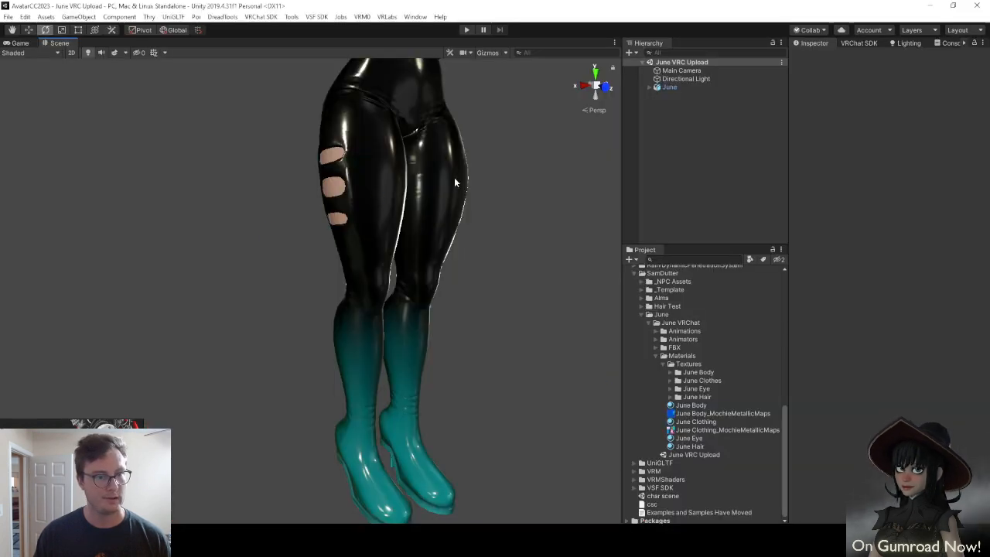
Switch to Unity and examine the updated skin, nostrils and eye rims on June's face up close
{"action": "middle_click_drag", "start_coordinate": [452, 233], "coordinate": [417, 276]}
{"action": "scroll", "coordinate": [417, 278], "scroll_direction": "up", "scroll_amount": 6}
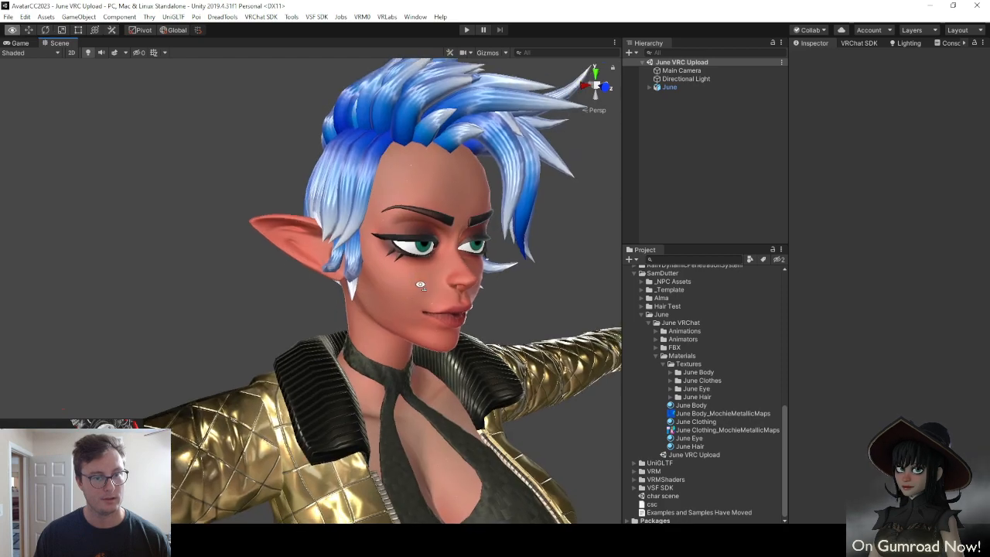
{"action": "right_click_drag", "start_coordinate": [422, 283], "coordinate": [422, 193]}
{"action": "key", "text": "s"}
{"action": "key", "text": "d"}
{"action": "key", "text": "a"}
{"action": "key", "text": "s"}
{"action": "key", "text": "w"}
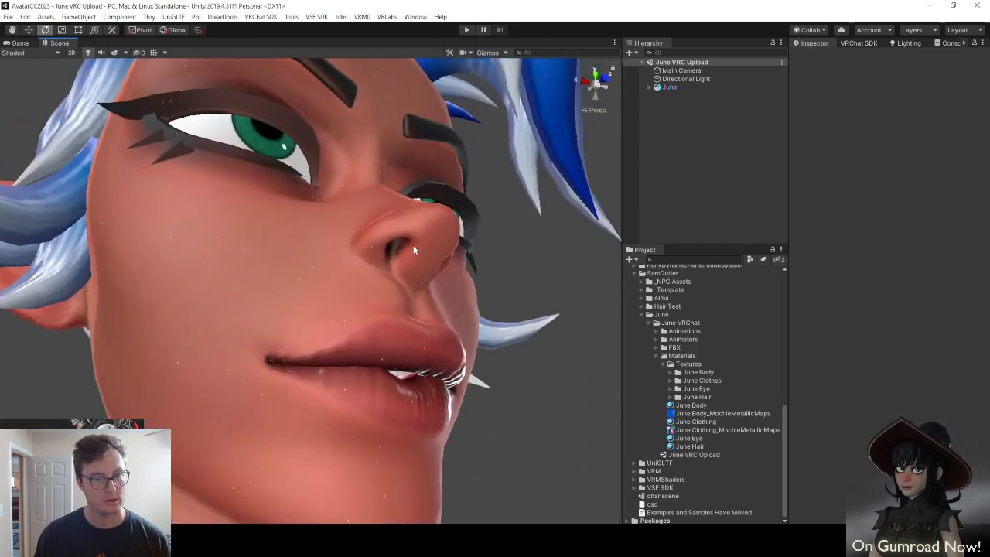
{"action": "right_click_drag", "start_coordinate": [420, 288], "coordinate": [363, 317]}
{"action": "key", "text": "e"}
{"action": "key", "text": "s"}
{"action": "key", "text": "w"}
{"action": "key", "text": "s"}
{"action": "key", "text": "w"}
Hide the jacket by discarding the first v = 3 UV tile on June Clothing, and reveal the arms by clearing that tile on June Body
{"action": "left_click", "coordinate": [695, 421]}
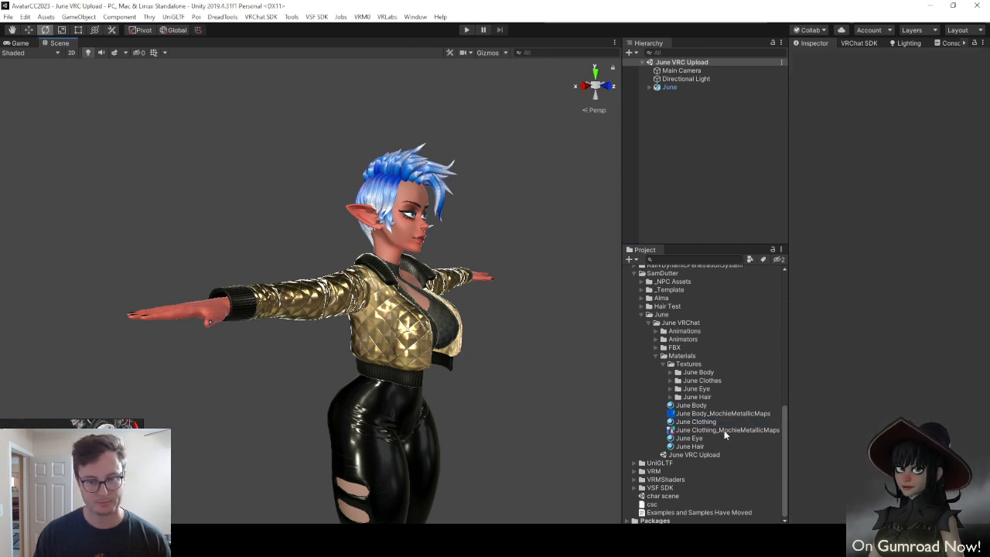
{"action": "left_click", "coordinate": [707, 421]}
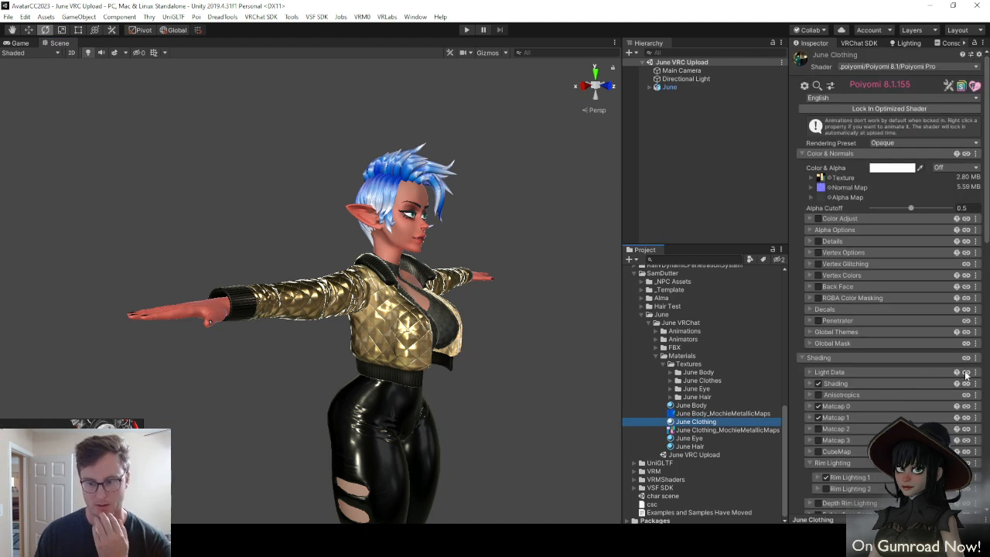
{"action": "scroll", "coordinate": [831, 358], "scroll_direction": "down", "scroll_amount": 10}
{"action": "left_click", "coordinate": [871, 354]}
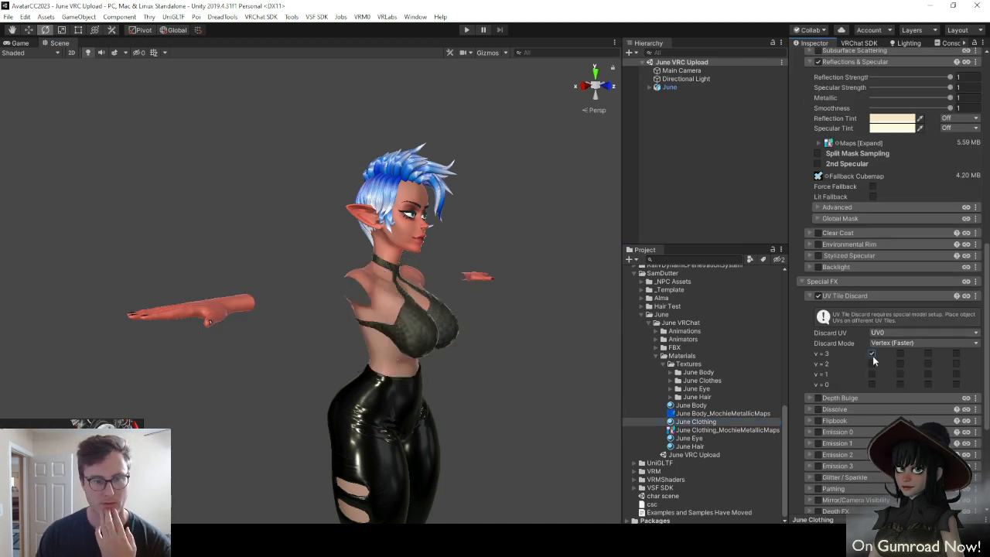
{"action": "left_click", "coordinate": [690, 405]}
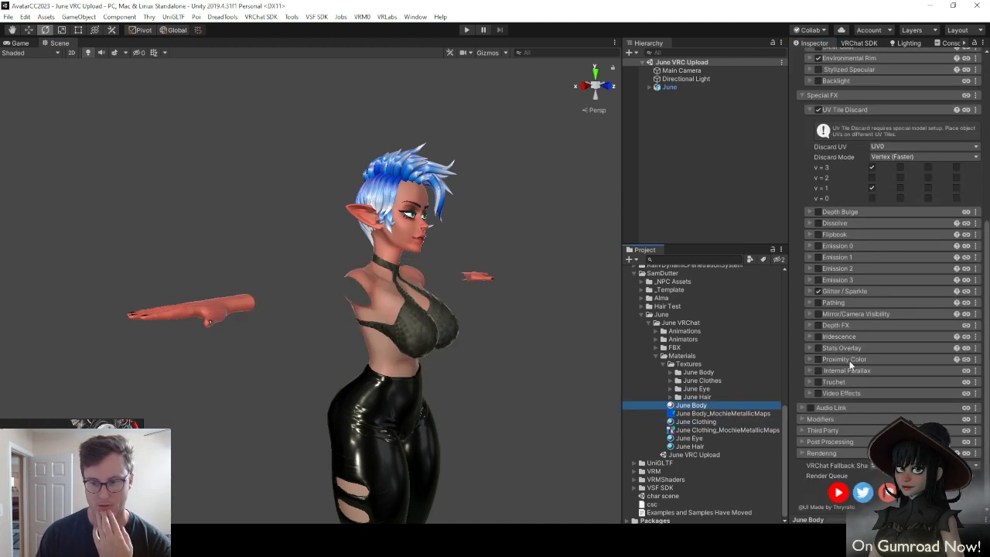
{"action": "left_click", "coordinate": [871, 169]}
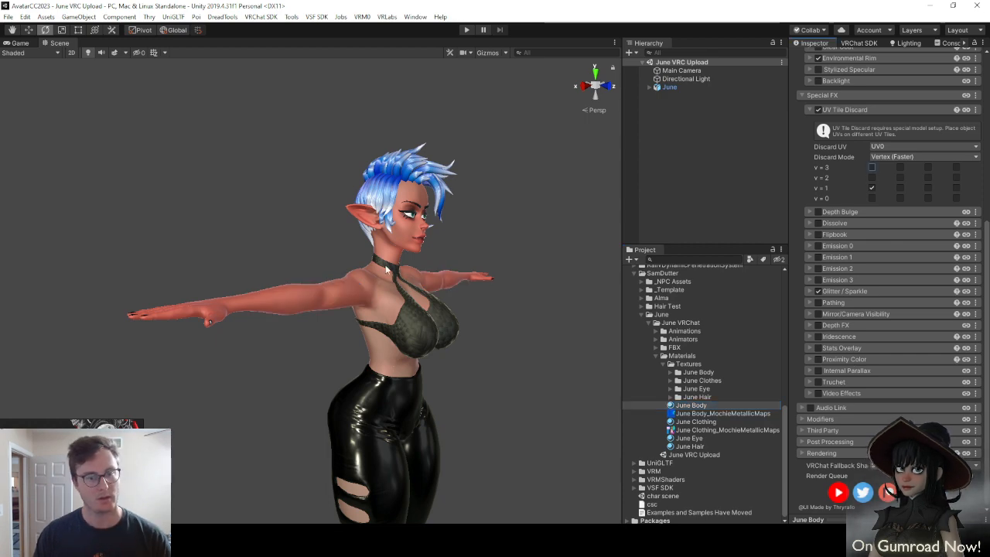
Examine the skin shading across June's bare arms and back in the Unity scene
{"action": "left_click_drag", "start_coordinate": [456, 297], "coordinate": [341, 261], "text": "alt"}
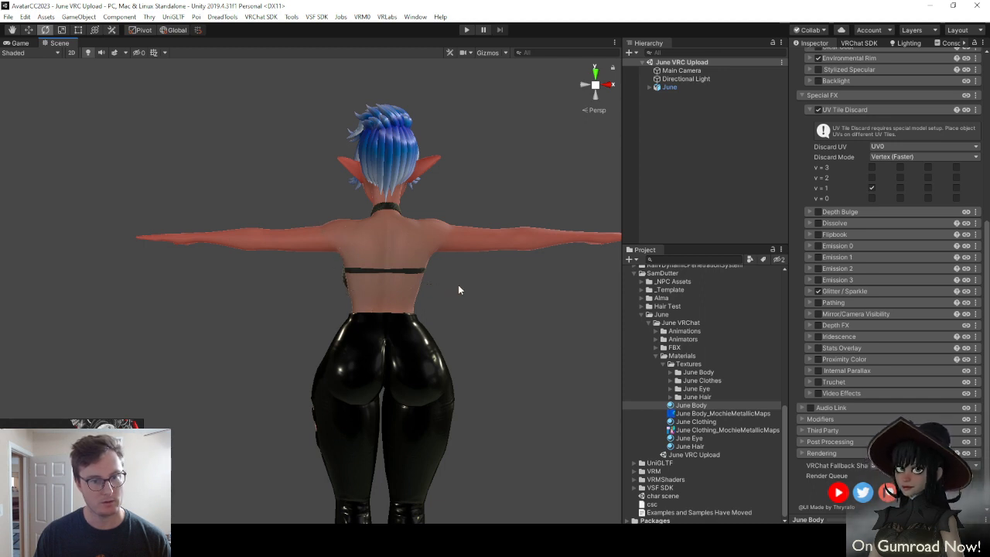
{"action": "key", "text": "d"}
{"action": "right_click_drag", "start_coordinate": [457, 289], "coordinate": [226, 295]}
{"action": "right_click_drag", "start_coordinate": [351, 272], "coordinate": [392, 286]}
{"action": "key", "text": "w"}
{"action": "key", "text": "s"}
{"action": "key", "text": "d"}
{"action": "key", "text": "w"}
{"action": "key", "text": "s"}
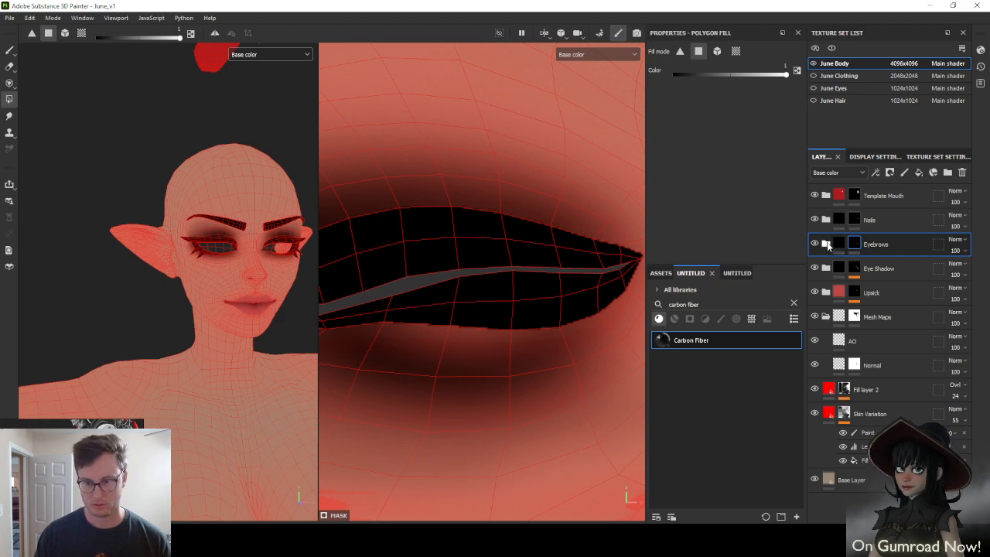
Expand the Eyebrows folder in June Body's layers and copy the folder's mask
{"action": "left_click", "coordinate": [826, 244]}
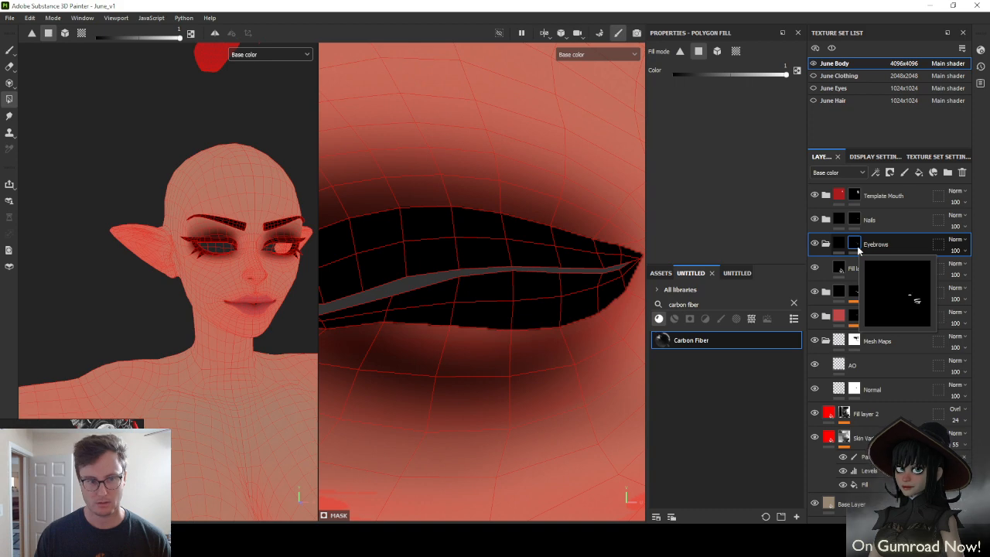
{"action": "right_click", "coordinate": [858, 247]}
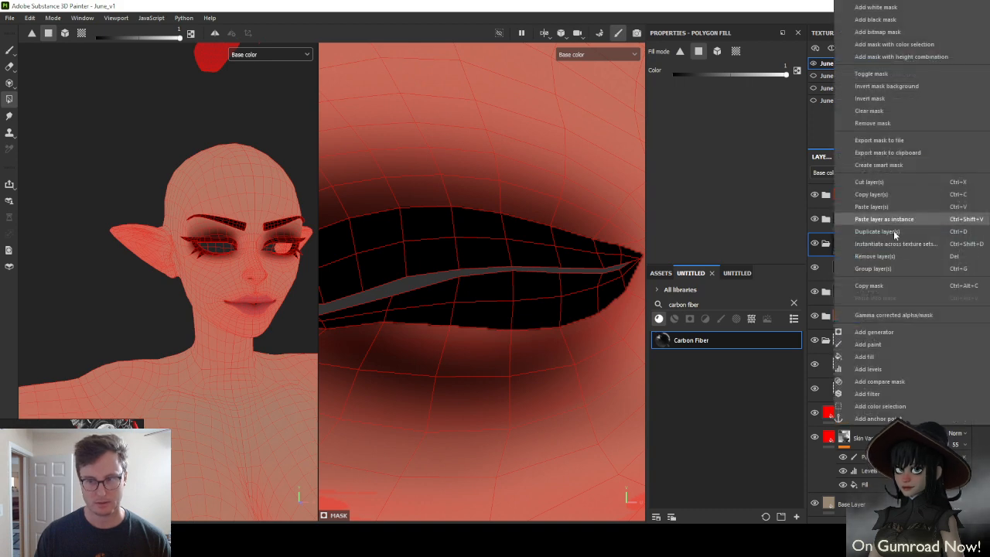
{"action": "left_click", "coordinate": [881, 285]}
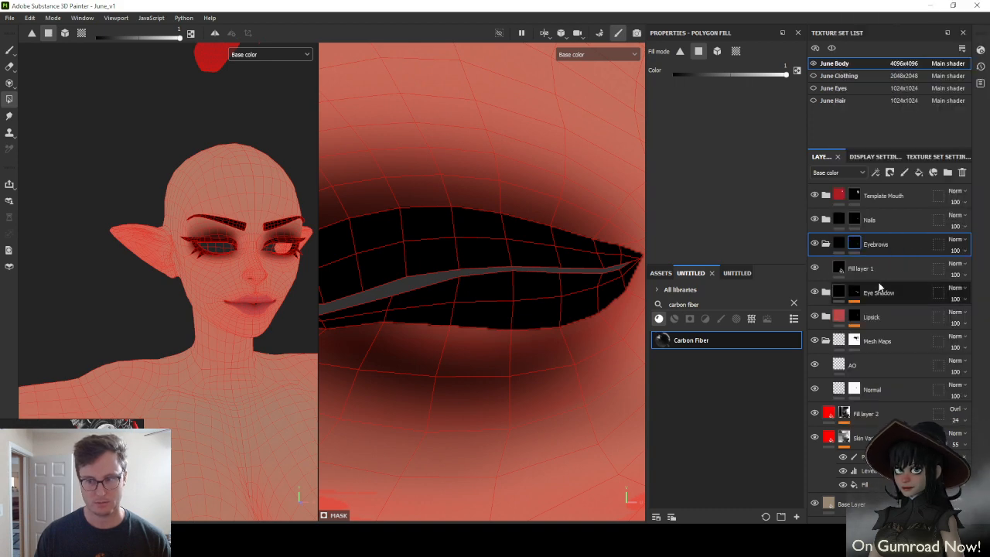
{"action": "left_click", "coordinate": [826, 245]}
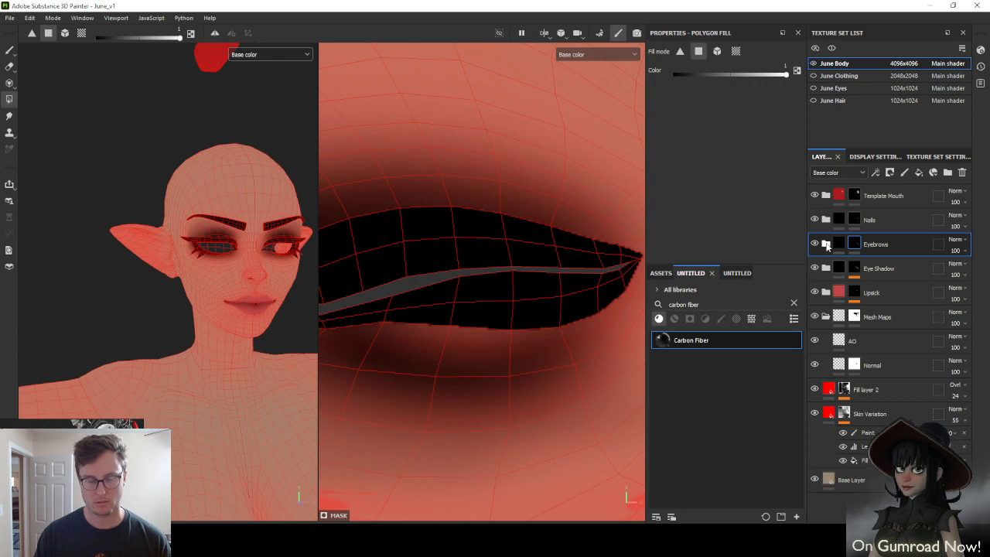
{"action": "left_click", "coordinate": [826, 245]}
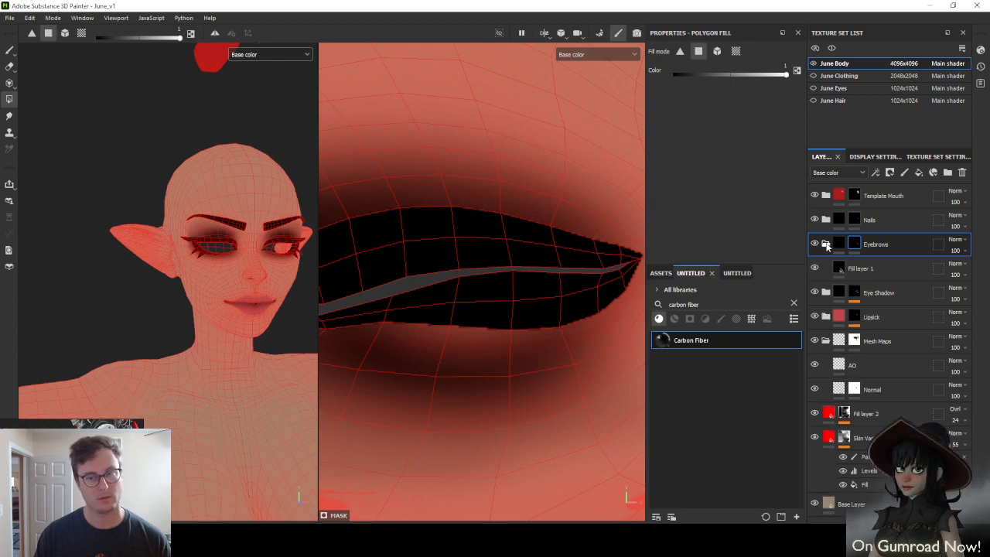
Add a fill layer above Fill layer 1 in the Eyebrows folder, with only the ao channel at 0.4113 and a black mask
{"action": "left_click", "coordinate": [876, 268]}
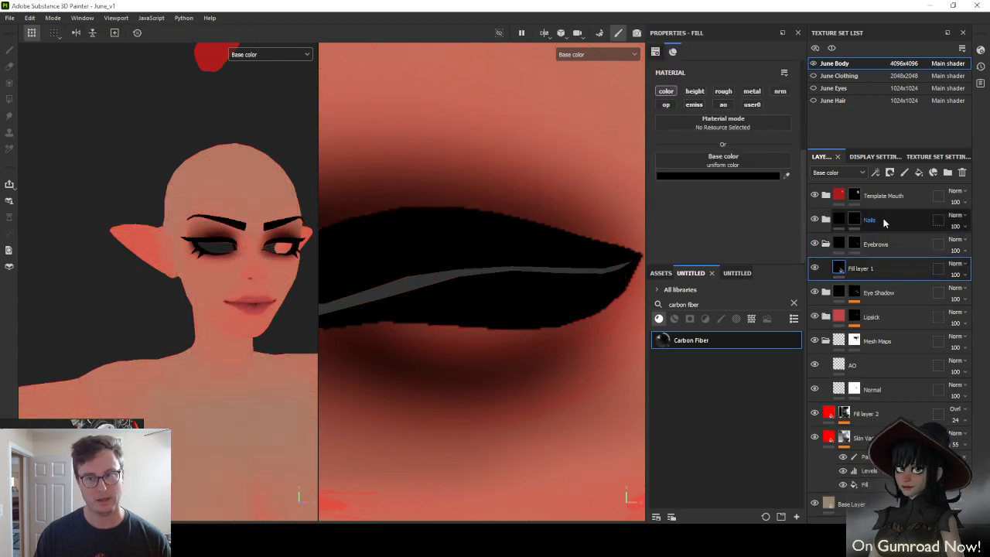
{"action": "left_click", "coordinate": [920, 176]}
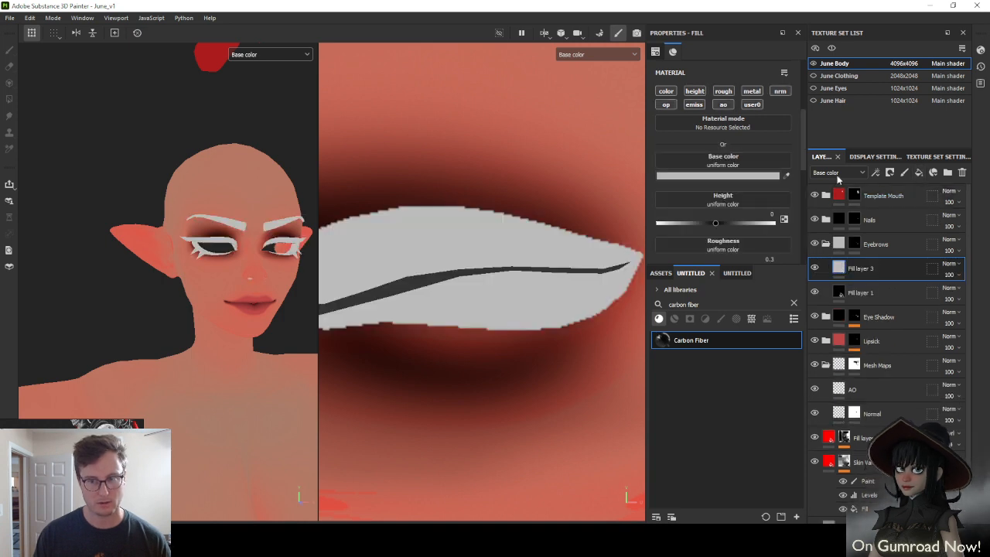
{"action": "left_click", "coordinate": [723, 105]}
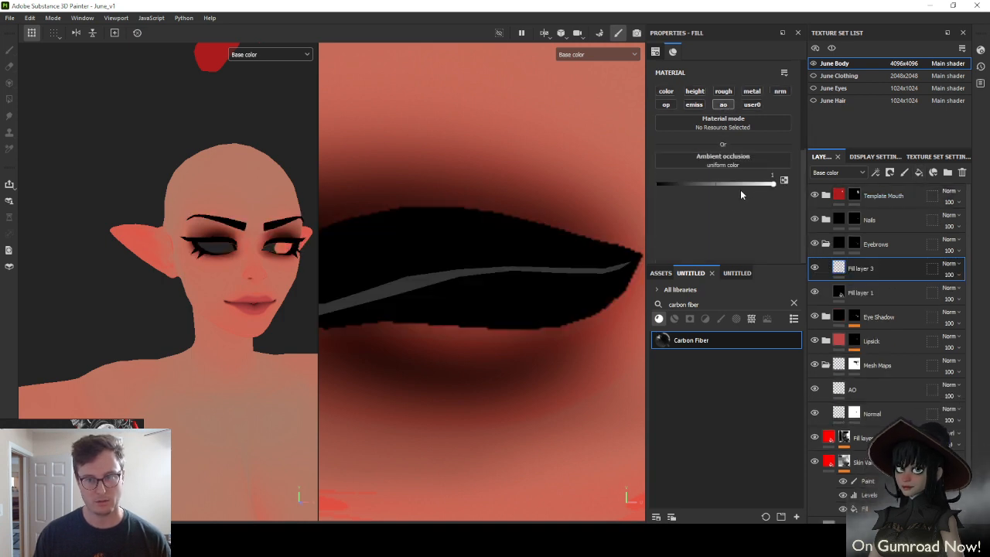
{"action": "right_click", "coordinate": [861, 268]}
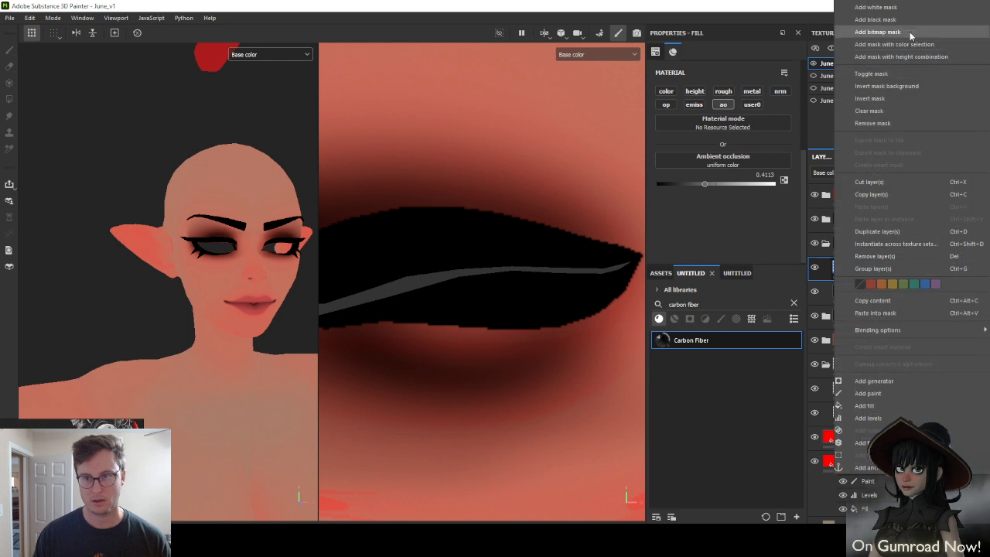
{"action": "left_click", "coordinate": [851, 33]}
Ready the Paint brush for the new layer's mask, locate the nostril in the UV view, and inspect the face in Material view
{"action": "left_click", "coordinate": [9, 50]}
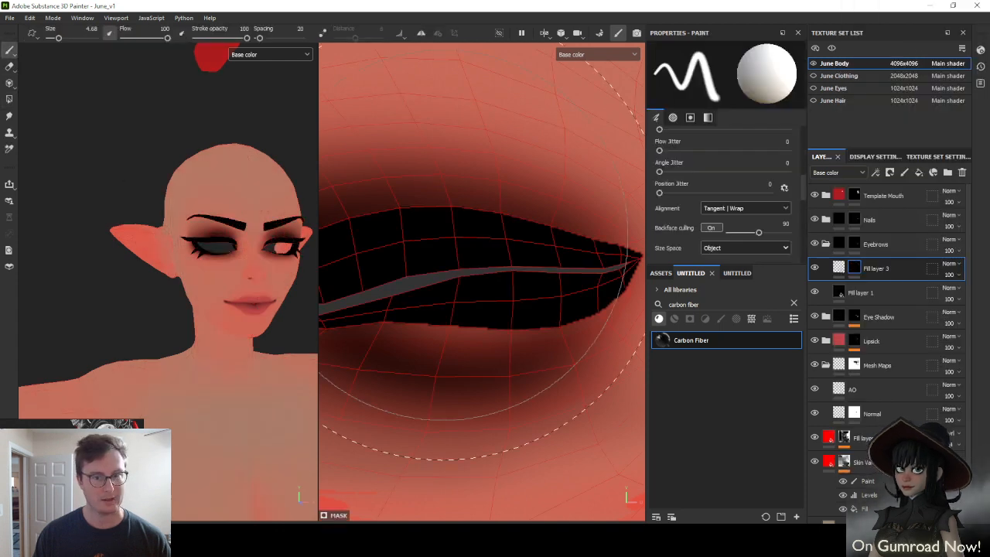
{"action": "scroll", "coordinate": [532, 274], "scroll_direction": "down", "scroll_amount": 4}
{"action": "middle_click_drag", "start_coordinate": [575, 209], "coordinate": [465, 321], "text": "alt"}
{"action": "scroll", "coordinate": [519, 245], "scroll_direction": "up", "scroll_amount": 3}
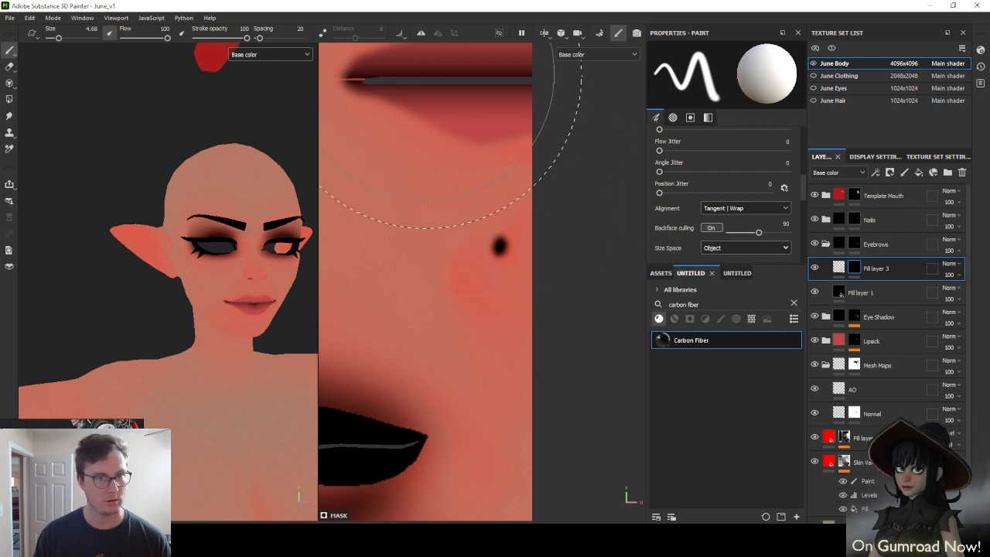
{"action": "left_click", "coordinate": [259, 55]}
{"action": "left_click", "coordinate": [268, 140]}
{"action": "left_click_drag", "start_coordinate": [220, 280], "coordinate": [249, 298], "text": "alt"}
{"action": "scroll", "coordinate": [241, 233], "scroll_direction": "up", "scroll_amount": 4}
{"action": "key", "text": "m"}
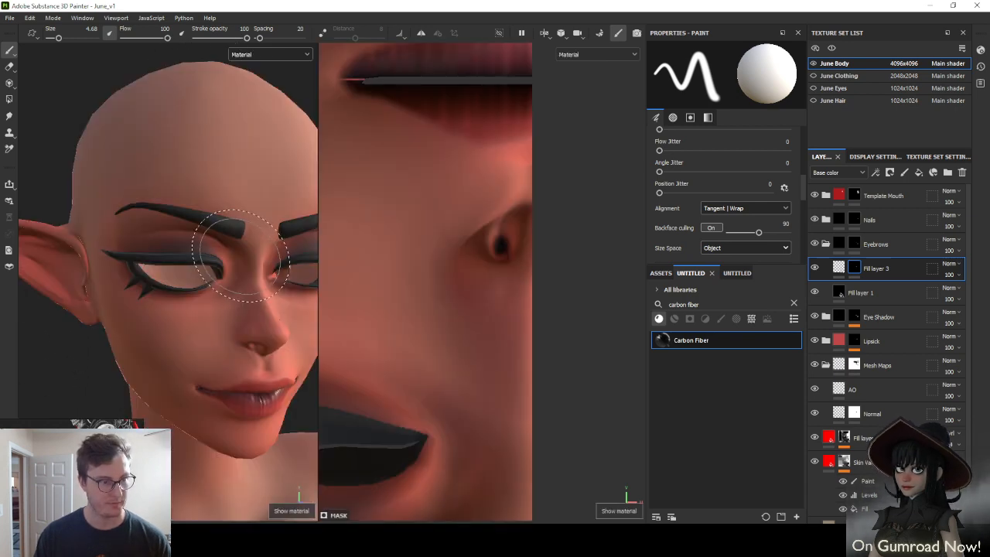
{"action": "scroll", "coordinate": [242, 259], "scroll_direction": "down", "scroll_amount": 4}
Export the June Body texture set as 4096x4096 PNG maps and save the export settings
{"action": "left_click", "coordinate": [10, 17]}
{"action": "left_click", "coordinate": [31, 161]}
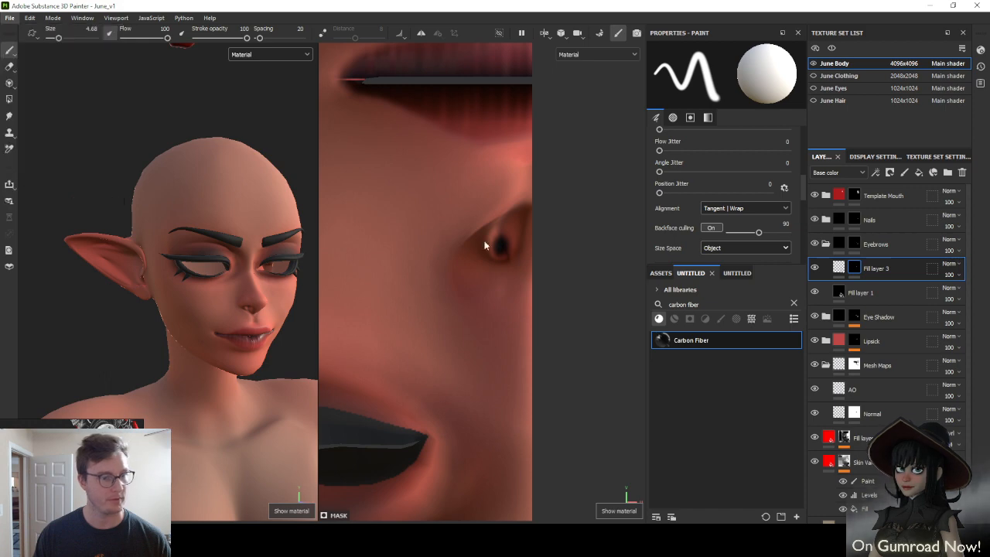
{"action": "left_click", "coordinate": [737, 455]}
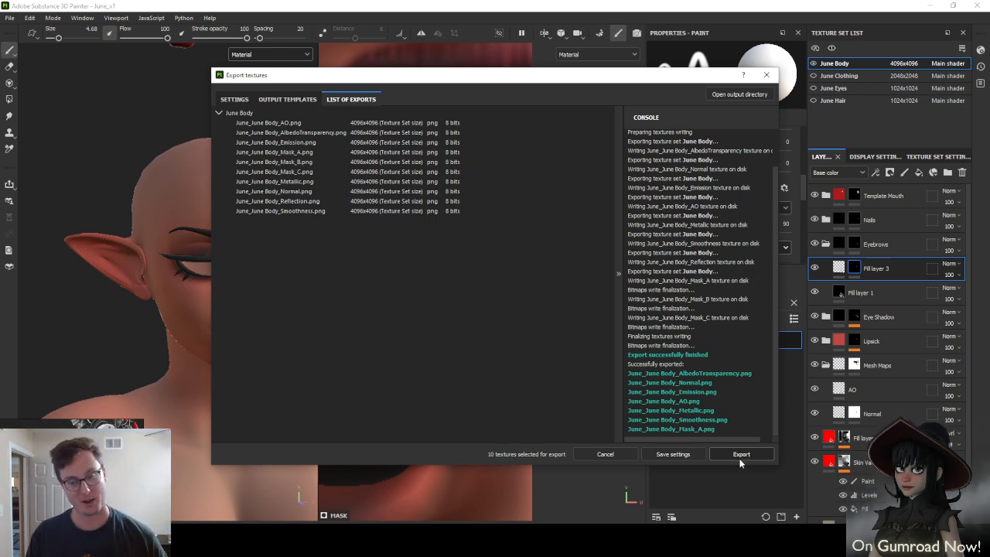
{"action": "left_click", "coordinate": [670, 456]}
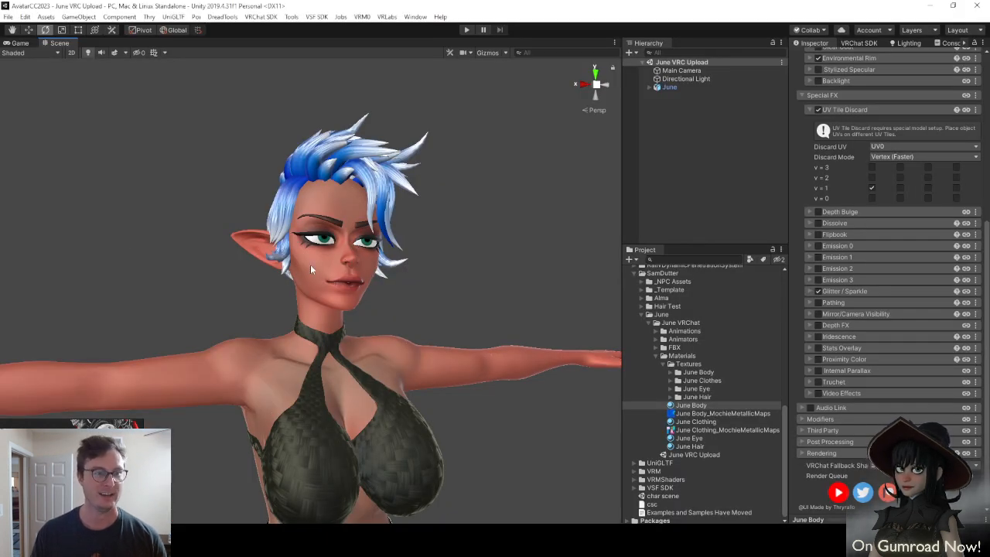
Switch to Unity and examine the re-exported skin around June's nostrils, lips and eyes up close
{"action": "left_click_drag", "start_coordinate": [310, 264], "coordinate": [361, 305], "text": "alt"}
{"action": "right_click_drag", "start_coordinate": [340, 295], "coordinate": [224, 235]}
{"action": "key", "text": "w"}
{"action": "key", "text": "a"}
{"action": "key", "text": "w"}
{"action": "key", "text": "d"}
{"action": "key", "text": "s"}
{"action": "key", "text": "w"}
{"action": "key", "text": "d"}
{"action": "key", "text": "w"}
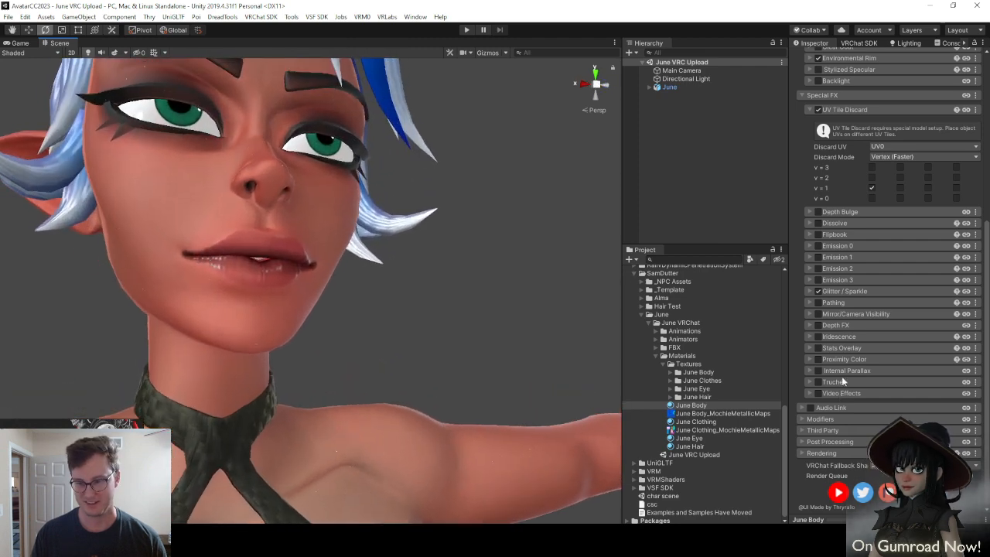
Collapse the Special FX section and review the Reflections & Specular maps of the June Body material
{"action": "left_click", "coordinate": [834, 94]}
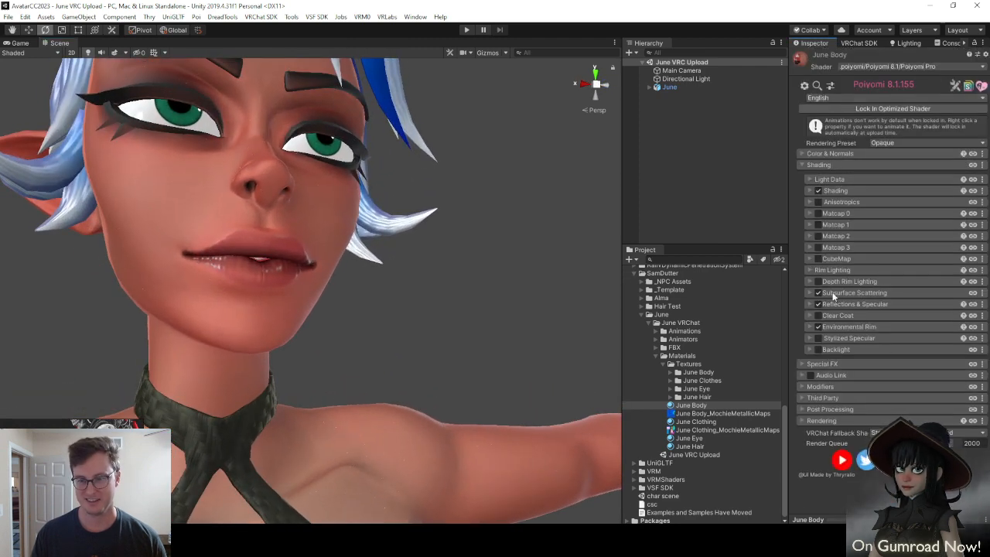
{"action": "left_click", "coordinate": [851, 304]}
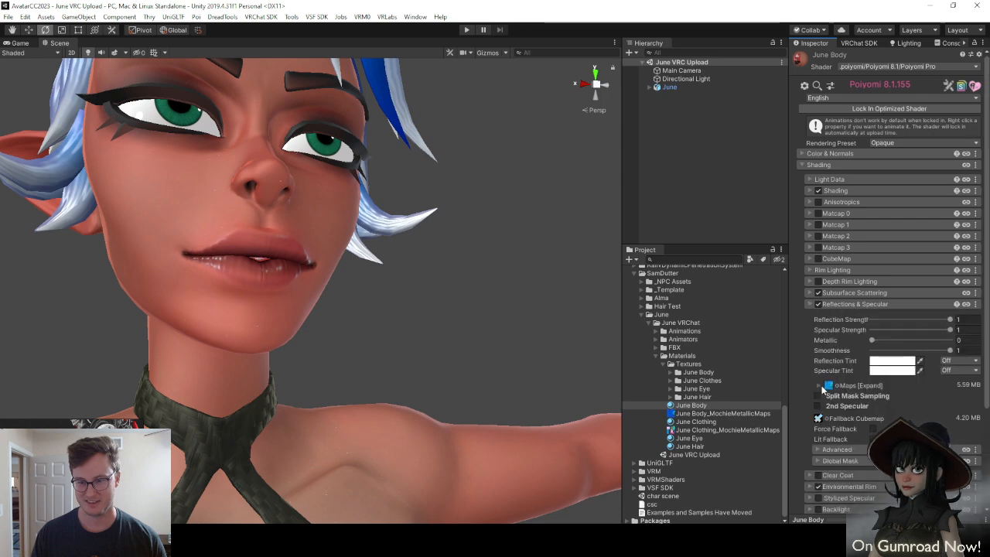
{"action": "left_click", "coordinate": [818, 384]}
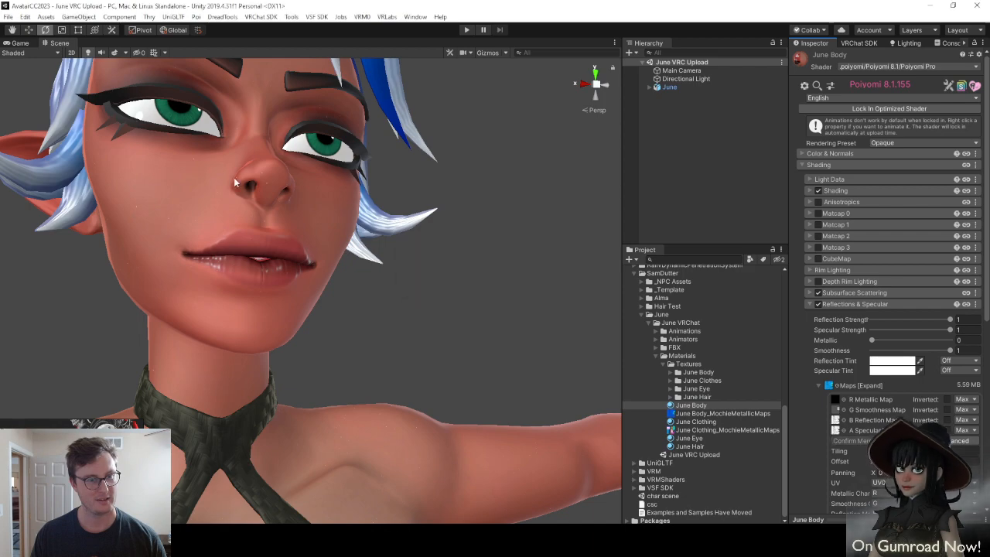
{"action": "left_click_drag", "start_coordinate": [234, 177], "coordinate": [326, 240], "text": "alt"}
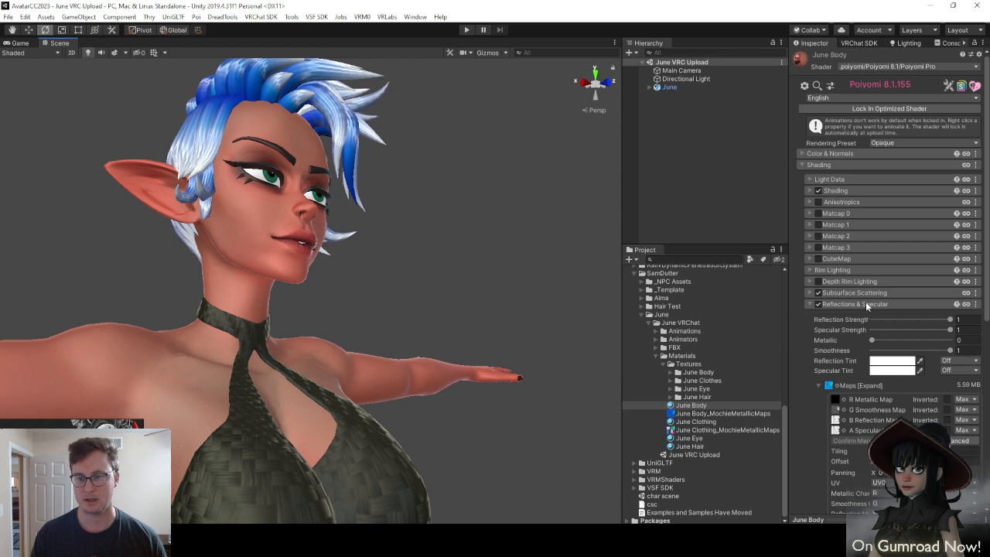
{"action": "left_click", "coordinate": [865, 303]}
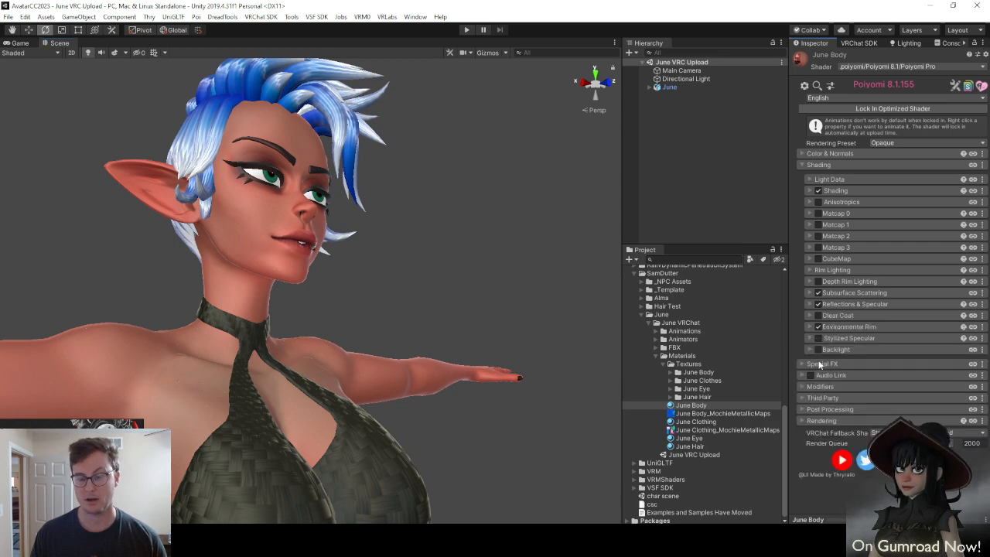
Compare the nostril shading with Environmental Rim, Rim Lighting 1 and Rim Lighting 2 each switched off and back on
{"action": "scroll", "coordinate": [312, 222], "scroll_direction": "up", "scroll_amount": 5}
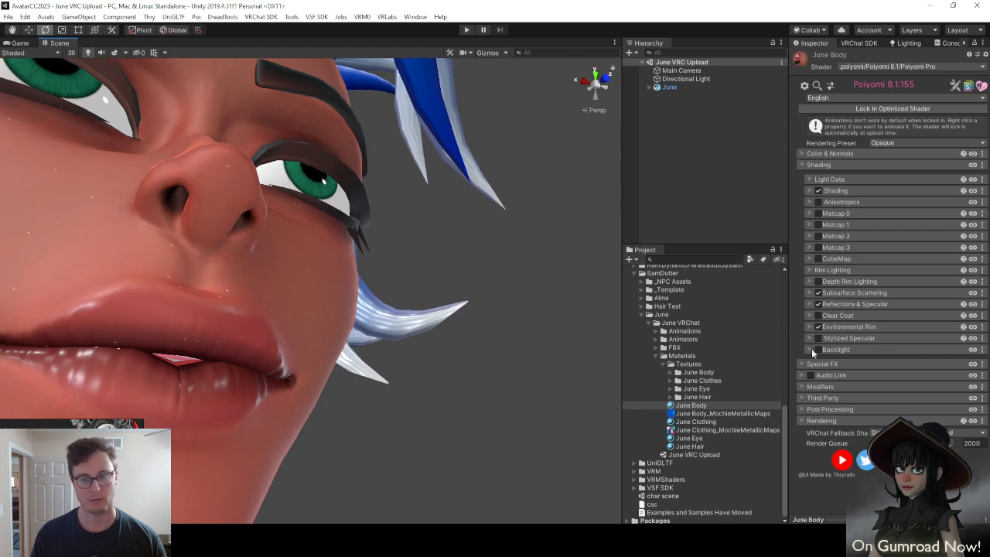
{"action": "left_click", "coordinate": [817, 326]}
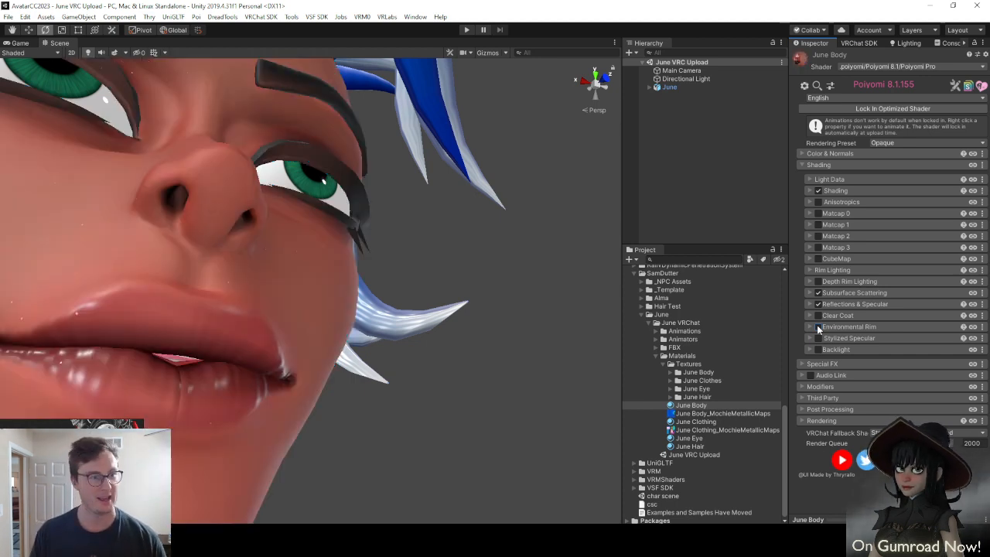
{"action": "left_click", "coordinate": [816, 270]}
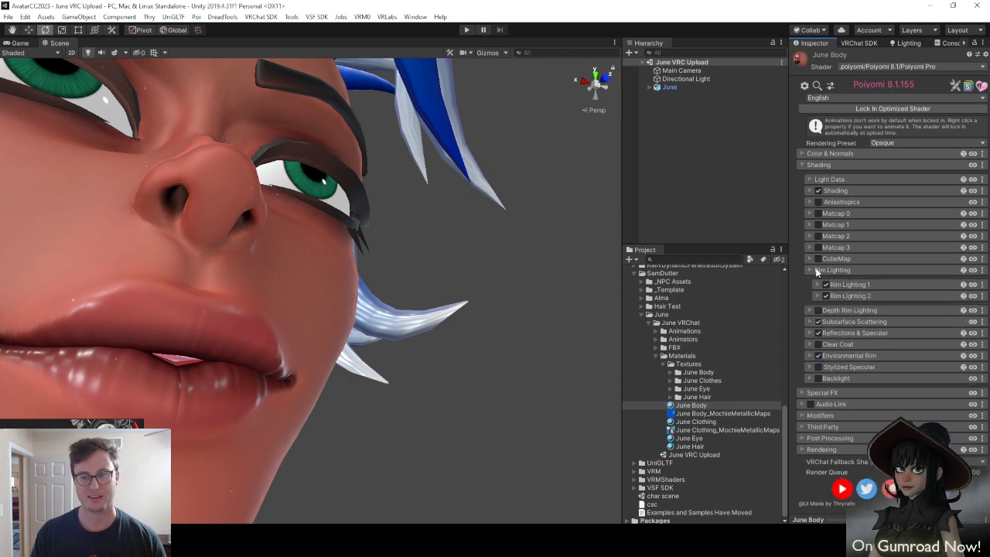
{"action": "left_click", "coordinate": [824, 286]}
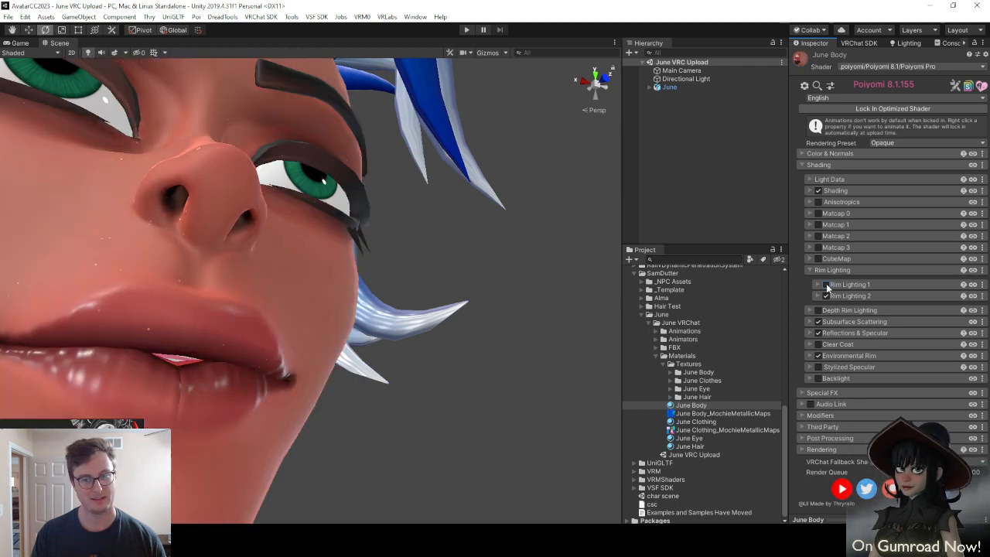
{"action": "left_click", "coordinate": [825, 285]}
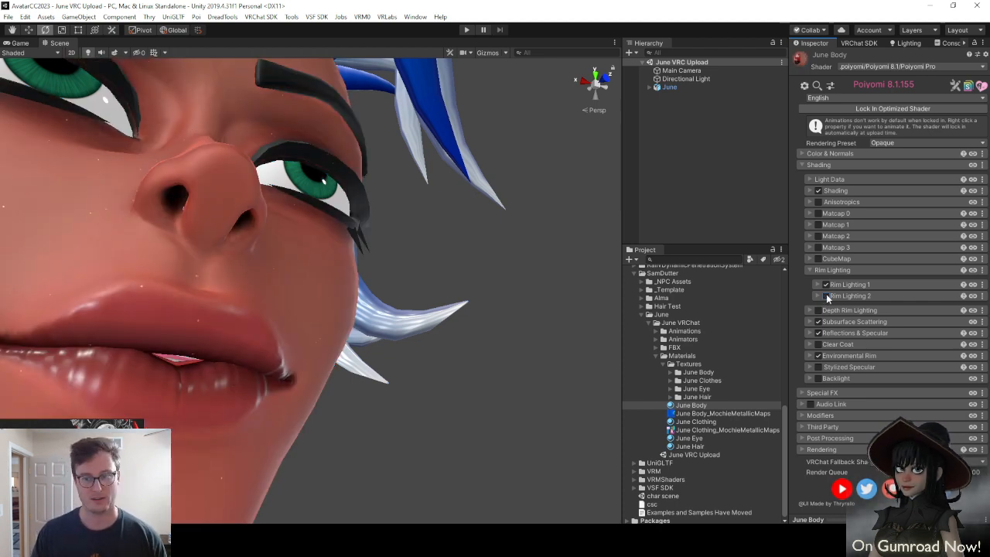
{"action": "left_click", "coordinate": [825, 297]}
Assign the June_June Body_AO texture as the Rim Mask of Rim Lighting 2 on the June Body material
{"action": "left_click", "coordinate": [838, 300]}
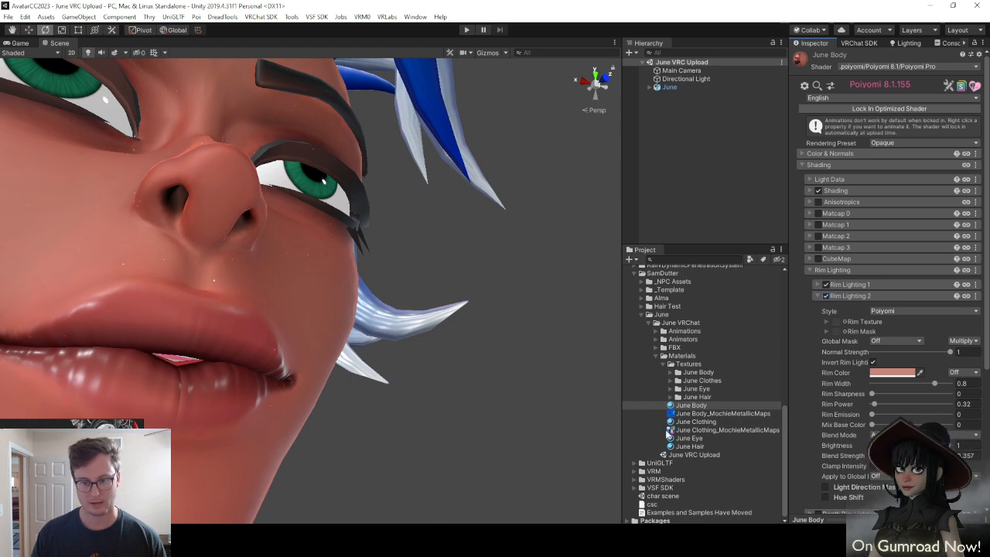
{"action": "left_click", "coordinate": [670, 373]}
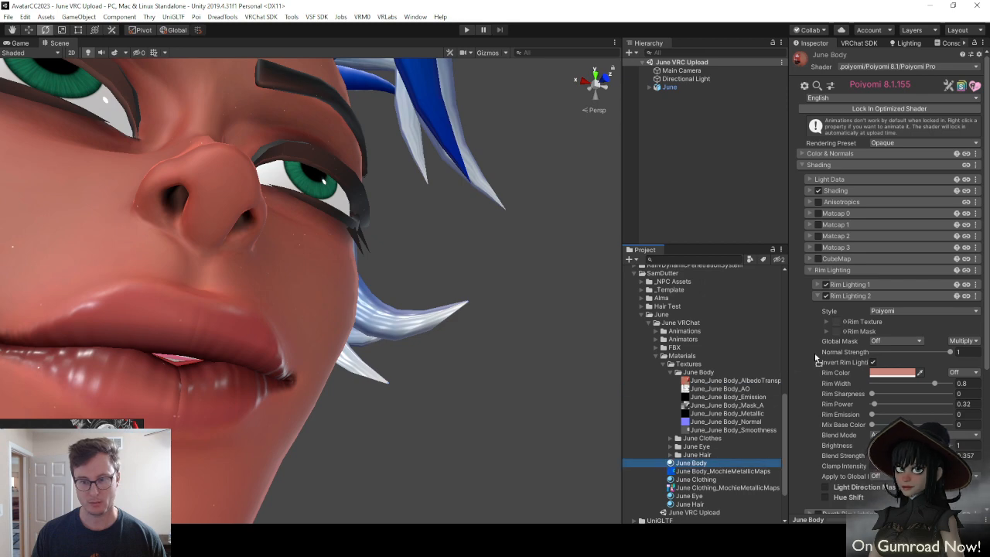
{"action": "left_click_drag", "start_coordinate": [817, 358], "coordinate": [839, 334]}
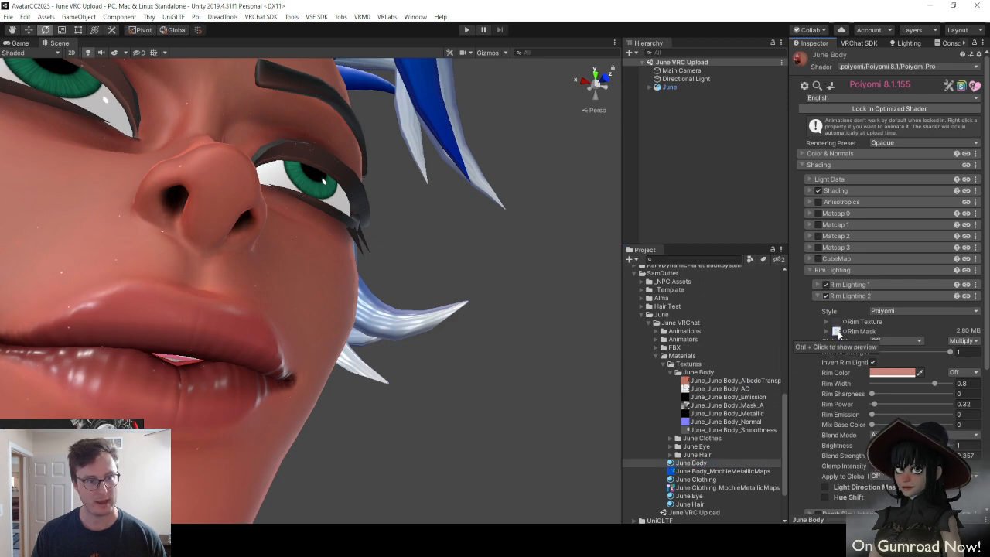
{"action": "left_click", "coordinate": [819, 296]}
Compare June's face and upper body with Rim Lighting 2 switched off and on at several distances
{"action": "scroll", "coordinate": [404, 385], "scroll_direction": "down", "scroll_amount": 5}
{"action": "left_click_drag", "start_coordinate": [259, 286], "coordinate": [328, 313], "text": "alt"}
{"action": "scroll", "coordinate": [312, 314], "scroll_direction": "up", "scroll_amount": 4}
{"action": "scroll", "coordinate": [356, 291], "scroll_direction": "down", "scroll_amount": 4}
{"action": "scroll", "coordinate": [318, 296], "scroll_direction": "up", "scroll_amount": 4}
{"action": "scroll", "coordinate": [217, 288], "scroll_direction": "down", "scroll_amount": 4}
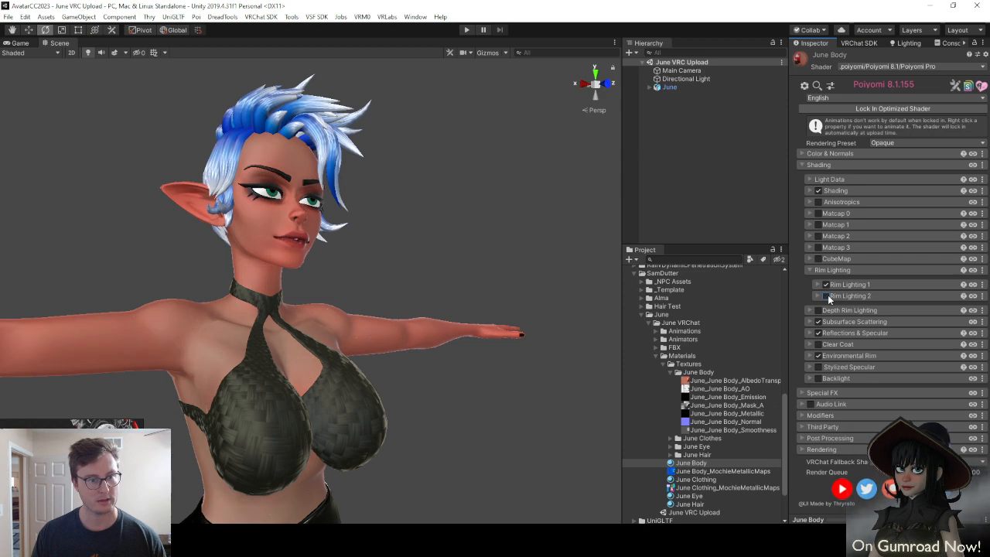
Examine the masked rim lighting on June's face and whole figure from close up and from farther away
{"action": "left_click_drag", "start_coordinate": [341, 288], "coordinate": [373, 285], "text": "alt"}
{"action": "key", "text": "d"}
{"action": "right_click_drag", "start_coordinate": [373, 285], "coordinate": [314, 248]}
{"action": "key", "text": "a"}
{"action": "key", "text": "w"}
{"action": "key", "text": "s"}
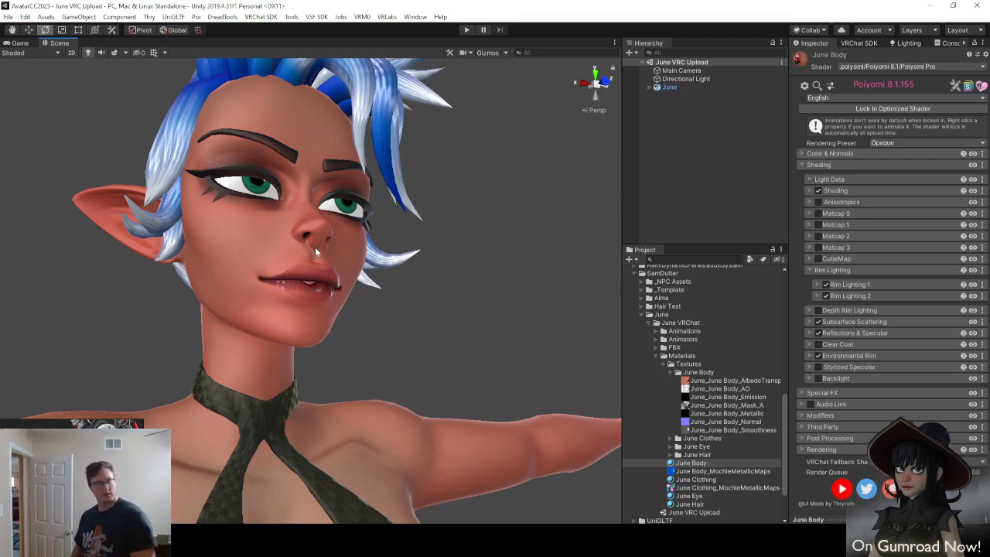
{"action": "right_click_drag", "start_coordinate": [315, 247], "coordinate": [313, 274]}
{"action": "key", "text": "s"}
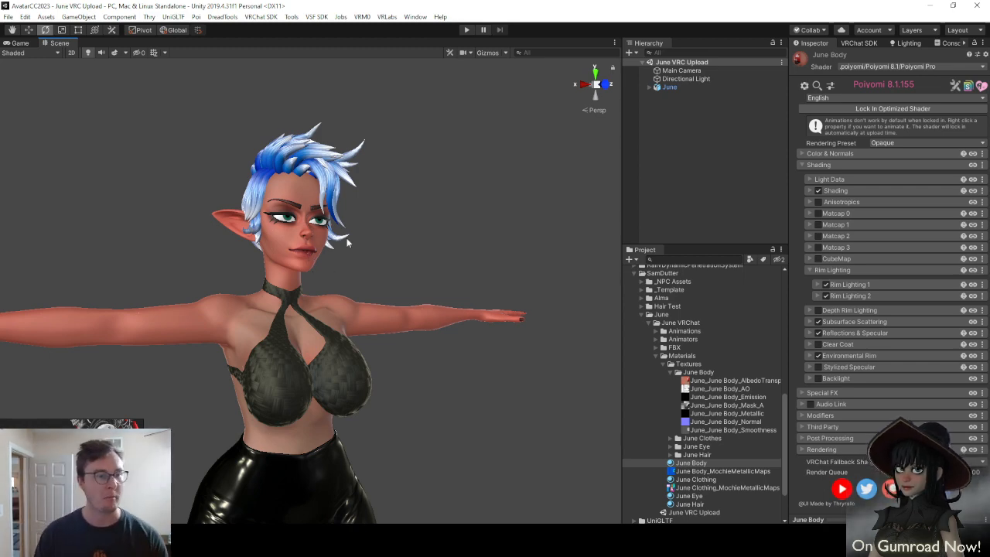
{"action": "scroll", "coordinate": [347, 247], "scroll_direction": "up", "scroll_amount": 5}
{"action": "scroll", "coordinate": [332, 256], "scroll_direction": "down", "scroll_amount": 5}
{"action": "left_click_drag", "start_coordinate": [332, 255], "coordinate": [436, 286], "text": "alt"}
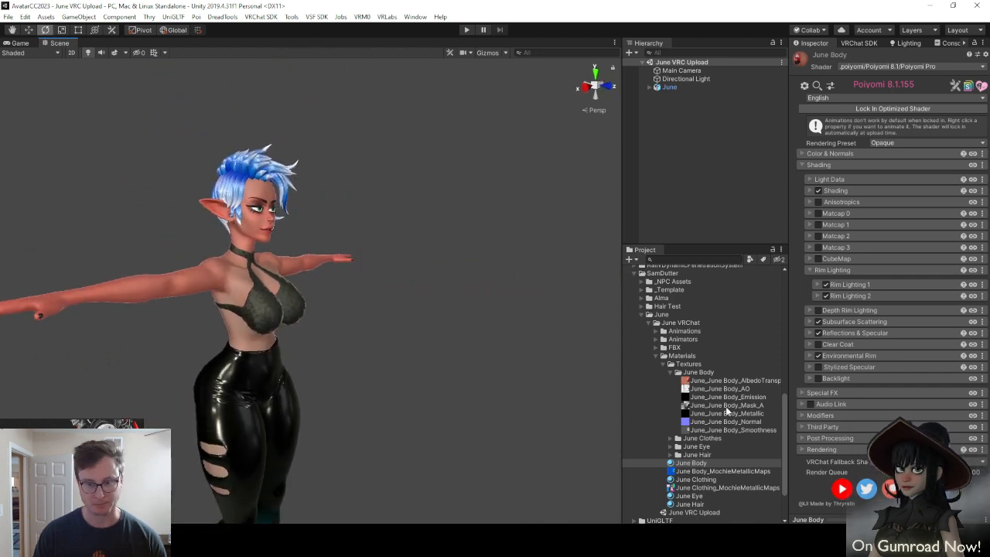
Clear the first UV Tile Discard checkbox of row v = 3 on the June Clothing material
{"action": "left_click", "coordinate": [700, 437]}
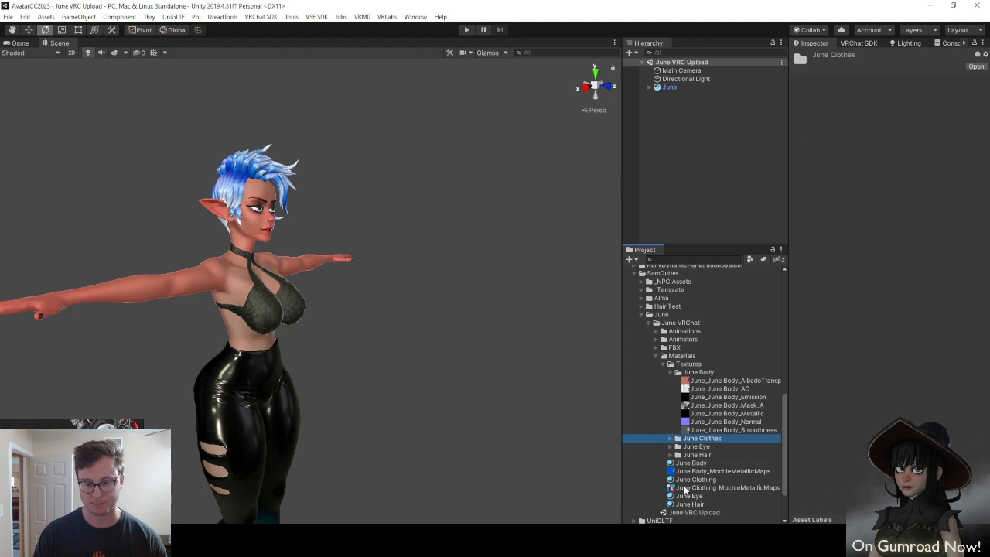
{"action": "left_click", "coordinate": [696, 480]}
{"action": "scroll", "coordinate": [839, 378], "scroll_direction": "down", "scroll_amount": 4}
{"action": "left_click", "coordinate": [819, 292]}
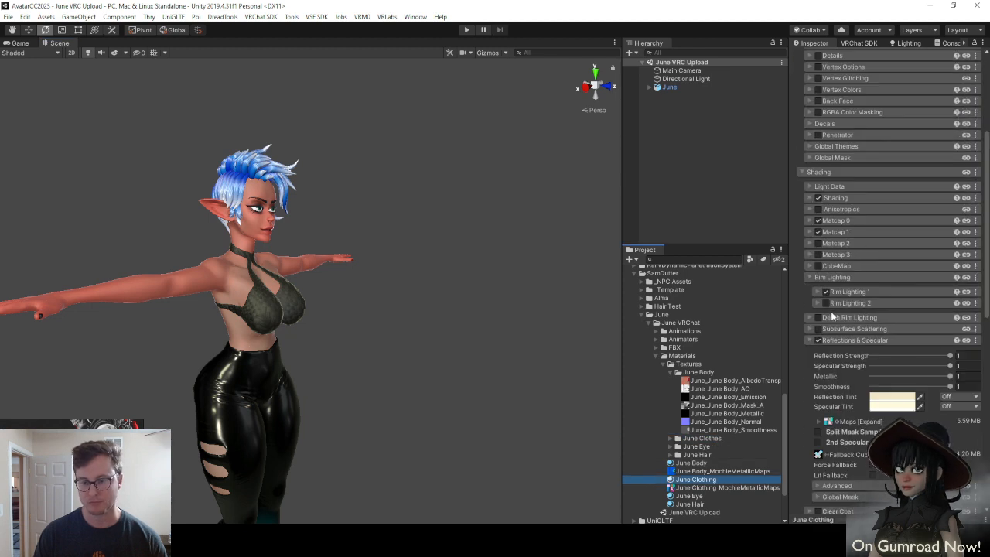
{"action": "left_click", "coordinate": [819, 291]}
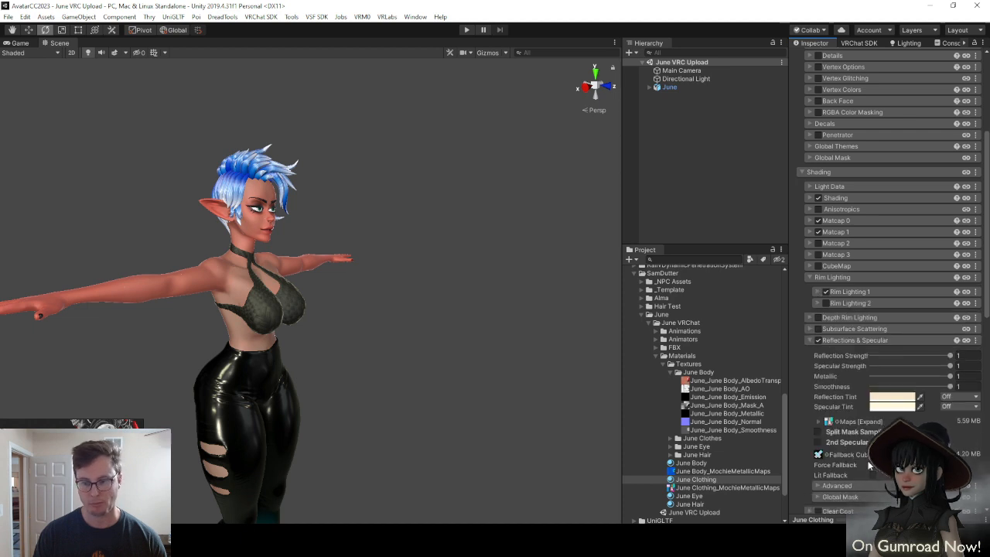
{"action": "scroll", "coordinate": [869, 417], "scroll_direction": "down", "scroll_amount": 6}
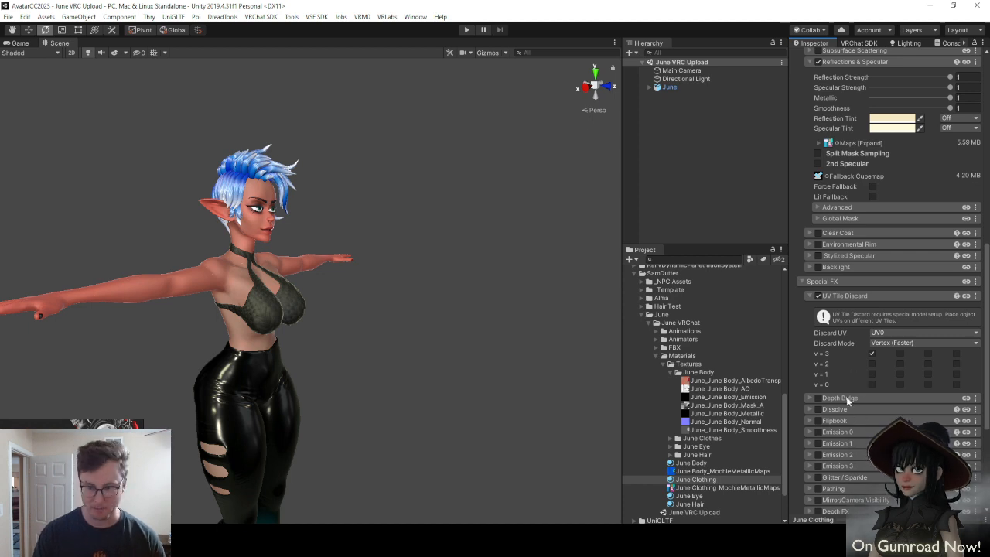
{"action": "left_click", "coordinate": [871, 354]}
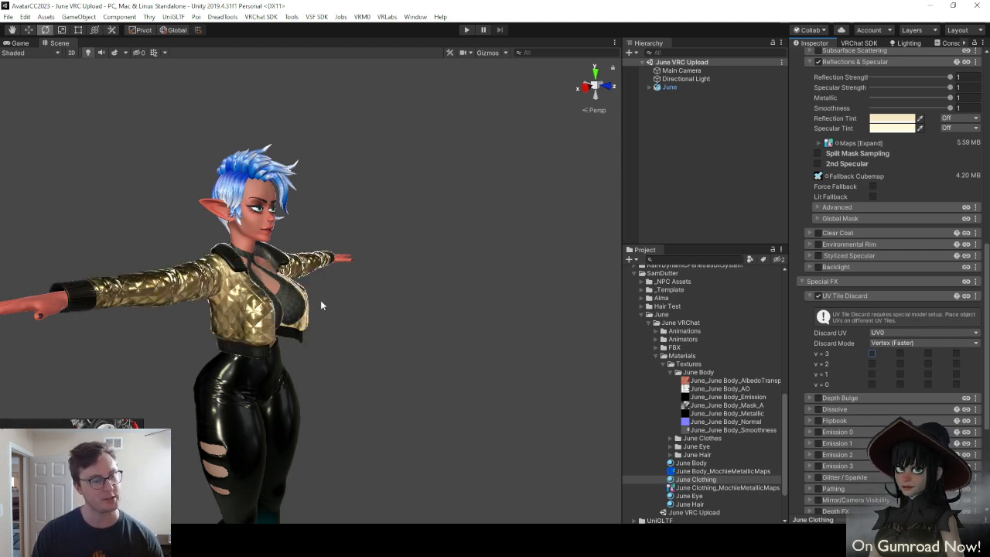
Reopen the June Body material and look over June's head and jacket in the scene
{"action": "left_click", "coordinate": [694, 463]}
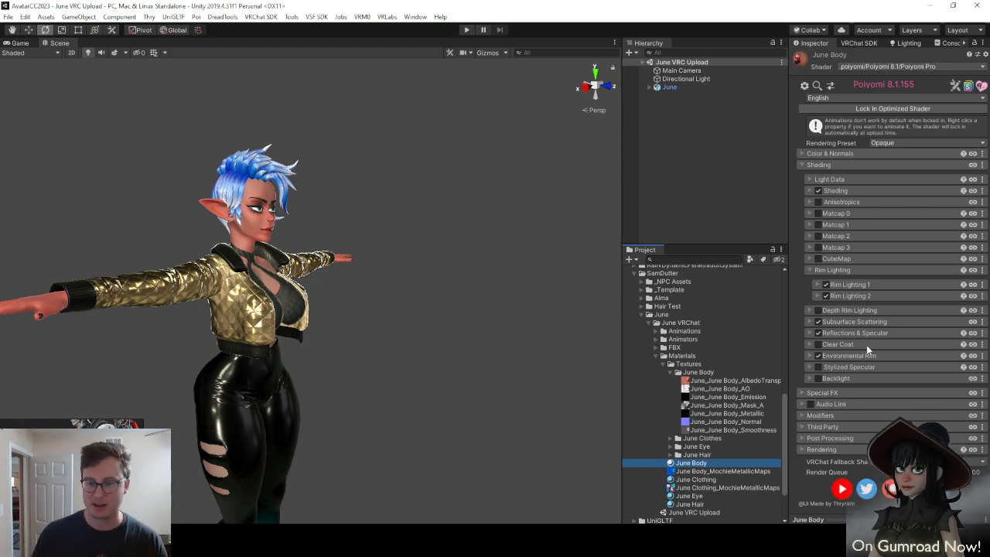
{"action": "right_click_drag", "start_coordinate": [535, 310], "coordinate": [453, 247]}
{"action": "key", "text": "w"}
{"action": "key", "text": "d"}
{"action": "key", "text": "s"}
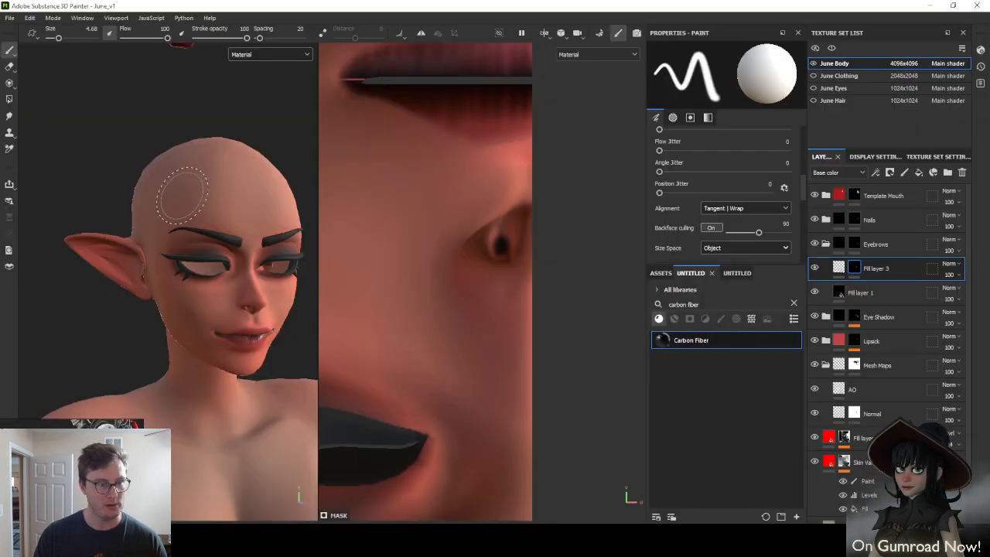
Switch to Substance 3D Painter and collapse the Eyebrows folder, the Mesh Maps folder and the Skin Variation effects
{"action": "left_click_drag", "start_coordinate": [199, 177], "coordinate": [232, 186], "text": "alt"}
{"action": "left_click", "coordinate": [825, 244]}
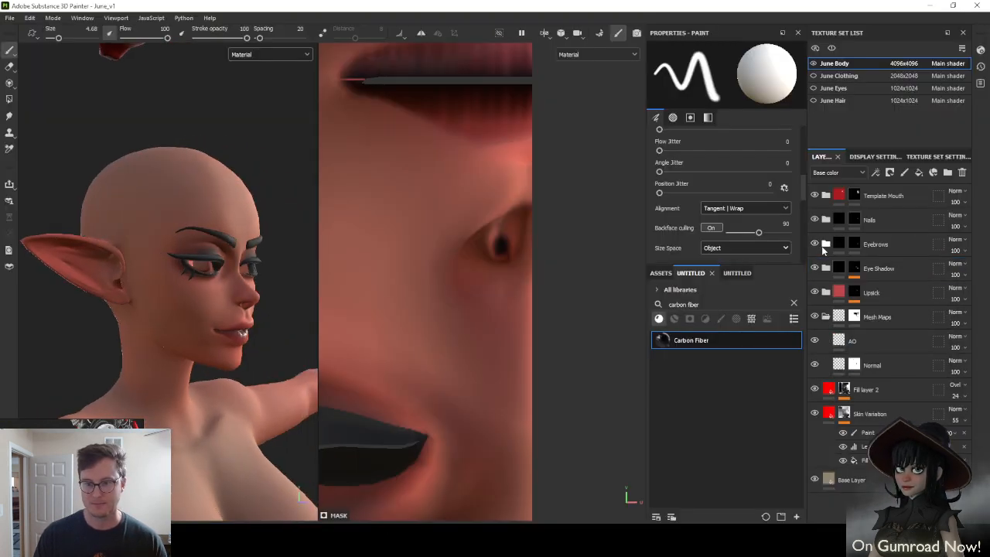
{"action": "left_click", "coordinate": [826, 292]}
{"action": "left_click", "coordinate": [826, 317]}
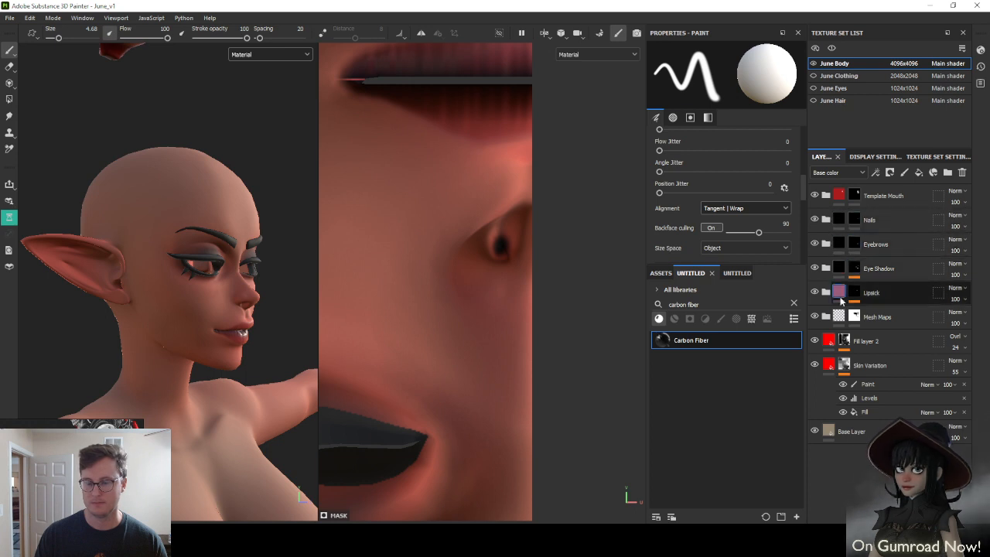
{"action": "left_click", "coordinate": [828, 368]}
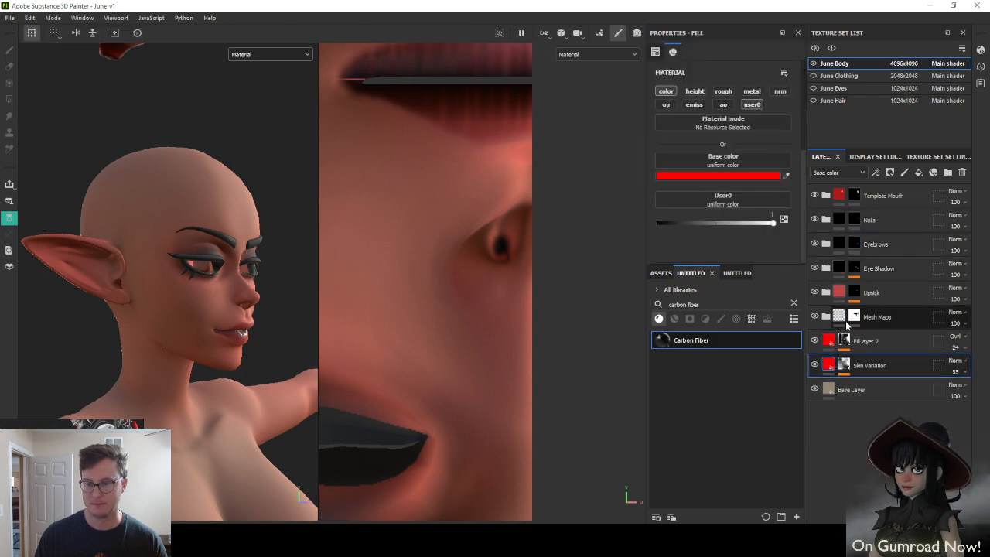
Add the Template Flat smart material to the layer stack between Mesh Maps and Fill layer 2
{"action": "left_click", "coordinate": [736, 273]}
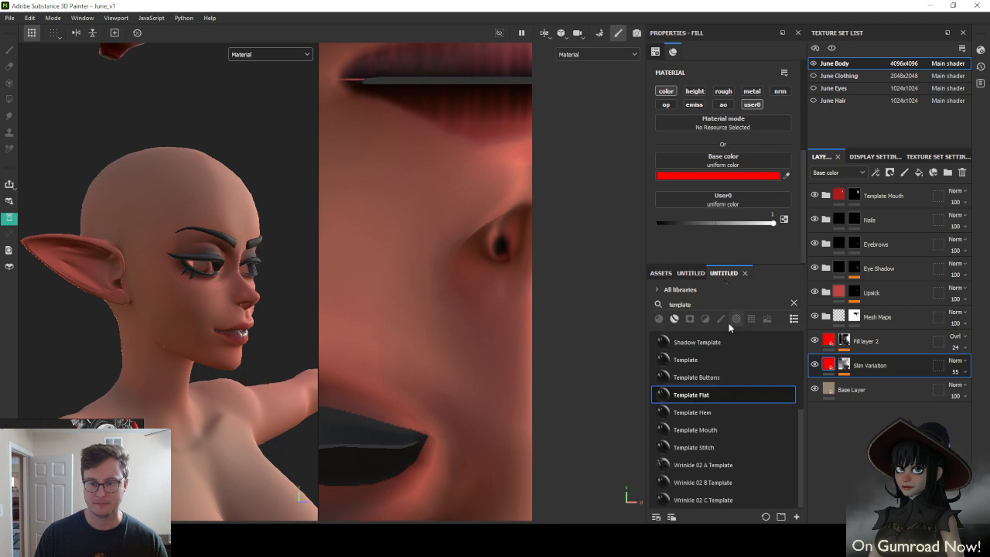
{"action": "left_click_drag", "start_coordinate": [693, 396], "coordinate": [880, 340]}
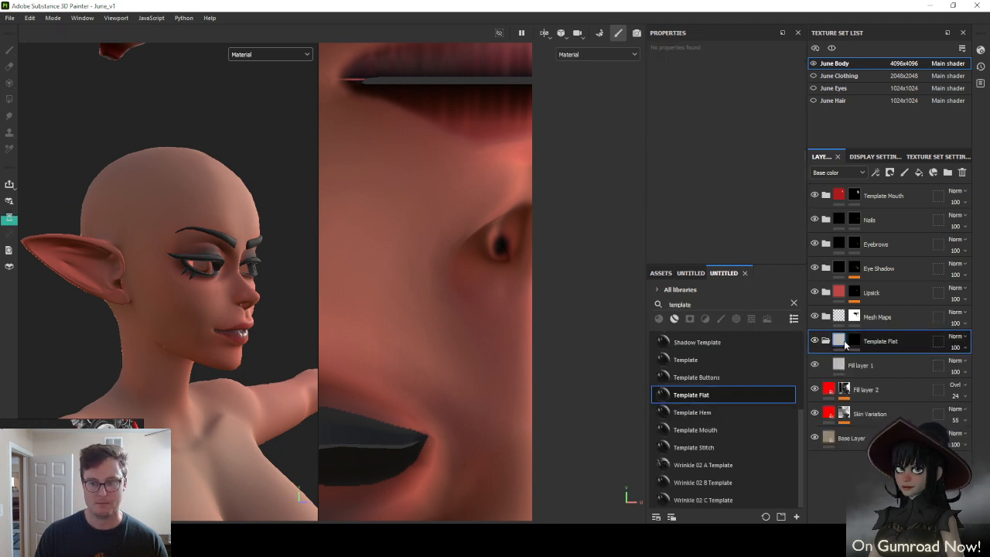
{"action": "left_click", "coordinate": [855, 343]}
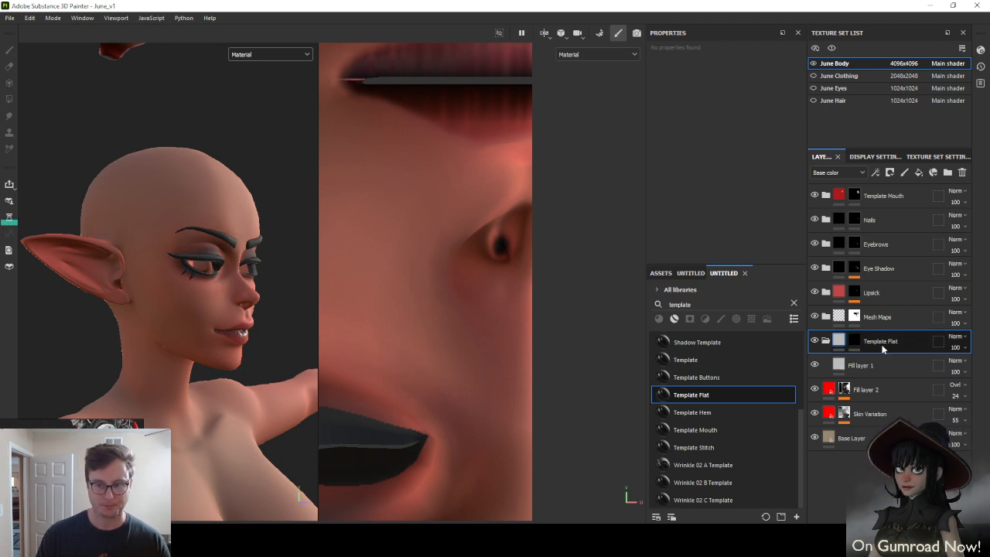
Rename the Template Flat folder to HeadShadow and save the project
{"action": "double_click", "coordinate": [882, 343]}
{"action": "type", "text": "He"}
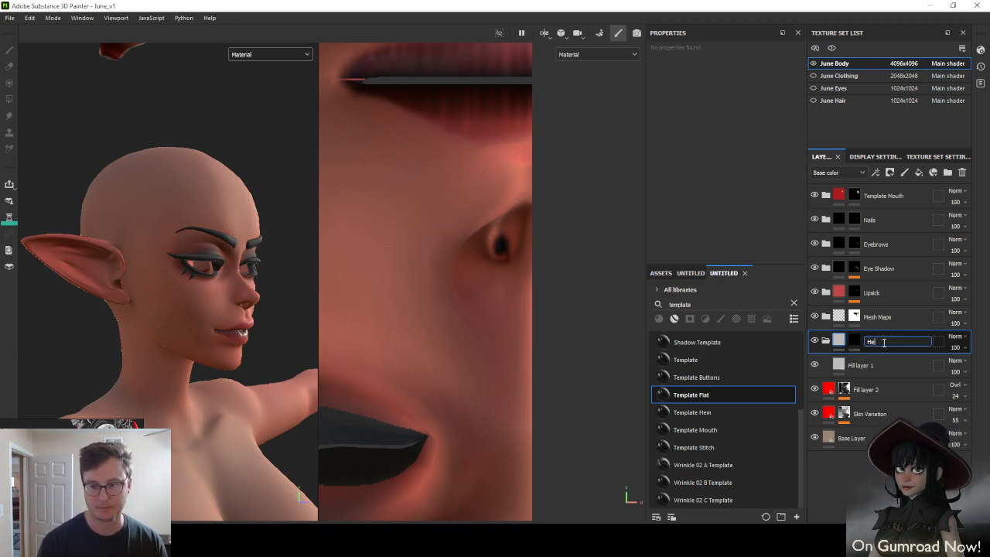
{"action": "type", "text": "adShadow"}
{"action": "key", "text": "Return"}
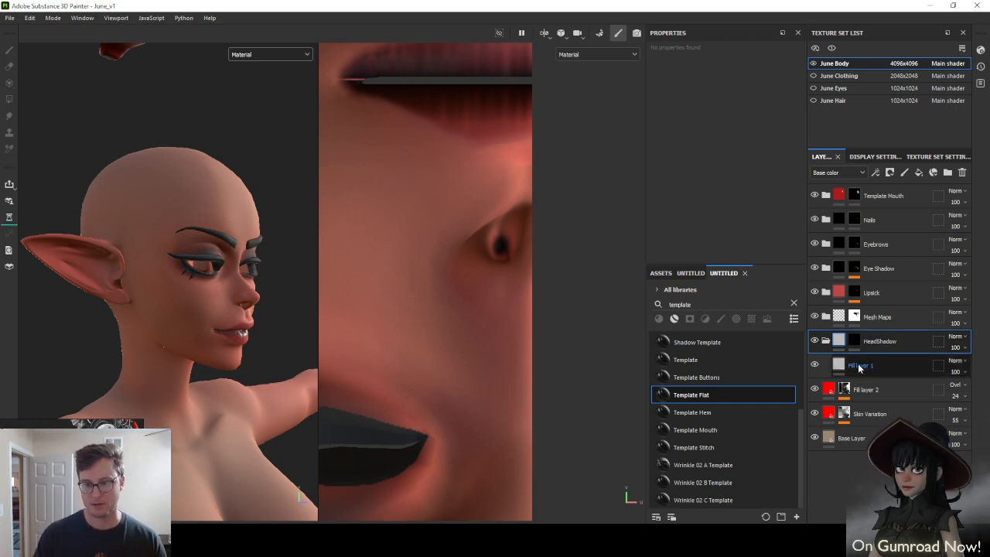
{"action": "key", "text": "ctrl+s"}
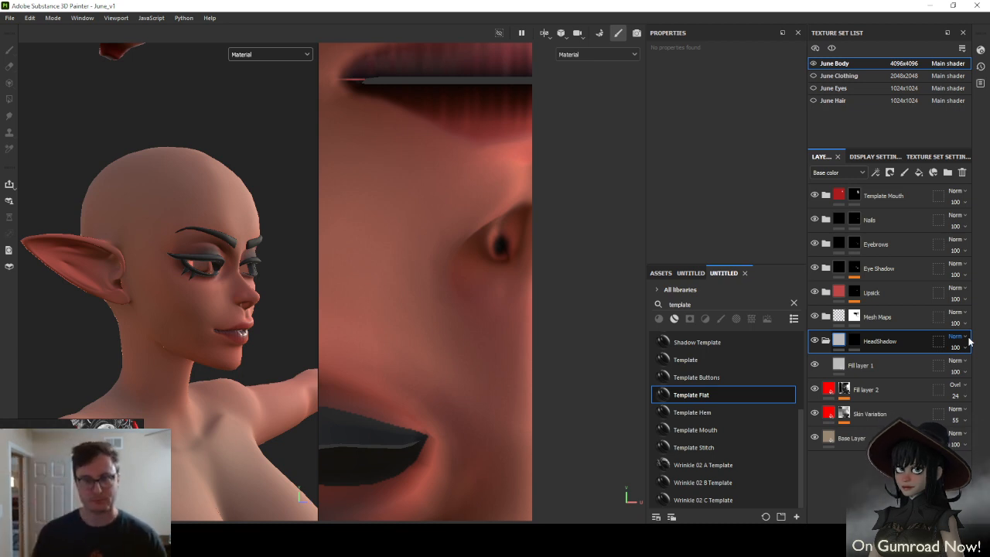
Set the HeadShadow fill's base color to gray 6D6D6D and the folder's blend mode to Multiply
{"action": "left_click", "coordinate": [858, 365]}
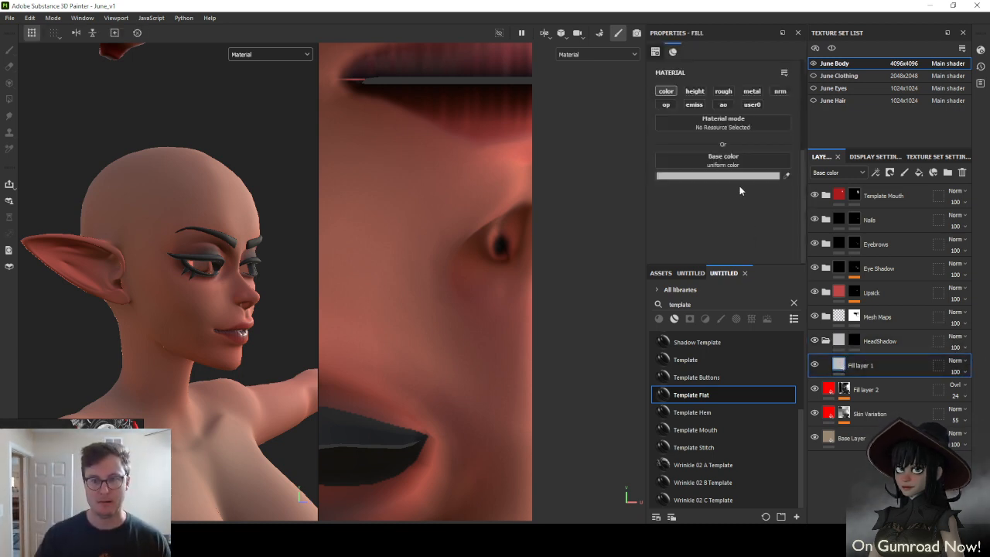
{"action": "left_click", "coordinate": [734, 177]}
{"action": "left_click_drag", "start_coordinate": [747, 300], "coordinate": [719, 316]}
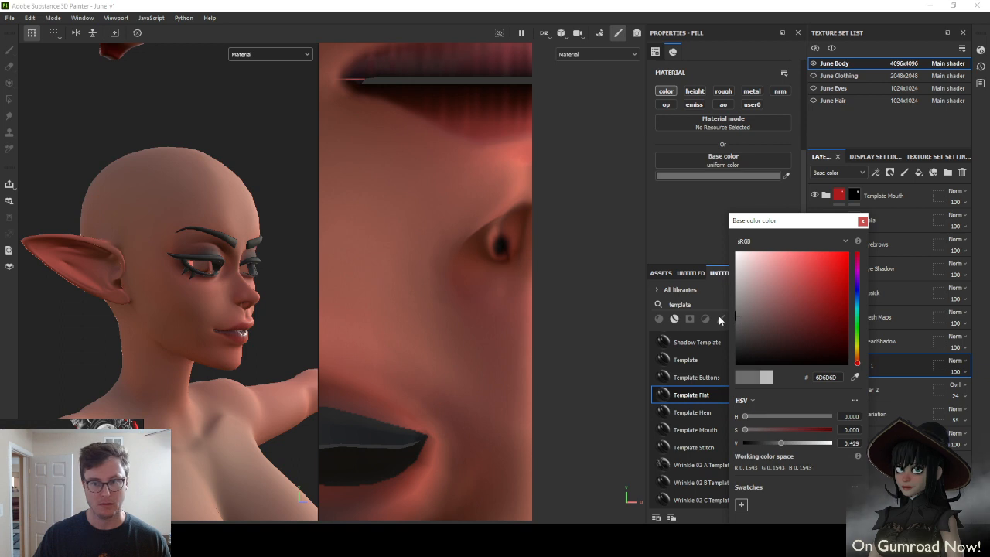
{"action": "left_click", "coordinate": [862, 221]}
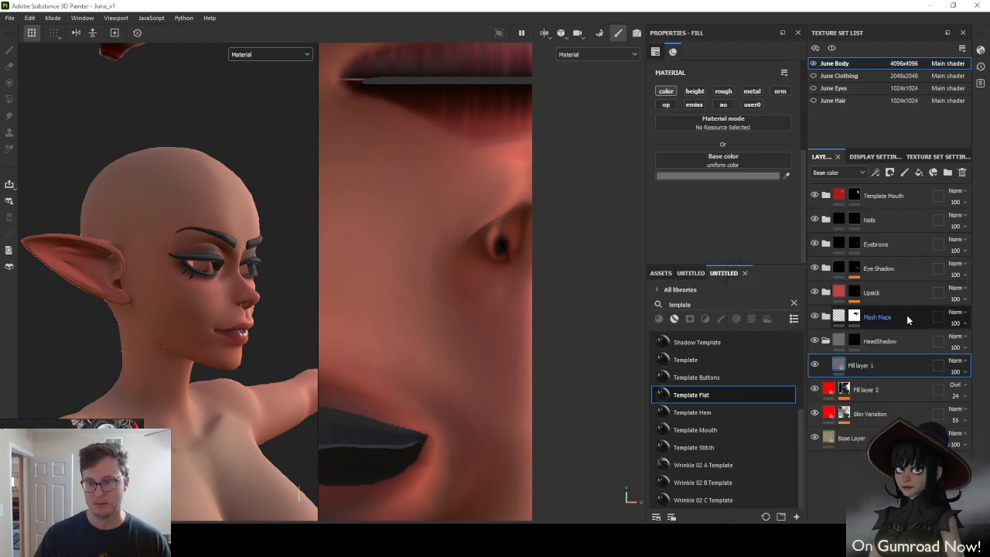
{"action": "left_click", "coordinate": [959, 337]}
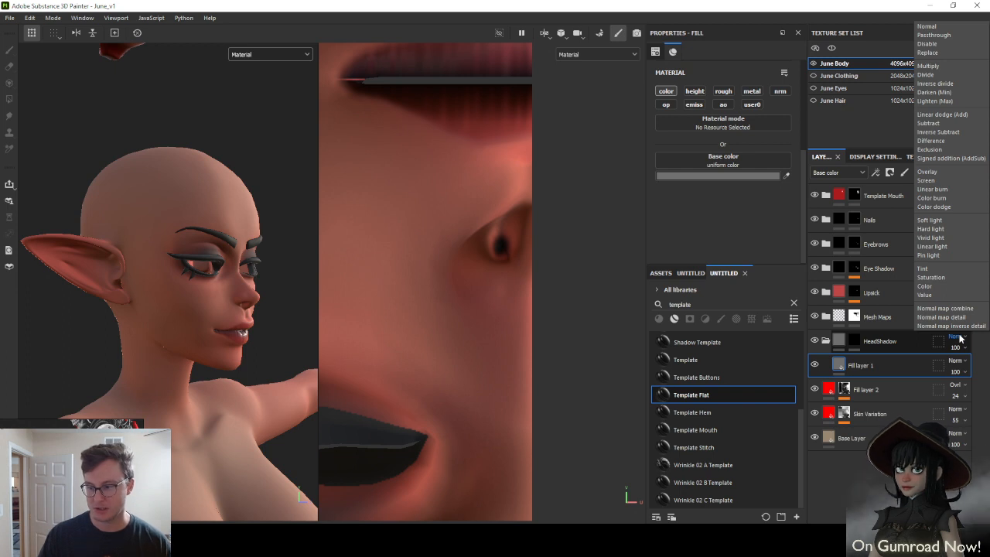
{"action": "left_click", "coordinate": [928, 66]}
Paint the HeadShadow mask over June's scalp from the crown and sides down to the nape
{"action": "left_click", "coordinate": [853, 340]}
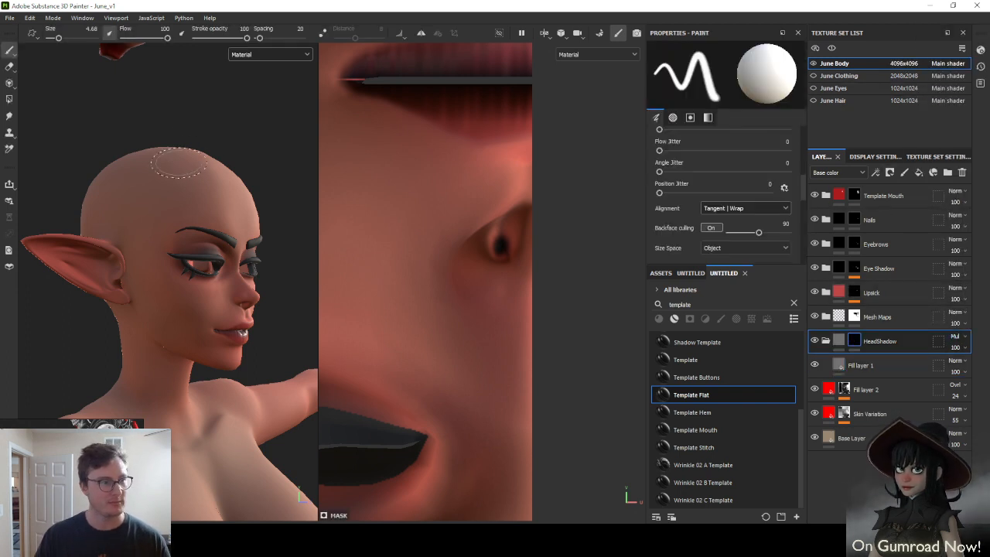
{"action": "left_click_drag", "start_coordinate": [165, 188], "coordinate": [226, 202], "text": "alt"}
{"action": "middle_click_drag", "start_coordinate": [102, 229], "coordinate": [134, 259], "text": "alt"}
{"action": "mouse_move", "coordinate": [132, 255]}
{"action": "left_mouse_down"}
{"action": "mouse_move", "coordinate": [133, 222]}
{"action": "mouse_move", "coordinate": [86, 213]}
{"action": "mouse_move", "coordinate": [148, 186]}
{"action": "mouse_move", "coordinate": [143, 166]}
{"action": "mouse_move", "coordinate": [122, 175]}
{"action": "left_mouse_up"}
{"action": "left_click_drag", "start_coordinate": [123, 174], "coordinate": [172, 265], "text": "alt"}
{"action": "left_click_drag", "start_coordinate": [117, 194], "coordinate": [52, 208]}
{"action": "mouse_move", "coordinate": [102, 174]}
{"action": "left_mouse_down", "text": "alt"}
{"action": "mouse_move", "coordinate": [145, 196]}
{"action": "mouse_move", "coordinate": [232, 197]}
{"action": "left_mouse_up", "text": "alt"}
{"action": "left_click_drag", "start_coordinate": [115, 202], "coordinate": [115, 258]}
{"action": "mouse_move", "coordinate": [149, 287]}
{"action": "left_mouse_down", "text": "alt"}
{"action": "mouse_move", "coordinate": [114, 246]}
{"action": "mouse_move", "coordinate": [84, 258]}
{"action": "mouse_move", "coordinate": [85, 243]}
{"action": "mouse_move", "coordinate": [113, 283]}
{"action": "mouse_move", "coordinate": [137, 223]}
{"action": "mouse_move", "coordinate": [78, 300]}
{"action": "left_mouse_up", "text": "alt"}
{"action": "right_click_drag", "start_coordinate": [77, 301], "coordinate": [132, 243], "text": "alt"}
{"action": "mouse_move", "coordinate": [132, 243]}
{"action": "left_mouse_down"}
{"action": "mouse_move", "coordinate": [106, 332]}
{"action": "mouse_move", "coordinate": [126, 368]}
{"action": "left_mouse_up"}
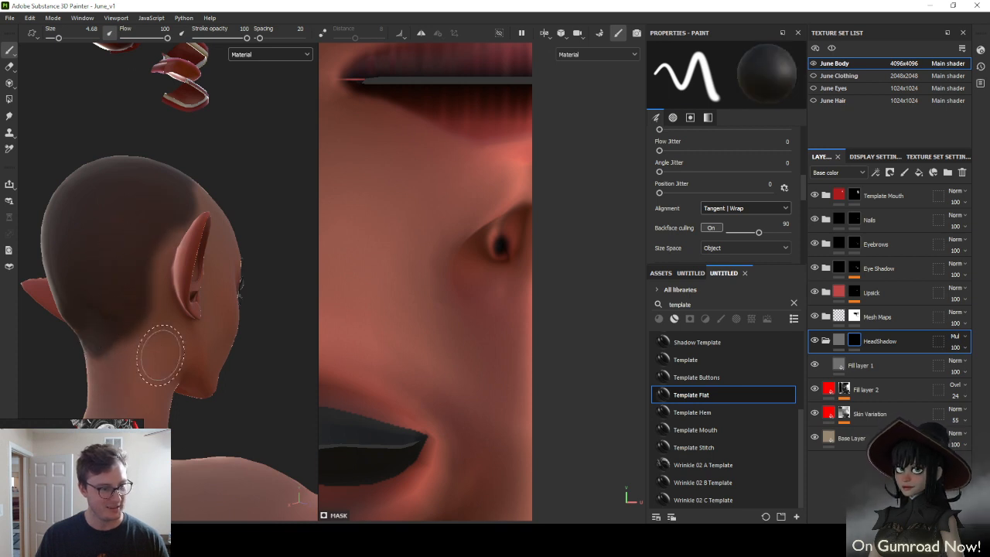
Shrink the brush to 1.35 and trim the HeadShadow mask along the lower hairline behind the ear
{"action": "right_click_drag", "start_coordinate": [108, 352], "coordinate": [172, 345], "text": "alt"}
{"action": "left_click_drag", "start_coordinate": [172, 345], "coordinate": [203, 325], "text": "alt"}
{"action": "mouse_move", "coordinate": [203, 323]}
{"action": "right_mouse_down", "text": "ctrl"}
{"action": "mouse_move", "coordinate": [174, 323]}
{"action": "mouse_move", "coordinate": [186, 324]}
{"action": "right_mouse_up", "text": "ctrl"}
{"action": "left_click_drag", "start_coordinate": [242, 285], "coordinate": [54, 400]}
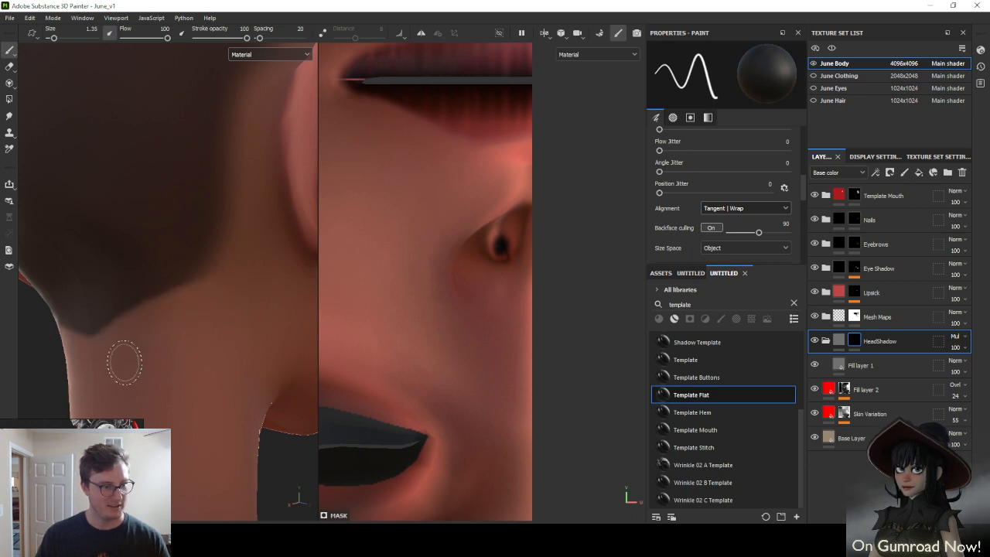
{"action": "left_click_drag", "start_coordinate": [270, 206], "coordinate": [212, 342], "text": "alt"}
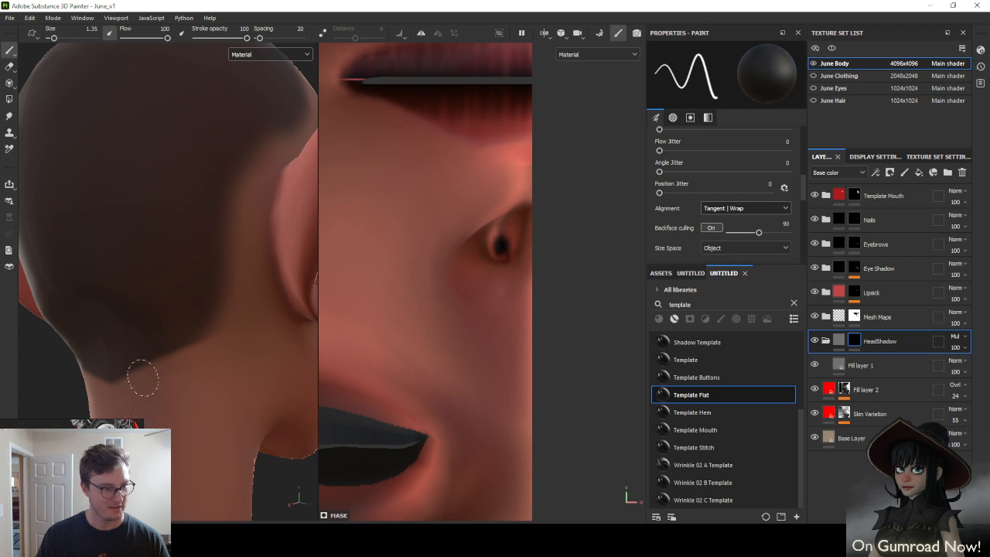
Rework the nape edge of the HeadShadow mask into a pointed hairline, undoing the unsatisfactory strokes
{"action": "mouse_move", "coordinate": [132, 384]}
{"action": "left_mouse_down"}
{"action": "mouse_move", "coordinate": [216, 327]}
{"action": "mouse_move", "coordinate": [206, 364]}
{"action": "mouse_move", "coordinate": [230, 327]}
{"action": "left_mouse_up"}
{"action": "key", "text": "ctrl+z"}
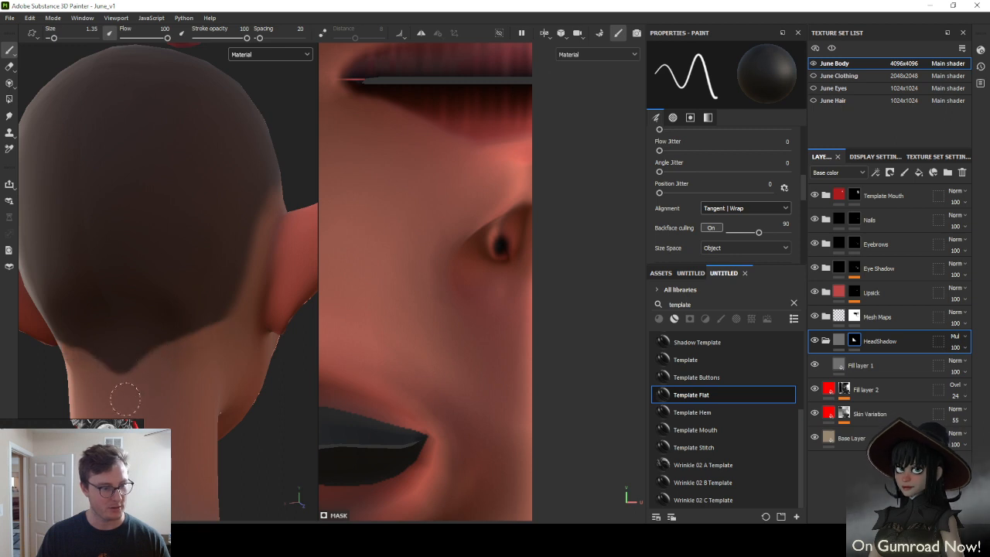
{"action": "key", "text": "ctrl+z"}
{"action": "left_click_drag", "start_coordinate": [135, 382], "coordinate": [180, 358]}
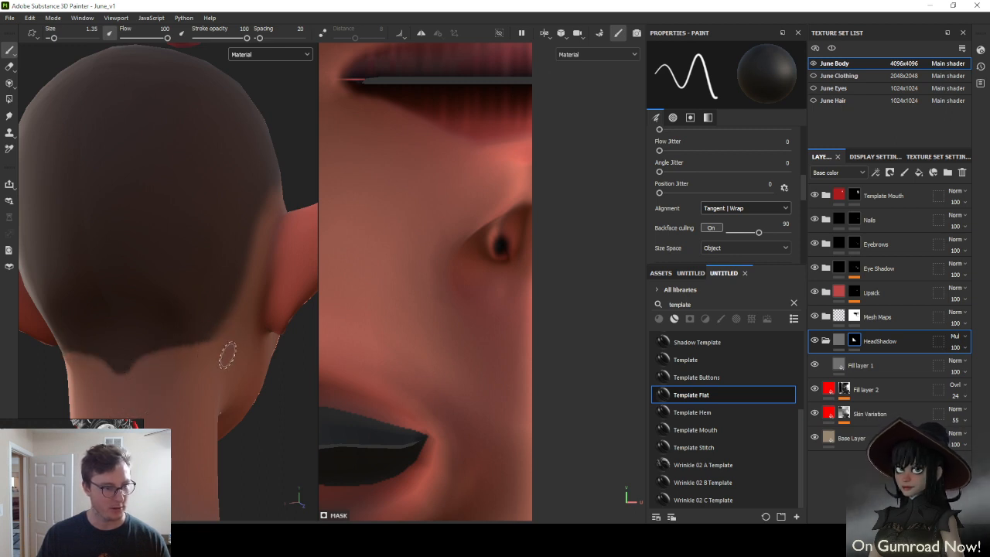
{"action": "key", "text": "ctrl+z"}
{"action": "mouse_move", "coordinate": [133, 386]}
{"action": "left_mouse_down"}
{"action": "mouse_move", "coordinate": [165, 358]}
{"action": "mouse_move", "coordinate": [224, 345]}
{"action": "mouse_move", "coordinate": [194, 327]}
{"action": "left_mouse_up"}
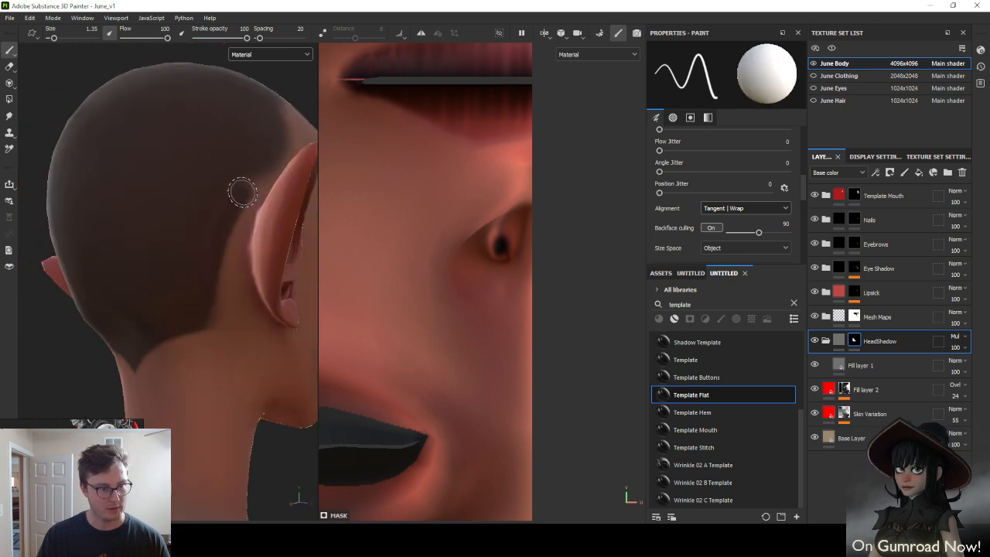
Extend the HeadShadow mask over the ear and down in front of it as a sideburn
{"action": "left_click_drag", "start_coordinate": [243, 190], "coordinate": [213, 306], "text": "alt"}
{"action": "mouse_move", "coordinate": [247, 199]}
{"action": "left_mouse_down", "text": "alt"}
{"action": "mouse_move", "coordinate": [107, 296]}
{"action": "mouse_move", "coordinate": [117, 283]}
{"action": "mouse_move", "coordinate": [130, 293]}
{"action": "mouse_move", "coordinate": [193, 262]}
{"action": "mouse_move", "coordinate": [141, 278]}
{"action": "left_mouse_up", "text": "alt"}
{"action": "mouse_move", "coordinate": [197, 267]}
{"action": "left_mouse_down"}
{"action": "mouse_move", "coordinate": [218, 272]}
{"action": "mouse_move", "coordinate": [235, 305]}
{"action": "mouse_move", "coordinate": [227, 266]}
{"action": "left_mouse_up"}
{"action": "mouse_move", "coordinate": [171, 248]}
{"action": "left_mouse_down", "text": "alt"}
{"action": "mouse_move", "coordinate": [203, 227]}
{"action": "mouse_move", "coordinate": [192, 309]}
{"action": "mouse_move", "coordinate": [201, 308]}
{"action": "left_mouse_up", "text": "alt"}
{"action": "left_click_drag", "start_coordinate": [139, 327], "coordinate": [99, 334], "text": "alt"}
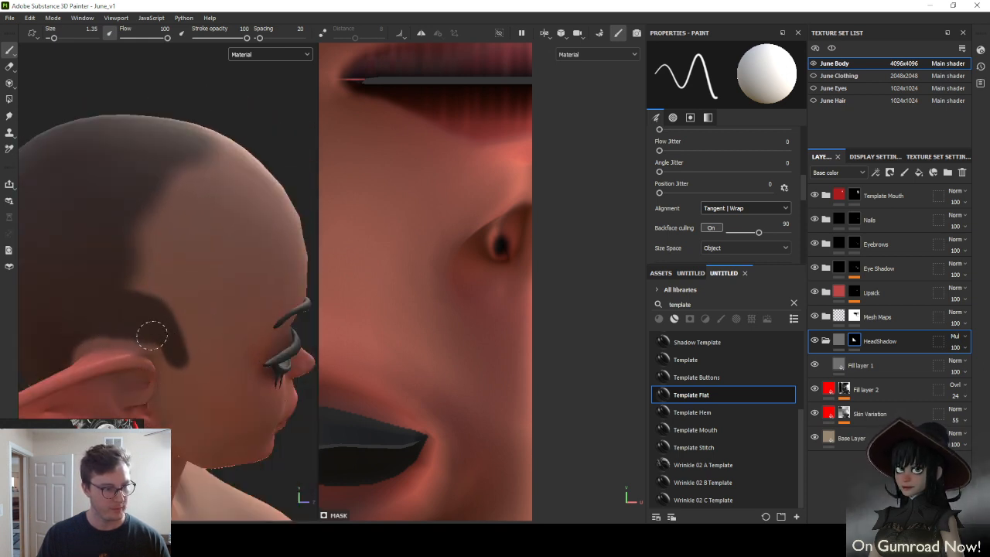
{"action": "left_click_drag", "start_coordinate": [156, 333], "coordinate": [154, 331], "text": "alt"}
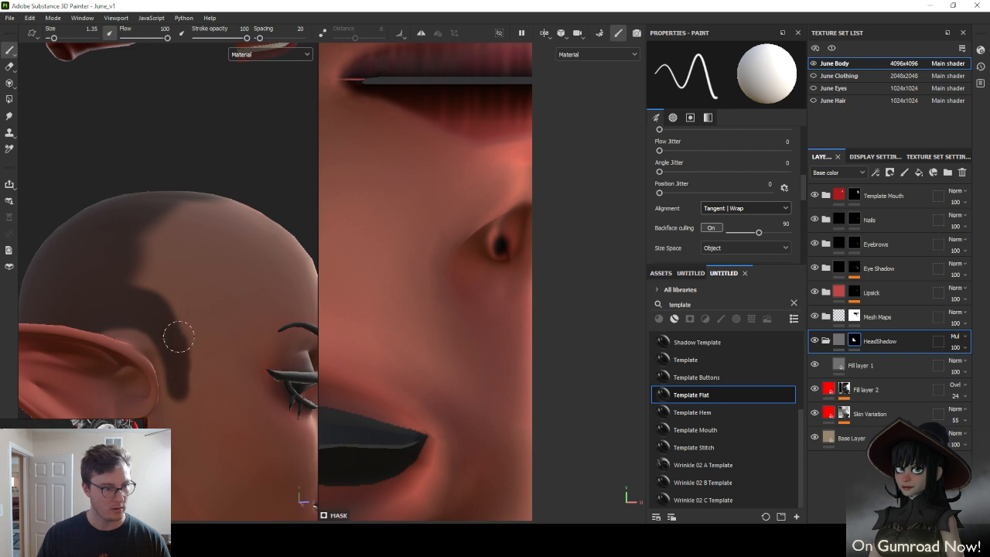
Fill the temple between sideburn and scalp in the HeadShadow mask and clean up the front hairline
{"action": "mouse_move", "coordinate": [178, 337]}
{"action": "left_mouse_down"}
{"action": "mouse_move", "coordinate": [208, 274]}
{"action": "mouse_move", "coordinate": [188, 205]}
{"action": "mouse_move", "coordinate": [126, 235]}
{"action": "mouse_move", "coordinate": [165, 309]}
{"action": "mouse_move", "coordinate": [191, 254]}
{"action": "mouse_move", "coordinate": [172, 205]}
{"action": "mouse_move", "coordinate": [187, 280]}
{"action": "left_mouse_up"}
{"action": "mouse_move", "coordinate": [162, 218]}
{"action": "left_mouse_down"}
{"action": "mouse_move", "coordinate": [150, 296]}
{"action": "mouse_move", "coordinate": [200, 250]}
{"action": "left_mouse_up"}
{"action": "mouse_move", "coordinate": [186, 293]}
{"action": "left_mouse_down", "text": "alt"}
{"action": "mouse_move", "coordinate": [177, 267]}
{"action": "mouse_move", "coordinate": [221, 347]}
{"action": "mouse_move", "coordinate": [196, 405]}
{"action": "left_mouse_up", "text": "alt"}
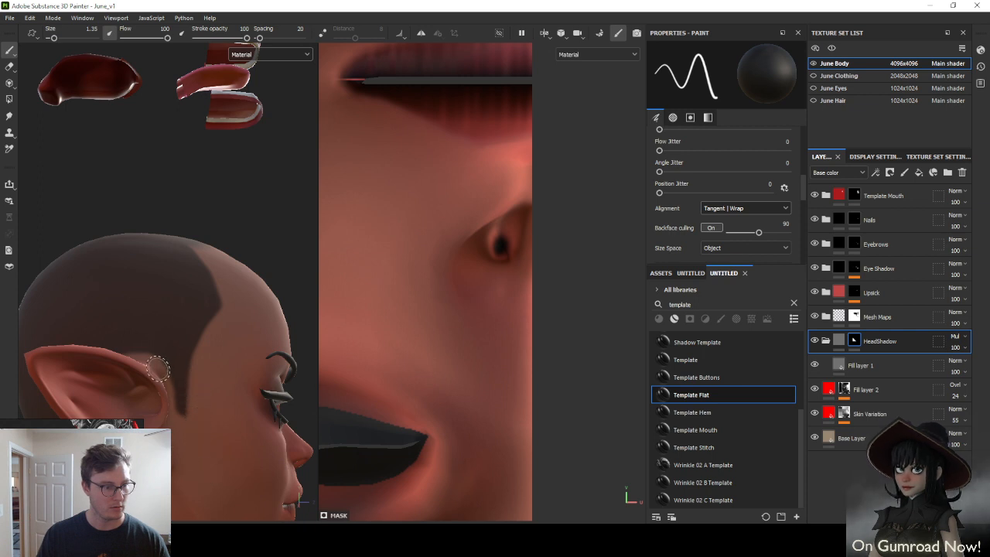
{"action": "mouse_move", "coordinate": [184, 442]}
{"action": "left_mouse_down", "text": "alt"}
{"action": "mouse_move", "coordinate": [238, 404]}
{"action": "mouse_move", "coordinate": [174, 348]}
{"action": "mouse_move", "coordinate": [285, 268]}
{"action": "mouse_move", "coordinate": [198, 301]}
{"action": "mouse_move", "coordinate": [201, 316]}
{"action": "left_mouse_up", "text": "alt"}
{"action": "mouse_move", "coordinate": [231, 277]}
{"action": "left_mouse_down"}
{"action": "mouse_move", "coordinate": [220, 267]}
{"action": "mouse_move", "coordinate": [175, 280]}
{"action": "mouse_move", "coordinate": [183, 335]}
{"action": "mouse_move", "coordinate": [197, 347]}
{"action": "mouse_move", "coordinate": [238, 298]}
{"action": "mouse_move", "coordinate": [199, 331]}
{"action": "mouse_move", "coordinate": [154, 253]}
{"action": "mouse_move", "coordinate": [174, 330]}
{"action": "left_mouse_up"}
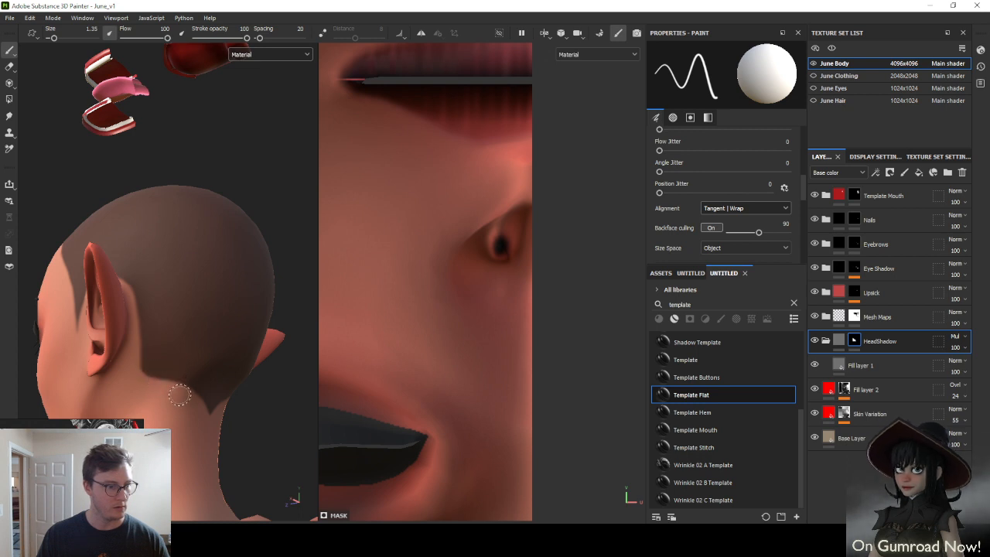
Examine the painted head shadow and its hairline from the side, the front and above
{"action": "left_click_drag", "start_coordinate": [179, 395], "coordinate": [186, 198], "text": "alt"}
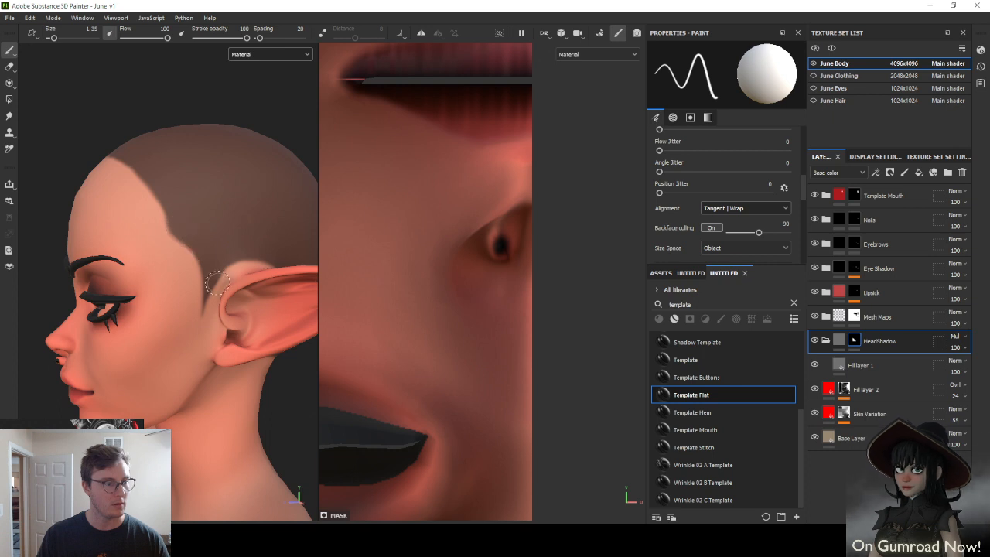
{"action": "left_click_drag", "start_coordinate": [217, 283], "coordinate": [191, 234], "text": "alt"}
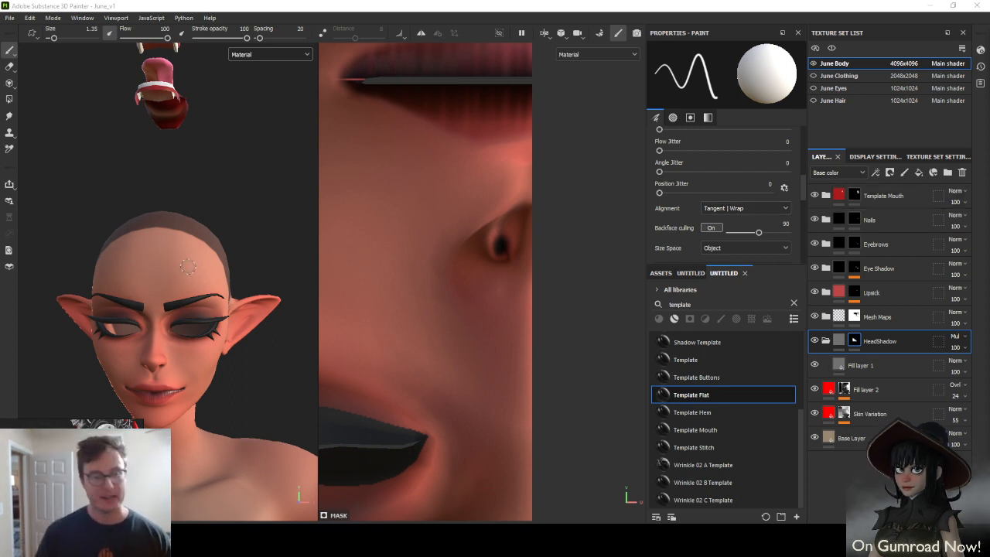
{"action": "left_click_drag", "start_coordinate": [267, 239], "coordinate": [229, 251], "text": "alt"}
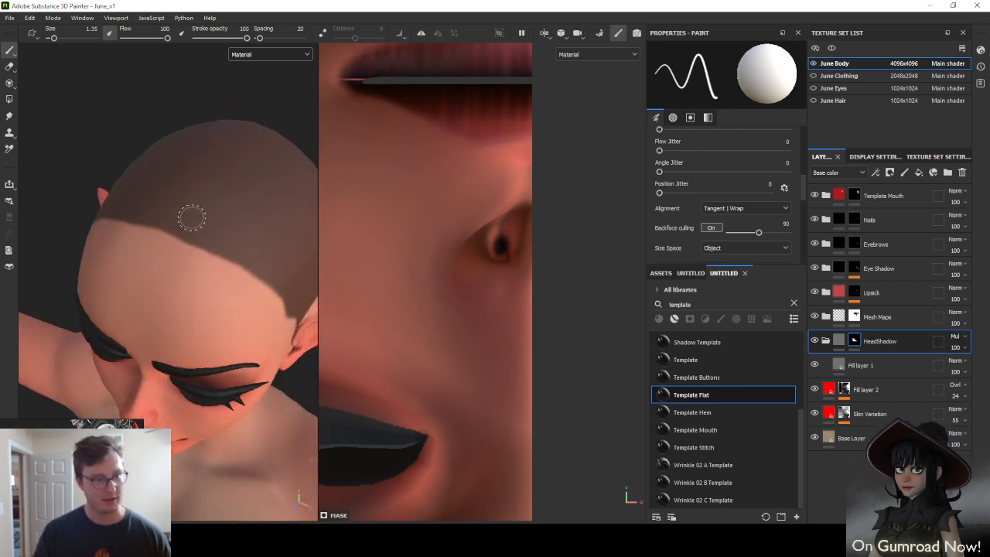
{"action": "mouse_move", "coordinate": [188, 247]}
{"action": "left_mouse_down", "text": "alt"}
{"action": "mouse_move", "coordinate": [185, 221]}
{"action": "mouse_move", "coordinate": [153, 232]}
{"action": "mouse_move", "coordinate": [149, 246]}
{"action": "mouse_move", "coordinate": [257, 271]}
{"action": "left_mouse_up", "text": "alt"}
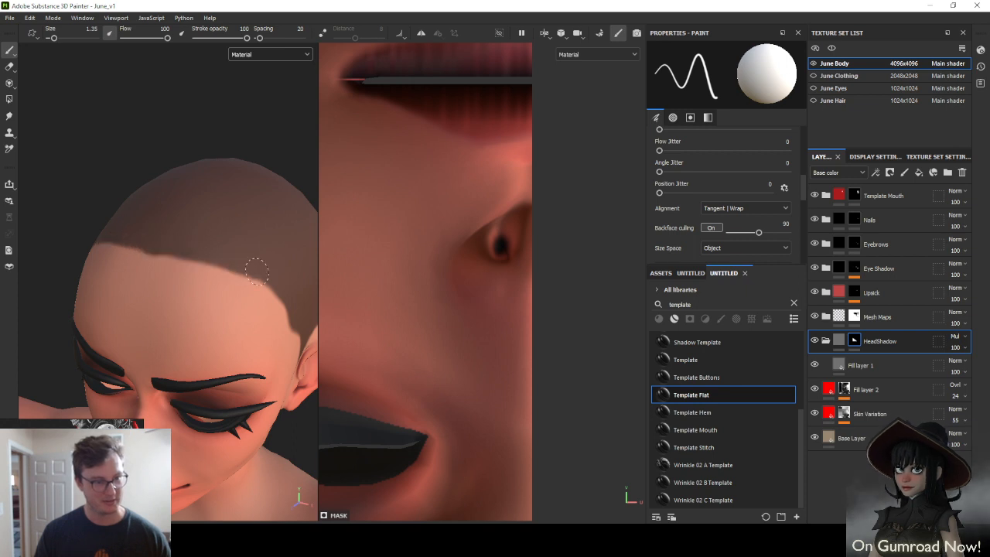
Add a Blur filter to the HeadShadow mask and set its blur intensity to 1.64
{"action": "mouse_move", "coordinate": [183, 255]}
{"action": "left_mouse_down", "text": "alt"}
{"action": "mouse_move", "coordinate": [256, 256]}
{"action": "mouse_move", "coordinate": [216, 248]}
{"action": "mouse_move", "coordinate": [230, 215]}
{"action": "mouse_move", "coordinate": [237, 228]}
{"action": "mouse_move", "coordinate": [214, 236]}
{"action": "mouse_move", "coordinate": [229, 197]}
{"action": "mouse_move", "coordinate": [245, 204]}
{"action": "mouse_move", "coordinate": [250, 226]}
{"action": "mouse_move", "coordinate": [253, 213]}
{"action": "left_mouse_up", "text": "alt"}
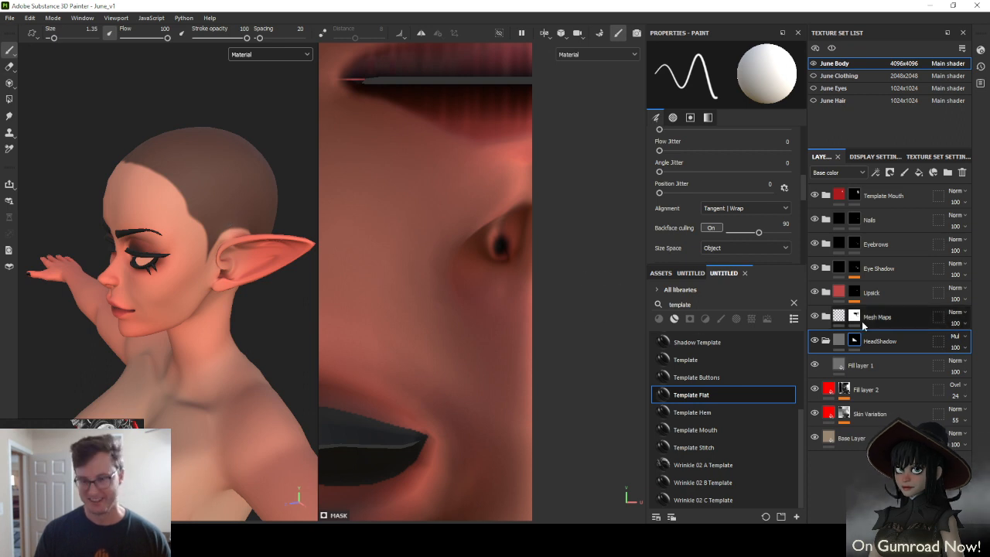
{"action": "right_click", "coordinate": [860, 345]}
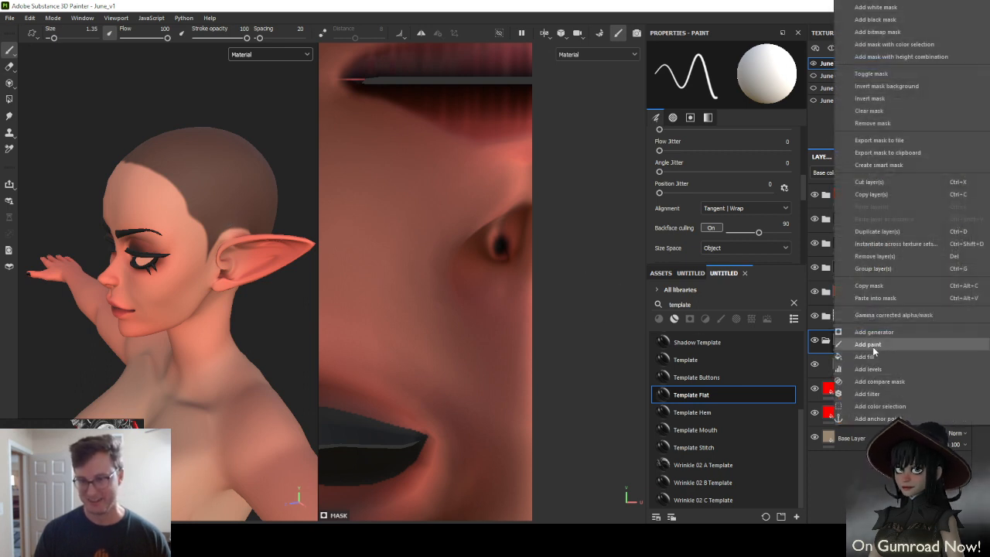
{"action": "left_click", "coordinate": [868, 393]}
{"action": "left_click", "coordinate": [725, 77]}
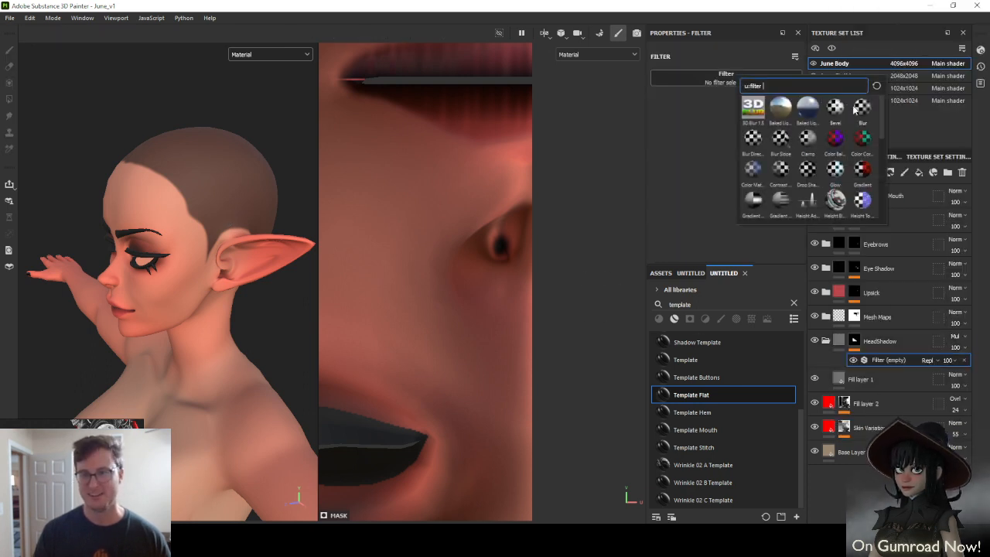
{"action": "left_click", "coordinate": [860, 108]}
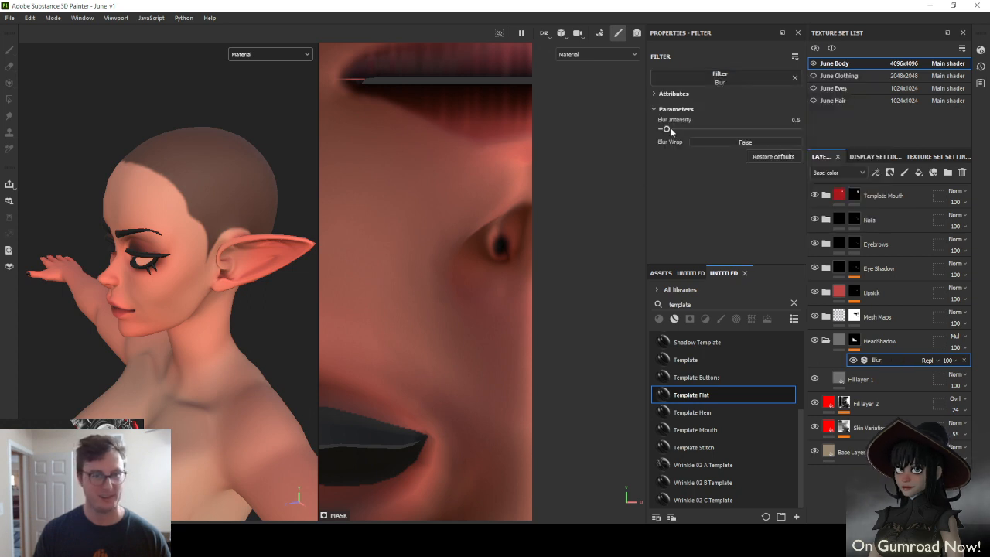
{"action": "left_click_drag", "start_coordinate": [669, 127], "coordinate": [676, 131]}
{"action": "left_click_drag", "start_coordinate": [173, 214], "coordinate": [162, 270], "text": "alt"}
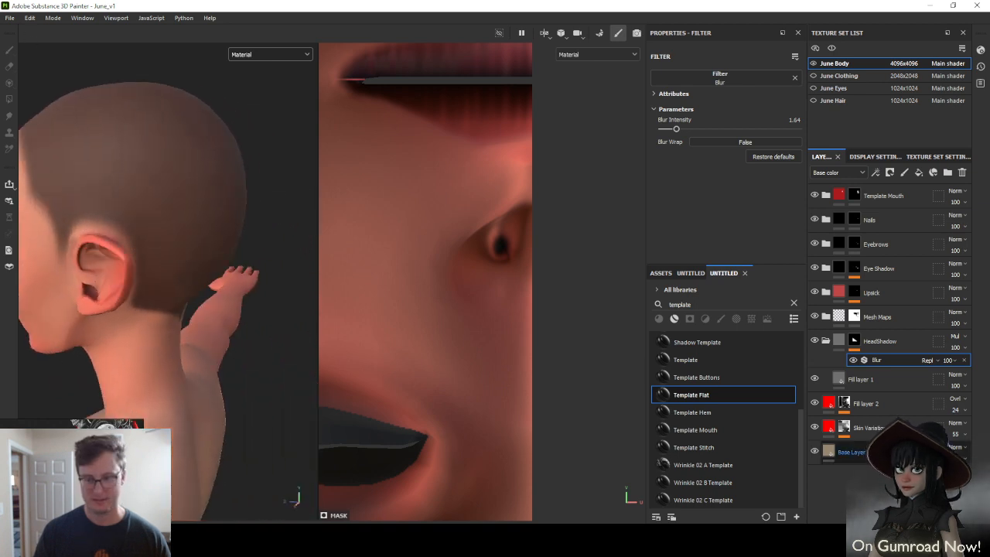
Export the June Body texture set as 4096 px, 8-bit PNG maps and close the export window
{"action": "left_click", "coordinate": [854, 340]}
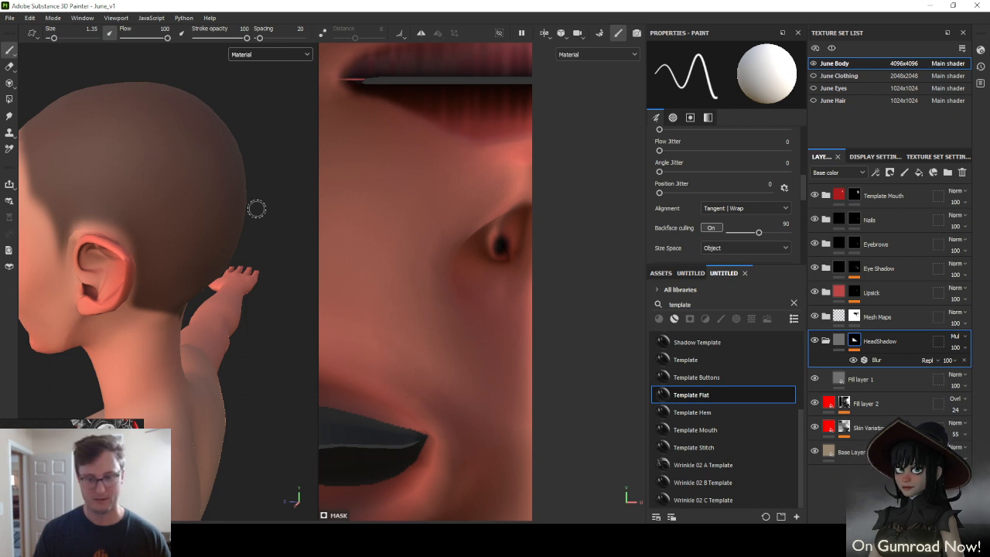
{"action": "key", "text": "ctrl"}
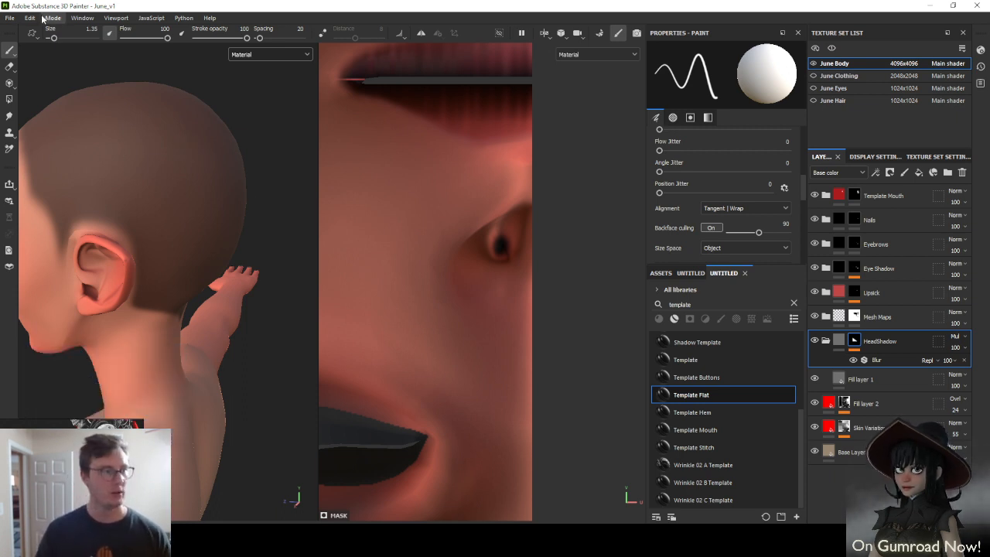
{"action": "left_click", "coordinate": [11, 18]}
{"action": "left_click", "coordinate": [32, 171]}
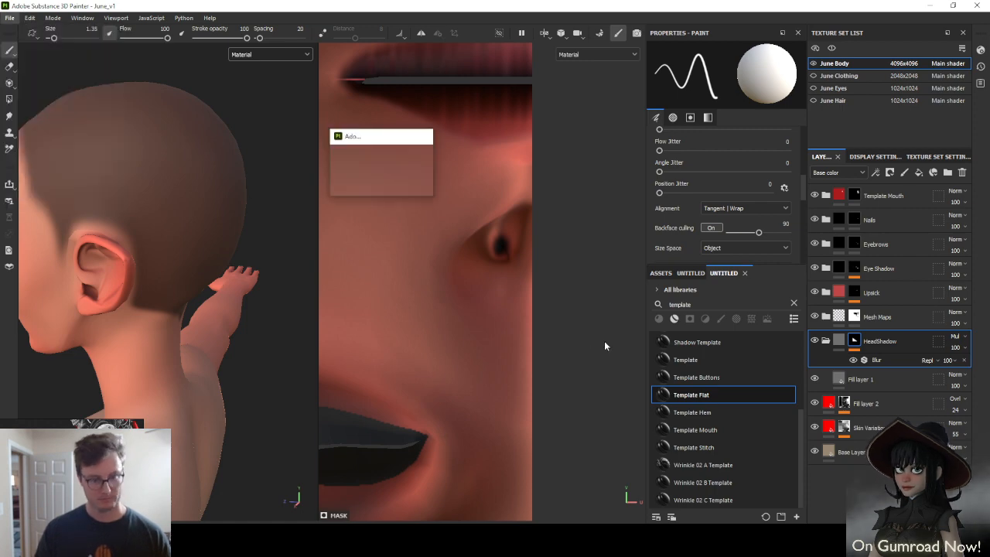
{"action": "left_click", "coordinate": [739, 453]}
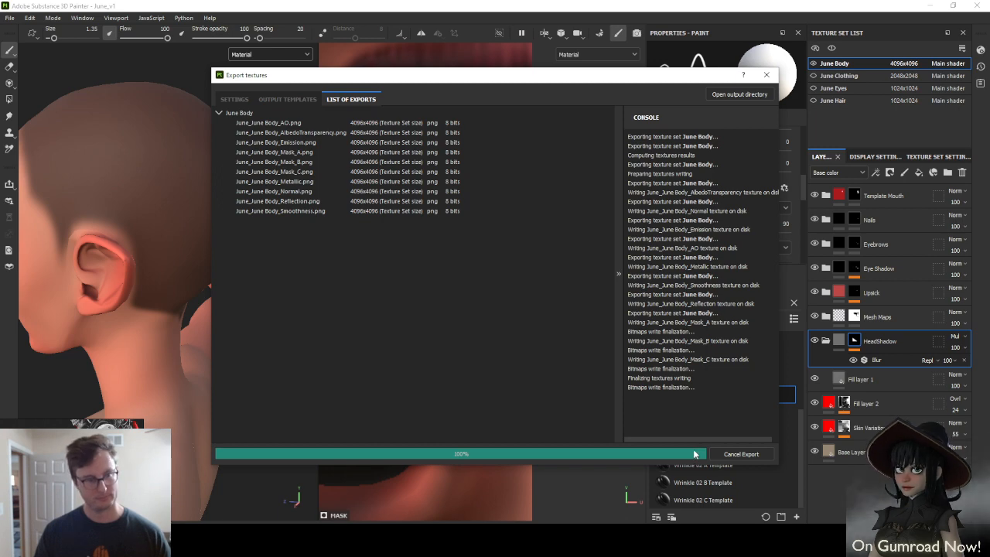
{"action": "key", "text": "Escape"}
Switch to Unity and view the head shadow under June's hair from another angle
{"action": "key", "text": "alt+Tab"}
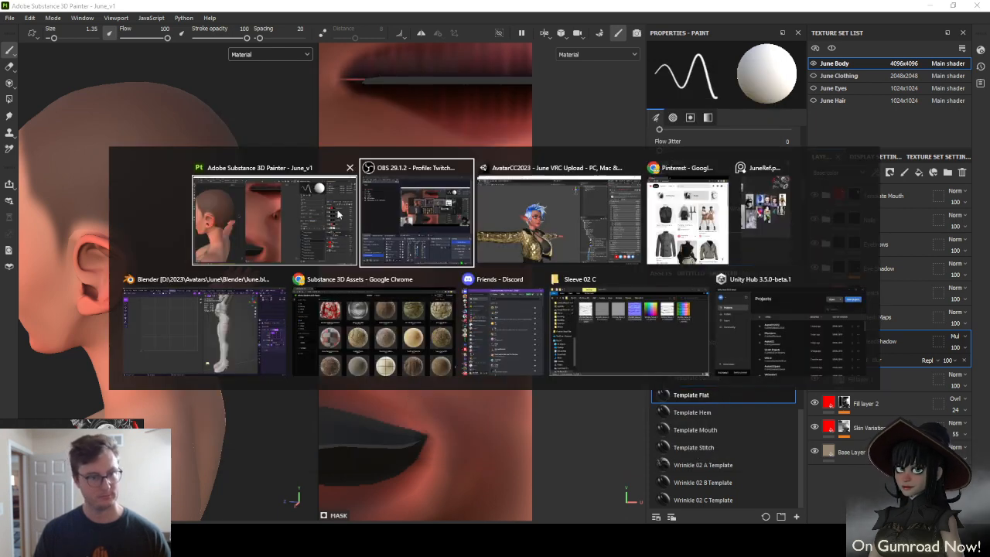
{"action": "left_click", "coordinate": [516, 226]}
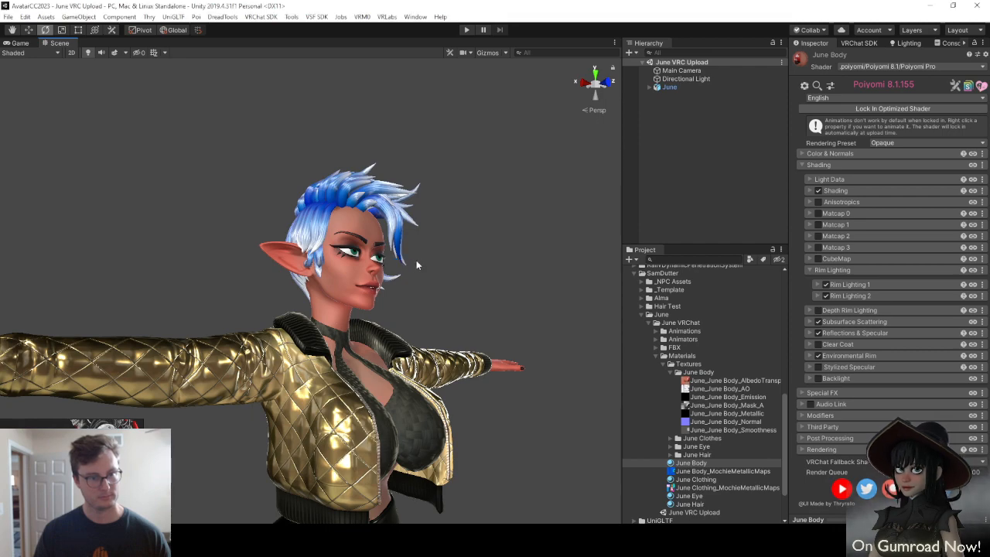
{"action": "mouse_move", "coordinate": [407, 275]}
{"action": "right_mouse_down"}
{"action": "mouse_move", "coordinate": [474, 289]}
{"action": "mouse_move", "coordinate": [502, 310]}
{"action": "mouse_move", "coordinate": [359, 322]}
{"action": "mouse_move", "coordinate": [440, 309]}
{"action": "mouse_move", "coordinate": [444, 330]}
{"action": "mouse_move", "coordinate": [390, 334]}
{"action": "right_mouse_up"}
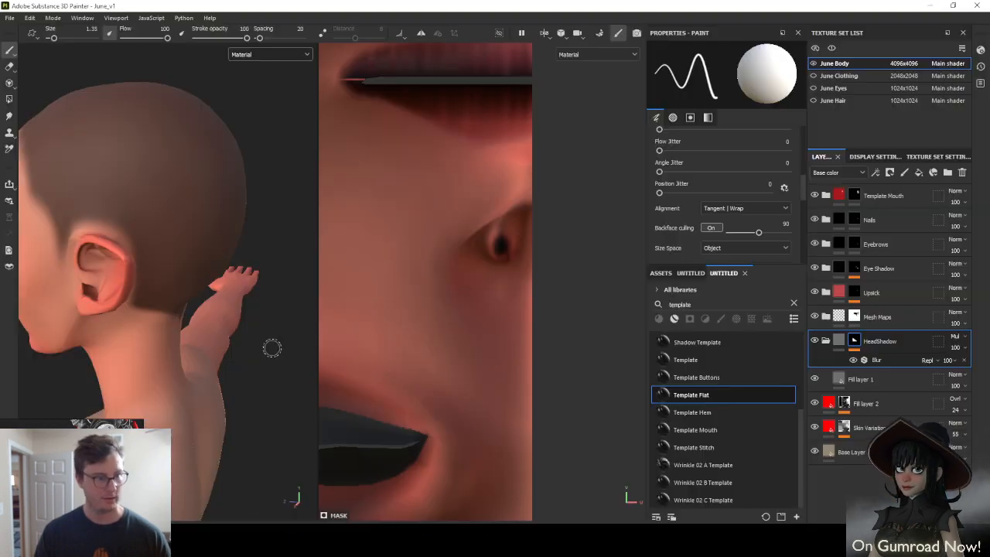
Switch back to Substance Painter and shape the HeadShadow mask at the nape into a downward-pointing tip
{"action": "mouse_move", "coordinate": [271, 348]}
{"action": "left_mouse_down", "text": "alt"}
{"action": "mouse_move", "coordinate": [207, 340]}
{"action": "mouse_move", "coordinate": [93, 280]}
{"action": "left_mouse_up", "text": "alt"}
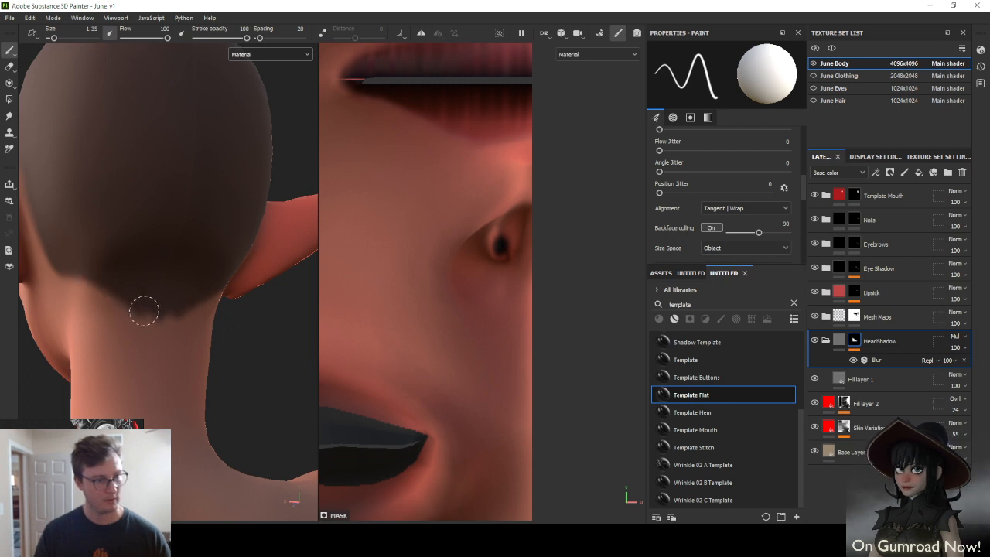
{"action": "left_click_drag", "start_coordinate": [143, 311], "coordinate": [154, 338]}
{"action": "key", "text": "x"}
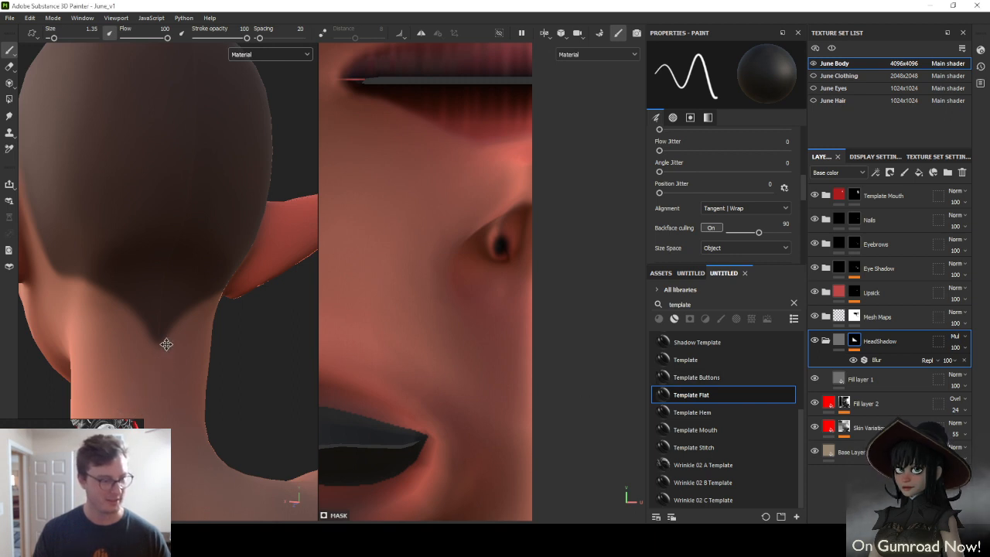
Touch up the HeadShadow mask edge between the ear and the nape tip with a smaller brush
{"action": "mouse_move", "coordinate": [165, 343]}
{"action": "left_mouse_down", "text": "alt"}
{"action": "mouse_move", "coordinate": [178, 352]}
{"action": "mouse_move", "coordinate": [272, 252]}
{"action": "left_mouse_up", "text": "alt"}
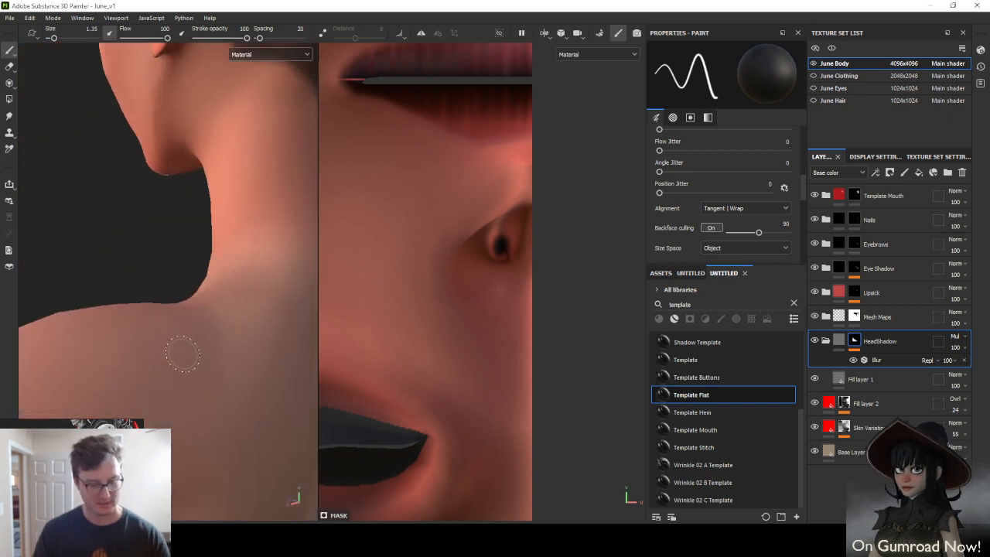
{"action": "right_click_drag", "start_coordinate": [183, 354], "coordinate": [179, 352], "text": "ctrl"}
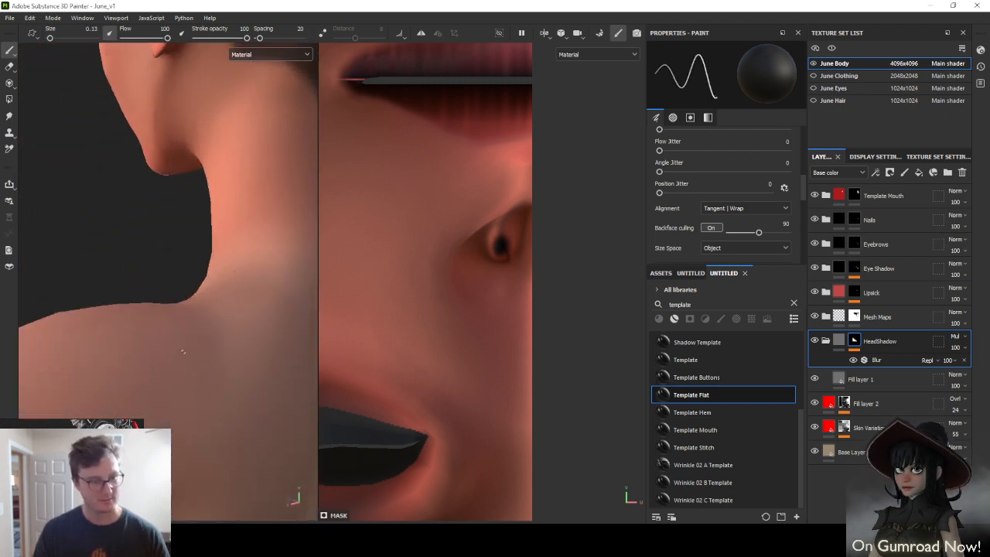
{"action": "left_click_drag", "start_coordinate": [260, 356], "coordinate": [154, 306], "text": "alt"}
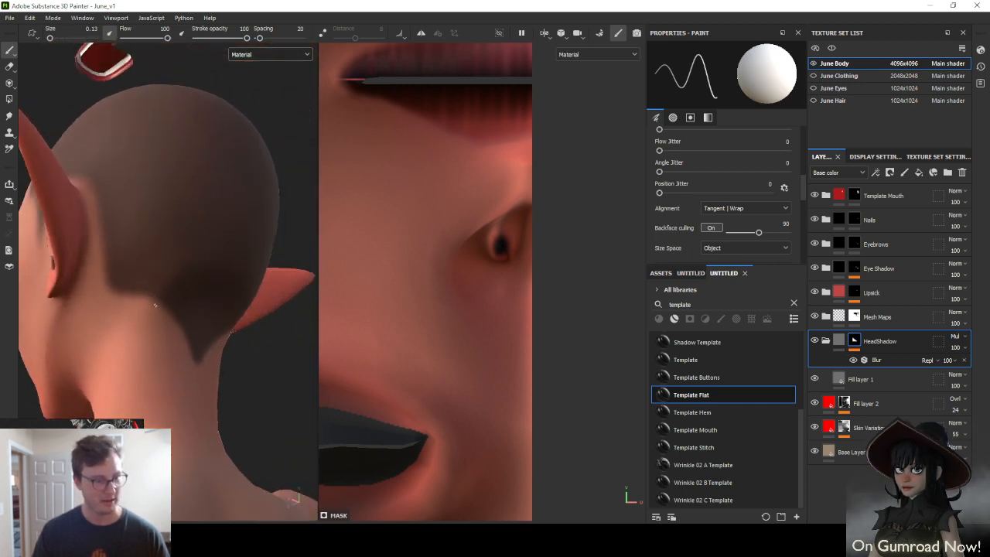
{"action": "right_click_drag", "start_coordinate": [153, 306], "coordinate": [161, 306], "text": "ctrl"}
{"action": "key", "text": "x"}
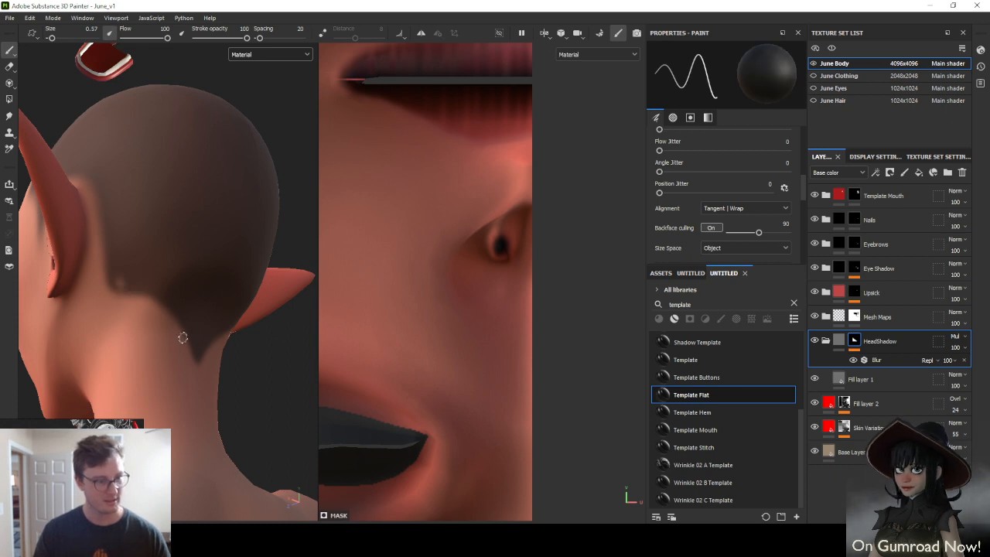
{"action": "key", "text": "x"}
{"action": "left_click_drag", "start_coordinate": [194, 347], "coordinate": [144, 299]}
{"action": "right_click_drag", "start_coordinate": [143, 297], "coordinate": [157, 287], "text": "ctrl"}
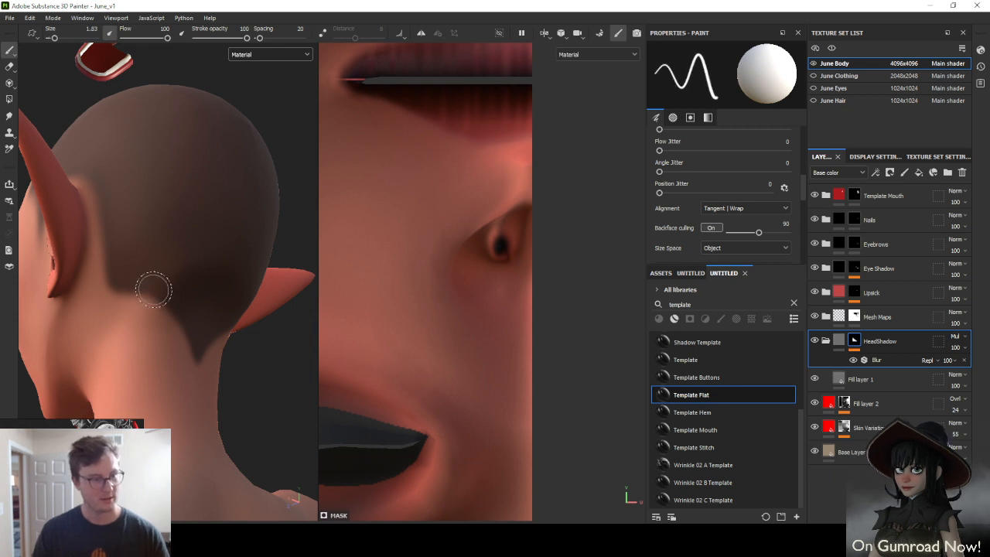
Straighten the HeadShadow hairline from behind the ear to the nape tip with a size 0.91 brush, undoing the larger stroke
{"action": "mouse_move", "coordinate": [155, 290]}
{"action": "left_mouse_down", "text": "alt"}
{"action": "mouse_move", "coordinate": [137, 344]}
{"action": "mouse_move", "coordinate": [128, 292]}
{"action": "left_mouse_up", "text": "alt"}
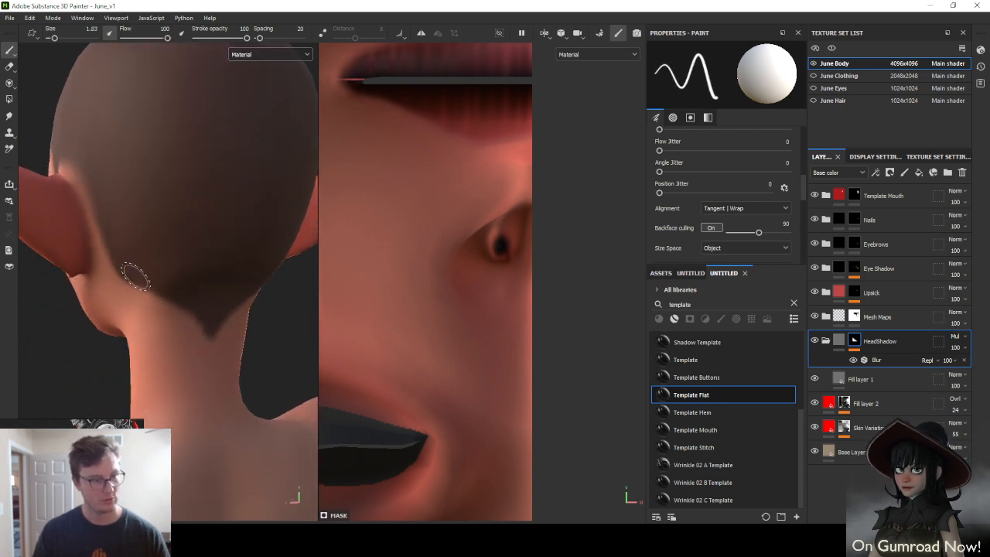
{"action": "left_click", "coordinate": [203, 323], "text": "shift"}
{"action": "key", "text": "ctrl+z"}
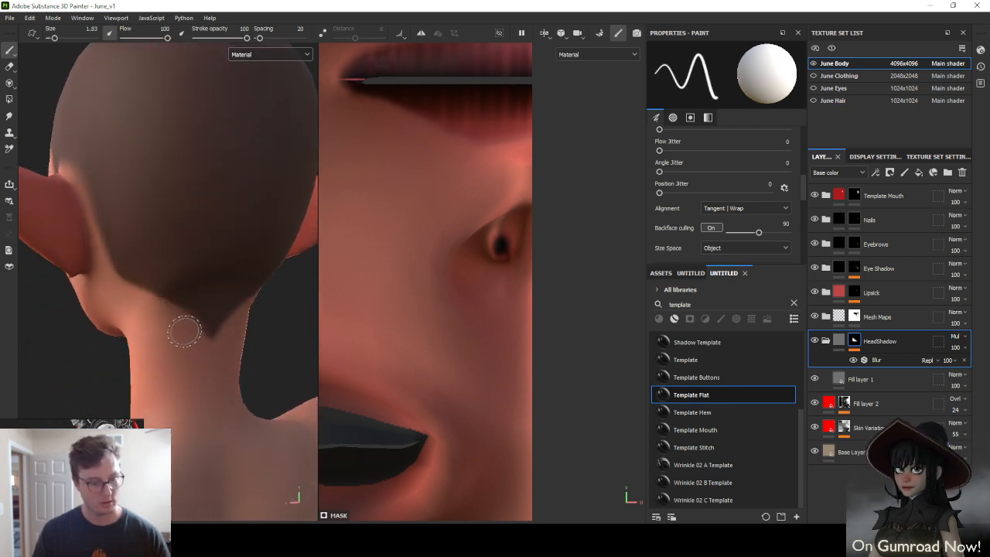
{"action": "right_click_drag", "start_coordinate": [184, 331], "coordinate": [175, 307], "text": "ctrl"}
{"action": "left_click_drag", "start_coordinate": [175, 307], "coordinate": [167, 287], "text": "alt"}
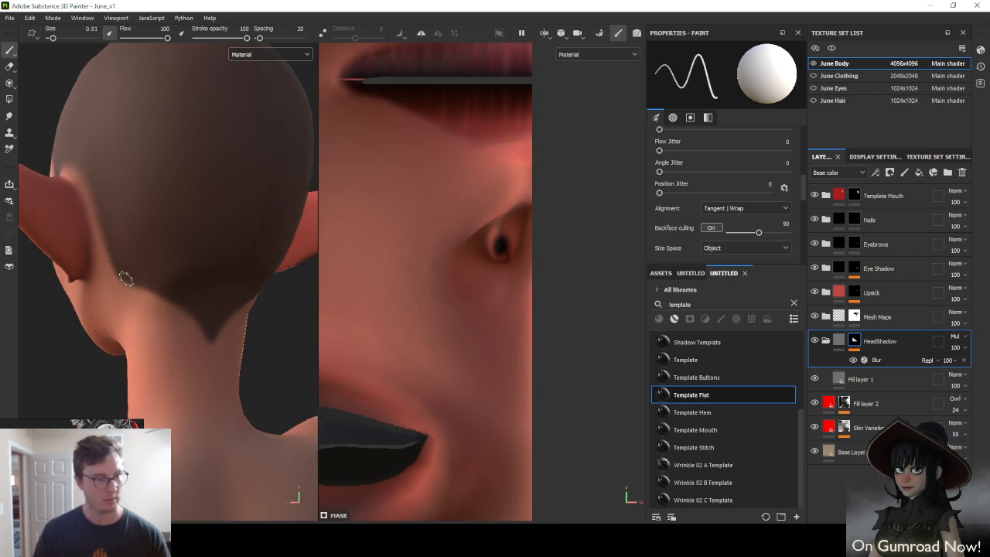
{"action": "left_click", "coordinate": [209, 332], "text": "shift"}
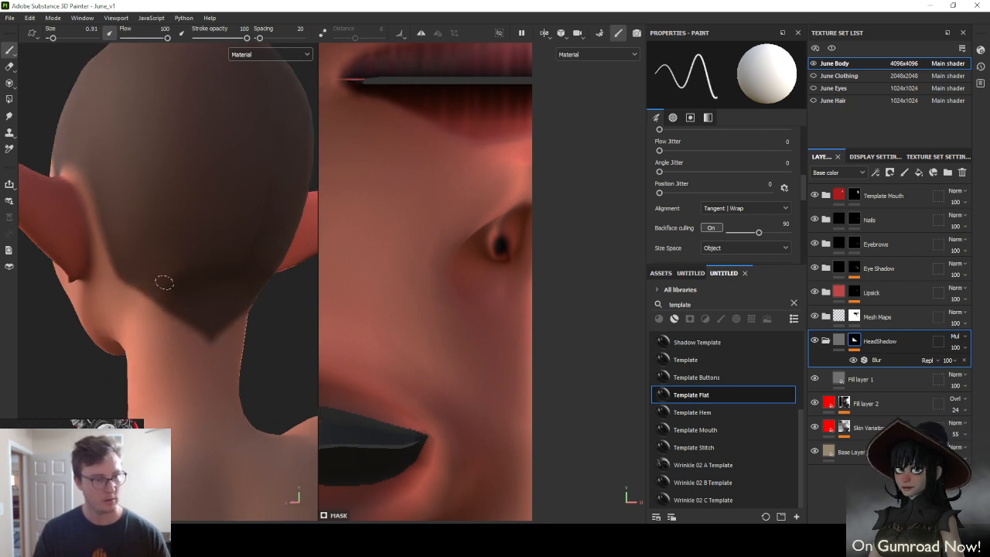
{"action": "left_click_drag", "start_coordinate": [164, 282], "coordinate": [191, 304], "text": "alt"}
Examine the head shadow's front and side hairline, and switch to Unity to compare it with the hair's coverage
{"action": "left_click_drag", "start_coordinate": [201, 308], "coordinate": [288, 292], "text": "alt"}
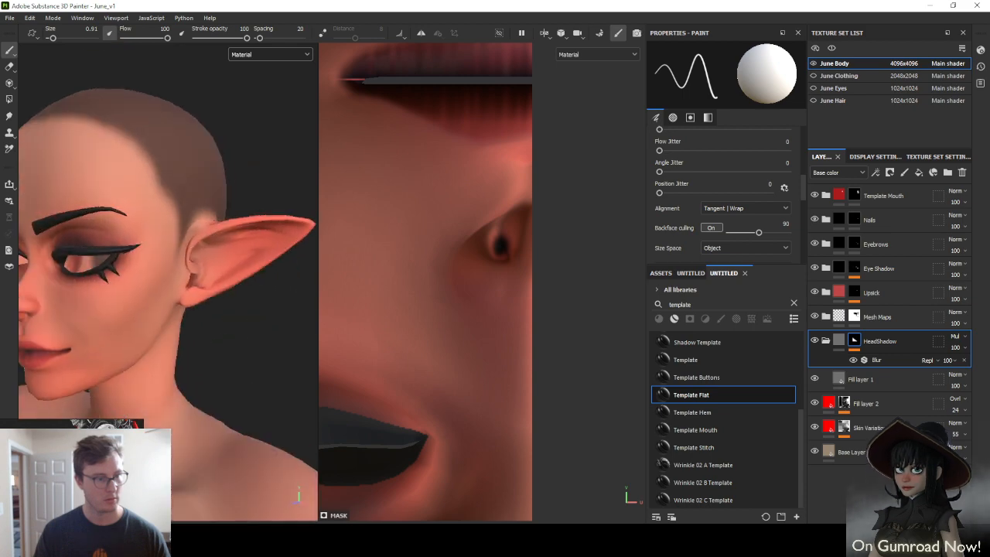
{"action": "mouse_move", "coordinate": [194, 254]}
{"action": "left_mouse_down", "text": "alt"}
{"action": "mouse_move", "coordinate": [203, 288]}
{"action": "mouse_move", "coordinate": [191, 261]}
{"action": "left_mouse_up", "text": "alt"}
{"action": "middle_click_drag", "start_coordinate": [163, 266], "coordinate": [172, 303], "text": "alt"}
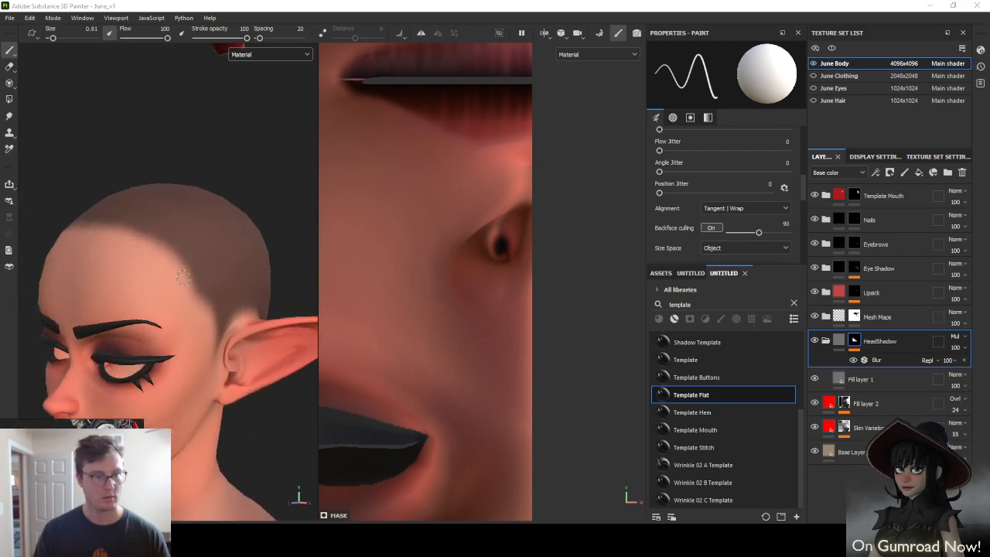
{"action": "key", "text": "alt+Tab"}
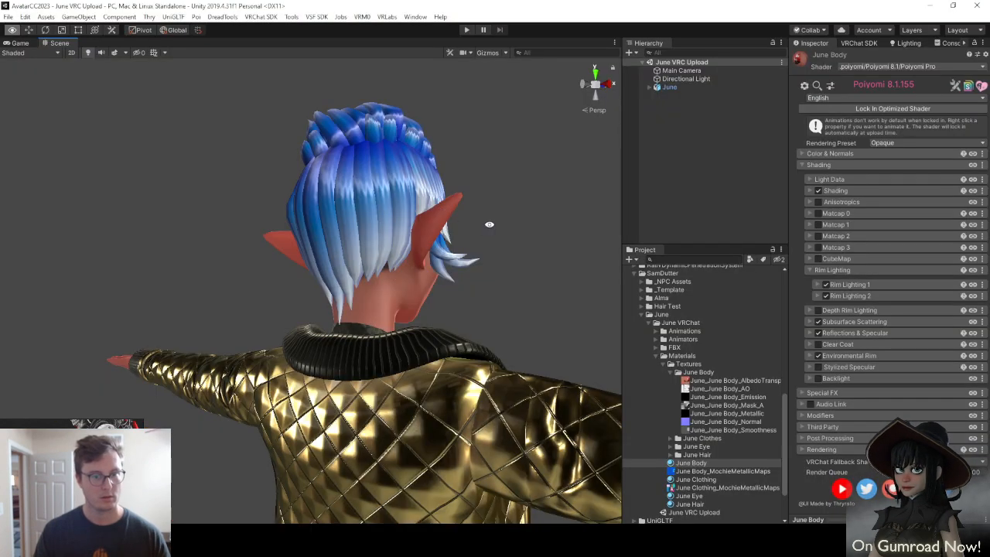
{"action": "left_click_drag", "start_coordinate": [436, 207], "coordinate": [233, 220], "text": "alt"}
{"action": "scroll", "coordinate": [234, 219], "scroll_direction": "up", "scroll_amount": 4}
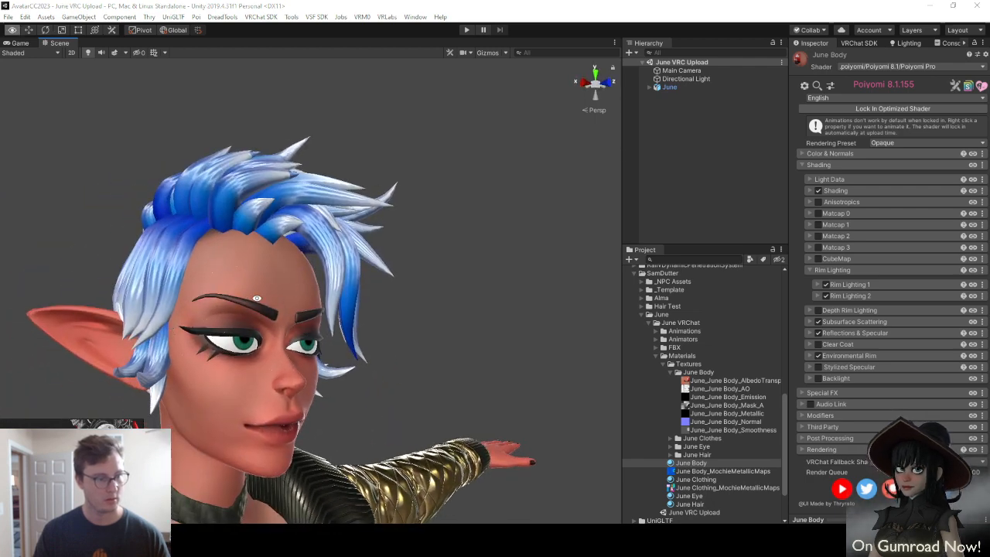
Return to Substance Painter and fill the HeadShadow mask into a straight hairline from forehead to temple with a size 1.83 brush
{"action": "key", "text": "alt+Tab"}
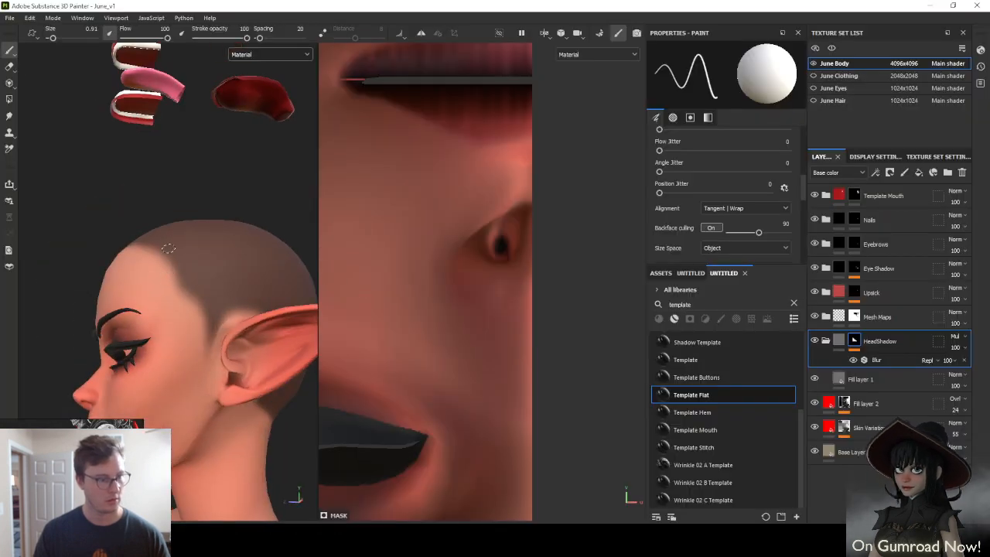
{"action": "right_click_drag", "start_coordinate": [185, 304], "coordinate": [199, 310], "text": "ctrl"}
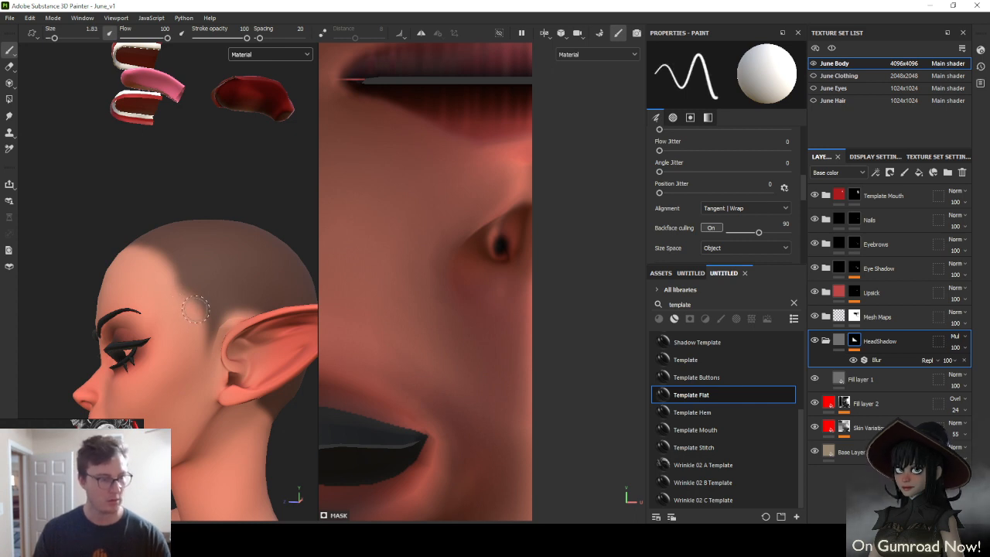
{"action": "mouse_move", "coordinate": [191, 283]}
{"action": "left_mouse_down", "text": "alt"}
{"action": "mouse_move", "coordinate": [199, 291]}
{"action": "mouse_move", "coordinate": [190, 285]}
{"action": "left_mouse_up", "text": "alt"}
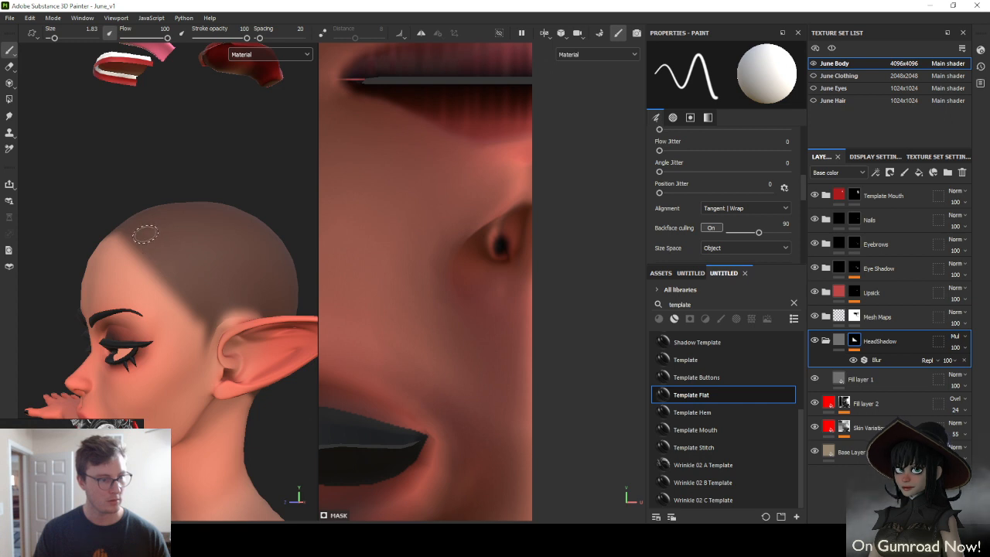
{"action": "left_click_drag", "start_coordinate": [146, 235], "coordinate": [156, 252], "text": "alt"}
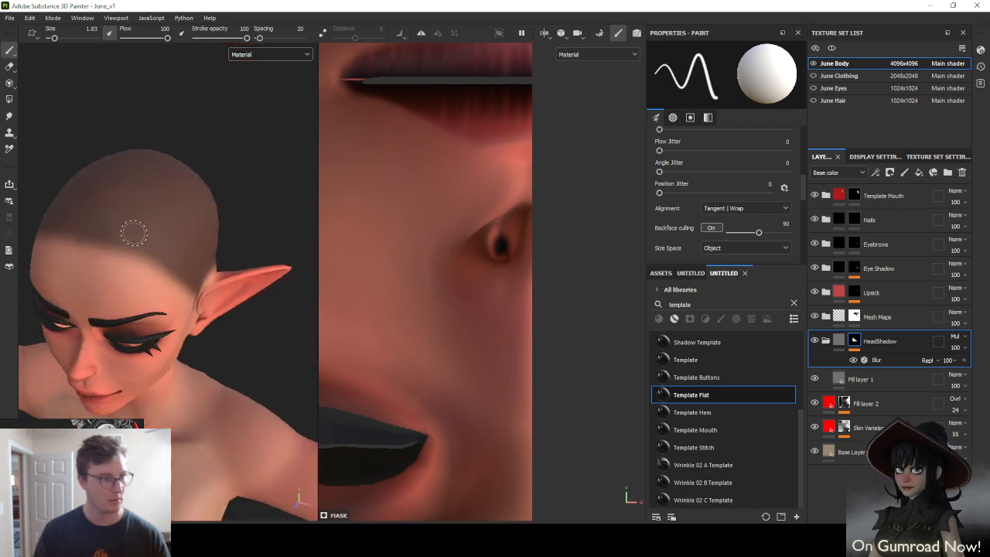
{"action": "left_click_drag", "start_coordinate": [133, 232], "coordinate": [132, 197], "text": "alt"}
{"action": "left_click_drag", "start_coordinate": [187, 251], "coordinate": [191, 276], "text": "alt"}
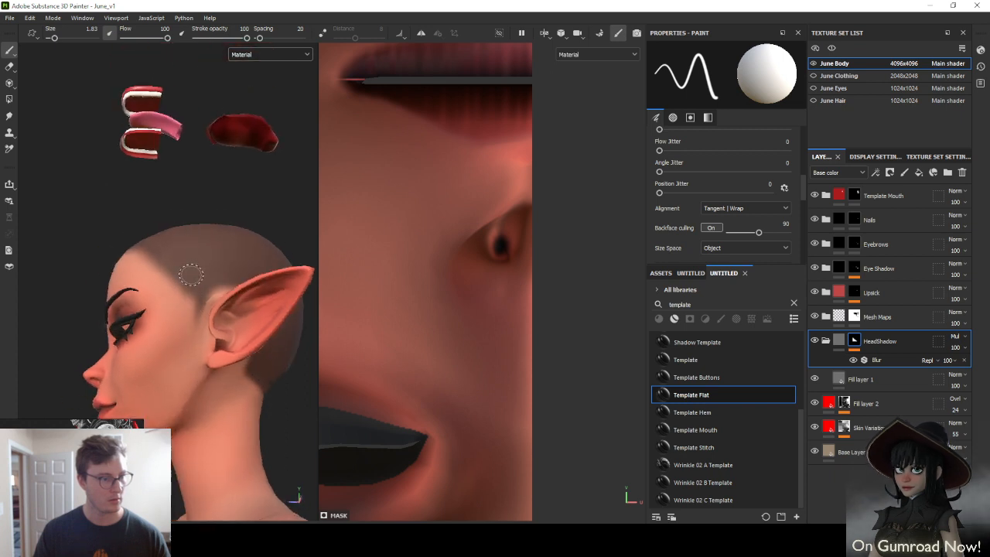
{"action": "right_click_drag", "start_coordinate": [191, 282], "coordinate": [191, 314], "text": "alt"}
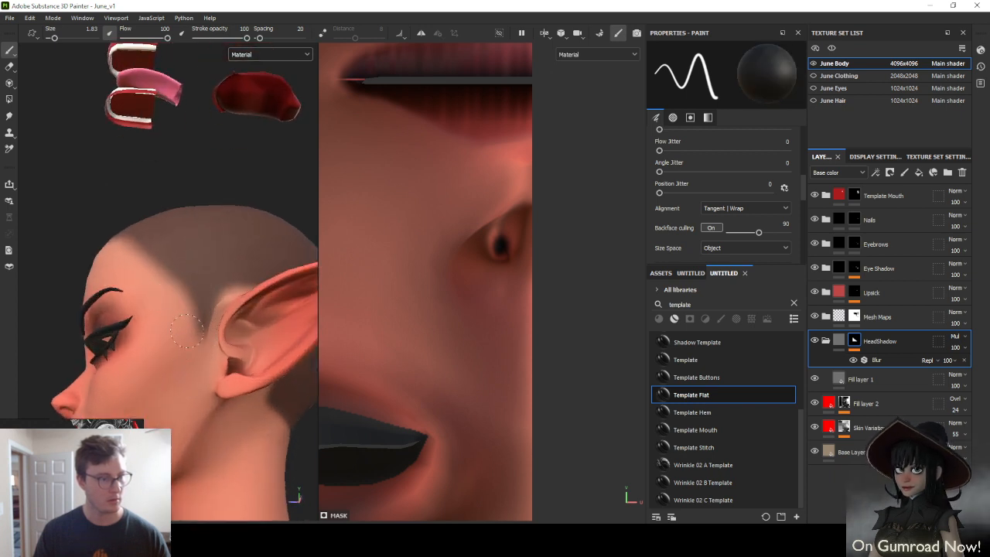
{"action": "scroll", "coordinate": [209, 303], "scroll_direction": "up", "scroll_amount": 2}
Export the June Body textures as 8-bit 4096 PNGs with the UNITY_Poiyomi v5 template, save the export settings, and switch to Unity
{"action": "left_click", "coordinate": [9, 17]}
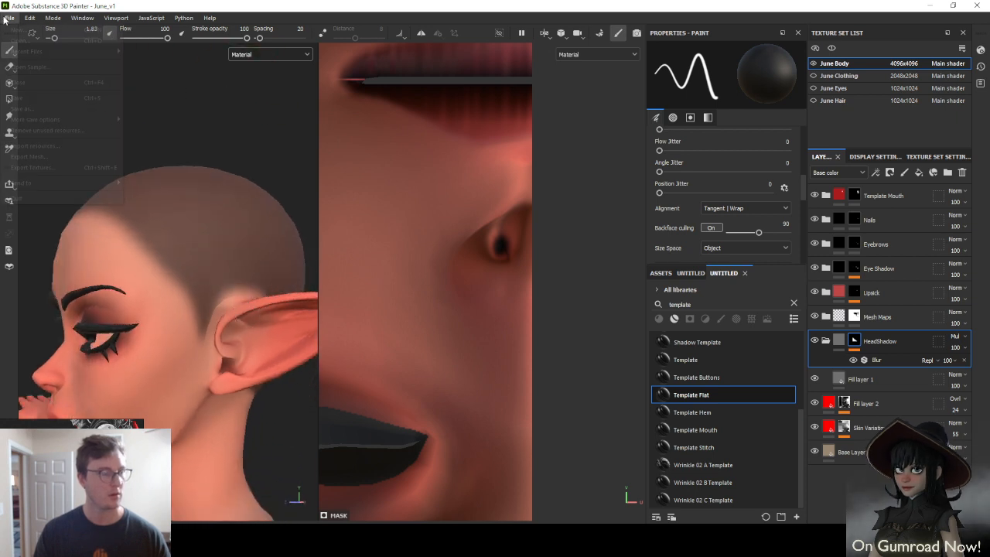
{"action": "left_click", "coordinate": [31, 167]}
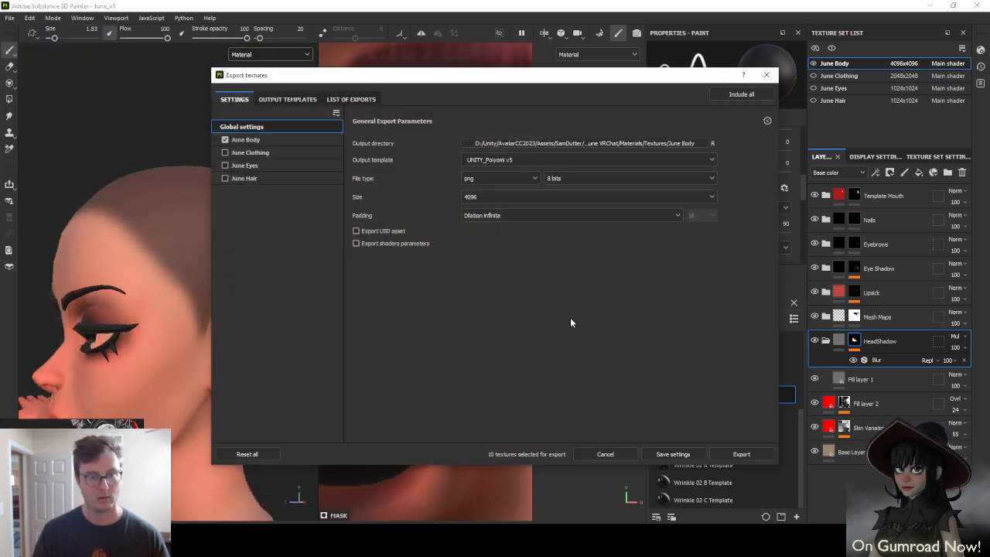
{"action": "left_click", "coordinate": [740, 454]}
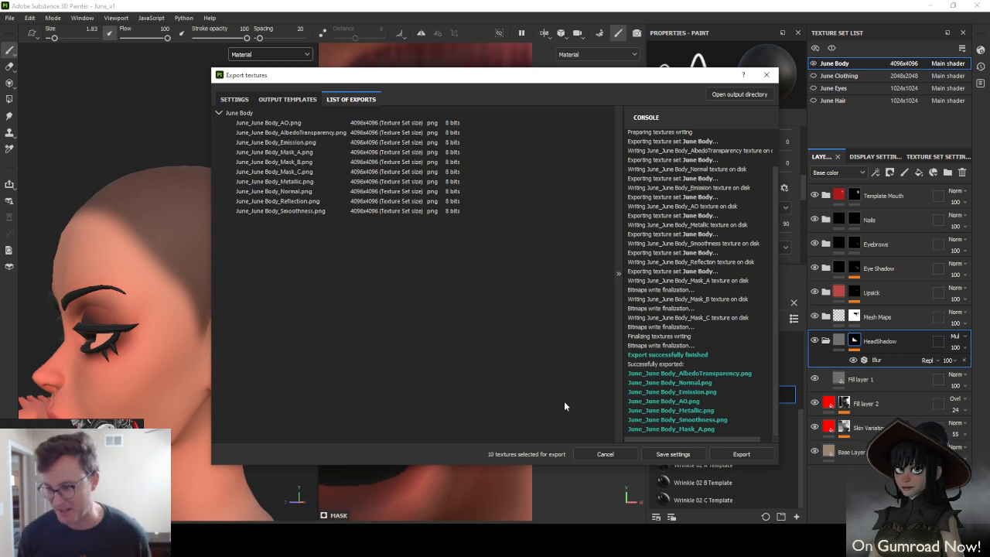
{"action": "left_click", "coordinate": [652, 455]}
{"action": "key", "text": "alt+Tab"}
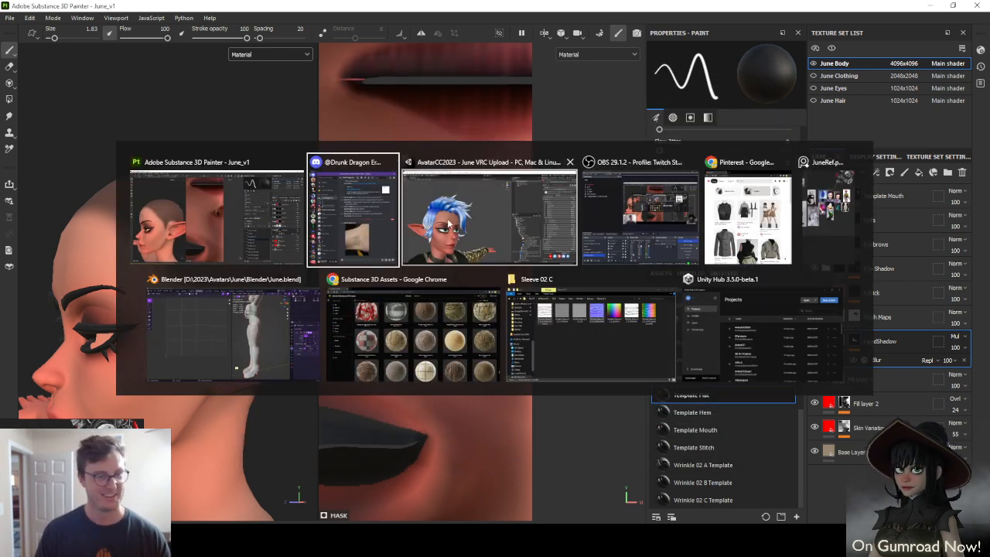
{"action": "left_click", "coordinate": [452, 225]}
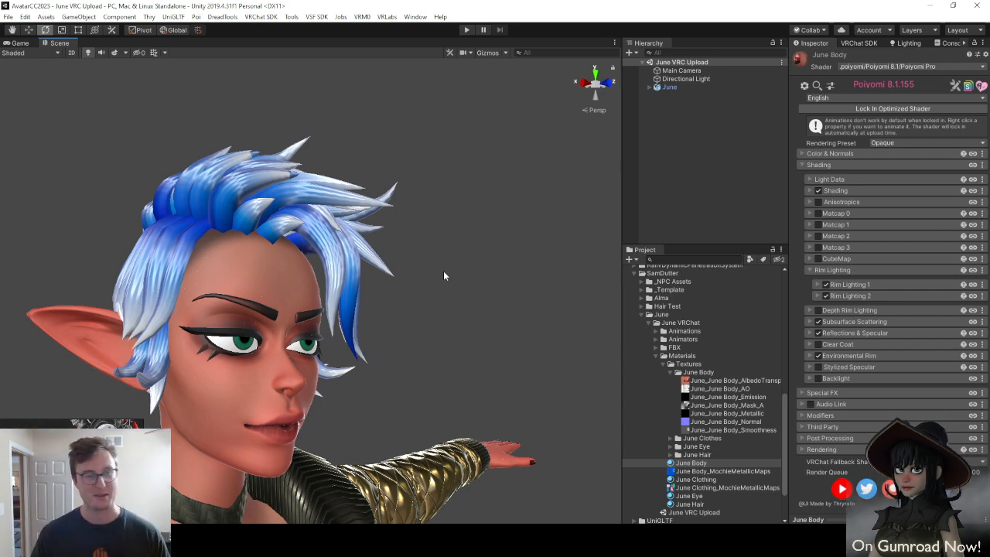
Return to Substance Painter and extend the HeadShadow mask forward over the temple in front of the ear with the size 1.83 brush
{"action": "key", "text": "alt+Tab"}
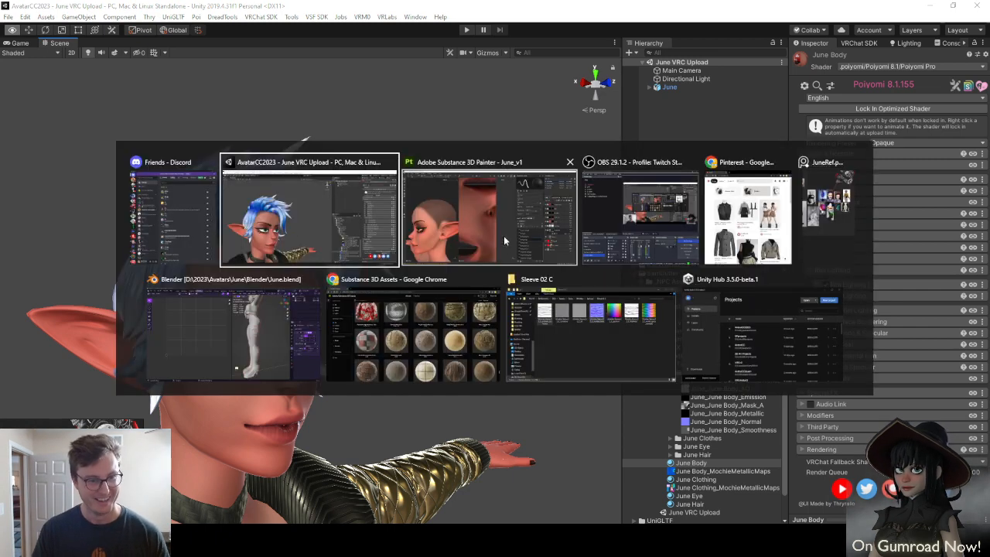
{"action": "scroll", "coordinate": [247, 277], "scroll_direction": "up", "scroll_amount": 3}
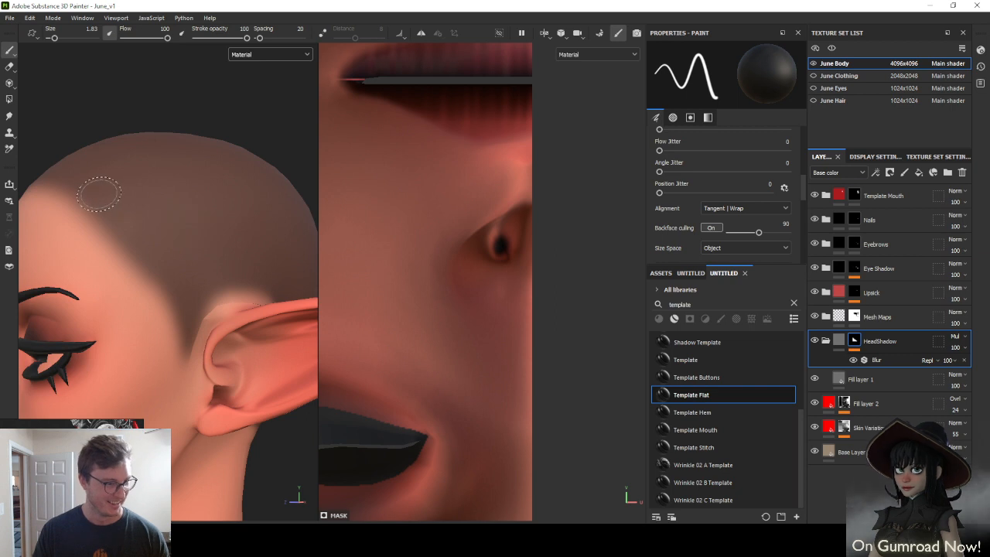
{"action": "left_click_drag", "start_coordinate": [99, 194], "coordinate": [132, 258]}
{"action": "key", "text": "ctrl+z"}
{"action": "key", "text": "x"}
{"action": "mouse_move", "coordinate": [96, 188]}
{"action": "left_mouse_down"}
{"action": "mouse_move", "coordinate": [164, 329]}
{"action": "mouse_move", "coordinate": [167, 375]}
{"action": "mouse_move", "coordinate": [177, 361]}
{"action": "left_mouse_up"}
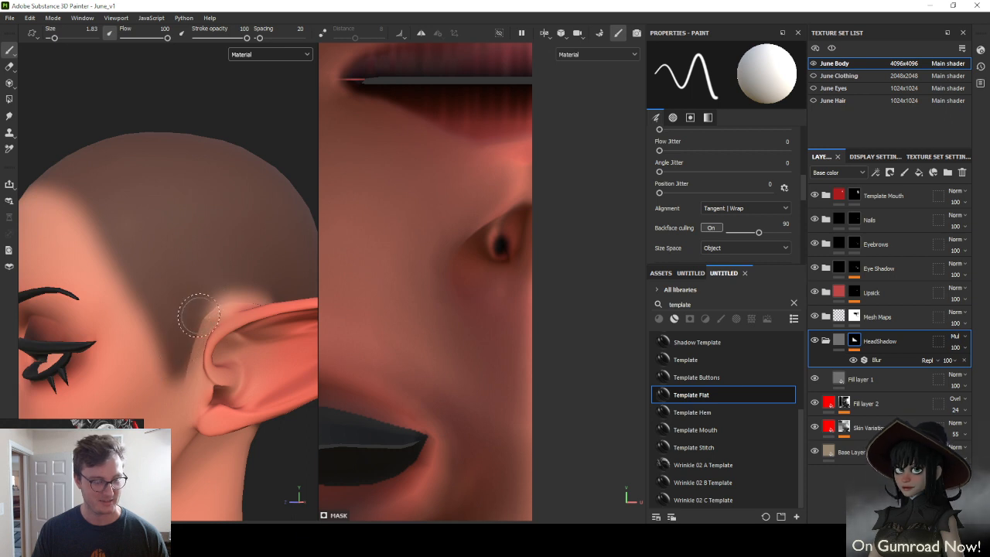
{"action": "left_click_drag", "start_coordinate": [198, 313], "coordinate": [170, 368], "text": "alt"}
{"action": "key", "text": "x"}
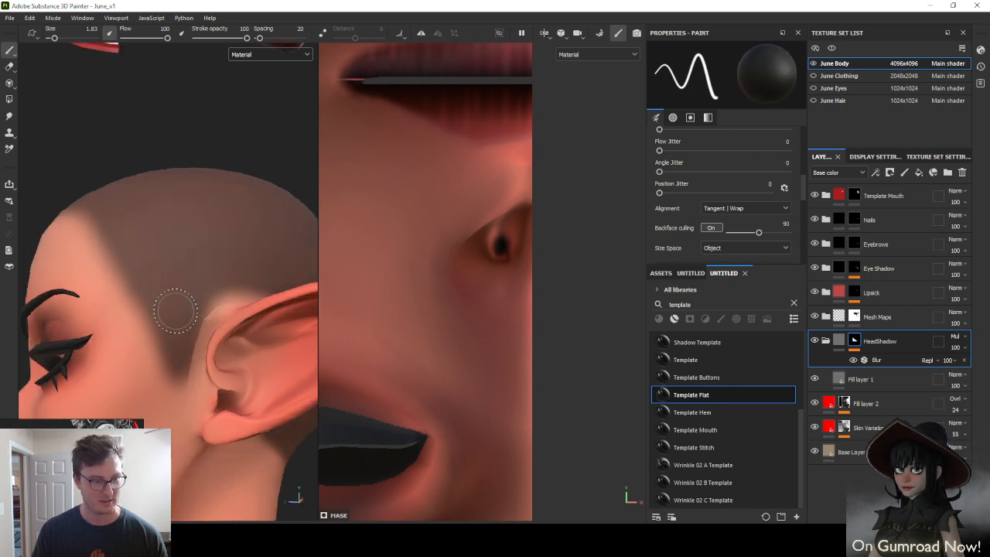
Re-export the June Body textures with the widened temple shadow, and check the hair's edge from the side in Unity
{"action": "left_click", "coordinate": [10, 17]}
{"action": "left_click", "coordinate": [57, 165]}
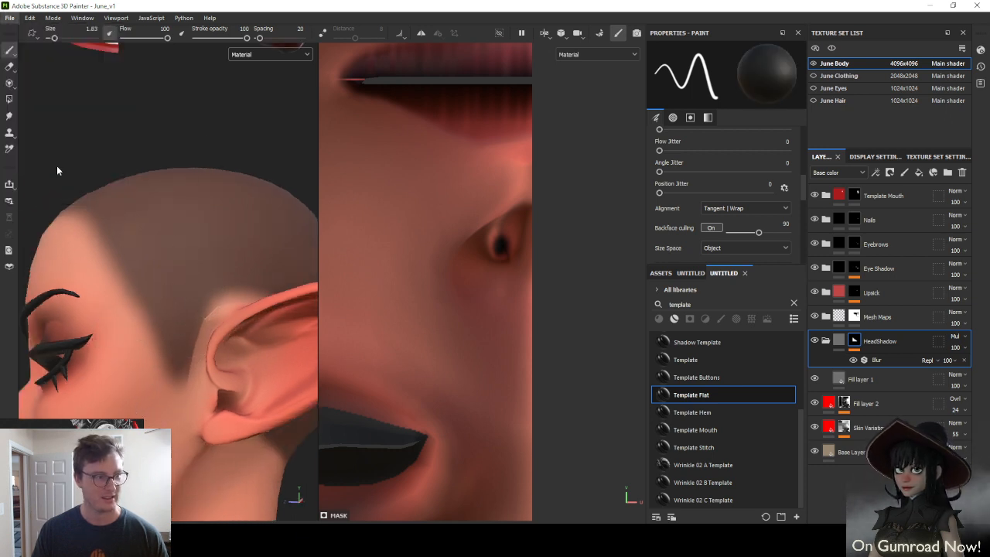
{"action": "left_click", "coordinate": [734, 453]}
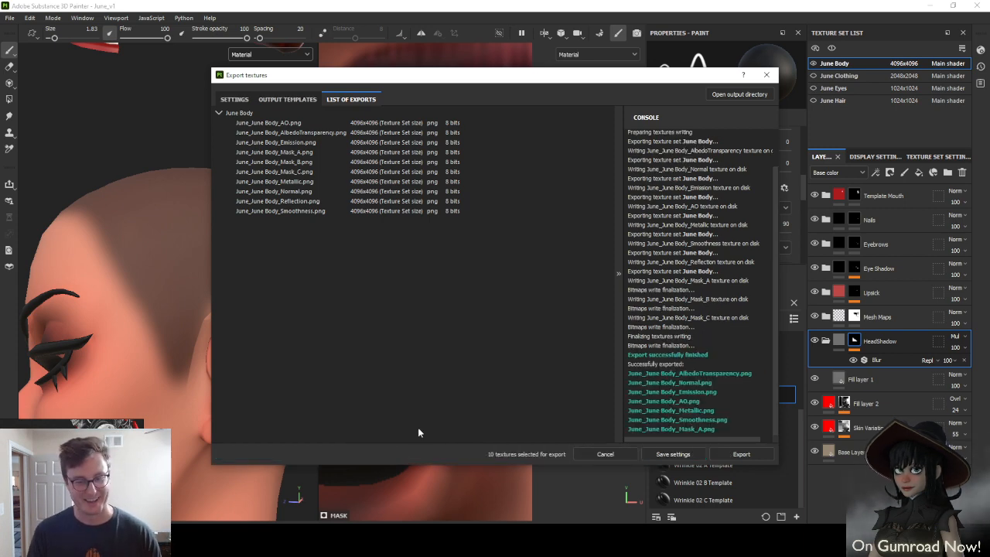
{"action": "left_click", "coordinate": [673, 454]}
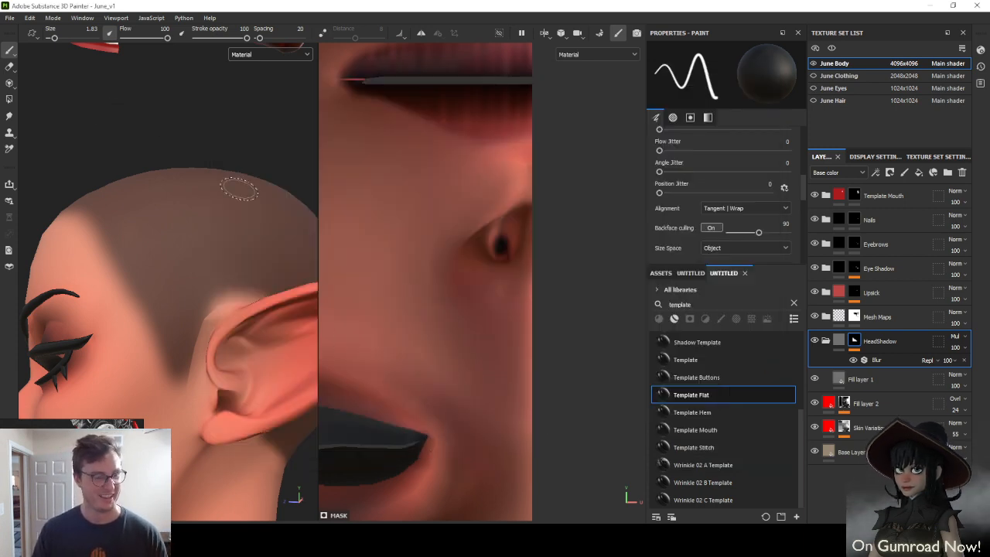
{"action": "key", "text": "alt+Tab"}
{"action": "key", "text": "alt+Tab"}
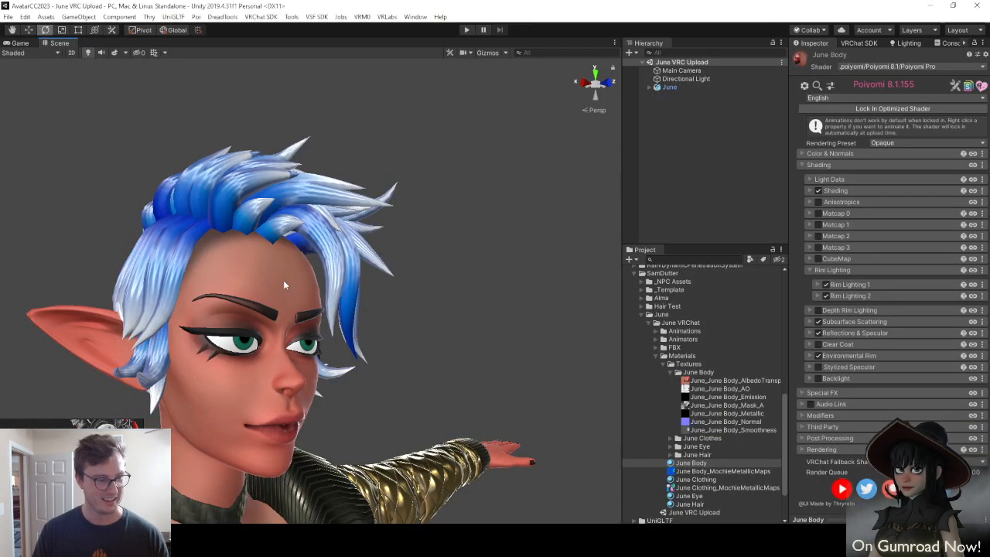
{"action": "left_click_drag", "start_coordinate": [241, 273], "coordinate": [33, 309], "text": "alt"}
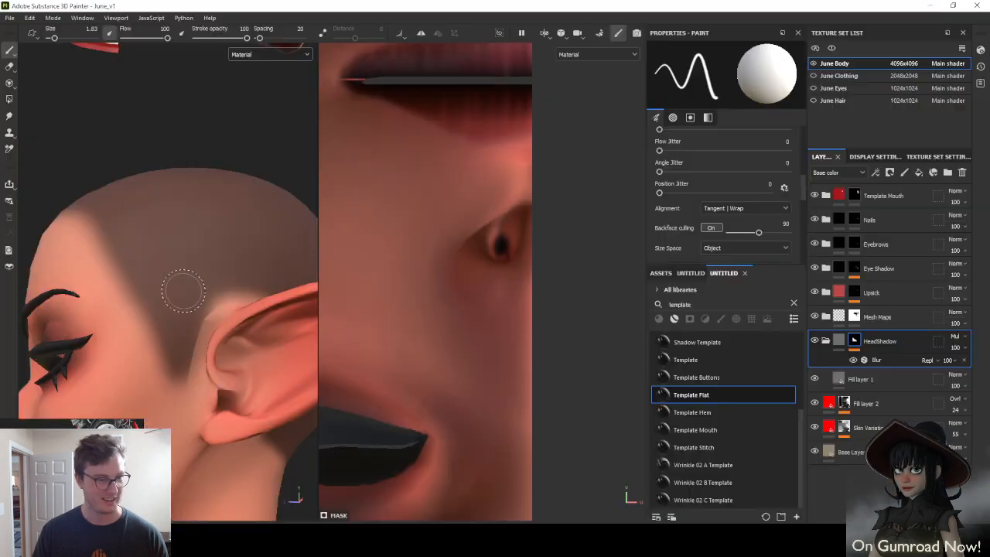
Switch back to Substance Painter and reshape the HeadShadow mask at the temple into a clean sideburn point before the ear
{"action": "left_click_drag", "start_coordinate": [183, 287], "coordinate": [104, 238], "text": "alt"}
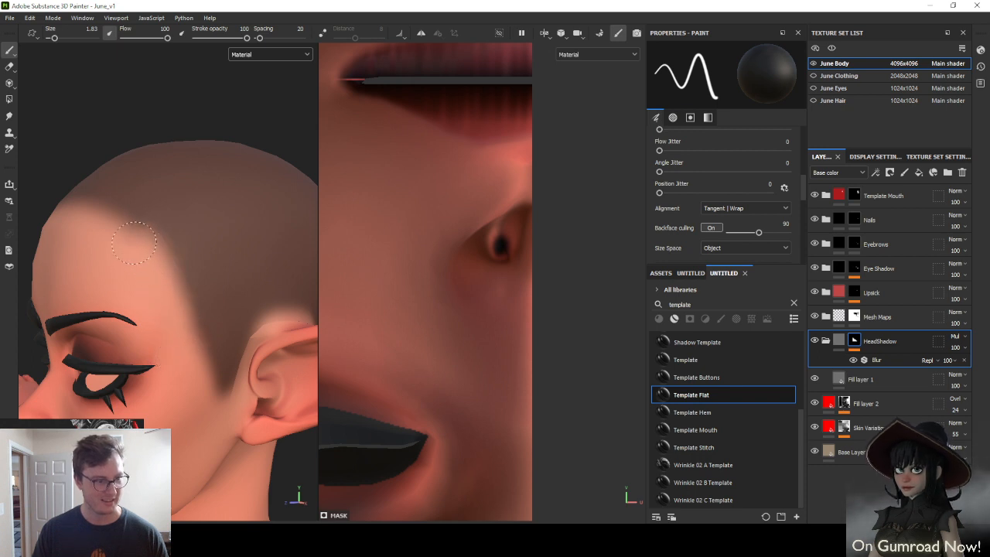
{"action": "left_click_drag", "start_coordinate": [179, 383], "coordinate": [217, 328], "text": "alt"}
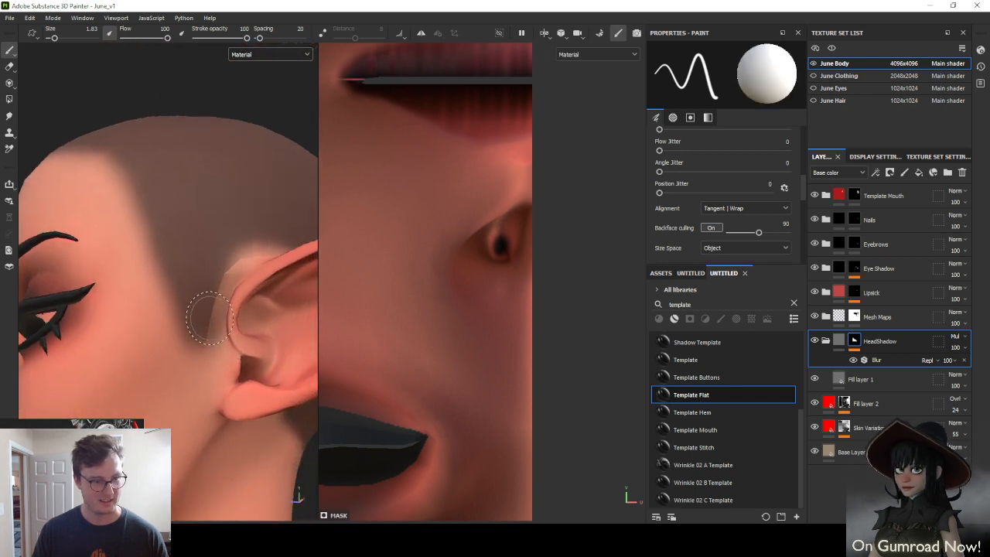
{"action": "mouse_move", "coordinate": [205, 313]}
{"action": "left_mouse_down", "text": "alt"}
{"action": "mouse_move", "coordinate": [259, 312]}
{"action": "mouse_move", "coordinate": [197, 330]}
{"action": "left_mouse_up", "text": "alt"}
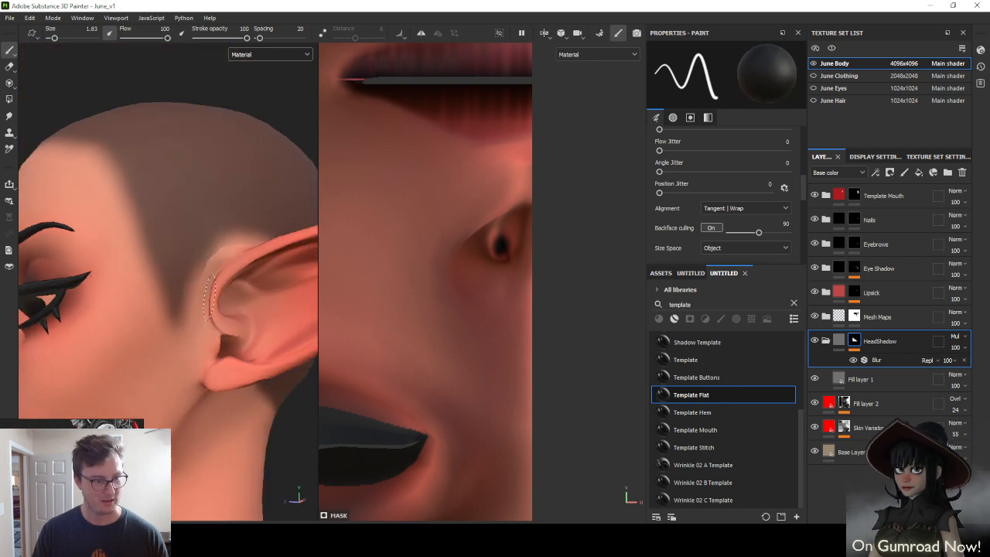
{"action": "left_click_drag", "start_coordinate": [196, 343], "coordinate": [198, 354], "text": "alt"}
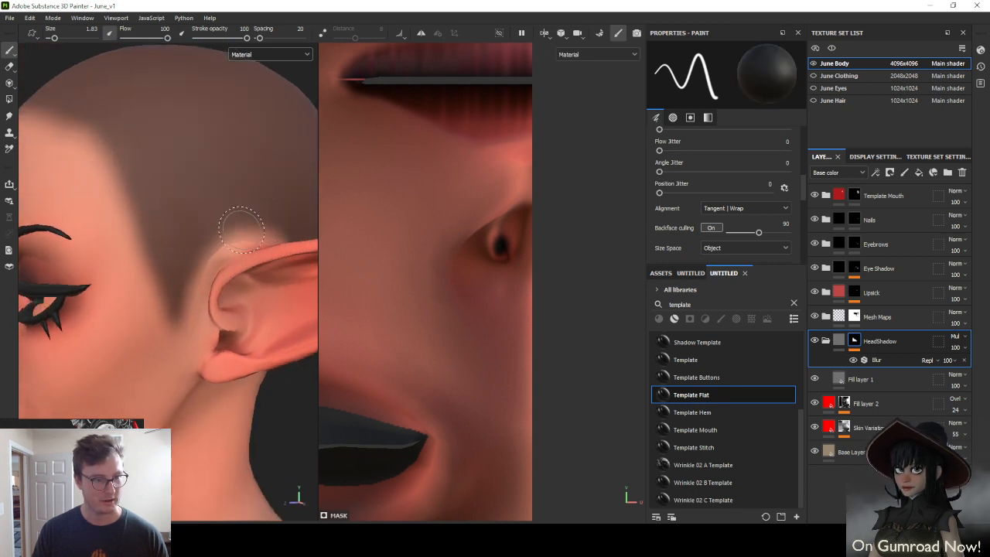
{"action": "scroll", "coordinate": [193, 332], "scroll_direction": "down", "scroll_amount": 4}
{"action": "left_click_drag", "start_coordinate": [158, 310], "coordinate": [219, 254], "text": "alt"}
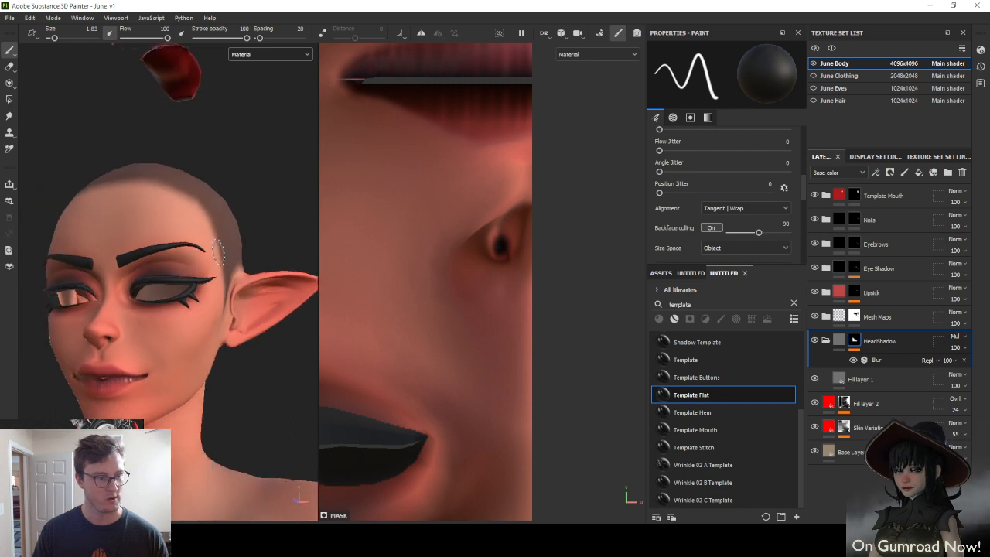
Export the June Body textures with the reshaped sideburn, and inspect both sides of the head in Unity
{"action": "left_click", "coordinate": [10, 18]}
{"action": "left_click", "coordinate": [54, 162]}
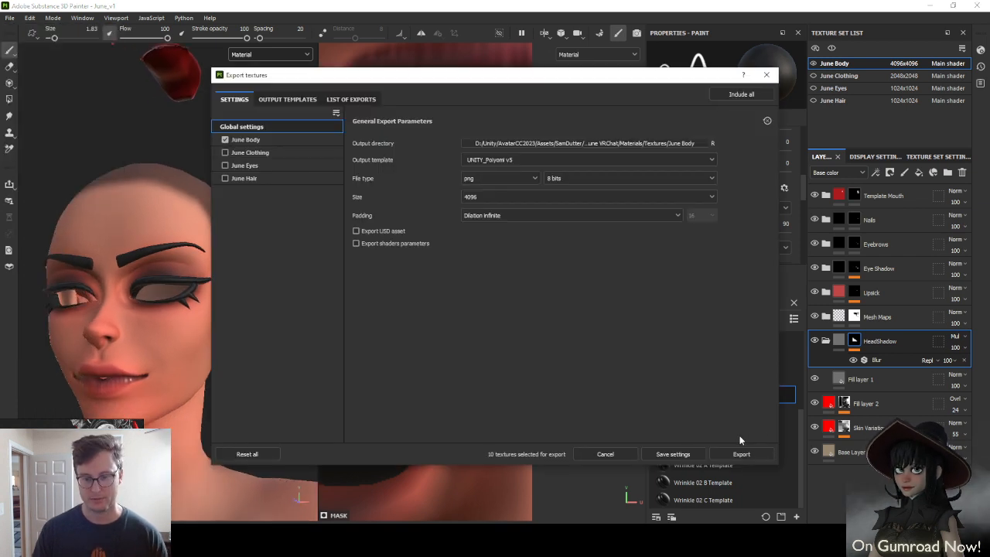
{"action": "left_click", "coordinate": [740, 453]}
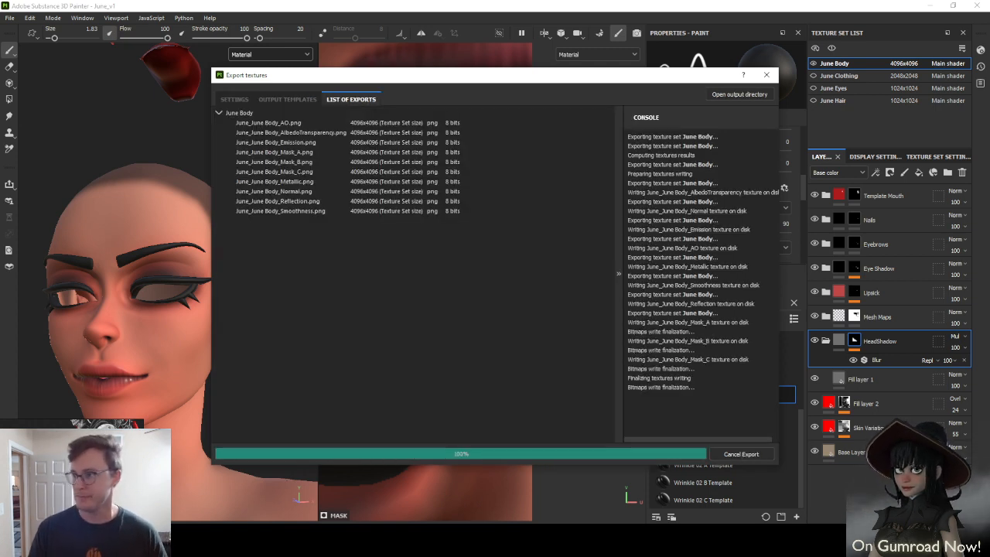
{"action": "left_click", "coordinate": [666, 455]}
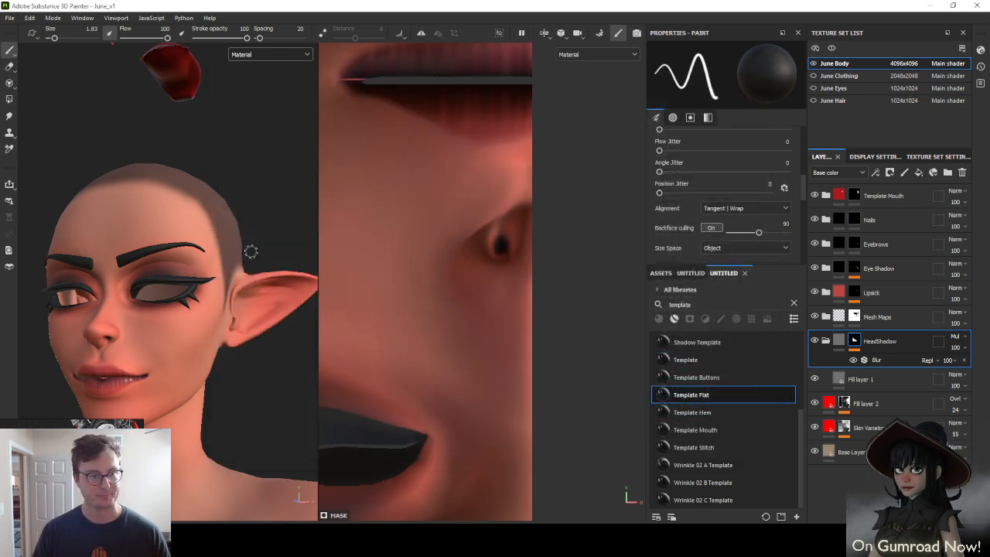
{"action": "key", "text": "alt+Tab"}
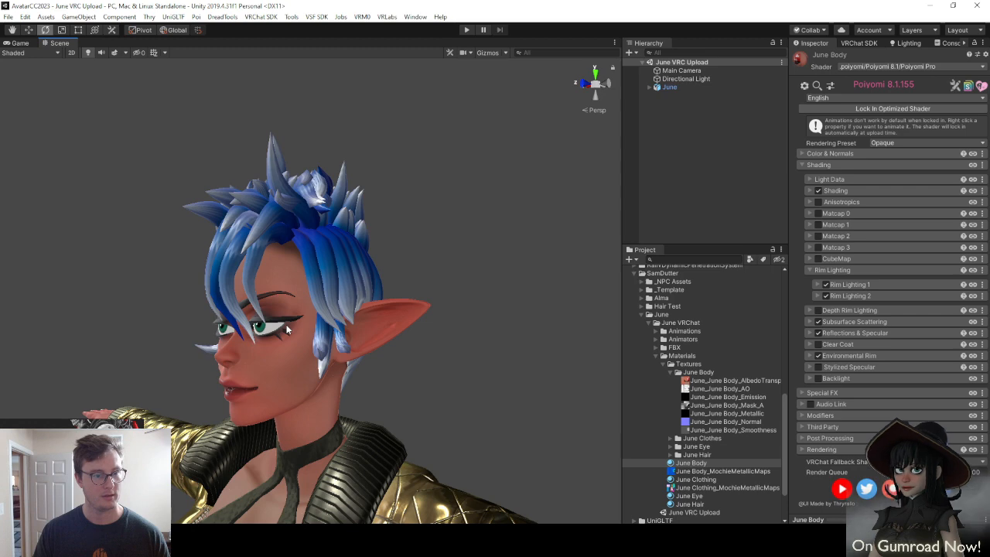
{"action": "key", "text": "a"}
{"action": "mouse_move", "coordinate": [270, 284]}
{"action": "right_mouse_down"}
{"action": "mouse_move", "coordinate": [397, 305]}
{"action": "mouse_move", "coordinate": [484, 290]}
{"action": "right_mouse_up"}
Return to Substance Painter and touch up the HeadShadow mask along the forehead hairline with the size 1.83 brush
{"action": "key", "text": "alt+Tab"}
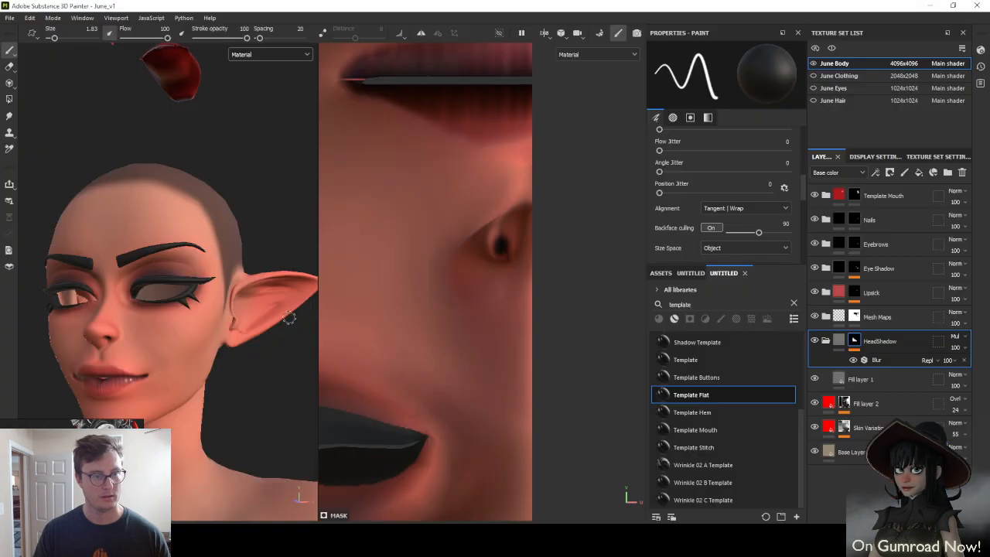
{"action": "left_click_drag", "start_coordinate": [162, 261], "coordinate": [187, 198], "text": "alt"}
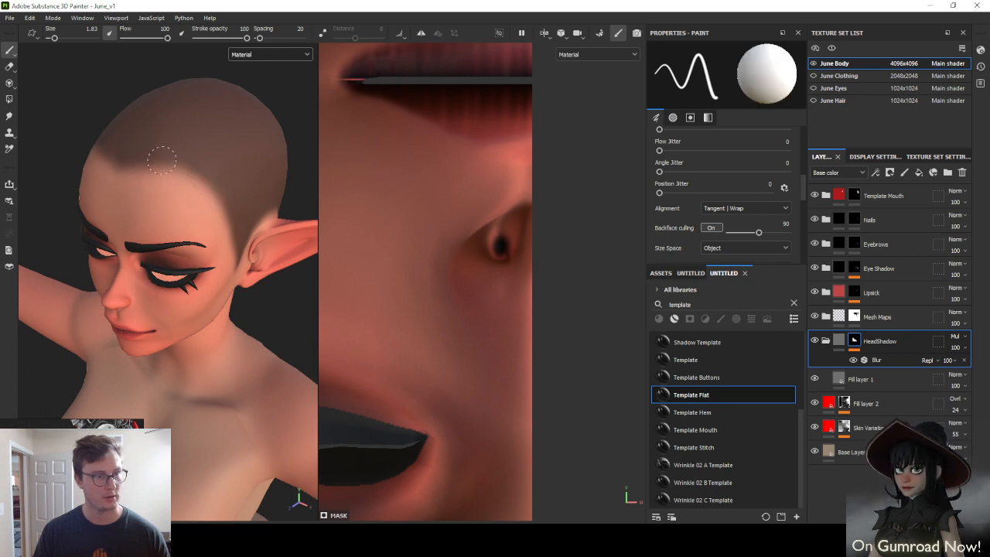
{"action": "left_click_drag", "start_coordinate": [230, 172], "coordinate": [147, 137], "text": "alt"}
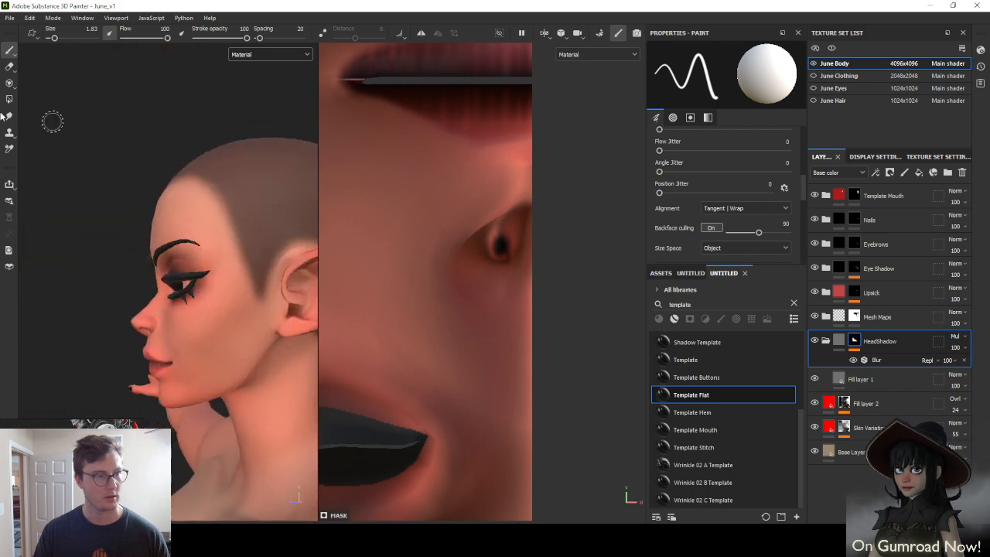
Export the June Body textures with the forehead touch-up, and view the updated hairline on the avatar in Unity
{"action": "left_click", "coordinate": [10, 17]}
{"action": "left_click", "coordinate": [36, 168]}
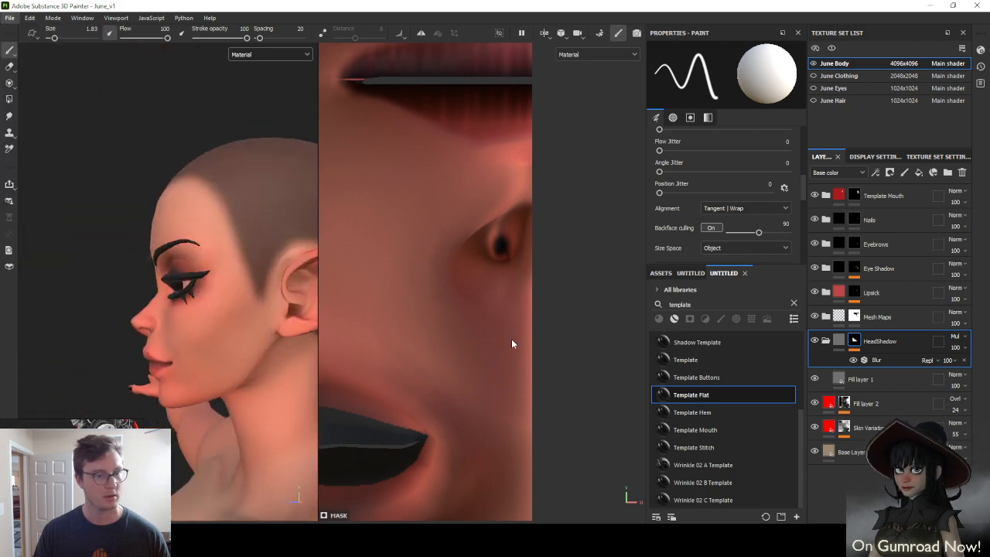
{"action": "left_click", "coordinate": [753, 453]}
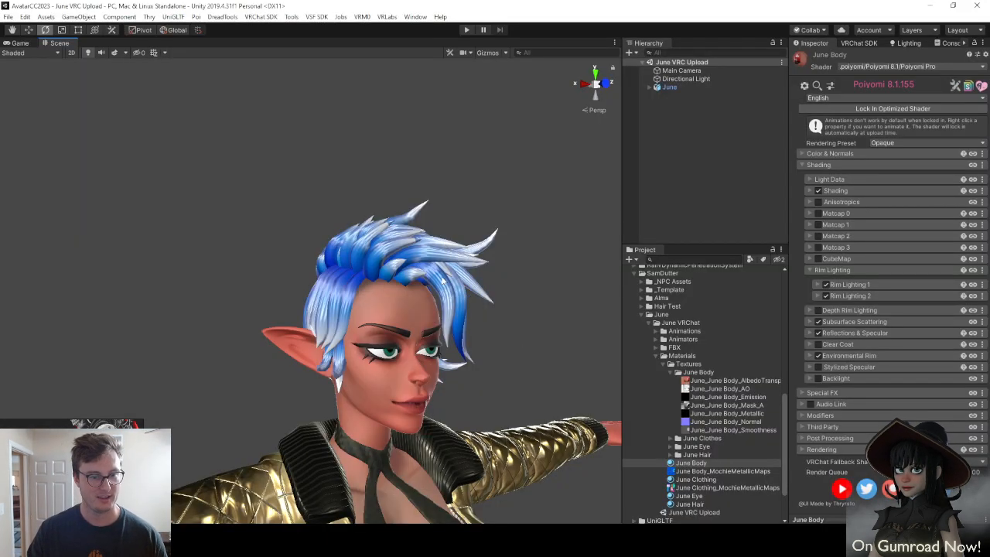
{"action": "left_click_drag", "start_coordinate": [408, 280], "coordinate": [410, 268], "text": "alt"}
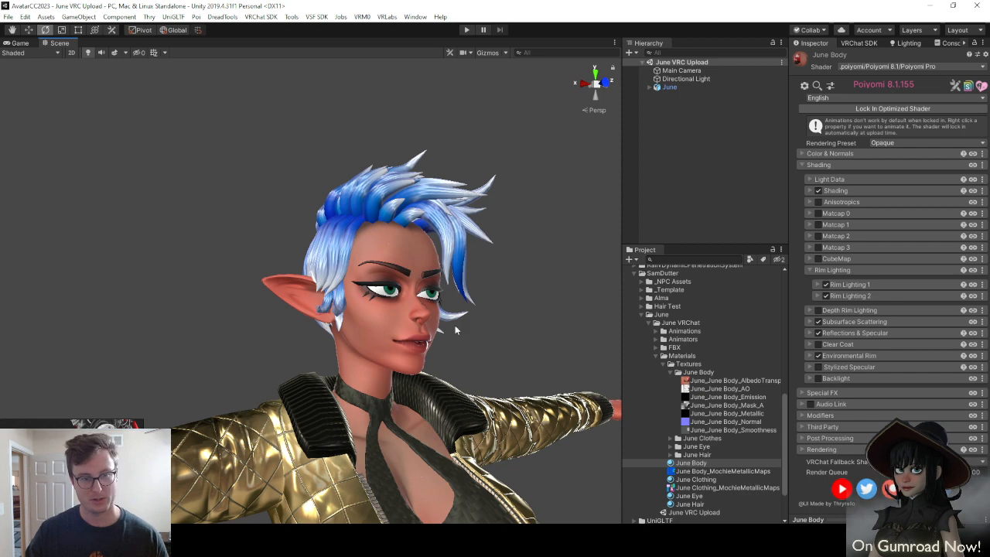
Set the June Hair material's AO map R Strength to 0.356 in its light data, and check the hair on the full avatar
{"action": "left_click", "coordinate": [690, 503]}
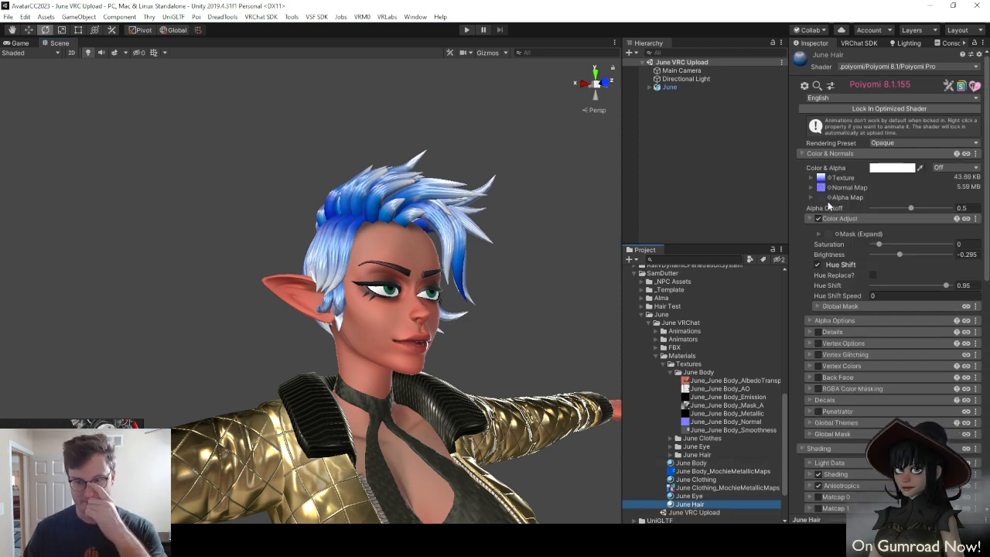
{"action": "left_click", "coordinate": [843, 464]}
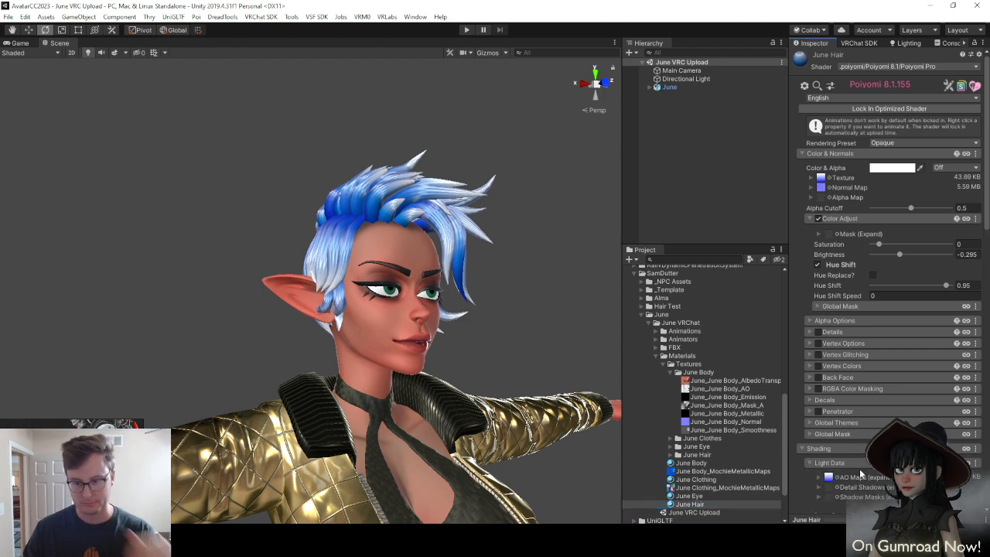
{"action": "scroll", "coordinate": [859, 468], "scroll_direction": "down", "scroll_amount": 3}
{"action": "left_click", "coordinate": [889, 384]}
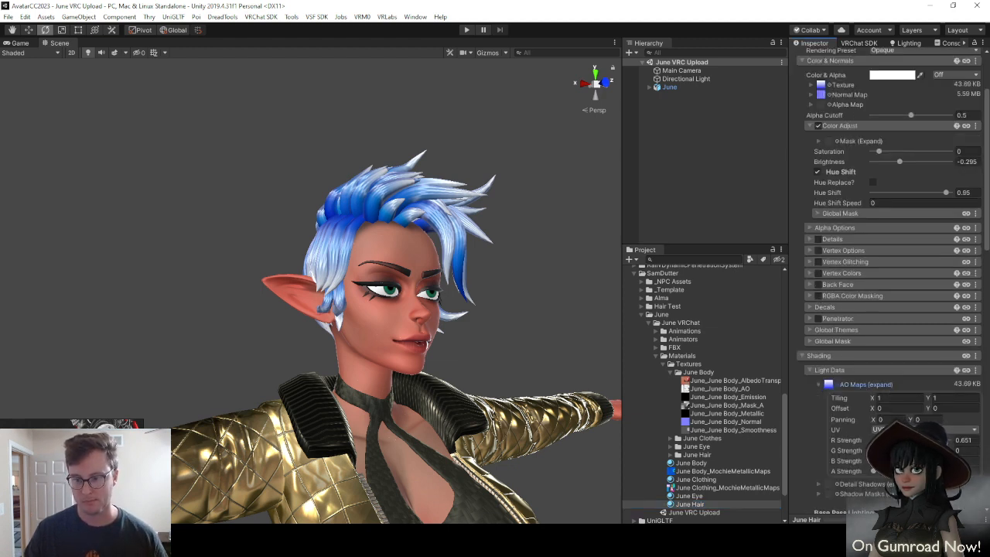
{"action": "mouse_move", "coordinate": [922, 440]}
{"action": "left_mouse_down"}
{"action": "mouse_move", "coordinate": [880, 440]}
{"action": "mouse_move", "coordinate": [945, 440]}
{"action": "mouse_move", "coordinate": [884, 440]}
{"action": "mouse_move", "coordinate": [899, 440]}
{"action": "left_mouse_up"}
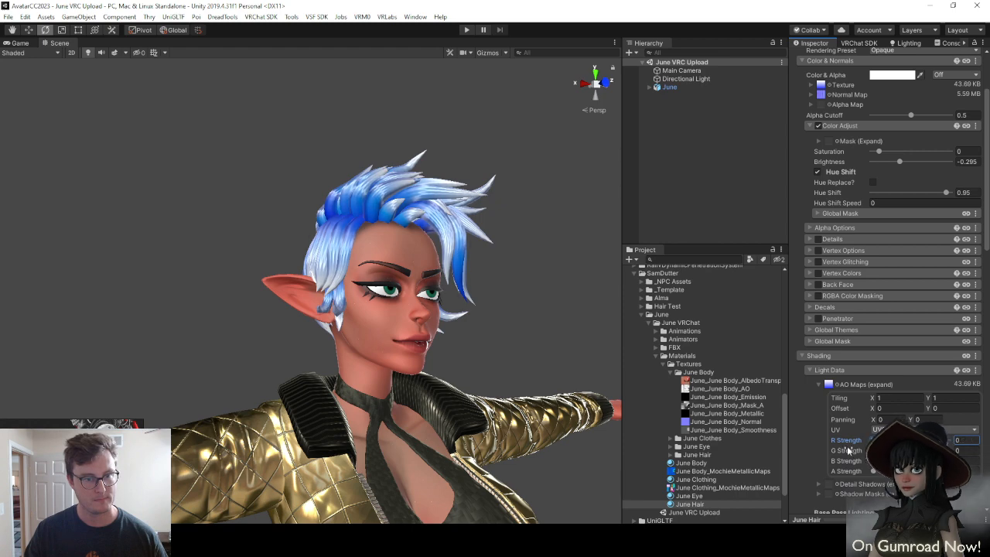
{"action": "scroll", "coordinate": [272, 284], "scroll_direction": "down", "scroll_amount": 3}
{"action": "scroll", "coordinate": [411, 286], "scroll_direction": "down", "scroll_amount": 5}
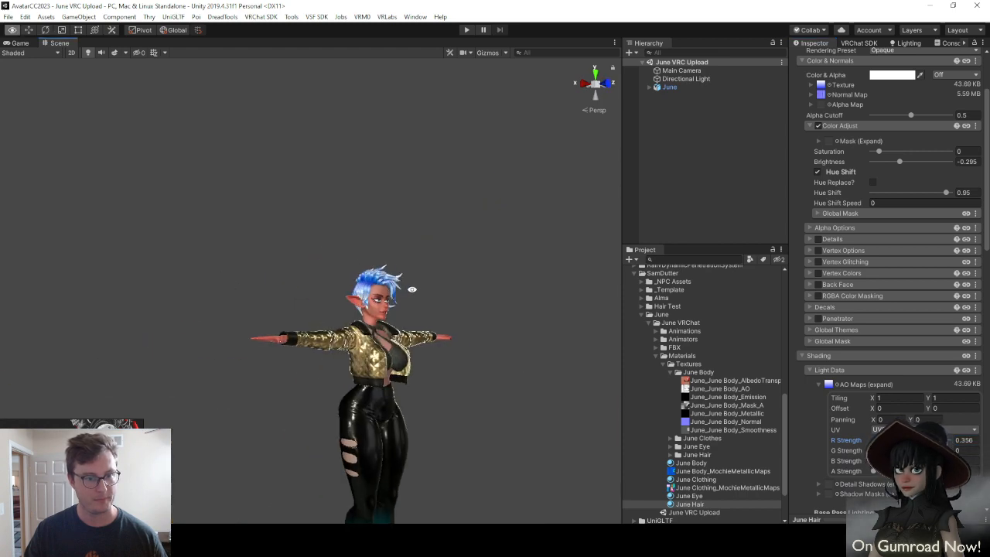
{"action": "key", "text": "w"}
{"action": "right_click_drag", "start_coordinate": [411, 287], "coordinate": [393, 304]}
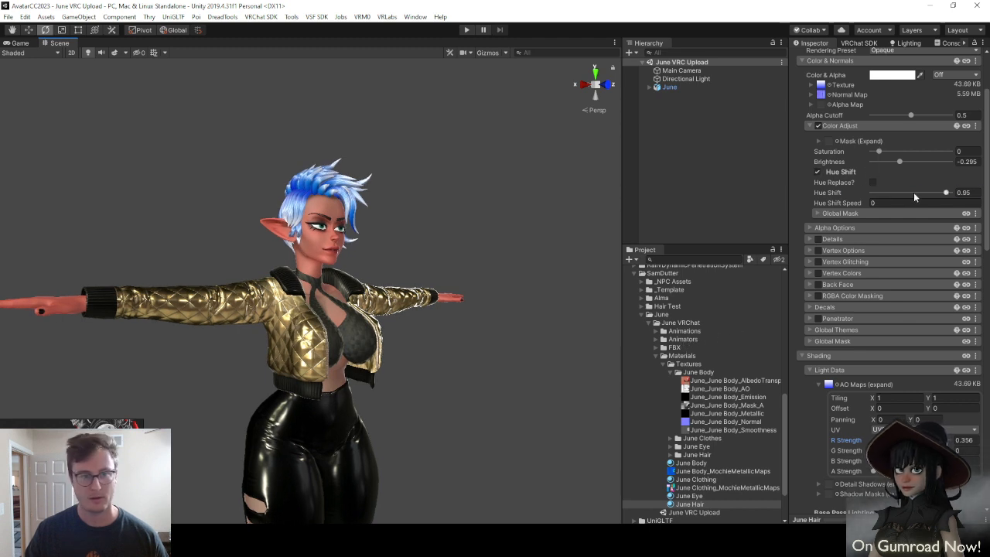
Set the June Hair material's Brightness to 0 and its Hue Shift to 0.283 for a pink hair color
{"action": "left_click_drag", "start_coordinate": [913, 192], "coordinate": [907, 212]}
{"action": "key", "text": "ctrl+z"}
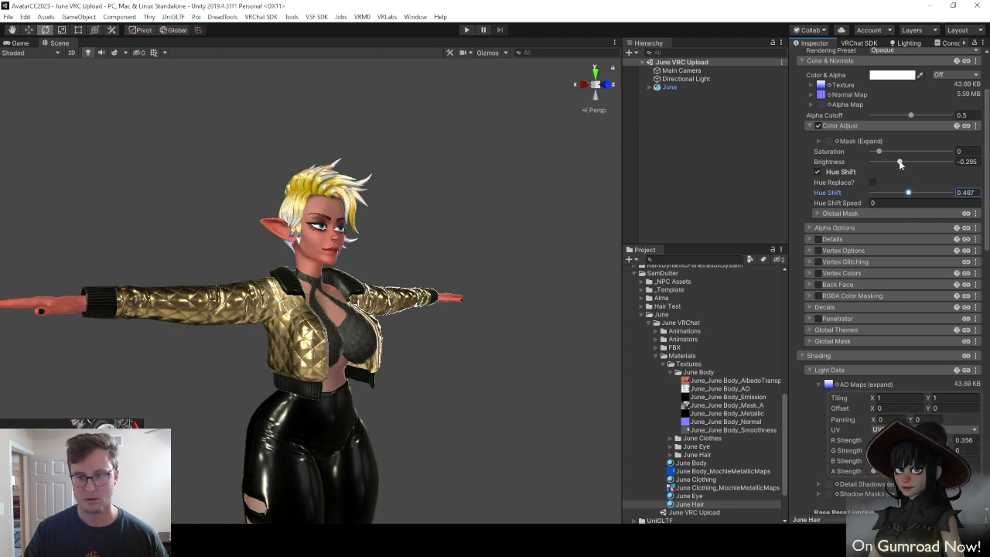
{"action": "left_click_drag", "start_coordinate": [899, 163], "coordinate": [921, 198]}
{"action": "left_click_drag", "start_coordinate": [912, 161], "coordinate": [924, 161]}
{"action": "type", "text": "0"}
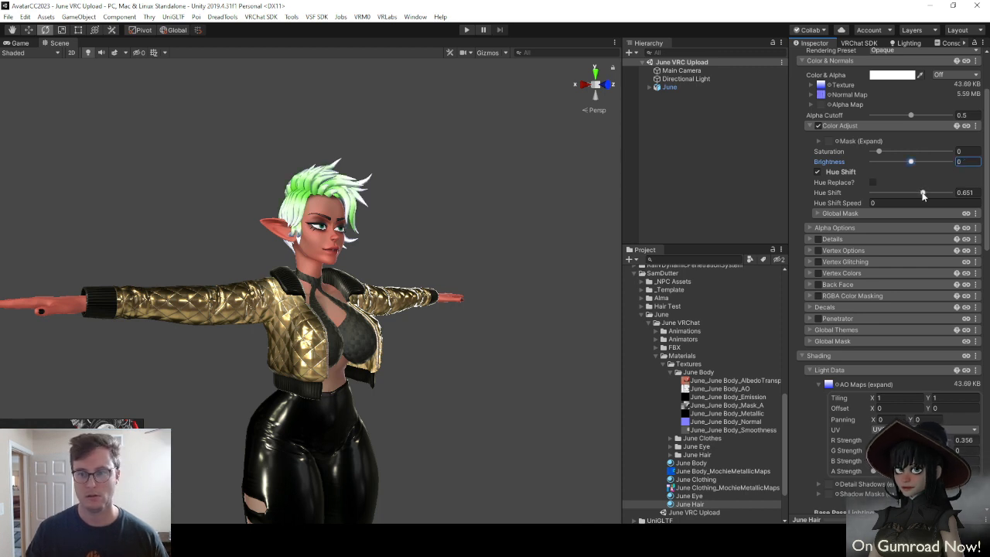
{"action": "left_click_drag", "start_coordinate": [922, 193], "coordinate": [894, 201]}
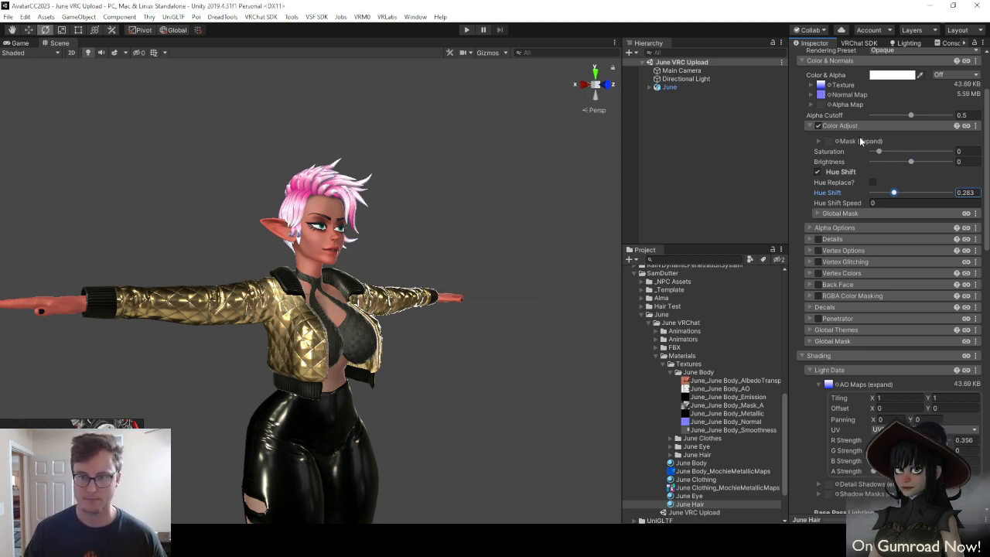
Examine the recolored hair and the face from several angles and distances on the avatar
{"action": "middle_click_drag", "start_coordinate": [340, 147], "coordinate": [382, 181]}
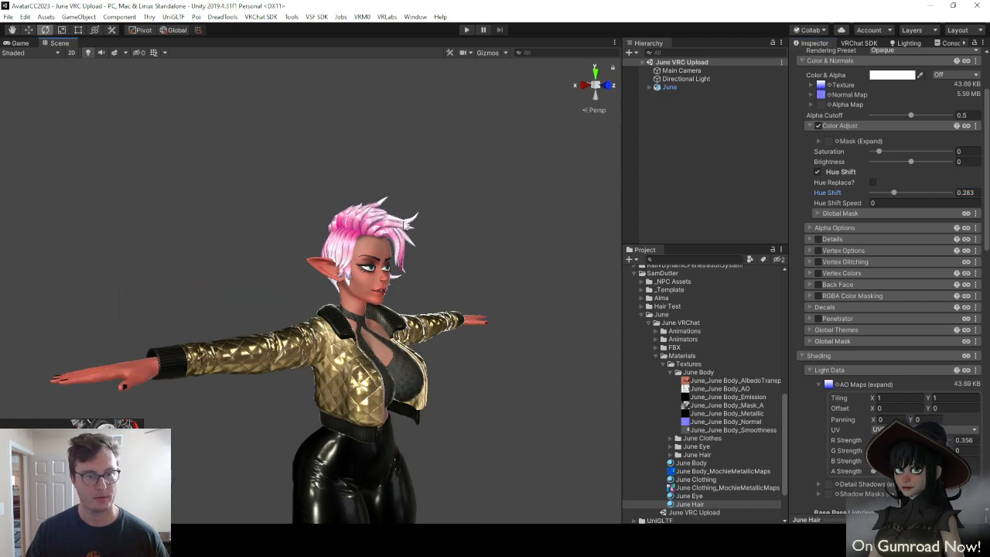
{"action": "middle_click_drag", "start_coordinate": [413, 354], "coordinate": [416, 246]}
{"action": "scroll", "coordinate": [416, 245], "scroll_direction": "up", "scroll_amount": 5}
{"action": "scroll", "coordinate": [416, 246], "scroll_direction": "down", "scroll_amount": 5}
{"action": "left_click_drag", "start_coordinate": [275, 249], "coordinate": [296, 242], "text": "alt"}
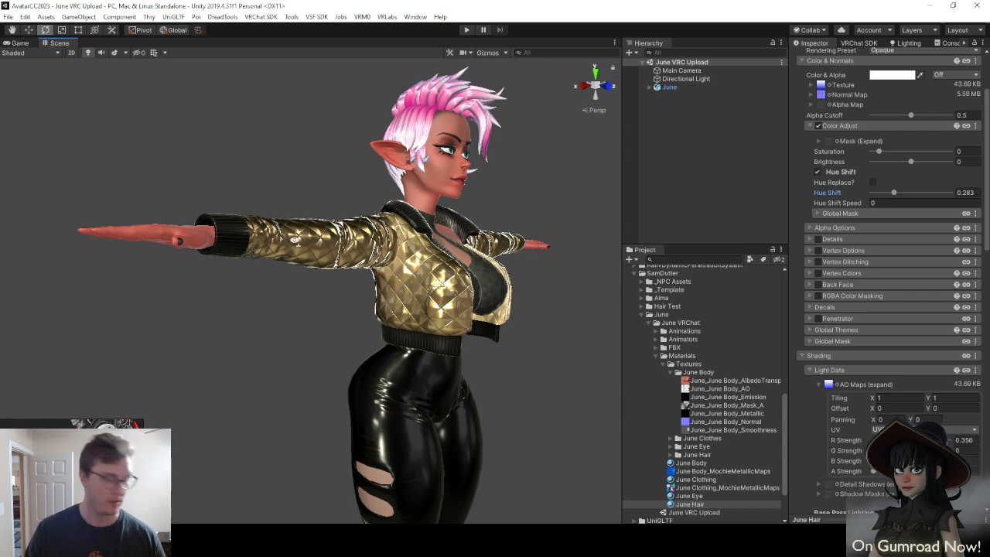
{"action": "middle_click_drag", "start_coordinate": [319, 269], "coordinate": [301, 249]}
{"action": "right_click_drag", "start_coordinate": [301, 249], "coordinate": [564, 224]}
{"action": "key", "text": "s"}
{"action": "key", "text": "w"}
{"action": "key", "text": "a"}
{"action": "key", "text": "w"}
{"action": "key", "text": "s"}
{"action": "key", "text": "a"}
{"action": "right_click_drag", "start_coordinate": [382, 271], "coordinate": [501, 248]}
{"action": "key", "text": "s"}
{"action": "key", "text": "s"}
{"action": "key", "text": "a"}
{"action": "key", "text": "w"}
{"action": "key", "text": "d"}
{"action": "key", "text": "w"}
{"action": "key", "text": "a"}
{"action": "key", "text": "s"}
{"action": "key", "text": "w"}
{"action": "key", "text": "w"}
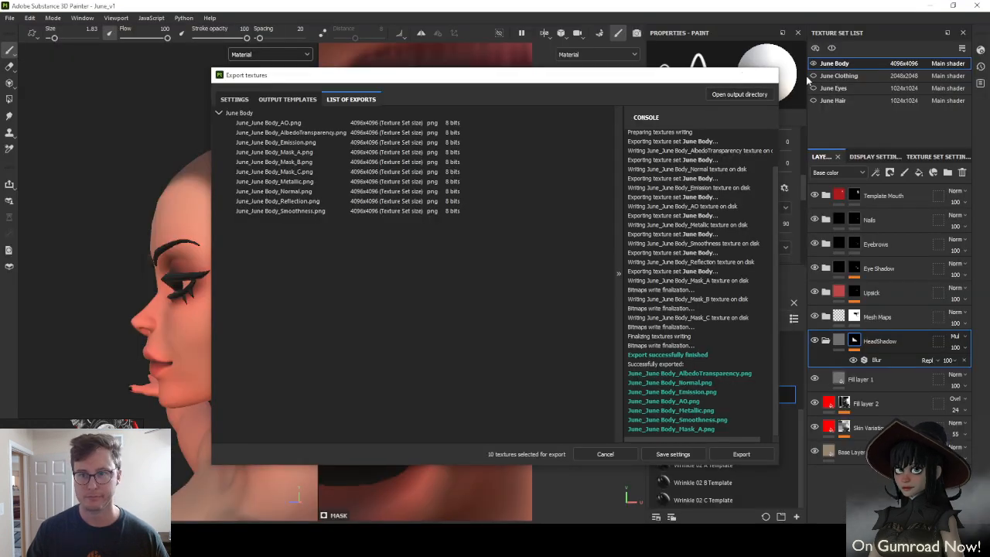
Switch to Substance Painter, close the texture export dialog, and hide June Body to isolate the iris of the June Eyes texture set
{"action": "left_click", "coordinate": [765, 75]}
{"action": "left_click", "coordinate": [813, 64]}
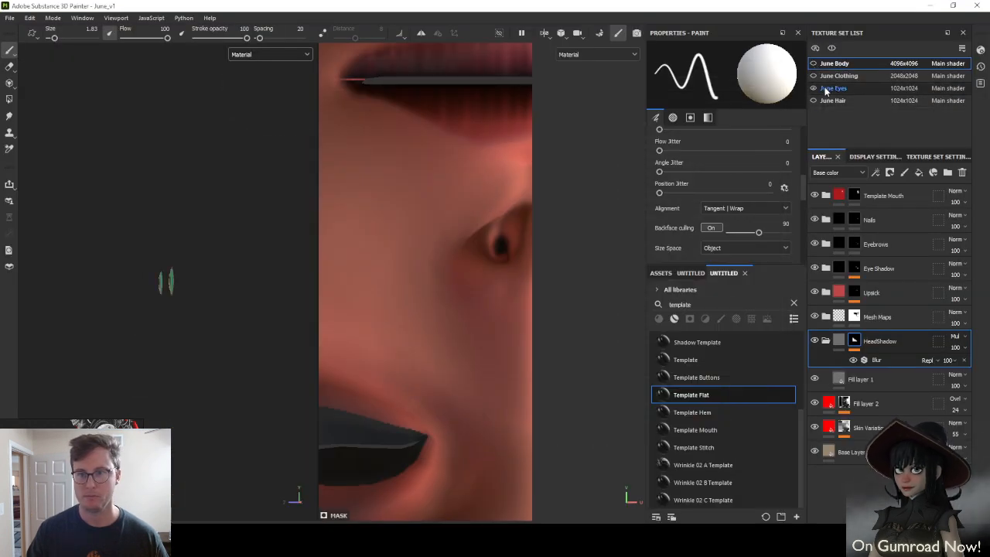
{"action": "right_click_drag", "start_coordinate": [179, 267], "coordinate": [190, 268], "text": "alt"}
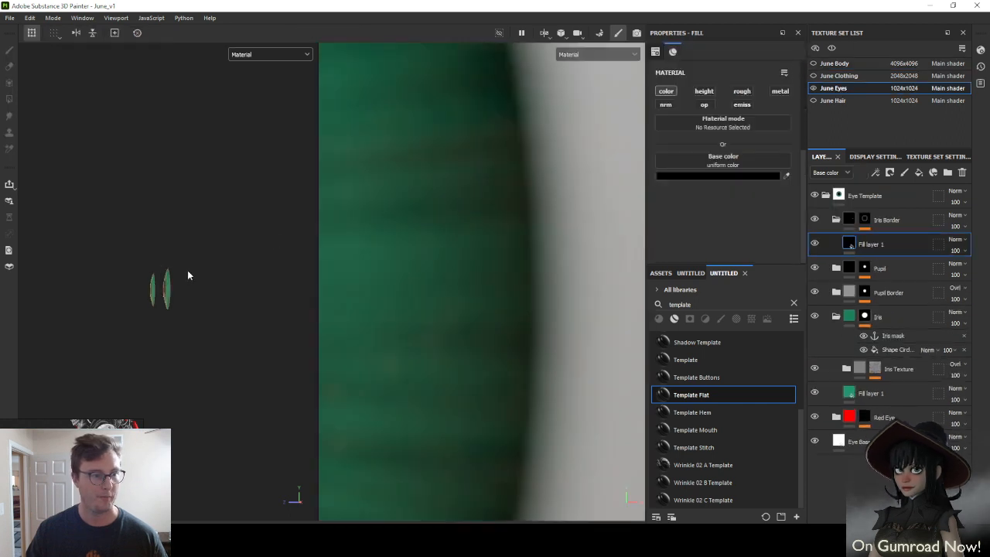
{"action": "left_click_drag", "start_coordinate": [190, 274], "coordinate": [261, 271], "text": "alt"}
{"action": "scroll", "coordinate": [170, 293], "scroll_direction": "up", "scroll_amount": 4}
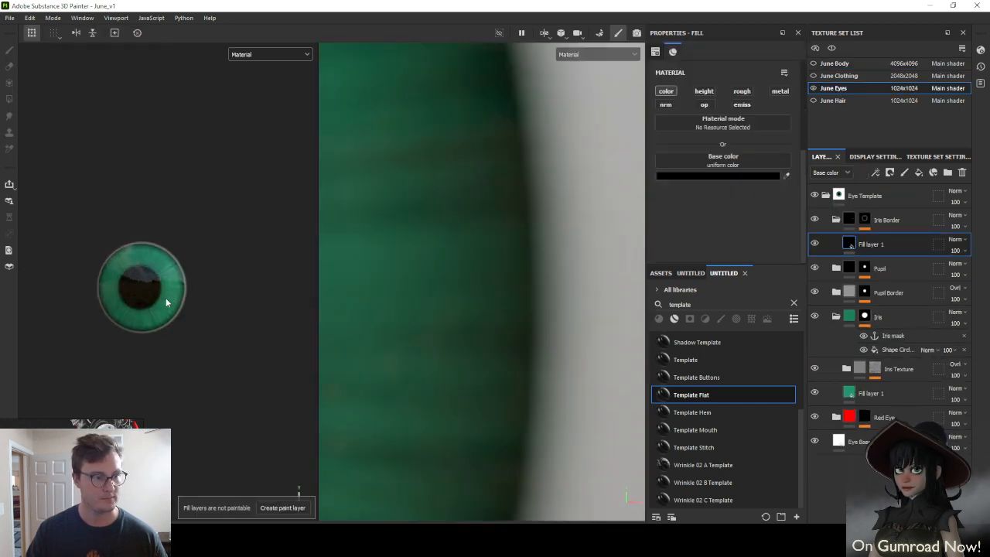
{"action": "middle_click_drag", "start_coordinate": [166, 298], "coordinate": [228, 292], "text": "alt"}
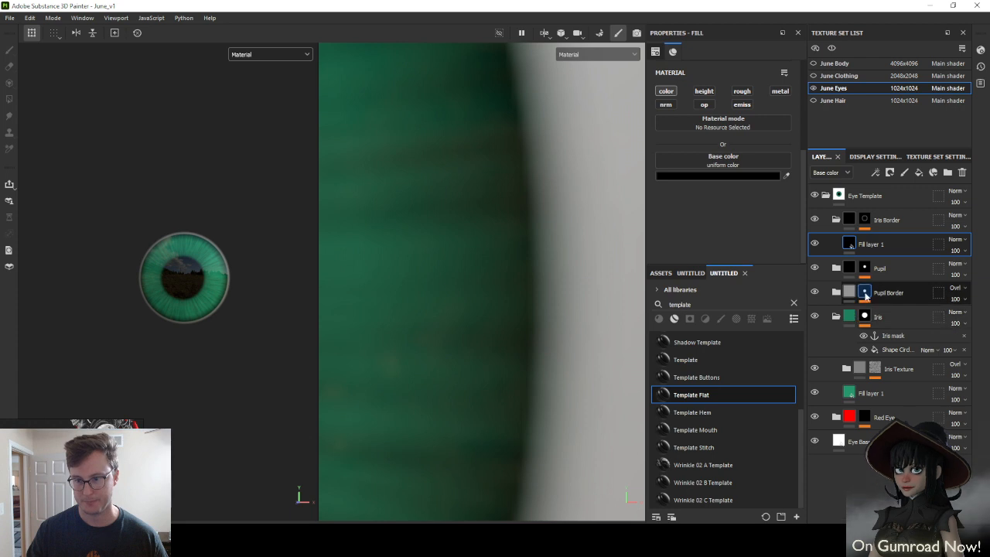
Set the Pupil mask's circle shape tiling to 2.88, and show June Body again to check the eye within the face
{"action": "left_click", "coordinate": [864, 267]}
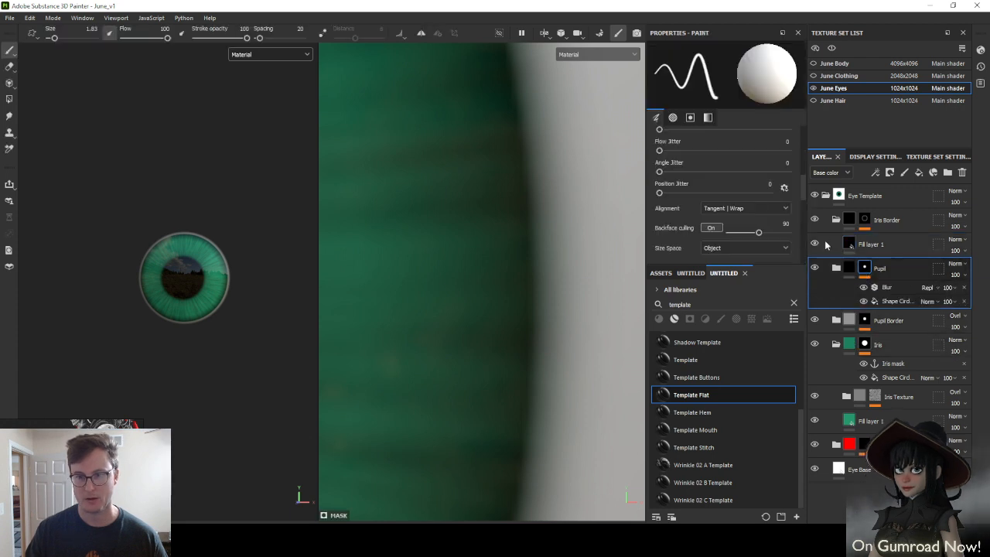
{"action": "left_click", "coordinate": [889, 300]}
{"action": "scroll", "coordinate": [704, 127], "scroll_direction": "up", "scroll_amount": 3}
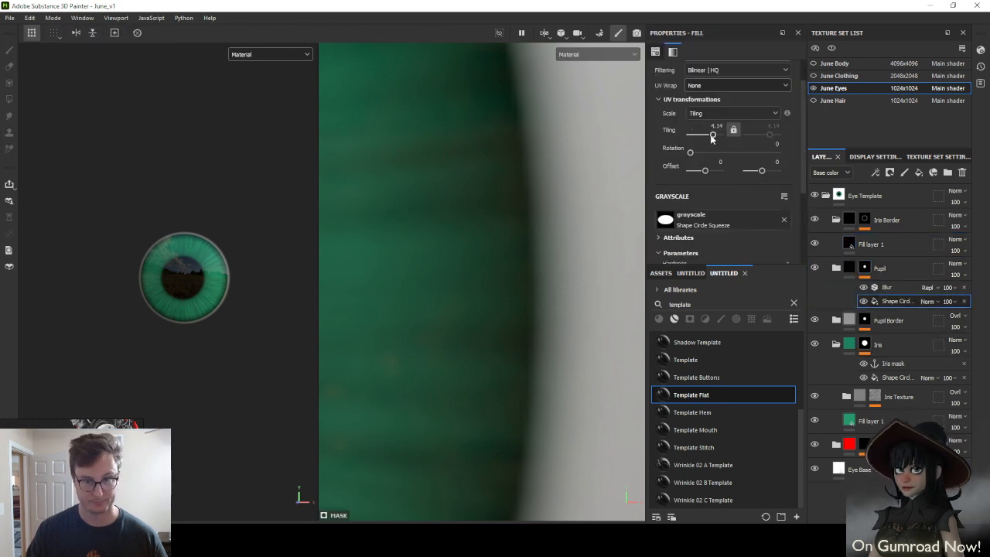
{"action": "left_click_drag", "start_coordinate": [712, 136], "coordinate": [712, 136]}
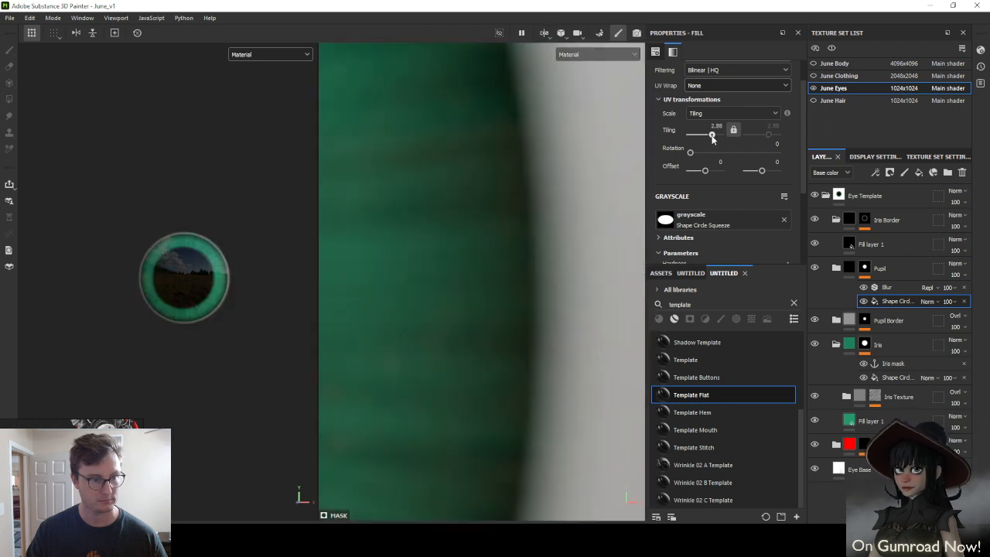
{"action": "left_click", "coordinate": [813, 65]}
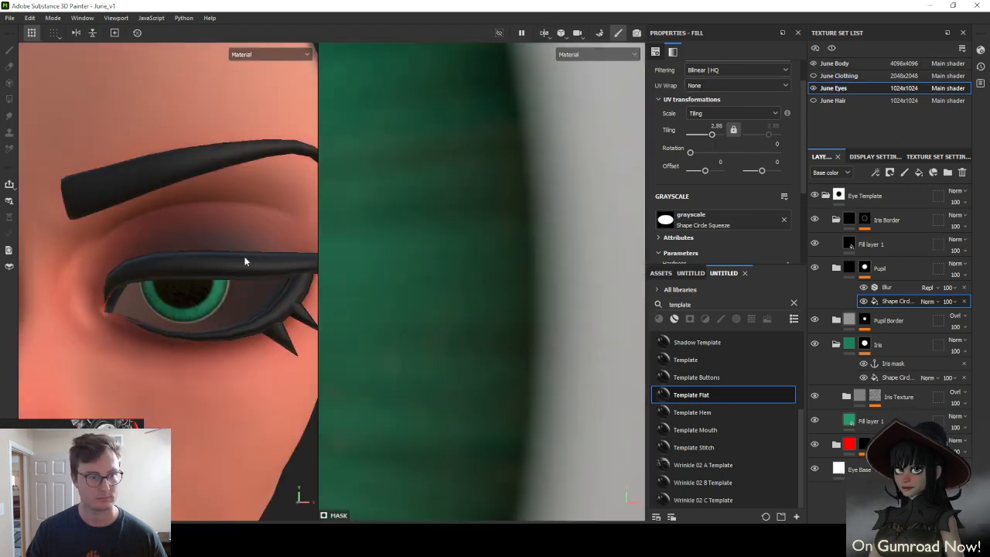
{"action": "scroll", "coordinate": [216, 279], "scroll_direction": "down", "scroll_amount": 3}
{"action": "left_click_drag", "start_coordinate": [216, 280], "coordinate": [217, 283], "text": "alt"}
{"action": "scroll", "coordinate": [220, 306], "scroll_direction": "up", "scroll_amount": 3}
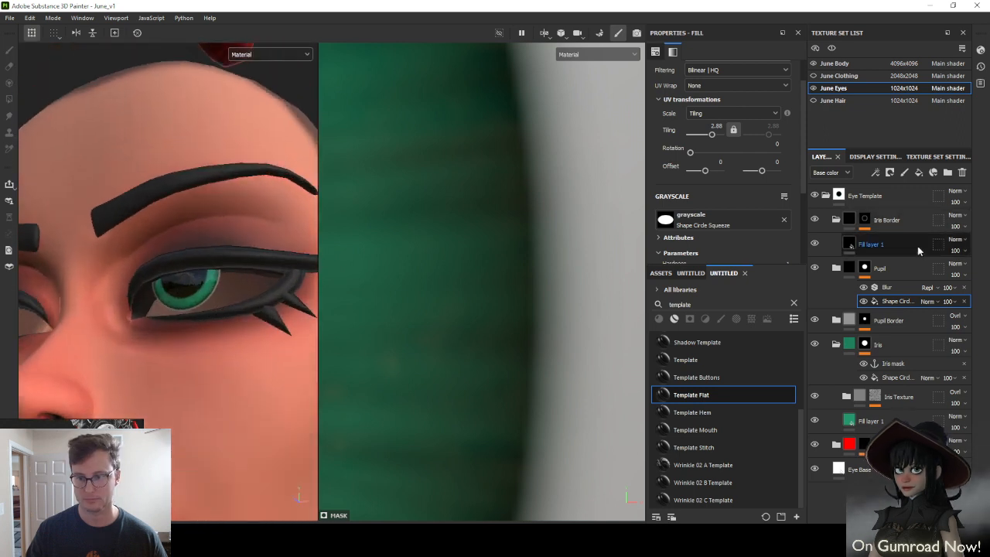
Set the Pupil mask's Blur Intensity to 3.77 and its circle shape tiling to 2.5, checking both eyes on the face
{"action": "left_click", "coordinate": [886, 287]}
{"action": "mouse_move", "coordinate": [677, 126]}
{"action": "left_mouse_down"}
{"action": "mouse_move", "coordinate": [720, 128]}
{"action": "mouse_move", "coordinate": [690, 131]}
{"action": "left_mouse_up"}
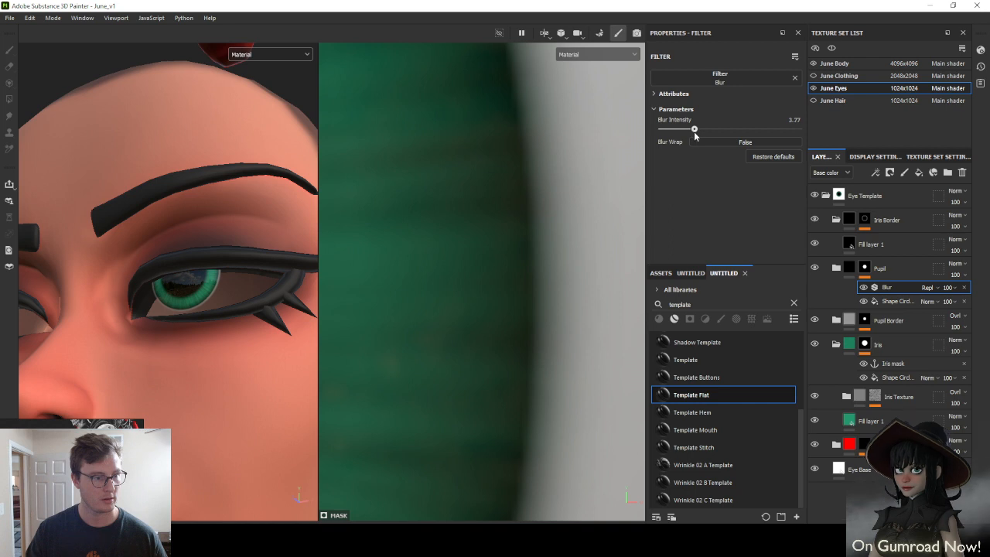
{"action": "left_click", "coordinate": [896, 301]}
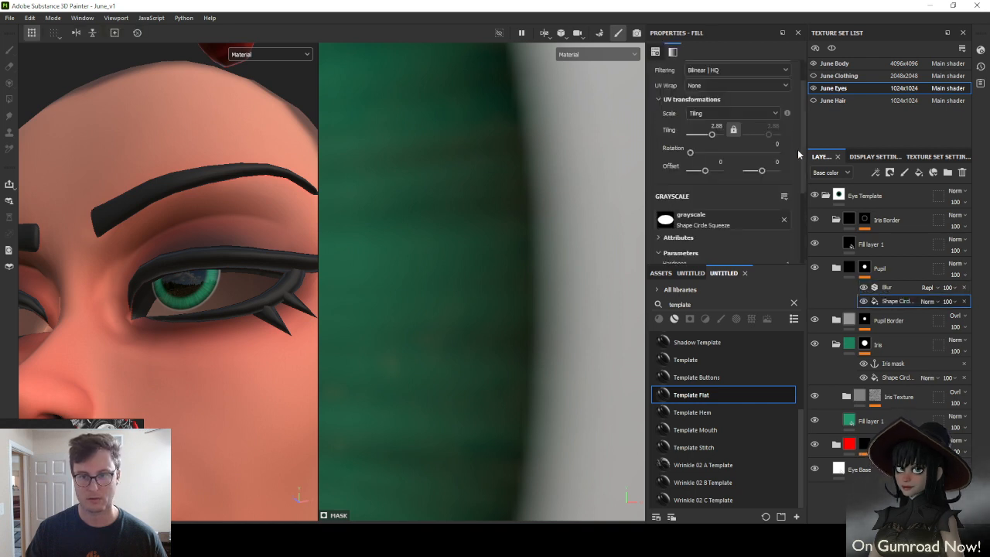
{"action": "double_click", "coordinate": [716, 127]}
{"action": "type", "text": "3"}
{"action": "key", "text": "Return"}
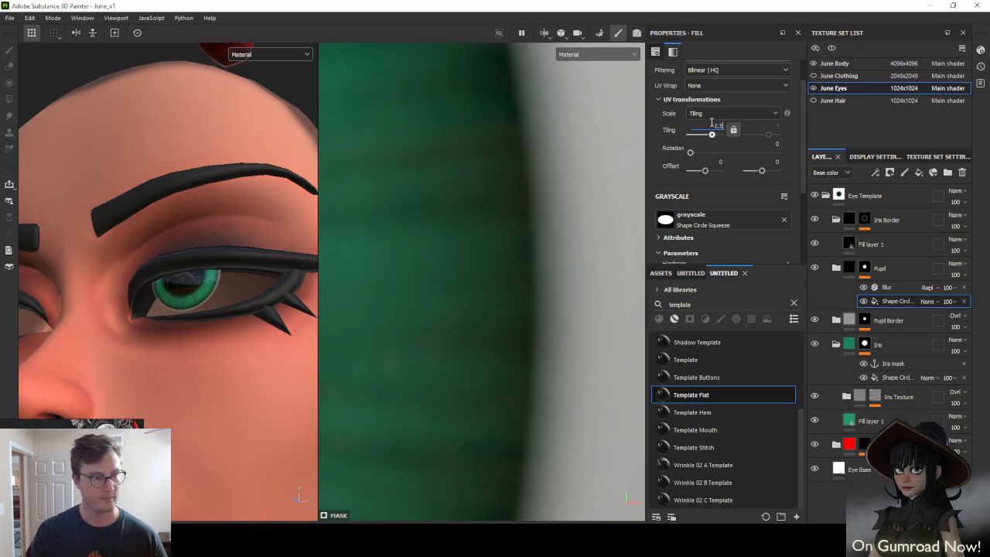
{"action": "key", "text": "Return"}
{"action": "scroll", "coordinate": [201, 260], "scroll_direction": "down", "scroll_amount": 6}
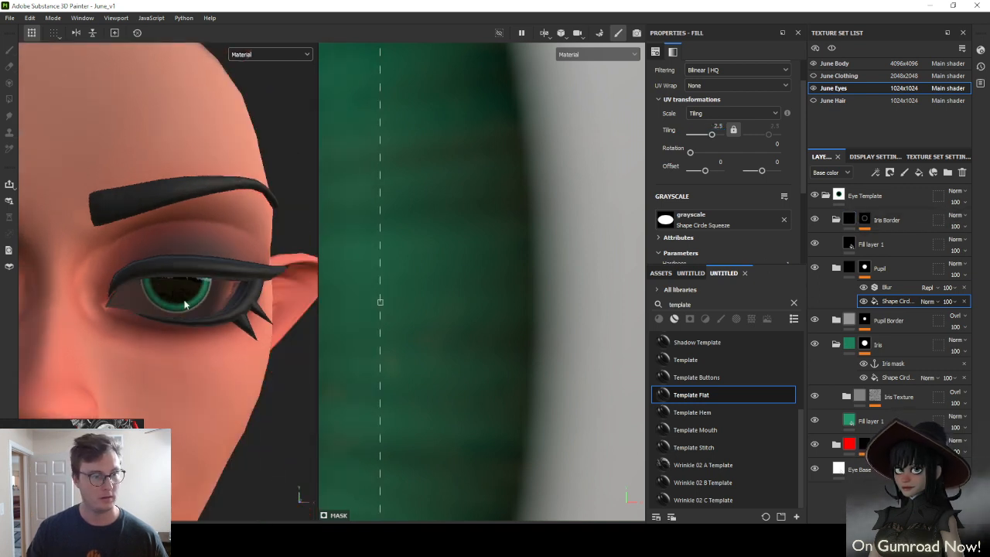
{"action": "left_click", "coordinate": [30, 17]}
{"action": "left_click", "coordinate": [161, 179]}
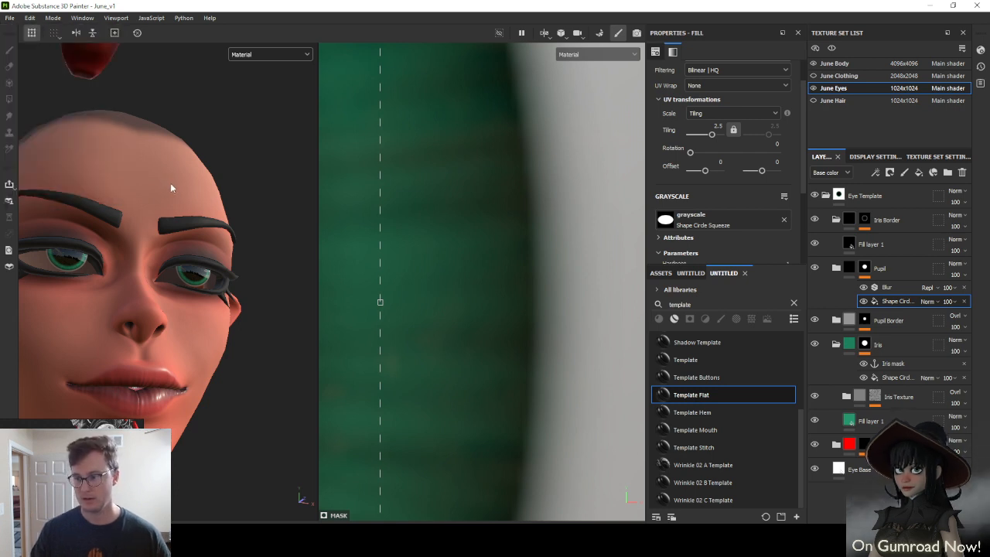
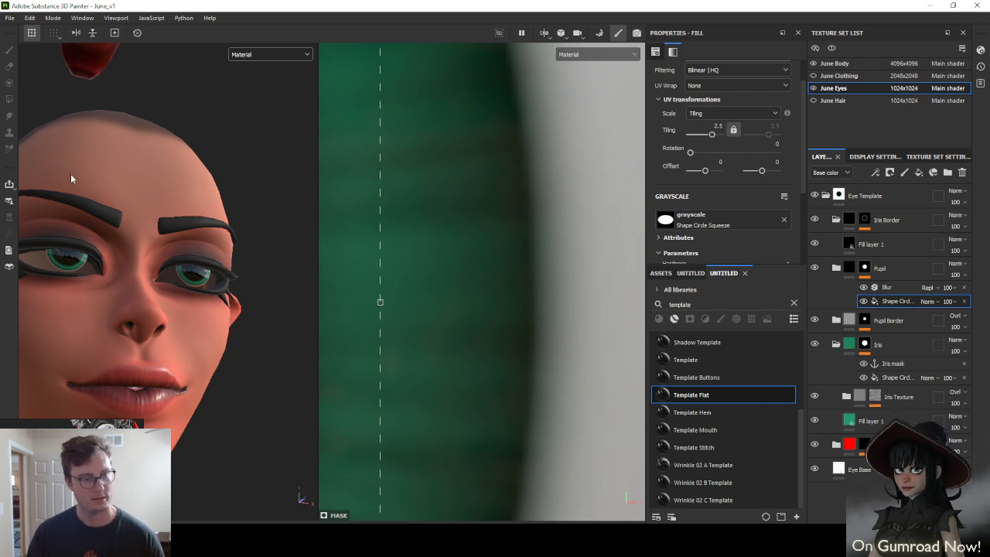
Set the Pupil mask's circle shape tiling to 2.6, and check the pupils from the other side of the face
{"action": "left_click", "coordinate": [889, 288]}
{"action": "left_click", "coordinate": [891, 303]}
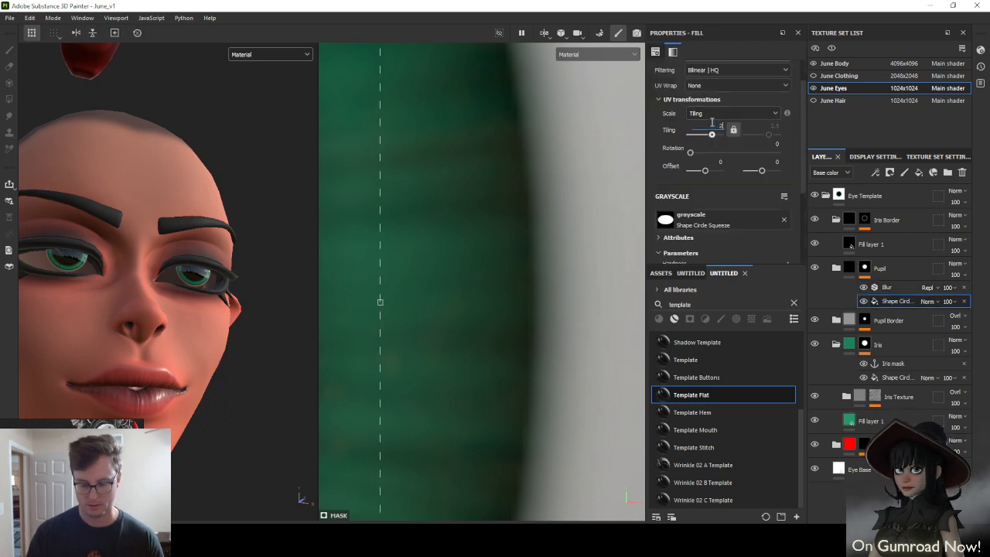
{"action": "key", "text": "Return"}
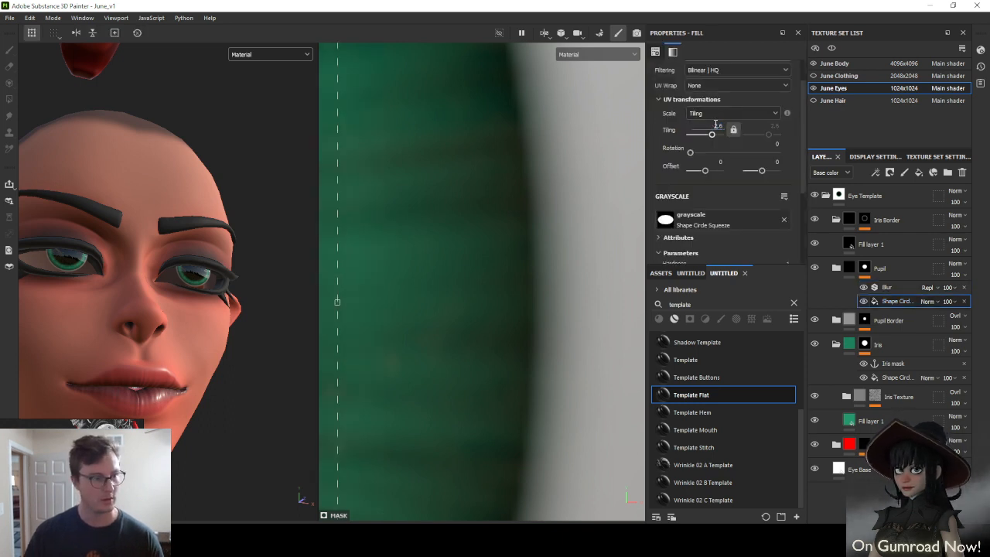
{"action": "left_click_drag", "start_coordinate": [164, 252], "coordinate": [219, 279], "text": "alt"}
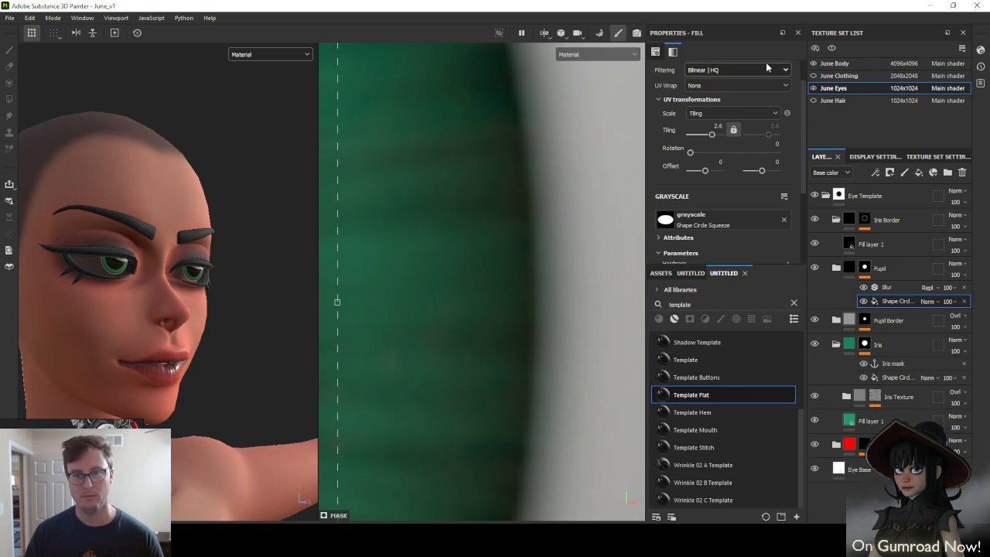
Set up a texture export with June Eyes included and the Textures/June Eye folder as the output directory
{"action": "left_click", "coordinate": [11, 18]}
{"action": "left_click", "coordinate": [20, 172]}
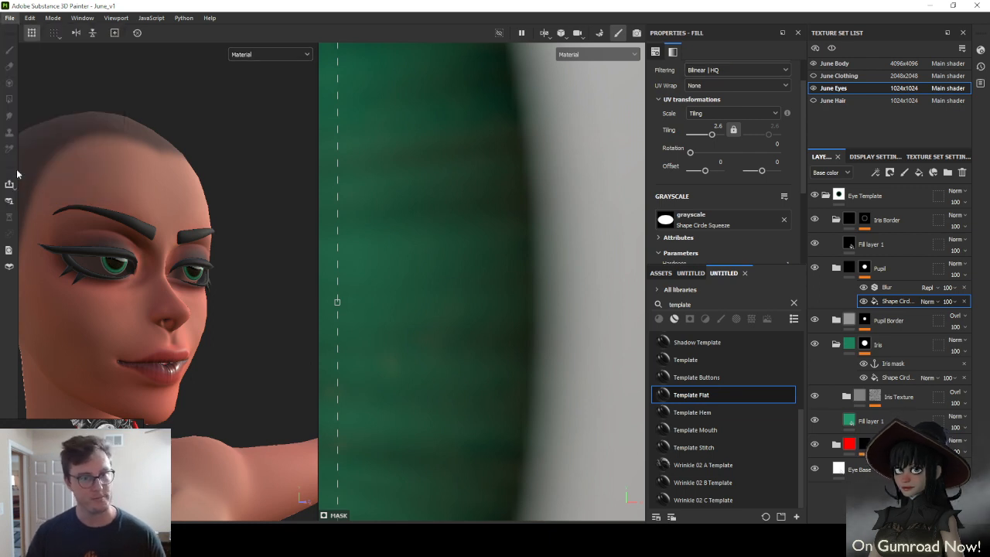
{"action": "left_click", "coordinate": [226, 139]}
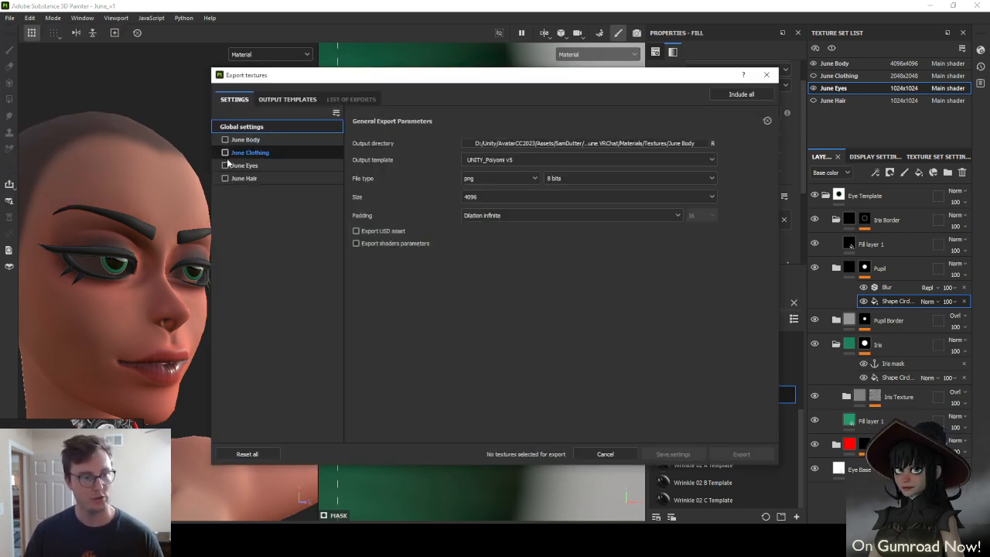
{"action": "left_click", "coordinate": [225, 165]}
{"action": "left_click", "coordinate": [611, 143]}
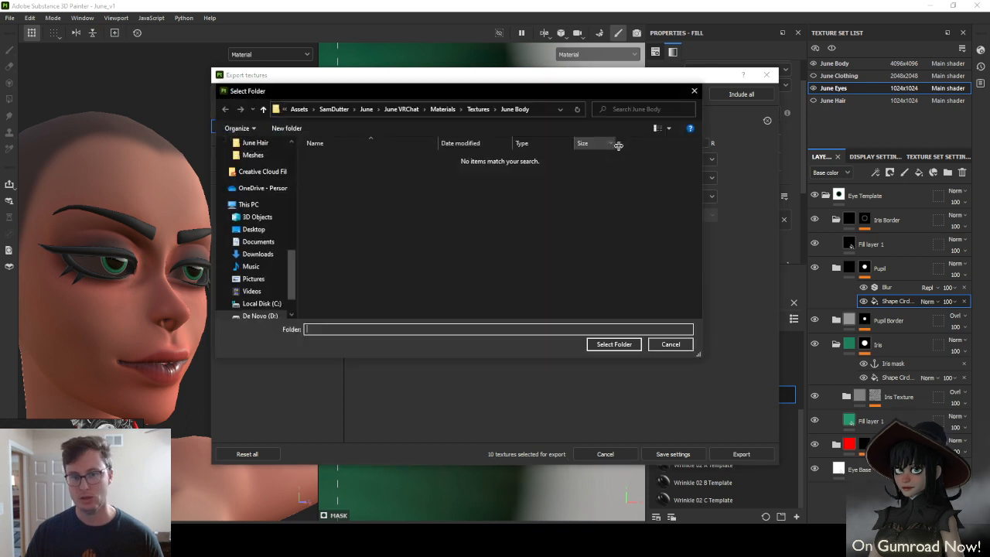
{"action": "left_click", "coordinate": [496, 111]}
{"action": "left_click", "coordinate": [477, 109]}
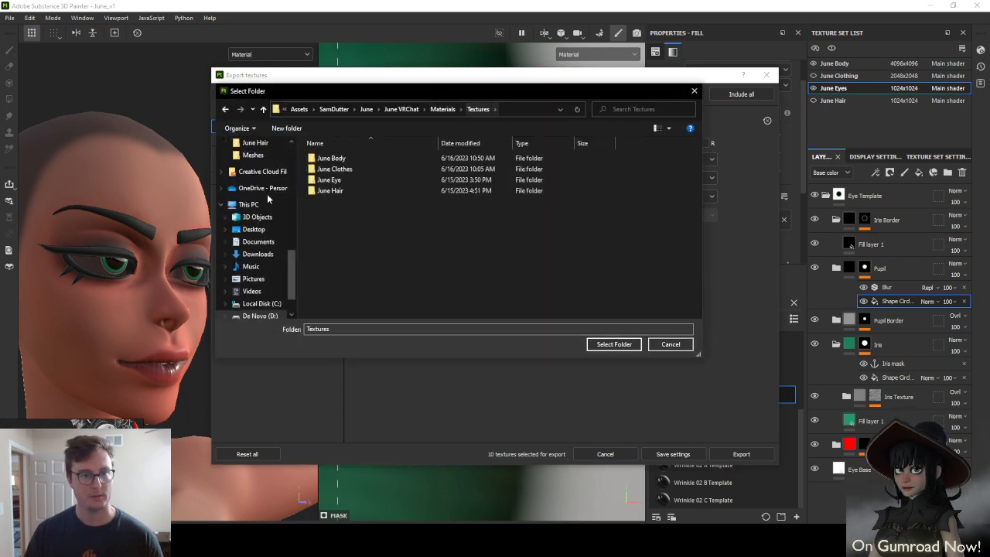
{"action": "double_click", "coordinate": [320, 182]}
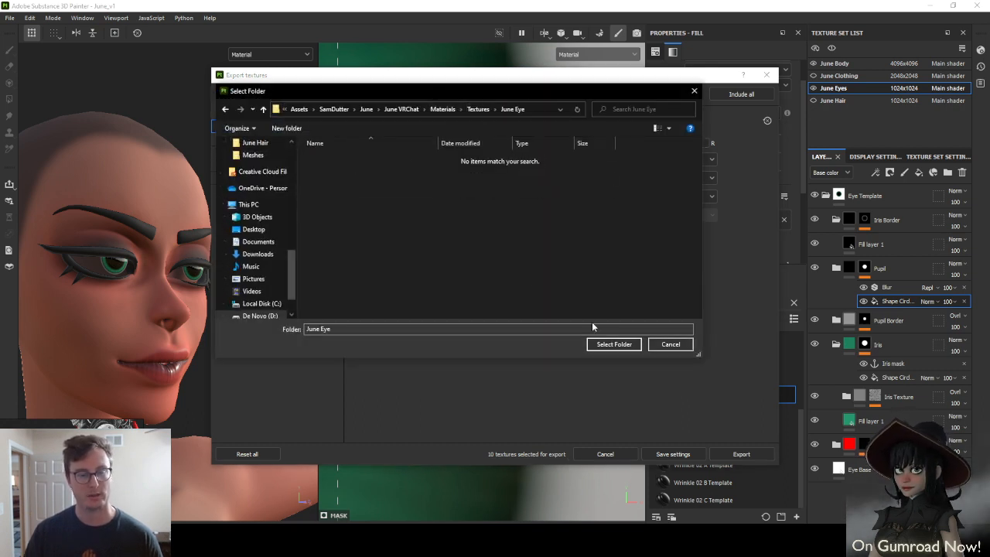
{"action": "left_click", "coordinate": [616, 345]}
Export the June Eyes texture using the UNITY_Poiyomi v4_Eye output template, and save the export settings
{"action": "left_click", "coordinate": [503, 159]}
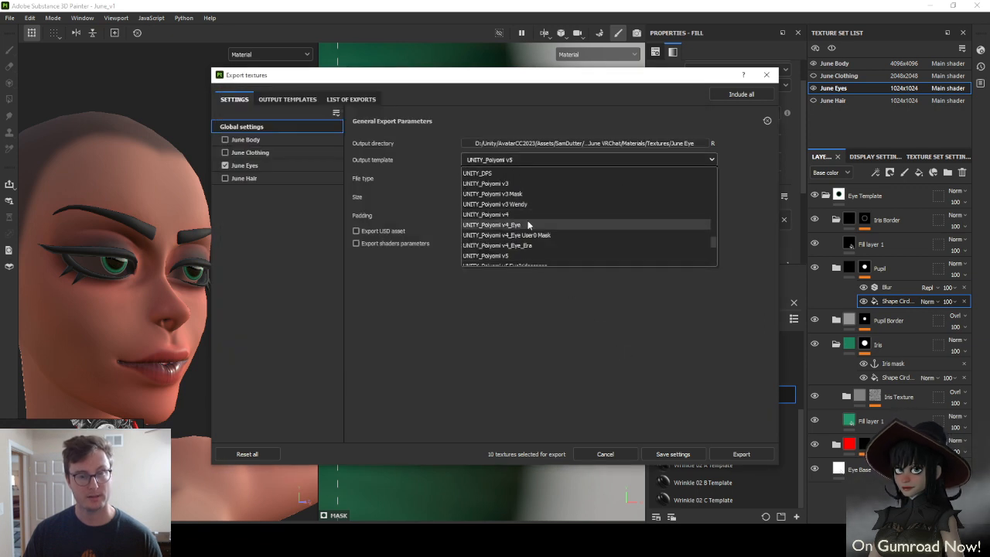
{"action": "left_click", "coordinate": [521, 226]}
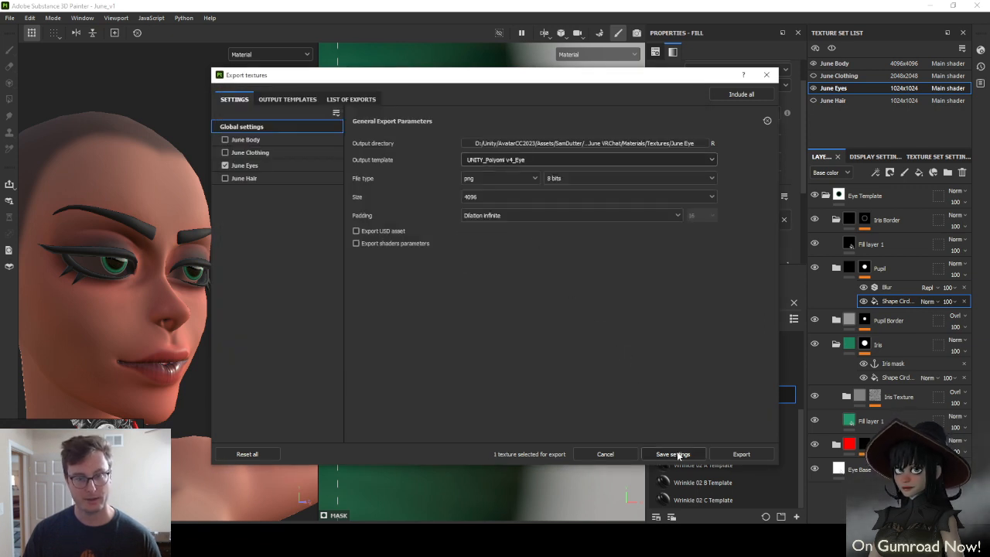
{"action": "left_click", "coordinate": [736, 453]}
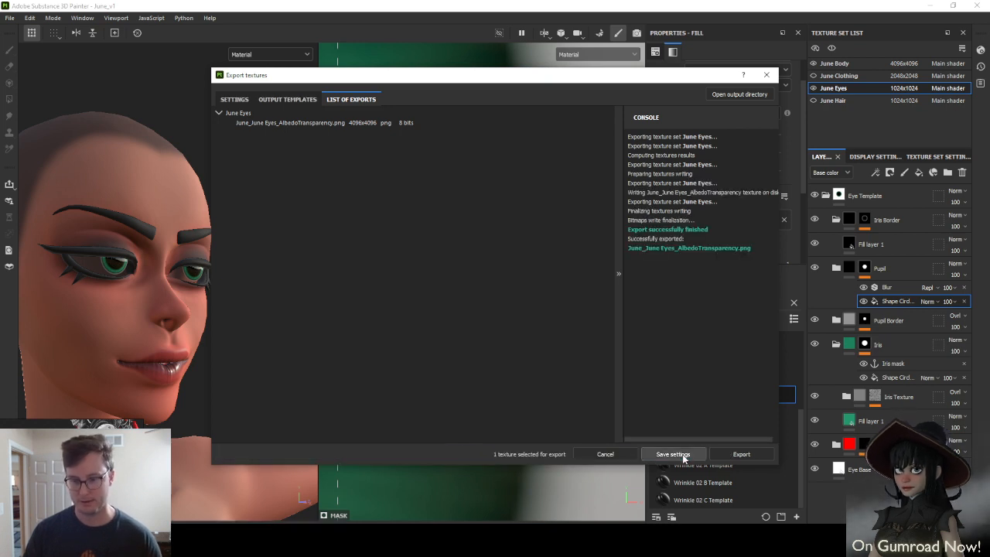
{"action": "left_click", "coordinate": [684, 456]}
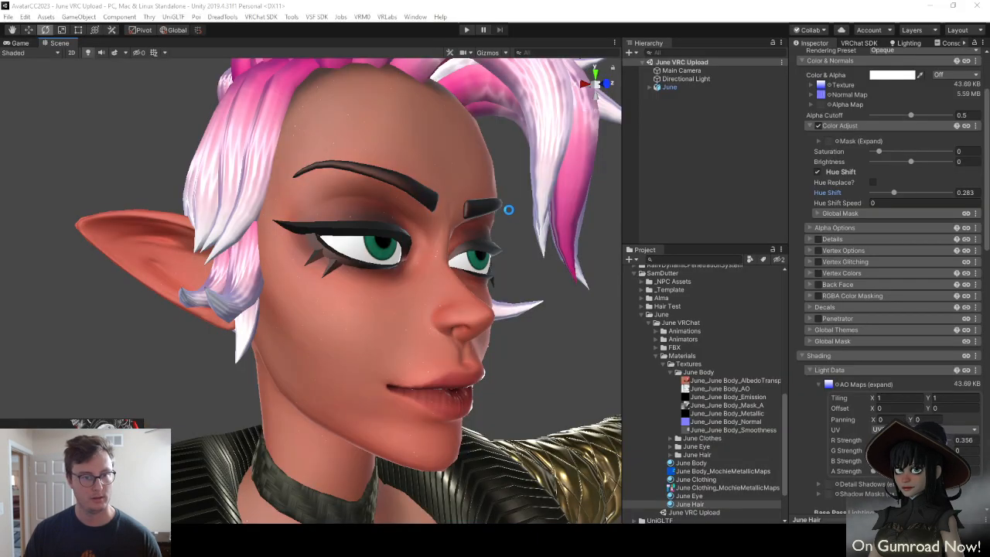
Switch to Unity and examine the updated pupils on the avatar from different angles and distances
{"action": "key", "text": "s"}
{"action": "right_click_drag", "start_coordinate": [510, 284], "coordinate": [367, 283]}
{"action": "key", "text": "d"}
{"action": "key", "text": "w"}
{"action": "key", "text": "a"}
{"action": "key", "text": "s"}
{"action": "key", "text": "s"}
{"action": "key", "text": "d"}
{"action": "key", "text": "w"}
Switch to Substance Painter, set the pupil circle mask's tiling to 2.9, and re-export the June Eyes texture
{"action": "key", "text": "alt+Tab"}
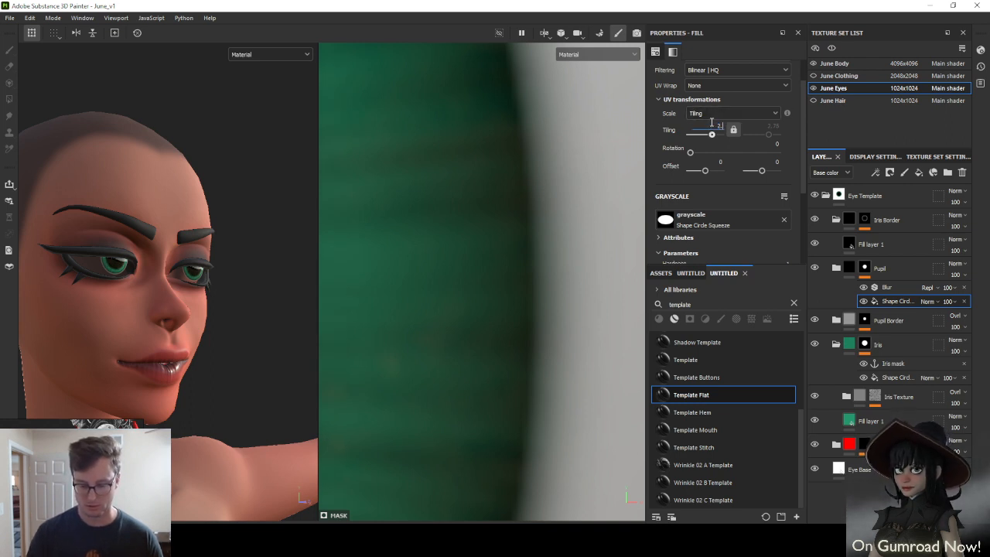
{"action": "left_click", "coordinate": [10, 18]}
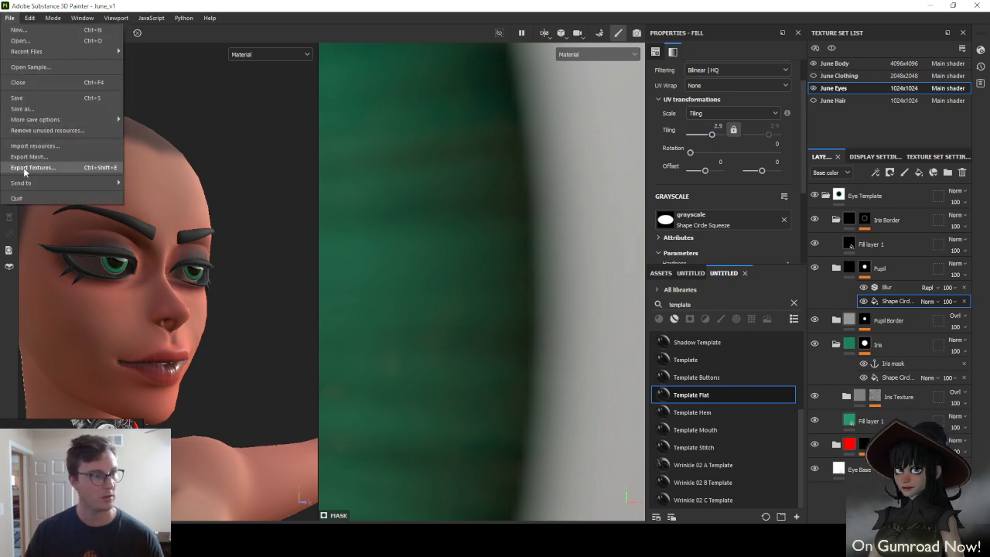
{"action": "left_click", "coordinate": [24, 171]}
{"action": "left_click", "coordinate": [739, 511]}
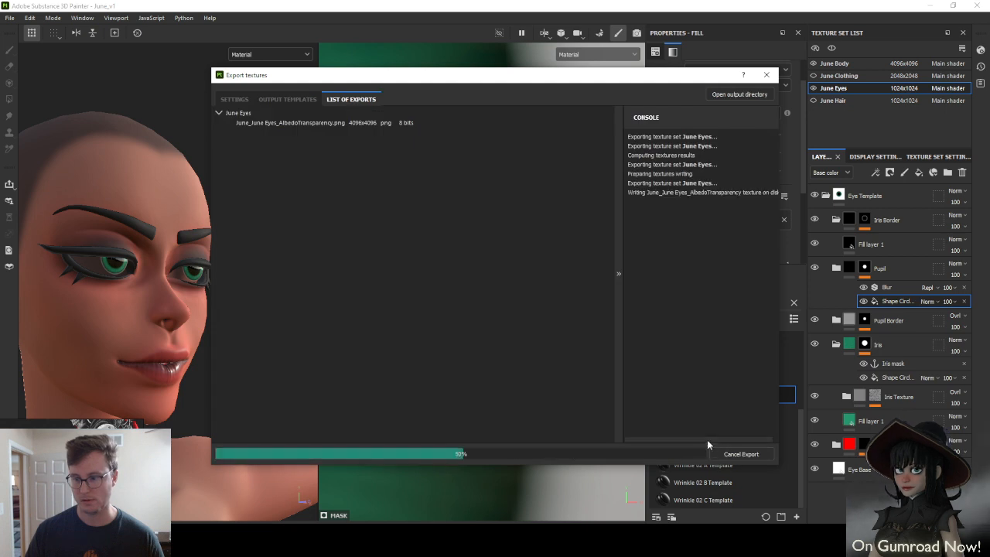
{"action": "left_click", "coordinate": [688, 455]}
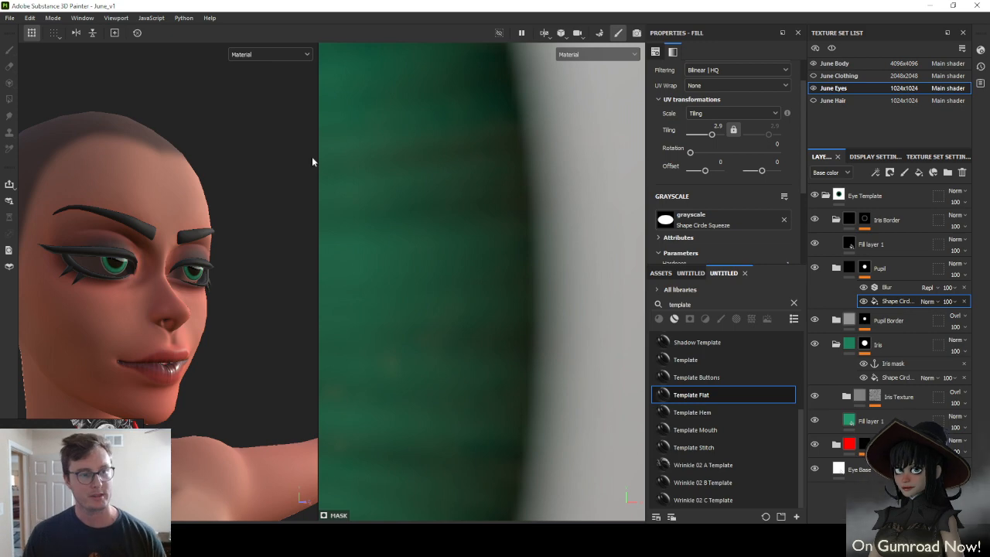
Switch to Unity and examine the updated pupils on June's face from several angles and distances
{"action": "key", "text": "alt+Tab"}
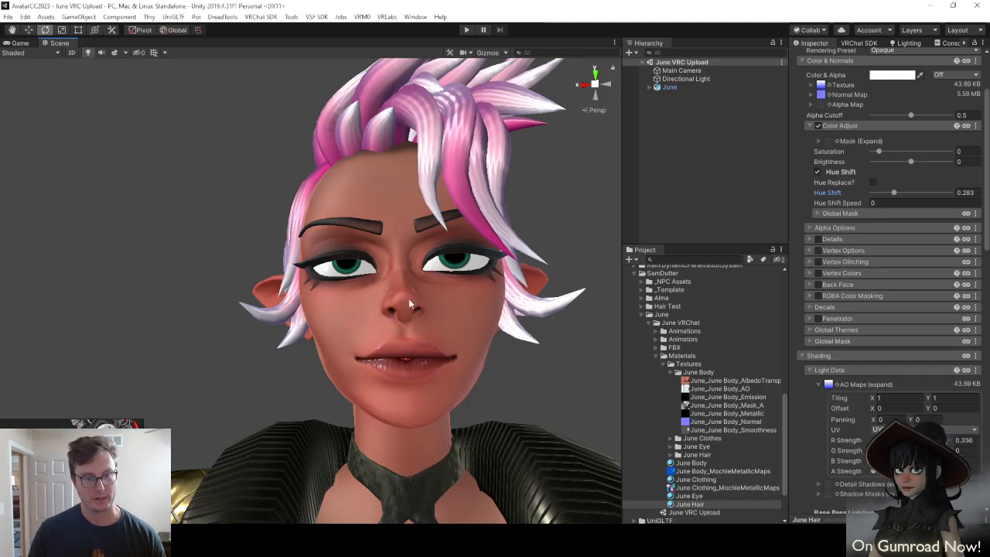
{"action": "right_click_drag", "start_coordinate": [410, 303], "coordinate": [379, 308]}
{"action": "key", "text": "s"}
{"action": "key", "text": "a"}
{"action": "key", "text": "d"}
{"action": "key", "text": "w"}
{"action": "key", "text": "s"}
{"action": "key", "text": "a"}
{"action": "key", "text": "d"}
{"action": "key", "text": "w"}
{"action": "key", "text": "s"}
{"action": "key", "text": "w"}
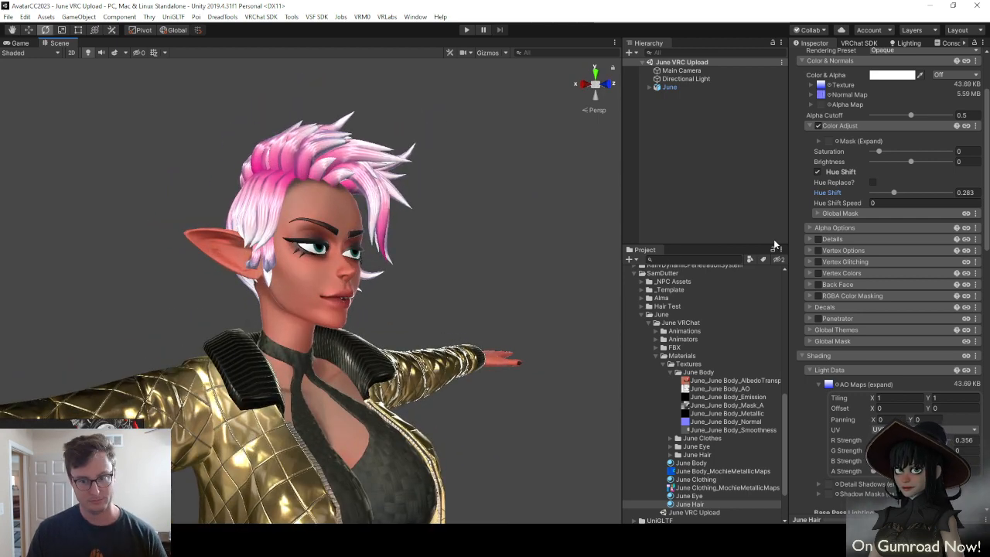
Collapse the June Body texture folder and examine the avatar's jacket, bra and pants from the front and sides
{"action": "left_click", "coordinate": [671, 373]}
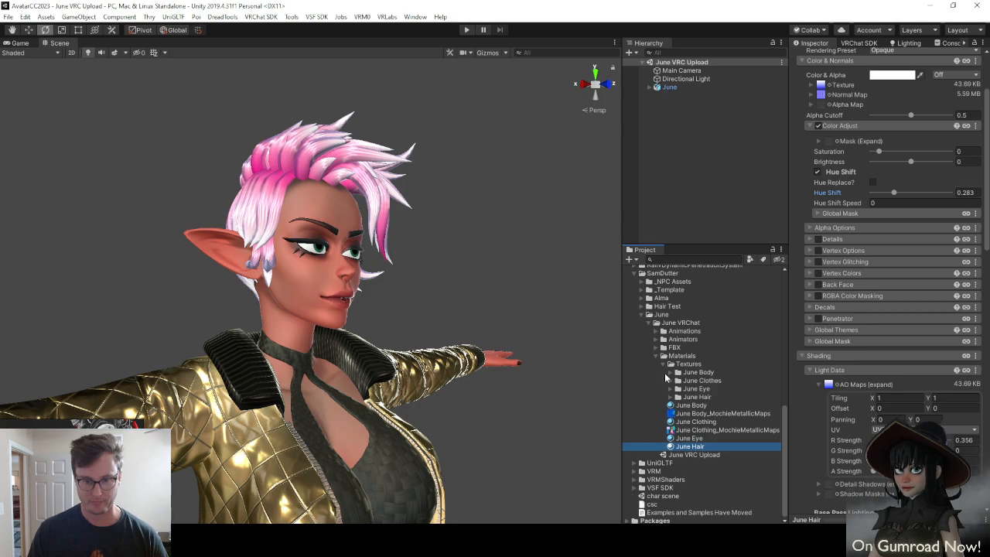
{"action": "left_click_drag", "start_coordinate": [458, 299], "coordinate": [235, 347], "text": "alt"}
{"action": "scroll", "coordinate": [490, 345], "scroll_direction": "down", "scroll_amount": 3}
{"action": "scroll", "coordinate": [446, 345], "scroll_direction": "up", "scroll_amount": 5}
{"action": "scroll", "coordinate": [236, 347], "scroll_direction": "down", "scroll_amount": 5}
{"action": "scroll", "coordinate": [232, 336], "scroll_direction": "up", "scroll_amount": 3}
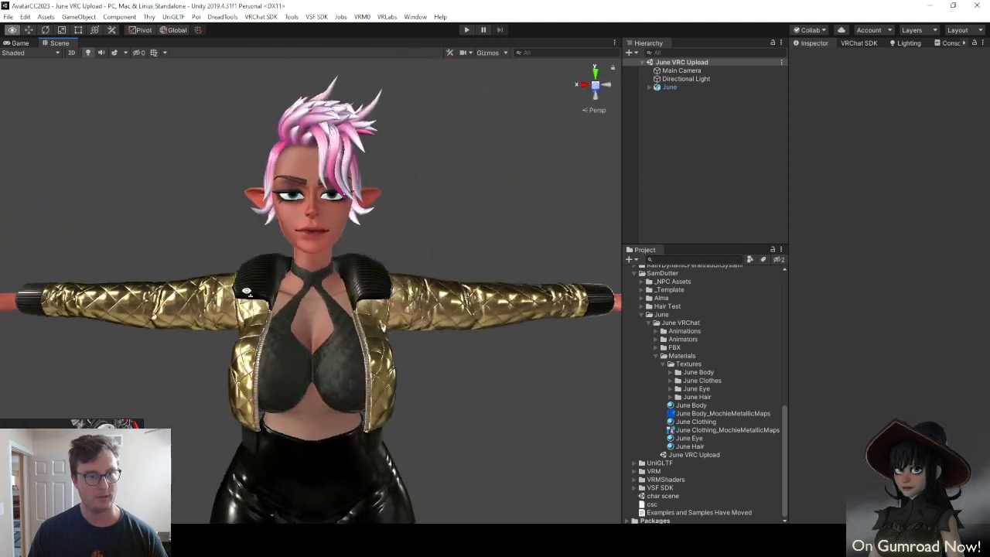
{"action": "scroll", "coordinate": [306, 317], "scroll_direction": "down", "scroll_amount": 2}
{"action": "scroll", "coordinate": [307, 317], "scroll_direction": "up", "scroll_amount": 2}
{"action": "middle_click_drag", "start_coordinate": [307, 317], "coordinate": [441, 285]}
{"action": "left_click_drag", "start_coordinate": [294, 321], "coordinate": [221, 327], "text": "alt"}
{"action": "scroll", "coordinate": [222, 327], "scroll_direction": "down", "scroll_amount": 3}
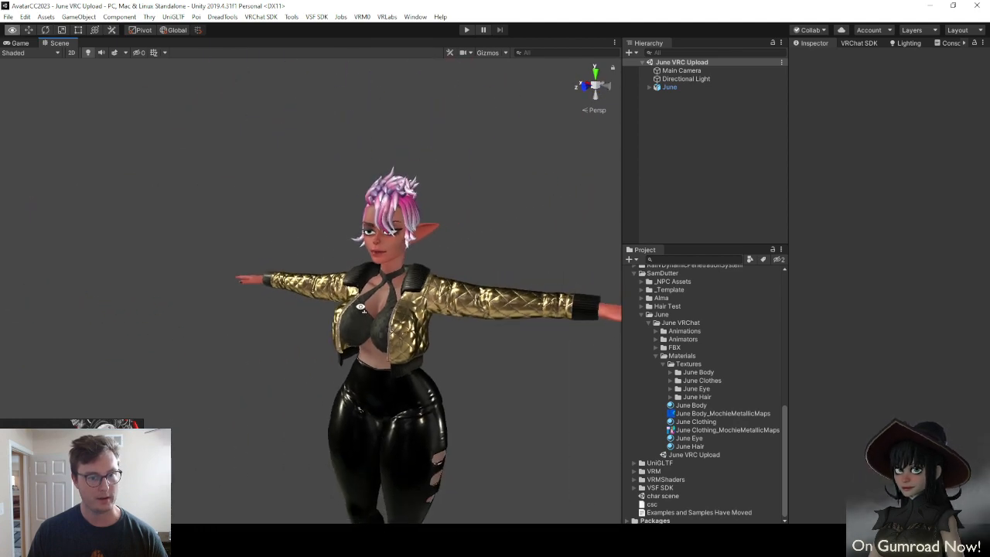
{"action": "scroll", "coordinate": [418, 328], "scroll_direction": "up", "scroll_amount": 5}
{"action": "middle_click_drag", "start_coordinate": [417, 328], "coordinate": [443, 245]}
{"action": "left_click_drag", "start_coordinate": [443, 245], "coordinate": [488, 249], "text": "alt"}
{"action": "scroll", "coordinate": [387, 325], "scroll_direction": "down", "scroll_amount": 5}
{"action": "middle_click_drag", "start_coordinate": [370, 376], "coordinate": [385, 340]}
{"action": "scroll", "coordinate": [384, 340], "scroll_direction": "up", "scroll_amount": 3}
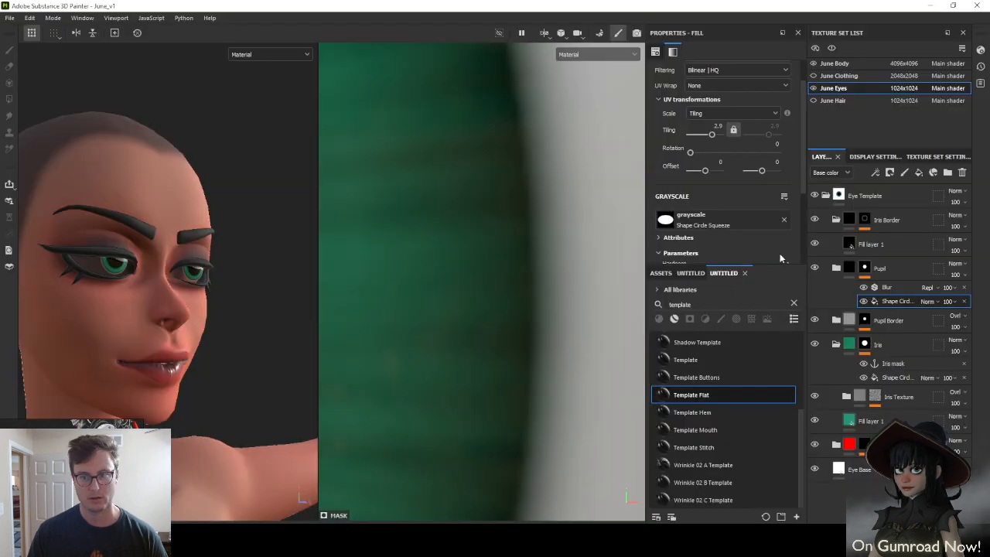
Switch to Substance Painter and isolate the June Clothing texture set by hiding June Eyes and June Body, with a widened 3D view
{"action": "left_click", "coordinate": [825, 195]}
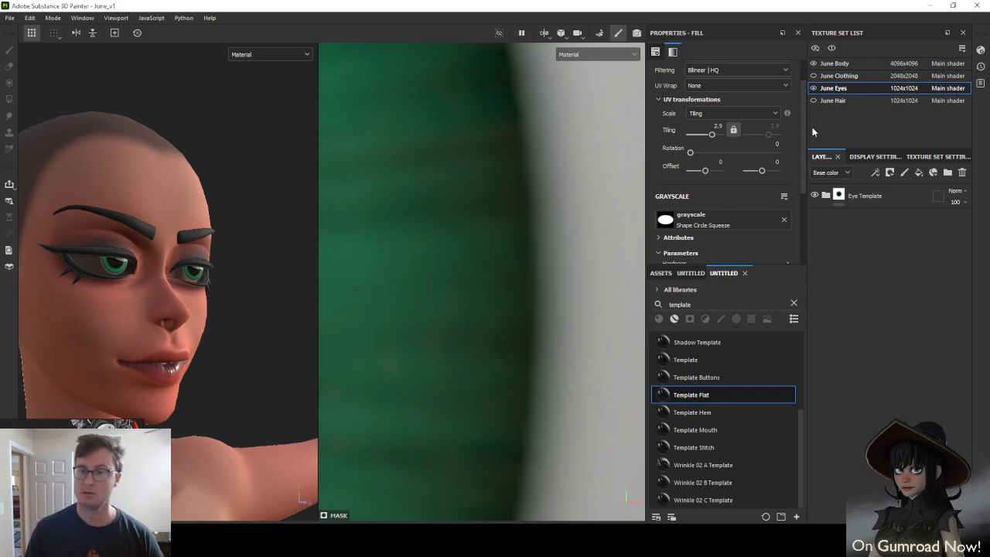
{"action": "left_click", "coordinate": [813, 87]}
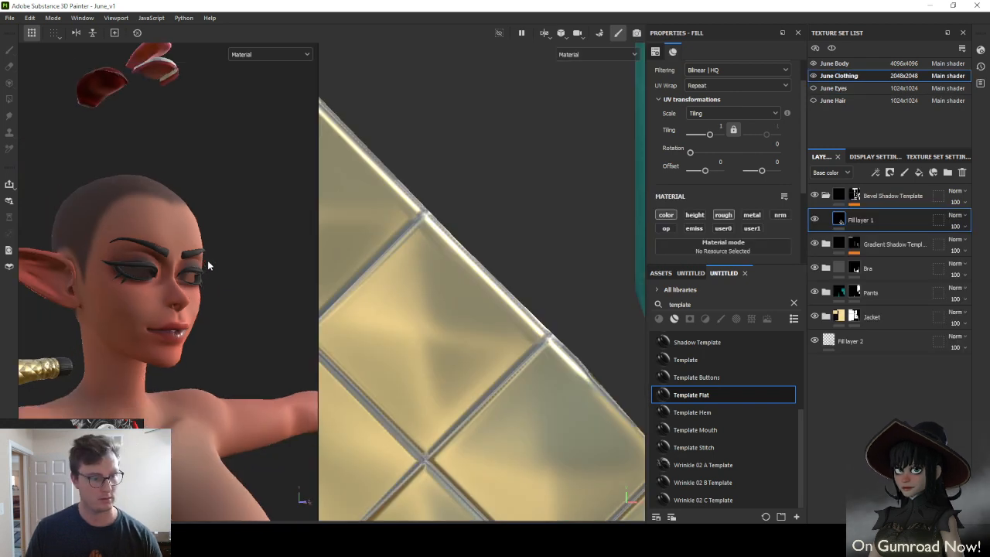
{"action": "scroll", "coordinate": [210, 266], "scroll_direction": "down", "scroll_amount": 3}
{"action": "left_click_drag", "start_coordinate": [317, 274], "coordinate": [613, 253]}
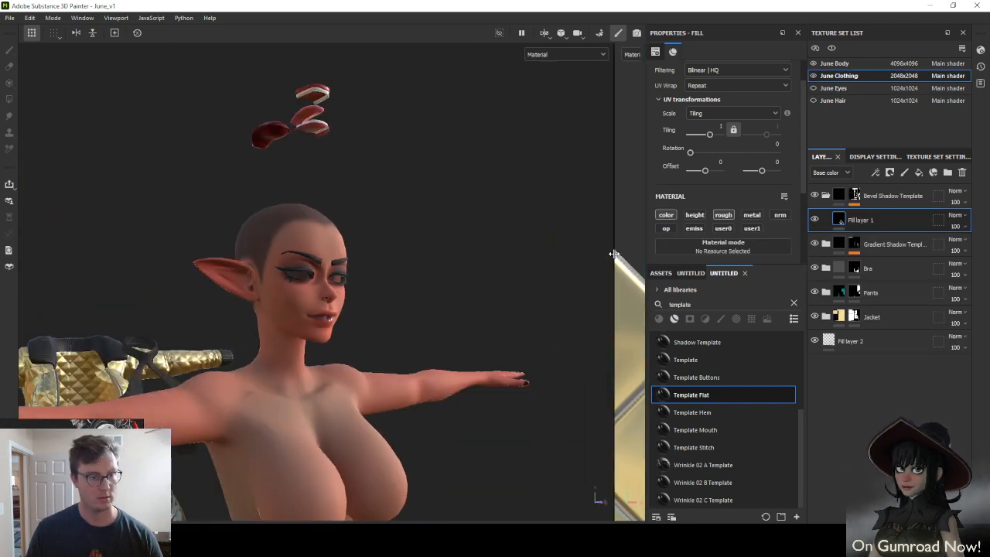
{"action": "left_click", "coordinate": [812, 65]}
{"action": "left_click_drag", "start_coordinate": [288, 303], "coordinate": [57, 355], "text": "alt"}
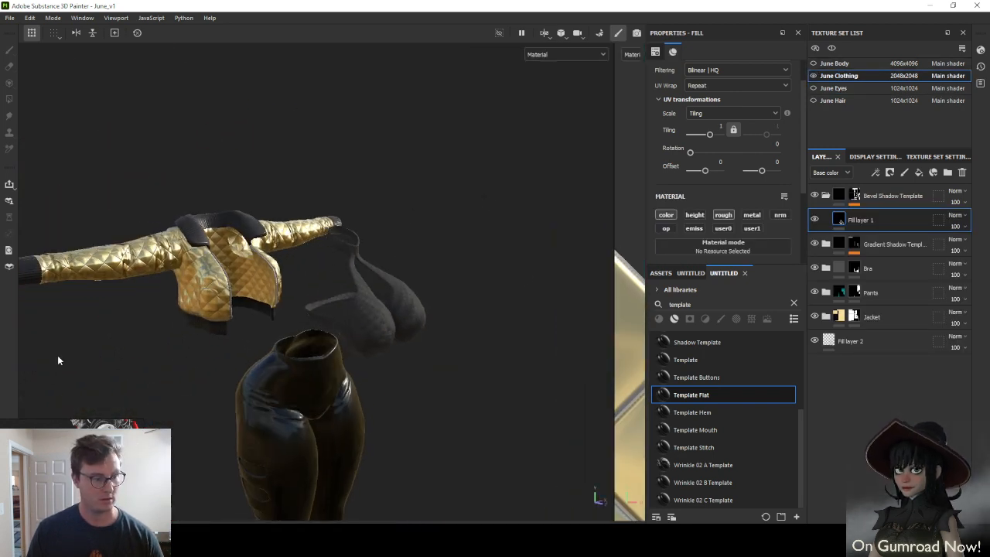
{"action": "scroll", "coordinate": [389, 332], "scroll_direction": "up", "scroll_amount": 5}
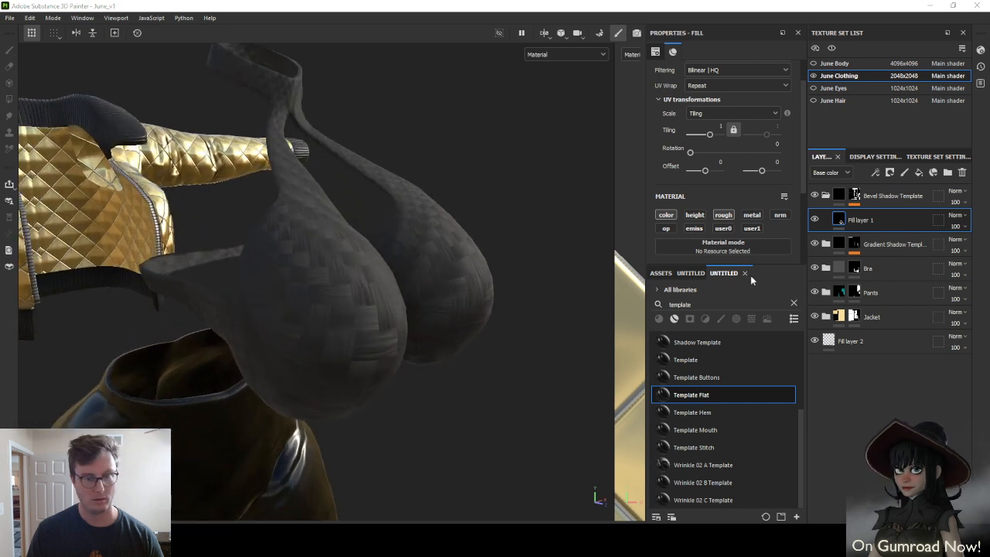
In the Bra folder, hide the Carbon Fiber layer and show the Template Flat and Fabric Baseball Hat folders
{"action": "left_click", "coordinate": [825, 267]}
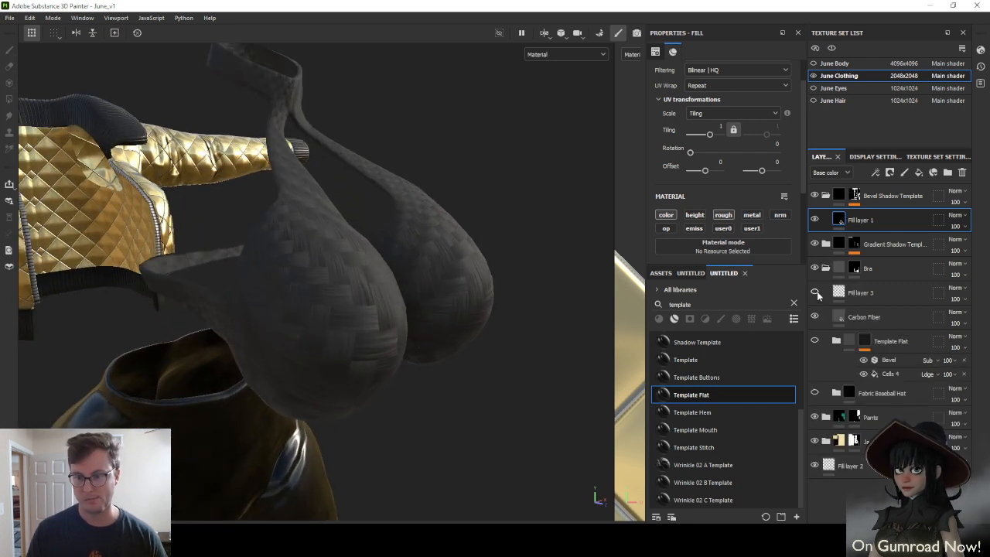
{"action": "left_click", "coordinate": [814, 316]}
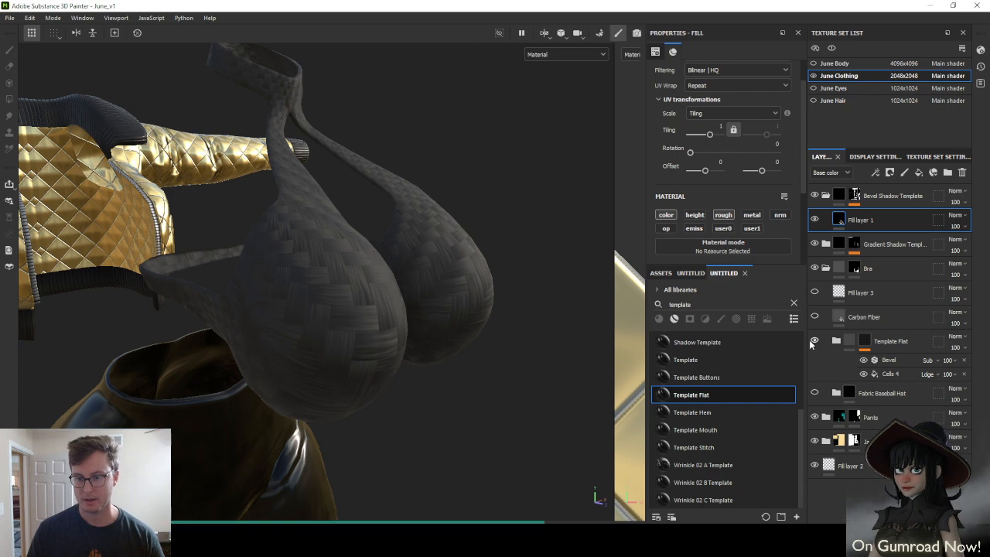
{"action": "left_click", "coordinate": [815, 393]}
{"action": "left_click_drag", "start_coordinate": [534, 272], "coordinate": [317, 316], "text": "alt"}
{"action": "scroll", "coordinate": [464, 282], "scroll_direction": "down", "scroll_amount": 3}
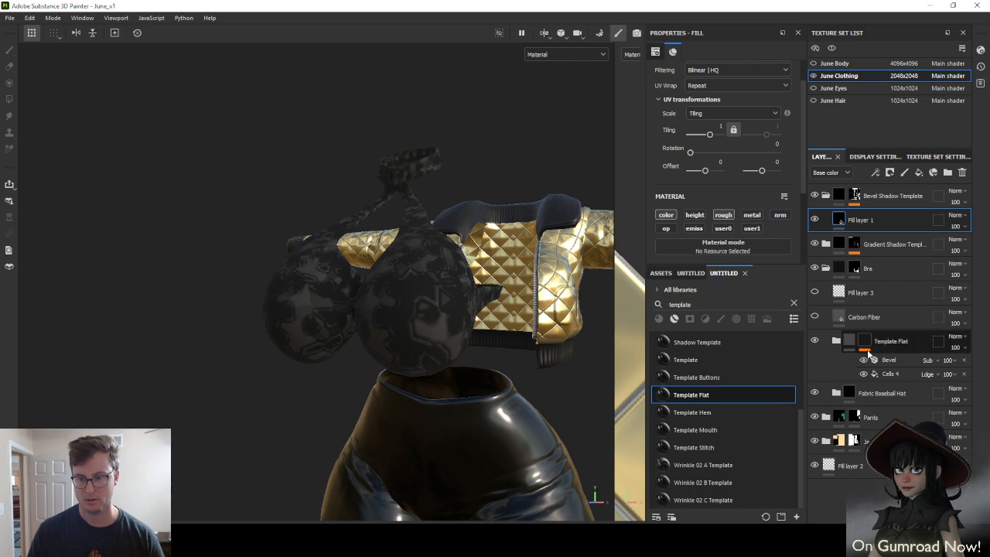
Try the Subtract blending mode on the bra's Template Flat folder, and set it to Multiply instead
{"action": "left_click", "coordinate": [917, 342]}
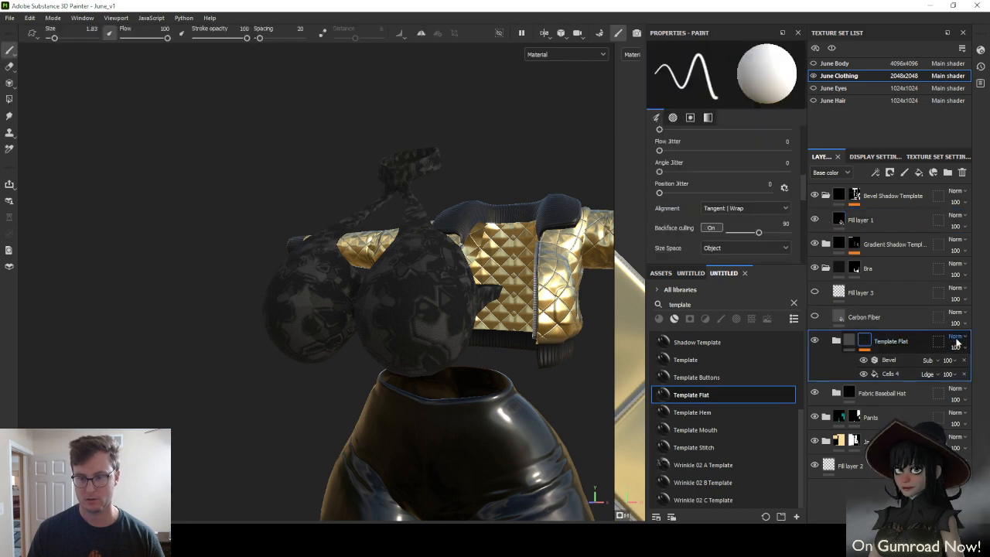
{"action": "left_click", "coordinate": [957, 341]}
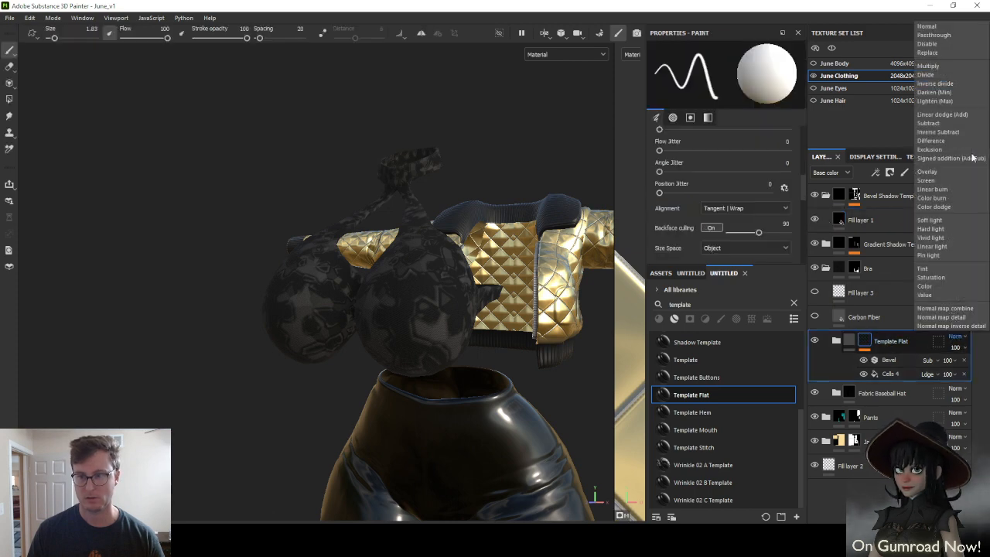
{"action": "left_click", "coordinate": [932, 130]}
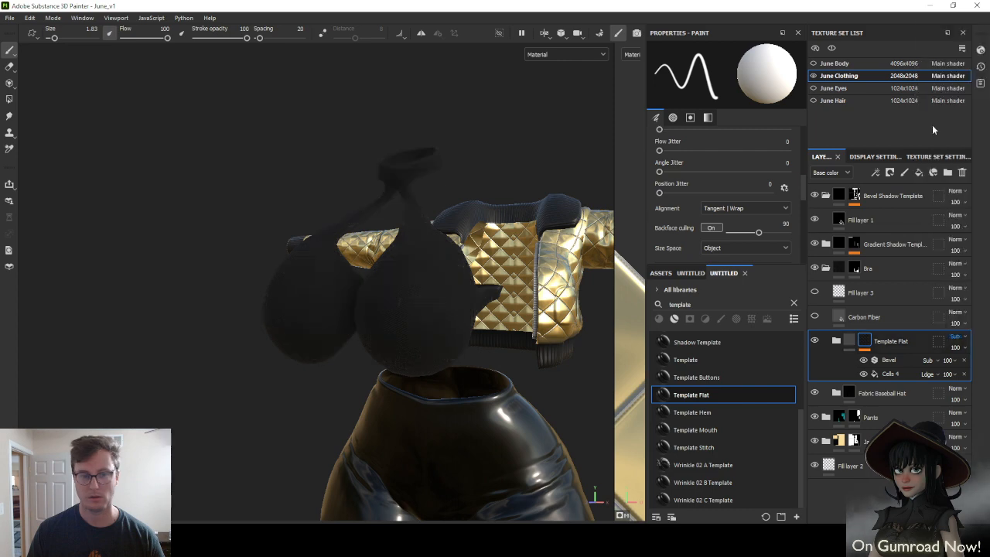
{"action": "left_click", "coordinate": [957, 339]}
{"action": "left_click", "coordinate": [929, 66]}
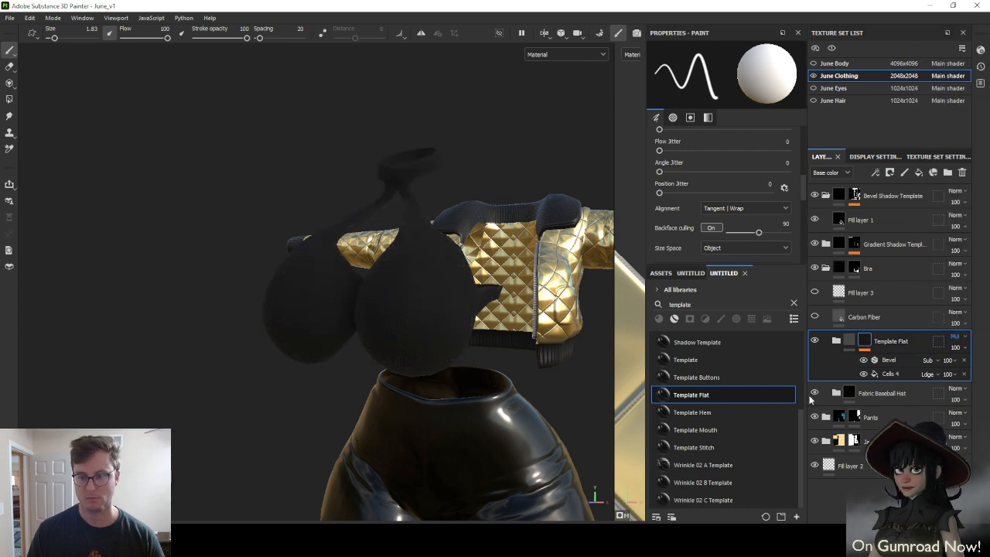
Set the base color of Fill layer 1 inside Template Flat to black (000000), checking the bra up close
{"action": "left_click", "coordinate": [835, 344]}
{"action": "left_click", "coordinate": [871, 393]}
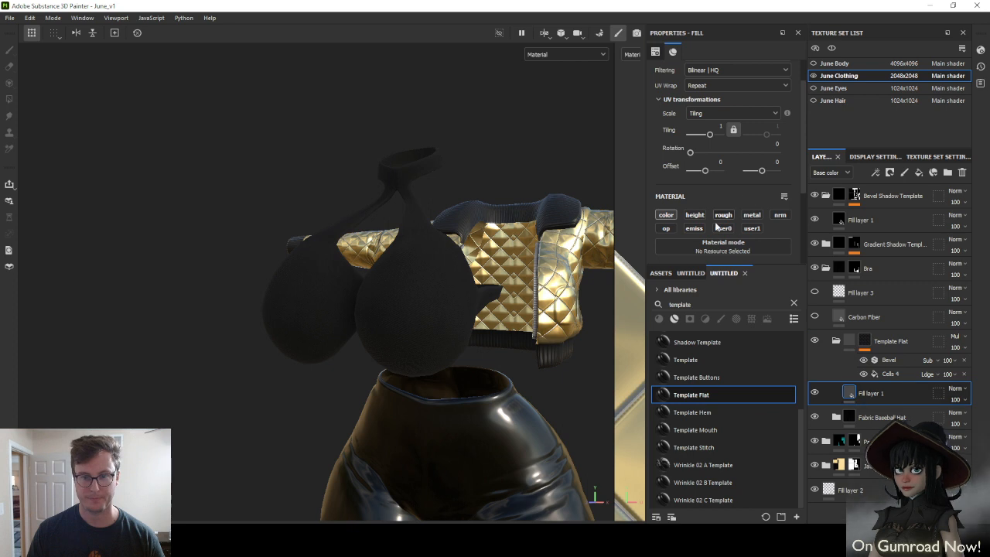
{"action": "left_click", "coordinate": [682, 176]}
{"action": "left_click_drag", "start_coordinate": [743, 303], "coordinate": [736, 361]}
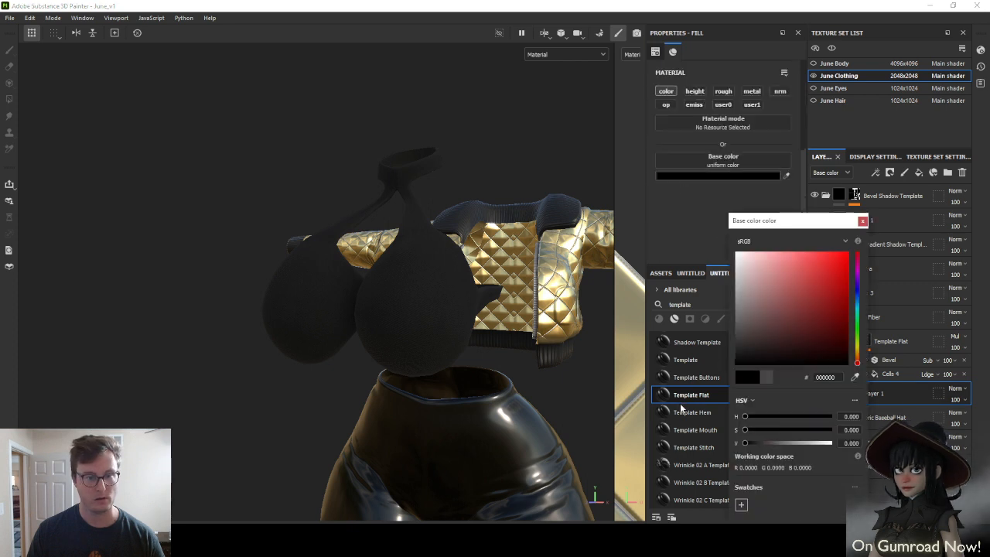
{"action": "left_click", "coordinate": [862, 221]}
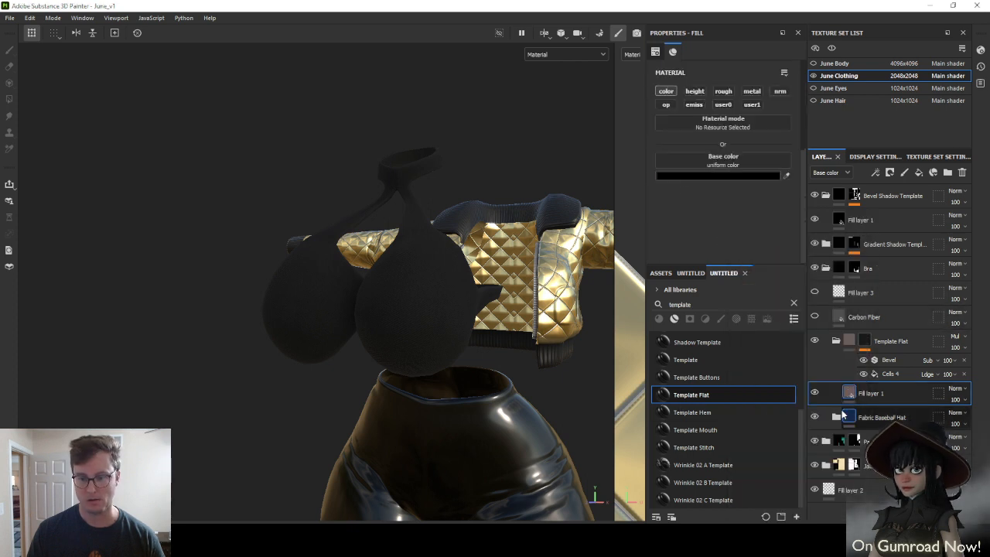
{"action": "left_click", "coordinate": [836, 418]}
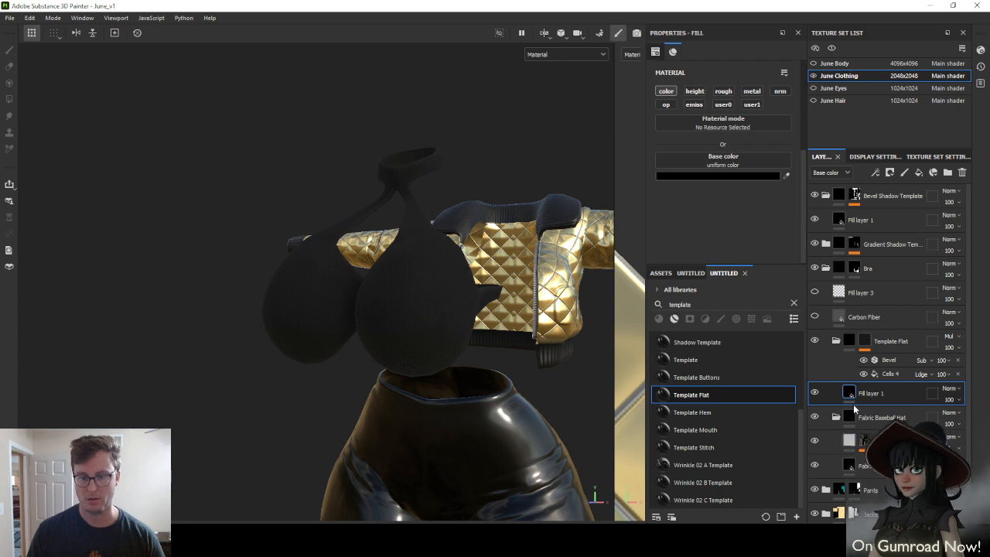
{"action": "left_click_drag", "start_coordinate": [460, 311], "coordinate": [357, 310], "text": "alt"}
{"action": "scroll", "coordinate": [357, 309], "scroll_direction": "up", "scroll_amount": 4}
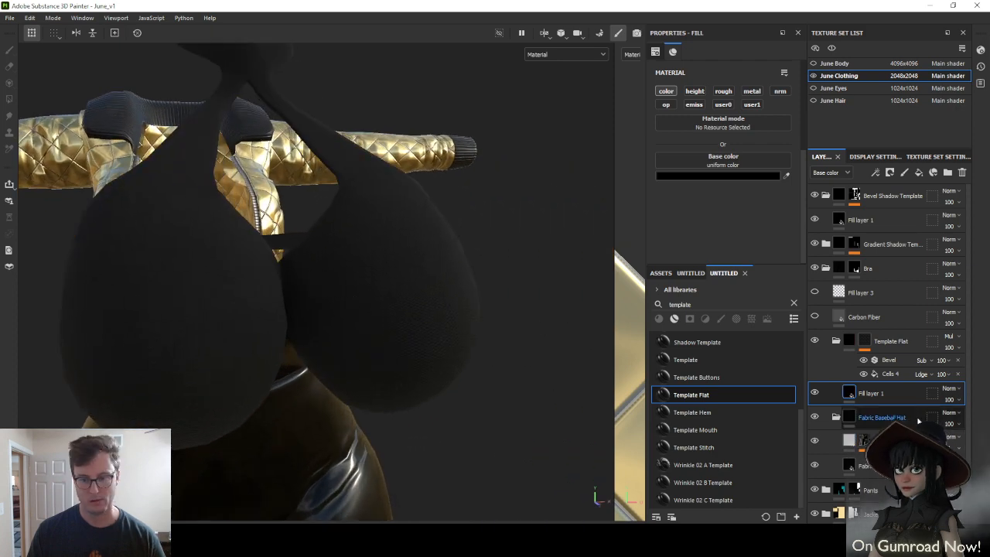
{"action": "left_click", "coordinate": [719, 175]}
{"action": "left_click_drag", "start_coordinate": [733, 357], "coordinate": [713, 373]}
{"action": "left_click", "coordinate": [862, 220]}
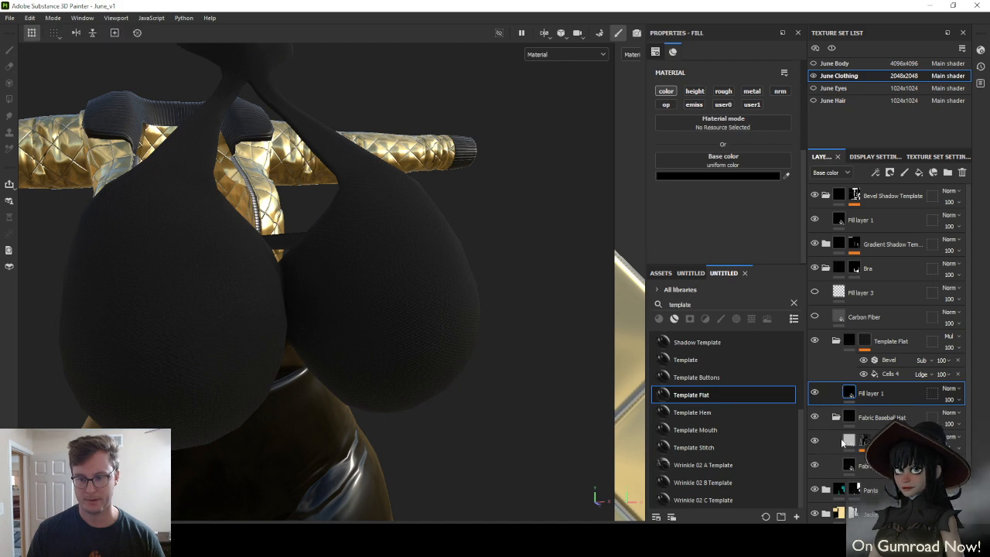
Set the color parameter of the Fabric Baseball Hat material layer to the very dark gray 111111
{"action": "left_click", "coordinate": [848, 441]}
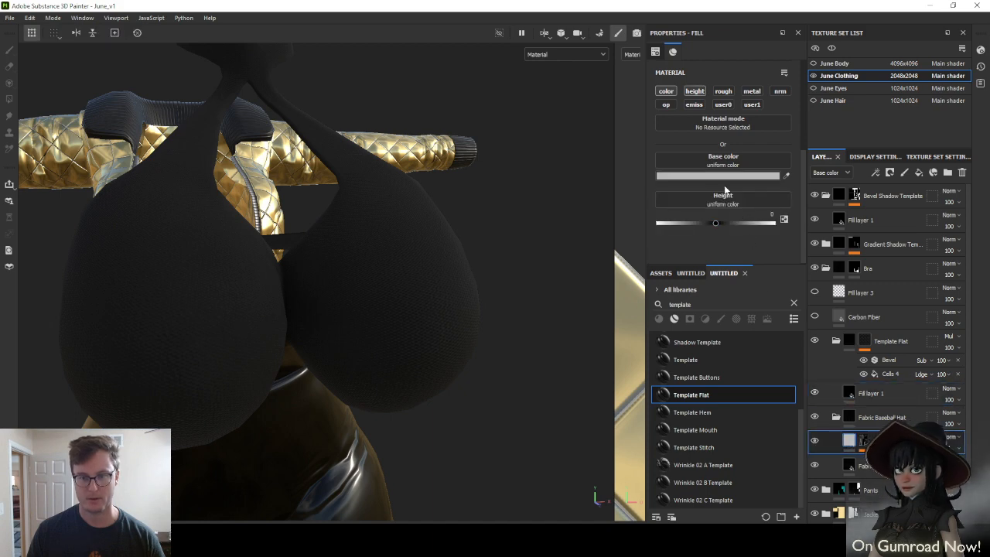
{"action": "left_click", "coordinate": [851, 464]}
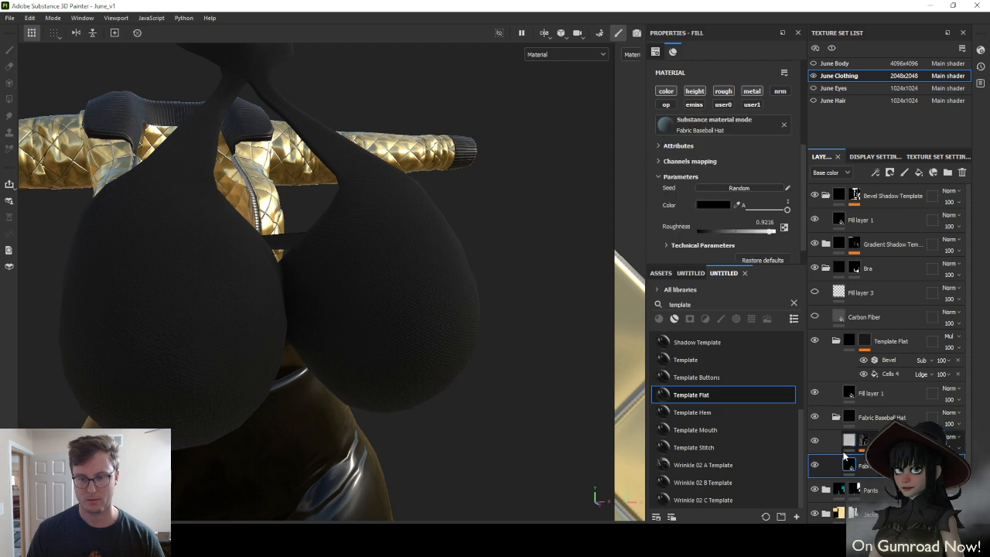
{"action": "scroll", "coordinate": [716, 206], "scroll_direction": "down", "scroll_amount": 1}
{"action": "left_click", "coordinate": [712, 182]}
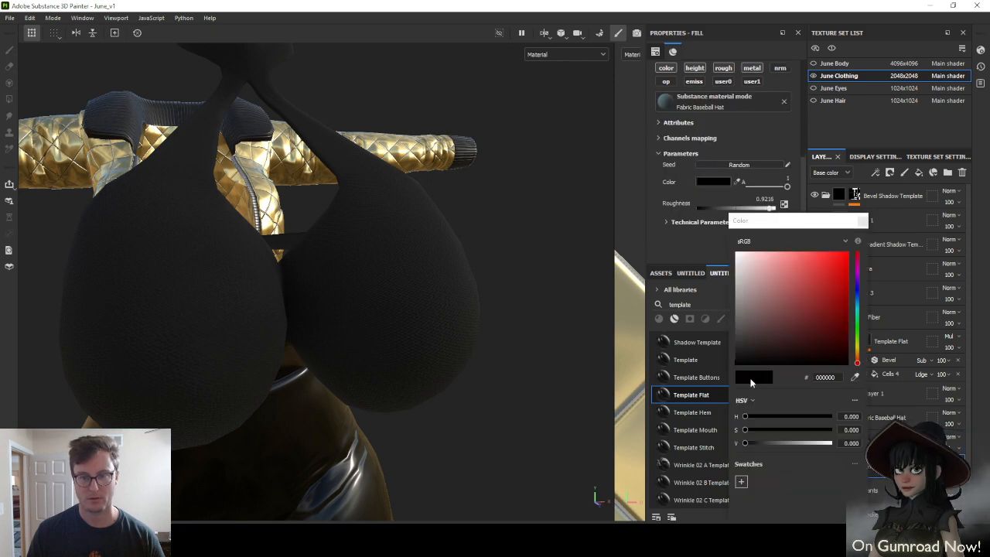
{"action": "mouse_move", "coordinate": [721, 364]}
{"action": "left_mouse_down"}
{"action": "mouse_move", "coordinate": [704, 344]}
{"action": "mouse_move", "coordinate": [705, 353]}
{"action": "left_mouse_up"}
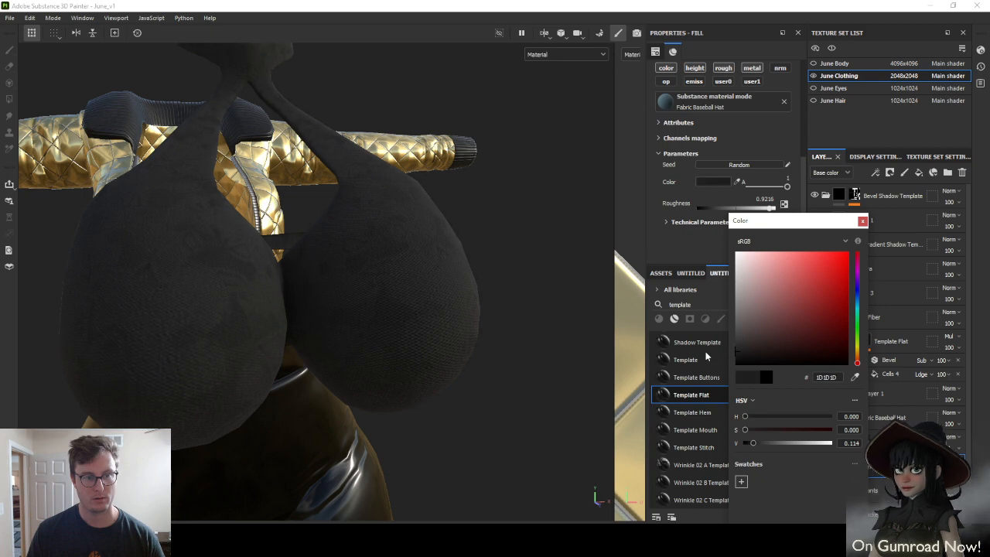
{"action": "left_click_drag", "start_coordinate": [705, 355], "coordinate": [706, 361]}
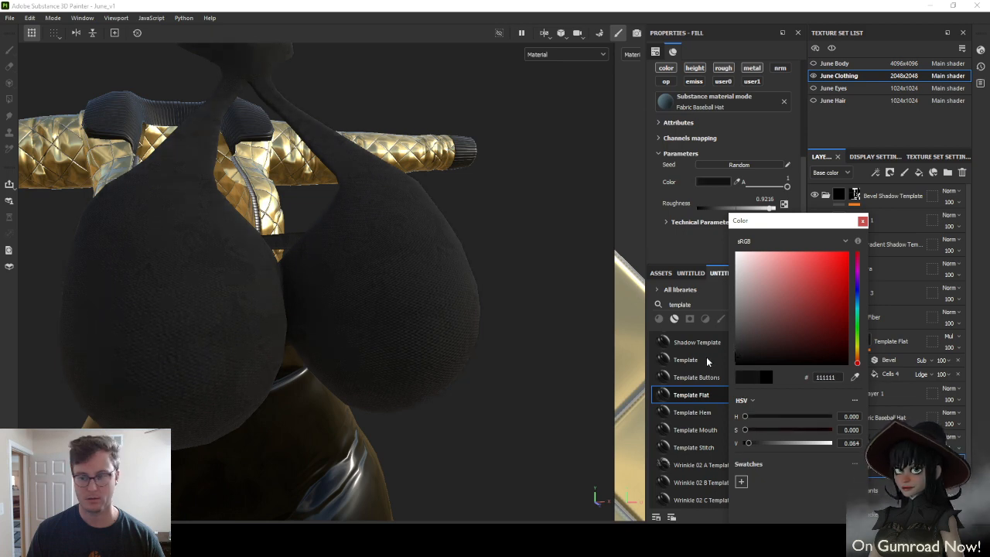
{"action": "left_click", "coordinate": [863, 222]}
Check the bra fabric alongside the jacket and pants from another angle, and collapse the Template Flat folder
{"action": "scroll", "coordinate": [317, 191], "scroll_direction": "down", "scroll_amount": 8}
{"action": "left_click_drag", "start_coordinate": [315, 192], "coordinate": [379, 199], "text": "alt"}
{"action": "middle_click_drag", "start_coordinate": [379, 199], "coordinate": [376, 307], "text": "alt"}
{"action": "scroll", "coordinate": [376, 307], "scroll_direction": "up", "scroll_amount": 3}
{"action": "left_click_drag", "start_coordinate": [376, 307], "coordinate": [419, 309], "text": "alt"}
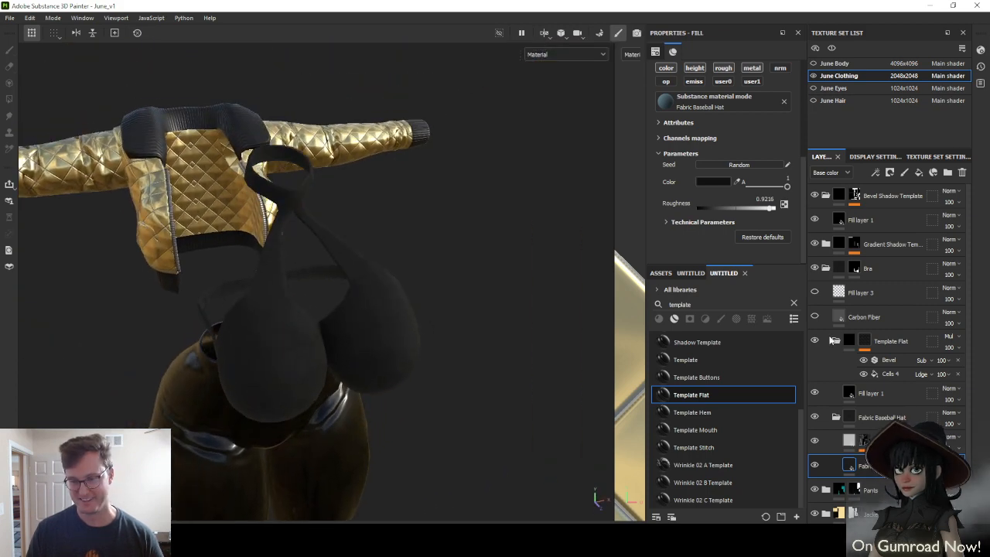
{"action": "left_click", "coordinate": [835, 343]}
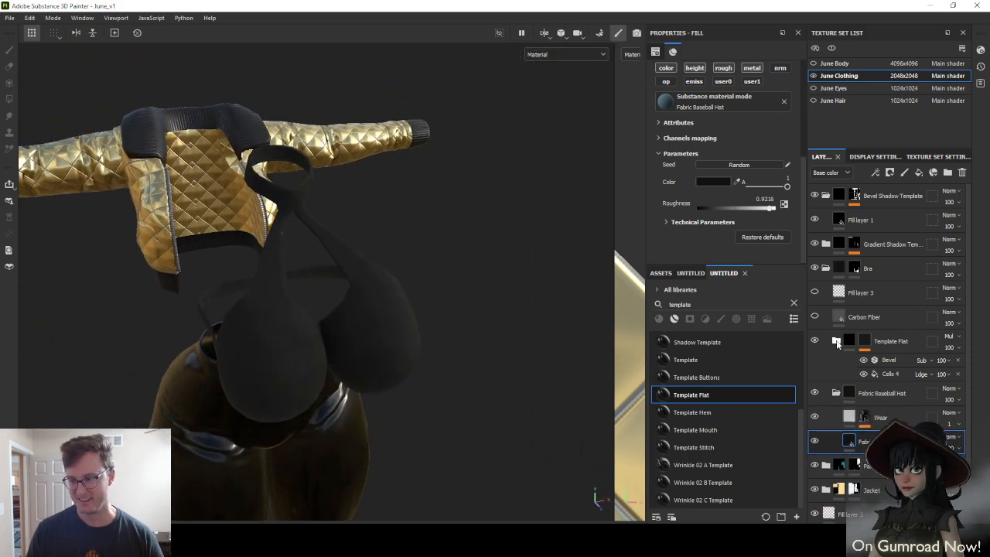
Collapse the Fabric Baseball Hat folder and inspect the bra beside the jacket and pants from several angles
{"action": "left_click", "coordinate": [842, 343]}
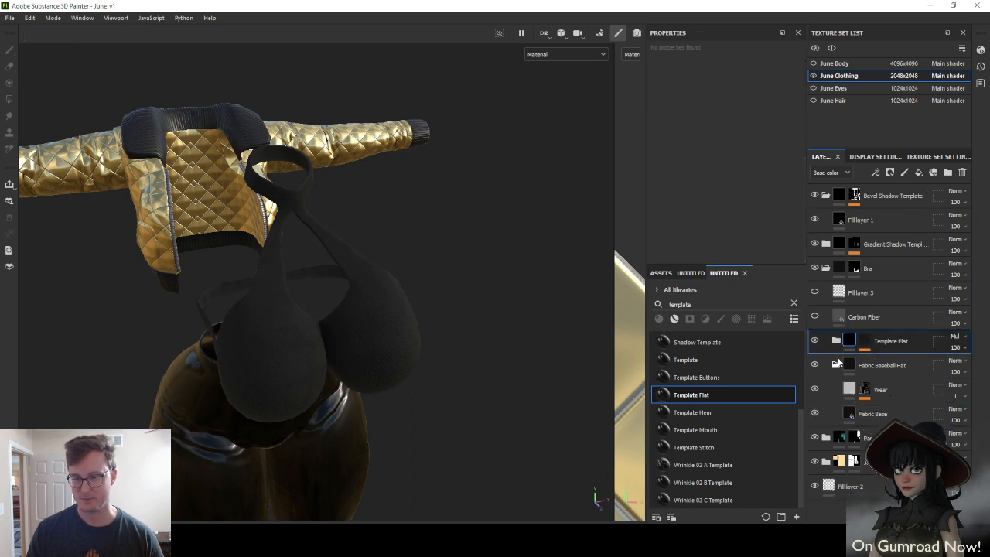
{"action": "left_click", "coordinate": [836, 364]}
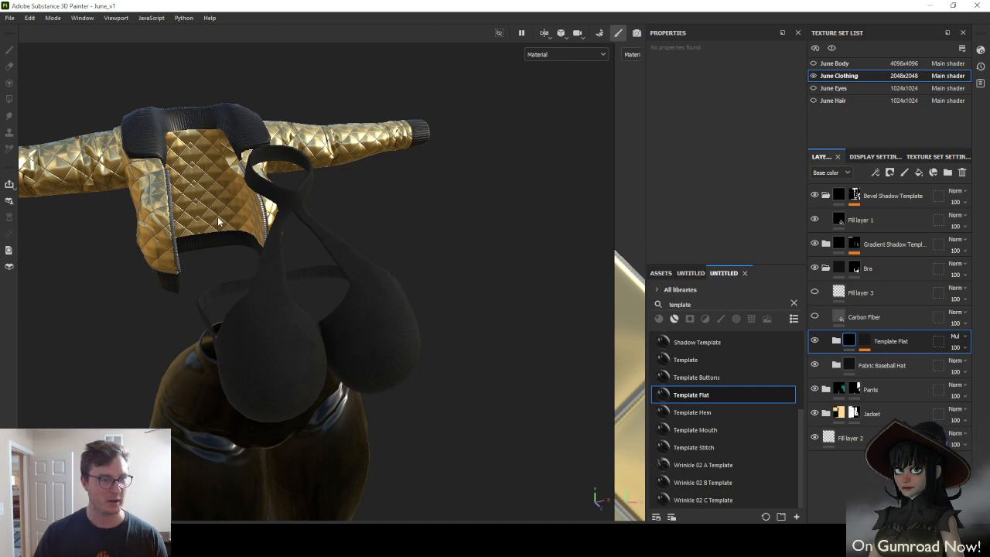
{"action": "left_click_drag", "start_coordinate": [282, 228], "coordinate": [318, 208], "text": "alt"}
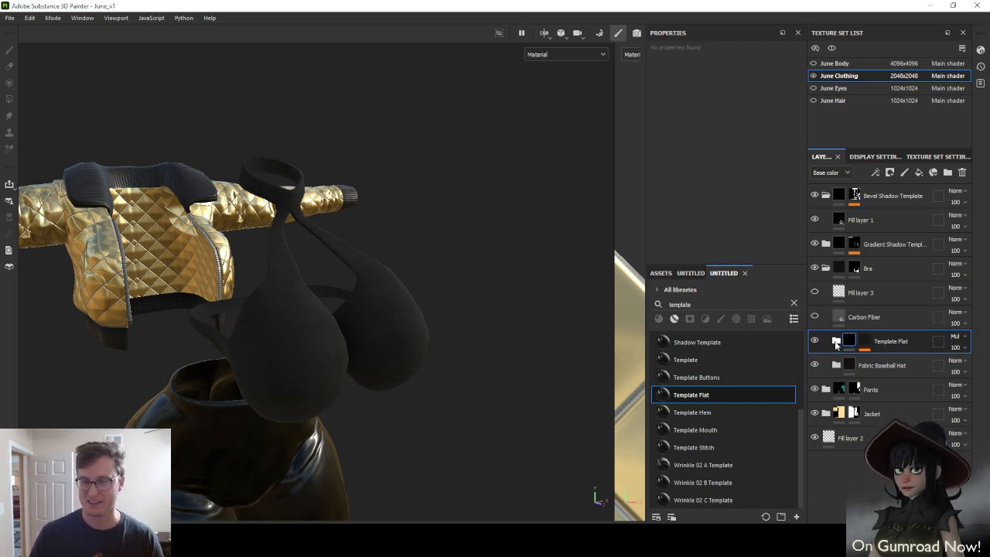
{"action": "left_click_drag", "start_coordinate": [547, 336], "coordinate": [591, 308], "text": "alt"}
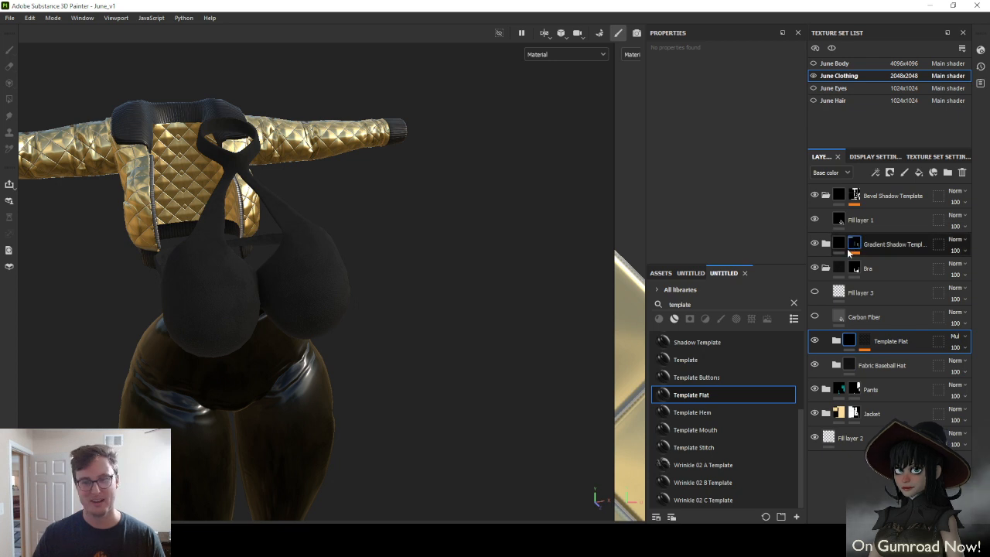
{"action": "left_click", "coordinate": [826, 267]}
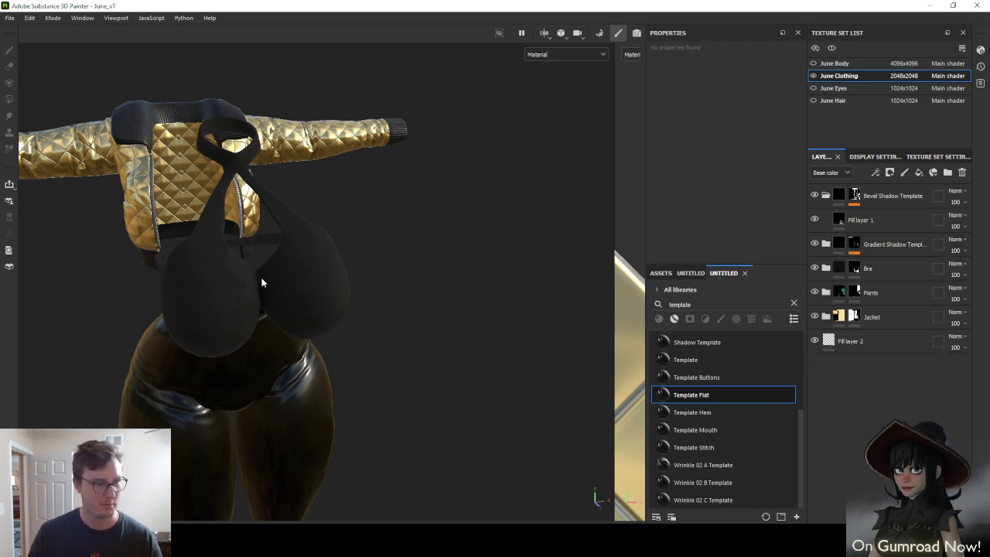
{"action": "left_click_drag", "start_coordinate": [256, 247], "coordinate": [371, 257], "text": "alt"}
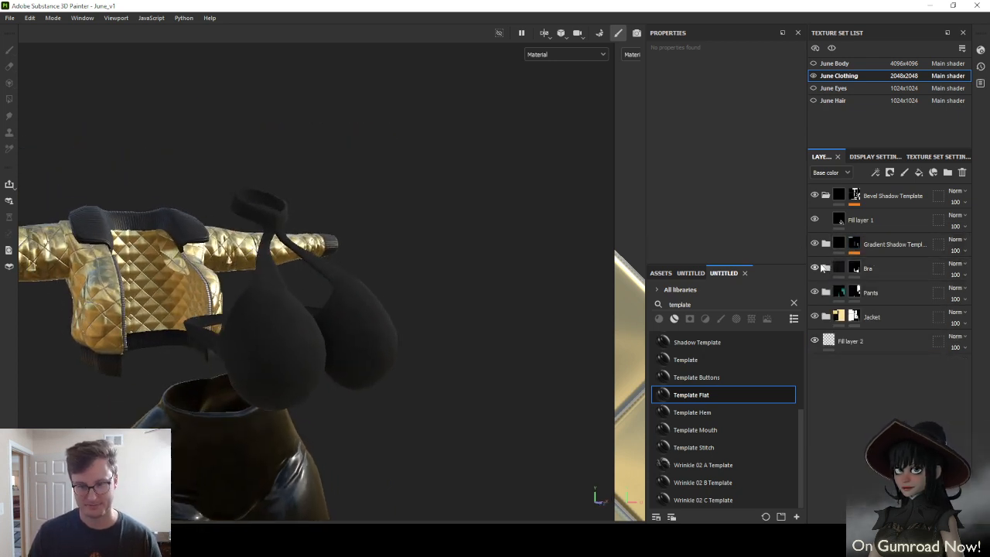
{"action": "left_click", "coordinate": [826, 268]}
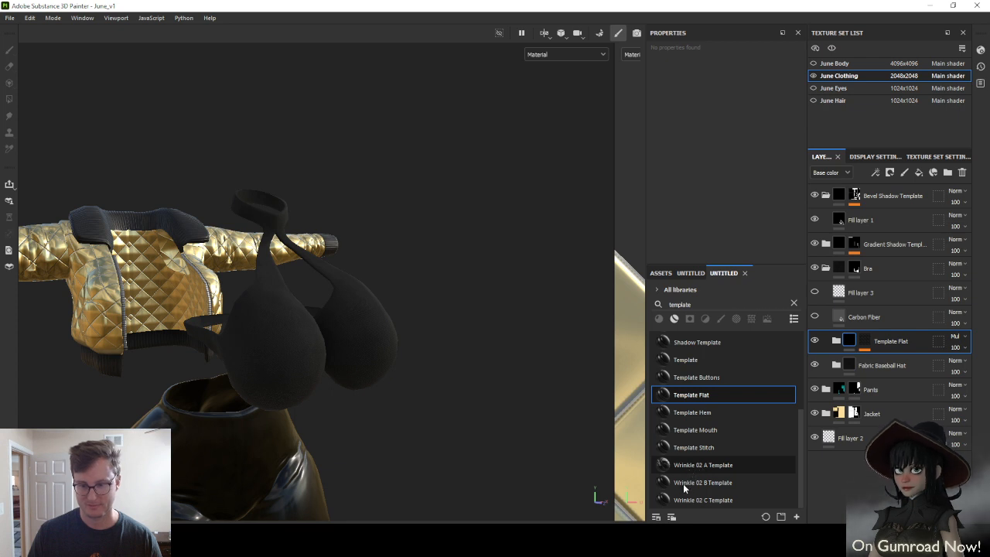
Add the Wrinkle 02 B Template smart material at the top of the Bra folder and set its Wrinkle layer to UV projection
{"action": "left_click_drag", "start_coordinate": [687, 481], "coordinate": [866, 289]}
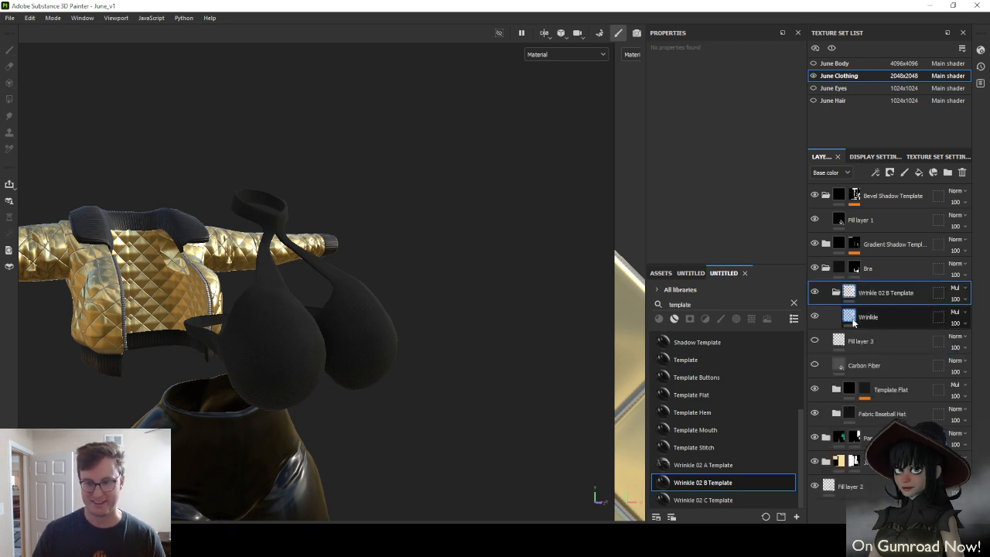
{"action": "left_click", "coordinate": [853, 320]}
{"action": "scroll", "coordinate": [729, 113], "scroll_direction": "up", "scroll_amount": 5}
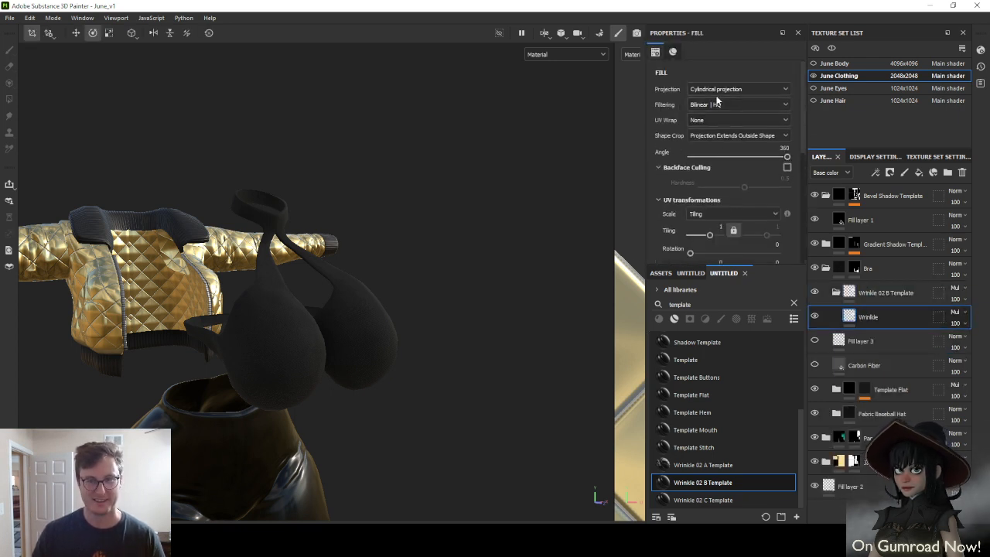
{"action": "left_click", "coordinate": [731, 89]}
{"action": "left_click", "coordinate": [716, 113]}
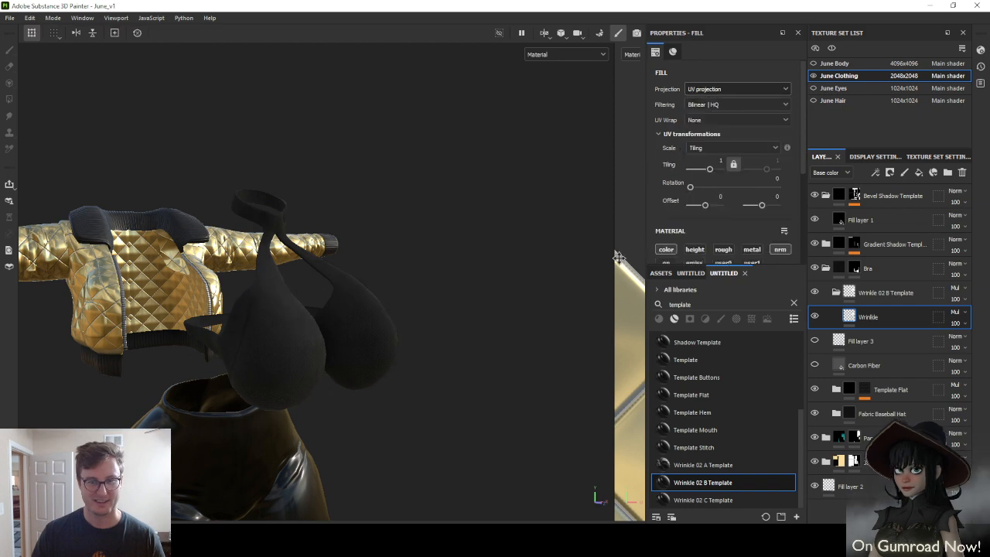
Scale and move the Wrinkle layer's projection onto the bra's UV island, with tiling of about 5.39 by 4.57
{"action": "left_click_drag", "start_coordinate": [614, 258], "coordinate": [137, 267]}
{"action": "scroll", "coordinate": [423, 295], "scroll_direction": "down", "scroll_amount": 10}
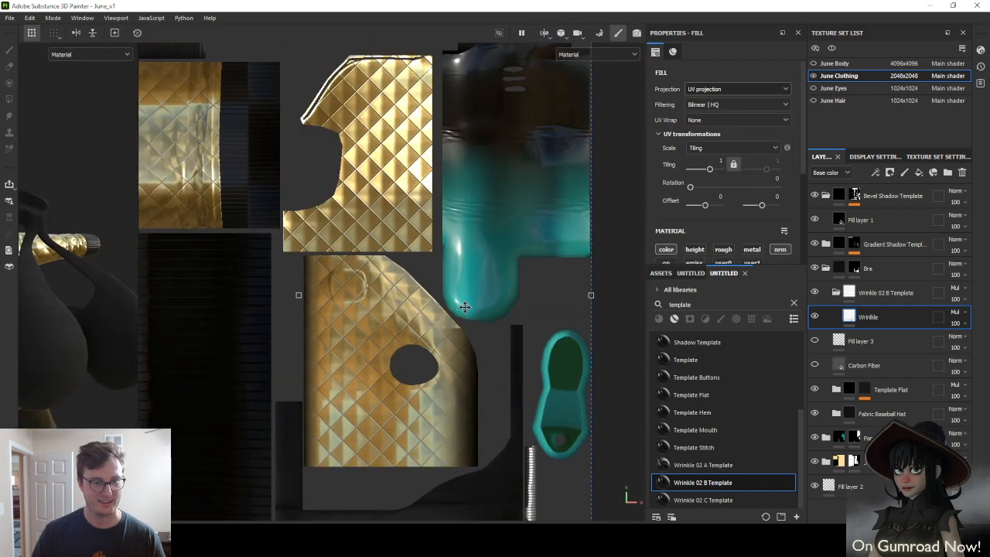
{"action": "scroll", "coordinate": [463, 307], "scroll_direction": "down", "scroll_amount": 4}
{"action": "left_click_drag", "start_coordinate": [459, 315], "coordinate": [486, 449]}
{"action": "left_click_drag", "start_coordinate": [561, 266], "coordinate": [461, 399]}
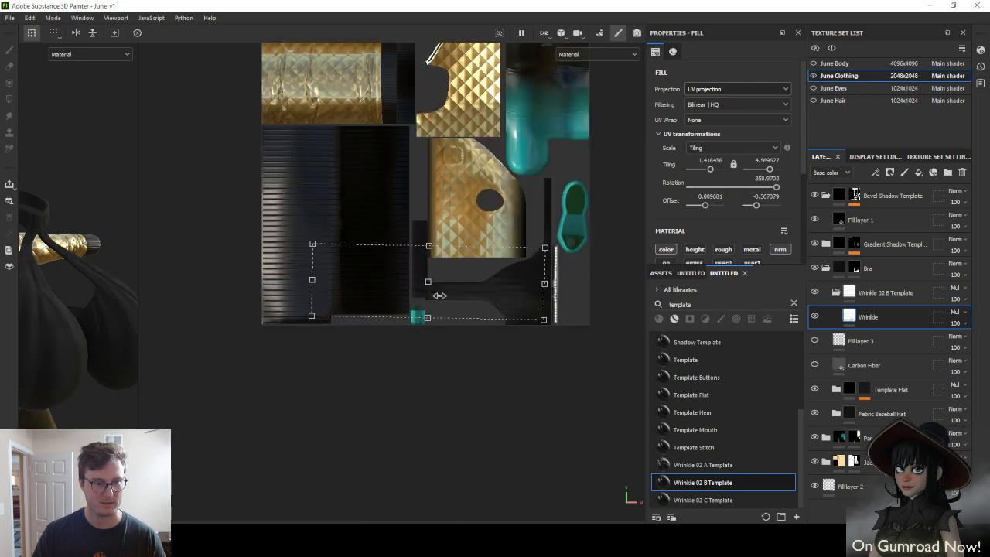
{"action": "left_click_drag", "start_coordinate": [541, 280], "coordinate": [439, 294]}
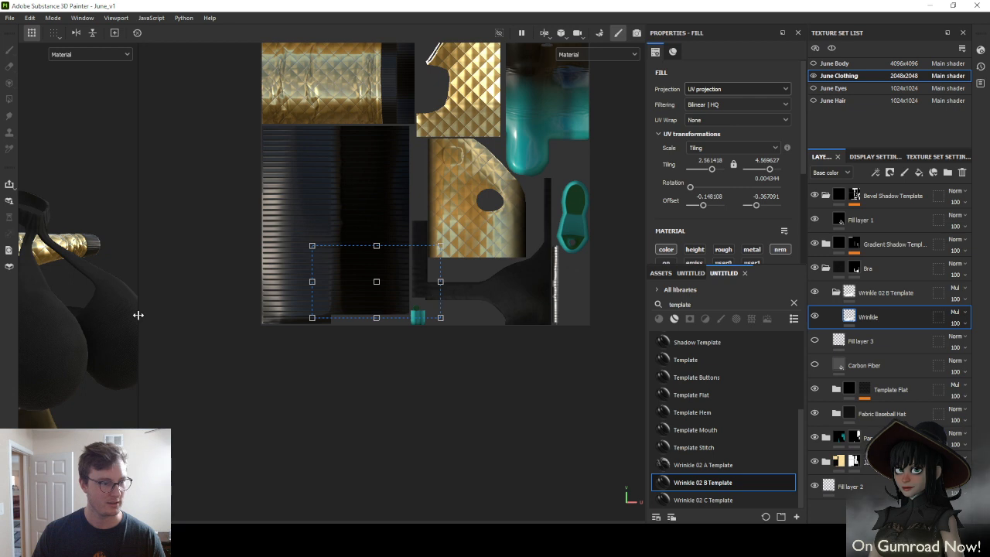
{"action": "left_click_drag", "start_coordinate": [137, 315], "coordinate": [469, 294]}
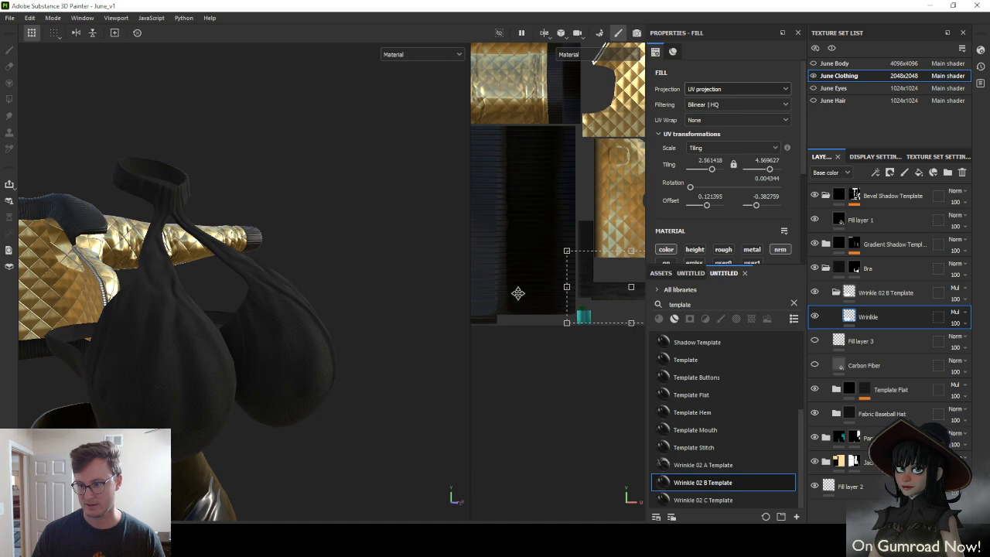
{"action": "key", "text": "f"}
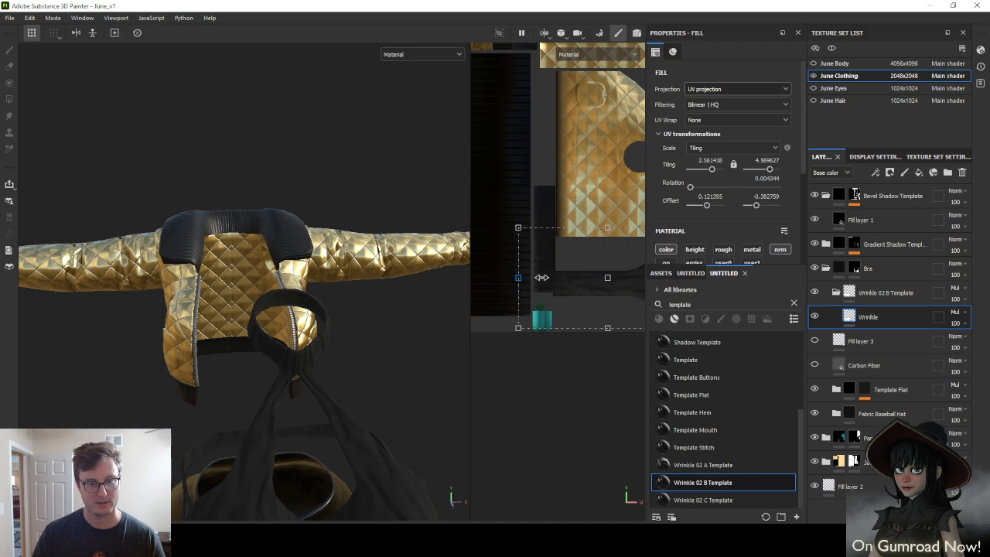
{"action": "left_click_drag", "start_coordinate": [541, 277], "coordinate": [764, 229]}
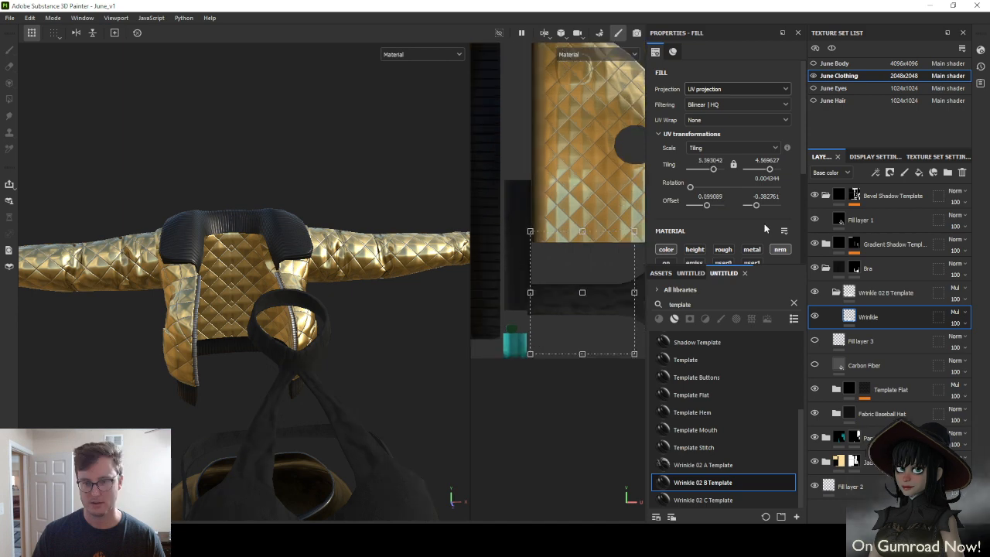
Search the full asset library for "wrinkle" to find alternative wrinkle textures
{"action": "scroll", "coordinate": [763, 229], "scroll_direction": "down", "scroll_amount": 3}
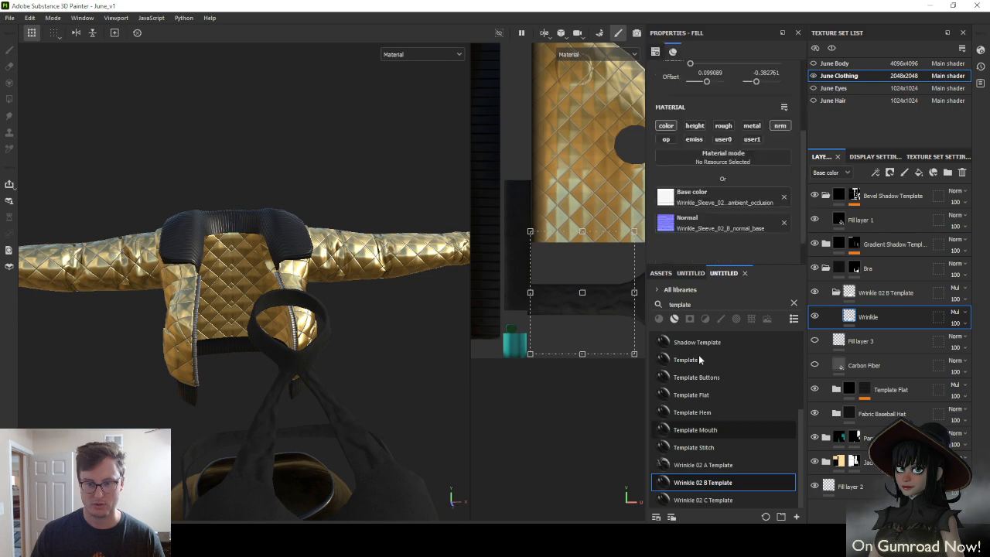
{"action": "left_click", "coordinate": [660, 273]}
{"action": "left_click", "coordinate": [661, 317]}
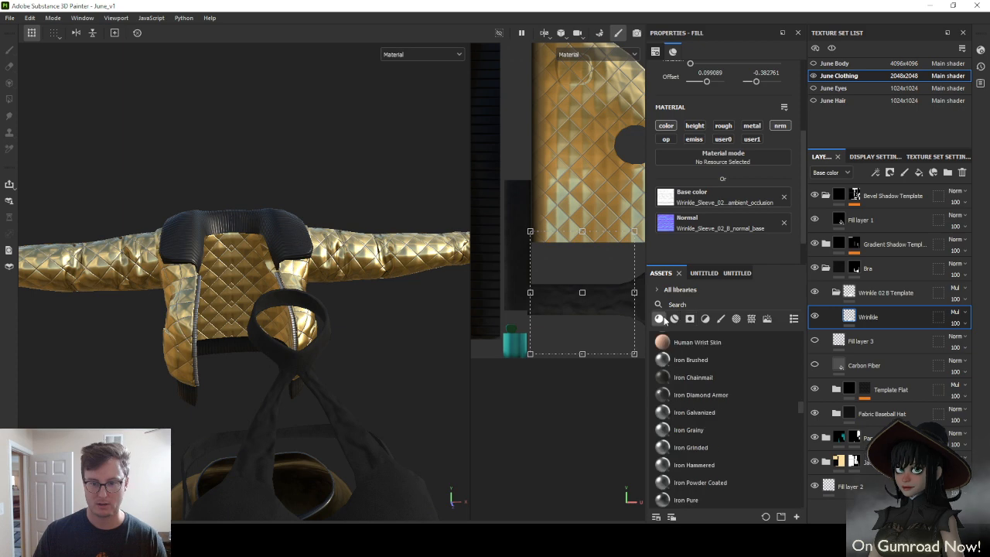
{"action": "left_click", "coordinate": [662, 318]}
{"action": "left_click", "coordinate": [686, 305]}
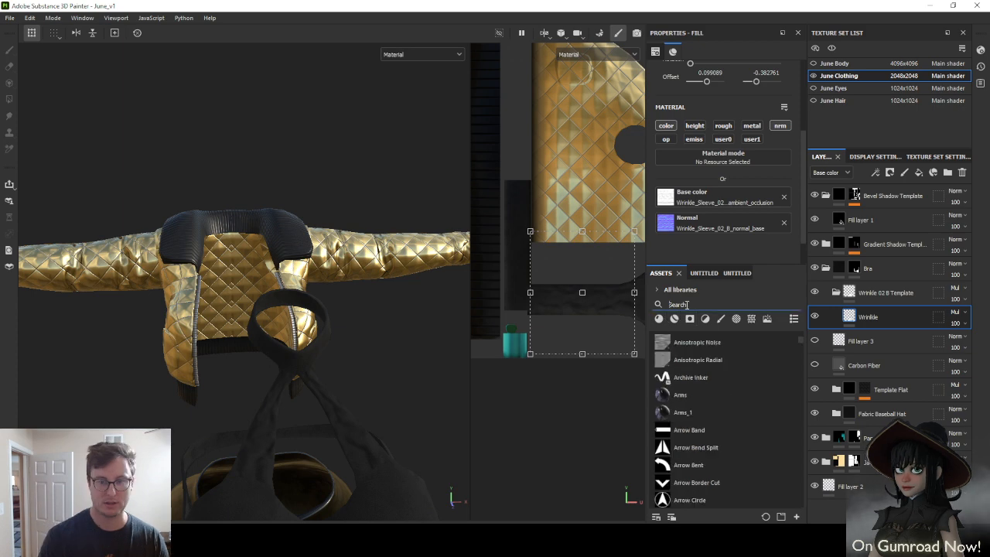
{"action": "type", "text": "wrinkle"}
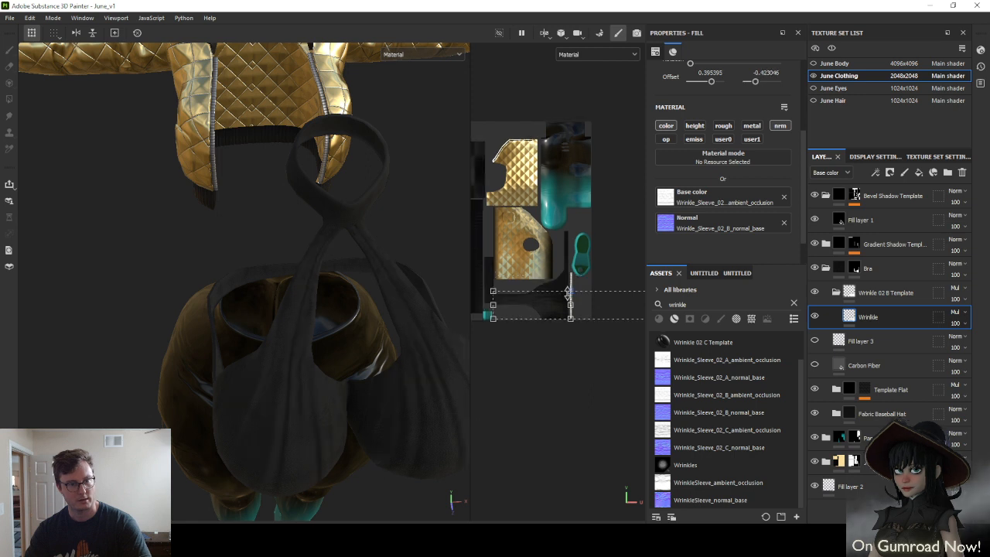
Reposition the wrinkle projection over the bra, then black-mask the Wrinkle 02 B Template folder and paint in wrinkles around the straps, lowering stroke opacity to 45
{"action": "left_click_drag", "start_coordinate": [568, 292], "coordinate": [563, 302]}
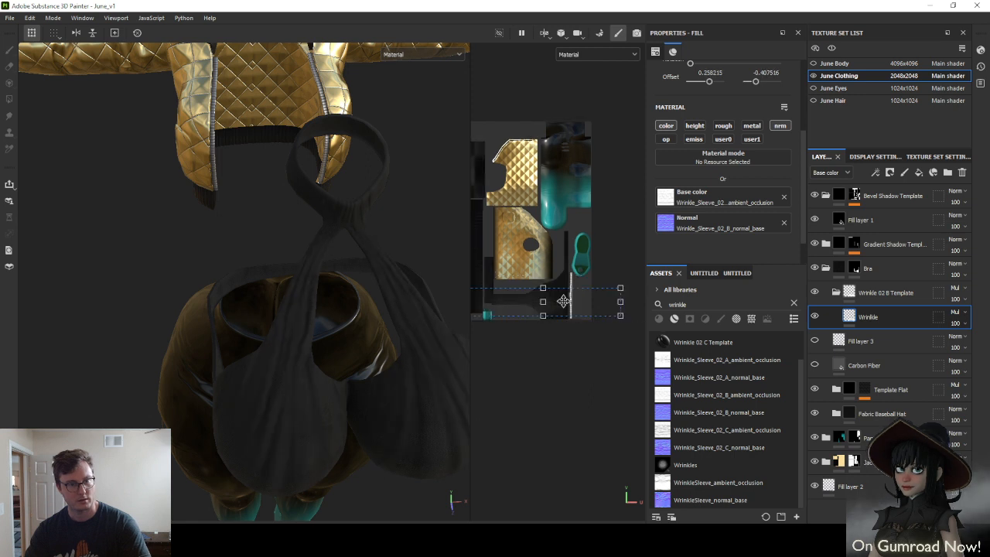
{"action": "double_click", "coordinate": [901, 317]}
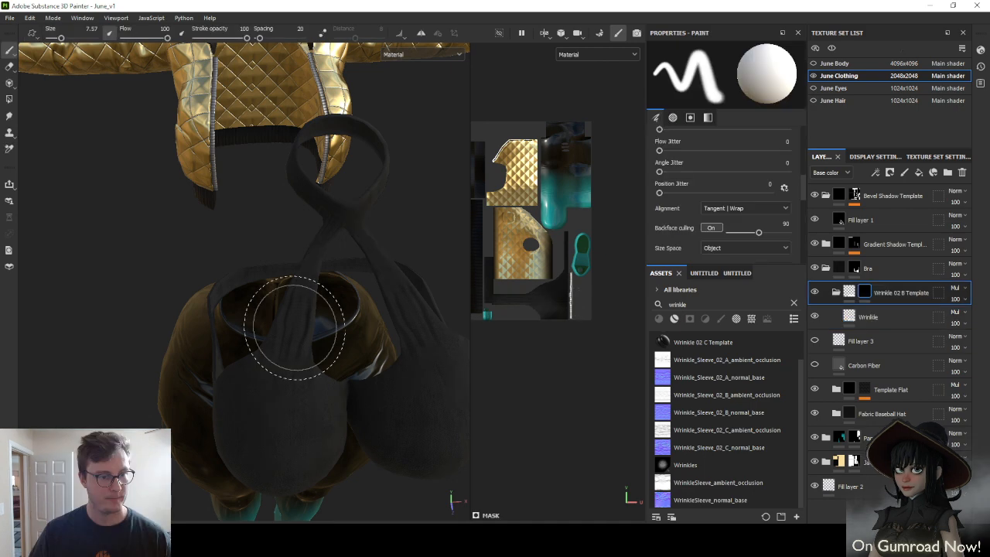
{"action": "left_click_drag", "start_coordinate": [294, 327], "coordinate": [308, 387], "text": "alt"}
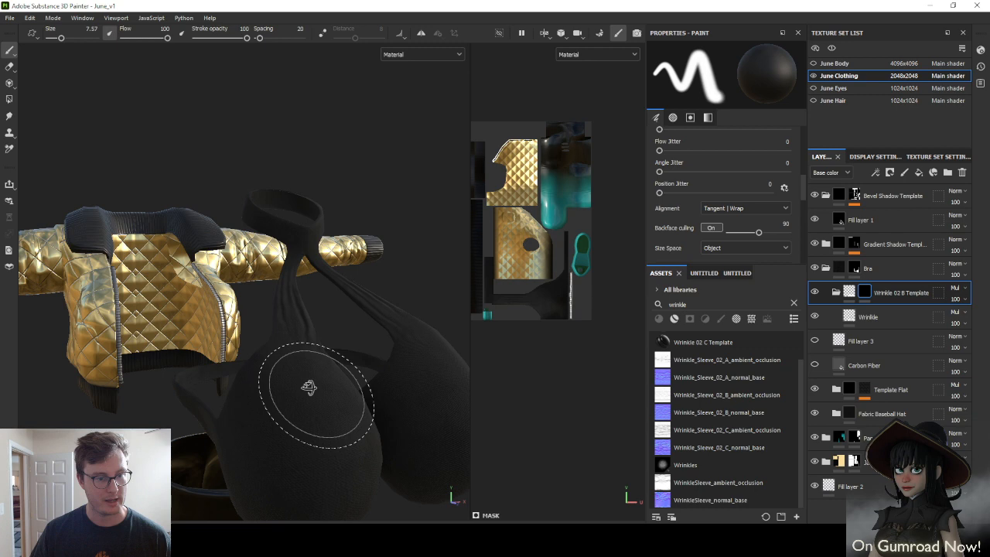
{"action": "left_click_drag", "start_coordinate": [309, 387], "coordinate": [314, 433], "text": "alt"}
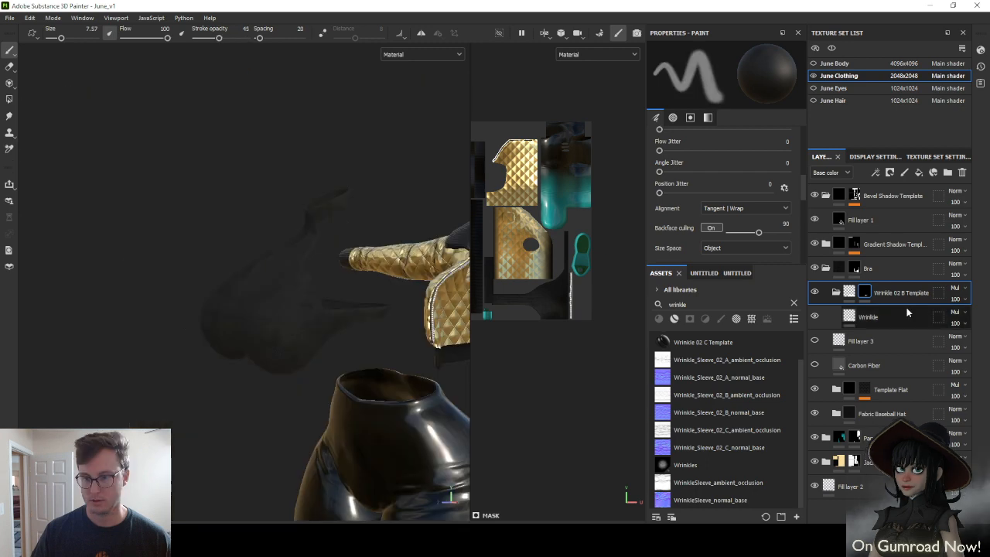
Duplicate the Wrinkle layer and fit the copy's projection as a narrow vertical strip over the bra's side band in the UV view
{"action": "left_click", "coordinate": [897, 317]}
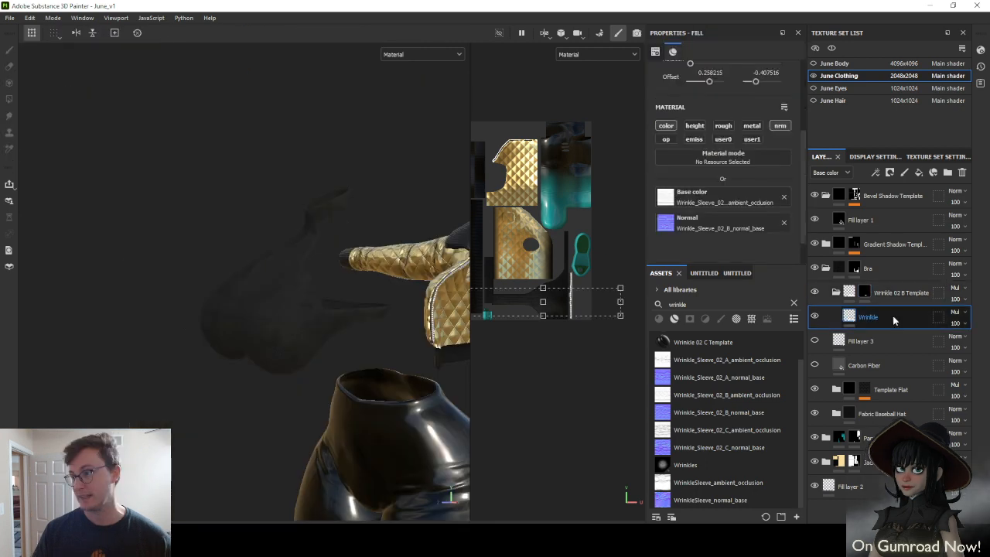
{"action": "key", "text": "ctrl+d"}
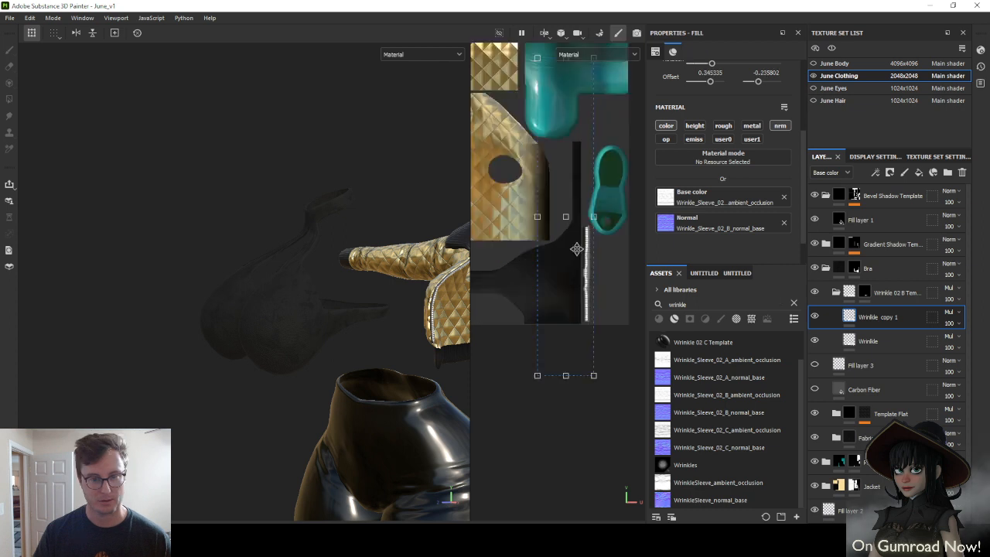
{"action": "left_click_drag", "start_coordinate": [594, 219], "coordinate": [575, 230]}
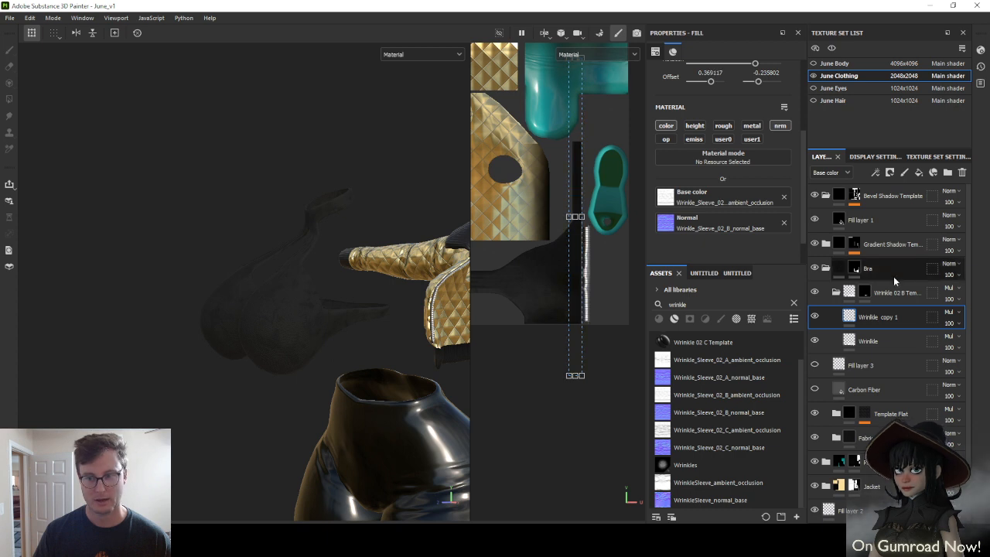
Transfer the Wrinkle 02 B Template folder's mask to the original Wrinkle layer and remove it from the folder
{"action": "left_click", "coordinate": [889, 301]}
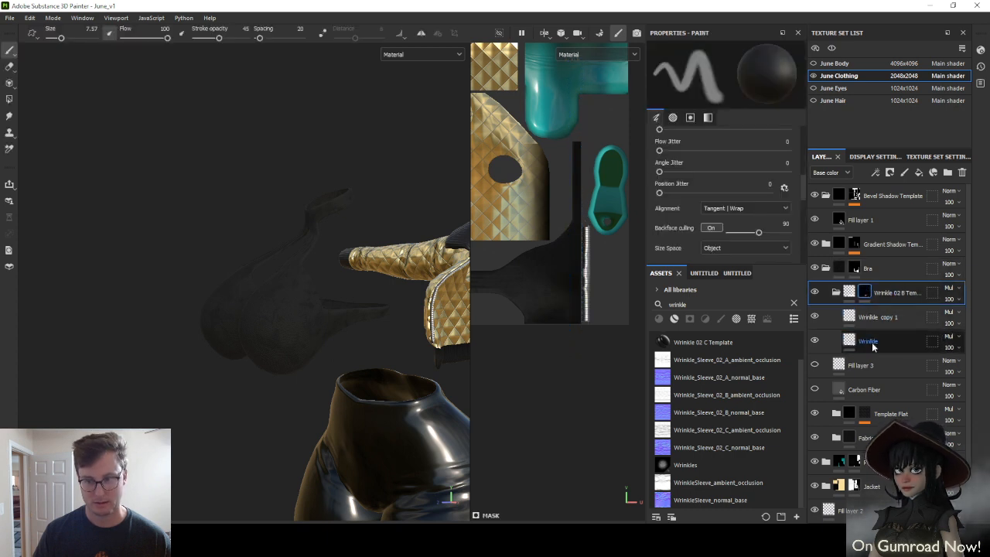
{"action": "right_click", "coordinate": [866, 293]}
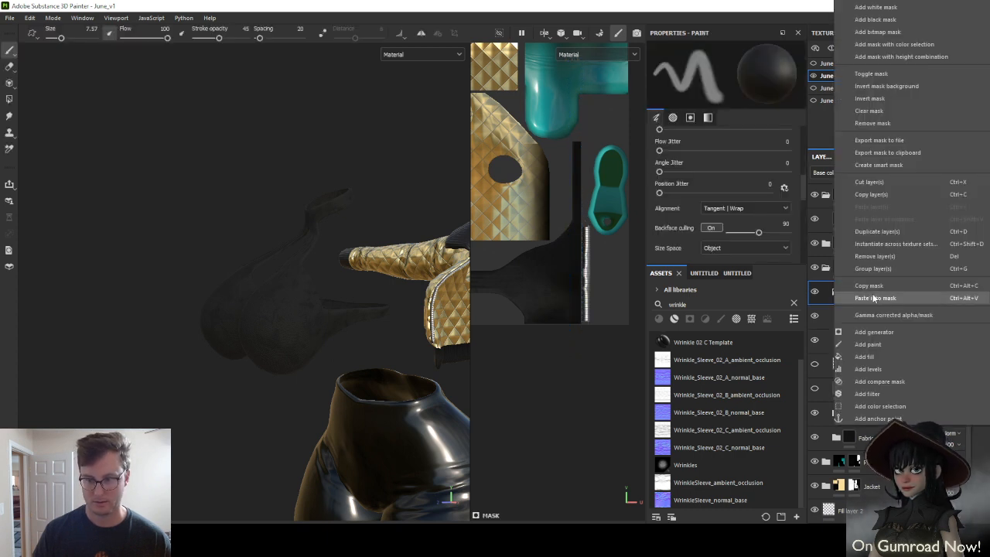
{"action": "left_click", "coordinate": [870, 286]}
{"action": "right_click", "coordinate": [874, 355]}
{"action": "left_click", "coordinate": [874, 24]}
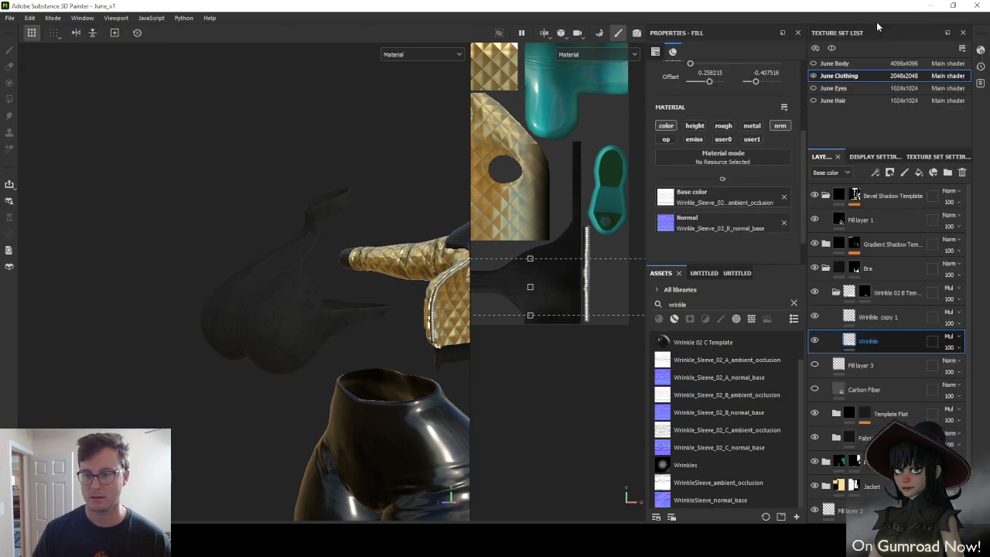
{"action": "right_click", "coordinate": [865, 340]}
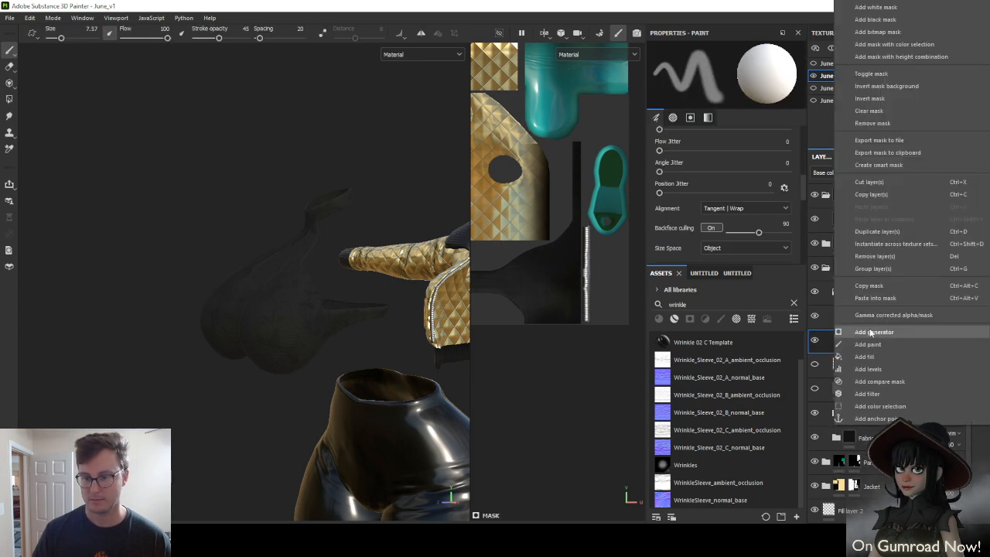
{"action": "left_click", "coordinate": [868, 291]}
{"action": "right_click", "coordinate": [867, 289]}
{"action": "left_click", "coordinate": [874, 124]}
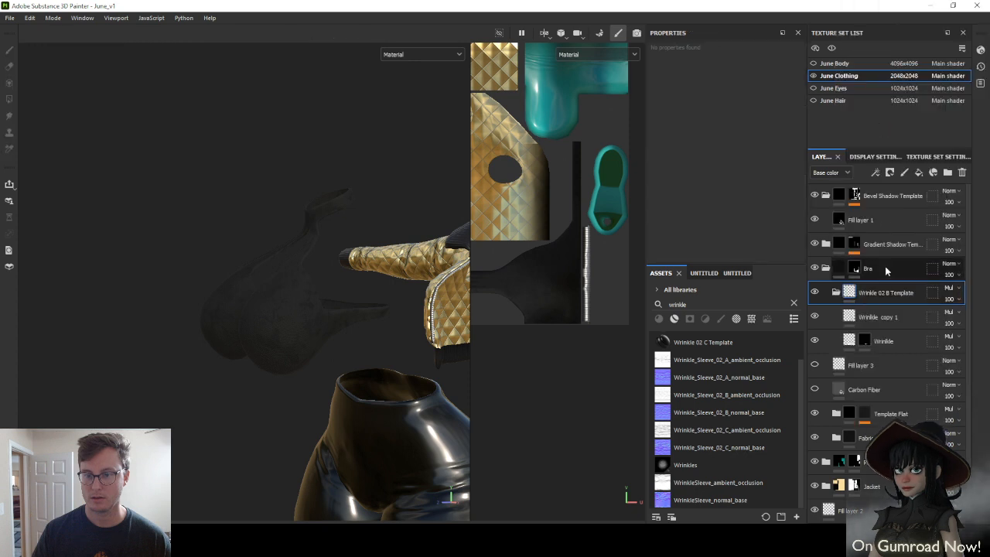
Add a black mask to the Wrinkle copy 1 layer and ready the Paint tool on that mask
{"action": "left_click_drag", "start_coordinate": [270, 287], "coordinate": [467, 255], "text": "alt"}
{"action": "right_click", "coordinate": [876, 300]}
{"action": "left_click", "coordinate": [881, 317]}
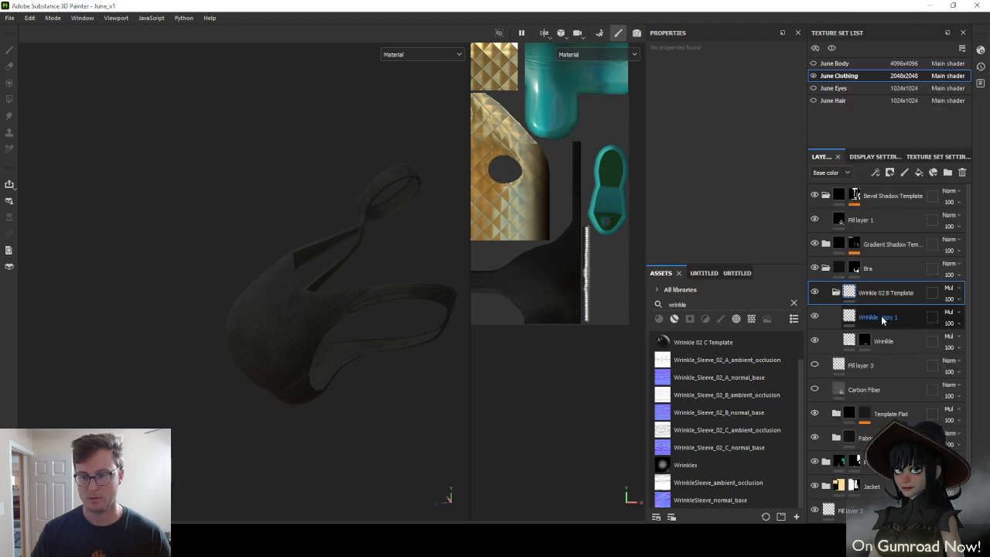
{"action": "right_click", "coordinate": [882, 317]}
{"action": "left_click", "coordinate": [876, 7]}
{"action": "key", "text": "1"}
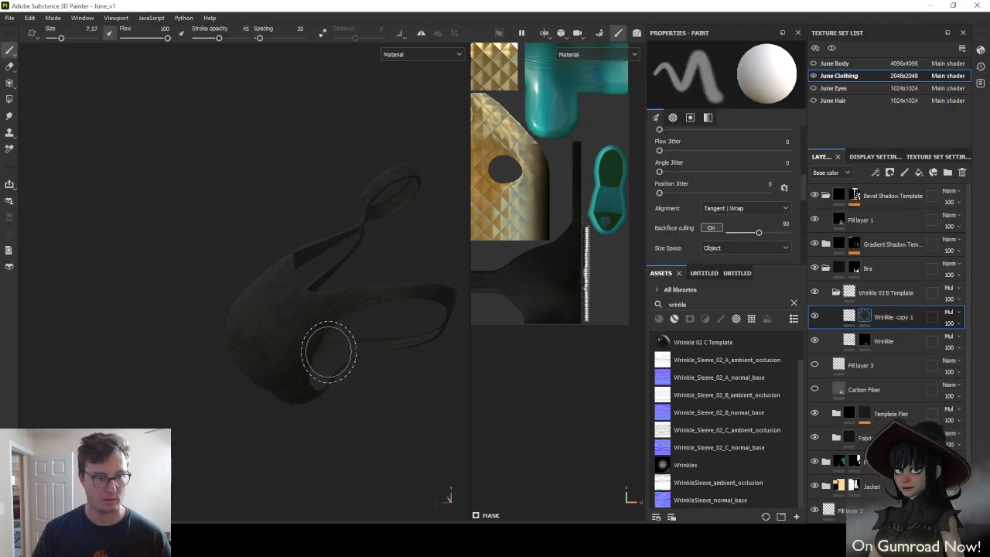
Paint white into the Wrinkle copy 1 mask along the bra's side band and check the wrinkles from other angles
{"action": "left_click_drag", "start_coordinate": [416, 295], "coordinate": [302, 347], "text": "alt"}
{"action": "middle_click_drag", "start_coordinate": [302, 347], "coordinate": [280, 347], "text": "alt"}
{"action": "mouse_move", "coordinate": [356, 335]}
{"action": "left_mouse_down"}
{"action": "mouse_move", "coordinate": [368, 332]}
{"action": "mouse_move", "coordinate": [241, 332]}
{"action": "left_mouse_up"}
{"action": "mouse_move", "coordinate": [241, 332]}
{"action": "left_mouse_down", "text": "alt"}
{"action": "mouse_move", "coordinate": [338, 348]}
{"action": "mouse_move", "coordinate": [377, 320]}
{"action": "left_mouse_up", "text": "alt"}
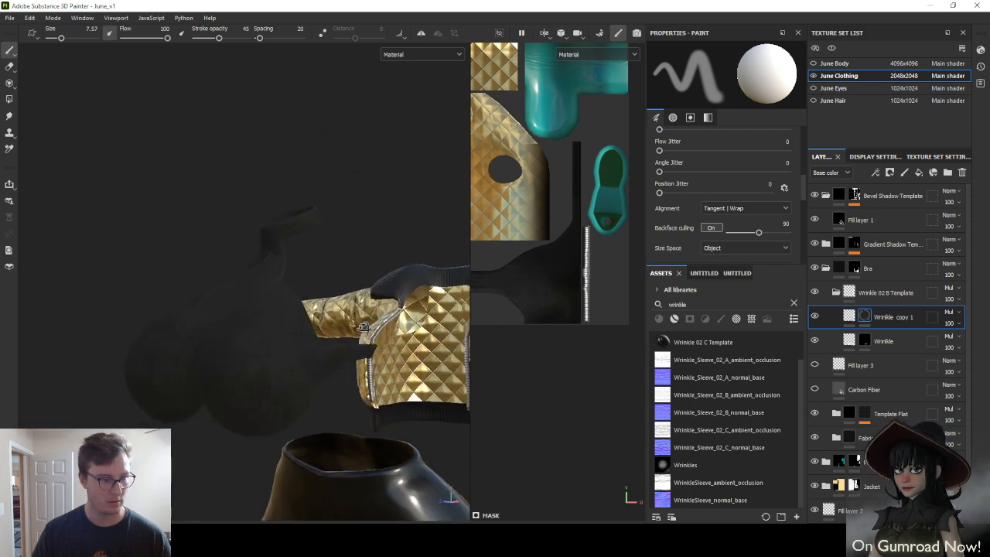
{"action": "middle_click_drag", "start_coordinate": [216, 361], "coordinate": [249, 309], "text": "alt"}
{"action": "left_click_drag", "start_coordinate": [250, 309], "coordinate": [293, 333], "text": "alt"}
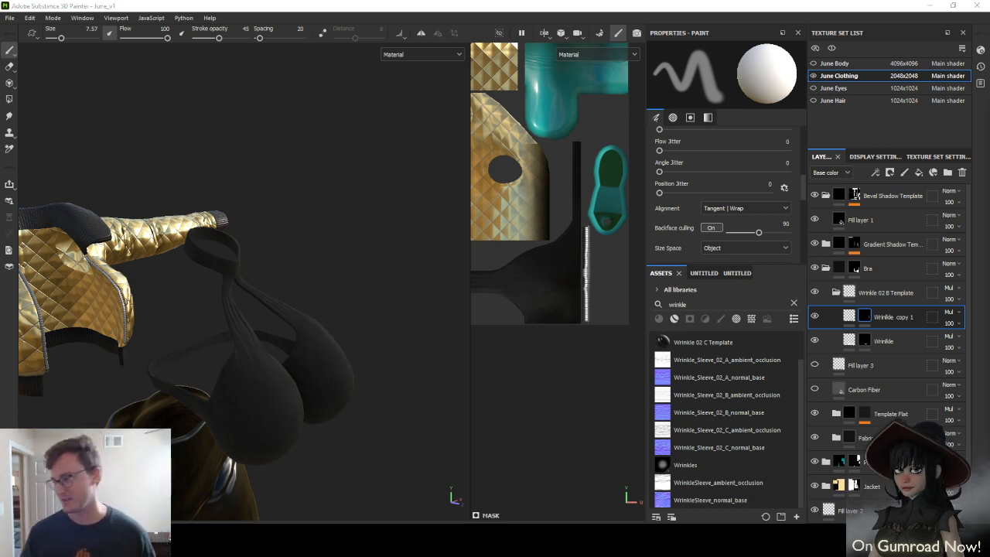
Set the June Clothing texture set's size to 1024 and return to its layer stack
{"action": "left_click", "coordinate": [937, 156]}
{"action": "left_click", "coordinate": [870, 260]}
{"action": "left_click", "coordinate": [868, 303]}
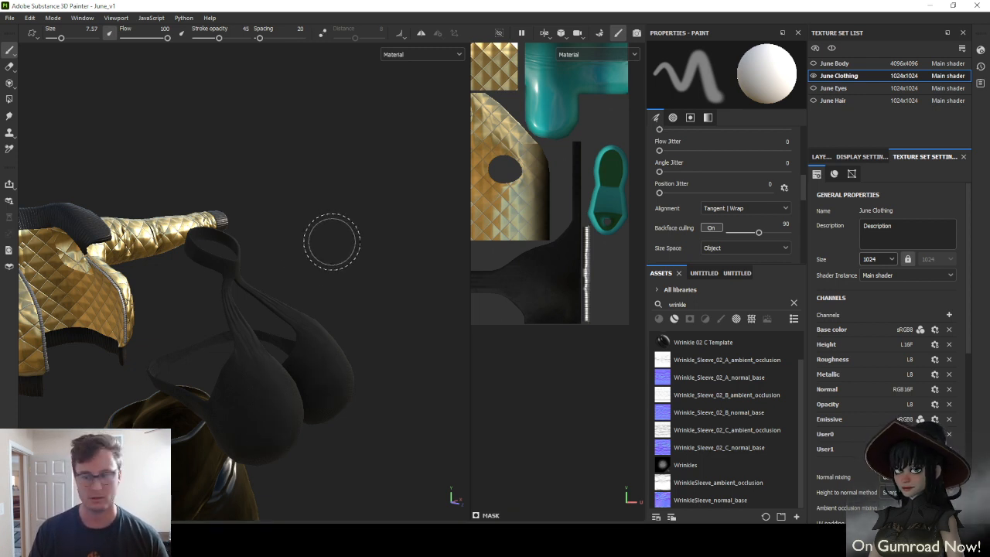
{"action": "mouse_move", "coordinate": [345, 240]}
{"action": "left_mouse_down", "text": "alt"}
{"action": "mouse_move", "coordinate": [266, 242]}
{"action": "mouse_move", "coordinate": [327, 265]}
{"action": "mouse_move", "coordinate": [255, 270]}
{"action": "mouse_move", "coordinate": [236, 283]}
{"action": "mouse_move", "coordinate": [305, 289]}
{"action": "mouse_move", "coordinate": [250, 256]}
{"action": "mouse_move", "coordinate": [283, 216]}
{"action": "mouse_move", "coordinate": [198, 261]}
{"action": "mouse_move", "coordinate": [243, 261]}
{"action": "mouse_move", "coordinate": [230, 283]}
{"action": "mouse_move", "coordinate": [310, 291]}
{"action": "mouse_move", "coordinate": [307, 300]}
{"action": "mouse_move", "coordinate": [294, 289]}
{"action": "mouse_move", "coordinate": [324, 270]}
{"action": "left_mouse_up", "text": "alt"}
{"action": "left_click", "coordinate": [822, 157]}
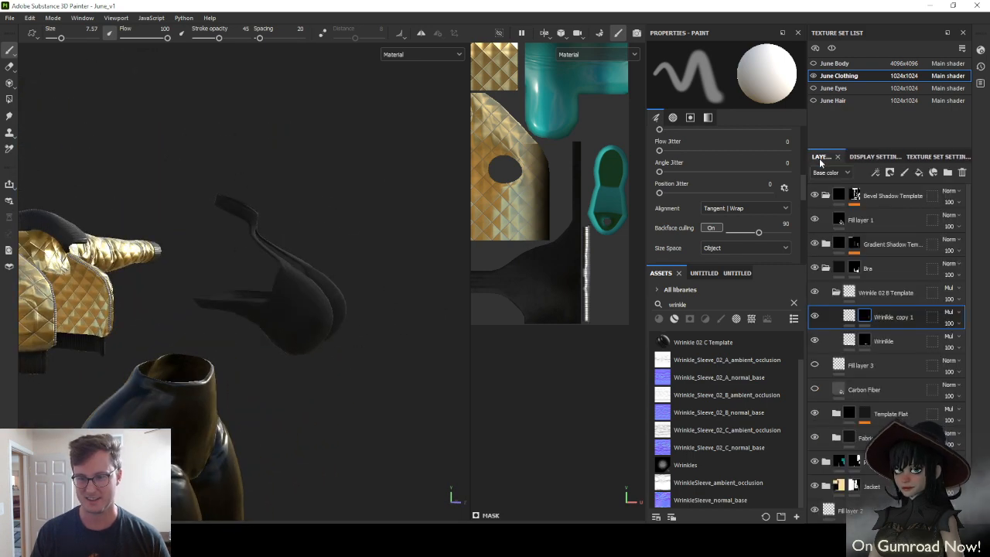
Search the asset library for "stitch" and preview the Auto Stitcher
{"action": "scroll", "coordinate": [709, 413], "scroll_direction": "up", "scroll_amount": 2}
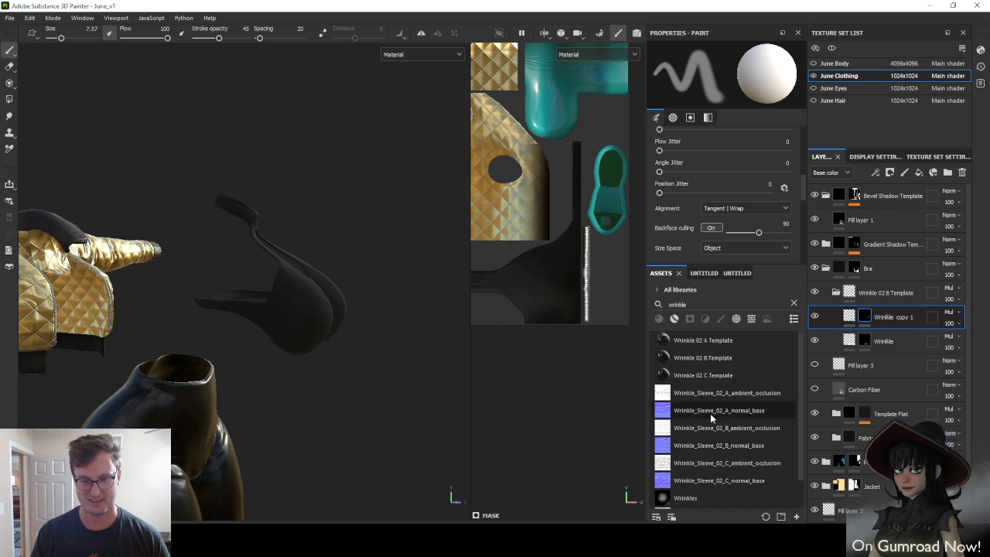
{"action": "double_click", "coordinate": [697, 302]}
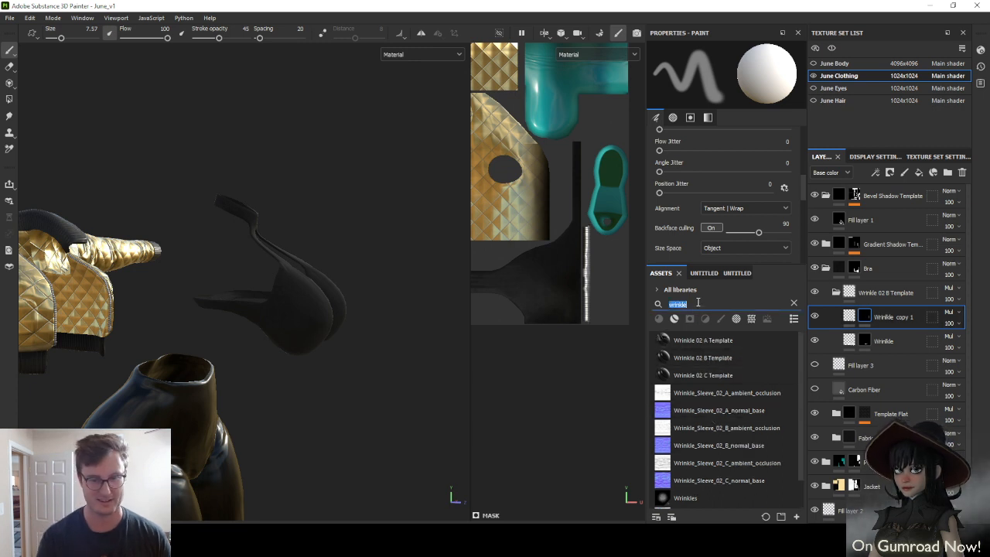
{"action": "type", "text": "stitch"}
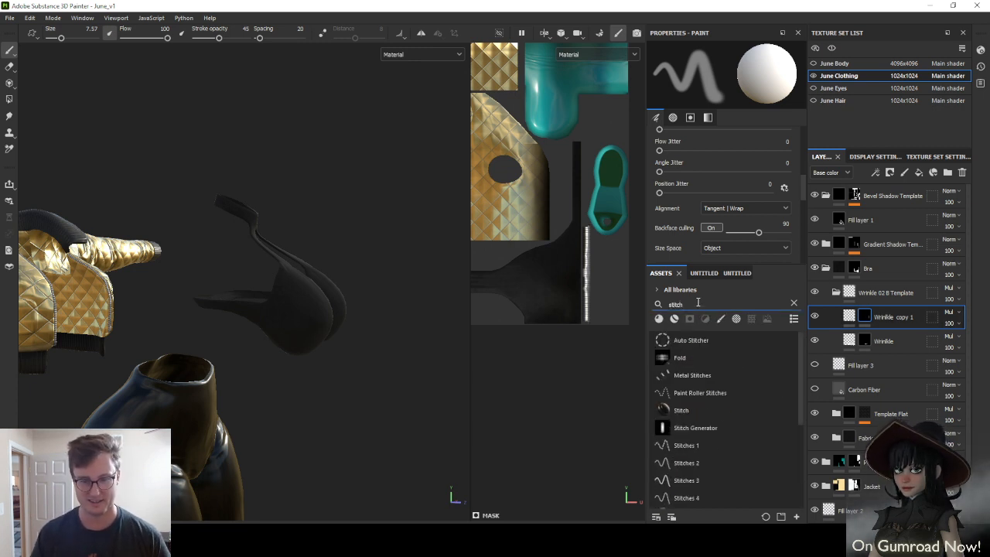
{"action": "left_click_drag", "start_coordinate": [670, 342], "coordinate": [652, 365]}
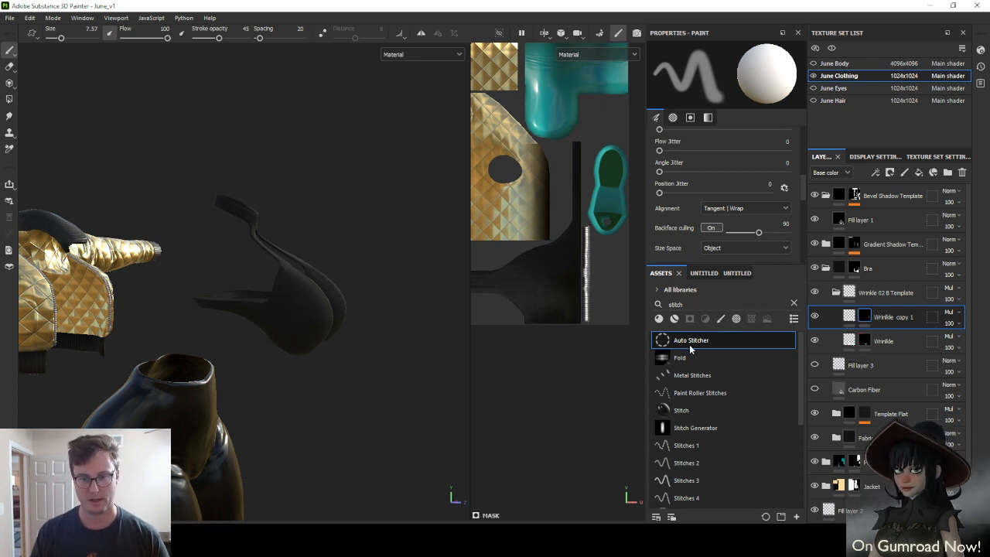
{"action": "mouse_move", "coordinate": [688, 345]}
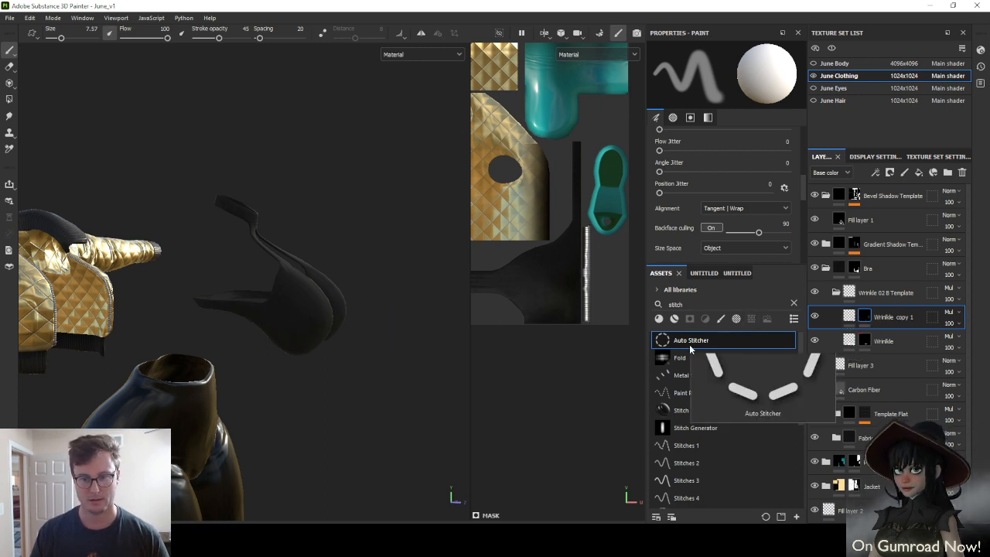
Add a fill layer above Wrinkle copy 1 and give it a black mask
{"action": "left_click", "coordinate": [918, 172]}
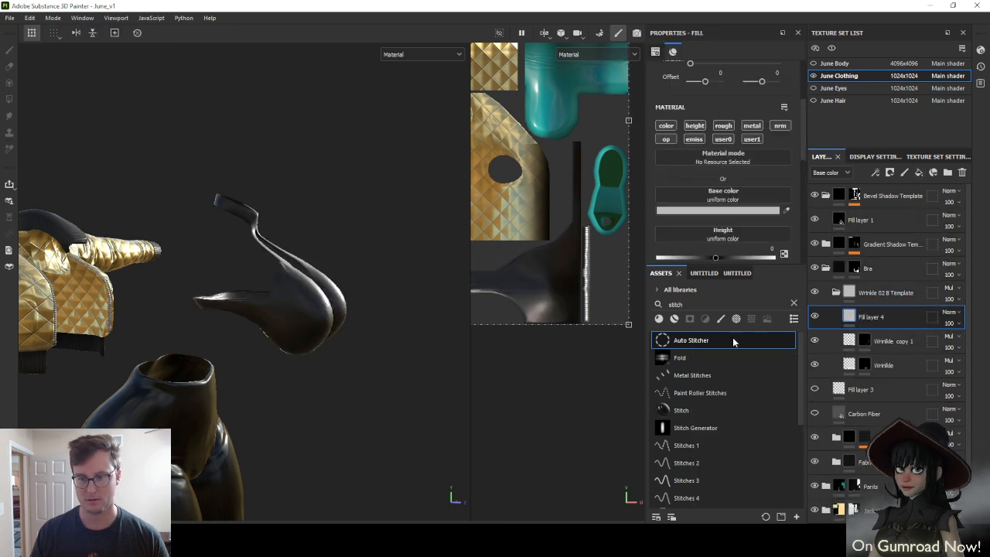
{"action": "right_click", "coordinate": [863, 319]}
{"action": "left_click", "coordinate": [883, 21]}
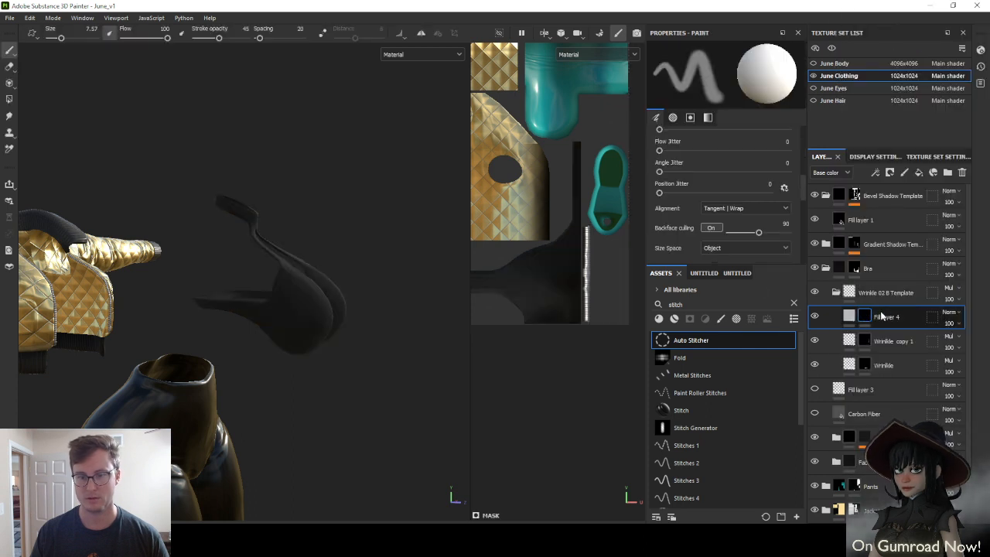
Assign the Auto Stitcher as the paint brush's grayscale source on the new fill layer's mask
{"action": "scroll", "coordinate": [761, 232], "scroll_direction": "down", "scroll_amount": 1}
{"action": "scroll", "coordinate": [759, 227], "scroll_direction": "down", "scroll_amount": 2}
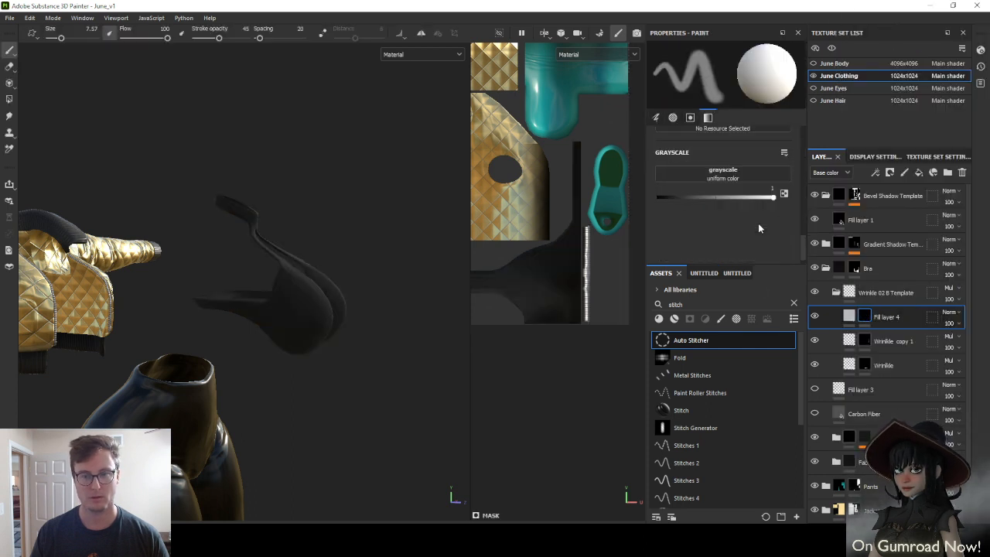
{"action": "left_click", "coordinate": [710, 181]}
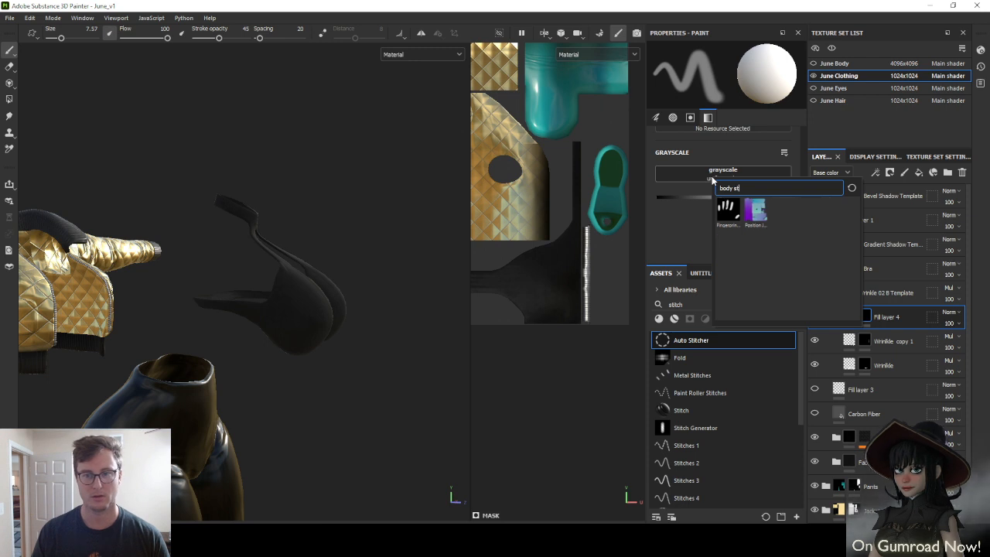
{"action": "type", "text": "stitch"}
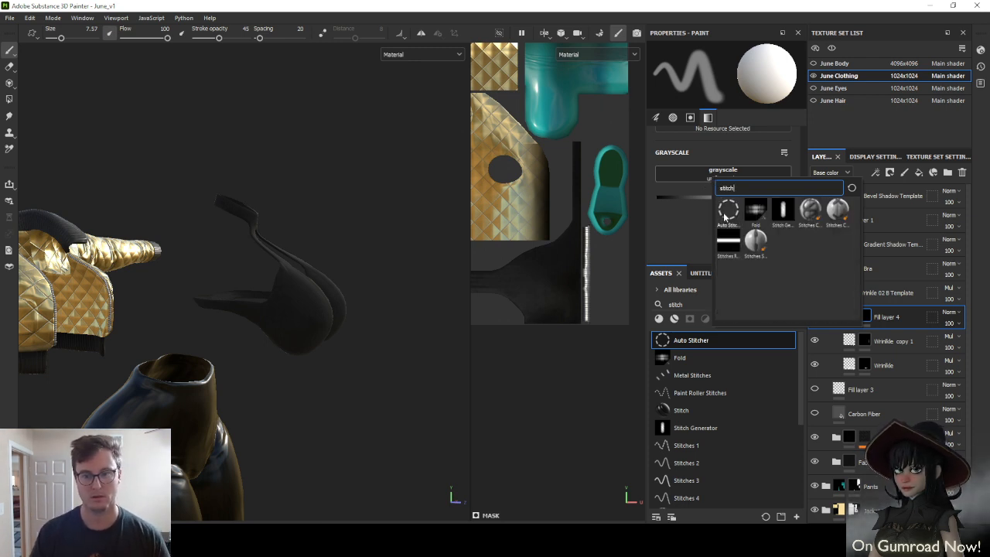
{"action": "left_click", "coordinate": [728, 210]}
{"action": "scroll", "coordinate": [325, 289], "scroll_direction": "up", "scroll_amount": 4}
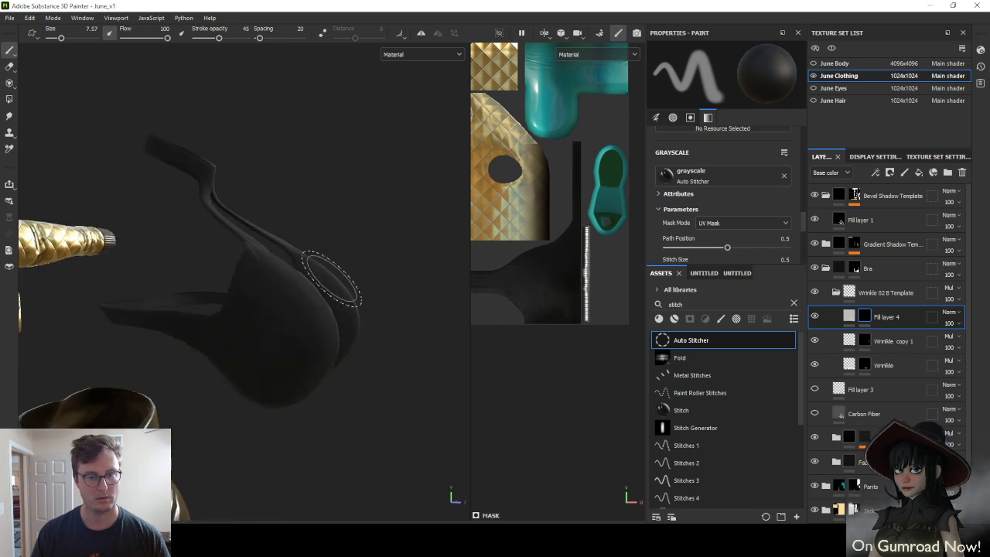
Set the Auto Stitcher's path position to 0.88 and stitch size to 0.91
{"action": "left_click_drag", "start_coordinate": [353, 257], "coordinate": [294, 317], "text": "alt"}
{"action": "scroll", "coordinate": [302, 310], "scroll_direction": "up", "scroll_amount": 2}
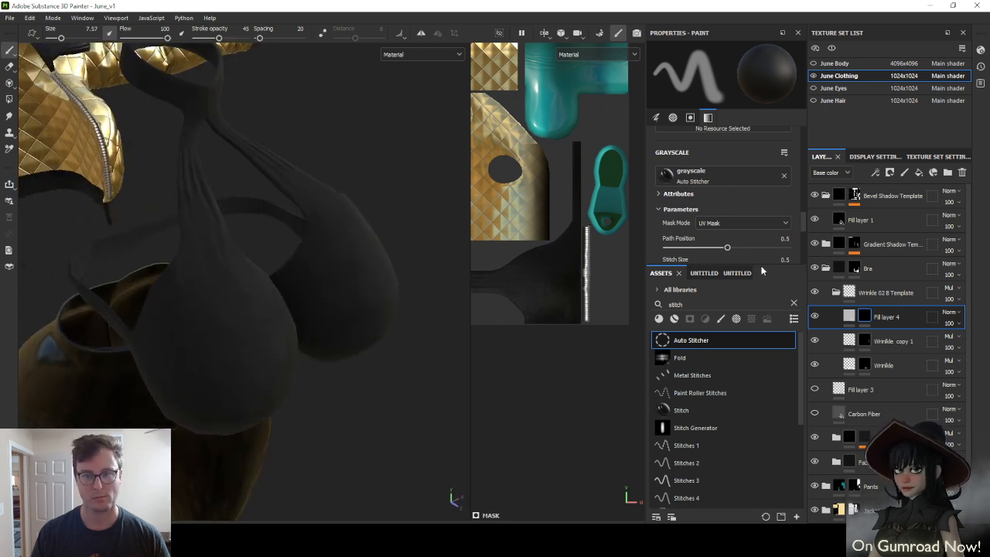
{"action": "left_click_drag", "start_coordinate": [761, 267], "coordinate": [758, 338]}
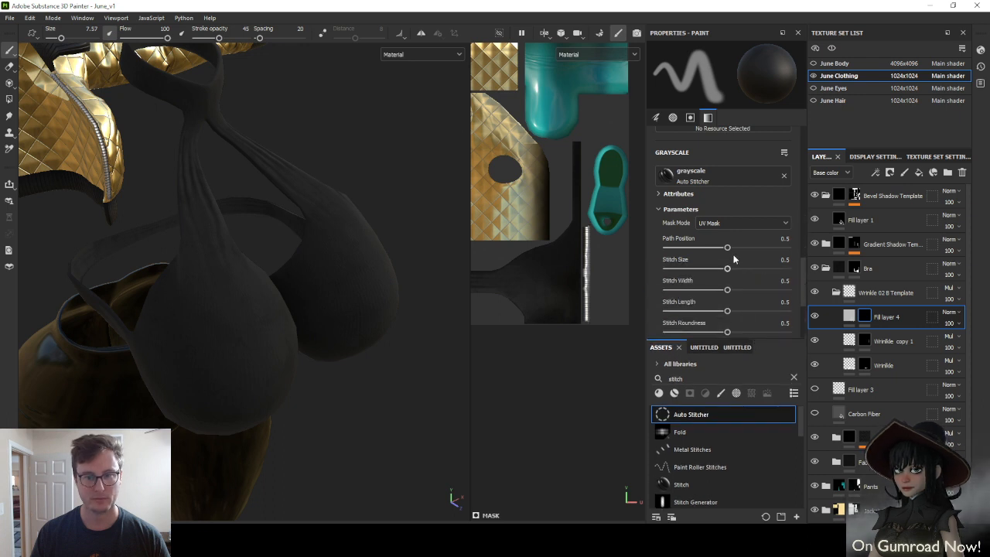
{"action": "scroll", "coordinate": [728, 269], "scroll_direction": "down", "scroll_amount": 2}
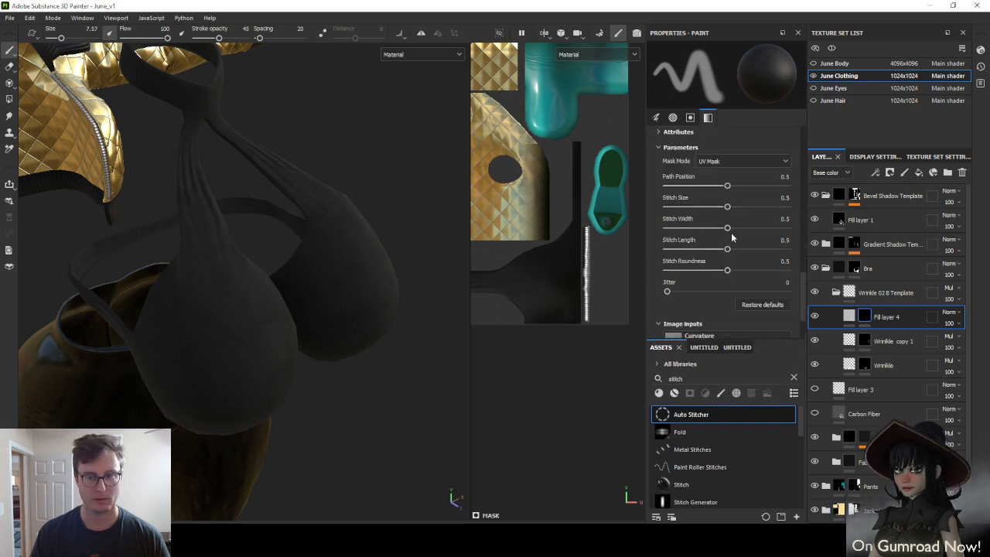
{"action": "left_click_drag", "start_coordinate": [725, 187], "coordinate": [777, 207]}
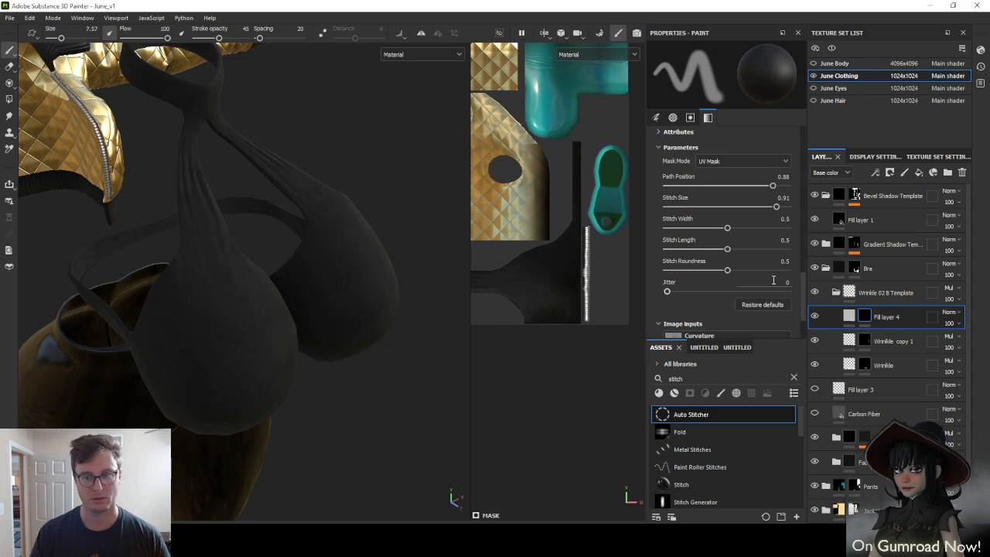
Make Fill layer 4 pure red (FF0000) with only the color channel active, and move it above the Wrinkle 02 B Template folder
{"action": "left_click", "coordinate": [849, 315]}
{"action": "left_click", "coordinate": [760, 214]}
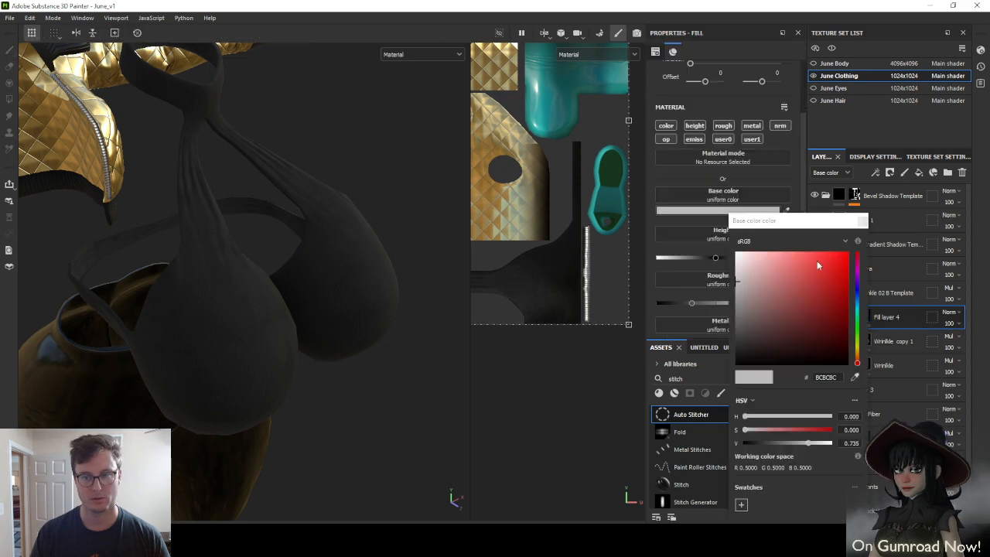
{"action": "left_click_drag", "start_coordinate": [817, 260], "coordinate": [847, 255]}
{"action": "left_click", "coordinate": [671, 127], "text": "alt"}
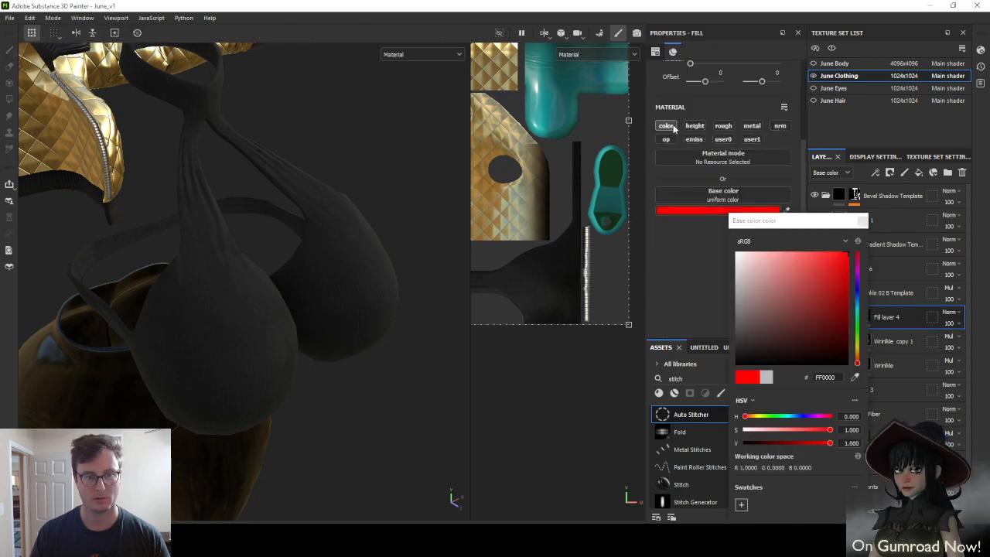
{"action": "left_click", "coordinate": [861, 222]}
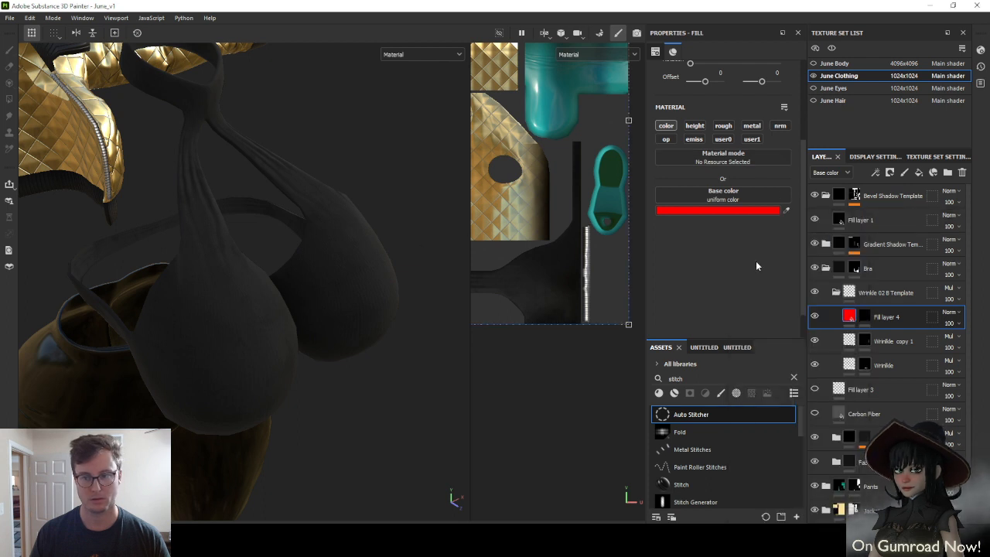
{"action": "left_click_drag", "start_coordinate": [891, 316], "coordinate": [877, 286]}
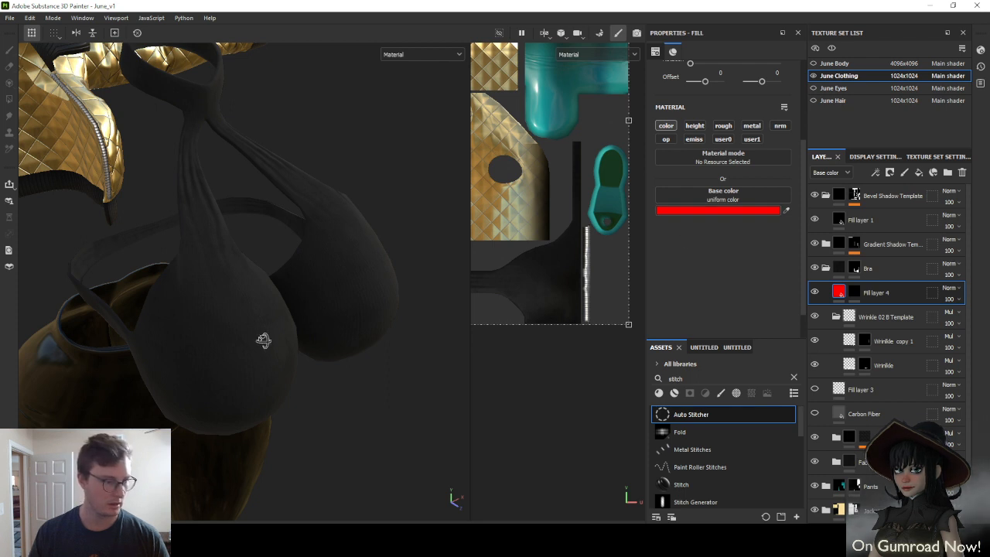
Display the Mask channel in the viewport and inspect Fill layer 4's mask on the bra
{"action": "left_click_drag", "start_coordinate": [264, 341], "coordinate": [197, 297], "text": "alt"}
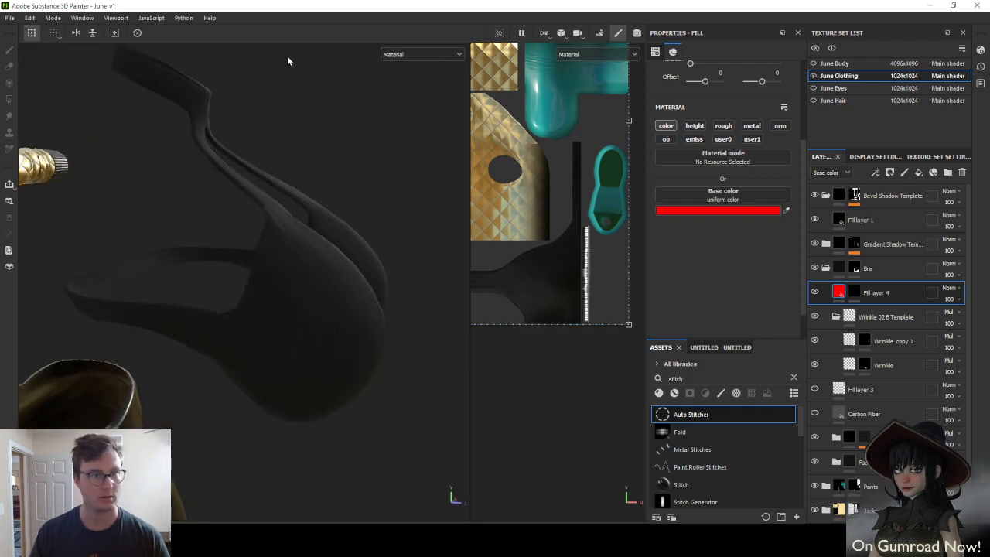
{"action": "left_click", "coordinate": [410, 54]}
{"action": "scroll", "coordinate": [420, 116], "scroll_direction": "down", "scroll_amount": 3}
{"action": "left_click", "coordinate": [423, 133]}
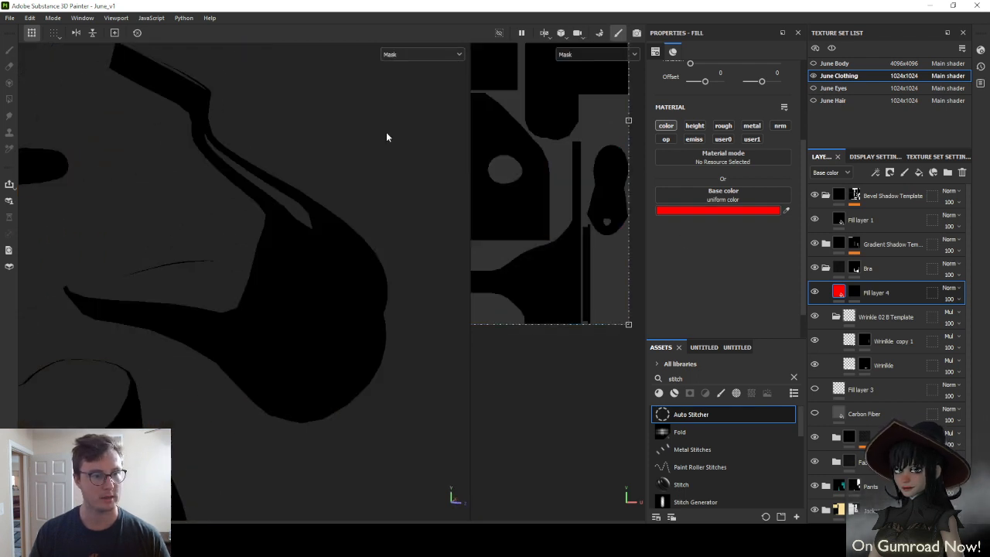
{"action": "left_click_drag", "start_coordinate": [313, 201], "coordinate": [344, 252], "text": "alt"}
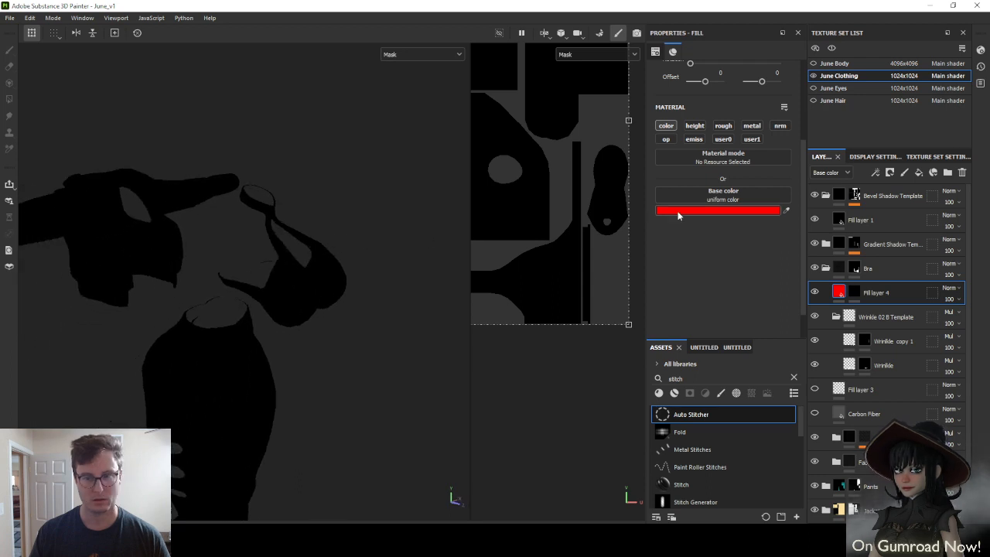
Try raising the Auto Stitcher's jitter on Fill layer 4's mask and review its other parameters
{"action": "left_click", "coordinate": [858, 294]}
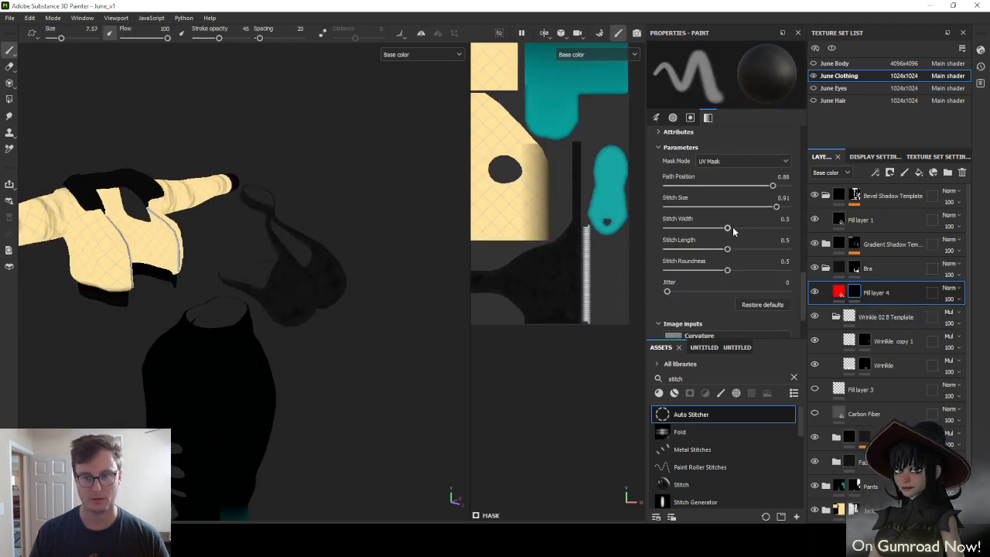
{"action": "scroll", "coordinate": [734, 231], "scroll_direction": "down", "scroll_amount": 2}
{"action": "scroll", "coordinate": [734, 232], "scroll_direction": "down", "scroll_amount": 1}
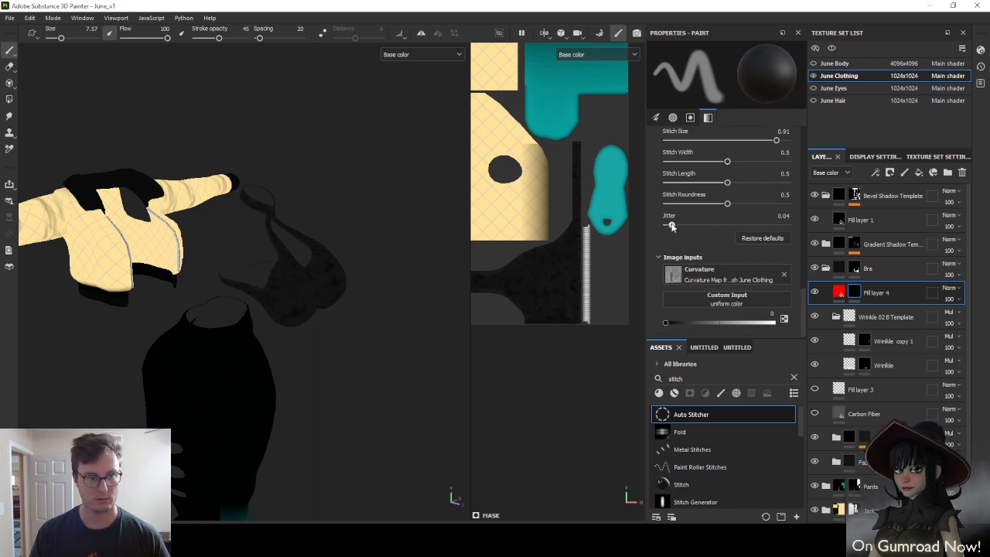
{"action": "left_click_drag", "start_coordinate": [668, 224], "coordinate": [698, 231]}
{"action": "scroll", "coordinate": [729, 208], "scroll_direction": "up", "scroll_amount": 3}
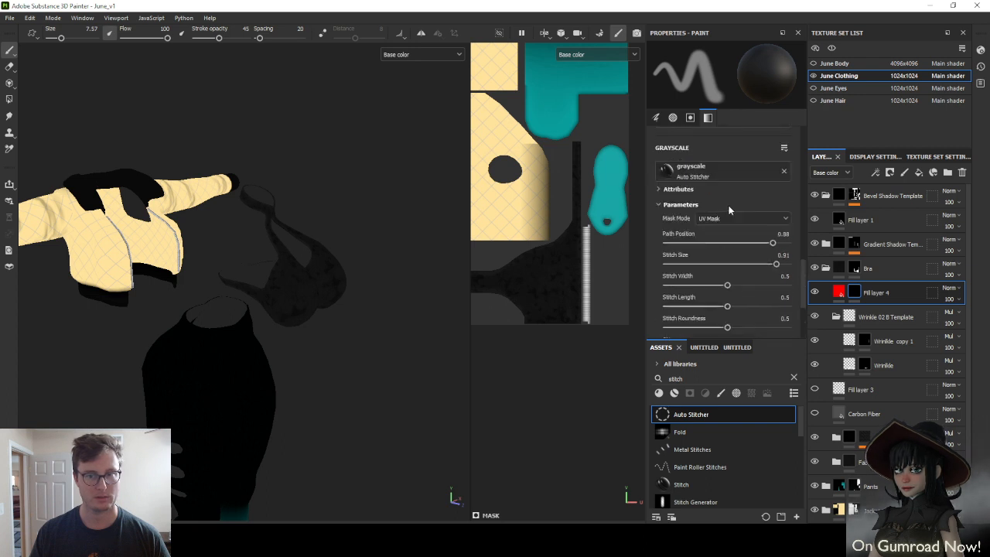
{"action": "scroll", "coordinate": [731, 210], "scroll_direction": "down", "scroll_amount": 2}
{"action": "scroll", "coordinate": [192, 232], "scroll_direction": "down", "scroll_amount": 3}
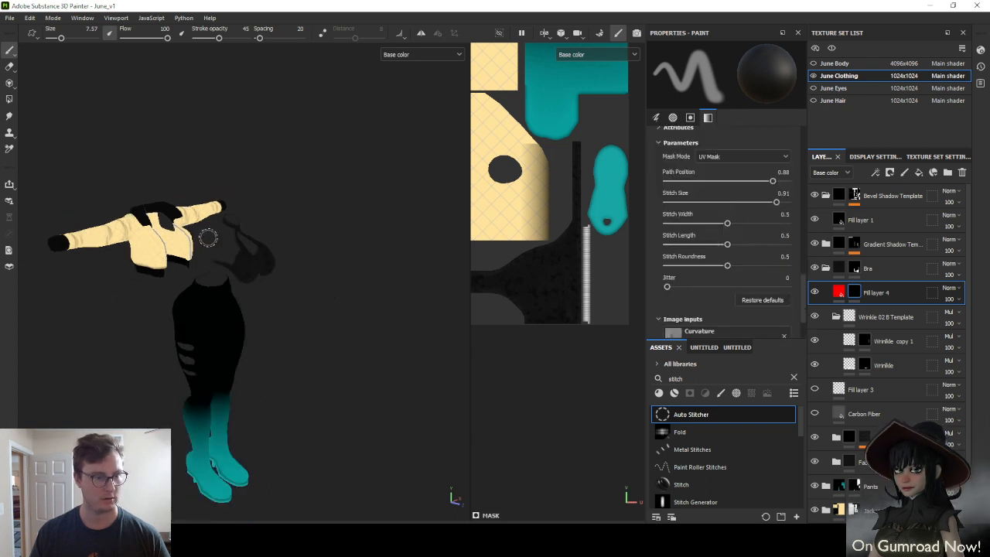
Display the Mask channel in the viewport and lower the Auto Stitcher's path position to 0.55
{"action": "scroll", "coordinate": [281, 247], "scroll_direction": "up", "scroll_amount": 2}
{"action": "left_click", "coordinate": [421, 55]}
{"action": "scroll", "coordinate": [406, 109], "scroll_direction": "down", "scroll_amount": 3}
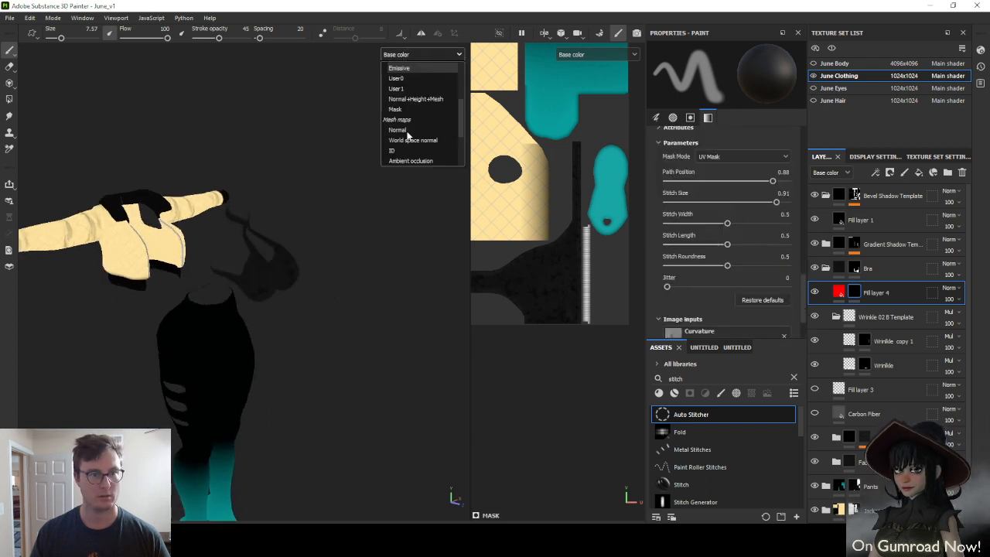
{"action": "left_click", "coordinate": [401, 113]}
{"action": "scroll", "coordinate": [325, 224], "scroll_direction": "up", "scroll_amount": 5}
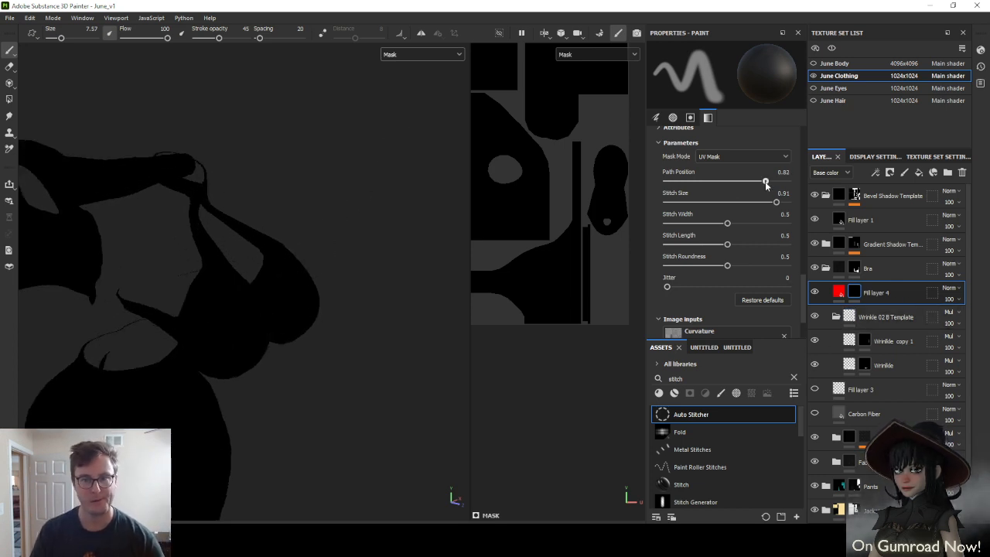
{"action": "left_click_drag", "start_coordinate": [770, 181], "coordinate": [732, 181]}
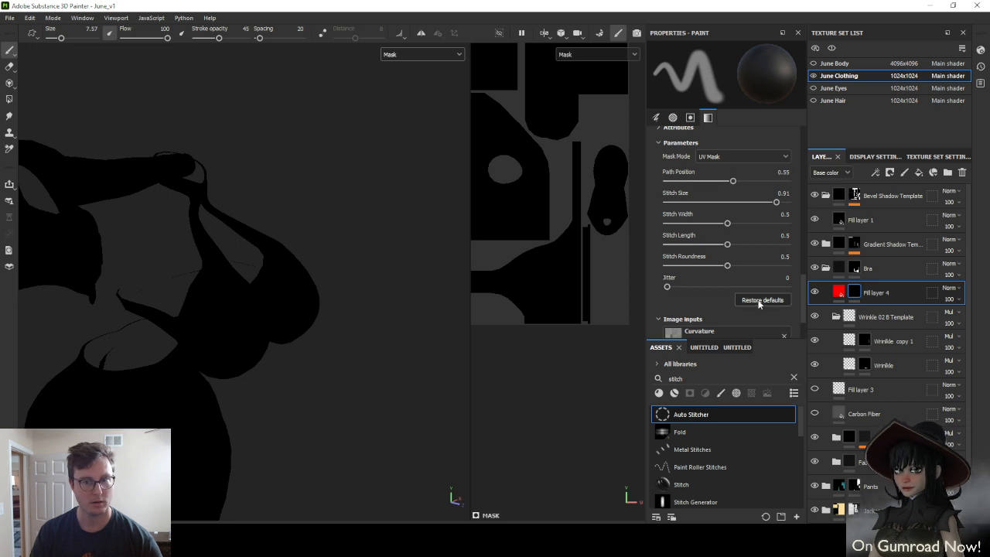
Restore the Auto Stitcher's parameters to their defaults and keep the jitter at 0
{"action": "left_click", "coordinate": [760, 300]}
{"action": "scroll", "coordinate": [732, 203], "scroll_direction": "up", "scroll_amount": 3}
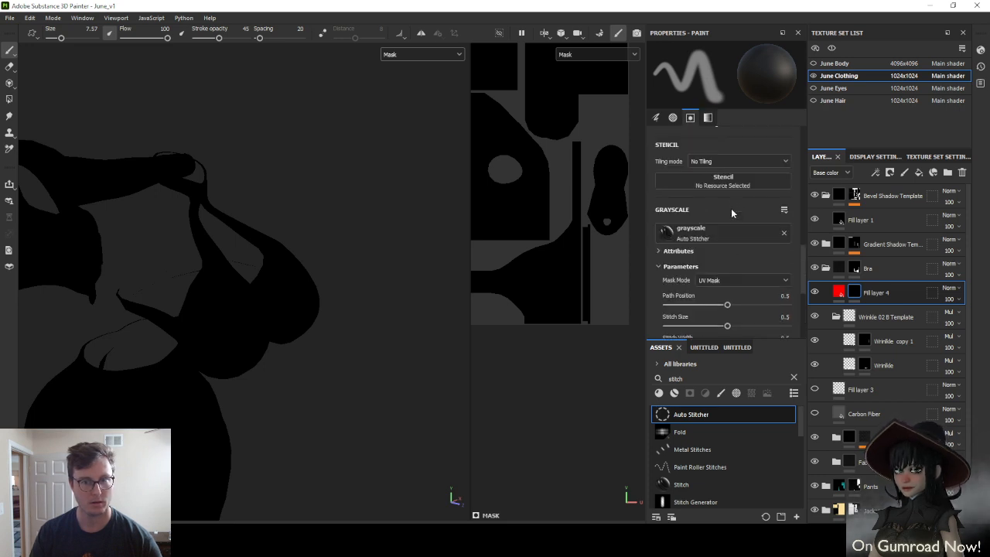
{"action": "scroll", "coordinate": [730, 208], "scroll_direction": "down", "scroll_amount": 5}
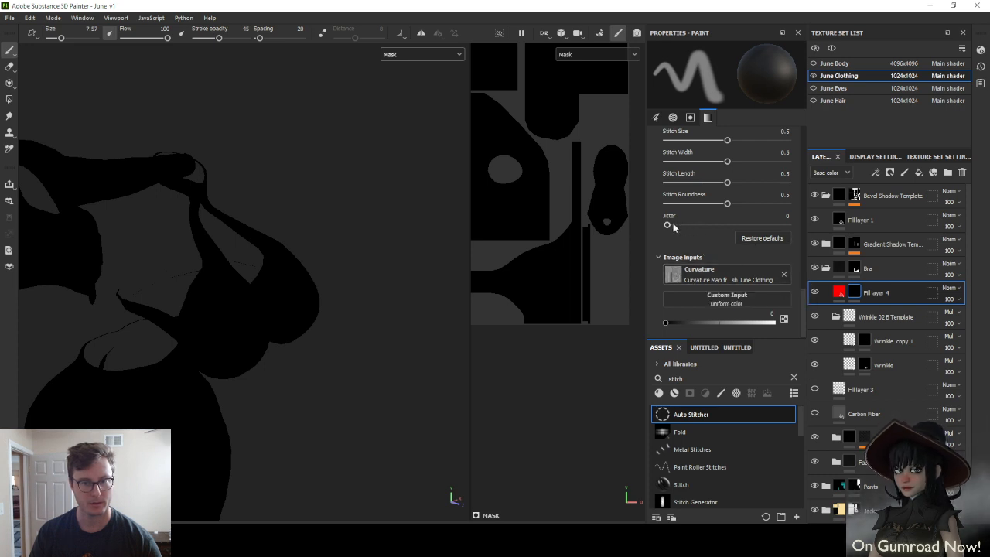
{"action": "left_click_drag", "start_coordinate": [672, 225], "coordinate": [664, 224]}
{"action": "scroll", "coordinate": [741, 159], "scroll_direction": "up", "scroll_amount": 2}
Try the Auto Stitcher's Curvature mask mode with path smoothness 0.67 and path position 0.36
{"action": "left_click", "coordinate": [713, 157]}
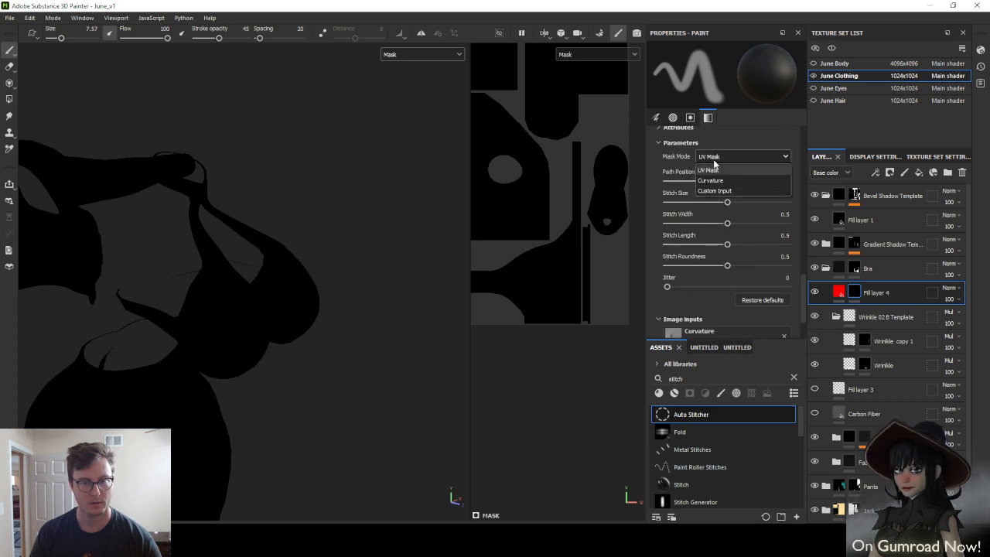
{"action": "left_click", "coordinate": [709, 181]}
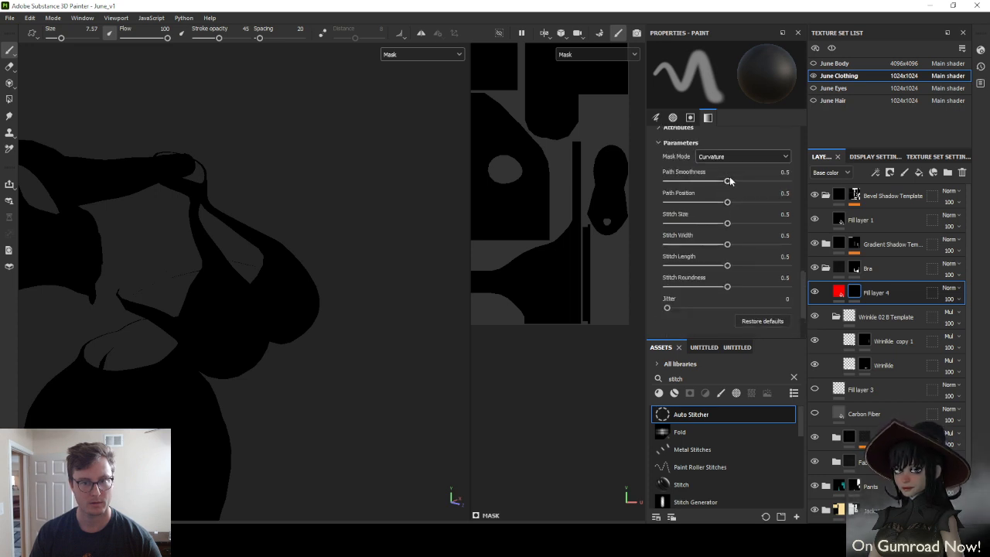
{"action": "left_click_drag", "start_coordinate": [749, 174], "coordinate": [712, 214]}
{"action": "scroll", "coordinate": [737, 221], "scroll_direction": "down", "scroll_amount": 2}
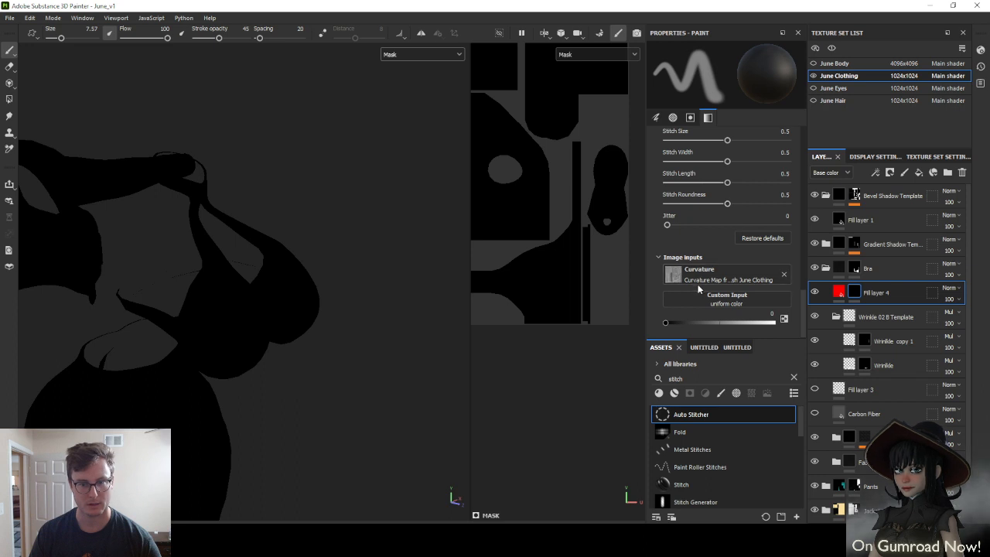
{"action": "scroll", "coordinate": [743, 248], "scroll_direction": "up", "scroll_amount": 4}
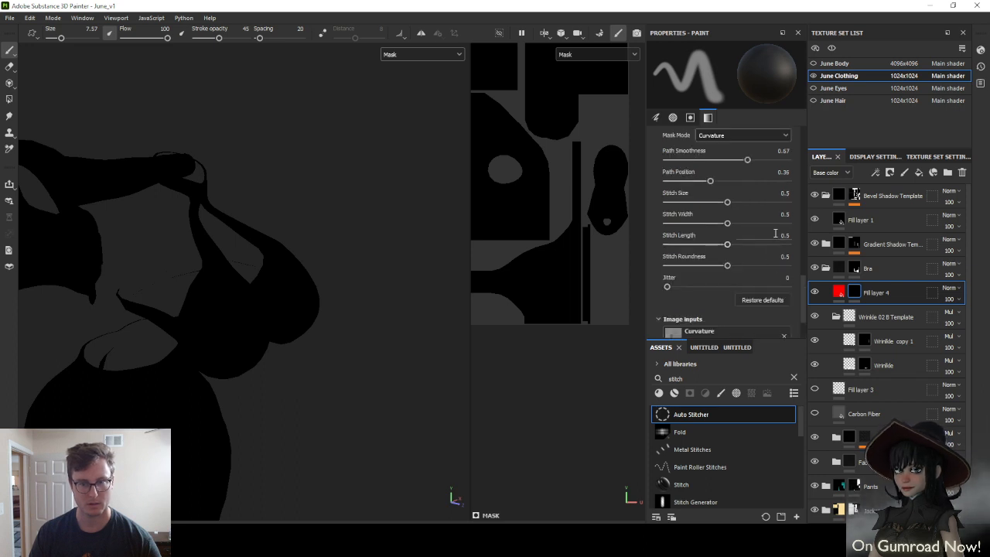
Try UV Mask mode with path position 0.45, stitch size 0.75, stitch width 0.48 and stitch length 0.72, and restore the Auto Stitcher's defaults
{"action": "left_click", "coordinate": [730, 259]}
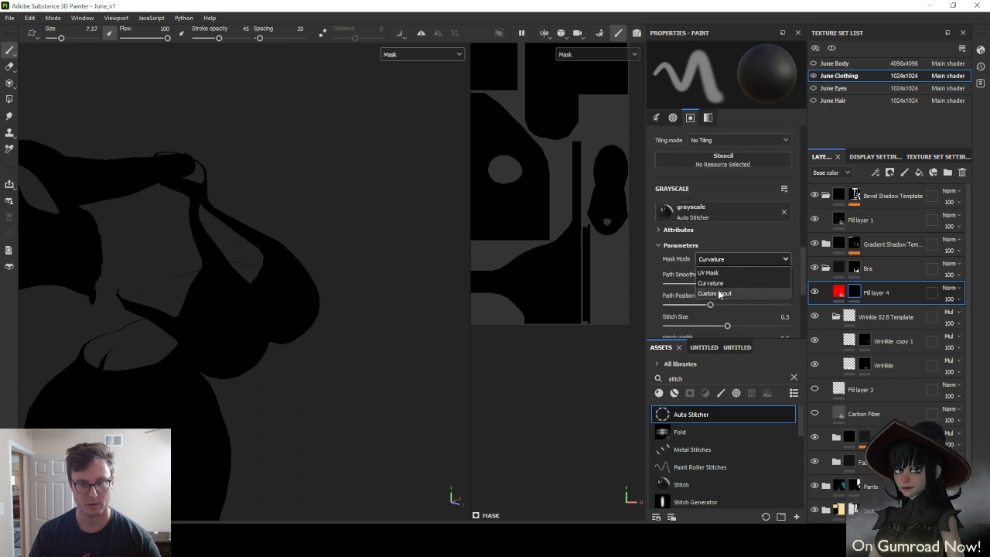
{"action": "left_click", "coordinate": [719, 273]}
{"action": "scroll", "coordinate": [729, 263], "scroll_direction": "down", "scroll_amount": 3}
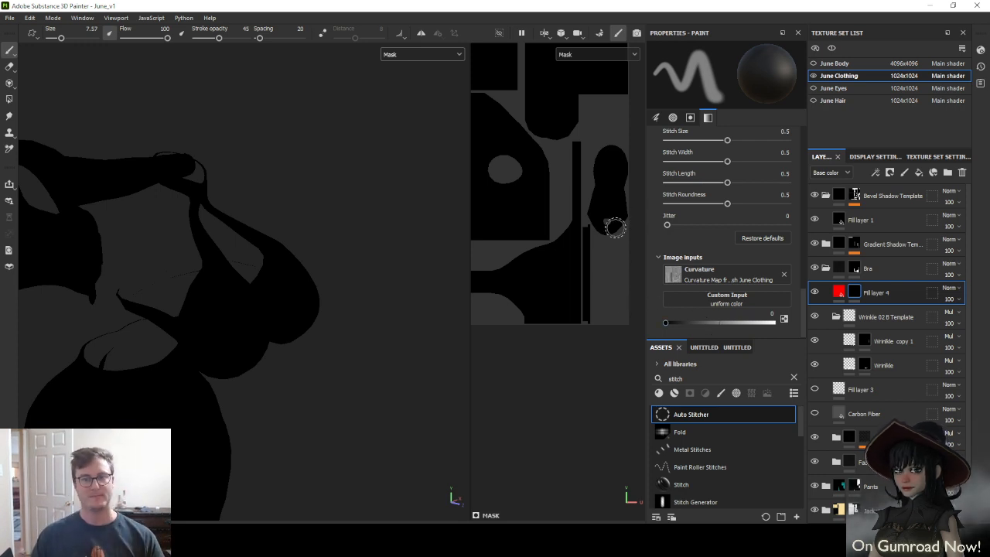
{"action": "scroll", "coordinate": [769, 159], "scroll_direction": "up", "scroll_amount": 2}
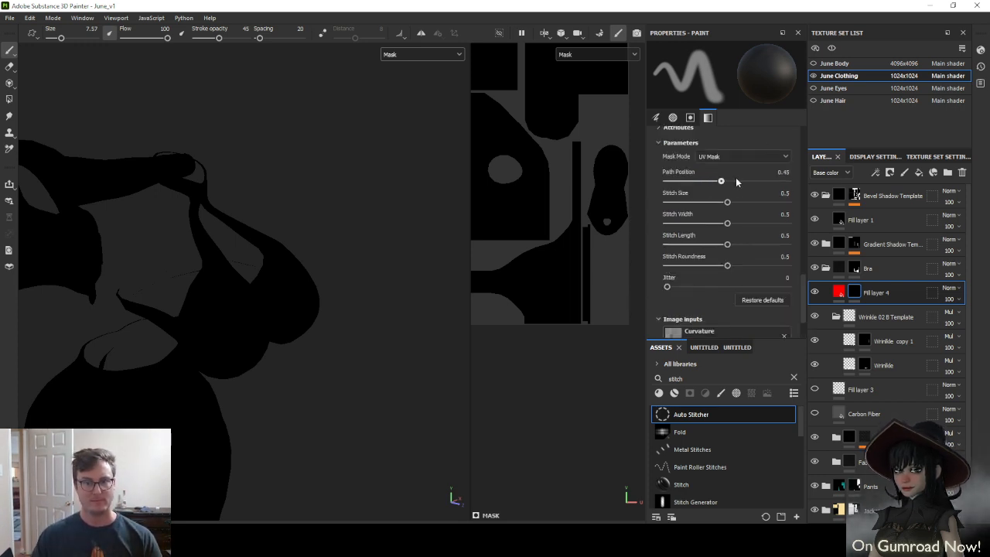
{"action": "left_click_drag", "start_coordinate": [787, 180], "coordinate": [721, 187]}
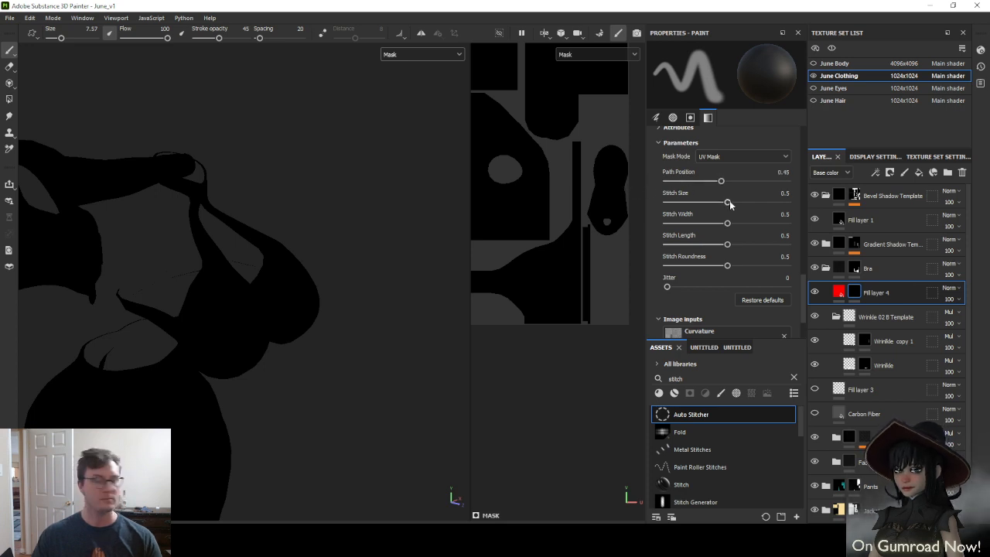
{"action": "left_click_drag", "start_coordinate": [725, 201], "coordinate": [669, 222]}
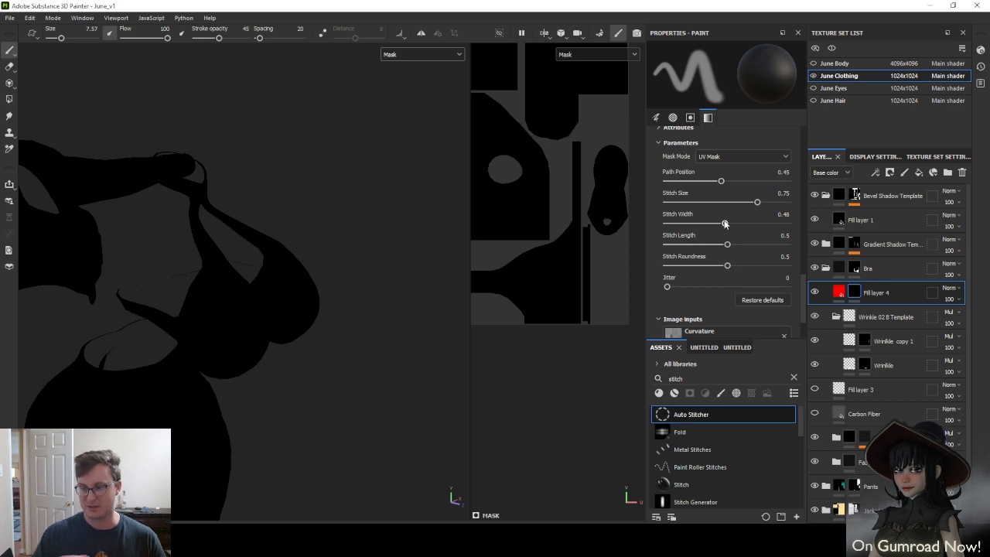
{"action": "left_click_drag", "start_coordinate": [727, 244], "coordinate": [752, 246]}
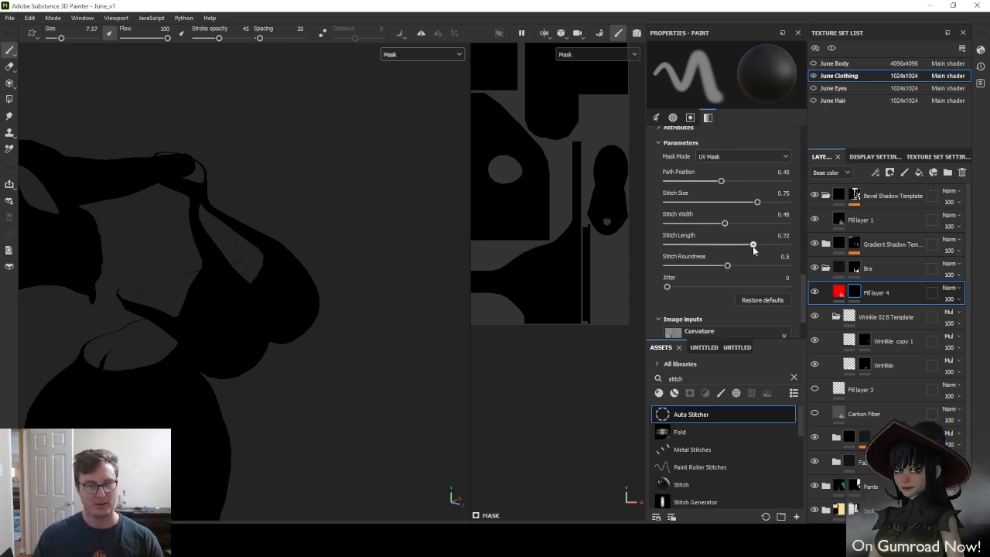
{"action": "left_click", "coordinate": [761, 300]}
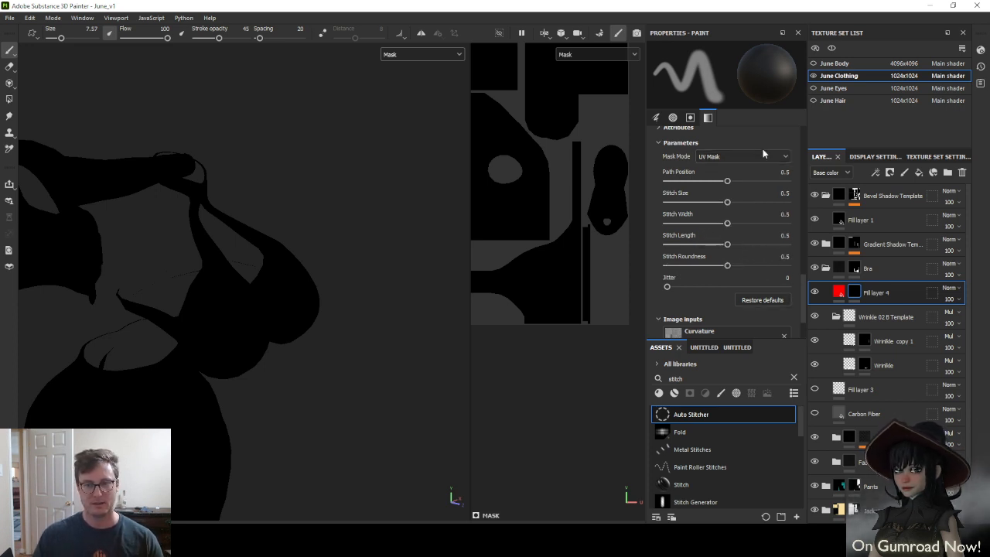
Remove the Auto Stitcher from the brush's grayscale channel and assign it again
{"action": "scroll", "coordinate": [755, 198], "scroll_direction": "up", "scroll_amount": 2}
{"action": "left_click", "coordinate": [679, 188]}
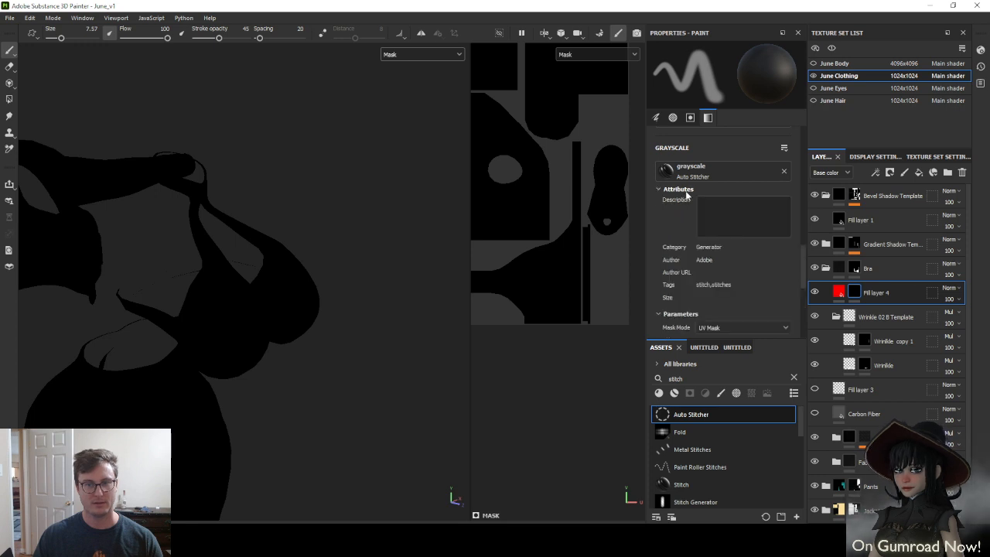
{"action": "left_click", "coordinate": [678, 189]}
{"action": "left_click", "coordinate": [783, 171]}
{"action": "left_click", "coordinate": [753, 167]}
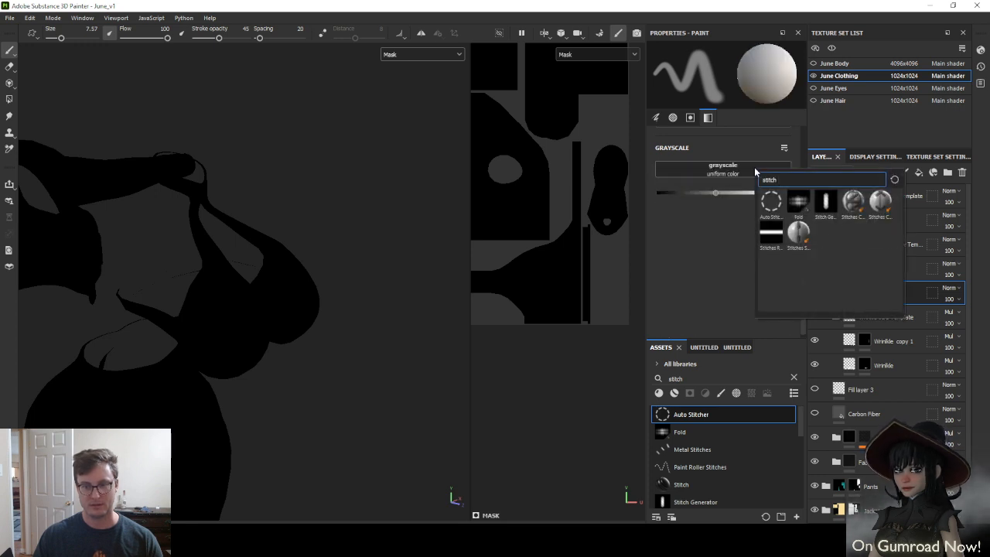
{"action": "left_click", "coordinate": [779, 204]}
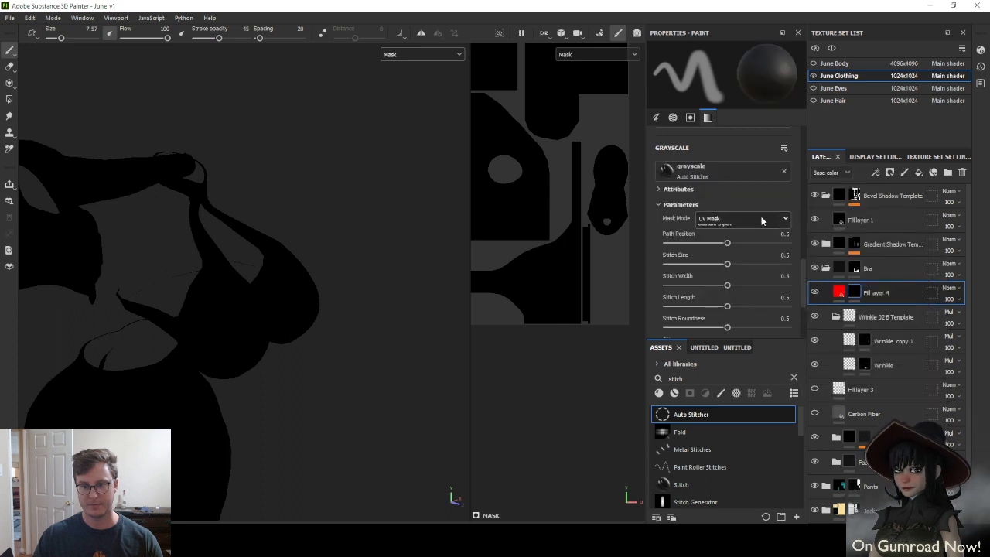
Set the Auto Stitcher's mask mode to Curvature, lower its path smoothness slightly and set its path position to 0.27
{"action": "left_click", "coordinate": [761, 220]}
{"action": "left_click", "coordinate": [738, 240]}
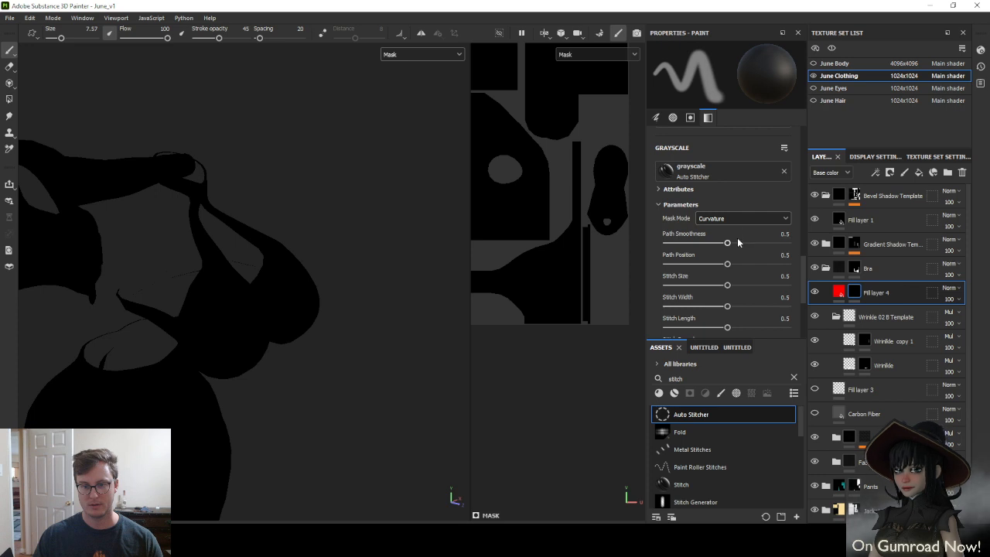
{"action": "mouse_move", "coordinate": [727, 243]}
{"action": "left_mouse_down"}
{"action": "mouse_move", "coordinate": [702, 243]}
{"action": "mouse_move", "coordinate": [719, 243]}
{"action": "left_mouse_up"}
{"action": "left_click_drag", "start_coordinate": [668, 267], "coordinate": [698, 266]}
{"action": "scroll", "coordinate": [715, 275], "scroll_direction": "down", "scroll_amount": 3}
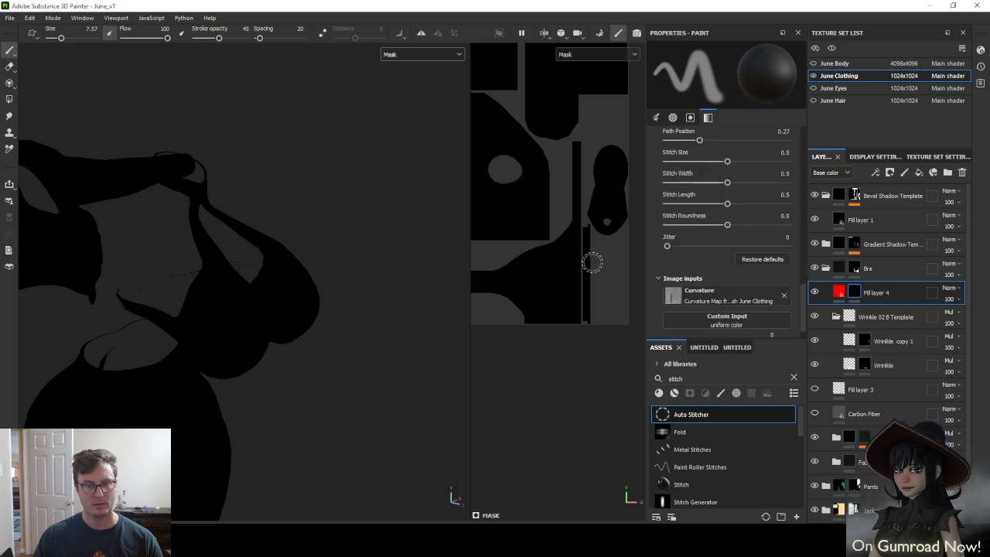
Remove the Auto Stitcher resource from the paint brush's grayscale channel
{"action": "scroll", "coordinate": [567, 263], "scroll_direction": "down", "scroll_amount": 5}
{"action": "middle_click_drag", "start_coordinate": [552, 253], "coordinate": [595, 240], "text": "alt"}
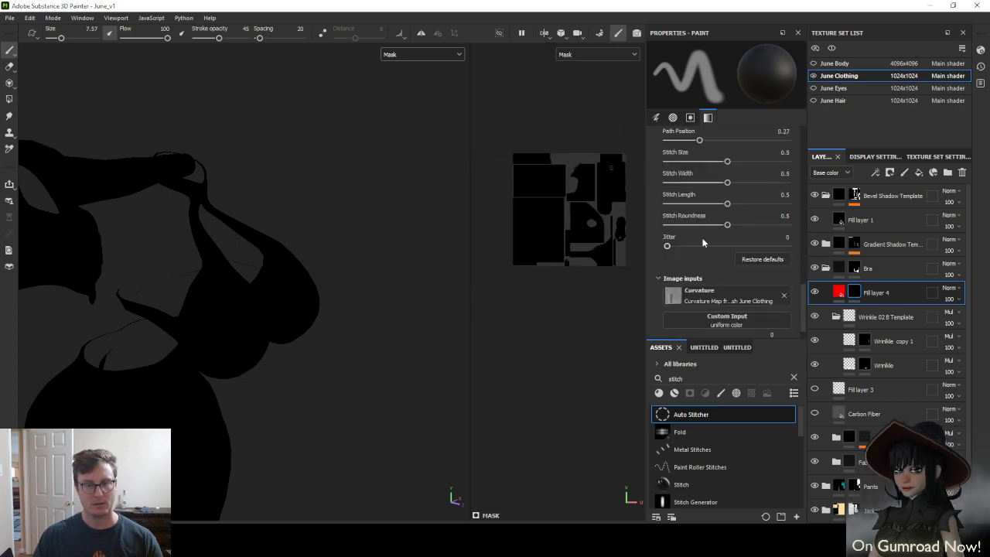
{"action": "scroll", "coordinate": [732, 265], "scroll_direction": "down", "scroll_amount": 1}
{"action": "scroll", "coordinate": [727, 261], "scroll_direction": "up", "scroll_amount": 3}
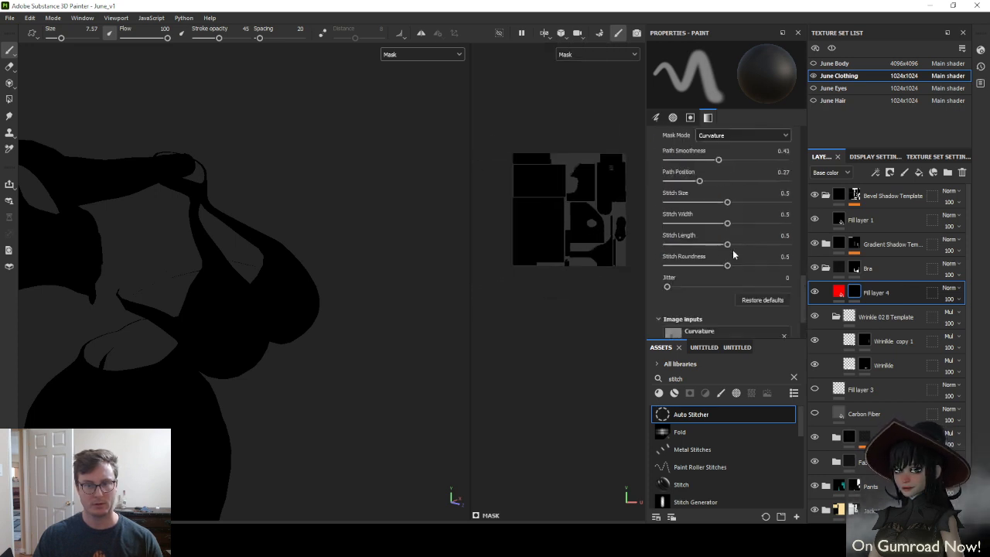
{"action": "scroll", "coordinate": [728, 244], "scroll_direction": "up", "scroll_amount": 10}
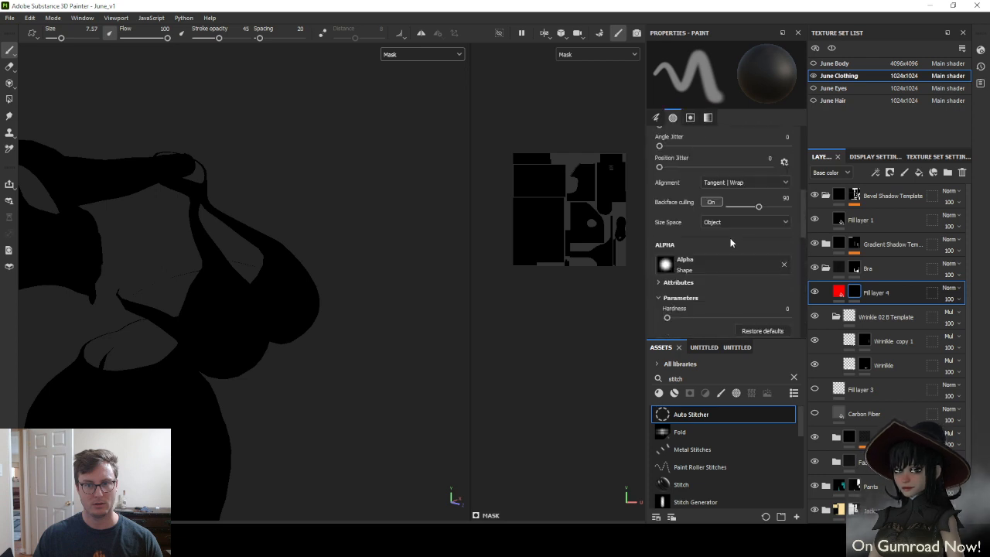
{"action": "scroll", "coordinate": [730, 242], "scroll_direction": "down", "scroll_amount": 10}
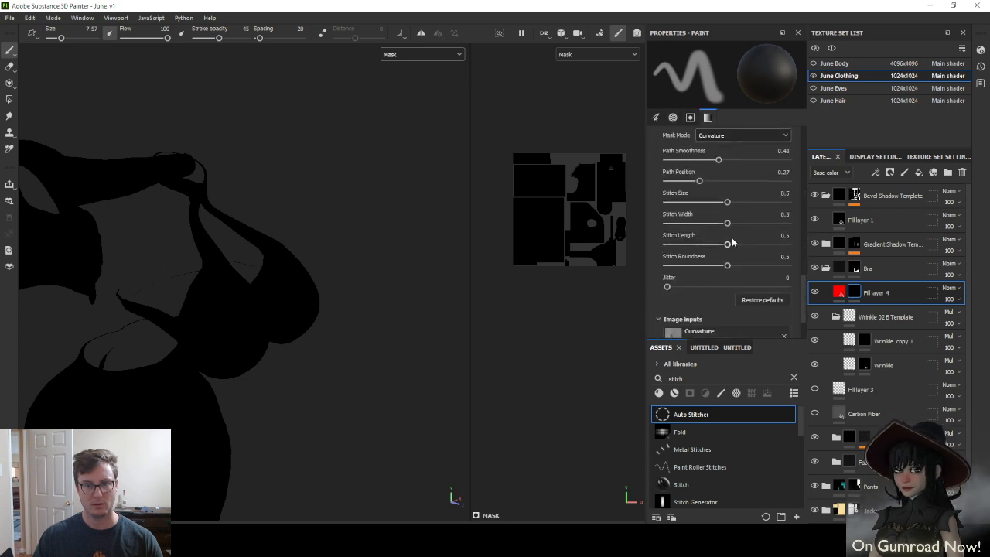
{"action": "scroll", "coordinate": [732, 239], "scroll_direction": "up", "scroll_amount": 2}
{"action": "left_click", "coordinate": [786, 153]}
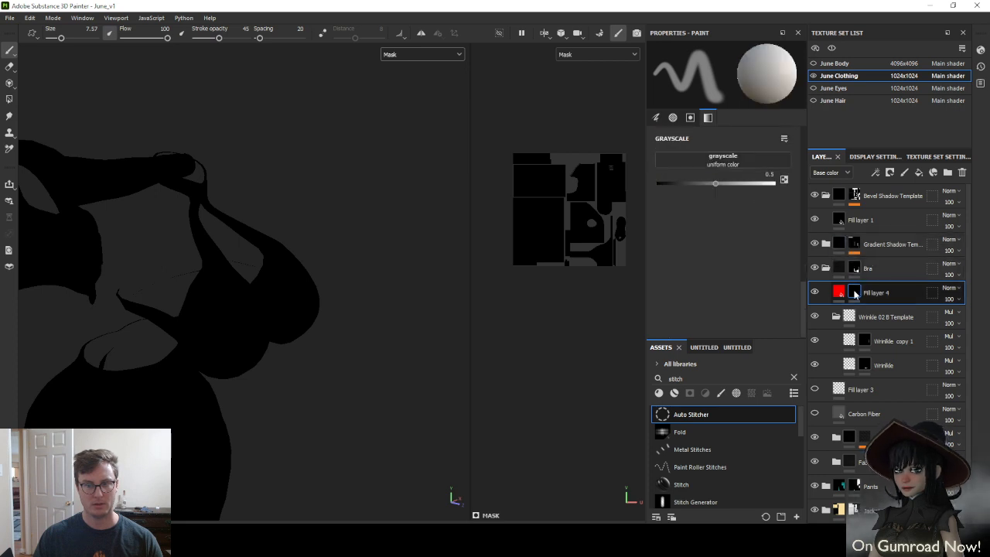
{"action": "right_click", "coordinate": [855, 293]}
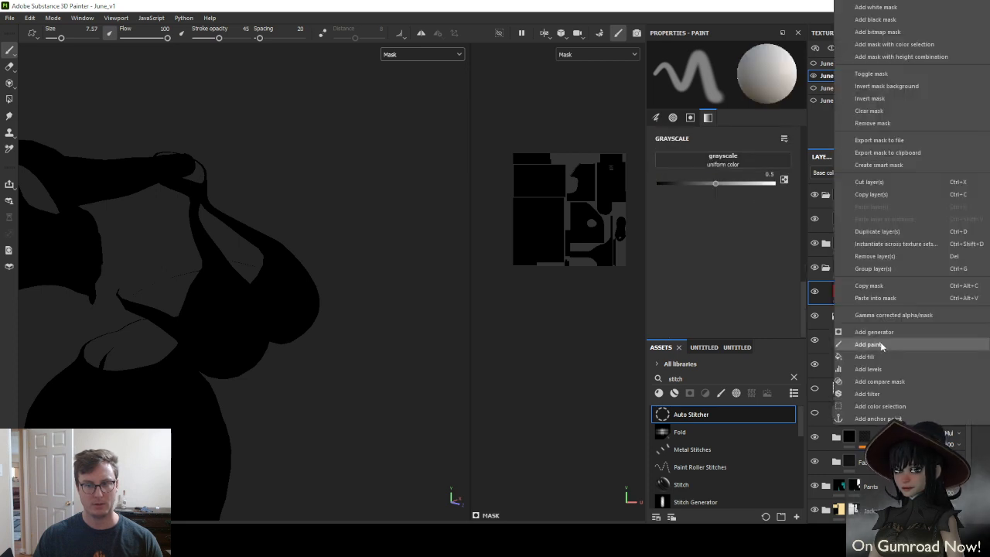
{"action": "left_click", "coordinate": [880, 406]}
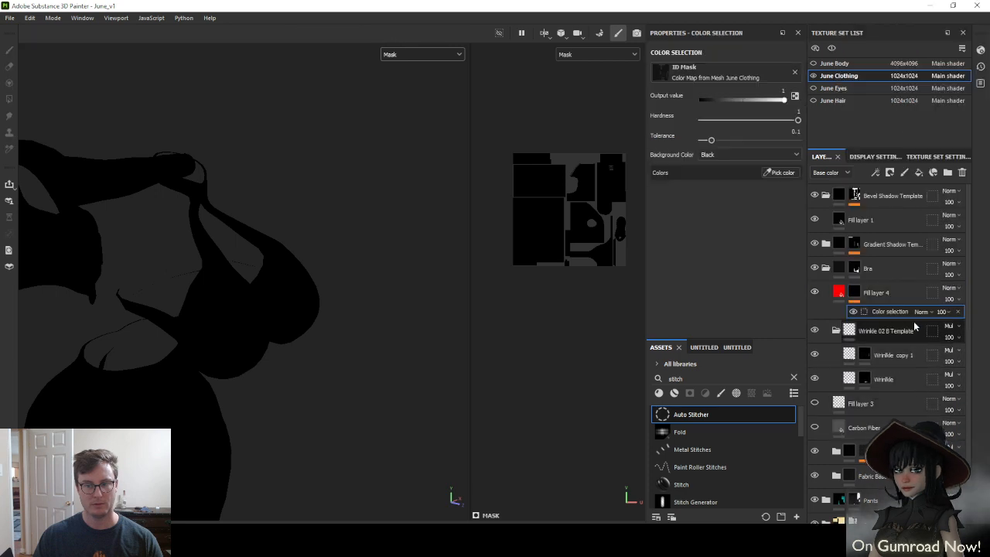
{"action": "key", "text": "ctrl+z"}
Add a generator to Fill layer 4's mask and assign the Auto Stitcher to it
{"action": "right_click", "coordinate": [856, 295]}
{"action": "left_click", "coordinate": [873, 334]}
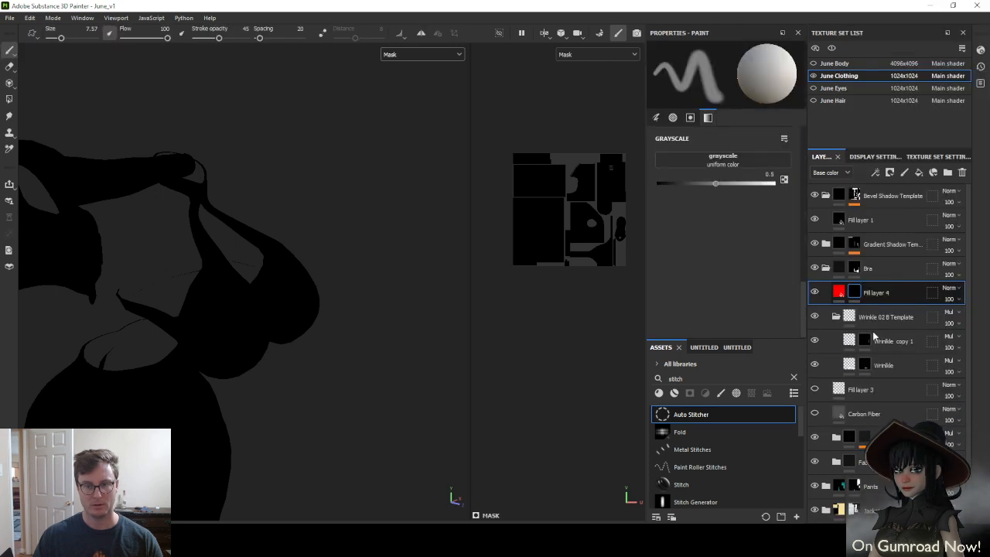
{"action": "left_click", "coordinate": [712, 80]}
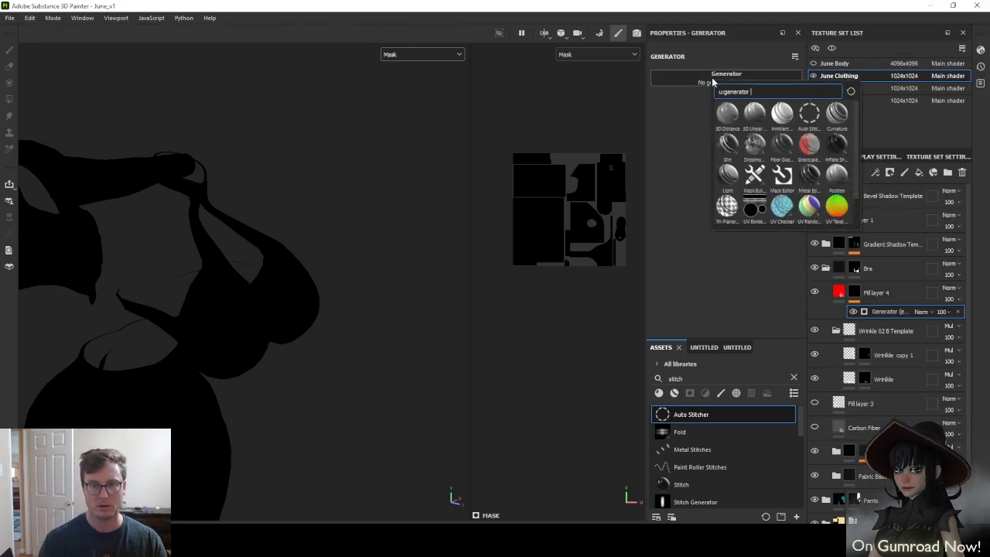
{"action": "left_click", "coordinate": [809, 113]}
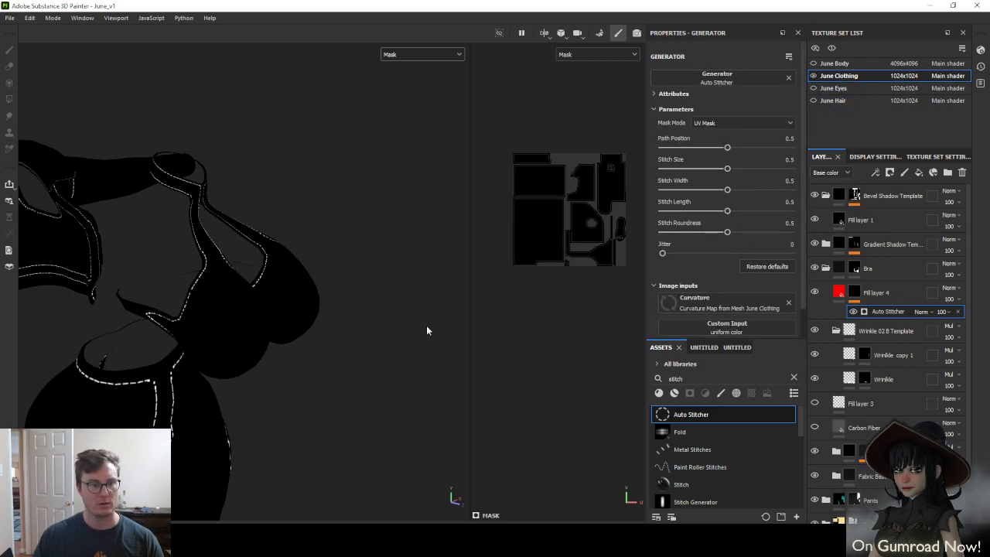
Switch the viewports to the material display and examine the red stitching along the bra's straps and cup edges
{"action": "left_click_drag", "start_coordinate": [353, 325], "coordinate": [232, 330], "text": "alt"}
{"action": "key", "text": "m"}
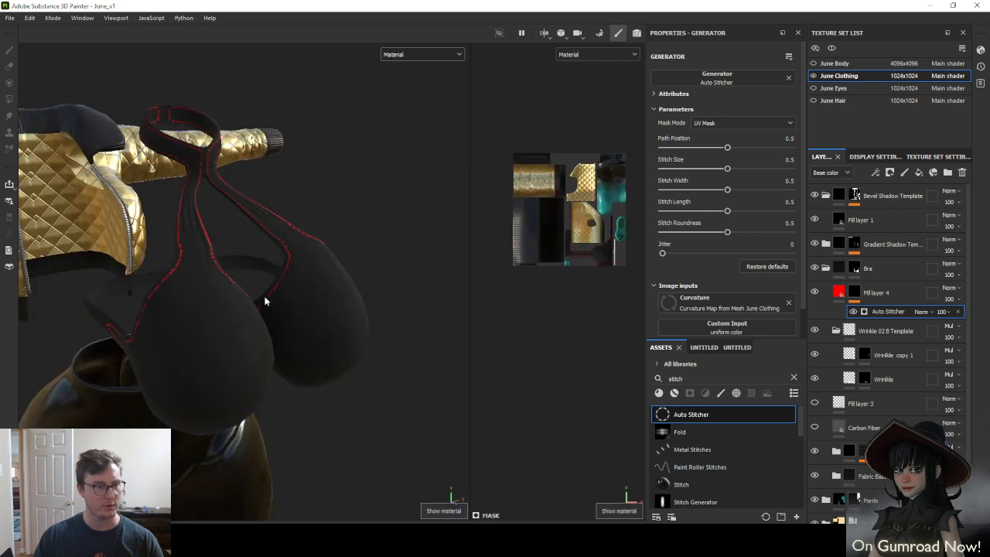
{"action": "left_click_drag", "start_coordinate": [234, 272], "coordinate": [268, 298], "text": "alt"}
{"action": "right_click_drag", "start_coordinate": [267, 297], "coordinate": [311, 317], "text": "alt"}
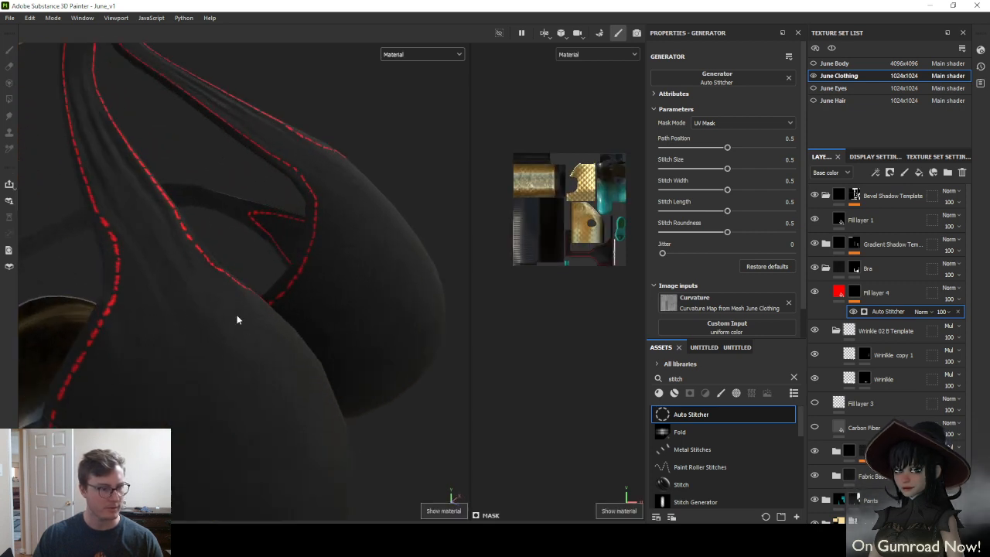
{"action": "middle_click_drag", "start_coordinate": [237, 316], "coordinate": [285, 310], "text": "alt"}
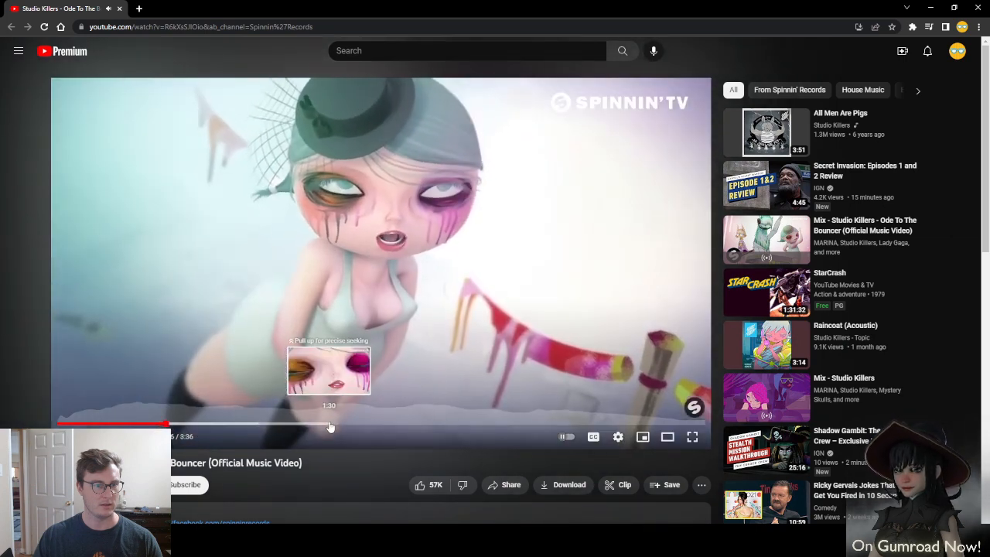
{"action": "left_click", "coordinate": [329, 427]}
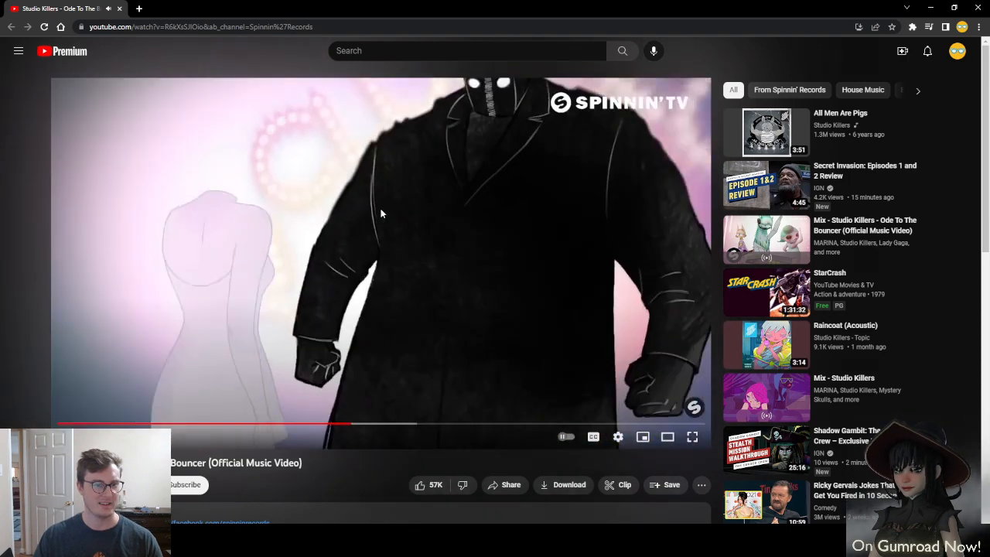
{"action": "left_click", "coordinate": [544, 309]}
{"action": "scroll", "coordinate": [544, 308], "scroll_direction": "down", "scroll_amount": 4}
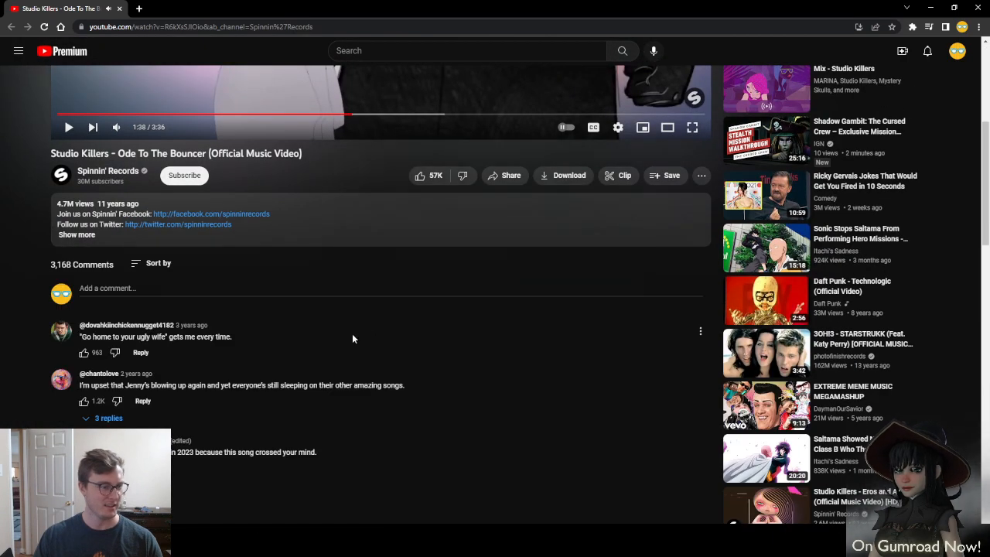
{"action": "scroll", "coordinate": [256, 353], "scroll_direction": "up", "scroll_amount": 4}
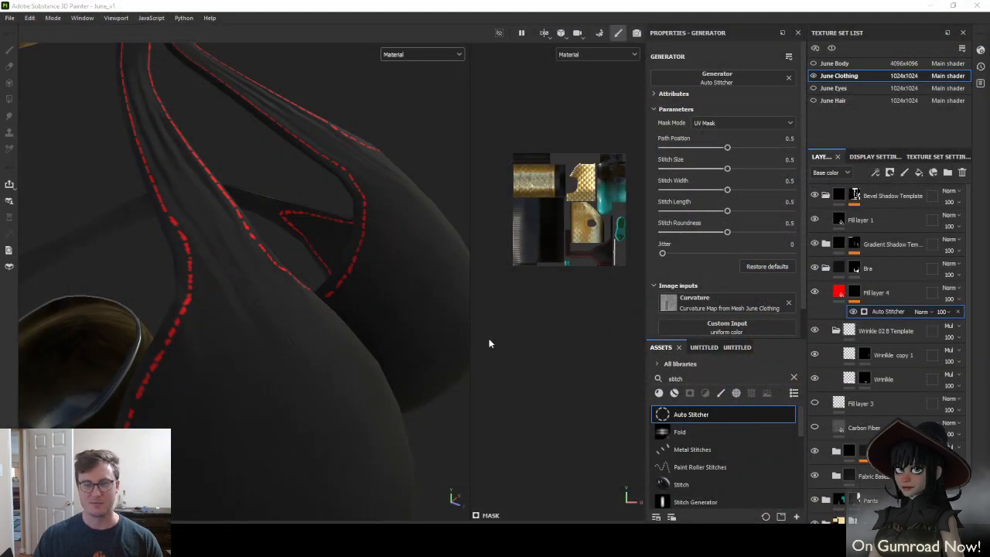
{"action": "scroll", "coordinate": [489, 344], "scroll_direction": "down", "scroll_amount": 2}
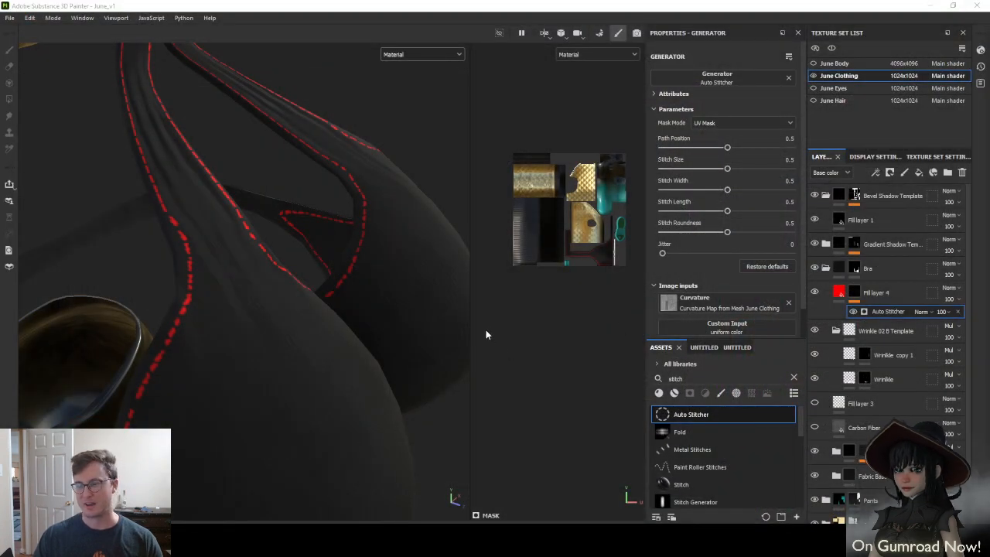
Set the Auto Stitcher's path position to 0.66 and stitch size to 0.95
{"action": "scroll", "coordinate": [386, 306], "scroll_direction": "down", "scroll_amount": 5}
{"action": "left_click_drag", "start_coordinate": [340, 295], "coordinate": [364, 308], "text": "alt"}
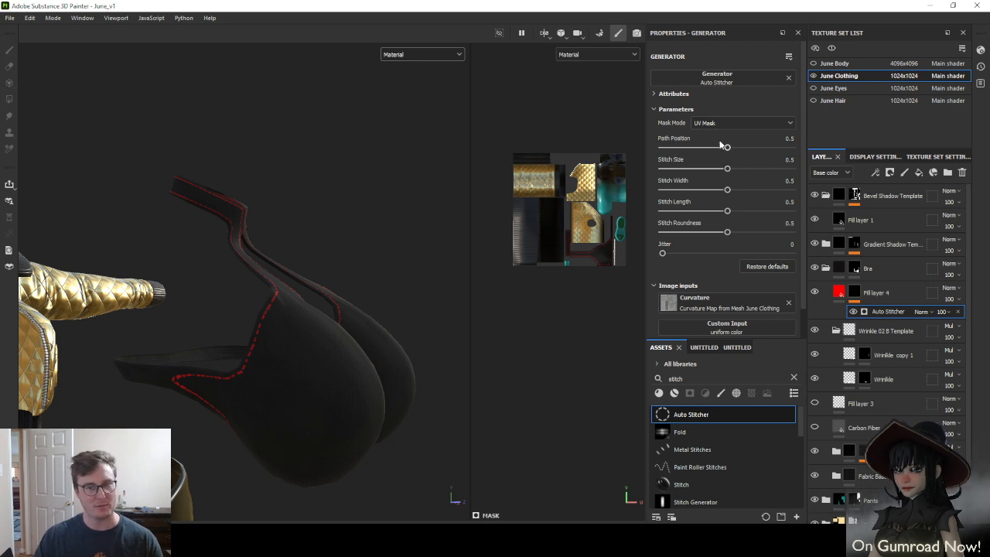
{"action": "left_click_drag", "start_coordinate": [721, 146], "coordinate": [675, 152]}
{"action": "scroll", "coordinate": [331, 285], "scroll_direction": "up", "scroll_amount": 3}
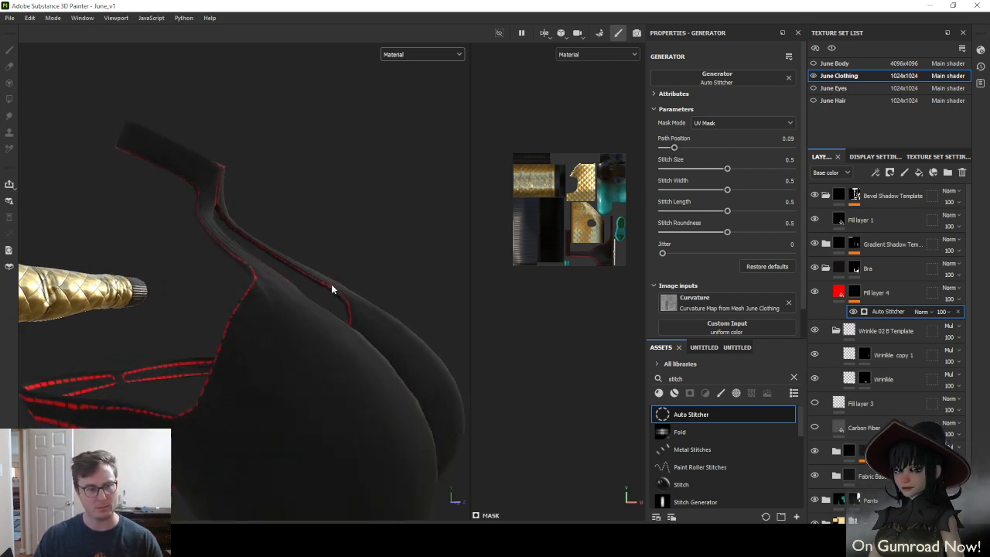
{"action": "left_click_drag", "start_coordinate": [336, 292], "coordinate": [306, 337], "text": "alt"}
{"action": "left_click_drag", "start_coordinate": [672, 148], "coordinate": [748, 152]}
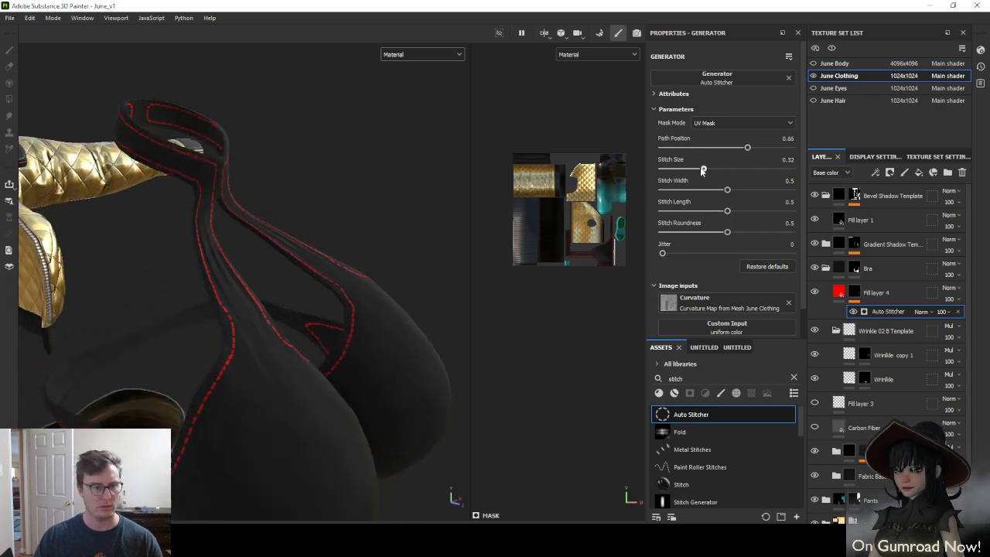
{"action": "left_click_drag", "start_coordinate": [675, 169], "coordinate": [784, 167]}
{"action": "left_click_drag", "start_coordinate": [212, 348], "coordinate": [238, 348], "text": "alt"}
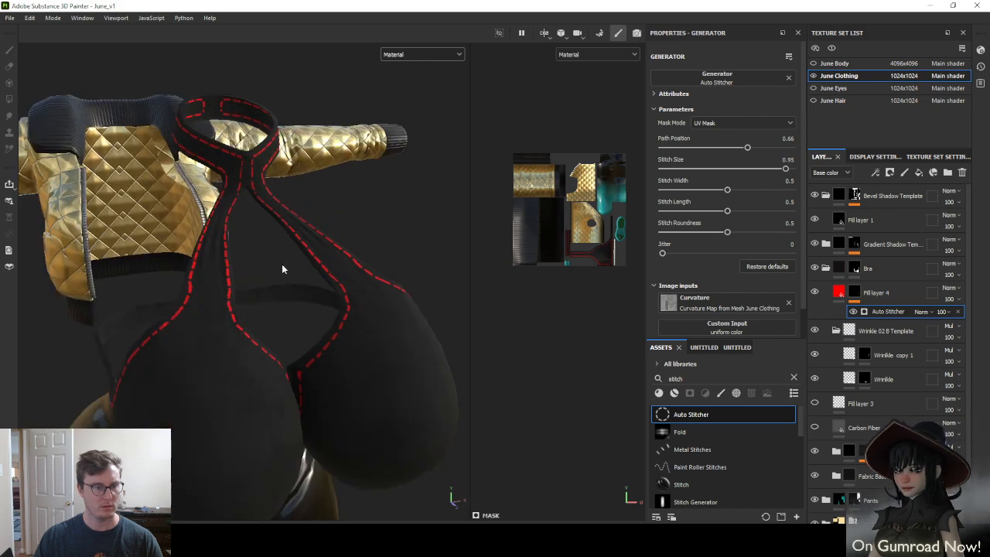
{"action": "left_click_drag", "start_coordinate": [282, 269], "coordinate": [319, 278], "text": "alt"}
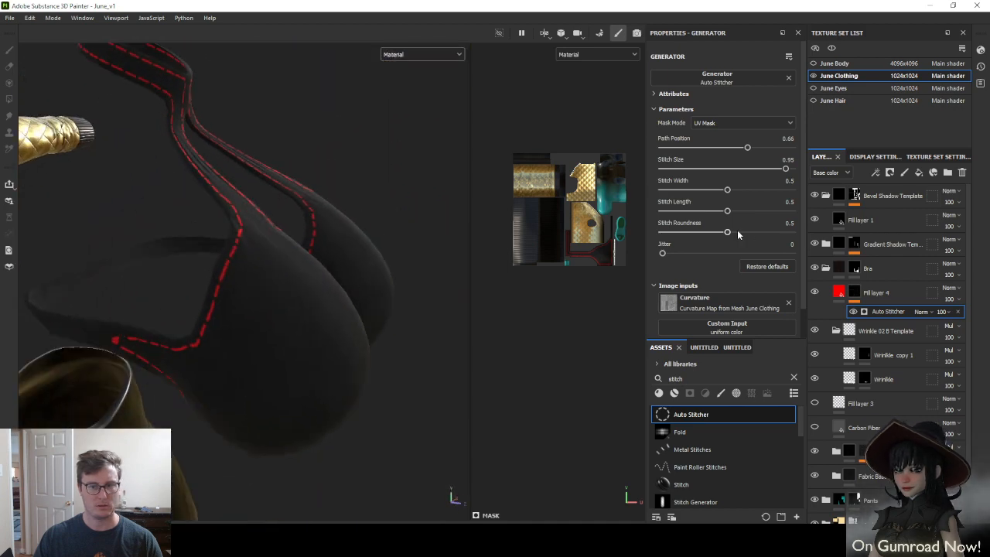
Set the Auto Stitcher's stitch roundness to 0.46, jitter to 0 and stitch width to 0.4
{"action": "mouse_move", "coordinate": [738, 234]}
{"action": "left_mouse_down"}
{"action": "mouse_move", "coordinate": [760, 232]}
{"action": "mouse_move", "coordinate": [741, 232]}
{"action": "left_mouse_up"}
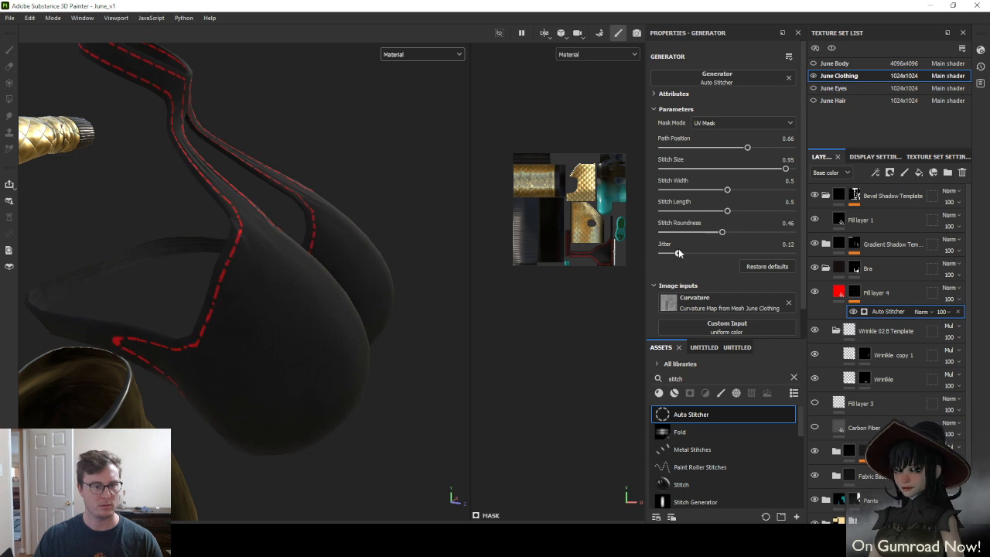
{"action": "left_click_drag", "start_coordinate": [681, 252], "coordinate": [644, 254]}
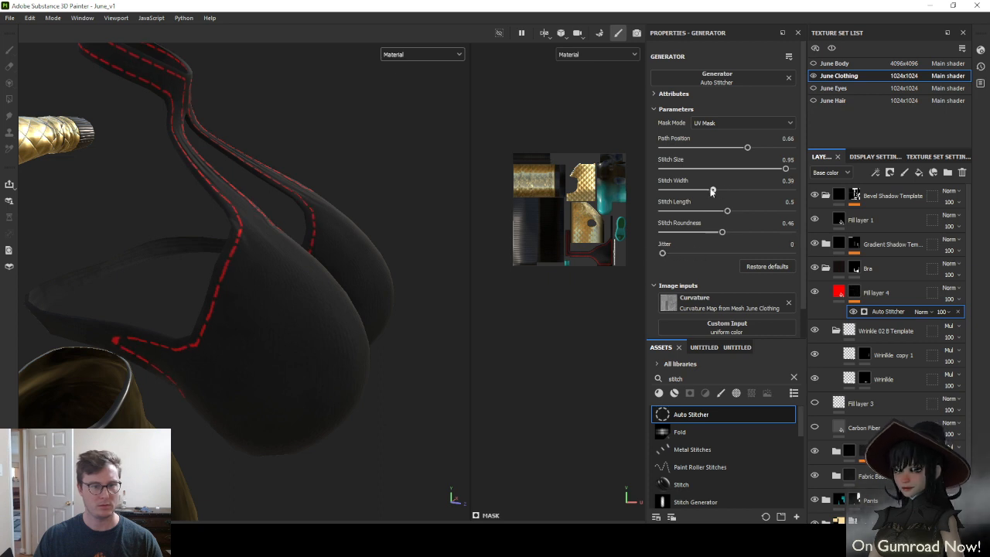
{"action": "left_click_drag", "start_coordinate": [675, 191], "coordinate": [716, 198]}
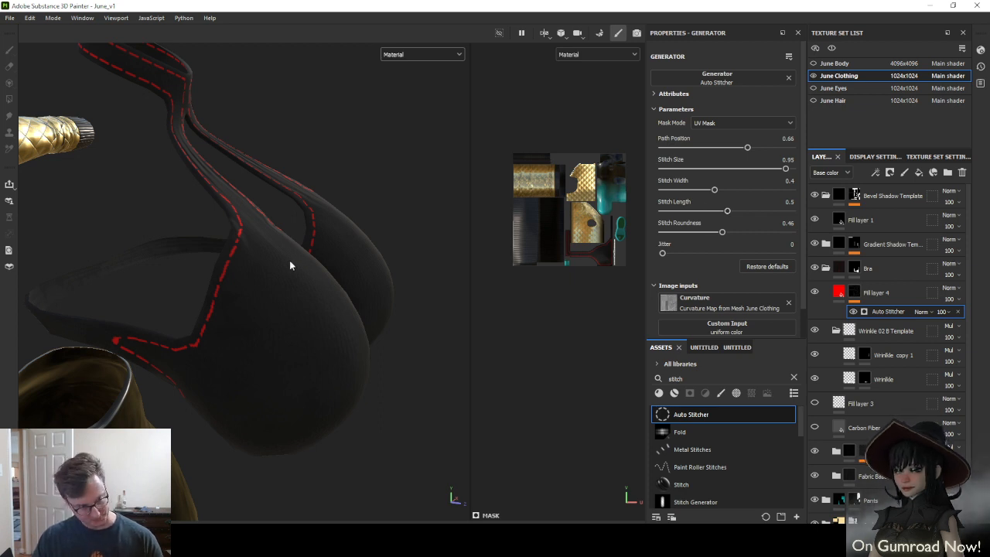
{"action": "left_click_drag", "start_coordinate": [287, 265], "coordinate": [325, 329], "text": "alt"}
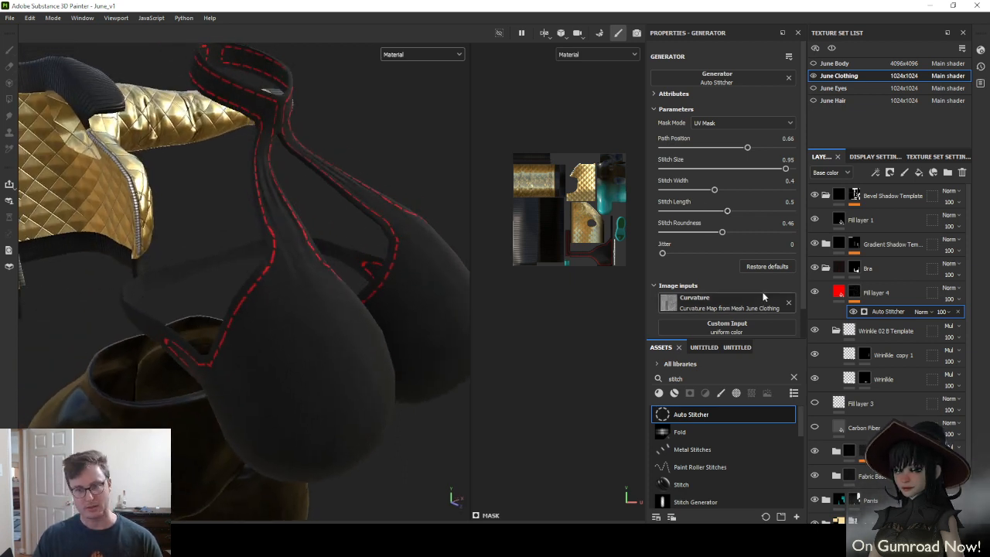
{"action": "scroll", "coordinate": [773, 263], "scroll_direction": "down", "scroll_amount": 1}
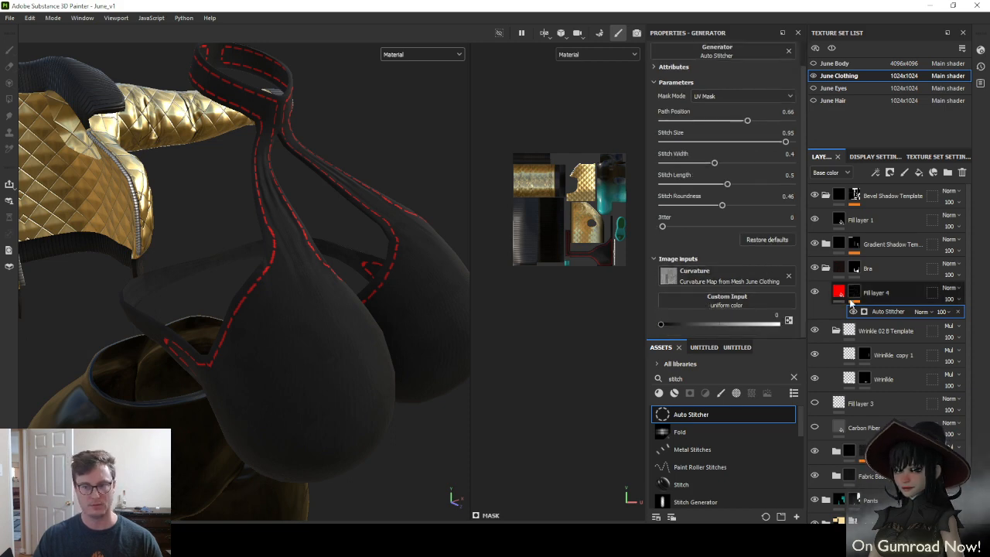
Enable the height channel on Fill layer 4's material and raise its height to 0.2987
{"action": "left_click", "coordinate": [840, 294]}
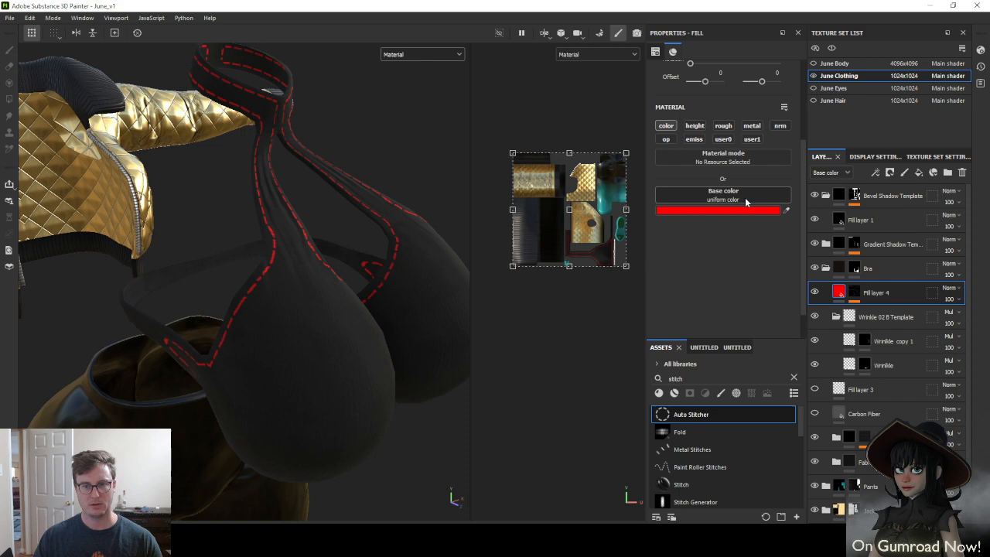
{"action": "left_click", "coordinate": [694, 125]}
{"action": "mouse_move", "coordinate": [716, 259]}
{"action": "left_mouse_down"}
{"action": "mouse_move", "coordinate": [705, 260]}
{"action": "mouse_move", "coordinate": [733, 258]}
{"action": "left_mouse_up"}
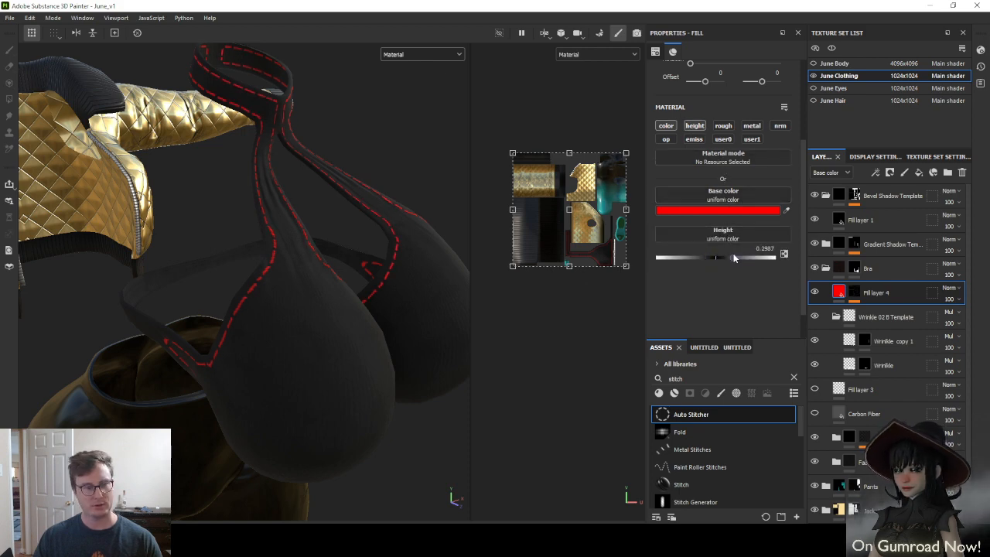
{"action": "left_click_drag", "start_coordinate": [258, 271], "coordinate": [290, 283], "text": "alt"}
{"action": "scroll", "coordinate": [268, 294], "scroll_direction": "up", "scroll_amount": 4}
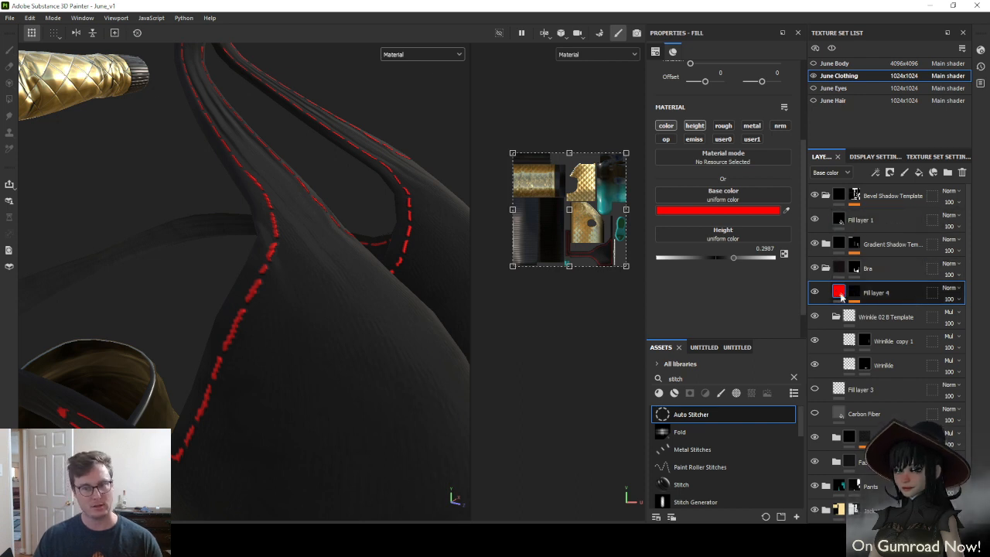
Add an empty filter effect to Fill layer 4's mask, above the Auto Stitcher generator
{"action": "left_click", "coordinate": [864, 312]}
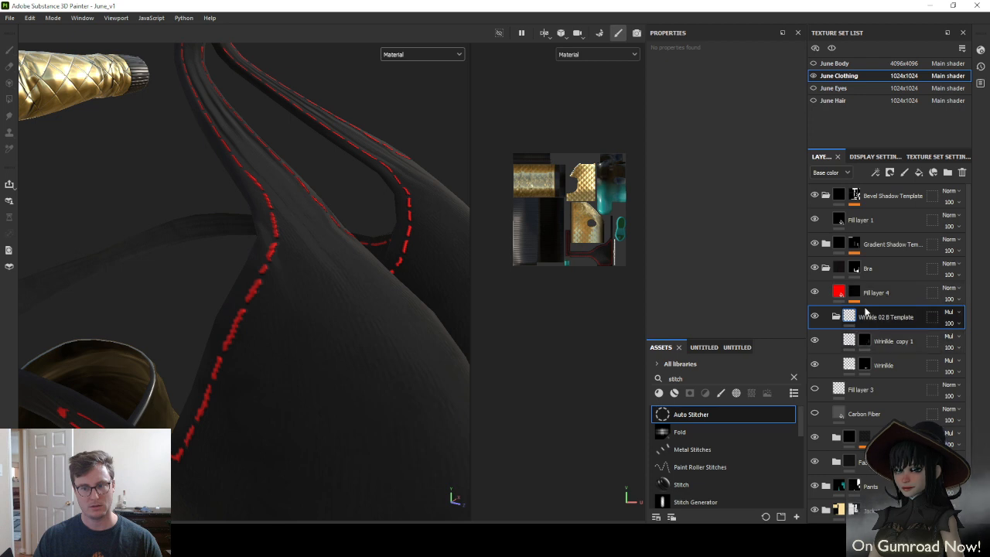
{"action": "left_click", "coordinate": [857, 298]}
{"action": "left_click", "coordinate": [885, 312]}
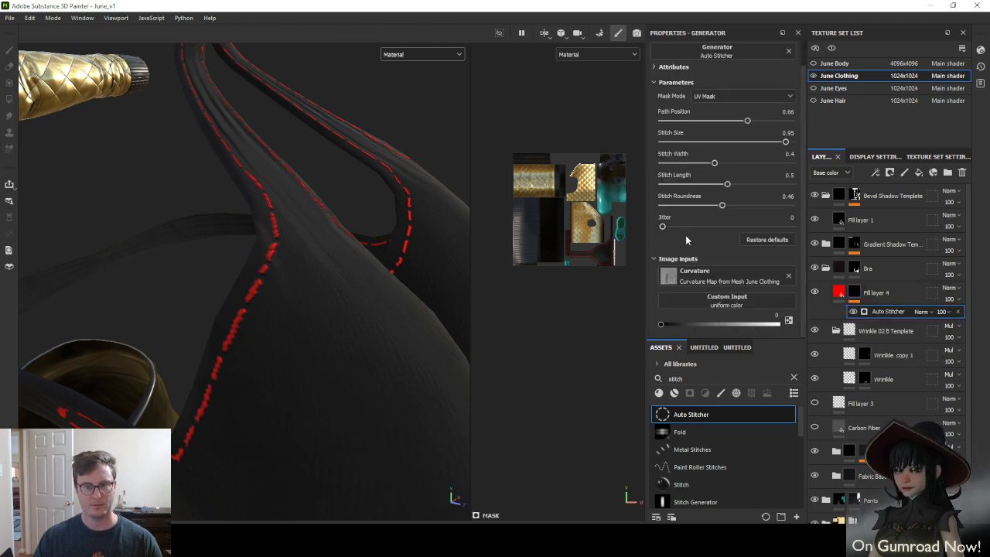
{"action": "left_click", "coordinate": [855, 295]}
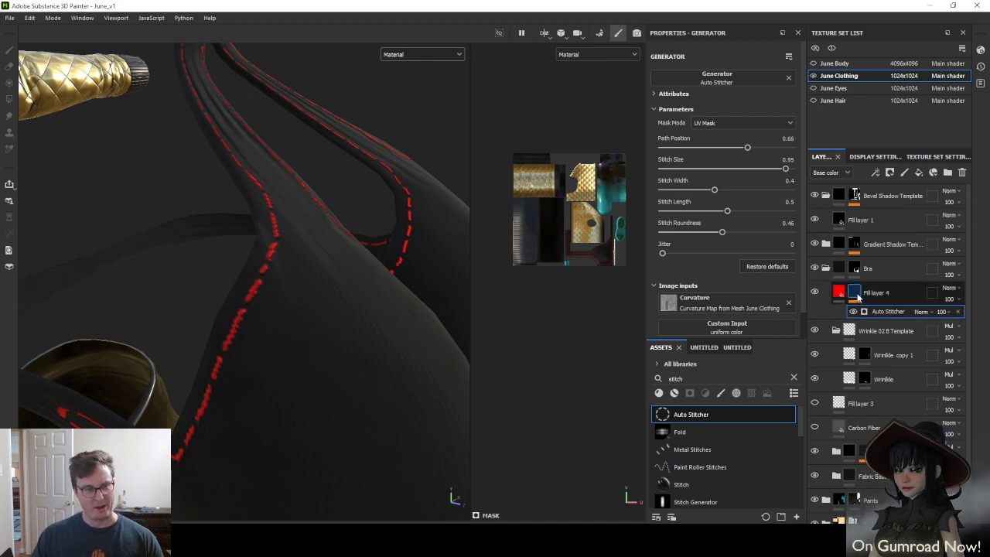
{"action": "right_click", "coordinate": [857, 297]}
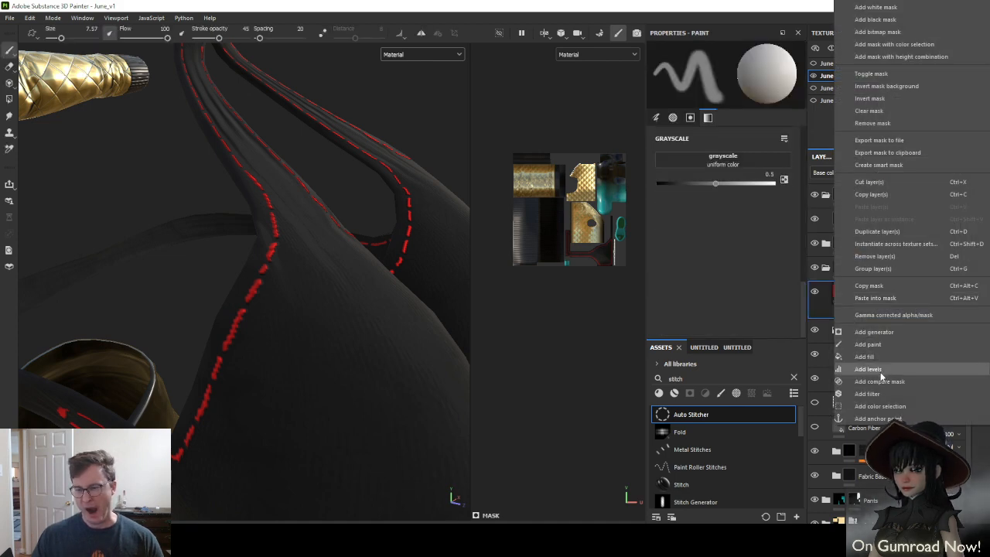
{"action": "left_click", "coordinate": [867, 394]}
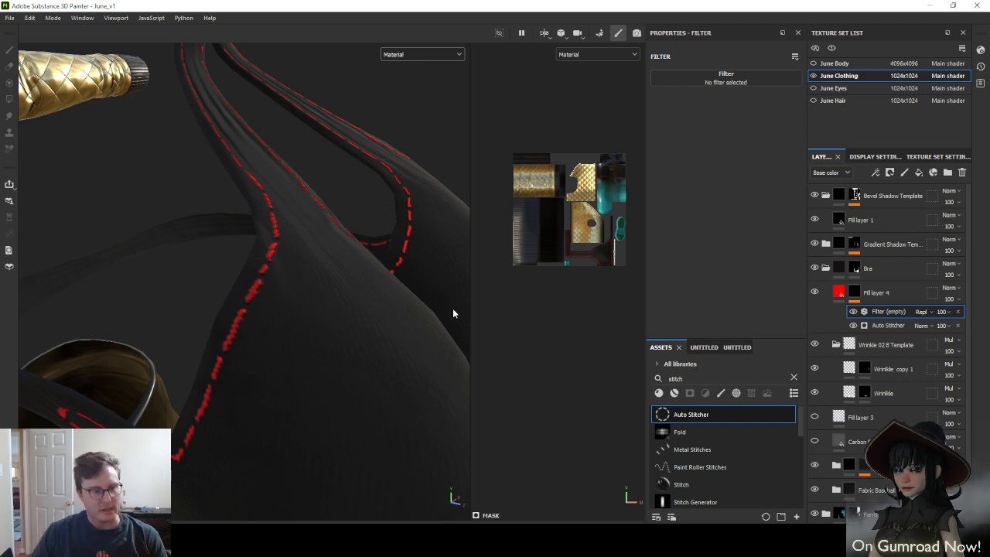
Choose Blur for the empty filter on Fill layer 4's mask and set its blur intensity to 0.2
{"action": "left_click_drag", "start_coordinate": [454, 309], "coordinate": [338, 282], "text": "alt"}
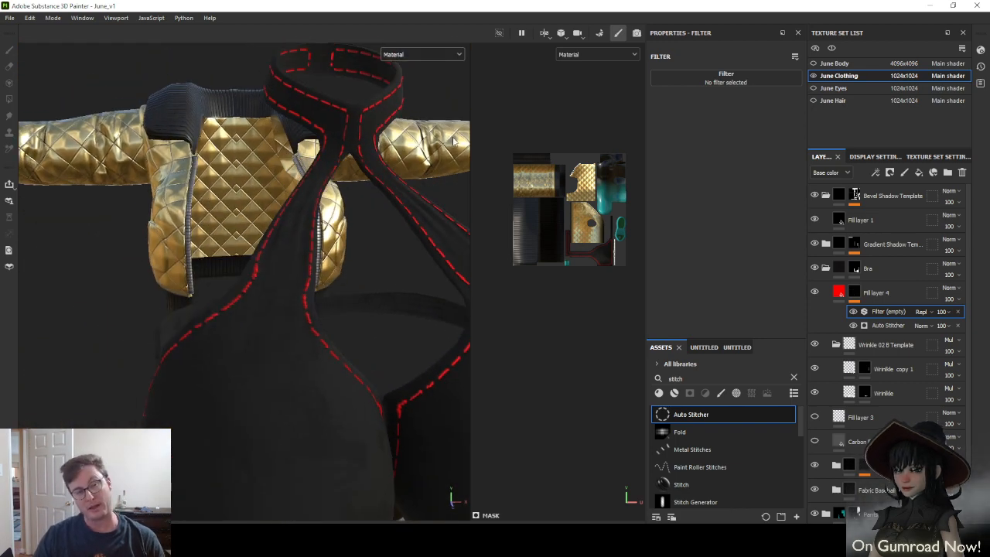
{"action": "left_click", "coordinate": [725, 77]}
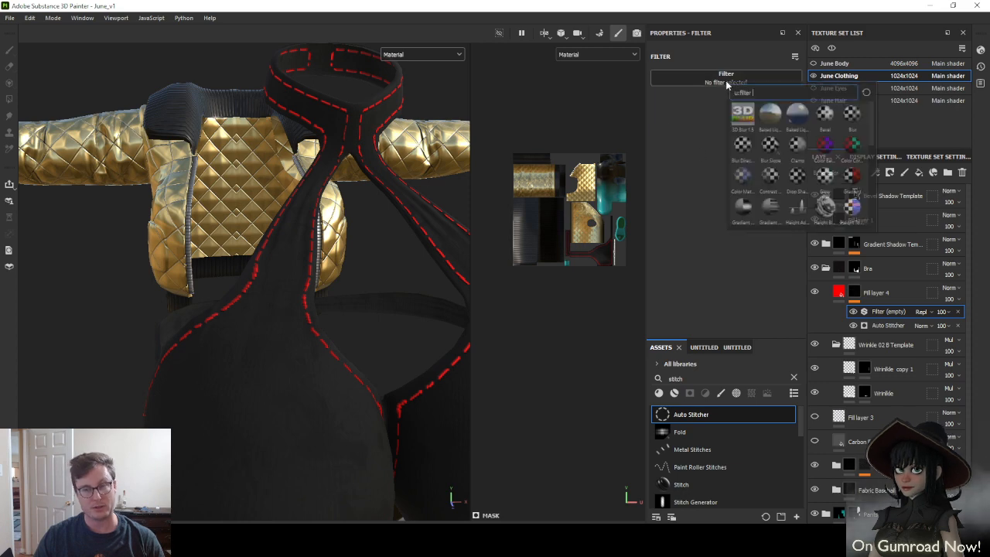
{"action": "left_click", "coordinate": [855, 130]}
{"action": "left_click_drag", "start_coordinate": [318, 280], "coordinate": [303, 296], "text": "alt"}
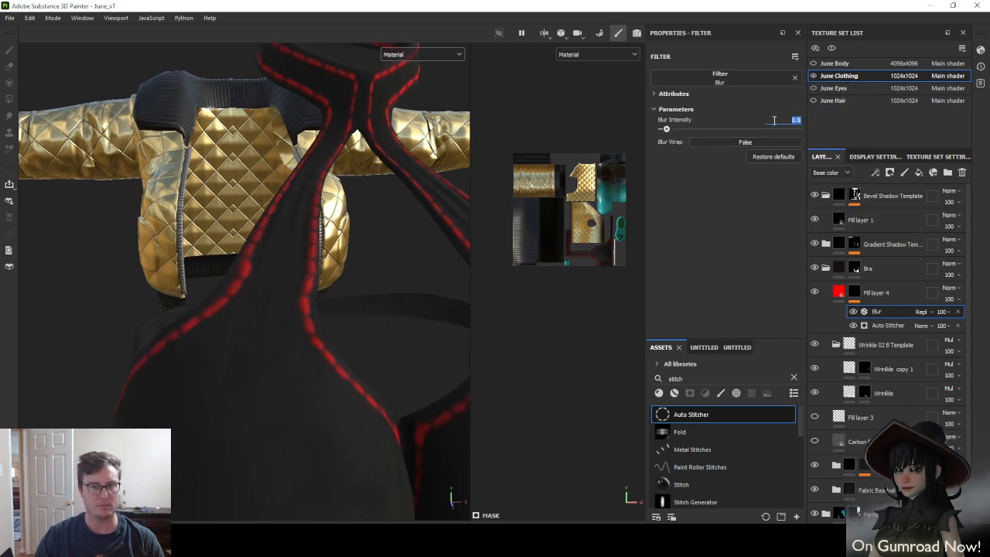
{"action": "type", "text": "0.1"}
{"action": "key", "text": "Return"}
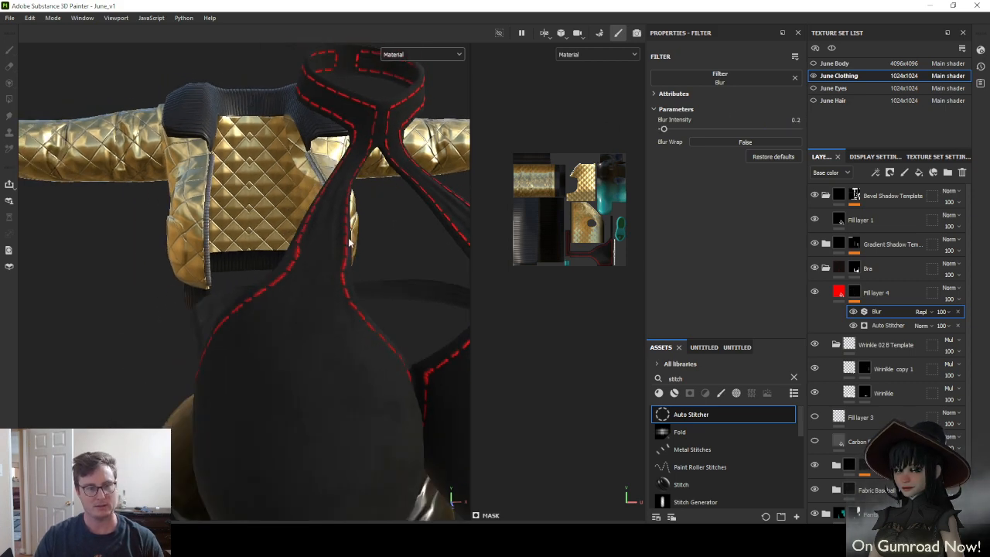
Change Fill layer 4's base color to dark grey 494949 and check the stitching on the bra
{"action": "left_click", "coordinate": [840, 292]}
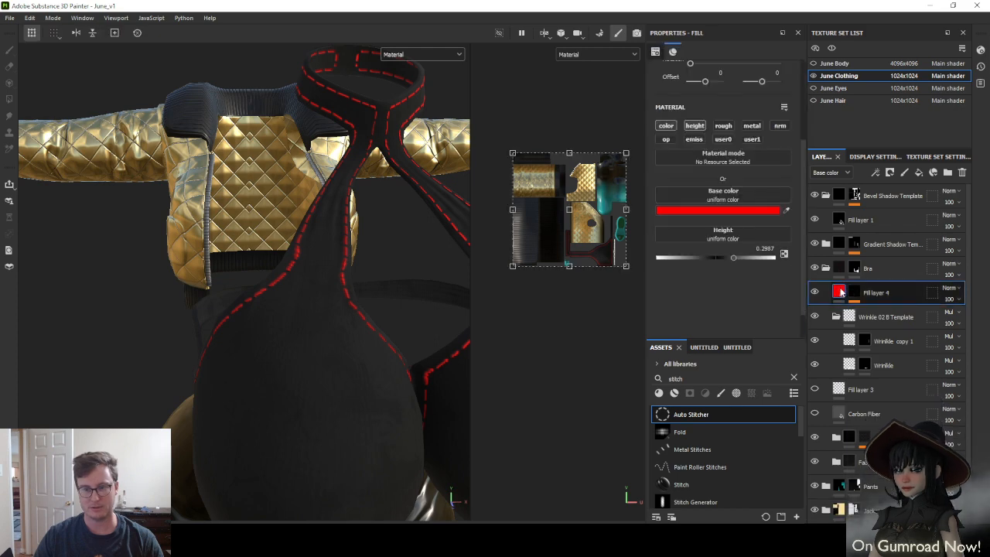
{"action": "left_click", "coordinate": [716, 210]}
{"action": "left_click_drag", "start_coordinate": [806, 298], "coordinate": [679, 331]}
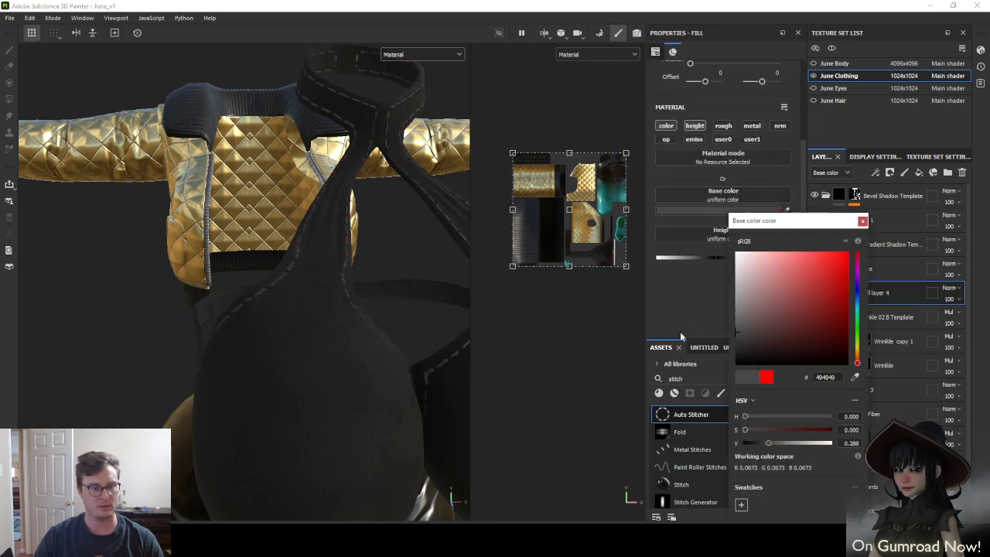
{"action": "left_click", "coordinate": [424, 271]}
{"action": "scroll", "coordinate": [411, 276], "scroll_direction": "down", "scroll_amount": 5}
{"action": "mouse_move", "coordinate": [411, 276]}
{"action": "left_mouse_down", "text": "alt"}
{"action": "mouse_move", "coordinate": [411, 255]}
{"action": "mouse_move", "coordinate": [362, 230]}
{"action": "left_mouse_up", "text": "alt"}
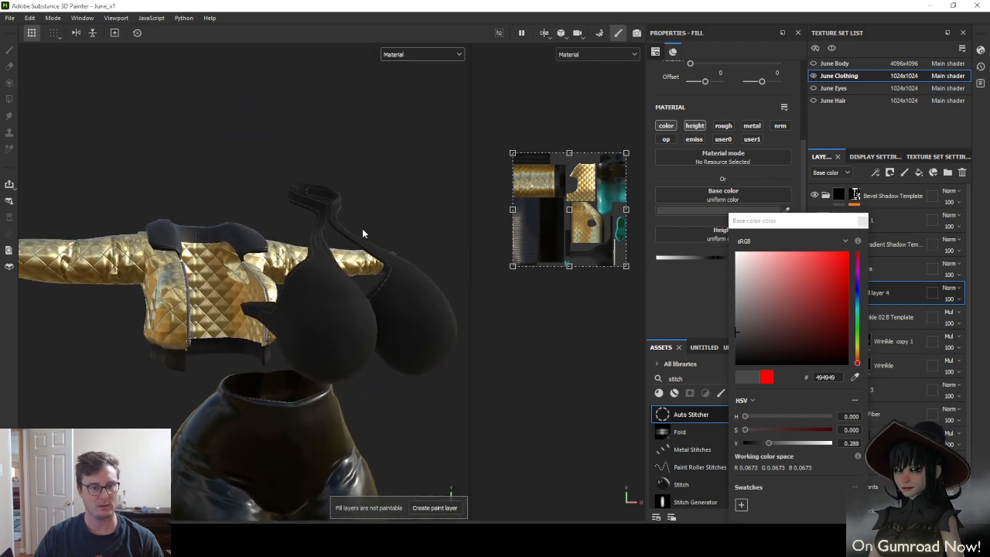
{"action": "left_click", "coordinate": [862, 221]}
{"action": "scroll", "coordinate": [299, 237], "scroll_direction": "up", "scroll_amount": 5}
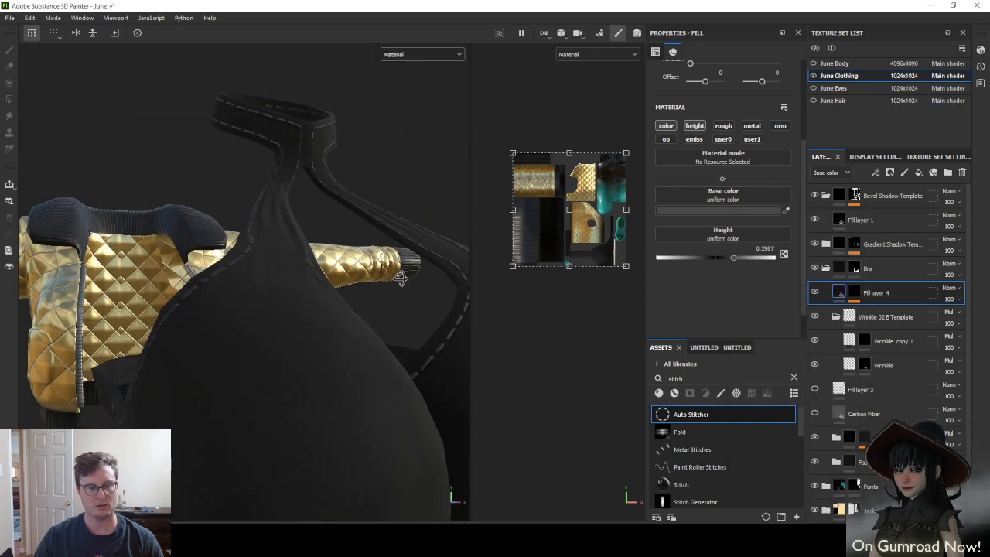
{"action": "left_click_drag", "start_coordinate": [402, 278], "coordinate": [374, 300], "text": "alt"}
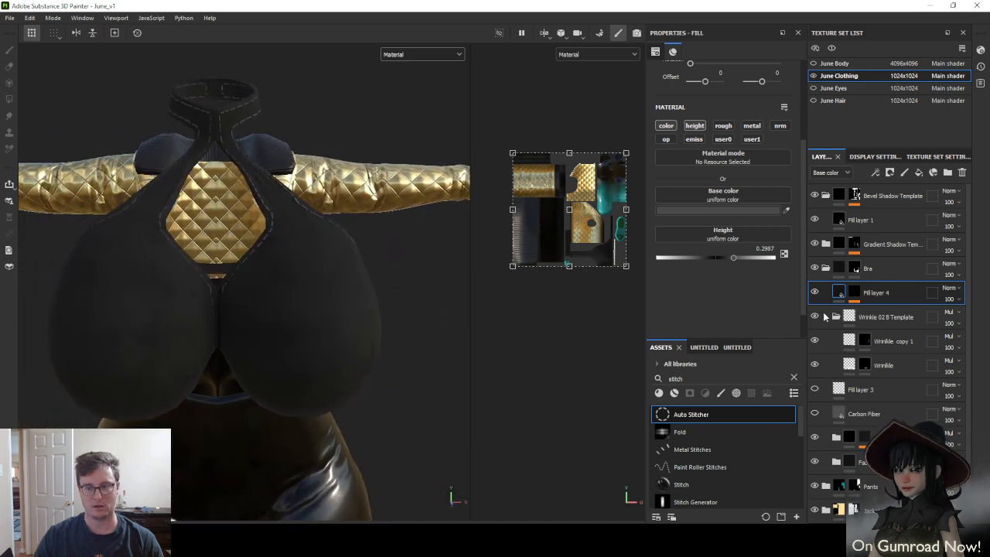
Collapse the Wrinkle 02 B Template folder and toggle the Bra folder's visibility to compare its effect
{"action": "left_click", "coordinate": [837, 317]}
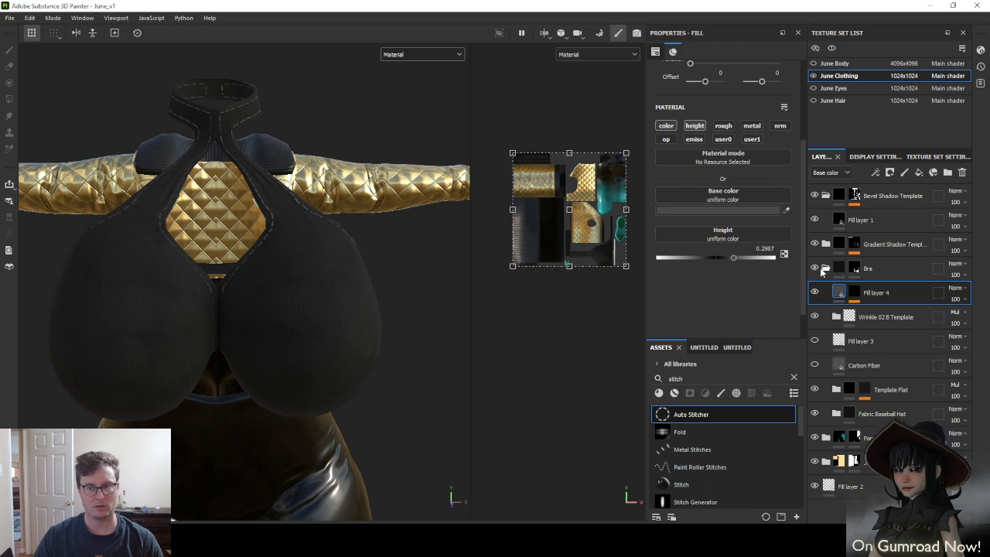
{"action": "left_click", "coordinate": [815, 268]}
{"action": "left_click", "coordinate": [815, 268]}
{"action": "left_click_drag", "start_coordinate": [208, 257], "coordinate": [234, 252], "text": "alt"}
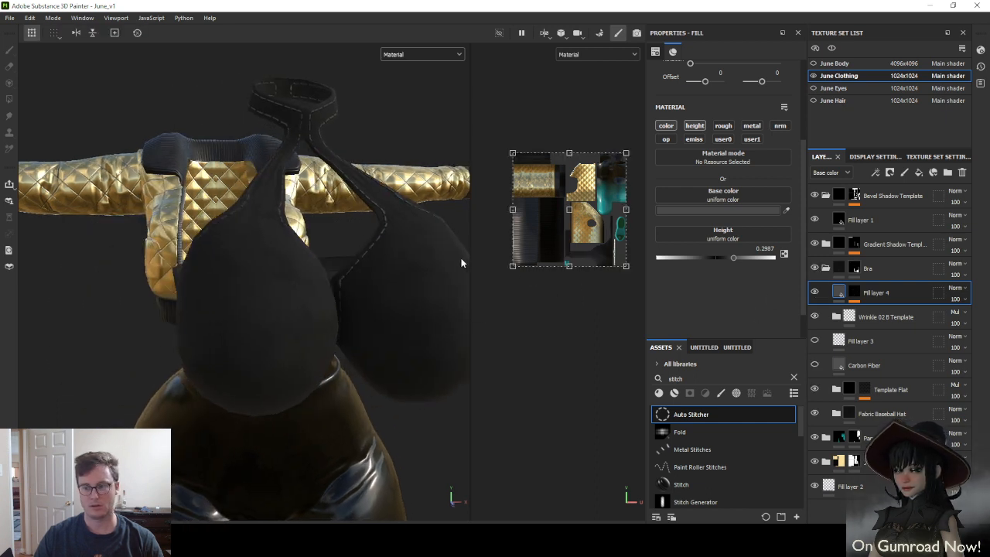
{"action": "left_click_drag", "start_coordinate": [461, 263], "coordinate": [455, 265], "text": "alt"}
Rename Fill layer 4 as Bra Stitch
{"action": "double_click", "coordinate": [886, 295]}
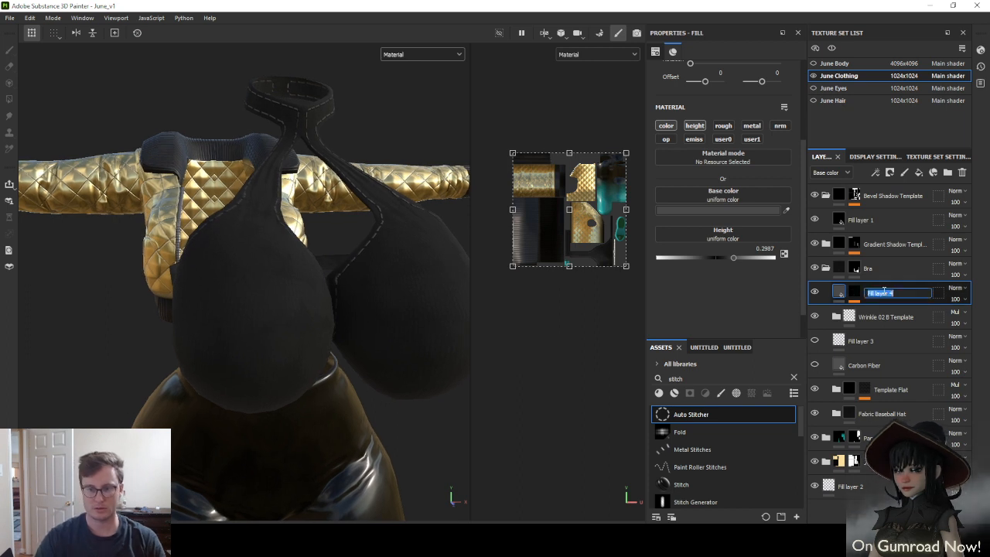
{"action": "type", "text": "Bra Sti"}
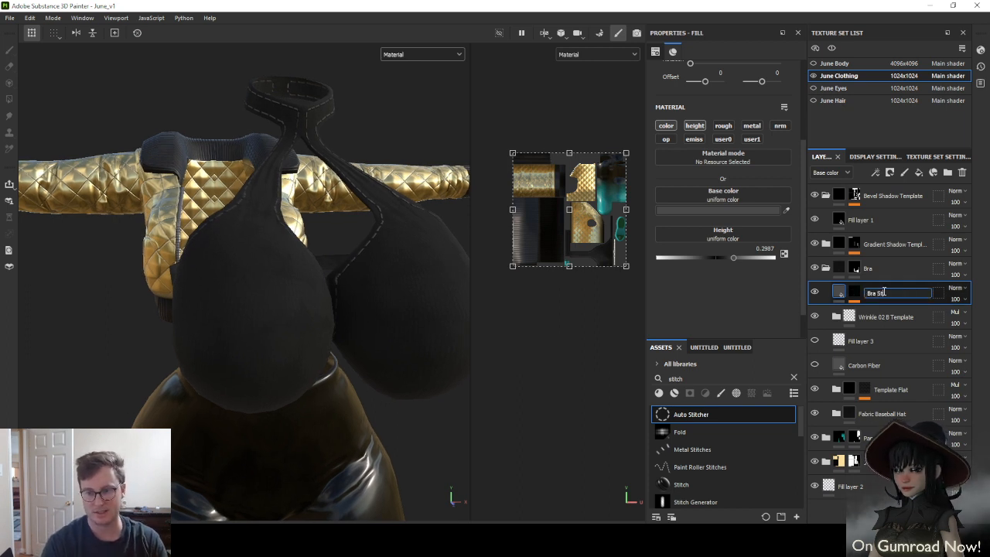
{"action": "type", "text": "tch"}
{"action": "key", "text": "Return"}
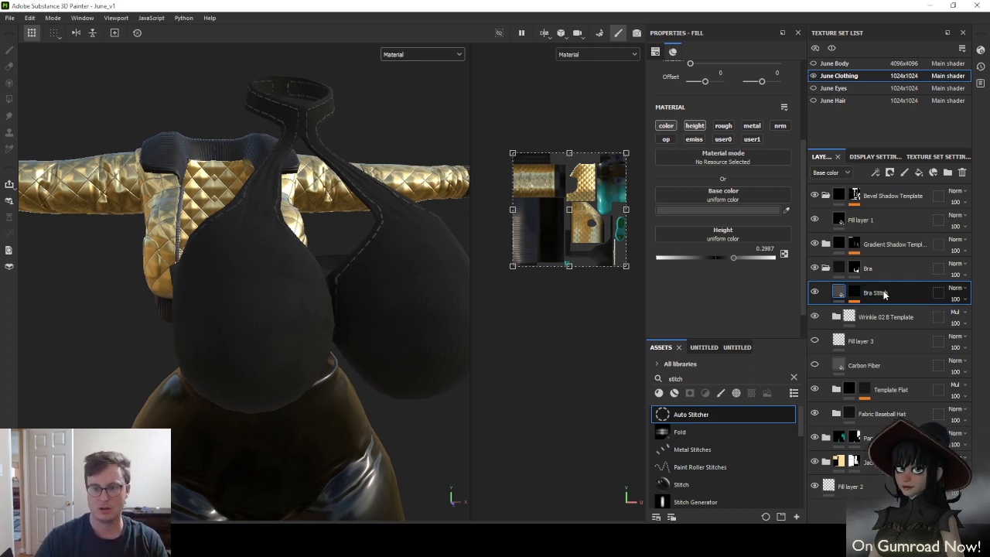
Add a new fill layer above Bra Stitch and name it Bra Tone
{"action": "left_click", "coordinate": [919, 172]}
{"action": "double_click", "coordinate": [860, 293]}
{"action": "type", "text": "Bra To"}
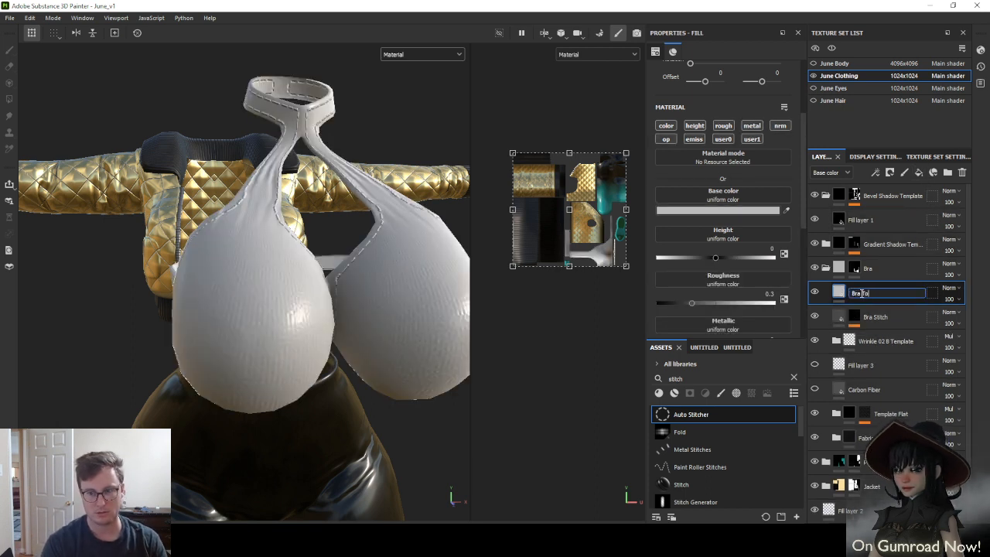
{"action": "type", "text": "ne"}
{"action": "key", "text": "Return"}
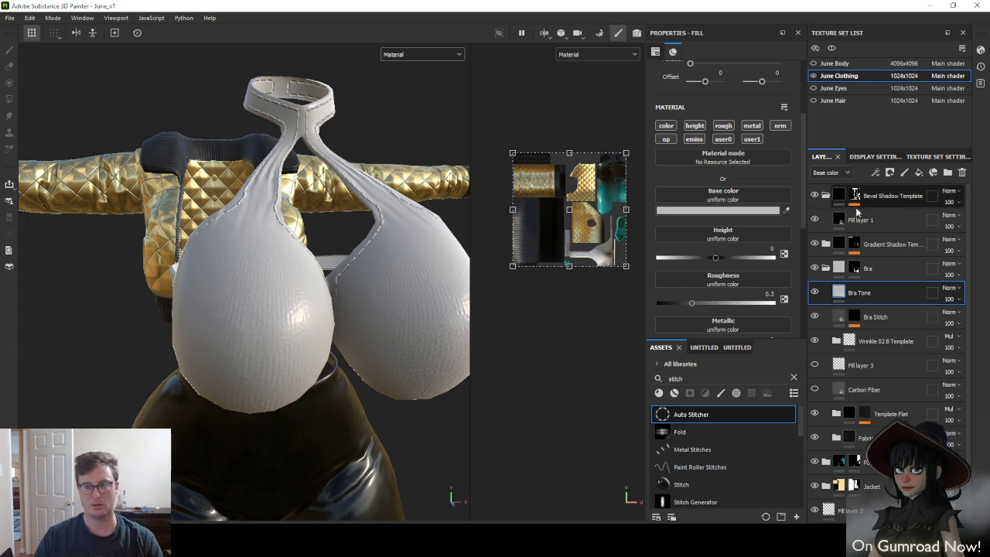
Add a black mask to the Bra Tone layer
{"action": "right_click", "coordinate": [885, 292]}
{"action": "left_click", "coordinate": [894, 20]}
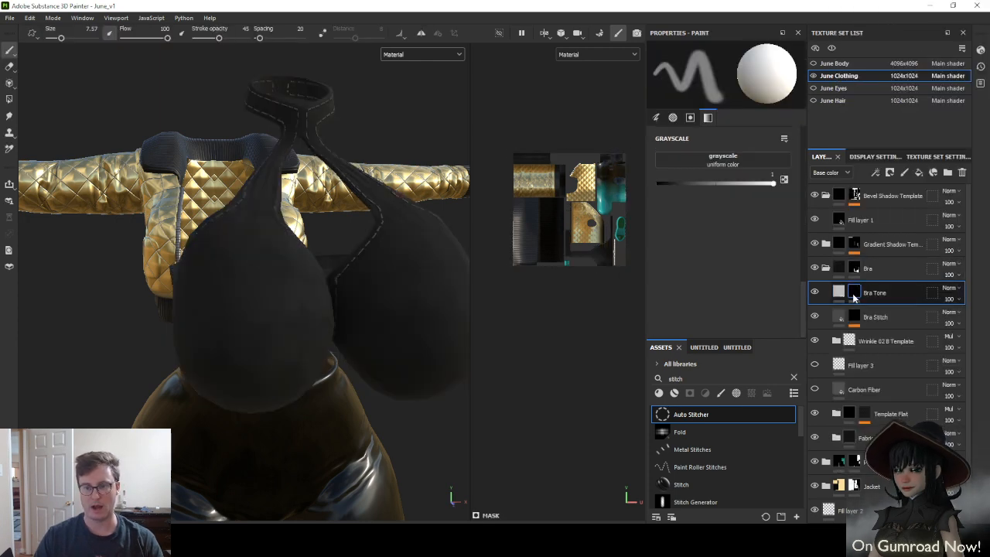
{"action": "right_click", "coordinate": [875, 292]}
{"action": "left_click", "coordinate": [872, 357]}
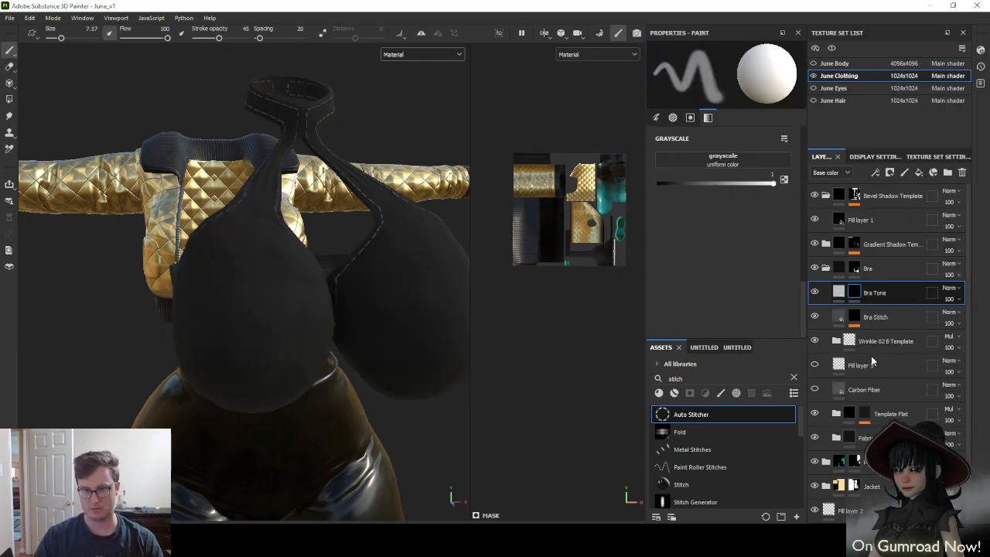
{"action": "key", "text": "ctrl+z"}
Try a Bevel filter with a distance of 0.1787 on Bra Tone's black mask, and remove the filter
{"action": "right_click", "coordinate": [885, 334]}
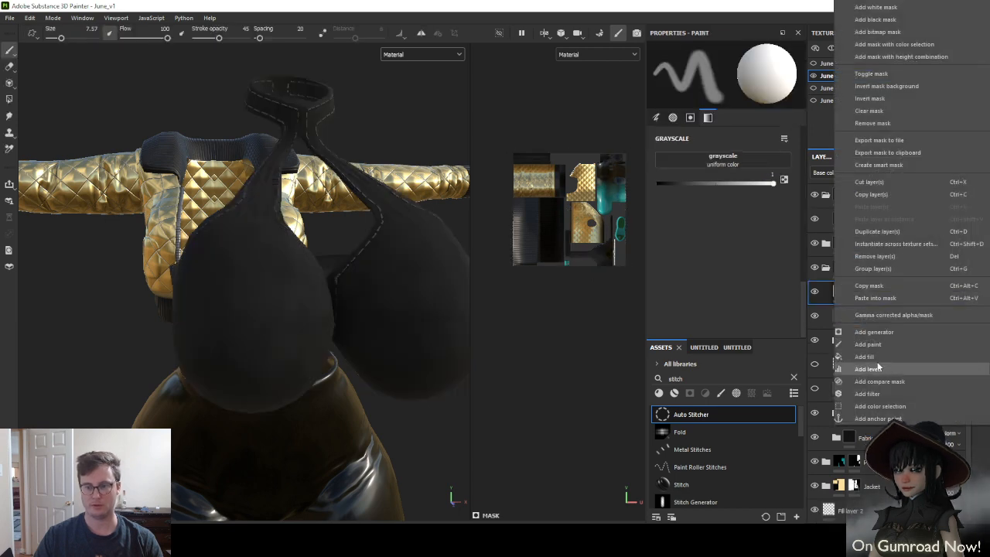
{"action": "left_click", "coordinate": [870, 394]}
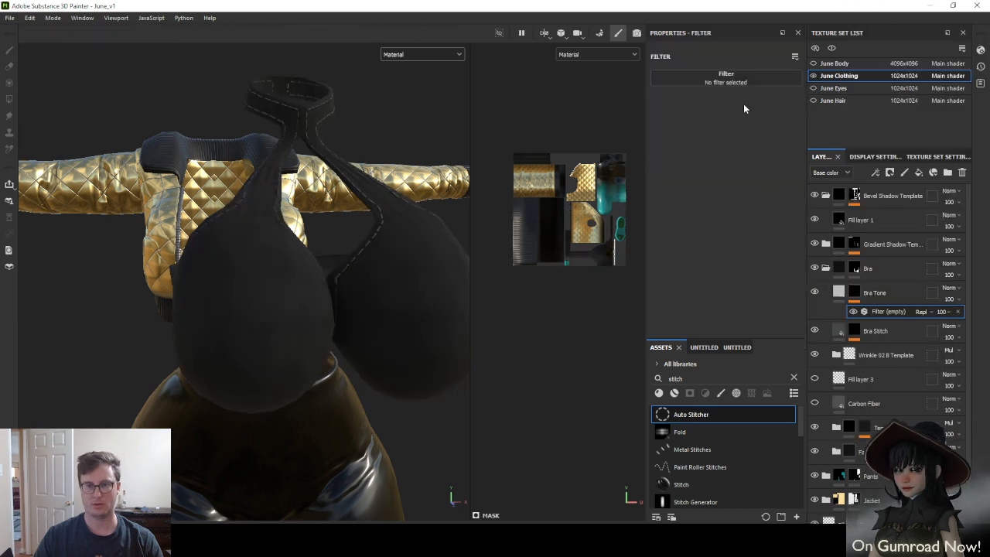
{"action": "left_click", "coordinate": [745, 79]}
{"action": "left_click", "coordinate": [844, 110]}
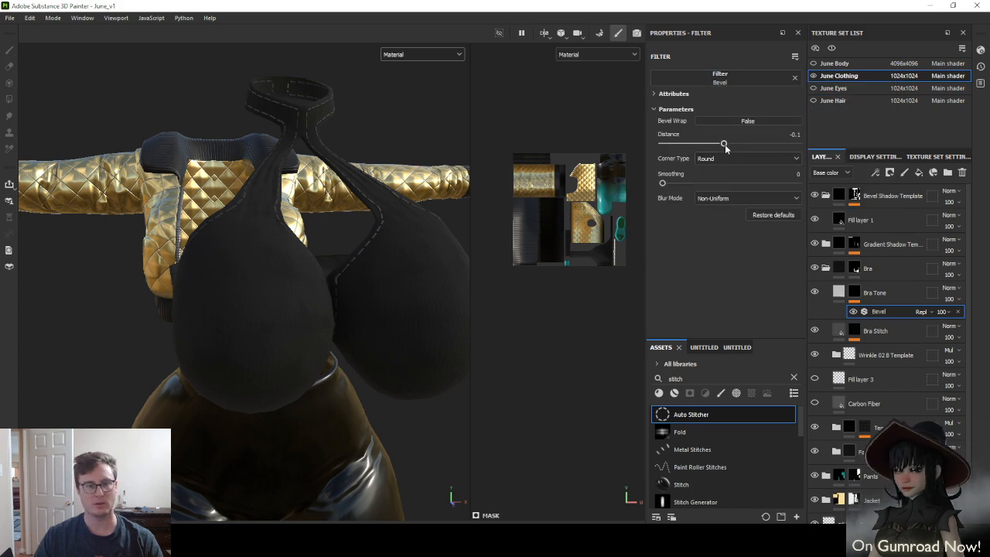
{"action": "left_click_drag", "start_coordinate": [724, 143], "coordinate": [693, 144]}
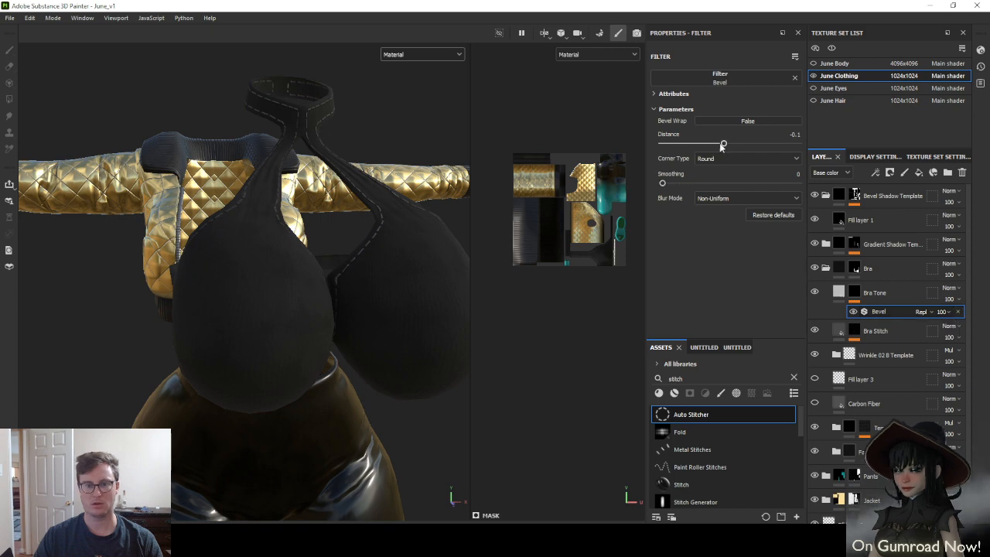
{"action": "left_click_drag", "start_coordinate": [722, 145], "coordinate": [741, 144]}
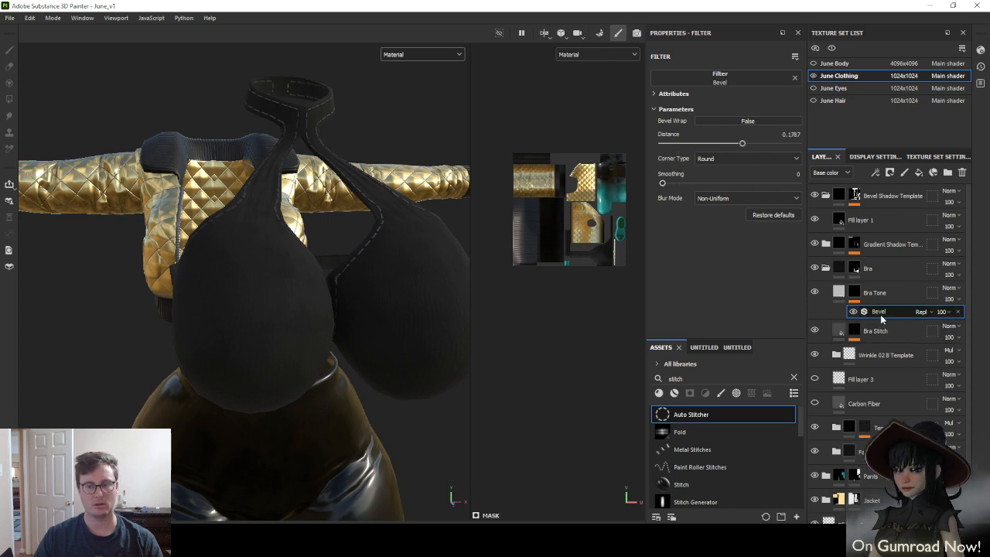
{"action": "left_click", "coordinate": [956, 312]}
Reveal the whole bra in Bra Tone's mask using Polygon Fill in UV chunk mode
{"action": "right_click", "coordinate": [896, 294]}
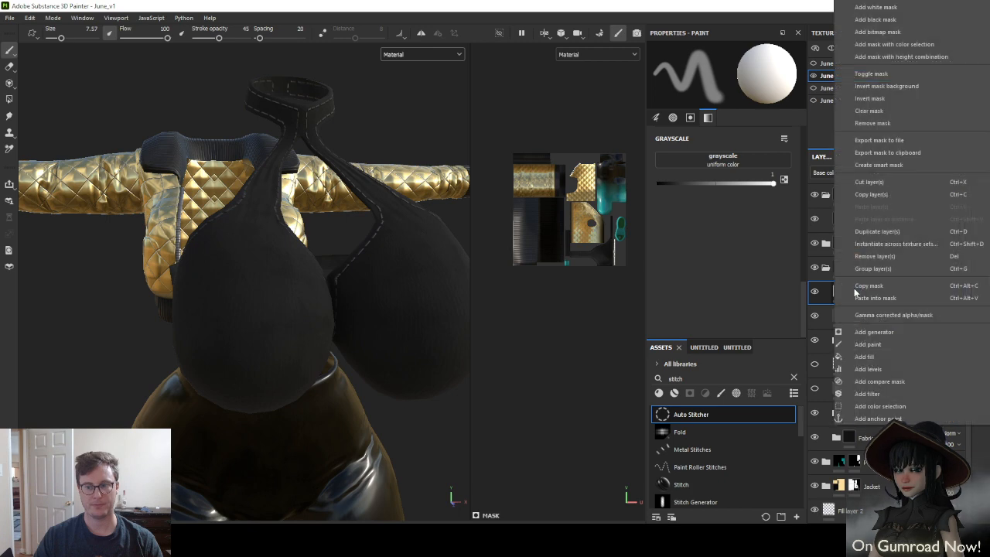
{"action": "left_click", "coordinate": [879, 343]}
{"action": "left_click_drag", "start_coordinate": [322, 153], "coordinate": [437, 159], "text": "alt"}
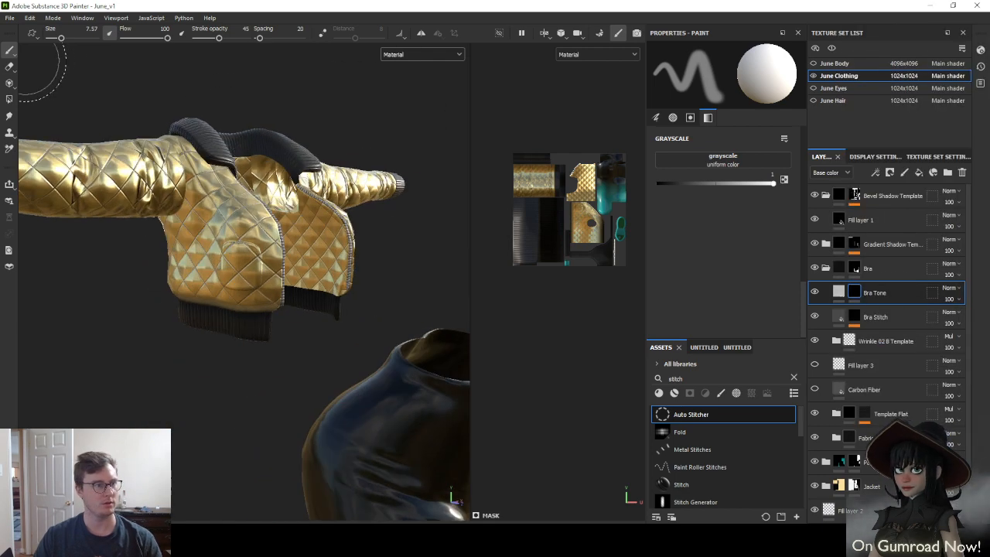
{"action": "left_click", "coordinate": [9, 99]}
{"action": "left_click", "coordinate": [82, 33]}
{"action": "scroll", "coordinate": [386, 224], "scroll_direction": "down", "scroll_amount": 3}
{"action": "middle_click_drag", "start_coordinate": [402, 235], "coordinate": [255, 209], "text": "alt"}
{"action": "left_click", "coordinate": [348, 224]}
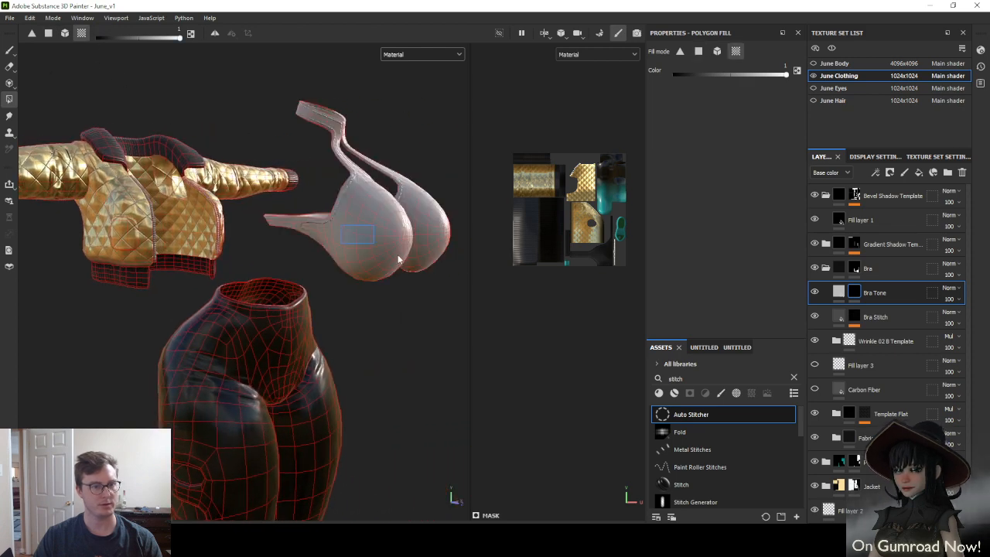
Try a Bevel filter with a distance of -0.2928 on Bra Tone's filled mask, and remove the filter
{"action": "right_click", "coordinate": [851, 293]}
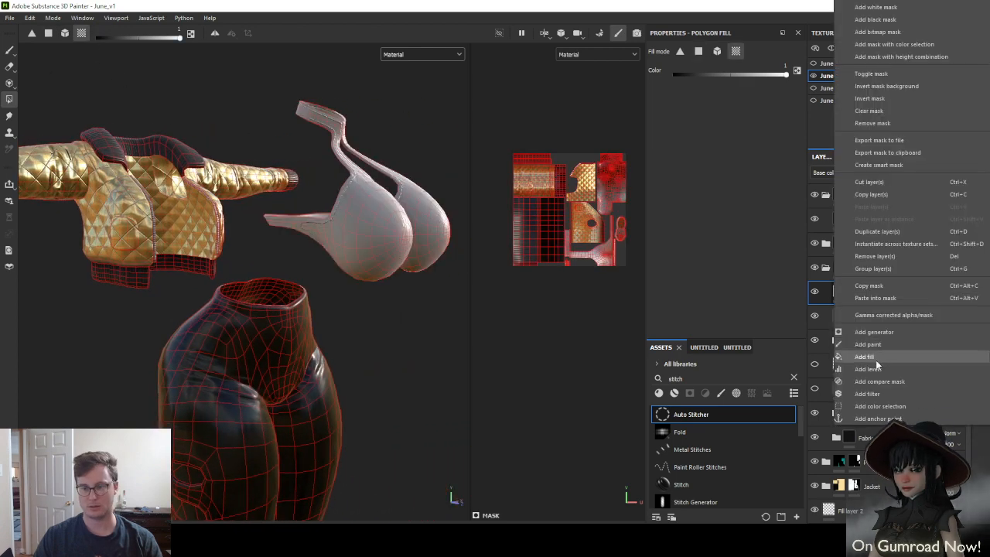
{"action": "left_click", "coordinate": [869, 393]}
{"action": "left_click", "coordinate": [718, 82]}
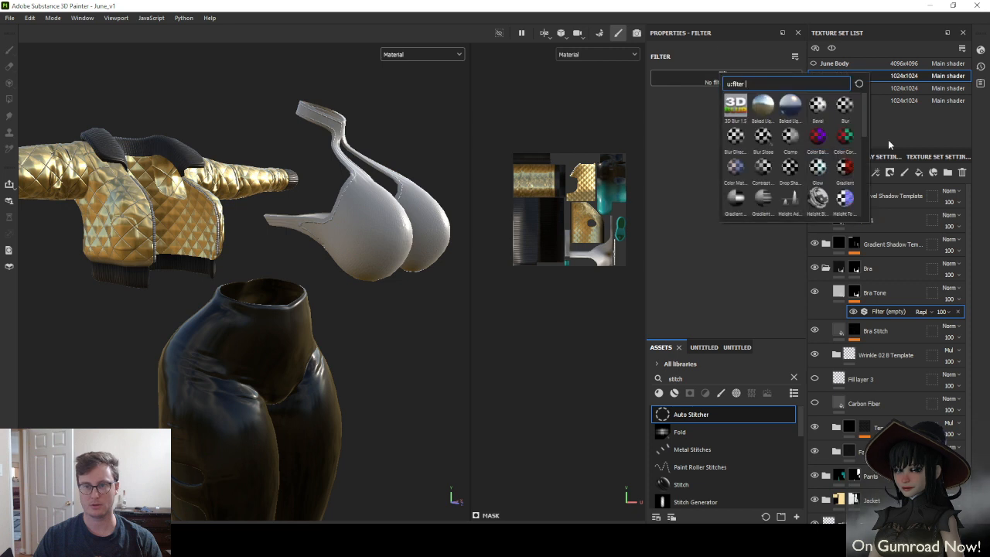
{"action": "left_click", "coordinate": [825, 116]}
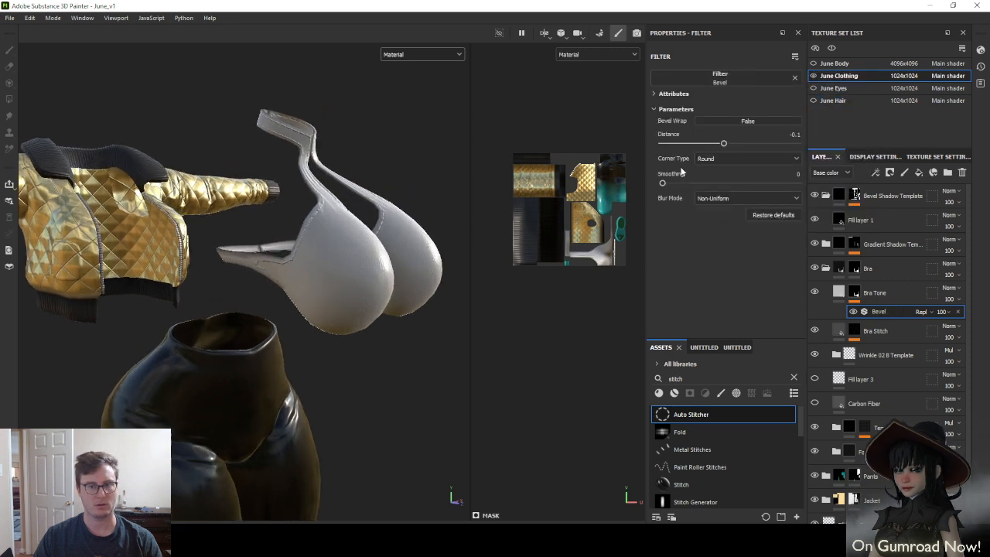
{"action": "left_click_drag", "start_coordinate": [723, 146], "coordinate": [710, 143]}
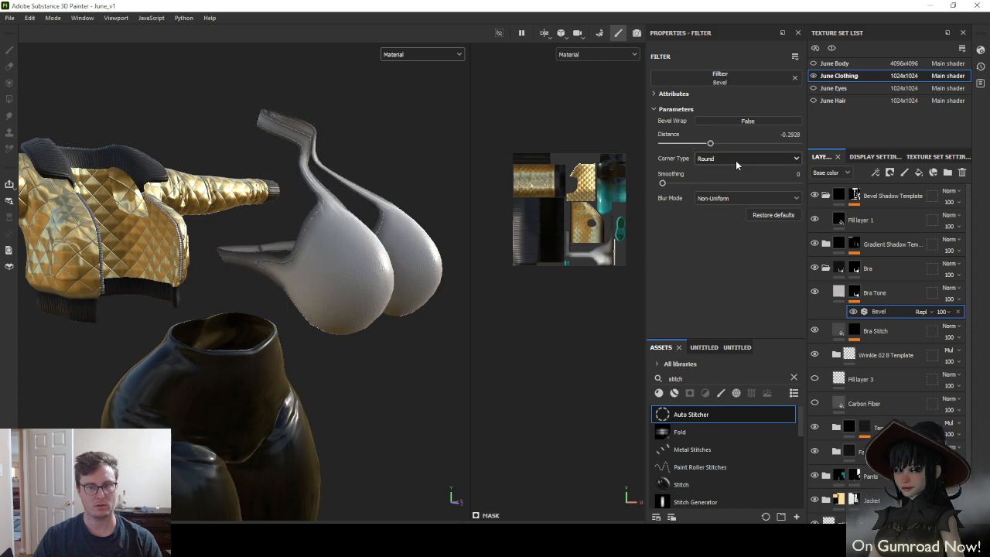
{"action": "left_click", "coordinate": [957, 311]}
Add a Mask Outline filter to Bra Tone's mask
{"action": "right_click", "coordinate": [897, 306]}
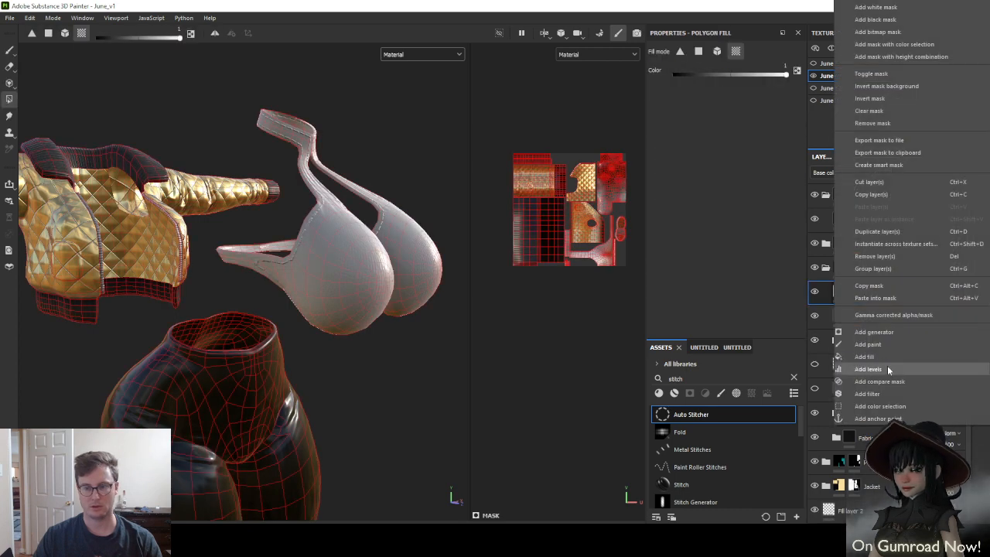
{"action": "left_click", "coordinate": [867, 393]}
{"action": "left_click", "coordinate": [725, 78]}
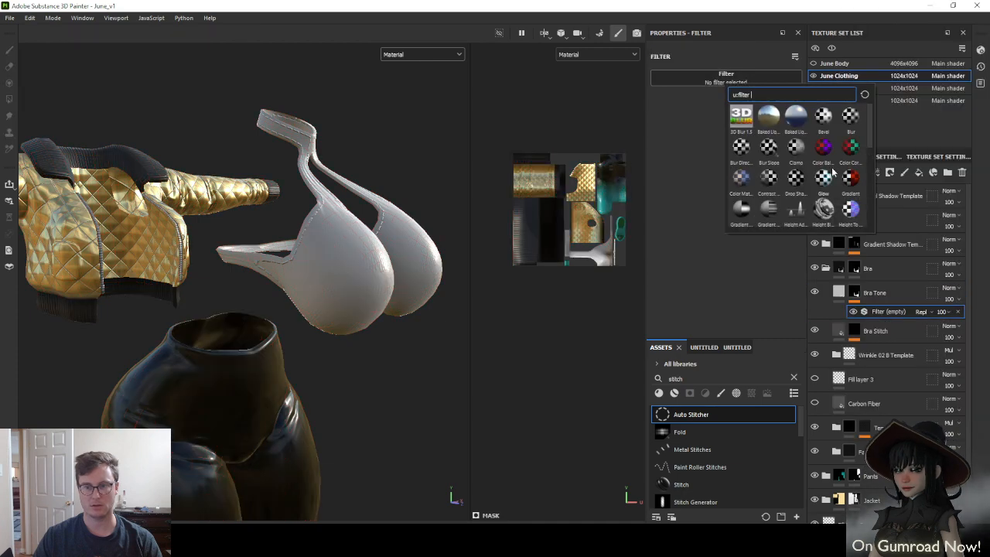
{"action": "left_click", "coordinate": [740, 147]}
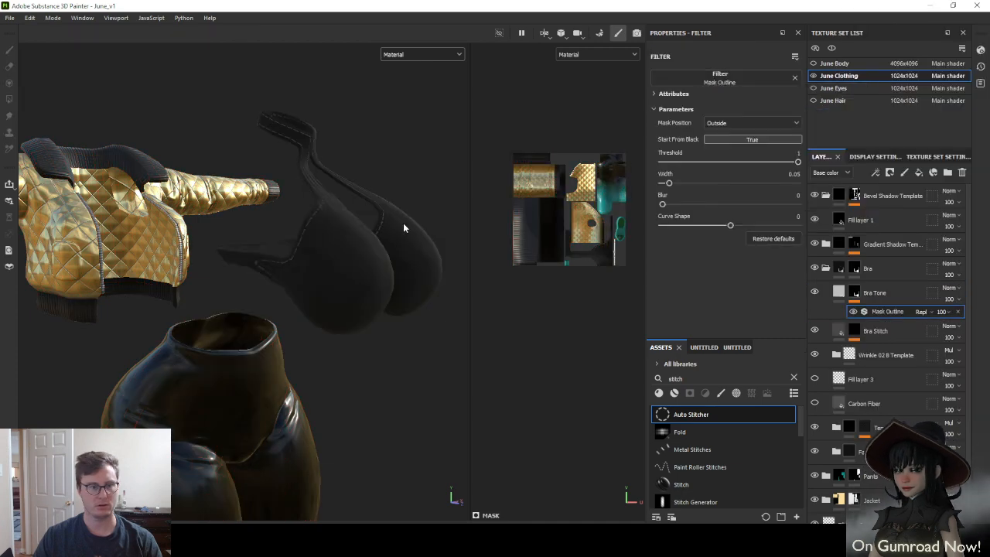
Set the Mask Outline's mask position to Inside, threshold to 0.4, width to 0.06 and curve shape to -0.32
{"action": "left_click_drag", "start_coordinate": [797, 161], "coordinate": [706, 182]}
{"action": "left_click_drag", "start_coordinate": [730, 225], "coordinate": [708, 225]}
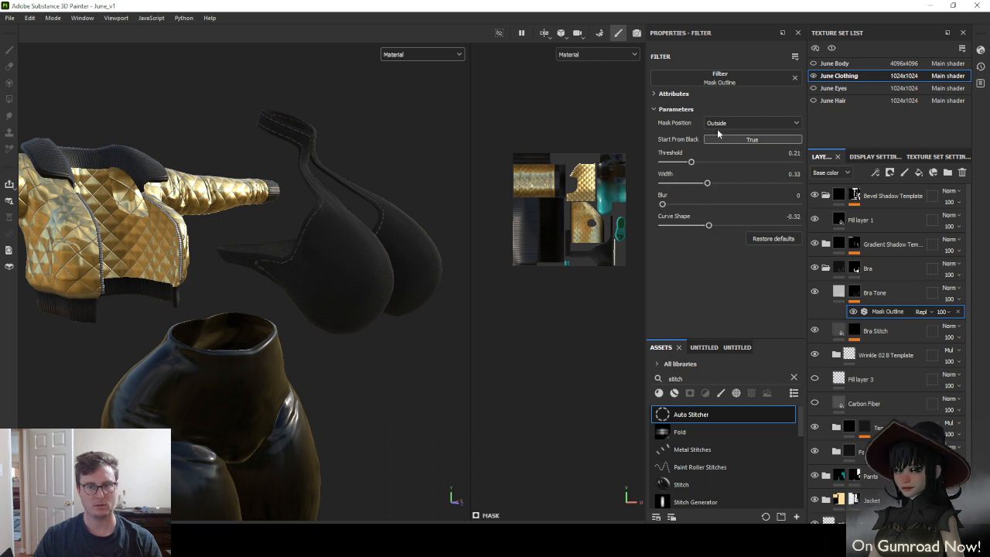
{"action": "left_click", "coordinate": [718, 124]}
{"action": "left_click", "coordinate": [713, 147]}
{"action": "left_click_drag", "start_coordinate": [690, 162], "coordinate": [670, 183]}
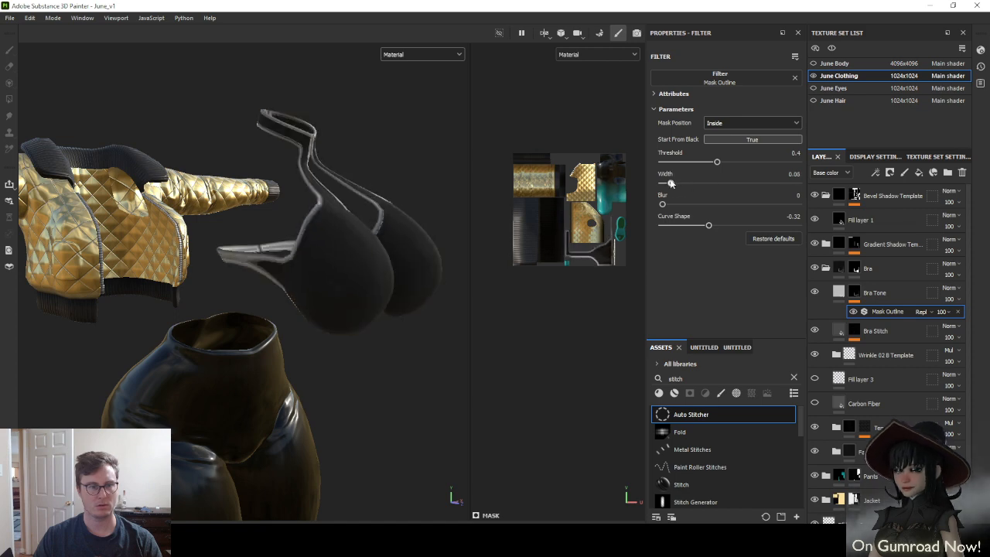
Set the Mask Outline filter's width to 0.08 and curve shape to 1 on Bra Tone's mask
{"action": "left_click_drag", "start_coordinate": [421, 202], "coordinate": [316, 222], "text": "alt"}
{"action": "scroll", "coordinate": [316, 221], "scroll_direction": "up", "scroll_amount": 3}
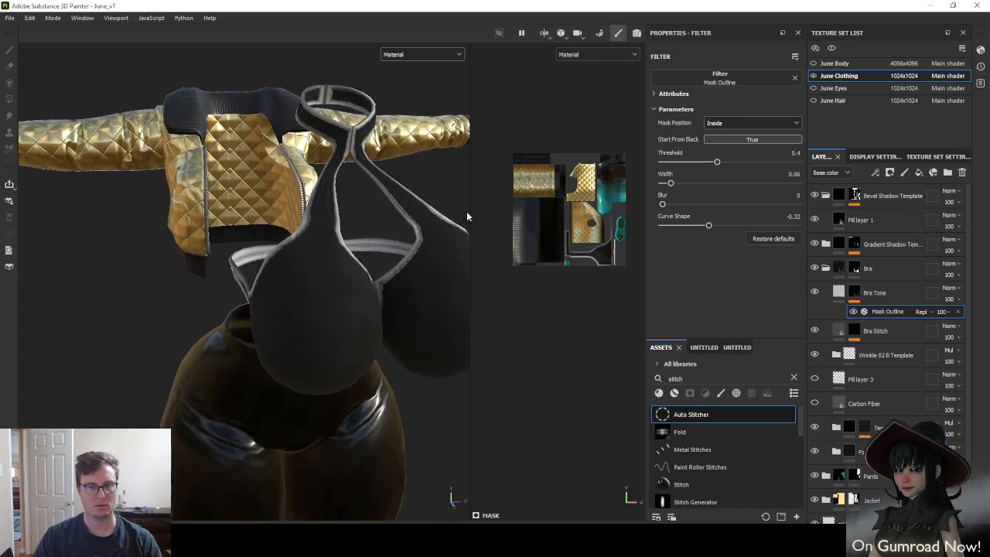
{"action": "left_click", "coordinate": [676, 183]}
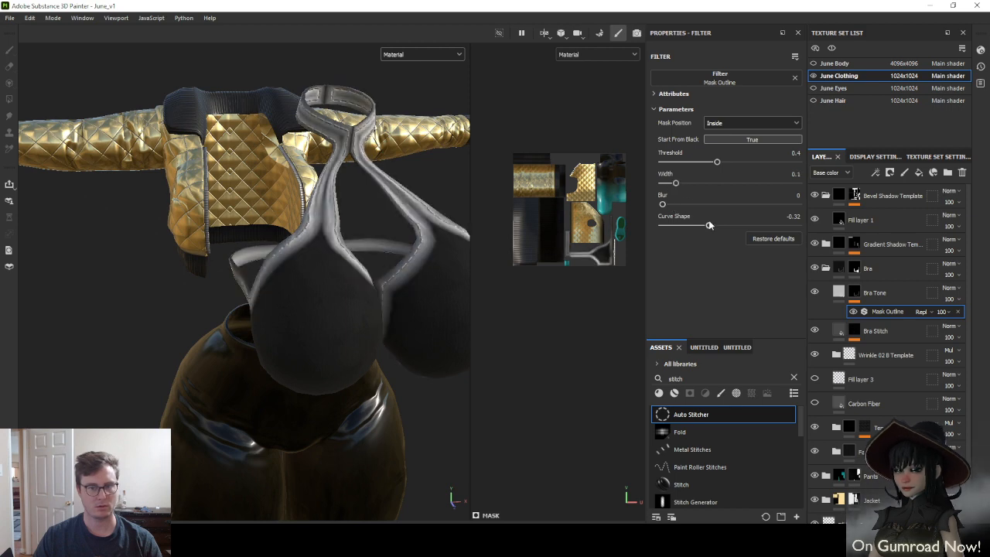
{"action": "left_click_drag", "start_coordinate": [704, 227], "coordinate": [815, 222]}
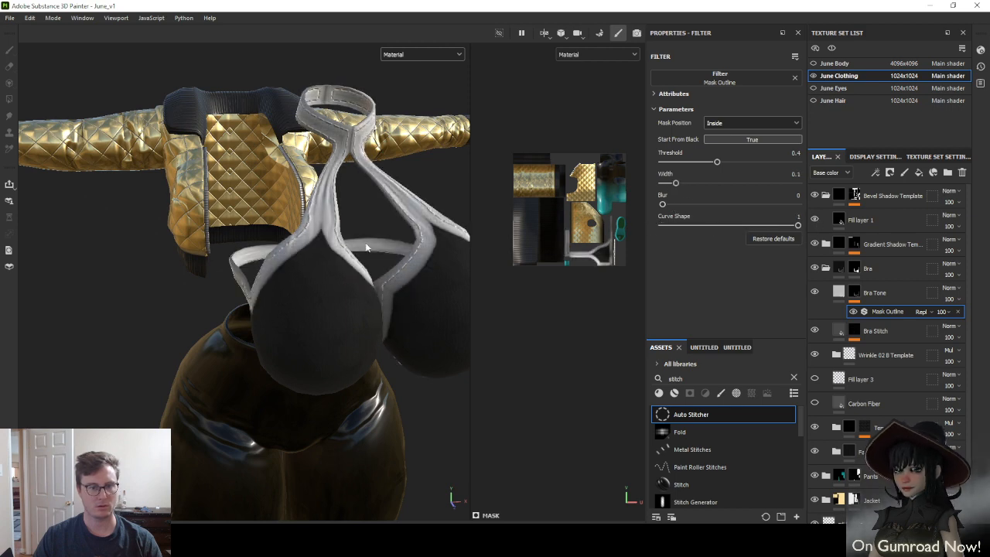
{"action": "left_click_drag", "start_coordinate": [366, 248], "coordinate": [353, 228], "text": "alt"}
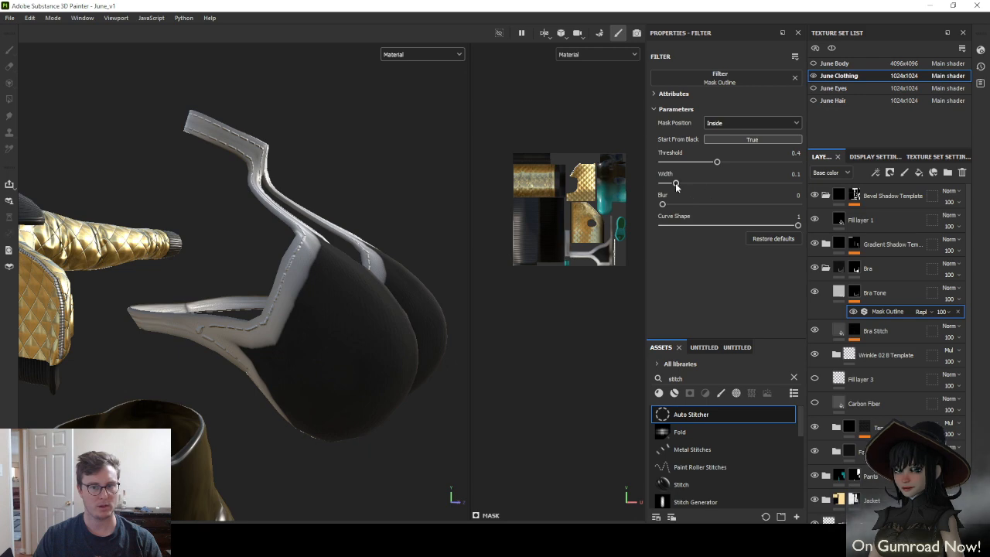
{"action": "left_click_drag", "start_coordinate": [675, 183], "coordinate": [672, 183]}
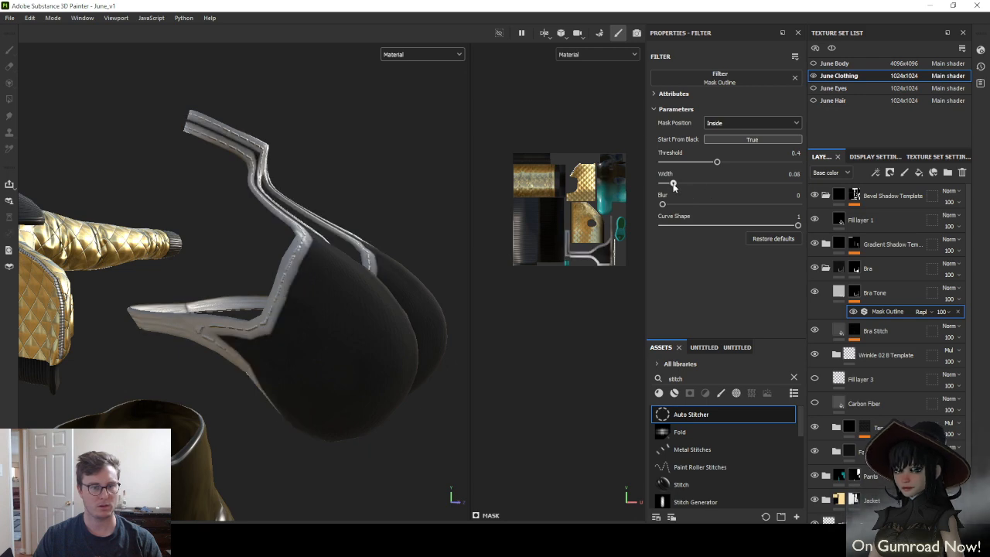
{"action": "left_click_drag", "start_coordinate": [365, 262], "coordinate": [294, 340], "text": "alt"}
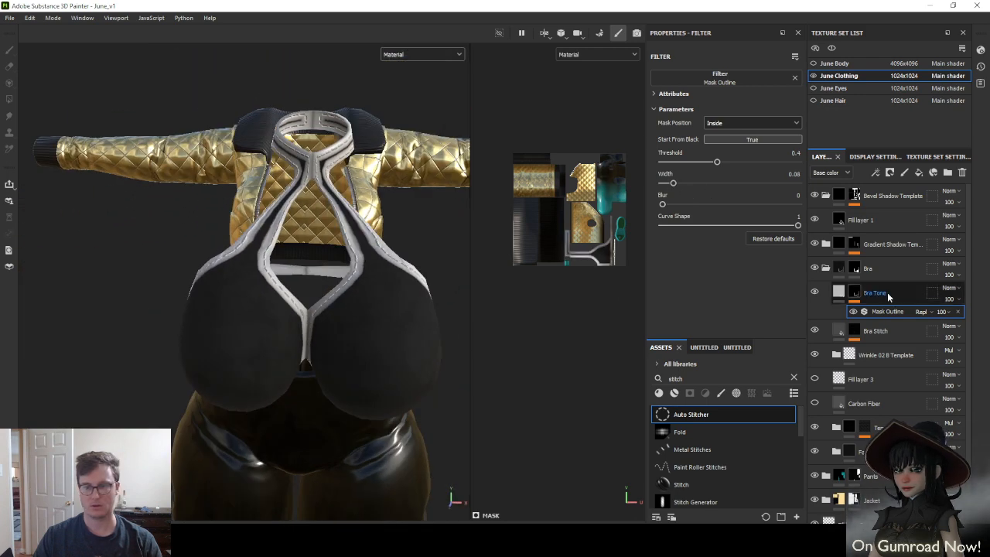
Set the Bra Tone layer's base color to black, 000000
{"action": "left_click", "coordinate": [840, 294]}
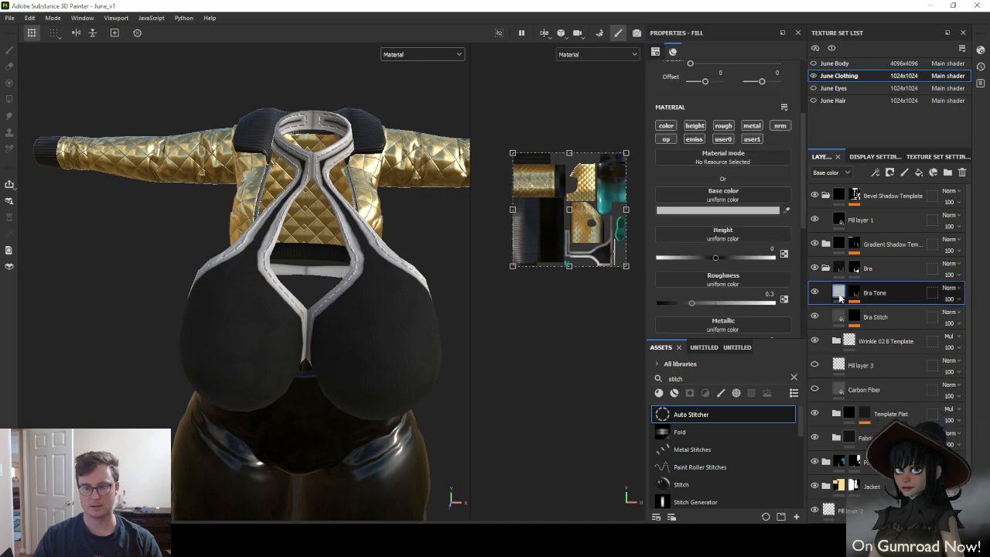
{"action": "left_click", "coordinate": [721, 210]}
{"action": "left_click_drag", "start_coordinate": [811, 280], "coordinate": [402, 278]}
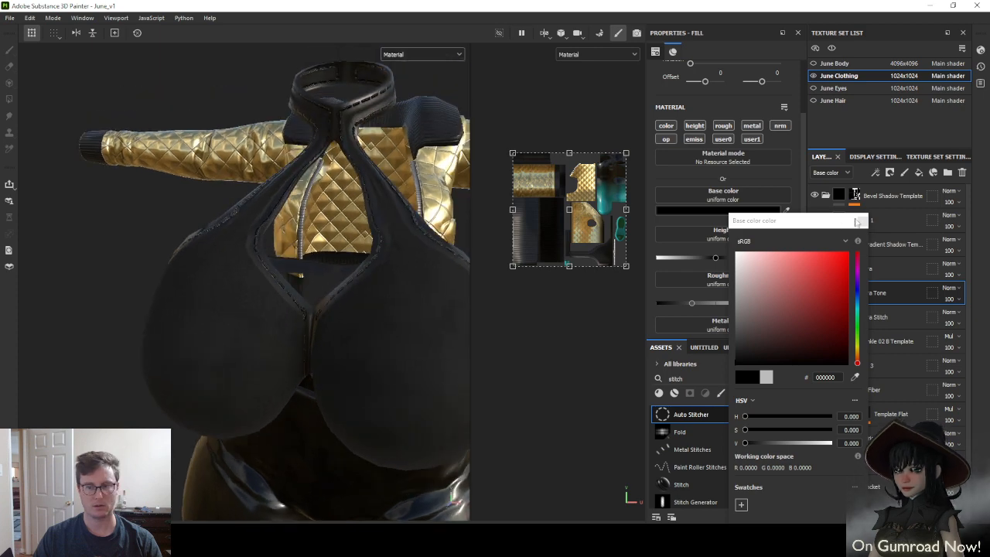
{"action": "left_click", "coordinate": [862, 222]}
Lower the Bra Tone fill's height to -0.4545 to sink the outlined edges
{"action": "left_click_drag", "start_coordinate": [313, 313], "coordinate": [332, 274], "text": "alt"}
{"action": "scroll", "coordinate": [305, 289], "scroll_direction": "up", "scroll_amount": 3}
{"action": "scroll", "coordinate": [305, 289], "scroll_direction": "down", "scroll_amount": 5}
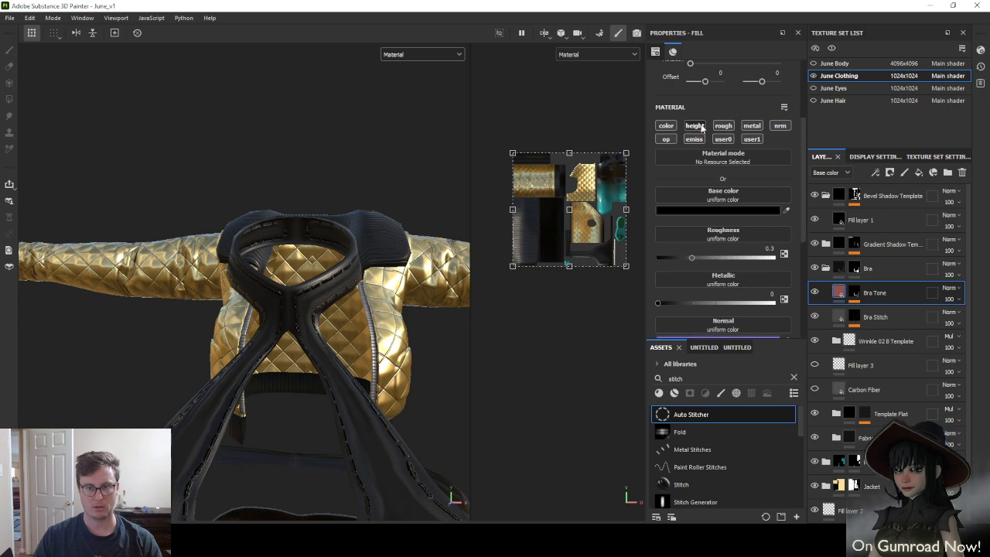
{"action": "left_click_drag", "start_coordinate": [714, 257], "coordinate": [697, 259]}
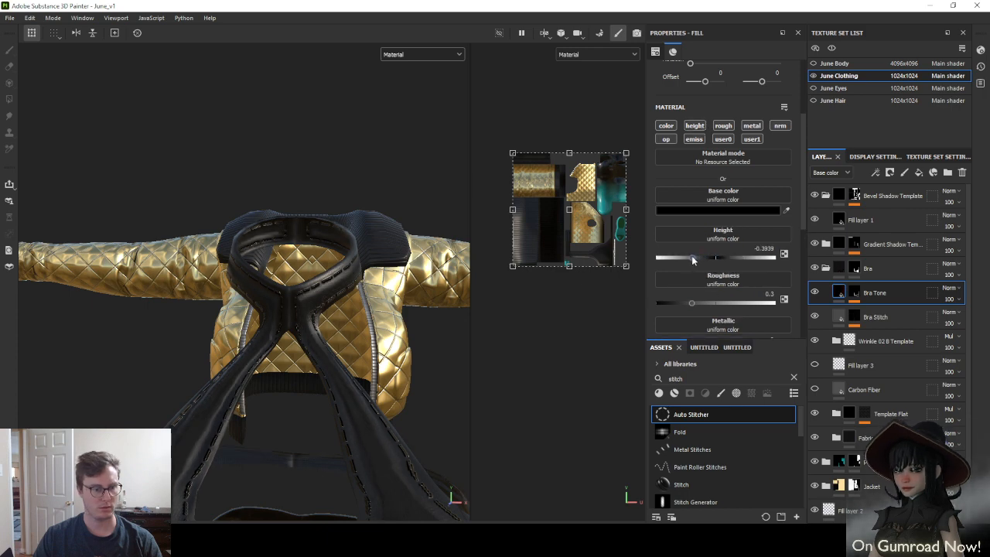
{"action": "mouse_move", "coordinate": [344, 375]}
{"action": "left_mouse_down", "text": "alt"}
{"action": "mouse_move", "coordinate": [331, 375]}
{"action": "mouse_move", "coordinate": [347, 374]}
{"action": "left_mouse_up", "text": "alt"}
{"action": "middle_click_drag", "start_coordinate": [347, 374], "coordinate": [320, 298], "text": "alt"}
{"action": "left_click_drag", "start_coordinate": [320, 300], "coordinate": [328, 334], "text": "alt"}
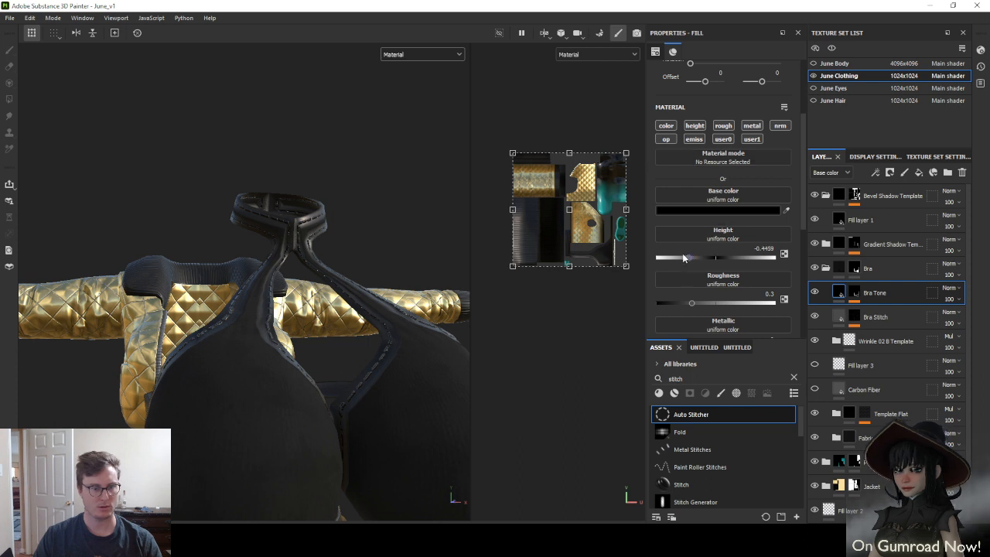
{"action": "mouse_move", "coordinate": [683, 259]}
{"action": "left_mouse_down"}
{"action": "mouse_move", "coordinate": [719, 254]}
{"action": "mouse_move", "coordinate": [687, 257]}
{"action": "left_mouse_up"}
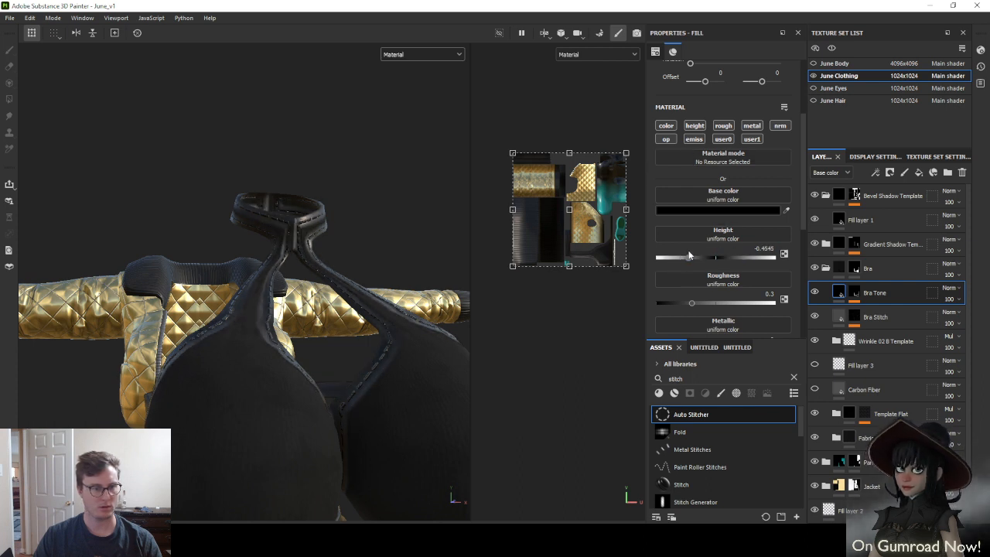
Set Bra Tone's Mask Outline width to 0.07, keeping threshold at 0.4 and curve shape at 1
{"action": "left_click", "coordinate": [857, 299]}
{"action": "left_click", "coordinate": [888, 309]}
{"action": "mouse_move", "coordinate": [716, 162]}
{"action": "left_mouse_down"}
{"action": "mouse_move", "coordinate": [639, 162]}
{"action": "mouse_move", "coordinate": [772, 167]}
{"action": "mouse_move", "coordinate": [724, 164]}
{"action": "left_mouse_up"}
{"action": "left_click_drag", "start_coordinate": [672, 186], "coordinate": [653, 201]}
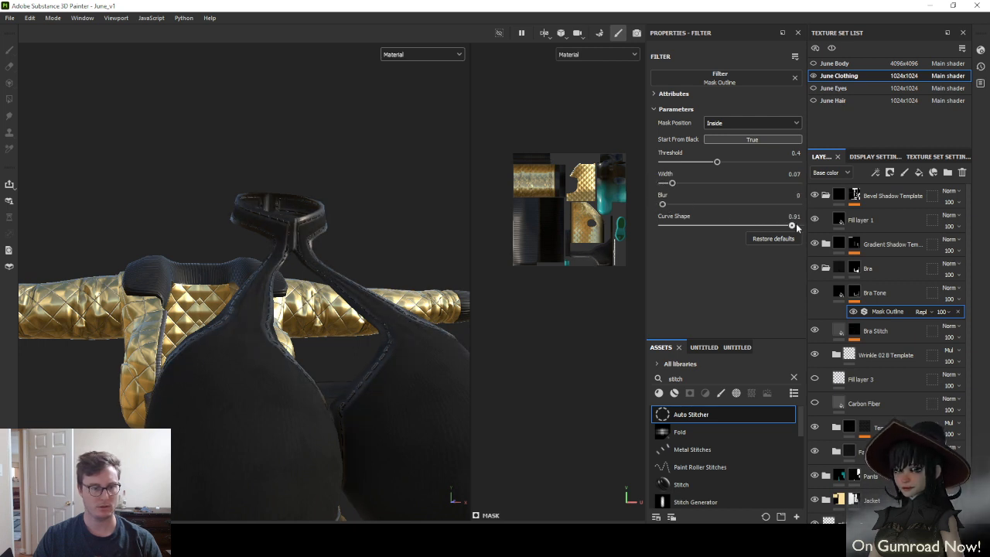
{"action": "left_click_drag", "start_coordinate": [797, 225], "coordinate": [827, 221]}
{"action": "mouse_move", "coordinate": [309, 310]}
{"action": "left_mouse_down", "text": "alt"}
{"action": "mouse_move", "coordinate": [371, 317]}
{"action": "mouse_move", "coordinate": [325, 310]}
{"action": "left_mouse_up", "text": "alt"}
{"action": "right_click_drag", "start_coordinate": [325, 309], "coordinate": [270, 309], "text": "alt"}
{"action": "middle_click_drag", "start_coordinate": [270, 309], "coordinate": [246, 259], "text": "alt"}
{"action": "left_click_drag", "start_coordinate": [247, 259], "coordinate": [254, 286], "text": "alt"}
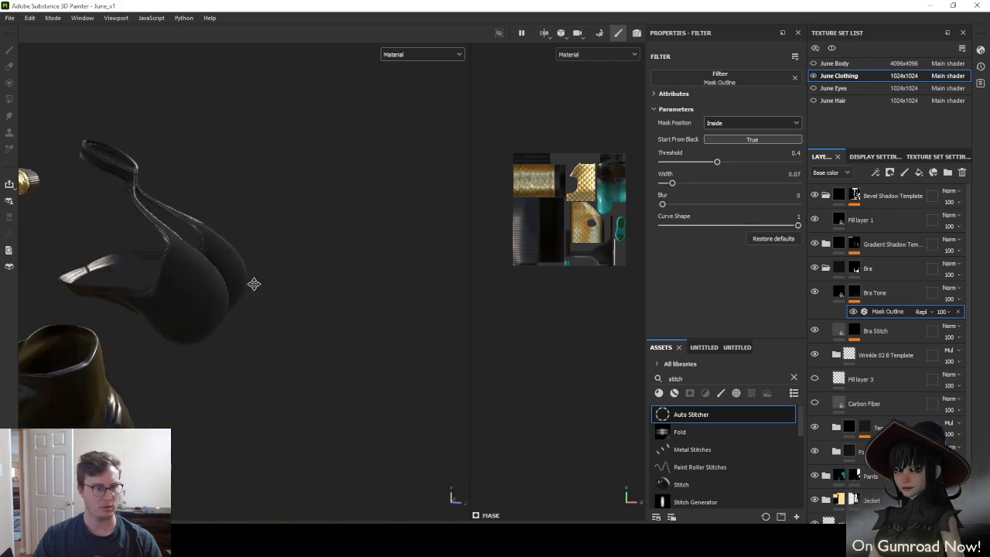
{"action": "middle_click_drag", "start_coordinate": [254, 286], "coordinate": [337, 340], "text": "alt"}
{"action": "left_click_drag", "start_coordinate": [336, 340], "coordinate": [259, 251], "text": "alt"}
Export the June Eyes texture with the stored export settings and check the avatar in Unity
{"action": "left_click", "coordinate": [10, 18]}
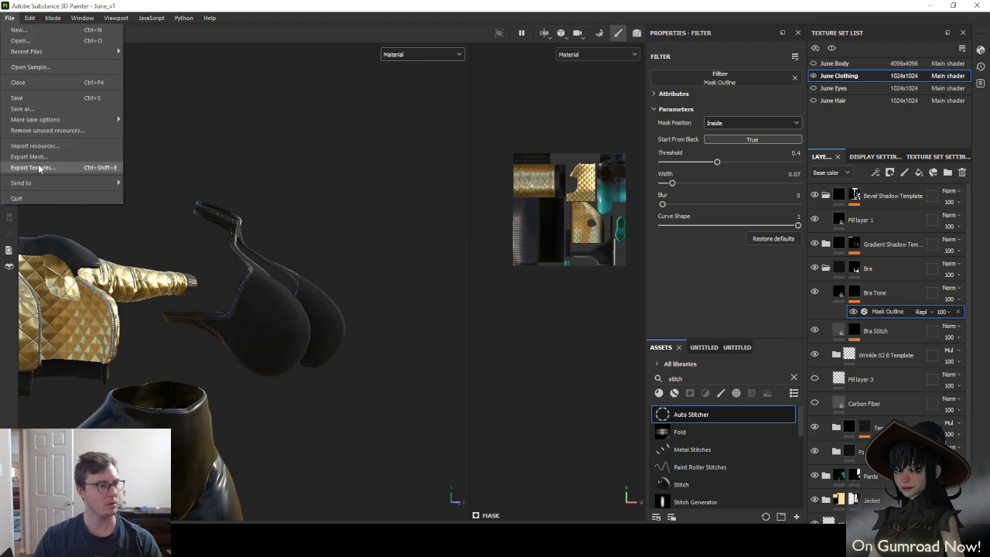
{"action": "left_click", "coordinate": [32, 166]}
{"action": "left_click", "coordinate": [743, 454]}
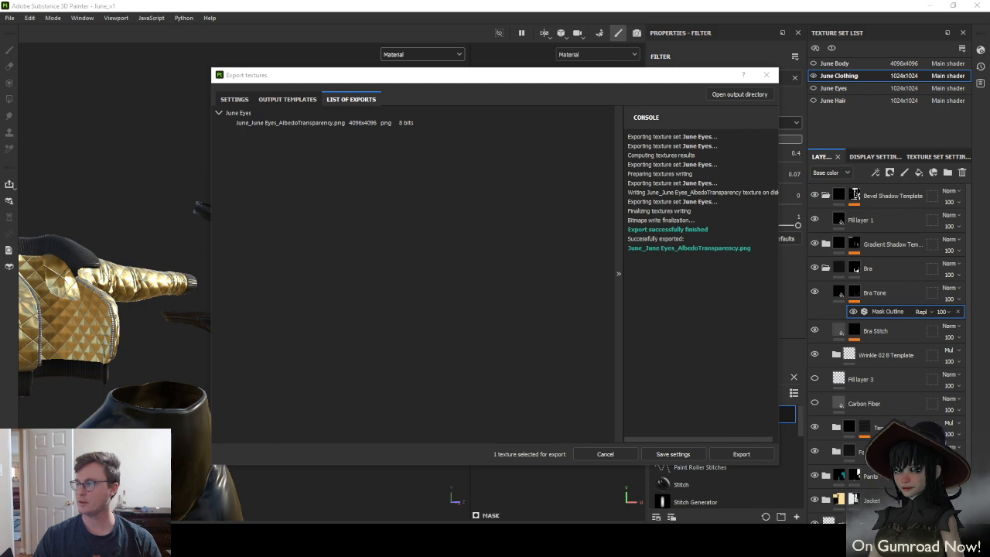
{"action": "left_click", "coordinate": [674, 454]}
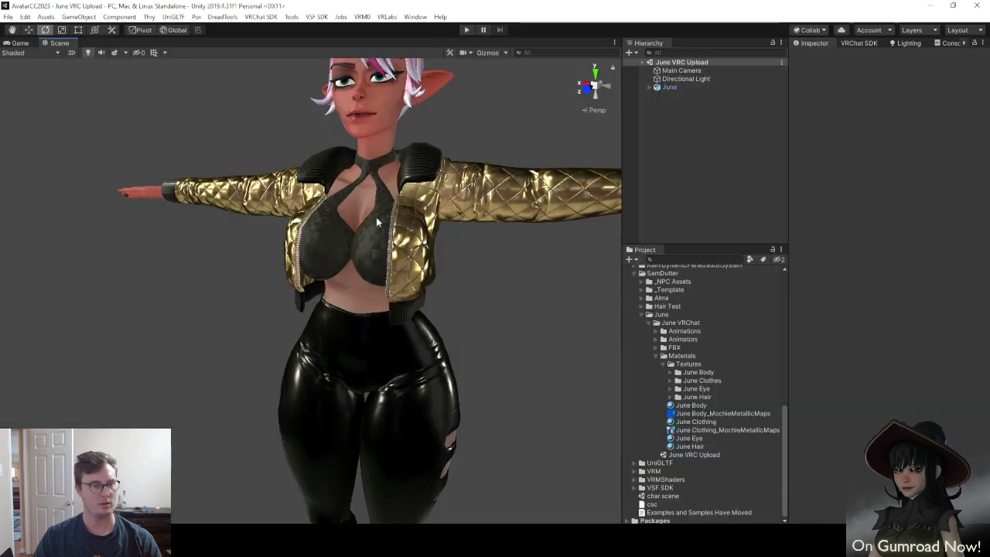
{"action": "key", "text": "alt+Tab"}
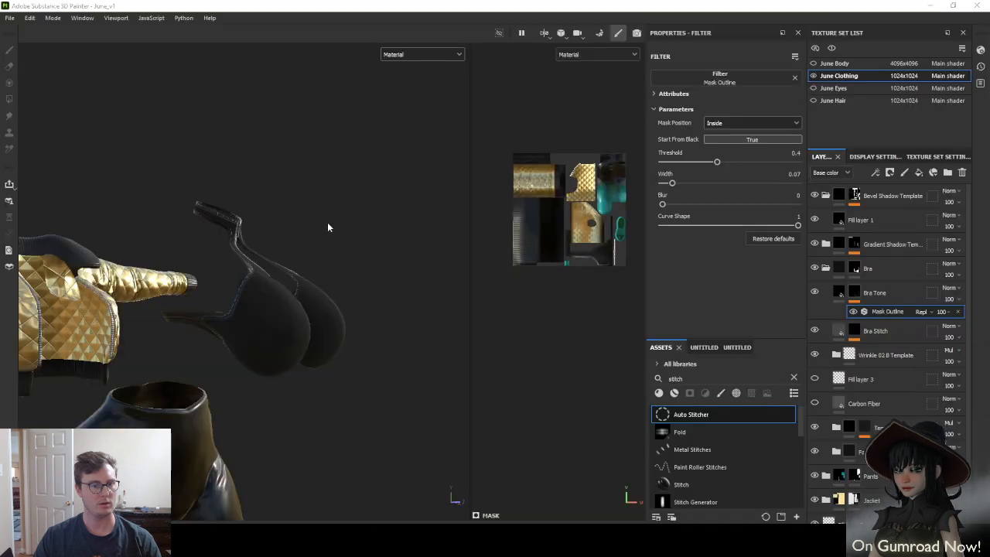
{"action": "key", "text": "alt+Tab"}
{"action": "key", "text": "alt+Tab"}
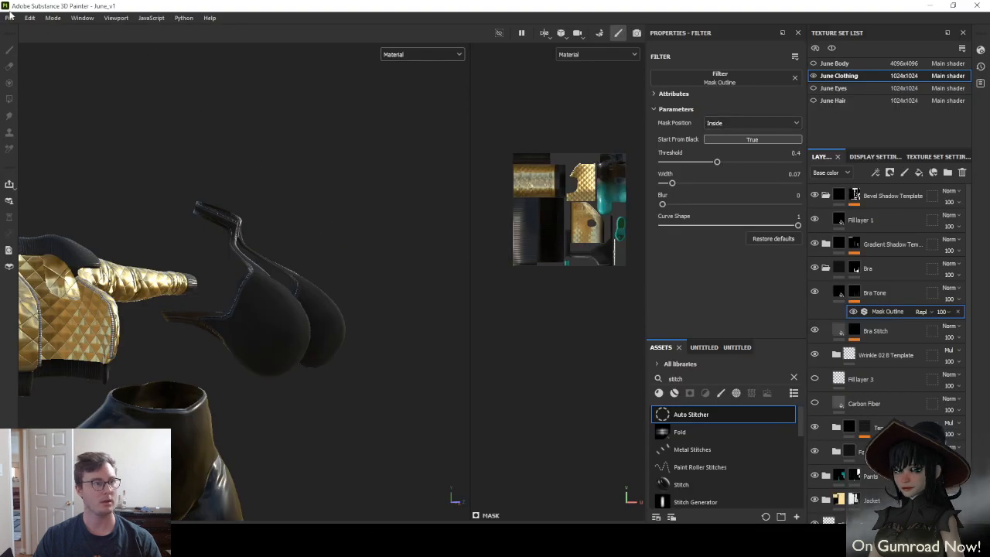
Configure the texture export to include only the June Clothing texture set instead of June Eyes
{"action": "left_click", "coordinate": [9, 17]}
{"action": "left_click", "coordinate": [38, 170]}
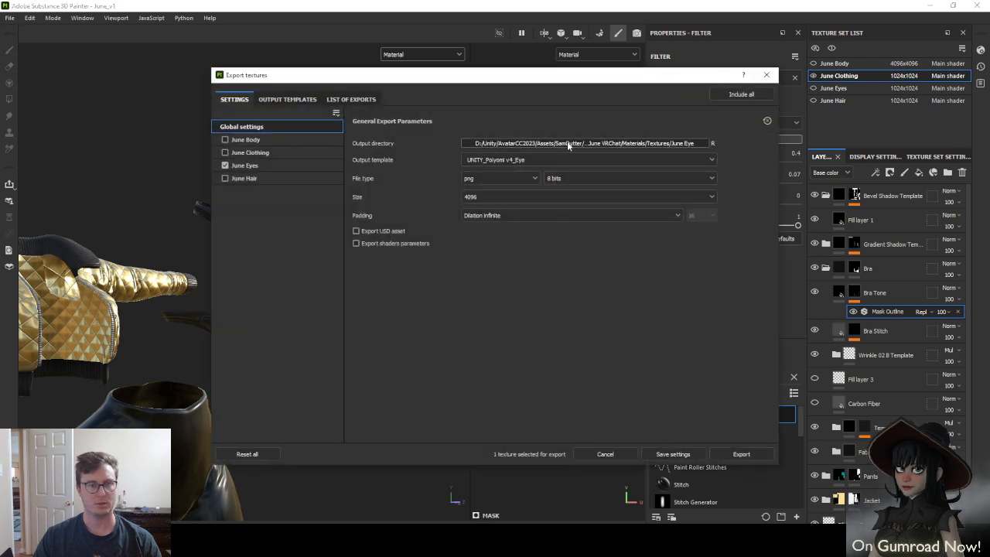
{"action": "left_click", "coordinate": [267, 152]}
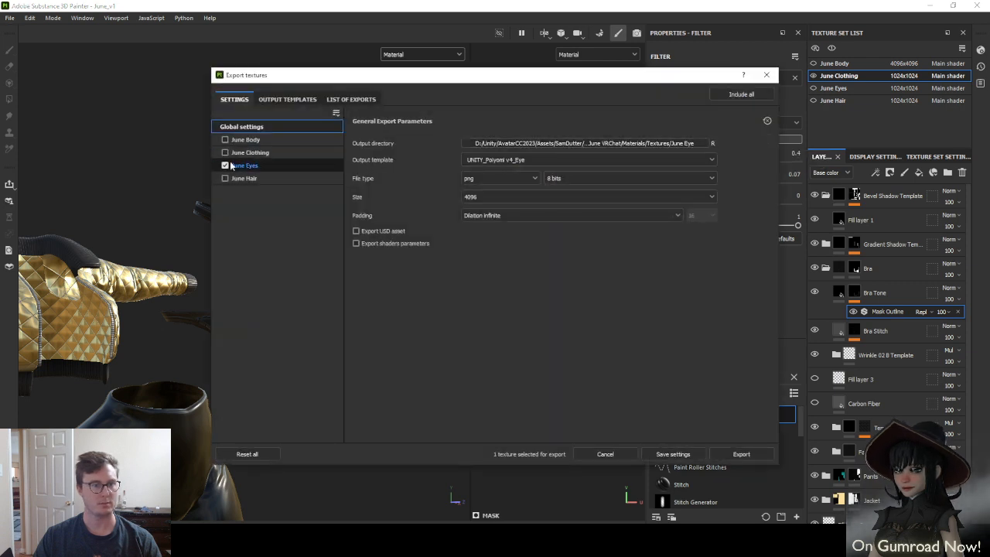
{"action": "left_click", "coordinate": [225, 165]}
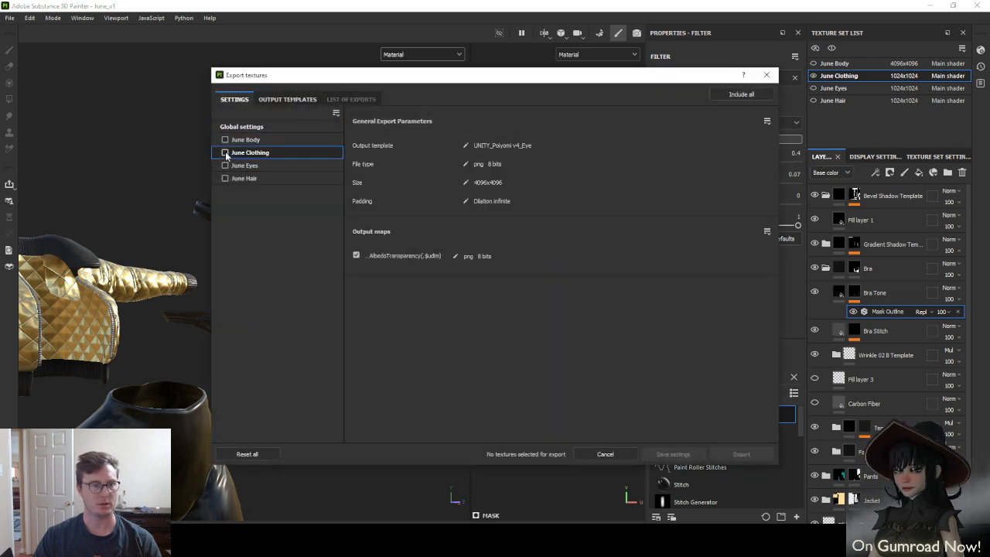
{"action": "left_click", "coordinate": [225, 153]}
{"action": "left_click", "coordinate": [246, 126]}
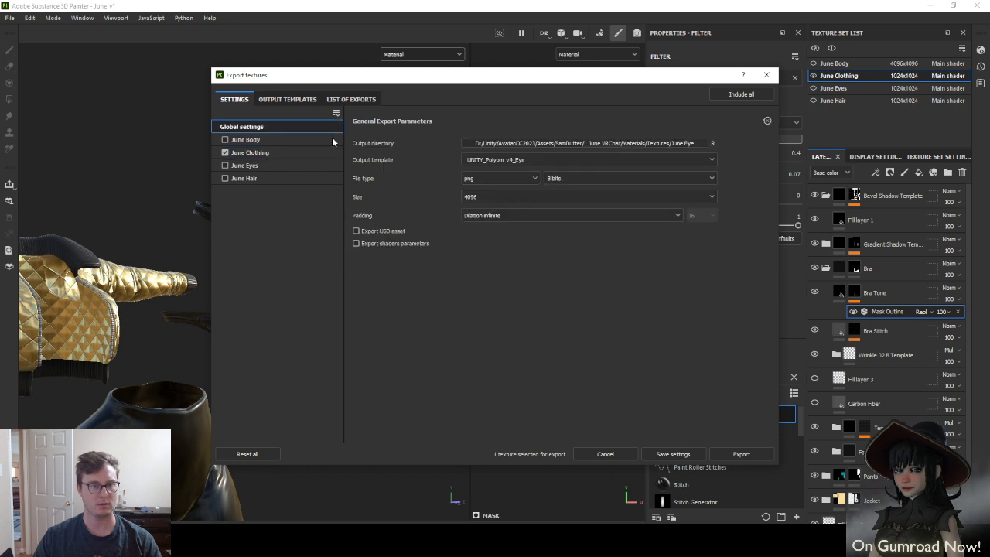
Export the clothing textures to the June Clothes folder using the UNITY_Poiyomi v5 output template
{"action": "left_click", "coordinate": [596, 145]}
{"action": "left_click", "coordinate": [477, 109]}
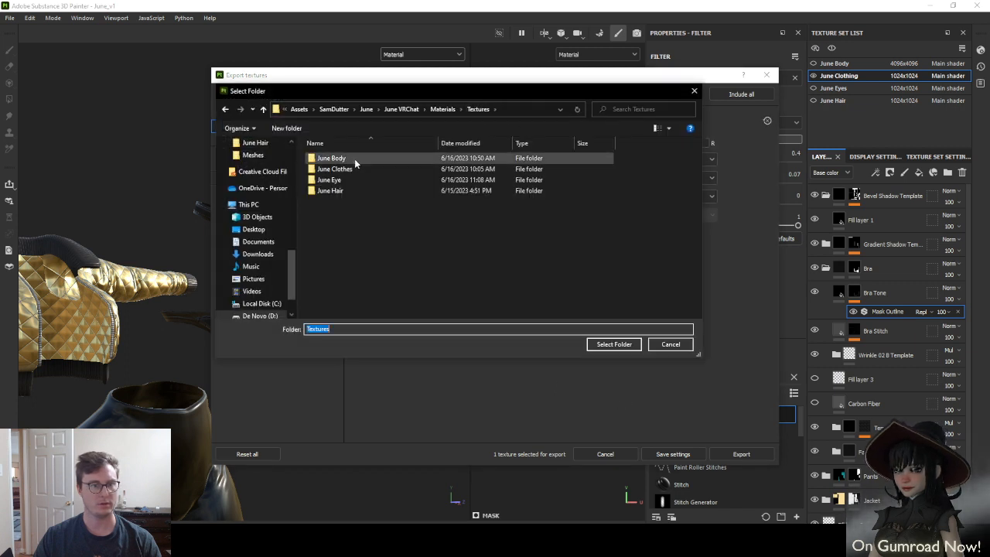
{"action": "double_click", "coordinate": [352, 157]}
{"action": "left_click", "coordinate": [610, 344]}
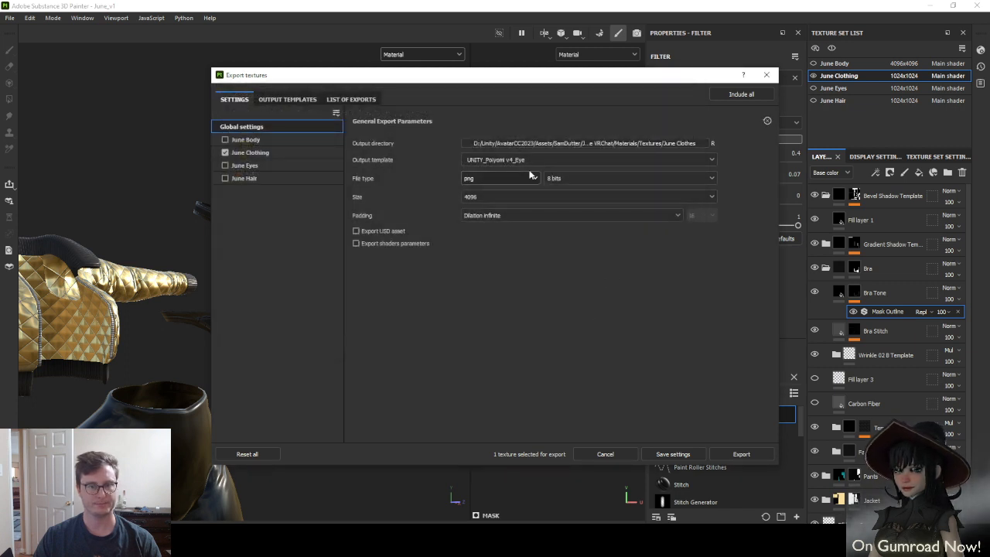
{"action": "left_click", "coordinate": [476, 160]}
{"action": "left_click", "coordinate": [514, 225]}
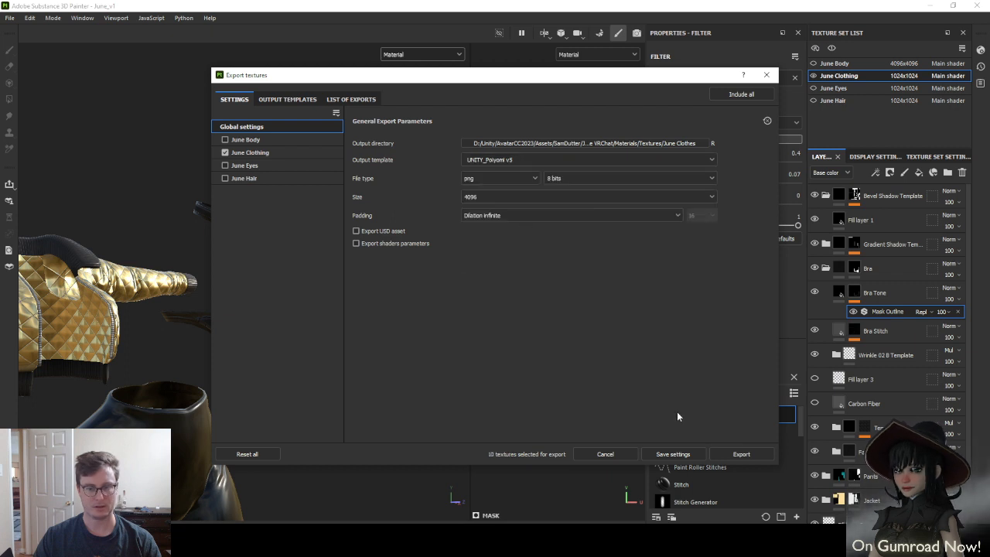
{"action": "left_click", "coordinate": [750, 455]}
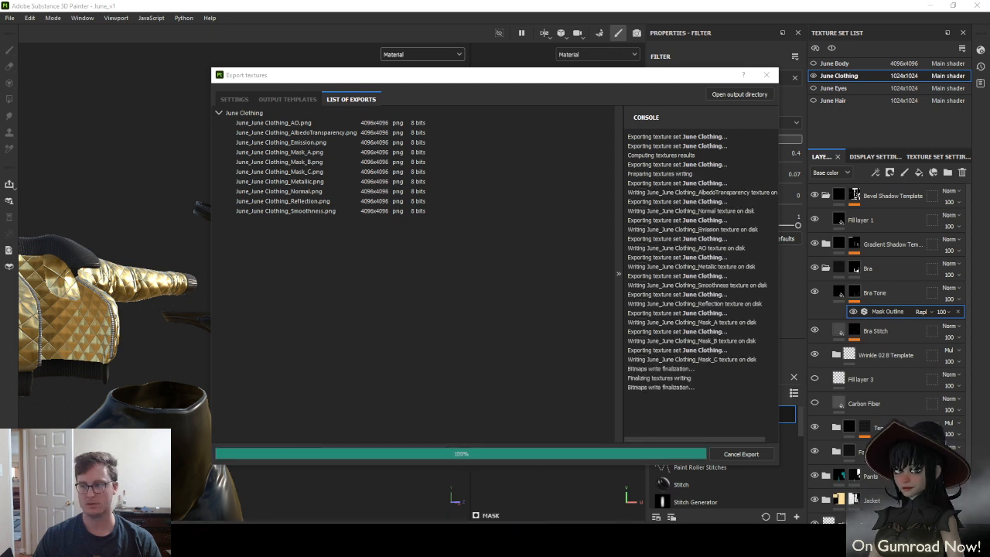
{"action": "left_click", "coordinate": [657, 454]}
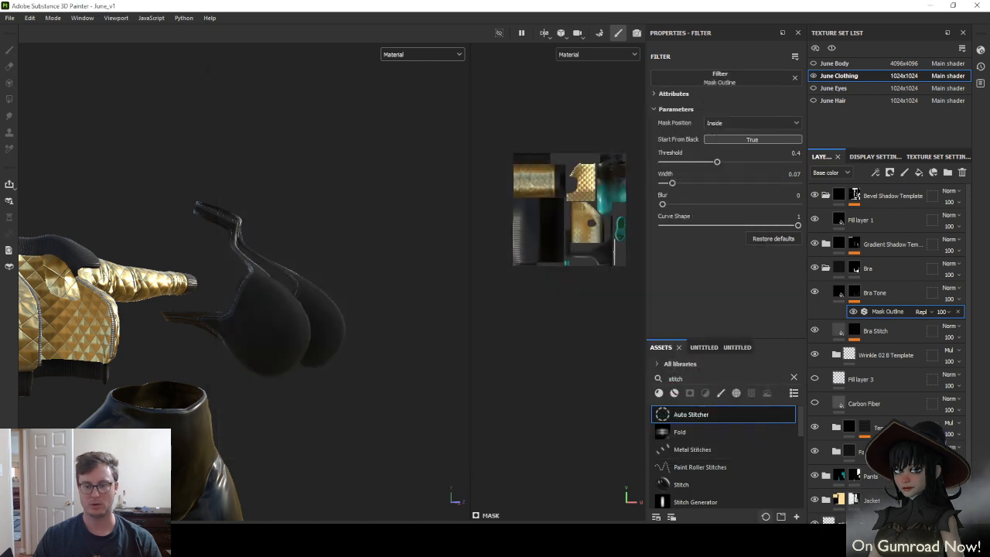
Switch to Unity and expand the Reflections & Specular maps of the June Clothing material to update the clothing's look
{"action": "key", "text": "alt+Tab"}
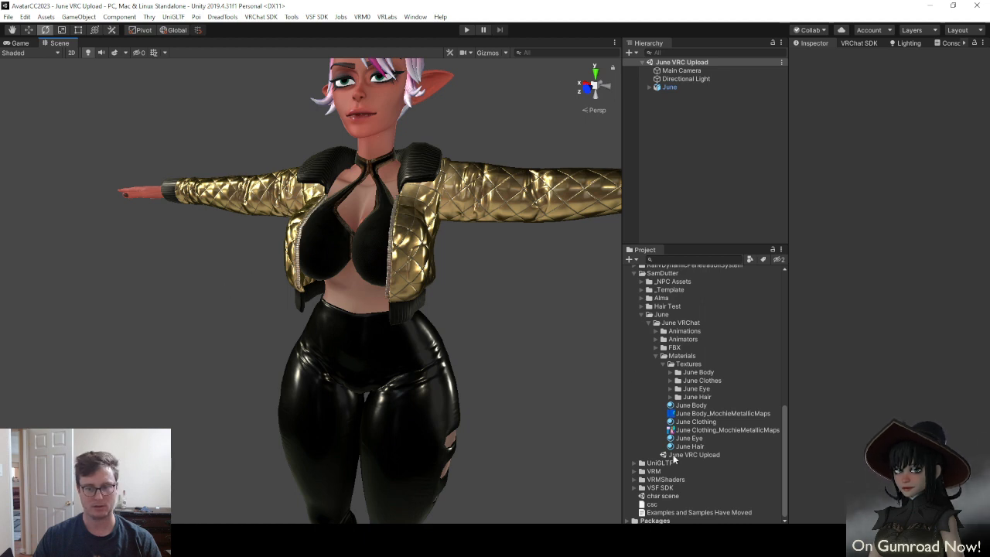
{"action": "left_click", "coordinate": [695, 415]}
{"action": "left_click", "coordinate": [694, 422]}
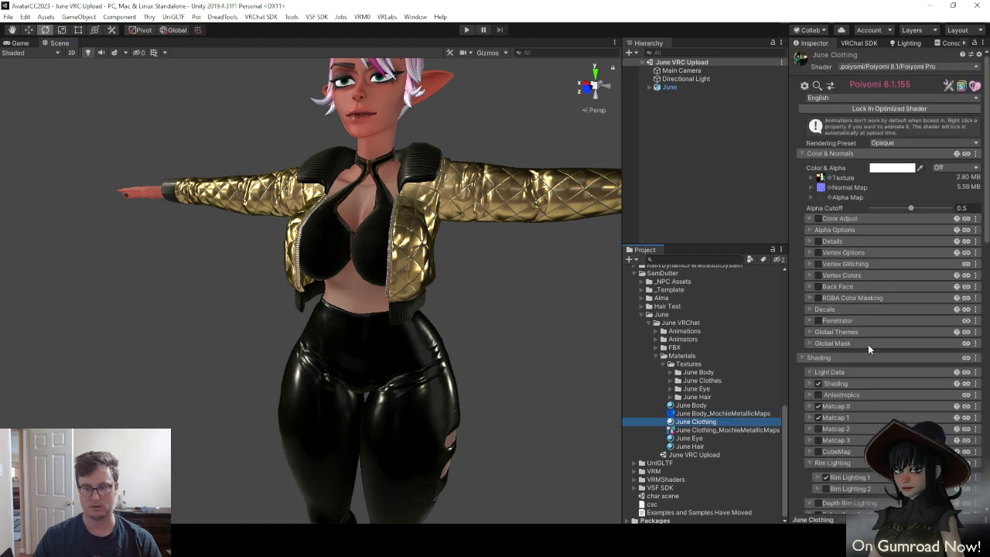
{"action": "scroll", "coordinate": [859, 387], "scroll_direction": "down", "scroll_amount": 5}
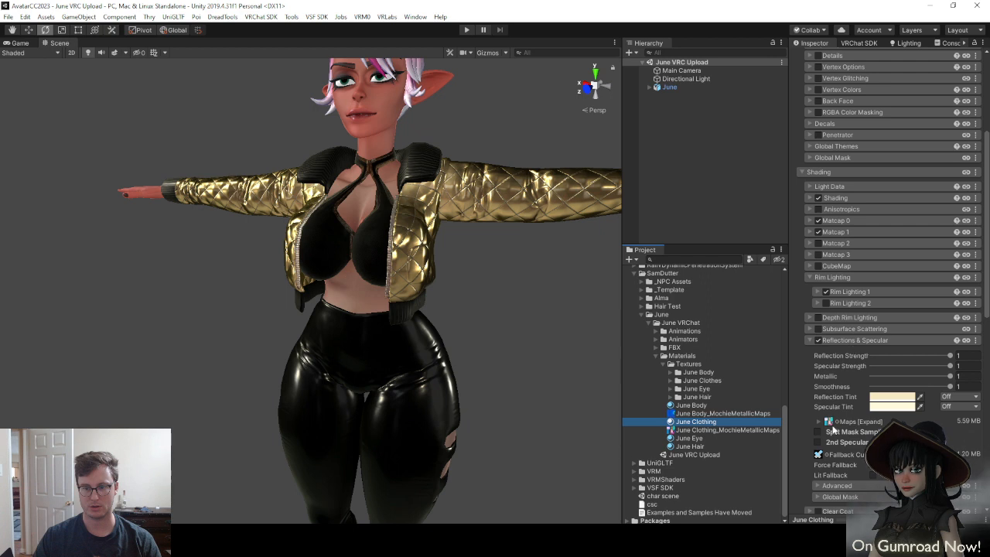
{"action": "left_click", "coordinate": [839, 421]}
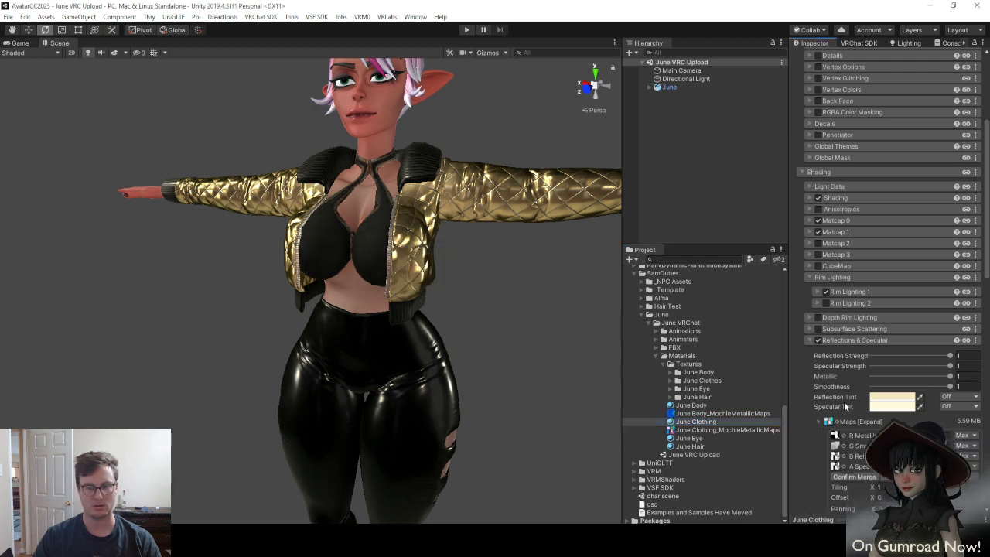
{"action": "scroll", "coordinate": [845, 404], "scroll_direction": "down", "scroll_amount": 3}
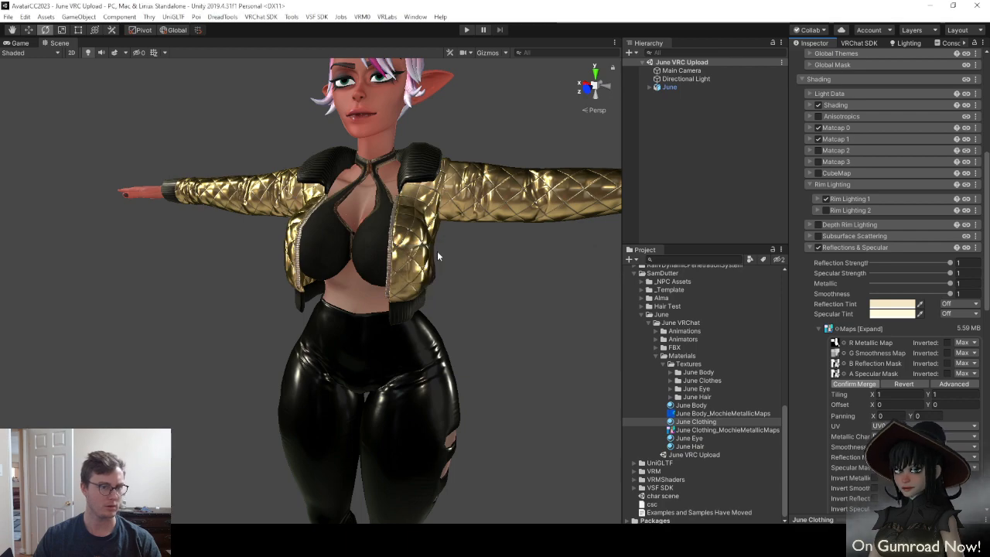
{"action": "mouse_move", "coordinate": [437, 256]}
{"action": "right_mouse_down"}
{"action": "mouse_move", "coordinate": [437, 237]}
{"action": "mouse_move", "coordinate": [550, 353]}
{"action": "mouse_move", "coordinate": [476, 229]}
{"action": "mouse_move", "coordinate": [467, 337]}
{"action": "mouse_move", "coordinate": [467, 309]}
{"action": "right_mouse_up"}
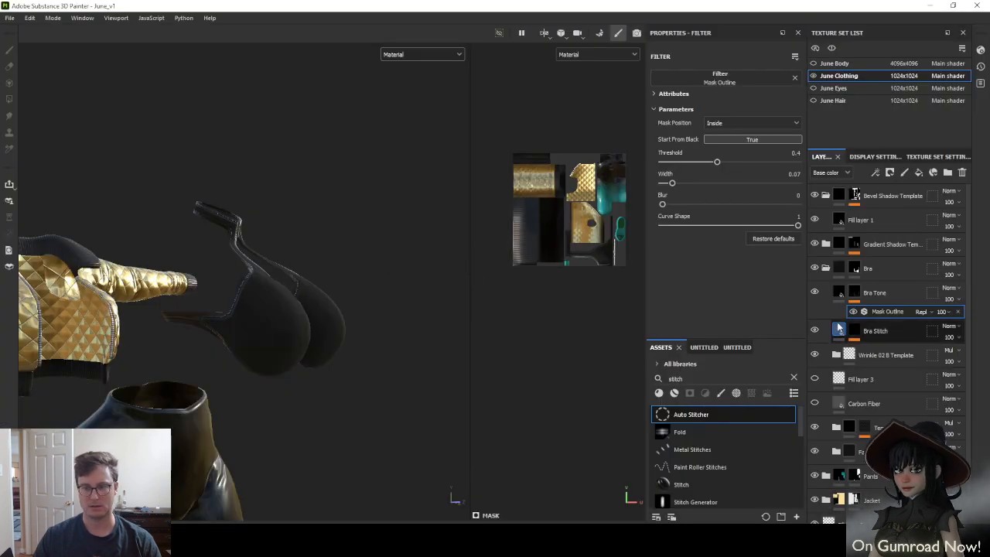
Export the June Clothing texture set again after checking the Bra Stitch and Bra Tone layers, and save the export settings
{"action": "left_click", "coordinate": [840, 329]}
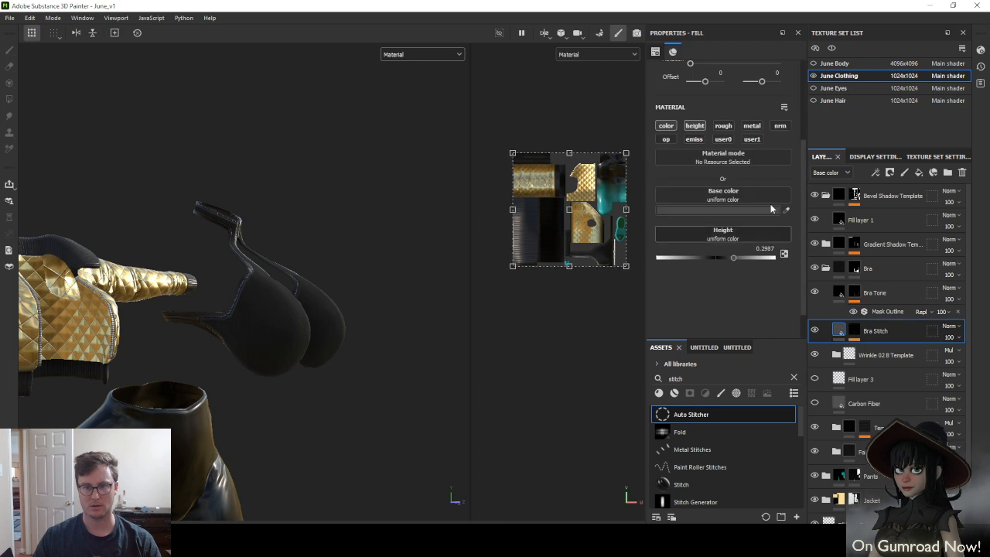
{"action": "left_click", "coordinate": [839, 290]}
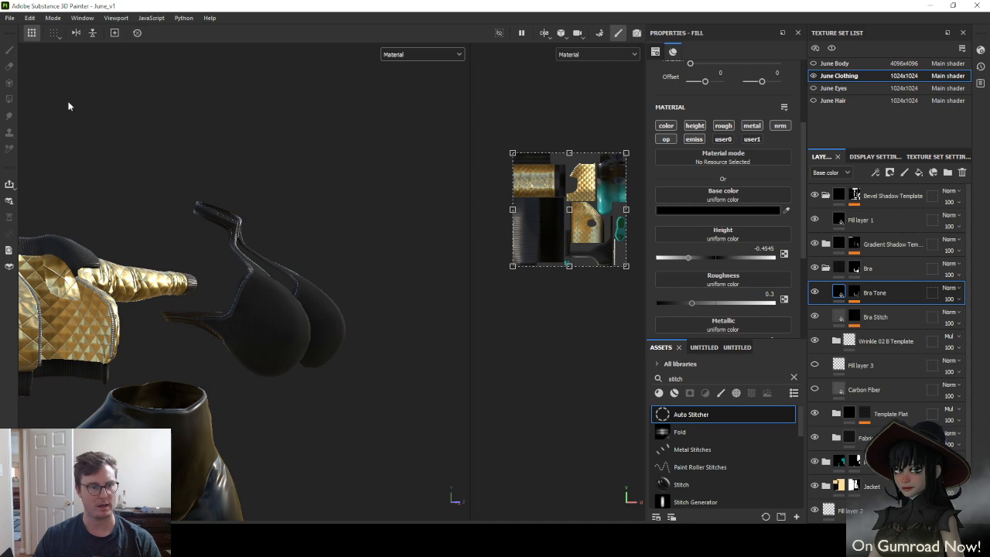
{"action": "left_click", "coordinate": [9, 17]}
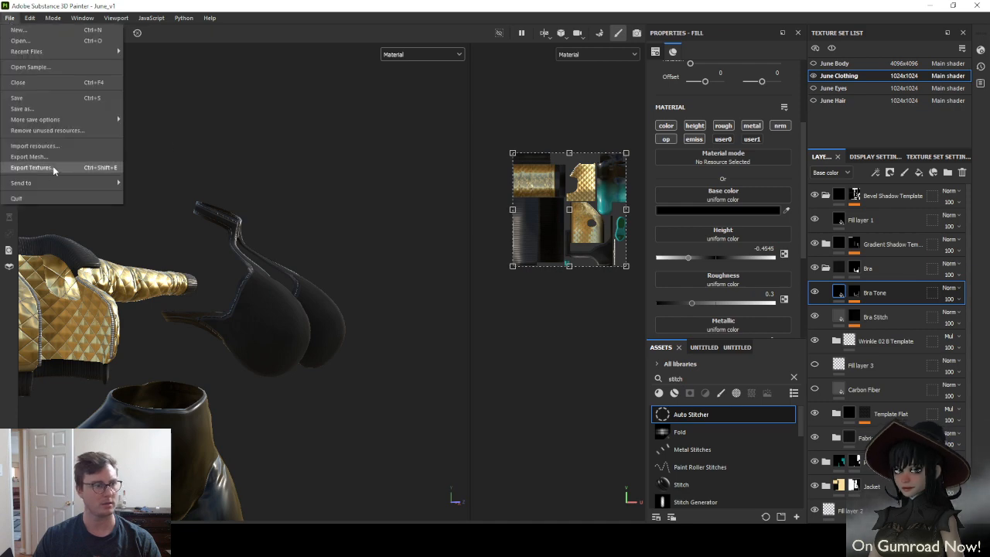
{"action": "left_click", "coordinate": [52, 166]}
{"action": "left_click", "coordinate": [763, 454]}
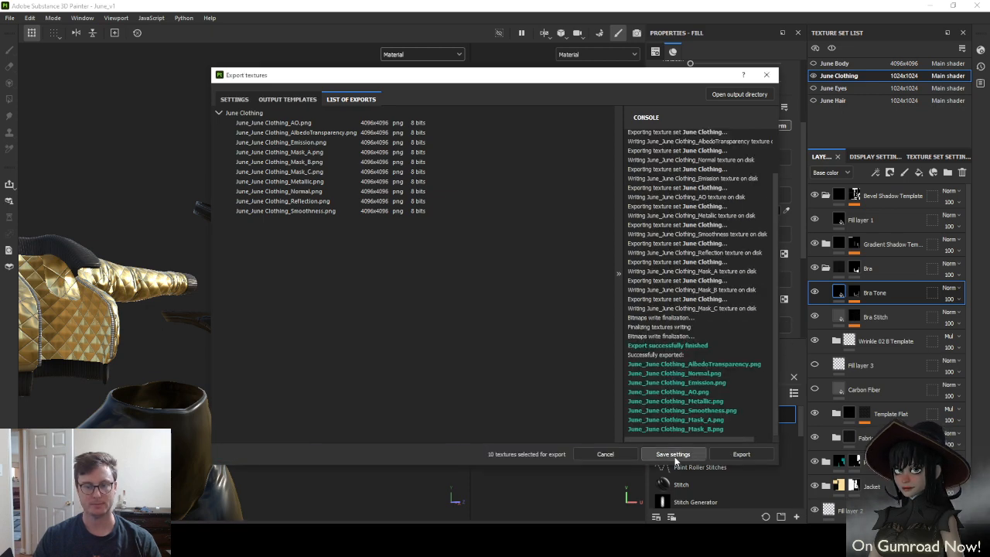
{"action": "left_click", "coordinate": [673, 454]}
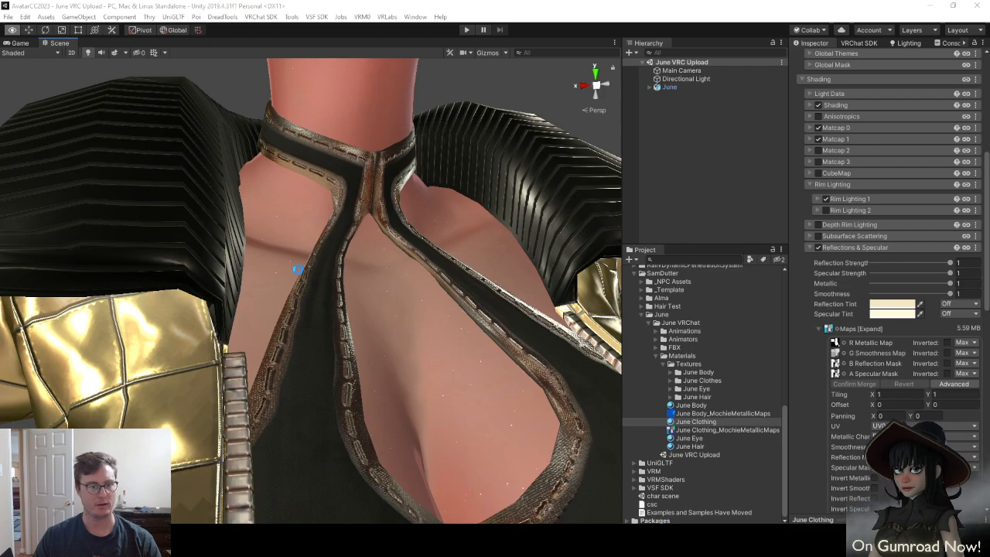
Examine the bra's stitching and edge outline on the Unity avatar up close and from farther away
{"action": "right_click_drag", "start_coordinate": [374, 263], "coordinate": [396, 284]}
{"action": "key", "text": "s"}
{"action": "right_click_drag", "start_coordinate": [438, 245], "coordinate": [469, 222]}
{"action": "key", "text": "a"}
{"action": "key", "text": "w"}
{"action": "key", "text": "s"}
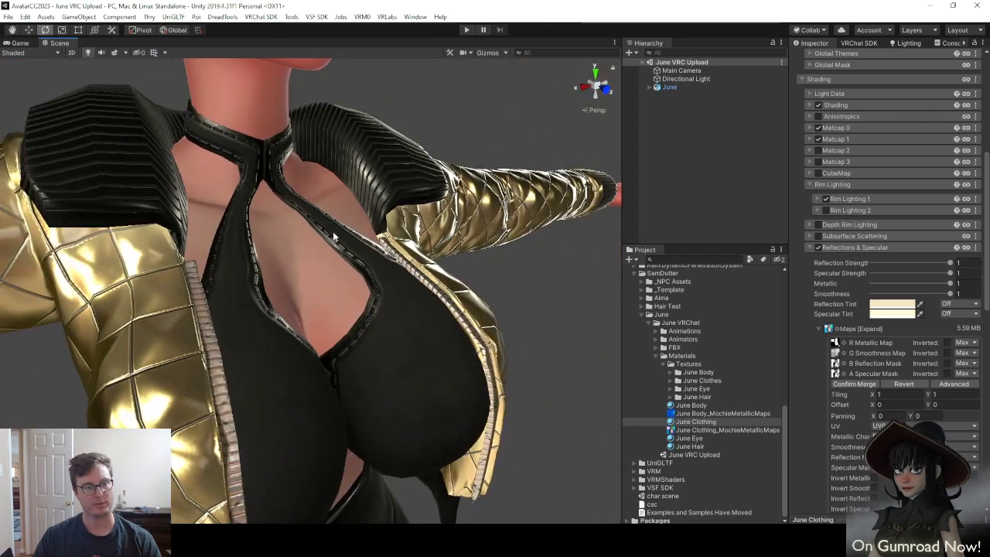
{"action": "key", "text": "s"}
{"action": "right_click_drag", "start_coordinate": [362, 201], "coordinate": [382, 216]}
{"action": "key", "text": "w"}
{"action": "key", "text": "s"}
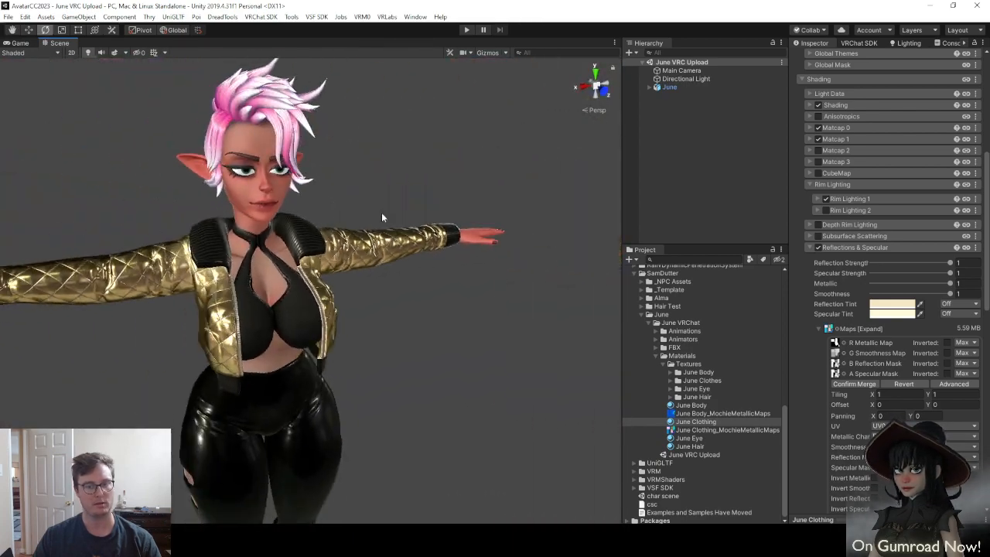
{"action": "key", "text": "a"}
{"action": "right_click_drag", "start_coordinate": [216, 294], "coordinate": [295, 266]}
{"action": "key", "text": "s"}
{"action": "key", "text": "w"}
{"action": "key", "text": "d"}
{"action": "key", "text": "s"}
{"action": "key", "text": "a"}
{"action": "key", "text": "w"}
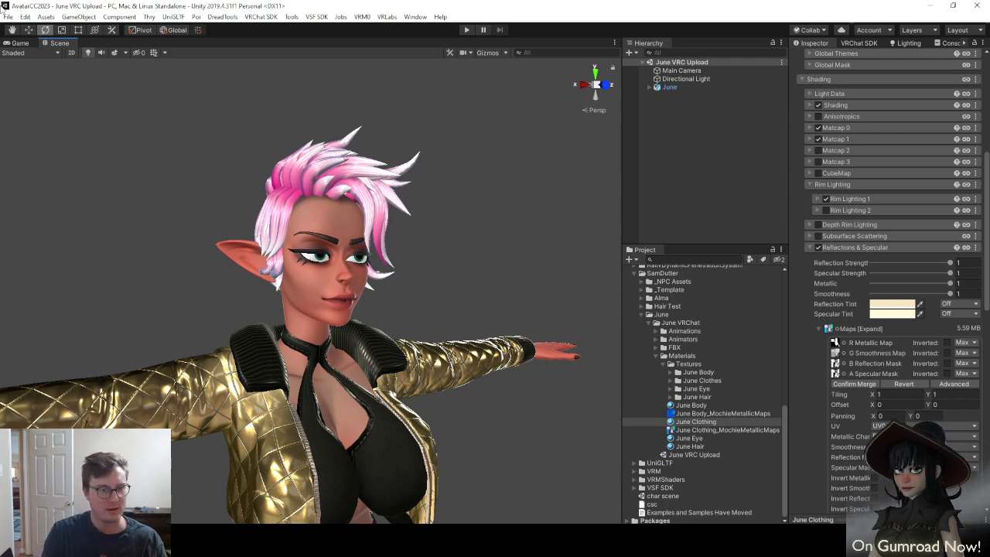
Examine the full avatar from the back, side and front, including the jacket, pants and boots
{"action": "left_click_drag", "start_coordinate": [386, 263], "coordinate": [407, 339], "text": "alt"}
{"action": "scroll", "coordinate": [463, 302], "scroll_direction": "down", "scroll_amount": 6}
{"action": "scroll", "coordinate": [453, 322], "scroll_direction": "down", "scroll_amount": 2}
{"action": "scroll", "coordinate": [407, 338], "scroll_direction": "up", "scroll_amount": 5}
{"action": "middle_click_drag", "start_coordinate": [407, 339], "coordinate": [325, 375]}
{"action": "left_click_drag", "start_coordinate": [85, 376], "coordinate": [365, 354], "text": "alt"}
{"action": "scroll", "coordinate": [384, 374], "scroll_direction": "down", "scroll_amount": 4}
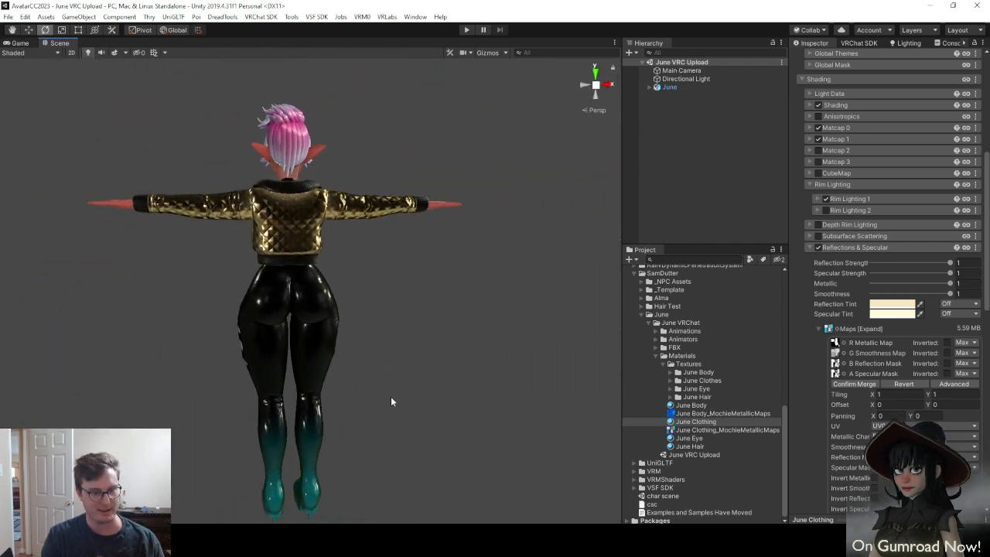
{"action": "left_click_drag", "start_coordinate": [77, 359], "coordinate": [480, 369], "text": "alt"}
{"action": "left_click_drag", "start_coordinate": [166, 332], "coordinate": [249, 372], "text": "alt"}
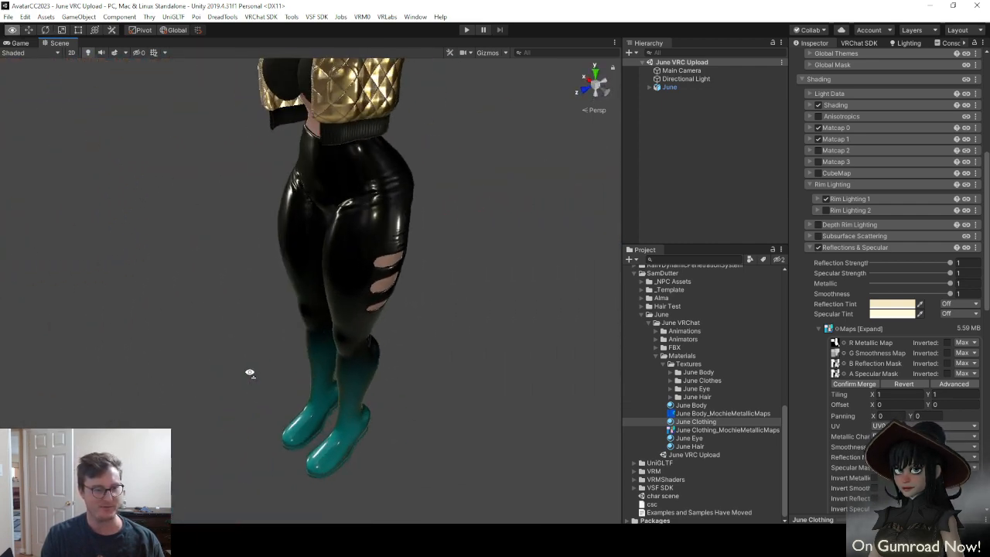
{"action": "key", "text": "s"}
{"action": "right_click_drag", "start_coordinate": [249, 373], "coordinate": [495, 300]}
{"action": "key", "text": "a"}
{"action": "key", "text": "w"}
{"action": "key", "text": "a"}
{"action": "key", "text": "w"}
{"action": "key", "text": "s"}
{"action": "key", "text": "w"}
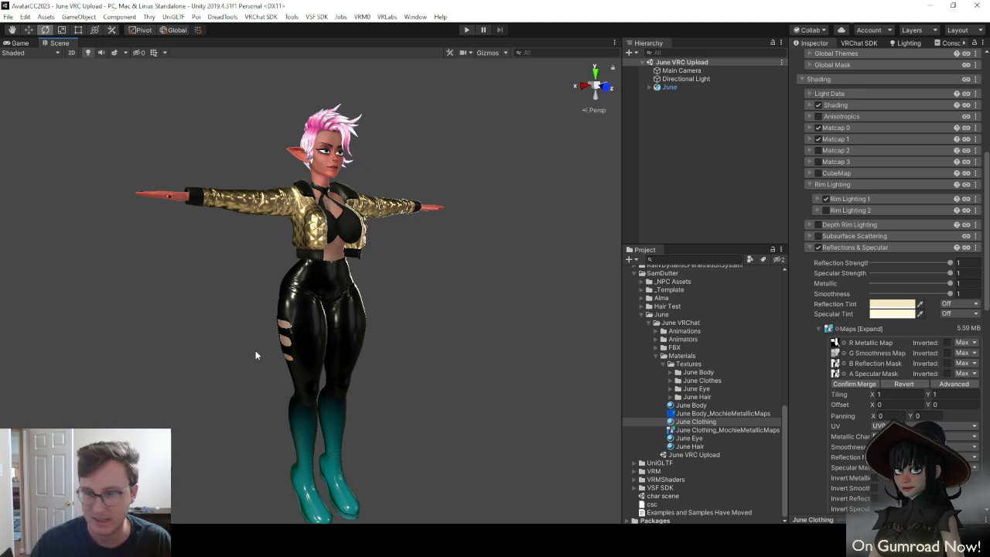
Hide the jacket by discarding the first UV tile of row v = 3 in the June Clothing material
{"action": "left_click", "coordinate": [480, 319]}
{"action": "mouse_move", "coordinate": [417, 281]}
{"action": "right_mouse_down"}
{"action": "mouse_move", "coordinate": [412, 345]}
{"action": "mouse_move", "coordinate": [444, 250]}
{"action": "mouse_move", "coordinate": [413, 294]}
{"action": "right_mouse_up"}
{"action": "key", "text": "w"}
{"action": "key", "text": "s"}
{"action": "key", "text": "w"}
{"action": "key", "text": "s"}
{"action": "key", "text": "w"}
{"action": "key", "text": "s"}
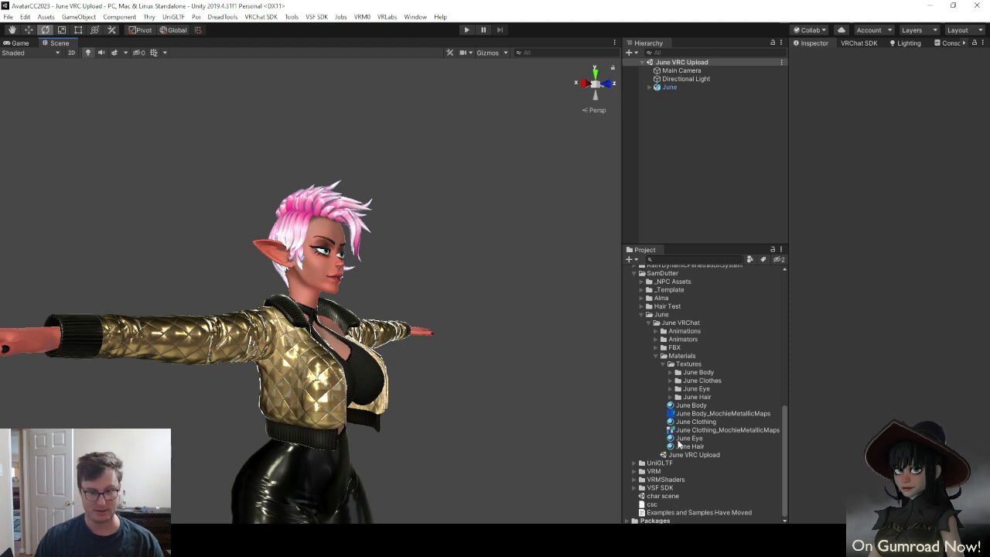
{"action": "left_click", "coordinate": [694, 421]}
{"action": "scroll", "coordinate": [859, 377], "scroll_direction": "down", "scroll_amount": 5}
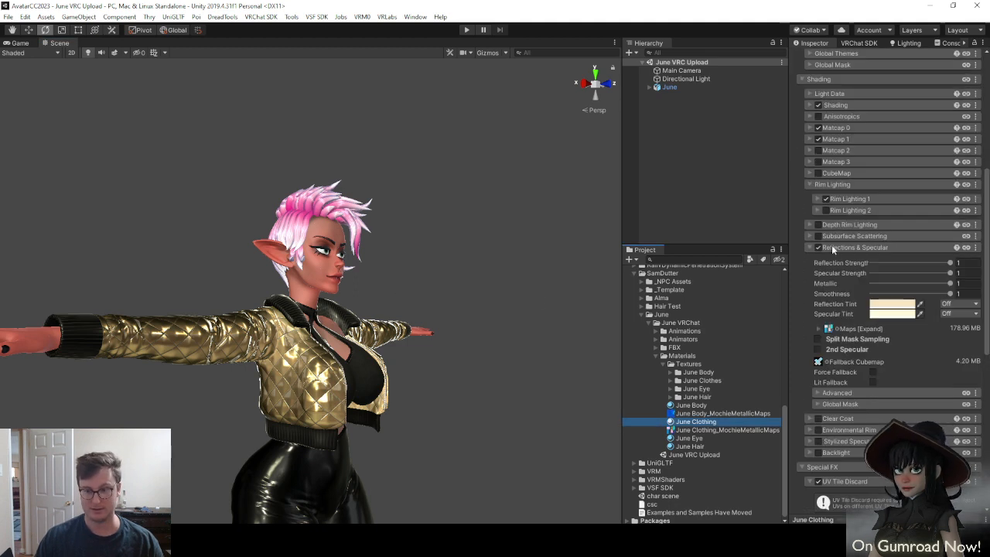
{"action": "scroll", "coordinate": [840, 417], "scroll_direction": "down", "scroll_amount": 4}
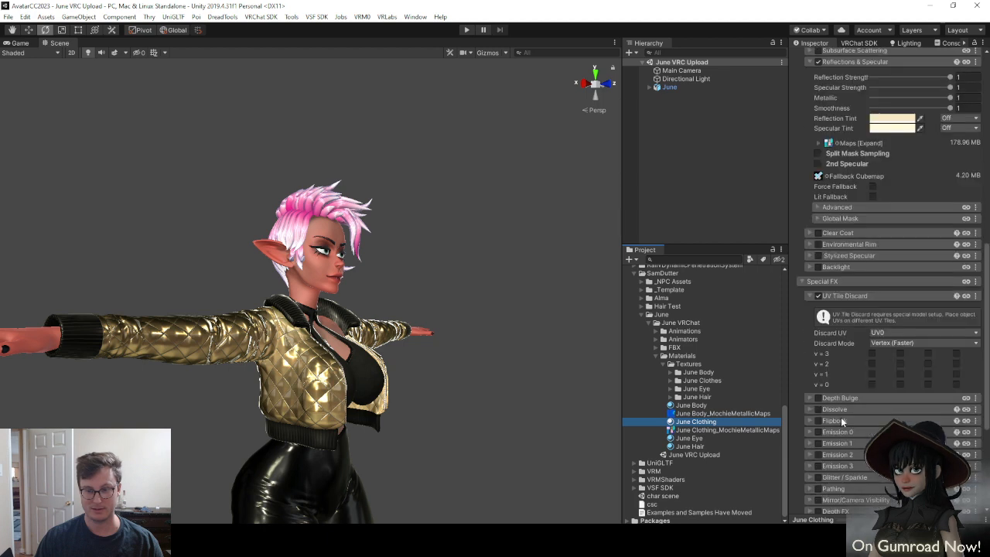
{"action": "left_click", "coordinate": [872, 353]}
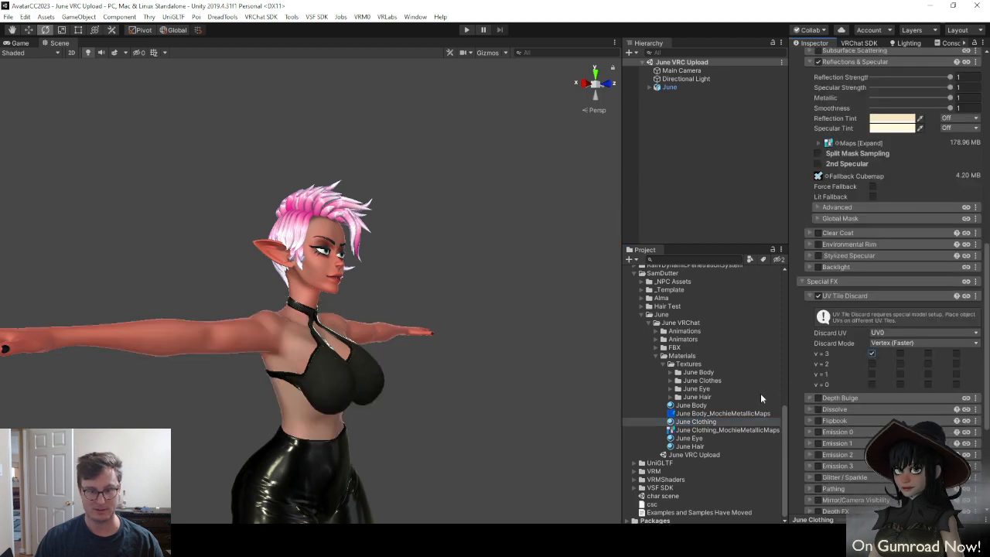
Hide the bra by discarding the first UV tile of row v = 2 in the June Clothing material
{"action": "left_click", "coordinate": [690, 422]}
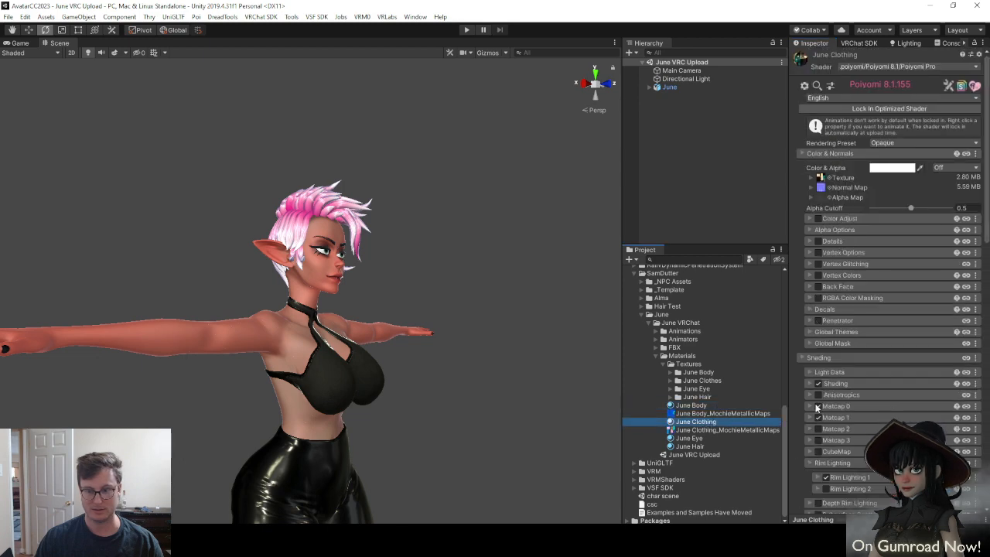
{"action": "scroll", "coordinate": [886, 387], "scroll_direction": "down", "scroll_amount": 5}
{"action": "scroll", "coordinate": [872, 387], "scroll_direction": "down", "scroll_amount": 5}
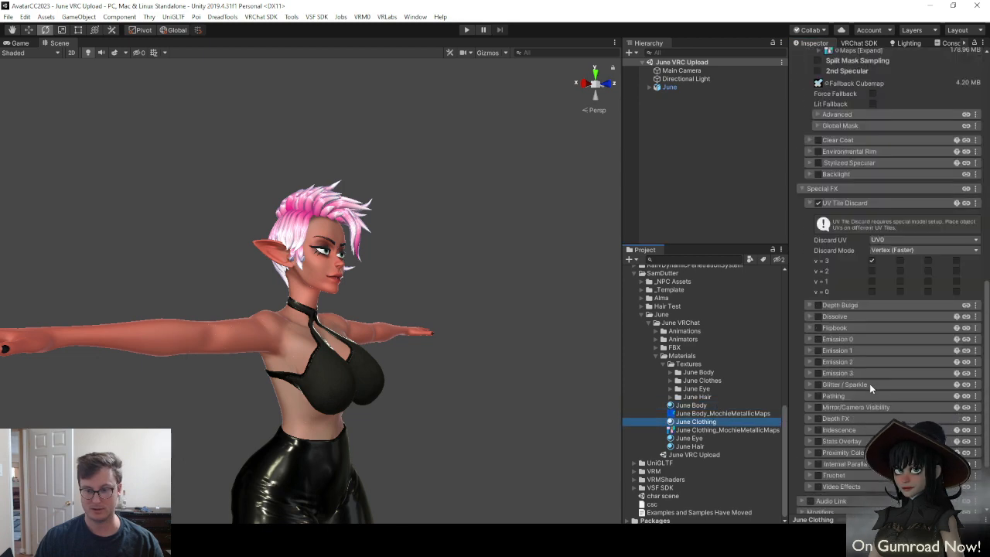
{"action": "left_click", "coordinate": [871, 270]}
Capture the avatar's rear view in the scene and save the image as June_WIP_03_A in the WIP folder
{"action": "left_click_drag", "start_coordinate": [363, 371], "coordinate": [530, 358], "text": "alt"}
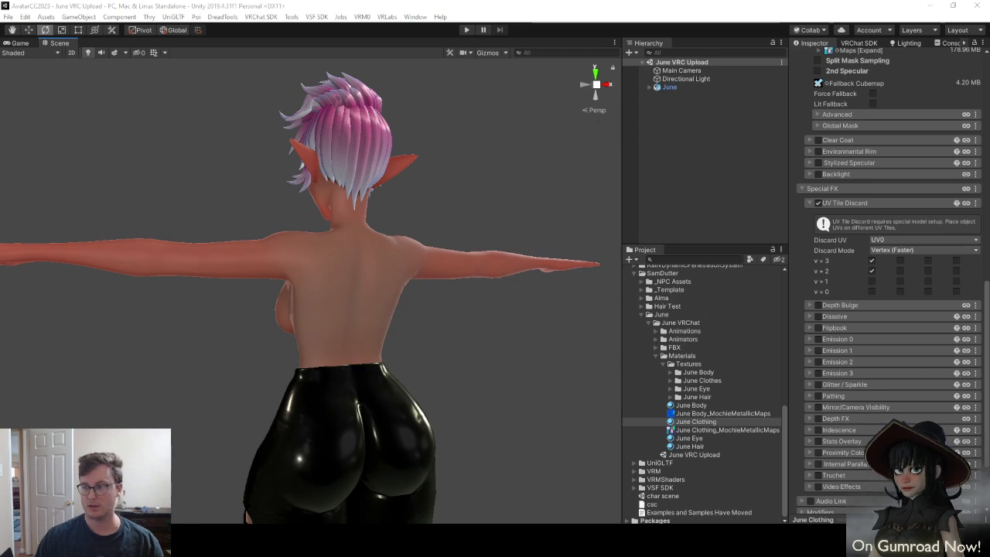
{"action": "key", "text": "super+shift+s"}
{"action": "left_click_drag", "start_coordinate": [3, 51], "coordinate": [611, 479]}
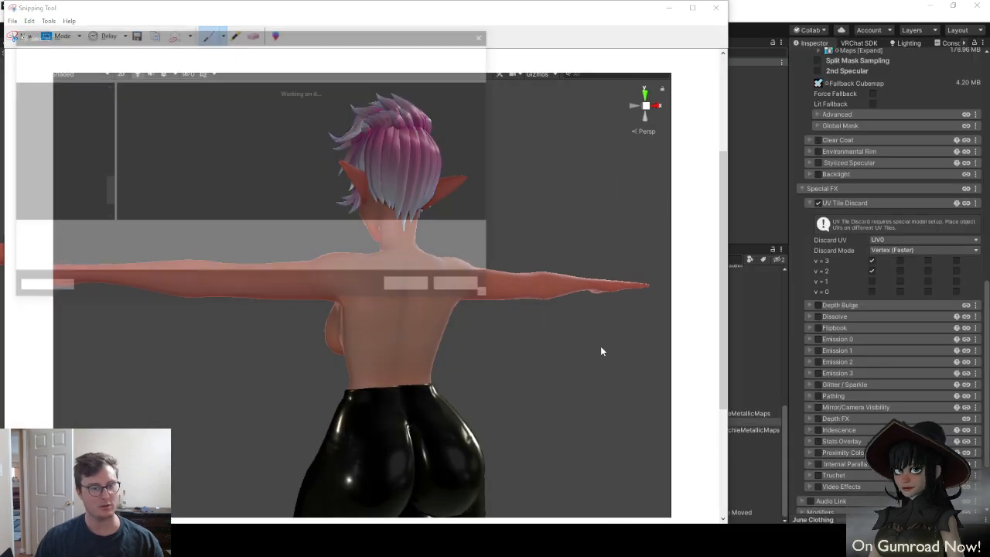
{"action": "key", "text": "ctrl+s"}
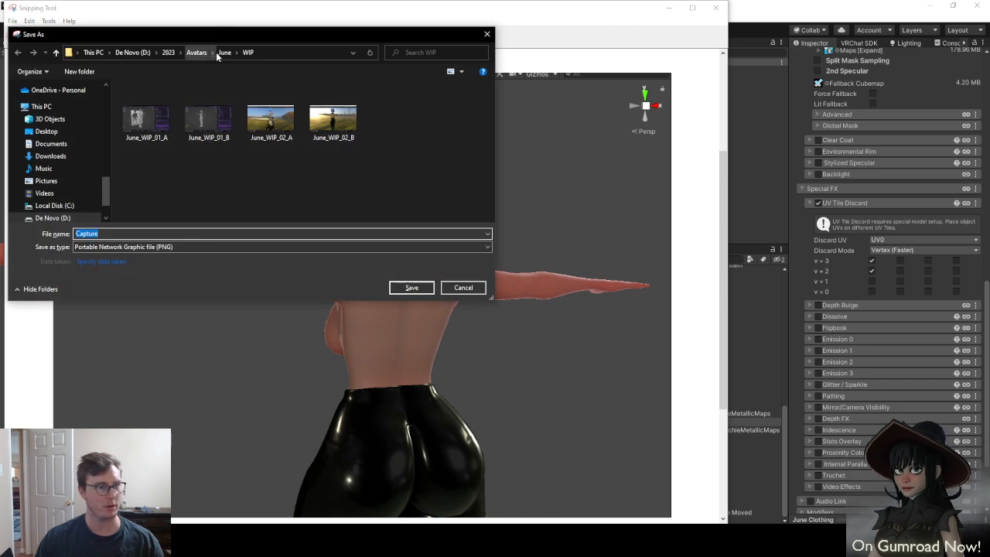
{"action": "left_click", "coordinate": [285, 140]}
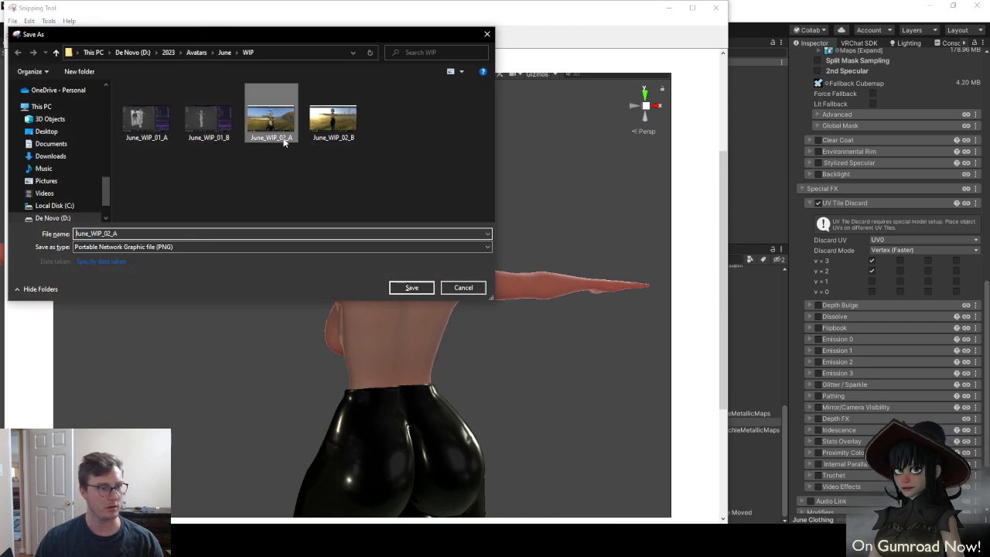
{"action": "left_click", "coordinate": [164, 233]}
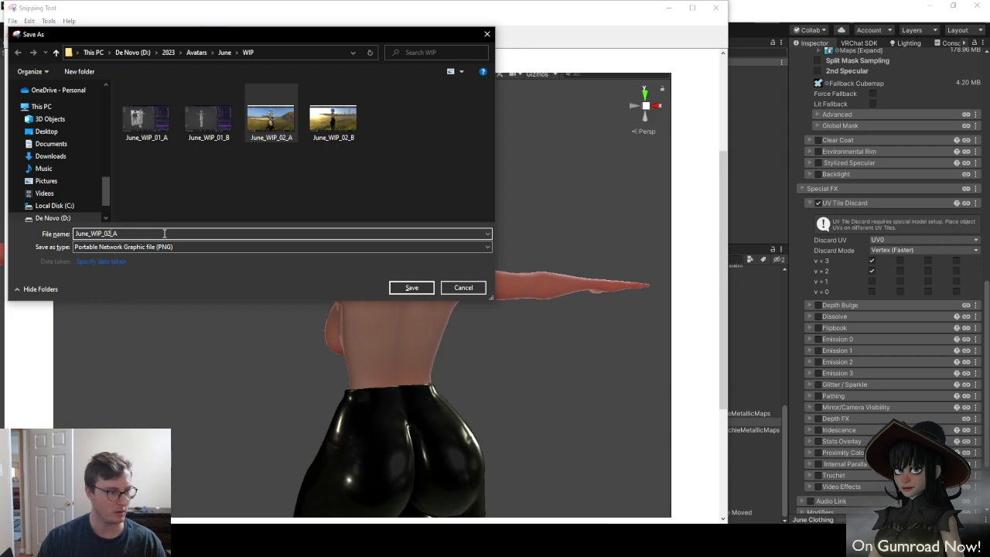
{"action": "key", "text": "BackSpace"}
{"action": "type", "text": "3"}
{"action": "key", "text": "Return"}
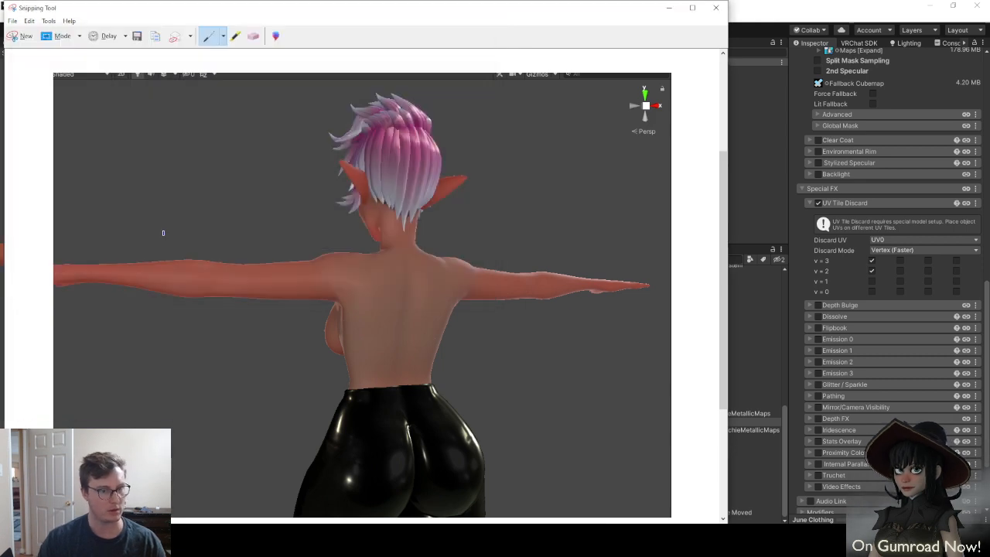
{"action": "left_click", "coordinate": [715, 8]}
Show the bra again by clearing its v = 2 tile discard, and save a new rear-view capture over June_WIP_03_A
{"action": "left_click", "coordinate": [873, 272]}
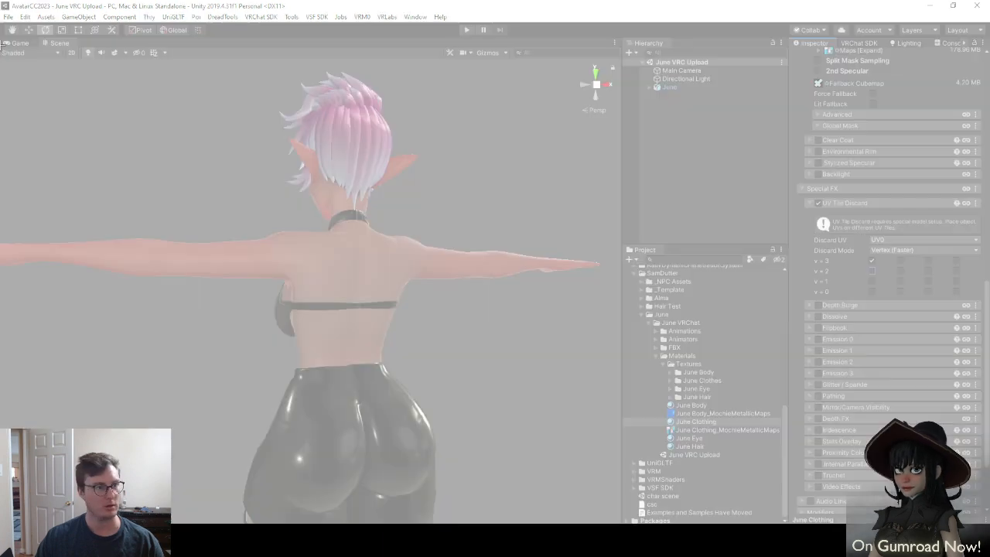
{"action": "left_click_drag", "start_coordinate": [2, 58], "coordinate": [616, 516]}
{"action": "key", "text": "ctrl+s"}
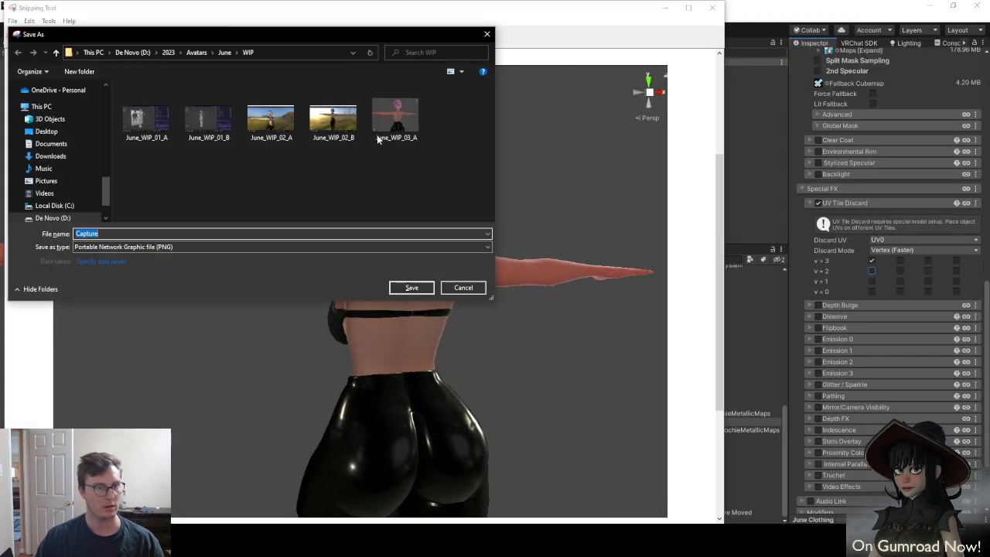
{"action": "left_click", "coordinate": [376, 135]}
{"action": "left_click", "coordinate": [418, 288]}
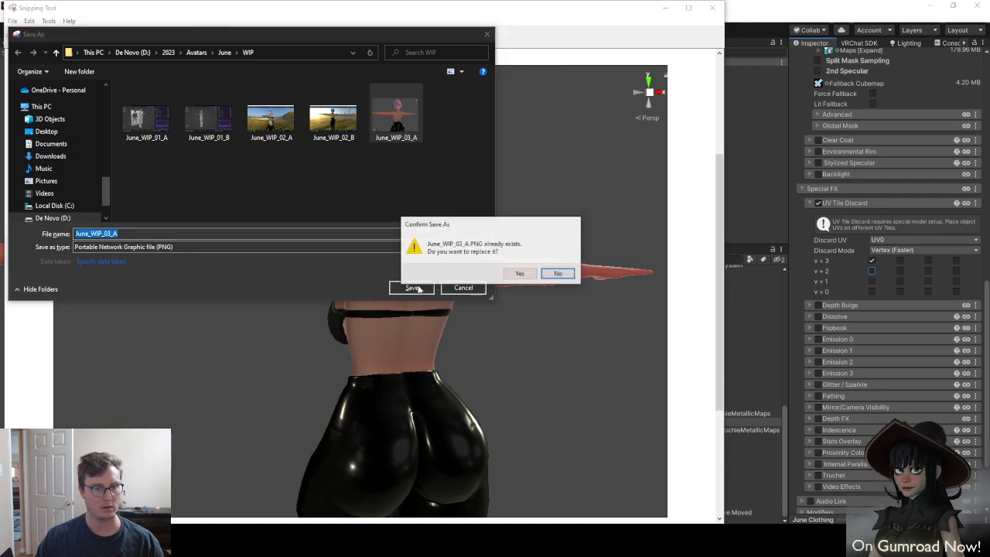
{"action": "left_click", "coordinate": [515, 275]}
{"action": "left_click", "coordinate": [712, 8]}
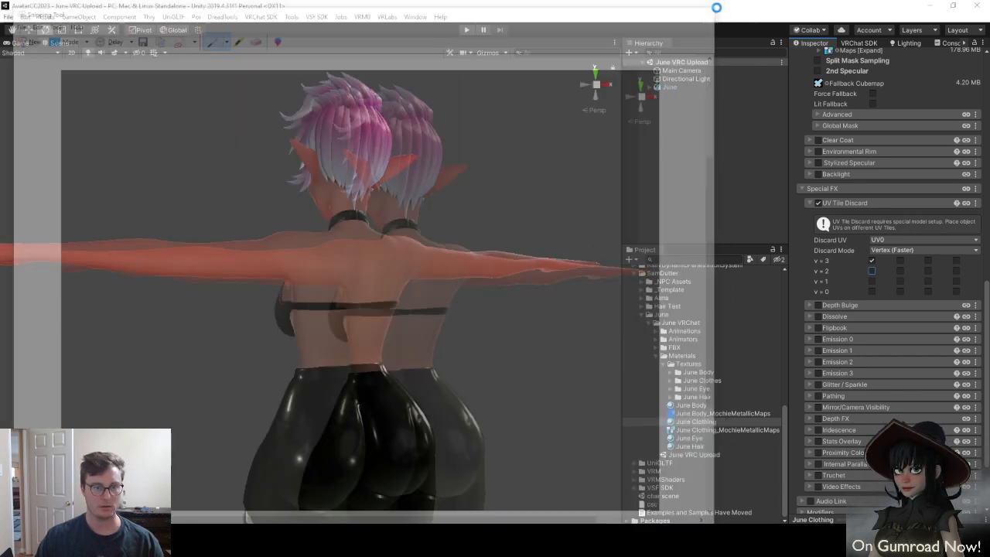
Browse to the June WIP folder in File Explorer and open June_WIP_03_A in Photoshop
{"action": "key", "text": "alt+Tab"}
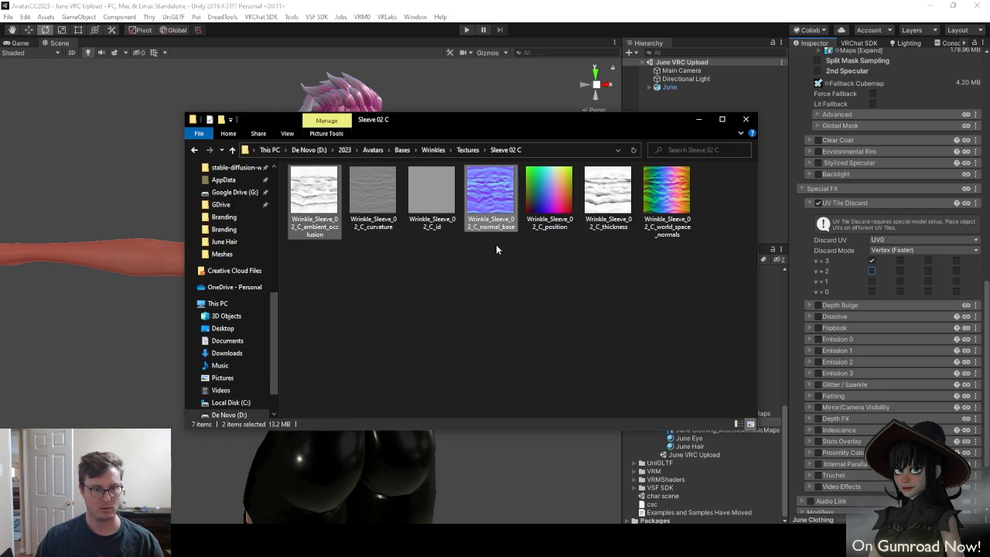
{"action": "left_click", "coordinate": [496, 247]}
{"action": "left_click", "coordinate": [379, 150]}
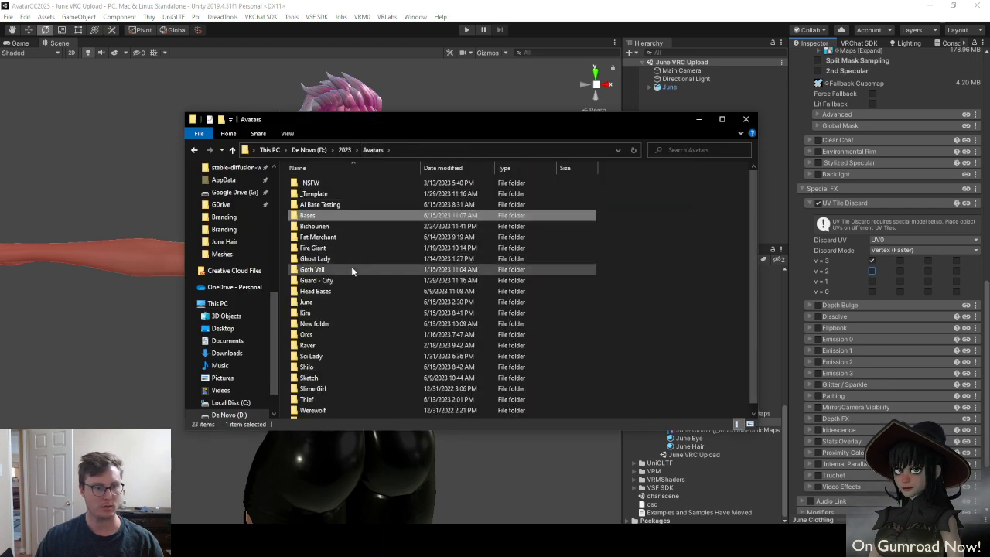
{"action": "double_click", "coordinate": [321, 297]}
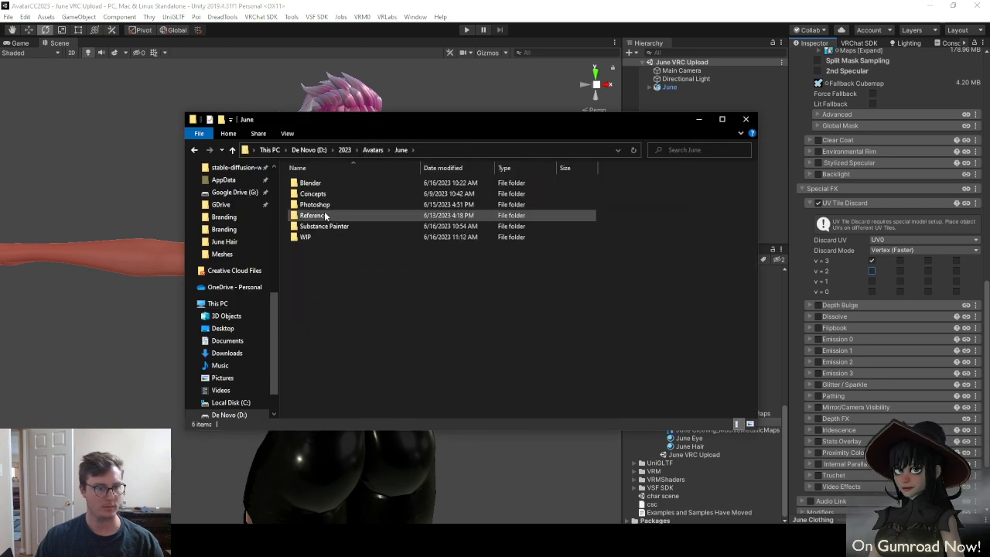
{"action": "double_click", "coordinate": [307, 237]}
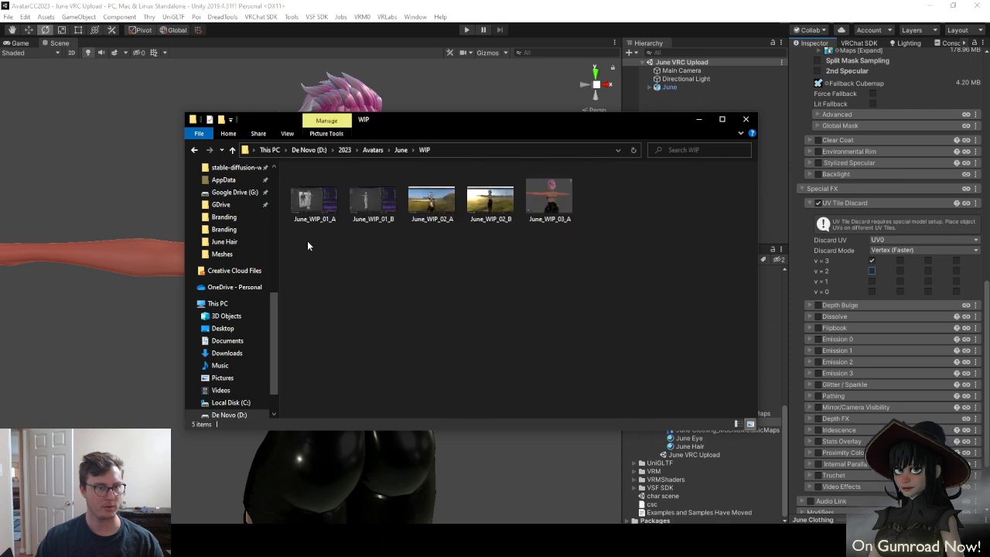
{"action": "double_click", "coordinate": [563, 210]}
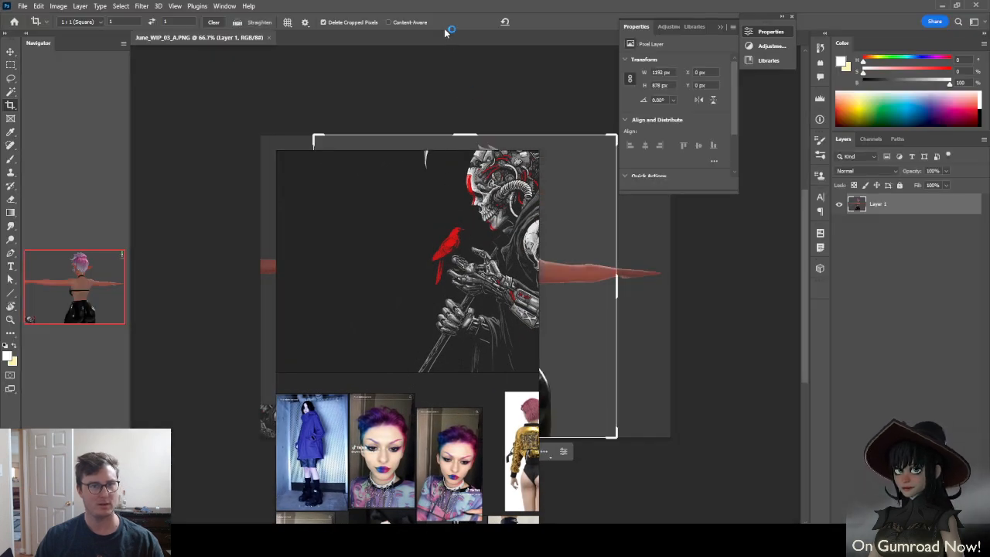
Close the reference board covering the canvas and leave the pending crop for the Brush tool
{"action": "right_click_drag", "start_coordinate": [399, 358], "coordinate": [166, 431]}
{"action": "right_click", "coordinate": [189, 405]}
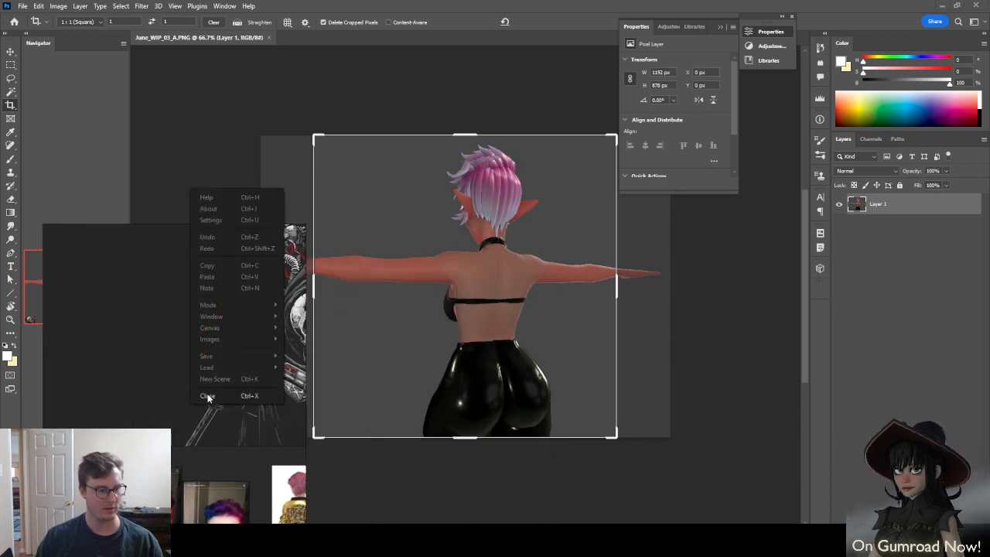
{"action": "left_click", "coordinate": [208, 397]}
{"action": "scroll", "coordinate": [522, 271], "scroll_direction": "up", "scroll_amount": 1}
{"action": "key", "text": "Escape"}
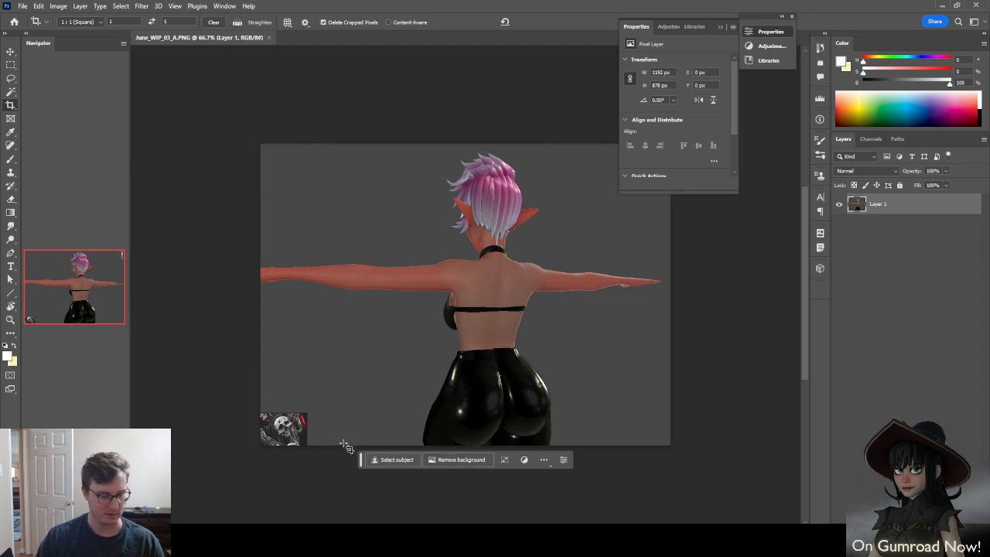
{"action": "key", "text": "b"}
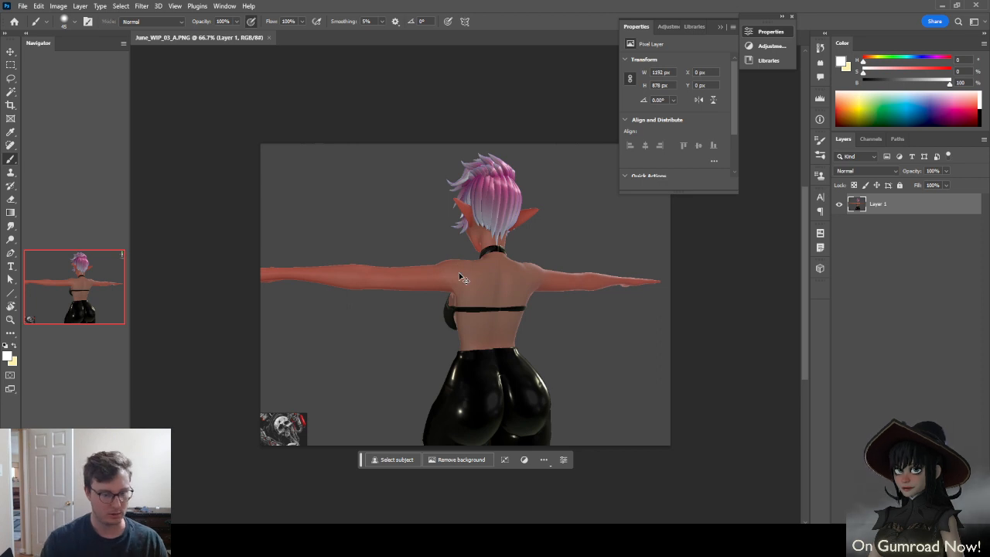
Add a new empty layer and save the document as June_TattooConcepts in Photoshop format in June's Concepts folder
{"action": "key", "text": "ctrl+shift+alt+n"}
{"action": "key", "text": "ctrl+shift+s"}
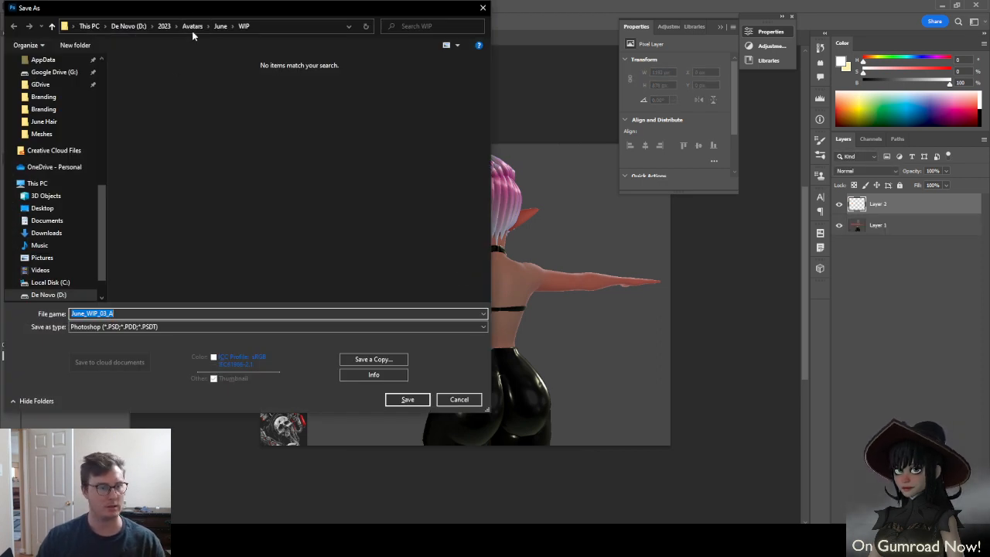
{"action": "left_click_drag", "start_coordinate": [189, 10], "coordinate": [255, 127]}
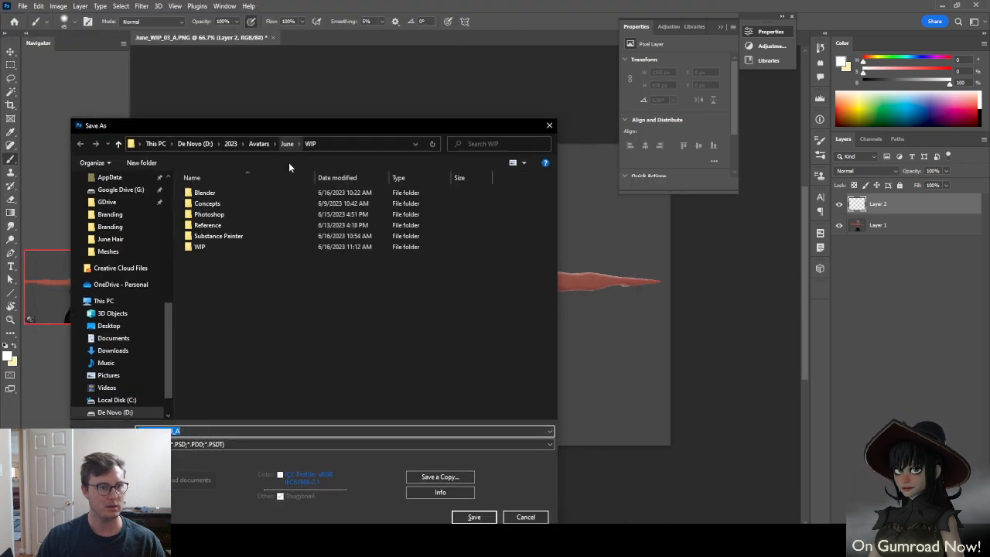
{"action": "double_click", "coordinate": [207, 204]}
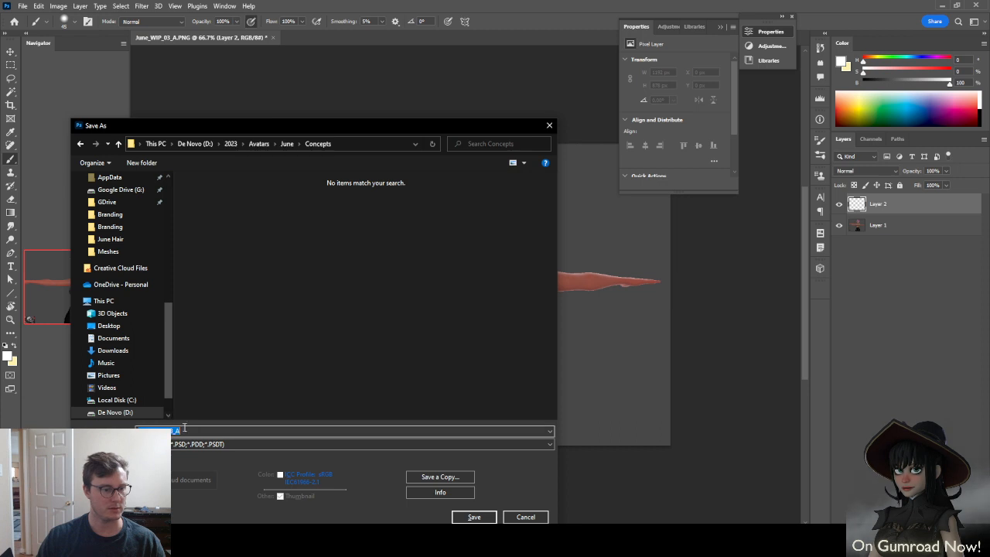
{"action": "type", "text": "une_"}
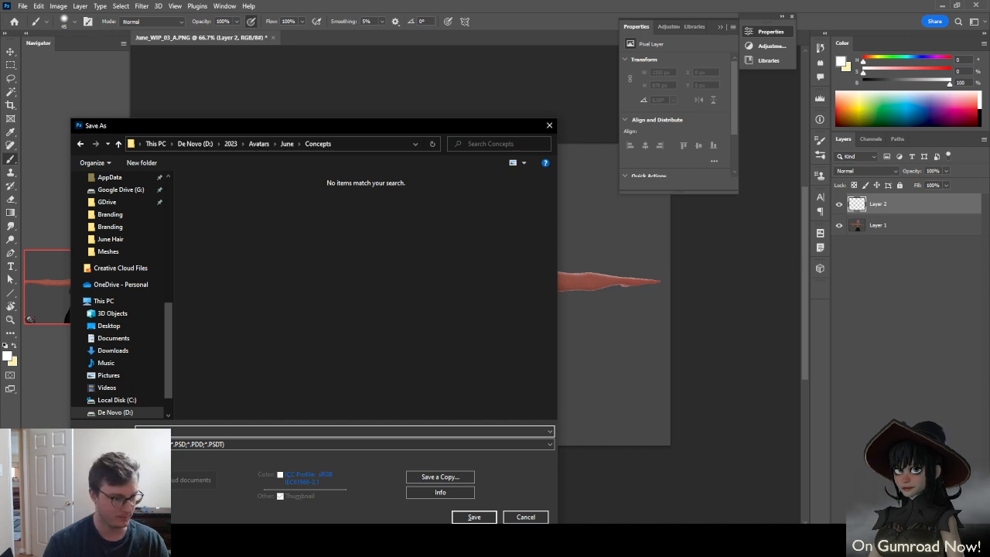
{"action": "key", "text": "Return"}
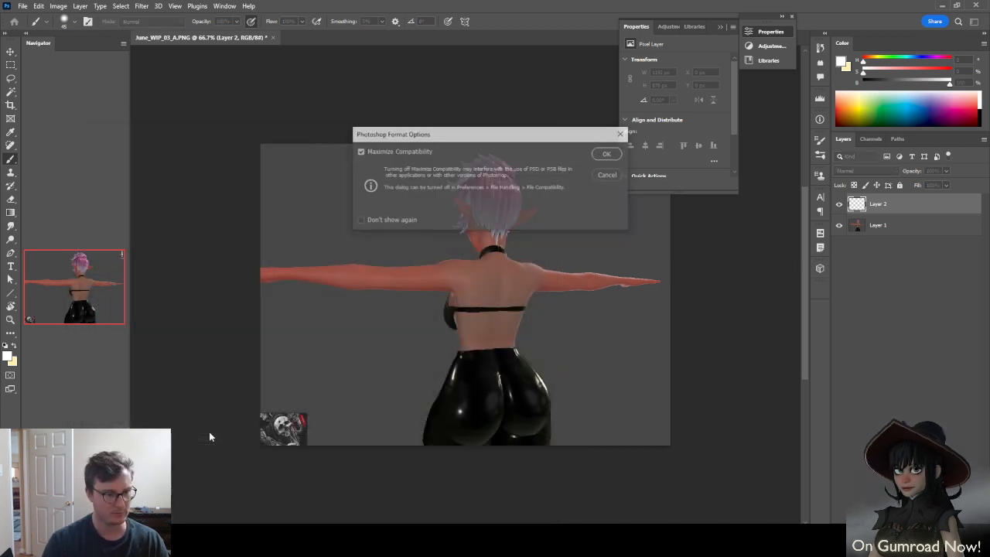
{"action": "left_click", "coordinate": [606, 153]}
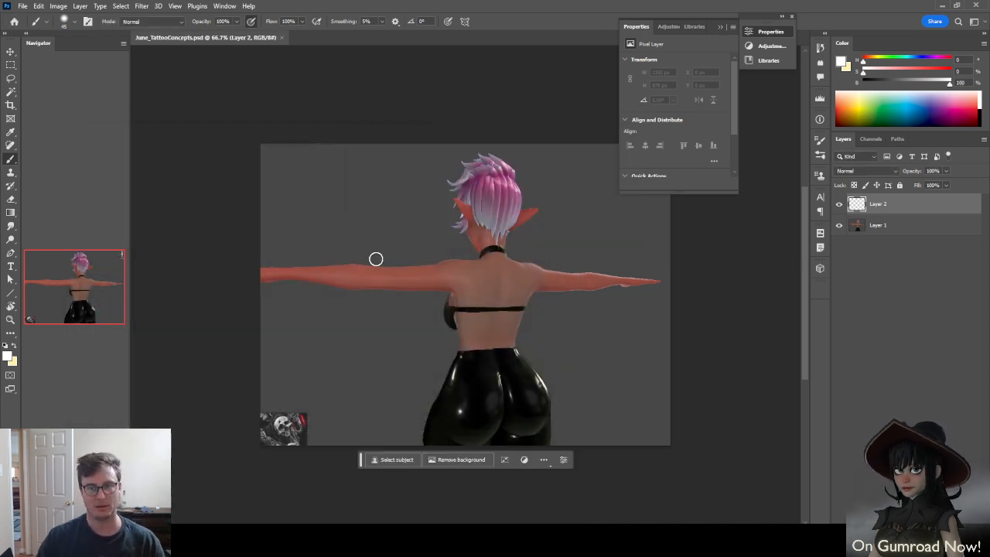
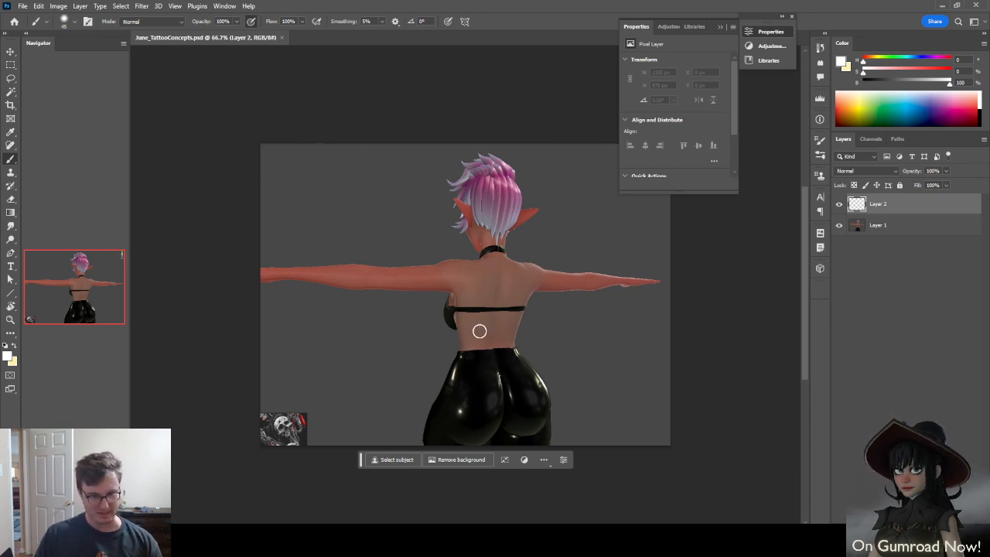
Reset the painting colours to default black and white and shrink the brush to a fine line size
{"action": "left_click_drag", "start_coordinate": [480, 331], "coordinate": [518, 334]}
{"action": "key", "text": "ctrl+z"}
{"action": "key", "text": "d"}
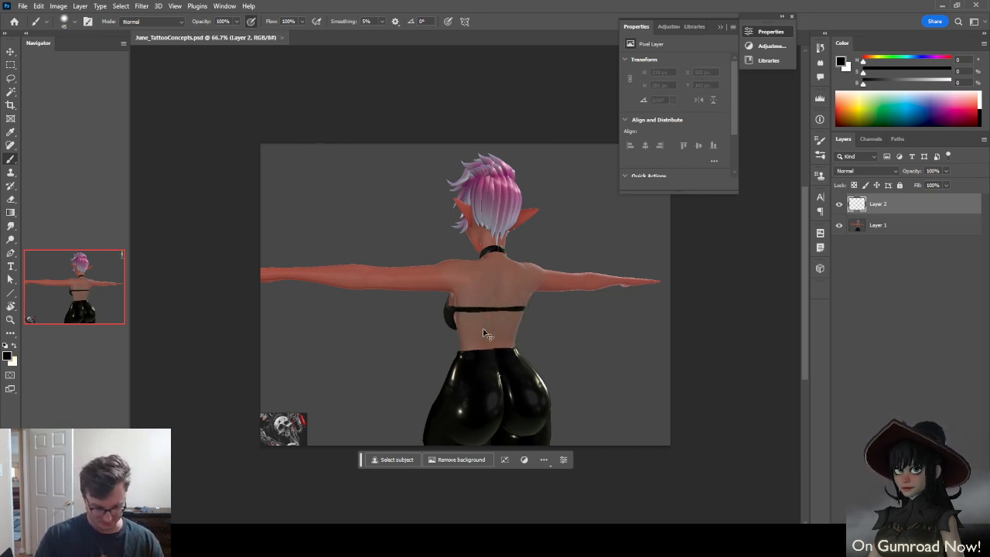
{"action": "key", "text": "ctrl+plus"}
{"action": "key", "text": "ctrl+plus"}
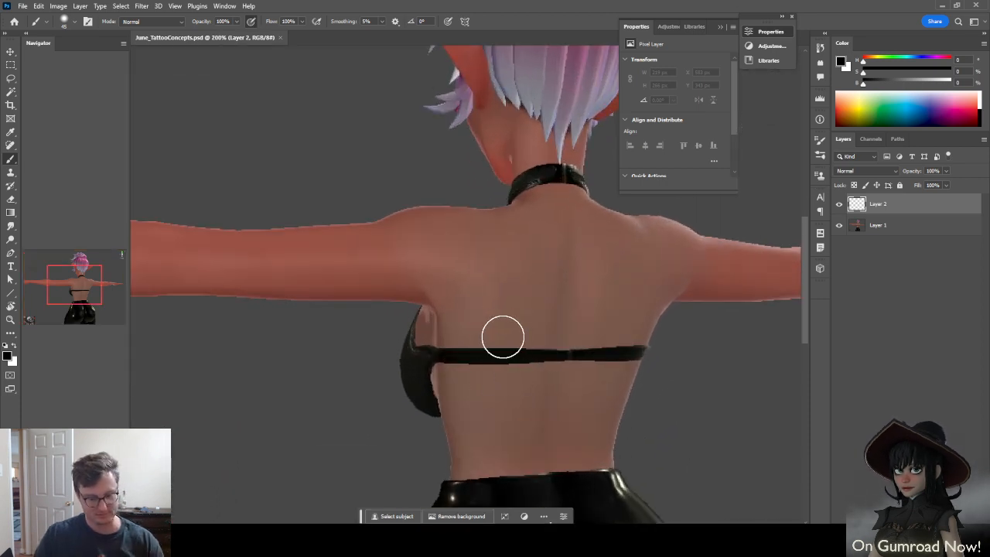
{"action": "key", "text": "bracketleft"}
{"action": "key", "text": "bracketleft"}
{"action": "key", "text": "bracketleft"}
{"action": "key", "text": "bracketleft"}
{"action": "key", "text": "bracketleft"}
{"action": "key", "text": "bracketleft"}
{"action": "key", "text": "bracketleft"}
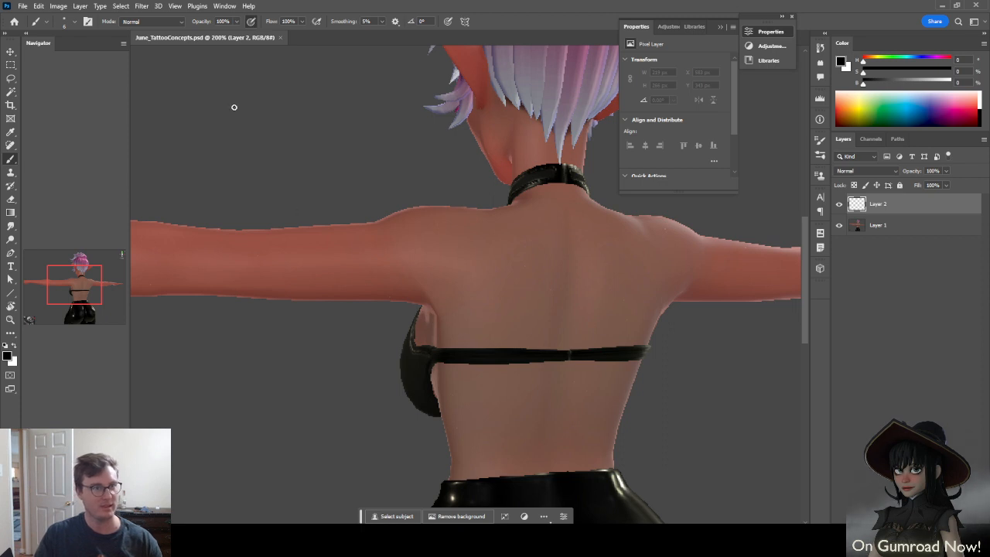
Sketch a small hooked mark and two pairs of slanted stripes along the avatar's left arm
{"action": "left_click_drag", "start_coordinate": [311, 255], "coordinate": [567, 201]}
{"action": "mouse_move", "coordinate": [424, 204]}
{"action": "left_mouse_down"}
{"action": "mouse_move", "coordinate": [486, 232]}
{"action": "mouse_move", "coordinate": [495, 215]}
{"action": "mouse_move", "coordinate": [449, 270]}
{"action": "left_mouse_up"}
{"action": "key", "text": "ctrl+z"}
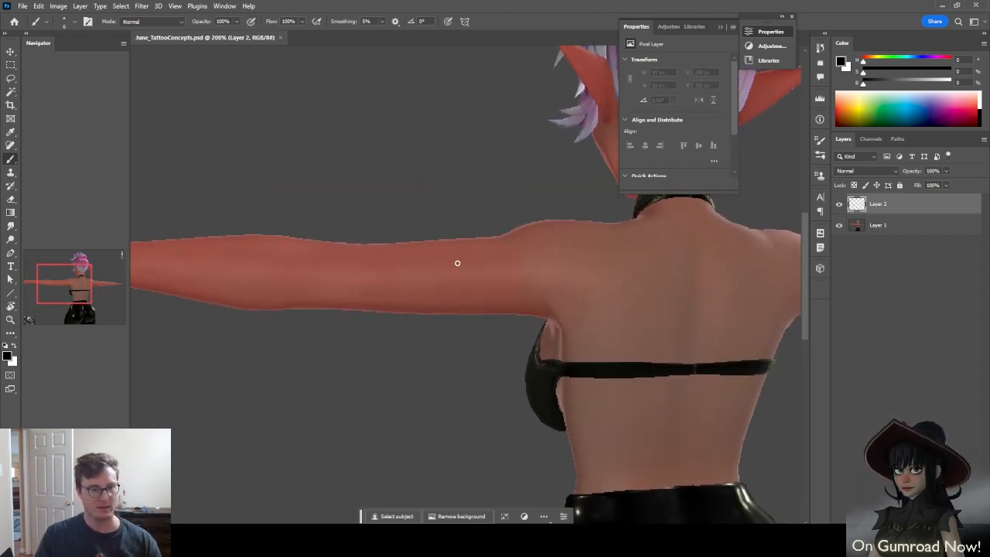
{"action": "left_click_drag", "start_coordinate": [303, 261], "coordinate": [347, 247]}
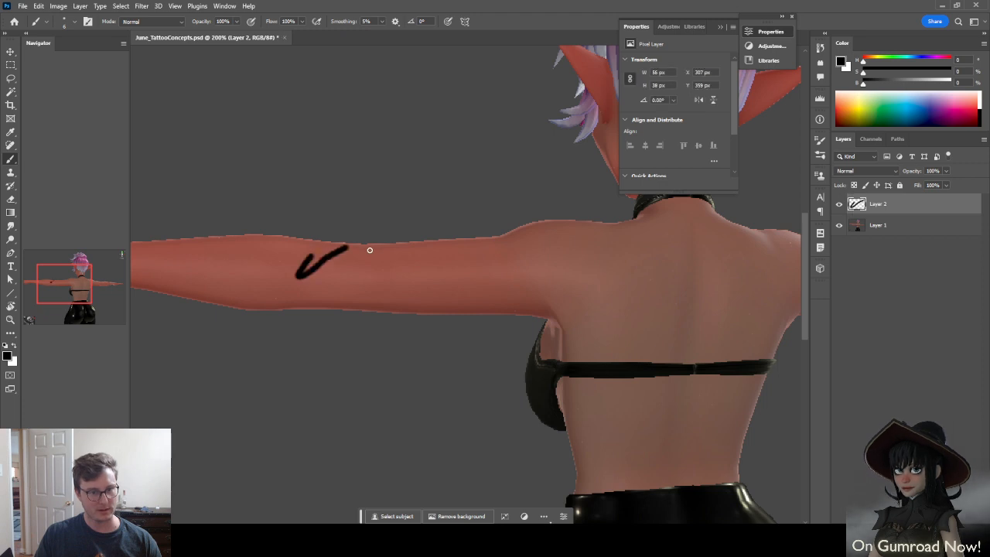
{"action": "left_click_drag", "start_coordinate": [353, 300], "coordinate": [393, 251]}
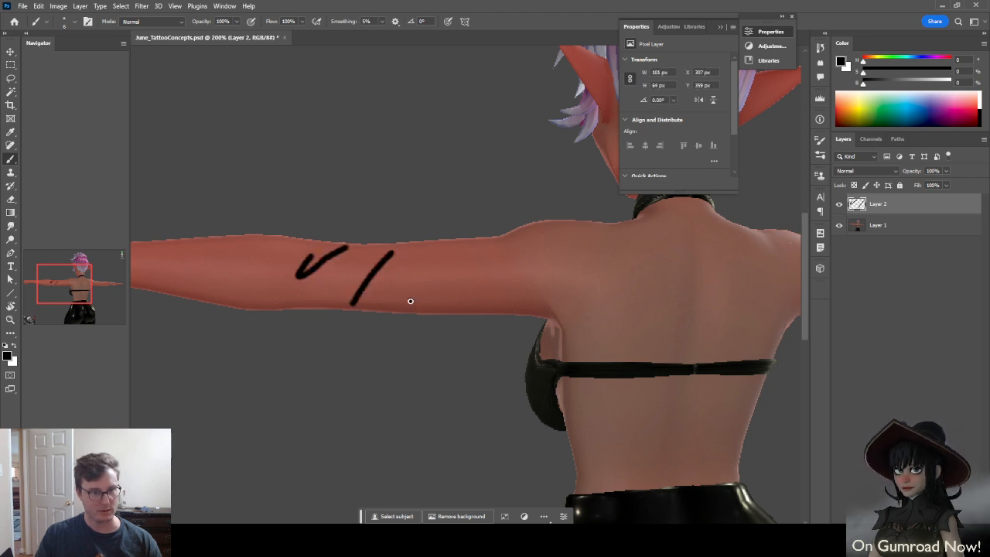
{"action": "left_click_drag", "start_coordinate": [411, 301], "coordinate": [450, 247]}
{"action": "key", "text": "ctrl+z"}
{"action": "left_click_drag", "start_coordinate": [371, 306], "coordinate": [413, 242]}
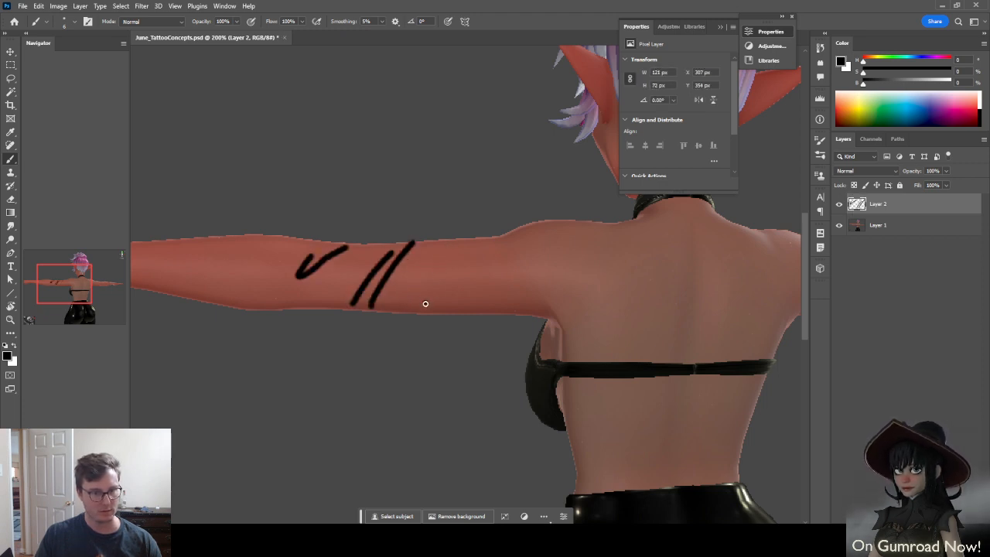
{"action": "mouse_move", "coordinate": [424, 304]}
{"action": "left_mouse_down"}
{"action": "mouse_move", "coordinate": [450, 246]}
{"action": "mouse_move", "coordinate": [450, 294]}
{"action": "mouse_move", "coordinate": [433, 312]}
{"action": "mouse_move", "coordinate": [465, 239]}
{"action": "left_mouse_up"}
{"action": "key", "text": "ctrl+z"}
{"action": "key", "text": "ctrl+z"}
{"action": "left_click_drag", "start_coordinate": [461, 310], "coordinate": [489, 237]}
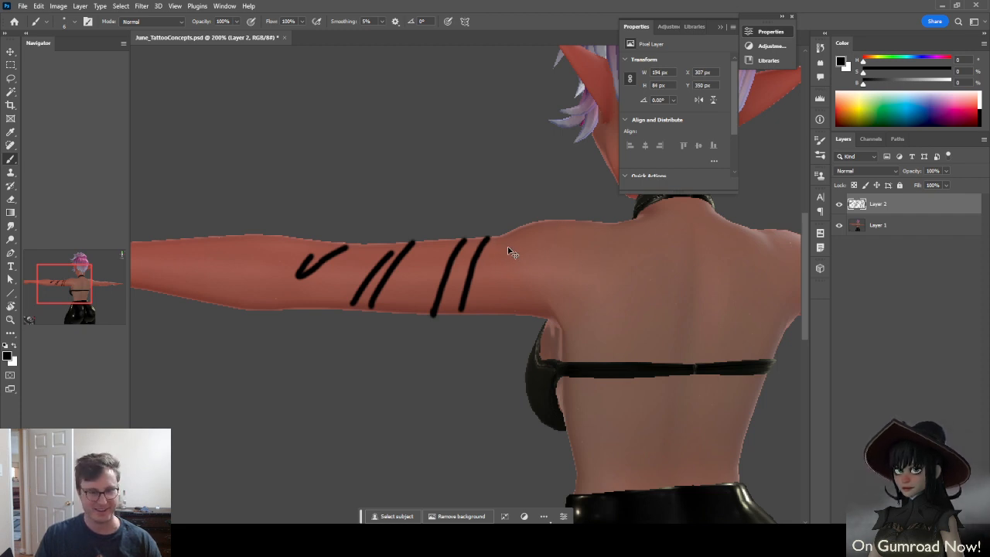
Sketch short black strokes on the left shoulder and a large rounded outline over the left shoulder blade
{"action": "left_click", "coordinate": [539, 248], "text": "alt"}
{"action": "mouse_move", "coordinate": [572, 243]}
{"action": "left_mouse_down"}
{"action": "mouse_move", "coordinate": [482, 240]}
{"action": "mouse_move", "coordinate": [458, 255]}
{"action": "mouse_move", "coordinate": [490, 261]}
{"action": "left_mouse_up"}
{"action": "key", "text": "d"}
{"action": "mouse_move", "coordinate": [497, 244]}
{"action": "left_mouse_down"}
{"action": "mouse_move", "coordinate": [536, 230]}
{"action": "mouse_move", "coordinate": [574, 280]}
{"action": "left_mouse_up"}
{"action": "mouse_move", "coordinate": [479, 261]}
{"action": "left_mouse_down"}
{"action": "mouse_move", "coordinate": [523, 345]}
{"action": "mouse_move", "coordinate": [590, 281]}
{"action": "mouse_move", "coordinate": [595, 302]}
{"action": "left_mouse_up"}
Sketch two curves down the lower back and a small loop beside the rounded outline near the spine
{"action": "mouse_move", "coordinate": [512, 357]}
{"action": "left_mouse_down"}
{"action": "mouse_move", "coordinate": [541, 473]}
{"action": "mouse_move", "coordinate": [565, 479]}
{"action": "left_mouse_up"}
{"action": "left_click_drag", "start_coordinate": [568, 393], "coordinate": [579, 479]}
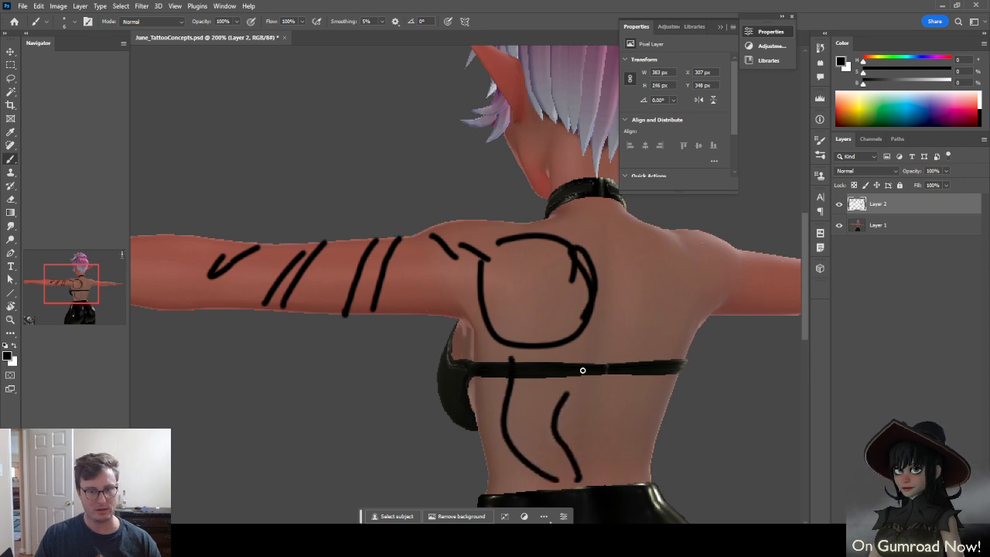
{"action": "left_click_drag", "start_coordinate": [582, 370], "coordinate": [578, 345]}
{"action": "left_click_drag", "start_coordinate": [557, 243], "coordinate": [624, 240]}
{"action": "mouse_move", "coordinate": [596, 275]}
{"action": "left_mouse_down"}
{"action": "mouse_move", "coordinate": [627, 265]}
{"action": "mouse_move", "coordinate": [645, 245]}
{"action": "left_mouse_up"}
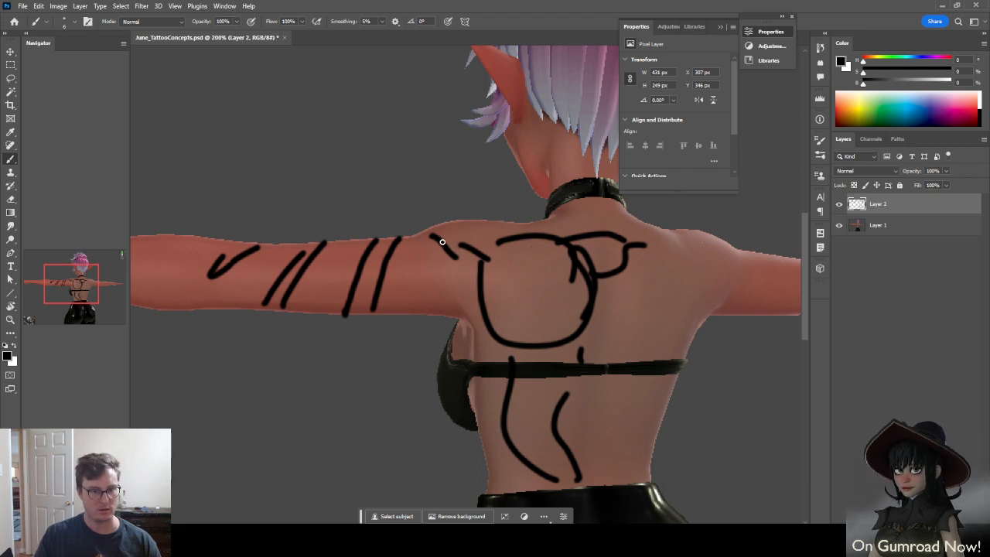
{"action": "left_click_drag", "start_coordinate": [412, 306], "coordinate": [457, 244]}
{"action": "key", "text": "ctrl+z"}
{"action": "left_click_drag", "start_coordinate": [418, 312], "coordinate": [473, 254]}
{"action": "key", "text": "ctrl+z"}
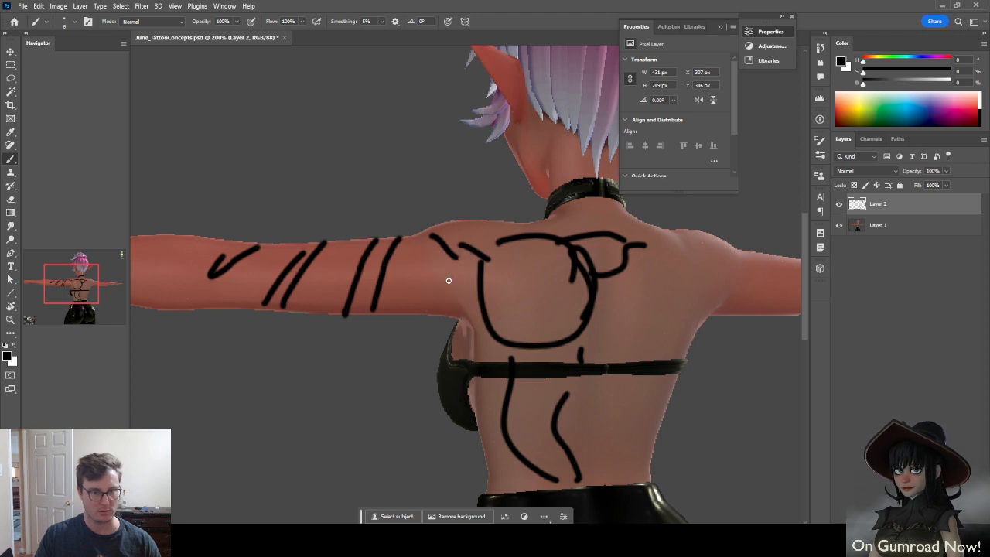
Erase the stripes along the left arm and add more short strokes across the left shoulder
{"action": "key", "text": "e"}
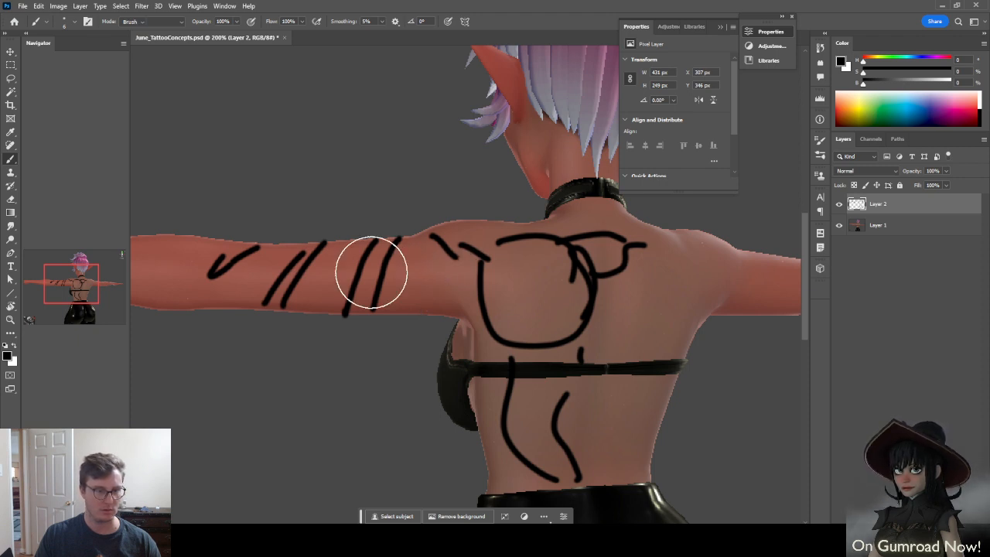
{"action": "mouse_move", "coordinate": [277, 285]}
{"action": "left_mouse_down"}
{"action": "mouse_move", "coordinate": [239, 276]}
{"action": "mouse_move", "coordinate": [327, 283]}
{"action": "mouse_move", "coordinate": [365, 249]}
{"action": "left_mouse_up"}
{"action": "key", "text": "b"}
{"action": "mouse_move", "coordinate": [425, 237]}
{"action": "left_mouse_down"}
{"action": "mouse_move", "coordinate": [474, 265]}
{"action": "mouse_move", "coordinate": [481, 247]}
{"action": "left_mouse_up"}
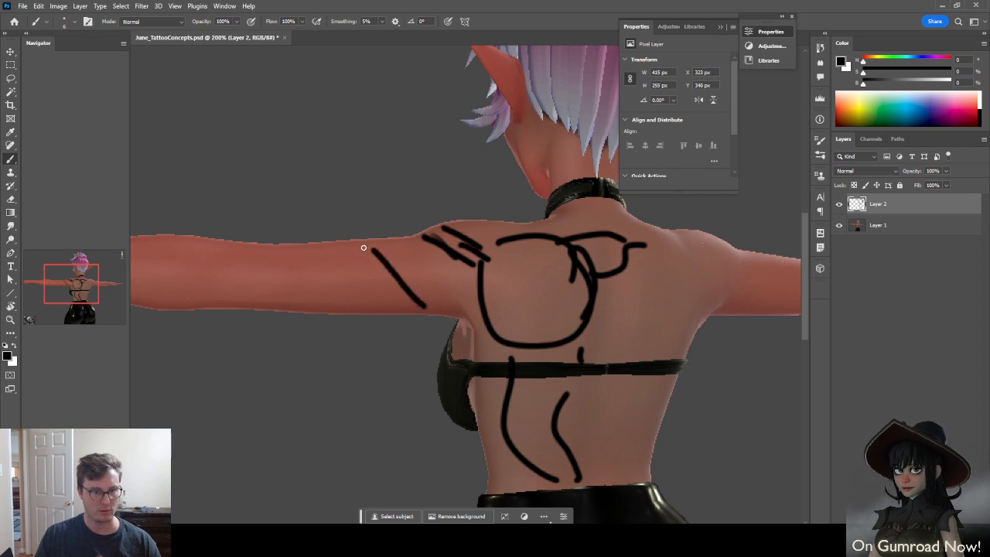
Draw four parallel stripes across the left upper arm, slanting down toward the torso
{"action": "left_click_drag", "start_coordinate": [424, 304], "coordinate": [366, 242]}
{"action": "left_click_drag", "start_coordinate": [393, 307], "coordinate": [336, 241]}
{"action": "left_click", "coordinate": [344, 310]}
{"action": "left_click_drag", "start_coordinate": [346, 311], "coordinate": [299, 254]}
{"action": "left_click_drag", "start_coordinate": [302, 306], "coordinate": [263, 256]}
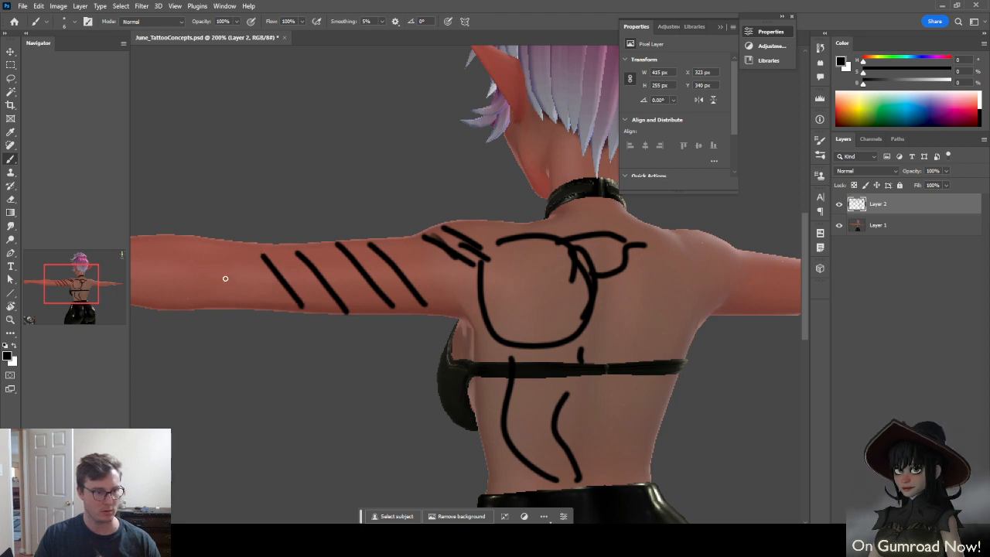
Sketch a curved hook near the elbow, then extend and link the two outermost arm stripes
{"action": "mouse_move", "coordinate": [234, 295]}
{"action": "left_mouse_down"}
{"action": "mouse_move", "coordinate": [181, 278]}
{"action": "mouse_move", "coordinate": [258, 298]}
{"action": "left_mouse_up"}
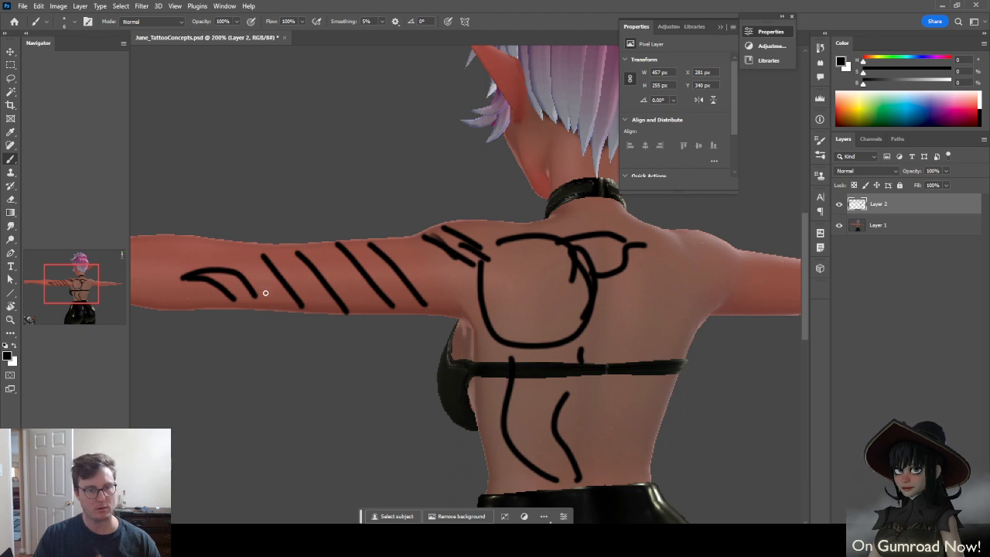
{"action": "mouse_move", "coordinate": [265, 254]}
{"action": "left_mouse_down"}
{"action": "mouse_move", "coordinate": [256, 244]}
{"action": "mouse_move", "coordinate": [335, 303]}
{"action": "left_mouse_up"}
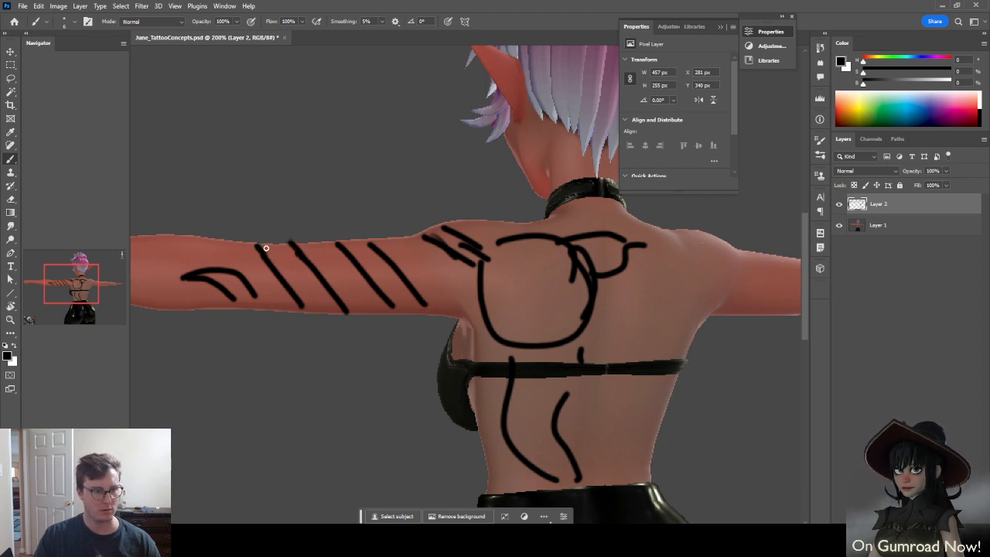
{"action": "left_click_drag", "start_coordinate": [265, 247], "coordinate": [301, 294]}
{"action": "key", "text": "ctrl+z"}
{"action": "left_click_drag", "start_coordinate": [264, 247], "coordinate": [317, 290]}
{"action": "mouse_move", "coordinate": [276, 263]}
{"action": "left_mouse_down"}
{"action": "mouse_move", "coordinate": [305, 265]}
{"action": "mouse_move", "coordinate": [293, 271]}
{"action": "mouse_move", "coordinate": [304, 274]}
{"action": "left_mouse_up"}
{"action": "key", "text": "ctrl+z"}
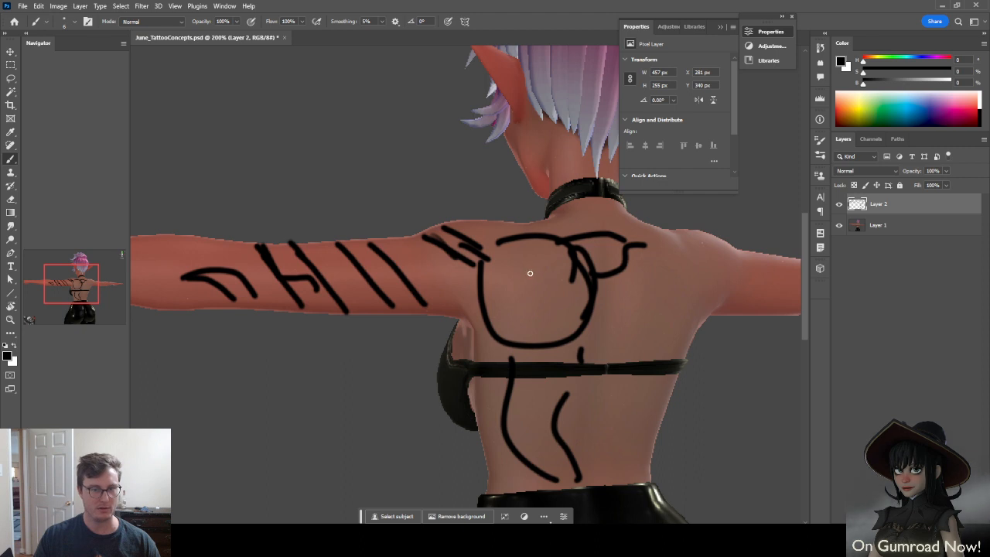
Thicken the shoulder strokes, then use a size 20 eraser to remove the small loop and the rounded outline's upper spine side
{"action": "left_click_drag", "start_coordinate": [536, 270], "coordinate": [455, 262]}
{"action": "left_click_drag", "start_coordinate": [356, 235], "coordinate": [394, 269]}
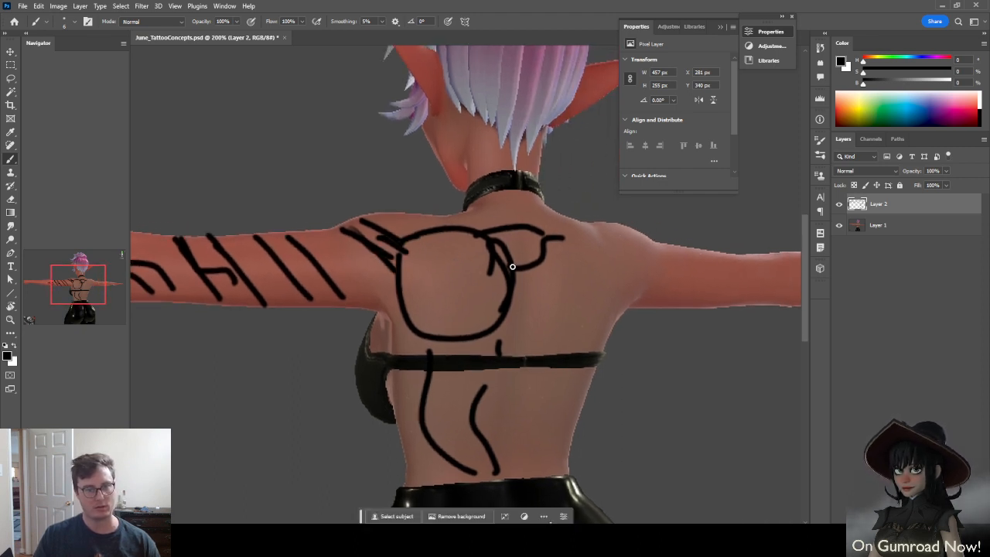
{"action": "key", "text": "e"}
{"action": "mouse_move", "coordinate": [517, 258]}
{"action": "left_mouse_down"}
{"action": "mouse_move", "coordinate": [535, 257]}
{"action": "mouse_move", "coordinate": [543, 247]}
{"action": "mouse_move", "coordinate": [533, 239]}
{"action": "mouse_move", "coordinate": [553, 229]}
{"action": "left_mouse_up"}
{"action": "key", "text": "ctrl+z"}
{"action": "right_click", "coordinate": [532, 254]}
{"action": "left_click", "coordinate": [629, 267]}
{"action": "left_click", "coordinate": [480, 248]}
{"action": "key", "text": "ctrl+z"}
{"action": "key", "text": "bracketleft"}
{"action": "key", "text": "bracketleft"}
{"action": "key", "text": "bracketleft"}
{"action": "key", "text": "bracketleft"}
{"action": "key", "text": "bracketleft"}
{"action": "key", "text": "bracketleft"}
{"action": "key", "text": "bracketleft"}
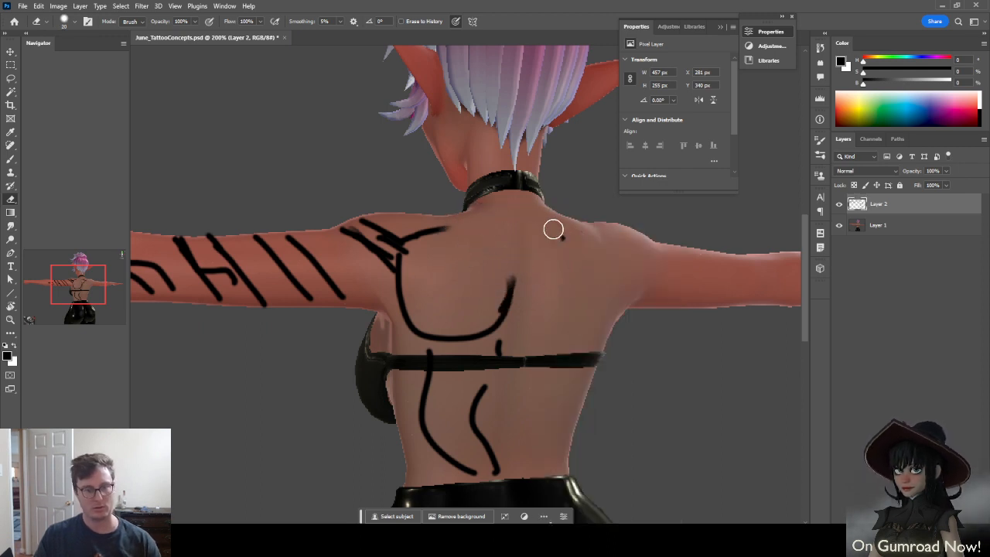
Sketch face-like contour strokes inside the rounded outline and a straight slanted line down the lower back
{"action": "key", "text": "b"}
{"action": "mouse_move", "coordinate": [411, 247]}
{"action": "left_mouse_down"}
{"action": "mouse_move", "coordinate": [455, 249]}
{"action": "mouse_move", "coordinate": [487, 232]}
{"action": "mouse_move", "coordinate": [507, 254]}
{"action": "left_mouse_up"}
{"action": "mouse_move", "coordinate": [451, 250]}
{"action": "left_mouse_down"}
{"action": "mouse_move", "coordinate": [446, 258]}
{"action": "mouse_move", "coordinate": [469, 280]}
{"action": "left_mouse_up"}
{"action": "mouse_move", "coordinate": [487, 286]}
{"action": "left_mouse_down"}
{"action": "mouse_move", "coordinate": [497, 273]}
{"action": "mouse_move", "coordinate": [473, 302]}
{"action": "left_mouse_up"}
{"action": "left_click_drag", "start_coordinate": [425, 267], "coordinate": [423, 331]}
{"action": "left_click", "coordinate": [518, 386]}
{"action": "left_click_drag", "start_coordinate": [518, 389], "coordinate": [535, 466]}
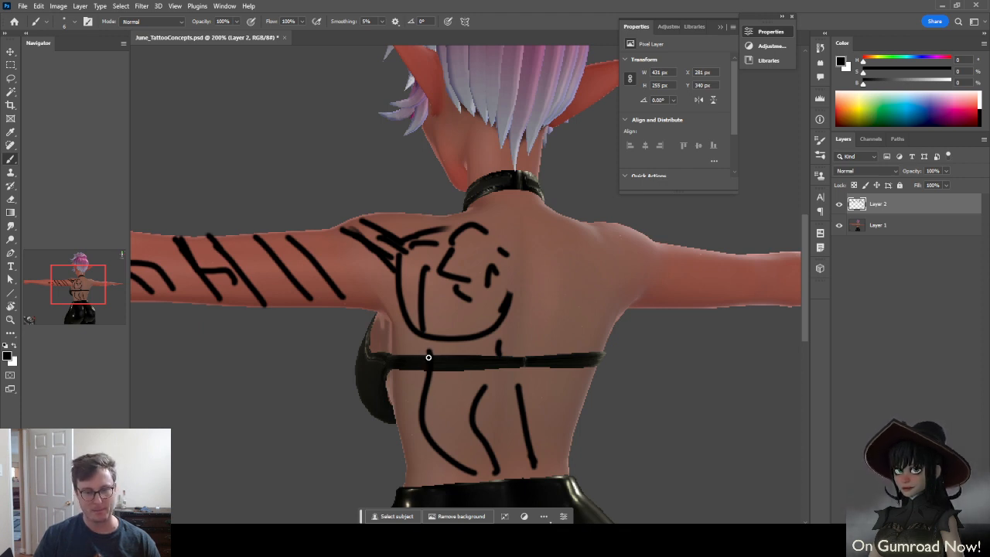
Erase the line over the bra strap and the rounded outline's outer edge, and redraw that edge as an angled contour
{"action": "key", "text": "e"}
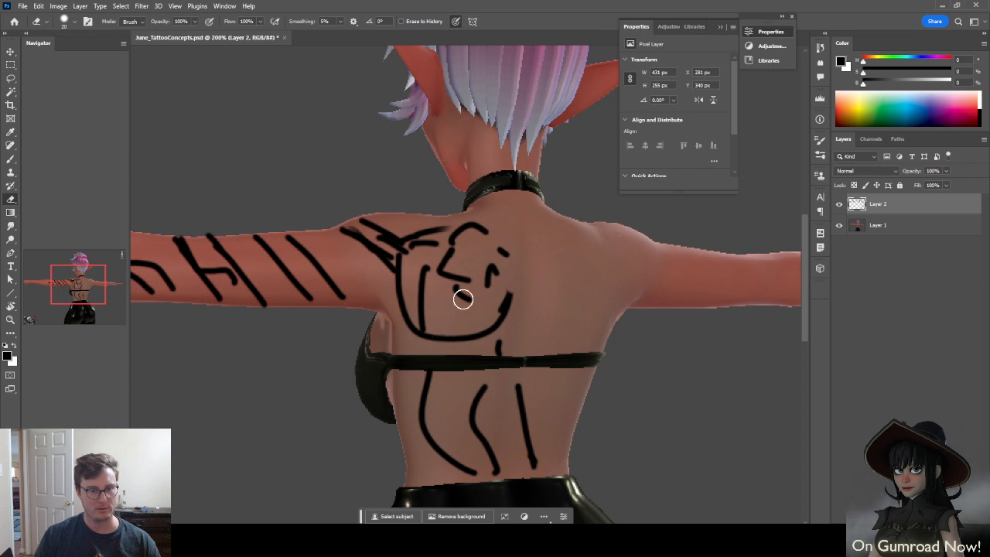
{"action": "key", "text": "b"}
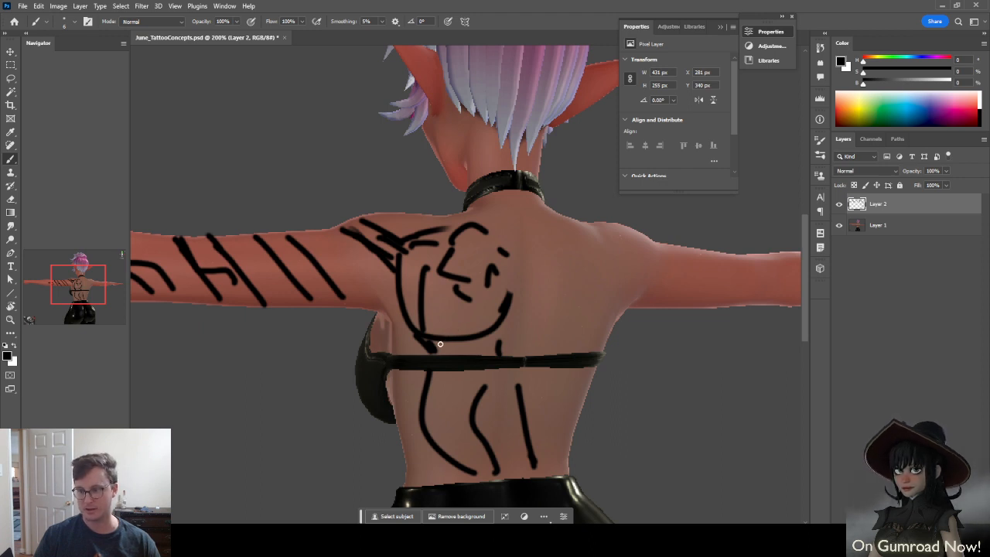
{"action": "key", "text": "e"}
{"action": "mouse_move", "coordinate": [395, 329]}
{"action": "left_mouse_down"}
{"action": "mouse_move", "coordinate": [415, 318]}
{"action": "mouse_move", "coordinate": [411, 343]}
{"action": "left_mouse_up"}
{"action": "key", "text": "b"}
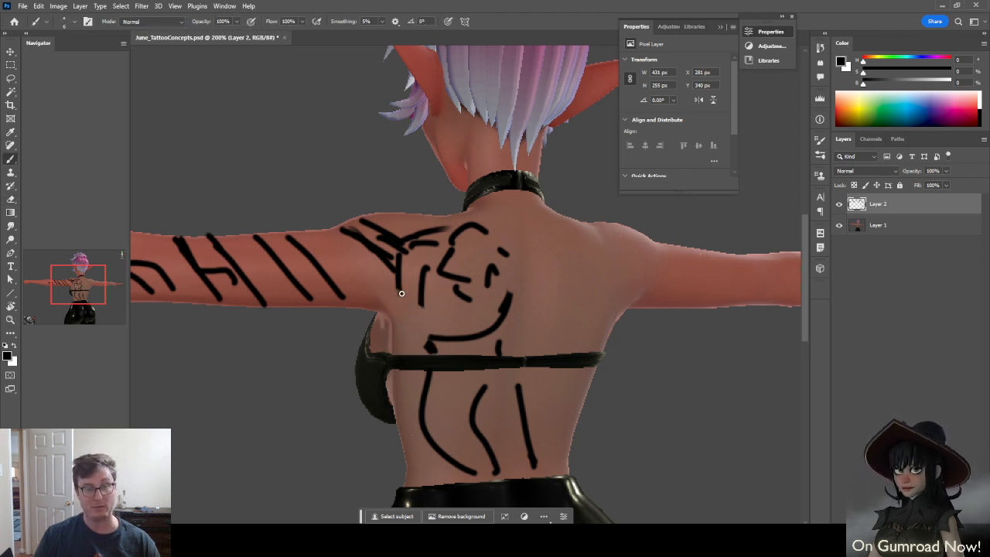
{"action": "left_click_drag", "start_coordinate": [401, 293], "coordinate": [425, 348]}
Refine the spine side of the face sketch and draw long pointed shapes sweeping toward the right shoulder blade
{"action": "left_click_drag", "start_coordinate": [501, 294], "coordinate": [497, 260]}
{"action": "mouse_move", "coordinate": [495, 248]}
{"action": "left_mouse_down"}
{"action": "mouse_move", "coordinate": [470, 232]}
{"action": "mouse_move", "coordinate": [504, 231]}
{"action": "left_mouse_up"}
{"action": "mouse_move", "coordinate": [487, 292]}
{"action": "left_mouse_down"}
{"action": "mouse_move", "coordinate": [501, 305]}
{"action": "mouse_move", "coordinate": [593, 286]}
{"action": "left_mouse_up"}
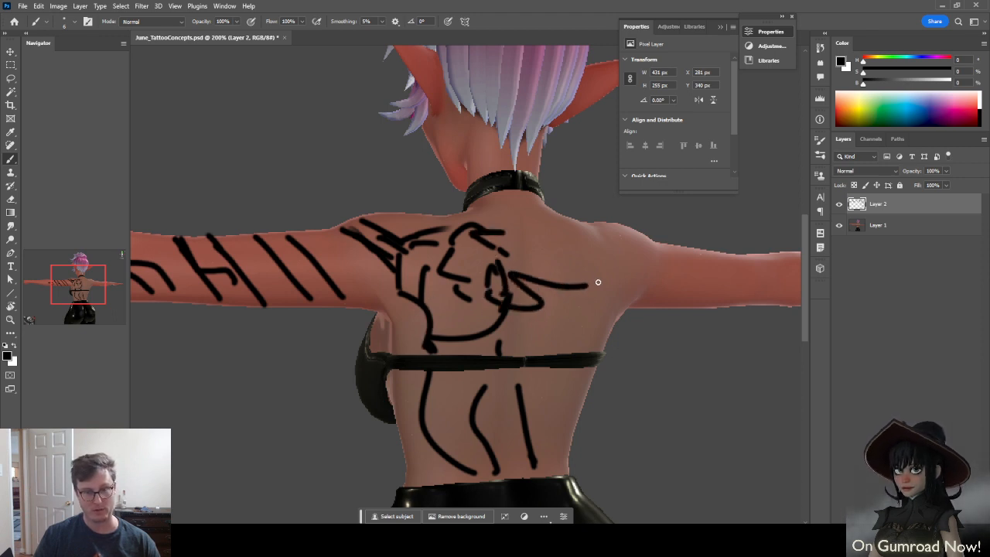
{"action": "mouse_move", "coordinate": [503, 232]}
{"action": "left_mouse_down"}
{"action": "mouse_move", "coordinate": [610, 267]}
{"action": "mouse_move", "coordinate": [598, 272]}
{"action": "left_mouse_up"}
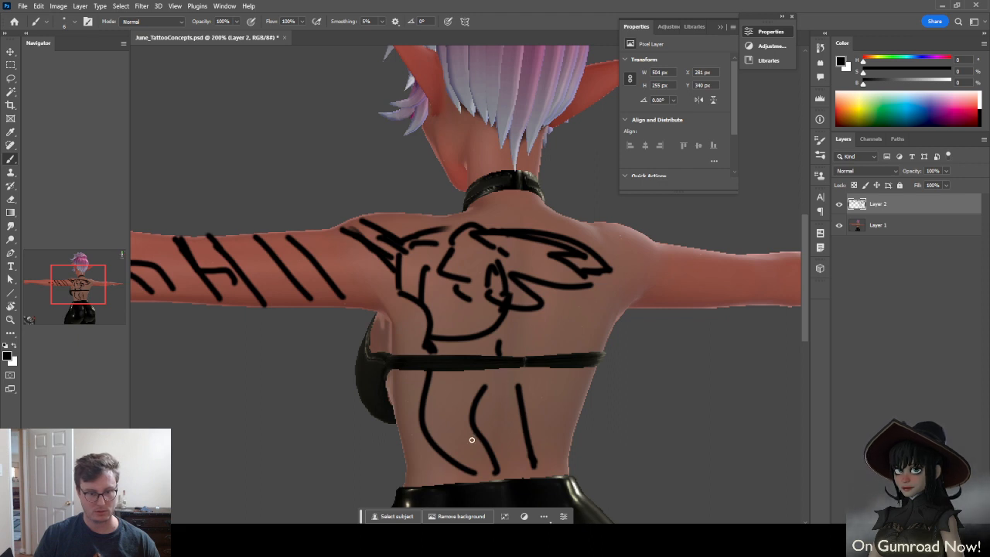
Extend the lower-back lines up to the face sketch and add curved, pointed strokes down over the pants
{"action": "left_click_drag", "start_coordinate": [474, 437], "coordinate": [489, 388]}
{"action": "left_click_drag", "start_coordinate": [496, 376], "coordinate": [490, 334]}
{"action": "mouse_move", "coordinate": [505, 345]}
{"action": "left_mouse_down"}
{"action": "mouse_move", "coordinate": [516, 386]}
{"action": "mouse_move", "coordinate": [514, 221]}
{"action": "left_mouse_up"}
{"action": "mouse_move", "coordinate": [451, 340]}
{"action": "left_mouse_down"}
{"action": "mouse_move", "coordinate": [466, 353]}
{"action": "mouse_move", "coordinate": [506, 334]}
{"action": "mouse_move", "coordinate": [469, 404]}
{"action": "mouse_move", "coordinate": [521, 382]}
{"action": "left_mouse_up"}
{"action": "left_click_drag", "start_coordinate": [538, 318], "coordinate": [490, 422]}
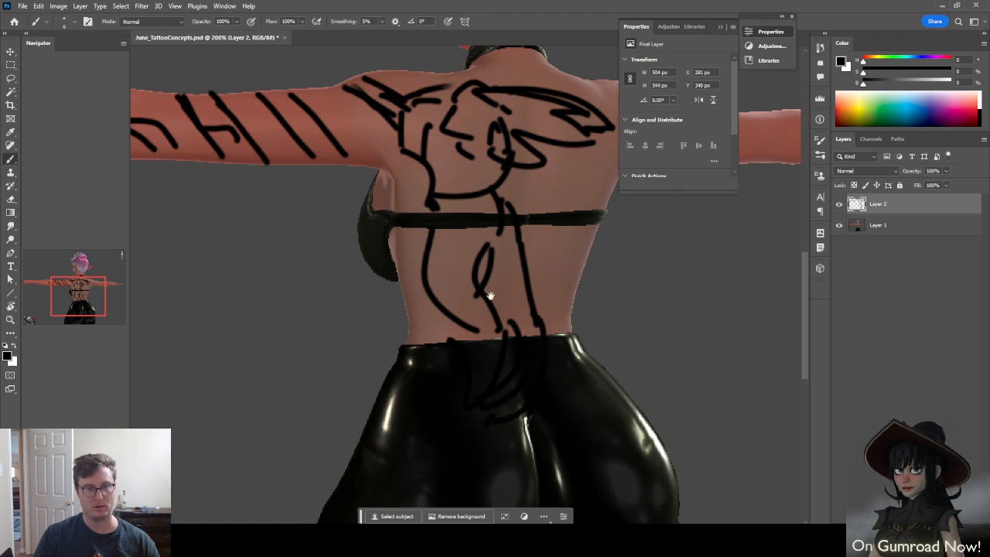
Erase the inner curves and the slanted line on the lower back, keeping the outer left curve
{"action": "left_click_drag", "start_coordinate": [515, 244], "coordinate": [503, 314]}
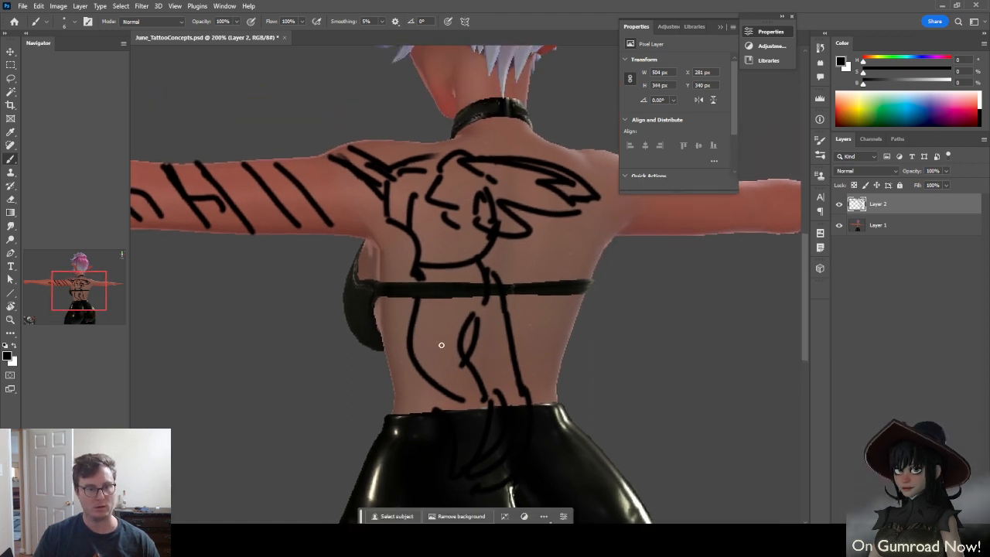
{"action": "key", "text": "e"}
{"action": "mouse_move", "coordinate": [456, 340]}
{"action": "left_mouse_down"}
{"action": "mouse_move", "coordinate": [481, 305]}
{"action": "mouse_move", "coordinate": [488, 330]}
{"action": "mouse_move", "coordinate": [471, 280]}
{"action": "mouse_move", "coordinate": [495, 285]}
{"action": "mouse_move", "coordinate": [488, 276]}
{"action": "mouse_move", "coordinate": [512, 325]}
{"action": "mouse_move", "coordinate": [486, 358]}
{"action": "left_mouse_up"}
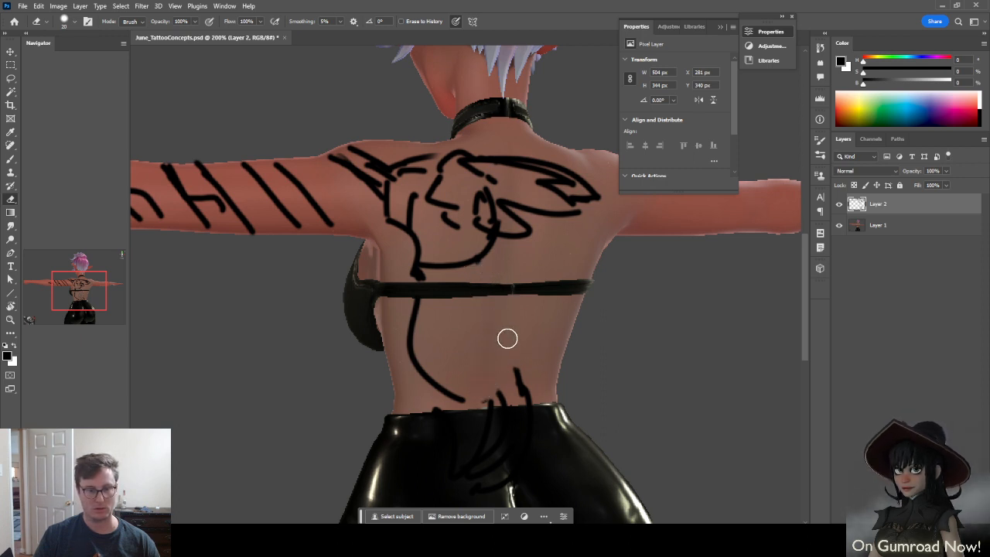
Erase the inner curved strokes that run from the lower back down over the pants
{"action": "key", "text": "b"}
{"action": "scroll", "coordinate": [483, 355], "scroll_direction": "down", "scroll_amount": 5}
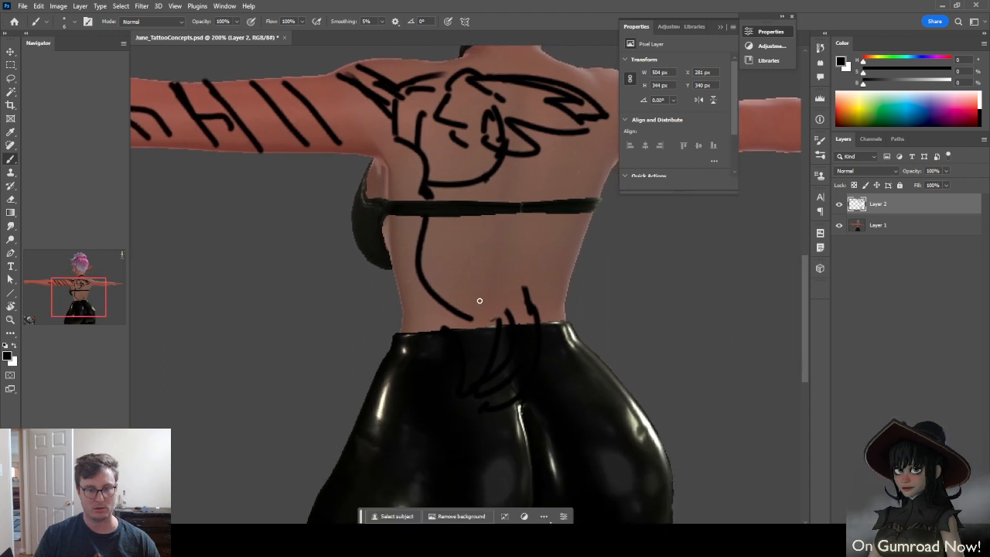
{"action": "key", "text": "e"}
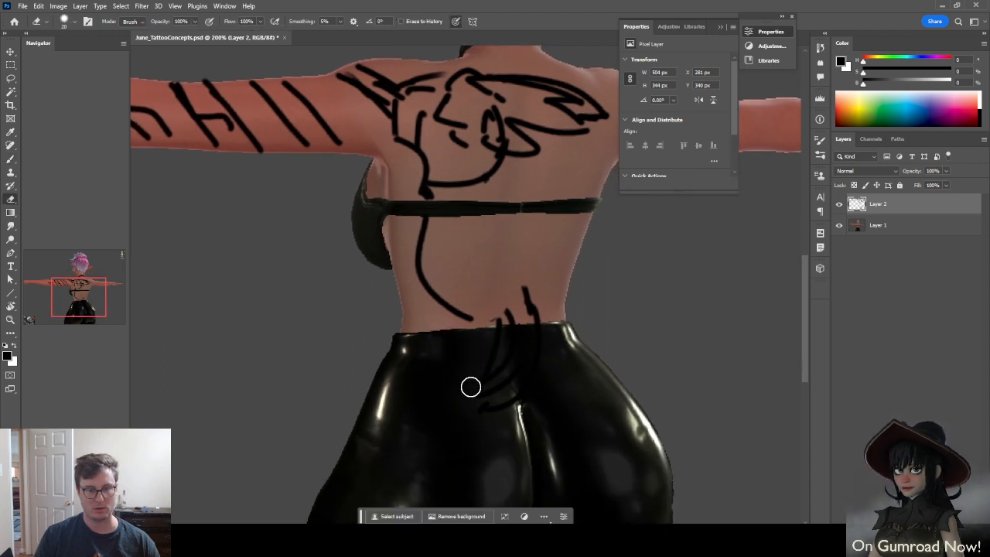
{"action": "left_click_drag", "start_coordinate": [498, 258], "coordinate": [494, 367]}
Draw a bent line up the lower back, a short curve across the bra strap, and rounded curves over the pants
{"action": "key", "text": "b"}
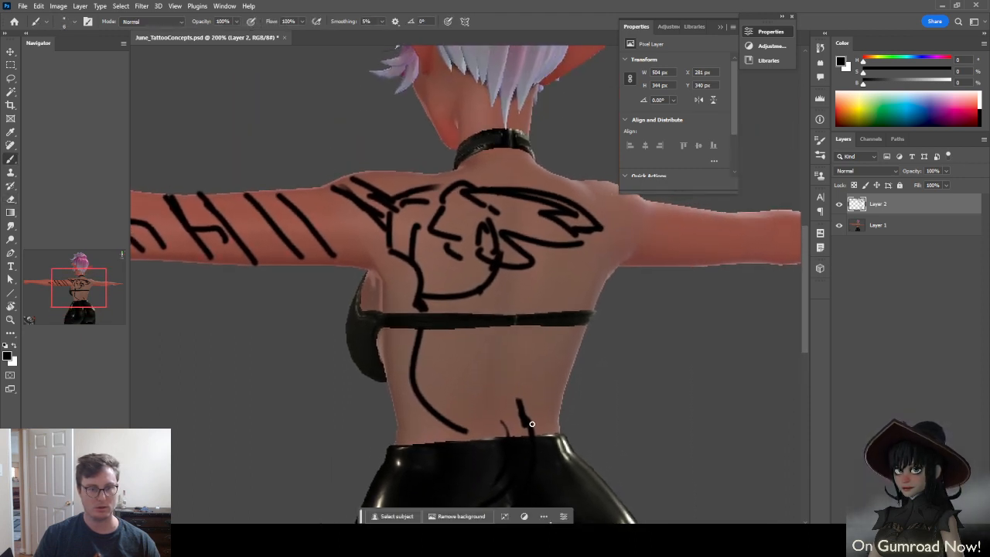
{"action": "mouse_move", "coordinate": [532, 427]}
{"action": "left_mouse_down"}
{"action": "mouse_move", "coordinate": [498, 393]}
{"action": "mouse_move", "coordinate": [487, 349]}
{"action": "mouse_move", "coordinate": [499, 290]}
{"action": "mouse_move", "coordinate": [419, 326]}
{"action": "left_mouse_up"}
{"action": "scroll", "coordinate": [468, 324], "scroll_direction": "down", "scroll_amount": 8}
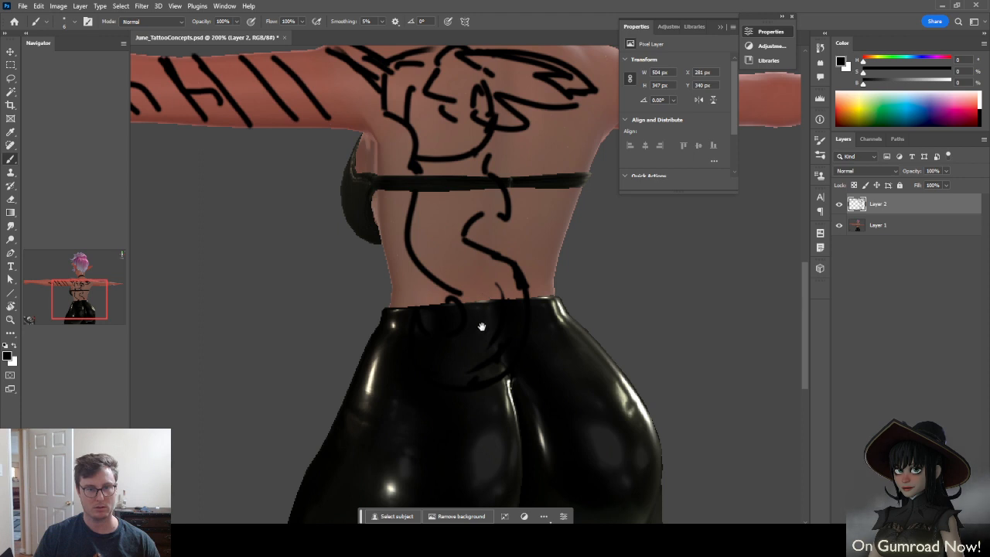
{"action": "left_click_drag", "start_coordinate": [510, 189], "coordinate": [488, 300]}
{"action": "scroll", "coordinate": [519, 242], "scroll_direction": "down", "scroll_amount": 4}
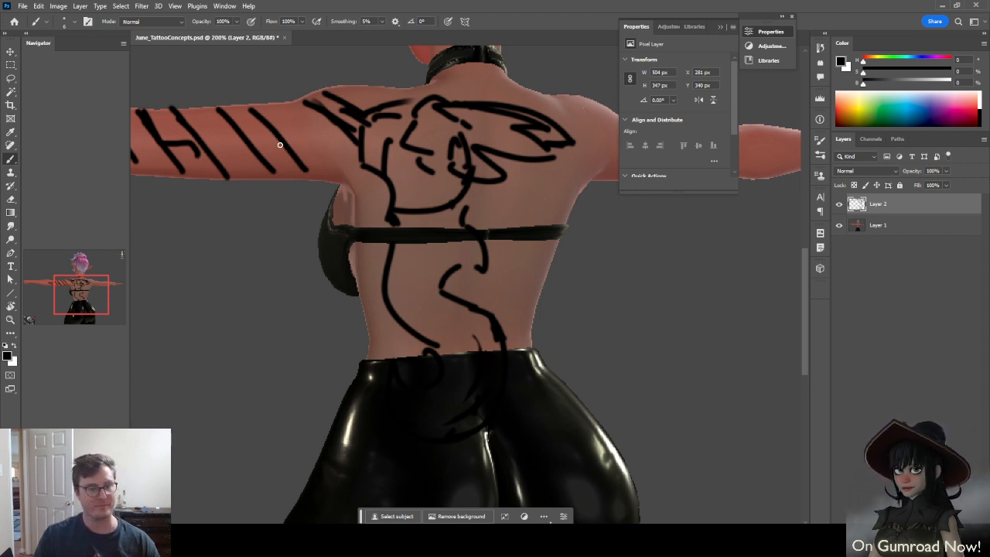
Erase the facial features inside the upper-back sketch and the short slanted lines on the left shoulder
{"action": "mouse_move", "coordinate": [418, 177]}
{"action": "left_mouse_down"}
{"action": "mouse_move", "coordinate": [446, 265]}
{"action": "mouse_move", "coordinate": [483, 258]}
{"action": "left_mouse_up"}
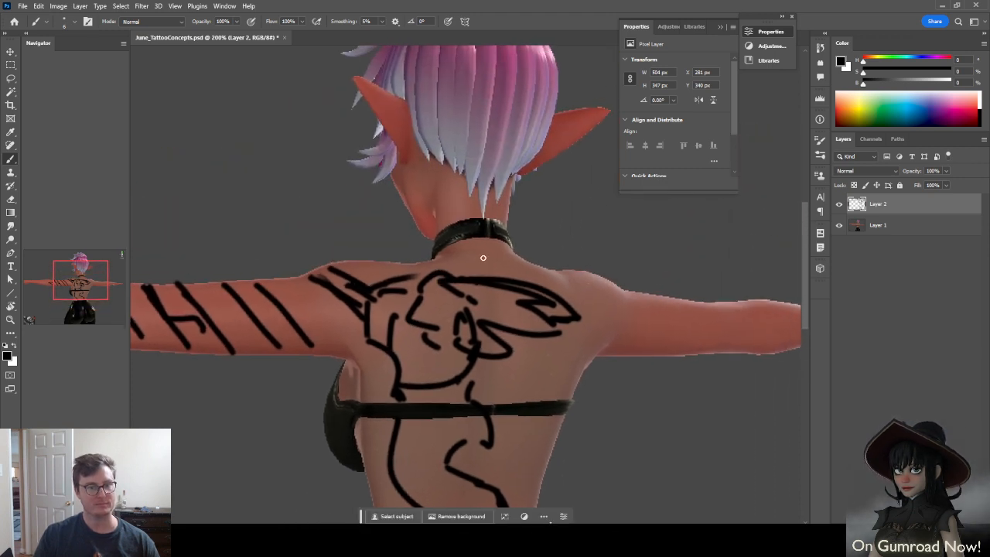
{"action": "key", "text": "e"}
{"action": "mouse_move", "coordinate": [428, 315]}
{"action": "left_mouse_down"}
{"action": "mouse_move", "coordinate": [411, 320]}
{"action": "mouse_move", "coordinate": [415, 335]}
{"action": "mouse_move", "coordinate": [453, 343]}
{"action": "mouse_move", "coordinate": [467, 335]}
{"action": "mouse_move", "coordinate": [456, 298]}
{"action": "mouse_move", "coordinate": [450, 316]}
{"action": "left_mouse_up"}
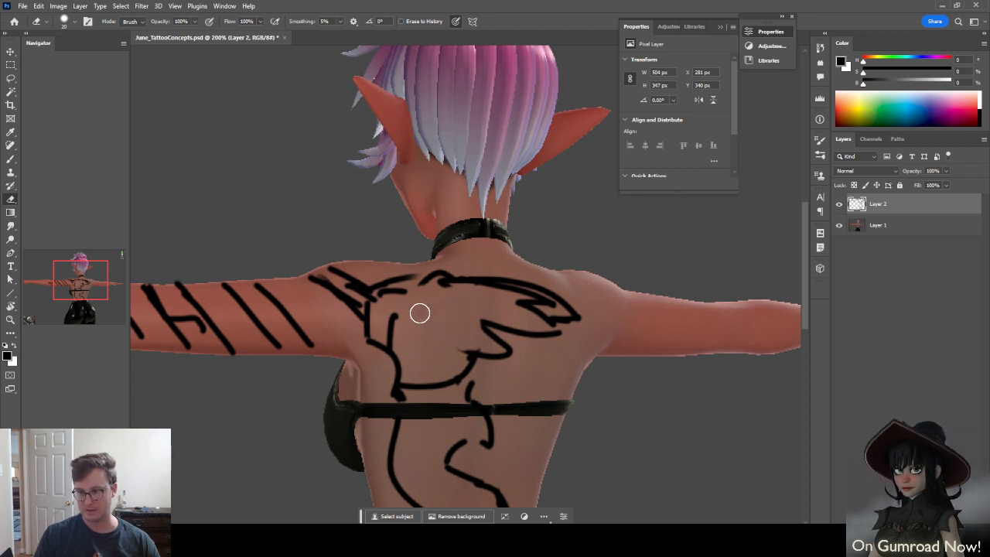
{"action": "left_click_drag", "start_coordinate": [335, 275], "coordinate": [376, 229]}
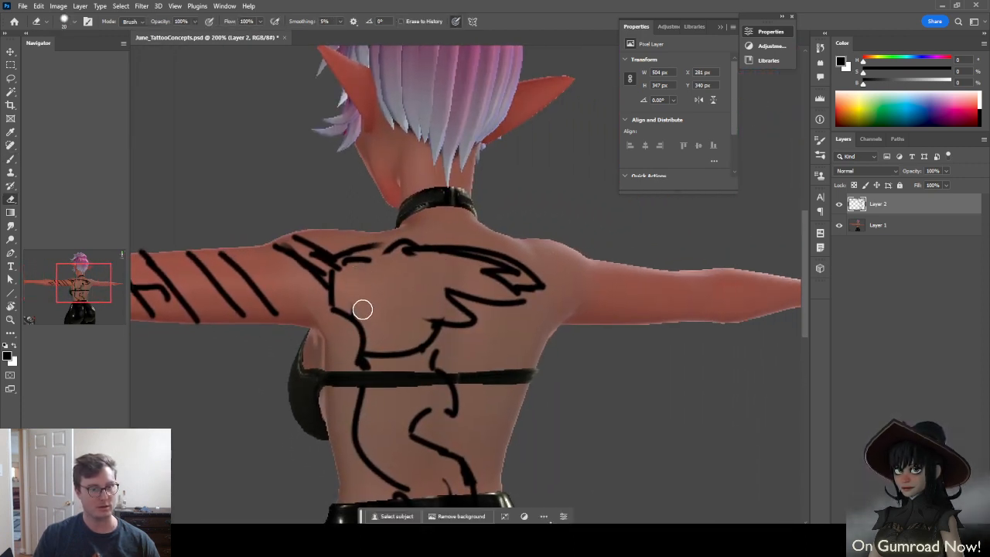
{"action": "mouse_move", "coordinate": [371, 265]}
{"action": "left_mouse_down"}
{"action": "mouse_move", "coordinate": [322, 265]}
{"action": "mouse_move", "coordinate": [312, 254]}
{"action": "mouse_move", "coordinate": [353, 292]}
{"action": "left_mouse_up"}
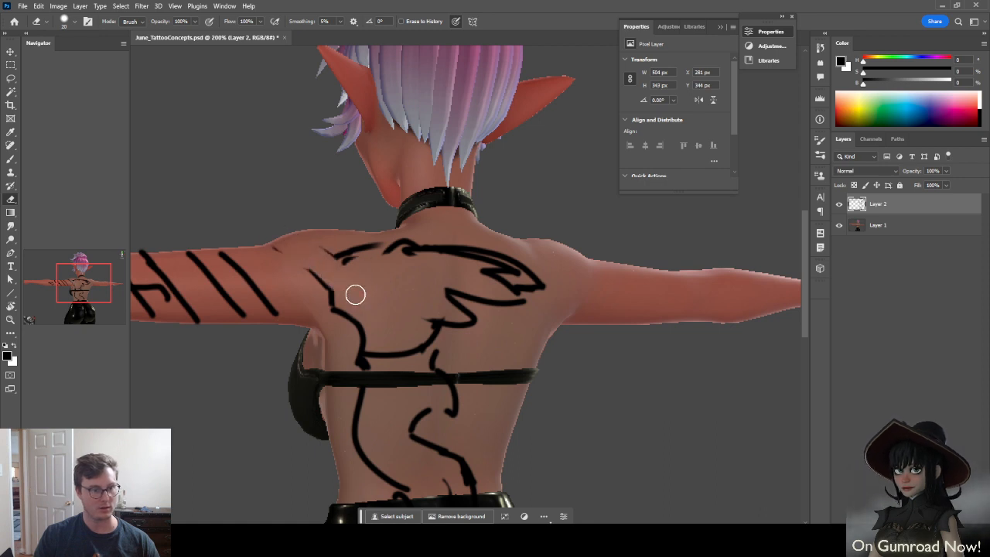
Redraw the left shoulder lines and replace the head's arched top with a contour running along the shoulder to the neck base
{"action": "key", "text": "b"}
{"action": "left_click_drag", "start_coordinate": [268, 242], "coordinate": [334, 287]}
{"action": "mouse_move", "coordinate": [290, 235]}
{"action": "left_mouse_down"}
{"action": "mouse_move", "coordinate": [402, 274]}
{"action": "mouse_move", "coordinate": [387, 258]}
{"action": "mouse_move", "coordinate": [390, 265]}
{"action": "left_mouse_up"}
{"action": "key", "text": "e"}
{"action": "key", "text": "b"}
{"action": "left_click_drag", "start_coordinate": [320, 243], "coordinate": [444, 253]}
{"action": "key", "text": "e"}
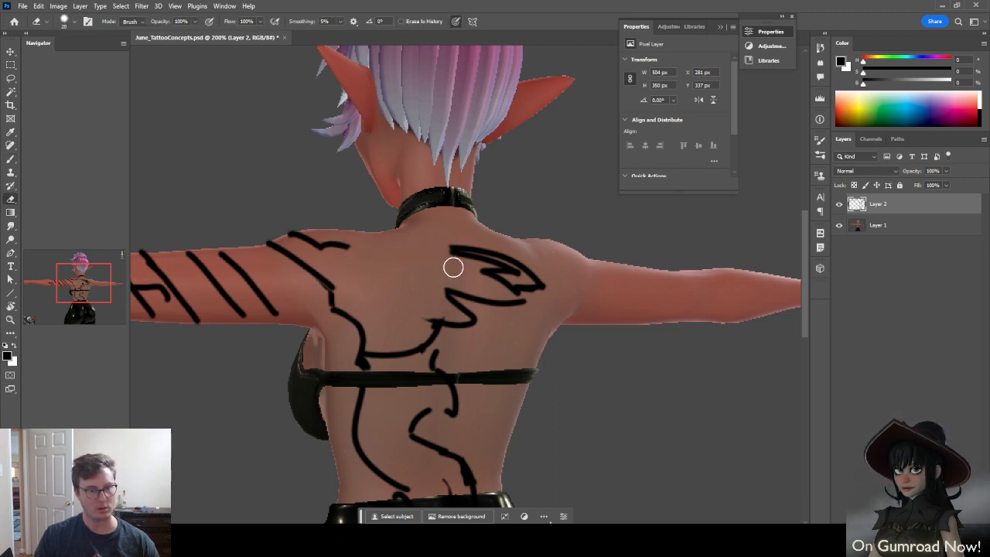
{"action": "key", "text": "b"}
{"action": "mouse_move", "coordinate": [345, 246]}
{"action": "left_mouse_down"}
{"action": "mouse_move", "coordinate": [426, 234]}
{"action": "mouse_move", "coordinate": [463, 254]}
{"action": "left_mouse_up"}
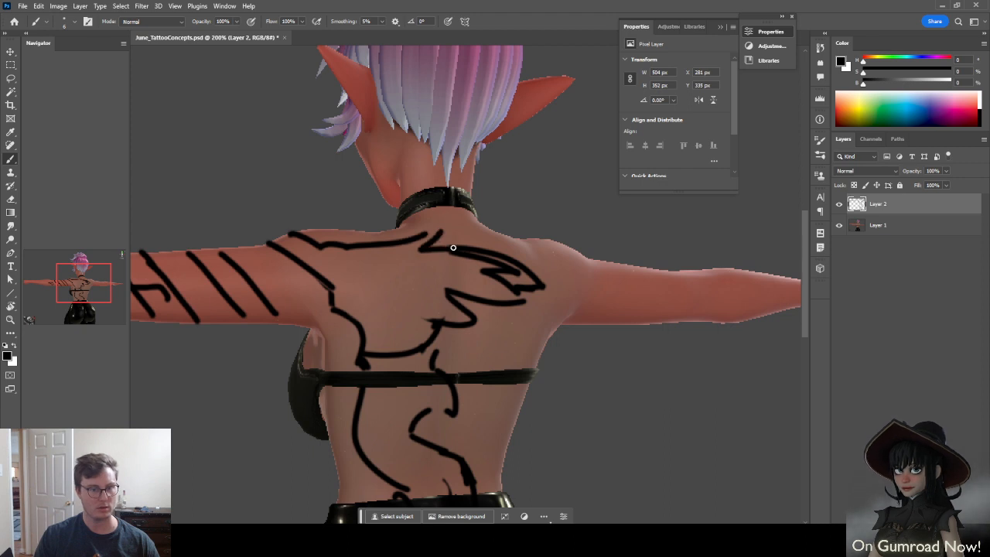
Redraw the contour beside the left armpit as a curled hook and add short curves on the shoulder blade
{"action": "key", "text": "e"}
{"action": "mouse_move", "coordinate": [331, 314]}
{"action": "left_mouse_down"}
{"action": "mouse_move", "coordinate": [326, 303]}
{"action": "mouse_move", "coordinate": [335, 290]}
{"action": "mouse_move", "coordinate": [361, 314]}
{"action": "left_mouse_up"}
{"action": "key", "text": "b"}
{"action": "key", "text": "ctrl+z"}
{"action": "key", "text": "ctrl+z"}
{"action": "mouse_move", "coordinate": [327, 282]}
{"action": "left_mouse_down"}
{"action": "mouse_move", "coordinate": [365, 297]}
{"action": "mouse_move", "coordinate": [356, 336]}
{"action": "mouse_move", "coordinate": [385, 298]}
{"action": "mouse_move", "coordinate": [389, 317]}
{"action": "left_mouse_up"}
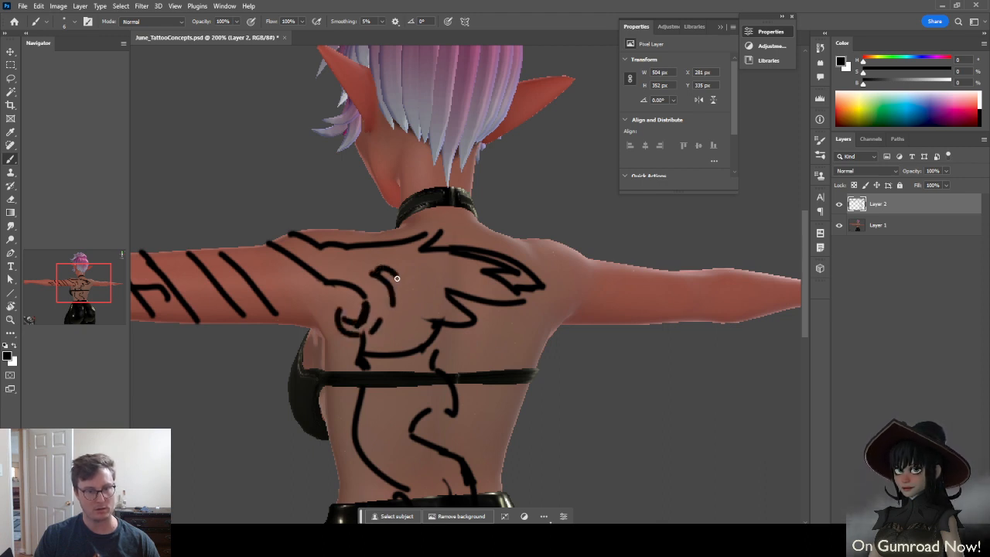
Draw pointed, feather-like strokes across the left shoulder blade toward the neck, with small crossing lines at their outer end
{"action": "mouse_move", "coordinate": [397, 278]}
{"action": "left_mouse_down"}
{"action": "mouse_move", "coordinate": [445, 270]}
{"action": "mouse_move", "coordinate": [437, 250]}
{"action": "left_mouse_up"}
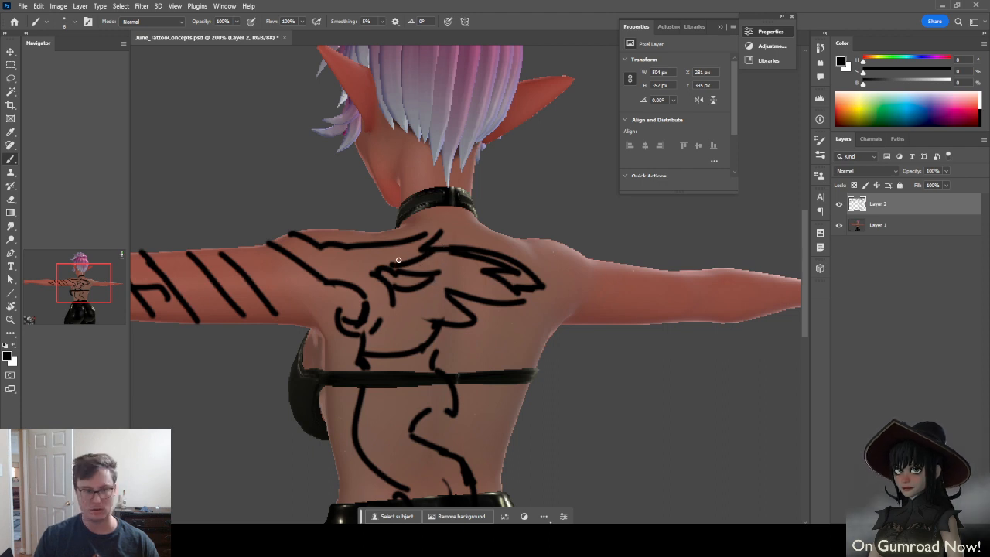
{"action": "mouse_move", "coordinate": [357, 270]}
{"action": "left_mouse_down"}
{"action": "mouse_move", "coordinate": [392, 253]}
{"action": "mouse_move", "coordinate": [398, 238]}
{"action": "left_mouse_up"}
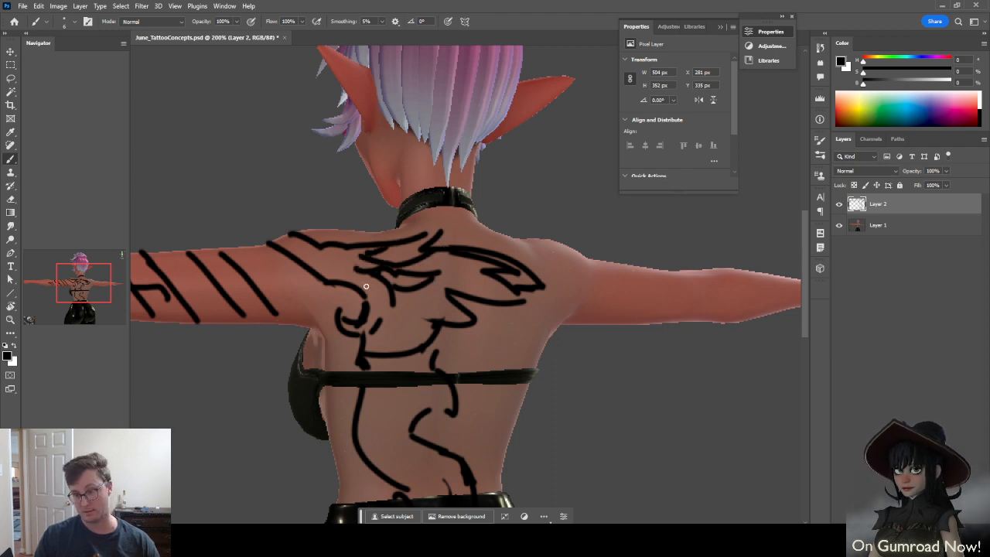
{"action": "left_click_drag", "start_coordinate": [357, 265], "coordinate": [362, 249]}
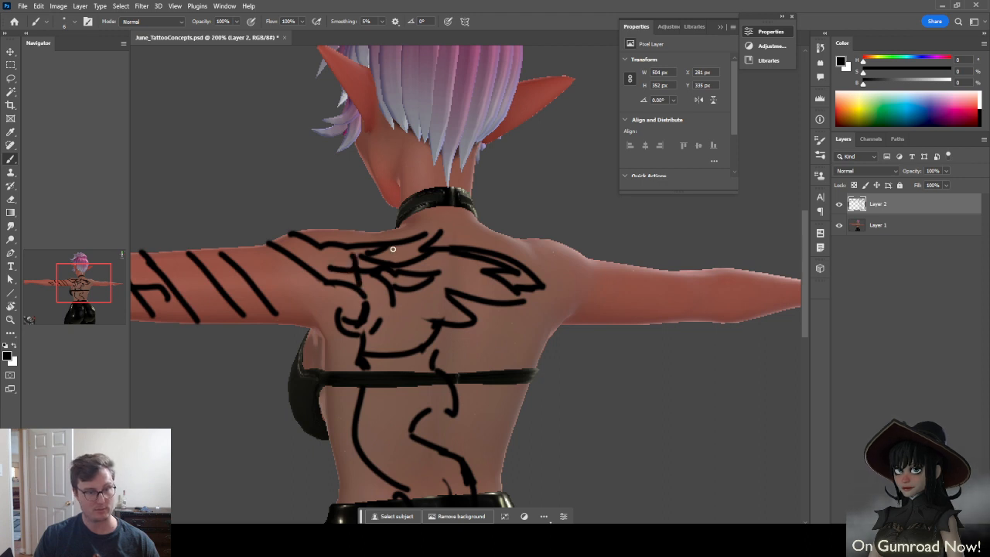
Erase the pointed shapes and jaw curve across the upper back, and draw one long tapered shape reaching onto the right shoulder
{"action": "key", "text": "e"}
{"action": "mouse_move", "coordinate": [405, 362]}
{"action": "left_mouse_down"}
{"action": "mouse_move", "coordinate": [431, 336]}
{"action": "mouse_move", "coordinate": [381, 327]}
{"action": "mouse_move", "coordinate": [448, 298]}
{"action": "mouse_move", "coordinate": [552, 289]}
{"action": "mouse_move", "coordinate": [455, 287]}
{"action": "mouse_move", "coordinate": [526, 265]}
{"action": "mouse_move", "coordinate": [487, 280]}
{"action": "left_mouse_up"}
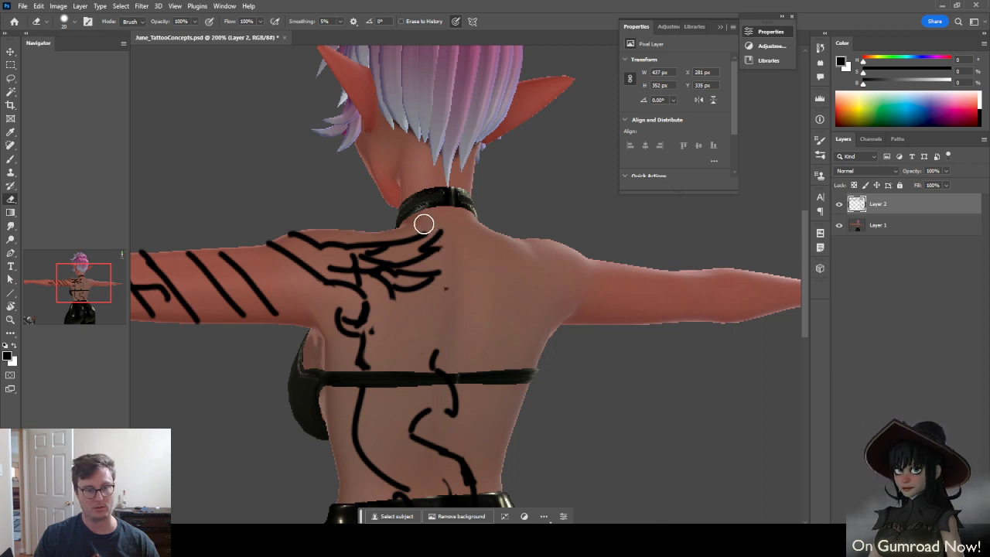
{"action": "key", "text": "b"}
{"action": "mouse_move", "coordinate": [420, 228]}
{"action": "left_mouse_down"}
{"action": "mouse_move", "coordinate": [548, 267]}
{"action": "mouse_move", "coordinate": [536, 283]}
{"action": "left_mouse_up"}
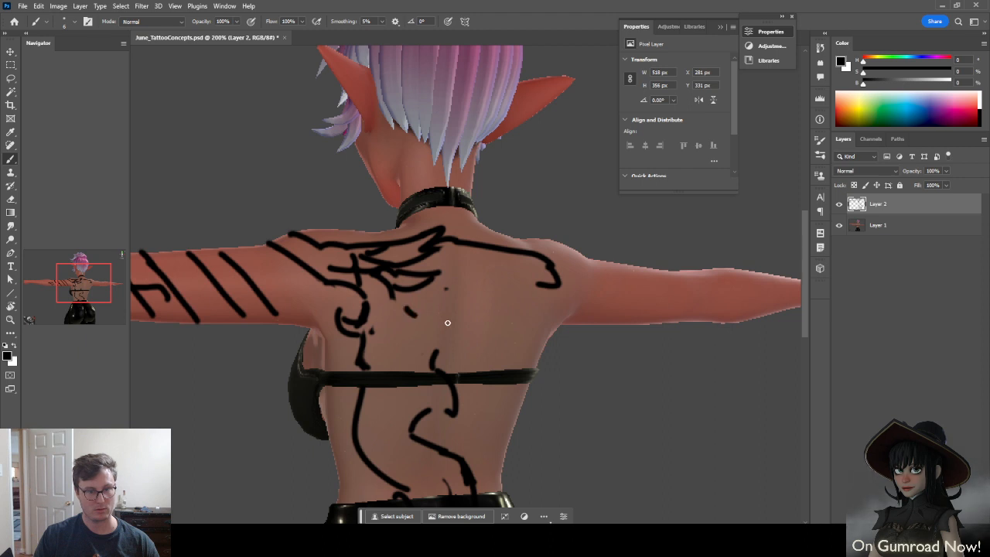
{"action": "mouse_move", "coordinate": [410, 312]}
{"action": "left_mouse_down"}
{"action": "mouse_move", "coordinate": [489, 309]}
{"action": "mouse_move", "coordinate": [550, 285]}
{"action": "mouse_move", "coordinate": [596, 283]}
{"action": "mouse_move", "coordinate": [573, 293]}
{"action": "left_mouse_up"}
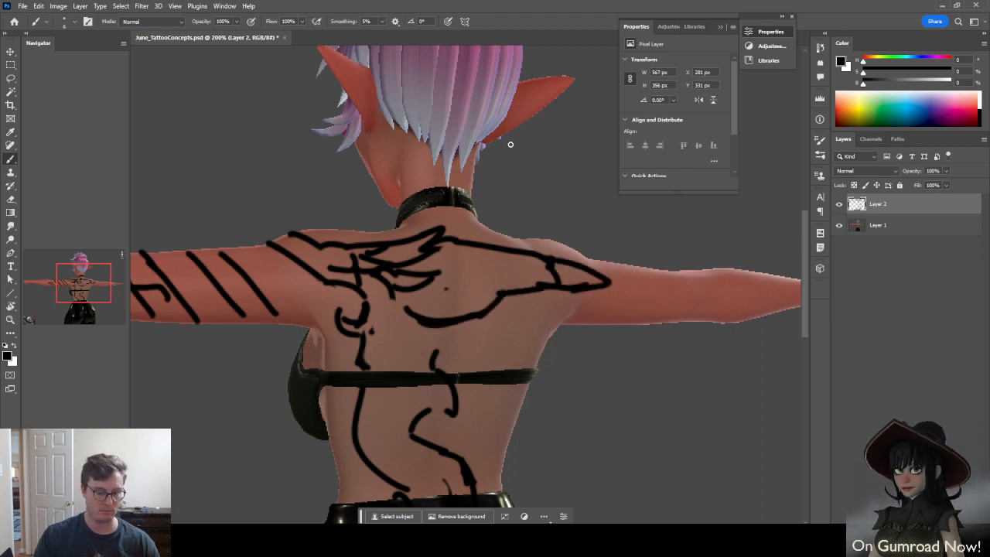
{"action": "key", "text": "ctrl+minus"}
{"action": "key", "text": "ctrl+minus"}
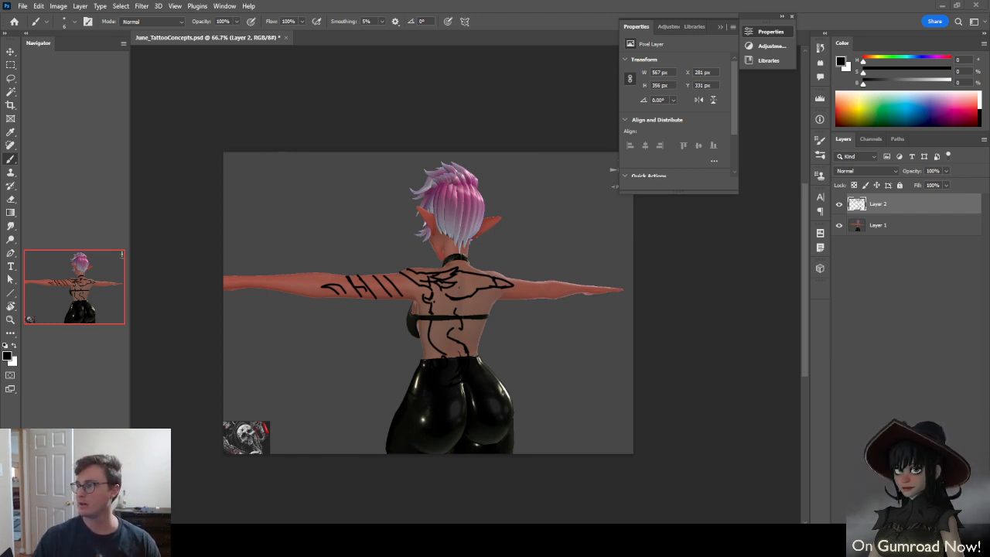
Switch to the Pinterest "cyber tattoo" results in the browser and open the "CuberPunk tattoo" neck image in a new tab
{"action": "left_click_drag", "start_coordinate": [988, 424], "coordinate": [298, 2]}
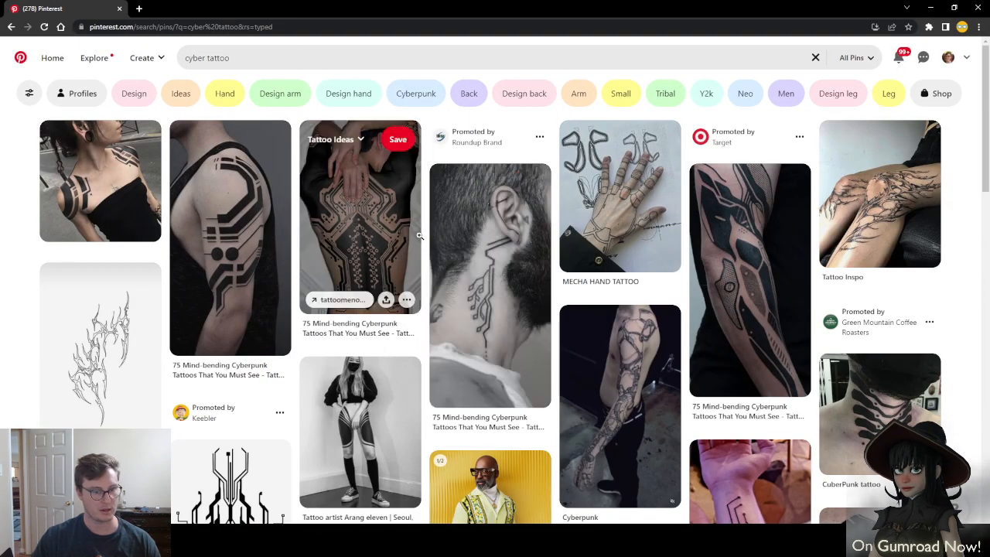
{"action": "scroll", "coordinate": [433, 234], "scroll_direction": "down", "scroll_amount": 2}
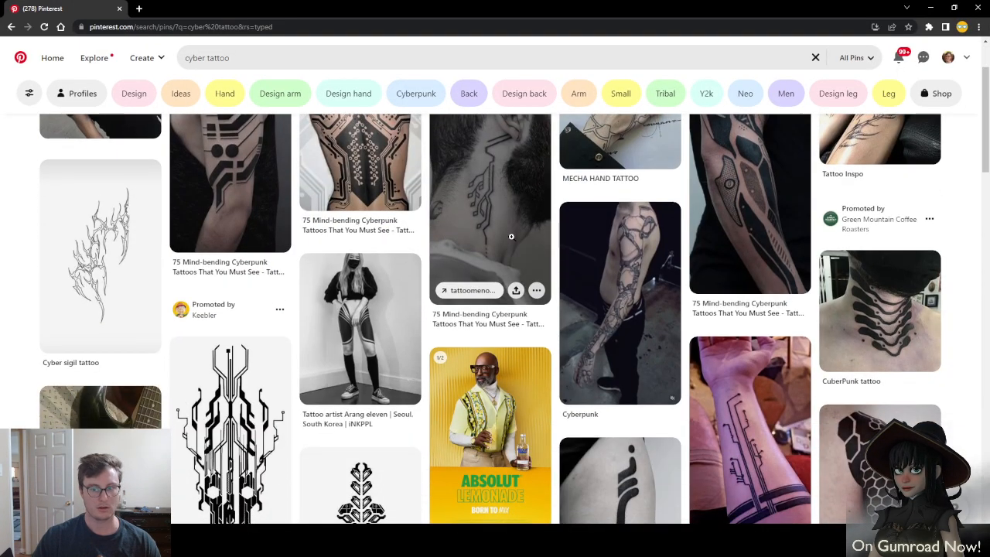
{"action": "scroll", "coordinate": [511, 237], "scroll_direction": "down", "scroll_amount": 2}
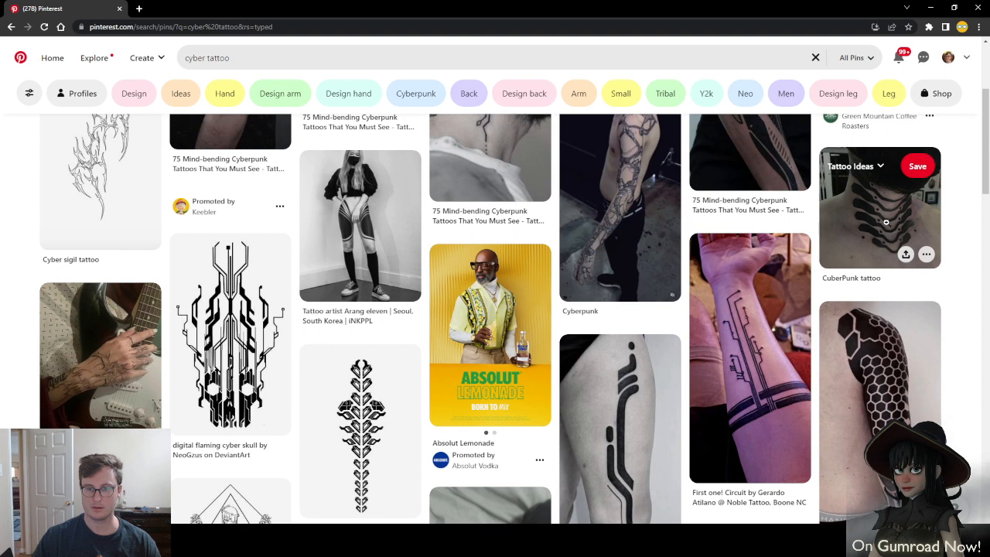
{"action": "left_click", "coordinate": [882, 216]}
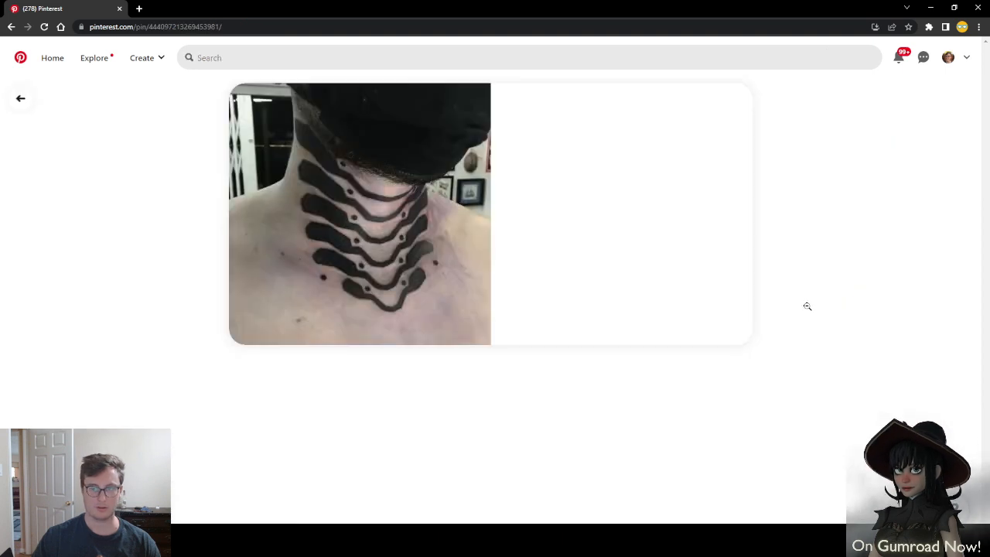
{"action": "right_click", "coordinate": [358, 238]}
{"action": "left_click", "coordinate": [386, 245]}
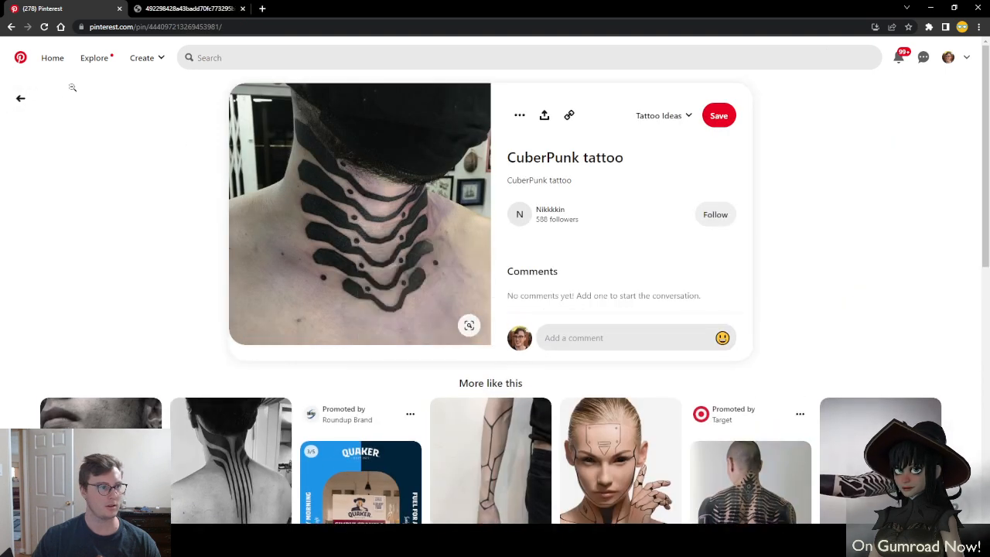
{"action": "left_click", "coordinate": [19, 100]}
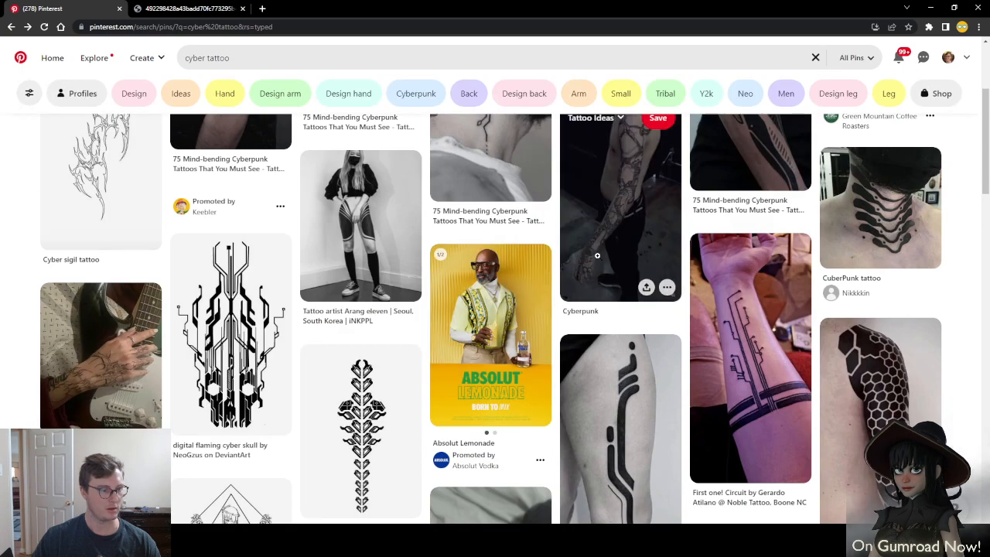
Open the abdomen cybersigil tattoo image in a new tab and return to the search results
{"action": "scroll", "coordinate": [597, 261], "scroll_direction": "down", "scroll_amount": 2}
{"action": "scroll", "coordinate": [598, 260], "scroll_direction": "down", "scroll_amount": 3}
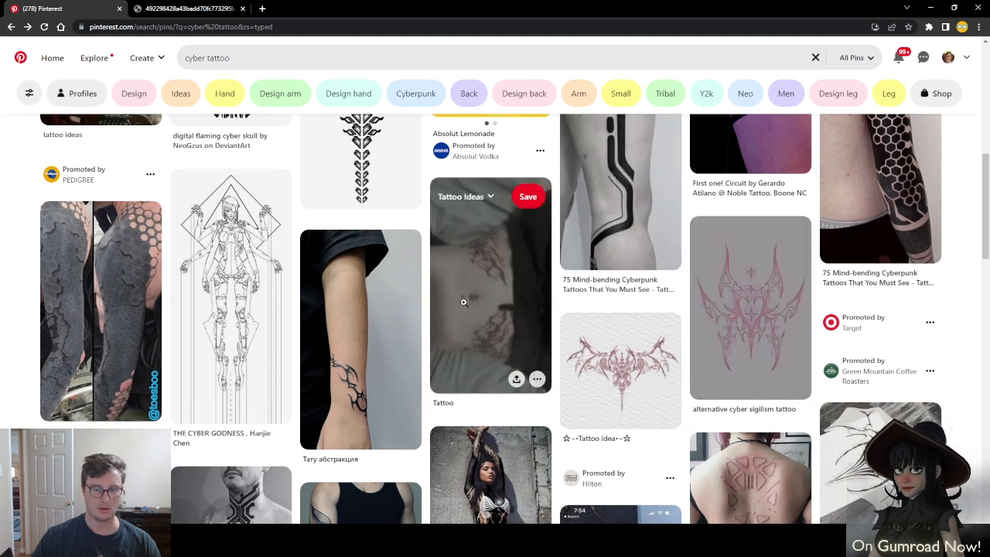
{"action": "left_click", "coordinate": [523, 331]}
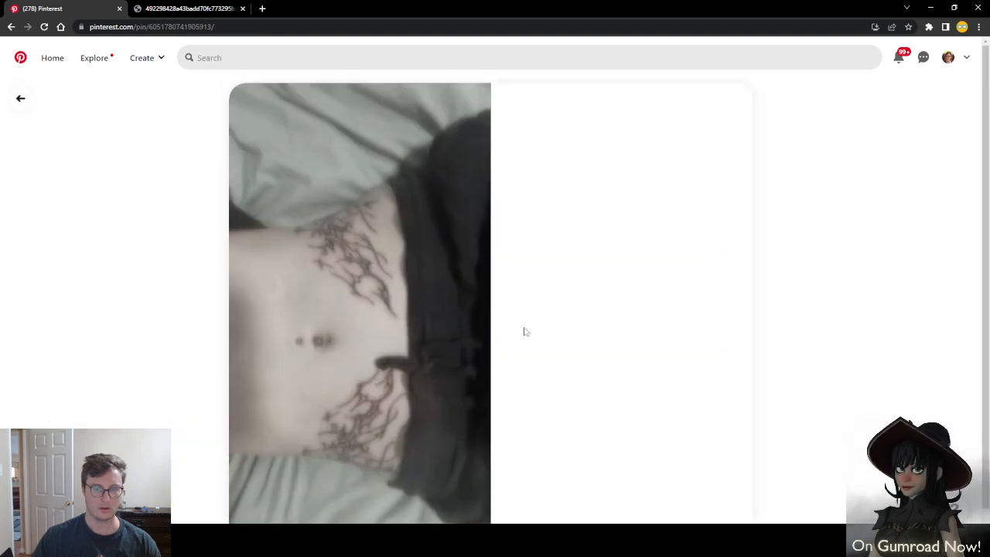
{"action": "right_click", "coordinate": [320, 247]}
{"action": "left_click", "coordinate": [358, 258]}
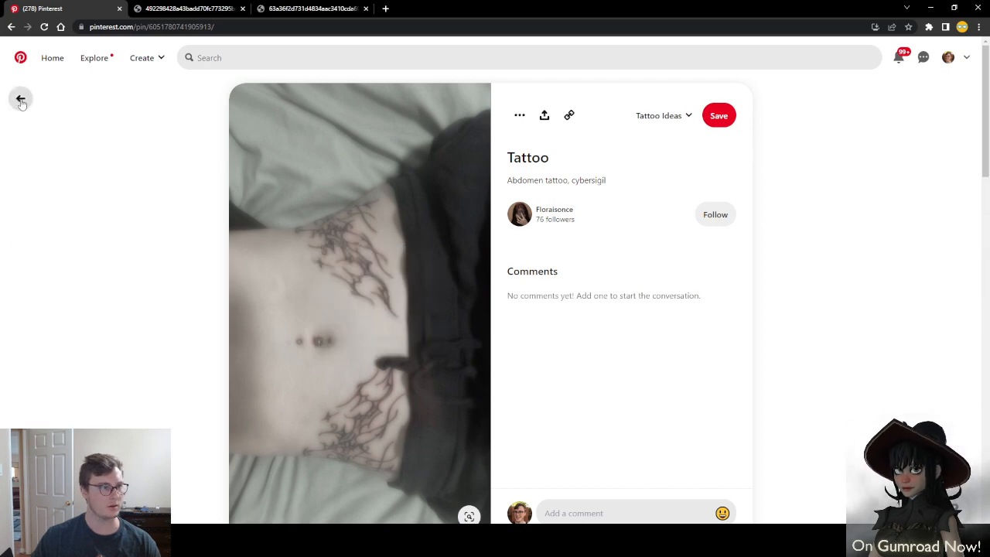
{"action": "left_click", "coordinate": [19, 98]}
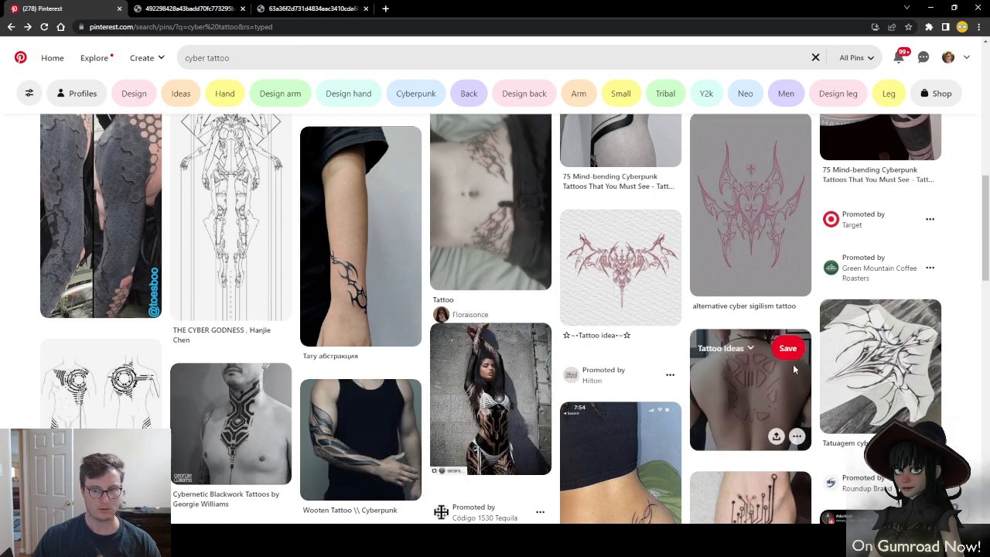
Browse further cyber tattoo references, view the pin of the hooded wolf-like figure, and return to the results
{"action": "scroll", "coordinate": [740, 360], "scroll_direction": "down", "scroll_amount": 3}
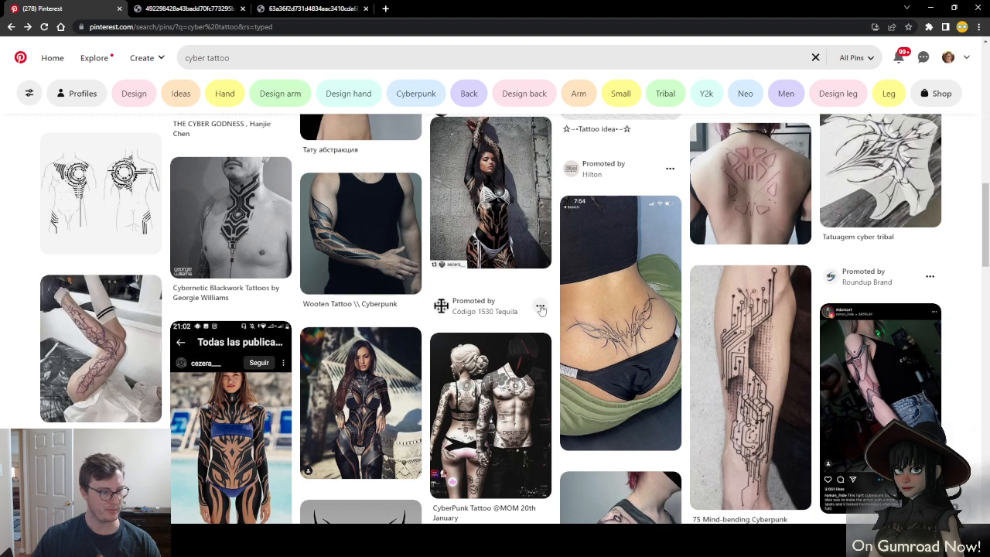
{"action": "scroll", "coordinate": [539, 307], "scroll_direction": "down", "scroll_amount": 2}
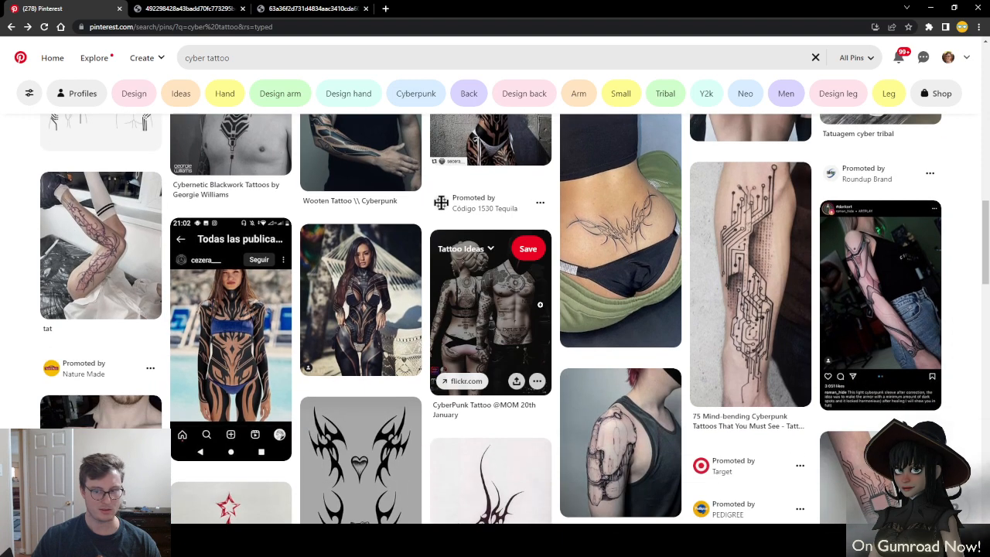
{"action": "scroll", "coordinate": [539, 304], "scroll_direction": "down", "scroll_amount": 2}
{"action": "scroll", "coordinate": [543, 306], "scroll_direction": "down", "scroll_amount": 2}
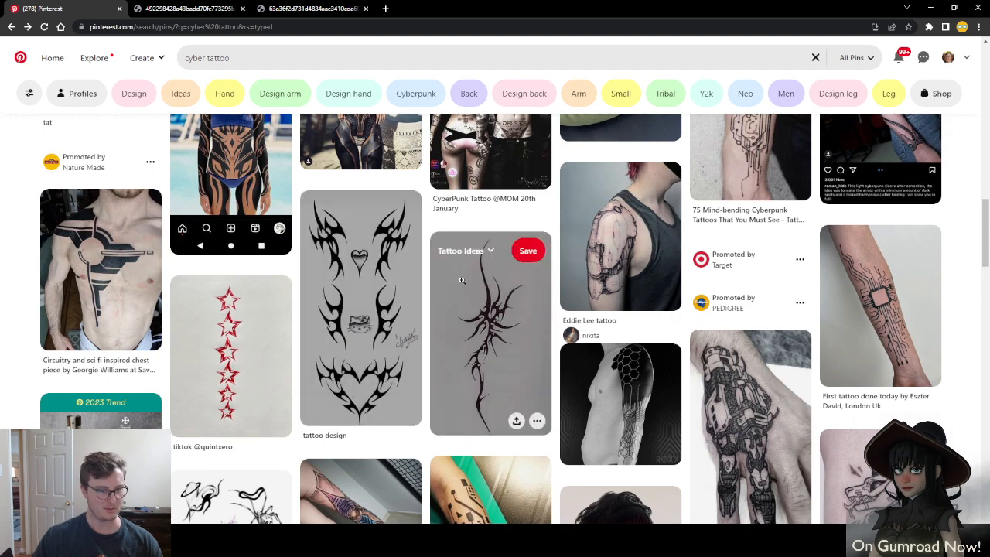
{"action": "scroll", "coordinate": [587, 224], "scroll_direction": "down", "scroll_amount": 4}
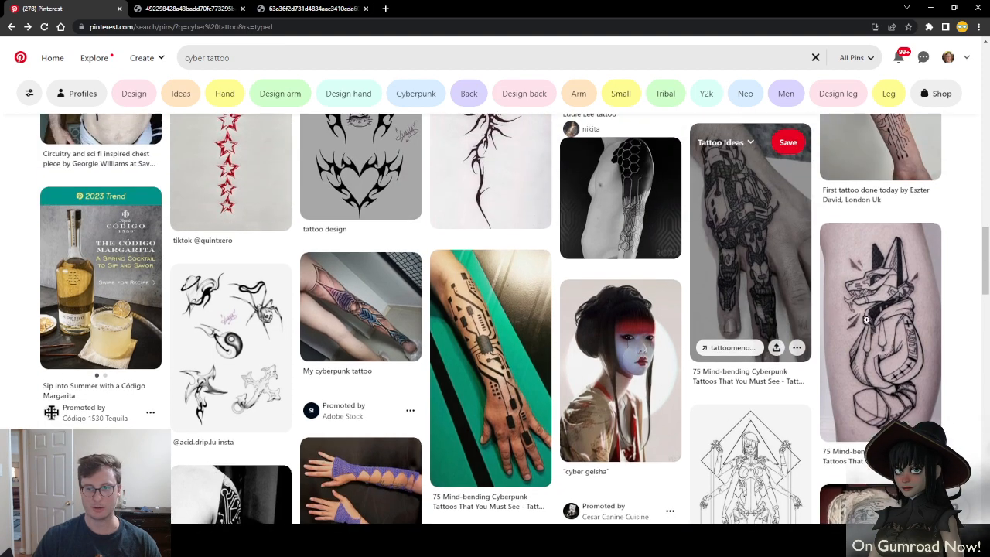
{"action": "left_click", "coordinate": [884, 313]}
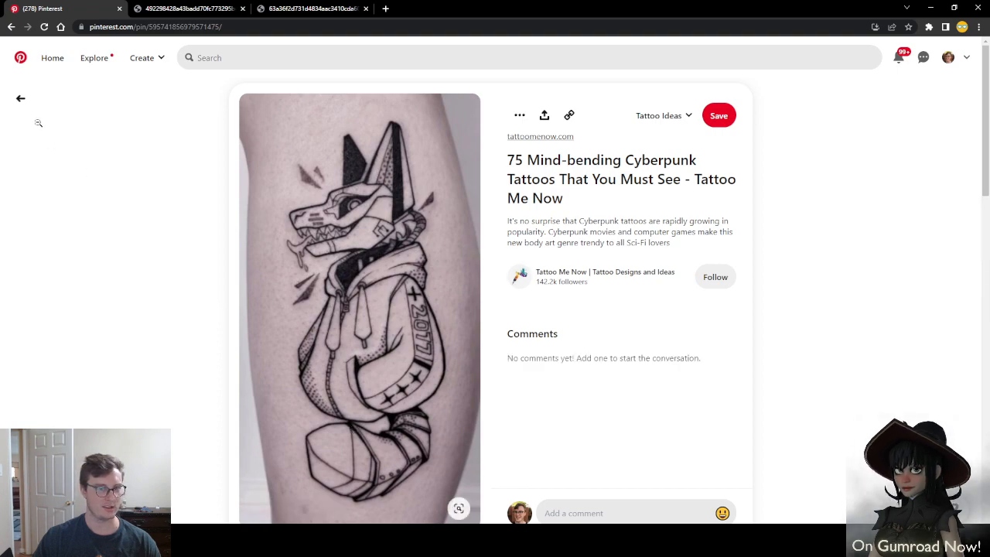
{"action": "left_click", "coordinate": [20, 98]}
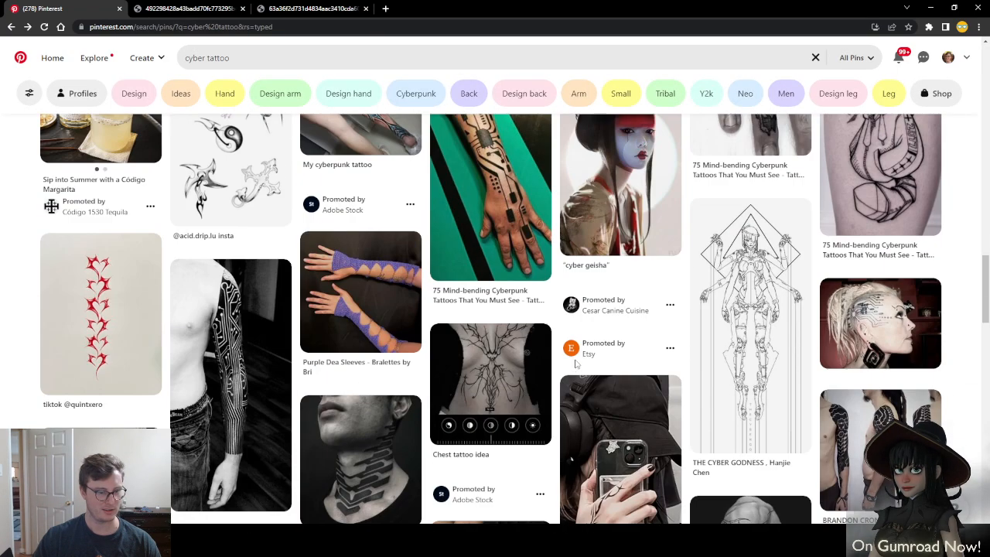
Browse the cyber tattoo results, view the winged spine design's pin and its related designs, and return to the results
{"action": "scroll", "coordinate": [568, 323], "scroll_direction": "down", "scroll_amount": 3}
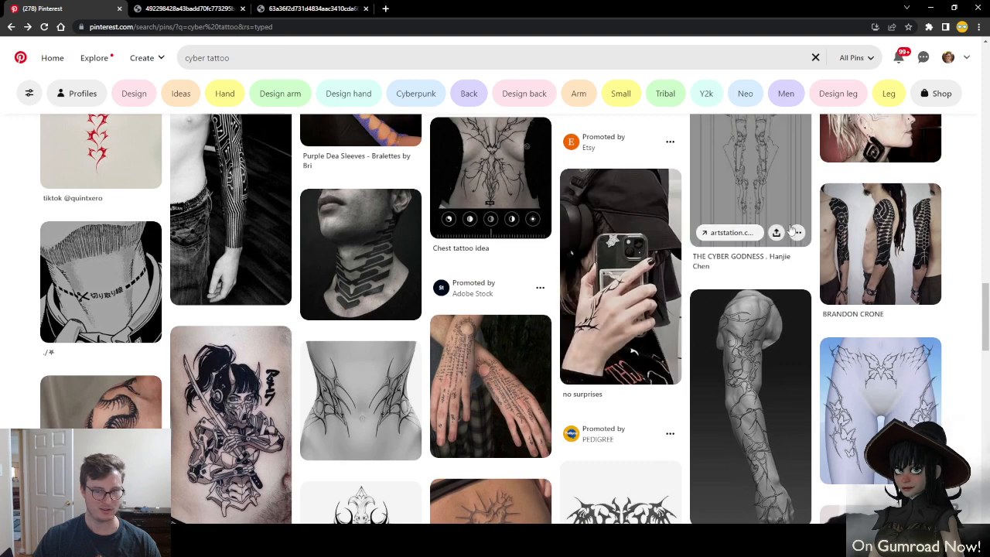
{"action": "scroll", "coordinate": [797, 237], "scroll_direction": "down", "scroll_amount": 3}
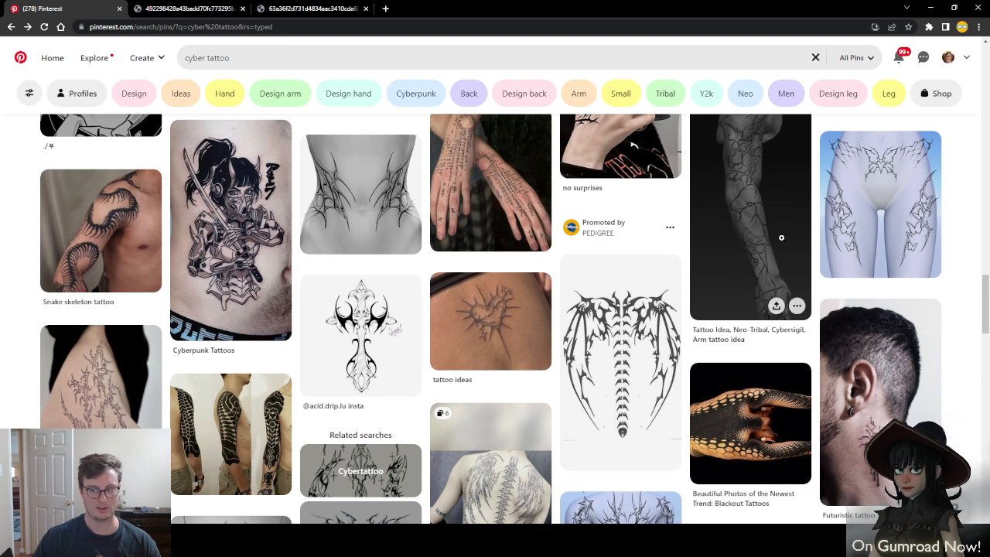
{"action": "left_click", "coordinate": [656, 349]}
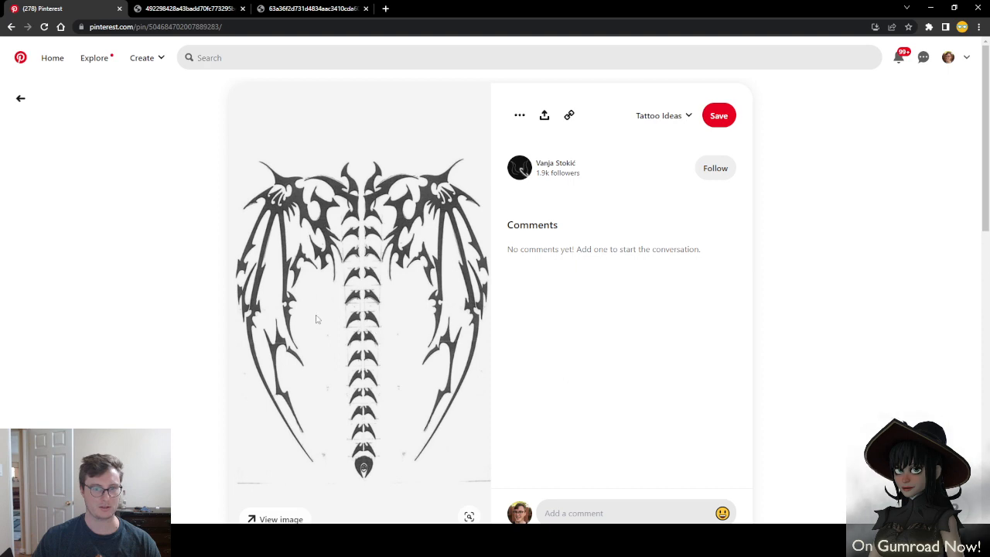
{"action": "scroll", "coordinate": [116, 206], "scroll_direction": "down", "scroll_amount": 3}
{"action": "scroll", "coordinate": [117, 206], "scroll_direction": "down", "scroll_amount": 2}
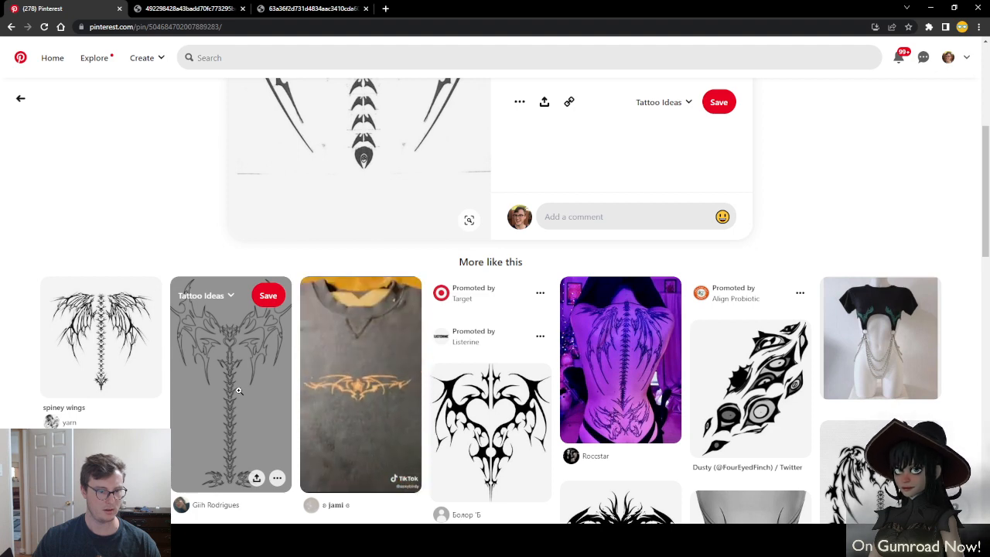
{"action": "scroll", "coordinate": [239, 390], "scroll_direction": "down", "scroll_amount": 1}
{"action": "scroll", "coordinate": [172, 209], "scroll_direction": "up", "scroll_amount": 2}
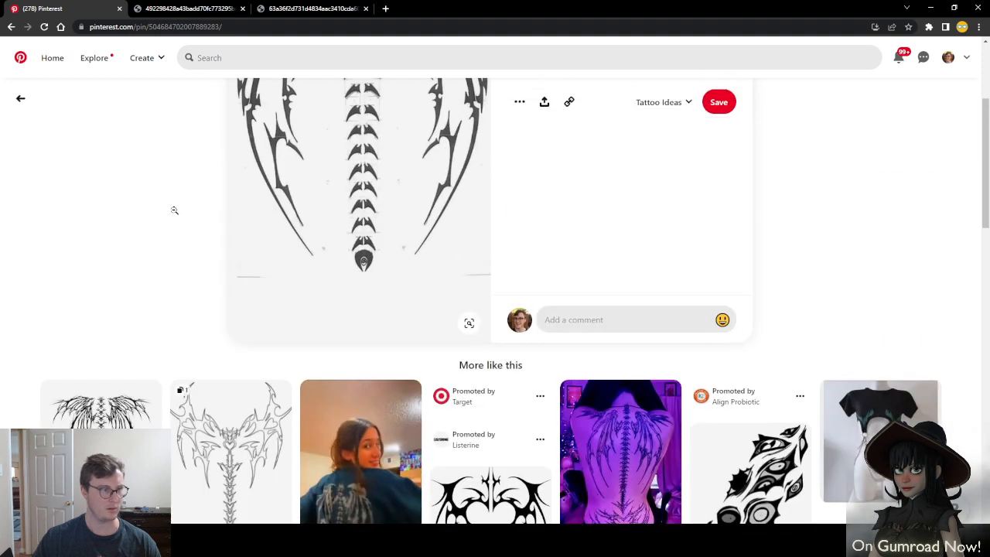
{"action": "scroll", "coordinate": [425, 281], "scroll_direction": "up", "scroll_amount": 3}
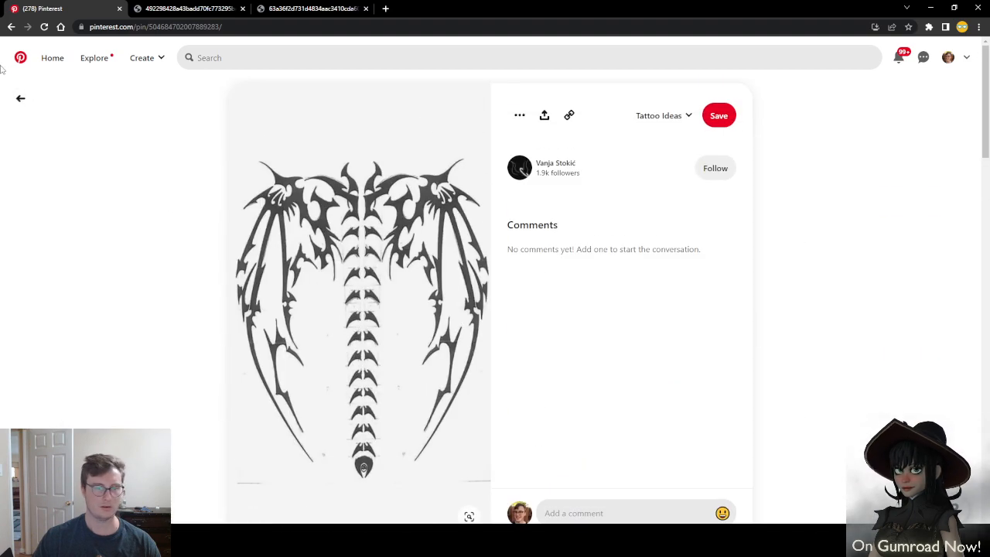
{"action": "left_click", "coordinate": [21, 98]}
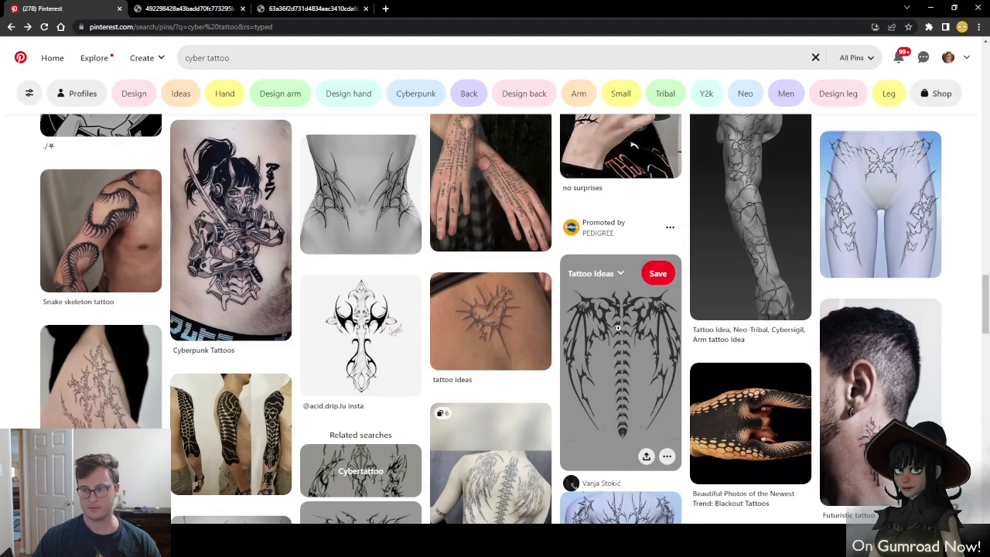
Reopen the pin of the winged spine tattoo design and open its image in a new tab
{"action": "left_click", "coordinate": [618, 329]}
{"action": "right_click", "coordinate": [334, 253]}
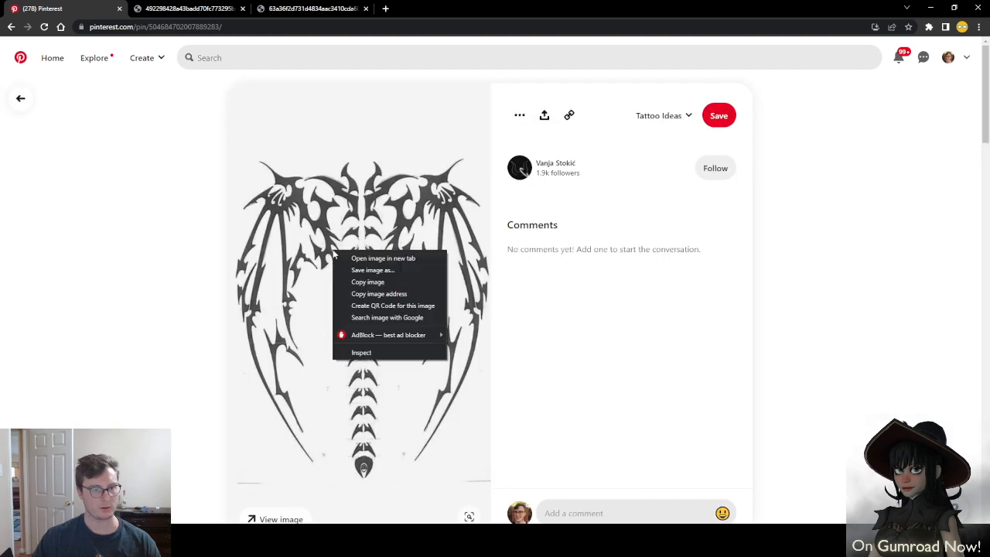
{"action": "left_click", "coordinate": [349, 263]}
Look through the designs related to the winged spine tattoo and return to the cyber tattoo results
{"action": "scroll", "coordinate": [384, 378], "scroll_direction": "down", "scroll_amount": 5}
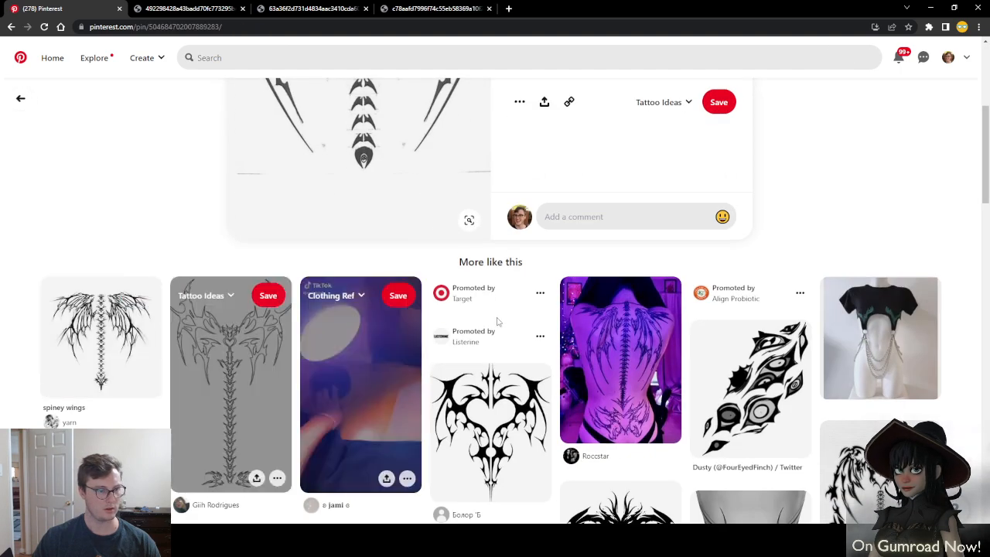
{"action": "scroll", "coordinate": [502, 319], "scroll_direction": "down", "scroll_amount": 3}
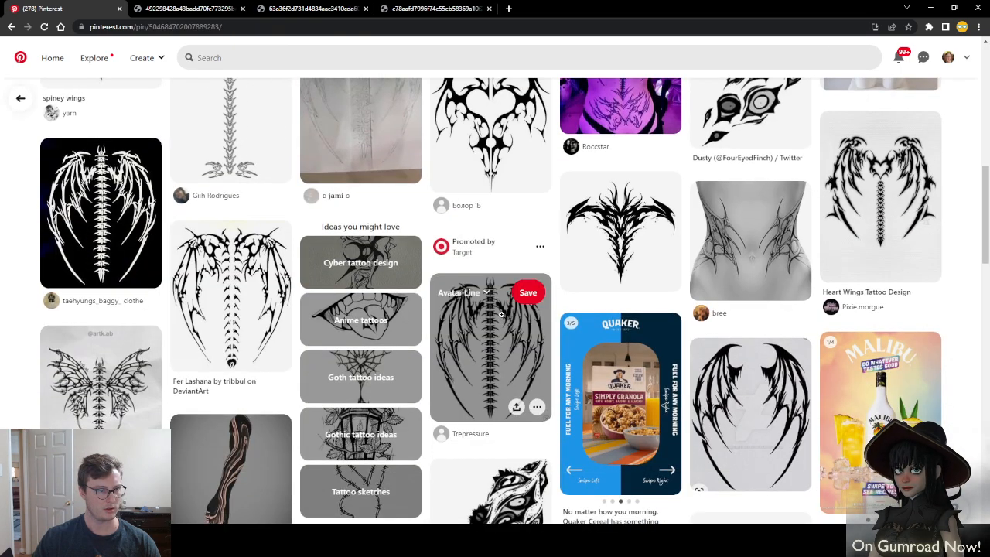
{"action": "scroll", "coordinate": [363, 220], "scroll_direction": "down", "scroll_amount": 4}
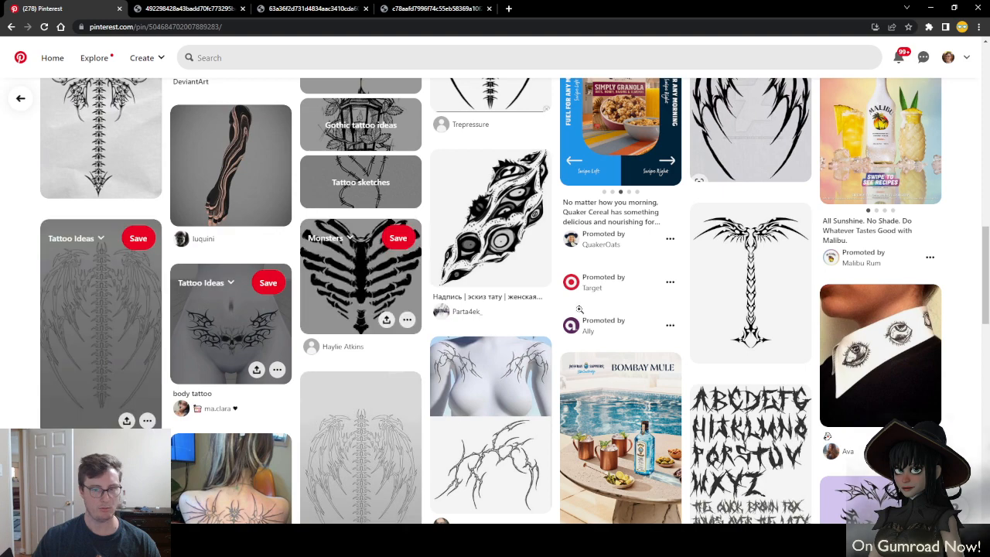
{"action": "scroll", "coordinate": [494, 232], "scroll_direction": "down", "scroll_amount": 2}
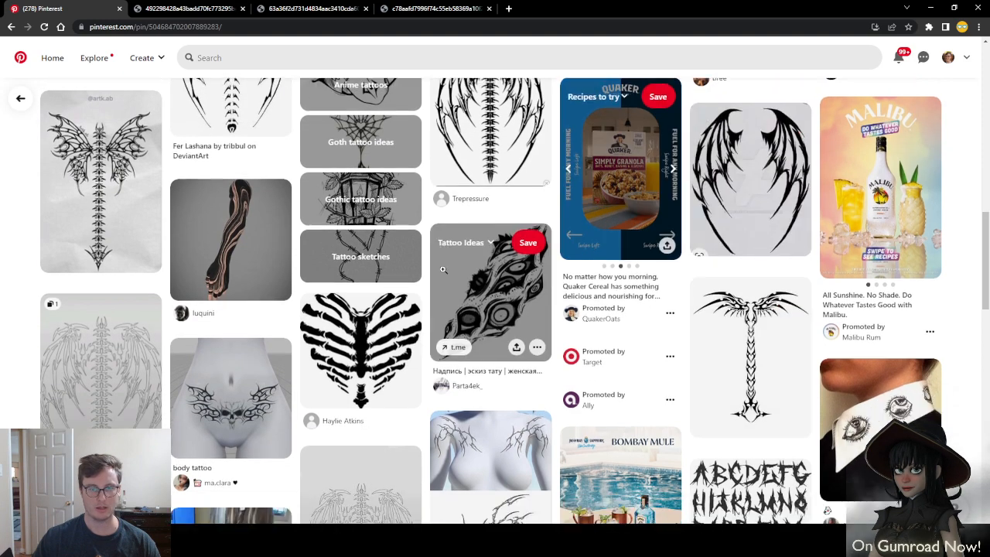
{"action": "left_click", "coordinate": [11, 26]}
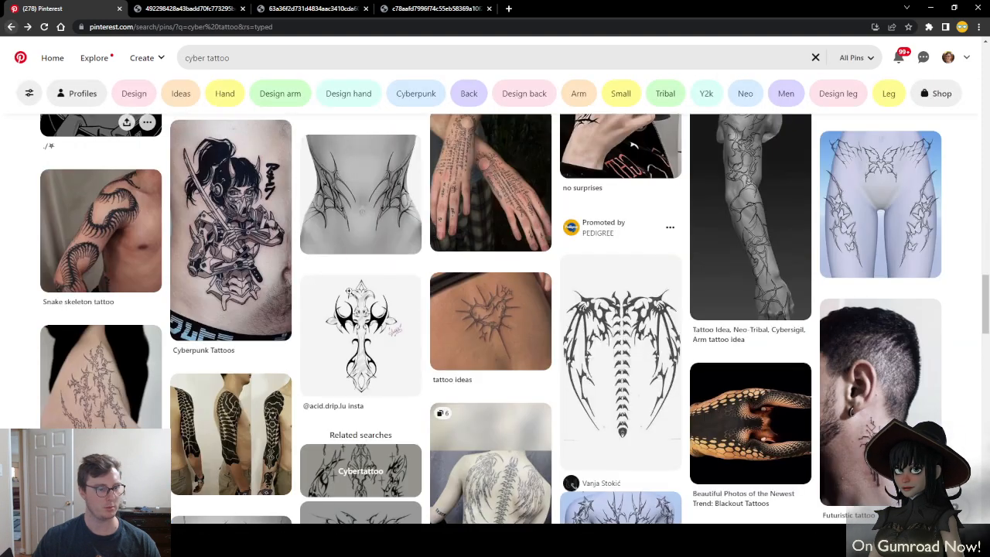
Open the image of the blue figure's shoulder and back tattoos in a new tab and return to the search results
{"action": "scroll", "coordinate": [551, 274], "scroll_direction": "down", "scroll_amount": 1}
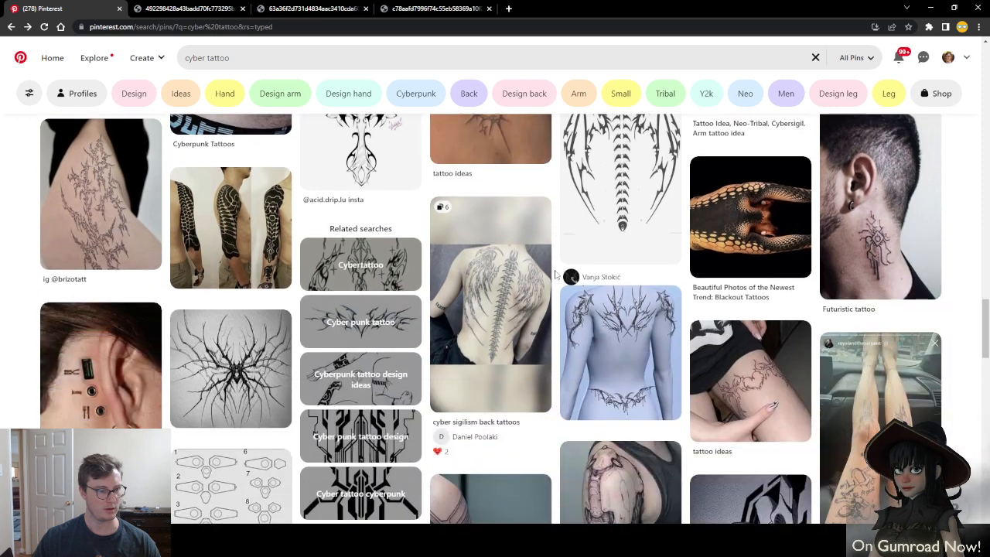
{"action": "scroll", "coordinate": [556, 275], "scroll_direction": "down", "scroll_amount": 1}
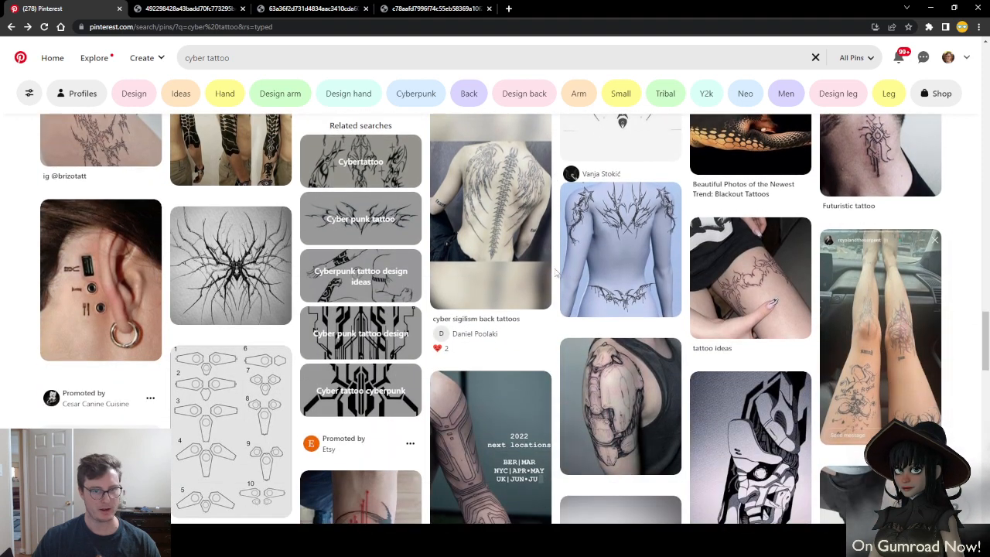
{"action": "left_click", "coordinate": [634, 228]}
{"action": "right_click", "coordinate": [385, 235]}
{"action": "left_click", "coordinate": [413, 239]}
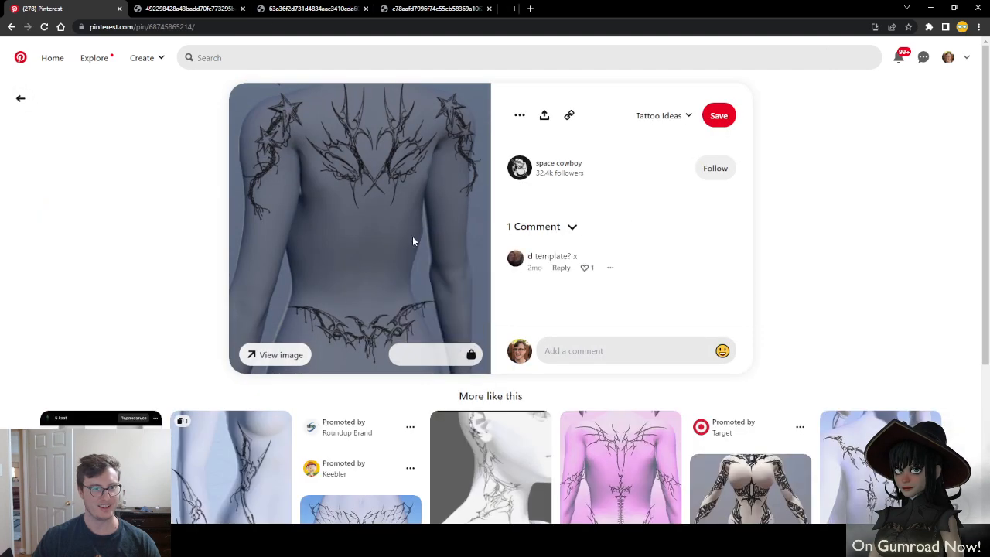
{"action": "left_click", "coordinate": [21, 98]}
Examine further cyber tattoo results for back, shoulder and arm designs, including those near the start of the list
{"action": "scroll", "coordinate": [695, 302], "scroll_direction": "down", "scroll_amount": 1}
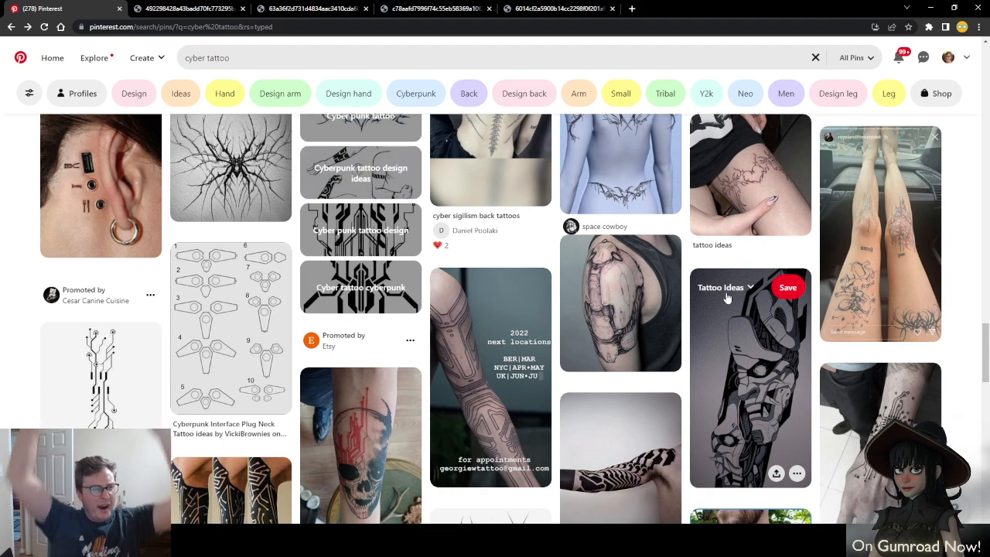
{"action": "scroll", "coordinate": [353, 263], "scroll_direction": "down", "scroll_amount": 7}
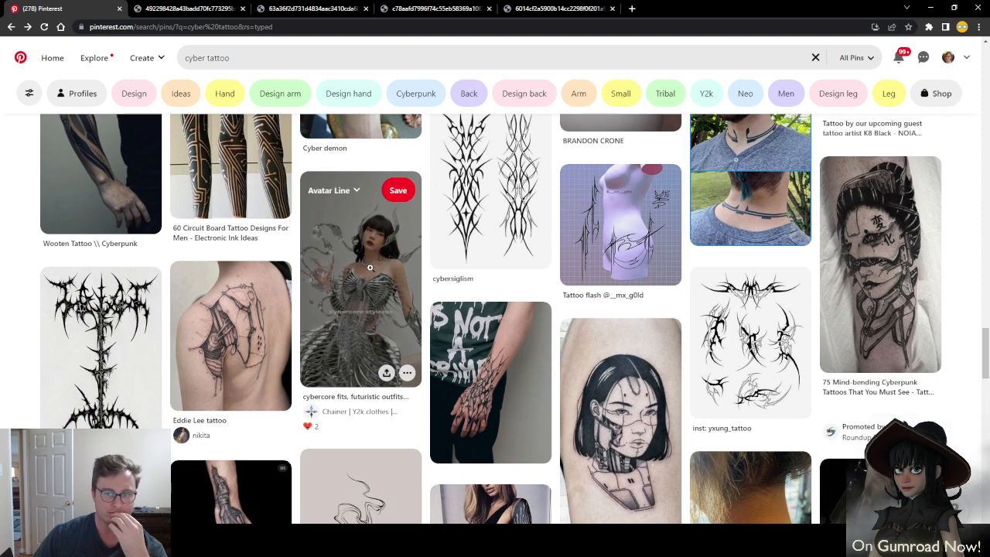
{"action": "scroll", "coordinate": [369, 267], "scroll_direction": "down", "scroll_amount": 4}
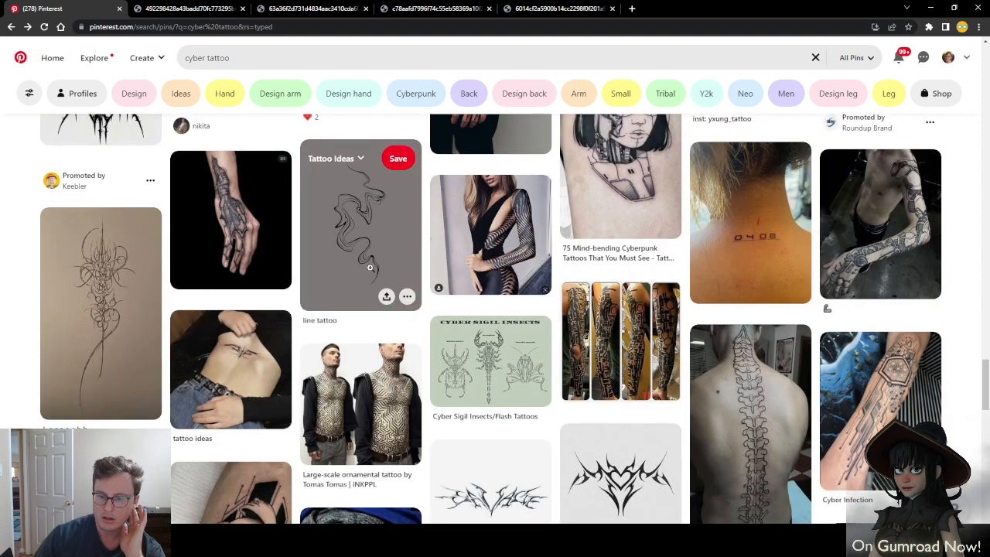
{"action": "scroll", "coordinate": [370, 266], "scroll_direction": "down", "scroll_amount": 3}
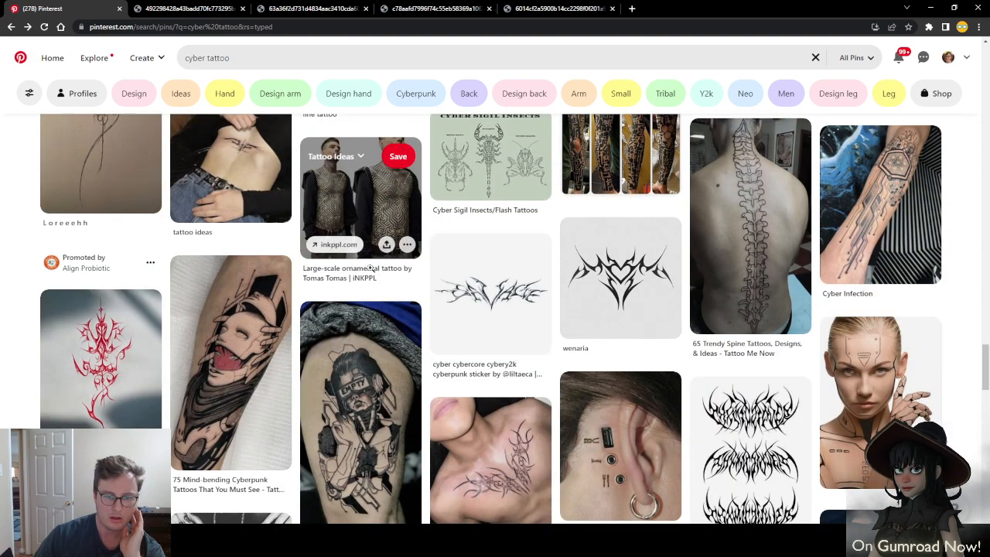
{"action": "scroll", "coordinate": [370, 269], "scroll_direction": "down", "scroll_amount": 3}
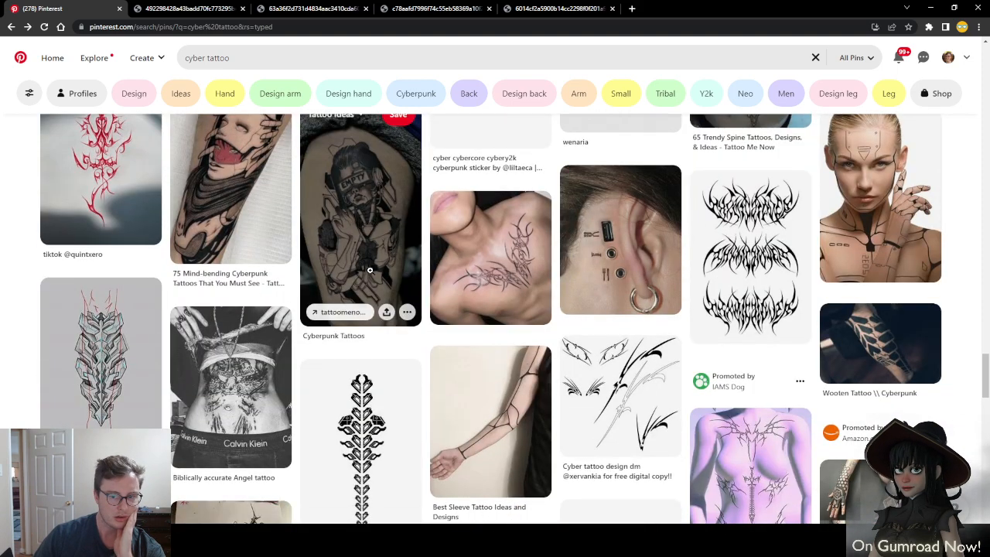
{"action": "scroll", "coordinate": [369, 269], "scroll_direction": "down", "scroll_amount": 4}
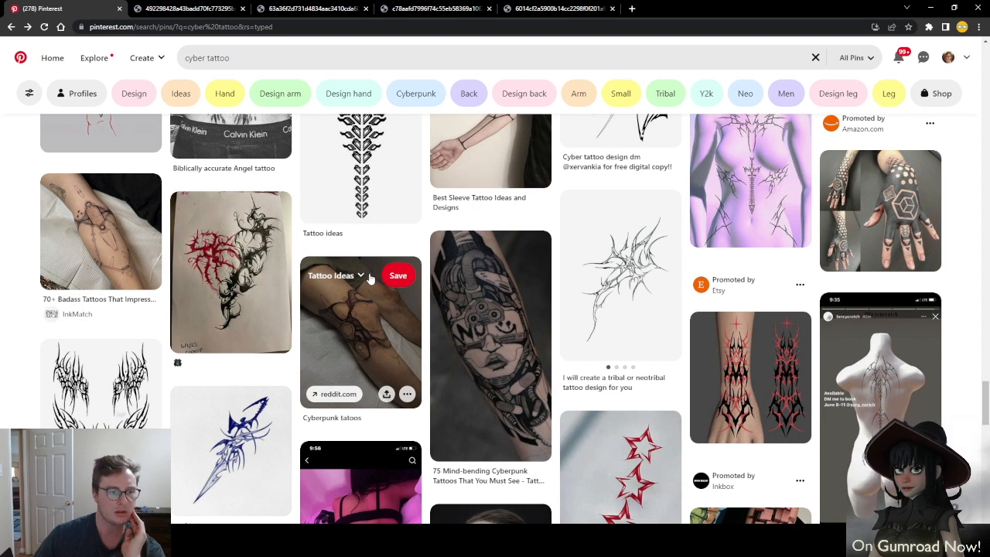
{"action": "scroll", "coordinate": [370, 278], "scroll_direction": "down", "scroll_amount": 15}
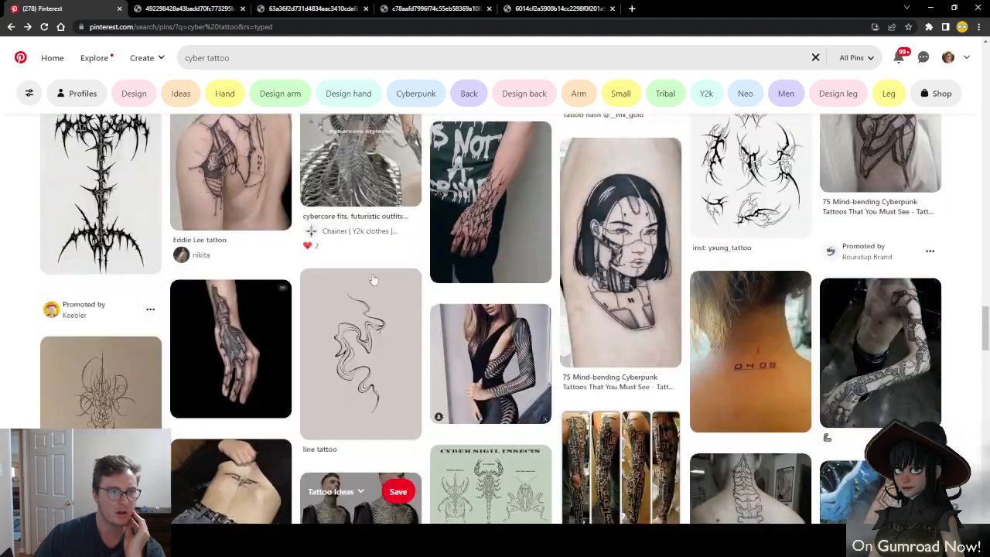
{"action": "scroll", "coordinate": [371, 279], "scroll_direction": "down", "scroll_amount": 10}
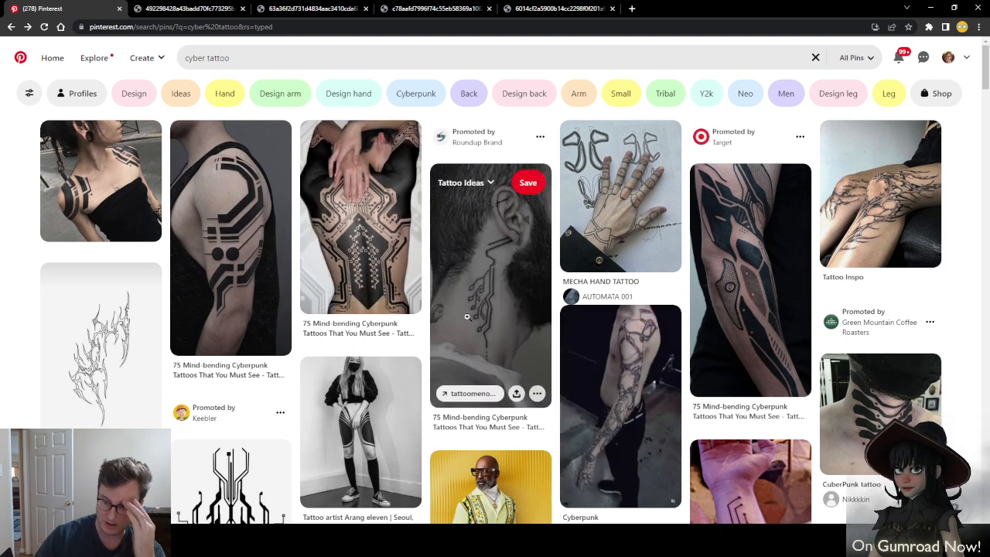
{"action": "scroll", "coordinate": [467, 317], "scroll_direction": "down", "scroll_amount": 3}
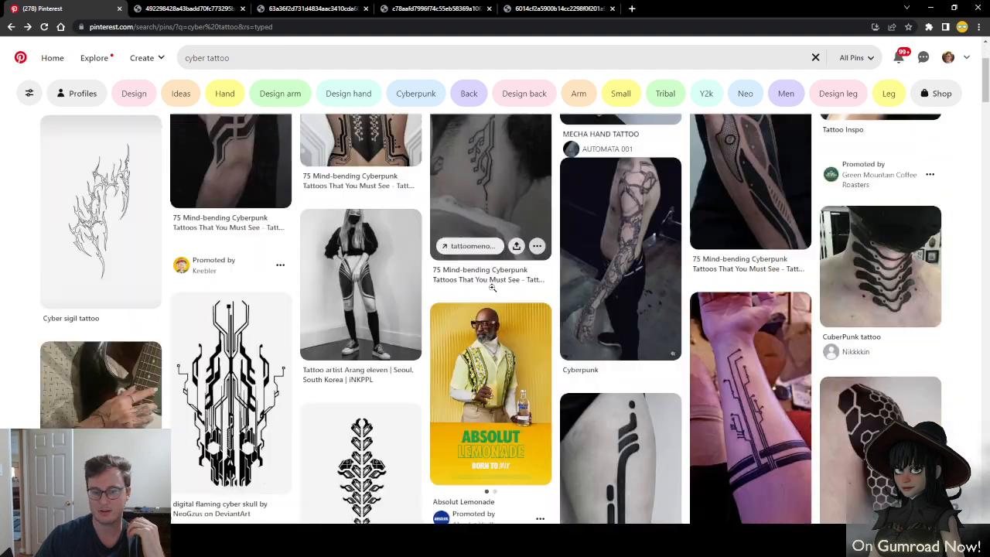
{"action": "scroll", "coordinate": [401, 321], "scroll_direction": "down", "scroll_amount": 3}
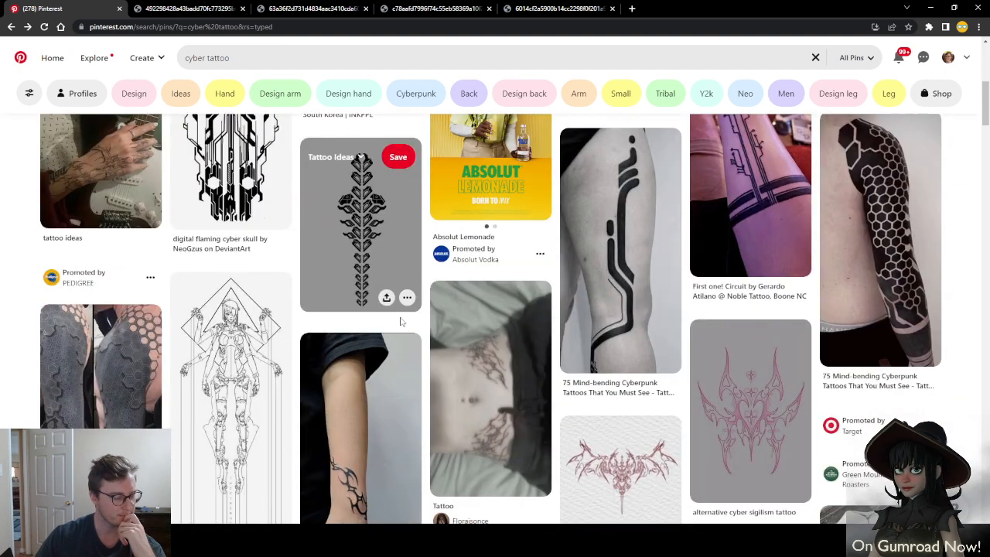
{"action": "scroll", "coordinate": [401, 320], "scroll_direction": "down", "scroll_amount": 3}
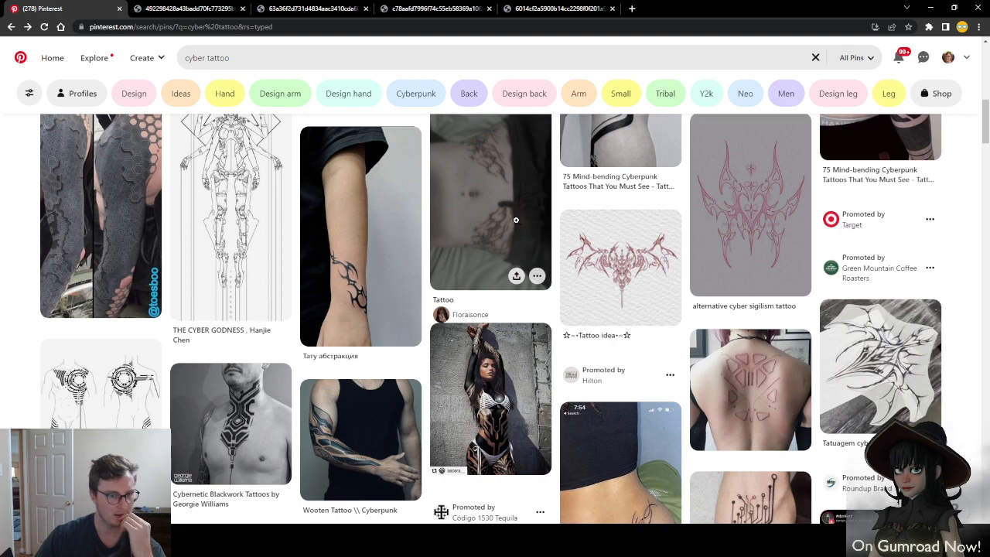
View the abdomen cybersigil tattoo pin and browse the related tattoos for body placement ideas
{"action": "left_click", "coordinate": [483, 222]}
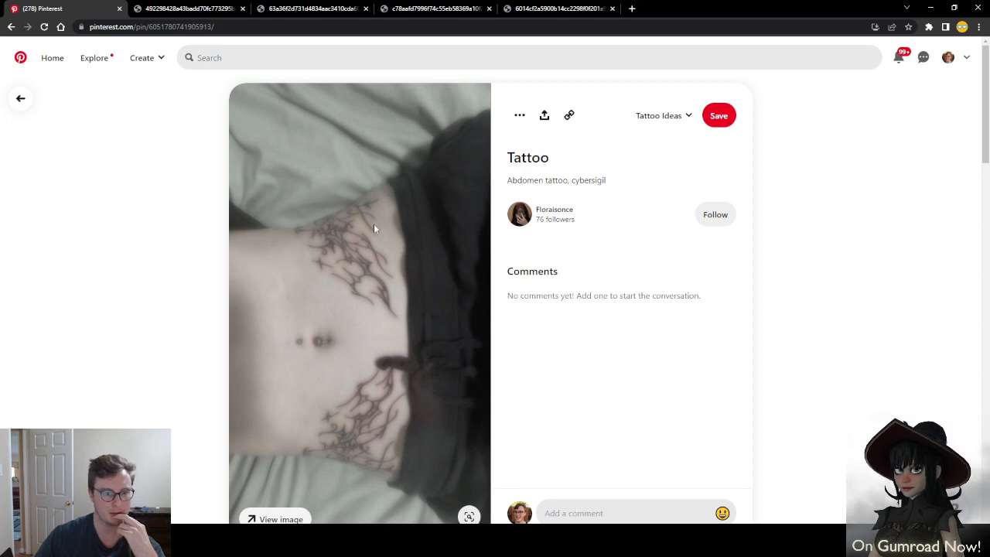
{"action": "scroll", "coordinate": [373, 224], "scroll_direction": "down", "scroll_amount": 4}
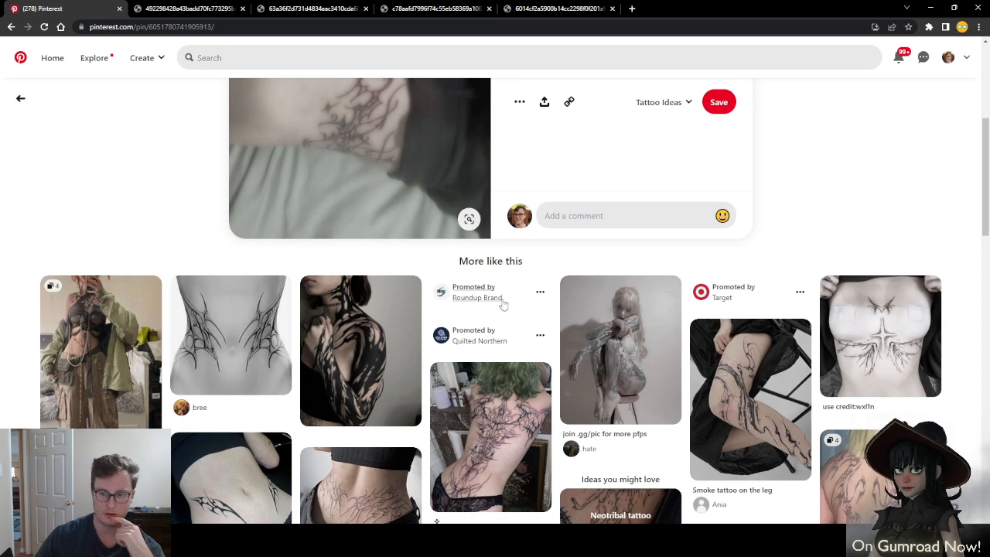
{"action": "scroll", "coordinate": [501, 300], "scroll_direction": "down", "scroll_amount": 3}
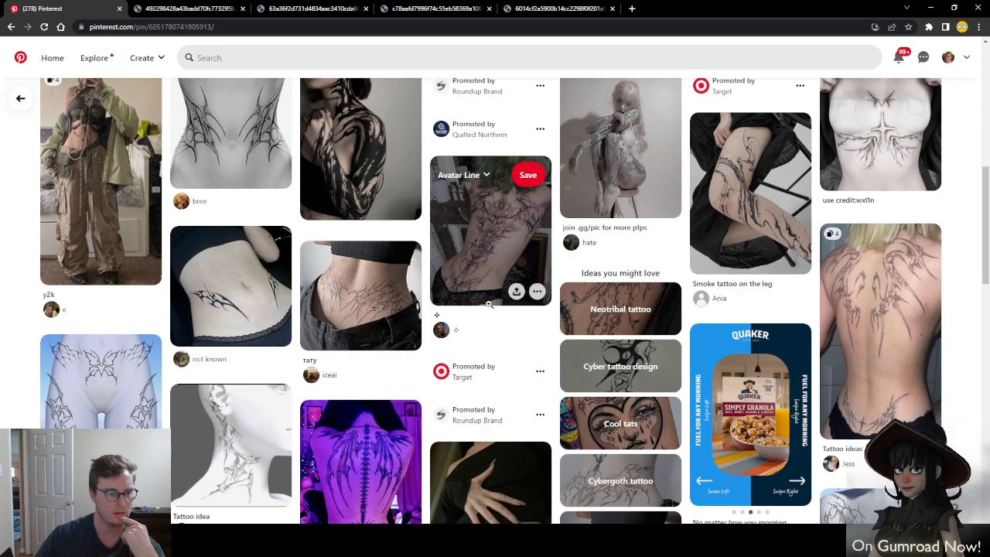
{"action": "scroll", "coordinate": [487, 303], "scroll_direction": "down", "scroll_amount": 3}
{"action": "scroll", "coordinate": [485, 304], "scroll_direction": "down", "scroll_amount": 3}
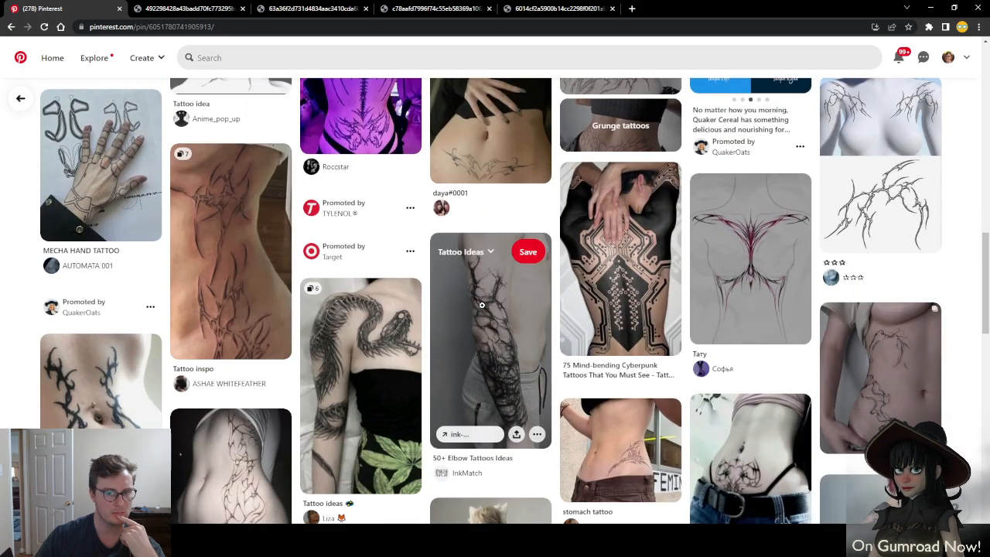
{"action": "scroll", "coordinate": [481, 305], "scroll_direction": "down", "scroll_amount": 4}
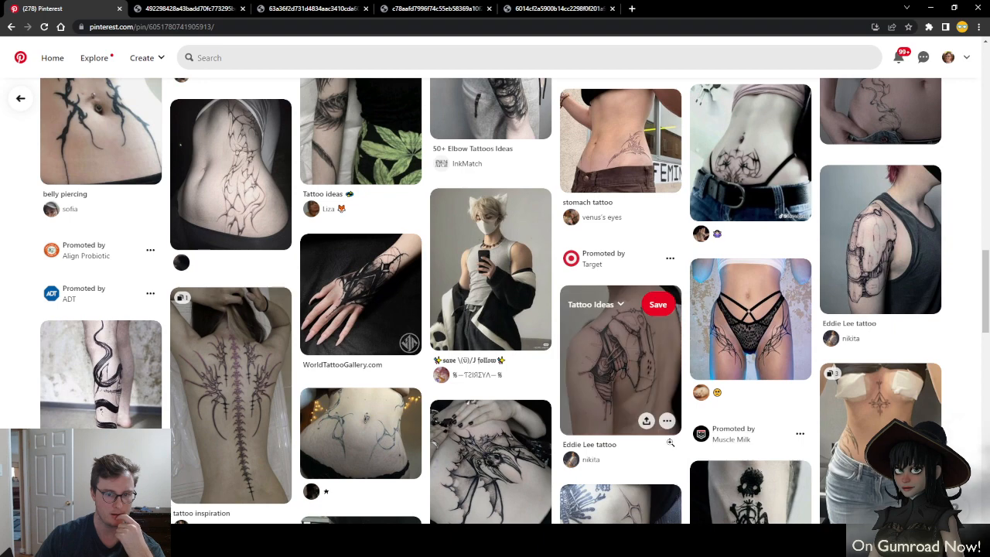
{"action": "scroll", "coordinate": [665, 437], "scroll_direction": "down", "scroll_amount": 5}
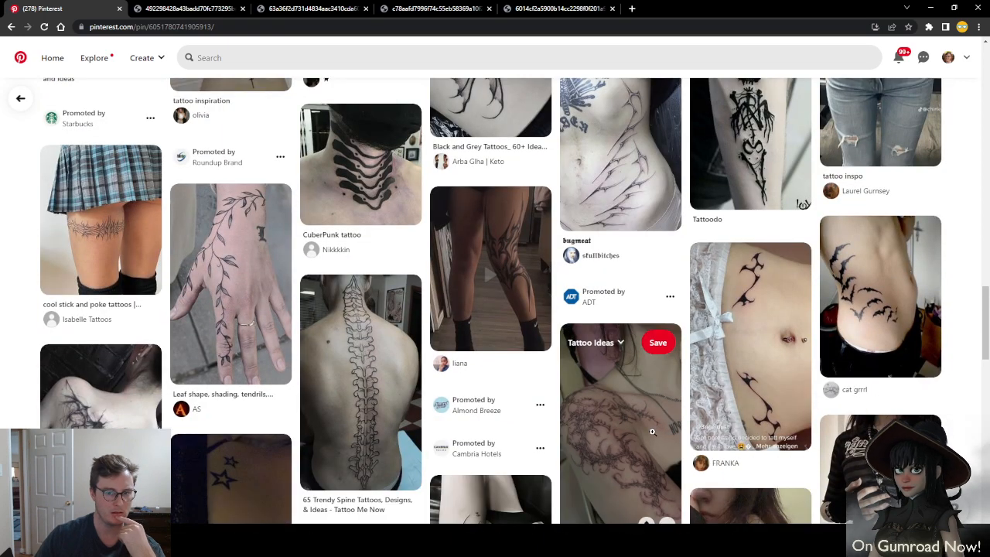
View the pin of the tribal leg tattoo around the knee and open its image in a new tab
{"action": "left_click", "coordinate": [520, 282]}
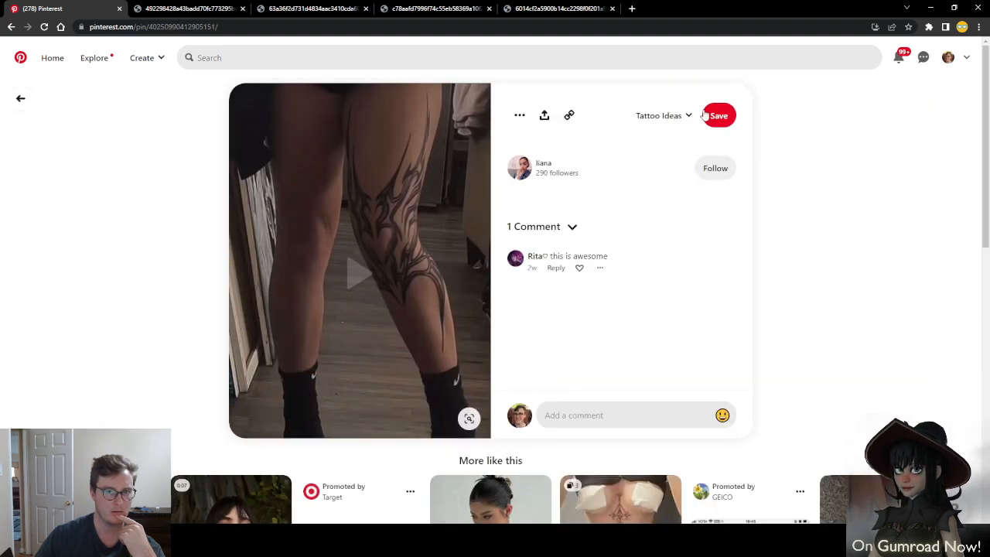
{"action": "scroll", "coordinate": [429, 220], "scroll_direction": "down", "scroll_amount": 3}
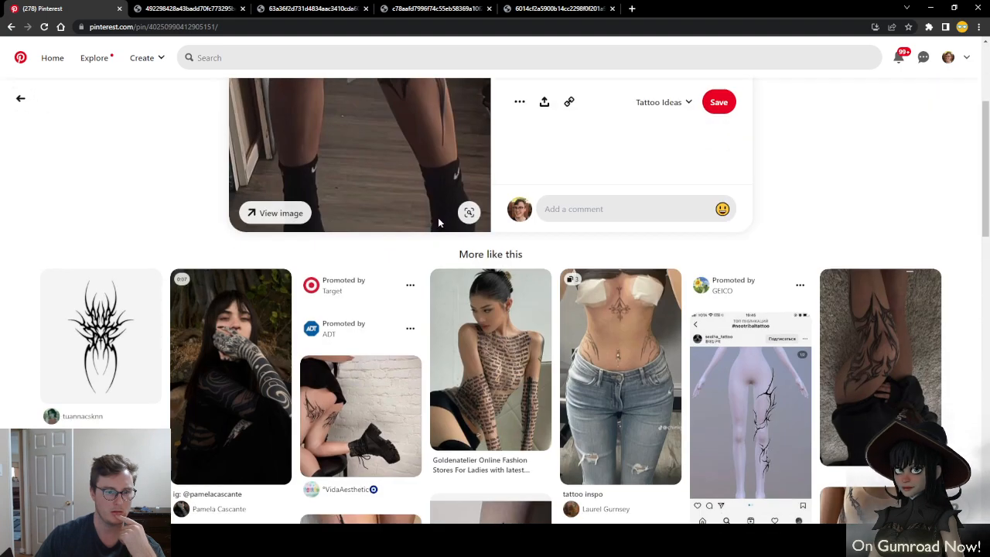
{"action": "scroll", "coordinate": [83, 134], "scroll_direction": "up", "scroll_amount": 3}
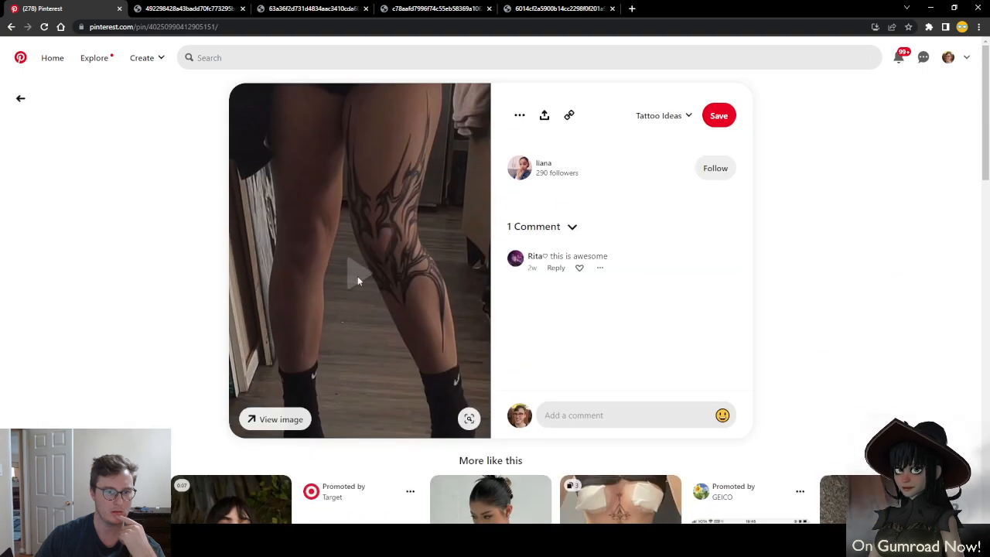
{"action": "right_click", "coordinate": [373, 242]}
{"action": "left_click", "coordinate": [405, 250]}
Switch to the JuneRef board in PureRef and show an empty area of it over the opened neck tattoo image
{"action": "left_click", "coordinate": [164, 6]}
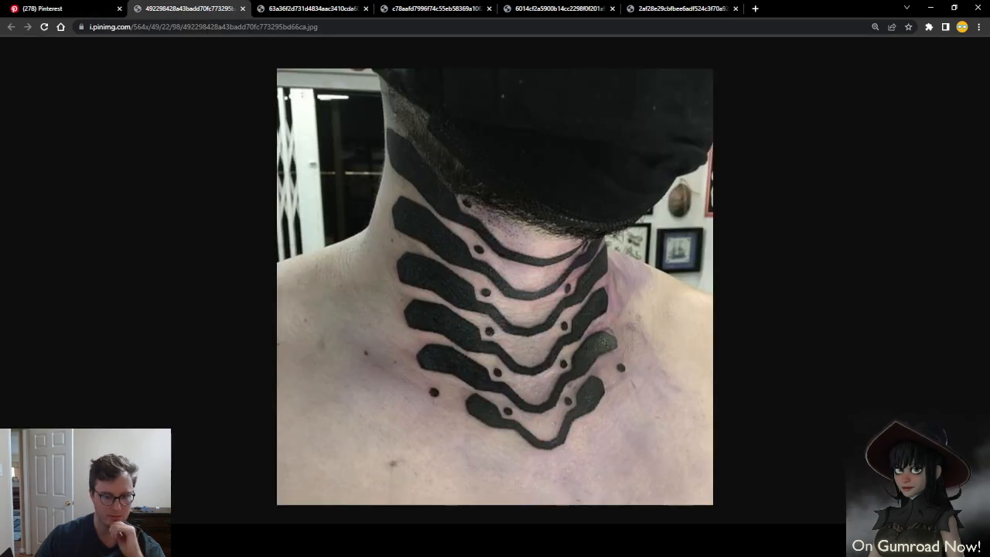
{"action": "right_click", "coordinate": [515, 545]}
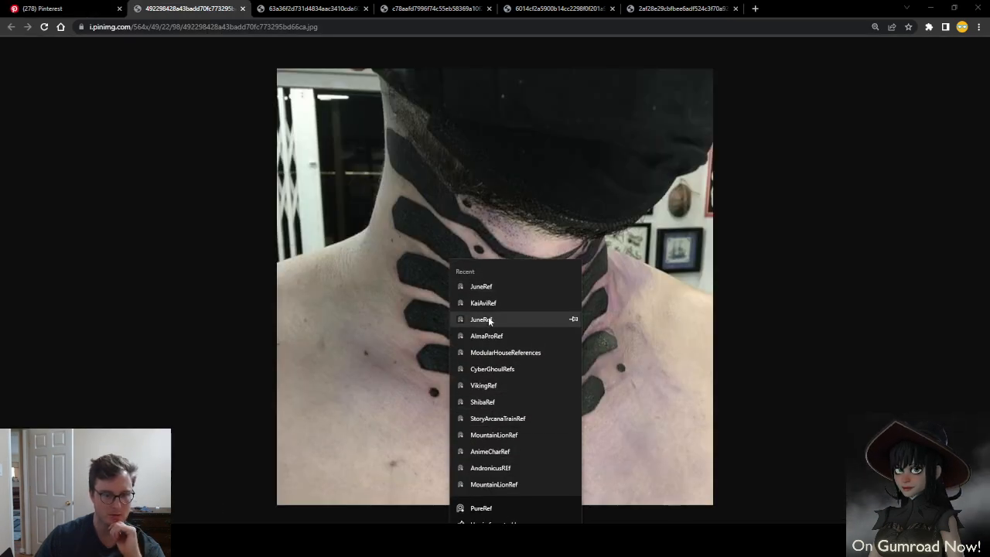
{"action": "left_click", "coordinate": [494, 290]}
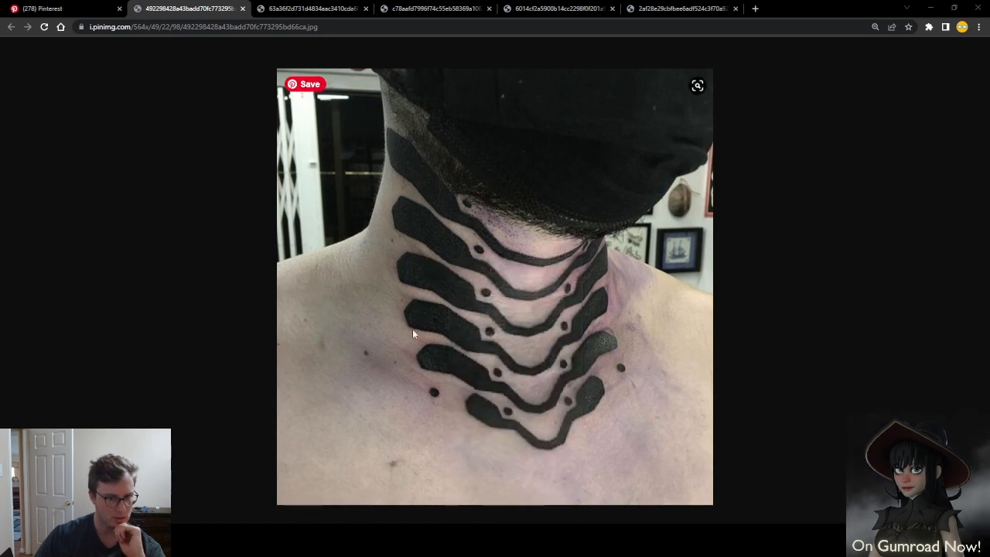
{"action": "scroll", "coordinate": [244, 363], "scroll_direction": "down", "scroll_amount": 3}
{"action": "scroll", "coordinate": [239, 371], "scroll_direction": "up", "scroll_amount": 5}
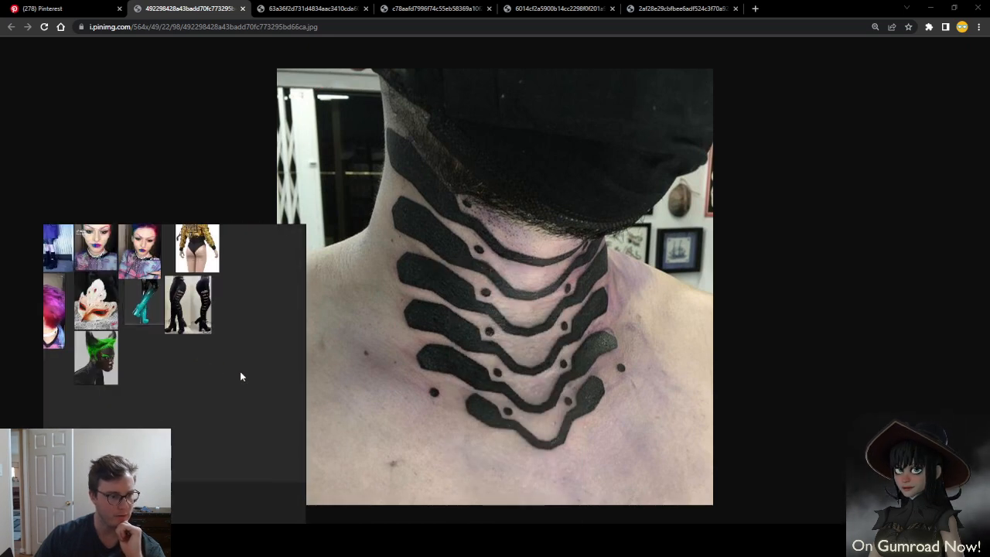
{"action": "left_click", "coordinate": [326, 8]}
{"action": "left_click", "coordinate": [164, 7]}
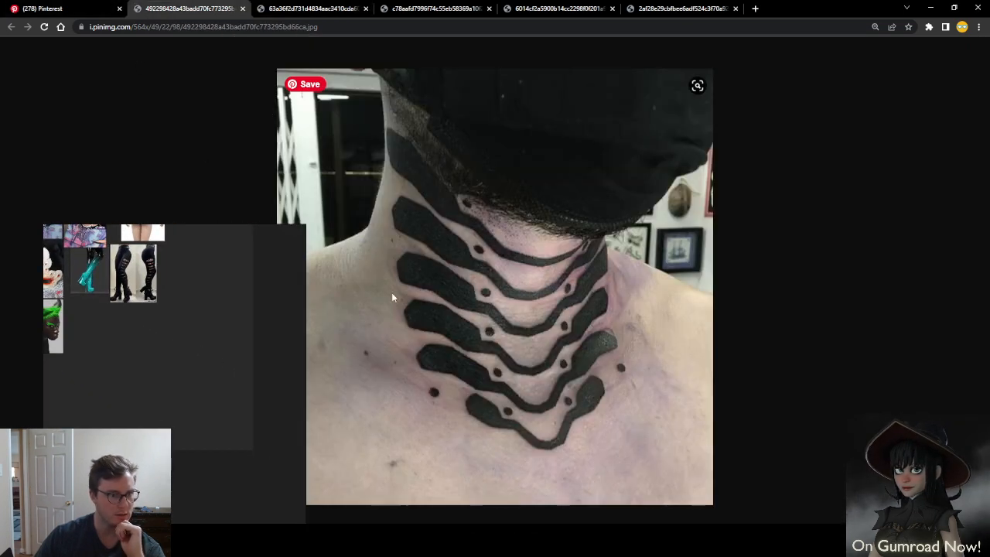
Add the opened tattoo images, from the neck design through to the leg design, to the empty area of the JuneRef board
{"action": "left_click_drag", "start_coordinate": [364, 293], "coordinate": [182, 336]}
{"action": "left_click", "coordinate": [309, 8]}
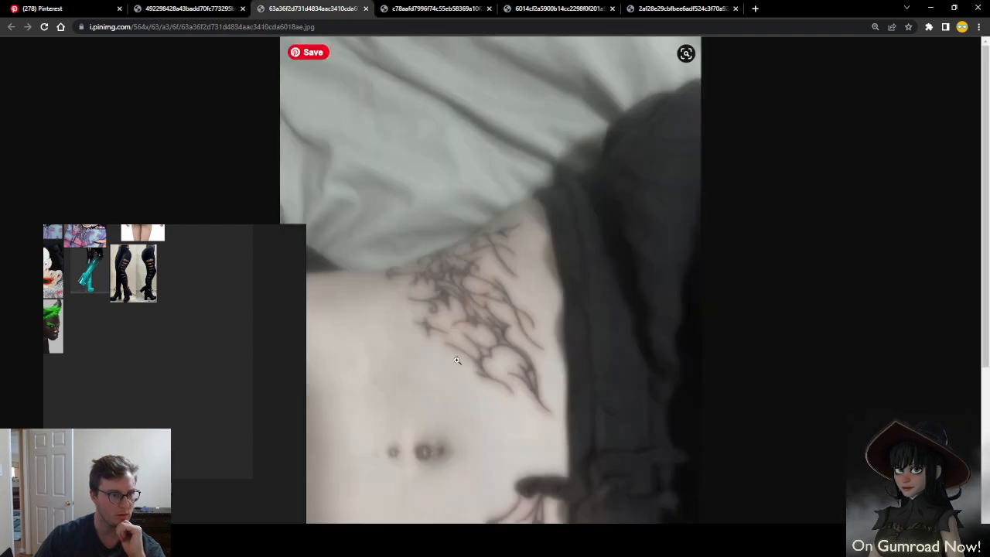
{"action": "left_click", "coordinate": [405, 7]}
{"action": "left_click_drag", "start_coordinate": [447, 307], "coordinate": [180, 444]}
{"action": "left_click", "coordinate": [557, 8]}
{"action": "left_click_drag", "start_coordinate": [495, 325], "coordinate": [299, 471]}
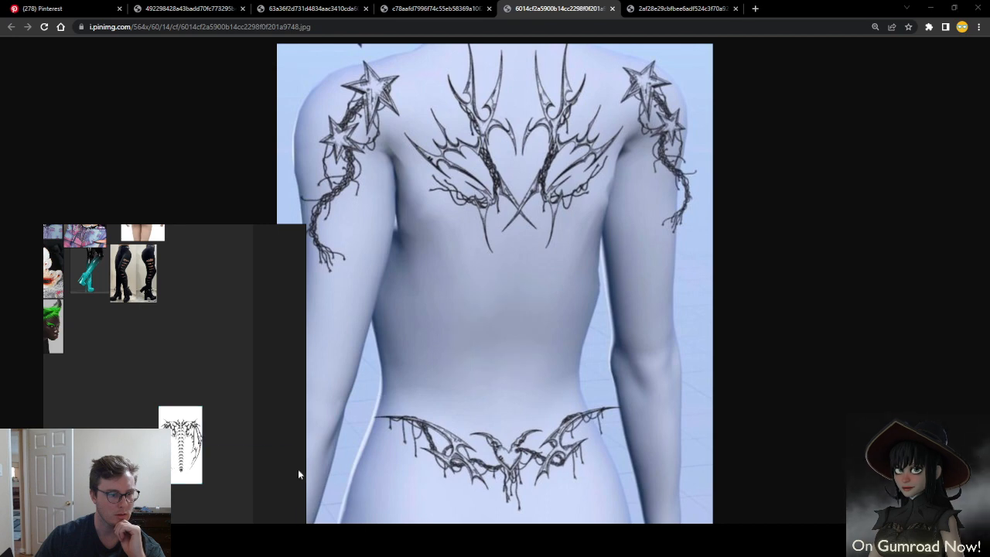
{"action": "left_click", "coordinate": [681, 8]}
{"action": "left_click_drag", "start_coordinate": [82, 424], "coordinate": [83, 422]}
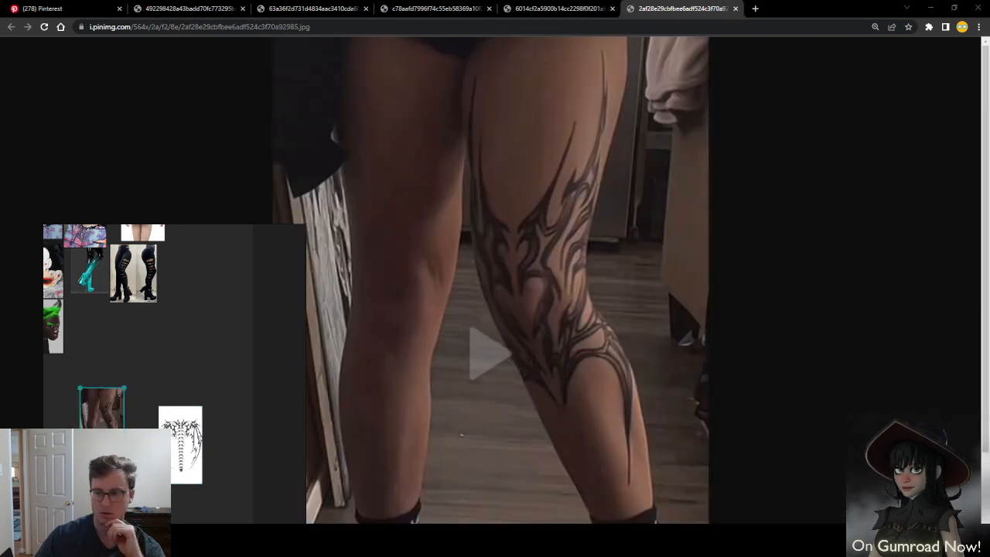
Move the reference board out of the way and close the tattoo image tabs except the one with the leg tattoo
{"action": "left_click", "coordinate": [223, 323]}
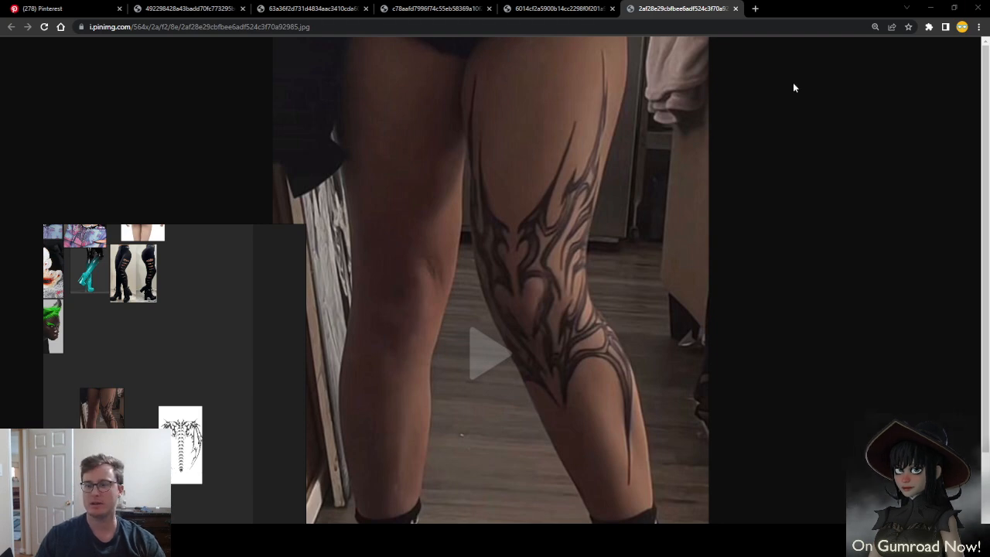
{"action": "right_click_drag", "start_coordinate": [218, 267], "coordinate": [66, 426]}
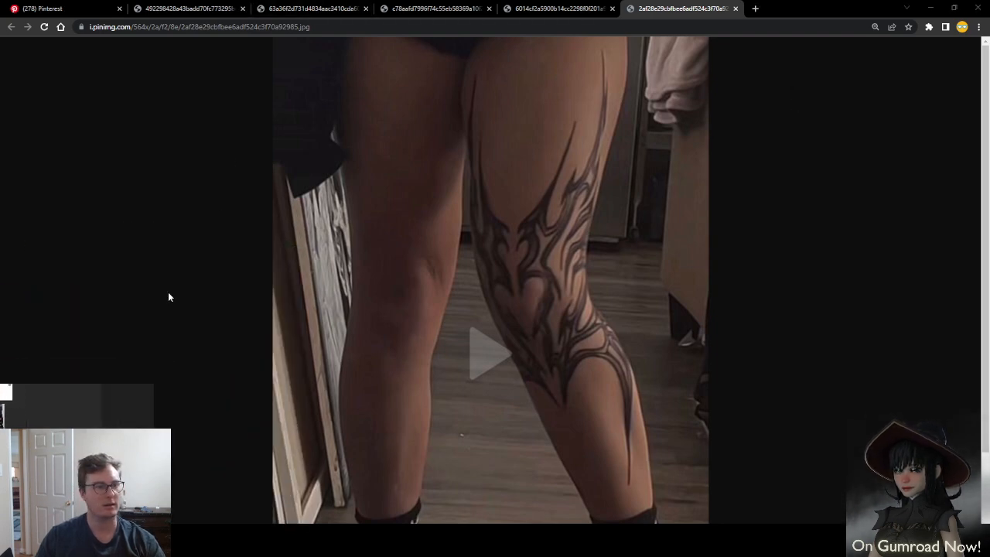
{"action": "left_click", "coordinate": [223, 11]}
{"action": "left_click", "coordinate": [242, 9]}
{"action": "left_click", "coordinate": [242, 8]}
{"action": "left_click", "coordinate": [242, 9]}
{"action": "left_click", "coordinate": [242, 8]}
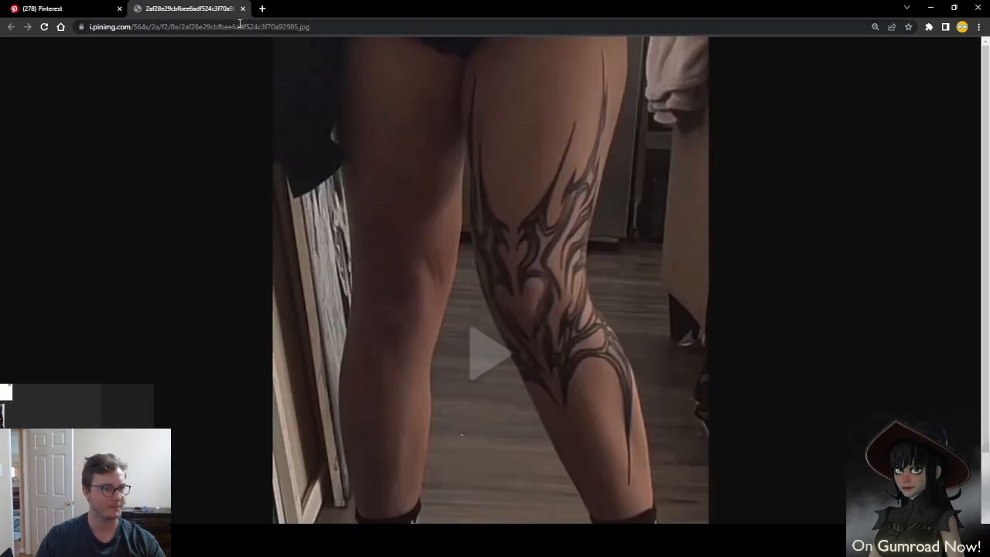
Search the web for "word for a pack of tattos", check the results and put the reference board away
{"action": "left_click", "coordinate": [243, 26]}
{"action": "type", "text": "word "}
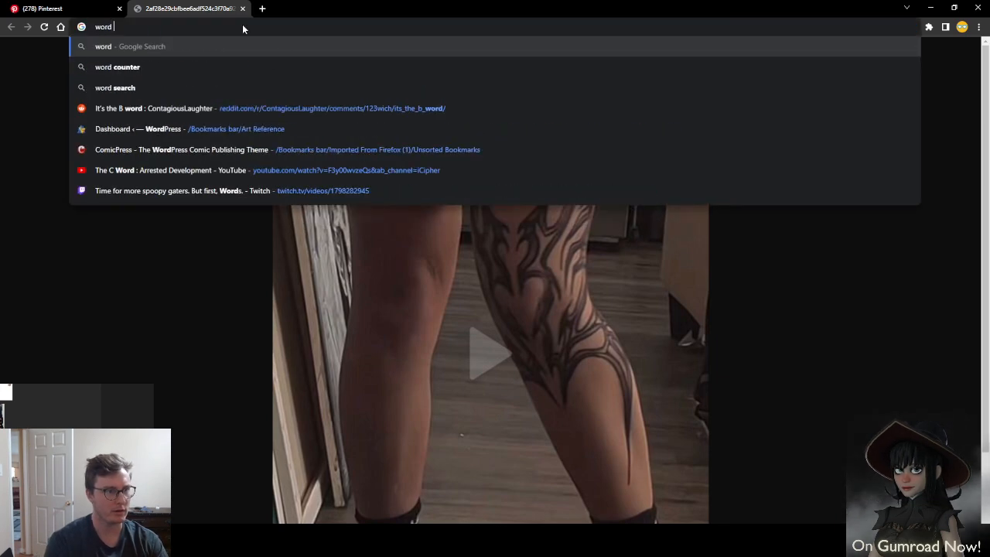
{"action": "type", "text": "for a pack of tattos"}
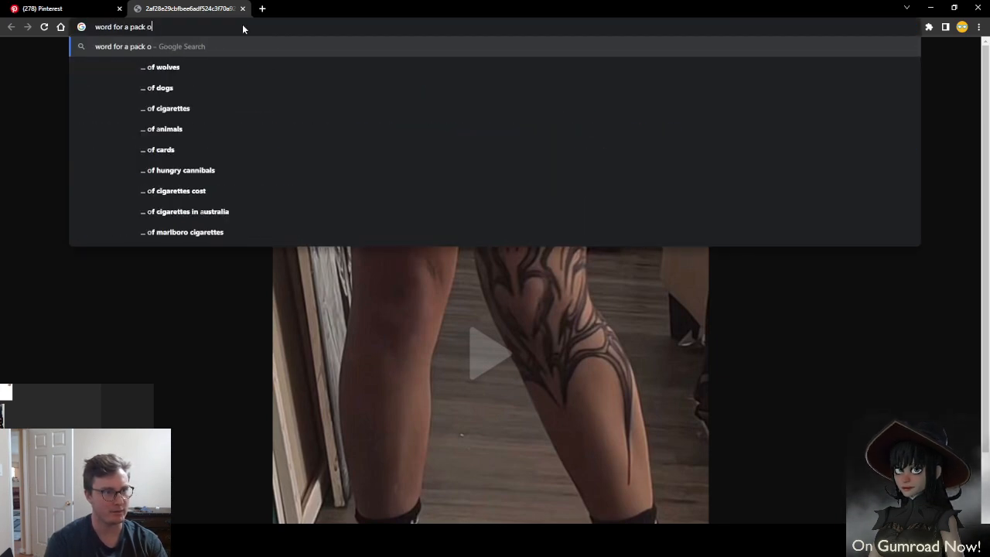
{"action": "key", "text": "Return"}
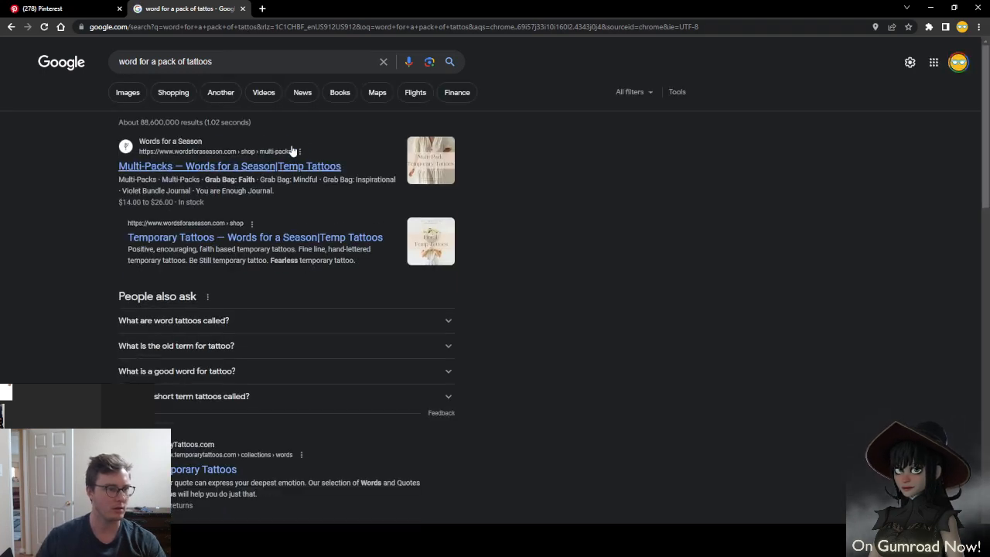
{"action": "scroll", "coordinate": [62, 253], "scroll_direction": "down", "scroll_amount": 3}
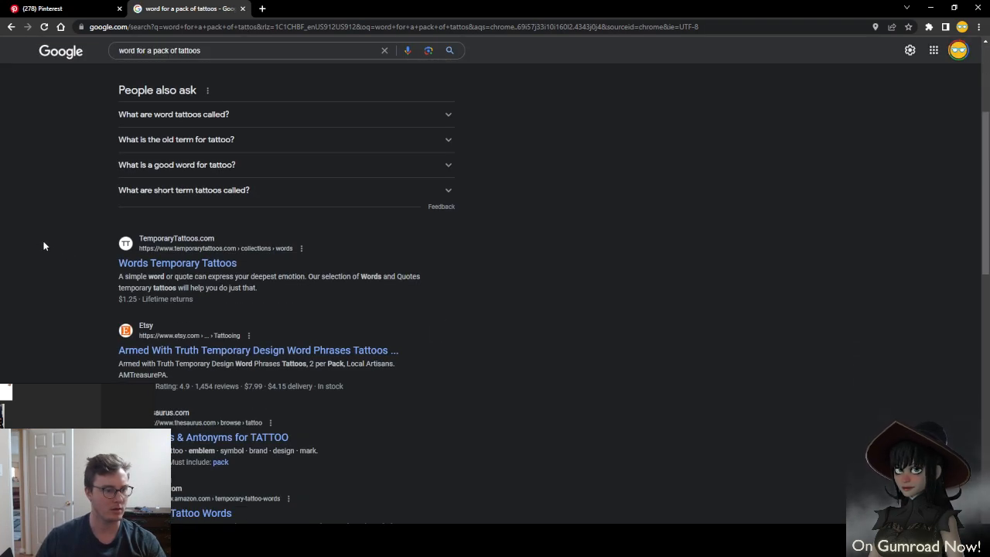
{"action": "scroll", "coordinate": [46, 245], "scroll_direction": "up", "scroll_amount": 3}
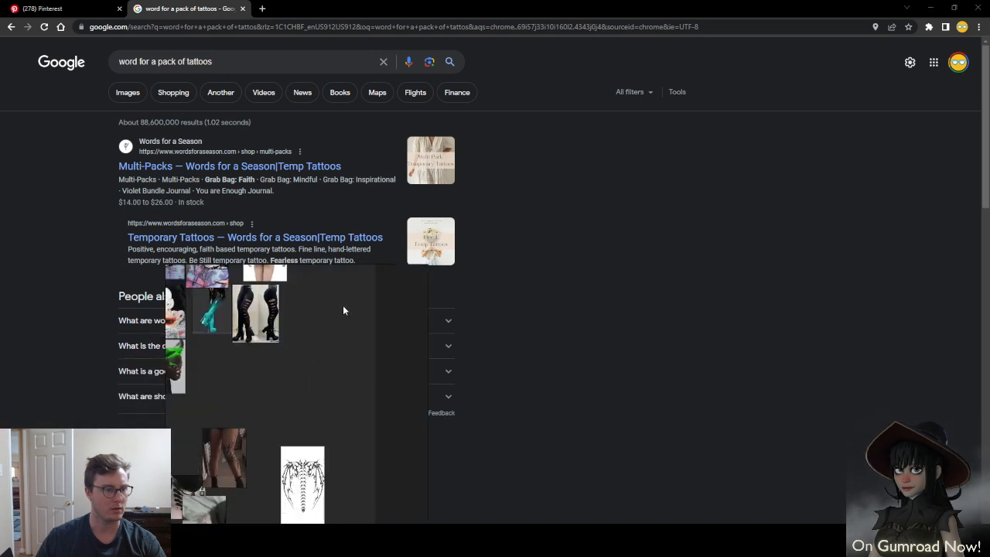
{"action": "right_click", "coordinate": [335, 334]}
{"action": "left_click", "coordinate": [356, 538]}
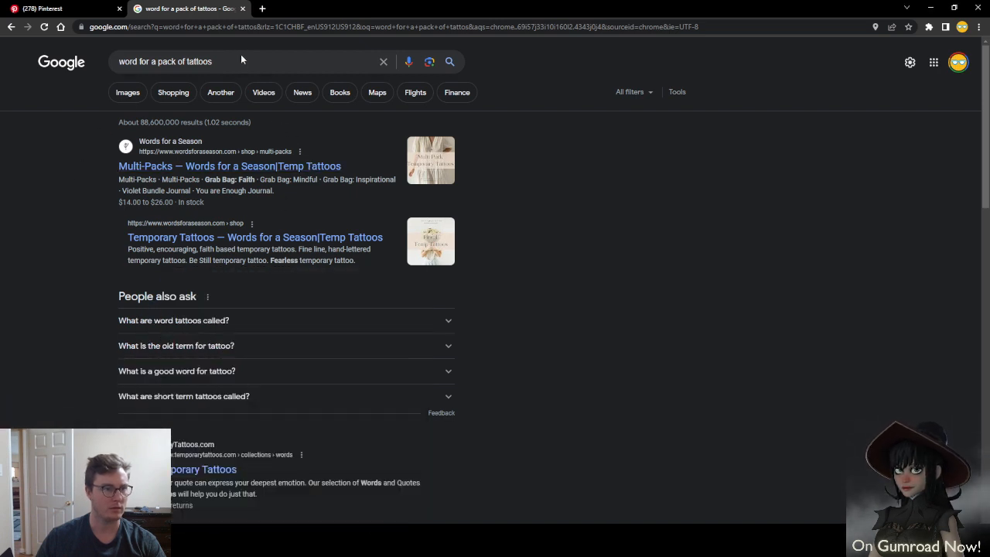
Search the web for "tattoo designs for sale" and examine the design bundles and flash sheets on offer
{"action": "left_click_drag", "start_coordinate": [252, 60], "coordinate": [103, 55]}
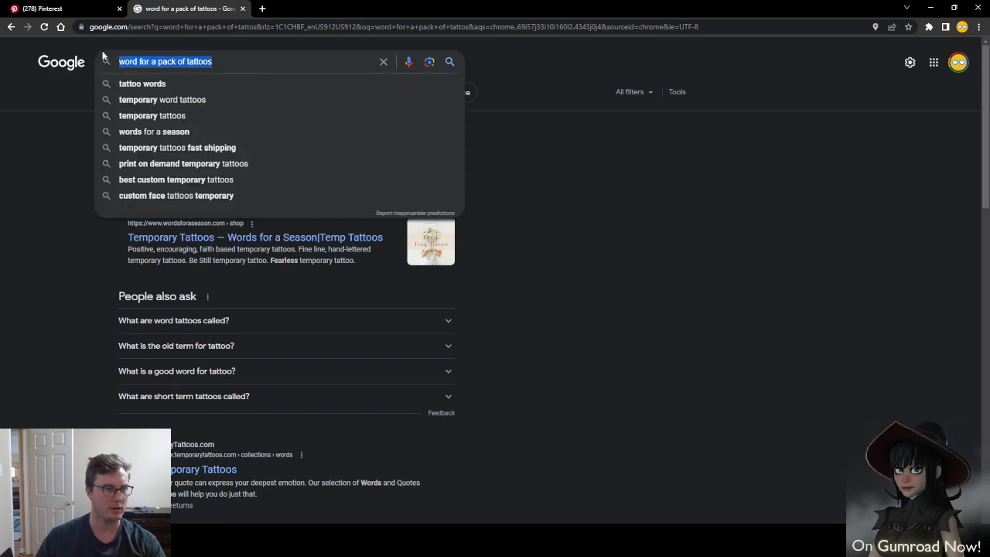
{"action": "type", "text": "tat"}
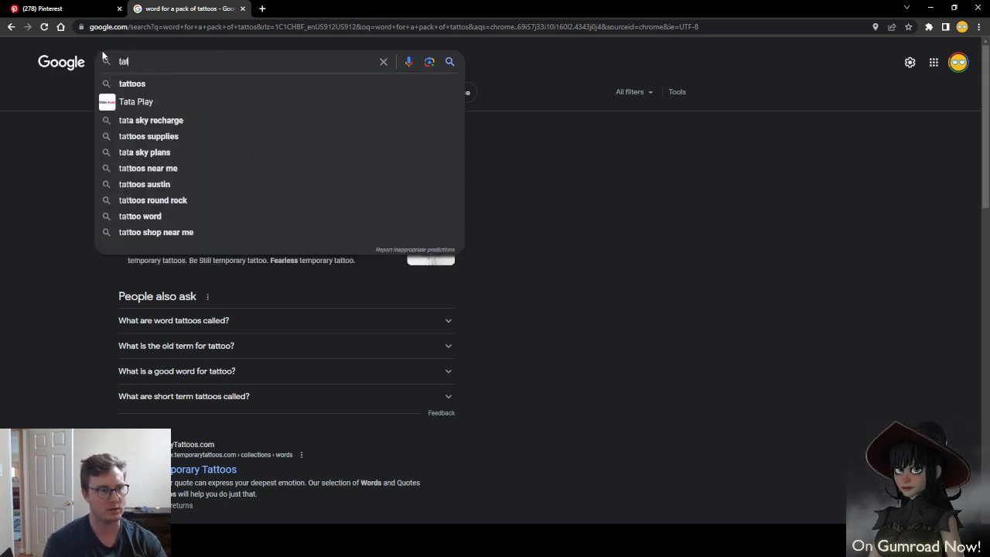
{"action": "type", "text": "too d"}
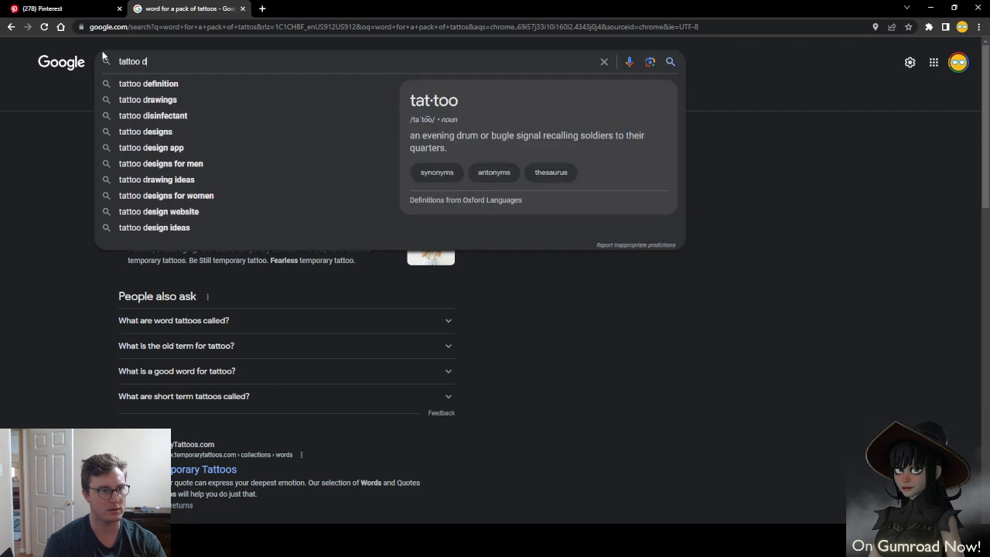
{"action": "type", "text": "esigns for sale"}
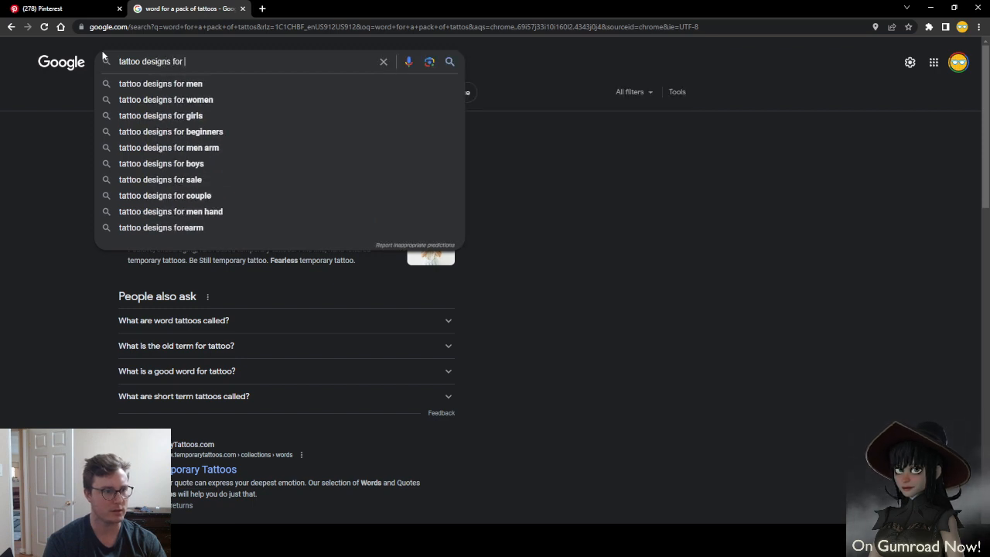
{"action": "key", "text": "Return"}
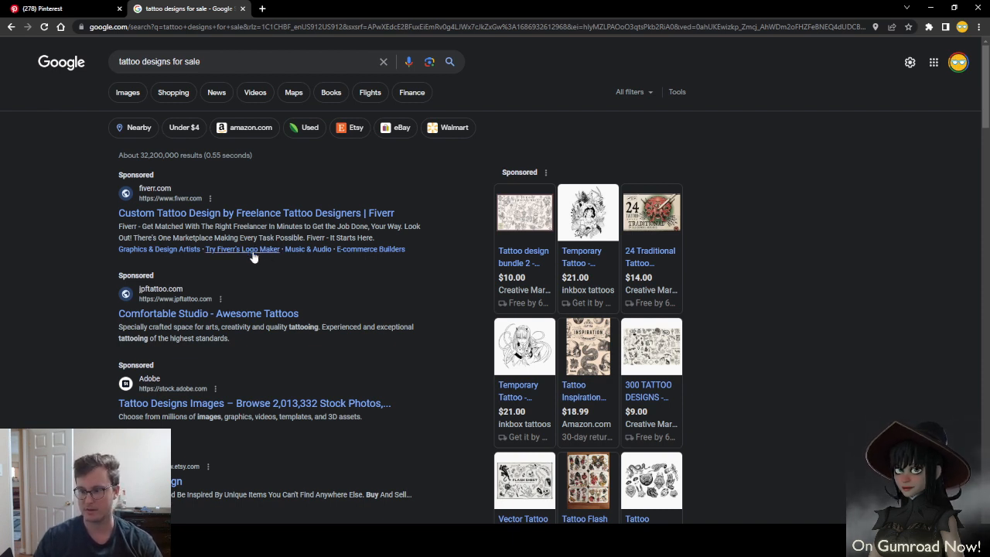
{"action": "scroll", "coordinate": [139, 263], "scroll_direction": "down", "scroll_amount": 4}
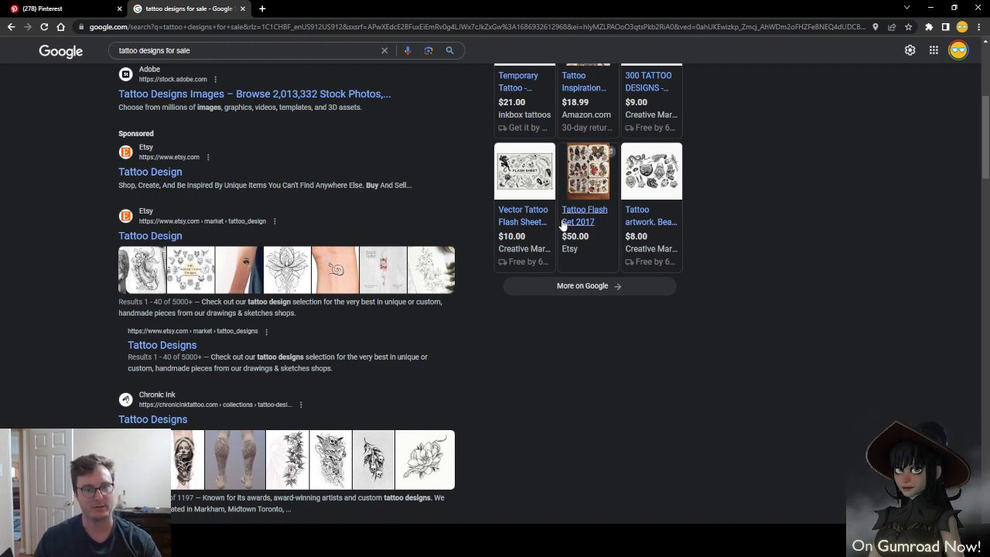
{"action": "mouse_move", "coordinate": [536, 222]}
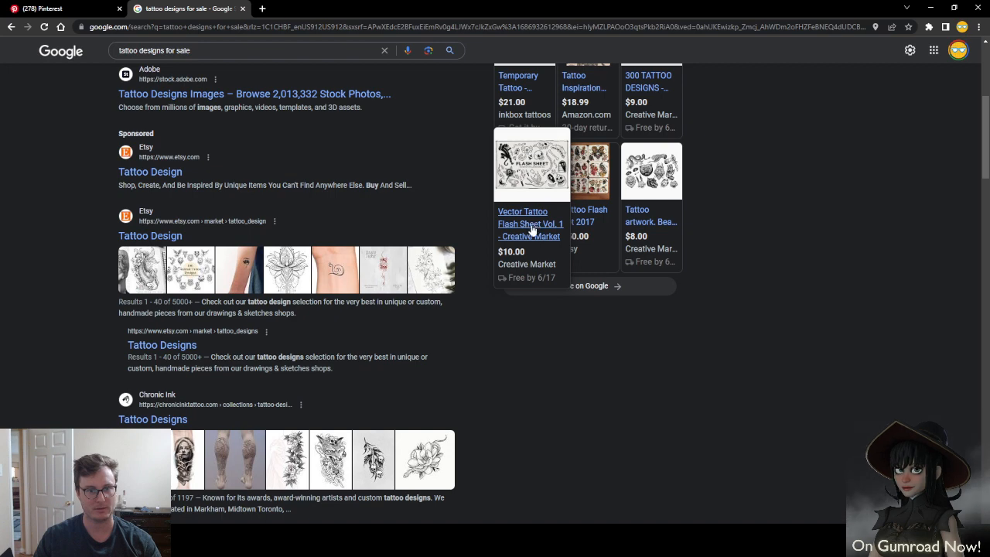
{"action": "scroll", "coordinate": [231, 202], "scroll_direction": "up", "scroll_amount": 6}
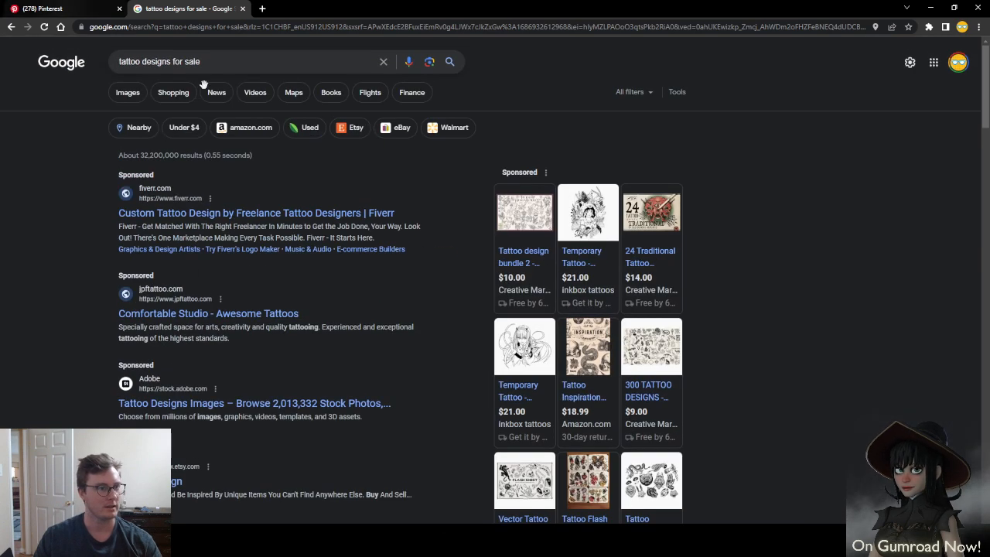
Search the web for "cyberpunk flash sheet" and check the eBay listing for a vintage cyberpunk tattoo flash sheet
{"action": "left_click_drag", "start_coordinate": [206, 62], "coordinate": [1, 54]}
{"action": "type", "text": "cyber"}
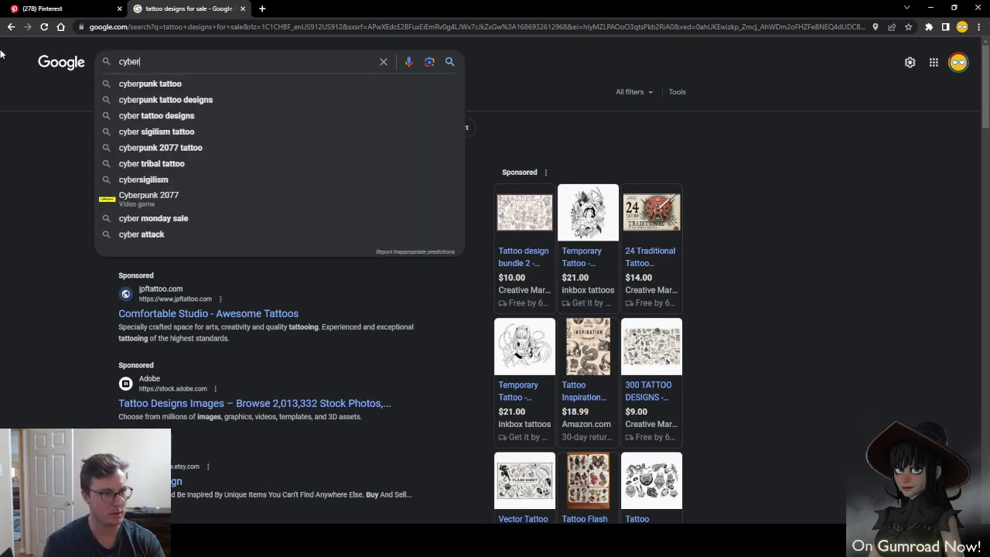
{"action": "type", "text": "punk flash "}
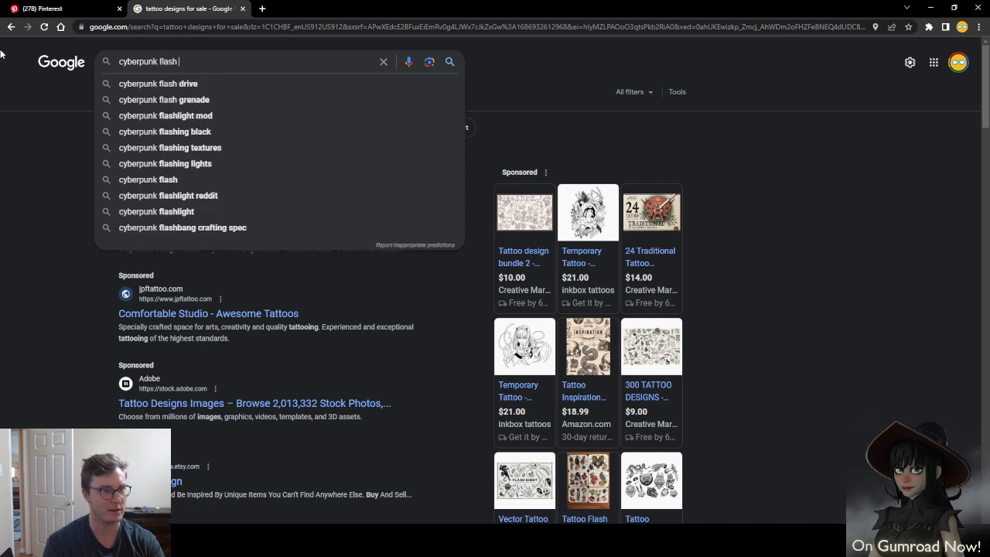
{"action": "type", "text": "sheet"}
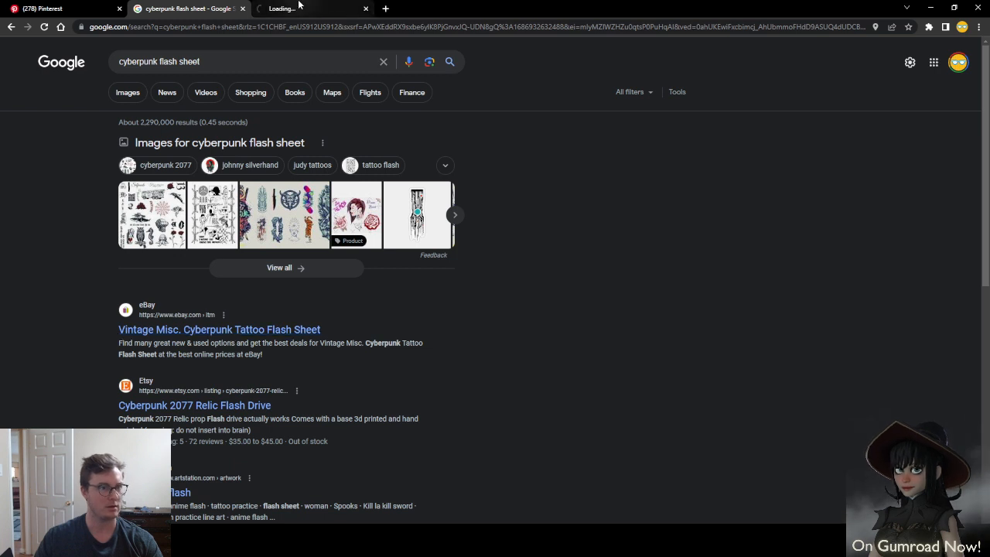
{"action": "left_click", "coordinate": [300, 6]}
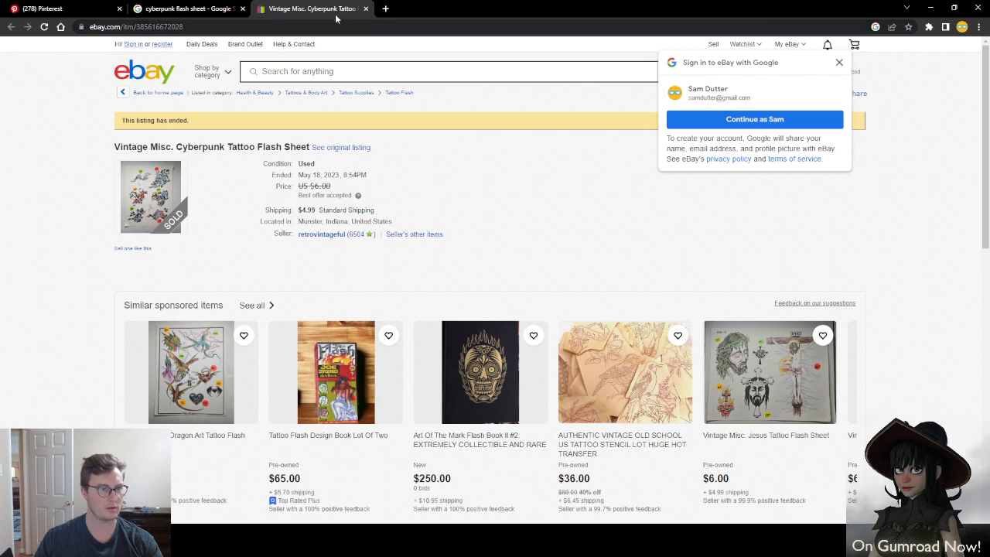
{"action": "left_click", "coordinate": [366, 8]}
{"action": "scroll", "coordinate": [61, 276], "scroll_direction": "down", "scroll_amount": 3}
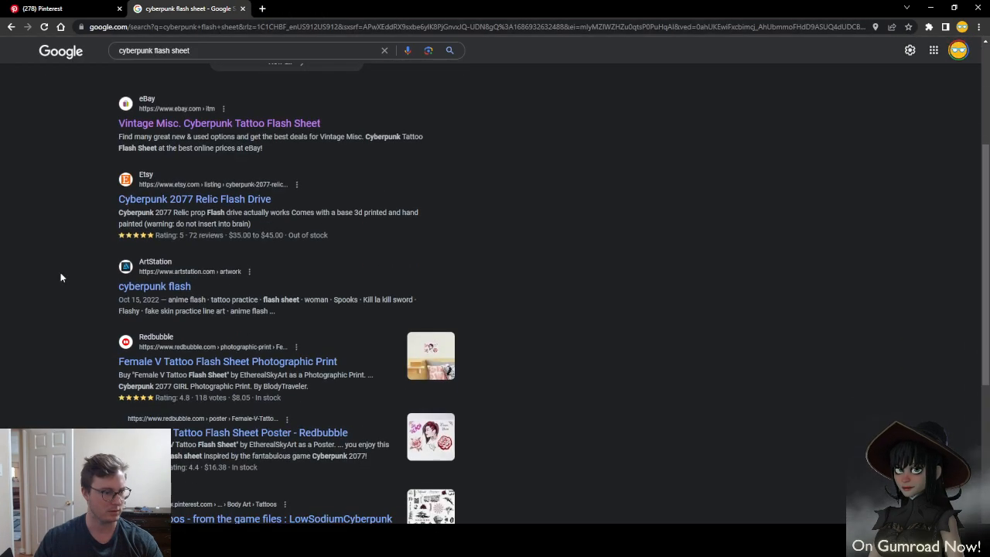
Open etsy.com in a new browser tab and search the shop for "cyberpunk flash sheet"
{"action": "key", "text": "ctrl+t"}
{"action": "type", "text": "etsy.com"}
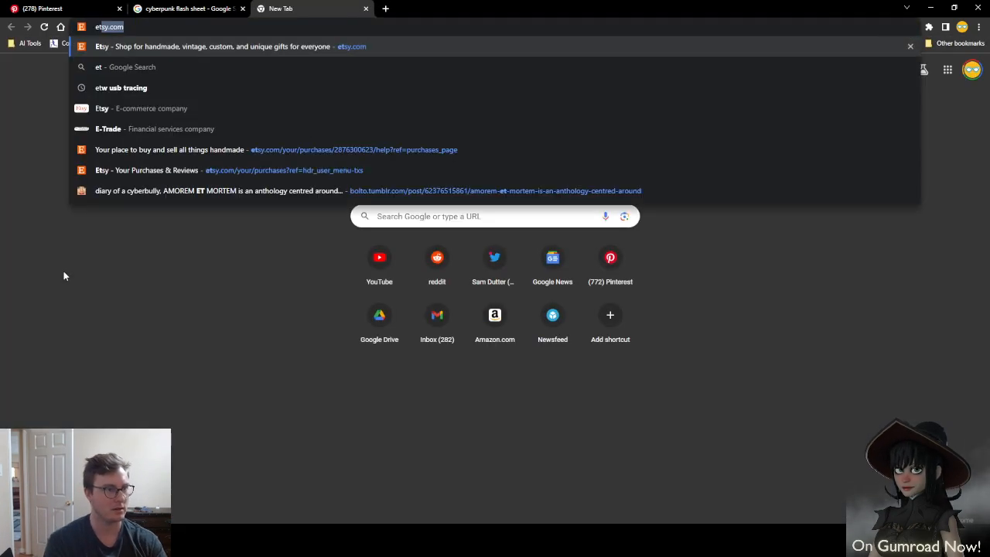
{"action": "key", "text": "Return"}
{"action": "left_click", "coordinate": [298, 56]}
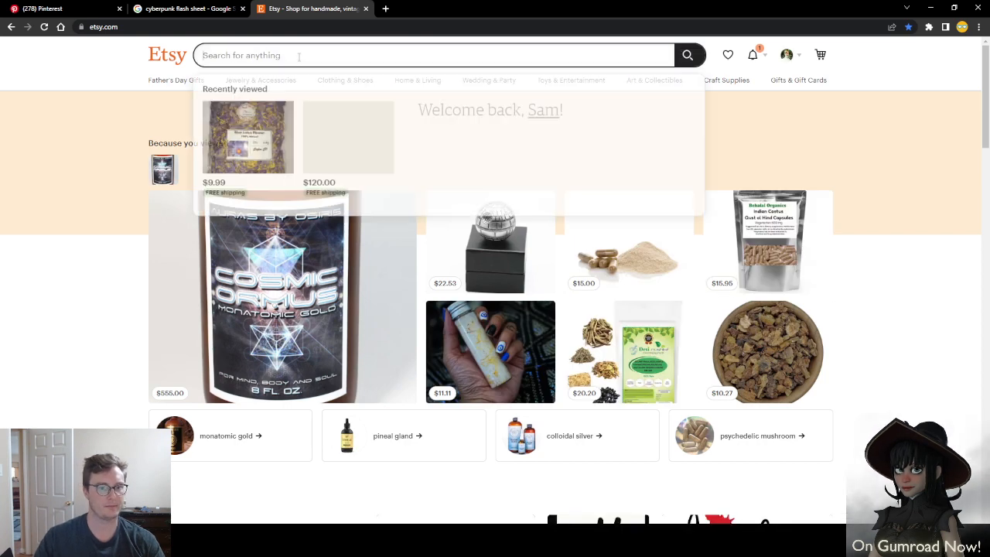
{"action": "type", "text": "cyberpun"}
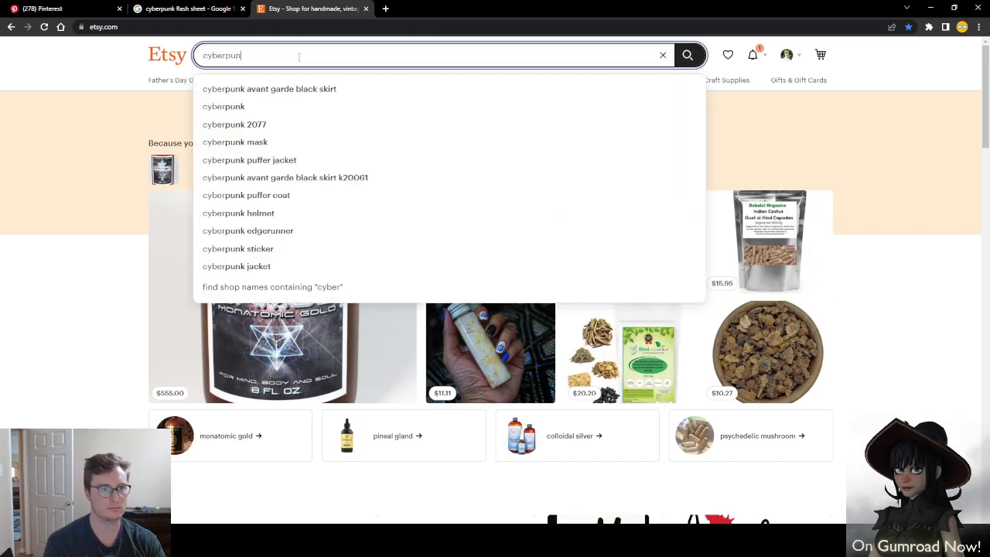
{"action": "type", "text": "k flash shs"}
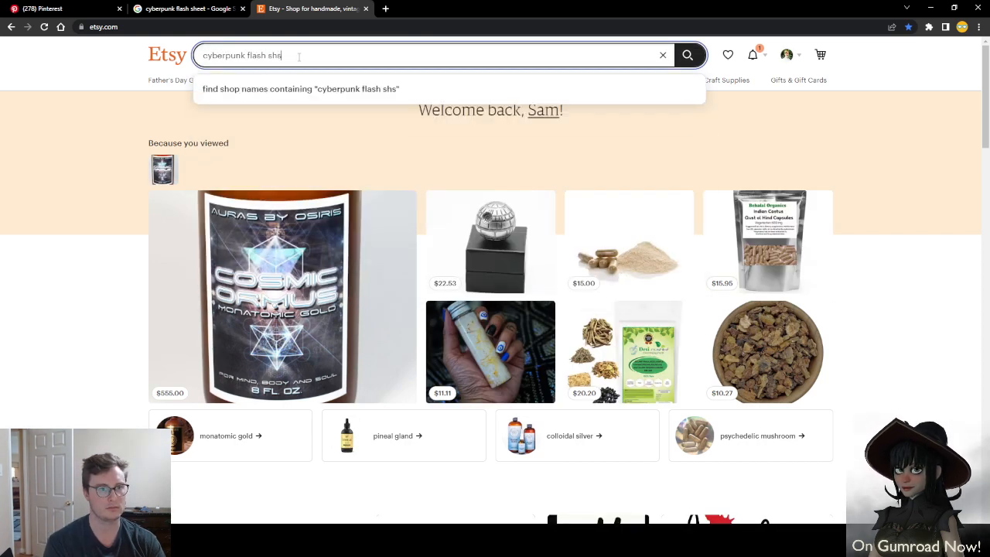
{"action": "key", "text": "BackSpace"}
{"action": "type", "text": "eet"}
{"action": "key", "text": "Return"}
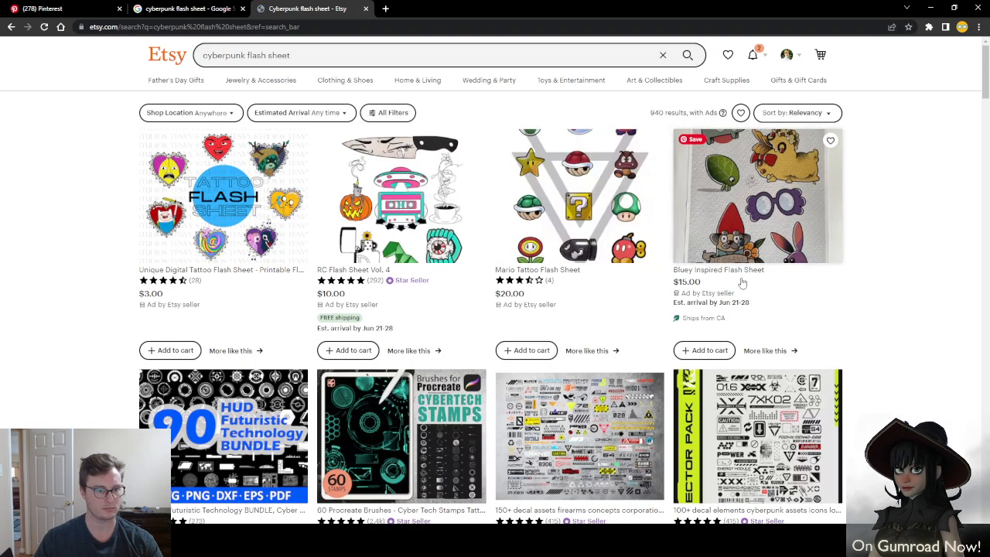
Look through the first Etsy results and open the BlackInjection listing for 100+ techwear decal elements
{"action": "scroll", "coordinate": [846, 283], "scroll_direction": "down", "scroll_amount": 1}
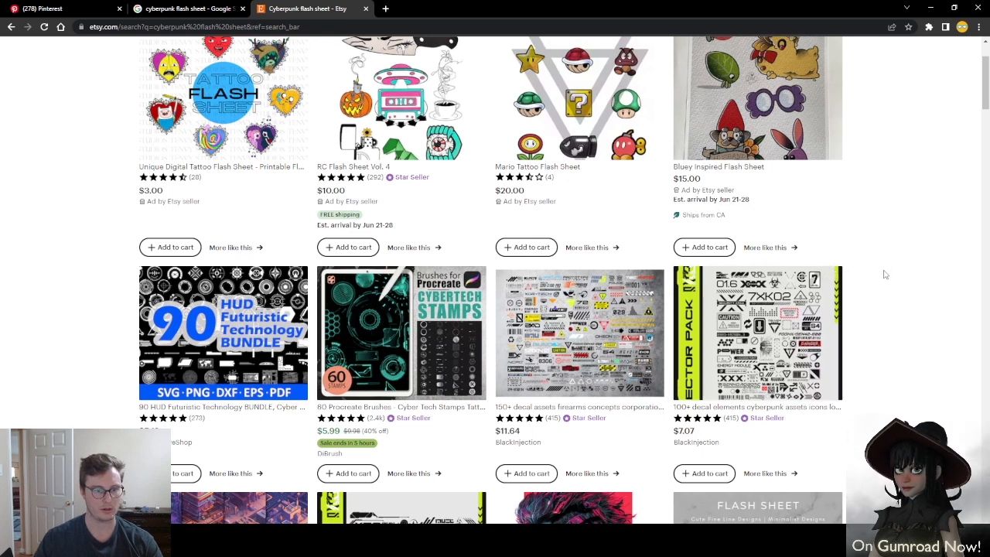
{"action": "scroll", "coordinate": [885, 274], "scroll_direction": "down", "scroll_amount": 1}
{"action": "scroll", "coordinate": [883, 274], "scroll_direction": "down", "scroll_amount": 1}
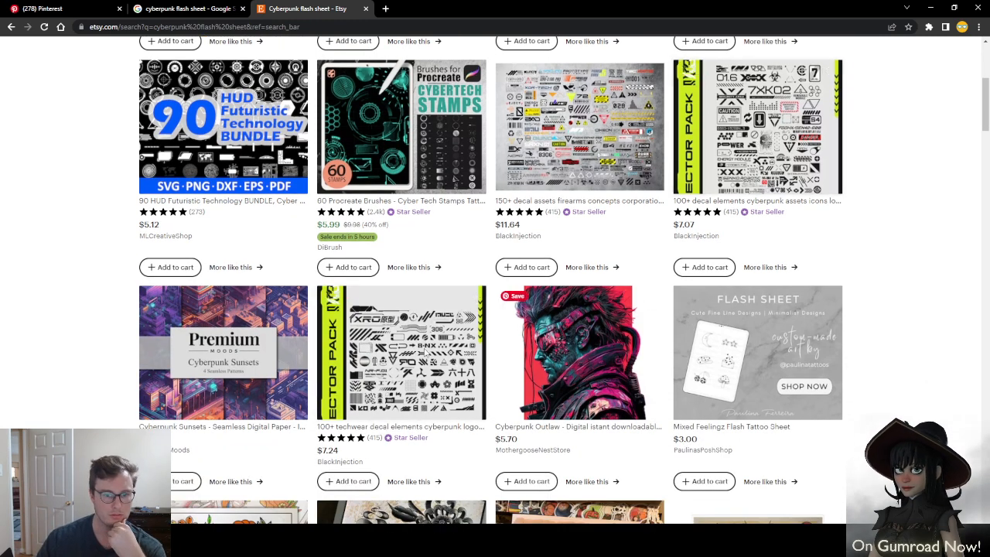
{"action": "left_click", "coordinate": [395, 369]}
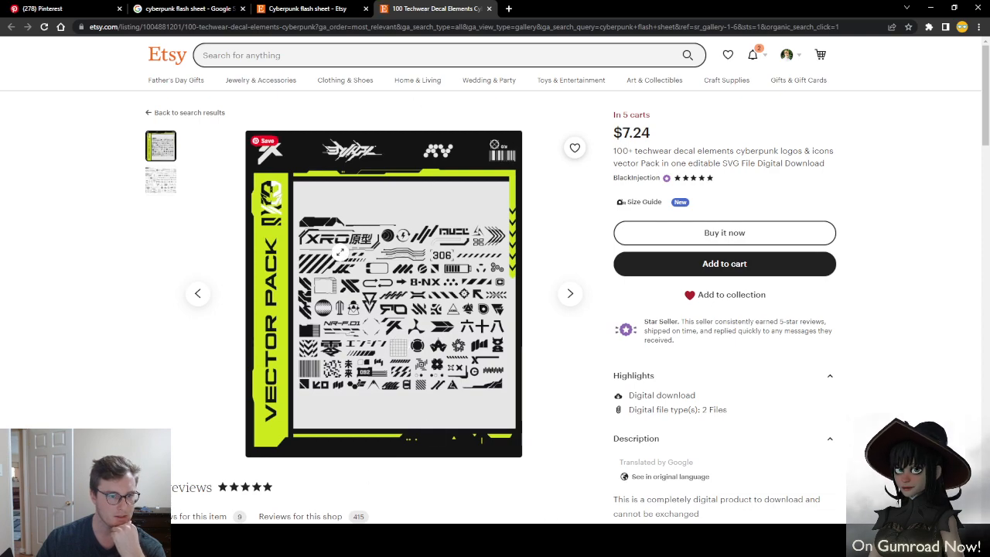
Return to the Etsy search results, examine the remaining flash sheets and design packs, and leave the results page
{"action": "left_click", "coordinate": [353, 6]}
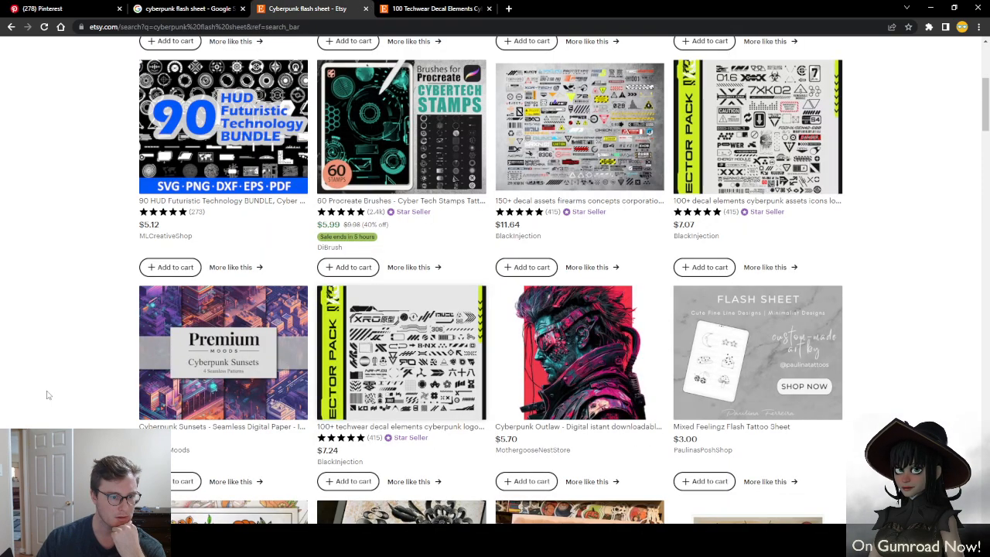
{"action": "scroll", "coordinate": [47, 395], "scroll_direction": "down", "scroll_amount": 3}
{"action": "scroll", "coordinate": [46, 395], "scroll_direction": "down", "scroll_amount": 3}
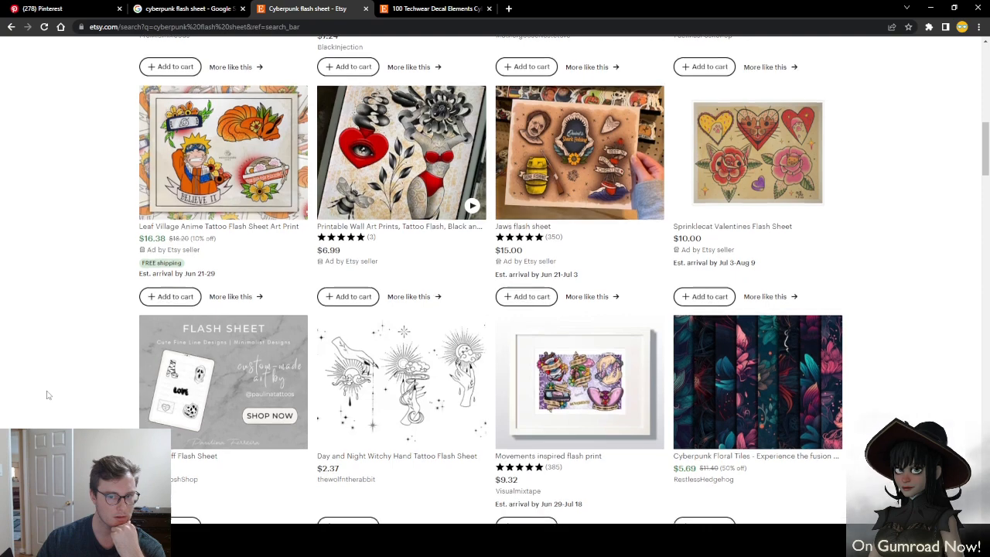
{"action": "scroll", "coordinate": [46, 395], "scroll_direction": "down", "scroll_amount": 3}
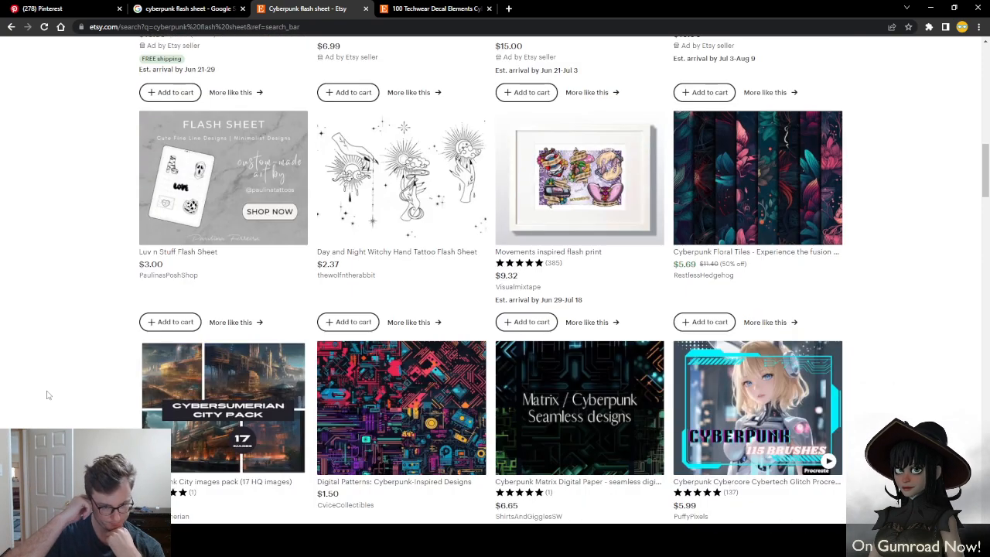
{"action": "scroll", "coordinate": [60, 360], "scroll_direction": "down", "scroll_amount": 6}
{"action": "scroll", "coordinate": [117, 343], "scroll_direction": "down", "scroll_amount": 8}
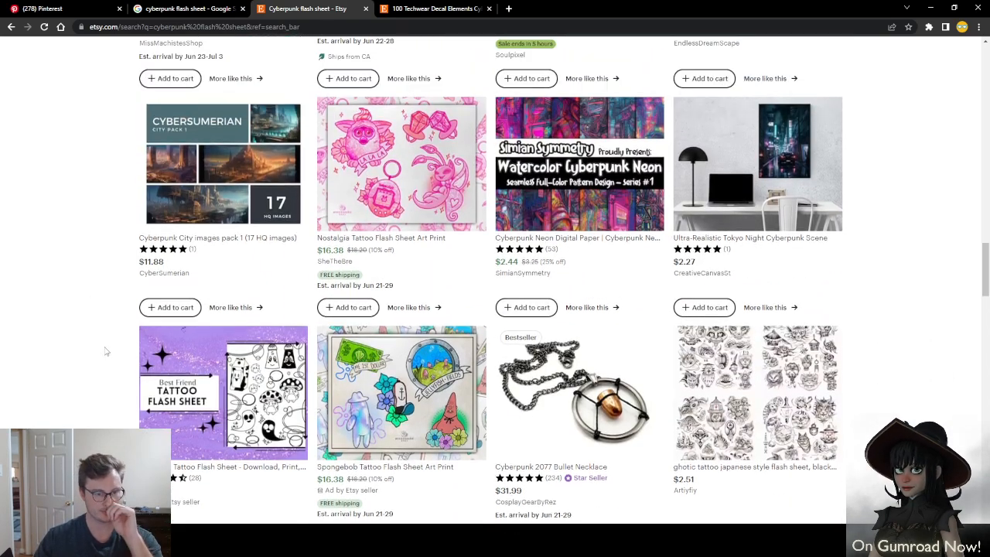
{"action": "scroll", "coordinate": [106, 352], "scroll_direction": "down", "scroll_amount": 4}
{"action": "scroll", "coordinate": [100, 350], "scroll_direction": "up", "scroll_amount": 15}
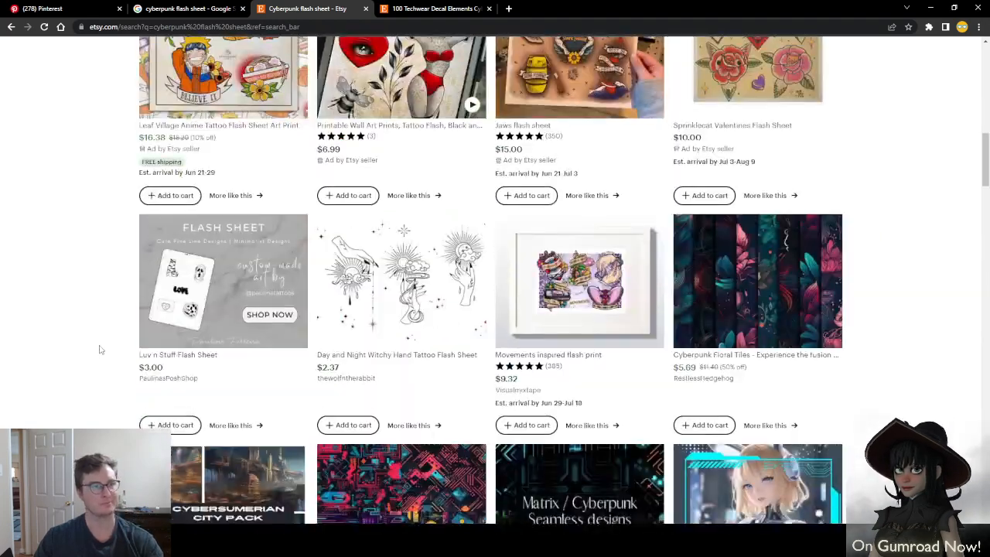
{"action": "left_click", "coordinate": [10, 27]}
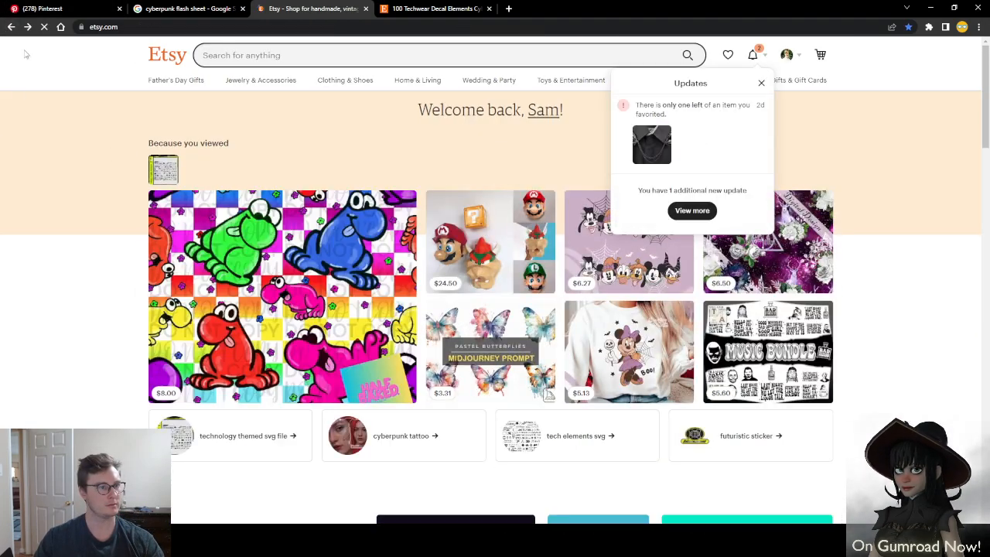
{"action": "left_click", "coordinate": [12, 27]}
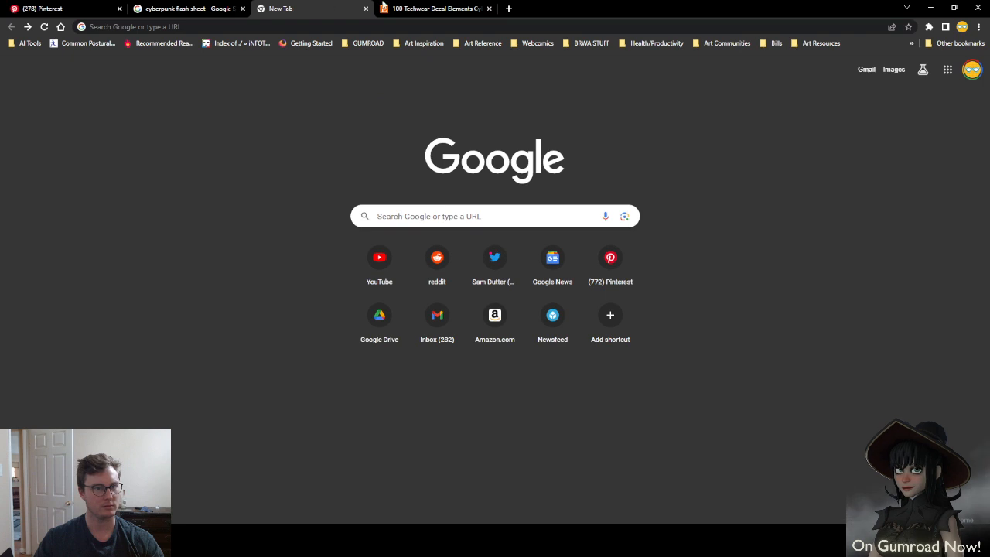
Save the techwear decal vector pack listing to the Etsy favorites and view its second preview image
{"action": "left_click", "coordinate": [382, 6]}
{"action": "left_click", "coordinate": [575, 147]}
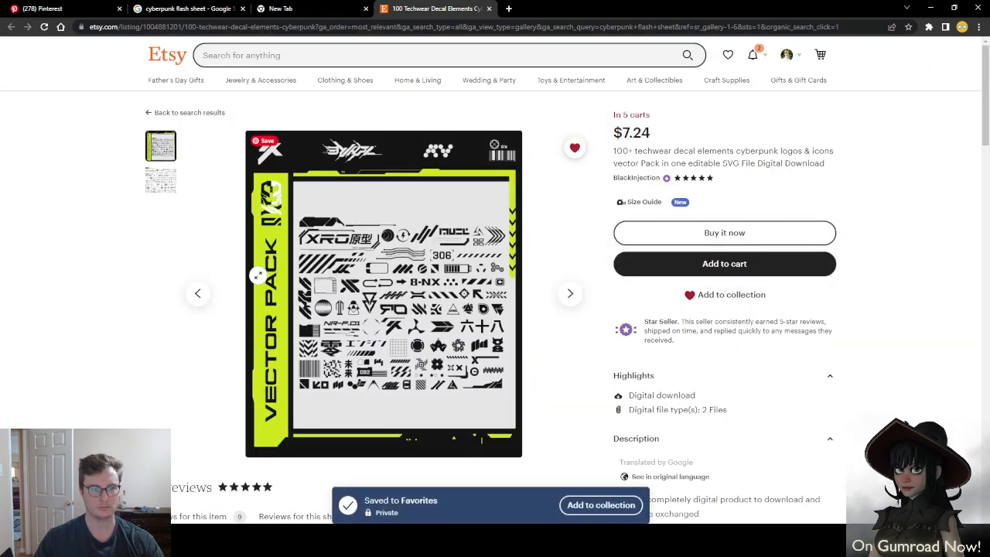
{"action": "left_click", "coordinate": [570, 294]}
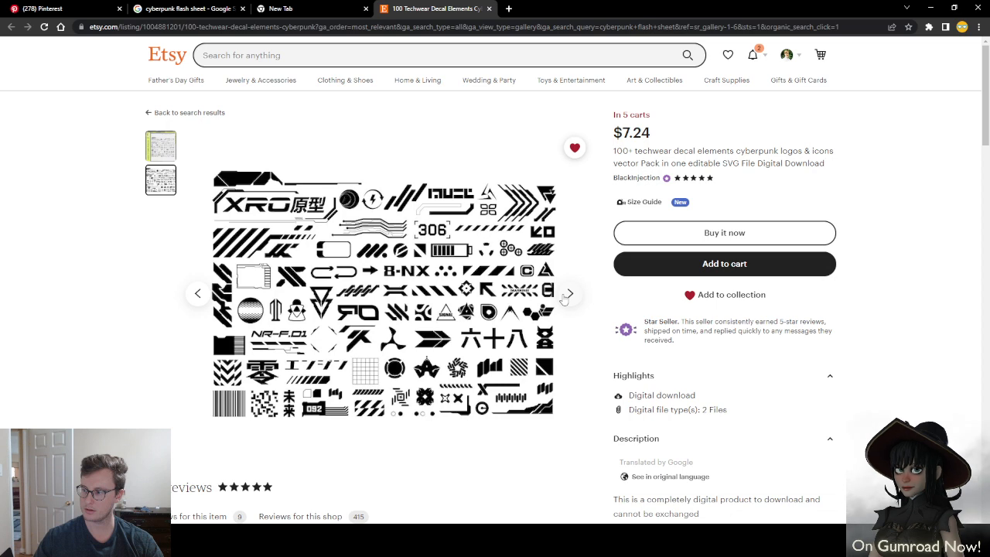
Switch to File Explorer and check the Stock Images, png and Textures folders inside the 2023 Resources folder for usable artwork
{"action": "key", "text": "alt+Tab"}
{"action": "left_click", "coordinate": [370, 241]}
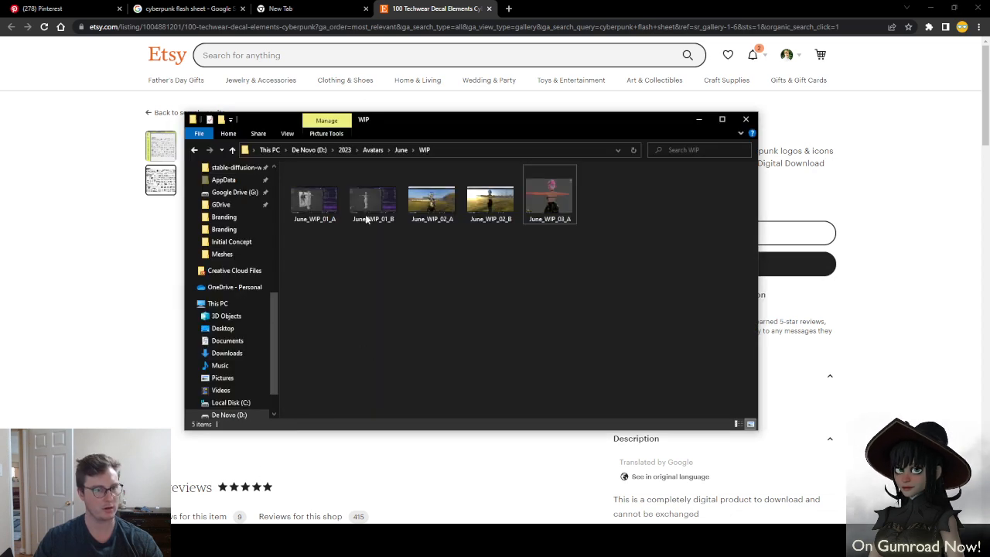
{"action": "left_click", "coordinate": [344, 150]}
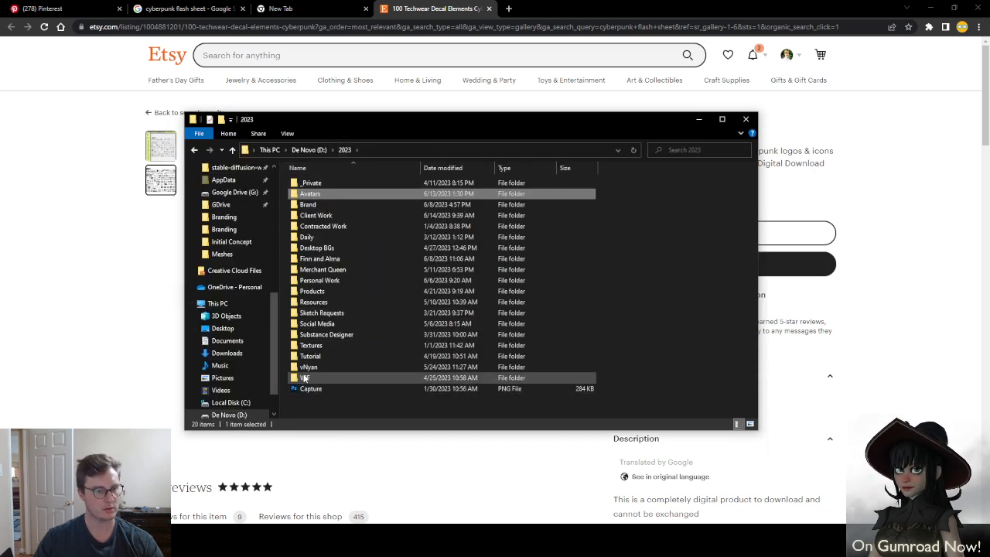
{"action": "double_click", "coordinate": [324, 303]}
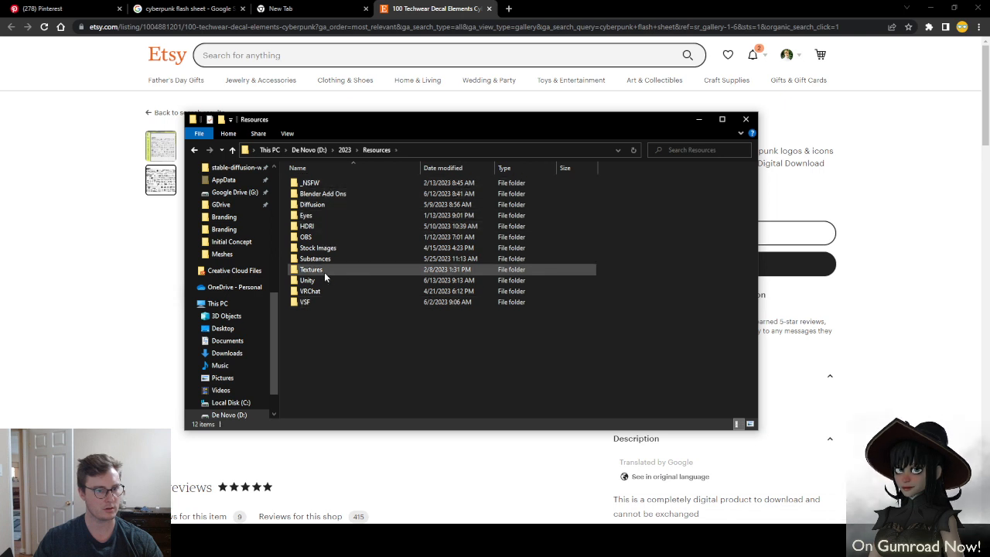
{"action": "double_click", "coordinate": [317, 247]}
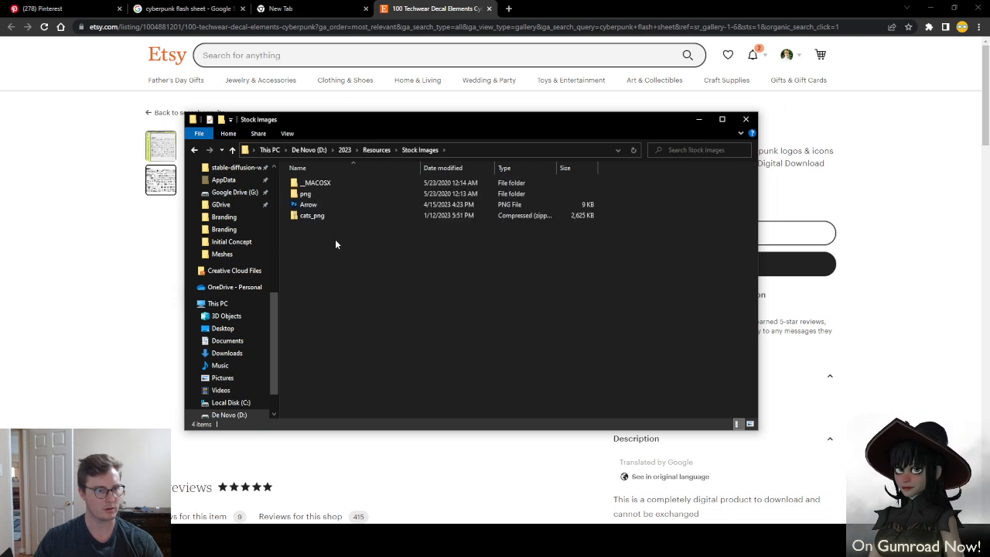
{"action": "double_click", "coordinate": [319, 194]}
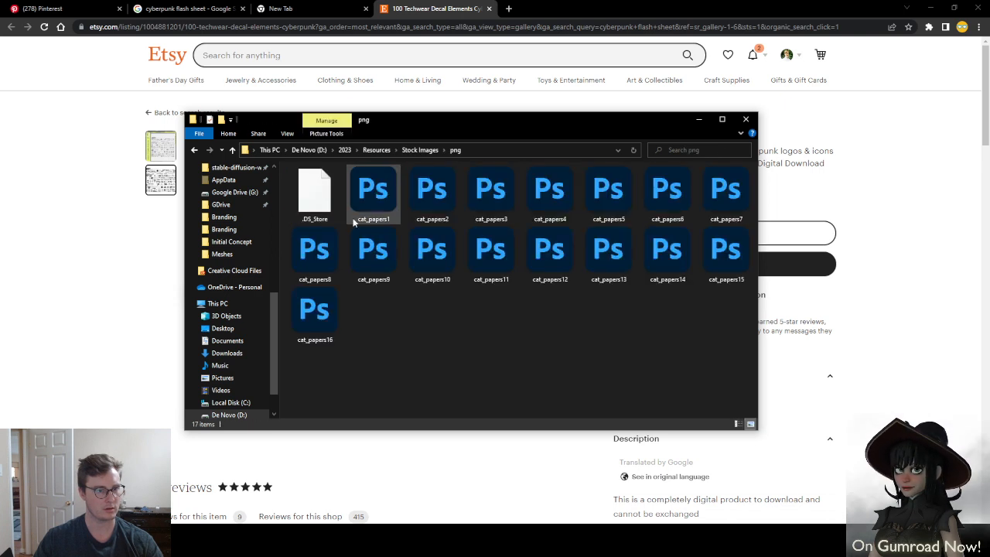
{"action": "left_click", "coordinate": [420, 150]}
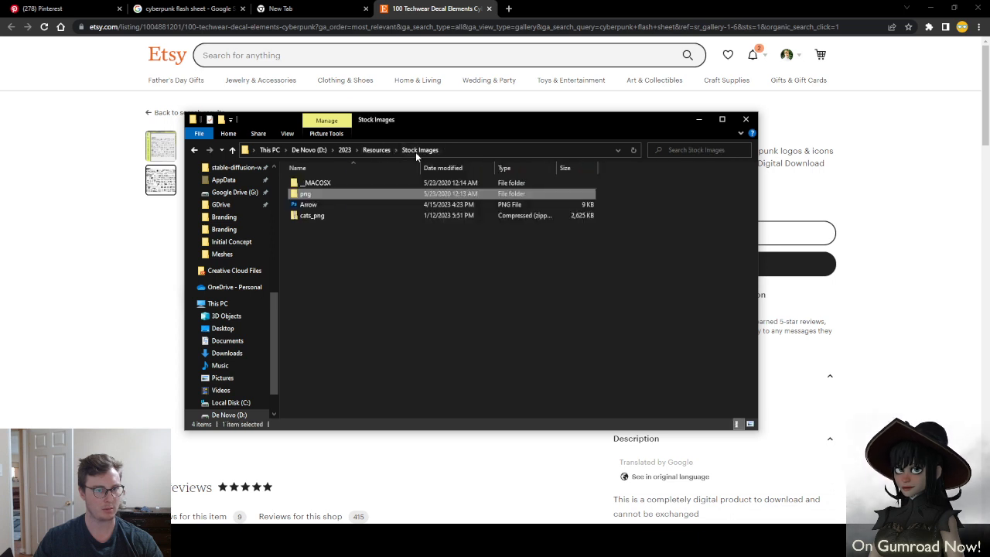
{"action": "left_click", "coordinate": [376, 150]}
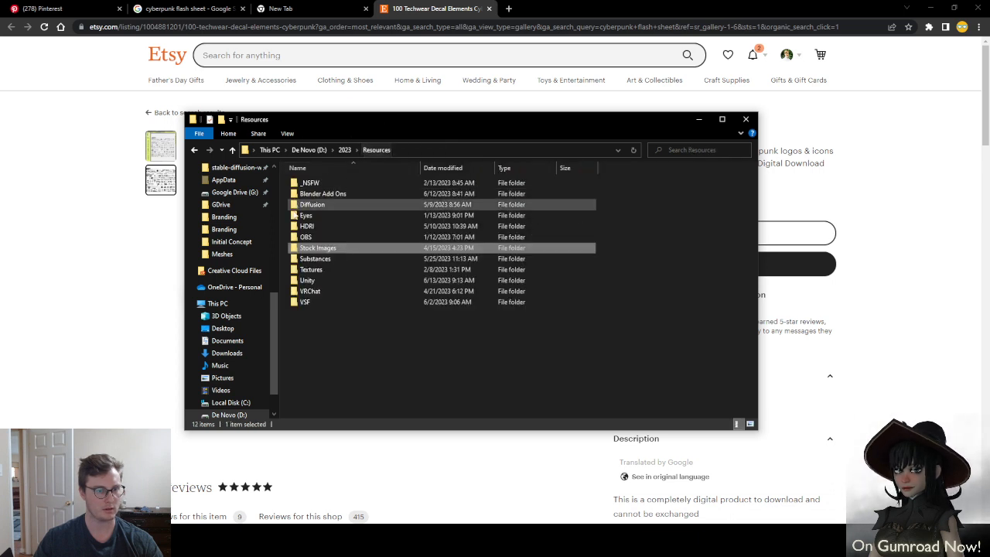
{"action": "double_click", "coordinate": [313, 269]}
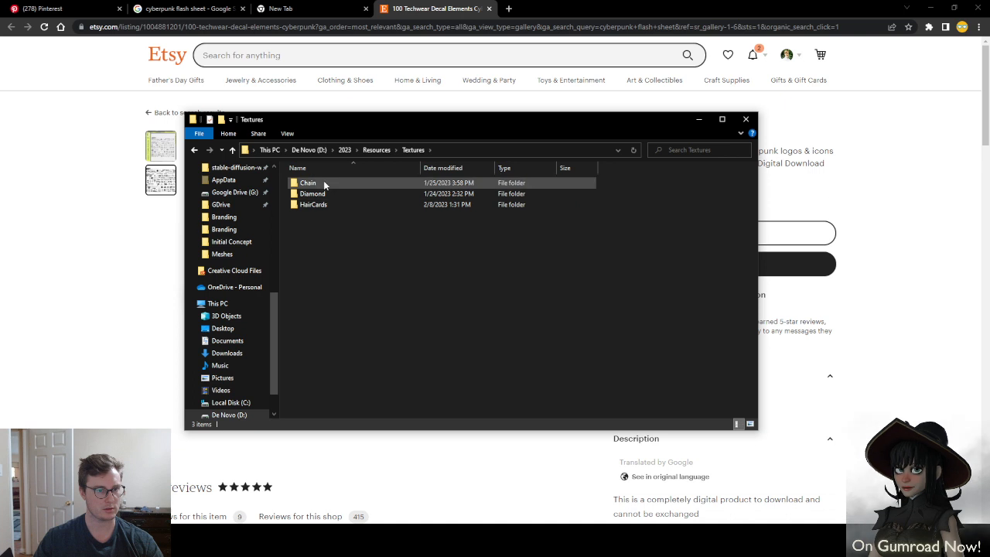
{"action": "left_click", "coordinate": [375, 150]}
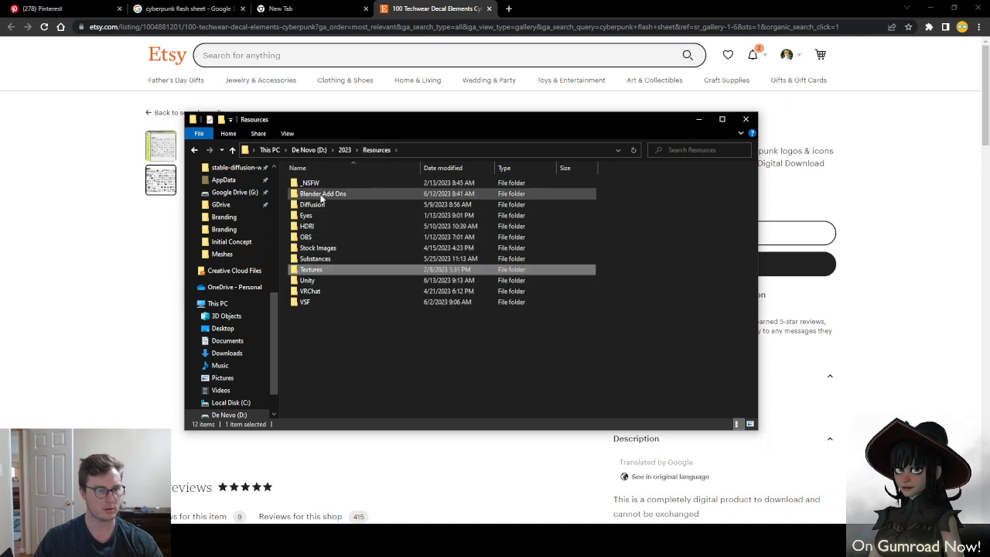
Check the Clip Art and Kitbashes folders inside the 2022 Resources folder on the De Novo (D:) drive
{"action": "left_click", "coordinate": [308, 150]}
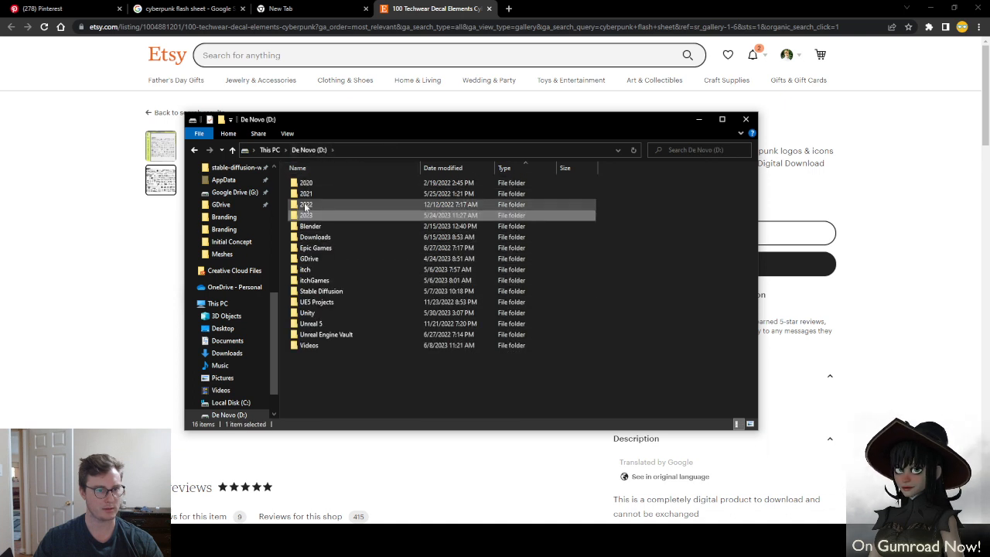
{"action": "double_click", "coordinate": [314, 204]}
{"action": "scroll", "coordinate": [325, 303], "scroll_direction": "down", "scroll_amount": 3}
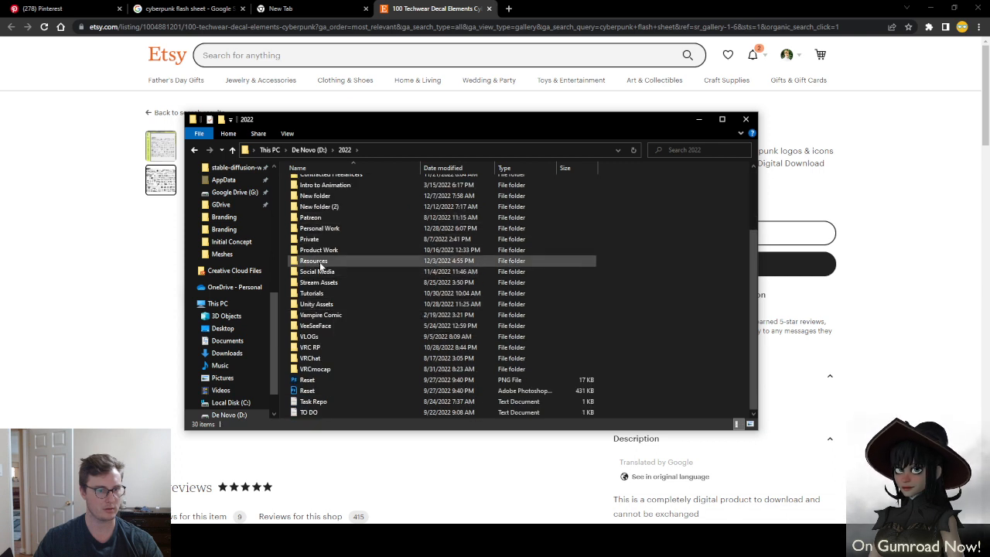
{"action": "double_click", "coordinate": [317, 260]}
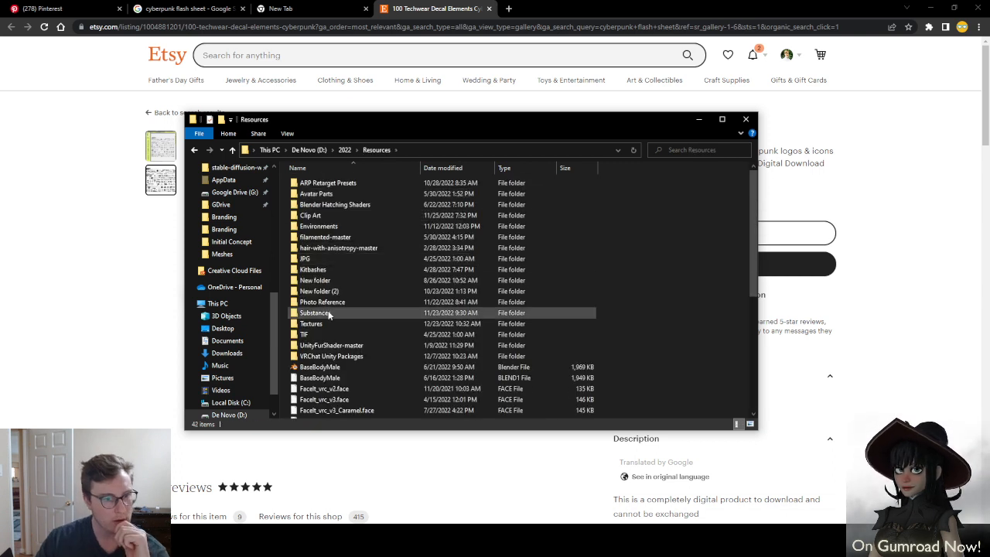
{"action": "double_click", "coordinate": [312, 215]}
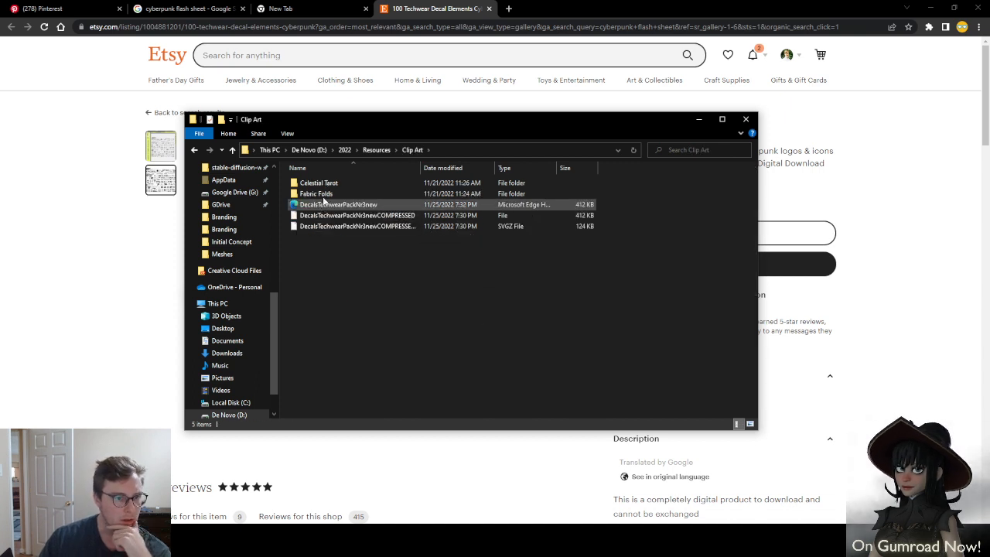
{"action": "left_click", "coordinate": [376, 149]}
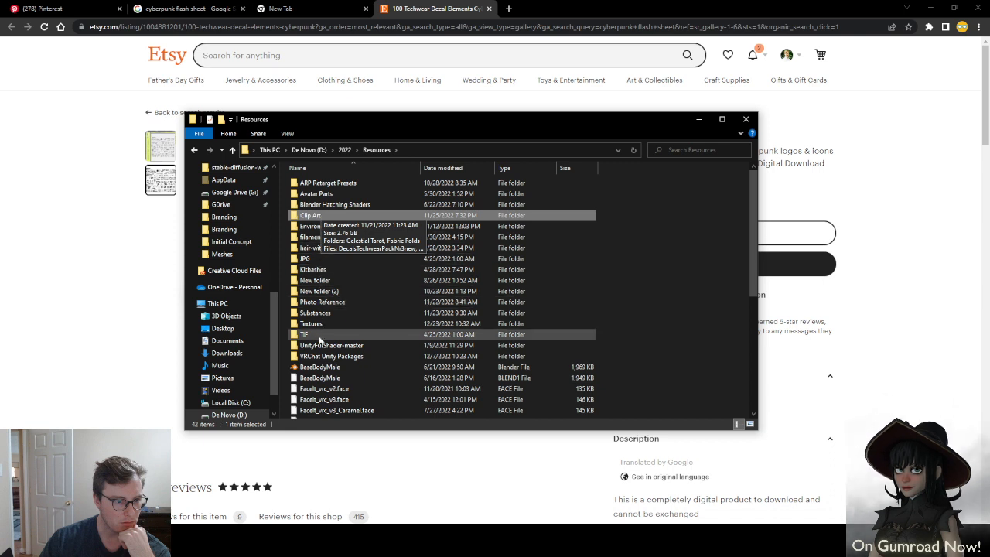
{"action": "double_click", "coordinate": [318, 270]}
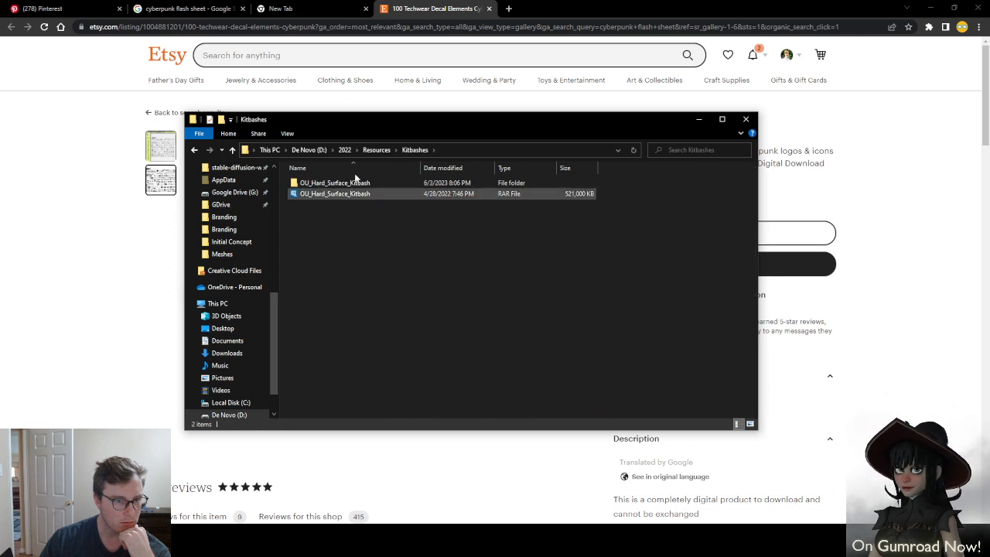
{"action": "left_click", "coordinate": [377, 150]}
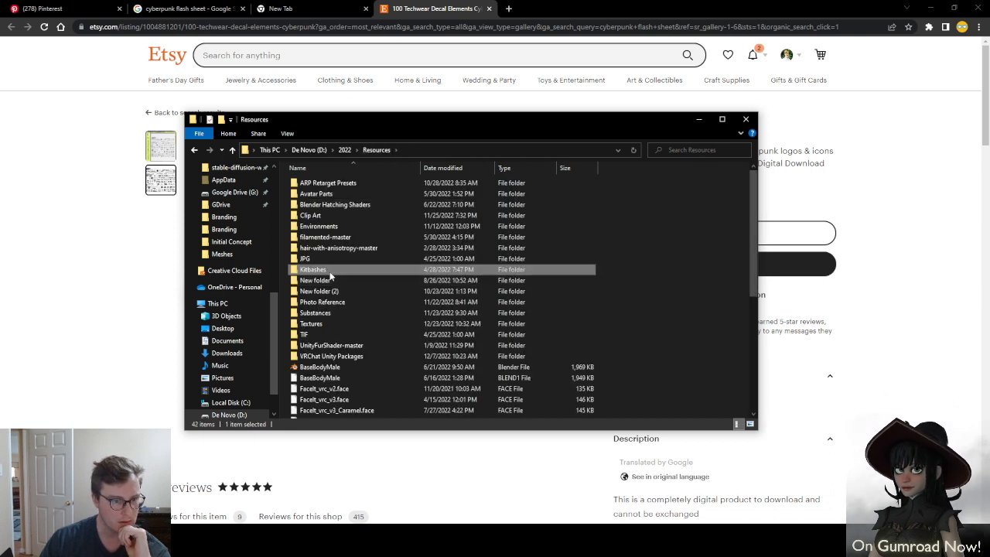
Switch to the browser showing the Etsy techwear decal listing and open the account options
{"action": "left_click", "coordinate": [846, 128]}
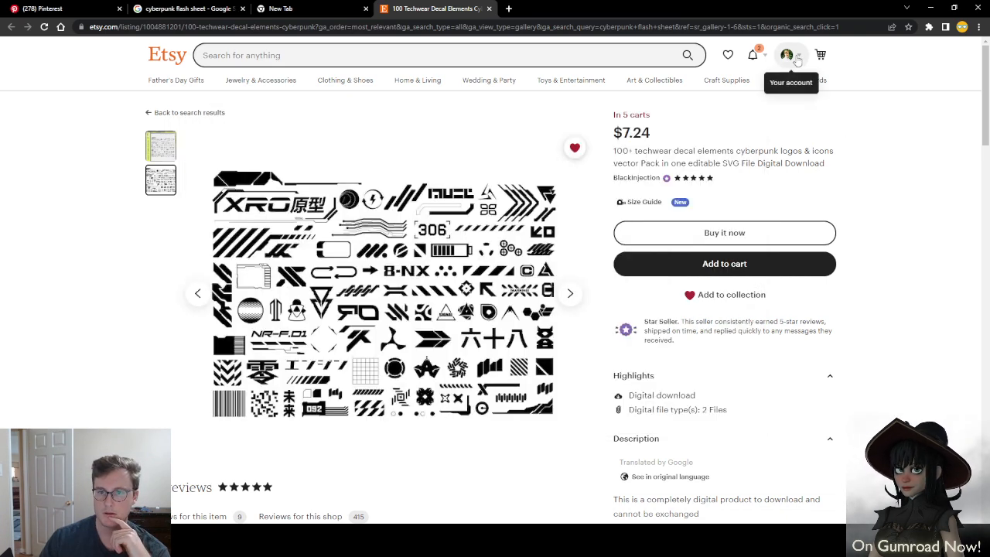
{"action": "left_click", "coordinate": [796, 59]}
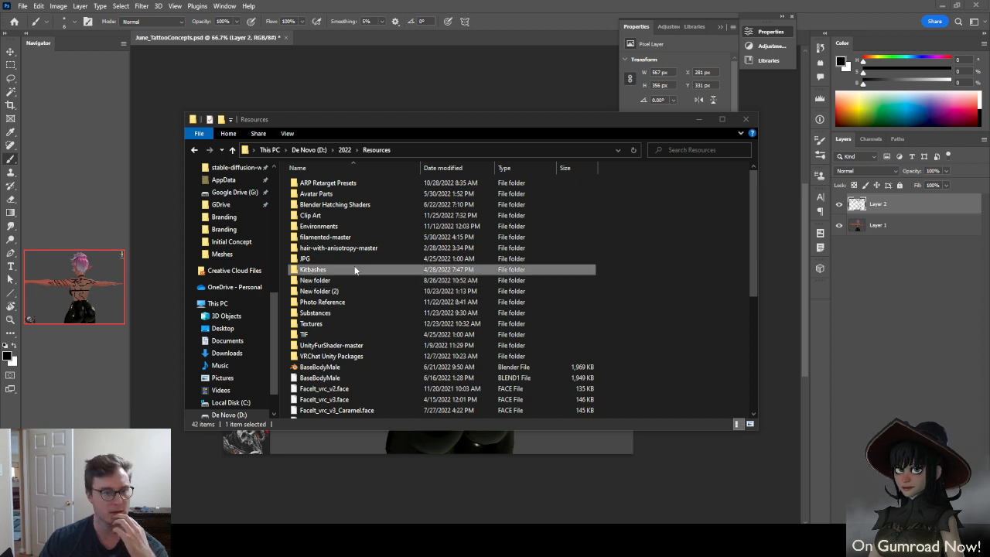
Open the Stock Images folder in the 2023 Resources on De Novo (D:) and add the downloaded DecalsTechwearPackNr3new file to it
{"action": "left_click", "coordinate": [313, 151]}
{"action": "double_click", "coordinate": [317, 218]}
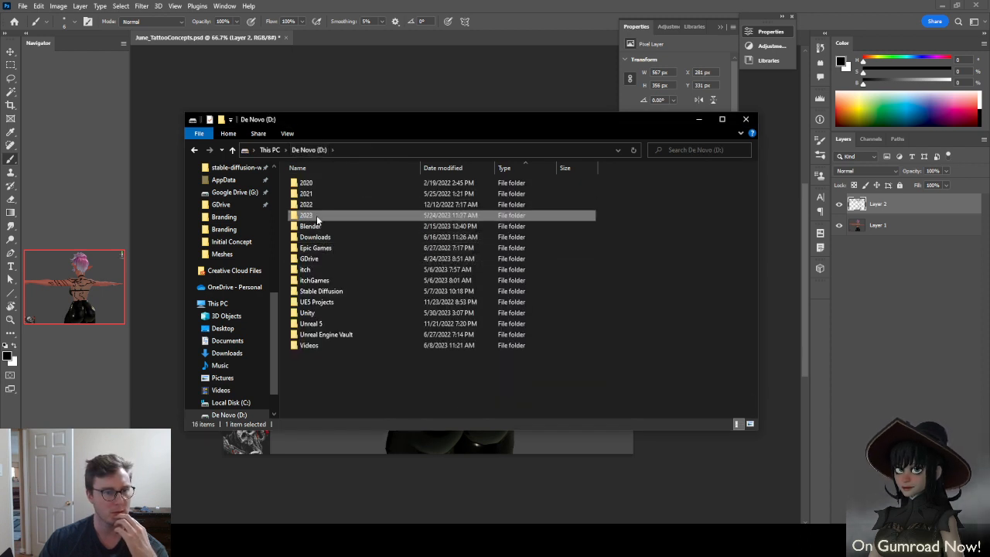
{"action": "double_click", "coordinate": [313, 301]}
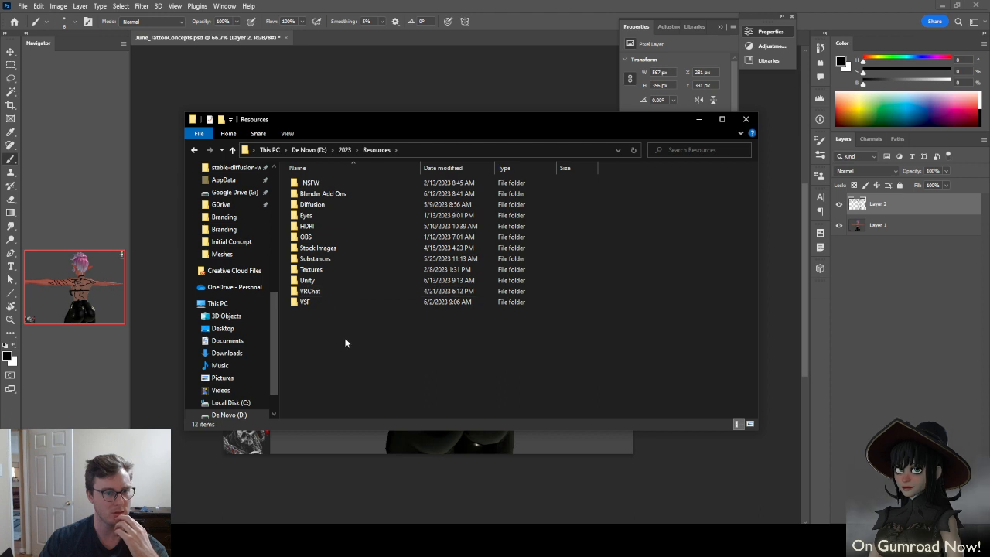
{"action": "double_click", "coordinate": [325, 247]}
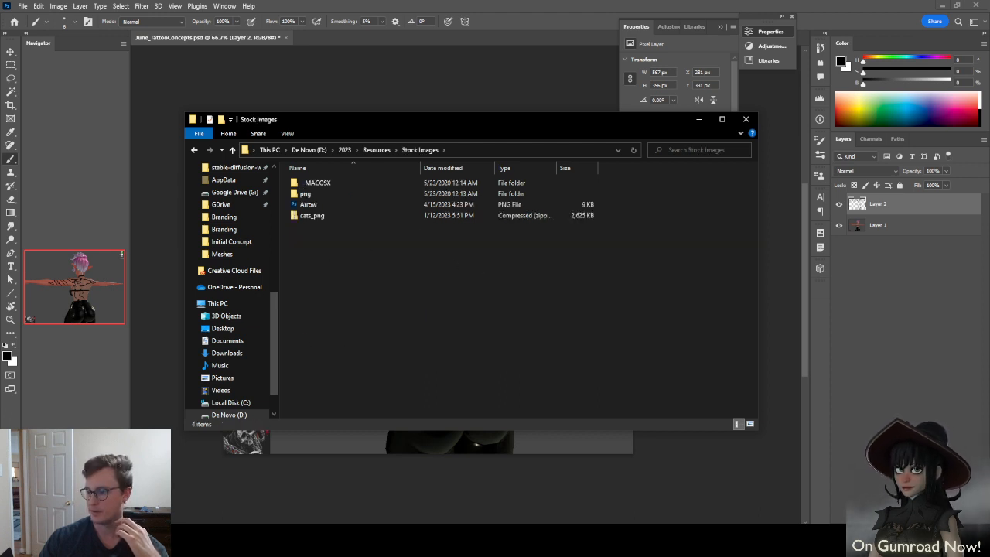
{"action": "left_click_drag", "start_coordinate": [756, 416], "coordinate": [462, 341]}
{"action": "left_click", "coordinate": [373, 295]}
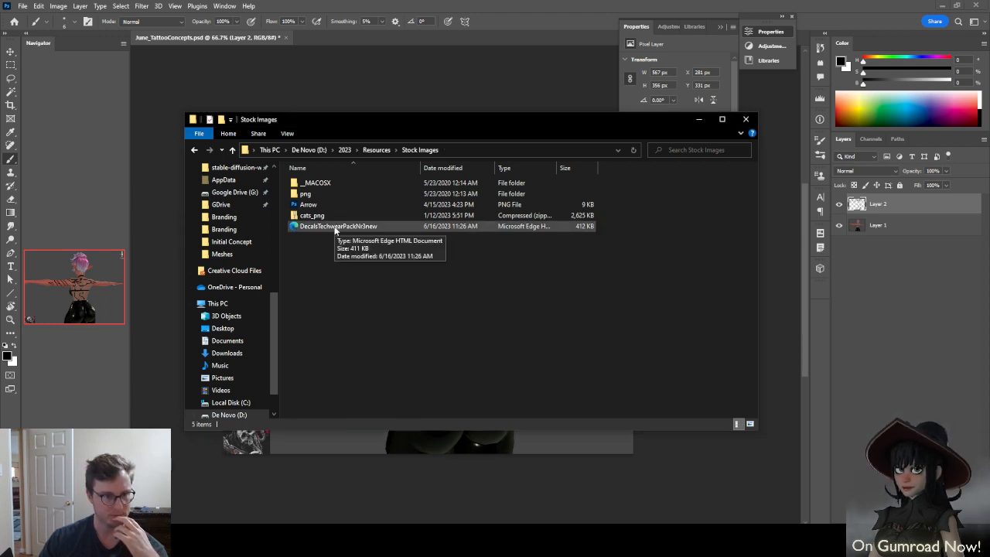
Place DecalsTechwearPackNr3new in the June_TattooConcepts document and position it over June's outstretched arm and upper back
{"action": "left_click_drag", "start_coordinate": [335, 230], "coordinate": [358, 95]}
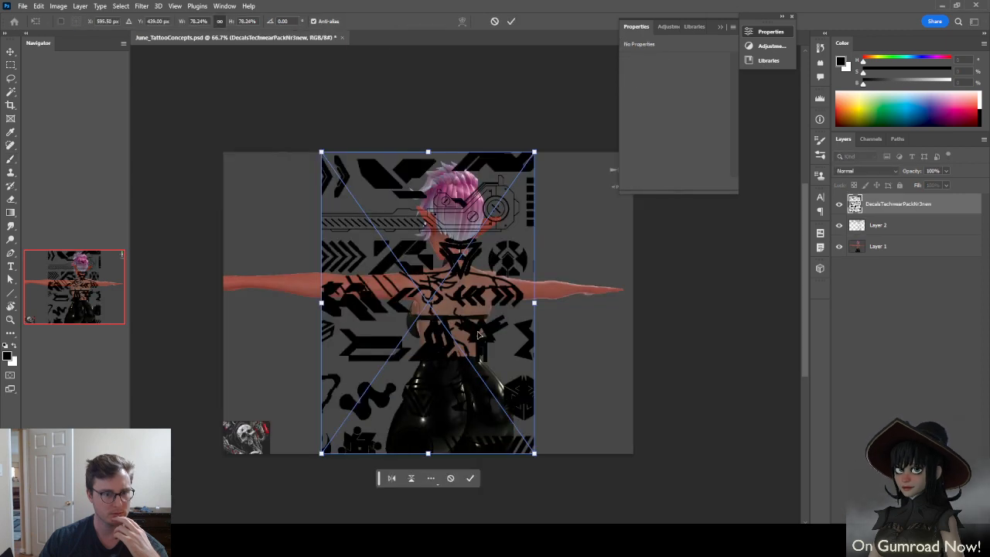
{"action": "left_click_drag", "start_coordinate": [477, 334], "coordinate": [501, 304]}
{"action": "left_click_drag", "start_coordinate": [495, 347], "coordinate": [391, 298]}
{"action": "key", "text": "Return"}
{"action": "key", "text": "v"}
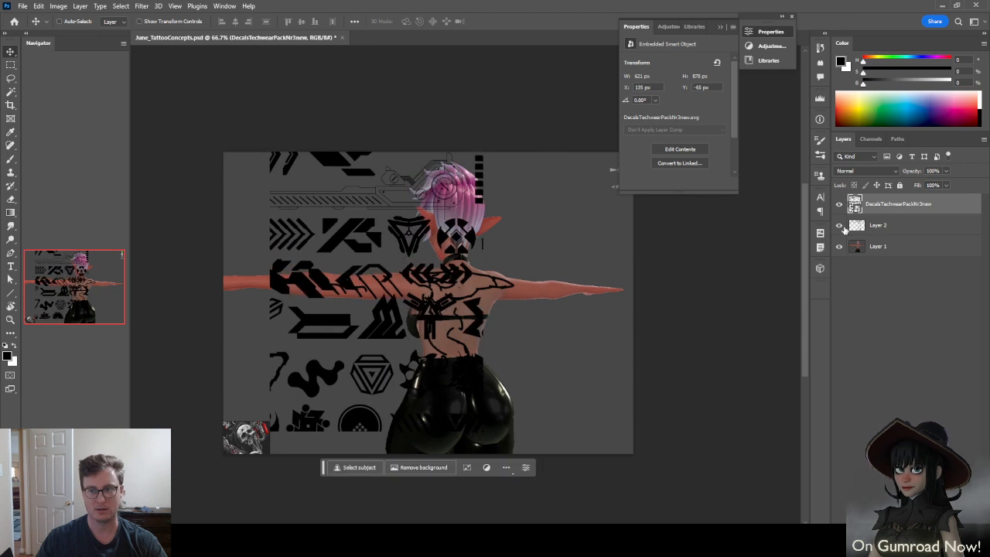
Hide Layer 2, try the decals at a higher position over June's back, and delete the decal layer
{"action": "left_click", "coordinate": [838, 225]}
{"action": "mouse_move", "coordinate": [467, 300]}
{"action": "left_mouse_down"}
{"action": "mouse_move", "coordinate": [494, 442]}
{"action": "mouse_move", "coordinate": [448, 441]}
{"action": "mouse_move", "coordinate": [433, 372]}
{"action": "mouse_move", "coordinate": [488, 236]}
{"action": "mouse_move", "coordinate": [430, 227]}
{"action": "left_mouse_up"}
{"action": "left_click_drag", "start_coordinate": [400, 268], "coordinate": [421, 298]}
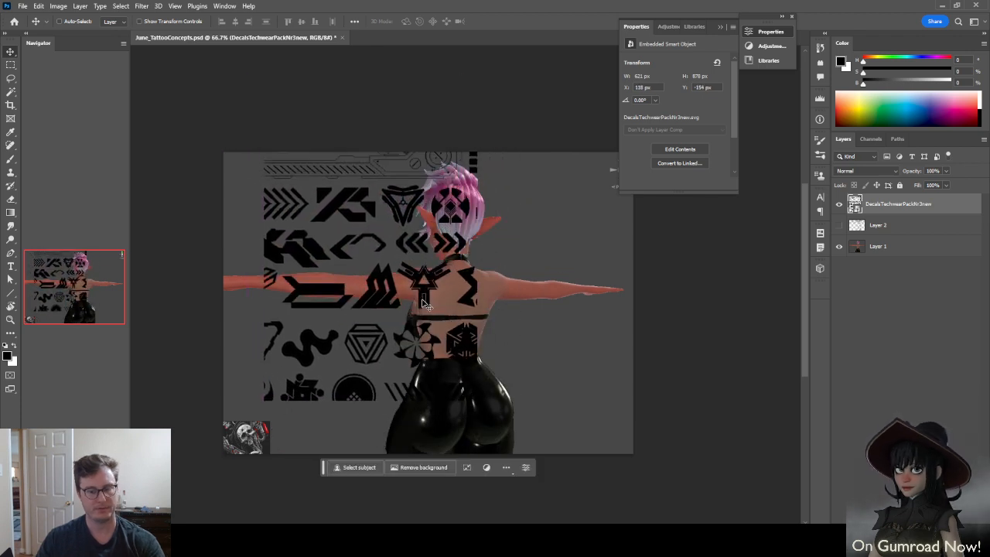
{"action": "key", "text": "Delete"}
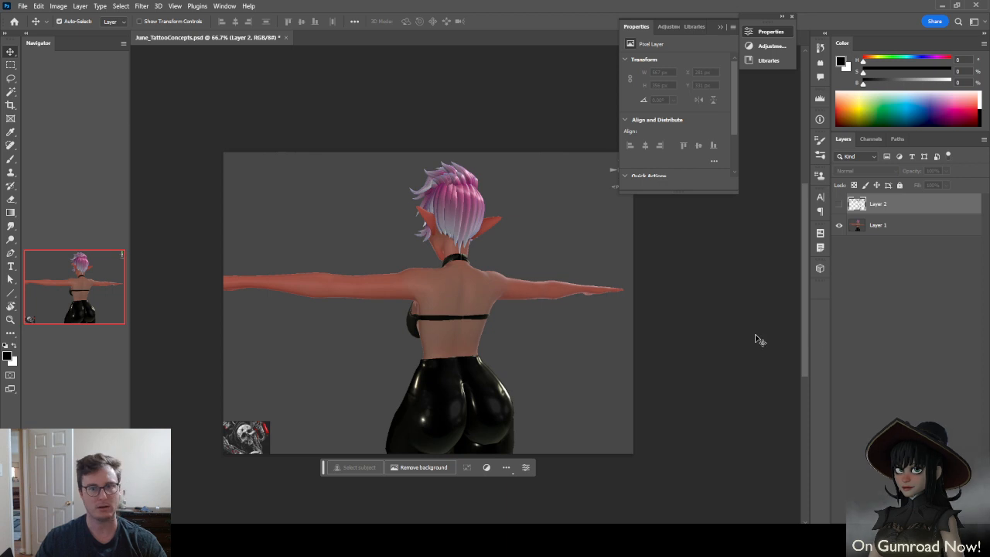
Save the June_TattooConcepts document and close the File Explorer window
{"action": "key", "text": "ctrl+s"}
{"action": "key", "text": "alt+Tab"}
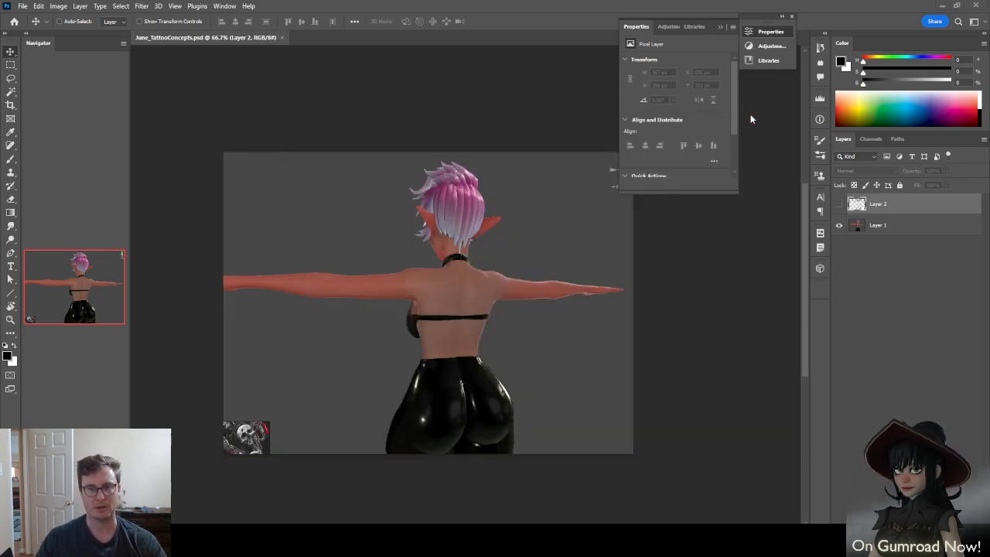
{"action": "left_click", "coordinate": [746, 119]}
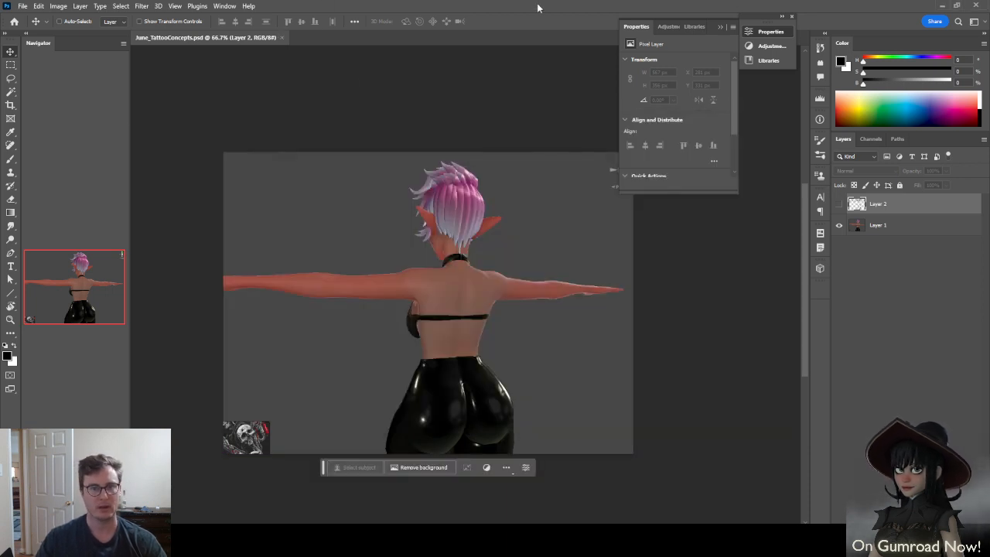
Switch to Unity and view the June avatar's back and arms
{"action": "key", "text": "alt+Tab"}
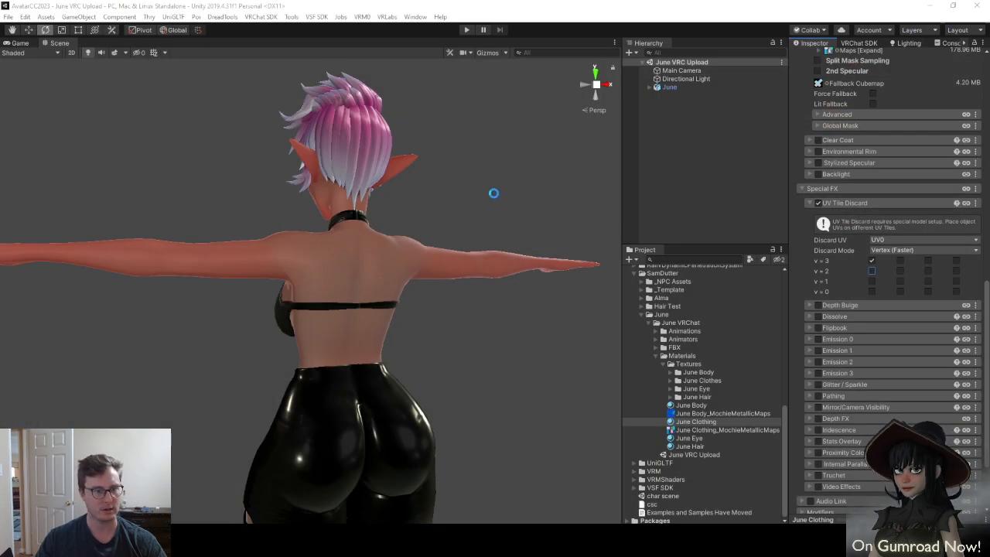
{"action": "middle_click_drag", "start_coordinate": [497, 197], "coordinate": [501, 211]}
{"action": "right_click_drag", "start_coordinate": [501, 212], "coordinate": [482, 273]}
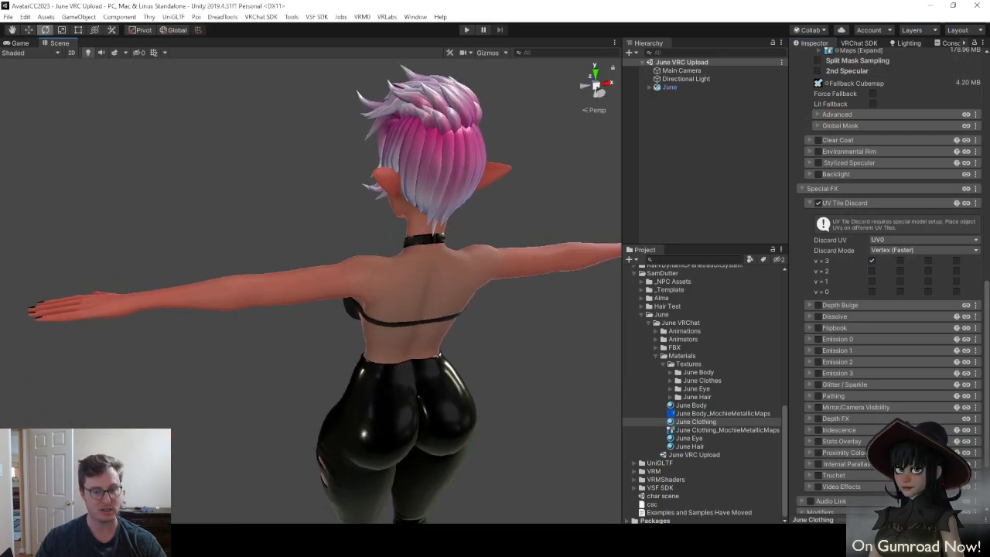
Switch to Blender and hide June's clothing object so the bare body is exposed from behind
{"action": "key", "text": "alt+Tab"}
{"action": "scroll", "coordinate": [591, 245], "scroll_direction": "down", "scroll_amount": 4}
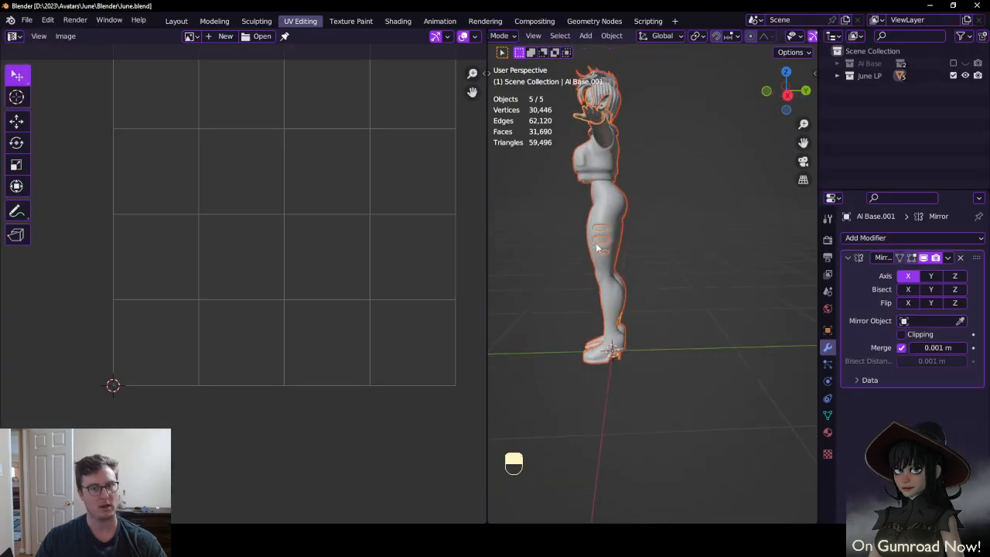
{"action": "left_click", "coordinate": [616, 165]}
{"action": "middle_click_drag", "start_coordinate": [617, 165], "coordinate": [596, 204]}
{"action": "middle_click_drag", "start_coordinate": [596, 204], "coordinate": [602, 272], "text": "shift"}
{"action": "key", "text": "h"}
{"action": "scroll", "coordinate": [641, 263], "scroll_direction": "up", "scroll_amount": 3}
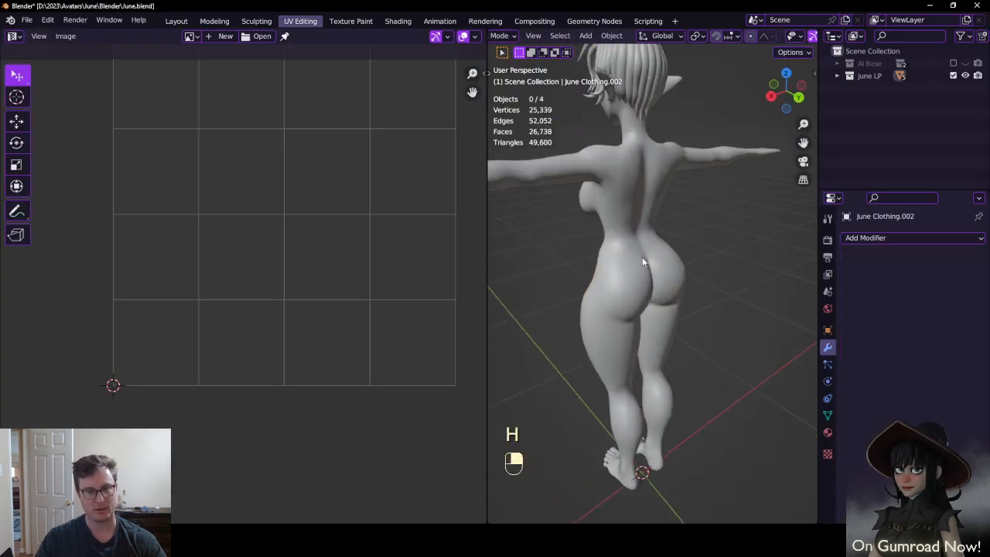
Enlarge the 3D viewport by shrinking the UV editor, and save June.blend
{"action": "left_click_drag", "start_coordinate": [386, 298], "coordinate": [113, 297]}
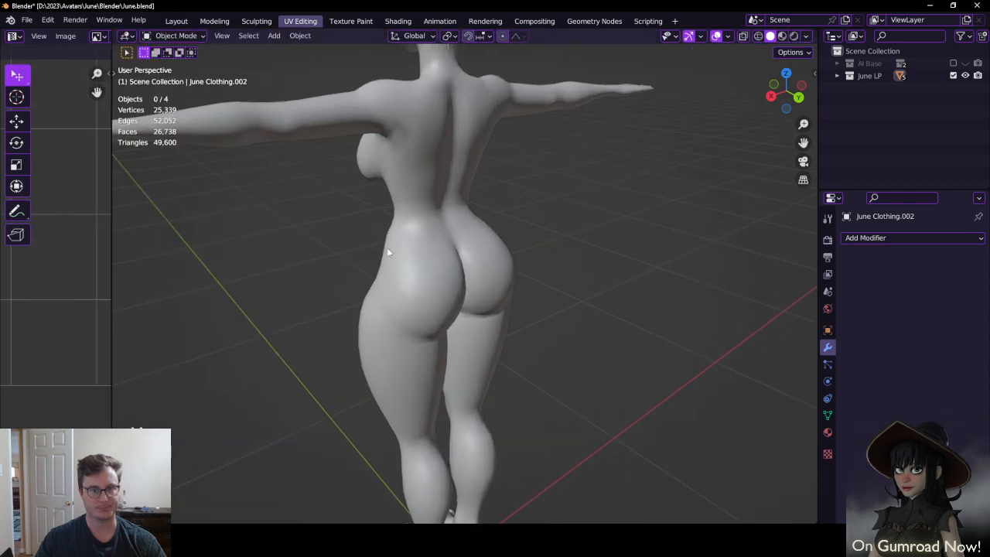
{"action": "middle_click_drag", "start_coordinate": [389, 253], "coordinate": [482, 283]}
{"action": "key", "text": "ctrl+s"}
Save a copy of the Blender file as June_WIP_07_PreTattoo.blend in the June\Blender folder
{"action": "left_click", "coordinate": [27, 19]}
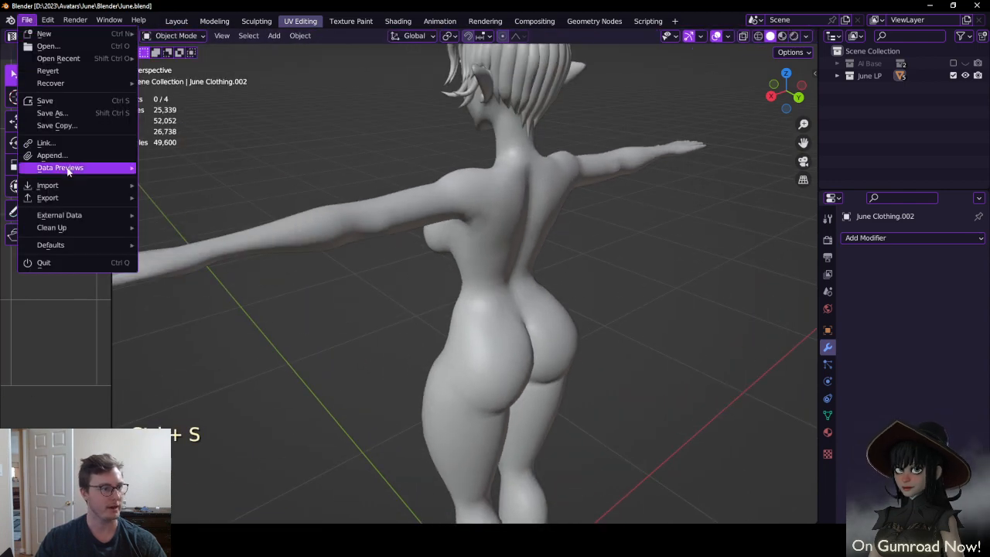
{"action": "left_click", "coordinate": [58, 125]}
{"action": "left_click", "coordinate": [324, 214]}
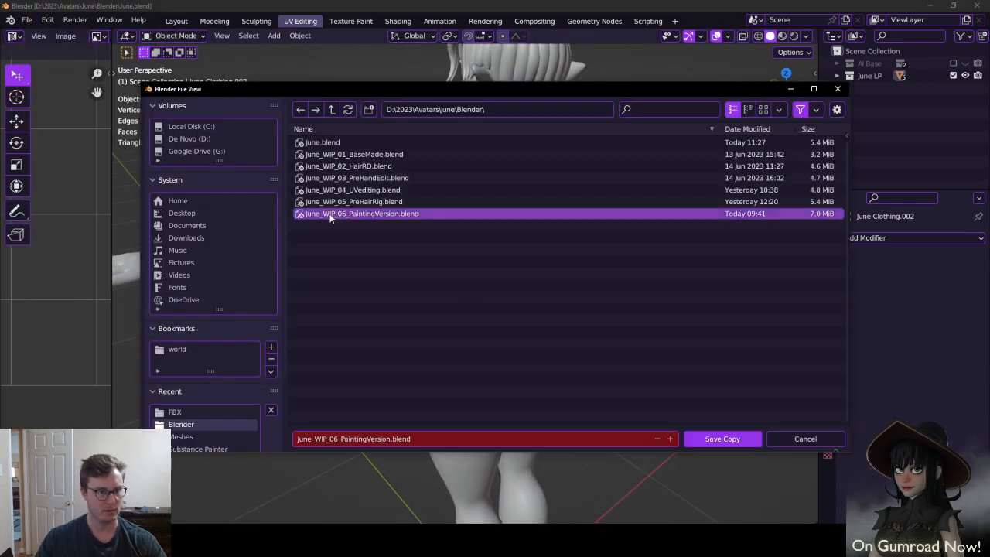
{"action": "left_click", "coordinate": [338, 438]}
{"action": "left_click", "coordinate": [338, 438]}
{"action": "key", "text": "BackSpace"}
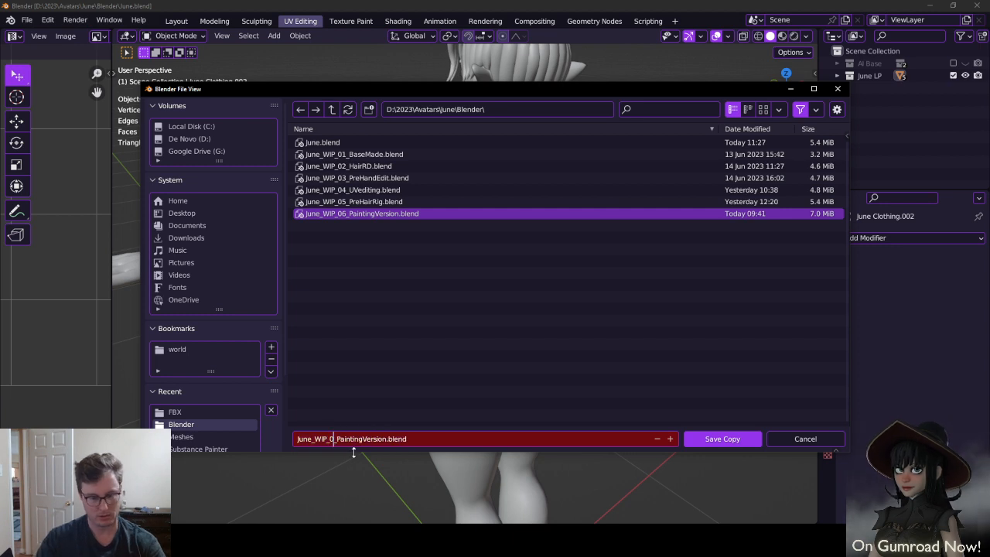
{"action": "type", "text": "7"}
{"action": "key", "text": "Right"}
{"action": "key", "text": "ctrl+shift+Right"}
{"action": "type", "text": "Pre"}
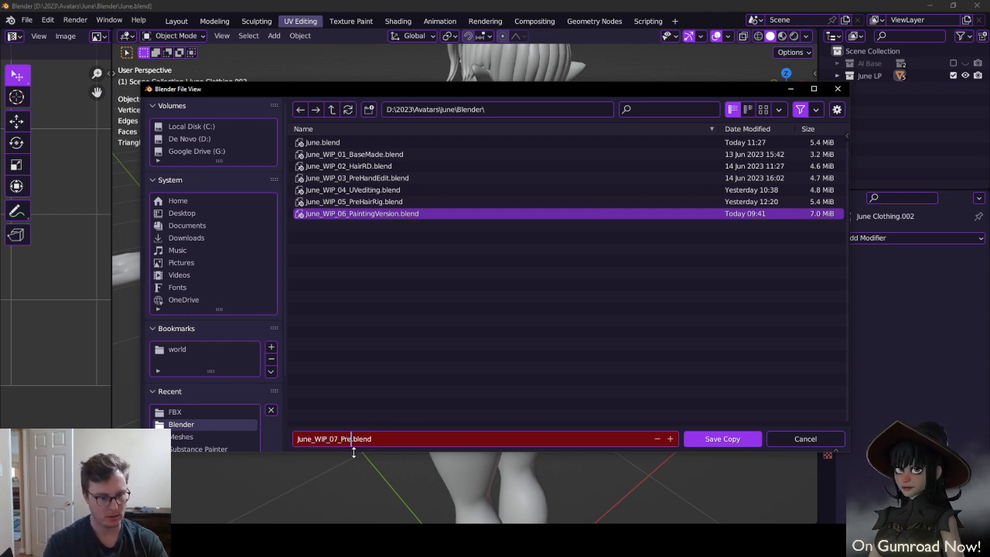
{"action": "type", "text": "Tat"}
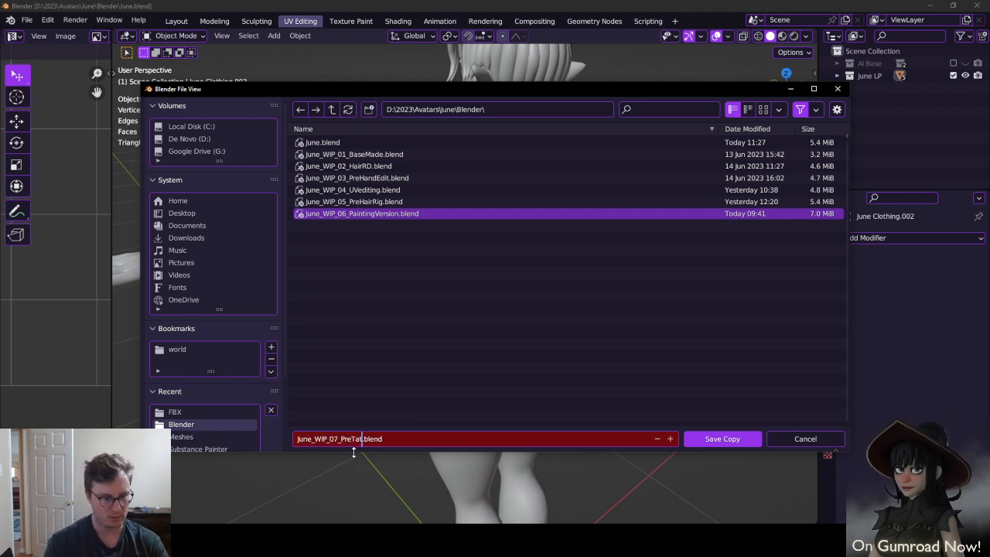
{"action": "type", "text": "t"}
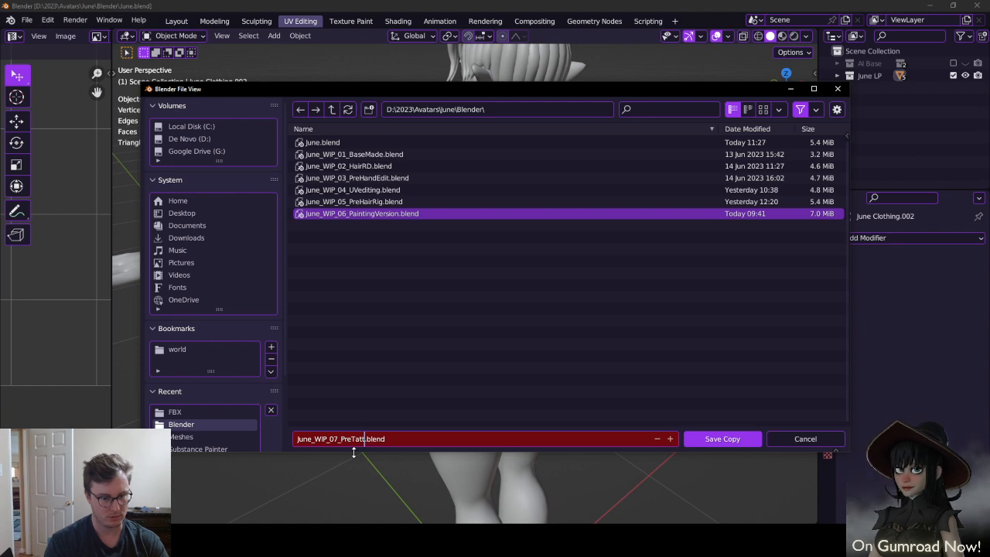
{"action": "type", "text": "oo"}
{"action": "key", "text": "Return"}
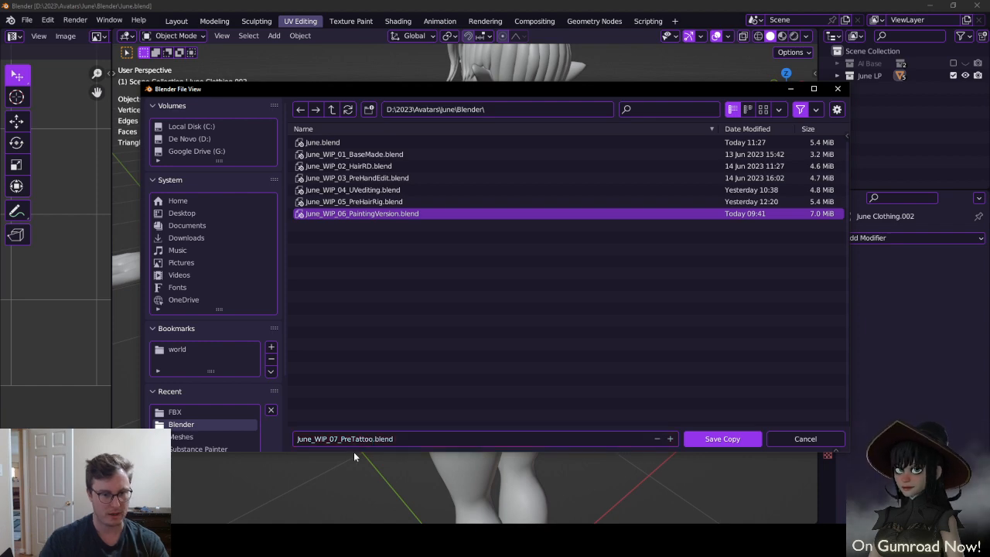
{"action": "left_click", "coordinate": [721, 439]}
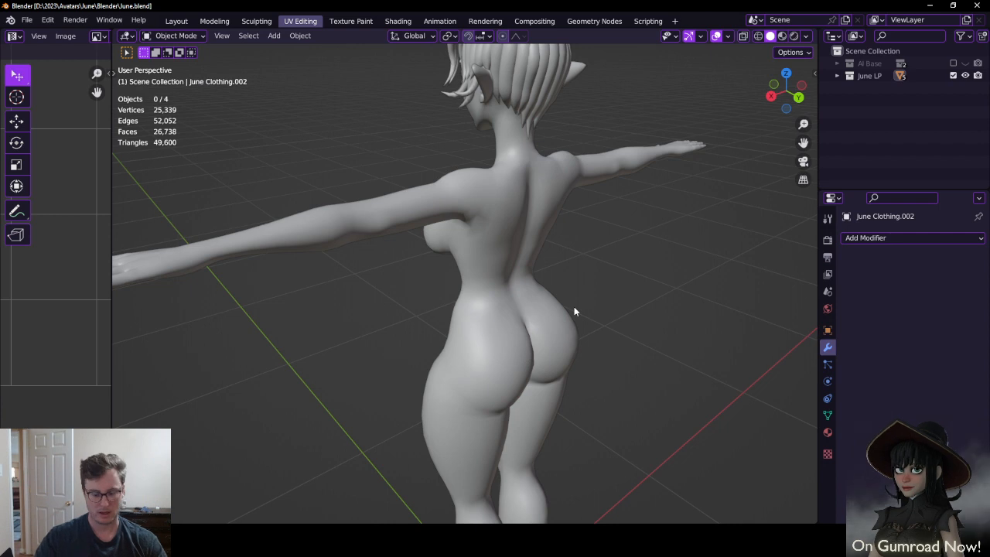
Add a blank Grease Pencil object to the scene and switch it to Draw Mode
{"action": "key", "text": "t"}
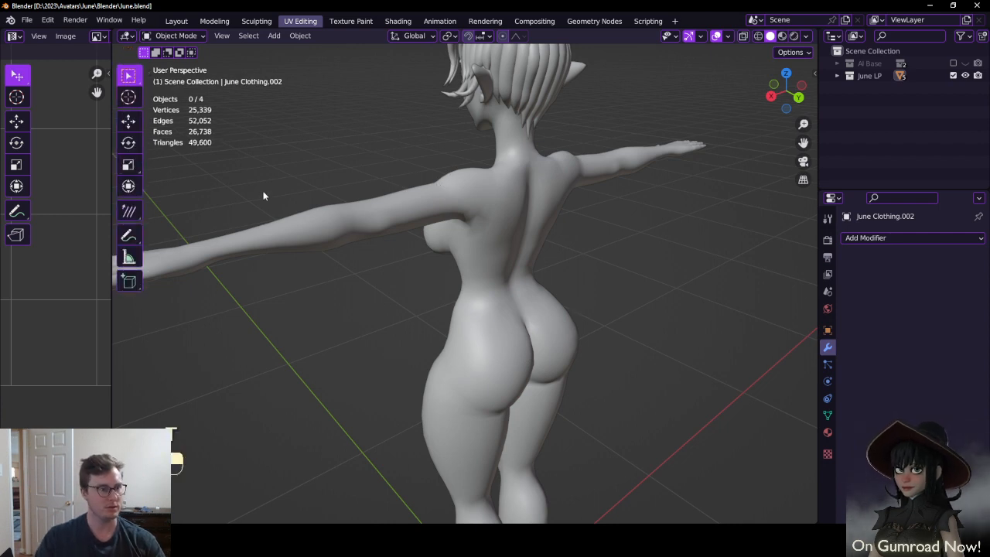
{"action": "key", "text": "shift+a"}
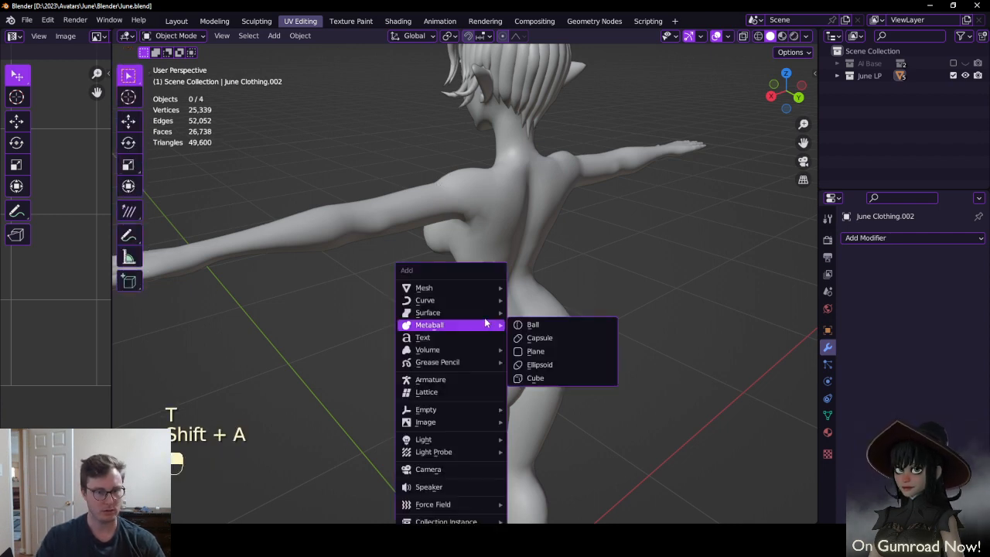
{"action": "mouse_move", "coordinate": [456, 363]}
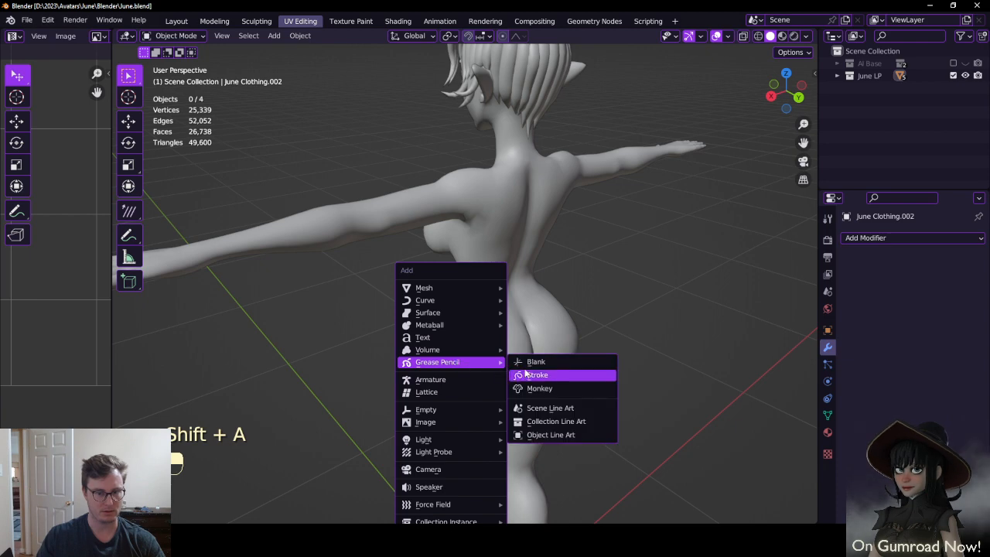
{"action": "left_click", "coordinate": [517, 362]}
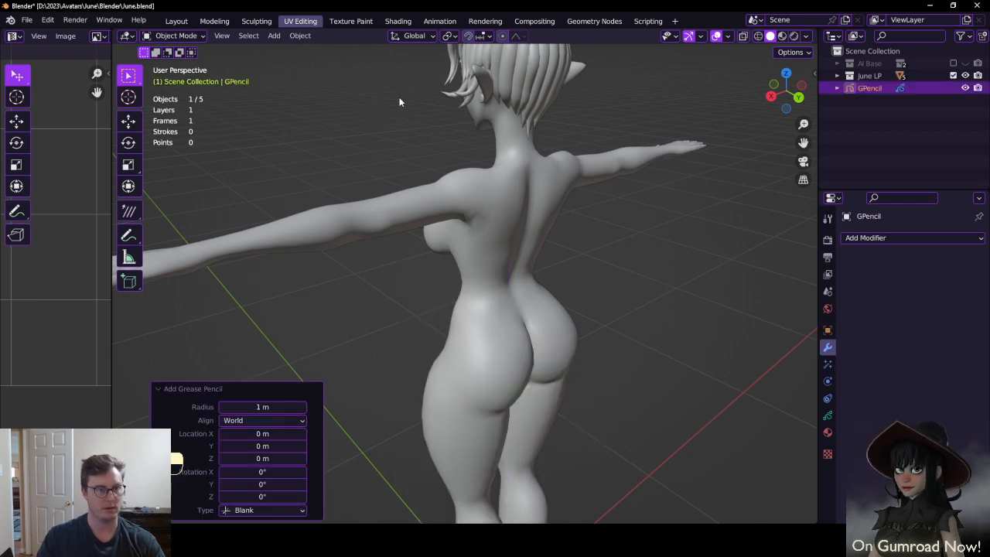
{"action": "key", "text": "ctrl+Tab"}
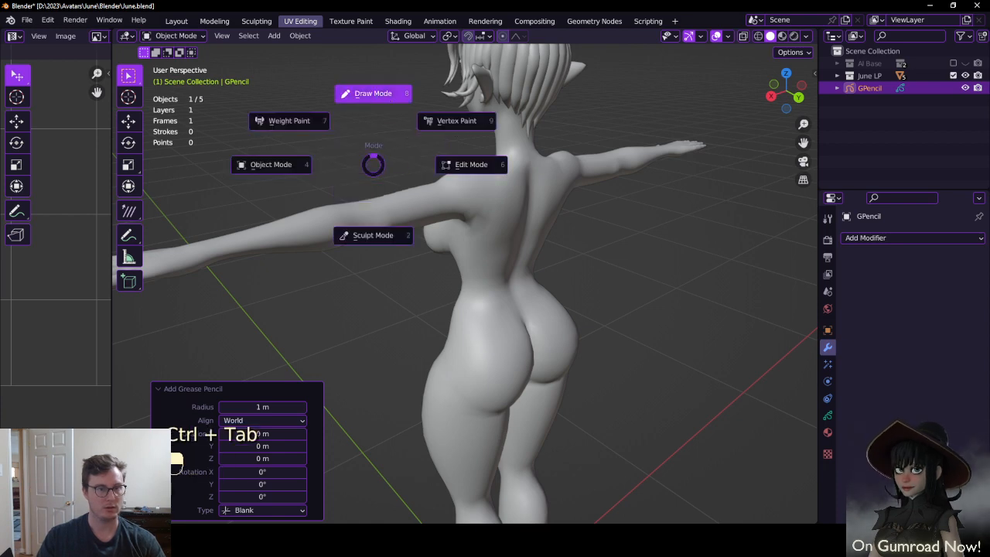
{"action": "left_click", "coordinate": [373, 93]}
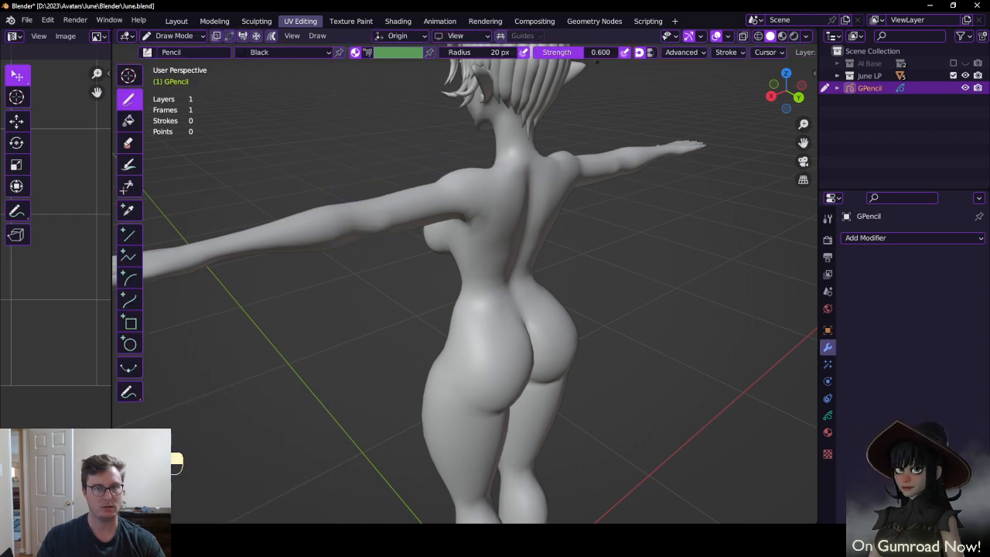
Set the Grease Pencil stroke placement to Surface with an offset of 0.01
{"action": "left_click", "coordinate": [419, 37]}
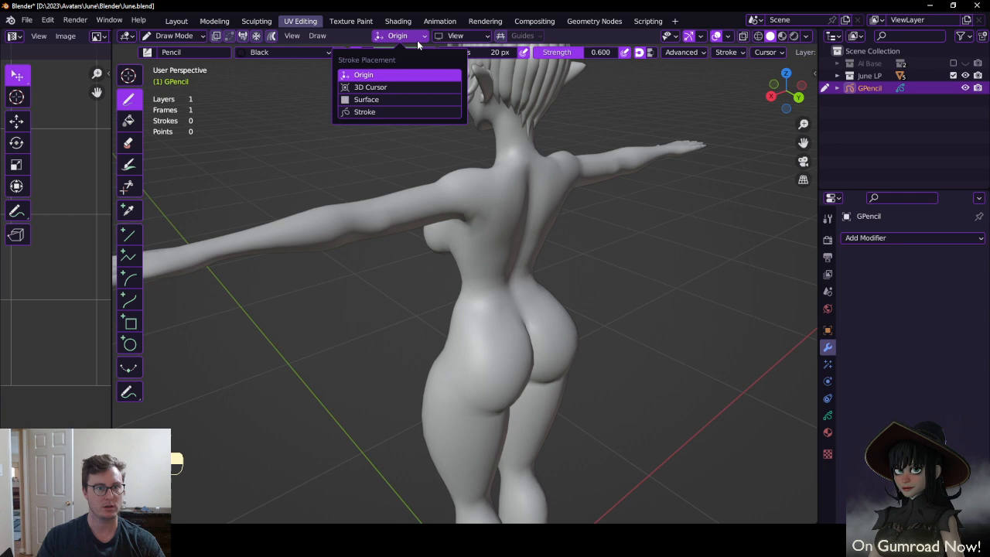
{"action": "left_click", "coordinate": [396, 98]}
{"action": "left_click", "coordinate": [404, 140]}
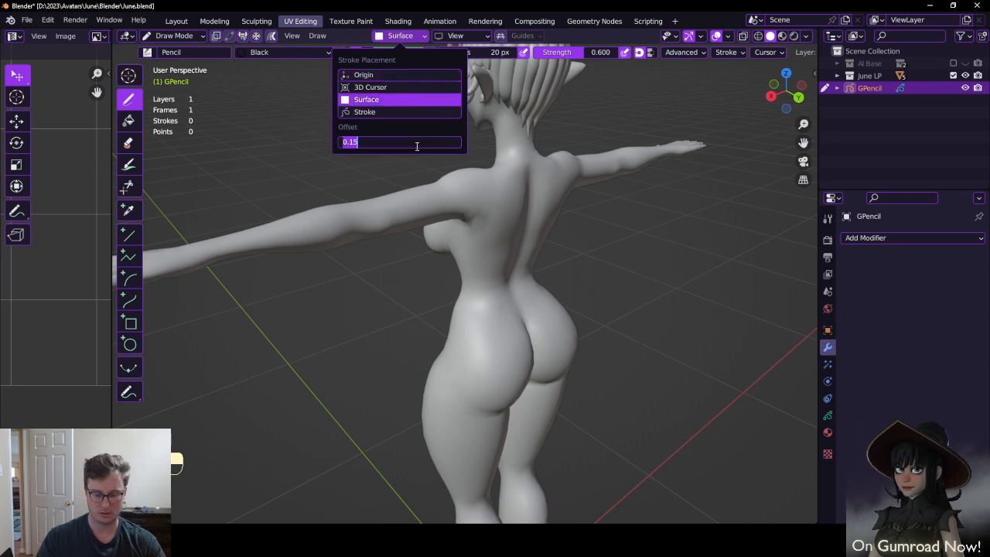
{"action": "key", "text": "BackSpace"}
{"action": "type", "text": ".01"}
{"action": "key", "text": "Return"}
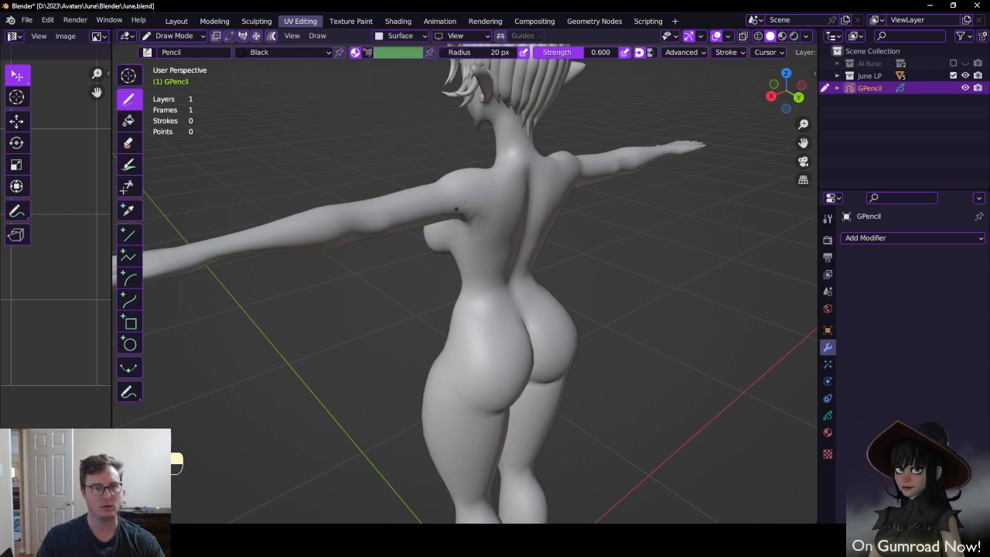
Show the Black material's settings, try a curved Grease Pencil stroke on the left shoulder blade, and undo it
{"action": "left_click", "coordinate": [827, 432]}
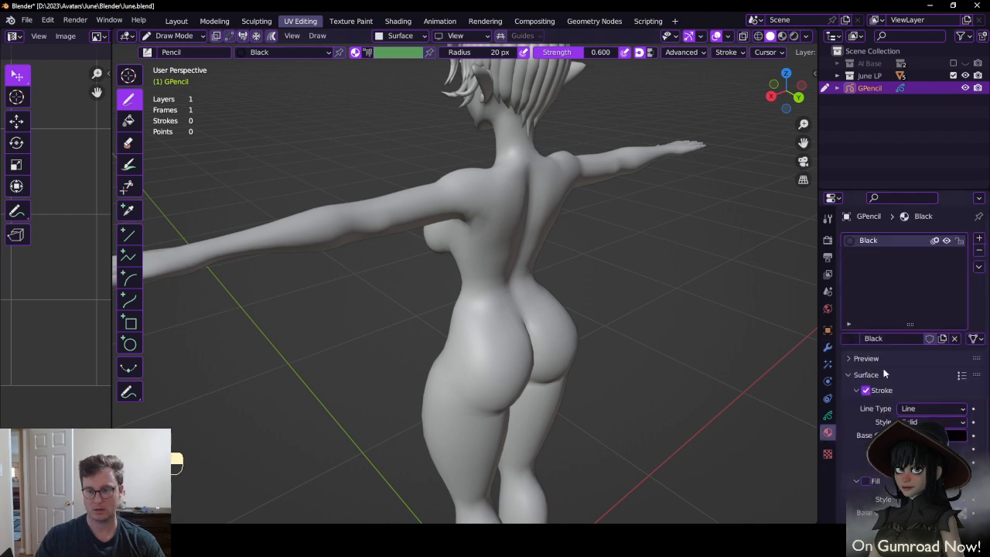
{"action": "left_click_drag", "start_coordinate": [488, 197], "coordinate": [509, 196]}
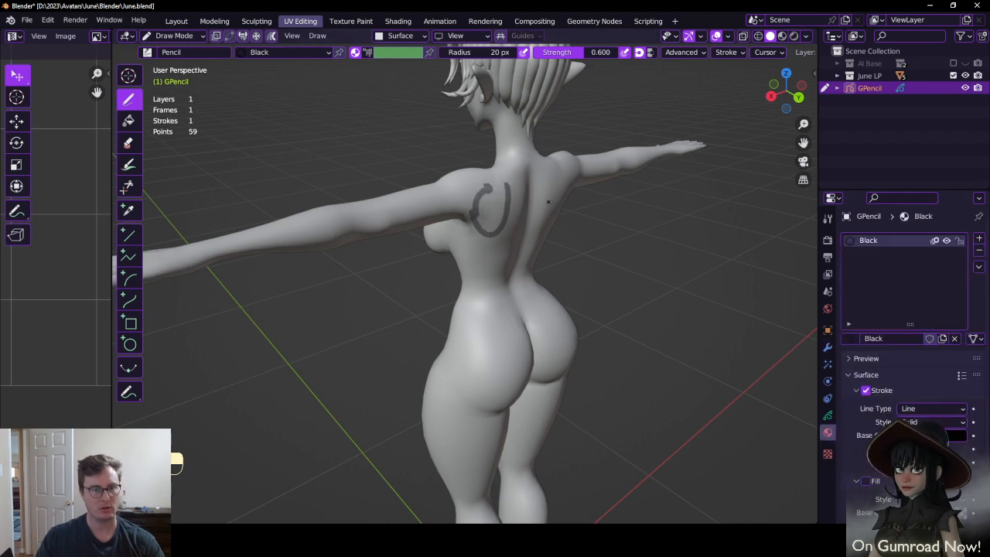
{"action": "key", "text": "ctrl+z"}
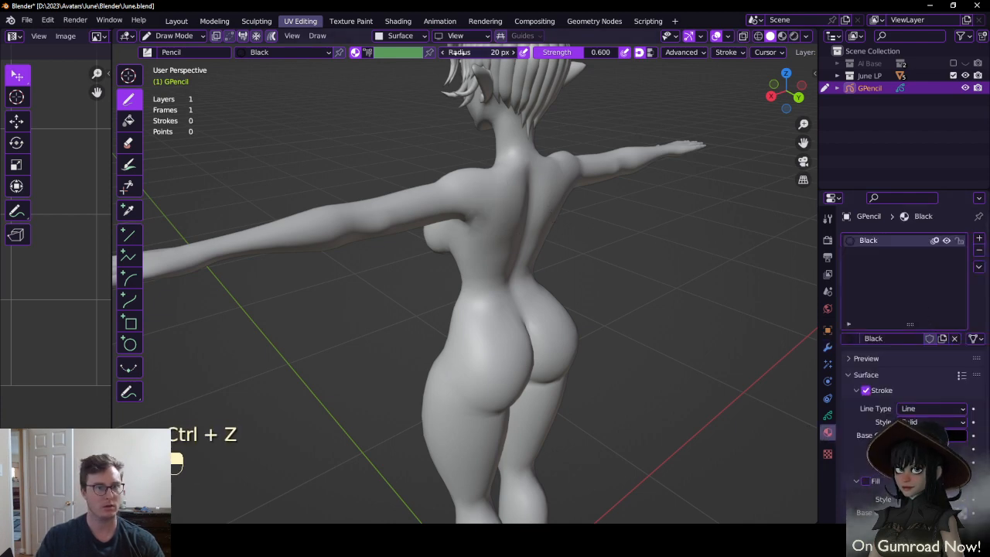
Set the Pencil brush strength to 1.000 and its radius to 5 px
{"action": "left_click_drag", "start_coordinate": [576, 59], "coordinate": [628, 59]}
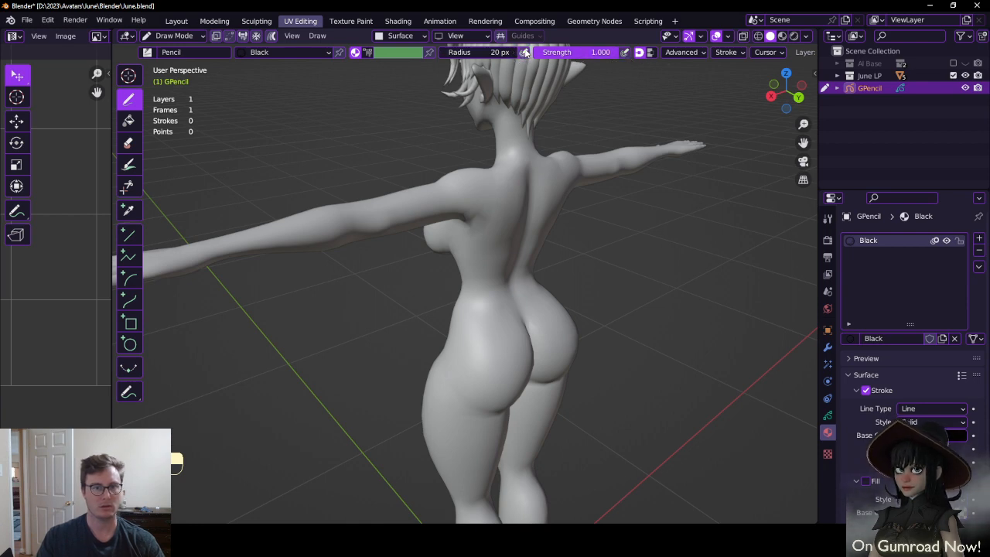
{"action": "left_click", "coordinate": [503, 55]}
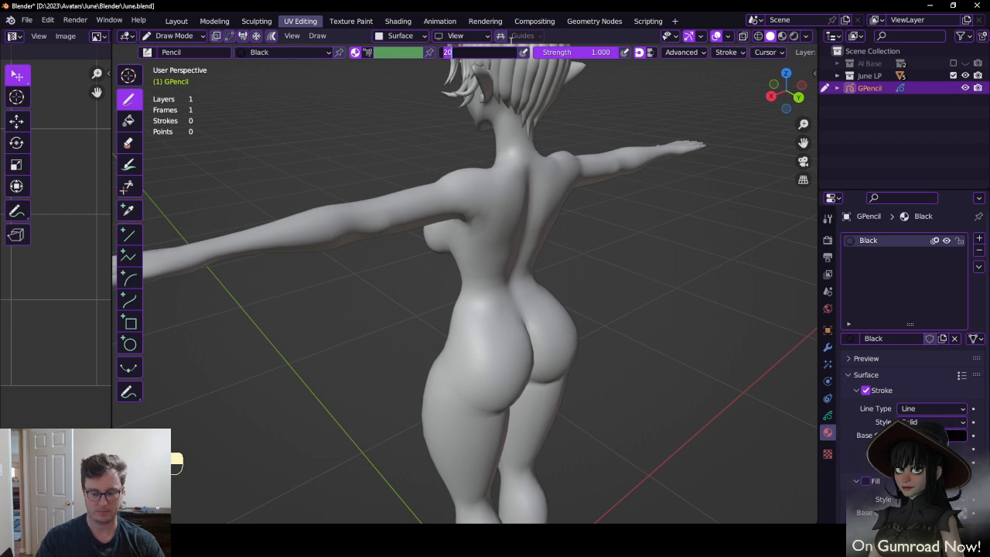
{"action": "type", "text": "5"}
{"action": "key", "text": "Return"}
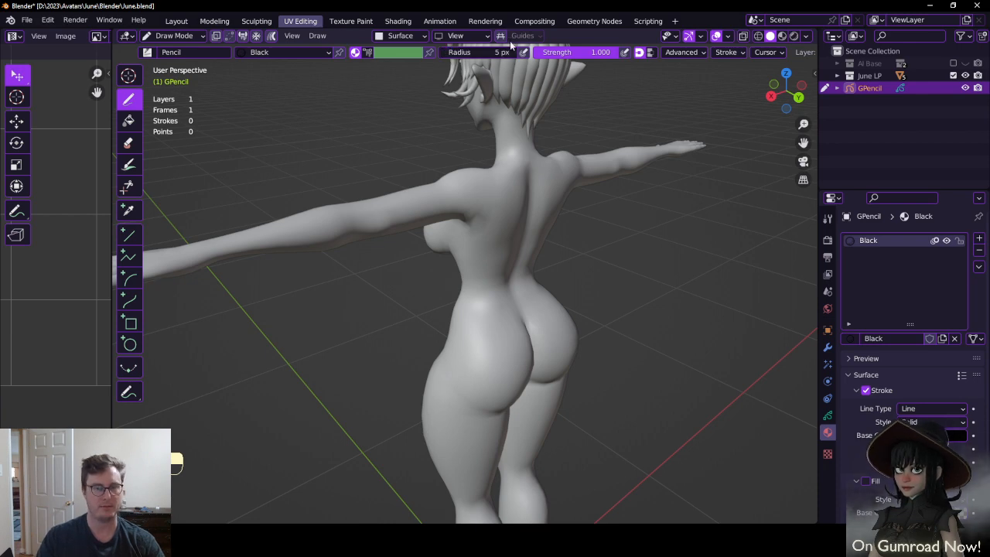
Try sketching an angular tattoo outline across the upper back and down beside the spine to the hip
{"action": "left_click_drag", "start_coordinate": [491, 167], "coordinate": [461, 167], "text": "alt"}
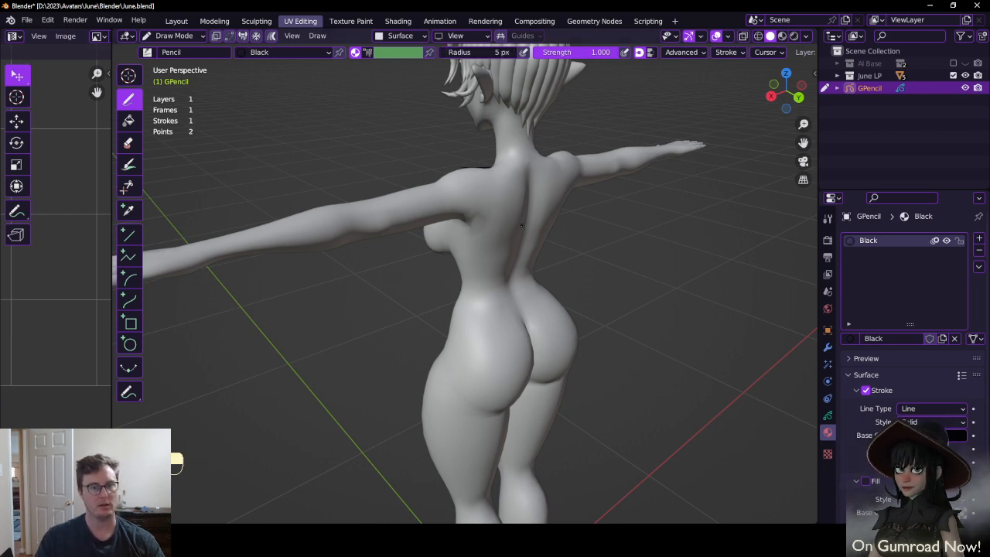
{"action": "key", "text": "ctrl+z"}
{"action": "middle_click_drag", "start_coordinate": [541, 238], "coordinate": [450, 278]}
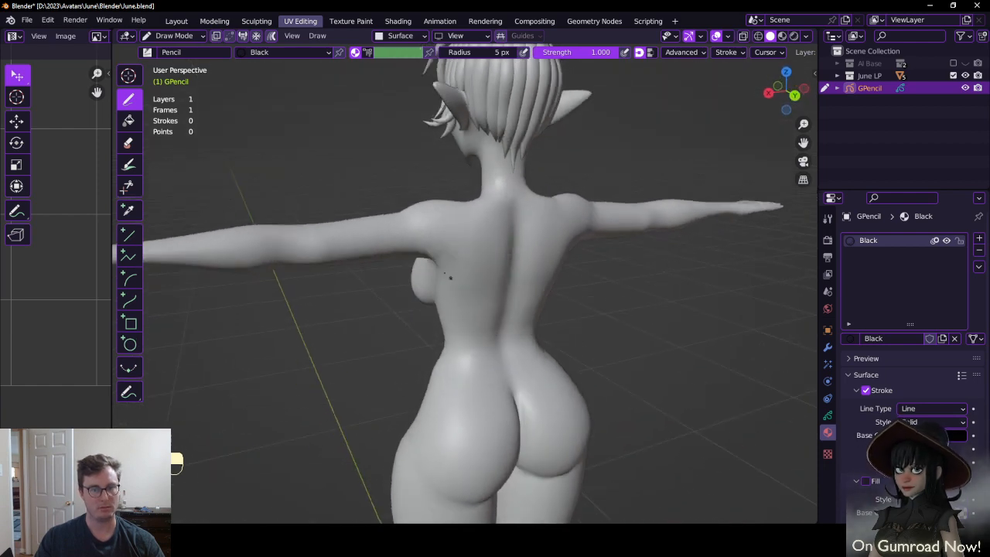
{"action": "middle_click_drag", "start_coordinate": [490, 321], "coordinate": [492, 317], "text": "shift"}
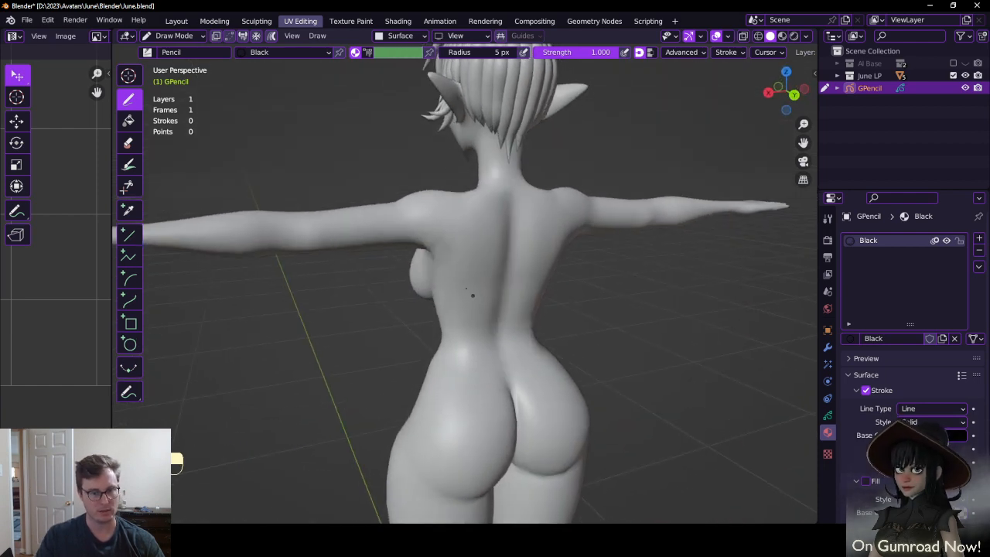
{"action": "left_click_drag", "start_coordinate": [462, 245], "coordinate": [472, 386]}
{"action": "mouse_move", "coordinate": [487, 334]}
{"action": "left_mouse_down"}
{"action": "mouse_move", "coordinate": [490, 257]}
{"action": "mouse_move", "coordinate": [526, 238]}
{"action": "left_mouse_up"}
{"action": "mouse_move", "coordinate": [473, 210]}
{"action": "left_mouse_down"}
{"action": "mouse_move", "coordinate": [554, 211]}
{"action": "mouse_move", "coordinate": [519, 241]}
{"action": "left_mouse_up"}
{"action": "mouse_move", "coordinate": [520, 241]}
{"action": "middle_mouse_down"}
{"action": "mouse_move", "coordinate": [464, 333]}
{"action": "mouse_move", "coordinate": [488, 352]}
{"action": "middle_mouse_up"}
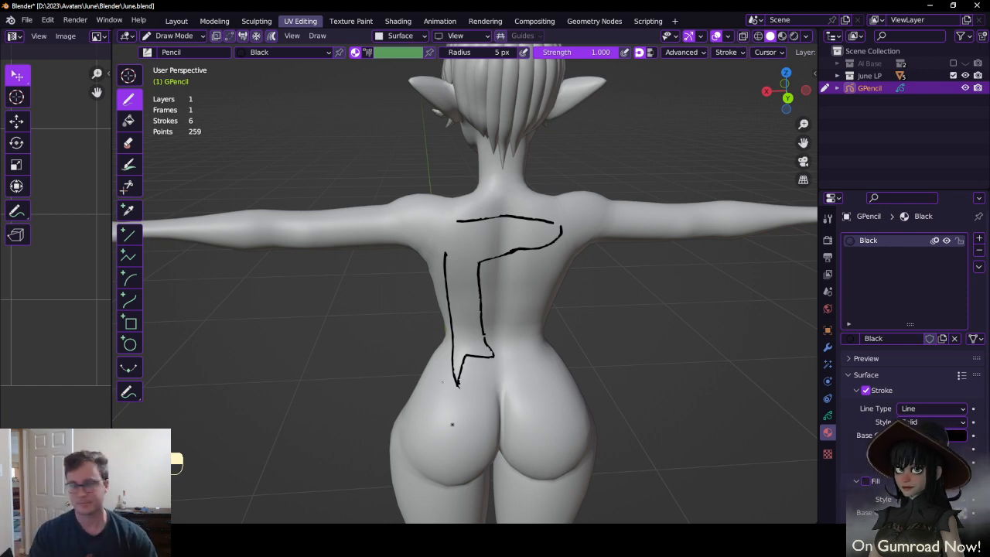
{"action": "mouse_move", "coordinate": [452, 224]}
{"action": "left_mouse_down"}
{"action": "mouse_move", "coordinate": [448, 269]}
{"action": "mouse_move", "coordinate": [487, 235]}
{"action": "left_mouse_up"}
Undo all the trial tattoo strokes on the back
{"action": "key", "text": "ctrl+z"}
{"action": "key", "text": "ctrl+z"}
{"action": "key", "text": "ctrl+z"}
{"action": "key", "text": "ctrl+z"}
{"action": "key", "text": "ctrl+z"}
{"action": "key", "text": "ctrl+z"}
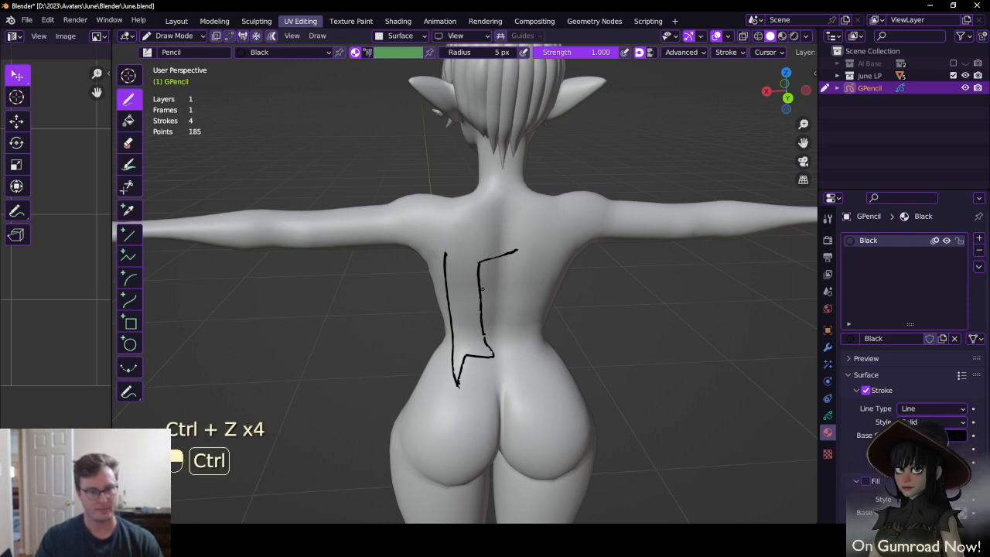
{"action": "key", "text": "ctrl+z"}
{"action": "key", "text": "ctrl+z"}
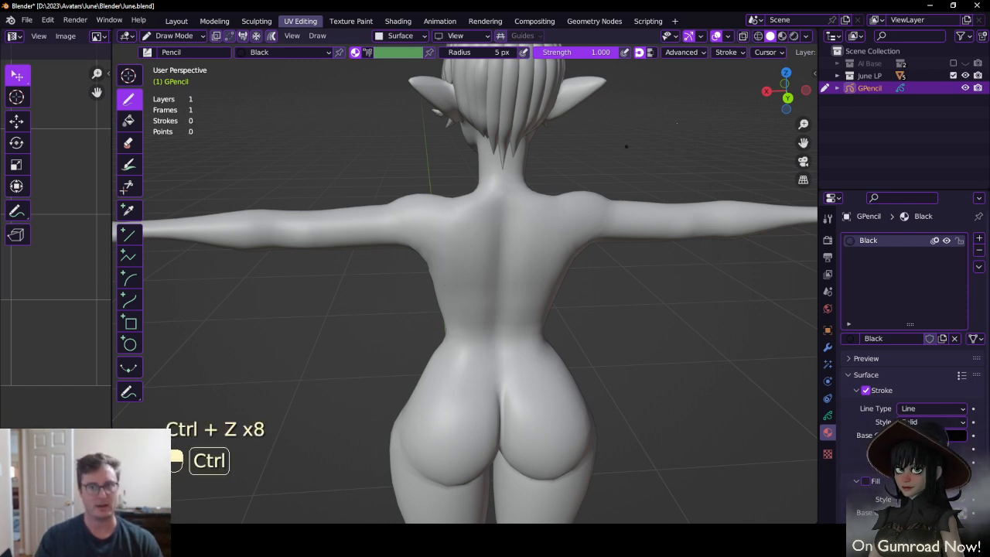
Add a Mirror modifier to the Grease Pencil object
{"action": "left_click", "coordinate": [827, 348]}
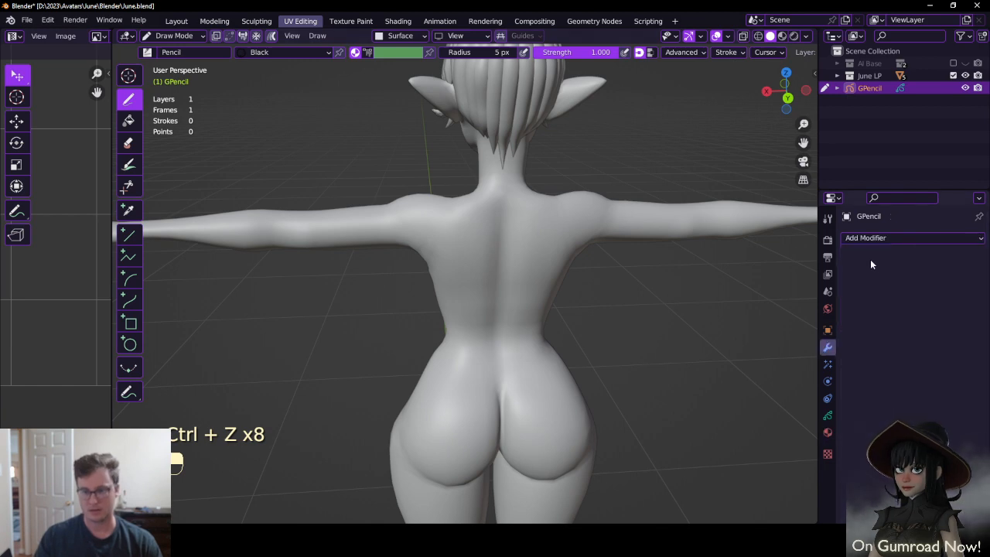
{"action": "left_click", "coordinate": [866, 240]}
{"action": "left_click", "coordinate": [766, 352]}
Test the mirroring with a short stroke beside the navel on the front of the body, and undo it
{"action": "middle_click_drag", "start_coordinate": [767, 351], "coordinate": [616, 336]}
{"action": "left_click_drag", "start_coordinate": [464, 359], "coordinate": [450, 410]}
{"action": "scroll", "coordinate": [479, 356], "scroll_direction": "up", "scroll_amount": 1}
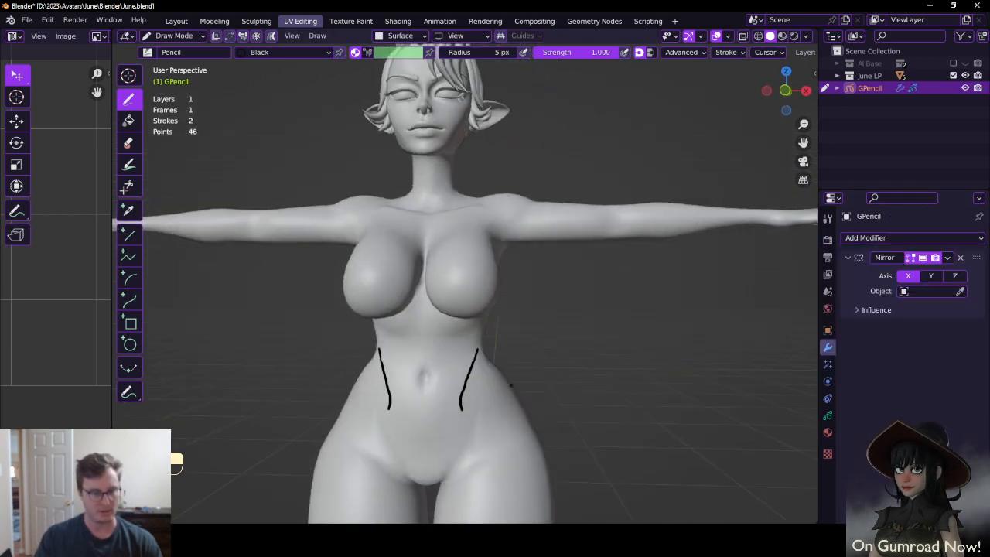
{"action": "scroll", "coordinate": [495, 354], "scroll_direction": "up", "scroll_amount": 3}
{"action": "key", "text": "ctrl+z"}
Try mirrored flame-shaped tattoo outlines on both sides of the lower abdomen, and undo them
{"action": "mouse_move", "coordinate": [480, 311]}
{"action": "left_mouse_down"}
{"action": "mouse_move", "coordinate": [450, 379]}
{"action": "mouse_move", "coordinate": [455, 398]}
{"action": "left_mouse_up"}
{"action": "mouse_move", "coordinate": [456, 396]}
{"action": "left_mouse_down"}
{"action": "mouse_move", "coordinate": [461, 379]}
{"action": "mouse_move", "coordinate": [478, 387]}
{"action": "mouse_move", "coordinate": [449, 435]}
{"action": "mouse_move", "coordinate": [497, 365]}
{"action": "mouse_move", "coordinate": [492, 357]}
{"action": "left_mouse_up"}
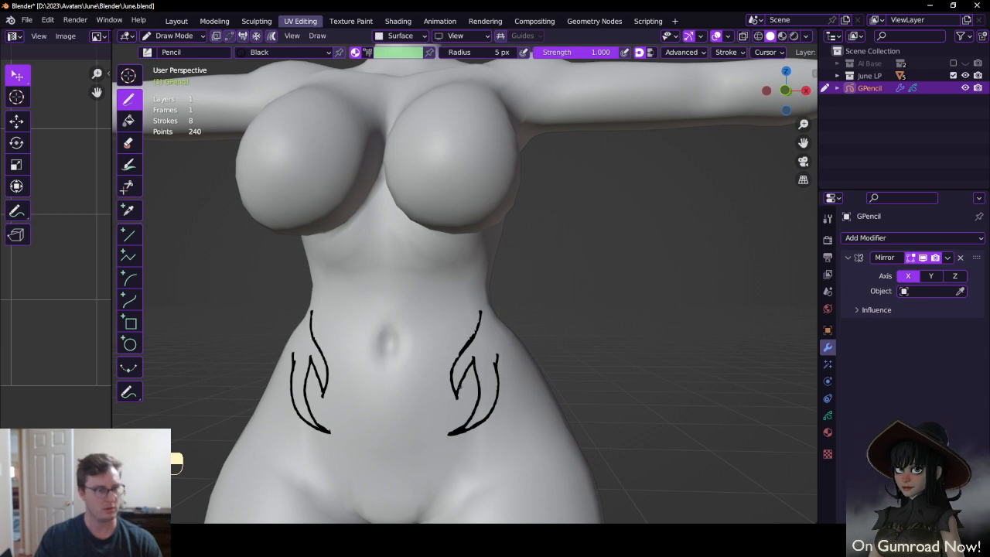
{"action": "key", "text": "ctrl+z"}
{"action": "key", "text": "ctrl+z"}
{"action": "key", "text": "ctrl+z"}
{"action": "key", "text": "ctrl+z"}
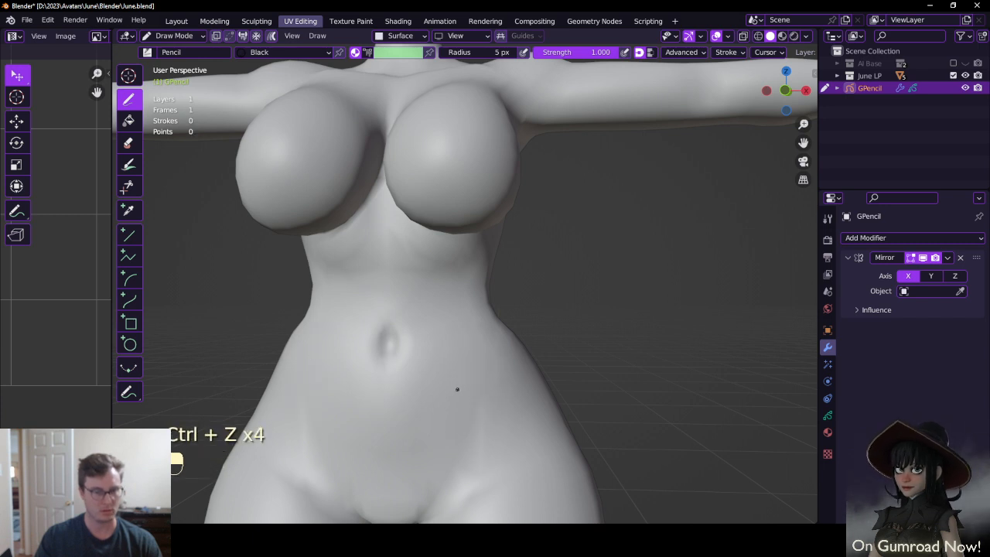
Draw mirrored curved tattoo strokes running from the waist down both sides of the lower abdomen
{"action": "mouse_move", "coordinate": [486, 315]}
{"action": "left_mouse_down"}
{"action": "mouse_move", "coordinate": [457, 392]}
{"action": "mouse_move", "coordinate": [486, 351]}
{"action": "left_mouse_up"}
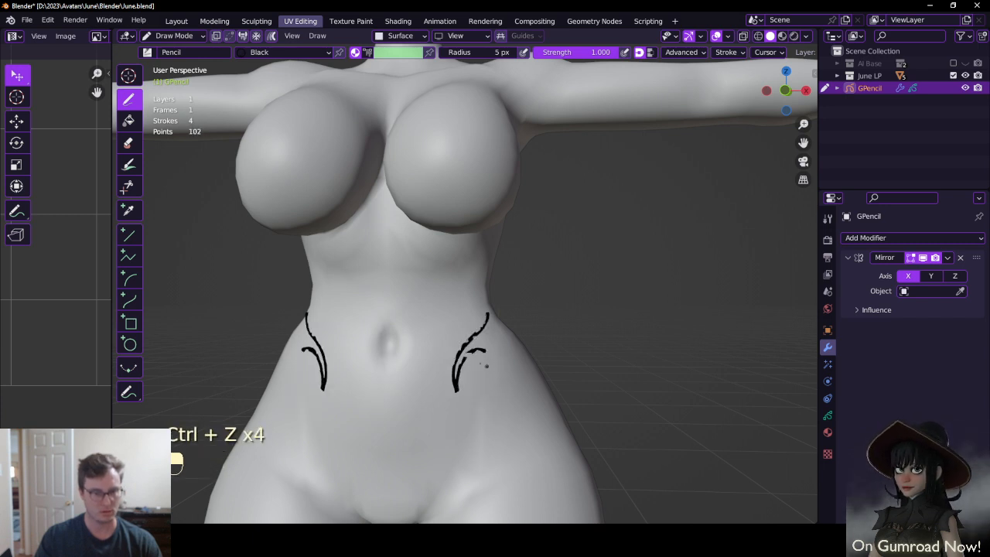
Undo the existing hip strokes and set the Pencil radius to 2 px
{"action": "key", "text": "ctrl+z"}
{"action": "key", "text": "ctrl+z"}
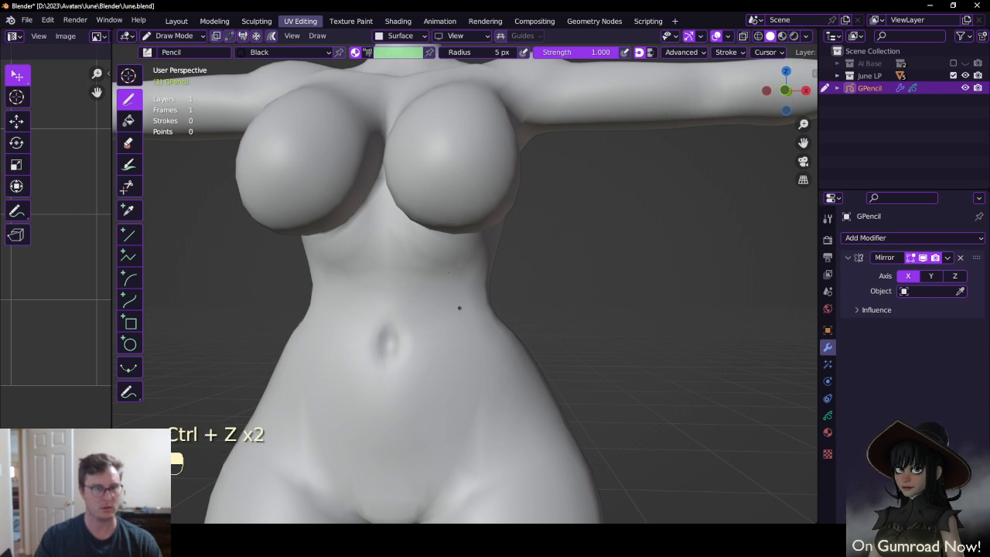
{"action": "left_click", "coordinate": [478, 52]}
{"action": "type", "text": "2"}
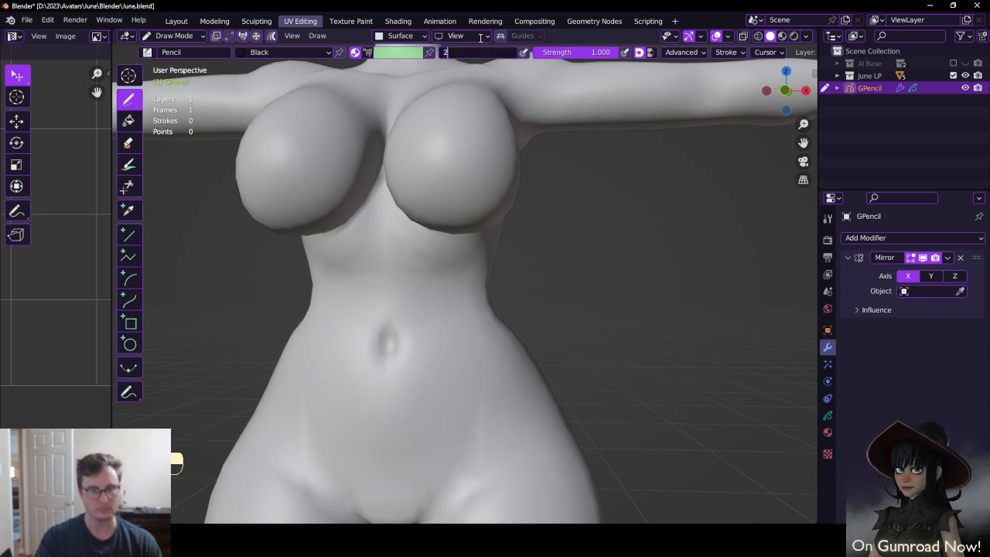
{"action": "key", "text": "Return"}
{"action": "left_click_drag", "start_coordinate": [486, 328], "coordinate": [489, 430]}
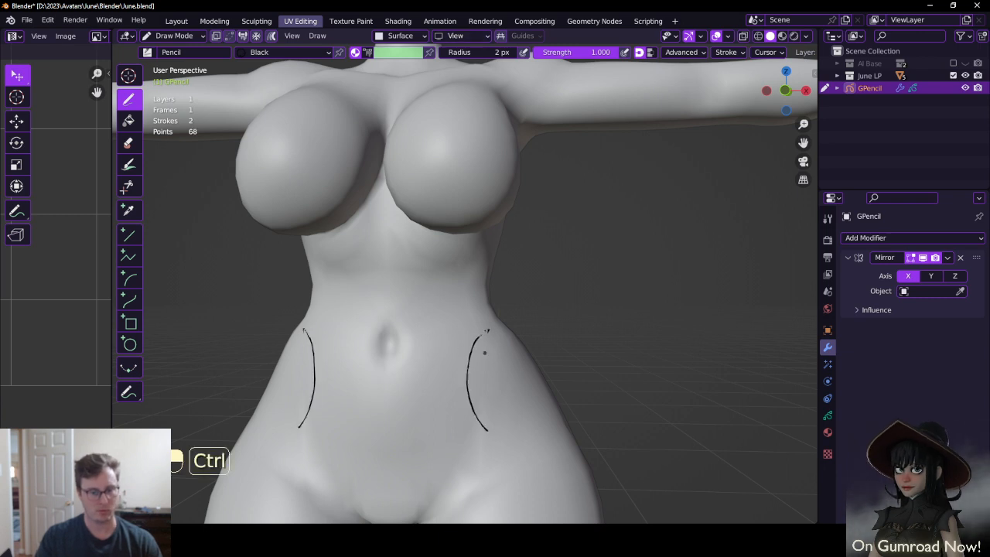
{"action": "key", "text": "ctrl+z"}
{"action": "left_click_drag", "start_coordinate": [492, 322], "coordinate": [442, 387]}
{"action": "key", "text": "ctrl+z"}
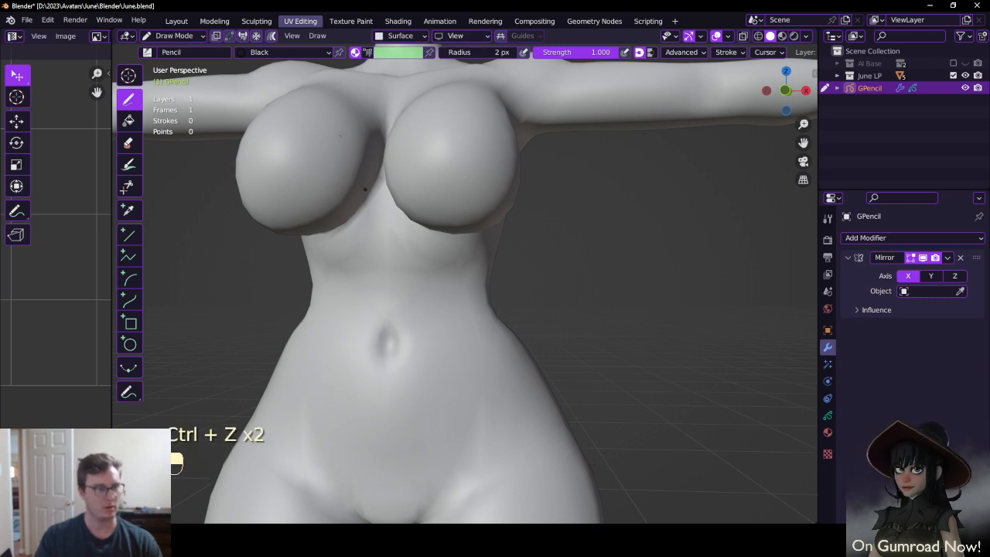
Set the Surface stroke placement offset to 0.1
{"action": "left_click", "coordinate": [402, 35]}
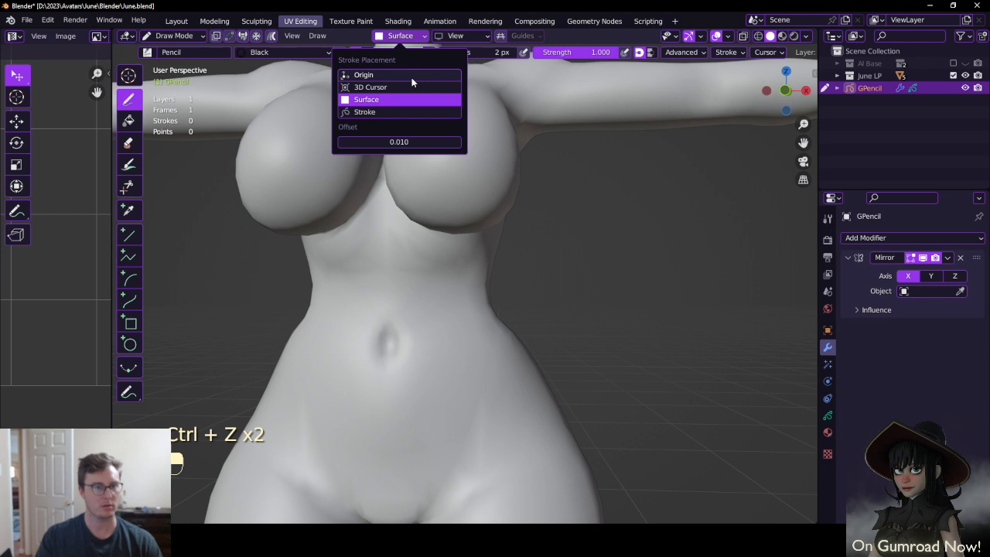
{"action": "left_click", "coordinate": [400, 142]}
{"action": "type", "text": "0.1"}
{"action": "key", "text": "Return"}
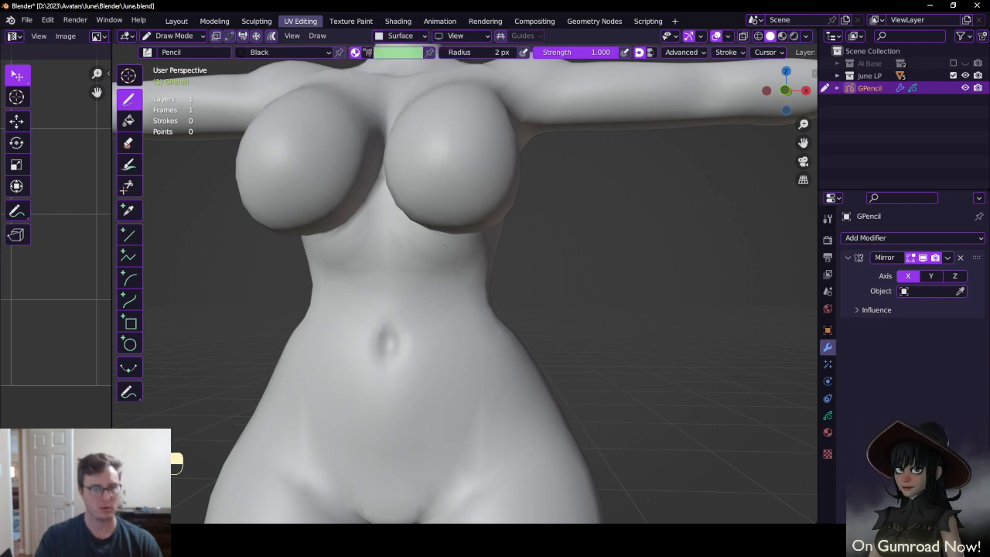
Try several mirrored curves over the front of the hip, undoing the rejected strokes
{"action": "left_click_drag", "start_coordinate": [473, 342], "coordinate": [494, 438]}
{"action": "mouse_move", "coordinate": [490, 400]}
{"action": "middle_mouse_down"}
{"action": "mouse_move", "coordinate": [463, 325]}
{"action": "mouse_move", "coordinate": [496, 337]}
{"action": "middle_mouse_up"}
{"action": "key", "text": "ctrl+z"}
{"action": "mouse_move", "coordinate": [488, 331]}
{"action": "left_mouse_down"}
{"action": "mouse_move", "coordinate": [453, 384]}
{"action": "mouse_move", "coordinate": [495, 356]}
{"action": "mouse_move", "coordinate": [503, 414]}
{"action": "left_mouse_up"}
{"action": "key", "text": "ctrl+z"}
{"action": "key", "text": "ctrl+z"}
{"action": "key", "text": "ctrl+z"}
{"action": "key", "text": "ctrl+z"}
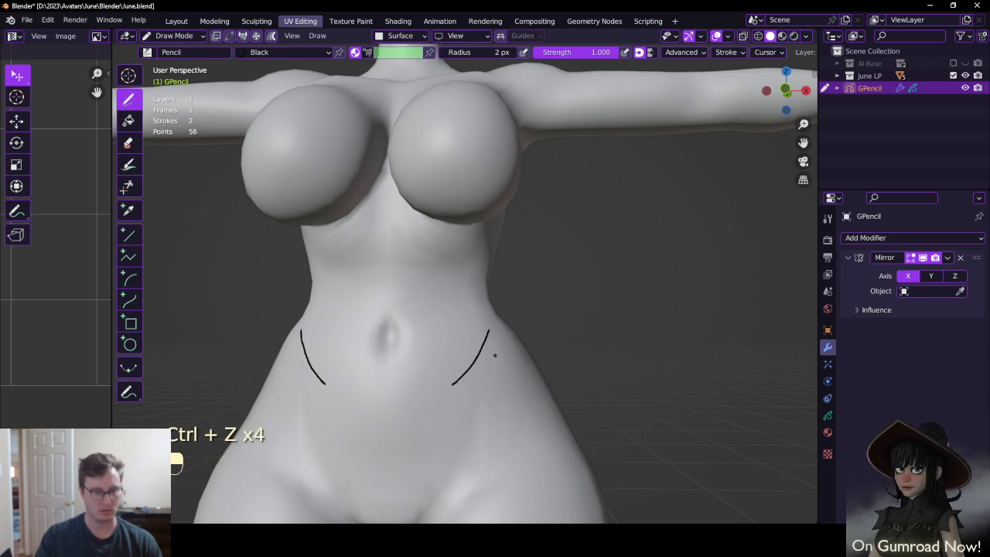
Sketch a mirrored, curling tattoo outline over the front of the hip beside the navel
{"action": "mouse_move", "coordinate": [484, 340]}
{"action": "left_mouse_down"}
{"action": "mouse_move", "coordinate": [463, 364]}
{"action": "mouse_move", "coordinate": [501, 332]}
{"action": "left_mouse_up"}
{"action": "left_click_drag", "start_coordinate": [501, 334], "coordinate": [457, 401]}
{"action": "left_click_drag", "start_coordinate": [455, 399], "coordinate": [445, 396]}
{"action": "mouse_move", "coordinate": [445, 400]}
{"action": "left_mouse_down"}
{"action": "mouse_move", "coordinate": [462, 416]}
{"action": "mouse_move", "coordinate": [491, 411]}
{"action": "left_mouse_up"}
{"action": "left_click_drag", "start_coordinate": [497, 409], "coordinate": [524, 368]}
{"action": "middle_click_drag", "start_coordinate": [524, 368], "coordinate": [481, 363]}
{"action": "left_click_drag", "start_coordinate": [483, 376], "coordinate": [532, 393]}
Extend the tattoo outline around the side of the waist with rounded shapes and an upward spike
{"action": "middle_click_drag", "start_coordinate": [507, 354], "coordinate": [441, 341]}
{"action": "left_click_drag", "start_coordinate": [416, 323], "coordinate": [431, 333]}
{"action": "mouse_move", "coordinate": [431, 330]}
{"action": "left_mouse_down"}
{"action": "mouse_move", "coordinate": [448, 319]}
{"action": "mouse_move", "coordinate": [479, 333]}
{"action": "mouse_move", "coordinate": [454, 344]}
{"action": "mouse_move", "coordinate": [492, 382]}
{"action": "mouse_move", "coordinate": [496, 337]}
{"action": "left_mouse_up"}
{"action": "mouse_move", "coordinate": [498, 336]}
{"action": "middle_mouse_down"}
{"action": "mouse_move", "coordinate": [498, 348]}
{"action": "mouse_move", "coordinate": [458, 351]}
{"action": "middle_mouse_up"}
{"action": "left_click_drag", "start_coordinate": [458, 351], "coordinate": [472, 317]}
{"action": "middle_click_drag", "start_coordinate": [473, 317], "coordinate": [448, 309]}
{"action": "left_click_drag", "start_coordinate": [451, 270], "coordinate": [470, 317]}
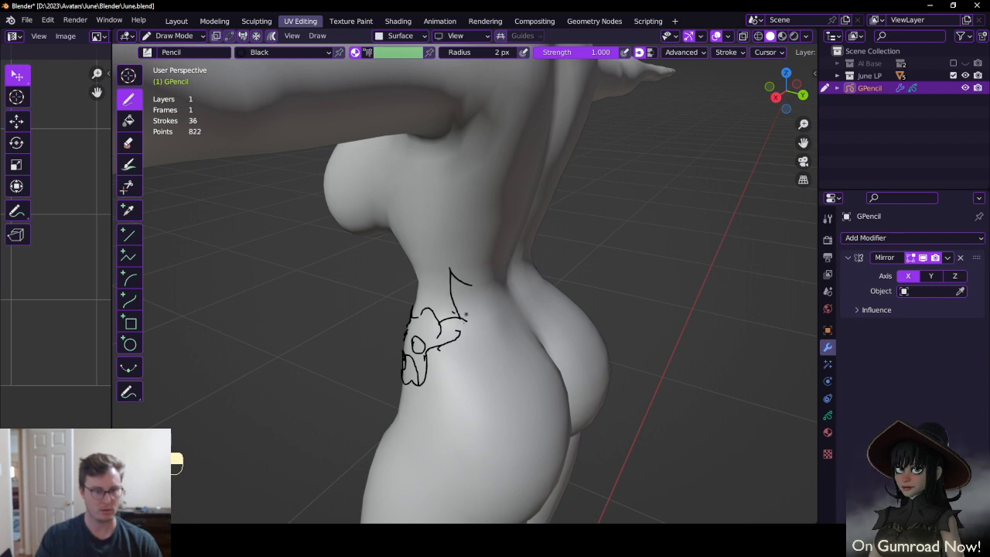
Continue the tattoo from the side of the waist onto the lower back with spiral swirls
{"action": "mouse_move", "coordinate": [470, 317]}
{"action": "middle_mouse_down"}
{"action": "mouse_move", "coordinate": [619, 285]}
{"action": "mouse_move", "coordinate": [463, 325]}
{"action": "middle_mouse_up"}
{"action": "left_click_drag", "start_coordinate": [462, 325], "coordinate": [487, 323]}
{"action": "middle_click_drag", "start_coordinate": [487, 323], "coordinate": [450, 331]}
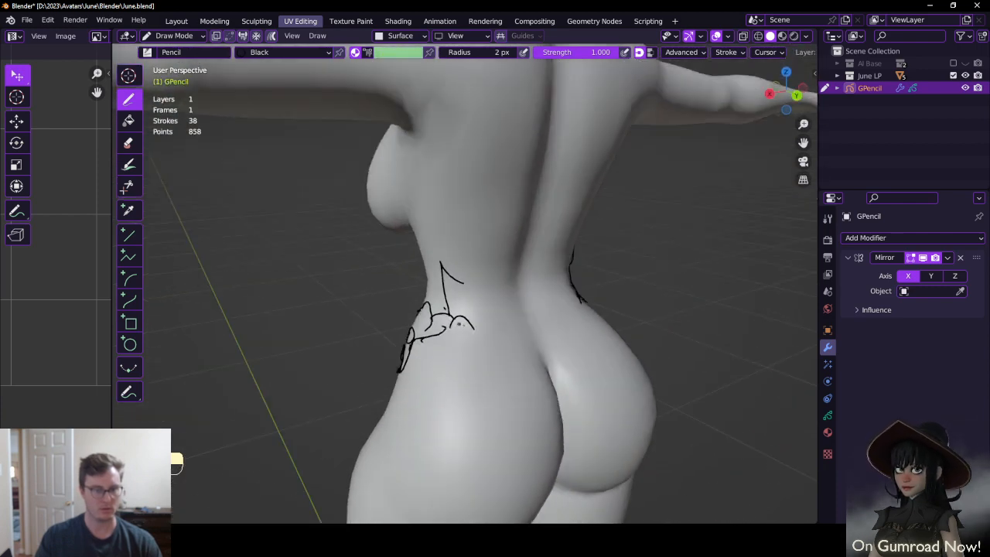
{"action": "mouse_move", "coordinate": [470, 328]}
{"action": "left_mouse_down"}
{"action": "mouse_move", "coordinate": [458, 334]}
{"action": "mouse_move", "coordinate": [505, 325]}
{"action": "mouse_move", "coordinate": [500, 296]}
{"action": "mouse_move", "coordinate": [505, 328]}
{"action": "left_mouse_up"}
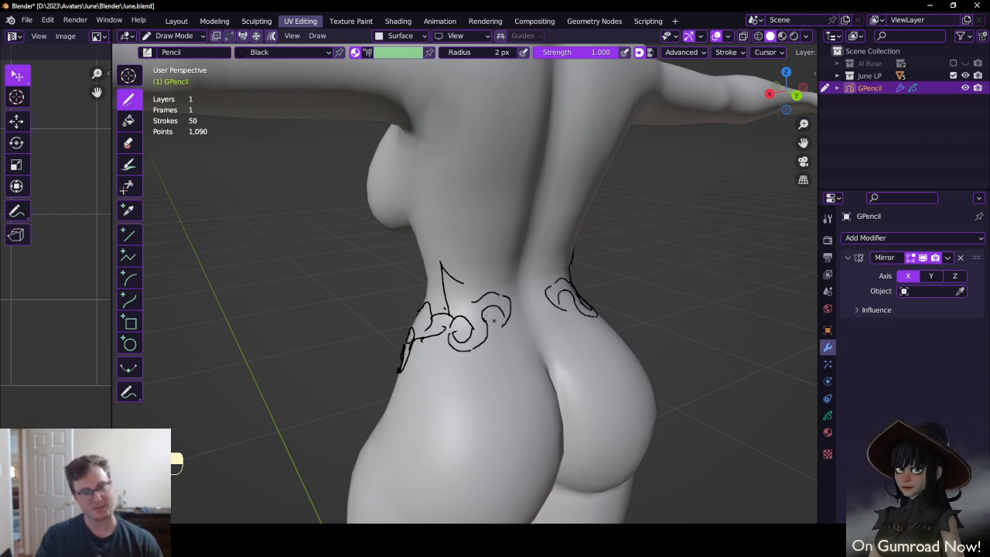
{"action": "mouse_move", "coordinate": [473, 288]}
{"action": "left_mouse_down"}
{"action": "mouse_move", "coordinate": [485, 253]}
{"action": "mouse_move", "coordinate": [506, 288]}
{"action": "left_mouse_up"}
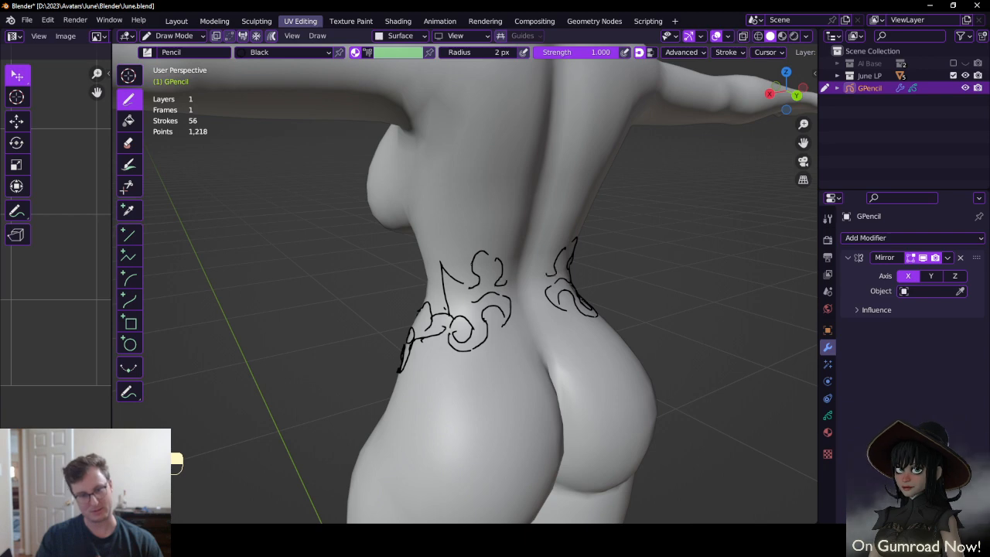
Add curling strokes on the lower back that reach toward the spine above the swirls
{"action": "mouse_move", "coordinate": [473, 255]}
{"action": "left_mouse_down"}
{"action": "mouse_move", "coordinate": [464, 209]}
{"action": "mouse_move", "coordinate": [510, 224]}
{"action": "mouse_move", "coordinate": [511, 281]}
{"action": "mouse_move", "coordinate": [528, 263]}
{"action": "left_mouse_up"}
{"action": "left_click_drag", "start_coordinate": [518, 261], "coordinate": [532, 261]}
{"action": "mouse_move", "coordinate": [524, 267]}
{"action": "left_mouse_down"}
{"action": "mouse_move", "coordinate": [517, 278]}
{"action": "mouse_move", "coordinate": [533, 280]}
{"action": "left_mouse_up"}
{"action": "middle_click_drag", "start_coordinate": [534, 280], "coordinate": [494, 274]}
Draw the central lower-back motif at the spine, with curves sweeping below the swirls and rising above the waist
{"action": "left_click_drag", "start_coordinate": [504, 292], "coordinate": [523, 333]}
{"action": "left_click_drag", "start_coordinate": [525, 332], "coordinate": [507, 351]}
{"action": "mouse_move", "coordinate": [507, 349]}
{"action": "left_mouse_down"}
{"action": "mouse_move", "coordinate": [534, 311]}
{"action": "mouse_move", "coordinate": [526, 301]}
{"action": "left_mouse_up"}
{"action": "left_click_drag", "start_coordinate": [527, 300], "coordinate": [502, 299]}
{"action": "left_click_drag", "start_coordinate": [466, 335], "coordinate": [498, 357]}
{"action": "left_click_drag", "start_coordinate": [492, 358], "coordinate": [511, 354]}
{"action": "mouse_move", "coordinate": [499, 296]}
{"action": "middle_mouse_down"}
{"action": "mouse_move", "coordinate": [544, 292]}
{"action": "mouse_move", "coordinate": [485, 274]}
{"action": "middle_mouse_up"}
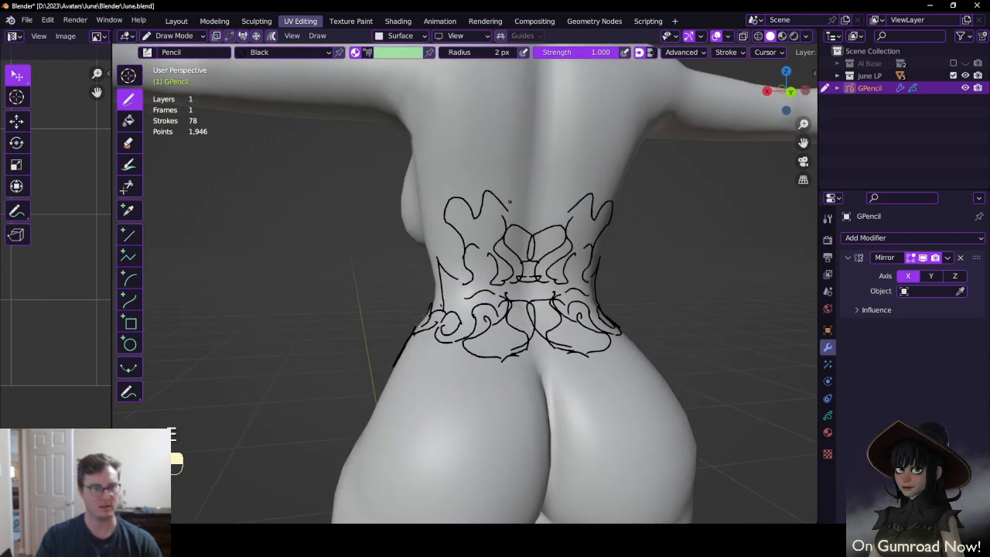
Erase the tattoo strokes across the lower back with the 30 px point eraser
{"action": "left_click", "coordinate": [128, 144]}
{"action": "mouse_move", "coordinate": [473, 209]}
{"action": "left_mouse_down"}
{"action": "mouse_move", "coordinate": [462, 207]}
{"action": "mouse_move", "coordinate": [505, 229]}
{"action": "mouse_move", "coordinate": [512, 281]}
{"action": "mouse_move", "coordinate": [495, 303]}
{"action": "left_mouse_up"}
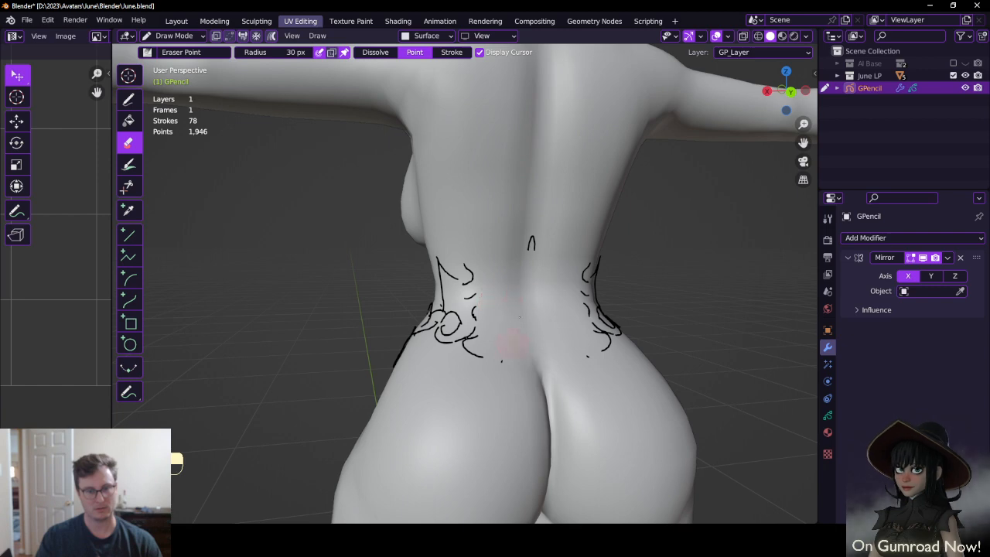
{"action": "middle_click_drag", "start_coordinate": [512, 341], "coordinate": [531, 279]}
{"action": "left_click_drag", "start_coordinate": [510, 340], "coordinate": [491, 348]}
{"action": "mouse_move", "coordinate": [490, 347]}
{"action": "middle_mouse_down"}
{"action": "mouse_move", "coordinate": [550, 327]}
{"action": "mouse_move", "coordinate": [481, 333]}
{"action": "middle_mouse_up"}
{"action": "mouse_move", "coordinate": [478, 333]}
{"action": "left_mouse_down"}
{"action": "mouse_move", "coordinate": [459, 328]}
{"action": "mouse_move", "coordinate": [466, 315]}
{"action": "left_mouse_up"}
Erase the remaining tattoo strokes around the side of the waist and the front of the hip
{"action": "mouse_move", "coordinate": [466, 315]}
{"action": "middle_mouse_down"}
{"action": "mouse_move", "coordinate": [578, 309]}
{"action": "mouse_move", "coordinate": [636, 291]}
{"action": "mouse_move", "coordinate": [441, 335]}
{"action": "middle_mouse_up"}
{"action": "left_click_drag", "start_coordinate": [441, 335], "coordinate": [447, 336]}
{"action": "mouse_move", "coordinate": [447, 336]}
{"action": "middle_mouse_down"}
{"action": "mouse_move", "coordinate": [513, 327]}
{"action": "mouse_move", "coordinate": [651, 353]}
{"action": "mouse_move", "coordinate": [482, 360]}
{"action": "mouse_move", "coordinate": [539, 337]}
{"action": "mouse_move", "coordinate": [484, 320]}
{"action": "middle_mouse_up"}
{"action": "key", "text": "ctrl+z"}
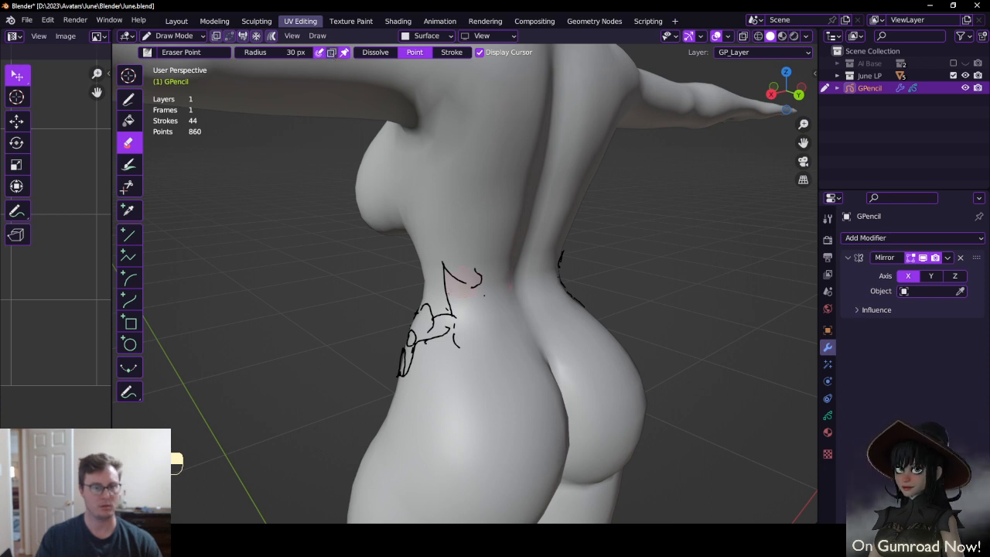
{"action": "mouse_move", "coordinate": [444, 252]}
{"action": "left_mouse_down"}
{"action": "mouse_move", "coordinate": [477, 254]}
{"action": "mouse_move", "coordinate": [481, 282]}
{"action": "left_mouse_up"}
{"action": "mouse_move", "coordinate": [482, 283]}
{"action": "middle_mouse_down"}
{"action": "mouse_move", "coordinate": [539, 287]}
{"action": "mouse_move", "coordinate": [579, 259]}
{"action": "mouse_move", "coordinate": [541, 280]}
{"action": "middle_mouse_up"}
{"action": "mouse_move", "coordinate": [473, 297]}
{"action": "left_mouse_down"}
{"action": "mouse_move", "coordinate": [459, 313]}
{"action": "mouse_move", "coordinate": [500, 320]}
{"action": "mouse_move", "coordinate": [396, 402]}
{"action": "mouse_move", "coordinate": [409, 366]}
{"action": "left_mouse_up"}
{"action": "middle_click_drag", "start_coordinate": [408, 368], "coordinate": [426, 379]}
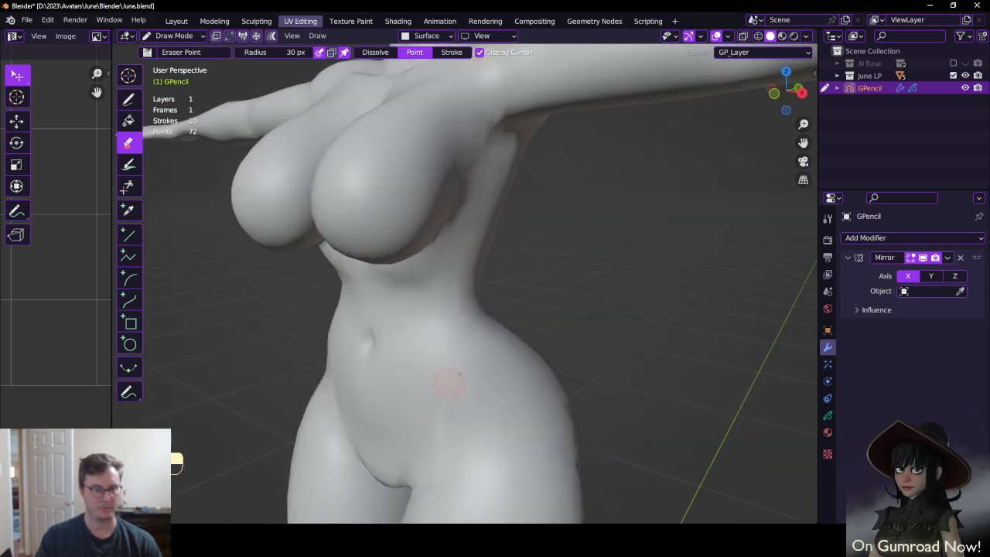
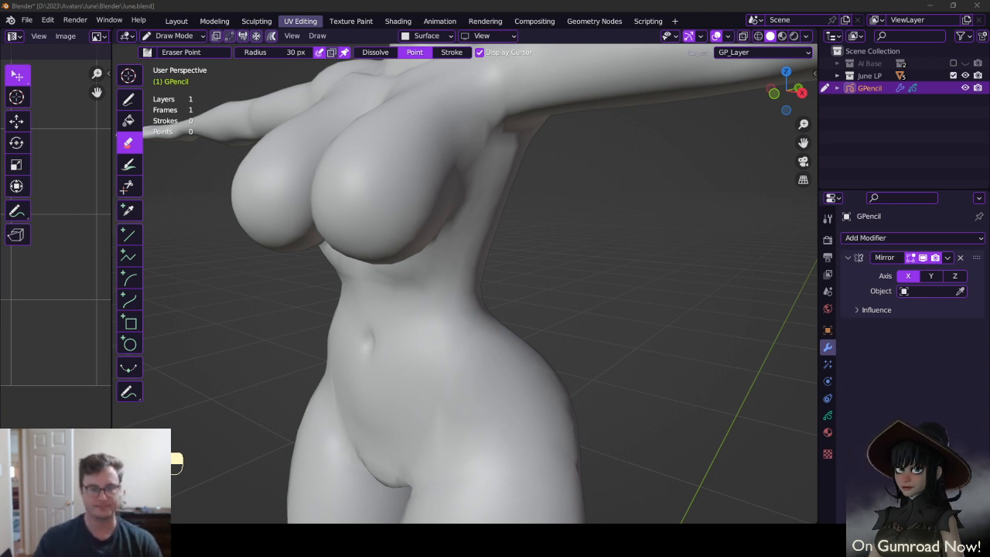
Switch back to the Draw tool with the Pencil brush and try a mirrored curve across the waist
{"action": "left_click", "coordinate": [695, 294]}
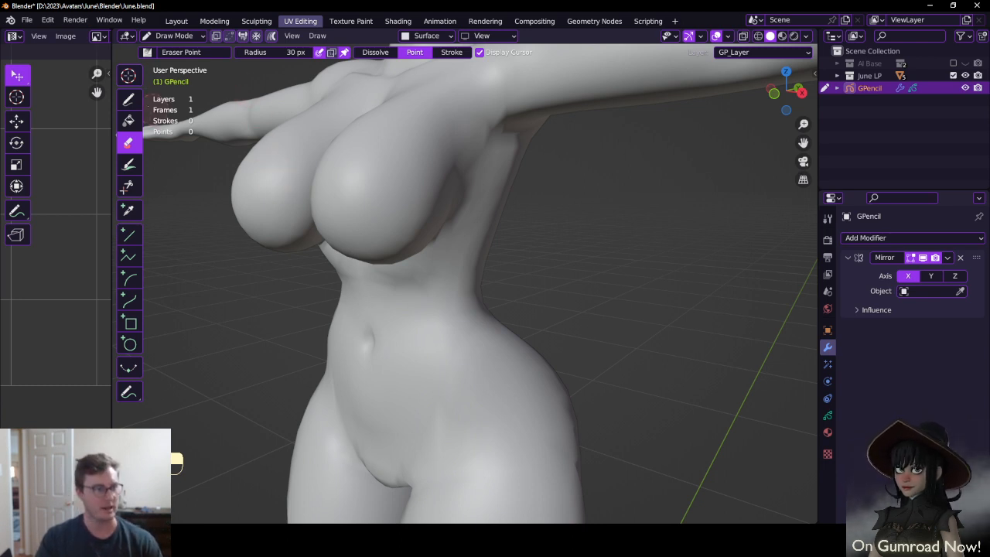
{"action": "left_click", "coordinate": [130, 99]}
{"action": "left_click_drag", "start_coordinate": [442, 317], "coordinate": [448, 343]}
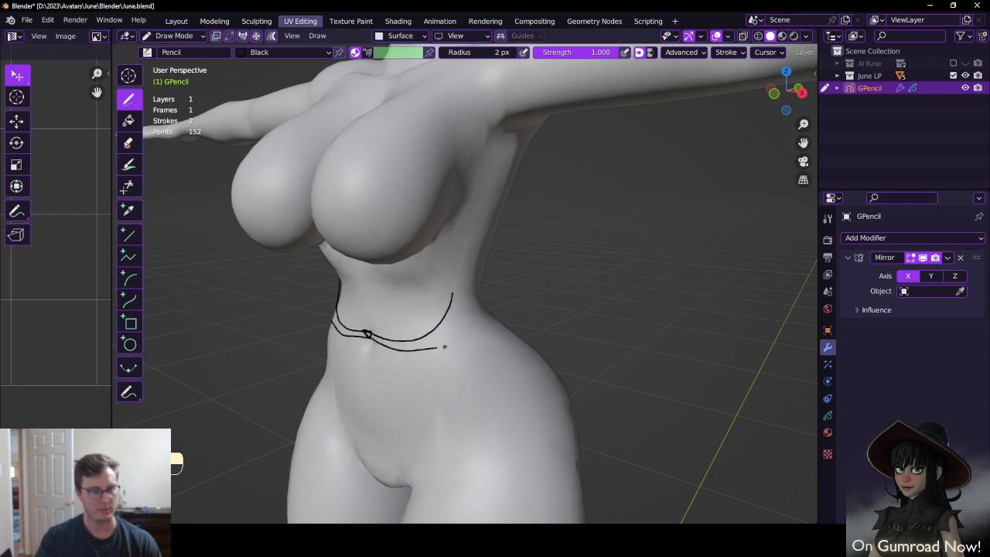
{"action": "key", "text": "ctrl+z"}
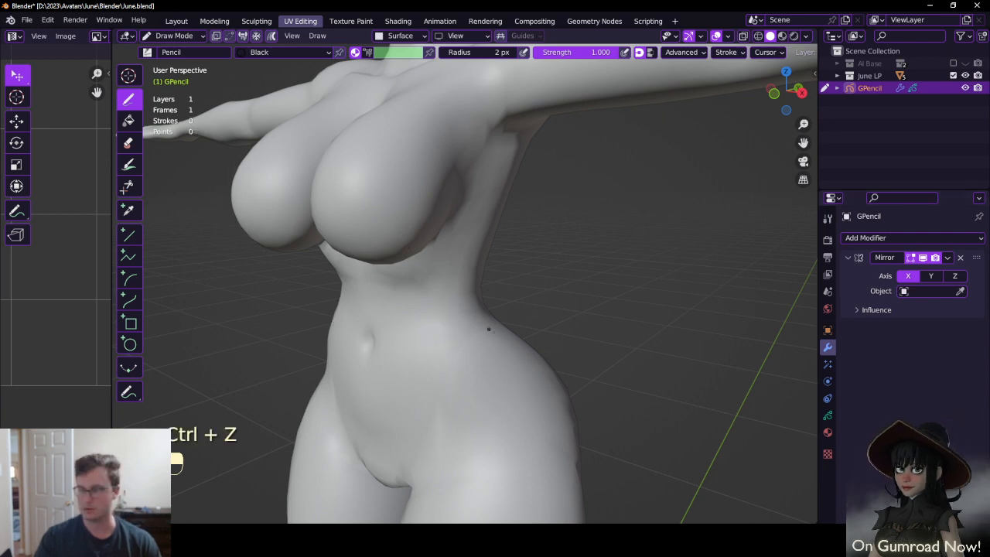
Sketch a flame-like tattoo outline along the side of the neck below the ear
{"action": "middle_click_drag", "start_coordinate": [524, 355], "coordinate": [514, 296]}
{"action": "middle_click_drag", "start_coordinate": [497, 224], "coordinate": [461, 270]}
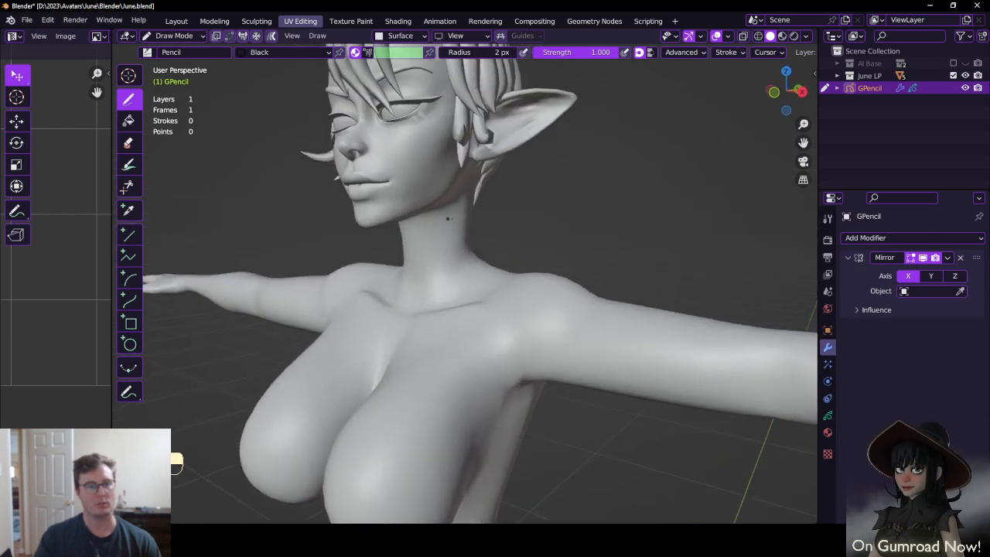
{"action": "middle_click_drag", "start_coordinate": [446, 216], "coordinate": [430, 221]}
{"action": "scroll", "coordinate": [438, 225], "scroll_direction": "up", "scroll_amount": 3}
{"action": "mouse_move", "coordinate": [417, 238]}
{"action": "left_mouse_down"}
{"action": "mouse_move", "coordinate": [412, 230]}
{"action": "mouse_move", "coordinate": [451, 185]}
{"action": "mouse_move", "coordinate": [455, 209]}
{"action": "mouse_move", "coordinate": [480, 163]}
{"action": "left_mouse_up"}
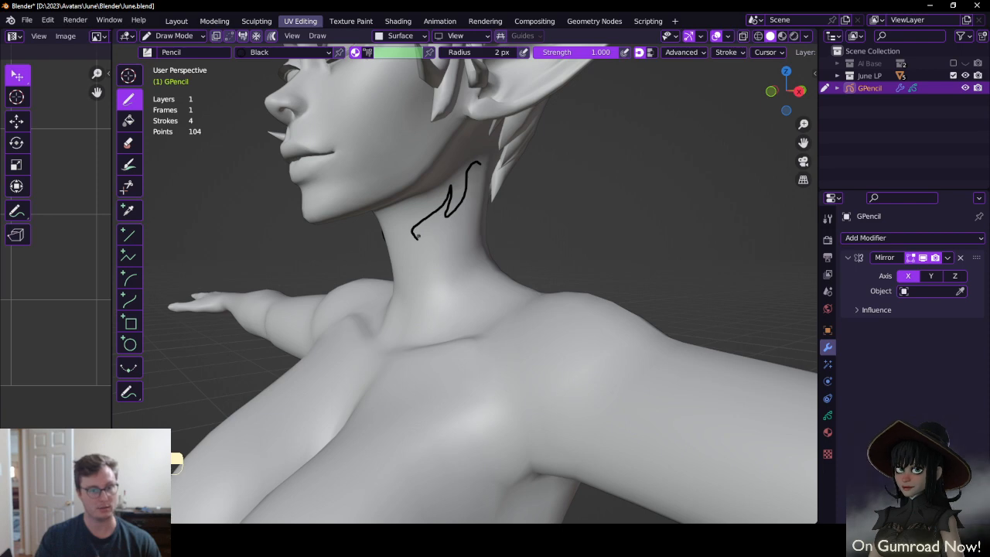
{"action": "mouse_move", "coordinate": [416, 238]}
{"action": "left_mouse_down"}
{"action": "mouse_move", "coordinate": [427, 255]}
{"action": "mouse_move", "coordinate": [414, 252]}
{"action": "left_mouse_up"}
{"action": "mouse_move", "coordinate": [414, 253]}
{"action": "left_mouse_down"}
{"action": "mouse_move", "coordinate": [433, 264]}
{"action": "mouse_move", "coordinate": [423, 285]}
{"action": "left_mouse_up"}
{"action": "mouse_move", "coordinate": [422, 284]}
{"action": "left_mouse_down"}
{"action": "mouse_move", "coordinate": [448, 266]}
{"action": "mouse_move", "coordinate": [458, 226]}
{"action": "mouse_move", "coordinate": [478, 240]}
{"action": "left_mouse_up"}
{"action": "middle_click_drag", "start_coordinate": [492, 222], "coordinate": [448, 218]}
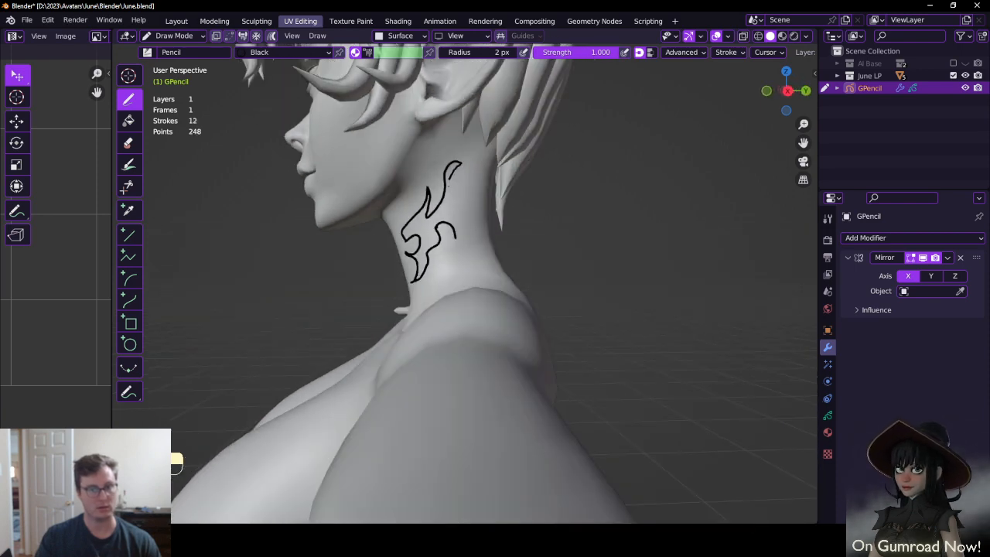
{"action": "left_click_drag", "start_coordinate": [447, 186], "coordinate": [462, 219]}
{"action": "mouse_move", "coordinate": [463, 217]}
{"action": "middle_mouse_down"}
{"action": "mouse_move", "coordinate": [551, 198]}
{"action": "mouse_move", "coordinate": [483, 242]}
{"action": "middle_mouse_up"}
Undo all of the flame-like strokes on the neck
{"action": "key", "text": "ctrl+z"}
{"action": "key", "text": "ctrl+z"}
{"action": "key", "text": "ctrl+z"}
{"action": "key", "text": "ctrl+z"}
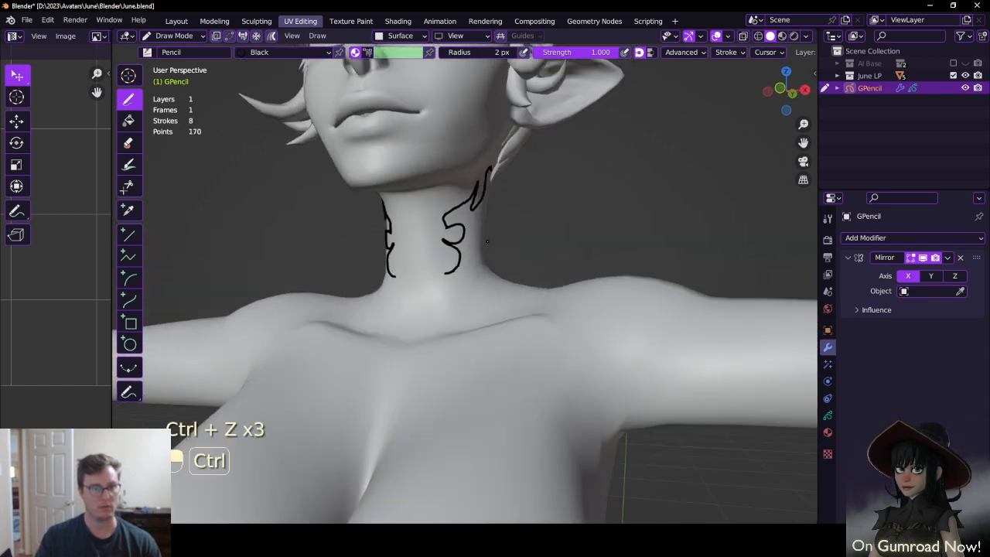
{"action": "key", "text": "ctrl+z"}
{"action": "key", "text": "ctrl+z"}
{"action": "key", "text": "ctrl+z"}
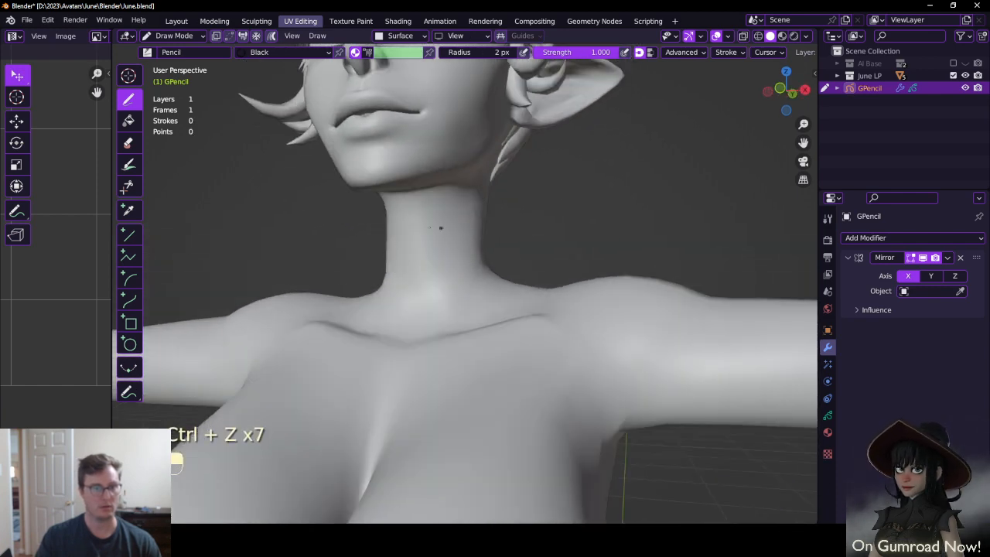
{"action": "mouse_move", "coordinate": [407, 209]}
{"action": "left_mouse_down"}
{"action": "mouse_move", "coordinate": [472, 215]}
{"action": "mouse_move", "coordinate": [452, 232]}
{"action": "left_mouse_up"}
{"action": "key", "text": "ctrl+z"}
{"action": "key", "text": "ctrl+z"}
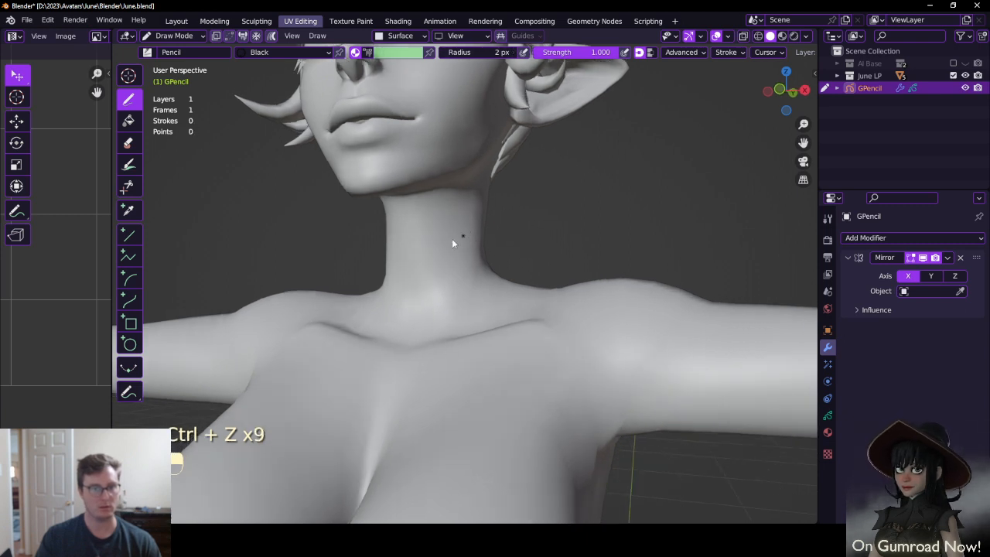
Draw a new mirrored tattoo on the side of the neck with a forward hook, downward point and flame tips toward the ear
{"action": "middle_click_drag", "start_coordinate": [453, 238], "coordinate": [408, 221]}
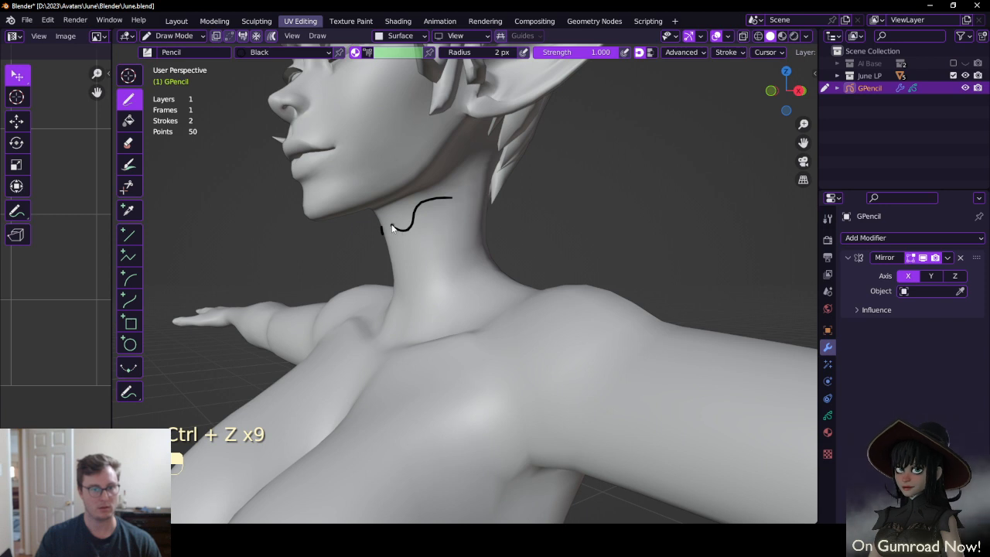
{"action": "mouse_move", "coordinate": [426, 221]}
{"action": "left_mouse_down"}
{"action": "mouse_move", "coordinate": [424, 285]}
{"action": "mouse_move", "coordinate": [437, 255]}
{"action": "left_mouse_up"}
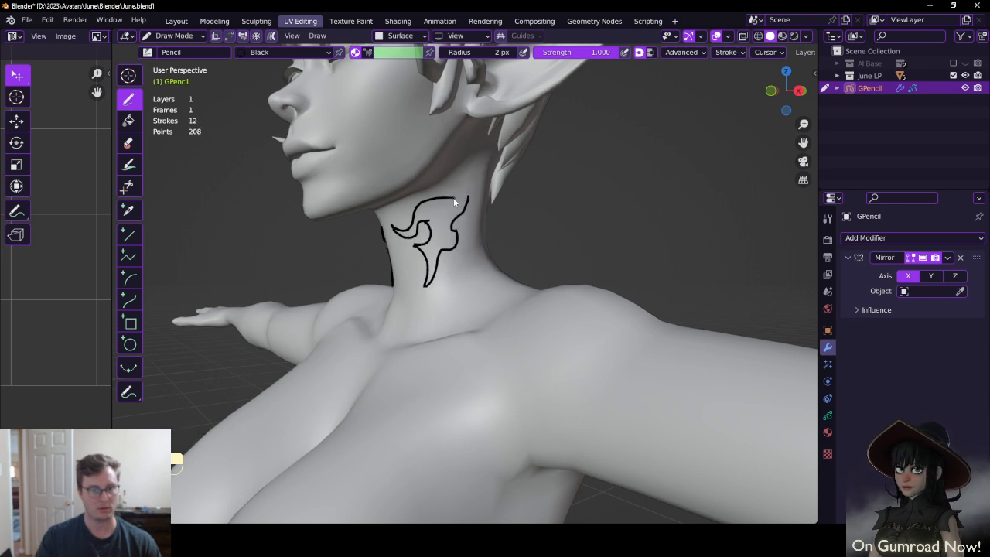
{"action": "left_click_drag", "start_coordinate": [466, 202], "coordinate": [474, 186]}
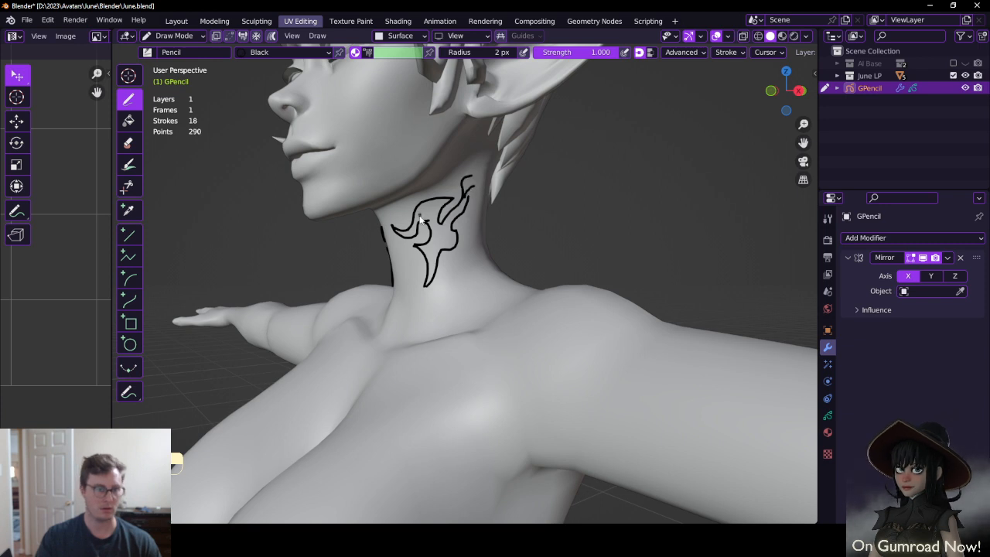
{"action": "left_click_drag", "start_coordinate": [417, 222], "coordinate": [435, 210]}
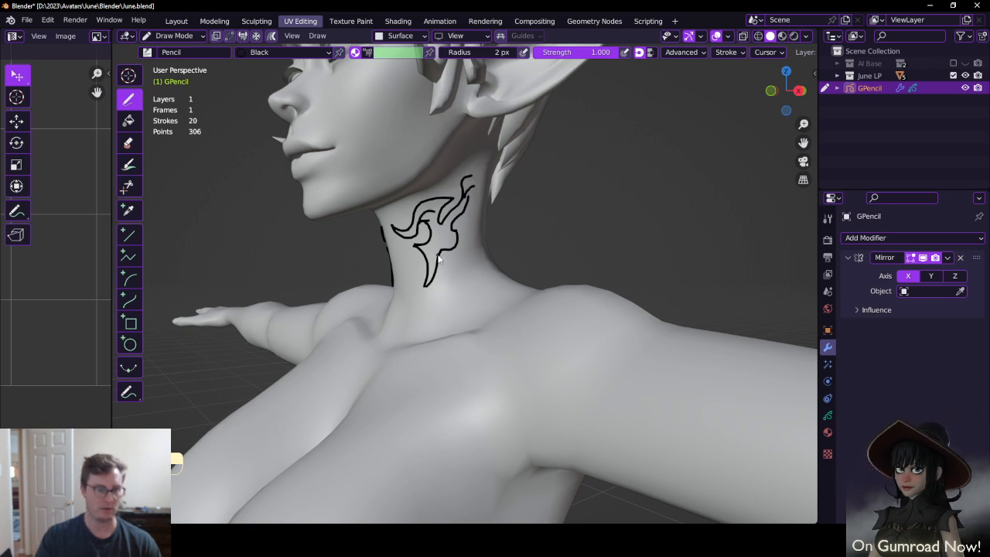
{"action": "left_click_drag", "start_coordinate": [438, 249], "coordinate": [445, 263]}
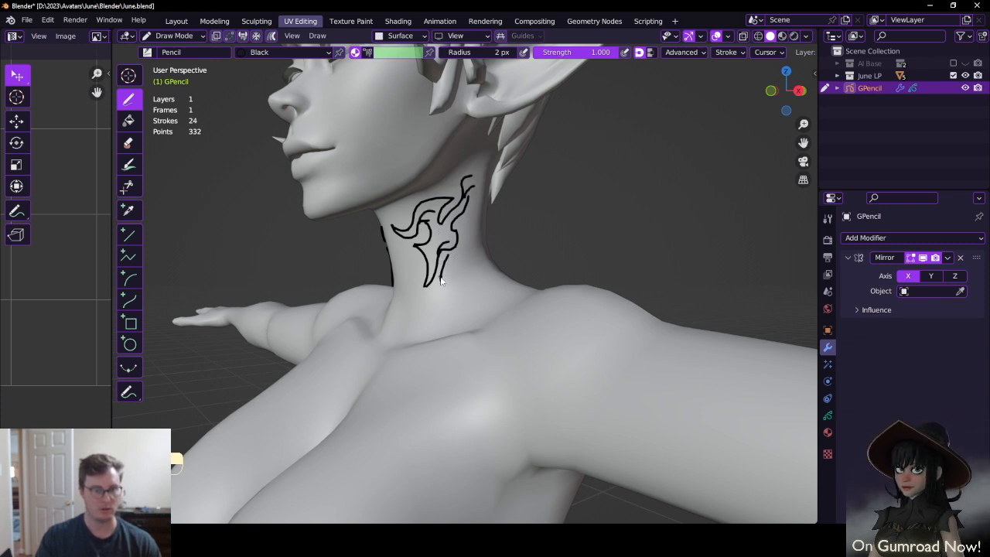
Add flowing contours and a rounded loop at the base of the neck, extending the tattoo toward the nape
{"action": "mouse_move", "coordinate": [418, 294]}
{"action": "left_mouse_down"}
{"action": "mouse_move", "coordinate": [444, 304]}
{"action": "mouse_move", "coordinate": [455, 275]}
{"action": "mouse_move", "coordinate": [484, 274]}
{"action": "mouse_move", "coordinate": [465, 244]}
{"action": "left_mouse_up"}
{"action": "mouse_move", "coordinate": [466, 248]}
{"action": "middle_mouse_down"}
{"action": "mouse_move", "coordinate": [450, 224]}
{"action": "mouse_move", "coordinate": [456, 233]}
{"action": "middle_mouse_up"}
{"action": "mouse_move", "coordinate": [447, 235]}
{"action": "left_mouse_down"}
{"action": "mouse_move", "coordinate": [472, 257]}
{"action": "mouse_move", "coordinate": [461, 246]}
{"action": "mouse_move", "coordinate": [471, 270]}
{"action": "left_mouse_up"}
{"action": "key", "text": "ctrl+z"}
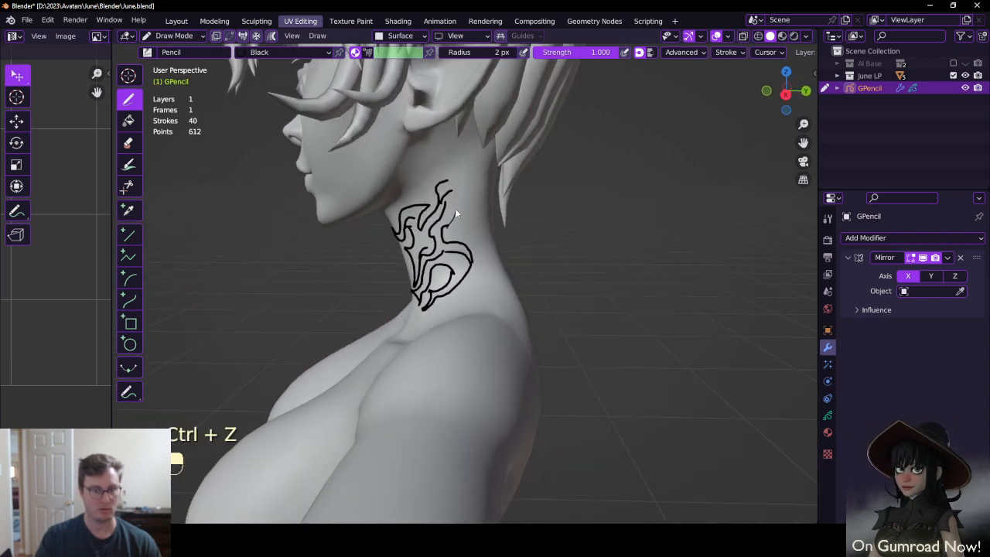
{"action": "mouse_move", "coordinate": [464, 218]}
{"action": "left_mouse_down"}
{"action": "mouse_move", "coordinate": [481, 227]}
{"action": "mouse_move", "coordinate": [475, 274]}
{"action": "left_mouse_up"}
Draw the mirrored throat motif with a central spike, winged arches and smaller arches beneath, undoing stray strokes
{"action": "mouse_move", "coordinate": [456, 269]}
{"action": "middle_mouse_down"}
{"action": "mouse_move", "coordinate": [486, 251]}
{"action": "mouse_move", "coordinate": [501, 256]}
{"action": "mouse_move", "coordinate": [448, 256]}
{"action": "middle_mouse_up"}
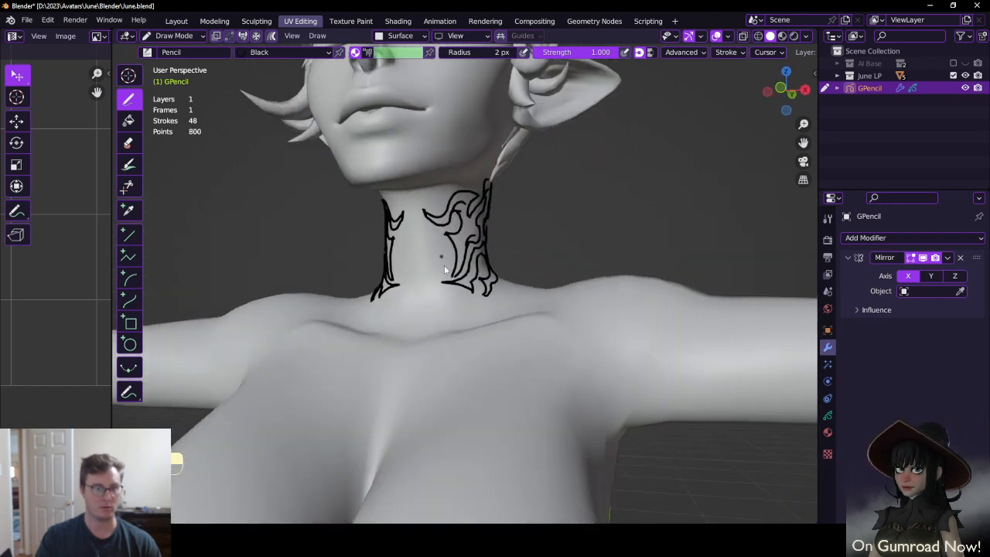
{"action": "mouse_move", "coordinate": [416, 257]}
{"action": "left_mouse_down"}
{"action": "mouse_move", "coordinate": [436, 267]}
{"action": "mouse_move", "coordinate": [414, 220]}
{"action": "left_mouse_up"}
{"action": "key", "text": "ctrl+z"}
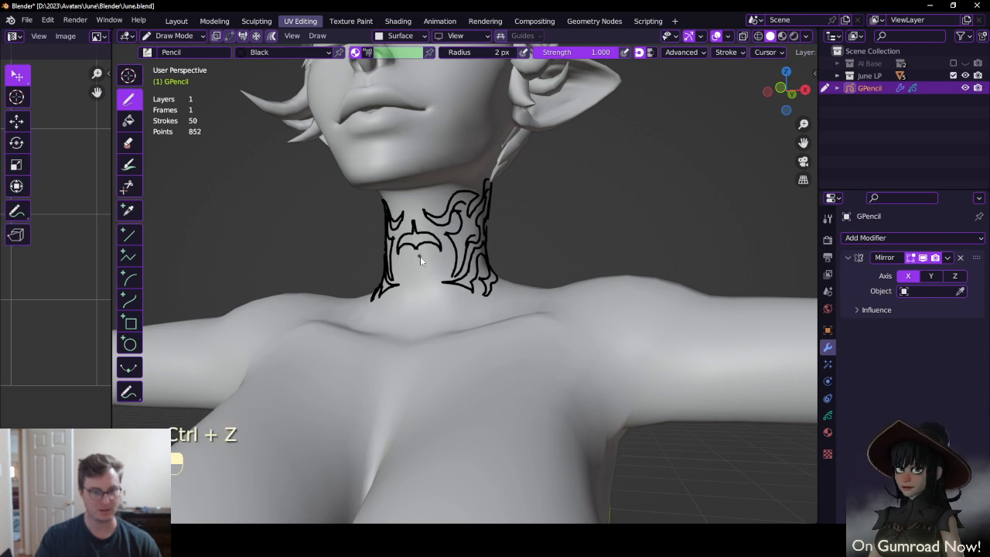
{"action": "scroll", "coordinate": [421, 255], "scroll_direction": "up", "scroll_amount": 4}
{"action": "mouse_move", "coordinate": [462, 271]}
{"action": "left_mouse_down"}
{"action": "mouse_move", "coordinate": [422, 248]}
{"action": "mouse_move", "coordinate": [437, 259]}
{"action": "left_mouse_up"}
{"action": "key", "text": "ctrl+z"}
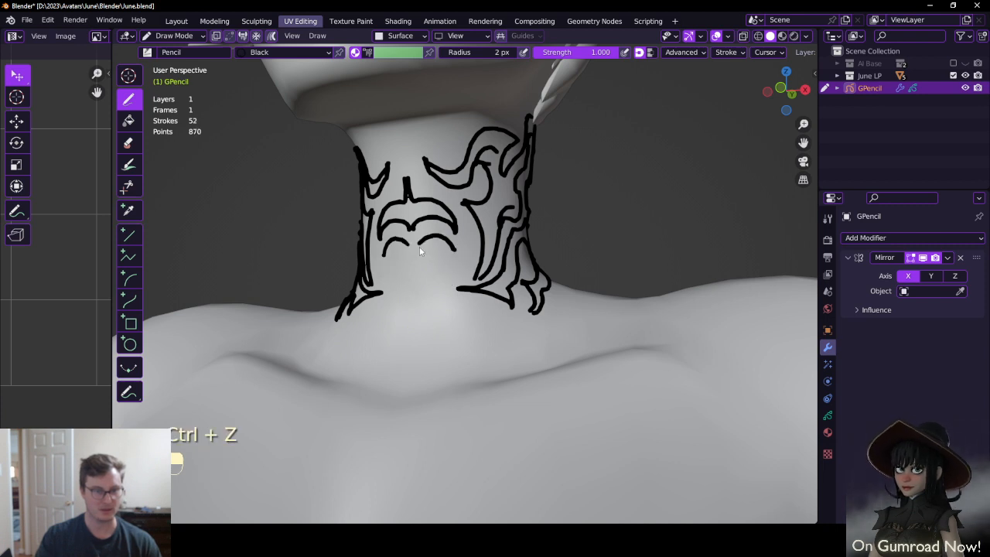
{"action": "mouse_move", "coordinate": [418, 226]}
{"action": "left_mouse_down"}
{"action": "mouse_move", "coordinate": [432, 298]}
{"action": "mouse_move", "coordinate": [461, 252]}
{"action": "left_mouse_up"}
Add flowing contours to the tattoo at the back of the neck, curving from beneath the hair toward the nape
{"action": "mouse_move", "coordinate": [469, 220]}
{"action": "middle_mouse_down"}
{"action": "mouse_move", "coordinate": [431, 225]}
{"action": "mouse_move", "coordinate": [440, 238]}
{"action": "mouse_move", "coordinate": [483, 232]}
{"action": "mouse_move", "coordinate": [496, 207]}
{"action": "mouse_move", "coordinate": [485, 225]}
{"action": "mouse_move", "coordinate": [391, 249]}
{"action": "mouse_move", "coordinate": [454, 245]}
{"action": "mouse_move", "coordinate": [475, 226]}
{"action": "mouse_move", "coordinate": [427, 237]}
{"action": "middle_mouse_up"}
{"action": "scroll", "coordinate": [440, 238], "scroll_direction": "down", "scroll_amount": 3}
{"action": "left_click_drag", "start_coordinate": [449, 261], "coordinate": [448, 259]}
{"action": "left_click_drag", "start_coordinate": [418, 225], "coordinate": [418, 207]}
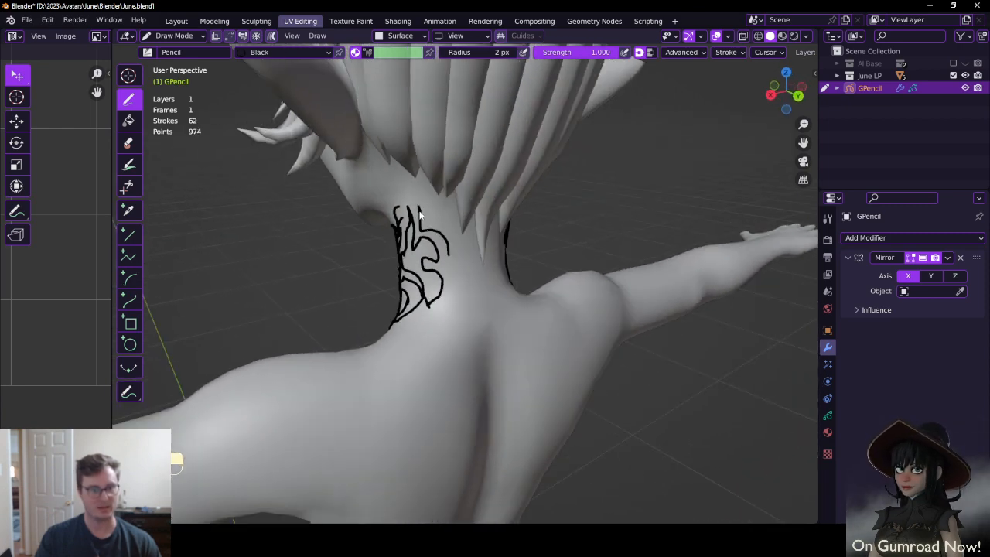
{"action": "left_click_drag", "start_coordinate": [452, 245], "coordinate": [453, 247]}
{"action": "middle_click_drag", "start_coordinate": [458, 255], "coordinate": [446, 237]}
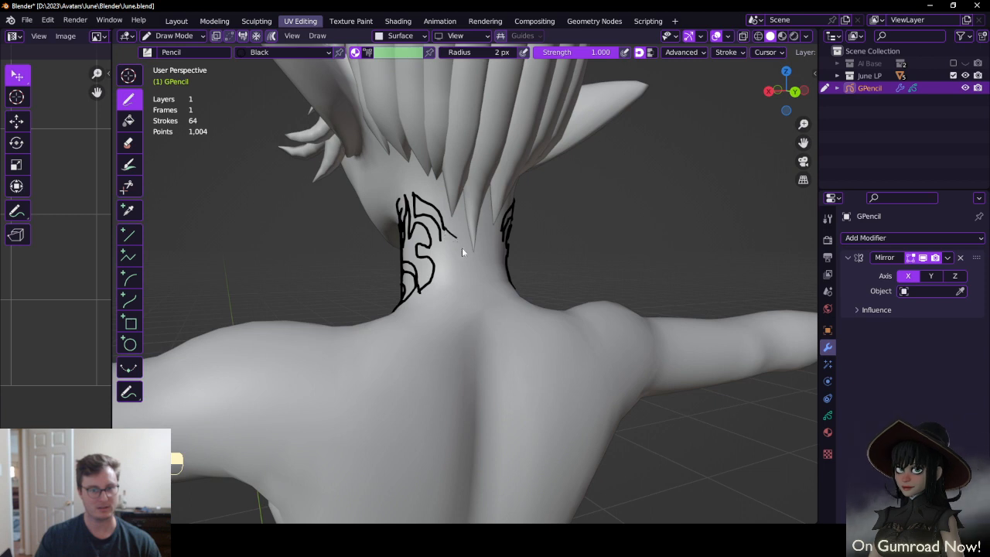
Draw the outer tattoo contour down the nape, ending in pointed tips and a curve at the base of the neck
{"action": "left_click_drag", "start_coordinate": [443, 244], "coordinate": [462, 342]}
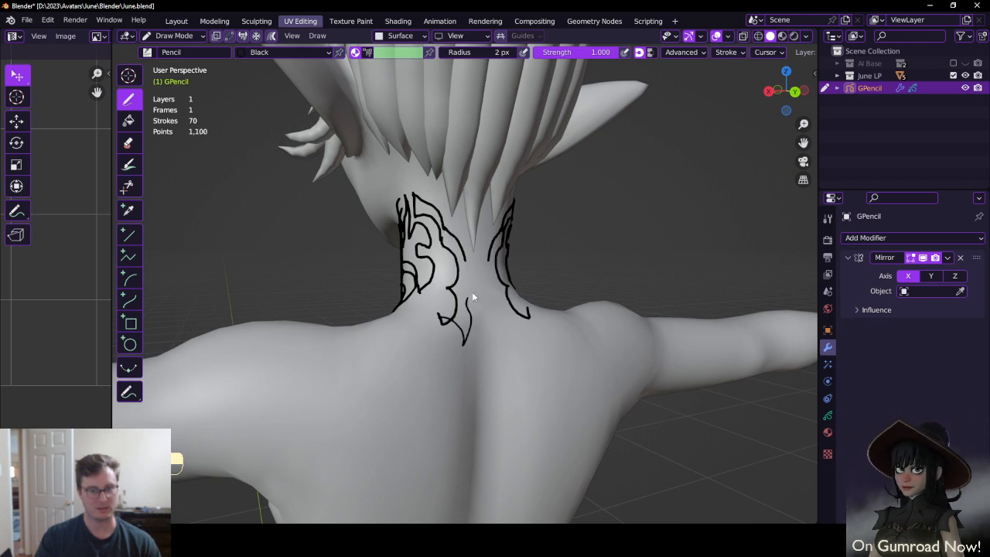
{"action": "left_click_drag", "start_coordinate": [471, 291], "coordinate": [468, 318]}
{"action": "mouse_move", "coordinate": [468, 321]}
{"action": "middle_mouse_down"}
{"action": "mouse_move", "coordinate": [479, 303]}
{"action": "mouse_move", "coordinate": [466, 303]}
{"action": "middle_mouse_up"}
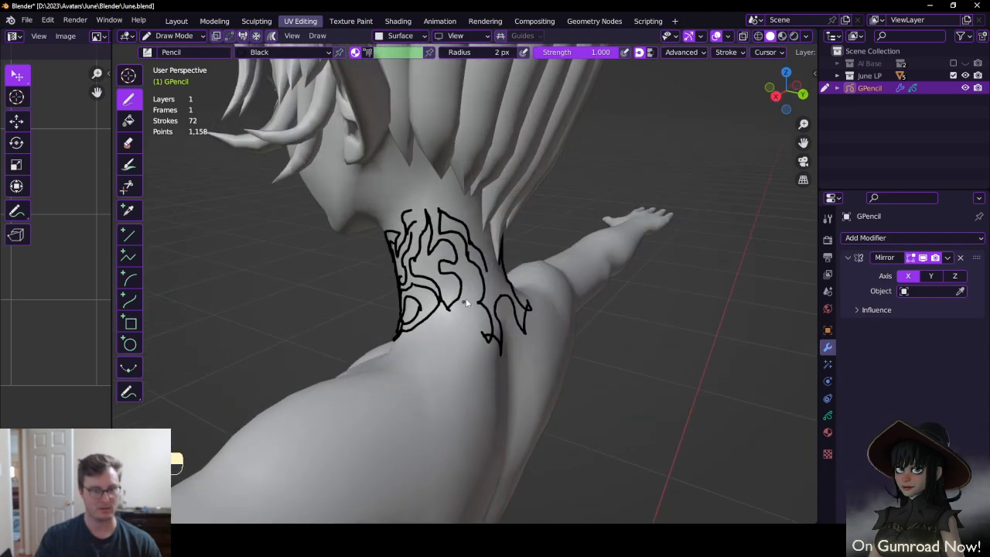
{"action": "left_click_drag", "start_coordinate": [468, 348], "coordinate": [473, 301]}
{"action": "mouse_move", "coordinate": [472, 305]}
{"action": "middle_mouse_down", "text": "ctrl"}
{"action": "mouse_move", "coordinate": [415, 382]}
{"action": "mouse_move", "coordinate": [546, 276]}
{"action": "mouse_move", "coordinate": [475, 276]}
{"action": "mouse_move", "coordinate": [455, 346]}
{"action": "mouse_move", "coordinate": [495, 285]}
{"action": "mouse_move", "coordinate": [550, 265]}
{"action": "mouse_move", "coordinate": [513, 258]}
{"action": "mouse_move", "coordinate": [460, 288]}
{"action": "mouse_move", "coordinate": [494, 314]}
{"action": "mouse_move", "coordinate": [543, 290]}
{"action": "mouse_move", "coordinate": [452, 295]}
{"action": "mouse_move", "coordinate": [502, 233]}
{"action": "middle_mouse_up", "text": "ctrl"}
{"action": "middle_click_drag", "start_coordinate": [472, 267], "coordinate": [495, 289]}
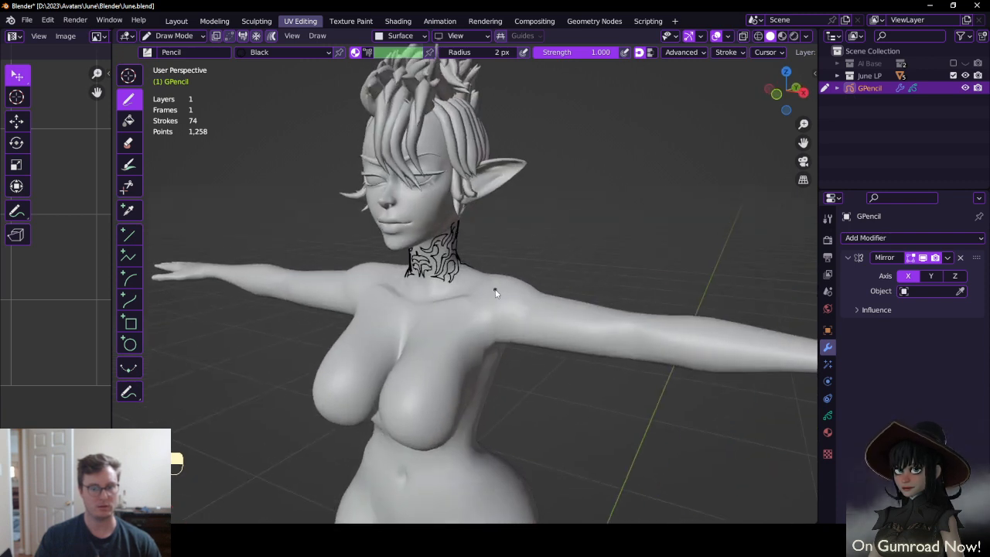
Add a second Grease Pencil layer, hide the original tattoo layer and save the file, undoing any stray stroke
{"action": "left_click", "coordinate": [827, 415]}
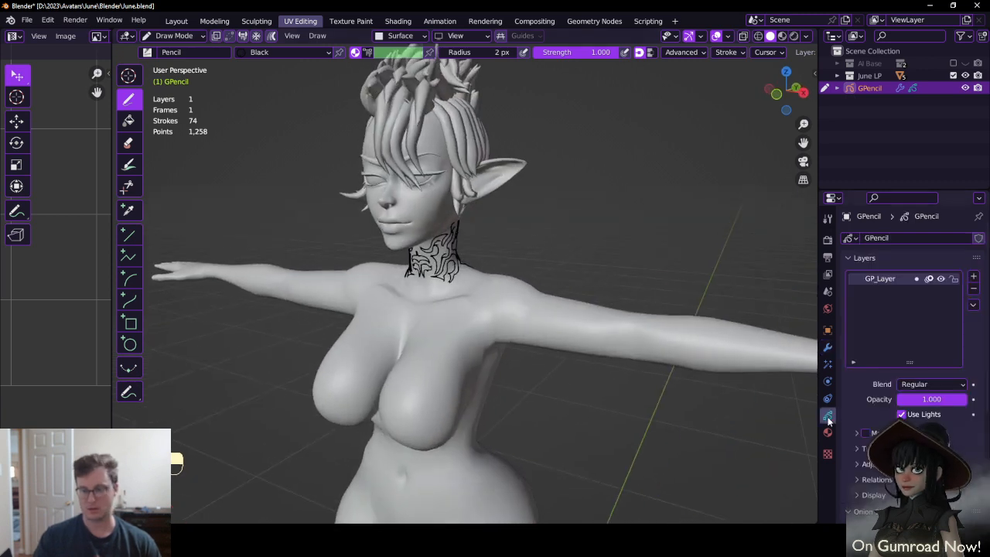
{"action": "left_click", "coordinate": [941, 279]}
{"action": "left_click", "coordinate": [941, 279]}
{"action": "left_click", "coordinate": [972, 278]}
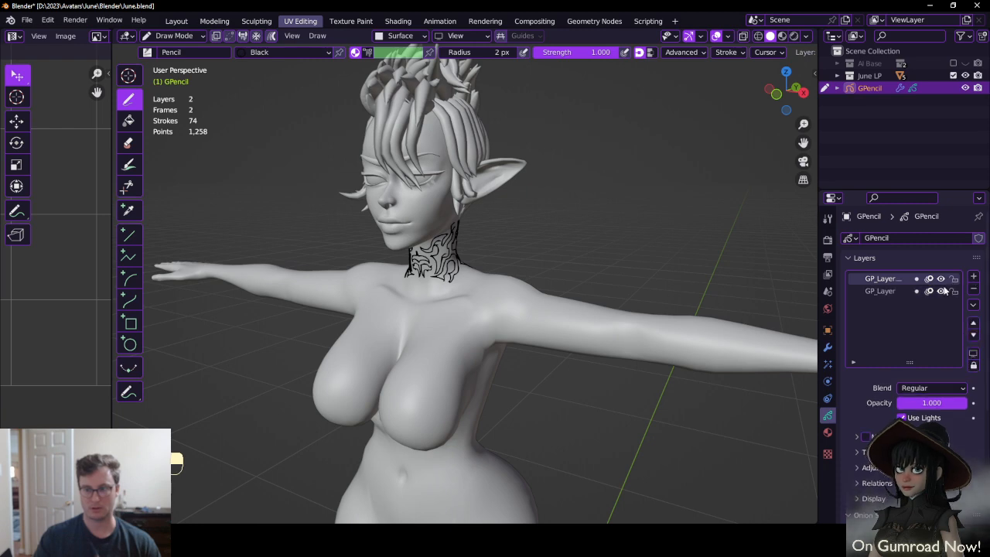
{"action": "scroll", "coordinate": [452, 226], "scroll_direction": "up", "scroll_amount": 5}
{"action": "middle_click_drag", "start_coordinate": [452, 226], "coordinate": [432, 221]}
{"action": "mouse_move", "coordinate": [433, 221]}
{"action": "middle_mouse_down", "text": "shift"}
{"action": "mouse_move", "coordinate": [436, 233]}
{"action": "mouse_move", "coordinate": [410, 224]}
{"action": "mouse_move", "coordinate": [418, 233]}
{"action": "middle_mouse_up", "text": "shift"}
{"action": "key", "text": "ctrl+s"}
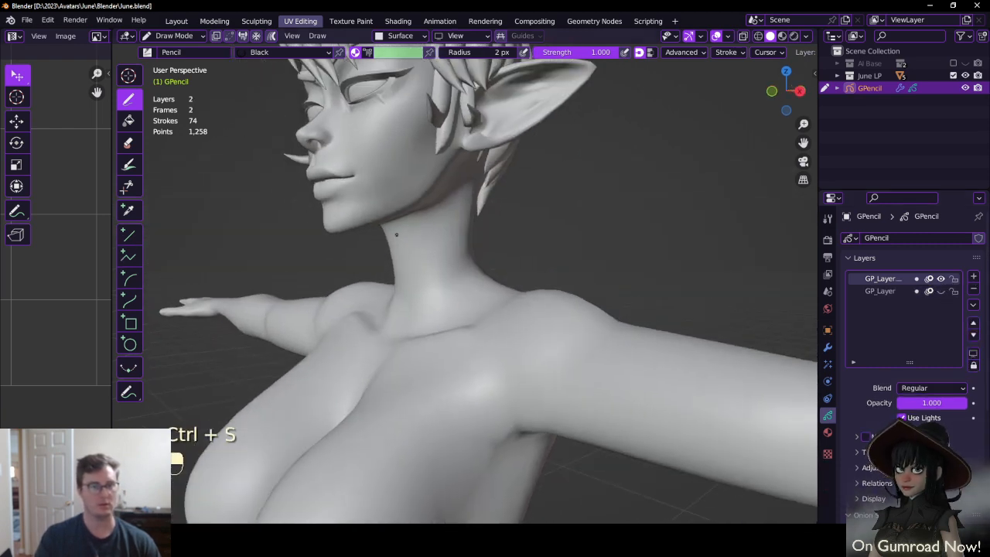
{"action": "left_click_drag", "start_coordinate": [436, 213], "coordinate": [438, 217]}
{"action": "key", "text": "ctrl+z"}
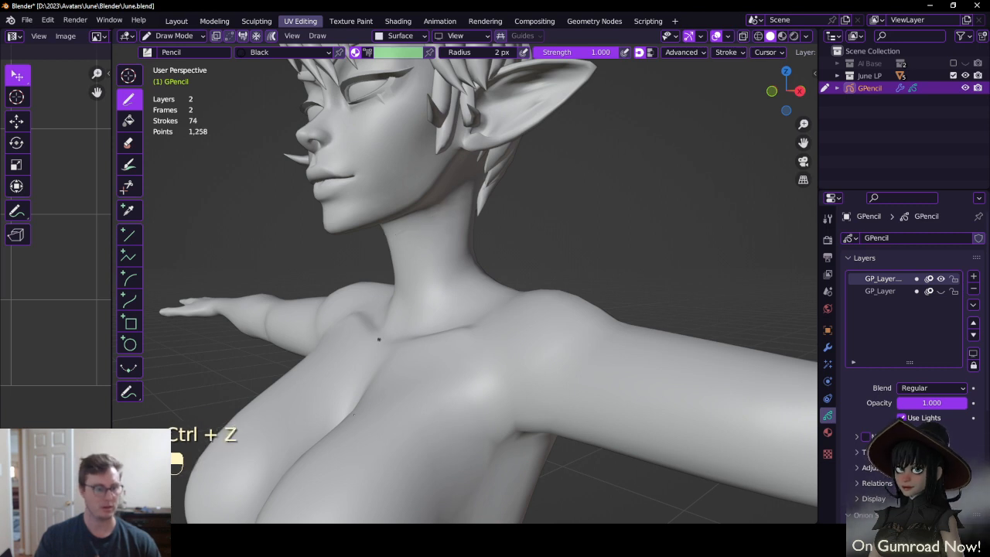
Switch to PureRef and load the recent reference board
{"action": "left_click", "coordinate": [245, 545]}
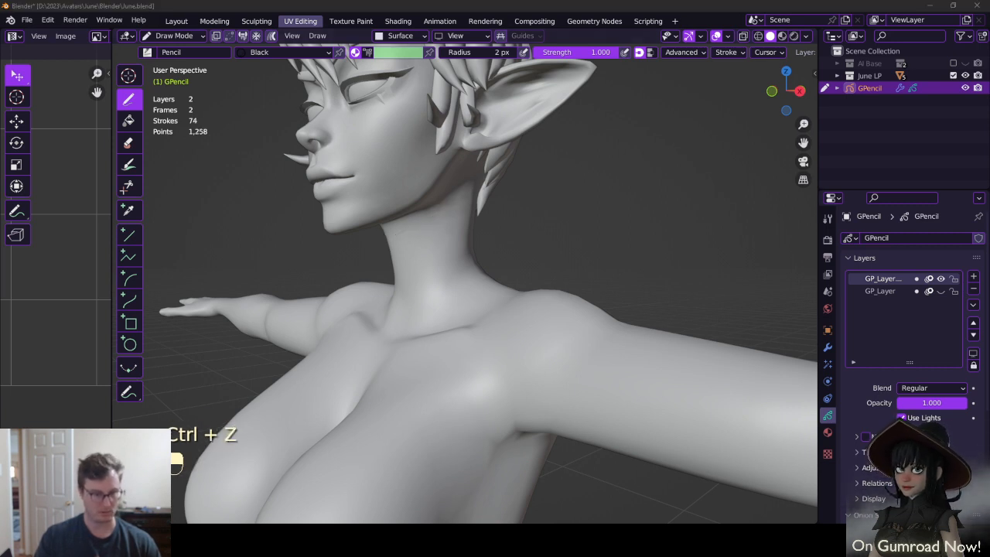
{"action": "right_click", "coordinate": [246, 462]}
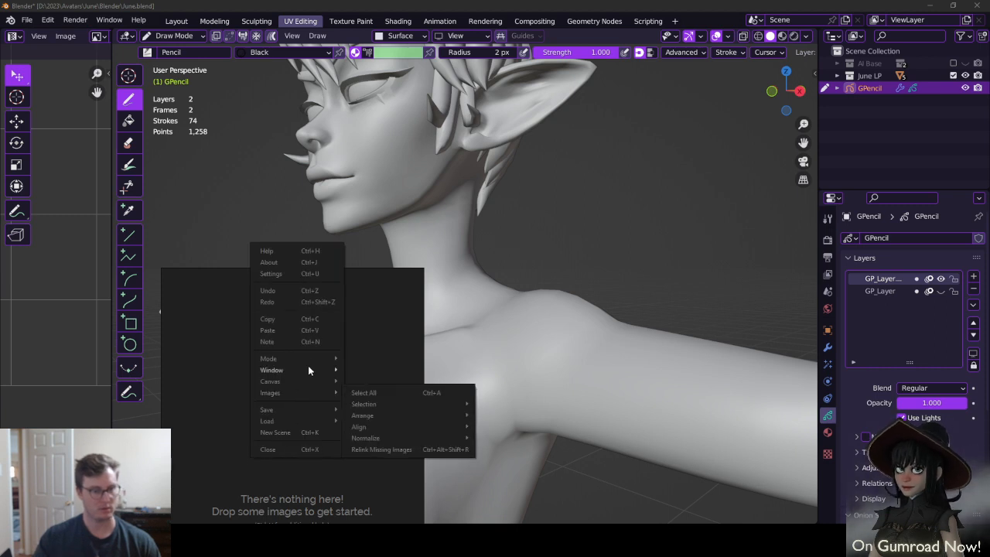
{"action": "mouse_move", "coordinate": [311, 358]}
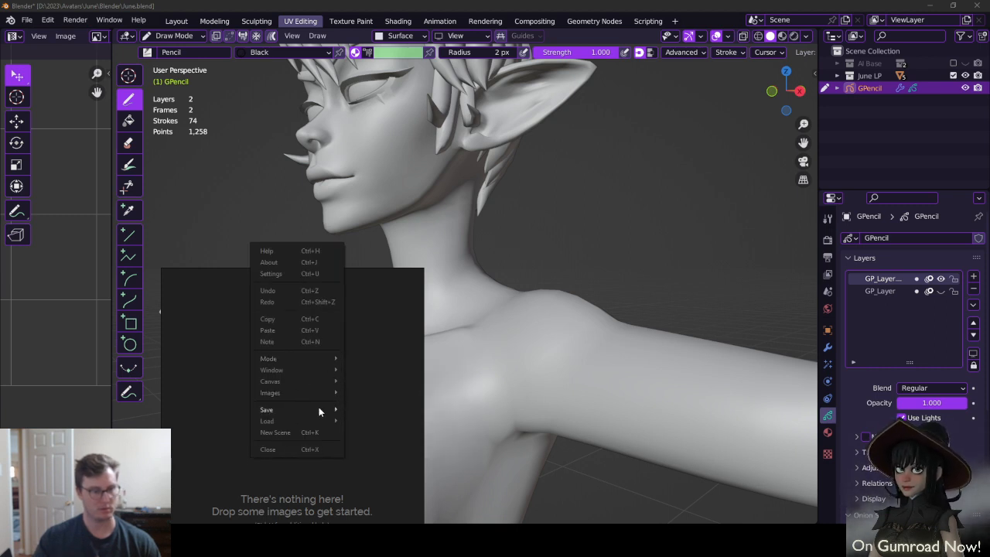
{"action": "mouse_move", "coordinate": [319, 407]}
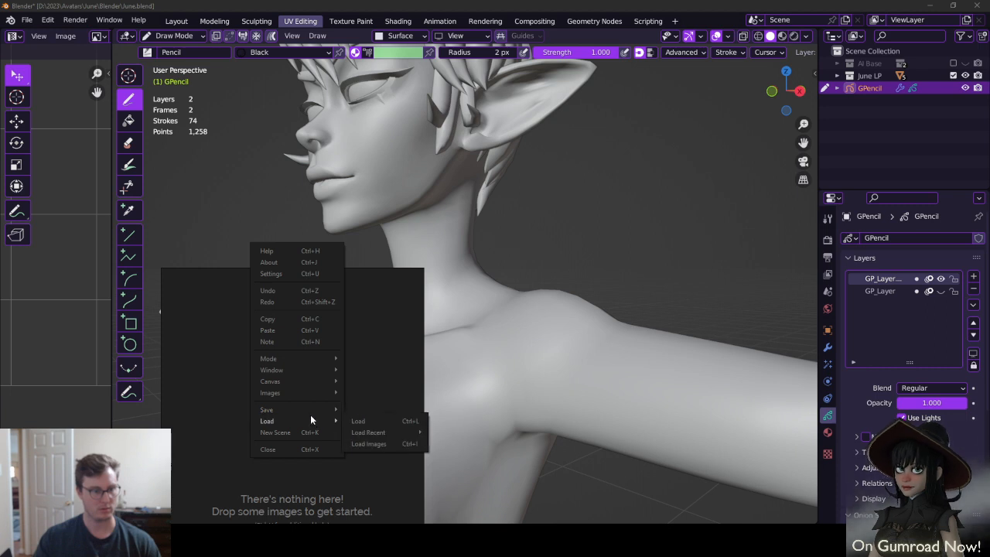
{"action": "mouse_move", "coordinate": [376, 431]}
{"action": "left_click", "coordinate": [456, 433]}
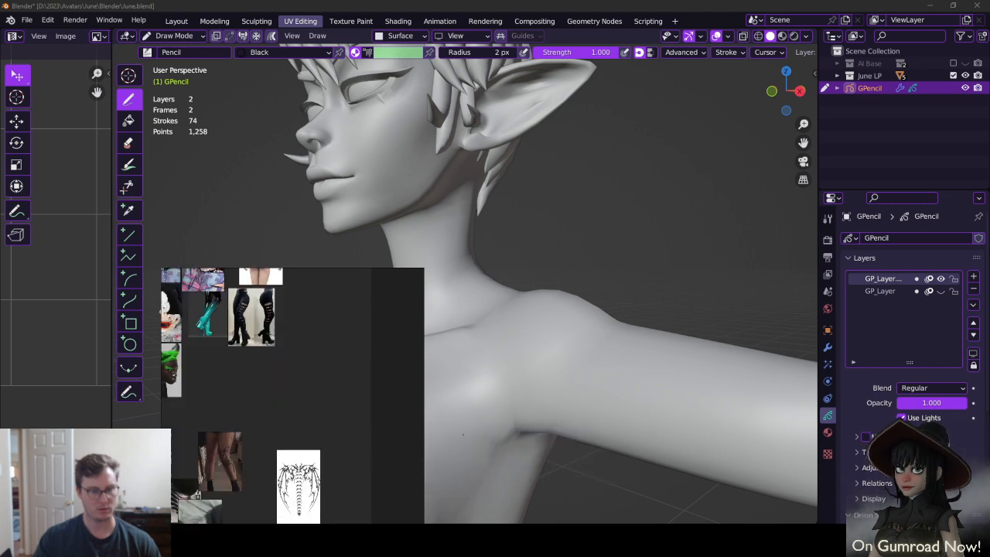
Bring the neck tattoo photo with stacked black bands to the front and centre it on the reference board
{"action": "scroll", "coordinate": [306, 461], "scroll_direction": "up", "scroll_amount": 2}
{"action": "middle_click_drag", "start_coordinate": [227, 441], "coordinate": [307, 351]}
{"action": "middle_click_drag", "start_coordinate": [281, 403], "coordinate": [358, 370]}
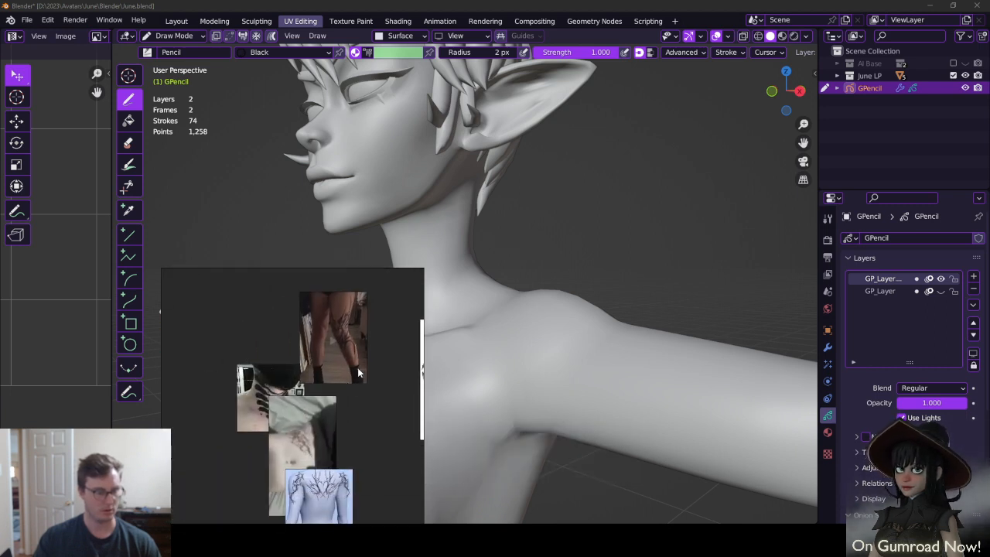
{"action": "middle_click_drag", "start_coordinate": [314, 413], "coordinate": [325, 431]}
{"action": "scroll", "coordinate": [304, 433], "scroll_direction": "up", "scroll_amount": 5}
{"action": "middle_click_drag", "start_coordinate": [242, 379], "coordinate": [313, 402]}
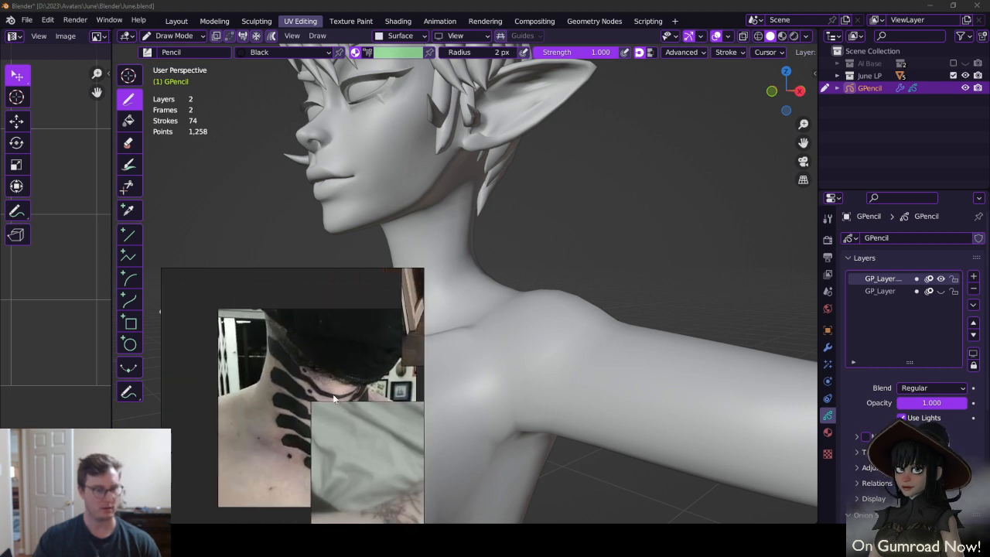
{"action": "left_click_drag", "start_coordinate": [331, 396], "coordinate": [252, 346]}
{"action": "middle_click_drag", "start_coordinate": [249, 360], "coordinate": [306, 397]}
{"action": "scroll", "coordinate": [309, 402], "scroll_direction": "down", "scroll_amount": 2}
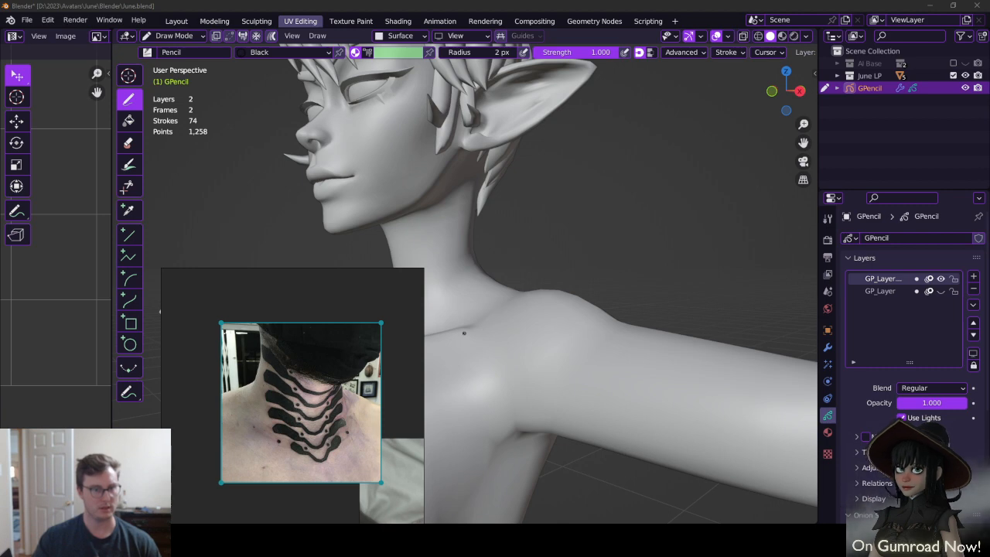
Move the reference board away from the model's torso and undo the stray dots drawn in the Blender viewport
{"action": "left_click", "coordinate": [598, 248]}
{"action": "left_click", "coordinate": [494, 250]}
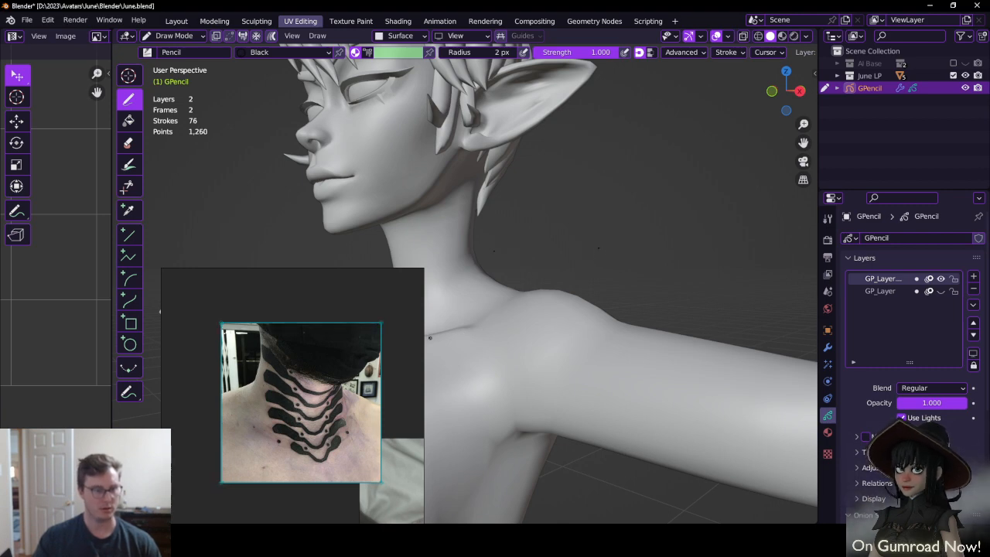
{"action": "left_click", "coordinate": [342, 388]}
{"action": "left_click_drag", "start_coordinate": [343, 388], "coordinate": [155, 403]}
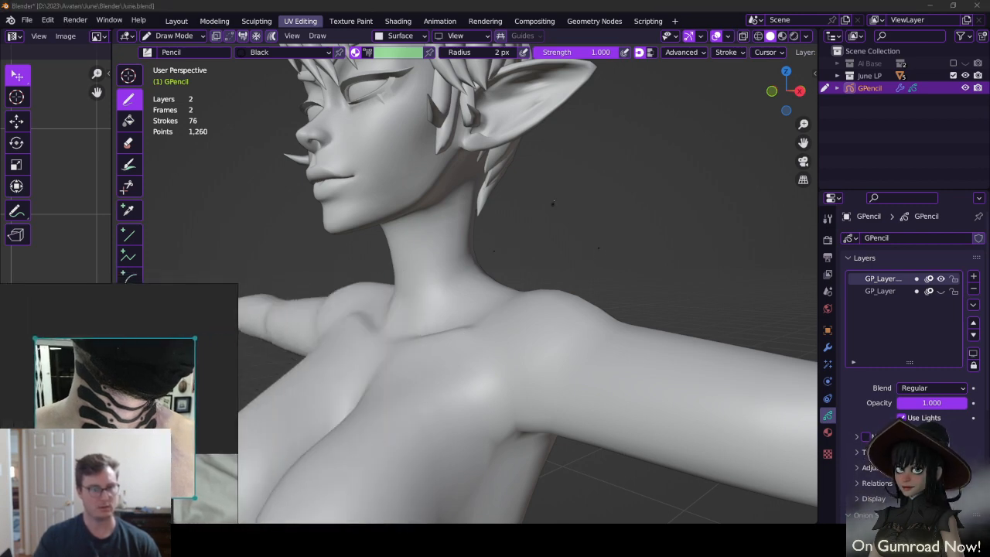
{"action": "double_click", "coordinate": [554, 258]}
{"action": "mouse_move", "coordinate": [554, 258]}
{"action": "middle_mouse_down"}
{"action": "mouse_move", "coordinate": [542, 278]}
{"action": "mouse_move", "coordinate": [453, 251]}
{"action": "mouse_move", "coordinate": [419, 207]}
{"action": "middle_mouse_up"}
{"action": "key", "text": "ctrl+z"}
{"action": "key", "text": "ctrl+z"}
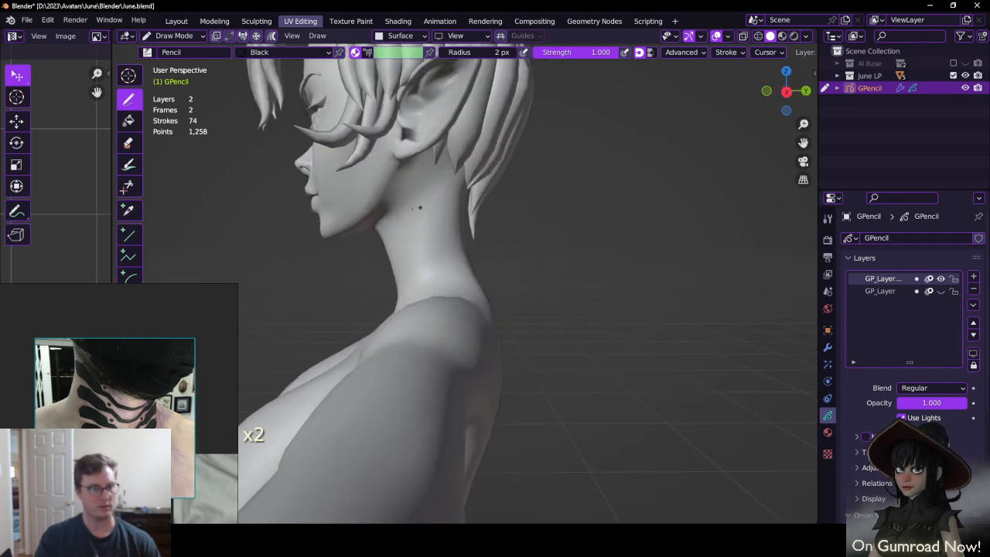
Draw a mirrored band outline on the side of the neck, arching below the ear and tapering toward the nape
{"action": "mouse_move", "coordinate": [389, 220]}
{"action": "left_mouse_down"}
{"action": "mouse_move", "coordinate": [422, 204]}
{"action": "mouse_move", "coordinate": [464, 241]}
{"action": "left_mouse_up"}
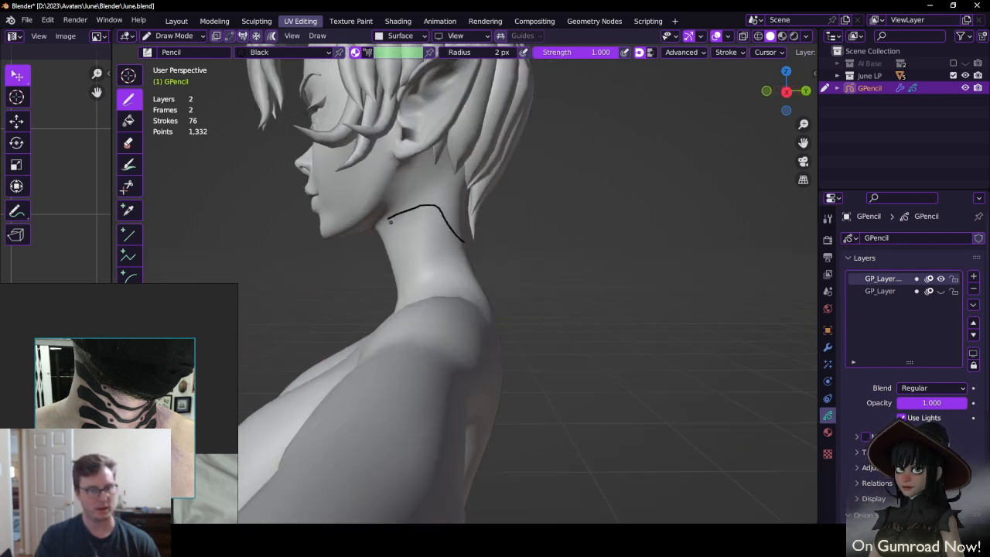
{"action": "left_click", "coordinate": [389, 222]}
{"action": "mouse_move", "coordinate": [391, 223]}
{"action": "left_mouse_down"}
{"action": "mouse_move", "coordinate": [439, 217]}
{"action": "mouse_move", "coordinate": [457, 242]}
{"action": "left_mouse_up"}
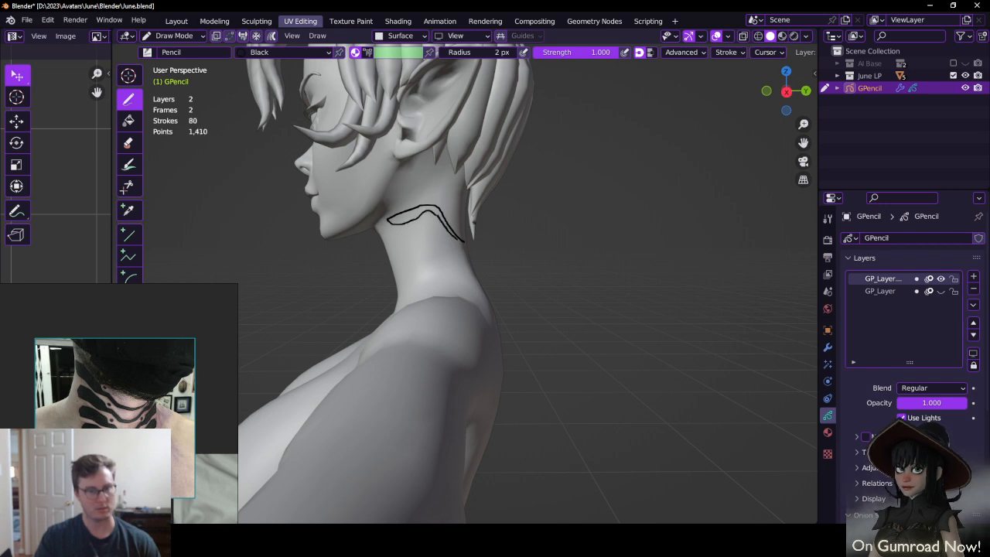
{"action": "middle_click_drag", "start_coordinate": [458, 241], "coordinate": [393, 226]}
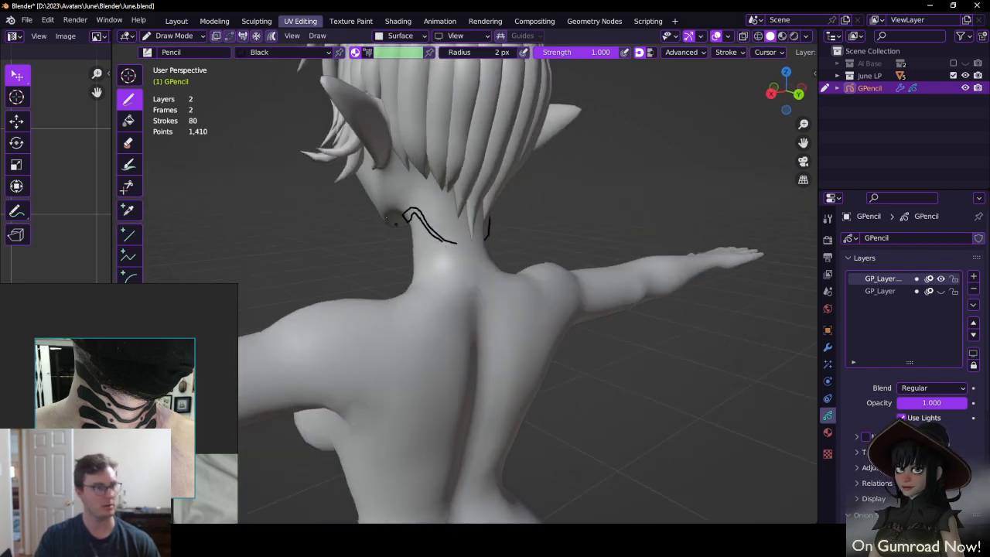
Add the Fill tool to Quick Favorites and choose it from there
{"action": "left_click", "coordinate": [128, 122]}
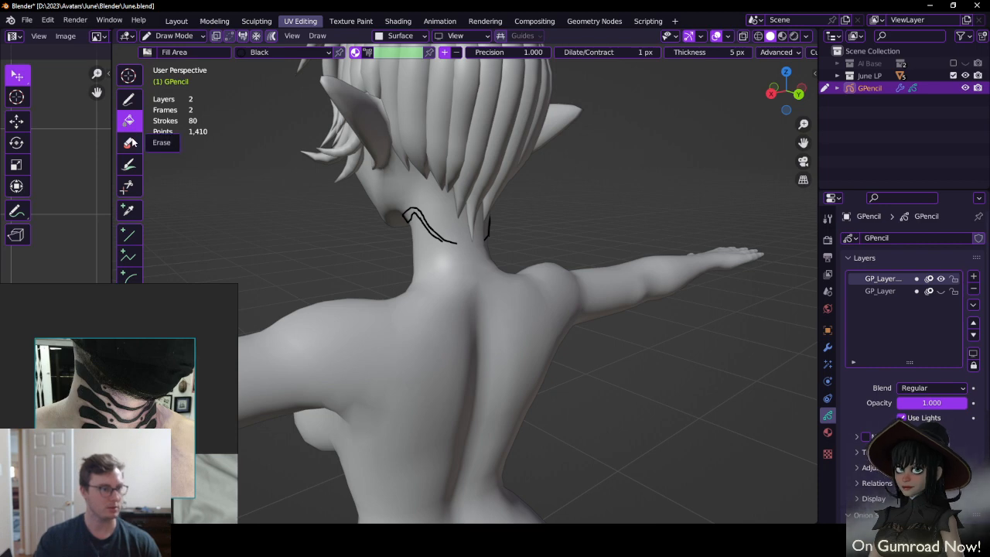
{"action": "right_click", "coordinate": [128, 122]}
{"action": "left_click", "coordinate": [128, 118]}
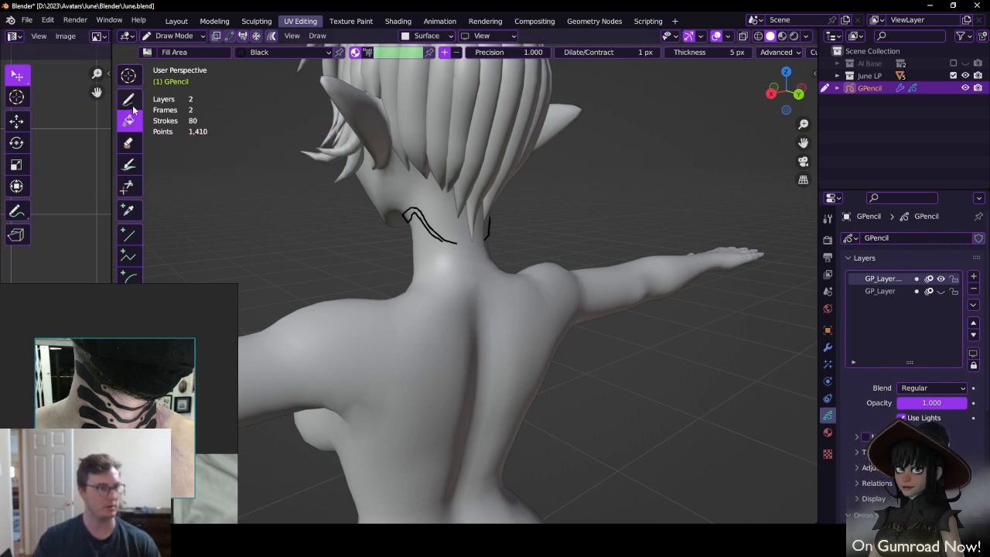
{"action": "right_click", "coordinate": [128, 118]}
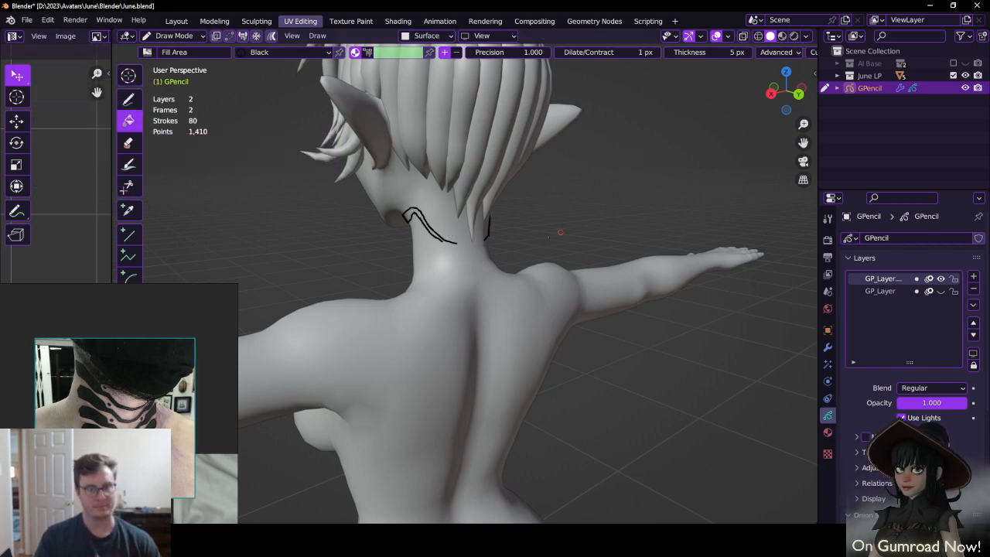
{"action": "key", "text": "q"}
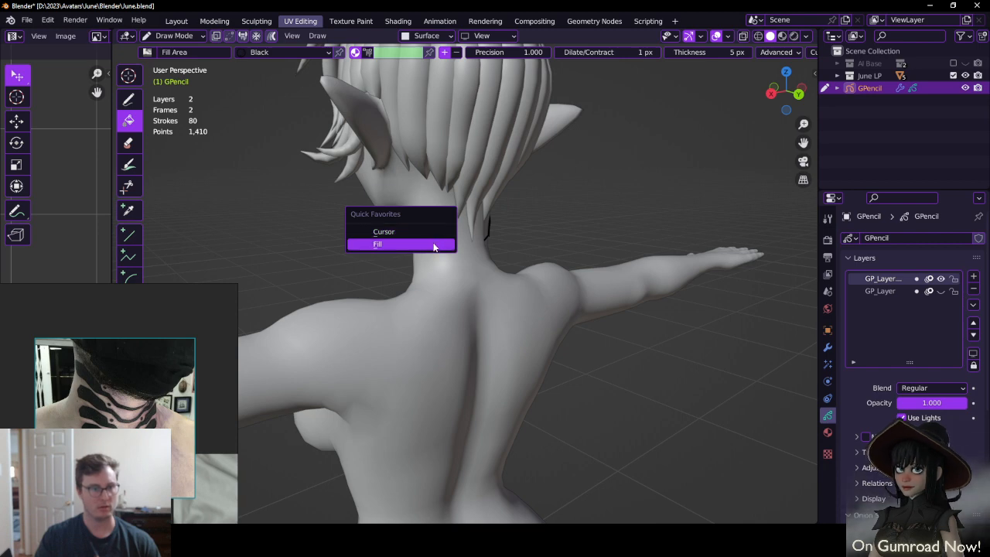
{"action": "left_click", "coordinate": [433, 248]}
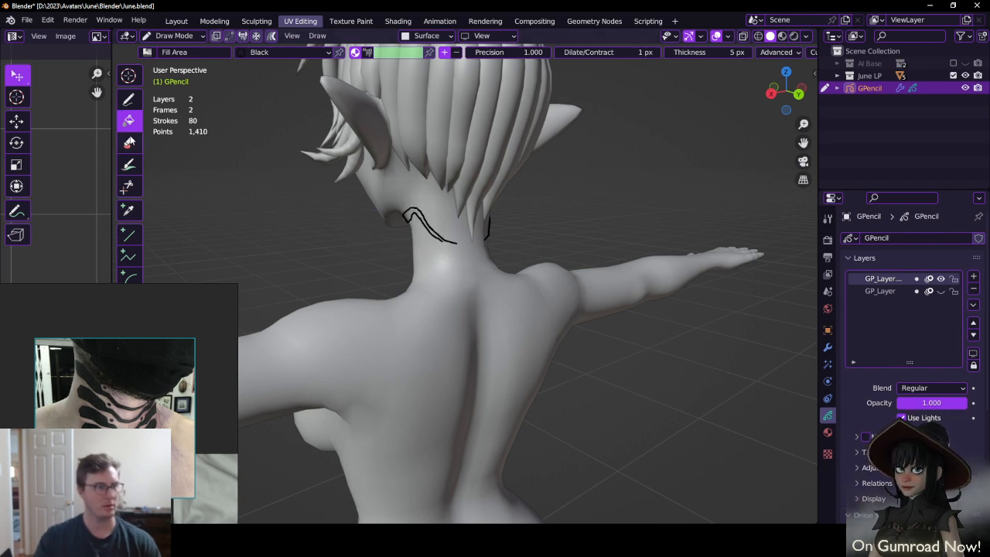
Replace Fill with Erase in Quick Favorites and use it to erase the band outline's tip near the nape
{"action": "right_click", "coordinate": [129, 121]}
{"action": "left_click", "coordinate": [130, 117]}
{"action": "right_click", "coordinate": [132, 138]}
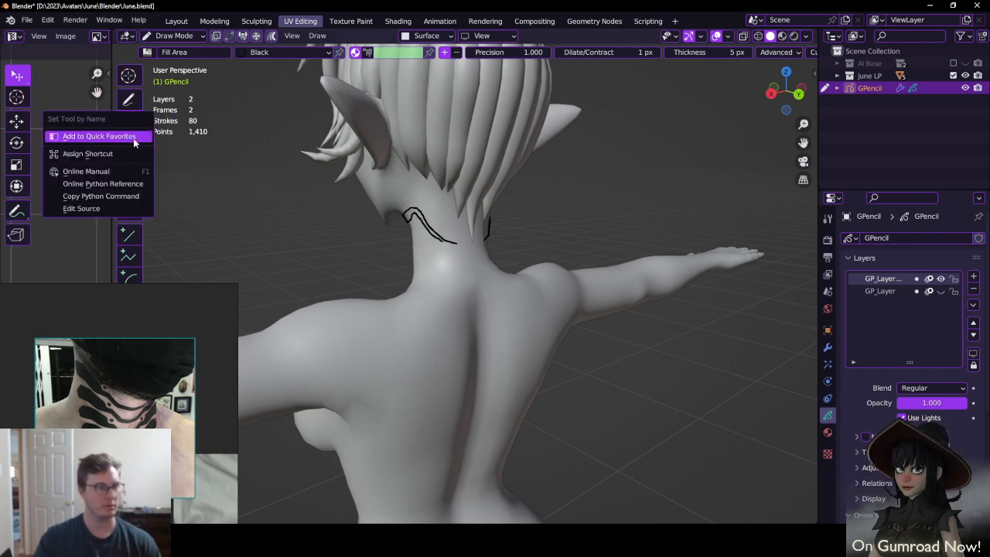
{"action": "left_click", "coordinate": [99, 137]}
{"action": "key", "text": "q"}
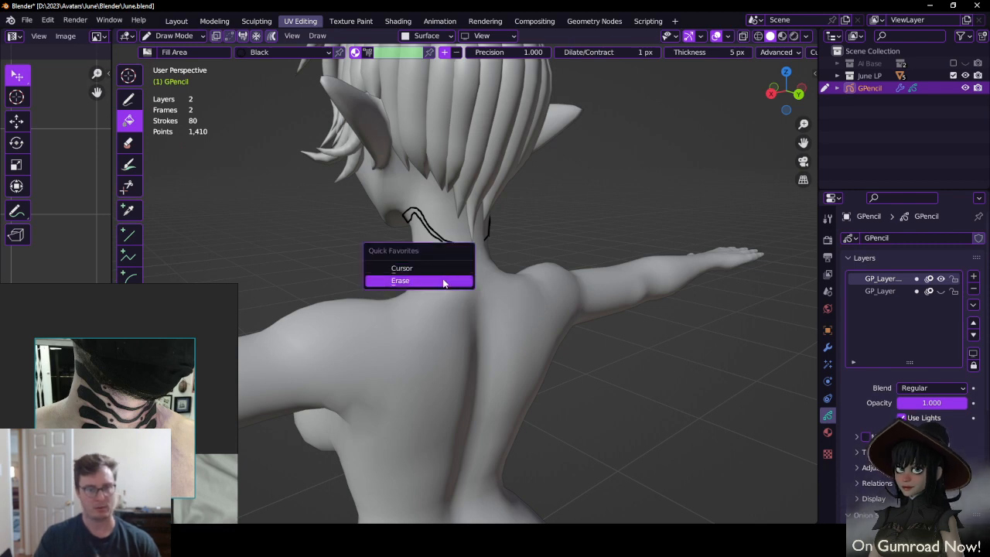
{"action": "left_click", "coordinate": [443, 283]}
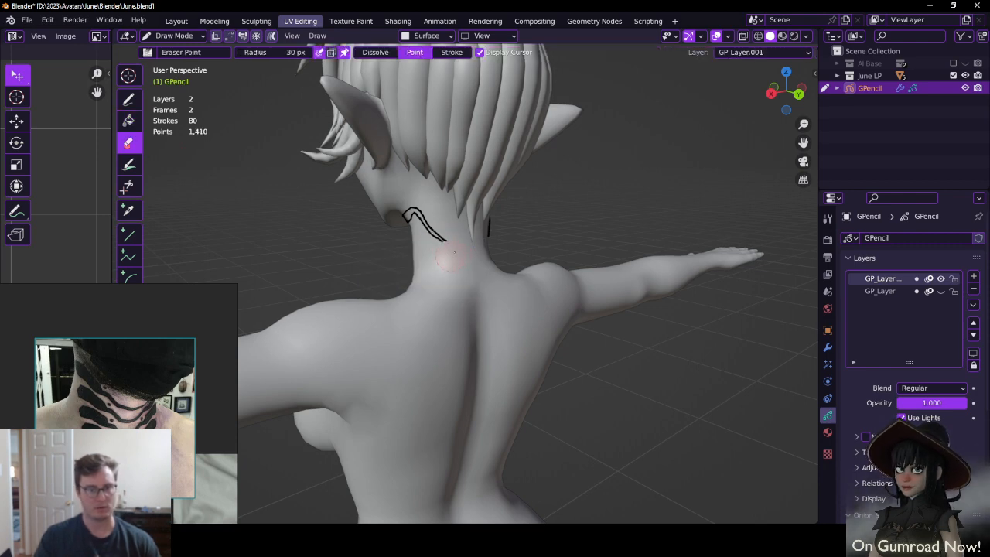
Try the Cursor tool from Quick Favorites by placing the 3D cursor on the nape, and undo the placement
{"action": "key", "text": "q"}
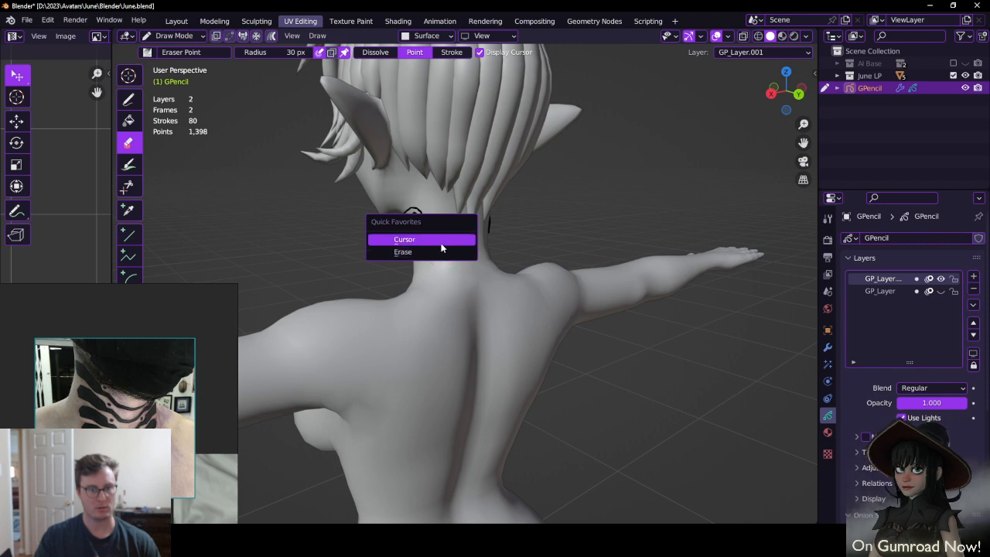
{"action": "left_click", "coordinate": [442, 245]}
{"action": "left_click", "coordinate": [472, 235]}
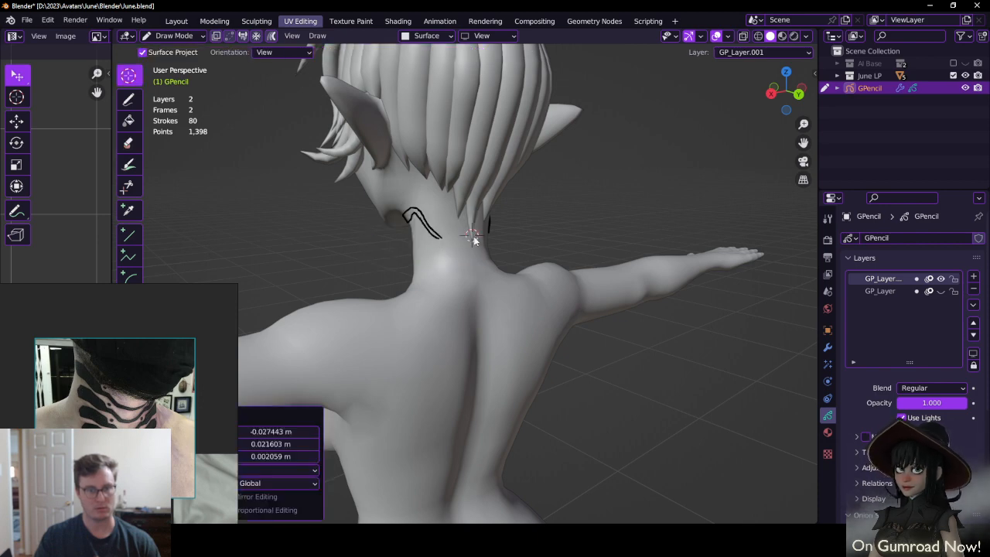
{"action": "key", "text": "ctrl+z"}
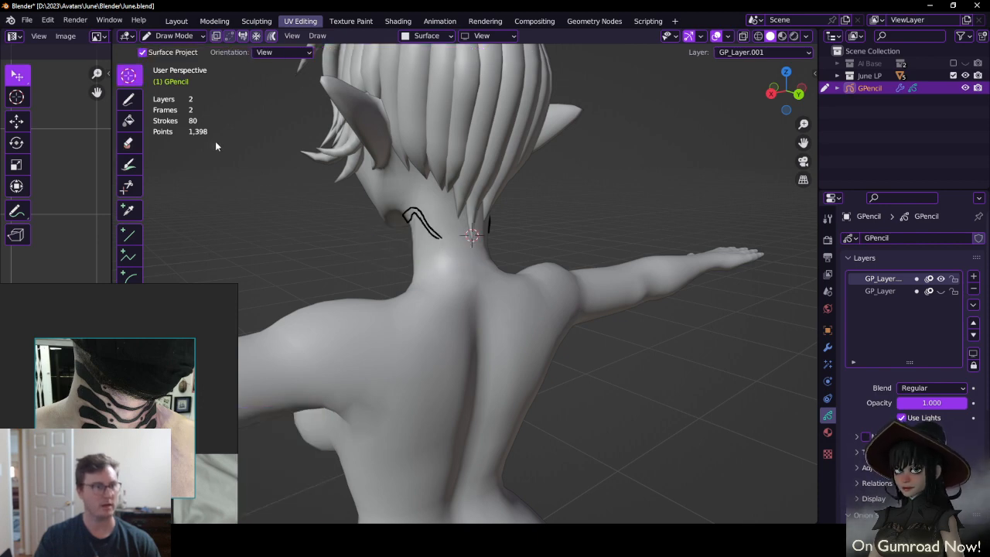
Replace Cursor with Draw in Quick Favorites and choose Draw from there
{"action": "right_click", "coordinate": [133, 74]}
{"action": "left_click", "coordinate": [133, 75]}
{"action": "right_click", "coordinate": [130, 98]}
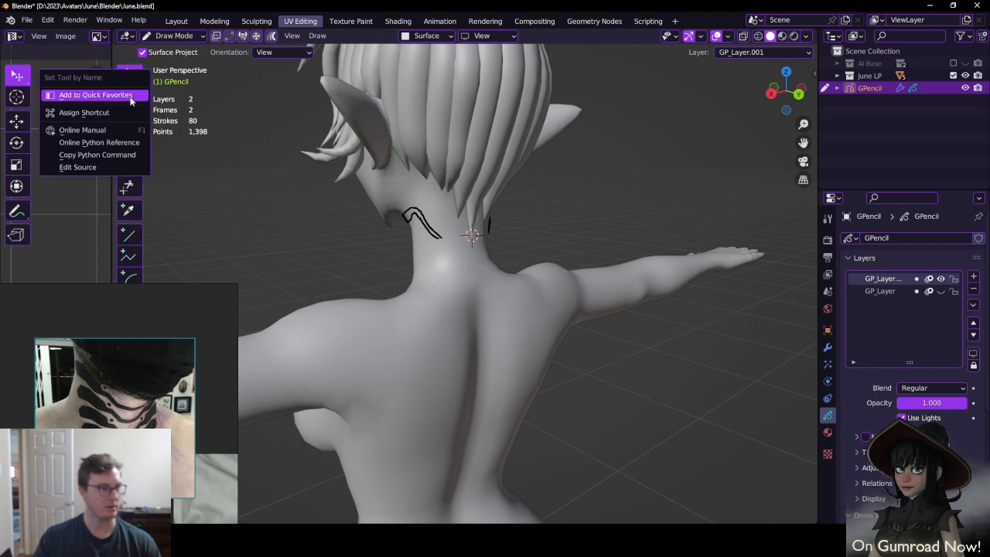
{"action": "left_click", "coordinate": [130, 99]}
{"action": "key", "text": "q"}
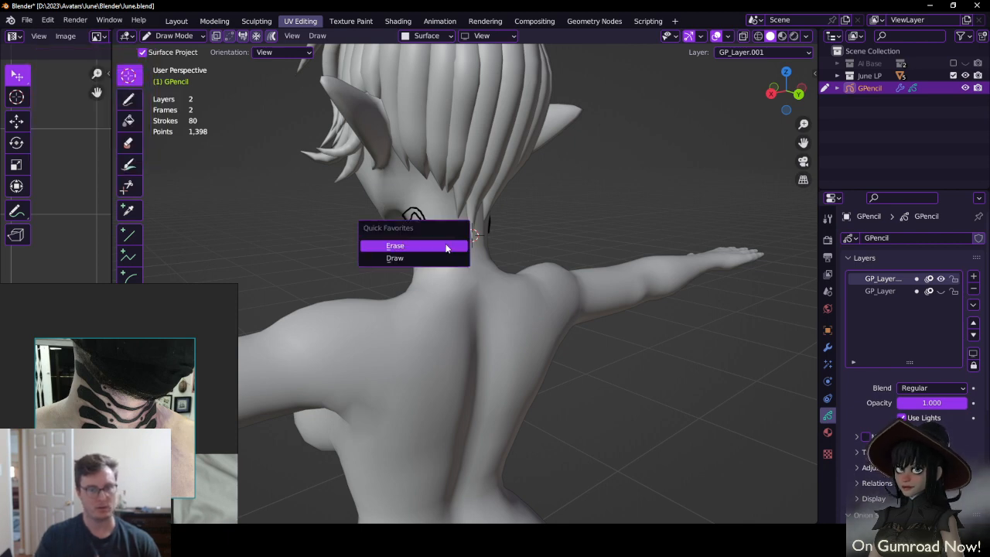
{"action": "left_click", "coordinate": [440, 258]}
Extend the top band outline to the nape and mark short guide strokes down the side of the neck
{"action": "left_click_drag", "start_coordinate": [441, 237], "coordinate": [471, 232]}
{"action": "mouse_move", "coordinate": [472, 231]}
{"action": "left_mouse_down"}
{"action": "mouse_move", "coordinate": [489, 231]}
{"action": "mouse_move", "coordinate": [470, 238]}
{"action": "left_mouse_up"}
{"action": "middle_click_drag", "start_coordinate": [371, 242], "coordinate": [428, 232]}
{"action": "left_click_drag", "start_coordinate": [409, 232], "coordinate": [418, 243]}
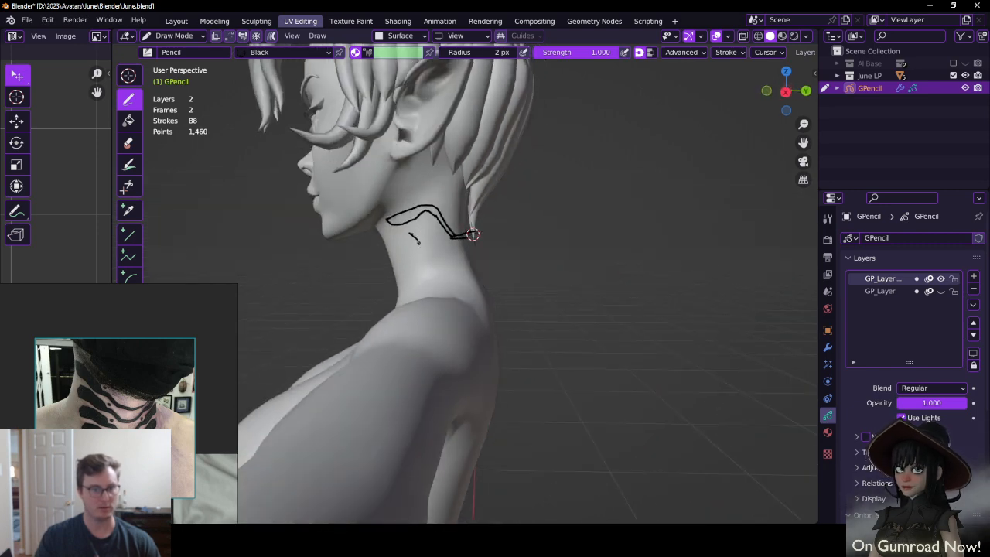
{"action": "left_click_drag", "start_coordinate": [439, 275], "coordinate": [447, 285]}
{"action": "middle_click_drag", "start_coordinate": [472, 235], "coordinate": [470, 234]}
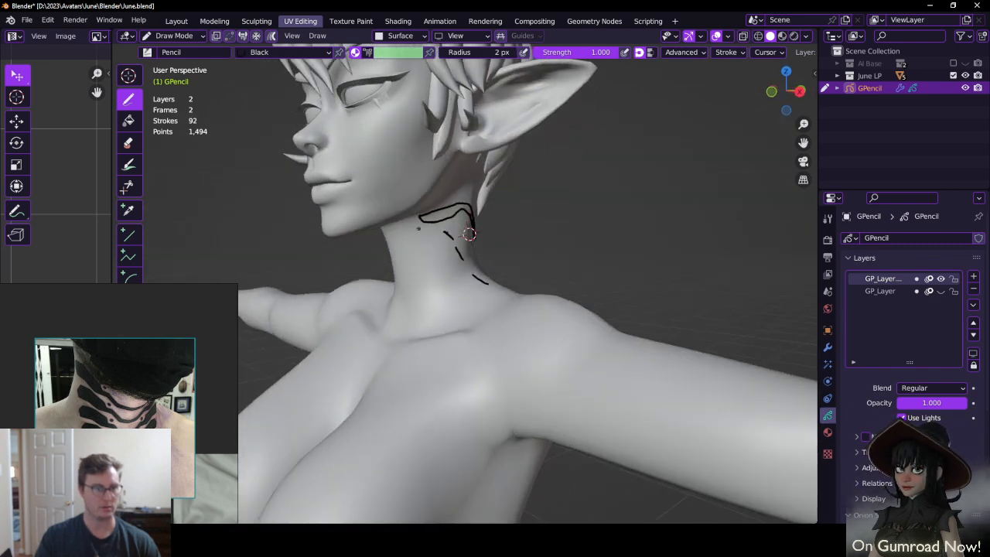
Extend the top band's front end toward the throat and scribble it in solid black
{"action": "mouse_move", "coordinate": [403, 227]}
{"action": "left_mouse_down"}
{"action": "mouse_move", "coordinate": [433, 224]}
{"action": "mouse_move", "coordinate": [449, 207]}
{"action": "mouse_move", "coordinate": [431, 216]}
{"action": "left_mouse_up"}
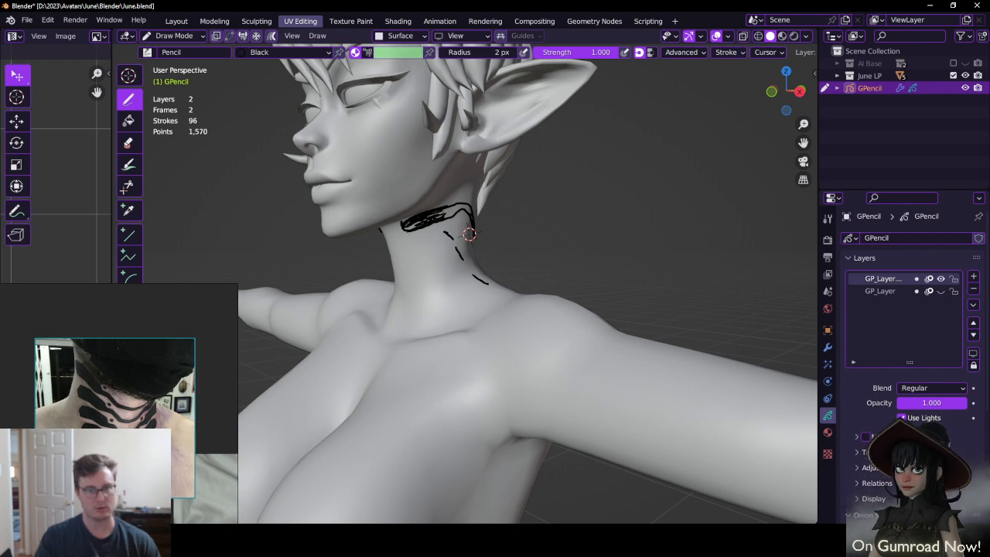
{"action": "left_click_drag", "start_coordinate": [417, 221], "coordinate": [455, 209]}
{"action": "middle_click_drag", "start_coordinate": [476, 236], "coordinate": [445, 237]}
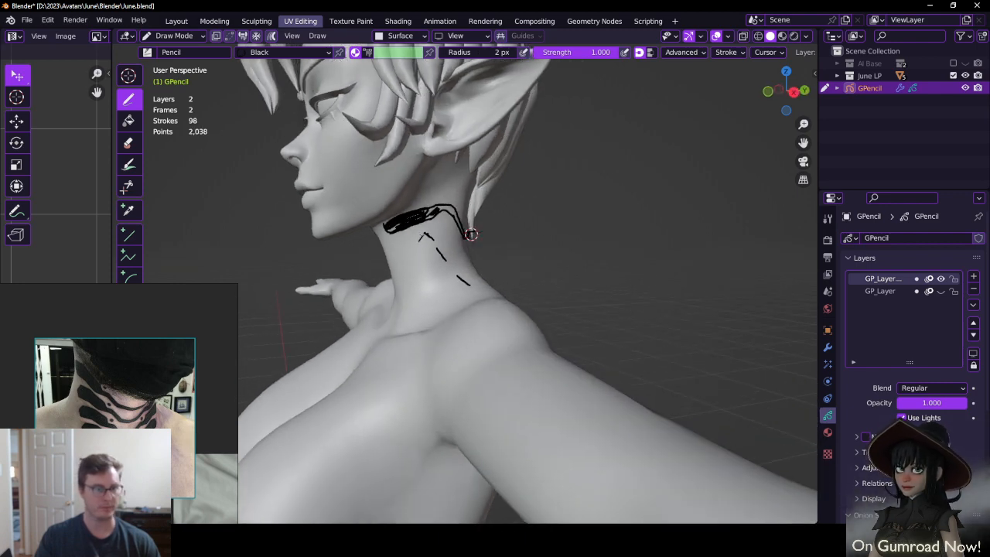
Draw a second band's front end below the top band on the side of the neck and fill it in
{"action": "left_click_drag", "start_coordinate": [413, 240], "coordinate": [440, 232]}
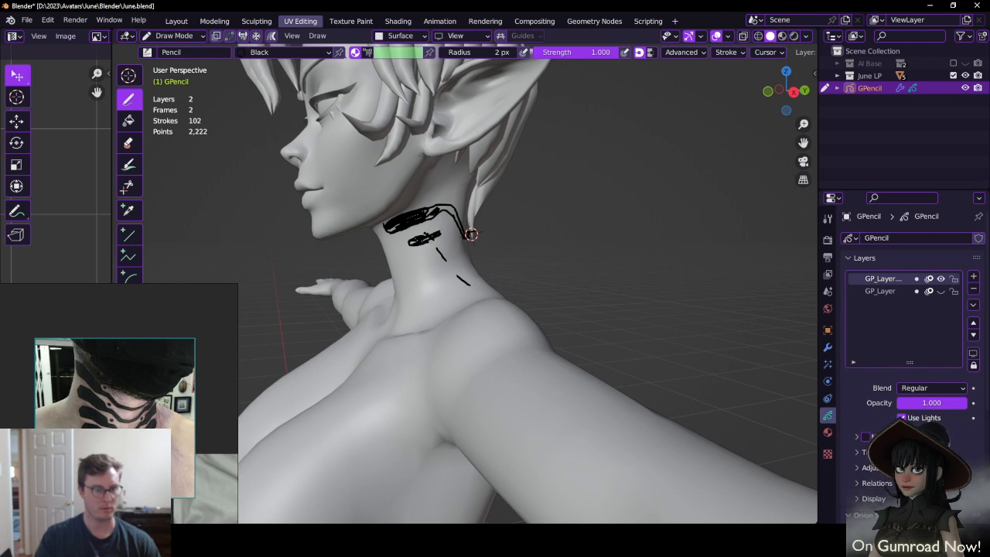
{"action": "left_click_drag", "start_coordinate": [441, 227], "coordinate": [444, 237]}
{"action": "left_click_drag", "start_coordinate": [422, 235], "coordinate": [446, 239]}
{"action": "middle_click_drag", "start_coordinate": [446, 238], "coordinate": [413, 243]}
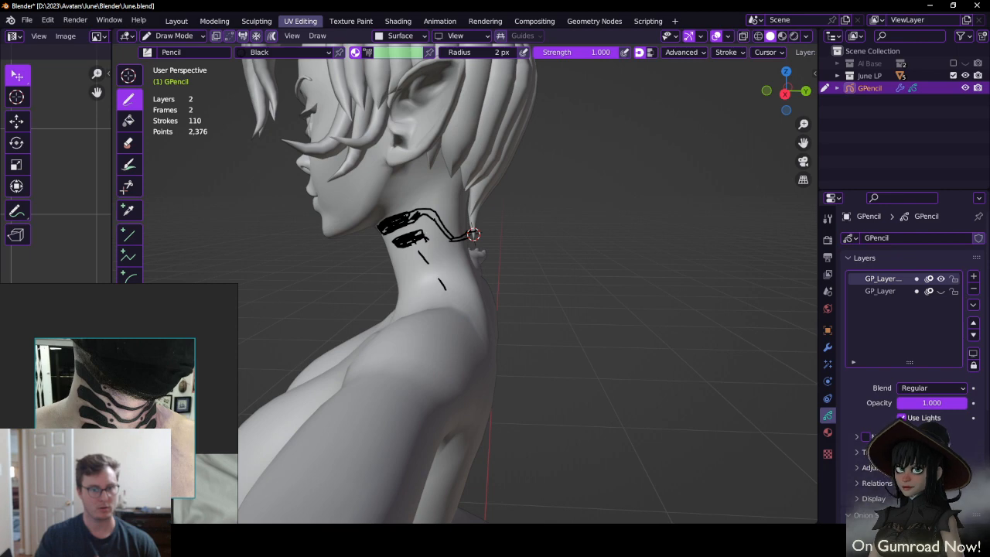
Continue the second band from its filled front end down around the neck to the nape
{"action": "left_click_drag", "start_coordinate": [425, 234], "coordinate": [431, 237]}
{"action": "middle_click_drag", "start_coordinate": [432, 238], "coordinate": [403, 249]}
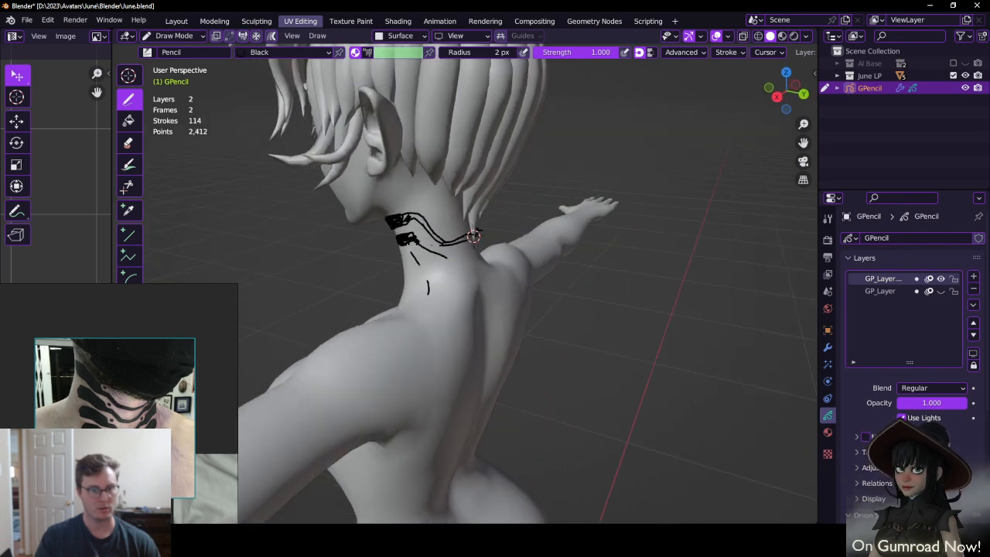
{"action": "left_click_drag", "start_coordinate": [419, 245], "coordinate": [455, 258]}
{"action": "middle_click_drag", "start_coordinate": [455, 258], "coordinate": [433, 259]}
{"action": "left_click_drag", "start_coordinate": [440, 260], "coordinate": [484, 247]}
{"action": "left_click_drag", "start_coordinate": [446, 258], "coordinate": [478, 249]}
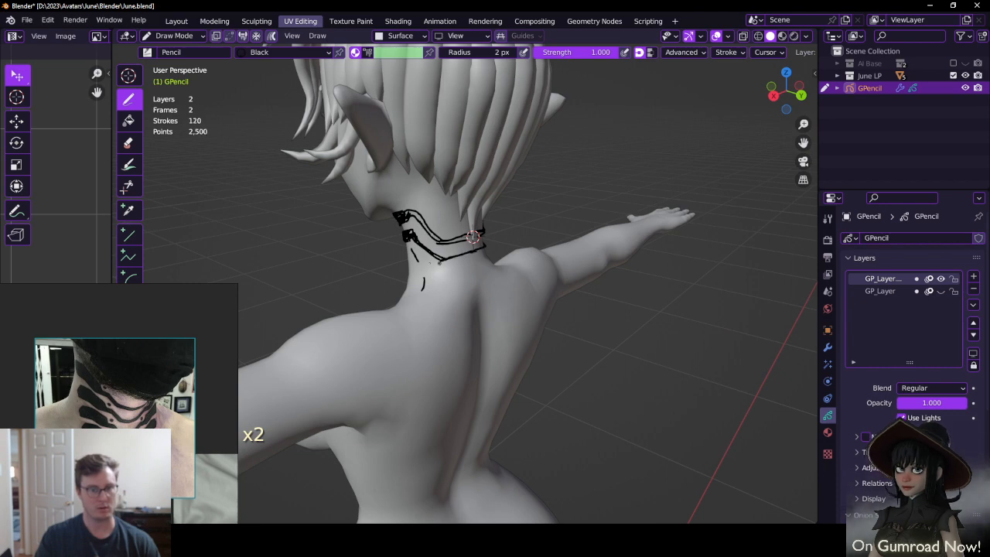
Draw a third band below the second, from the side of the neck to the nape, redoing its nape section
{"action": "left_click_drag", "start_coordinate": [413, 251], "coordinate": [427, 266]}
{"action": "left_click_drag", "start_coordinate": [414, 254], "coordinate": [434, 270]}
{"action": "mouse_move", "coordinate": [418, 257]}
{"action": "left_mouse_down"}
{"action": "mouse_move", "coordinate": [443, 275]}
{"action": "mouse_move", "coordinate": [472, 261]}
{"action": "left_mouse_up"}
{"action": "left_click_drag", "start_coordinate": [439, 273], "coordinate": [488, 255]}
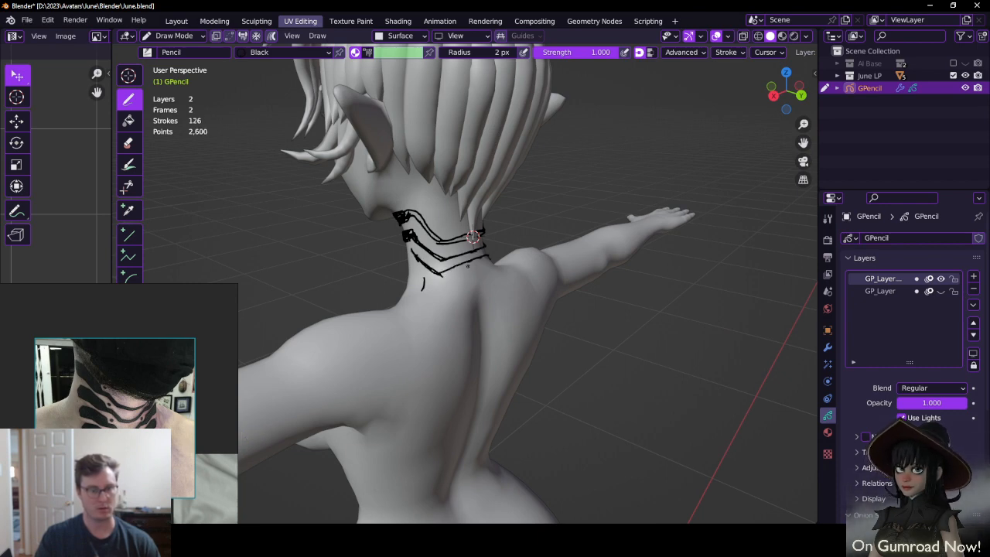
{"action": "key", "text": "ctrl+z"}
{"action": "key", "text": "ctrl+z"}
{"action": "key", "text": "ctrl+z"}
{"action": "key", "text": "ctrl+z"}
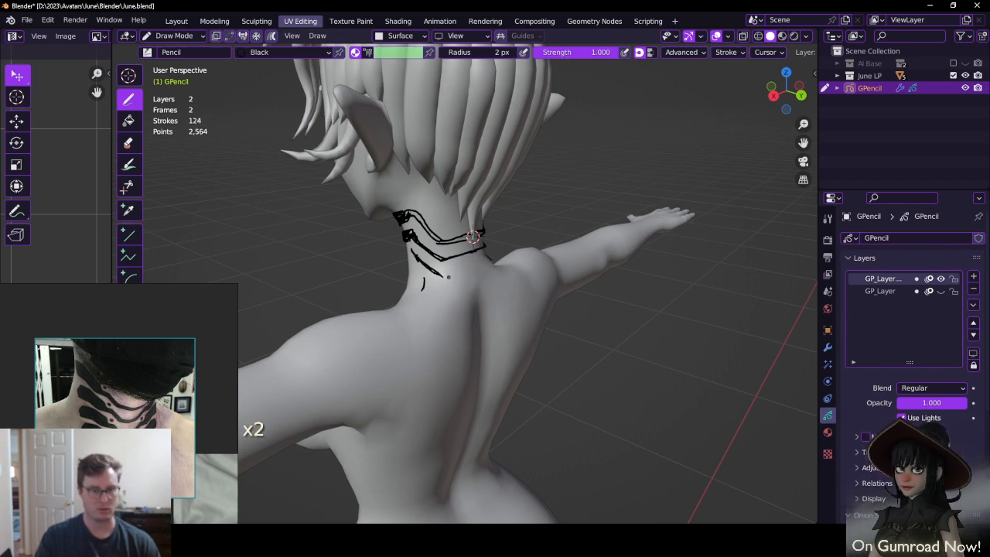
{"action": "left_click_drag", "start_coordinate": [439, 275], "coordinate": [464, 271]}
{"action": "mouse_move", "coordinate": [424, 268]}
{"action": "left_mouse_down"}
{"action": "mouse_move", "coordinate": [492, 259]}
{"action": "mouse_move", "coordinate": [471, 268]}
{"action": "left_mouse_up"}
Draw a short line beneath the third band on the nape, and try and undo a V-shaped tip below it
{"action": "mouse_move", "coordinate": [438, 273]}
{"action": "left_mouse_down"}
{"action": "mouse_move", "coordinate": [491, 260]}
{"action": "mouse_move", "coordinate": [475, 279]}
{"action": "mouse_move", "coordinate": [498, 266]}
{"action": "mouse_move", "coordinate": [474, 282]}
{"action": "left_mouse_up"}
{"action": "key", "text": "ctrl+z"}
{"action": "mouse_move", "coordinate": [477, 280]}
{"action": "left_mouse_down"}
{"action": "mouse_move", "coordinate": [497, 271]}
{"action": "mouse_move", "coordinate": [478, 298]}
{"action": "left_mouse_up"}
{"action": "left_click_drag", "start_coordinate": [479, 297], "coordinate": [499, 272]}
{"action": "middle_click_drag", "start_coordinate": [498, 279], "coordinate": [468, 284]}
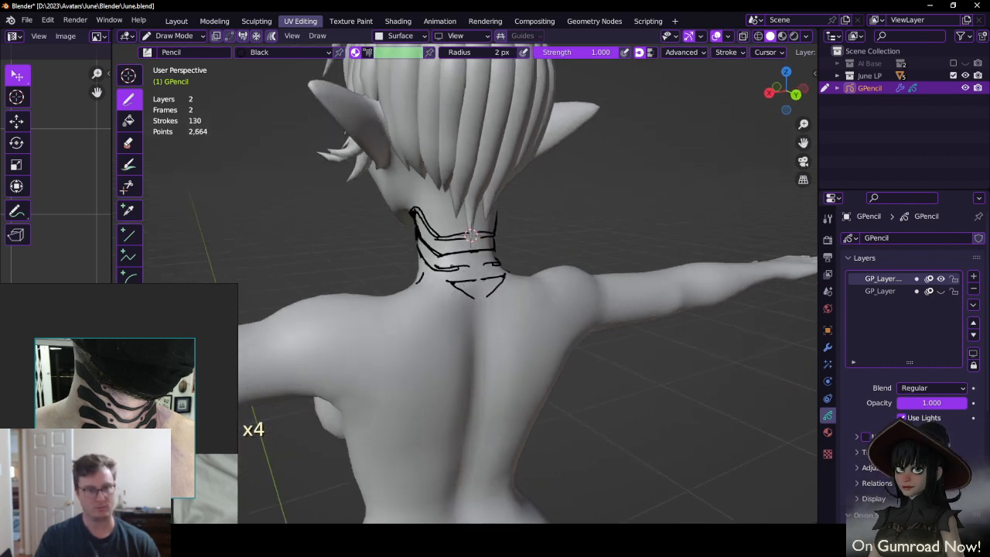
{"action": "key", "text": "ctrl+z"}
{"action": "key", "text": "ctrl+z"}
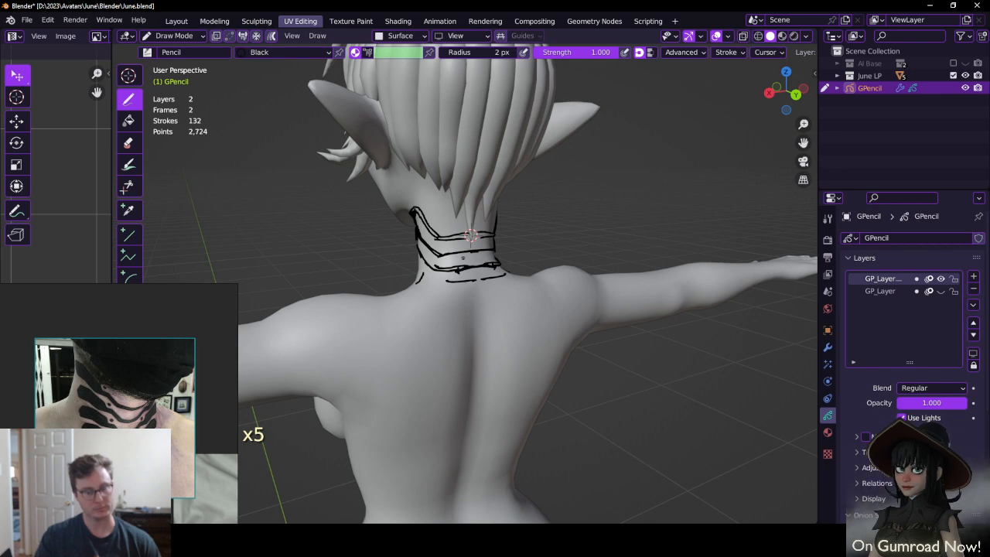
Set the brush radius to 4 px and thicken the top two bands around the back of the neck
{"action": "key", "text": "f"}
{"action": "left_click", "coordinate": [449, 212]}
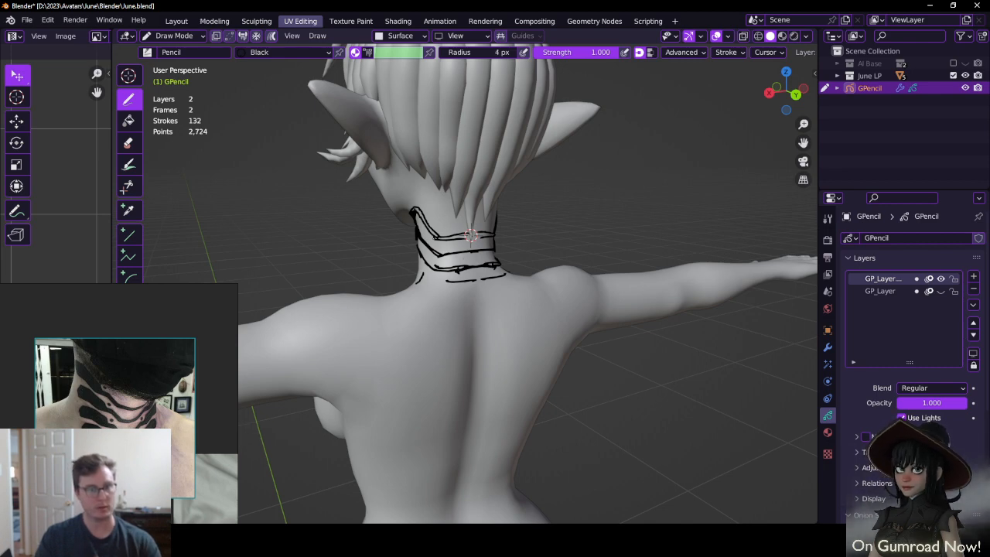
{"action": "left_click_drag", "start_coordinate": [436, 238], "coordinate": [467, 236]}
{"action": "left_click_drag", "start_coordinate": [454, 236], "coordinate": [495, 233]}
{"action": "left_click_drag", "start_coordinate": [418, 209], "coordinate": [430, 231]}
{"action": "left_click_drag", "start_coordinate": [418, 213], "coordinate": [435, 234]}
{"action": "left_click_drag", "start_coordinate": [420, 210], "coordinate": [445, 256]}
{"action": "left_click_drag", "start_coordinate": [446, 253], "coordinate": [493, 252]}
{"action": "left_click_drag", "start_coordinate": [449, 252], "coordinate": [492, 250]}
Thicken the third band from the side of the neck to the nape, undoing the stray stroke beyond the neck
{"action": "mouse_move", "coordinate": [419, 251]}
{"action": "left_mouse_down"}
{"action": "mouse_move", "coordinate": [448, 270]}
{"action": "mouse_move", "coordinate": [491, 266]}
{"action": "left_mouse_up"}
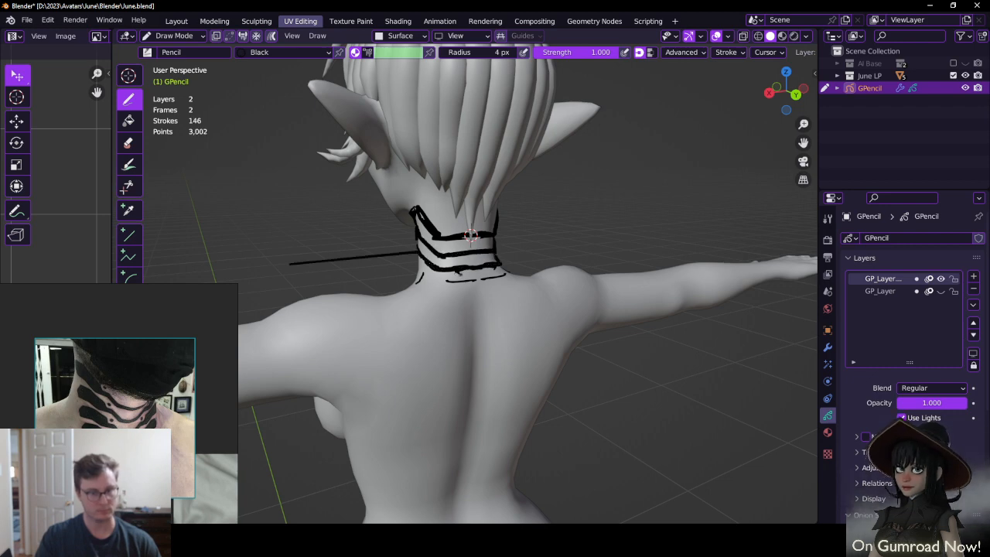
{"action": "key", "text": "ctrl+z"}
{"action": "key", "text": "ctrl+z"}
{"action": "middle_click_drag", "start_coordinate": [435, 257], "coordinate": [453, 261]}
{"action": "left_click_drag", "start_coordinate": [413, 249], "coordinate": [446, 274]}
{"action": "mouse_move", "coordinate": [415, 252]}
{"action": "left_mouse_down"}
{"action": "mouse_move", "coordinate": [447, 275]}
{"action": "mouse_move", "coordinate": [495, 260]}
{"action": "left_mouse_up"}
Draw a fourth and a fifth curved band across the base of the neck below the third one
{"action": "mouse_move", "coordinate": [421, 280]}
{"action": "left_mouse_down"}
{"action": "mouse_move", "coordinate": [462, 287]}
{"action": "mouse_move", "coordinate": [504, 269]}
{"action": "mouse_move", "coordinate": [509, 285]}
{"action": "left_mouse_up"}
{"action": "left_click_drag", "start_coordinate": [433, 295], "coordinate": [513, 275]}
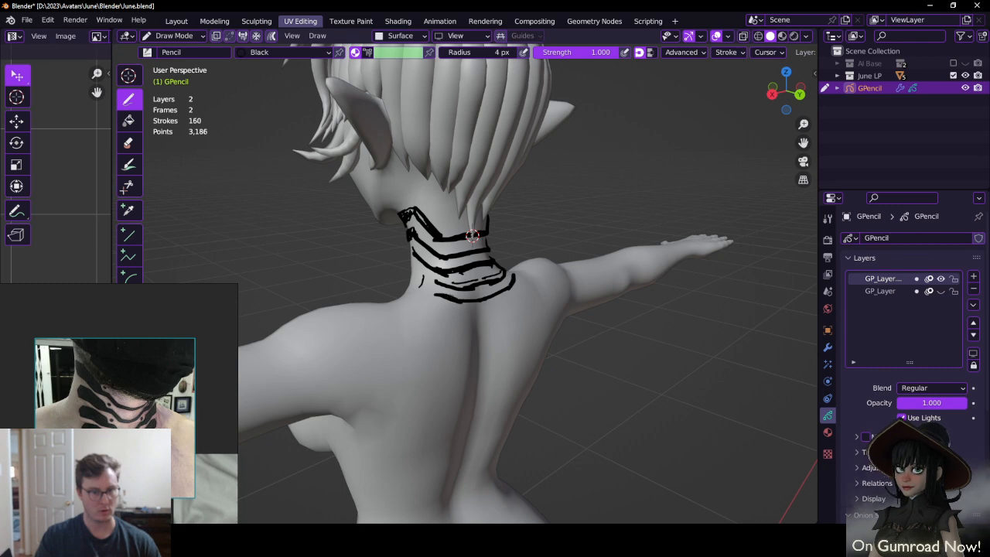
{"action": "middle_click_drag", "start_coordinate": [473, 236], "coordinate": [473, 234]}
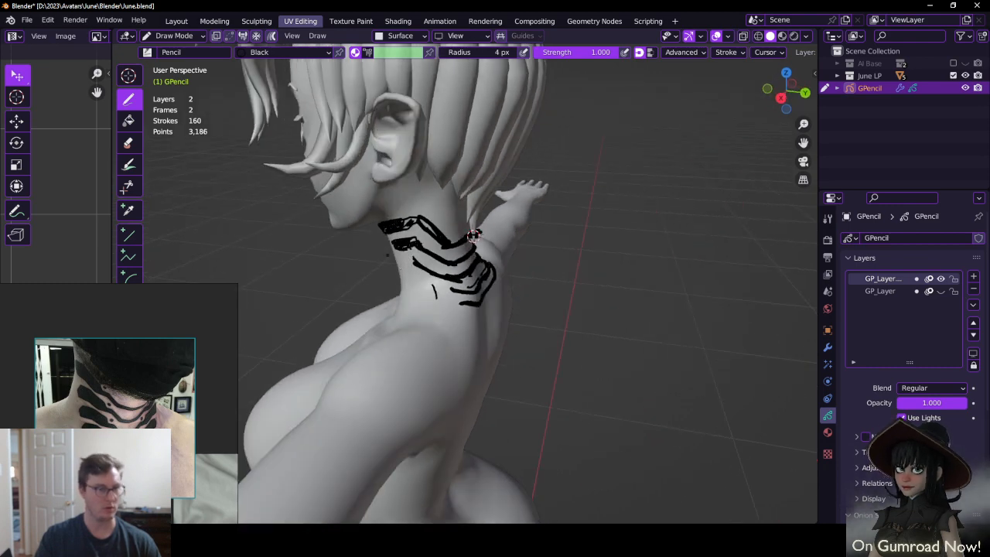
Erase the leftover guide stroke low on the side of the neck and return to the Draw tool
{"action": "key", "text": "q"}
{"action": "left_click", "coordinate": [435, 292]}
{"action": "key", "text": "q"}
{"action": "left_click", "coordinate": [417, 279]}
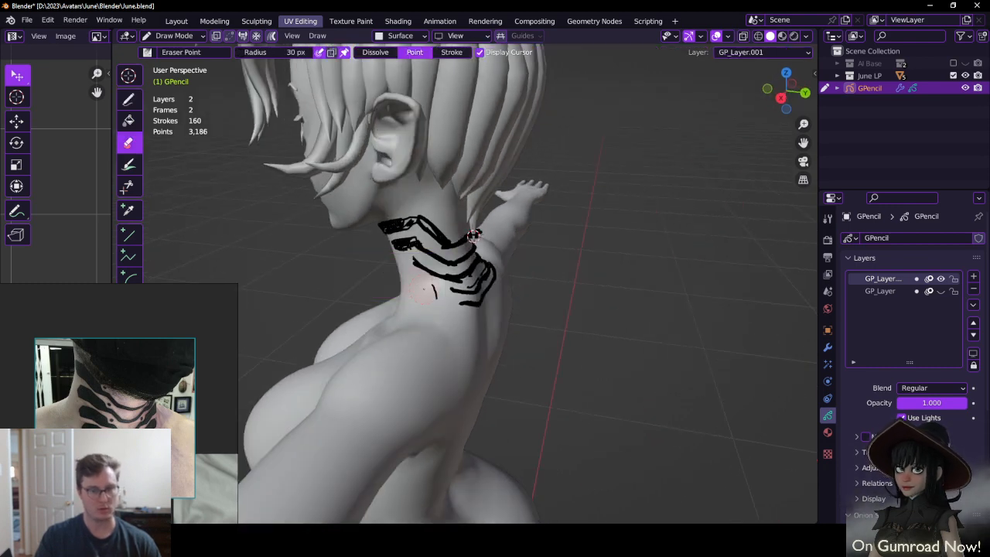
{"action": "left_click_drag", "start_coordinate": [435, 288], "coordinate": [429, 297]}
{"action": "key", "text": "q"}
{"action": "left_click", "coordinate": [428, 310]}
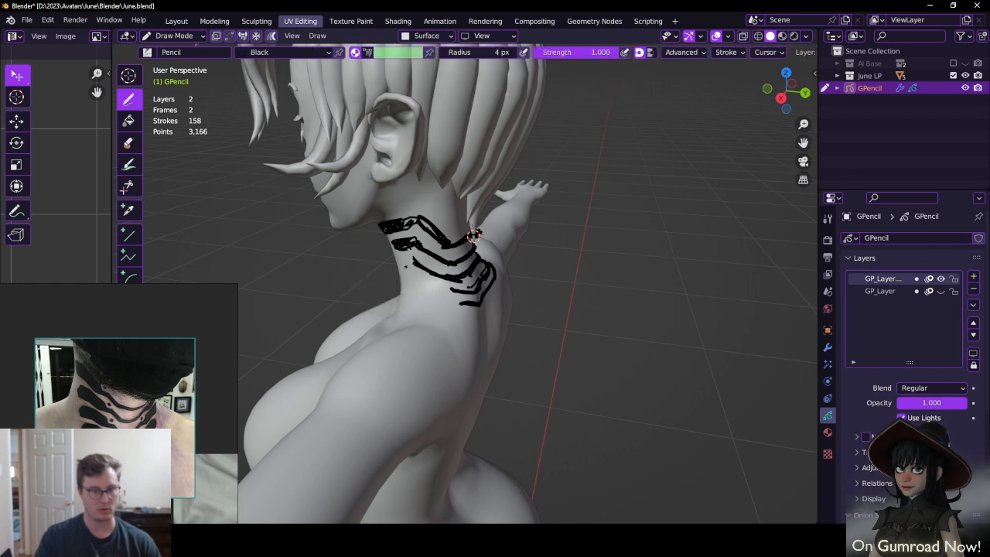
Round off the third band's front end, erasing the first filled version and redrawing it on the side of the neck
{"action": "middle_click_drag", "start_coordinate": [473, 236], "coordinate": [471, 234]}
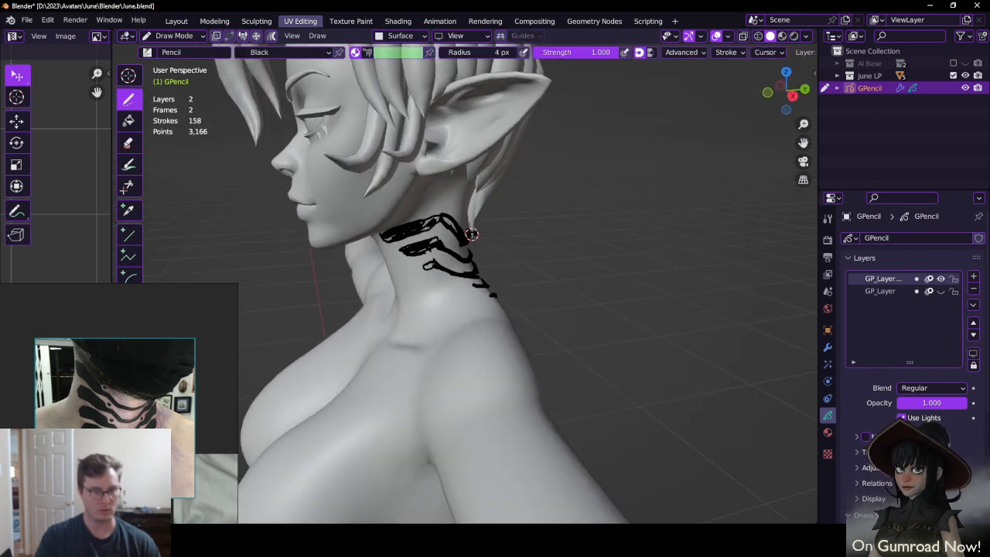
{"action": "key", "text": "ctrl+z"}
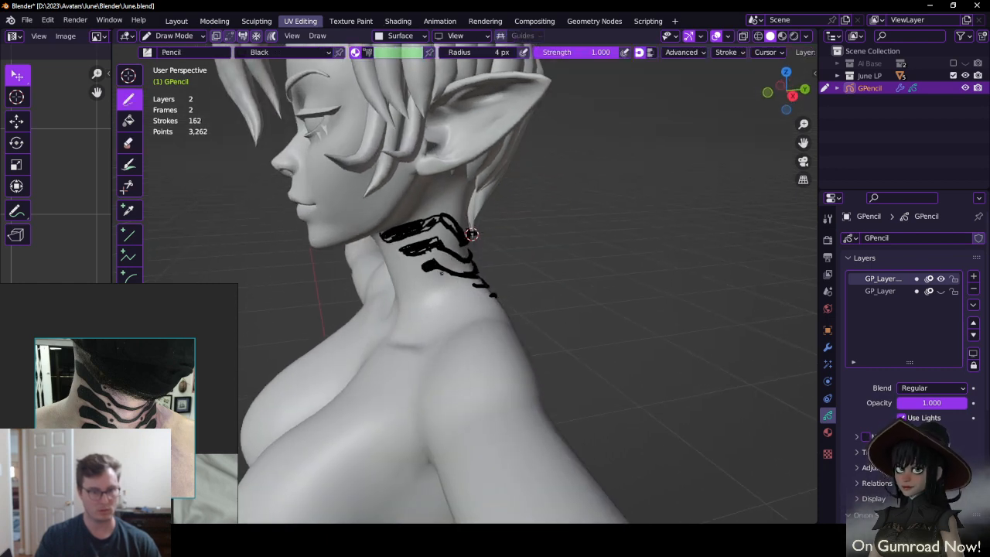
{"action": "key", "text": "q"}
{"action": "left_click", "coordinate": [442, 262]}
{"action": "mouse_move", "coordinate": [437, 262]}
{"action": "left_mouse_down"}
{"action": "mouse_move", "coordinate": [431, 277]}
{"action": "mouse_move", "coordinate": [459, 275]}
{"action": "left_mouse_up"}
{"action": "key", "text": "q"}
{"action": "left_click", "coordinate": [442, 278]}
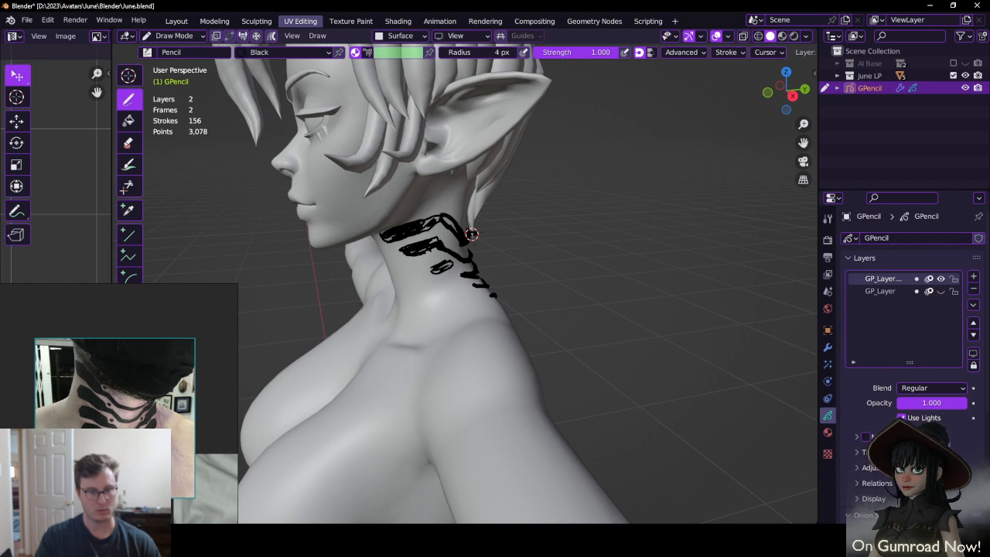
{"action": "left_click_drag", "start_coordinate": [429, 261], "coordinate": [464, 273]}
Add a thick filled front end to the fourth band where the neck meets the shoulder
{"action": "middle_click_drag", "start_coordinate": [472, 234], "coordinate": [471, 237]}
{"action": "left_click_drag", "start_coordinate": [448, 295], "coordinate": [465, 293]}
{"action": "left_click_drag", "start_coordinate": [447, 299], "coordinate": [465, 295]}
{"action": "left_click_drag", "start_coordinate": [445, 300], "coordinate": [465, 294]}
Erase the outer ends of the lowest band on the upper back and redraw them as thick rounded tips
{"action": "mouse_move", "coordinate": [507, 289]}
{"action": "middle_mouse_down"}
{"action": "mouse_move", "coordinate": [456, 286]}
{"action": "mouse_move", "coordinate": [410, 261]}
{"action": "middle_mouse_up"}
{"action": "key", "text": "q"}
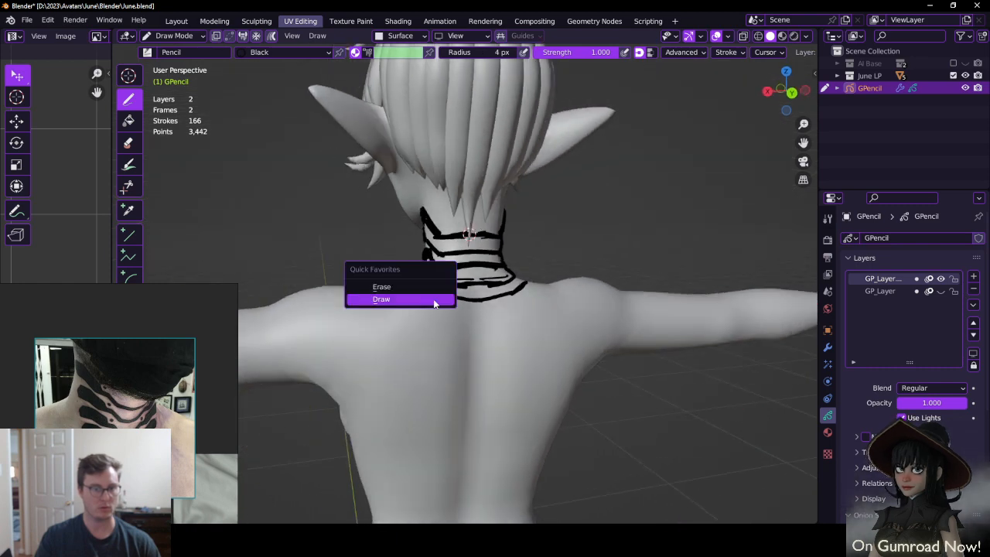
{"action": "left_click", "coordinate": [424, 289]}
{"action": "mouse_move", "coordinate": [429, 292]}
{"action": "middle_mouse_down"}
{"action": "mouse_move", "coordinate": [433, 316]}
{"action": "mouse_move", "coordinate": [413, 298]}
{"action": "middle_mouse_up"}
{"action": "left_click_drag", "start_coordinate": [413, 299], "coordinate": [517, 292]}
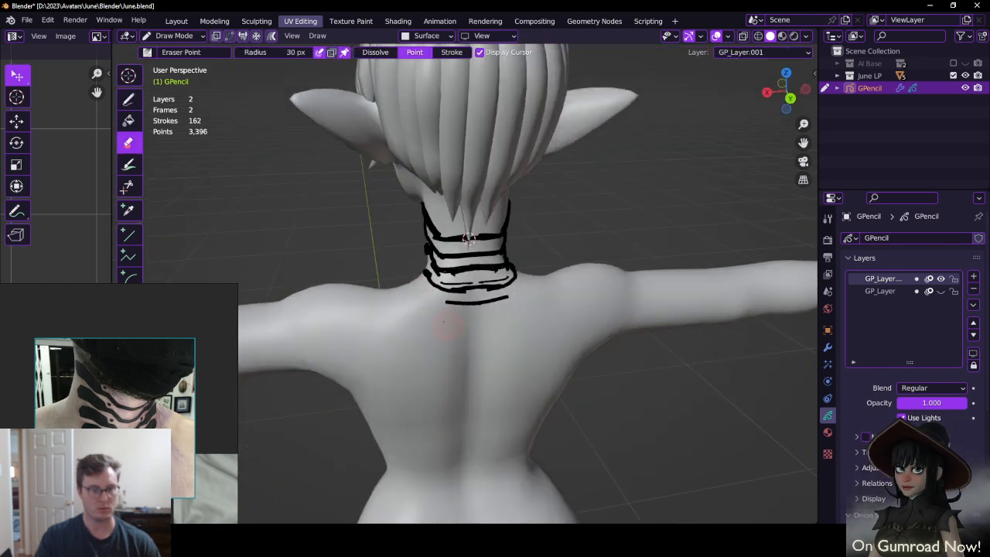
{"action": "key", "text": "q"}
{"action": "left_click", "coordinate": [442, 314]}
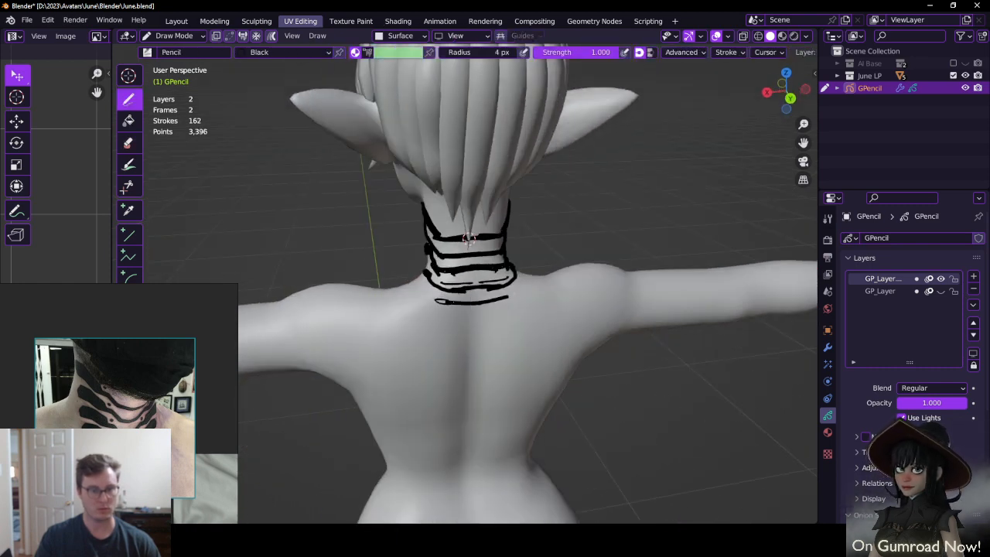
{"action": "left_click_drag", "start_coordinate": [436, 301], "coordinate": [454, 303]}
{"action": "left_click_drag", "start_coordinate": [499, 299], "coordinate": [519, 293]}
{"action": "left_click_drag", "start_coordinate": [435, 303], "coordinate": [459, 305]}
{"action": "mouse_move", "coordinate": [497, 301]}
{"action": "left_mouse_down"}
{"action": "mouse_move", "coordinate": [519, 294]}
{"action": "mouse_move", "coordinate": [492, 303]}
{"action": "left_mouse_up"}
Try a pointed shape below the lowest band on the upper back and undo its strokes
{"action": "mouse_move", "coordinate": [463, 305]}
{"action": "left_mouse_down"}
{"action": "mouse_move", "coordinate": [445, 306]}
{"action": "mouse_move", "coordinate": [473, 324]}
{"action": "left_mouse_up"}
{"action": "mouse_move", "coordinate": [481, 322]}
{"action": "left_mouse_down"}
{"action": "mouse_move", "coordinate": [504, 317]}
{"action": "mouse_move", "coordinate": [472, 320]}
{"action": "left_mouse_up"}
{"action": "key", "text": "ctrl+z"}
{"action": "key", "text": "ctrl+z"}
{"action": "left_click_drag", "start_coordinate": [482, 317], "coordinate": [502, 313]}
{"action": "key", "text": "ctrl+z"}
{"action": "key", "text": "ctrl+z"}
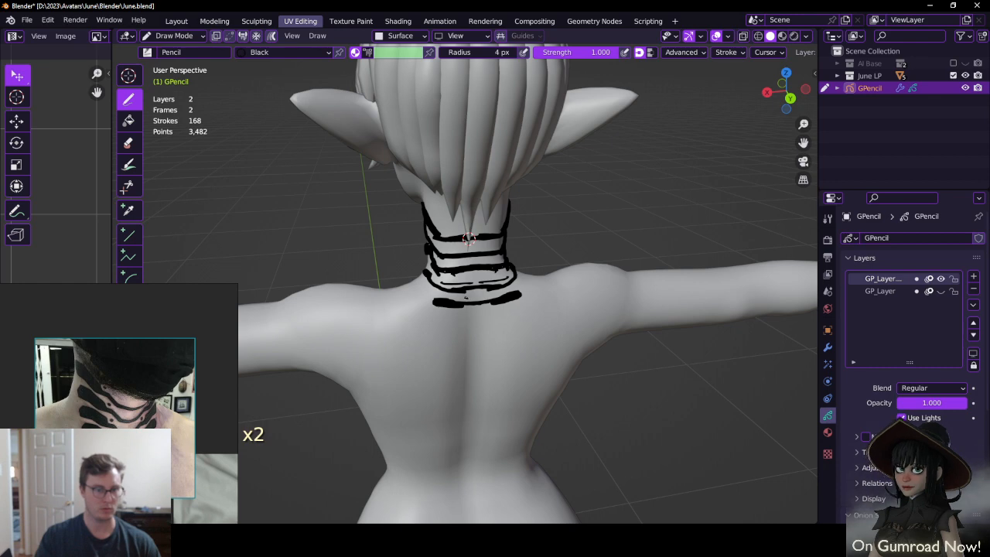
Place small mirrored dots between the bands on the back of the neck
{"action": "left_click", "coordinate": [465, 297]}
{"action": "left_click", "coordinate": [487, 295]}
{"action": "left_click", "coordinate": [460, 279]}
{"action": "left_click", "coordinate": [491, 276]}
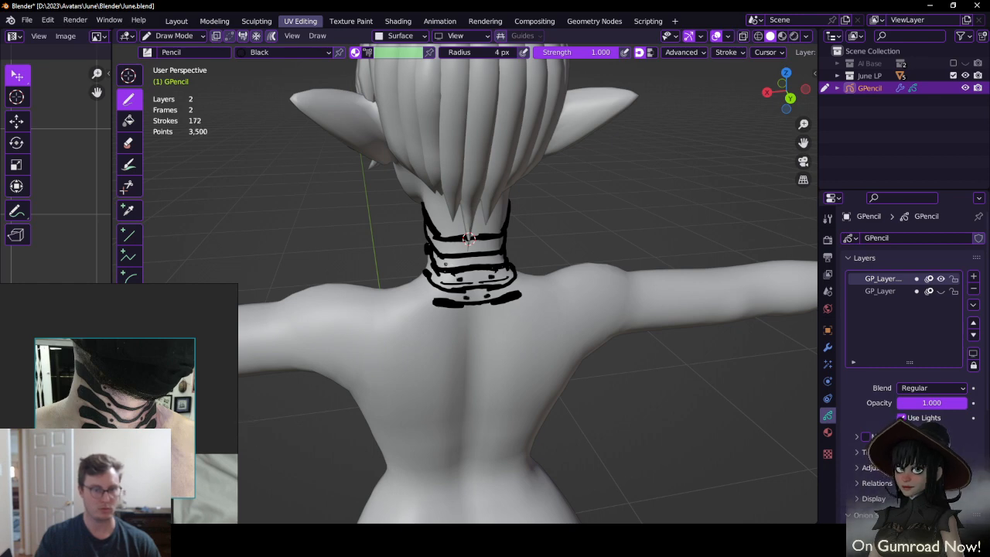
{"action": "left_click", "coordinate": [447, 262]}
{"action": "left_click", "coordinate": [468, 238]}
{"action": "left_click", "coordinate": [444, 231]}
{"action": "left_click", "coordinate": [498, 228]}
{"action": "mouse_move", "coordinate": [498, 255]}
{"action": "middle_mouse_down"}
{"action": "mouse_move", "coordinate": [535, 245]}
{"action": "mouse_move", "coordinate": [494, 221]}
{"action": "middle_mouse_up"}
{"action": "scroll", "coordinate": [428, 312], "scroll_direction": "down", "scroll_amount": 4}
{"action": "mouse_move", "coordinate": [428, 312]}
{"action": "middle_mouse_down"}
{"action": "mouse_move", "coordinate": [542, 286]}
{"action": "mouse_move", "coordinate": [631, 246]}
{"action": "mouse_move", "coordinate": [746, 243]}
{"action": "middle_mouse_up"}
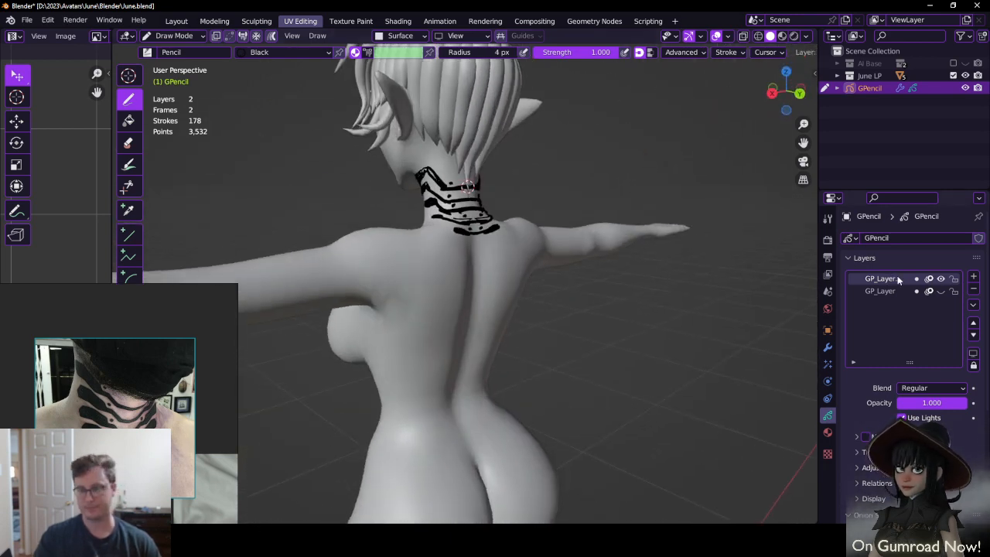
Hide the banded tattoo layer and add a new Grease Pencil layer for another design
{"action": "left_click", "coordinate": [940, 279]}
{"action": "left_click", "coordinate": [972, 276]}
{"action": "mouse_move", "coordinate": [480, 203]}
{"action": "middle_mouse_down"}
{"action": "mouse_move", "coordinate": [449, 194]}
{"action": "mouse_move", "coordinate": [455, 182]}
{"action": "mouse_move", "coordinate": [473, 185]}
{"action": "mouse_move", "coordinate": [460, 179]}
{"action": "middle_mouse_up"}
{"action": "scroll", "coordinate": [456, 198], "scroll_direction": "up", "scroll_amount": 5}
Try four stacked wavy bands from the side of the neck to the upper back and undo them
{"action": "mouse_move", "coordinate": [388, 140]}
{"action": "left_mouse_down"}
{"action": "mouse_move", "coordinate": [420, 122]}
{"action": "mouse_move", "coordinate": [494, 142]}
{"action": "left_mouse_up"}
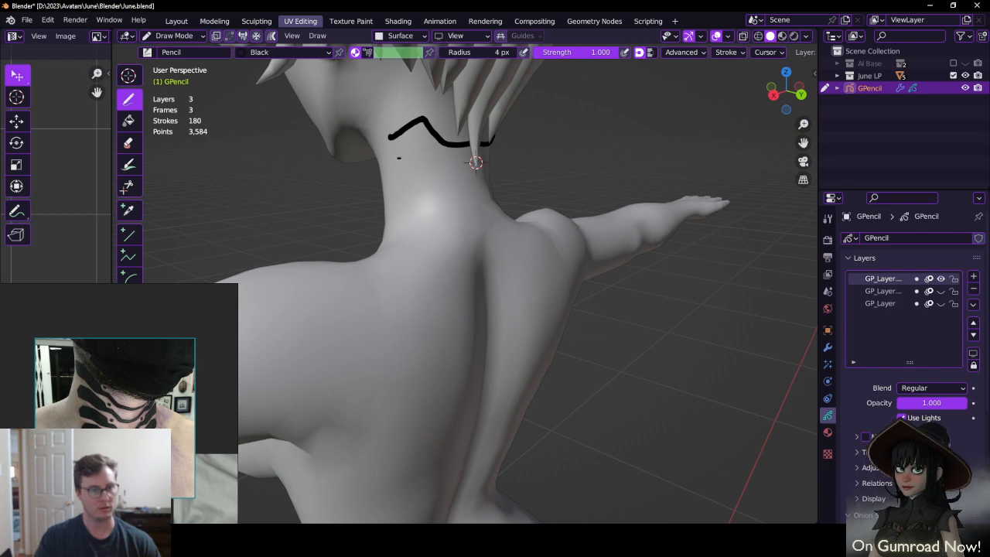
{"action": "left_click_drag", "start_coordinate": [398, 157], "coordinate": [467, 185]}
{"action": "key", "text": "ctrl+z"}
{"action": "mouse_move", "coordinate": [402, 160]}
{"action": "left_mouse_down"}
{"action": "mouse_move", "coordinate": [418, 155]}
{"action": "mouse_move", "coordinate": [469, 187]}
{"action": "left_mouse_up"}
{"action": "left_click_drag", "start_coordinate": [489, 149], "coordinate": [492, 175]}
{"action": "left_click_drag", "start_coordinate": [411, 189], "coordinate": [475, 215]}
{"action": "left_click_drag", "start_coordinate": [490, 189], "coordinate": [499, 215]}
{"action": "left_click_drag", "start_coordinate": [437, 222], "coordinate": [483, 246]}
{"action": "left_click_drag", "start_coordinate": [500, 210], "coordinate": [495, 241]}
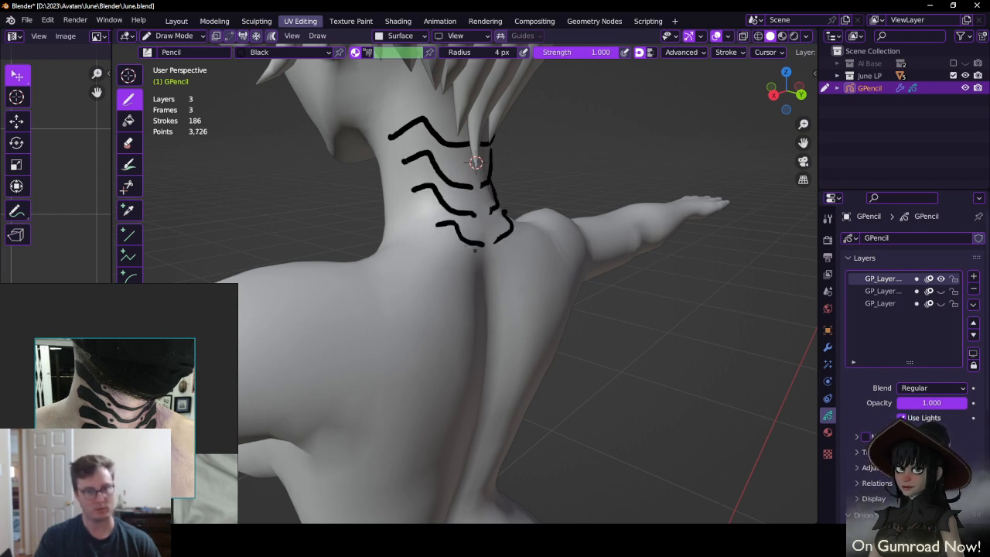
{"action": "mouse_move", "coordinate": [475, 250]}
{"action": "middle_mouse_down"}
{"action": "mouse_move", "coordinate": [497, 224]}
{"action": "mouse_move", "coordinate": [455, 198]}
{"action": "mouse_move", "coordinate": [506, 188]}
{"action": "mouse_move", "coordinate": [478, 182]}
{"action": "mouse_move", "coordinate": [488, 144]}
{"action": "middle_mouse_up"}
{"action": "key", "text": "ctrl+z"}
{"action": "key", "text": "ctrl+z"}
{"action": "key", "text": "ctrl+z"}
{"action": "key", "text": "ctrl+z"}
{"action": "key", "text": "ctrl+z"}
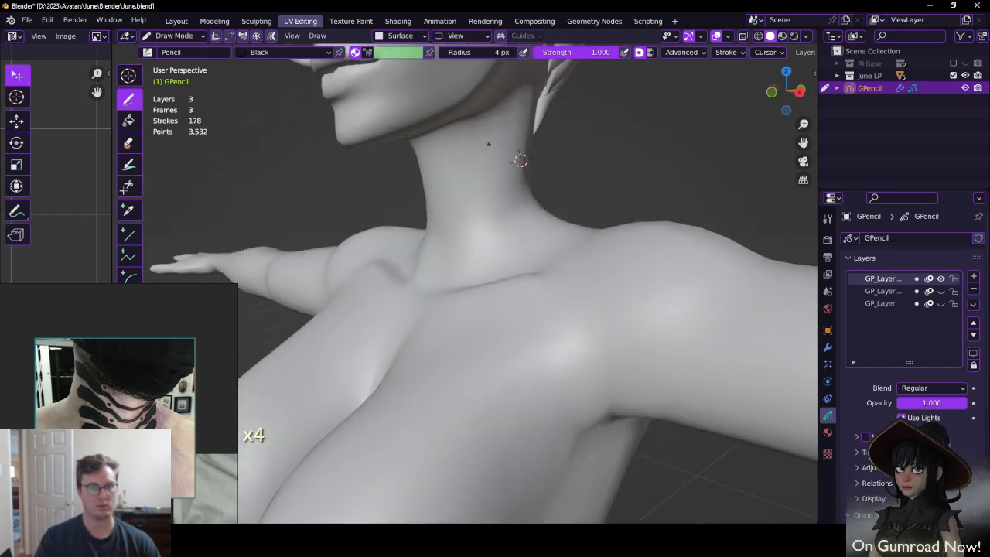
Hide the new empty layer and show the banded tattoo layer again
{"action": "scroll", "coordinate": [521, 160], "scroll_direction": "down", "scroll_amount": 8}
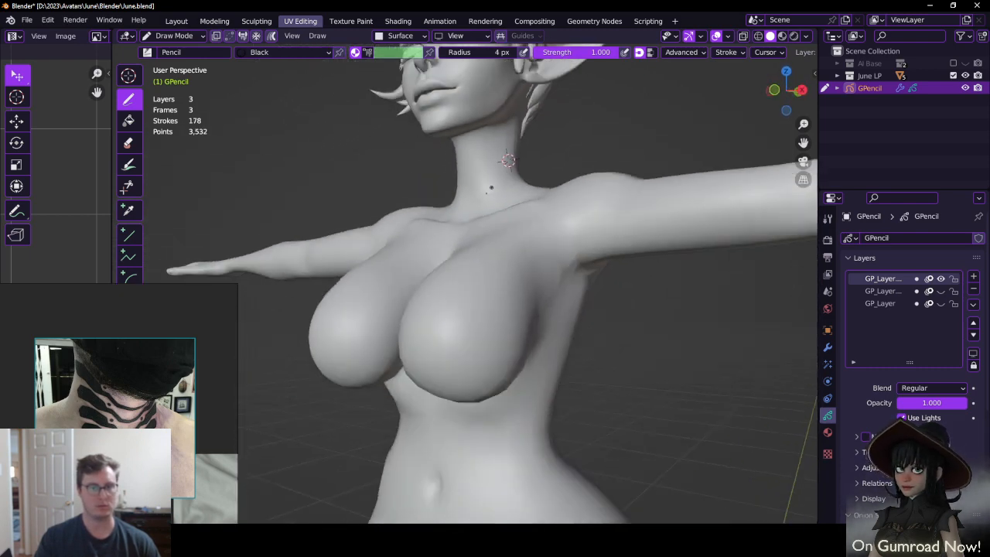
{"action": "middle_click_drag", "start_coordinate": [477, 219], "coordinate": [473, 180]}
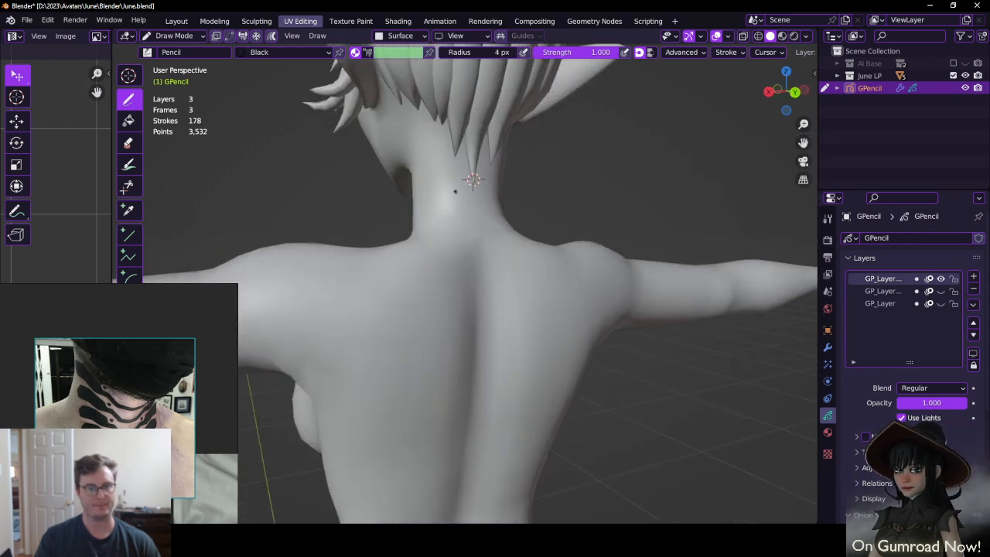
{"action": "left_click", "coordinate": [940, 279]}
{"action": "left_click", "coordinate": [941, 291]}
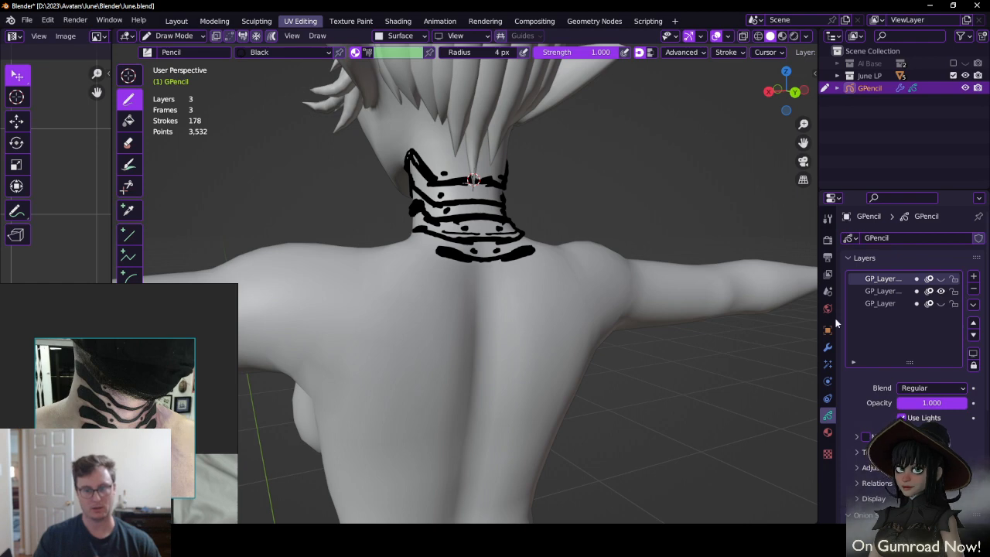
Find the tribal wing-and-spine tattoo in the reference board and frame the model's back
{"action": "scroll", "coordinate": [534, 278], "scroll_direction": "down", "scroll_amount": 3}
{"action": "scroll", "coordinate": [141, 361], "scroll_direction": "down", "scroll_amount": 6}
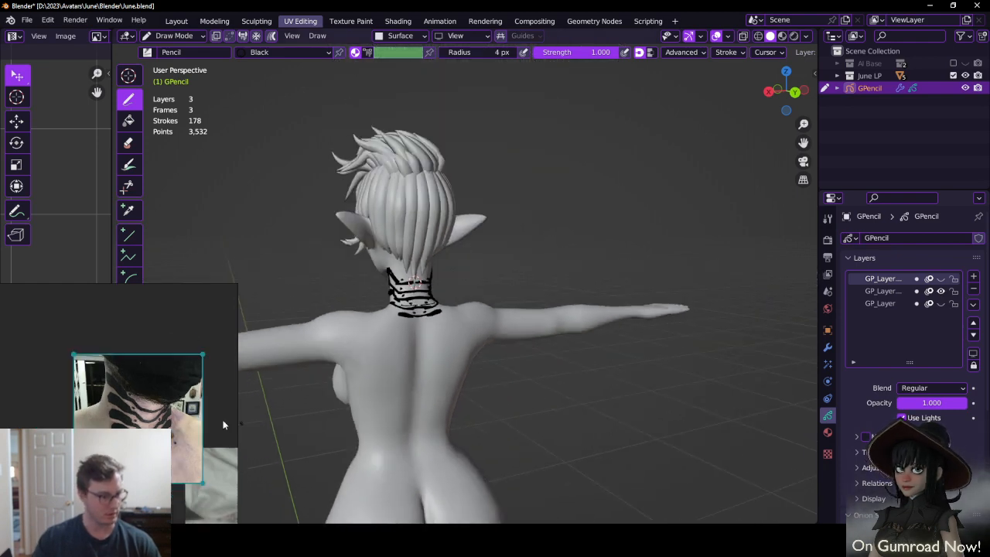
{"action": "scroll", "coordinate": [140, 433], "scroll_direction": "up", "scroll_amount": 2}
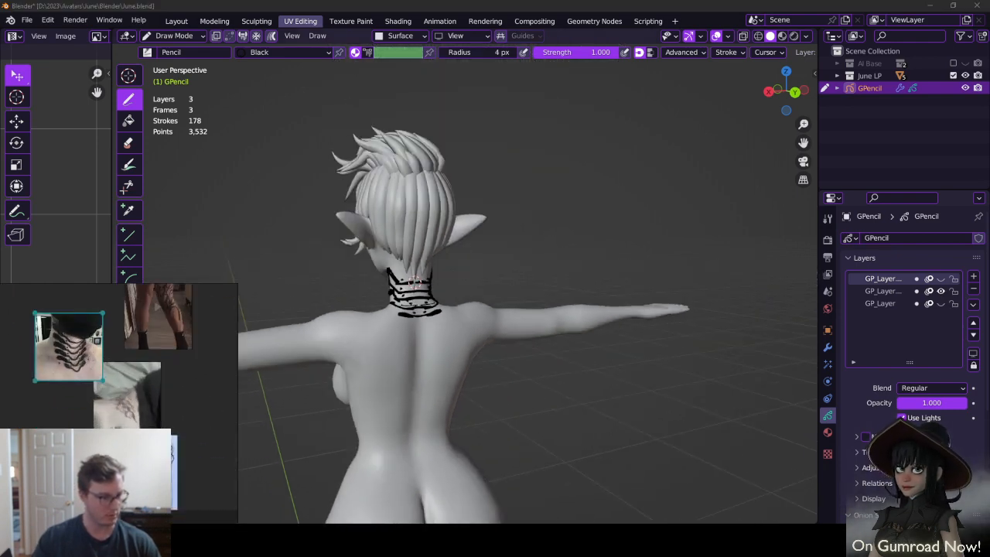
{"action": "middle_click_drag", "start_coordinate": [198, 358], "coordinate": [73, 417]}
{"action": "scroll", "coordinate": [158, 398], "scroll_direction": "up", "scroll_amount": 6}
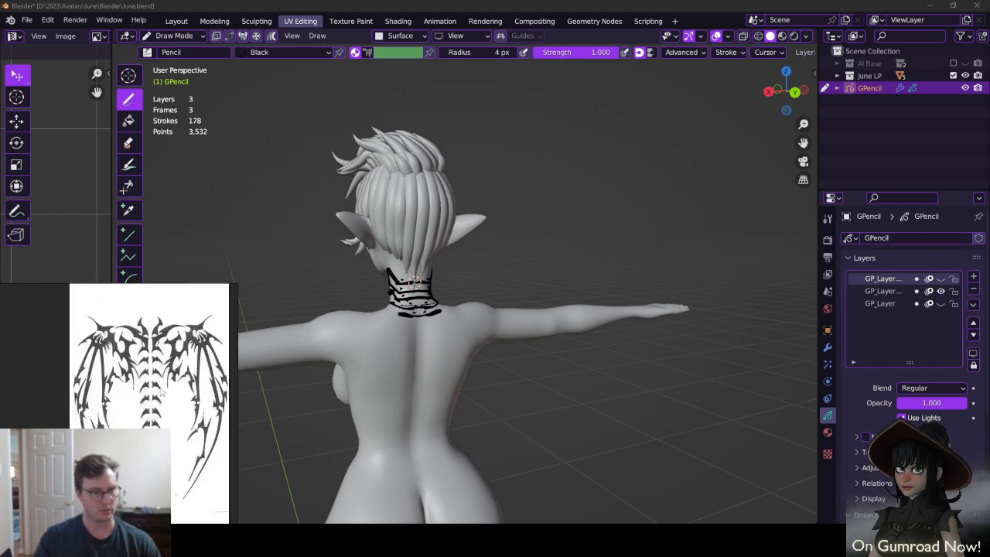
{"action": "middle_click_drag", "start_coordinate": [569, 230], "coordinate": [521, 238]}
{"action": "scroll", "coordinate": [521, 239], "scroll_direction": "up", "scroll_amount": 2}
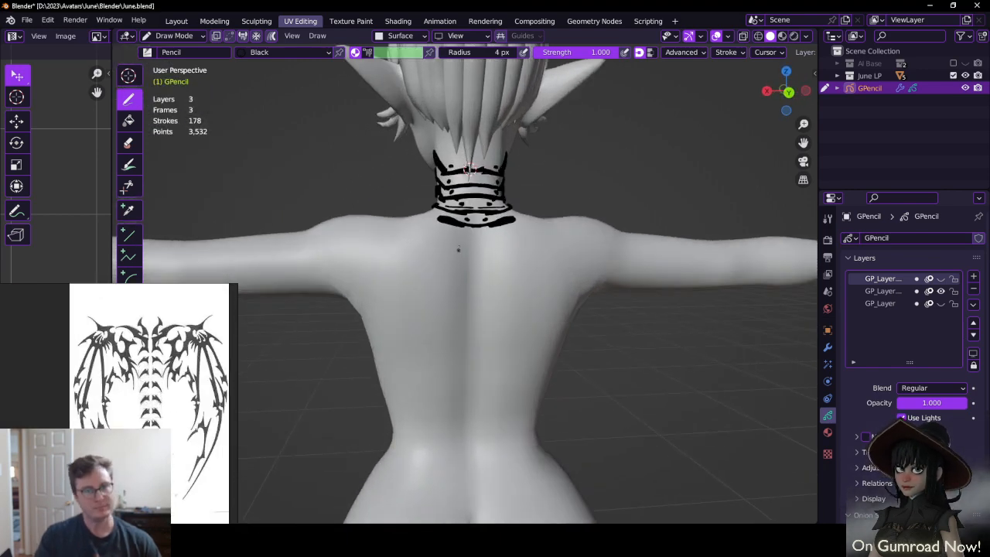
On the banded tattoo layer, try mirrored vertebra-like marks stacked below the neck bands on the upper spine
{"action": "left_click", "coordinate": [891, 293]}
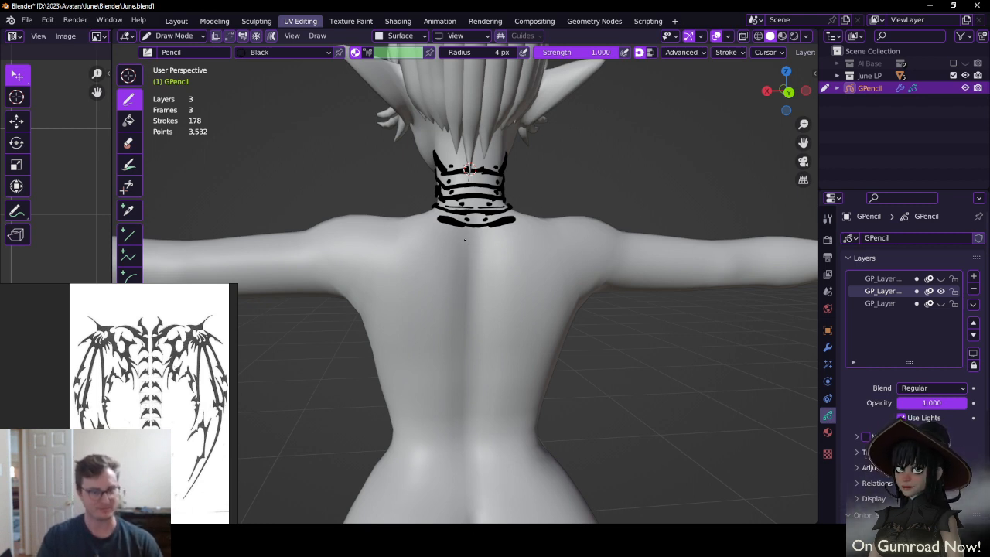
{"action": "left_click_drag", "start_coordinate": [464, 251], "coordinate": [465, 252]}
{"action": "mouse_move", "coordinate": [487, 240]}
{"action": "left_mouse_down"}
{"action": "mouse_move", "coordinate": [489, 252]}
{"action": "mouse_move", "coordinate": [479, 243]}
{"action": "left_mouse_up"}
{"action": "mouse_move", "coordinate": [476, 242]}
{"action": "left_mouse_down"}
{"action": "mouse_move", "coordinate": [491, 242]}
{"action": "mouse_move", "coordinate": [465, 247]}
{"action": "mouse_move", "coordinate": [461, 269]}
{"action": "left_mouse_up"}
{"action": "mouse_move", "coordinate": [449, 264]}
{"action": "left_mouse_down"}
{"action": "mouse_move", "coordinate": [467, 273]}
{"action": "mouse_move", "coordinate": [488, 261]}
{"action": "left_mouse_up"}
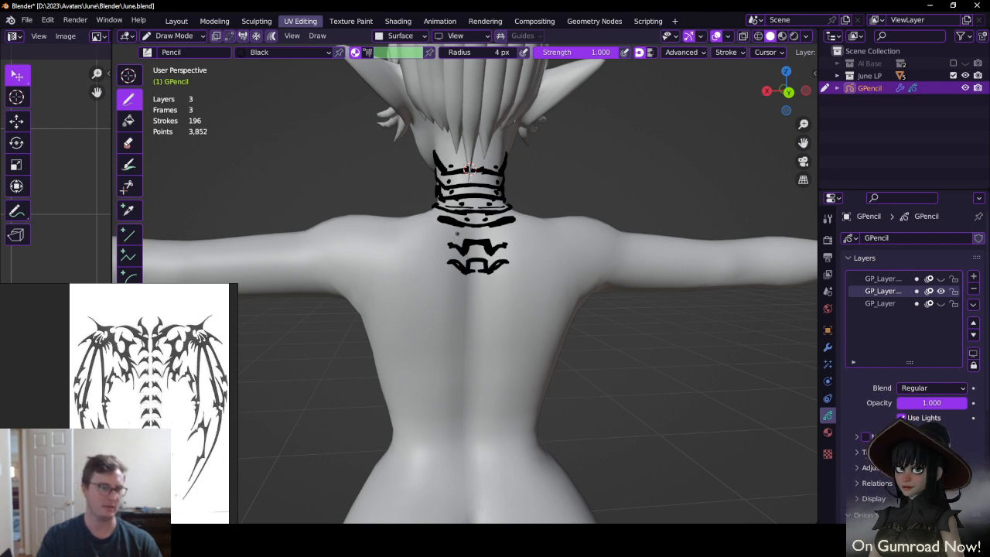
{"action": "left_click_drag", "start_coordinate": [442, 243], "coordinate": [453, 270]}
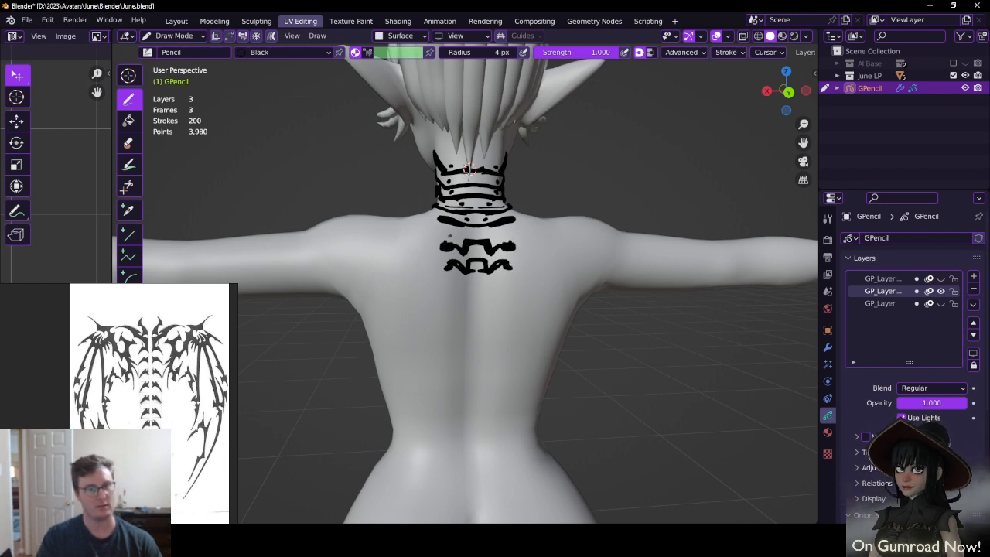
{"action": "left_click_drag", "start_coordinate": [455, 233], "coordinate": [458, 234]}
{"action": "left_click_drag", "start_coordinate": [456, 234], "coordinate": [476, 237]}
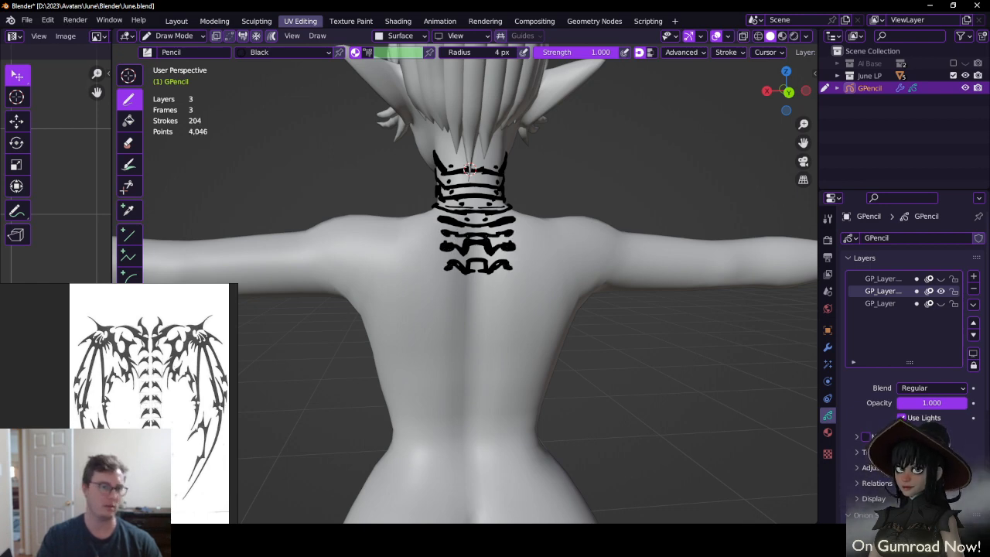
Undo the vertebra-like marks drawn below the neck bands
{"action": "middle_click_drag", "start_coordinate": [487, 259], "coordinate": [543, 276]}
{"action": "middle_click_drag", "start_coordinate": [534, 201], "coordinate": [437, 175]}
{"action": "key", "text": "ctrl+z"}
{"action": "key", "text": "ctrl+z"}
{"action": "key", "text": "ctrl+z"}
{"action": "key", "text": "ctrl+z"}
{"action": "key", "text": "ctrl+z"}
{"action": "key", "text": "ctrl+z"}
{"action": "key", "text": "ctrl+z"}
{"action": "key", "text": "ctrl+z"}
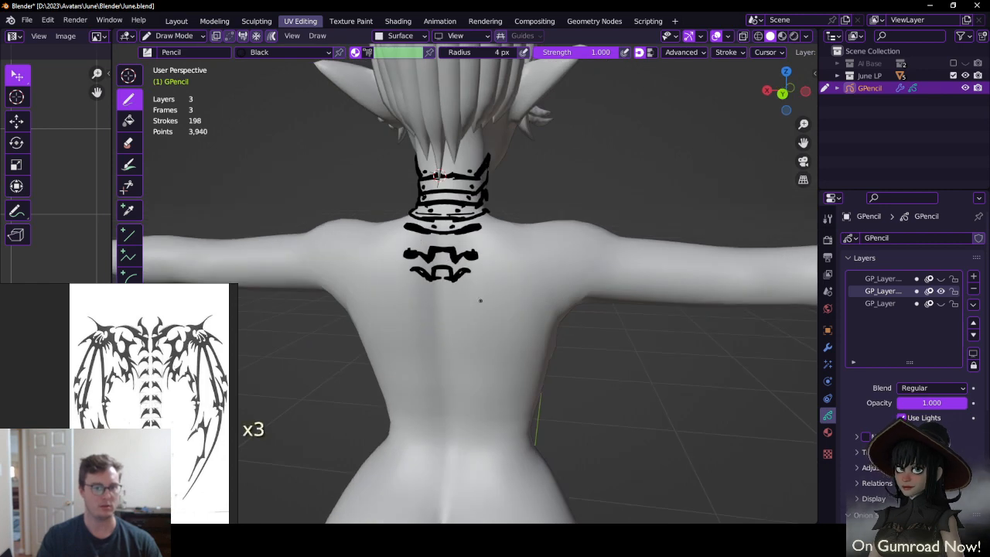
{"action": "key", "text": "ctrl+z"}
{"action": "key", "text": "ctrl+z"}
{"action": "key", "text": "ctrl+z"}
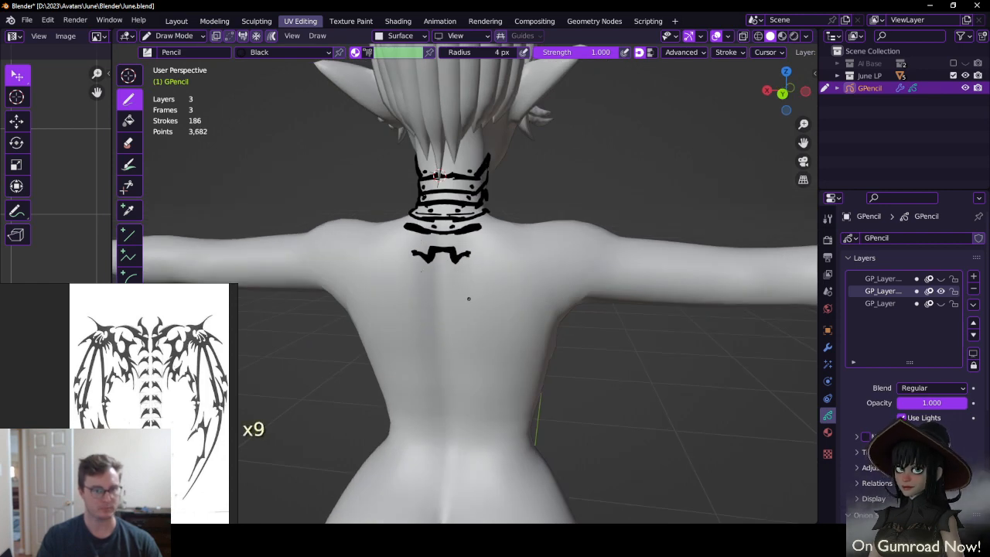
{"action": "key", "text": "ctrl+z"}
{"action": "key", "text": "ctrl+z"}
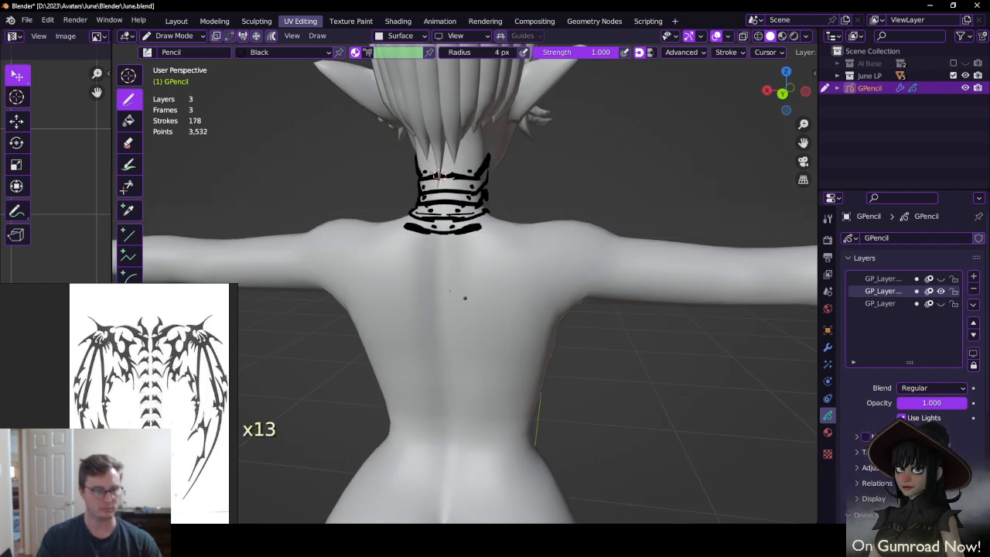
Try mirrored tribal outlines with pointed tips and curls over both shoulder blades
{"action": "mouse_move", "coordinate": [349, 244]}
{"action": "left_mouse_down"}
{"action": "mouse_move", "coordinate": [390, 247]}
{"action": "mouse_move", "coordinate": [356, 261]}
{"action": "mouse_move", "coordinate": [369, 338]}
{"action": "mouse_move", "coordinate": [378, 337]}
{"action": "left_mouse_up"}
{"action": "mouse_move", "coordinate": [384, 289]}
{"action": "left_mouse_down"}
{"action": "mouse_move", "coordinate": [402, 293]}
{"action": "mouse_move", "coordinate": [381, 268]}
{"action": "mouse_move", "coordinate": [405, 254]}
{"action": "mouse_move", "coordinate": [403, 241]}
{"action": "left_mouse_up"}
{"action": "left_click_drag", "start_coordinate": [390, 247], "coordinate": [402, 255]}
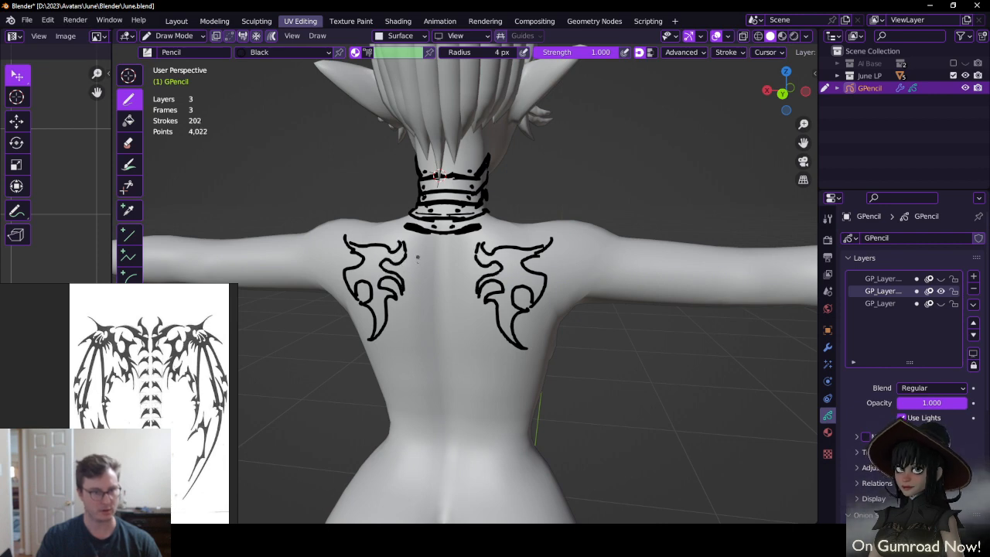
{"action": "middle_click_drag", "start_coordinate": [418, 257], "coordinate": [436, 223]}
{"action": "left_click_drag", "start_coordinate": [362, 265], "coordinate": [381, 262]}
{"action": "key", "text": "ctrl+z"}
Undo all the tribal outlines on the shoulder blades
{"action": "mouse_move", "coordinate": [415, 252]}
{"action": "middle_mouse_down"}
{"action": "mouse_move", "coordinate": [556, 309]}
{"action": "mouse_move", "coordinate": [685, 345]}
{"action": "middle_mouse_up"}
{"action": "key", "text": "ctrl+z"}
{"action": "key", "text": "ctrl+z"}
{"action": "key", "text": "ctrl+z"}
{"action": "key", "text": "ctrl+z"}
{"action": "key", "text": "ctrl+z"}
{"action": "key", "text": "ctrl+z"}
{"action": "key", "text": "ctrl+z"}
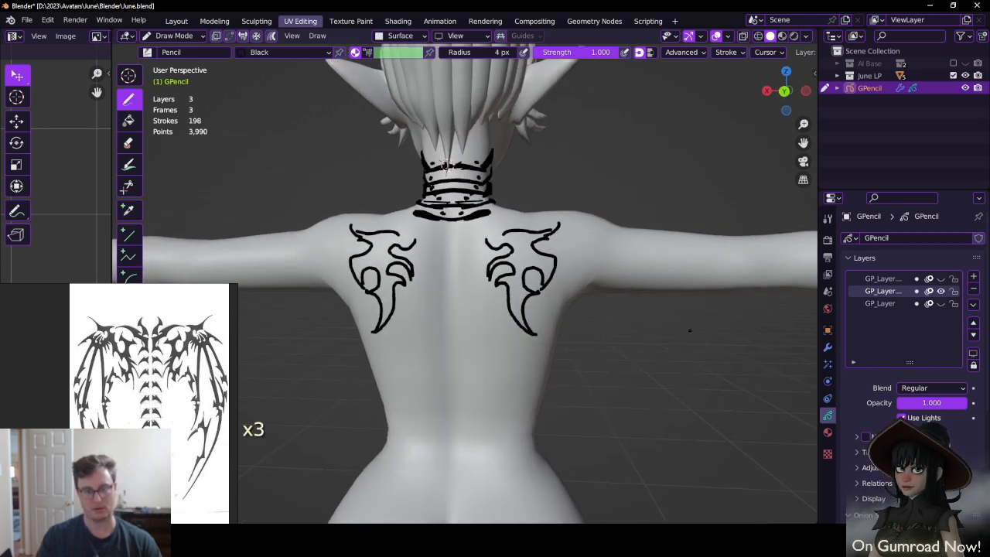
{"action": "key", "text": "ctrl+z"}
{"action": "key", "text": "ctrl+z"}
{"action": "key", "text": "ctrl+z"}
{"action": "key", "text": "ctrl+z"}
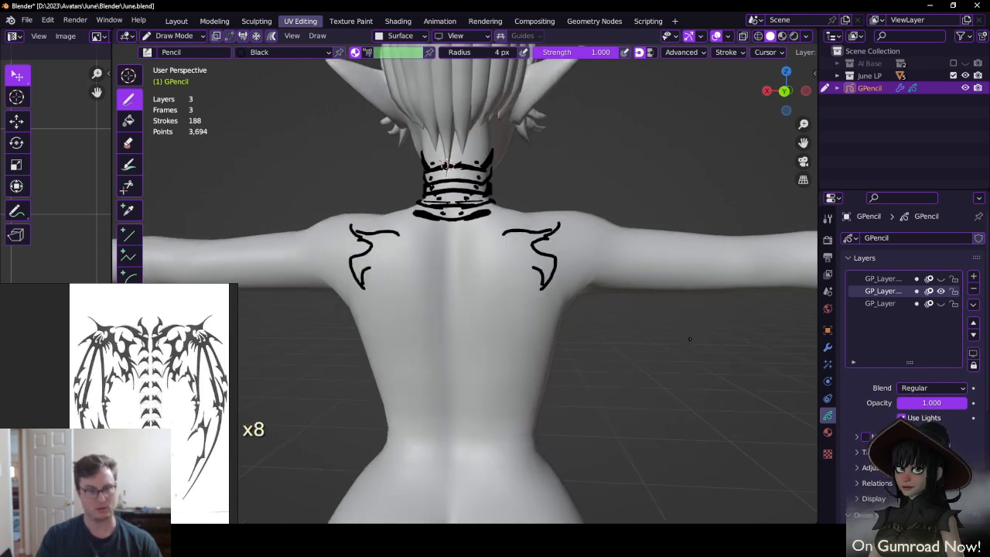
{"action": "key", "text": "ctrl+z"}
{"action": "key", "text": "ctrl+z"}
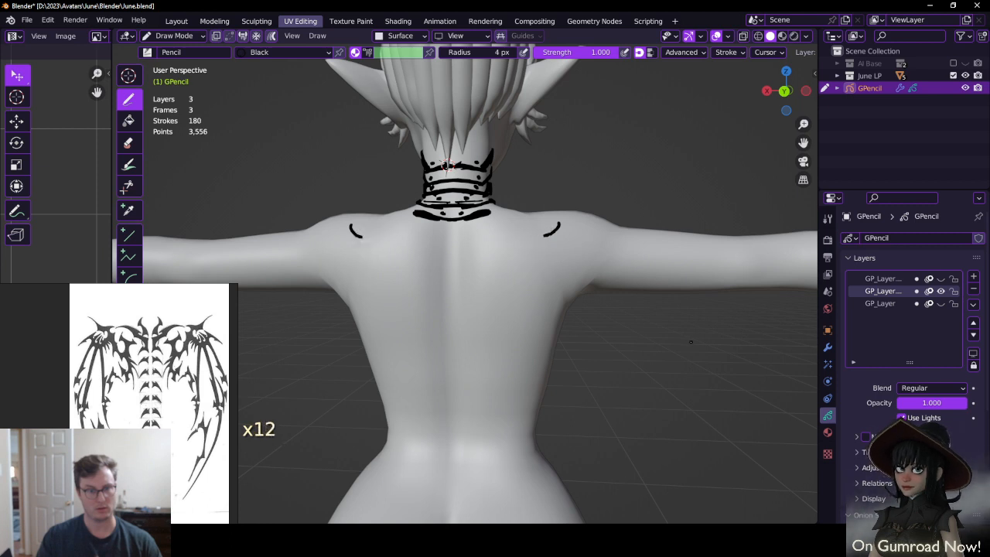
Hide the banded tattoo layer, show the empty layer and draw mirrored wing-shaped strokes across the upper shoulder blades in it
{"action": "left_click", "coordinate": [940, 292]}
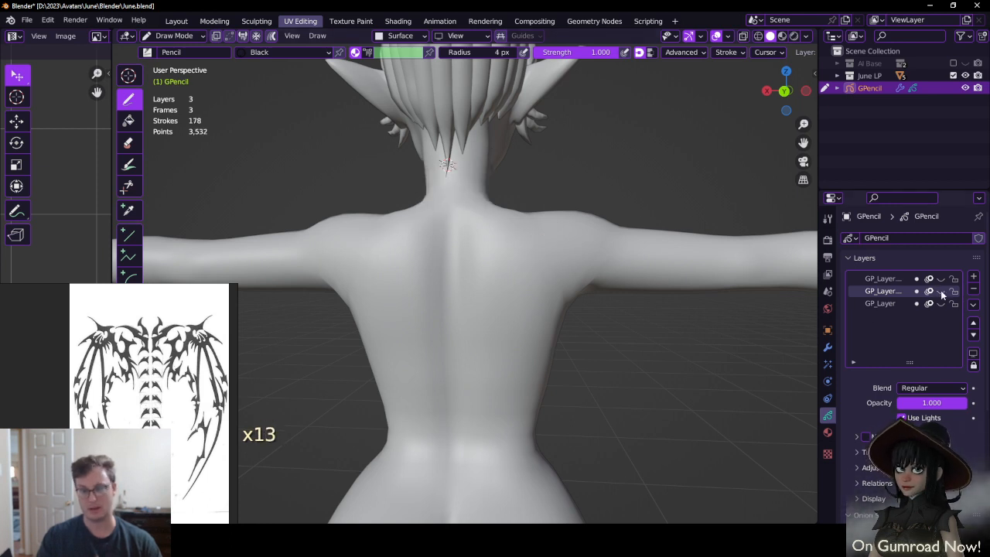
{"action": "left_click", "coordinate": [941, 279]}
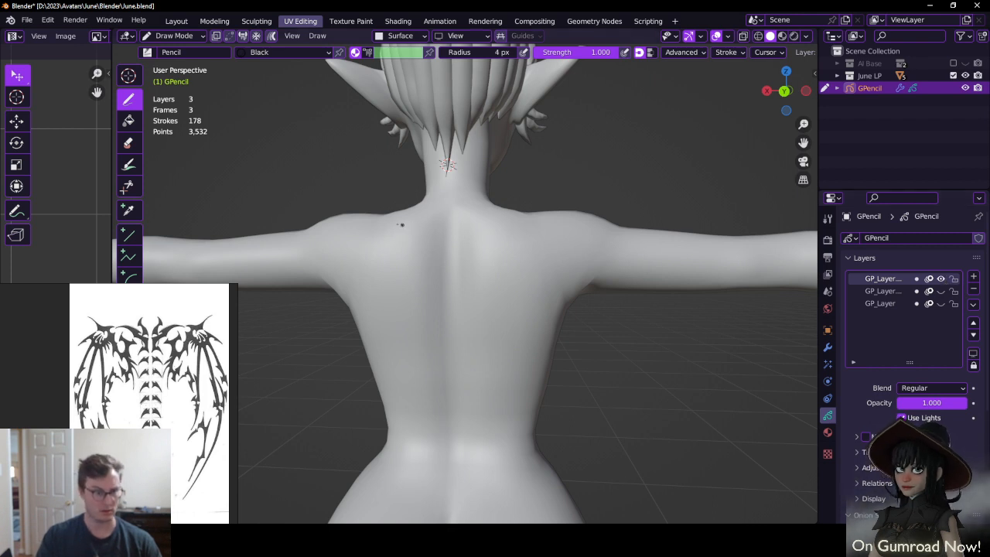
{"action": "key", "text": "ctrl+shift+z"}
{"action": "key", "text": "ctrl+shift+z"}
{"action": "key", "text": "ctrl+shift+z"}
{"action": "key", "text": "ctrl+shift+z"}
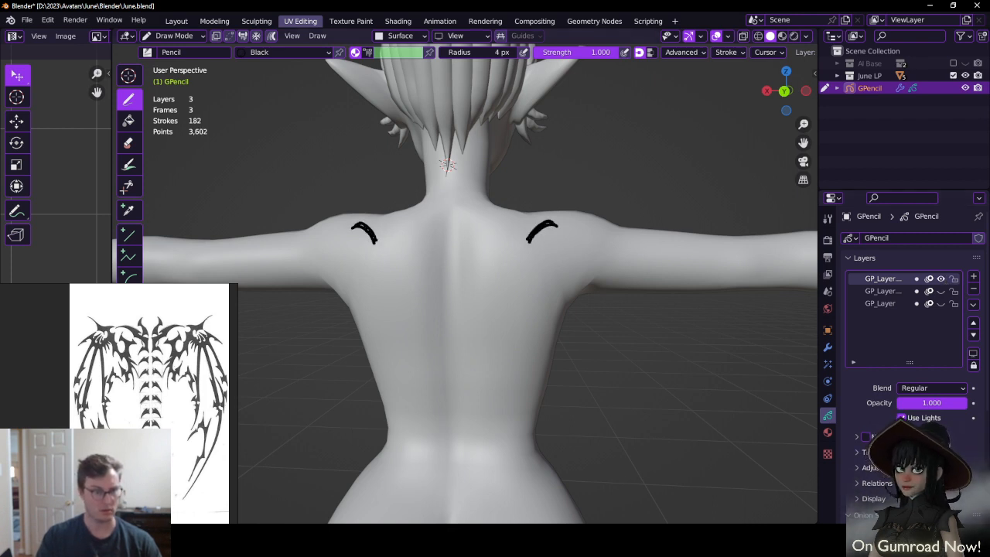
{"action": "key", "text": "ctrl+shift+z"}
{"action": "key", "text": "ctrl+shift+z"}
{"action": "key", "text": "ctrl+shift+z"}
{"action": "key", "text": "ctrl+shift+z"}
{"action": "key", "text": "ctrl+shift+z"}
{"action": "key", "text": "ctrl+shift+z"}
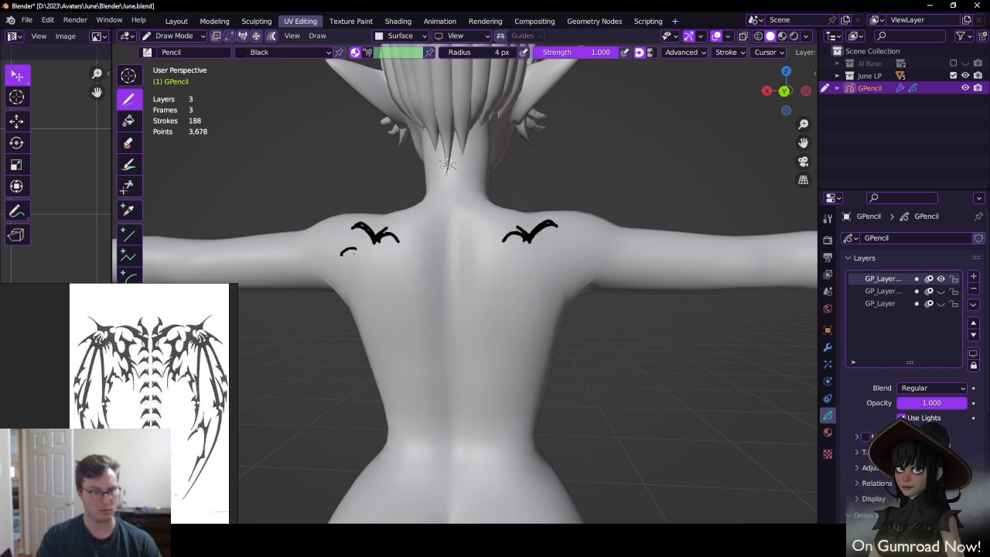
Draw mirrored barbed strokes on the outer shoulder blades, with wavy hooked lines running inward and small arches below
{"action": "key", "text": "ctrl+shift+z"}
{"action": "key", "text": "ctrl+shift+z"}
{"action": "key", "text": "ctrl+shift+z"}
{"action": "key", "text": "ctrl+shift+z"}
{"action": "key", "text": "ctrl+shift+z"}
{"action": "key", "text": "ctrl+shift+z"}
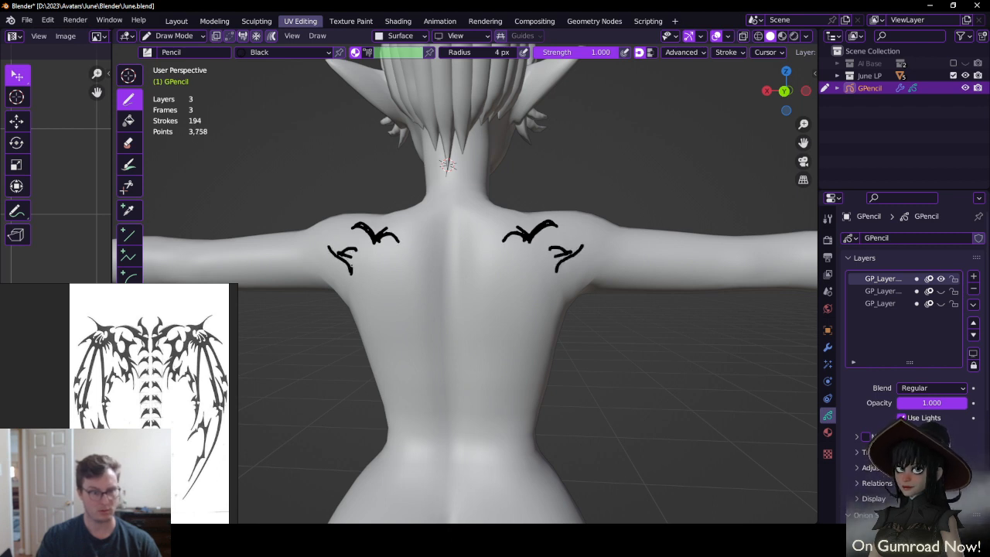
{"action": "key", "text": "ctrl+shift+z"}
{"action": "key", "text": "ctrl+shift+z"}
{"action": "key", "text": "ctrl+shift+z"}
{"action": "key", "text": "ctrl+shift+z"}
{"action": "key", "text": "ctrl+shift+z"}
{"action": "key", "text": "ctrl+shift+z"}
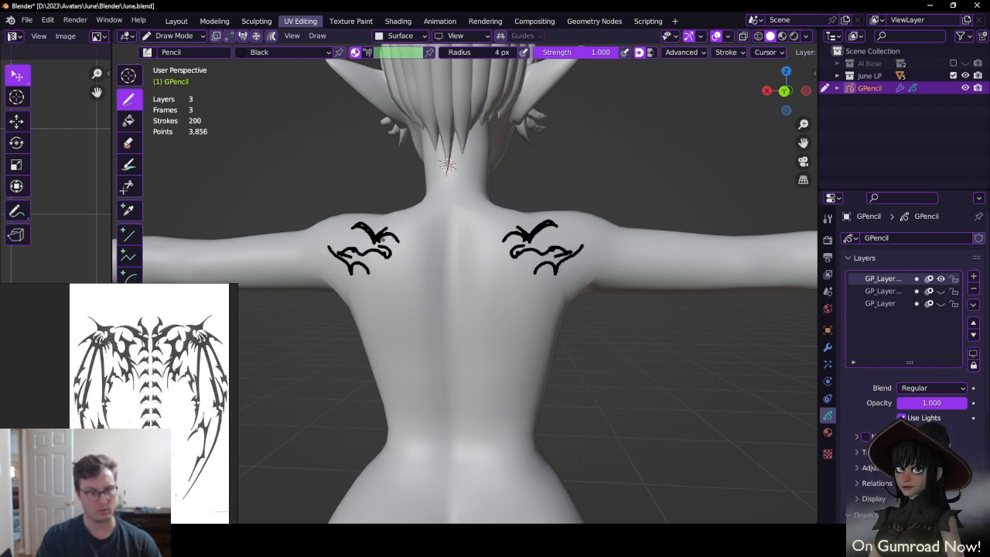
Extend the upper wing shapes toward the spine with mirrored hooks and wavy tips
{"action": "key", "text": "ctrl+shift+z"}
{"action": "key", "text": "ctrl+shift+z"}
{"action": "key", "text": "ctrl+shift+z"}
{"action": "key", "text": "ctrl+shift+z"}
{"action": "key", "text": "ctrl+shift+z"}
{"action": "key", "text": "ctrl+shift+z"}
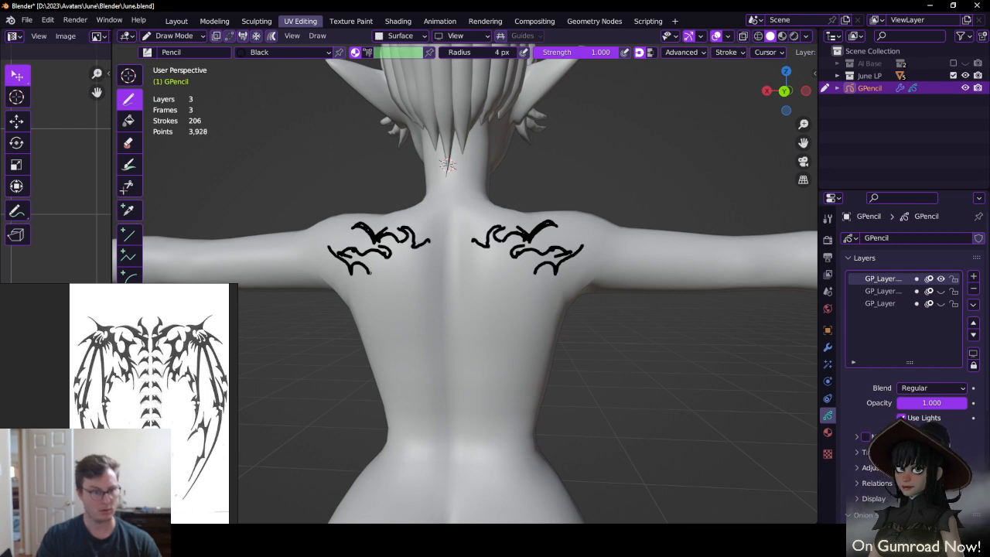
Draw mirrored sweeping curves with large curled hooks along the lower shoulder blades
{"action": "key", "text": "ctrl+shift+z"}
{"action": "key", "text": "ctrl+shift+z"}
{"action": "key", "text": "ctrl+shift+z"}
{"action": "key", "text": "ctrl+shift+z"}
{"action": "key", "text": "ctrl+shift+z"}
{"action": "key", "text": "ctrl+shift+z"}
{"action": "key", "text": "ctrl+shift+z"}
{"action": "key", "text": "ctrl+shift+z"}
{"action": "key", "text": "ctrl+shift+z"}
{"action": "key", "text": "ctrl+shift+z"}
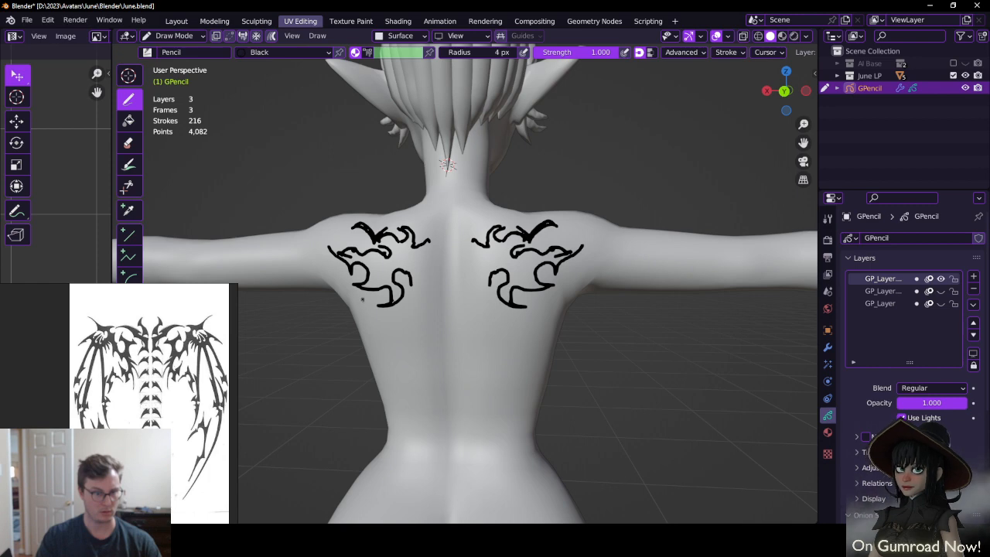
Try long mirrored strokes with hooked ends running down the sides of the back and undo them
{"action": "key", "text": "ctrl+shift+z"}
{"action": "key", "text": "ctrl+shift+z"}
{"action": "key", "text": "ctrl+shift+z"}
{"action": "key", "text": "ctrl+shift+z"}
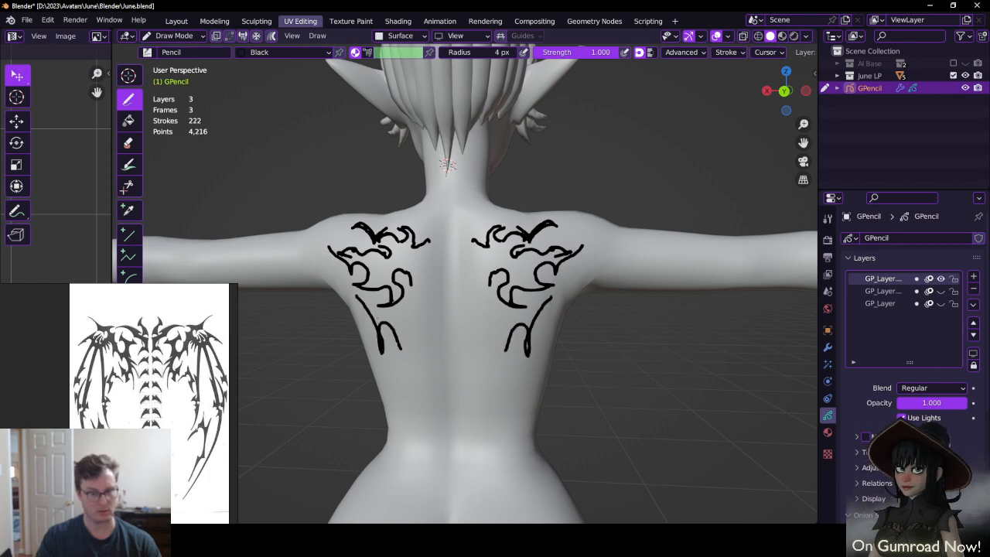
{"action": "middle_click_drag", "start_coordinate": [373, 305], "coordinate": [420, 305]}
{"action": "key", "text": "ctrl+z"}
{"action": "key", "text": "ctrl+z"}
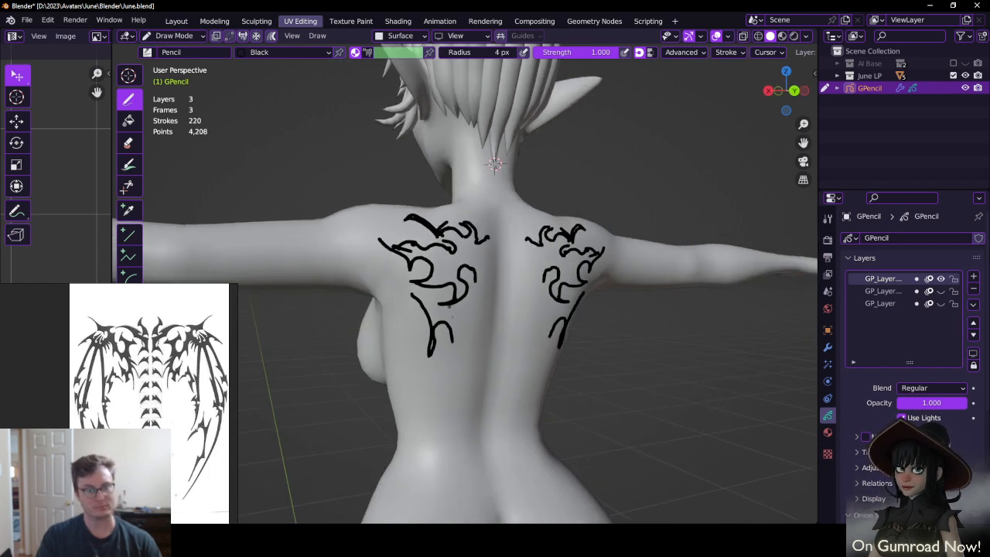
{"action": "key", "text": "ctrl+z"}
{"action": "key", "text": "ctrl+z"}
{"action": "key", "text": "ctrl+z"}
{"action": "key", "text": "ctrl+z"}
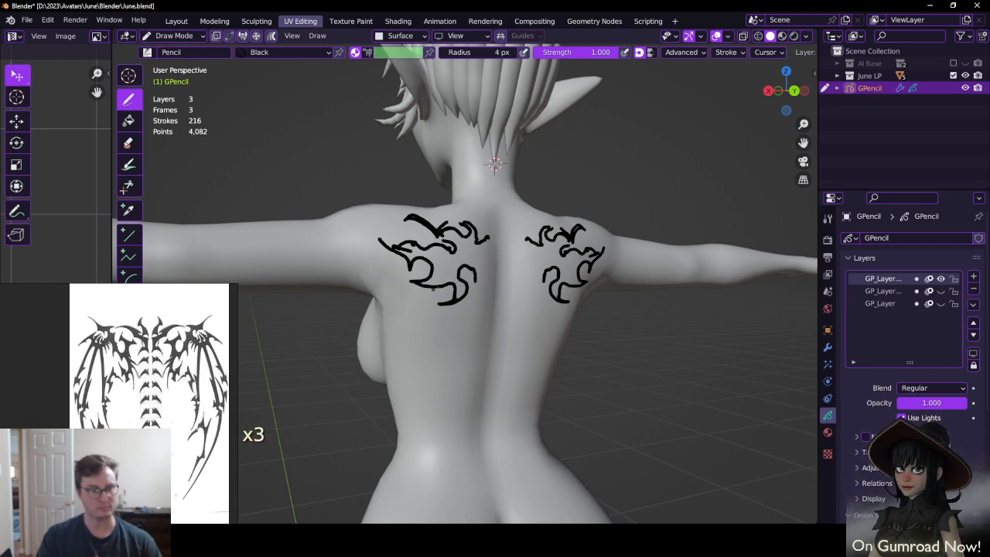
Erase part of the lower shoulder-blade curls and redraw it as pointed scallops and barbs reaching toward the spine
{"action": "key", "text": "q"}
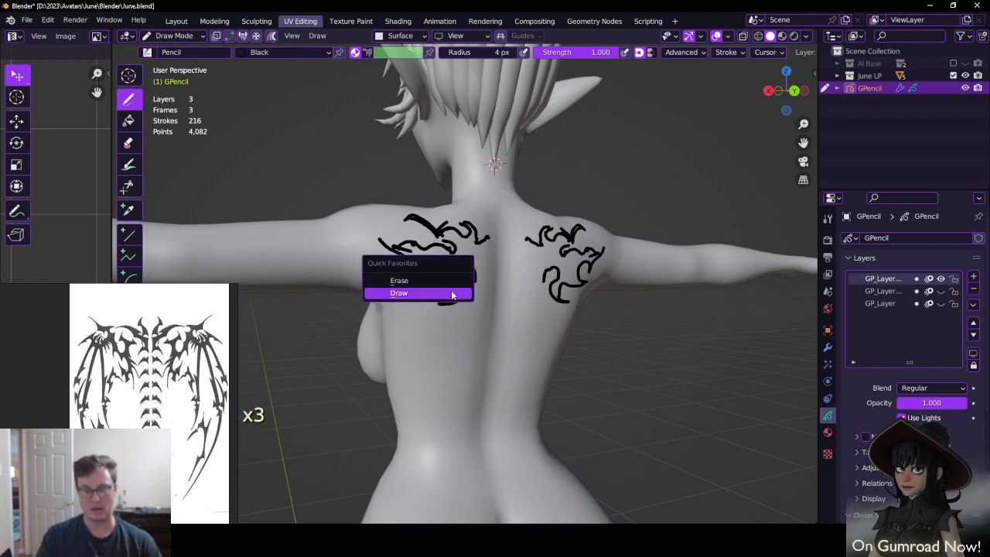
{"action": "left_click", "coordinate": [434, 283]}
{"action": "left_click_drag", "start_coordinate": [452, 286], "coordinate": [460, 269]}
{"action": "key", "text": "q"}
{"action": "left_click", "coordinate": [444, 299]}
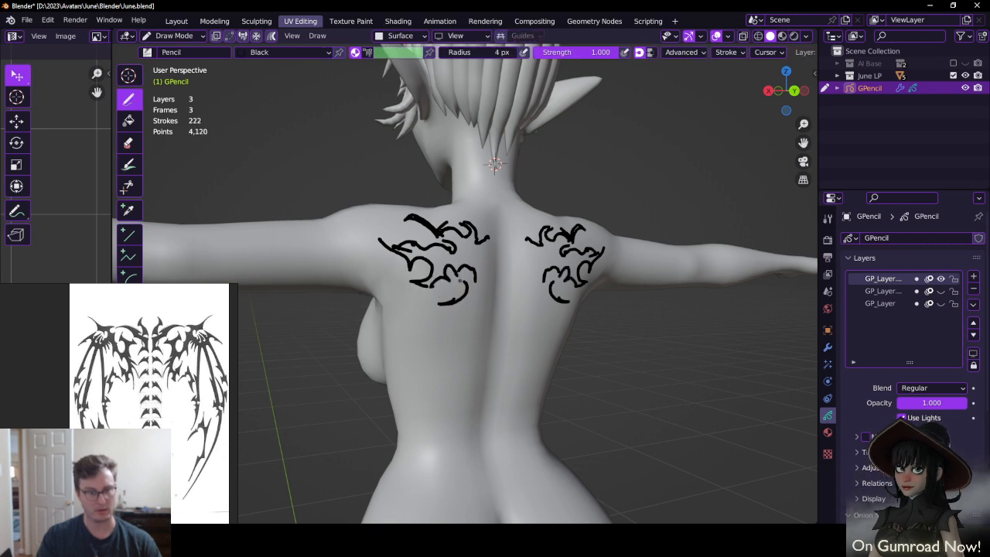
{"action": "middle_click_drag", "start_coordinate": [484, 270], "coordinate": [450, 267]}
{"action": "mouse_move", "coordinate": [420, 296]}
{"action": "left_mouse_down"}
{"action": "mouse_move", "coordinate": [444, 291]}
{"action": "mouse_move", "coordinate": [430, 283]}
{"action": "mouse_move", "coordinate": [443, 259]}
{"action": "left_mouse_up"}
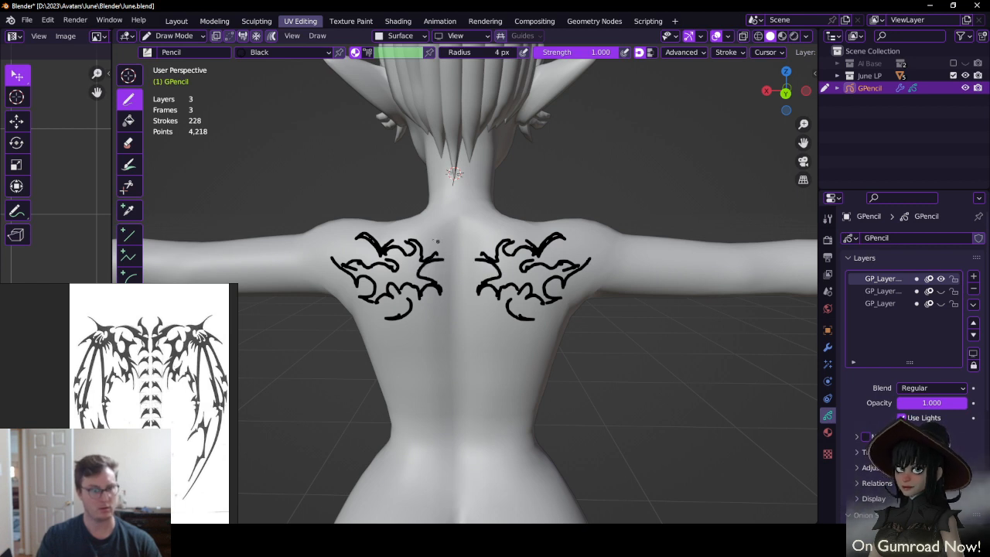
Draw stacked mirrored chevrons and crown-like points from between the shoulder blades up to the nape
{"action": "left_click_drag", "start_coordinate": [416, 228], "coordinate": [456, 252]}
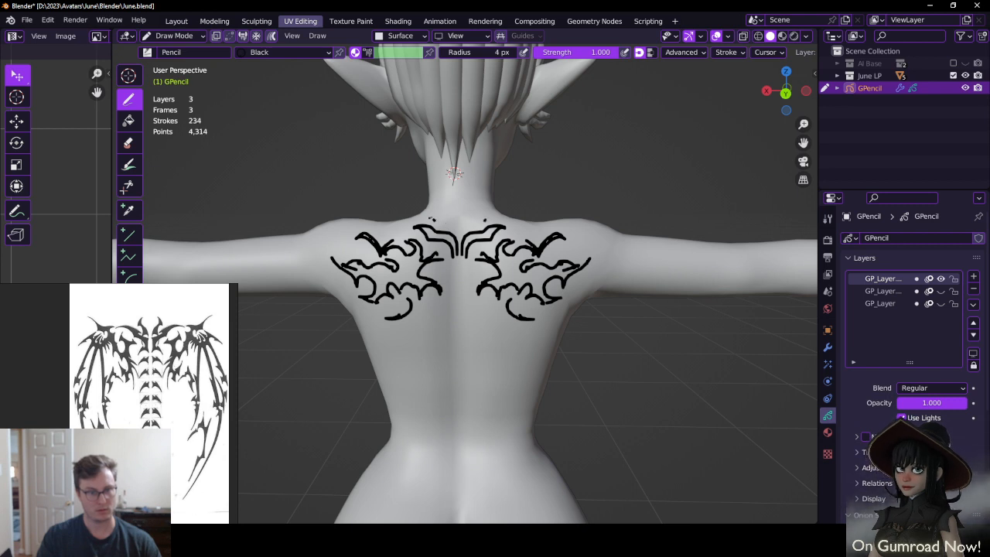
{"action": "mouse_move", "coordinate": [430, 219]}
{"action": "left_mouse_down"}
{"action": "mouse_move", "coordinate": [455, 232]}
{"action": "mouse_move", "coordinate": [458, 223]}
{"action": "left_mouse_up"}
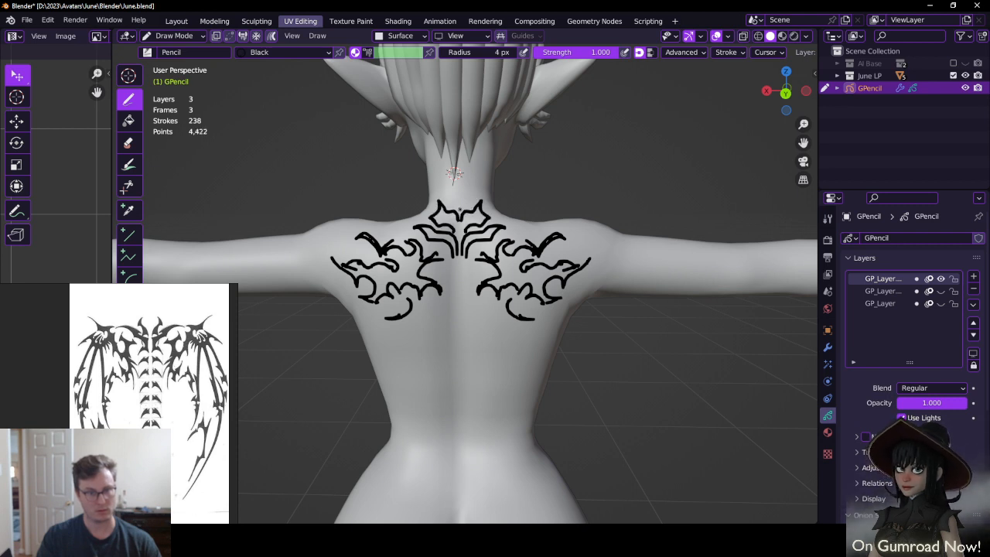
{"action": "mouse_move", "coordinate": [443, 186]}
{"action": "left_mouse_down"}
{"action": "mouse_move", "coordinate": [454, 207]}
{"action": "mouse_move", "coordinate": [469, 204]}
{"action": "mouse_move", "coordinate": [454, 175]}
{"action": "left_mouse_up"}
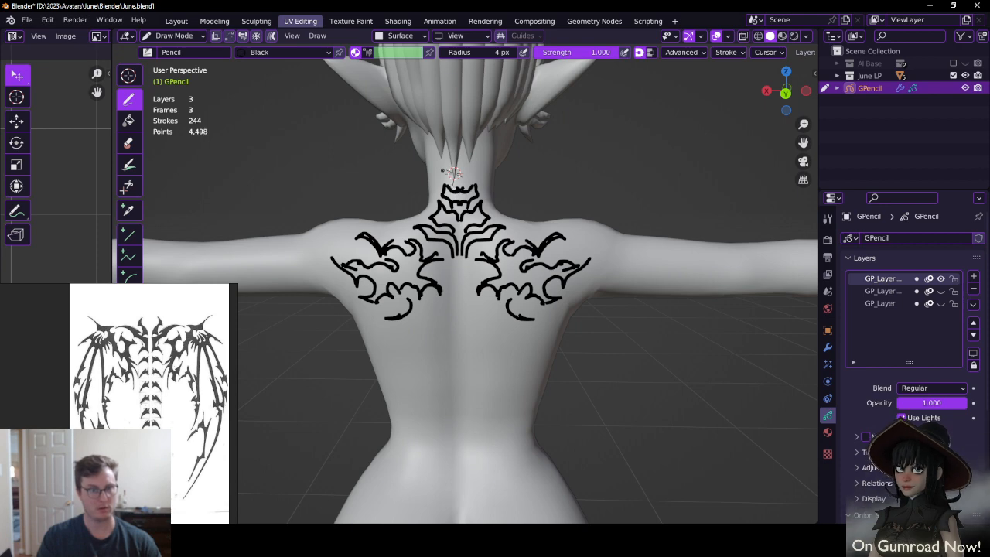
{"action": "mouse_move", "coordinate": [453, 171]}
{"action": "middle_mouse_down"}
{"action": "mouse_move", "coordinate": [495, 166]}
{"action": "mouse_move", "coordinate": [469, 164]}
{"action": "middle_mouse_up"}
{"action": "left_click_drag", "start_coordinate": [471, 215], "coordinate": [477, 224]}
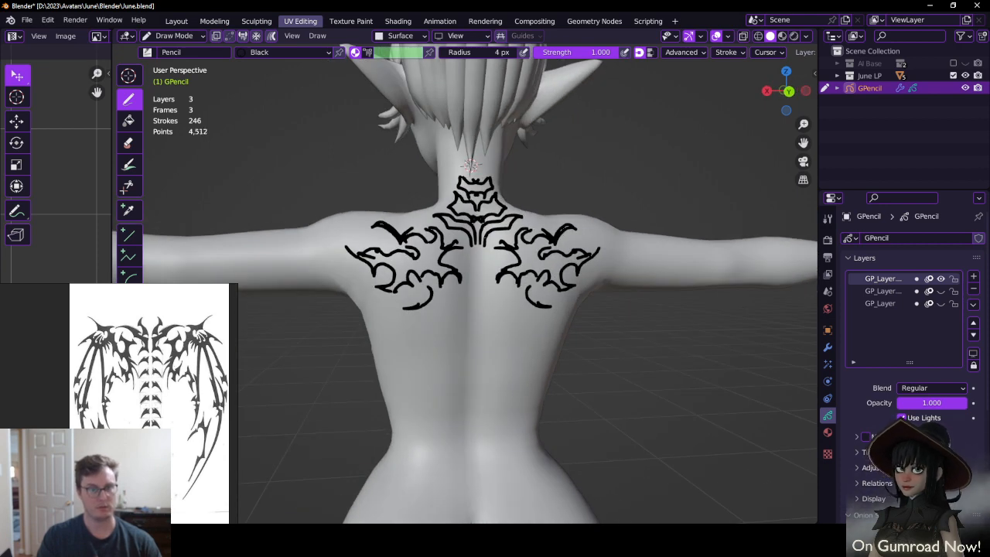
Continue the mirrored pointed vertebra motifs down the spine between the shoulder blades
{"action": "middle_click_drag", "start_coordinate": [474, 267], "coordinate": [463, 189], "text": "shift"}
{"action": "mouse_move", "coordinate": [463, 185]}
{"action": "left_mouse_down"}
{"action": "mouse_move", "coordinate": [458, 209]}
{"action": "mouse_move", "coordinate": [473, 191]}
{"action": "mouse_move", "coordinate": [480, 204]}
{"action": "mouse_move", "coordinate": [466, 238]}
{"action": "left_mouse_up"}
{"action": "mouse_move", "coordinate": [466, 238]}
{"action": "left_mouse_down"}
{"action": "mouse_move", "coordinate": [467, 248]}
{"action": "mouse_move", "coordinate": [471, 224]}
{"action": "left_mouse_up"}
{"action": "left_click_drag", "start_coordinate": [478, 223], "coordinate": [479, 236]}
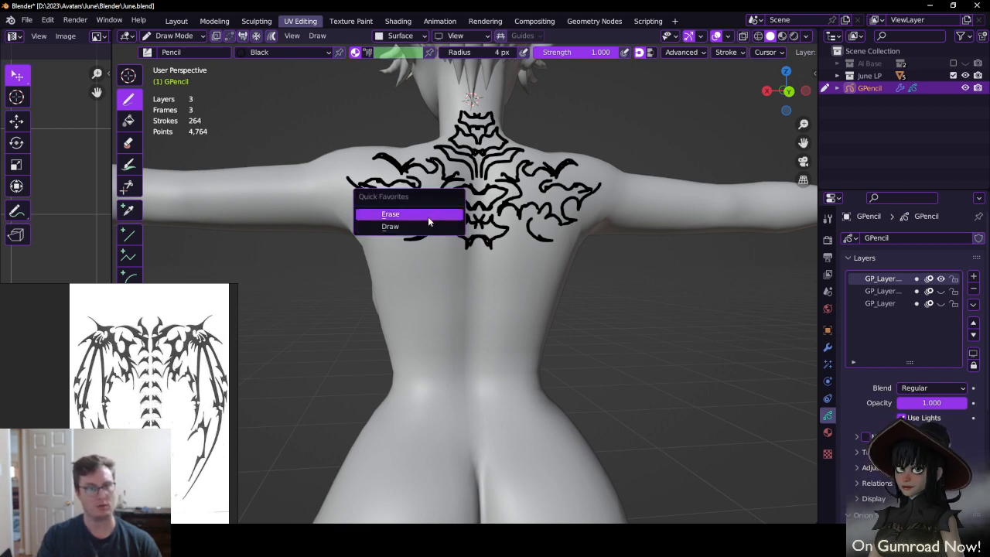
Erase the loose hooked strokes beneath the shoulder-blade scallops
{"action": "left_click", "coordinate": [427, 215]}
{"action": "left_click_drag", "start_coordinate": [417, 236], "coordinate": [432, 232]}
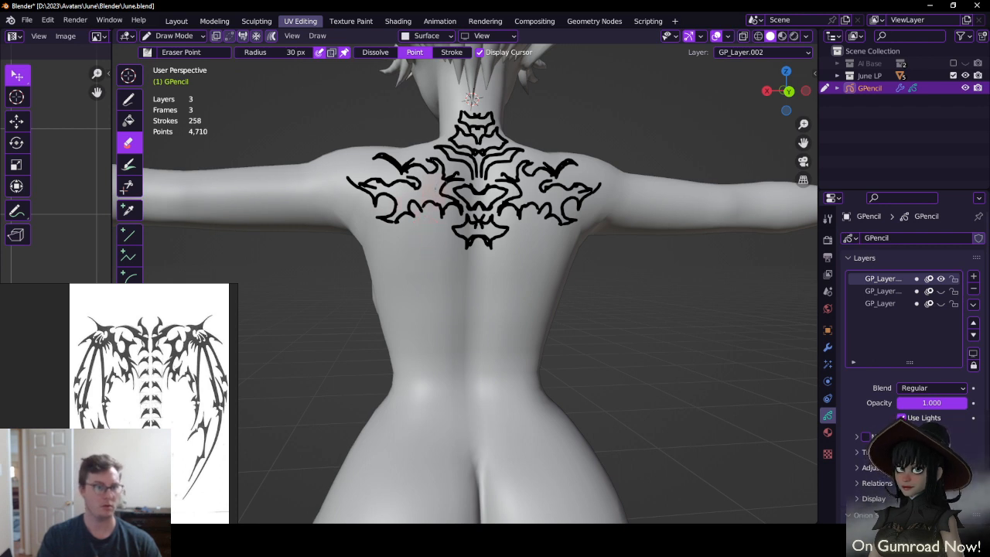
Shrink the eraser to 18 px, rework the central motif between the shoulder blades as nested angular lines, and add barbs beside it
{"action": "key", "text": "bracketleft"}
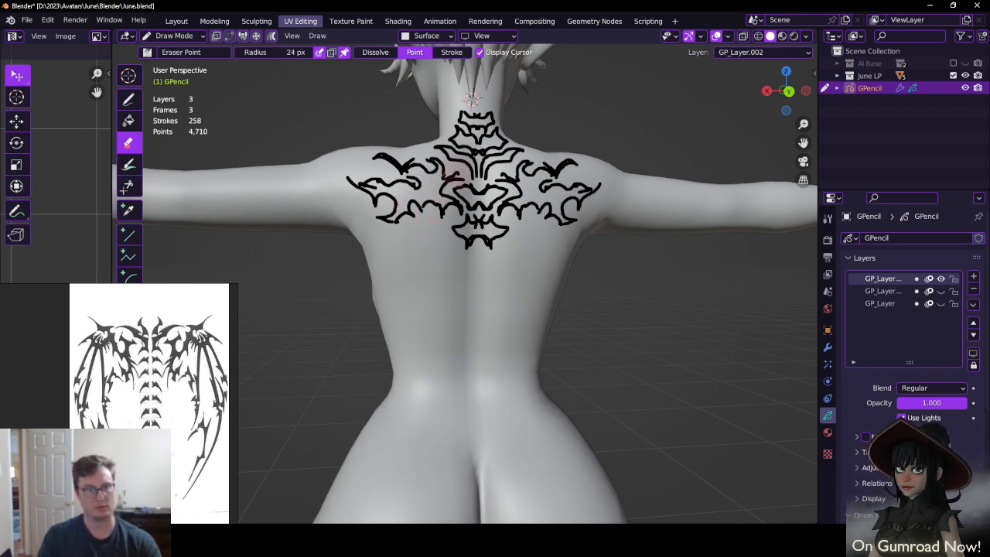
{"action": "left_click", "coordinate": [452, 179]}
{"action": "key", "text": "q"}
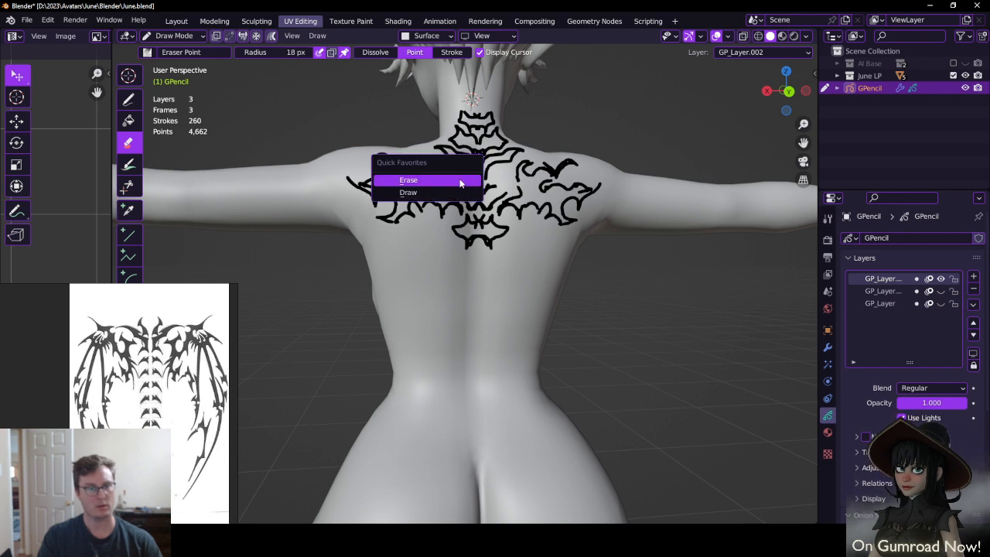
{"action": "left_click", "coordinate": [450, 191]}
{"action": "mouse_move", "coordinate": [451, 171]}
{"action": "left_mouse_down"}
{"action": "mouse_move", "coordinate": [457, 190]}
{"action": "mouse_move", "coordinate": [467, 188]}
{"action": "left_mouse_up"}
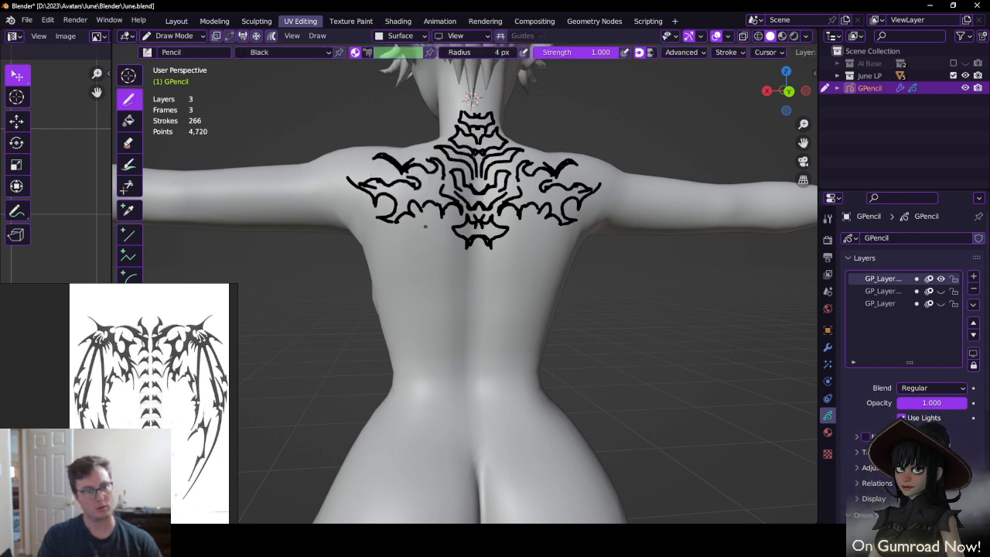
{"action": "left_click_drag", "start_coordinate": [402, 194], "coordinate": [439, 203]}
{"action": "mouse_move", "coordinate": [424, 198]}
{"action": "left_mouse_down"}
{"action": "mouse_move", "coordinate": [444, 207]}
{"action": "mouse_move", "coordinate": [429, 176]}
{"action": "left_mouse_up"}
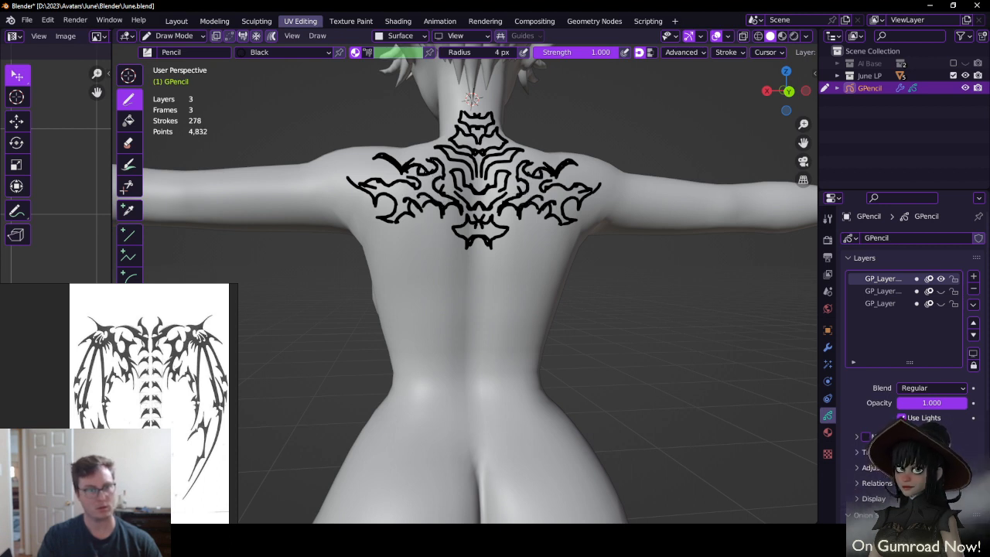
Erase the inner curls above the shoulder blades and redraw the upper edge as flowing, pointed feather strokes reaching the outer shoulders
{"action": "key", "text": "q"}
{"action": "left_click", "coordinate": [416, 160]}
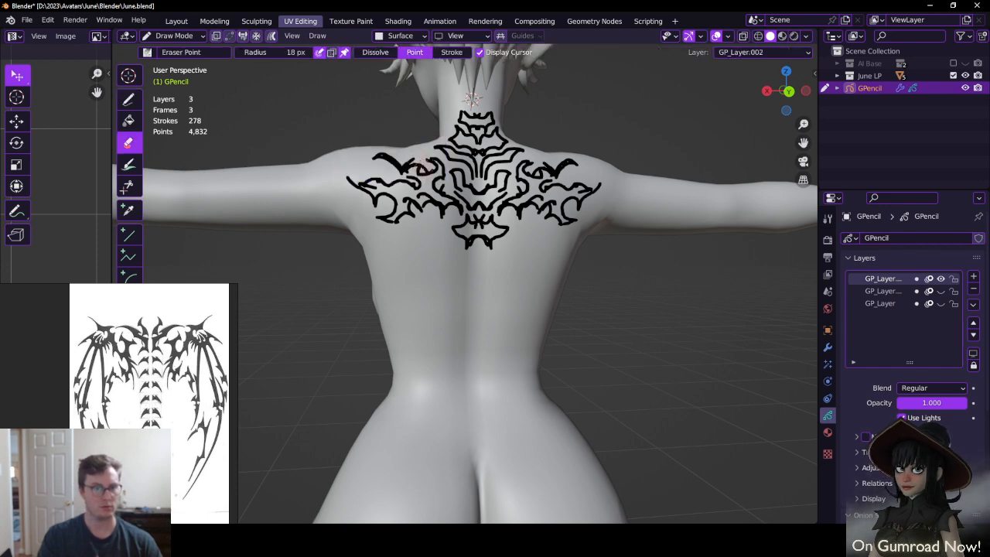
{"action": "left_click", "coordinate": [423, 169]}
{"action": "key", "text": "q"}
{"action": "left_click", "coordinate": [418, 172]}
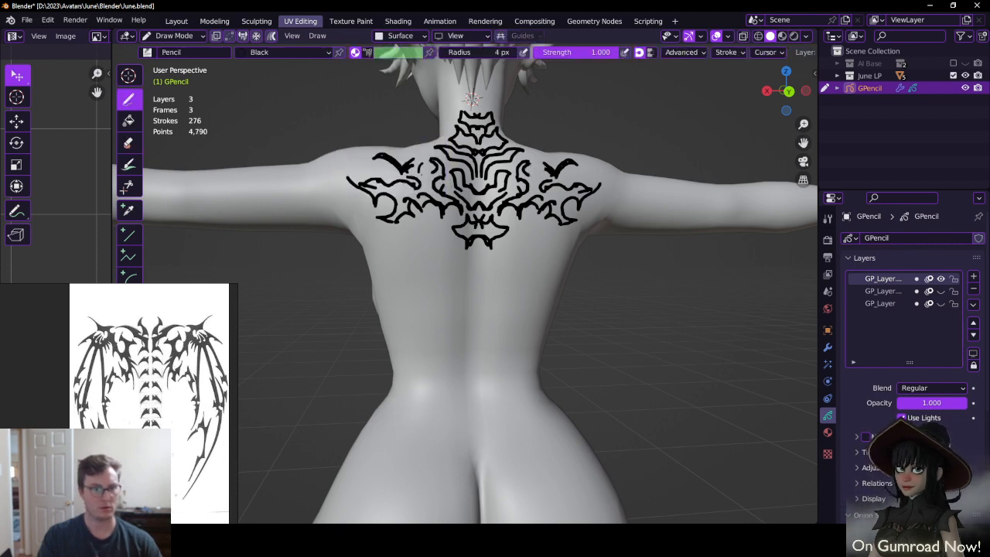
{"action": "mouse_move", "coordinate": [418, 163]}
{"action": "left_mouse_down"}
{"action": "mouse_move", "coordinate": [433, 176]}
{"action": "mouse_move", "coordinate": [355, 164]}
{"action": "mouse_move", "coordinate": [392, 174]}
{"action": "left_mouse_up"}
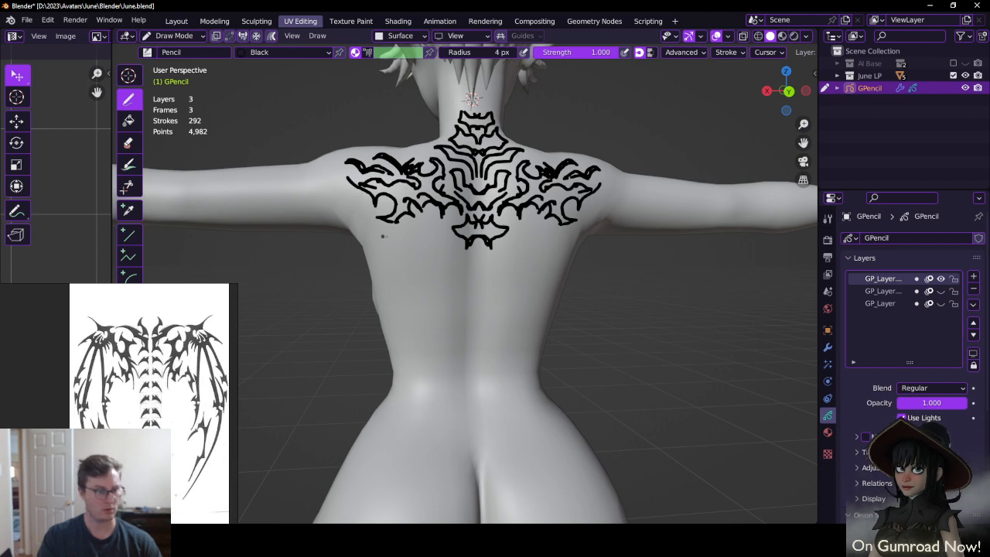
{"action": "middle_click_drag", "start_coordinate": [422, 229], "coordinate": [401, 215]}
{"action": "mouse_move", "coordinate": [374, 179]}
{"action": "left_mouse_down"}
{"action": "mouse_move", "coordinate": [393, 262]}
{"action": "mouse_move", "coordinate": [406, 269]}
{"action": "mouse_move", "coordinate": [398, 259]}
{"action": "mouse_move", "coordinate": [413, 334]}
{"action": "mouse_move", "coordinate": [395, 208]}
{"action": "left_mouse_up"}
{"action": "key", "text": "ctrl+z"}
{"action": "middle_click_drag", "start_coordinate": [469, 282], "coordinate": [430, 286]}
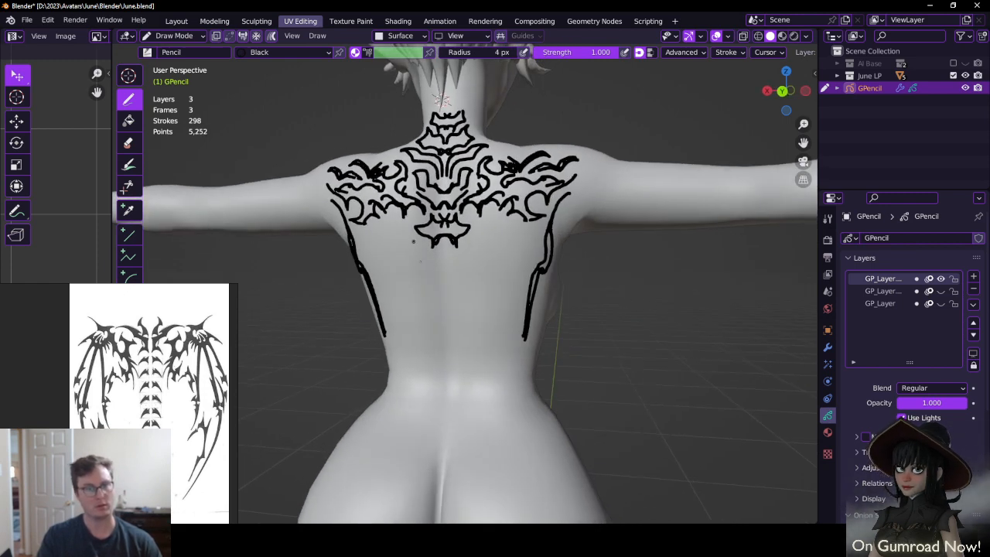
{"action": "key", "text": "ctrl+z"}
{"action": "key", "text": "ctrl+z"}
{"action": "key", "text": "ctrl+z"}
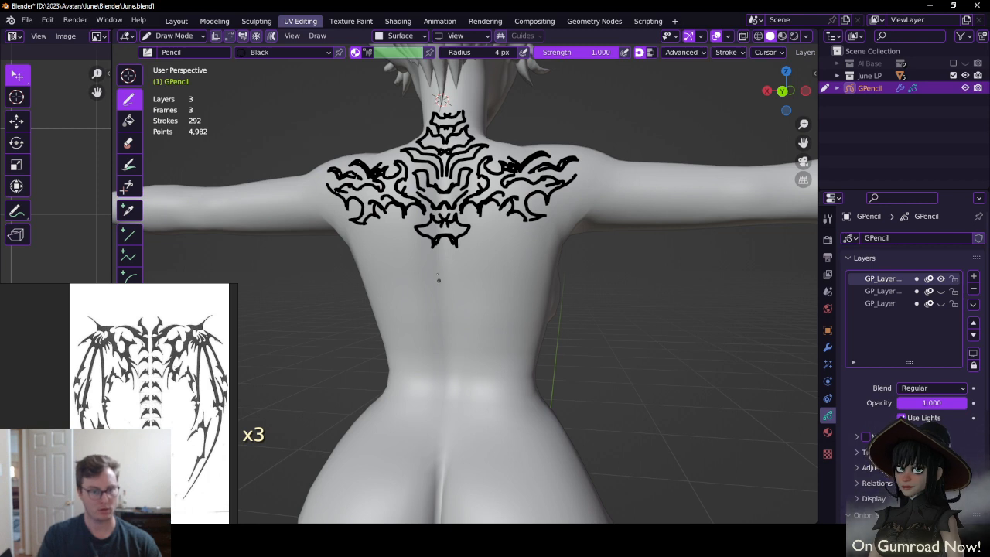
Draw four mirrored vertebra motifs down the middle of the spine, getting smaller toward the waist
{"action": "mouse_move", "coordinate": [437, 255]}
{"action": "left_mouse_down"}
{"action": "mouse_move", "coordinate": [423, 265]}
{"action": "mouse_move", "coordinate": [446, 267]}
{"action": "mouse_move", "coordinate": [427, 287]}
{"action": "mouse_move", "coordinate": [440, 296]}
{"action": "mouse_move", "coordinate": [447, 288]}
{"action": "left_mouse_up"}
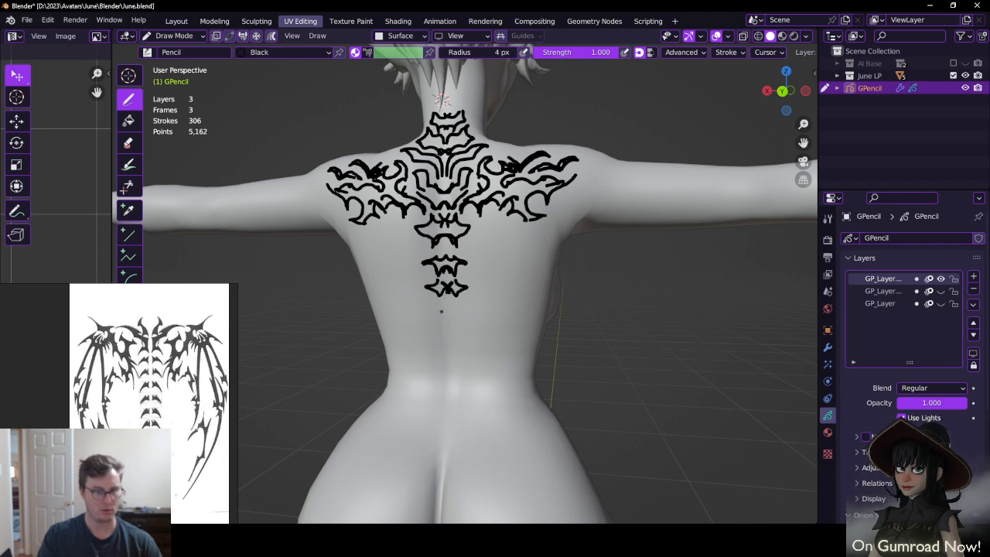
{"action": "middle_click_drag", "start_coordinate": [440, 310], "coordinate": [457, 292]}
{"action": "mouse_move", "coordinate": [454, 288]}
{"action": "left_mouse_down"}
{"action": "mouse_move", "coordinate": [447, 292]}
{"action": "mouse_move", "coordinate": [458, 297]}
{"action": "left_mouse_up"}
{"action": "mouse_move", "coordinate": [457, 306]}
{"action": "left_mouse_down"}
{"action": "mouse_move", "coordinate": [449, 313]}
{"action": "mouse_move", "coordinate": [457, 331]}
{"action": "mouse_move", "coordinate": [455, 316]}
{"action": "left_mouse_up"}
{"action": "mouse_move", "coordinate": [460, 326]}
{"action": "middle_mouse_down"}
{"action": "mouse_move", "coordinate": [471, 358]}
{"action": "mouse_move", "coordinate": [457, 347]}
{"action": "mouse_move", "coordinate": [459, 302]}
{"action": "middle_mouse_up"}
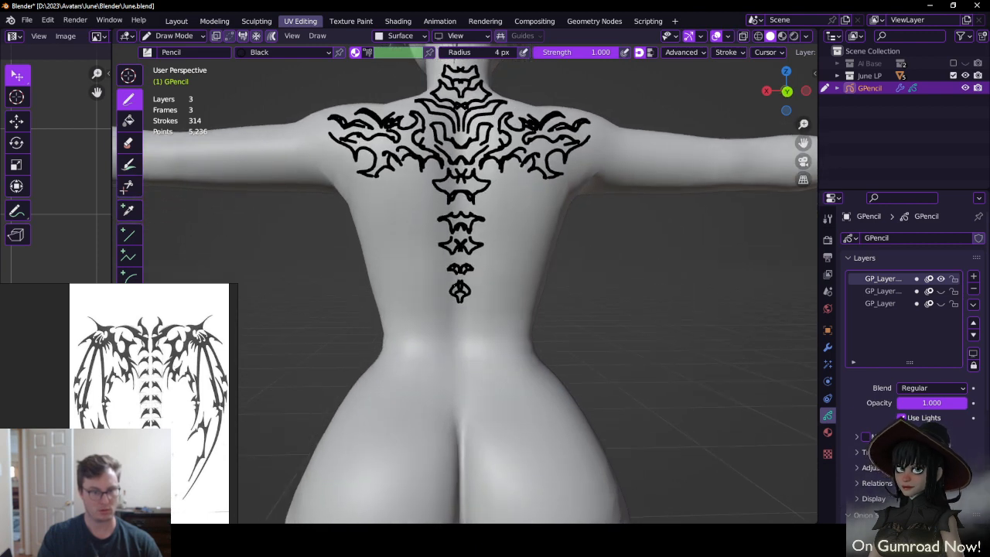
Add side points to the lower vertebra motifs and link the spine motifs with short vertical stems
{"action": "left_click_drag", "start_coordinate": [456, 288], "coordinate": [445, 292]}
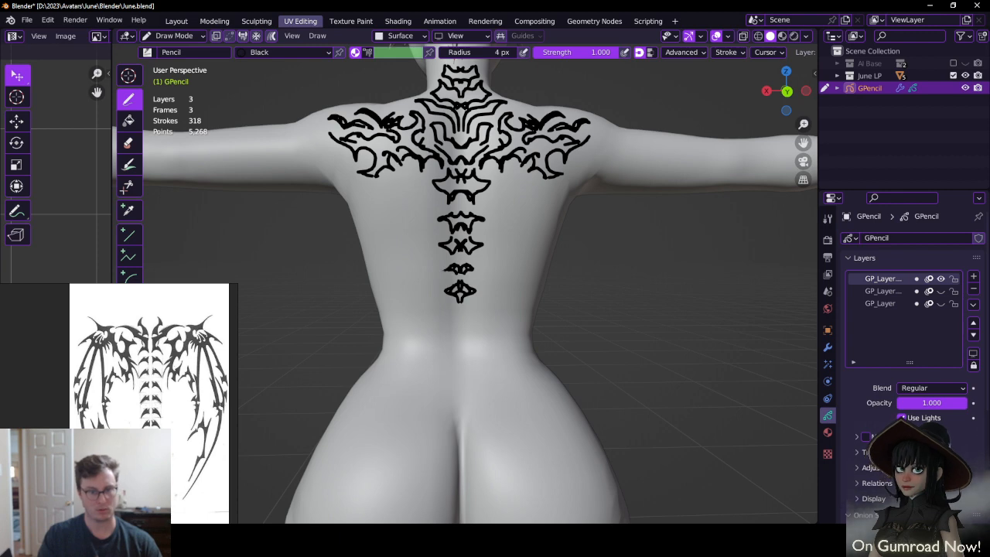
{"action": "mouse_move", "coordinate": [455, 269]}
{"action": "left_mouse_down"}
{"action": "mouse_move", "coordinate": [440, 273]}
{"action": "mouse_move", "coordinate": [457, 260]}
{"action": "left_mouse_up"}
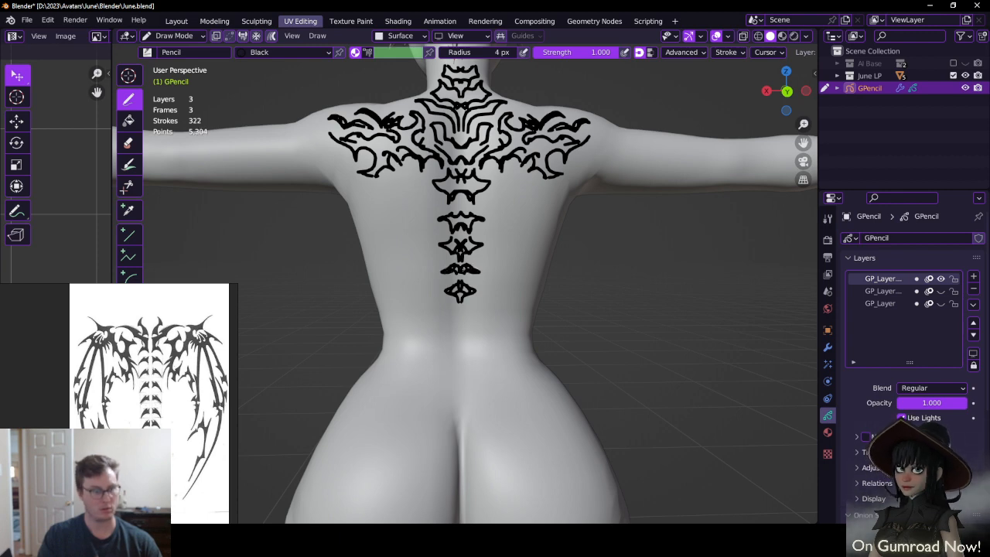
{"action": "key", "text": "ctrl+z"}
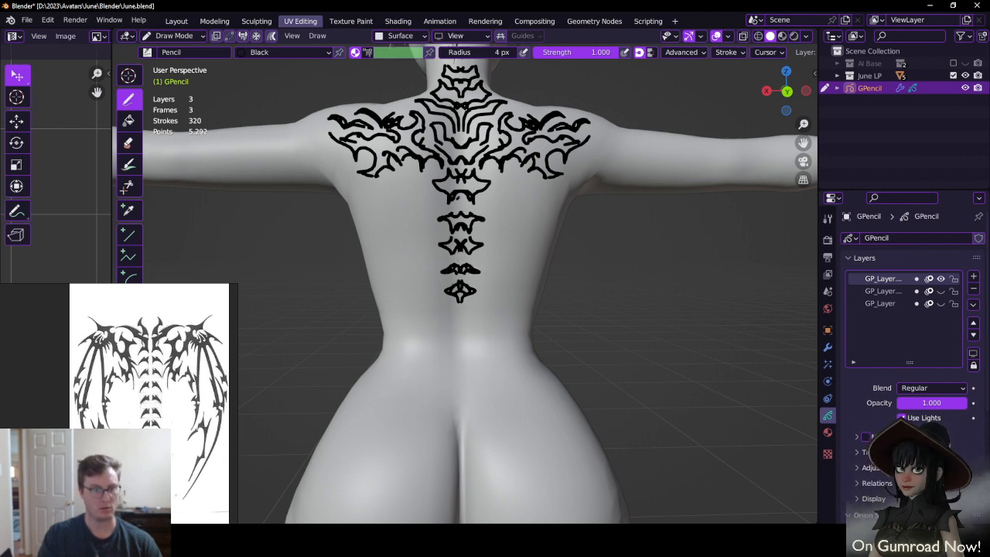
{"action": "left_click_drag", "start_coordinate": [461, 196], "coordinate": [461, 218]}
{"action": "left_click_drag", "start_coordinate": [458, 253], "coordinate": [458, 263]}
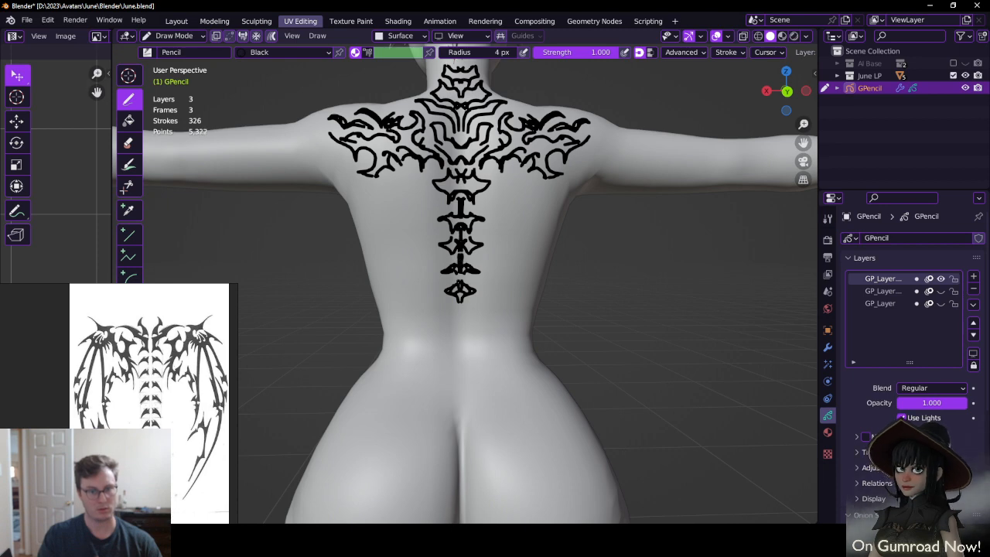
Draw small closing motifs on the spine at the waist and a mirrored, pointed wing crest across the lower back
{"action": "left_click_drag", "start_coordinate": [456, 310], "coordinate": [459, 368]}
{"action": "key", "text": "ctrl+z"}
{"action": "key", "text": "ctrl+z"}
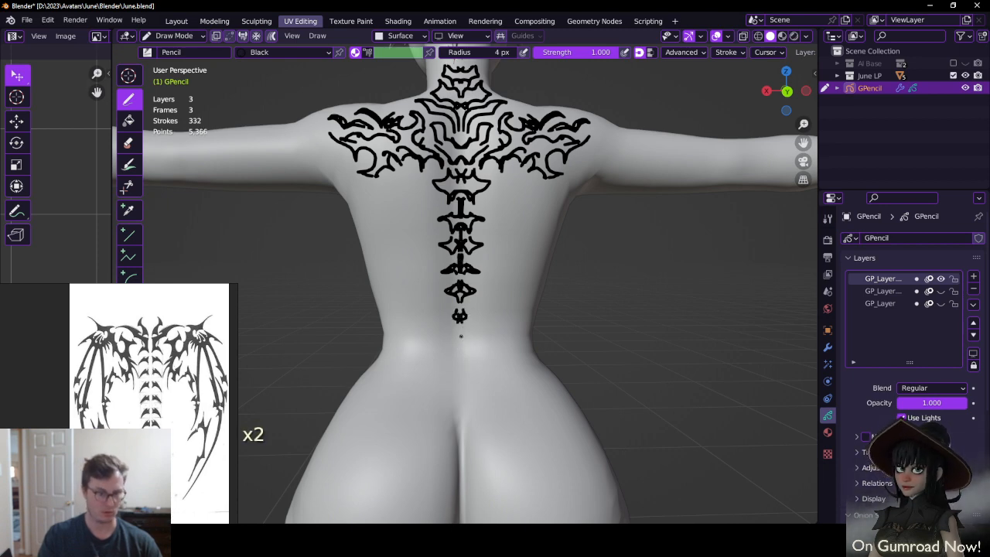
{"action": "left_click_drag", "start_coordinate": [456, 334], "coordinate": [459, 340]}
{"action": "left_click_drag", "start_coordinate": [458, 345], "coordinate": [441, 363]}
{"action": "mouse_move", "coordinate": [443, 363]}
{"action": "left_mouse_down"}
{"action": "mouse_move", "coordinate": [424, 347]}
{"action": "mouse_move", "coordinate": [393, 356]}
{"action": "mouse_move", "coordinate": [412, 373]}
{"action": "left_mouse_up"}
{"action": "mouse_move", "coordinate": [413, 375]}
{"action": "left_mouse_down"}
{"action": "mouse_move", "coordinate": [458, 382]}
{"action": "mouse_move", "coordinate": [448, 401]}
{"action": "mouse_move", "coordinate": [466, 406]}
{"action": "left_mouse_up"}
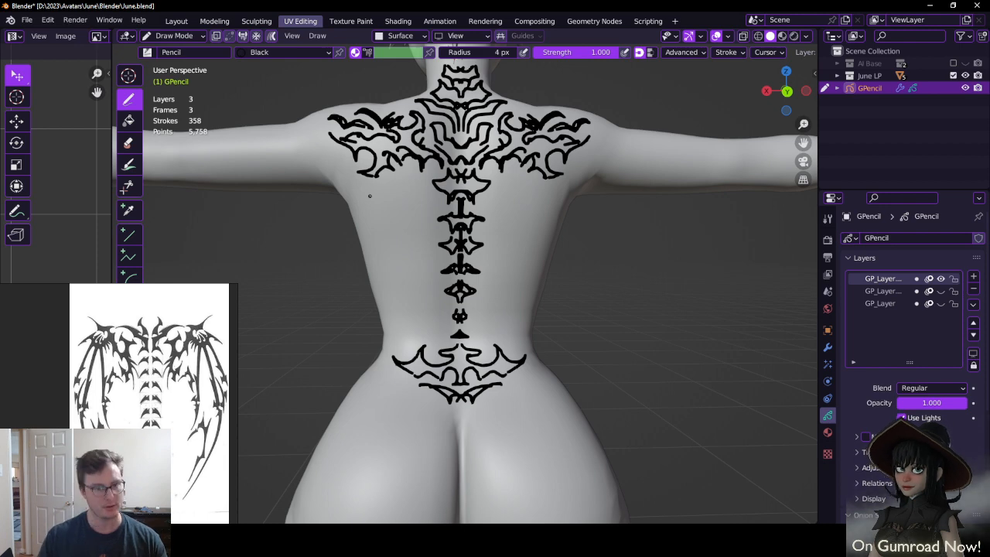
{"action": "mouse_move", "coordinate": [447, 263]}
{"action": "middle_mouse_down"}
{"action": "mouse_move", "coordinate": [579, 267]}
{"action": "mouse_move", "coordinate": [540, 269]}
{"action": "middle_mouse_up"}
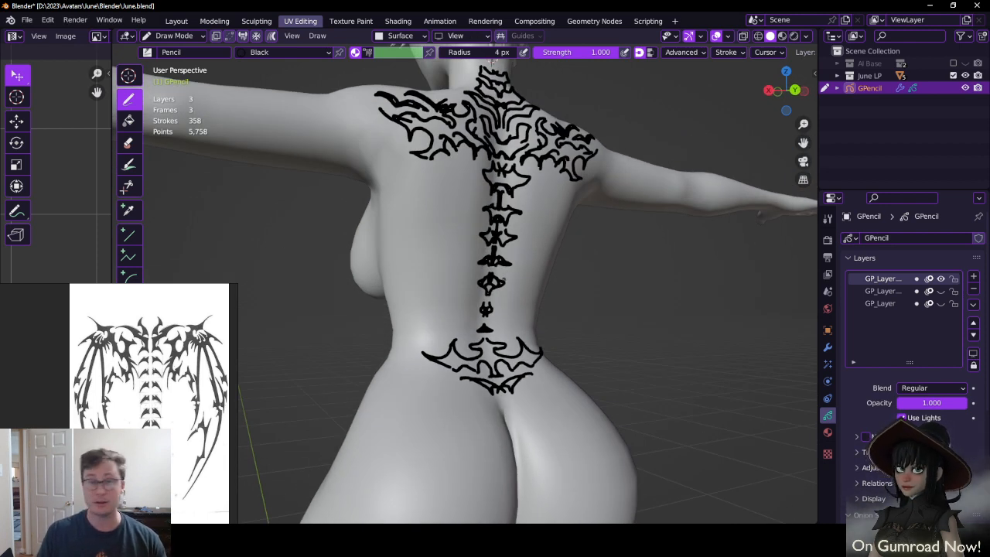
{"action": "mouse_move", "coordinate": [479, 255]}
{"action": "middle_mouse_down"}
{"action": "mouse_move", "coordinate": [435, 239]}
{"action": "mouse_move", "coordinate": [407, 261]}
{"action": "mouse_move", "coordinate": [425, 268]}
{"action": "mouse_move", "coordinate": [376, 244]}
{"action": "middle_mouse_up"}
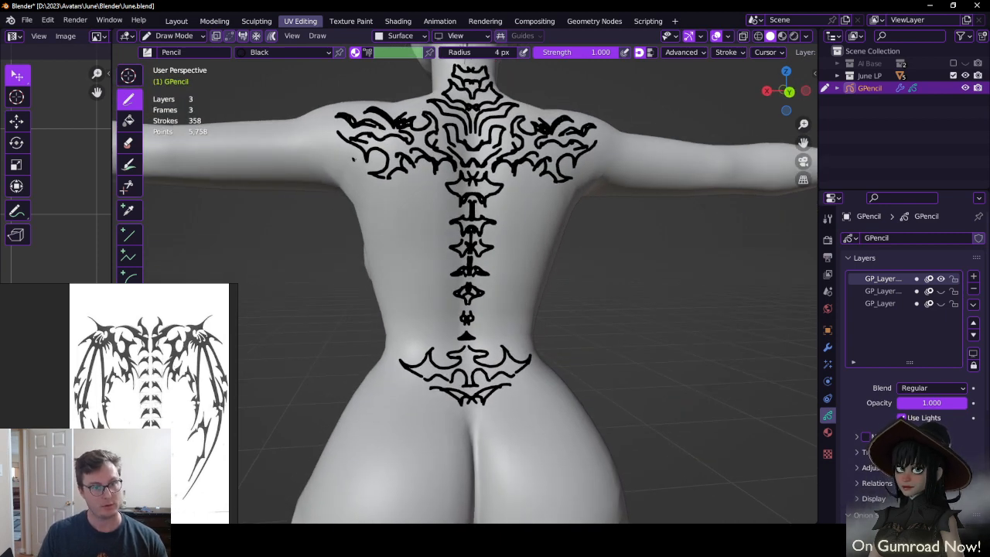
{"action": "mouse_move", "coordinate": [353, 159]}
{"action": "left_mouse_down"}
{"action": "mouse_move", "coordinate": [406, 266]}
{"action": "mouse_move", "coordinate": [393, 204]}
{"action": "mouse_move", "coordinate": [416, 246]}
{"action": "left_mouse_up"}
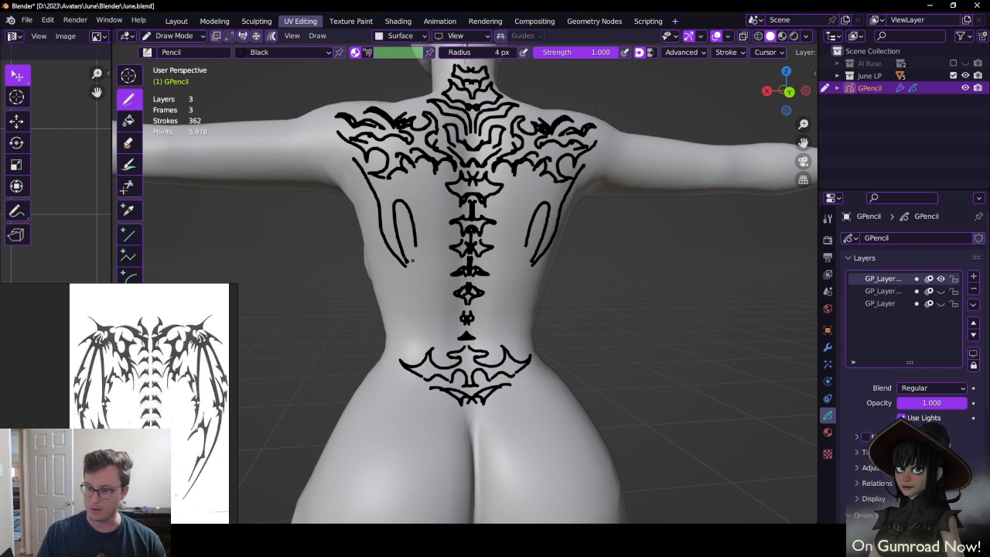
{"action": "key", "text": "ctrl+z"}
{"action": "key", "text": "ctrl+z"}
Draw mirrored barbed blades tapering down the flanks from beneath the outer shoulder blades
{"action": "mouse_move", "coordinate": [358, 174]}
{"action": "left_mouse_down"}
{"action": "mouse_move", "coordinate": [398, 267]}
{"action": "mouse_move", "coordinate": [384, 192]}
{"action": "left_mouse_up"}
{"action": "left_click_drag", "start_coordinate": [379, 183], "coordinate": [393, 191]}
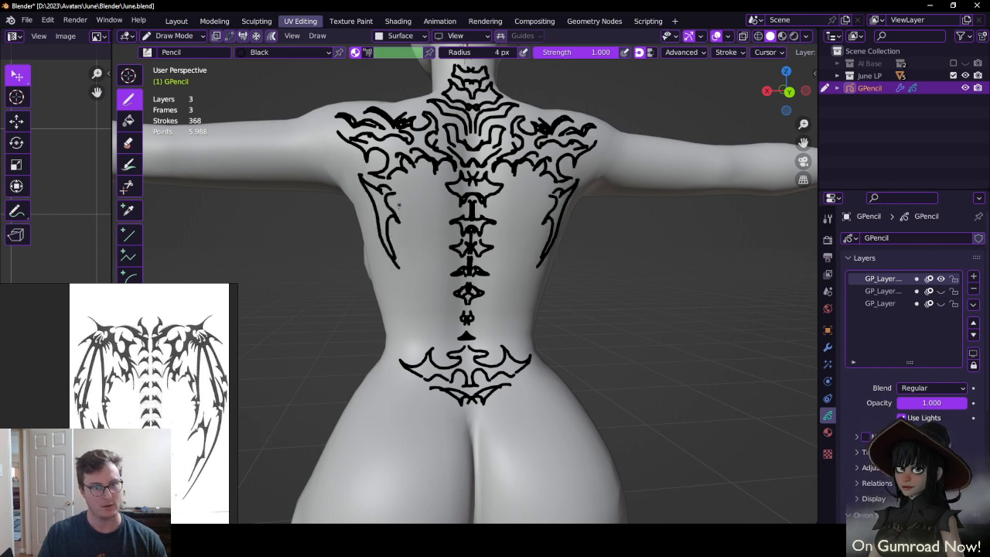
{"action": "middle_click_drag", "start_coordinate": [386, 191], "coordinate": [385, 215]}
{"action": "mouse_move", "coordinate": [340, 189]}
{"action": "middle_mouse_down", "text": "shift"}
{"action": "mouse_move", "coordinate": [389, 236]}
{"action": "mouse_move", "coordinate": [368, 244]}
{"action": "middle_mouse_up", "text": "shift"}
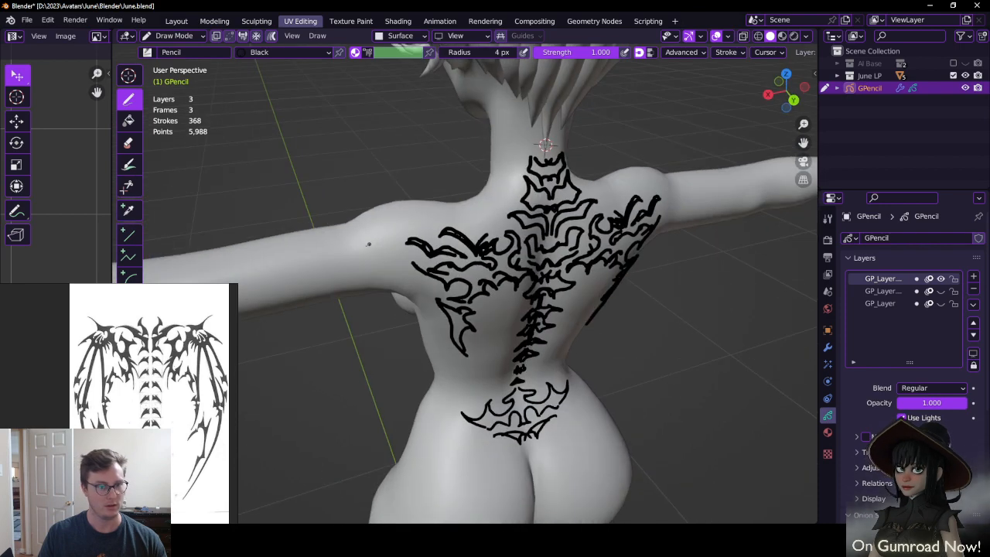
{"action": "left_click_drag", "start_coordinate": [344, 231], "coordinate": [383, 251]}
{"action": "left_click_drag", "start_coordinate": [345, 227], "coordinate": [406, 228]}
{"action": "mouse_move", "coordinate": [402, 205]}
{"action": "middle_mouse_down"}
{"action": "mouse_move", "coordinate": [371, 234]}
{"action": "mouse_move", "coordinate": [351, 176]}
{"action": "mouse_move", "coordinate": [377, 179]}
{"action": "middle_mouse_up"}
{"action": "key", "text": "ctrl+z"}
{"action": "key", "text": "ctrl+z"}
{"action": "key", "text": "ctrl+z"}
{"action": "key", "text": "ctrl+z"}
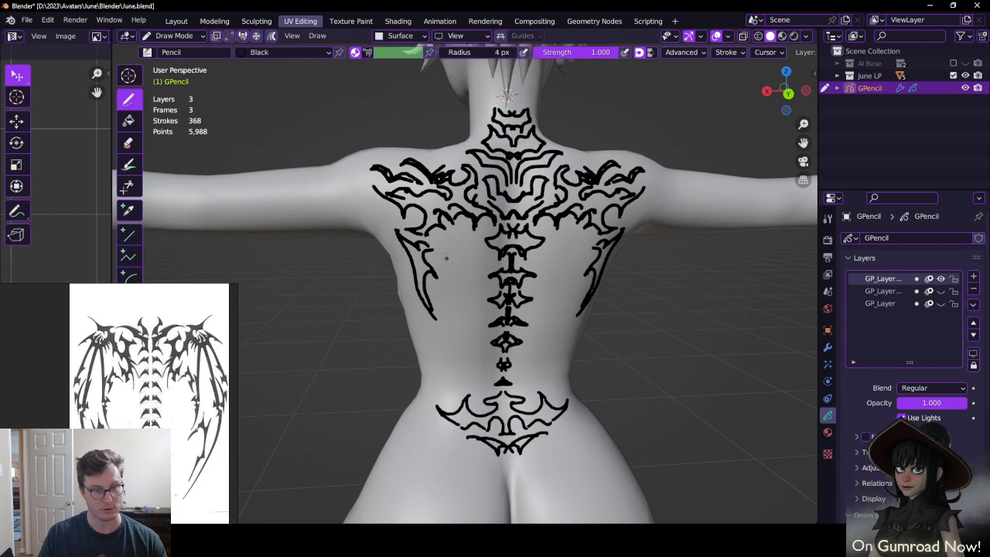
Erase the feather strokes above the shoulder blades and the inner curls and scallops that lead to the spine
{"action": "mouse_move", "coordinate": [418, 275]}
{"action": "middle_mouse_down"}
{"action": "mouse_move", "coordinate": [479, 254]}
{"action": "mouse_move", "coordinate": [435, 227]}
{"action": "mouse_move", "coordinate": [440, 251]}
{"action": "middle_mouse_up"}
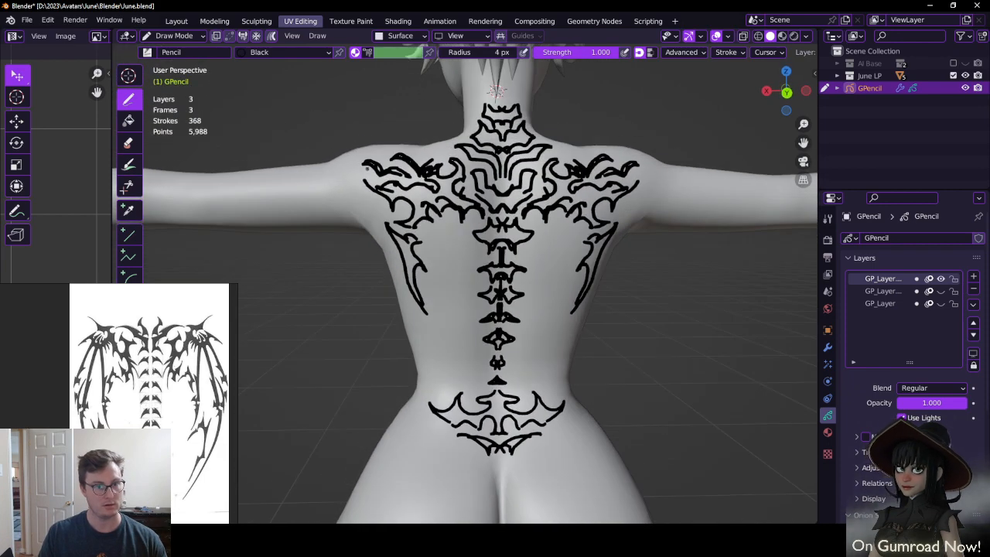
{"action": "key", "text": "q"}
{"action": "left_click", "coordinate": [372, 172]}
{"action": "mouse_move", "coordinate": [369, 164]}
{"action": "left_mouse_down"}
{"action": "mouse_move", "coordinate": [397, 157]}
{"action": "mouse_move", "coordinate": [402, 173]}
{"action": "mouse_move", "coordinate": [430, 167]}
{"action": "mouse_move", "coordinate": [428, 252]}
{"action": "left_mouse_up"}
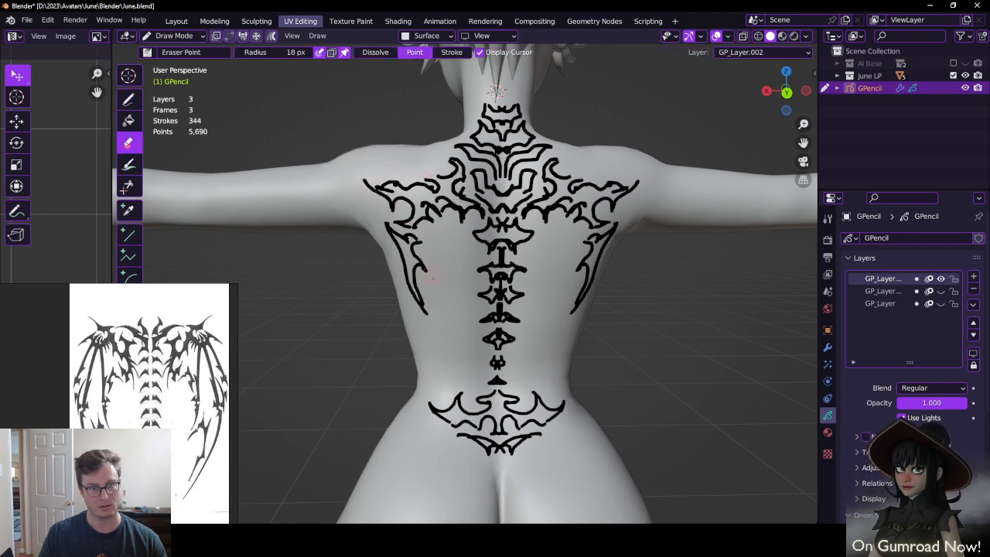
{"action": "key", "text": "q"}
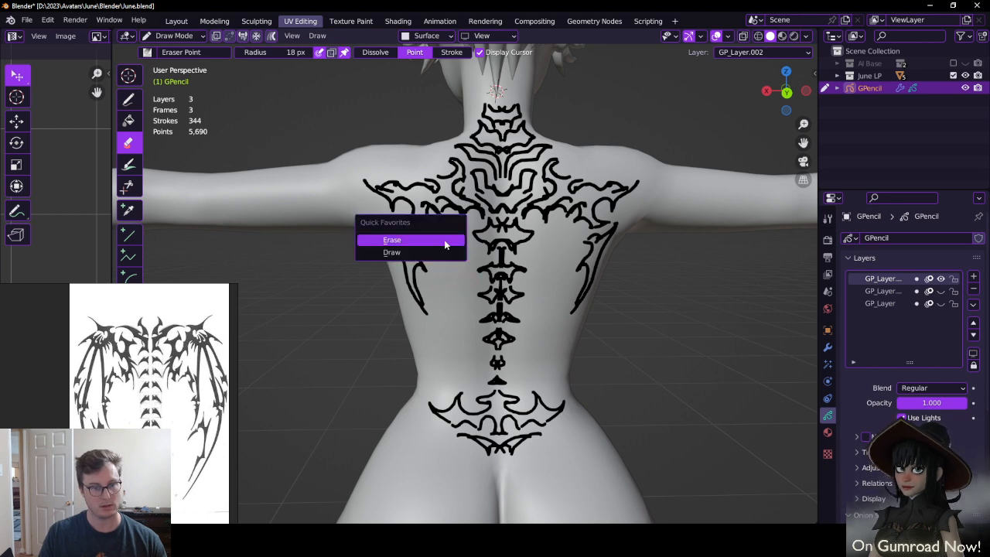
{"action": "left_click", "coordinate": [435, 240]}
{"action": "mouse_move", "coordinate": [435, 232]}
{"action": "left_mouse_down"}
{"action": "mouse_move", "coordinate": [439, 215]}
{"action": "mouse_move", "coordinate": [471, 207]}
{"action": "mouse_move", "coordinate": [451, 183]}
{"action": "mouse_move", "coordinate": [457, 168]}
{"action": "mouse_move", "coordinate": [461, 180]}
{"action": "left_mouse_up"}
Redraw the outer upper shoulders as mirrored curved spikes with barbs along their inner edge
{"action": "key", "text": "q"}
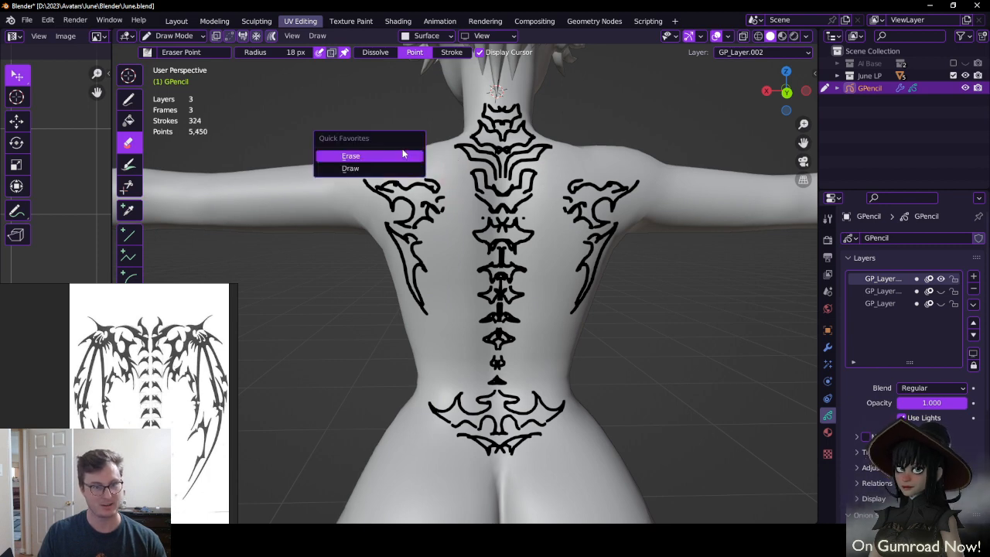
{"action": "left_click", "coordinate": [390, 167]}
{"action": "mouse_move", "coordinate": [352, 167]}
{"action": "left_mouse_down"}
{"action": "mouse_move", "coordinate": [376, 184]}
{"action": "mouse_move", "coordinate": [413, 183]}
{"action": "mouse_move", "coordinate": [409, 160]}
{"action": "left_mouse_up"}
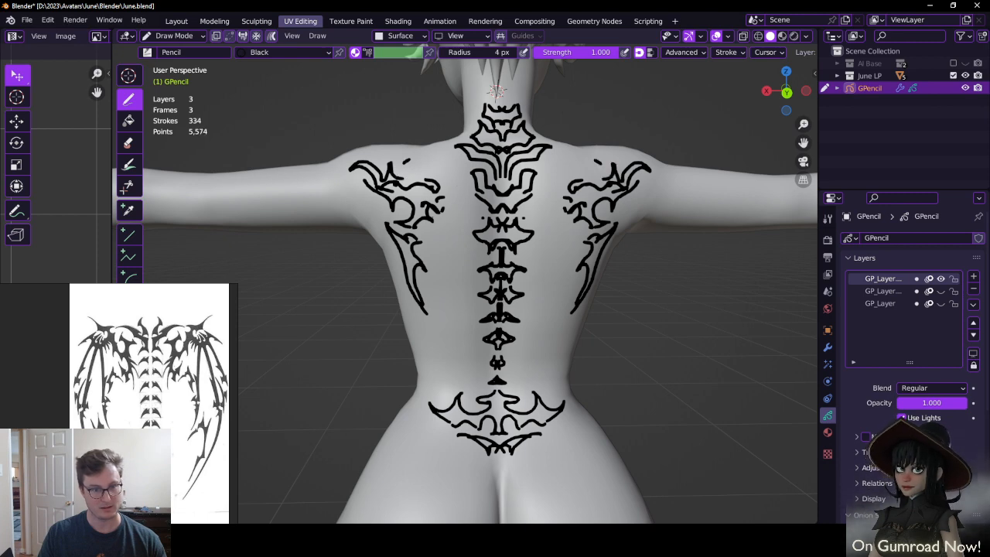
Draw large mirrored downward fangs beside the spine and link them to the central motif with short strokes
{"action": "mouse_move", "coordinate": [431, 217]}
{"action": "left_mouse_down"}
{"action": "mouse_move", "coordinate": [451, 273]}
{"action": "mouse_move", "coordinate": [463, 206]}
{"action": "mouse_move", "coordinate": [470, 215]}
{"action": "left_mouse_up"}
{"action": "mouse_move", "coordinate": [457, 229]}
{"action": "left_mouse_down"}
{"action": "mouse_move", "coordinate": [461, 216]}
{"action": "mouse_move", "coordinate": [481, 216]}
{"action": "left_mouse_up"}
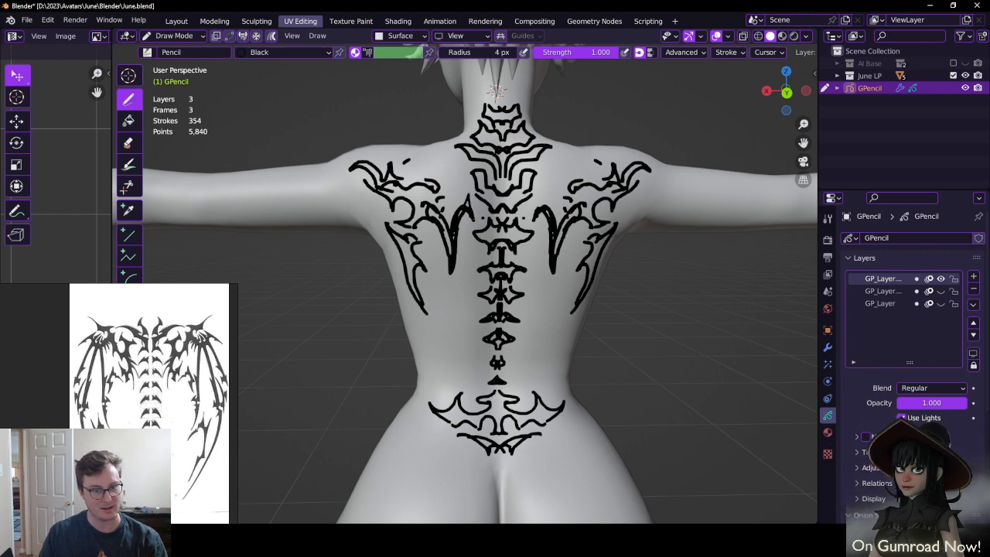
{"action": "left_click_drag", "start_coordinate": [464, 193], "coordinate": [493, 227]}
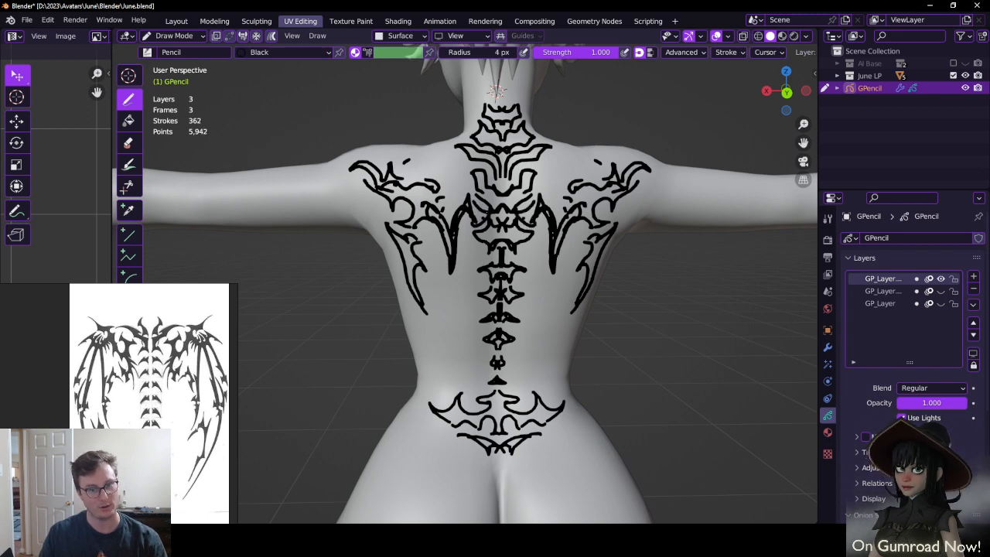
Draw mirrored pointed peaks and barbs above the shoulder blades and extend them inward to the tops of the fangs
{"action": "middle_click_drag", "start_coordinate": [436, 210], "coordinate": [433, 231]}
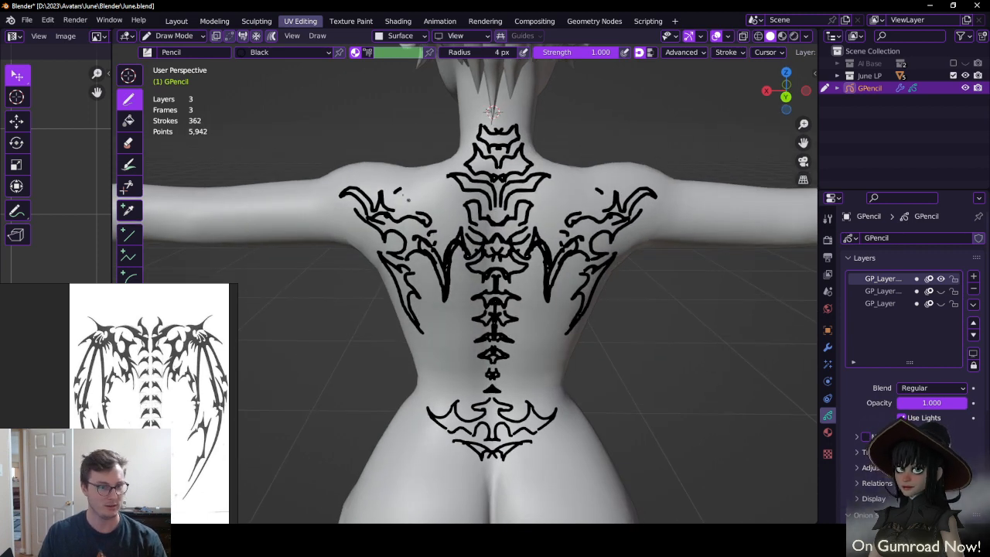
{"action": "left_click_drag", "start_coordinate": [399, 192], "coordinate": [436, 221]}
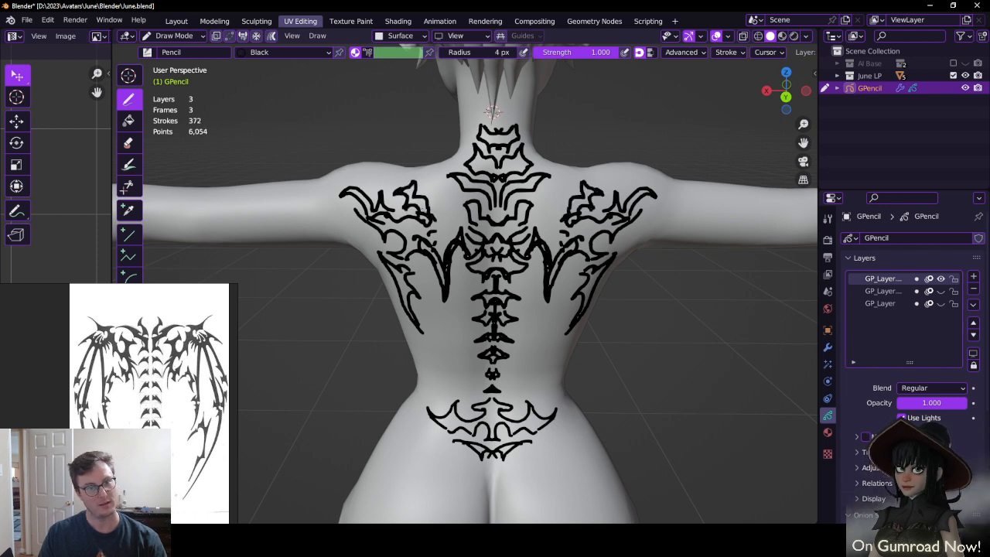
{"action": "middle_click_drag", "start_coordinate": [435, 216], "coordinate": [436, 198]}
{"action": "mouse_move", "coordinate": [436, 190]}
{"action": "left_mouse_down"}
{"action": "mouse_move", "coordinate": [448, 173]}
{"action": "mouse_move", "coordinate": [451, 198]}
{"action": "left_mouse_up"}
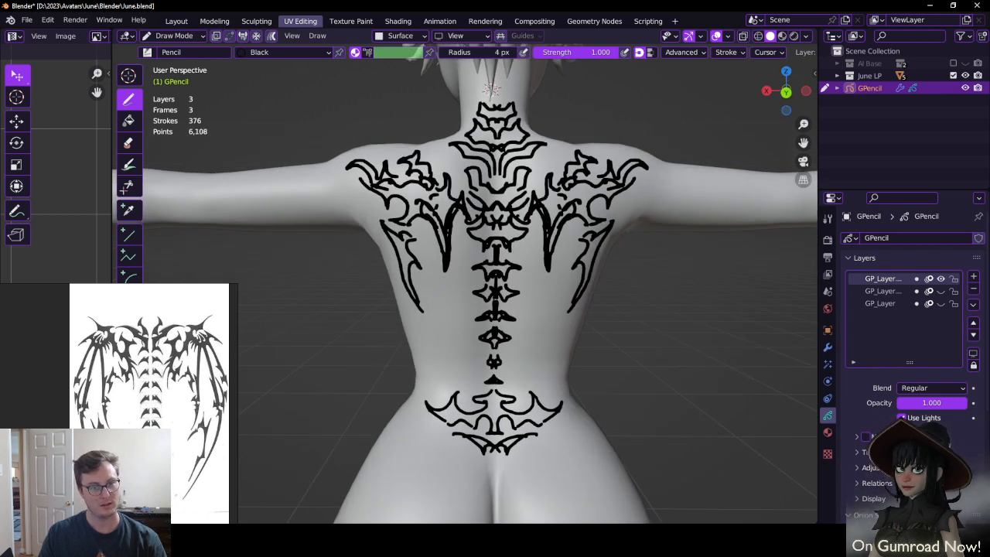
Erase the mirrored feather strokes along the ribs and the strokes at the inner edge of the shoulder blades
{"action": "middle_click_drag", "start_coordinate": [449, 198], "coordinate": [433, 293]}
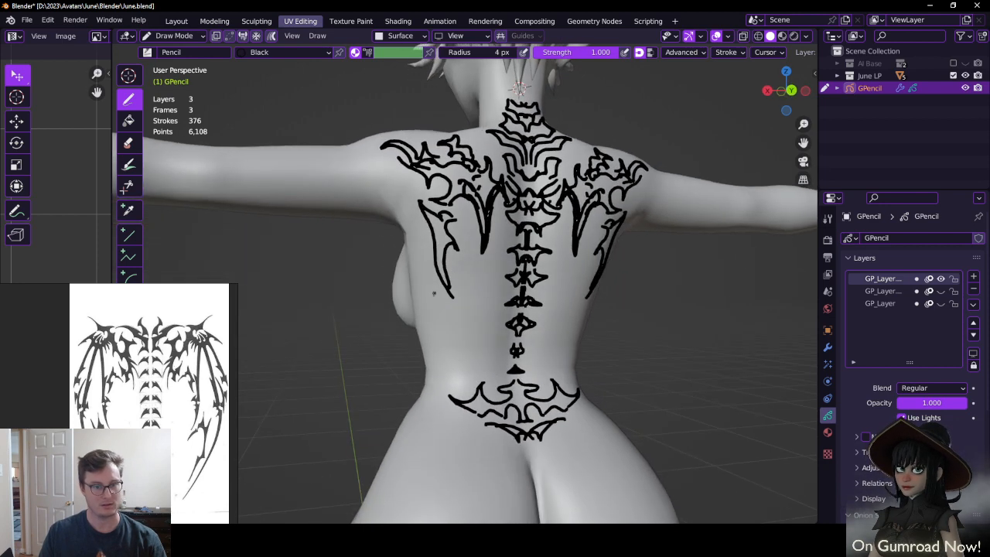
{"action": "key", "text": "q"}
{"action": "left_click", "coordinate": [443, 243]}
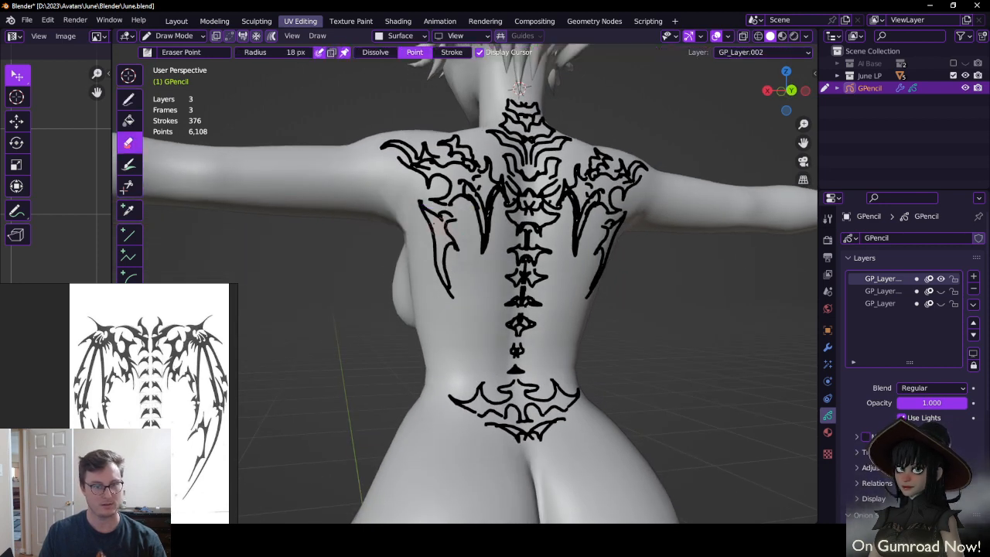
{"action": "mouse_move", "coordinate": [416, 199]}
{"action": "left_mouse_down"}
{"action": "mouse_move", "coordinate": [439, 217]}
{"action": "mouse_move", "coordinate": [445, 297]}
{"action": "mouse_move", "coordinate": [433, 234]}
{"action": "mouse_move", "coordinate": [452, 217]}
{"action": "left_mouse_up"}
{"action": "middle_click_drag", "start_coordinate": [447, 263], "coordinate": [467, 177]}
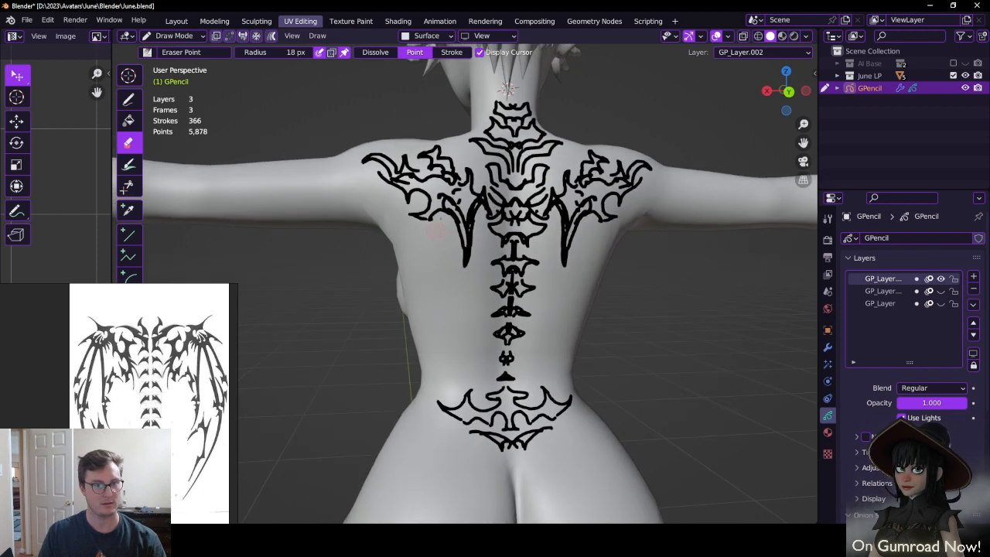
{"action": "left_click", "coordinate": [451, 183]}
Draw mirrored barbed curves joining the shoulder-blade motifs to the outer edges of the fangs beside the spine
{"action": "key", "text": "q"}
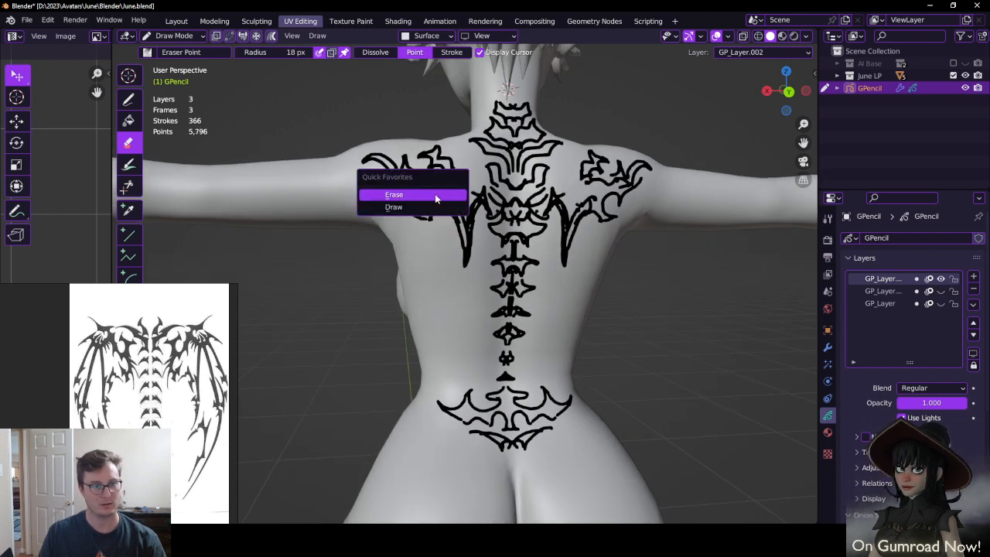
{"action": "left_click", "coordinate": [435, 194]}
{"action": "left_click_drag", "start_coordinate": [442, 183], "coordinate": [461, 194]}
{"action": "left_click_drag", "start_coordinate": [454, 193], "coordinate": [465, 214]}
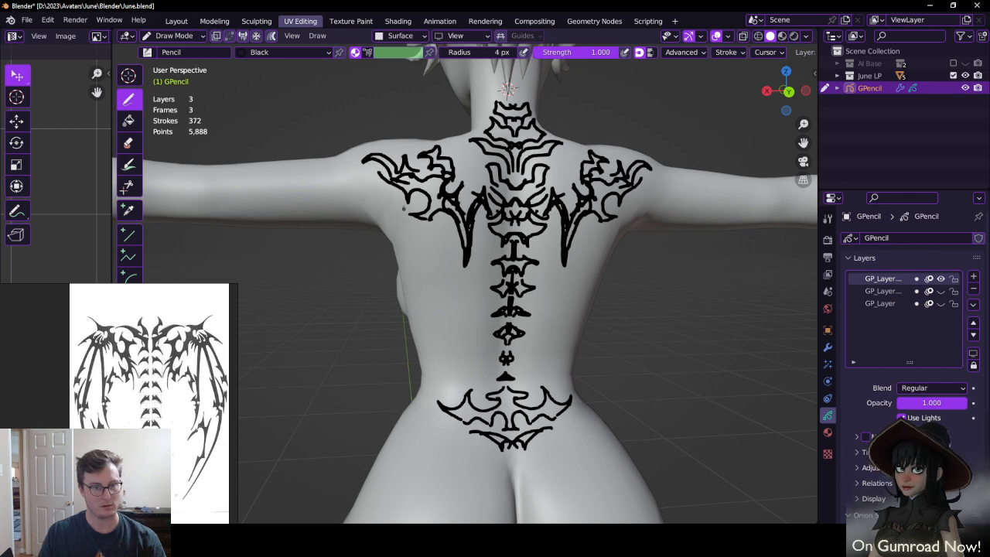
Draw long mirrored outer fangs down the ribs from below the shoulder blades and clean up their lower tips
{"action": "left_click_drag", "start_coordinate": [402, 208], "coordinate": [413, 273]}
{"action": "left_click_drag", "start_coordinate": [413, 269], "coordinate": [410, 195]}
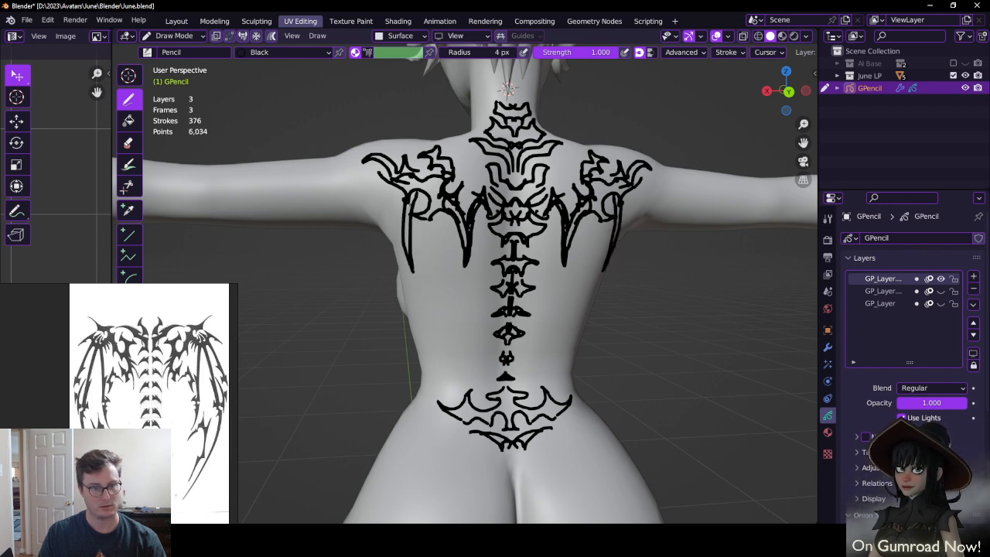
{"action": "key", "text": "q"}
{"action": "left_click", "coordinate": [415, 244]}
{"action": "key", "text": "q"}
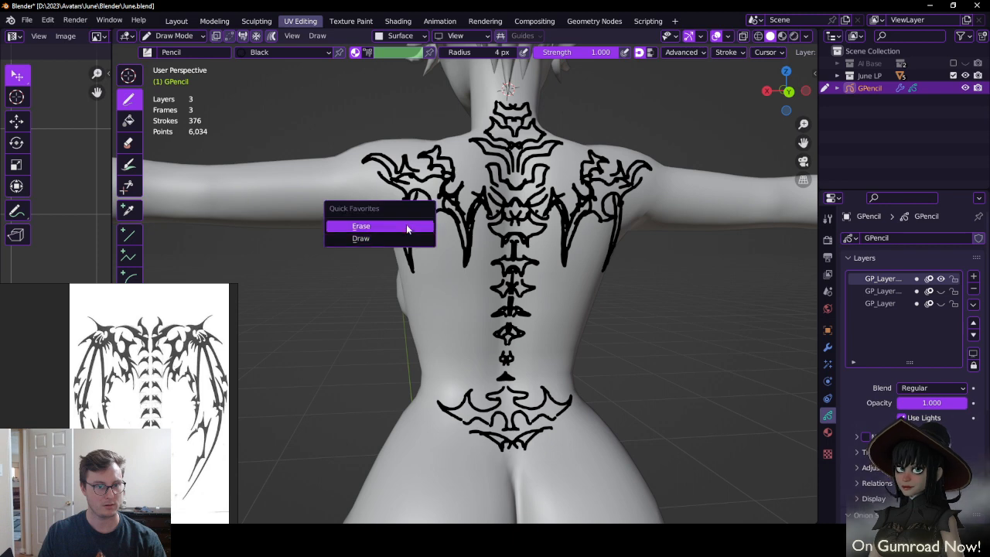
{"action": "left_click", "coordinate": [406, 224]}
{"action": "left_click", "coordinate": [410, 251]}
{"action": "key", "text": "q"}
{"action": "left_click", "coordinate": [415, 259]}
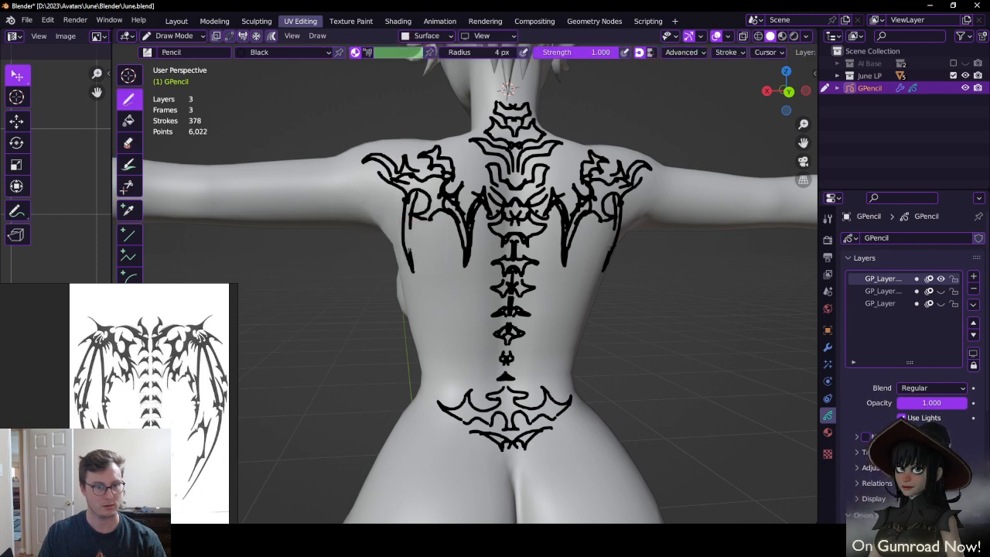
Draw mirrored bone shapes alongside the outer fangs, each ending in a small rounded joint
{"action": "mouse_move", "coordinate": [406, 249]}
{"action": "left_mouse_down"}
{"action": "mouse_move", "coordinate": [415, 232]}
{"action": "mouse_move", "coordinate": [434, 325]}
{"action": "left_mouse_up"}
{"action": "key", "text": "ctrl+z"}
{"action": "mouse_move", "coordinate": [427, 224]}
{"action": "left_mouse_down"}
{"action": "mouse_move", "coordinate": [417, 326]}
{"action": "mouse_move", "coordinate": [428, 234]}
{"action": "mouse_move", "coordinate": [419, 289]}
{"action": "left_mouse_up"}
{"action": "key", "text": "ctrl+z"}
{"action": "mouse_move", "coordinate": [421, 276]}
{"action": "left_mouse_down"}
{"action": "mouse_move", "coordinate": [421, 290]}
{"action": "mouse_move", "coordinate": [434, 219]}
{"action": "left_mouse_up"}
{"action": "left_click_drag", "start_coordinate": [432, 215], "coordinate": [435, 222]}
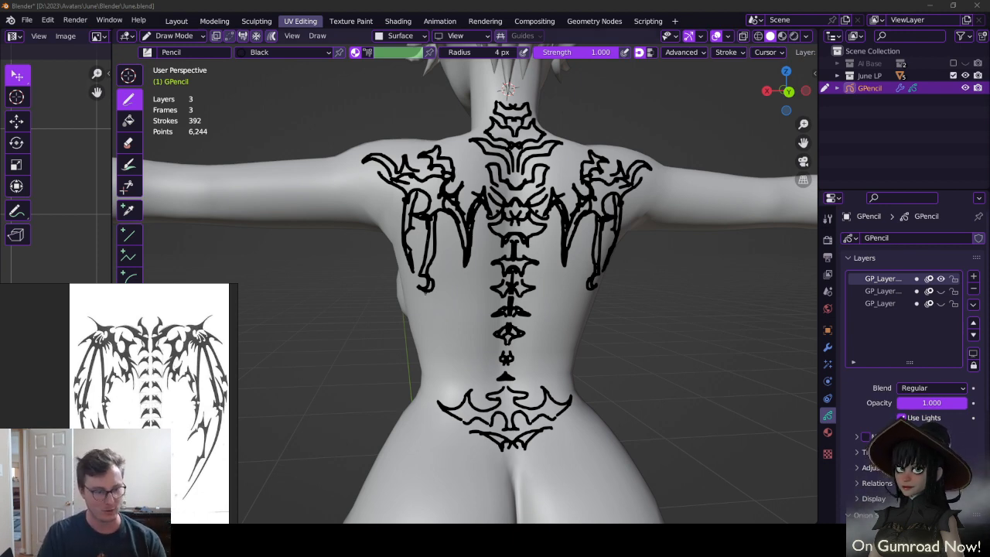
Refine the wing joints and draw long tapering mirrored bones curving from them toward the waist
{"action": "left_click_drag", "start_coordinate": [416, 288], "coordinate": [463, 368]}
{"action": "key", "text": "ctrl+z"}
{"action": "middle_click_drag", "start_coordinate": [448, 334], "coordinate": [444, 320]}
{"action": "left_click_drag", "start_coordinate": [425, 275], "coordinate": [430, 256]}
{"action": "left_click_drag", "start_coordinate": [428, 257], "coordinate": [424, 246]}
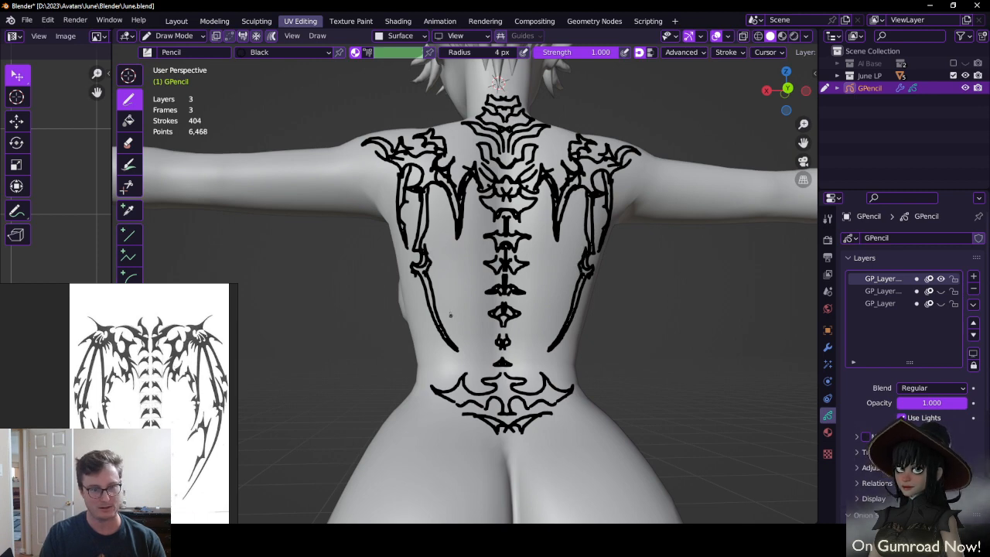
{"action": "left_click_drag", "start_coordinate": [455, 328], "coordinate": [456, 333]}
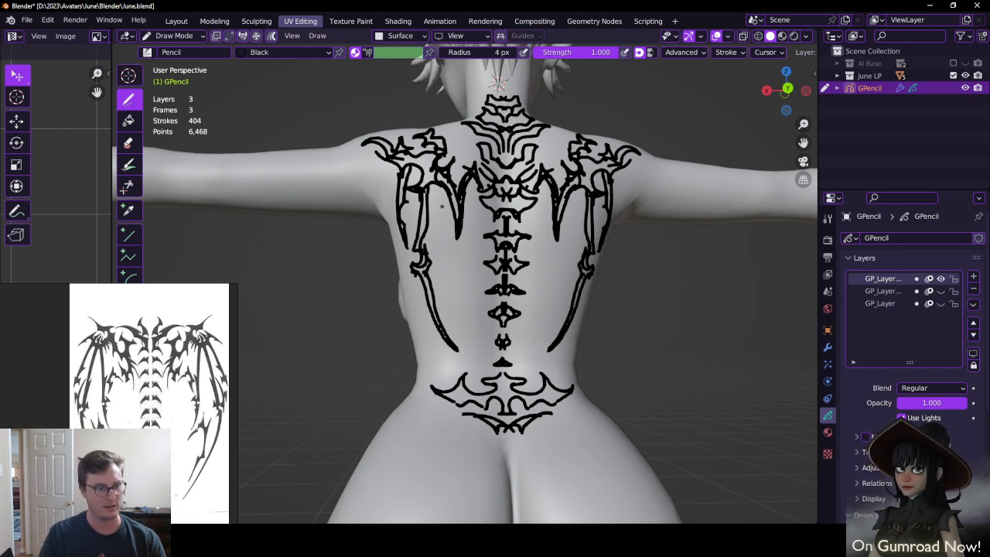
Erase and redraw part of the mirrored arches between the wing bones and the fangs beside the spine
{"action": "key", "text": "q"}
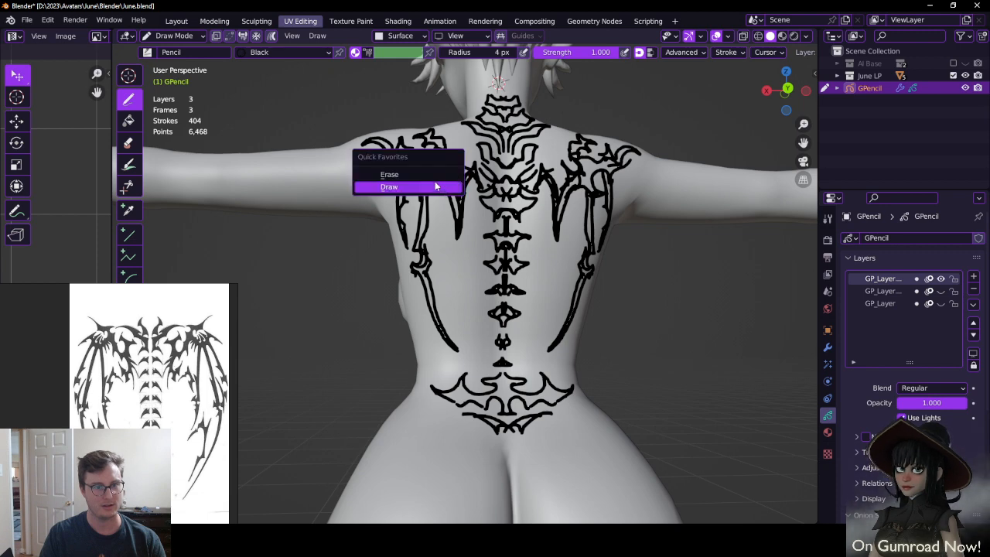
{"action": "left_click", "coordinate": [433, 187]}
{"action": "mouse_move", "coordinate": [439, 183]}
{"action": "left_mouse_down"}
{"action": "mouse_move", "coordinate": [446, 189]}
{"action": "mouse_move", "coordinate": [435, 178]}
{"action": "mouse_move", "coordinate": [428, 189]}
{"action": "left_mouse_up"}
{"action": "key", "text": "q"}
{"action": "left_click", "coordinate": [432, 200]}
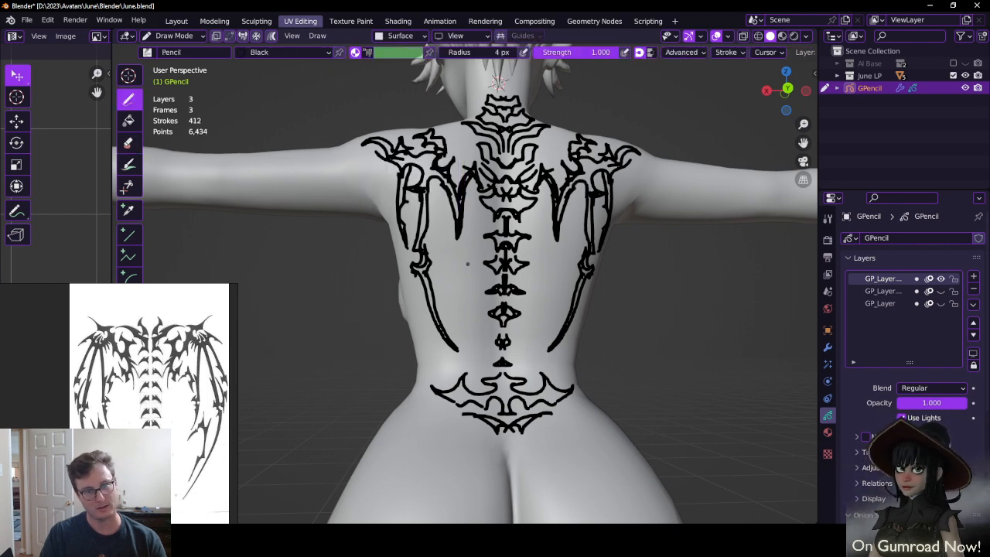
Erase the tips of the peaks above the shoulder blades and redraw them with pointed outward barbs
{"action": "mouse_move", "coordinate": [467, 265]}
{"action": "middle_mouse_down"}
{"action": "mouse_move", "coordinate": [432, 266]}
{"action": "mouse_move", "coordinate": [490, 265]}
{"action": "middle_mouse_up"}
{"action": "middle_click_drag", "start_coordinate": [445, 205], "coordinate": [443, 242]}
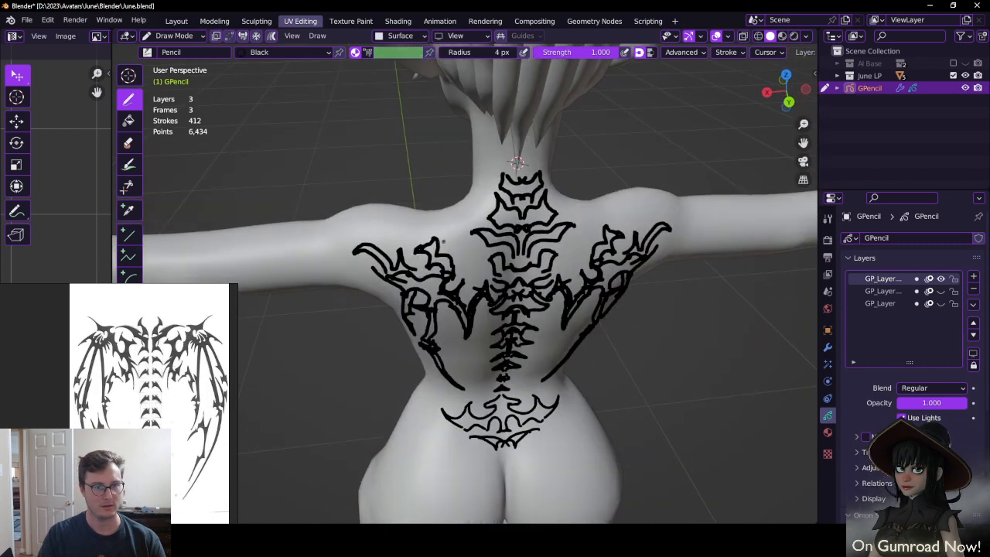
{"action": "key", "text": "q"}
{"action": "left_click", "coordinate": [426, 222]}
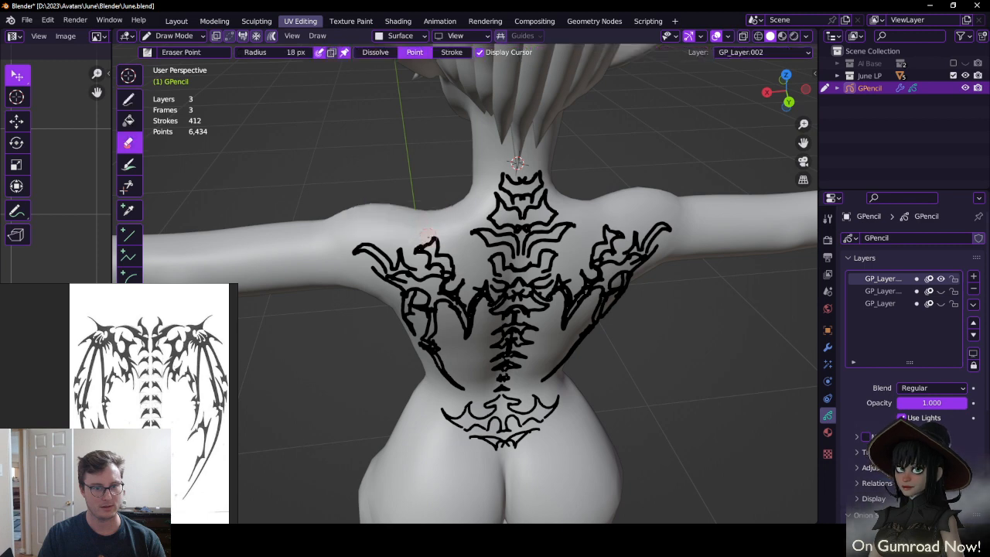
{"action": "mouse_move", "coordinate": [434, 241]}
{"action": "left_mouse_down"}
{"action": "mouse_move", "coordinate": [423, 242]}
{"action": "mouse_move", "coordinate": [430, 253]}
{"action": "mouse_move", "coordinate": [416, 251]}
{"action": "mouse_move", "coordinate": [433, 239]}
{"action": "mouse_move", "coordinate": [441, 248]}
{"action": "left_mouse_up"}
{"action": "key", "text": "q"}
{"action": "left_click", "coordinate": [422, 250]}
{"action": "middle_click_drag", "start_coordinate": [415, 75], "coordinate": [424, 250]}
{"action": "middle_click_drag", "start_coordinate": [476, 233], "coordinate": [446, 277]}
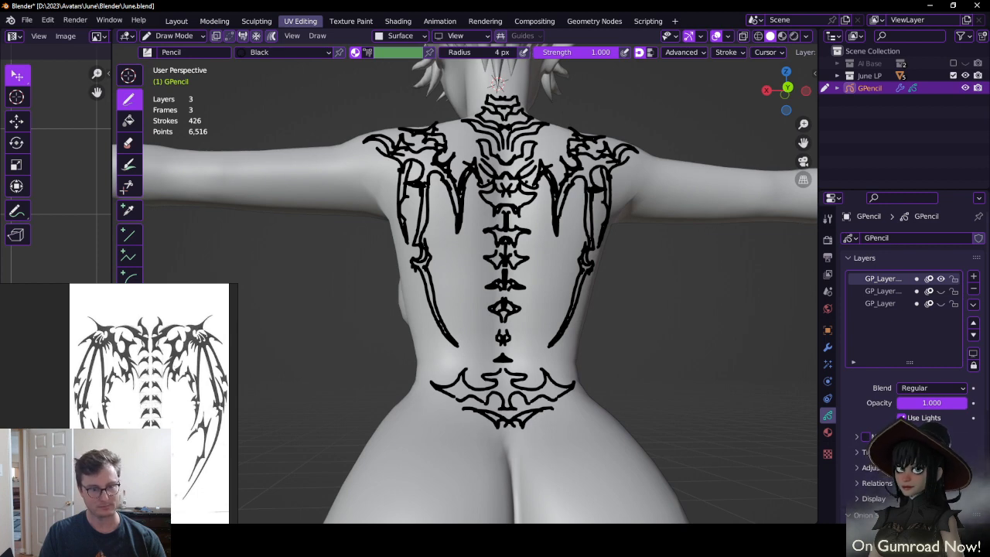
Extend the fangs beside the spine with long curved tips and add barbs along their mirrored arches
{"action": "left_click_drag", "start_coordinate": [457, 226], "coordinate": [466, 261]}
{"action": "left_click_drag", "start_coordinate": [466, 260], "coordinate": [462, 232]}
{"action": "key", "text": "ctrl+z"}
{"action": "left_click_drag", "start_coordinate": [438, 181], "coordinate": [465, 211]}
{"action": "mouse_move", "coordinate": [464, 216]}
{"action": "middle_mouse_down"}
{"action": "mouse_move", "coordinate": [416, 237]}
{"action": "mouse_move", "coordinate": [499, 246]}
{"action": "mouse_move", "coordinate": [472, 212]}
{"action": "middle_mouse_up"}
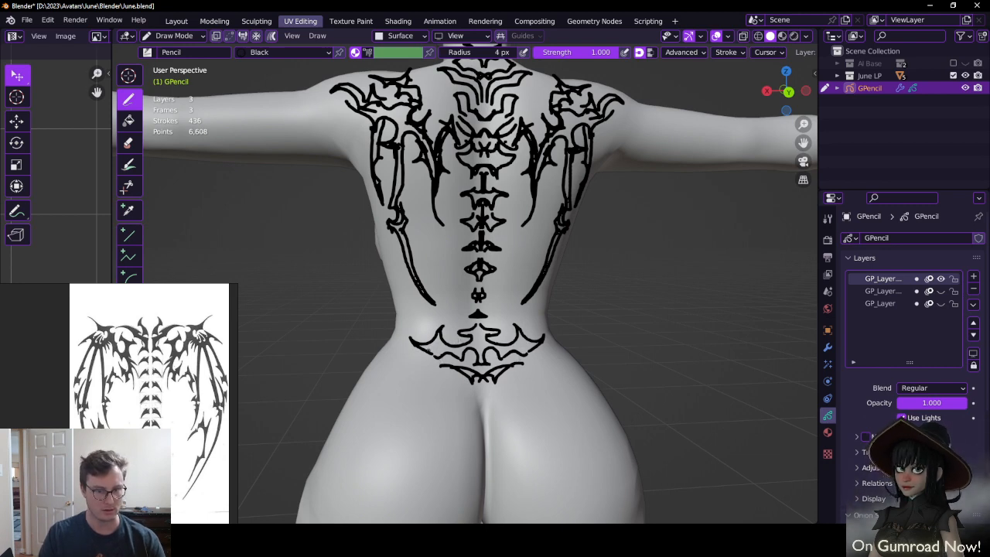
Erase the outer lower edges of the lower-back motif and redraw them as mirrored barbed curves
{"action": "key", "text": "q"}
{"action": "left_click", "coordinate": [438, 323]}
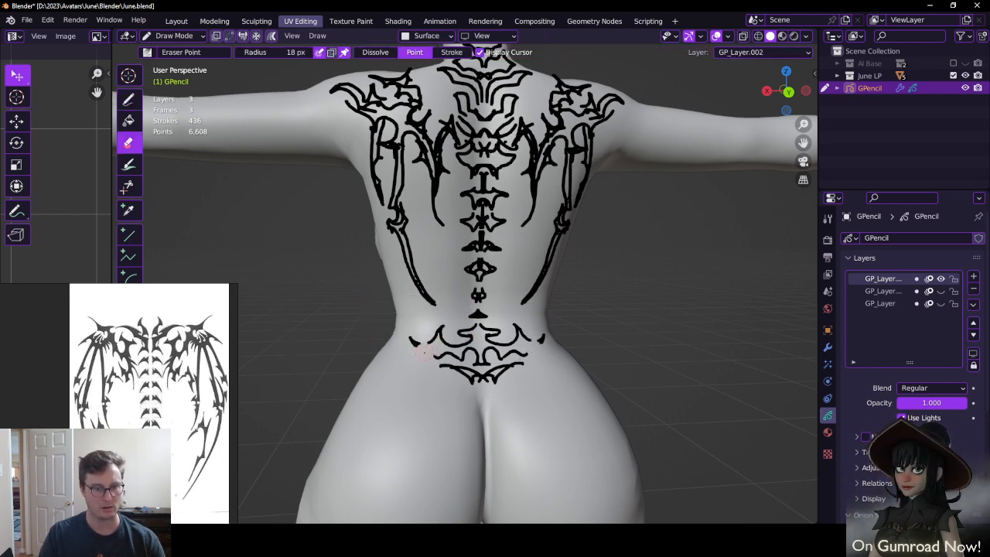
{"action": "key", "text": "ctrl+z"}
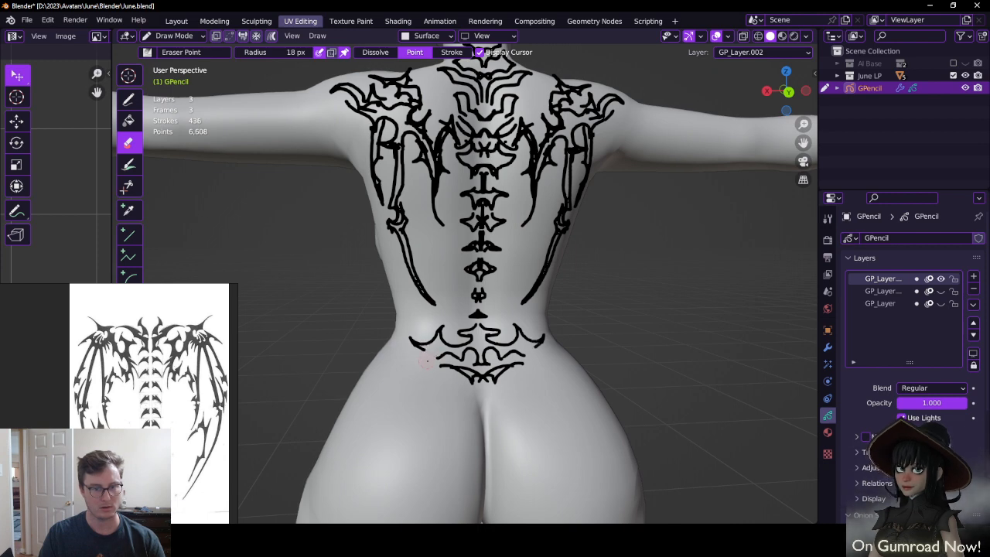
{"action": "key", "text": "q"}
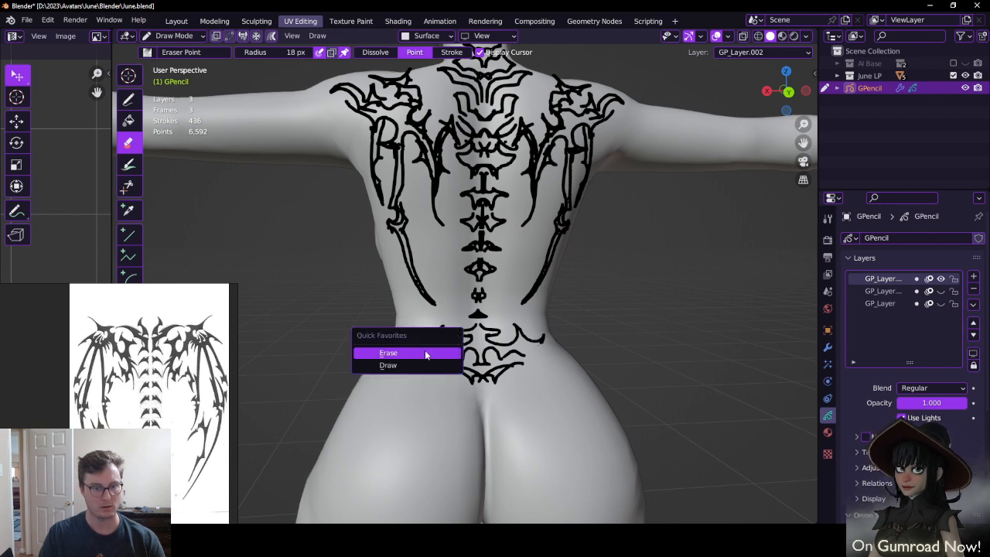
{"action": "left_click", "coordinate": [425, 351]}
{"action": "left_click_drag", "start_coordinate": [416, 348], "coordinate": [445, 346]}
{"action": "left_click_drag", "start_coordinate": [541, 338], "coordinate": [518, 360]}
{"action": "key", "text": "ctrl+z"}
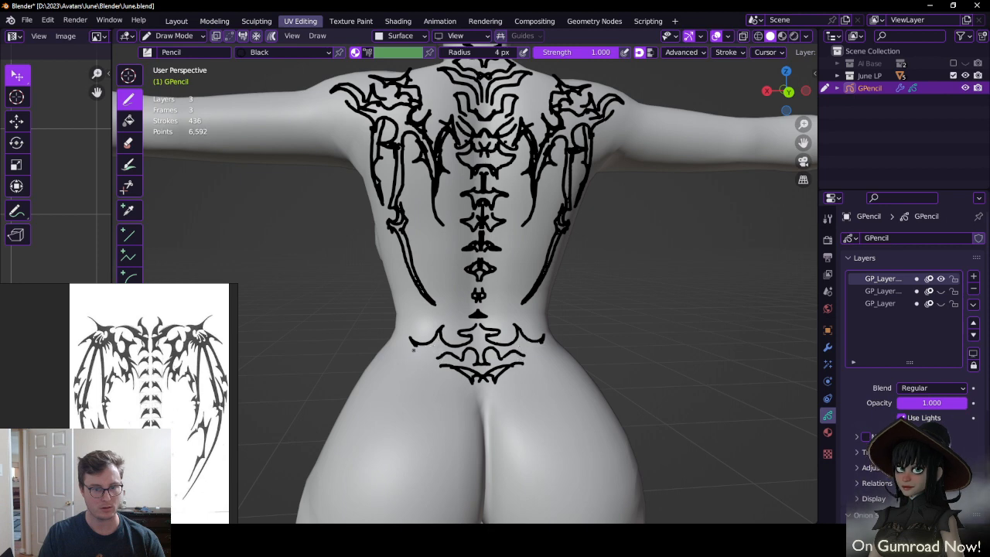
{"action": "left_click_drag", "start_coordinate": [416, 348], "coordinate": [441, 358]}
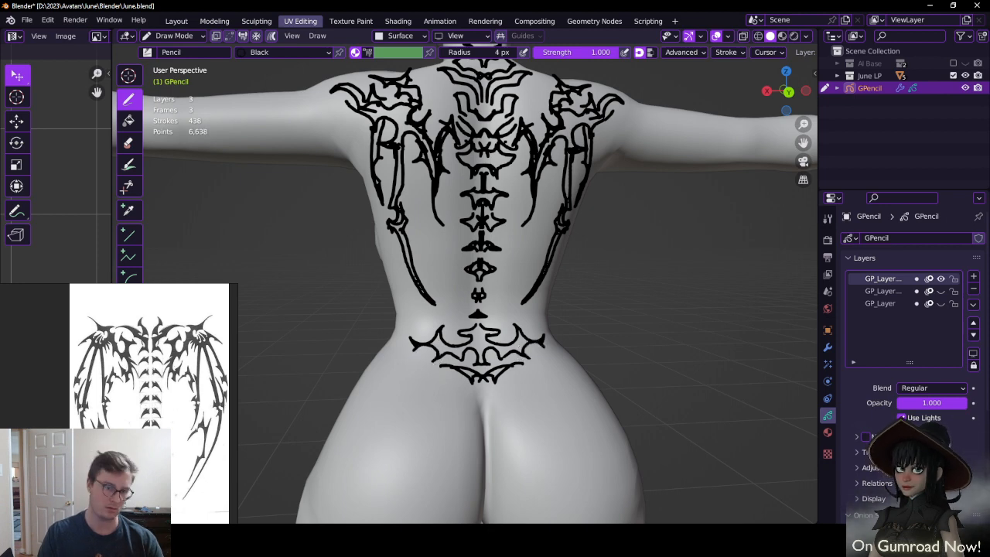
Draw a mirrored pointed tip closing the bottom of the lower-back motif
{"action": "middle_click_drag", "start_coordinate": [483, 382], "coordinate": [471, 340], "text": "shift"}
{"action": "left_click_drag", "start_coordinate": [460, 334], "coordinate": [472, 349]}
{"action": "key", "text": "ctrl+z"}
{"action": "left_click_drag", "start_coordinate": [466, 332], "coordinate": [472, 347]}
Add a small mirrored ornament in the centre of the lower-back motif and clean up its strokes
{"action": "mouse_move", "coordinate": [477, 290]}
{"action": "middle_mouse_down"}
{"action": "mouse_move", "coordinate": [500, 300]}
{"action": "mouse_move", "coordinate": [473, 307]}
{"action": "middle_mouse_up"}
{"action": "mouse_move", "coordinate": [459, 304]}
{"action": "left_mouse_down"}
{"action": "mouse_move", "coordinate": [475, 290]}
{"action": "mouse_move", "coordinate": [447, 298]}
{"action": "mouse_move", "coordinate": [478, 299]}
{"action": "mouse_move", "coordinate": [459, 309]}
{"action": "mouse_move", "coordinate": [463, 287]}
{"action": "left_mouse_up"}
{"action": "key", "text": "q"}
{"action": "left_click", "coordinate": [451, 278]}
{"action": "key", "text": "q"}
{"action": "left_click", "coordinate": [449, 295]}
{"action": "key", "text": "ctrl+z"}
Add a new Grease Pencil layer above the back tattoo layer
{"action": "middle_click_drag", "start_coordinate": [464, 286], "coordinate": [516, 262]}
{"action": "middle_click_drag", "start_coordinate": [541, 166], "coordinate": [517, 280], "text": "shift"}
{"action": "scroll", "coordinate": [519, 267], "scroll_direction": "down", "scroll_amount": 5}
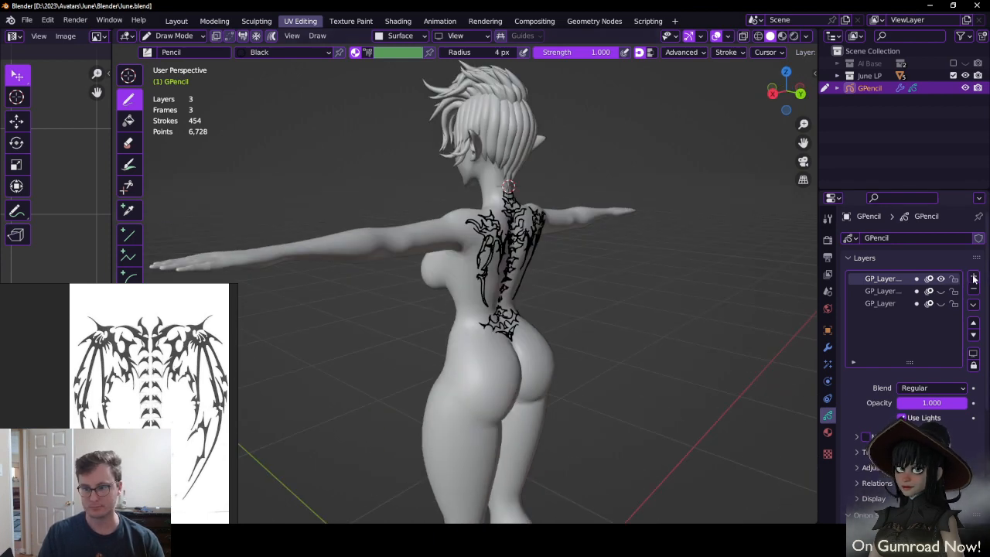
{"action": "left_click", "coordinate": [973, 276]}
{"action": "mouse_move", "coordinate": [495, 232]}
{"action": "middle_mouse_down"}
{"action": "mouse_move", "coordinate": [645, 229]}
{"action": "mouse_move", "coordinate": [653, 272]}
{"action": "mouse_move", "coordinate": [464, 255]}
{"action": "mouse_move", "coordinate": [503, 247]}
{"action": "middle_mouse_up"}
{"action": "key", "text": "q"}
{"action": "left_click", "coordinate": [363, 178]}
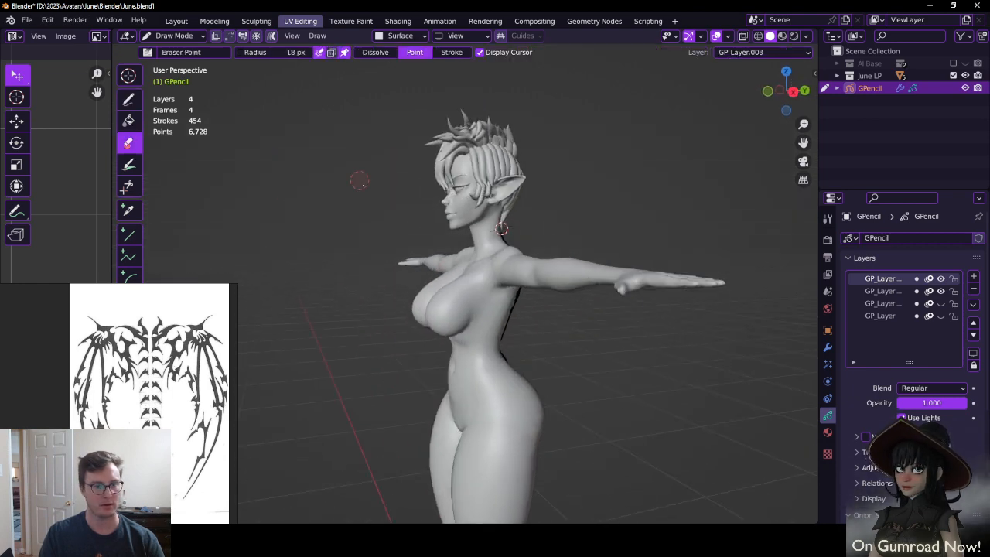
{"action": "left_click_drag", "start_coordinate": [516, 286], "coordinate": [505, 333]}
{"action": "key", "text": "ctrl+z"}
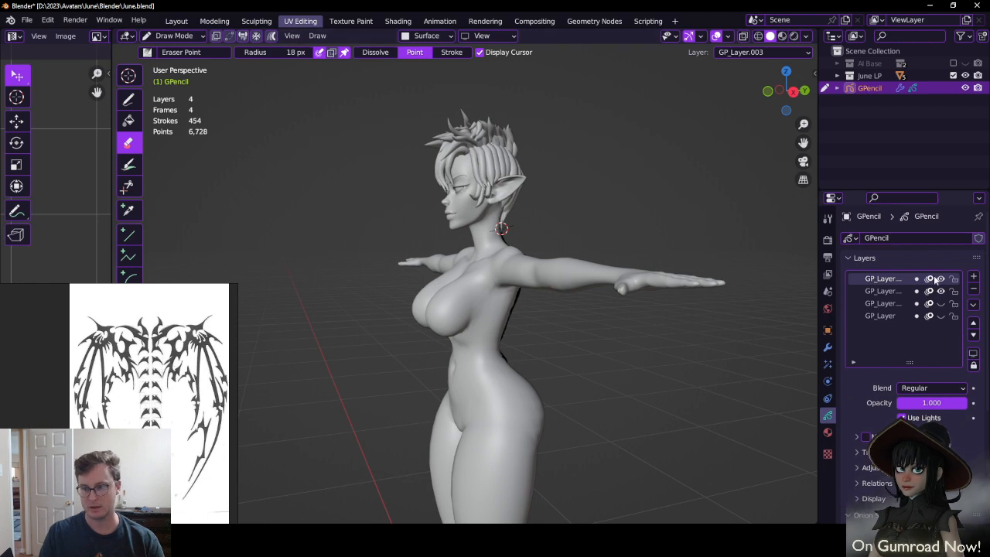
Lock the three older Grease Pencil layers and switch back to the pencil for drawing
{"action": "left_click", "coordinate": [953, 291]}
{"action": "left_click", "coordinate": [953, 303]}
{"action": "left_click", "coordinate": [953, 315]}
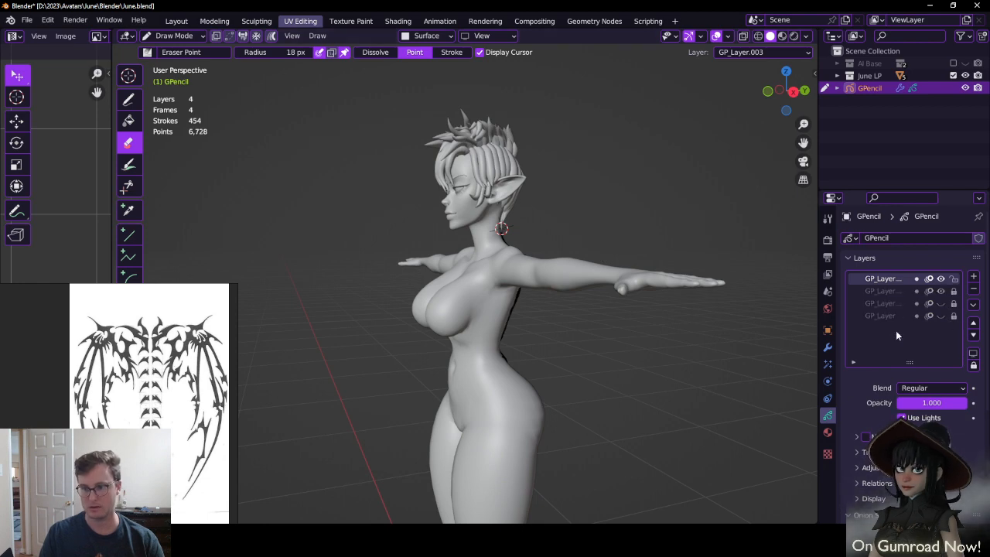
{"action": "mouse_move", "coordinate": [547, 259]}
{"action": "middle_mouse_down"}
{"action": "mouse_move", "coordinate": [463, 251]}
{"action": "mouse_move", "coordinate": [552, 288]}
{"action": "middle_mouse_up"}
{"action": "key", "text": "q"}
{"action": "left_click", "coordinate": [463, 251]}
{"action": "key", "text": "q"}
{"action": "left_click", "coordinate": [461, 270]}
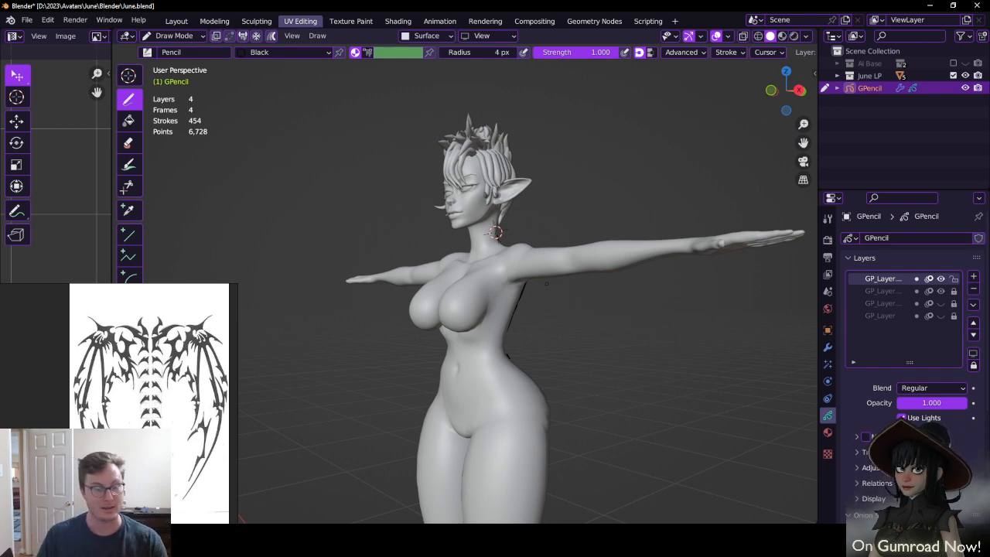
Reactivate the back tattoo's layer and draw mirrored barbed strokes up the sides of the neck
{"action": "middle_click_drag", "start_coordinate": [558, 269], "coordinate": [497, 243]}
{"action": "scroll", "coordinate": [423, 273], "scroll_direction": "up", "scroll_amount": 4}
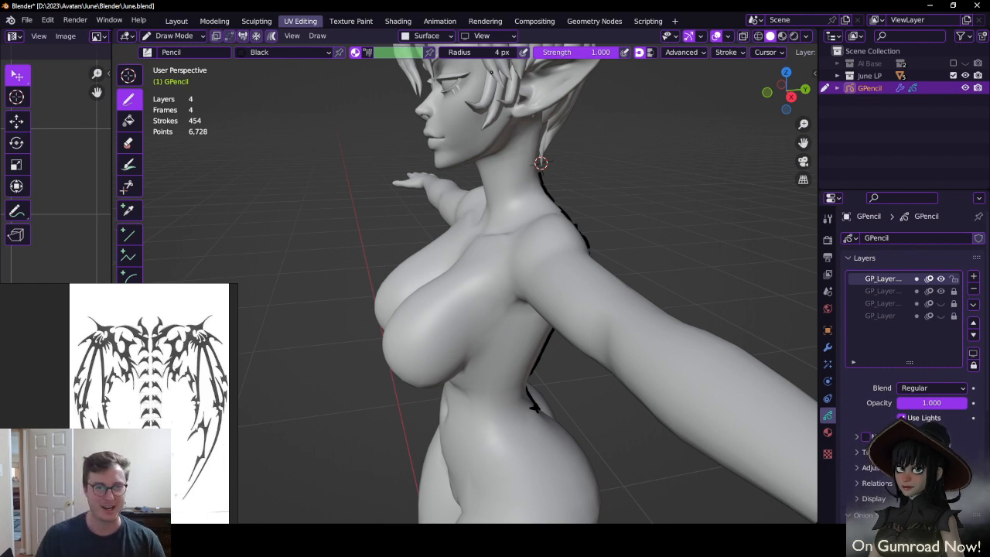
{"action": "mouse_move", "coordinate": [490, 70]}
{"action": "middle_mouse_down"}
{"action": "mouse_move", "coordinate": [550, 309]}
{"action": "mouse_move", "coordinate": [515, 287]}
{"action": "mouse_move", "coordinate": [681, 248]}
{"action": "middle_mouse_up"}
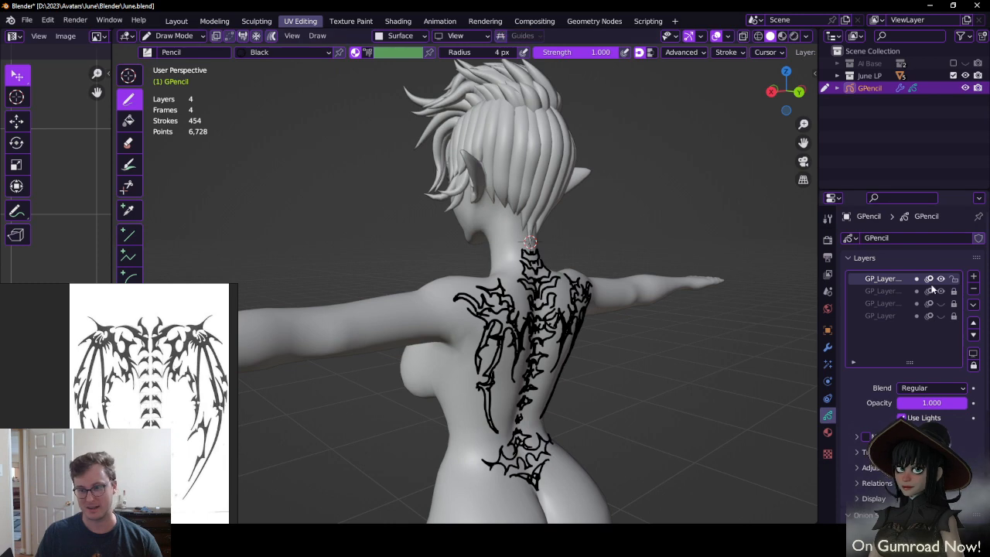
{"action": "left_click", "coordinate": [896, 292]}
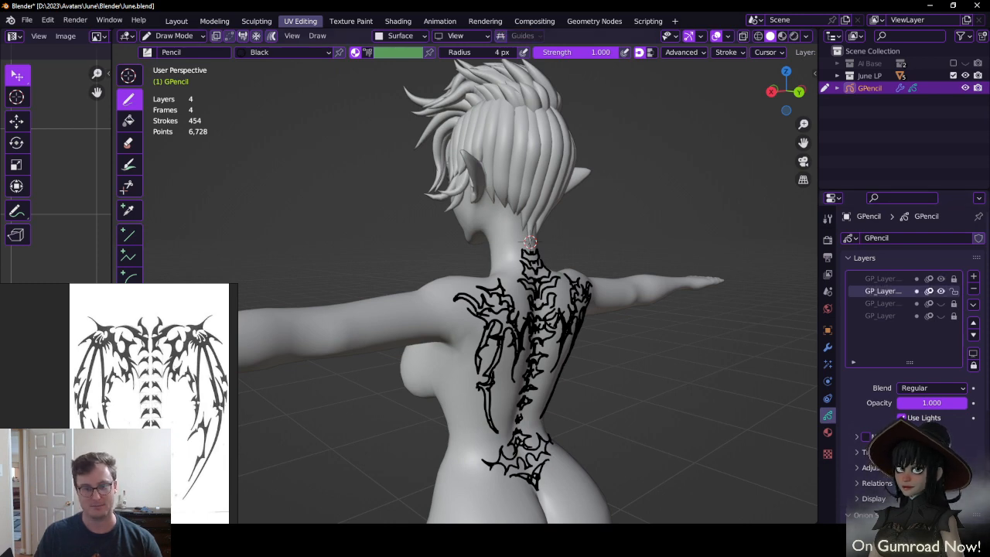
{"action": "scroll", "coordinate": [506, 259], "scroll_direction": "up", "scroll_amount": 5}
{"action": "middle_click_drag", "start_coordinate": [506, 259], "coordinate": [519, 291]}
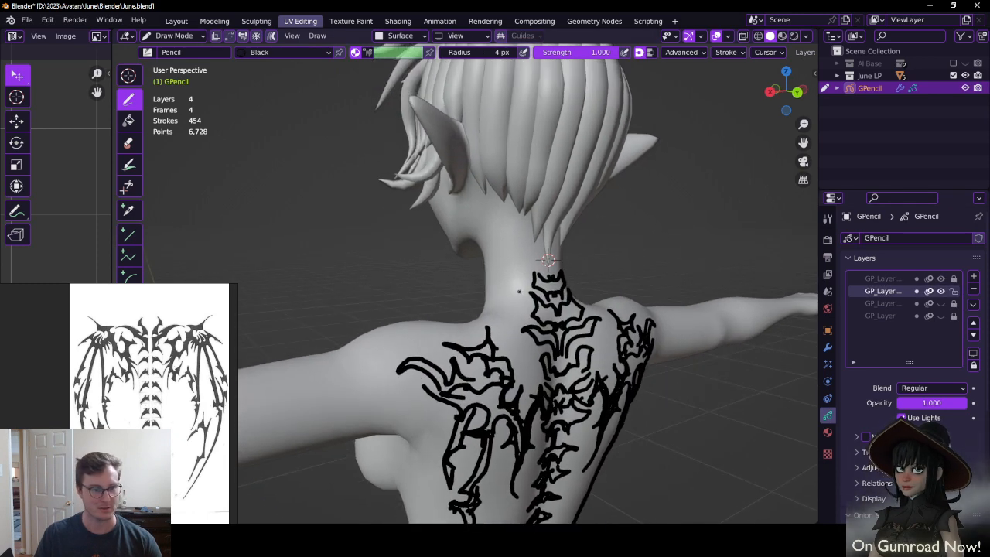
{"action": "mouse_move", "coordinate": [539, 246]}
{"action": "middle_mouse_down"}
{"action": "mouse_move", "coordinate": [528, 259]}
{"action": "mouse_move", "coordinate": [509, 220]}
{"action": "middle_mouse_up"}
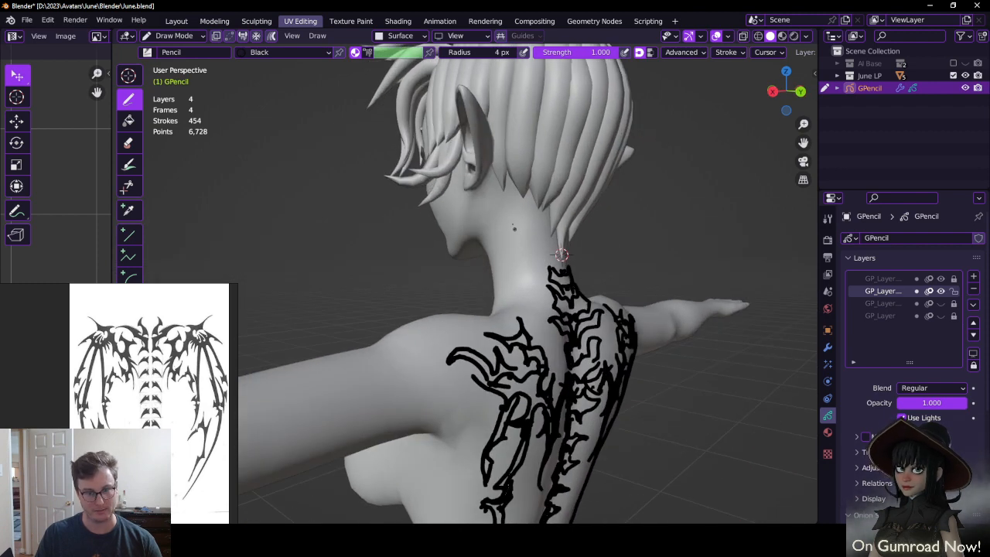
{"action": "mouse_move", "coordinate": [508, 218]}
{"action": "left_mouse_down"}
{"action": "mouse_move", "coordinate": [505, 266]}
{"action": "mouse_move", "coordinate": [545, 280]}
{"action": "mouse_move", "coordinate": [539, 246]}
{"action": "mouse_move", "coordinate": [525, 245]}
{"action": "mouse_move", "coordinate": [538, 278]}
{"action": "left_mouse_up"}
{"action": "mouse_move", "coordinate": [545, 272]}
{"action": "middle_mouse_down"}
{"action": "mouse_move", "coordinate": [419, 266]}
{"action": "mouse_move", "coordinate": [473, 269]}
{"action": "middle_mouse_up"}
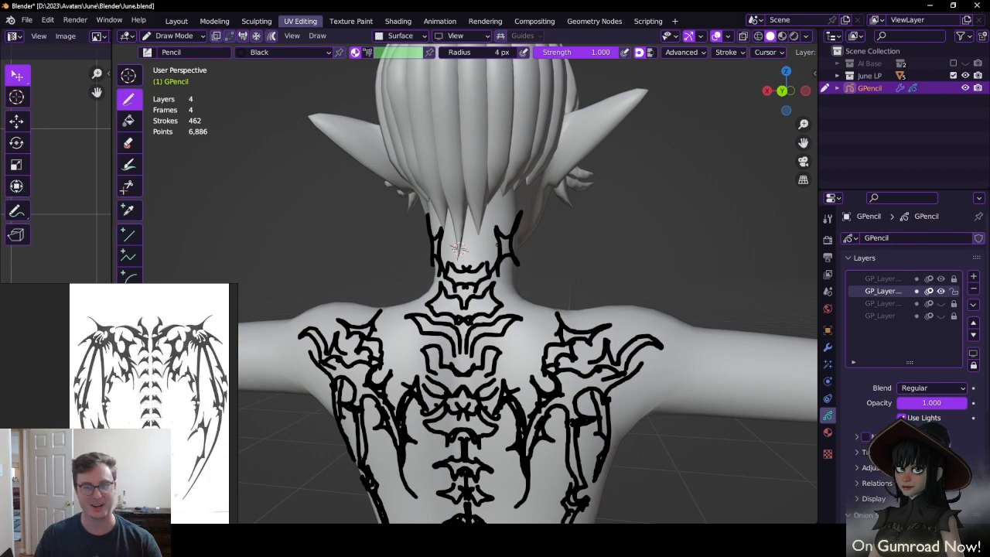
Add small mirrored barbs along the long inner wing strokes on both sides of the mid-back spine
{"action": "scroll", "coordinate": [520, 326], "scroll_direction": "down", "scroll_amount": 4}
{"action": "mouse_move", "coordinate": [510, 458]}
{"action": "middle_mouse_down", "text": "shift"}
{"action": "mouse_move", "coordinate": [511, 343]}
{"action": "mouse_move", "coordinate": [538, 345]}
{"action": "mouse_move", "coordinate": [523, 345]}
{"action": "middle_mouse_up", "text": "shift"}
{"action": "scroll", "coordinate": [479, 341], "scroll_direction": "up", "scroll_amount": 5}
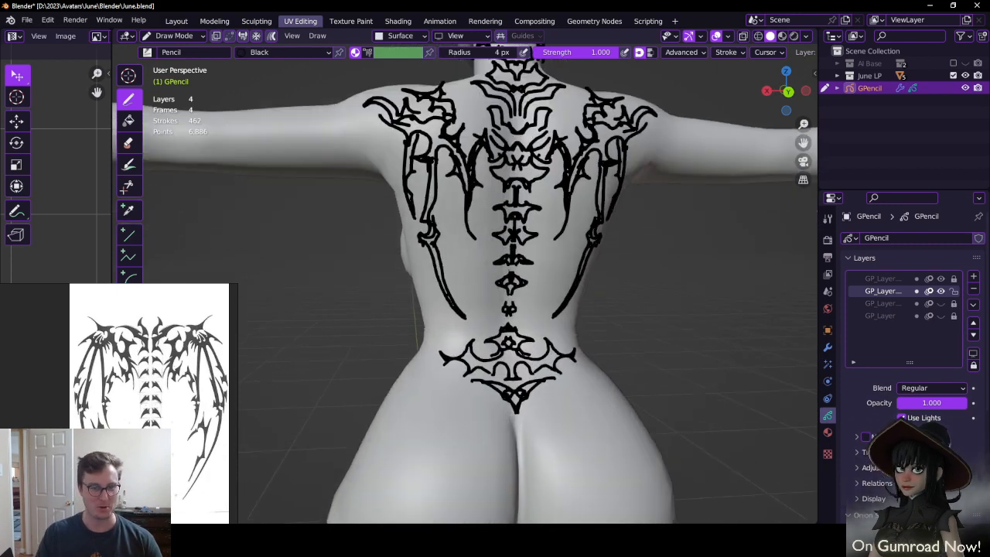
{"action": "middle_click_drag", "start_coordinate": [451, 251], "coordinate": [460, 303], "text": "shift"}
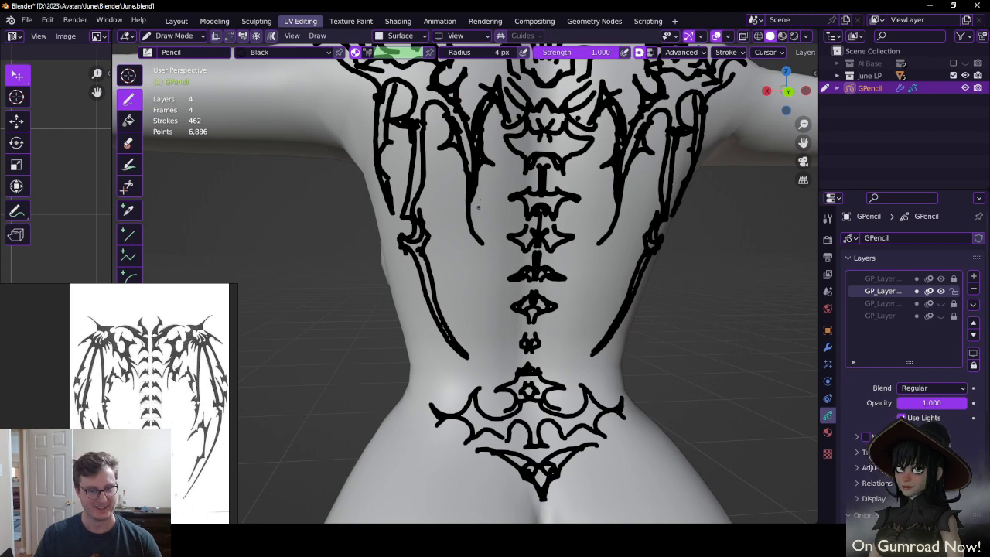
{"action": "left_click_drag", "start_coordinate": [473, 196], "coordinate": [476, 210]}
{"action": "left_click_drag", "start_coordinate": [615, 193], "coordinate": [601, 210]}
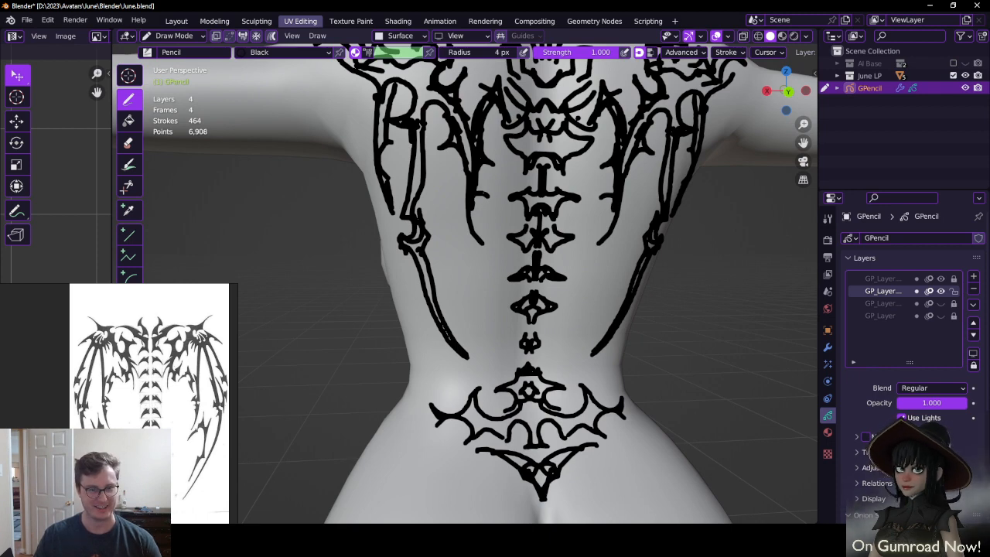
{"action": "left_click_drag", "start_coordinate": [489, 194], "coordinate": [477, 197]}
{"action": "middle_click_drag", "start_coordinate": [466, 167], "coordinate": [473, 224], "text": "shift"}
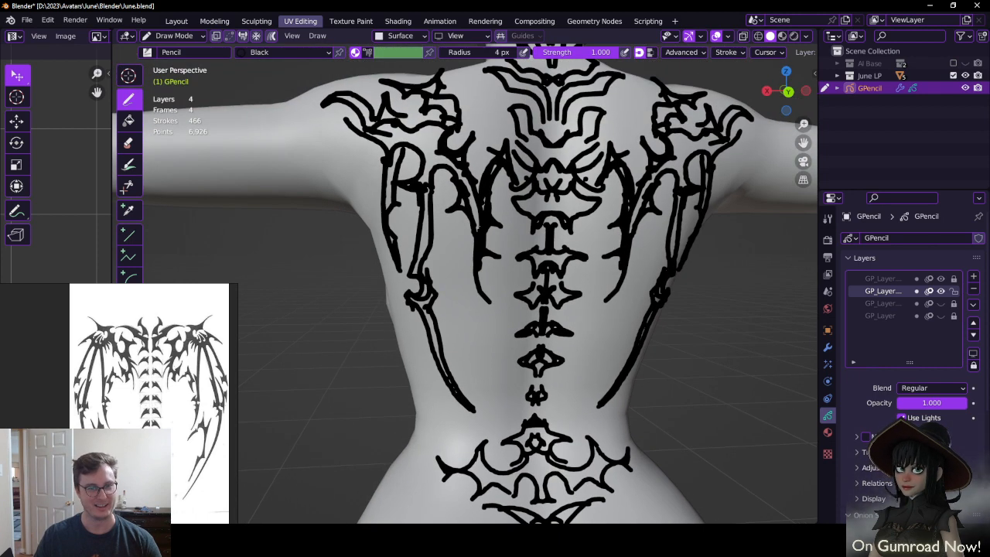
{"action": "mouse_move", "coordinate": [478, 227]}
{"action": "left_mouse_down"}
{"action": "mouse_move", "coordinate": [470, 192]}
{"action": "mouse_move", "coordinate": [459, 208]}
{"action": "left_mouse_up"}
{"action": "key", "text": "ctrl+z"}
{"action": "middle_click_drag", "start_coordinate": [462, 203], "coordinate": [481, 264], "text": "shift"}
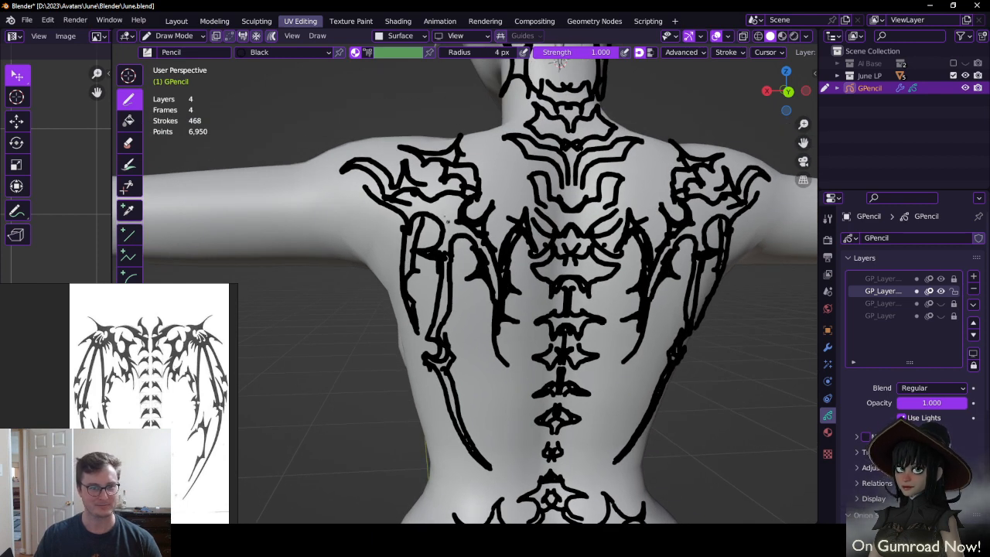
Add short mirrored strokes to the upper spine motif between the wings
{"action": "scroll", "coordinate": [465, 251], "scroll_direction": "down", "scroll_amount": 4}
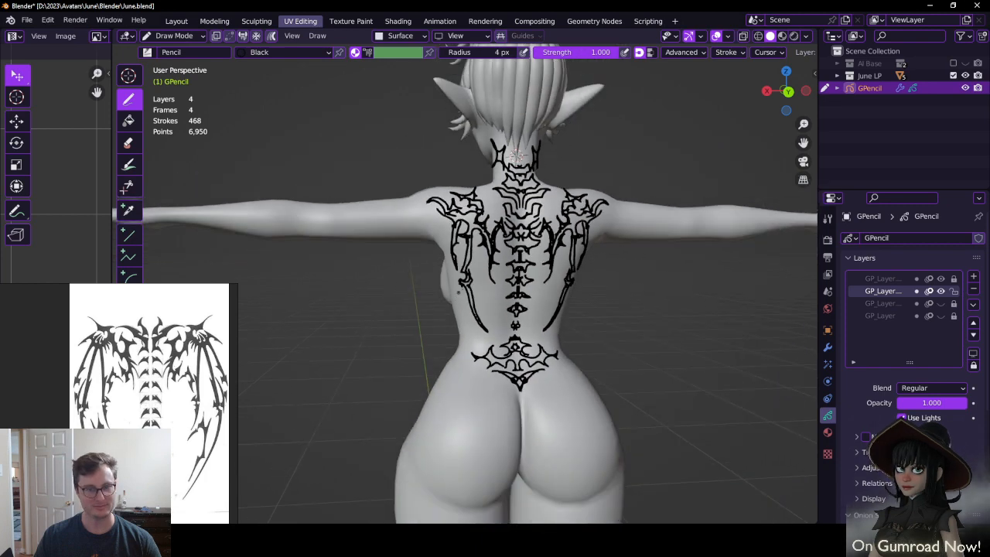
{"action": "middle_click_drag", "start_coordinate": [465, 259], "coordinate": [506, 249]}
{"action": "mouse_move", "coordinate": [506, 290]}
{"action": "middle_mouse_down", "text": "shift"}
{"action": "mouse_move", "coordinate": [488, 253]}
{"action": "mouse_move", "coordinate": [457, 289]}
{"action": "middle_mouse_up", "text": "shift"}
{"action": "scroll", "coordinate": [457, 290], "scroll_direction": "up", "scroll_amount": 2}
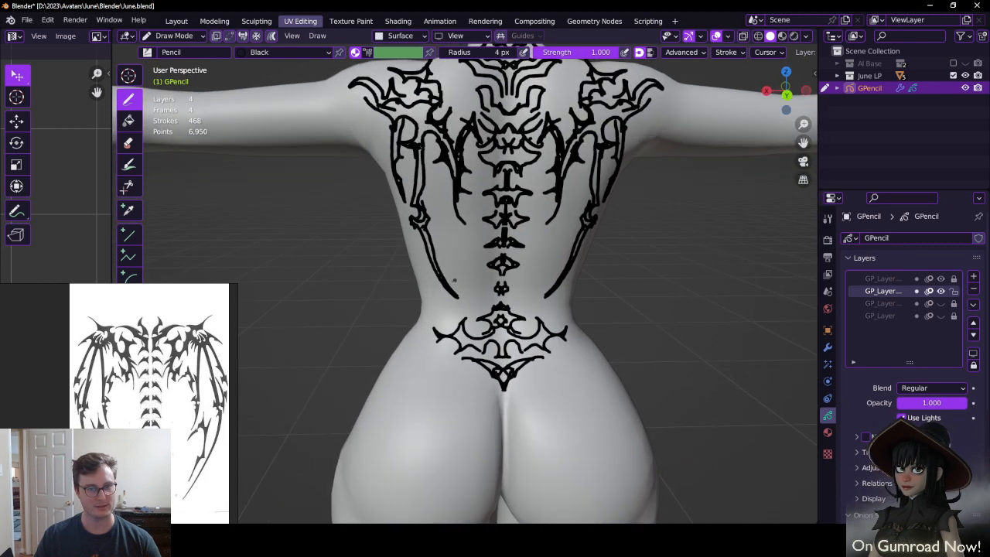
{"action": "mouse_move", "coordinate": [469, 190]}
{"action": "middle_mouse_down"}
{"action": "mouse_move", "coordinate": [503, 182]}
{"action": "mouse_move", "coordinate": [472, 179]}
{"action": "mouse_move", "coordinate": [495, 66]}
{"action": "middle_mouse_up"}
{"action": "left_click_drag", "start_coordinate": [483, 166], "coordinate": [490, 176]}
{"action": "left_click_drag", "start_coordinate": [512, 167], "coordinate": [523, 180]}
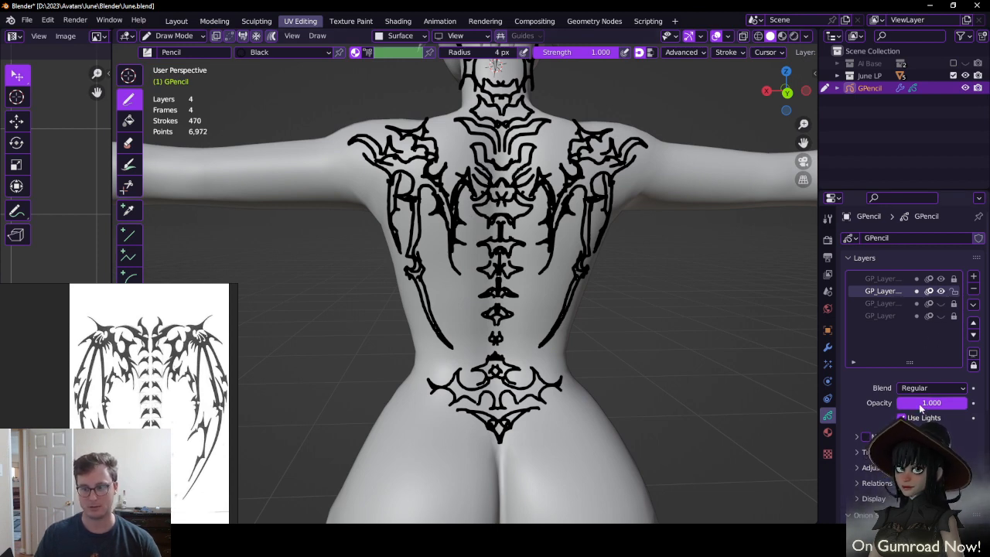
Fade the back tattoo layer to 0.263 opacity and lock it, then activate and unlock the top Grease Pencil layer
{"action": "mouse_move", "coordinate": [920, 408]}
{"action": "left_mouse_down"}
{"action": "mouse_move", "coordinate": [878, 407]}
{"action": "mouse_move", "coordinate": [903, 408]}
{"action": "left_mouse_up"}
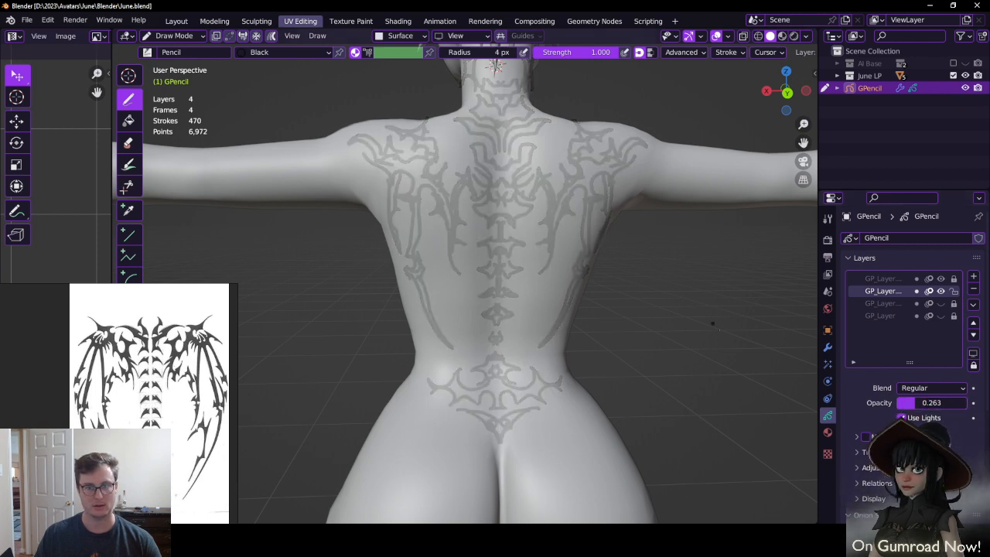
{"action": "left_click", "coordinate": [893, 278]}
{"action": "left_click", "coordinate": [953, 278]}
{"action": "left_click", "coordinate": [953, 290]}
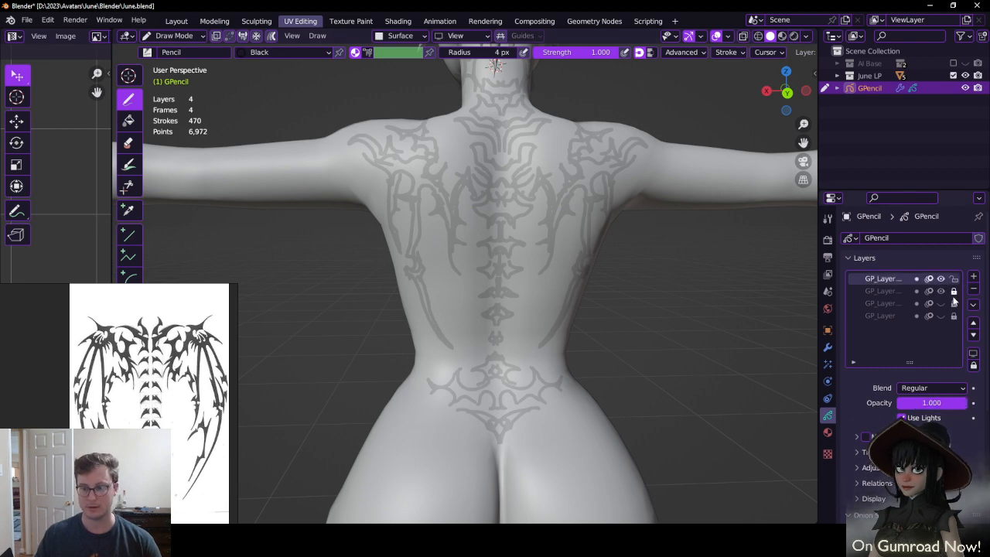
Reduce the pencil radius to 2 px for outlining the faded tattoo on the upper back
{"action": "scroll", "coordinate": [524, 239], "scroll_direction": "up", "scroll_amount": 6}
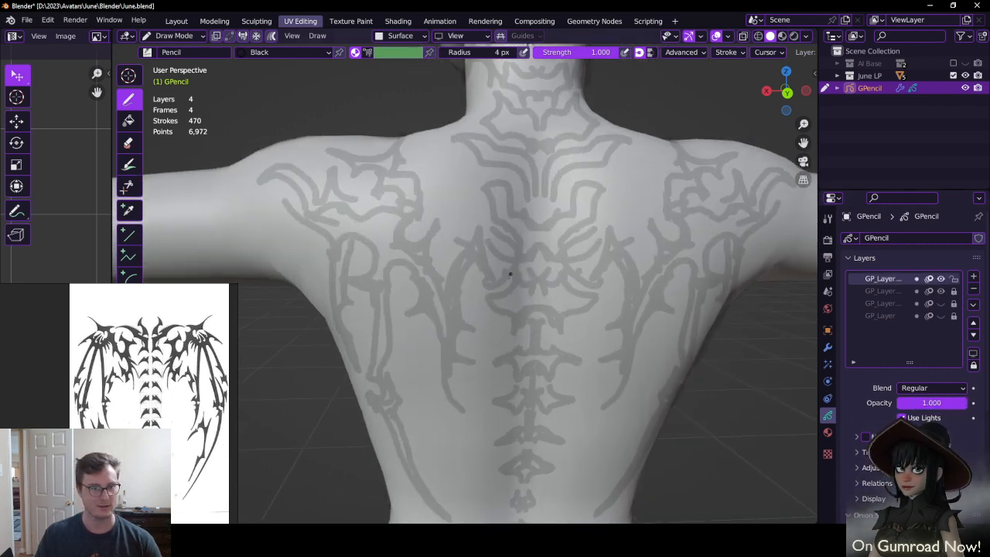
{"action": "key", "text": "bracketleft"}
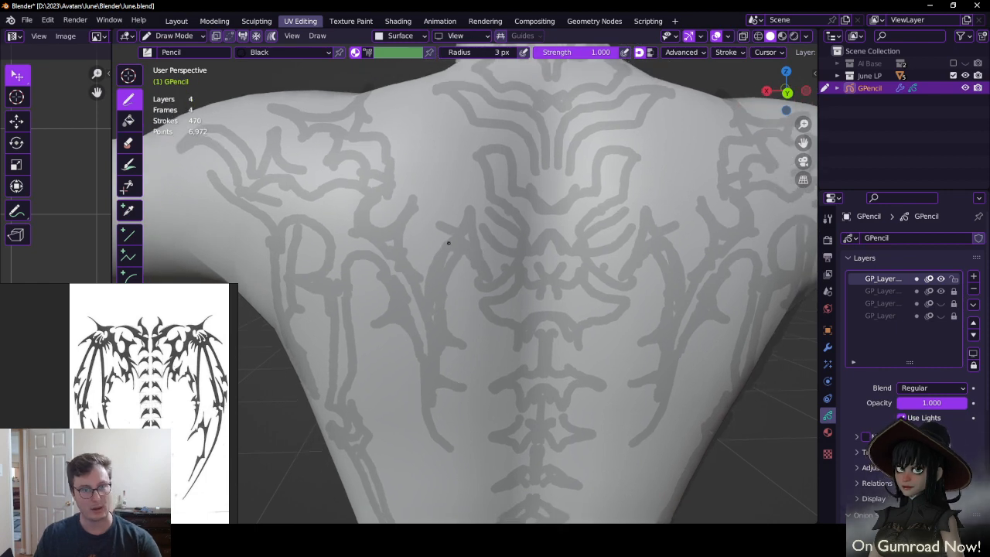
{"action": "key", "text": "ctrl+z"}
{"action": "key", "text": "ctrl+z"}
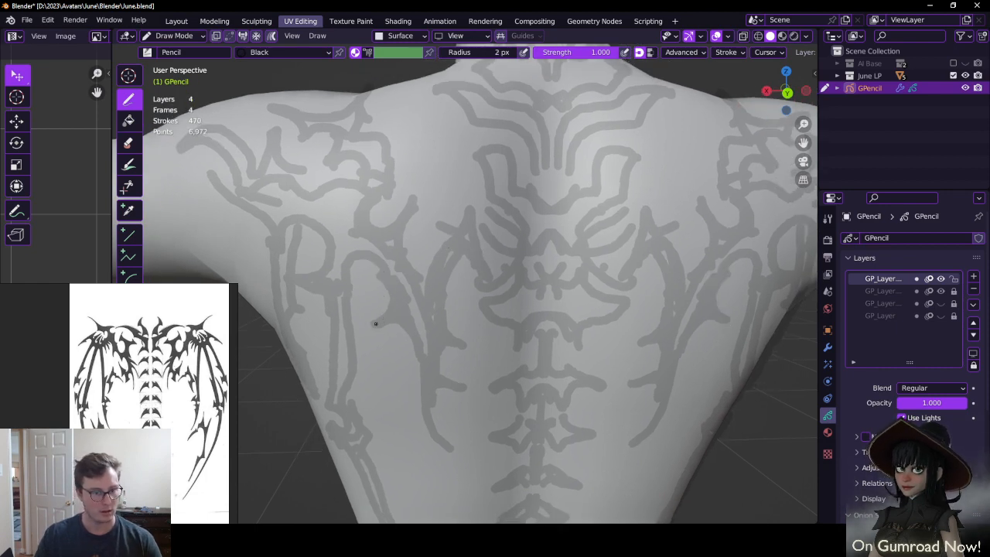
{"action": "left_click_drag", "start_coordinate": [377, 320], "coordinate": [387, 281]}
{"action": "key", "text": "ctrl+z"}
{"action": "key", "text": "ctrl+z"}
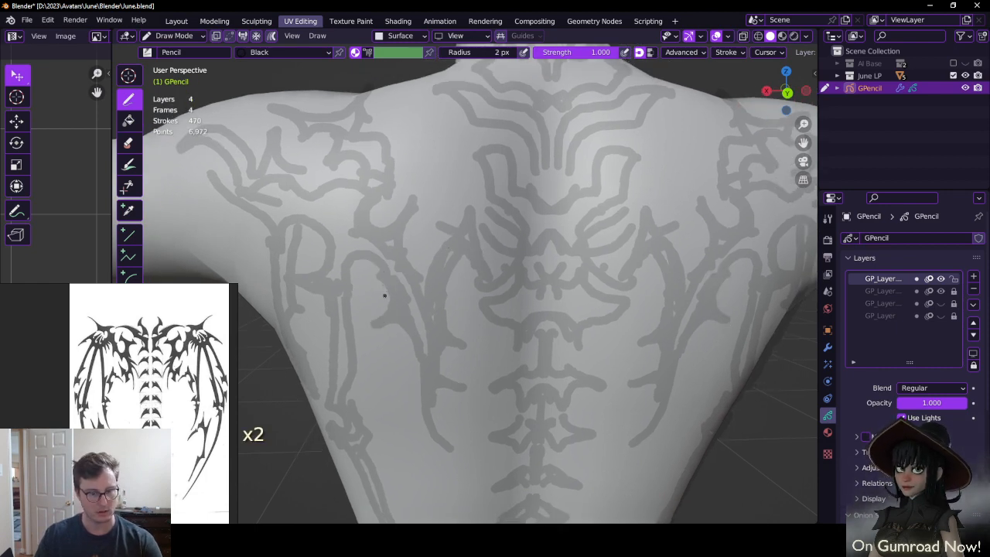
{"action": "mouse_move", "coordinate": [373, 323]}
{"action": "left_mouse_down"}
{"action": "mouse_move", "coordinate": [388, 301]}
{"action": "mouse_move", "coordinate": [378, 288]}
{"action": "mouse_move", "coordinate": [402, 323]}
{"action": "mouse_move", "coordinate": [386, 328]}
{"action": "mouse_move", "coordinate": [412, 342]}
{"action": "left_mouse_up"}
{"action": "key", "text": "ctrl+z"}
{"action": "key", "text": "ctrl+z"}
{"action": "key", "text": "ctrl+z"}
{"action": "key", "text": "ctrl+z"}
{"action": "key", "text": "ctrl+z"}
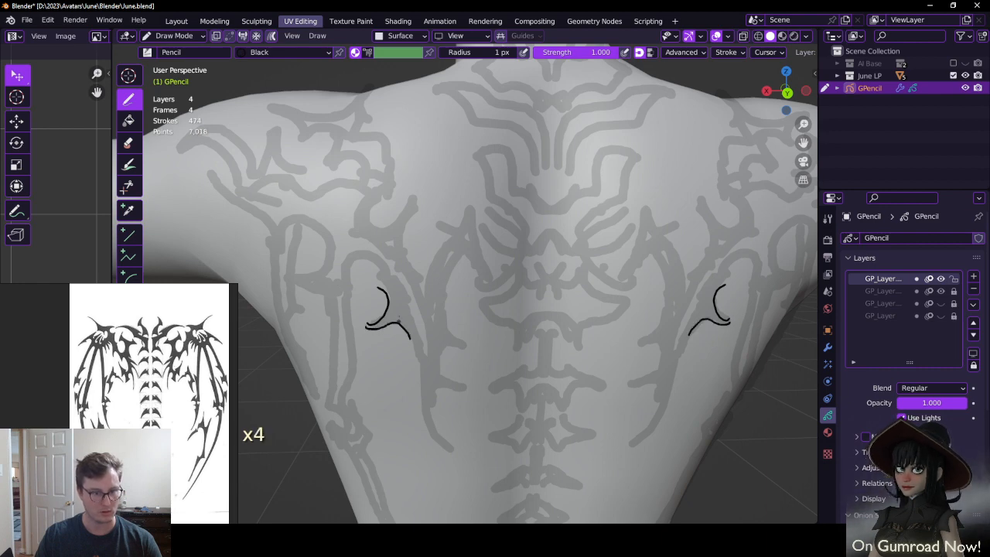
{"action": "left_click_drag", "start_coordinate": [378, 288], "coordinate": [350, 251]}
{"action": "key", "text": "ctrl+z"}
{"action": "key", "text": "ctrl+z"}
{"action": "key", "text": "ctrl+z"}
{"action": "key", "text": "ctrl+z"}
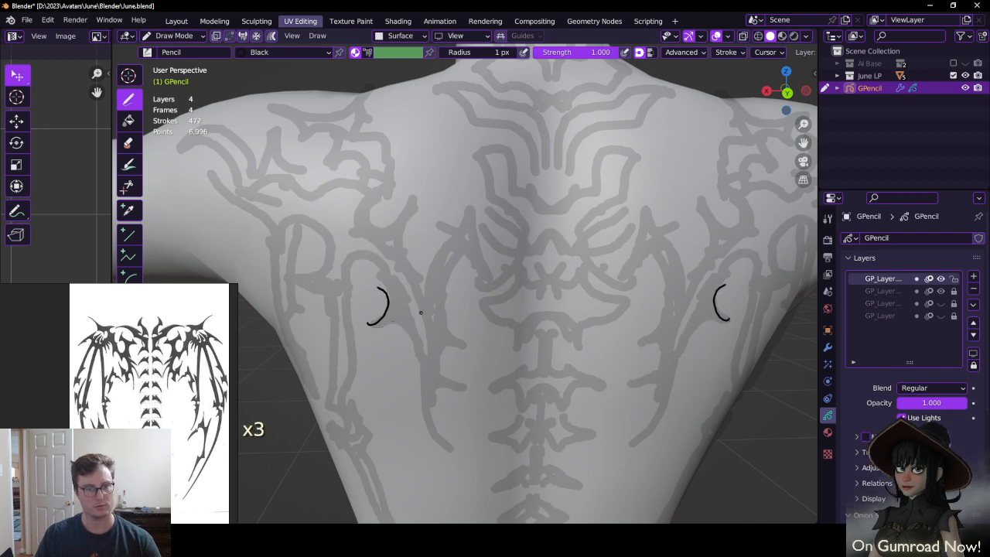
{"action": "left_click_drag", "start_coordinate": [351, 276], "coordinate": [383, 283]}
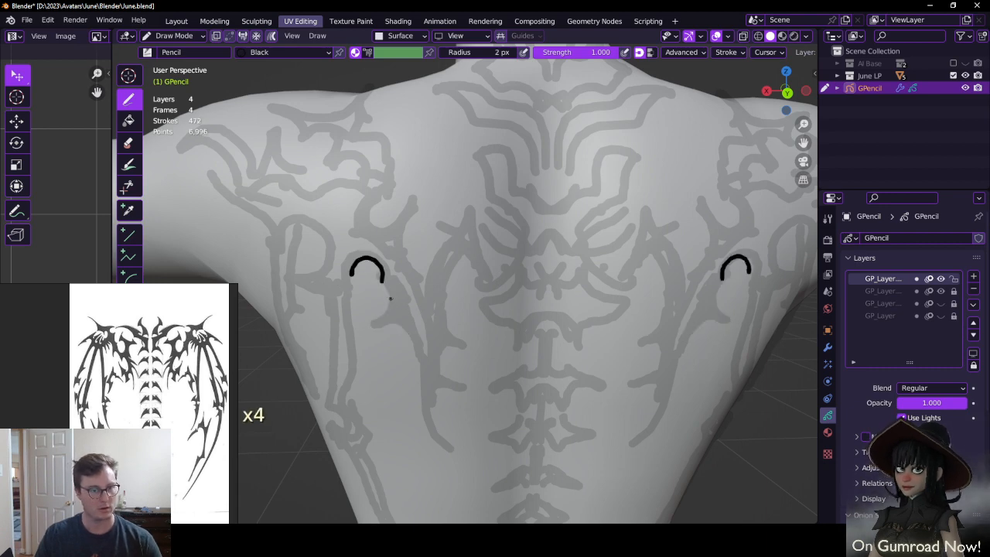
{"action": "key", "text": "ctrl+z"}
Draw a mirrored curved stroke on the upper back below the neck as the start of a small wing shape
{"action": "mouse_move", "coordinate": [402, 281]}
{"action": "middle_mouse_down"}
{"action": "mouse_move", "coordinate": [428, 294]}
{"action": "mouse_move", "coordinate": [394, 222]}
{"action": "mouse_move", "coordinate": [427, 267]}
{"action": "middle_mouse_up"}
{"action": "left_click_drag", "start_coordinate": [402, 281], "coordinate": [447, 303]}
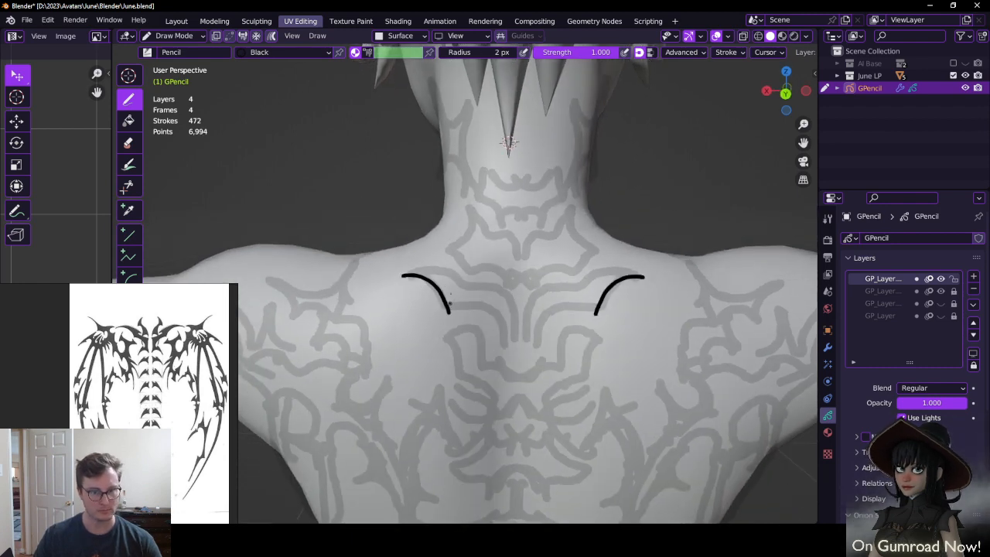
{"action": "key", "text": "ctrl+z"}
{"action": "left_click_drag", "start_coordinate": [403, 281], "coordinate": [447, 303]}
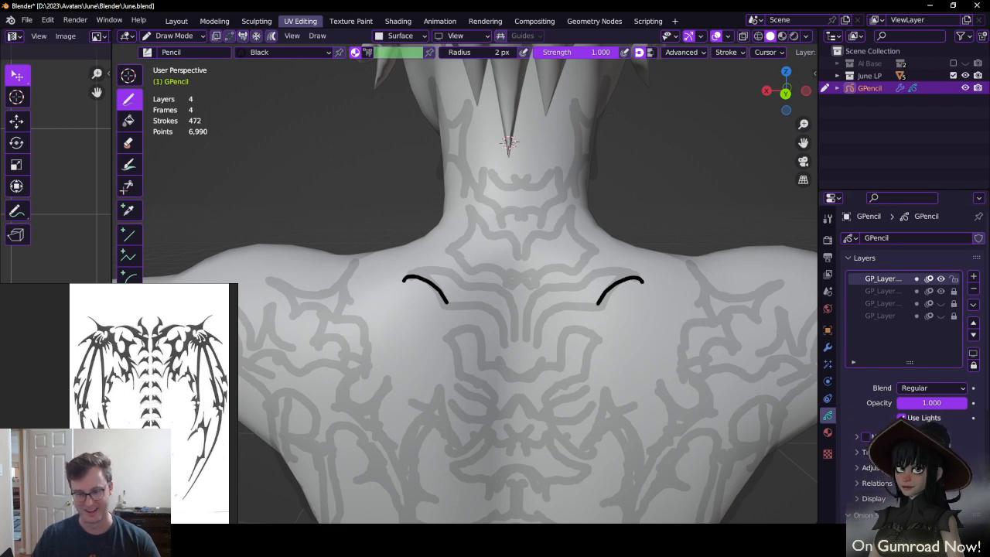
Switch to Unity and examine the June avatar's outfit from the back, side and front
{"action": "key", "text": "alt+Tab"}
{"action": "scroll", "coordinate": [429, 279], "scroll_direction": "down", "scroll_amount": 6}
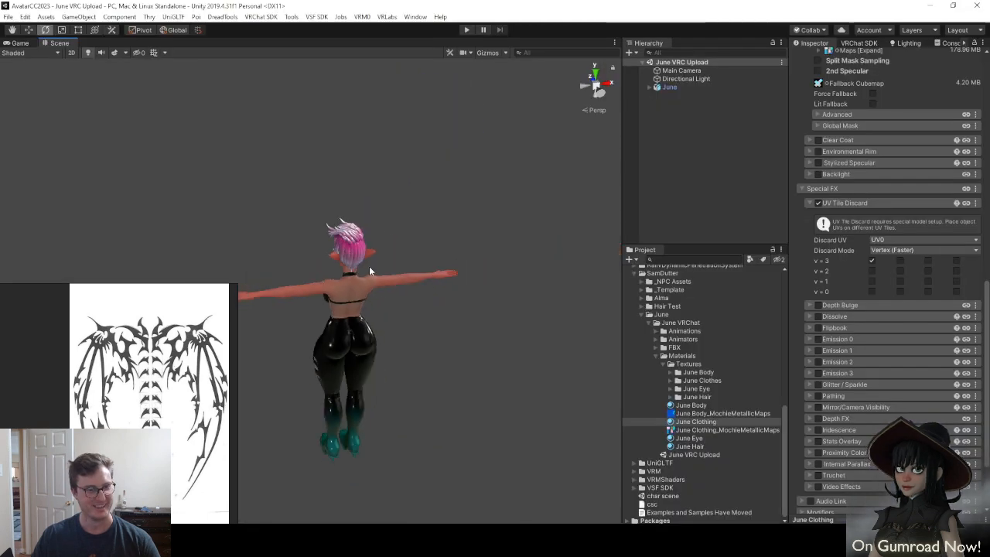
{"action": "left_click_drag", "start_coordinate": [369, 266], "coordinate": [437, 219], "text": "alt"}
{"action": "scroll", "coordinate": [438, 219], "scroll_direction": "up", "scroll_amount": 4}
{"action": "middle_click_drag", "start_coordinate": [502, 221], "coordinate": [455, 221]}
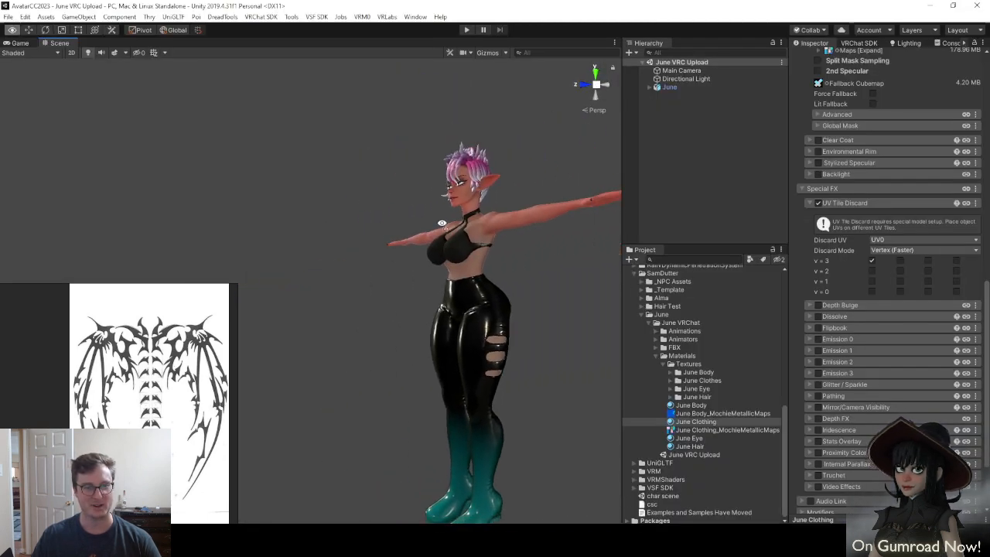
{"action": "right_click_drag", "start_coordinate": [455, 221], "coordinate": [611, 229]}
{"action": "key", "text": "a"}
{"action": "right_click_drag", "start_coordinate": [232, 332], "coordinate": [83, 420]}
{"action": "left_click_drag", "start_coordinate": [457, 259], "coordinate": [550, 244], "text": "alt"}
{"action": "right_click_drag", "start_coordinate": [550, 243], "coordinate": [559, 242]}
Turn off the first v = 3 tile in June Clothing's UV Tile Discard and examine the jacket on the avatar
{"action": "left_click", "coordinate": [874, 261]}
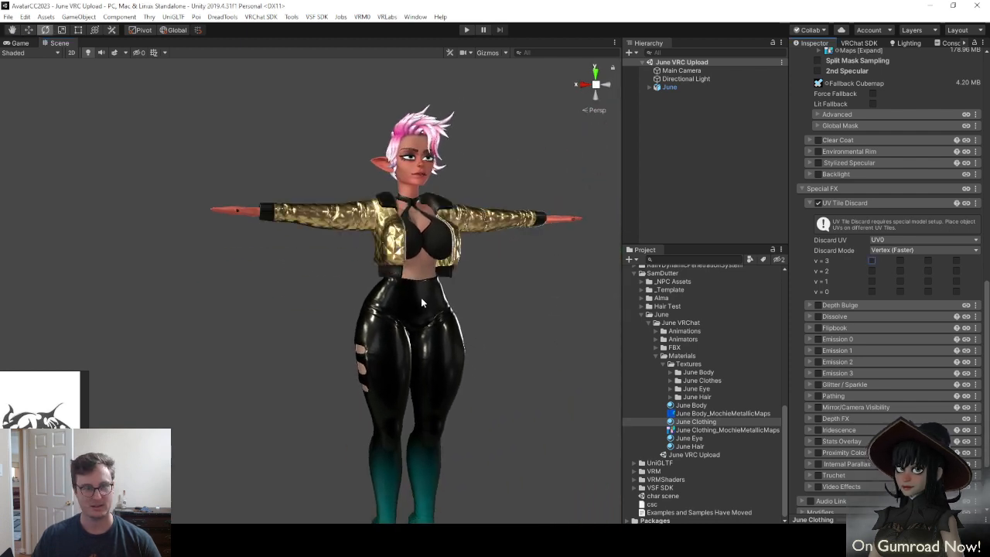
{"action": "key", "text": "w"}
{"action": "right_click_drag", "start_coordinate": [421, 299], "coordinate": [371, 235]}
{"action": "key", "text": "s"}
{"action": "key", "text": "w"}
{"action": "key", "text": "s"}
{"action": "key", "text": "w"}
{"action": "key", "text": "d"}
{"action": "right_click_drag", "start_coordinate": [499, 318], "coordinate": [514, 343]}
{"action": "key", "text": "w"}
{"action": "key", "text": "s"}
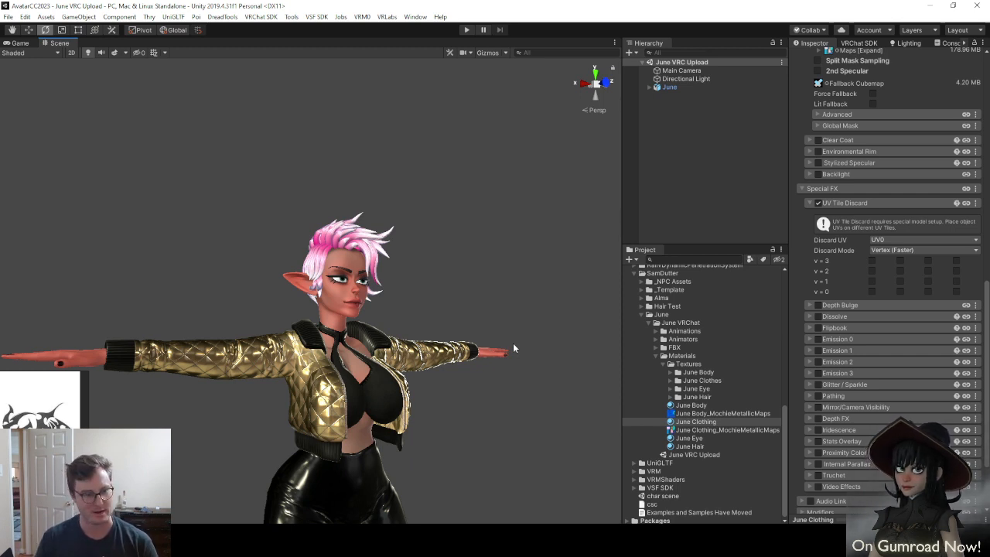
{"action": "right_click_drag", "start_coordinate": [458, 287], "coordinate": [419, 318]}
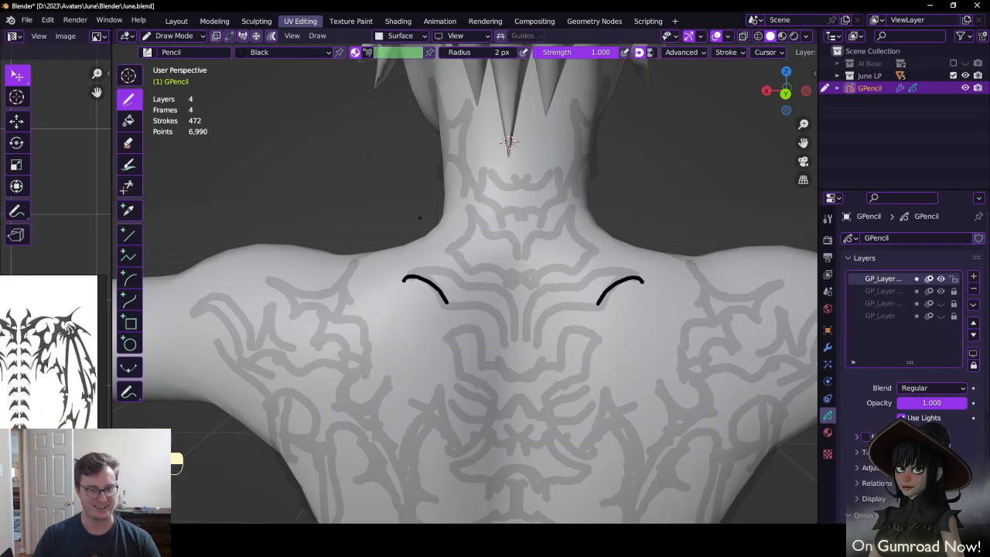
Back in Blender, extend the mirrored wing shapes with a barbed point and lower edges curving down towards the spine
{"action": "mouse_move", "coordinate": [447, 301]}
{"action": "left_mouse_down"}
{"action": "mouse_move", "coordinate": [438, 325]}
{"action": "mouse_move", "coordinate": [469, 303]}
{"action": "mouse_move", "coordinate": [496, 334]}
{"action": "left_mouse_up"}
{"action": "key", "text": "ctrl+z"}
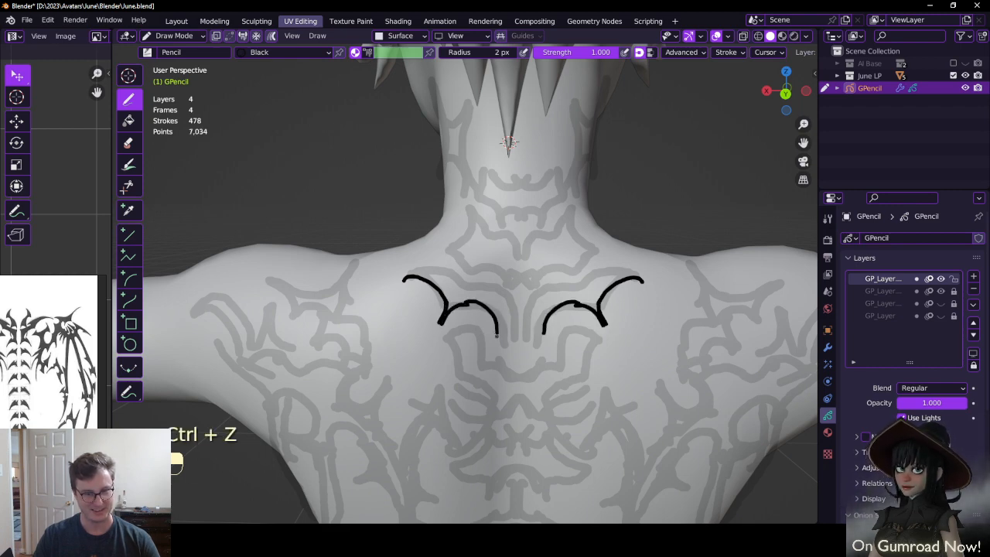
{"action": "key", "text": "ctrl+z"}
{"action": "left_click_drag", "start_coordinate": [468, 303], "coordinate": [502, 338]}
{"action": "key", "text": "ctrl+z"}
{"action": "left_click_drag", "start_coordinate": [468, 304], "coordinate": [507, 344]}
Draw the scalloped upper edges of the mirrored wings and a narrow stem running down the spine between them
{"action": "left_click_drag", "start_coordinate": [402, 280], "coordinate": [462, 277]}
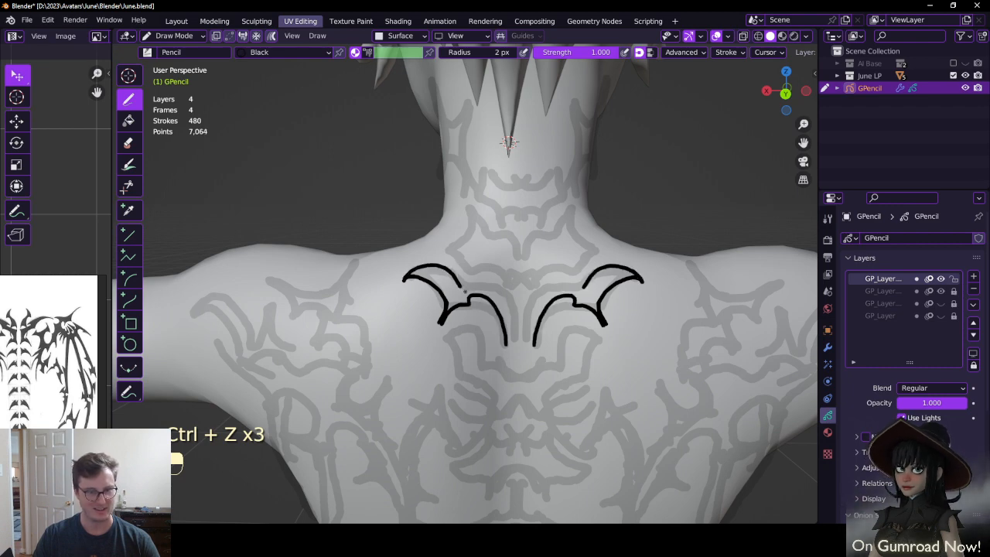
{"action": "key", "text": "ctrl+z"}
{"action": "mouse_move", "coordinate": [399, 279]}
{"action": "left_mouse_down"}
{"action": "mouse_move", "coordinate": [499, 281]}
{"action": "mouse_move", "coordinate": [516, 366]}
{"action": "left_mouse_up"}
{"action": "mouse_move", "coordinate": [520, 333]}
{"action": "left_mouse_down"}
{"action": "mouse_move", "coordinate": [515, 370]}
{"action": "mouse_move", "coordinate": [523, 342]}
{"action": "left_mouse_up"}
{"action": "key", "text": "ctrl+z"}
{"action": "key", "text": "ctrl+z"}
{"action": "key", "text": "ctrl+z"}
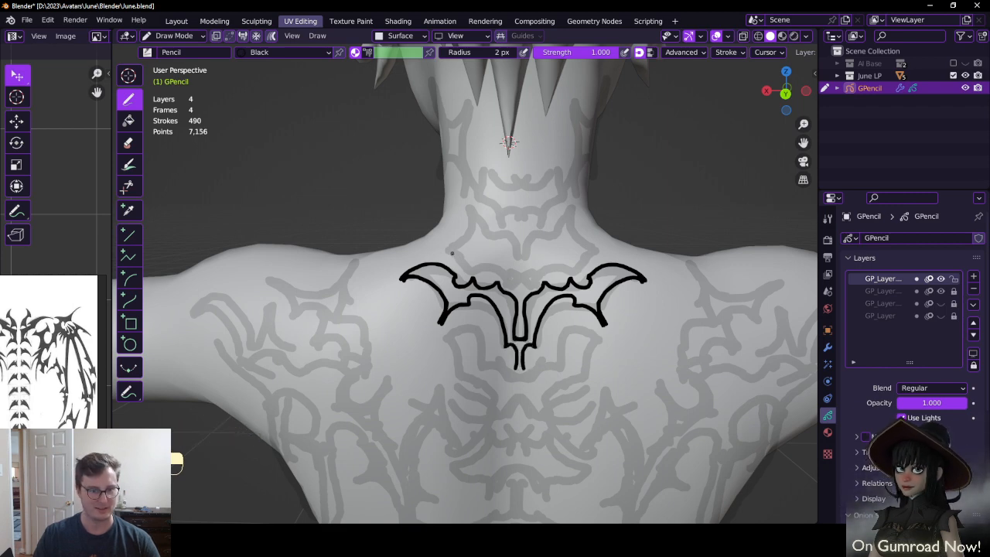
Draw a mirrored horned shape with inner hooks above the wings at the base of the neck
{"action": "mouse_move", "coordinate": [443, 260]}
{"action": "left_mouse_down"}
{"action": "mouse_move", "coordinate": [462, 249]}
{"action": "mouse_move", "coordinate": [473, 269]}
{"action": "mouse_move", "coordinate": [494, 272]}
{"action": "mouse_move", "coordinate": [472, 259]}
{"action": "mouse_move", "coordinate": [495, 271]}
{"action": "mouse_move", "coordinate": [504, 260]}
{"action": "mouse_move", "coordinate": [520, 292]}
{"action": "left_mouse_up"}
{"action": "key", "text": "ctrl+z"}
{"action": "key", "text": "ctrl+z"}
{"action": "mouse_move", "coordinate": [449, 245]}
{"action": "left_mouse_down"}
{"action": "mouse_move", "coordinate": [464, 236]}
{"action": "mouse_move", "coordinate": [469, 209]}
{"action": "mouse_move", "coordinate": [489, 233]}
{"action": "mouse_move", "coordinate": [464, 235]}
{"action": "mouse_move", "coordinate": [467, 205]}
{"action": "mouse_move", "coordinate": [525, 257]}
{"action": "left_mouse_up"}
{"action": "key", "text": "ctrl+z"}
{"action": "key", "text": "ctrl+z"}
{"action": "key", "text": "ctrl+z"}
{"action": "key", "text": "ctrl+z"}
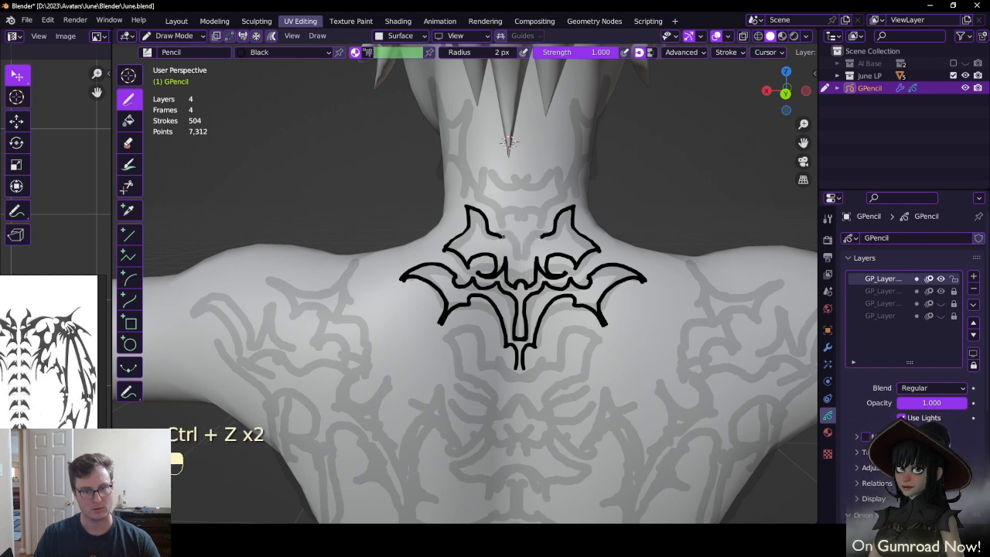
Join the horned shape's upper edges with a small notch at the spine and close the centre stem's lower end
{"action": "key", "text": "ctrl+z"}
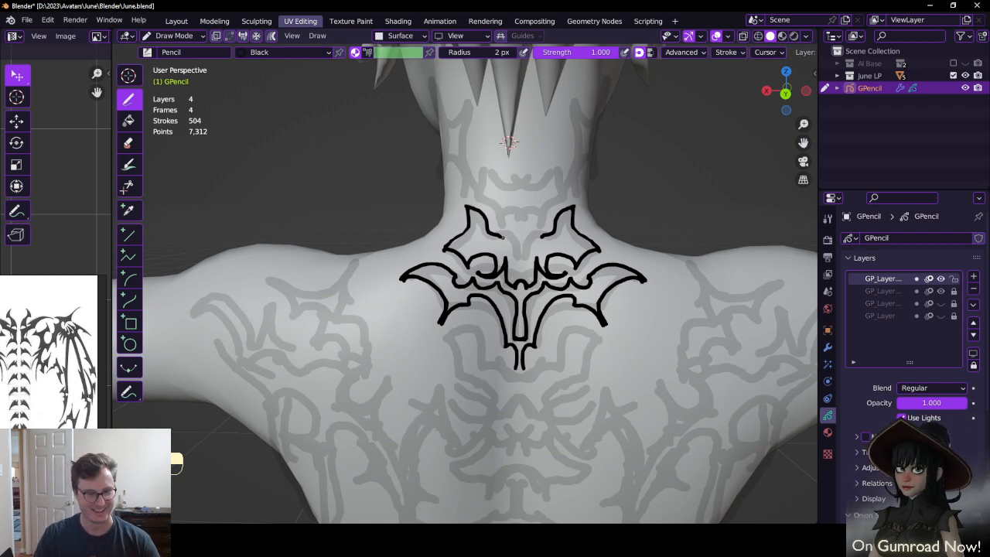
{"action": "mouse_move", "coordinate": [517, 246]}
{"action": "left_mouse_down"}
{"action": "mouse_move", "coordinate": [507, 239]}
{"action": "mouse_move", "coordinate": [521, 249]}
{"action": "mouse_move", "coordinate": [521, 274]}
{"action": "left_mouse_up"}
{"action": "key", "text": "ctrl+z"}
{"action": "key", "text": "ctrl+z"}
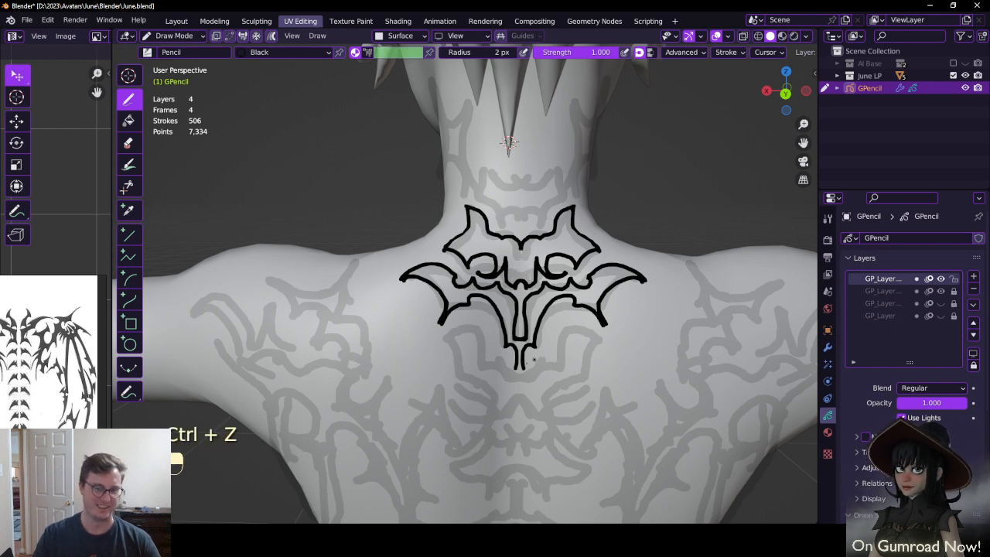
{"action": "left_click_drag", "start_coordinate": [519, 365], "coordinate": [522, 375]}
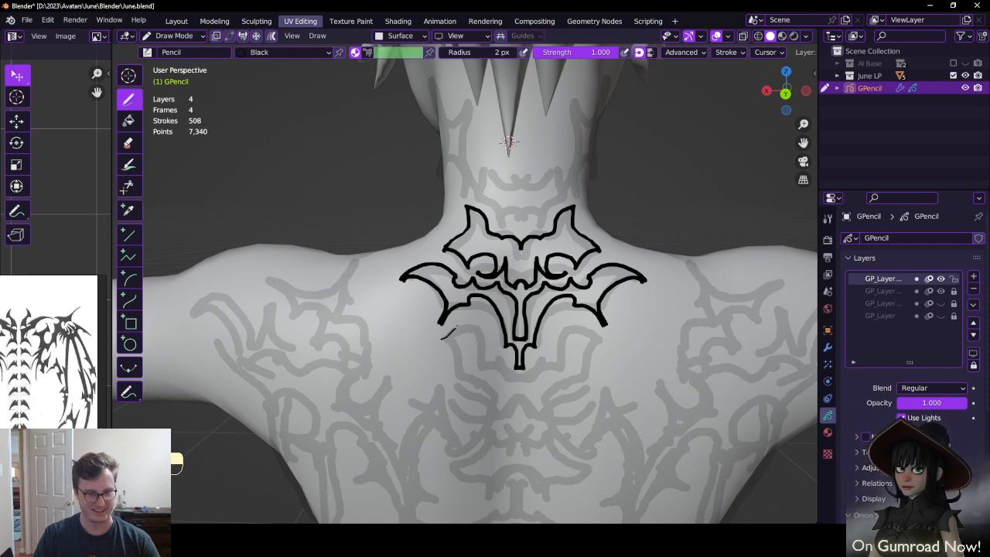
Draw a mirrored shield shape around the centre stem's lower end, with barbed outer edges and inner edges meeting at the spine
{"action": "mouse_move", "coordinate": [456, 326]}
{"action": "left_mouse_down"}
{"action": "mouse_move", "coordinate": [488, 344]}
{"action": "mouse_move", "coordinate": [489, 364]}
{"action": "left_mouse_up"}
{"action": "left_click_drag", "start_coordinate": [441, 339], "coordinate": [461, 375]}
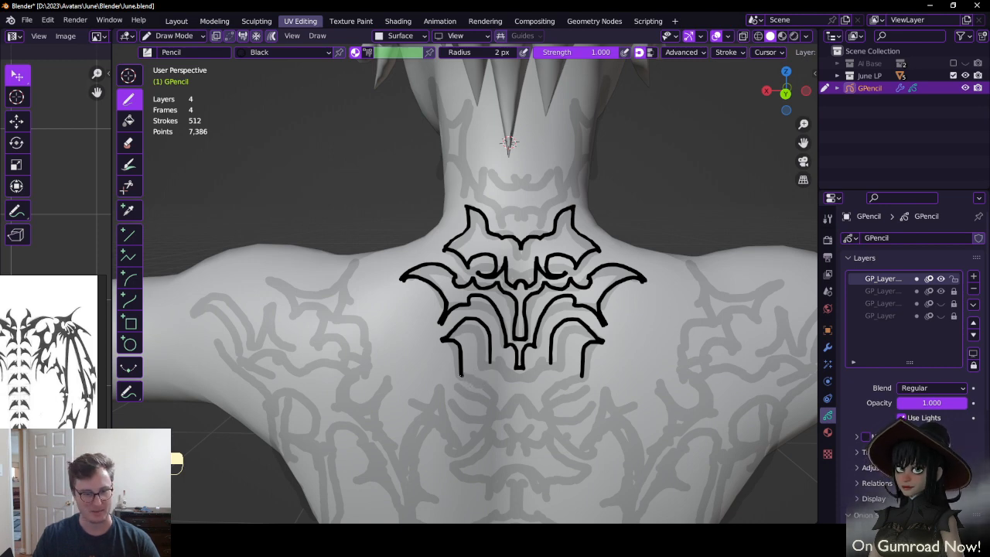
{"action": "left_click_drag", "start_coordinate": [461, 371], "coordinate": [495, 400]}
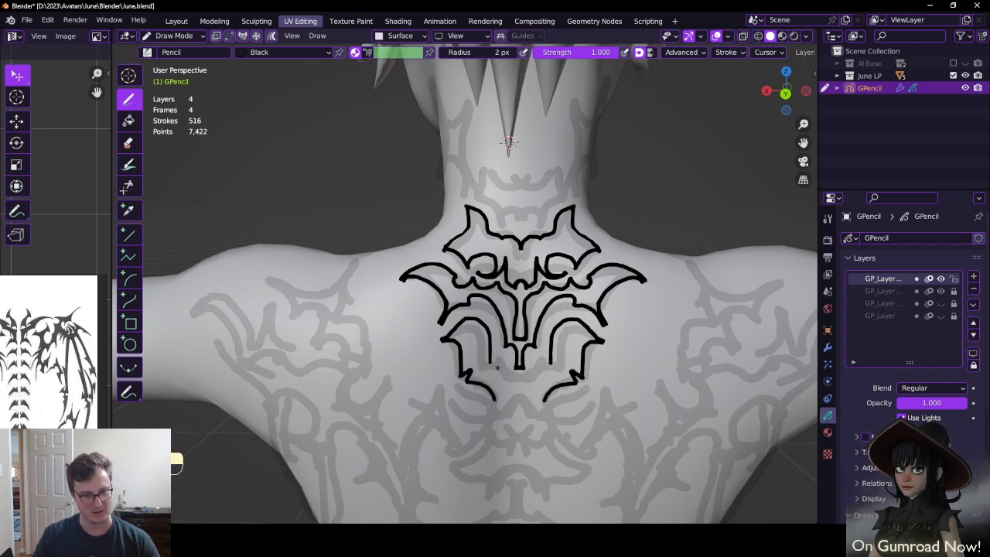
{"action": "left_click_drag", "start_coordinate": [500, 367], "coordinate": [520, 384]}
{"action": "key", "text": "ctrl+z"}
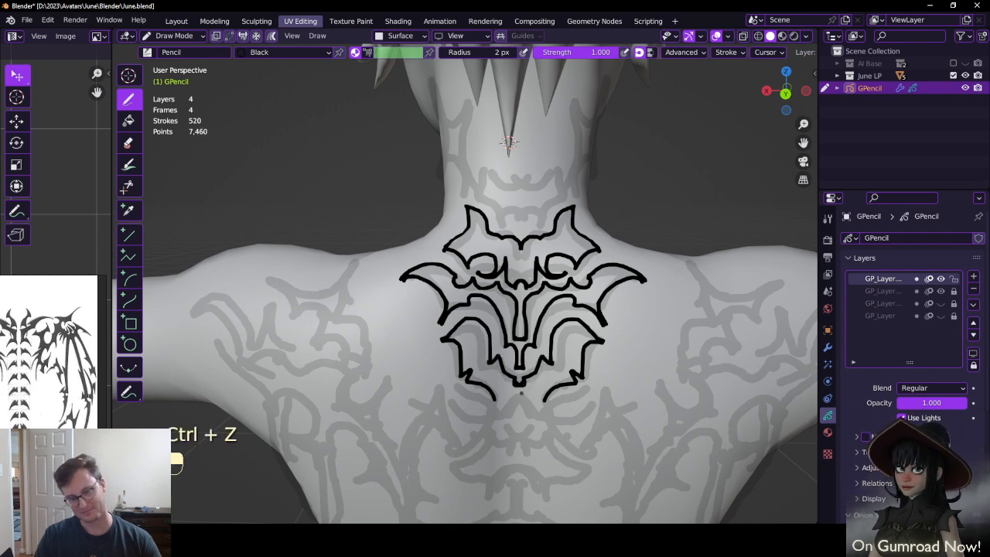
{"action": "mouse_move", "coordinate": [521, 393]}
{"action": "middle_mouse_down"}
{"action": "mouse_move", "coordinate": [540, 379]}
{"action": "mouse_move", "coordinate": [523, 377]}
{"action": "middle_mouse_up"}
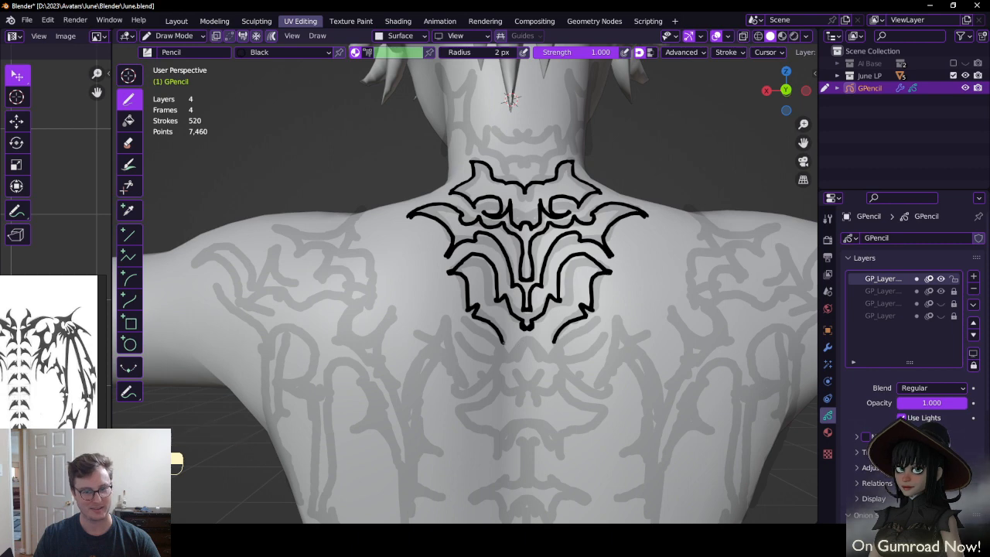
Draw a smaller mirrored crown shape with pointed corners and inner curls above the horned shape on the lower neck
{"action": "middle_click_drag", "start_coordinate": [510, 146], "coordinate": [510, 222], "text": "shift"}
{"action": "mouse_move", "coordinate": [485, 230]}
{"action": "left_mouse_down"}
{"action": "mouse_move", "coordinate": [510, 258]}
{"action": "mouse_move", "coordinate": [506, 251]}
{"action": "mouse_move", "coordinate": [525, 253]}
{"action": "left_mouse_up"}
{"action": "key", "text": "ctrl+z"}
{"action": "key", "text": "ctrl+z"}
{"action": "key", "text": "ctrl+z"}
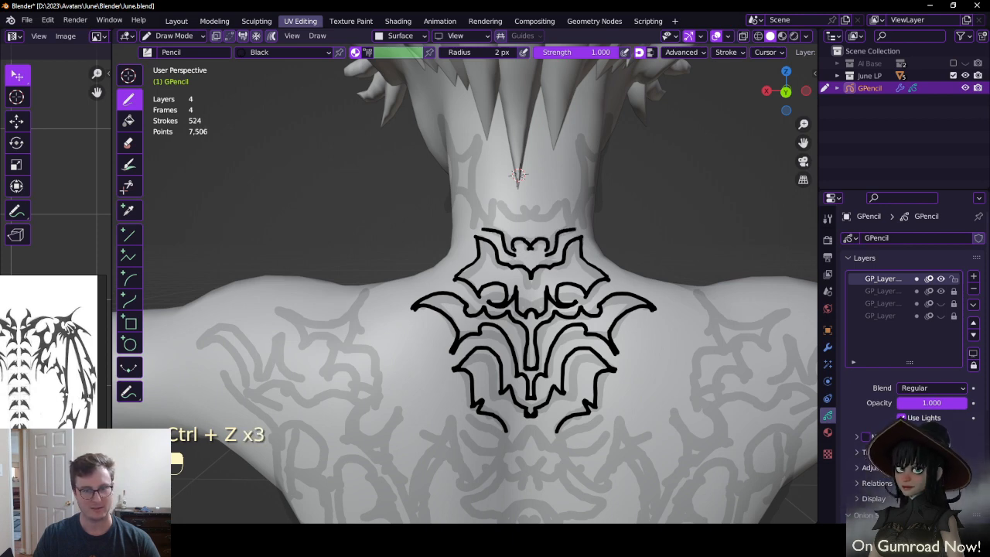
{"action": "mouse_move", "coordinate": [493, 204]}
{"action": "left_mouse_down"}
{"action": "mouse_move", "coordinate": [485, 229]}
{"action": "mouse_move", "coordinate": [535, 211]}
{"action": "mouse_move", "coordinate": [518, 226]}
{"action": "left_mouse_up"}
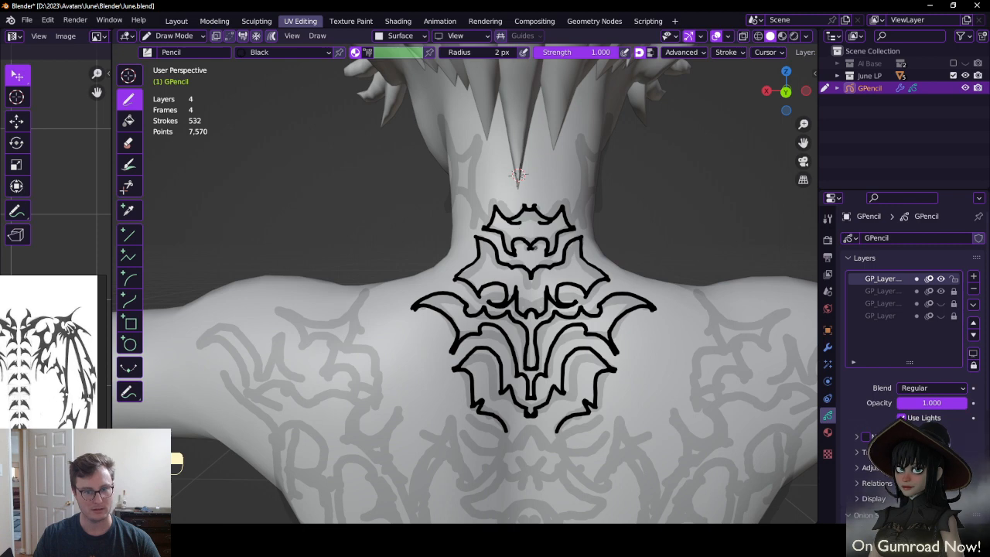
Join the shield's lower edges with small scallops meeting in a downward point on the spine
{"action": "mouse_move", "coordinate": [534, 248]}
{"action": "middle_mouse_down"}
{"action": "mouse_move", "coordinate": [545, 253]}
{"action": "mouse_move", "coordinate": [505, 251]}
{"action": "middle_mouse_up"}
{"action": "left_click_drag", "start_coordinate": [549, 267], "coordinate": [573, 253]}
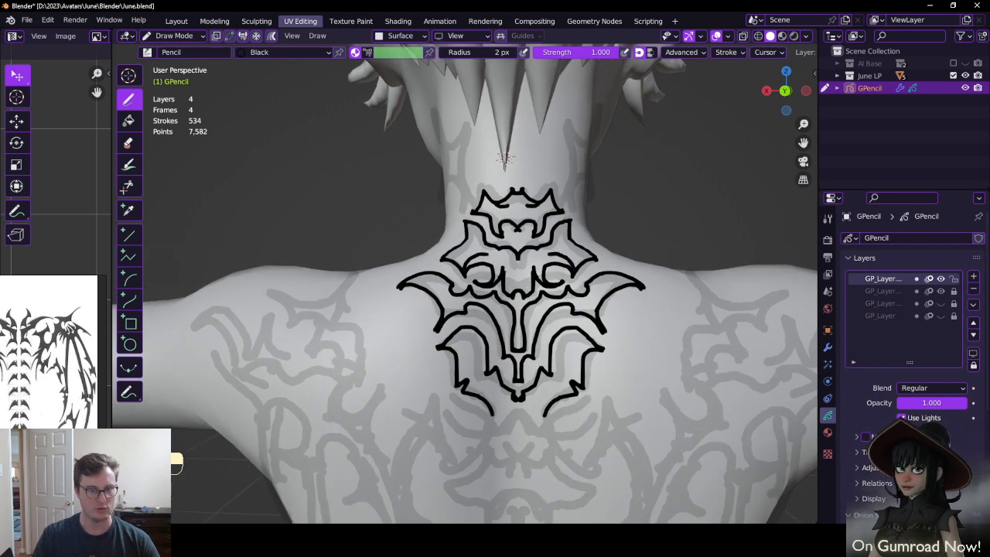
{"action": "key", "text": "ctrl+z"}
{"action": "scroll", "coordinate": [510, 294], "scroll_direction": "down", "scroll_amount": 5, "text": "shift"}
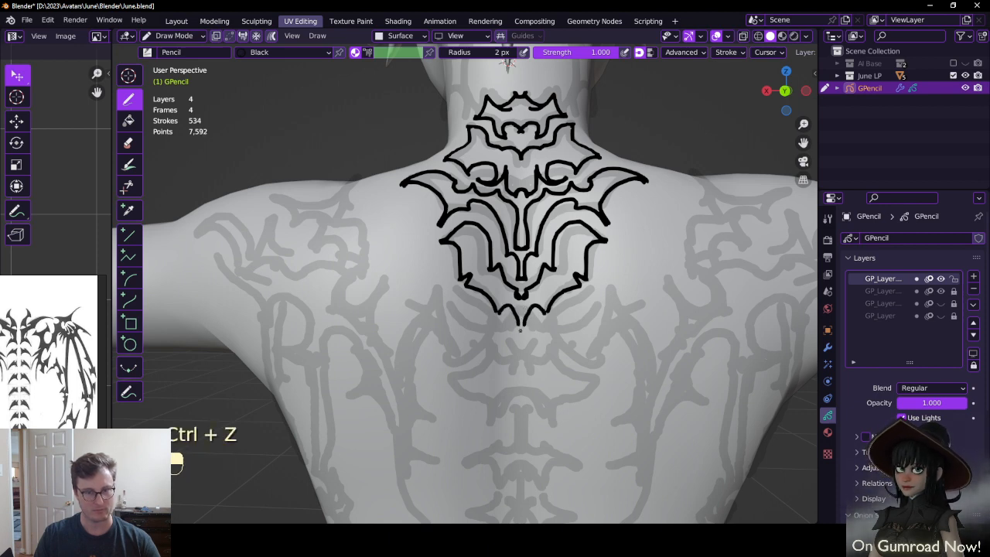
{"action": "key", "text": "ctrl+z"}
{"action": "left_click_drag", "start_coordinate": [498, 308], "coordinate": [523, 329]}
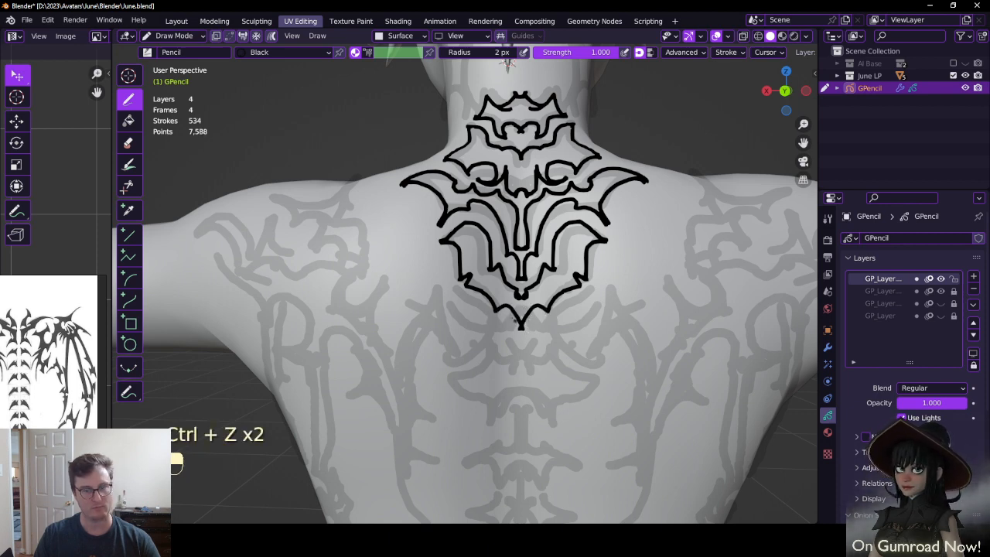
{"action": "middle_click_drag", "start_coordinate": [486, 280], "coordinate": [510, 300]}
{"action": "middle_click_drag", "start_coordinate": [510, 300], "coordinate": [478, 283], "text": "shift"}
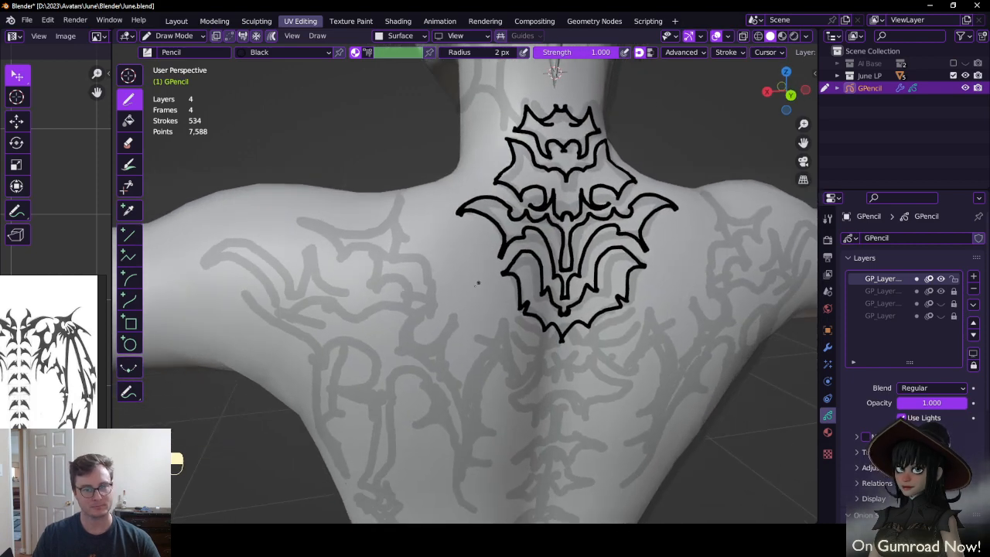
{"action": "middle_click_drag", "start_coordinate": [370, 246], "coordinate": [499, 275]}
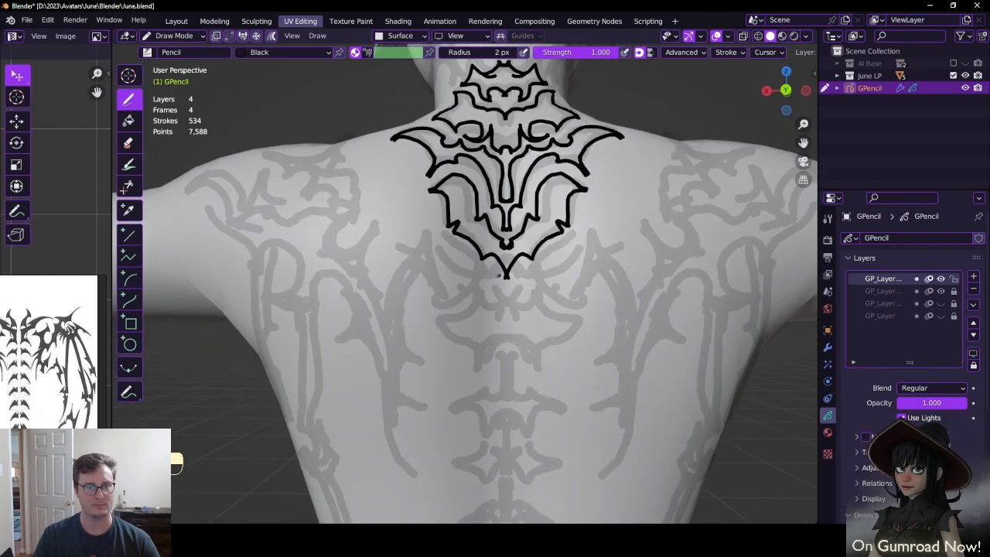
{"action": "mouse_move", "coordinate": [437, 322]}
{"action": "left_mouse_down"}
{"action": "mouse_move", "coordinate": [456, 343]}
{"action": "mouse_move", "coordinate": [473, 344]}
{"action": "mouse_move", "coordinate": [480, 366]}
{"action": "mouse_move", "coordinate": [491, 344]}
{"action": "mouse_move", "coordinate": [508, 345]}
{"action": "left_mouse_up"}
{"action": "key", "text": "ctrl+z"}
{"action": "key", "text": "ctrl+z"}
{"action": "mouse_move", "coordinate": [437, 320]}
{"action": "left_mouse_down"}
{"action": "mouse_move", "coordinate": [486, 292]}
{"action": "mouse_move", "coordinate": [511, 318]}
{"action": "left_mouse_up"}
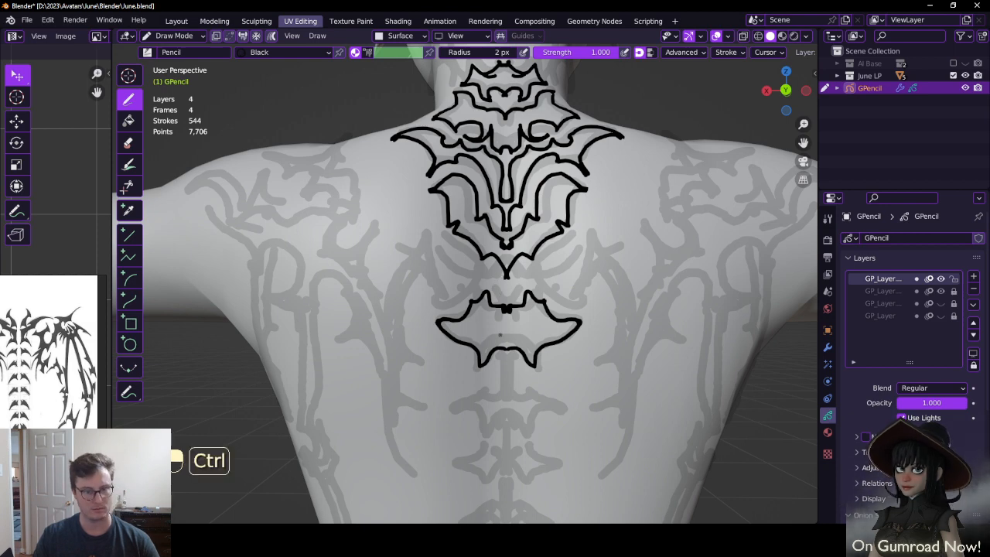
{"action": "key", "text": "ctrl+z"}
{"action": "key", "text": "ctrl+z"}
{"action": "key", "text": "ctrl+z"}
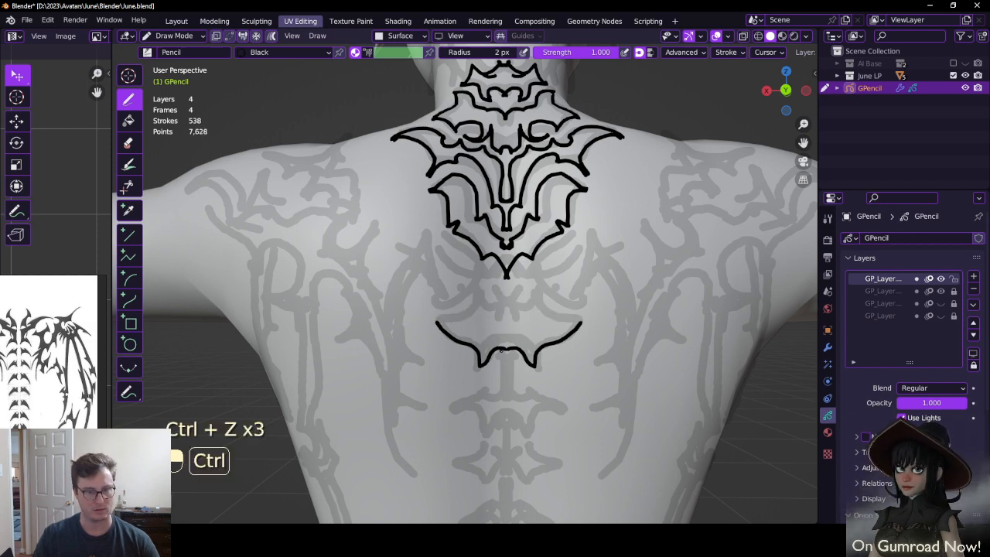
{"action": "key", "text": "ctrl+z"}
{"action": "key", "text": "ctrl+z"}
Draw a mirrored crescent plate across the spine below the shield, with upturned ends and a notched upper edge
{"action": "mouse_move", "coordinate": [439, 320]}
{"action": "left_mouse_down"}
{"action": "mouse_move", "coordinate": [478, 344]}
{"action": "mouse_move", "coordinate": [464, 343]}
{"action": "mouse_move", "coordinate": [579, 319]}
{"action": "left_mouse_up"}
{"action": "key", "text": "ctrl+z"}
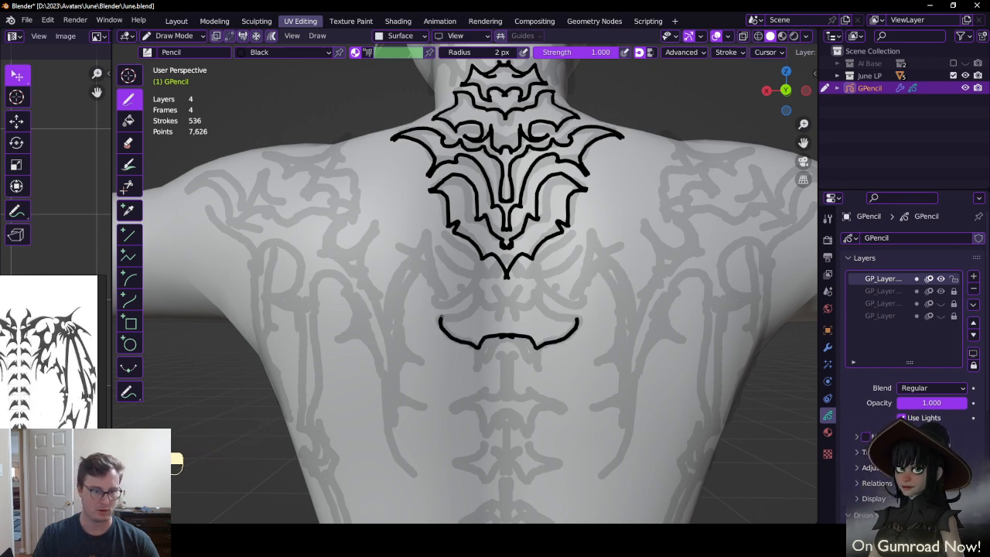
{"action": "mouse_move", "coordinate": [439, 319]}
{"action": "left_mouse_down"}
{"action": "mouse_move", "coordinate": [479, 293]}
{"action": "mouse_move", "coordinate": [490, 304]}
{"action": "mouse_move", "coordinate": [508, 297]}
{"action": "left_mouse_up"}
{"action": "middle_click_drag", "start_coordinate": [491, 291], "coordinate": [525, 295]}
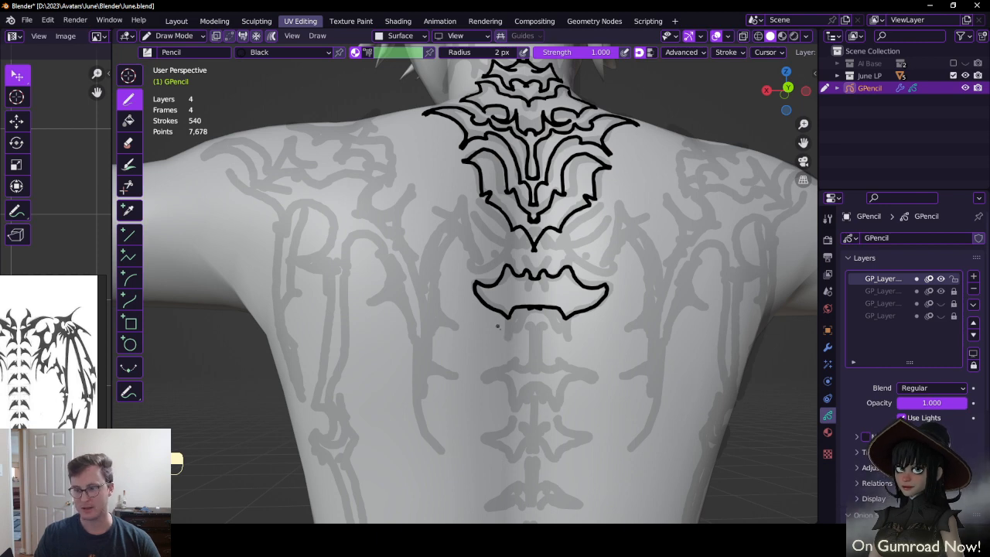
Draw a small mirrored toothed vertebra shape on the spine directly below the crescent plate
{"action": "left_click_drag", "start_coordinate": [502, 324], "coordinate": [507, 345]}
{"action": "key", "text": "ctrl+z"}
{"action": "key", "text": "ctrl+z"}
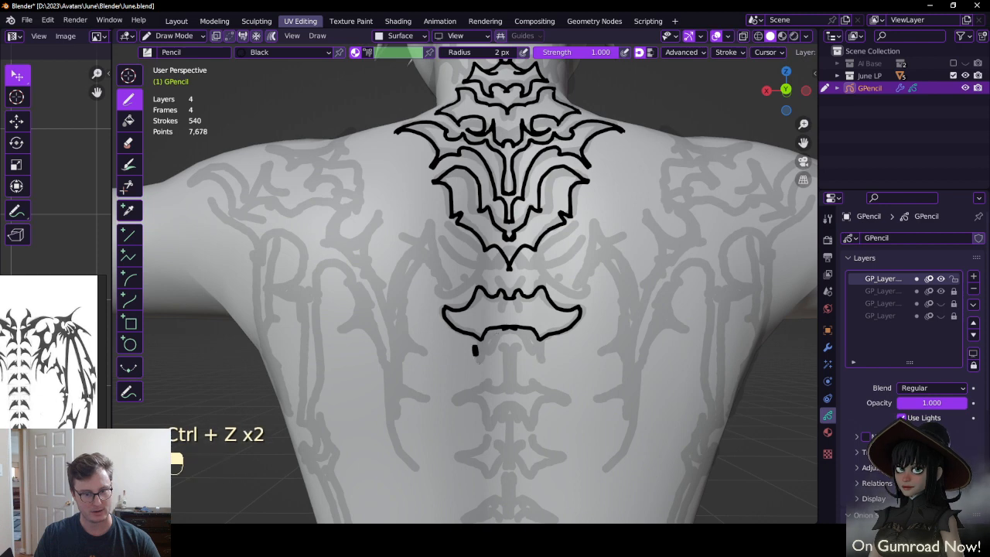
{"action": "key", "text": "ctrl+z"}
{"action": "mouse_move", "coordinate": [475, 348]}
{"action": "left_mouse_down"}
{"action": "mouse_move", "coordinate": [479, 360]}
{"action": "mouse_move", "coordinate": [499, 354]}
{"action": "mouse_move", "coordinate": [507, 373]}
{"action": "mouse_move", "coordinate": [499, 340]}
{"action": "mouse_move", "coordinate": [509, 347]}
{"action": "mouse_move", "coordinate": [511, 373]}
{"action": "left_mouse_up"}
Draw a small mirrored vertebra shape between the shield's lower point and the crescent plate
{"action": "mouse_move", "coordinate": [520, 277]}
{"action": "middle_mouse_down", "text": "shift"}
{"action": "mouse_move", "coordinate": [499, 310]}
{"action": "mouse_move", "coordinate": [457, 314]}
{"action": "mouse_move", "coordinate": [495, 332]}
{"action": "middle_mouse_up", "text": "shift"}
{"action": "middle_click_drag", "start_coordinate": [391, 284], "coordinate": [458, 281]}
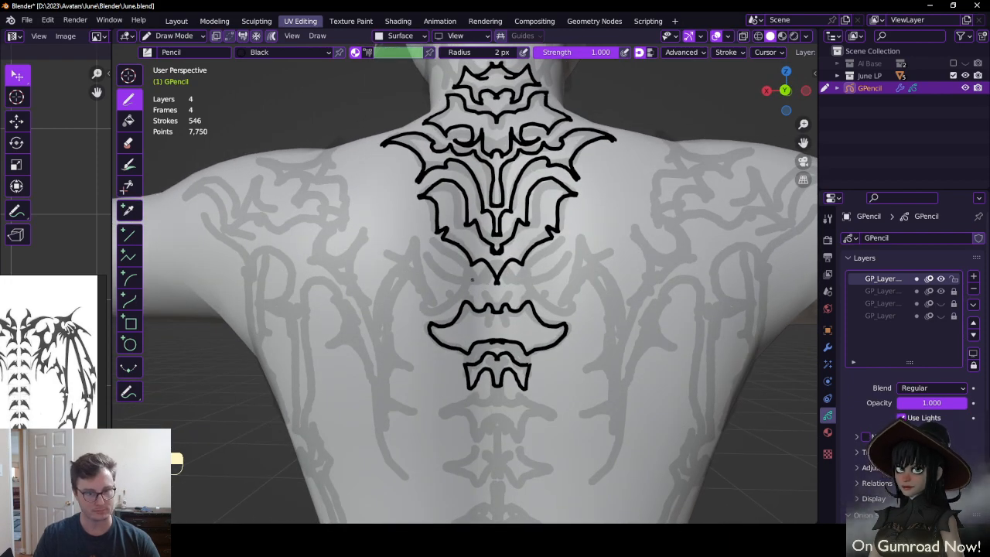
{"action": "mouse_move", "coordinate": [471, 281]}
{"action": "left_mouse_down"}
{"action": "mouse_move", "coordinate": [466, 291]}
{"action": "mouse_move", "coordinate": [490, 300]}
{"action": "mouse_move", "coordinate": [489, 282]}
{"action": "mouse_move", "coordinate": [527, 286]}
{"action": "left_mouse_up"}
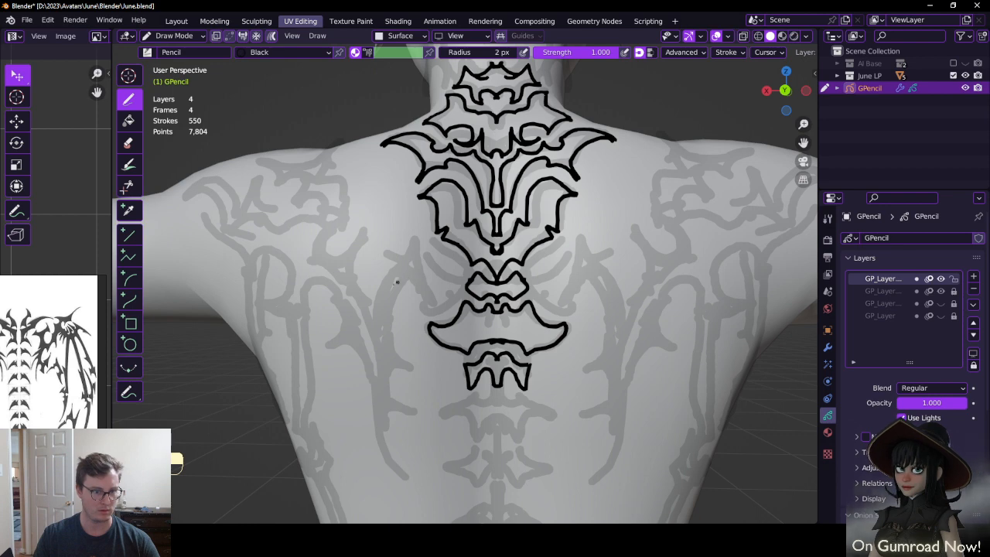
Draw mirrored arched limbs with spiked tops beside the spine, linking them to the centre with wavy edges
{"action": "mouse_move", "coordinate": [389, 342]}
{"action": "left_mouse_down"}
{"action": "mouse_move", "coordinate": [393, 288]}
{"action": "mouse_move", "coordinate": [419, 284]}
{"action": "left_mouse_up"}
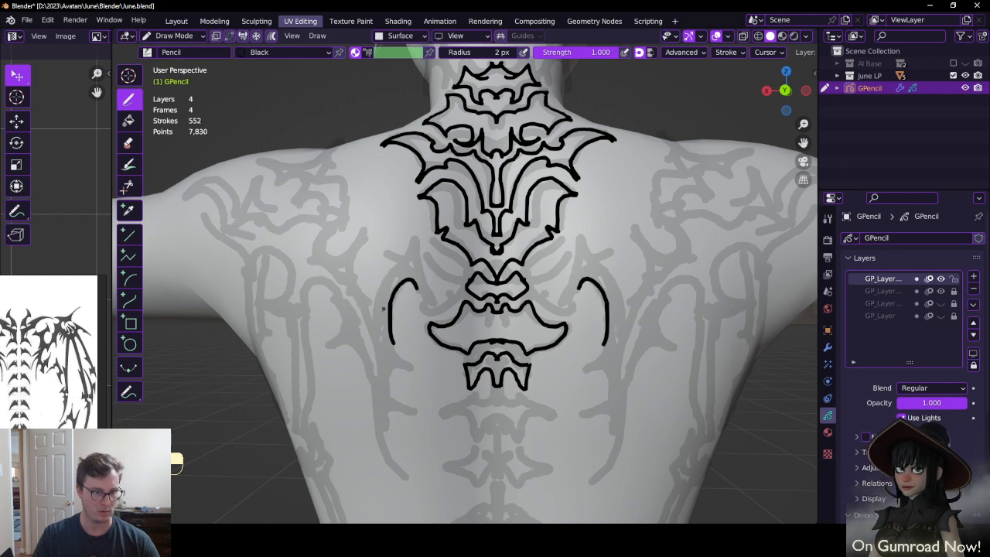
{"action": "mouse_move", "coordinate": [379, 329]}
{"action": "left_mouse_down"}
{"action": "mouse_move", "coordinate": [396, 248]}
{"action": "mouse_move", "coordinate": [416, 235]}
{"action": "mouse_move", "coordinate": [422, 312]}
{"action": "mouse_move", "coordinate": [452, 309]}
{"action": "mouse_move", "coordinate": [468, 291]}
{"action": "mouse_move", "coordinate": [426, 287]}
{"action": "mouse_move", "coordinate": [434, 298]}
{"action": "mouse_move", "coordinate": [468, 273]}
{"action": "left_mouse_up"}
{"action": "key", "text": "ctrl+z"}
{"action": "mouse_move", "coordinate": [437, 266]}
{"action": "middle_mouse_down", "text": "shift"}
{"action": "mouse_move", "coordinate": [516, 271]}
{"action": "mouse_move", "coordinate": [440, 256]}
{"action": "mouse_move", "coordinate": [450, 258]}
{"action": "middle_mouse_up", "text": "shift"}
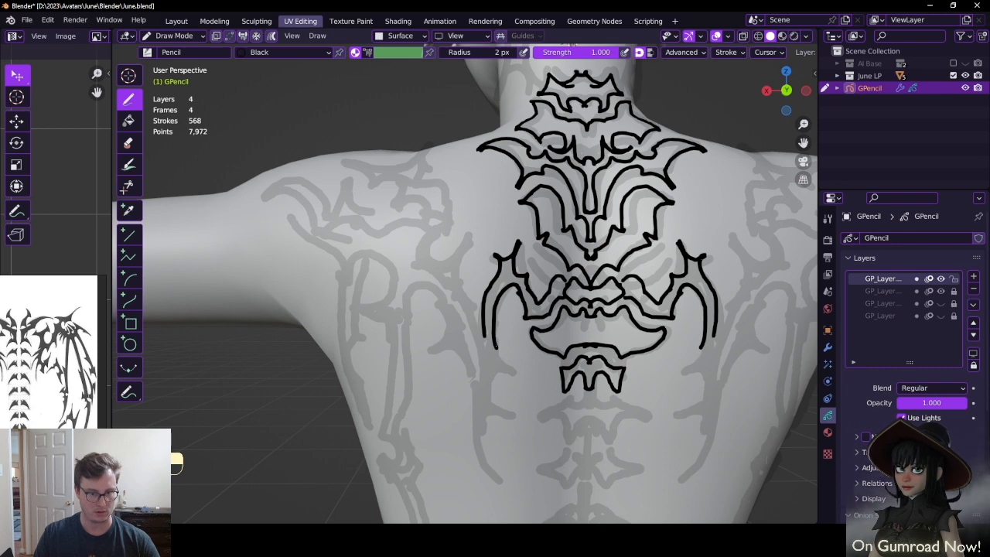
Continue the arched limbs' inner edges down the back with two inward barbs each, ending in an inward-curving point
{"action": "mouse_move", "coordinate": [496, 346]}
{"action": "left_mouse_down"}
{"action": "mouse_move", "coordinate": [521, 377]}
{"action": "mouse_move", "coordinate": [492, 402]}
{"action": "mouse_move", "coordinate": [517, 407]}
{"action": "mouse_move", "coordinate": [485, 418]}
{"action": "mouse_move", "coordinate": [491, 427]}
{"action": "left_mouse_up"}
{"action": "key", "text": "ctrl+z"}
{"action": "key", "text": "ctrl+z"}
{"action": "key", "text": "ctrl+z"}
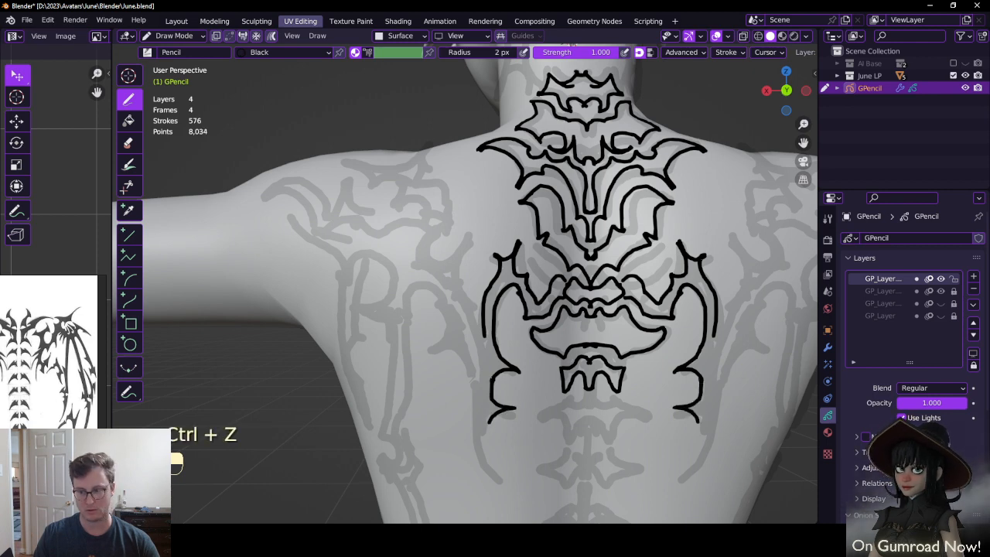
{"action": "middle_click_drag", "start_coordinate": [492, 377], "coordinate": [468, 276], "text": "shift"}
{"action": "left_click_drag", "start_coordinate": [464, 324], "coordinate": [468, 378]}
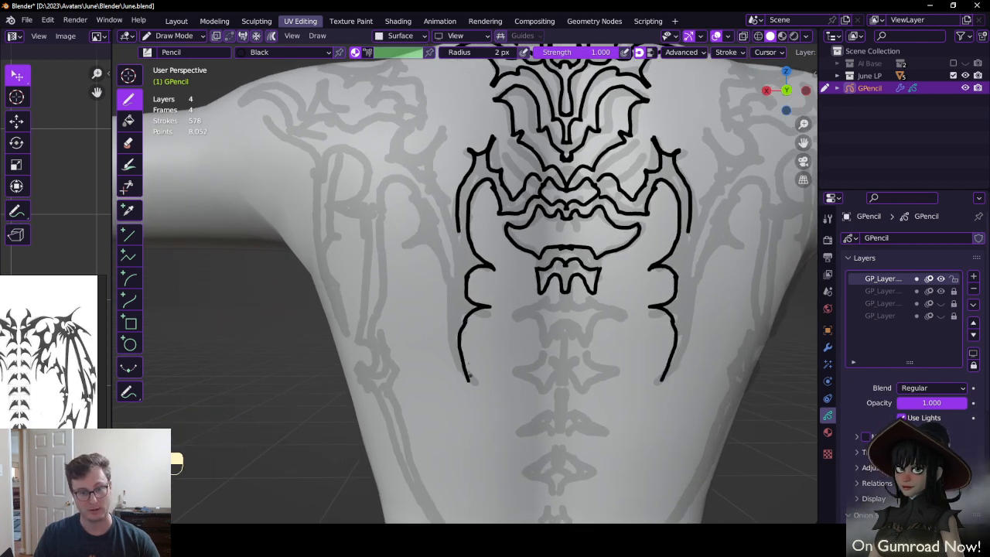
{"action": "key", "text": "ctrl+z"}
{"action": "mouse_move", "coordinate": [464, 323]}
{"action": "left_mouse_down"}
{"action": "mouse_move", "coordinate": [467, 371]}
{"action": "mouse_move", "coordinate": [479, 384]}
{"action": "left_mouse_up"}
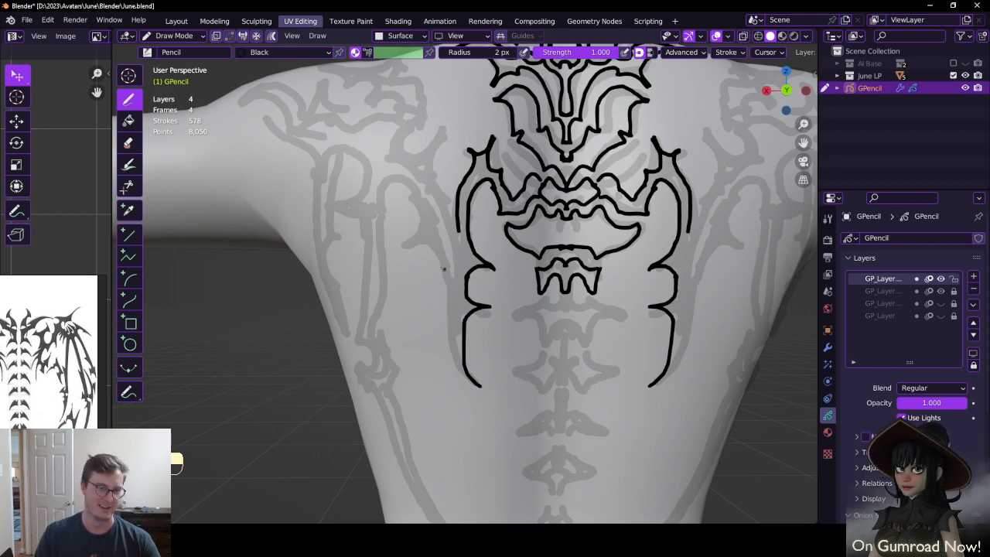
Lengthen the limbs' inner lines and draw their outer edges from a forked spur down to the lower blade points
{"action": "left_click_drag", "start_coordinate": [457, 230], "coordinate": [457, 266]}
{"action": "key", "text": "ctrl+z"}
{"action": "key", "text": "ctrl+z"}
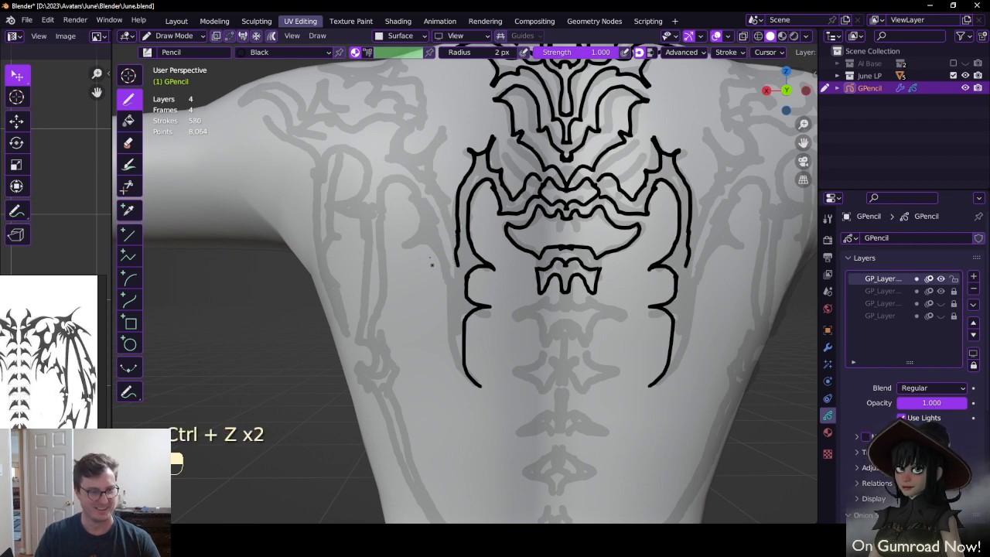
{"action": "mouse_move", "coordinate": [419, 217]}
{"action": "left_mouse_down"}
{"action": "mouse_move", "coordinate": [403, 245]}
{"action": "mouse_move", "coordinate": [425, 245]}
{"action": "mouse_move", "coordinate": [444, 268]}
{"action": "mouse_move", "coordinate": [446, 293]}
{"action": "left_mouse_up"}
{"action": "key", "text": "ctrl+z"}
{"action": "left_click_drag", "start_coordinate": [444, 290], "coordinate": [478, 384]}
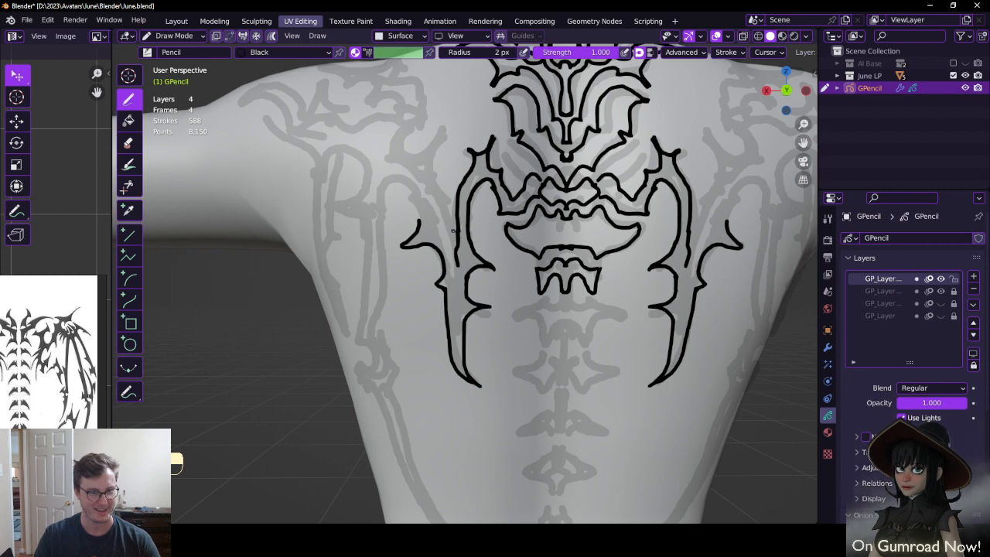
Draw mirrored wavy edges with a barb rising from the arched limbs to small hooked tips beside the shield
{"action": "left_click_drag", "start_coordinate": [456, 230], "coordinate": [433, 174]}
{"action": "left_click_drag", "start_coordinate": [435, 178], "coordinate": [454, 132]}
{"action": "left_click_drag", "start_coordinate": [454, 133], "coordinate": [447, 140]}
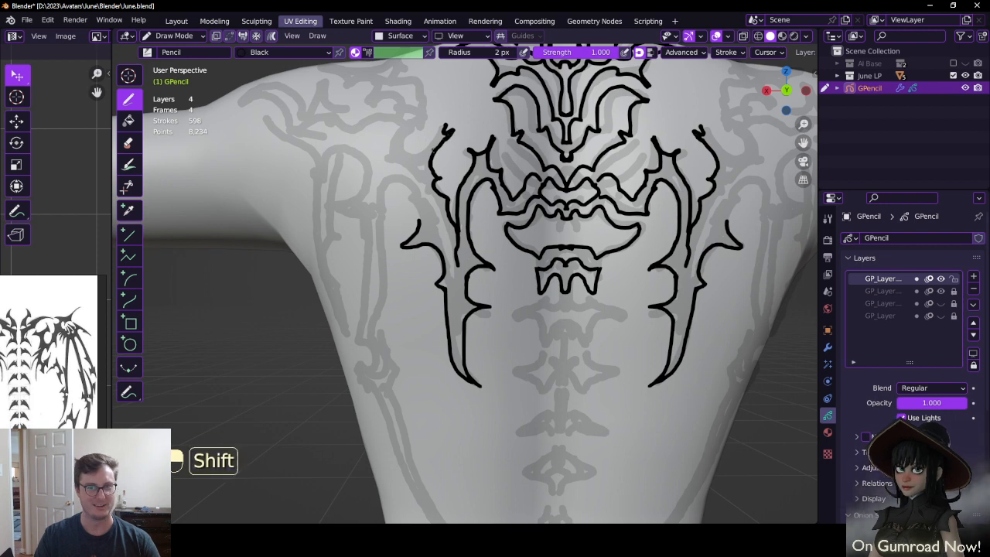
{"action": "middle_click_drag", "start_coordinate": [413, 154], "coordinate": [428, 226], "text": "shift"}
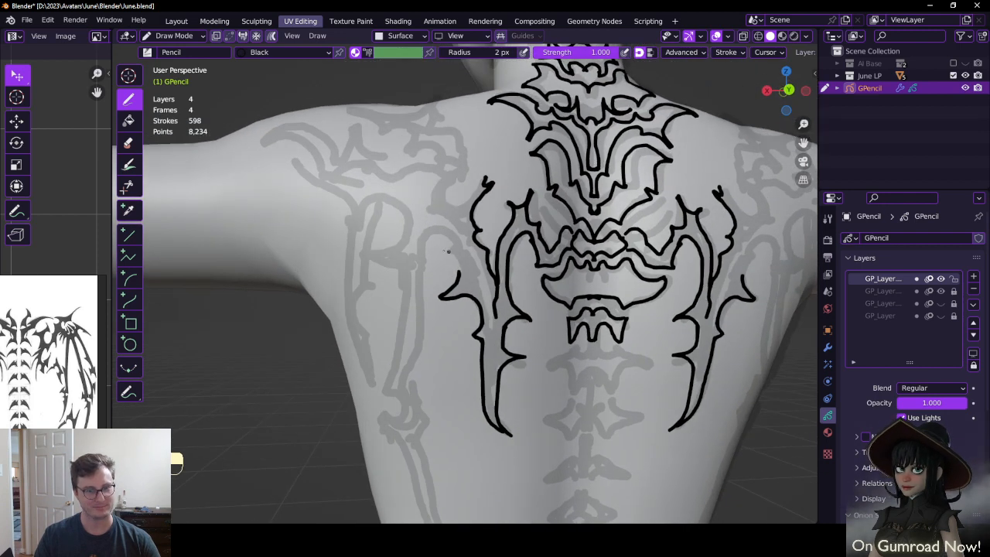
Add curved upper edges to the outer spurs and draw mirrored curled edges with small hooks over the shoulder blades
{"action": "left_click_drag", "start_coordinate": [438, 232], "coordinate": [460, 272]}
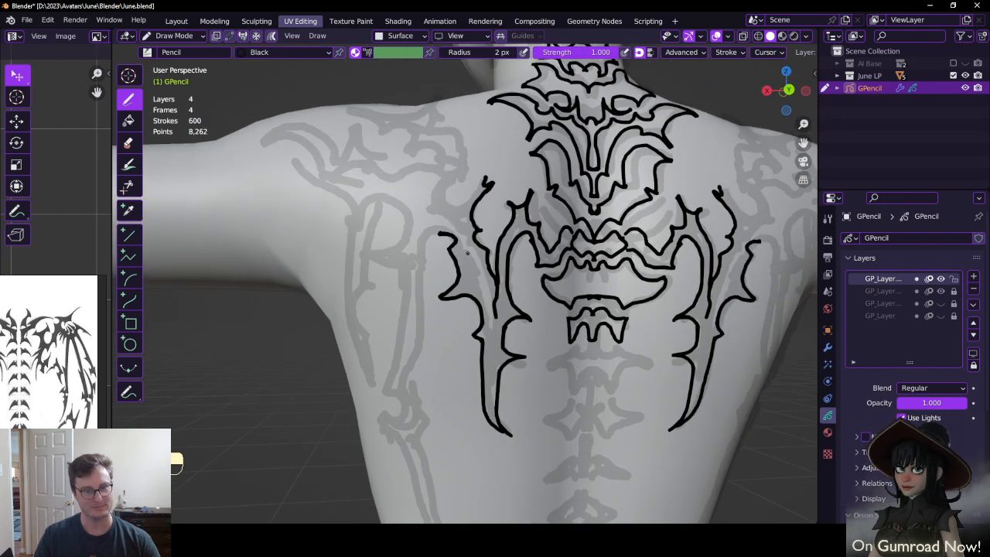
{"action": "middle_click_drag", "start_coordinate": [462, 277], "coordinate": [458, 251]}
{"action": "mouse_move", "coordinate": [464, 255]}
{"action": "left_mouse_down"}
{"action": "mouse_move", "coordinate": [476, 272]}
{"action": "mouse_move", "coordinate": [503, 245]}
{"action": "mouse_move", "coordinate": [476, 249]}
{"action": "mouse_move", "coordinate": [480, 228]}
{"action": "left_mouse_up"}
{"action": "mouse_move", "coordinate": [423, 200]}
{"action": "left_mouse_down"}
{"action": "mouse_move", "coordinate": [418, 221]}
{"action": "mouse_move", "coordinate": [446, 207]}
{"action": "mouse_move", "coordinate": [457, 235]}
{"action": "mouse_move", "coordinate": [469, 195]}
{"action": "mouse_move", "coordinate": [450, 191]}
{"action": "left_mouse_up"}
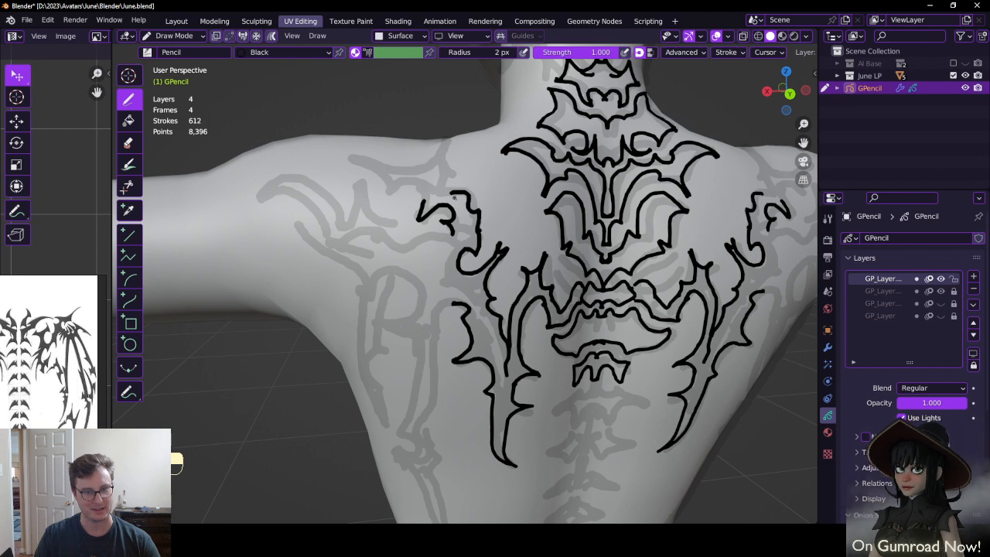
{"action": "middle_click_drag", "start_coordinate": [453, 202], "coordinate": [448, 235]}
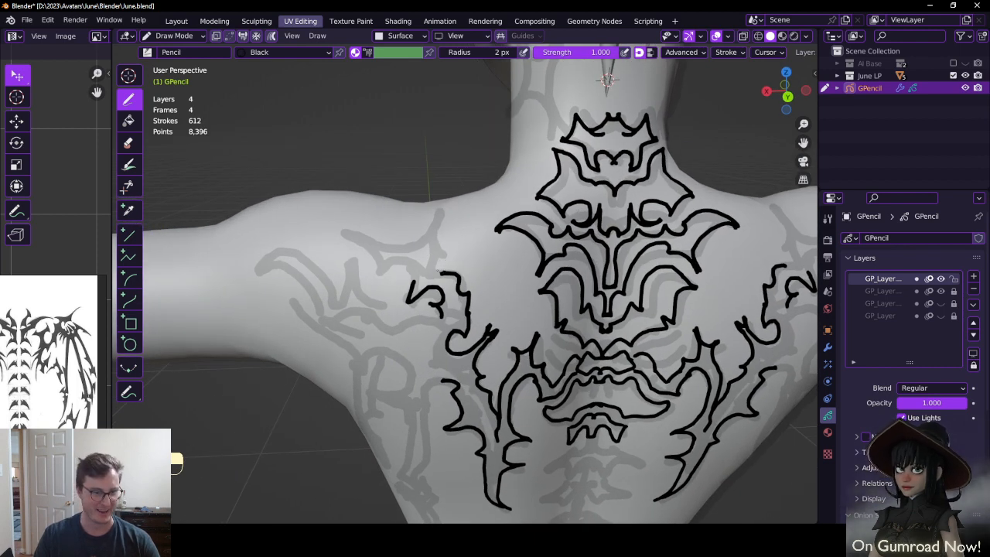
Extend the shoulder-blade edges up to a point on top of the shoulders and draw scalloped edges back to the hooks
{"action": "mouse_move", "coordinate": [441, 272]}
{"action": "left_mouse_down"}
{"action": "mouse_move", "coordinate": [444, 250]}
{"action": "mouse_move", "coordinate": [438, 272]}
{"action": "left_mouse_up"}
{"action": "key", "text": "ctrl+z"}
{"action": "key", "text": "ctrl+z"}
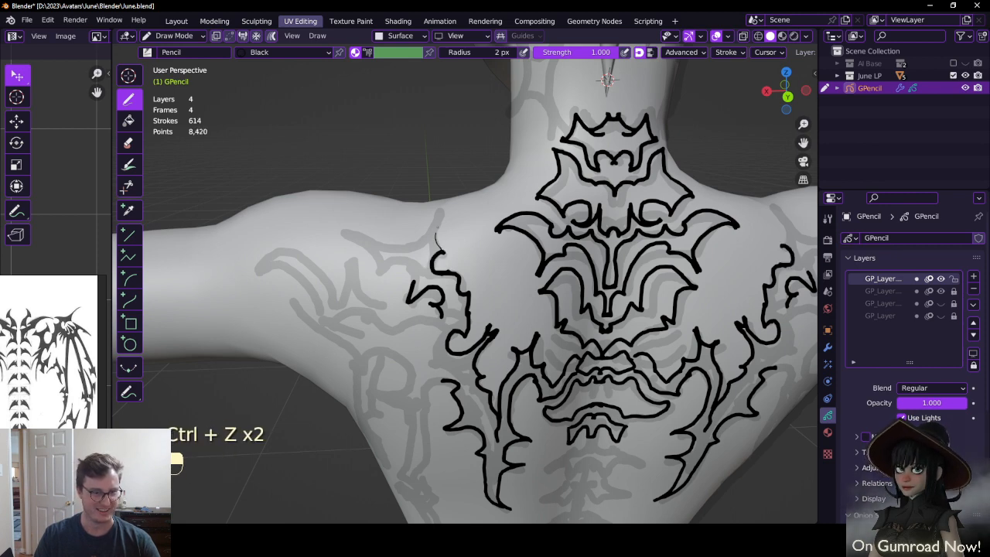
{"action": "mouse_move", "coordinate": [435, 234]}
{"action": "left_mouse_down"}
{"action": "mouse_move", "coordinate": [443, 211]}
{"action": "mouse_move", "coordinate": [386, 243]}
{"action": "mouse_move", "coordinate": [339, 227]}
{"action": "mouse_move", "coordinate": [382, 272]}
{"action": "mouse_move", "coordinate": [412, 270]}
{"action": "mouse_move", "coordinate": [409, 294]}
{"action": "left_mouse_up"}
Outline the mirrored curved horns over the outer shoulders, with pointed lower edges sweeping back toward the shoulder blades
{"action": "mouse_move", "coordinate": [456, 272]}
{"action": "middle_mouse_down"}
{"action": "mouse_move", "coordinate": [441, 240]}
{"action": "mouse_move", "coordinate": [393, 209]}
{"action": "mouse_move", "coordinate": [466, 233]}
{"action": "mouse_move", "coordinate": [386, 224]}
{"action": "middle_mouse_up"}
{"action": "scroll", "coordinate": [433, 231], "scroll_direction": "down", "scroll_amount": 7}
{"action": "scroll", "coordinate": [472, 238], "scroll_direction": "up", "scroll_amount": 5}
{"action": "mouse_move", "coordinate": [350, 177]}
{"action": "left_mouse_down"}
{"action": "mouse_move", "coordinate": [384, 179]}
{"action": "mouse_move", "coordinate": [411, 209]}
{"action": "left_mouse_up"}
{"action": "mouse_move", "coordinate": [350, 177]}
{"action": "left_mouse_down"}
{"action": "mouse_move", "coordinate": [376, 165]}
{"action": "mouse_move", "coordinate": [415, 187]}
{"action": "left_mouse_up"}
{"action": "key", "text": "ctrl+z"}
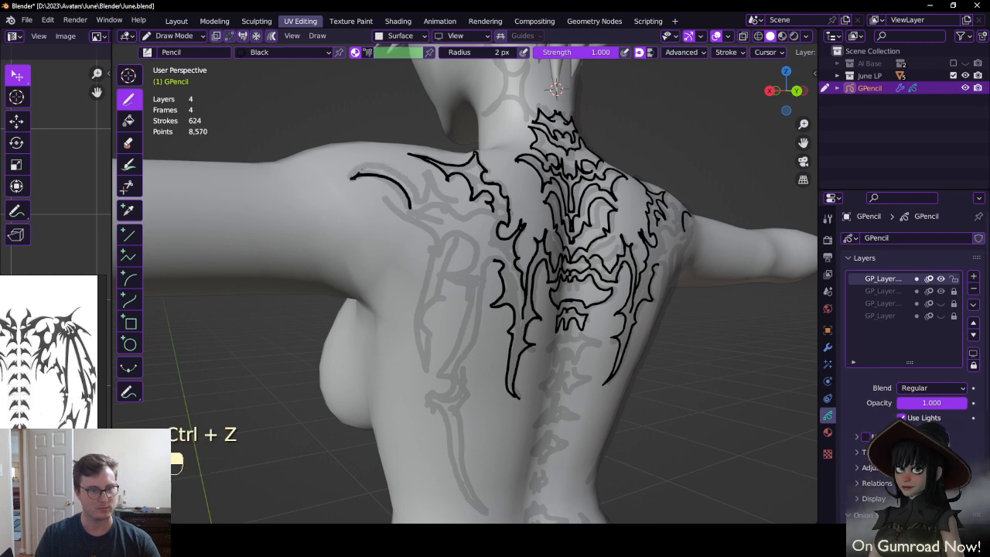
{"action": "key", "text": "ctrl+z"}
{"action": "mouse_move", "coordinate": [366, 171]}
{"action": "left_mouse_down"}
{"action": "mouse_move", "coordinate": [404, 171]}
{"action": "mouse_move", "coordinate": [431, 192]}
{"action": "mouse_move", "coordinate": [417, 192]}
{"action": "mouse_move", "coordinate": [454, 198]}
{"action": "mouse_move", "coordinate": [459, 210]}
{"action": "mouse_move", "coordinate": [402, 230]}
{"action": "mouse_move", "coordinate": [429, 206]}
{"action": "mouse_move", "coordinate": [447, 220]}
{"action": "mouse_move", "coordinate": [455, 211]}
{"action": "left_mouse_up"}
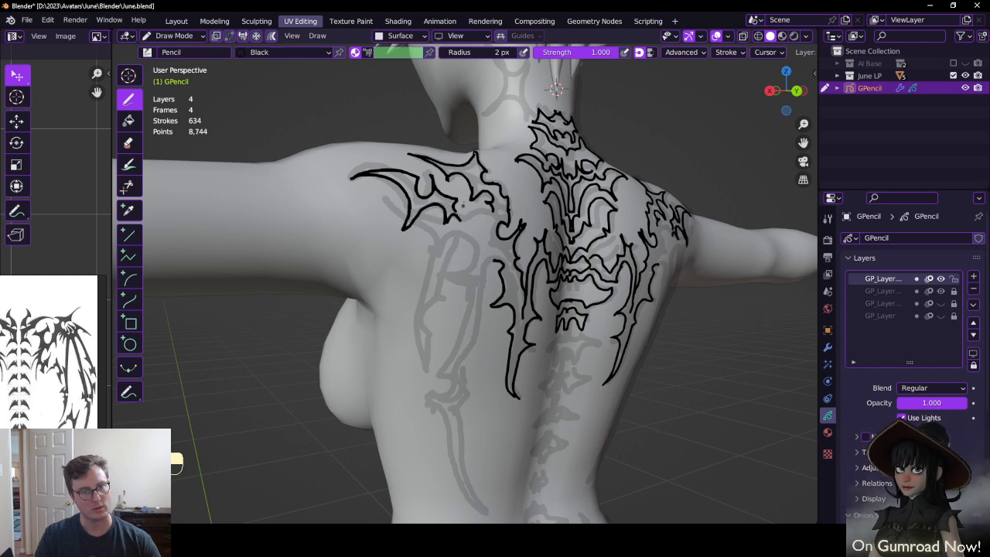
Draw mirrored barbs beneath the shoulder horns, continuing the edge down into a rounded hook near the armpits
{"action": "mouse_move", "coordinate": [444, 210]}
{"action": "middle_mouse_down"}
{"action": "mouse_move", "coordinate": [396, 207]}
{"action": "mouse_move", "coordinate": [415, 230]}
{"action": "middle_mouse_up"}
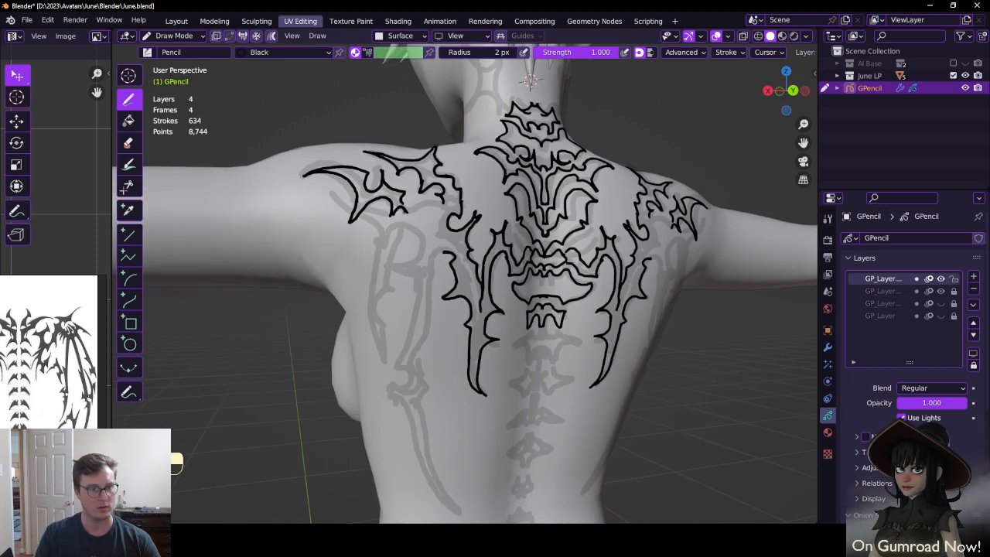
{"action": "left_click_drag", "start_coordinate": [329, 192], "coordinate": [356, 204]}
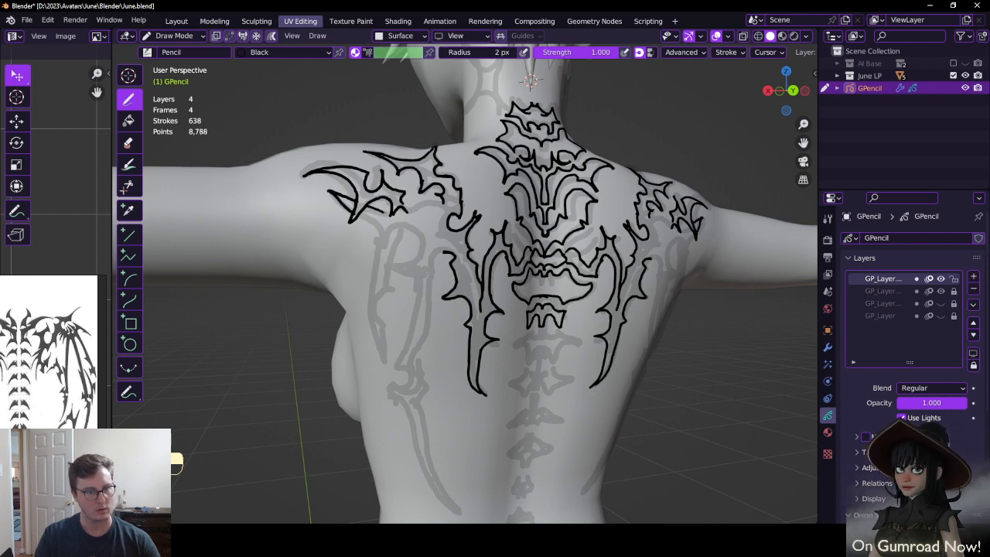
{"action": "key", "text": "ctrl+z"}
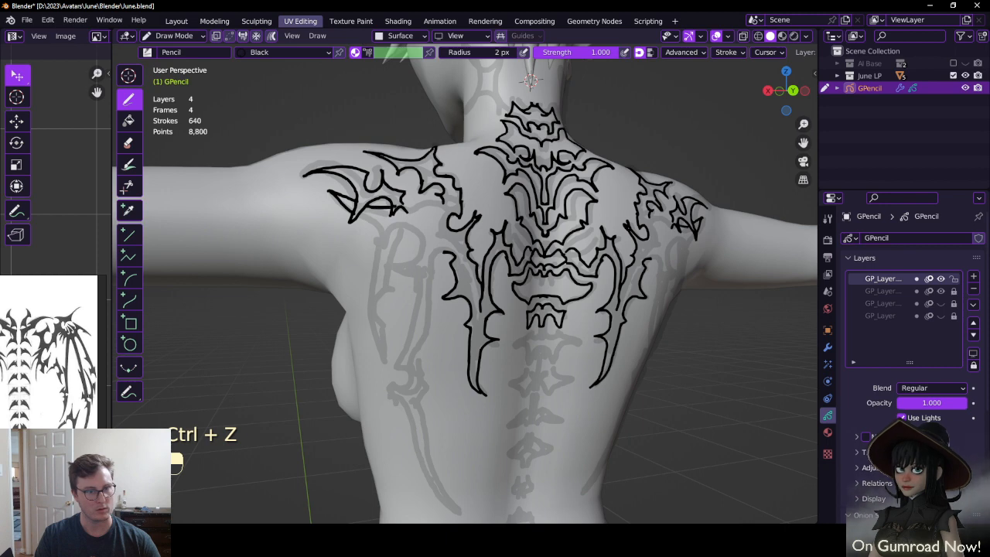
{"action": "key", "text": "ctrl+z"}
{"action": "mouse_move", "coordinate": [366, 205]}
{"action": "left_mouse_down"}
{"action": "mouse_move", "coordinate": [393, 208]}
{"action": "mouse_move", "coordinate": [377, 243]}
{"action": "mouse_move", "coordinate": [402, 225]}
{"action": "mouse_move", "coordinate": [419, 255]}
{"action": "mouse_move", "coordinate": [382, 262]}
{"action": "mouse_move", "coordinate": [408, 283]}
{"action": "mouse_move", "coordinate": [422, 276]}
{"action": "left_mouse_up"}
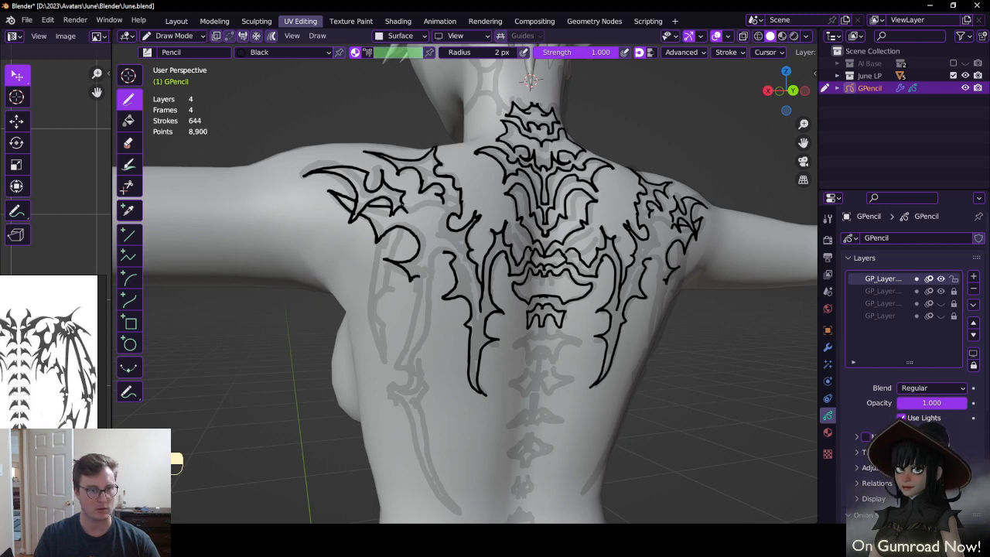
{"action": "key", "text": "ctrl+z"}
{"action": "mouse_move", "coordinate": [404, 203]}
{"action": "left_mouse_down"}
{"action": "mouse_move", "coordinate": [408, 213]}
{"action": "mouse_move", "coordinate": [447, 203]}
{"action": "left_mouse_up"}
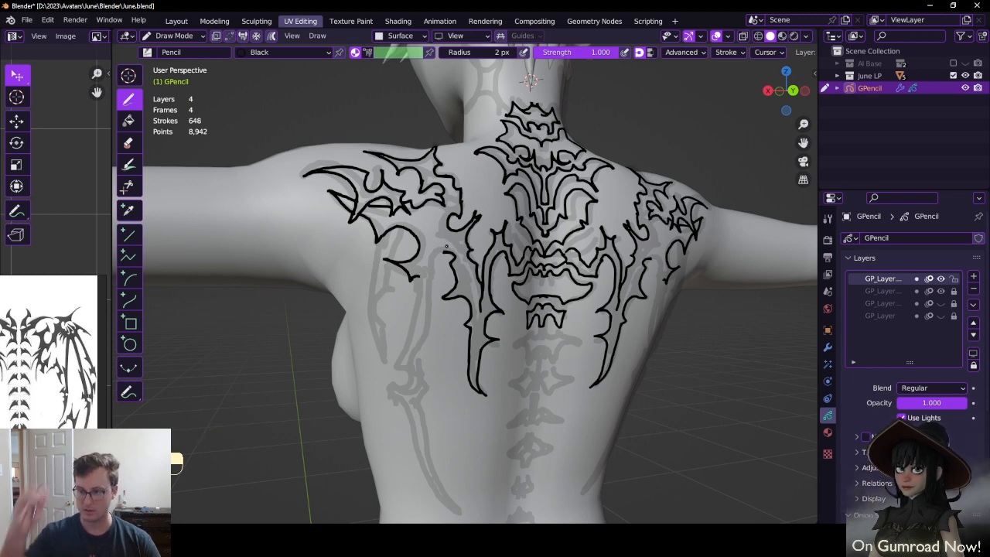
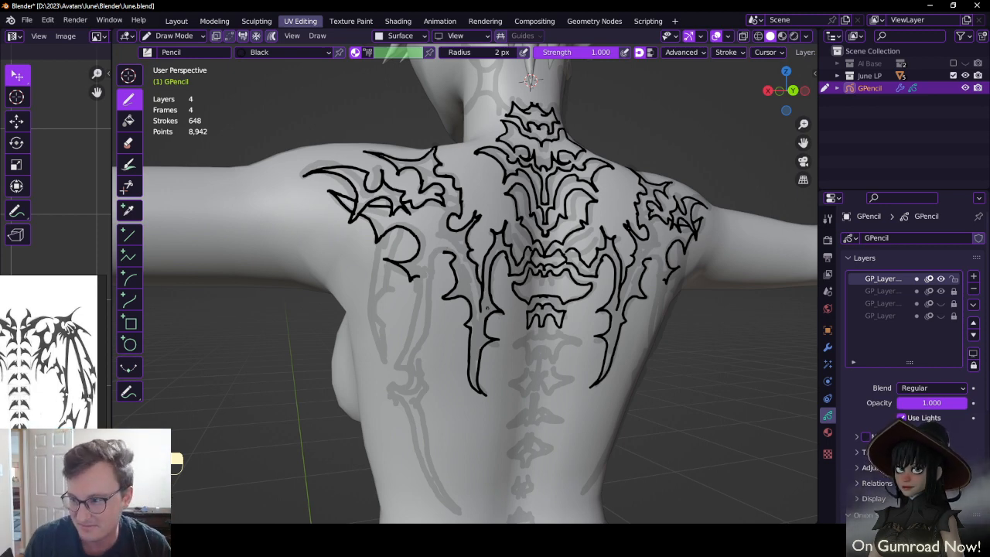
Join the outer limb spurs to the wing with small mirrored arches and add short jagged edges below the shoulder-blade shapes
{"action": "mouse_move", "coordinate": [506, 247]}
{"action": "middle_mouse_down"}
{"action": "mouse_move", "coordinate": [483, 237]}
{"action": "mouse_move", "coordinate": [499, 248]}
{"action": "middle_mouse_up"}
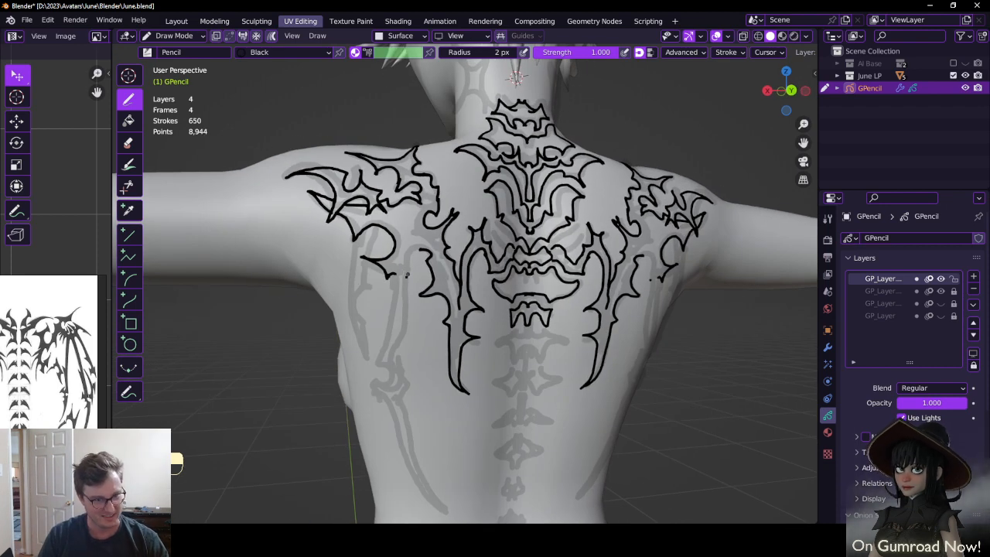
{"action": "key", "text": "ctrl+z"}
{"action": "key", "text": "ctrl+z"}
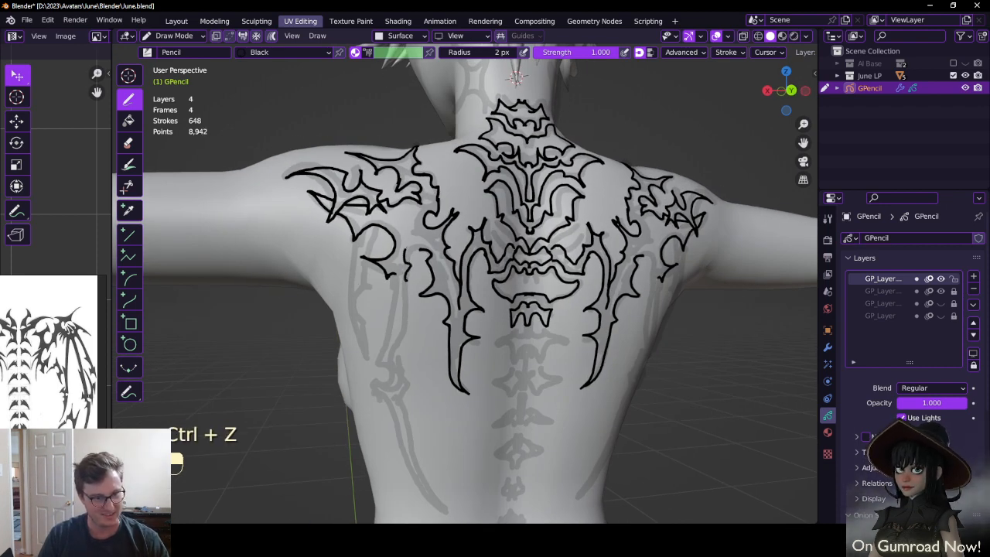
{"action": "key", "text": "ctrl+z"}
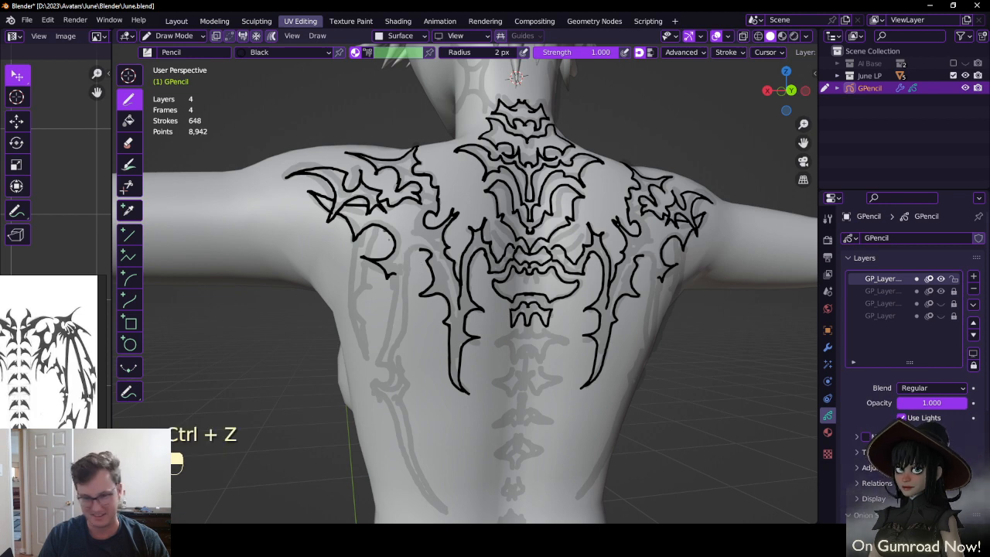
{"action": "left_click_drag", "start_coordinate": [406, 254], "coordinate": [419, 249]}
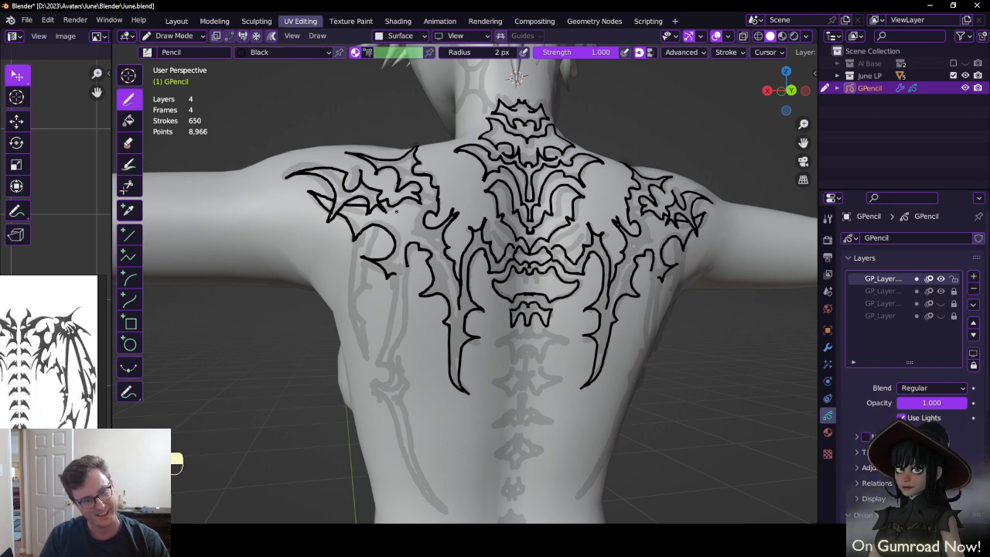
{"action": "mouse_move", "coordinate": [397, 212]}
{"action": "left_mouse_down"}
{"action": "mouse_move", "coordinate": [415, 204]}
{"action": "mouse_move", "coordinate": [410, 224]}
{"action": "mouse_move", "coordinate": [414, 207]}
{"action": "left_mouse_up"}
{"action": "key", "text": "ctrl+z"}
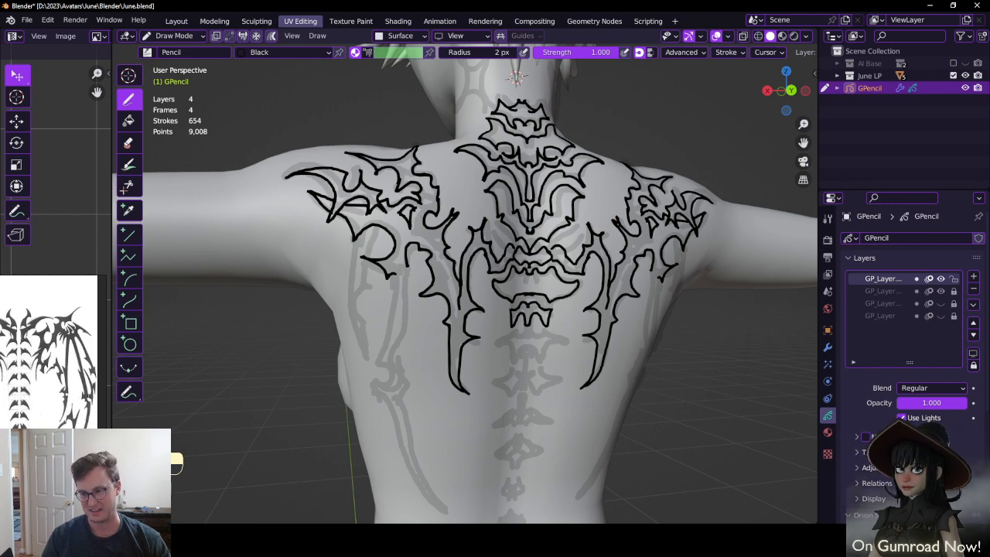
Outline both sides of the long mirrored wing bones down the ribs, ending in a jagged joint at mid-back
{"action": "middle_click_drag", "start_coordinate": [393, 297], "coordinate": [393, 256], "text": "shift"}
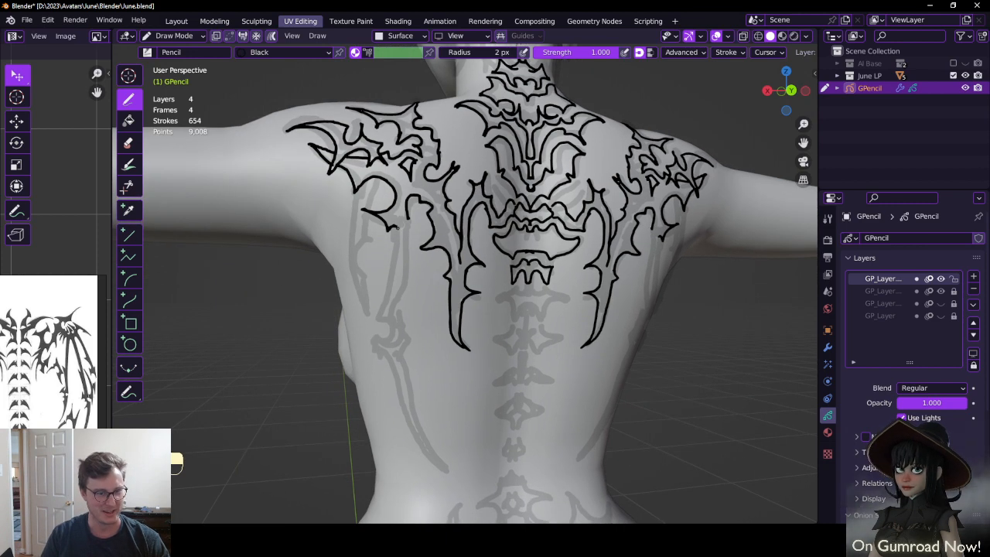
{"action": "mouse_move", "coordinate": [398, 227]}
{"action": "left_mouse_down"}
{"action": "mouse_move", "coordinate": [374, 315]}
{"action": "mouse_move", "coordinate": [402, 308]}
{"action": "mouse_move", "coordinate": [412, 340]}
{"action": "mouse_move", "coordinate": [374, 338]}
{"action": "mouse_move", "coordinate": [390, 361]}
{"action": "mouse_move", "coordinate": [392, 320]}
{"action": "left_mouse_up"}
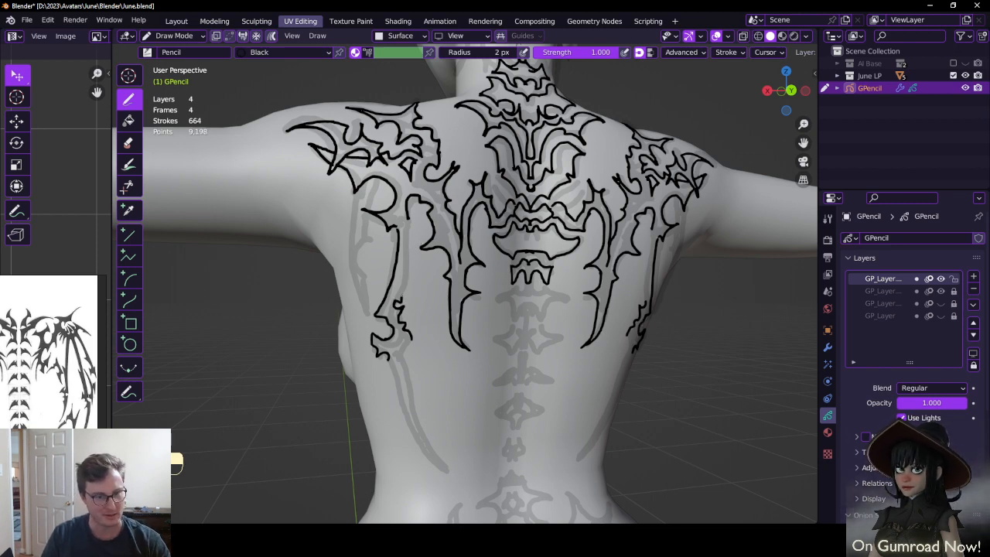
{"action": "left_click_drag", "start_coordinate": [400, 297], "coordinate": [412, 215]}
{"action": "middle_click_drag", "start_coordinate": [402, 224], "coordinate": [447, 148], "text": "shift"}
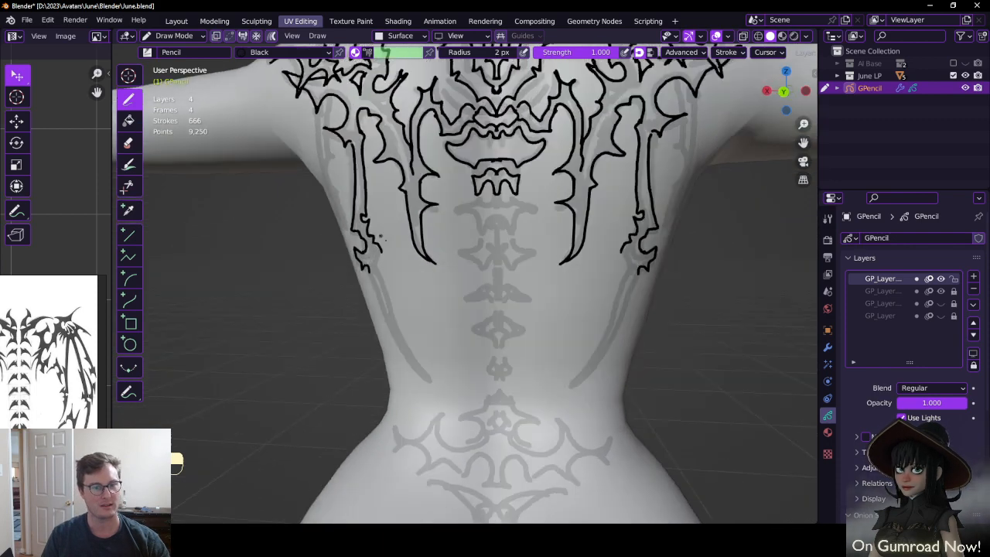
Draw the mirrored outer edges of the tapered blades from the mid-back joints down to points near the waist
{"action": "middle_click_drag", "start_coordinate": [362, 300], "coordinate": [395, 306]}
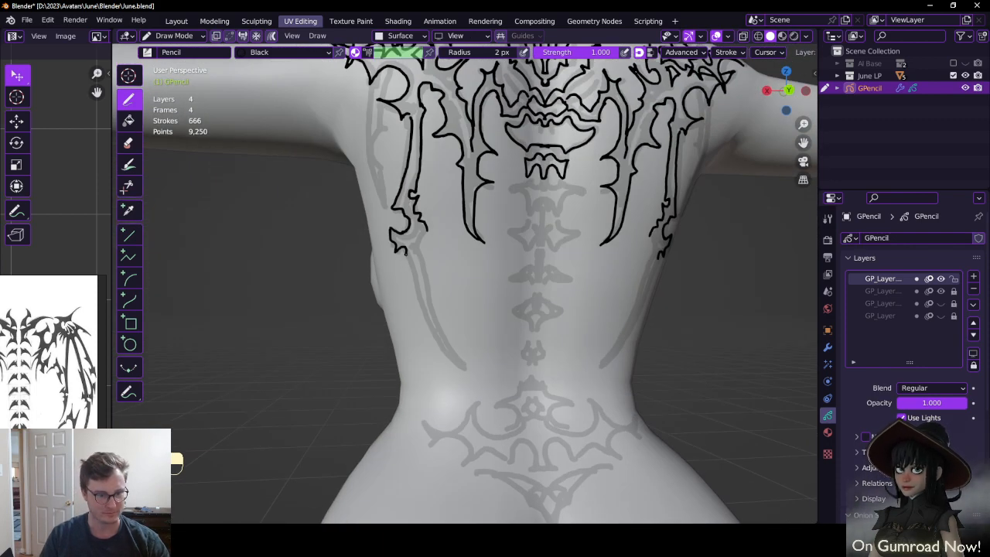
{"action": "left_click_drag", "start_coordinate": [412, 272], "coordinate": [469, 379]}
{"action": "key", "text": "ctrl+z"}
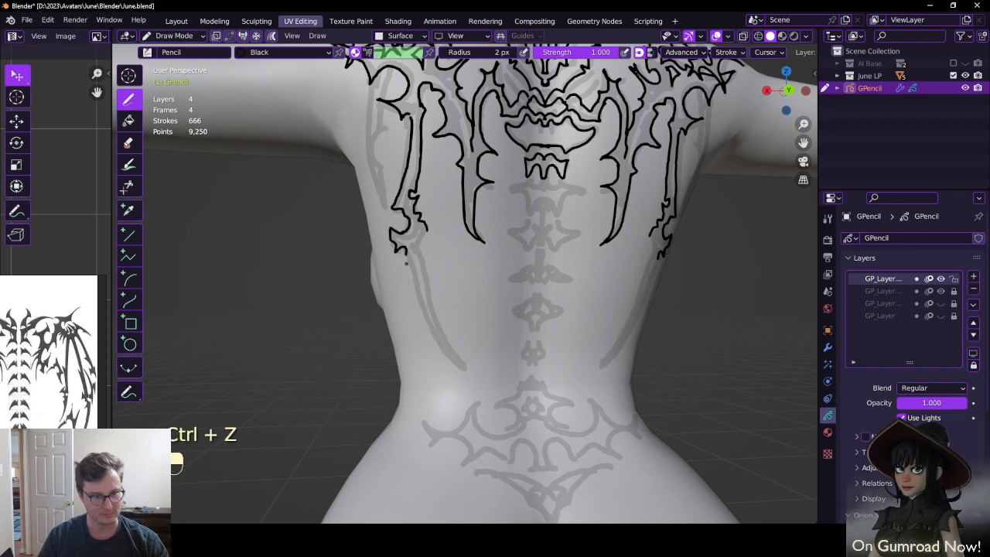
{"action": "mouse_move", "coordinate": [414, 272]}
{"action": "left_mouse_down"}
{"action": "mouse_move", "coordinate": [444, 340]}
{"action": "mouse_move", "coordinate": [470, 368]}
{"action": "left_mouse_up"}
{"action": "key", "text": "ctrl+z"}
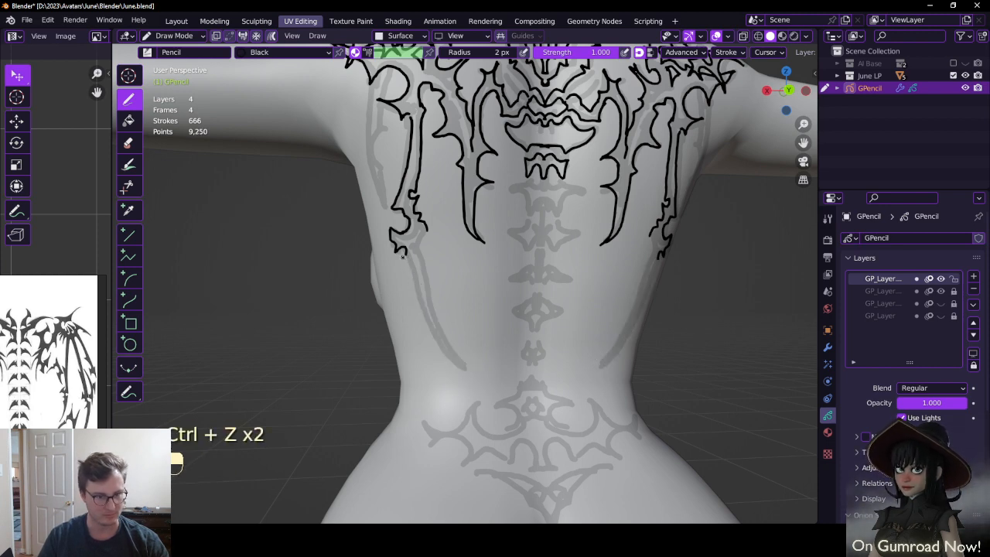
{"action": "left_click_drag", "start_coordinate": [412, 273], "coordinate": [464, 370]}
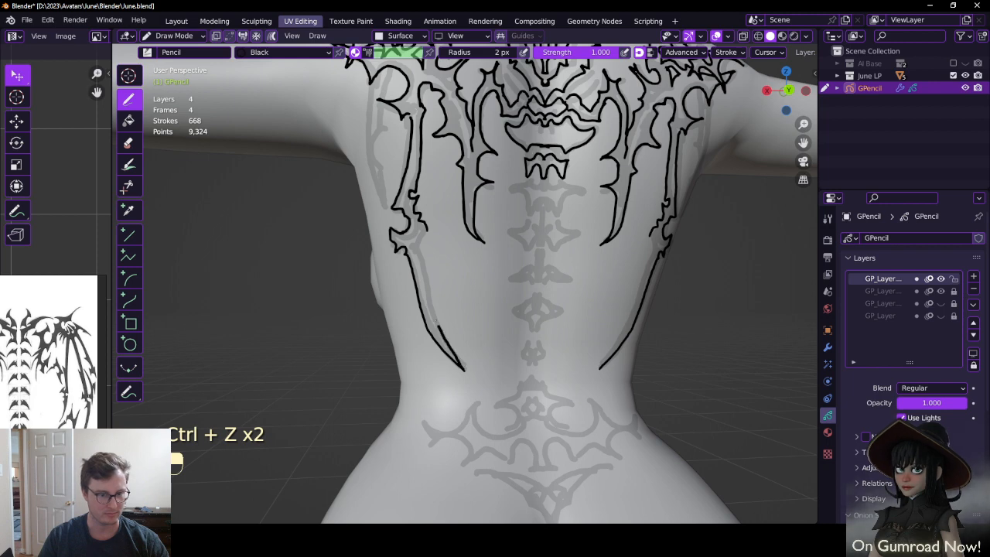
Draw the mirrored inner edges of the tapered blades and close the outlines of the joints above them
{"action": "key", "text": "ctrl+z"}
{"action": "left_click_drag", "start_coordinate": [415, 244], "coordinate": [473, 384]}
{"action": "key", "text": "ctrl+z"}
{"action": "left_click_drag", "start_coordinate": [415, 246], "coordinate": [468, 377]}
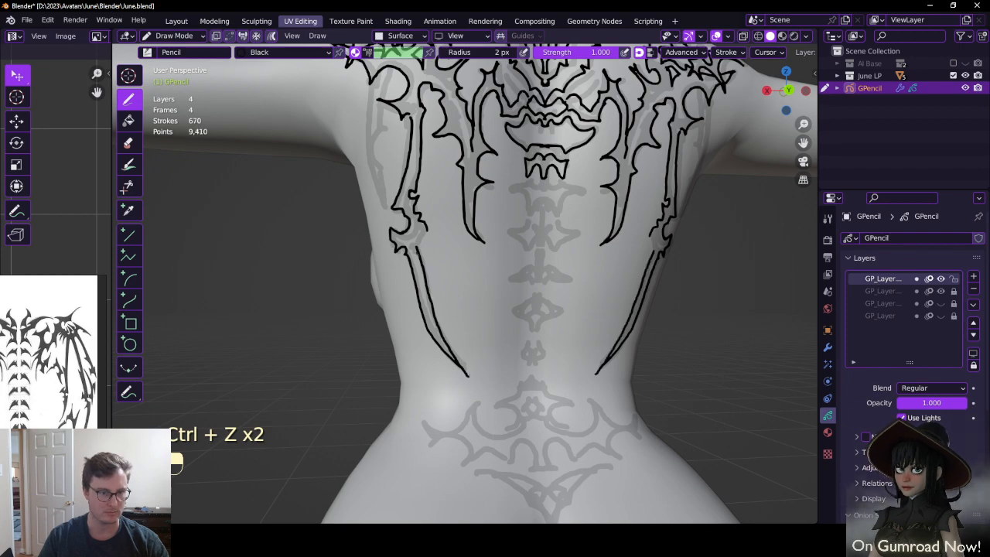
{"action": "left_click_drag", "start_coordinate": [418, 242], "coordinate": [426, 230]}
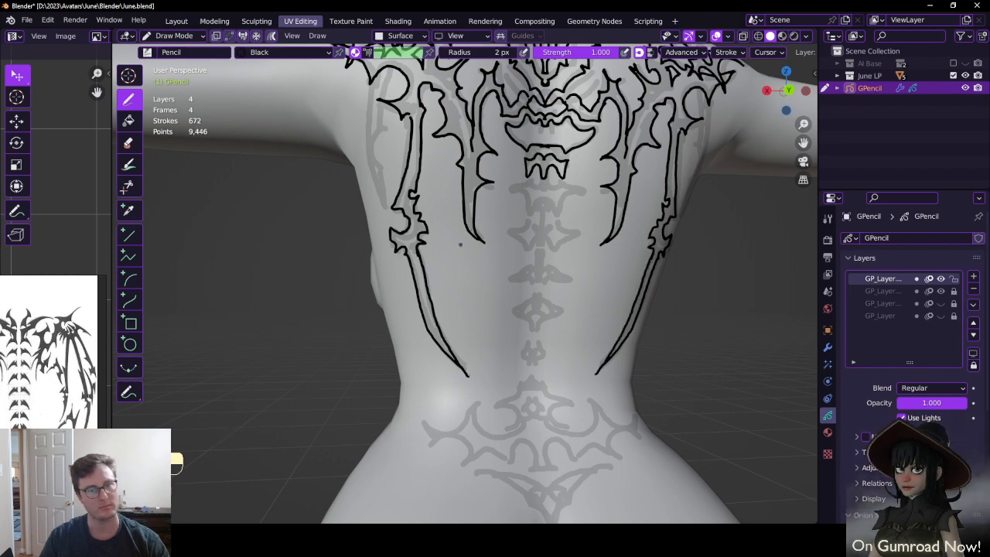
{"action": "mouse_move", "coordinate": [460, 245]}
{"action": "middle_mouse_down"}
{"action": "mouse_move", "coordinate": [529, 192]}
{"action": "mouse_move", "coordinate": [510, 255]}
{"action": "middle_mouse_up"}
{"action": "mouse_move", "coordinate": [510, 256]}
{"action": "middle_mouse_down"}
{"action": "mouse_move", "coordinate": [481, 223]}
{"action": "mouse_move", "coordinate": [433, 220]}
{"action": "mouse_move", "coordinate": [451, 202]}
{"action": "mouse_move", "coordinate": [457, 276]}
{"action": "mouse_move", "coordinate": [492, 274]}
{"action": "mouse_move", "coordinate": [474, 310]}
{"action": "mouse_move", "coordinate": [473, 241]}
{"action": "mouse_move", "coordinate": [490, 238]}
{"action": "middle_mouse_up"}
{"action": "middle_click_drag", "start_coordinate": [396, 207], "coordinate": [418, 239], "text": "shift"}
{"action": "middle_click_drag", "start_coordinate": [418, 239], "coordinate": [418, 208], "text": "ctrl"}
{"action": "mouse_move", "coordinate": [426, 181]}
{"action": "left_mouse_down"}
{"action": "mouse_move", "coordinate": [411, 231]}
{"action": "mouse_move", "coordinate": [421, 287]}
{"action": "mouse_move", "coordinate": [426, 194]}
{"action": "left_mouse_up"}
{"action": "key", "text": "ctrl+z"}
{"action": "key", "text": "ctrl+z"}
{"action": "key", "text": "ctrl+z"}
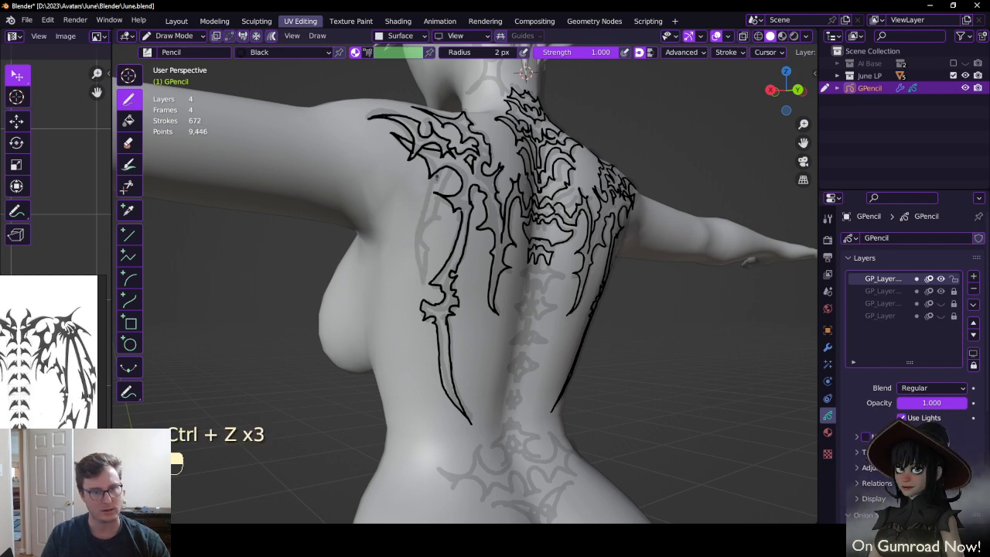
Outline the mirrored outer wing blades along the sides of the ribs and draw crossing lines inside the arches
{"action": "middle_click_drag", "start_coordinate": [435, 186], "coordinate": [406, 207]}
{"action": "middle_click_drag", "start_coordinate": [369, 250], "coordinate": [386, 208]}
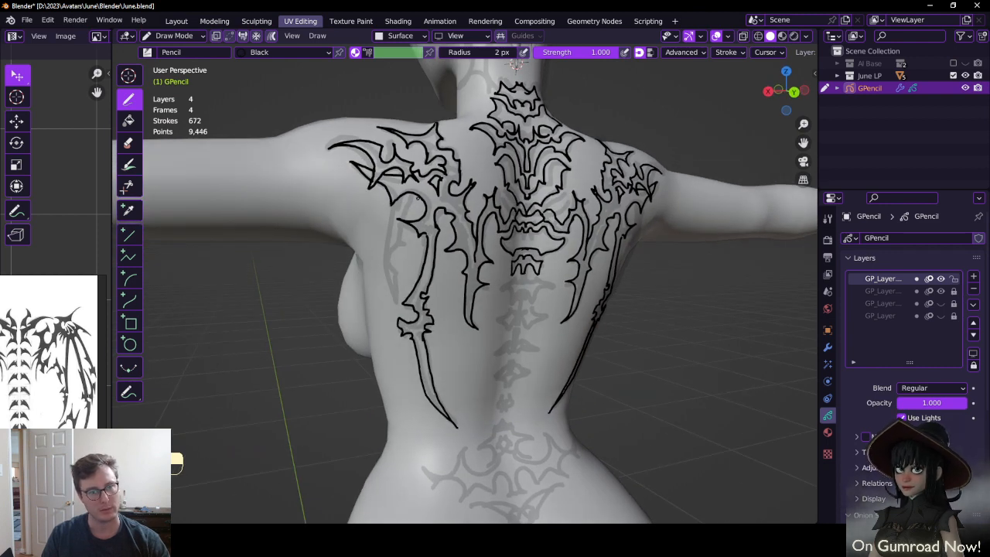
{"action": "mouse_move", "coordinate": [407, 221]}
{"action": "left_mouse_down"}
{"action": "mouse_move", "coordinate": [398, 301]}
{"action": "mouse_move", "coordinate": [387, 243]}
{"action": "mouse_move", "coordinate": [398, 194]}
{"action": "left_mouse_up"}
{"action": "key", "text": "ctrl+z"}
{"action": "middle_click_drag", "start_coordinate": [514, 63], "coordinate": [498, 65]}
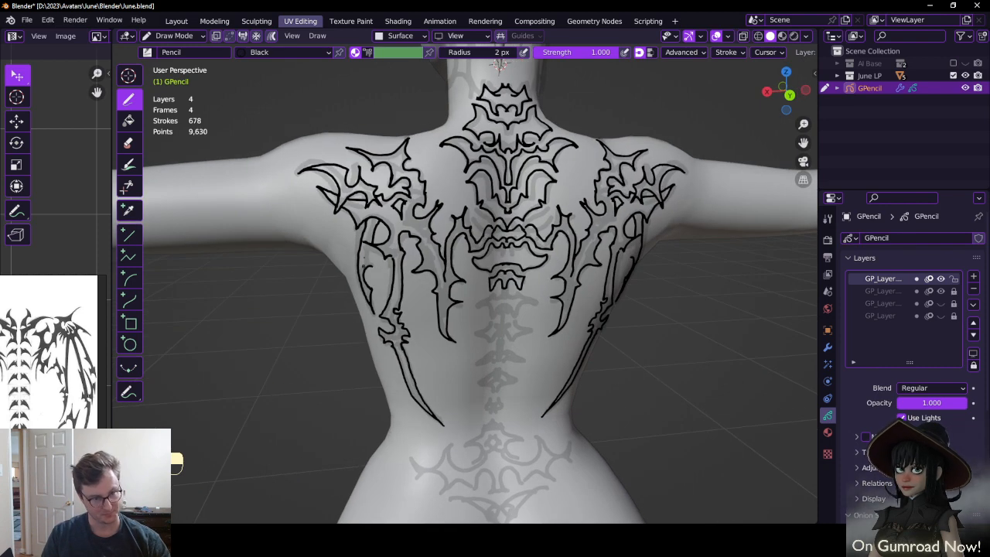
{"action": "left_click_drag", "start_coordinate": [369, 246], "coordinate": [372, 269]}
Draw mirrored curved spikes rising from inside the shoulder-blade shapes past the top edge of the shoulders
{"action": "middle_click_drag", "start_coordinate": [498, 63], "coordinate": [511, 77]}
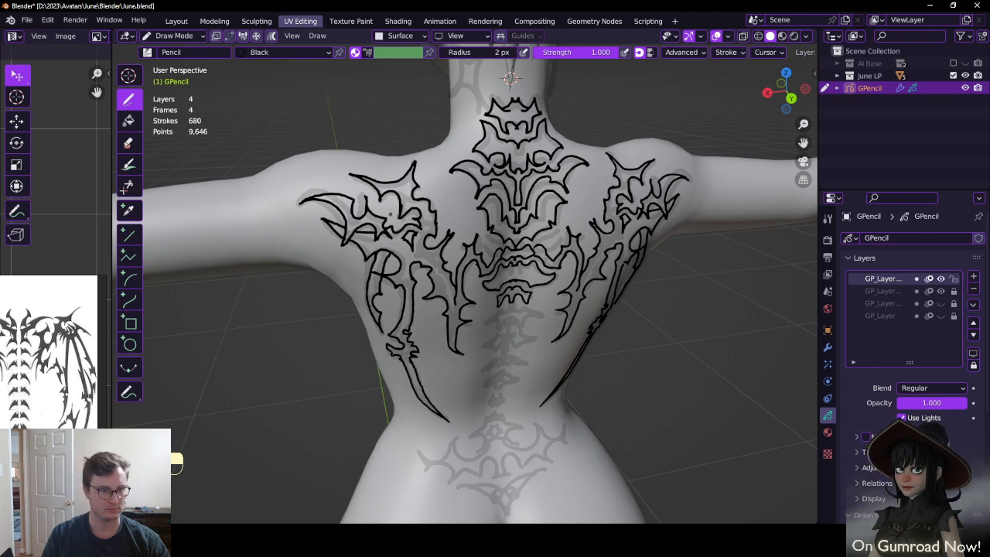
{"action": "mouse_move", "coordinate": [383, 220]}
{"action": "left_mouse_down"}
{"action": "mouse_move", "coordinate": [385, 156]}
{"action": "mouse_move", "coordinate": [400, 182]}
{"action": "left_mouse_up"}
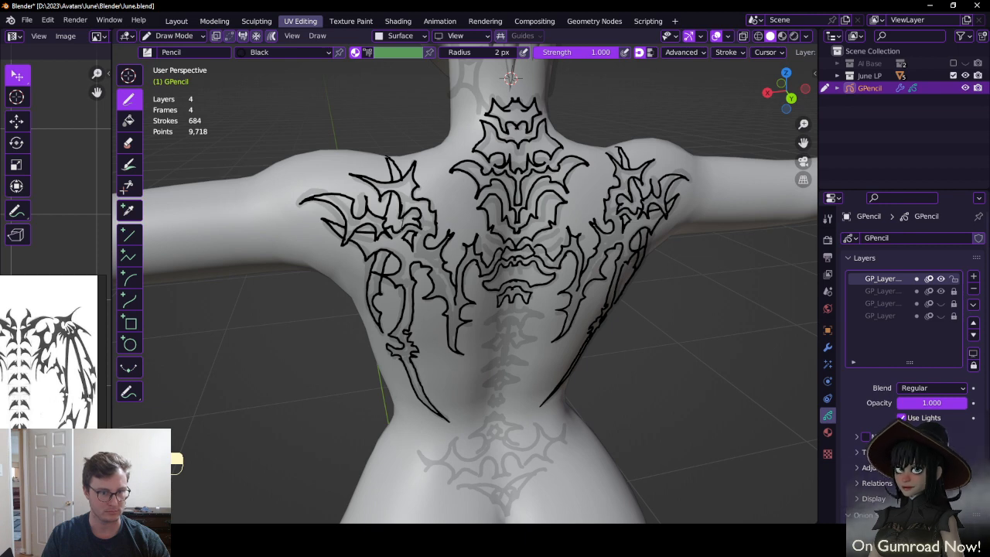
{"action": "left_click_drag", "start_coordinate": [406, 215], "coordinate": [401, 231]}
{"action": "key", "text": "ctrl+z"}
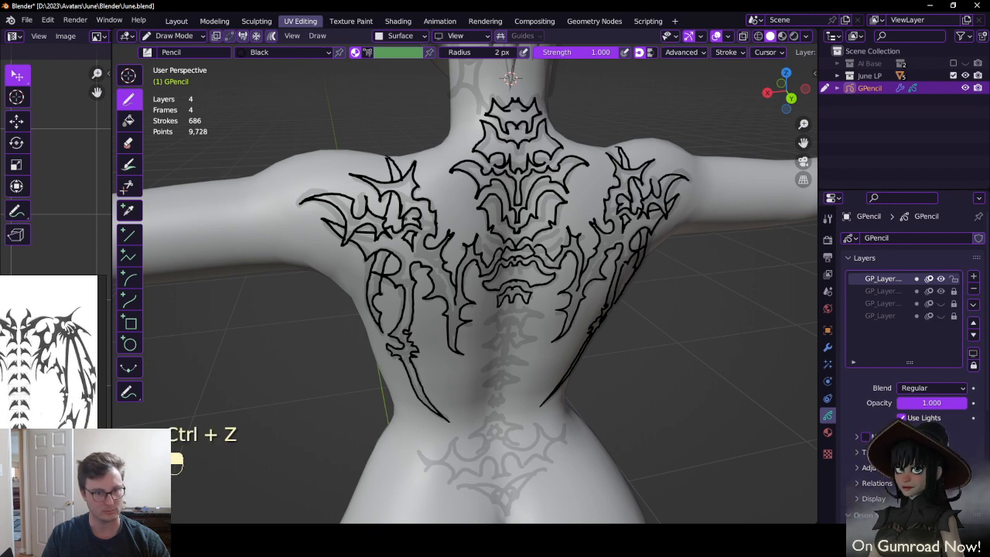
Outline a winged vertebra with pointed sides and a scalloped base below the small fanged piece on the spine
{"action": "mouse_move", "coordinate": [401, 231]}
{"action": "middle_mouse_down"}
{"action": "mouse_move", "coordinate": [410, 160]}
{"action": "mouse_move", "coordinate": [405, 171]}
{"action": "mouse_move", "coordinate": [422, 139]}
{"action": "middle_mouse_up"}
{"action": "mouse_move", "coordinate": [503, 313]}
{"action": "middle_mouse_down", "text": "shift"}
{"action": "mouse_move", "coordinate": [486, 240]}
{"action": "mouse_move", "coordinate": [494, 232]}
{"action": "mouse_move", "coordinate": [466, 259]}
{"action": "mouse_move", "coordinate": [433, 230]}
{"action": "middle_mouse_up", "text": "shift"}
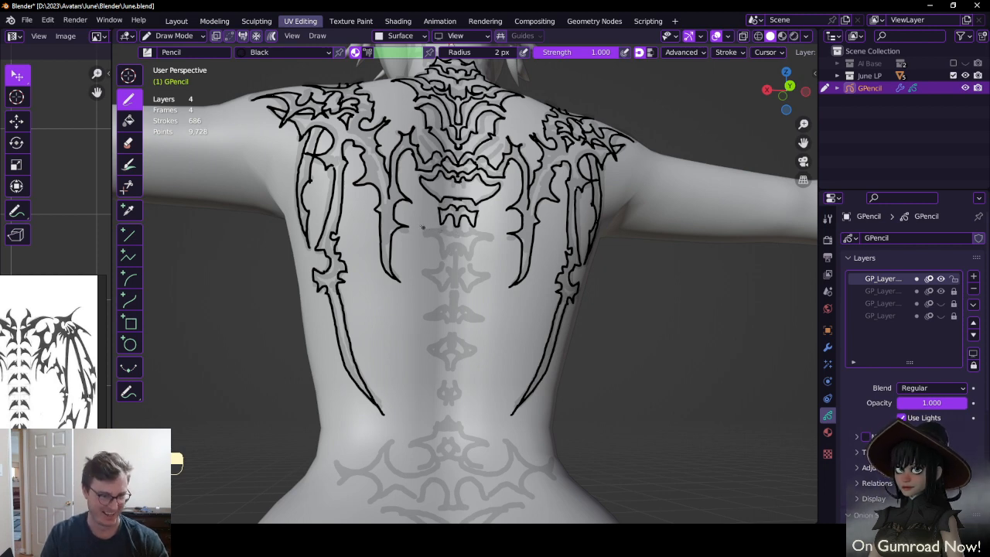
{"action": "left_click_drag", "start_coordinate": [446, 229], "coordinate": [420, 233]}
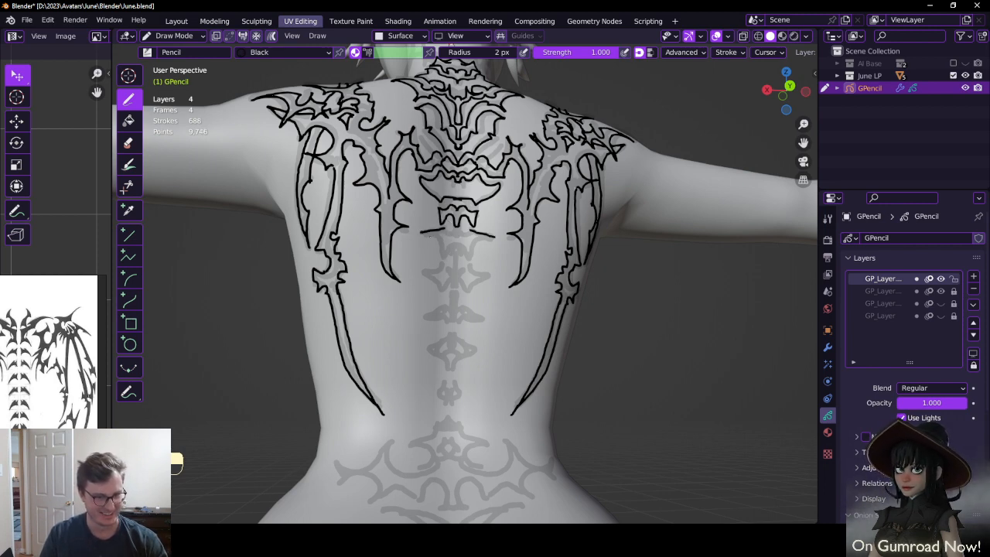
{"action": "key", "text": "ctrl+z"}
{"action": "middle_click_drag", "start_coordinate": [421, 232], "coordinate": [424, 253], "text": "ctrl"}
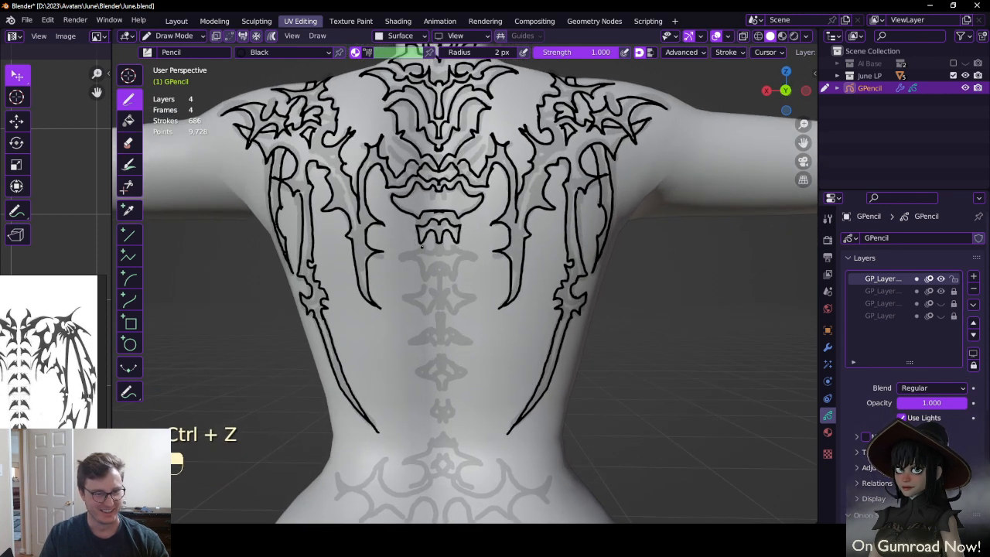
{"action": "mouse_move", "coordinate": [423, 245]}
{"action": "left_mouse_down"}
{"action": "mouse_move", "coordinate": [395, 256]}
{"action": "mouse_move", "coordinate": [419, 279]}
{"action": "mouse_move", "coordinate": [439, 280]}
{"action": "mouse_move", "coordinate": [439, 250]}
{"action": "mouse_move", "coordinate": [454, 255]}
{"action": "left_mouse_up"}
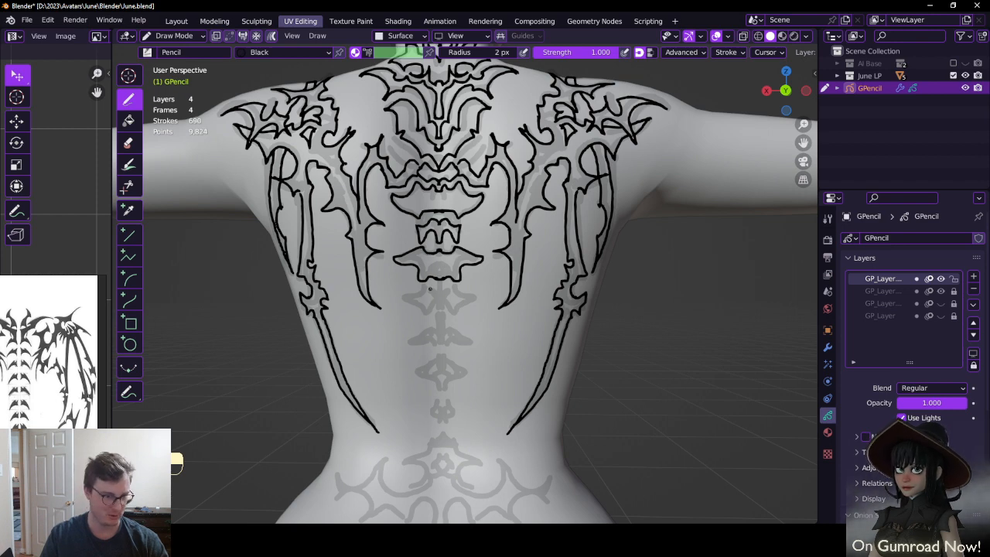
Outline the next winged vertebra down the spine, with a notched top, pointed sides and a barbed base
{"action": "left_click_drag", "start_coordinate": [423, 287], "coordinate": [442, 300]}
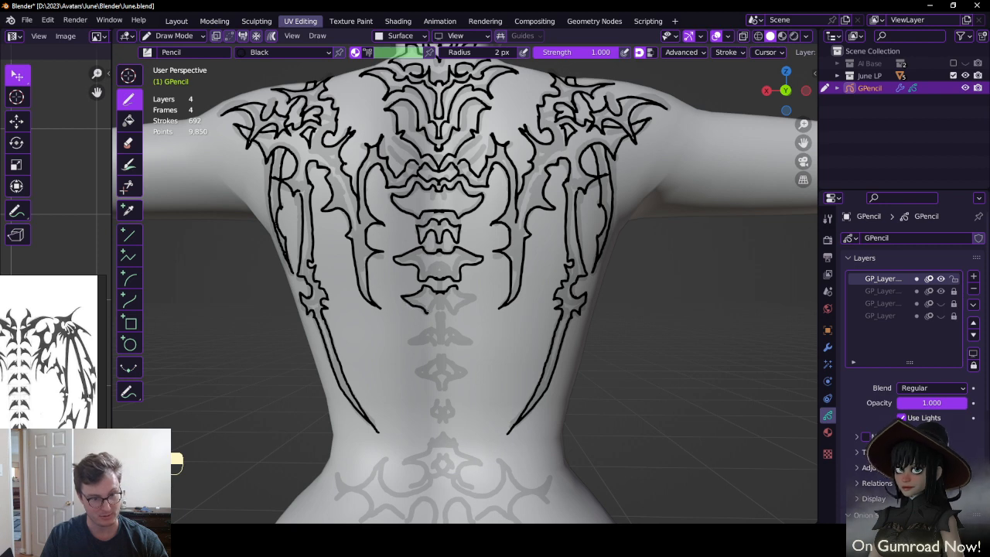
{"action": "mouse_move", "coordinate": [443, 307]}
{"action": "left_mouse_down"}
{"action": "mouse_move", "coordinate": [432, 328]}
{"action": "mouse_move", "coordinate": [412, 331]}
{"action": "mouse_move", "coordinate": [442, 348]}
{"action": "left_mouse_up"}
{"action": "middle_click_drag", "start_coordinate": [442, 348], "coordinate": [450, 288]}
{"action": "key", "text": "ctrl+z"}
Draw a small mirrored arch inside the base of the upper winged vertebra
{"action": "scroll", "coordinate": [450, 280], "scroll_direction": "up", "scroll_amount": 4}
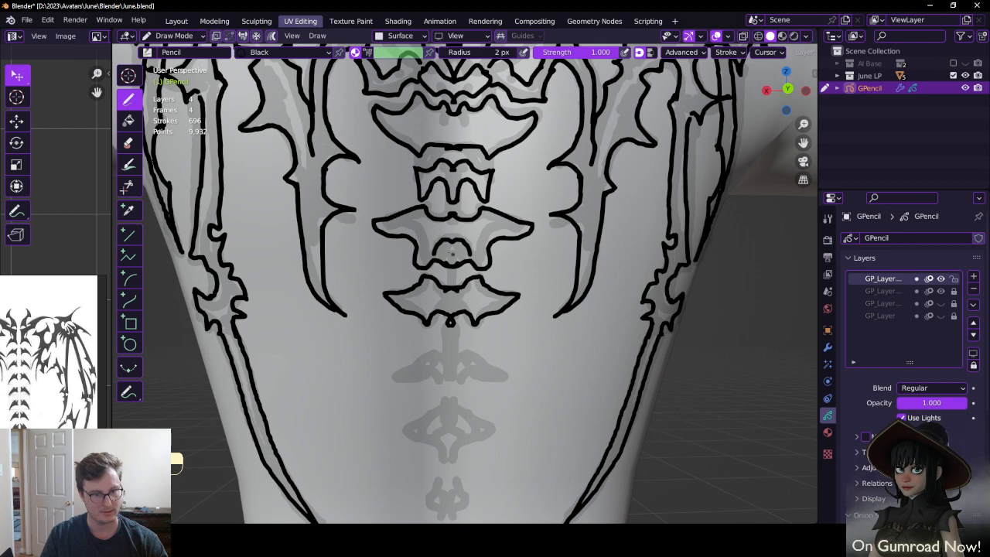
{"action": "middle_click_drag", "start_coordinate": [435, 251], "coordinate": [419, 246]}
{"action": "left_click_drag", "start_coordinate": [411, 250], "coordinate": [432, 239]}
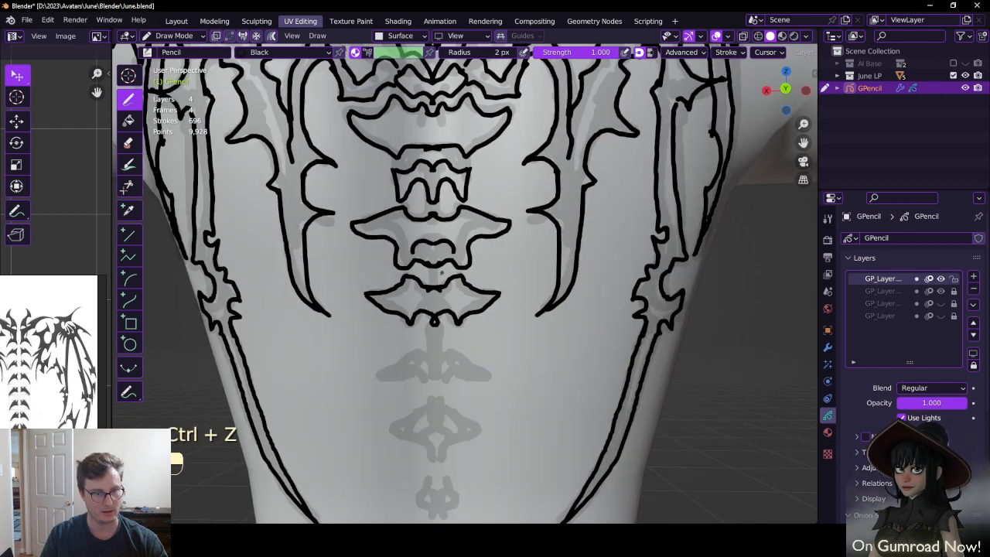
Add small mirrored curves inside the lowest winged vertebra, and outline the next vertebra below it with a notched stem and barbed base
{"action": "middle_click_drag", "start_coordinate": [433, 246], "coordinate": [412, 245]}
{"action": "left_click_drag", "start_coordinate": [415, 304], "coordinate": [432, 299]}
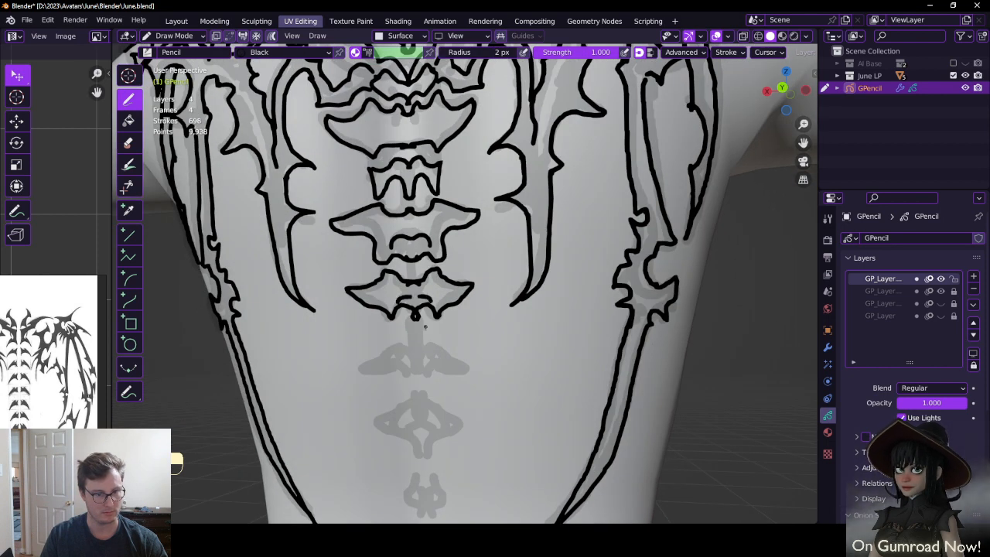
{"action": "middle_click_drag", "start_coordinate": [426, 246], "coordinate": [433, 324]}
{"action": "mouse_move", "coordinate": [433, 312]}
{"action": "left_mouse_down"}
{"action": "mouse_move", "coordinate": [452, 330]}
{"action": "mouse_move", "coordinate": [385, 350]}
{"action": "mouse_move", "coordinate": [451, 377]}
{"action": "mouse_move", "coordinate": [413, 357]}
{"action": "left_mouse_up"}
{"action": "middle_click_drag", "start_coordinate": [441, 407], "coordinate": [407, 338], "text": "shift"}
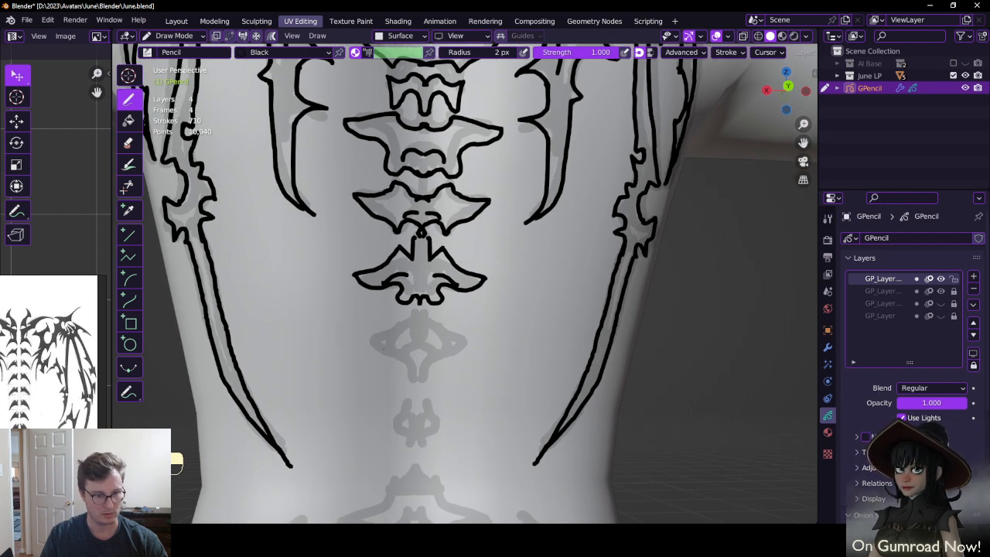
Outline the next smaller vertebra down the spine with rounded wings and a narrow stepped base
{"action": "mouse_move", "coordinate": [411, 309]}
{"action": "left_mouse_down"}
{"action": "mouse_move", "coordinate": [387, 350]}
{"action": "mouse_move", "coordinate": [418, 363]}
{"action": "left_mouse_up"}
{"action": "middle_click_drag", "start_coordinate": [414, 314], "coordinate": [429, 306], "text": "shift"}
{"action": "left_click_drag", "start_coordinate": [433, 304], "coordinate": [466, 340]}
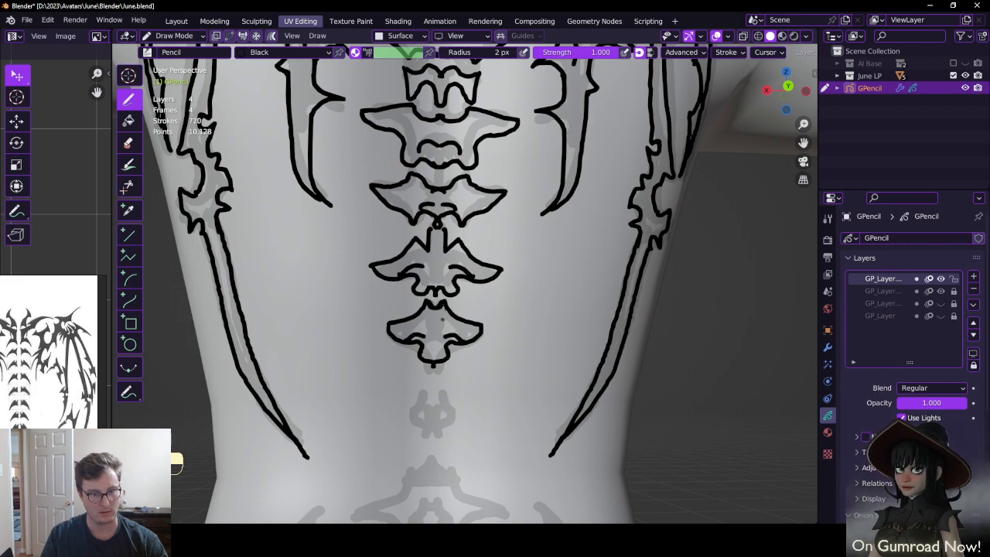
Outline the smallest vertebra at the lower end of the spine with short pointed sides, a curved top and a flared base
{"action": "mouse_move", "coordinate": [442, 320]}
{"action": "middle_mouse_down", "text": "ctrl"}
{"action": "mouse_move", "coordinate": [443, 368]}
{"action": "mouse_move", "coordinate": [473, 371]}
{"action": "mouse_move", "coordinate": [422, 383]}
{"action": "mouse_move", "coordinate": [432, 385]}
{"action": "mouse_move", "coordinate": [433, 424]}
{"action": "mouse_move", "coordinate": [506, 417]}
{"action": "mouse_move", "coordinate": [465, 421]}
{"action": "mouse_move", "coordinate": [442, 232]}
{"action": "middle_mouse_up", "text": "ctrl"}
{"action": "mouse_move", "coordinate": [442, 288]}
{"action": "middle_mouse_down"}
{"action": "mouse_move", "coordinate": [435, 291]}
{"action": "mouse_move", "coordinate": [438, 245]}
{"action": "middle_mouse_up"}
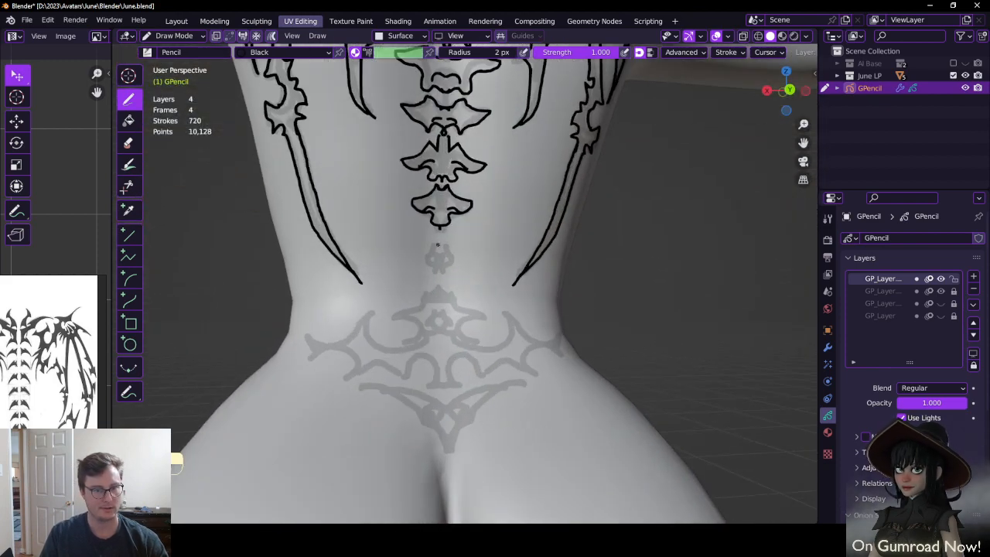
{"action": "mouse_move", "coordinate": [435, 237]}
{"action": "left_mouse_down"}
{"action": "mouse_move", "coordinate": [421, 250]}
{"action": "mouse_move", "coordinate": [431, 259]}
{"action": "left_mouse_up"}
{"action": "left_click_drag", "start_coordinate": [431, 259], "coordinate": [427, 269]}
{"action": "left_click_drag", "start_coordinate": [428, 268], "coordinate": [443, 275]}
{"action": "left_click_drag", "start_coordinate": [434, 238], "coordinate": [443, 239]}
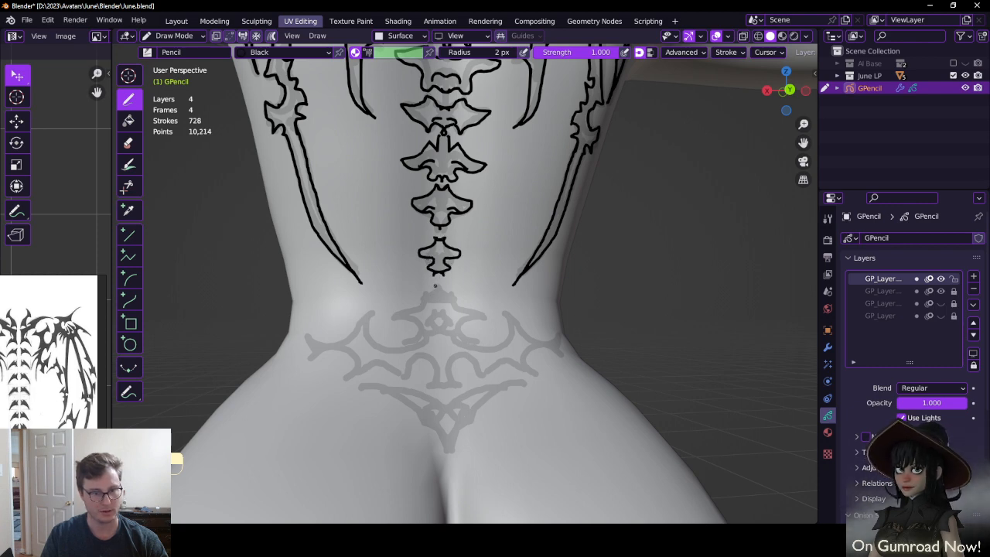
Outline a peaked, winged piece with a scalloped base at the top of the faded lower-back sketch
{"action": "mouse_move", "coordinate": [434, 286]}
{"action": "left_mouse_down"}
{"action": "mouse_move", "coordinate": [393, 317]}
{"action": "mouse_move", "coordinate": [410, 334]}
{"action": "mouse_move", "coordinate": [438, 326]}
{"action": "left_mouse_up"}
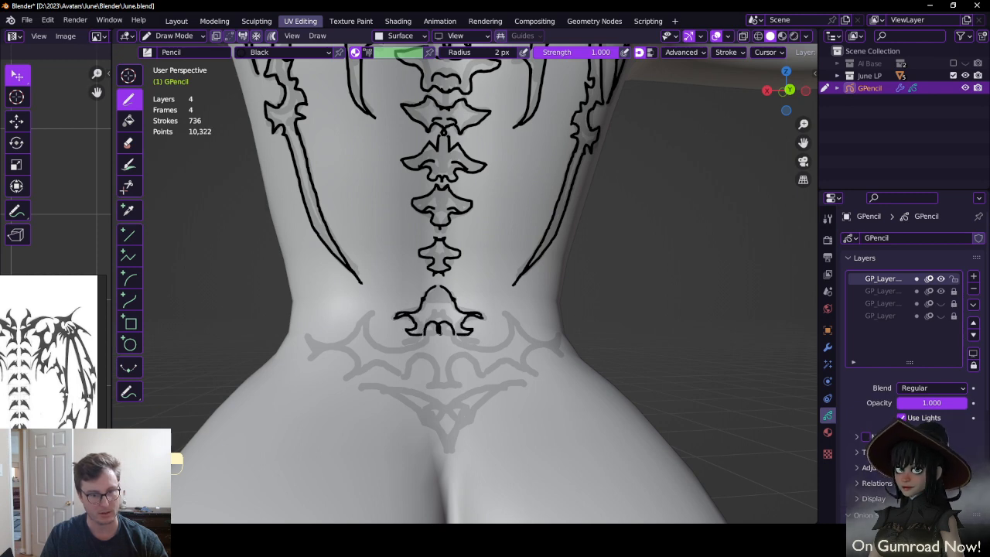
{"action": "middle_click_drag", "start_coordinate": [446, 157], "coordinate": [446, 262], "text": "shift"}
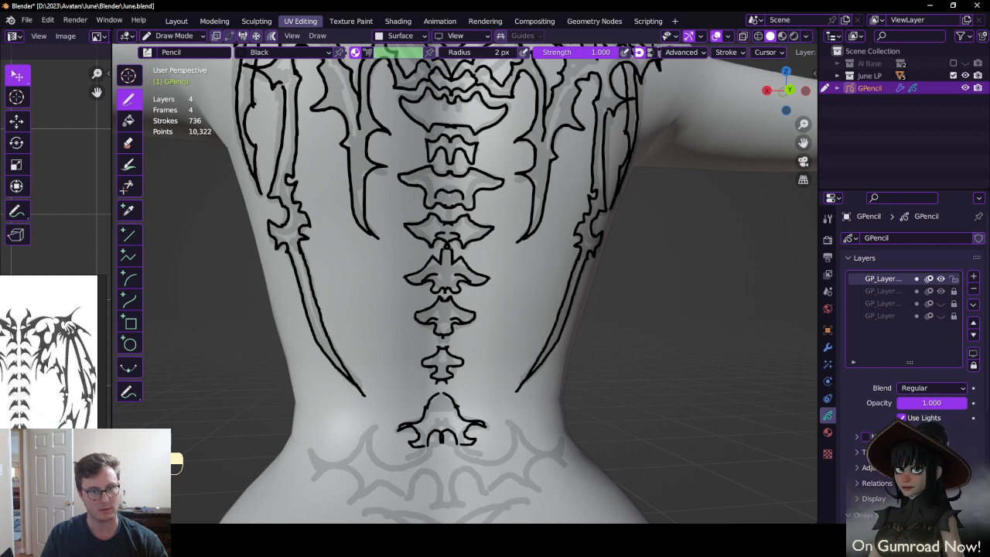
{"action": "middle_click_drag", "start_coordinate": [446, 244], "coordinate": [446, 109], "text": "shift"}
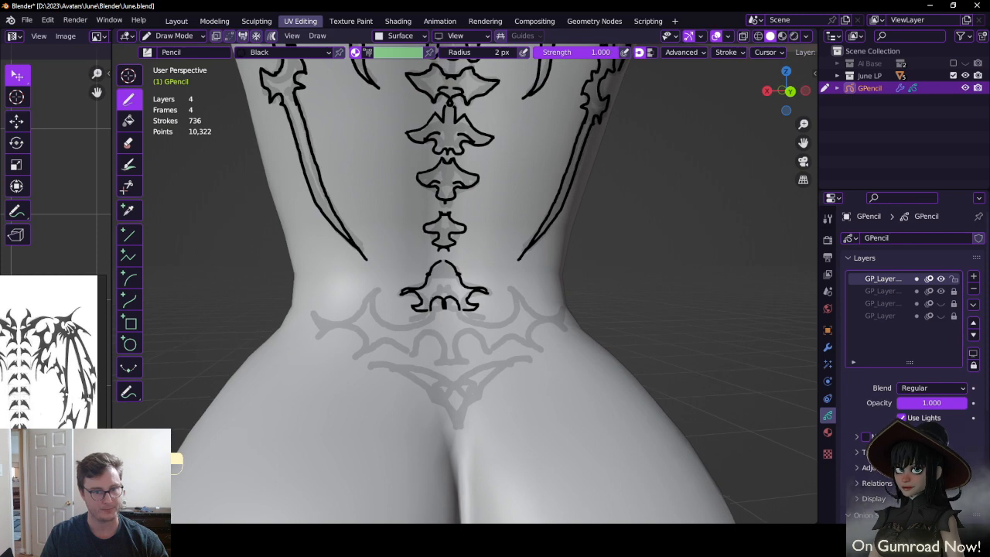
Erase parts of the peaked lower-back piece and redraw it with curved wings, inward hooks and a small star in its centre
{"action": "key", "text": "q"}
{"action": "left_click", "coordinate": [421, 275]}
{"action": "mouse_move", "coordinate": [424, 280]}
{"action": "left_mouse_down"}
{"action": "mouse_move", "coordinate": [432, 296]}
{"action": "mouse_move", "coordinate": [409, 303]}
{"action": "mouse_move", "coordinate": [442, 287]}
{"action": "mouse_move", "coordinate": [442, 260]}
{"action": "mouse_move", "coordinate": [446, 292]}
{"action": "mouse_move", "coordinate": [427, 278]}
{"action": "left_mouse_up"}
{"action": "key", "text": "q"}
{"action": "left_click", "coordinate": [435, 309]}
{"action": "mouse_move", "coordinate": [447, 261]}
{"action": "left_mouse_down"}
{"action": "mouse_move", "coordinate": [460, 278]}
{"action": "mouse_move", "coordinate": [411, 280]}
{"action": "left_mouse_up"}
{"action": "left_click_drag", "start_coordinate": [461, 280], "coordinate": [477, 280]}
{"action": "key", "text": "ctrl+z"}
{"action": "mouse_move", "coordinate": [399, 293]}
{"action": "left_mouse_down"}
{"action": "mouse_move", "coordinate": [427, 274]}
{"action": "mouse_move", "coordinate": [419, 312]}
{"action": "mouse_move", "coordinate": [405, 307]}
{"action": "mouse_move", "coordinate": [424, 321]}
{"action": "mouse_move", "coordinate": [443, 288]}
{"action": "left_mouse_up"}
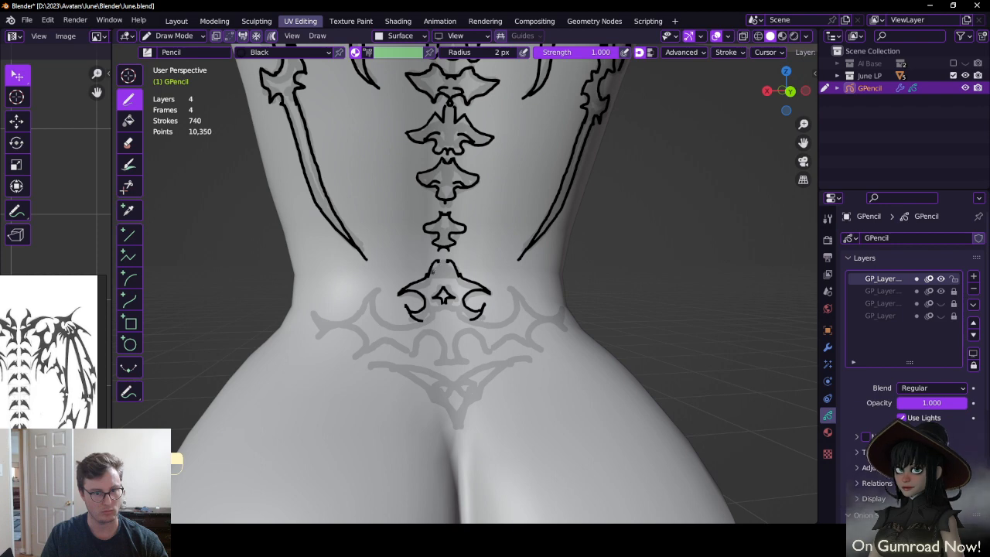
Erase the top of the lower-back piece and redraw it as a mirrored peak with small side spikes
{"action": "key", "text": "q"}
{"action": "left_click", "coordinate": [434, 270]}
{"action": "left_click", "coordinate": [433, 267]}
{"action": "key", "text": "q"}
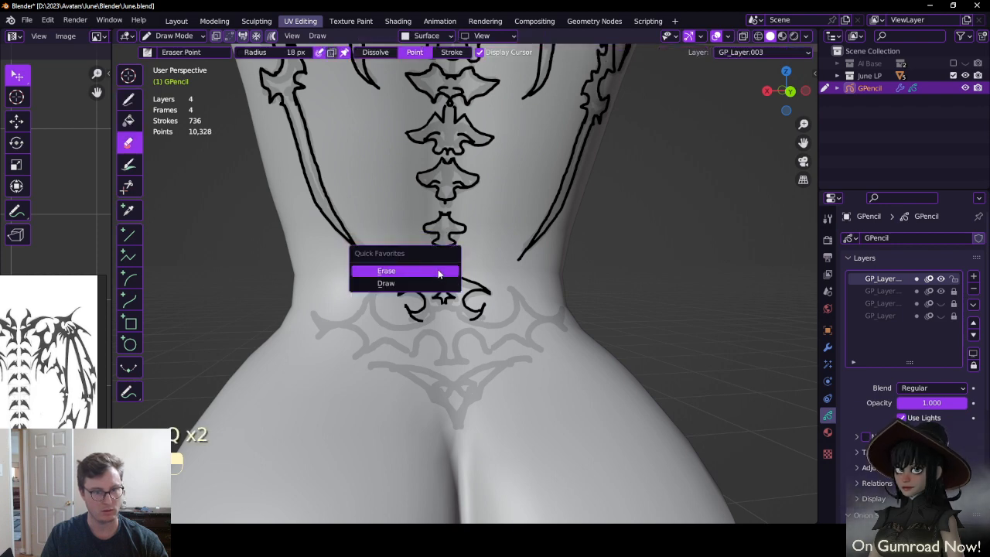
{"action": "left_click", "coordinate": [438, 272]}
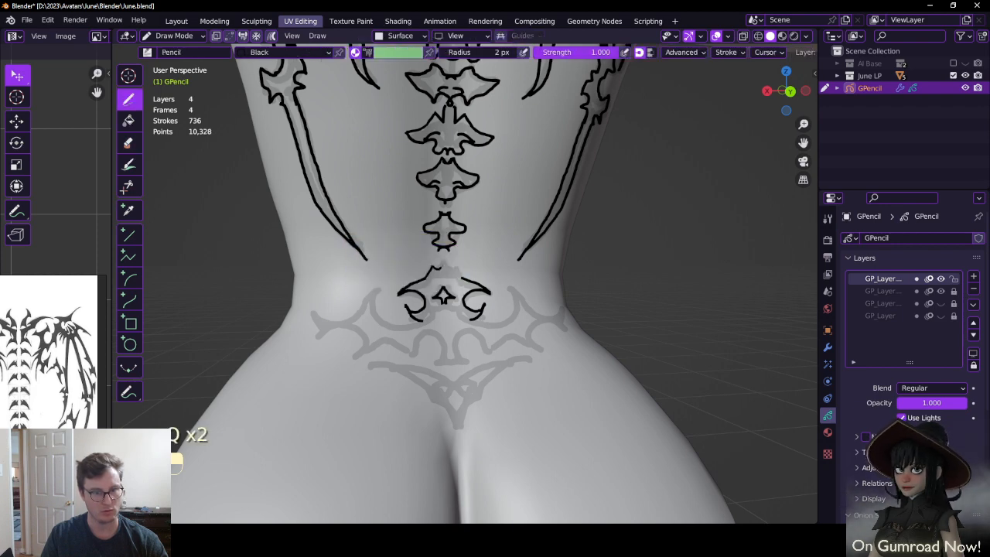
{"action": "left_click_drag", "start_coordinate": [443, 263], "coordinate": [425, 280]}
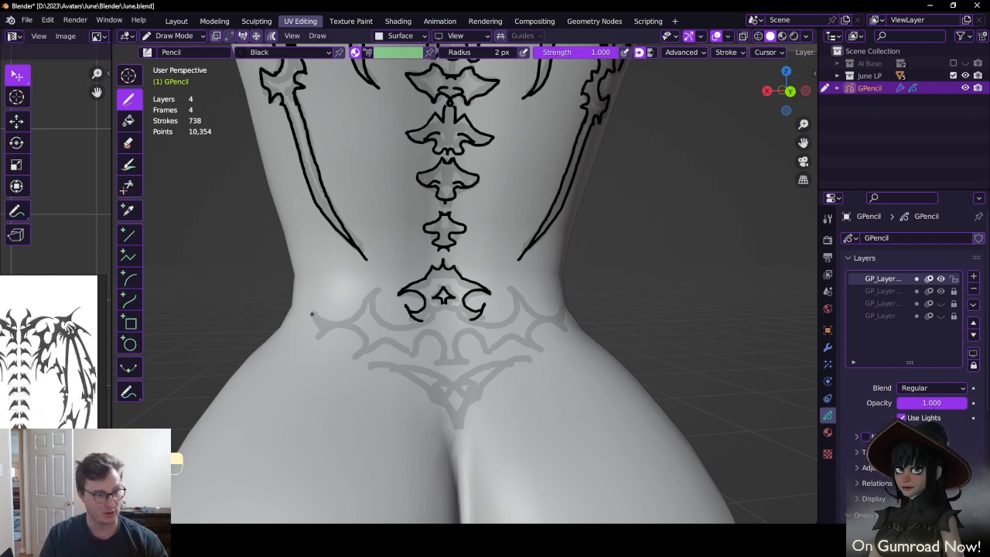
Outline the mirrored horned band across the lower back, with a scalloped lower edge and a pointed drop at its centre
{"action": "mouse_move", "coordinate": [312, 314]}
{"action": "left_mouse_down"}
{"action": "mouse_move", "coordinate": [316, 331]}
{"action": "mouse_move", "coordinate": [354, 317]}
{"action": "mouse_move", "coordinate": [379, 290]}
{"action": "mouse_move", "coordinate": [424, 330]}
{"action": "left_mouse_up"}
{"action": "key", "text": "ctrl+z"}
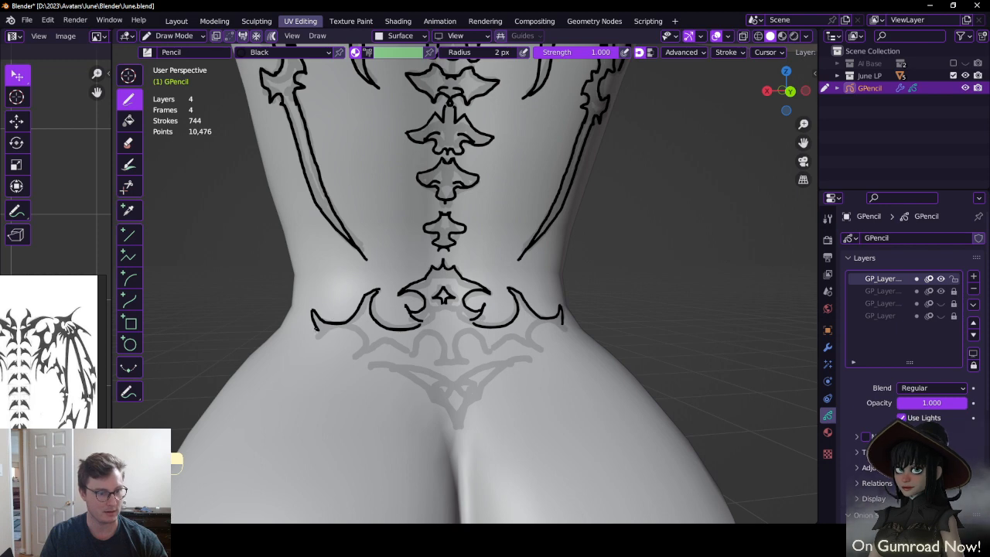
{"action": "mouse_move", "coordinate": [317, 328]}
{"action": "left_mouse_down"}
{"action": "mouse_move", "coordinate": [314, 345]}
{"action": "mouse_move", "coordinate": [362, 335]}
{"action": "mouse_move", "coordinate": [349, 356]}
{"action": "mouse_move", "coordinate": [367, 352]}
{"action": "mouse_move", "coordinate": [363, 365]}
{"action": "mouse_move", "coordinate": [389, 341]}
{"action": "mouse_move", "coordinate": [410, 356]}
{"action": "mouse_move", "coordinate": [445, 350]}
{"action": "mouse_move", "coordinate": [445, 360]}
{"action": "left_mouse_up"}
{"action": "left_click_drag", "start_coordinate": [444, 360], "coordinate": [453, 384]}
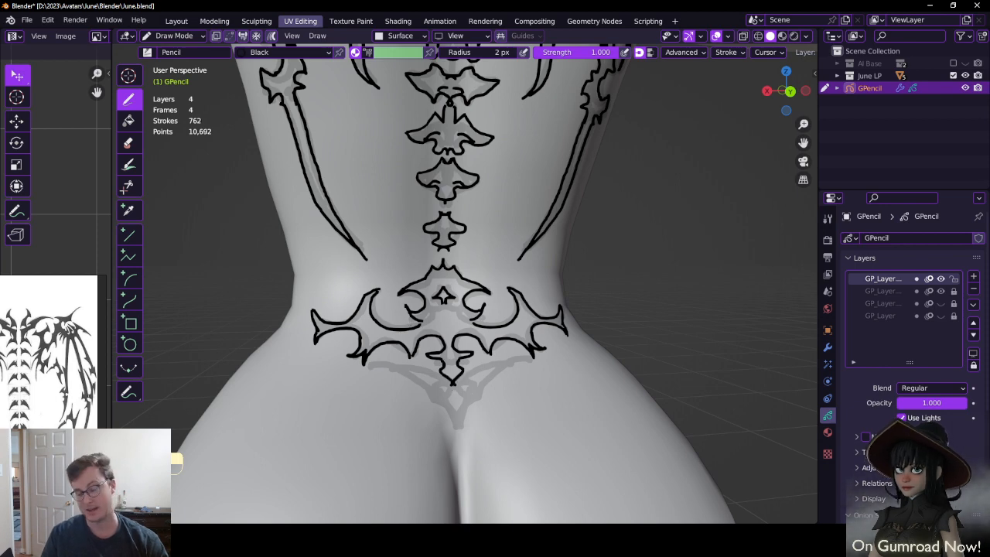
Undo the pointed drop at the band's centre and replace it with a short wavy closing line
{"action": "key", "text": "ctrl+z"}
{"action": "mouse_move", "coordinate": [451, 358]}
{"action": "left_mouse_down"}
{"action": "mouse_move", "coordinate": [459, 357]}
{"action": "mouse_move", "coordinate": [434, 363]}
{"action": "mouse_move", "coordinate": [451, 368]}
{"action": "mouse_move", "coordinate": [433, 362]}
{"action": "mouse_move", "coordinate": [467, 363]}
{"action": "left_mouse_up"}
{"action": "key", "text": "ctrl+z"}
{"action": "key", "text": "ctrl+z"}
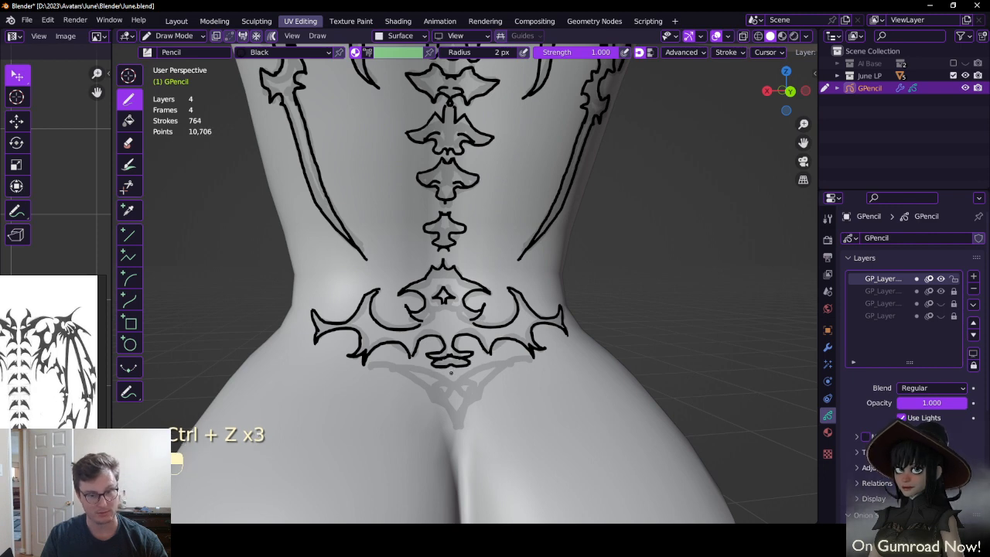
{"action": "key", "text": "ctrl+z"}
Outline the scalloped V-shaped piece below the lower-back band, draw its inner edge, and save the file
{"action": "mouse_move", "coordinate": [377, 364]}
{"action": "left_mouse_down"}
{"action": "mouse_move", "coordinate": [417, 376]}
{"action": "mouse_move", "coordinate": [456, 423]}
{"action": "left_mouse_up"}
{"action": "key", "text": "ctrl+z"}
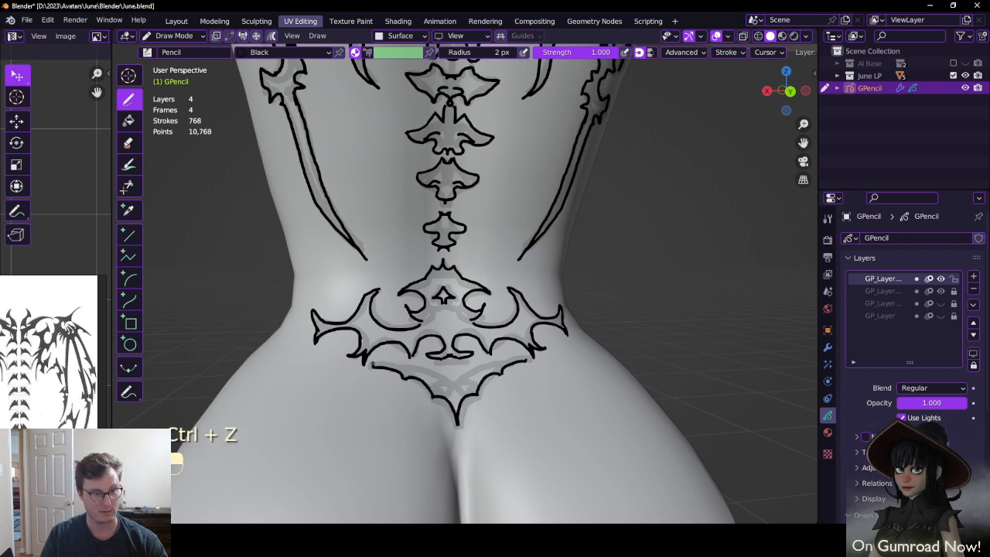
{"action": "mouse_move", "coordinate": [372, 365]}
{"action": "left_mouse_down"}
{"action": "mouse_move", "coordinate": [417, 363]}
{"action": "mouse_move", "coordinate": [444, 372]}
{"action": "mouse_move", "coordinate": [447, 384]}
{"action": "mouse_move", "coordinate": [463, 378]}
{"action": "left_mouse_up"}
{"action": "mouse_move", "coordinate": [456, 294]}
{"action": "middle_mouse_down"}
{"action": "mouse_move", "coordinate": [507, 303]}
{"action": "mouse_move", "coordinate": [486, 334]}
{"action": "middle_mouse_up"}
{"action": "middle_click_drag", "start_coordinate": [487, 334], "coordinate": [486, 445], "text": "ctrl"}
{"action": "mouse_move", "coordinate": [486, 445]}
{"action": "middle_mouse_down"}
{"action": "mouse_move", "coordinate": [436, 445]}
{"action": "mouse_move", "coordinate": [403, 409]}
{"action": "mouse_move", "coordinate": [371, 403]}
{"action": "mouse_move", "coordinate": [443, 396]}
{"action": "middle_mouse_up"}
{"action": "middle_click_drag", "start_coordinate": [726, 260], "coordinate": [638, 292]}
{"action": "key", "text": "ctrl+s"}
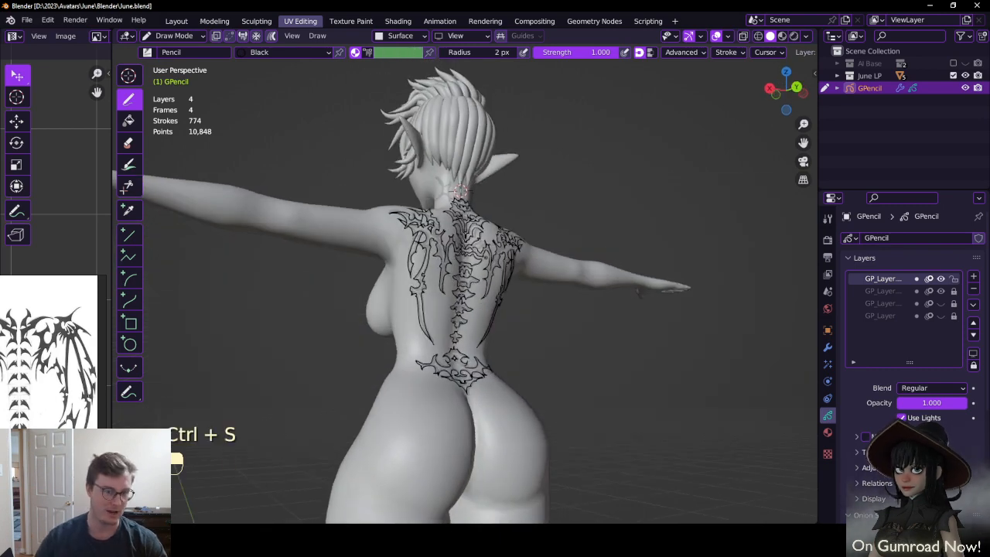
Undo the stray stroke, leave Draw Mode for Object Mode, deselect the drawing, and save the file
{"action": "scroll", "coordinate": [539, 316], "scroll_direction": "up", "scroll_amount": 1}
{"action": "left_click_drag", "start_coordinate": [547, 288], "coordinate": [546, 315]}
{"action": "mouse_move", "coordinate": [546, 316]}
{"action": "middle_mouse_down"}
{"action": "mouse_move", "coordinate": [514, 318]}
{"action": "mouse_move", "coordinate": [559, 302]}
{"action": "middle_mouse_up"}
{"action": "key", "text": "ctrl+z"}
{"action": "key", "text": "ctrl+Tab"}
{"action": "mouse_move", "coordinate": [658, 309]}
{"action": "middle_mouse_down"}
{"action": "mouse_move", "coordinate": [601, 325]}
{"action": "mouse_move", "coordinate": [477, 327]}
{"action": "mouse_move", "coordinate": [521, 307]}
{"action": "mouse_move", "coordinate": [559, 323]}
{"action": "middle_mouse_up"}
{"action": "left_click", "coordinate": [600, 325]}
{"action": "scroll", "coordinate": [510, 319], "scroll_direction": "down", "scroll_amount": 1}
{"action": "key", "text": "ctrl+s"}
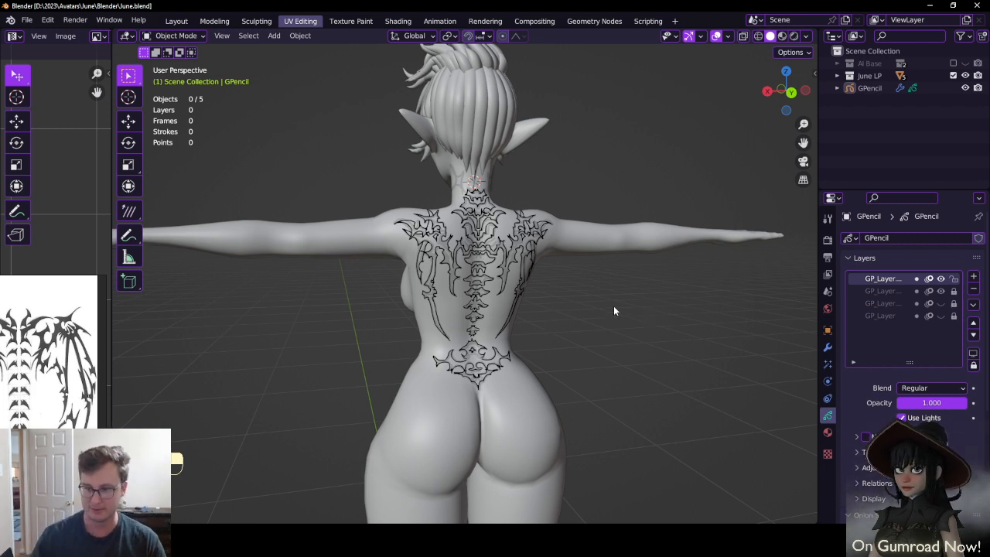
Select the Grease Pencil drawing, return it to Draw Mode, and face the faded sketch on the side of the neck
{"action": "key", "text": "alt"}
{"action": "middle_click_drag", "start_coordinate": [584, 295], "coordinate": [618, 314]}
{"action": "middle_click_drag", "start_coordinate": [541, 224], "coordinate": [530, 308], "text": "shift"}
{"action": "scroll", "coordinate": [526, 309], "scroll_direction": "up", "scroll_amount": 6}
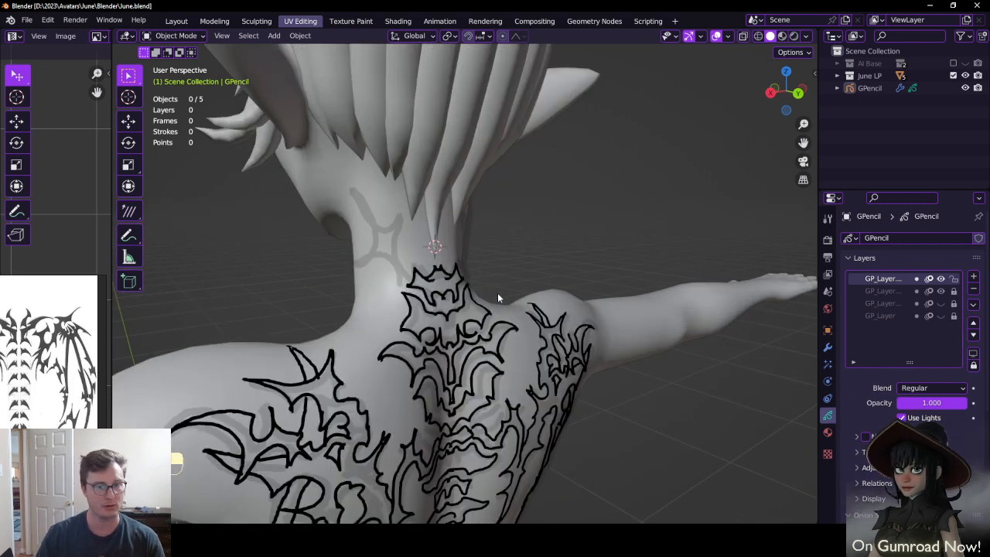
{"action": "left_click", "coordinate": [444, 303]}
{"action": "key", "text": "ctrl+Tab"}
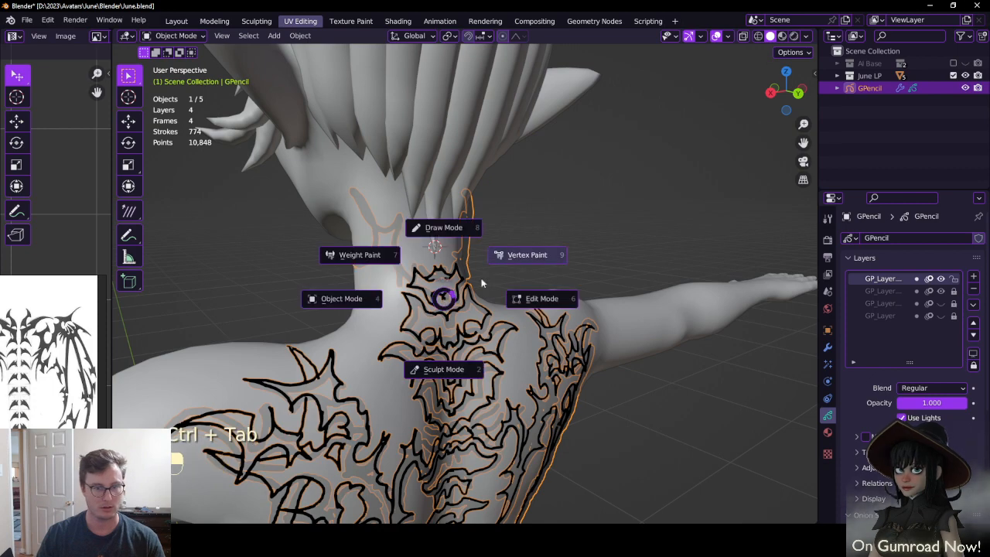
{"action": "left_click", "coordinate": [442, 226]}
{"action": "mouse_move", "coordinate": [442, 226]}
{"action": "middle_mouse_down"}
{"action": "mouse_move", "coordinate": [459, 263]}
{"action": "mouse_move", "coordinate": [464, 247]}
{"action": "mouse_move", "coordinate": [532, 194]}
{"action": "mouse_move", "coordinate": [498, 226]}
{"action": "middle_mouse_up"}
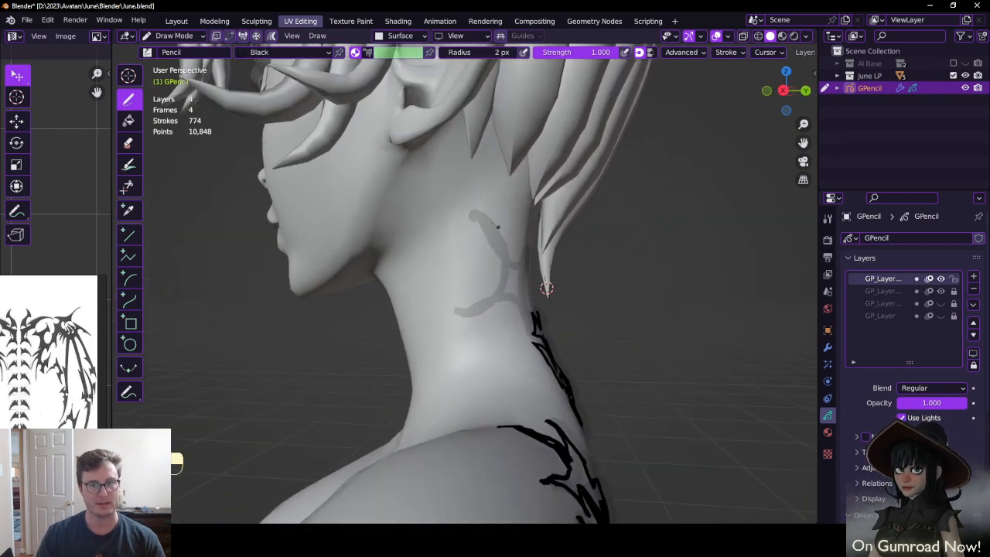
{"action": "left_click_drag", "start_coordinate": [457, 217], "coordinate": [470, 279]}
{"action": "key", "text": "ctrl+z"}
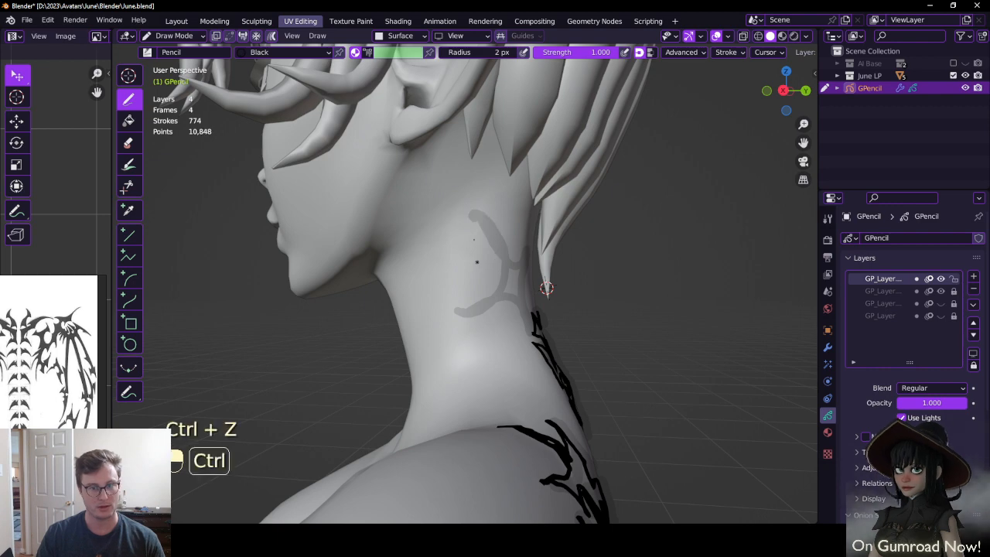
{"action": "mouse_move", "coordinate": [460, 221]}
{"action": "left_mouse_down"}
{"action": "mouse_move", "coordinate": [469, 280]}
{"action": "mouse_move", "coordinate": [443, 288]}
{"action": "mouse_move", "coordinate": [454, 334]}
{"action": "left_mouse_up"}
{"action": "left_click_drag", "start_coordinate": [487, 300], "coordinate": [516, 298]}
{"action": "middle_click_drag", "start_coordinate": [546, 288], "coordinate": [485, 268]}
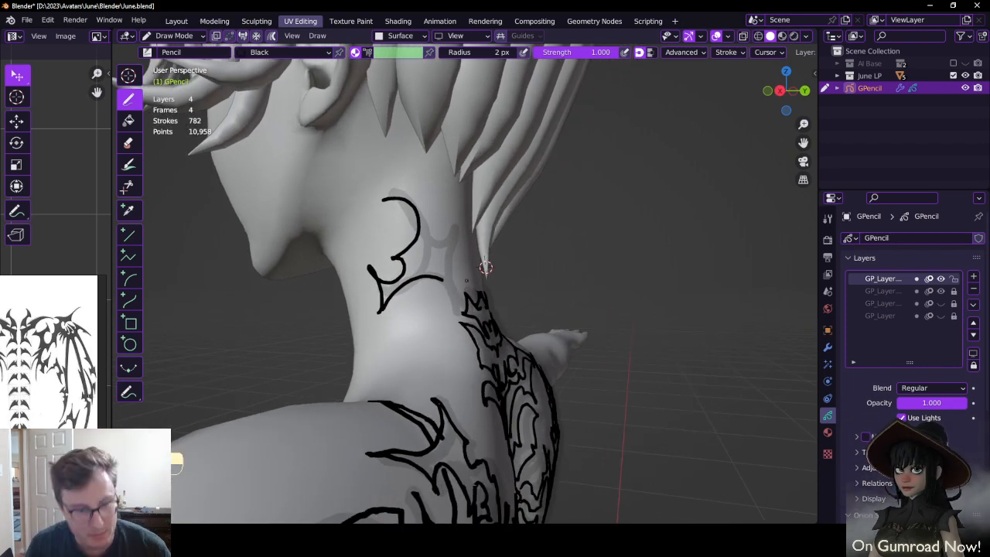
{"action": "mouse_move", "coordinate": [484, 266]}
{"action": "middle_mouse_down"}
{"action": "mouse_move", "coordinate": [360, 283]}
{"action": "mouse_move", "coordinate": [512, 283]}
{"action": "mouse_move", "coordinate": [476, 290]}
{"action": "middle_mouse_up"}
{"action": "key", "text": "ctrl+z"}
{"action": "key", "text": "ctrl+z"}
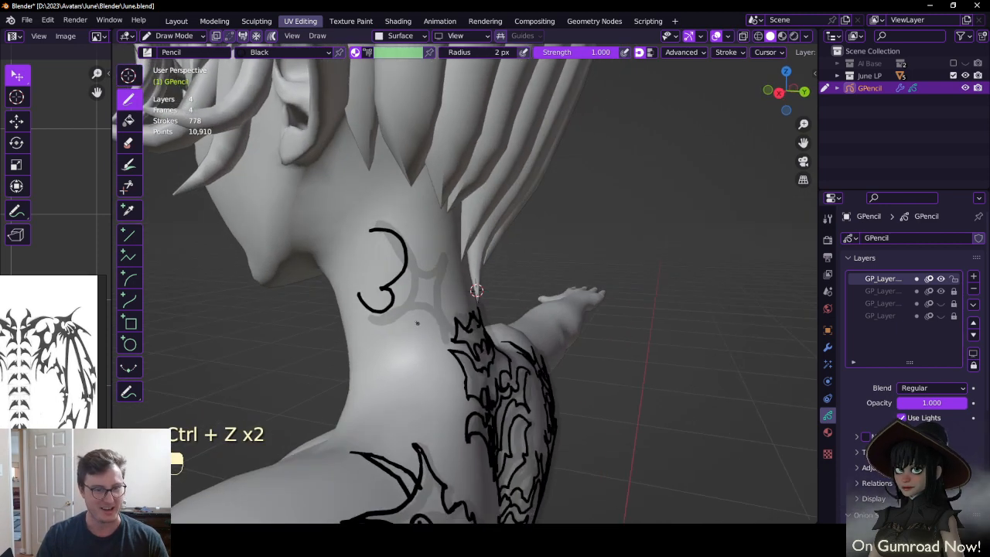
{"action": "key", "text": "ctrl+z"}
{"action": "key", "text": "ctrl+z"}
Outline mirrored crescents with pointed upper tips and rear spikes over the faded sketch on the sides of the neck
{"action": "mouse_move", "coordinate": [370, 314]}
{"action": "left_mouse_down"}
{"action": "mouse_move", "coordinate": [374, 238]}
{"action": "mouse_move", "coordinate": [384, 237]}
{"action": "mouse_move", "coordinate": [376, 212]}
{"action": "mouse_move", "coordinate": [422, 276]}
{"action": "left_mouse_up"}
{"action": "mouse_move", "coordinate": [408, 251]}
{"action": "middle_mouse_down"}
{"action": "mouse_move", "coordinate": [364, 249]}
{"action": "mouse_move", "coordinate": [389, 246]}
{"action": "middle_mouse_up"}
{"action": "mouse_move", "coordinate": [382, 251]}
{"action": "left_mouse_down"}
{"action": "mouse_move", "coordinate": [406, 231]}
{"action": "mouse_move", "coordinate": [401, 273]}
{"action": "left_mouse_up"}
{"action": "mouse_move", "coordinate": [336, 294]}
{"action": "left_mouse_down"}
{"action": "mouse_move", "coordinate": [369, 280]}
{"action": "mouse_move", "coordinate": [404, 316]}
{"action": "mouse_move", "coordinate": [418, 307]}
{"action": "left_mouse_up"}
{"action": "key", "text": "ctrl+z"}
{"action": "mouse_move", "coordinate": [418, 306]}
{"action": "middle_mouse_down"}
{"action": "mouse_move", "coordinate": [415, 338]}
{"action": "mouse_move", "coordinate": [356, 298]}
{"action": "middle_mouse_up"}
{"action": "key", "text": "ctrl+z"}
{"action": "key", "text": "ctrl+z"}
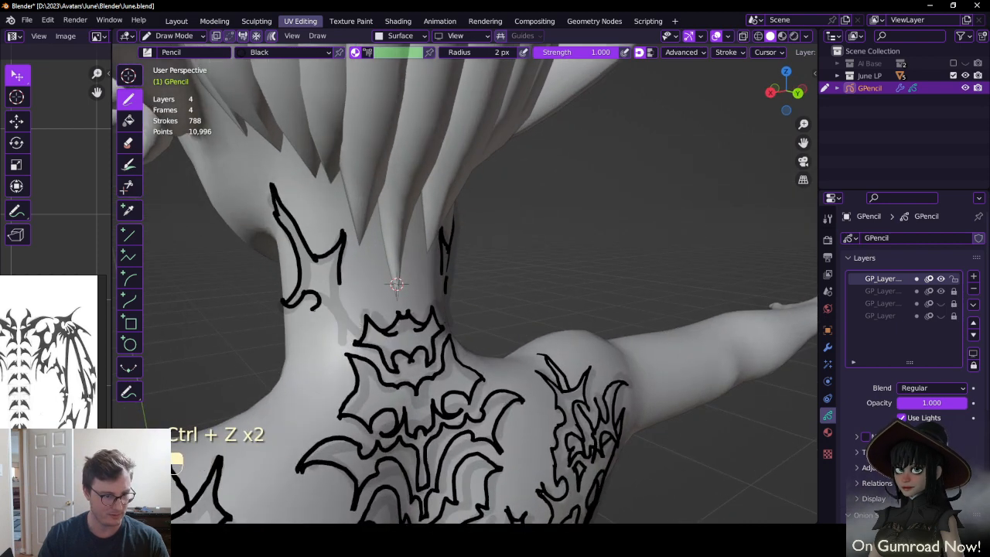
Draw the scalloped lower edge and rear spikes linking the neck crescents towards the top piece of the spine tattoo
{"action": "mouse_move", "coordinate": [316, 303]}
{"action": "left_mouse_down"}
{"action": "mouse_move", "coordinate": [342, 348]}
{"action": "mouse_move", "coordinate": [367, 277]}
{"action": "left_mouse_up"}
{"action": "left_click_drag", "start_coordinate": [440, 272], "coordinate": [429, 302]}
{"action": "mouse_move", "coordinate": [340, 281]}
{"action": "left_mouse_down"}
{"action": "mouse_move", "coordinate": [351, 302]}
{"action": "mouse_move", "coordinate": [360, 282]}
{"action": "left_mouse_up"}
{"action": "mouse_move", "coordinate": [374, 271]}
{"action": "middle_mouse_down"}
{"action": "mouse_move", "coordinate": [341, 264]}
{"action": "mouse_move", "coordinate": [468, 252]}
{"action": "middle_mouse_up"}
Erase the lines joining the neck crescent to its rear part, and redraw them as separate edges with an upright spike
{"action": "key", "text": "q"}
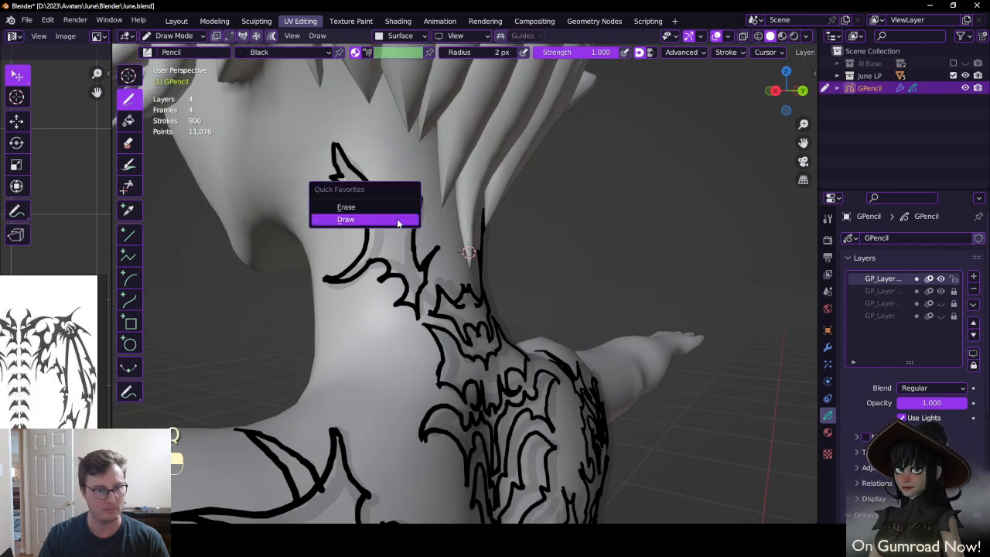
{"action": "left_click", "coordinate": [382, 205]}
{"action": "left_click_drag", "start_coordinate": [388, 254], "coordinate": [384, 259]}
{"action": "left_click_drag", "start_coordinate": [388, 223], "coordinate": [396, 219]}
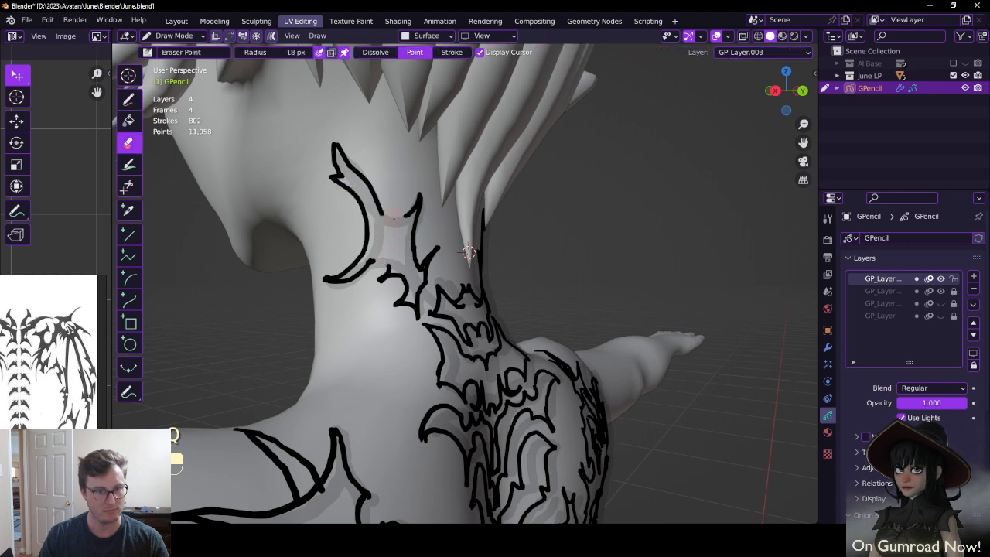
{"action": "key", "text": "q"}
{"action": "left_click", "coordinate": [389, 229]}
{"action": "mouse_move", "coordinate": [372, 262]}
{"action": "left_mouse_down"}
{"action": "mouse_move", "coordinate": [382, 213]}
{"action": "mouse_move", "coordinate": [375, 258]}
{"action": "mouse_move", "coordinate": [393, 249]}
{"action": "mouse_move", "coordinate": [394, 202]}
{"action": "left_mouse_up"}
{"action": "left_click_drag", "start_coordinate": [394, 203], "coordinate": [405, 218]}
{"action": "mouse_move", "coordinate": [402, 237]}
{"action": "middle_mouse_down"}
{"action": "mouse_move", "coordinate": [347, 205]}
{"action": "mouse_move", "coordinate": [353, 259]}
{"action": "mouse_move", "coordinate": [464, 267]}
{"action": "mouse_move", "coordinate": [405, 259]}
{"action": "middle_mouse_up"}
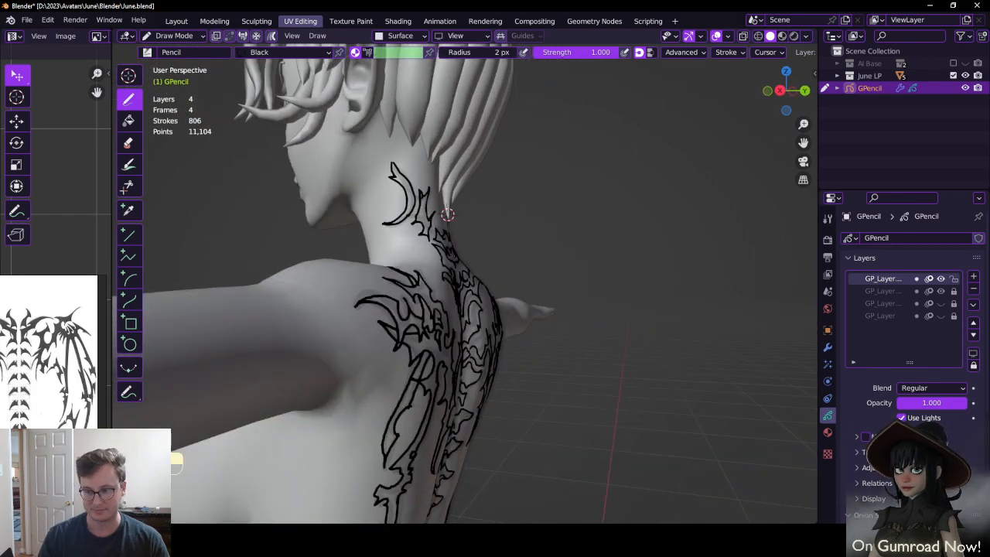
Outline a mirrored hooked crescent in front of the neck tattoo, ending in a forked tip below the jaw
{"action": "mouse_move", "coordinate": [447, 214]}
{"action": "middle_mouse_down"}
{"action": "mouse_move", "coordinate": [483, 261]}
{"action": "mouse_move", "coordinate": [513, 221]}
{"action": "mouse_move", "coordinate": [534, 227]}
{"action": "mouse_move", "coordinate": [469, 227]}
{"action": "mouse_move", "coordinate": [357, 255]}
{"action": "middle_mouse_up"}
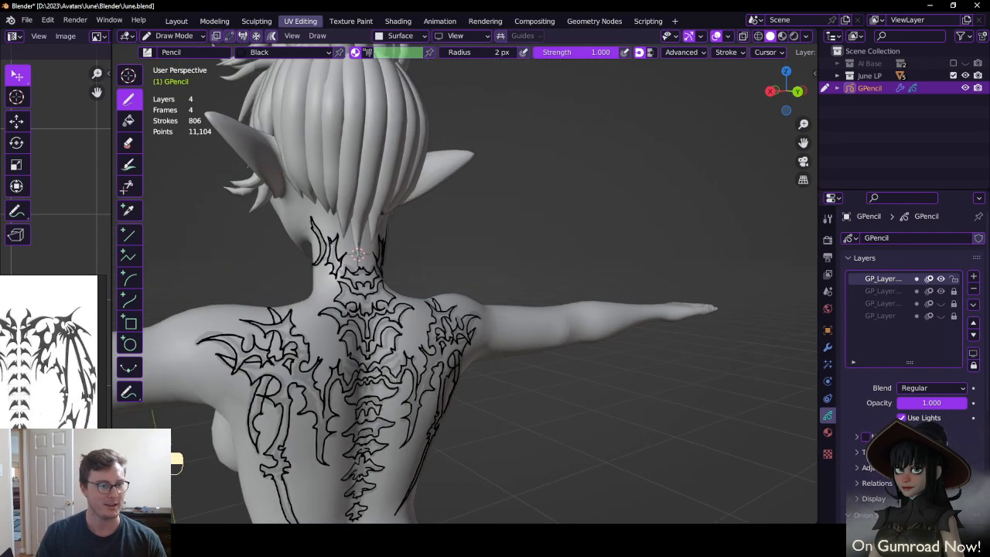
{"action": "scroll", "coordinate": [418, 231], "scroll_direction": "down", "scroll_amount": 3}
{"action": "mouse_move", "coordinate": [455, 247]}
{"action": "middle_mouse_down"}
{"action": "mouse_move", "coordinate": [379, 259]}
{"action": "mouse_move", "coordinate": [587, 243]}
{"action": "mouse_move", "coordinate": [467, 255]}
{"action": "middle_mouse_up"}
{"action": "scroll", "coordinate": [588, 243], "scroll_direction": "up", "scroll_amount": 3}
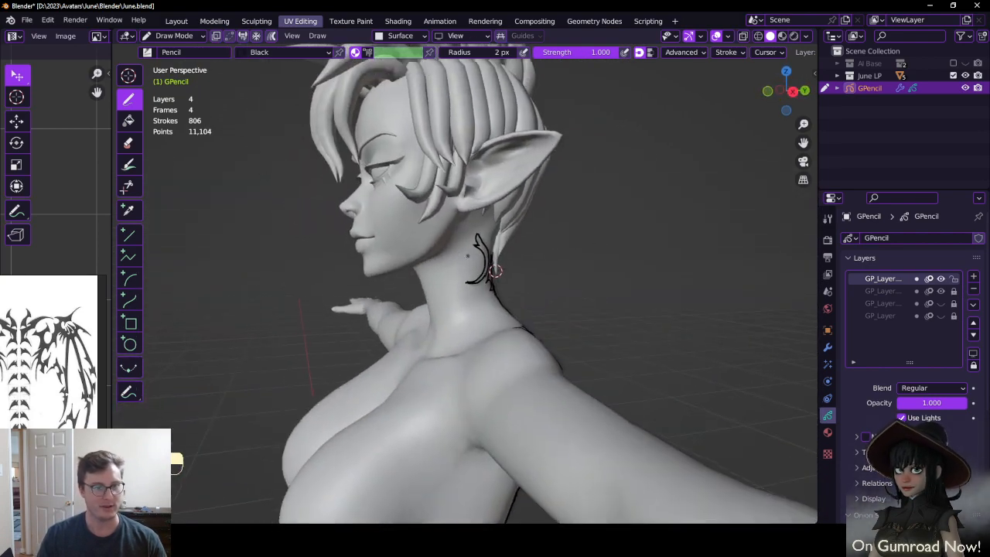
{"action": "scroll", "coordinate": [495, 270], "scroll_direction": "up", "scroll_amount": 3}
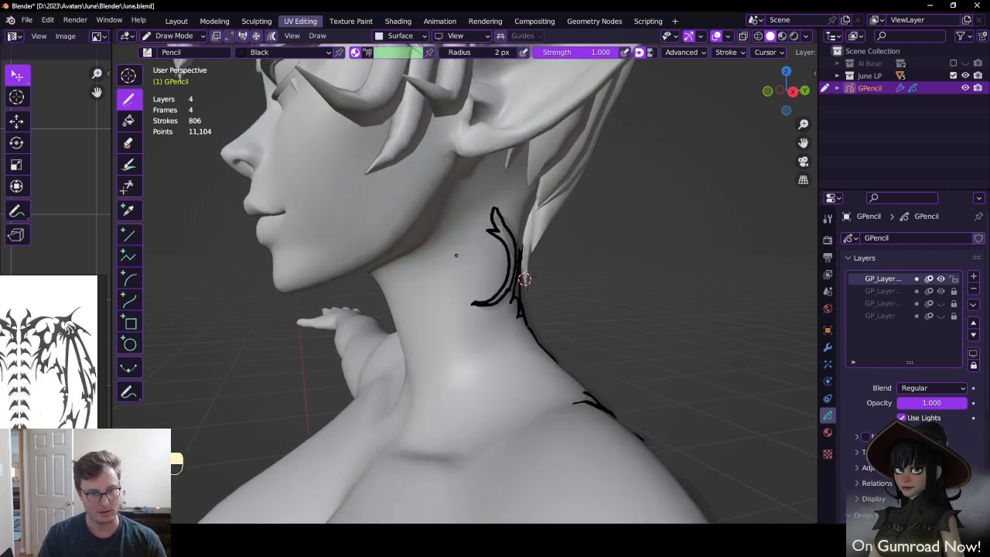
{"action": "mouse_move", "coordinate": [453, 256]}
{"action": "left_mouse_down"}
{"action": "mouse_move", "coordinate": [465, 287]}
{"action": "mouse_move", "coordinate": [498, 243]}
{"action": "mouse_move", "coordinate": [449, 244]}
{"action": "left_mouse_up"}
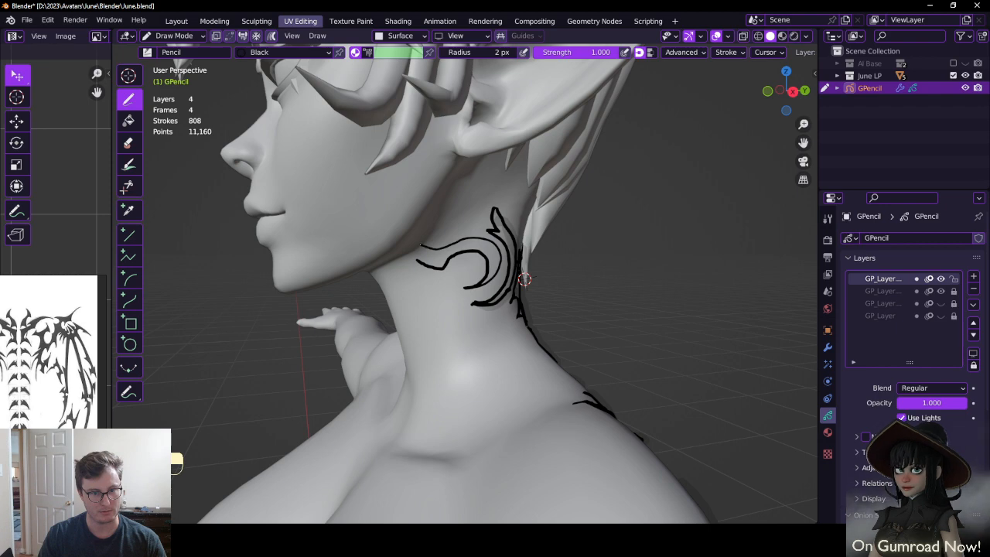
{"action": "key", "text": "ctrl+z"}
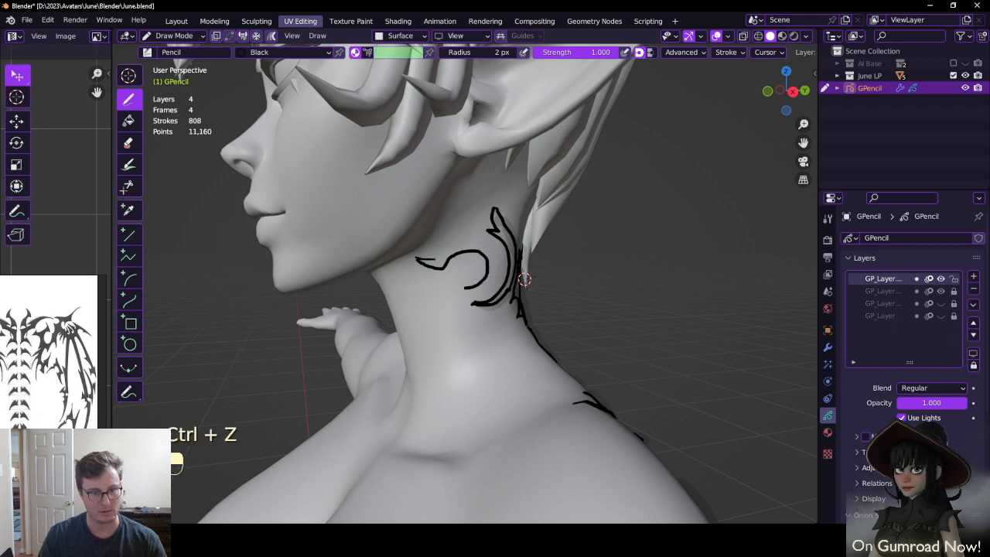
{"action": "mouse_move", "coordinate": [424, 249]}
{"action": "left_mouse_down"}
{"action": "mouse_move", "coordinate": [480, 241]}
{"action": "mouse_move", "coordinate": [496, 277]}
{"action": "mouse_move", "coordinate": [472, 290]}
{"action": "left_mouse_up"}
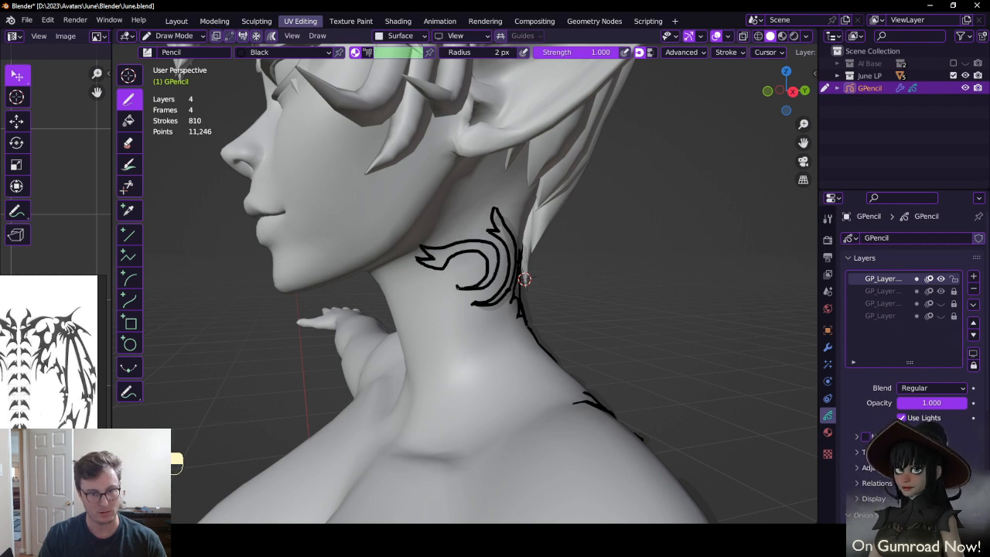
Draw a mirrored edge with a rising spike above the hooked neck crescent, and save the file
{"action": "middle_click_drag", "start_coordinate": [468, 268], "coordinate": [414, 271]}
{"action": "middle_click_drag", "start_coordinate": [414, 271], "coordinate": [487, 303], "text": "ctrl"}
{"action": "mouse_move", "coordinate": [487, 303]}
{"action": "middle_mouse_down", "text": "ctrl"}
{"action": "mouse_move", "coordinate": [487, 289]}
{"action": "mouse_move", "coordinate": [555, 284]}
{"action": "mouse_move", "coordinate": [560, 268]}
{"action": "mouse_move", "coordinate": [506, 262]}
{"action": "mouse_move", "coordinate": [519, 245]}
{"action": "mouse_move", "coordinate": [502, 284]}
{"action": "middle_mouse_up", "text": "ctrl"}
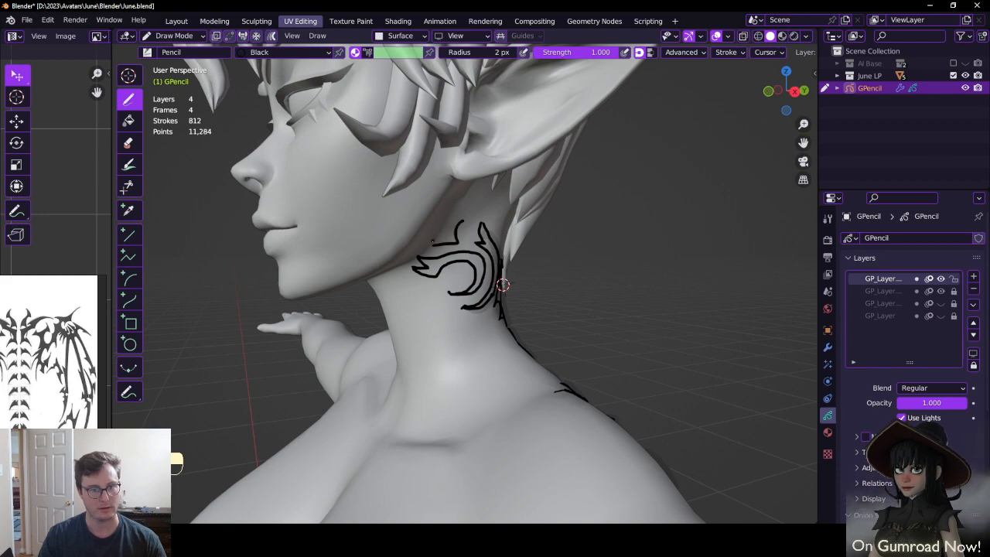
{"action": "left_click_drag", "start_coordinate": [462, 221], "coordinate": [468, 204]}
{"action": "mouse_move", "coordinate": [541, 220]}
{"action": "middle_mouse_down"}
{"action": "mouse_move", "coordinate": [457, 213]}
{"action": "mouse_move", "coordinate": [459, 267]}
{"action": "middle_mouse_up"}
{"action": "mouse_move", "coordinate": [459, 267]}
{"action": "middle_mouse_down"}
{"action": "mouse_move", "coordinate": [410, 266]}
{"action": "mouse_move", "coordinate": [444, 227]}
{"action": "mouse_move", "coordinate": [504, 229]}
{"action": "mouse_move", "coordinate": [460, 269]}
{"action": "middle_mouse_up"}
{"action": "key", "text": "ctrl+s"}
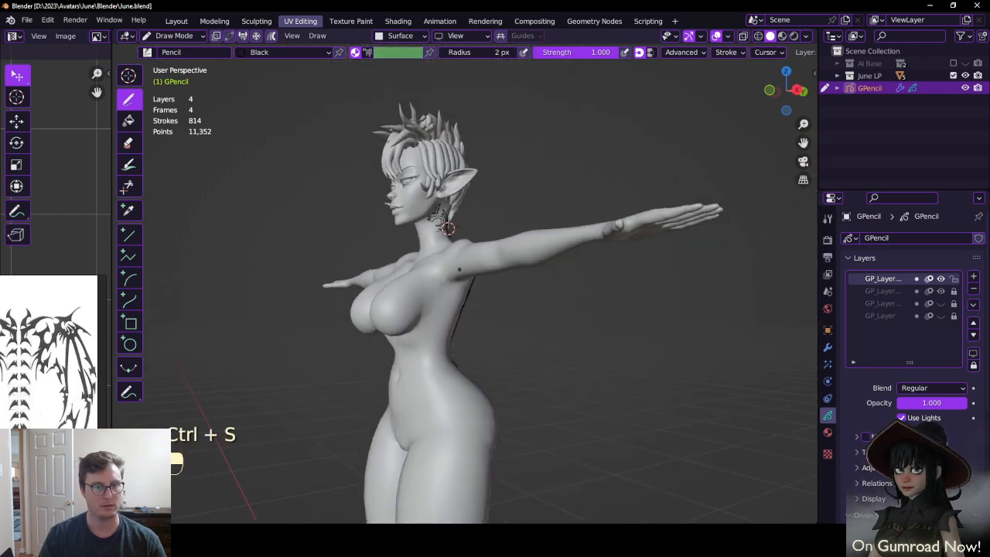
Draw a mirrored wavy edge from the shoulder tattoo towards the upper arm, with a second line curving down beside it
{"action": "middle_click_drag", "start_coordinate": [503, 223], "coordinate": [526, 236]}
{"action": "middle_click_drag", "start_coordinate": [443, 297], "coordinate": [430, 259], "text": "ctrl"}
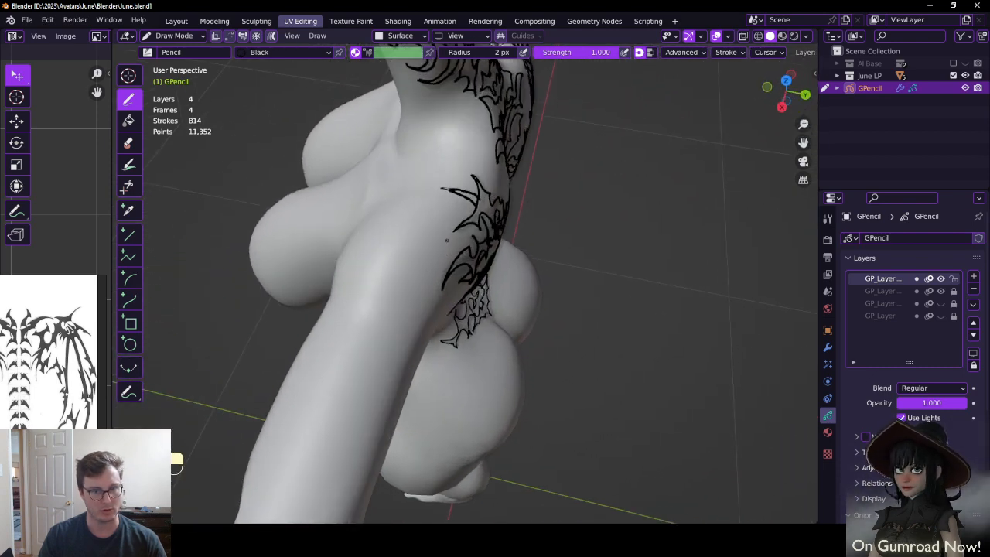
{"action": "key", "text": "ctrl+z"}
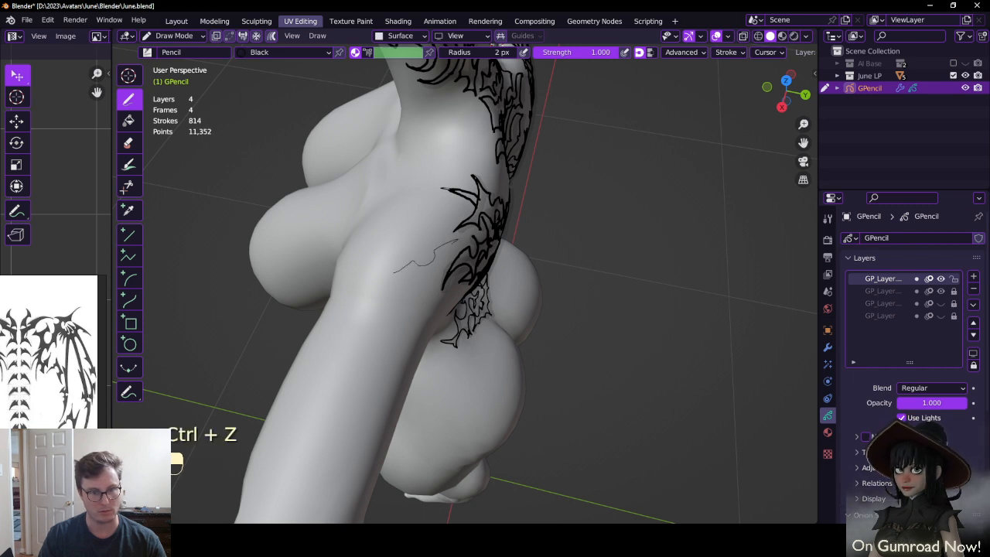
{"action": "left_click_drag", "start_coordinate": [404, 292], "coordinate": [405, 296]}
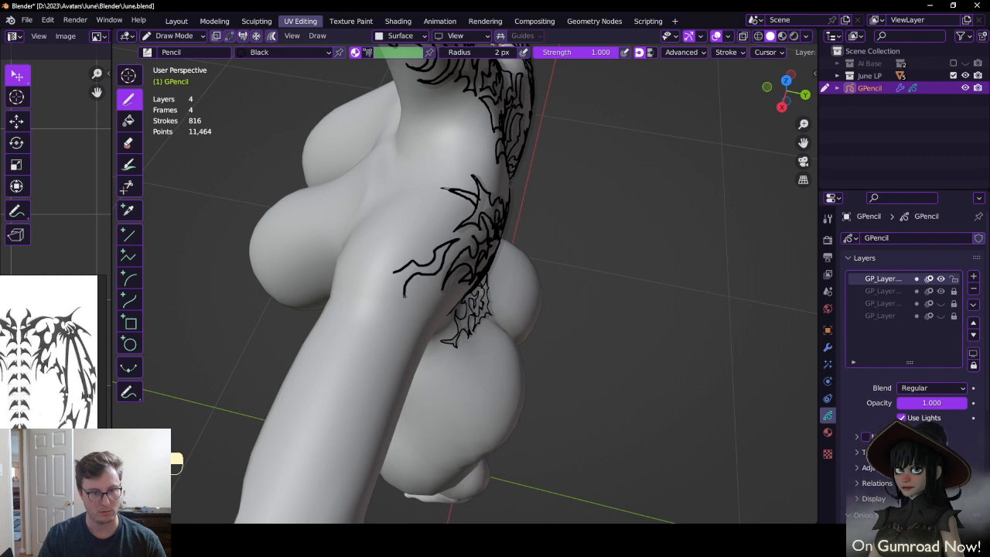
Erase the tail of the second shoulder line, redraw the shape with a long pointed tip onto the upper arm, and save
{"action": "key", "text": "q"}
{"action": "left_click", "coordinate": [405, 270]}
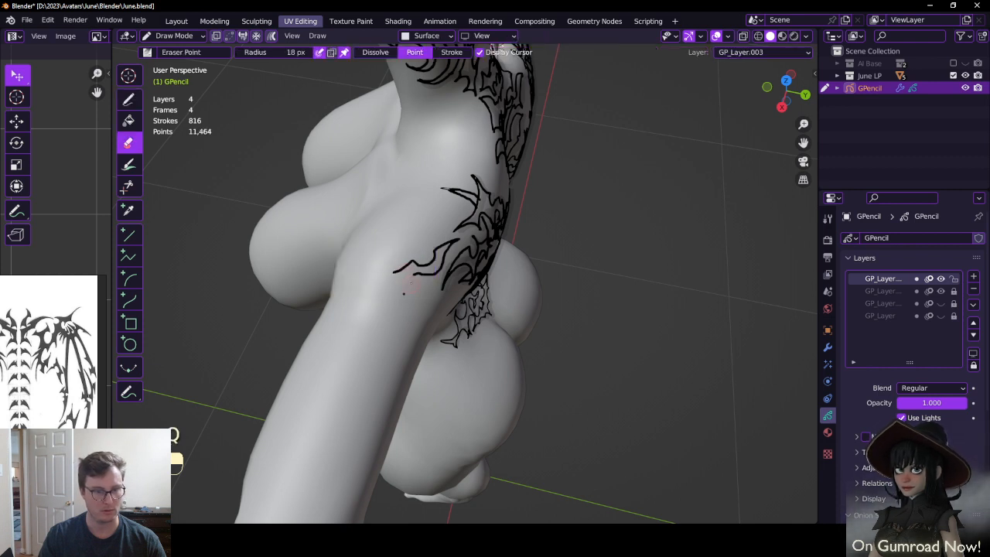
{"action": "left_click", "coordinate": [404, 296]}
{"action": "key", "text": "q"}
{"action": "left_click", "coordinate": [404, 294]}
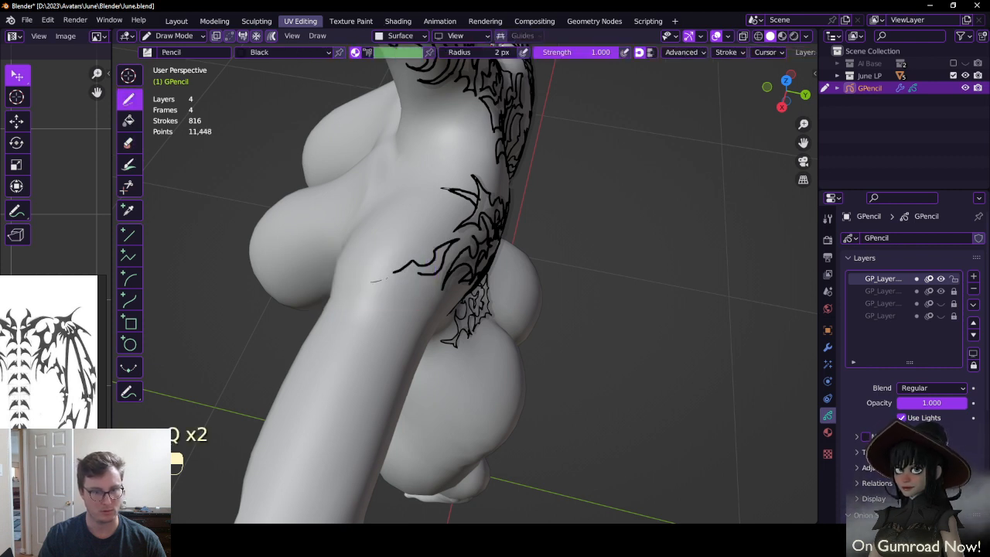
{"action": "mouse_move", "coordinate": [418, 283]}
{"action": "left_mouse_down"}
{"action": "mouse_move", "coordinate": [421, 273]}
{"action": "mouse_move", "coordinate": [395, 271]}
{"action": "left_mouse_up"}
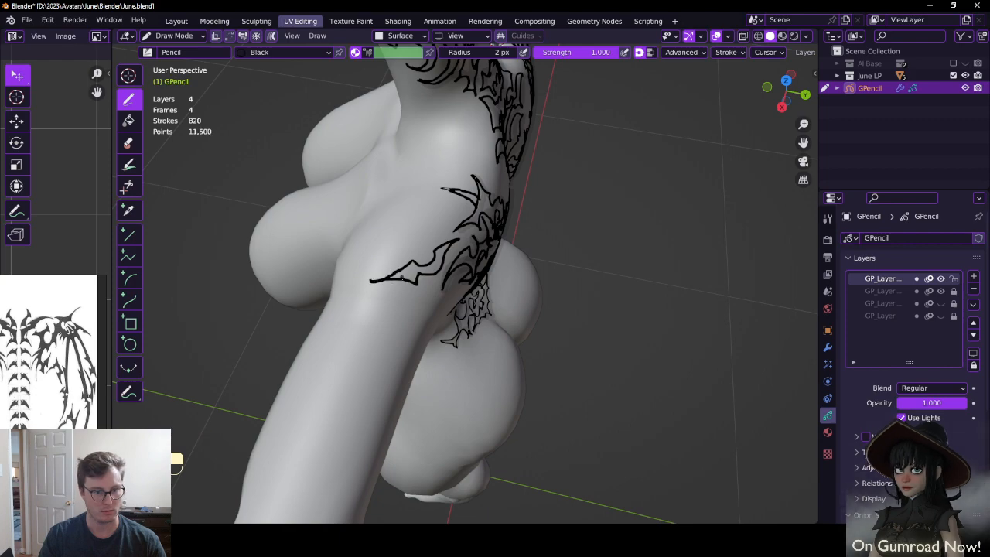
{"action": "middle_click_drag", "start_coordinate": [396, 271], "coordinate": [264, 217]}
{"action": "mouse_move", "coordinate": [265, 217]}
{"action": "middle_mouse_down", "text": "shift"}
{"action": "mouse_move", "coordinate": [293, 249]}
{"action": "mouse_move", "coordinate": [340, 246]}
{"action": "middle_mouse_up", "text": "shift"}
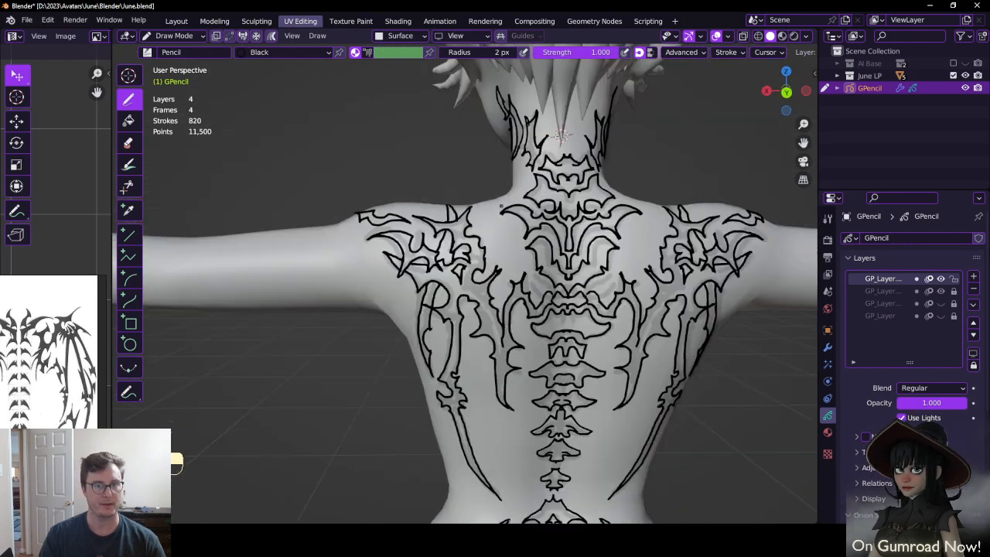
{"action": "key", "text": "ctrl+s"}
Switch the Grease Pencil object to Object Mode, deselect everything, and save the file
{"action": "scroll", "coordinate": [479, 286], "scroll_direction": "down", "scroll_amount": 5}
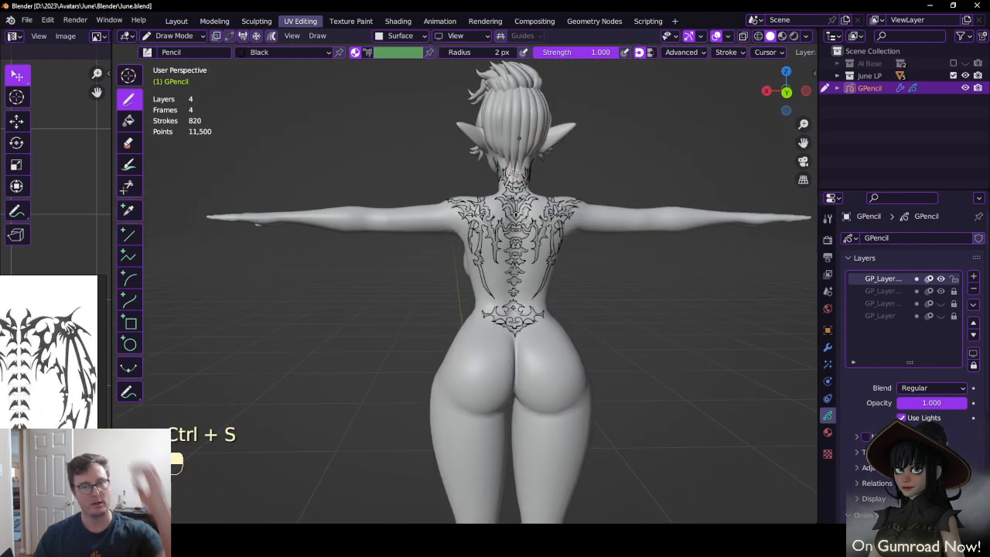
{"action": "middle_click_drag", "start_coordinate": [480, 286], "coordinate": [433, 293]}
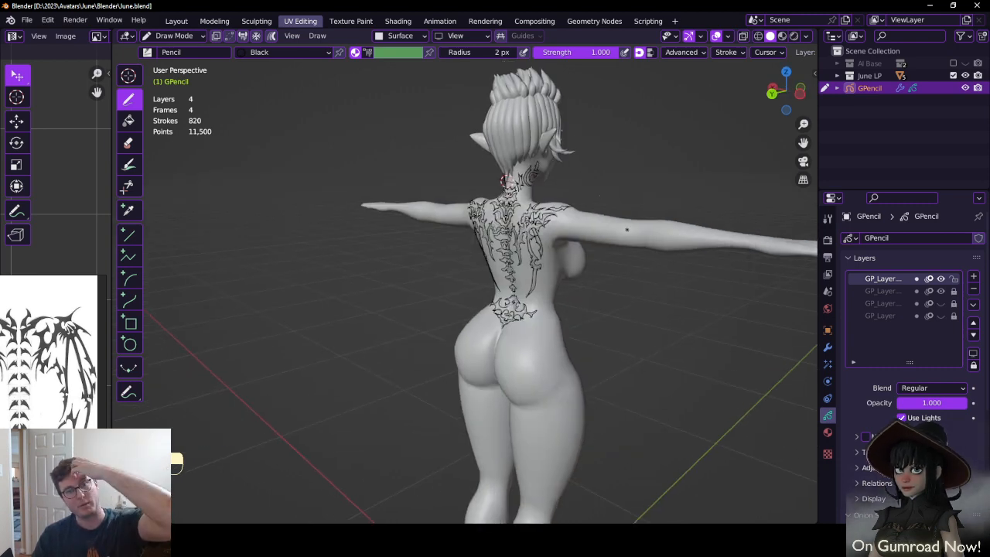
{"action": "middle_click_drag", "start_coordinate": [380, 334], "coordinate": [348, 276]}
{"action": "key", "text": "ctrl+Tab"}
{"action": "scroll", "coordinate": [490, 286], "scroll_direction": "up", "scroll_amount": 2}
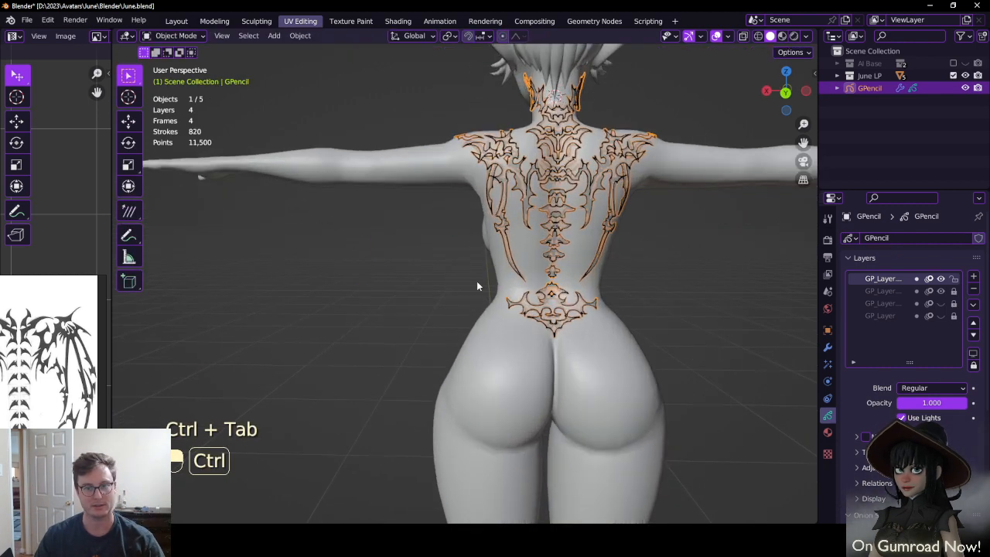
{"action": "key", "text": "ctrl+s"}
{"action": "mouse_move", "coordinate": [476, 280]}
{"action": "middle_mouse_down", "text": "shift"}
{"action": "mouse_move", "coordinate": [318, 307]}
{"action": "mouse_move", "coordinate": [379, 281]}
{"action": "mouse_move", "coordinate": [704, 323]}
{"action": "mouse_move", "coordinate": [437, 288]}
{"action": "middle_mouse_up", "text": "shift"}
{"action": "left_click", "coordinate": [318, 307]}
{"action": "key", "text": "ctrl+s"}
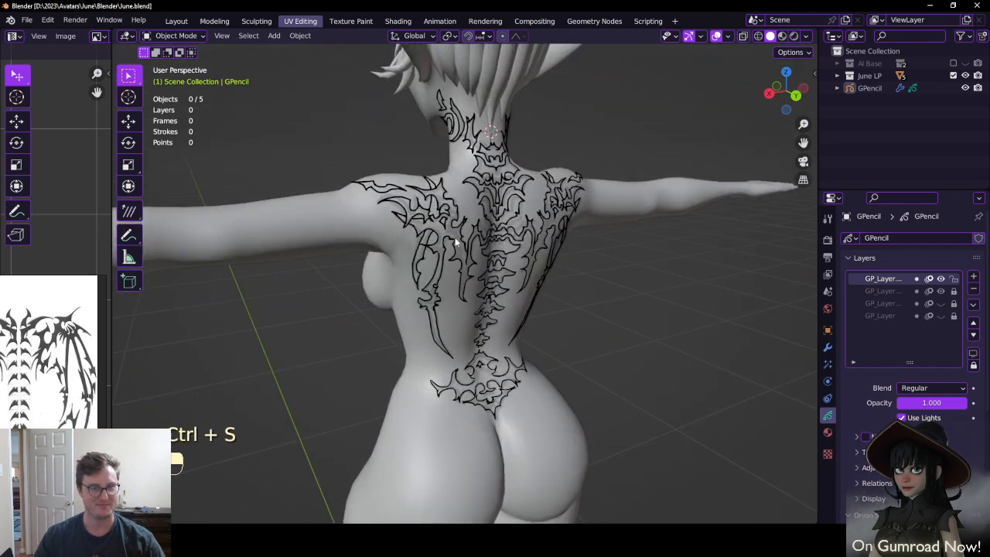
Inspect the back, shoulder and neck tattoo outlines from behind and from the side, and select the hair mesh
{"action": "middle_click_drag", "start_coordinate": [452, 256], "coordinate": [470, 221]}
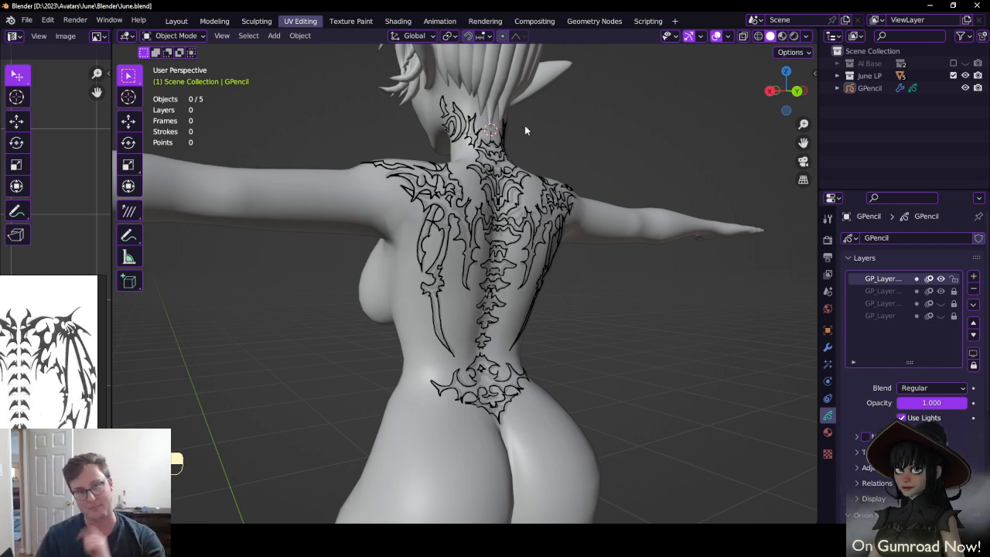
{"action": "middle_click_drag", "start_coordinate": [524, 126], "coordinate": [552, 266]}
{"action": "scroll", "coordinate": [601, 273], "scroll_direction": "up", "scroll_amount": 2}
{"action": "middle_click_drag", "start_coordinate": [552, 266], "coordinate": [571, 329], "text": "shift"}
{"action": "scroll", "coordinate": [570, 302], "scroll_direction": "up", "scroll_amount": 1}
{"action": "middle_click_drag", "start_coordinate": [422, 218], "coordinate": [480, 201]}
{"action": "left_click", "coordinate": [573, 251]}
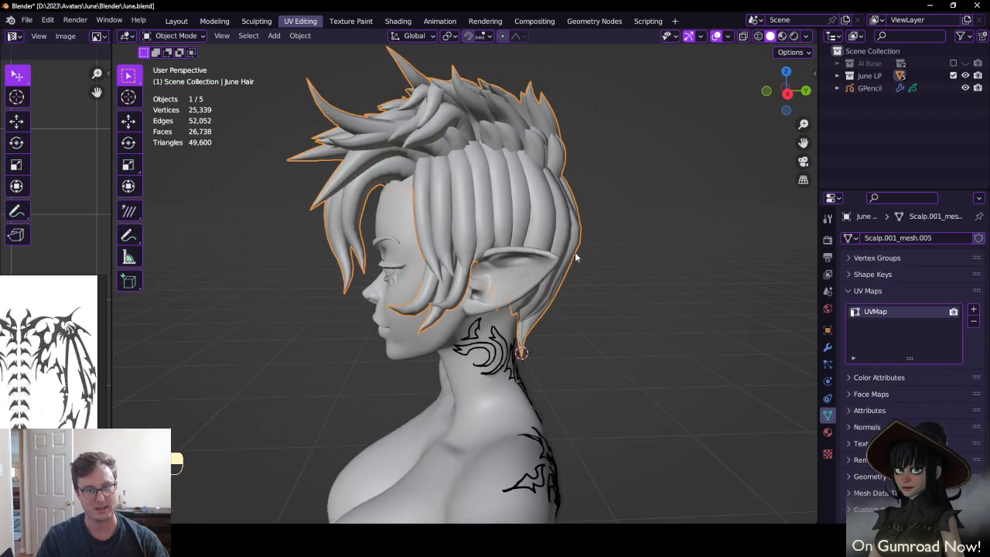
Switch to the Unity project and examine the June avatar's hair, neck and gold jacket from the side and from behind
{"action": "key", "text": "alt+Tab"}
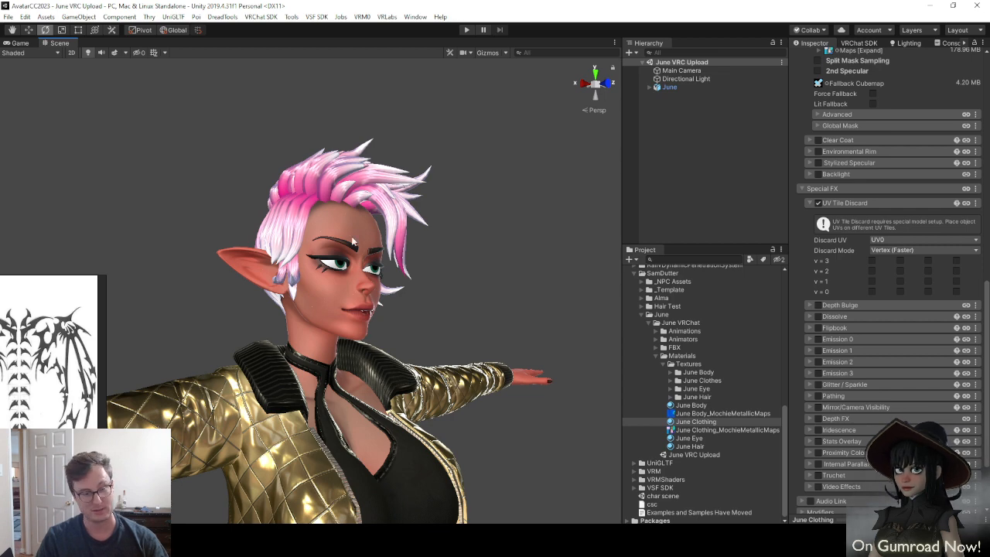
{"action": "right_click_drag", "start_coordinate": [434, 278], "coordinate": [522, 290]}
{"action": "key", "text": "w"}
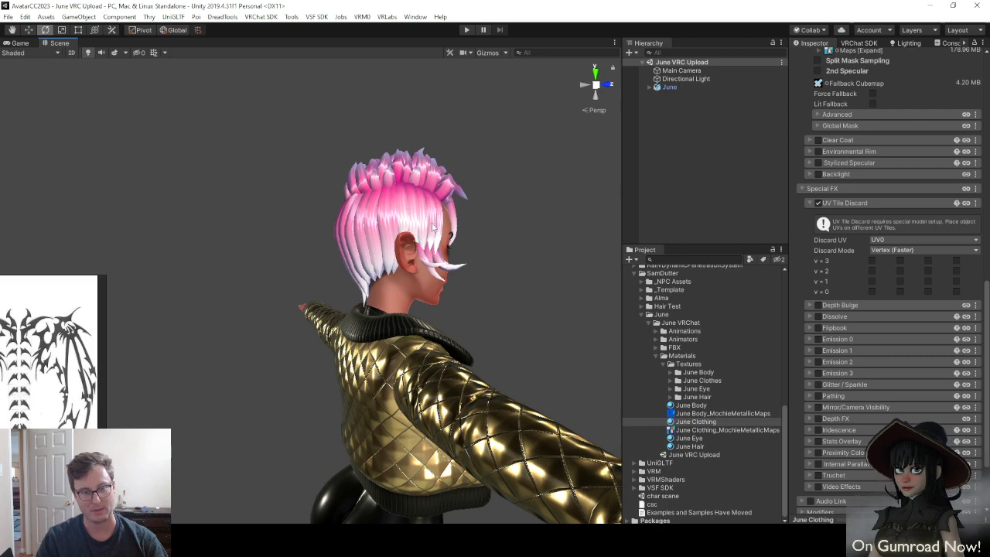
{"action": "middle_click_drag", "start_coordinate": [434, 226], "coordinate": [223, 199]}
{"action": "middle_click_drag", "start_coordinate": [281, 205], "coordinate": [413, 189]}
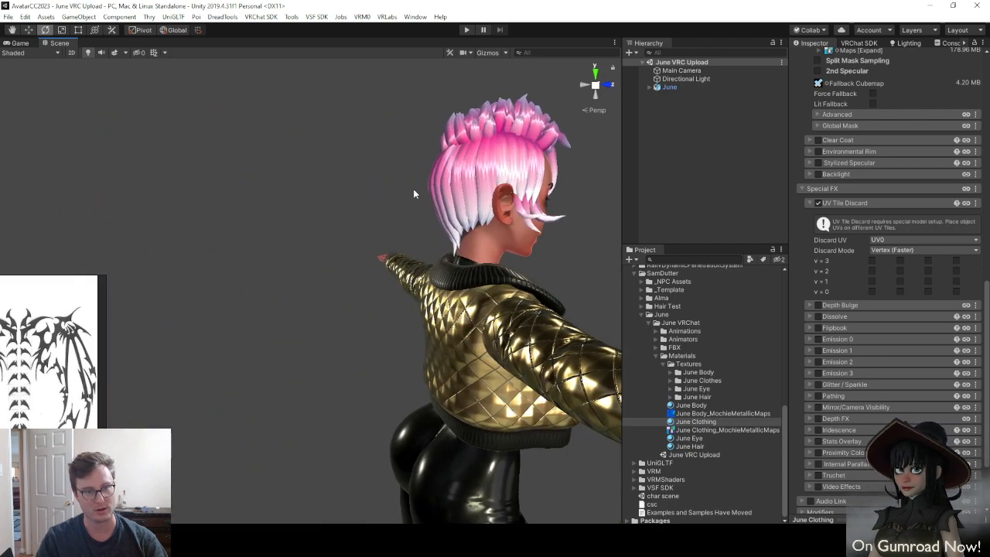
{"action": "left_click_drag", "start_coordinate": [500, 189], "coordinate": [455, 171], "text": "alt"}
{"action": "left_click_drag", "start_coordinate": [475, 204], "coordinate": [373, 246], "text": "alt"}
{"action": "left_click_drag", "start_coordinate": [391, 238], "coordinate": [235, 265], "text": "alt"}
{"action": "middle_click_drag", "start_coordinate": [331, 317], "coordinate": [387, 305]}
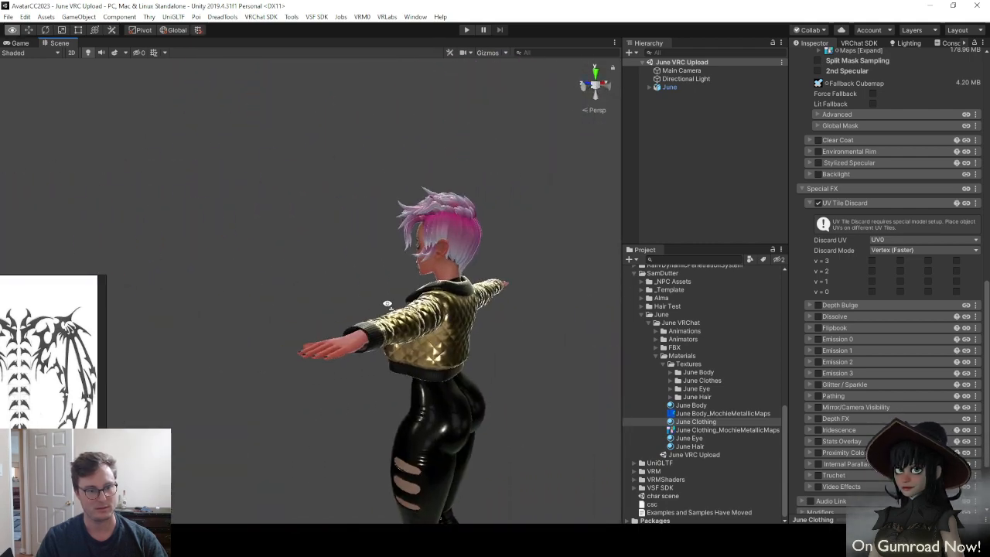
{"action": "scroll", "coordinate": [386, 311], "scroll_direction": "up", "scroll_amount": 5}
{"action": "left_click_drag", "start_coordinate": [387, 314], "coordinate": [330, 311], "text": "alt"}
{"action": "middle_click_drag", "start_coordinate": [329, 311], "coordinate": [348, 312]}
{"action": "scroll", "coordinate": [348, 312], "scroll_direction": "up", "scroll_amount": 2}
{"action": "scroll", "coordinate": [348, 311], "scroll_direction": "down", "scroll_amount": 6}
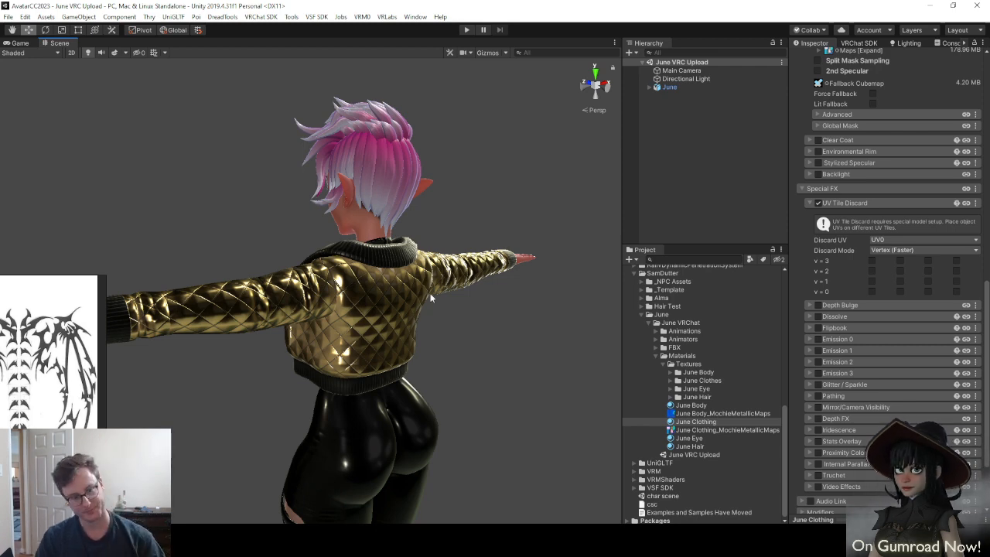
Examine the avatar's torn leggings and teal boots from the side, and the complete outfit from the front
{"action": "scroll", "coordinate": [490, 321], "scroll_direction": "down", "scroll_amount": 6}
{"action": "right_click_drag", "start_coordinate": [490, 321], "coordinate": [301, 359]}
{"action": "key", "text": "d"}
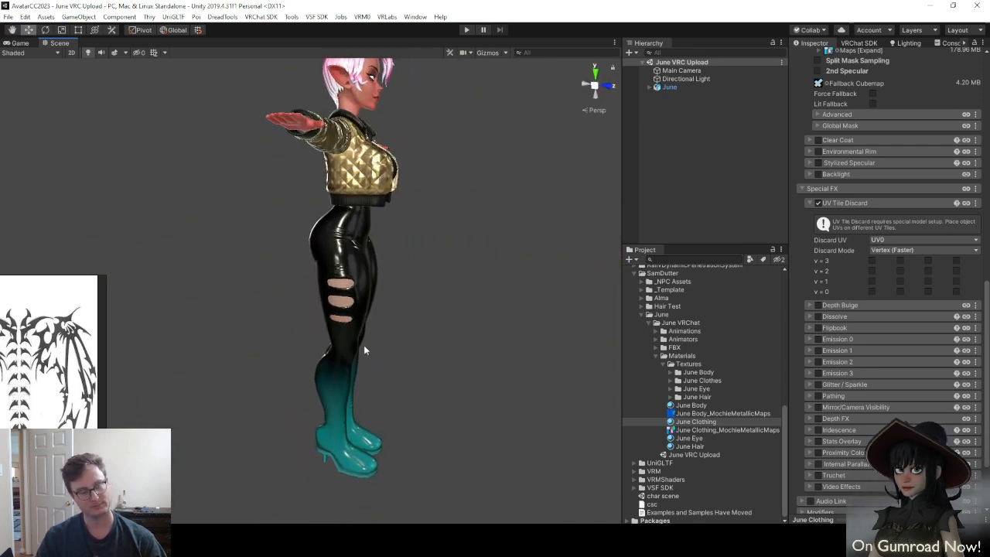
{"action": "right_click_drag", "start_coordinate": [364, 347], "coordinate": [369, 343]}
{"action": "scroll", "coordinate": [369, 342], "scroll_direction": "up", "scroll_amount": 5}
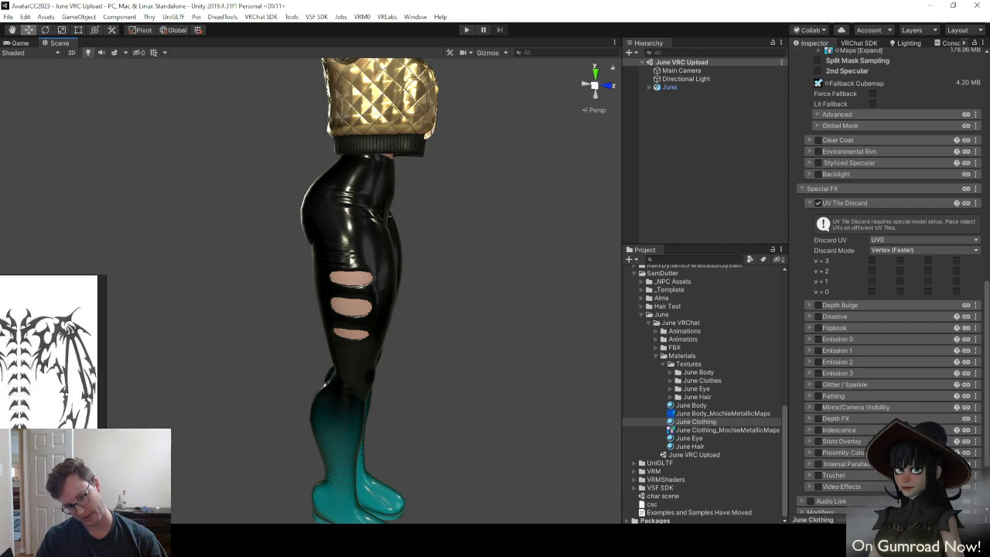
{"action": "left_click_drag", "start_coordinate": [387, 310], "coordinate": [432, 278], "text": "alt"}
{"action": "scroll", "coordinate": [432, 278], "scroll_direction": "down", "scroll_amount": 4}
{"action": "scroll", "coordinate": [432, 280], "scroll_direction": "up", "scroll_amount": 2}
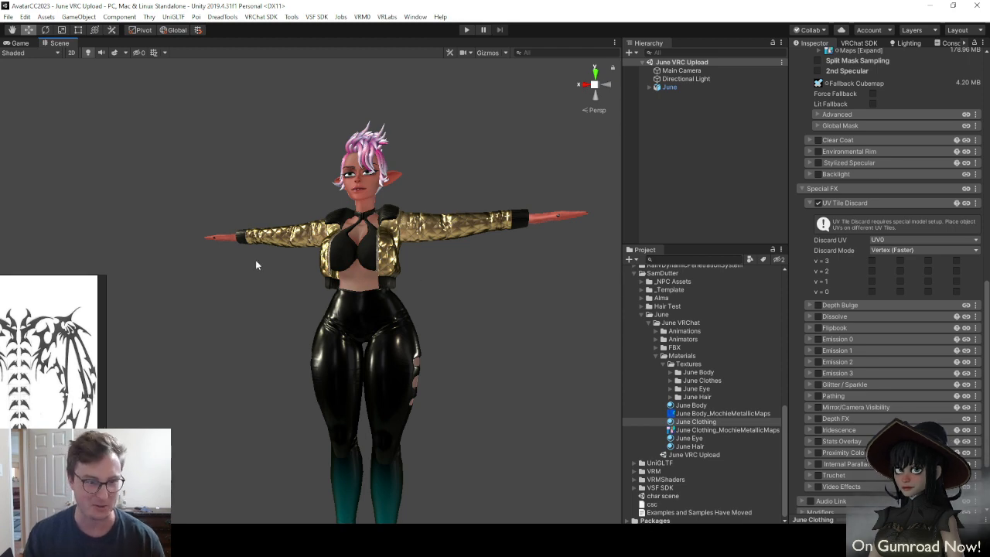
{"action": "left_click_drag", "start_coordinate": [255, 260], "coordinate": [339, 223], "text": "alt"}
{"action": "key", "text": "a"}
{"action": "right_click_drag", "start_coordinate": [340, 222], "coordinate": [407, 245]}
{"action": "key", "text": "w"}
{"action": "scroll", "coordinate": [408, 246], "scroll_direction": "down", "scroll_amount": 4}
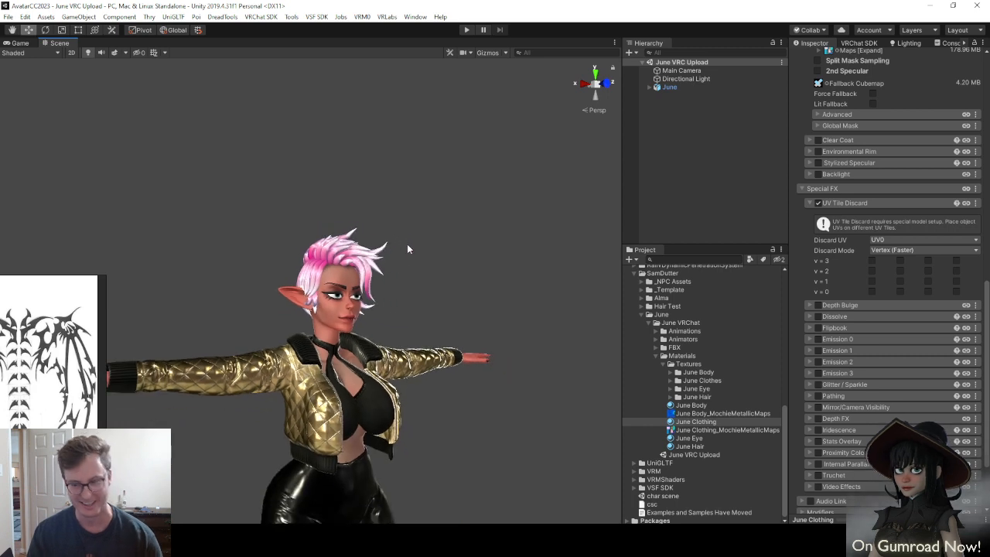